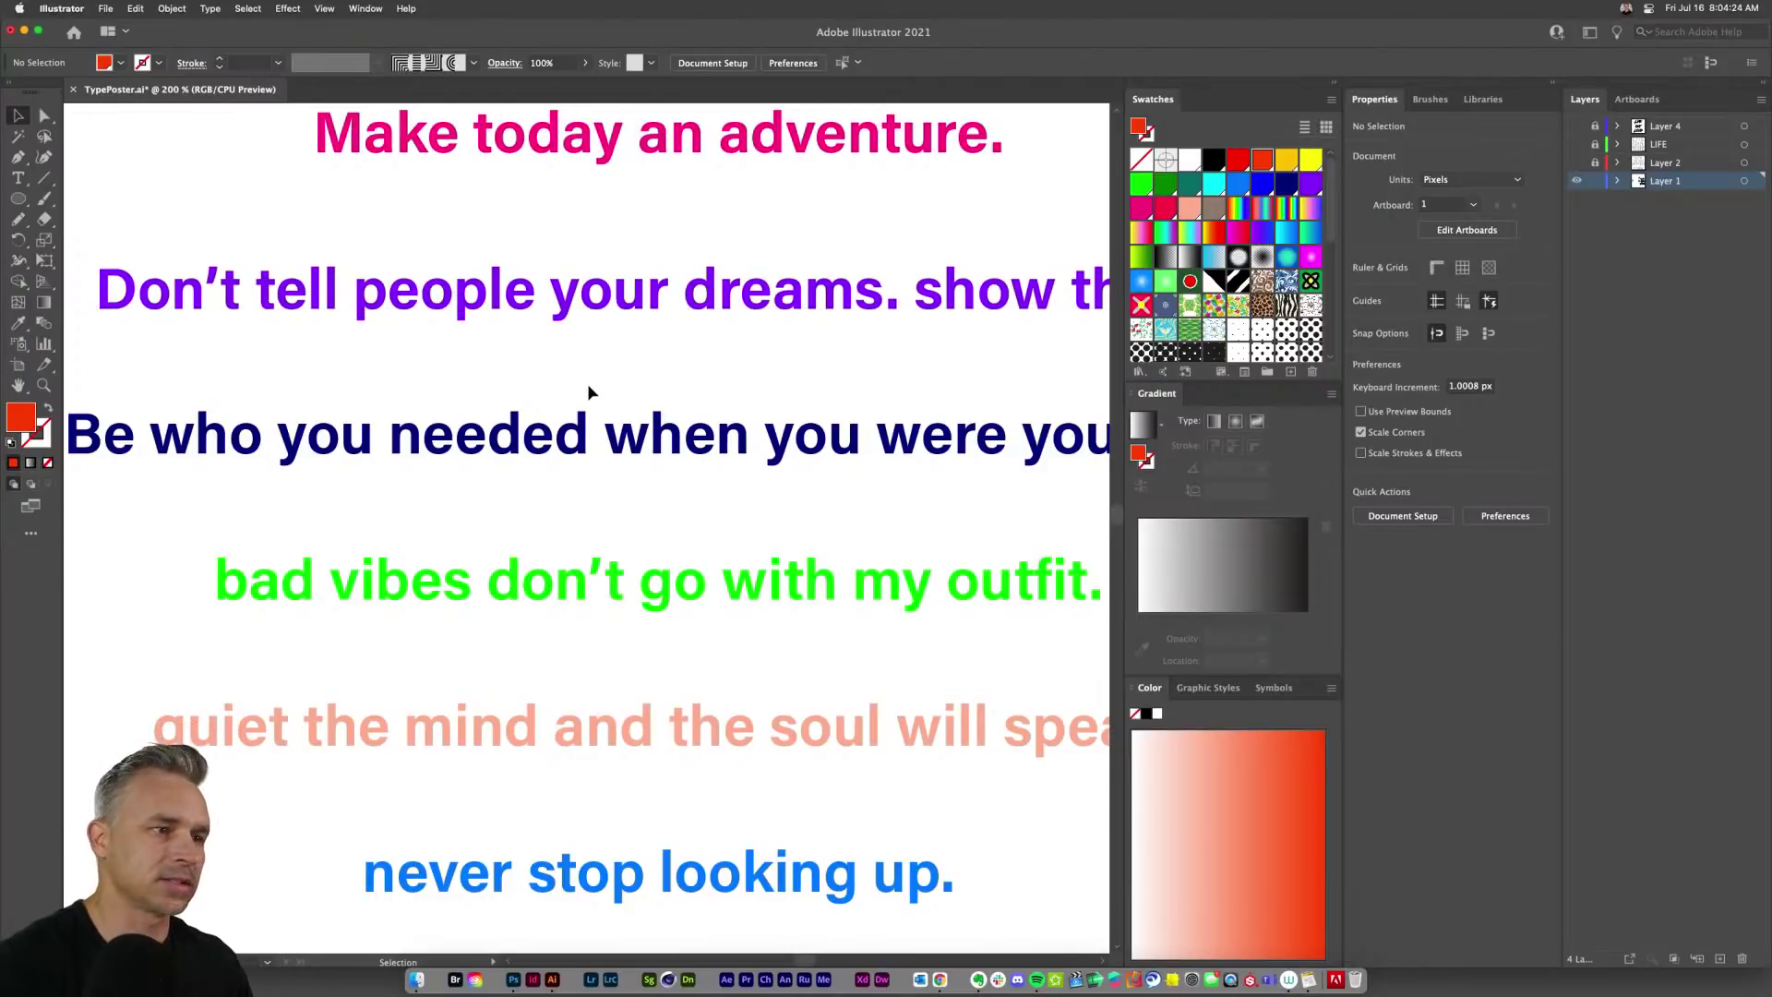
Step: Duplicate the "Daydream." text just above the original and change the copy's wording to "Adventure."
key("super+0")
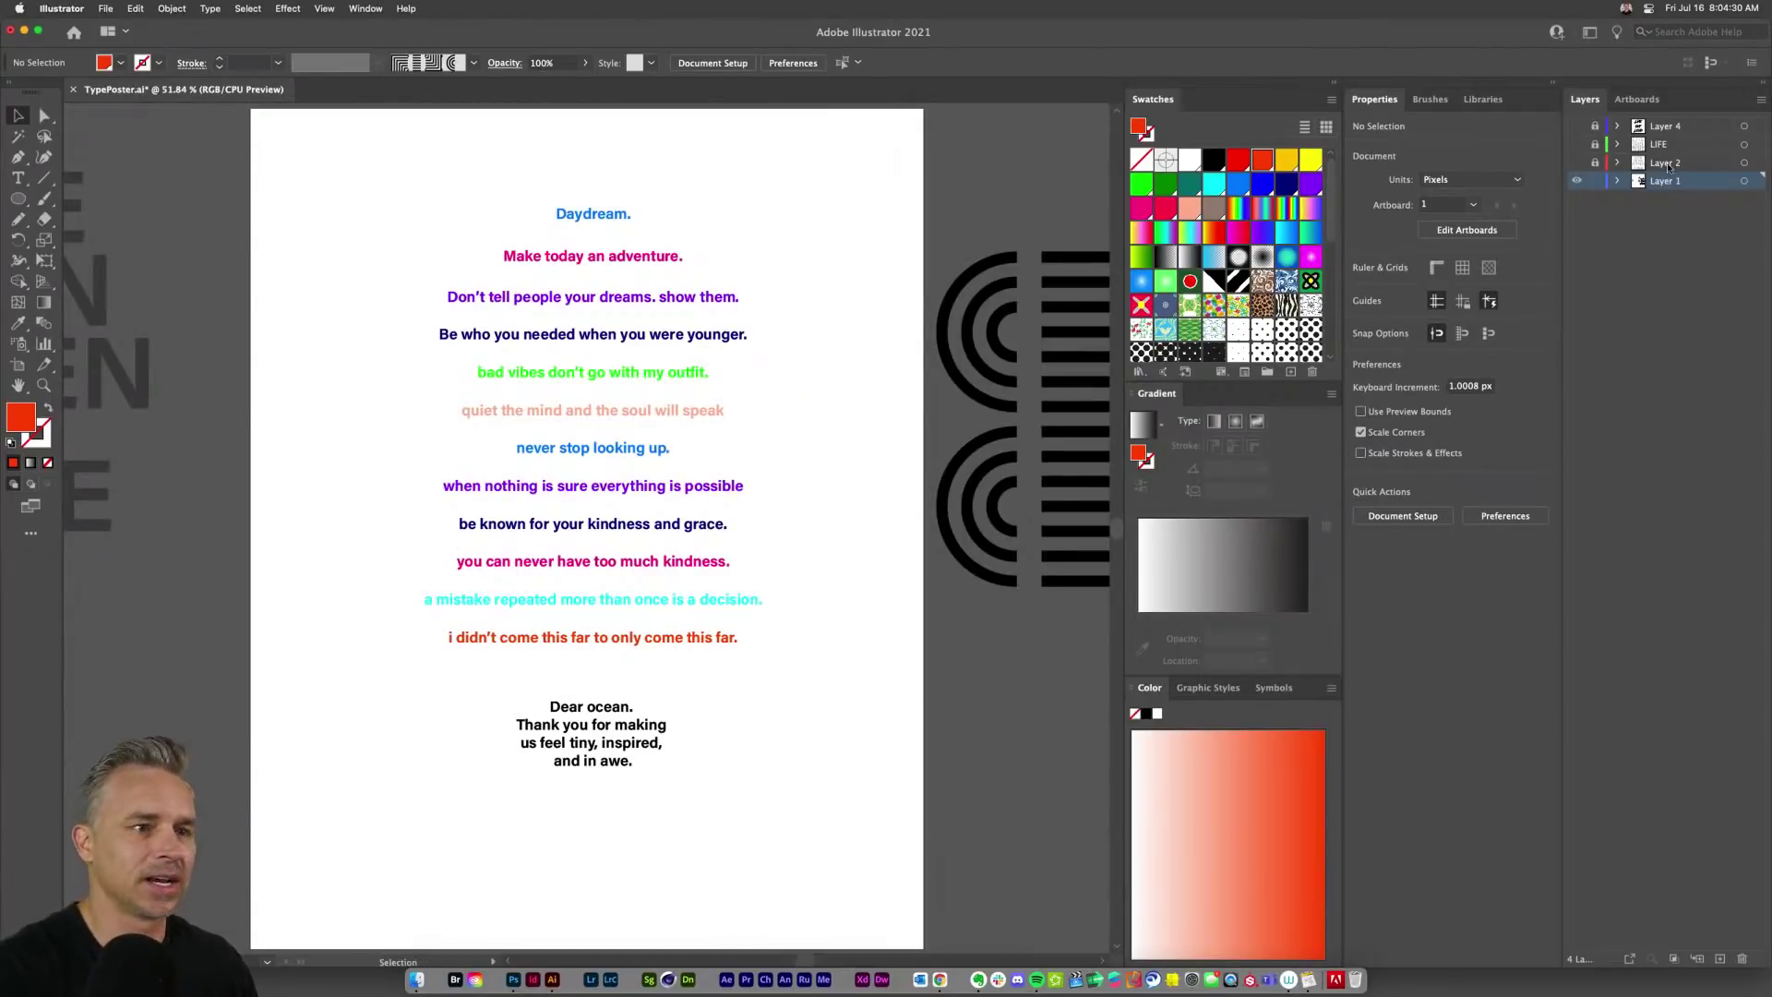
key("super+equal")
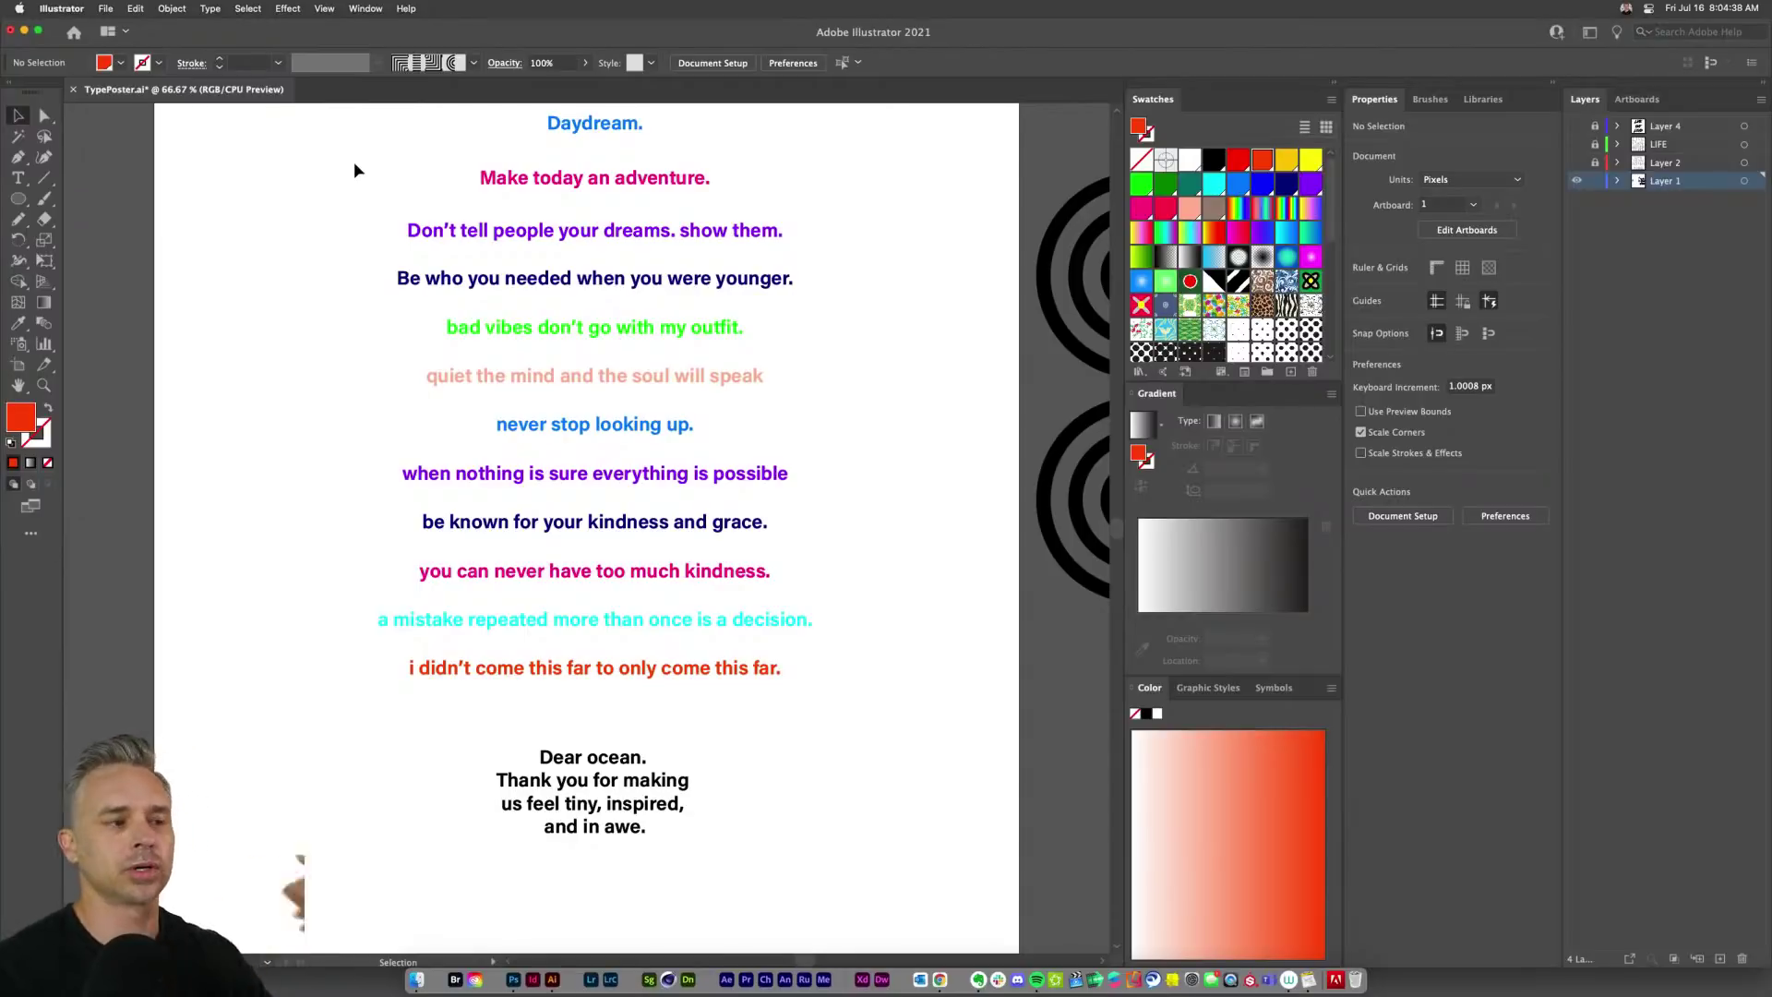
left_click_drag(343, 283, 367, 384)
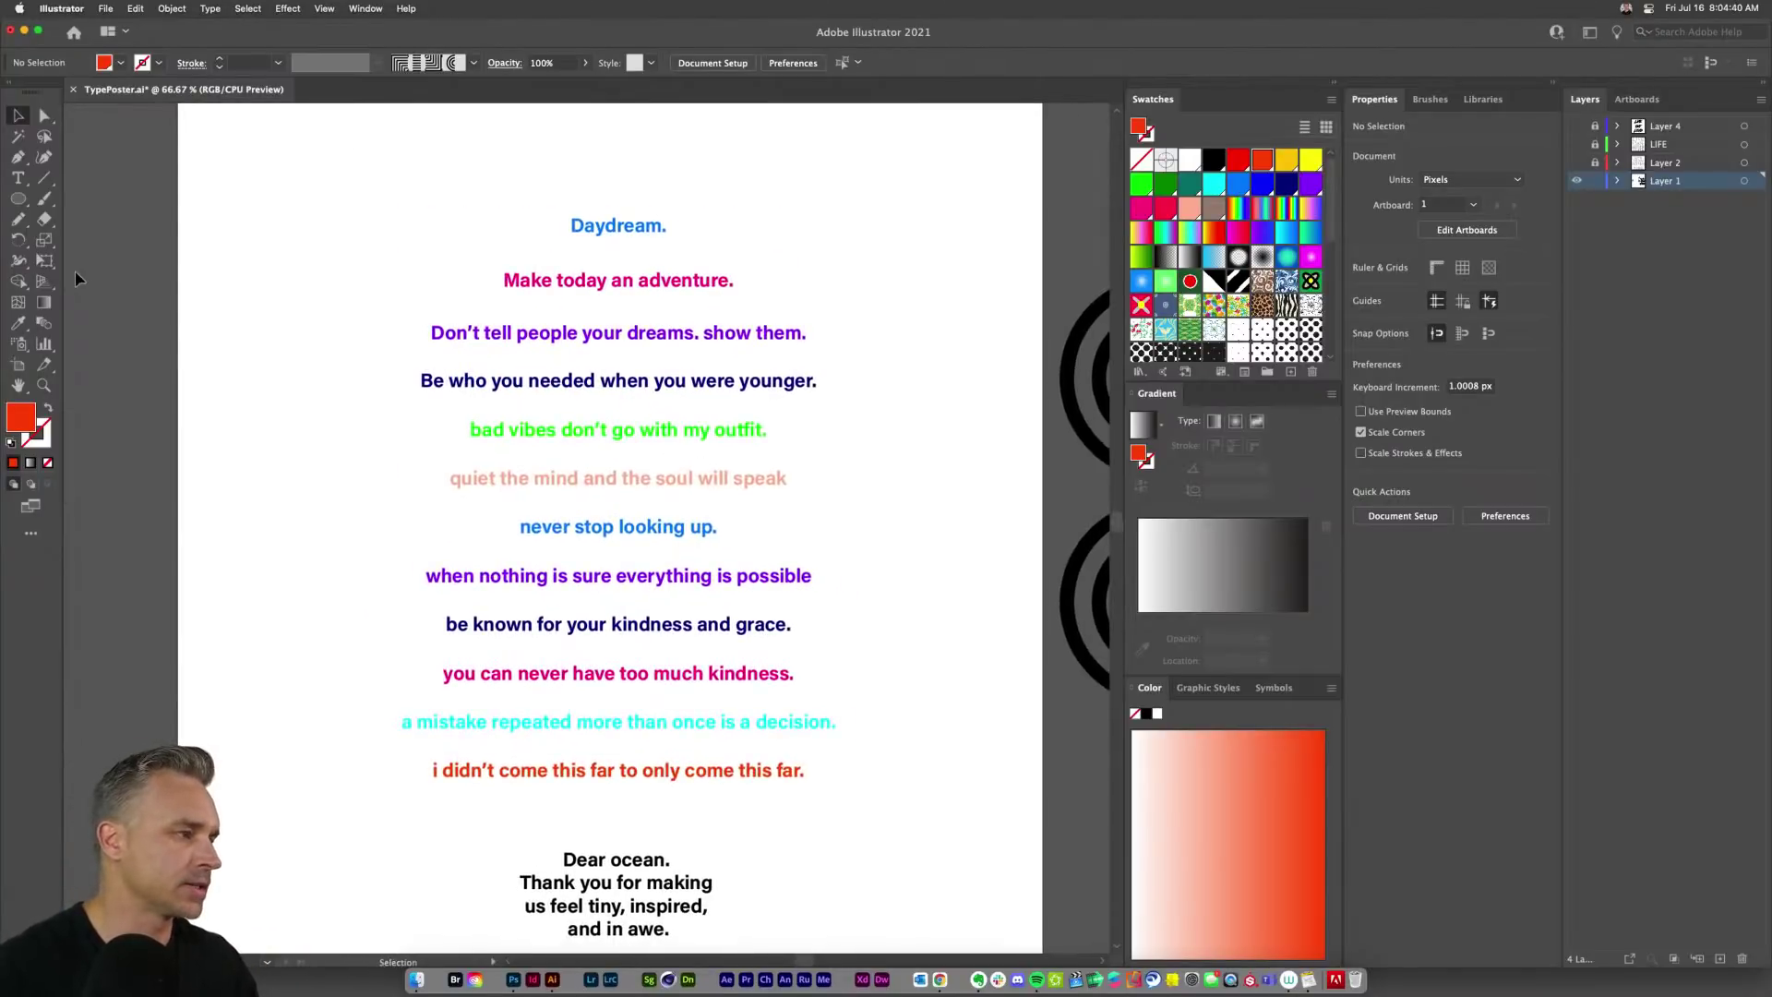
left_click_drag(589, 236, 600, 198)
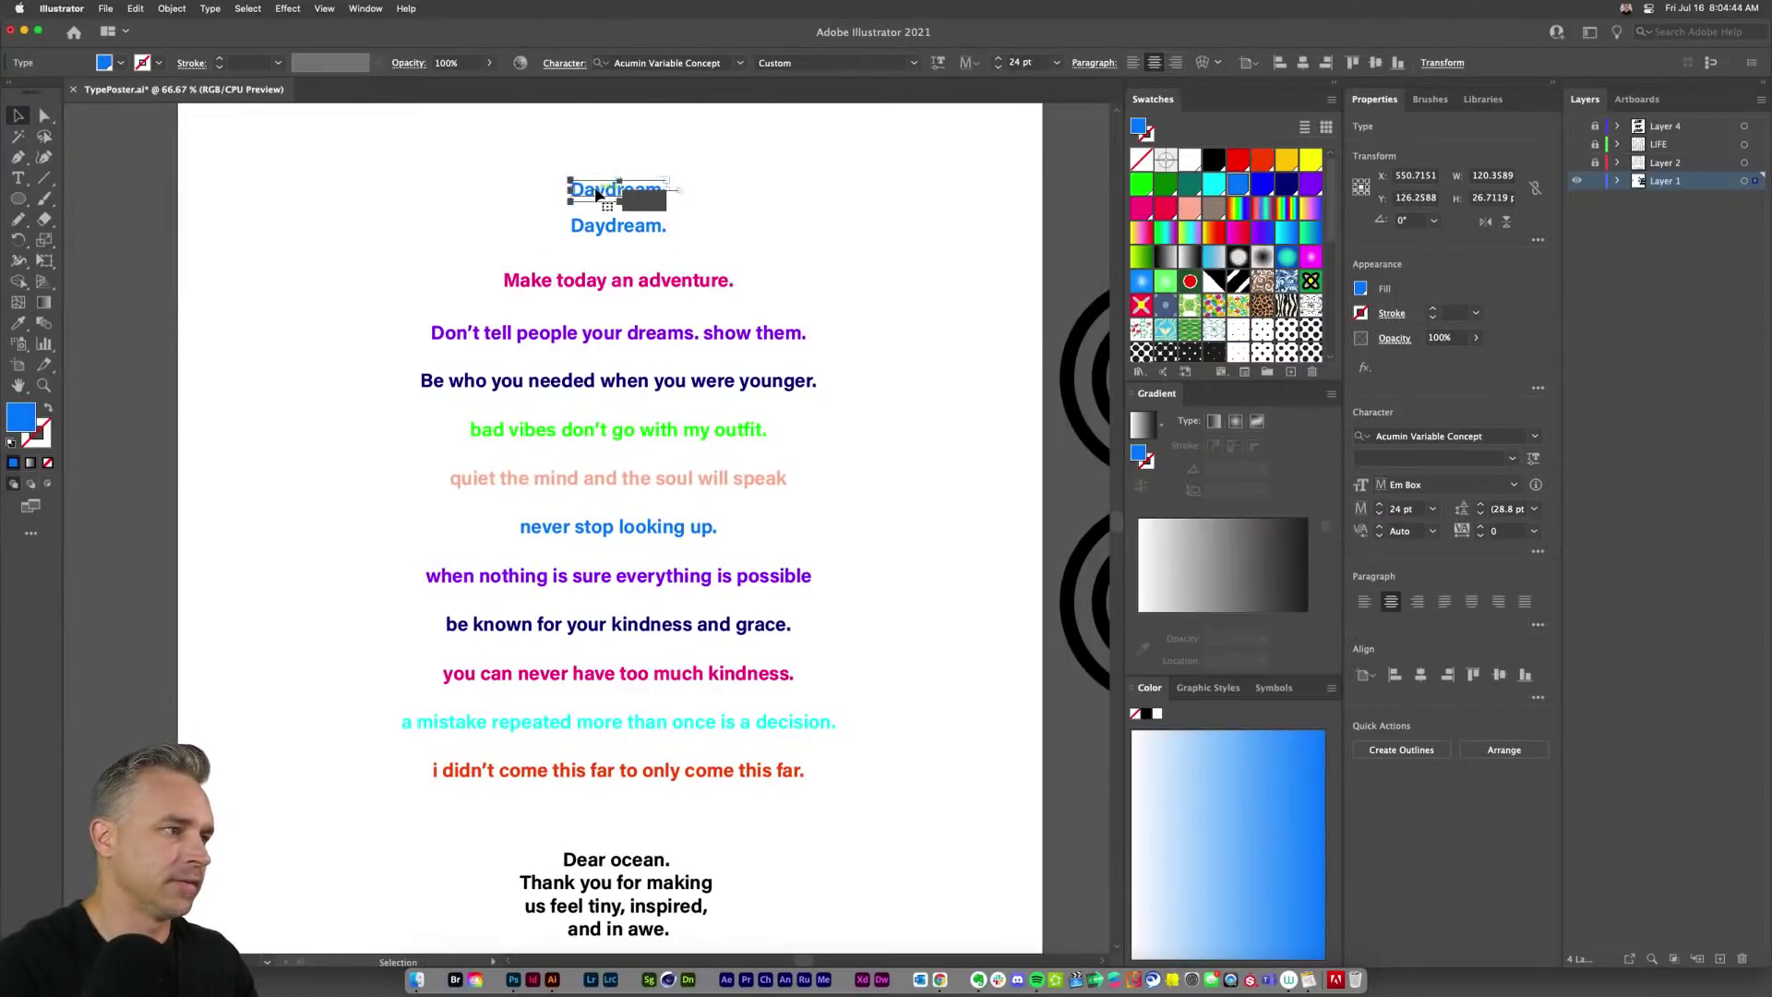
double_click(604, 196)
type("Adventure.")
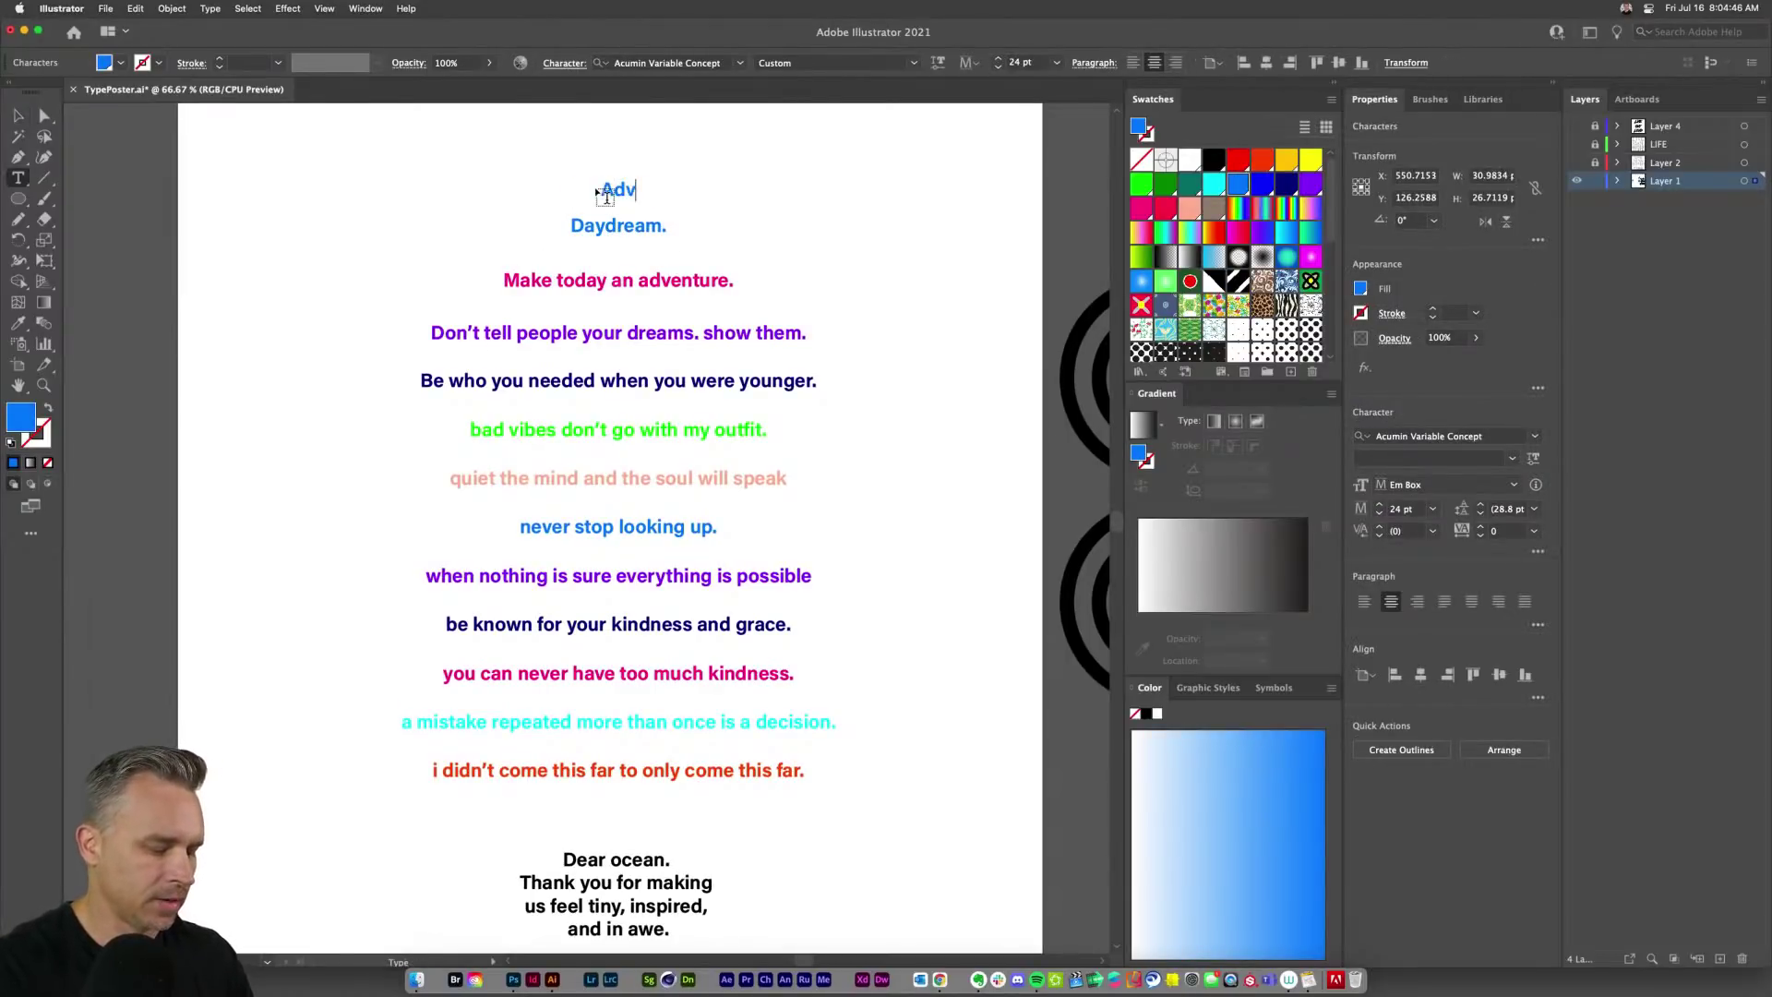
left_click(18, 115)
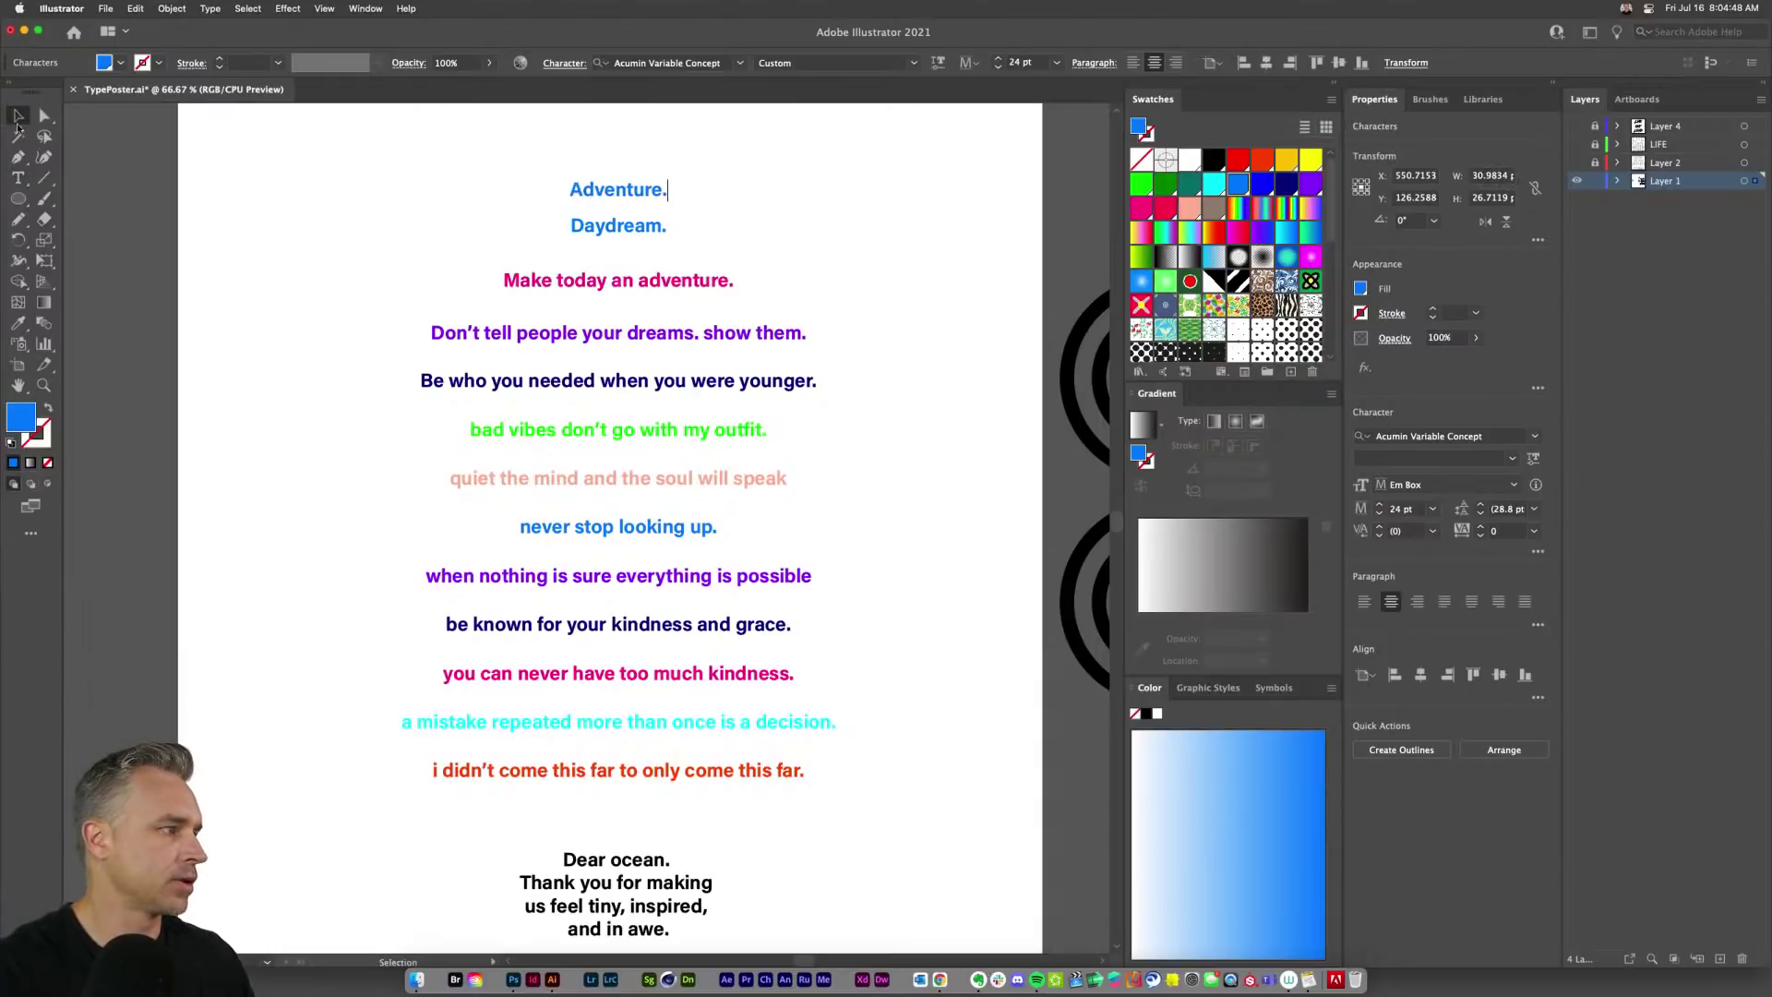
Step: Turn on Auto Spell Check for the poster's text
key("z")
left_click_drag(342, 198, 884, 867)
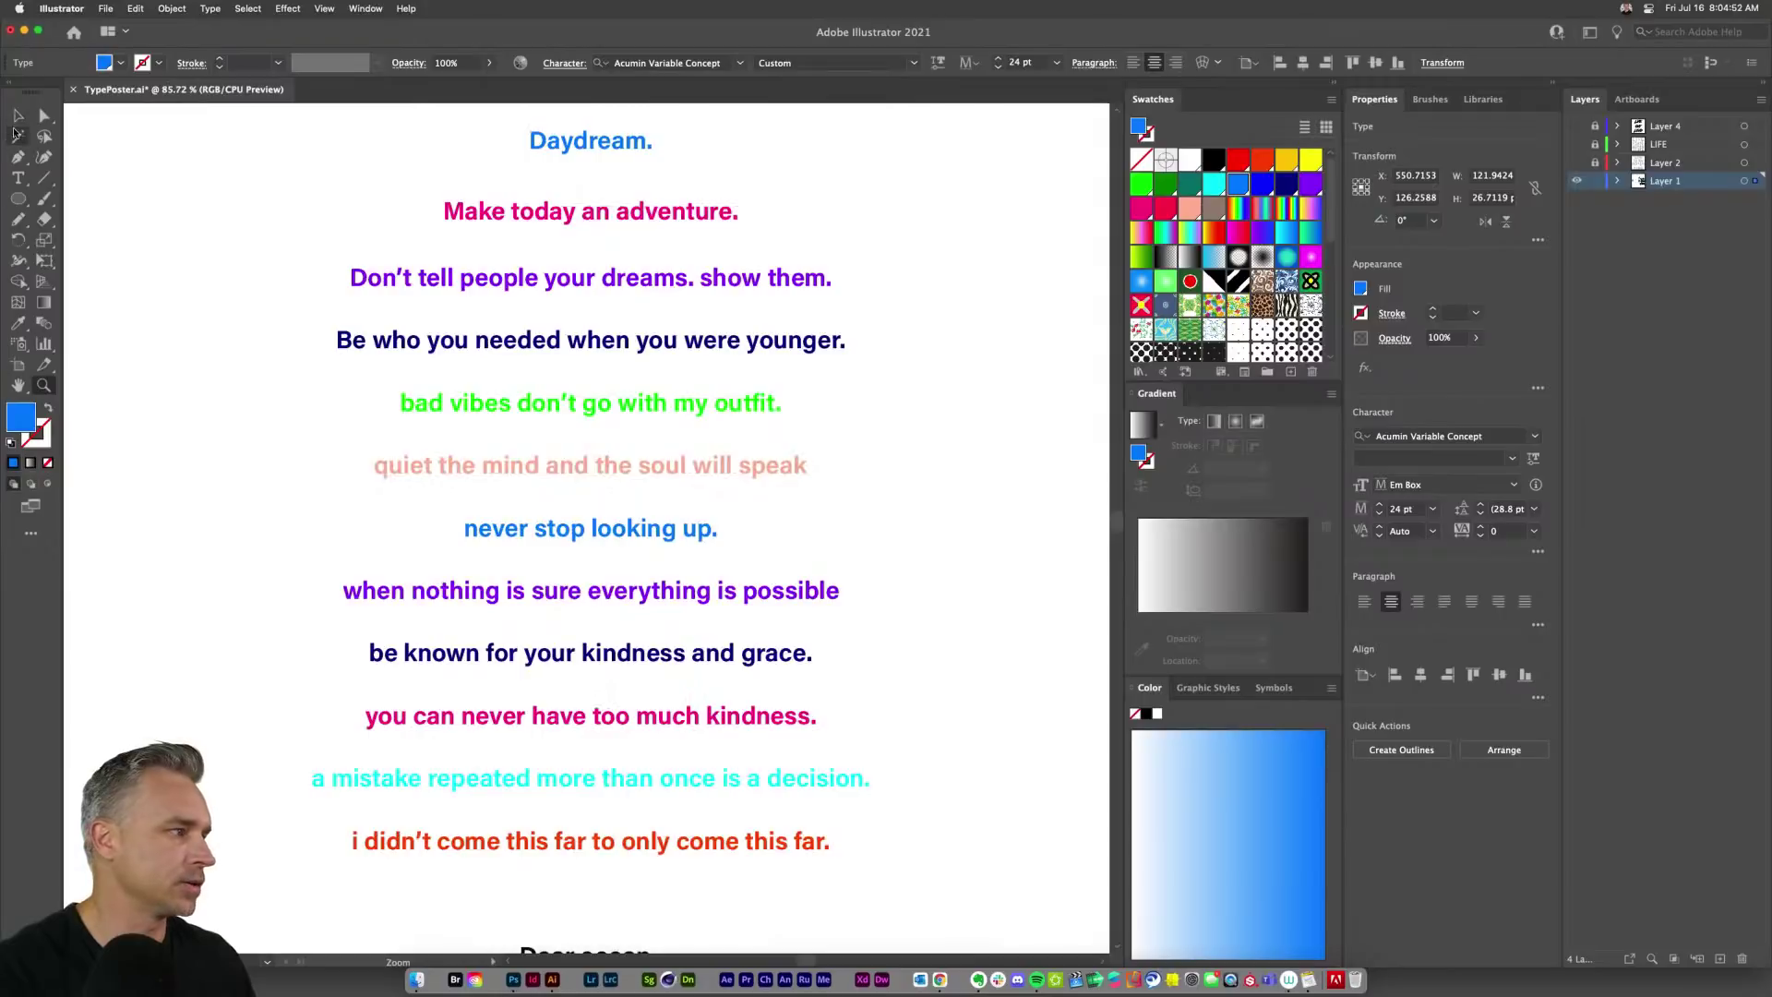
left_click(18, 115)
left_click(513, 279)
left_click(245, 229)
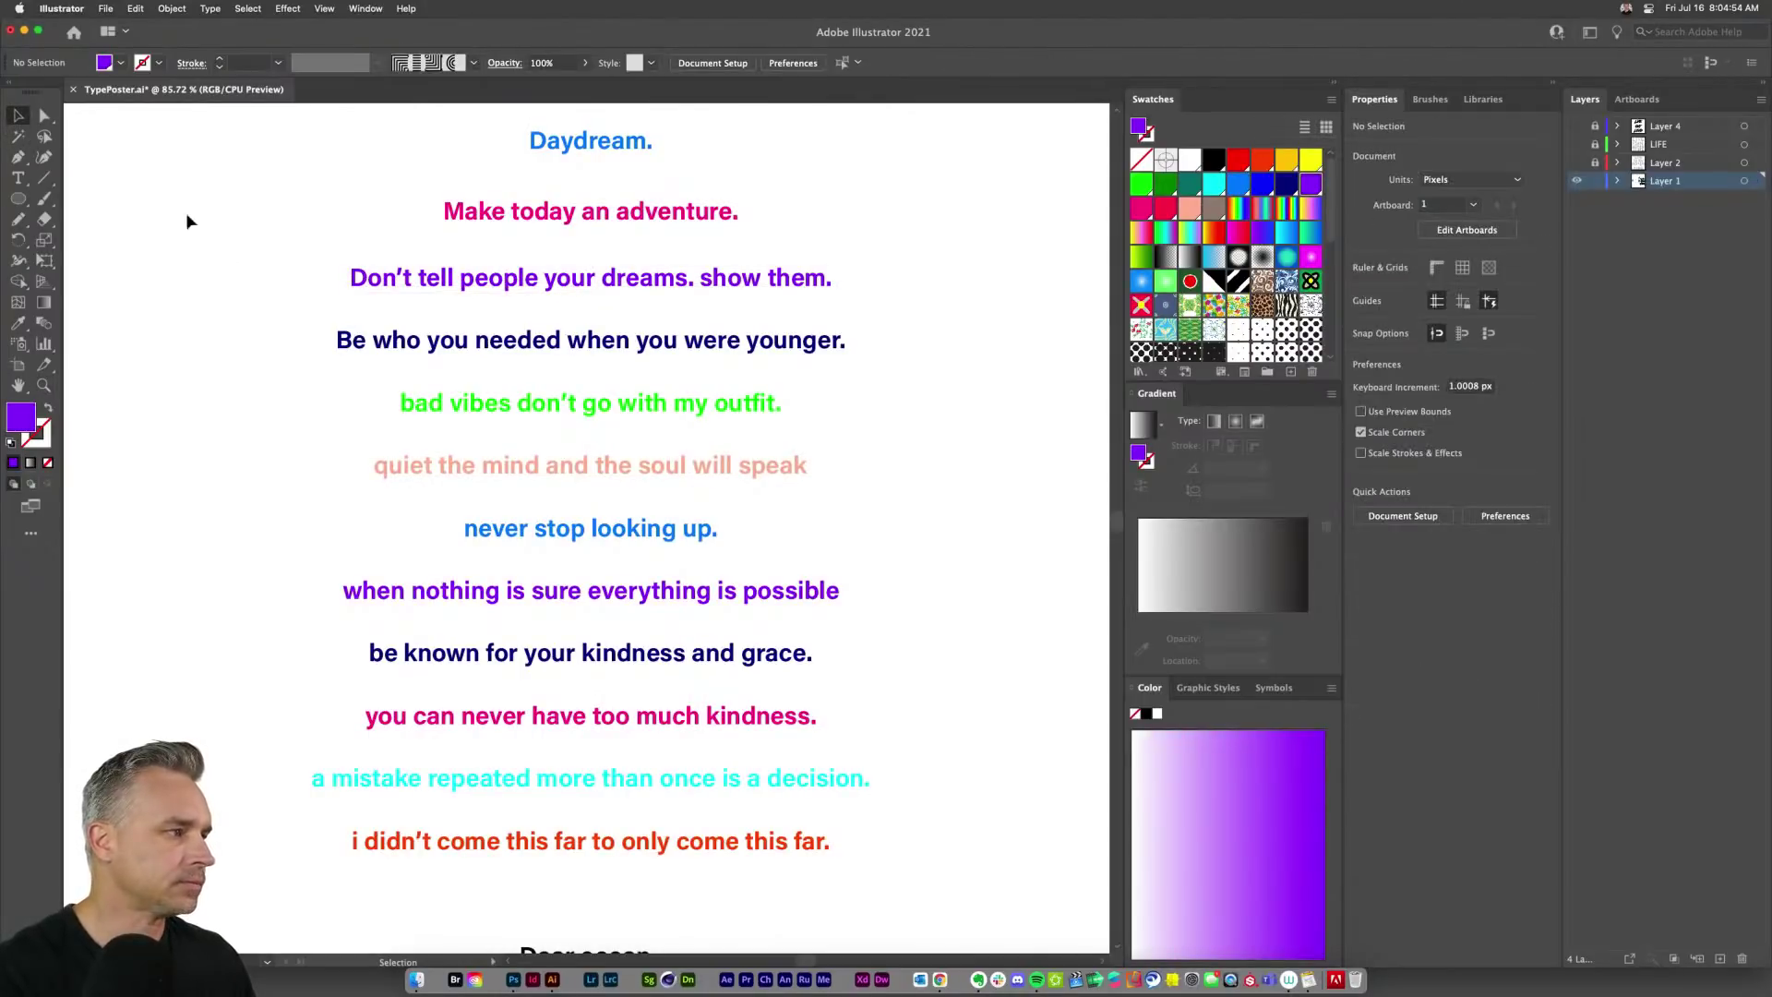
left_click(171, 8)
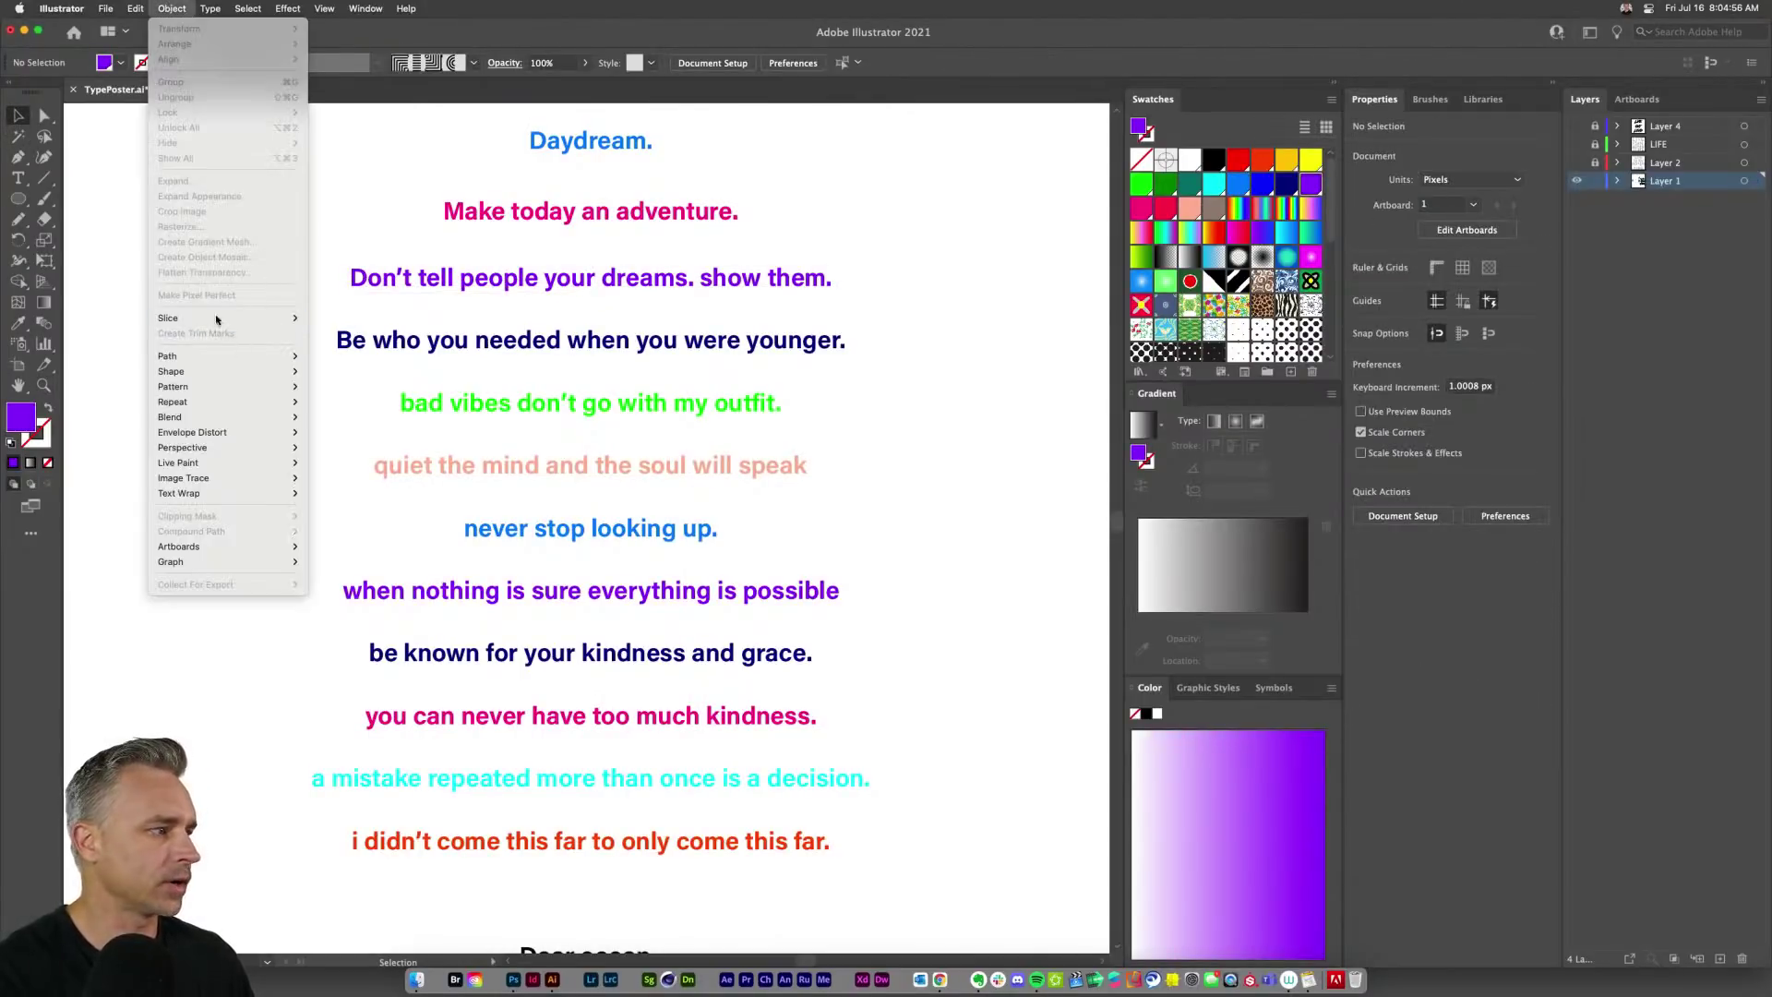
mouse_move(135, 8)
mouse_move(179, 250)
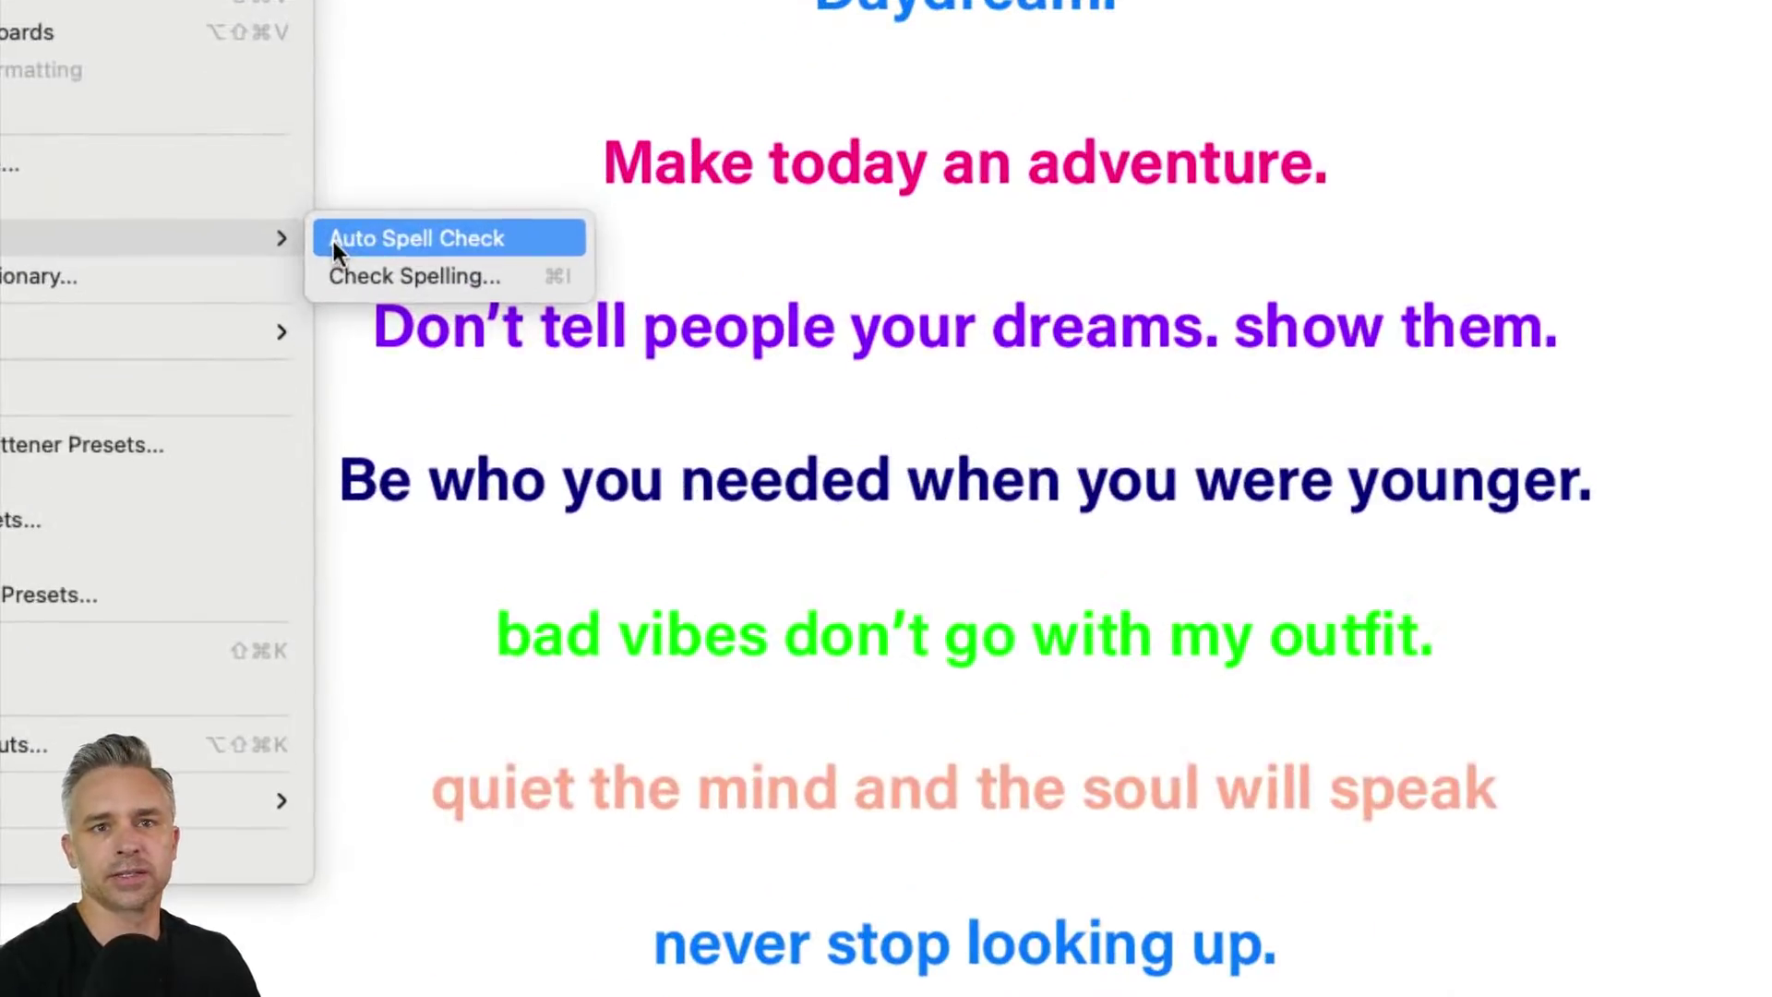
left_click(334, 241)
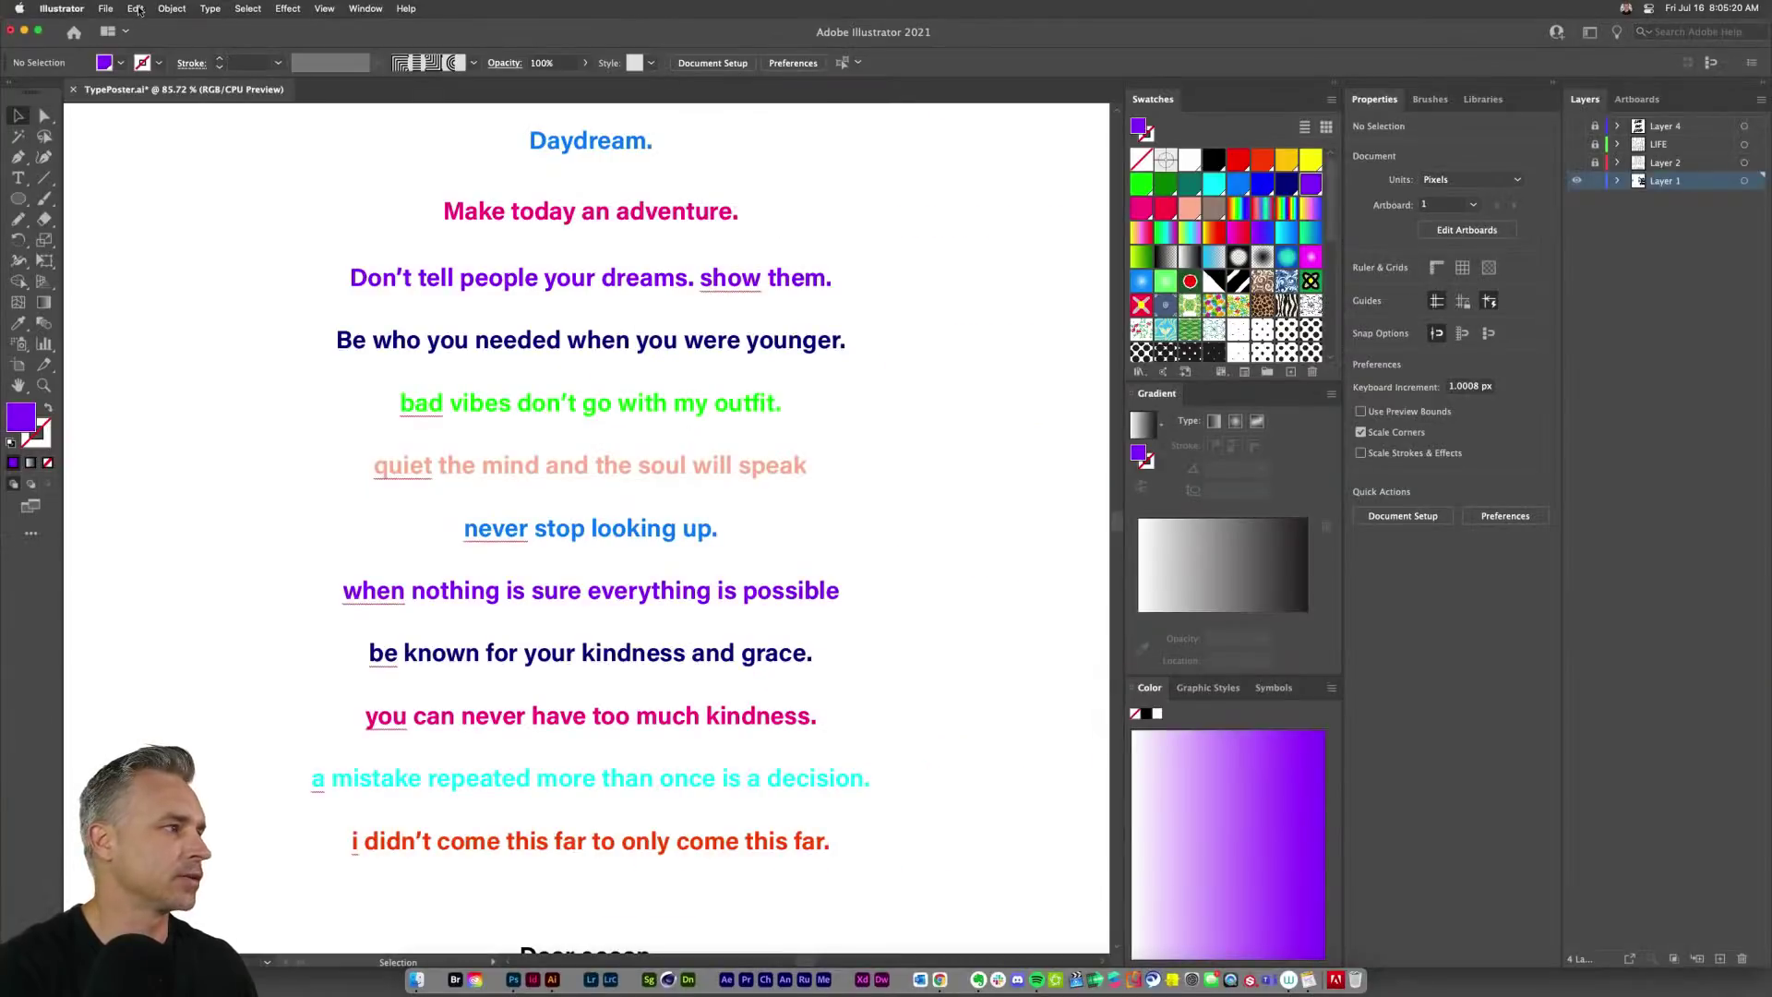
Step: Turn Auto Spell Check back off
left_click(144, 8)
mouse_move(274, 242)
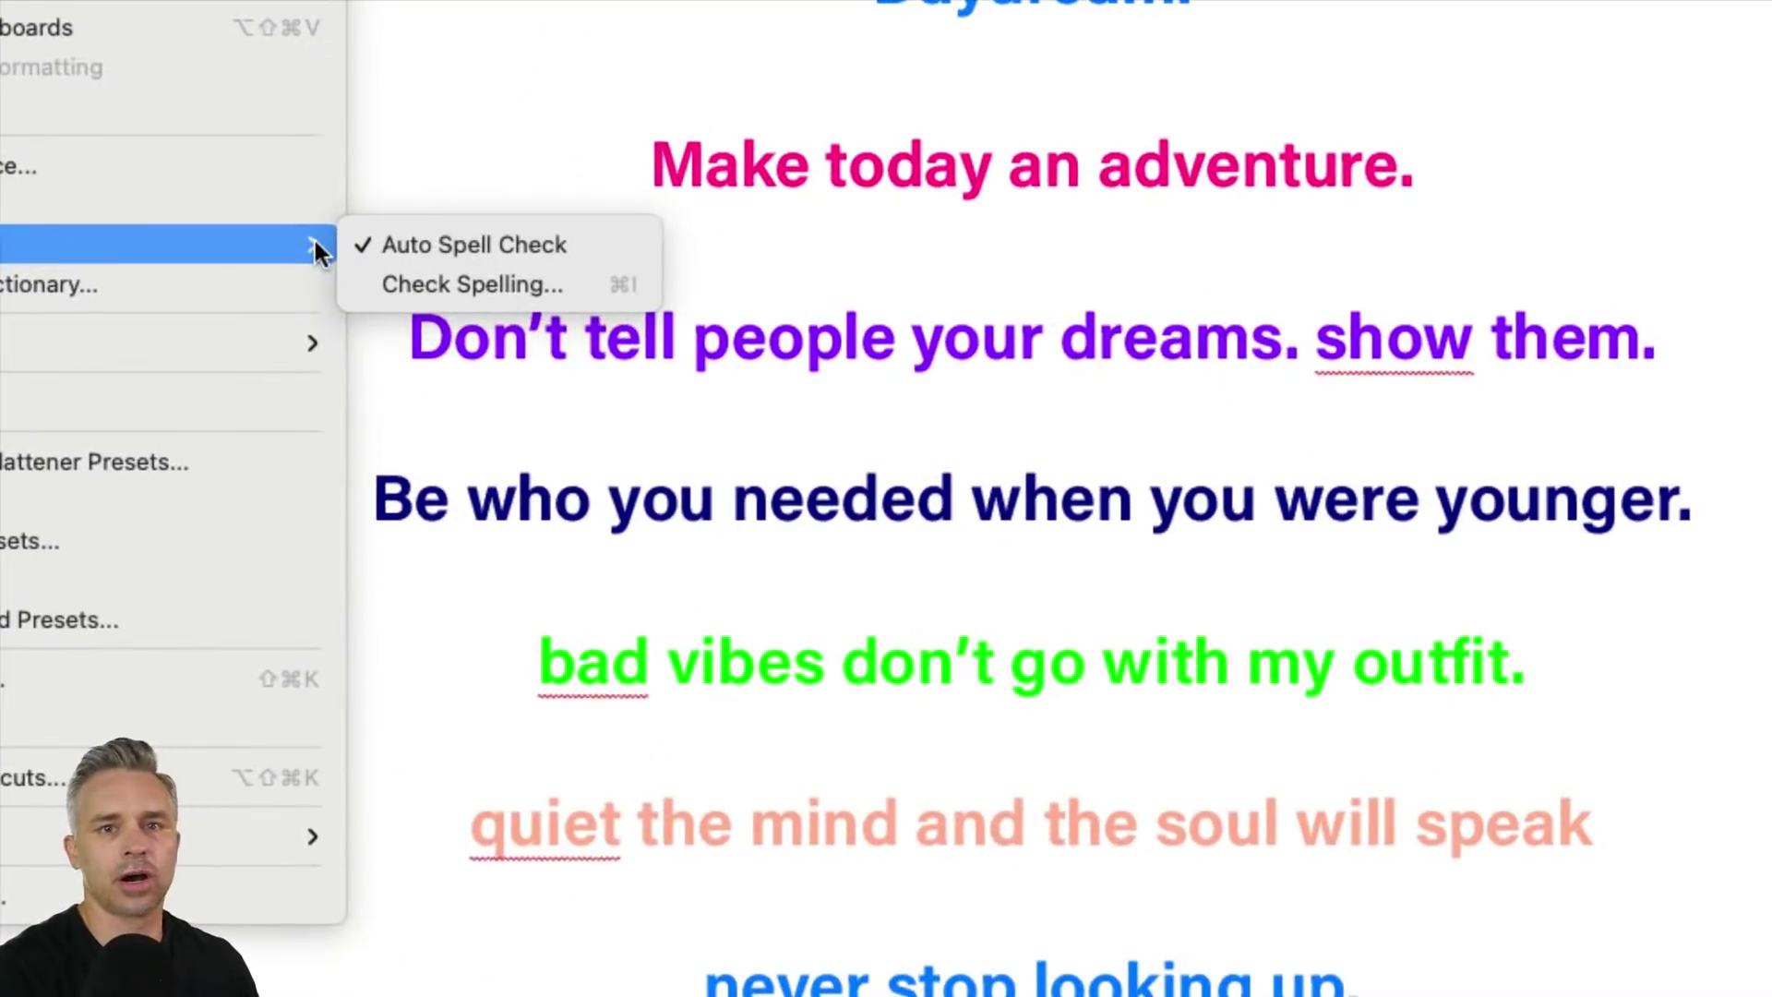
left_click(511, 252)
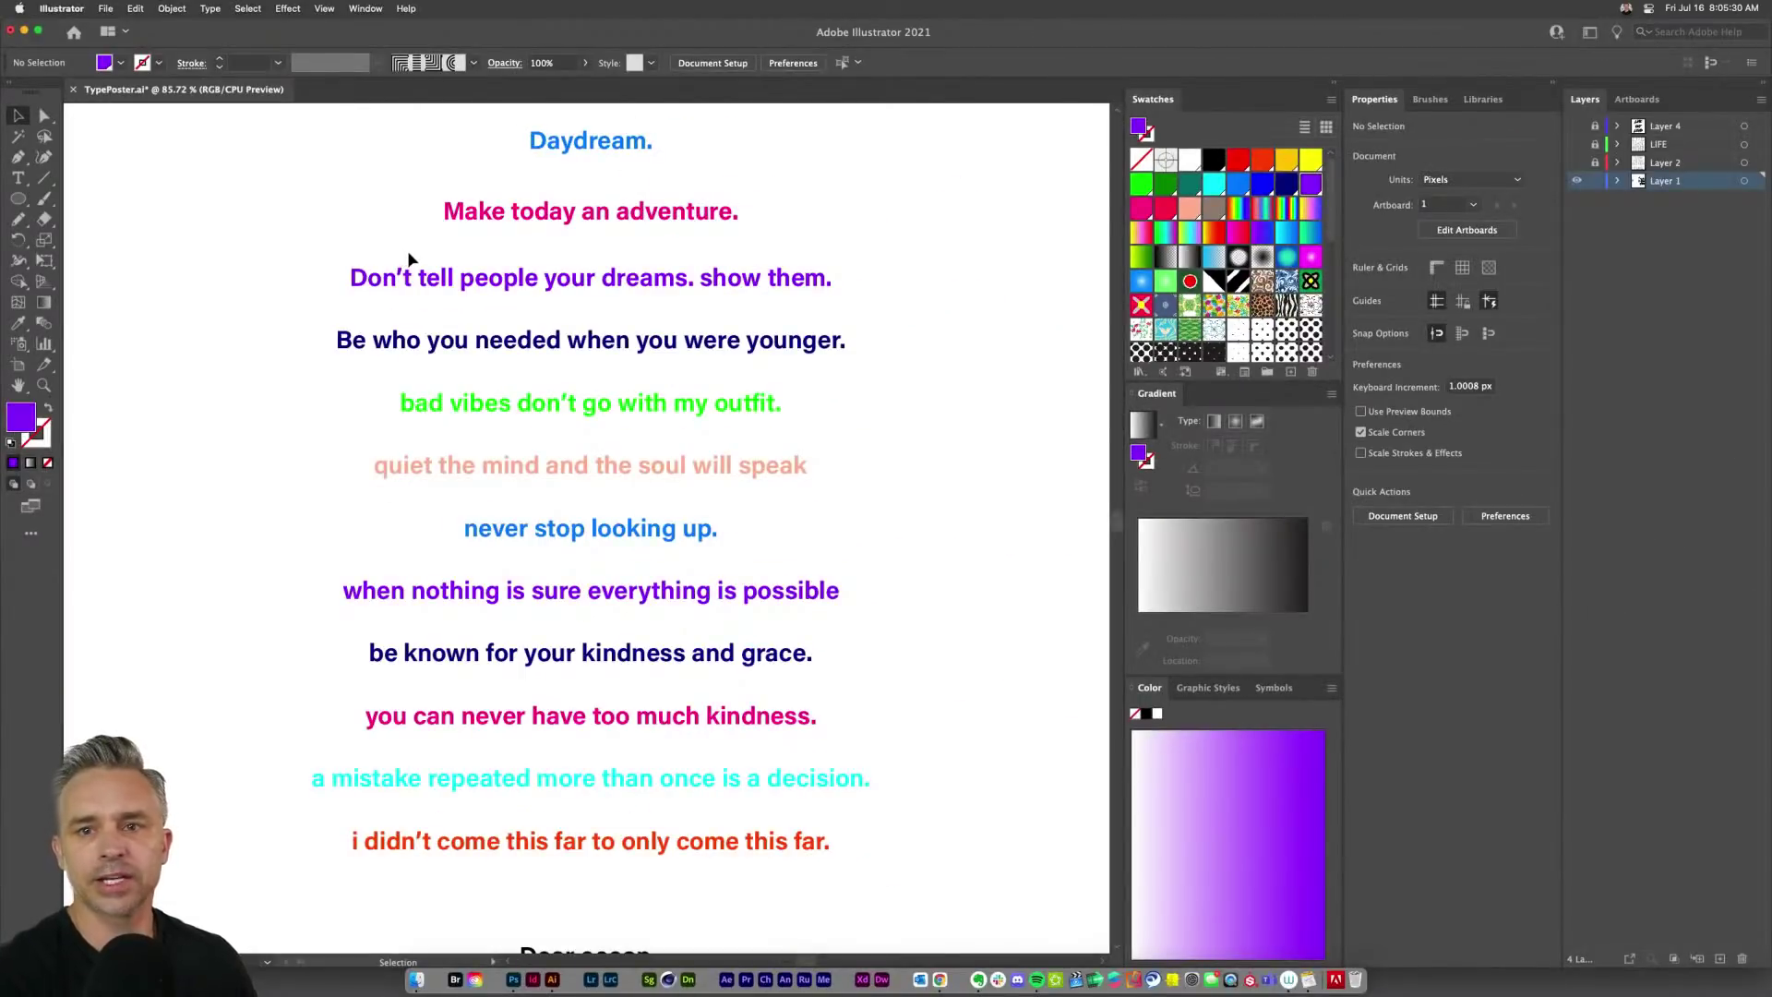
Step: Move the black "Dear ocean." paragraph up so it sits closely below the last coloured quote
key("a")
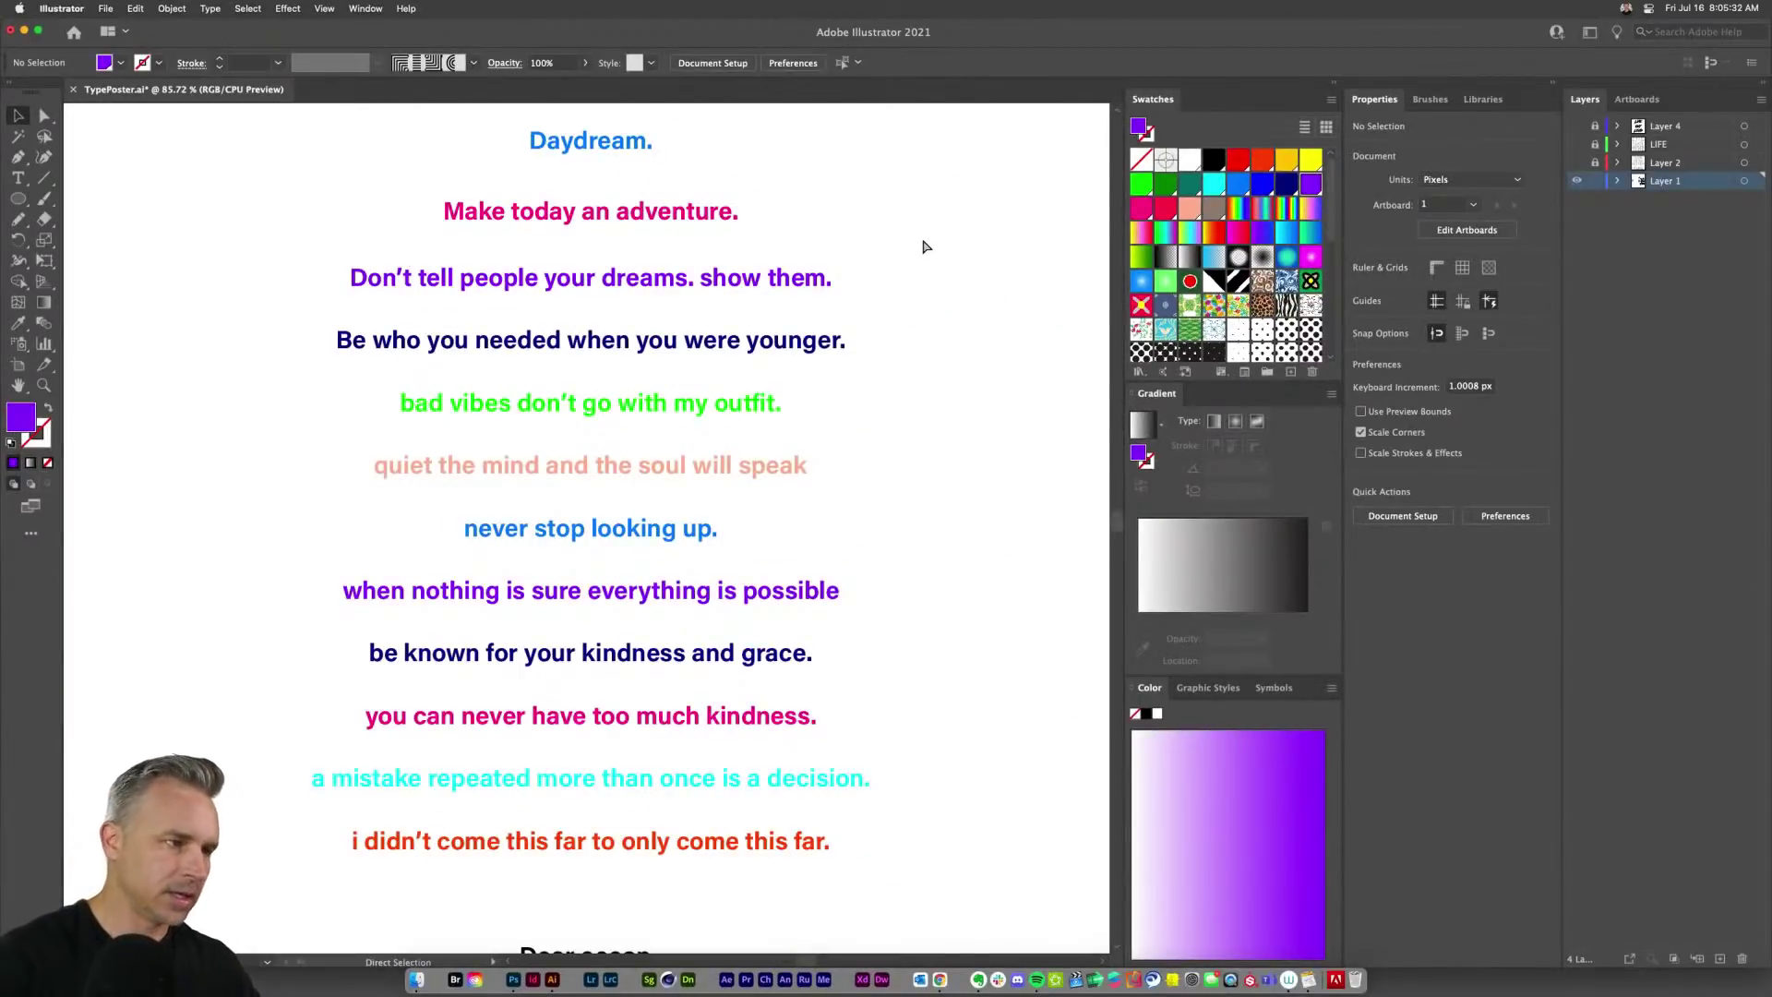
key("super+minus")
key("super+minus")
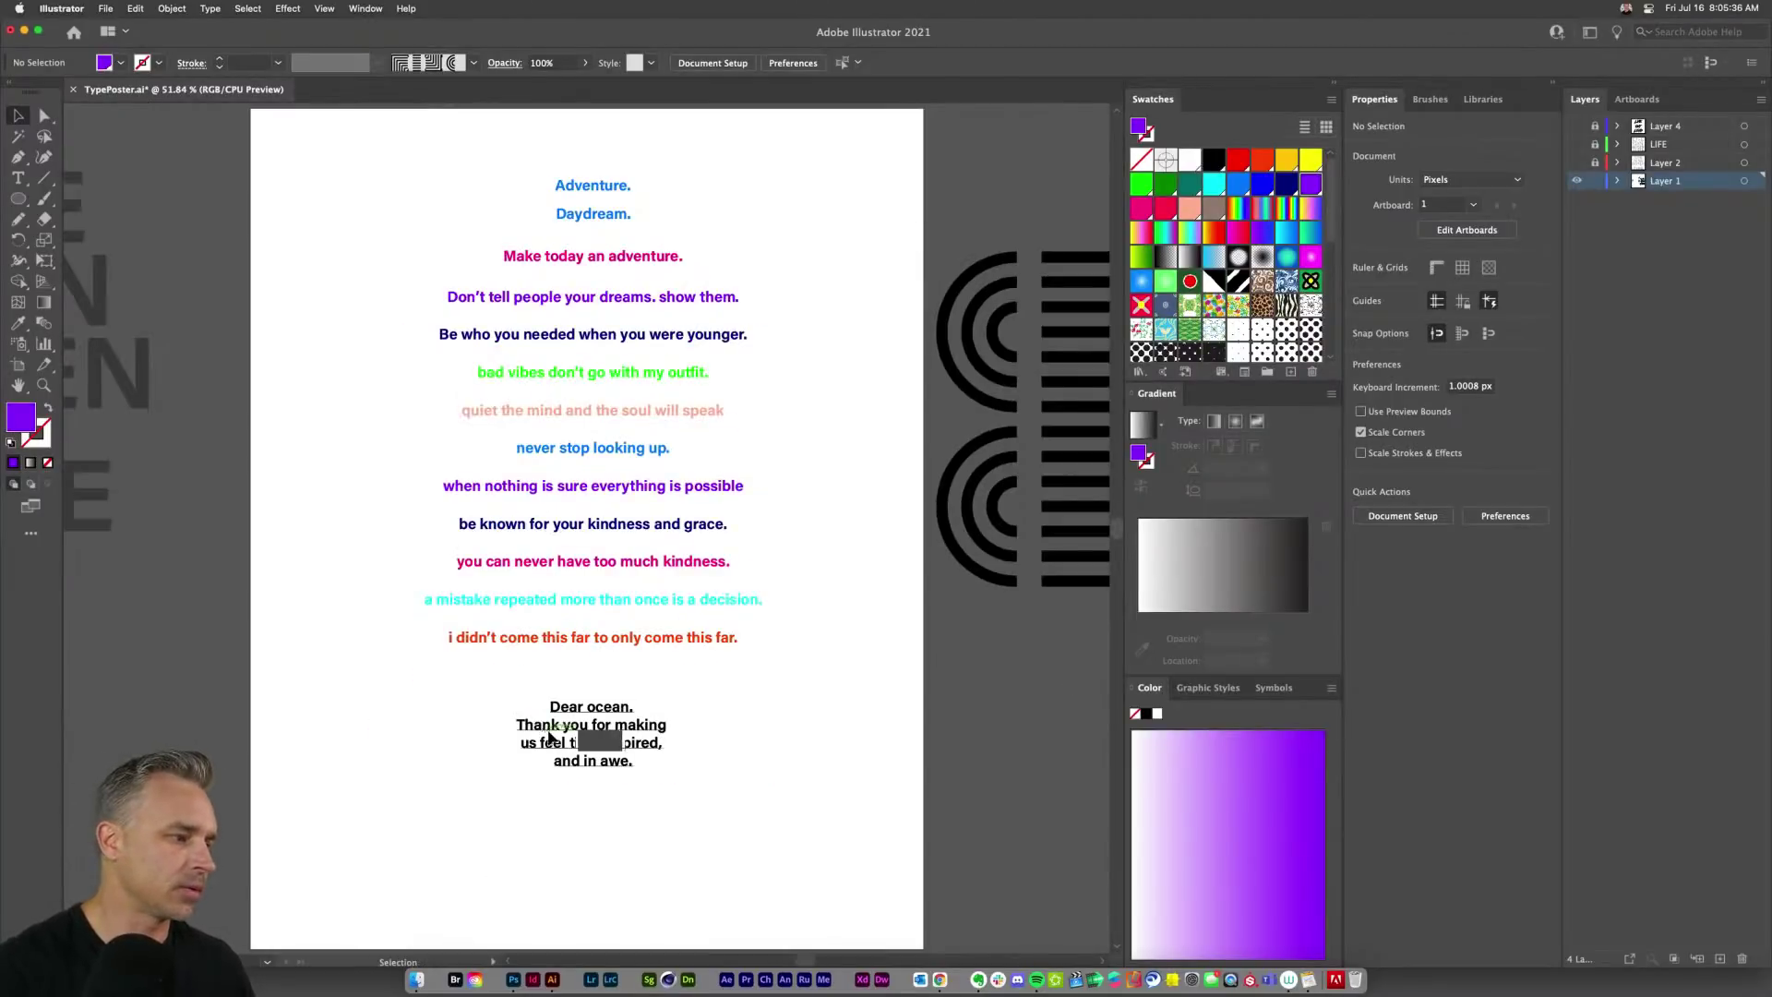
left_click(577, 741)
left_click(403, 663)
left_click_drag(583, 716, 582, 685)
left_click(400, 650)
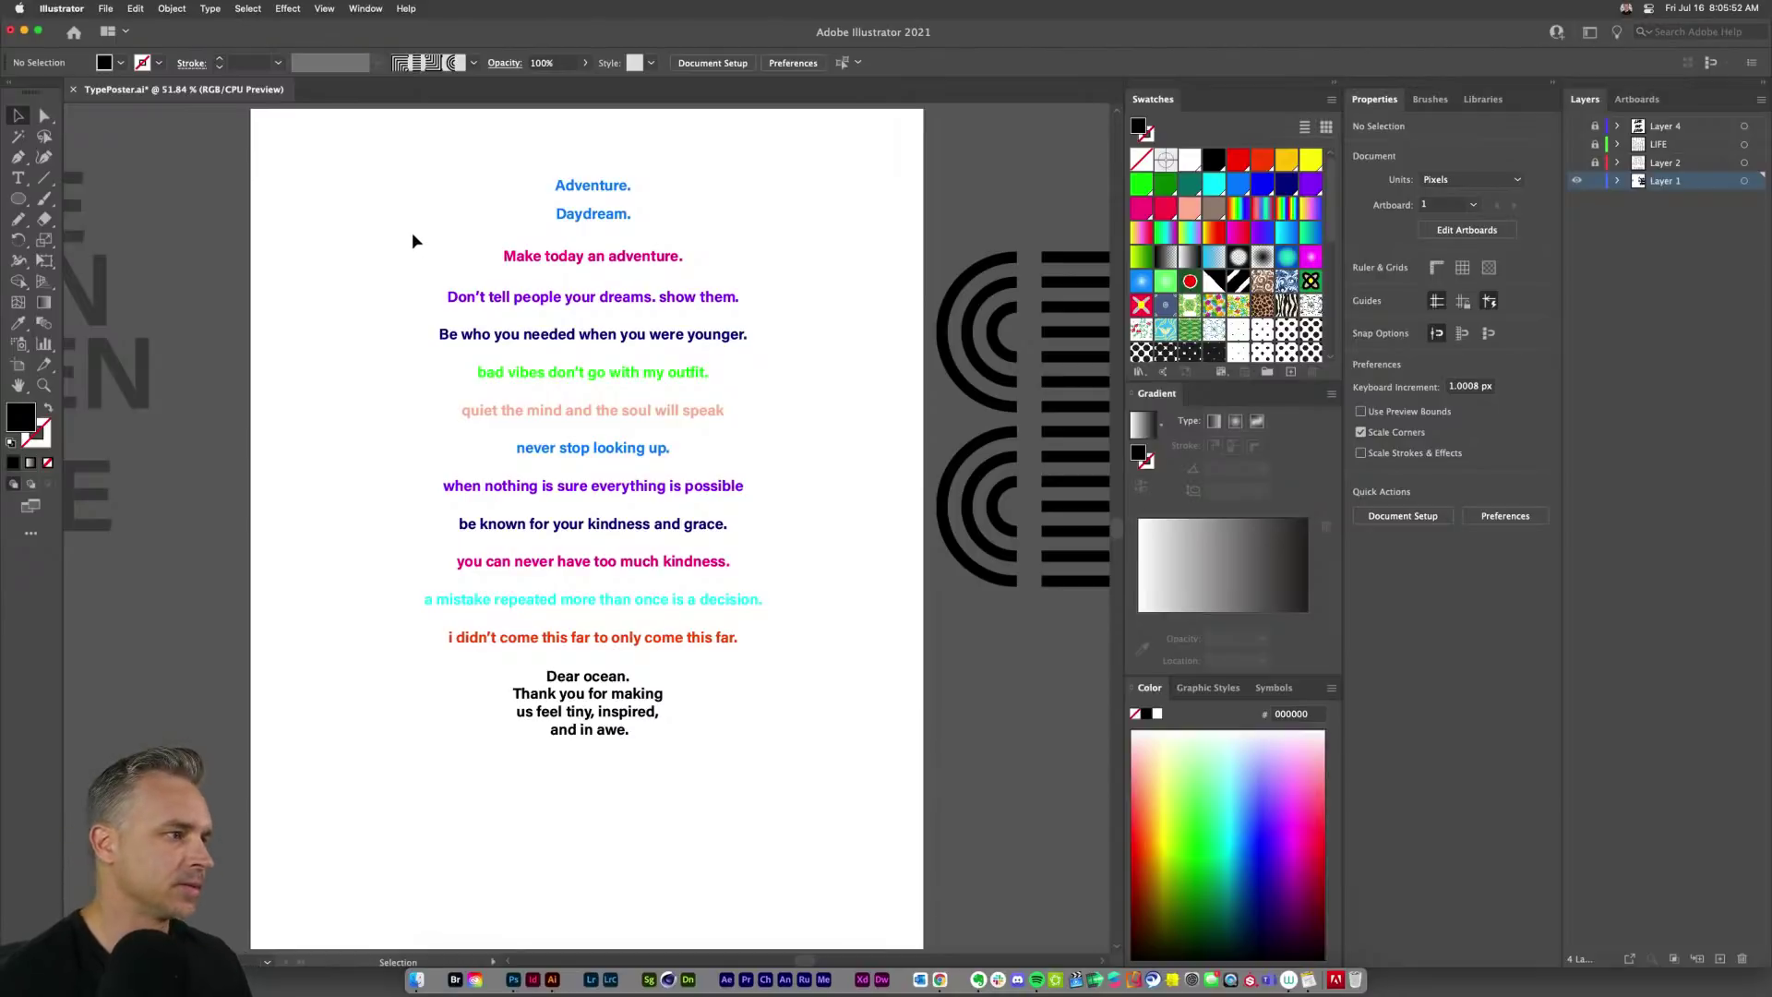
Step: Copy the "Adventure." text onto a new layer above Layer 1, with Layer 1 hidden
scroll(375, 273, "up", 5)
scroll(376, 273, "left", 5)
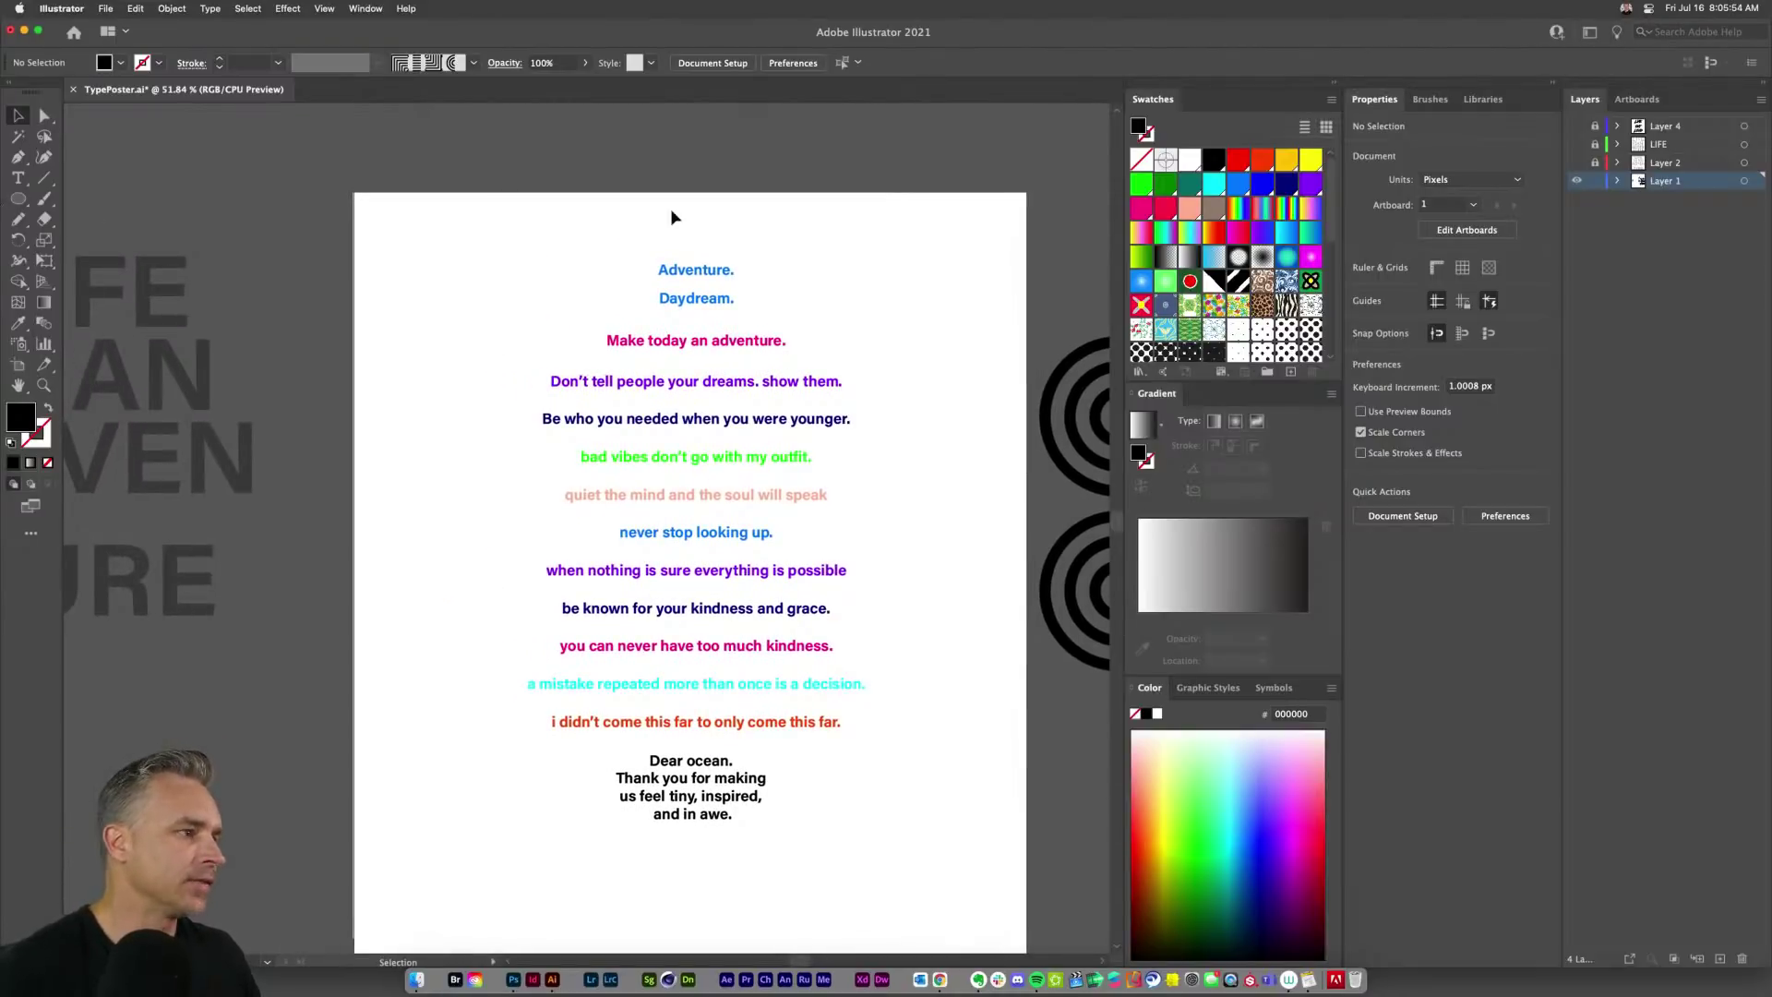
left_click(709, 270)
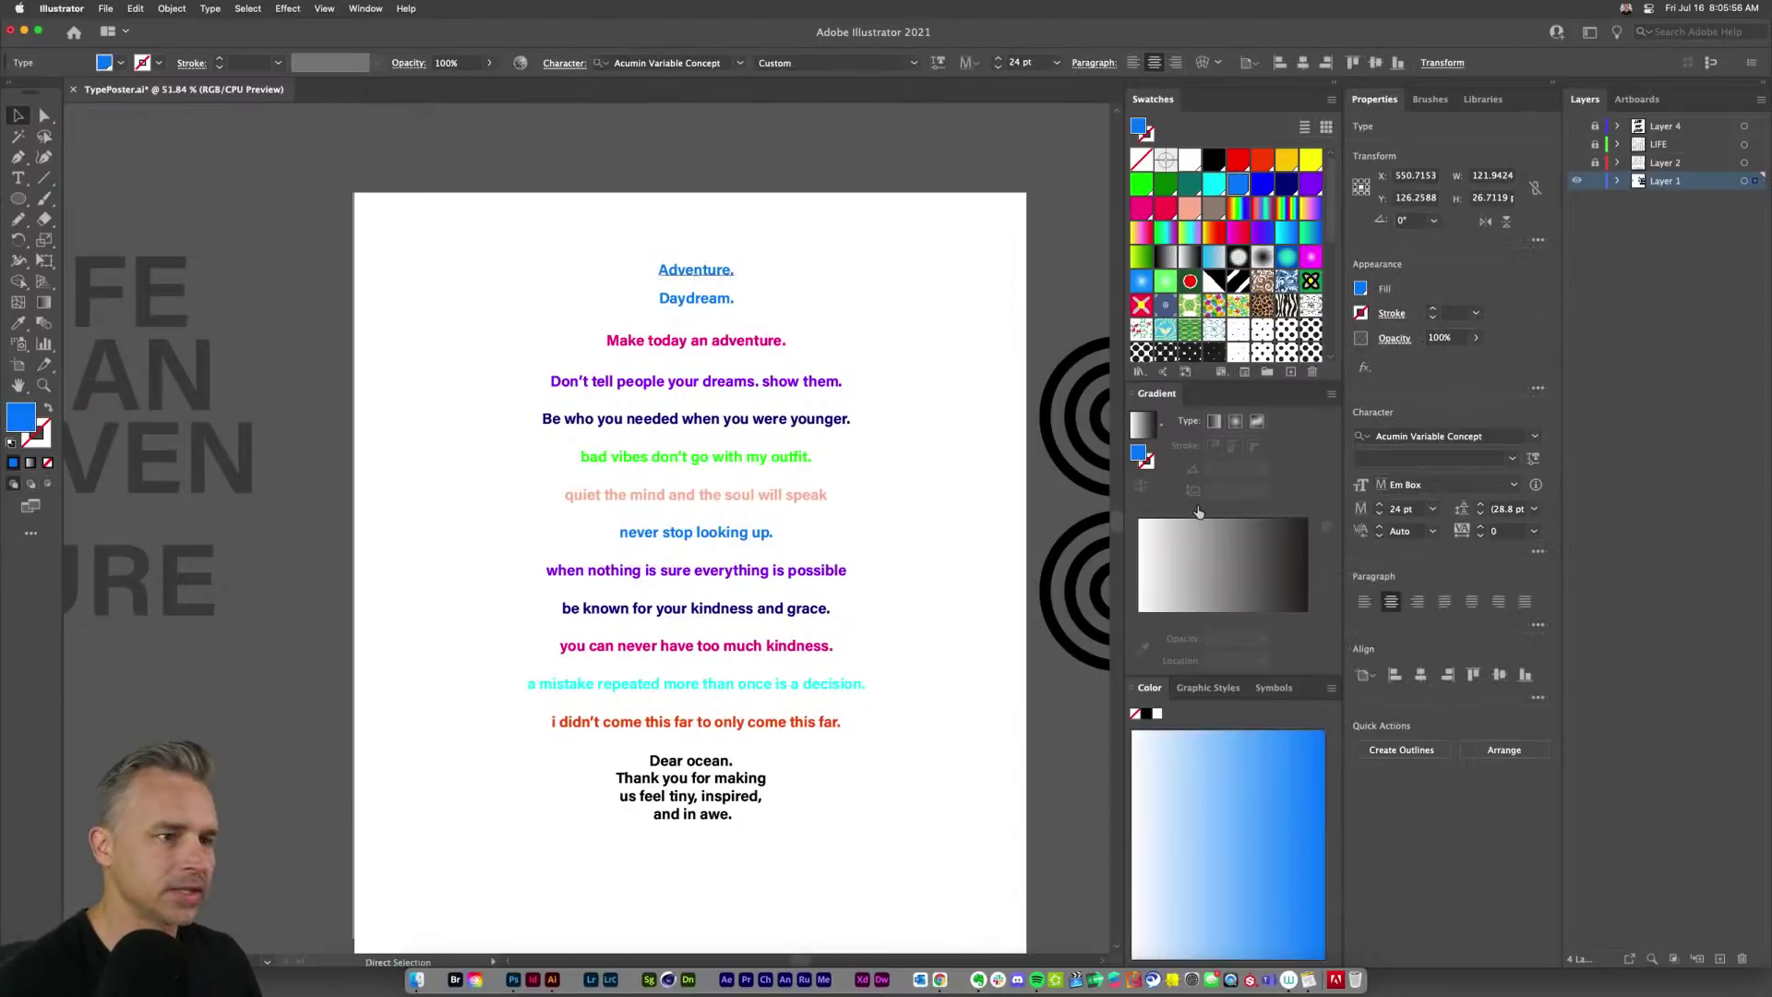
key("super+y")
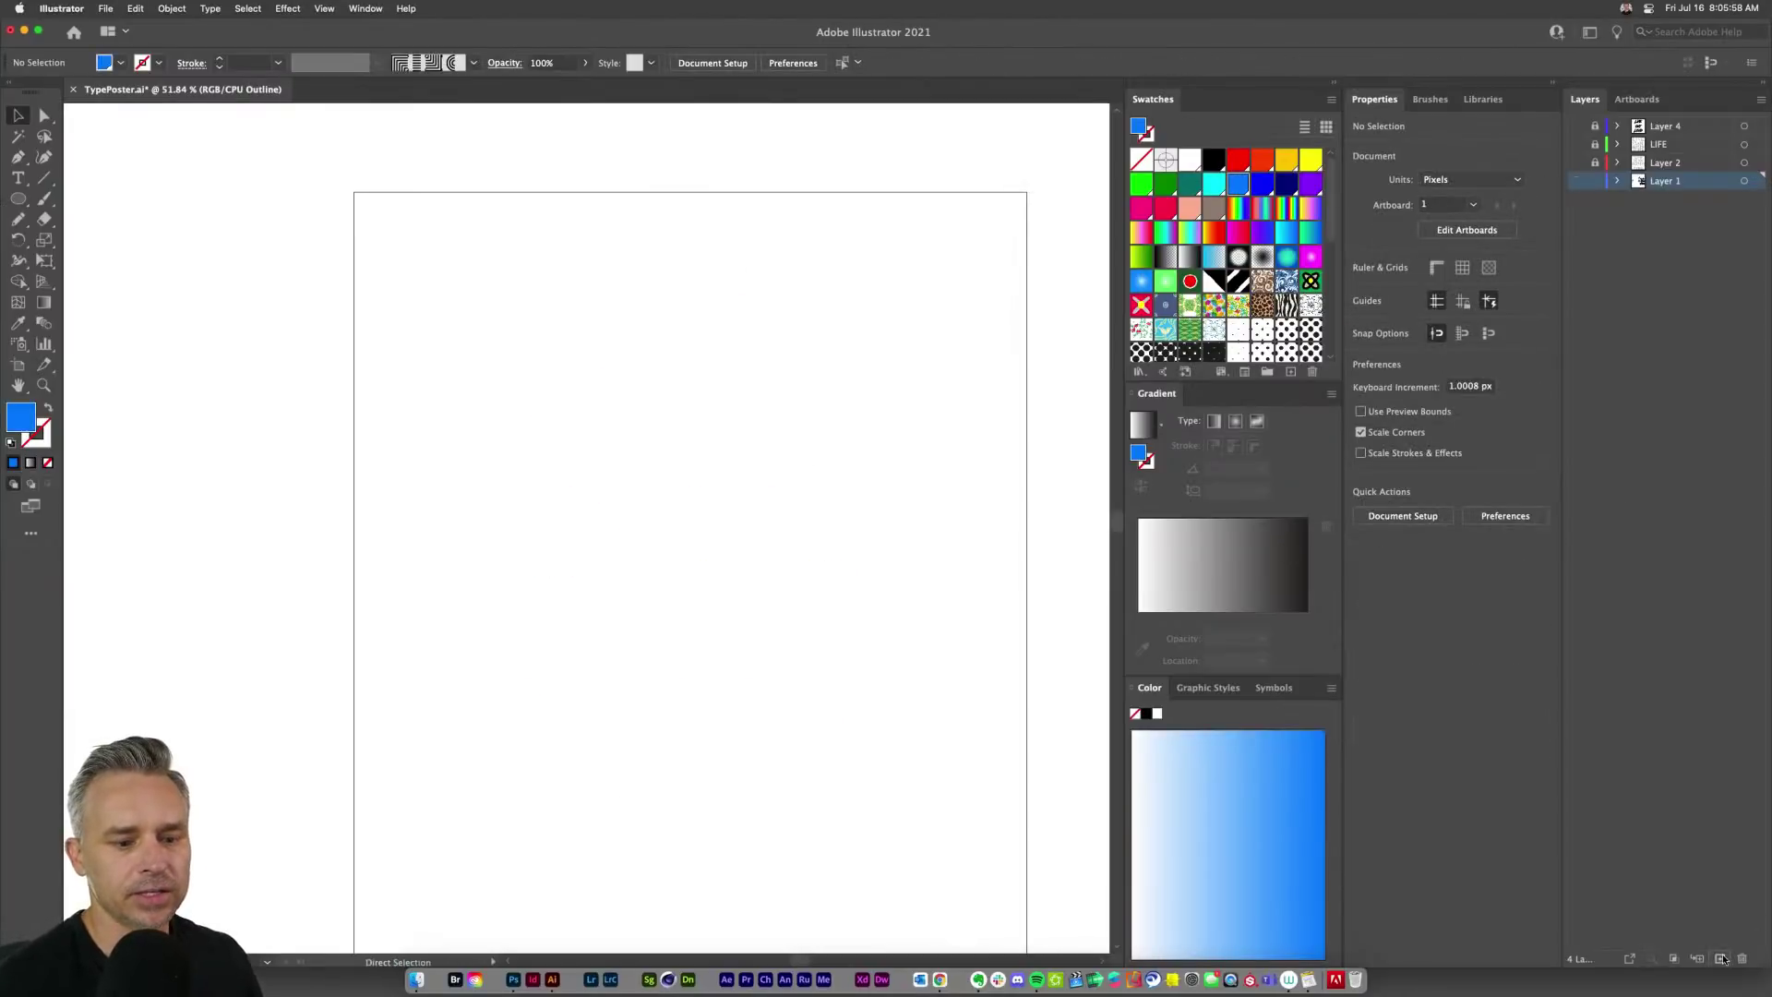
key("super+z")
key("super+y")
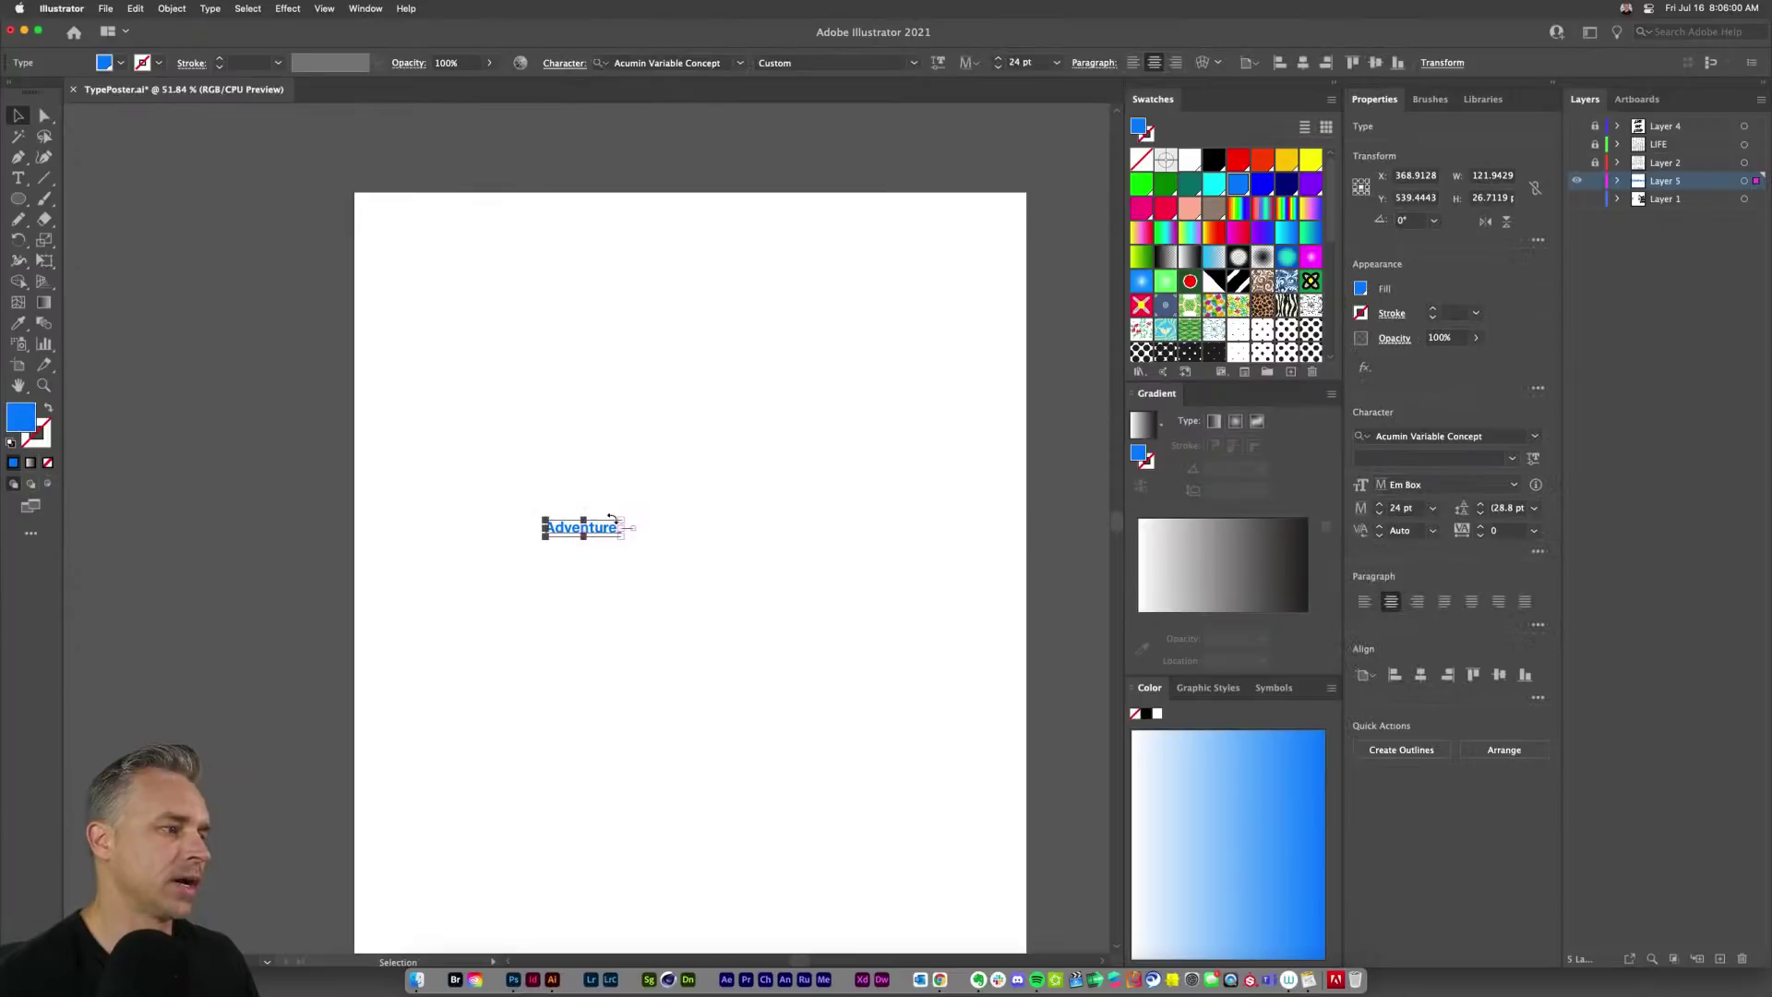
Step: Scale the "Adventure." text up proportionally to nearly the full artboard width, about 203 pt
left_click_drag(622, 520, 1019, 213)
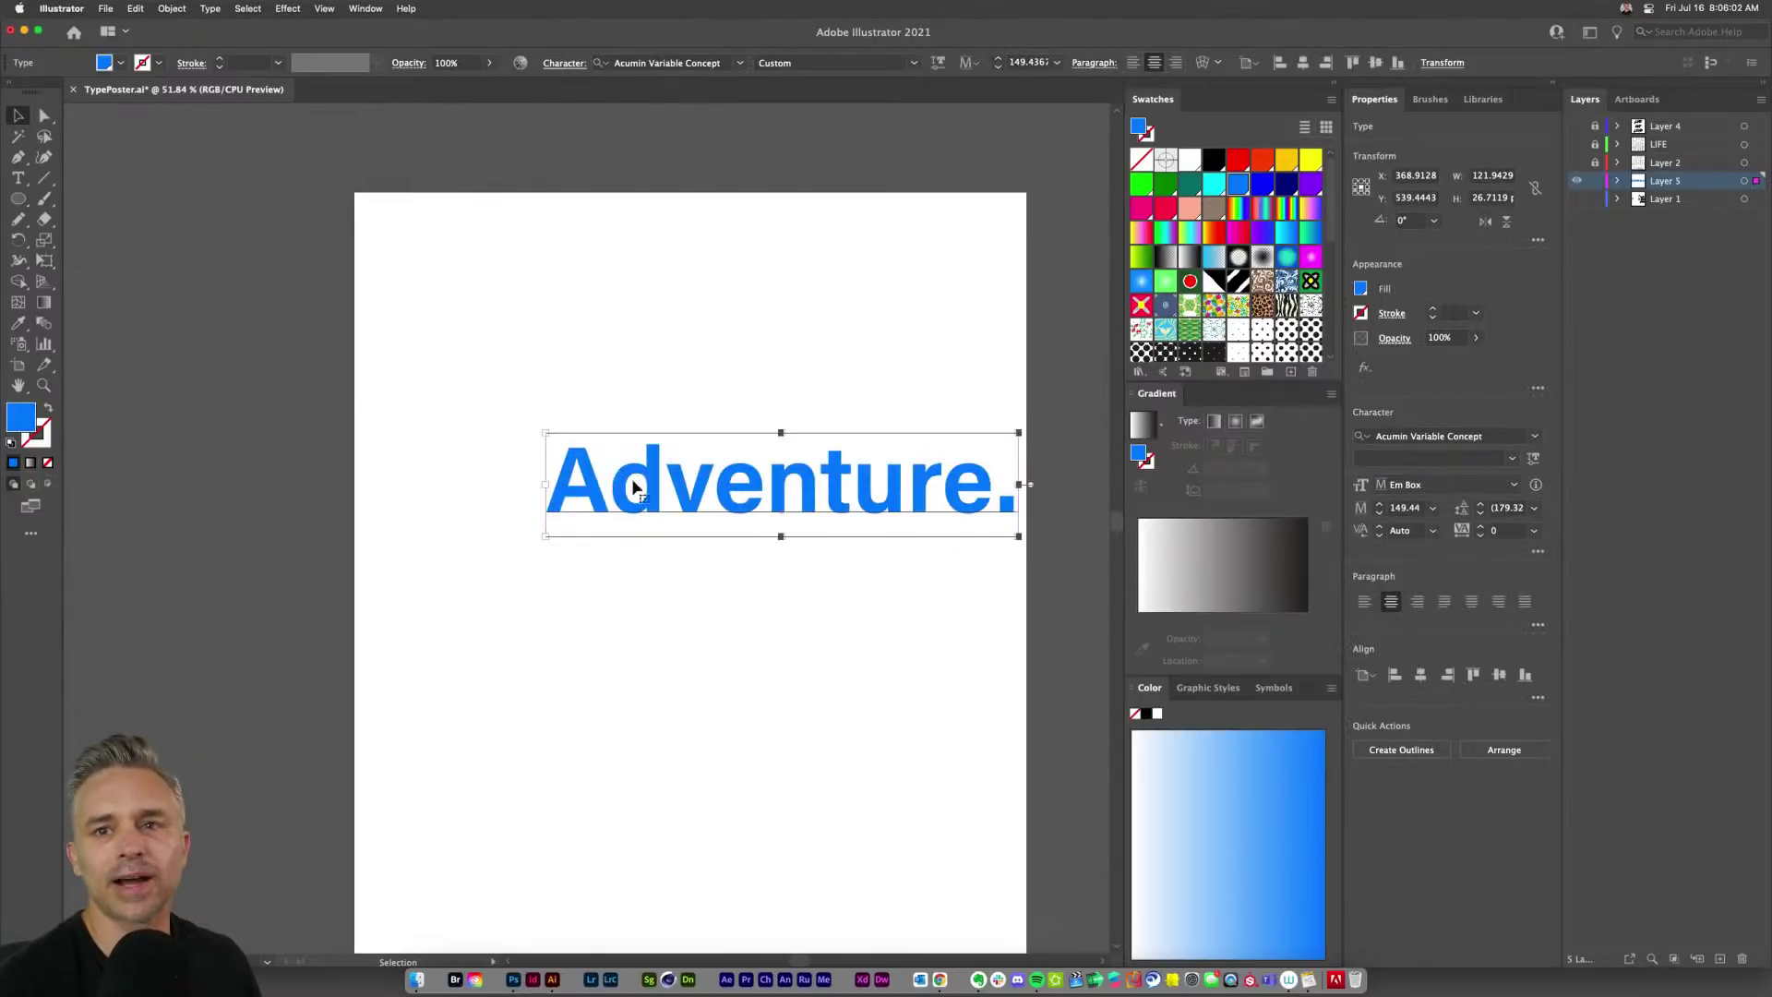
left_click_drag(546, 538, 375, 685)
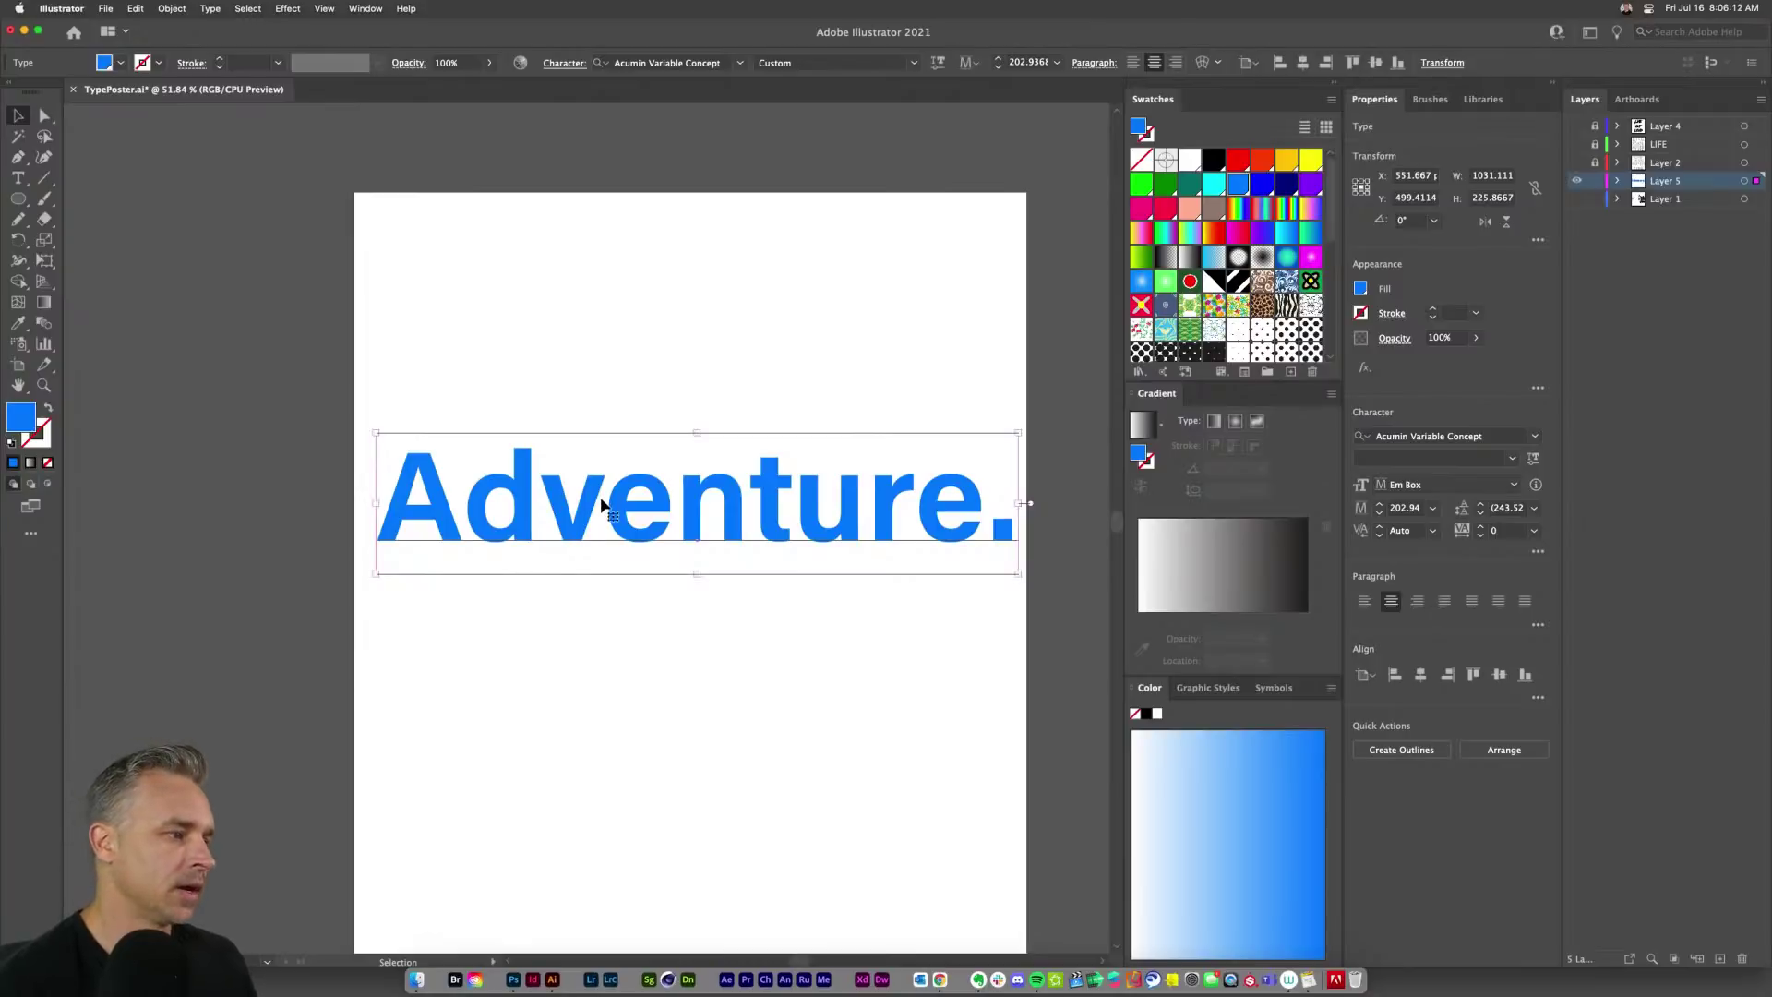
Step: Show Layer 1 and Layer 2 to examine the quotes and the lettering beside the artboard, and hide both layers again
left_click(1576, 148)
left_click(1576, 147)
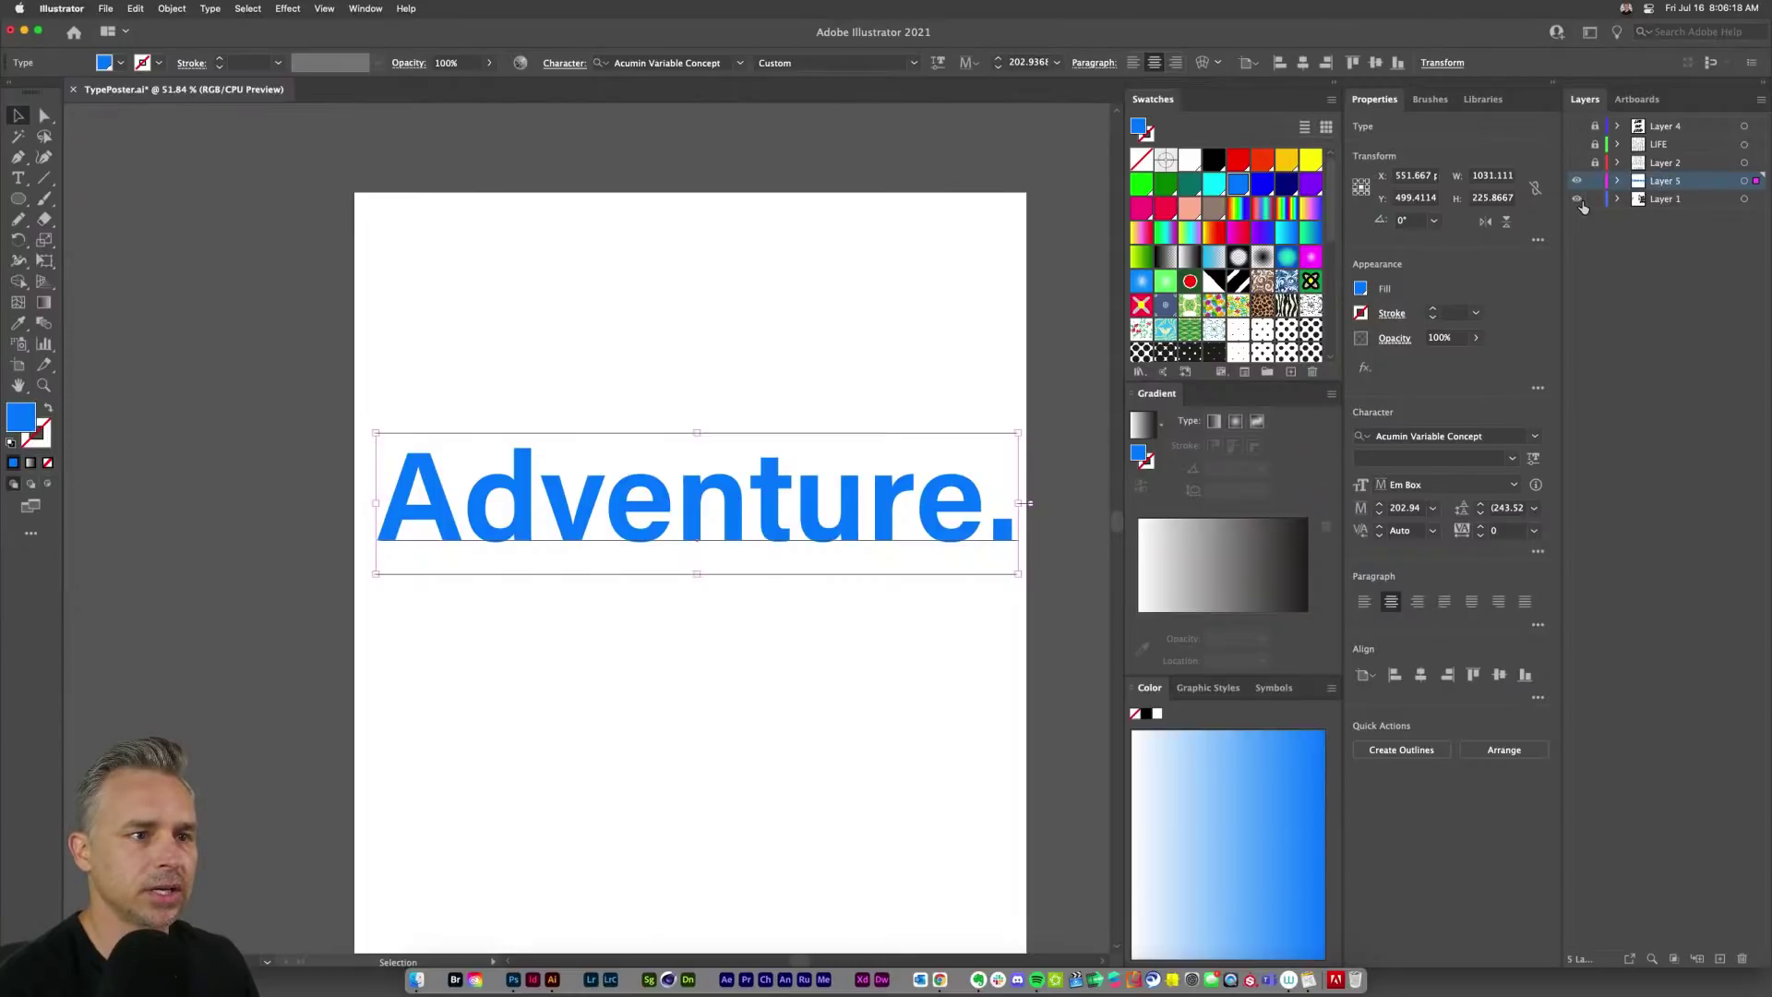
left_click(1577, 199)
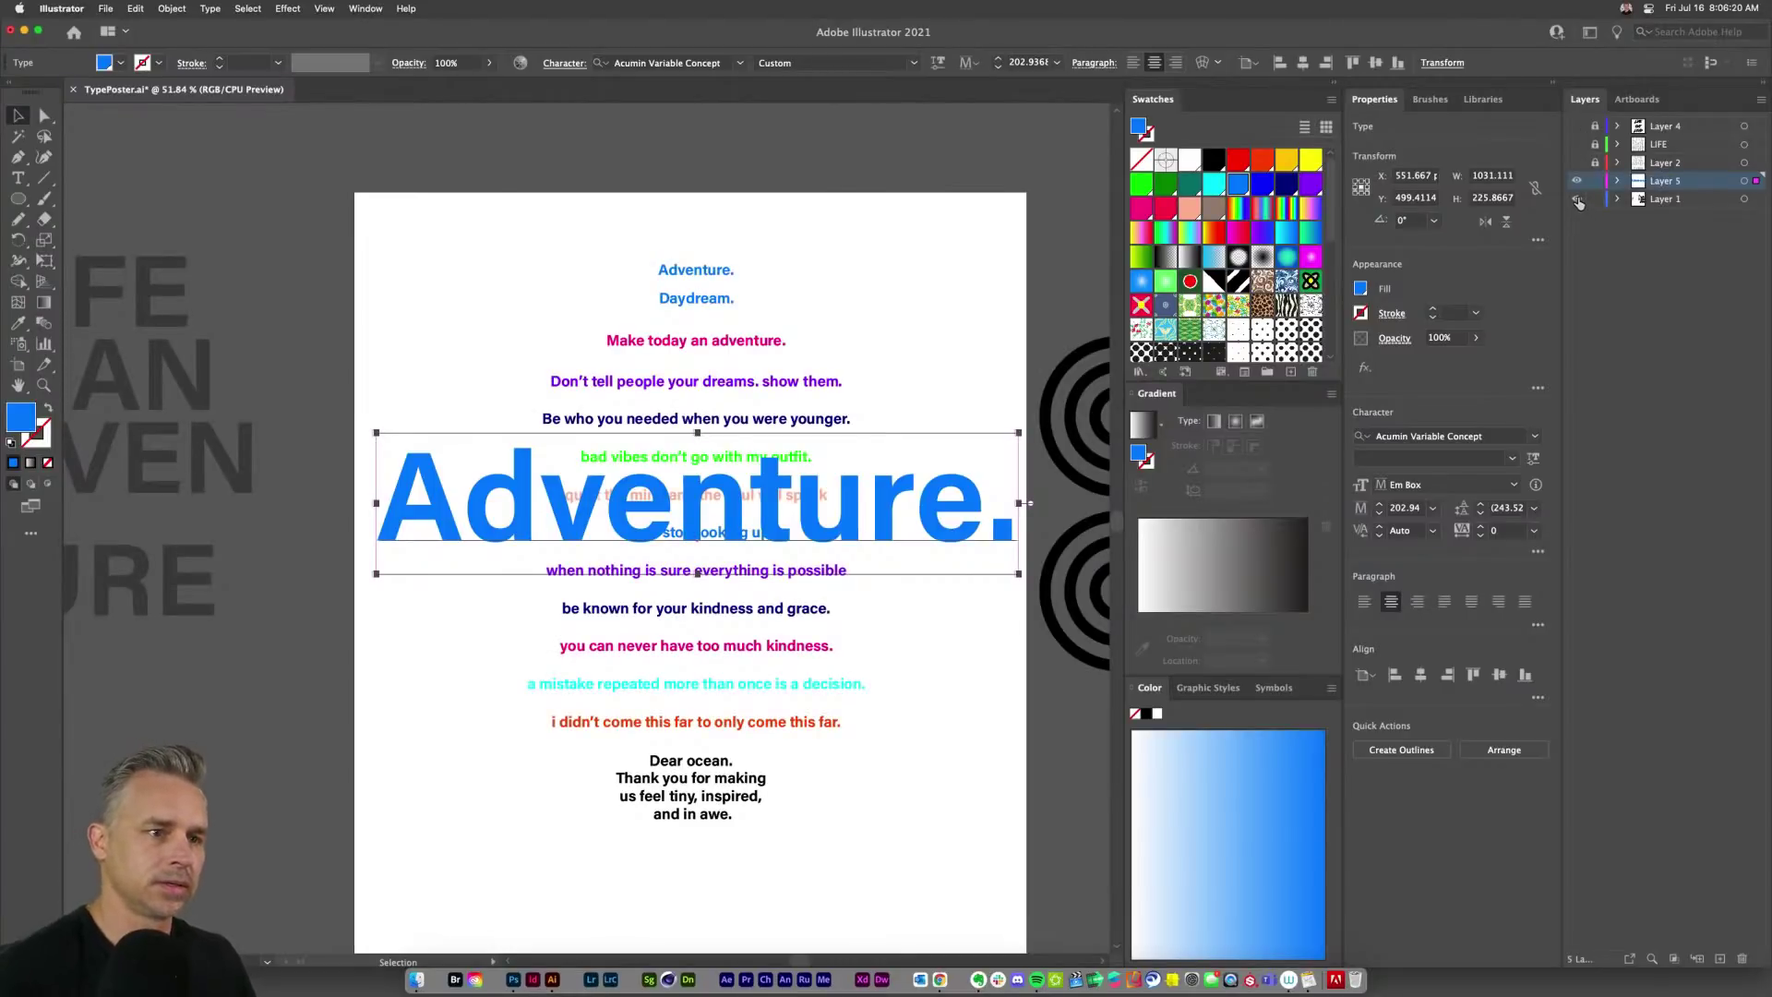
key("super+1")
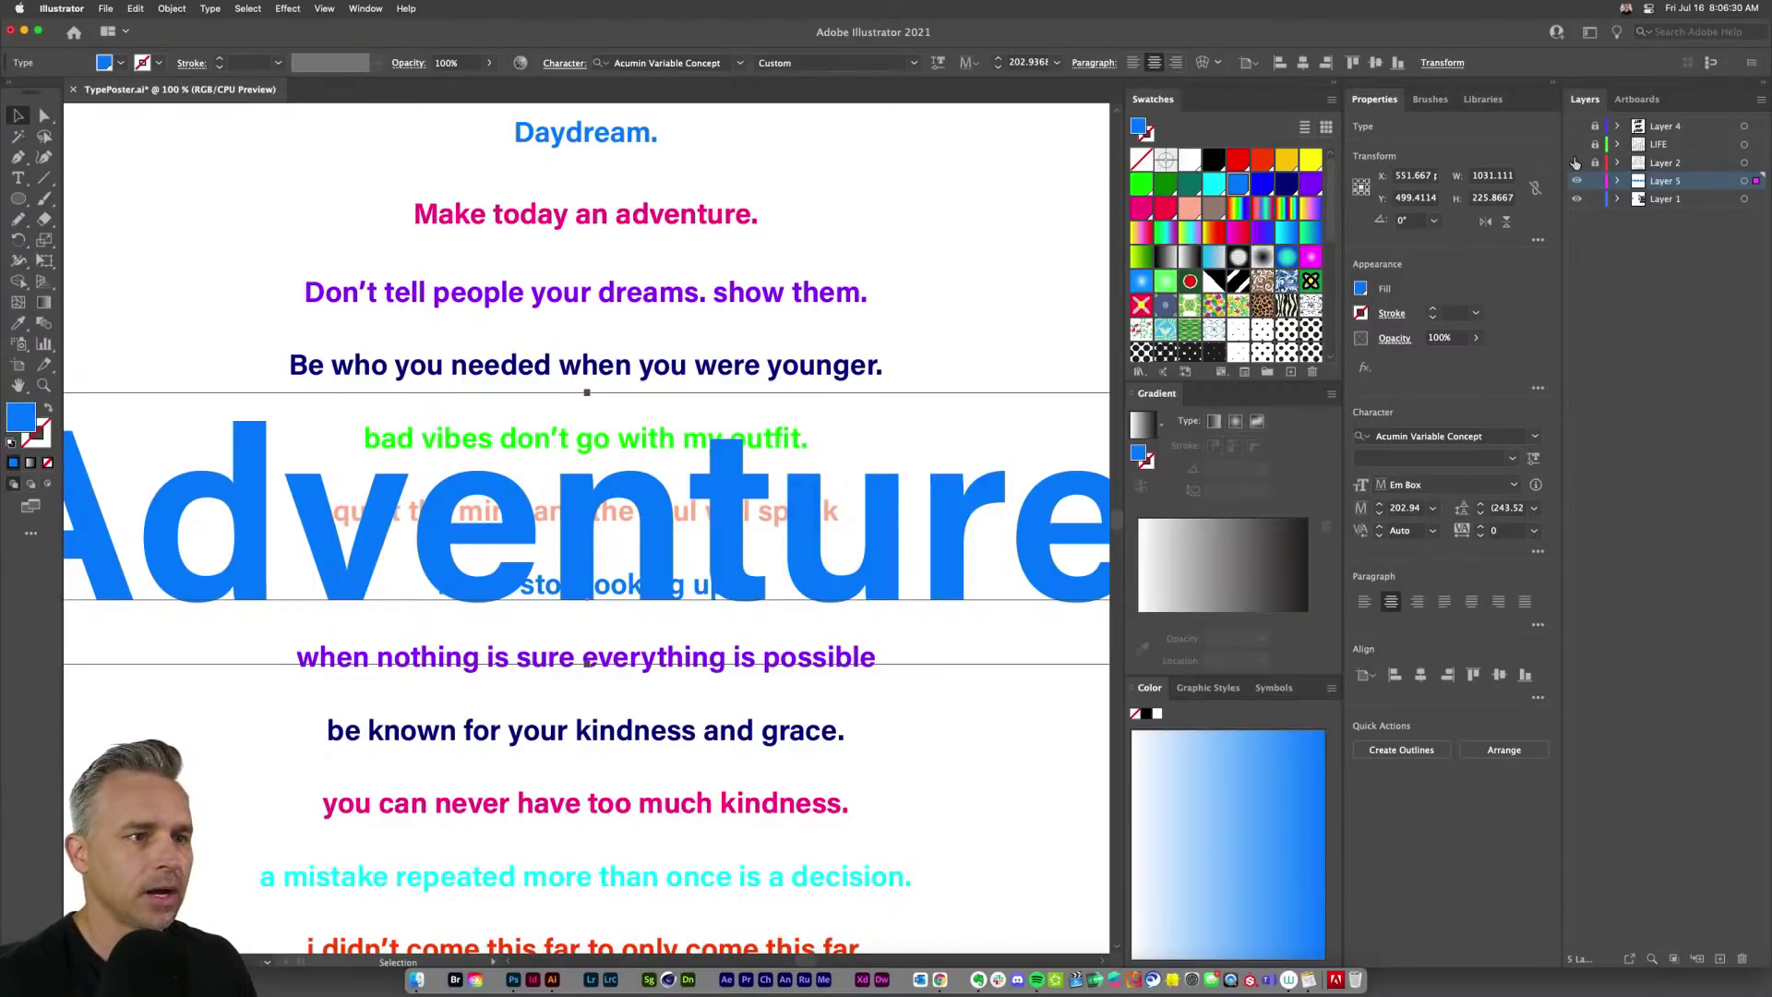
left_click(1577, 163)
left_click_drag(230, 289, 1017, 274)
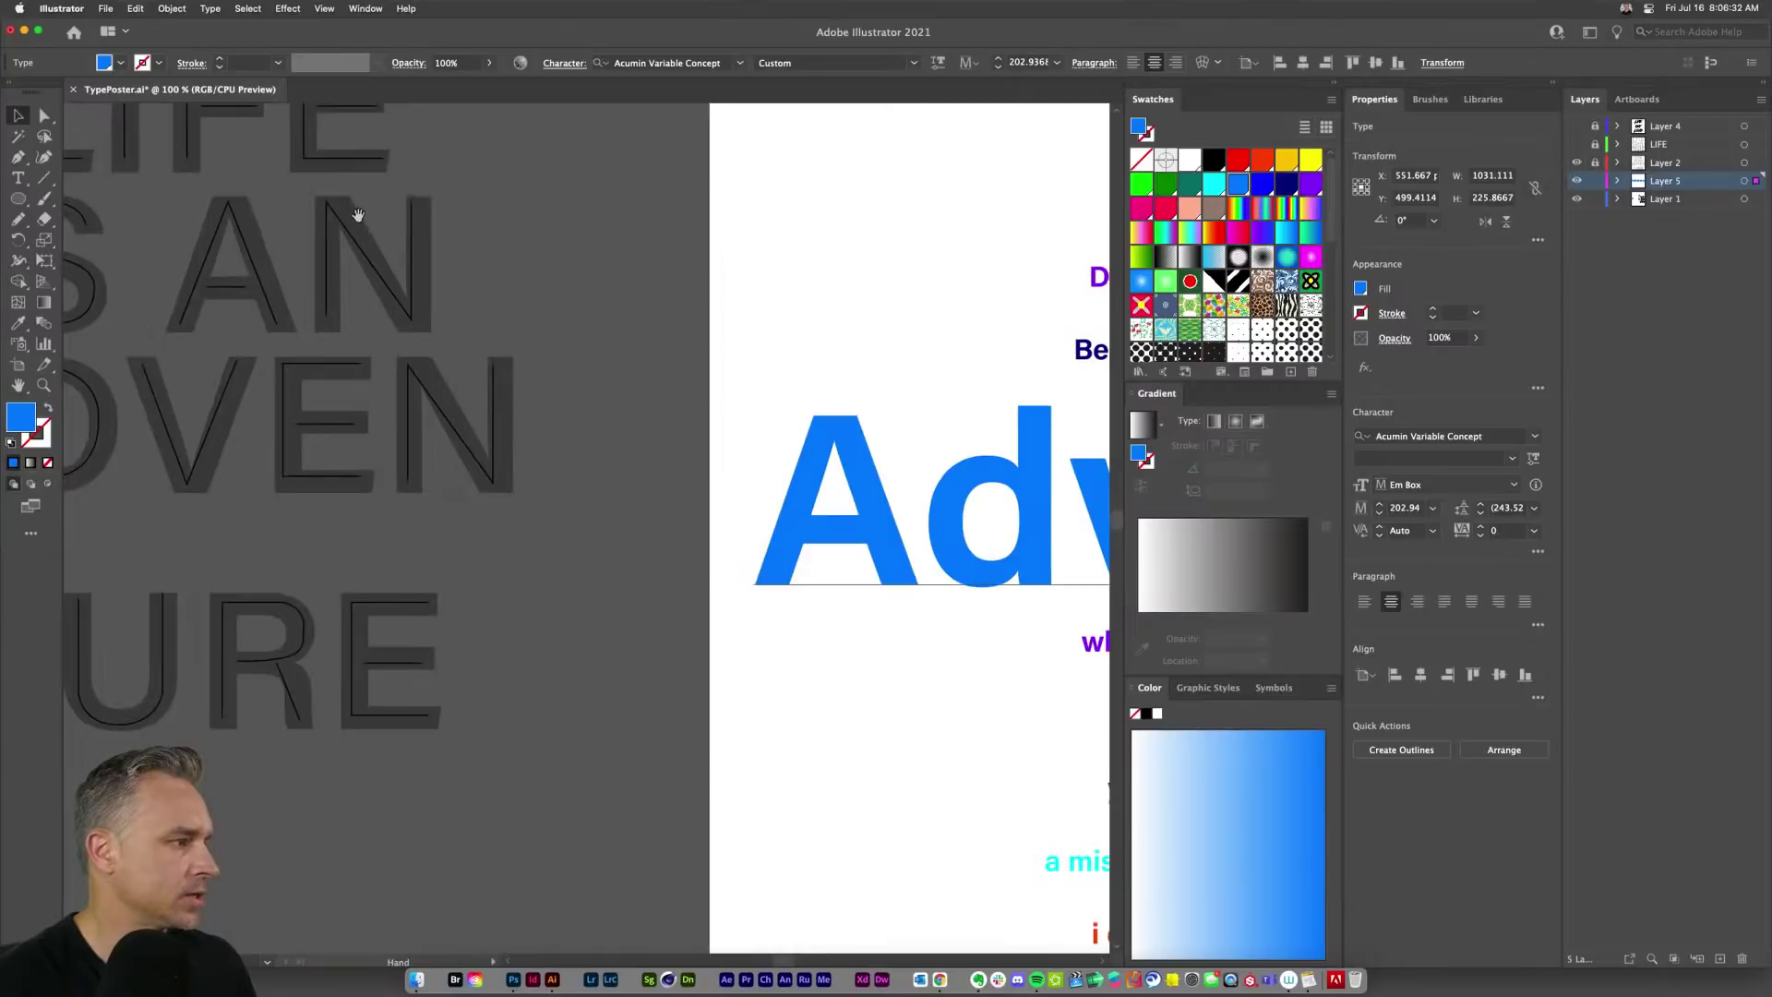
left_click_drag(356, 215, 740, 364)
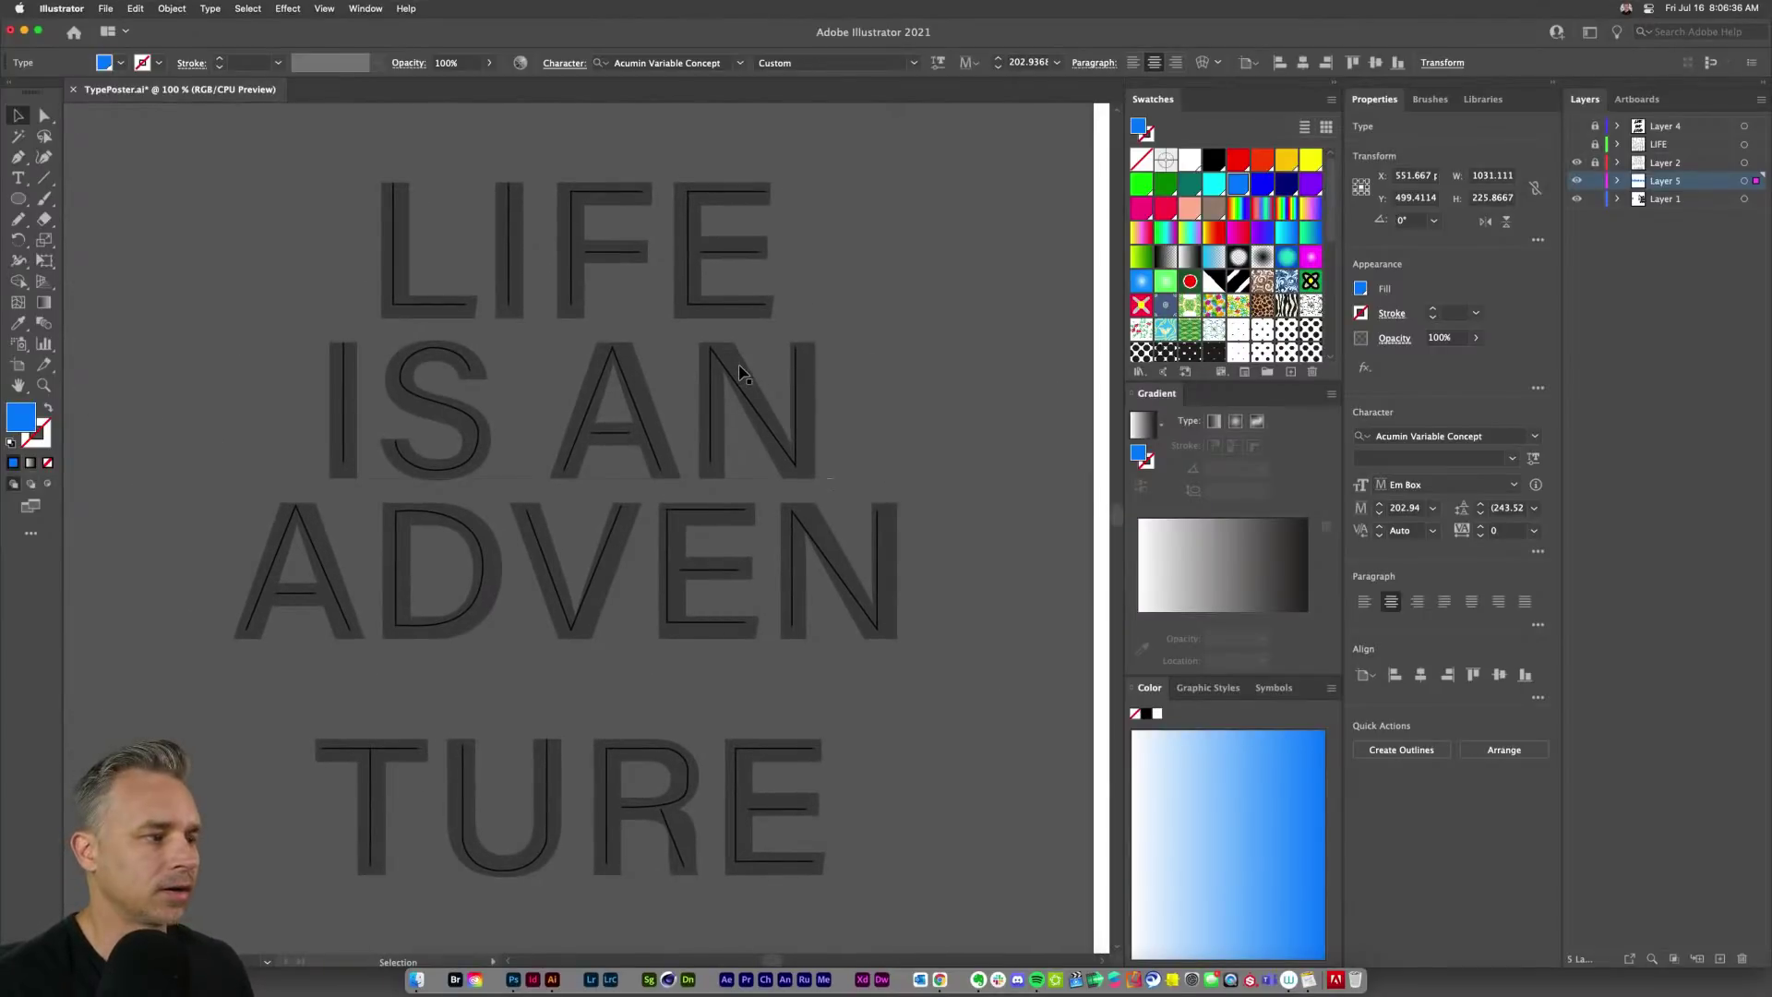
left_click_drag(739, 373, 138, 348)
left_click_drag(600, 364, 187, 364)
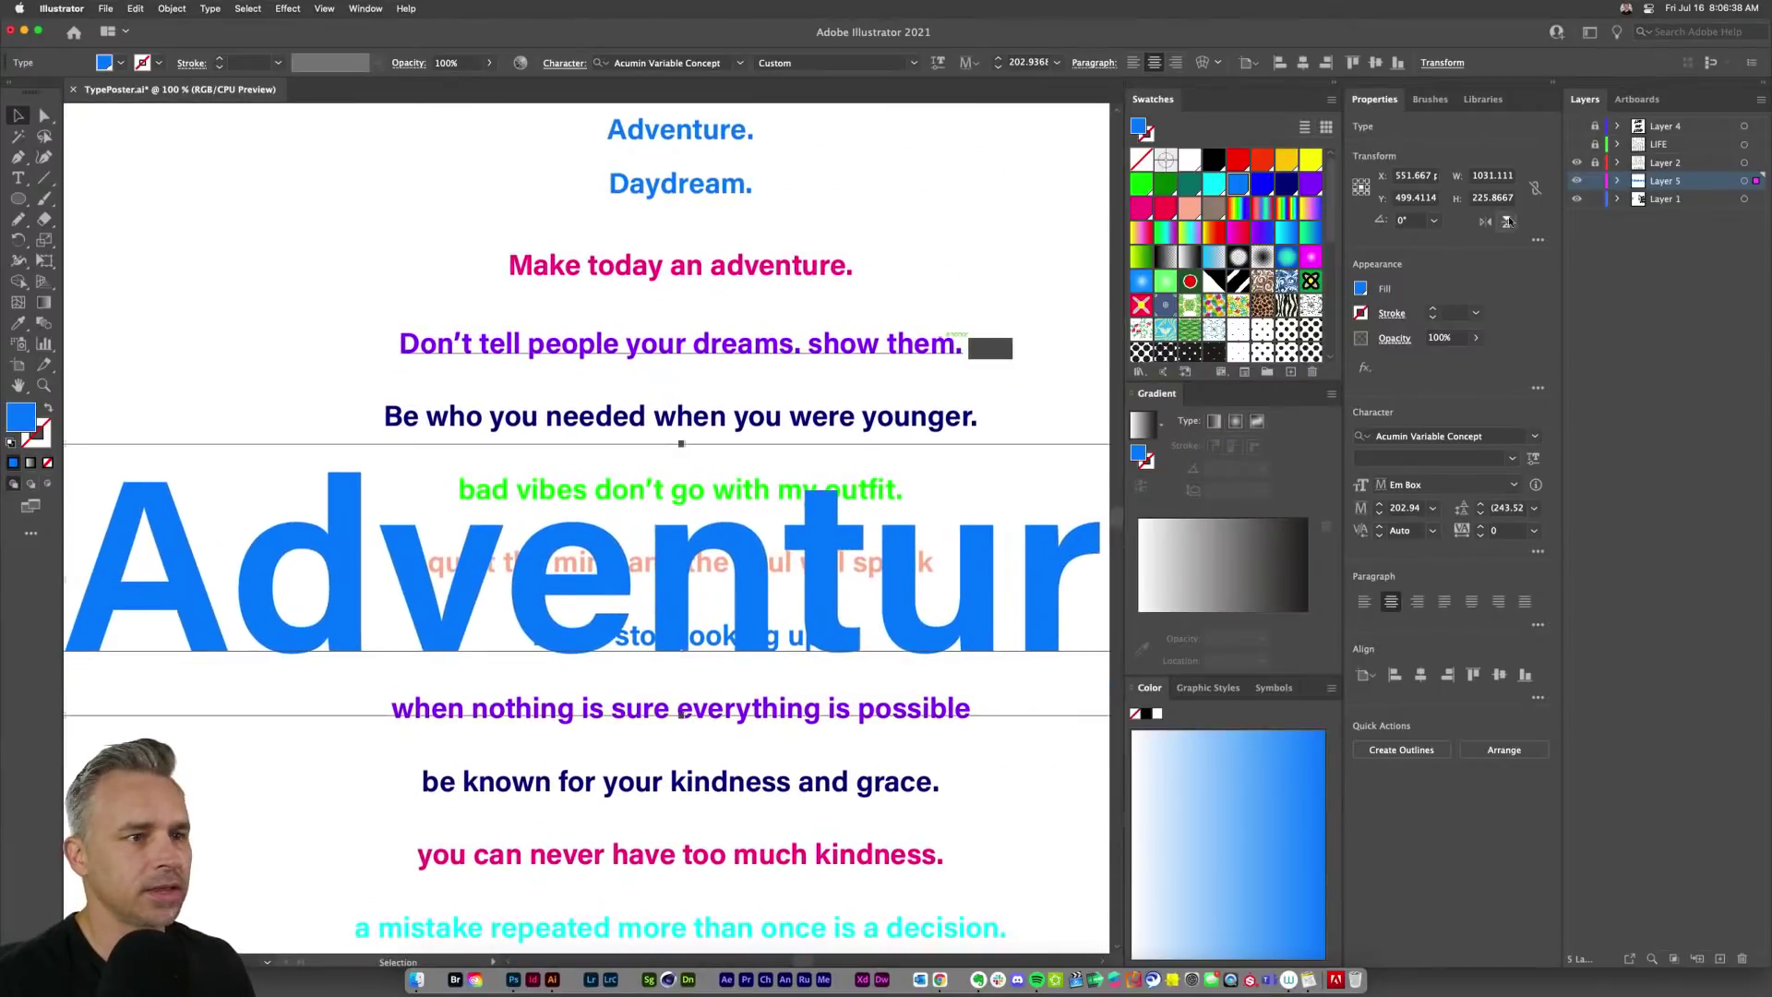
left_click(1576, 199)
left_click(830, 349)
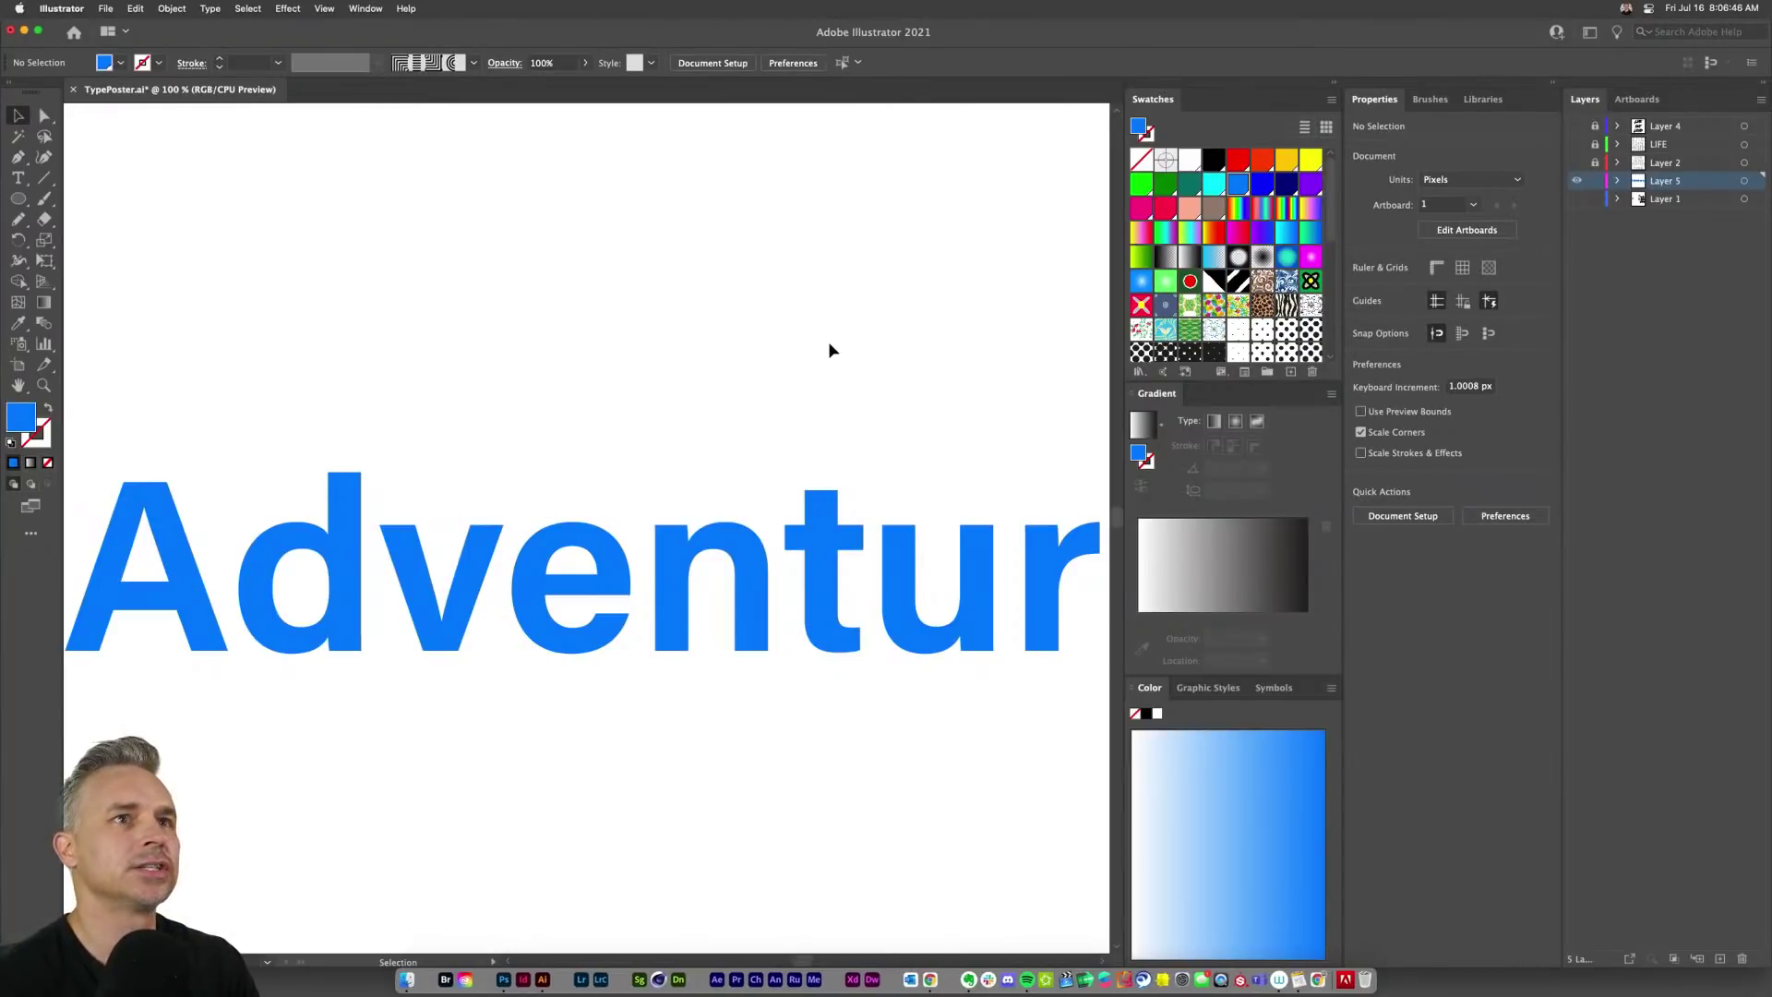
Step: Review the new document presets and settings without creating a document
key("super+n")
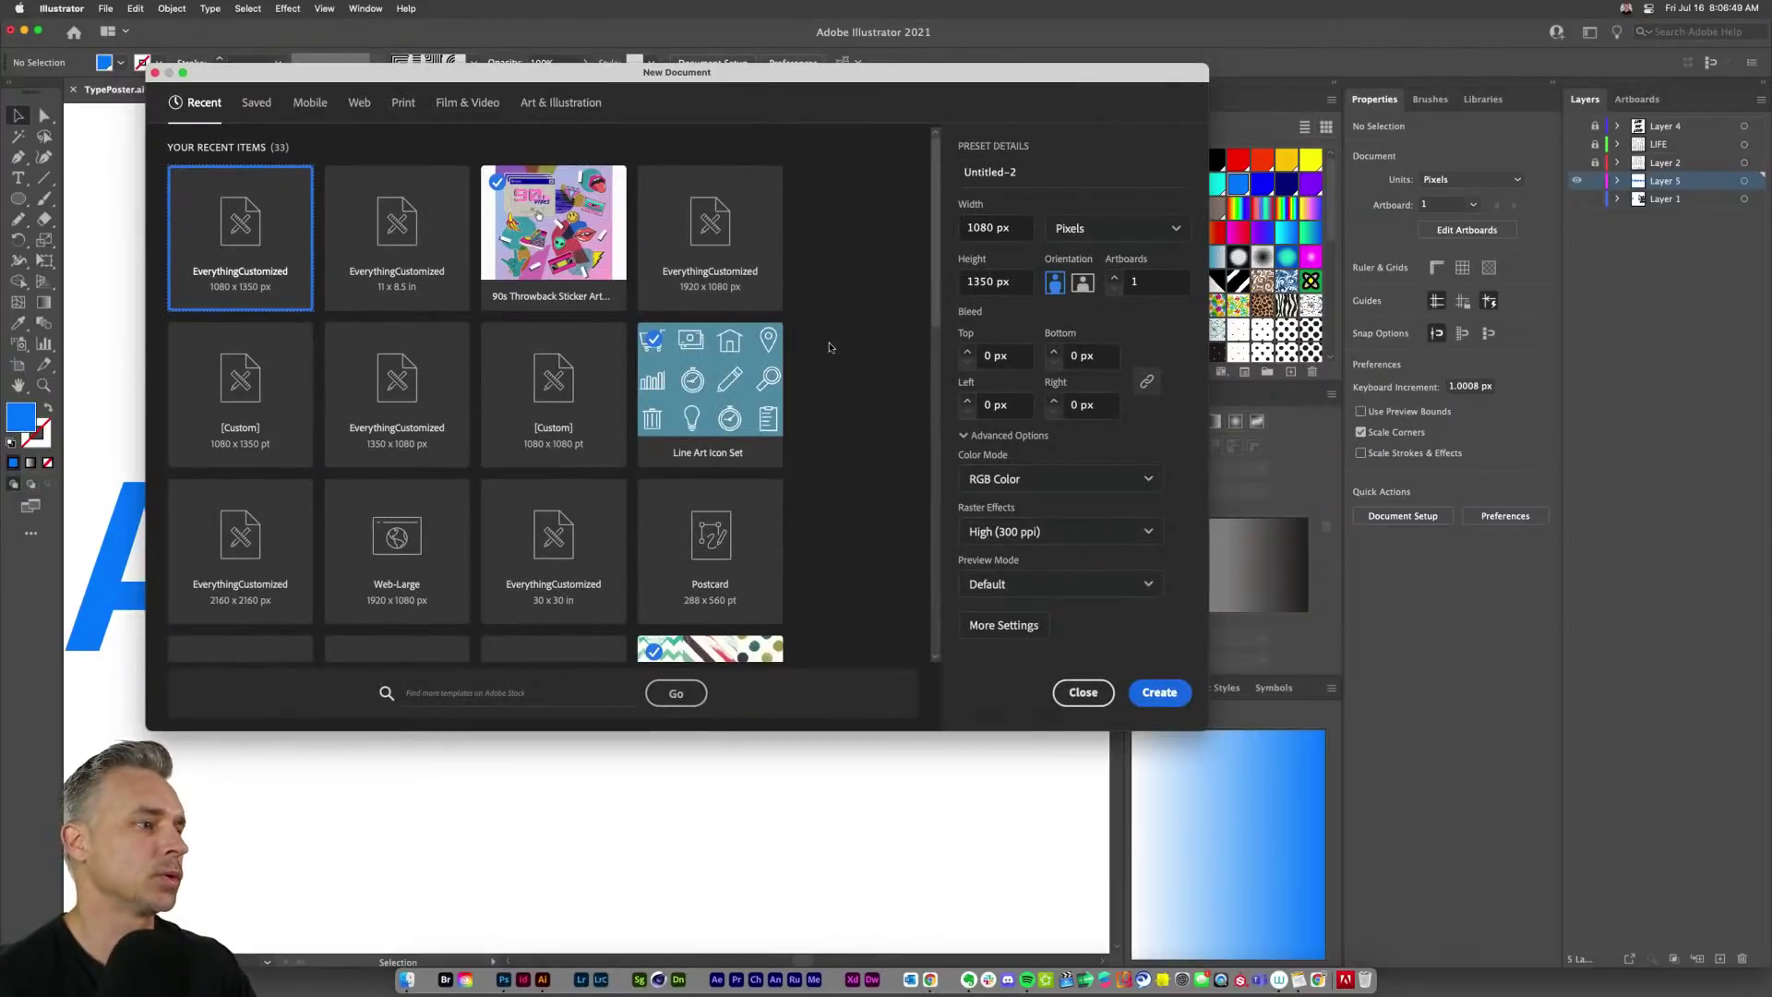
left_click(1066, 694)
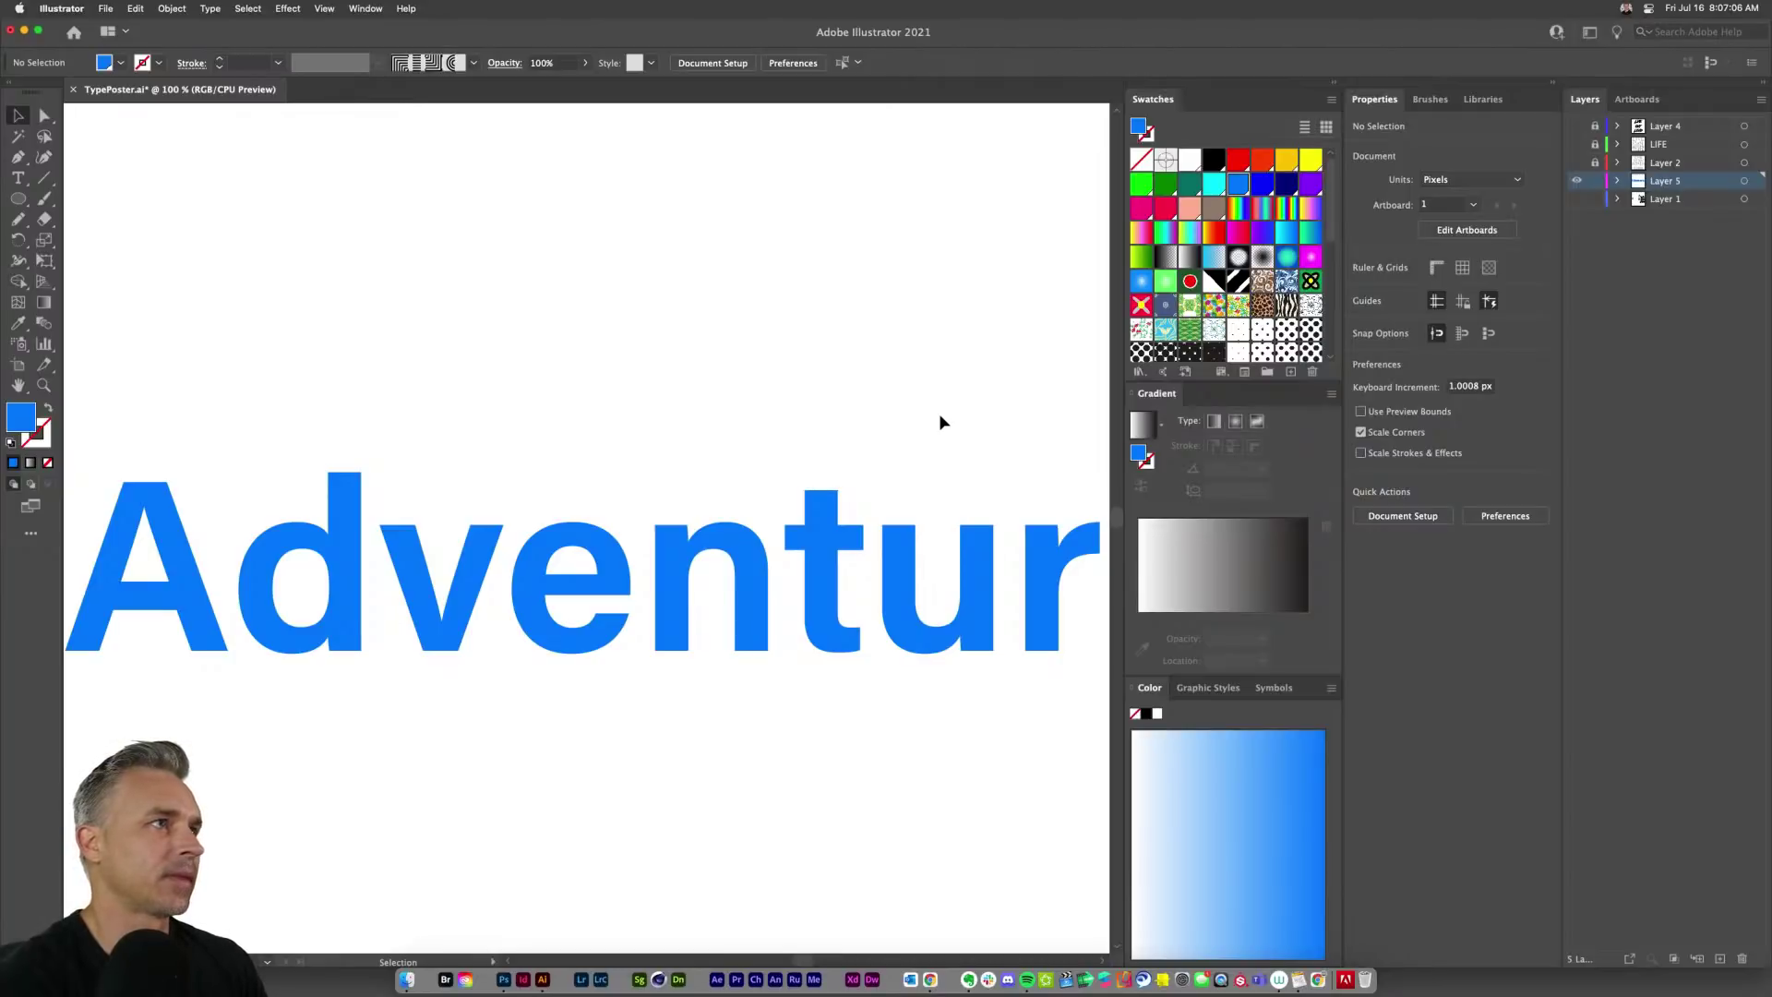
Step: Fill the large "Adventure." text with black, undoing any stray swatch choice
key("super+minus")
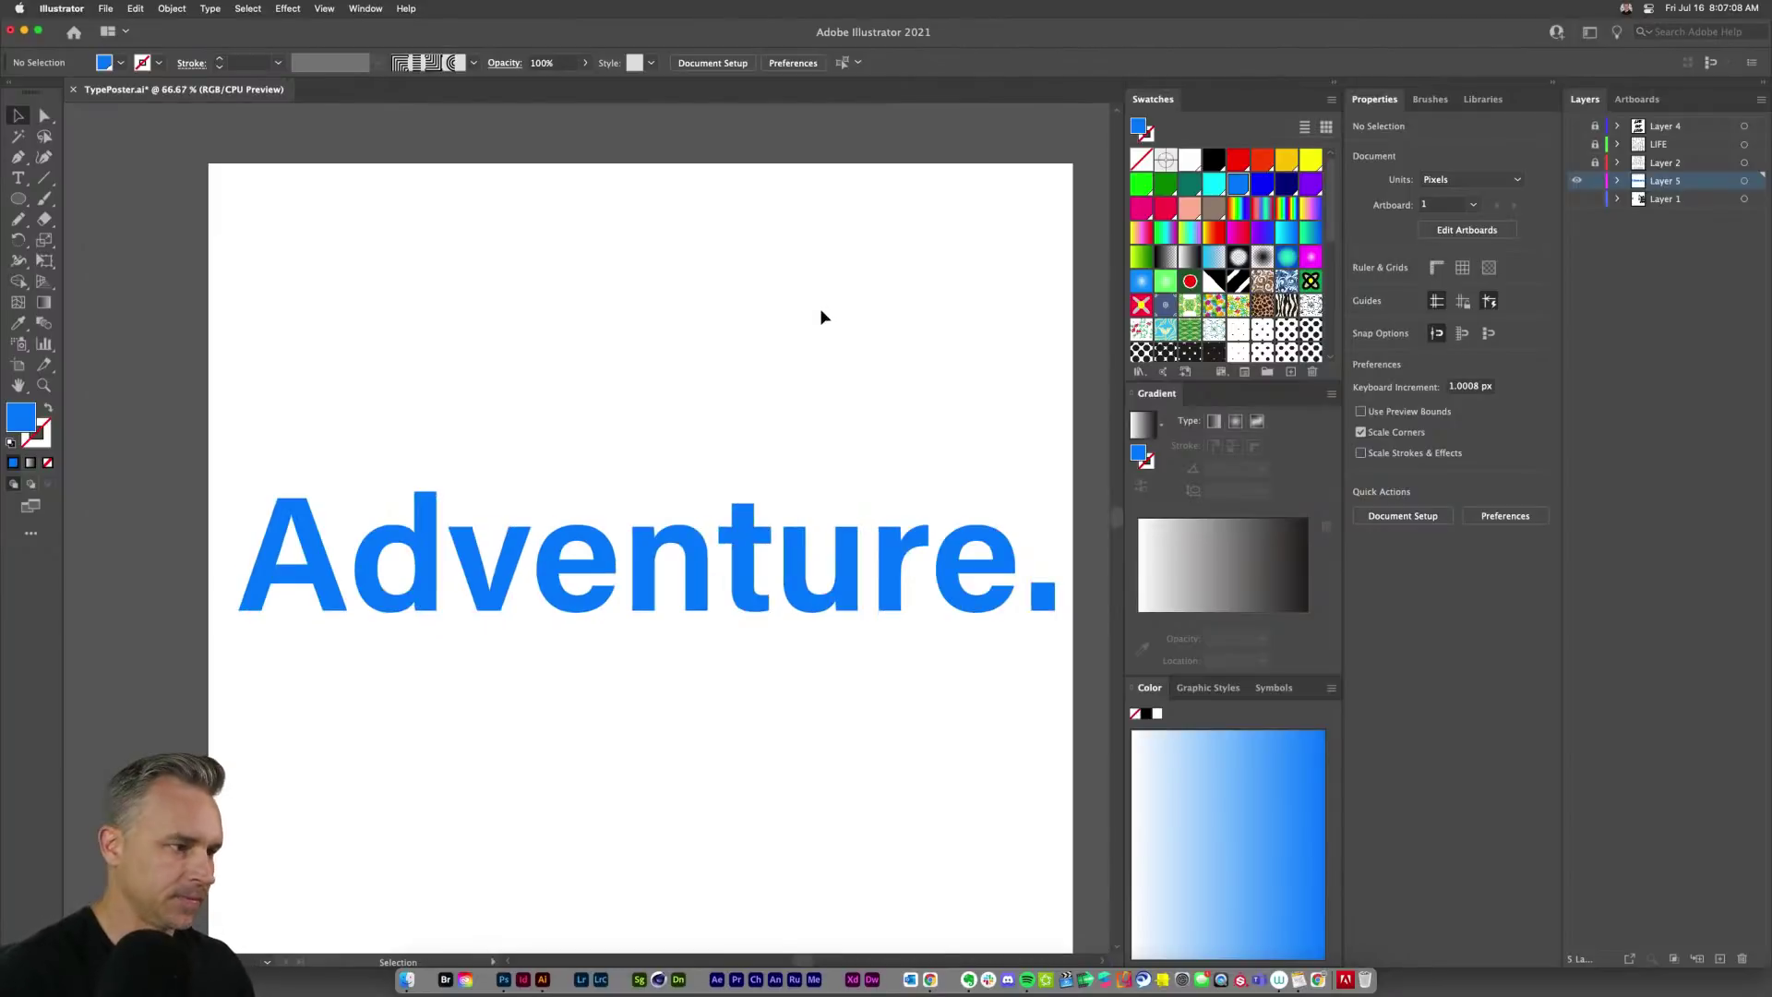
left_click(671, 502)
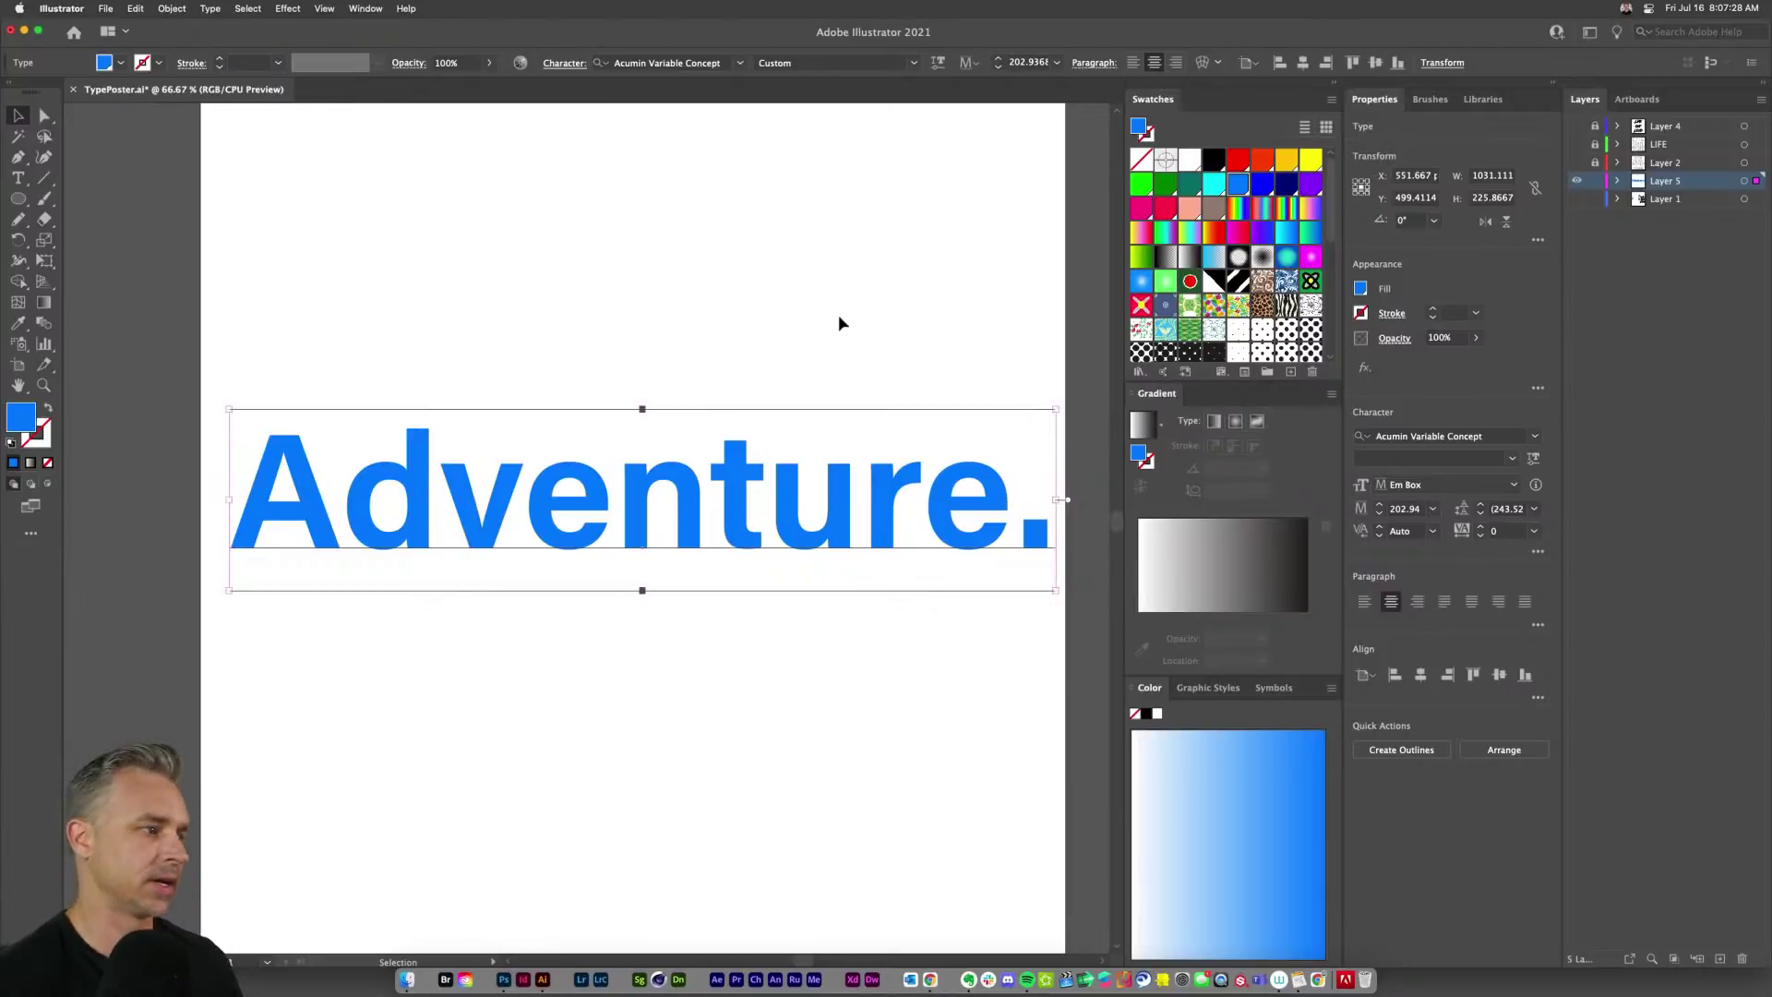
left_click(1214, 159)
left_click(1214, 184)
key("super+z")
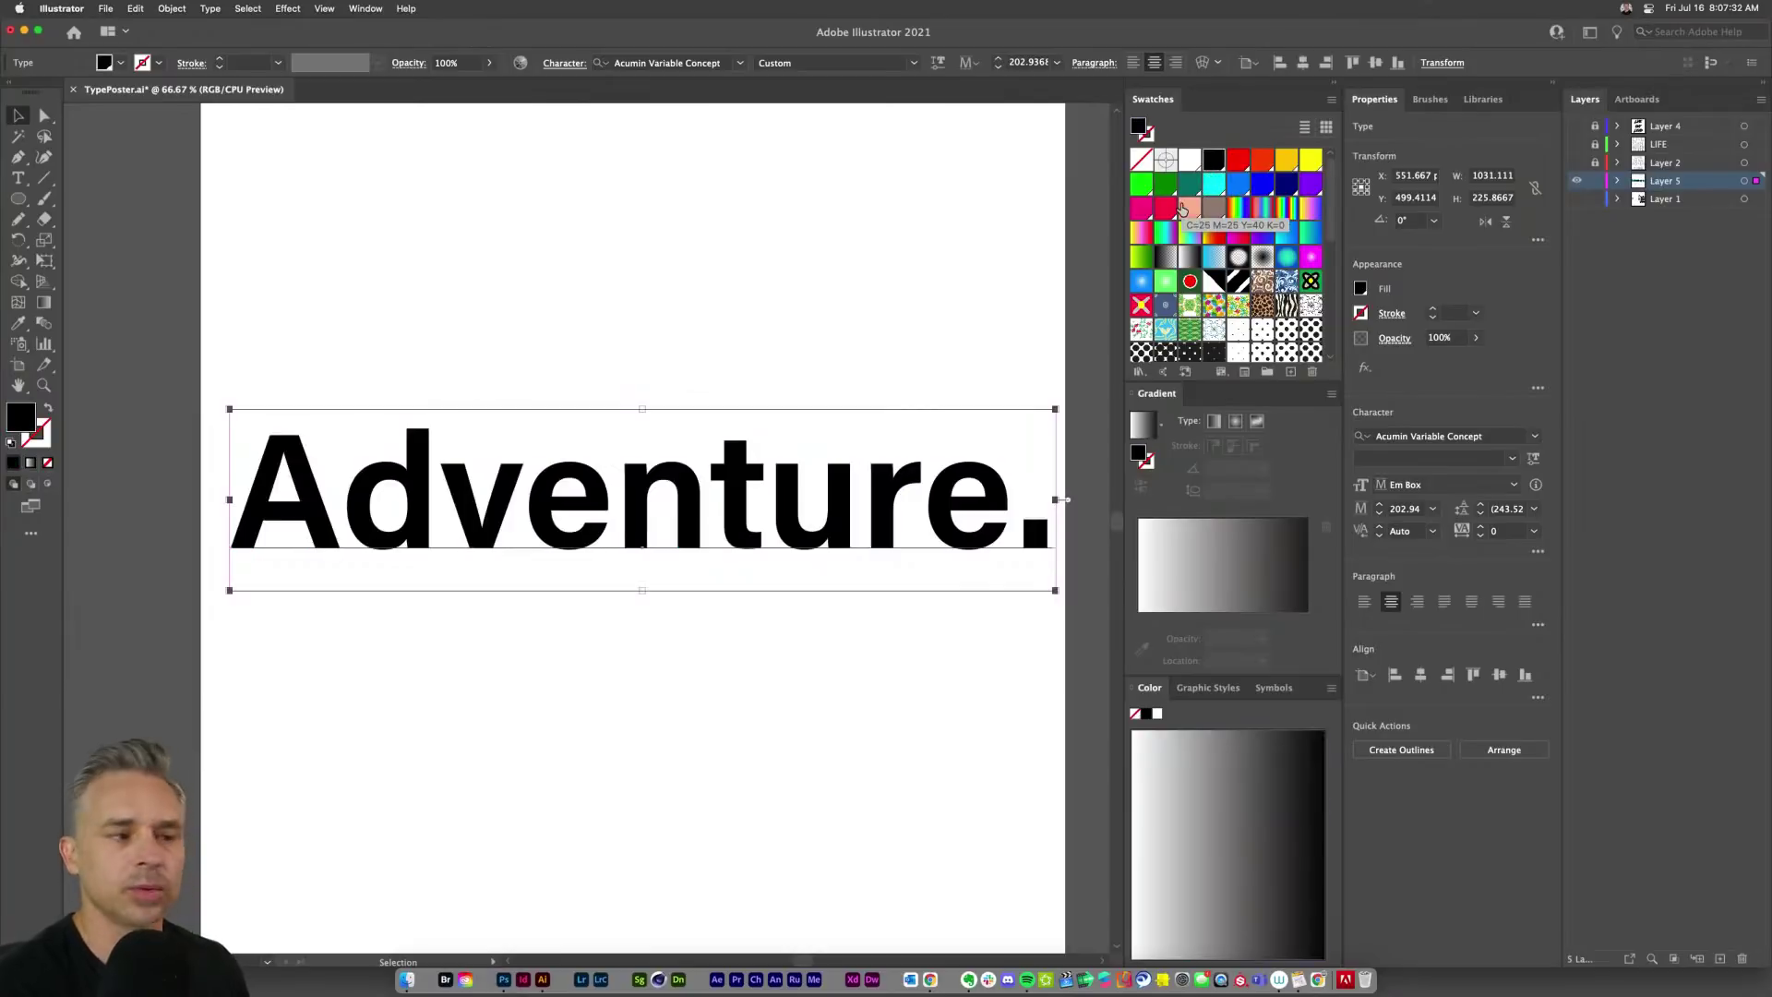
Step: Filter the font list to decorative typefaces and preview them on the "Adventure." text
left_click(1535, 437)
left_click(1396, 494)
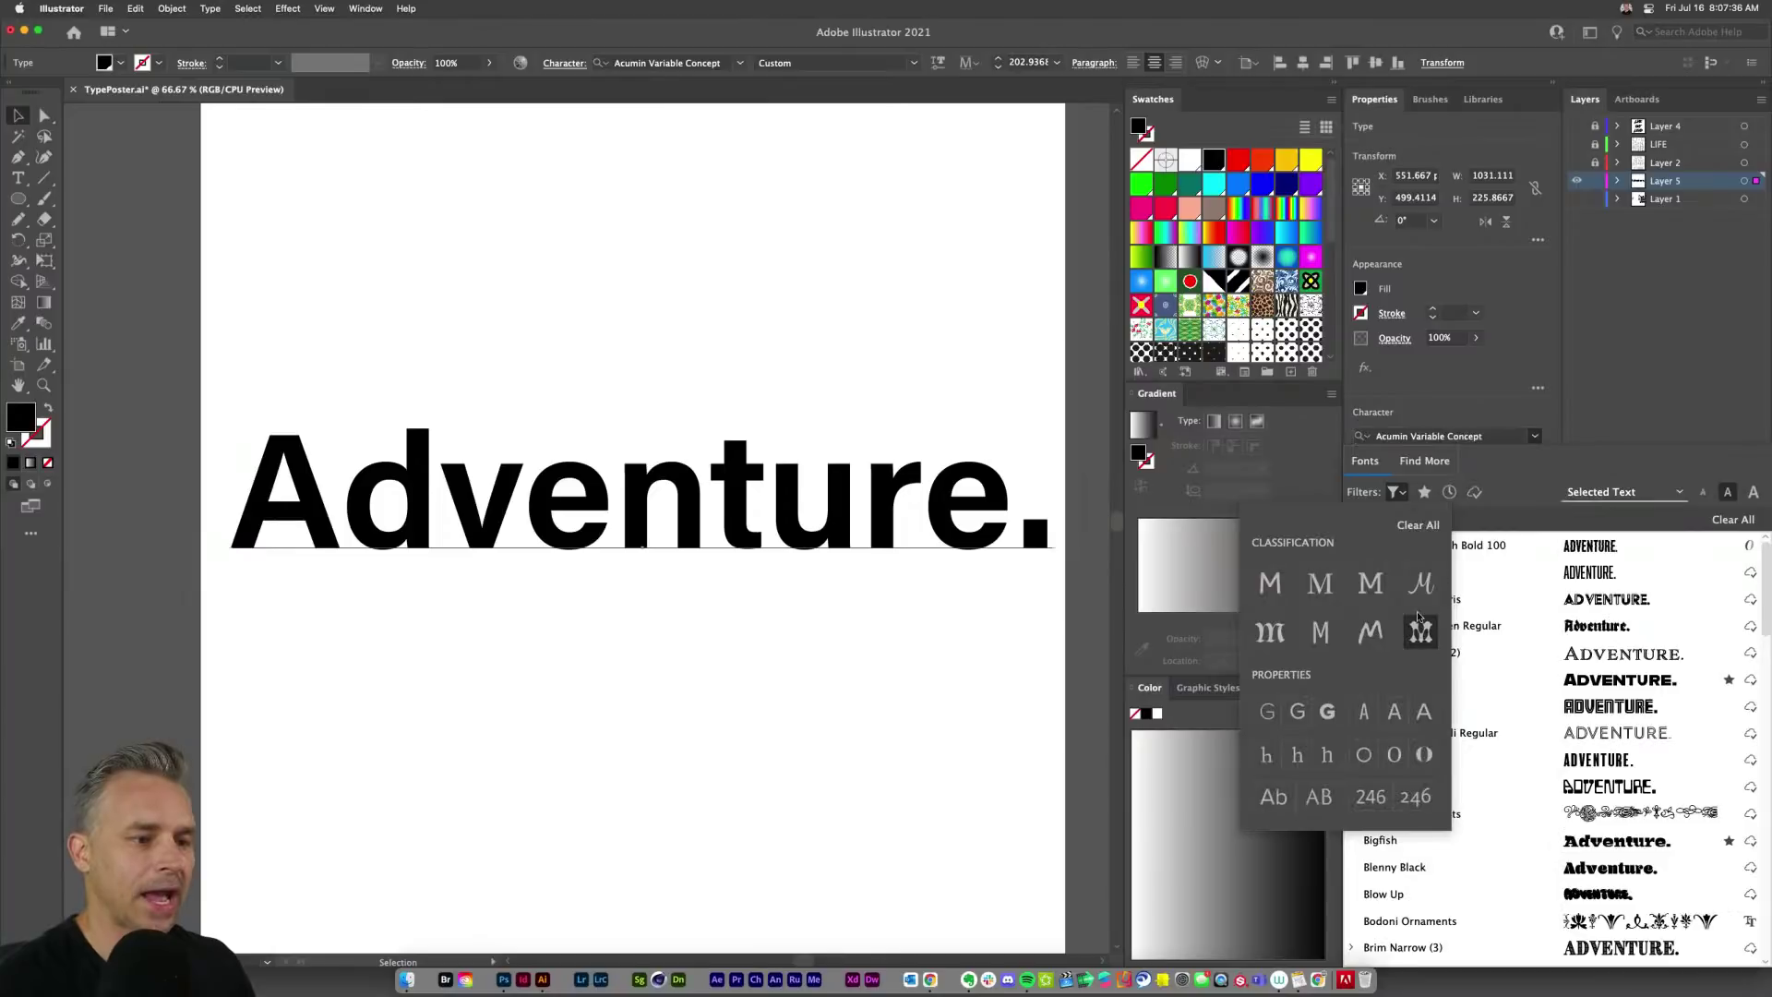
left_click(1420, 633)
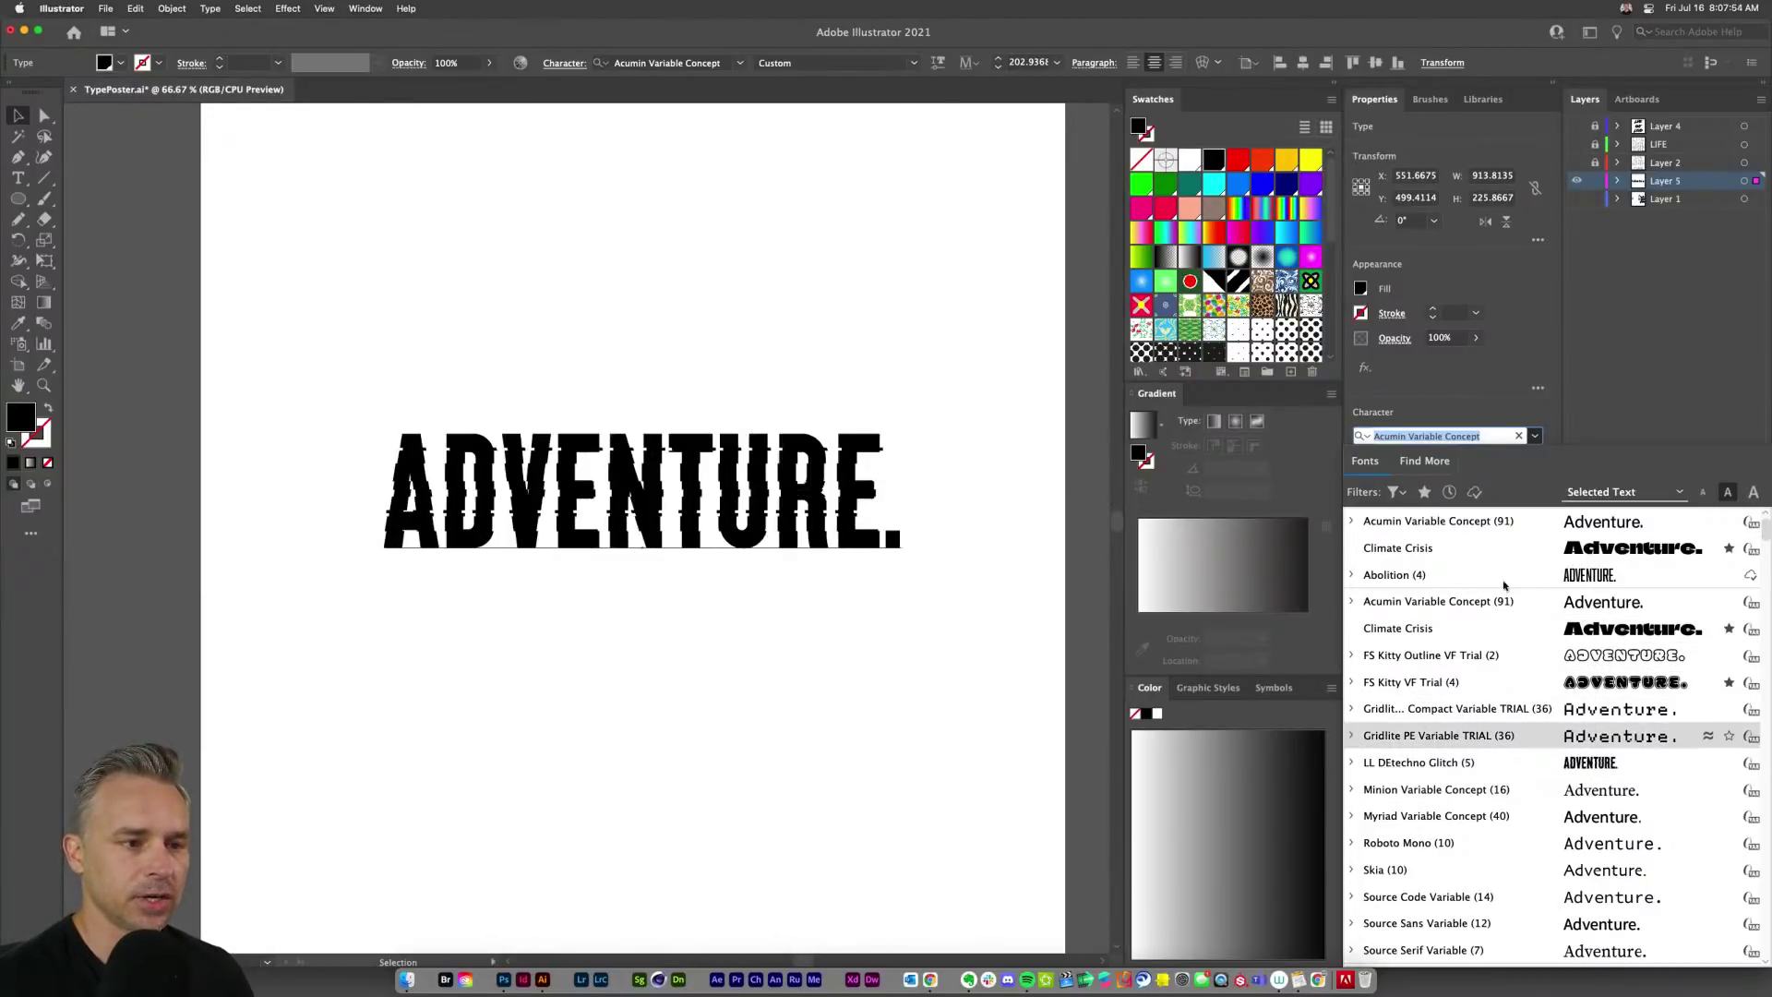
Step: Filter the font list to handwritten typefaces and set the "Adventure." text in Market Pro Cond Medium
left_click(1398, 493)
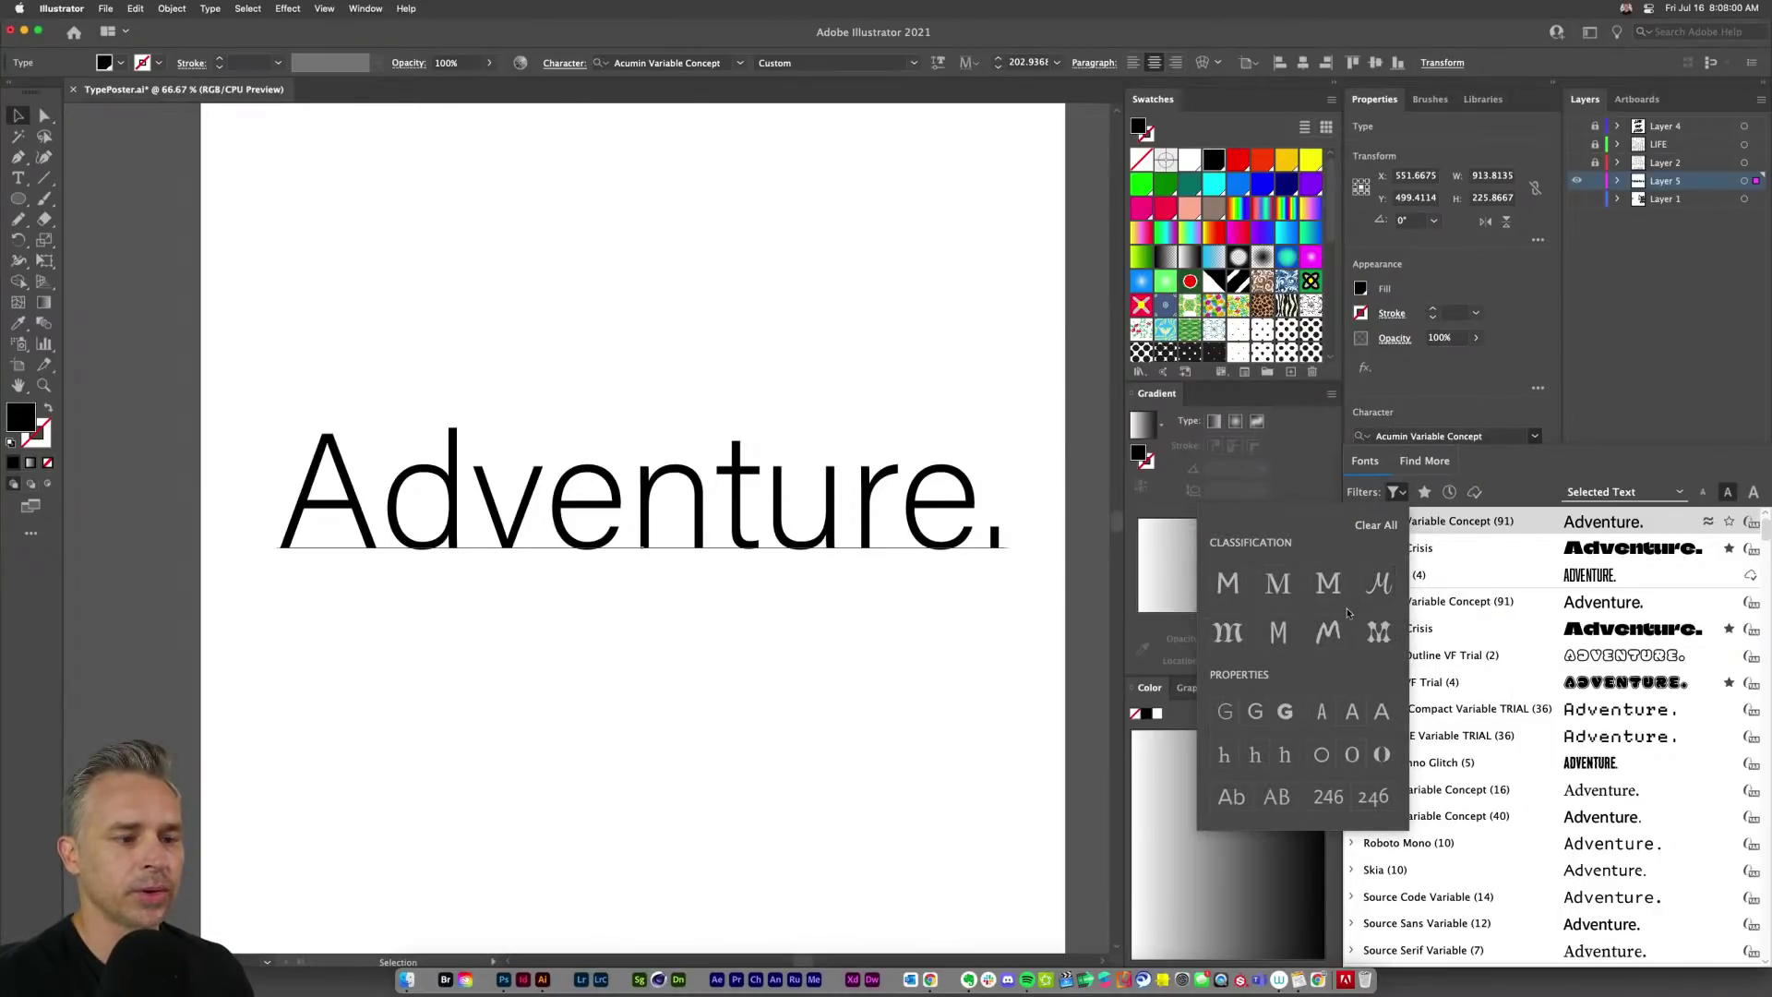
left_click(1328, 633)
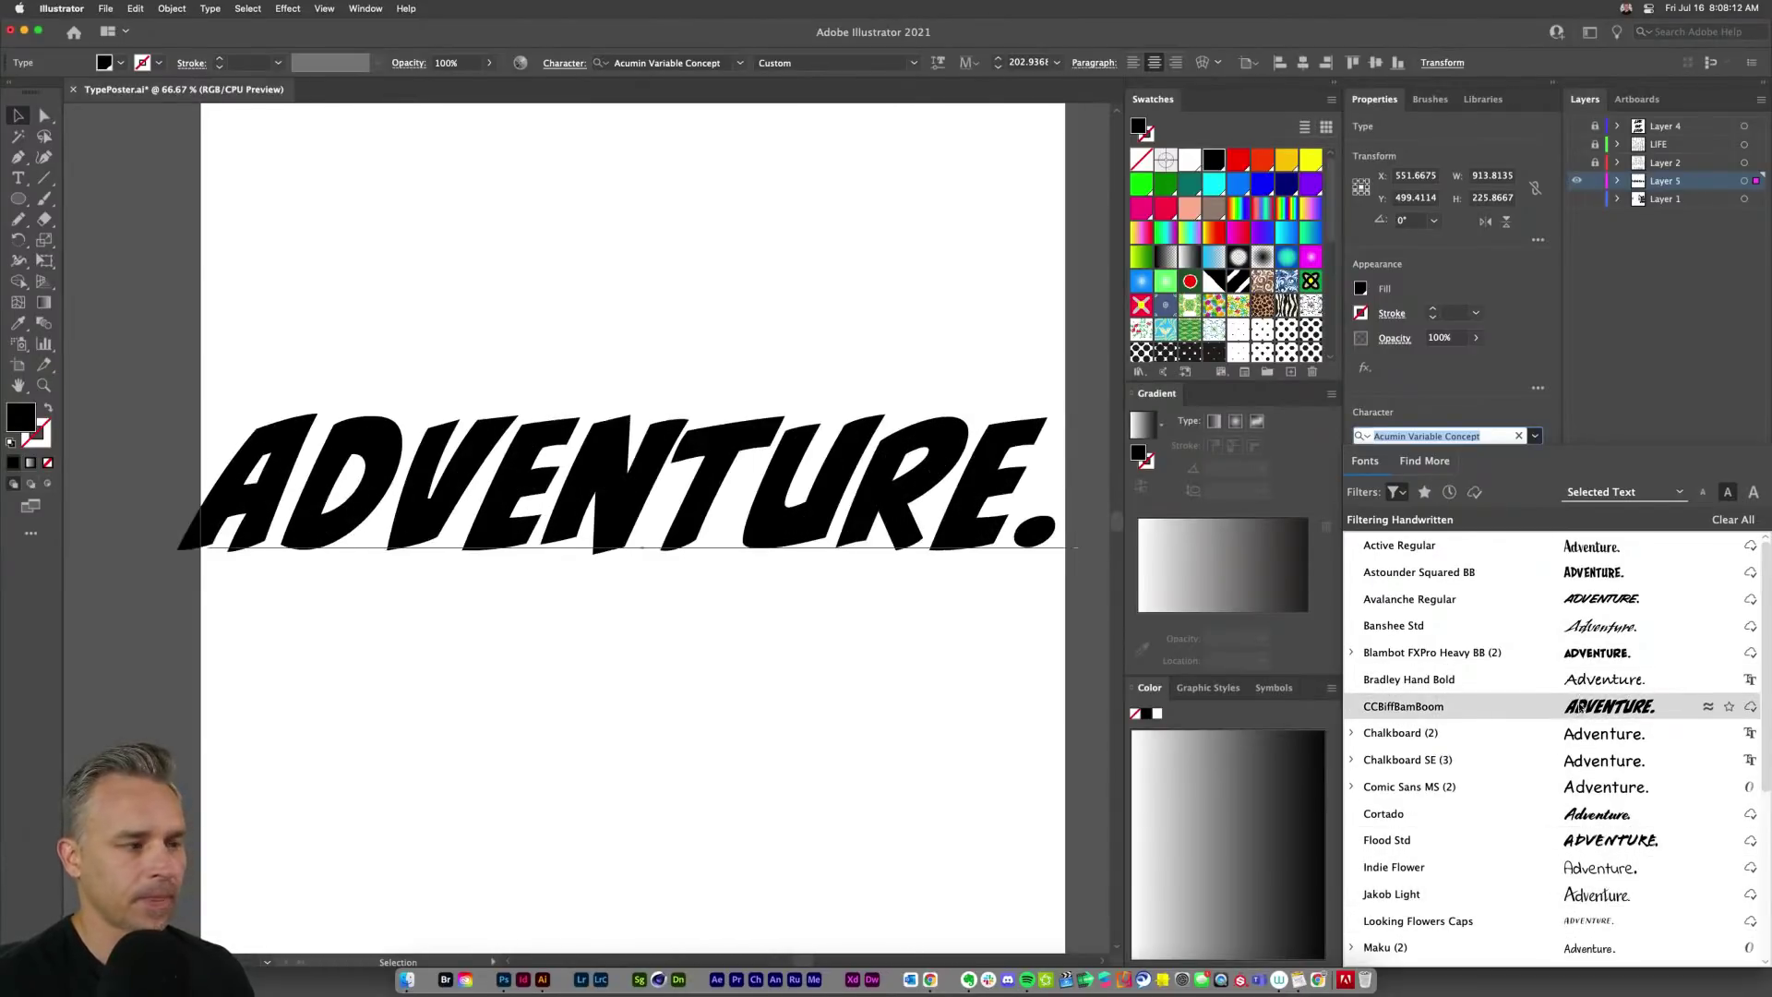
scroll(1569, 775, "down", 5)
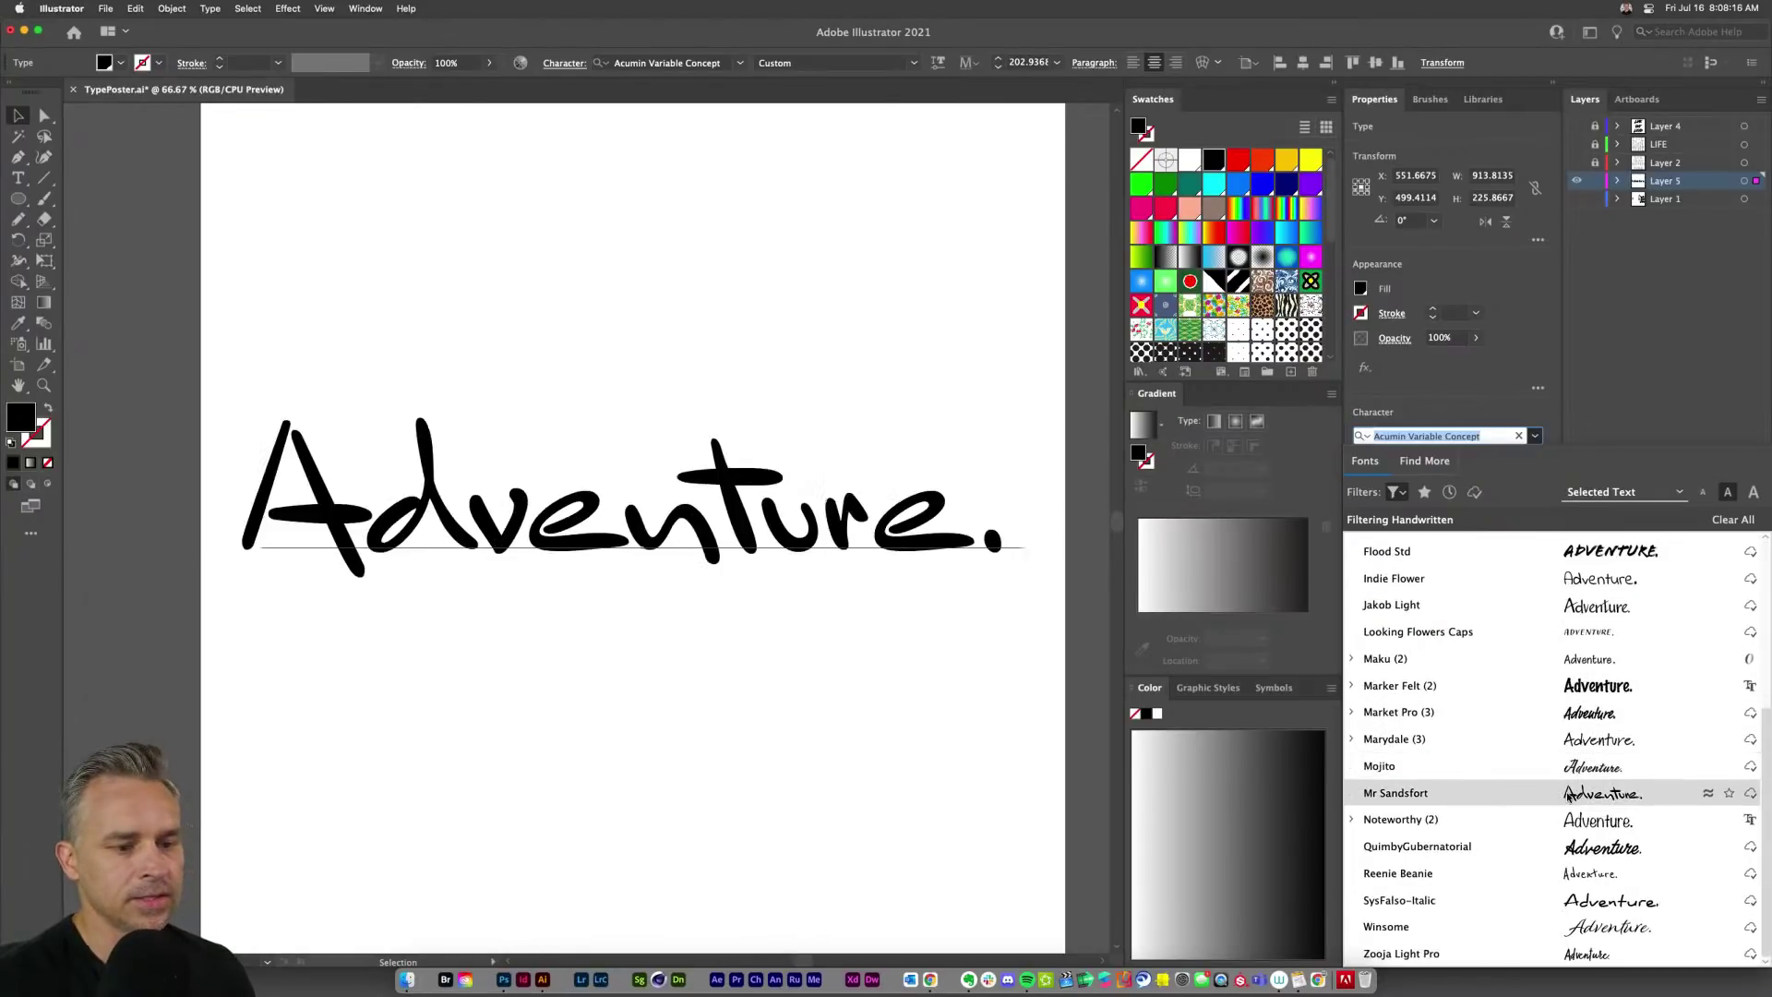
left_click(1569, 819)
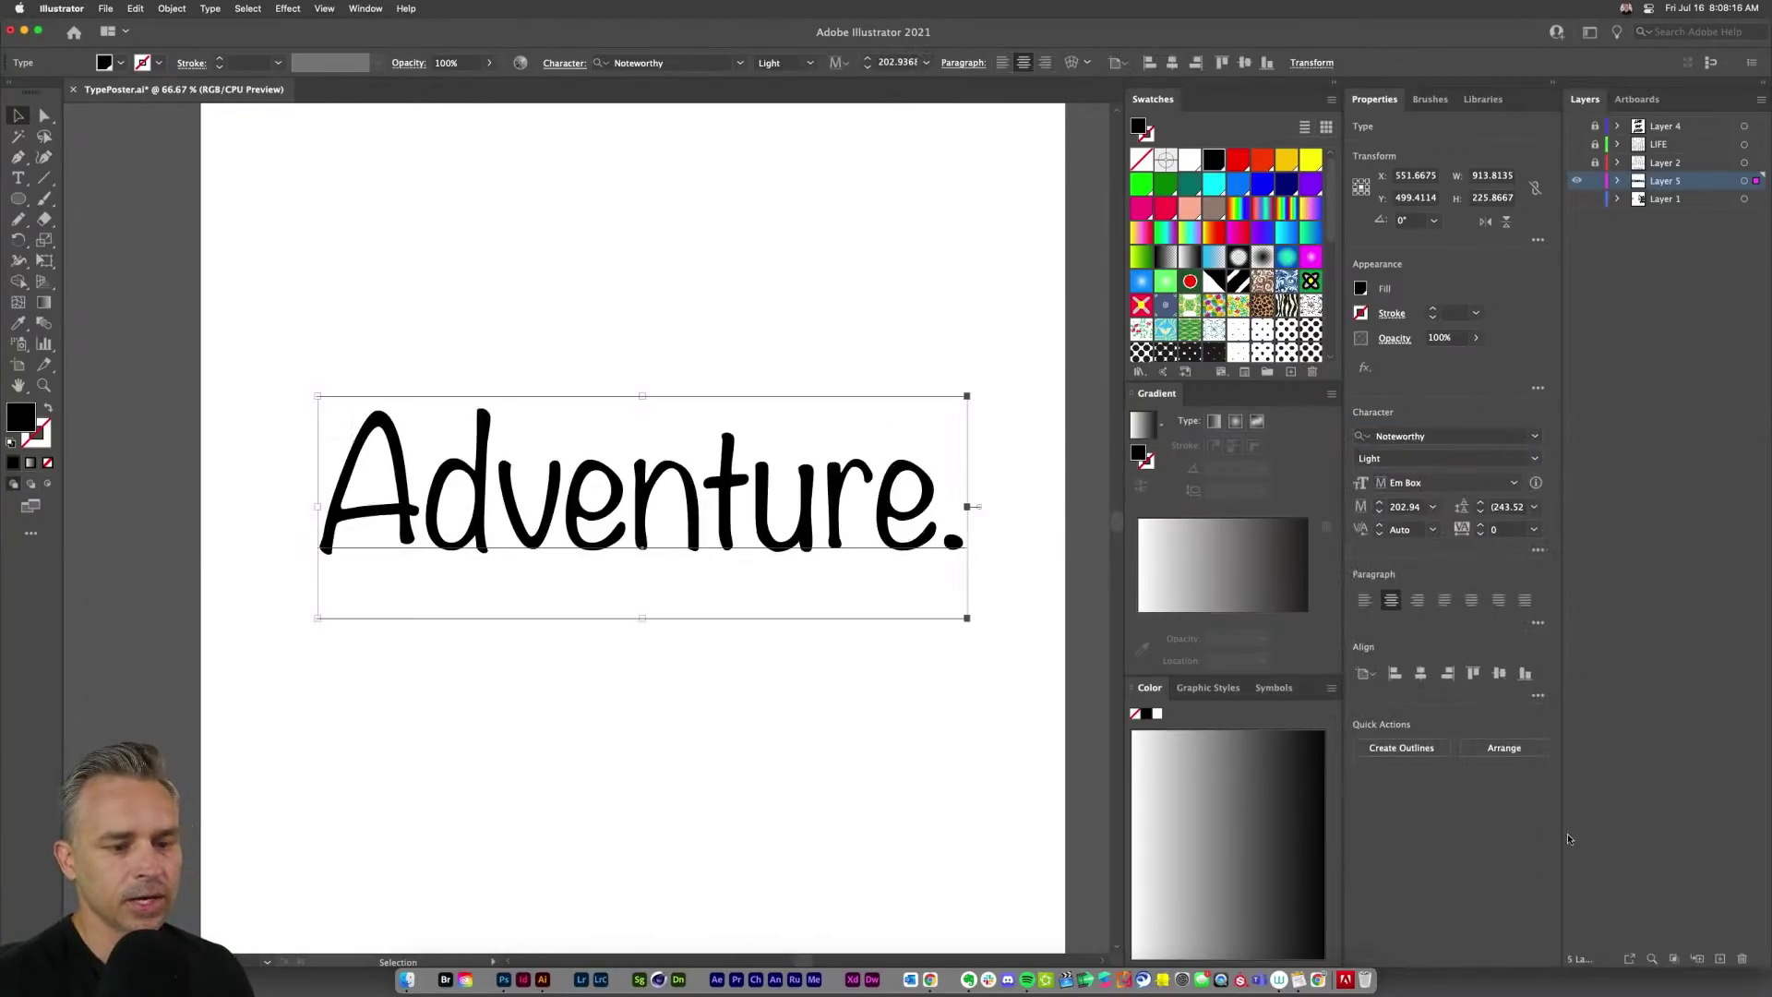
left_click(1535, 435)
scroll(1543, 753, "down", 2)
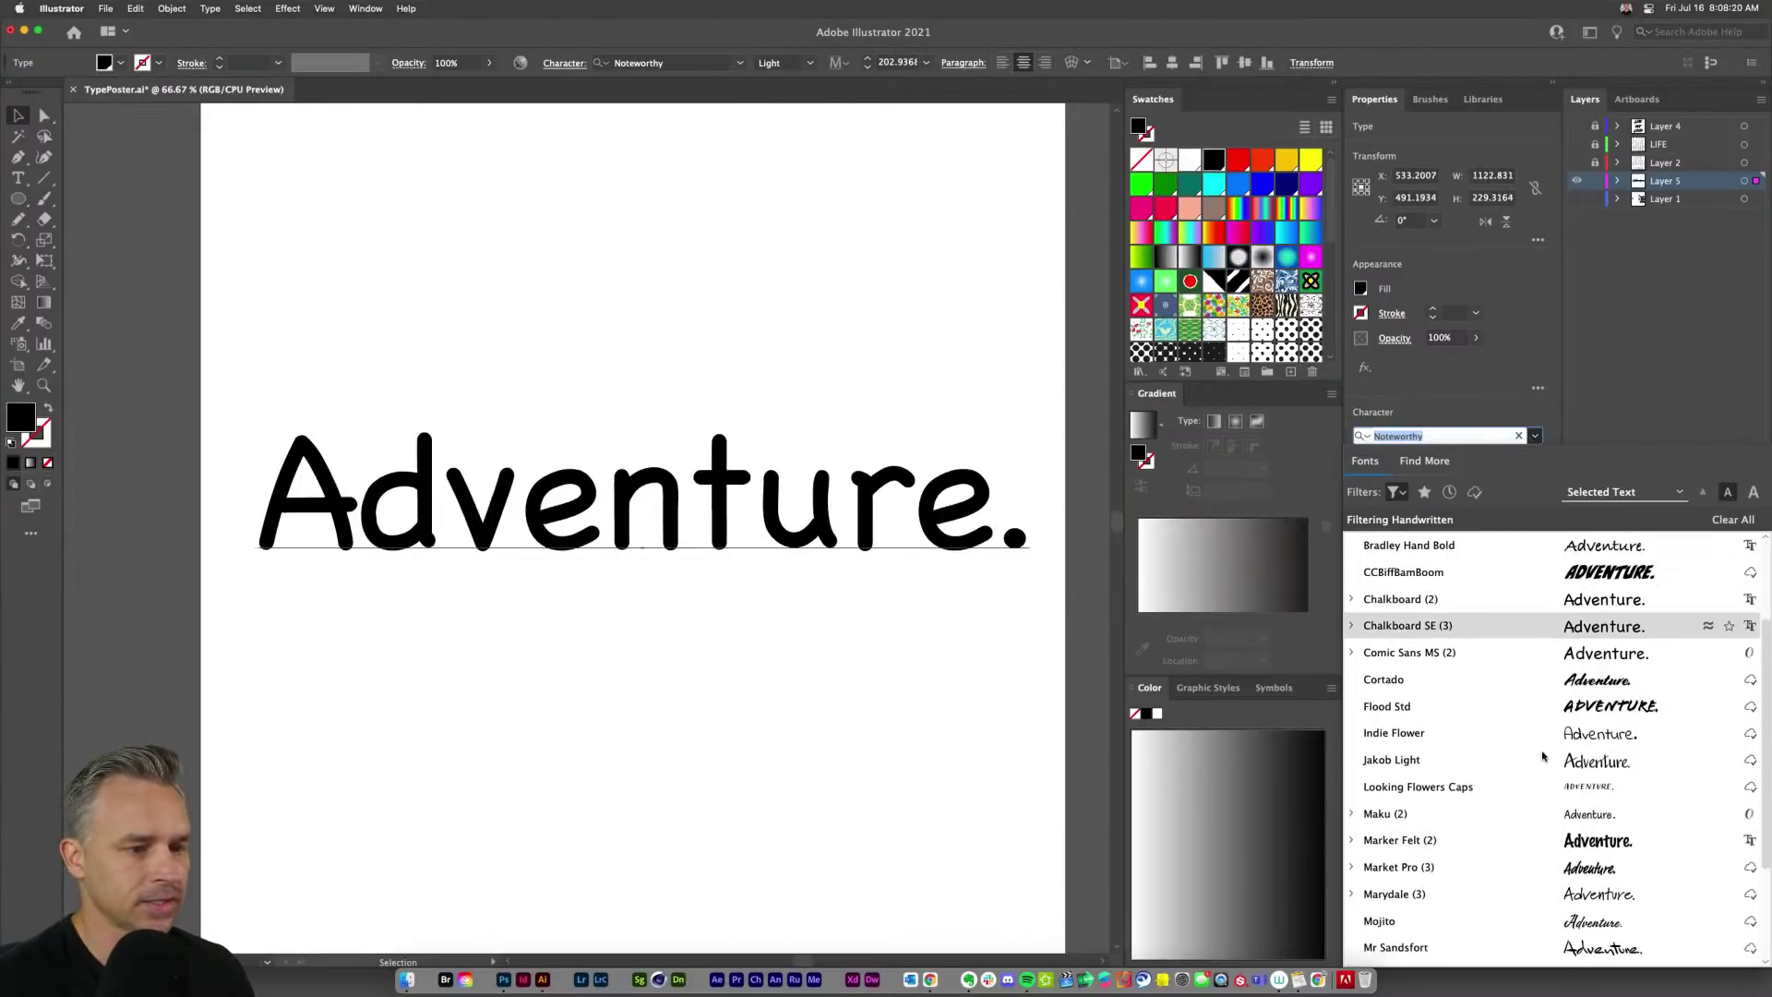
left_click(1573, 866)
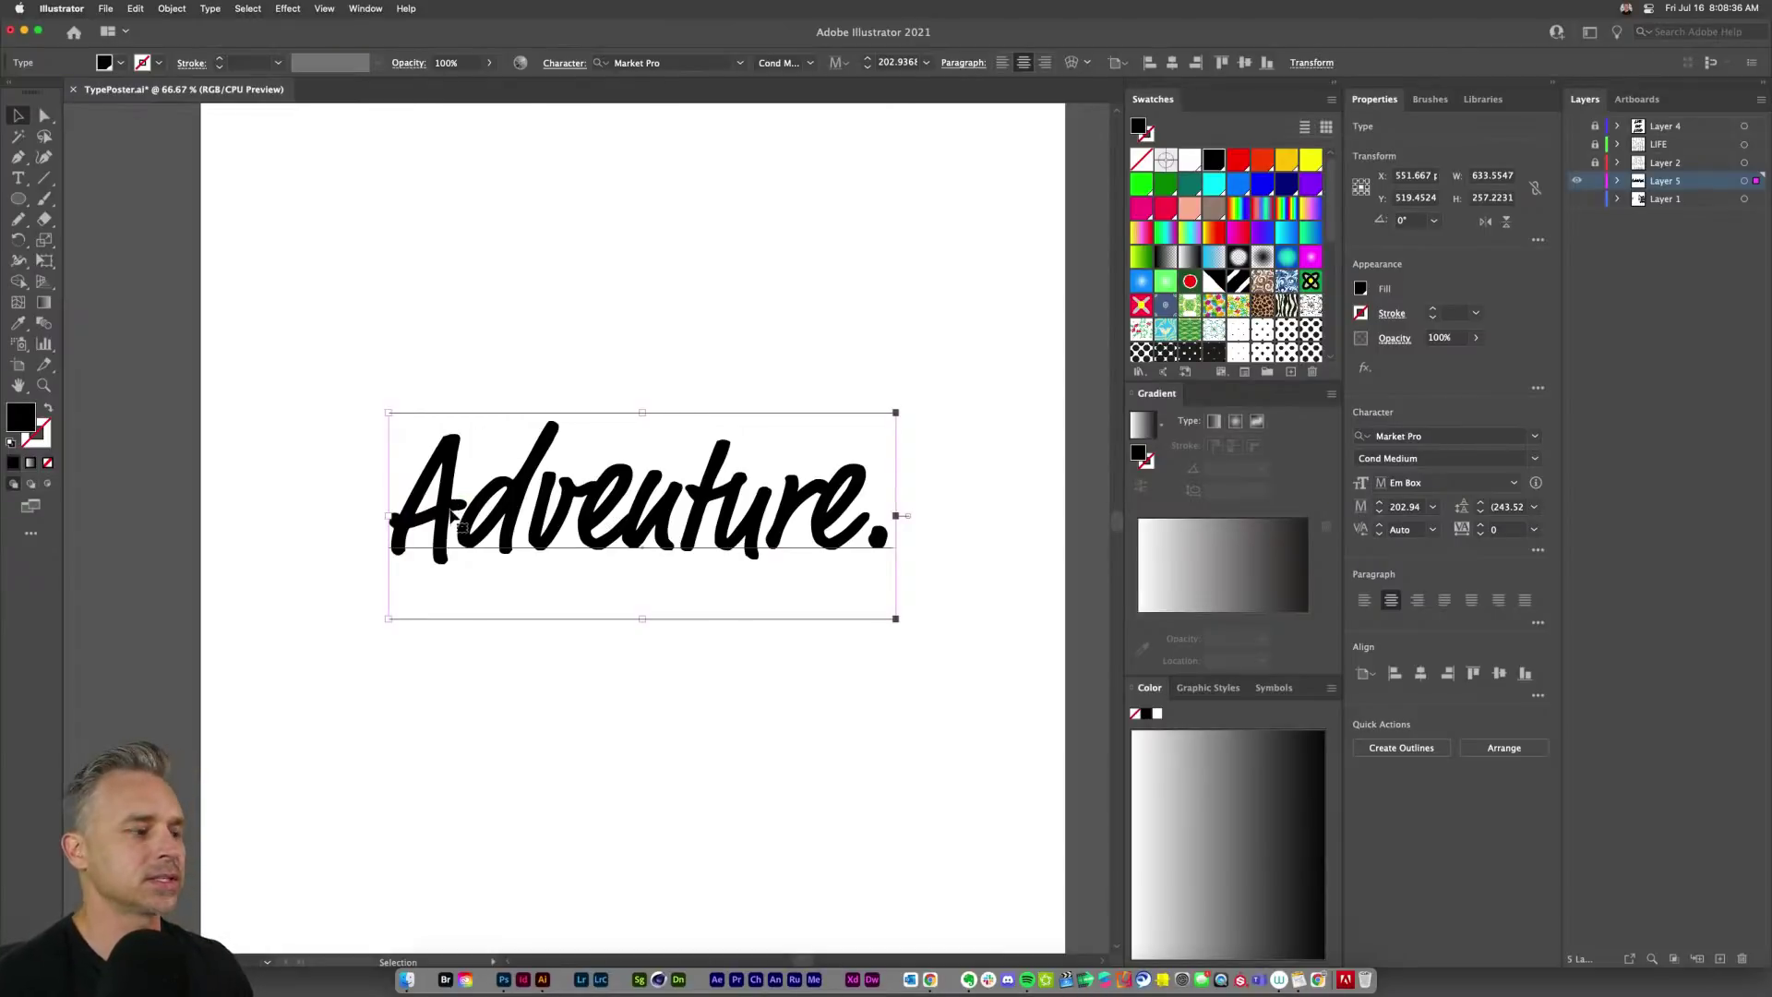
Step: Fade the "Adventure." text to 22% opacity and scale it up proportionally from its centre to about 287 pt
mouse_move(454, 521)
left_mouse_down()
mouse_move(446, 632)
mouse_move(469, 538)
left_mouse_up()
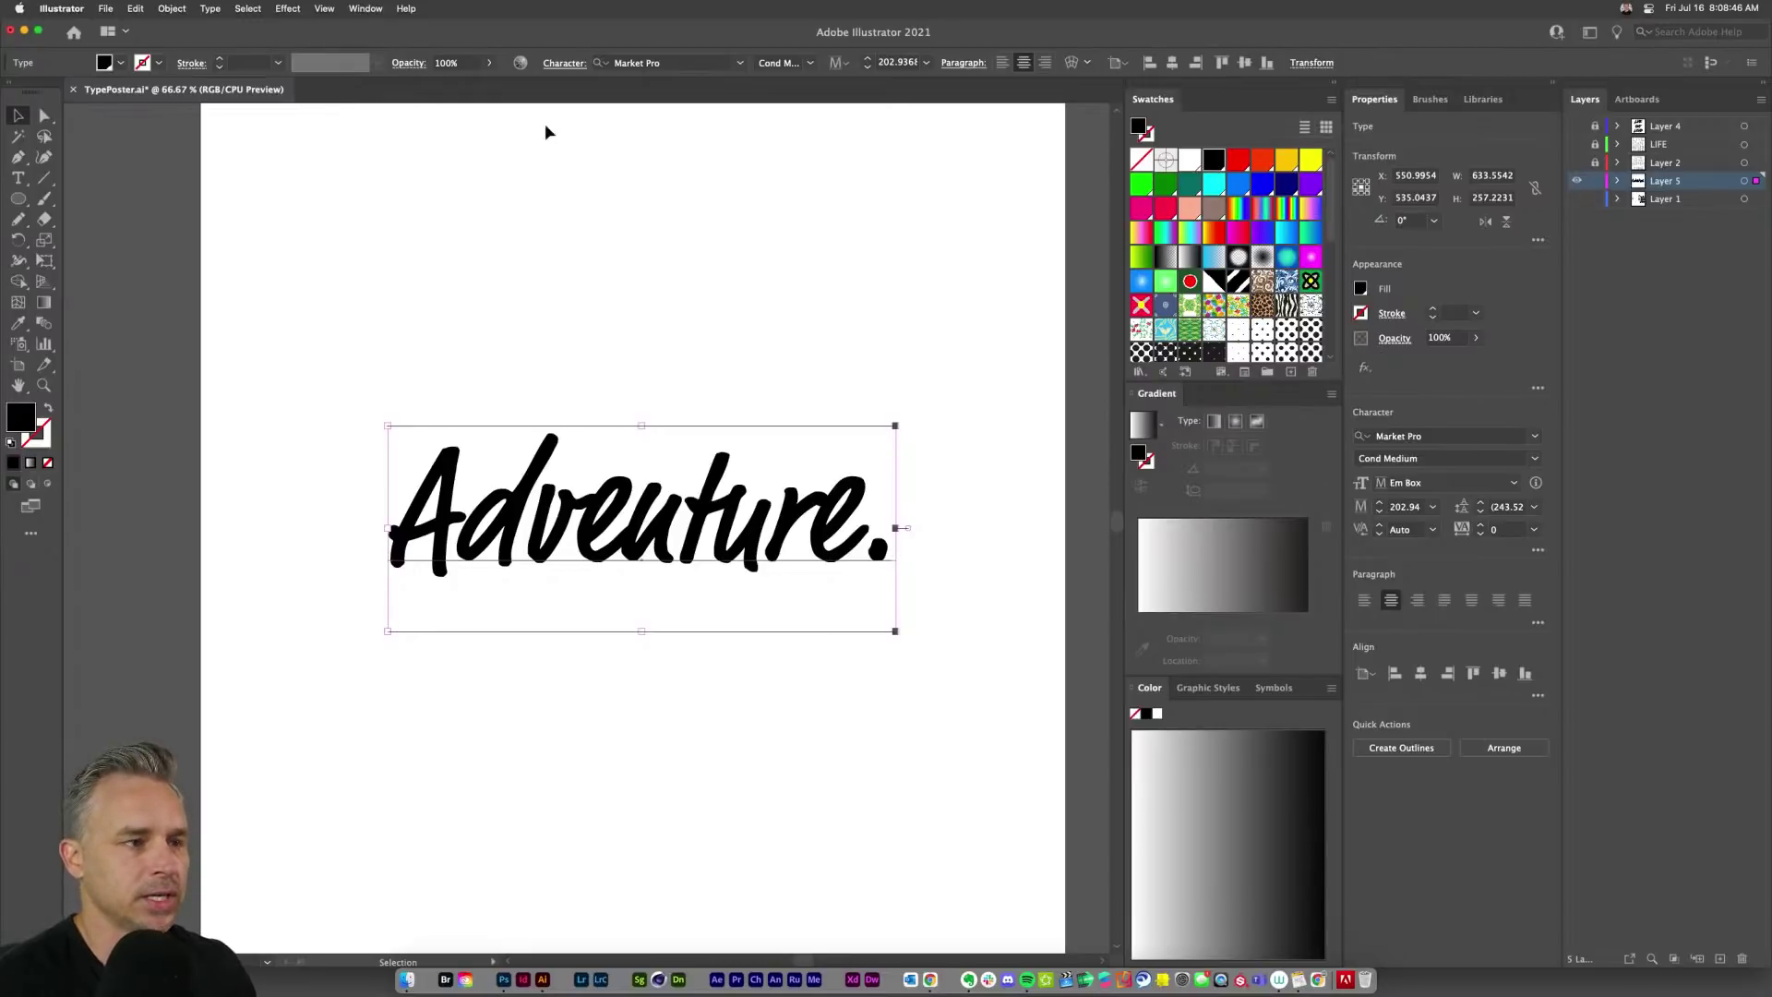
left_click(1476, 339)
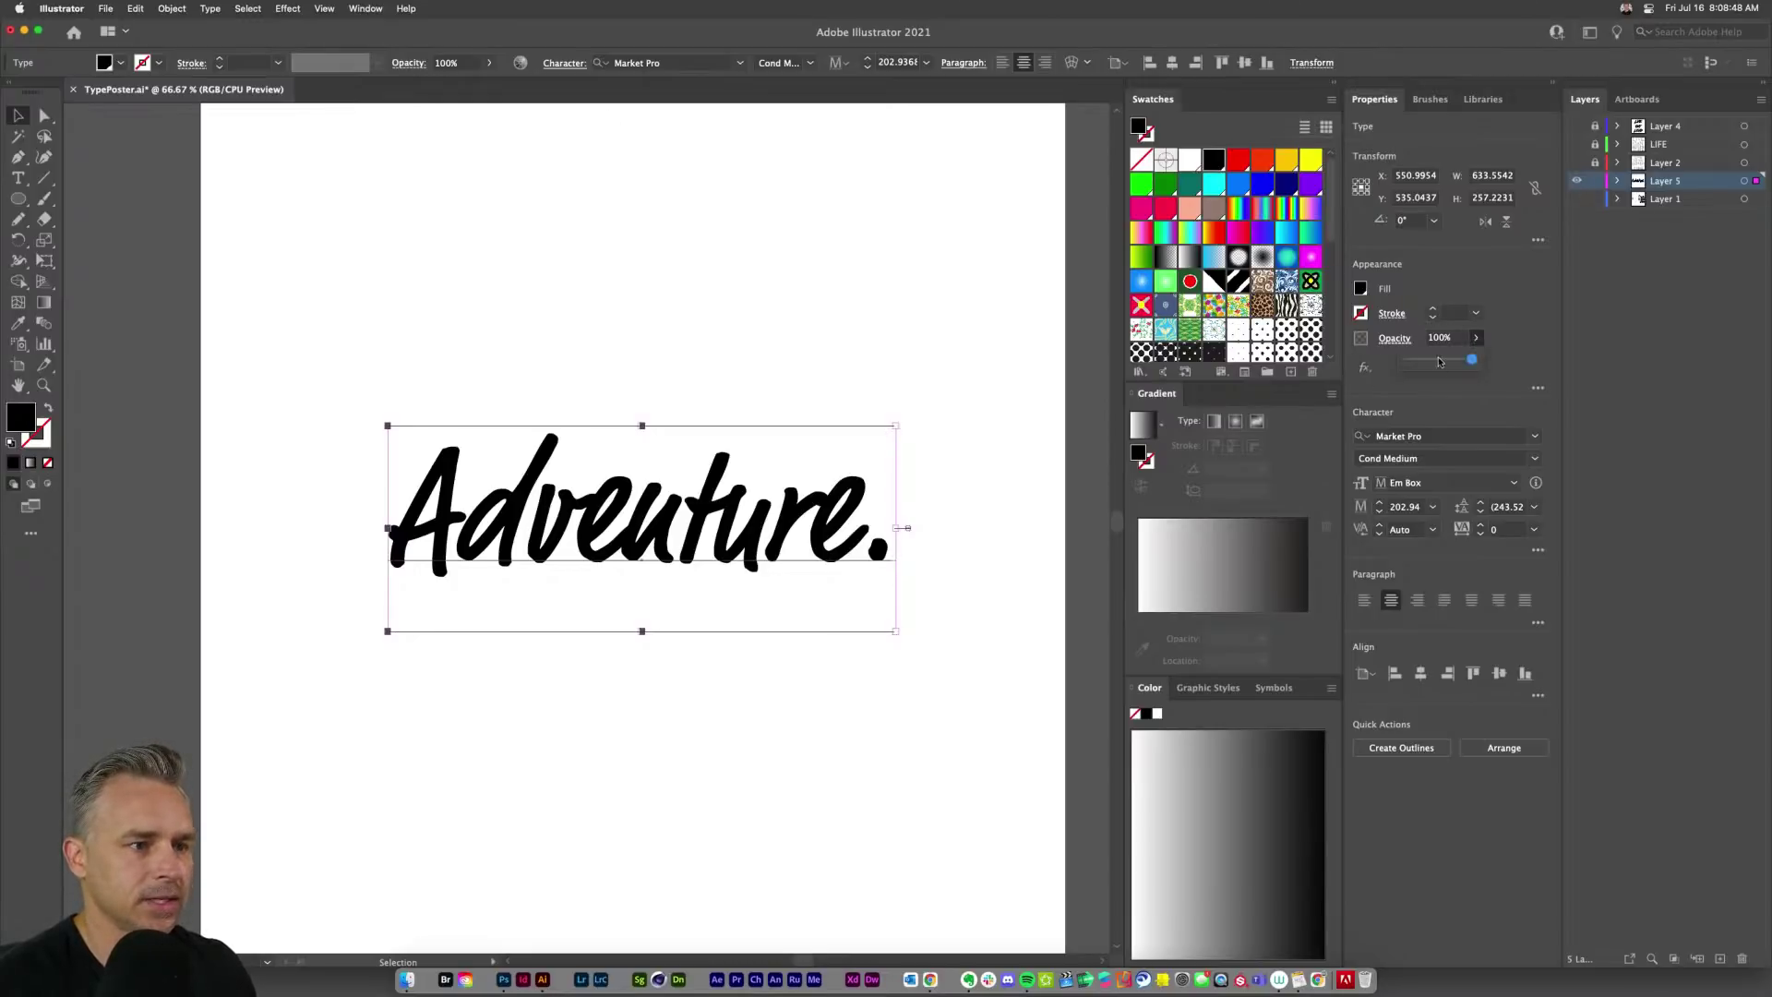
left_click_drag(1475, 360, 1424, 363)
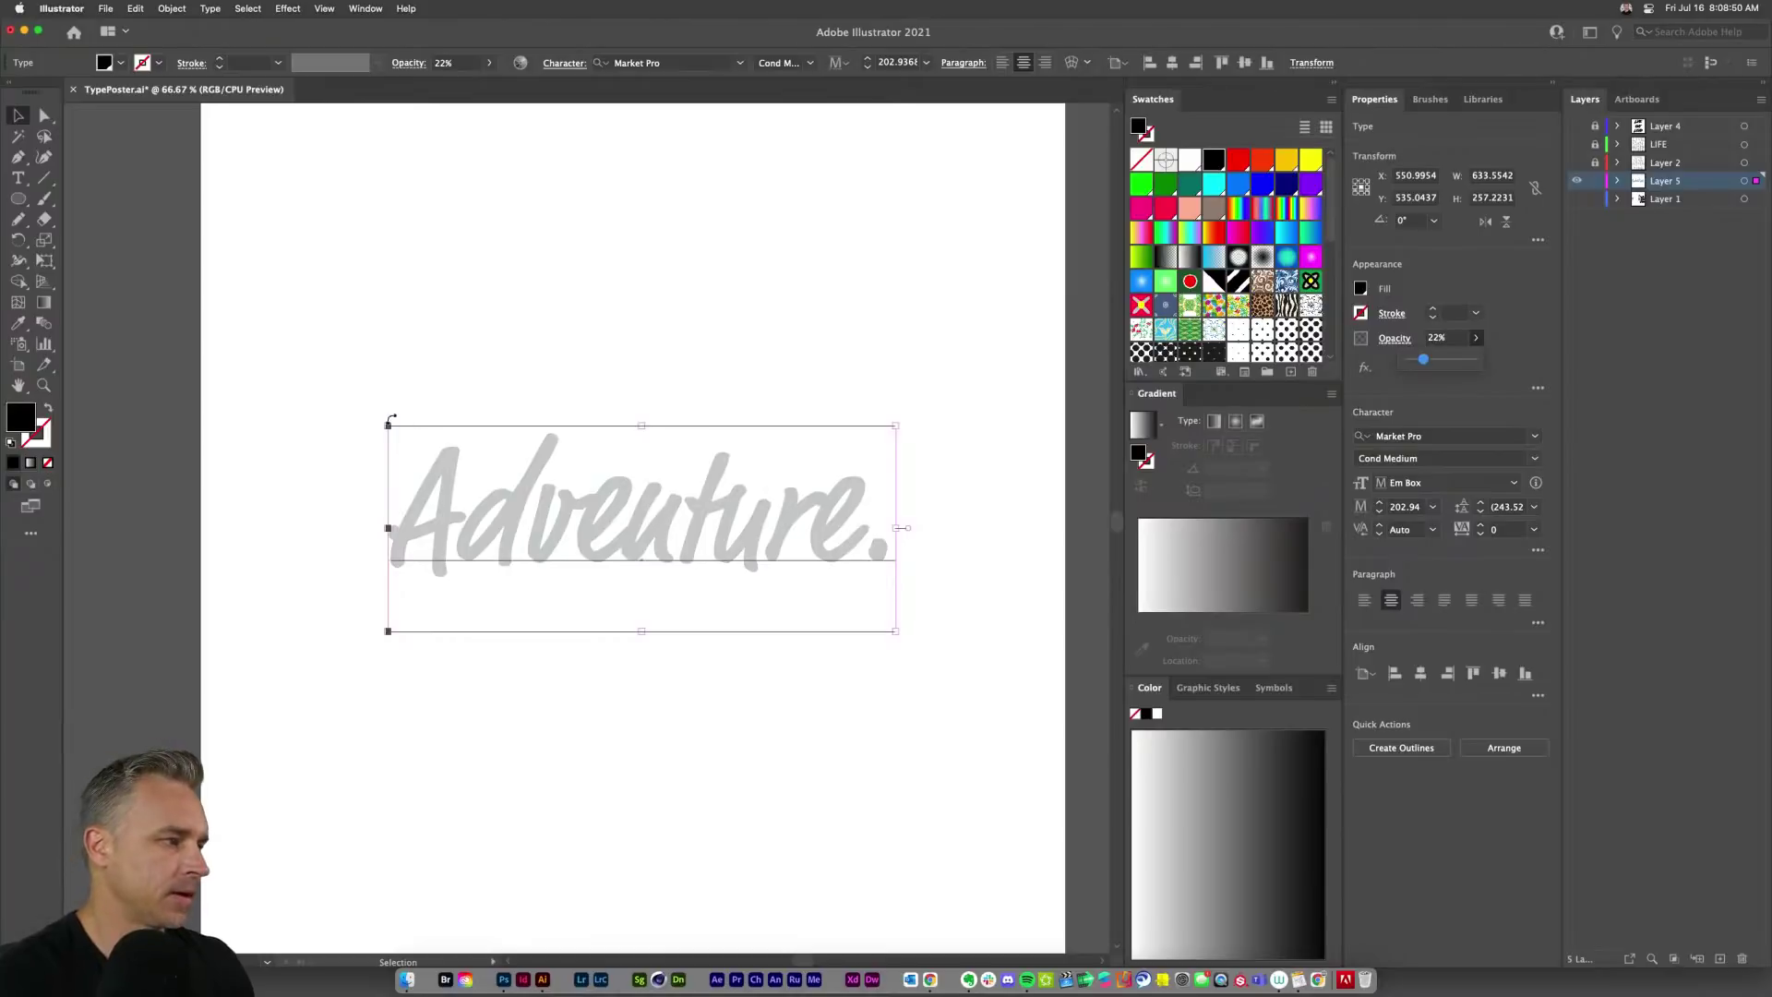
left_click_drag(388, 426, 282, 382)
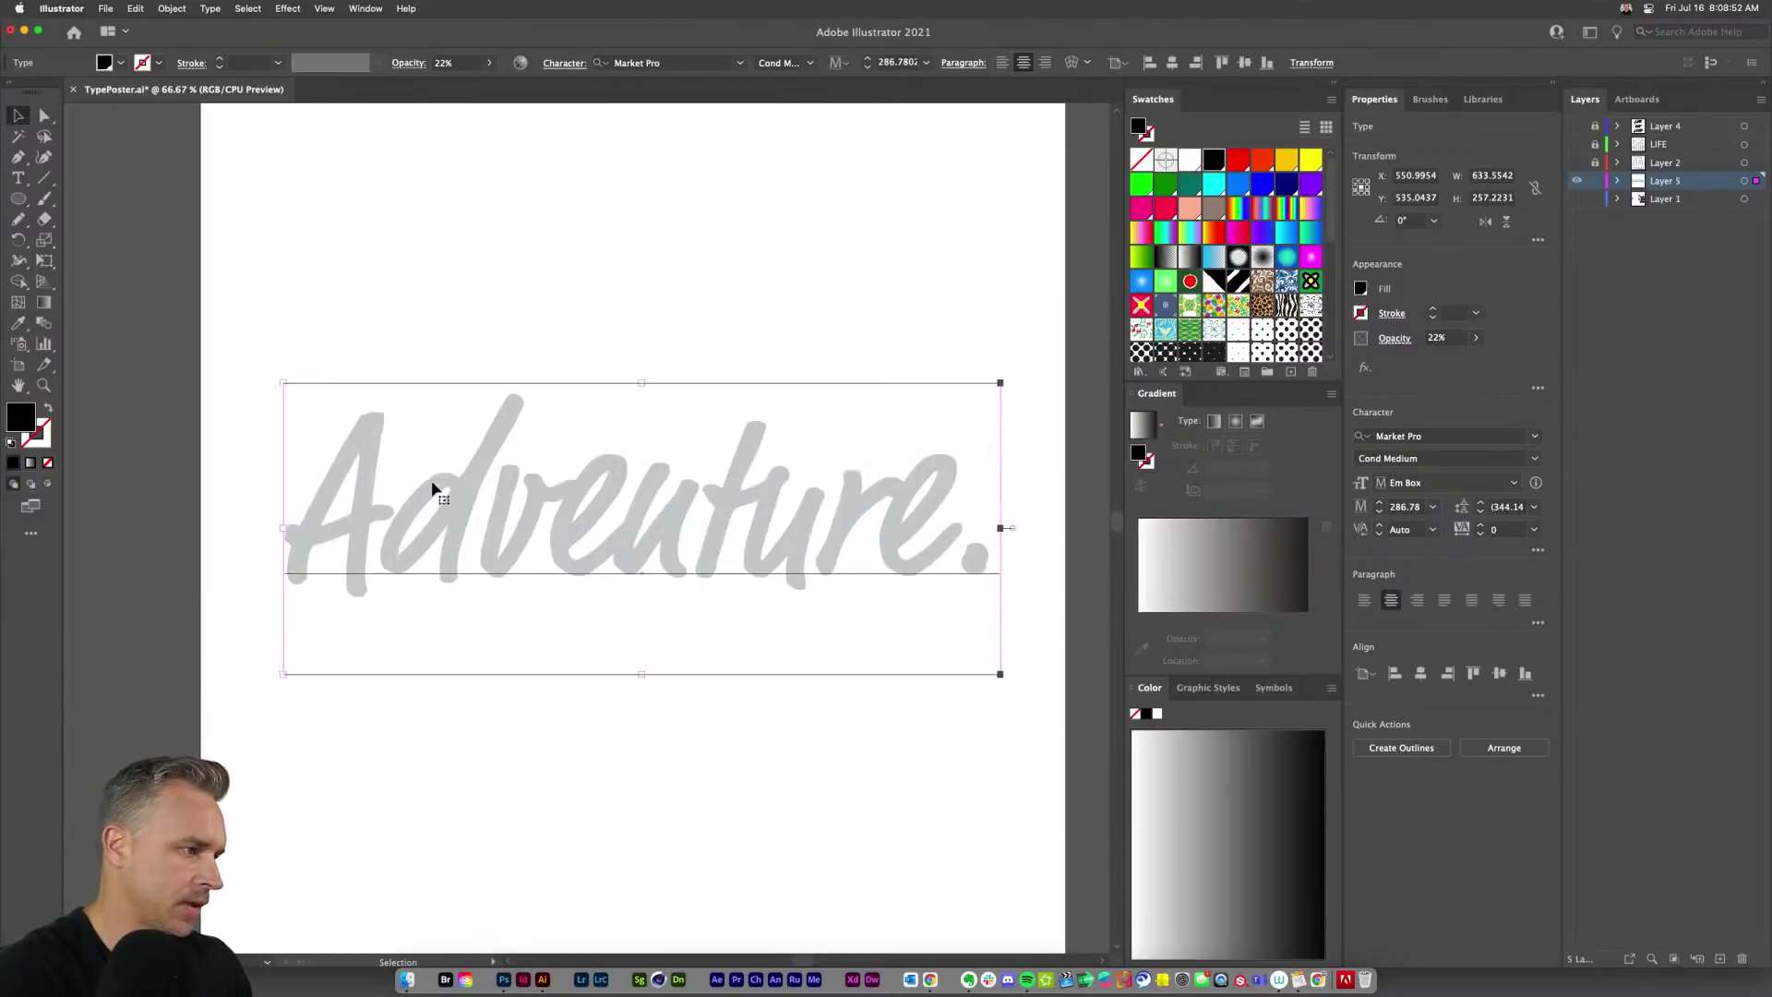
Step: Add a new layer above Layer 5 for the tracing and lock Layer 5
left_click(1720, 959)
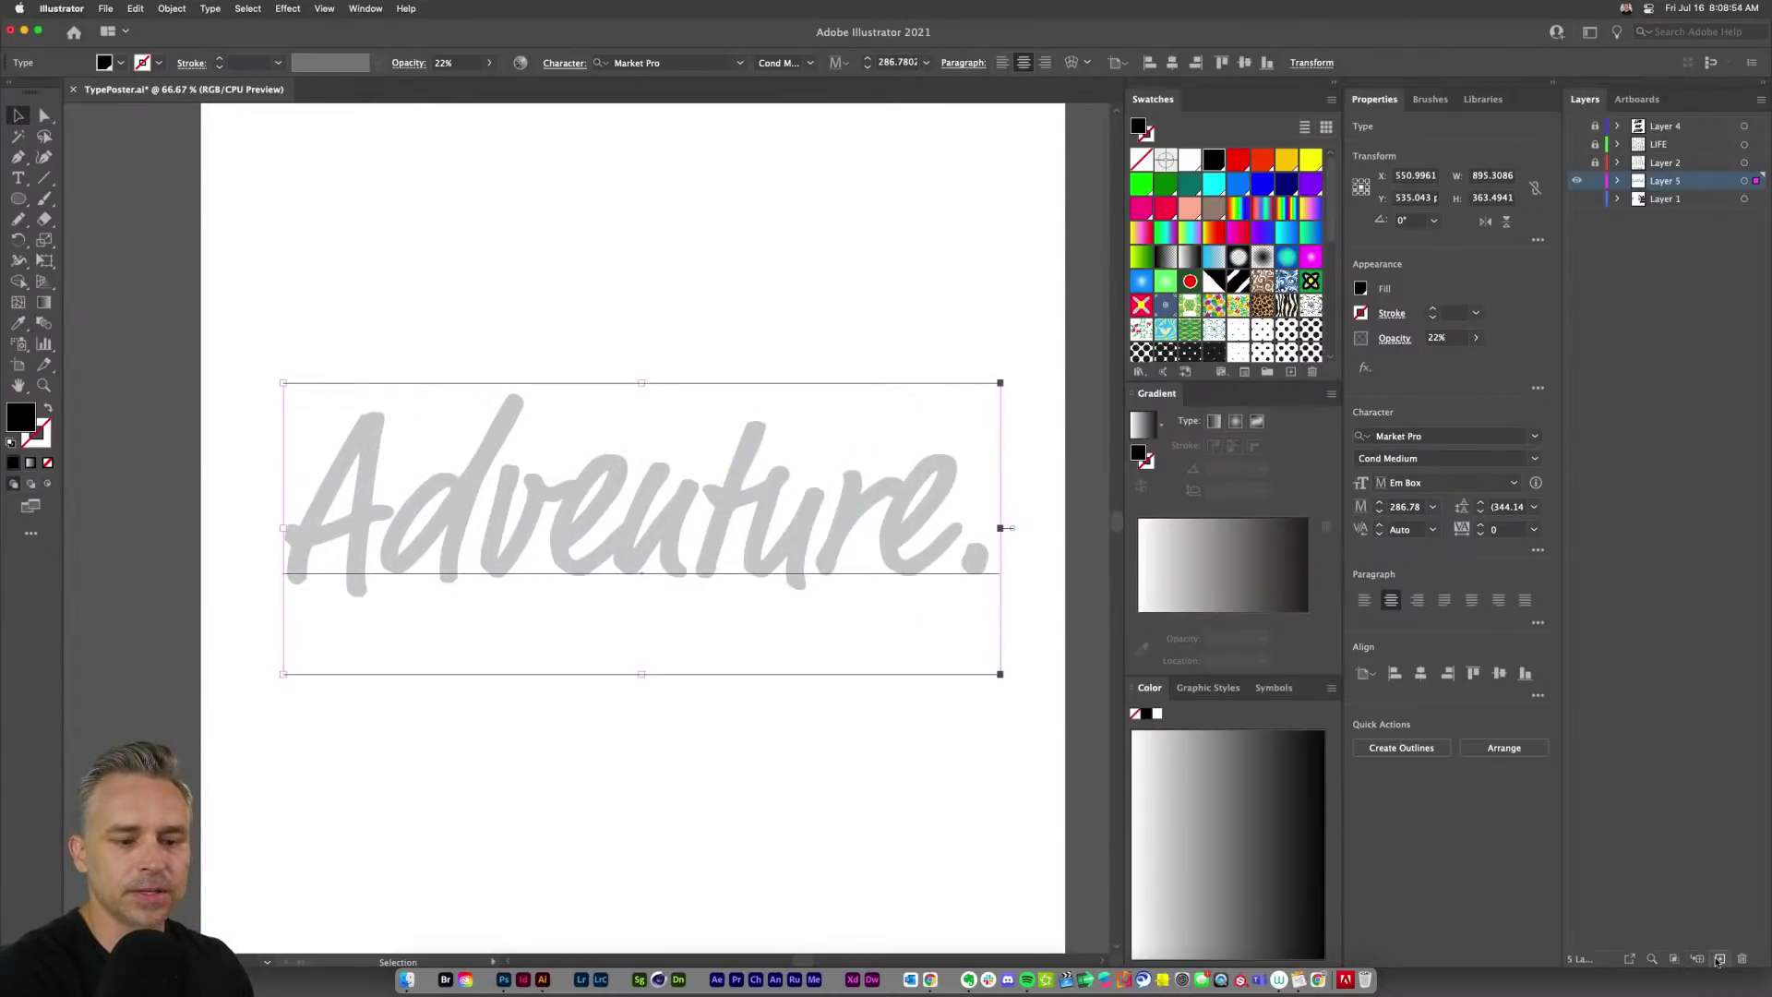
left_click(1595, 199)
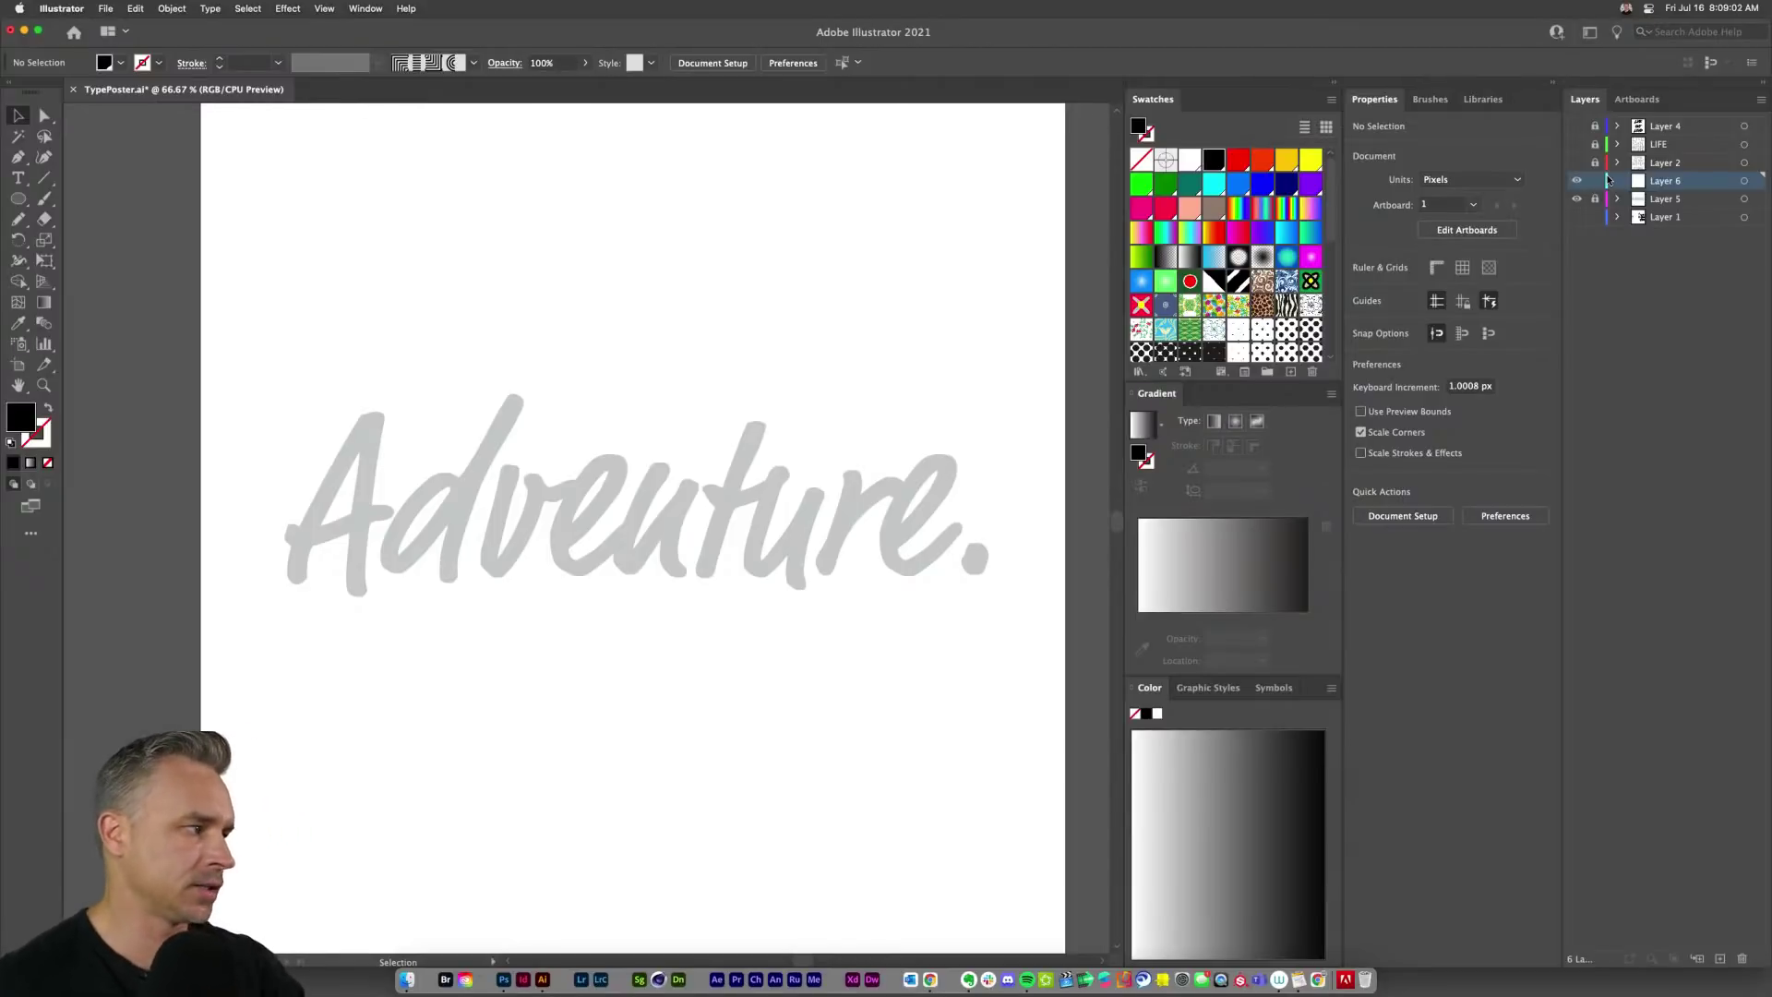
Step: Set the Pencil tool's fidelity to one notch below the smoothest setting
key("n")
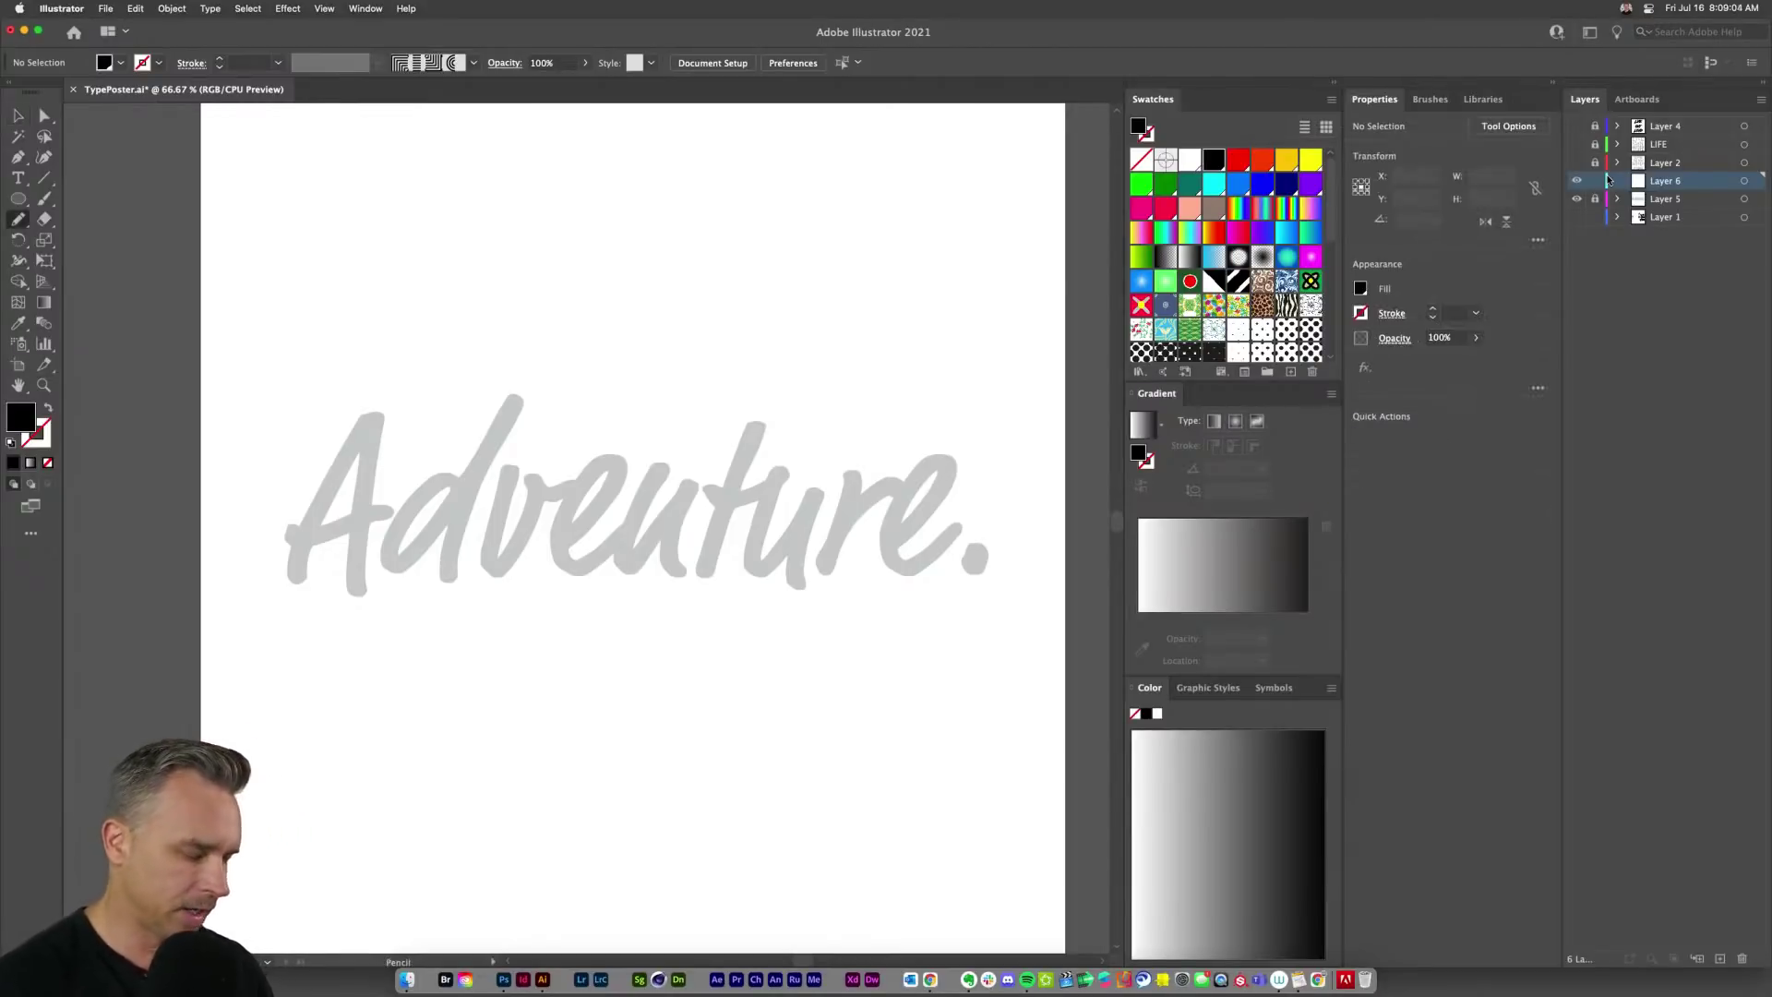
double_click(17, 221)
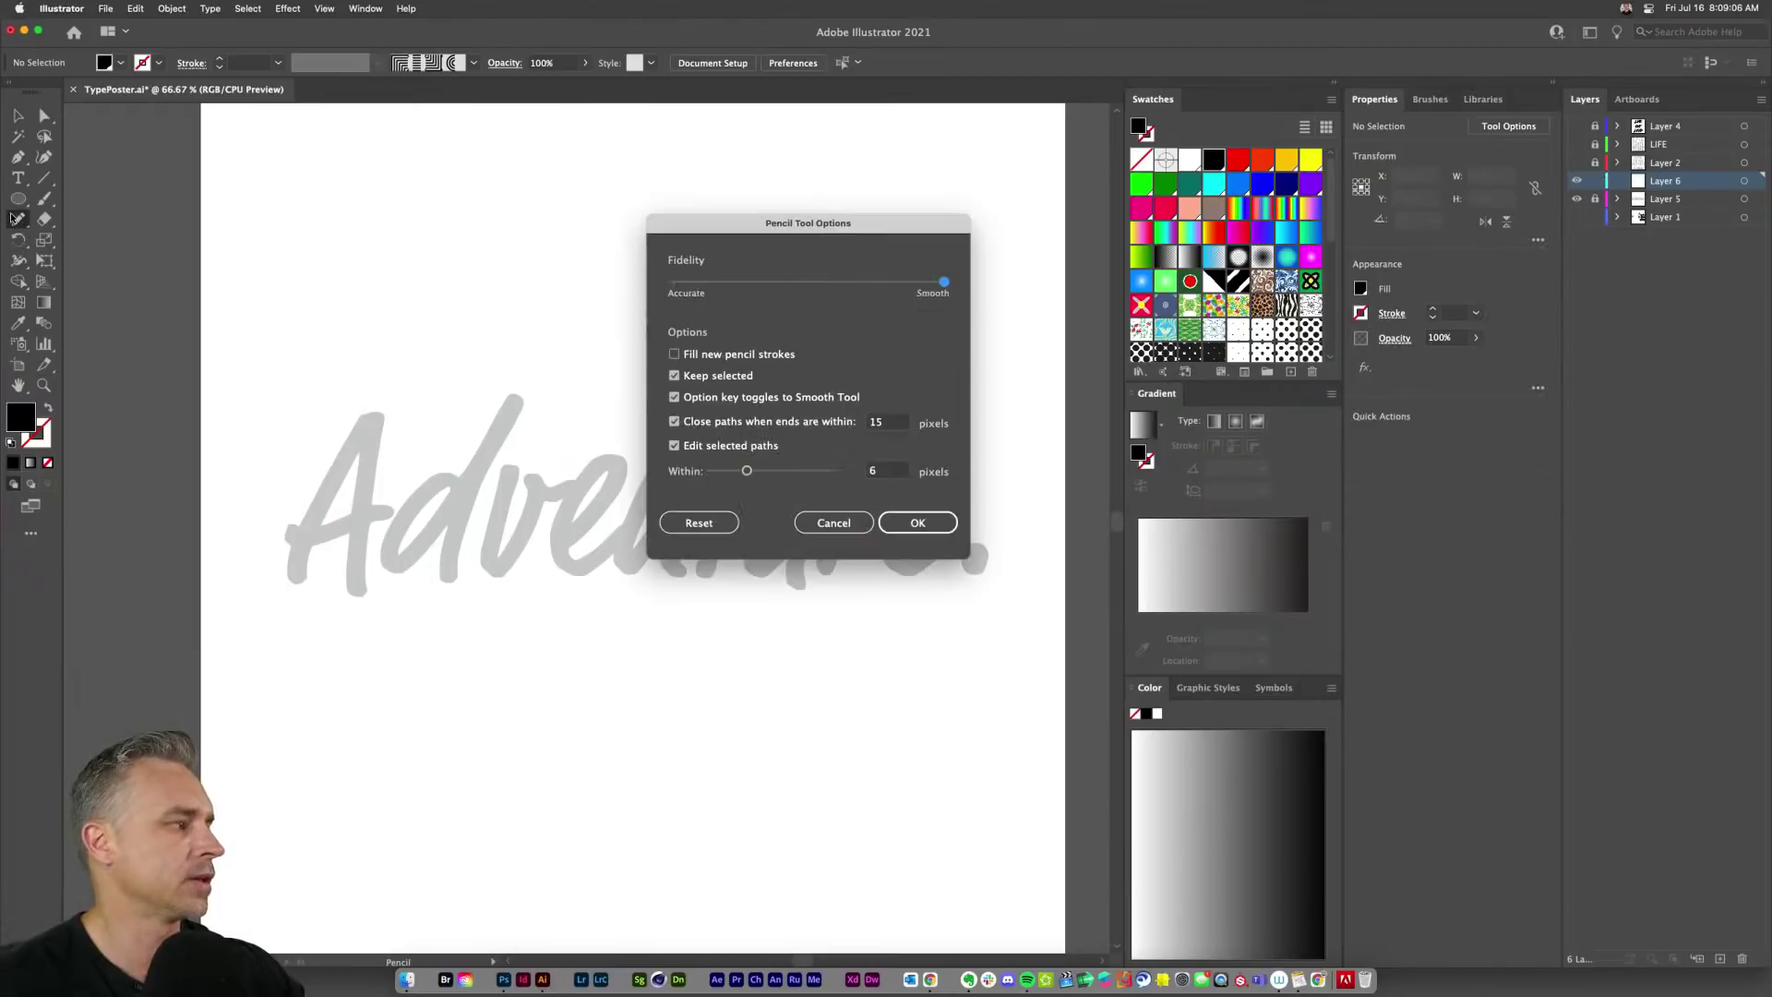
left_click_drag(805, 287, 878, 285)
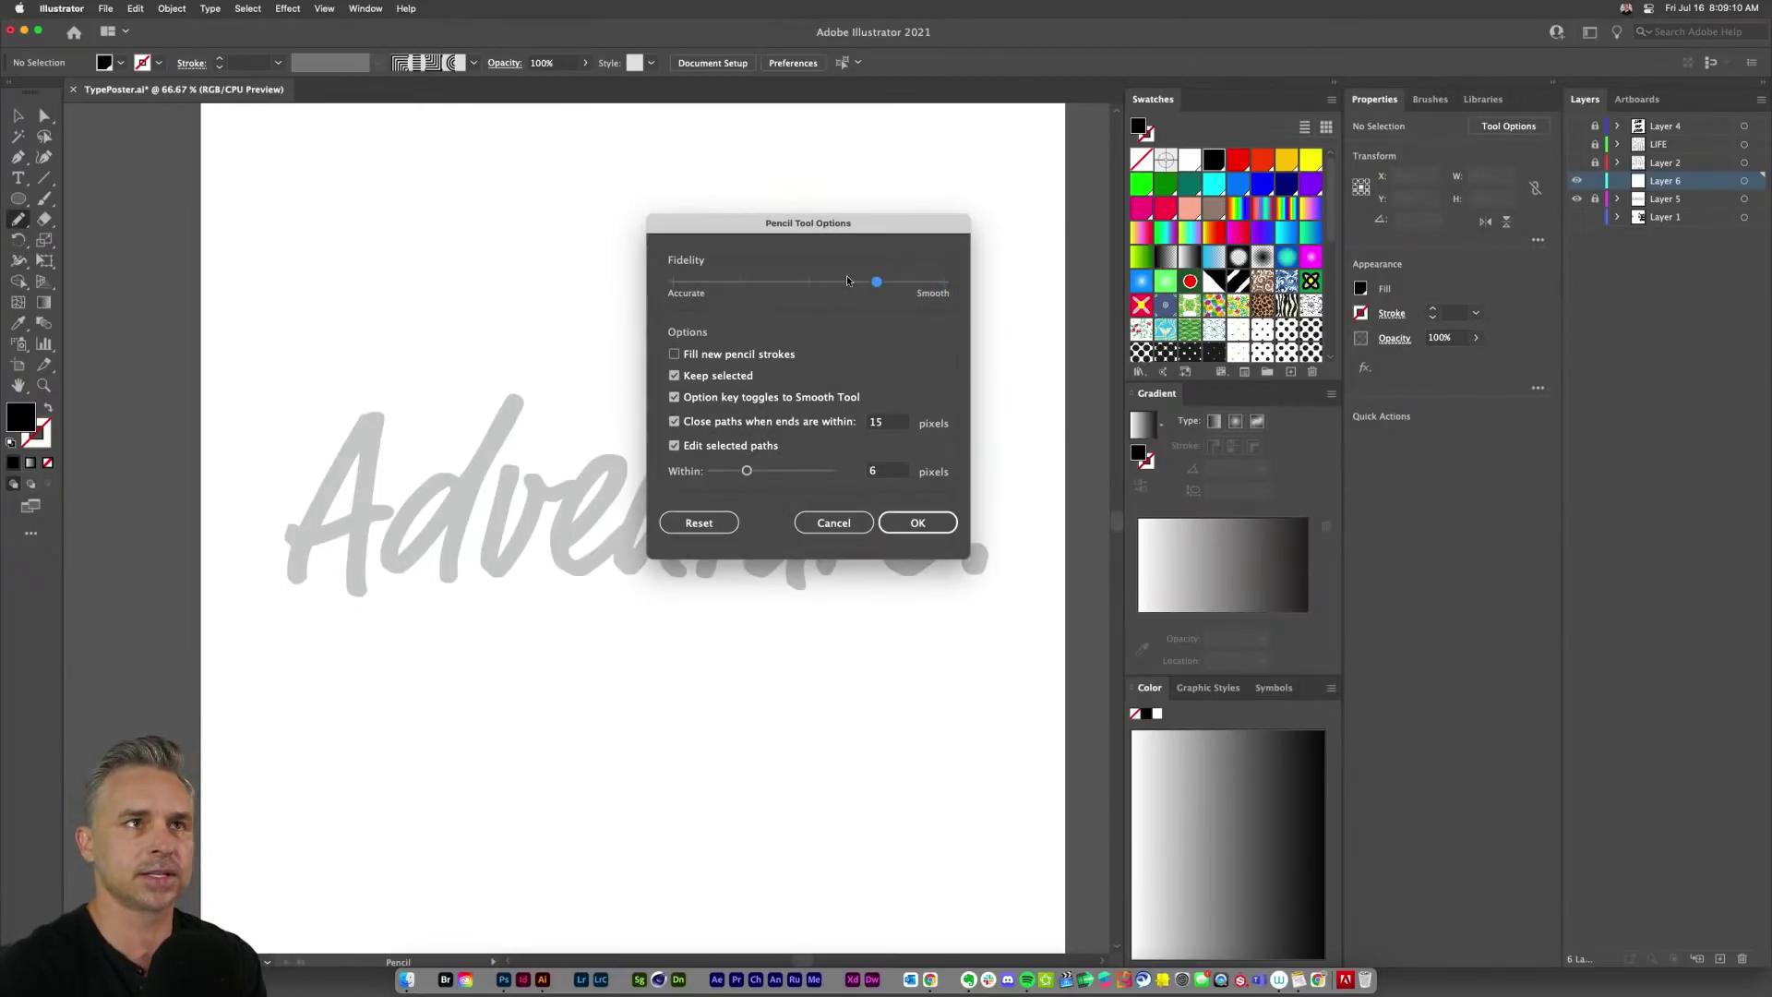
left_click(914, 519)
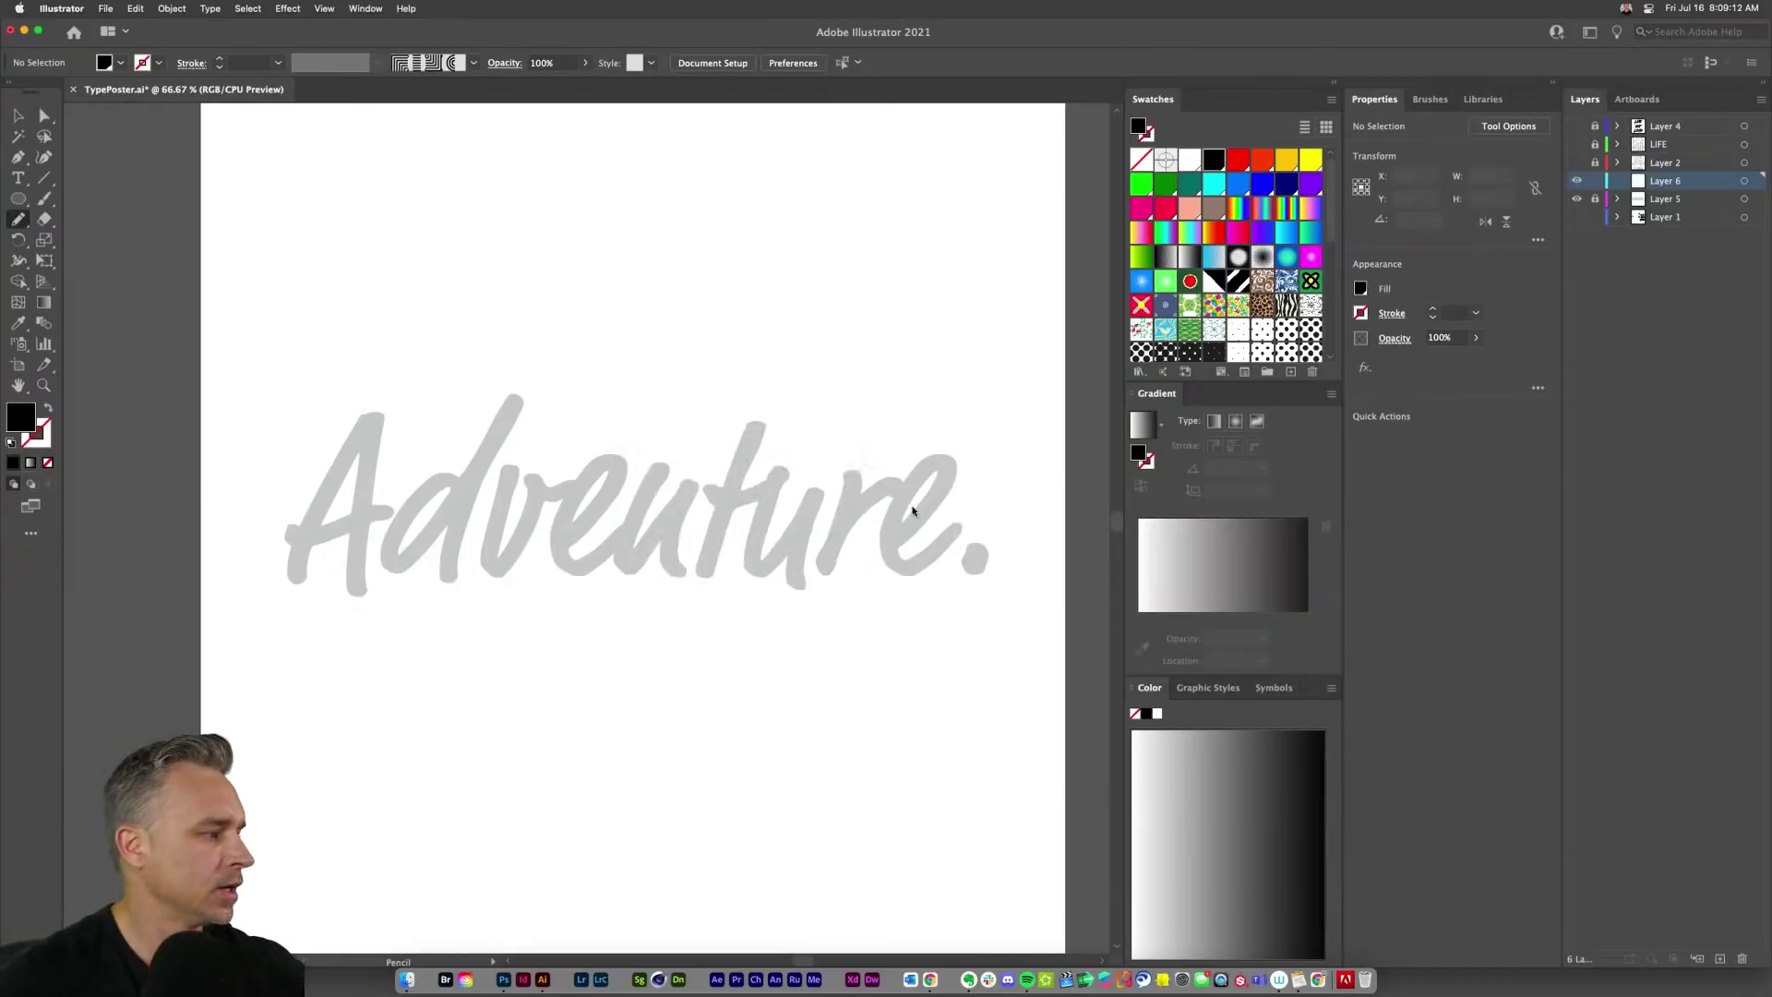
mouse_move(291, 561)
left_mouse_down()
mouse_move(391, 409)
mouse_move(352, 536)
mouse_move(403, 660)
left_mouse_up()
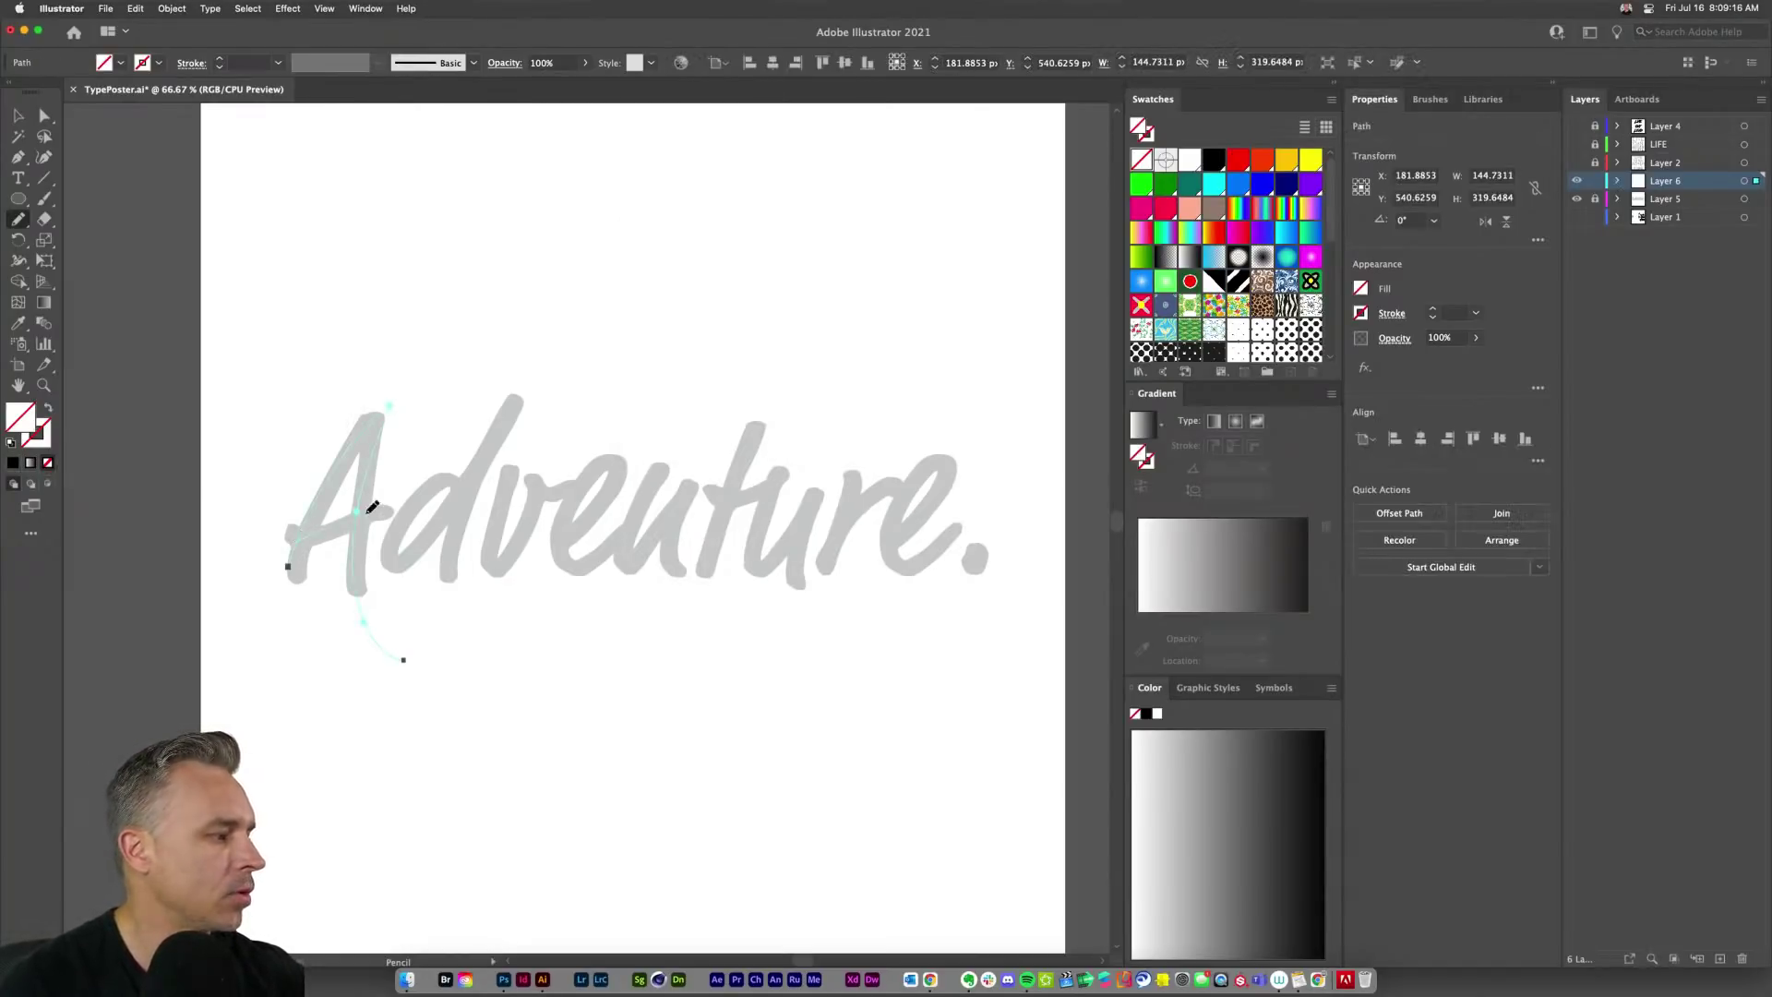
left_click_drag(373, 507, 392, 508)
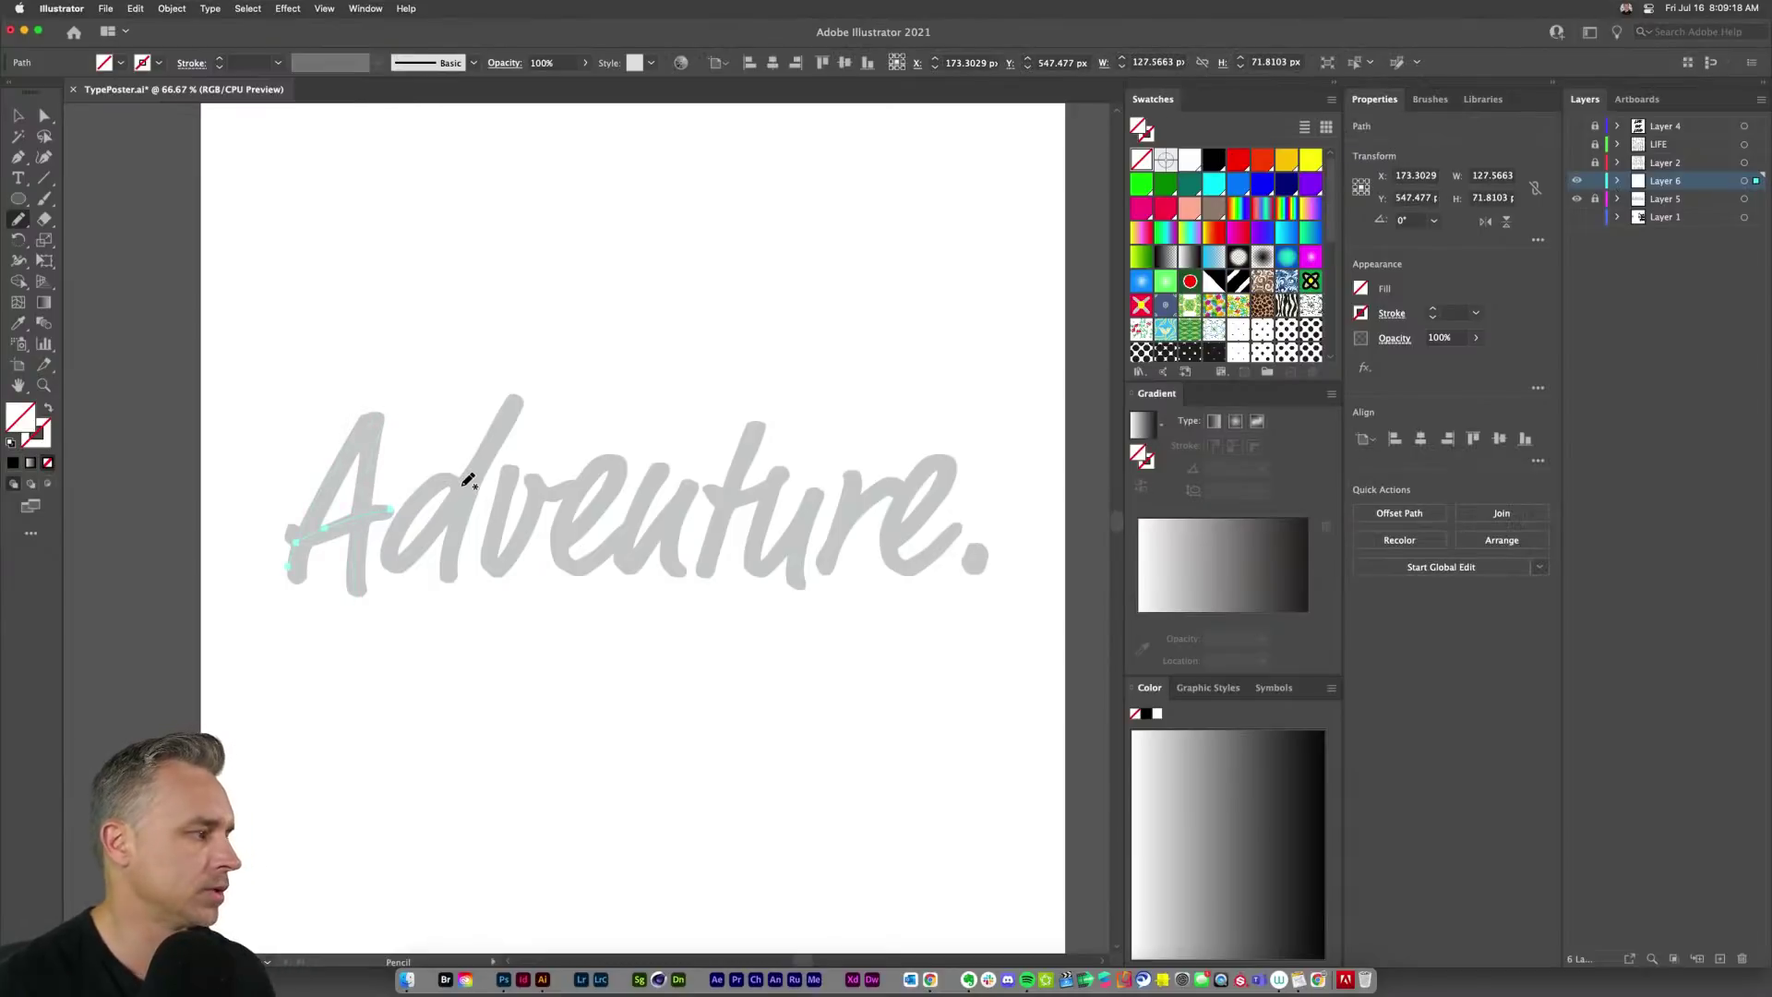
left_click(18, 115)
left_click_drag(213, 355, 489, 729)
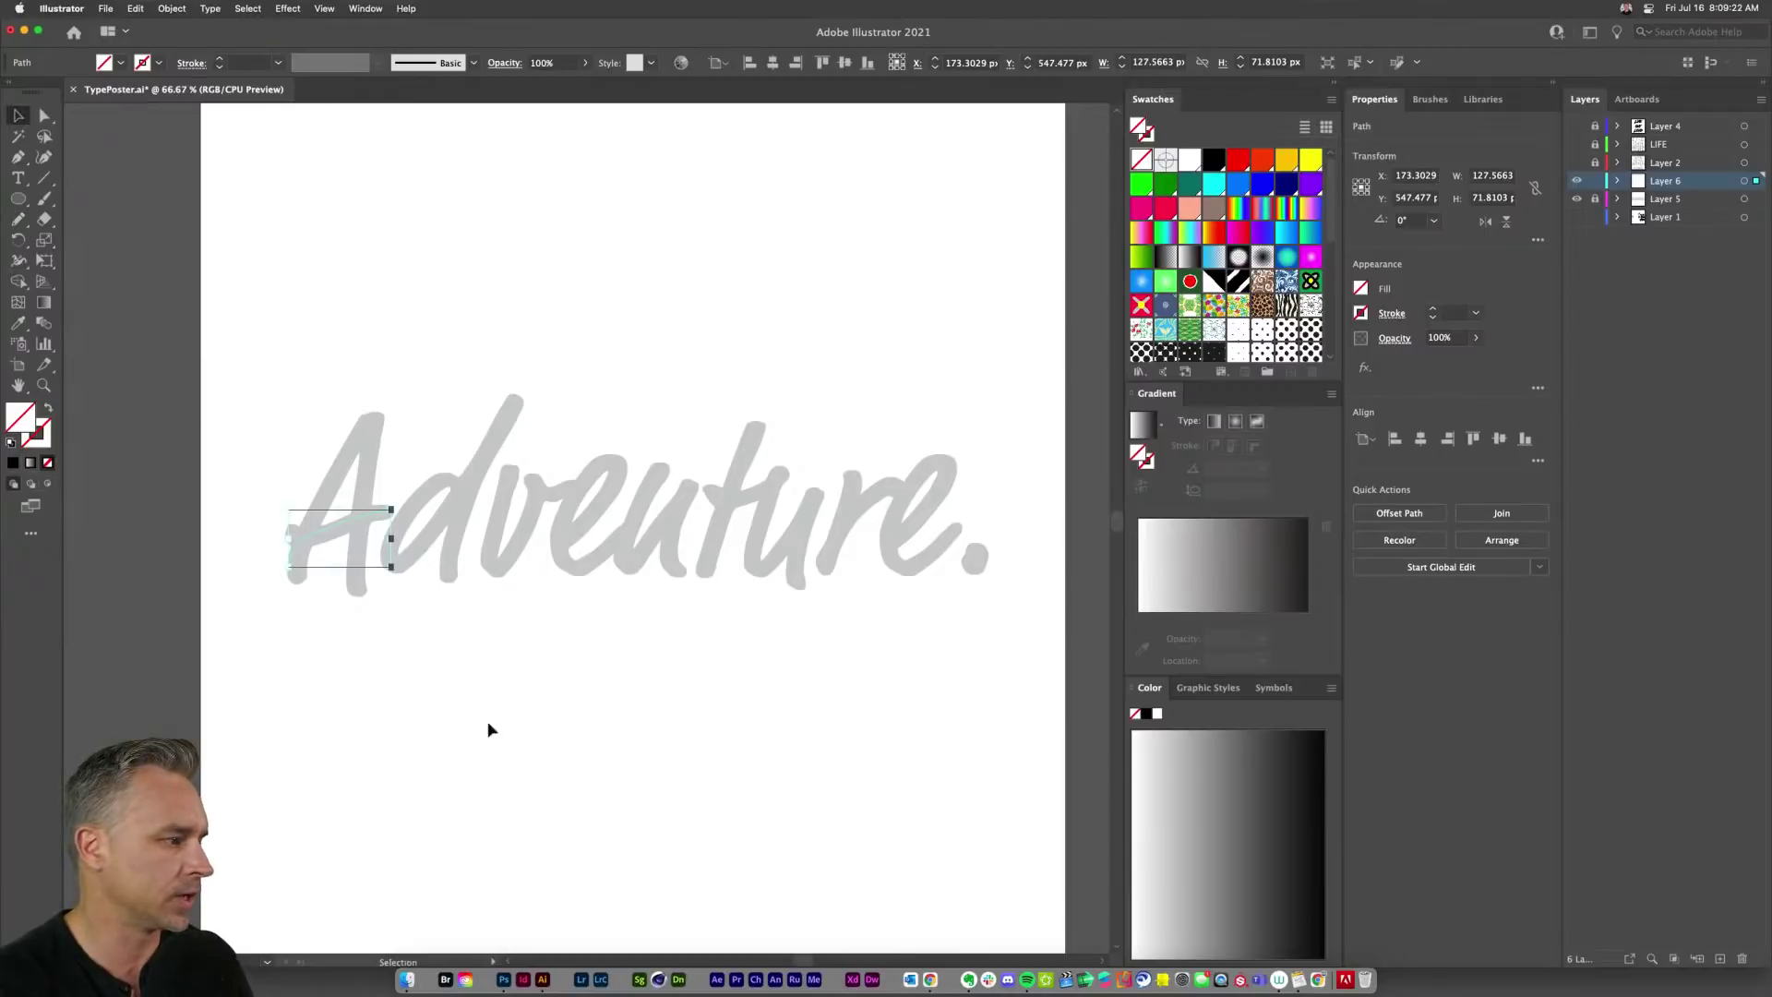
Step: Set the stroke colour to black for new pencil lines, with no fill and nothing left selected
left_click(35, 446)
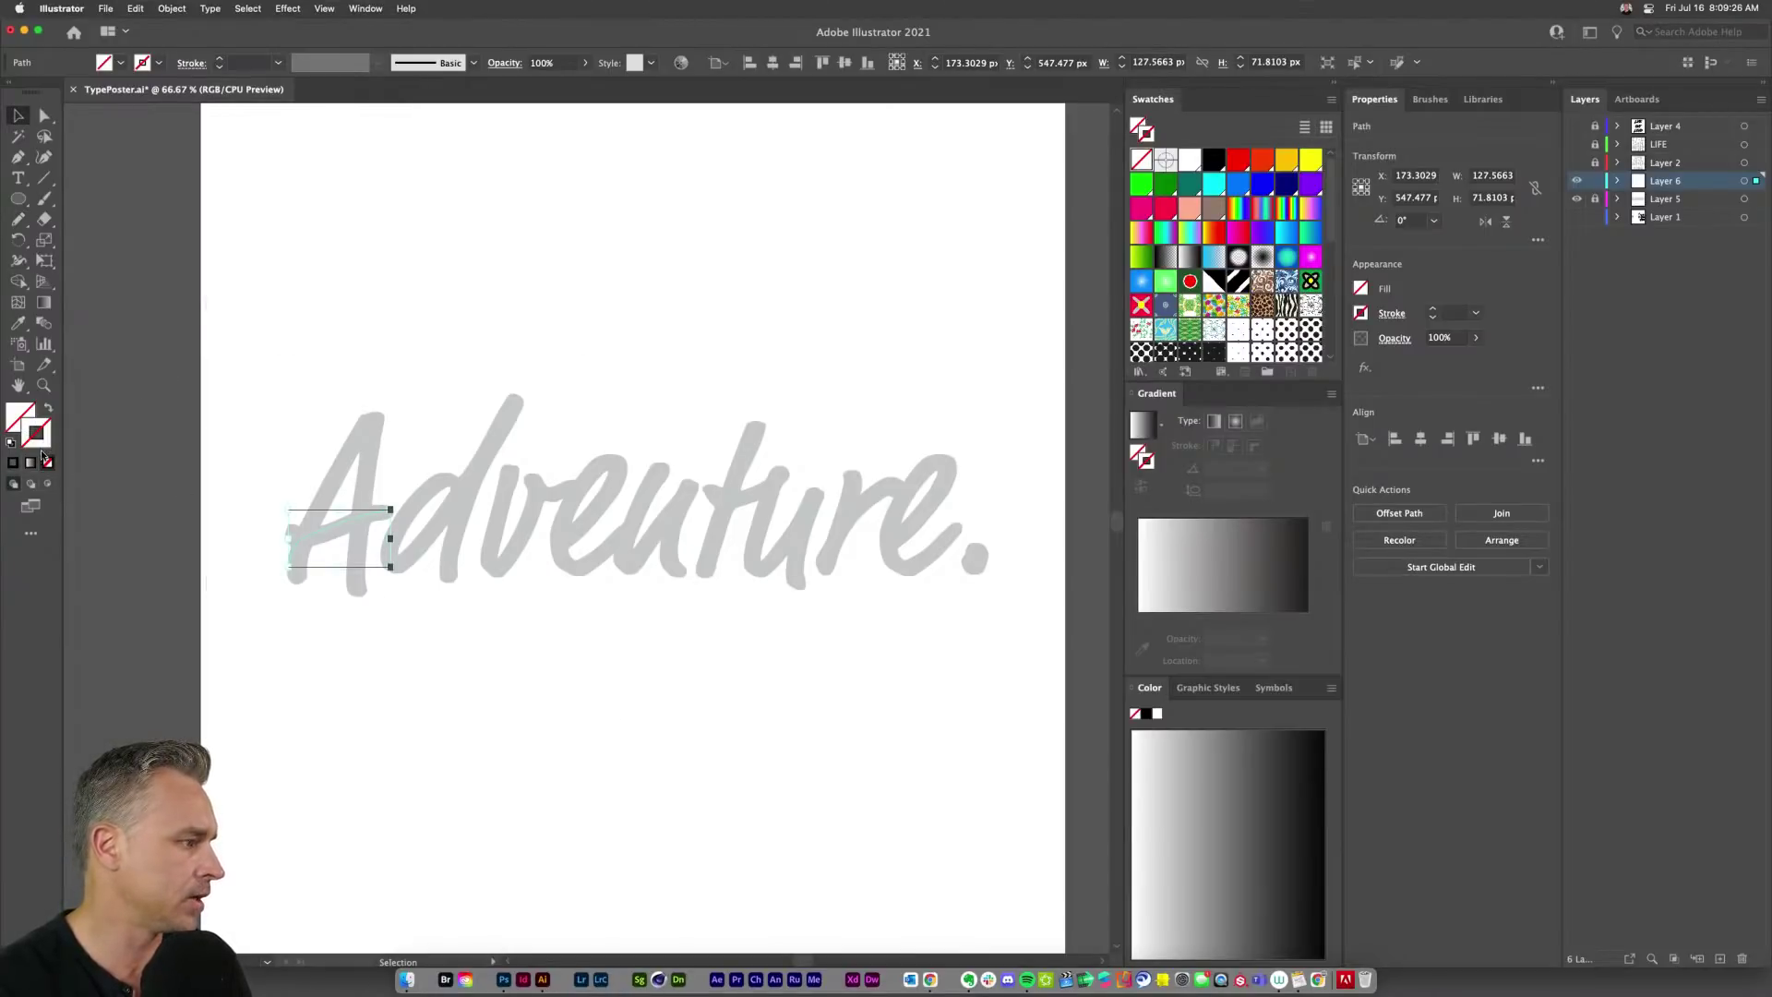
left_click(1212, 159)
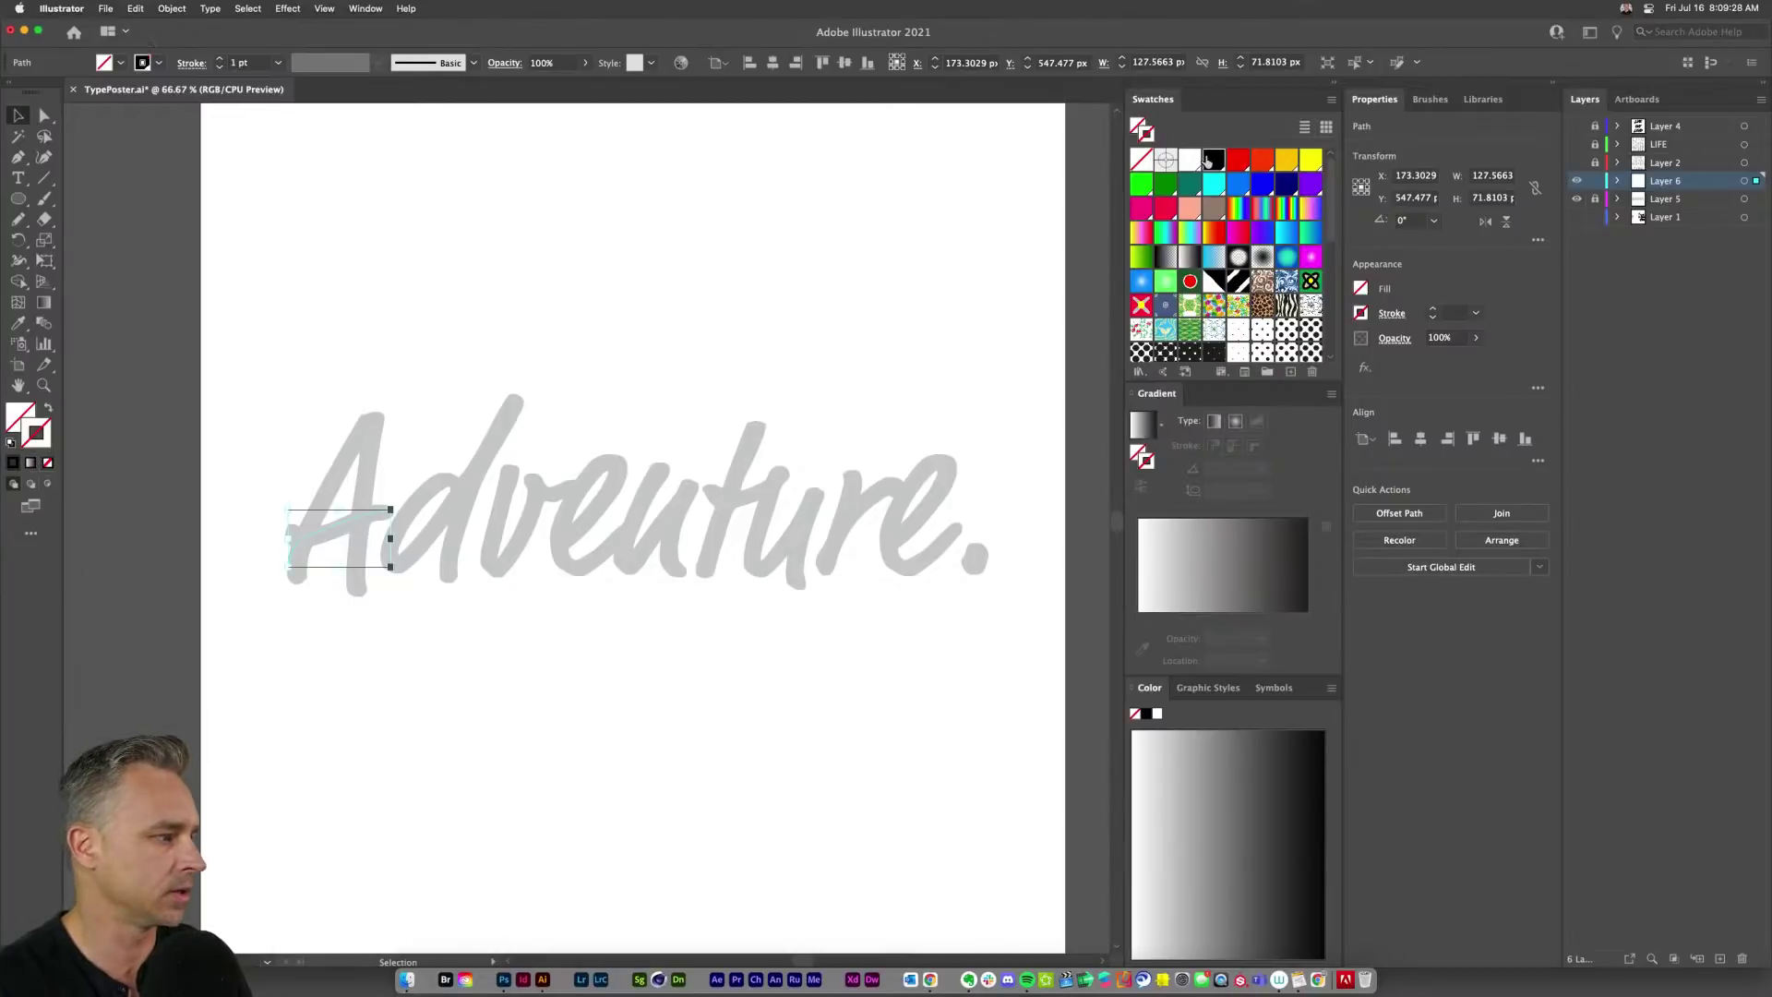
left_click(633, 430)
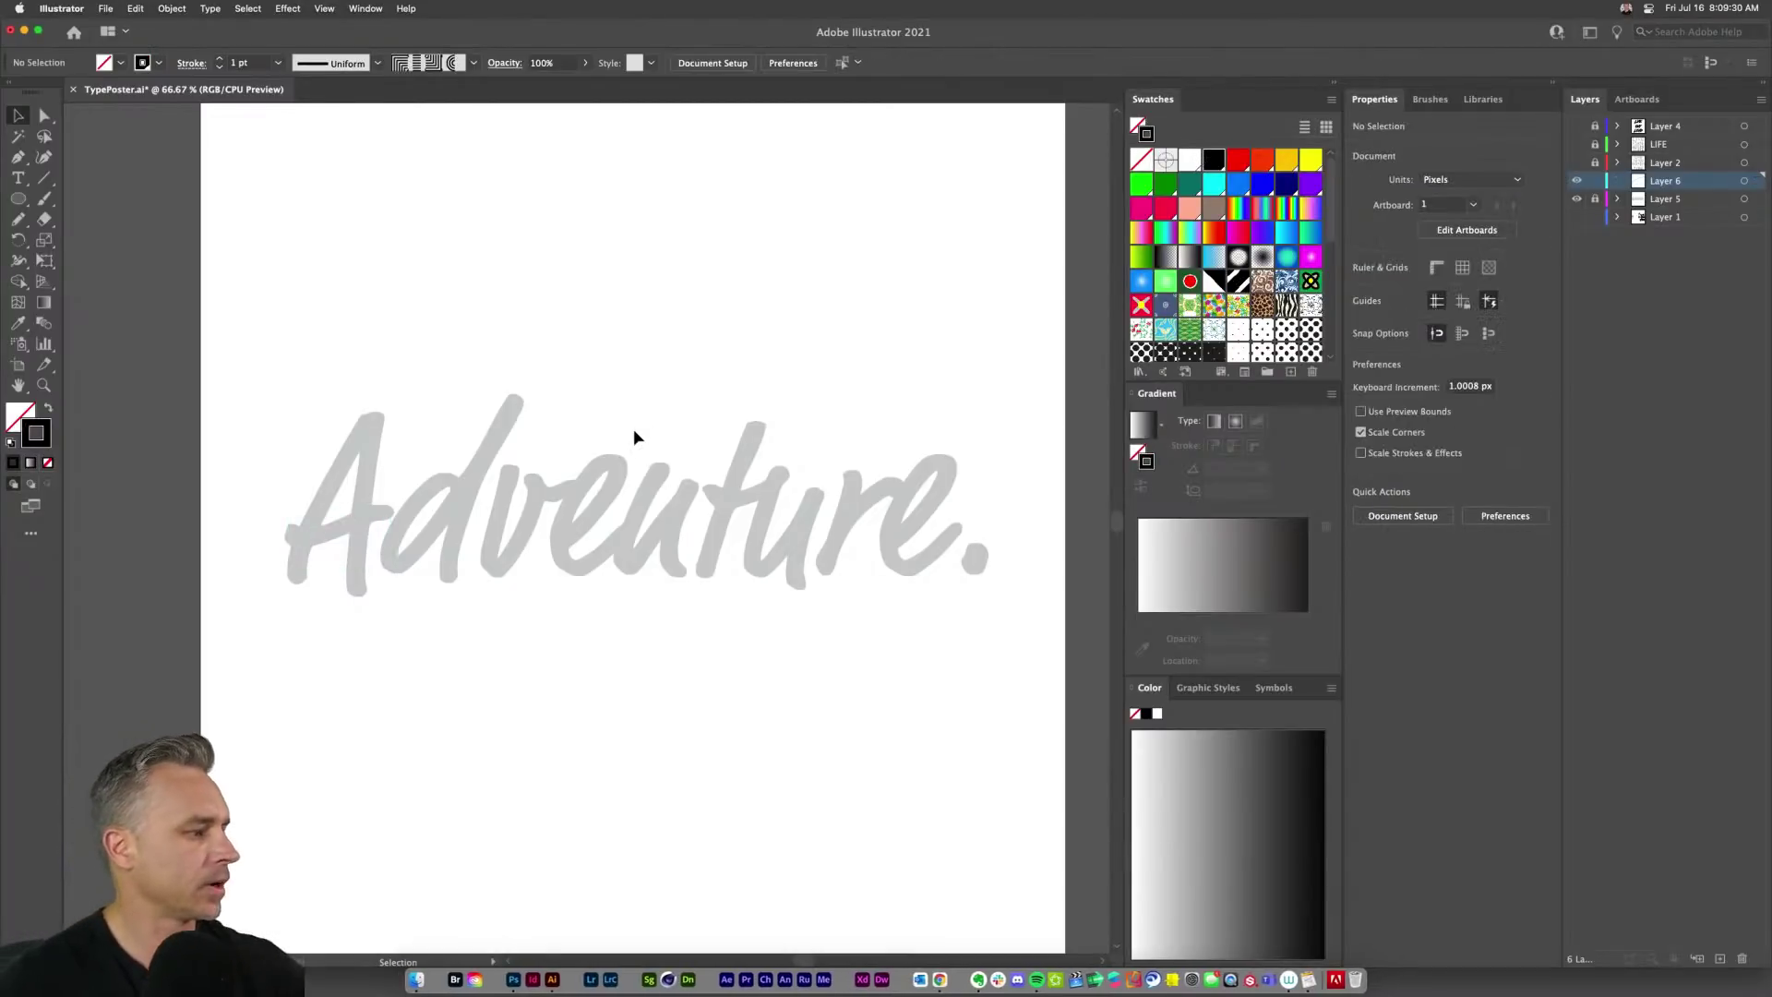
Step: Trace the letters "Adven" over the faded text with loose, elongated Pencil strokes
key("n")
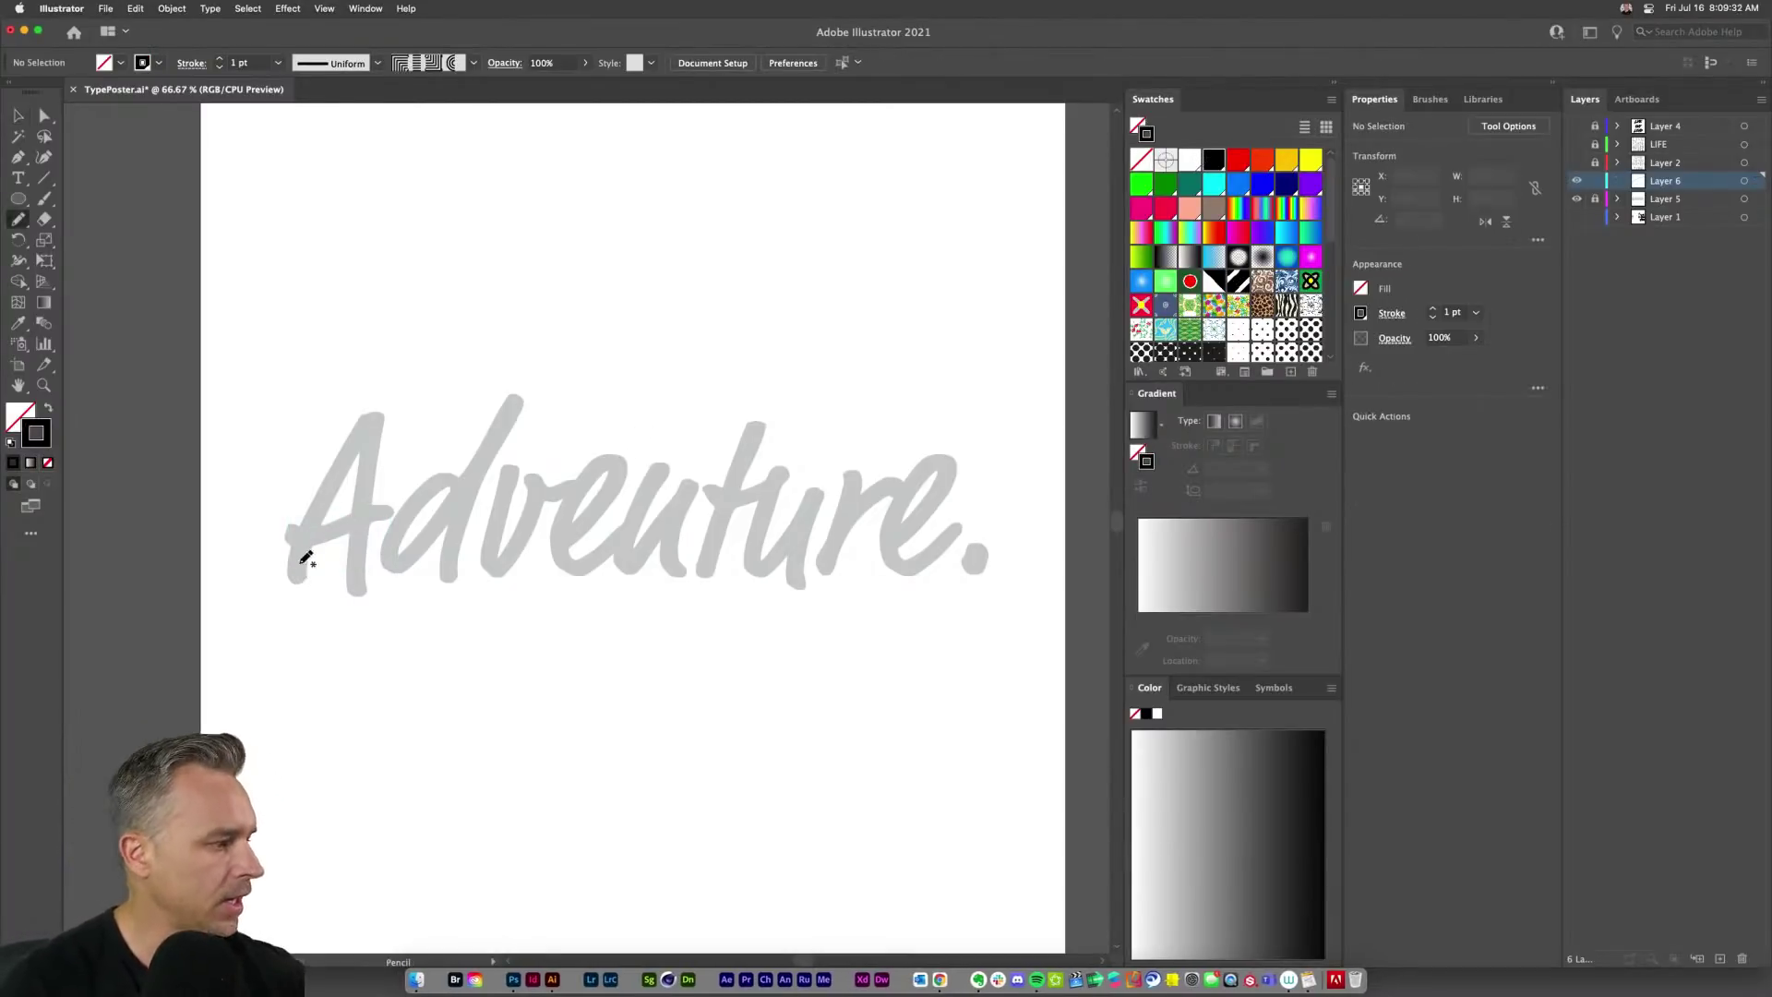
mouse_move(288, 575)
left_mouse_down()
mouse_move(387, 418)
mouse_move(359, 653)
left_mouse_up()
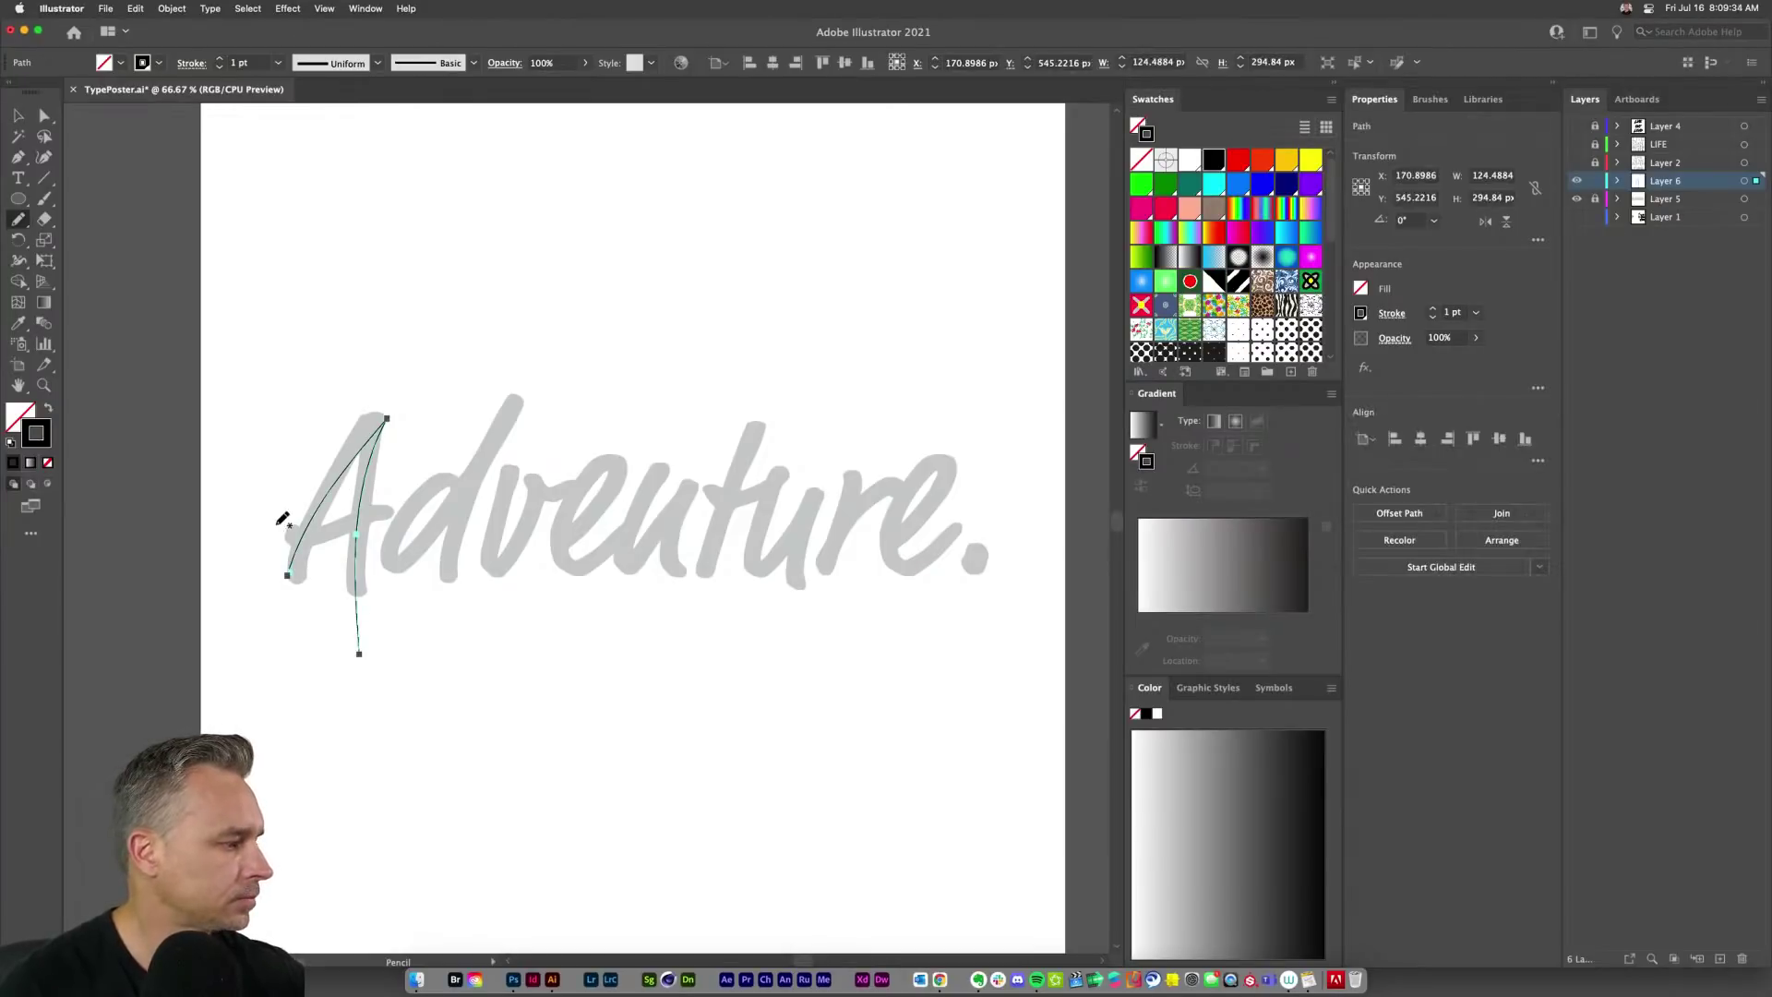
mouse_move(276, 535)
left_mouse_down()
mouse_move(392, 508)
mouse_move(402, 544)
mouse_move(519, 400)
mouse_move(442, 587)
left_mouse_up()
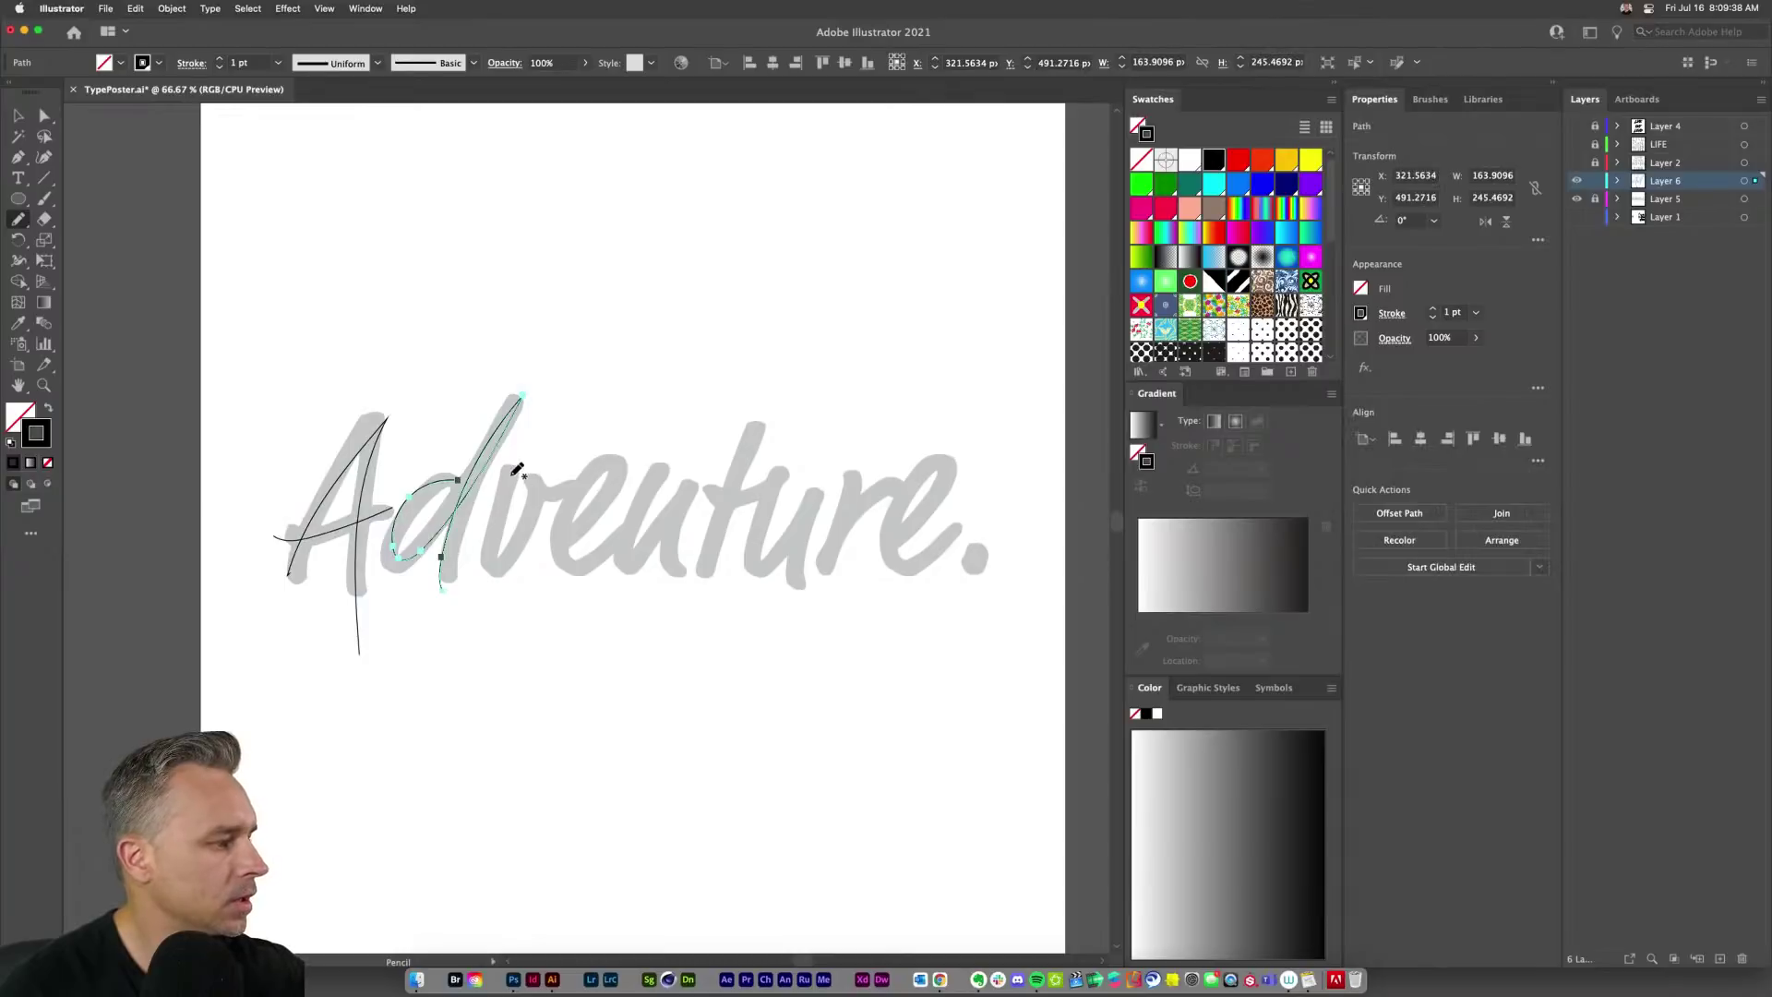
mouse_move(507, 467)
left_mouse_down()
mouse_move(496, 578)
mouse_move(570, 458)
left_mouse_up()
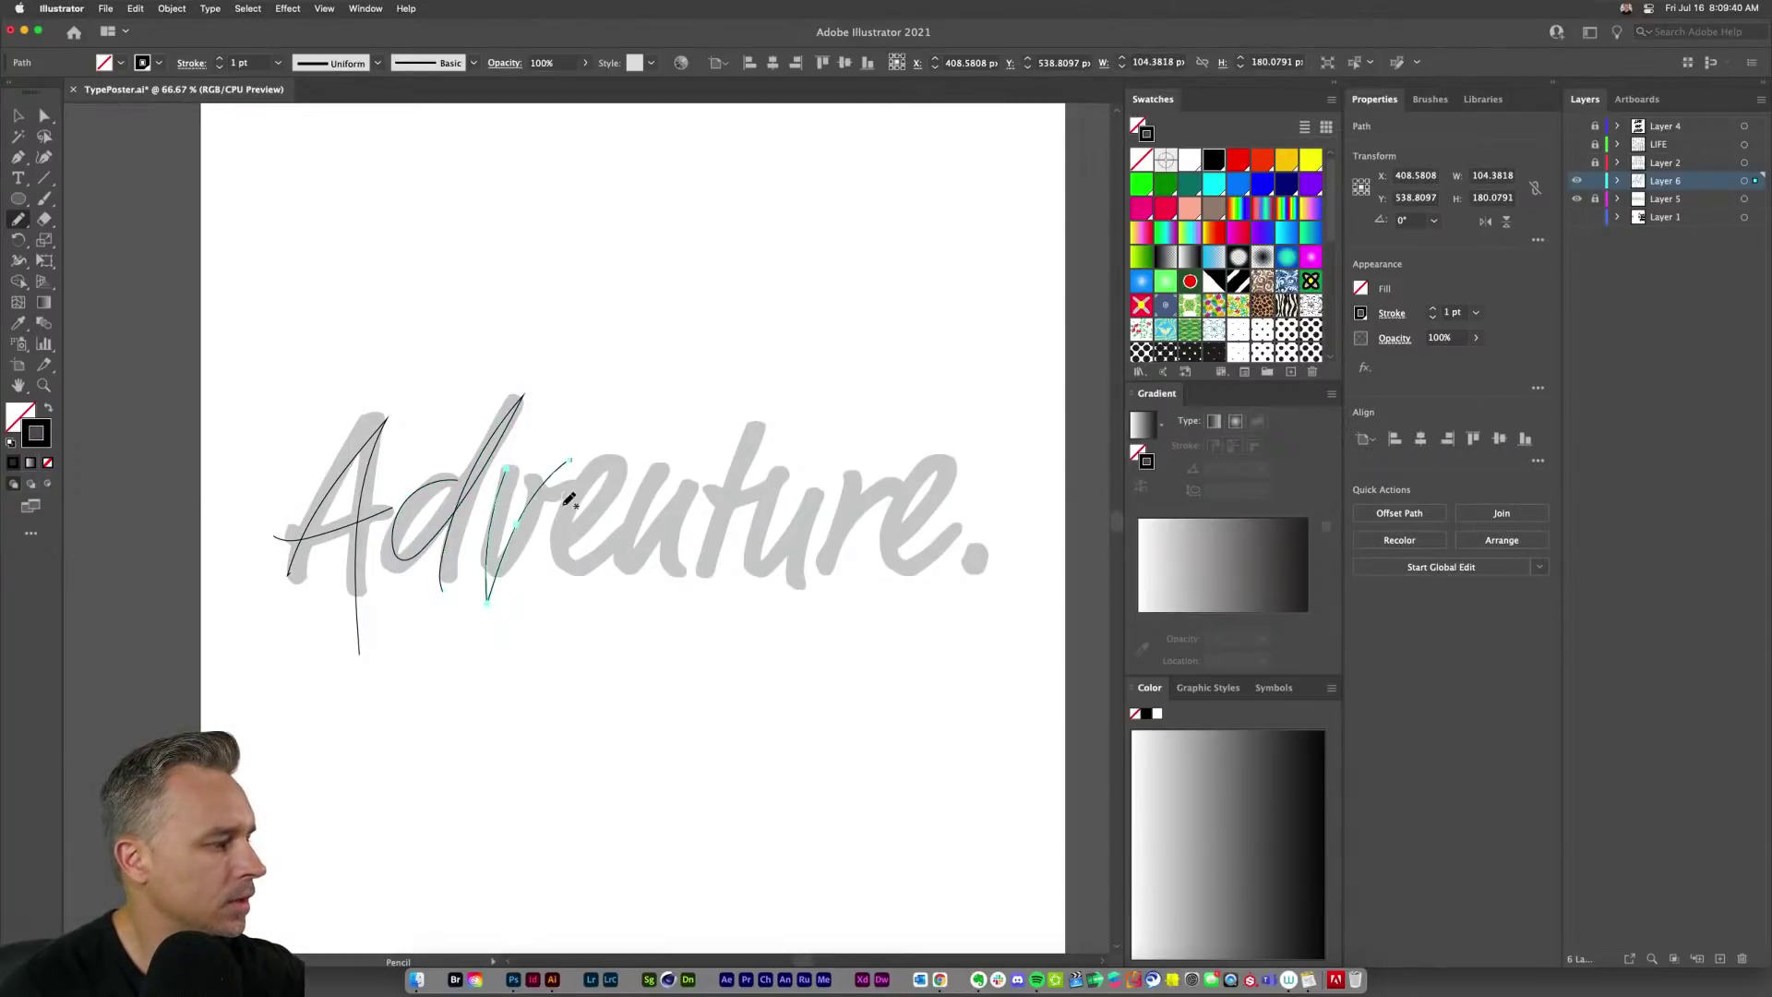
mouse_move(555, 537)
left_mouse_down()
mouse_move(609, 454)
mouse_move(556, 542)
mouse_move(581, 568)
mouse_move(647, 488)
mouse_move(613, 575)
mouse_move(689, 475)
mouse_move(664, 584)
mouse_move(698, 648)
left_mouse_up()
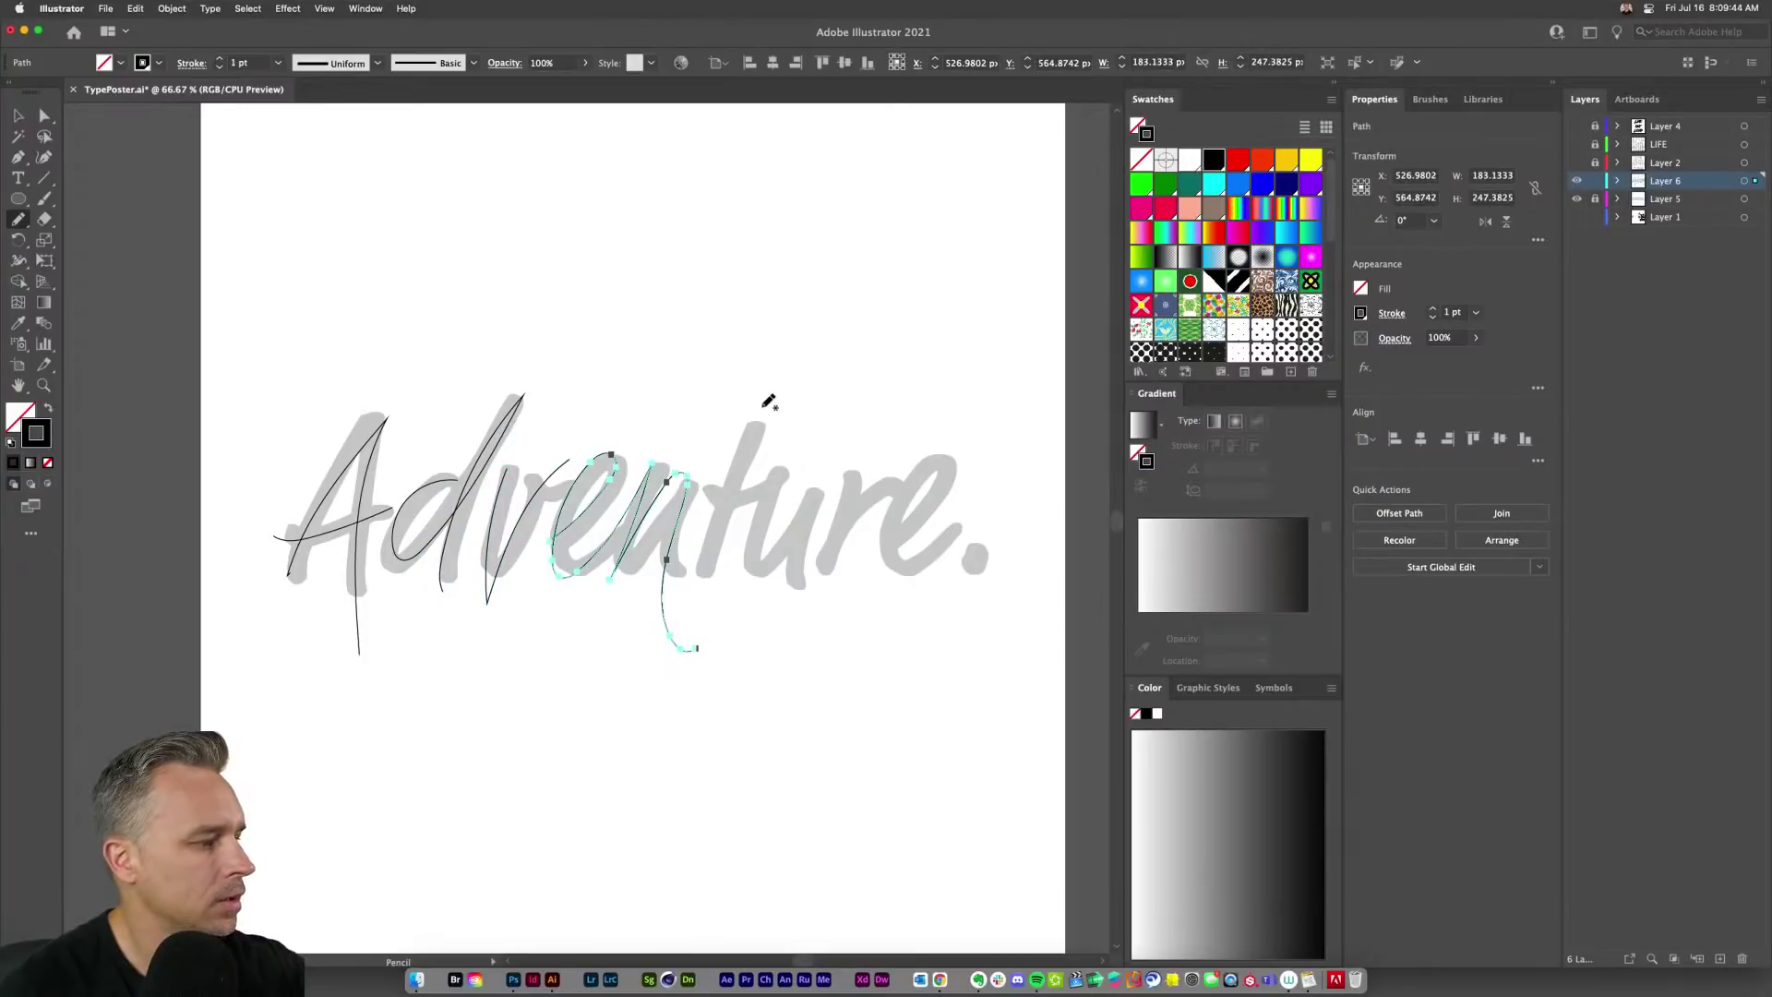
Step: Trace the remaining letters "ture" over the faded text with the Pencil tool, redrawing the r
left_click_drag(772, 397, 691, 607)
left_click_drag(800, 440, 703, 499)
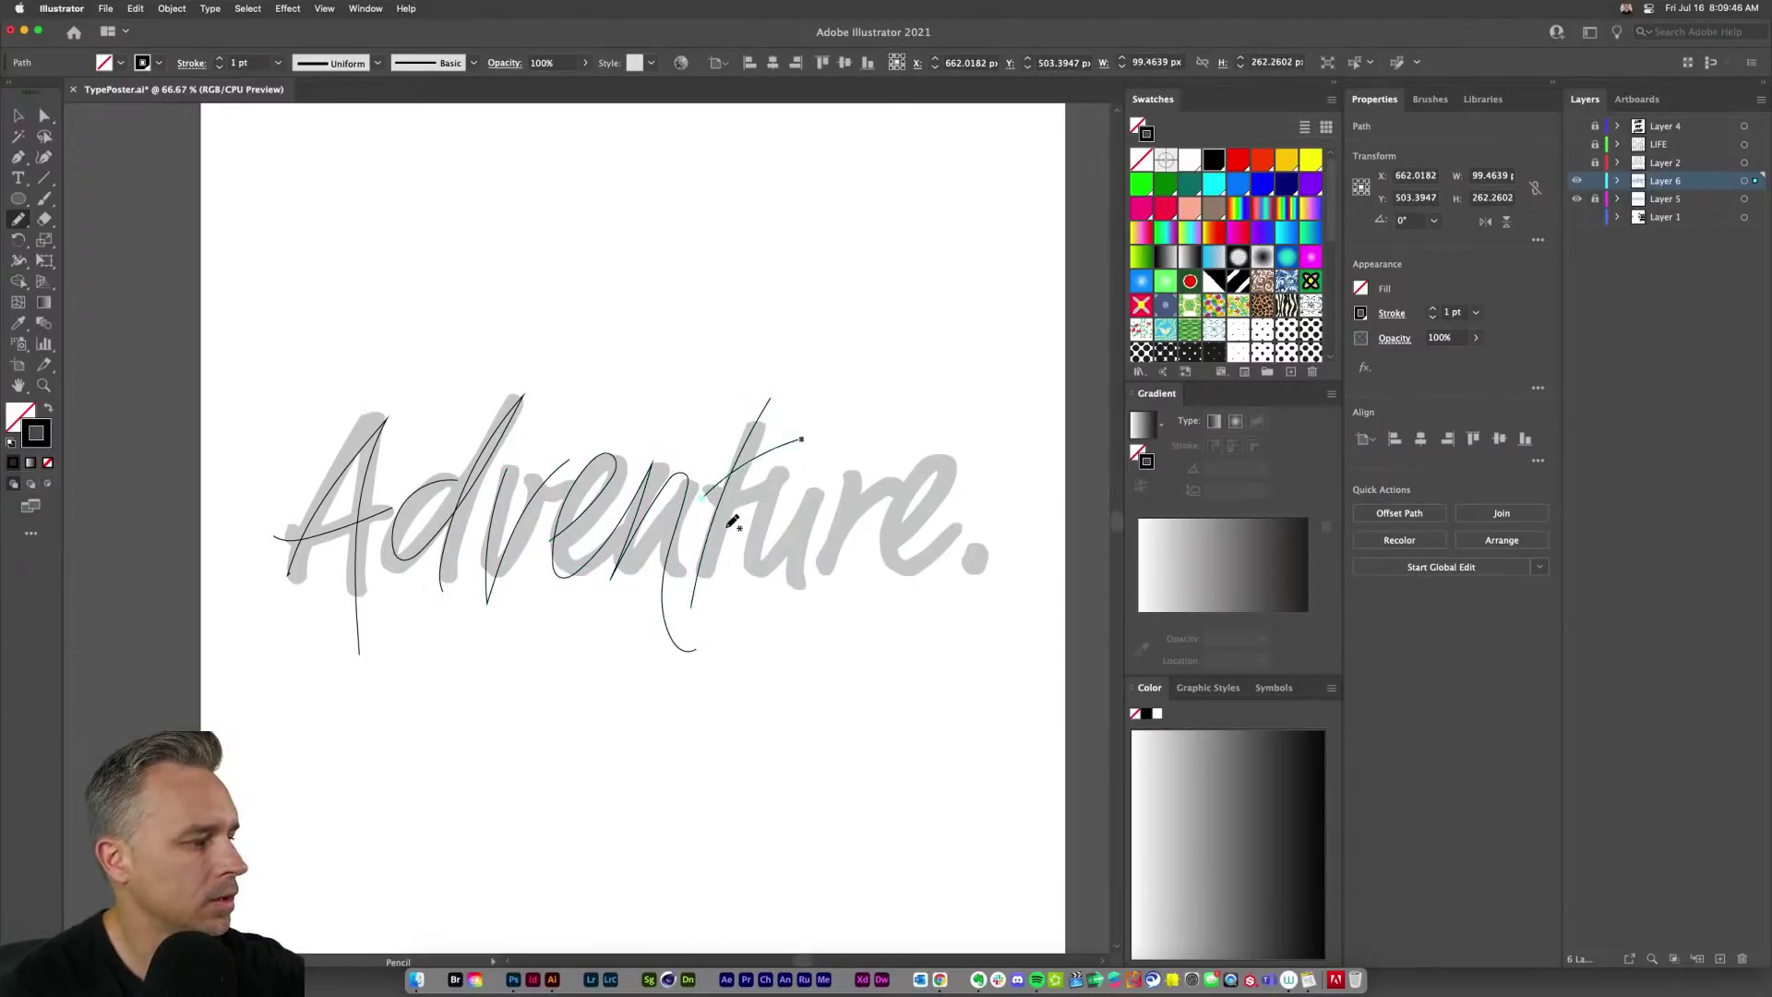
mouse_move(824, 499)
left_mouse_down()
mouse_move(797, 608)
mouse_move(849, 473)
mouse_move(838, 530)
mouse_move(888, 477)
left_mouse_up()
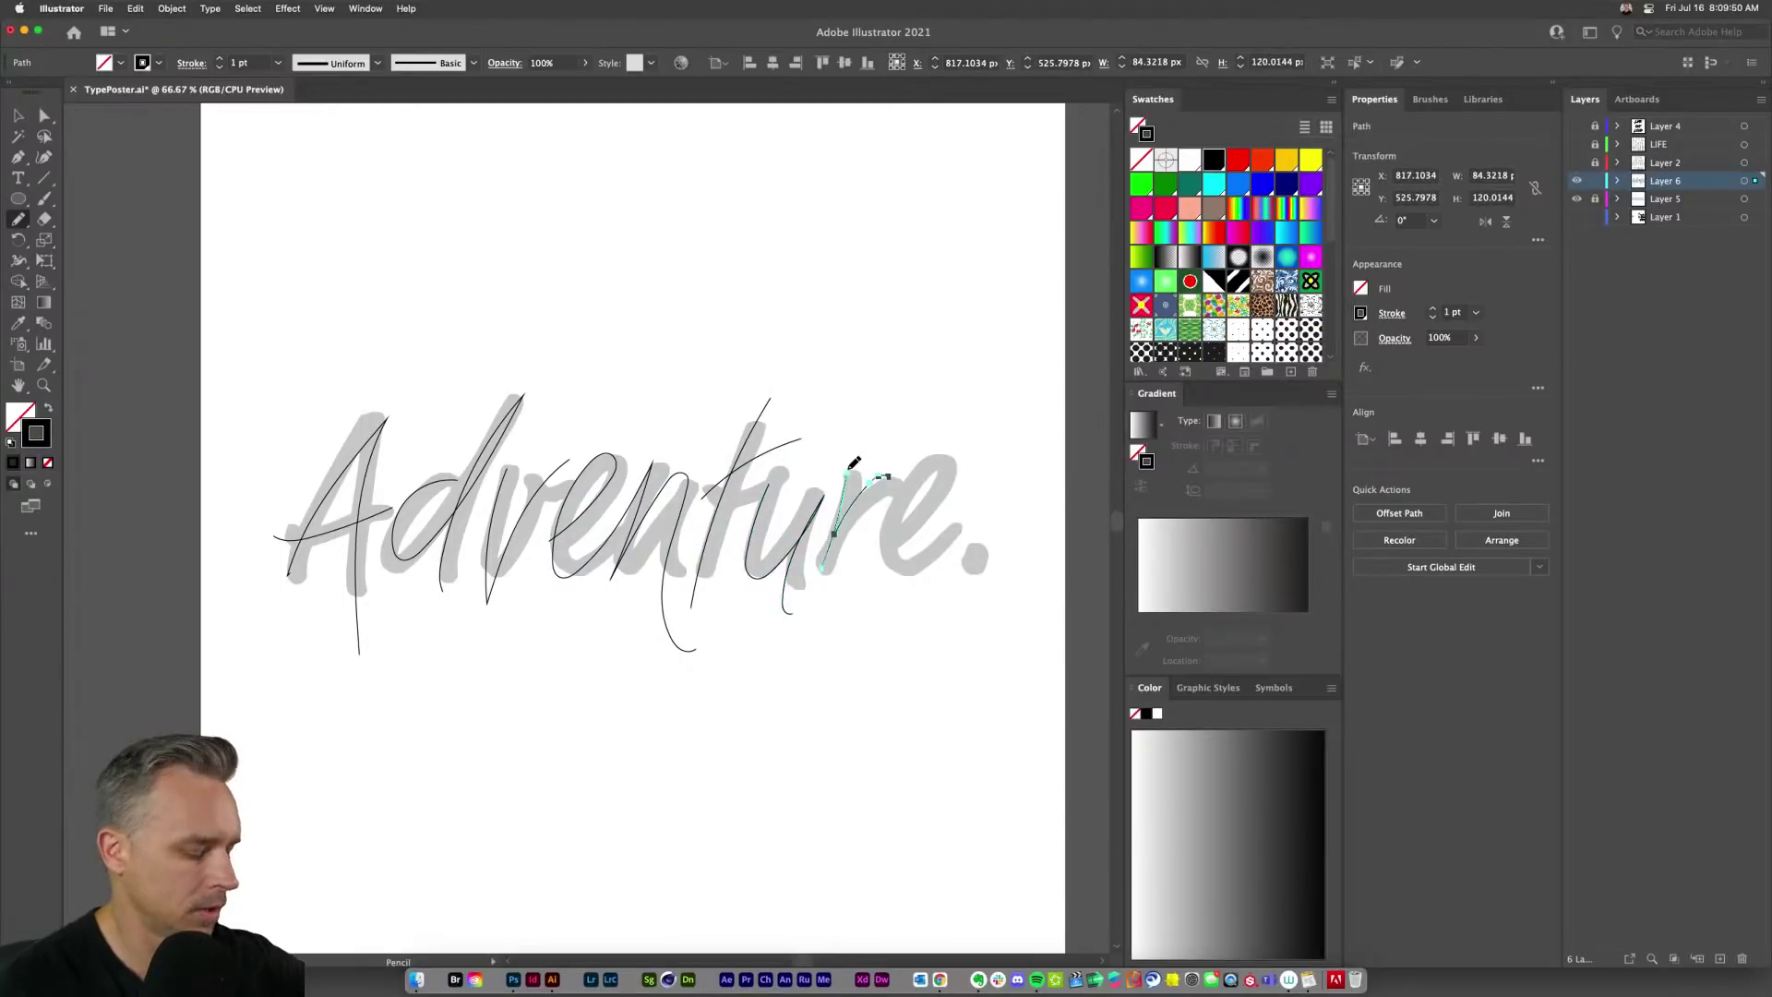
key("super+z")
mouse_move(825, 575)
left_mouse_down()
mouse_move(892, 483)
mouse_move(951, 471)
mouse_move(886, 573)
mouse_move(967, 534)
left_mouse_up()
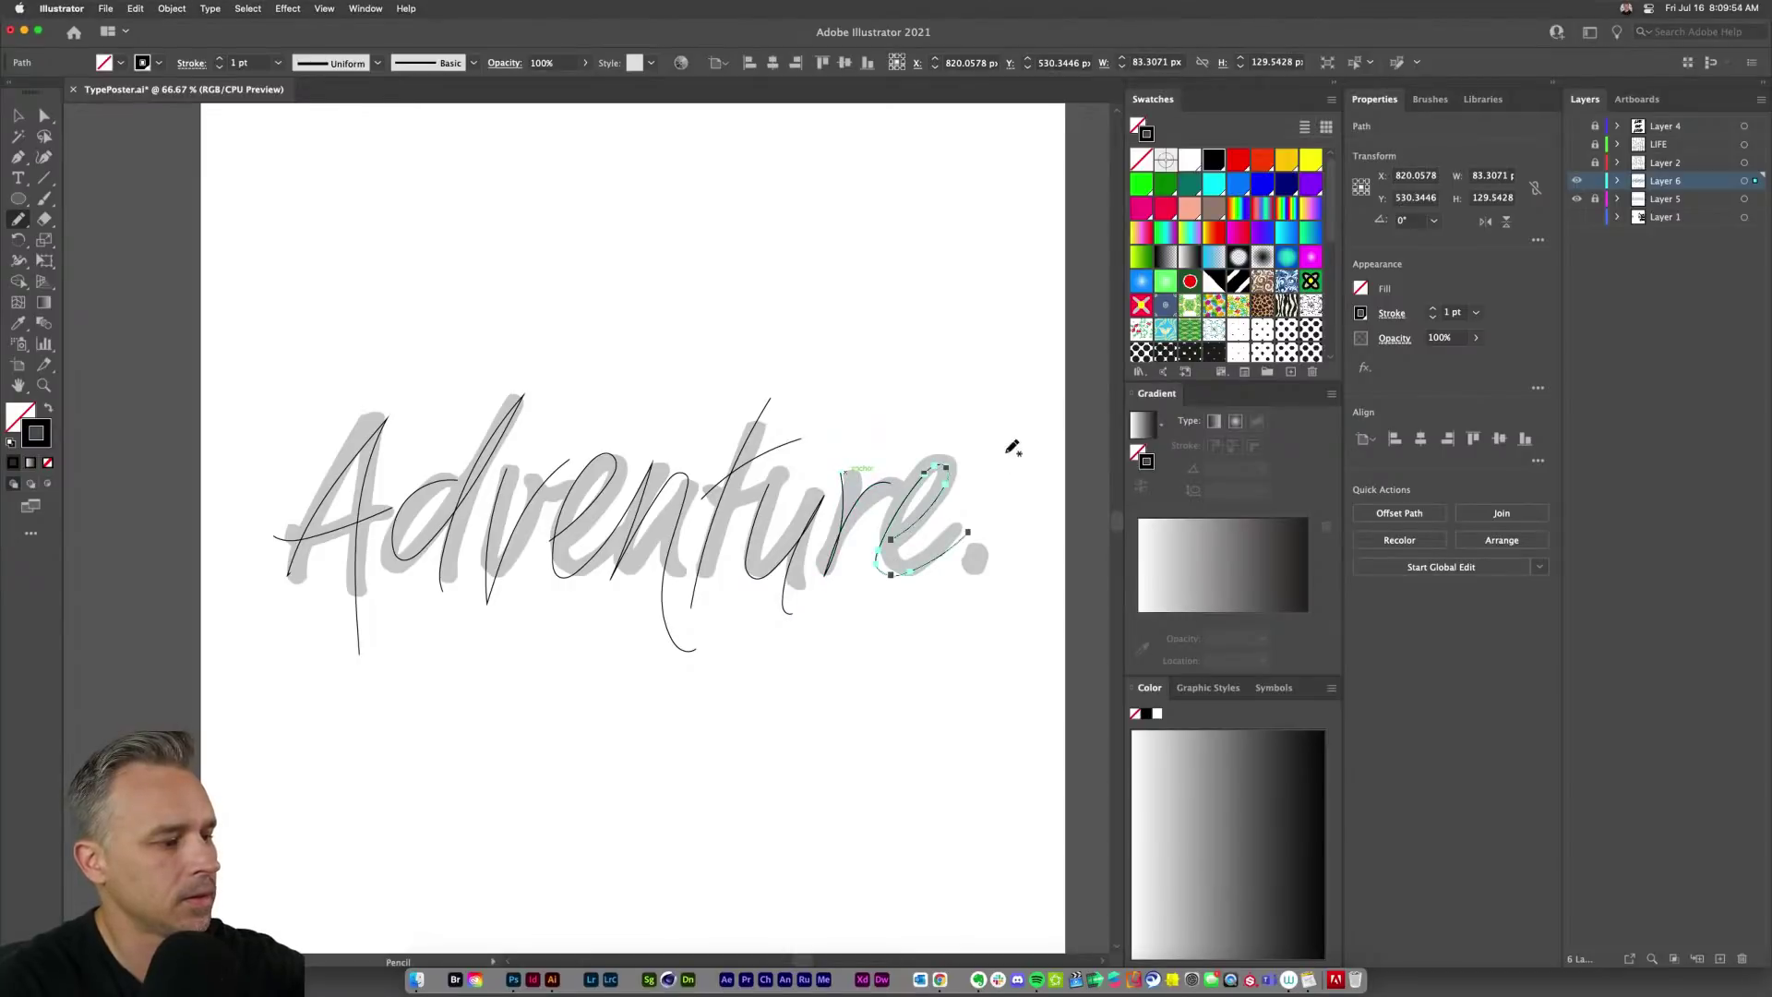
left_click_drag(1044, 393, 983, 588)
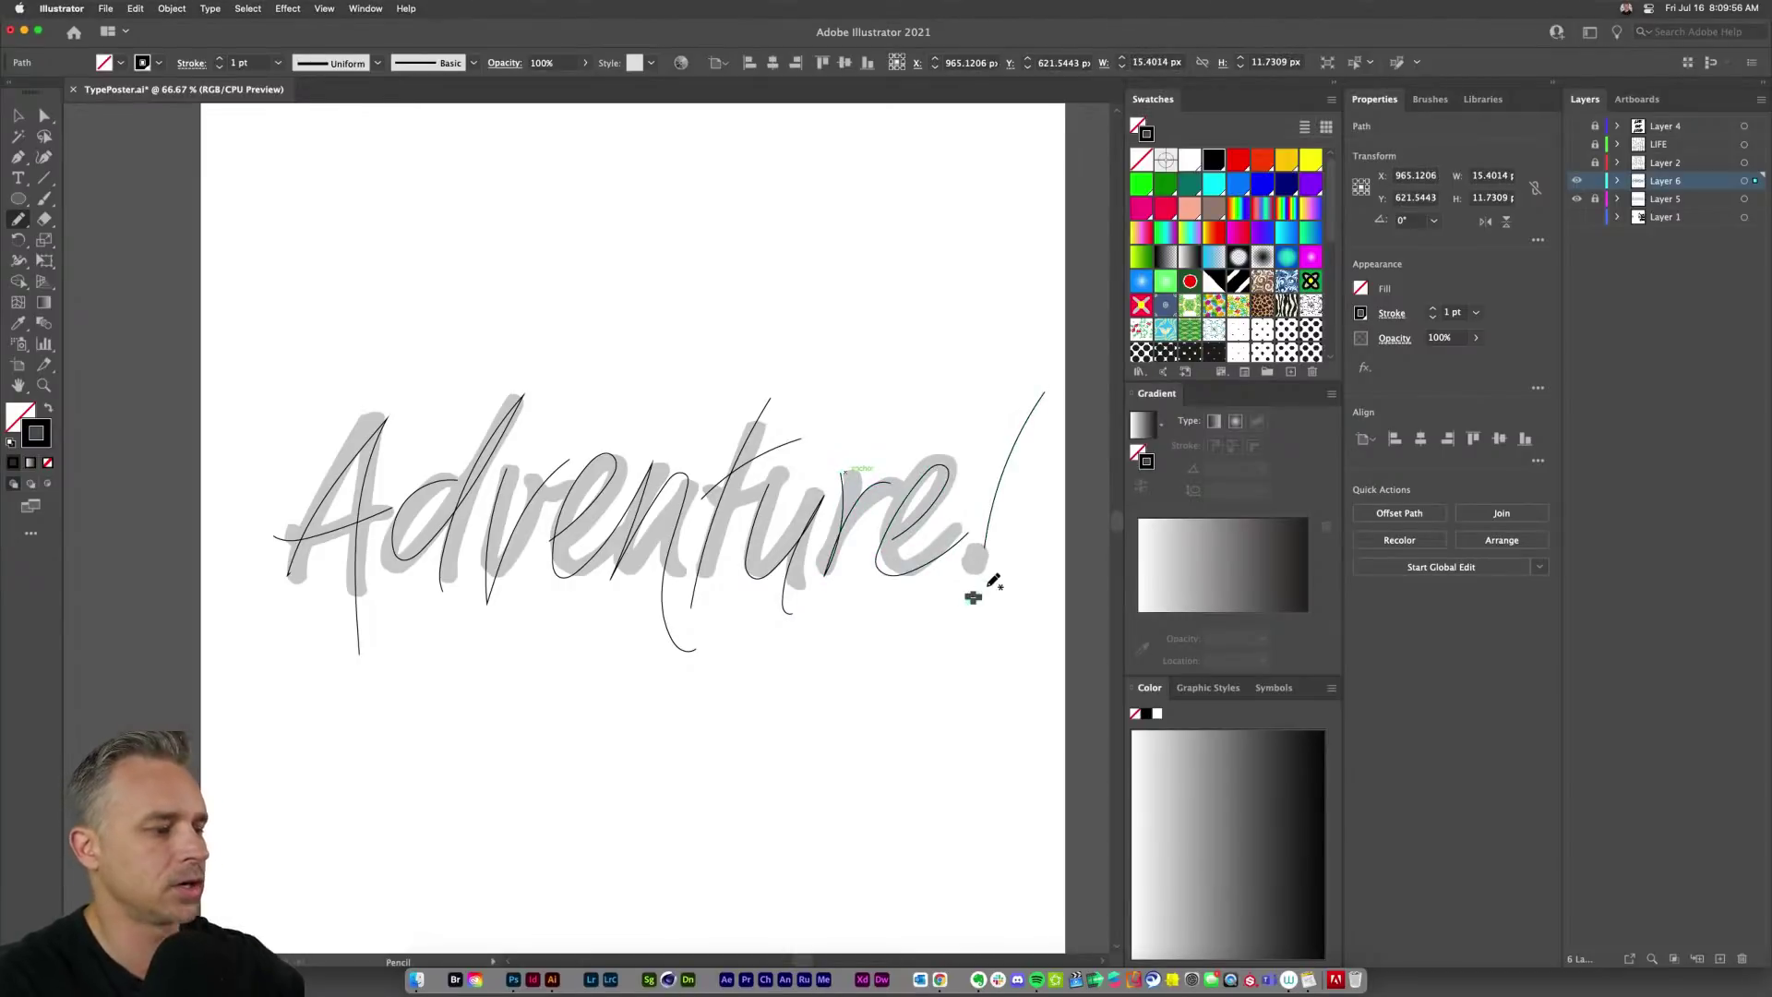
key("super+z")
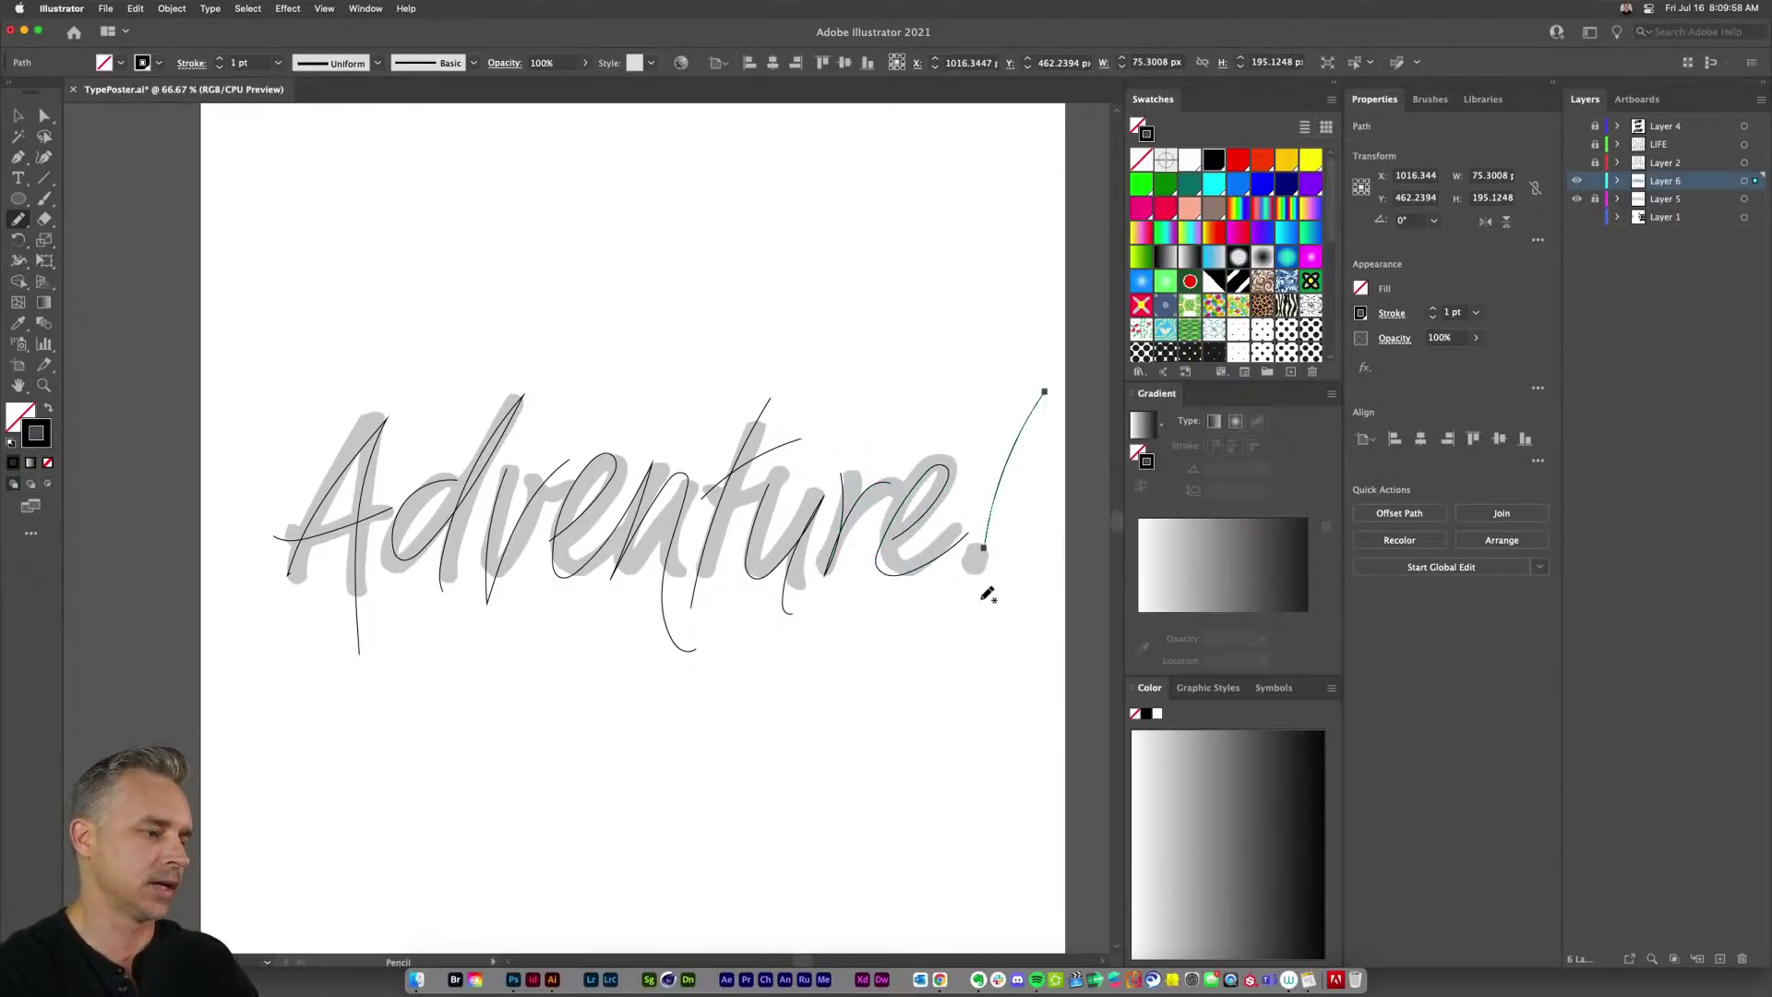
key("Delete")
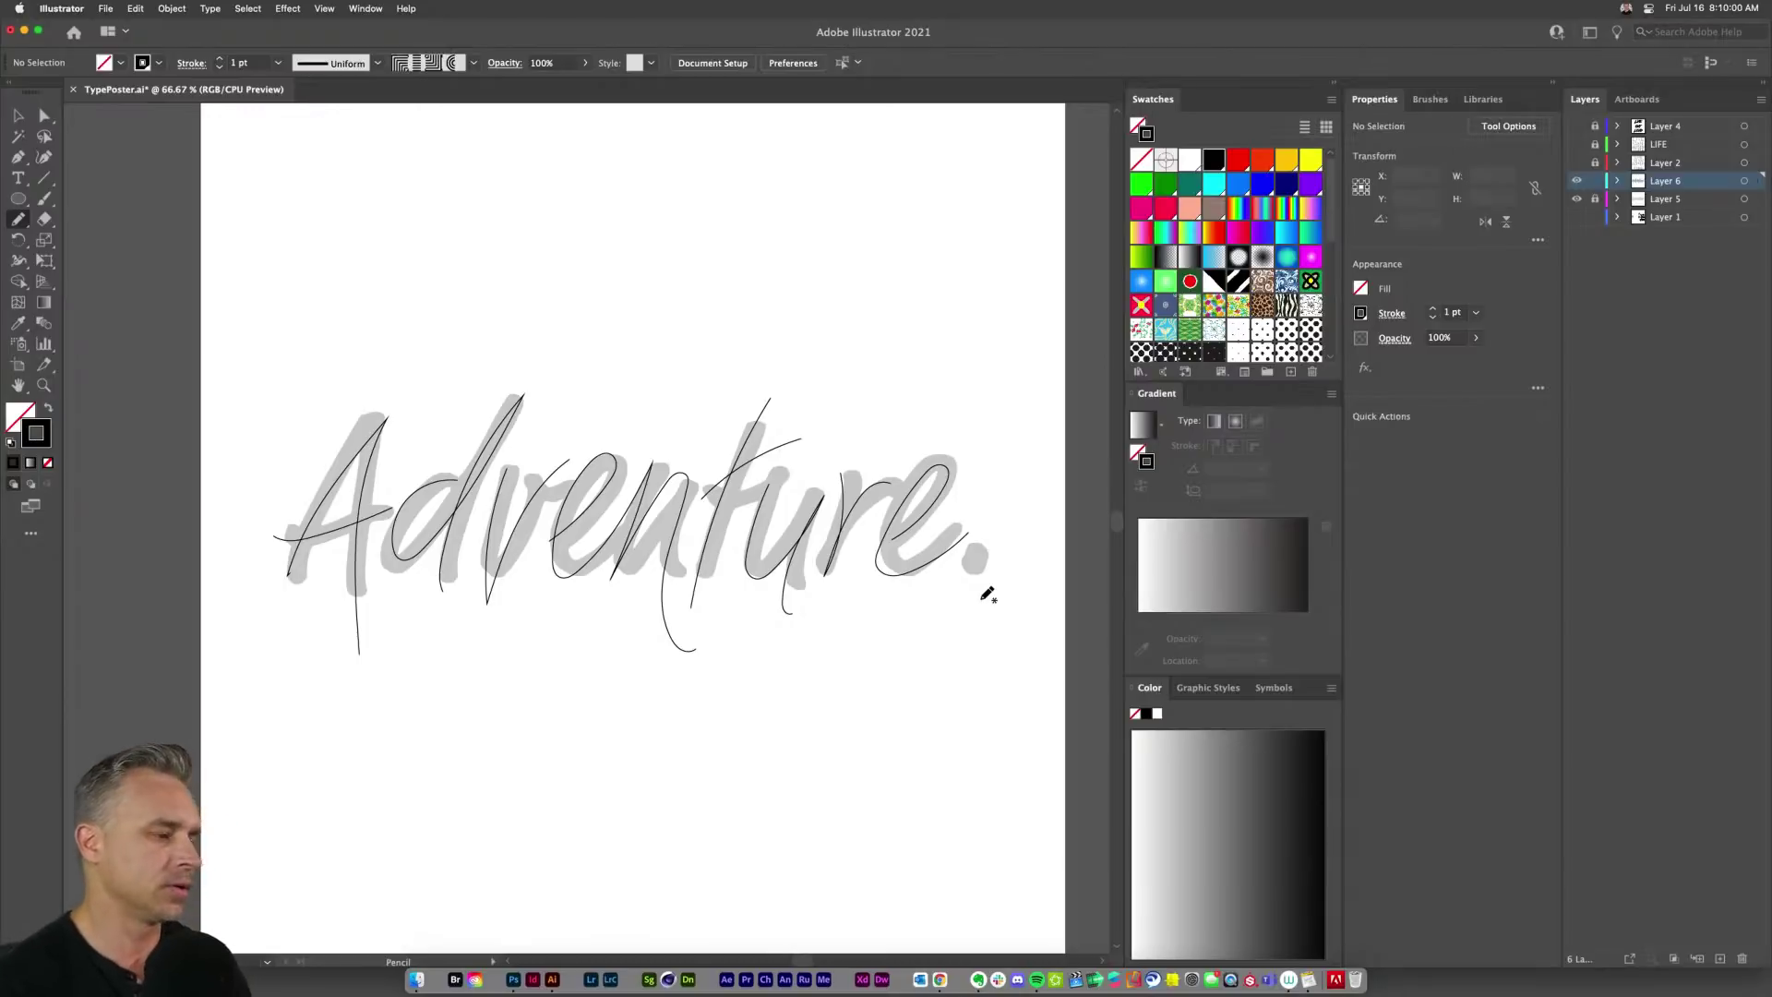
Step: Select the whole traced lettering, hide the faded text on Layer 5, and deselect the pencil lines
key("v")
left_click_drag(243, 296, 1068, 750)
left_click(1580, 200)
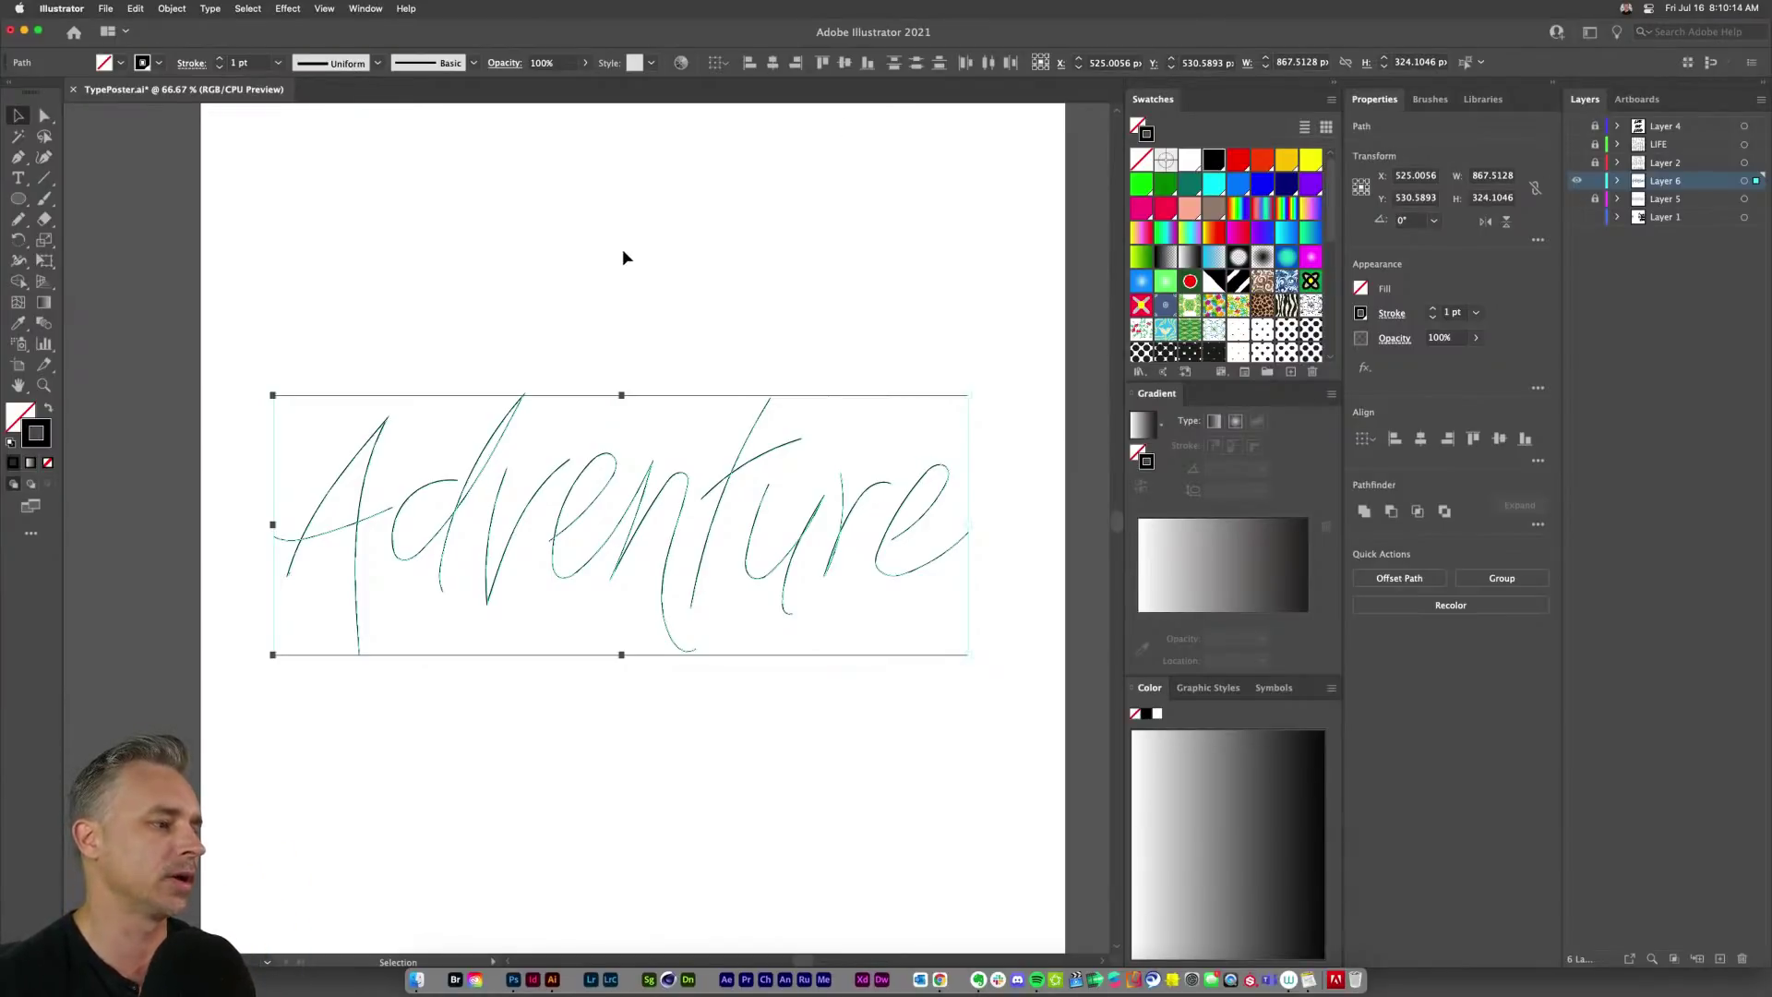
left_click(430, 237)
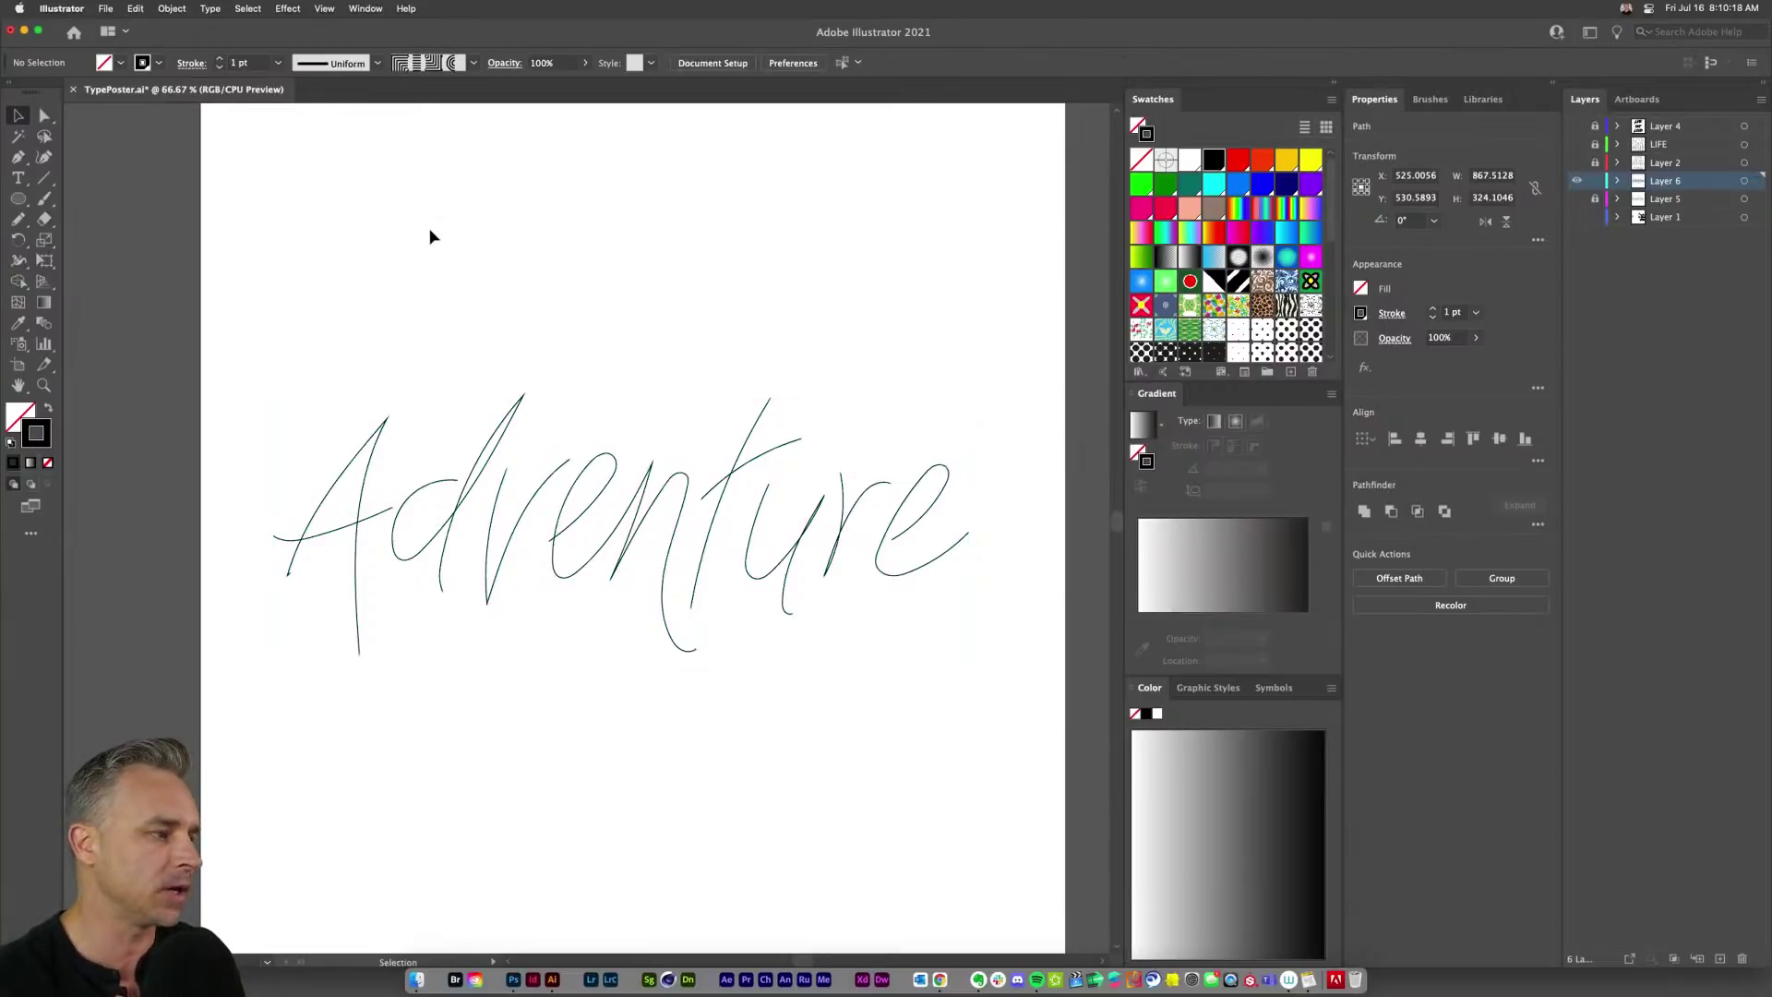
Step: Reshape the u and r of the pencil lettering by moving the upper anchor points of their strokes with Direct Selection
key("super+equal")
key("super+equal")
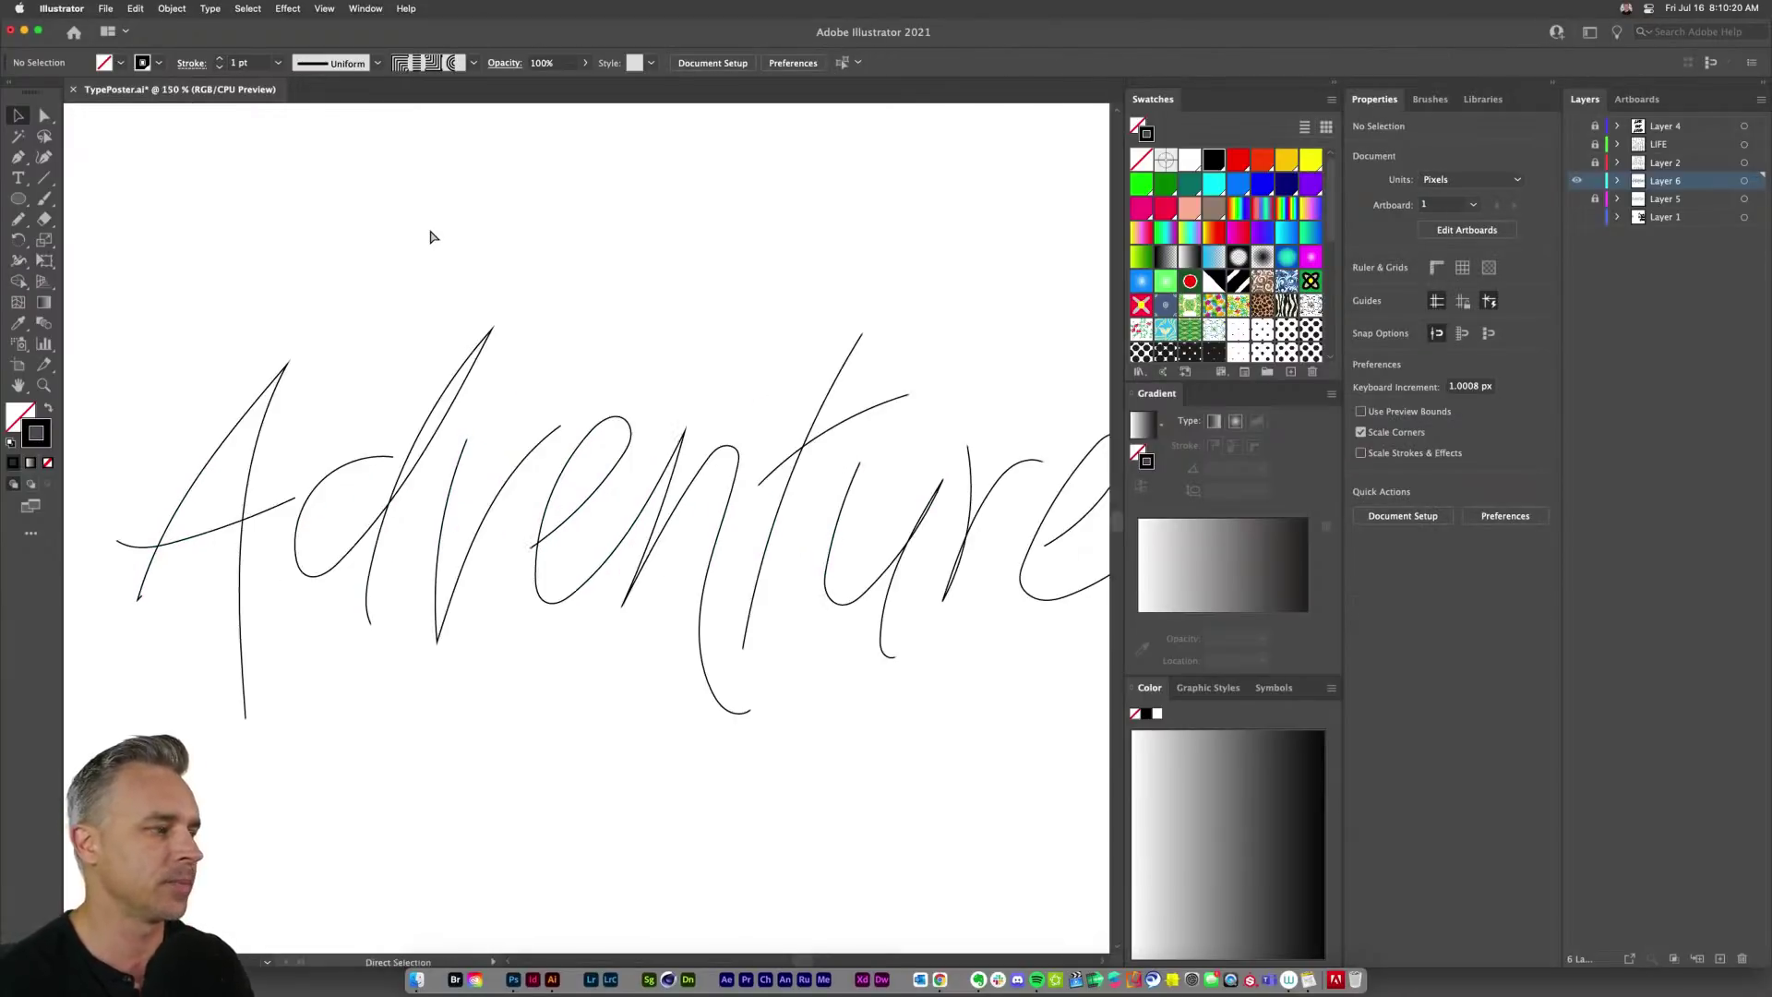
scroll(471, 327, "right", 5)
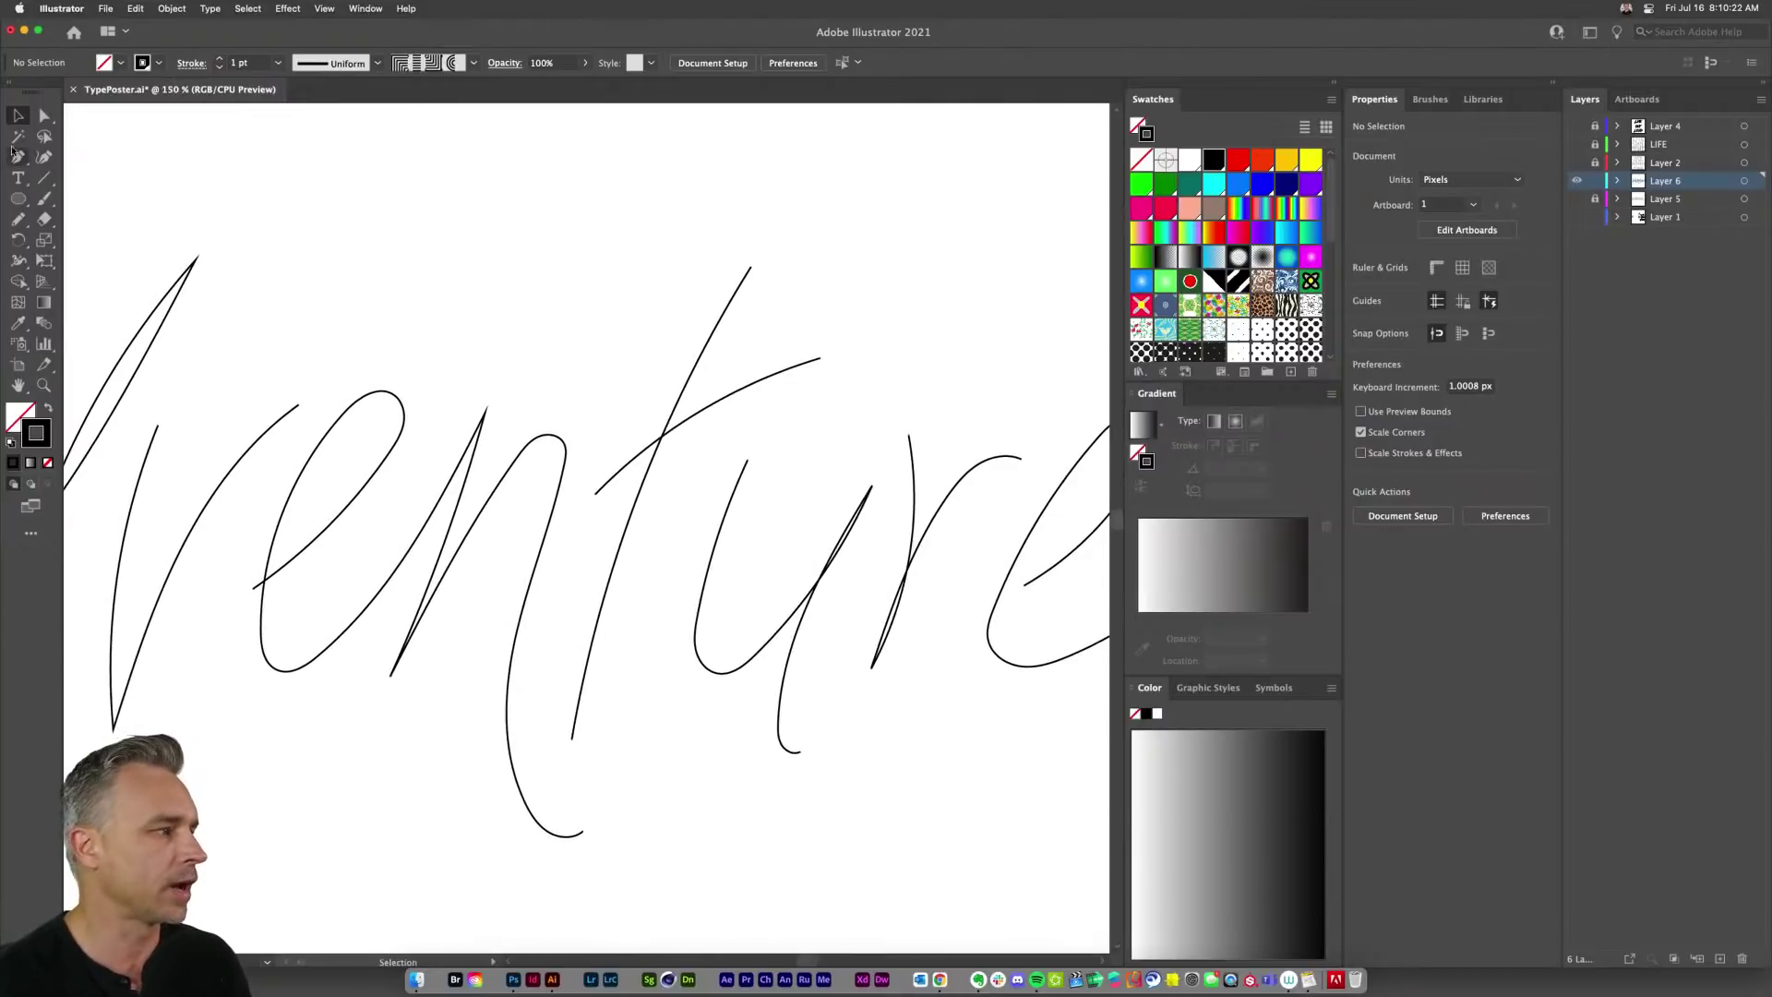
left_click(43, 115)
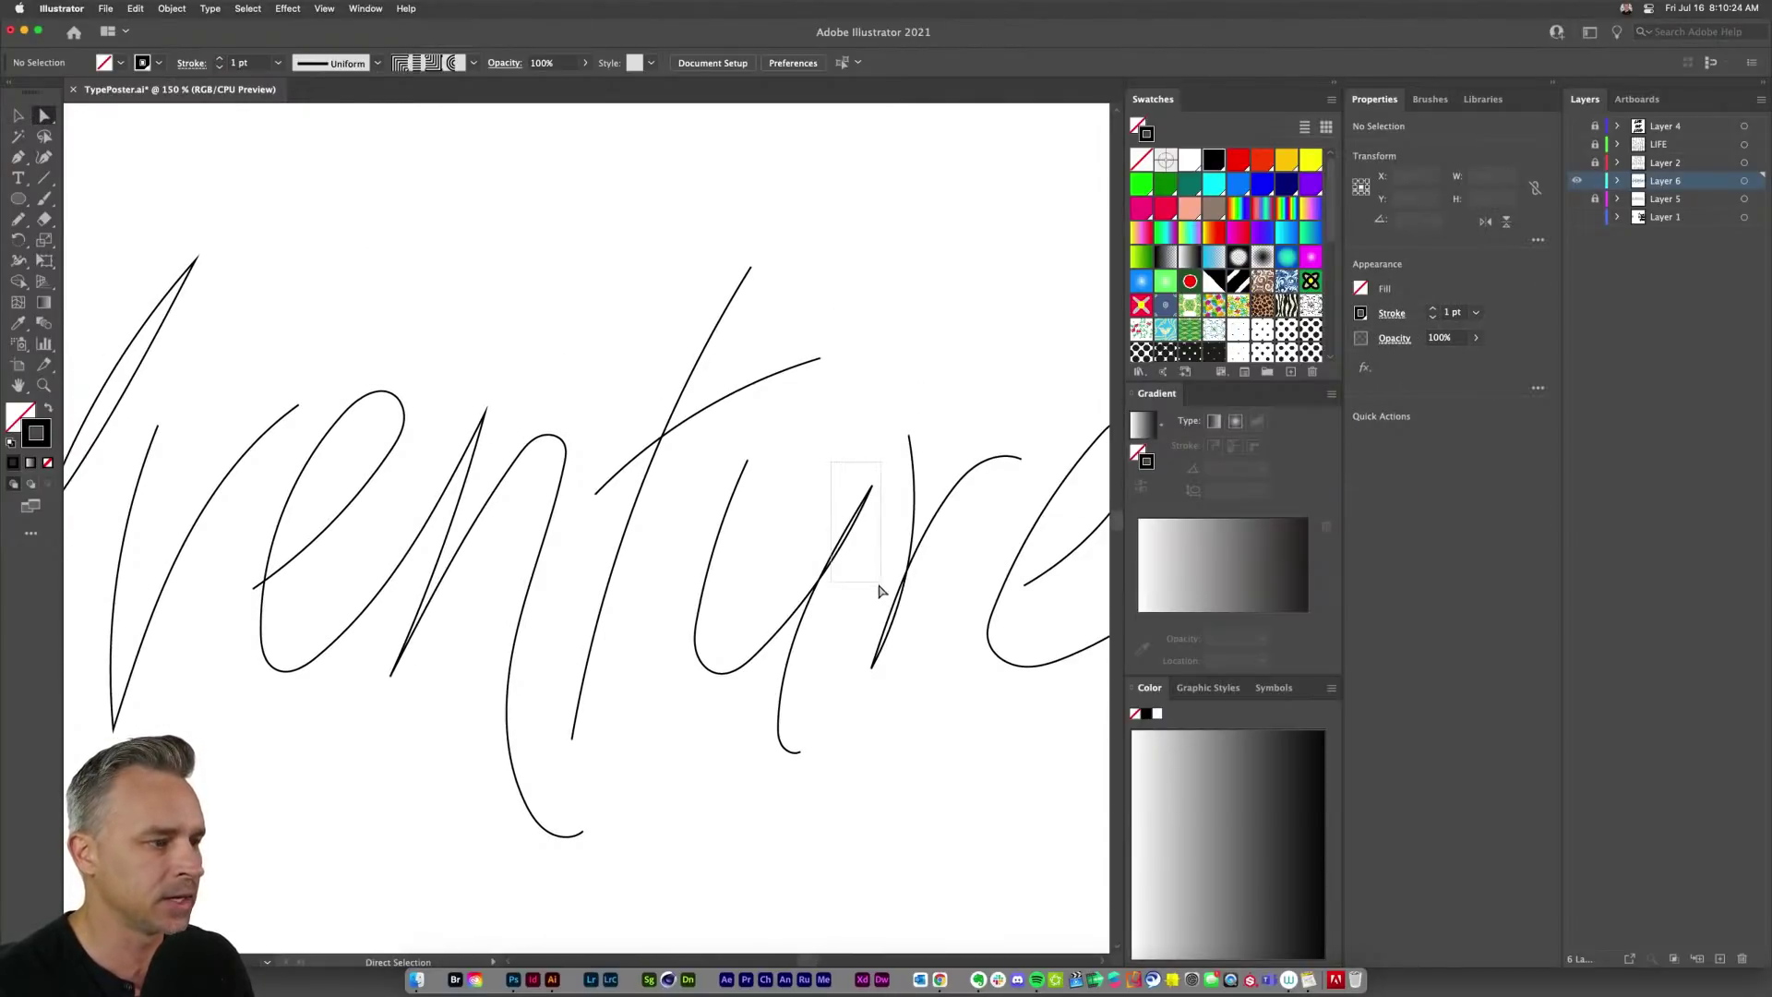
left_click(870, 485)
left_click_drag(872, 483, 867, 464)
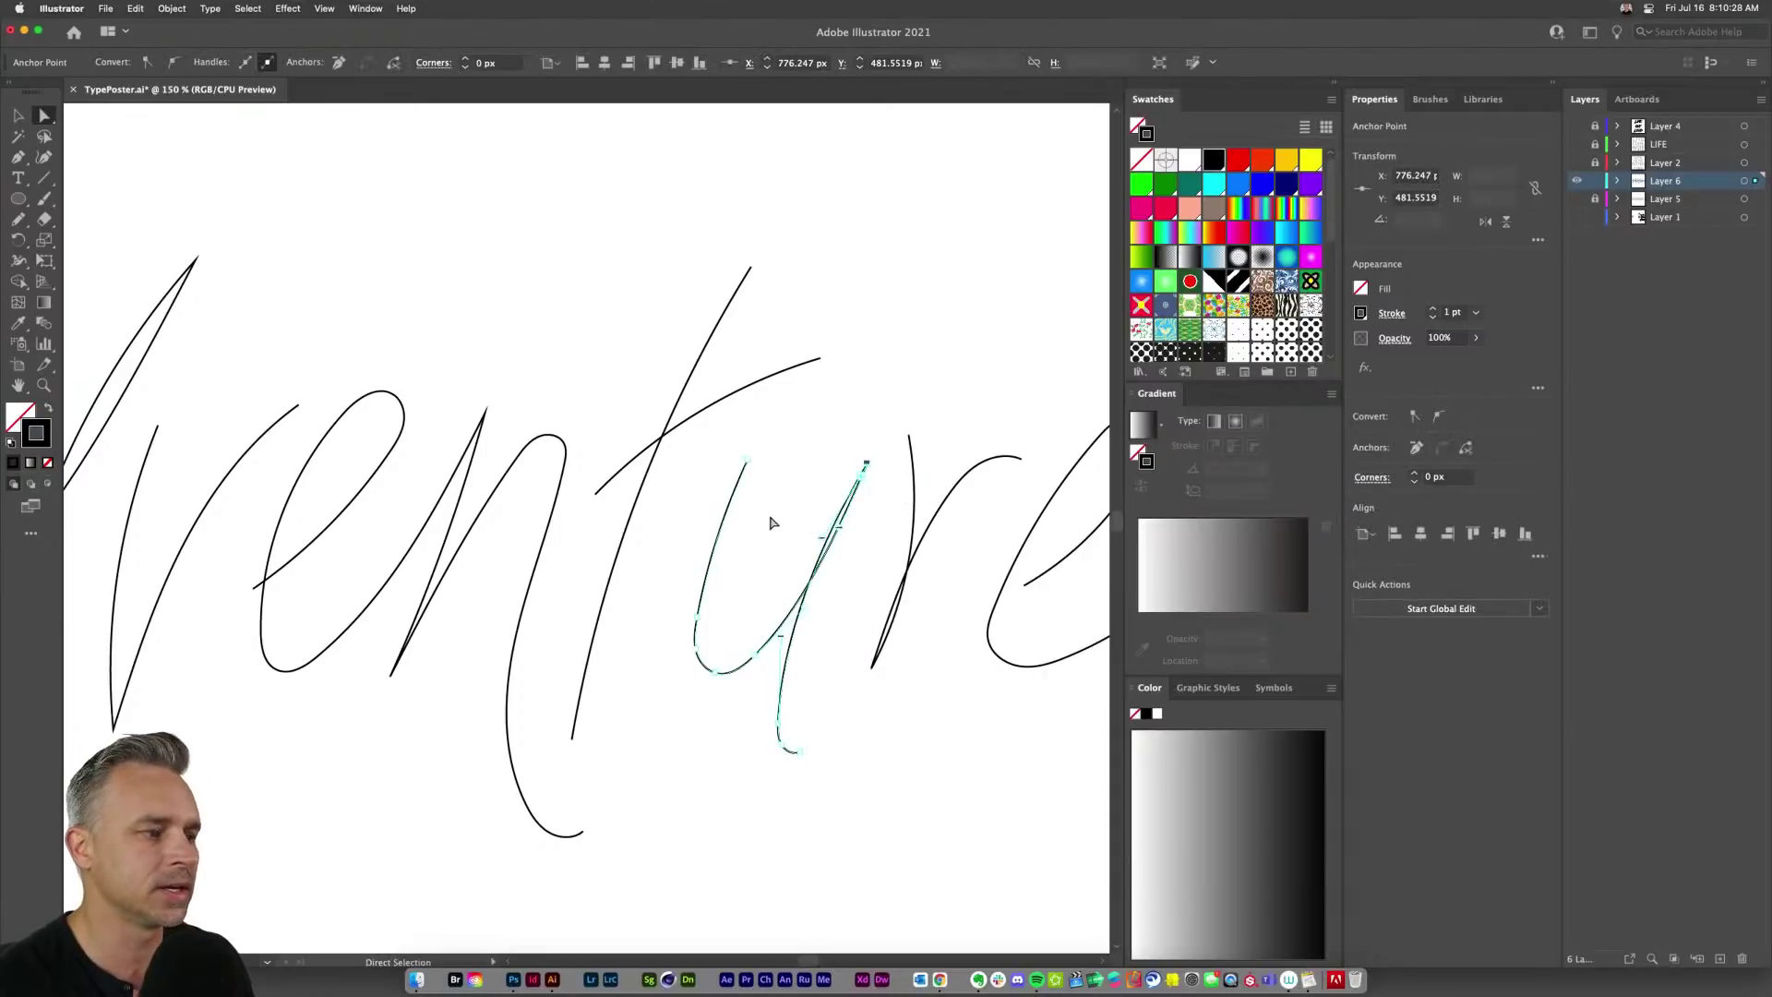
left_click_drag(749, 461, 739, 477)
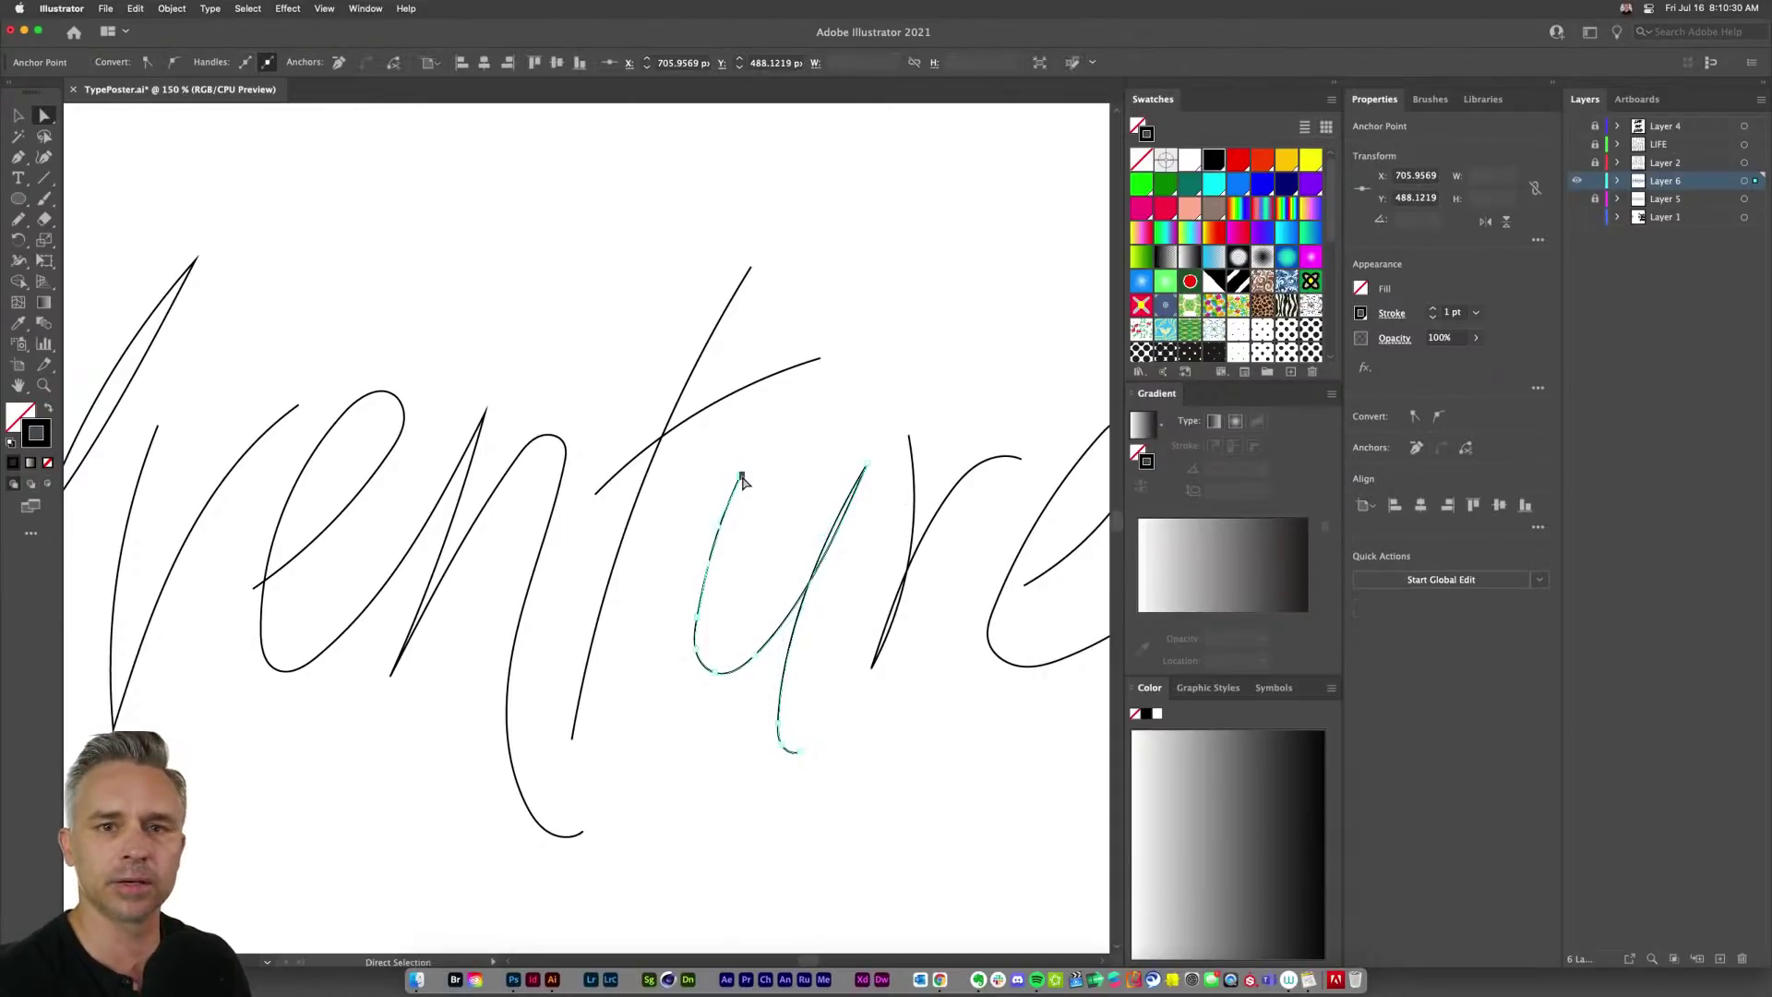
left_click(890, 401)
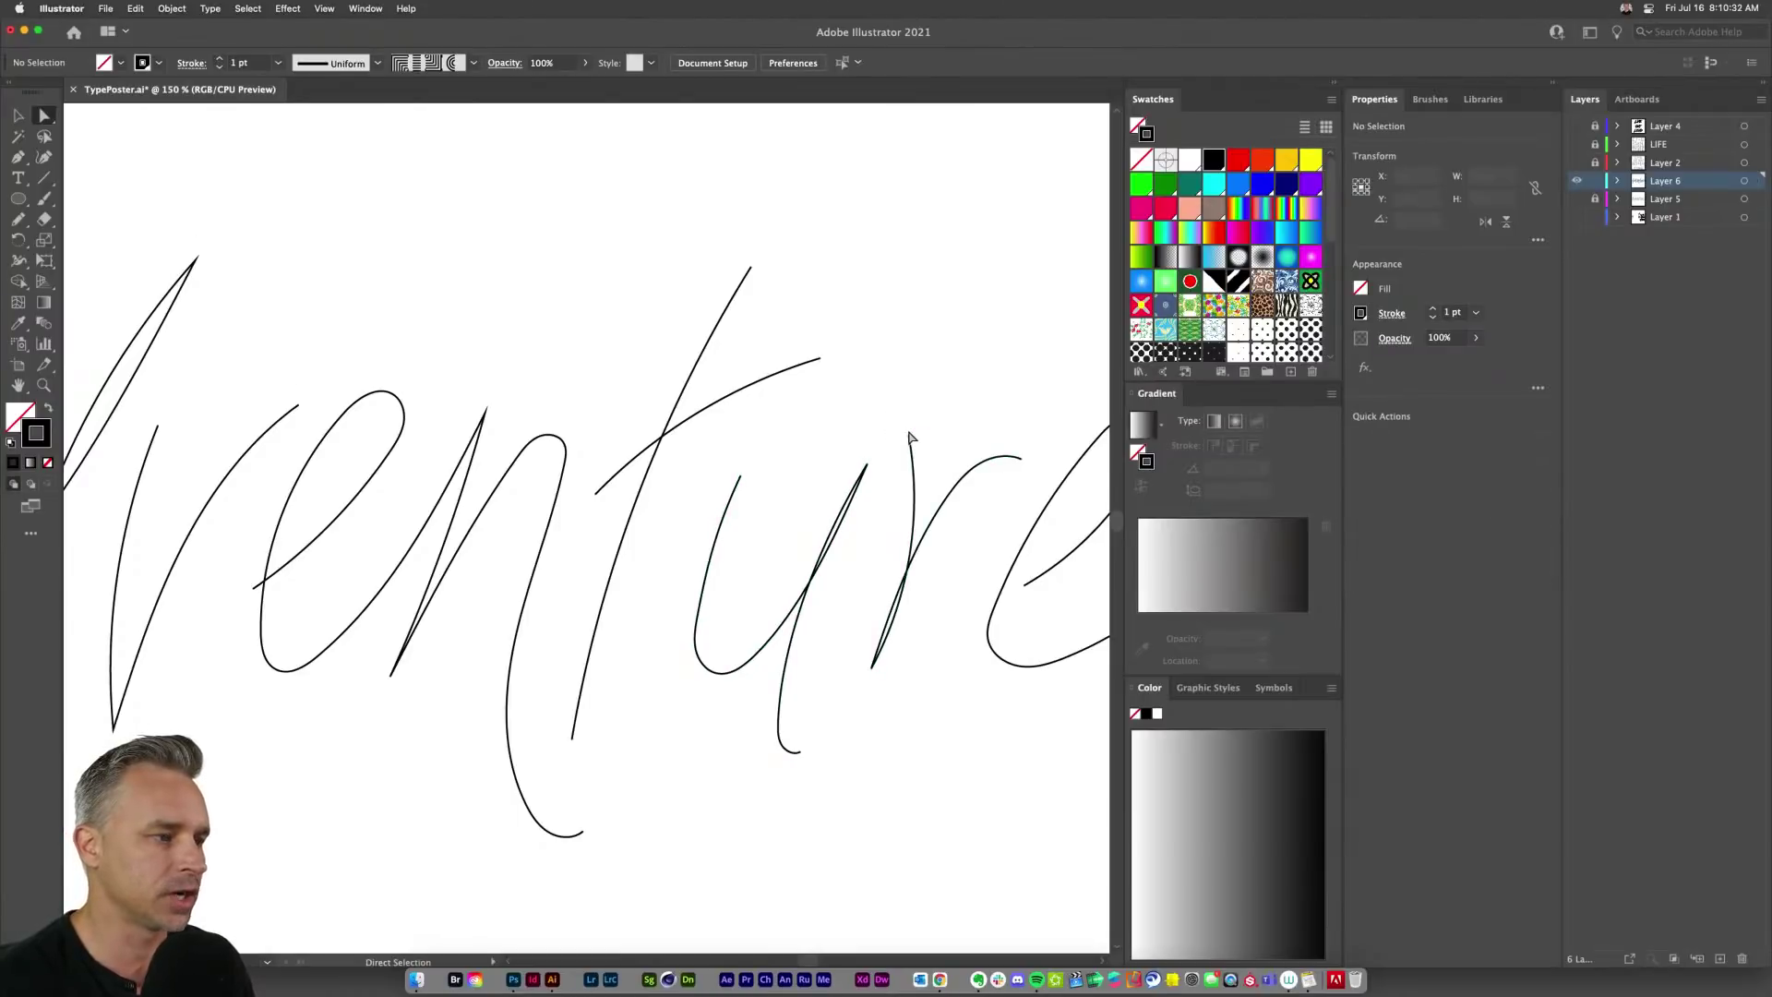
left_click_drag(909, 441, 922, 460)
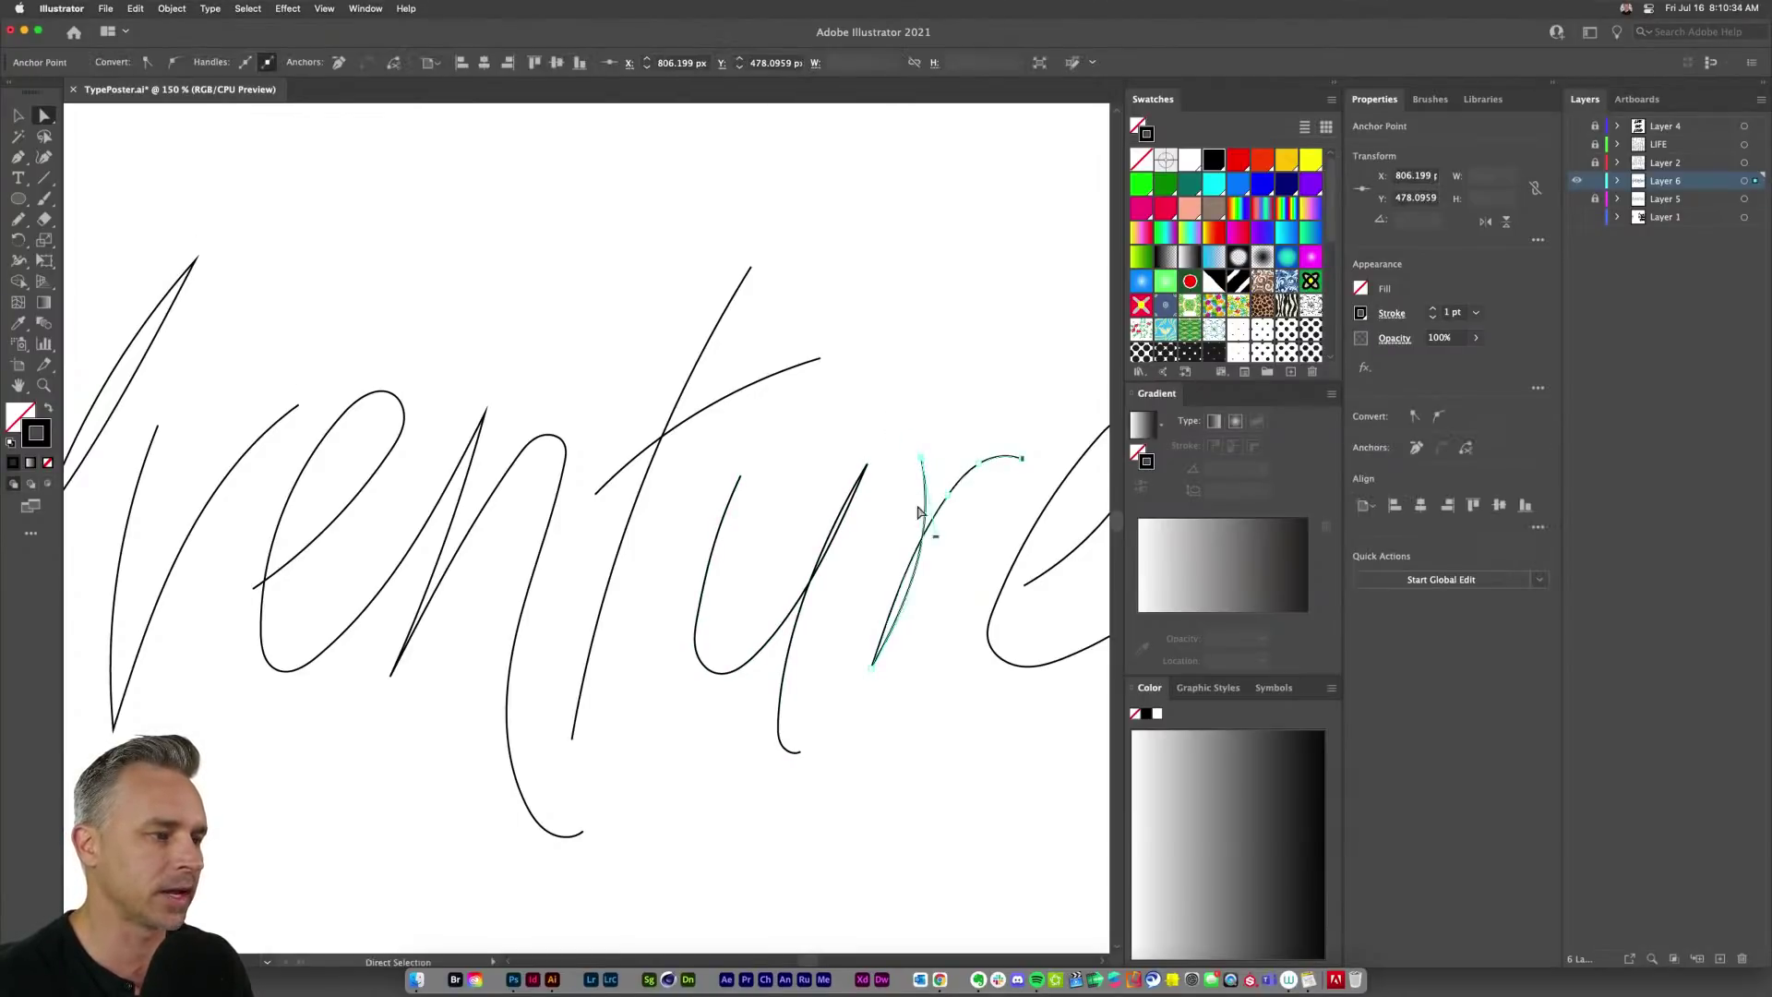
left_click(891, 323)
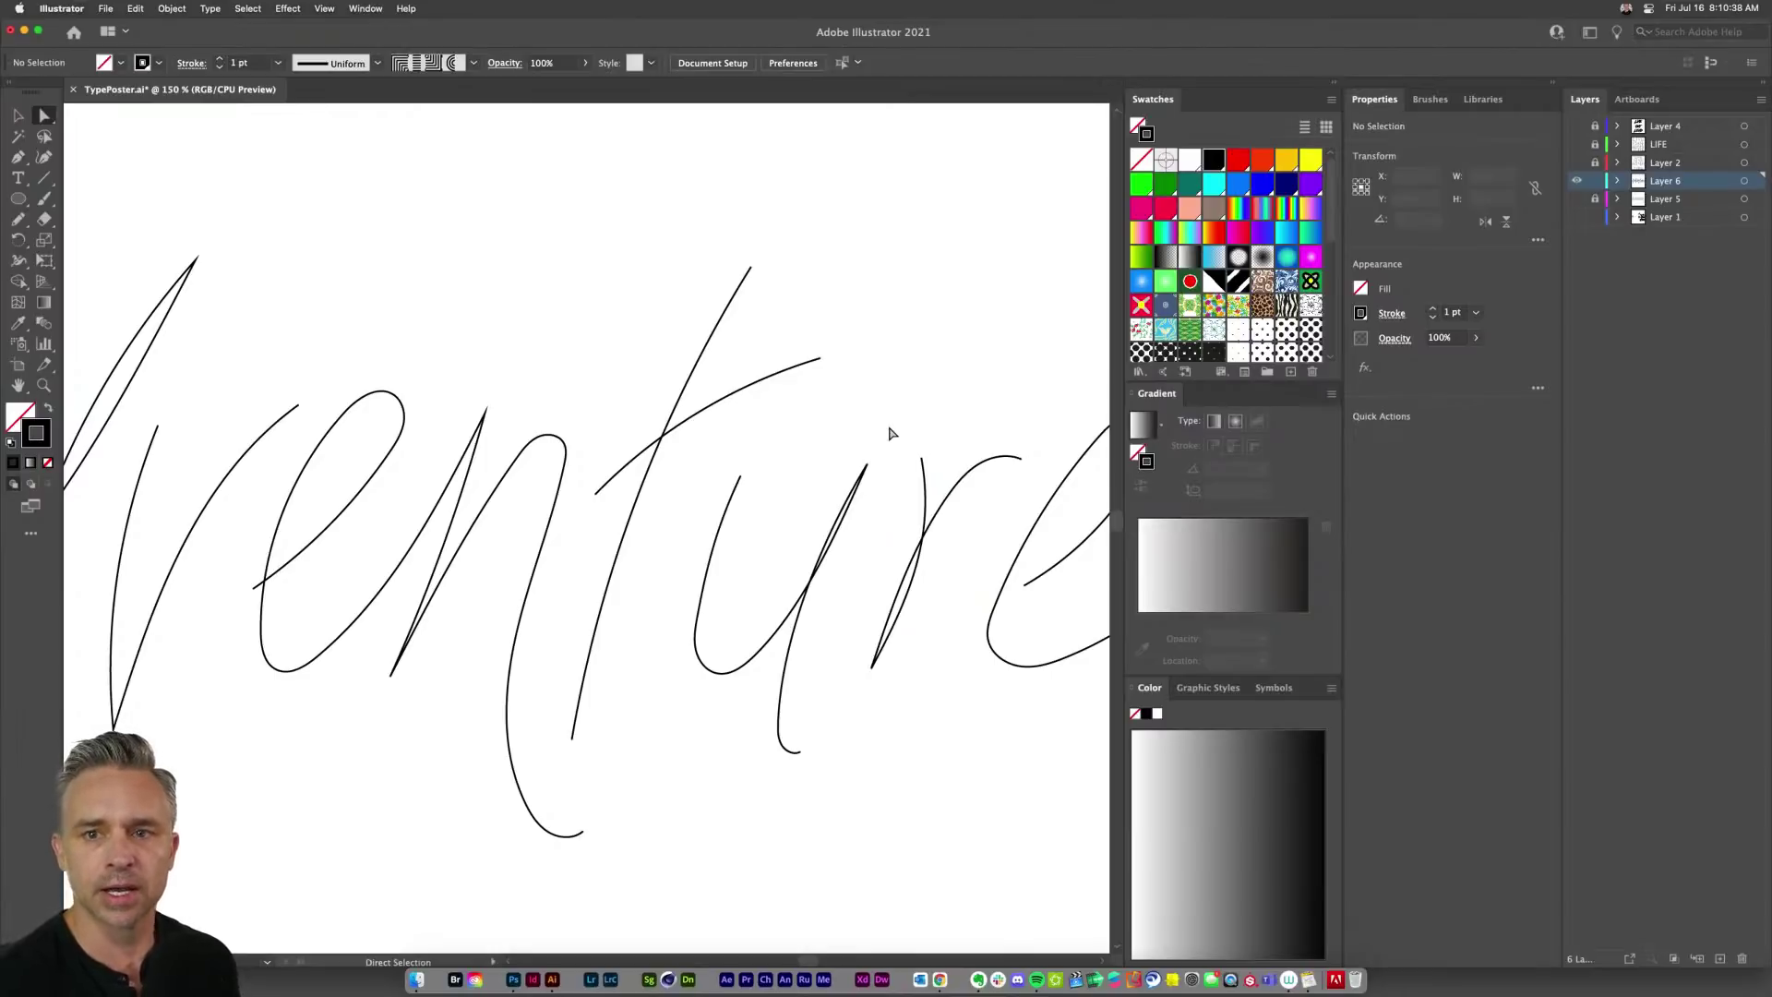
Step: Move the entire "Adventure" pencil lettering down to the middle of the artboard
key("v")
key("super+0")
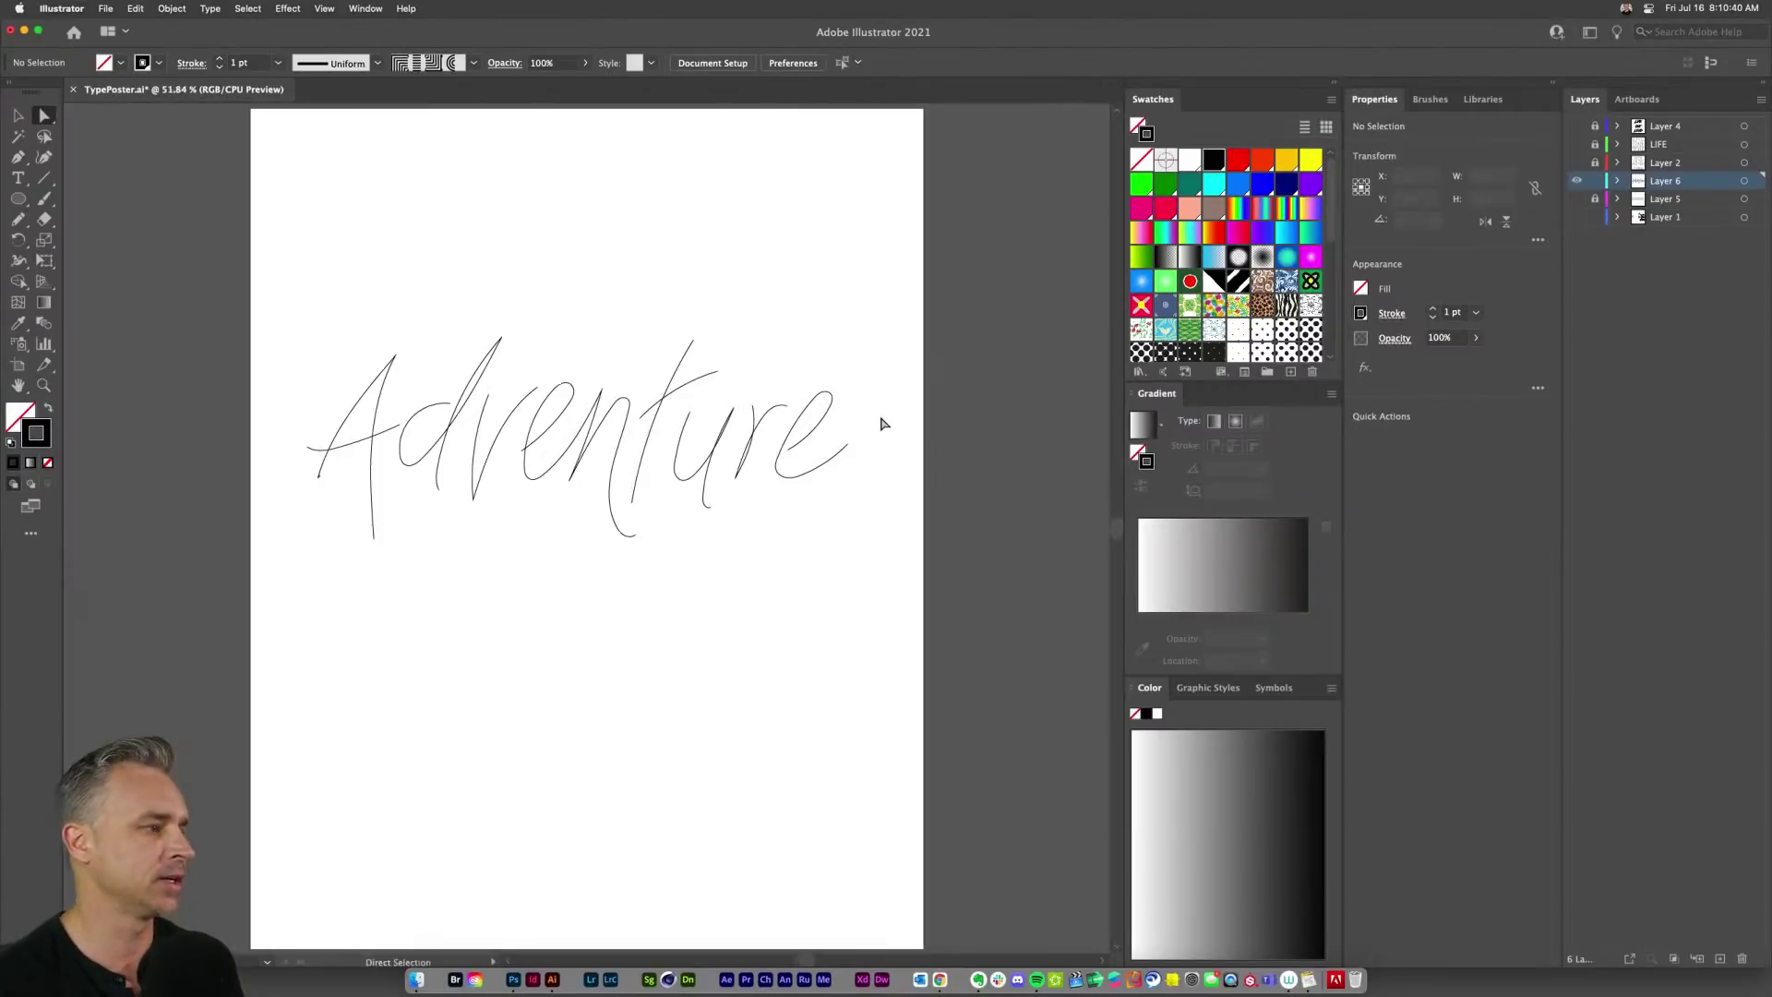
key("a")
left_click(627, 527)
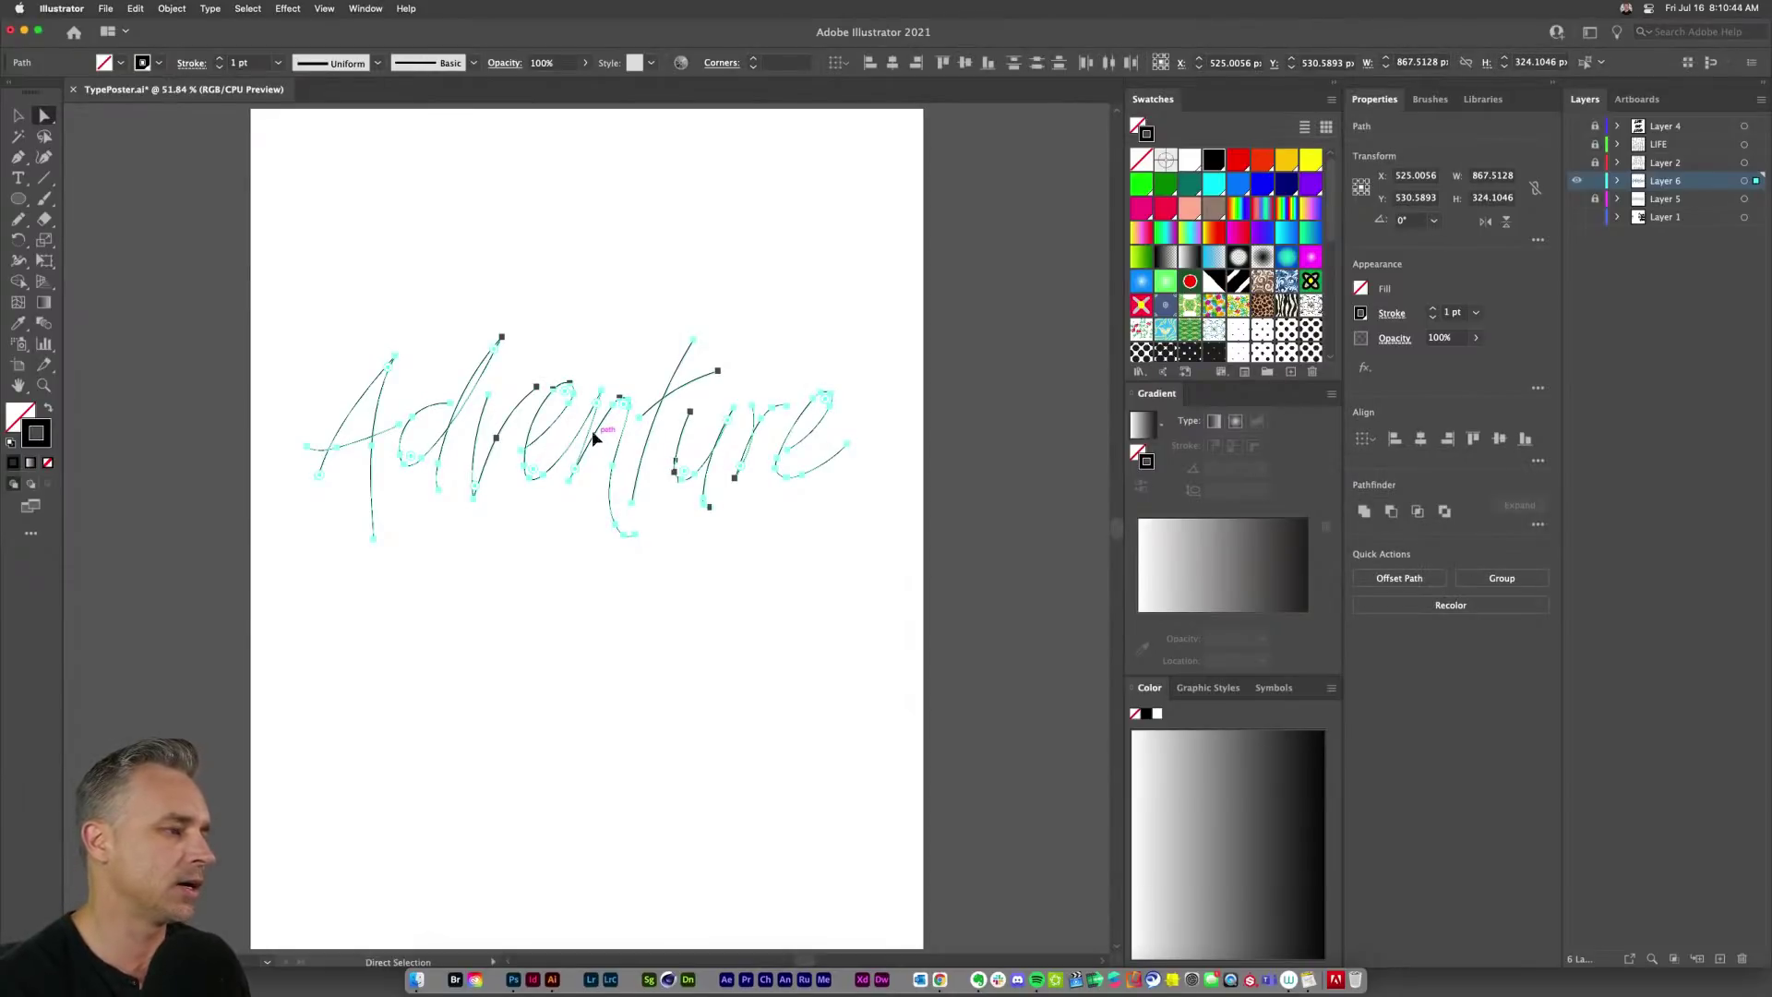
left_click_drag(594, 438, 590, 632)
left_click(633, 329)
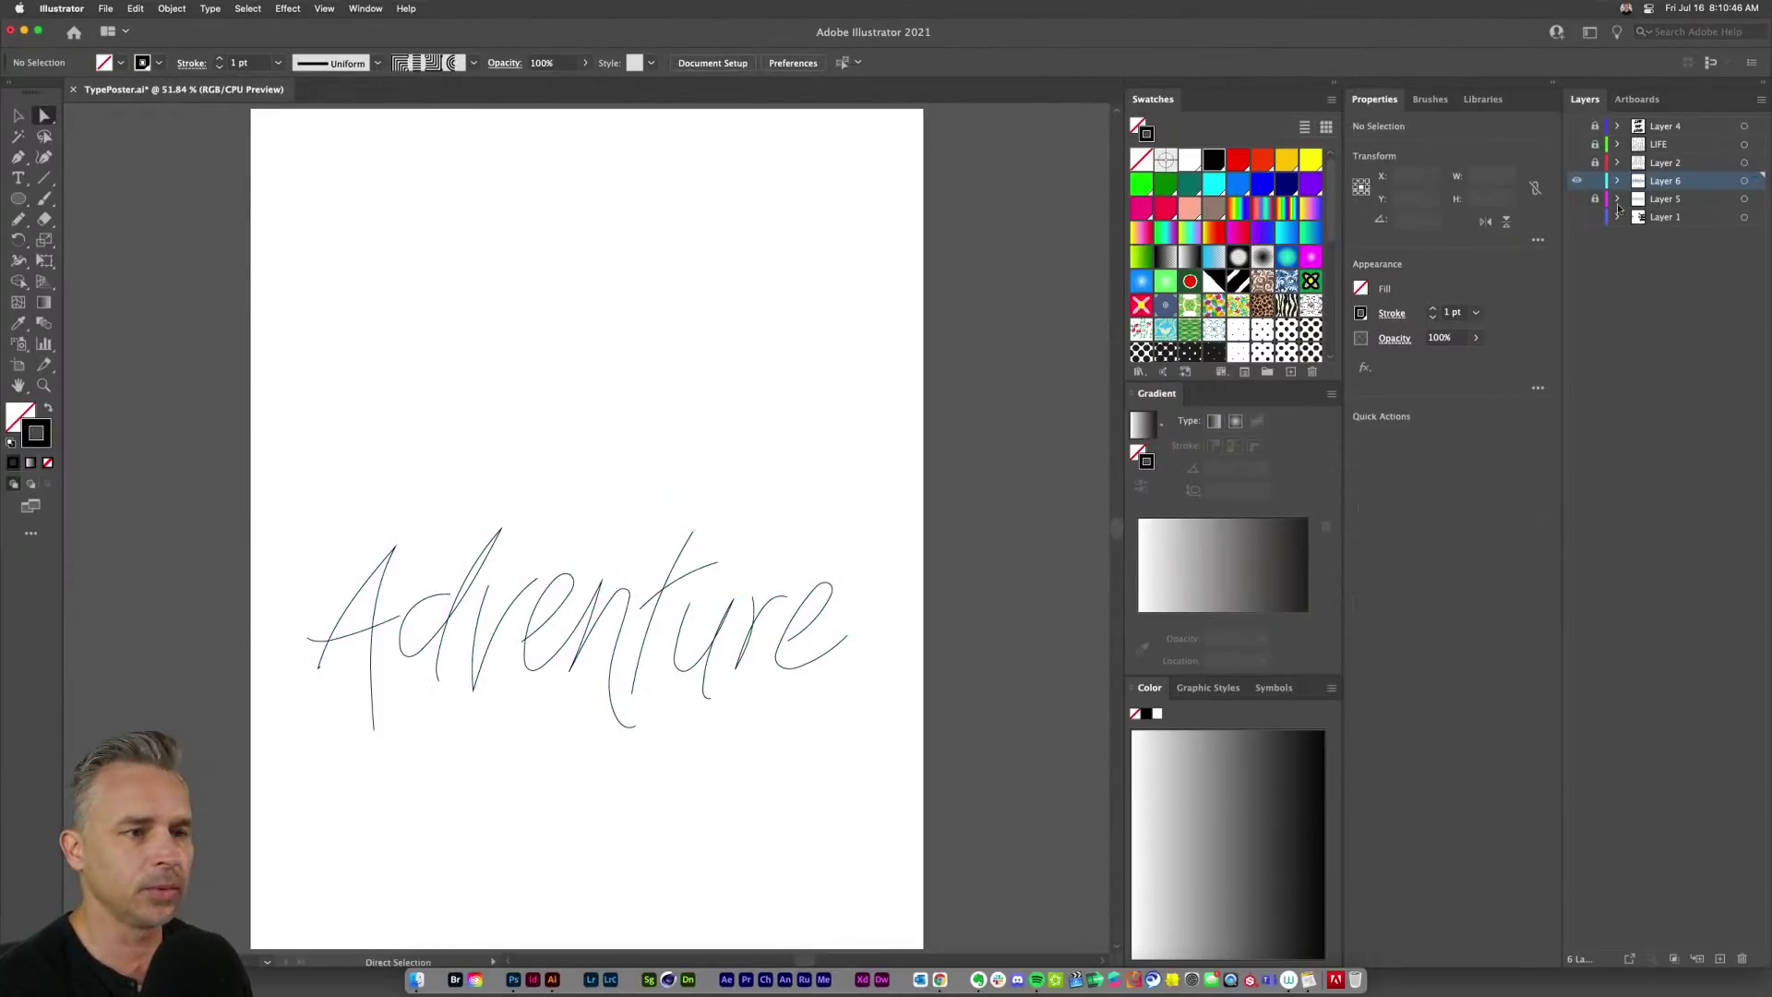
Step: Show and unlock Layer 5, and move its faded "Adventure." text down behind the pencil lettering
left_click(1577, 199)
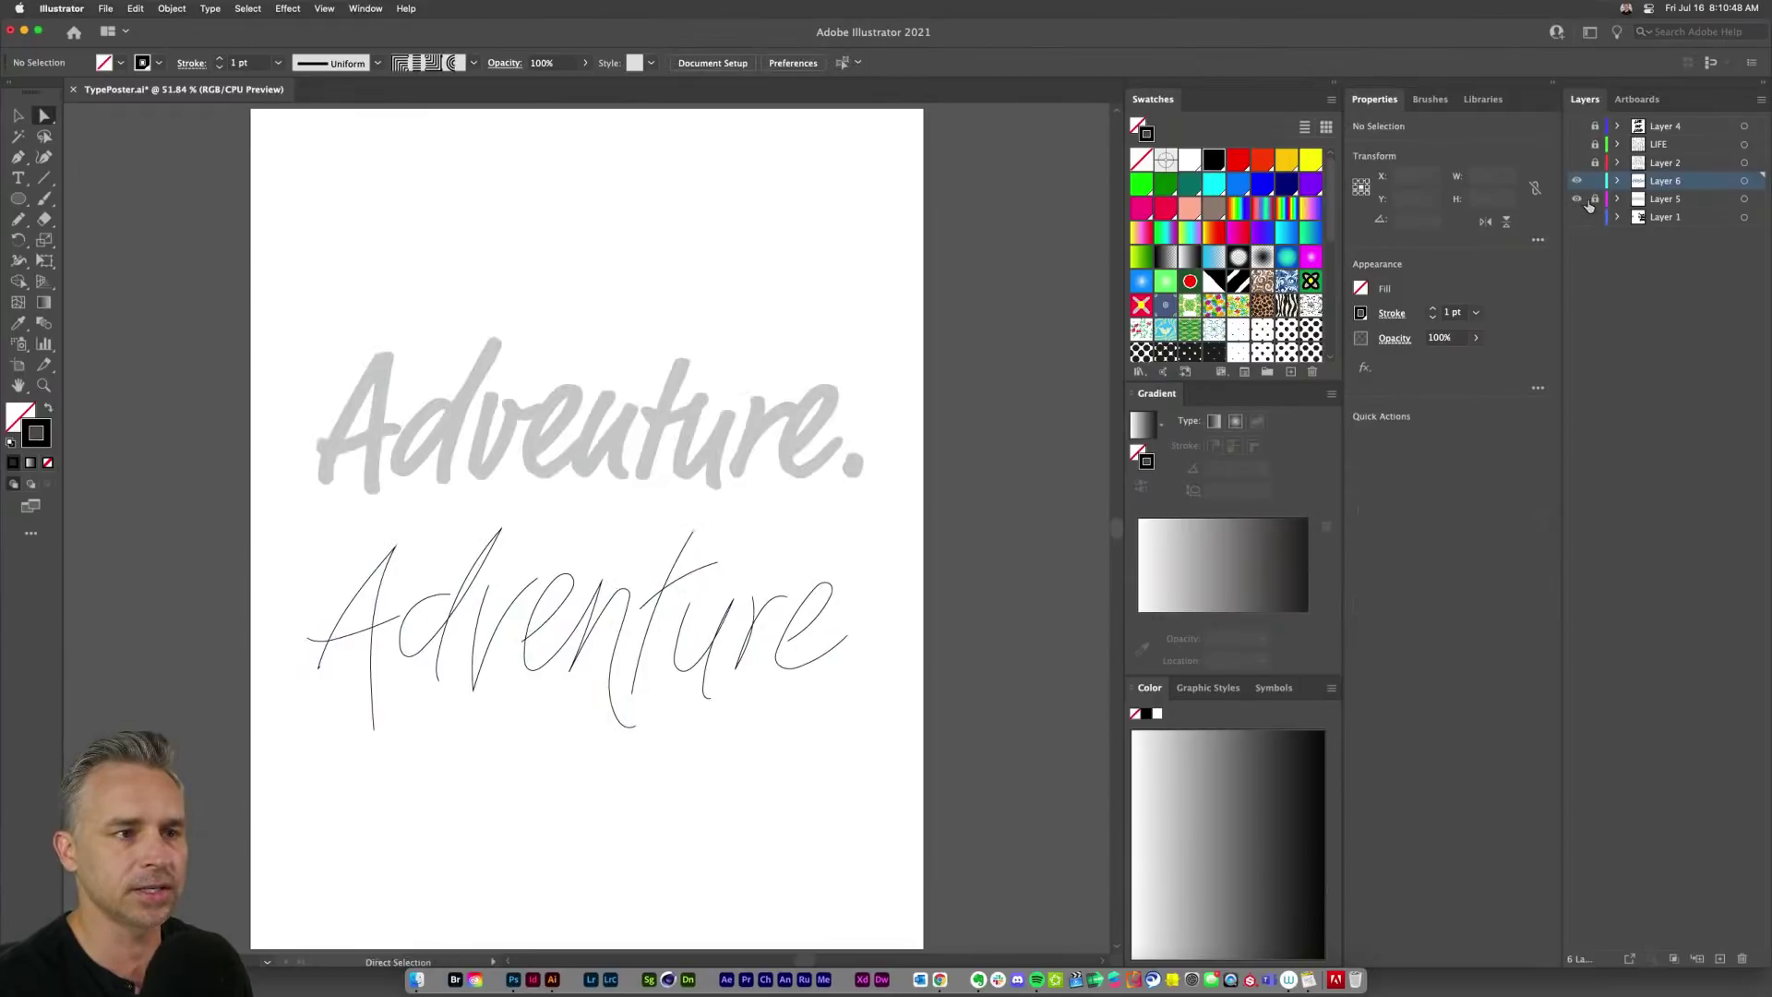
left_click(1595, 198)
left_click(1656, 199)
left_click_drag(413, 432, 453, 611)
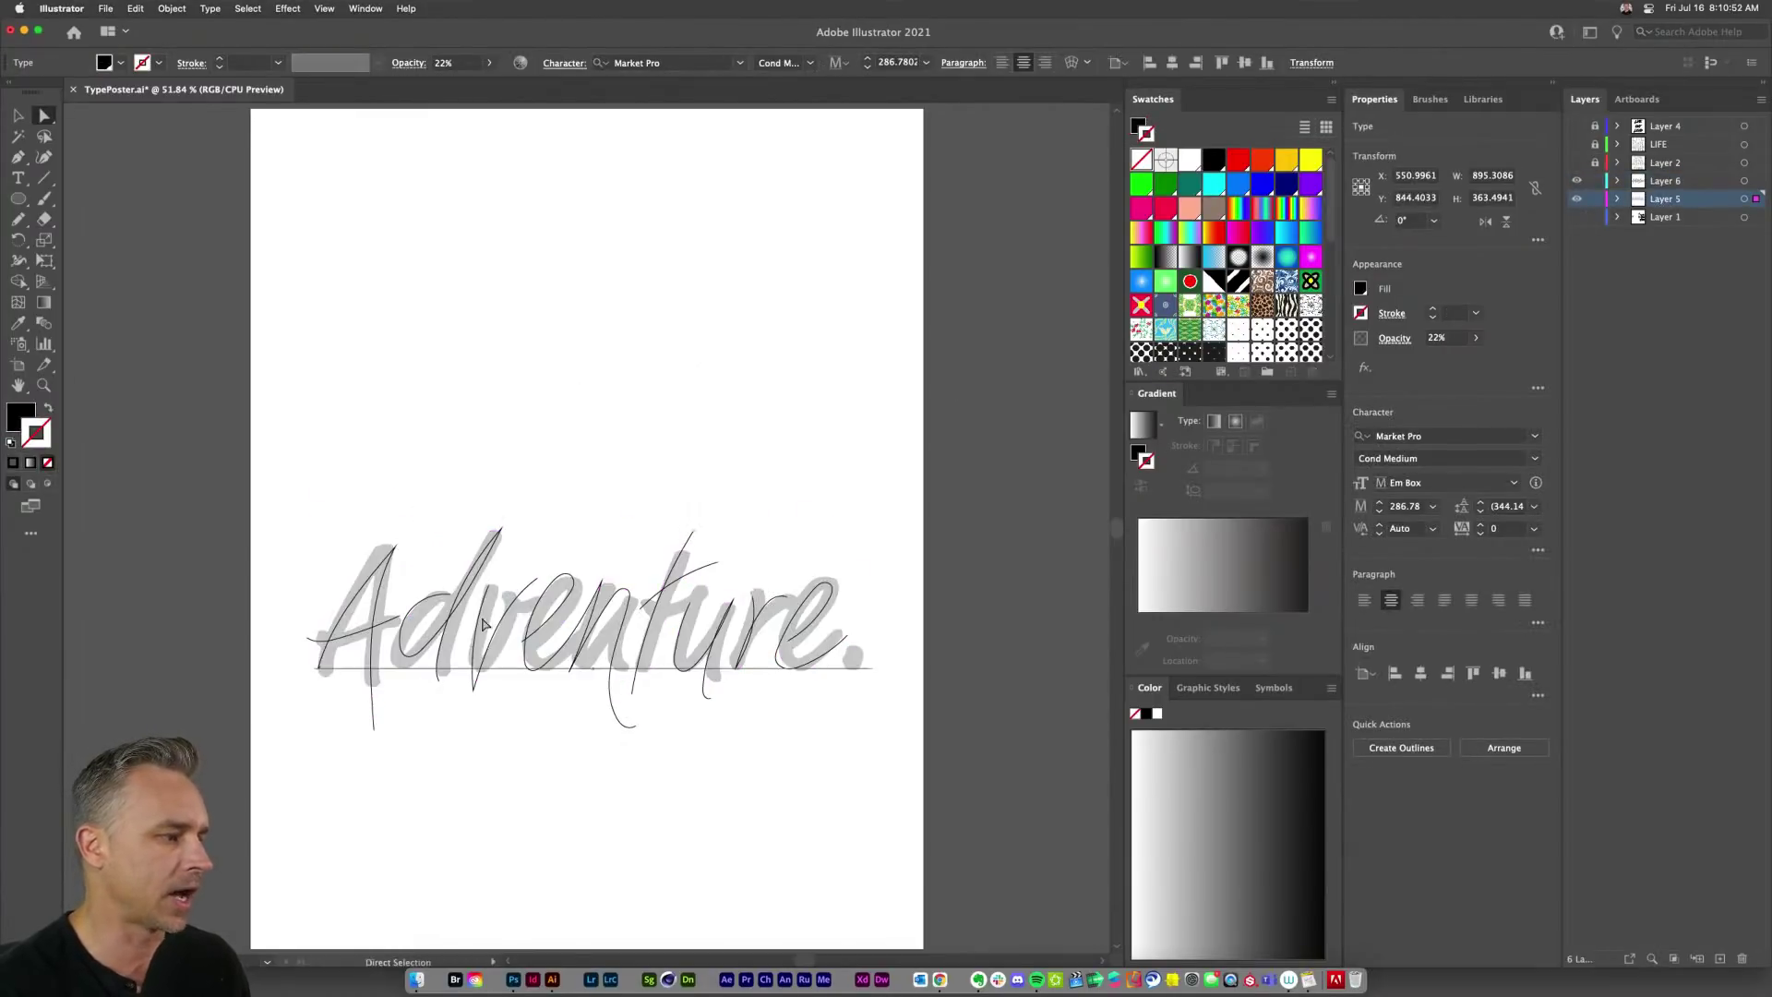
Step: Duplicate the faded text above the lettering and change the copy's wording to "Life is an"
key("super+z")
double_click(492, 402)
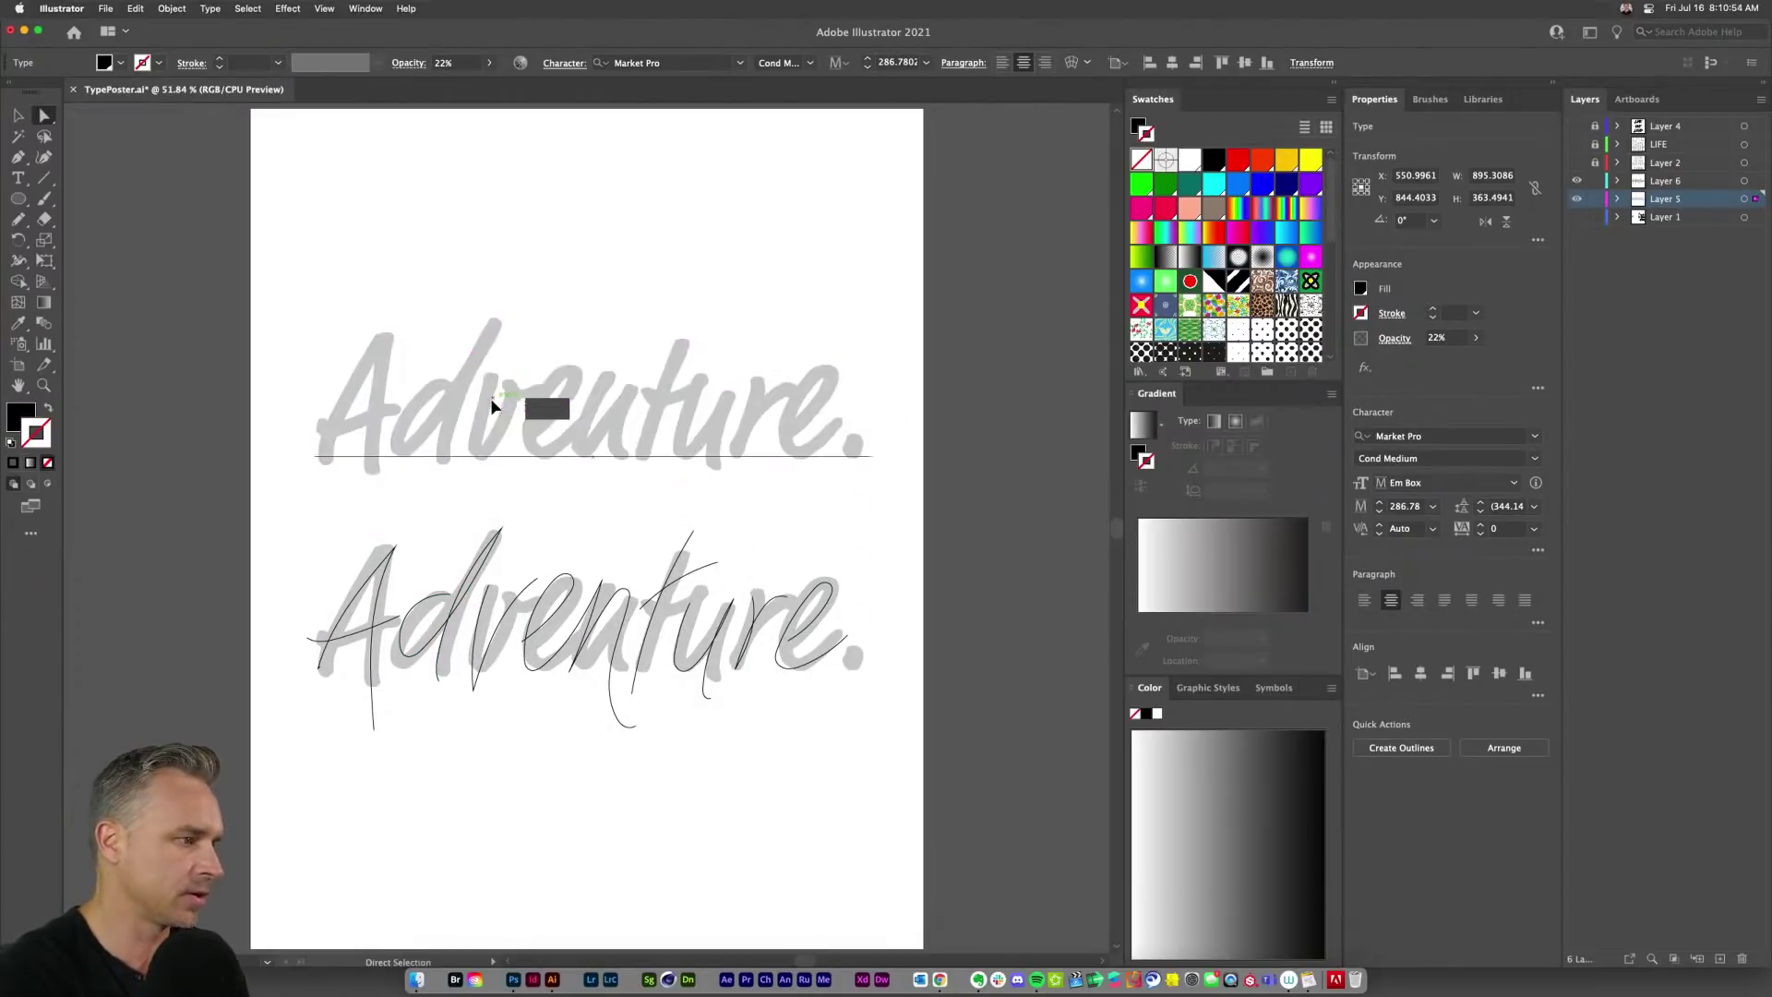
key("super+a")
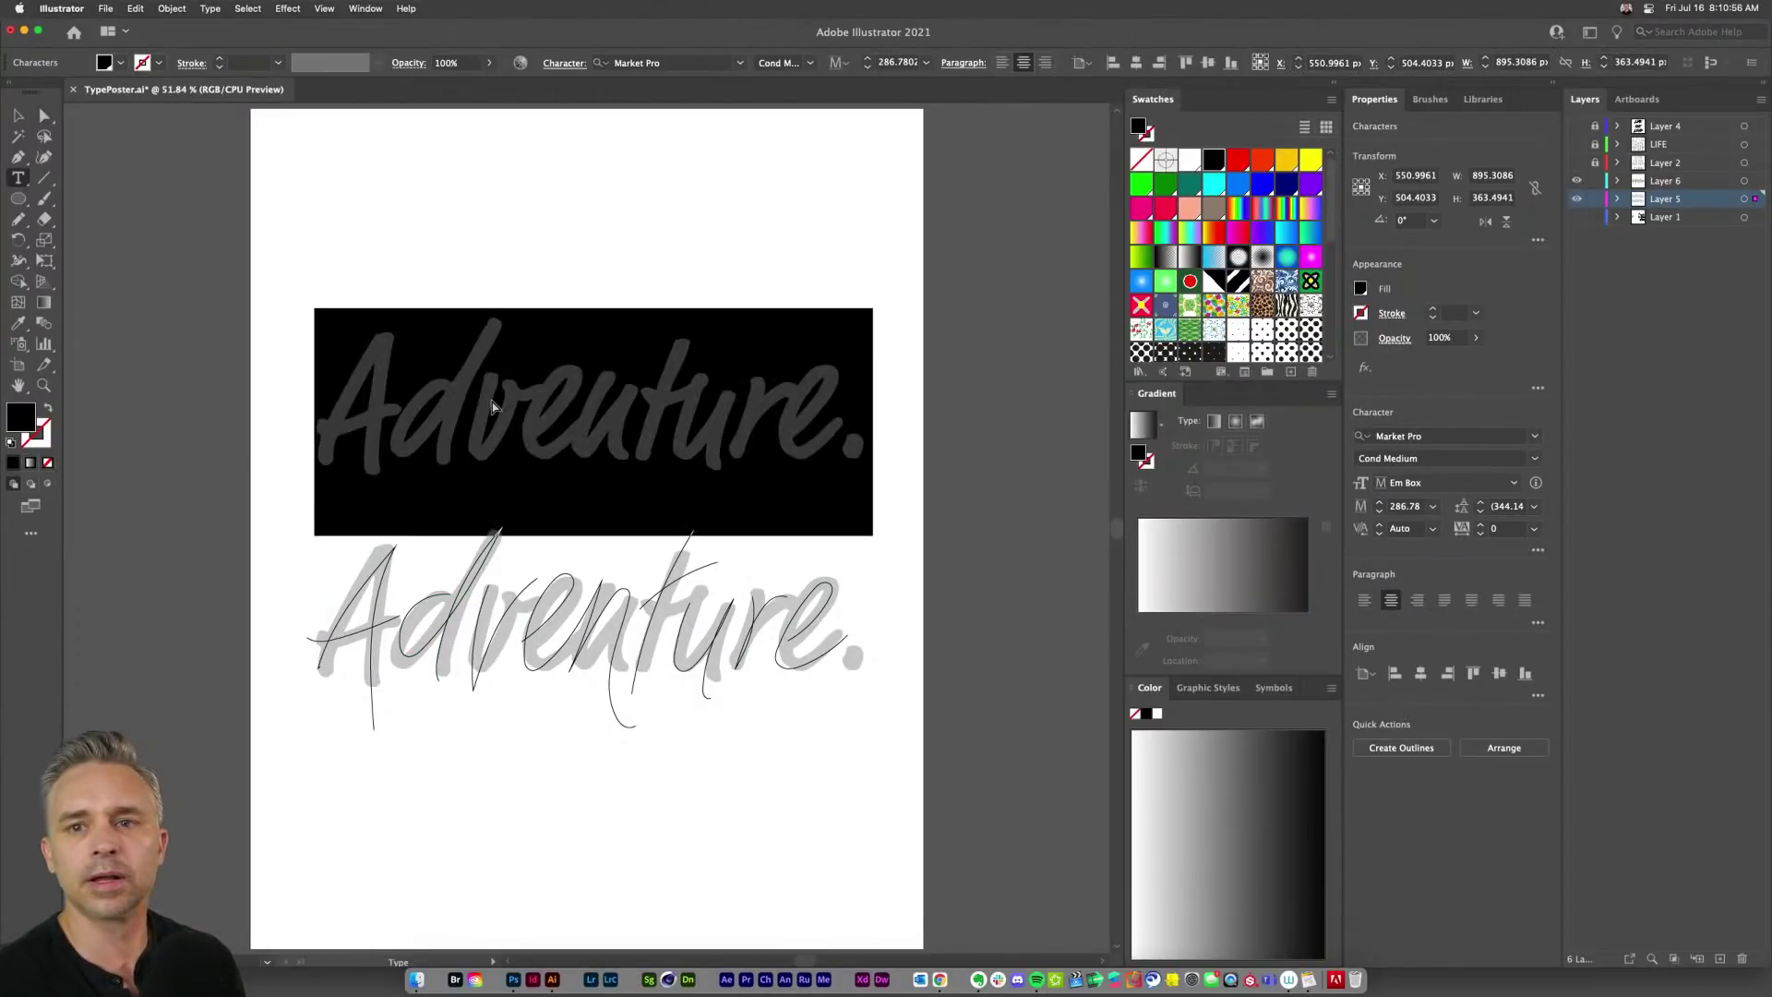
type("Life")
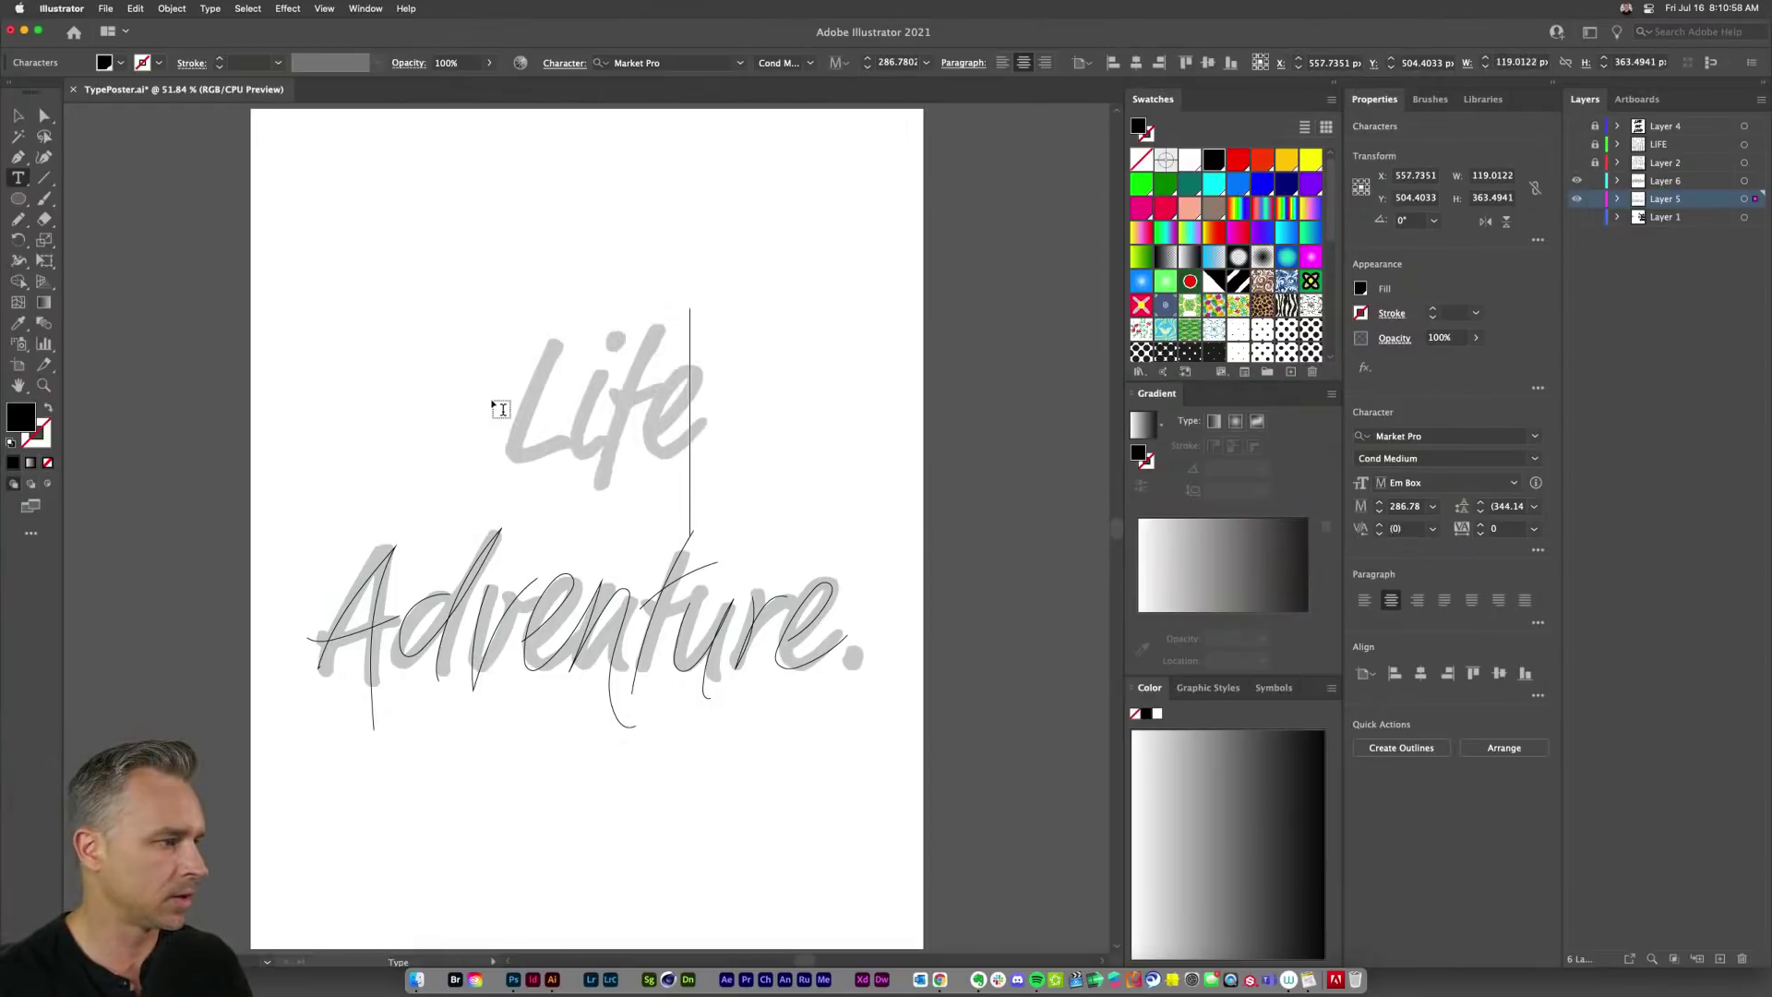
type(" is an")
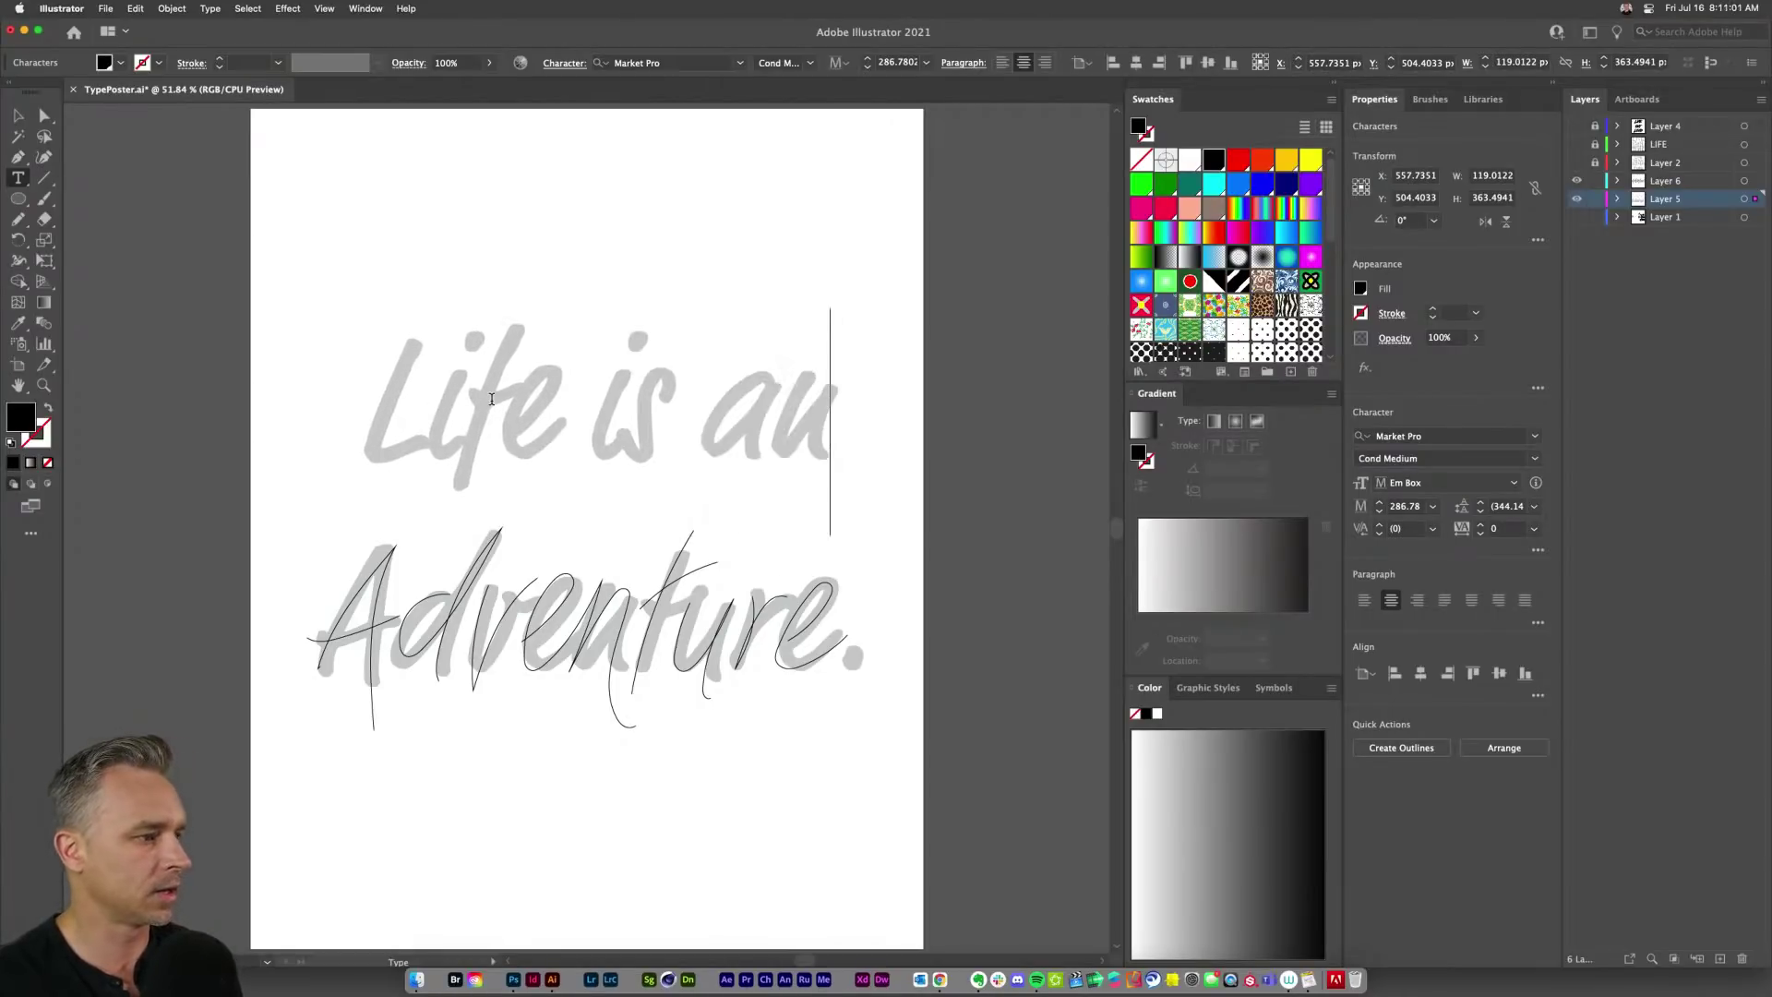
key("Escape")
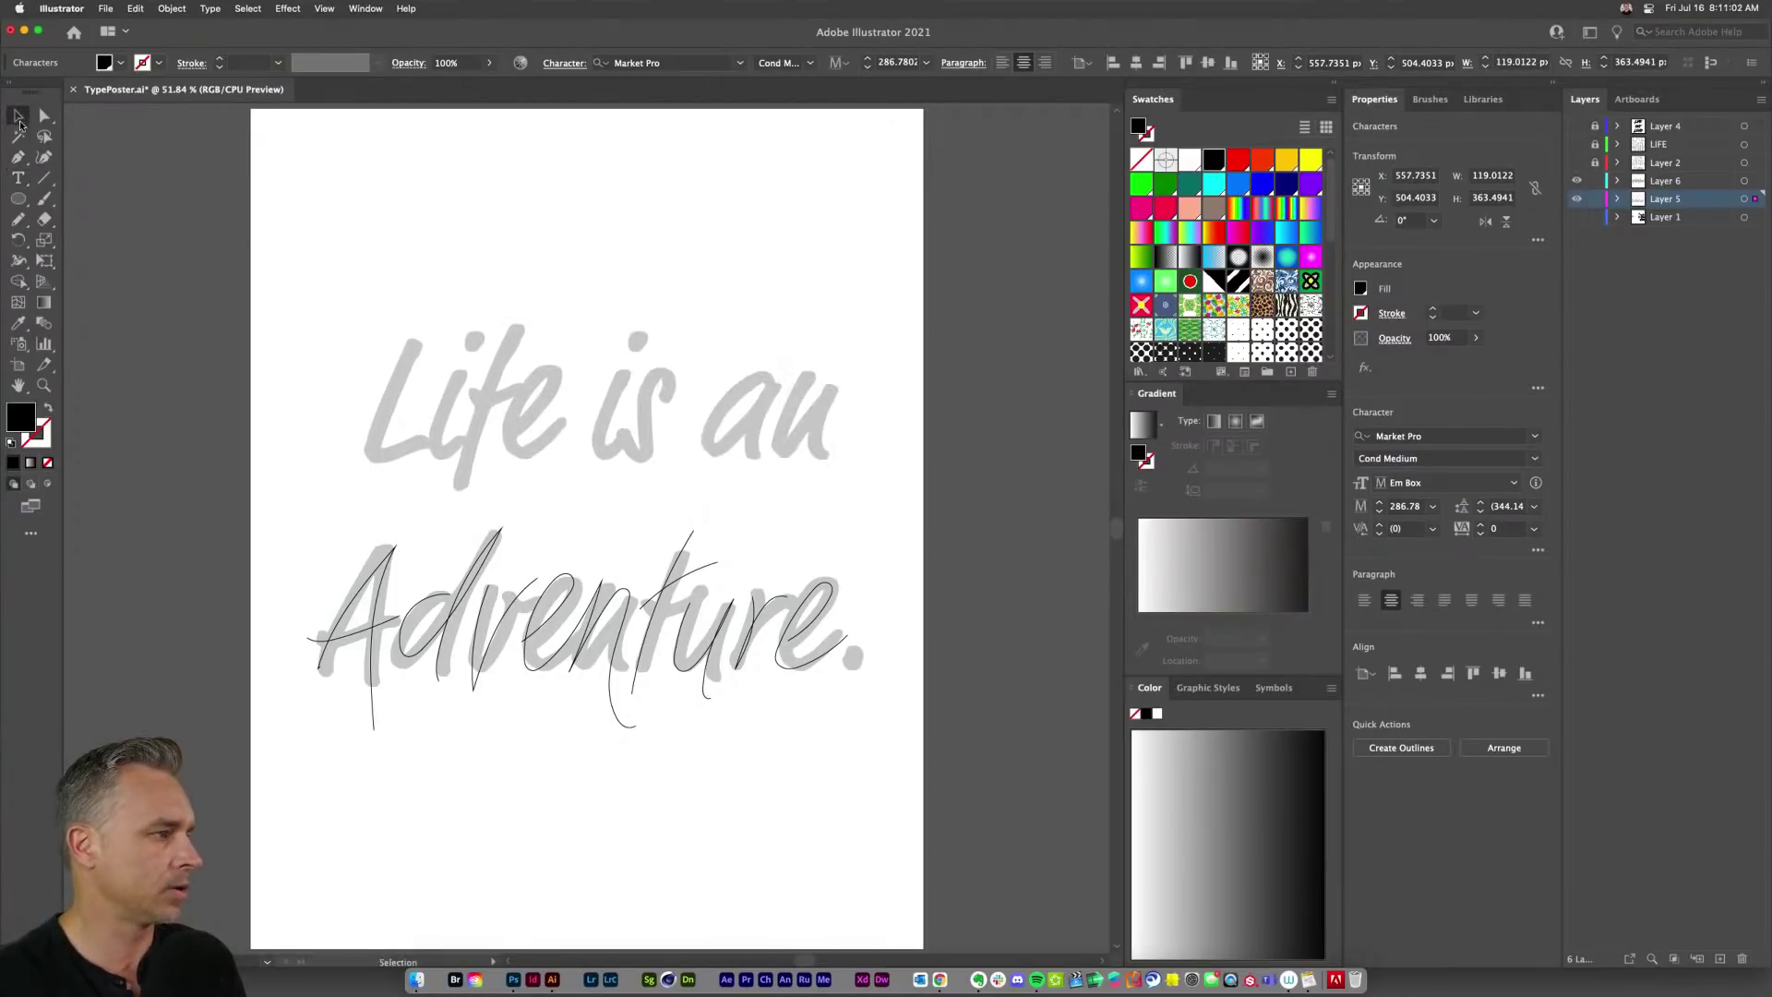
Step: Lock Layer 5 and trace a looped L over "Life" on Layer 6 with the Pencil tool, using a black stroke
left_click(1595, 198)
left_click(1642, 182)
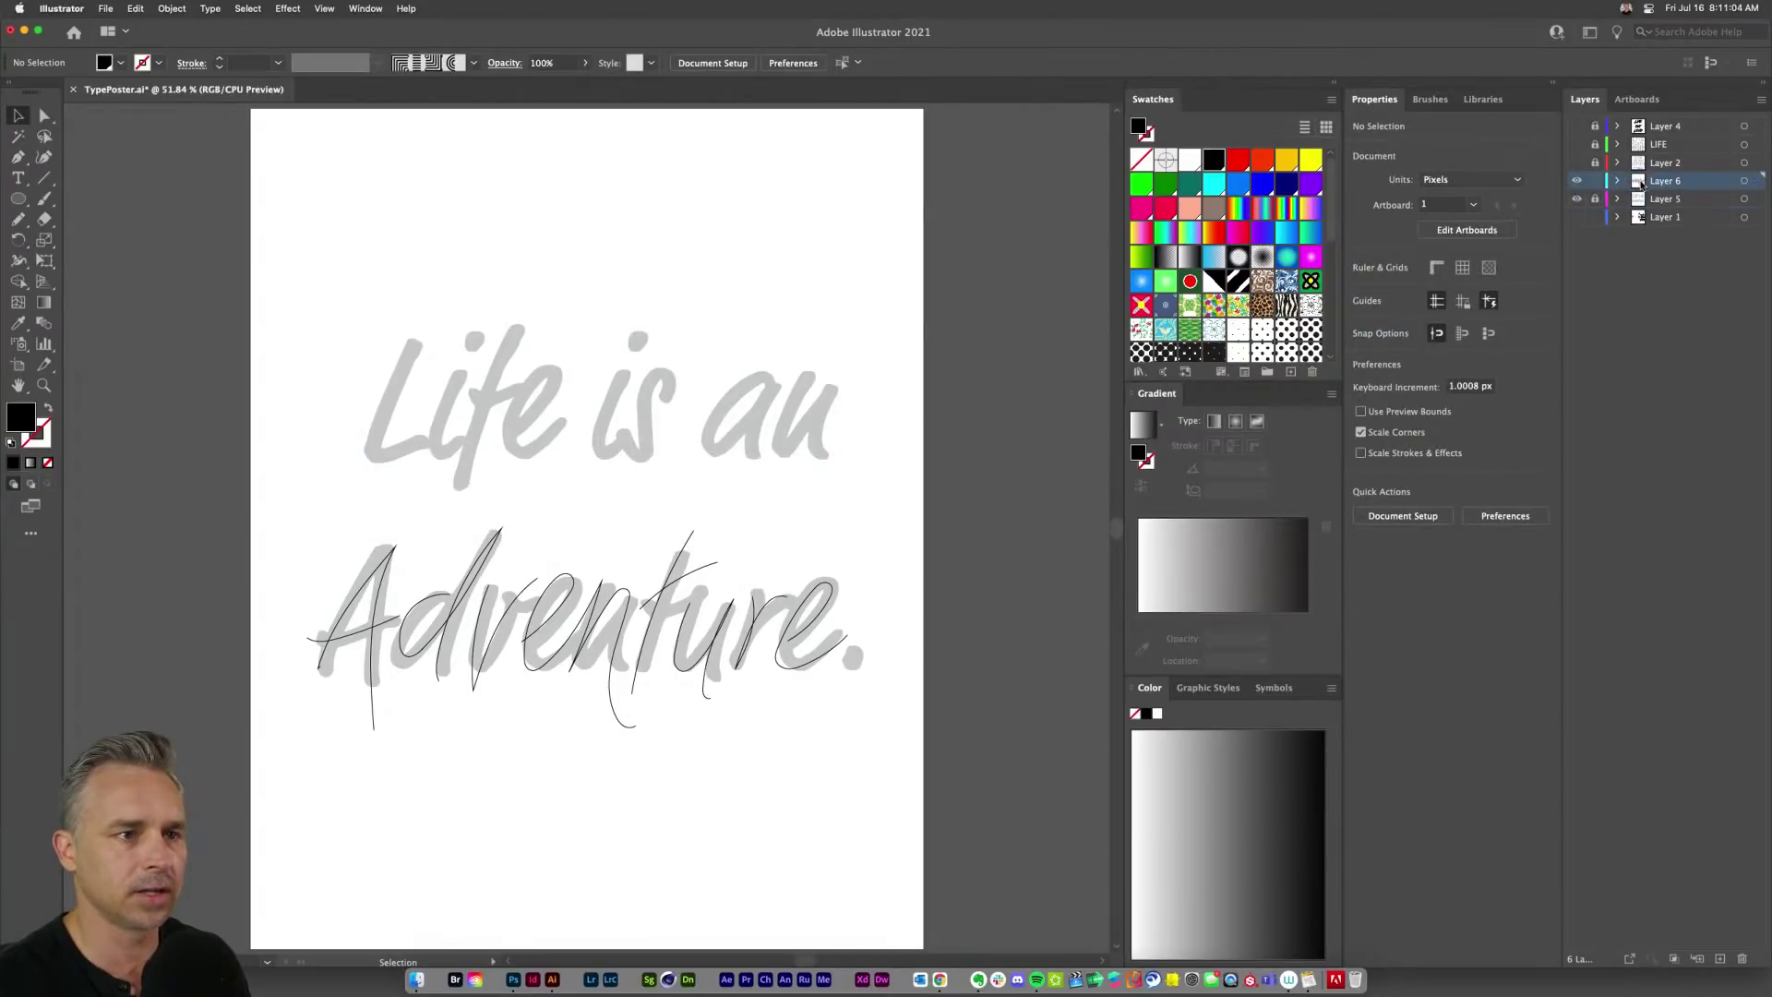
key("super+equal")
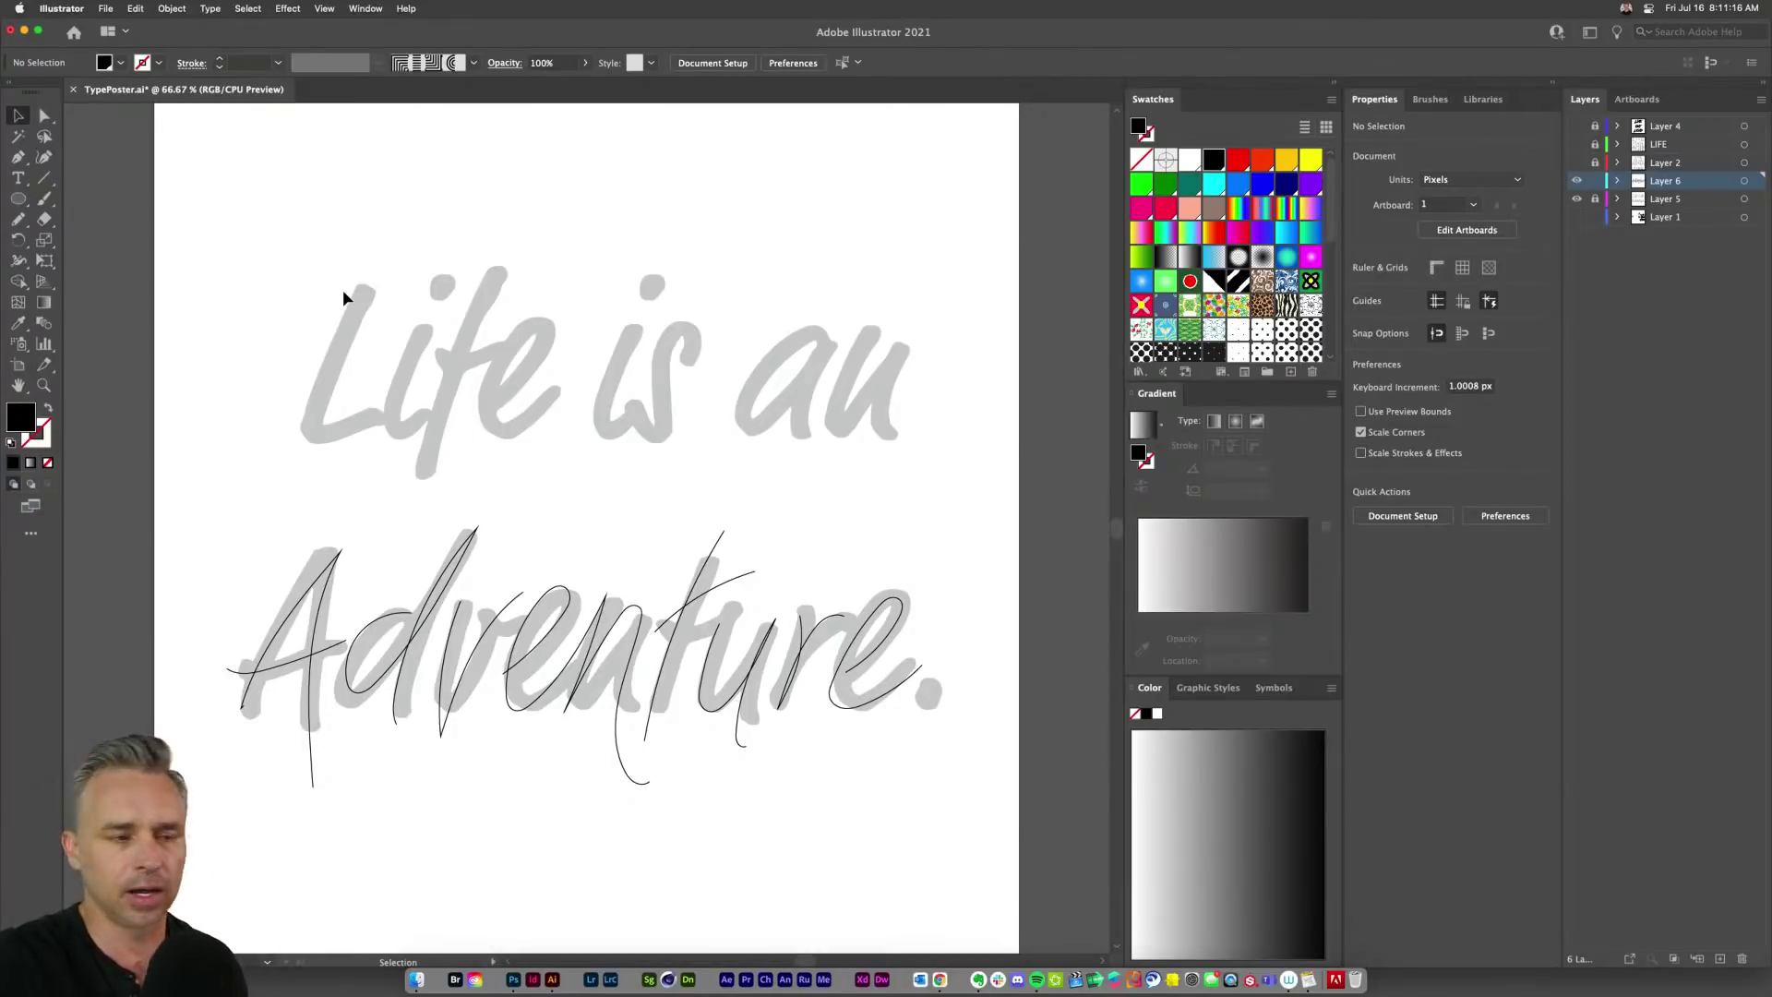
key("super+1")
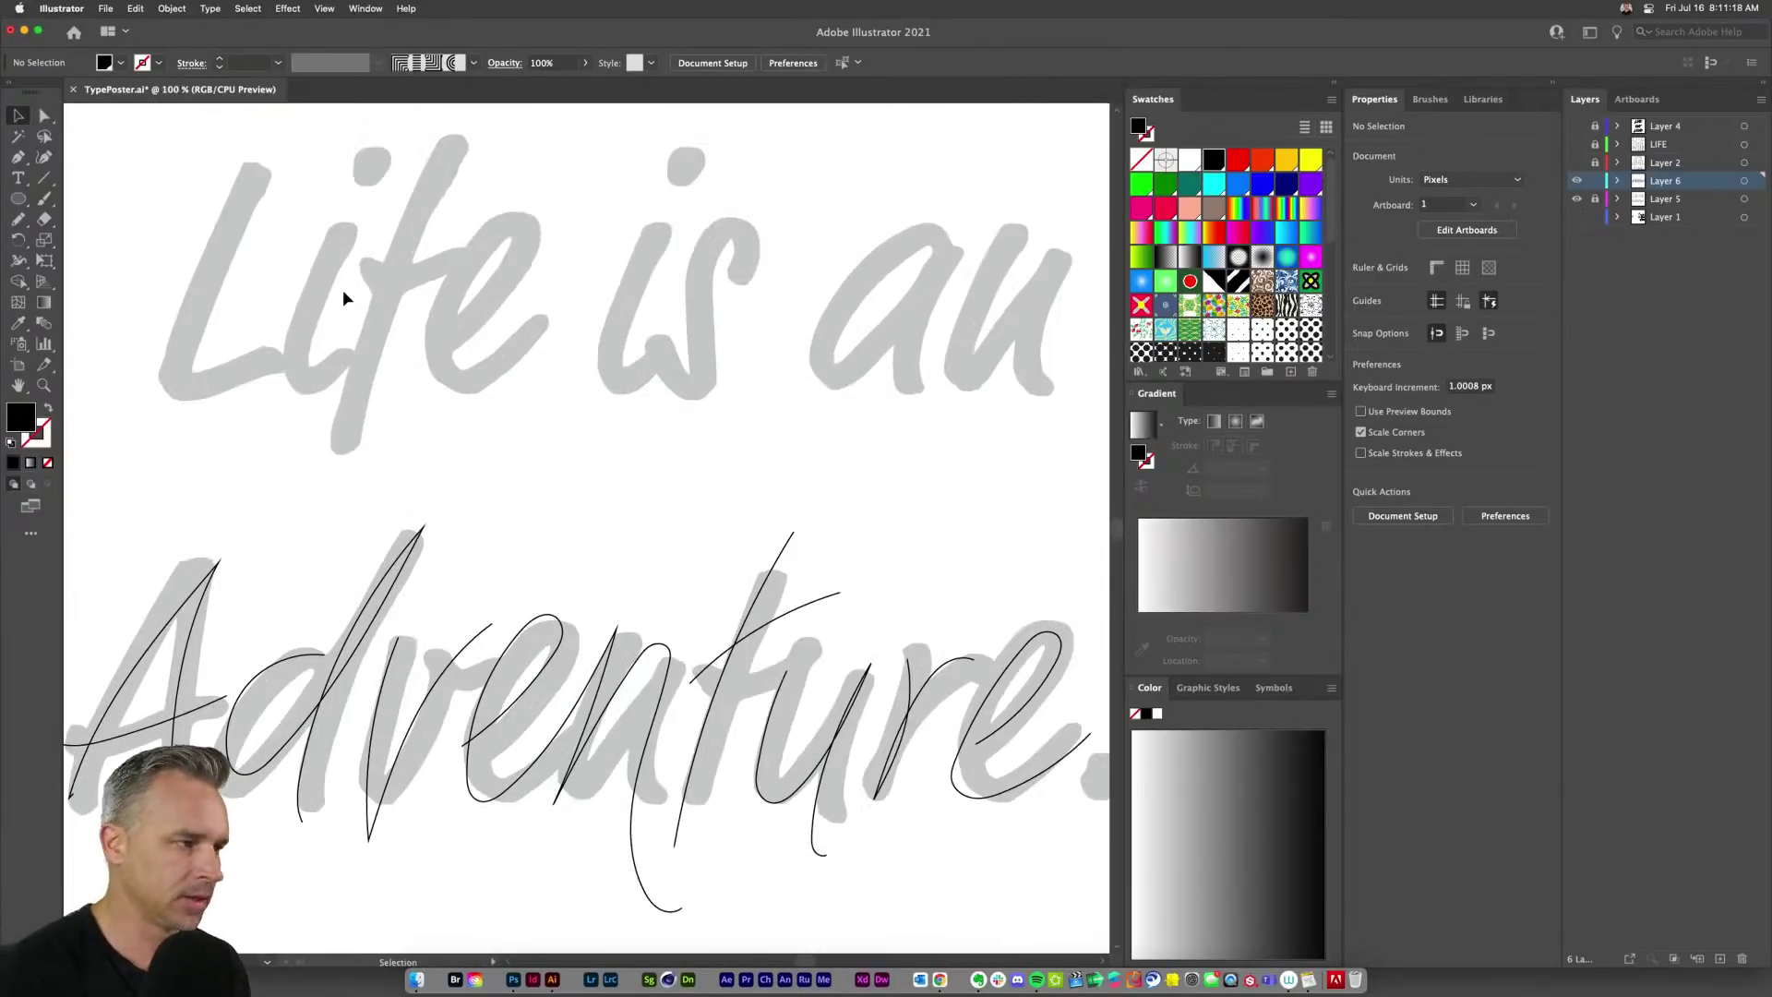
left_click_drag(262, 303, 330, 400)
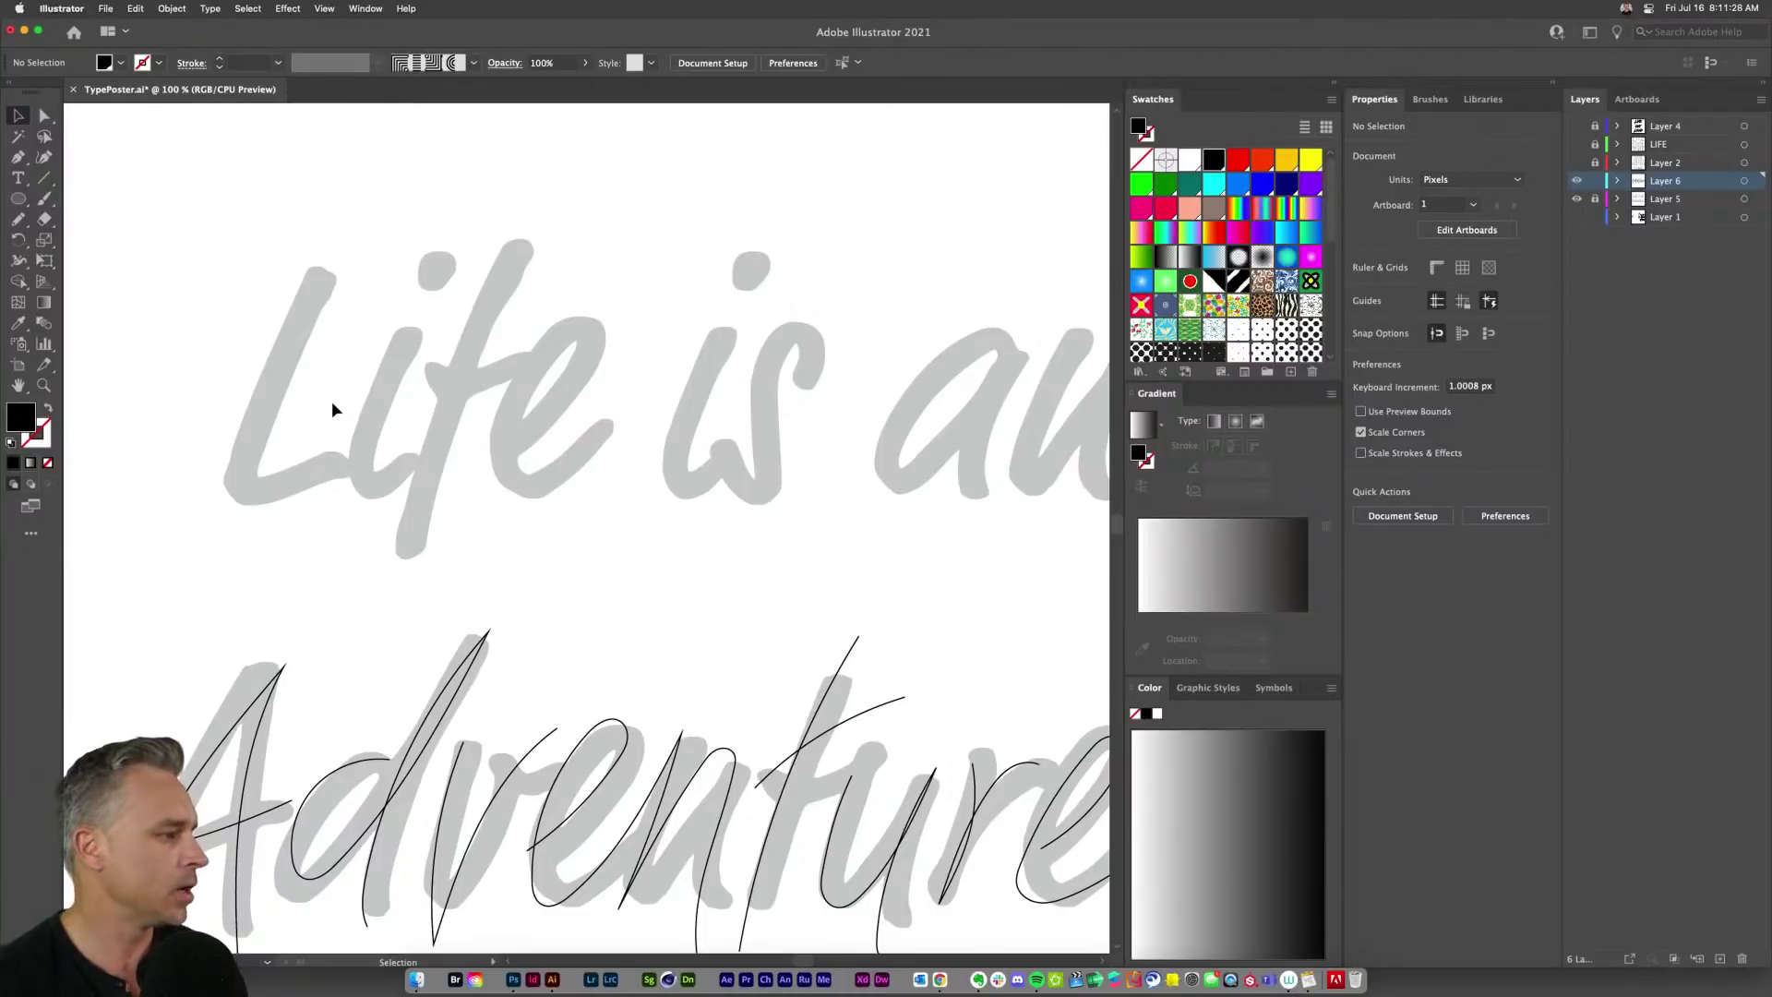
left_click(18, 219)
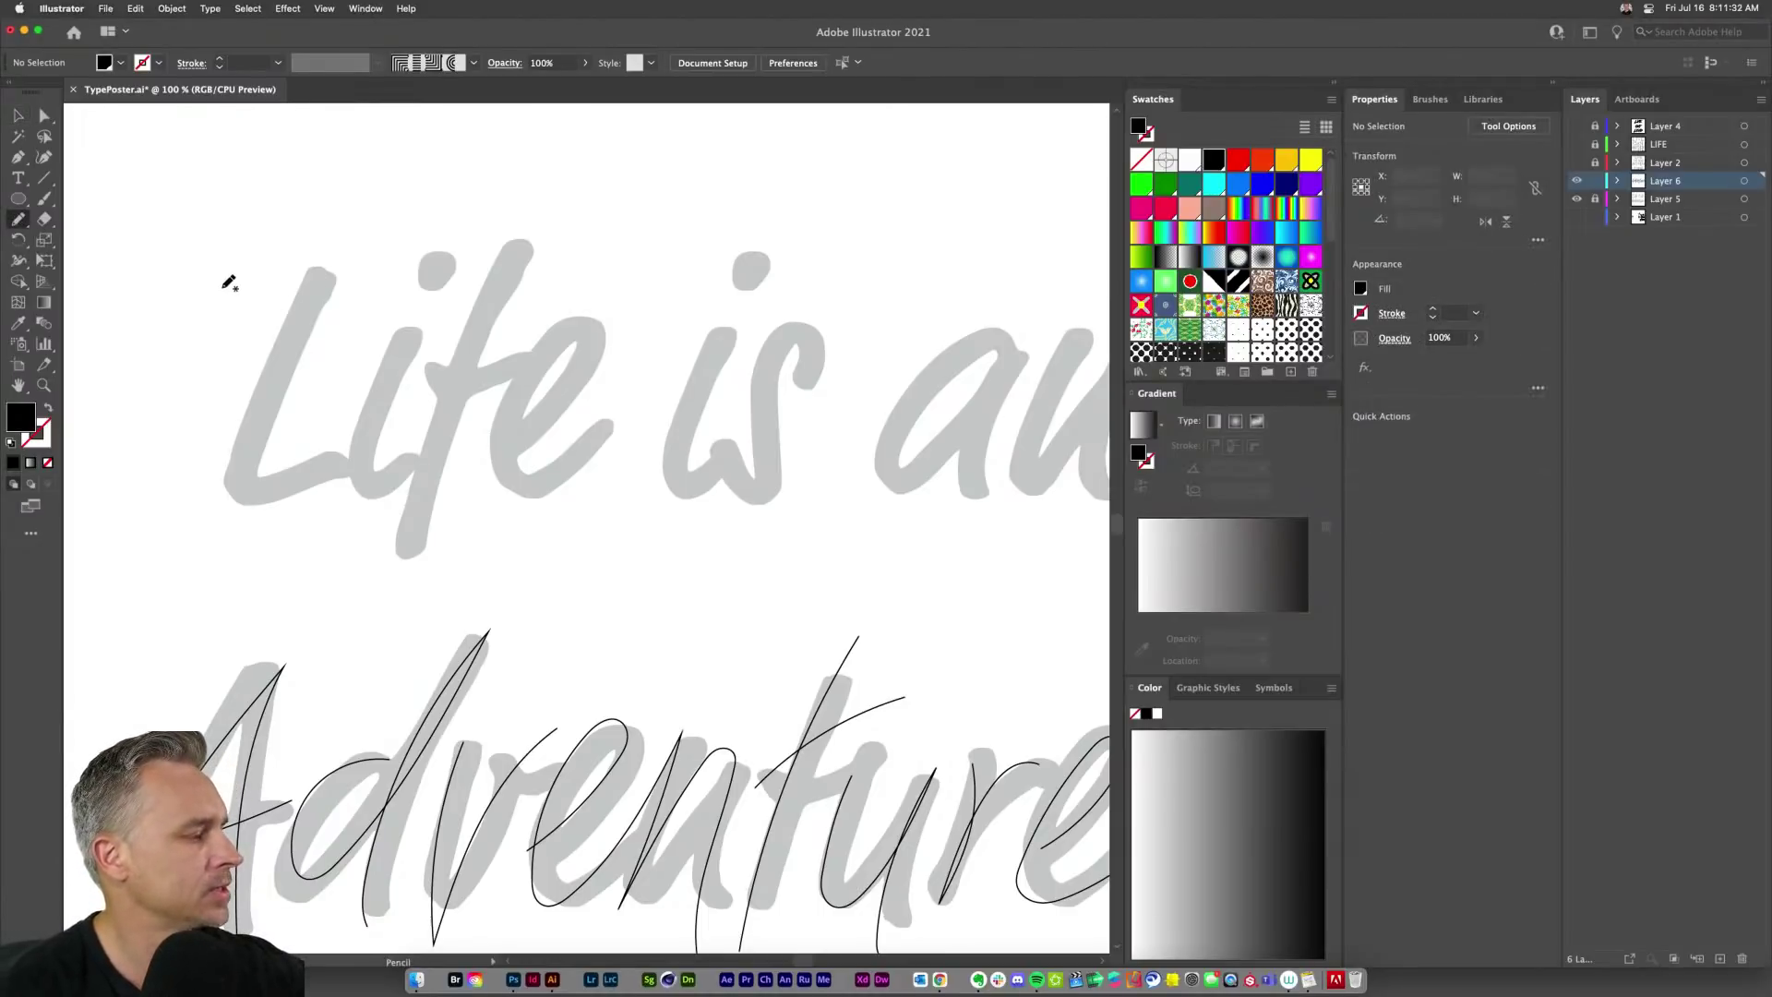
mouse_move(221, 291)
left_mouse_down()
mouse_move(323, 277)
mouse_move(340, 229)
mouse_move(203, 538)
mouse_move(211, 492)
mouse_move(329, 474)
left_mouse_up()
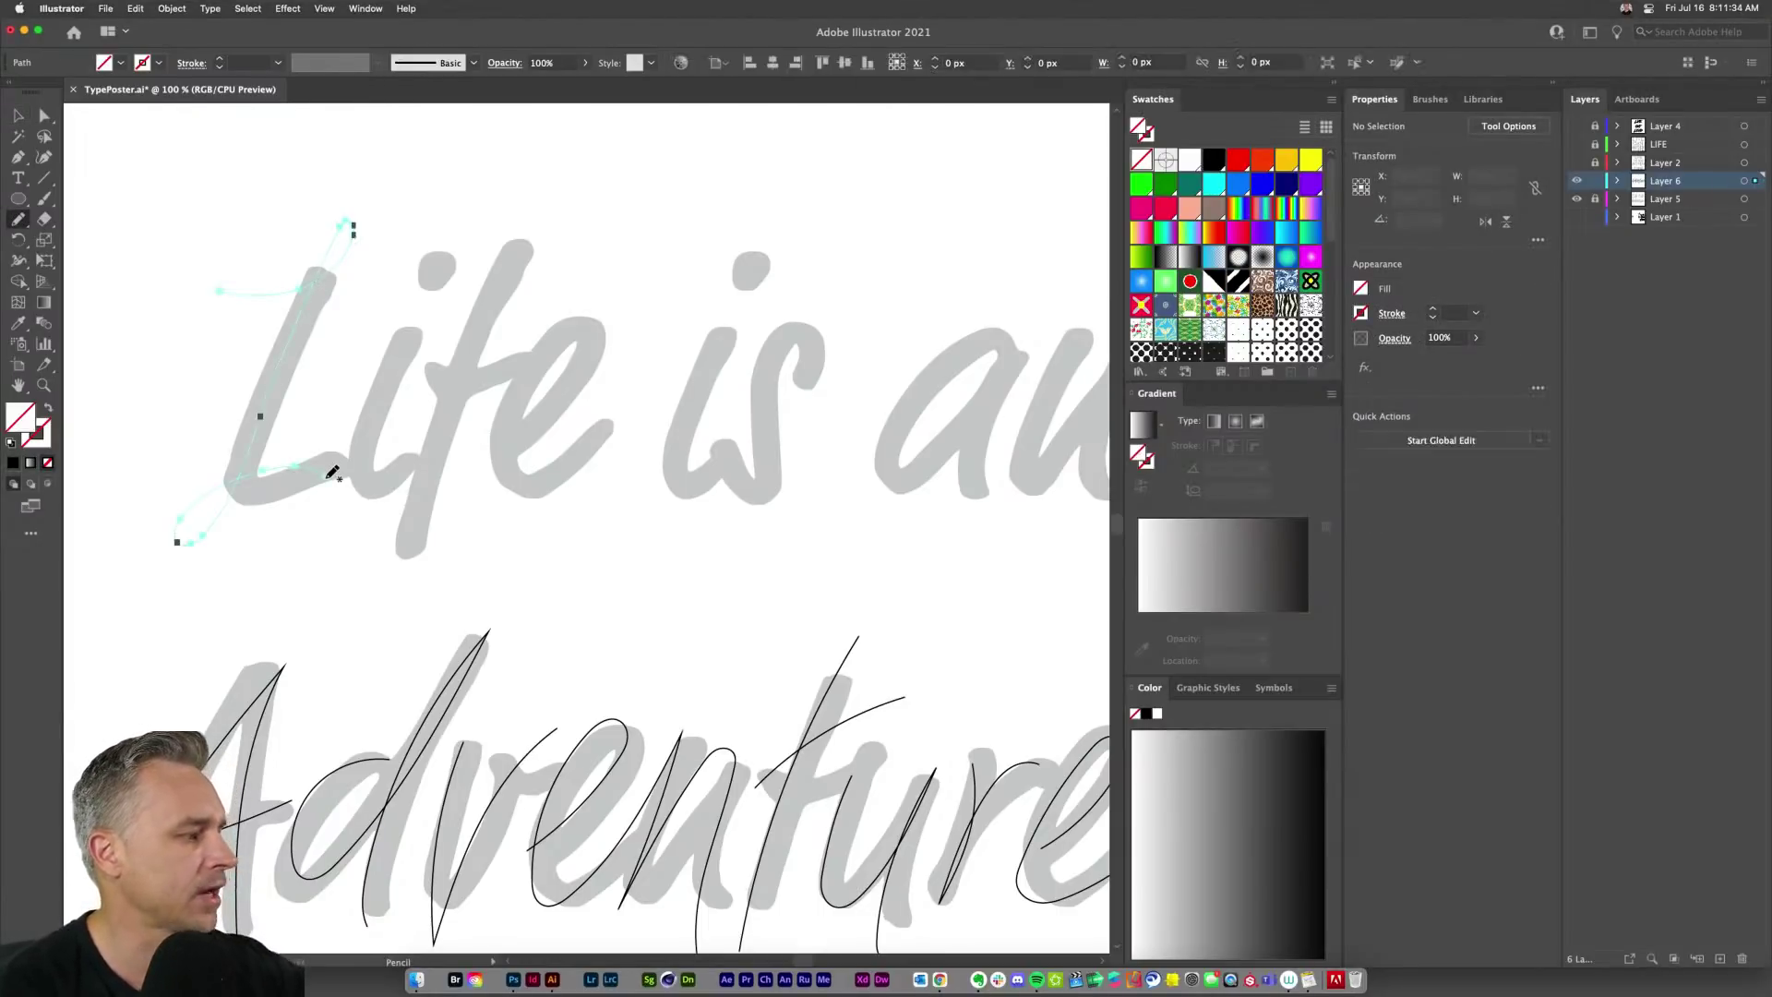
left_click(37, 439)
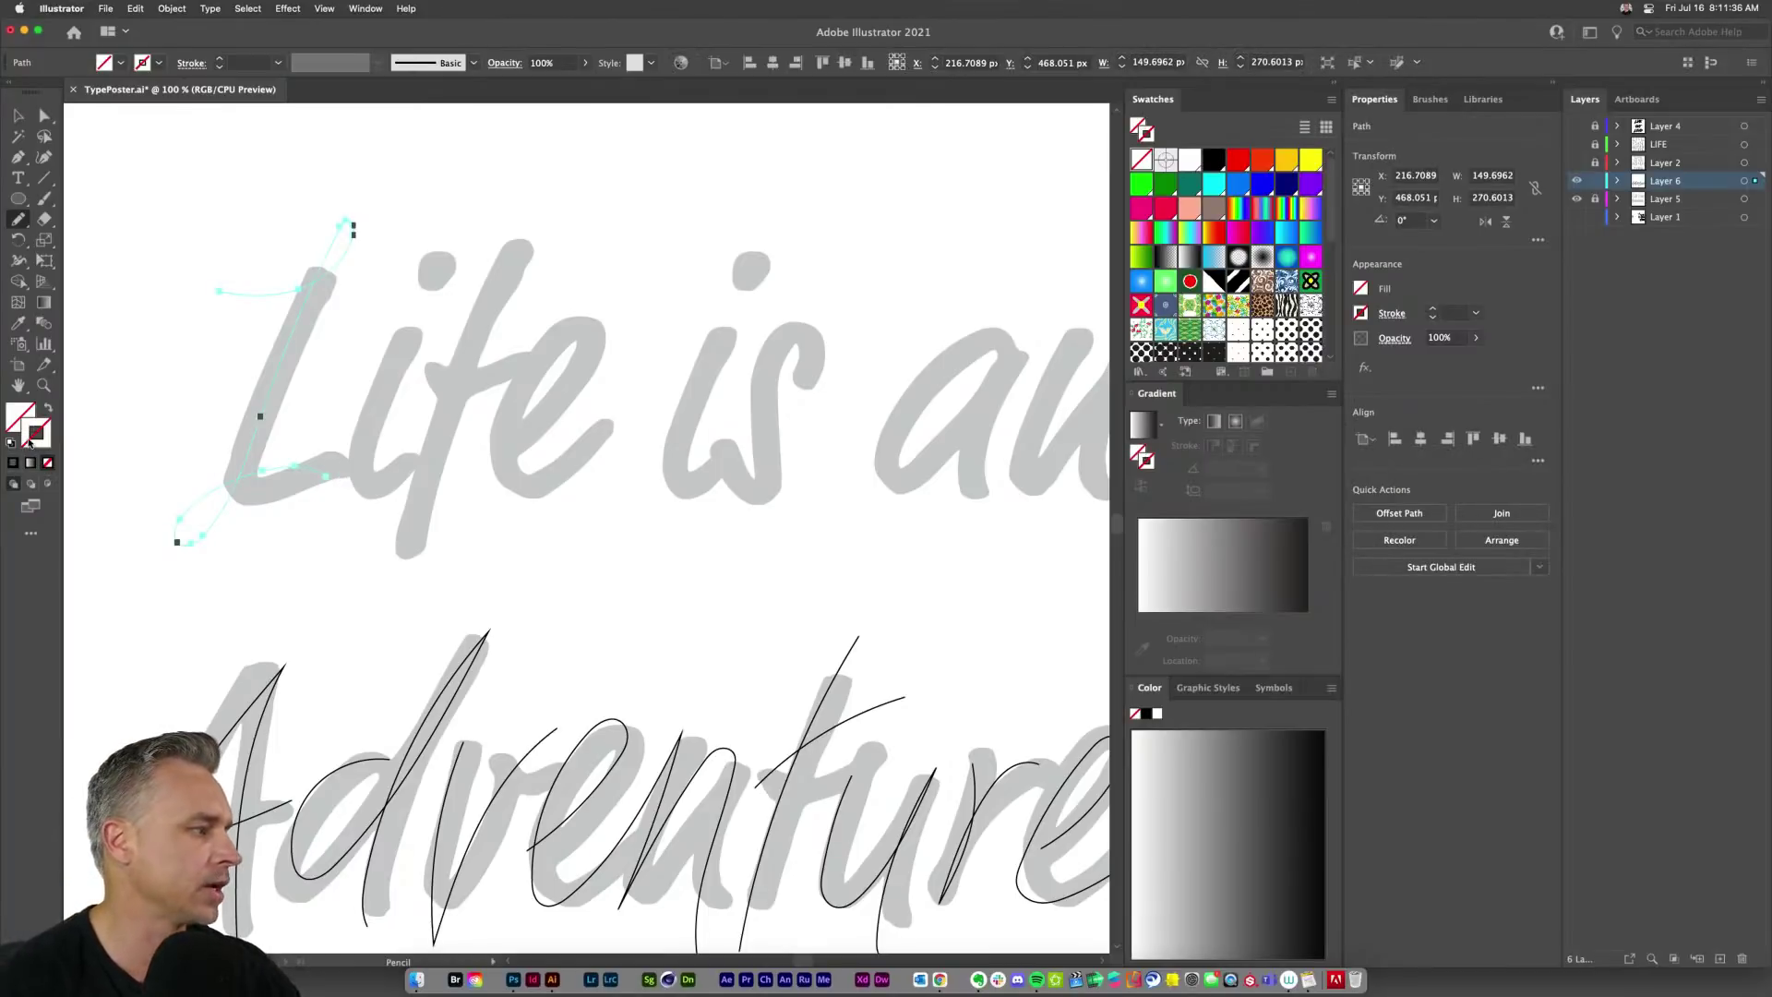
left_click(1215, 160)
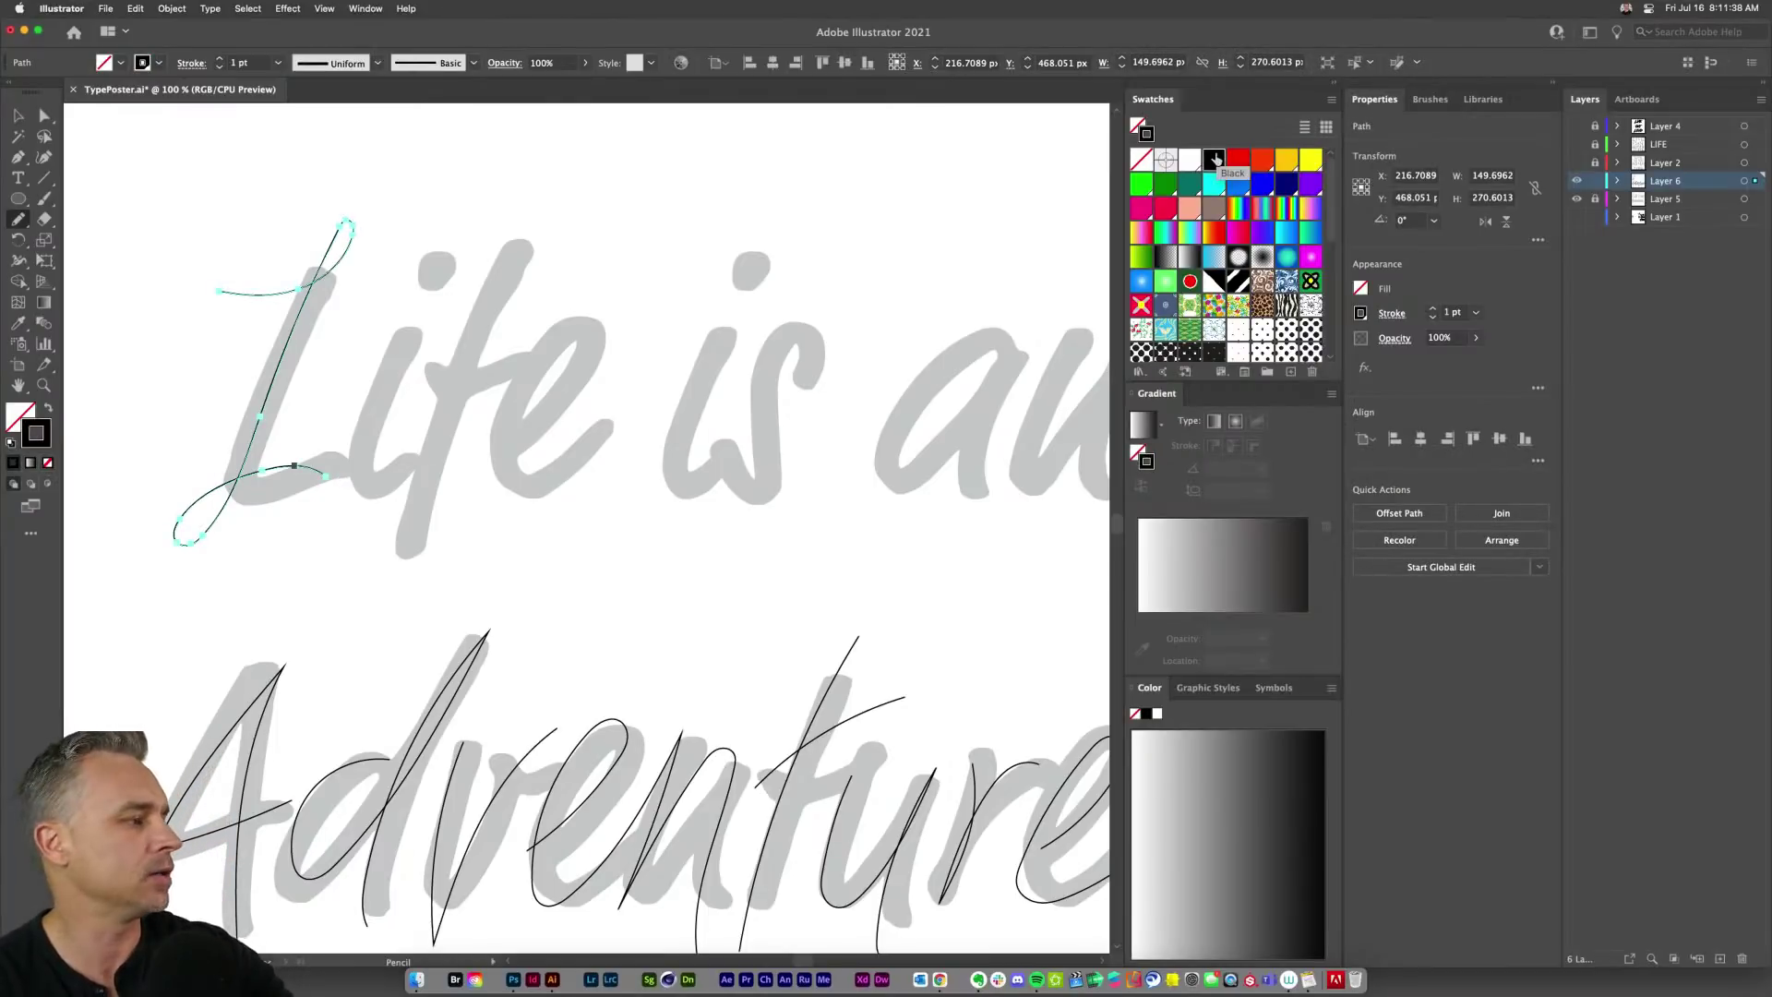
Step: Change the Layer 6 colour to Medium Blue in its layer options
double_click(1696, 175)
left_click(550, 309)
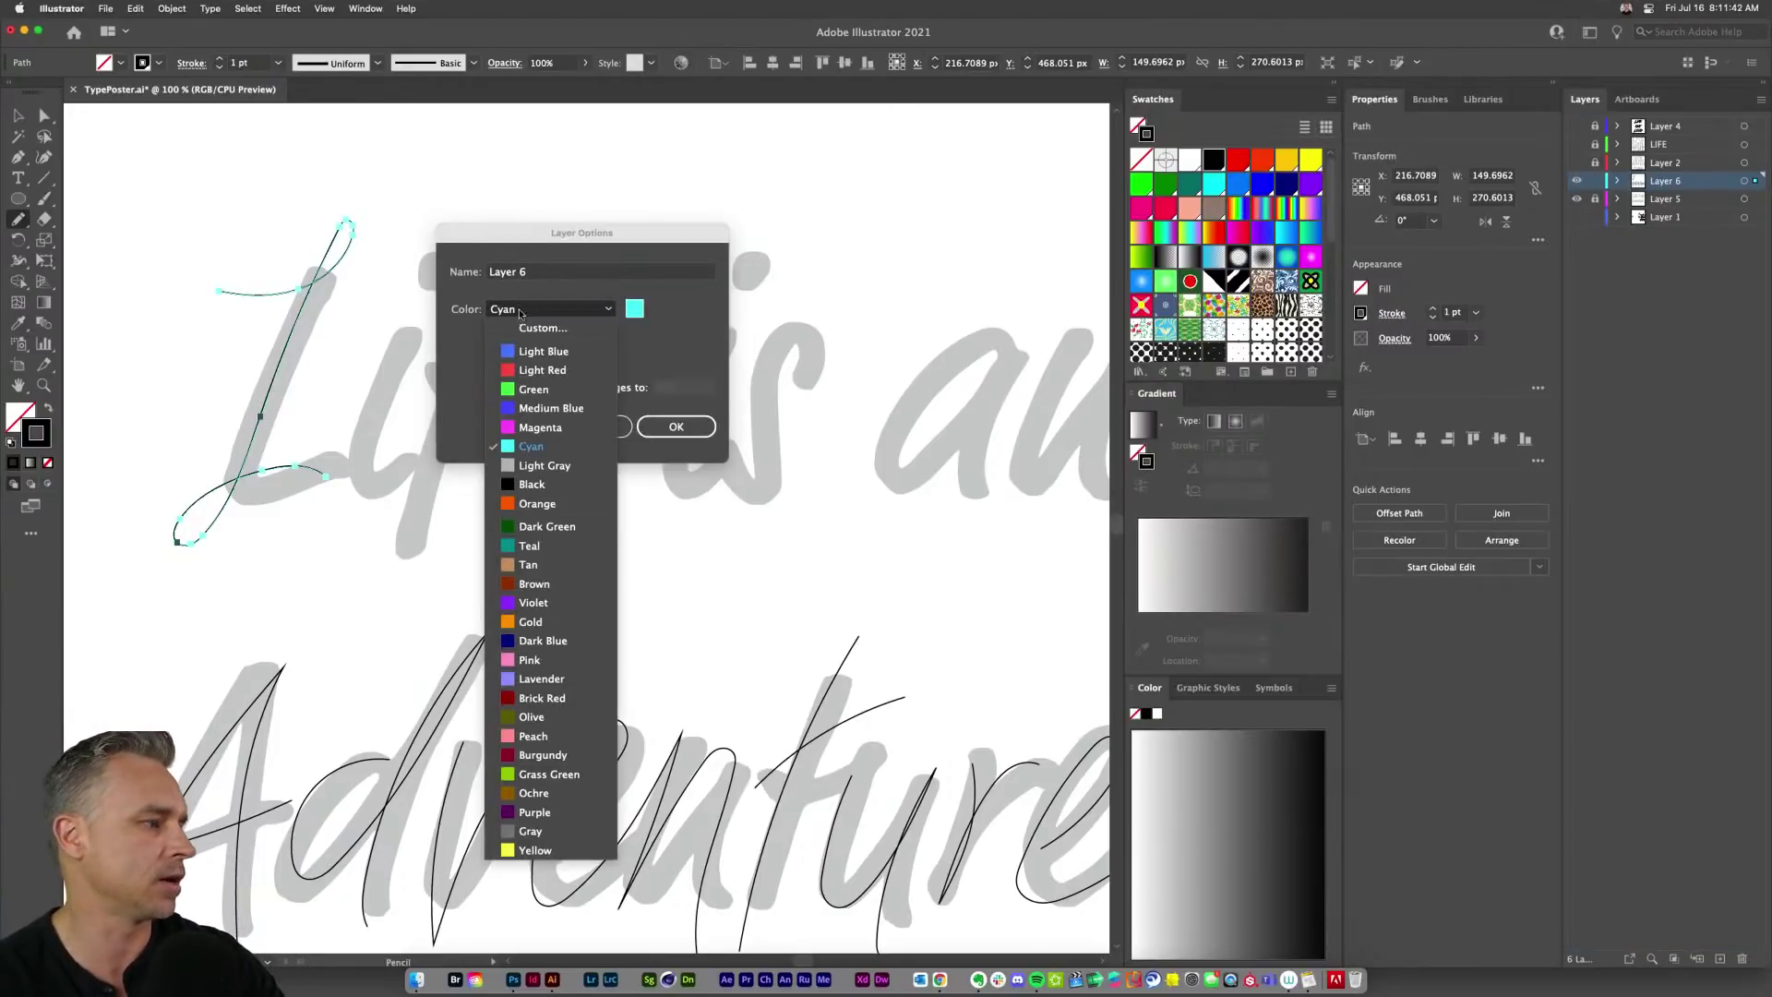
left_click(525, 408)
left_click(674, 425)
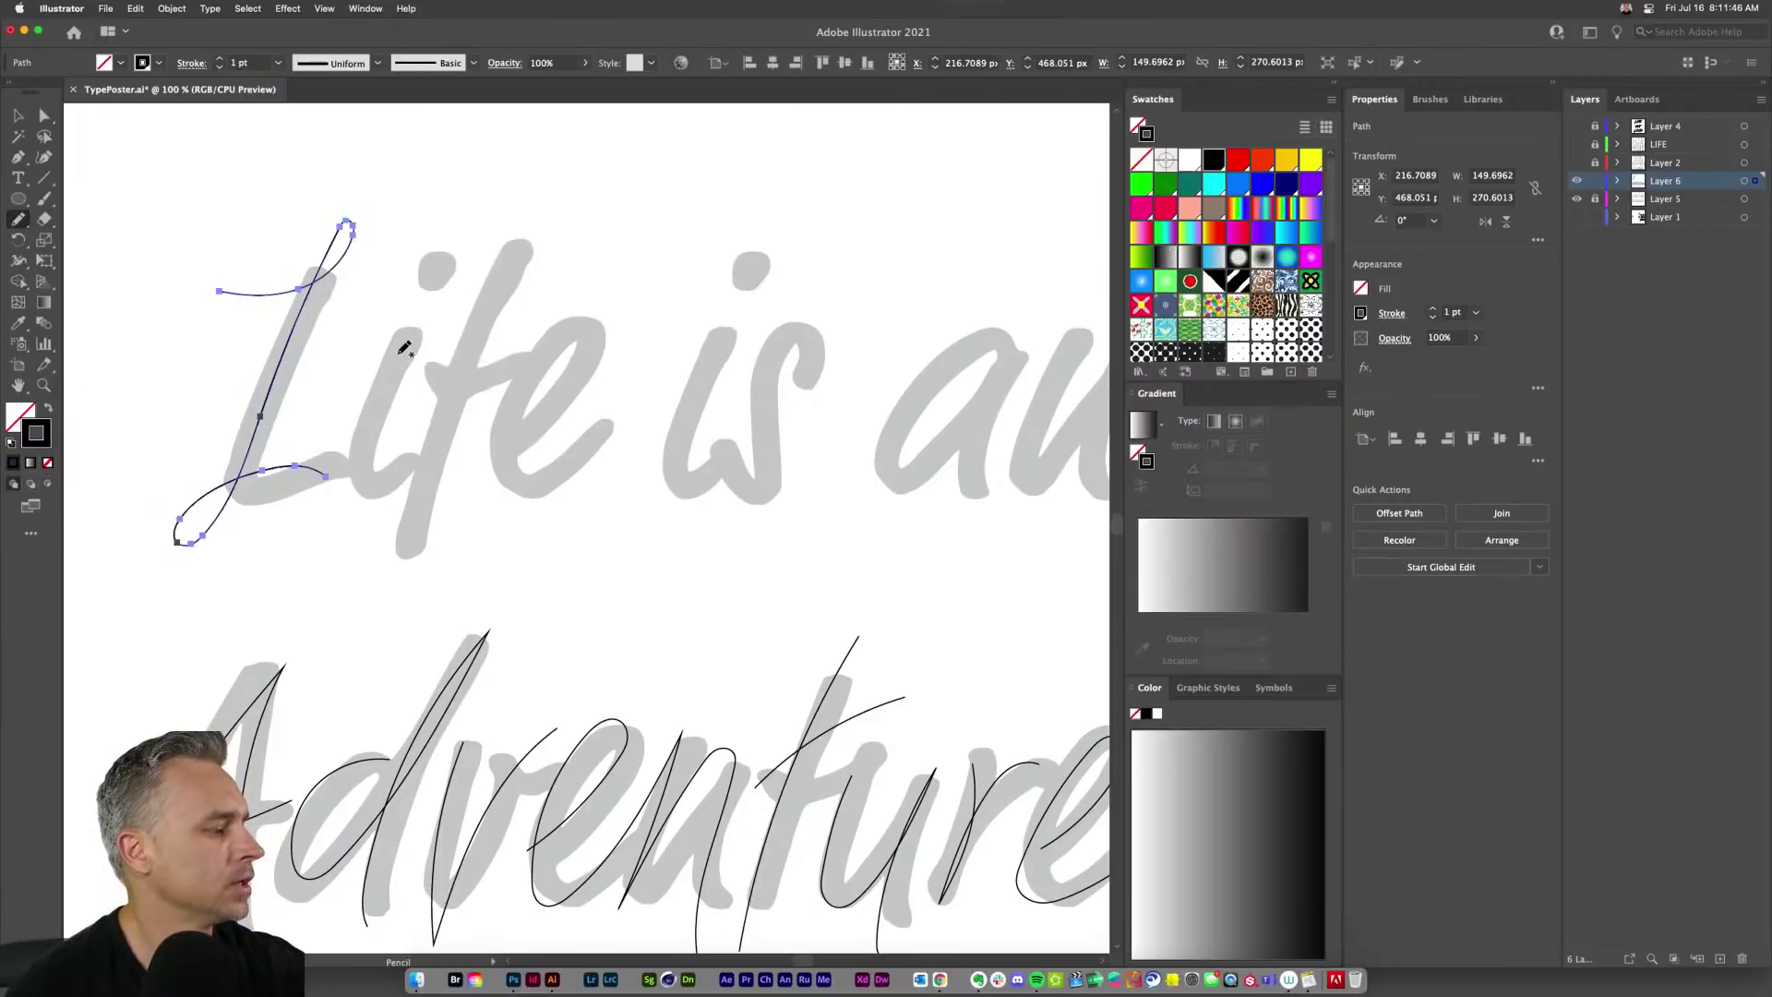
Step: Trace the letters "ife" of "Life" over the faded text with the Pencil tool, including the crossbar of the f
mouse_move(404, 338)
left_mouse_down()
mouse_move(389, 495)
mouse_move(554, 218)
mouse_move(592, 220)
left_mouse_up()
left_click_drag(428, 382, 528, 358)
mouse_move(491, 441)
left_mouse_down()
mouse_move(592, 356)
mouse_move(523, 396)
mouse_move(568, 454)
left_mouse_up()
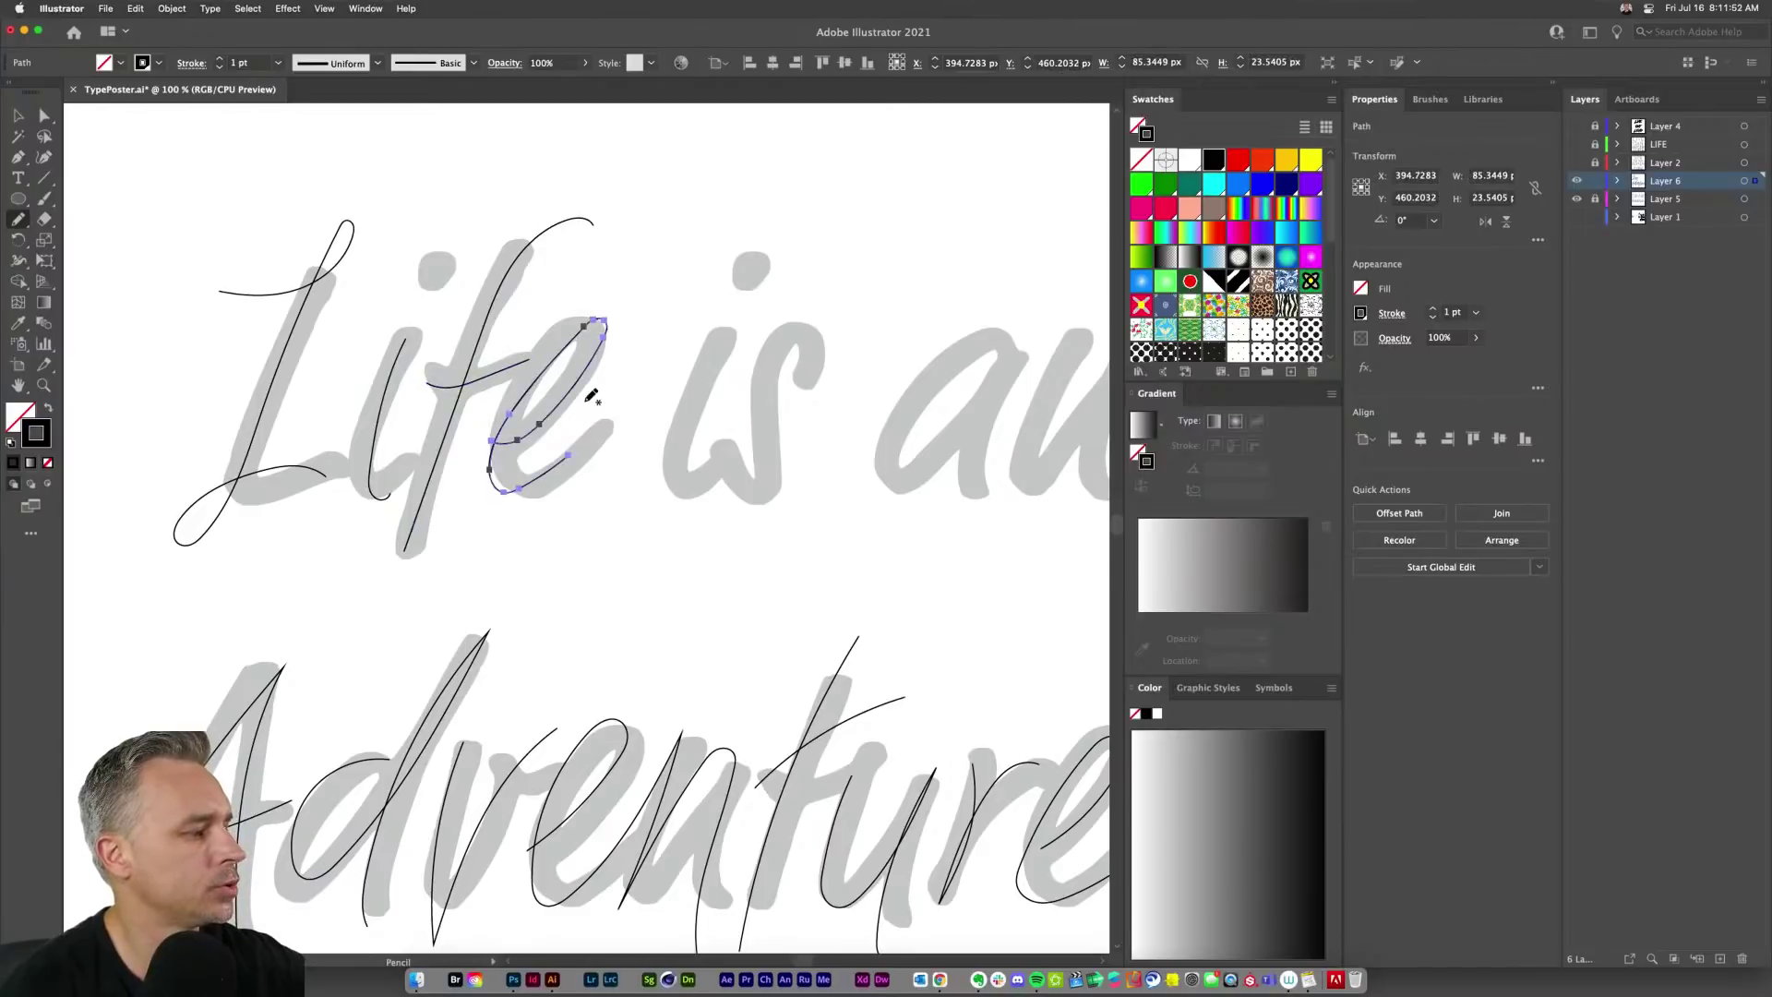
Step: Trace the words "is an" over the faded text with the Pencil tool, ending the s and n in long curved tails
mouse_move(719, 334)
left_mouse_down()
mouse_move(699, 379)
mouse_move(730, 460)
mouse_move(790, 333)
mouse_move(805, 447)
mouse_move(727, 471)
mouse_move(884, 588)
left_mouse_up()
scroll(738, 599, "right", 7)
scroll(738, 600, "up", 2)
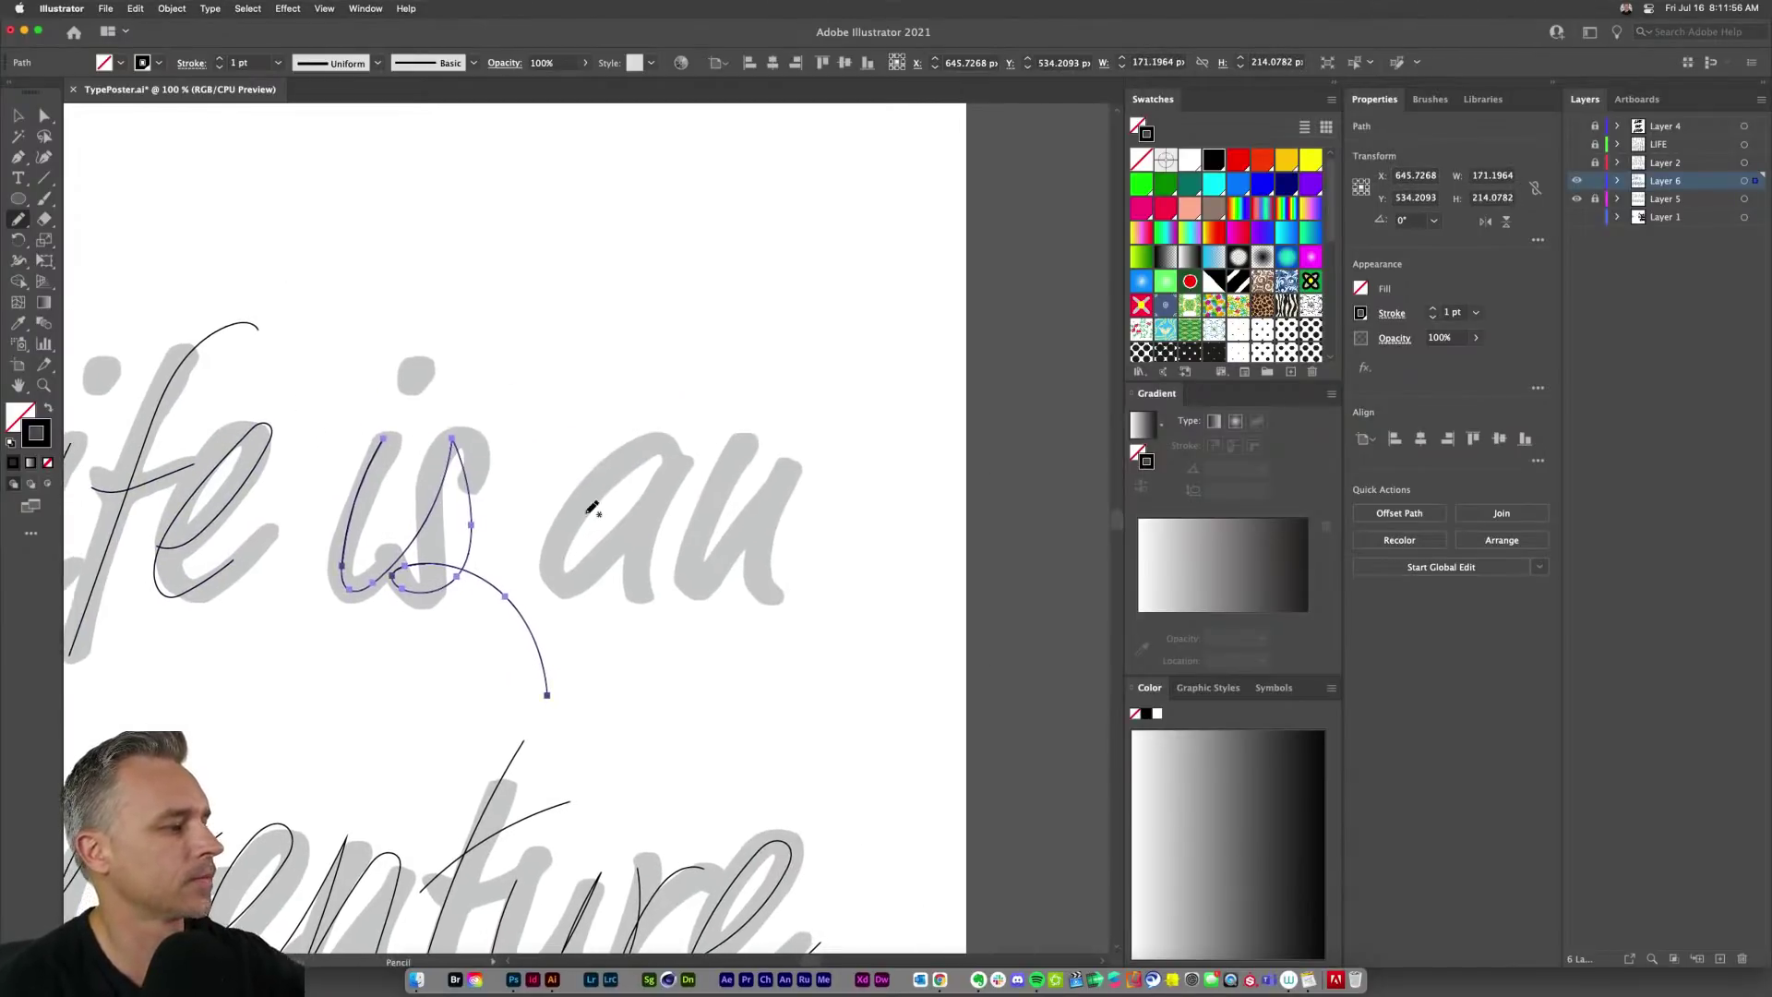
left_click_drag(677, 459, 647, 610)
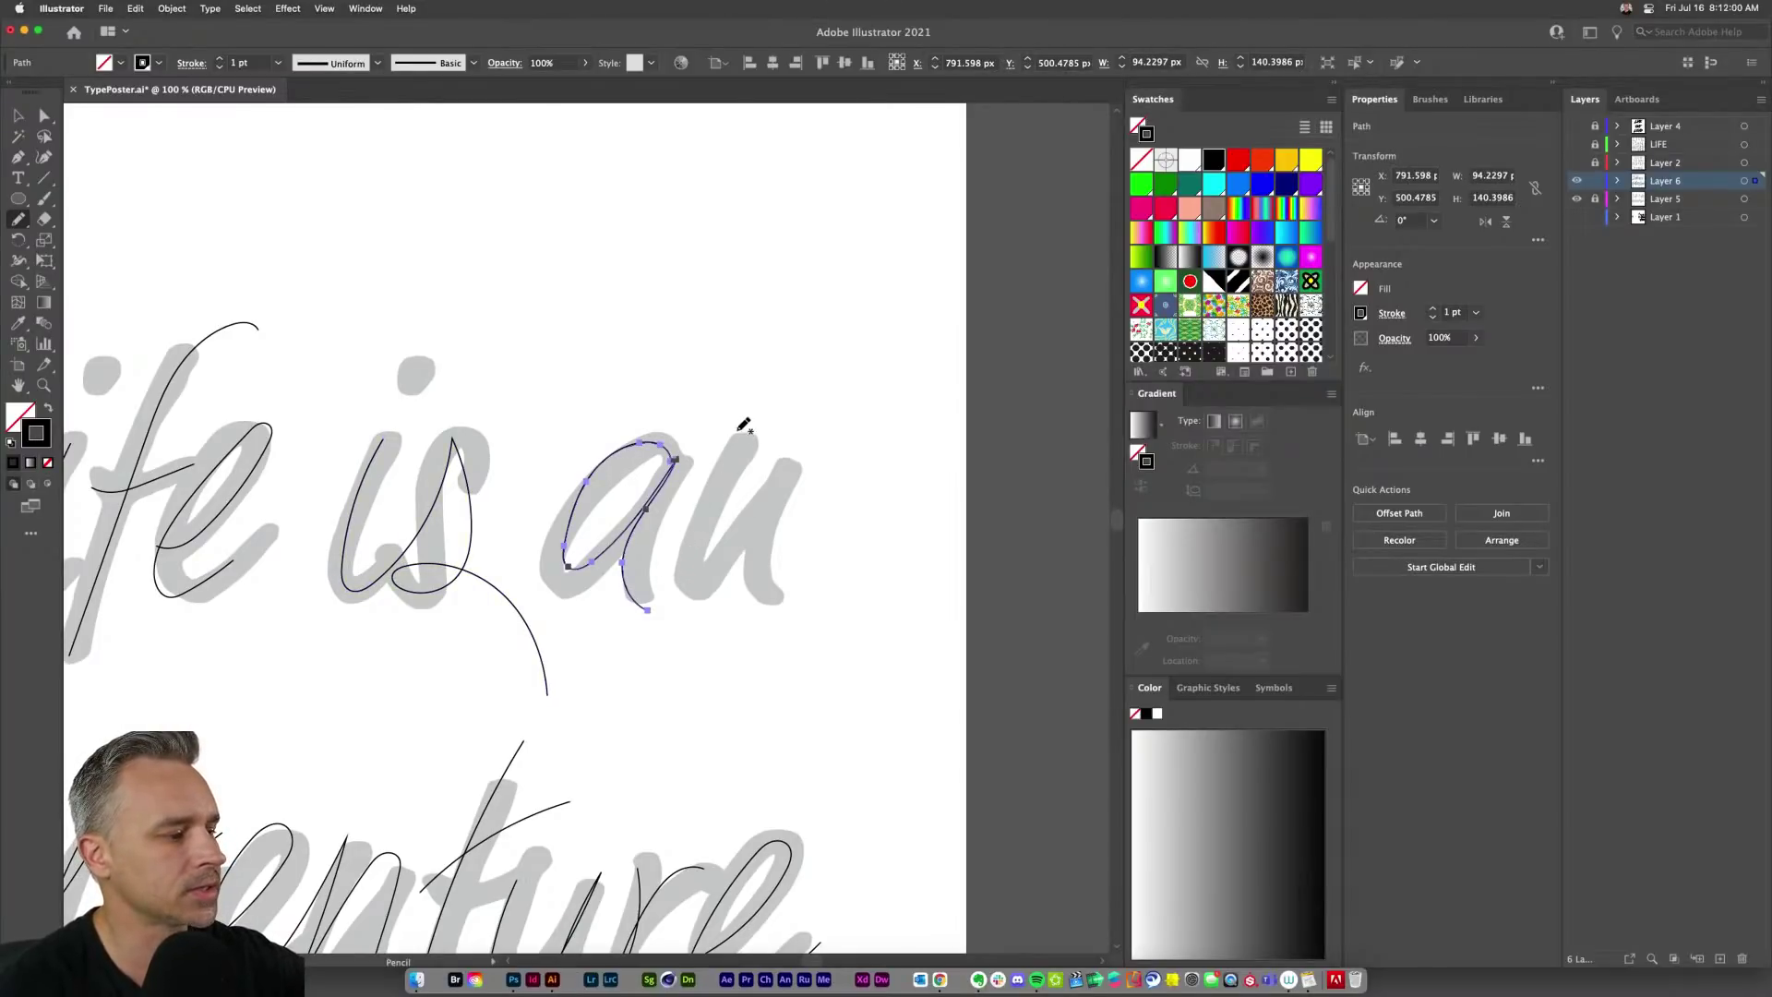
mouse_move(737, 432)
left_mouse_down()
mouse_move(689, 584)
mouse_move(782, 443)
mouse_move(752, 609)
mouse_move(848, 605)
left_mouse_up()
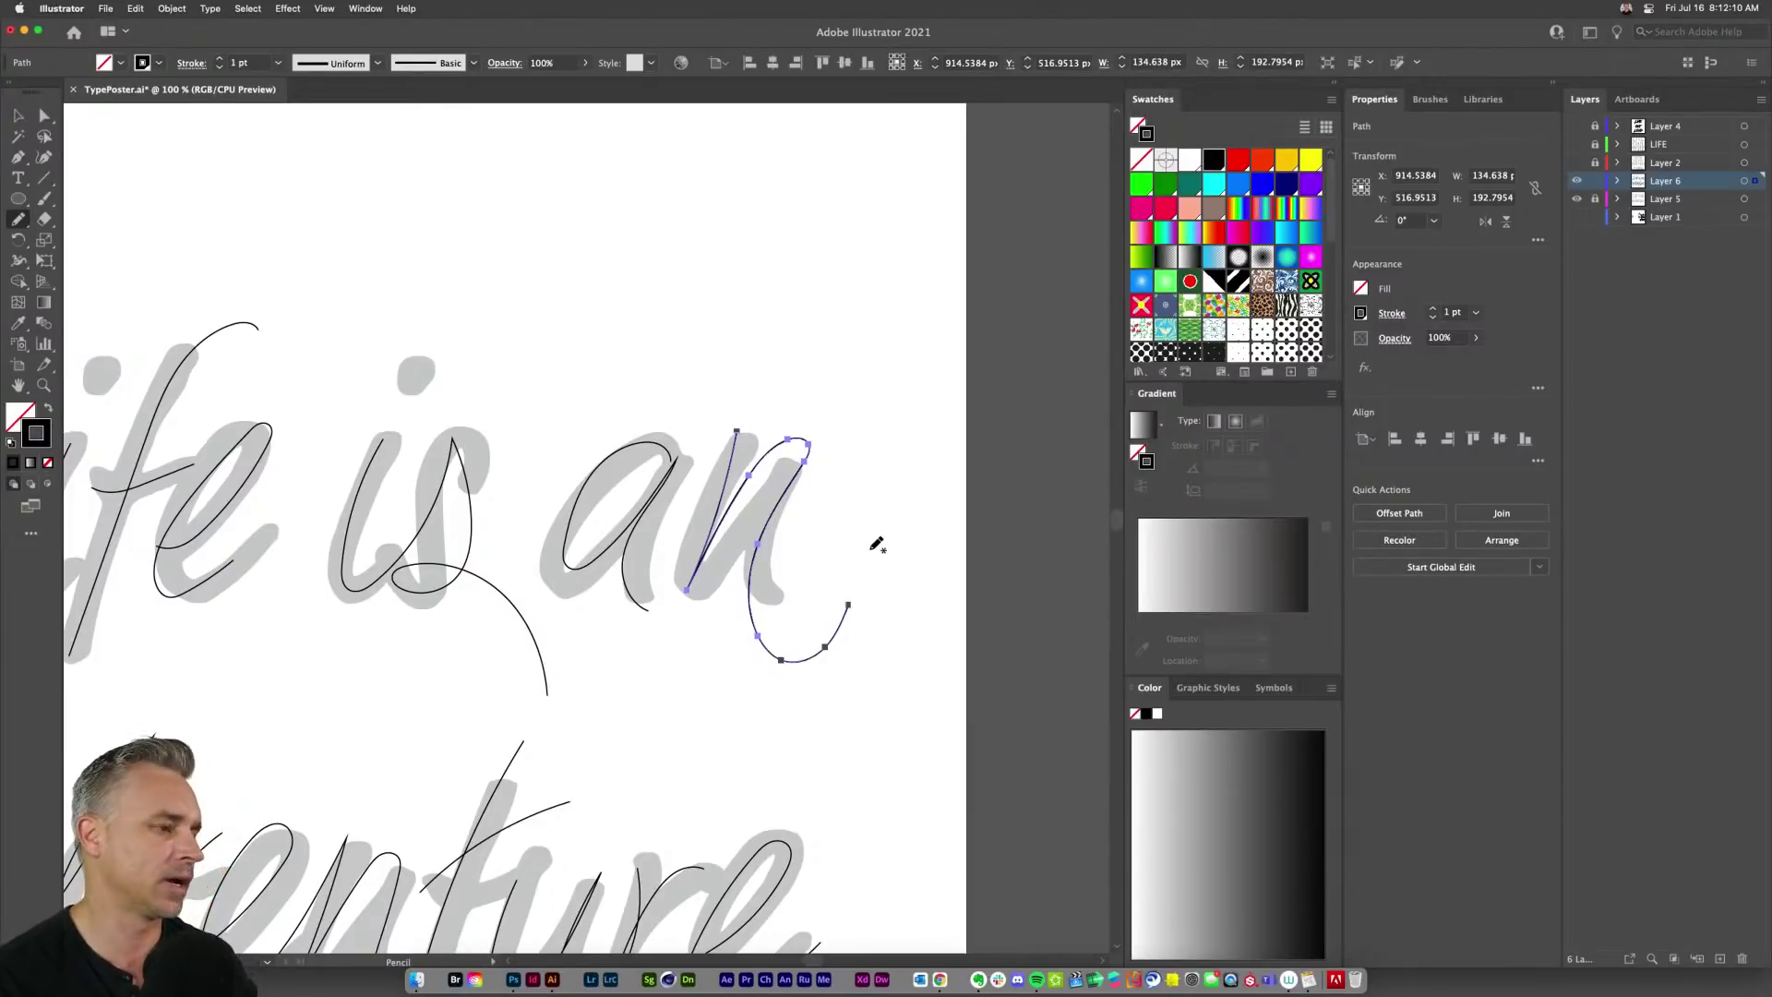
left_click_drag(470, 369, 680, 324)
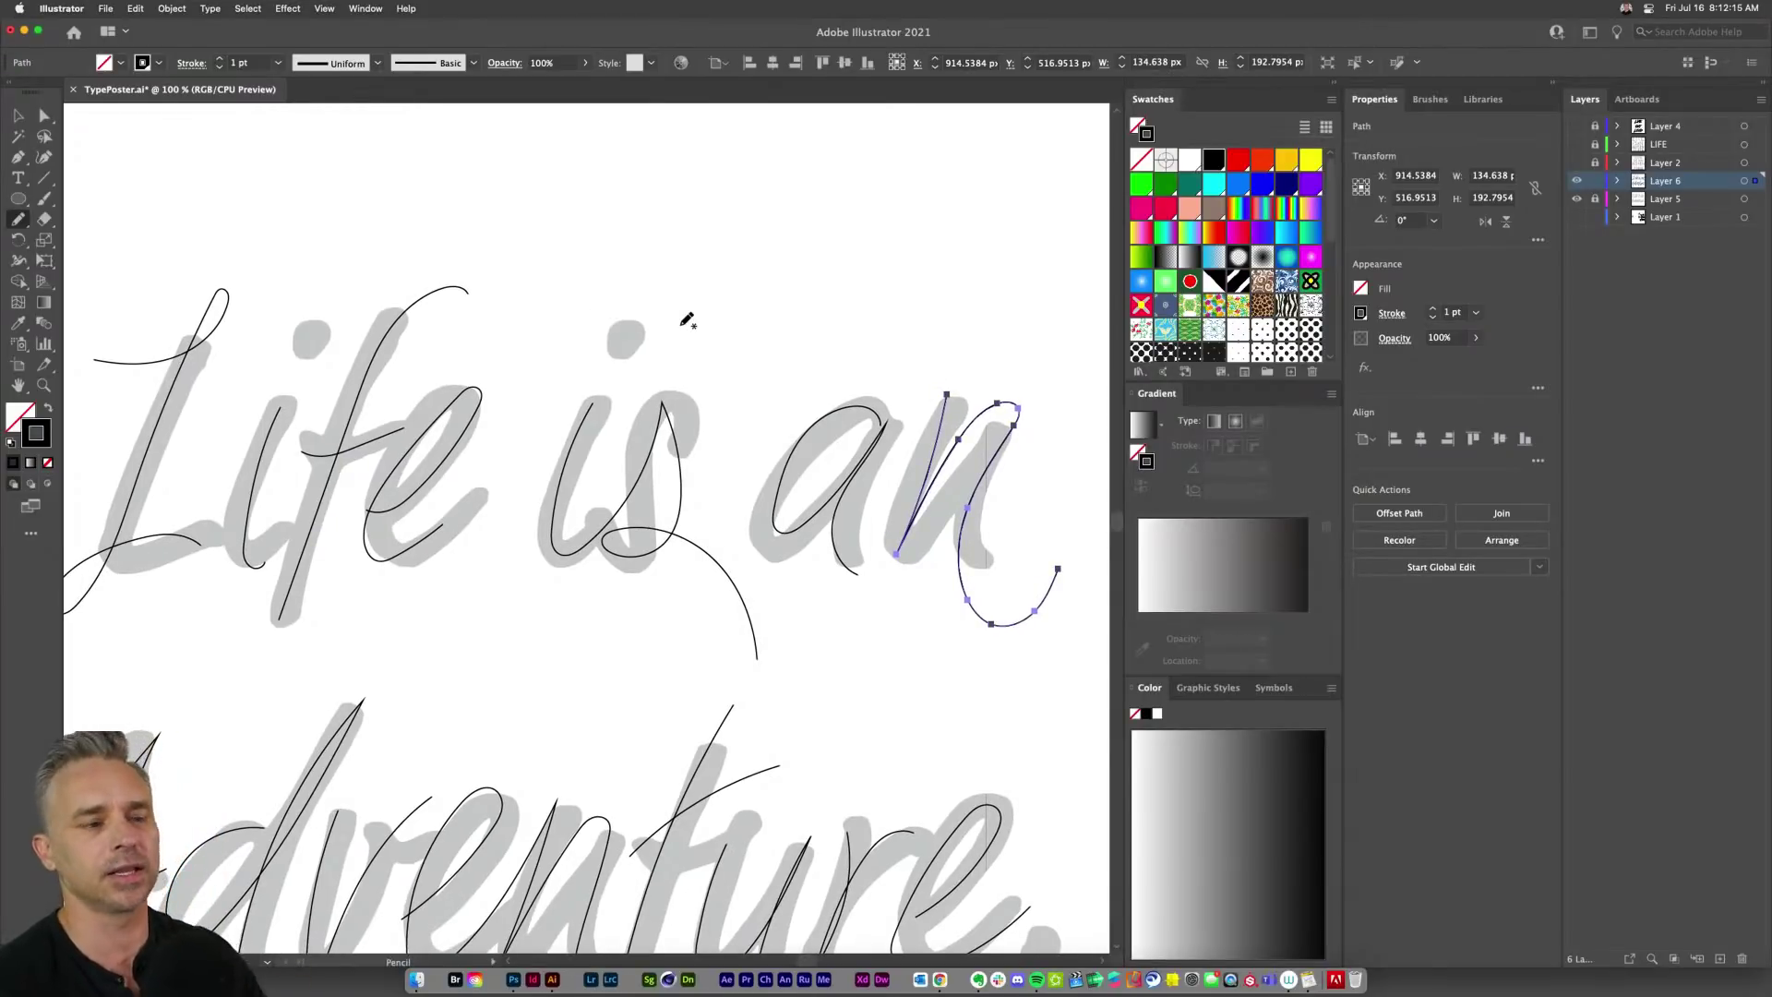
Step: Deselect the n and hide Layer 5, the faded reference text, to show only the traced lettering
left_click(17, 114)
left_click(263, 220)
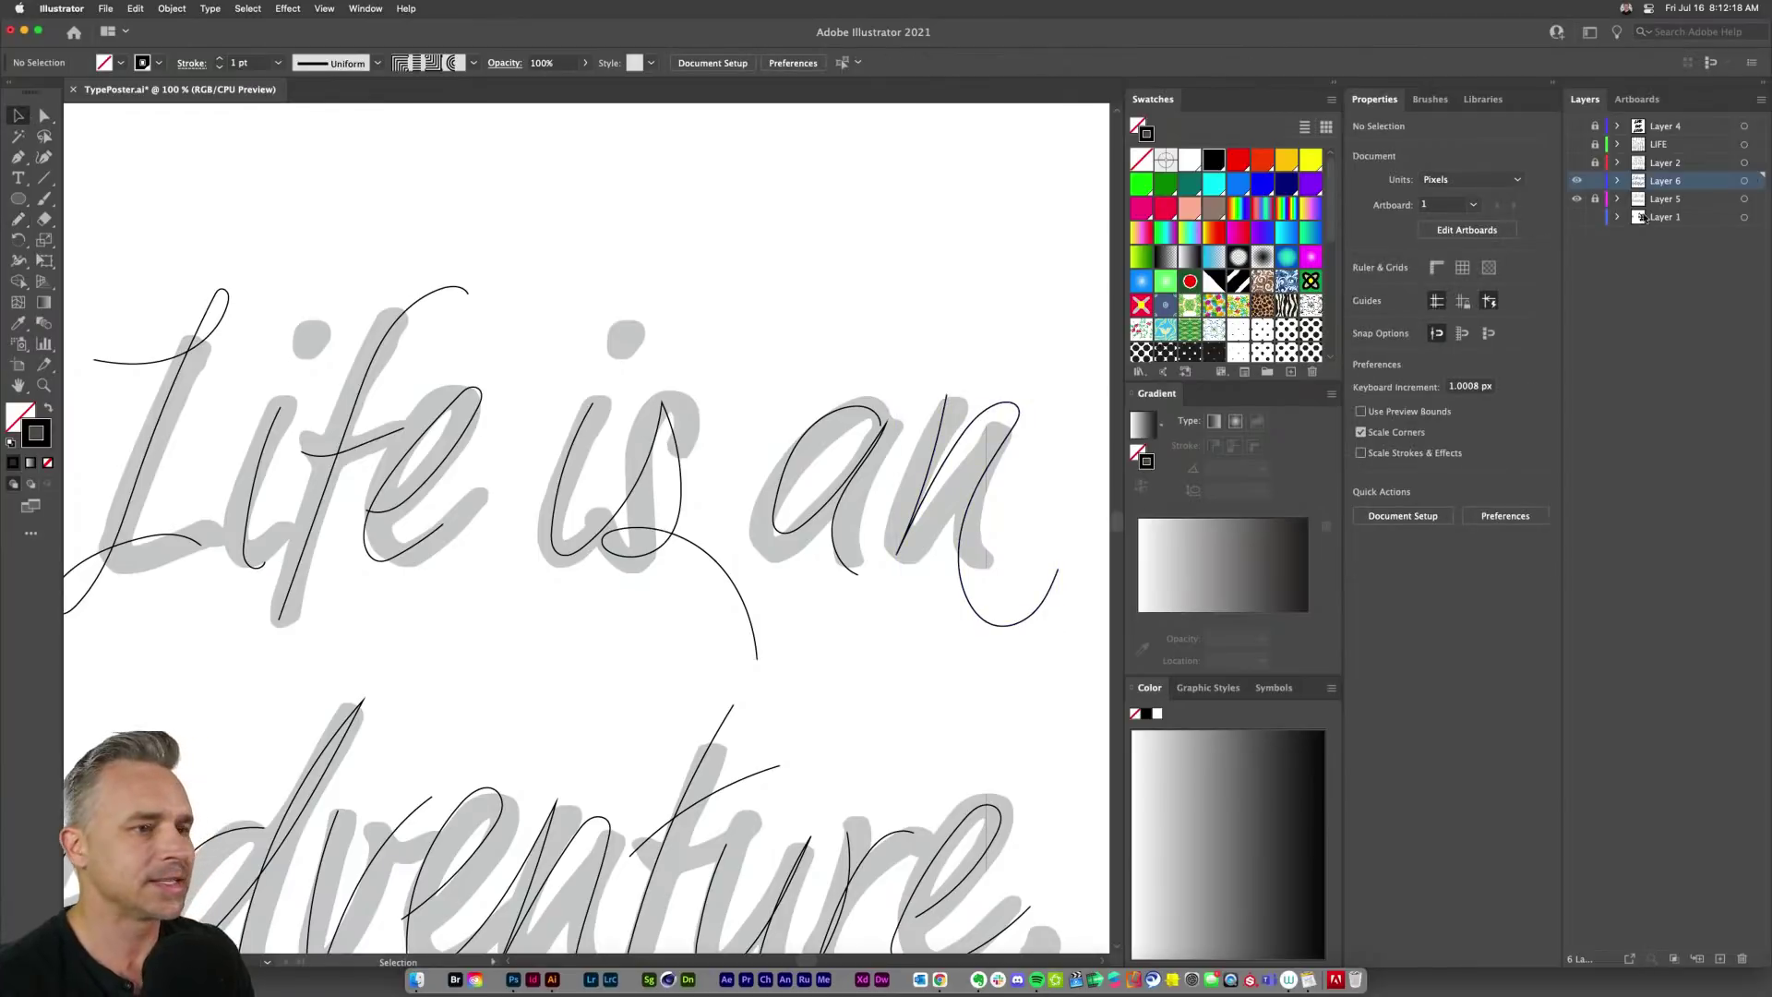
left_click(1576, 199)
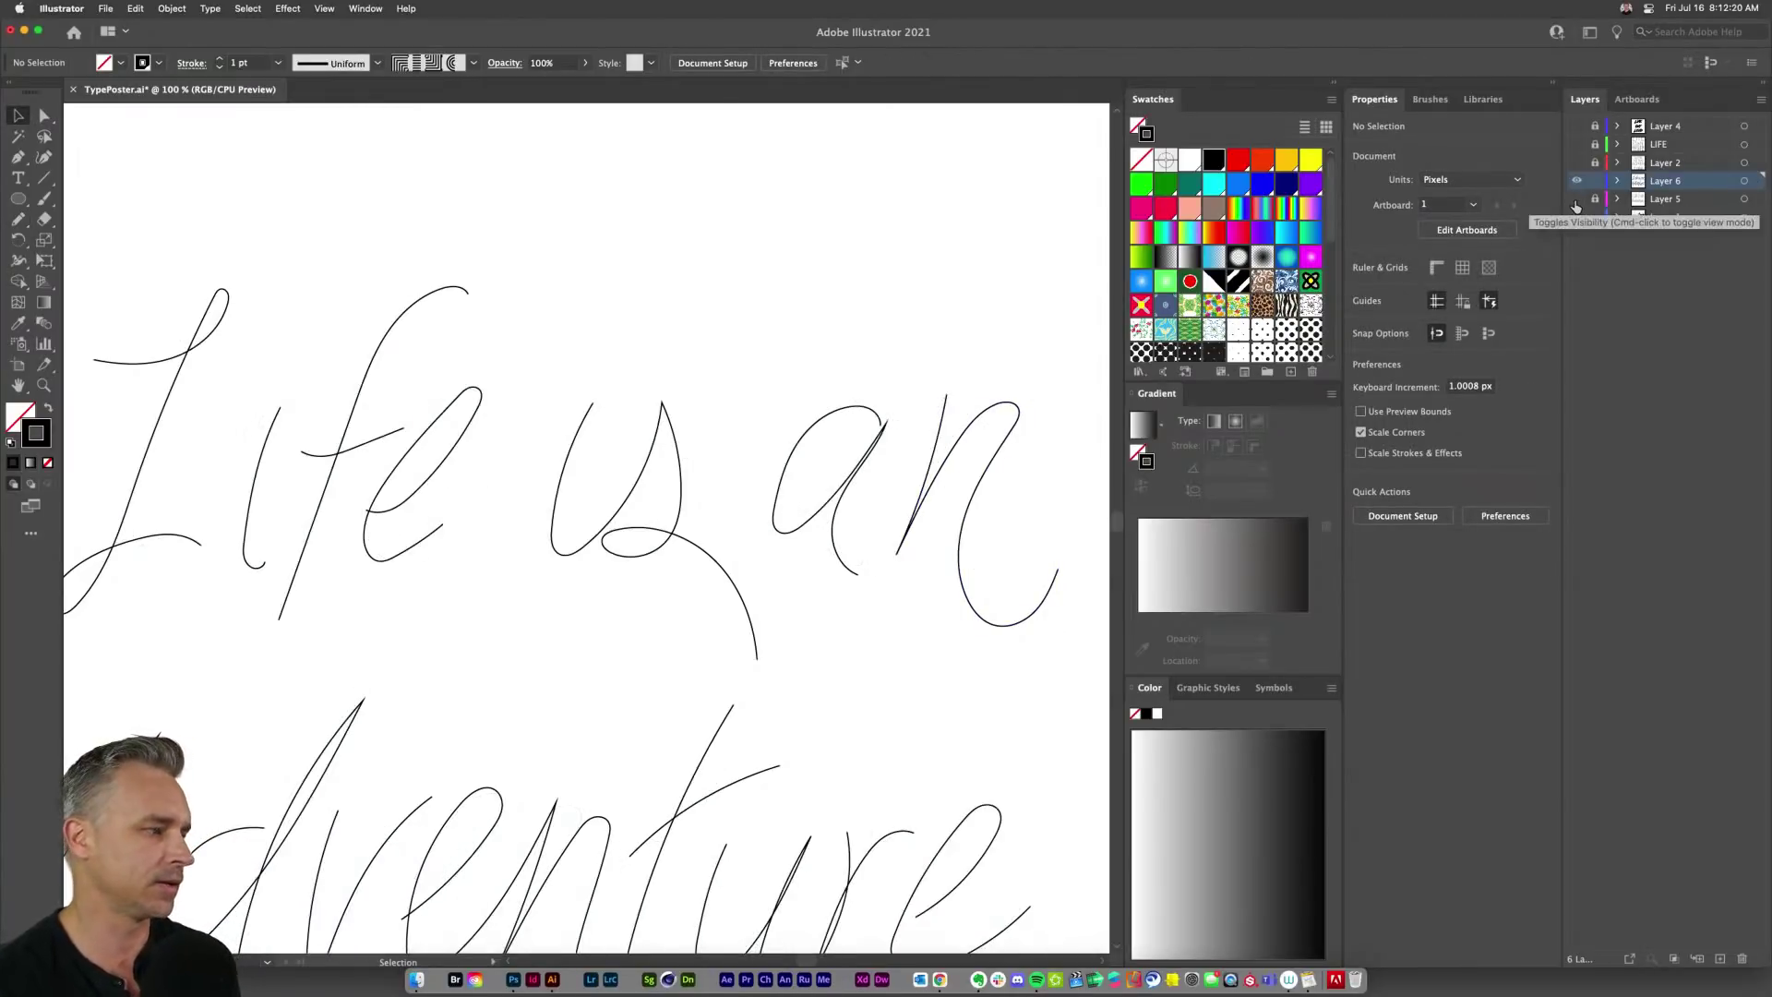
key("super+minus")
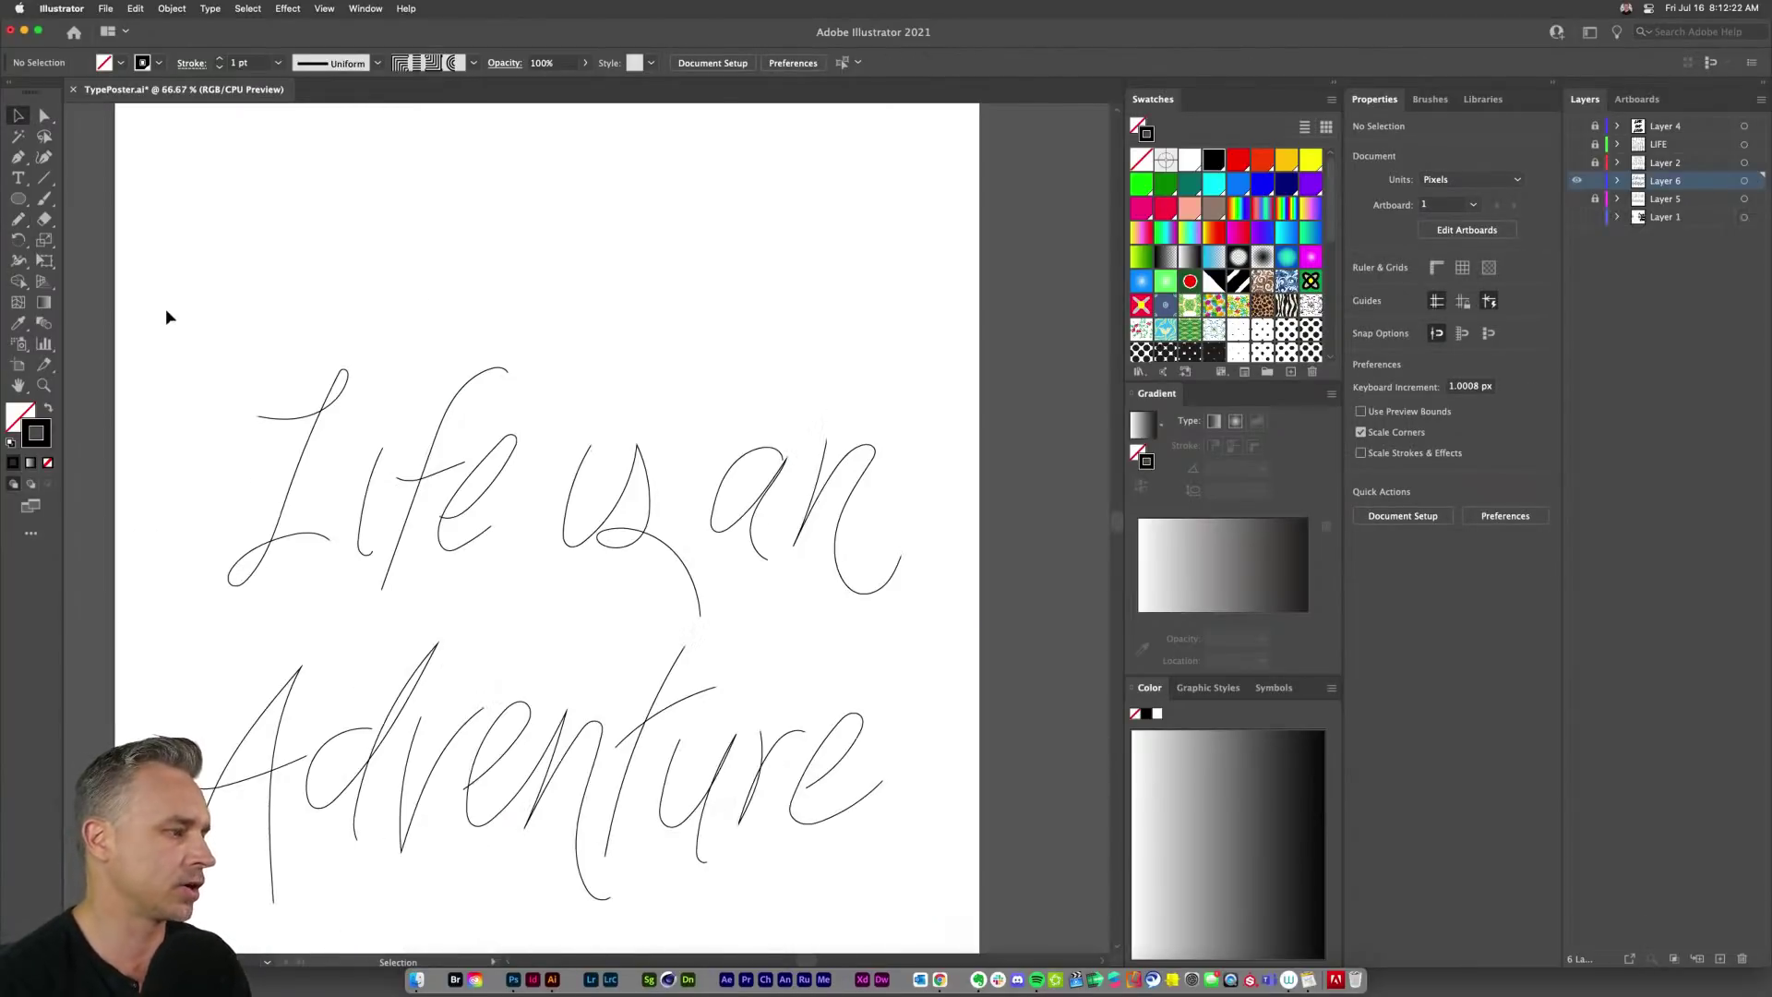
scroll(222, 375, "down", 5)
scroll(223, 375, "left", 3)
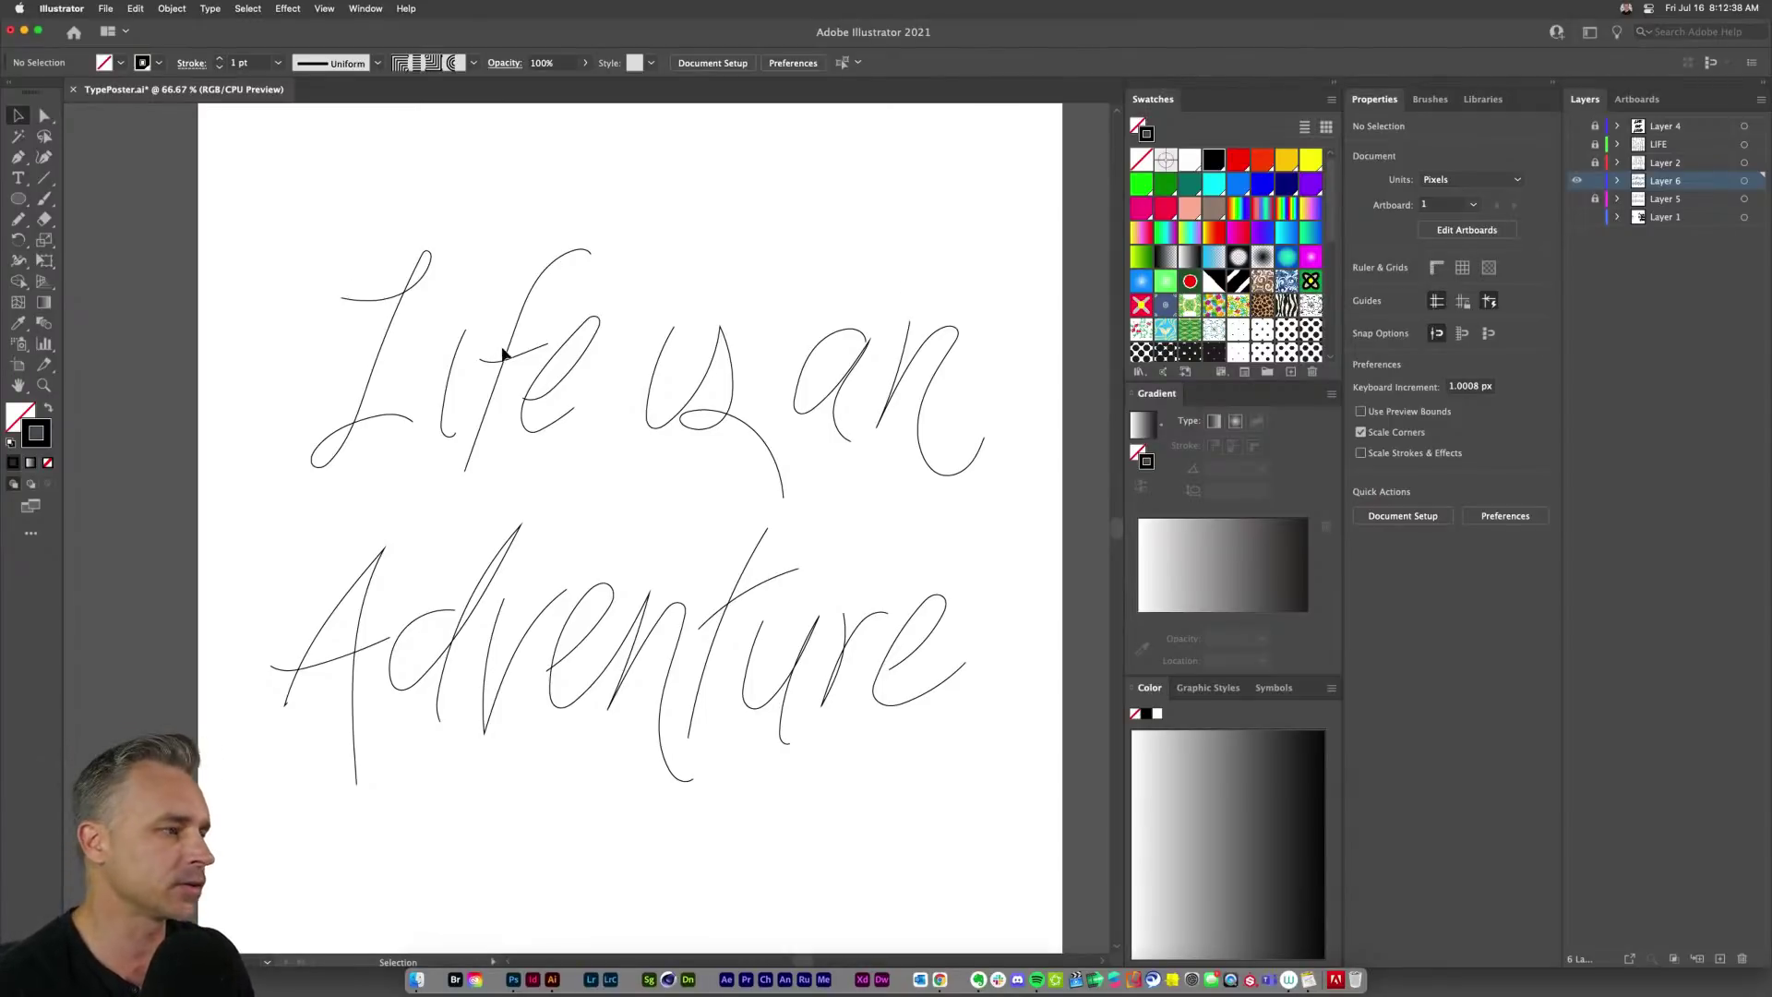
left_click(743, 440)
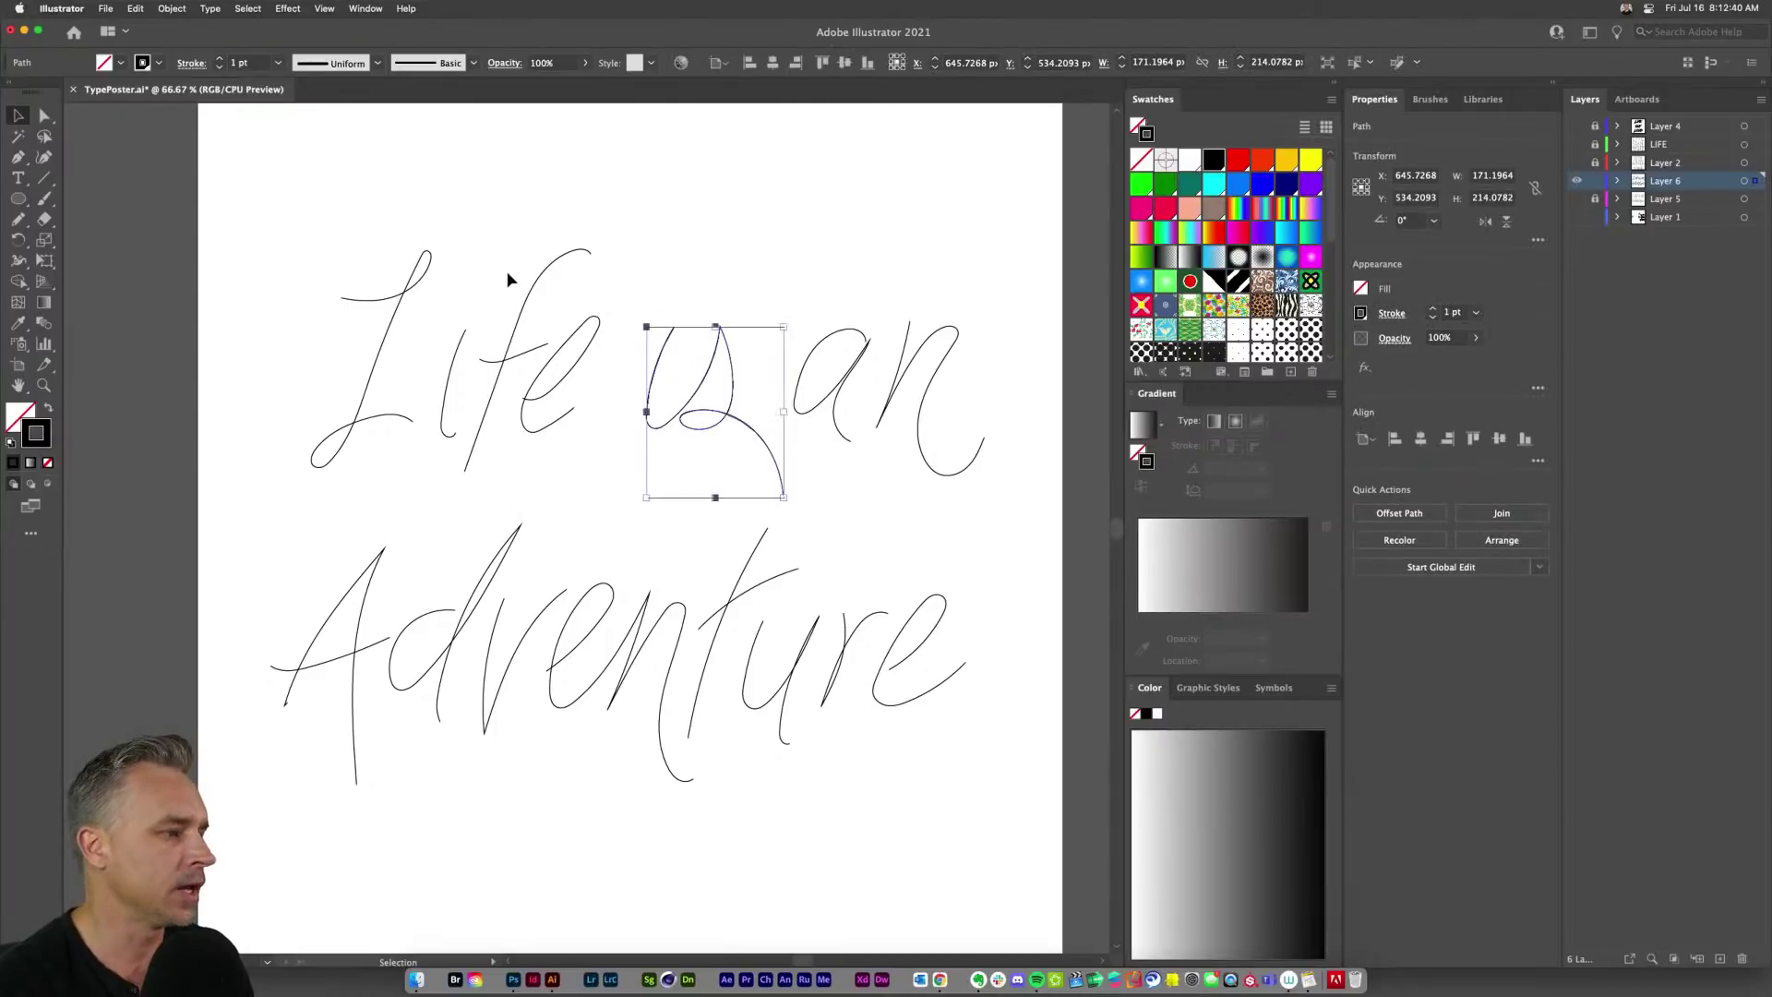
left_click(684, 281)
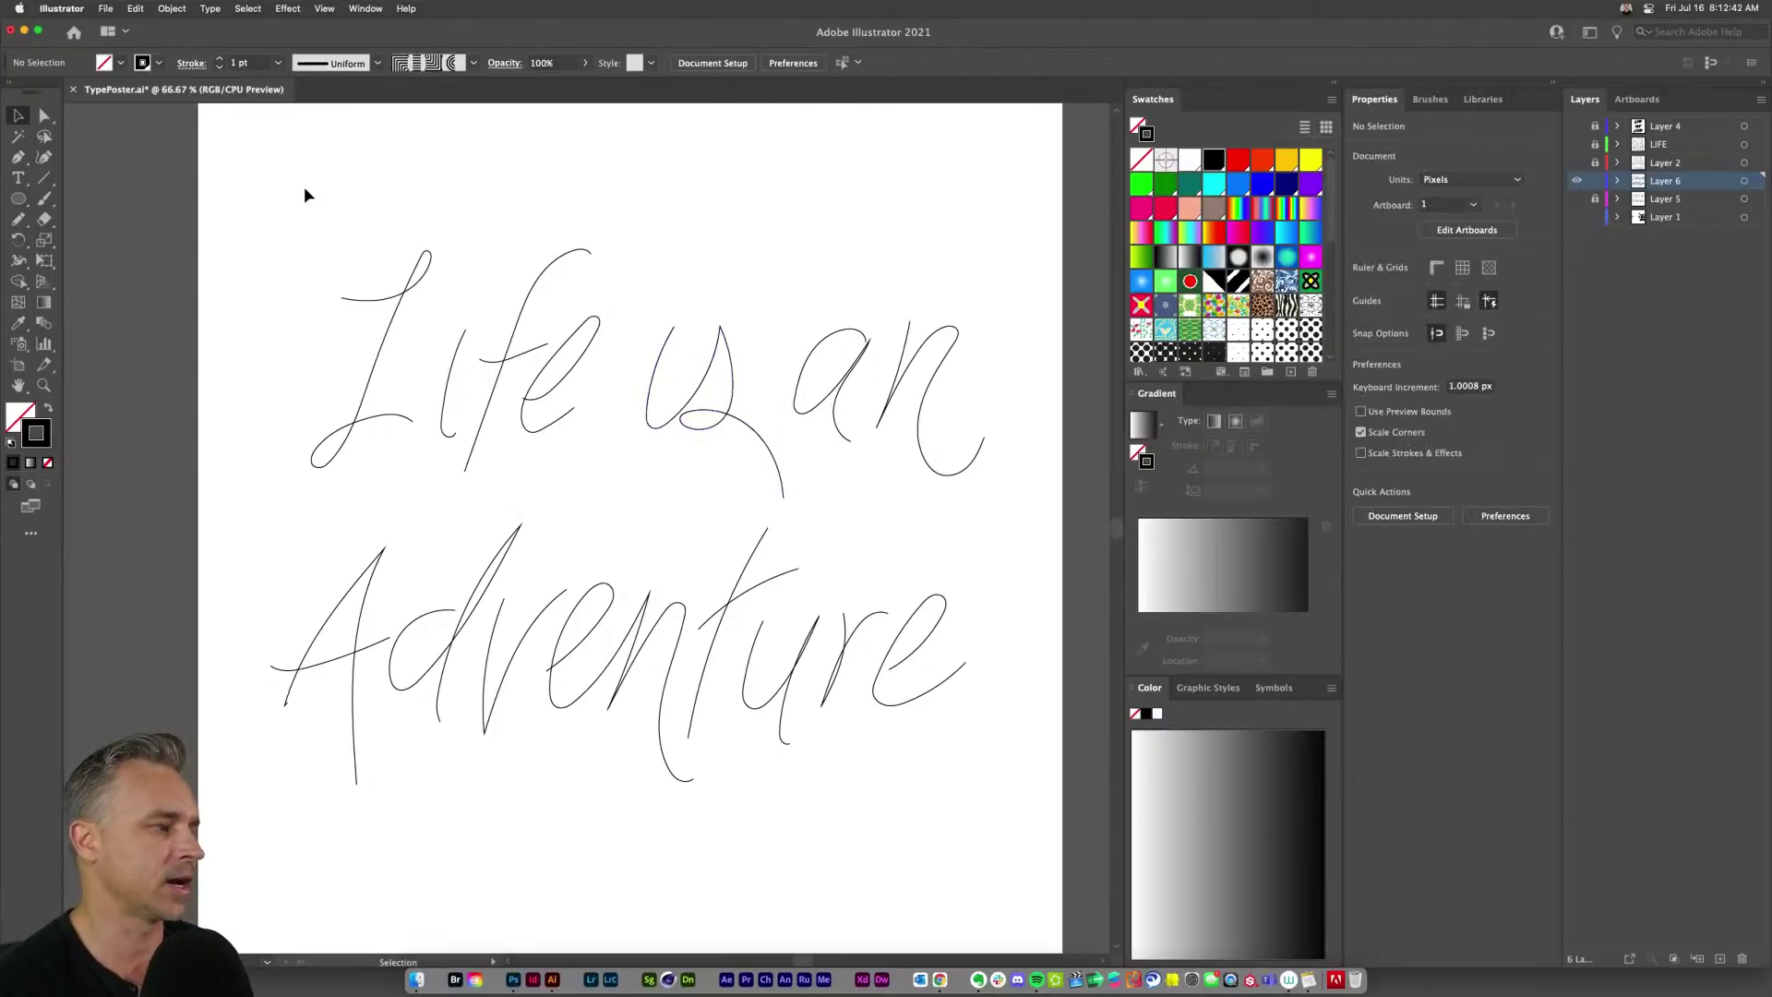
left_click_drag(308, 194, 575, 504)
left_click(126, 209)
Step: Review the General preferences, then close them without changing anything
left_click(105, 8)
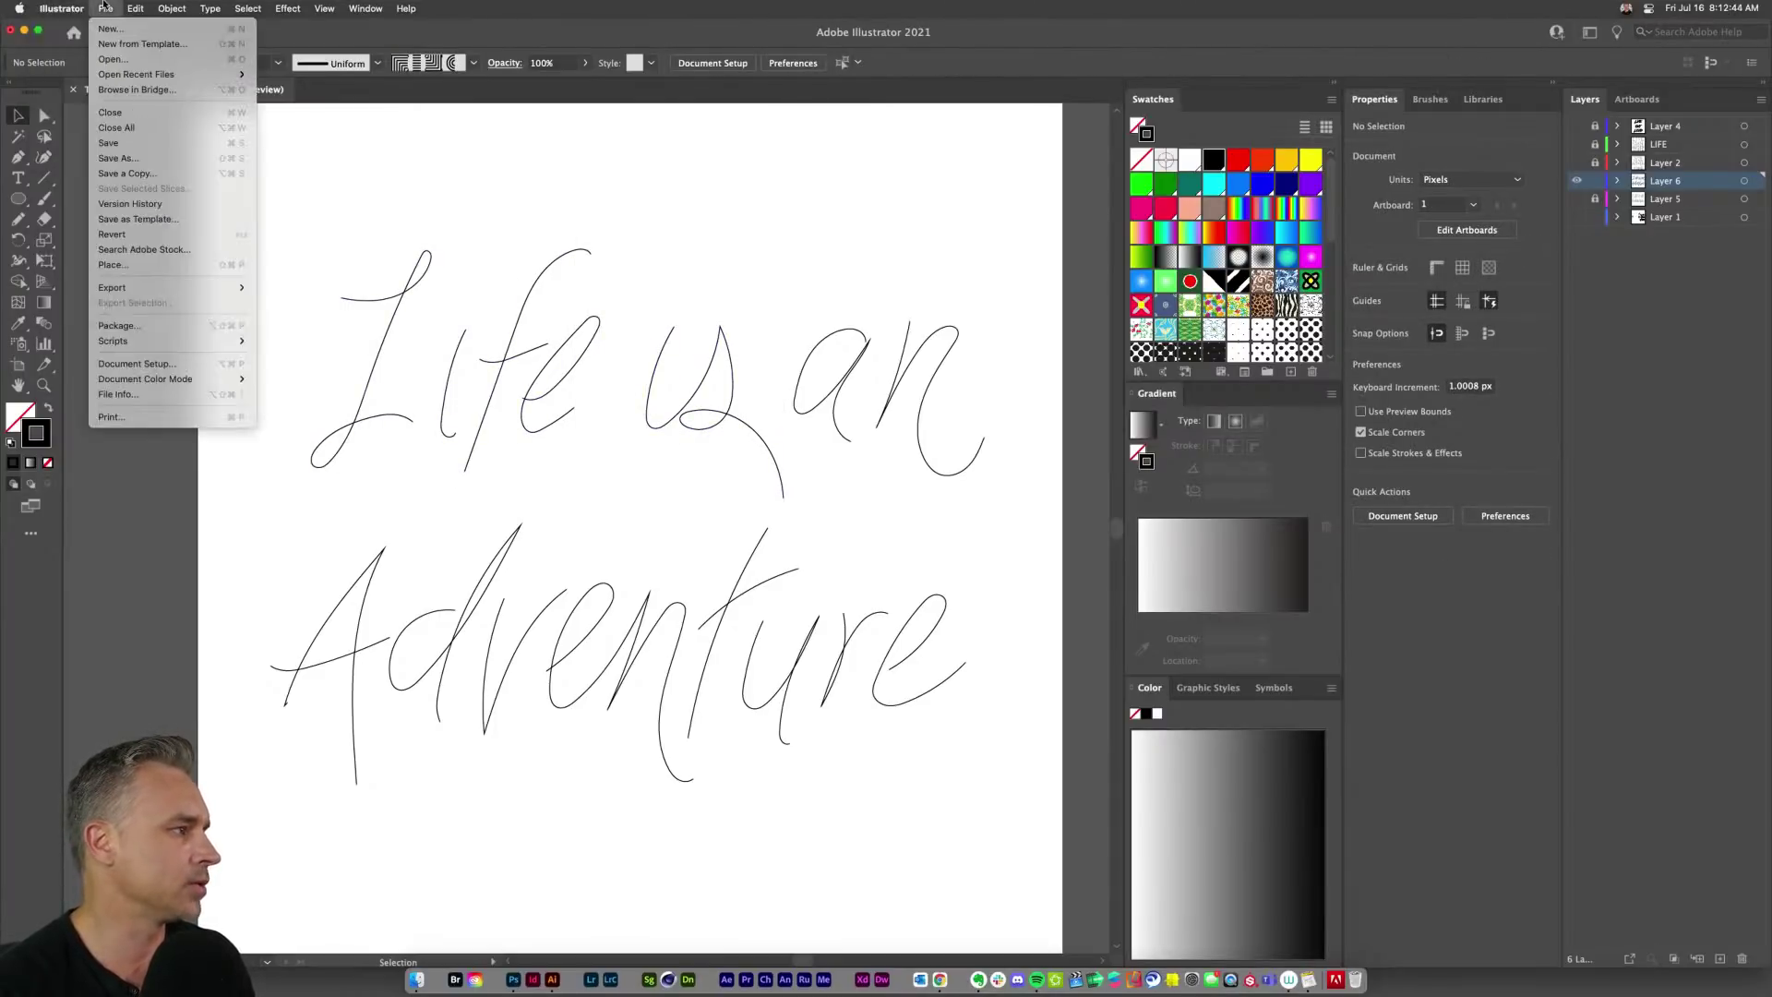
mouse_move(62, 8)
mouse_move(110, 52)
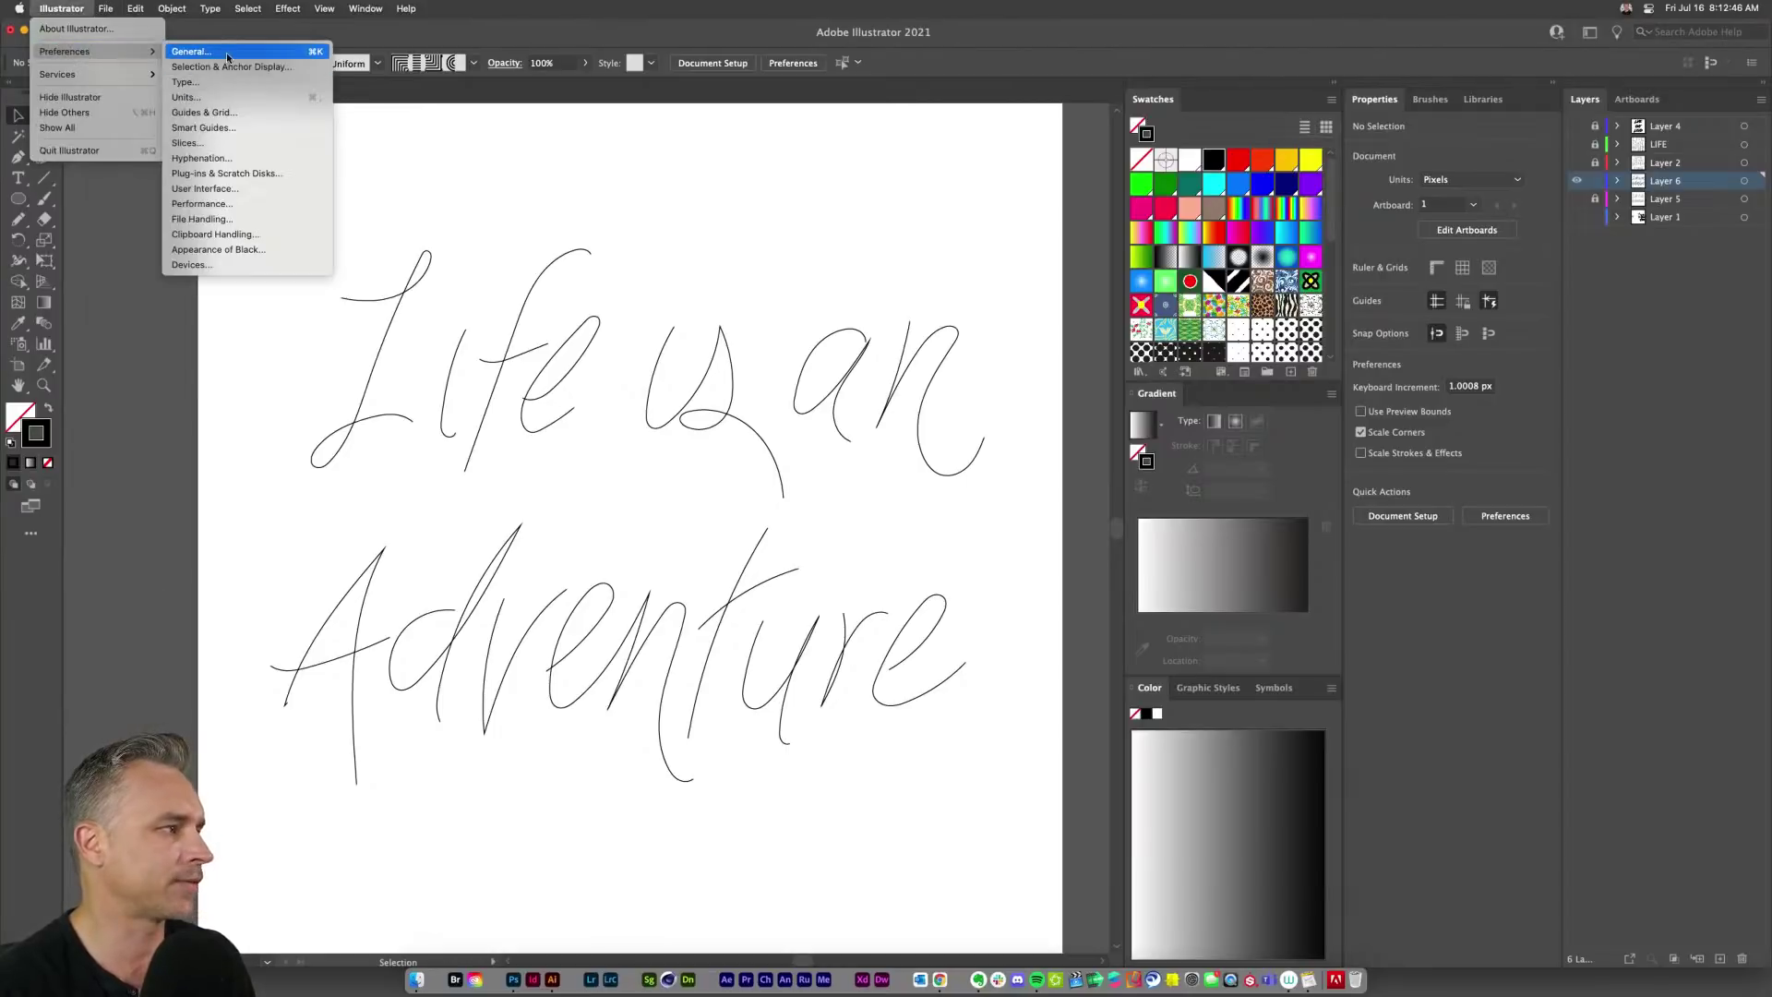
left_click(229, 55)
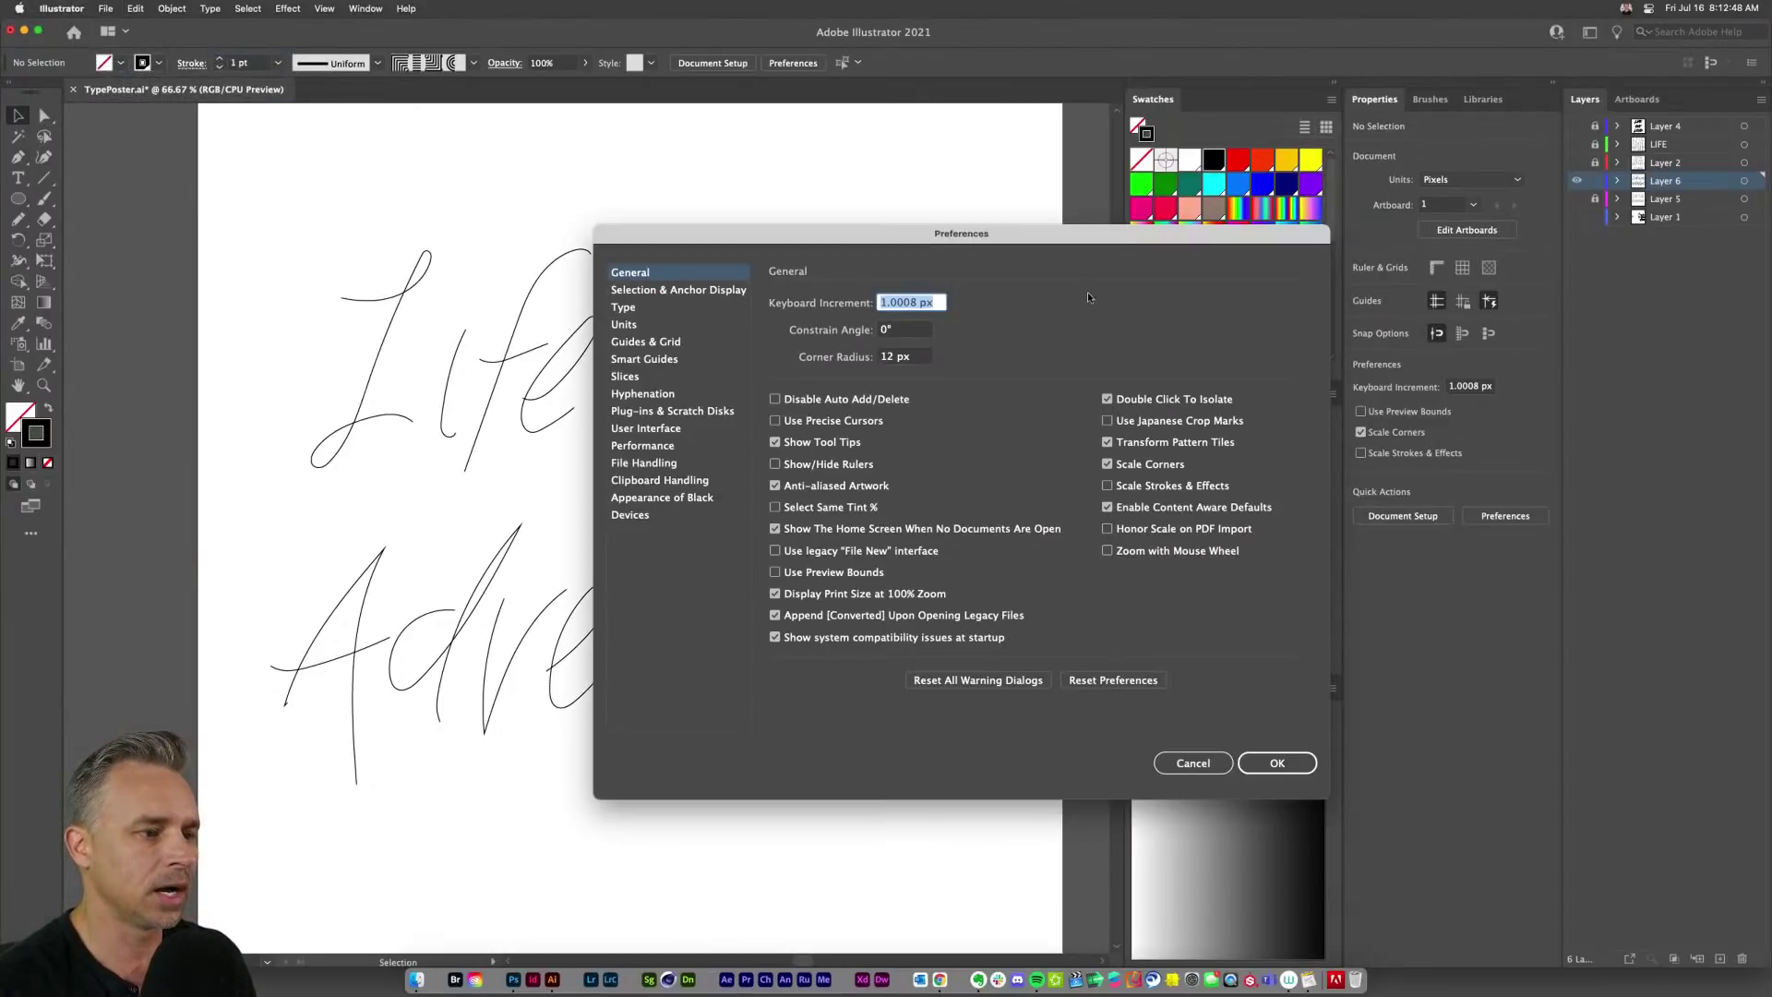
left_click_drag(1081, 232, 1100, 159)
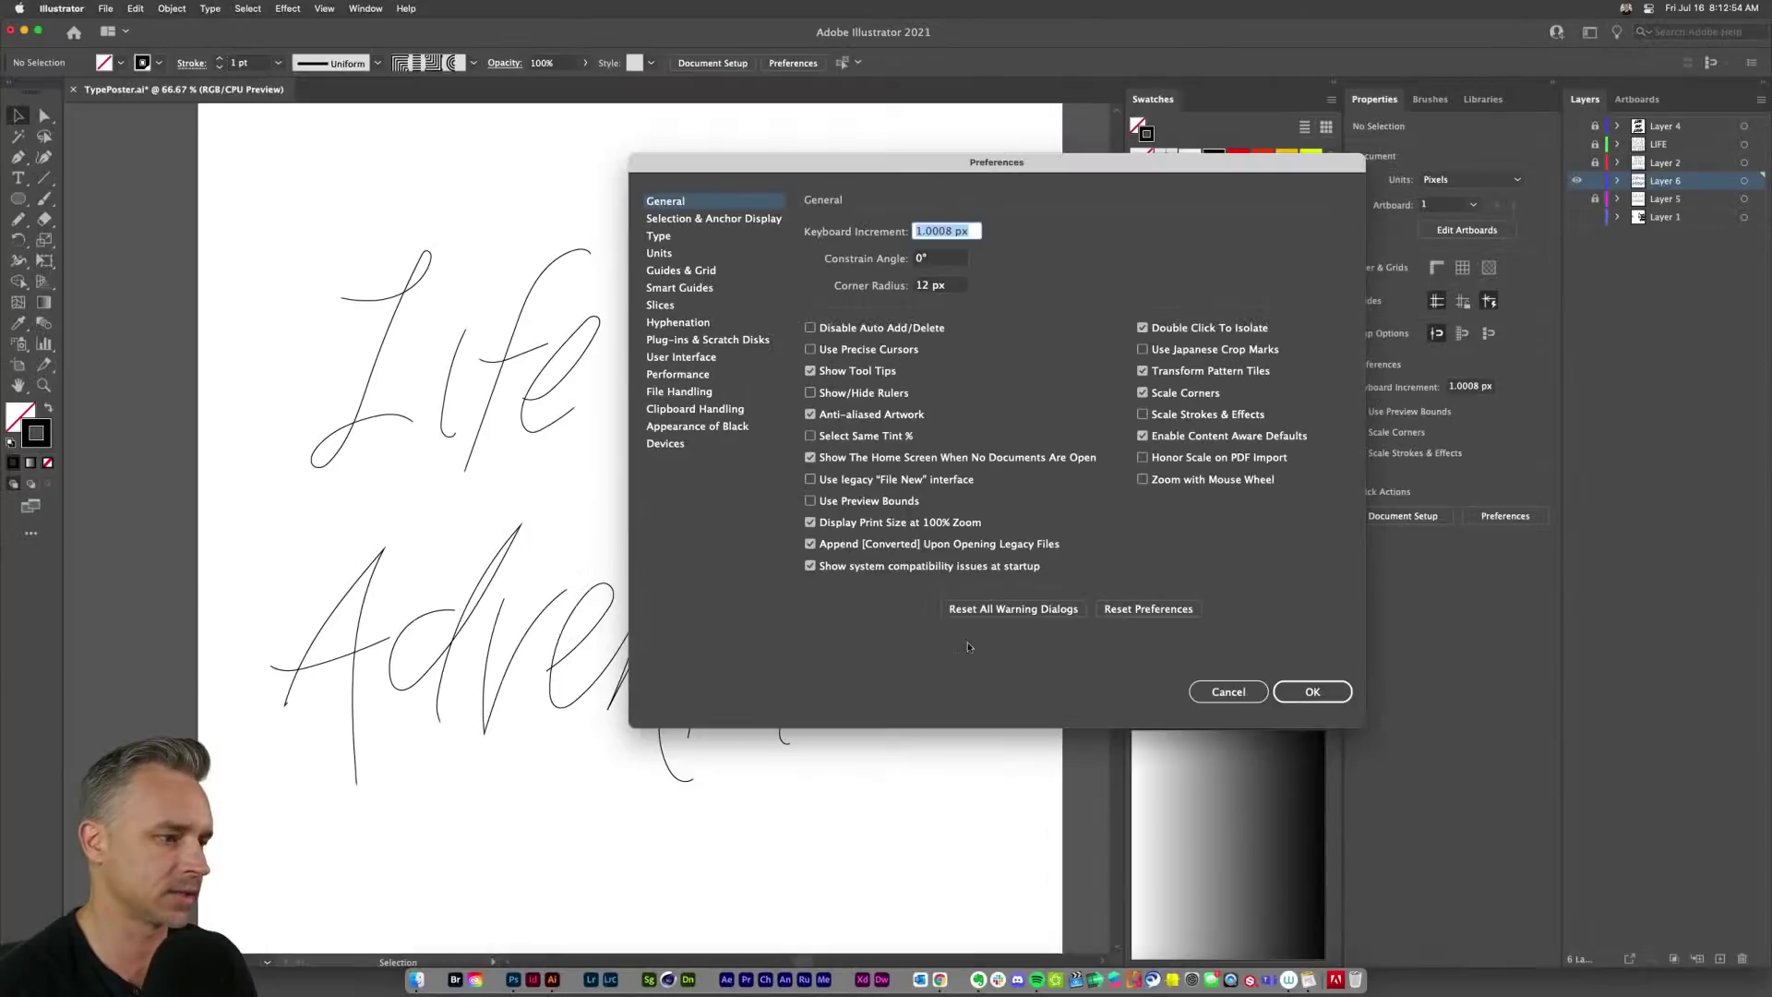
left_click(1312, 693)
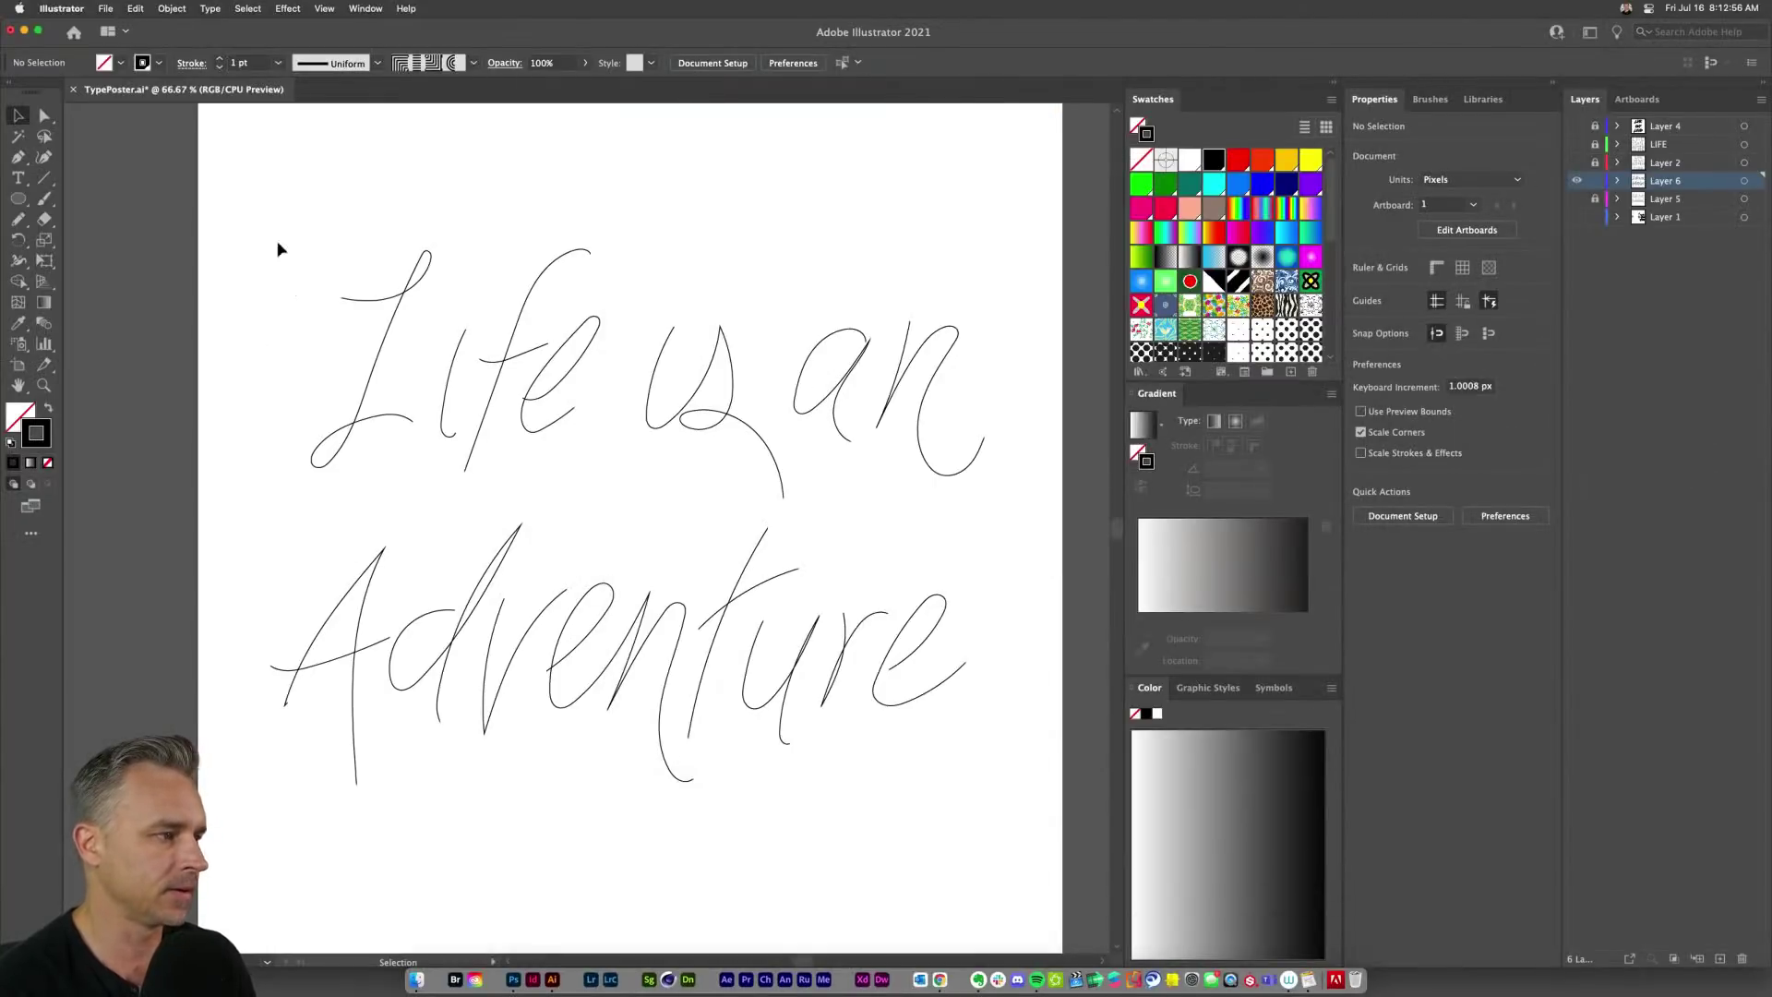
Step: Scale the words "is an" down proportionally to about 368 × 193 px
left_click_drag(290, 208, 578, 484)
left_click_drag(643, 311, 978, 475)
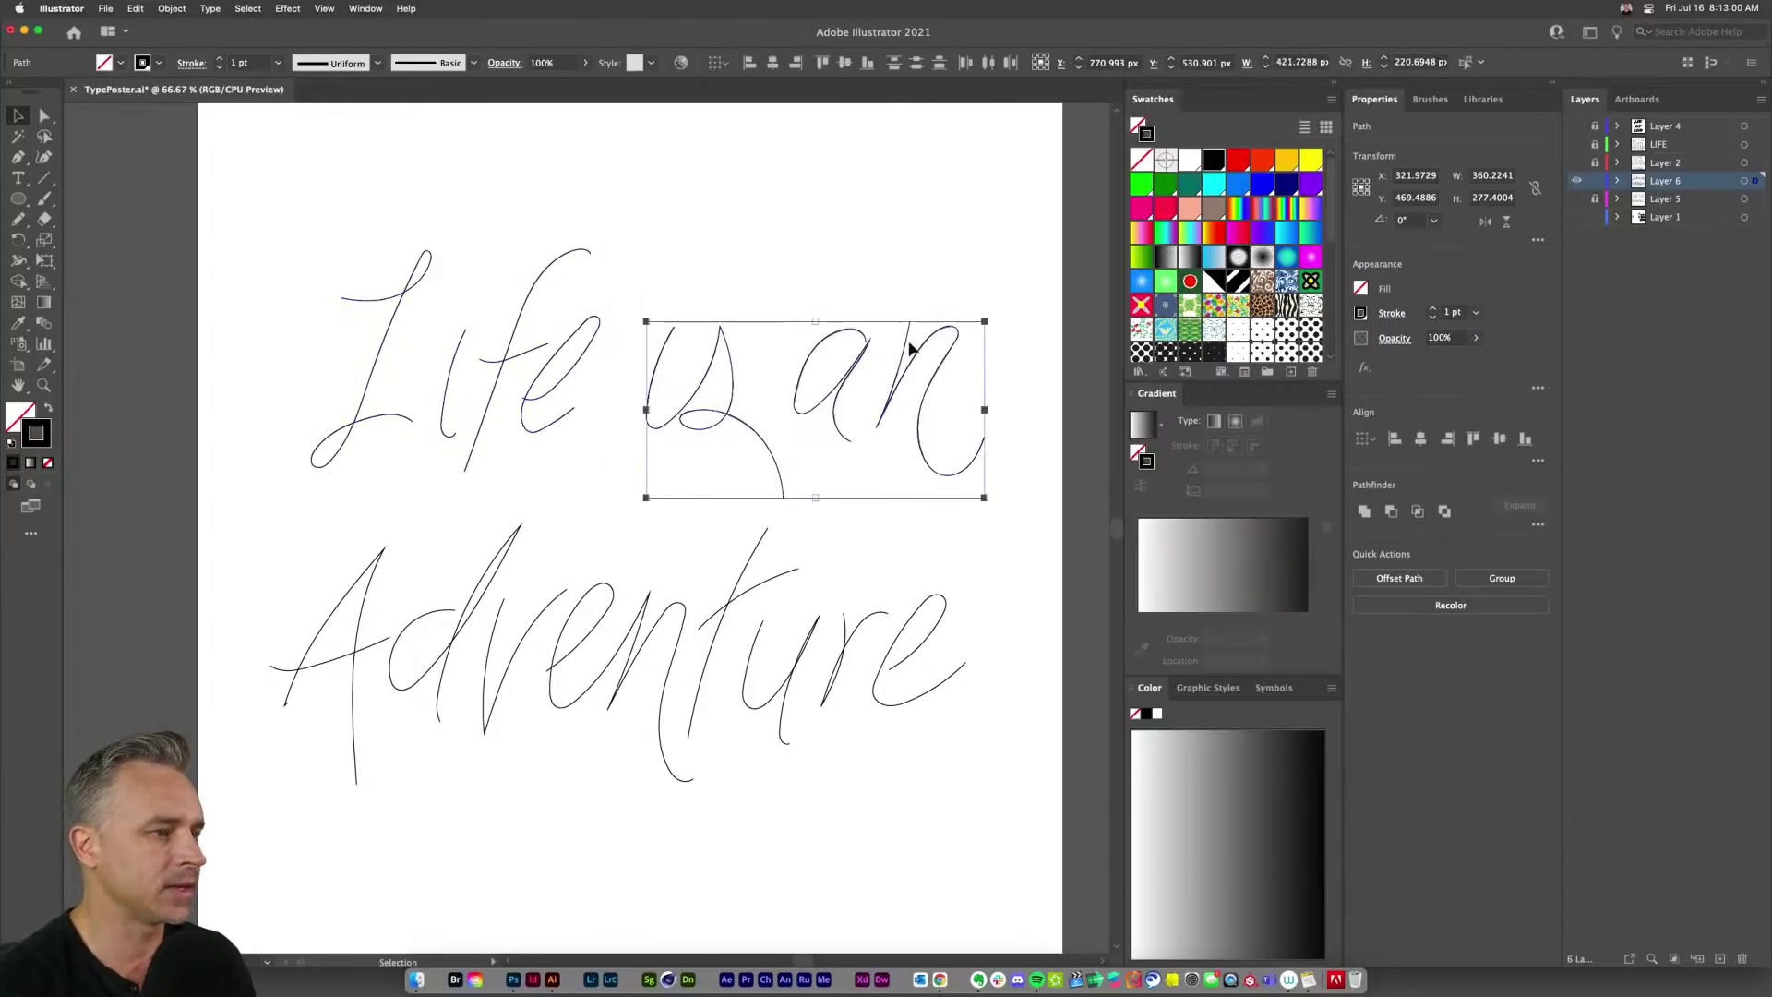
left_click_drag(985, 322, 965, 345)
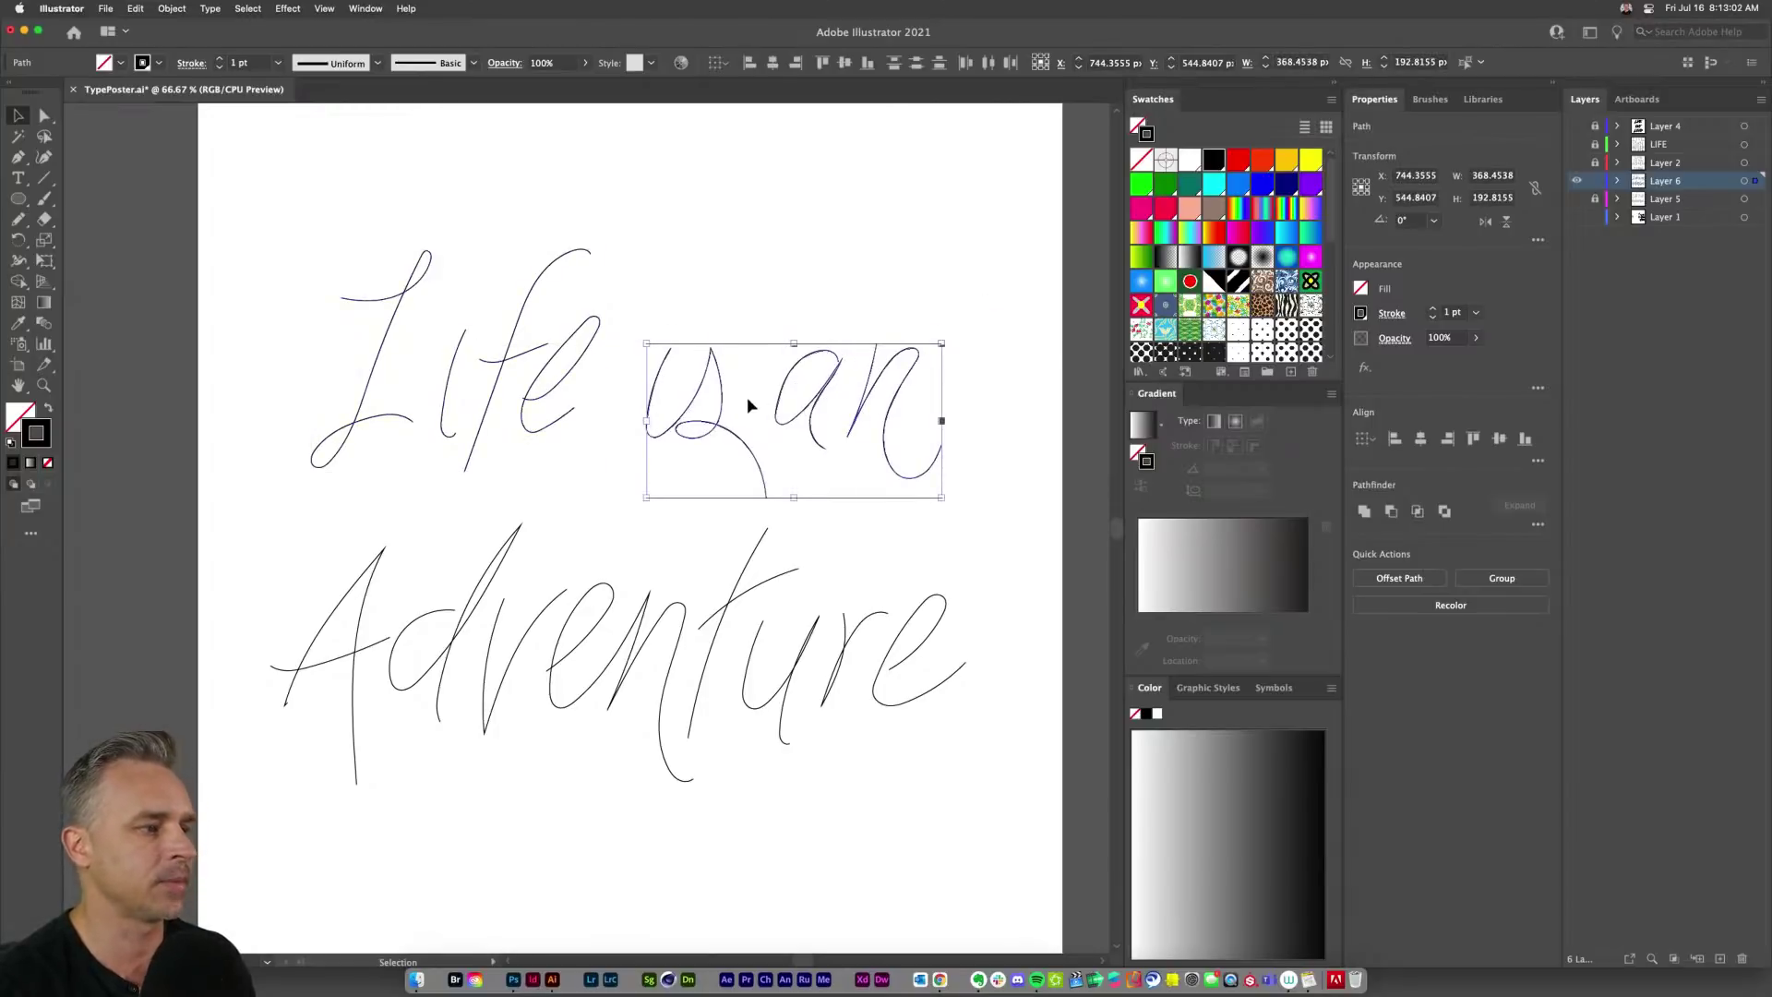
Step: Try placing "is an" above "Adventure" with "Life" raised over it, then undo both moves
left_click_drag(689, 406, 494, 491)
left_click_drag(229, 235, 557, 316)
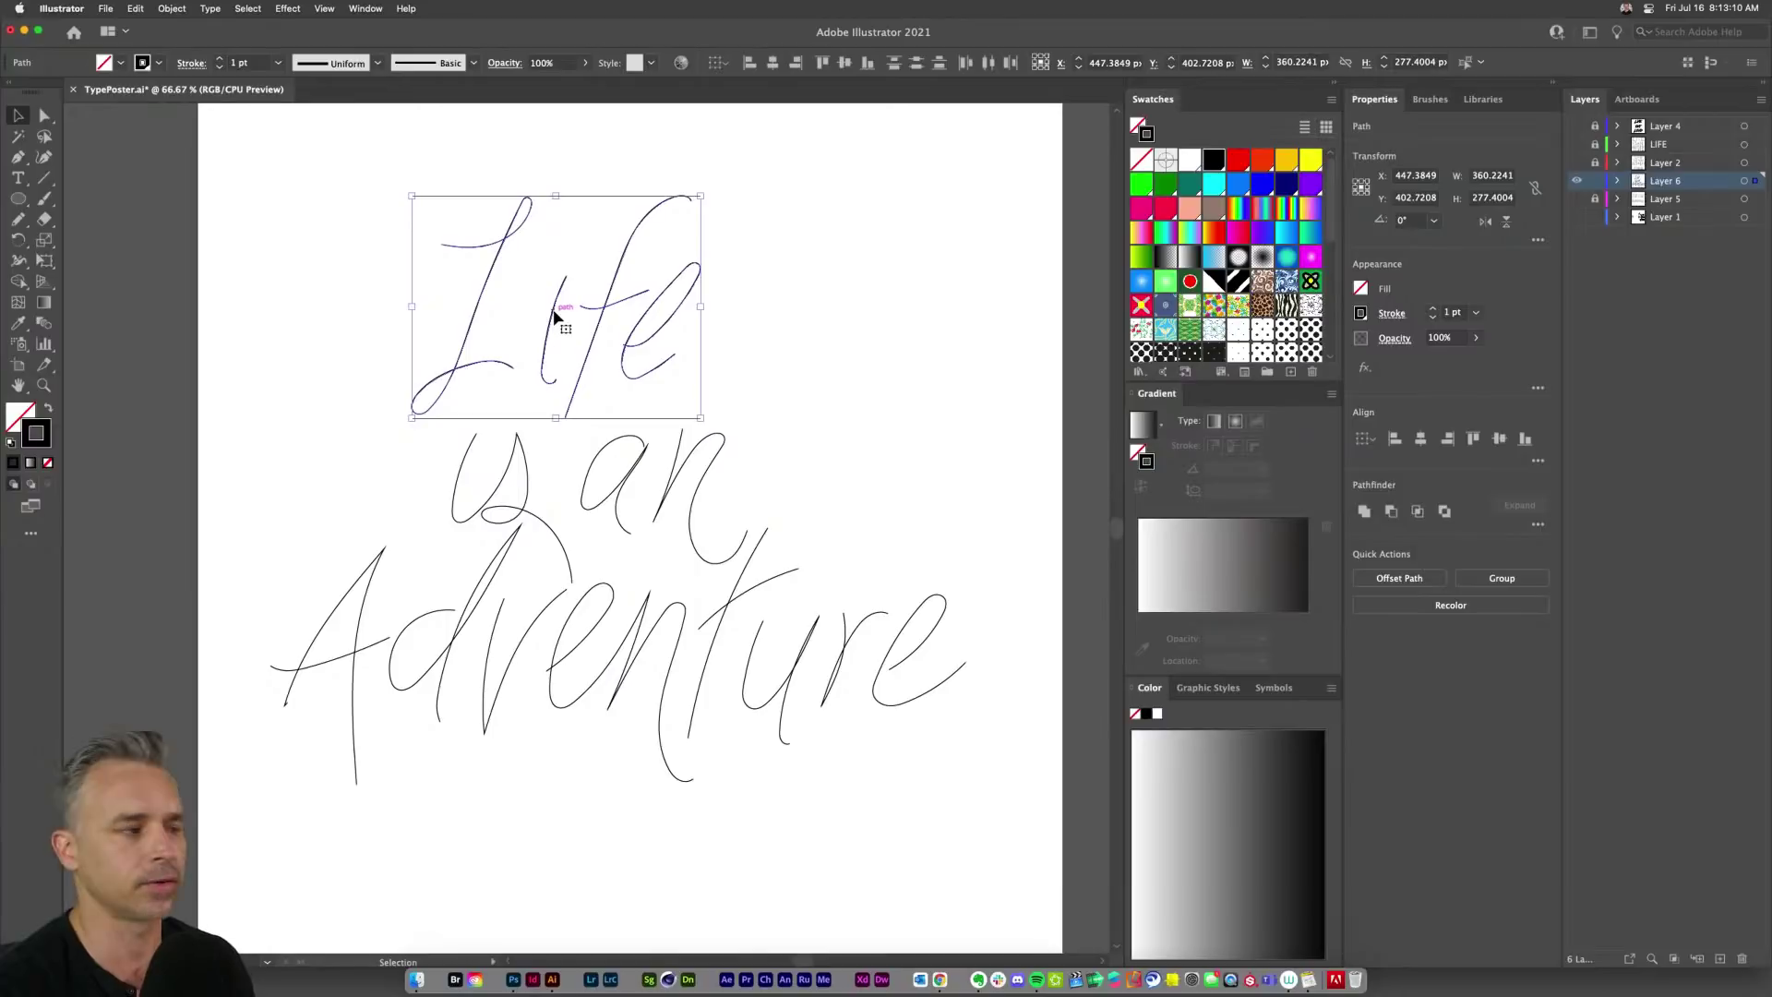
key("super+z")
key("super+z")
key("super+z")
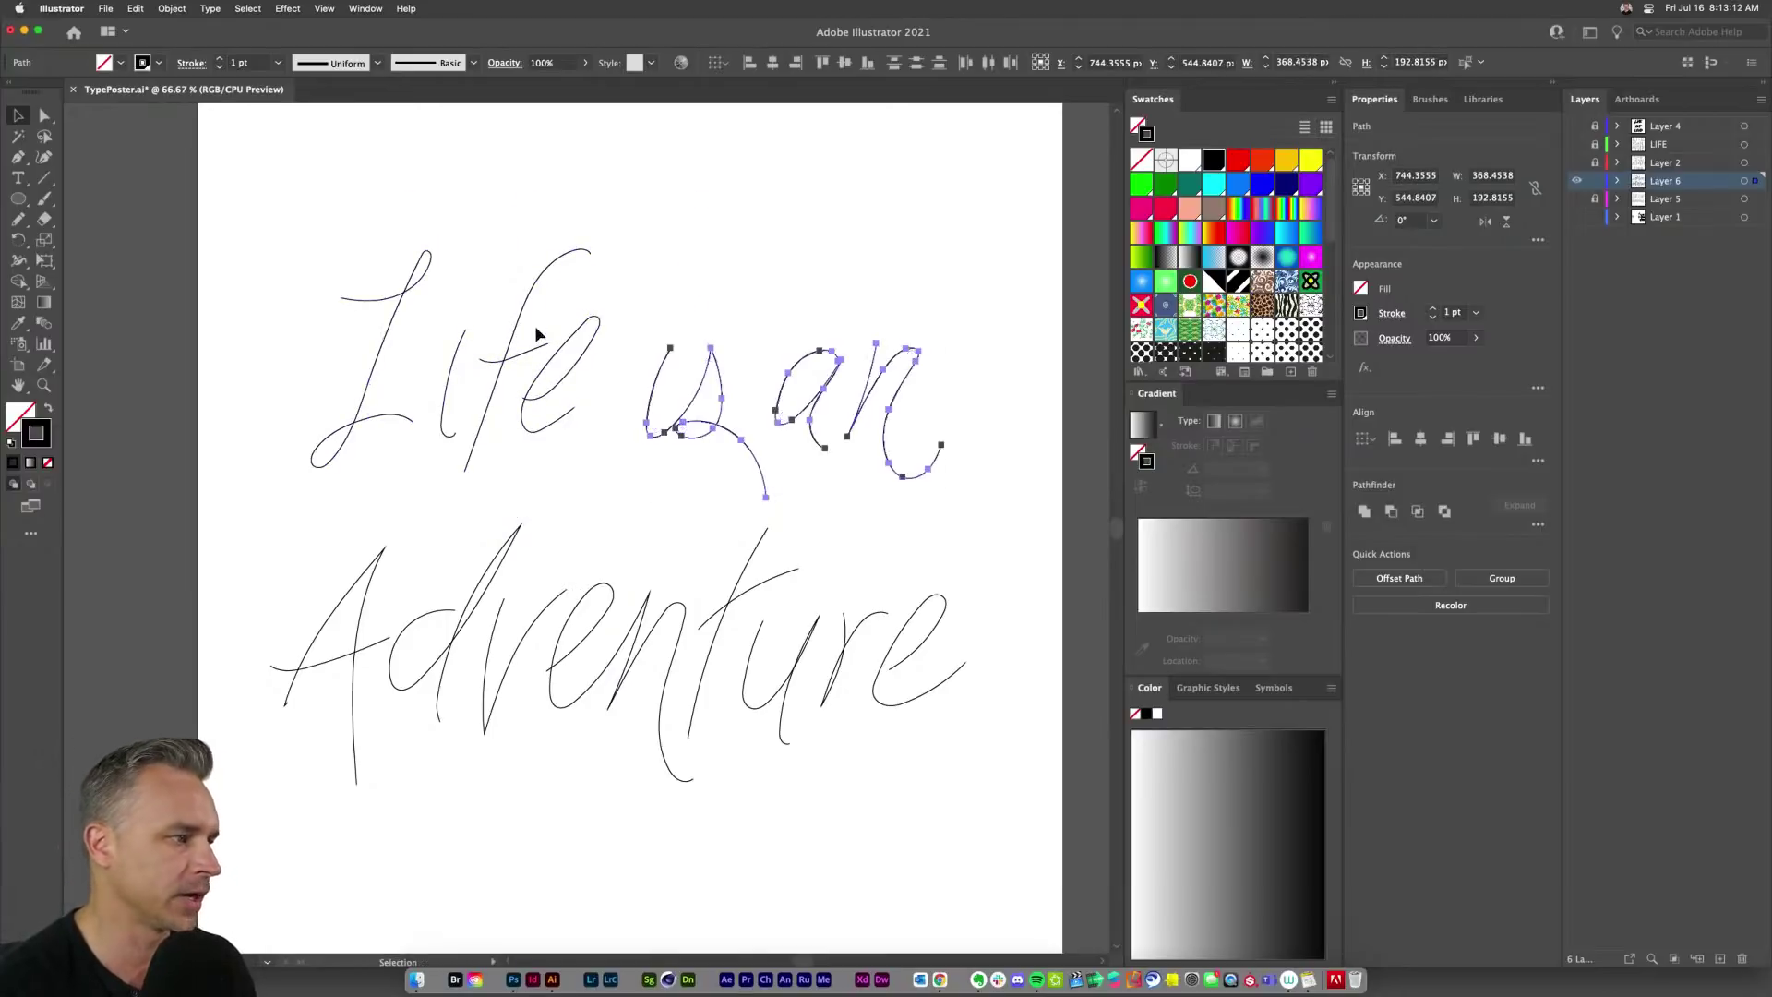
Step: Move "Life is an" down and slightly to the right, closer to "Adventure"
left_click_drag(269, 181, 1005, 496)
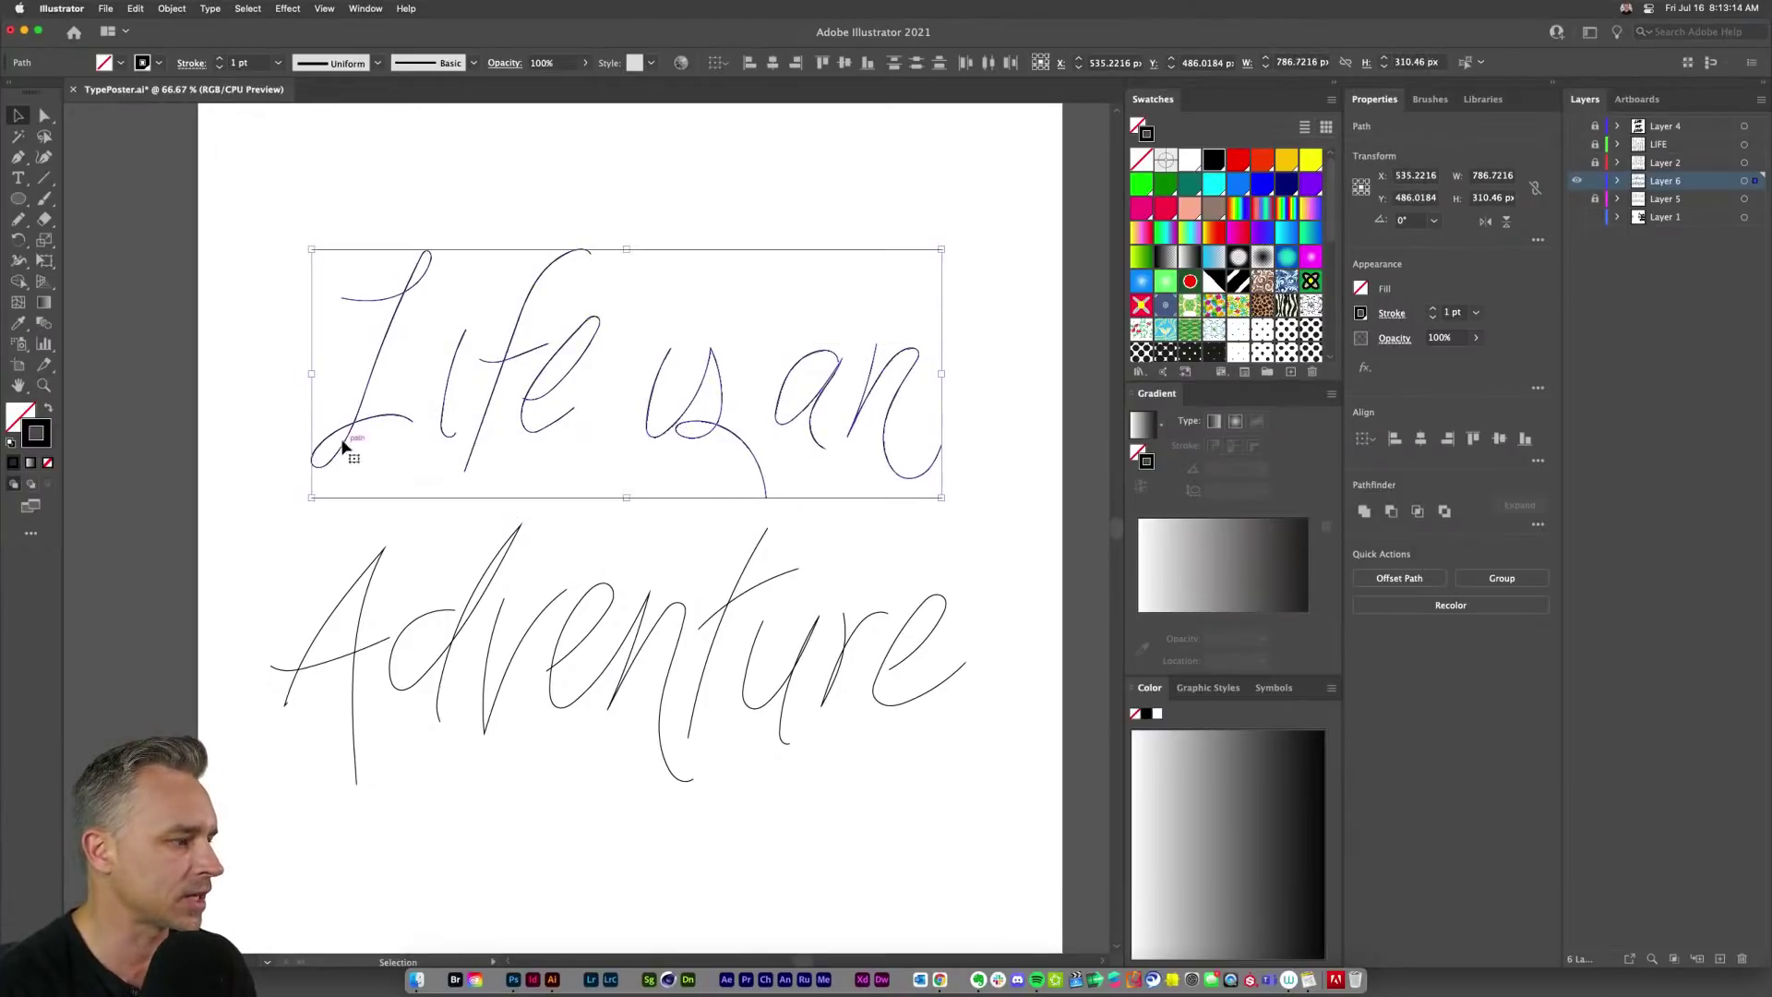
left_click_drag(490, 399, 529, 447)
left_click(317, 248)
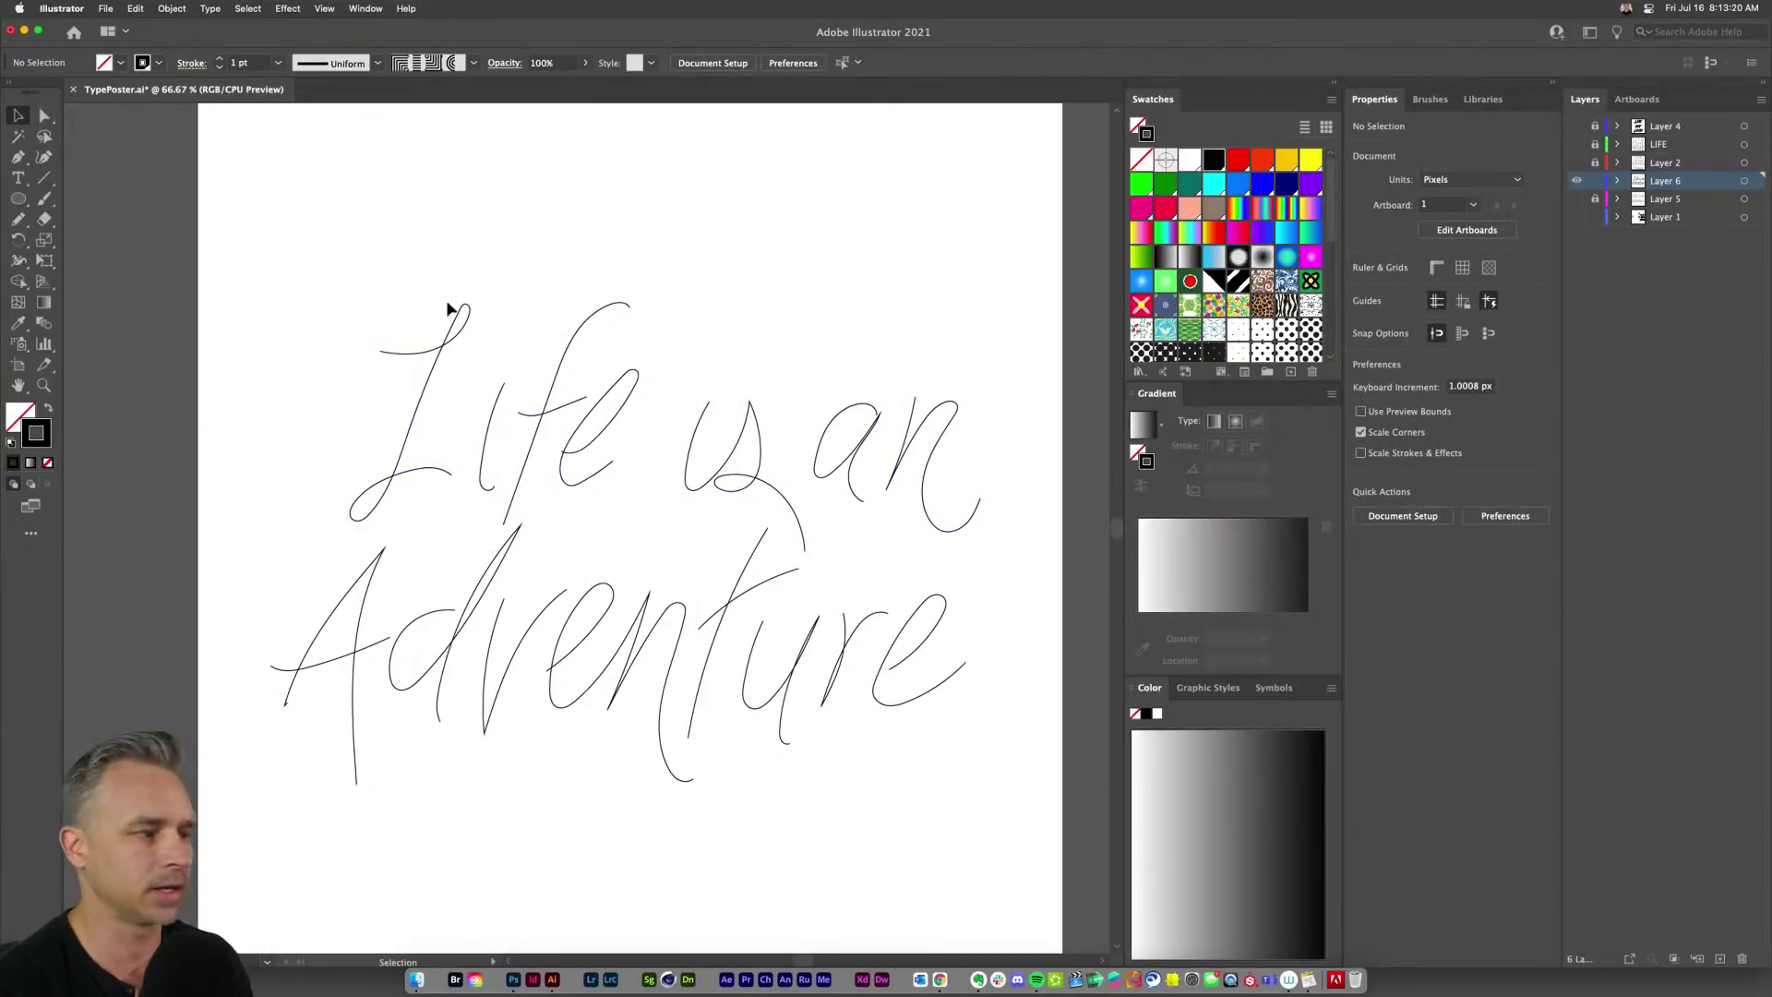
Step: Raise "Life" slightly and enlarge it proportionally to about 417 × 321 px
left_click_drag(346, 269, 641, 503)
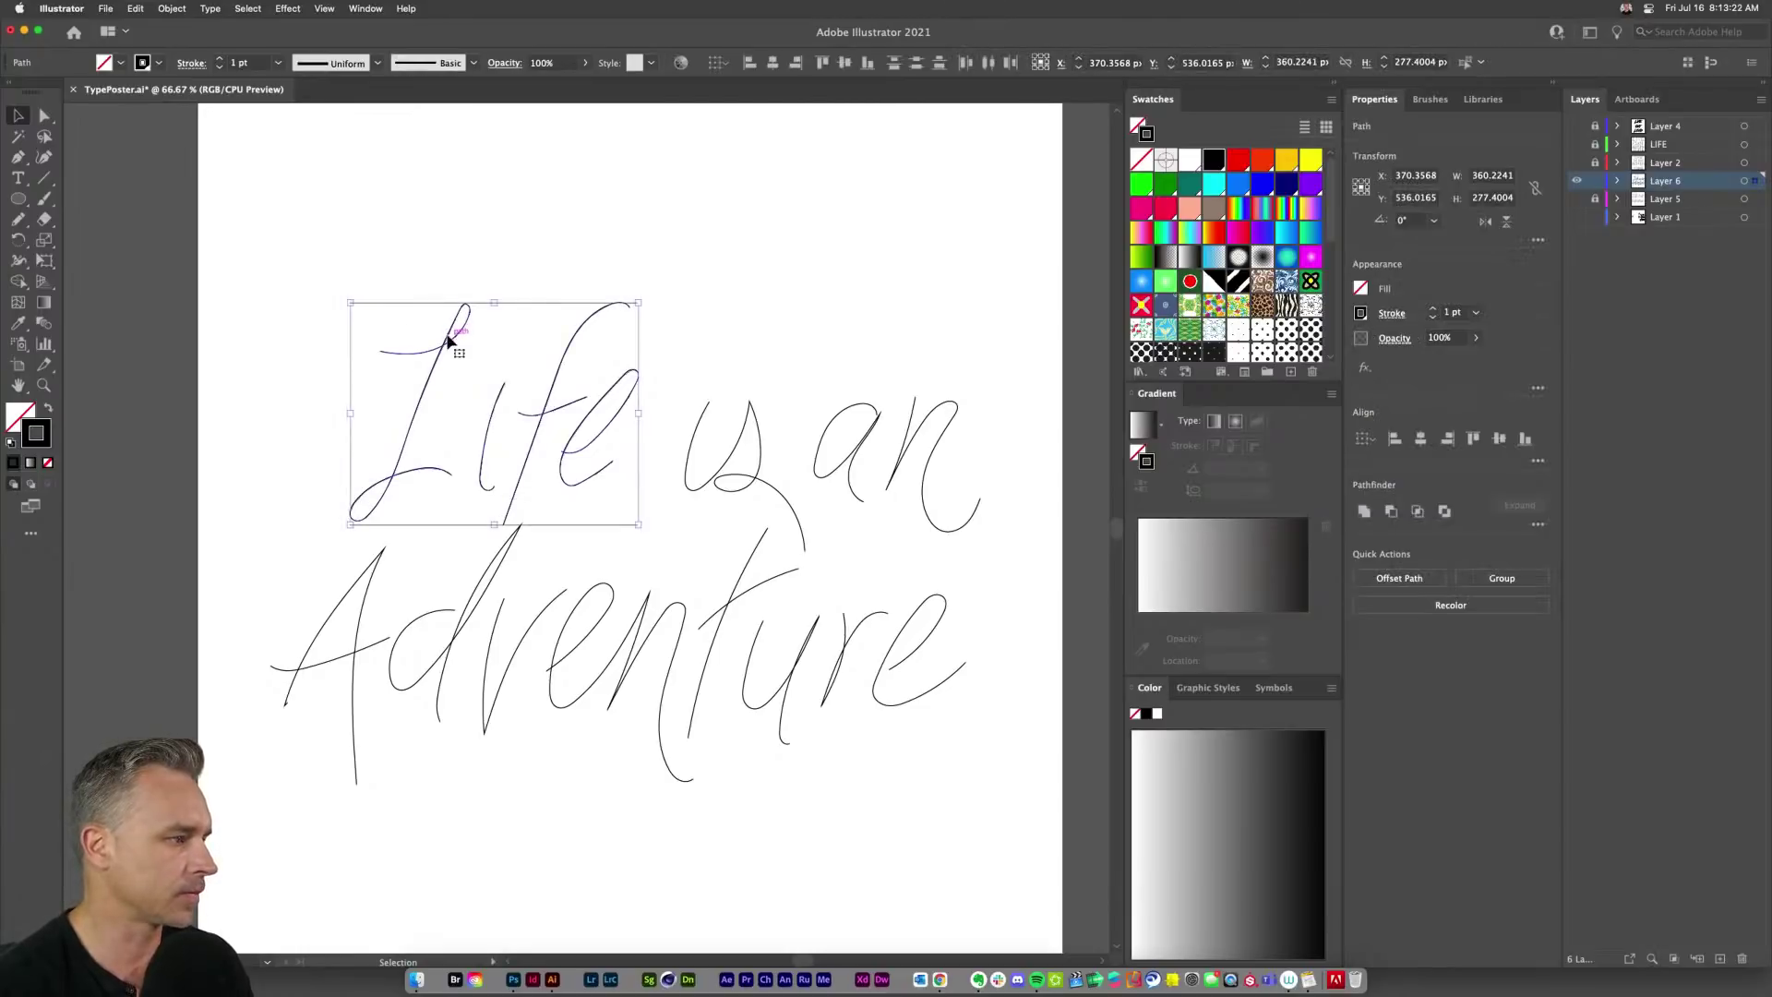
left_click_drag(456, 344, 465, 322)
left_click(680, 301)
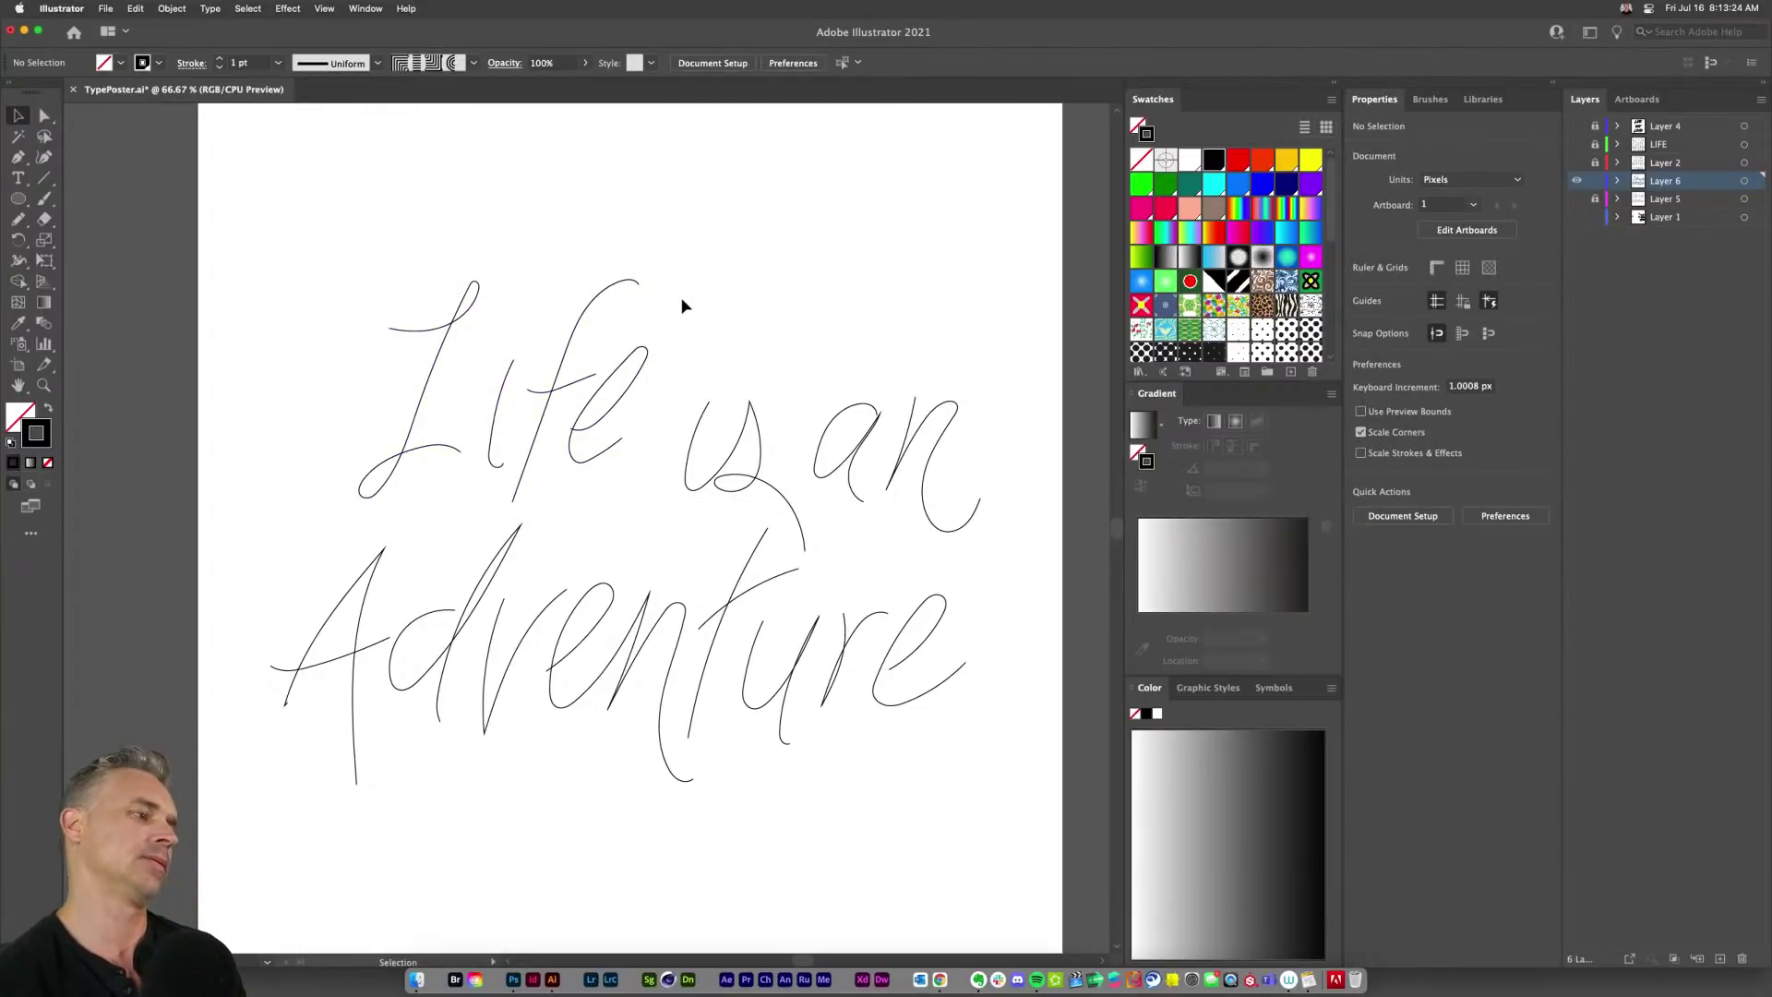
left_click_drag(403, 257, 618, 469)
left_click_drag(650, 276, 693, 244)
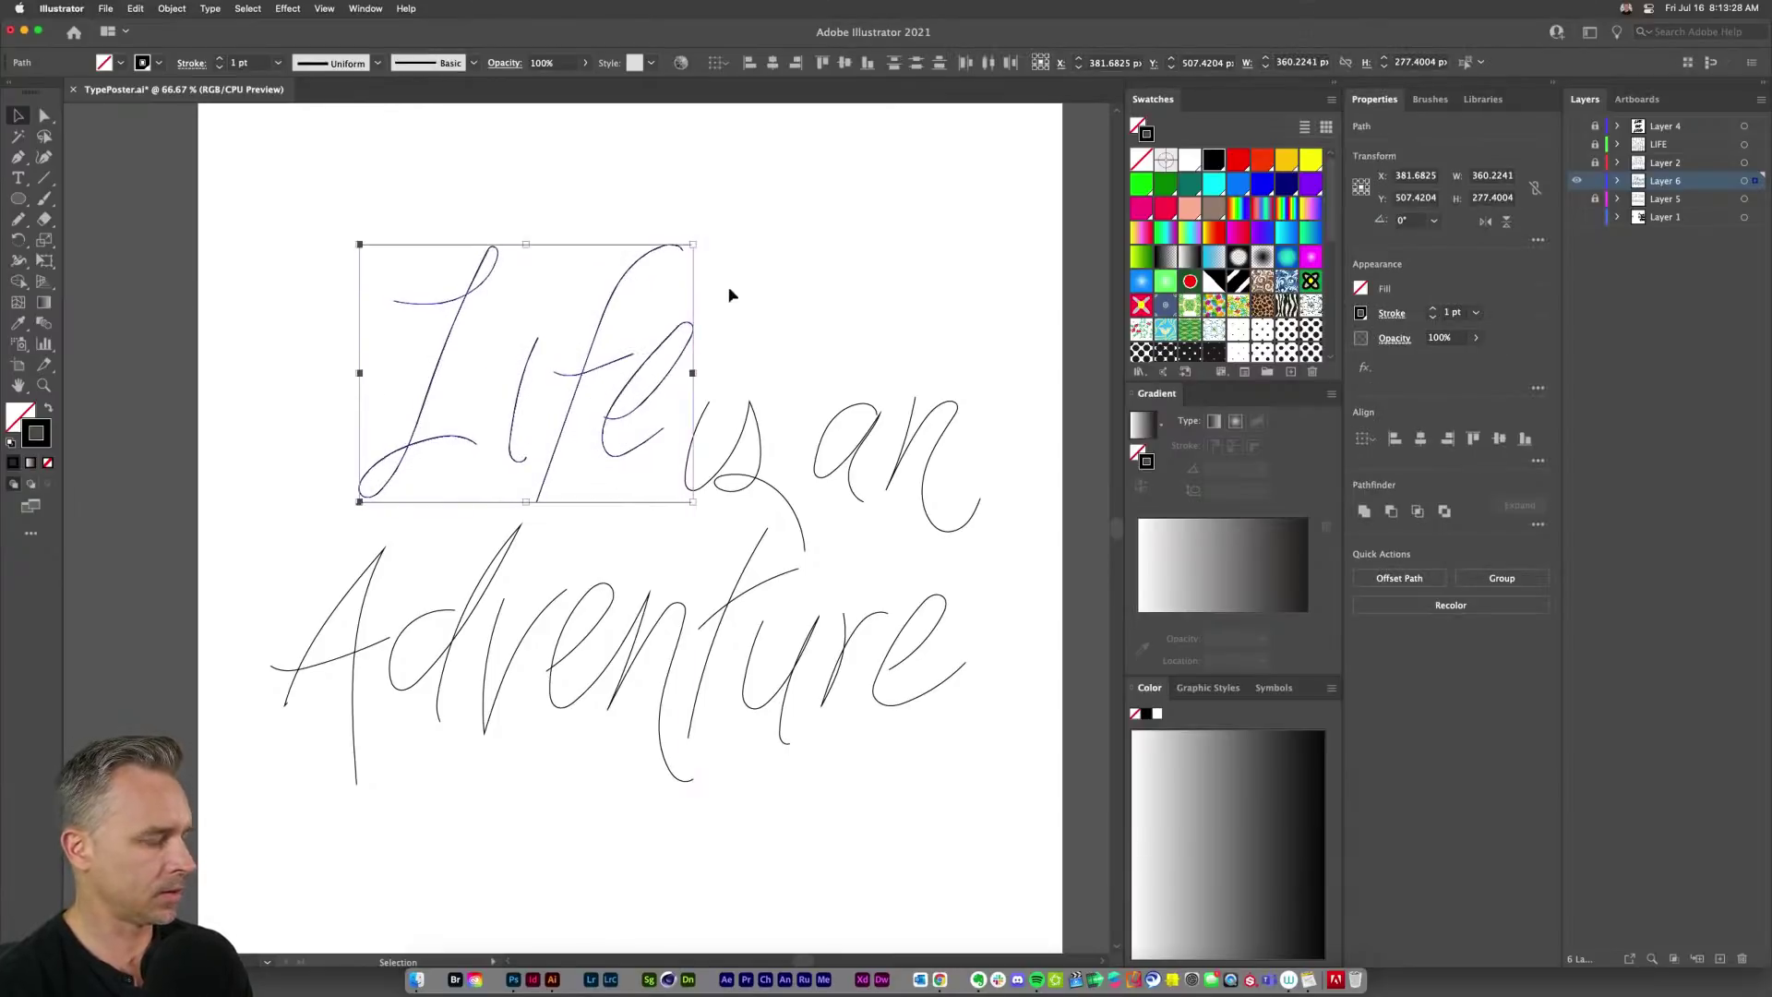
Step: Shrink "is an" to about 185 × 97 px between the larger words and move "Life" up above it
left_click(707, 495)
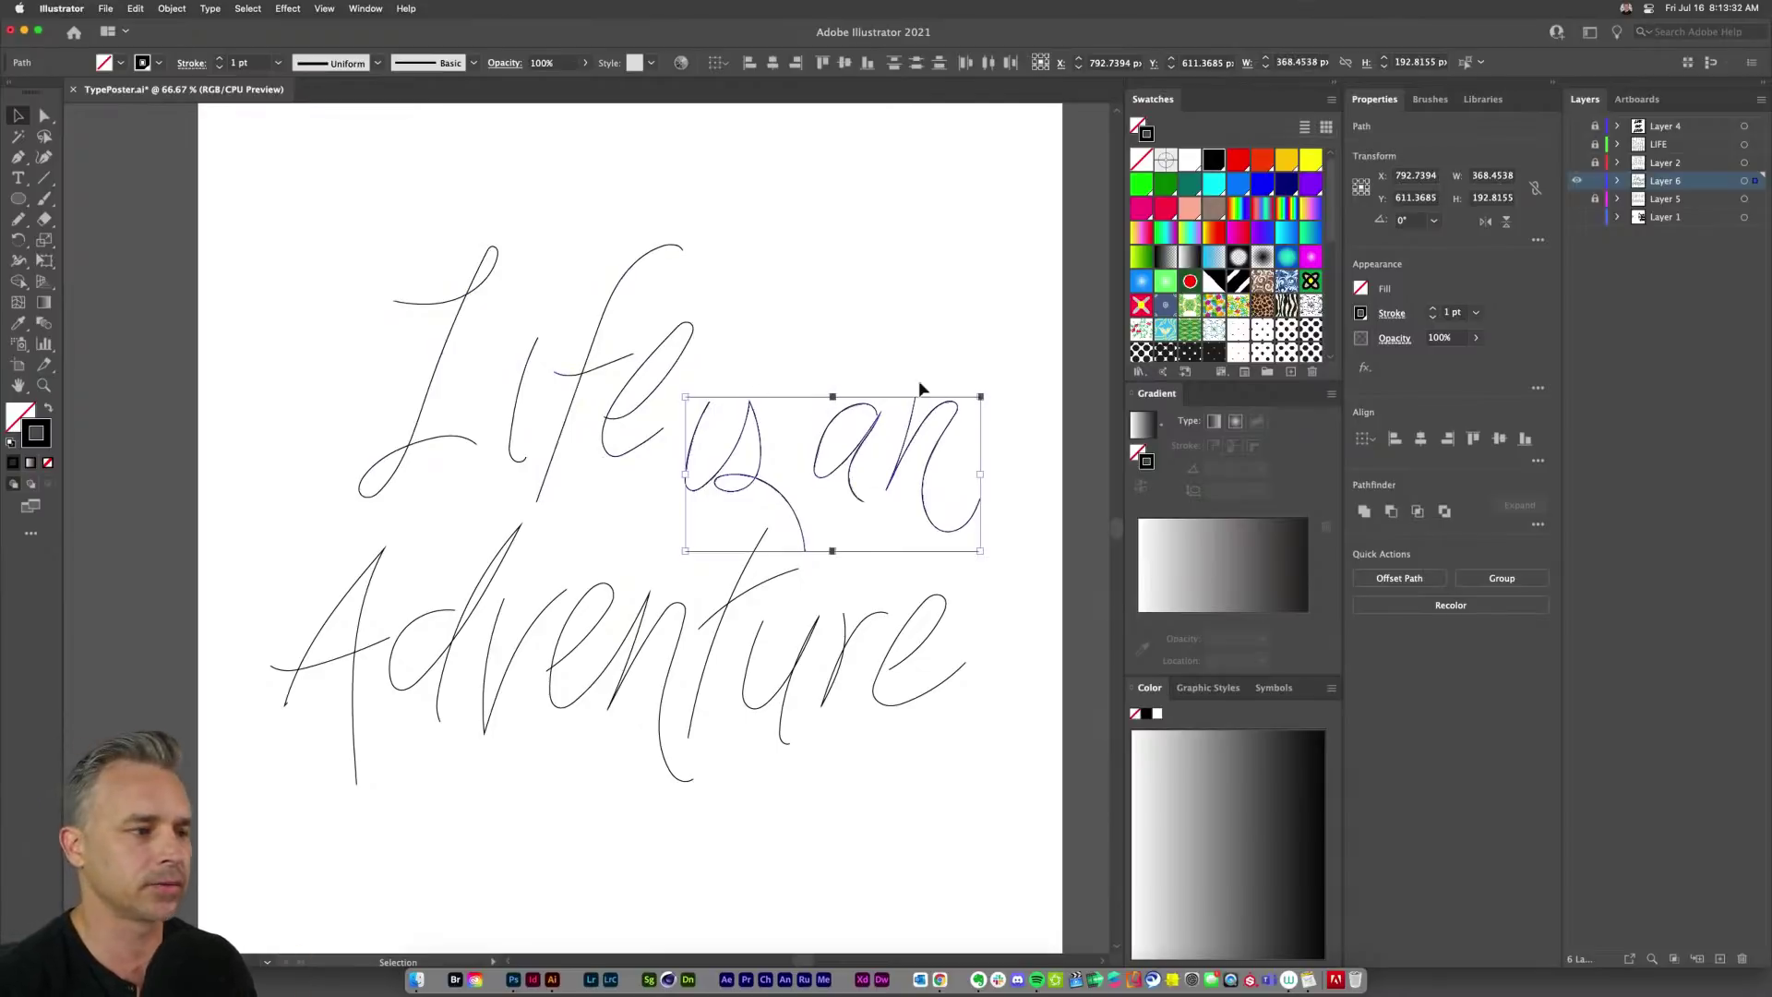
left_click_drag(980, 397, 626, 517)
left_click_drag(336, 185, 802, 434)
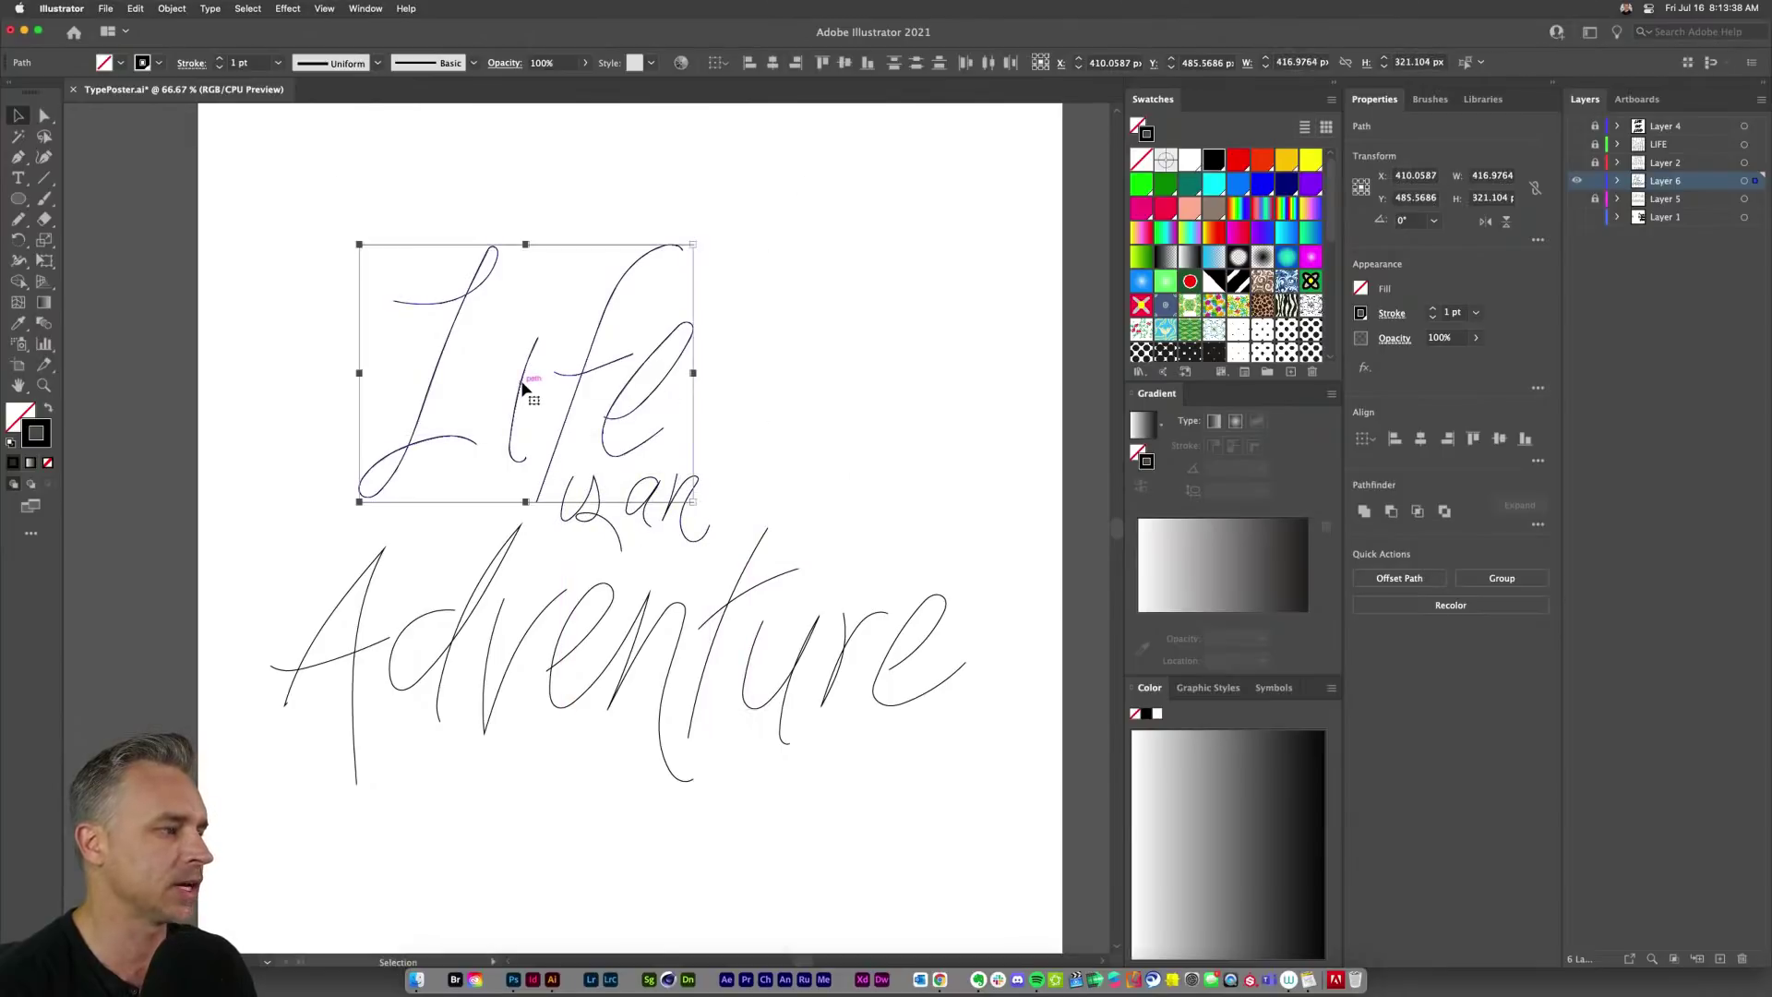
left_click_drag(518, 394, 617, 327)
left_click(347, 470)
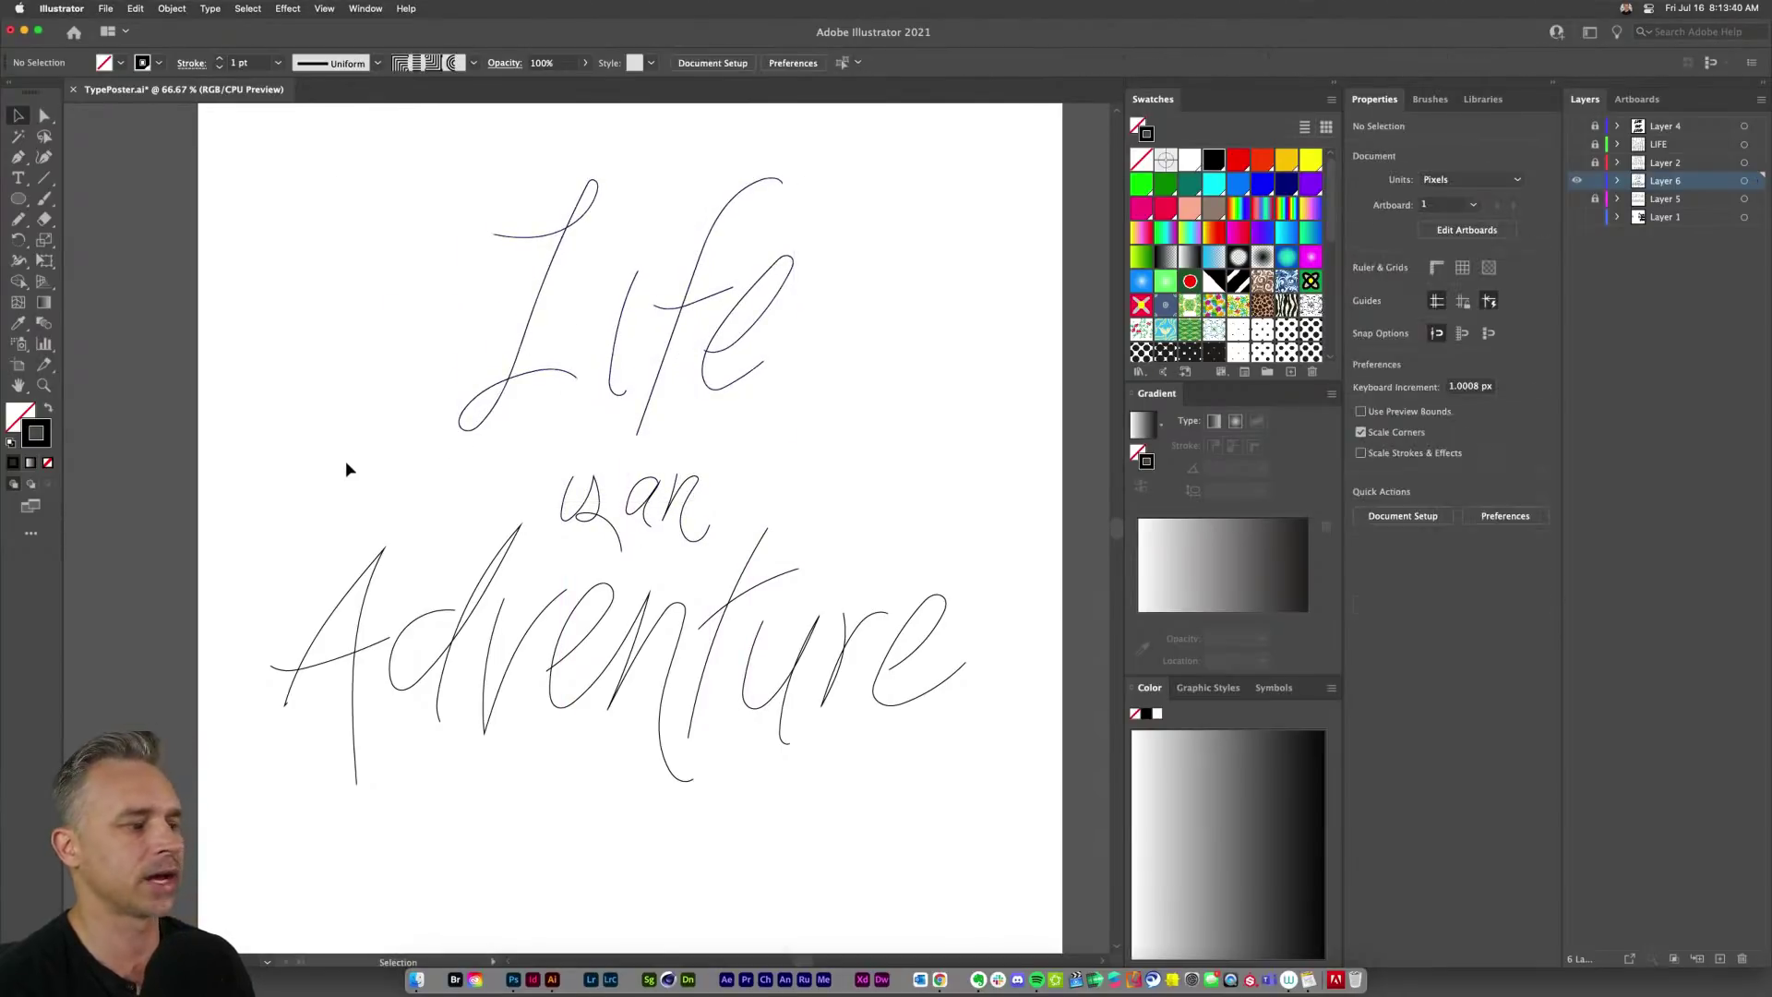
Step: Enlarge "is an" slightly so it fills more of the gap between "Life" and "Adventure"
key("super+minus")
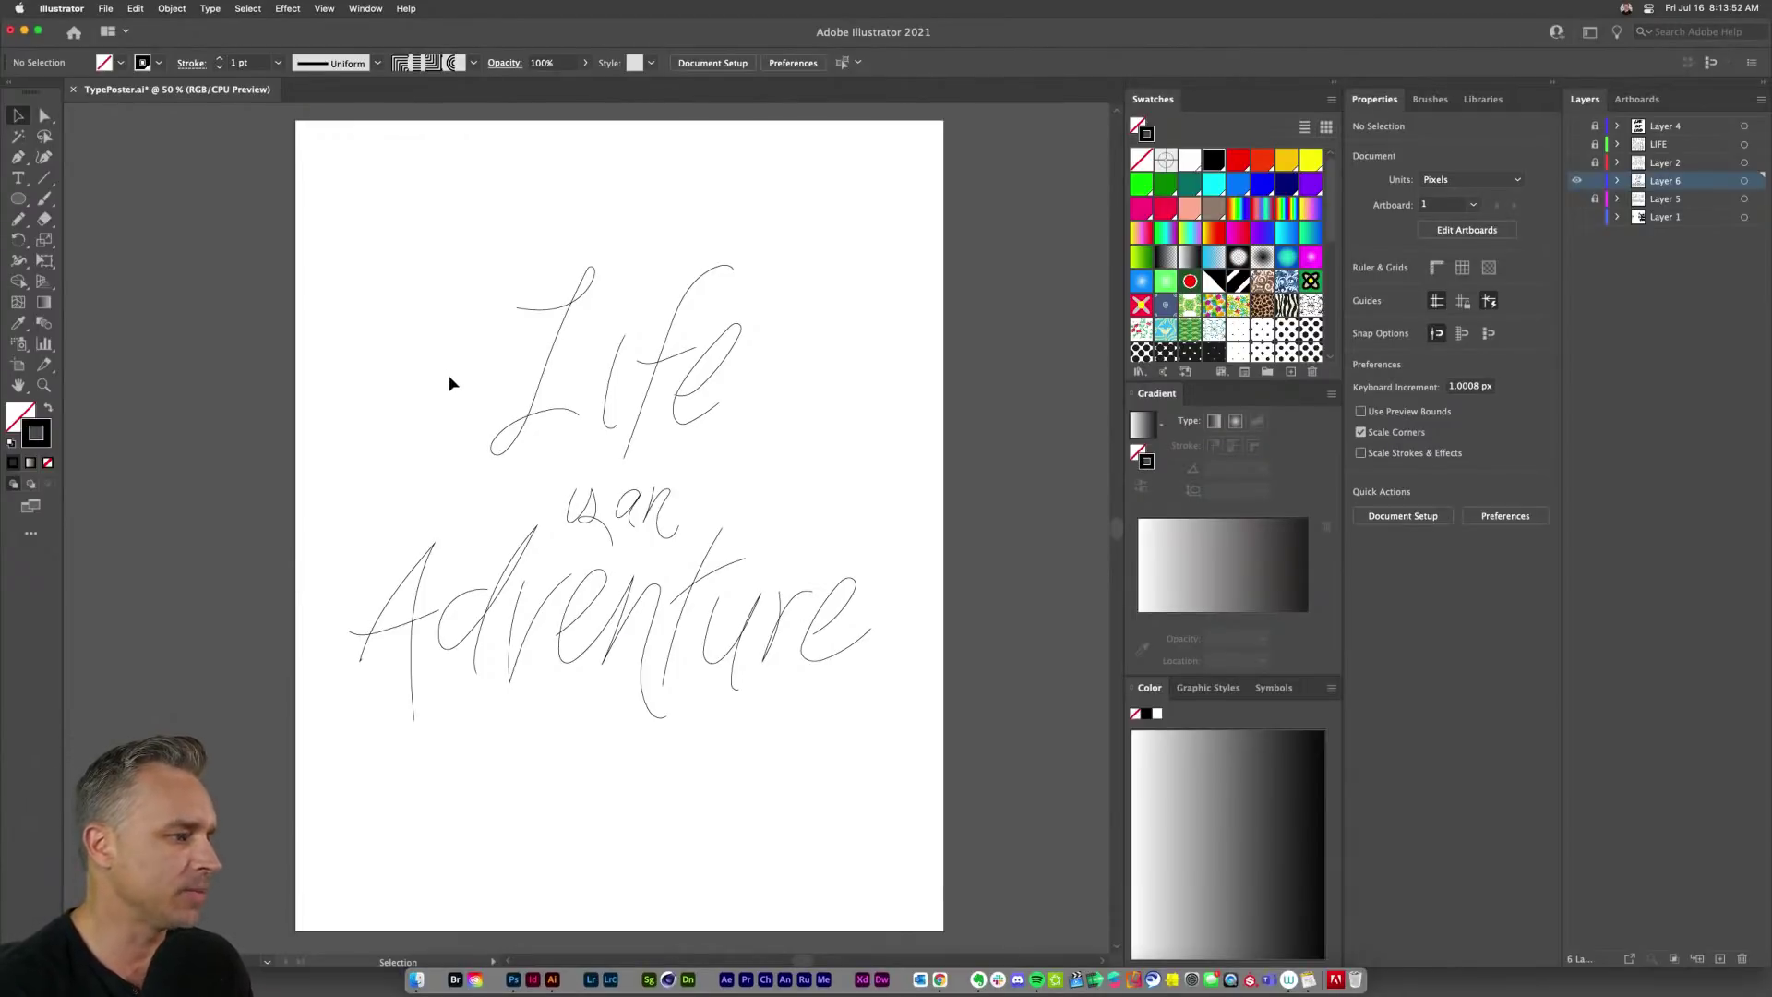
left_click_drag(565, 464, 669, 544)
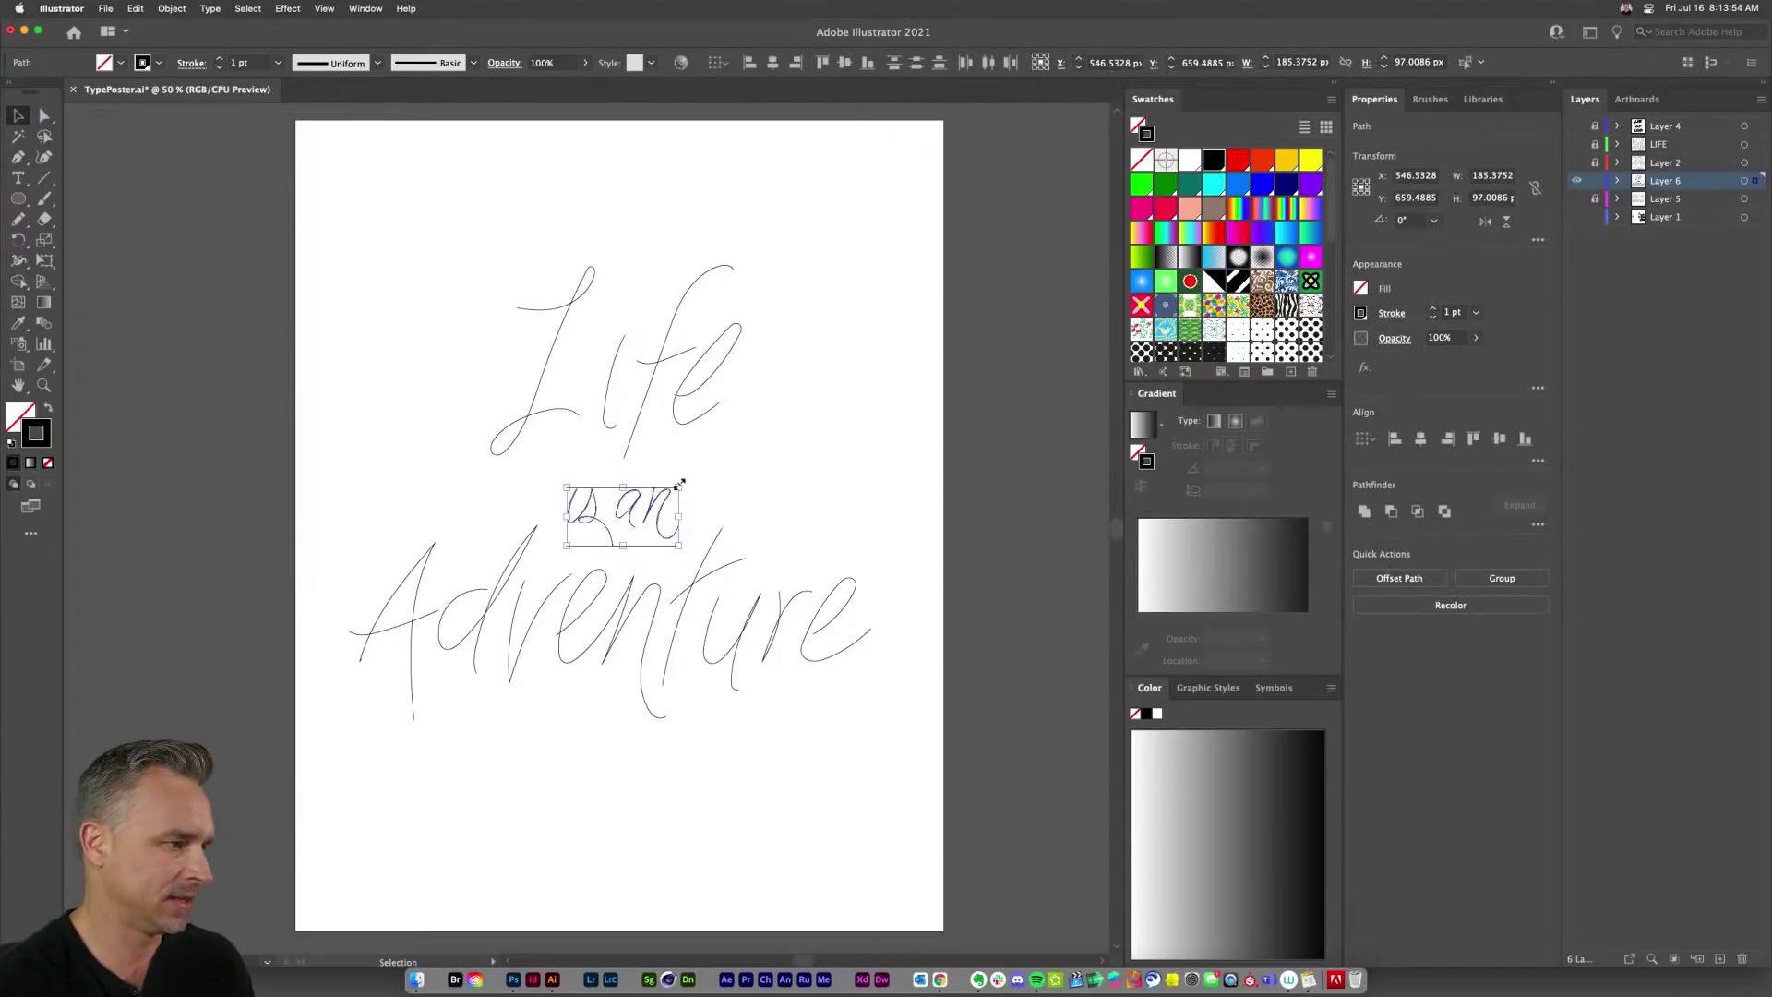
left_click_drag(680, 482, 718, 466)
left_click(472, 268)
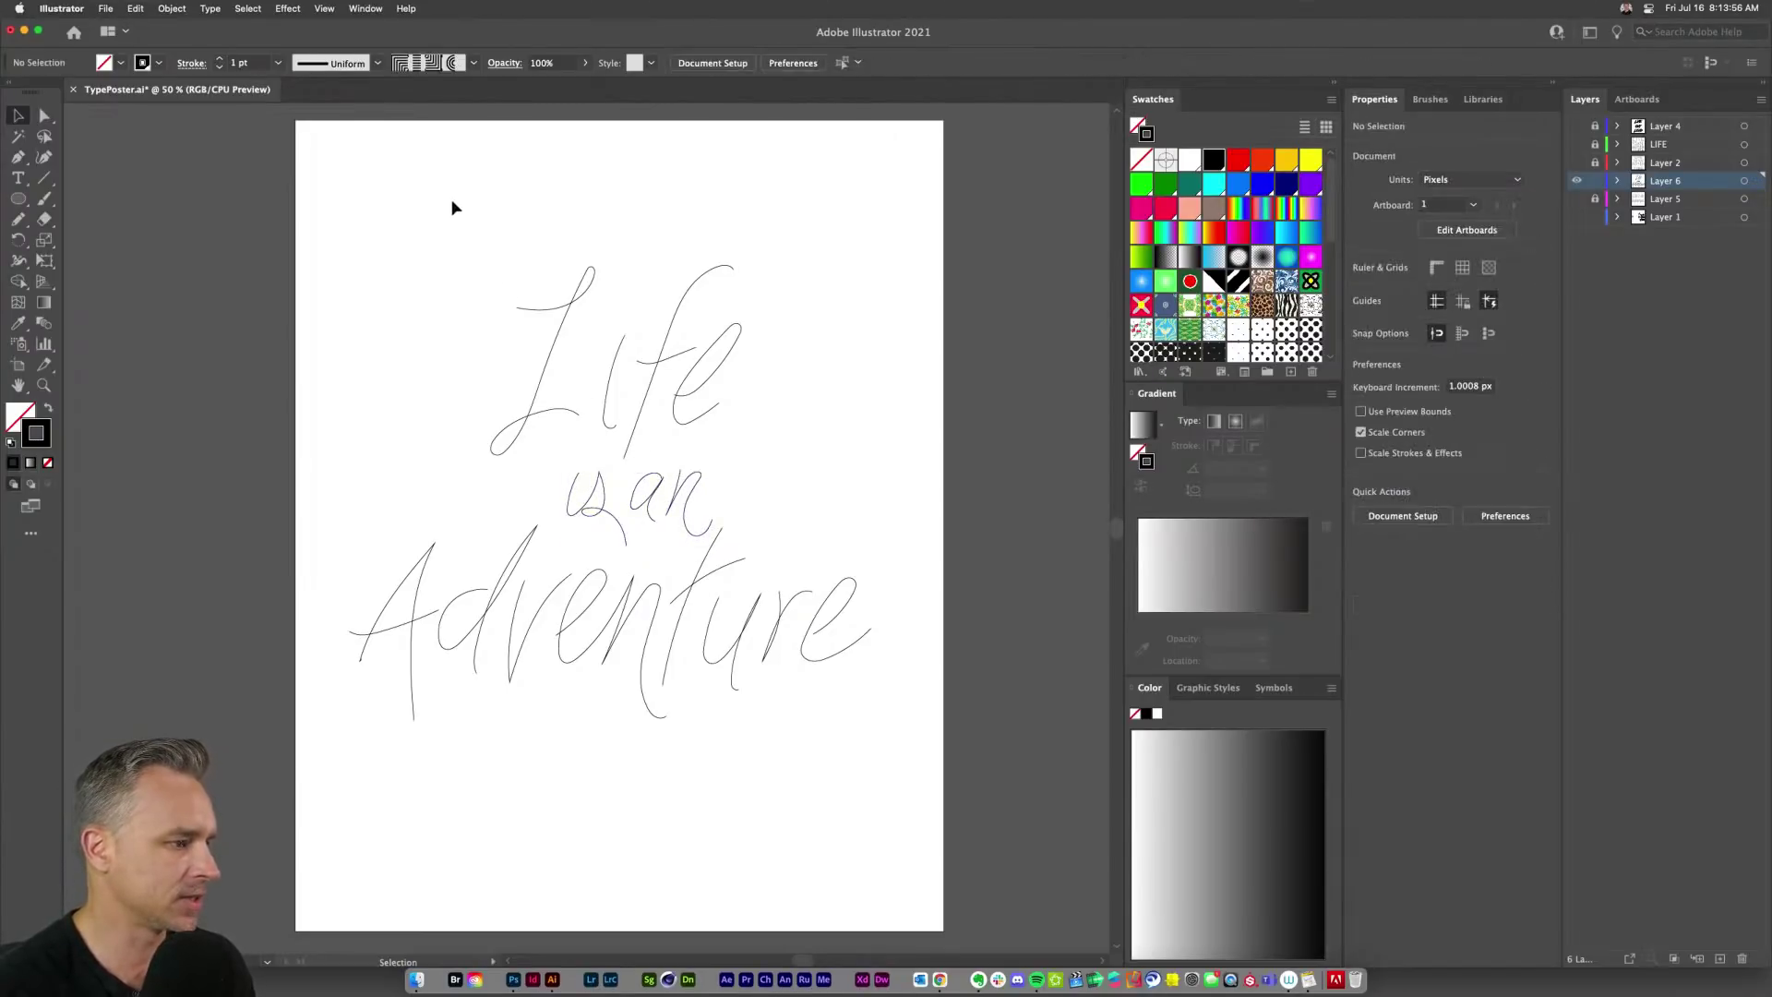
Step: Enlarge "Life" to about 393 px tall and shift it right to centre it over the other words
left_click_drag(452, 207, 799, 427)
left_click_drag(490, 258, 435, 223)
left_click_drag(522, 296, 556, 304)
left_click(394, 222)
Step: Nudge the L of "Life" right in three large increments to tighten its spacing with the i
left_click_drag(404, 222, 543, 452)
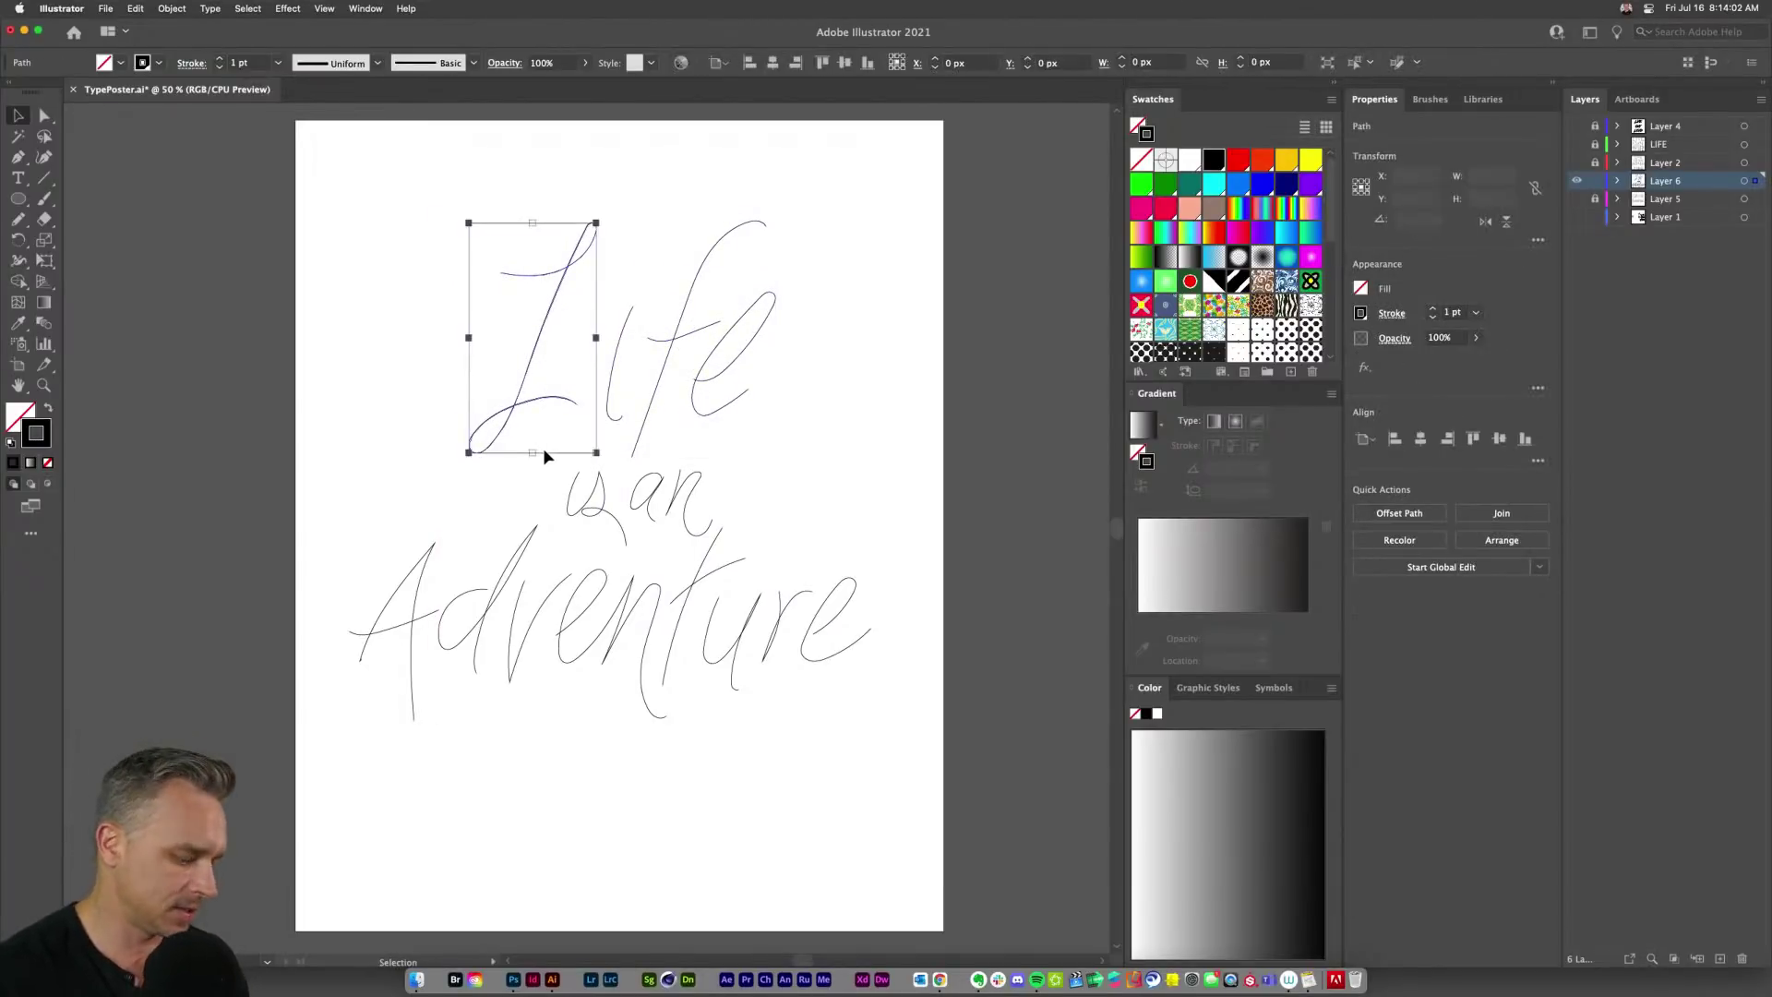
key("shift+Right")
key("shift+Right")
key("shift+Right")
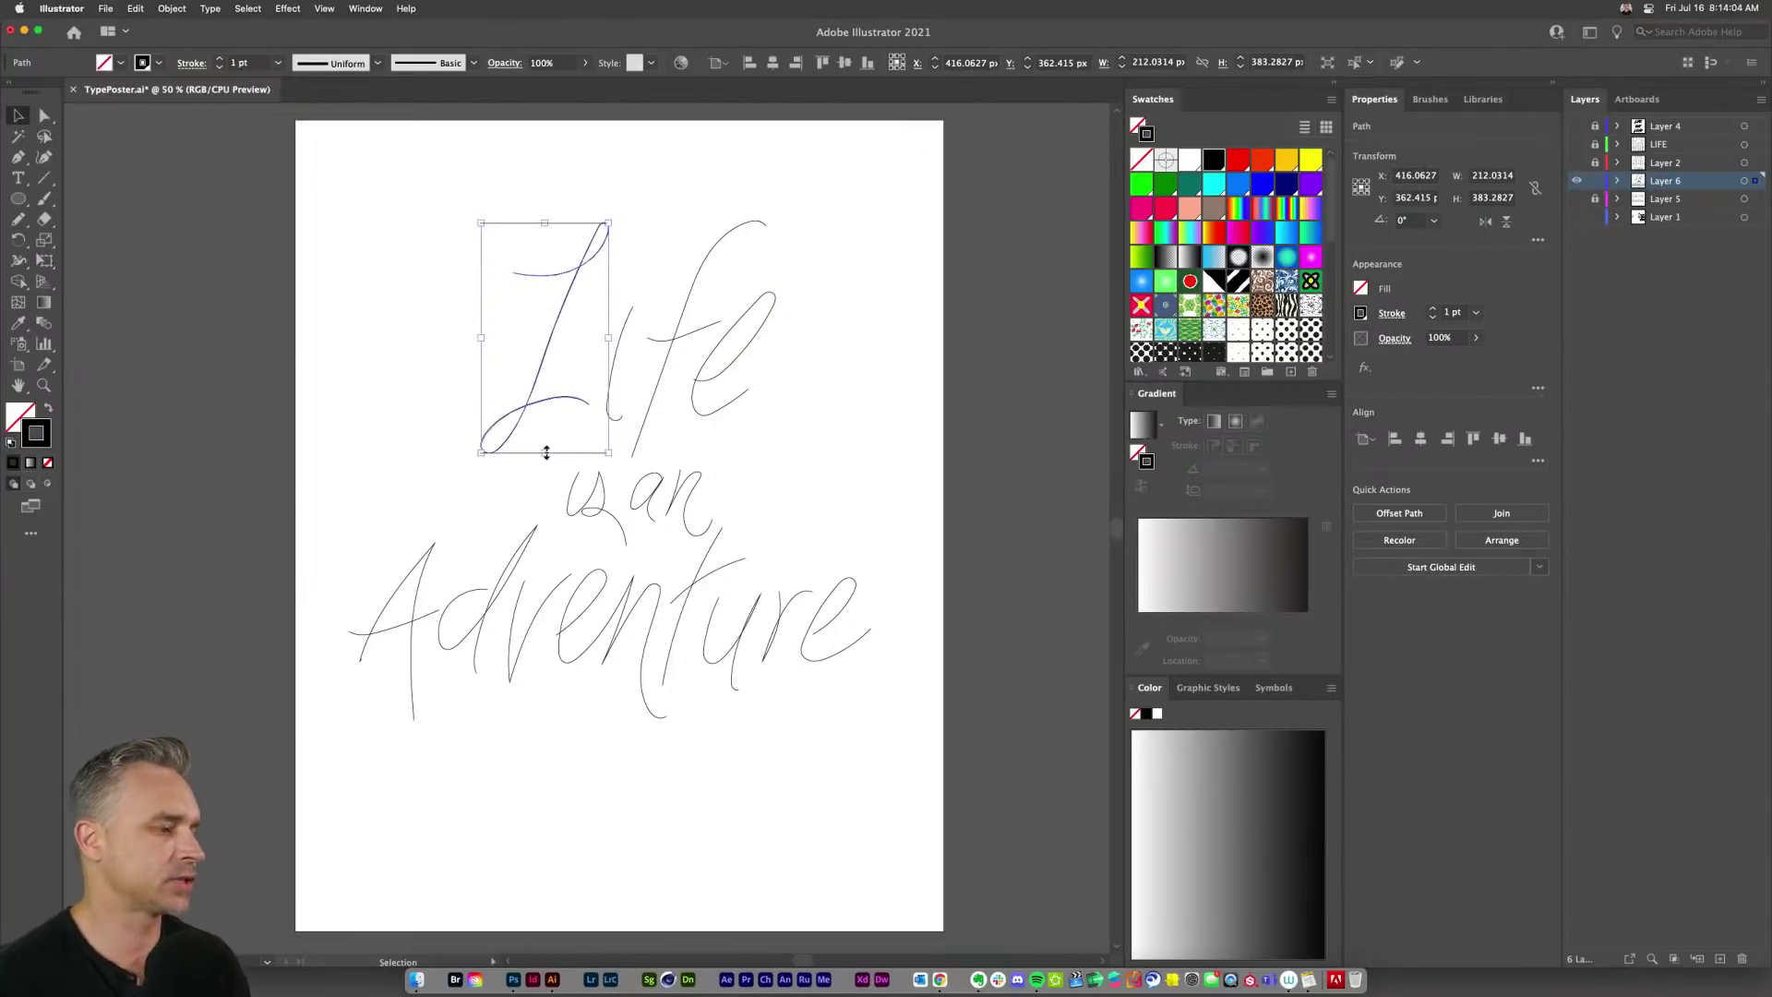
left_click(300, 597)
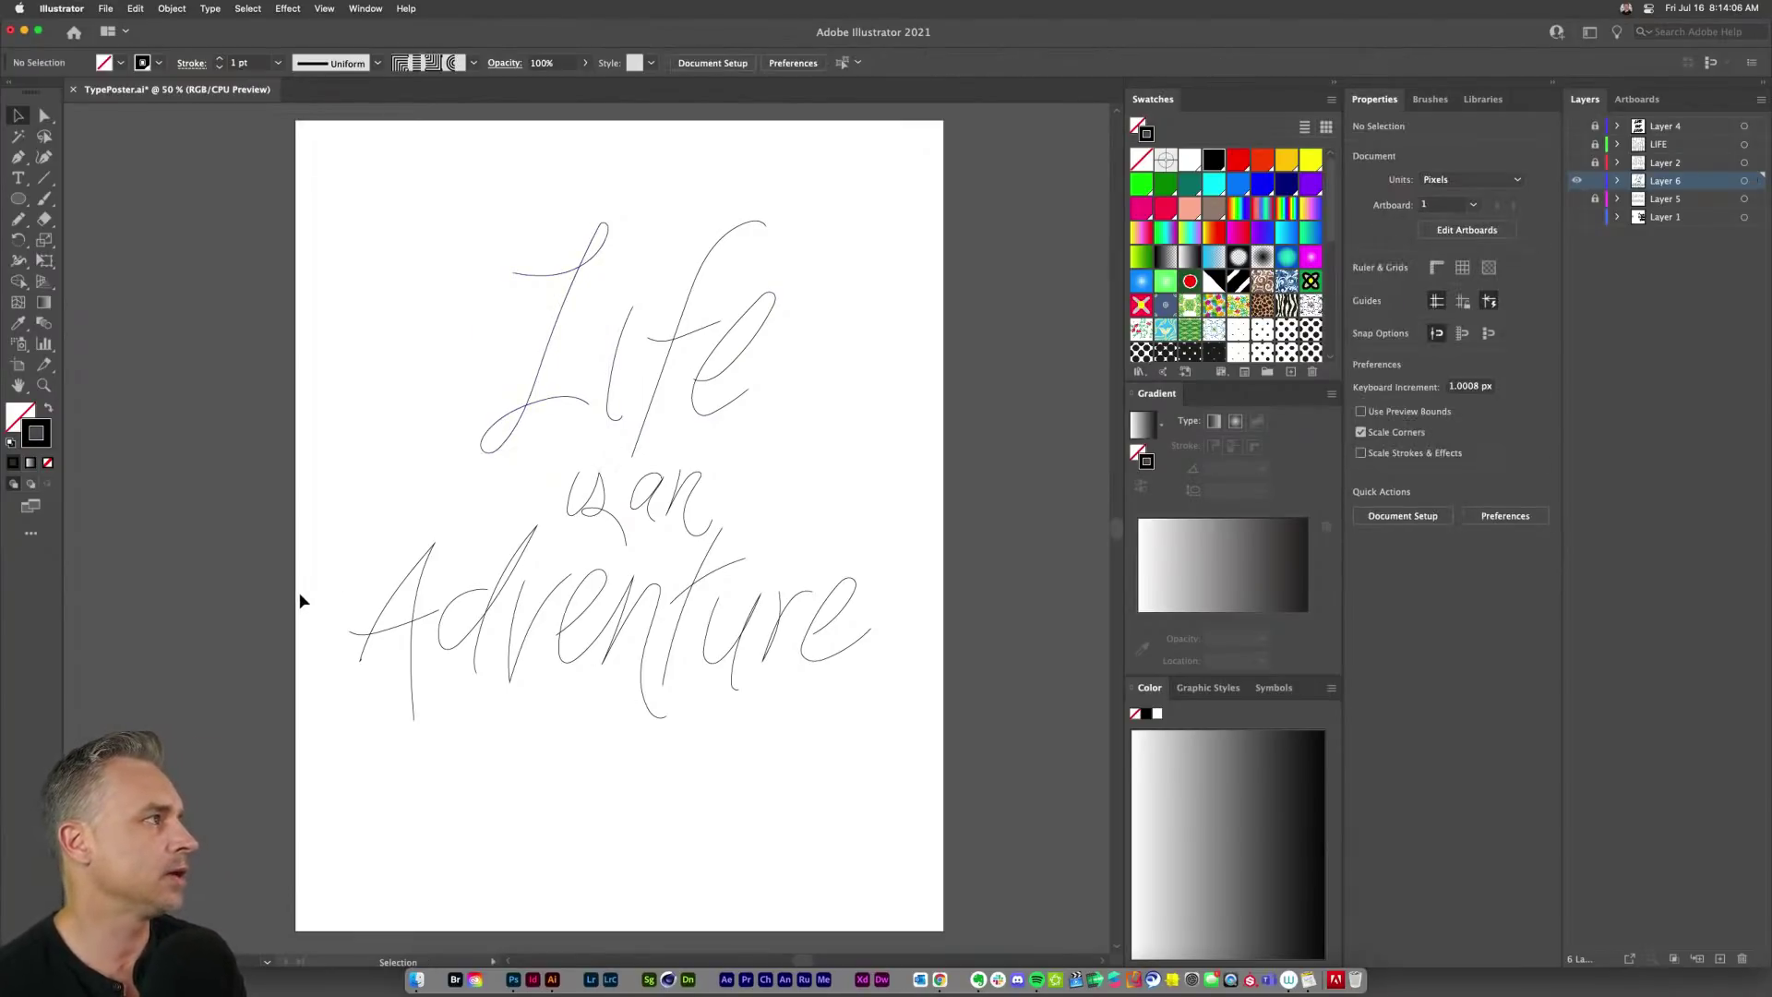
Step: Nudge the word "Adventure" down in six large increments to open space below "is an"
left_click_drag(338, 588, 982, 757)
key("shift+Down")
key("shift+Down")
key("shift+Down")
key("shift+Down")
key("shift+Down")
key("shift+Down")
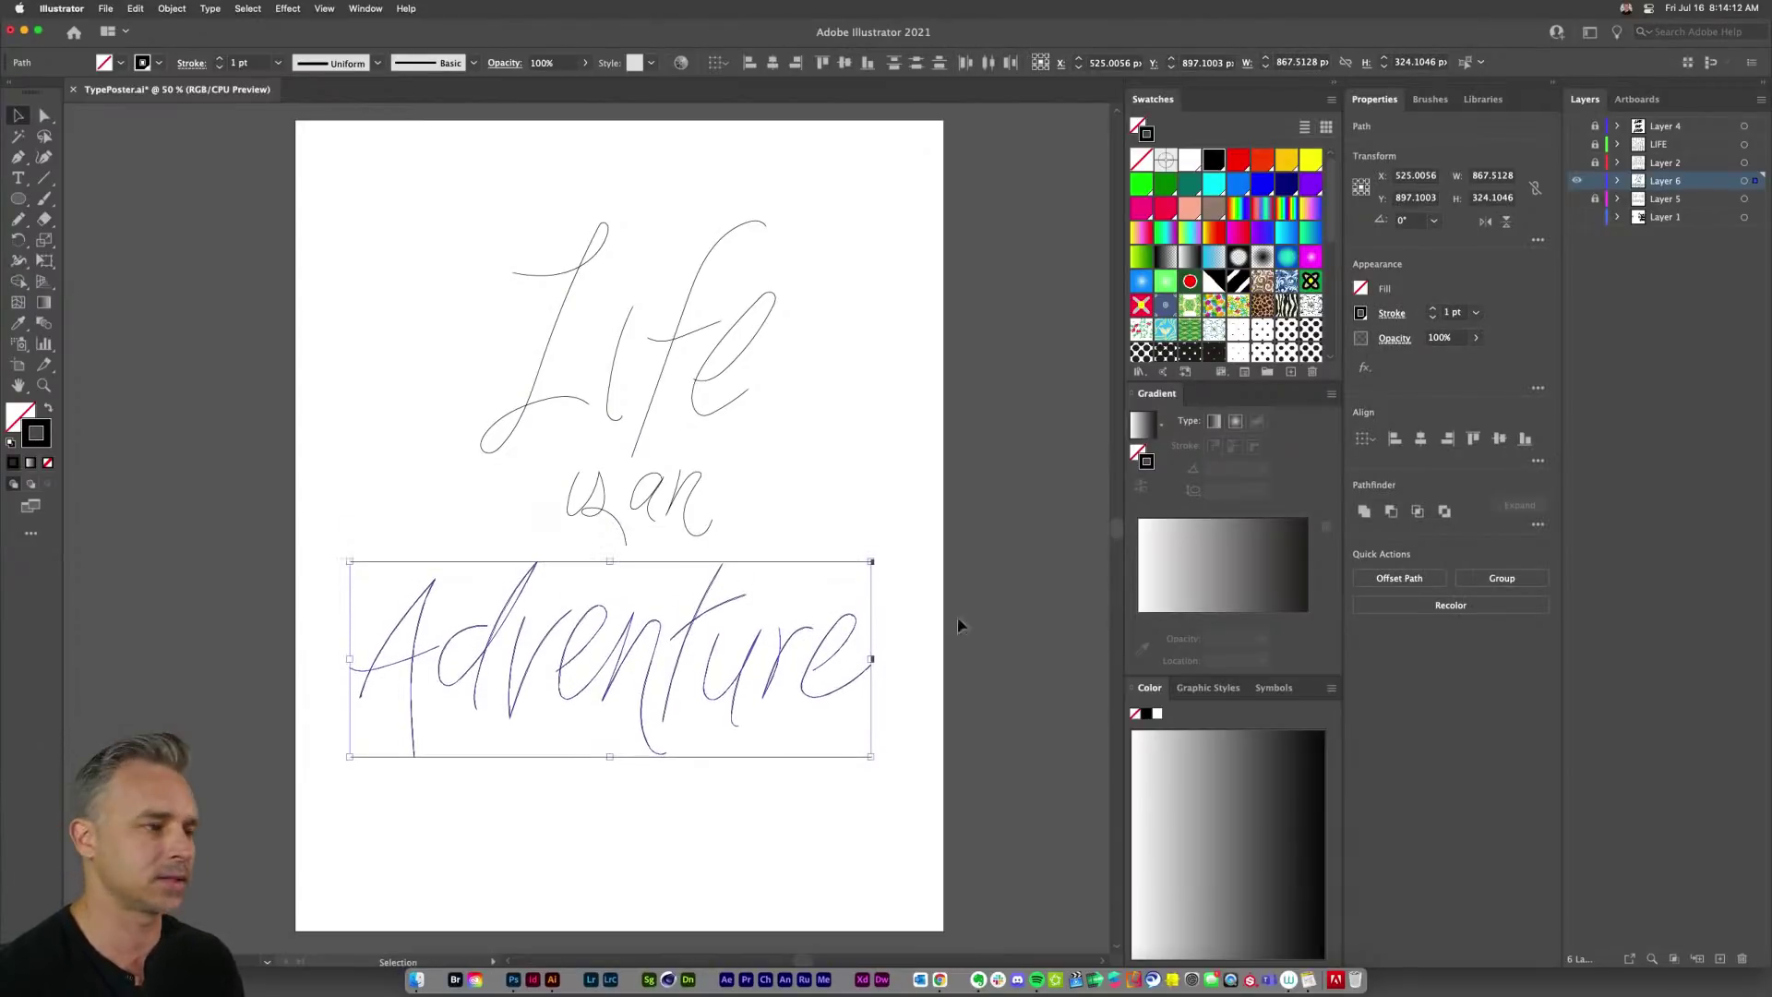
Step: Move "is an" down into the gap above "Adventure" and enlarge it to about 292 × 153 px
left_click_drag(422, 225, 884, 437)
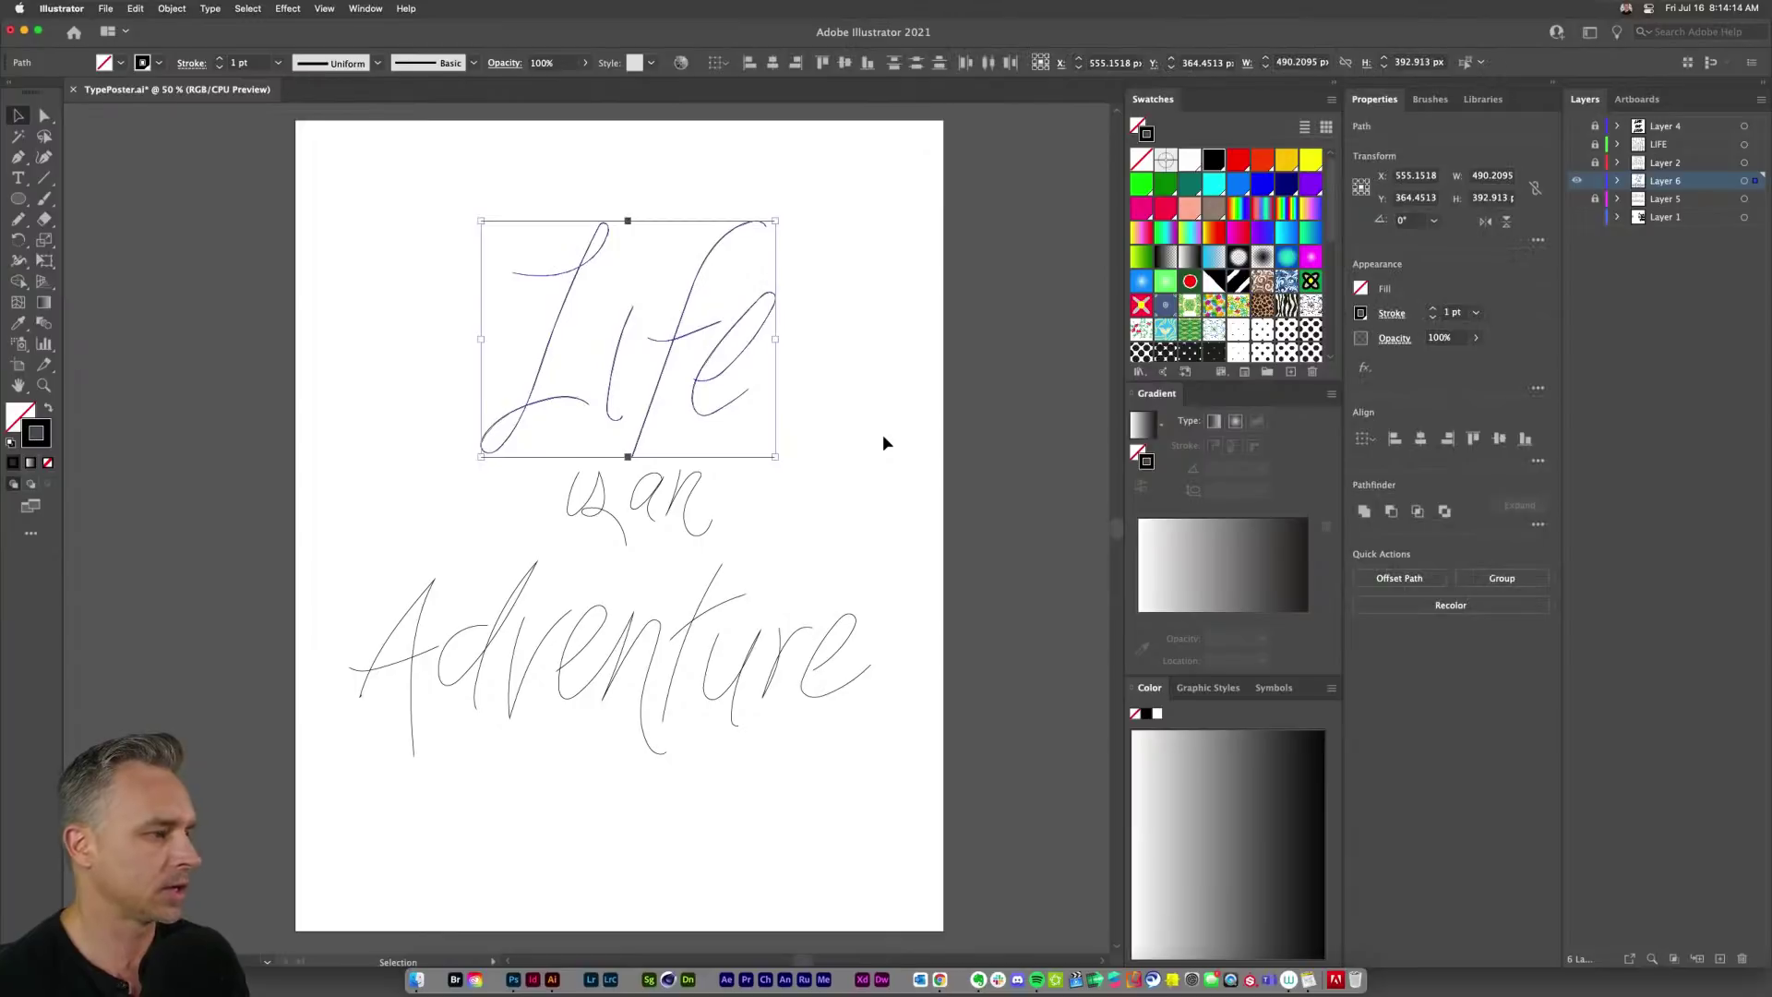
left_click_drag(502, 481, 734, 557)
left_click_drag(620, 533, 611, 552)
left_click_drag(727, 573, 736, 596)
Step: Trim the hooked tail off the n in "an" by removing its end anchor points with the Pen tool
key("a")
key("super+1")
key("v")
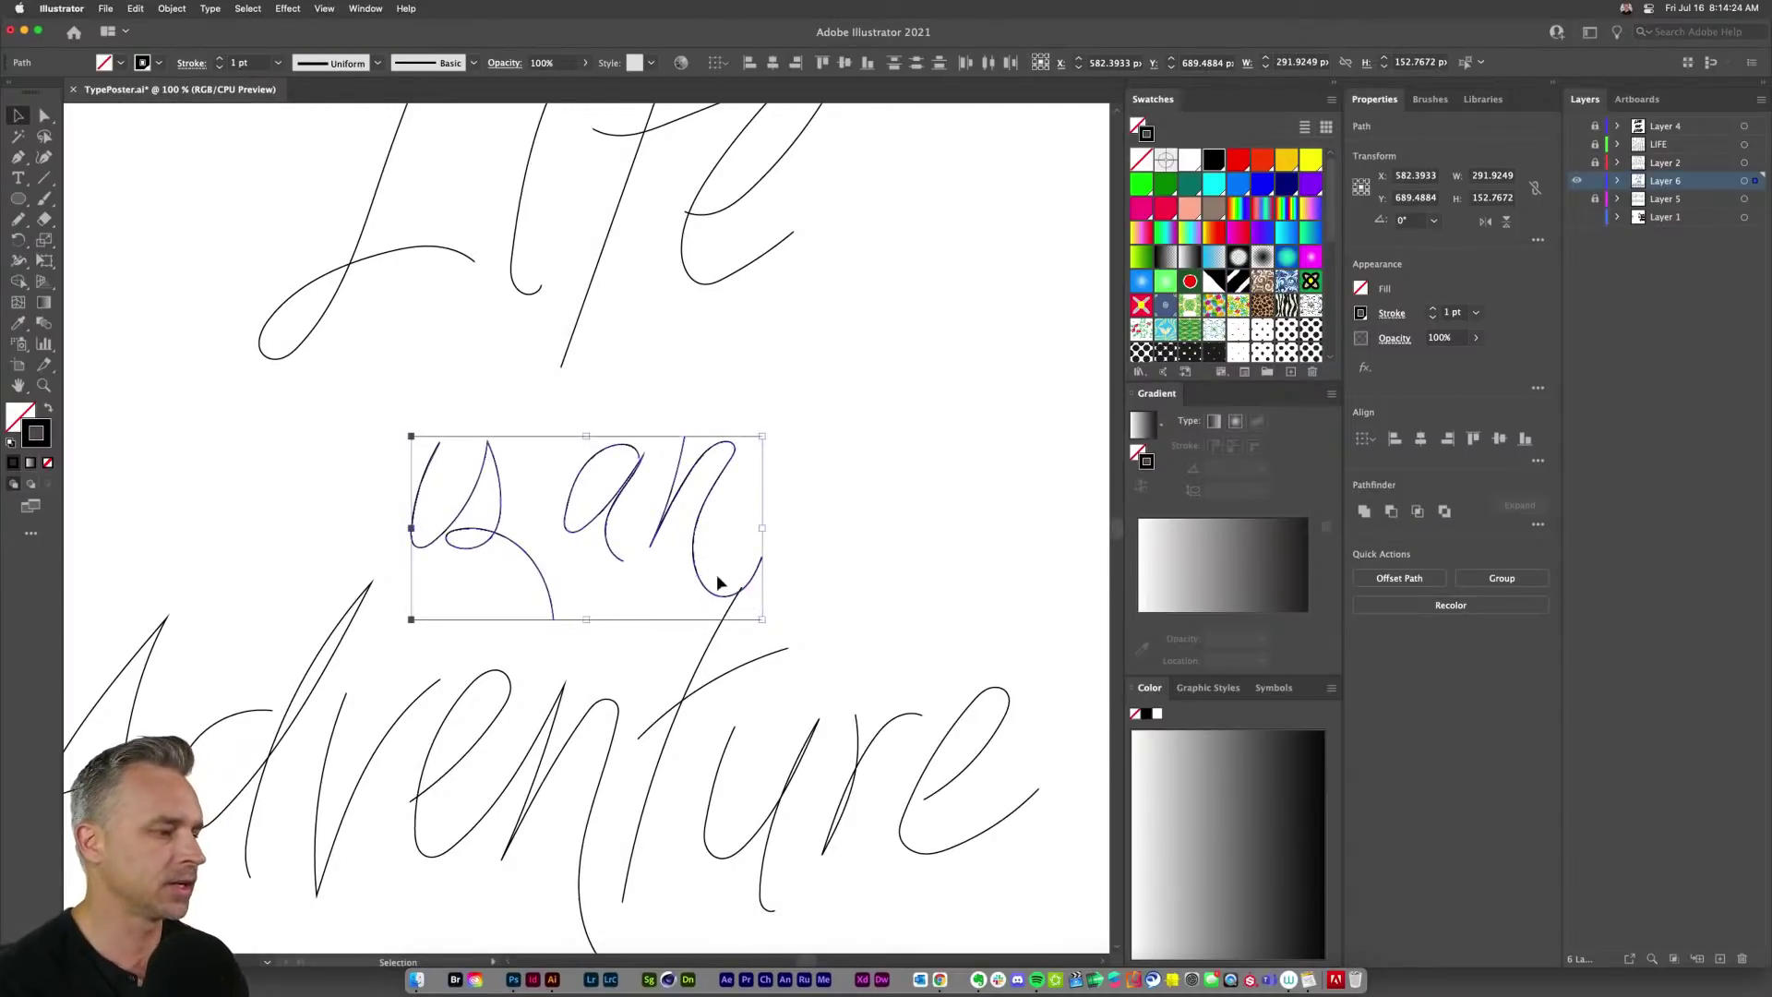
left_click(792, 496)
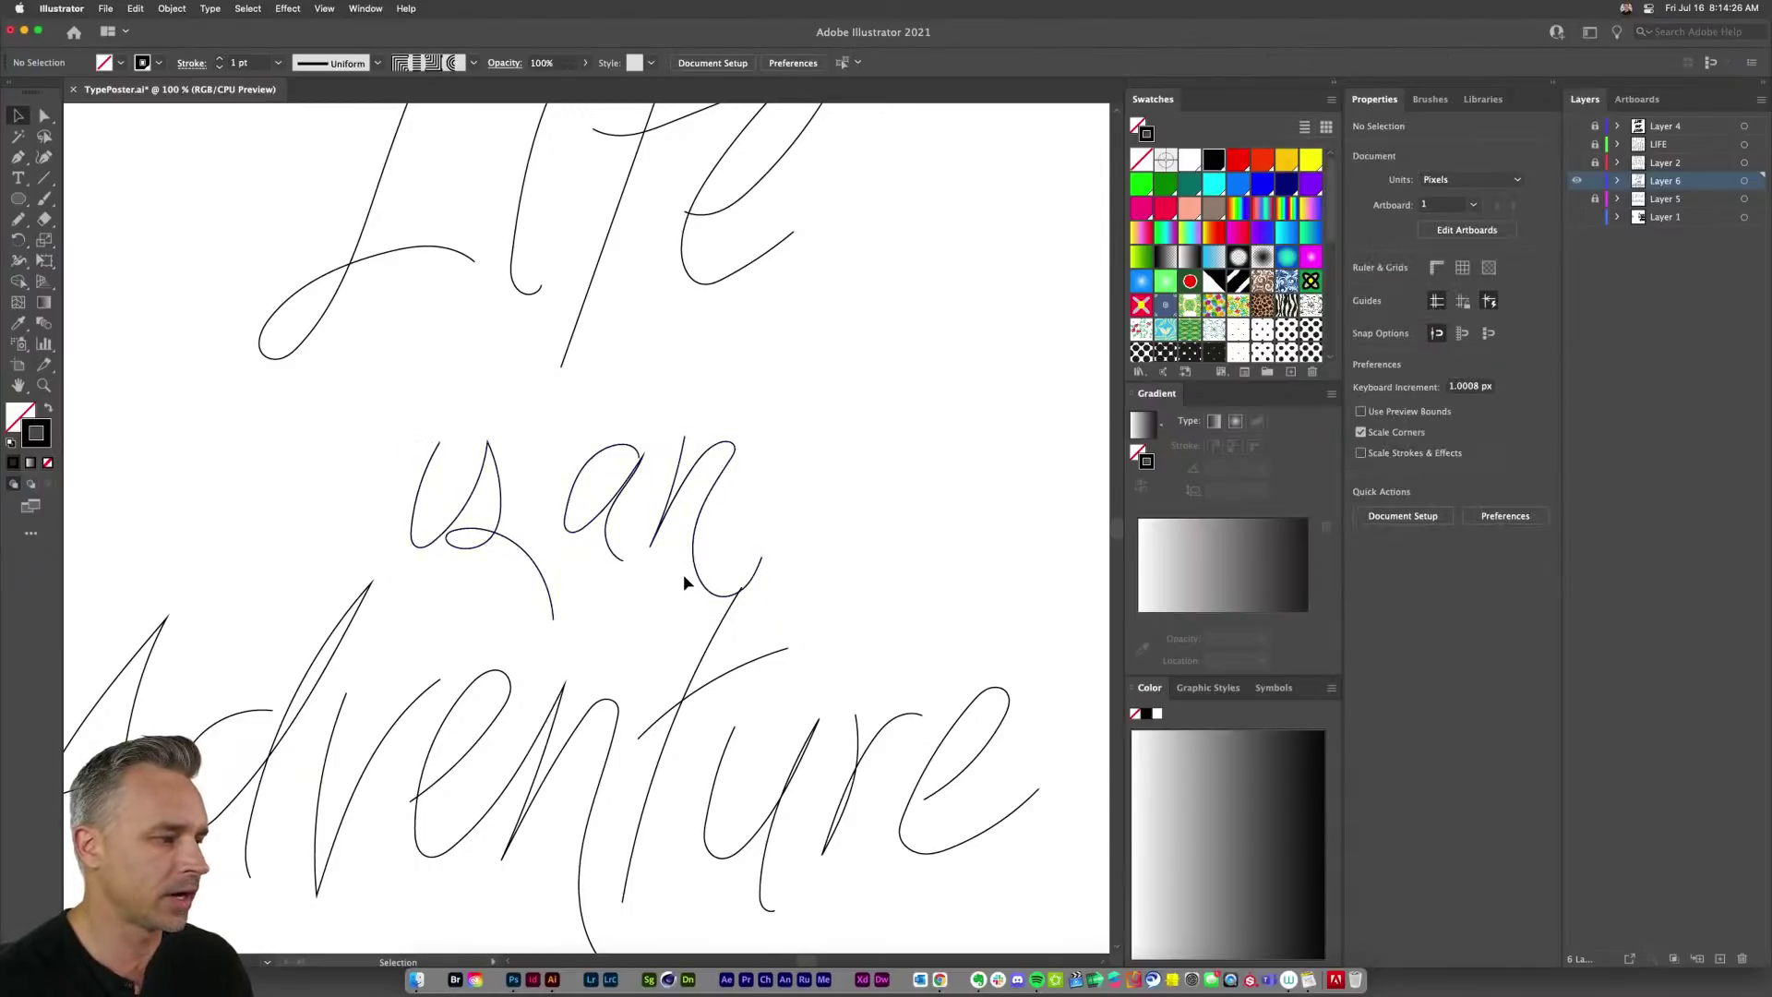
left_click(692, 554)
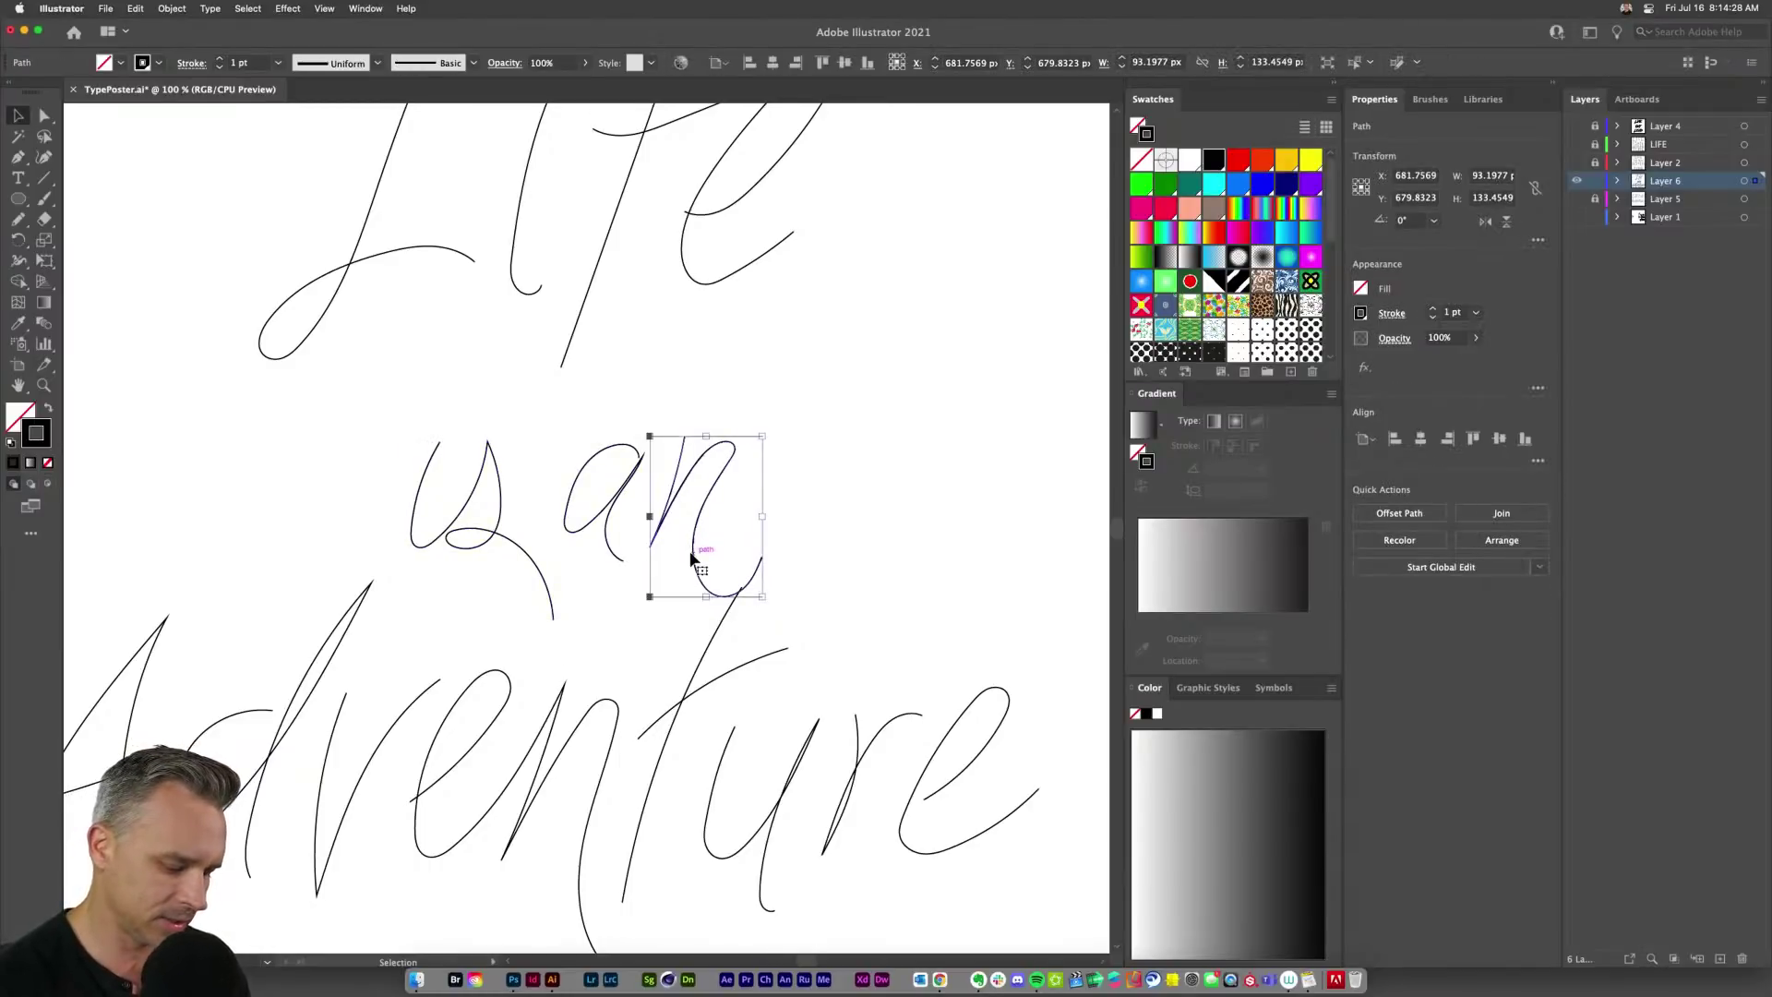
key("p")
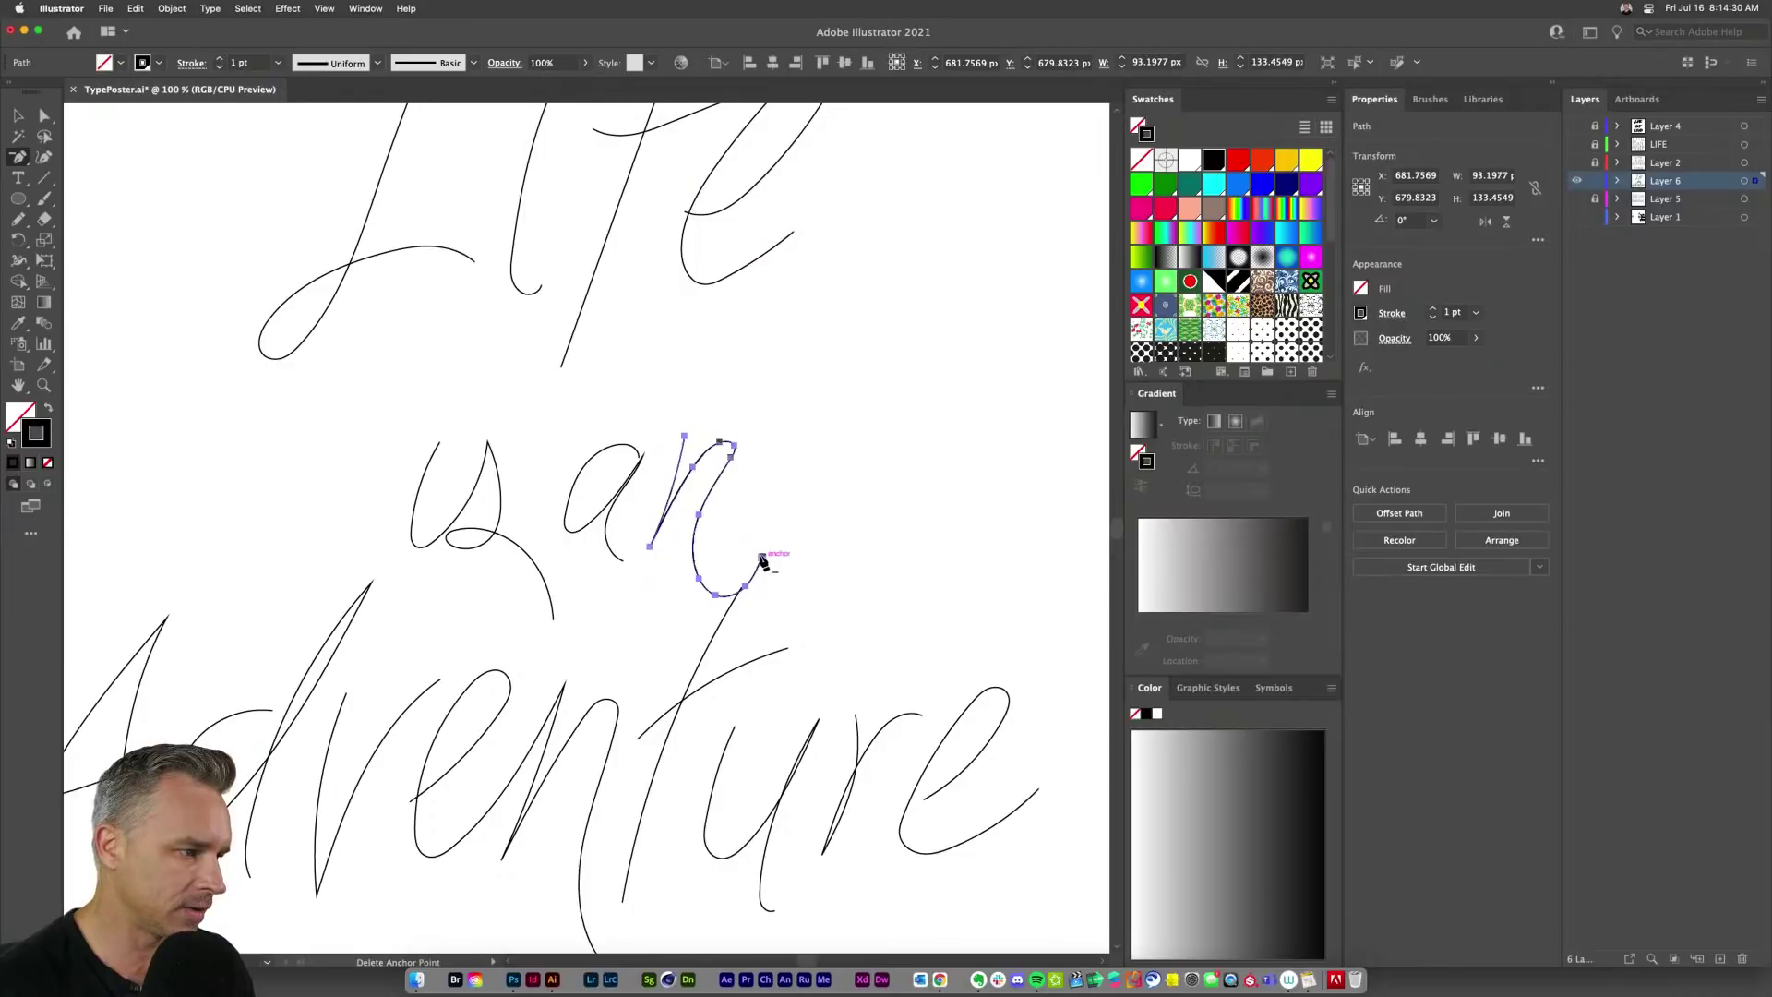
left_click(745, 586)
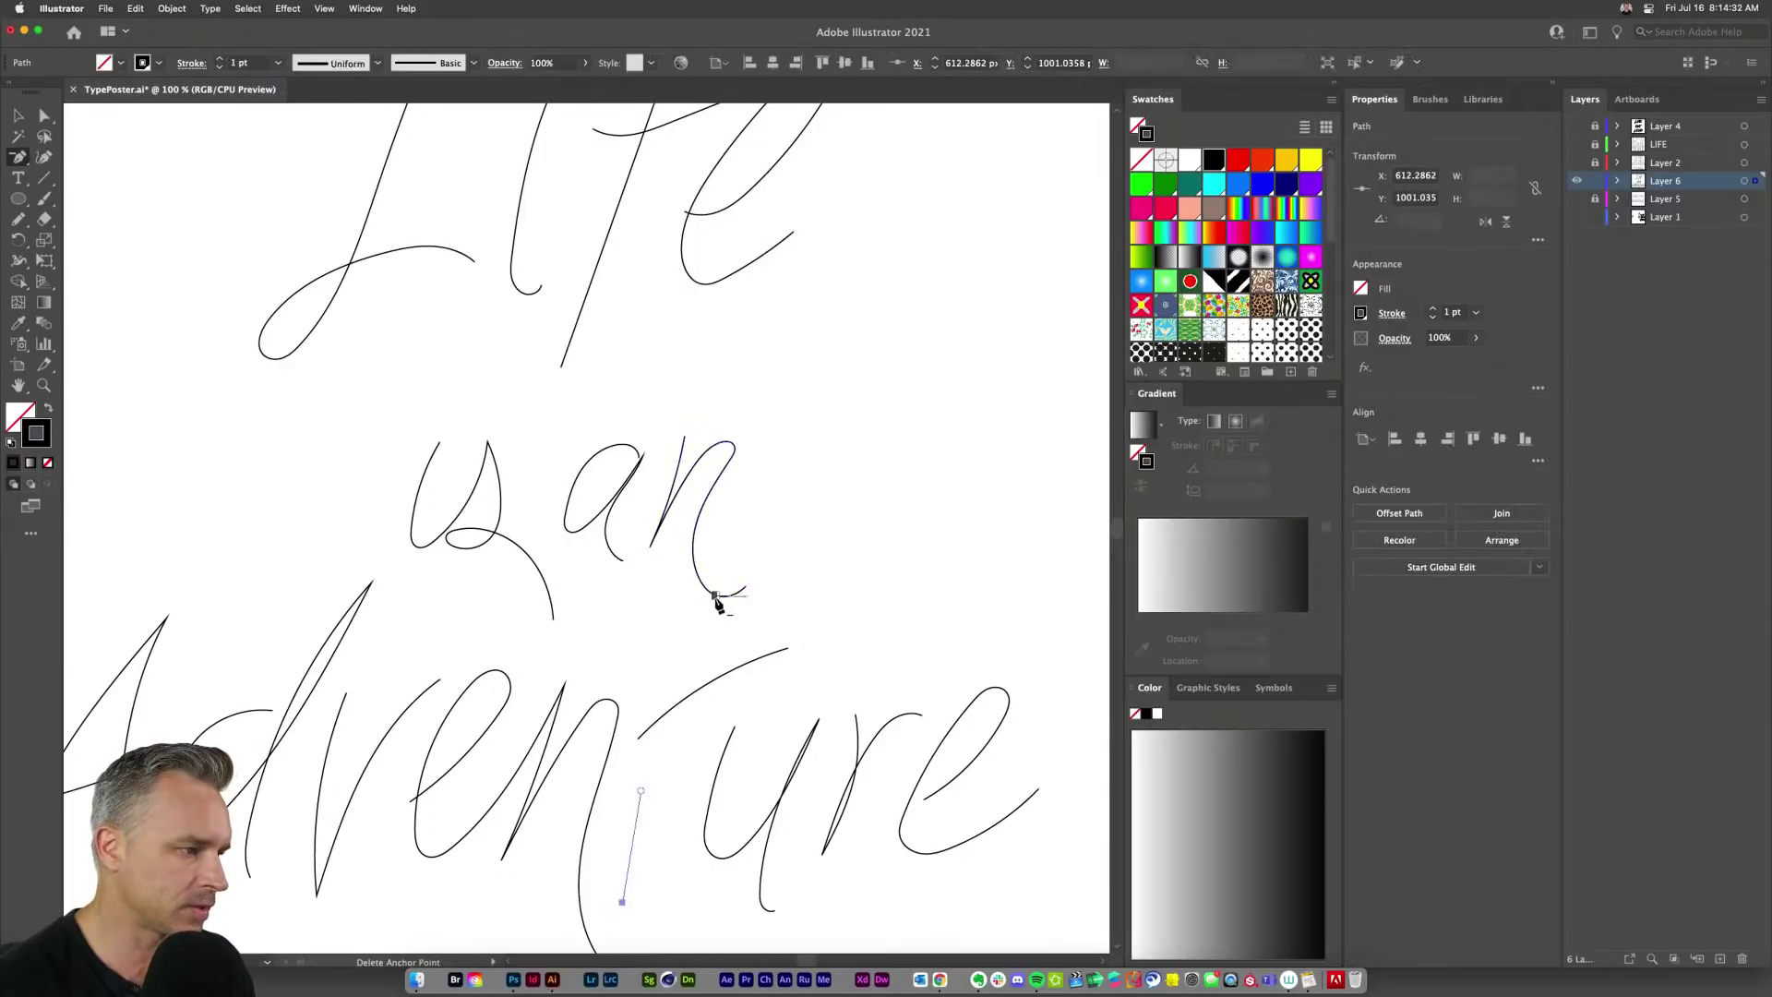
left_click(737, 598)
mouse_move(729, 591)
left_mouse_down()
mouse_move(751, 585)
mouse_move(729, 593)
left_mouse_up()
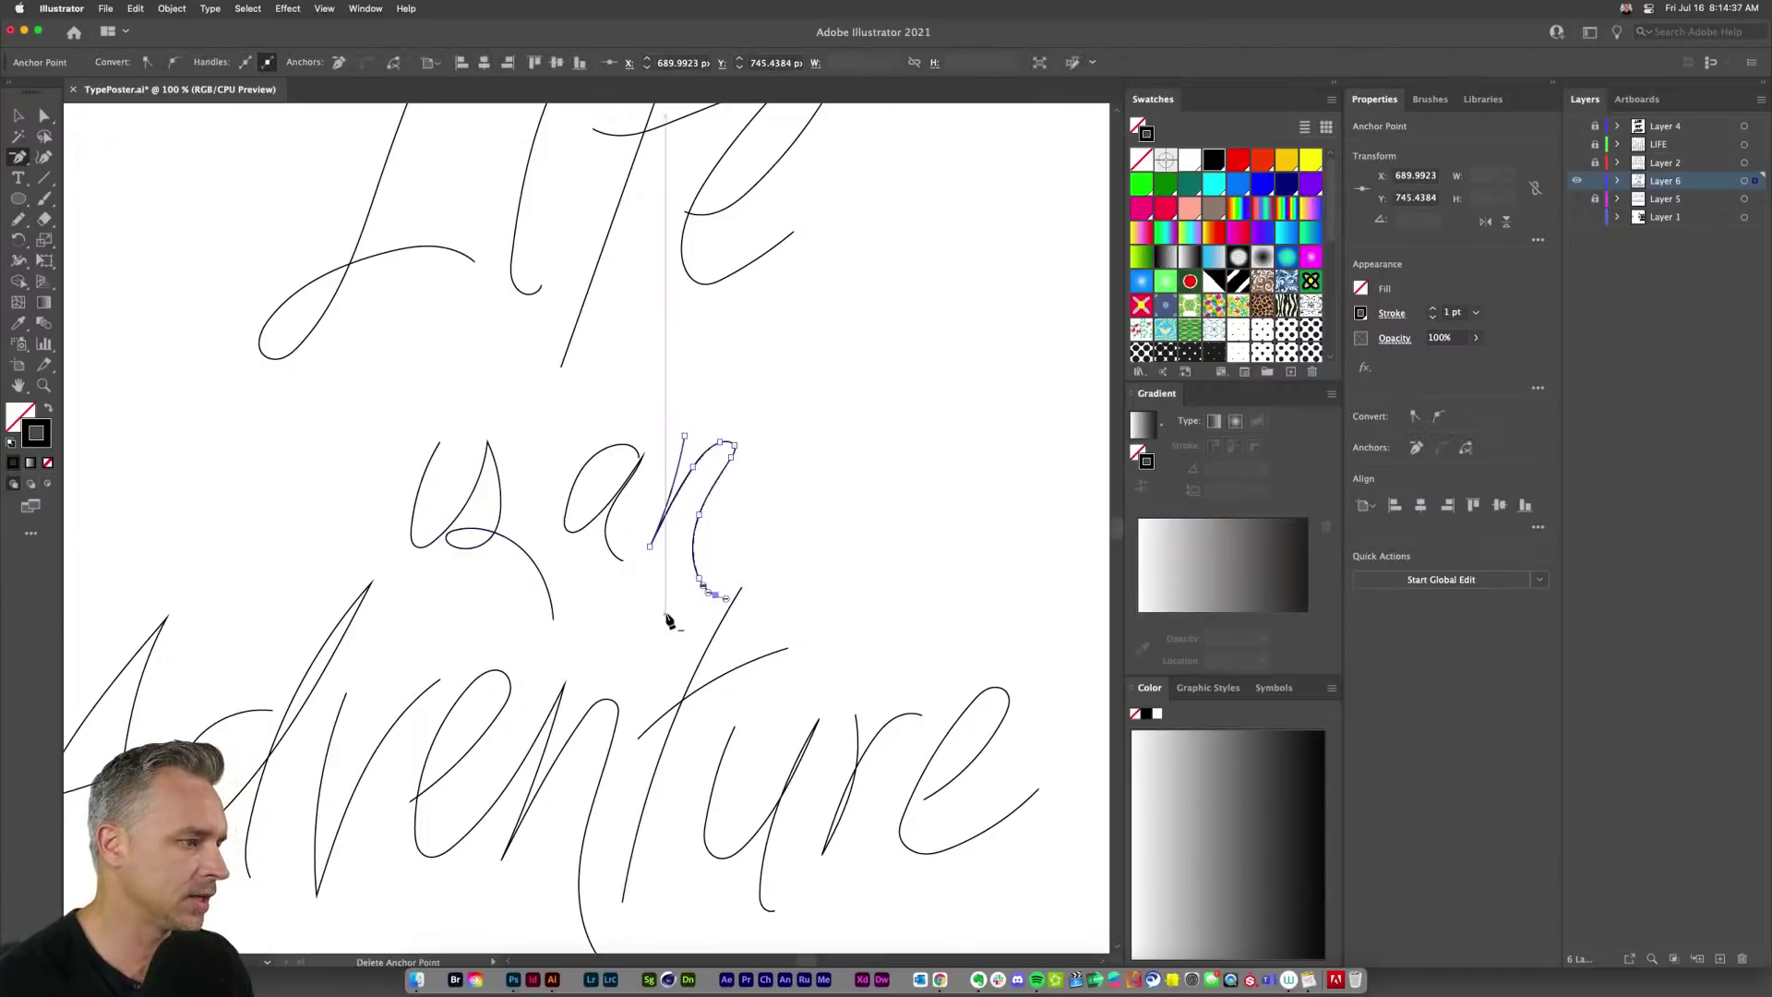
left_click(716, 593)
left_click(17, 116)
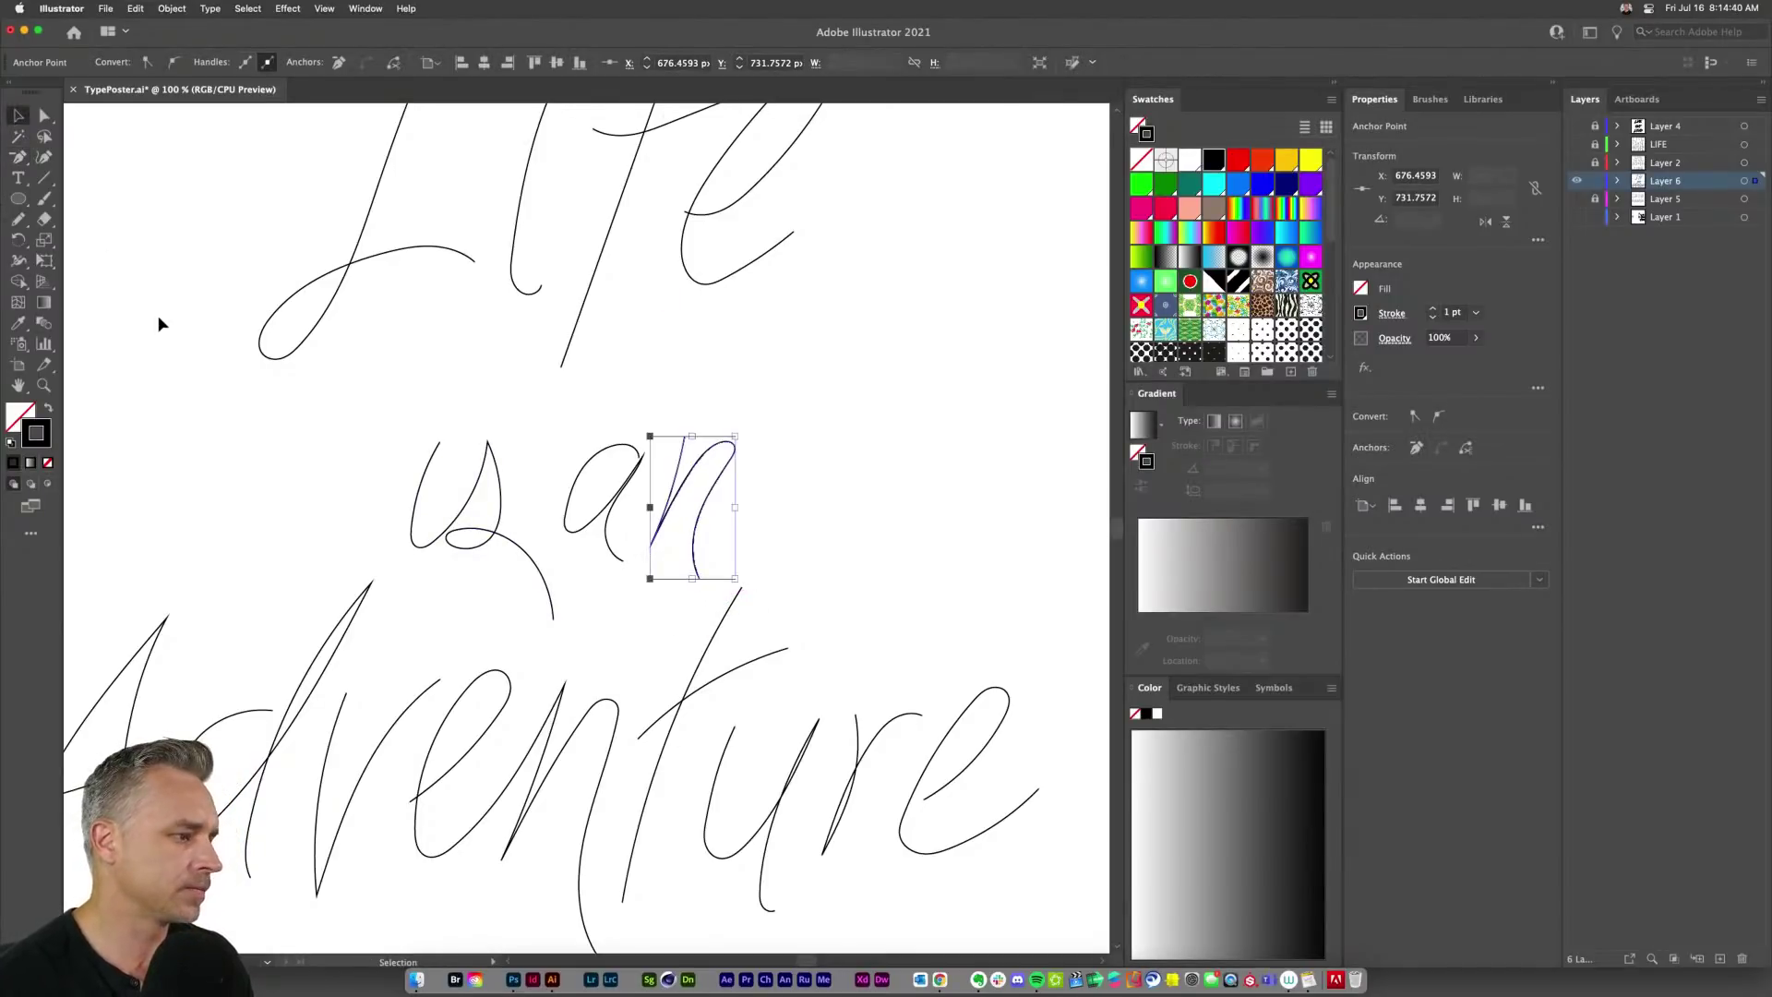
left_click(158, 317)
key("super+minus")
key("super+minus")
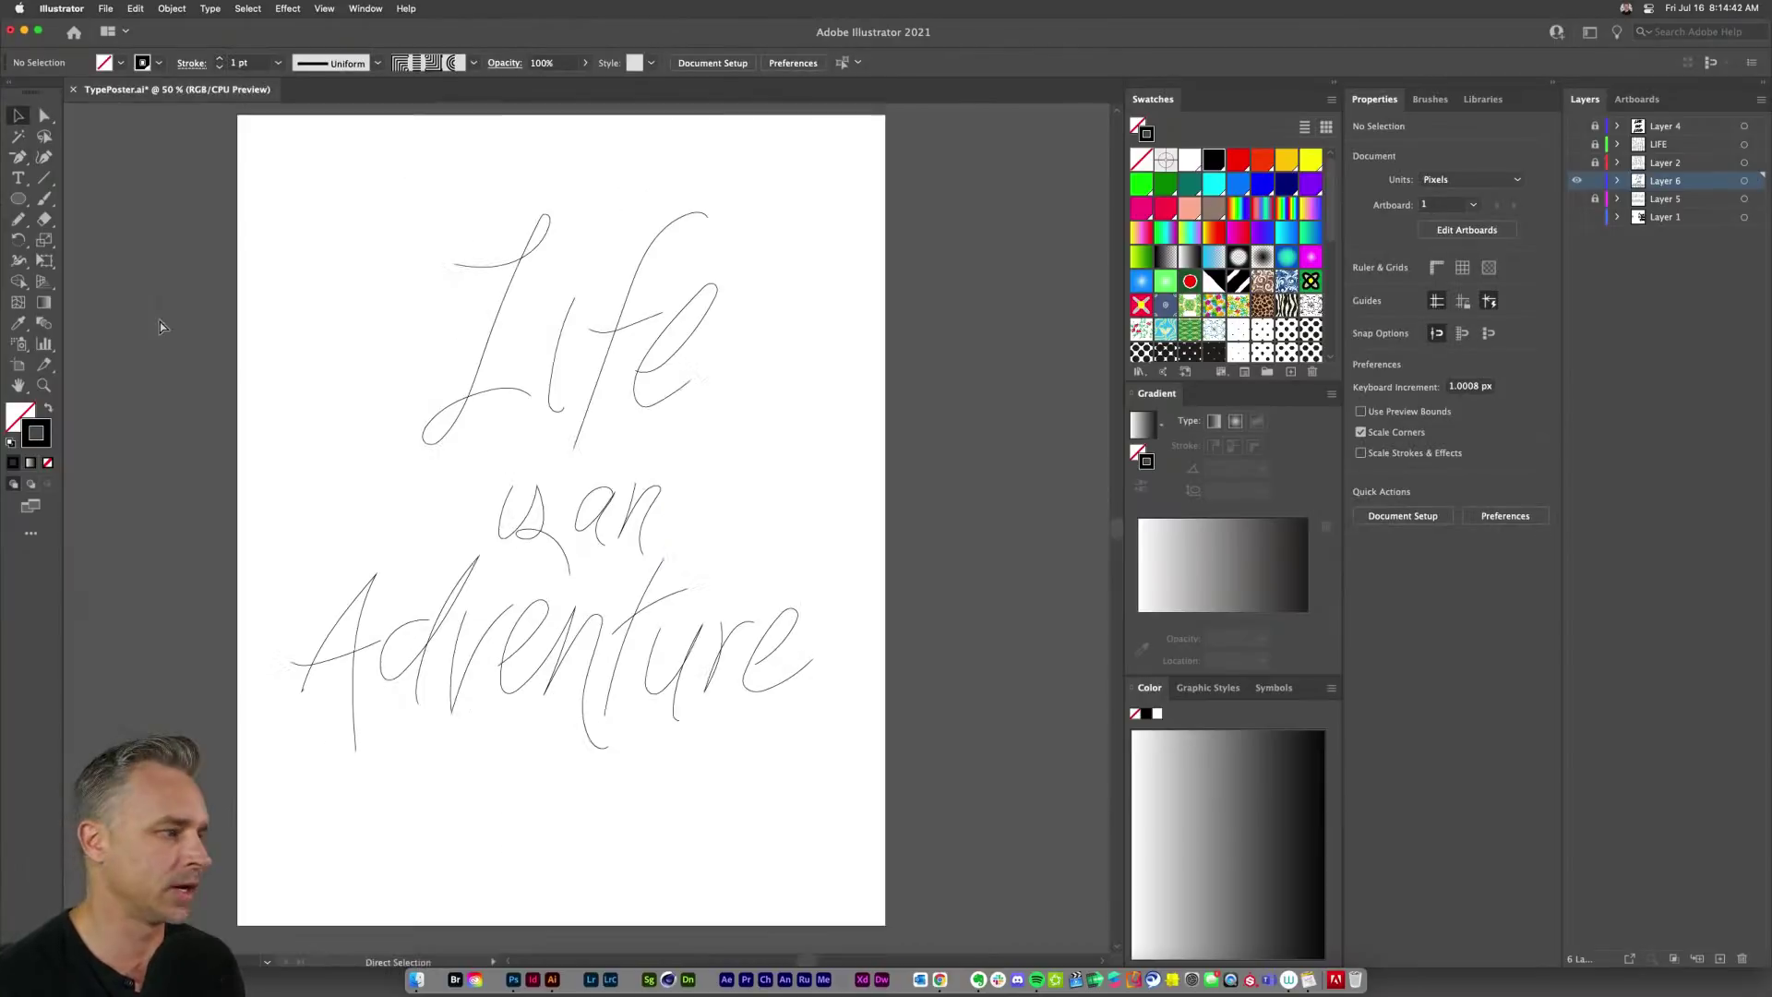
Step: Enlarge the word "Adventure" from its centre to about 975 × 364 px and nudge it down slightly
left_click_drag(217, 350, 307, 439)
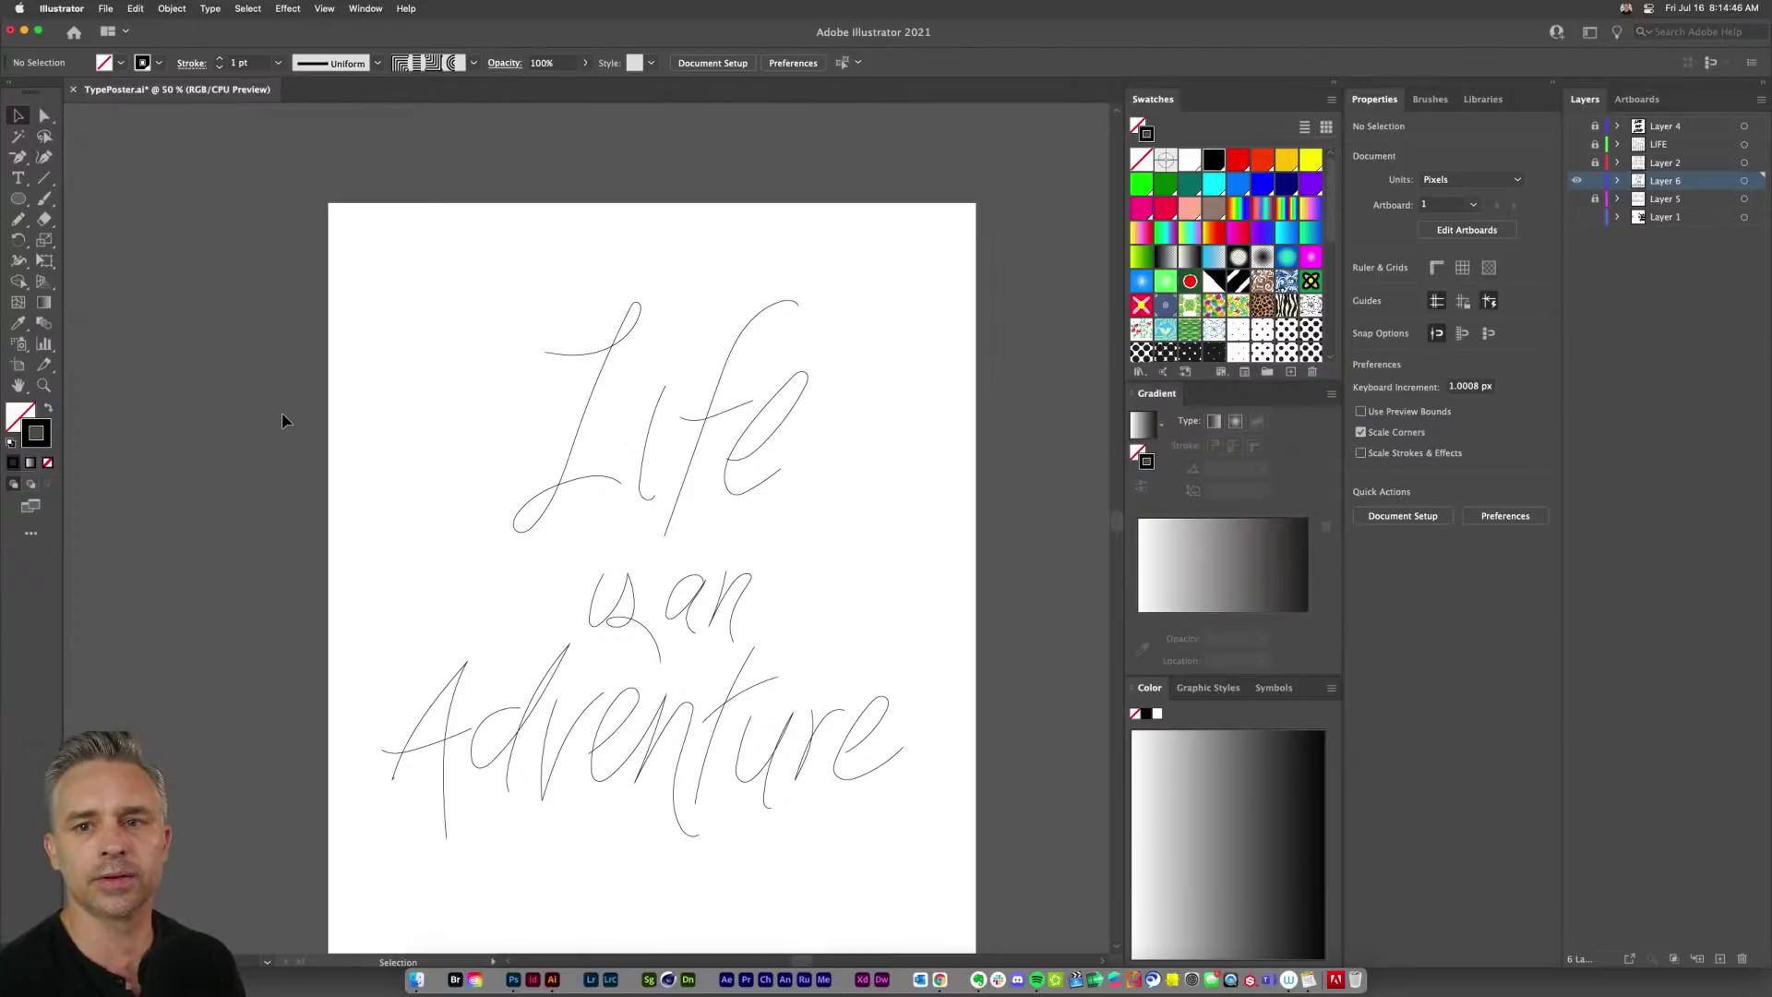
left_click_drag(336, 258, 515, 522)
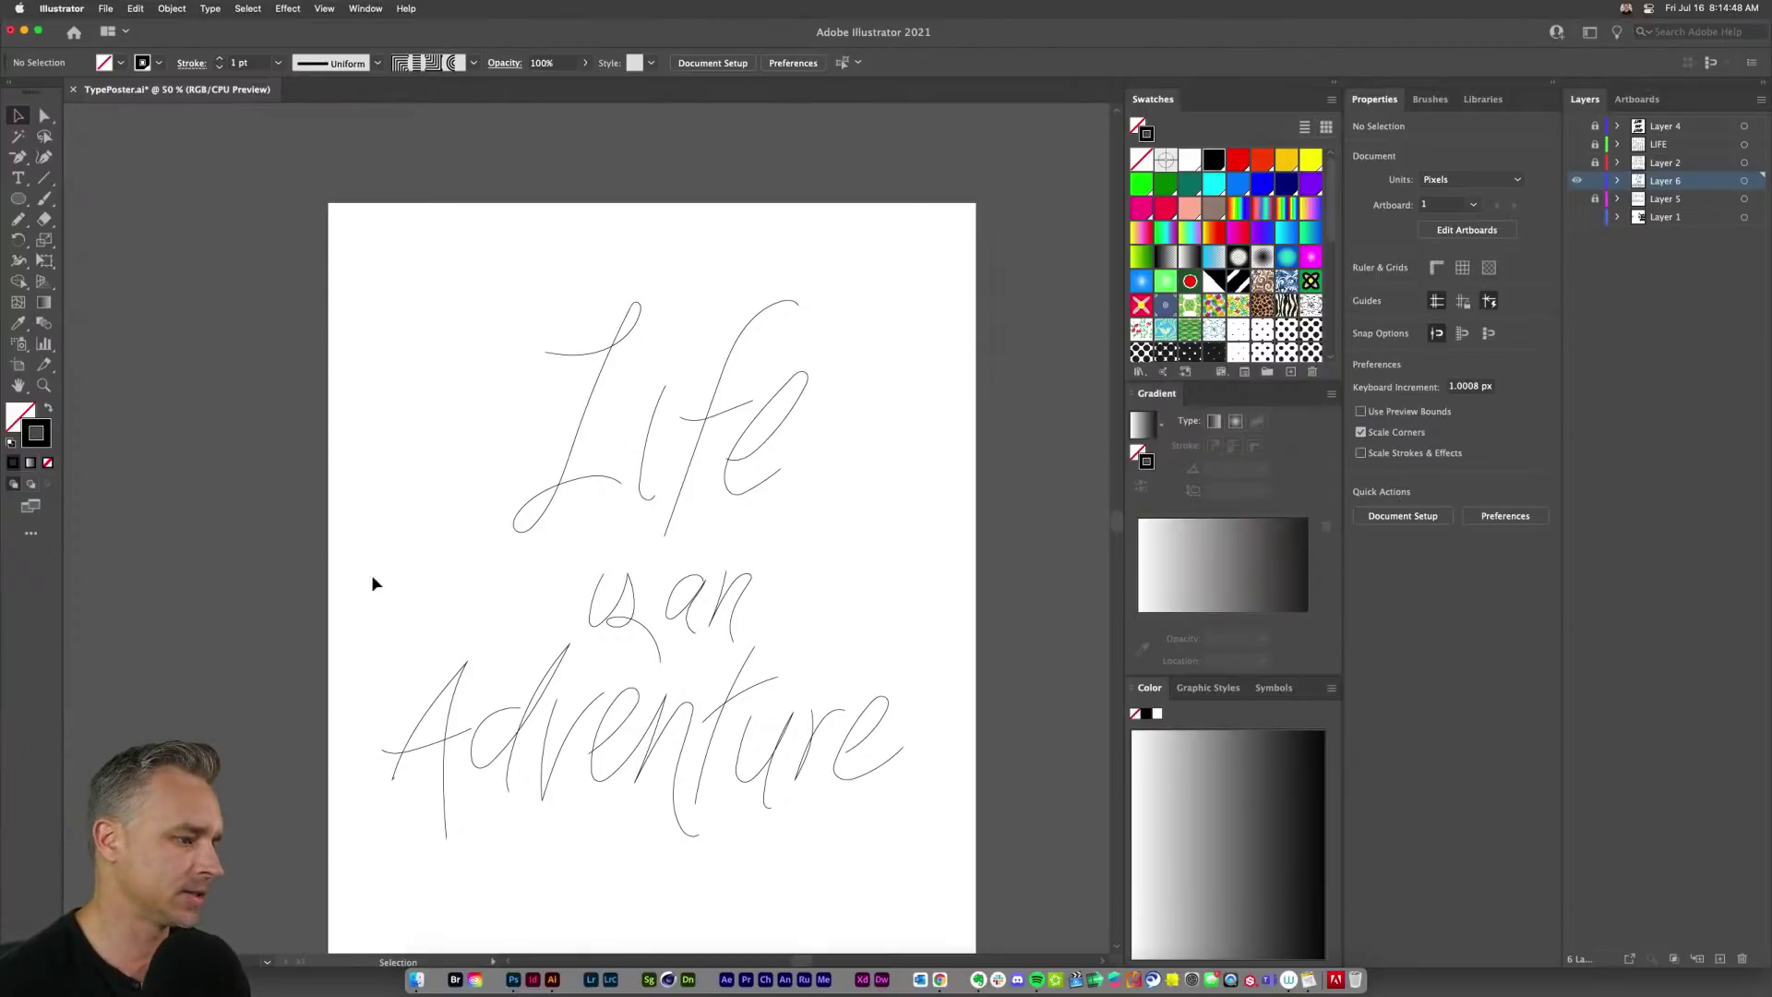
left_click_drag(365, 533, 338, 433)
left_click_drag(593, 665, 854, 779)
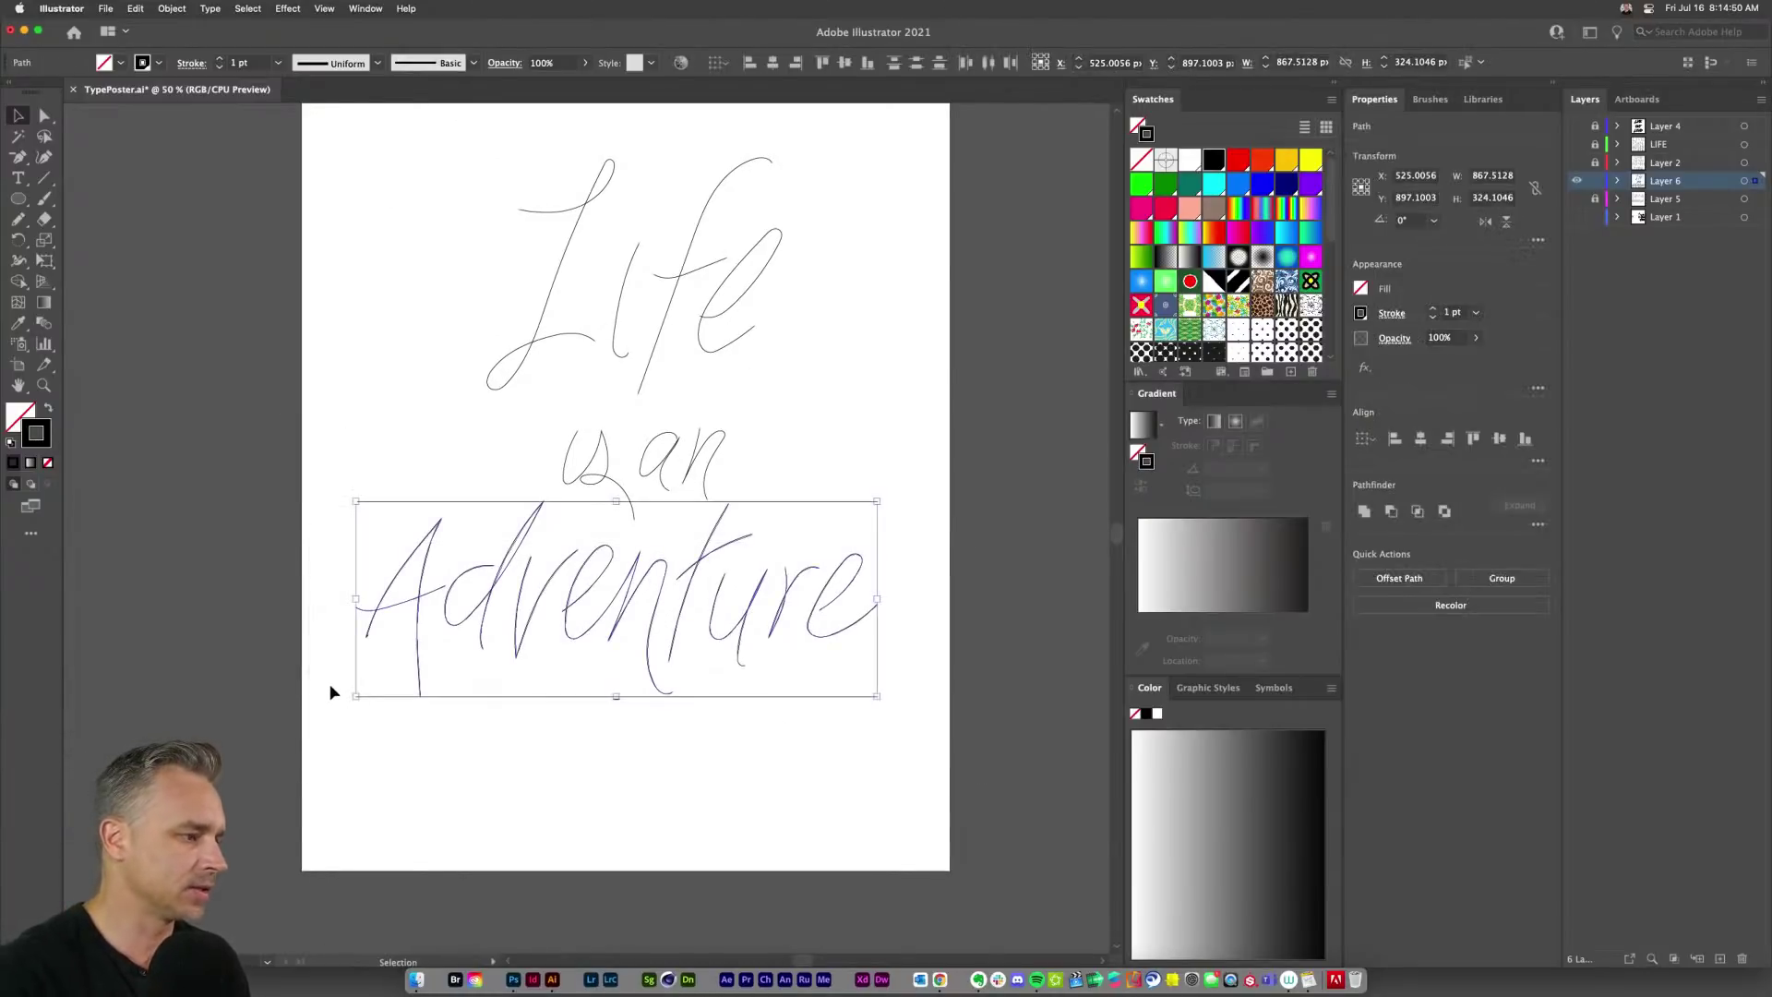
left_click_drag(351, 694, 323, 708)
key("Down")
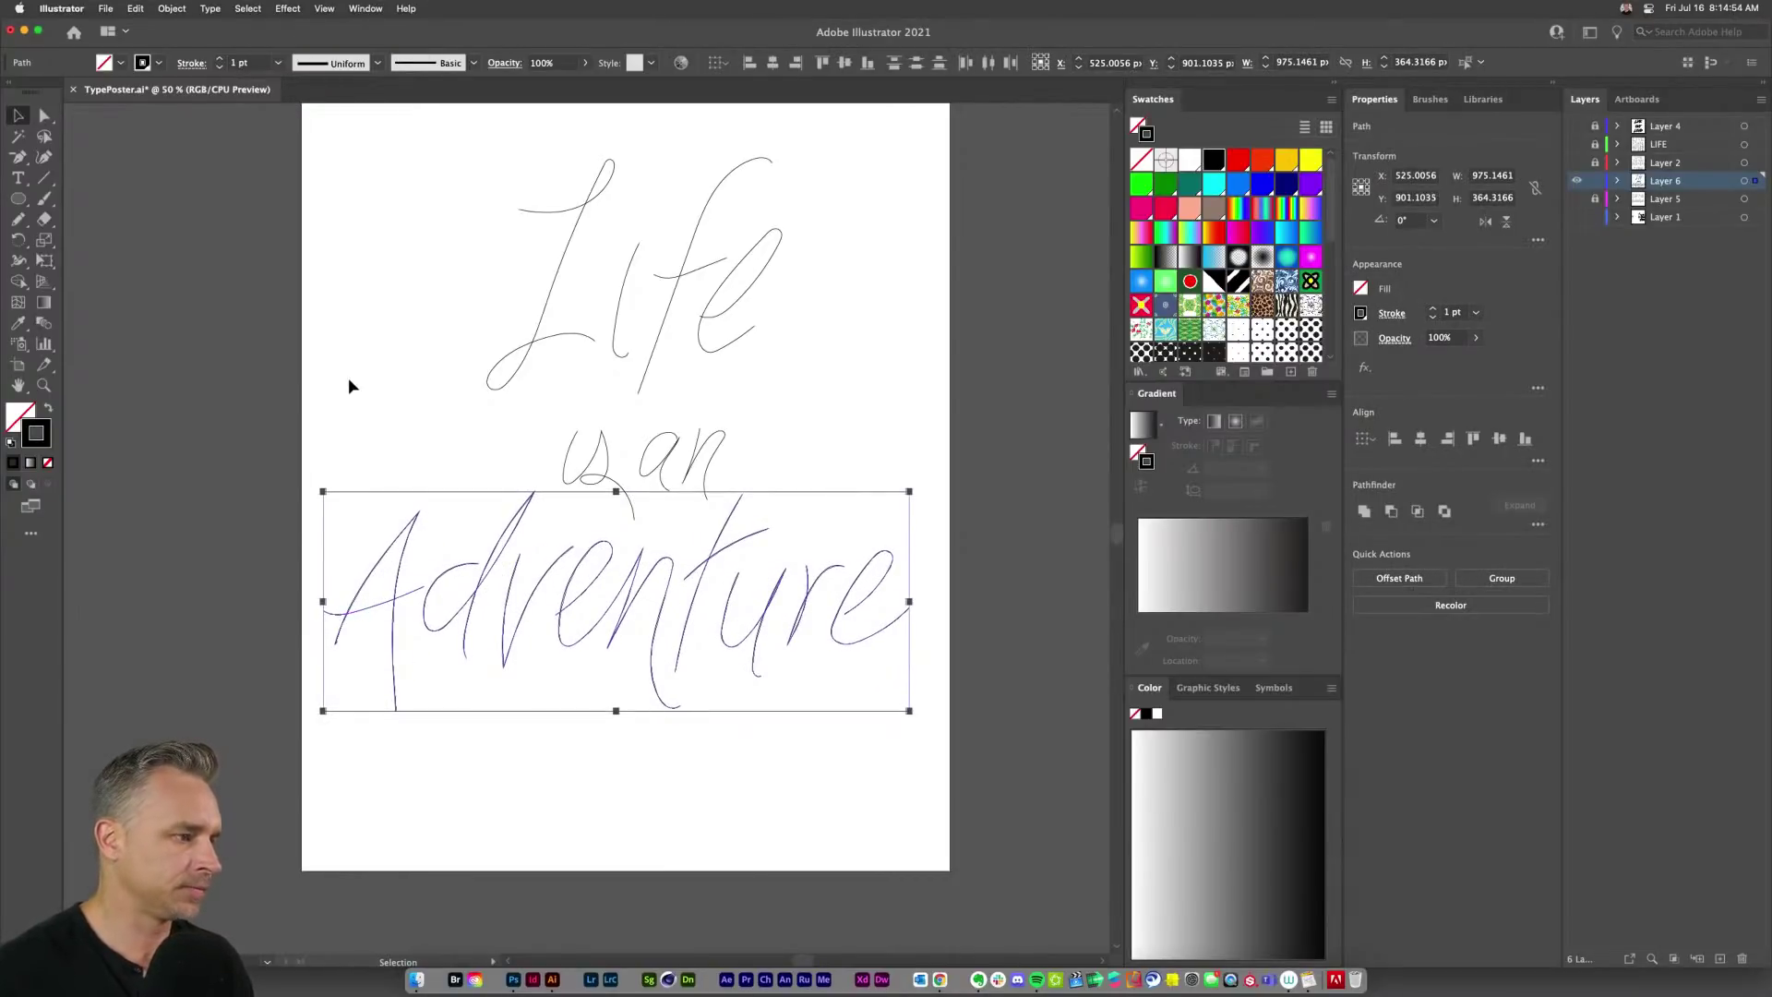
key("Down")
key("Down")
key("Down")
key("Down")
left_click(334, 367)
scroll(355, 434, "up", 2)
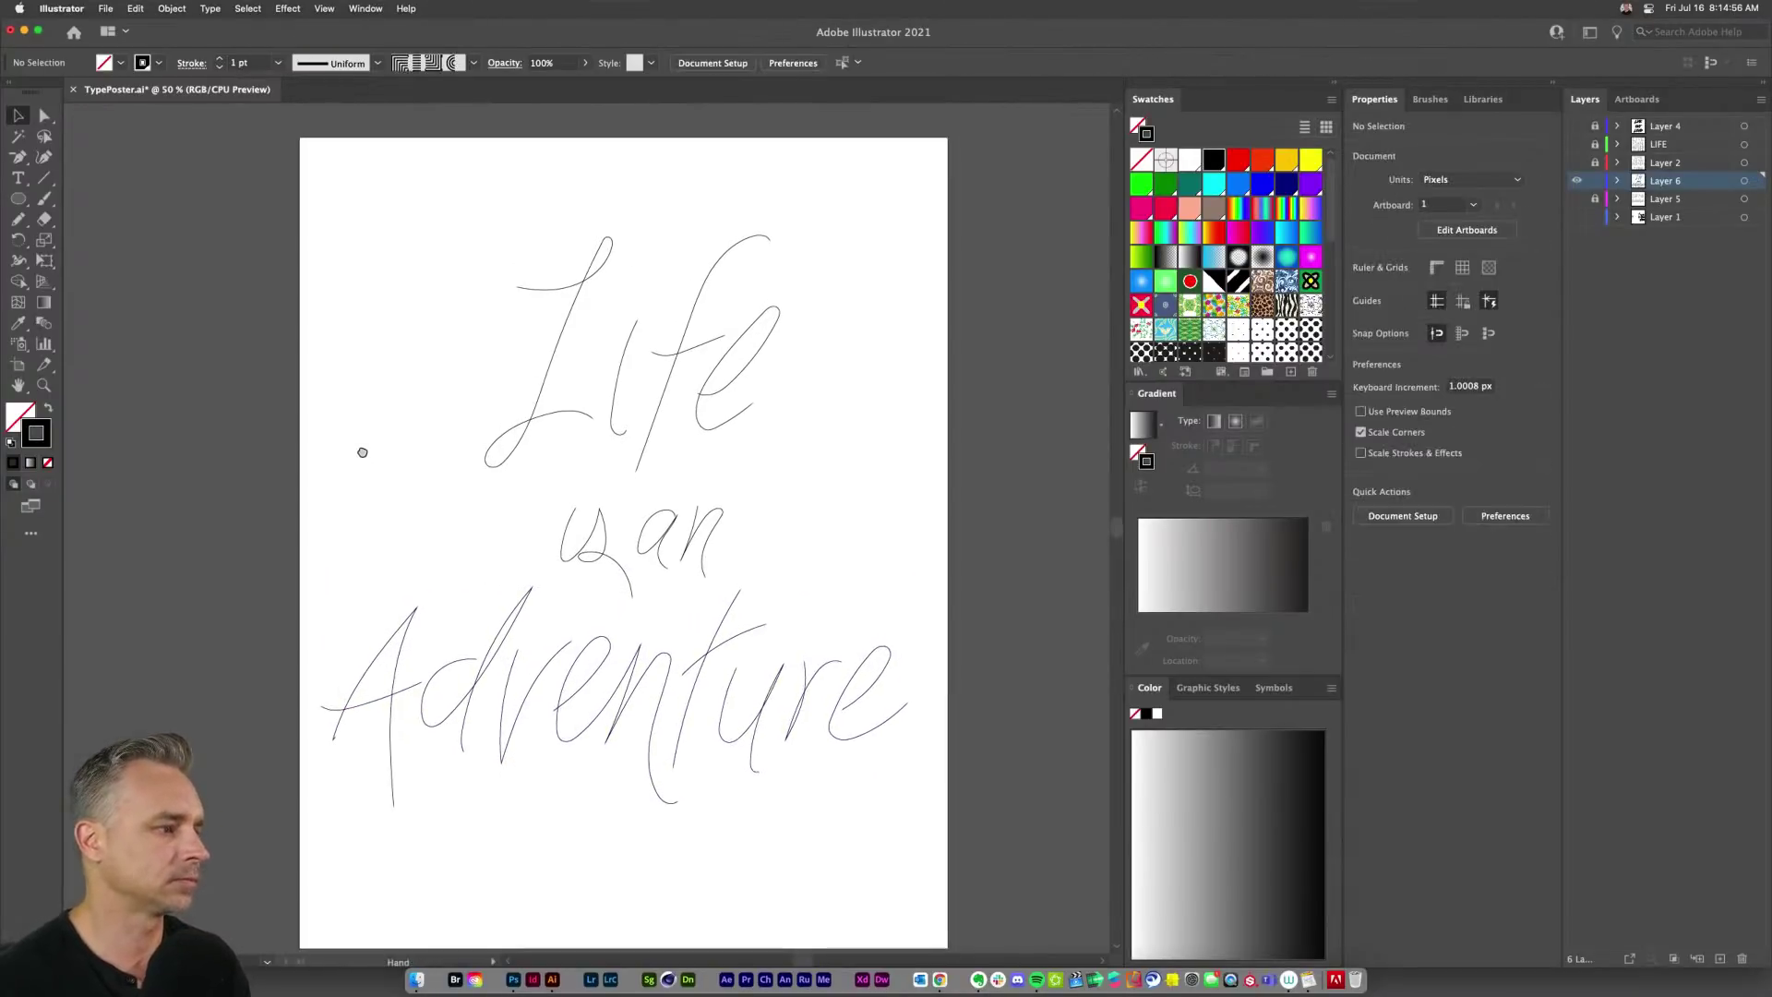
Step: Set the stroke of all the lettering to 11 pt with round caps and round corners
left_click_drag(246, 158, 424, 401)
left_click_drag(446, 238, 823, 413)
left_click_drag(282, 181, 975, 794)
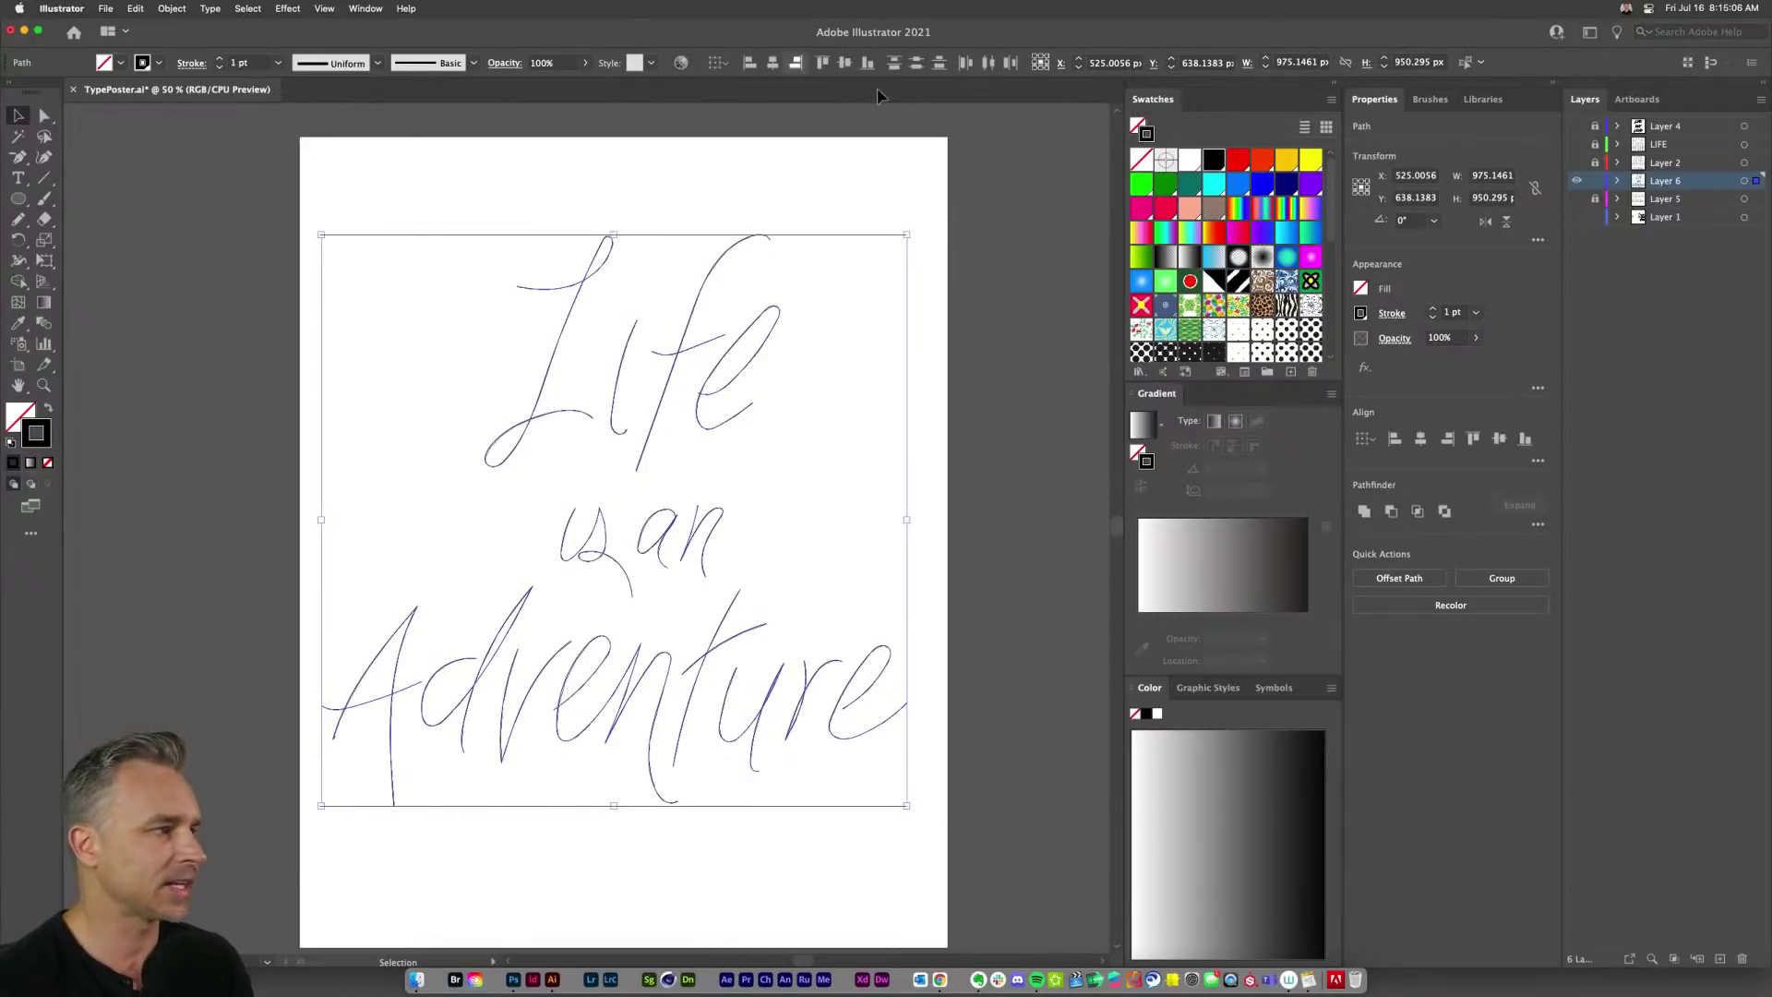
left_click(1433, 308)
left_click(1432, 308)
left_click(1432, 308)
left_click(1432, 309)
left_click(1432, 308)
left_click(1433, 309)
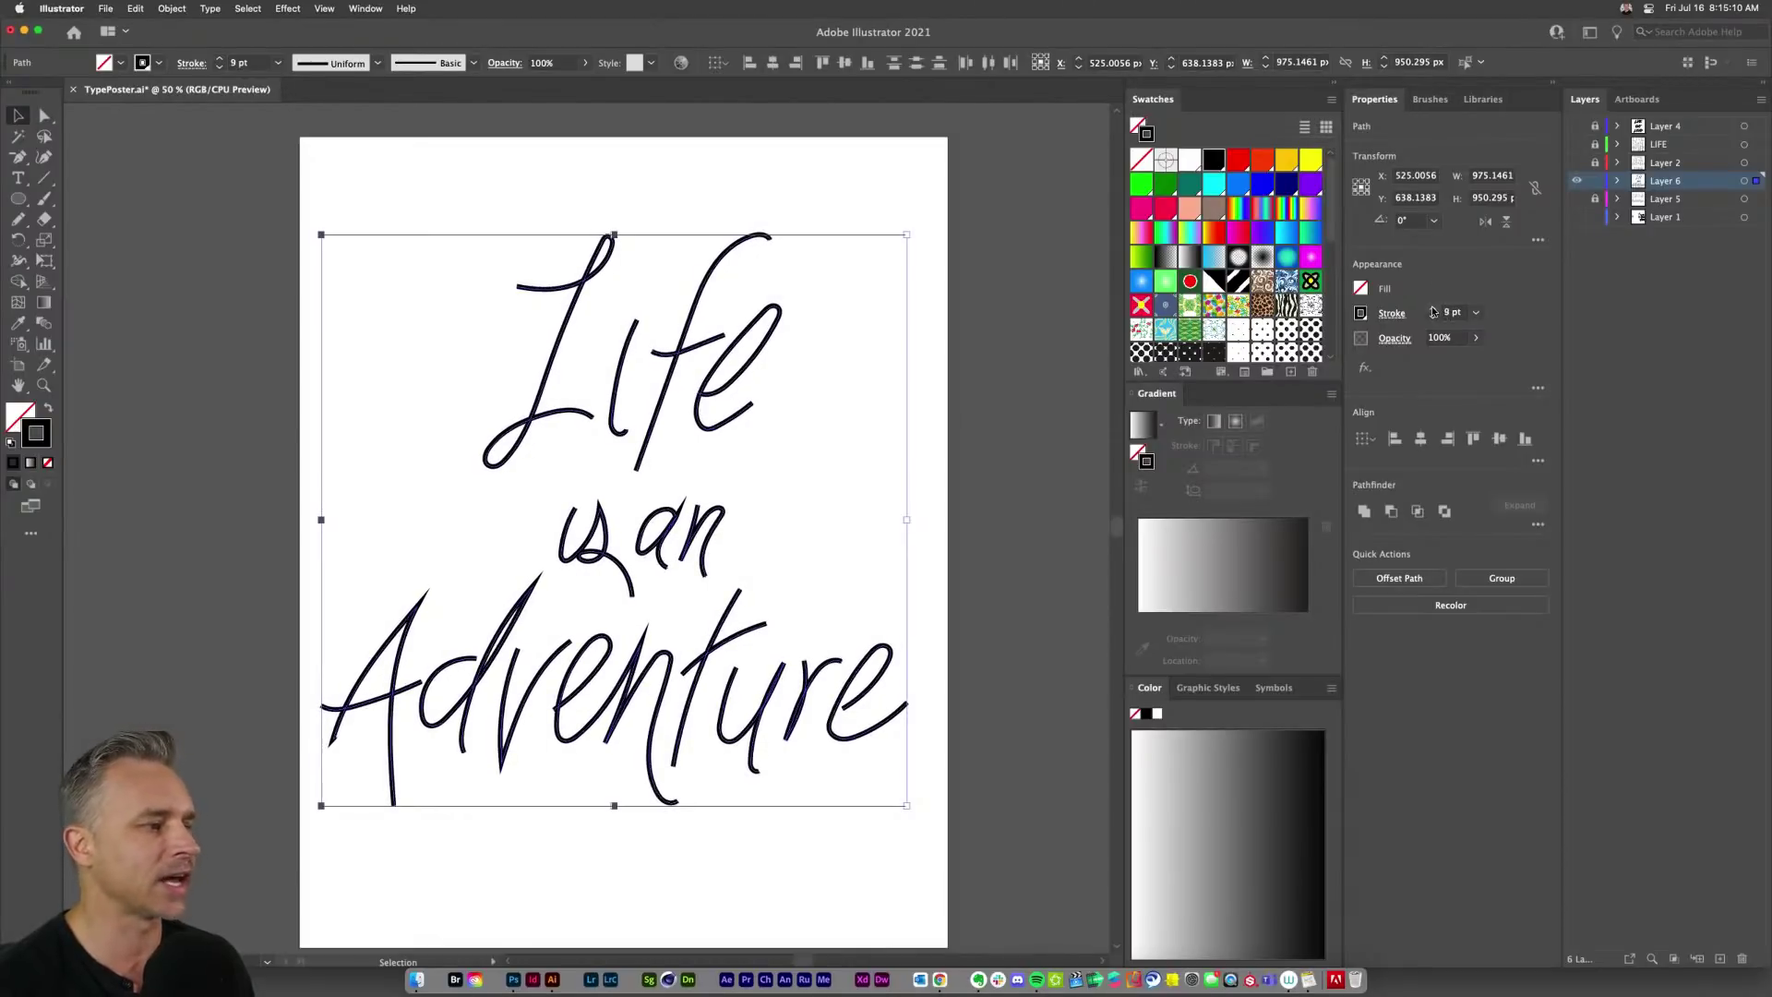
left_click(1433, 308)
left_click(1432, 308)
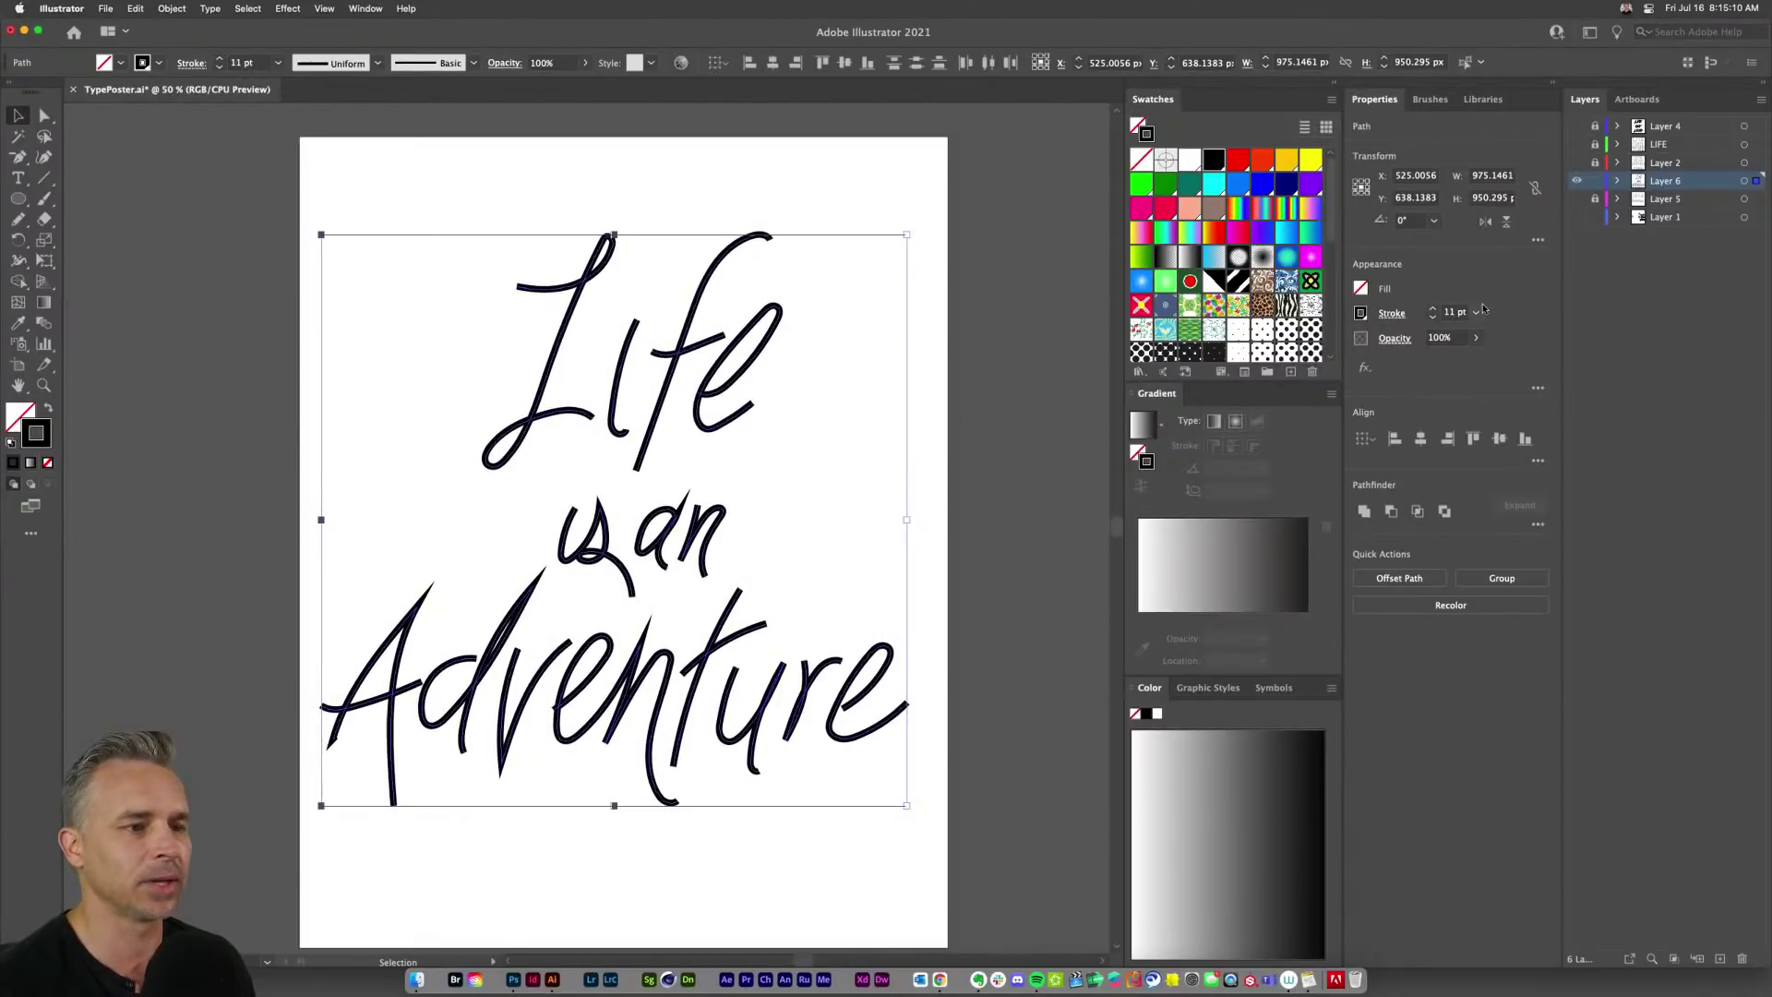
left_click(1390, 311)
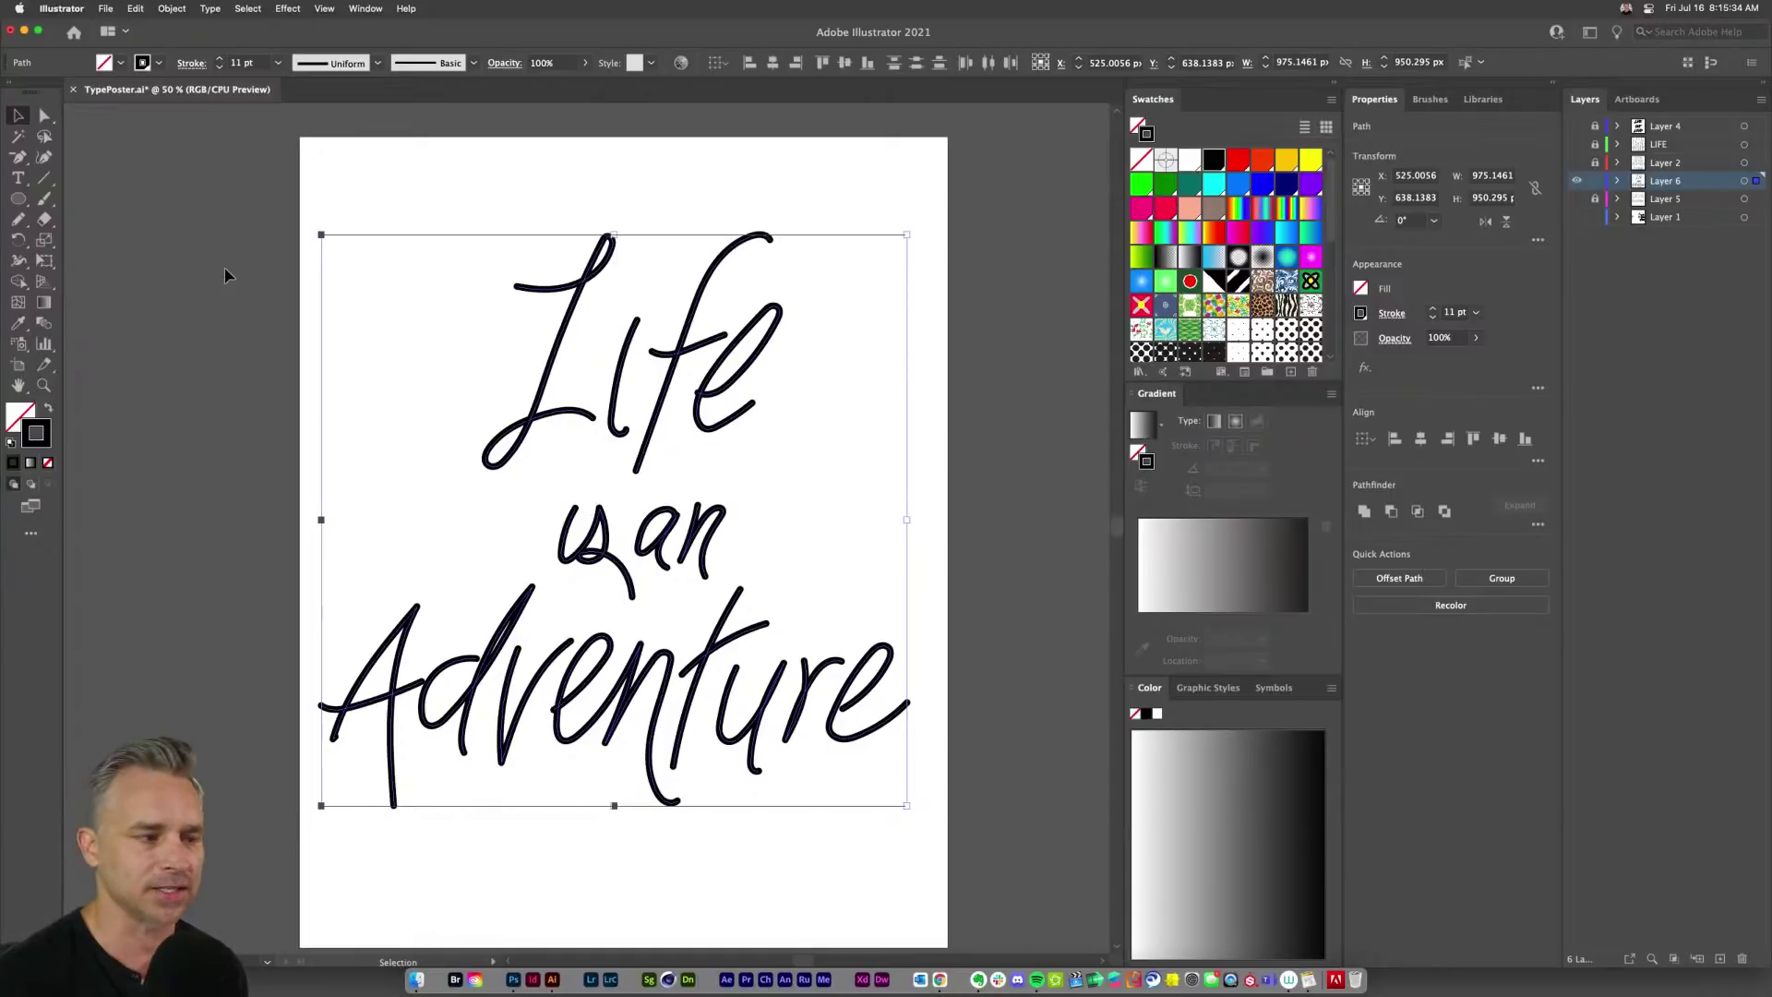
left_click(402, 315)
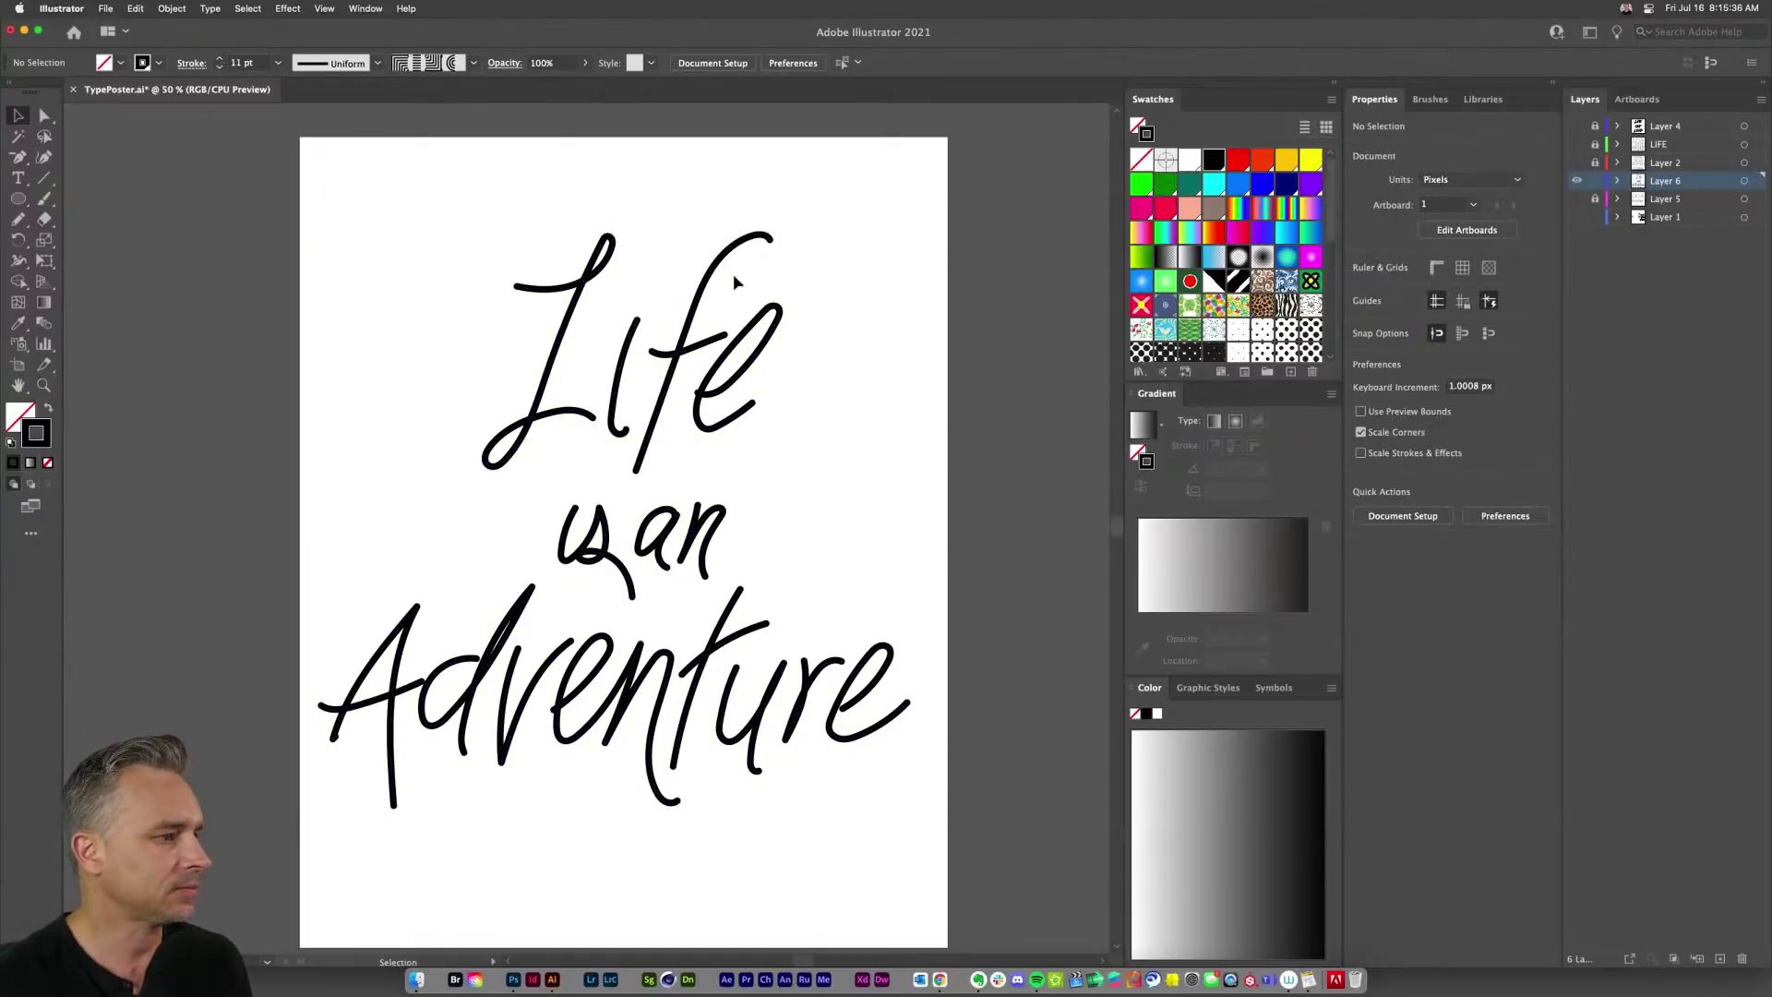
Step: Examine the i and e of "Life" close up to judge their height and alignment within the word
left_click(748, 339)
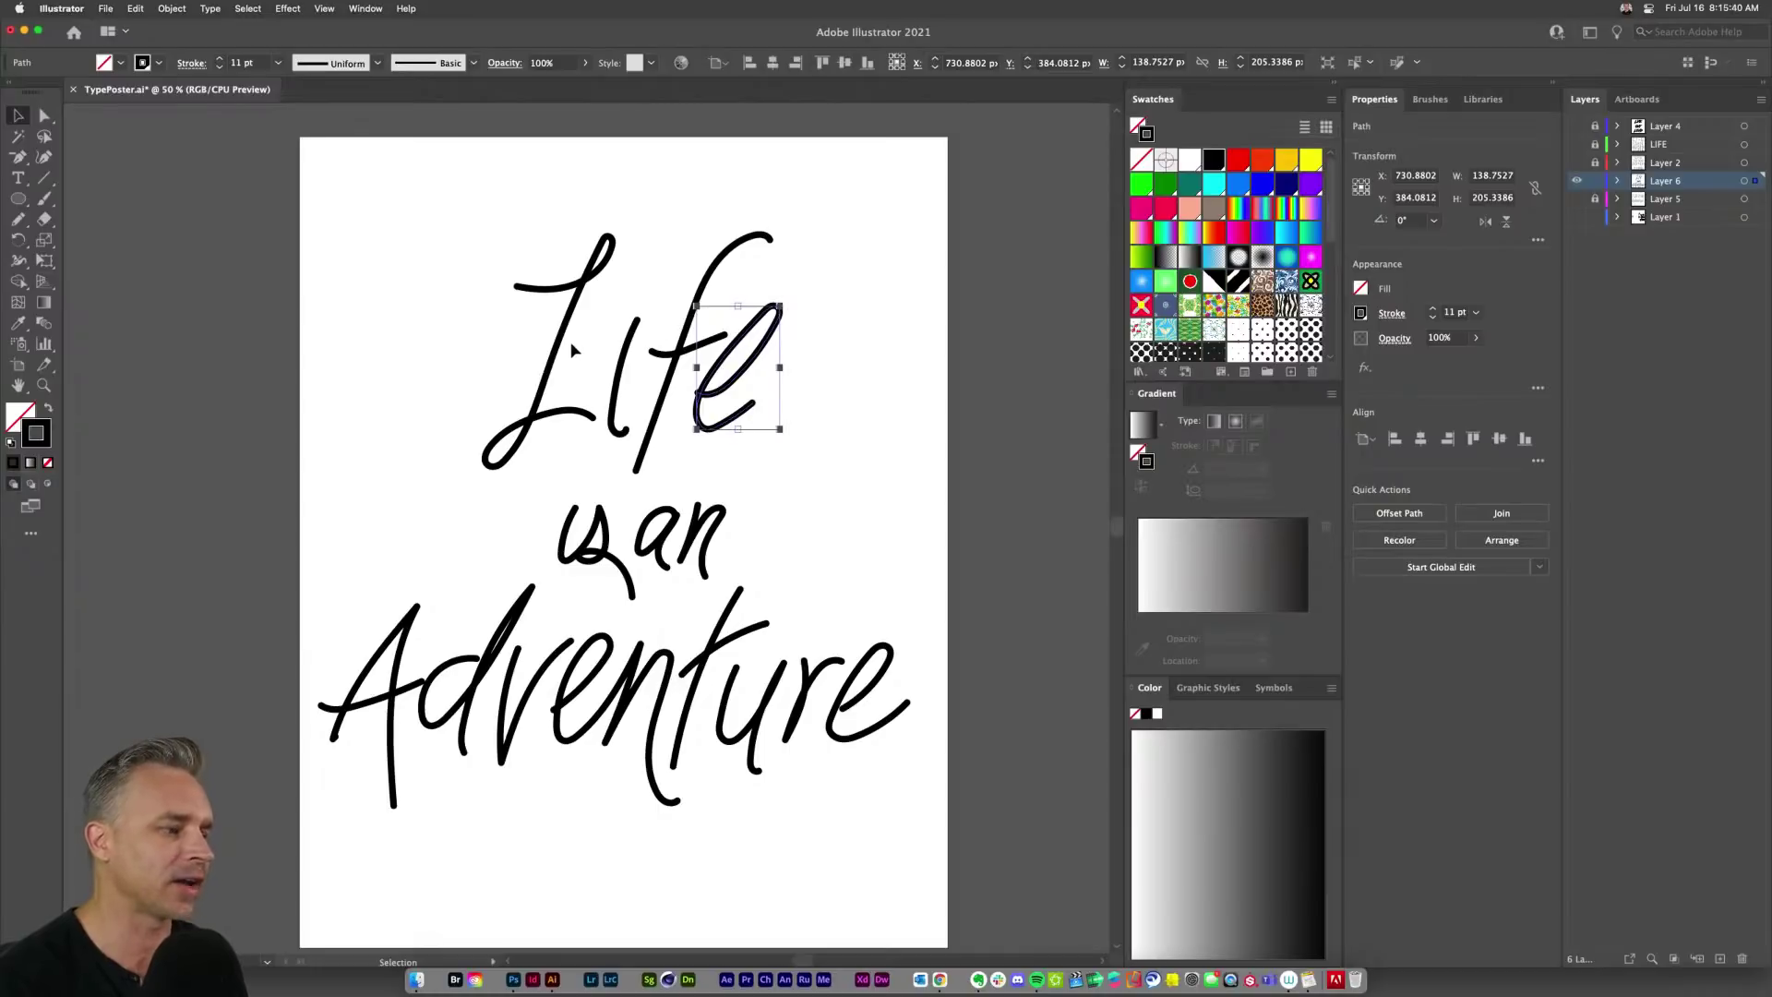
left_click(342, 452)
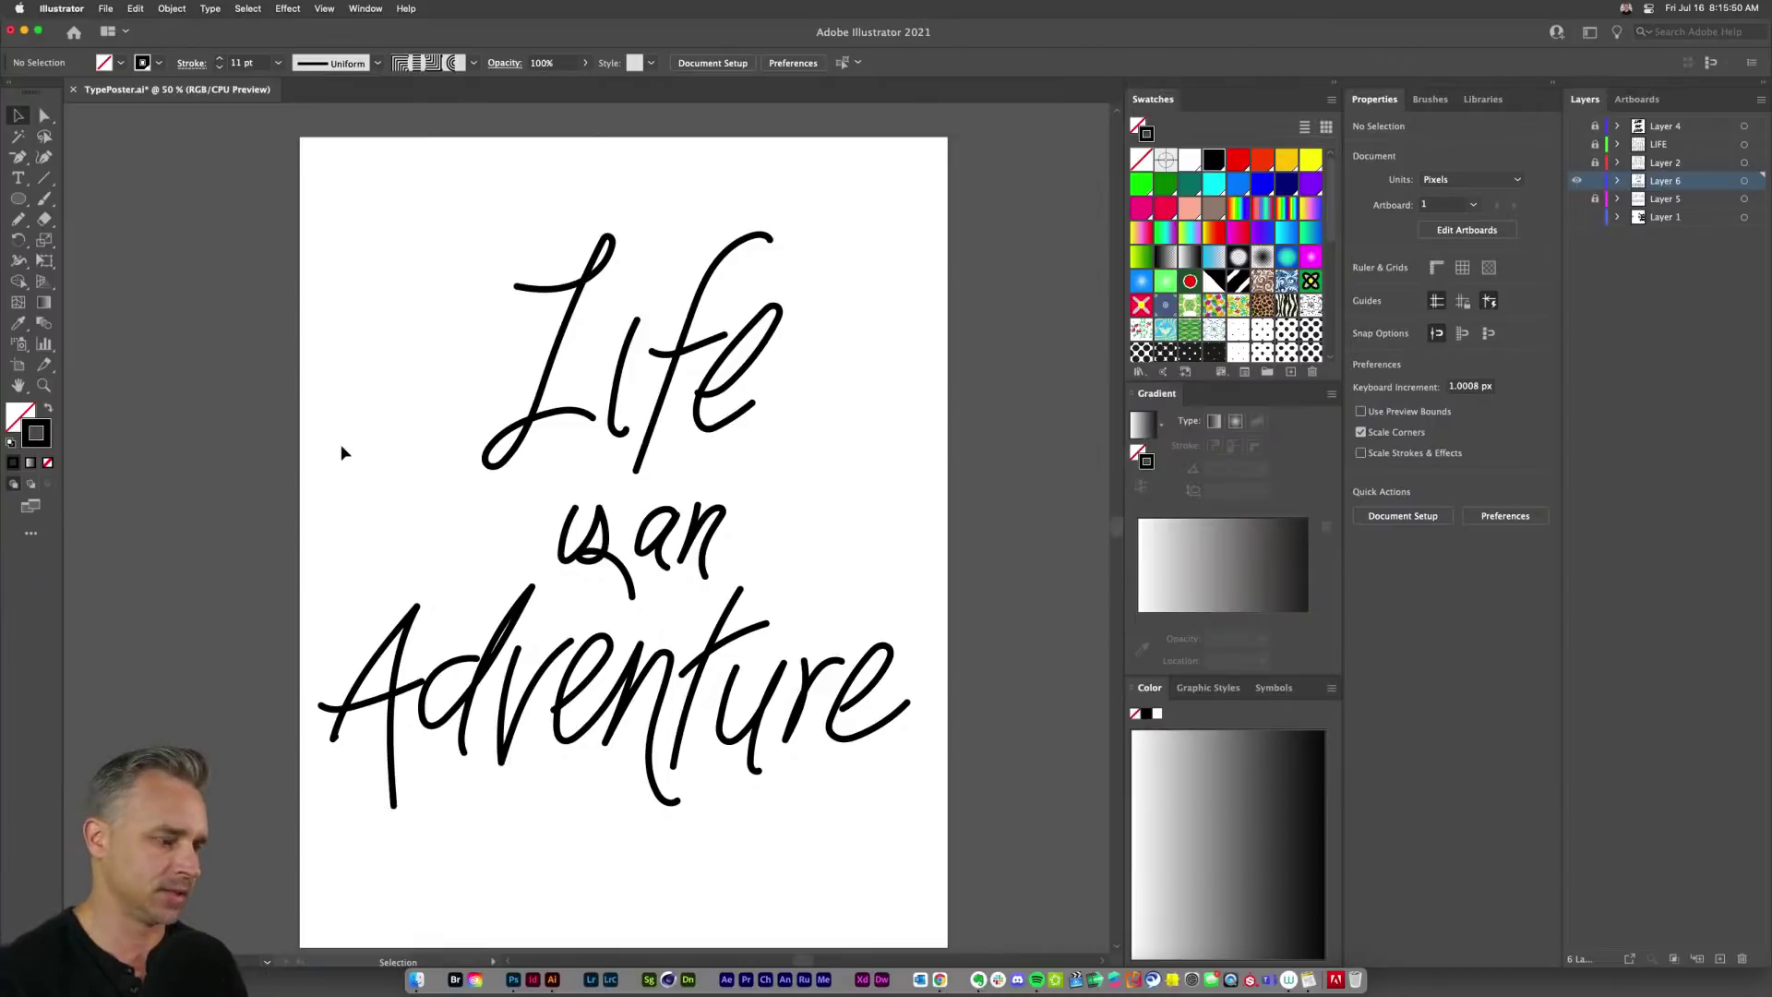
key("a")
key("super+equal")
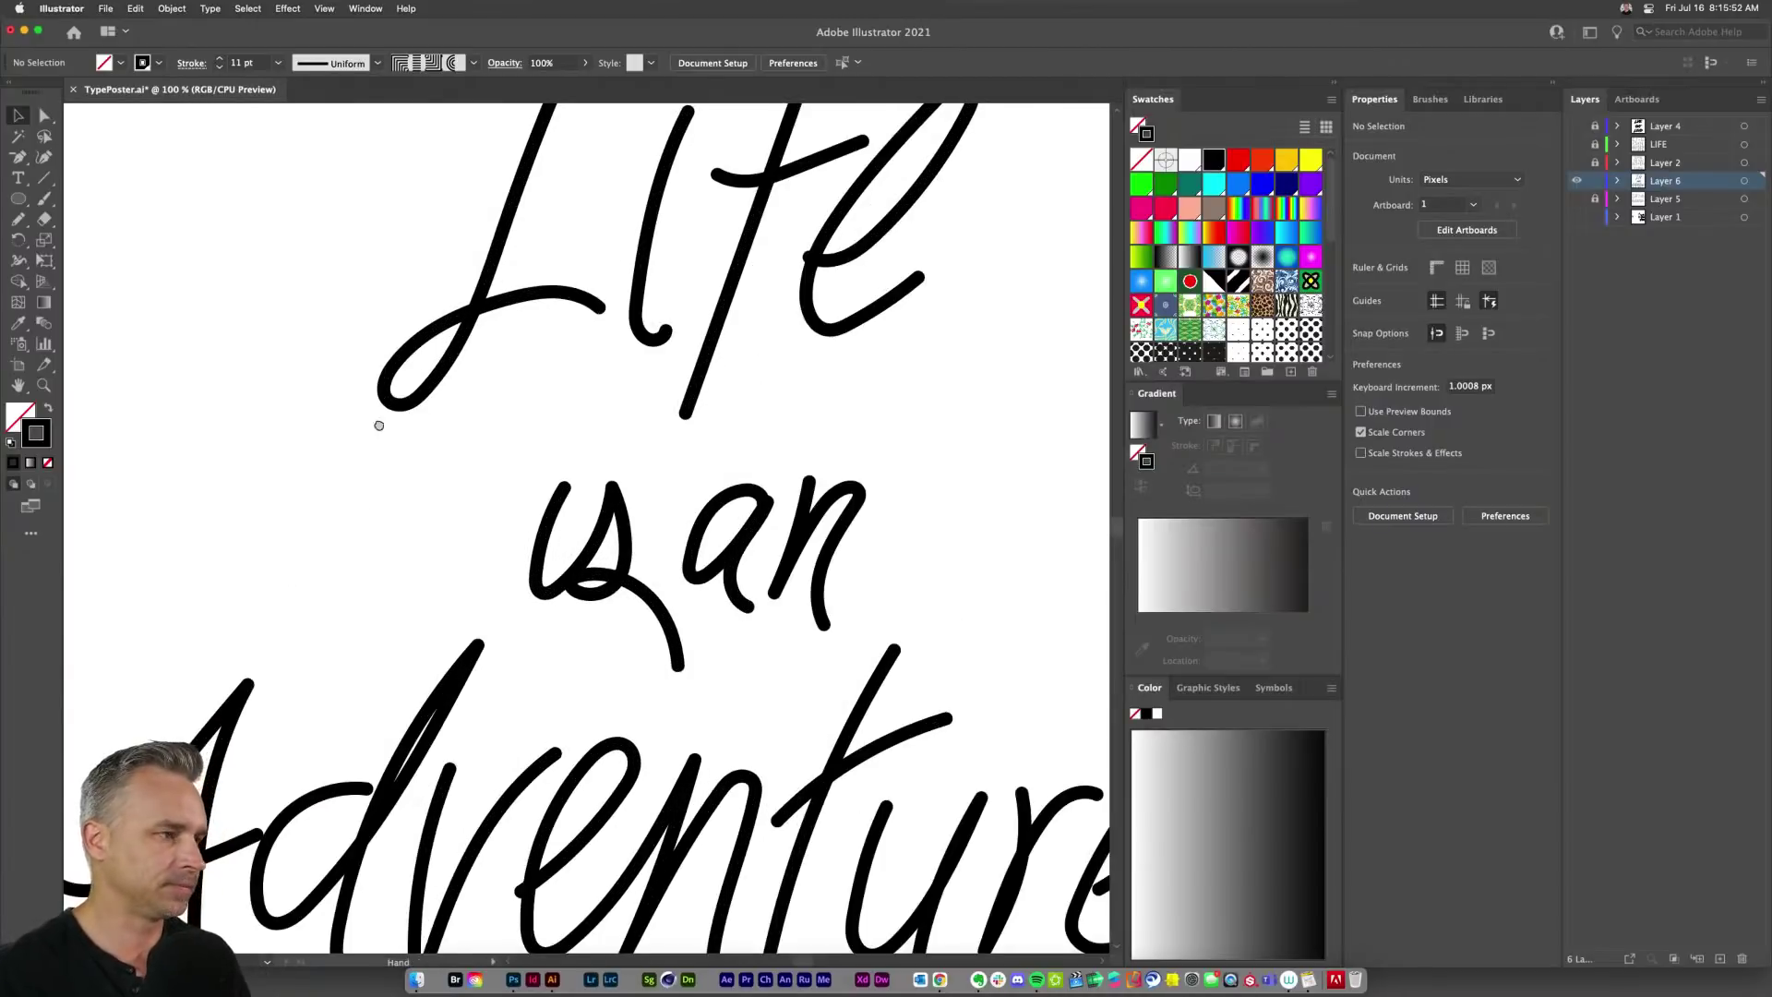
key("super+equal")
left_click(653, 369)
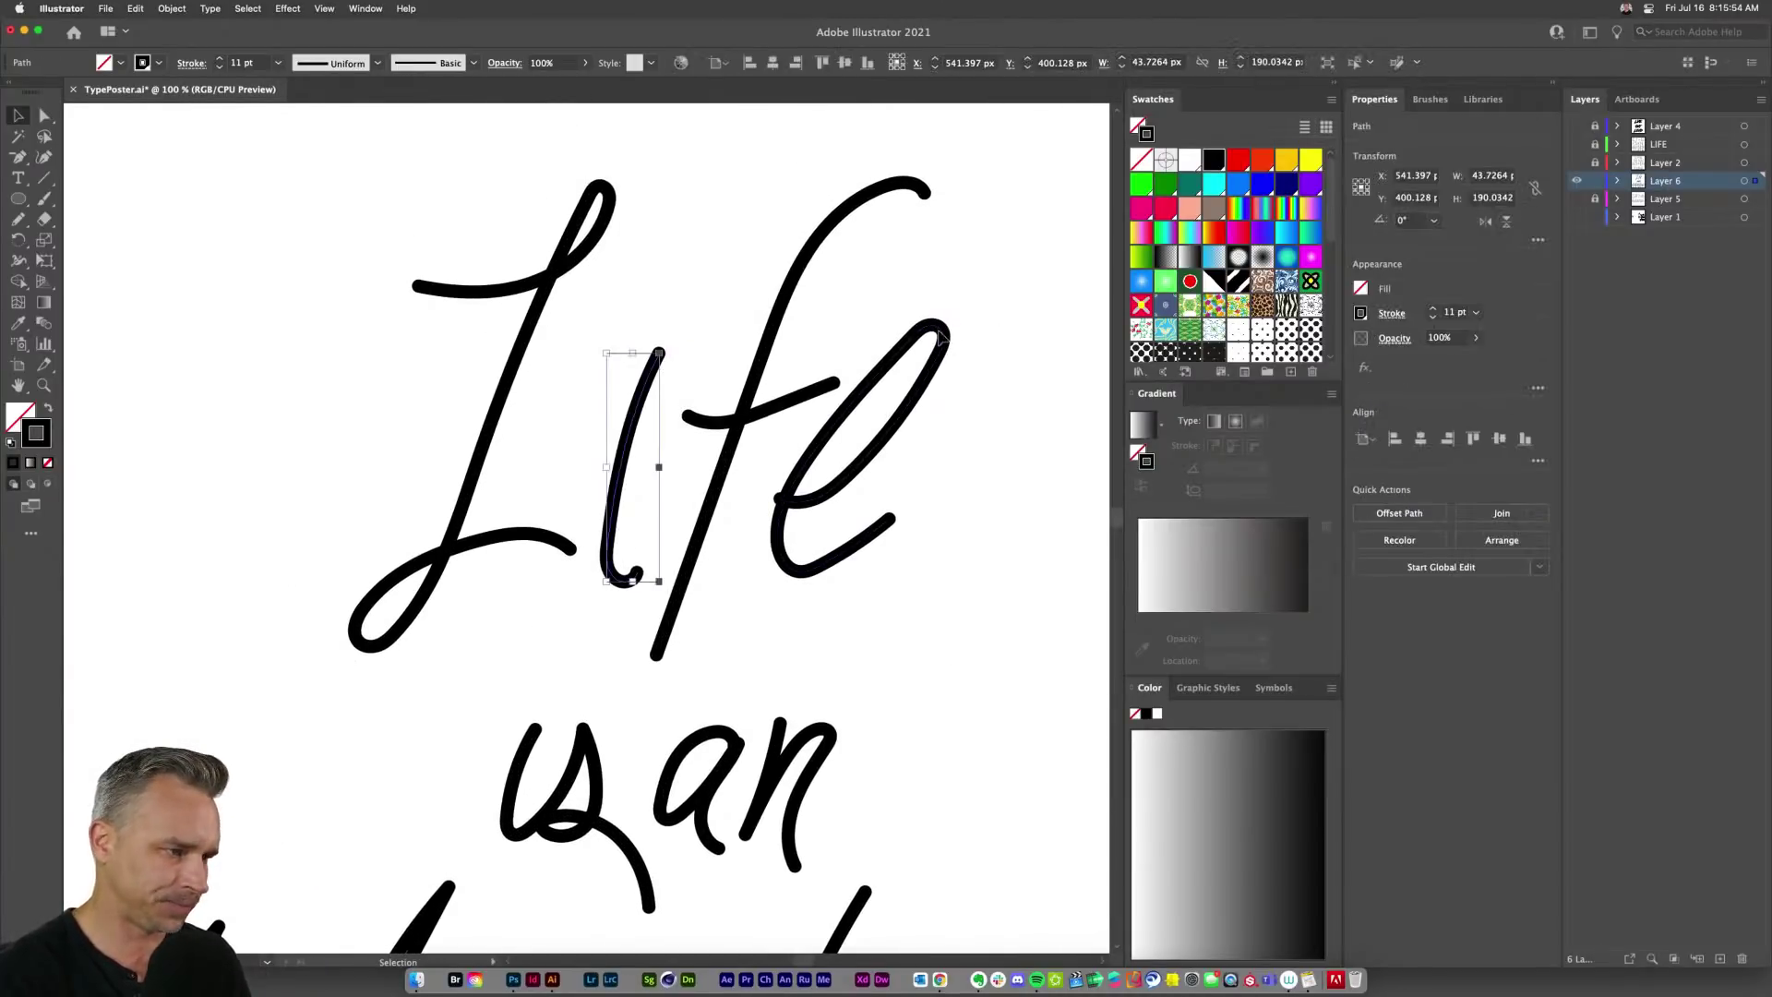
left_click(940, 337)
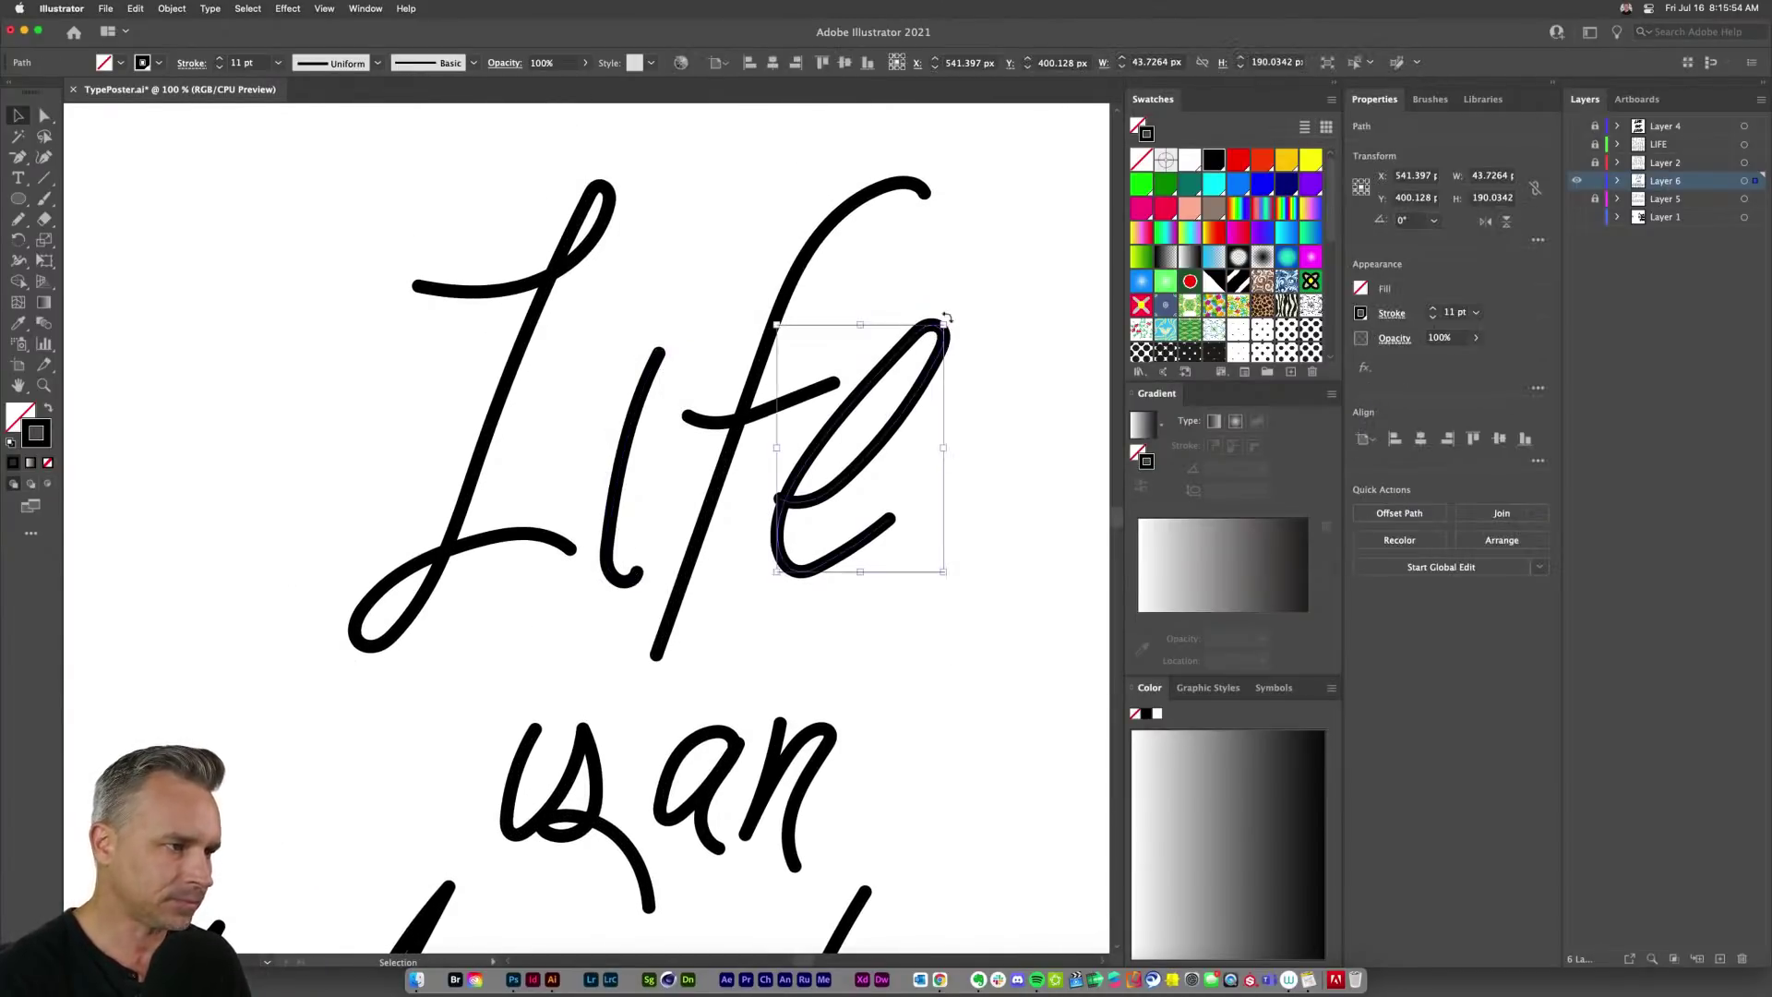
left_click(335, 349)
Step: Display the rulers around the document
key("super+r")
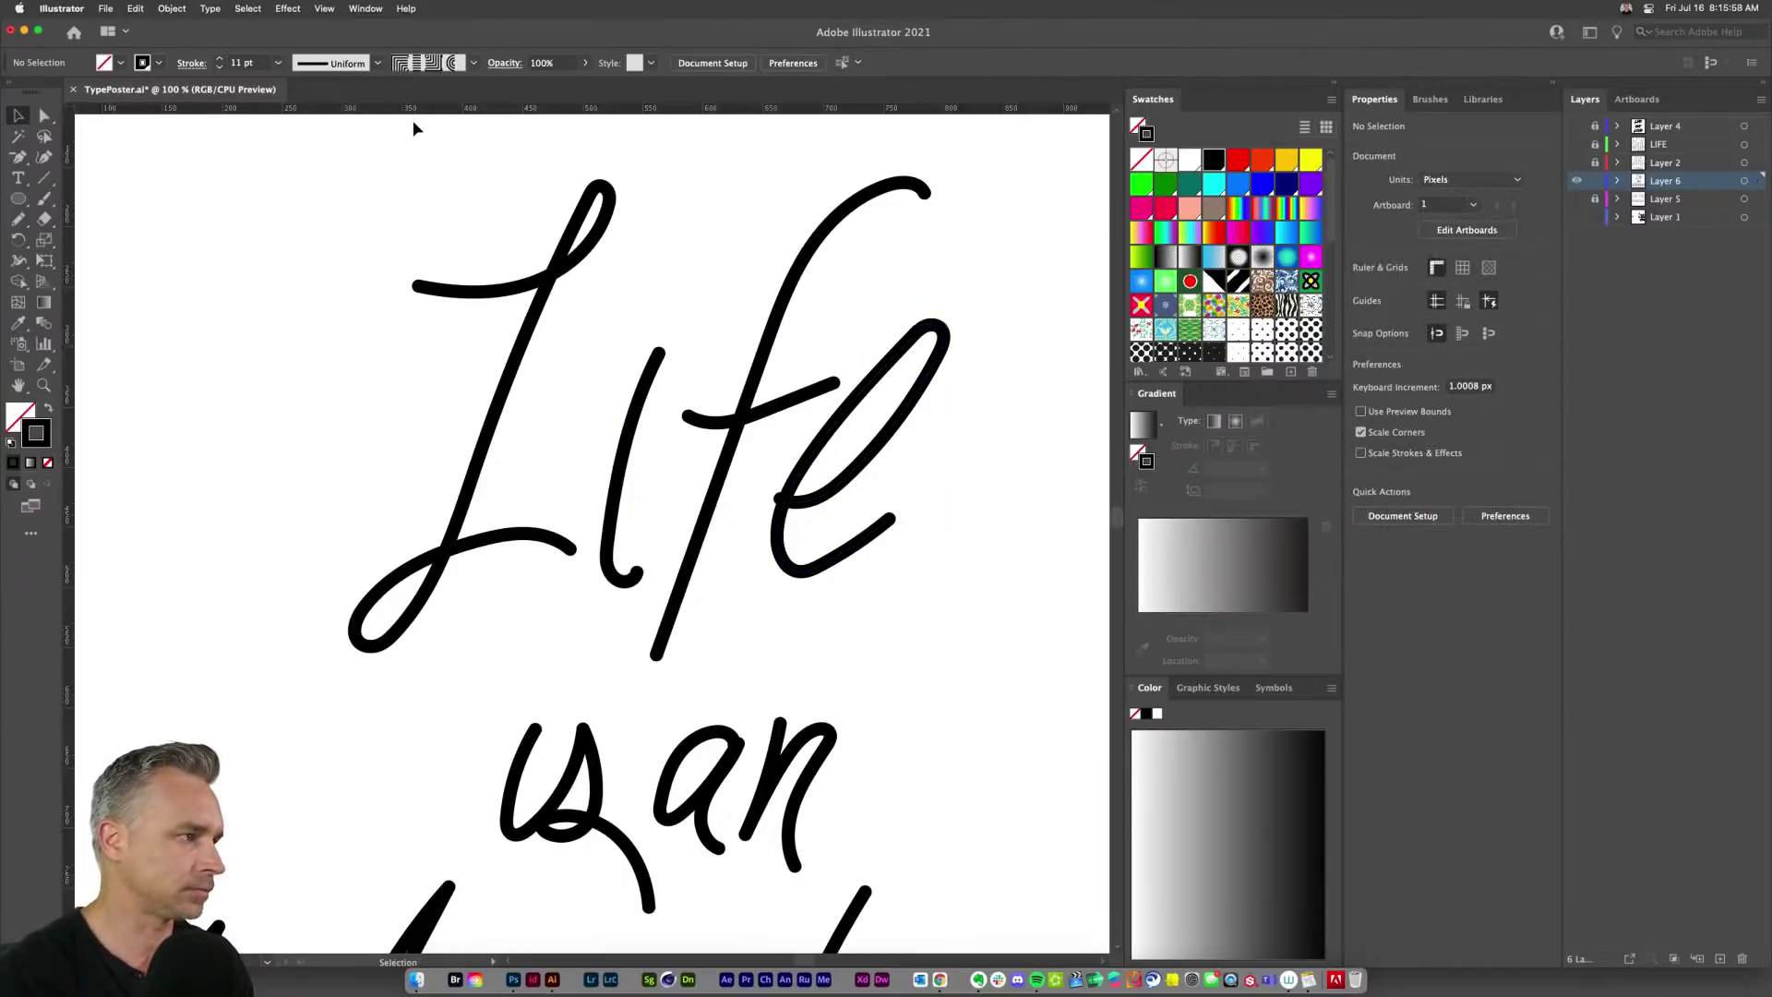
left_click_drag(415, 108, 68, 96)
left_click_drag(554, 454, 374, 349)
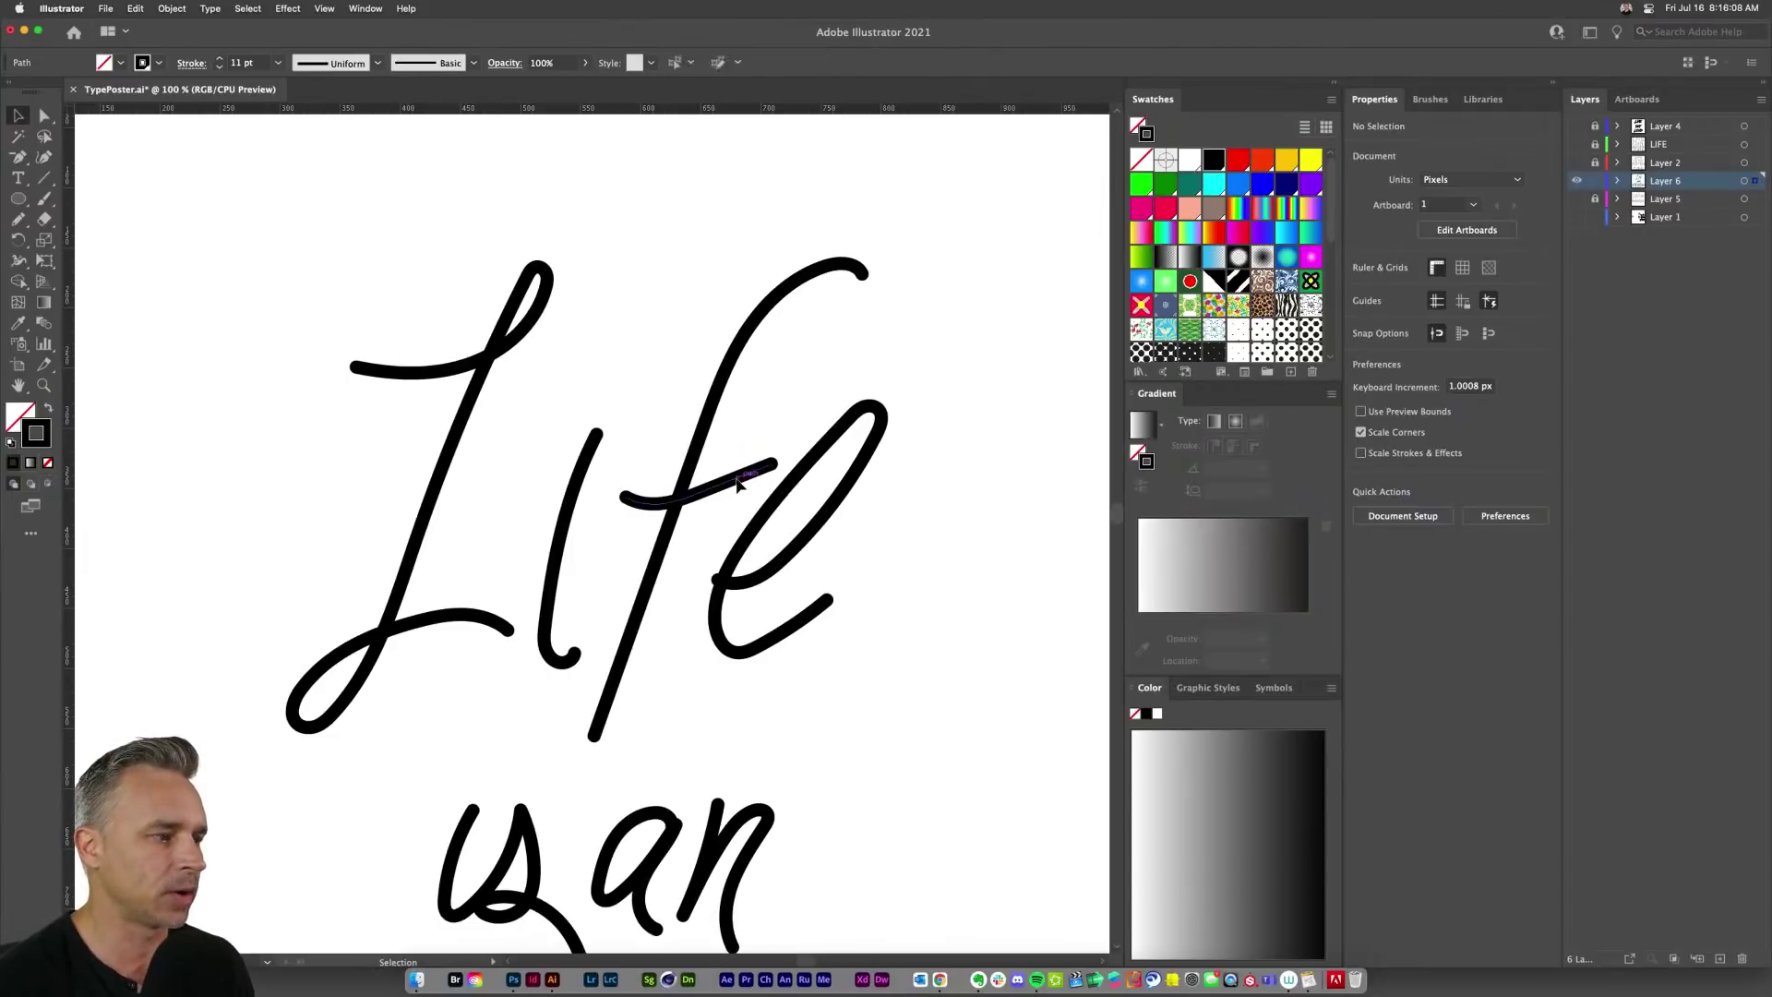
Step: Move the crossbar of the f in "Life" up and slightly right, to about X 661.5, Y 288.4 px
left_click_drag(741, 480, 753, 416)
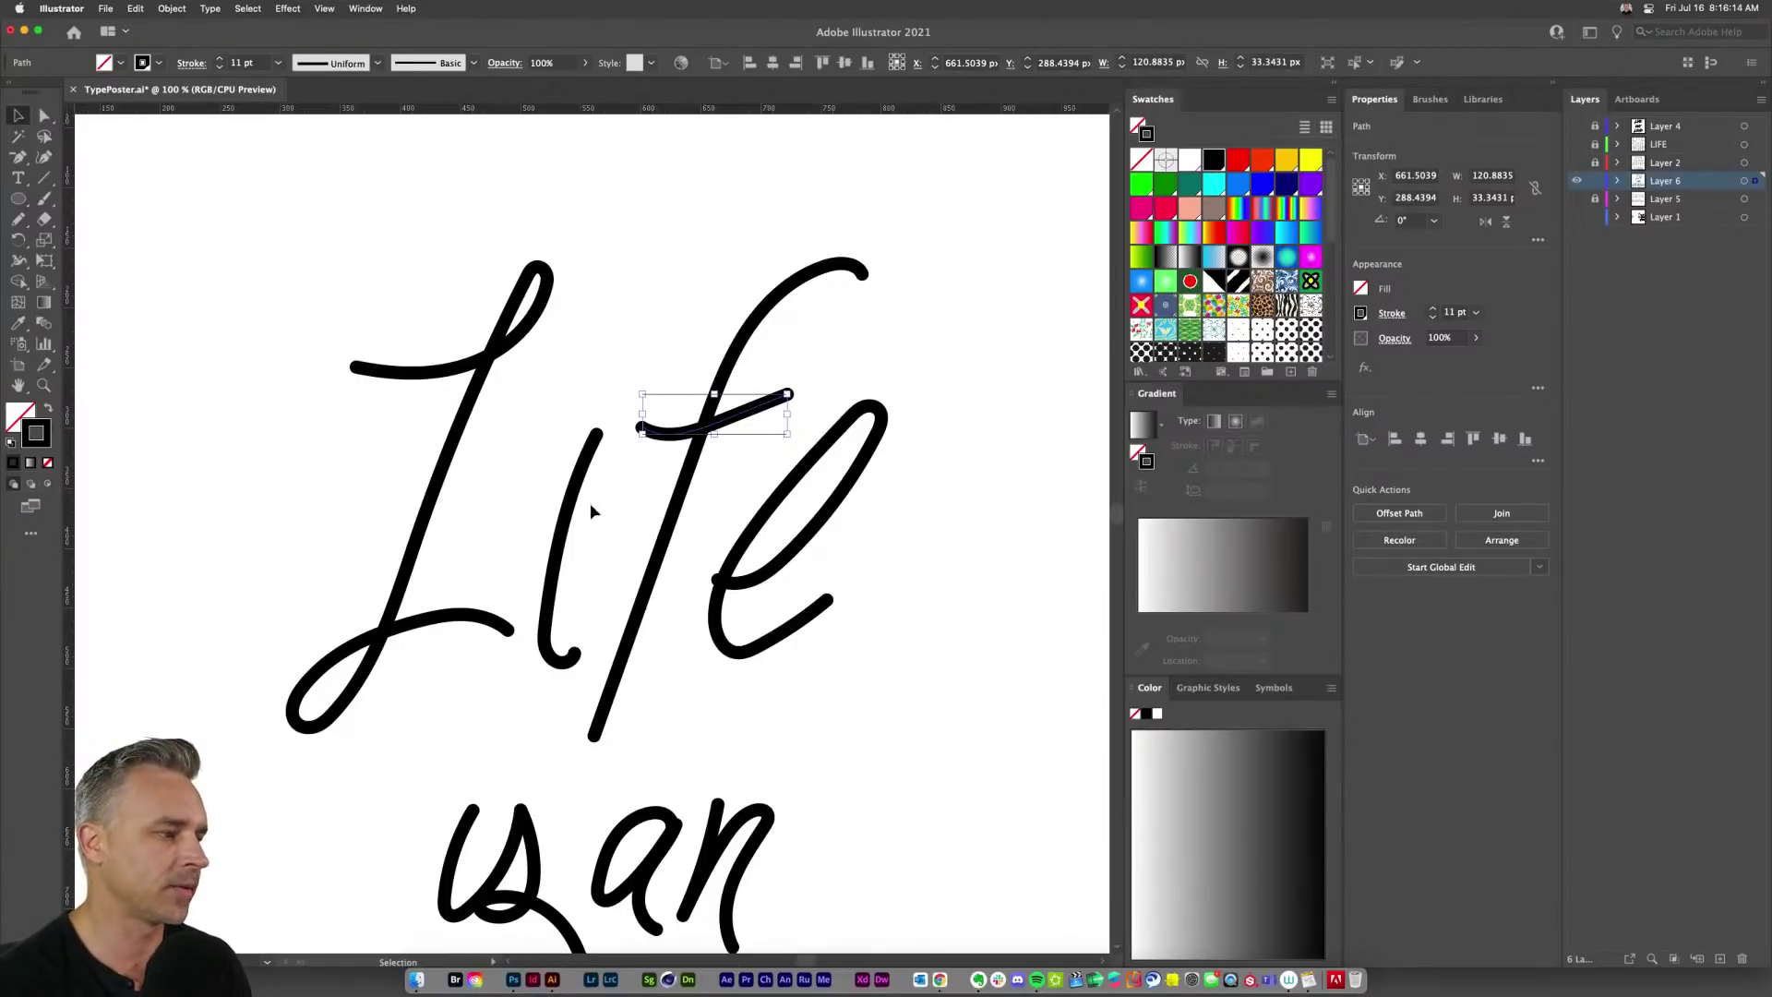
scroll(592, 510, "down", 2)
key("a")
key("super+minus")
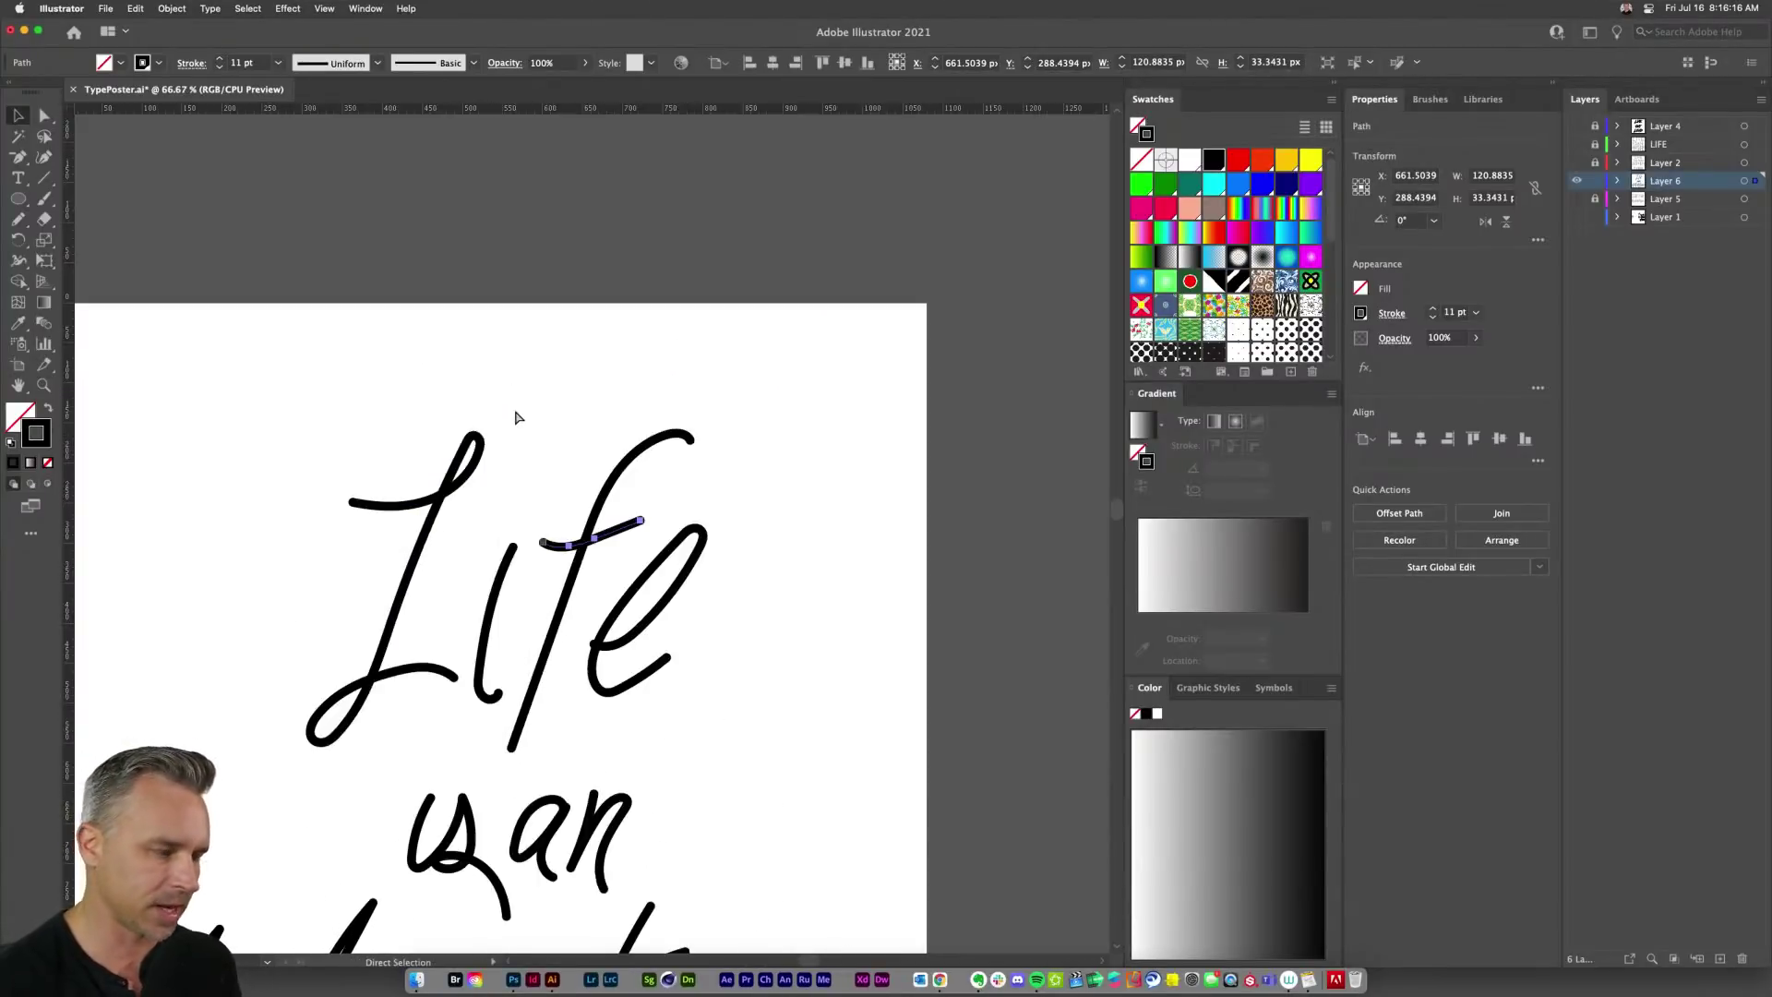
key("super+minus")
left_click_drag(514, 411, 645, 218)
key("v")
left_click(469, 315)
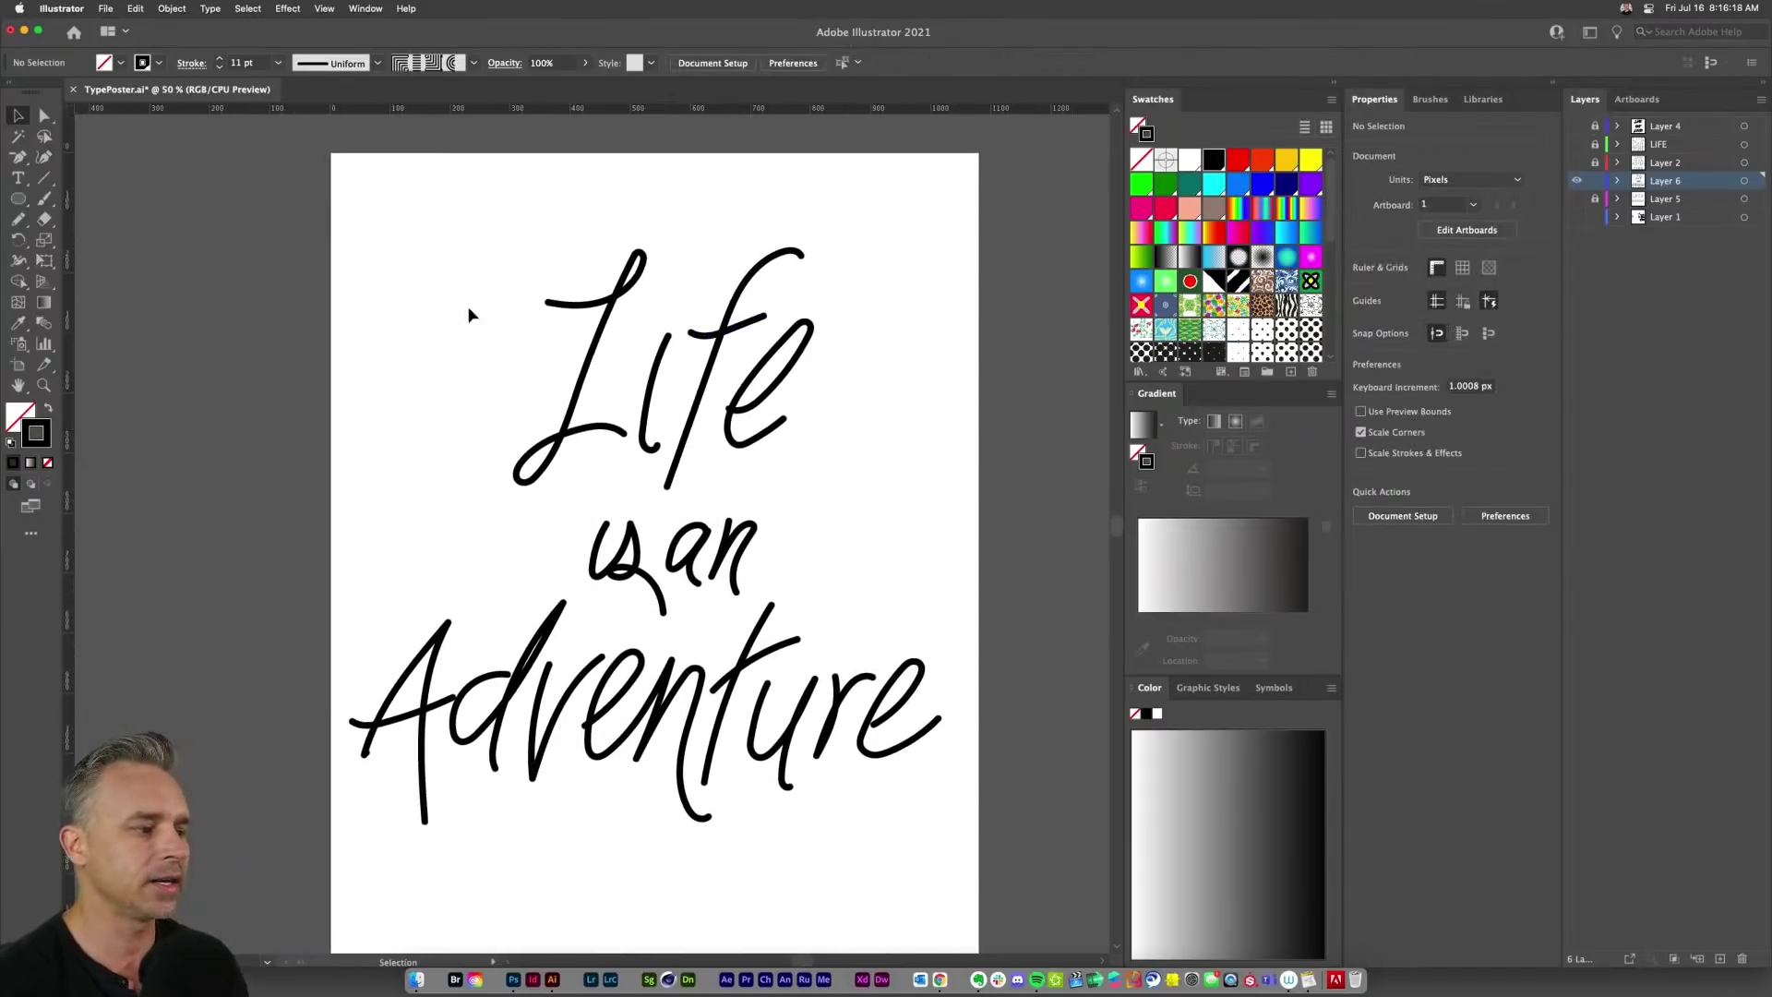
Step: Apply the lens-shaped variable width profile, tapered at both ends, to the strokes of all the lettering
left_click_drag(234, 214, 981, 843)
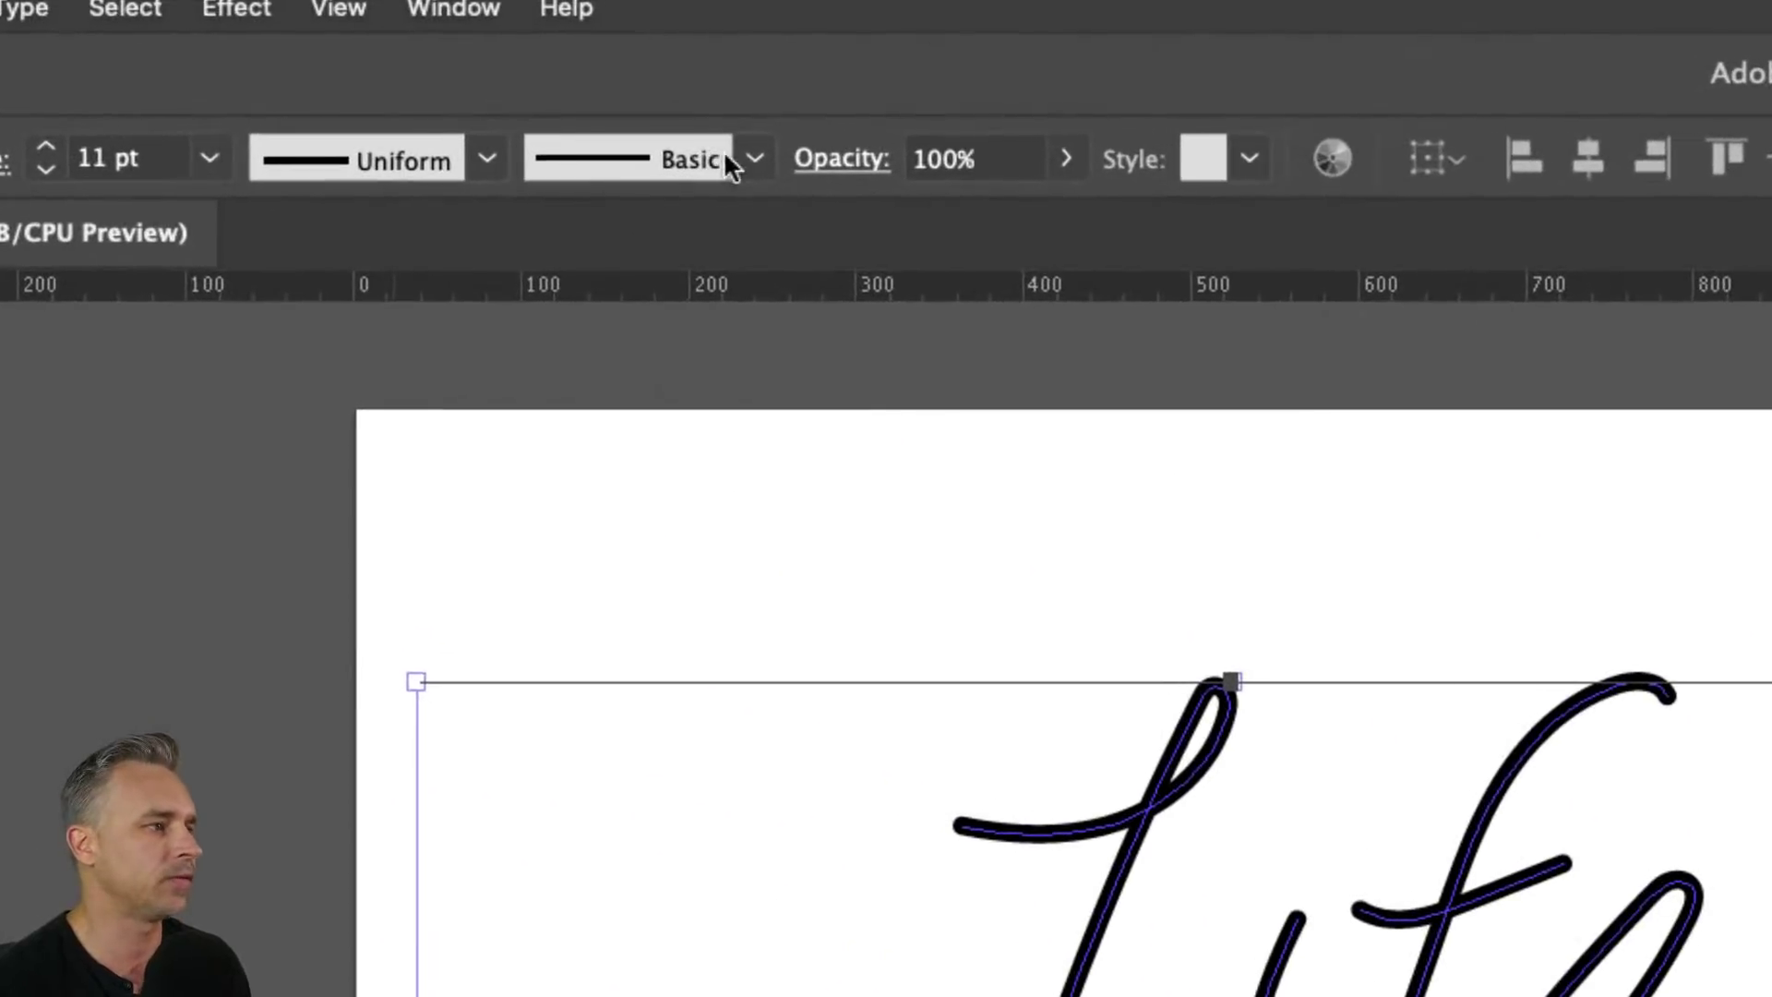
left_click(474, 63)
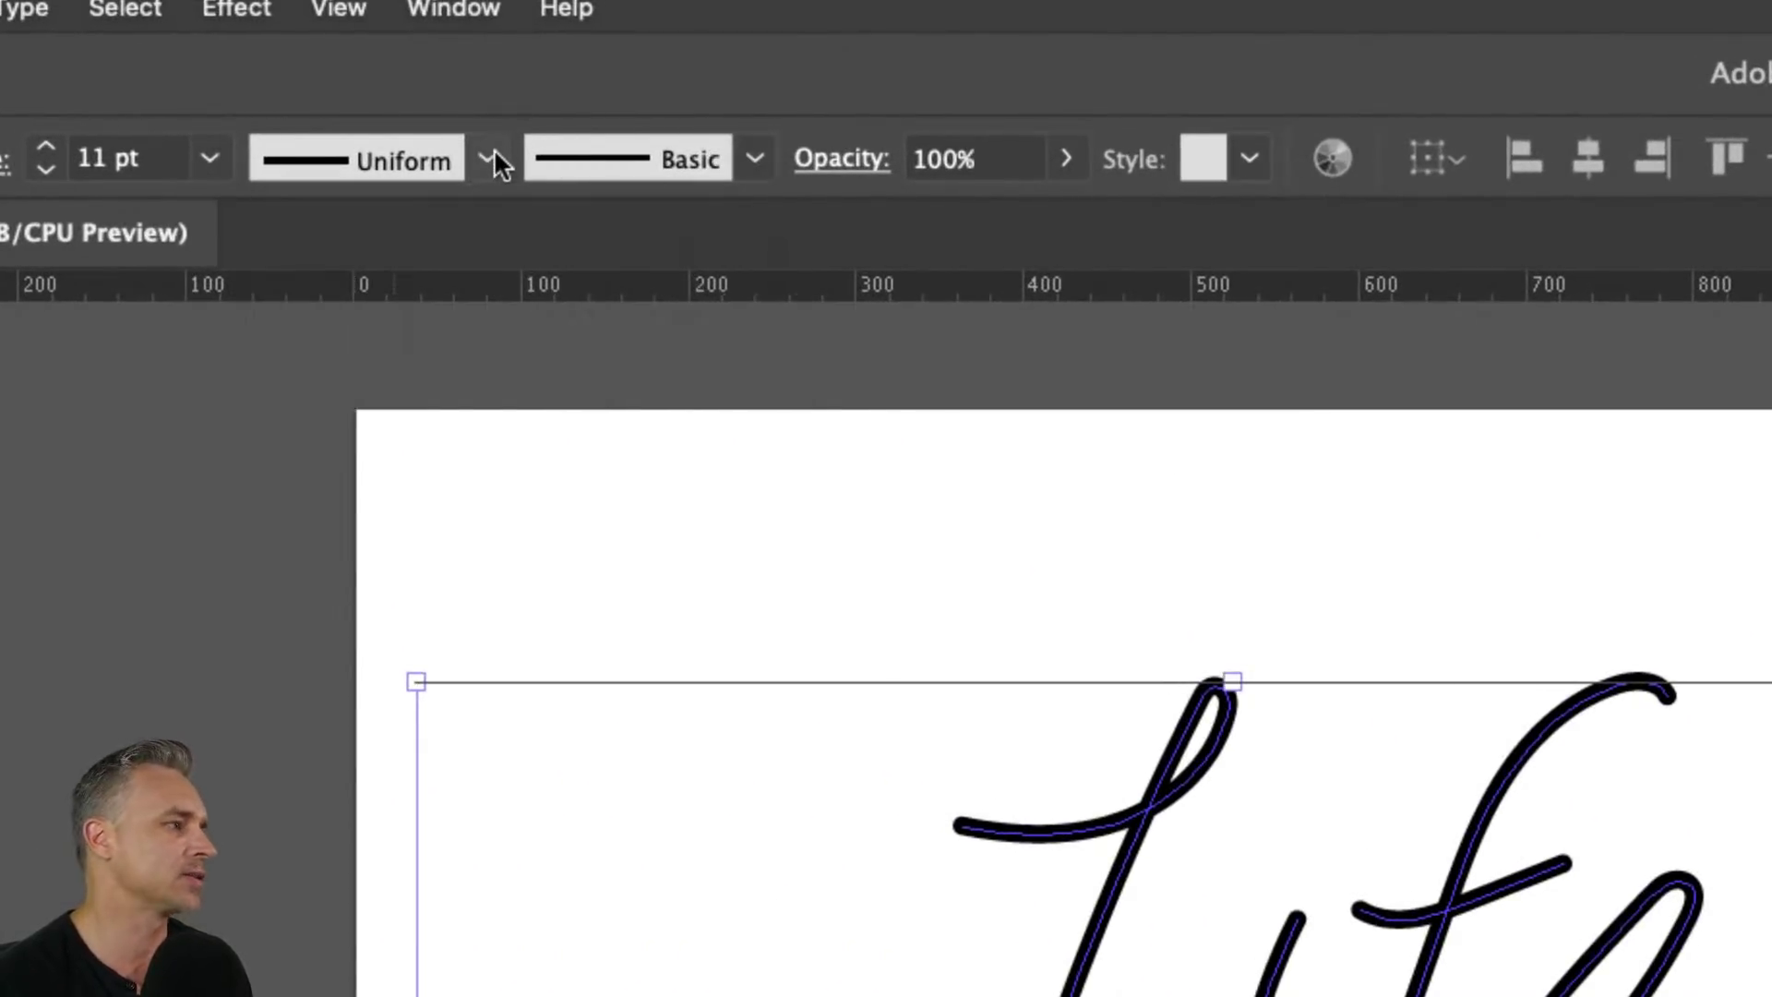
left_click(490, 157)
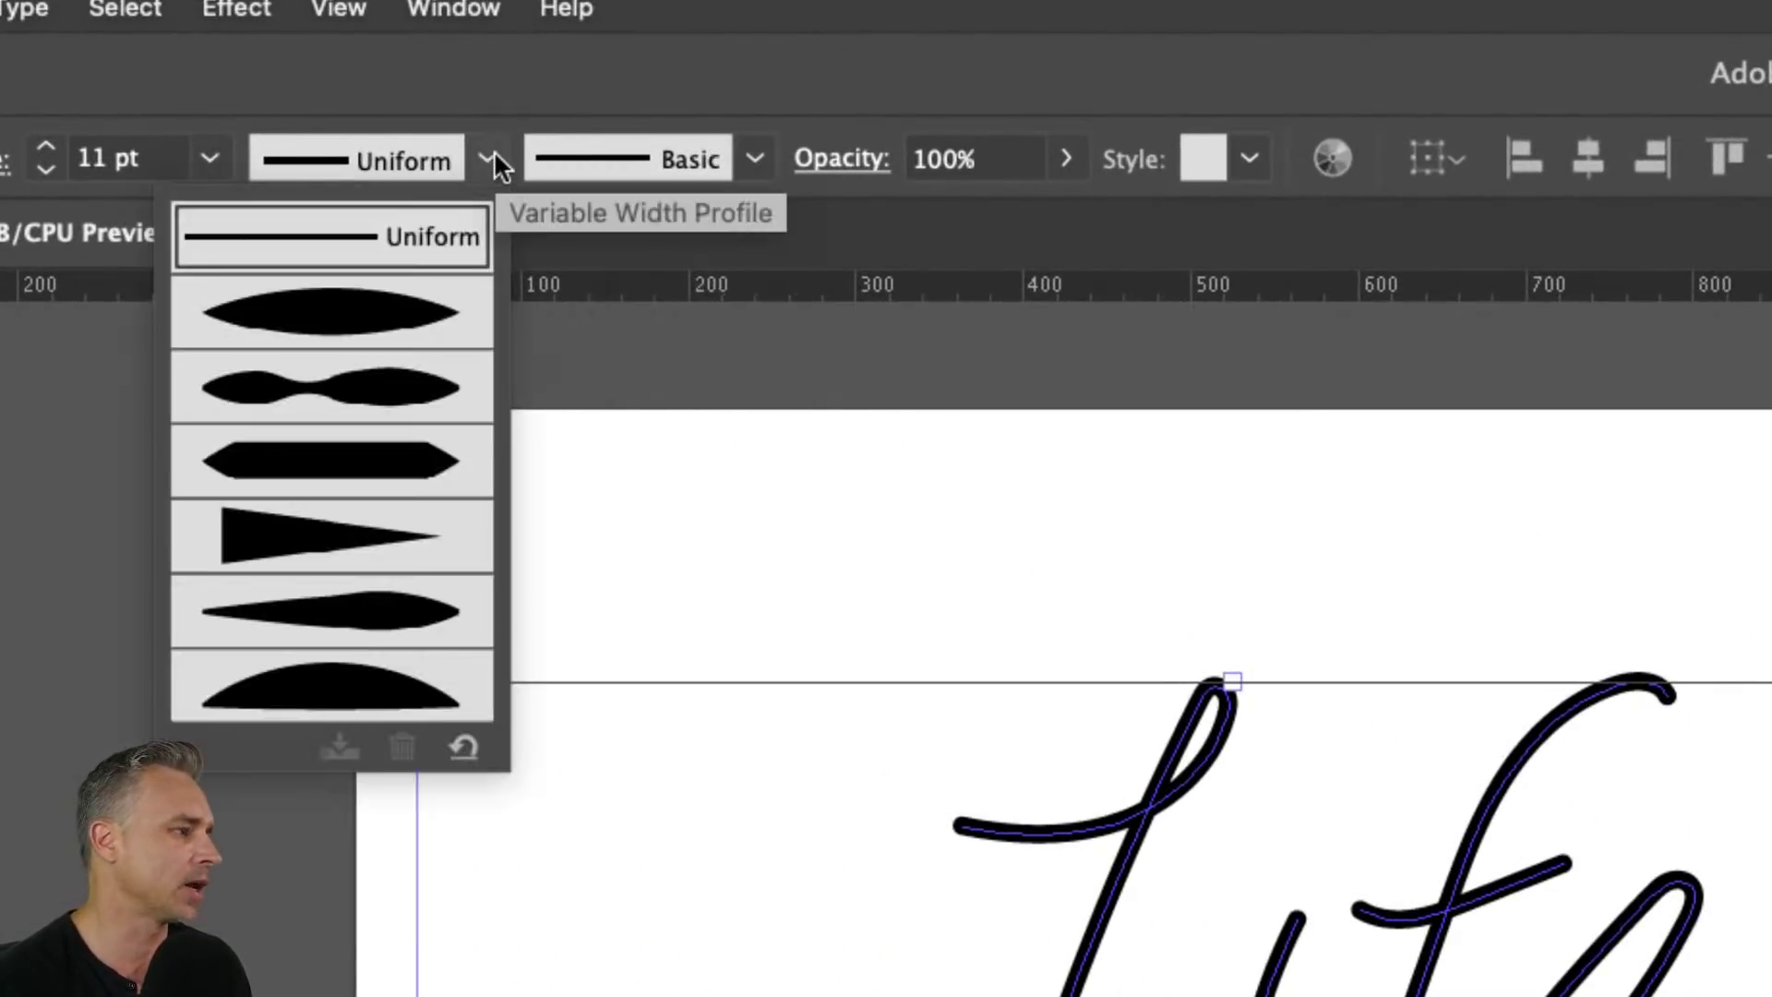
left_click(281, 314)
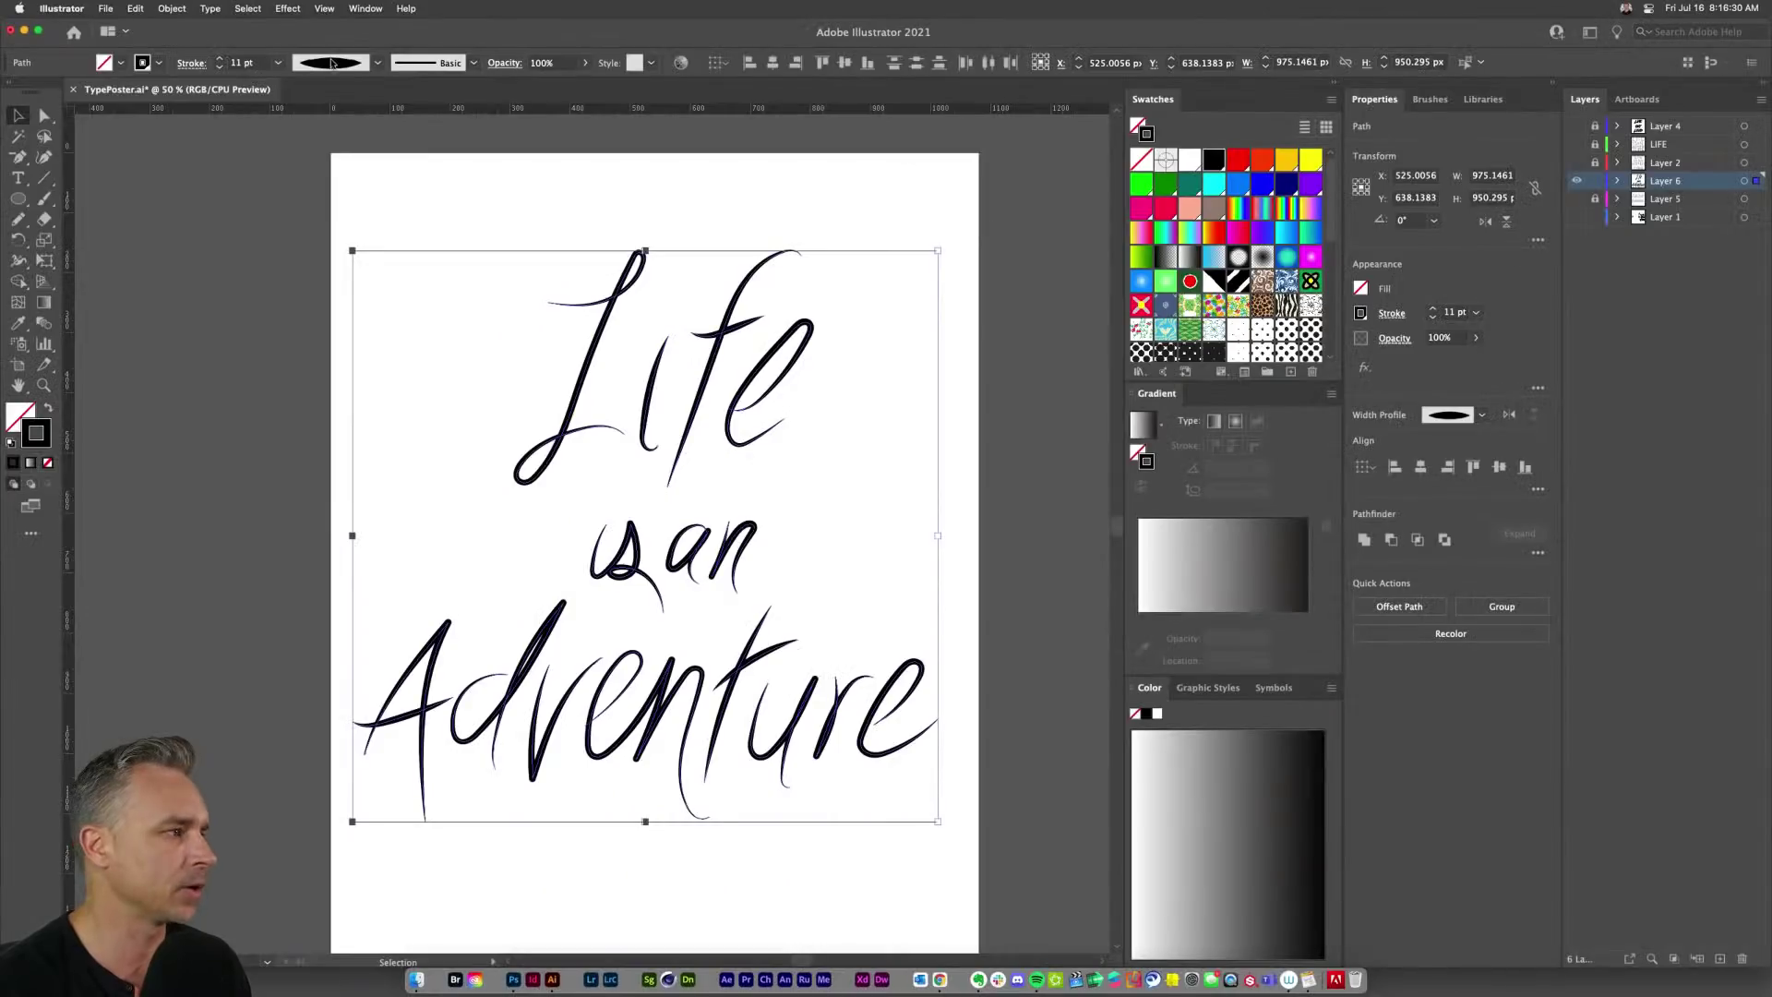
Step: Increase the stroke weight of all the tapered lettering to 23 pt and deselect it
left_click(220, 59)
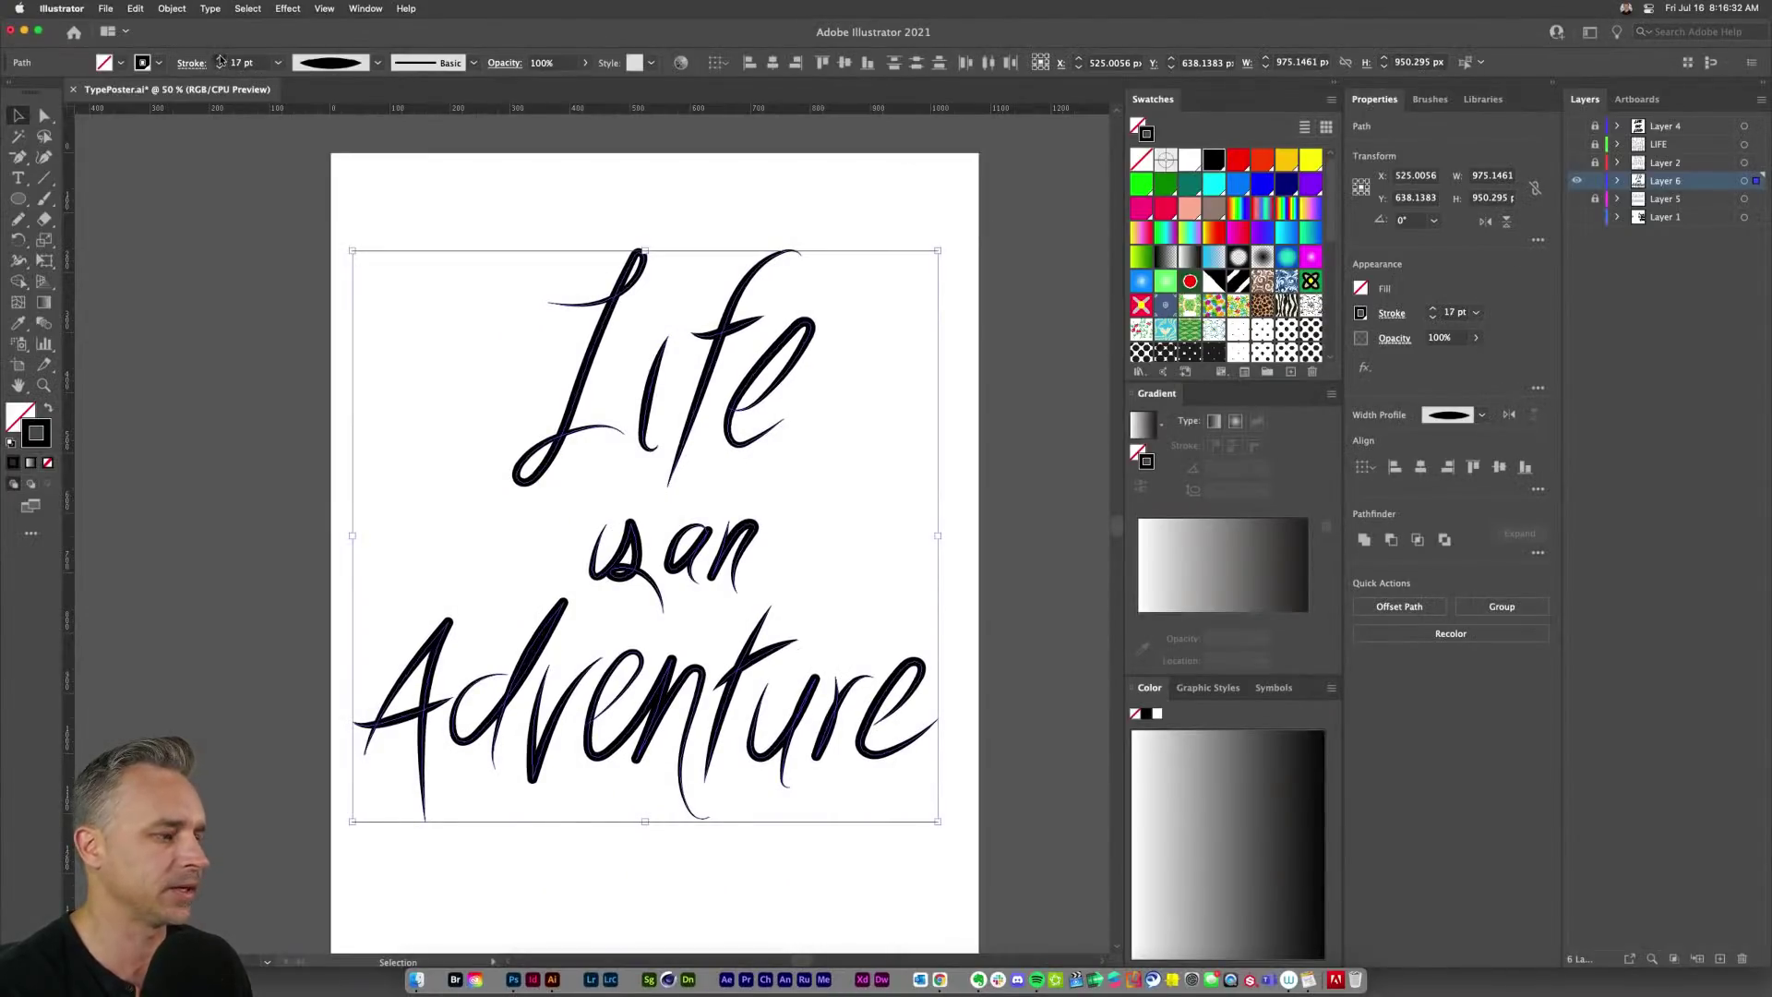
left_click(220, 59)
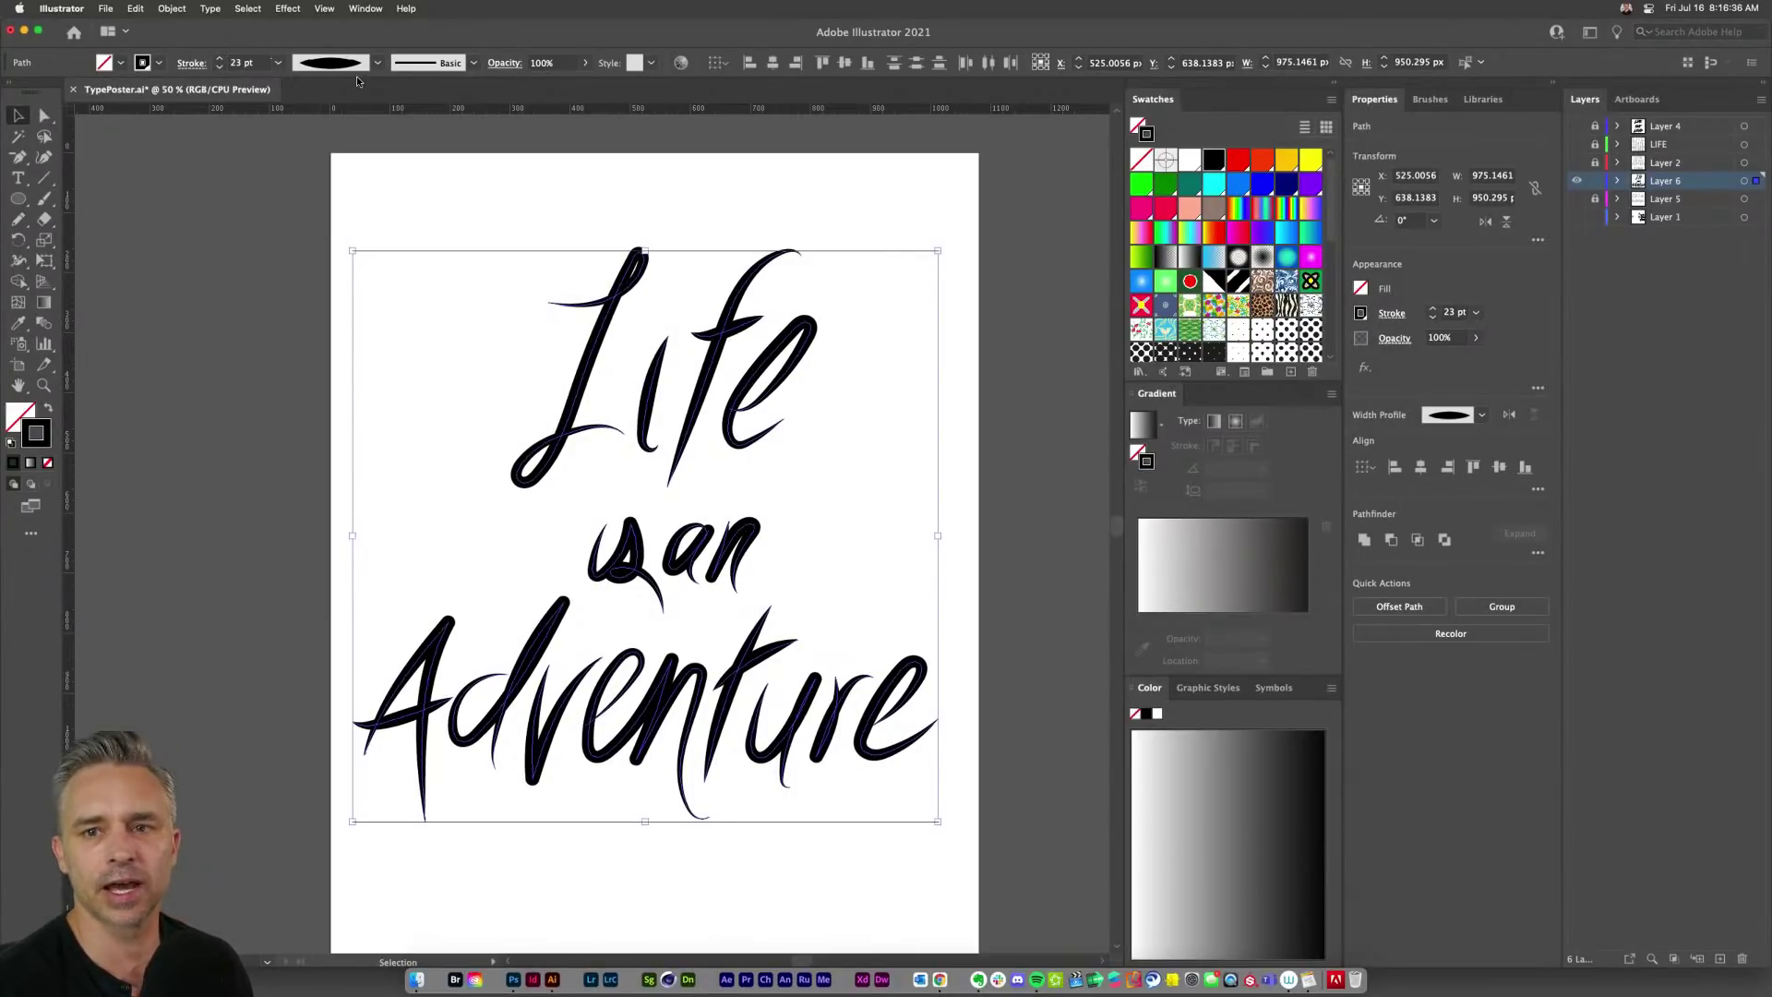
left_click(489, 380)
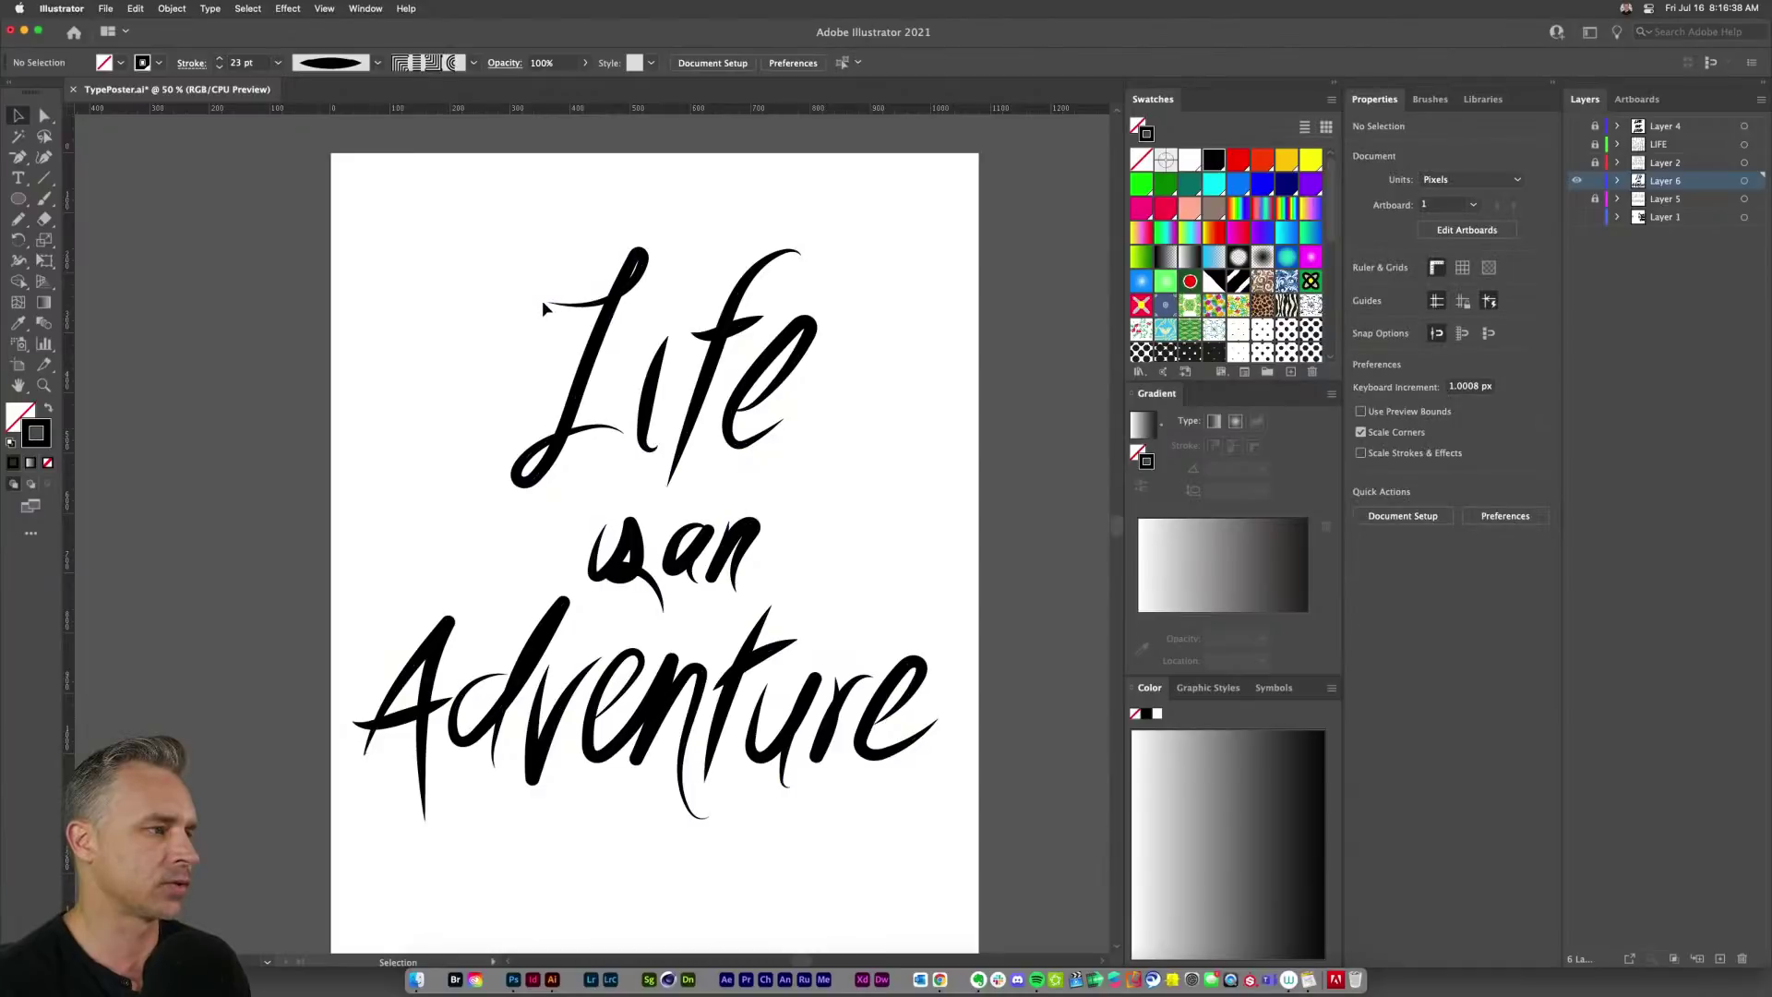
Step: Try Width Profile 2 on the strokes of all the lettering, undo it and deselect the lettering
left_click_drag(347, 238, 1016, 877)
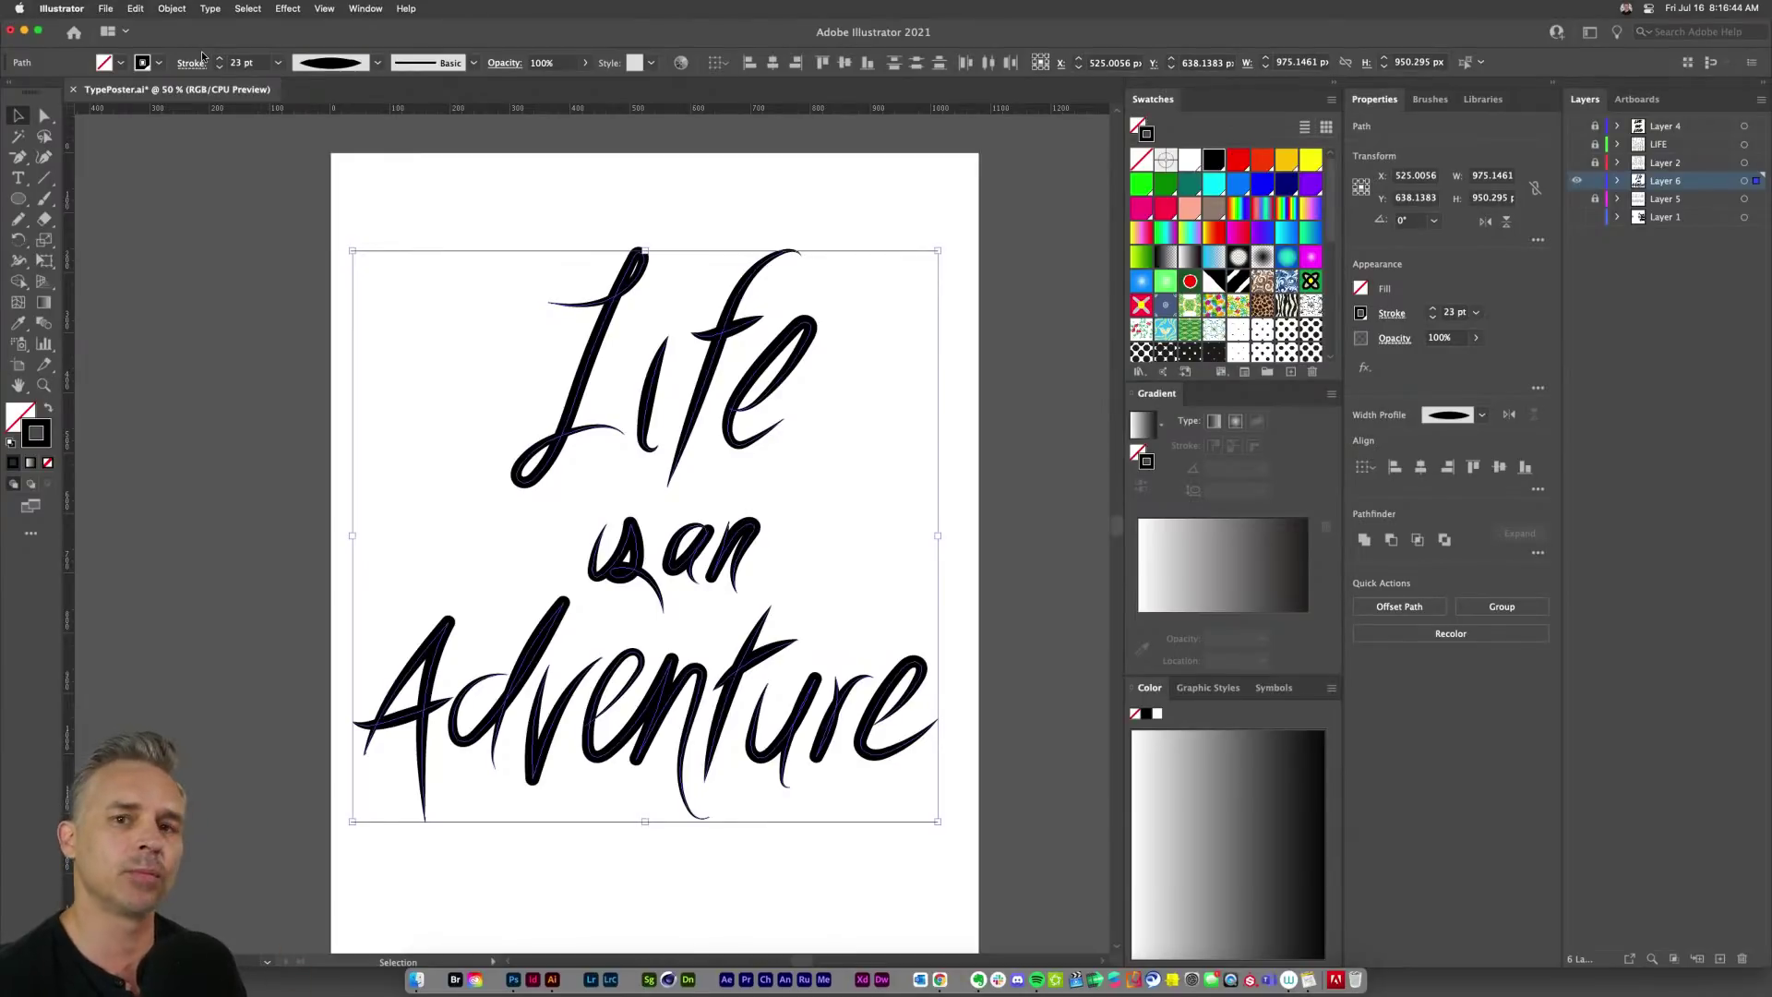
left_click(376, 64)
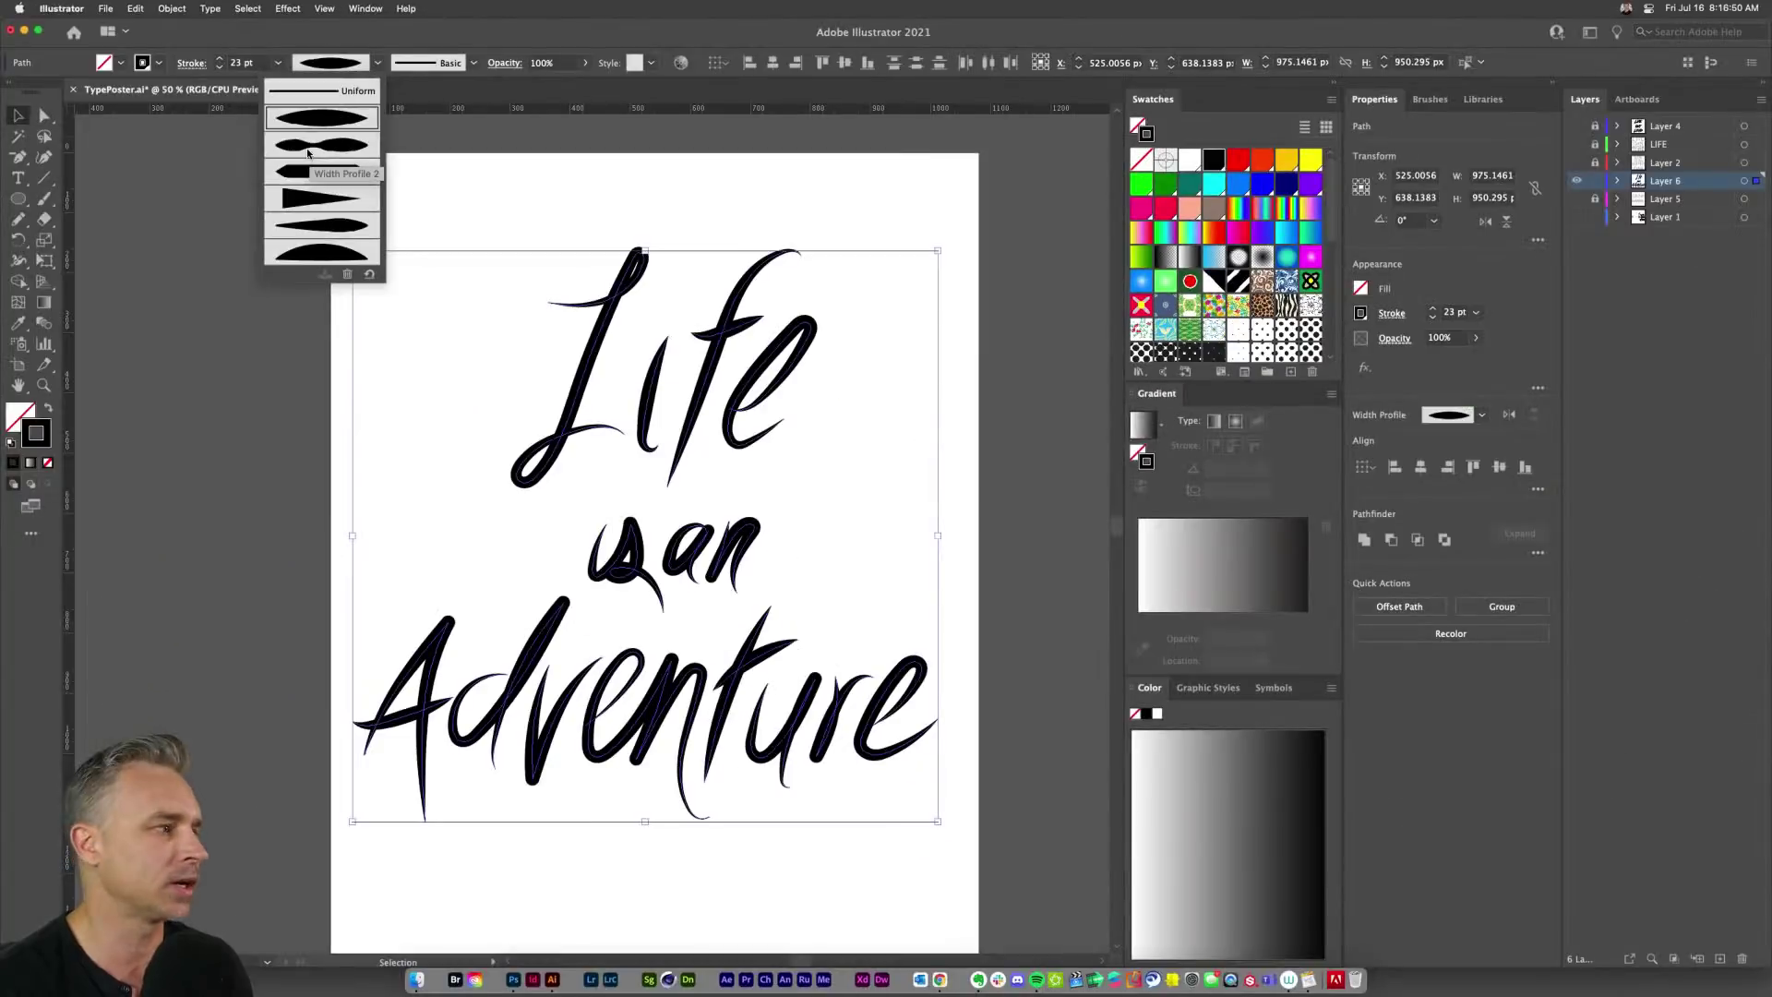
left_click(310, 356)
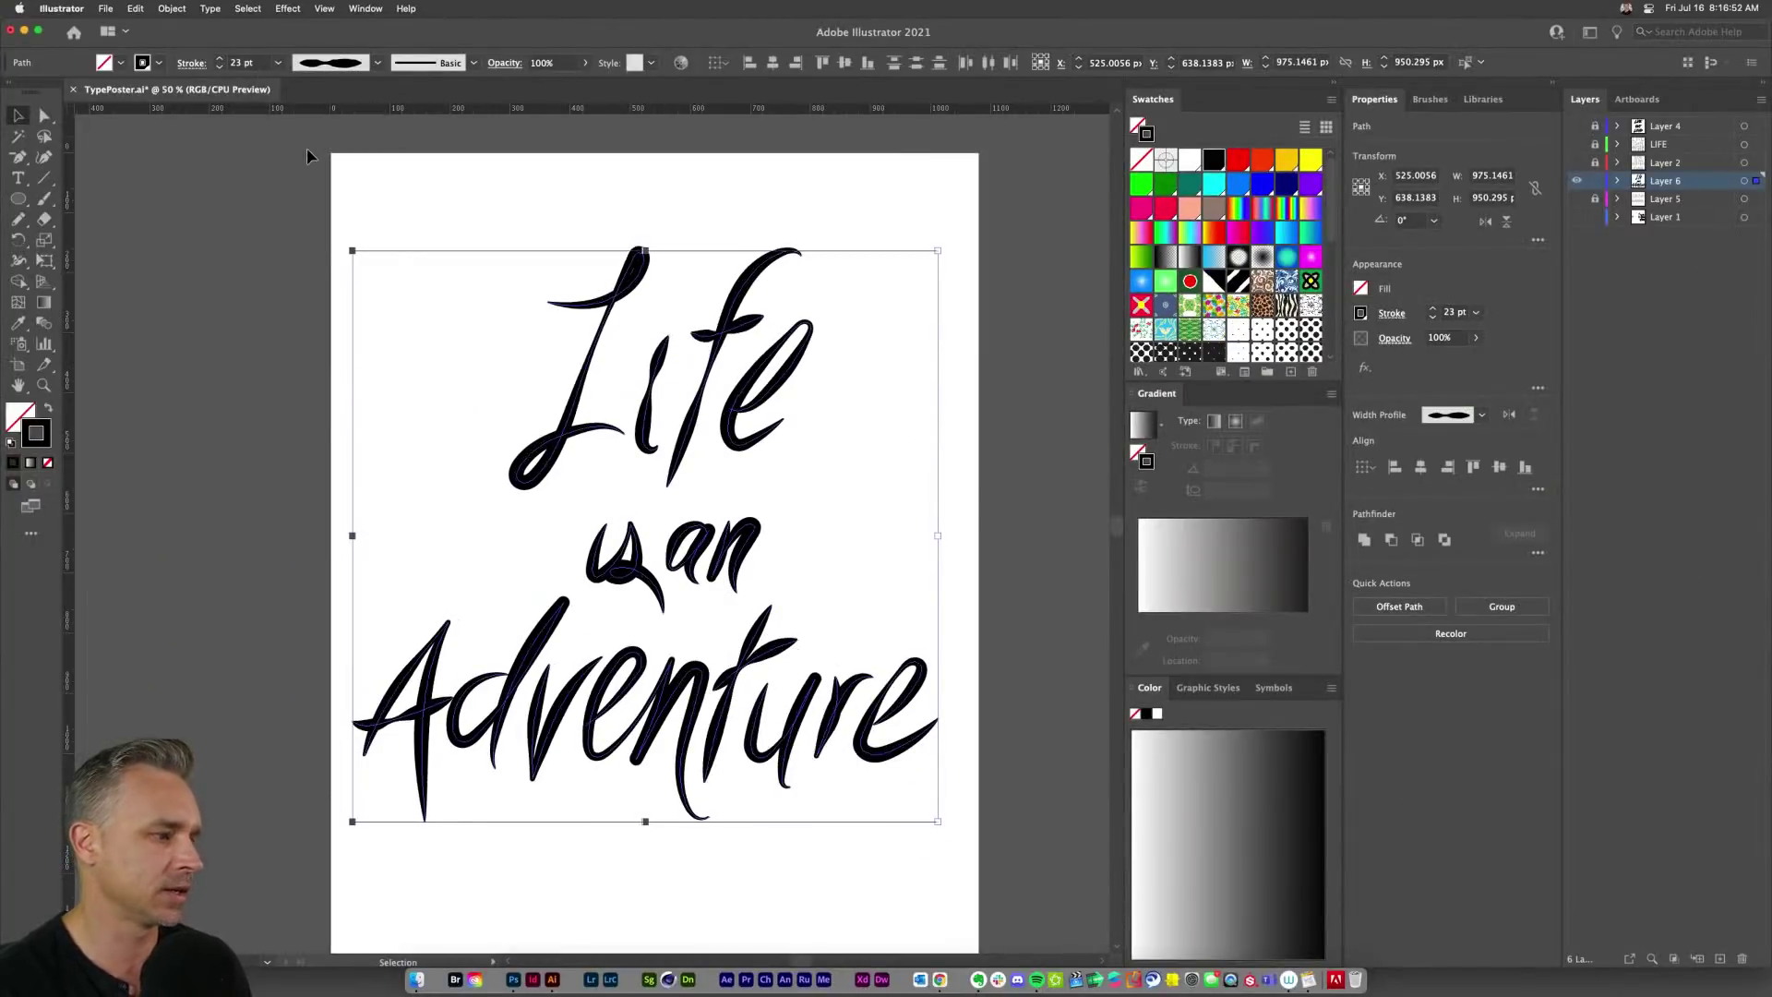
key("super+z")
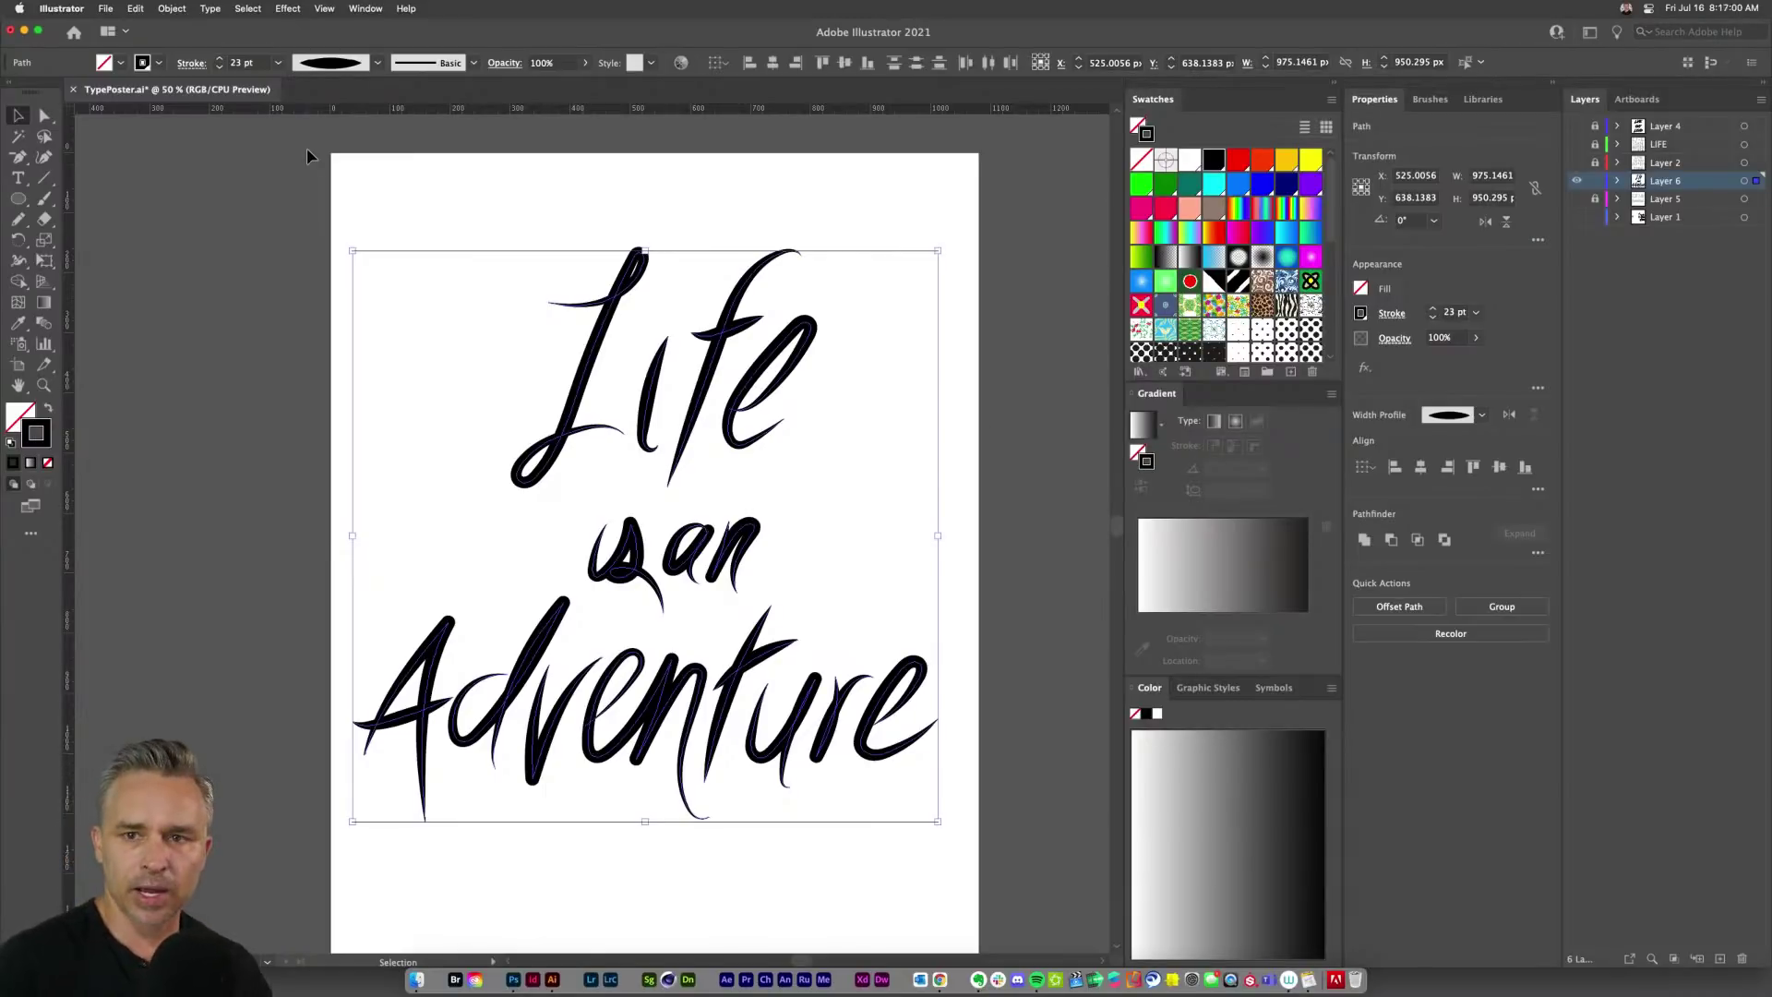
left_click(389, 218)
Step: Draw a horizontal line about 350 px long in the blank area above "Life", keeping the 23 pt tapered stroke
key("backslash")
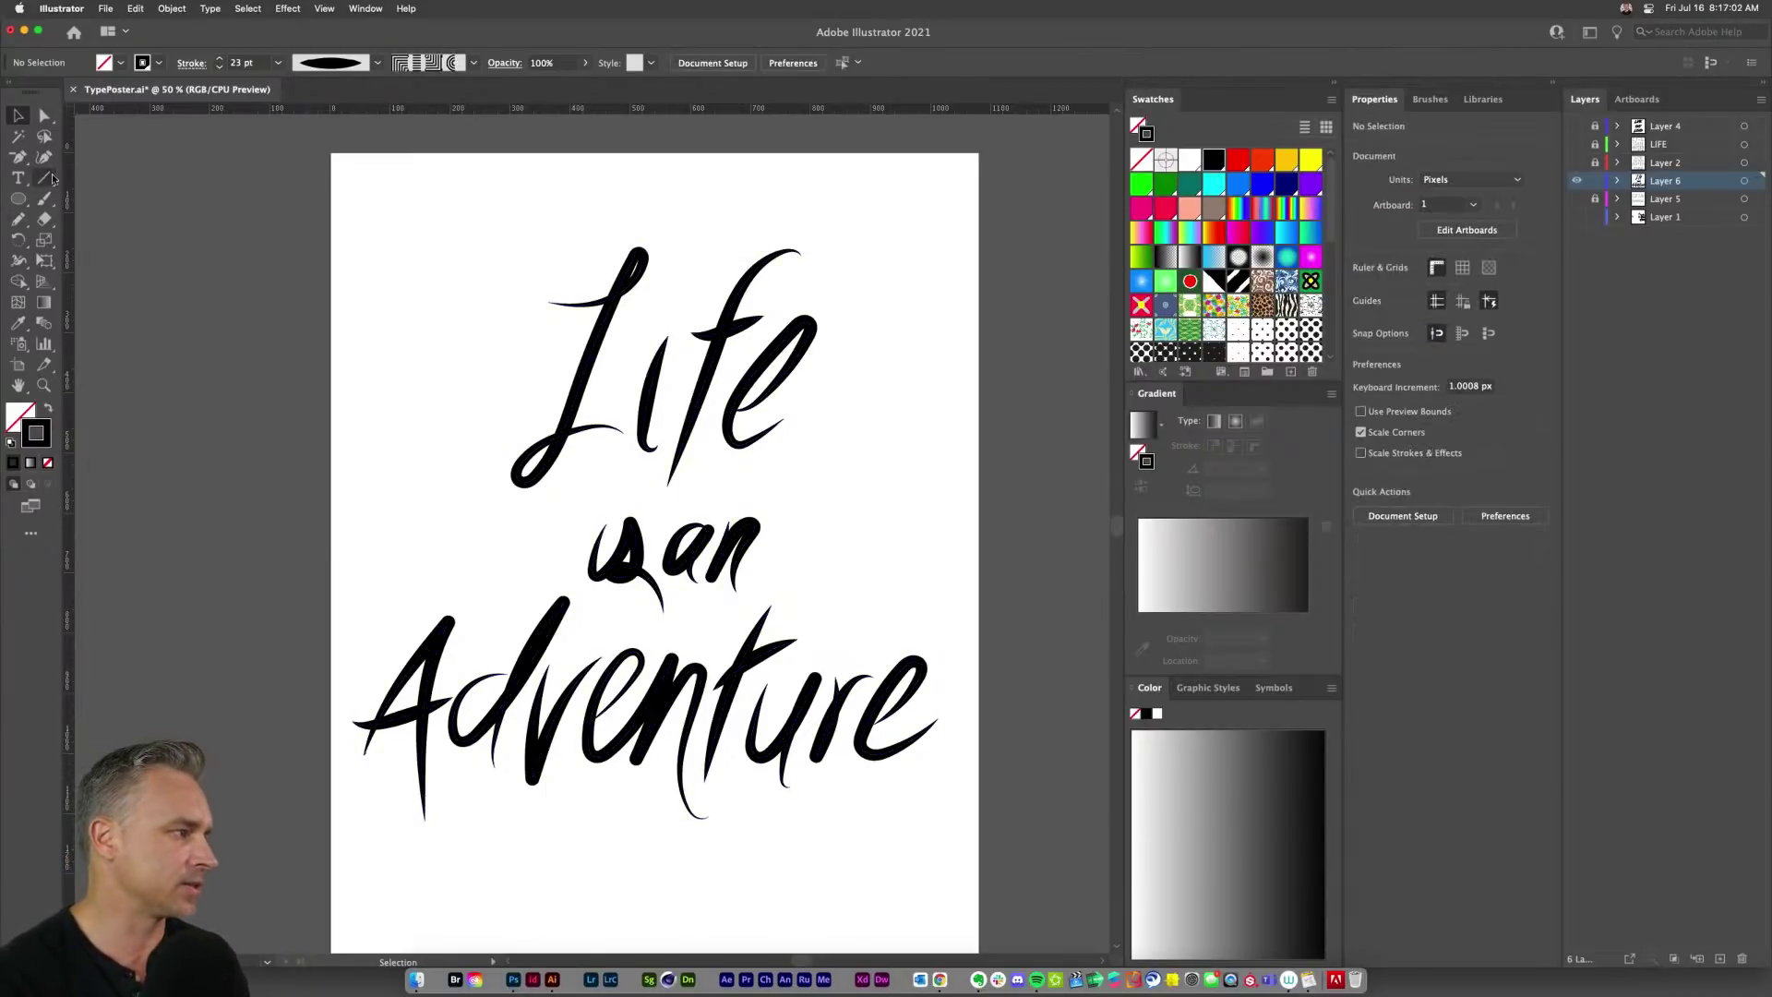
left_click_drag(389, 218, 595, 219)
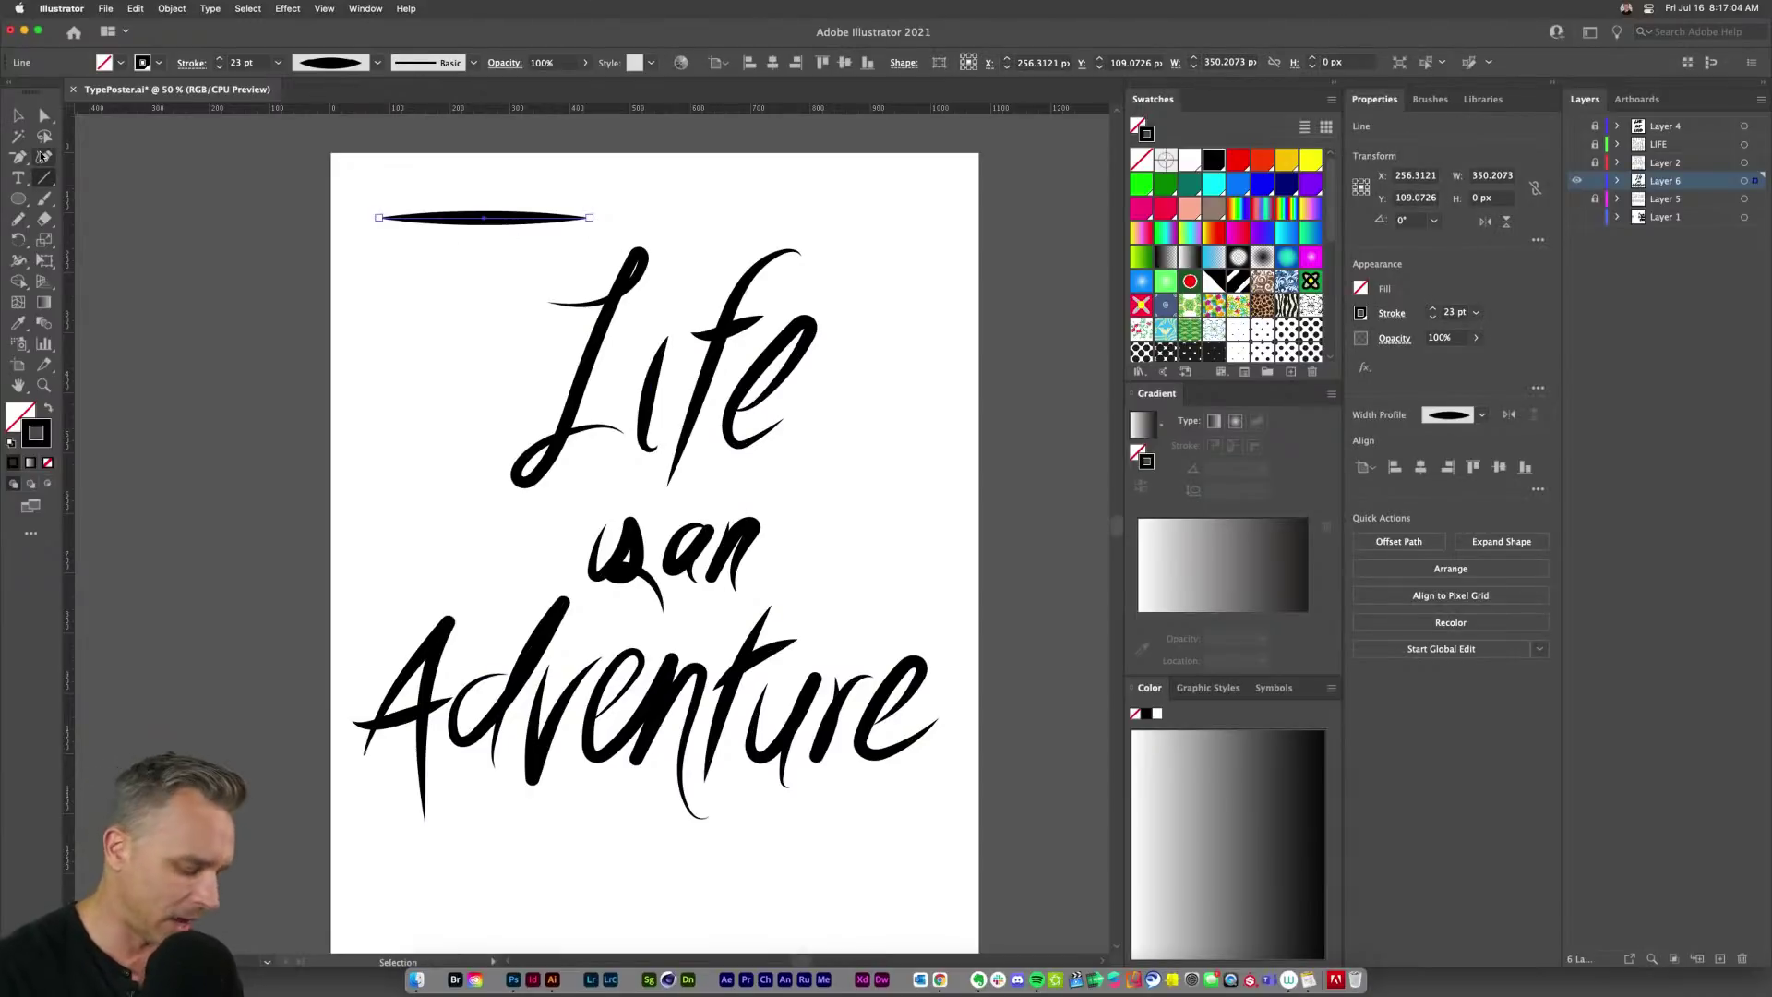
key("super+equal")
key("super+equal")
key("super+equal")
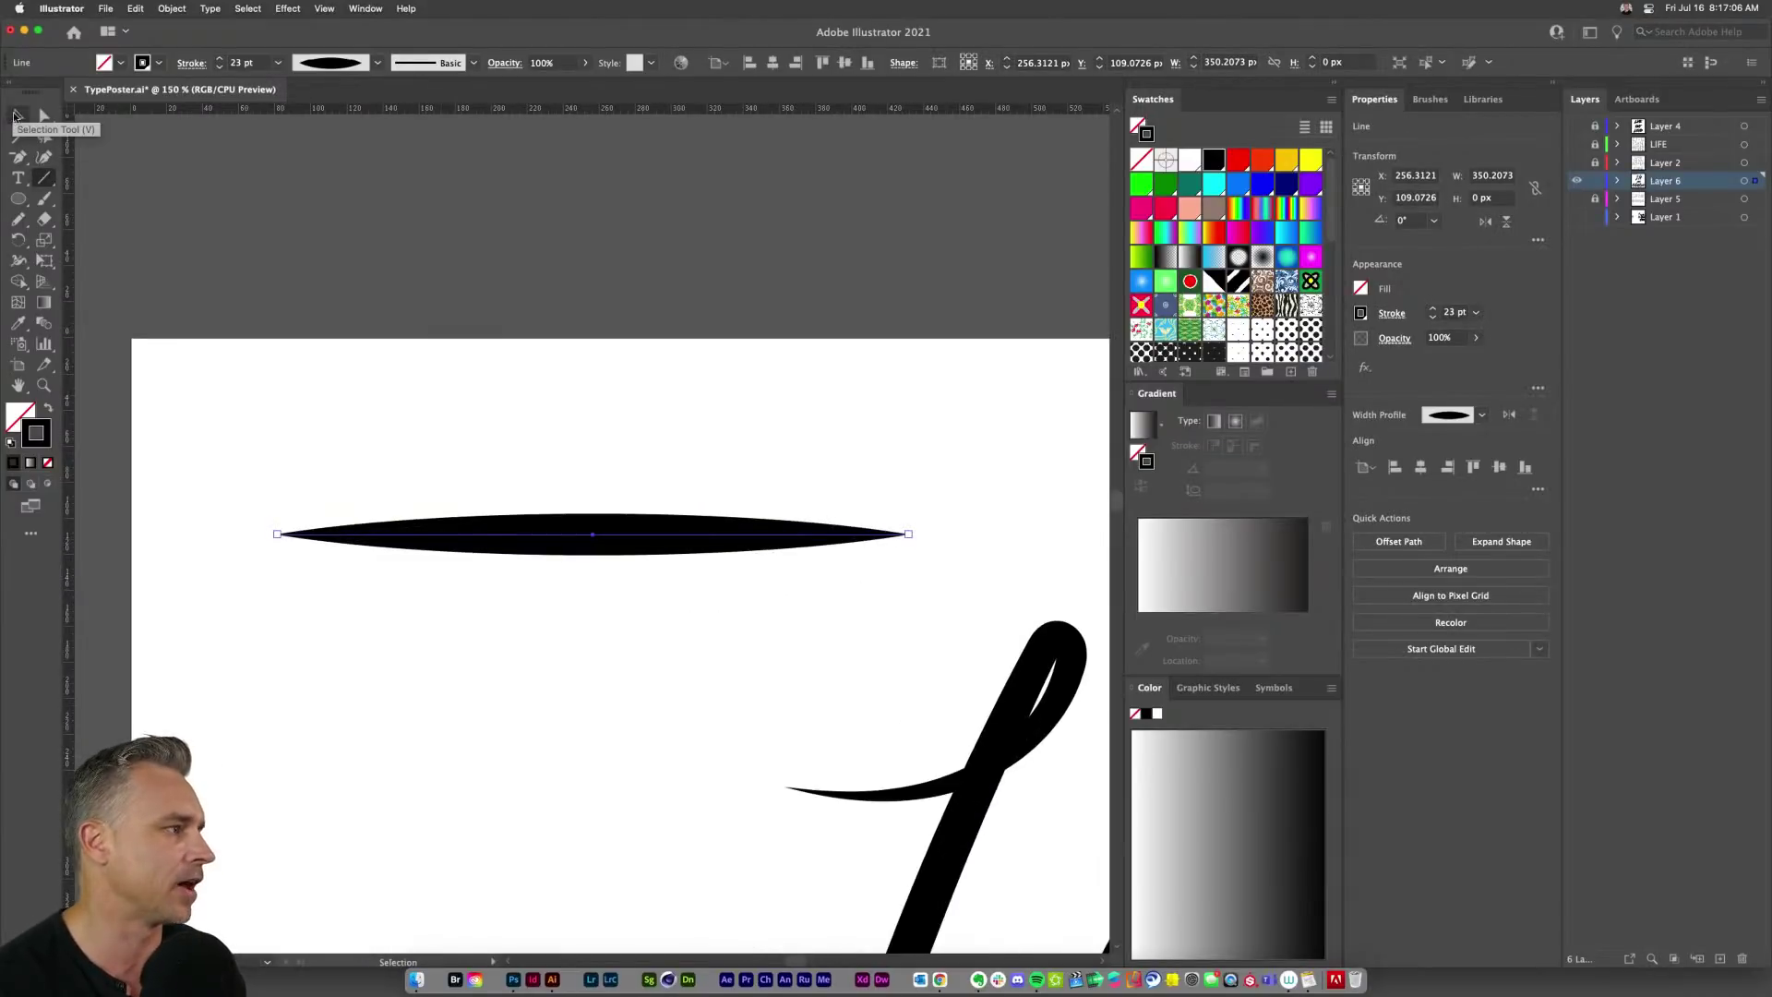
left_click(18, 115)
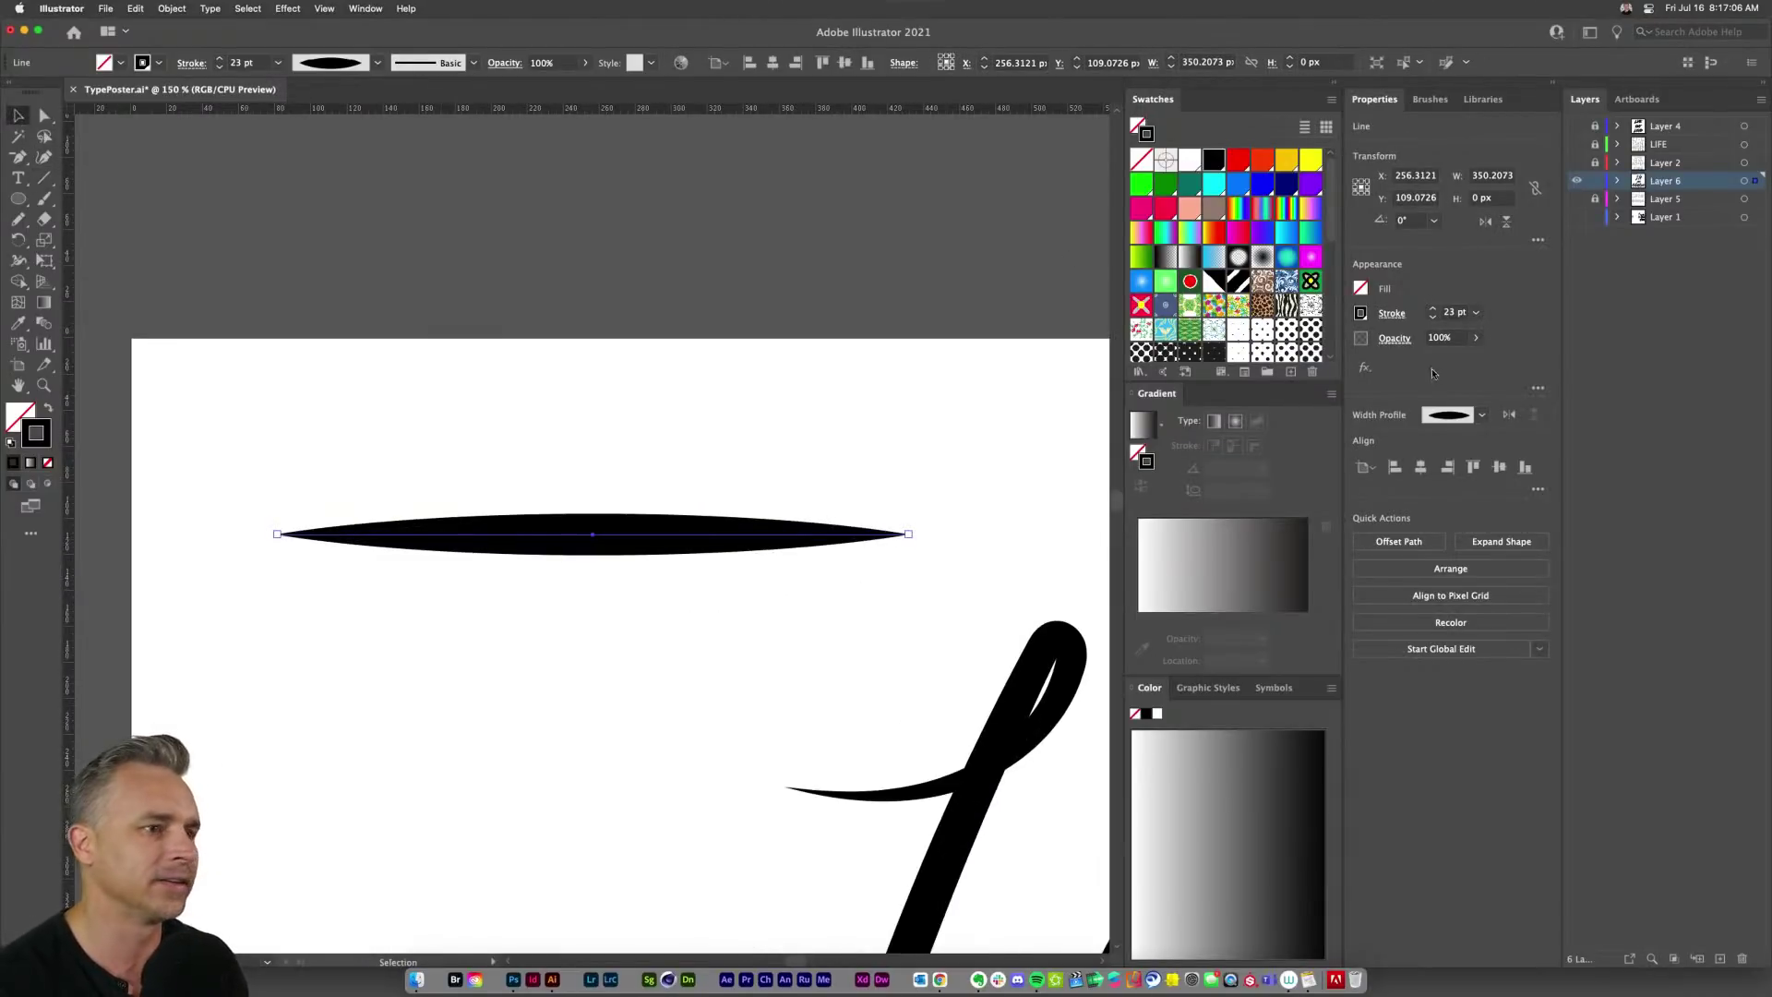
Step: Reshape the left half of the line with the Width tool into alternating symmetrical bulges and pinches, like a sound wave
left_click(1482, 415)
left_click(1483, 414)
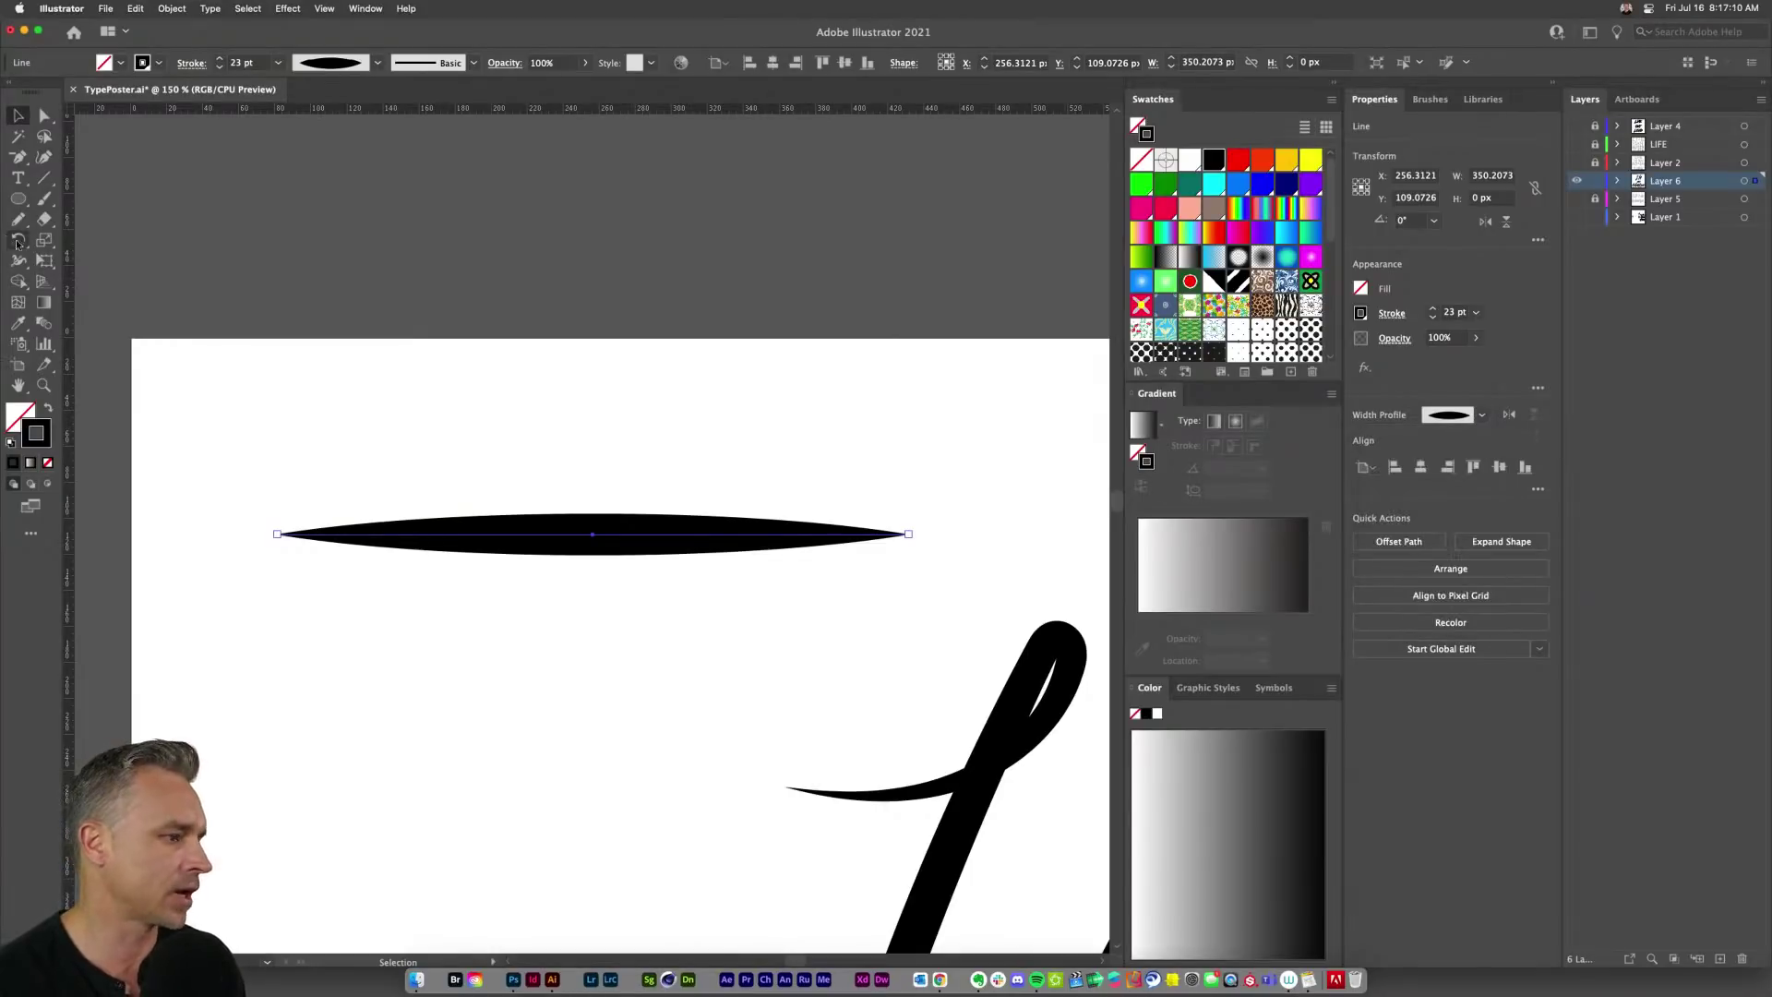
left_click(18, 284)
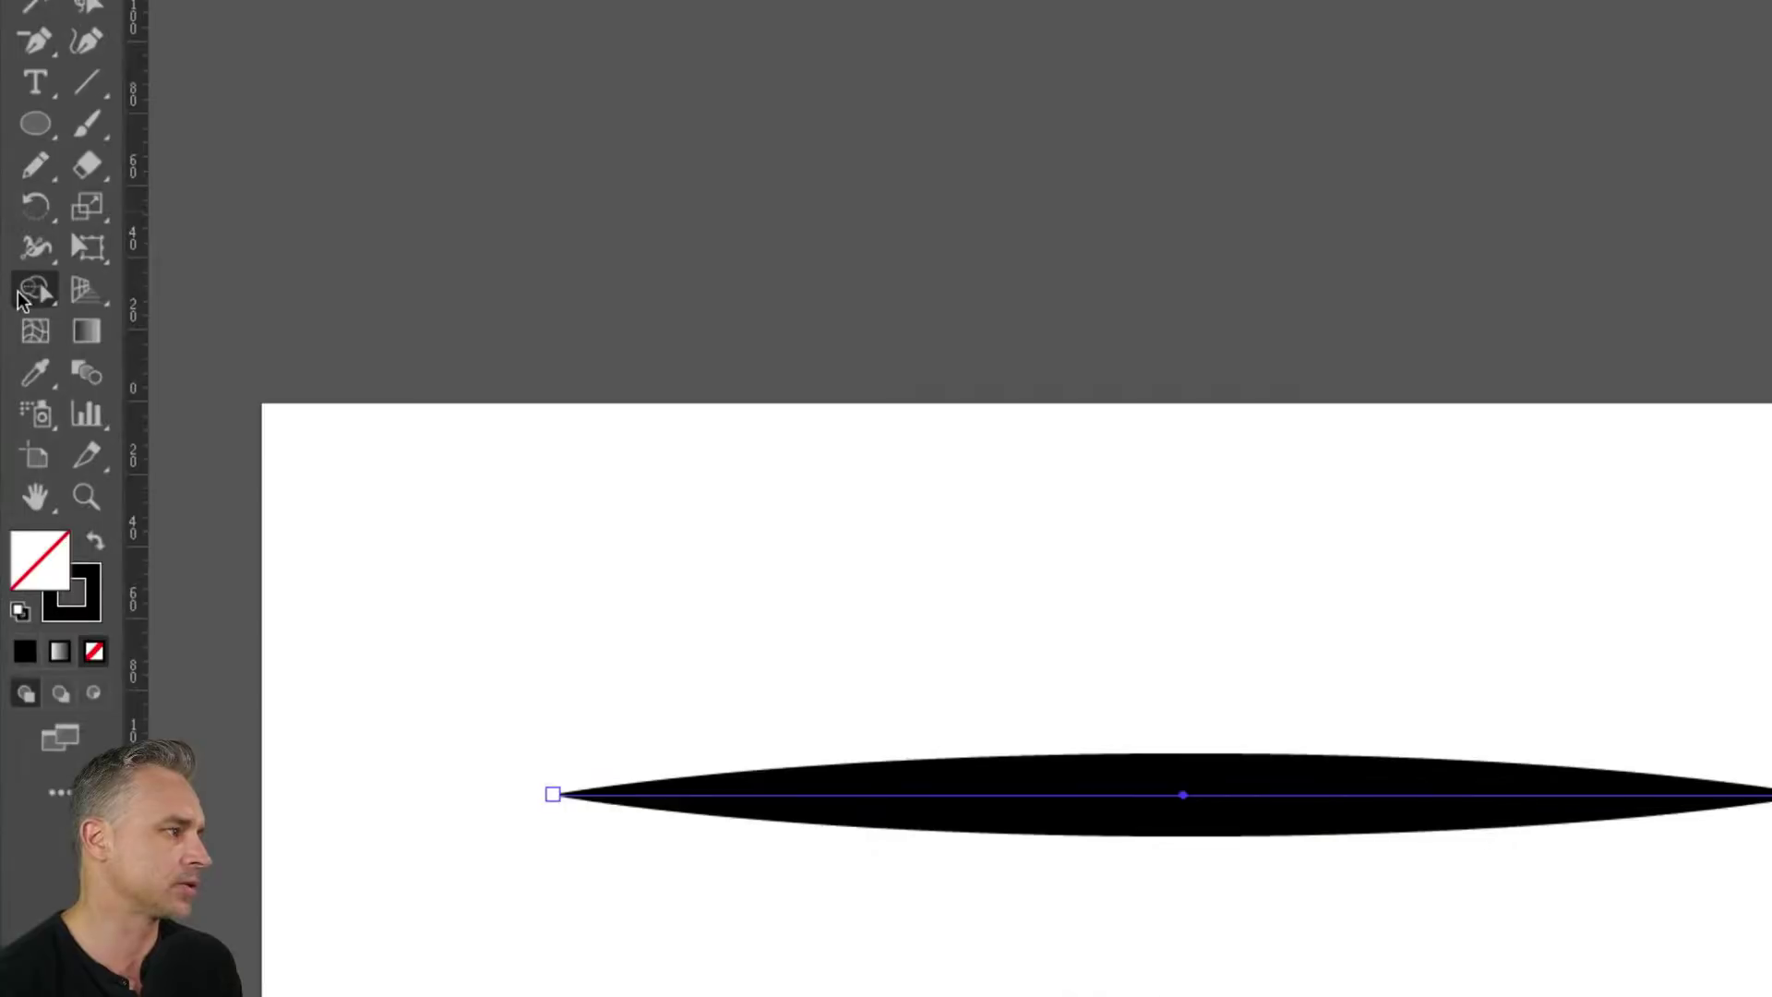
left_click(13, 283)
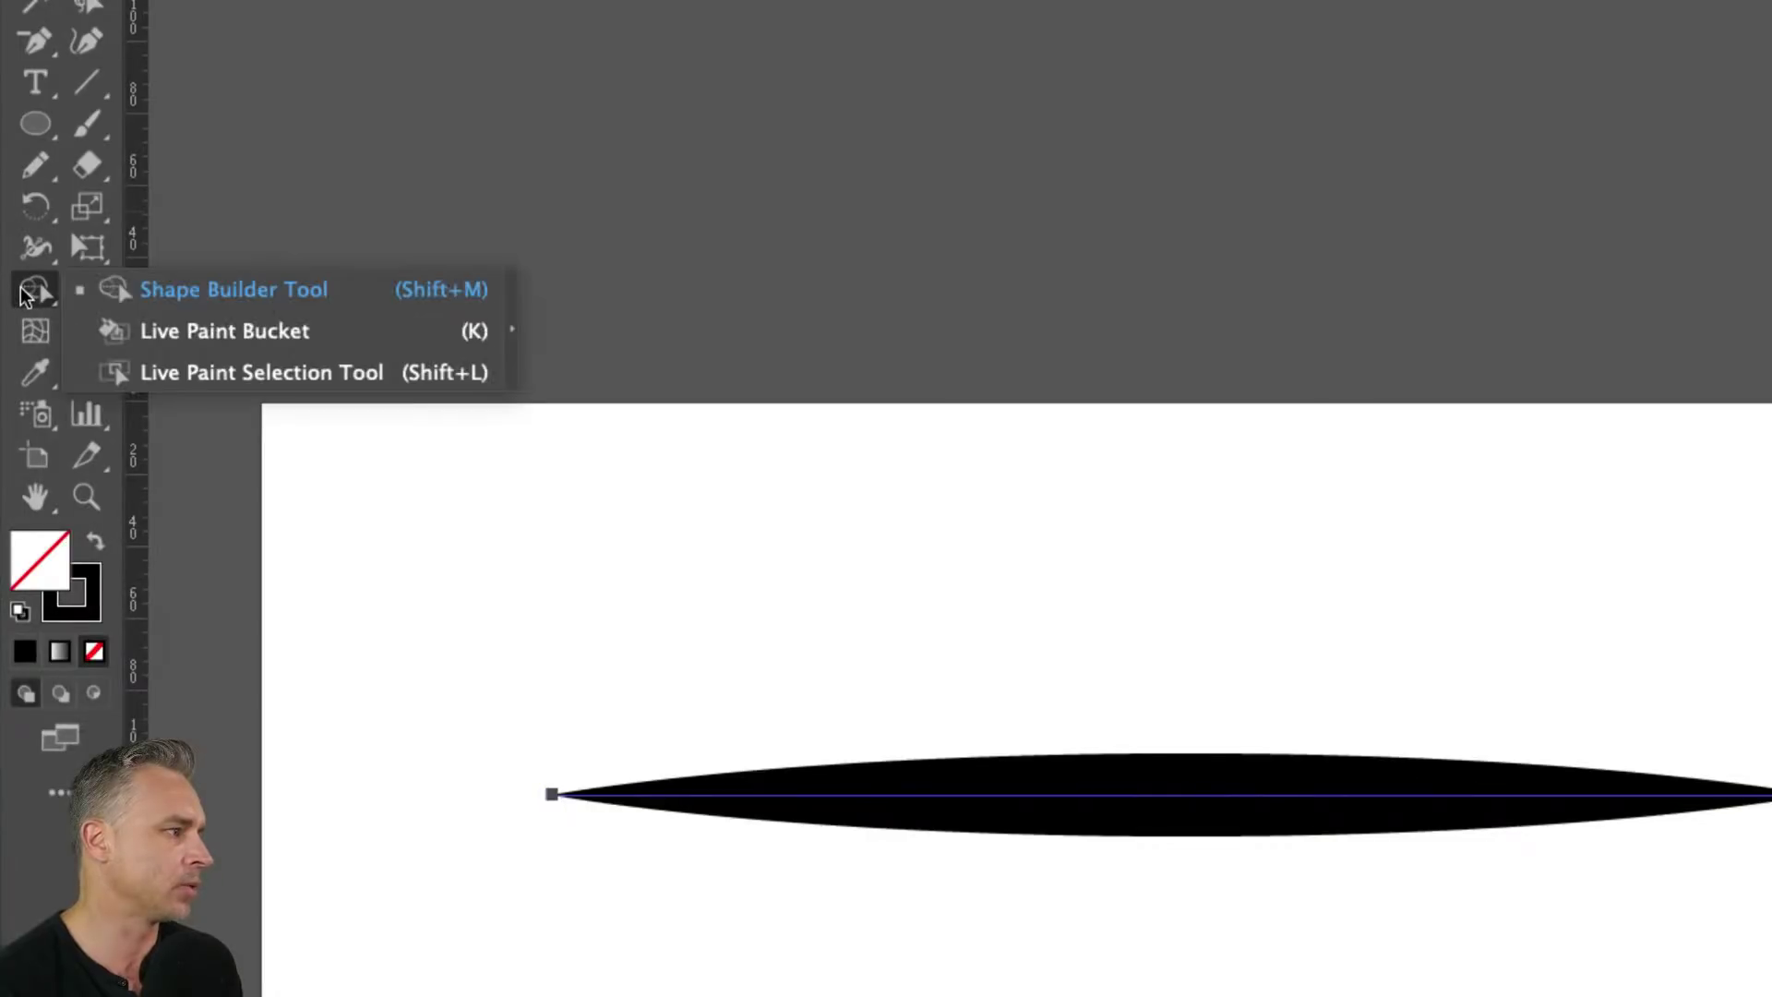
left_click(28, 253)
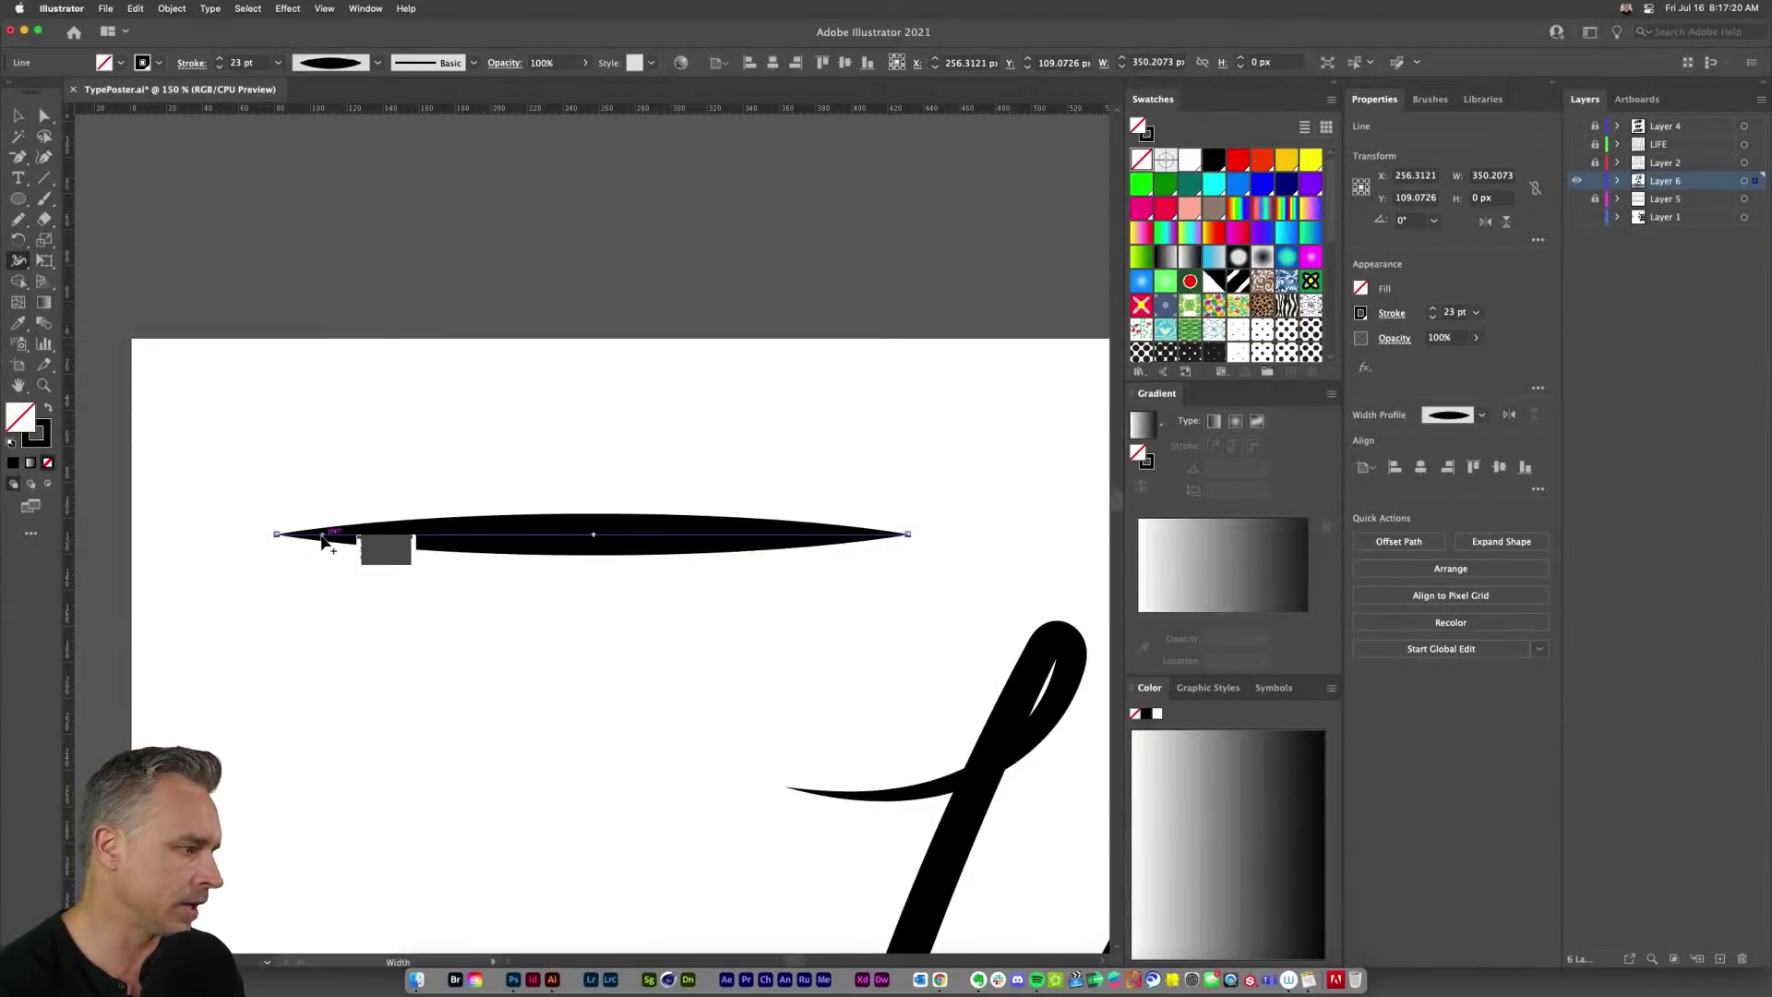
left_click_drag(321, 534, 321, 587)
mouse_move(351, 554)
left_mouse_down()
mouse_move(303, 522)
mouse_move(297, 573)
mouse_move(313, 540)
mouse_move(374, 538)
mouse_move(372, 580)
mouse_move(390, 540)
mouse_move(387, 563)
mouse_move(416, 541)
mouse_move(413, 657)
left_mouse_up()
left_click_drag(437, 534, 470, 644)
left_click_drag(506, 535, 541, 619)
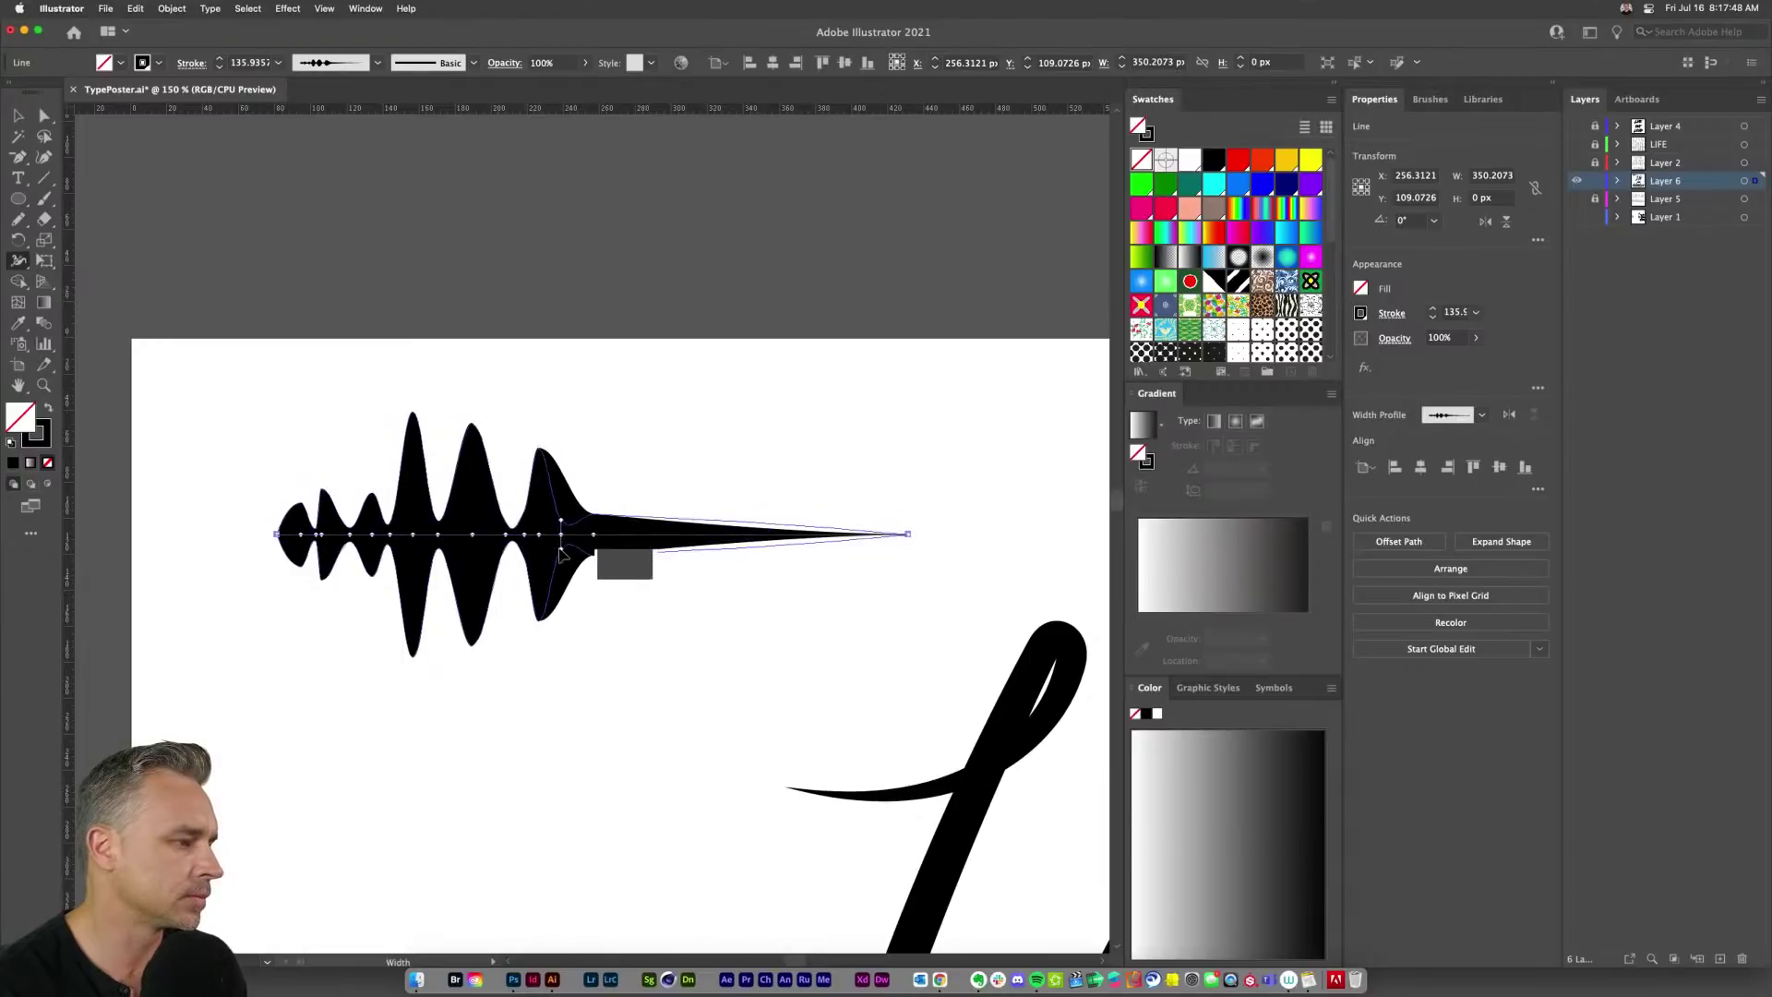
key("super+z")
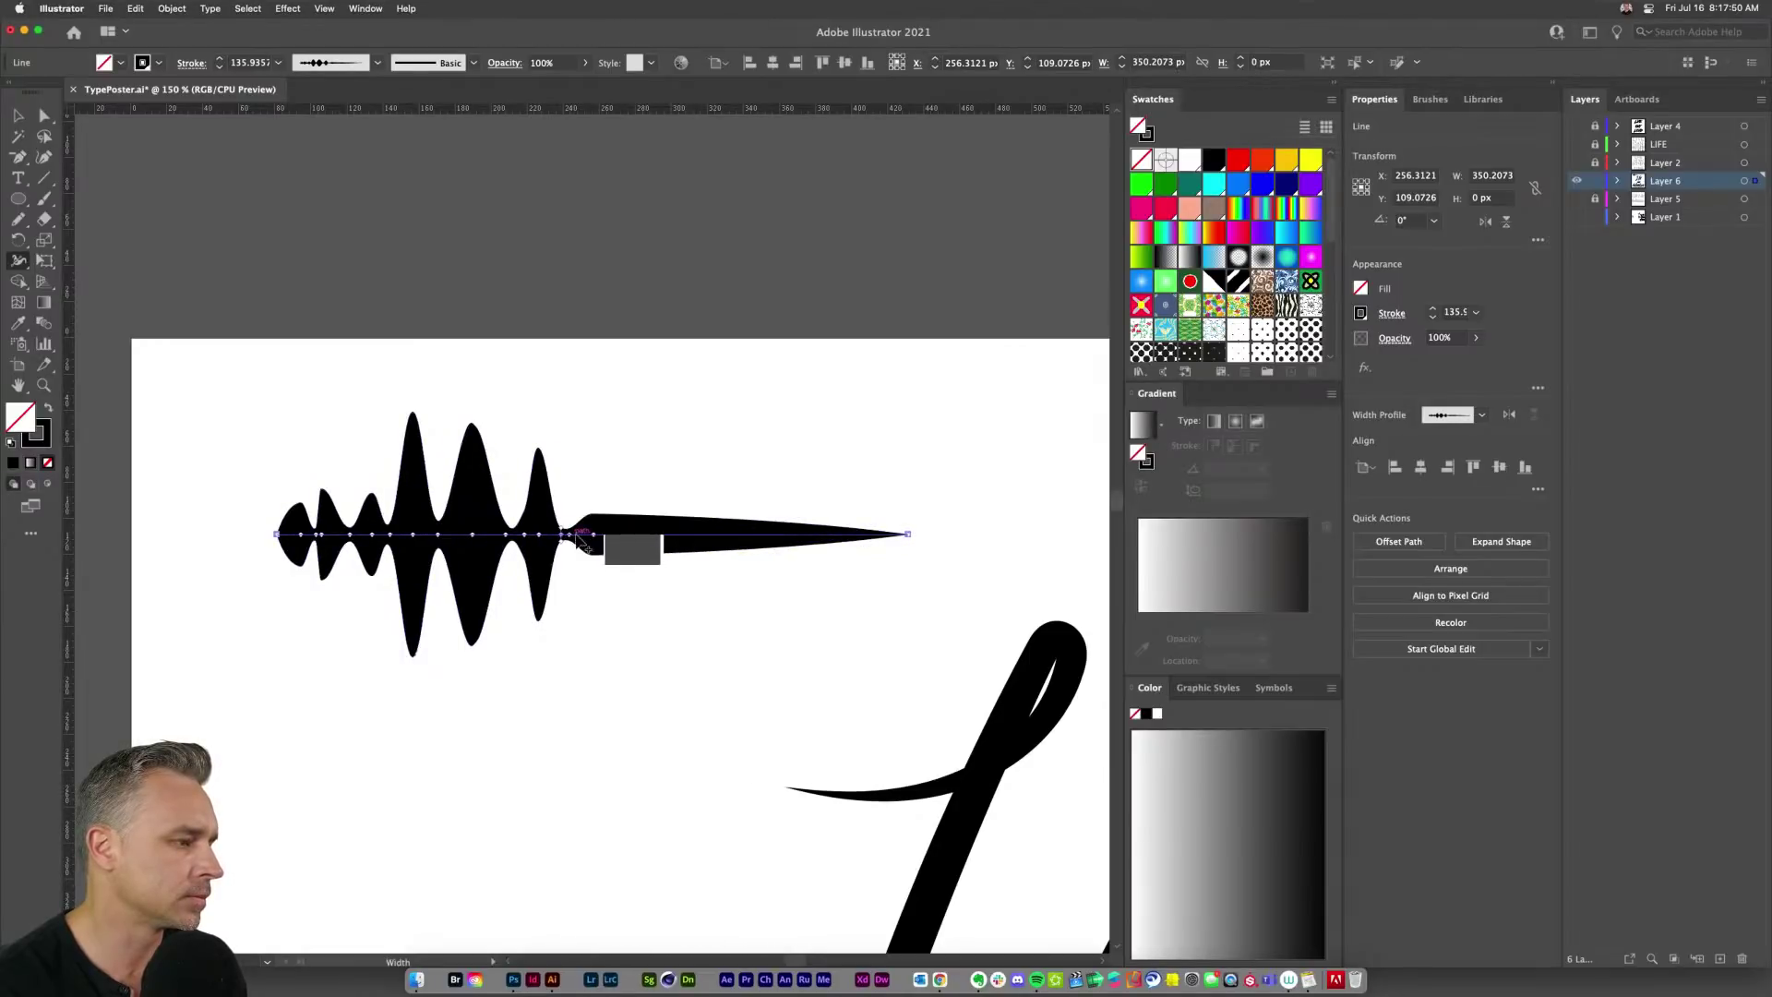
Step: Continue the uneven peaks and pinches along the line's right half to its tip, up to about 147 pt wide, and deselect it
left_click_drag(574, 534, 578, 666)
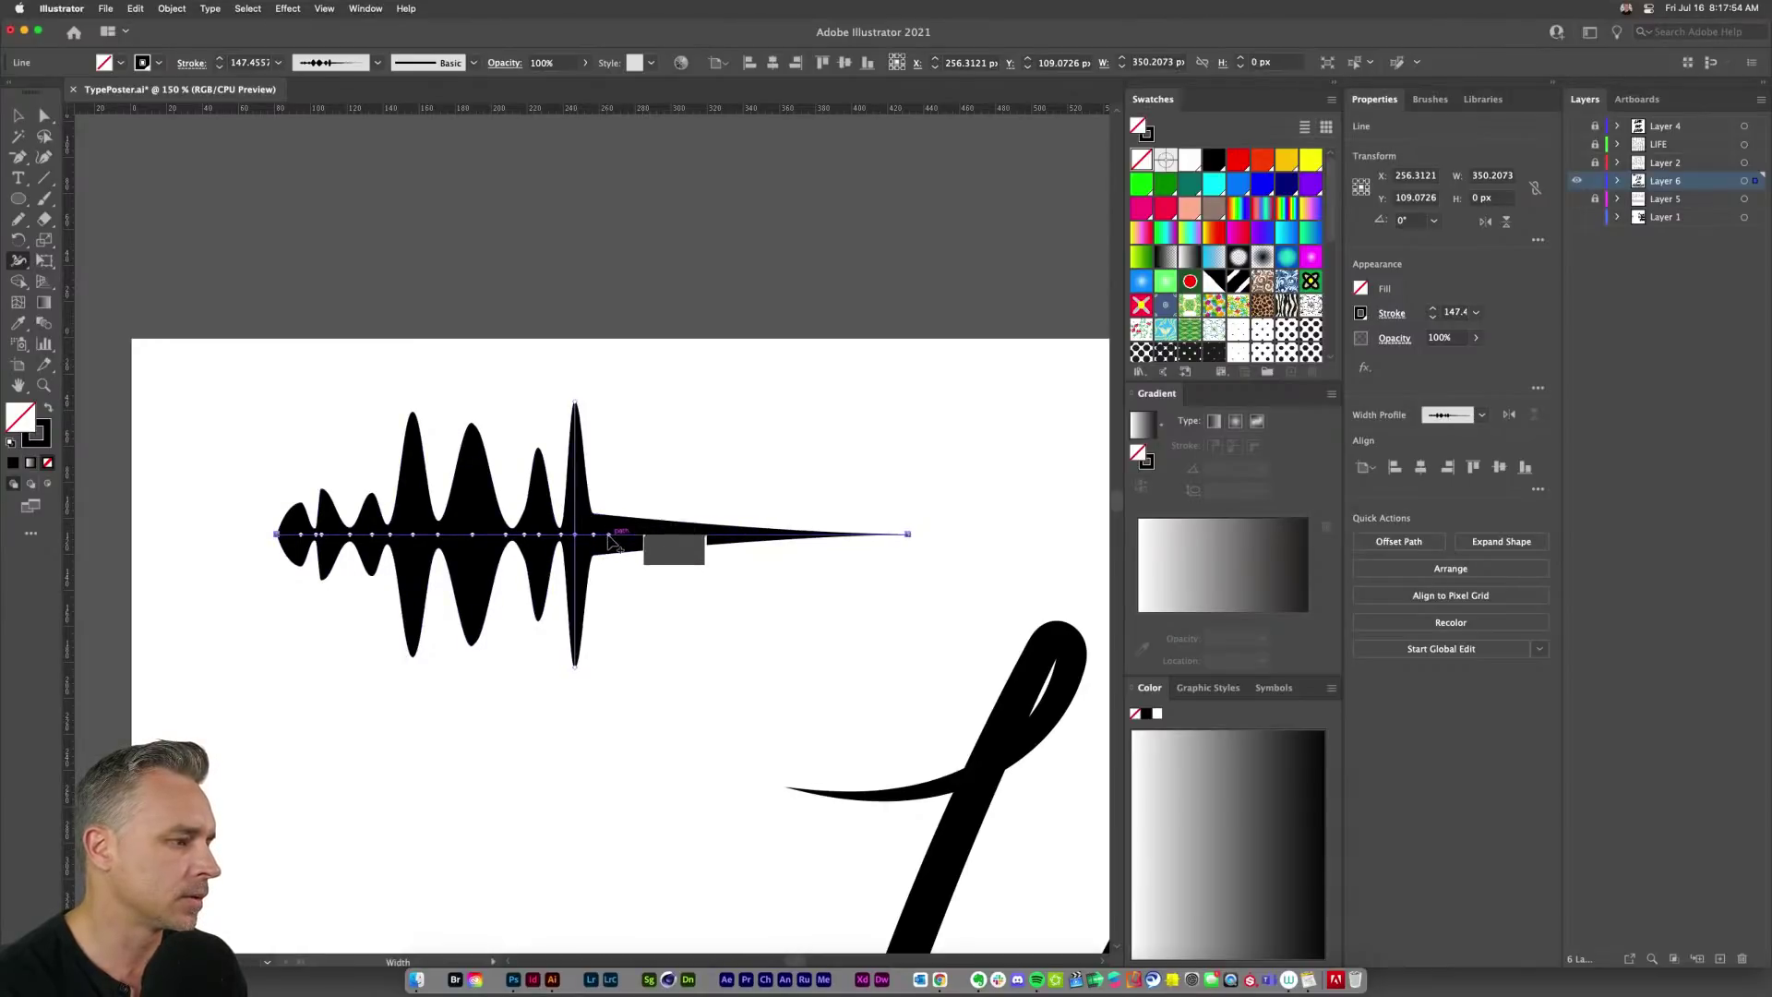
left_click_drag(608, 532, 633, 621)
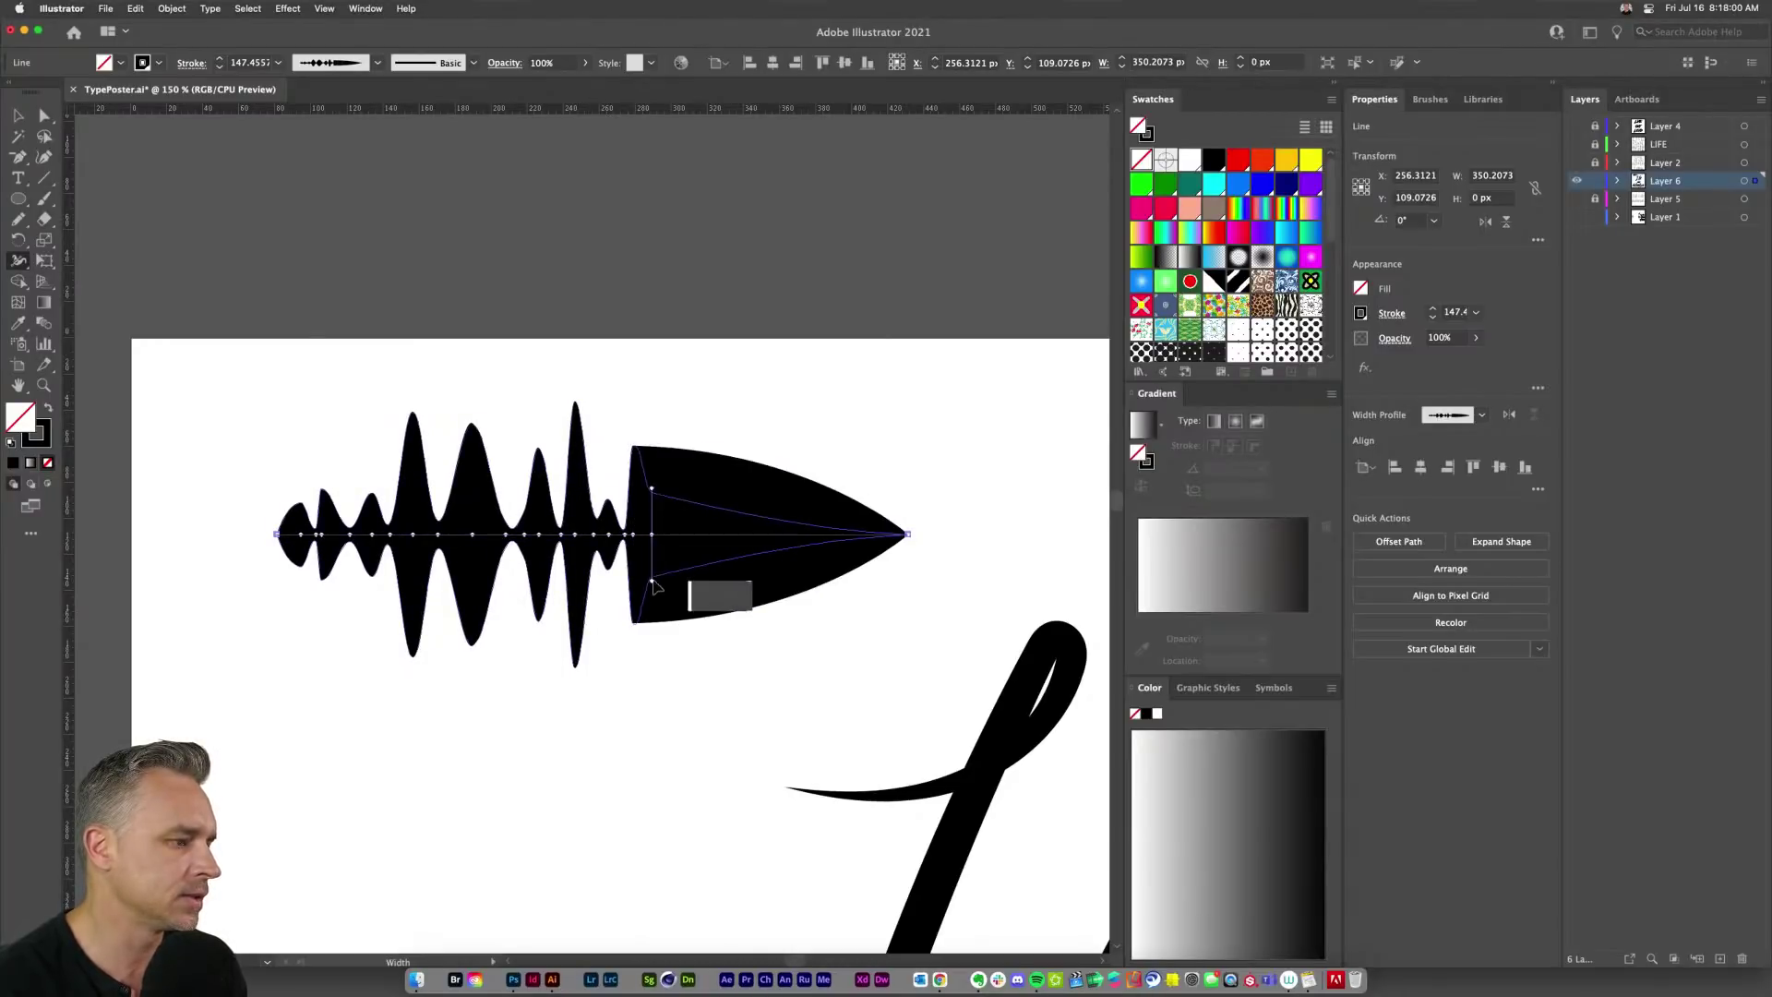
left_click_drag(674, 536, 709, 591)
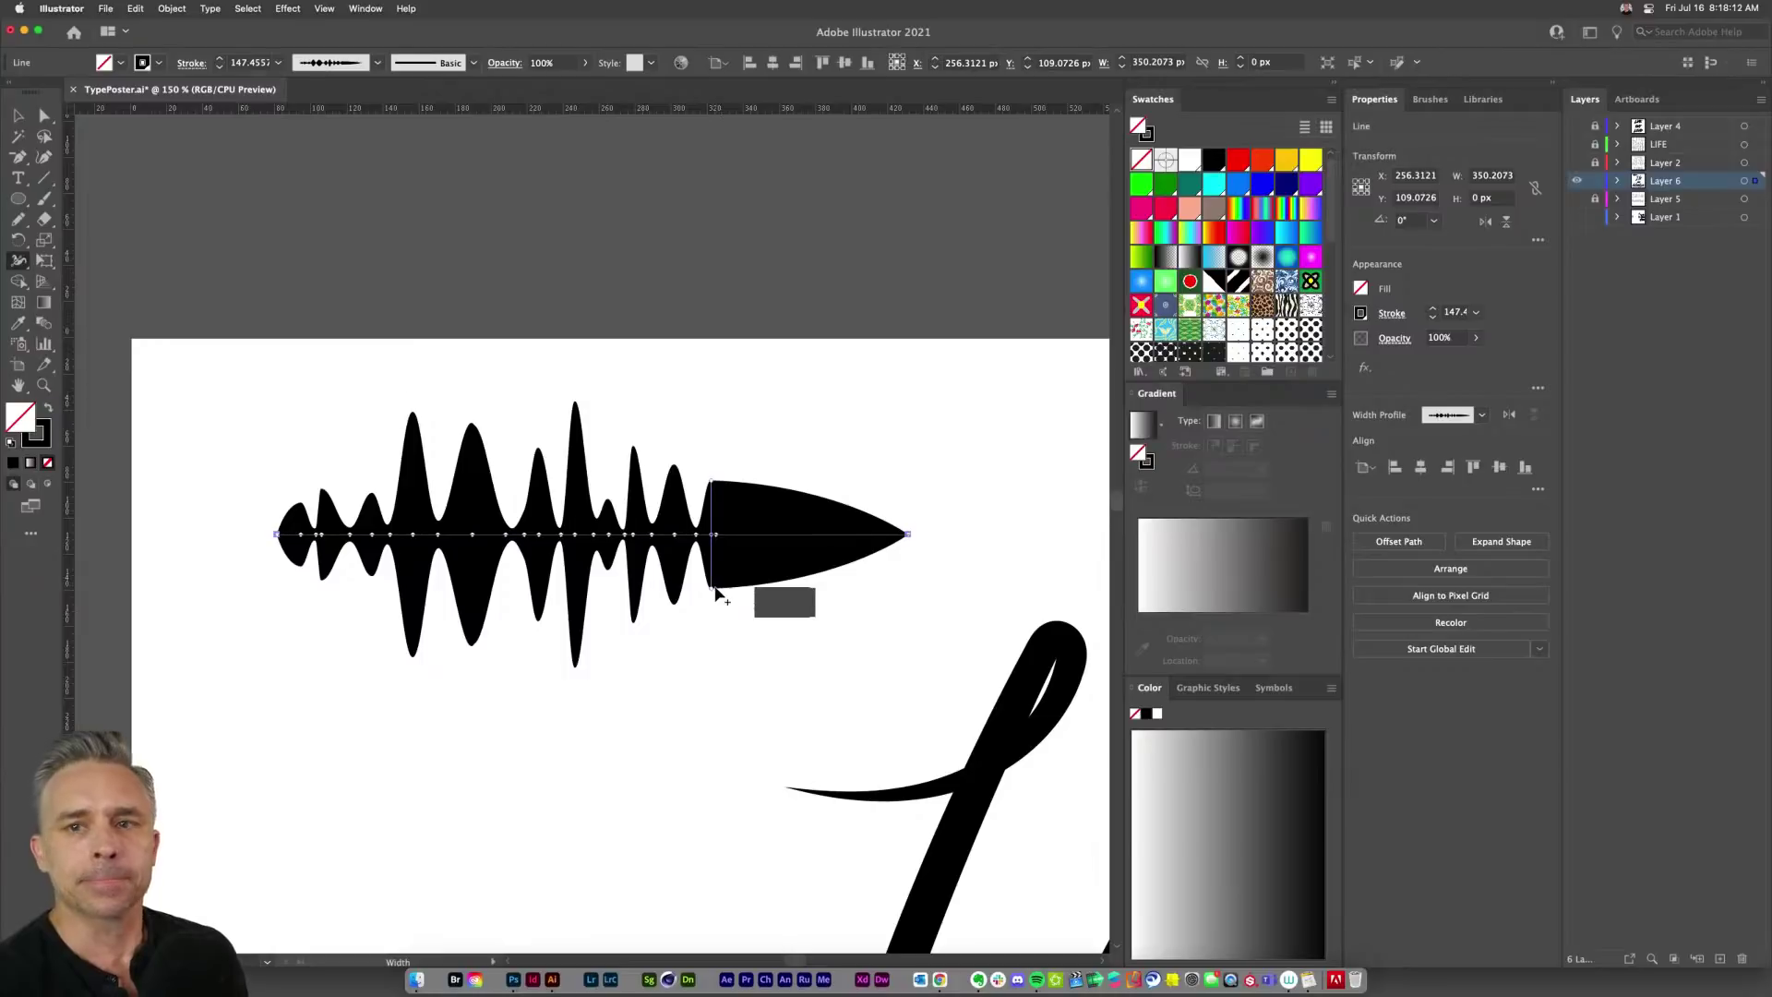
mouse_move(722, 533)
left_mouse_down()
mouse_move(736, 600)
mouse_move(755, 537)
mouse_move(763, 661)
left_mouse_up()
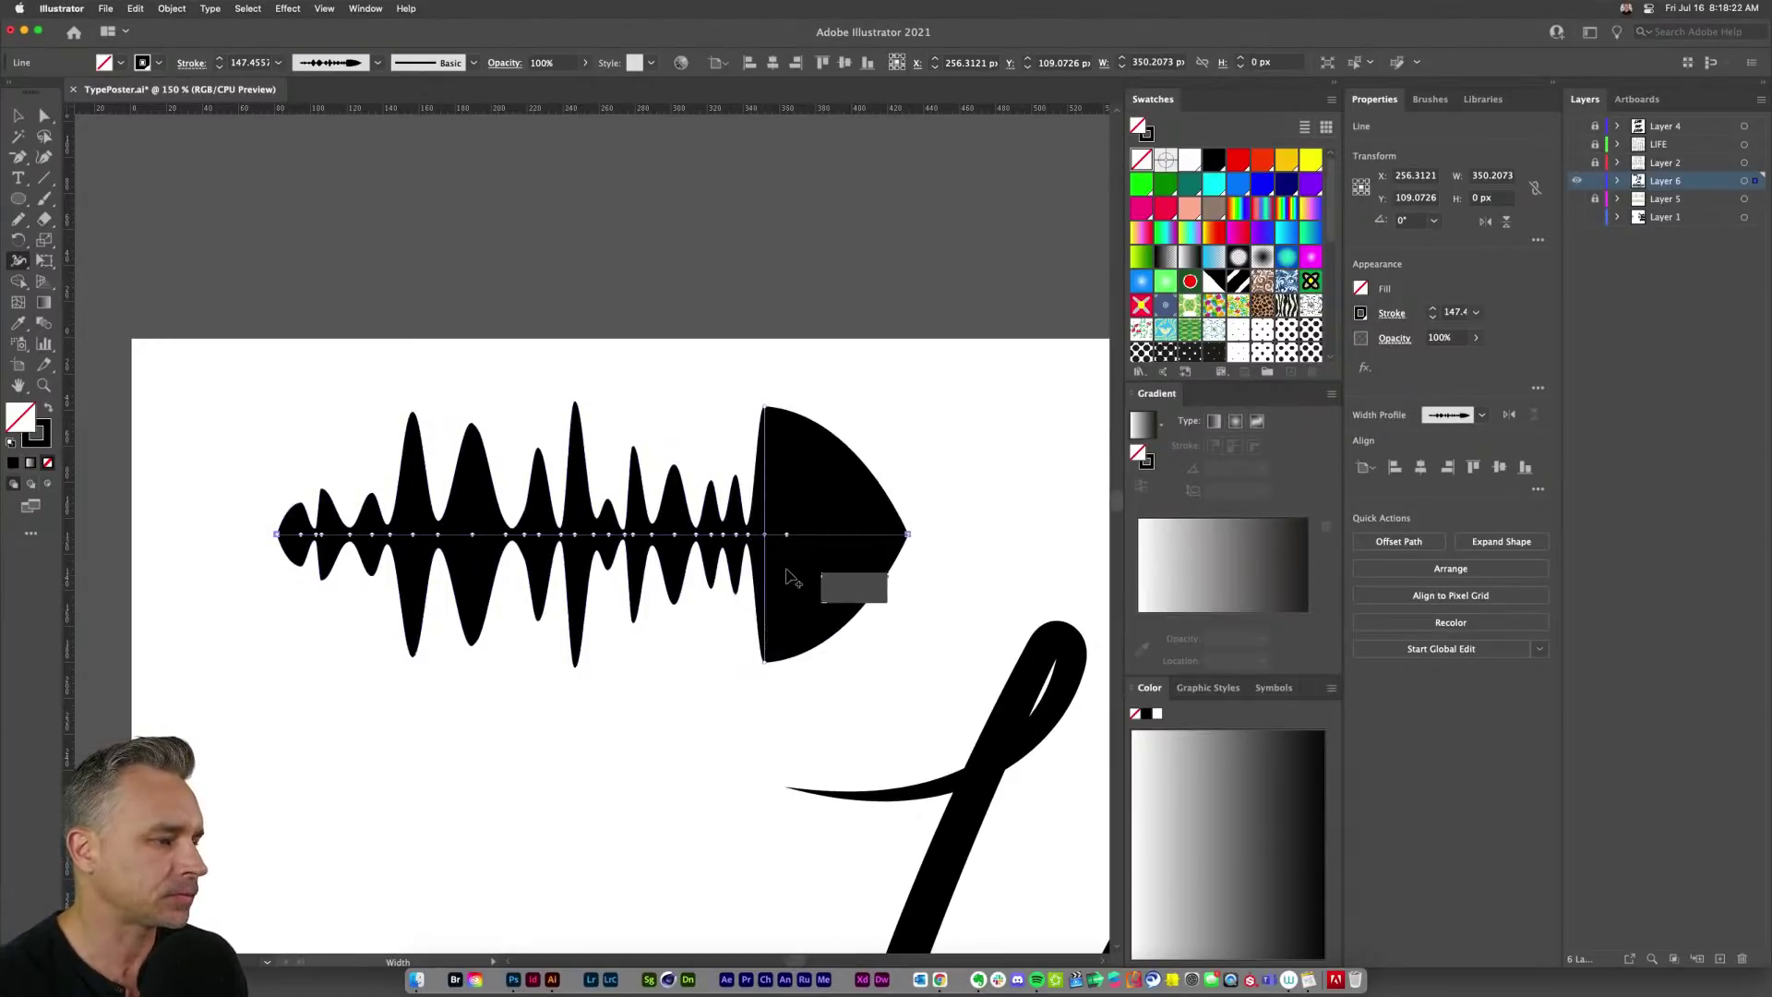
left_click_drag(787, 584, 812, 644)
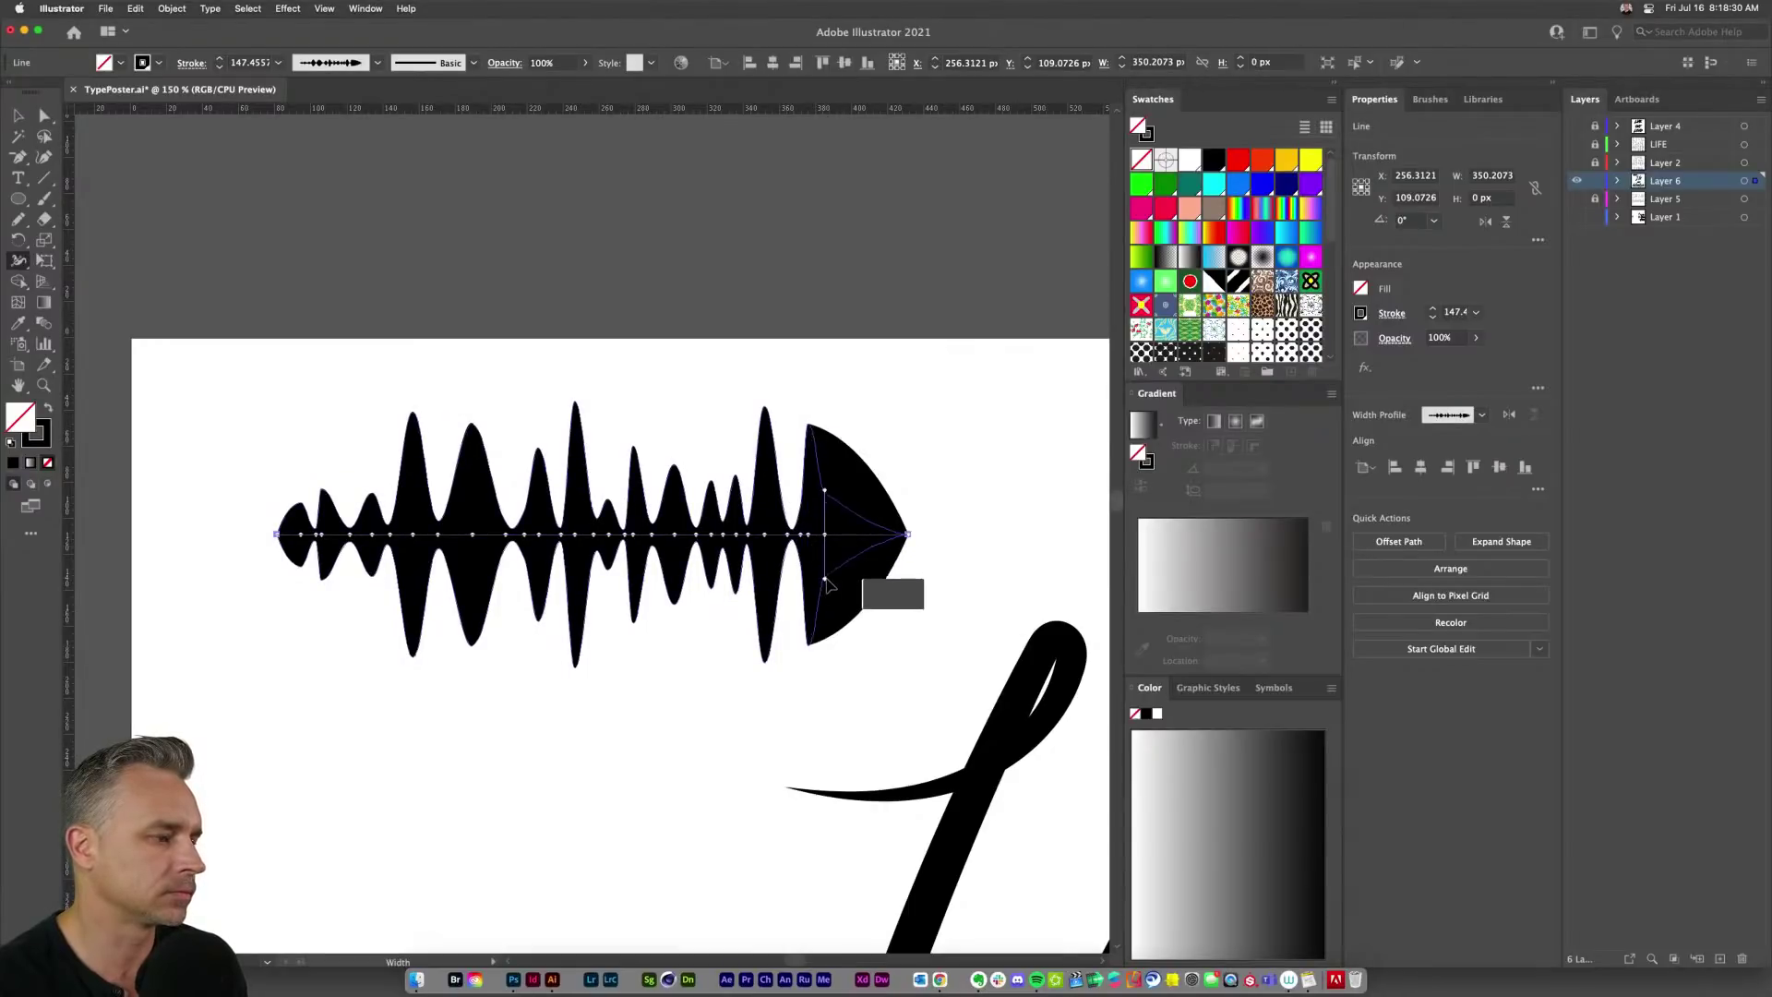
left_click(826, 554)
key("Delete")
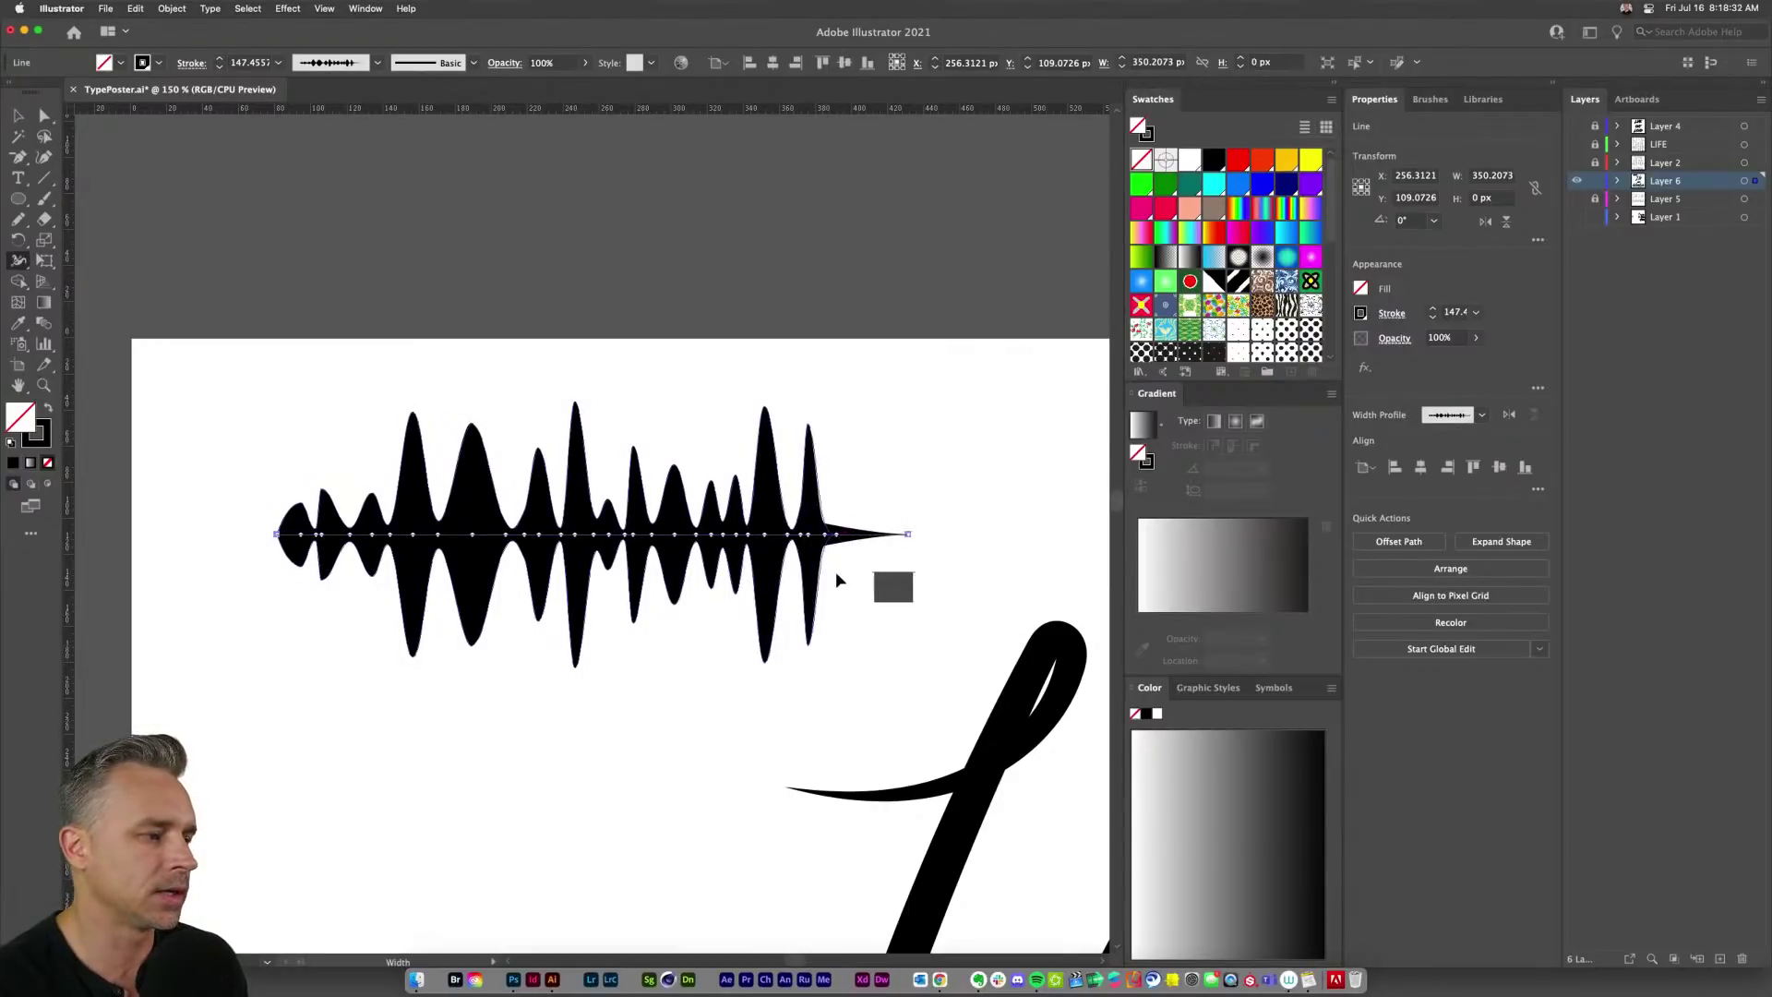
mouse_move(840, 530)
left_mouse_down()
mouse_move(842, 452)
mouse_move(867, 588)
mouse_move(884, 550)
left_mouse_up()
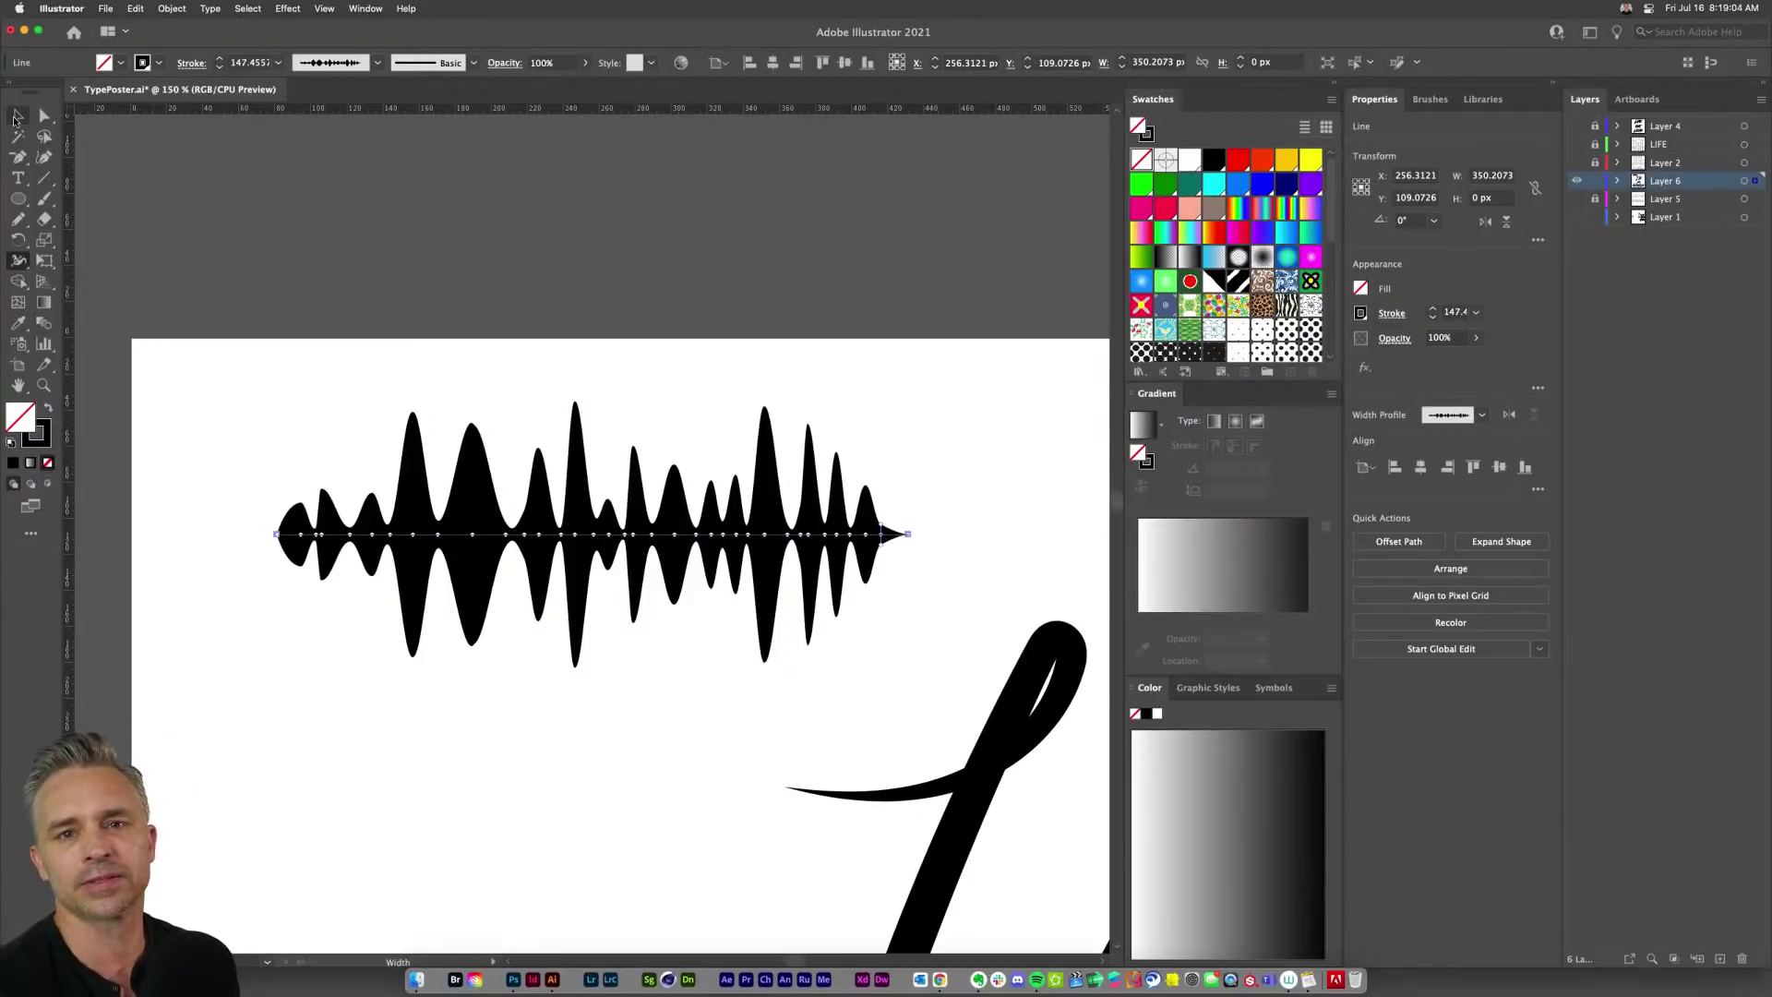
left_click(16, 118)
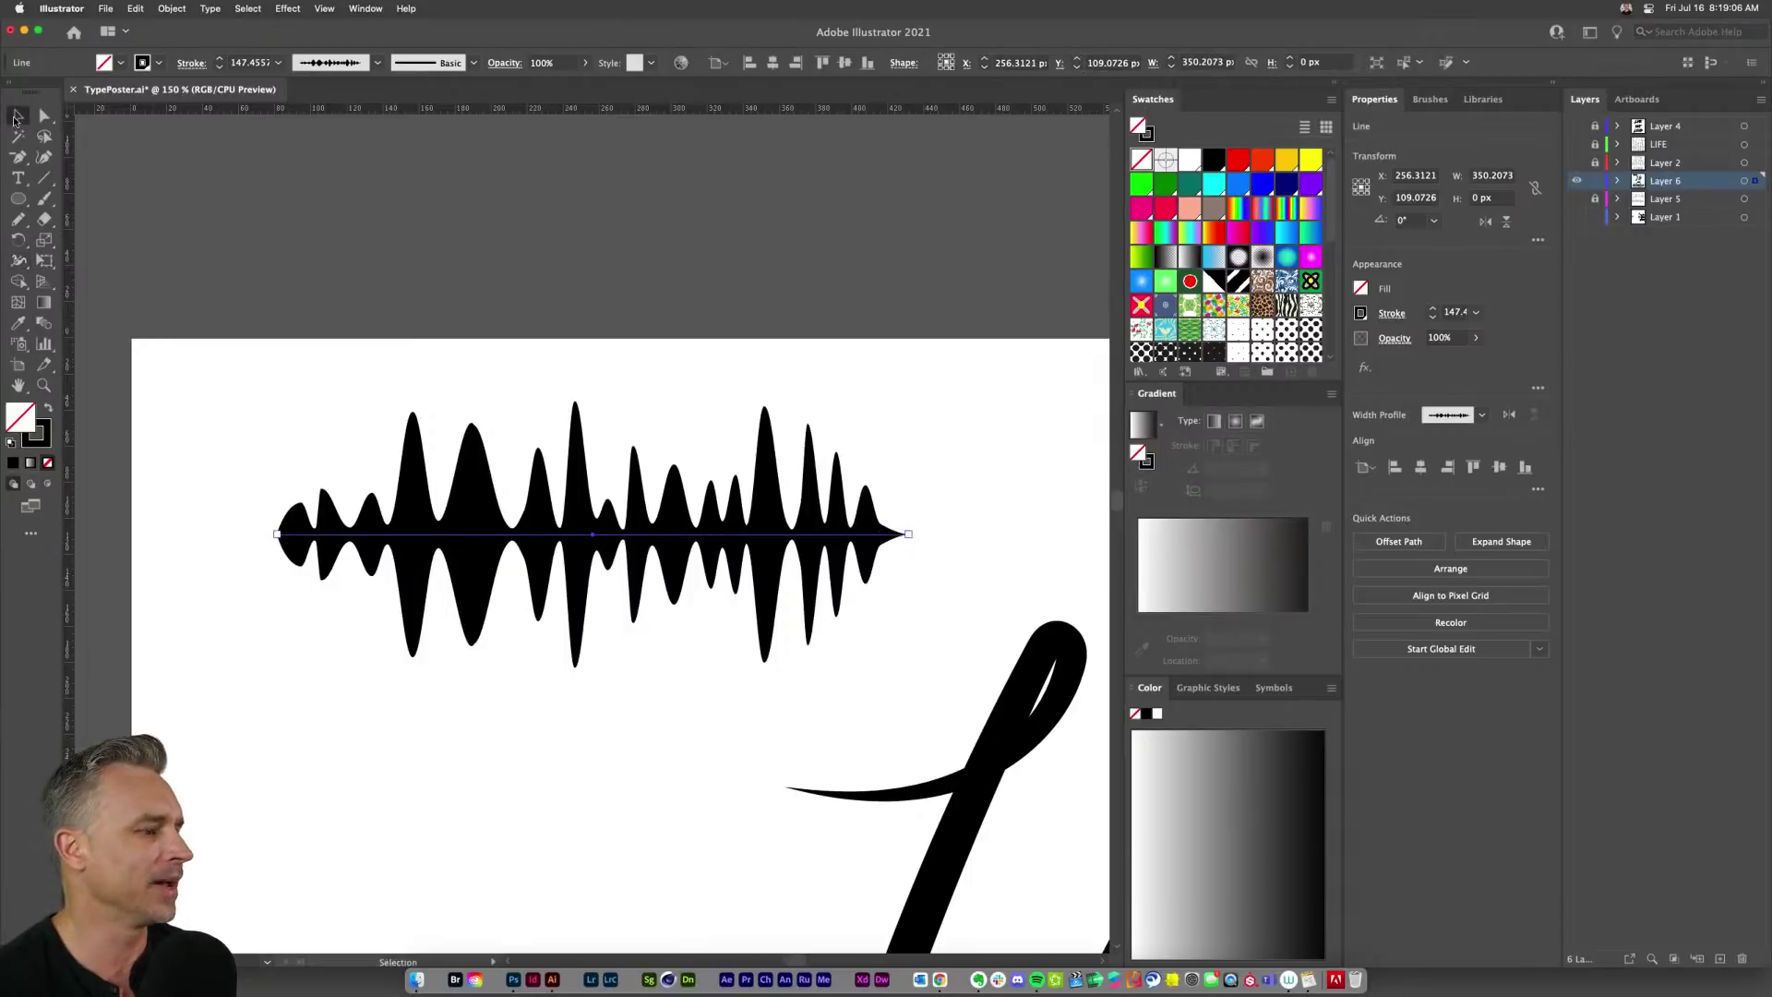
left_click(500, 406)
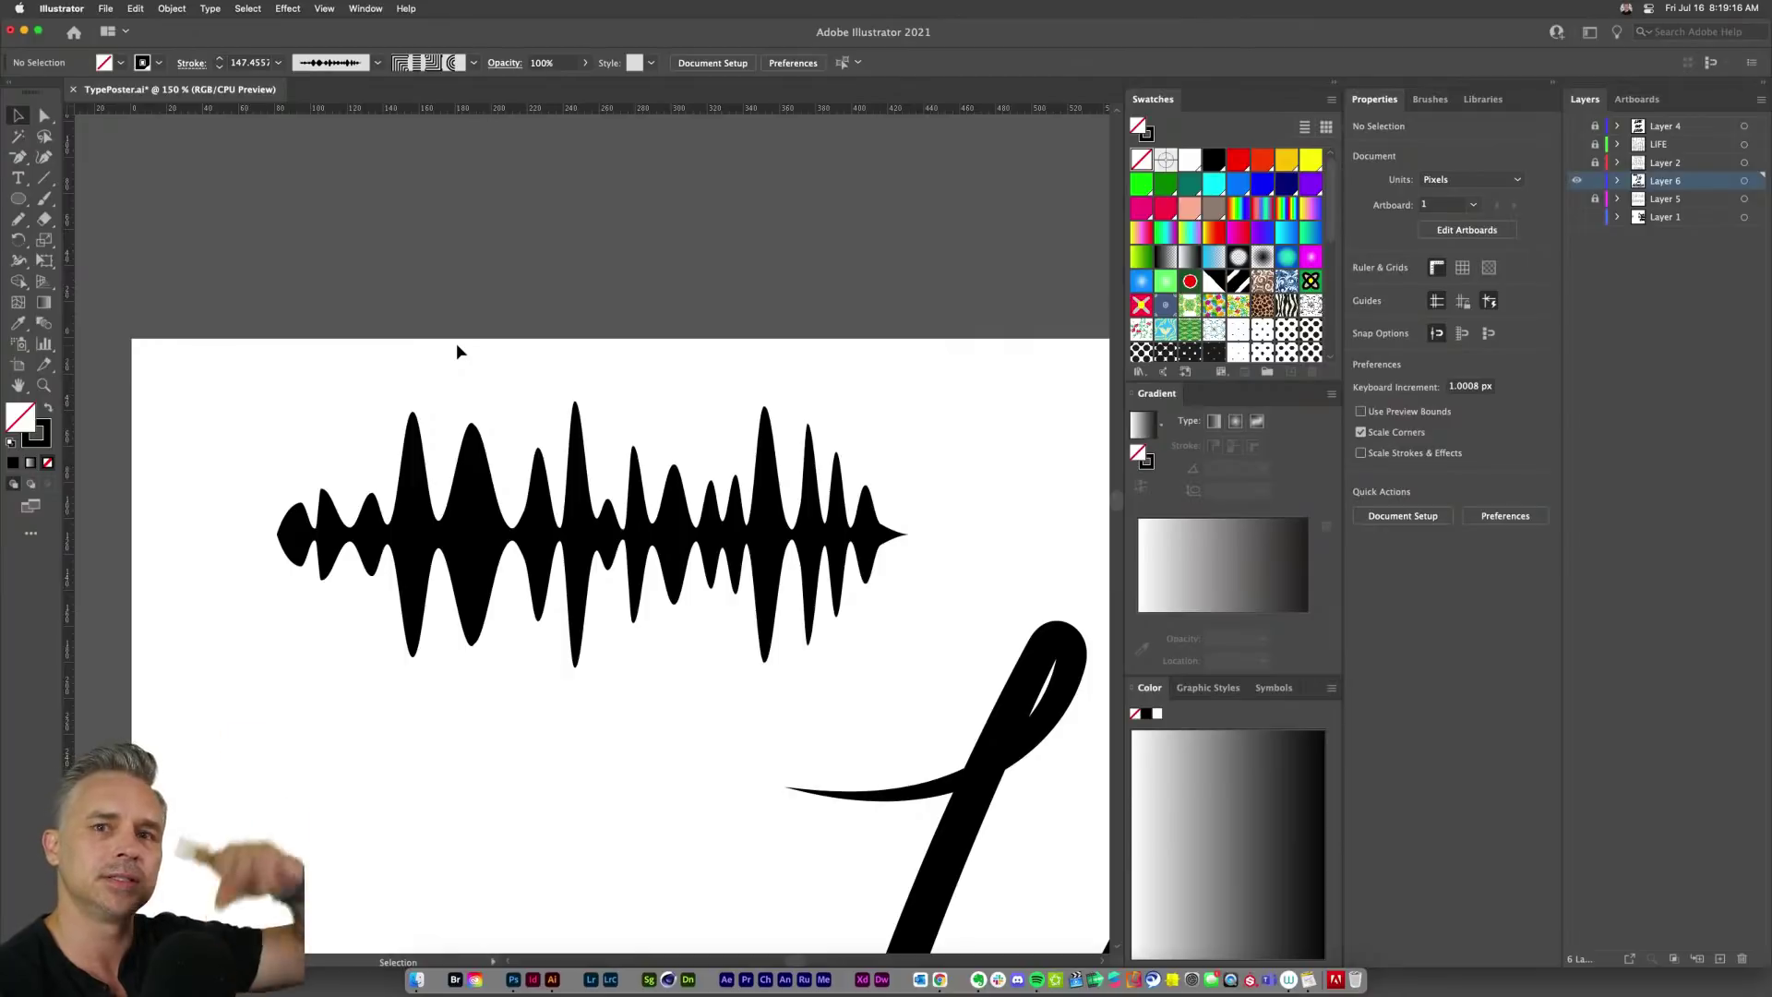
Step: Switch to Chrome, search Google Images for "ekg test", examine the pink EKG chart, and return to Illustrator
left_click(939, 979)
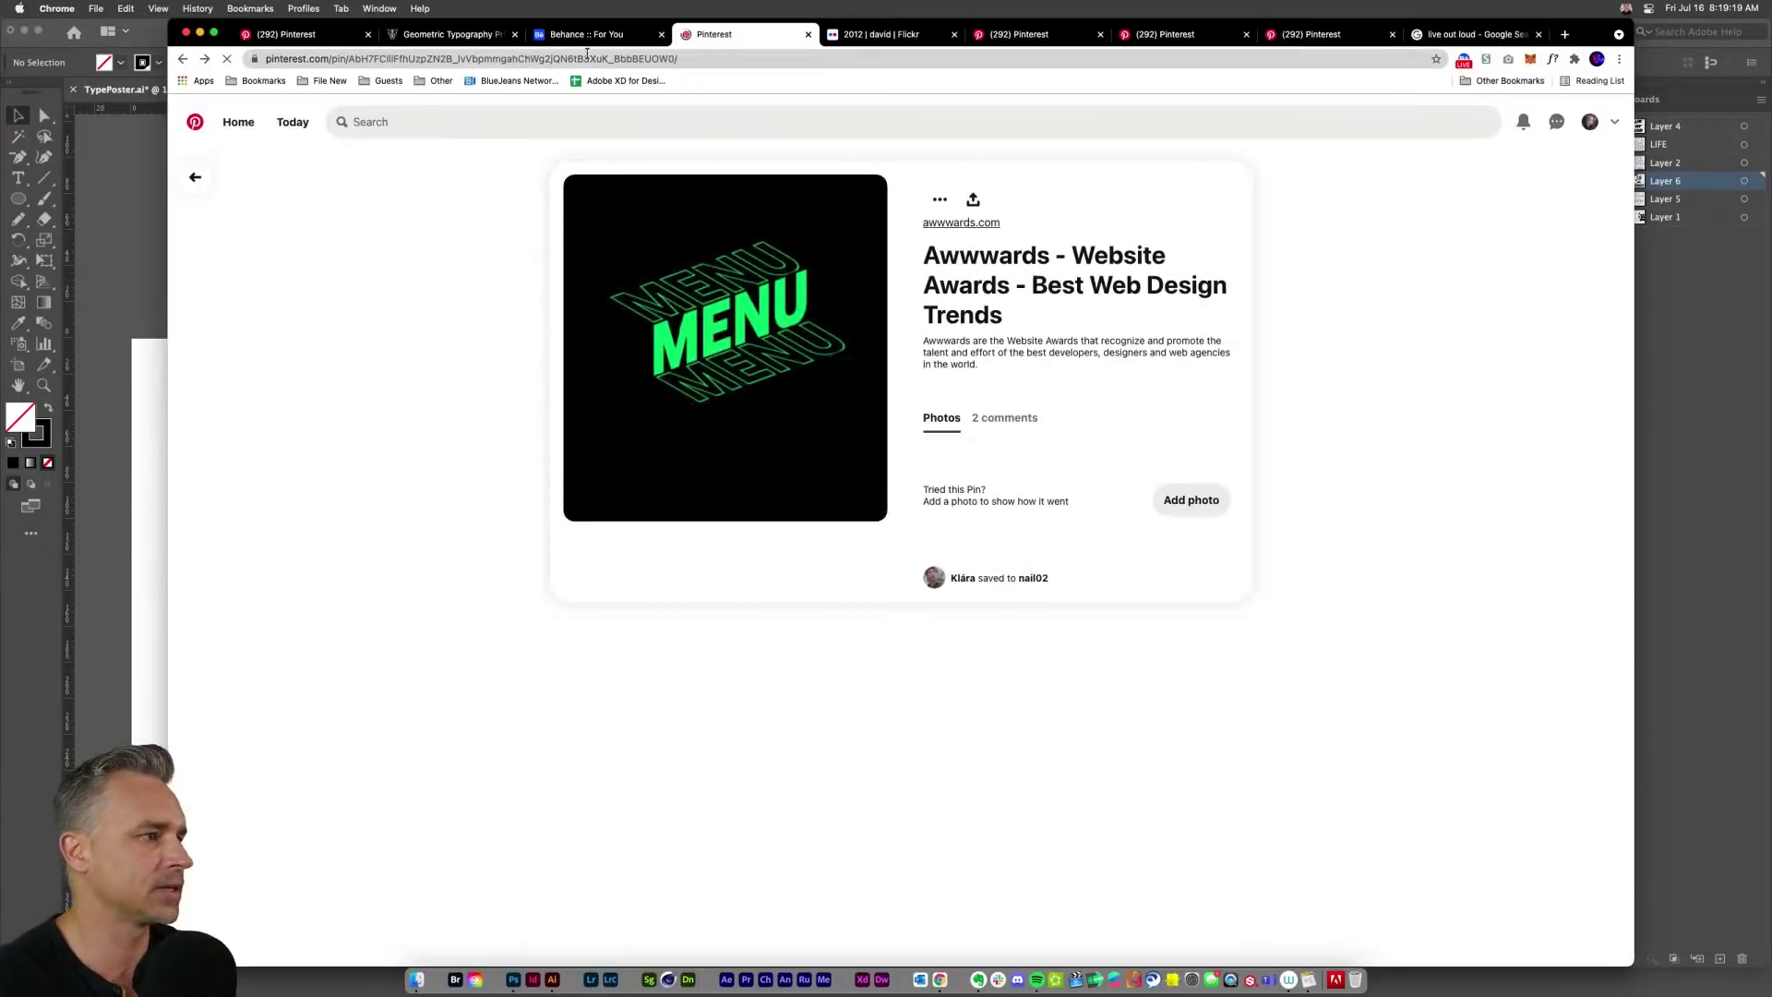
left_click(587, 57)
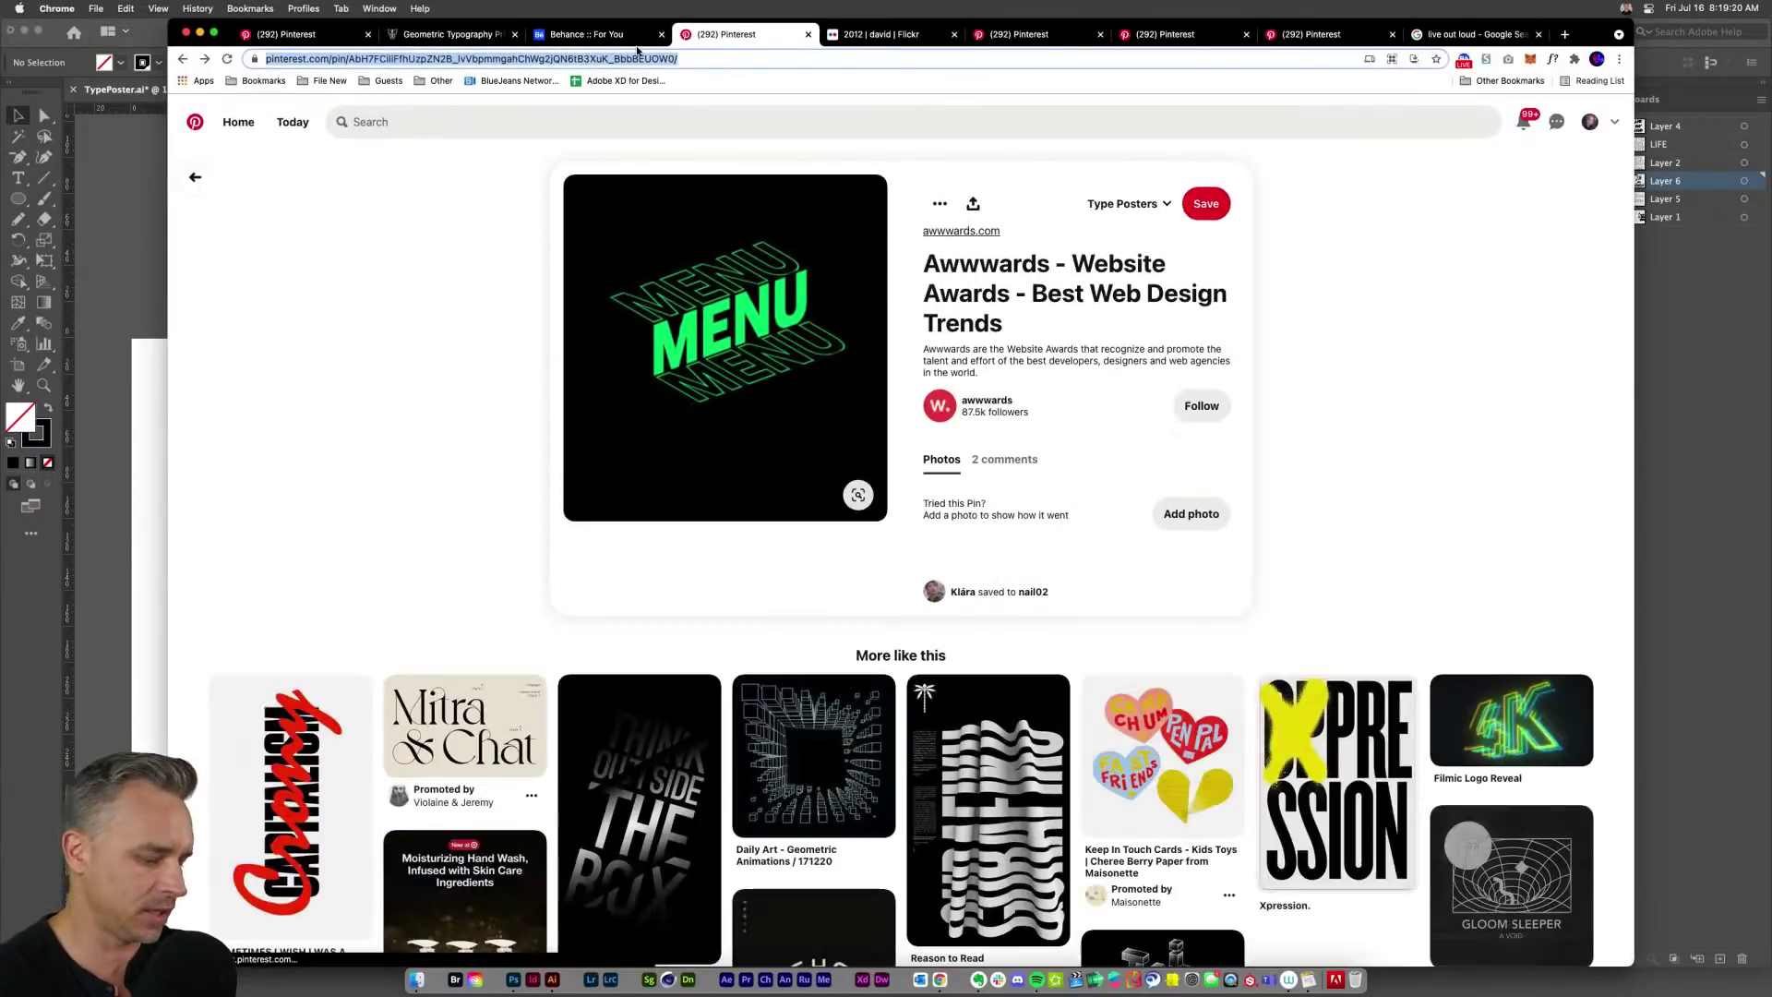
type("ekg test")
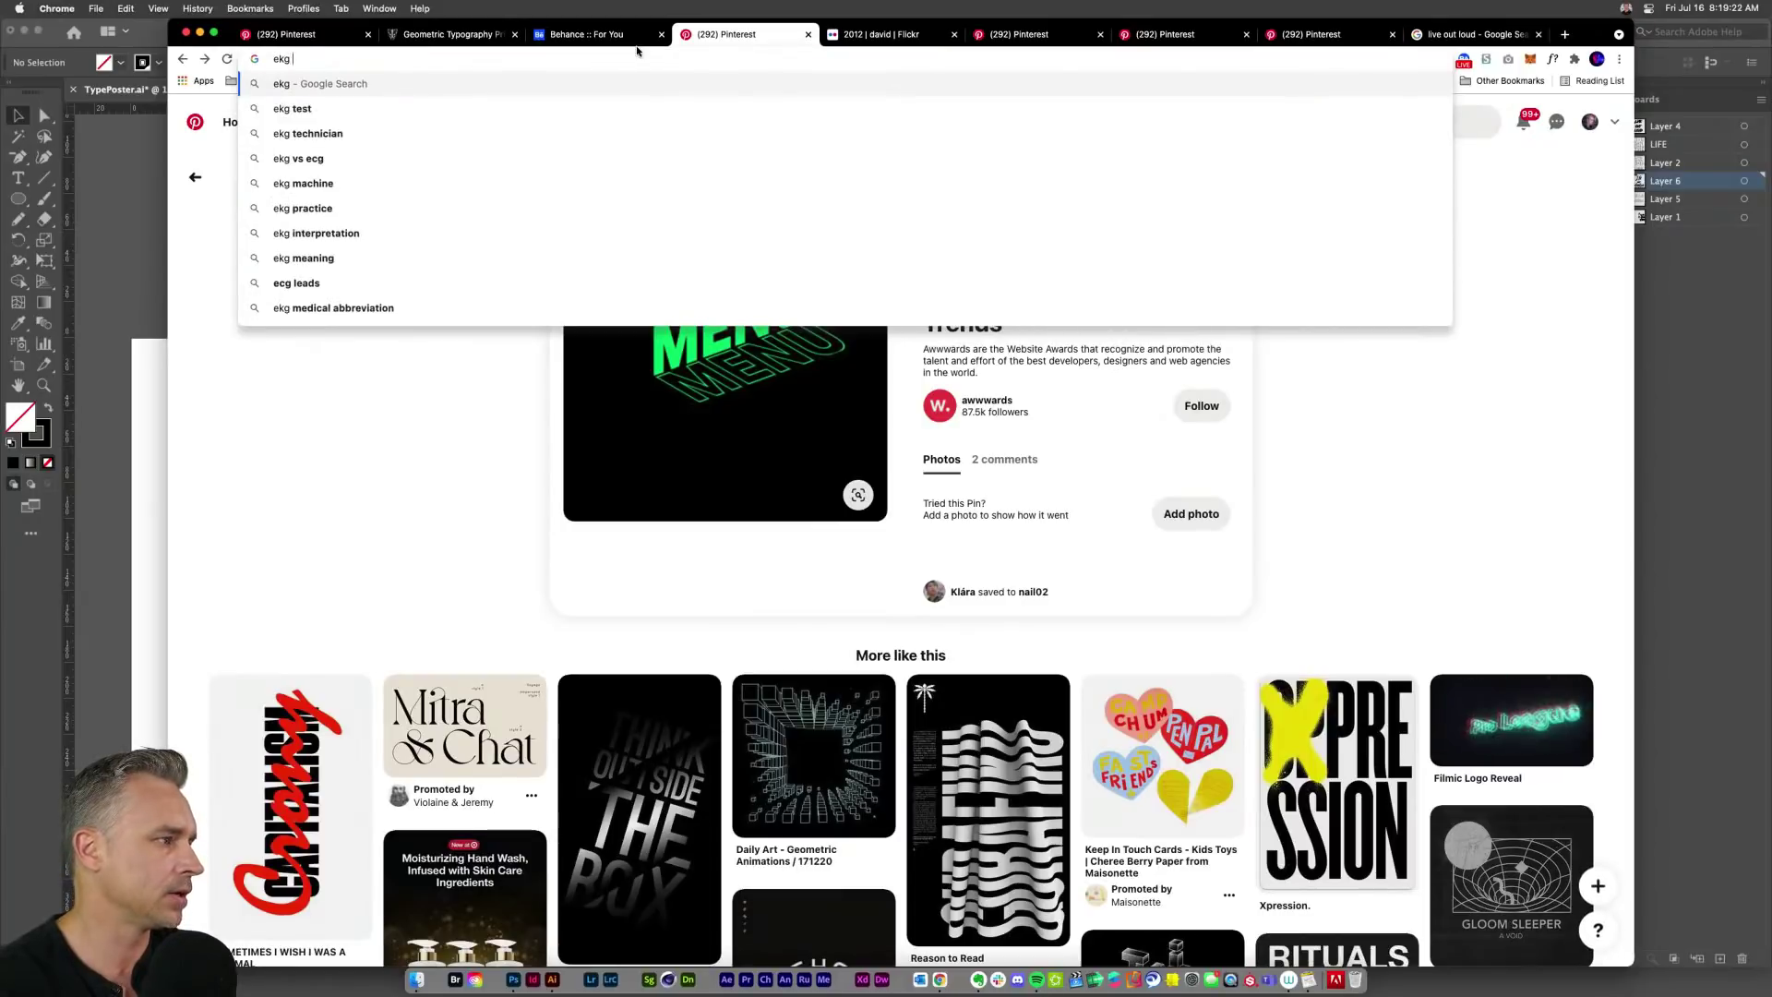
key("Return")
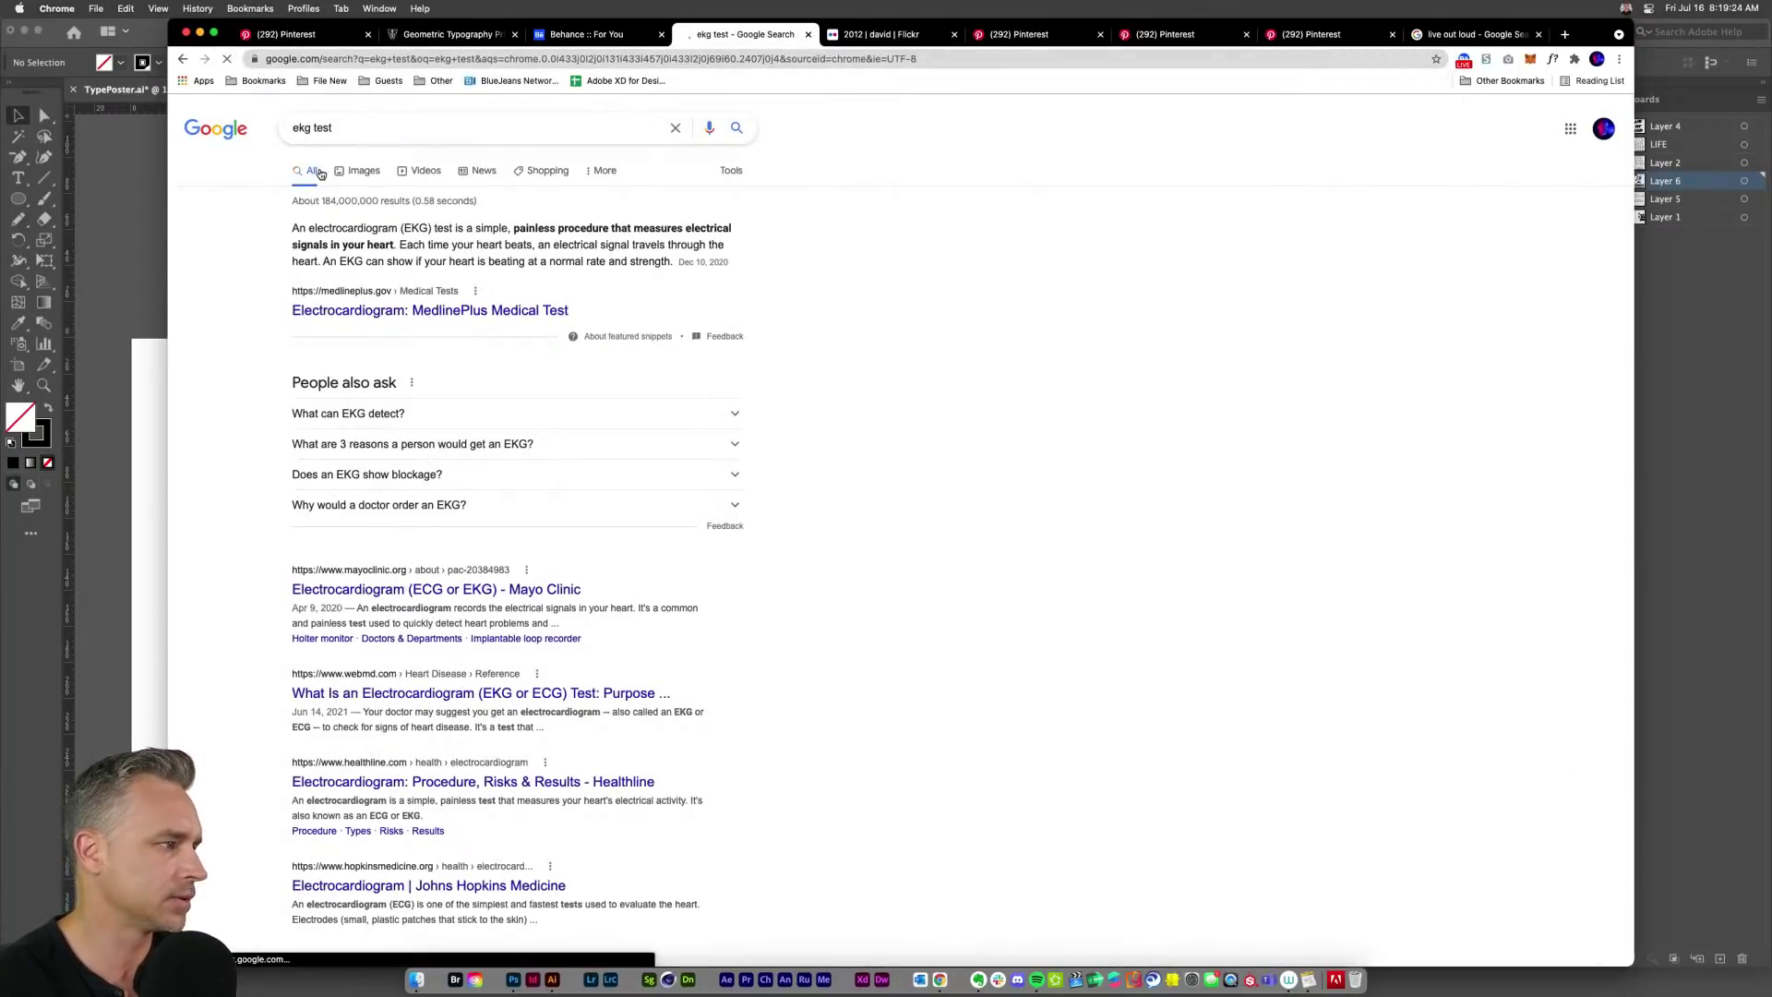
left_click(359, 171)
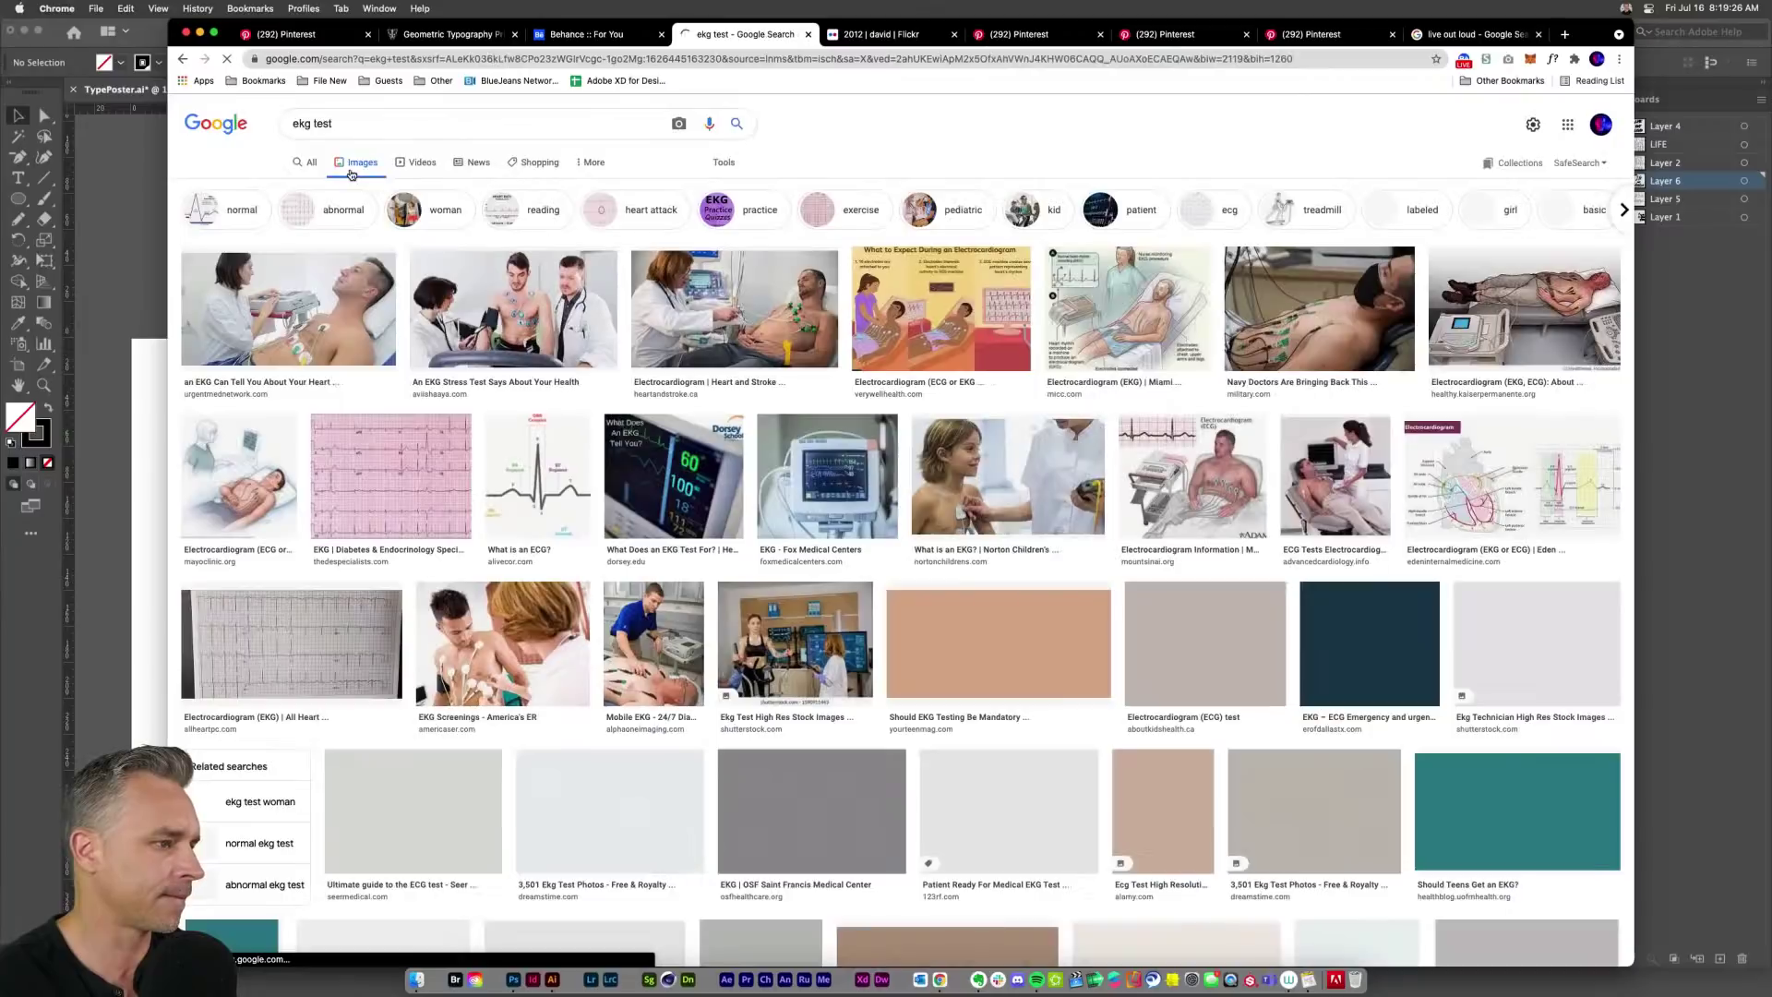
left_click(355, 473)
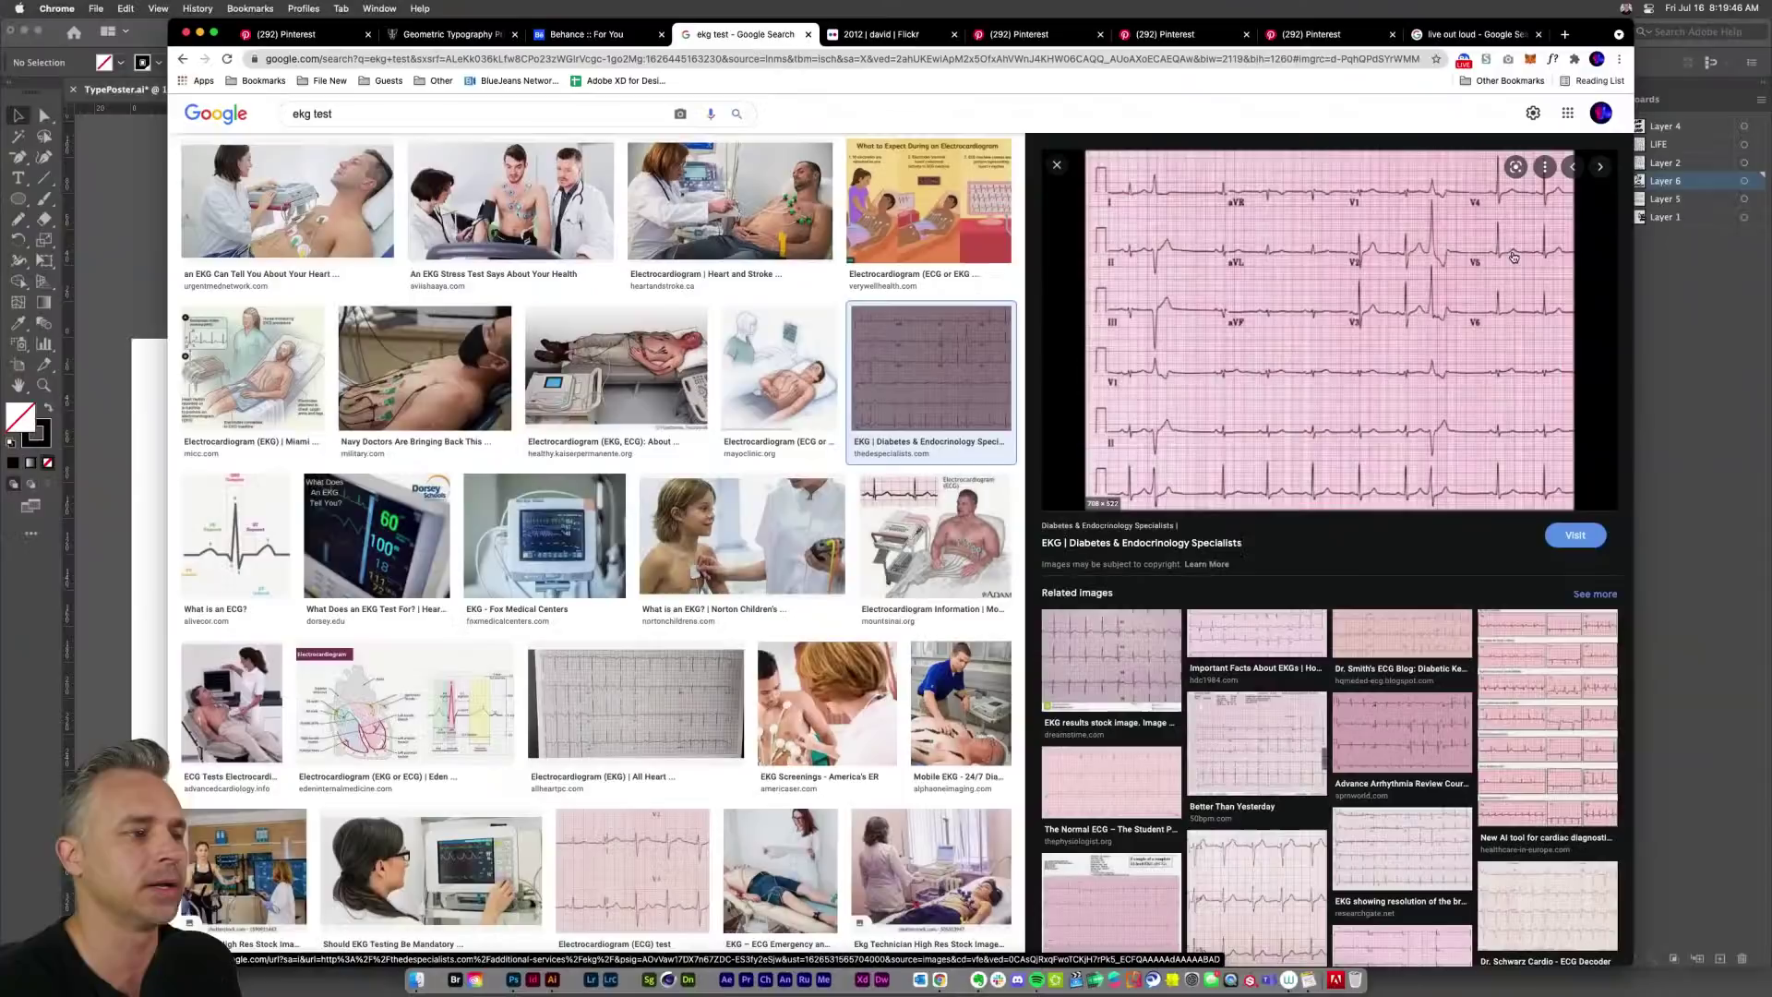
left_click(1655, 399)
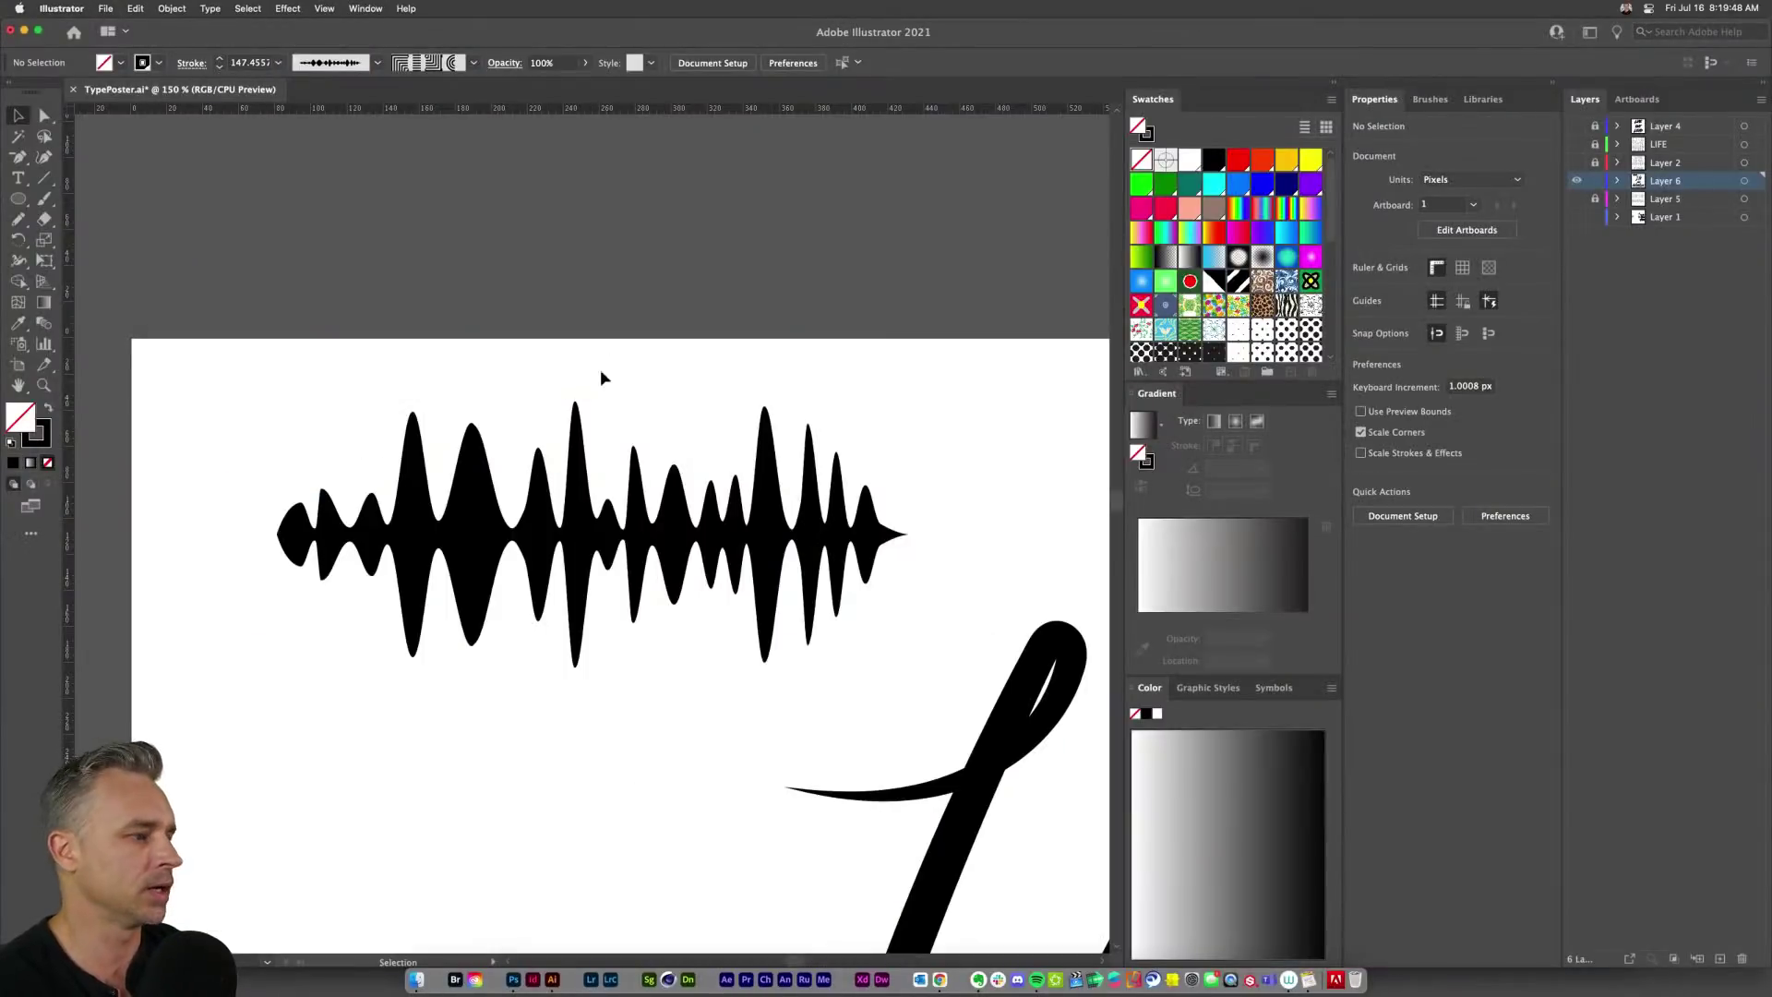
Step: Select the wave-shaped line, show the Stroke settings, and examine the list of width profiles available for it
left_click(555, 535)
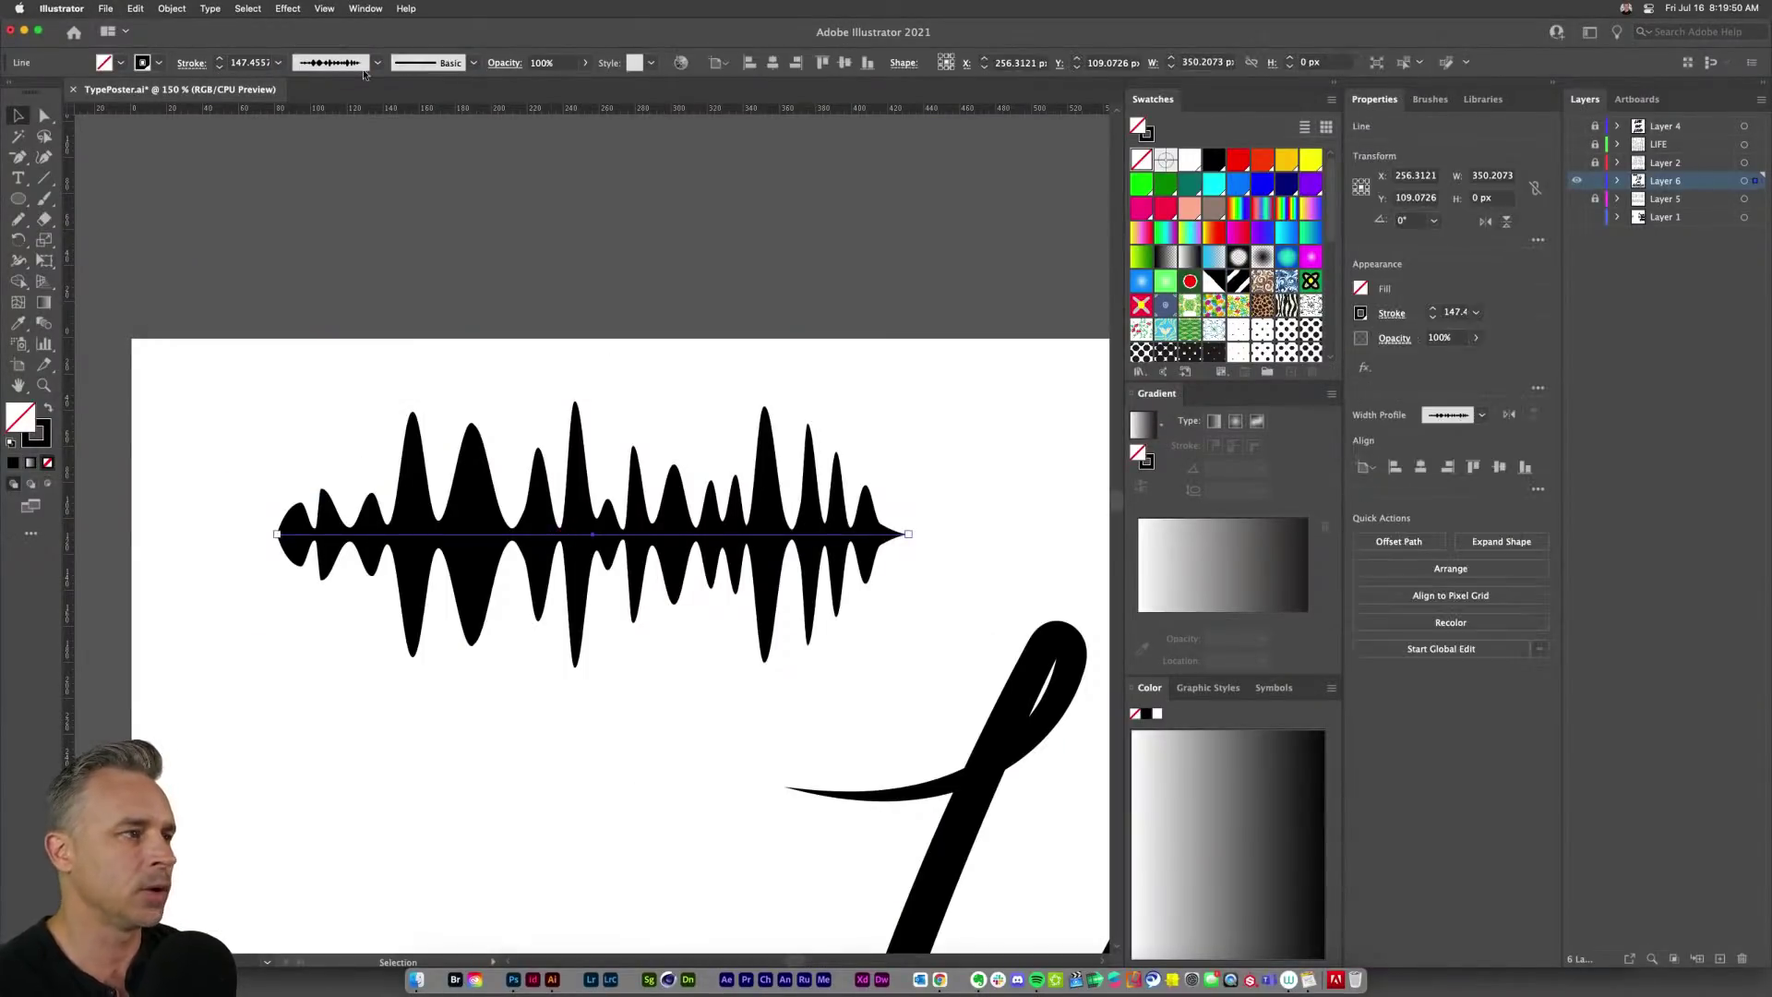
left_click(1484, 417)
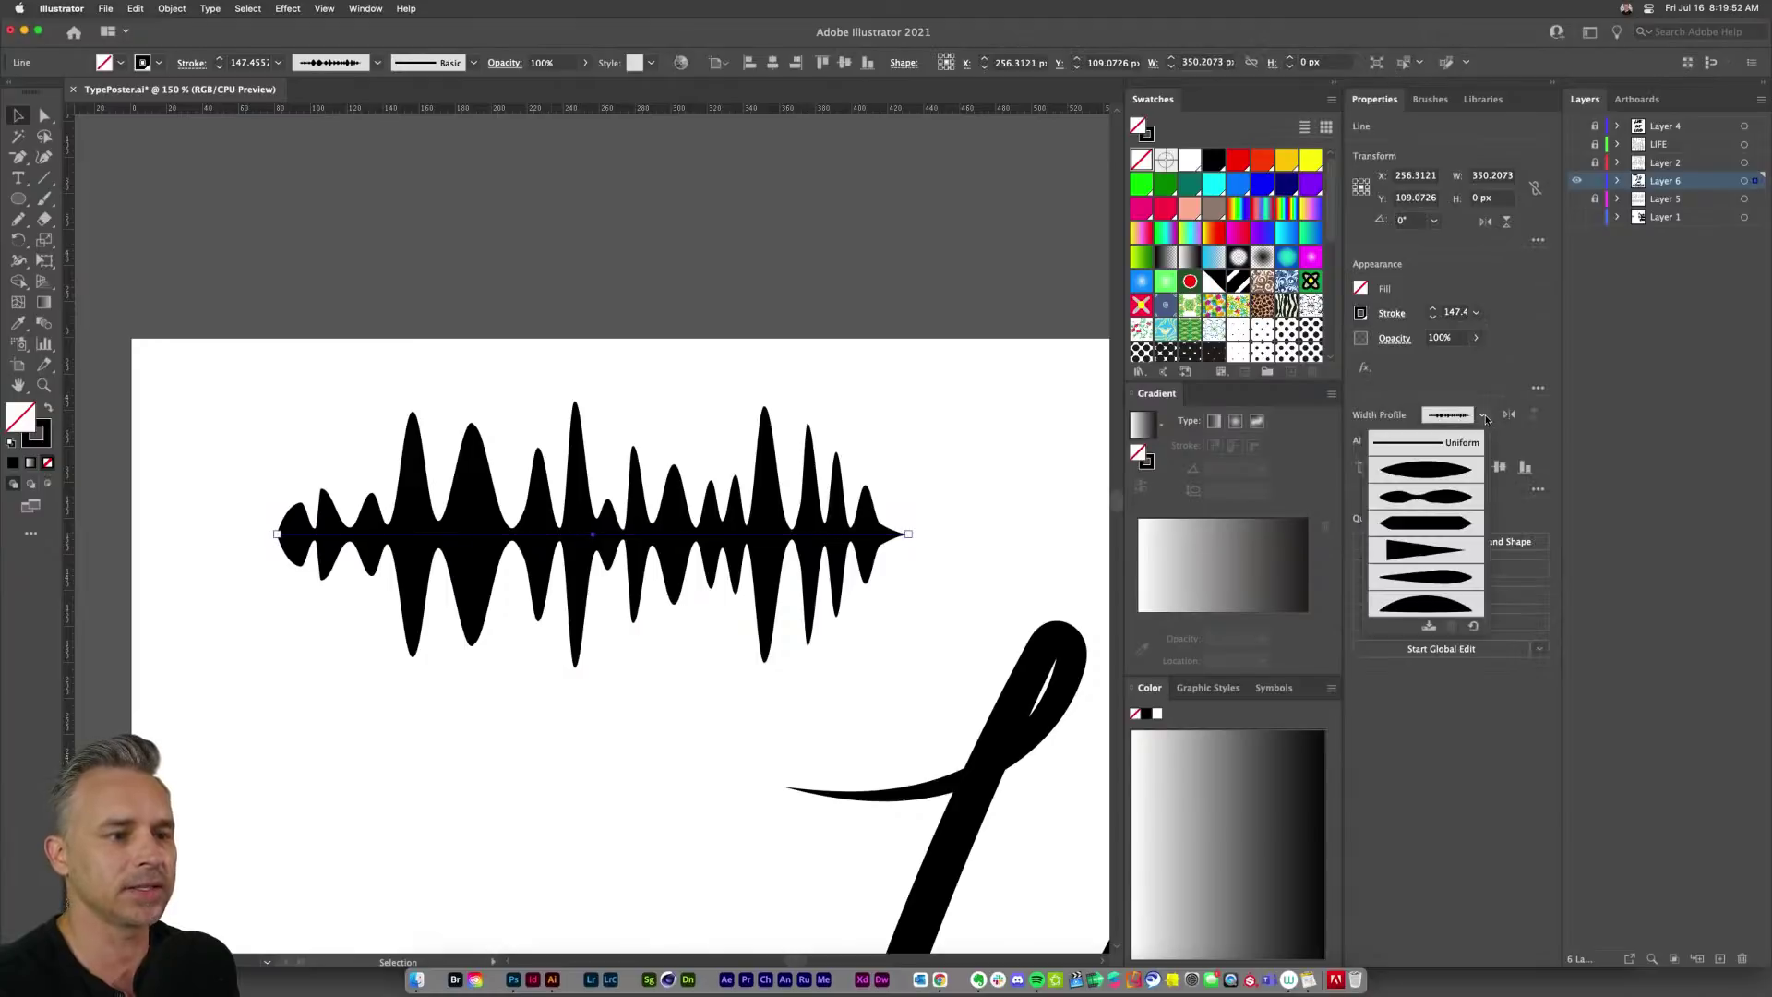
left_click(728, 311)
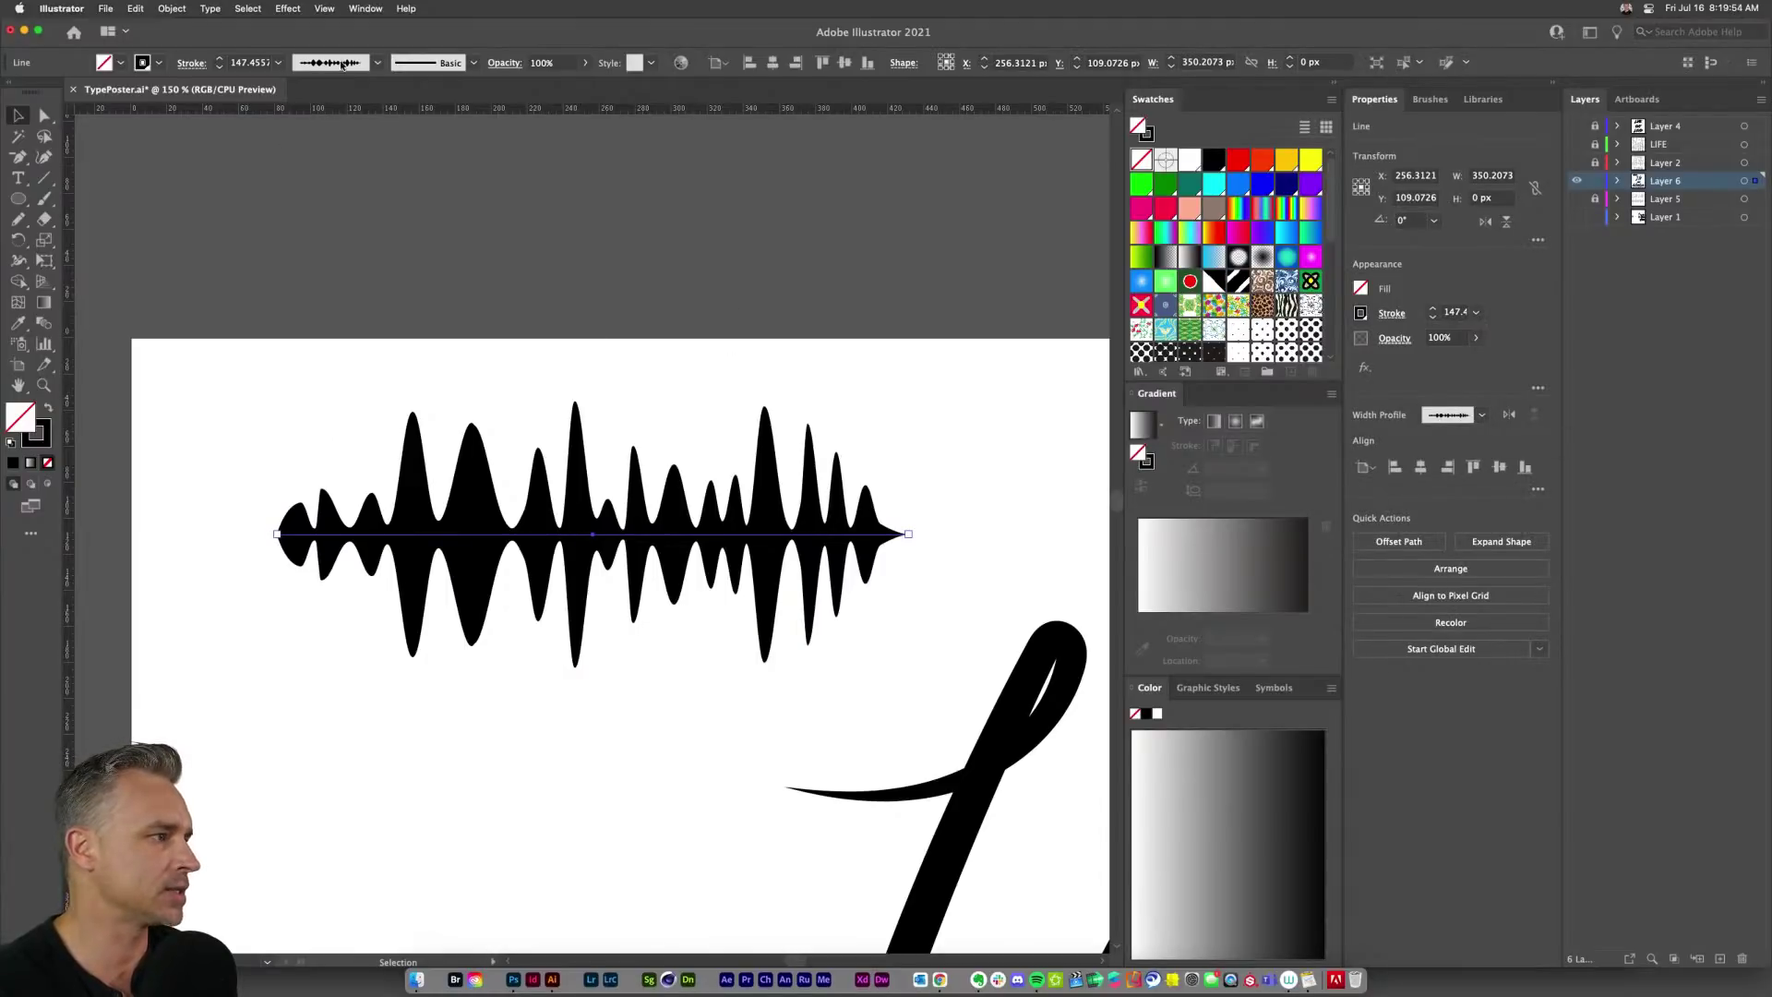
left_click(379, 65)
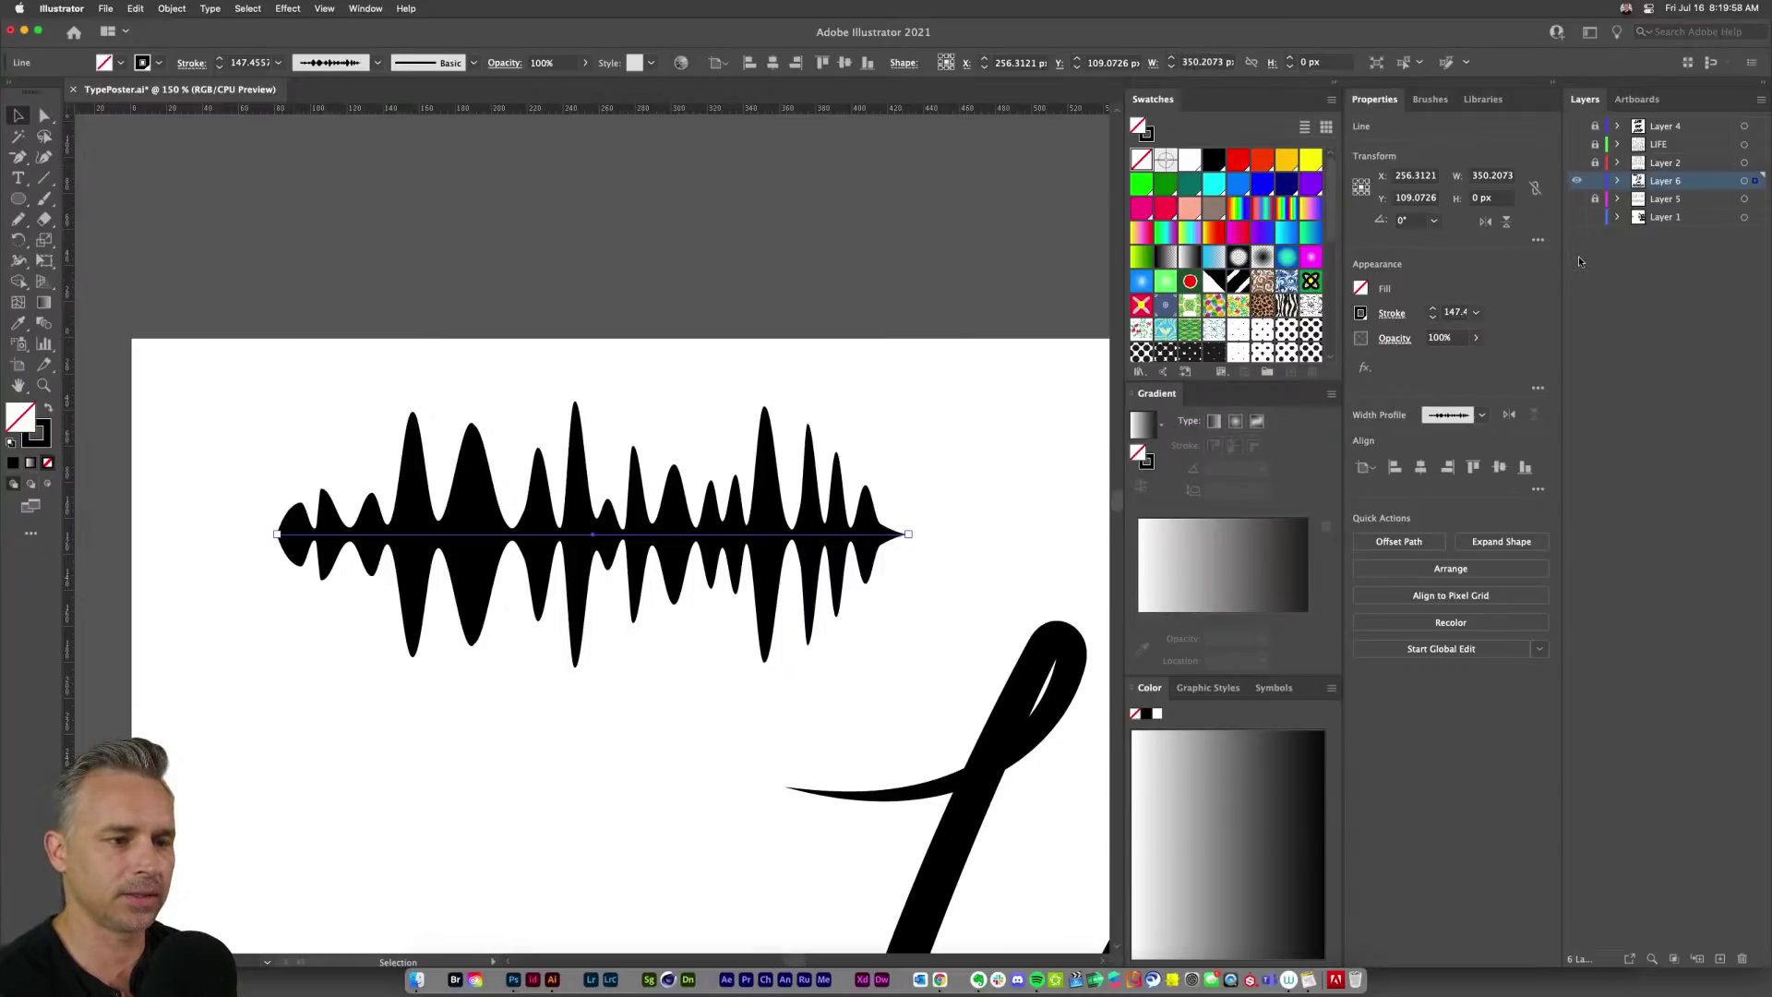
left_click(367, 8)
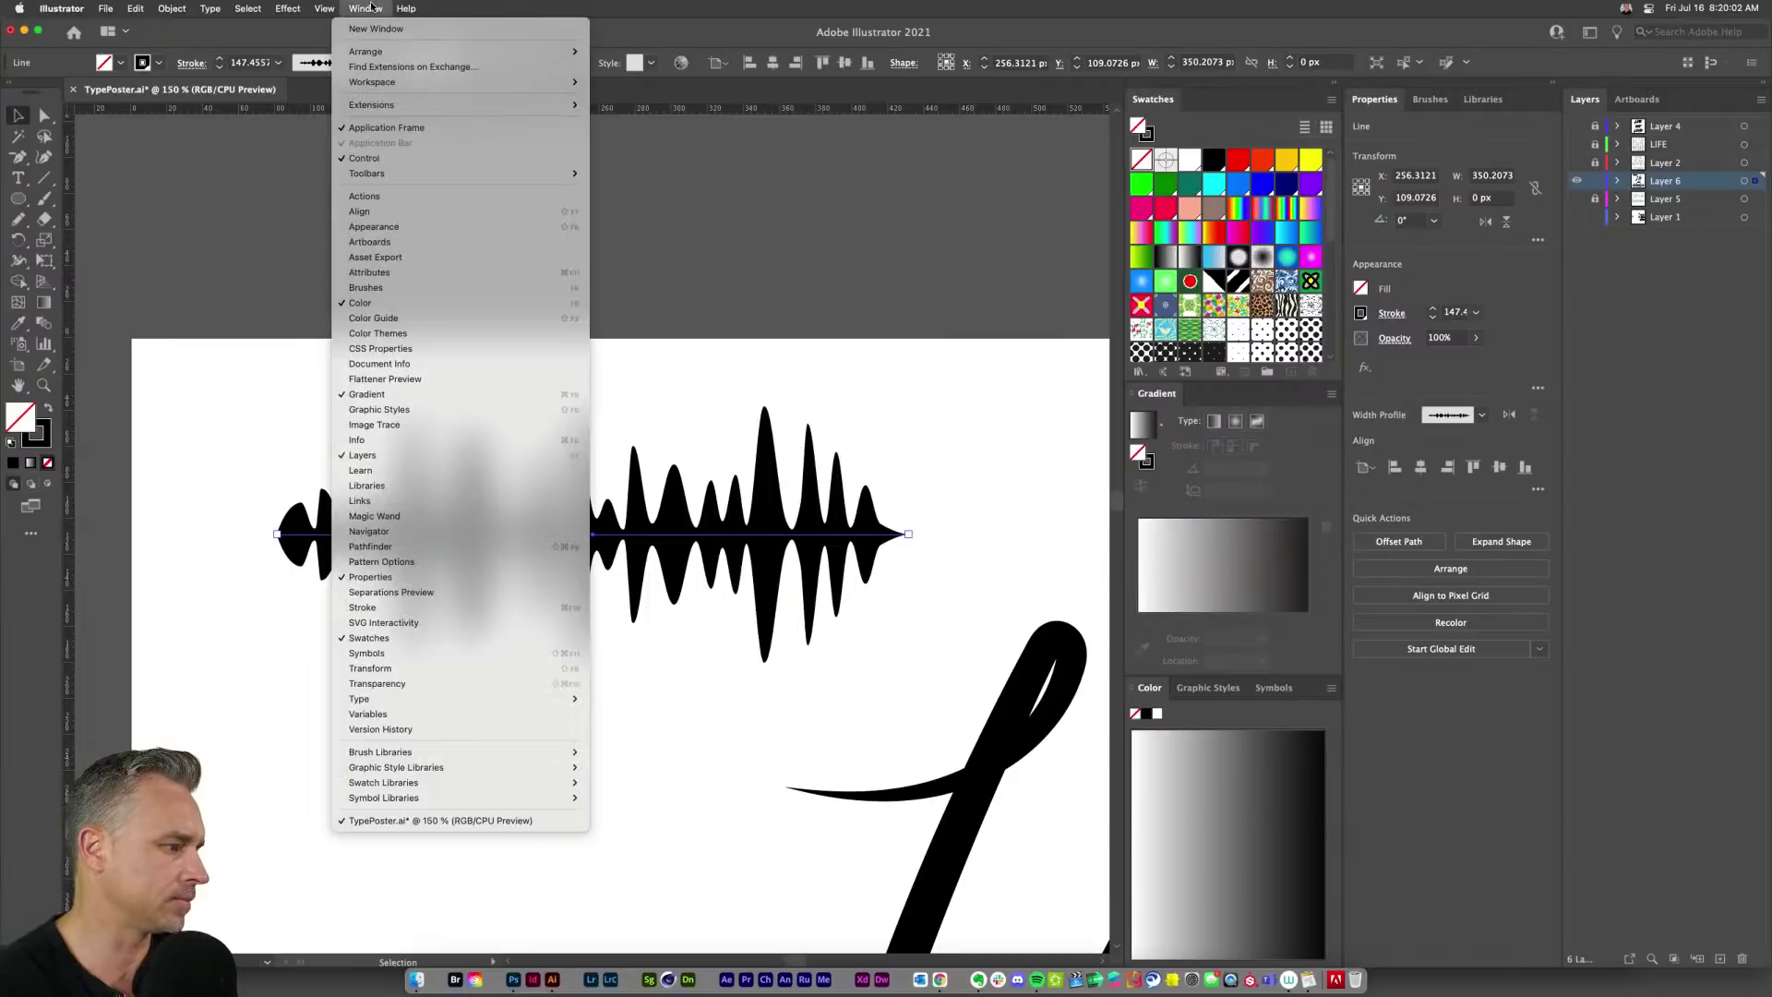
left_click(447, 607)
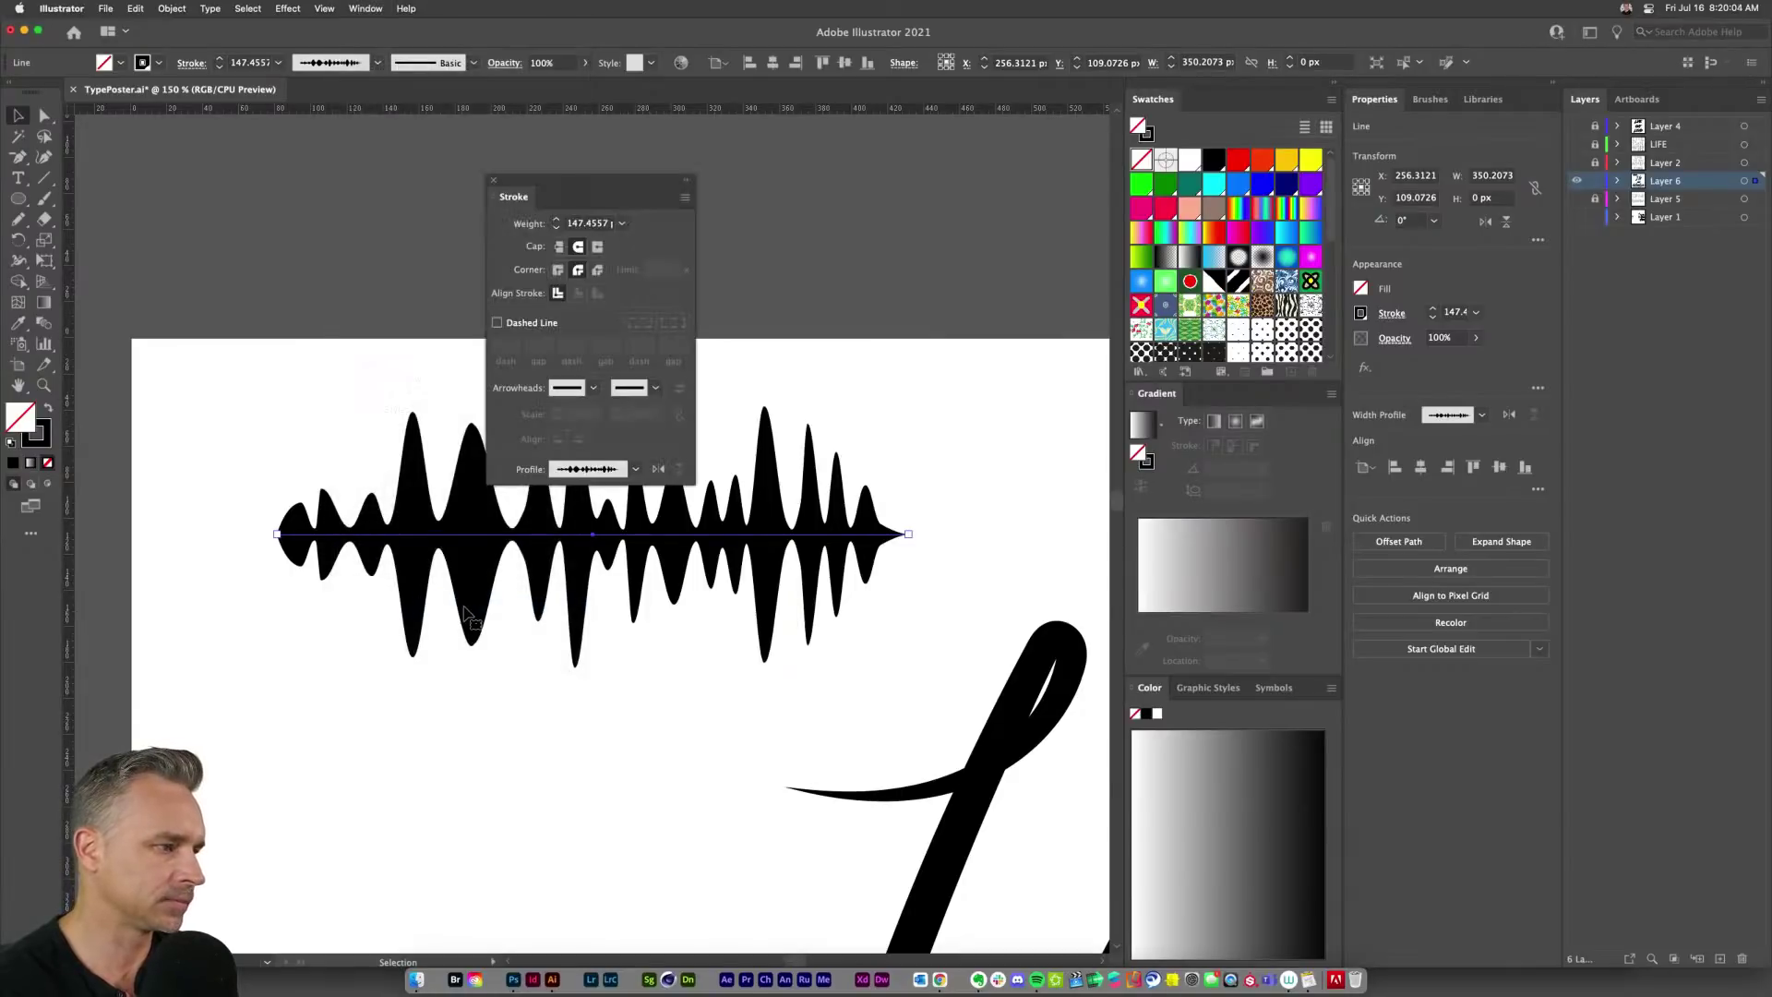
left_click_drag(565, 182, 888, 151)
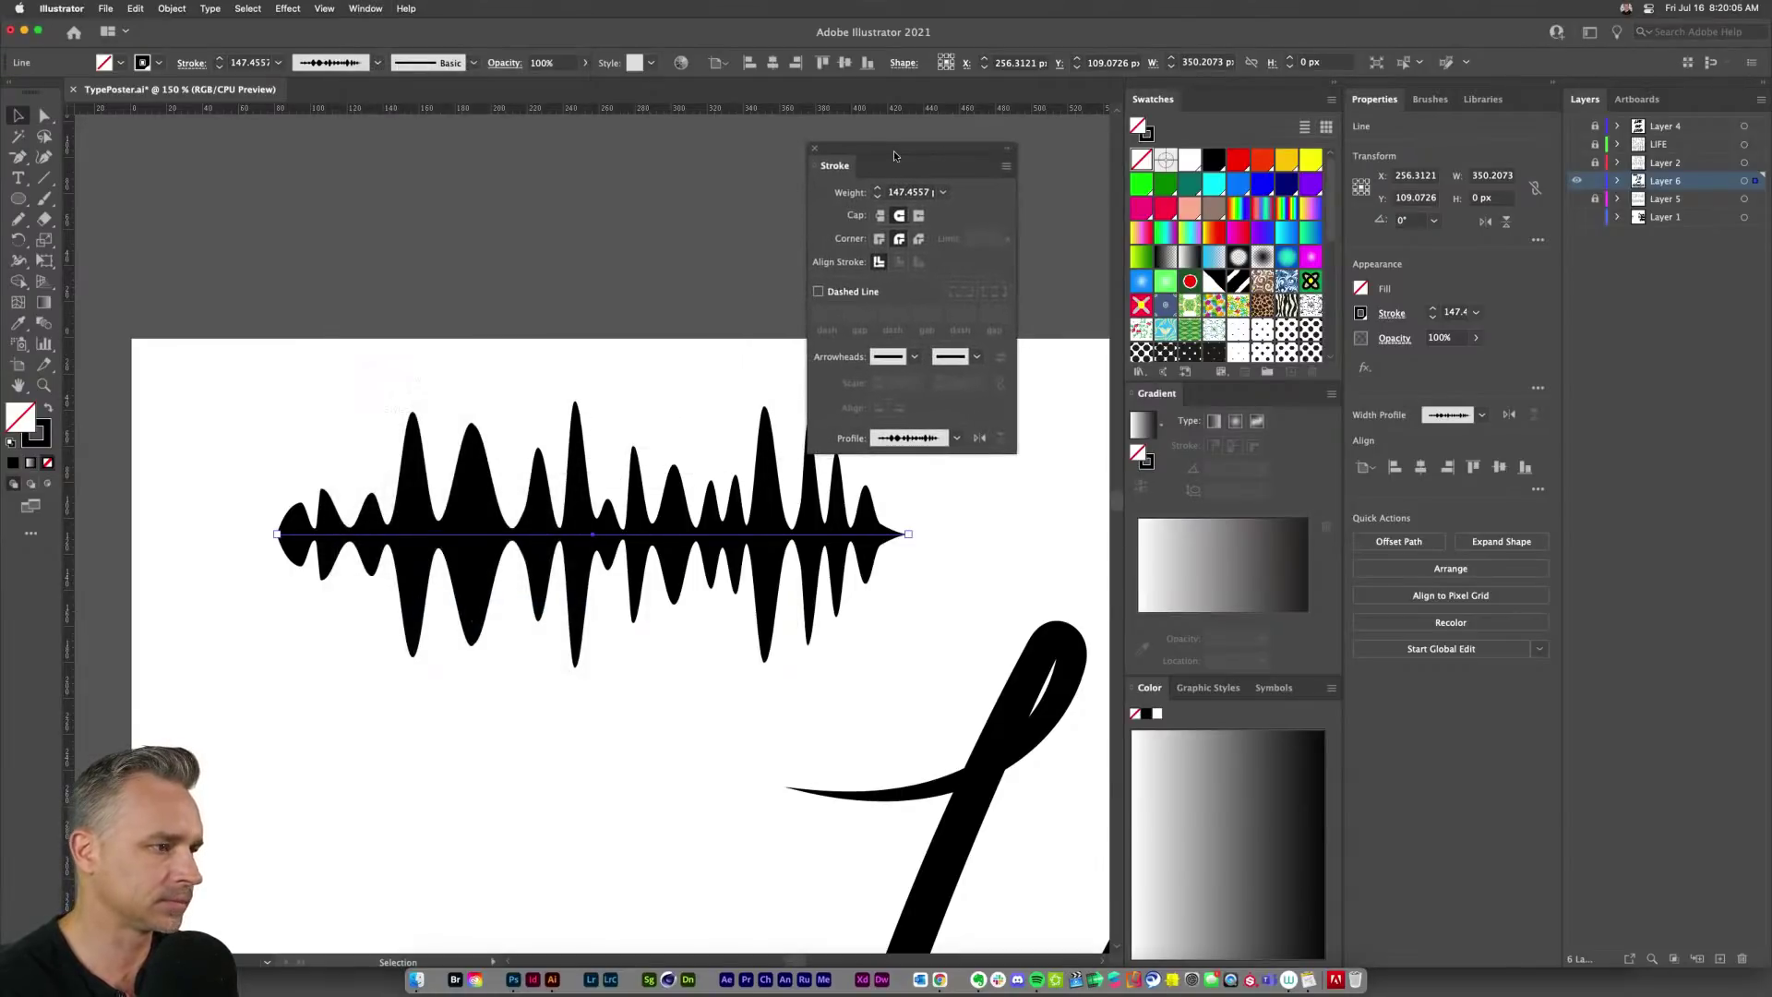
left_click(958, 438)
left_click(957, 438)
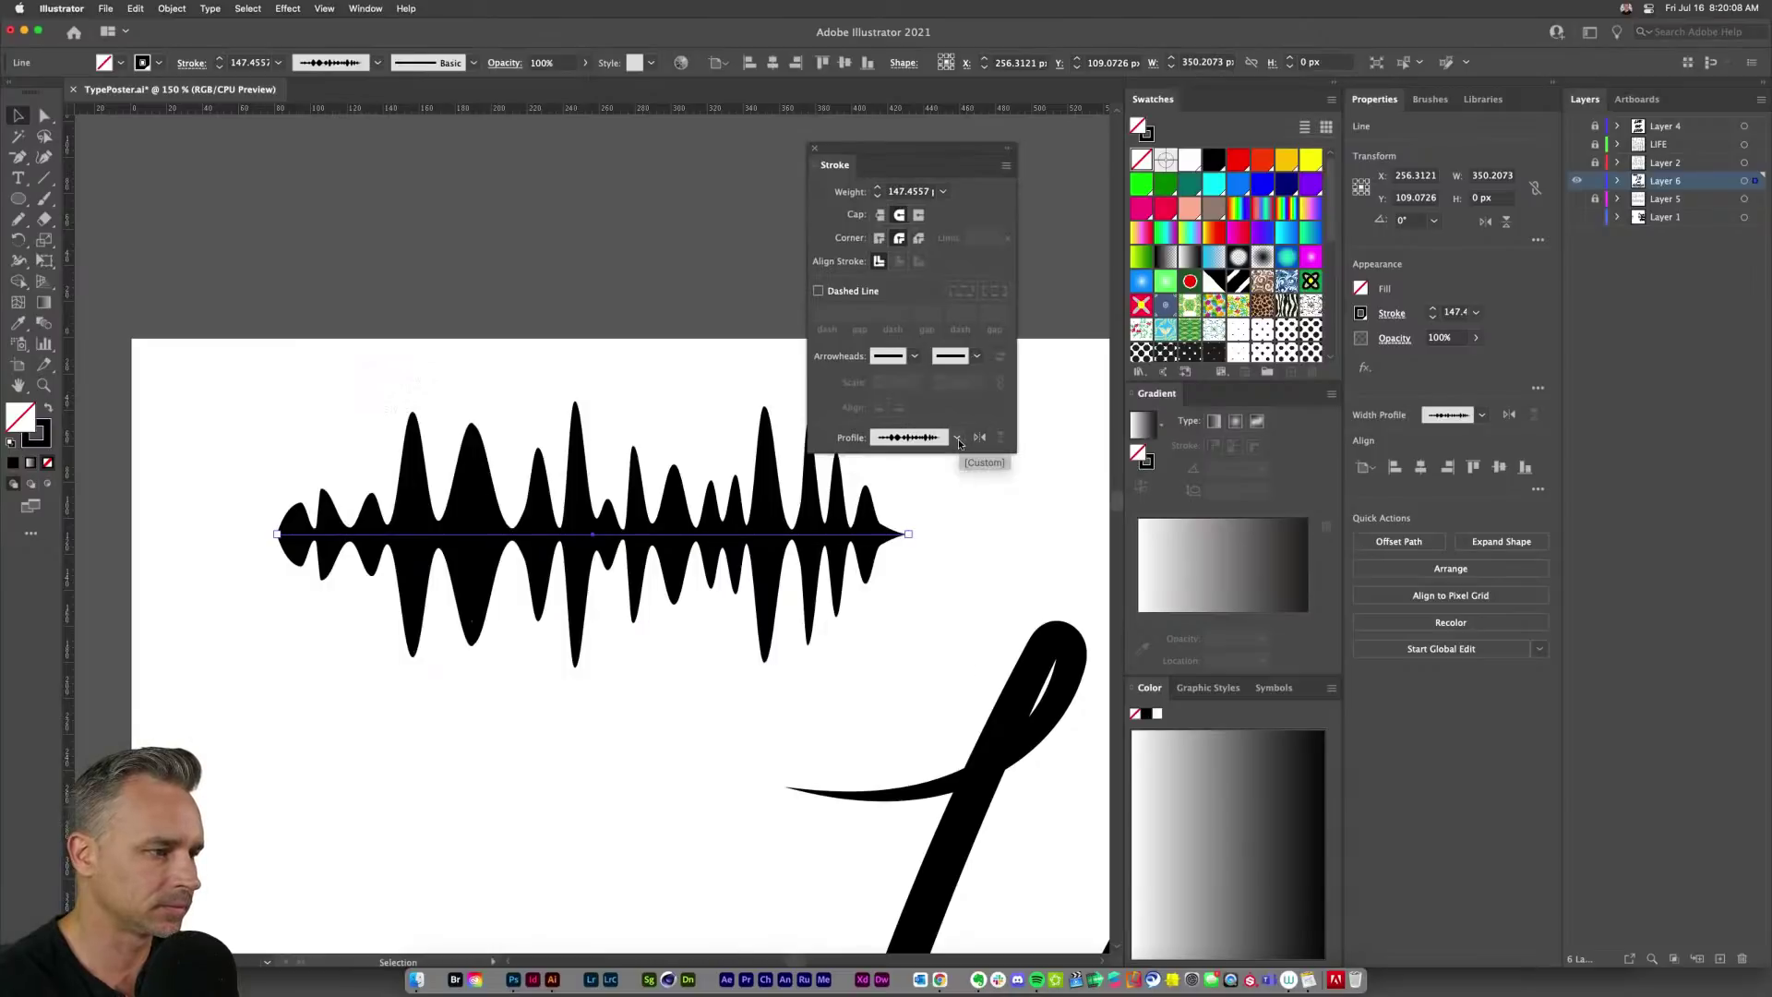
left_click(957, 437)
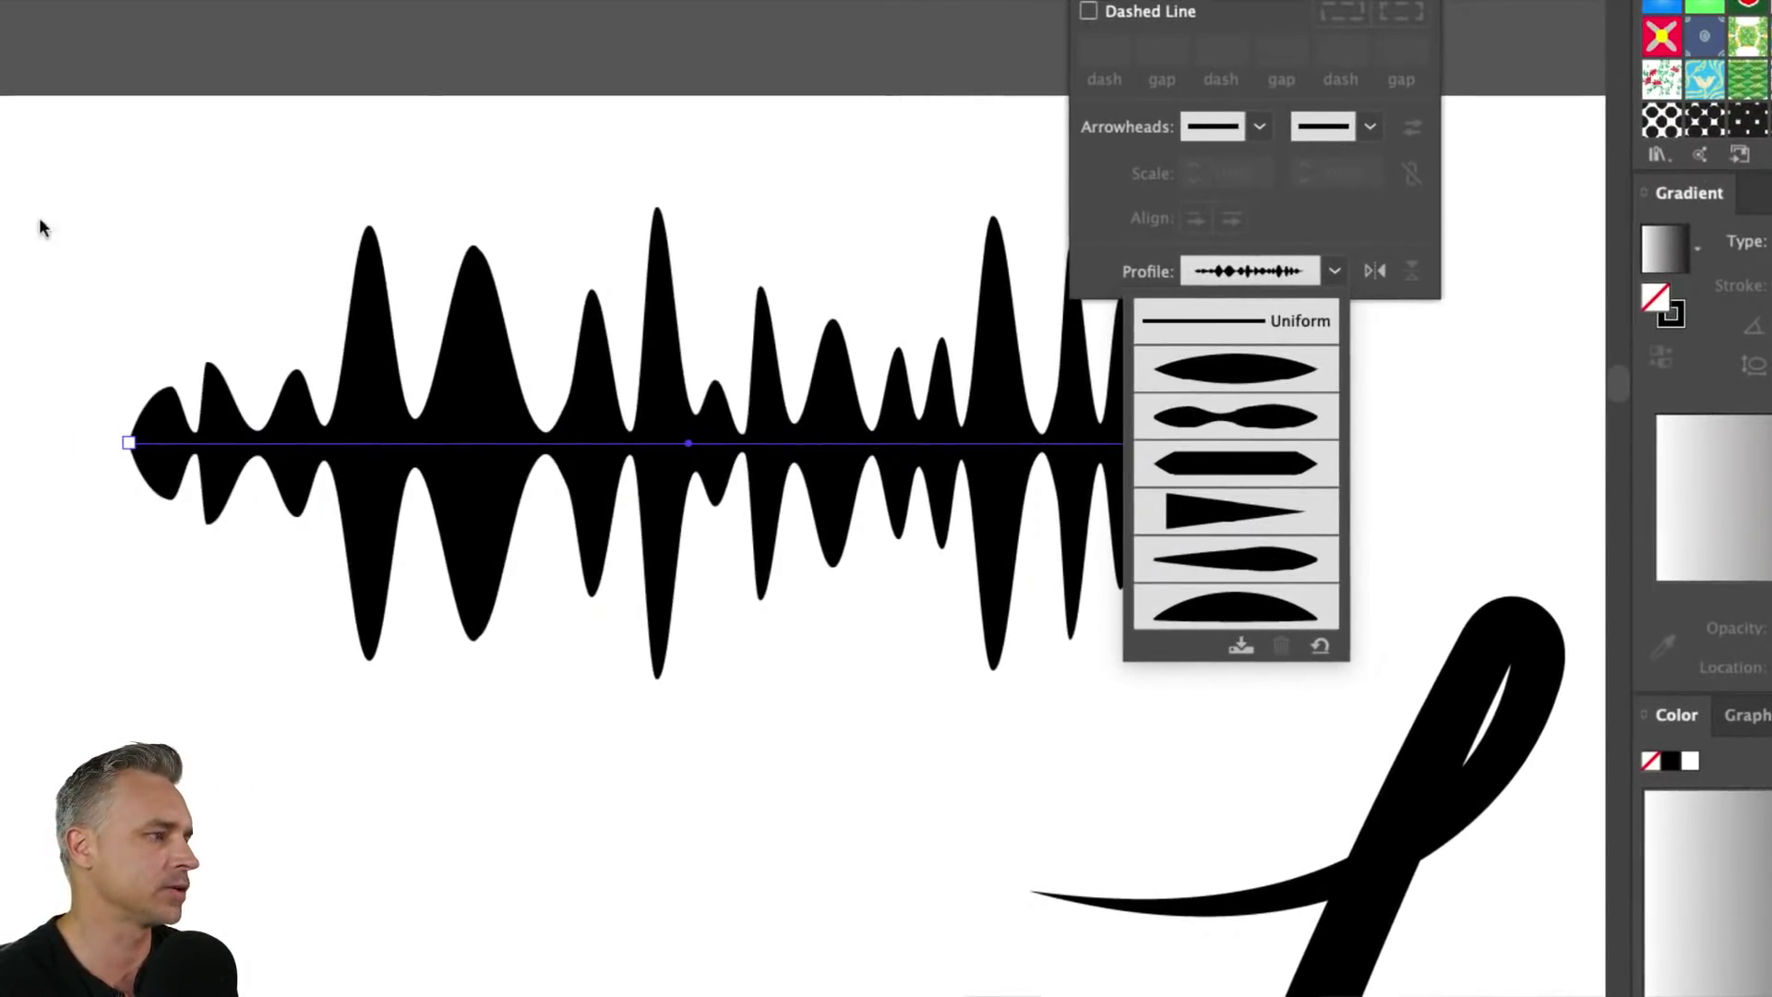
key("Escape")
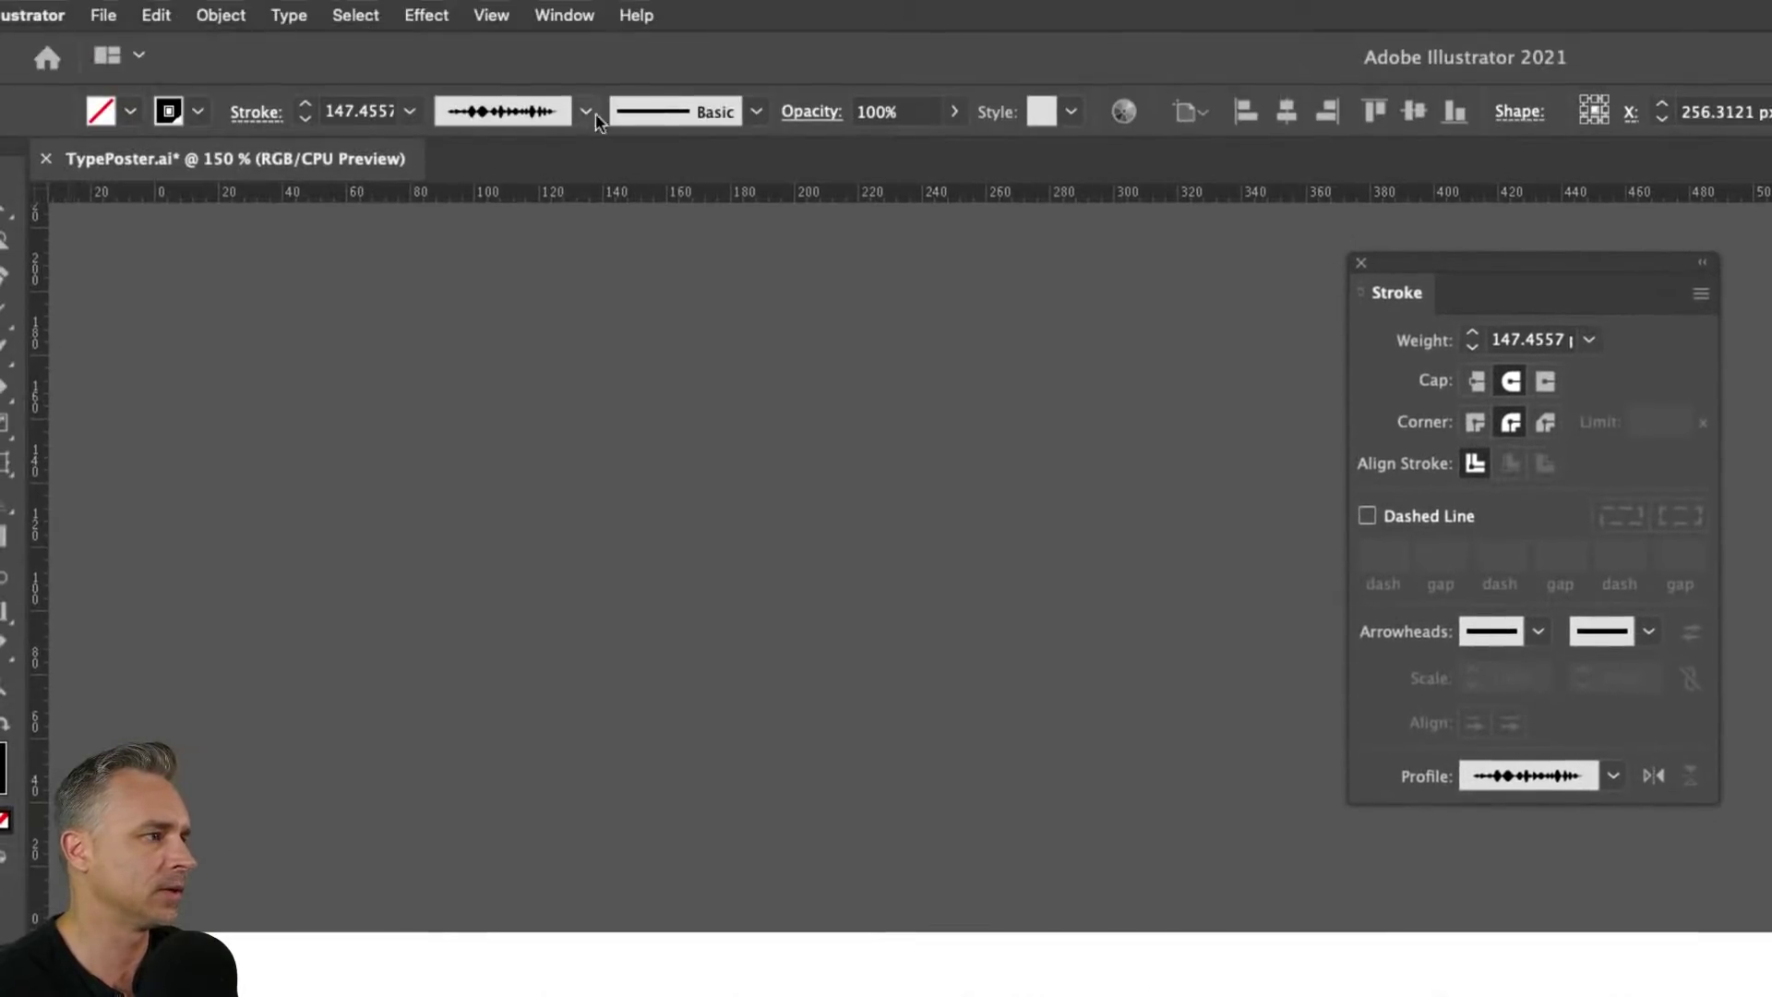
Step: Save the wave line's custom width as a new variable width profile named "Fish bones" and close the Stroke settings
left_click(586, 112)
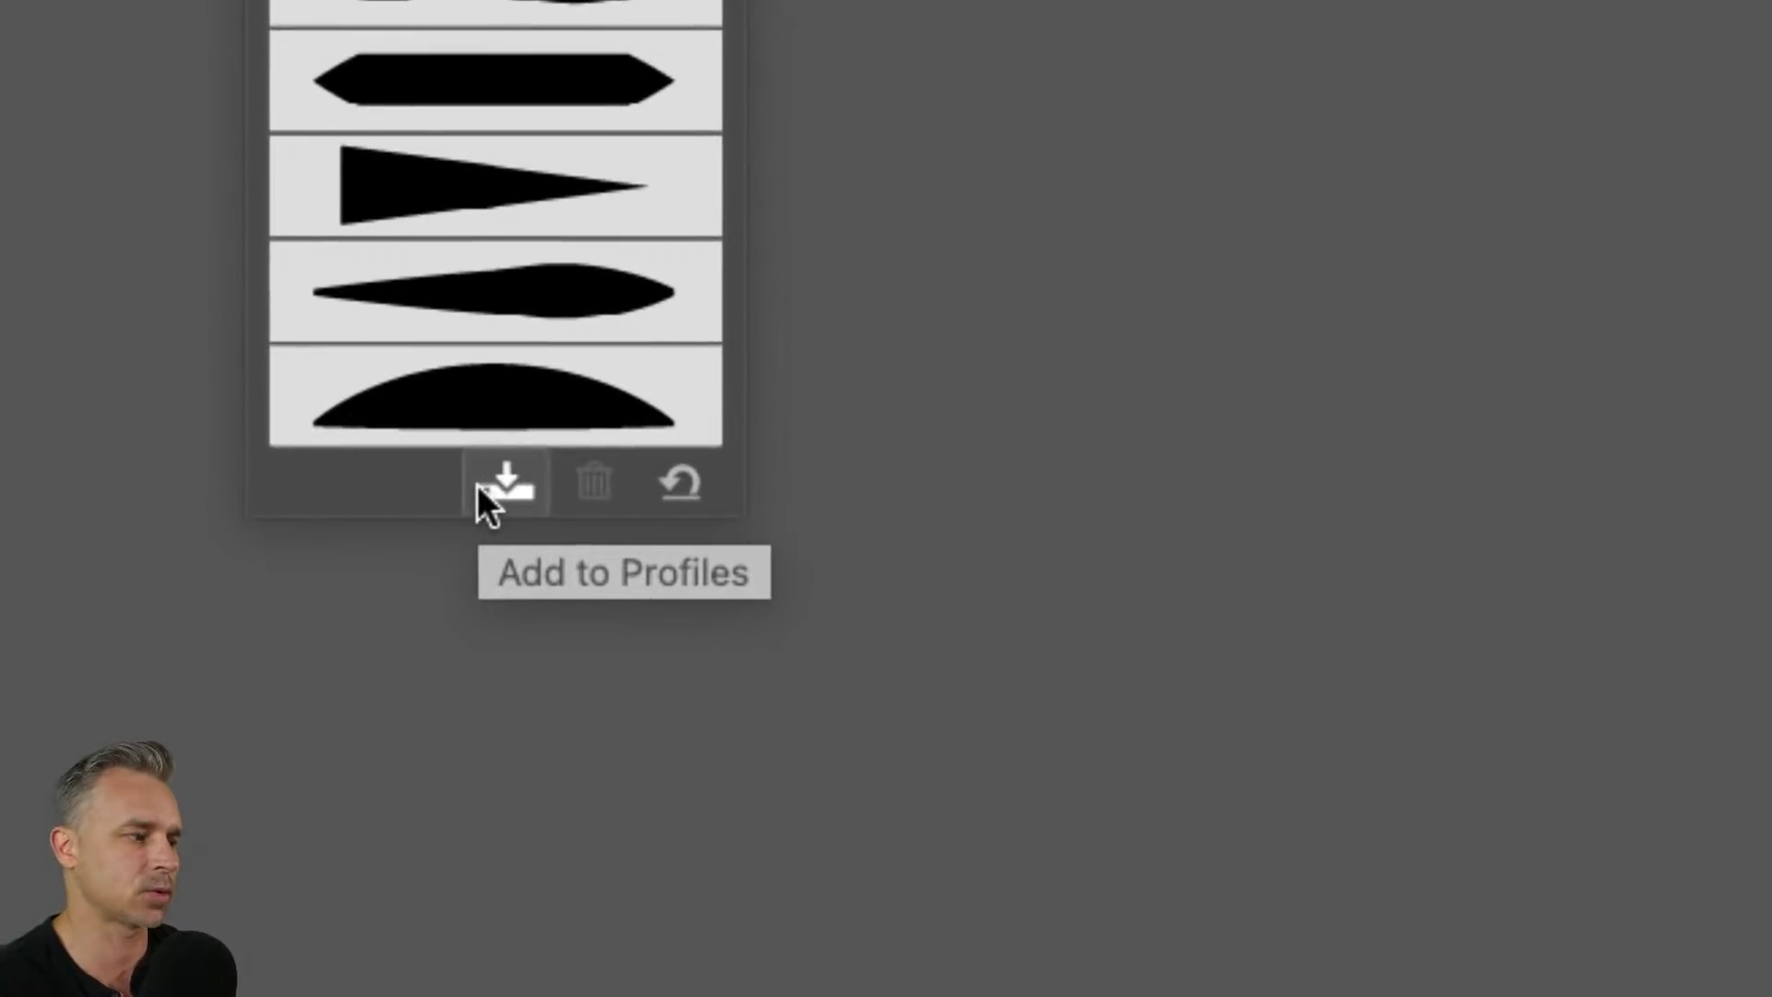
left_click(478, 485)
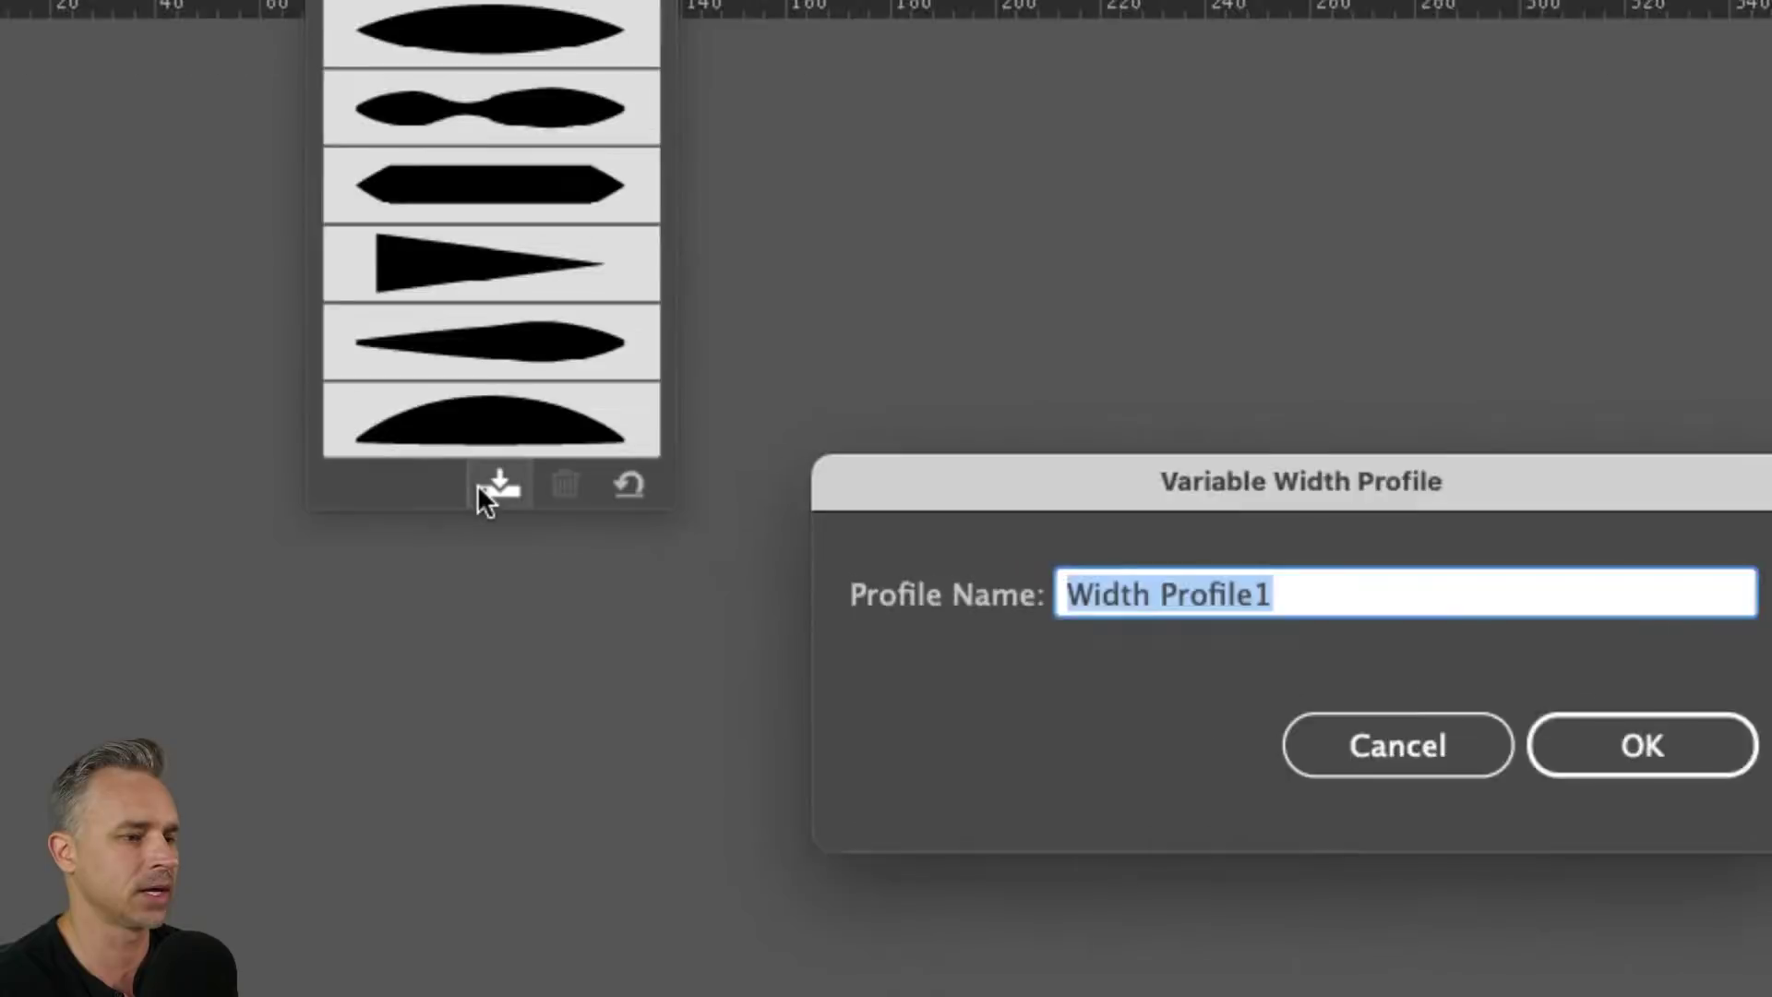
type("Fish bone")
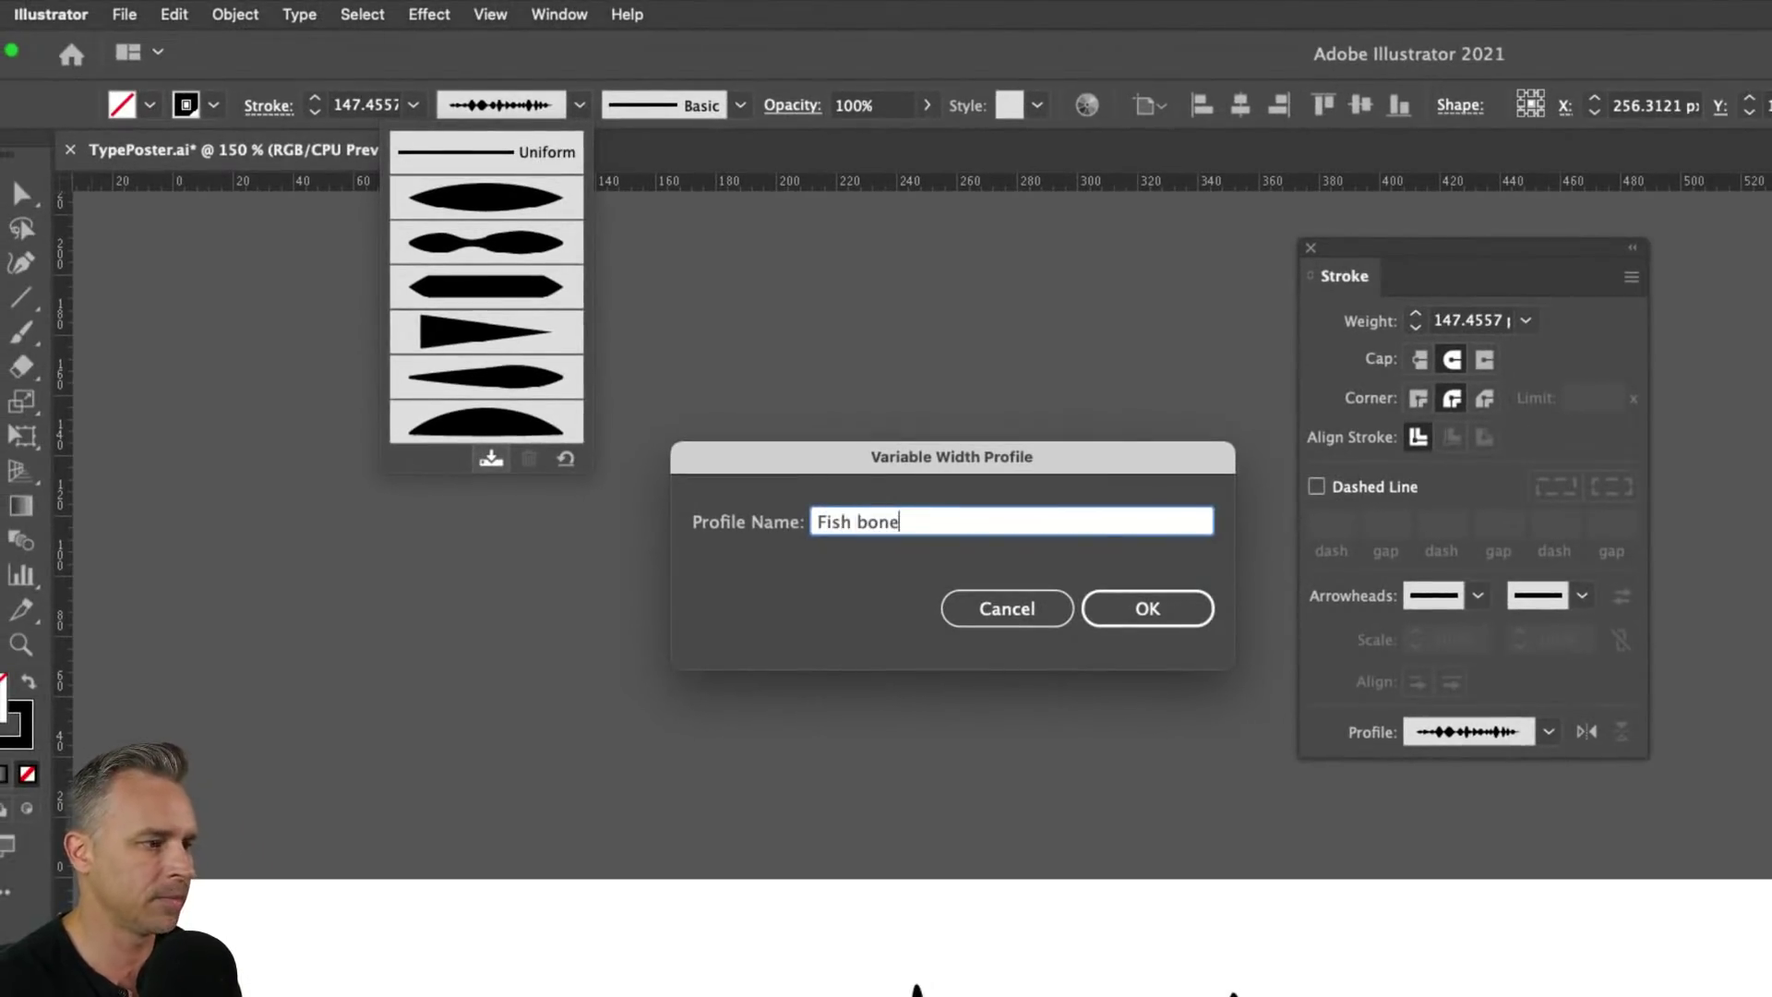
key("Return")
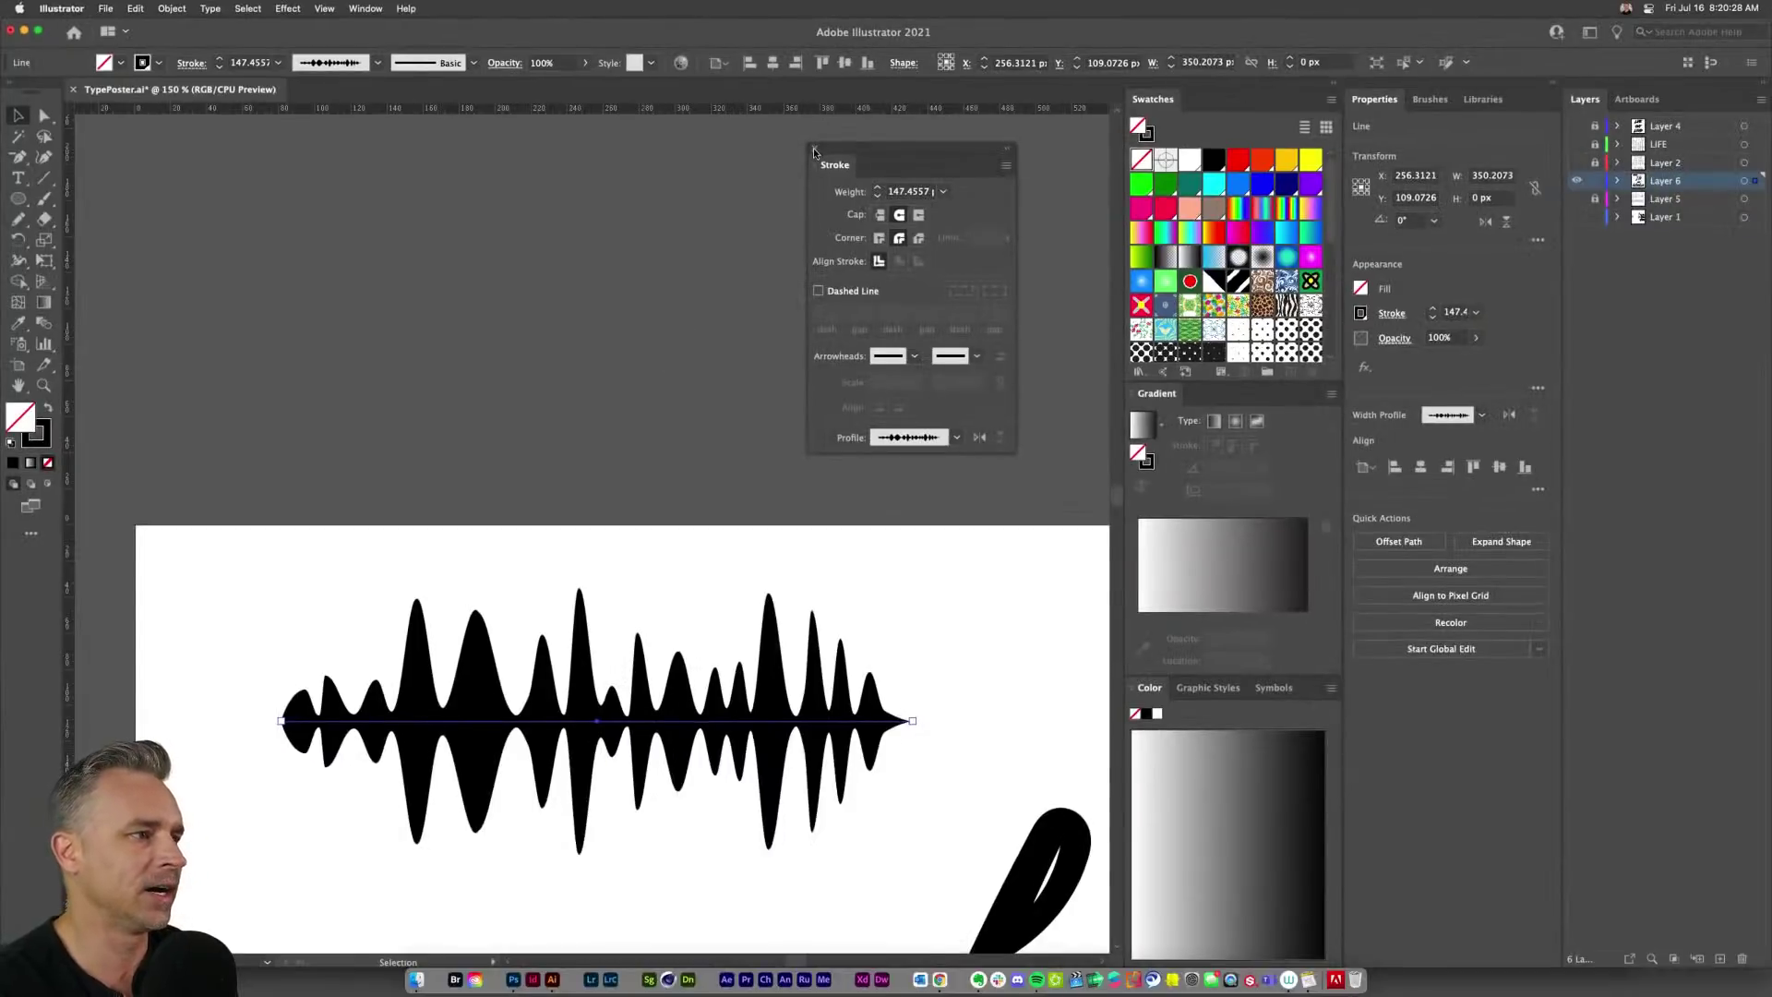
left_click(814, 150)
Step: Select all the "Life is an Adventure" lettering without the wave line, apply the "Fish bones" width profile, and deselect it
left_click_drag(758, 792, 407, 351)
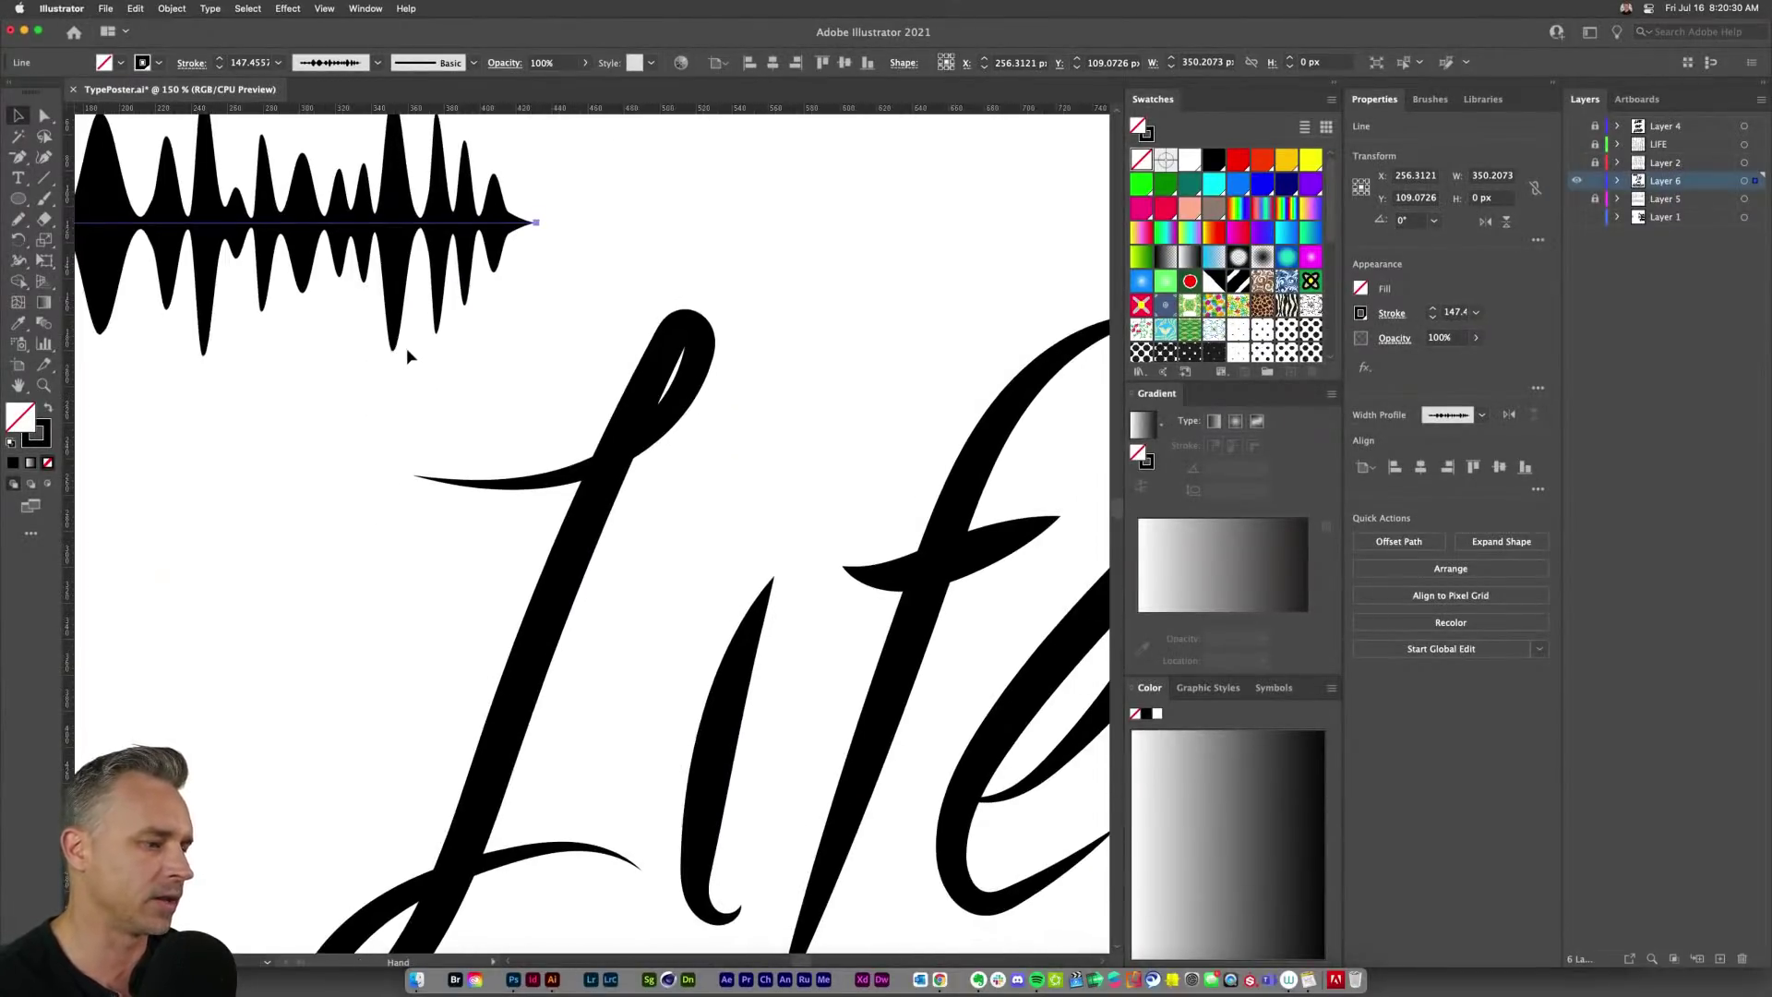
key("super+0")
left_click_drag(288, 305, 847, 826)
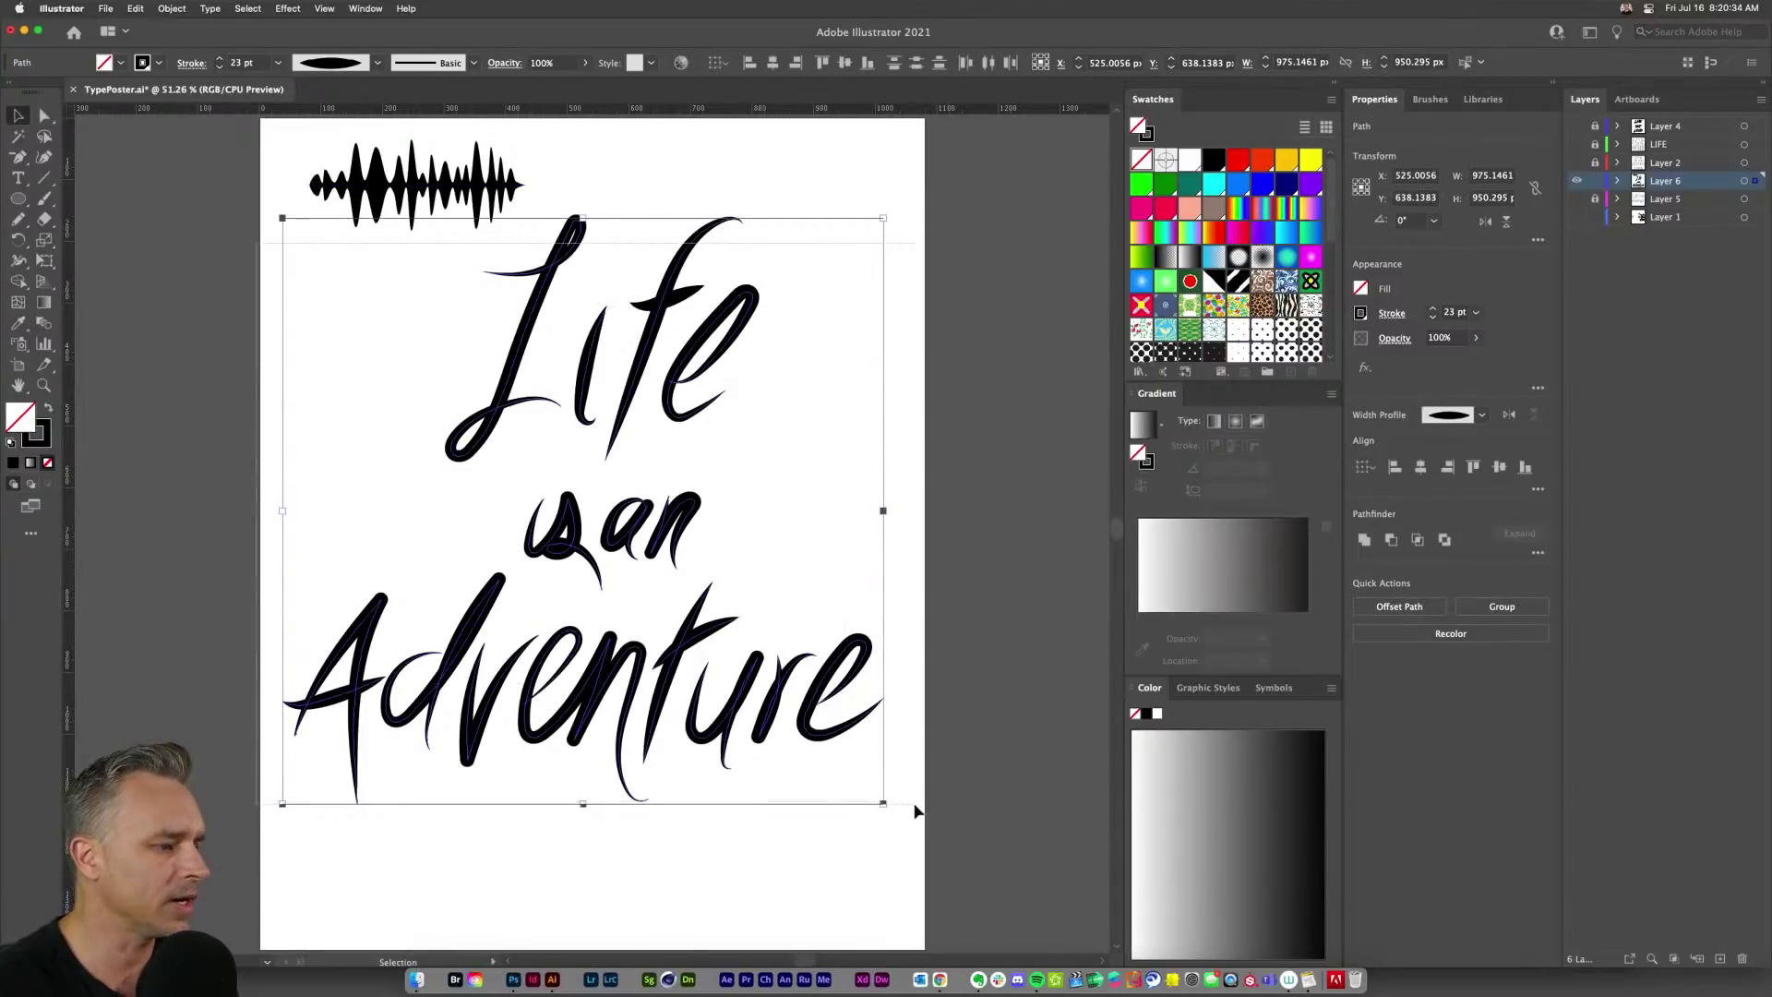
left_click(375, 63)
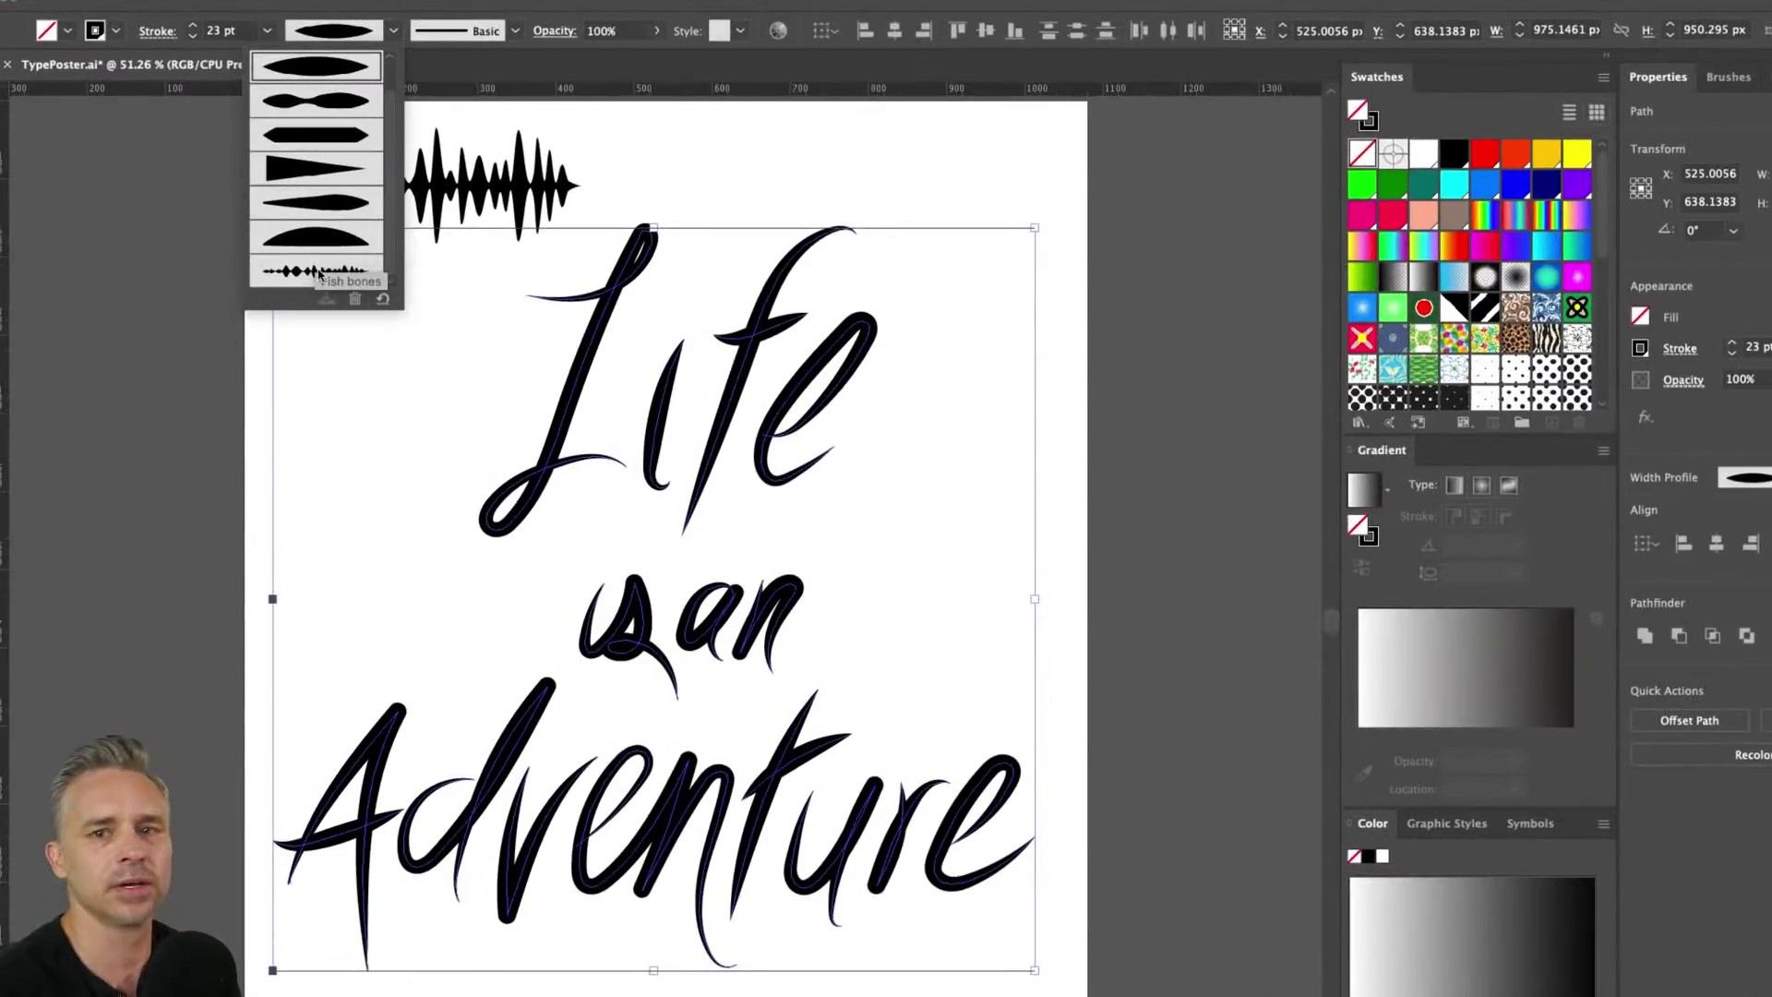
scroll(318, 273, "up", 1)
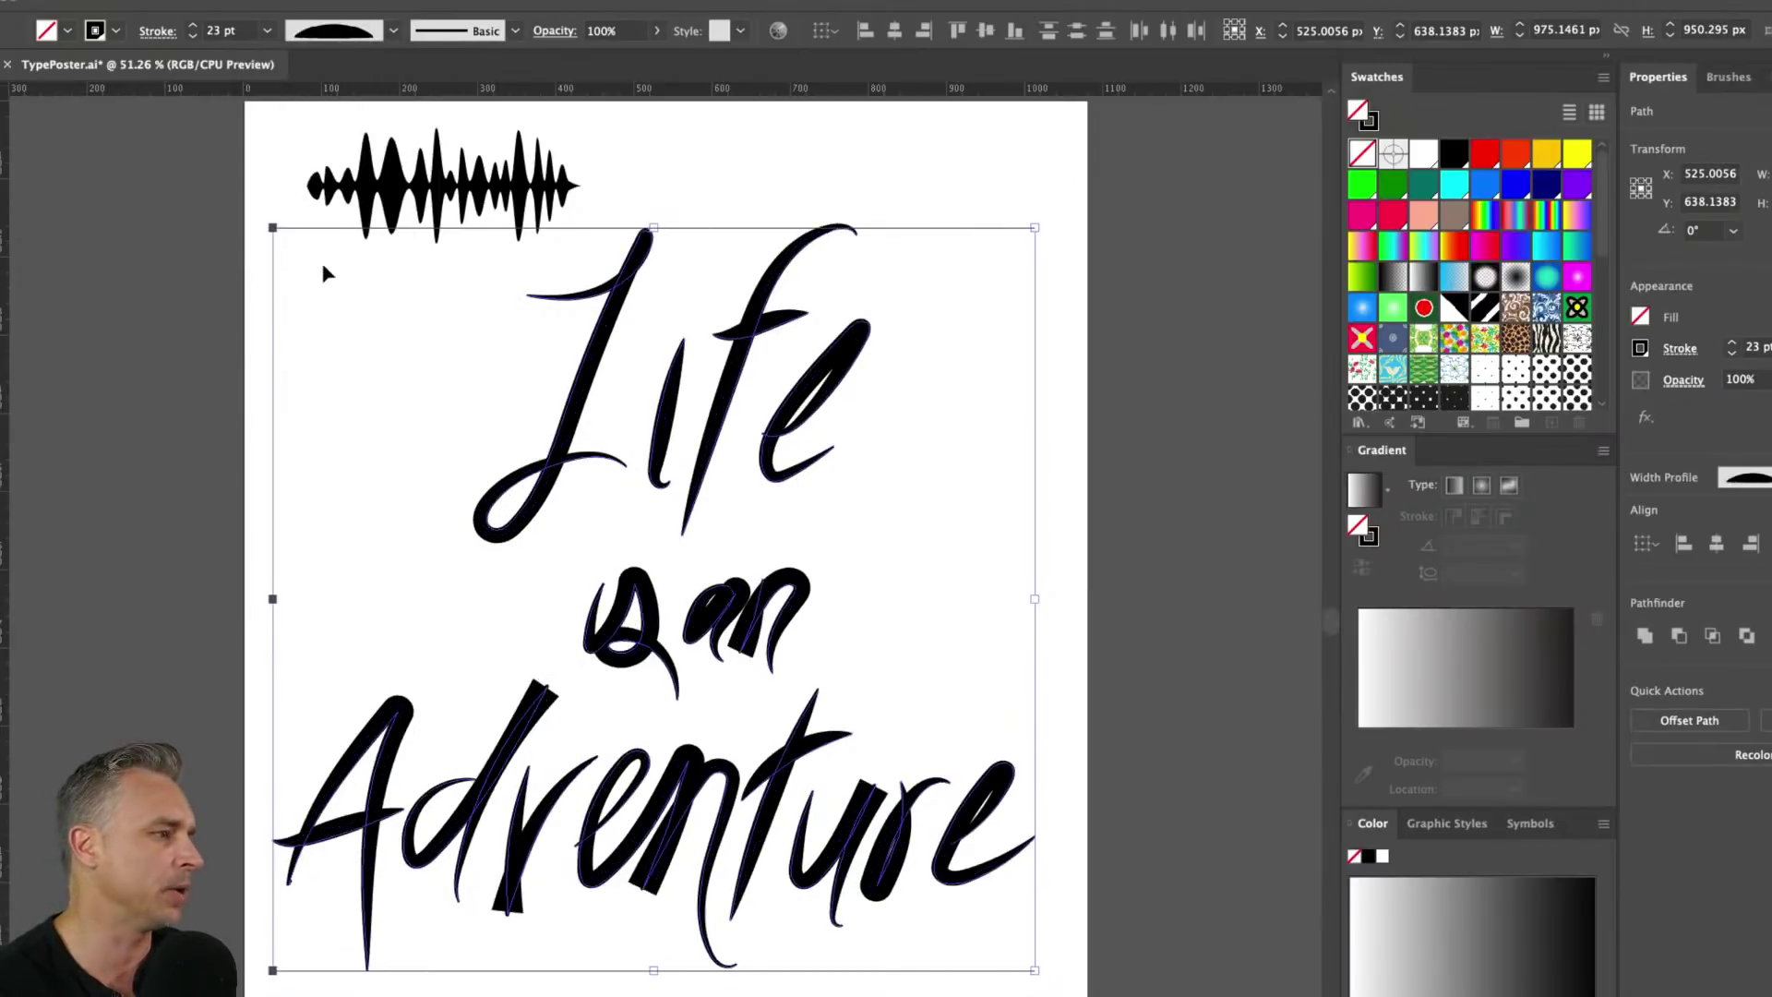
left_click(395, 31)
left_click(328, 282)
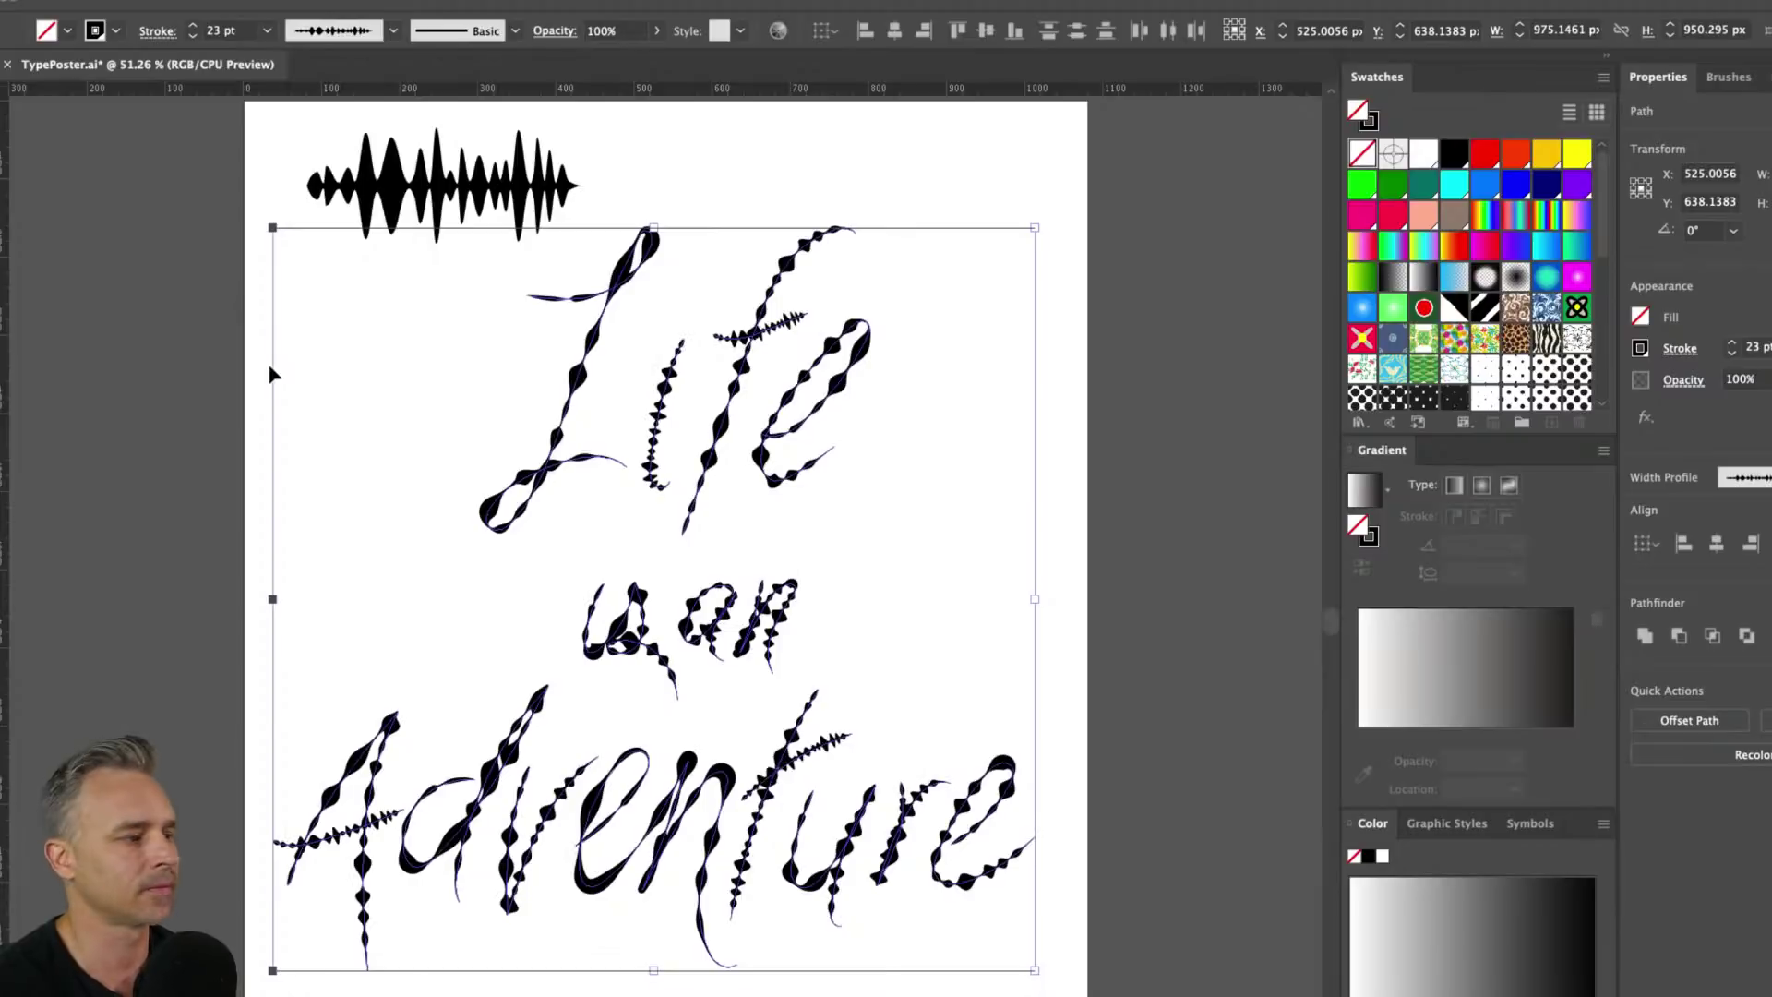
left_click(397, 384)
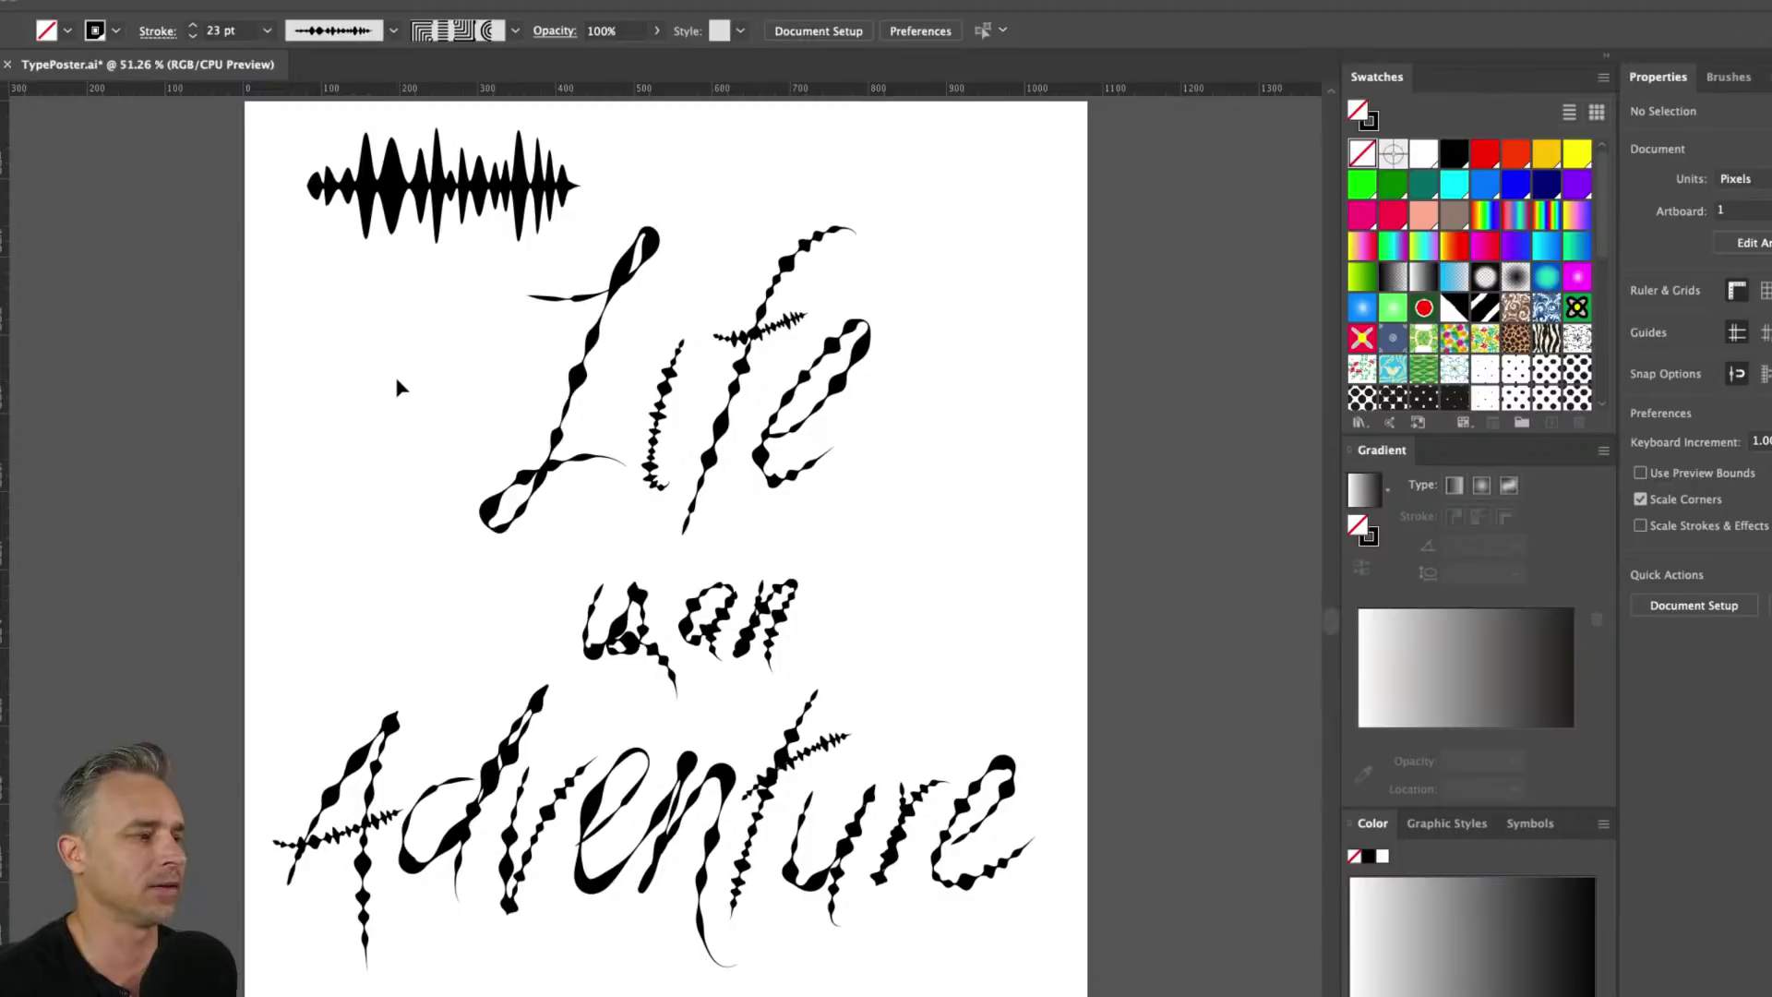
Step: Undo the "Fish bones" profile and give the lettering the symmetrical elliptical width profile tapered at both ends
key("ctrl+z")
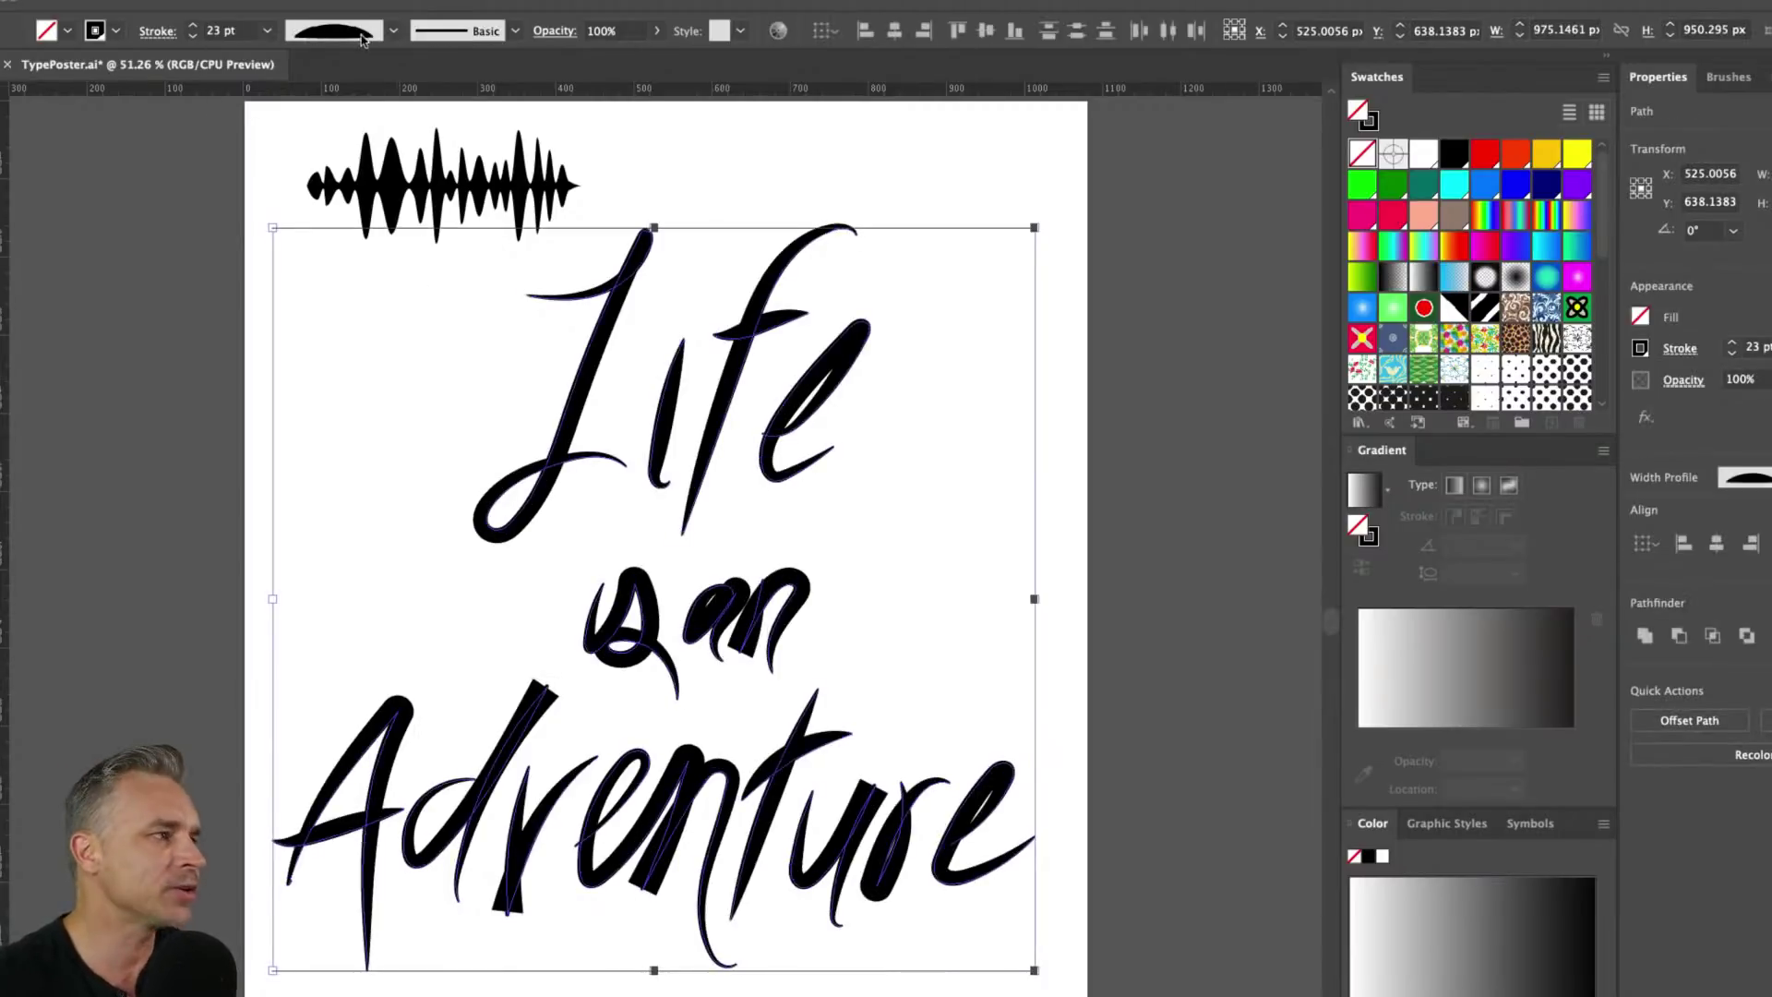
left_click(393, 31)
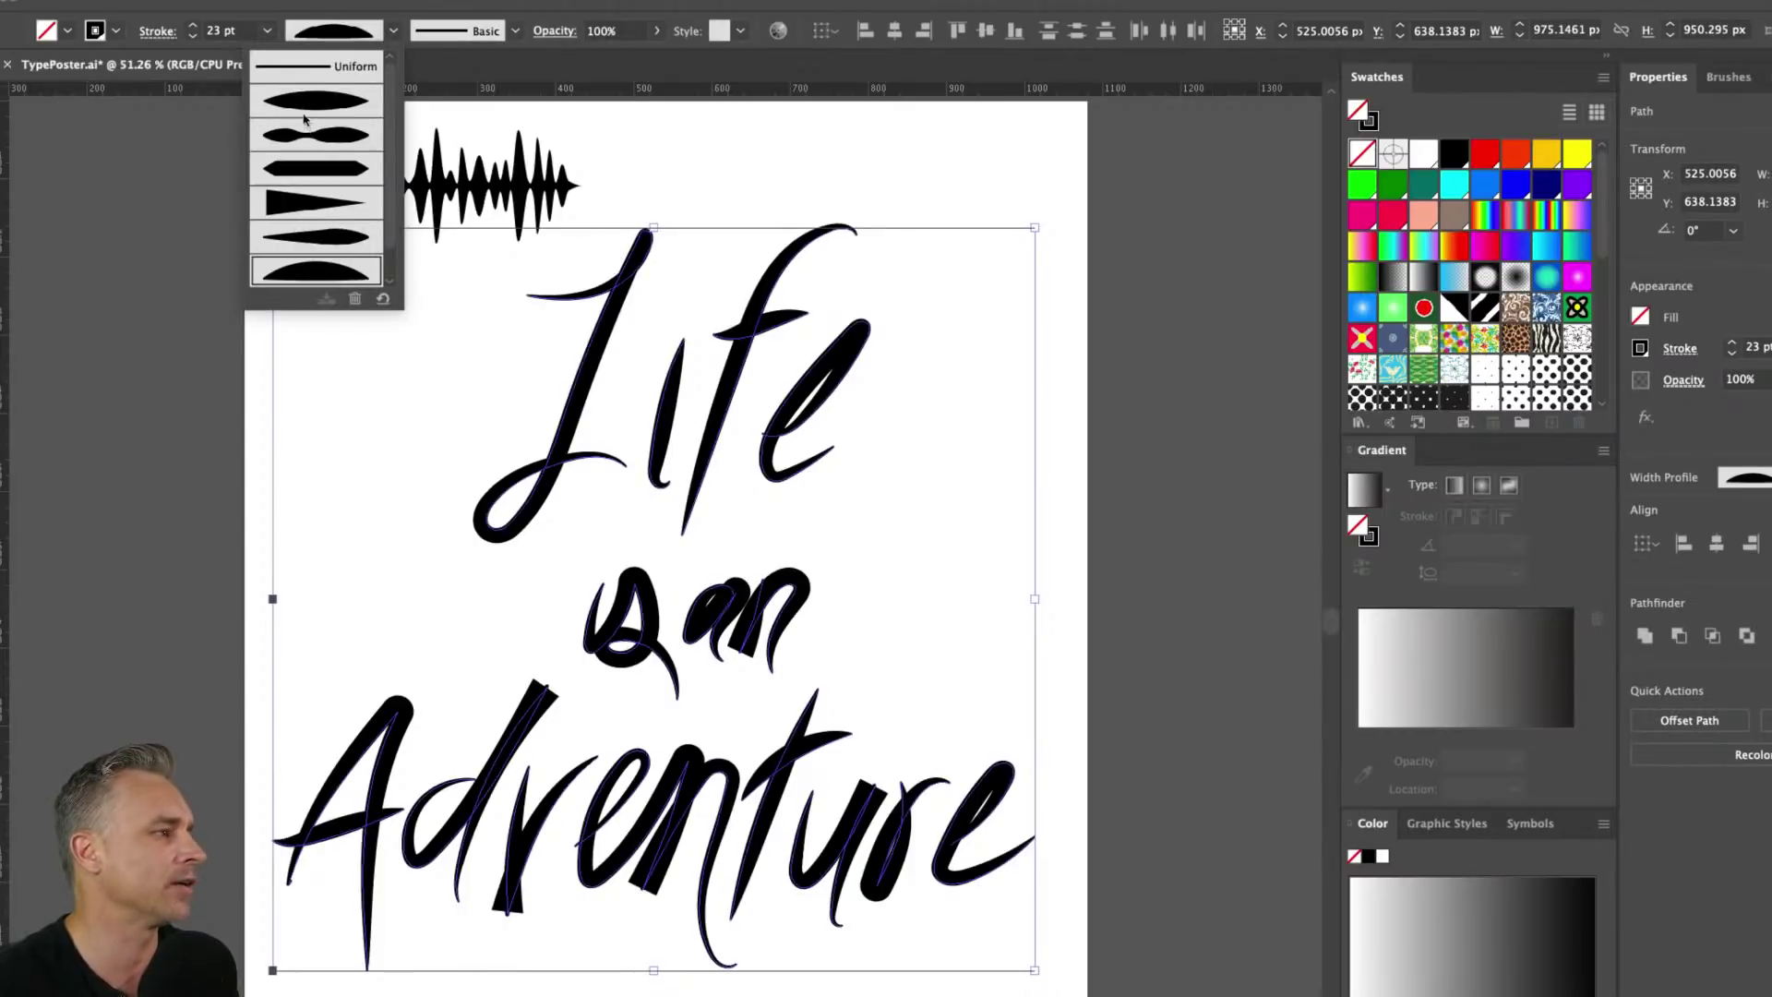
left_click(314, 69)
left_click(231, 275)
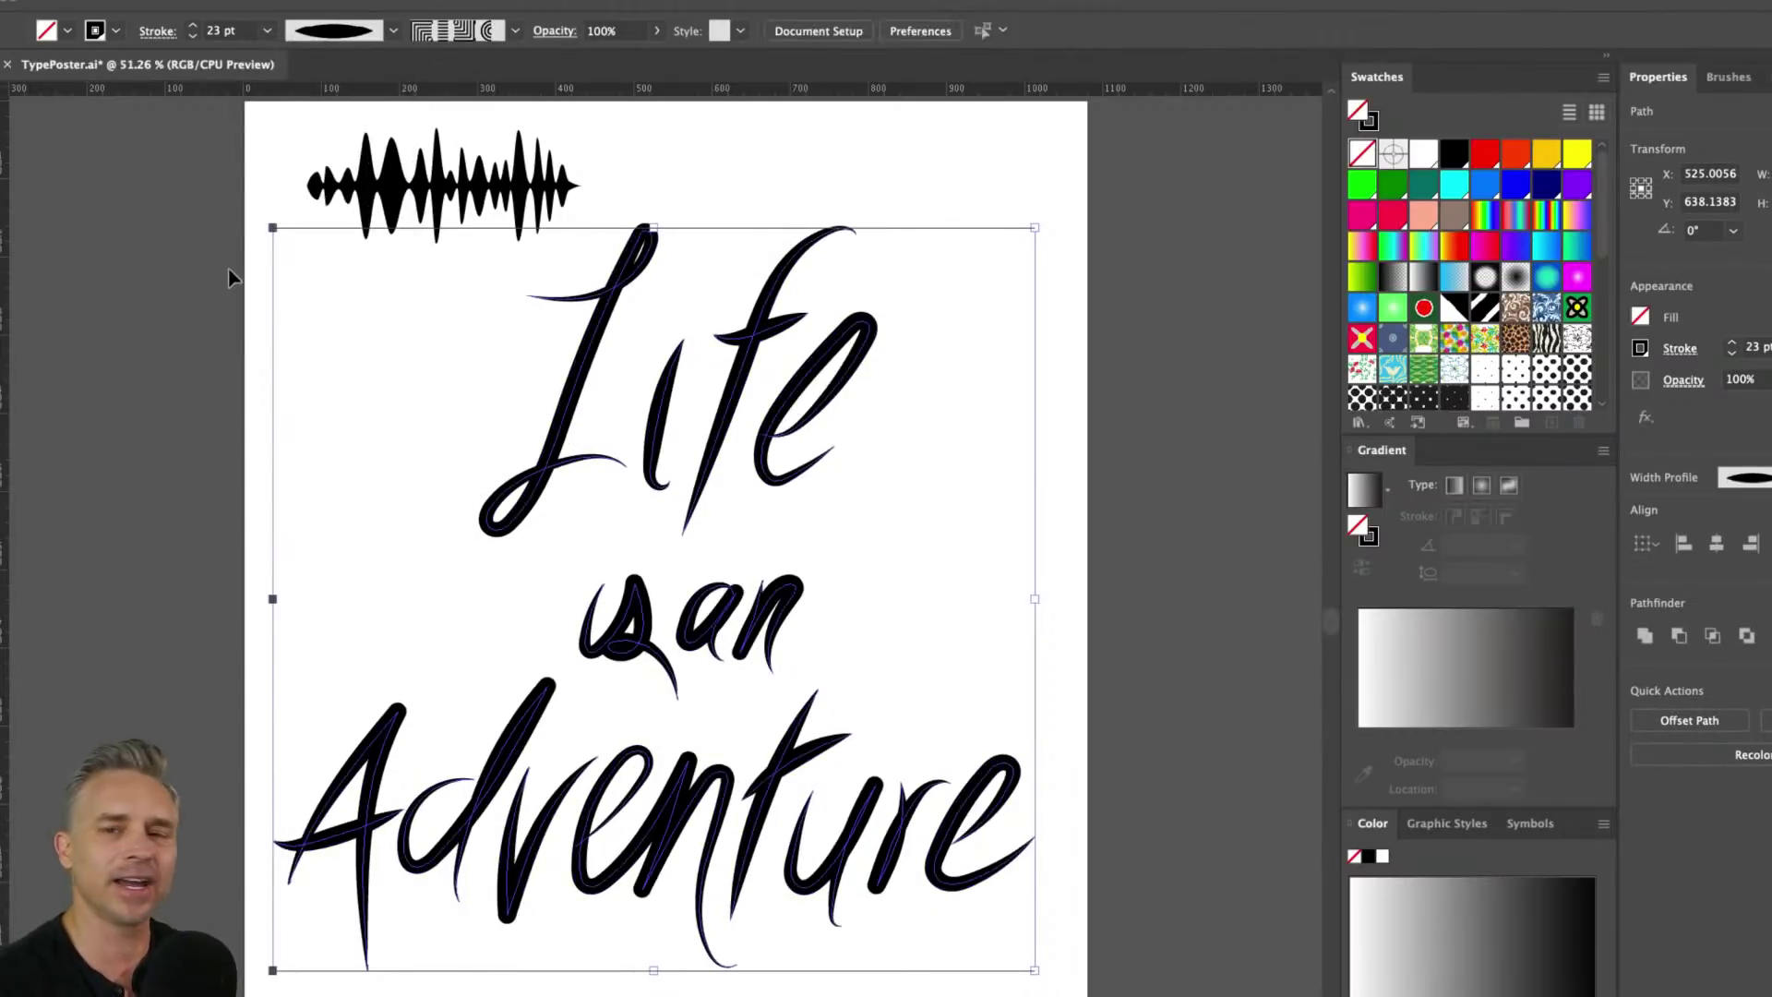
Step: Move the wave-shaped line off the artboard onto the empty pasteboard to its left and deselect it
left_click_drag(321, 215, 46, 207)
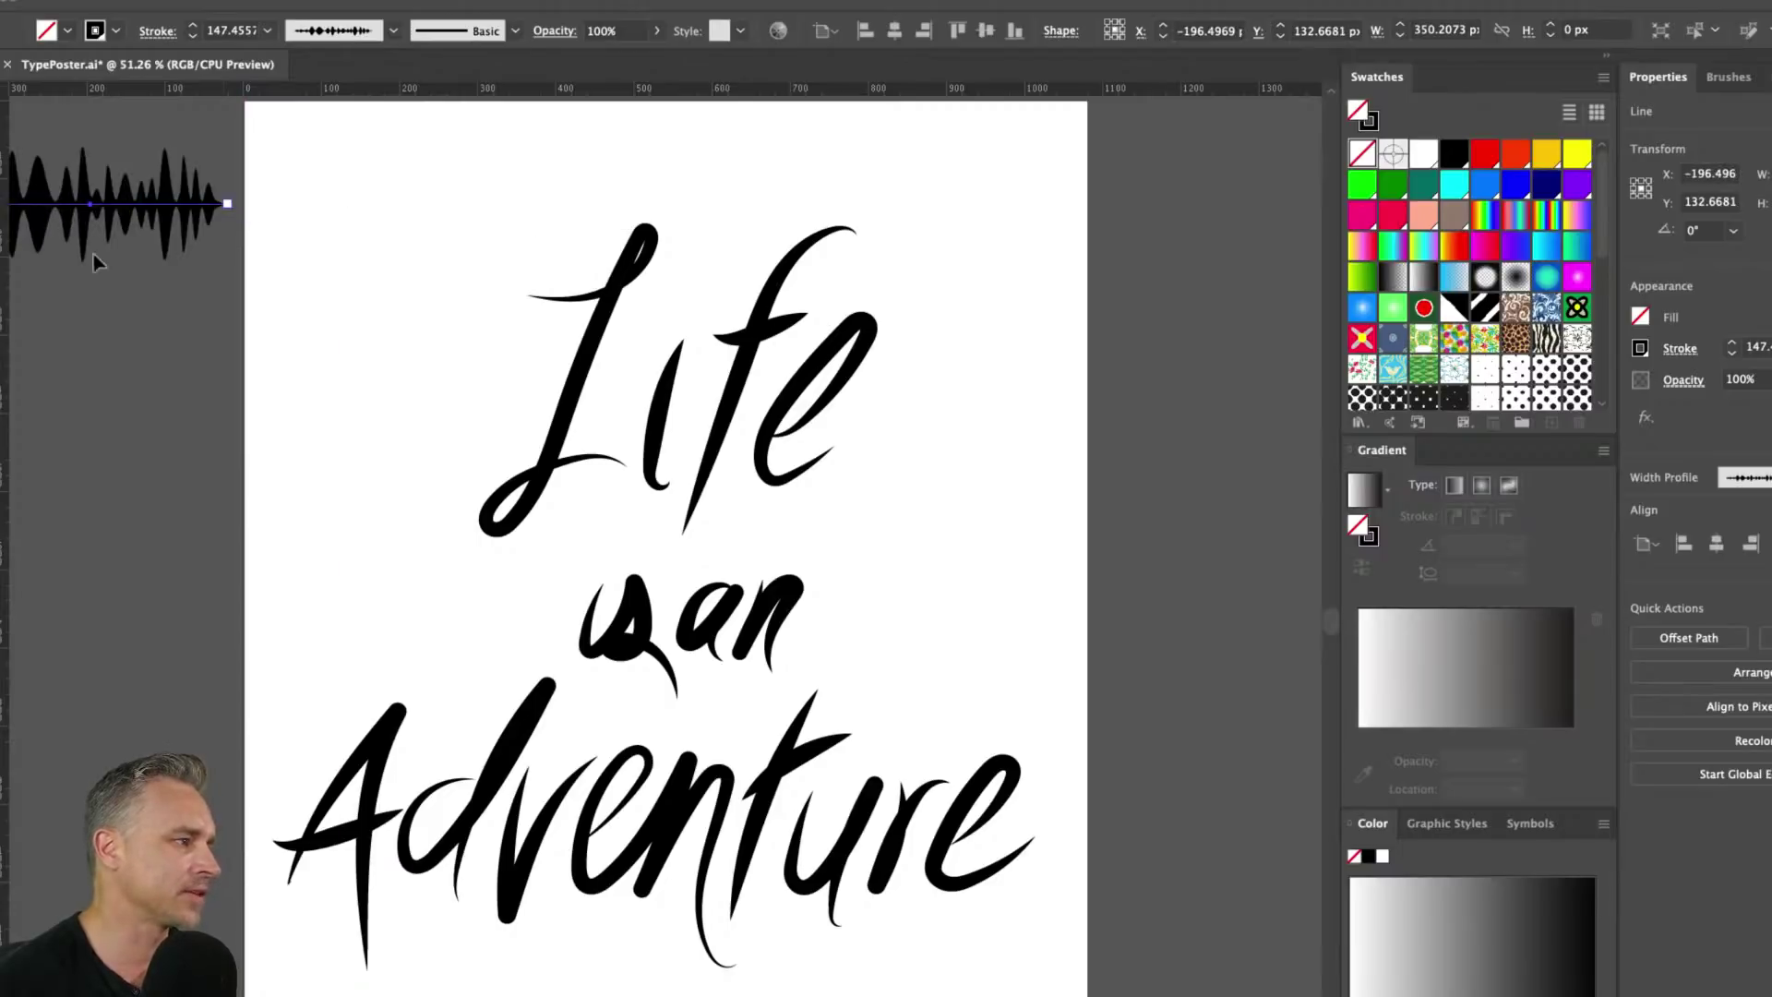
scroll(368, 407, "left", 10)
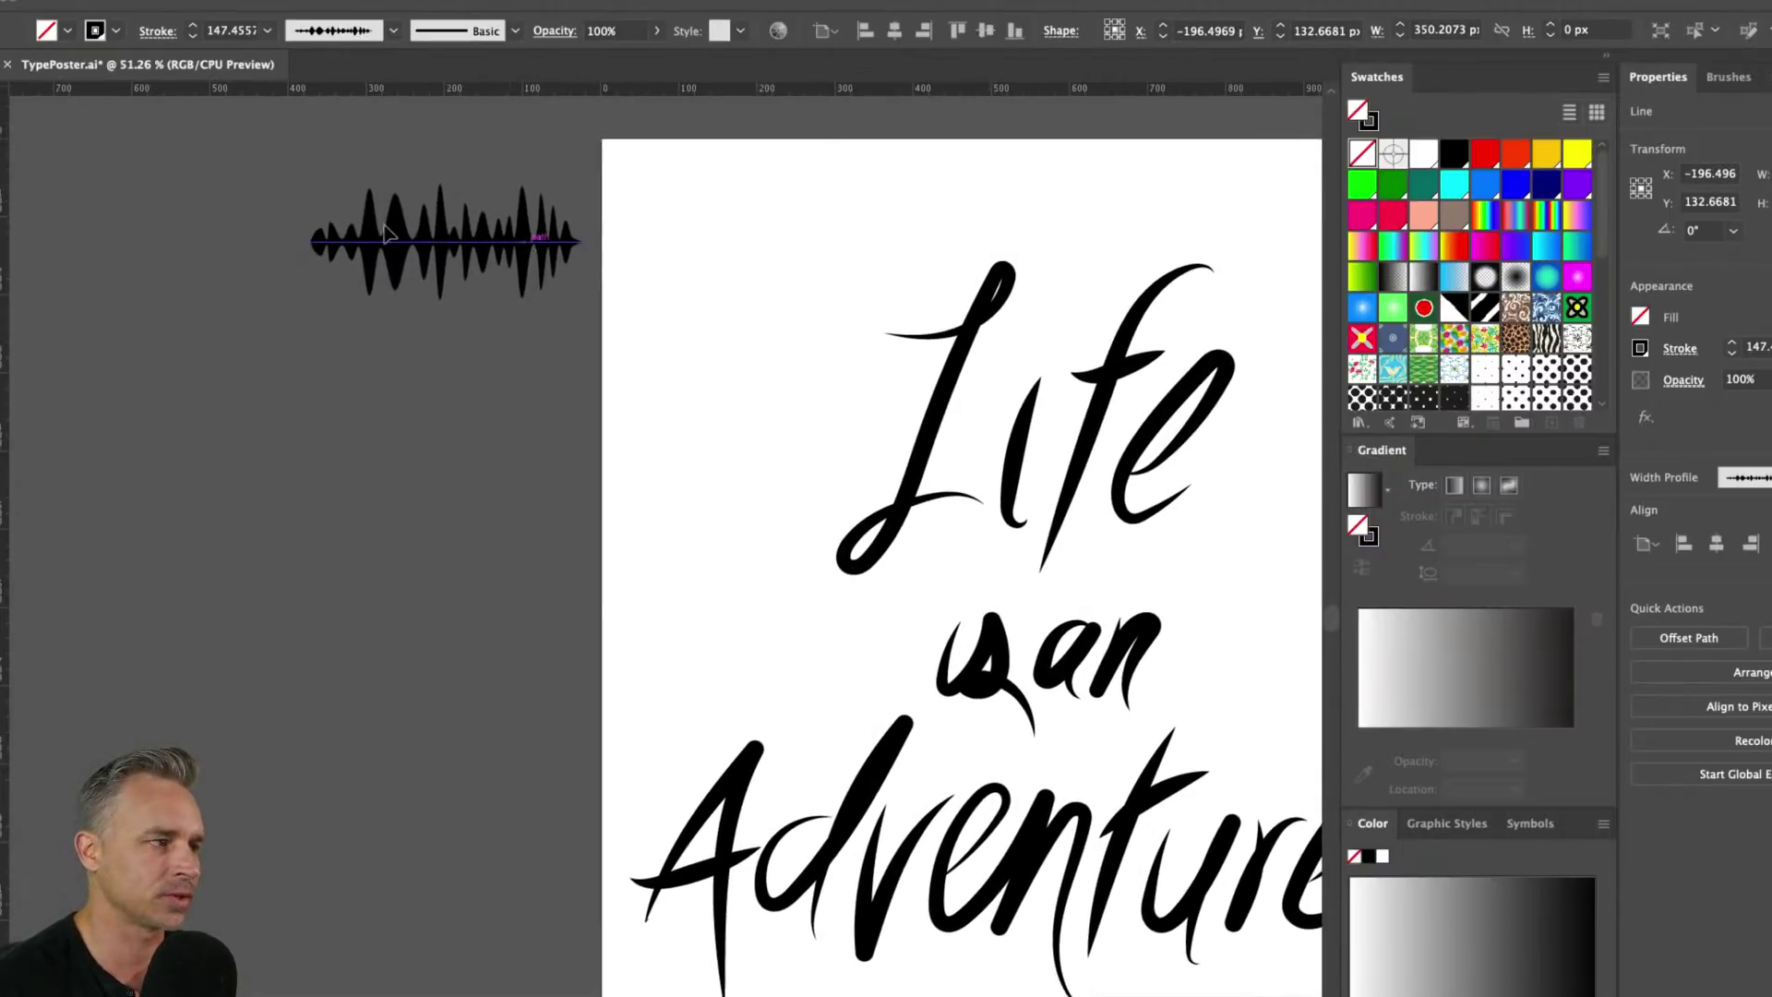
left_click_drag(388, 233, 251, 214)
scroll(791, 447, "right", 6)
left_click(541, 350)
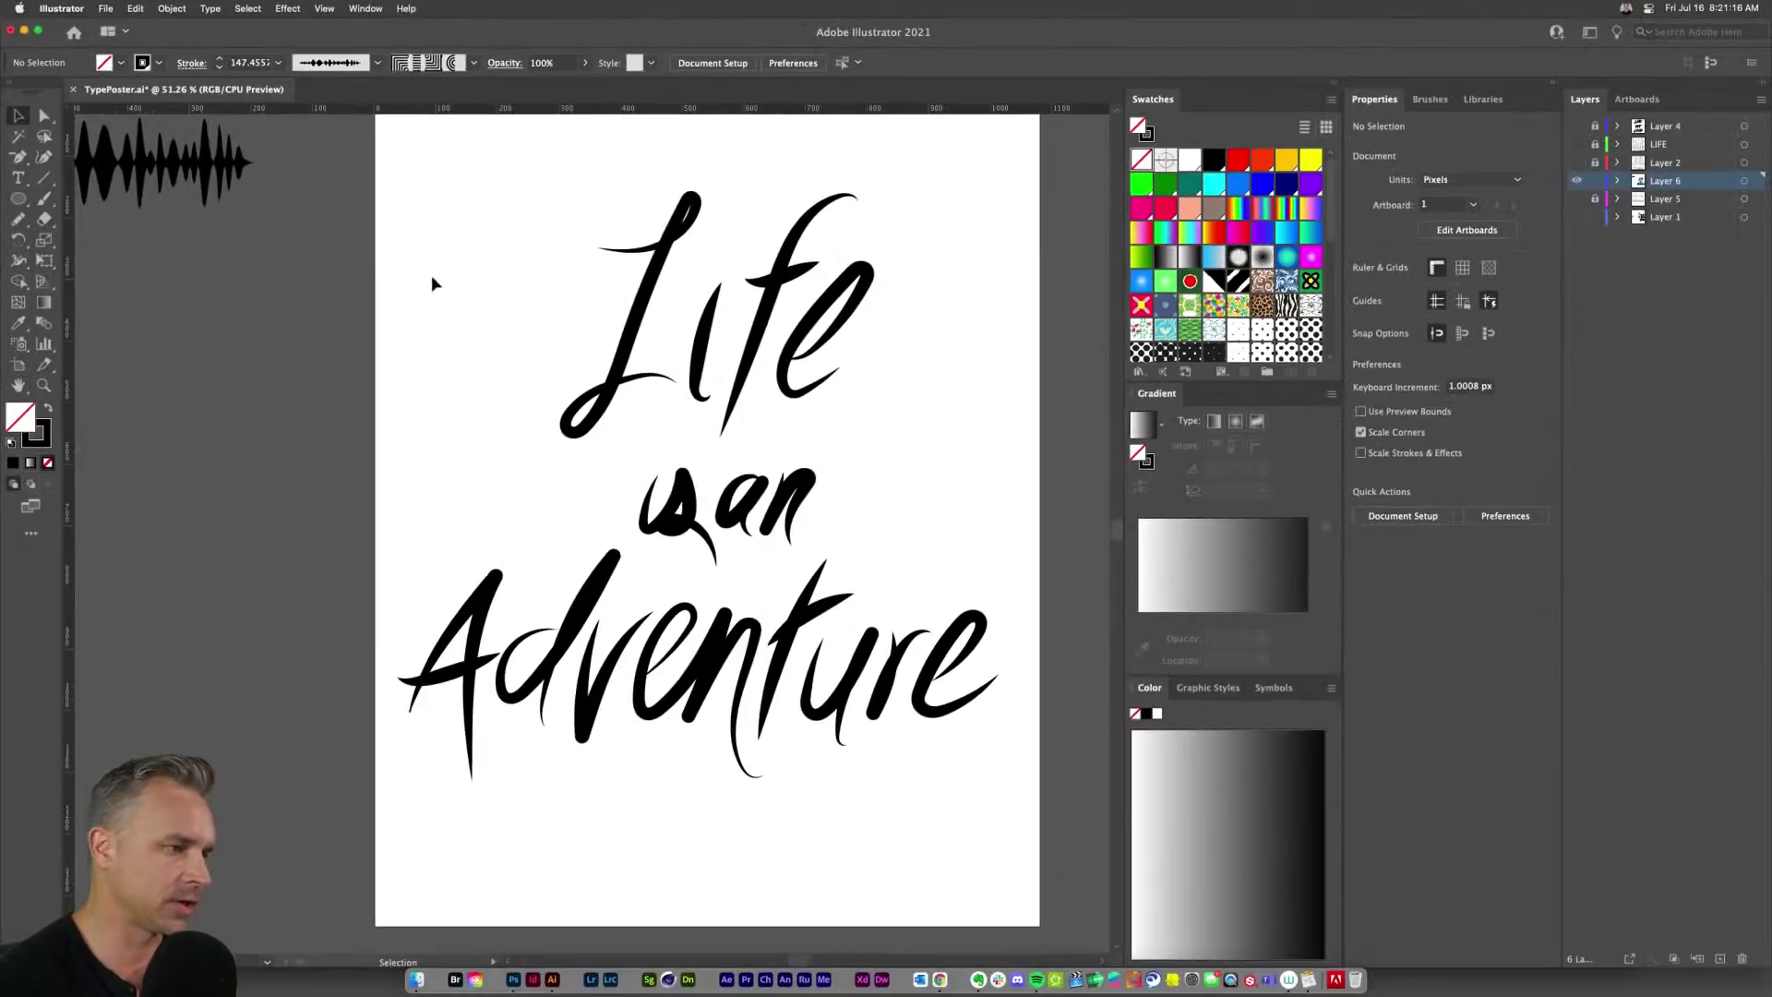
Step: Select all the lettering on the artboard, display the document's brushes, and look through them
left_click_drag(421, 179, 1179, 983)
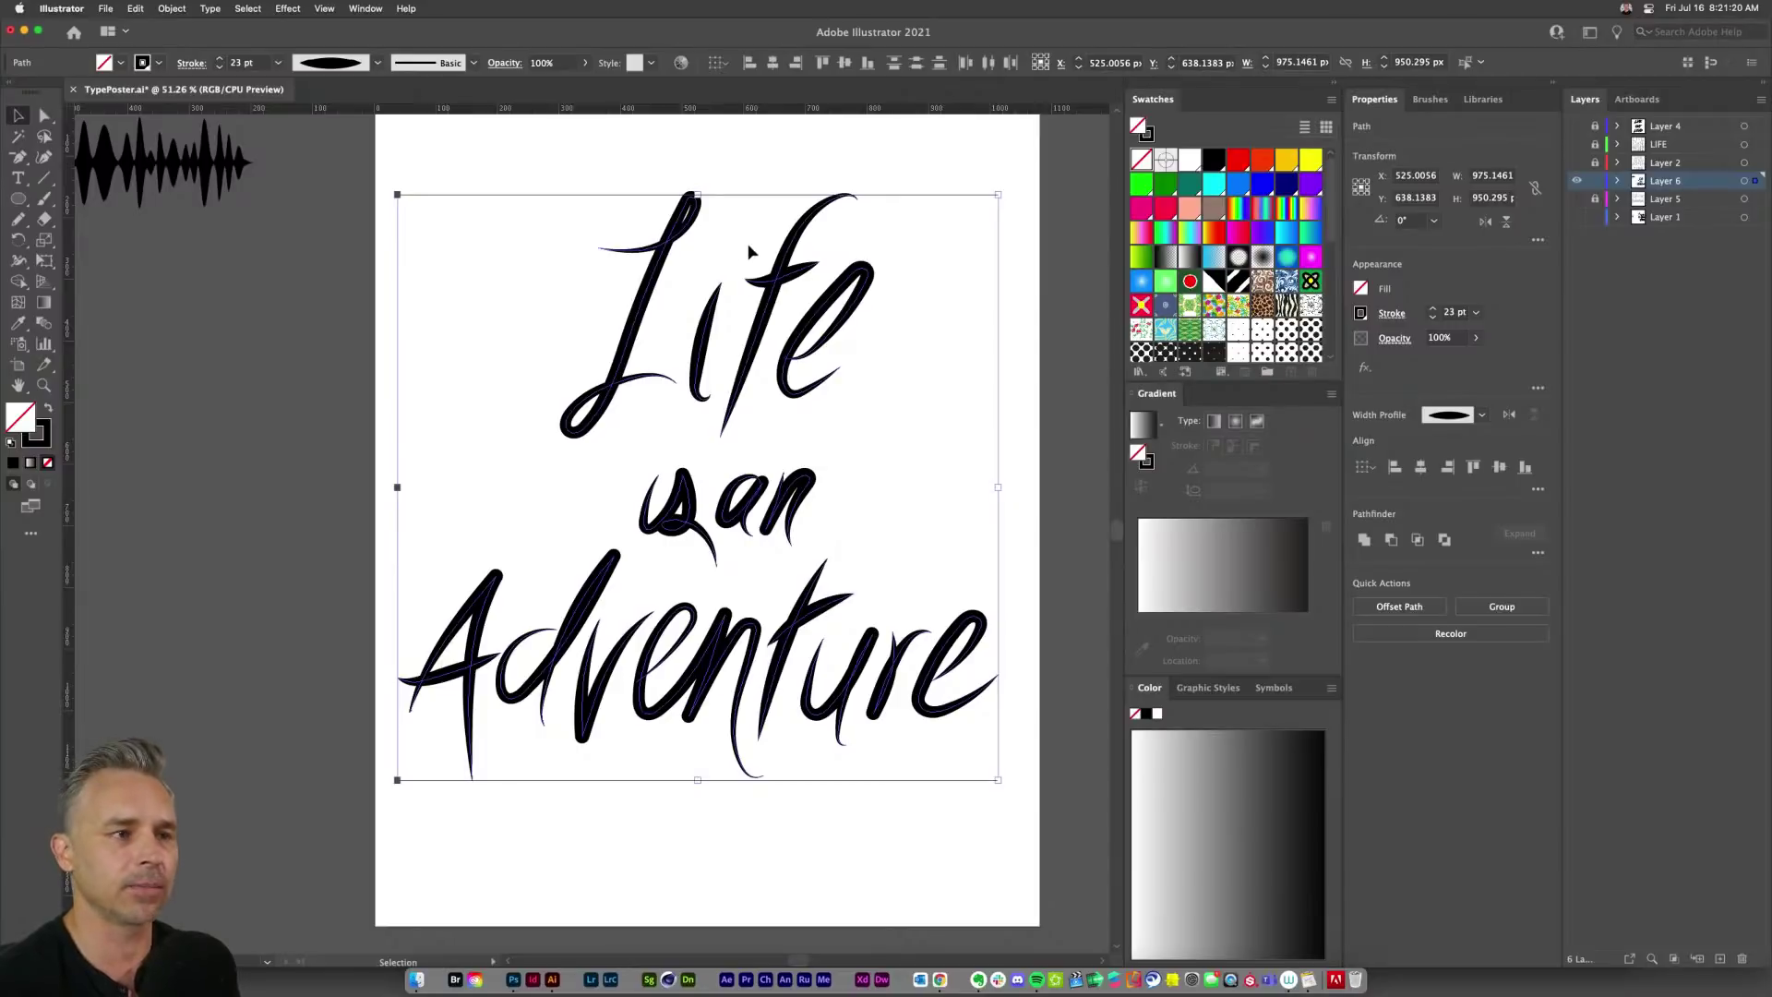
left_click(366, 8)
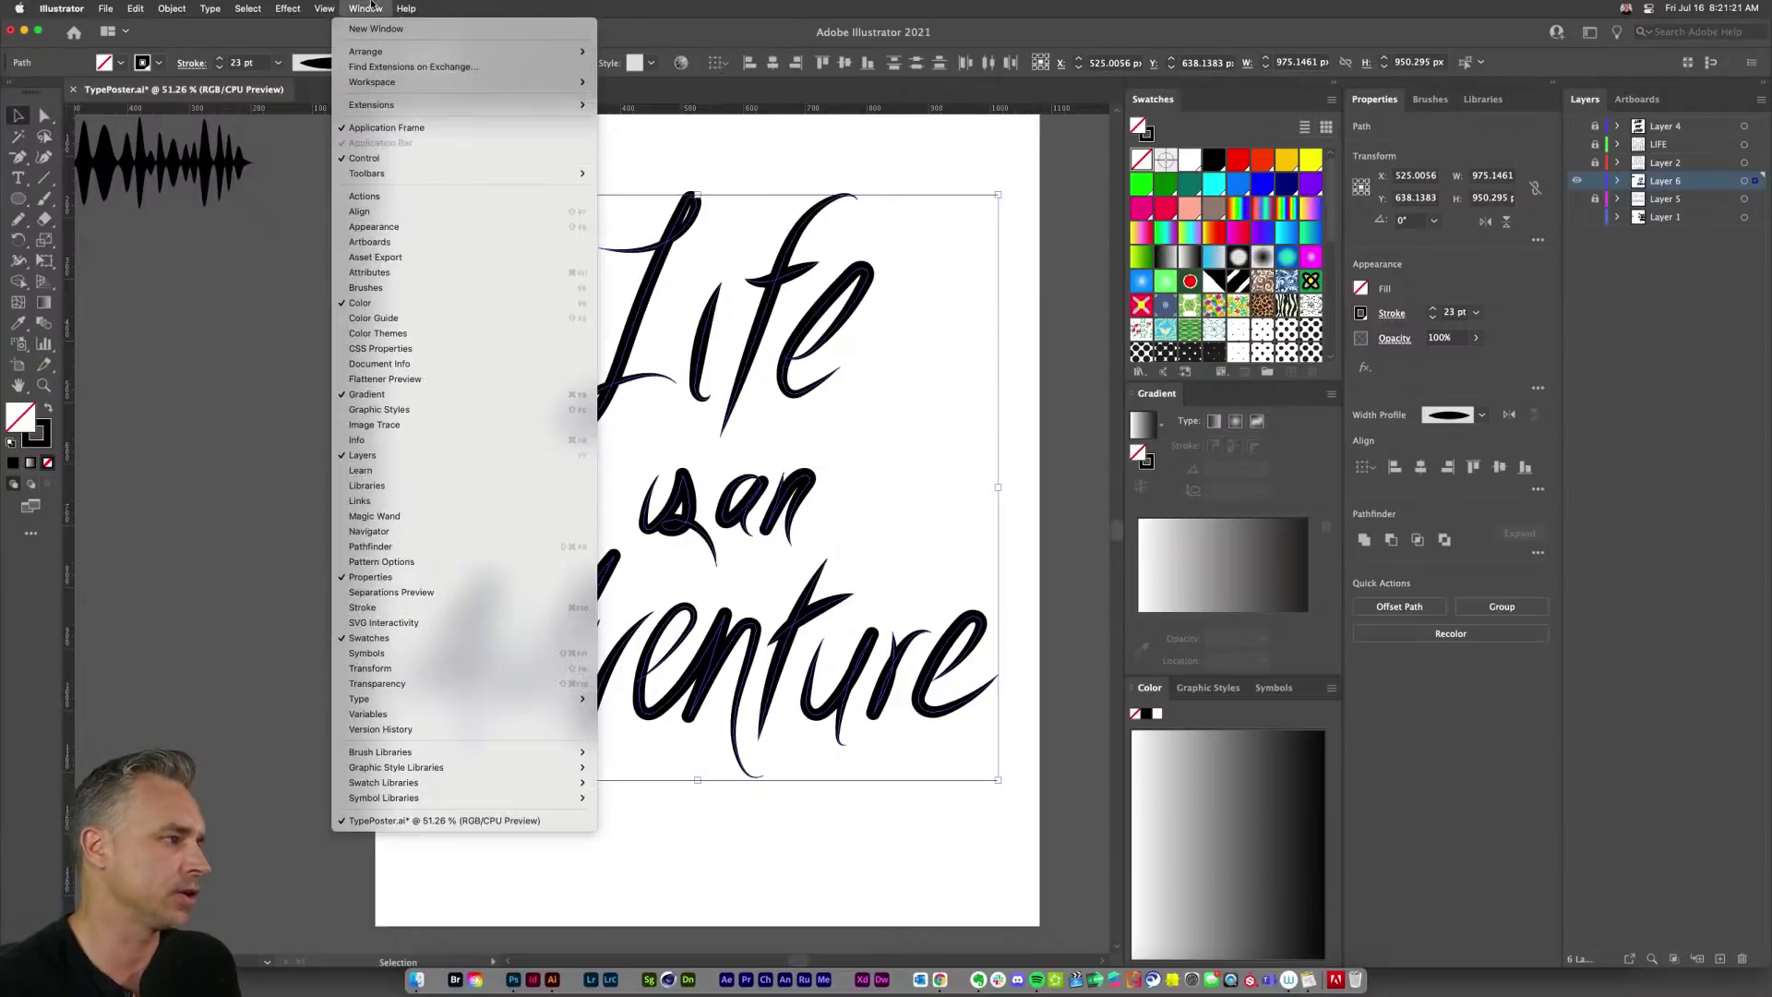
left_click(443, 287)
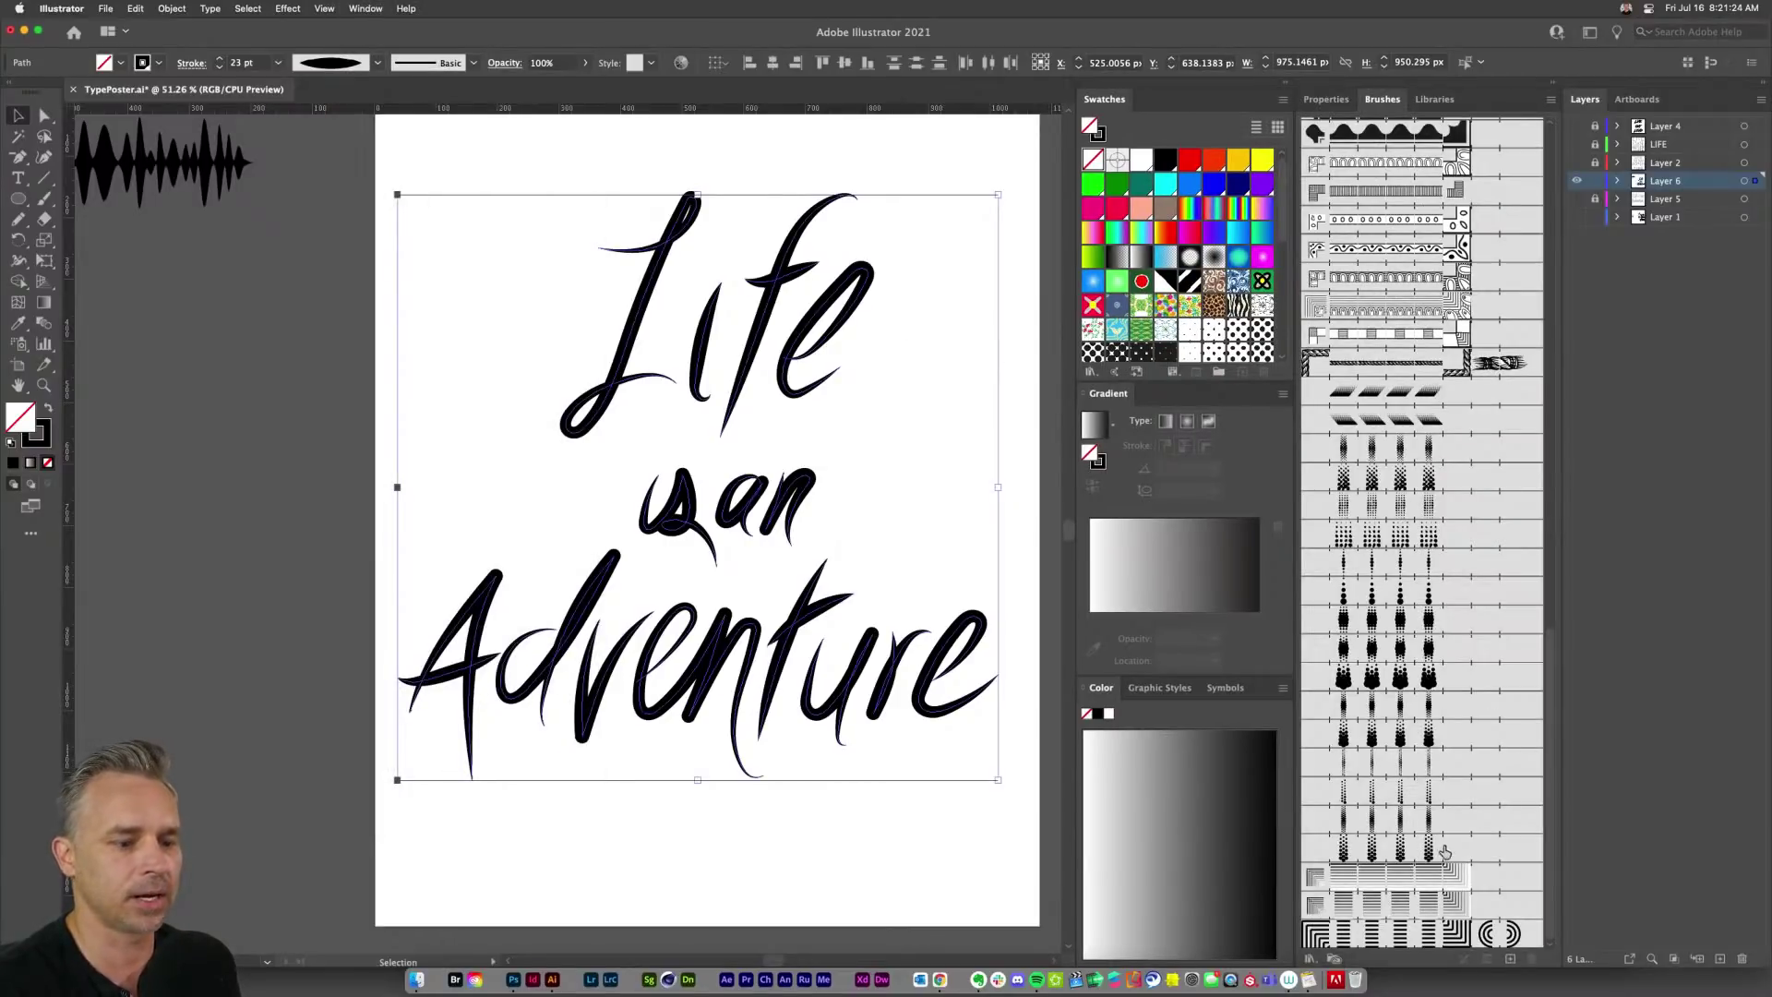
scroll(1445, 800, "up", 5)
scroll(1479, 217, "down", 10)
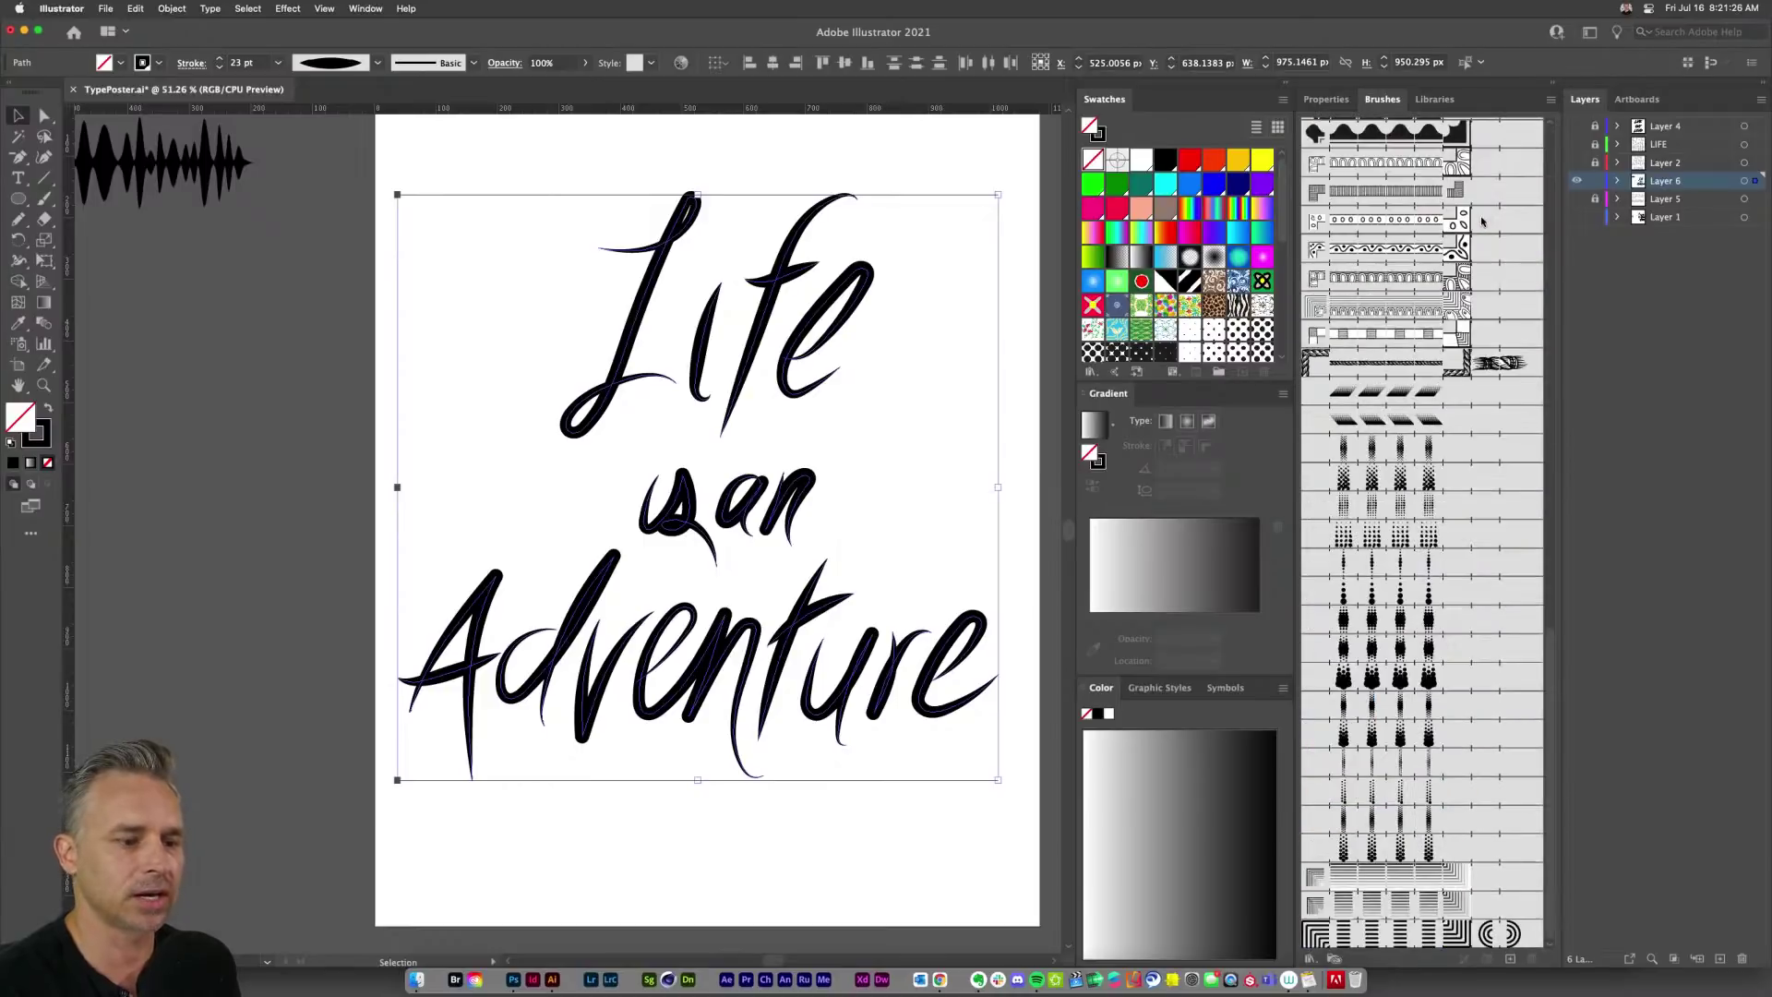
Step: Open the Bristle Brush Library and move it up beside the word "Life"
left_click(1552, 101)
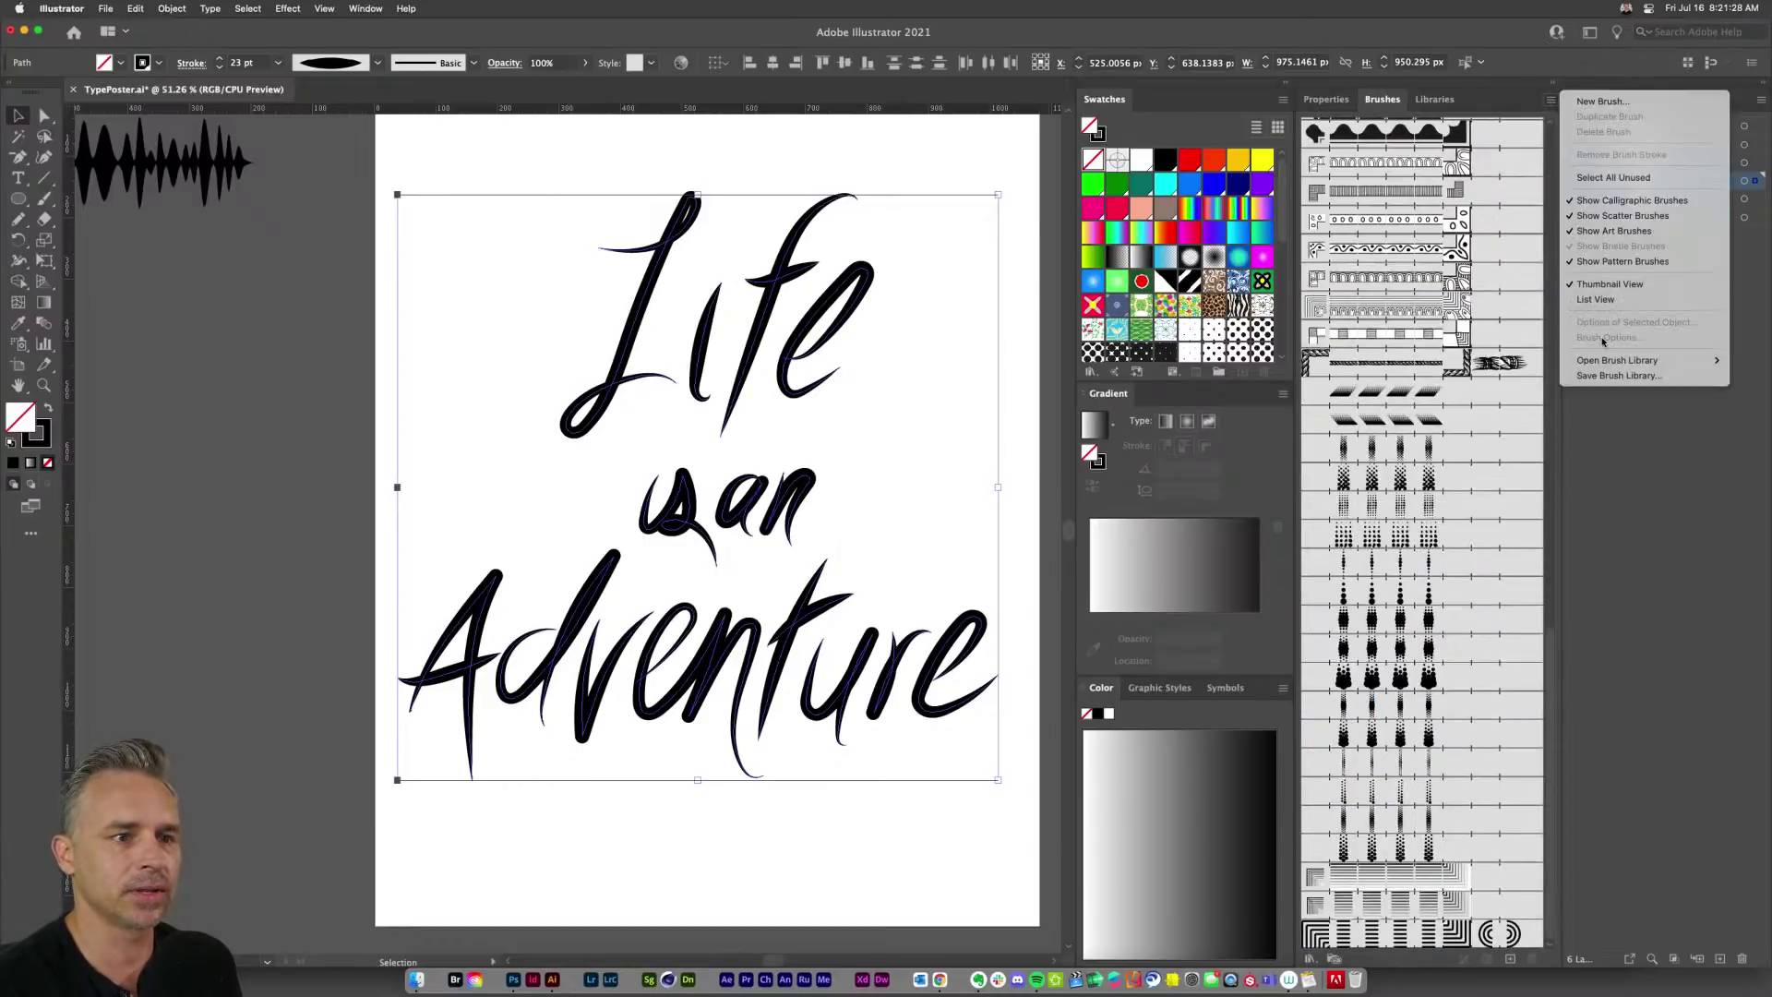
mouse_move(1623, 367)
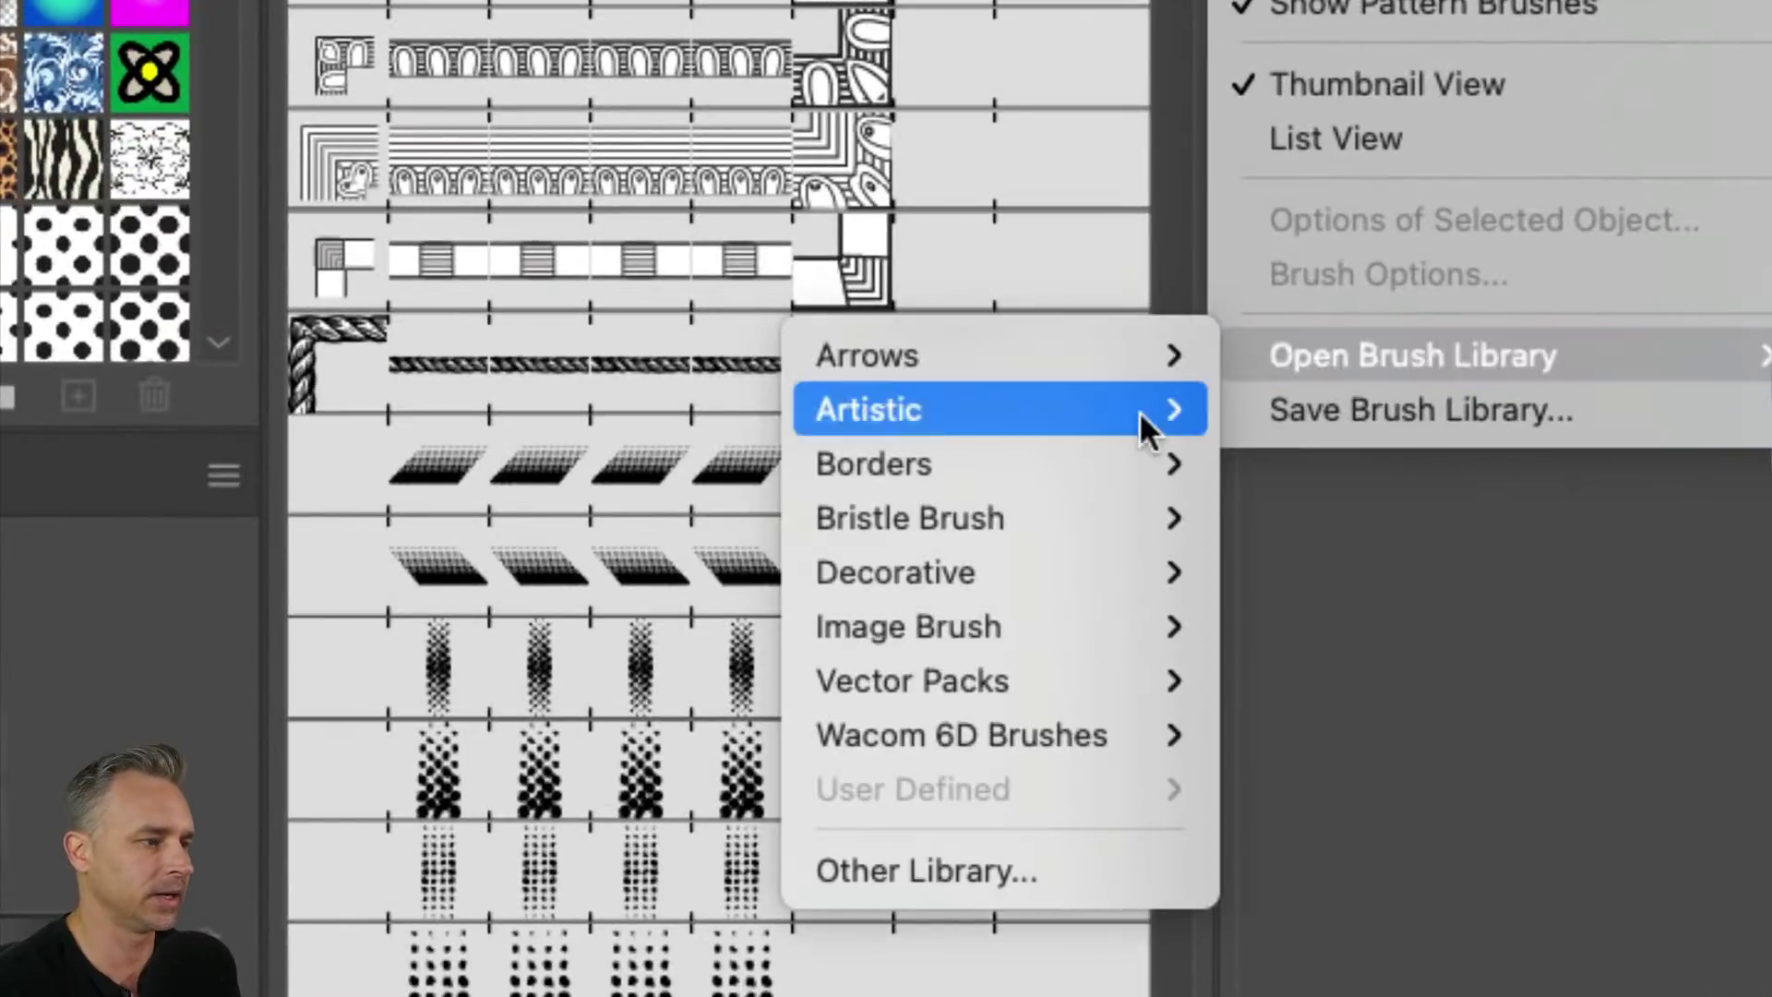
mouse_move(1015, 517)
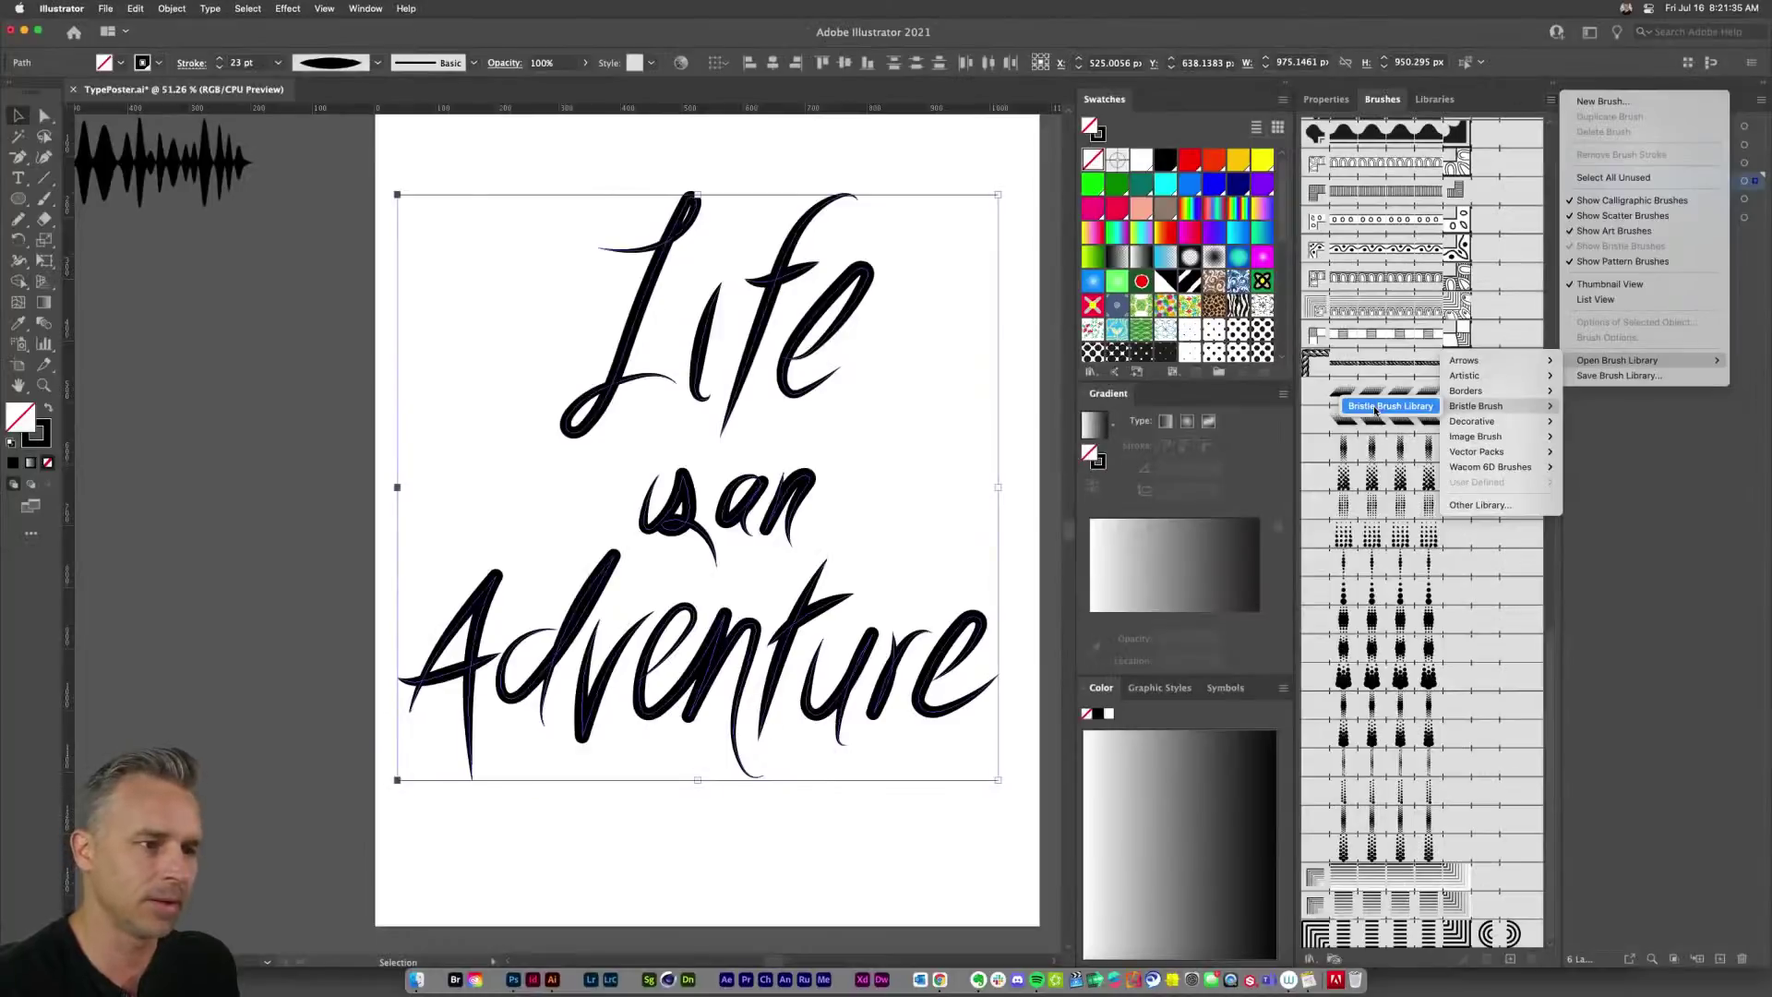
left_click(547, 524)
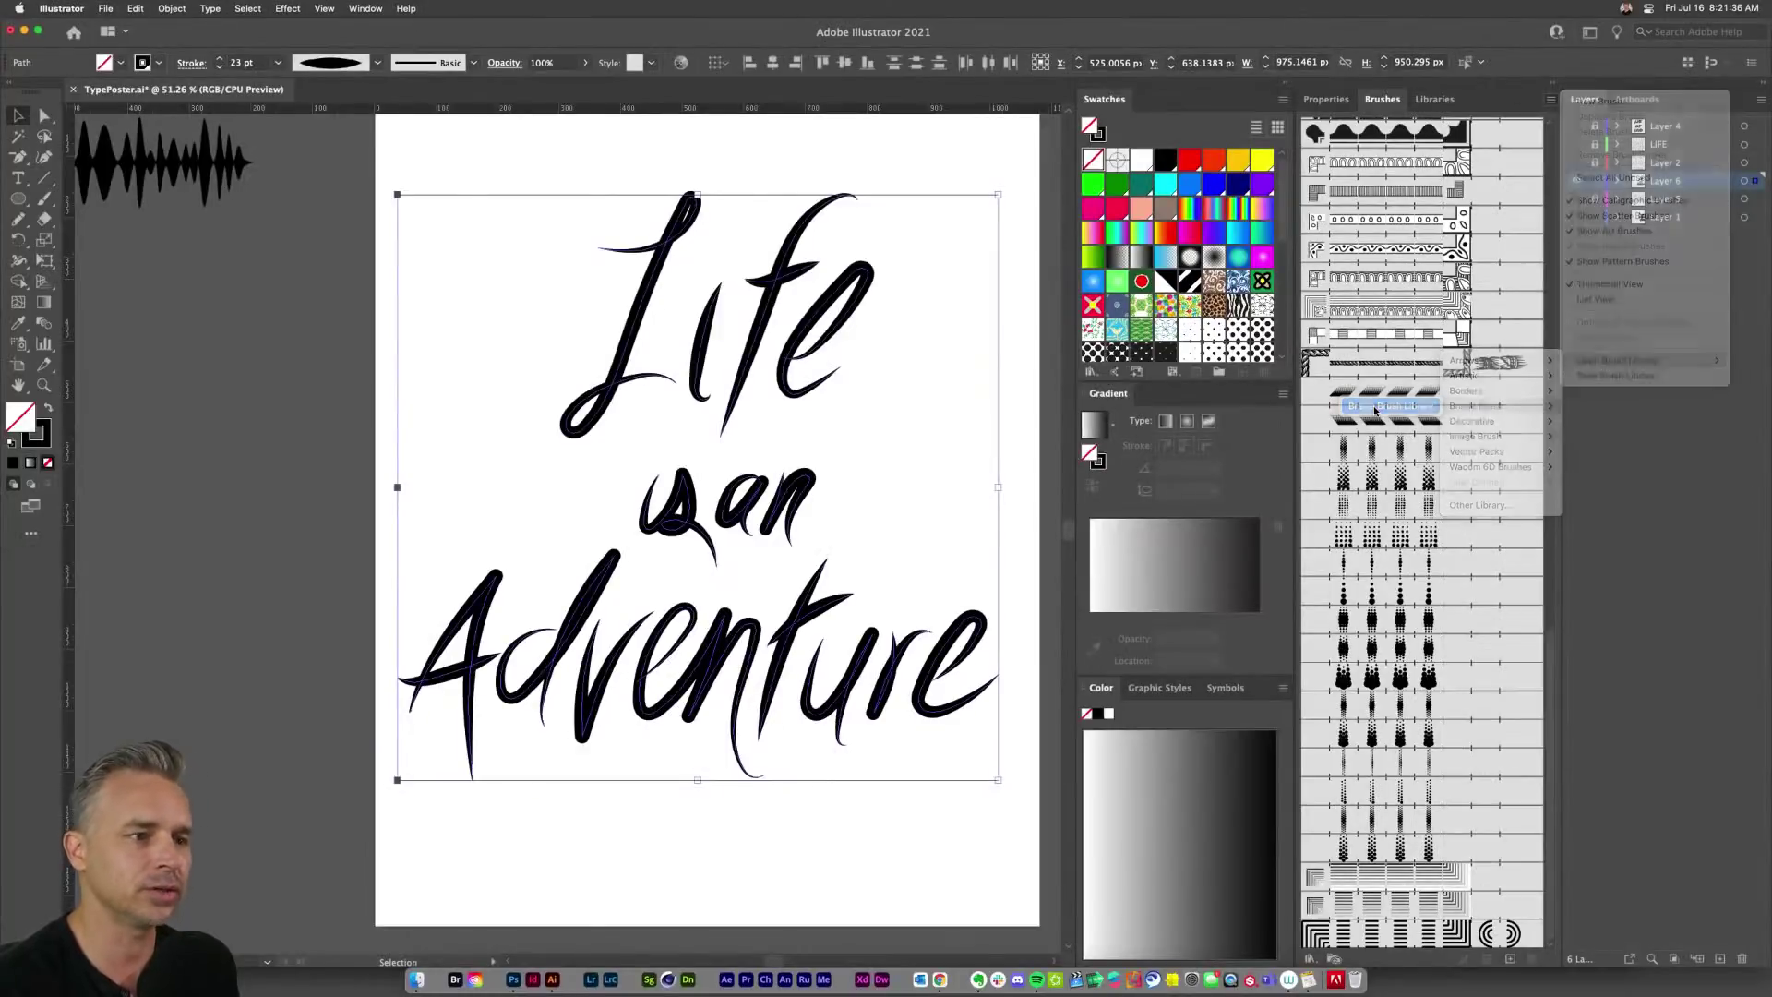
left_click_drag(875, 461, 925, 198)
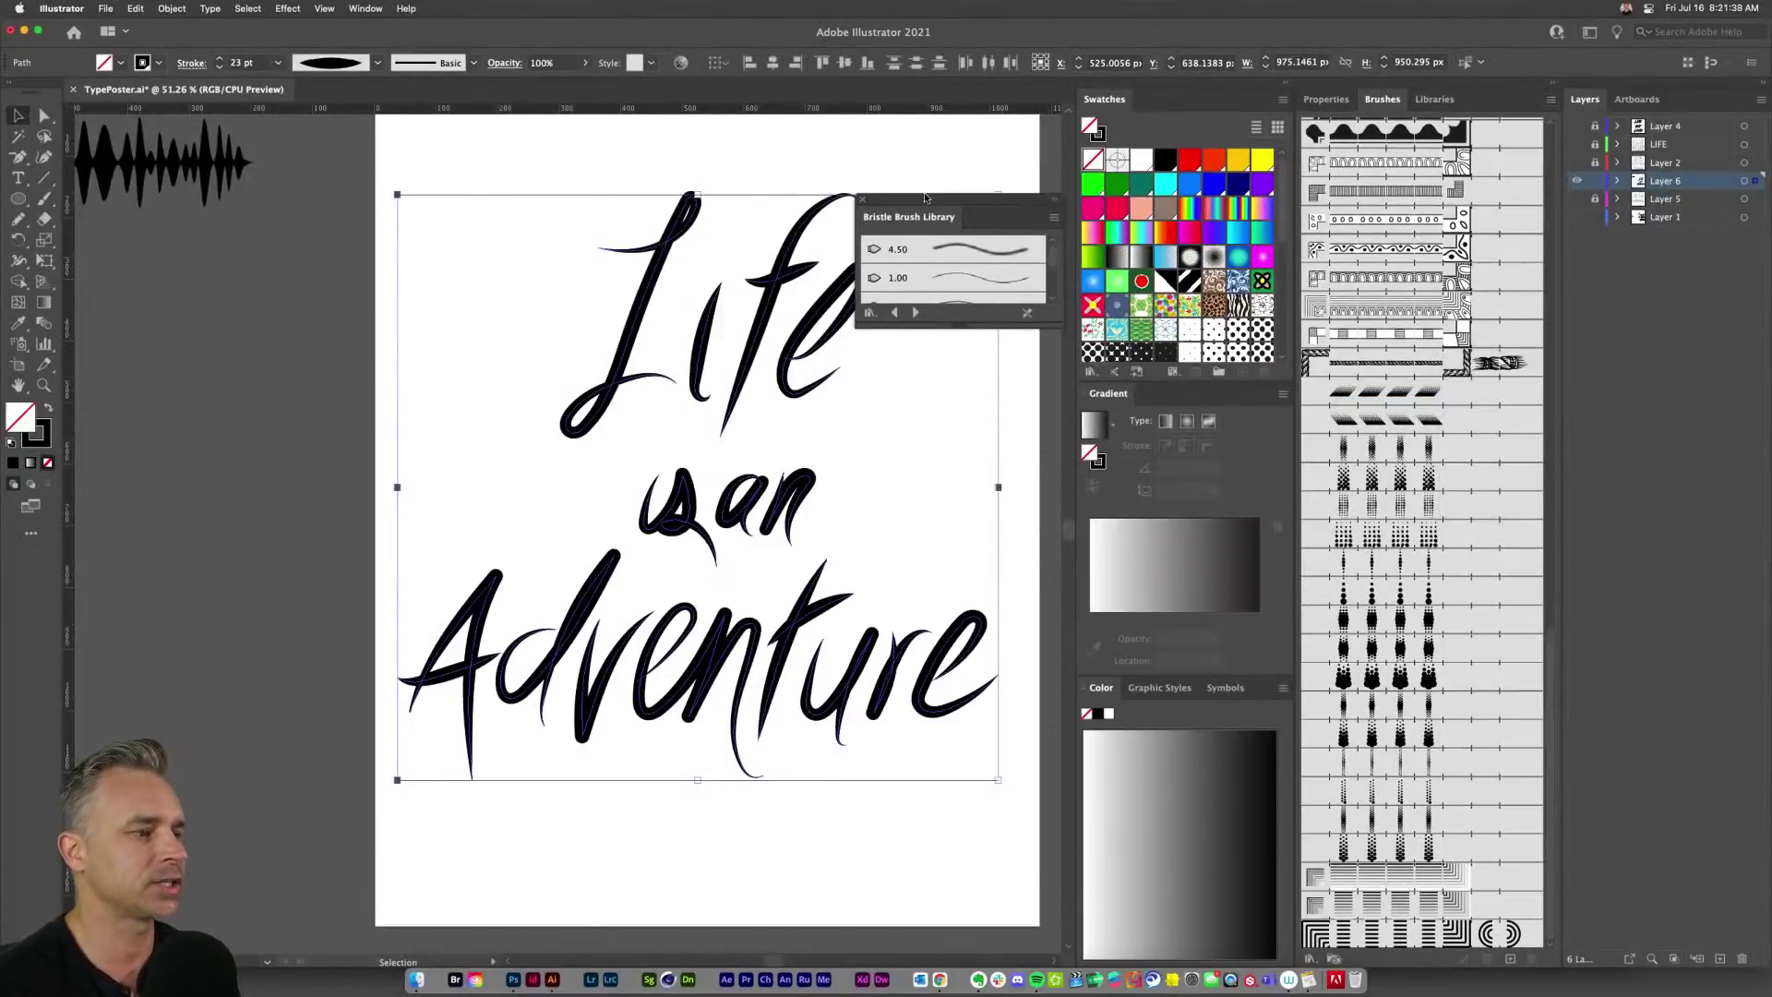
Step: Enlarge the Bristle Brush Library and try its 4.50 and 6.00 brushes on the selected lettering
mouse_move(967, 323)
left_mouse_down()
mouse_move(981, 483)
mouse_move(967, 590)
left_mouse_up()
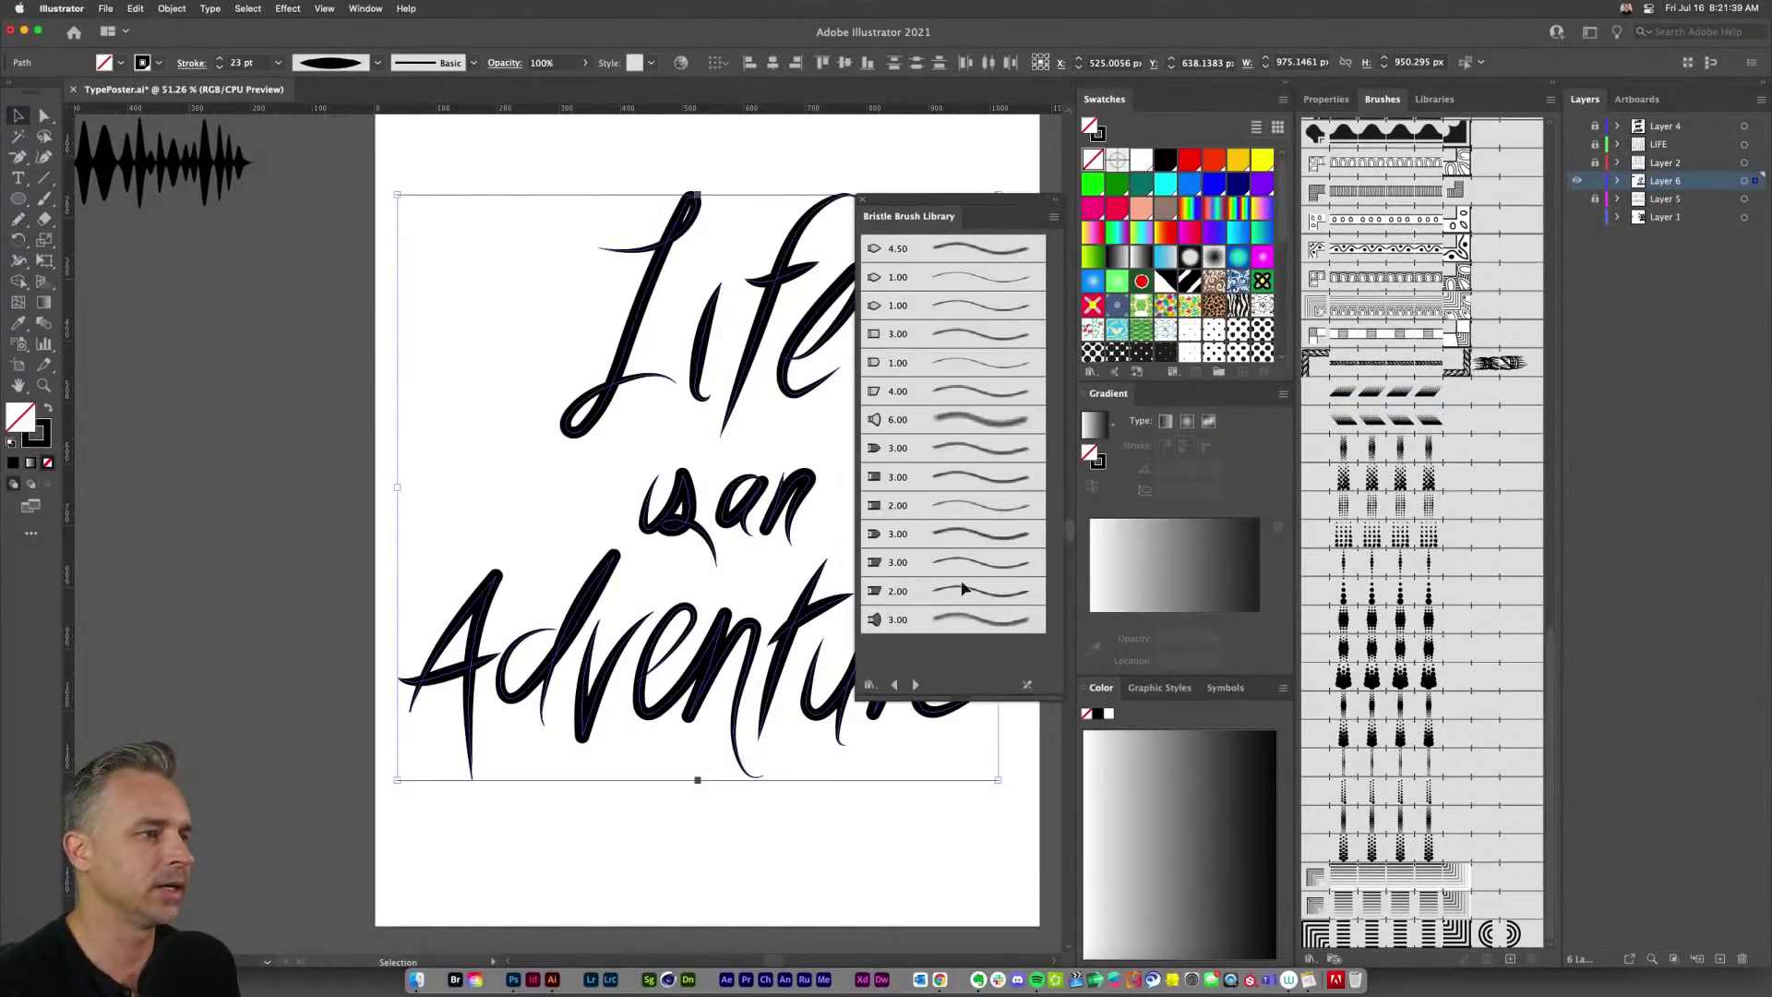
left_click(941, 250)
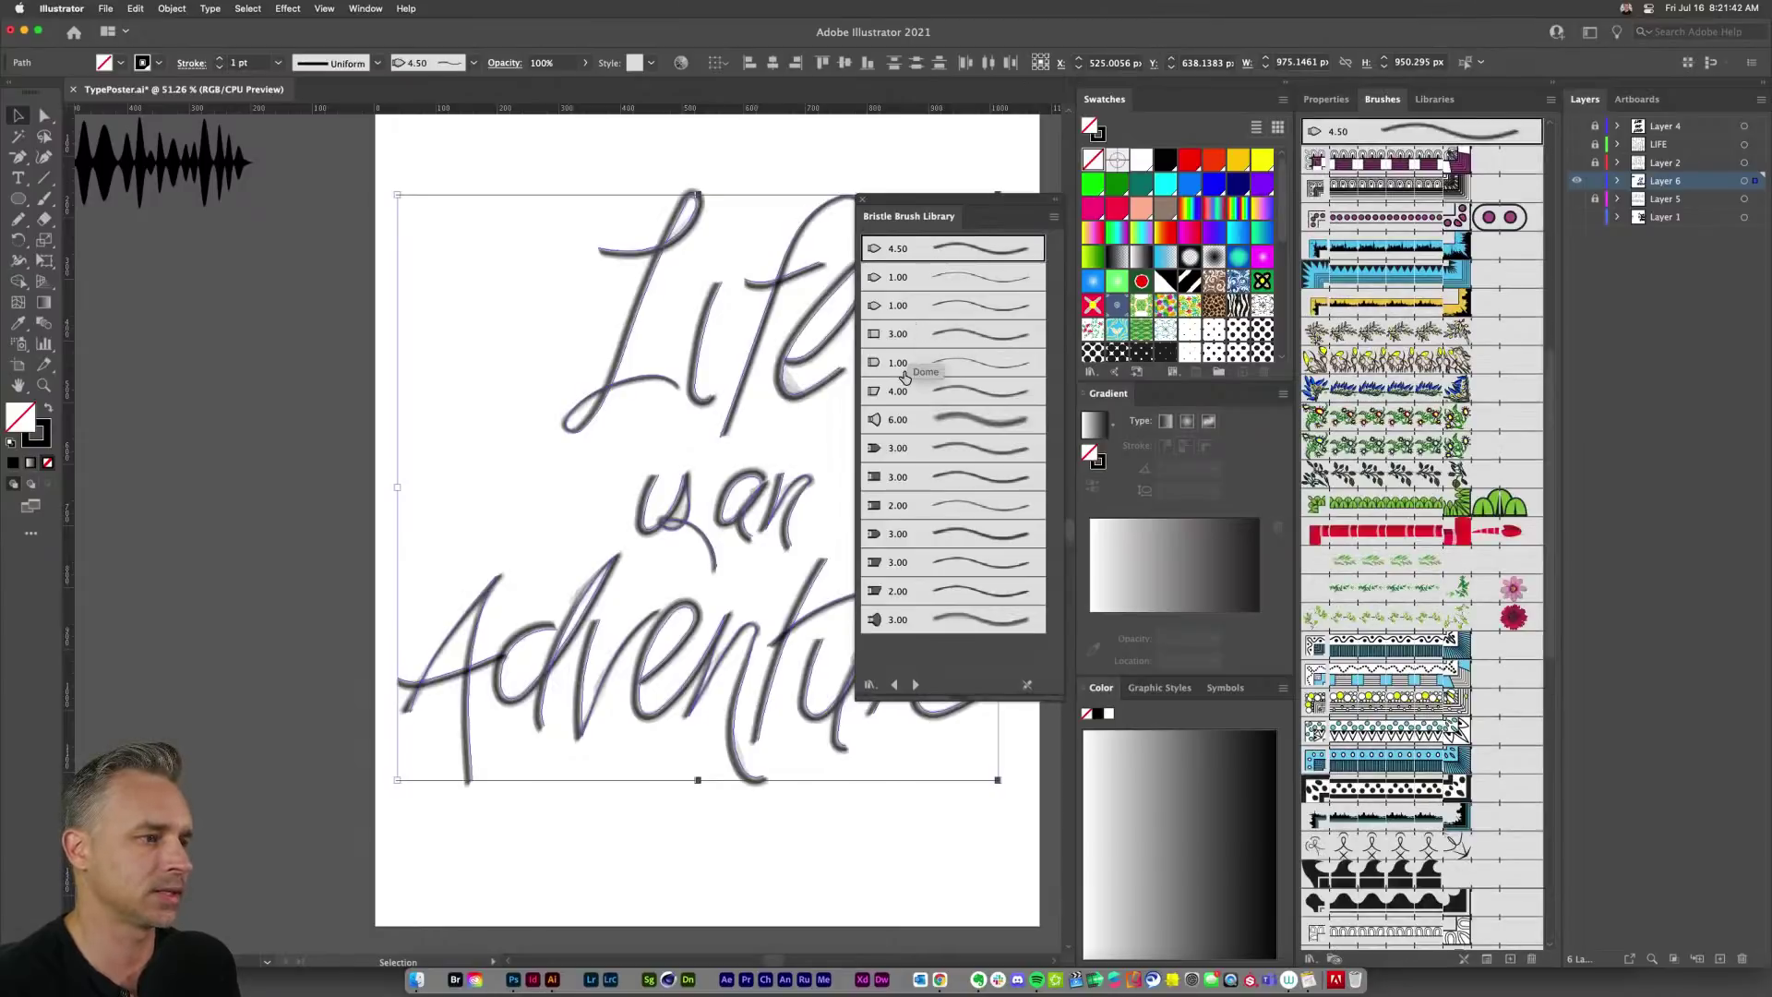
left_click(901, 419)
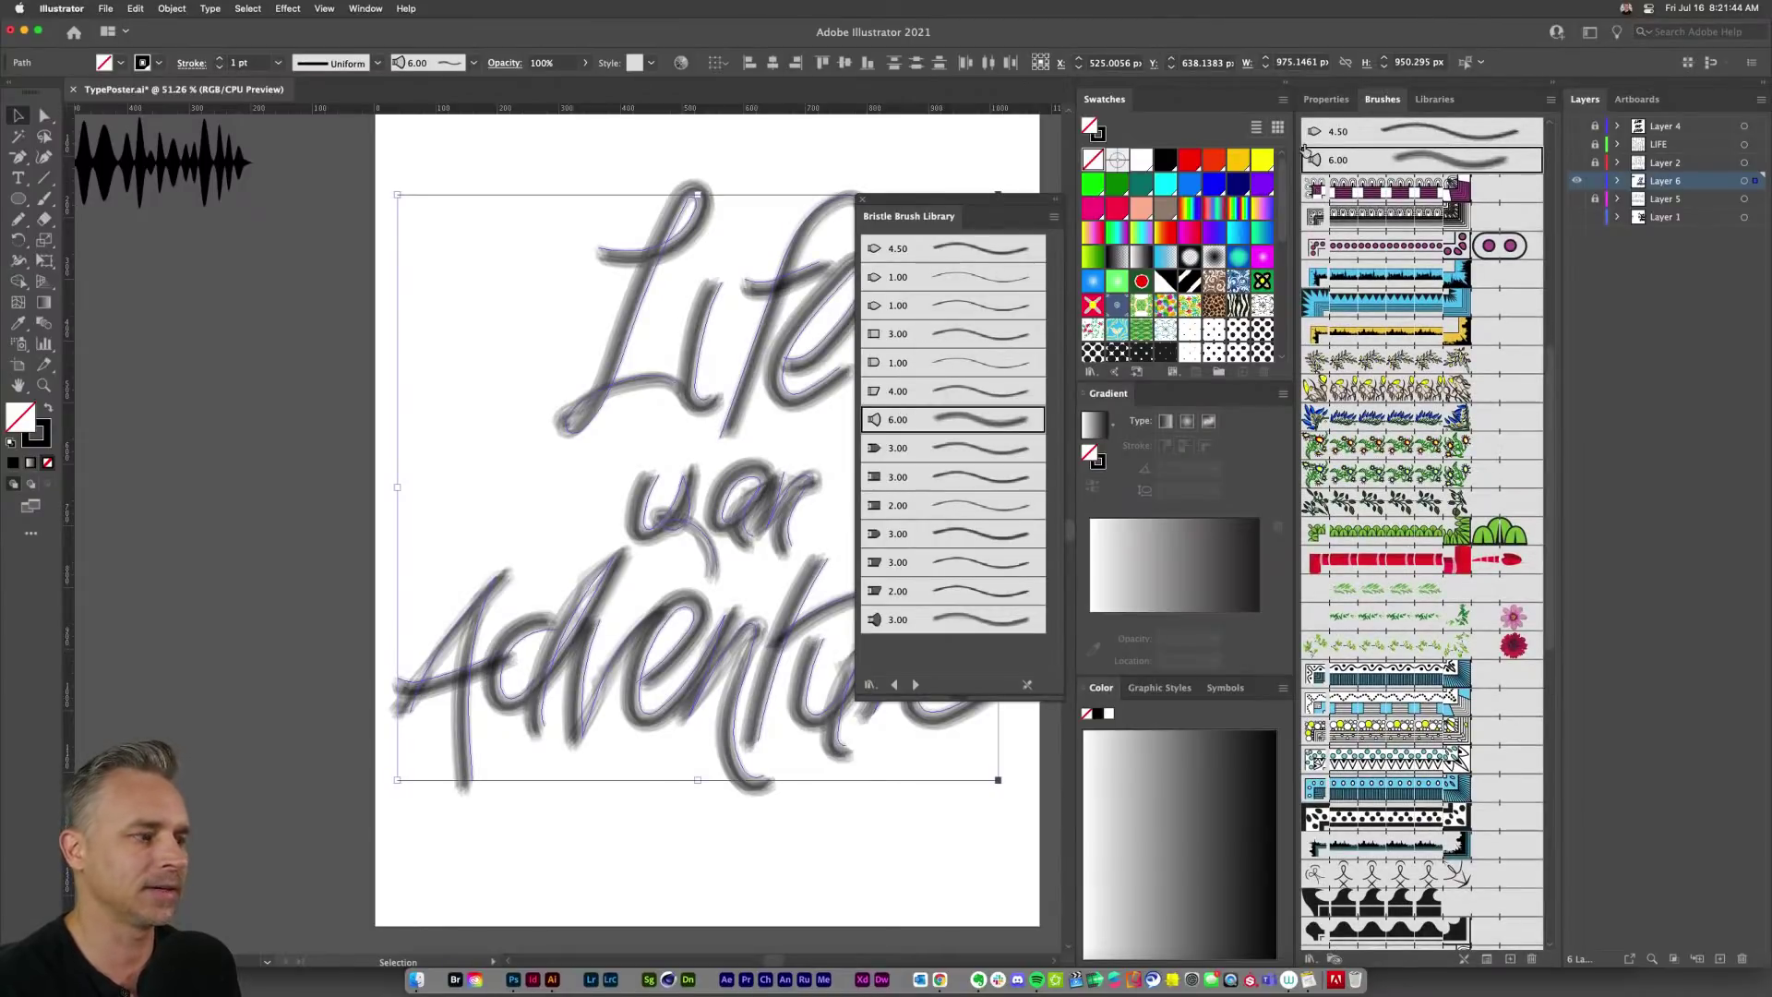
Step: Load the Artistic_ChalkCharcoalPencil brush library and apply its Chalk - Scribble brush to the lettering
left_click(1551, 101)
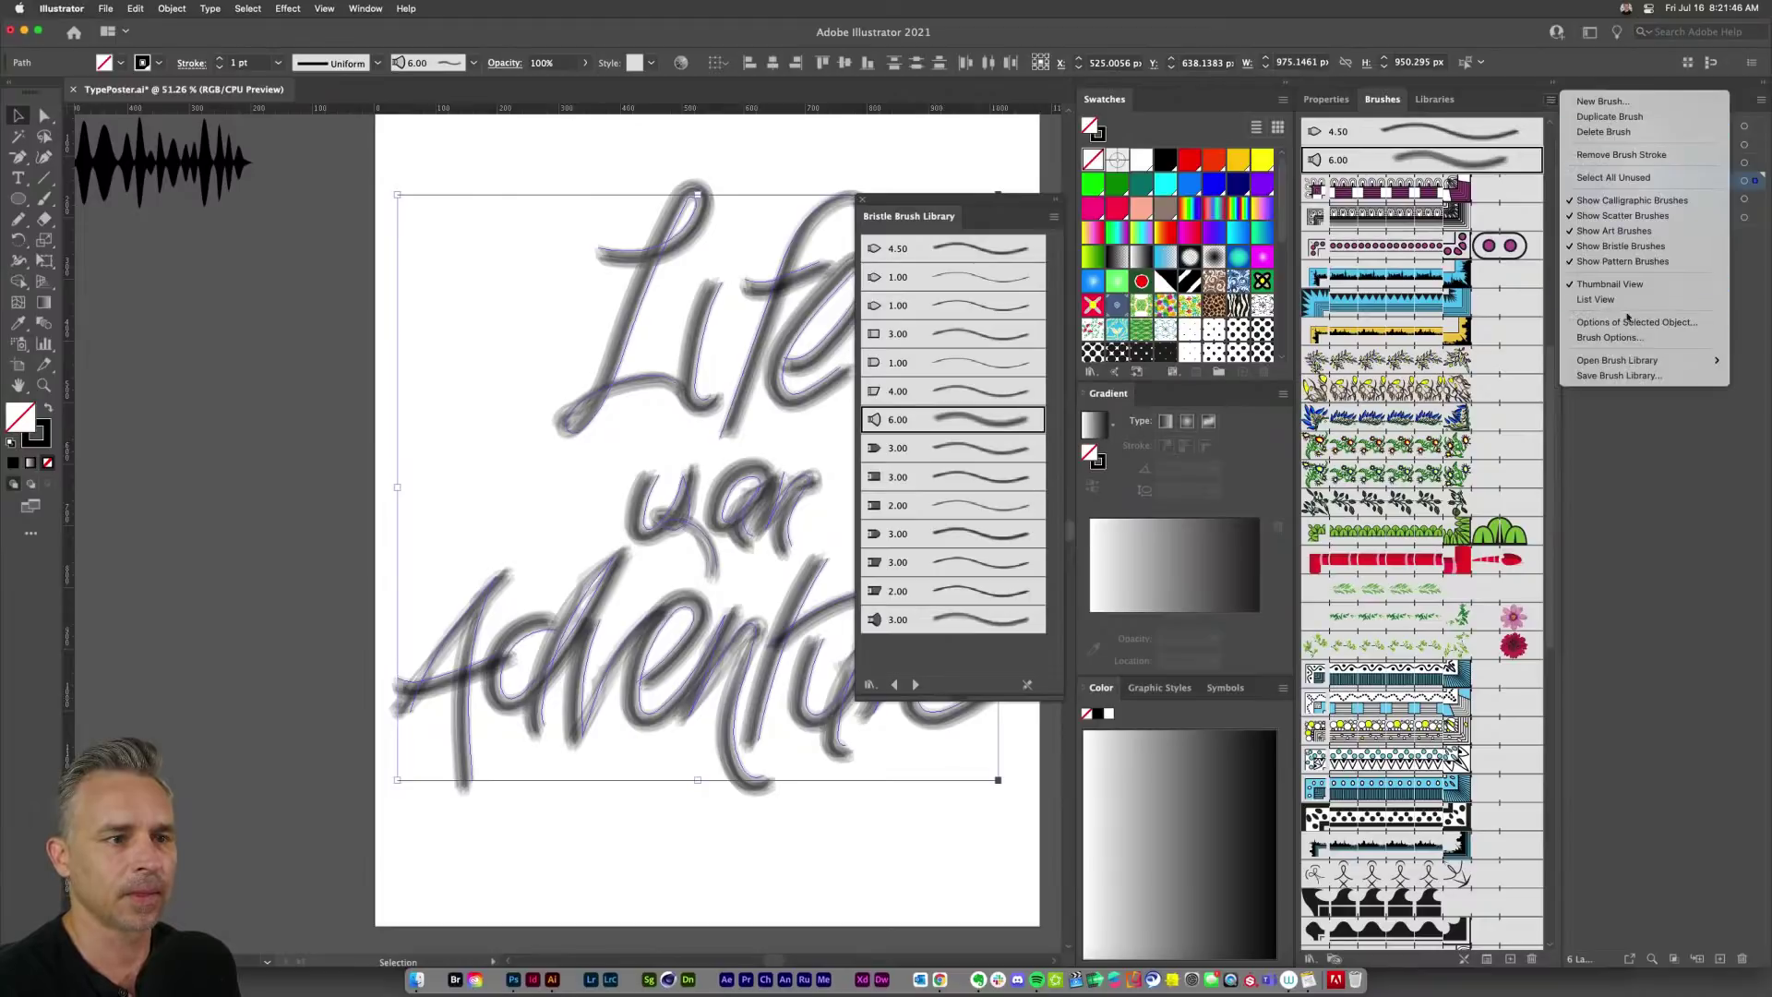
mouse_move(1625, 360)
mouse_move(1493, 379)
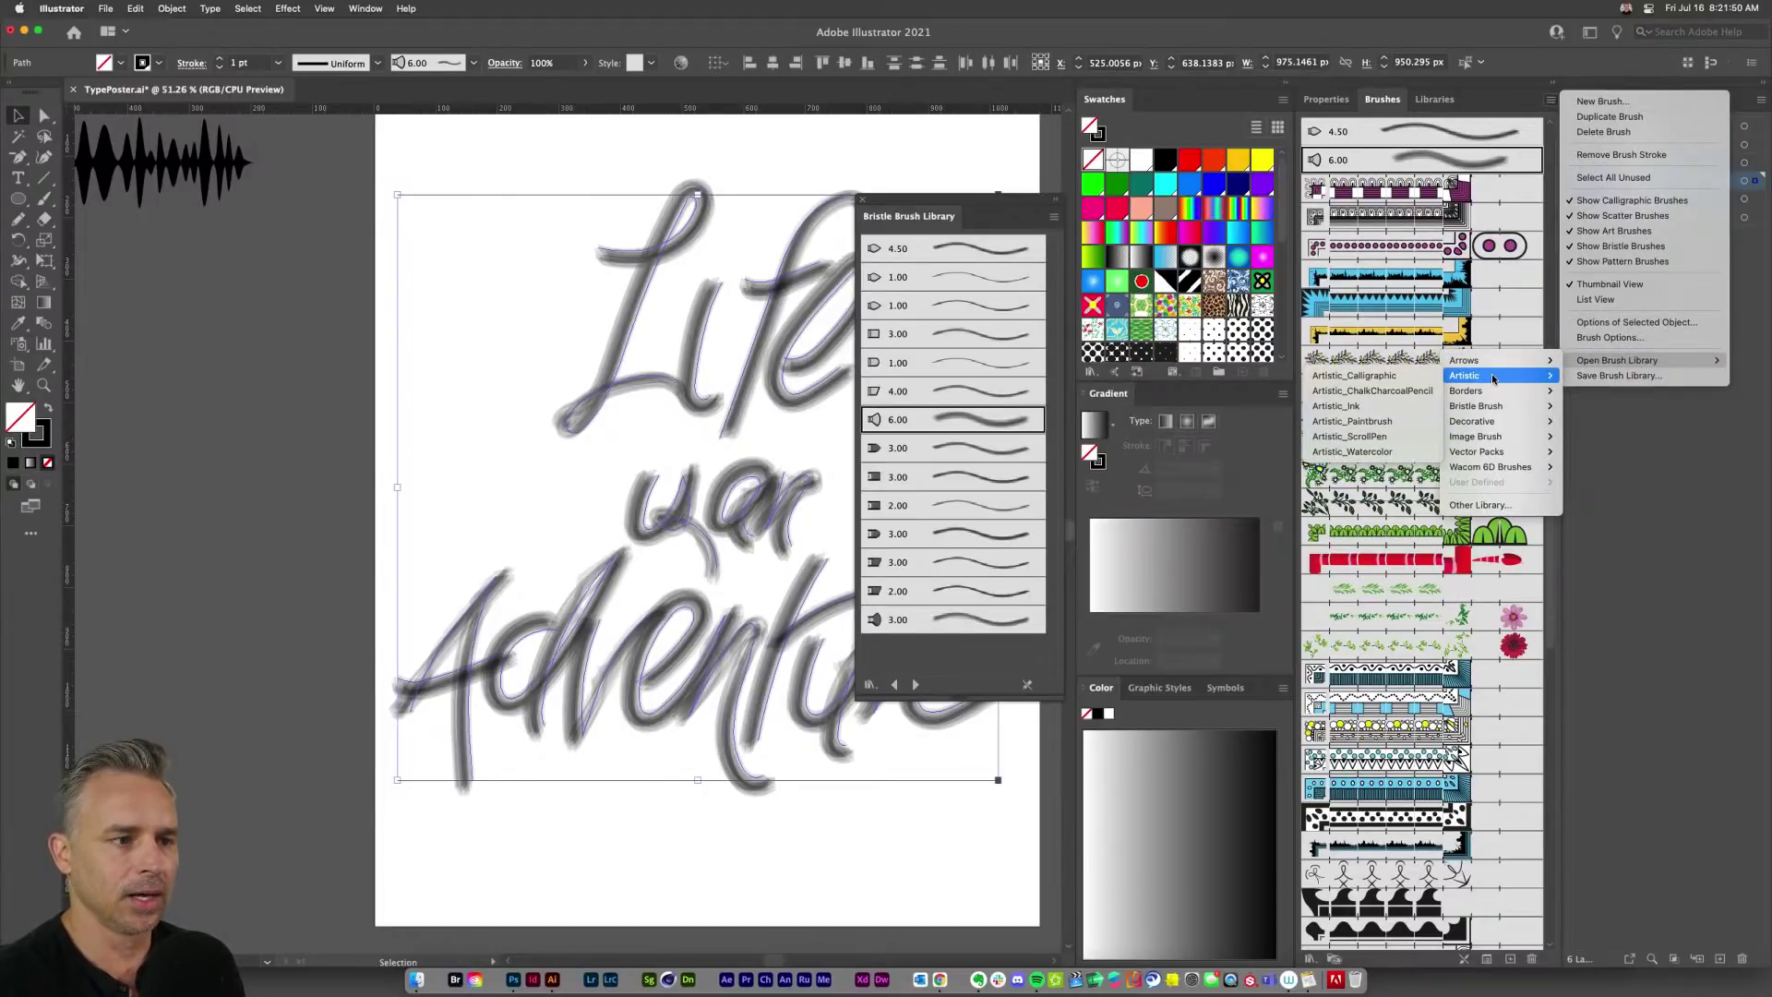
left_click(1355, 397)
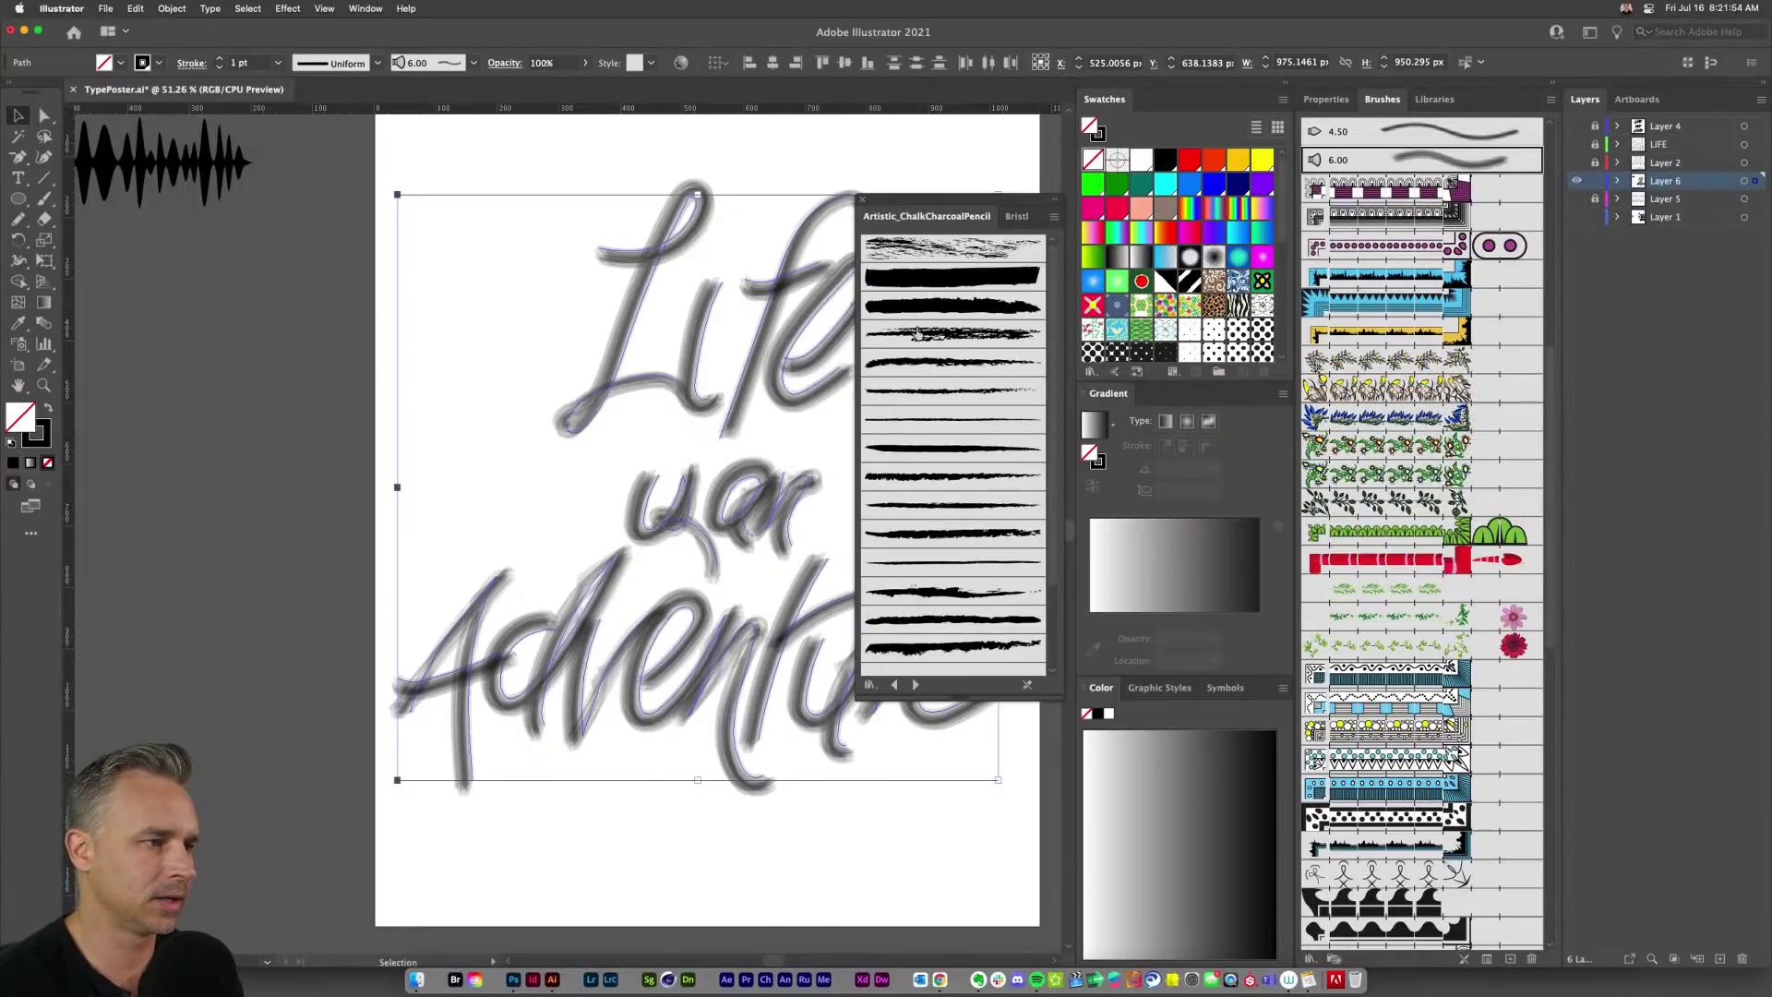
left_click(917, 335)
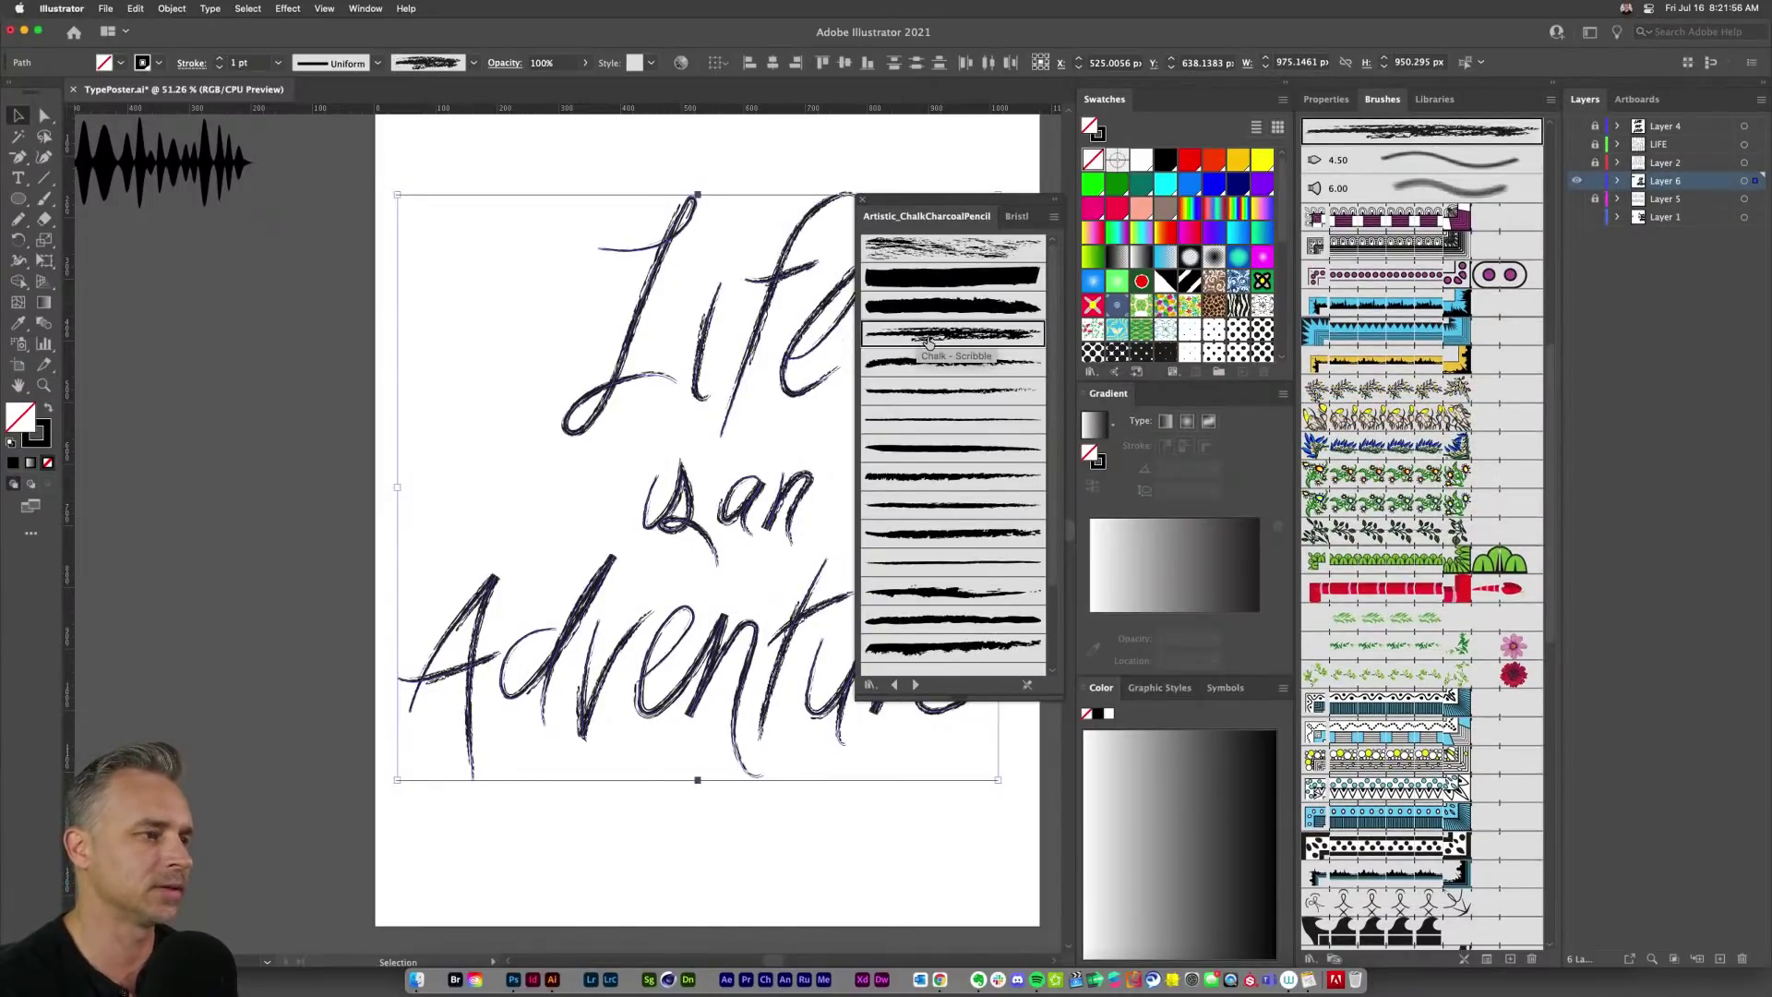
left_click(947, 306)
left_click(926, 335)
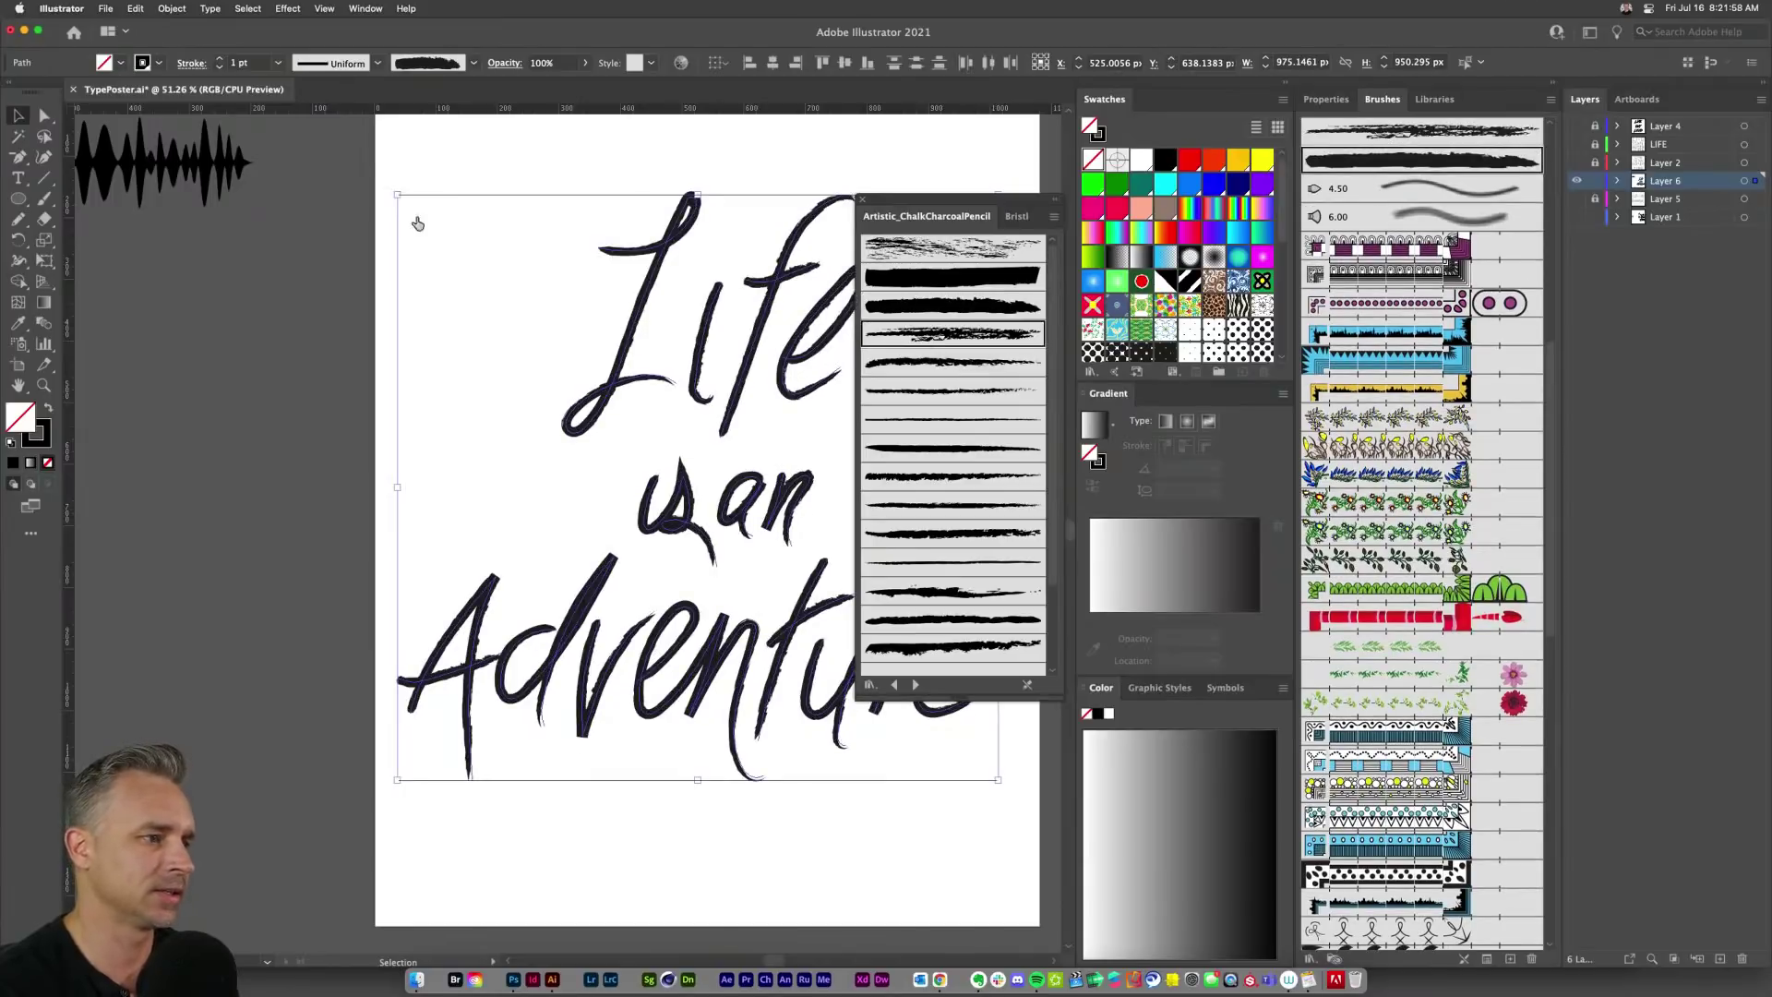
Step: Set the lettering's stroke weight to 2 pt, and move the brush library clear of the poster before deselecting
left_click(219, 59)
left_click(219, 60)
left_click(219, 59)
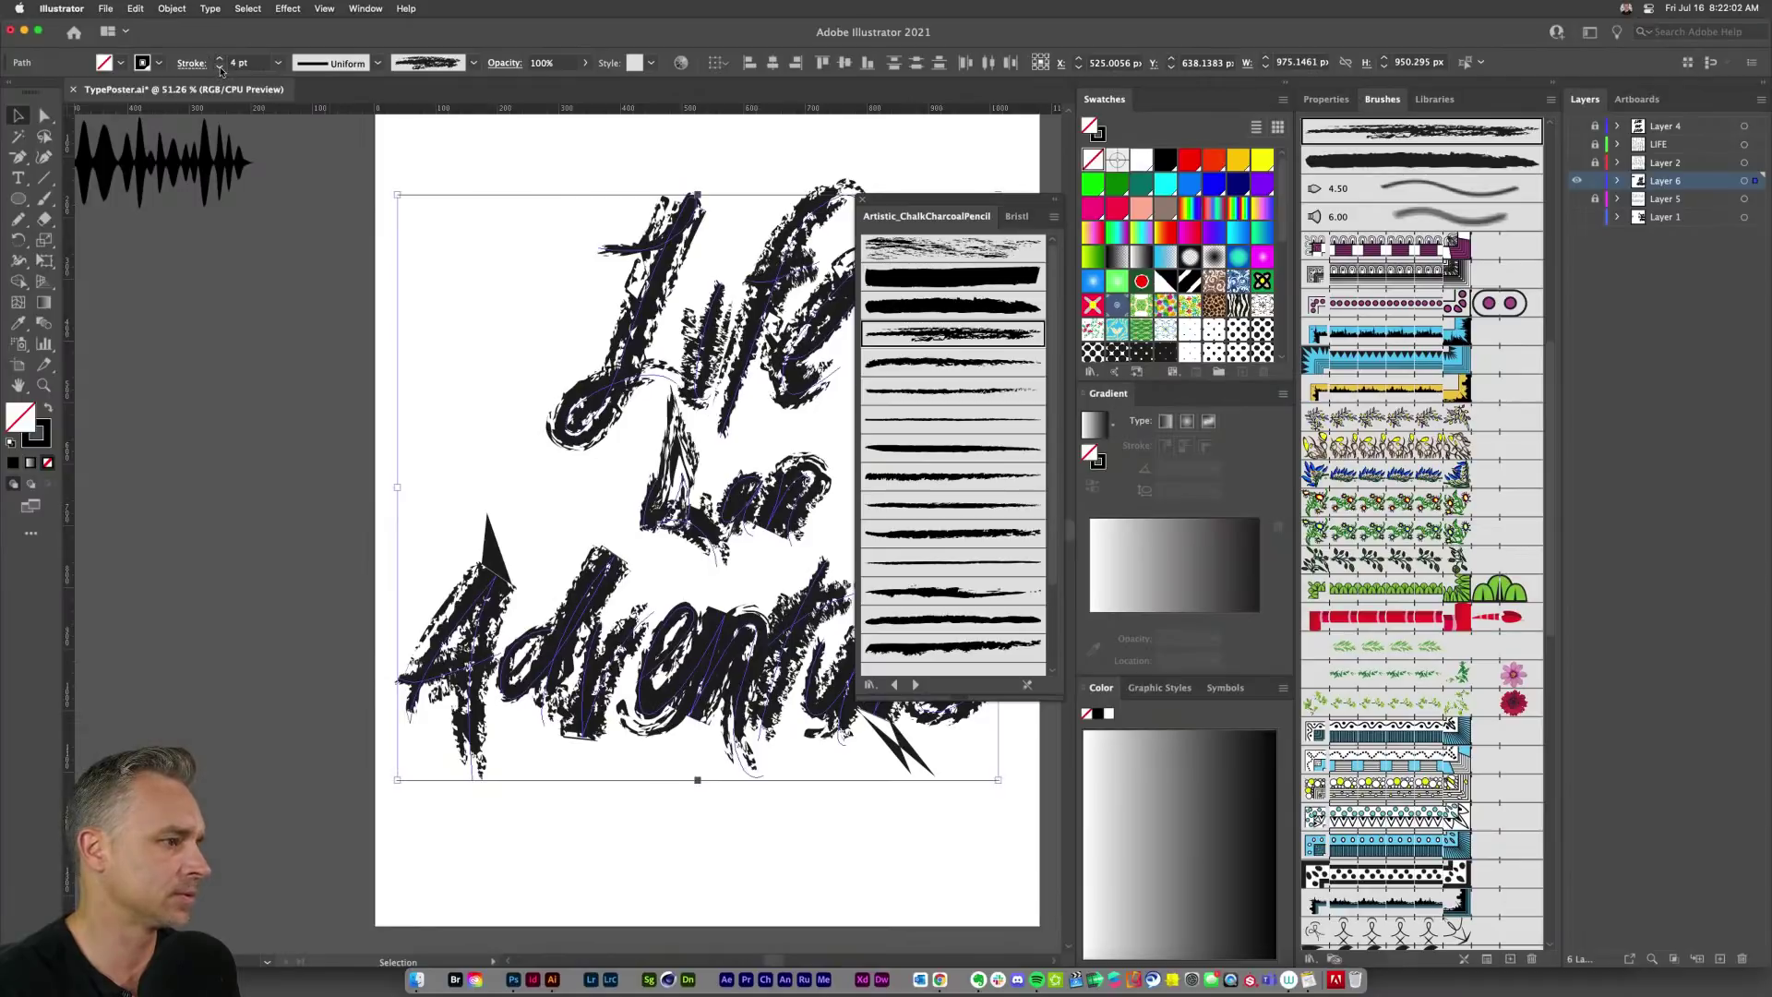
left_click(219, 69)
left_click(220, 69)
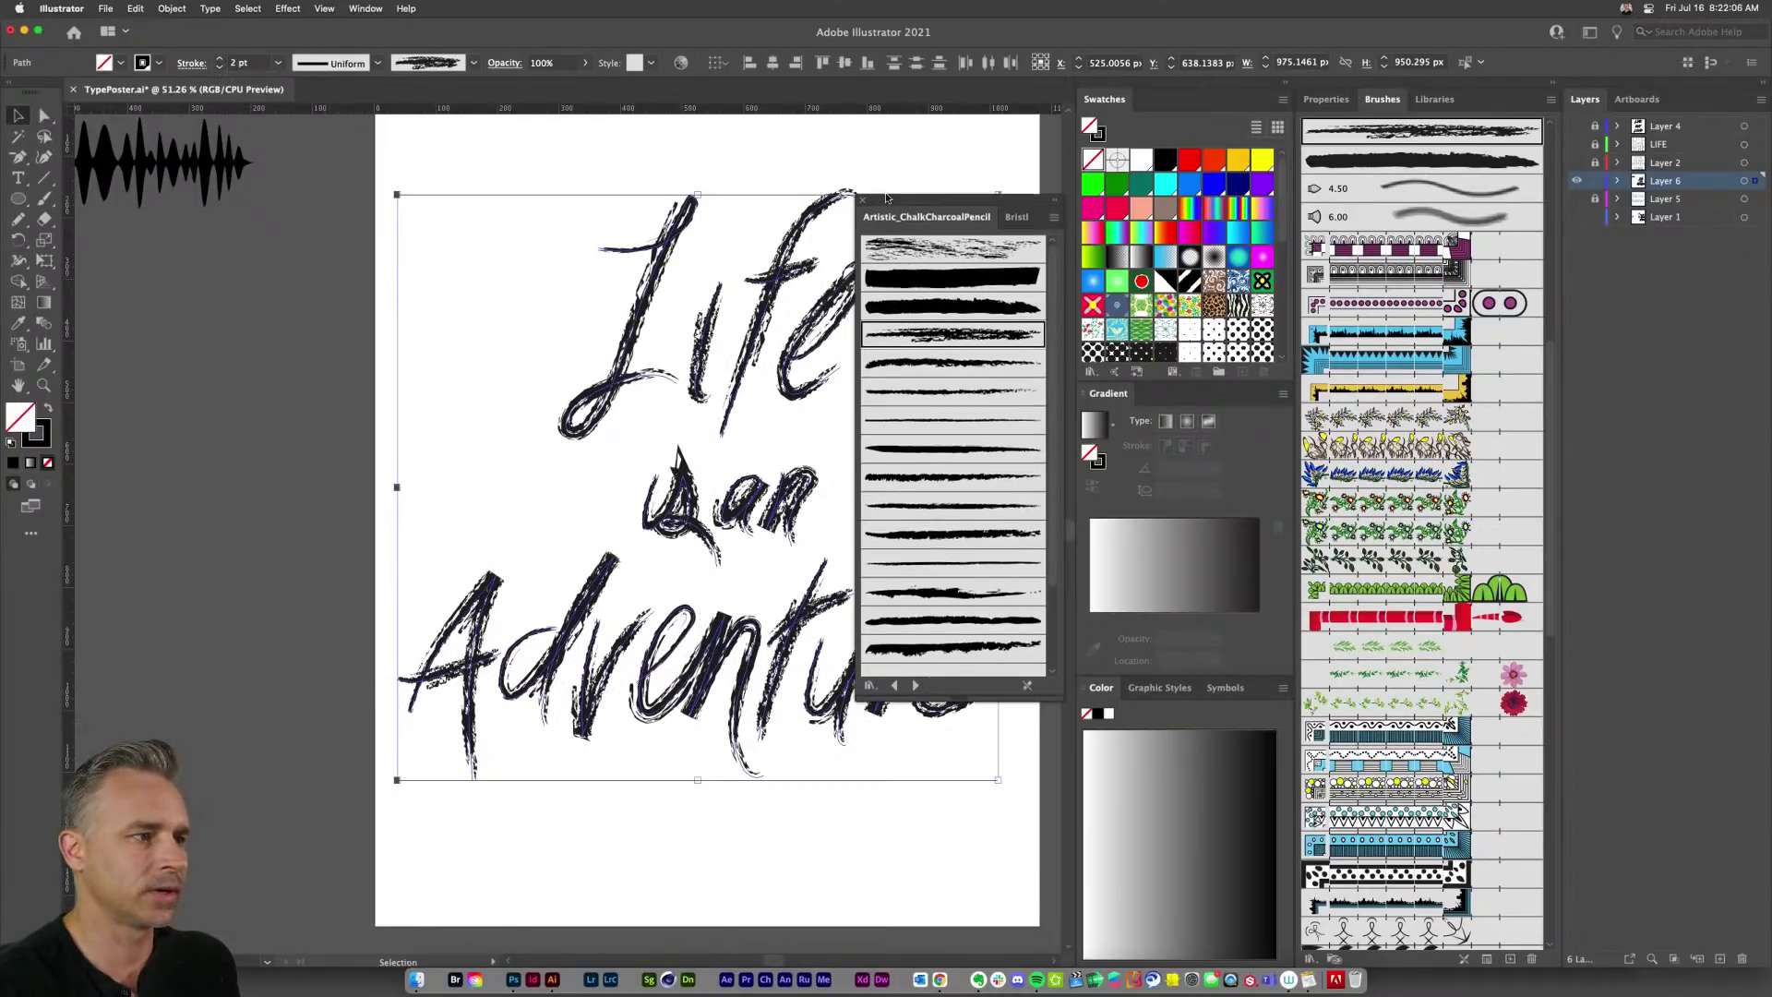
mouse_move(894, 197)
left_mouse_down()
mouse_move(2, 318)
mouse_move(150, 255)
left_mouse_up()
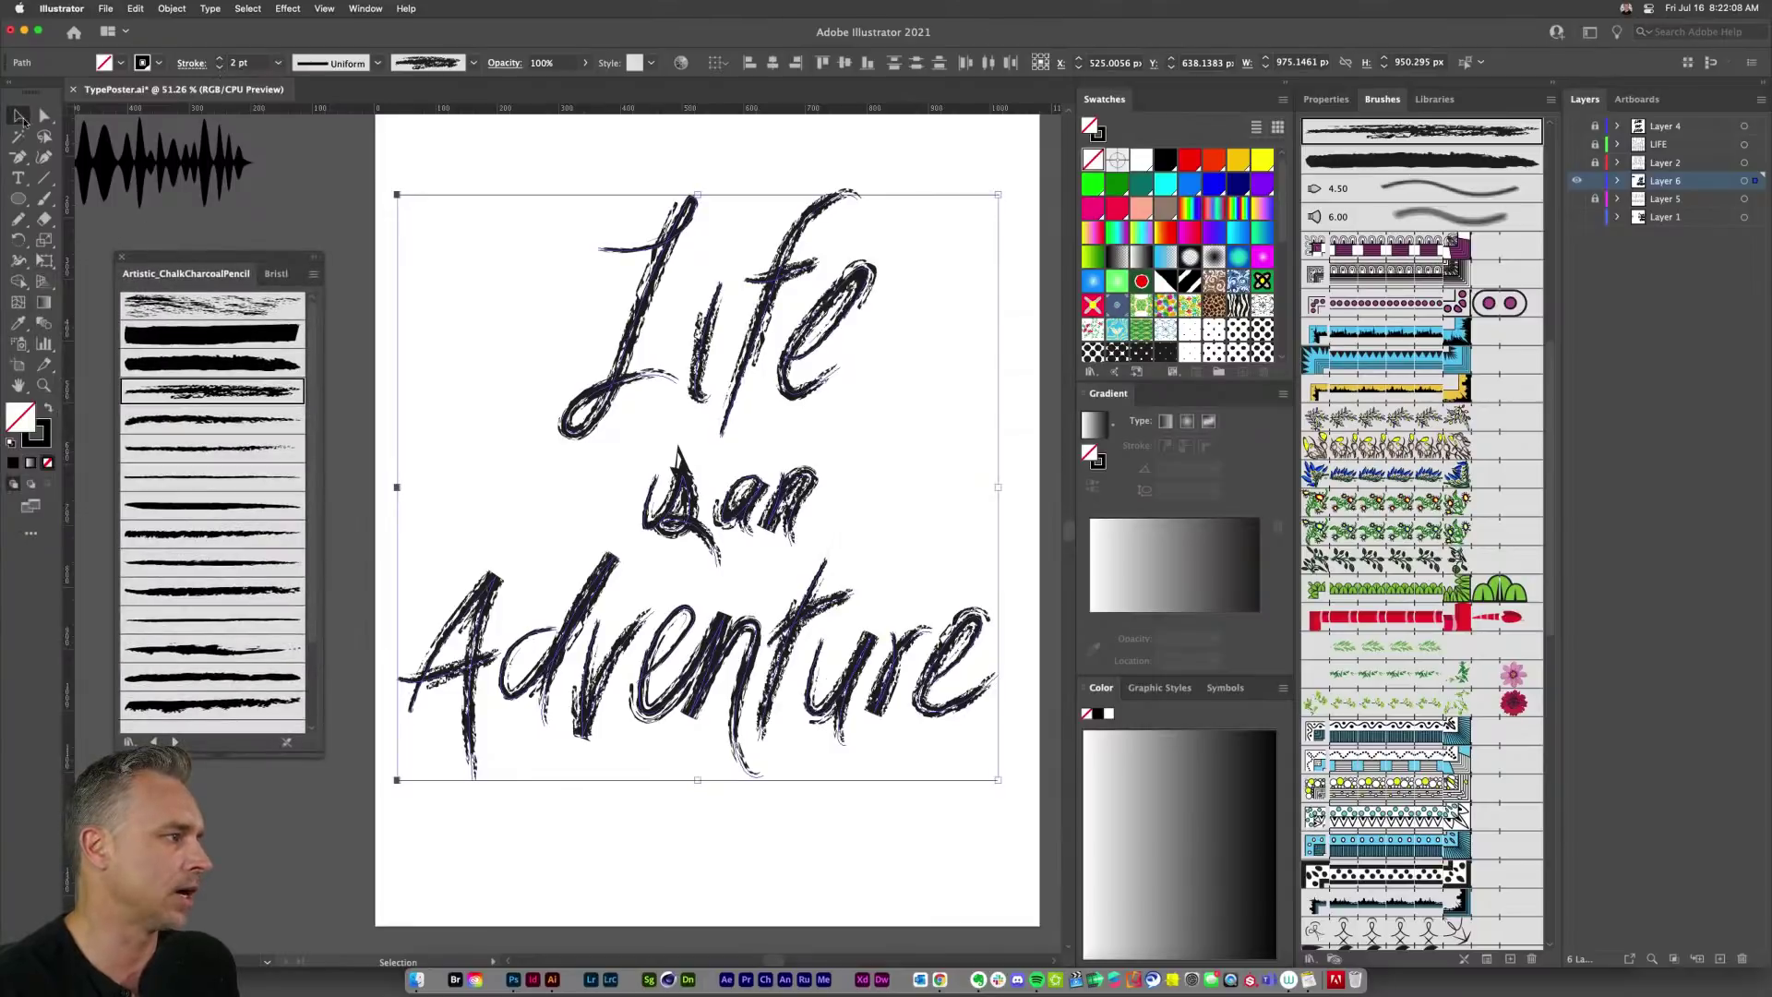
left_click(343, 219)
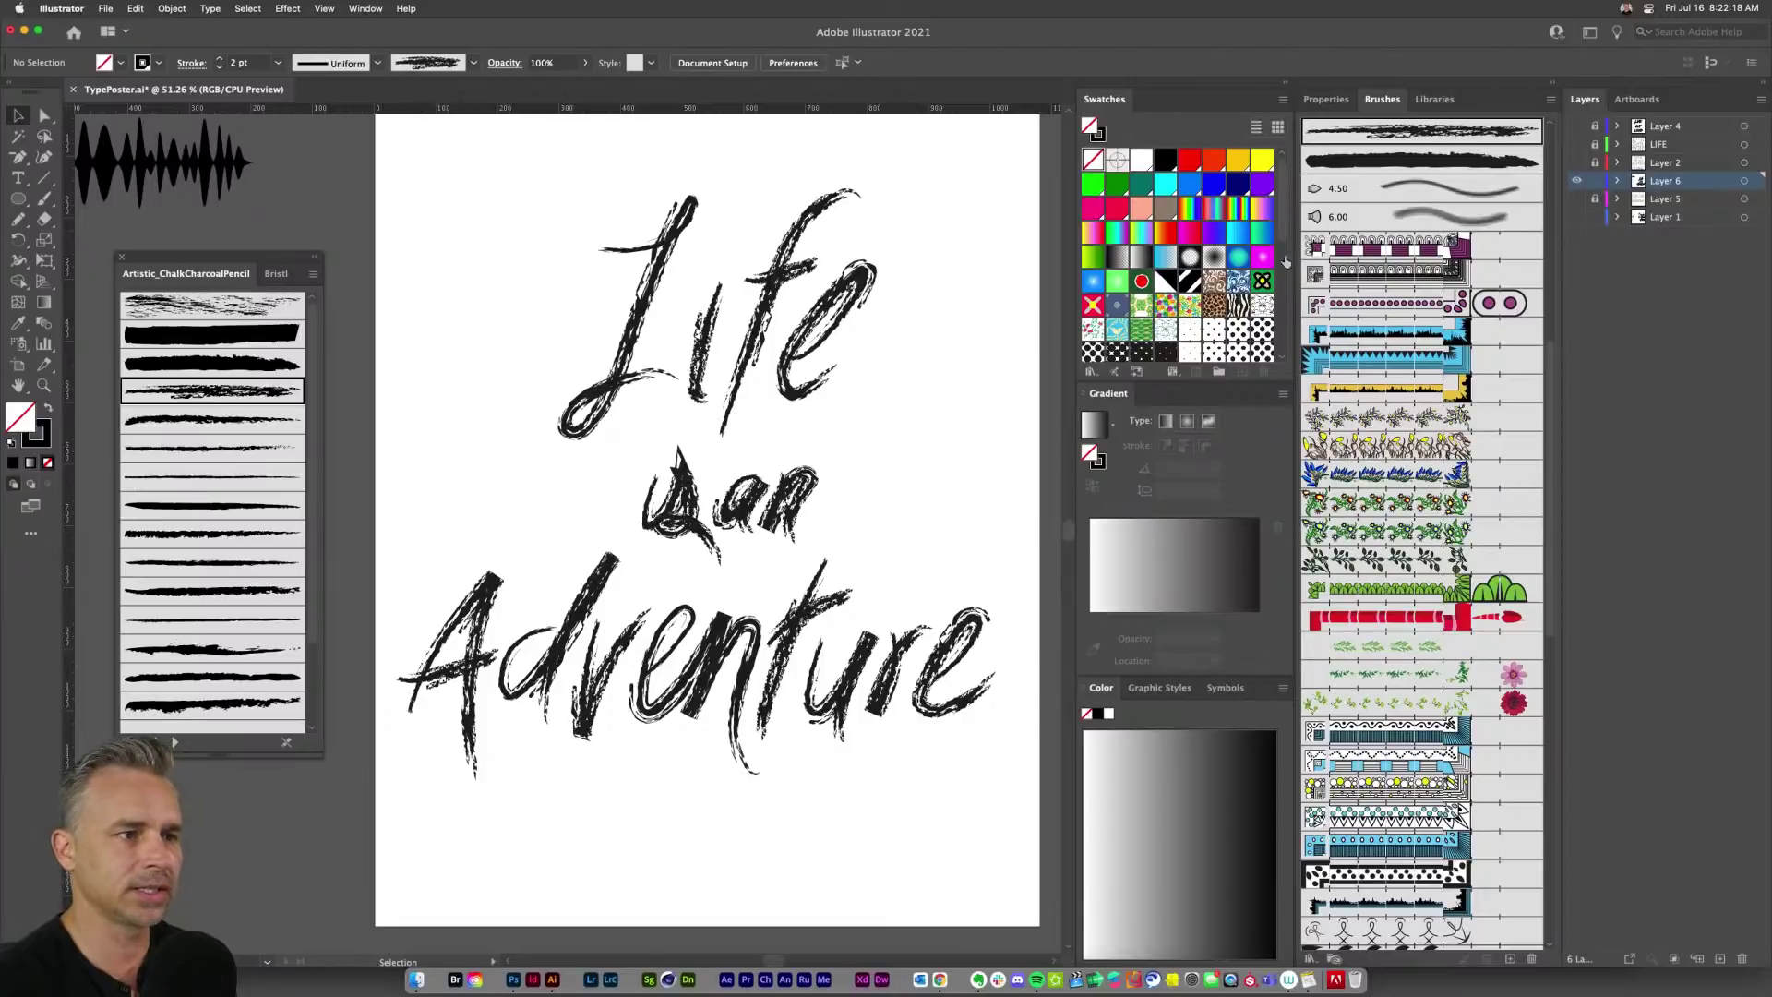
Step: Display the Appearance panel and close the chalk and charcoal brush library
left_click(365, 8)
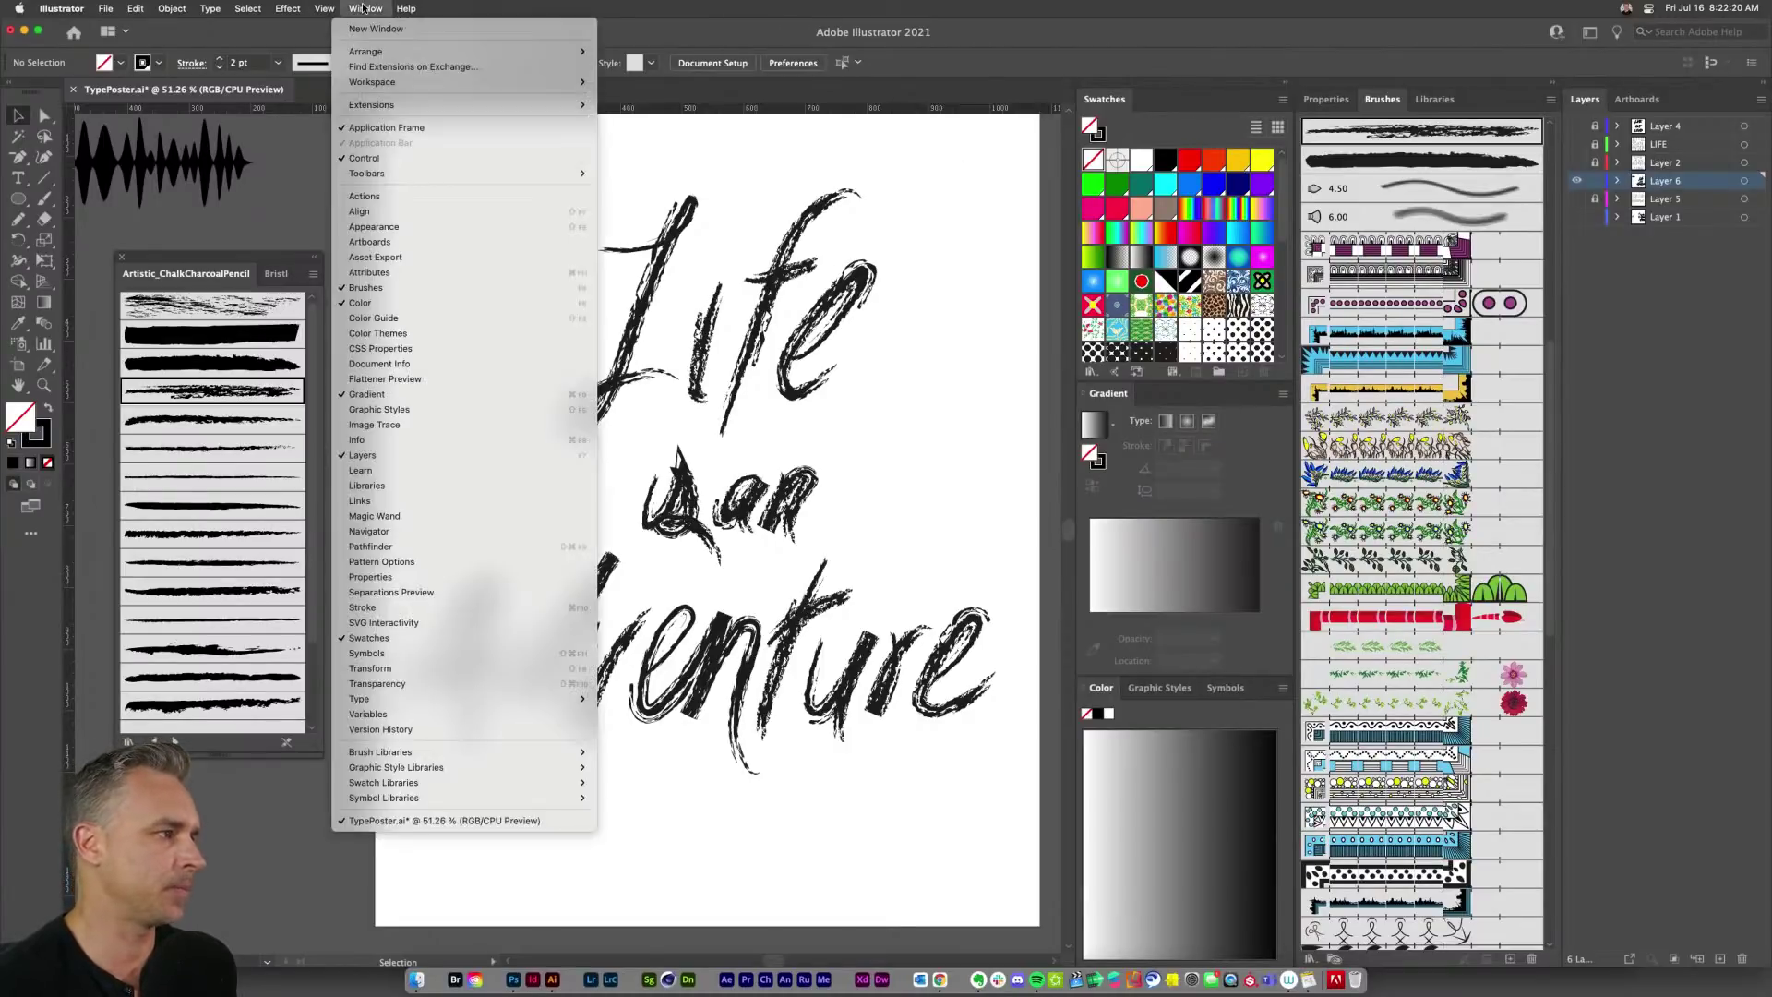
left_click(397, 227)
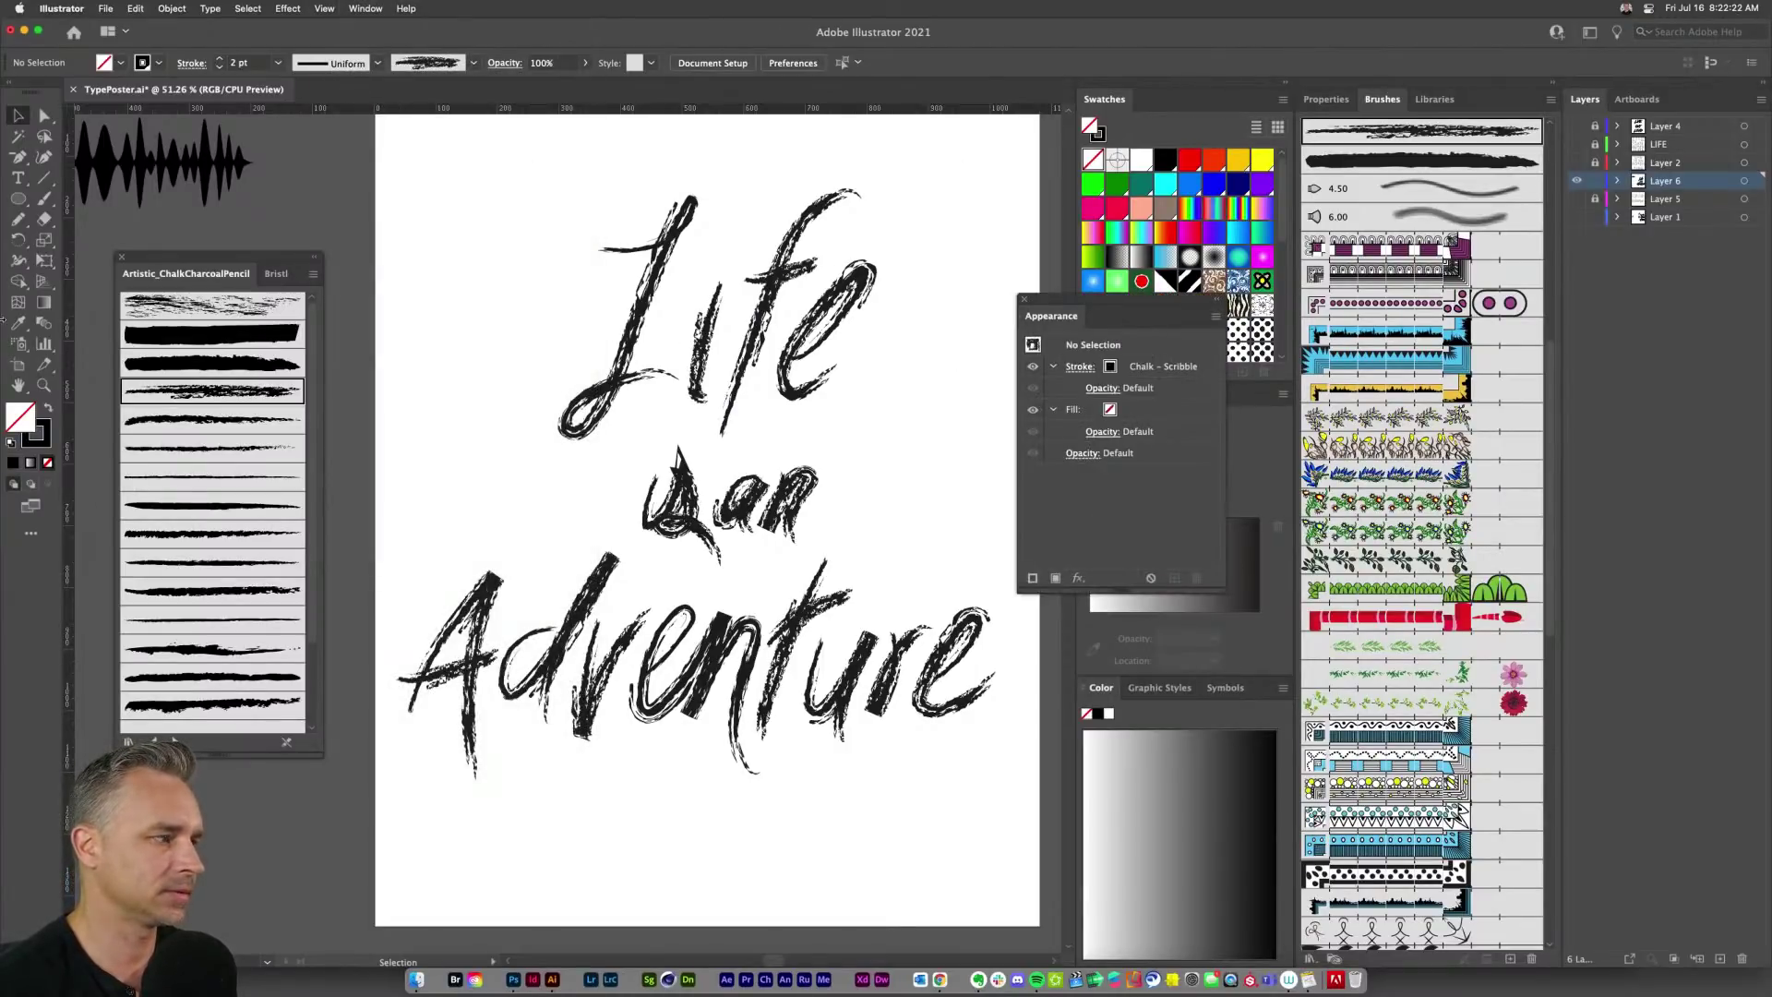
left_click(124, 261)
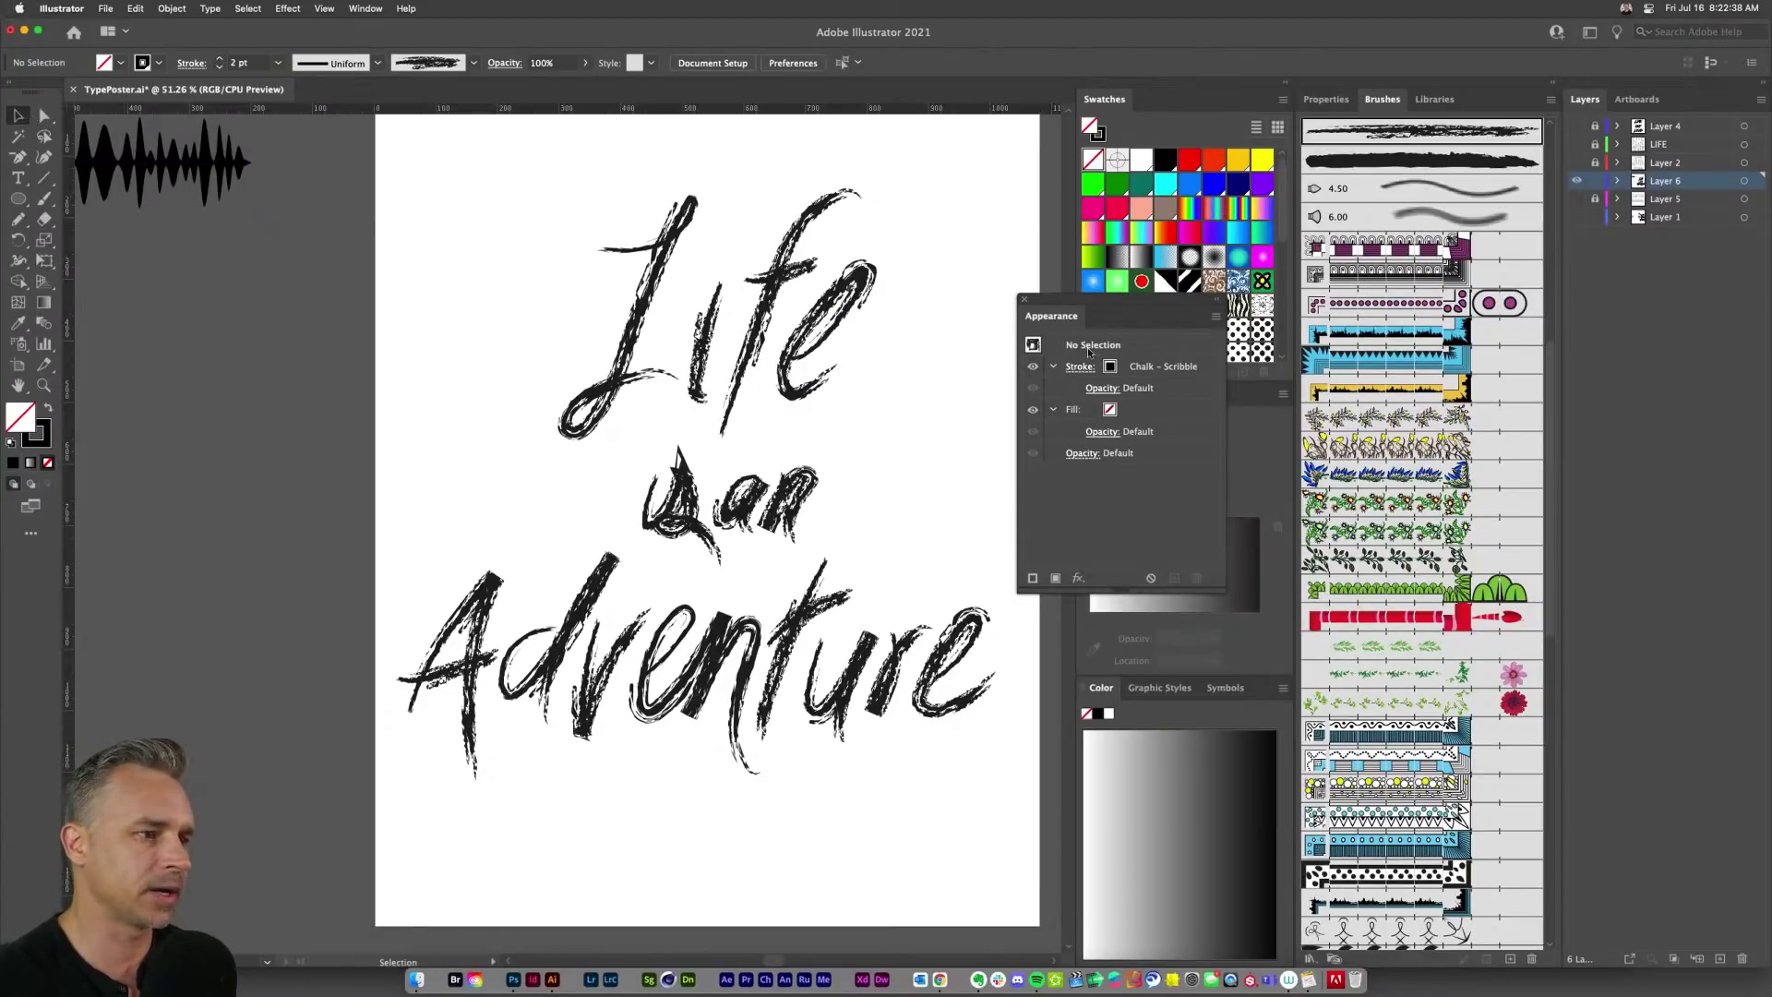
Step: Review the Appearance panel's New Art Has Basic Appearance option and move the panel clear of the lettering
mouse_move(1137, 307)
left_mouse_down()
mouse_move(888, 301)
mouse_move(938, 300)
left_mouse_up()
left_click(1017, 313)
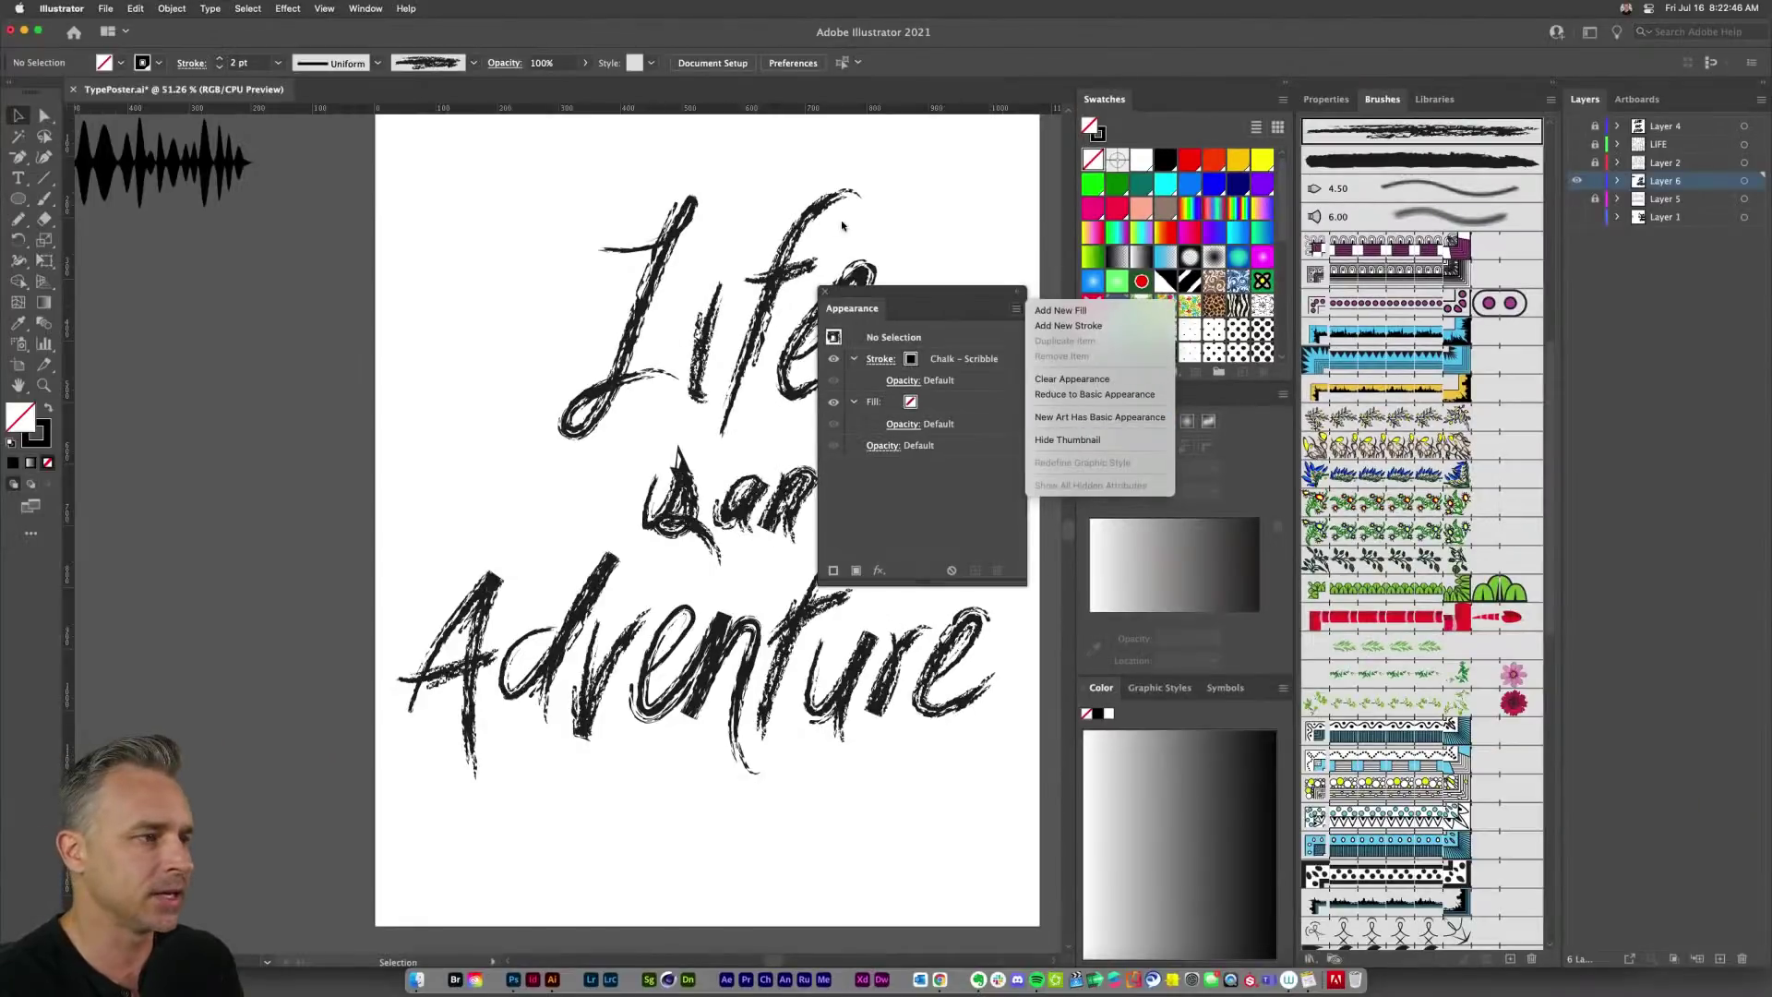
left_click(1054, 417)
left_click_drag(1123, 169, 1169, 156)
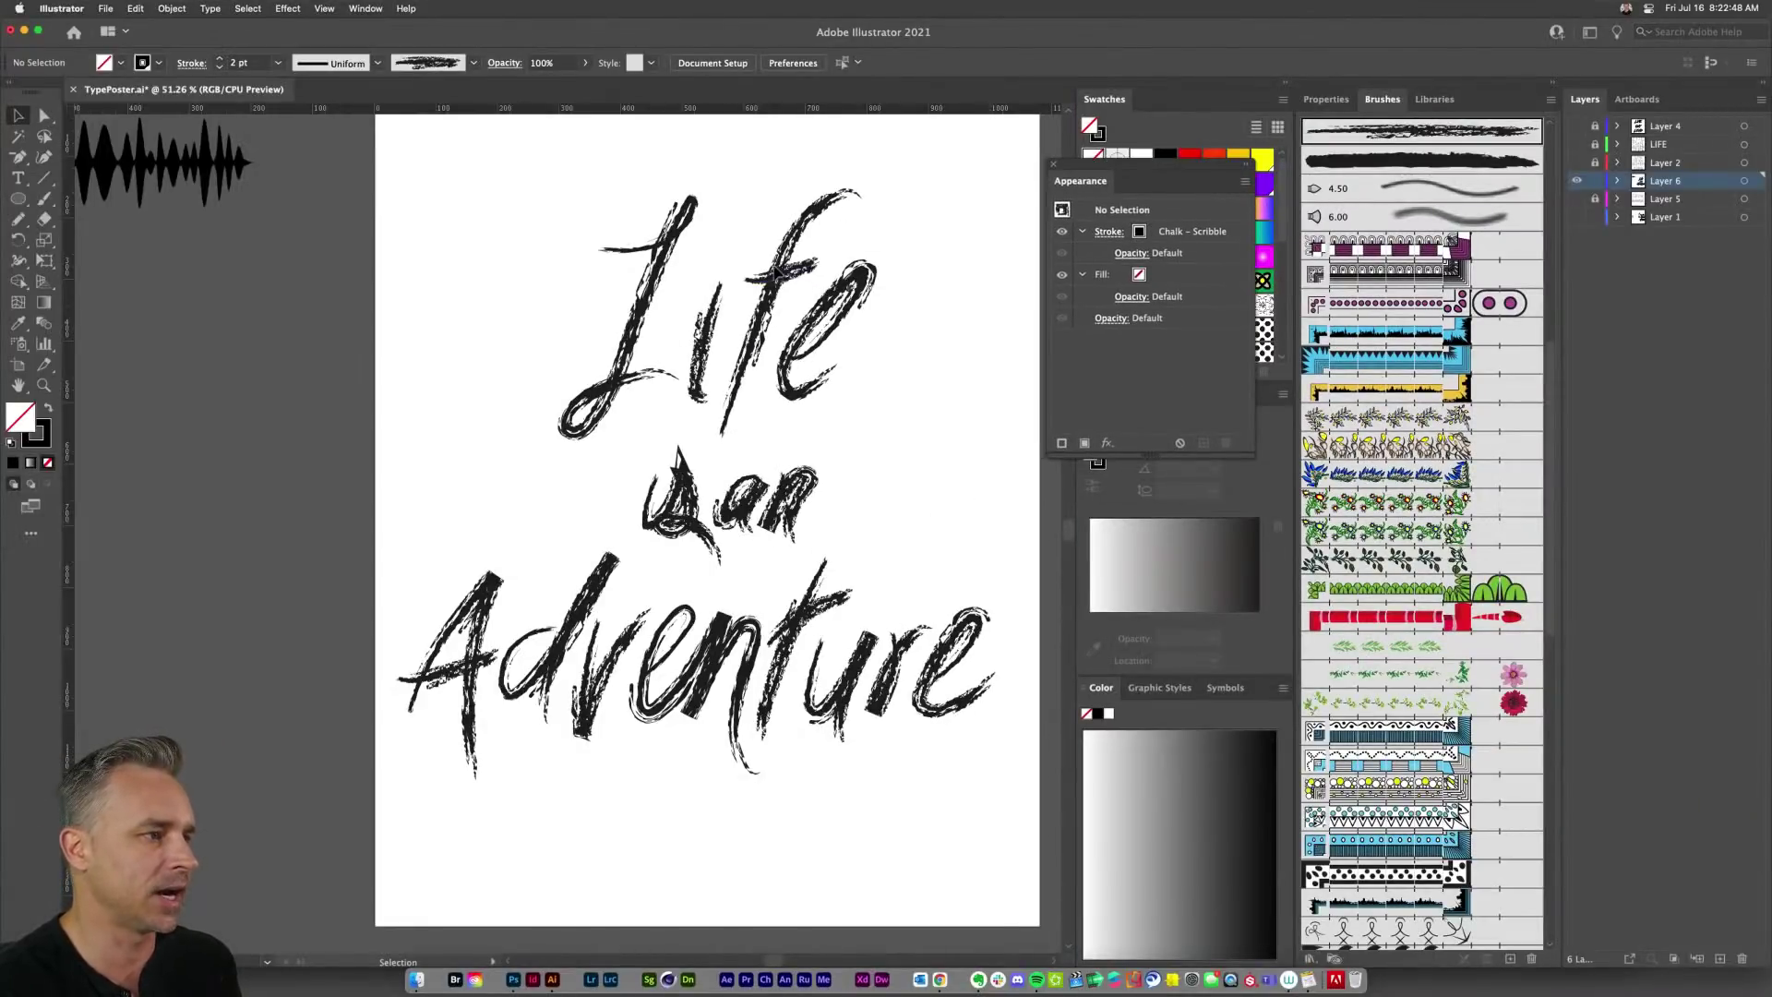
Step: With the Pencil tool and the Chalk - Scribble stroke, draw curved underlines about 502 px wide below "Life" and 643 px below "Adventure"
left_click(782, 271)
key("n")
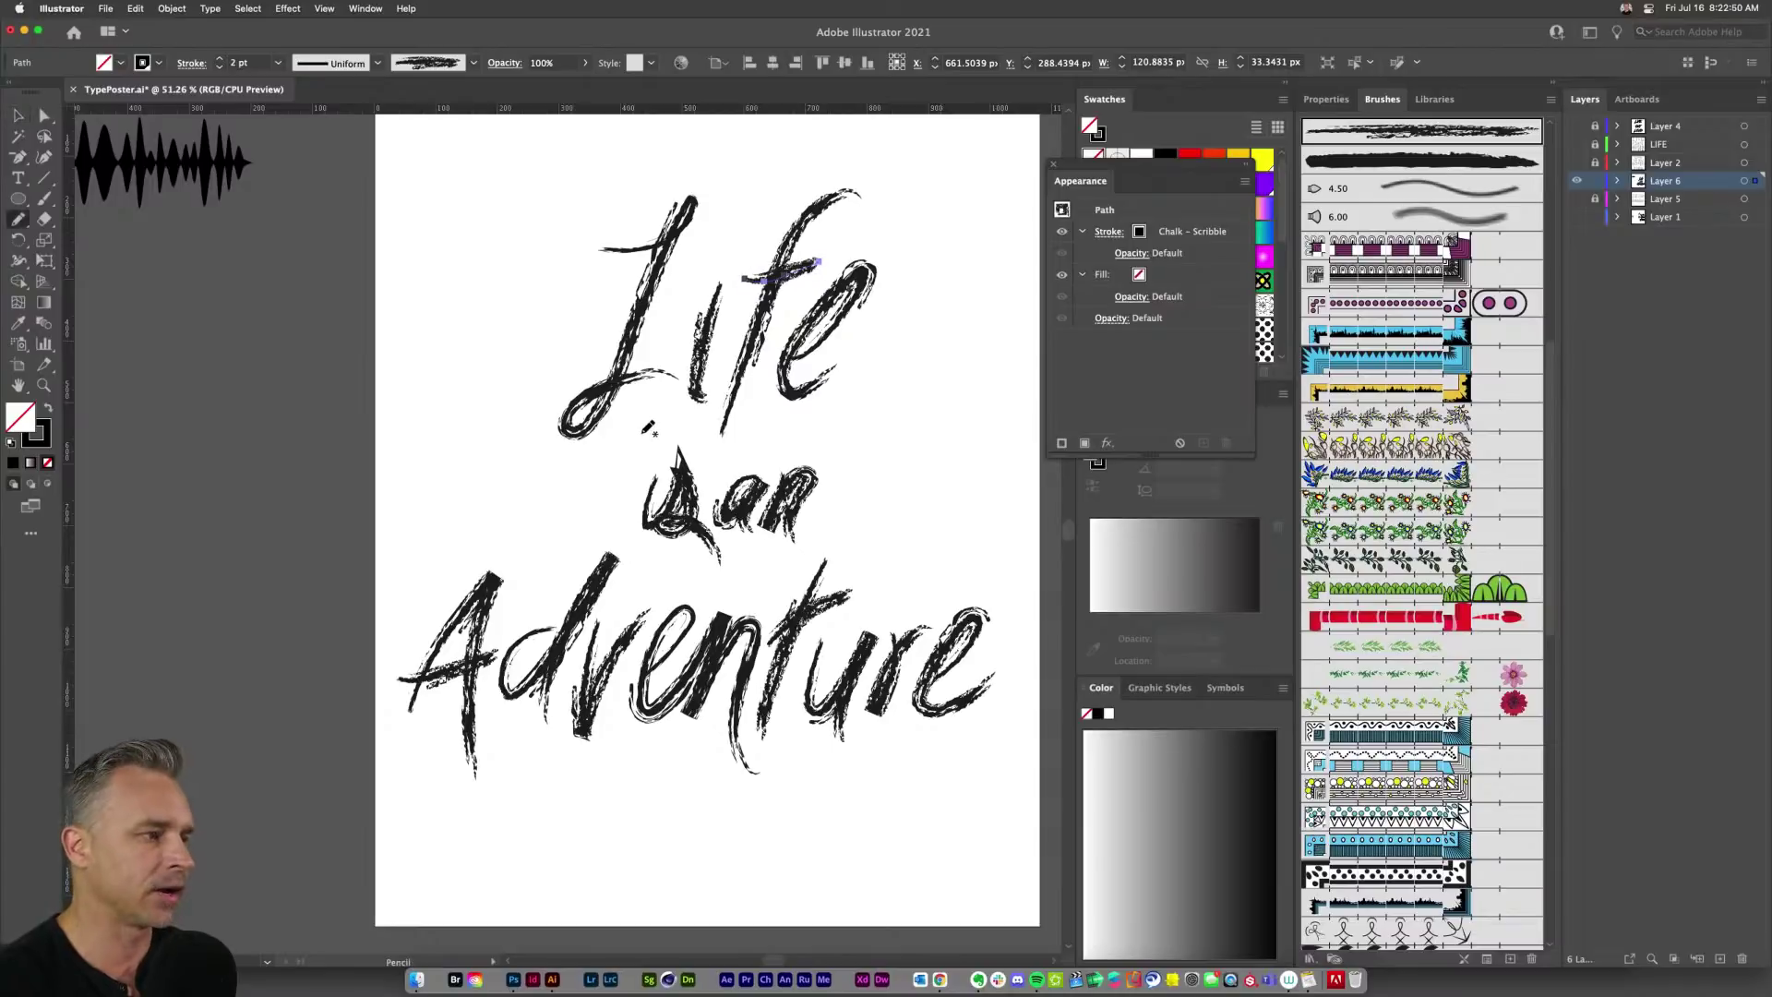
left_click_drag(633, 440, 948, 413)
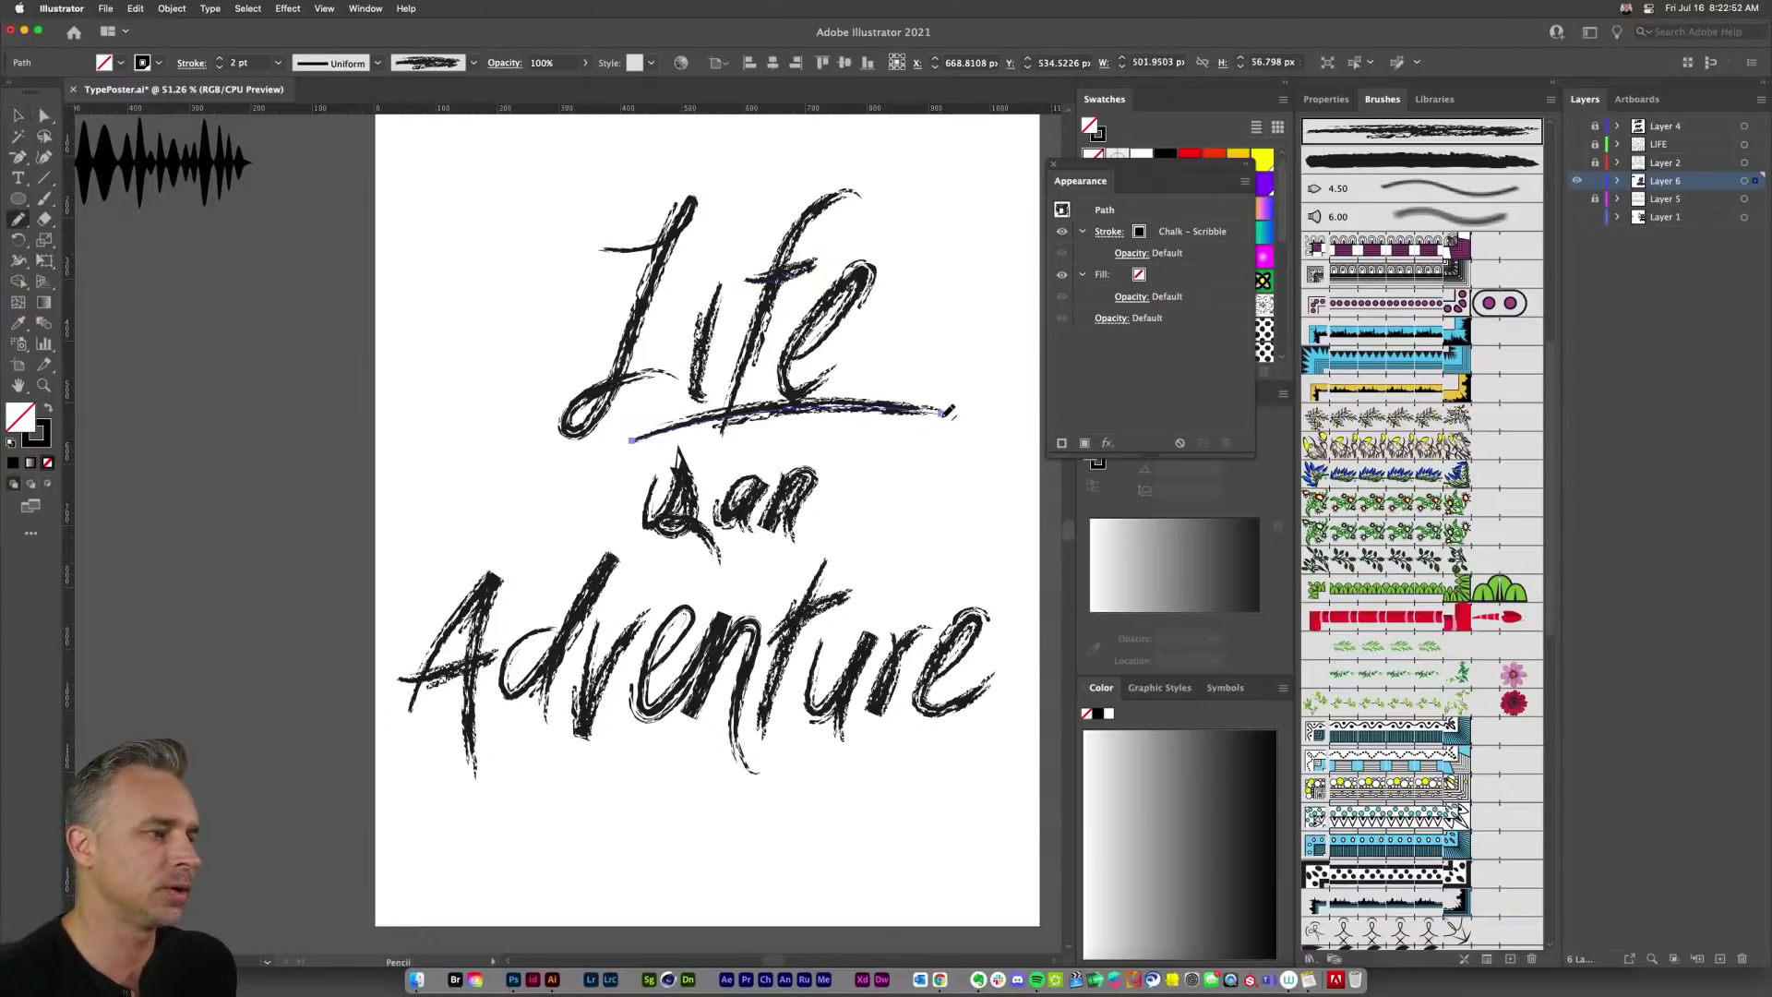
scroll(690, 377, "down", 3)
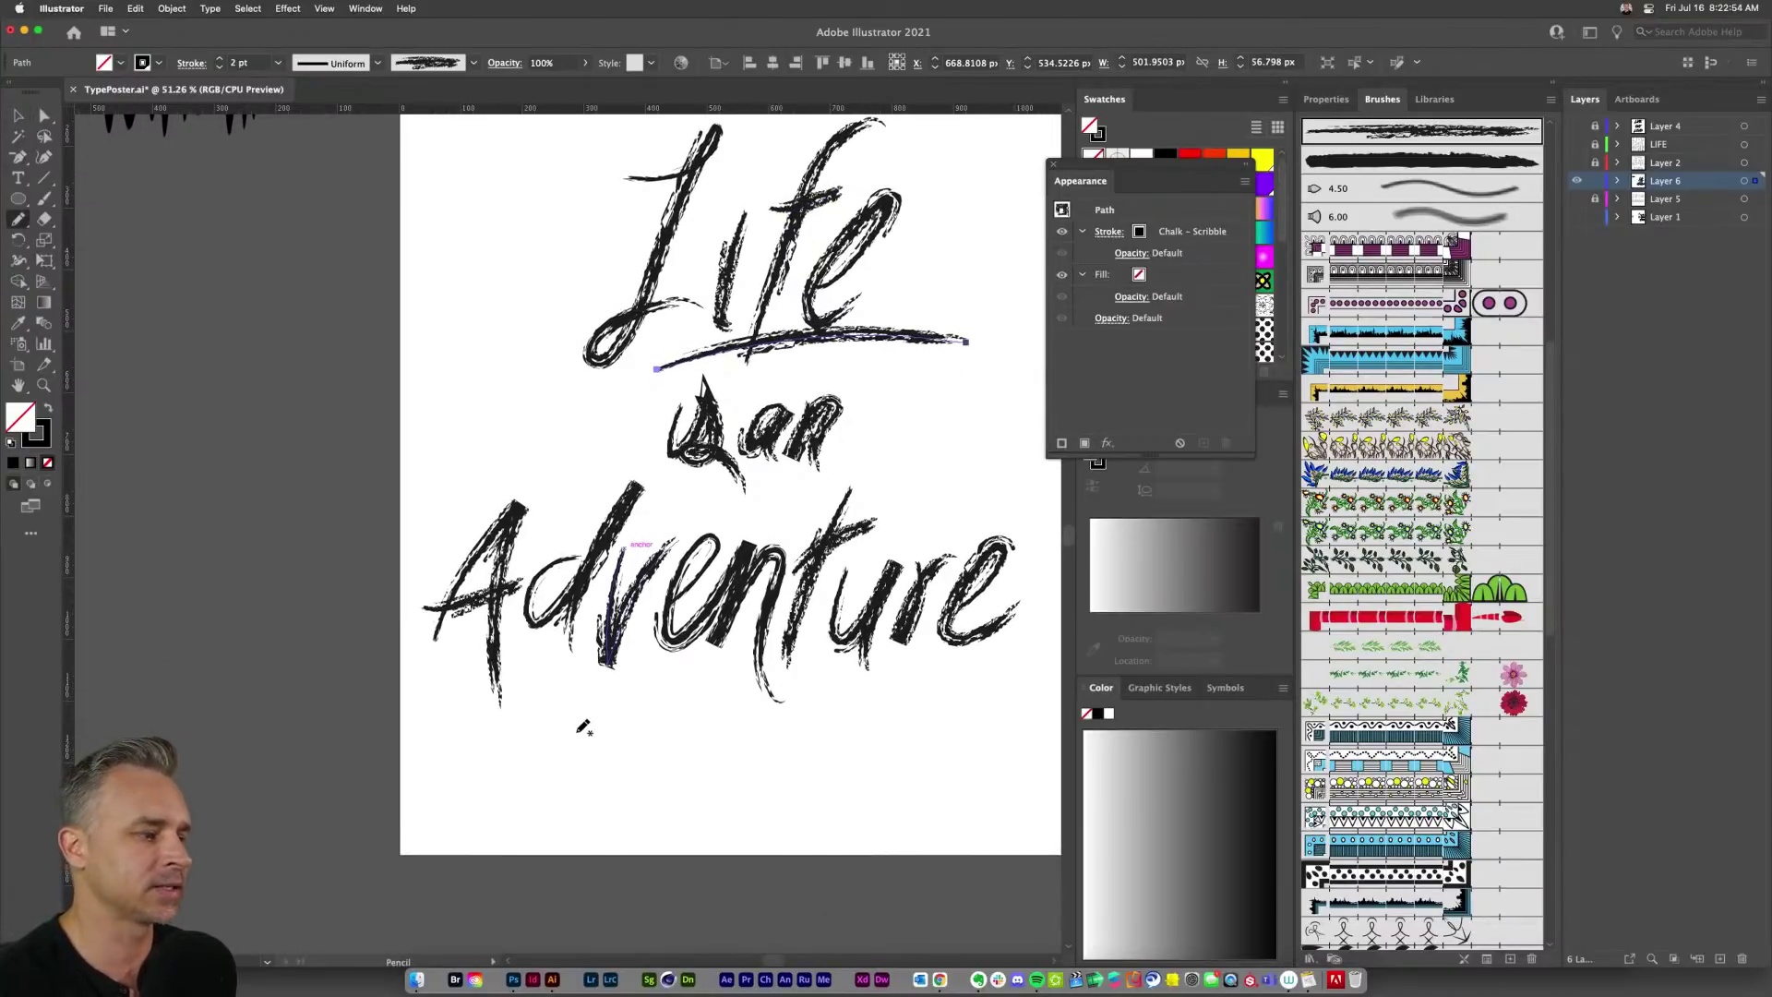
left_click_drag(595, 707, 962, 720)
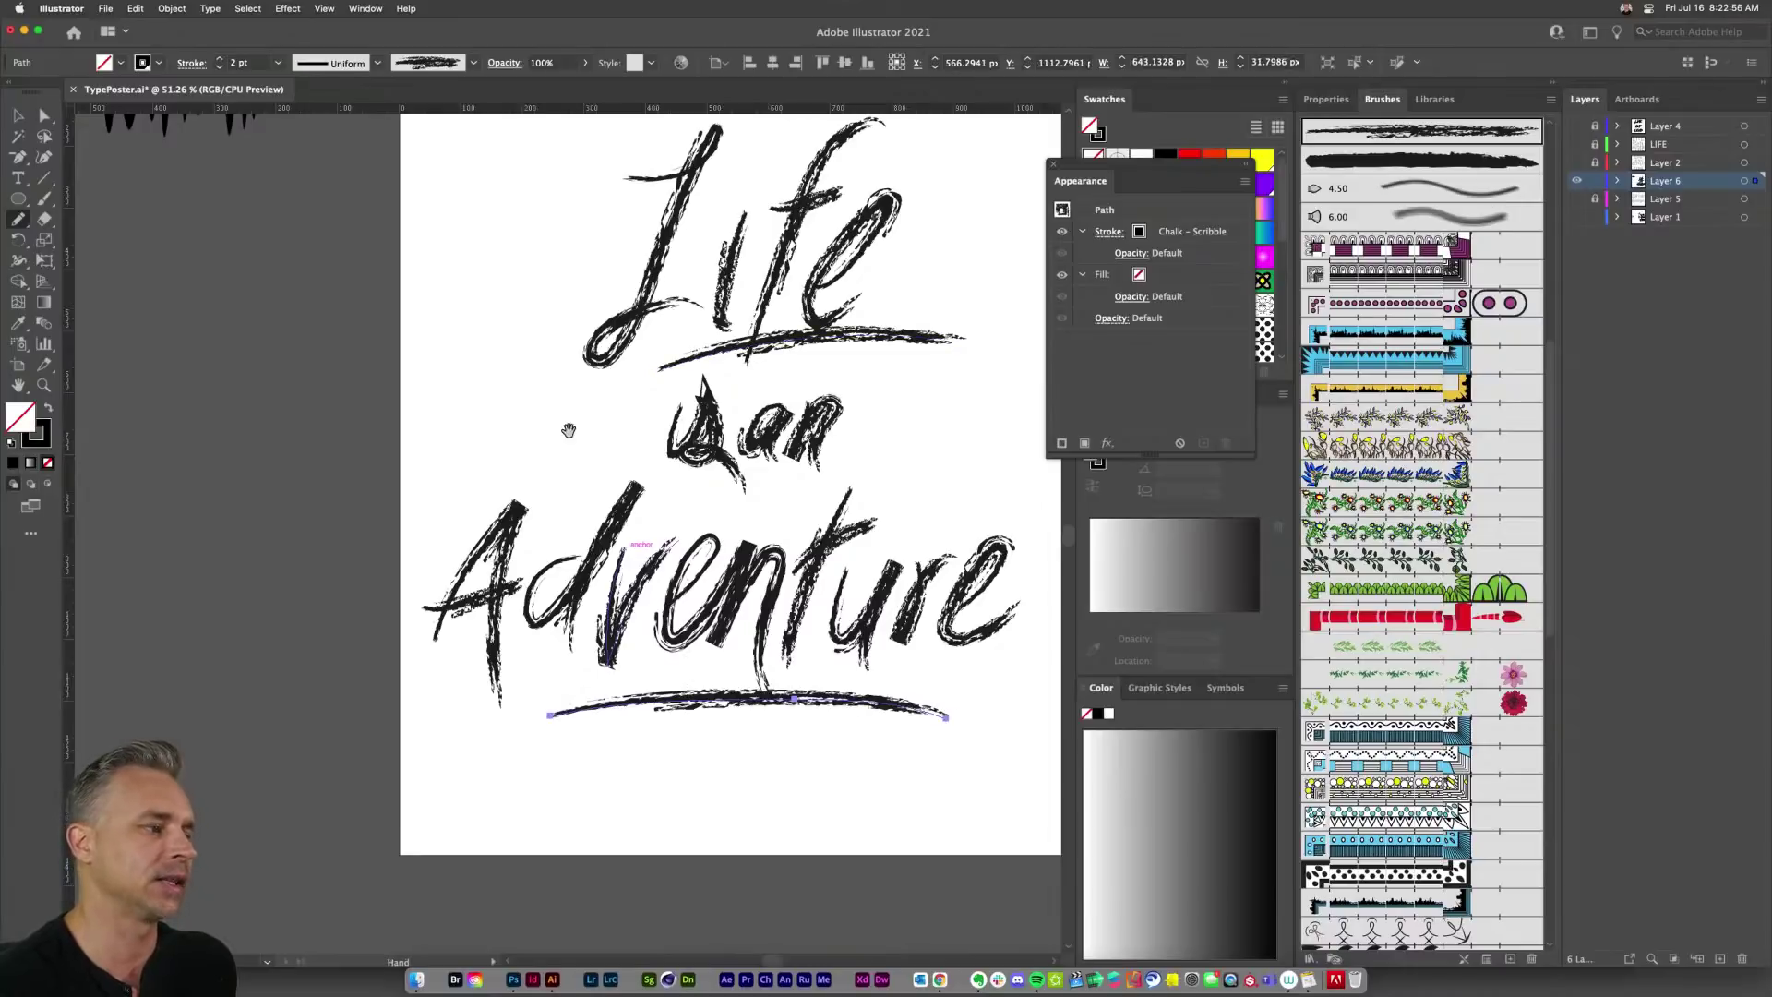
Step: Pencil in dots about 10 px wide over the i in "is" and 14 px over the i in "Life", and deselect
key("space")
left_click_drag(566, 413, 453, 567)
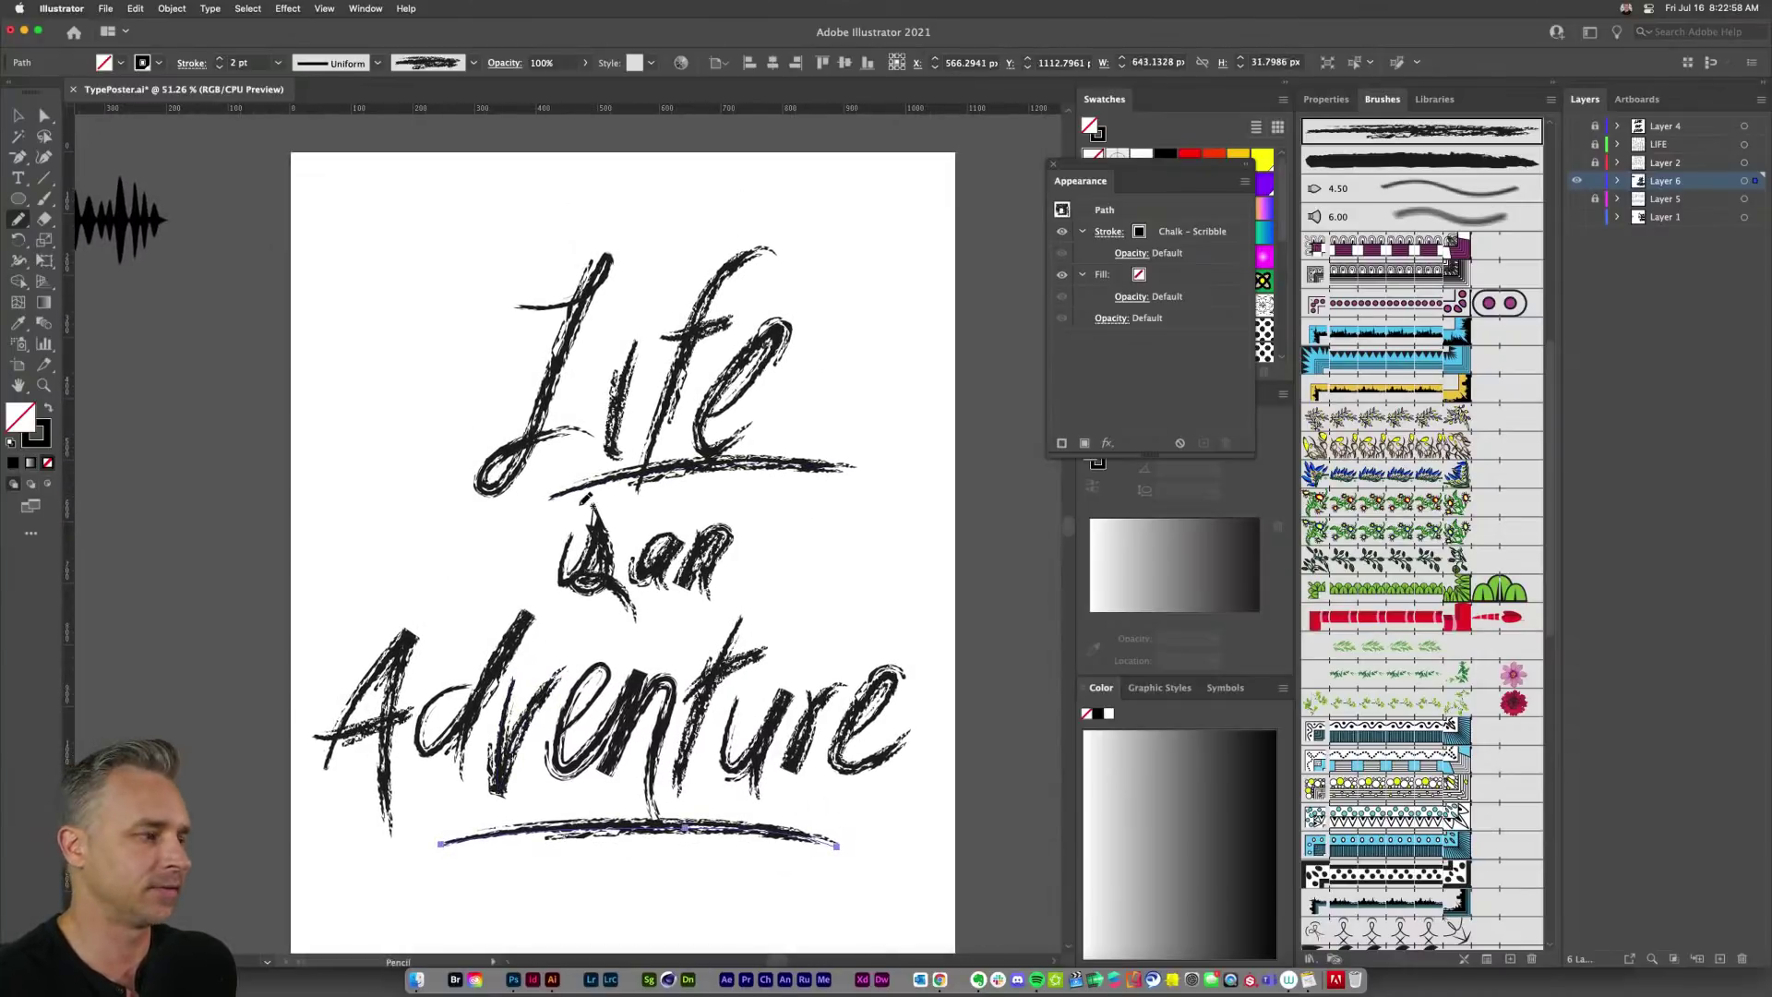
left_click_drag(571, 504, 579, 511)
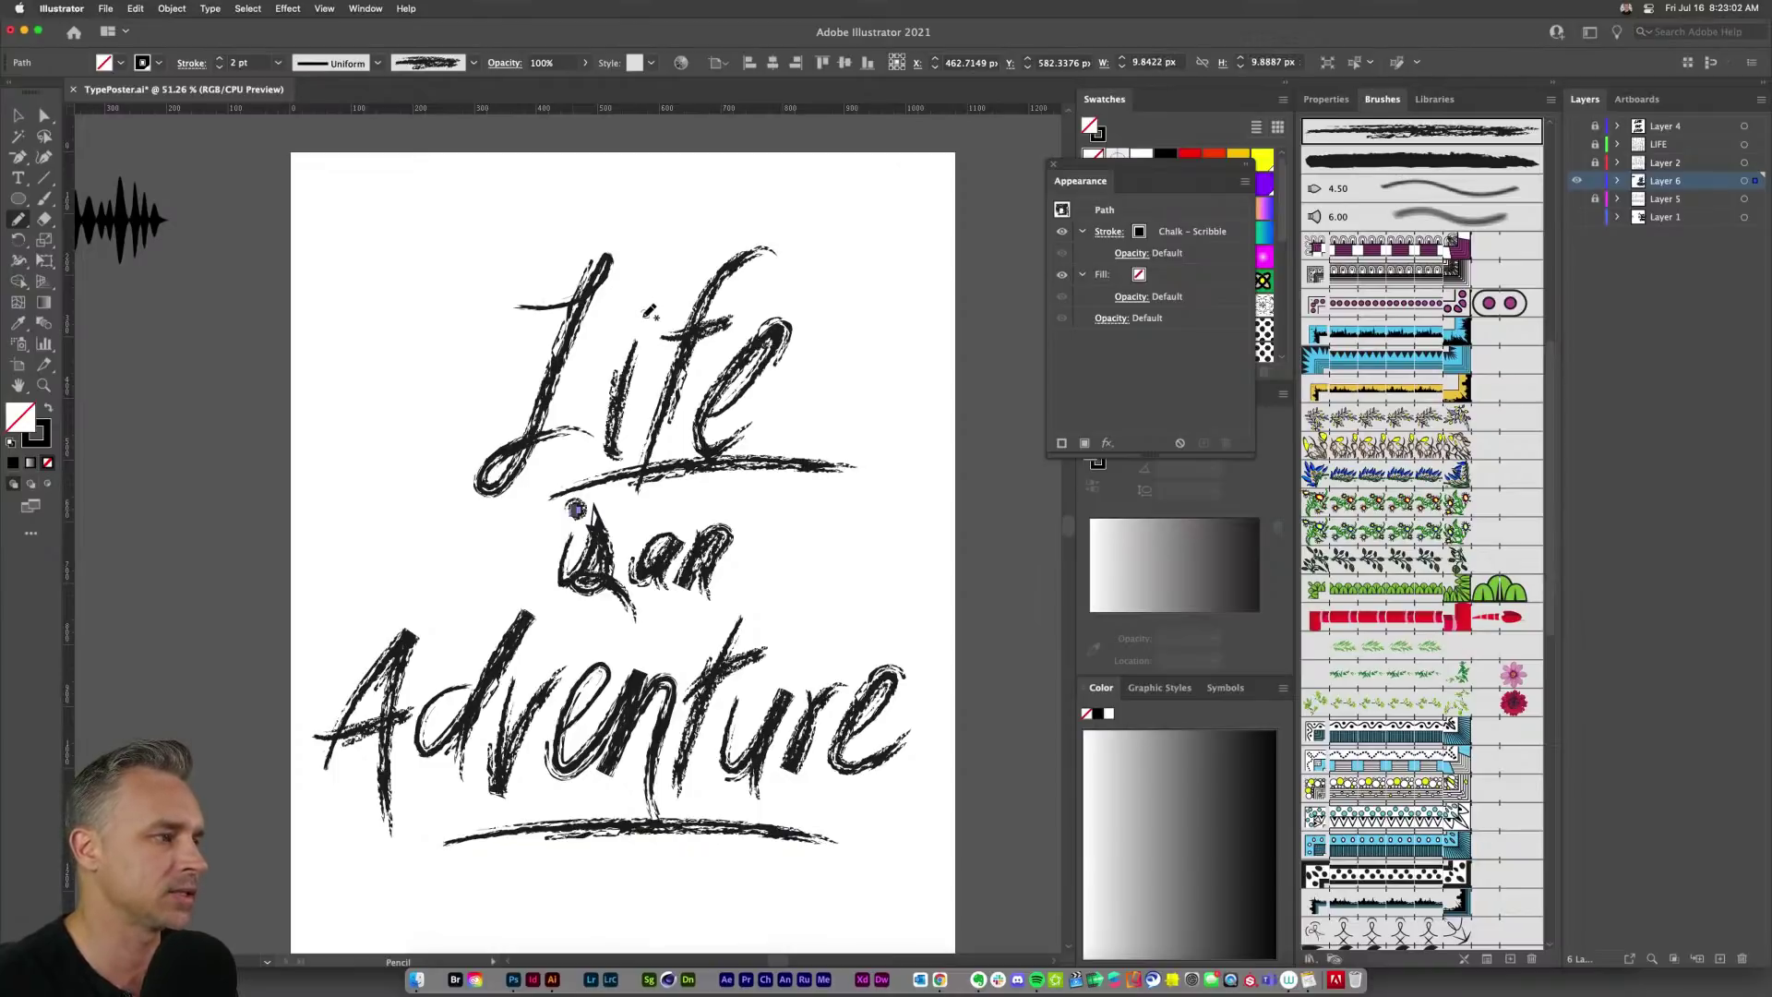
left_click_drag(646, 309, 650, 316)
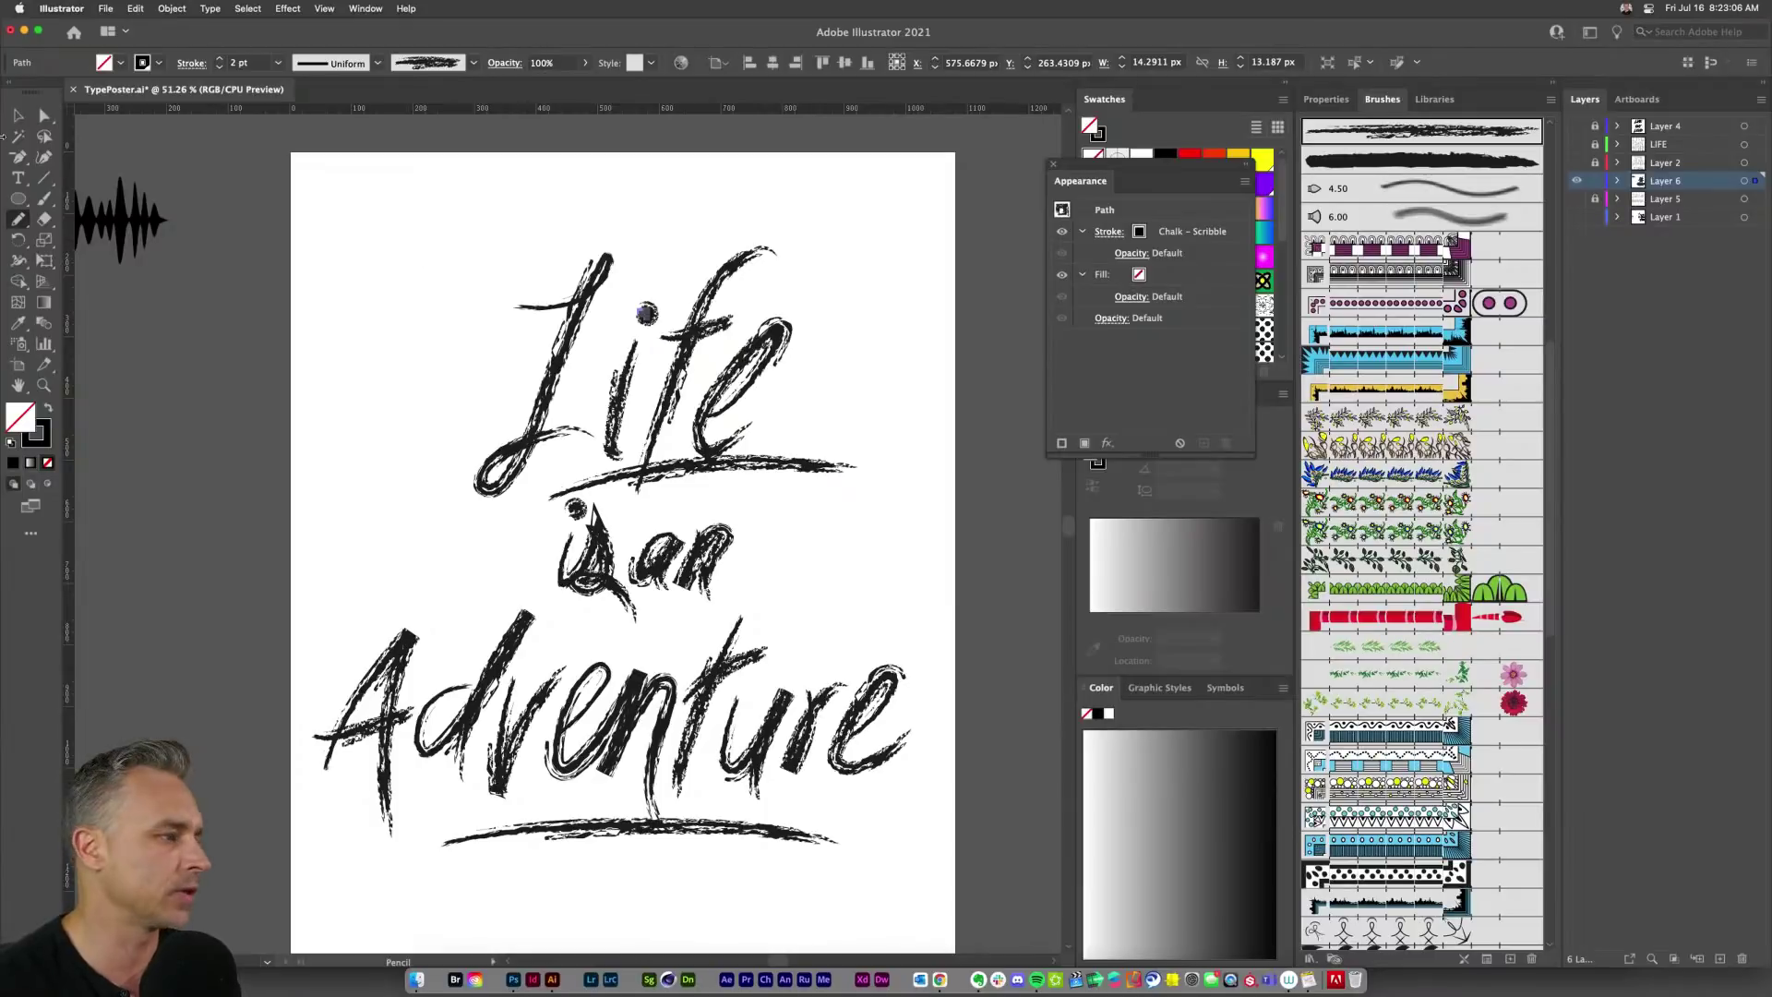
left_click(16, 115)
left_click(277, 336)
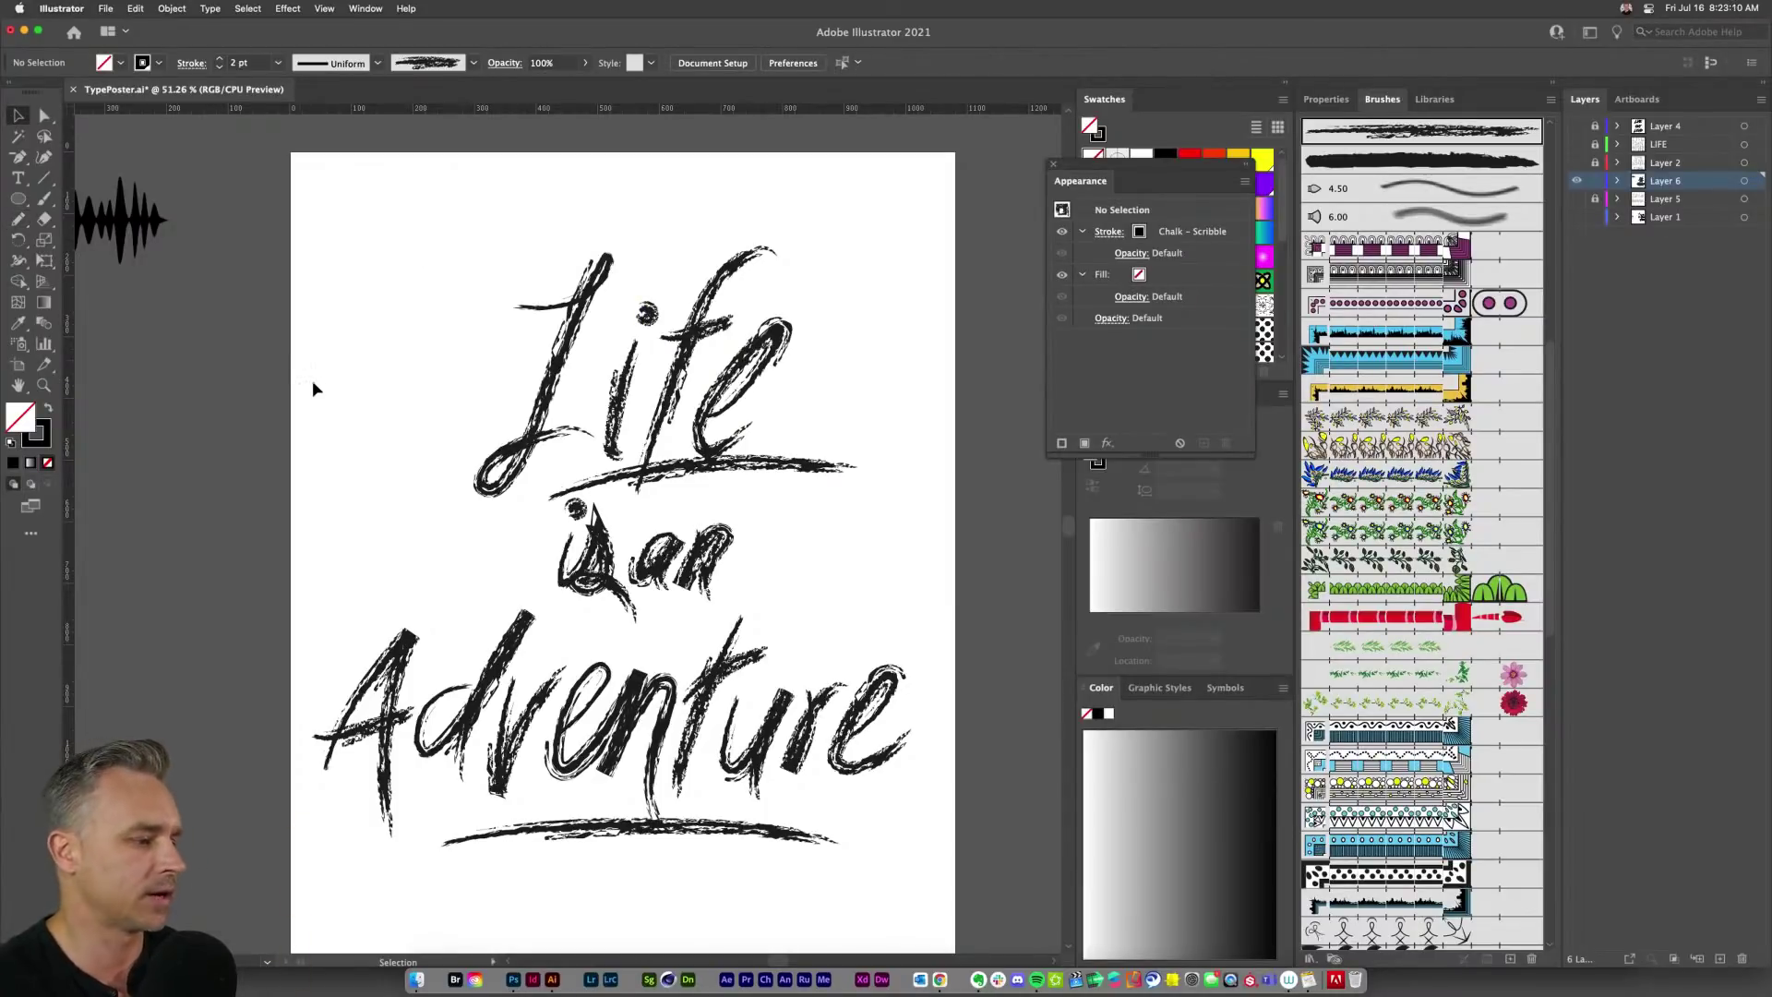
Step: Lengthen the crossbar of the t in "Adventure" by about 58 px to the right, check it in outline view, and deselect
left_click(746, 672)
left_click(44, 116)
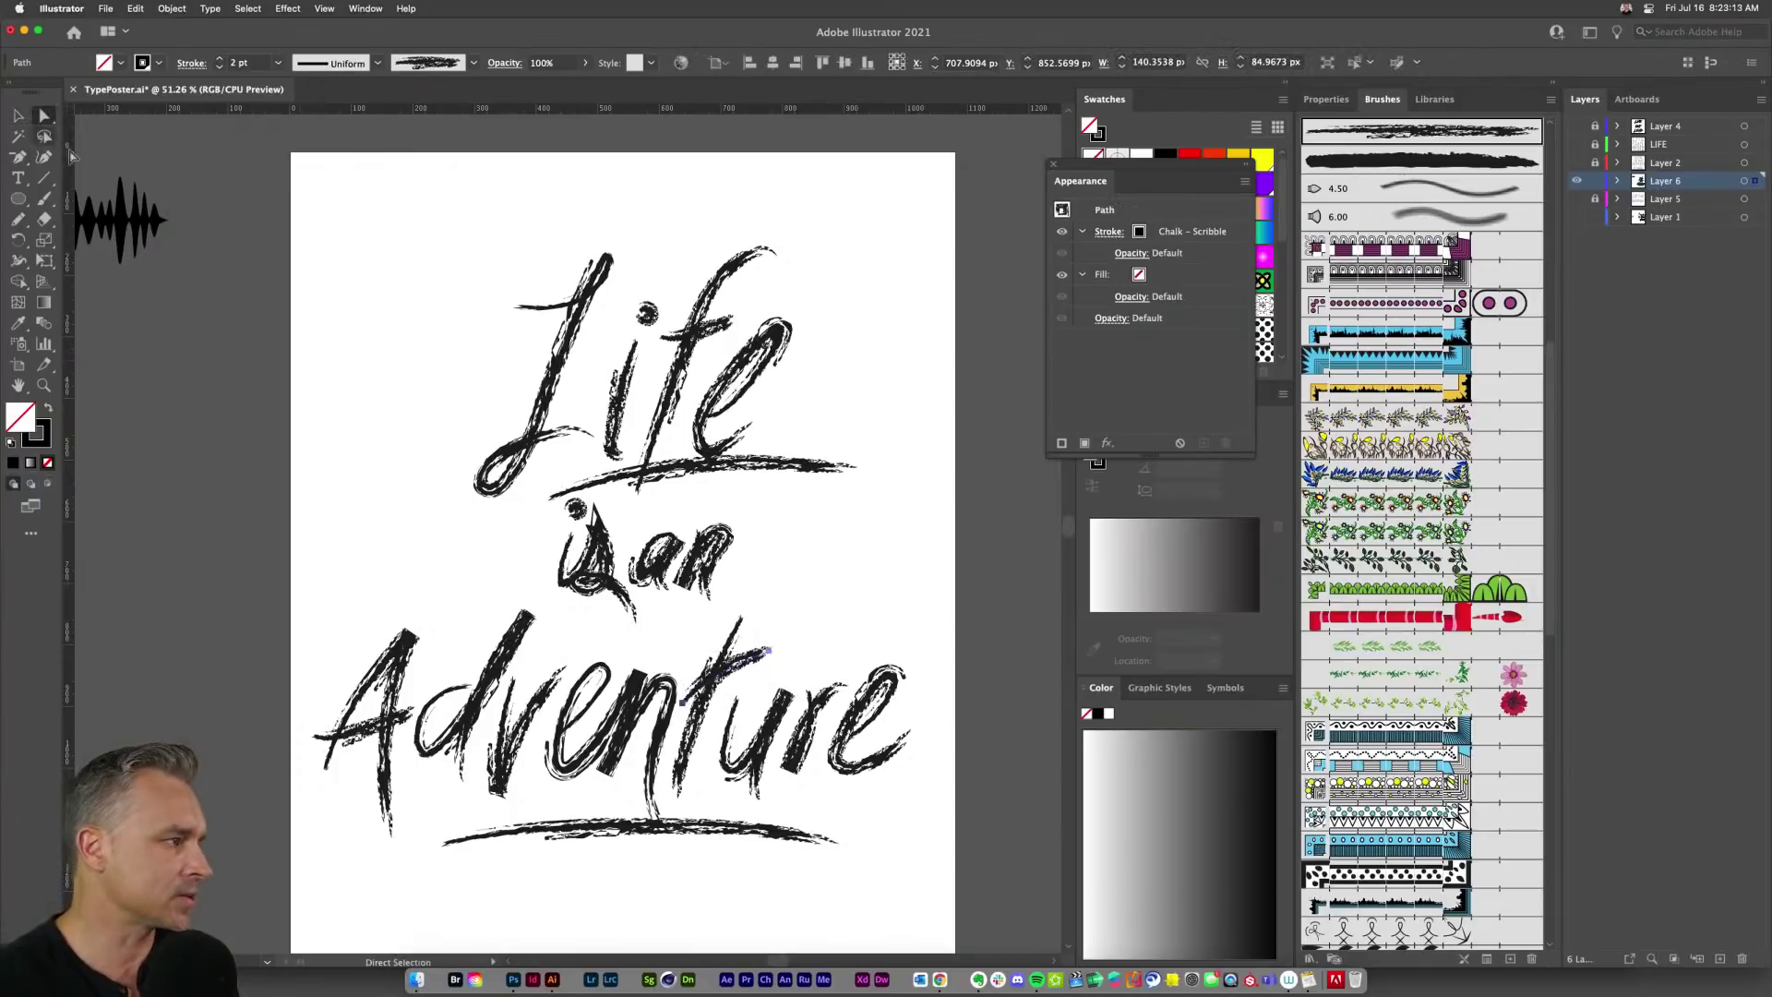
left_click(768, 652)
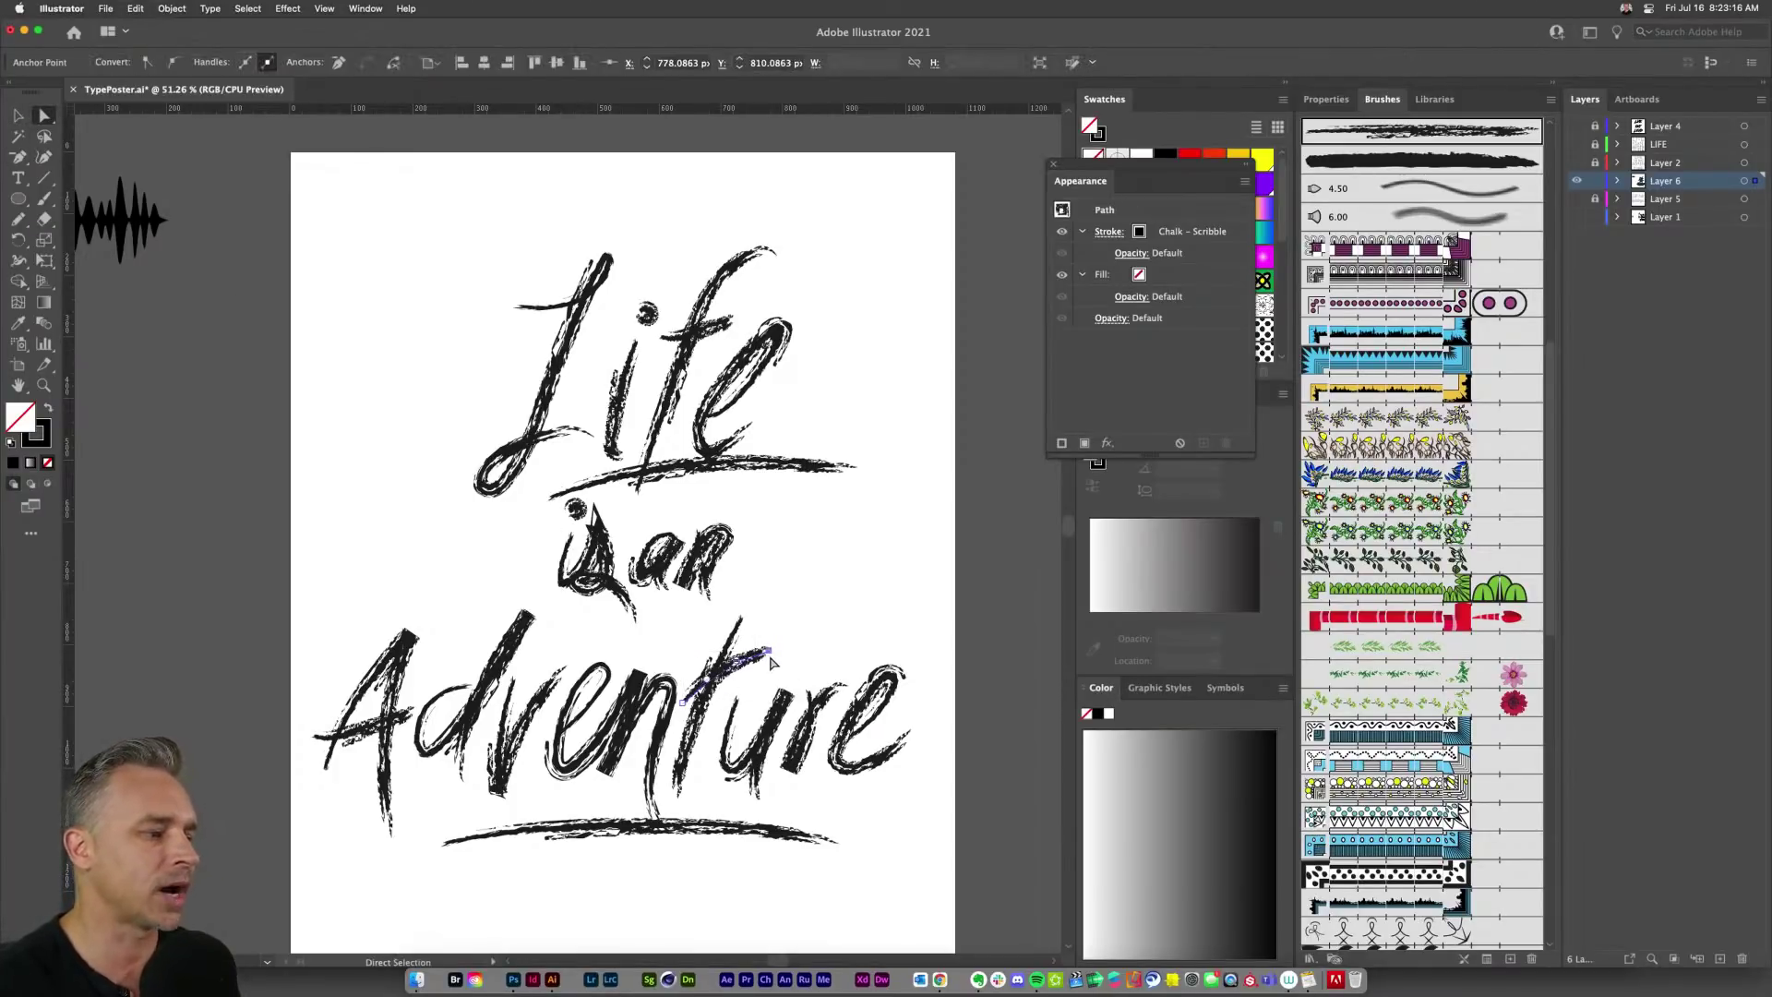
left_click_drag(774, 652, 806, 647)
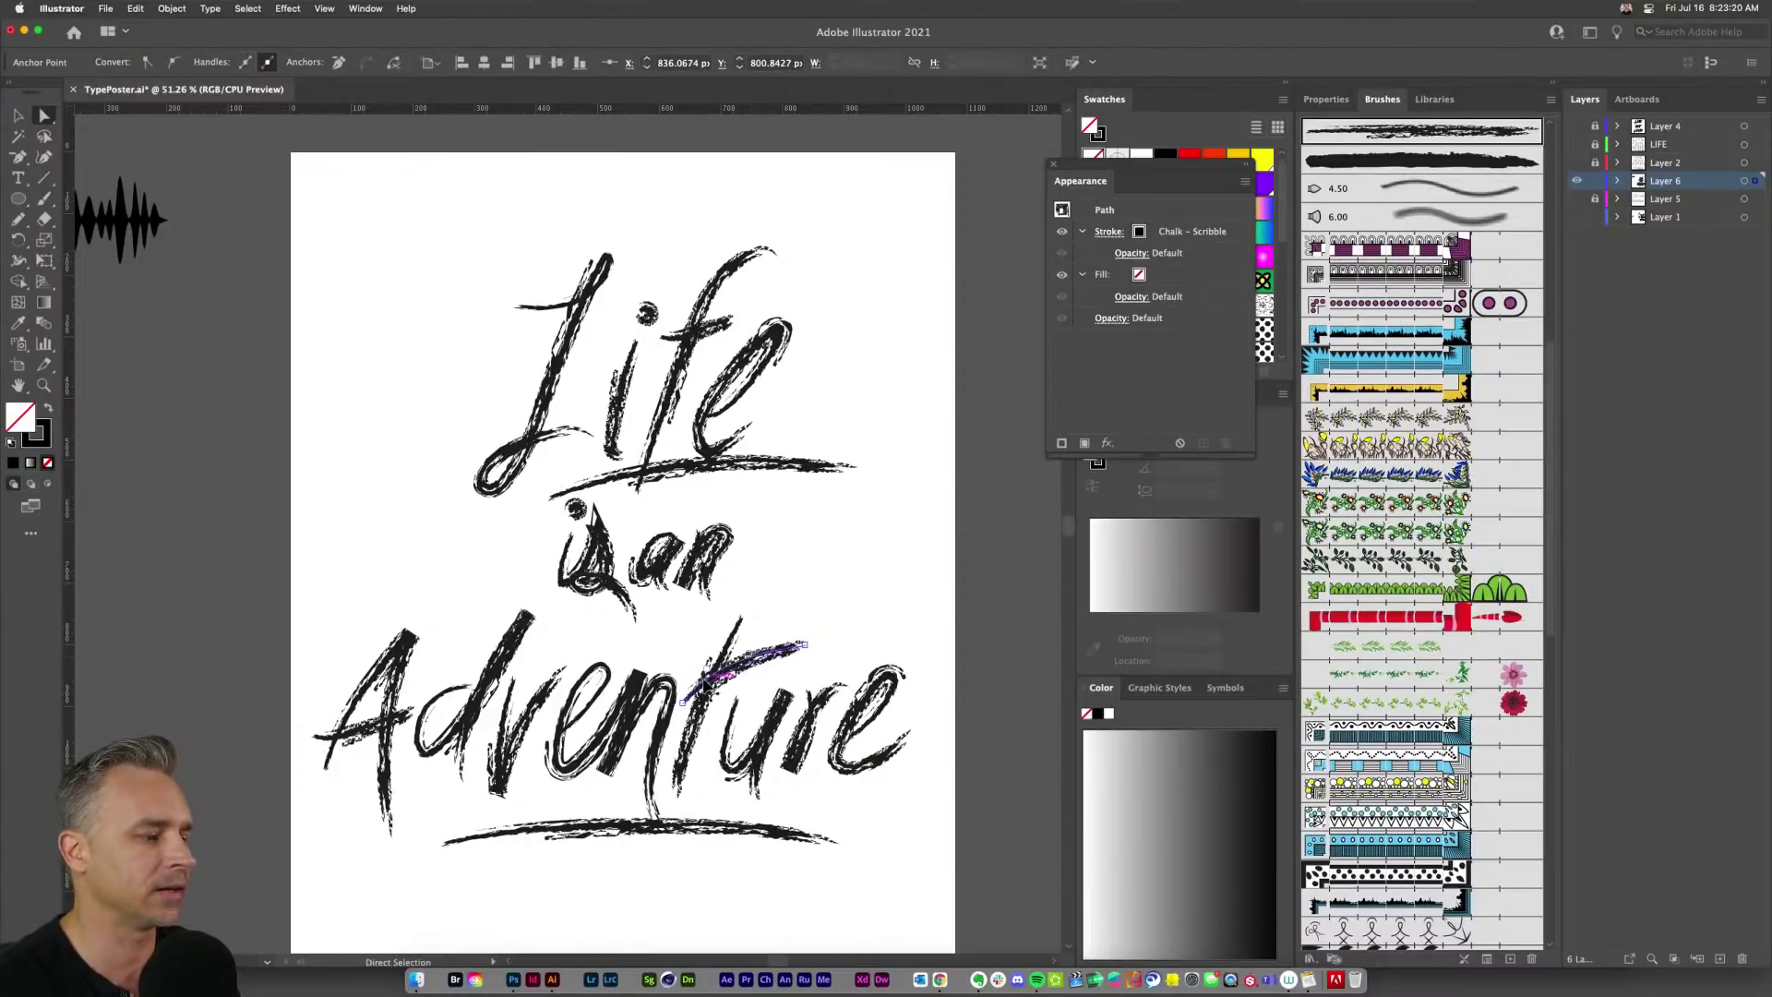
key("super+y")
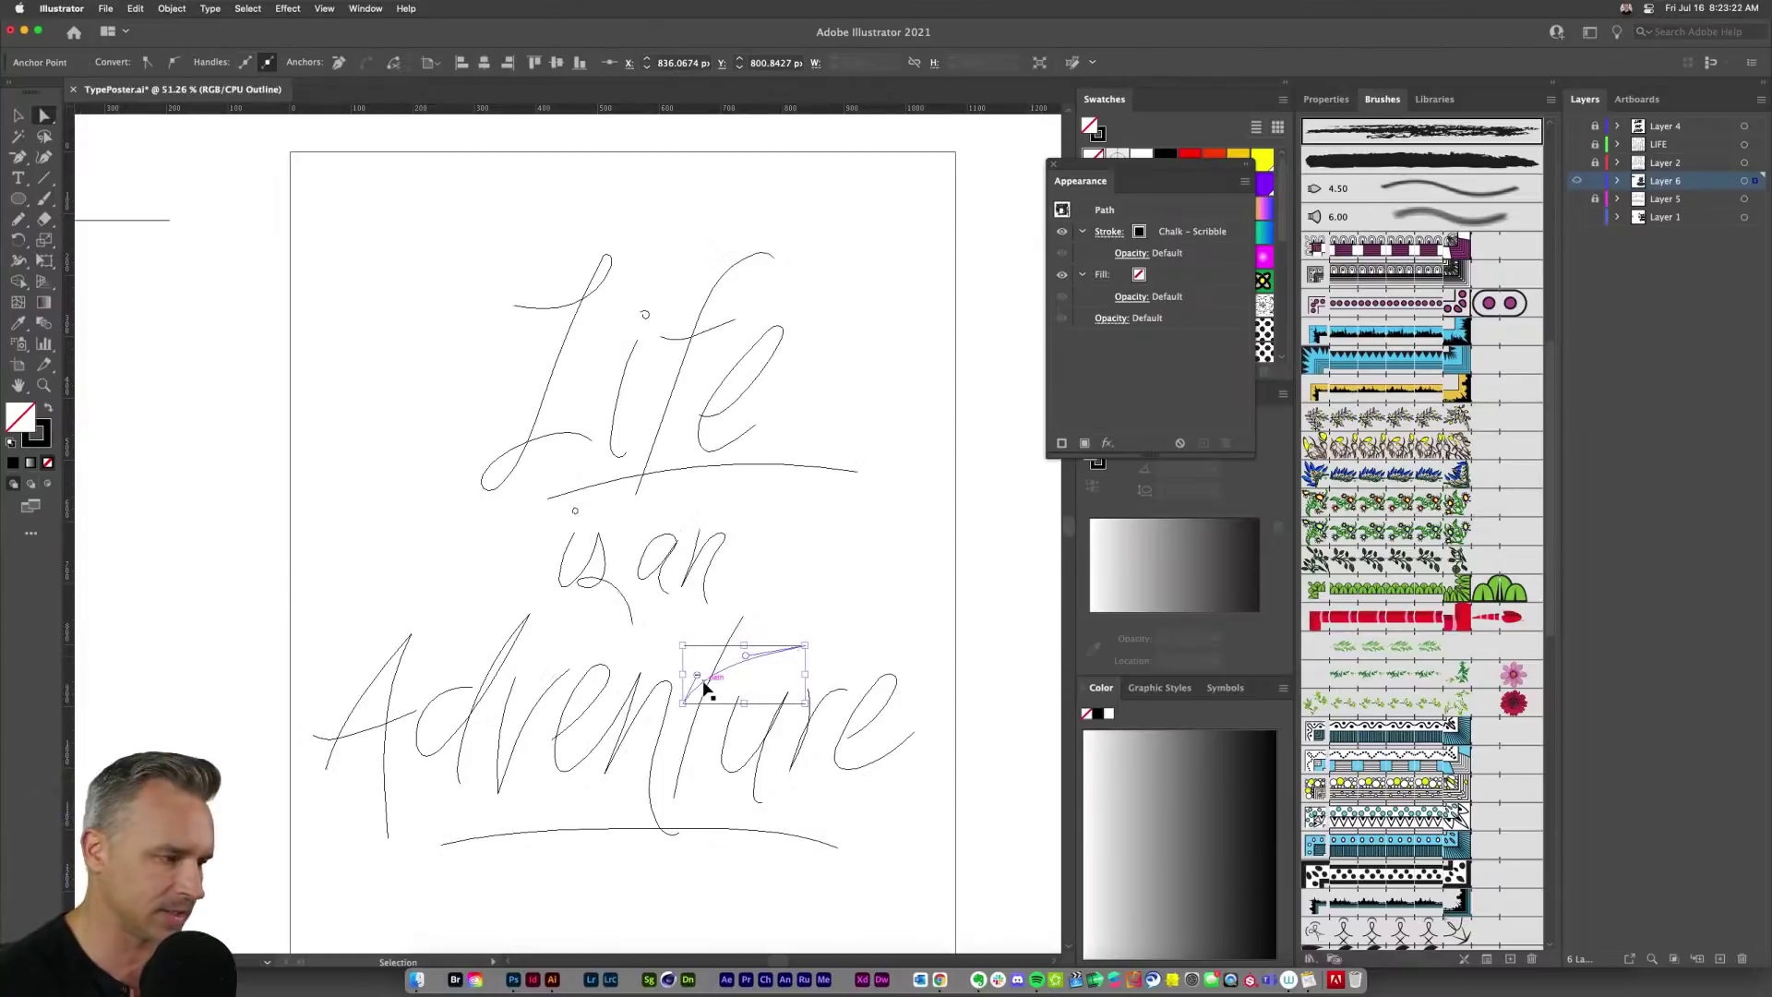
key("super+y")
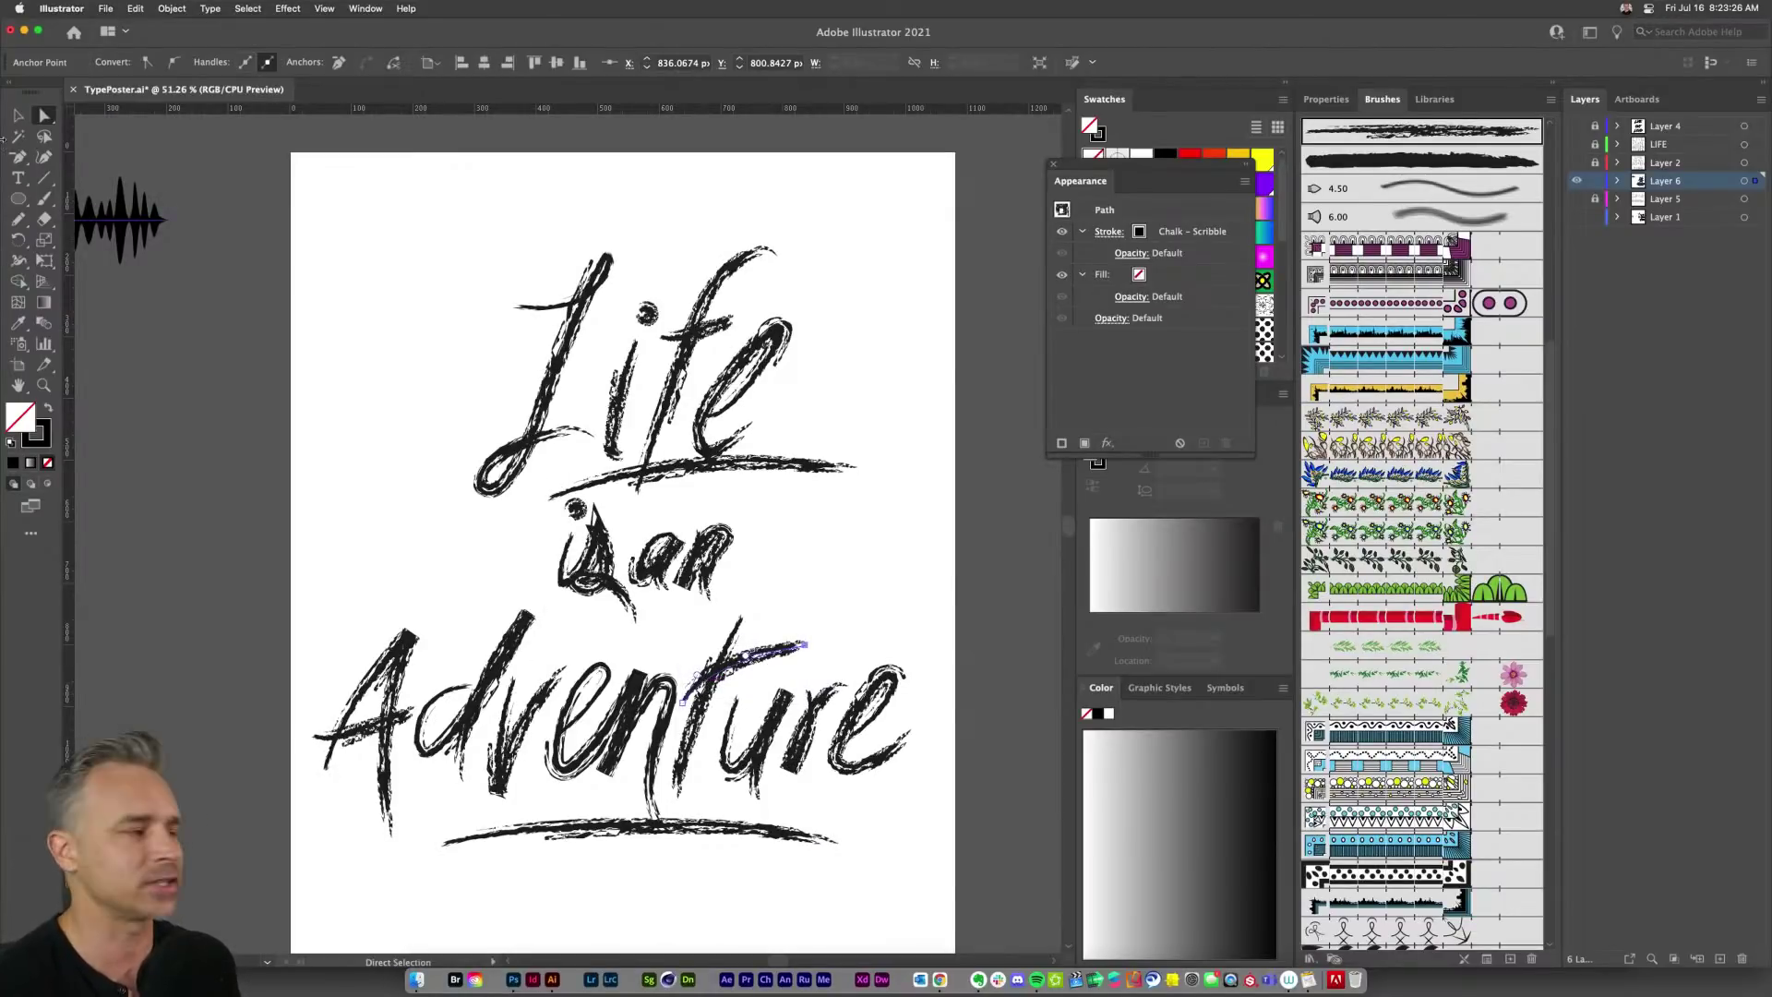
key("v")
left_click(275, 434)
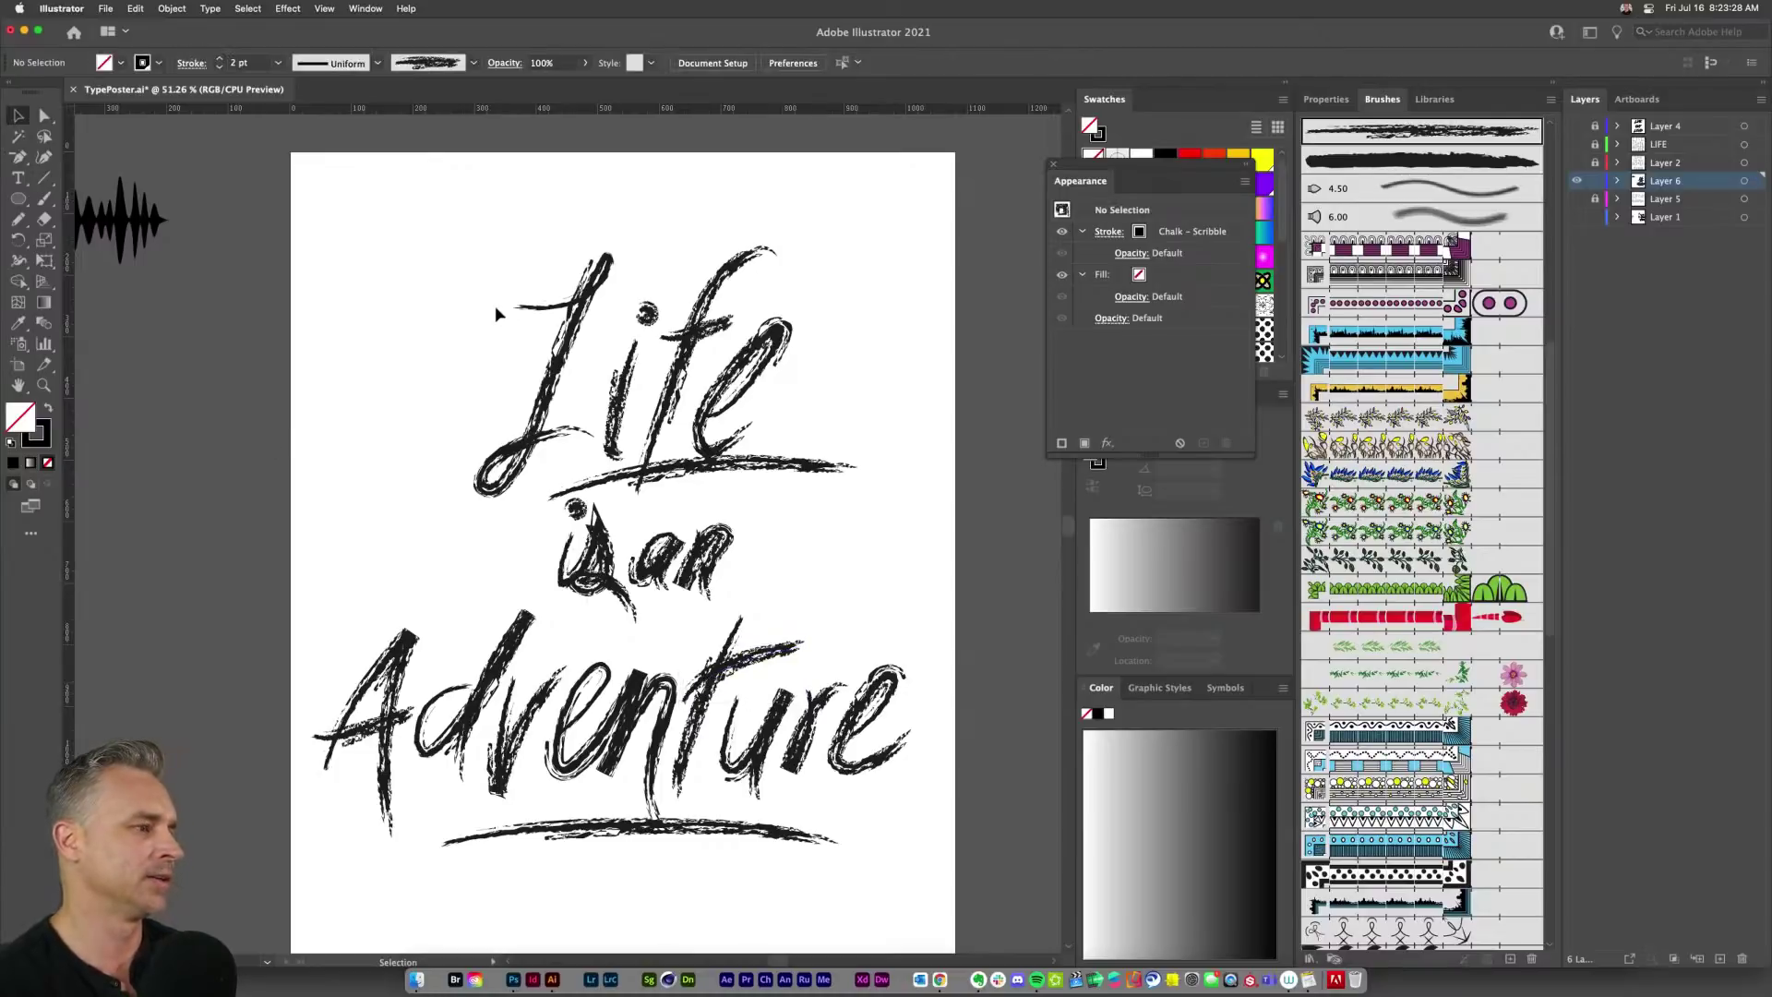
Step: Extend the upper stroke of the "L" in "Life" farther left, adjust its lower tail, and deselect it
left_click(43, 115)
left_click_drag(413, 277, 491, 306)
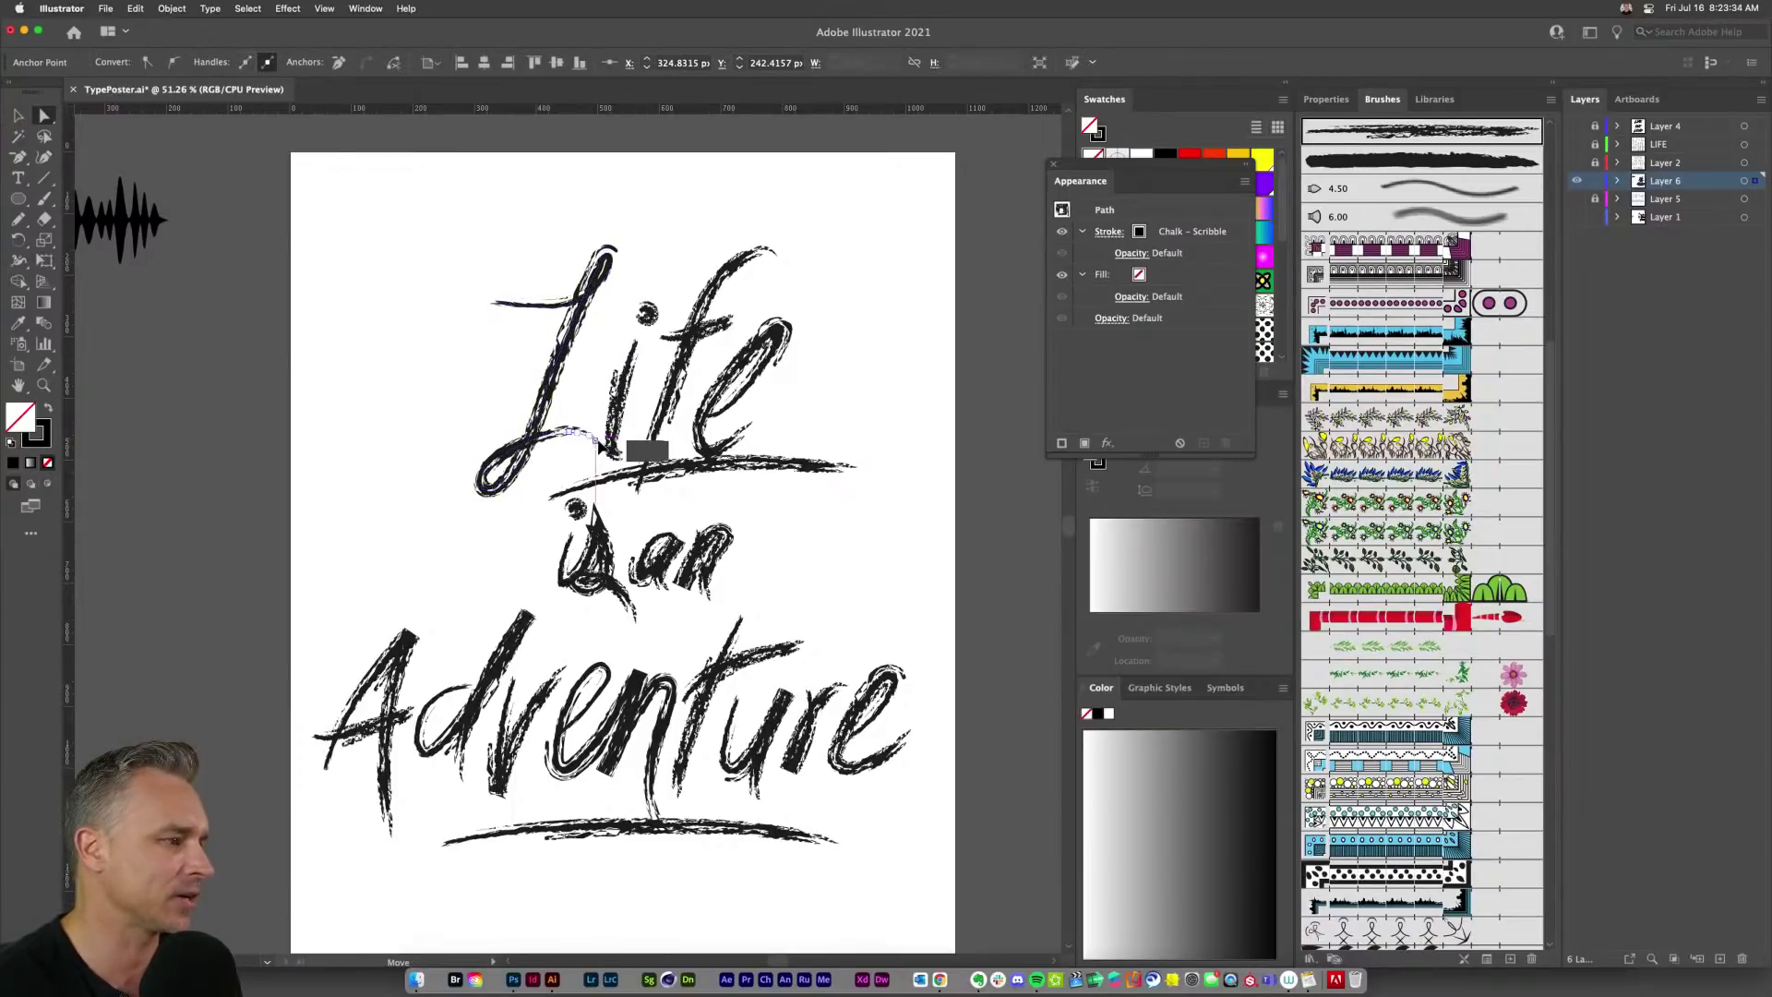
left_click(434, 396)
left_click(18, 114)
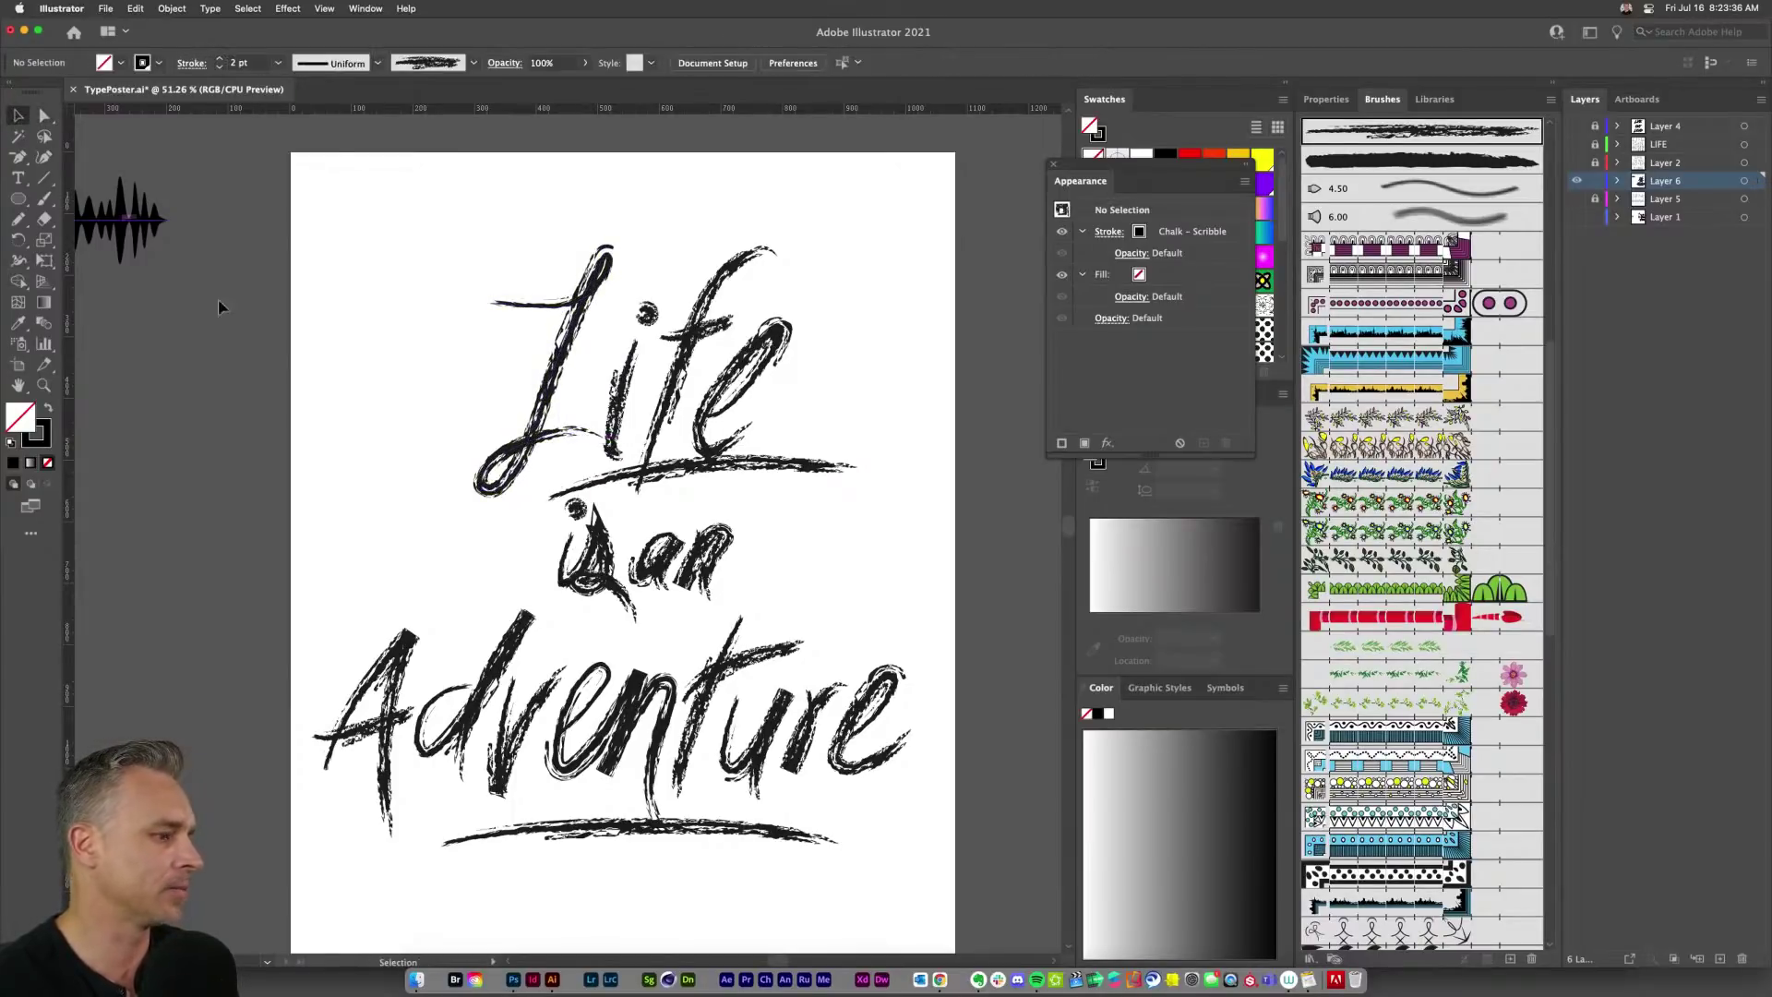
Step: Select all the lettering, dots and underlines on the artboard and show the artwork as outlines
left_click_drag(336, 428, 364, 416)
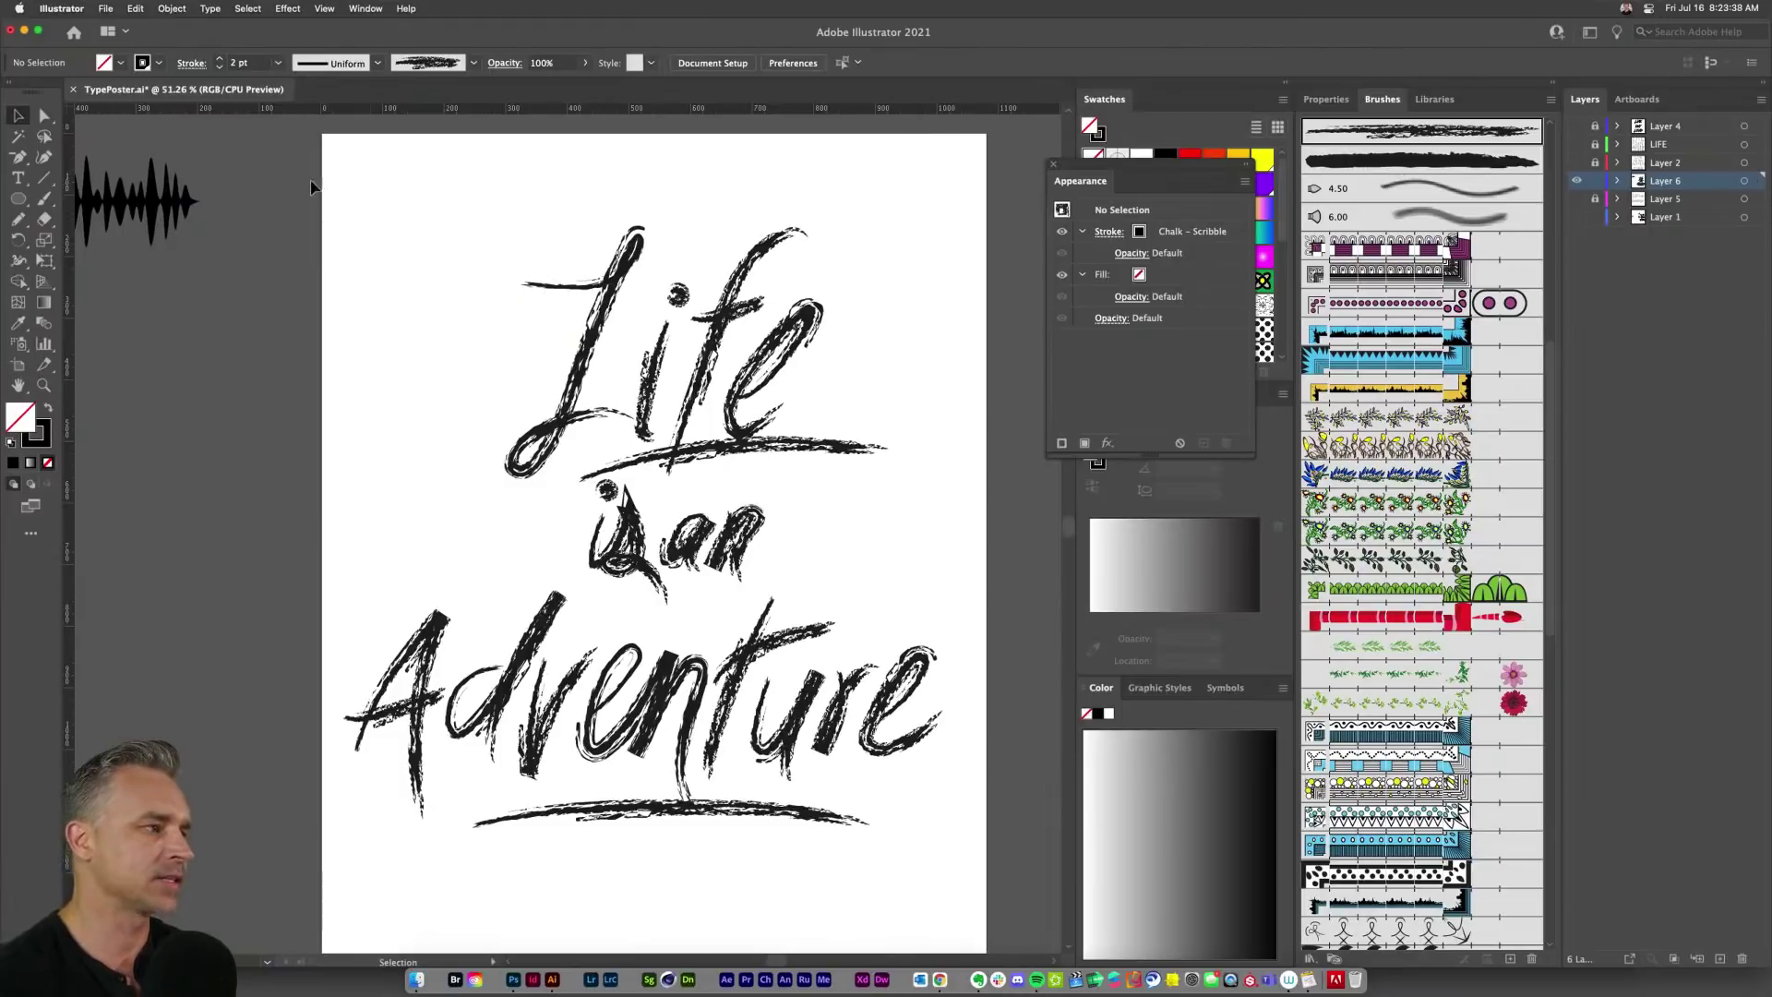
left_click_drag(310, 180, 1004, 902)
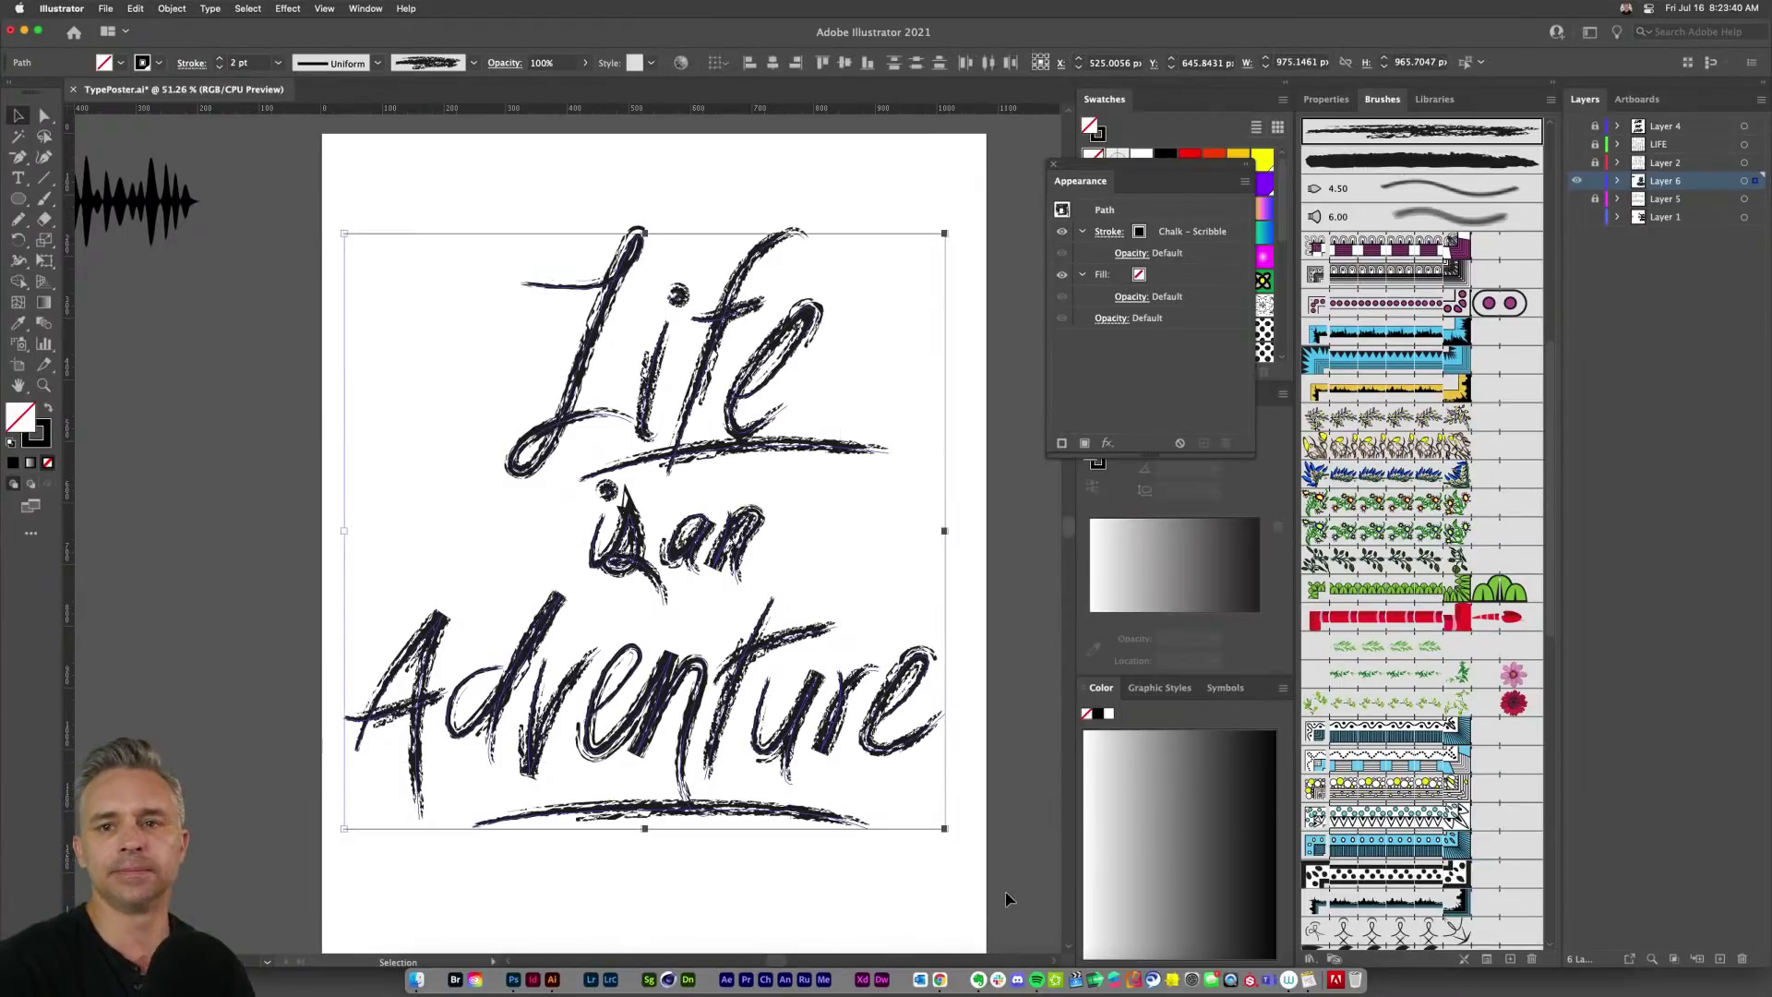
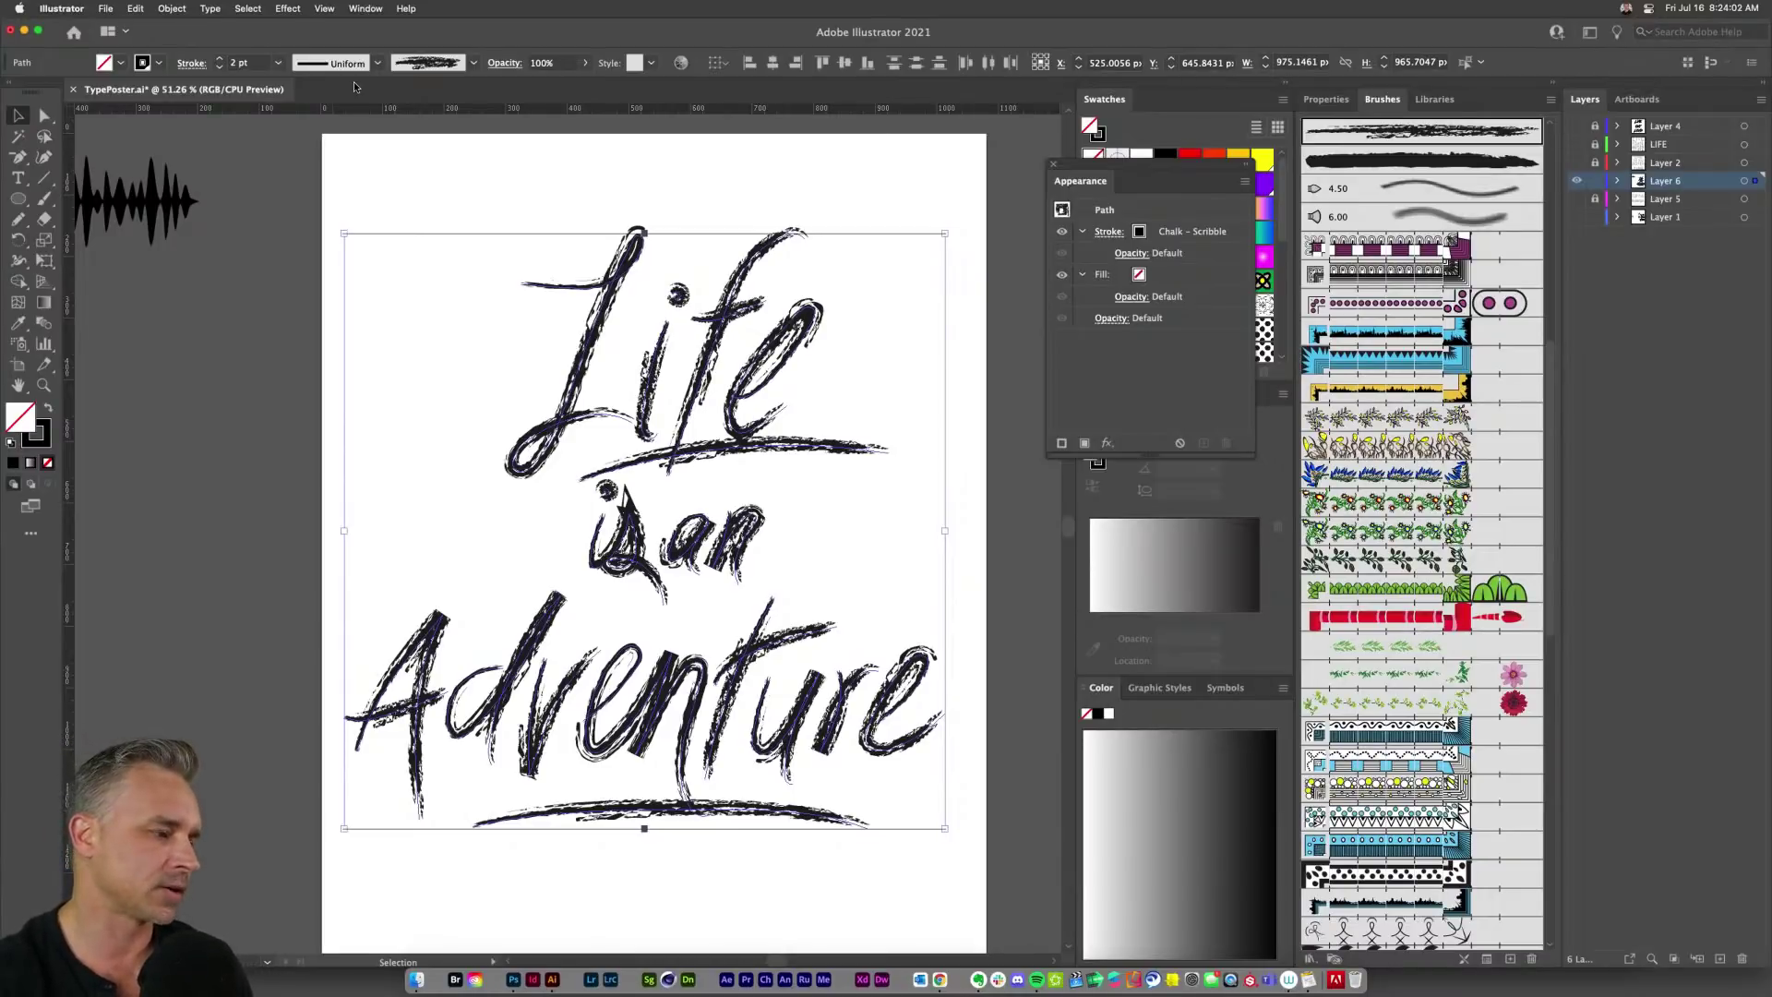
key("super+y")
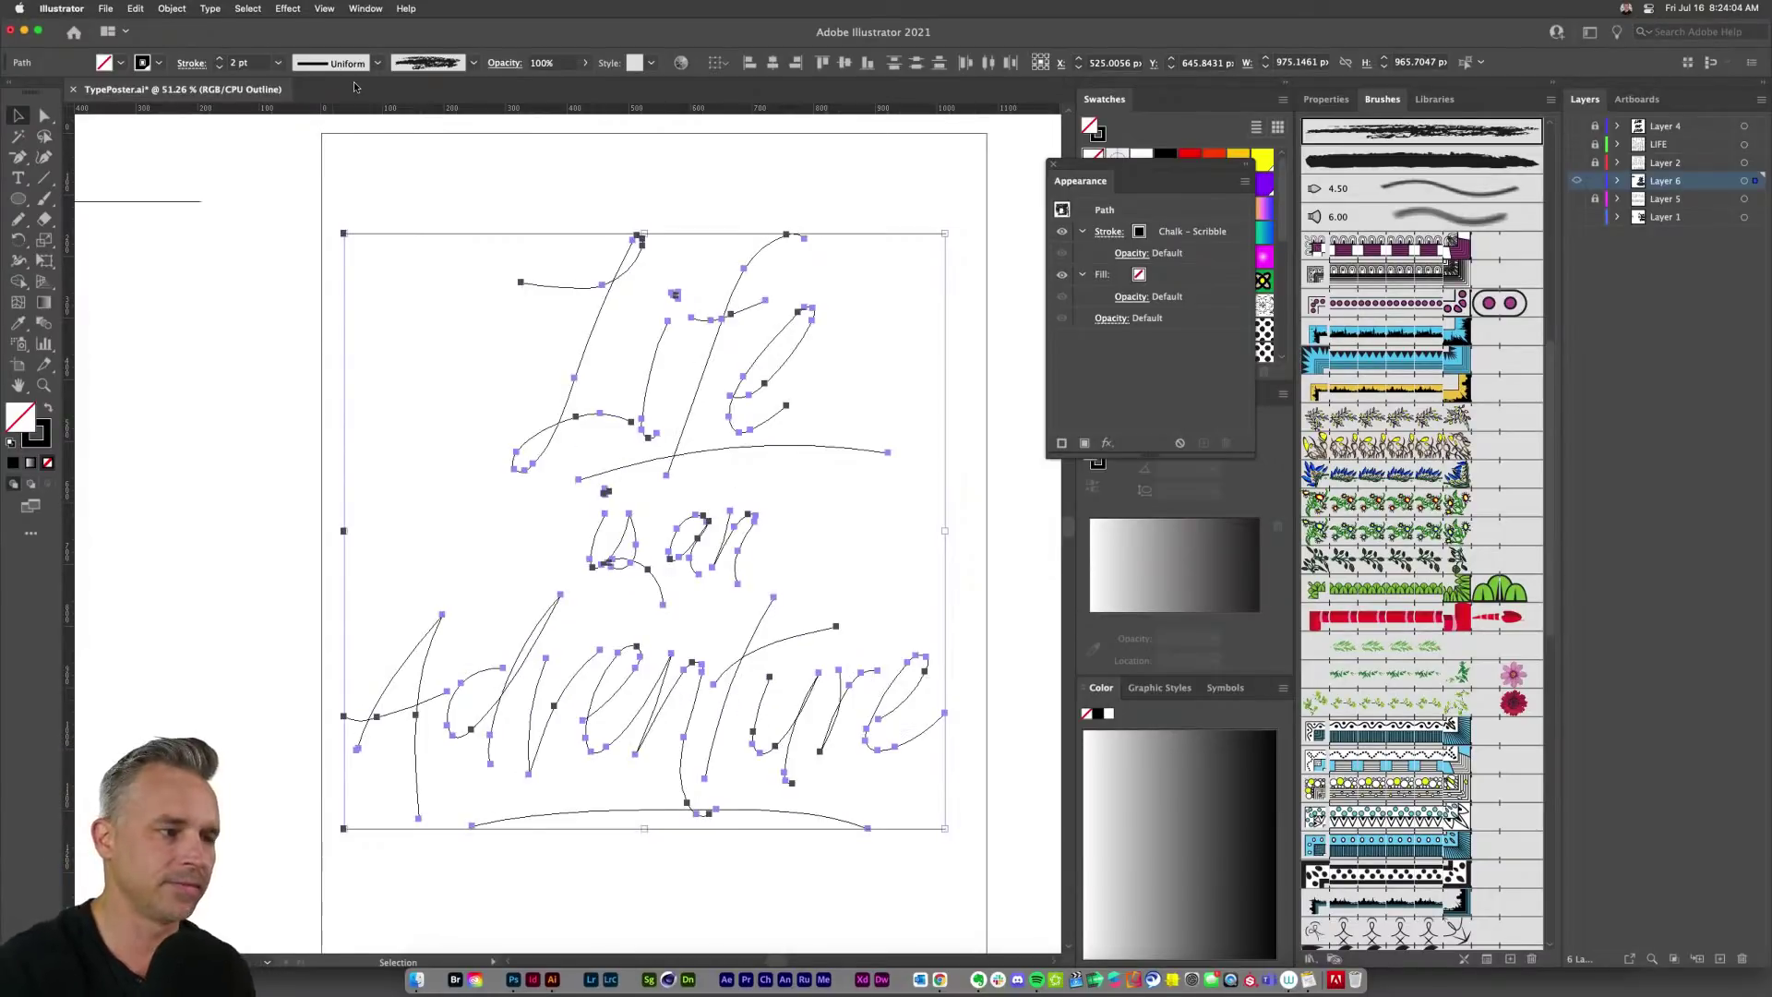
Step: Return the artwork to preview display and examine the rough edges of the chalk strokes close up
key("super+y")
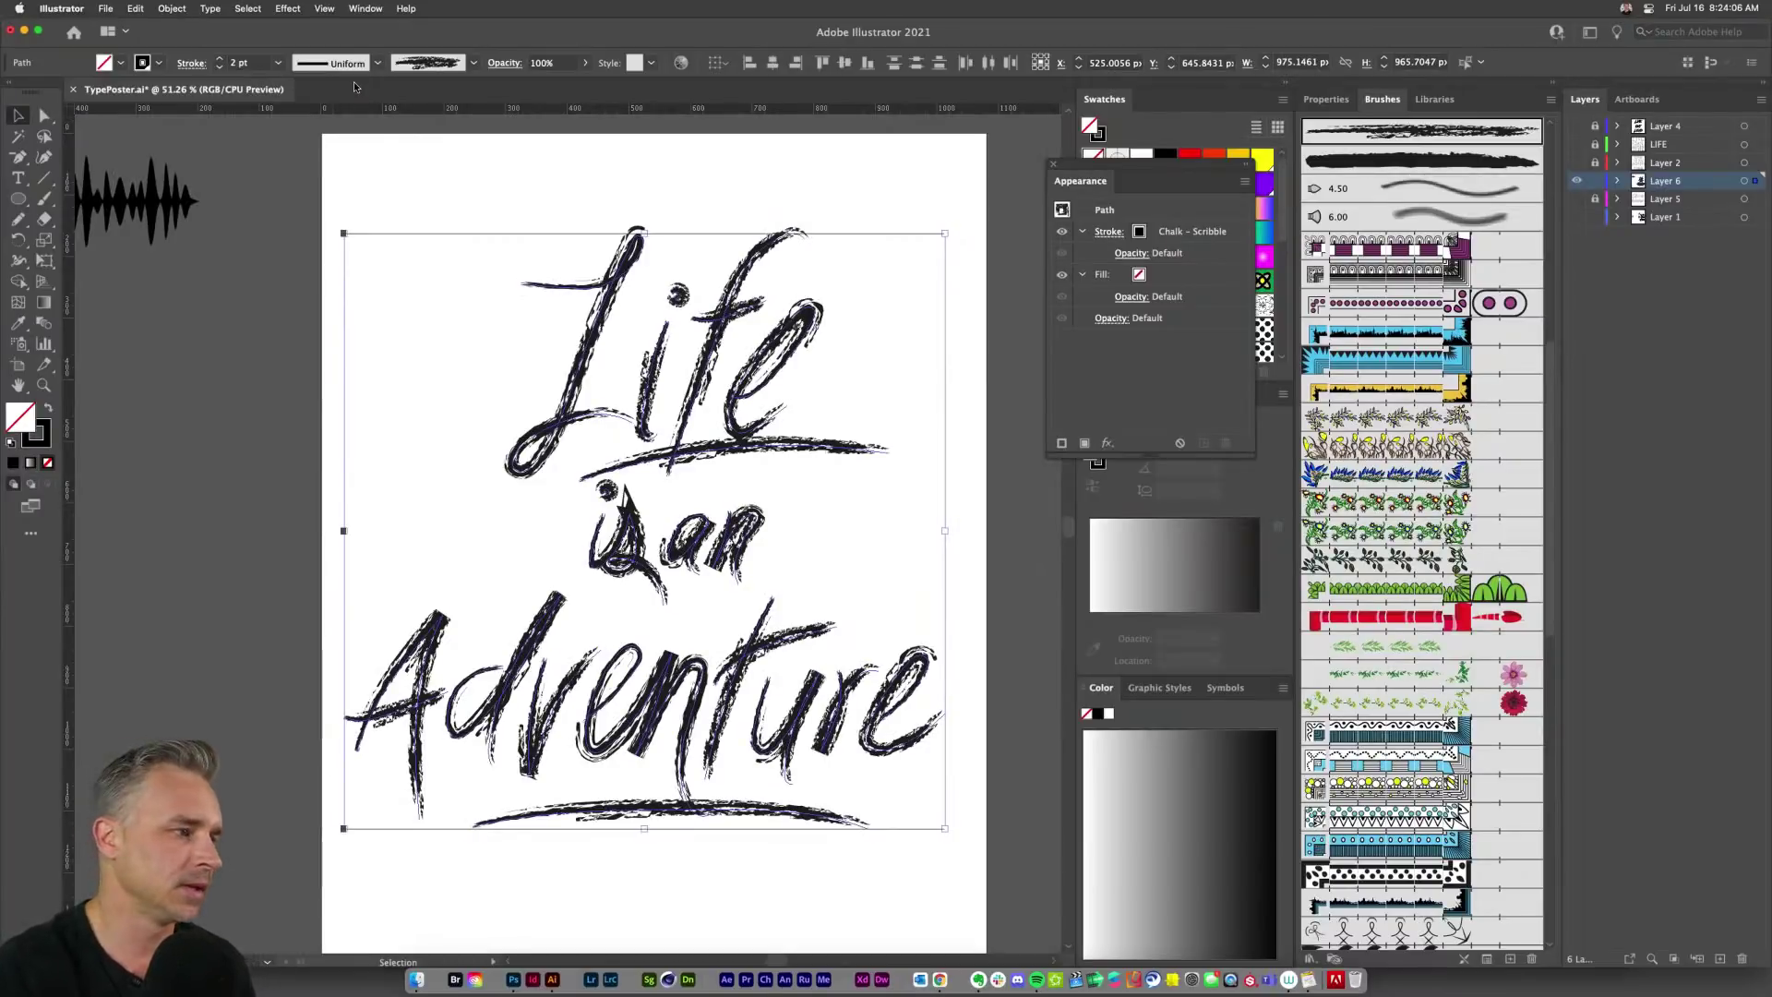
key("a")
key("super+equal")
key("super+equal")
key("super+equal")
key("super+equal")
key("super+equal")
key("super+equal")
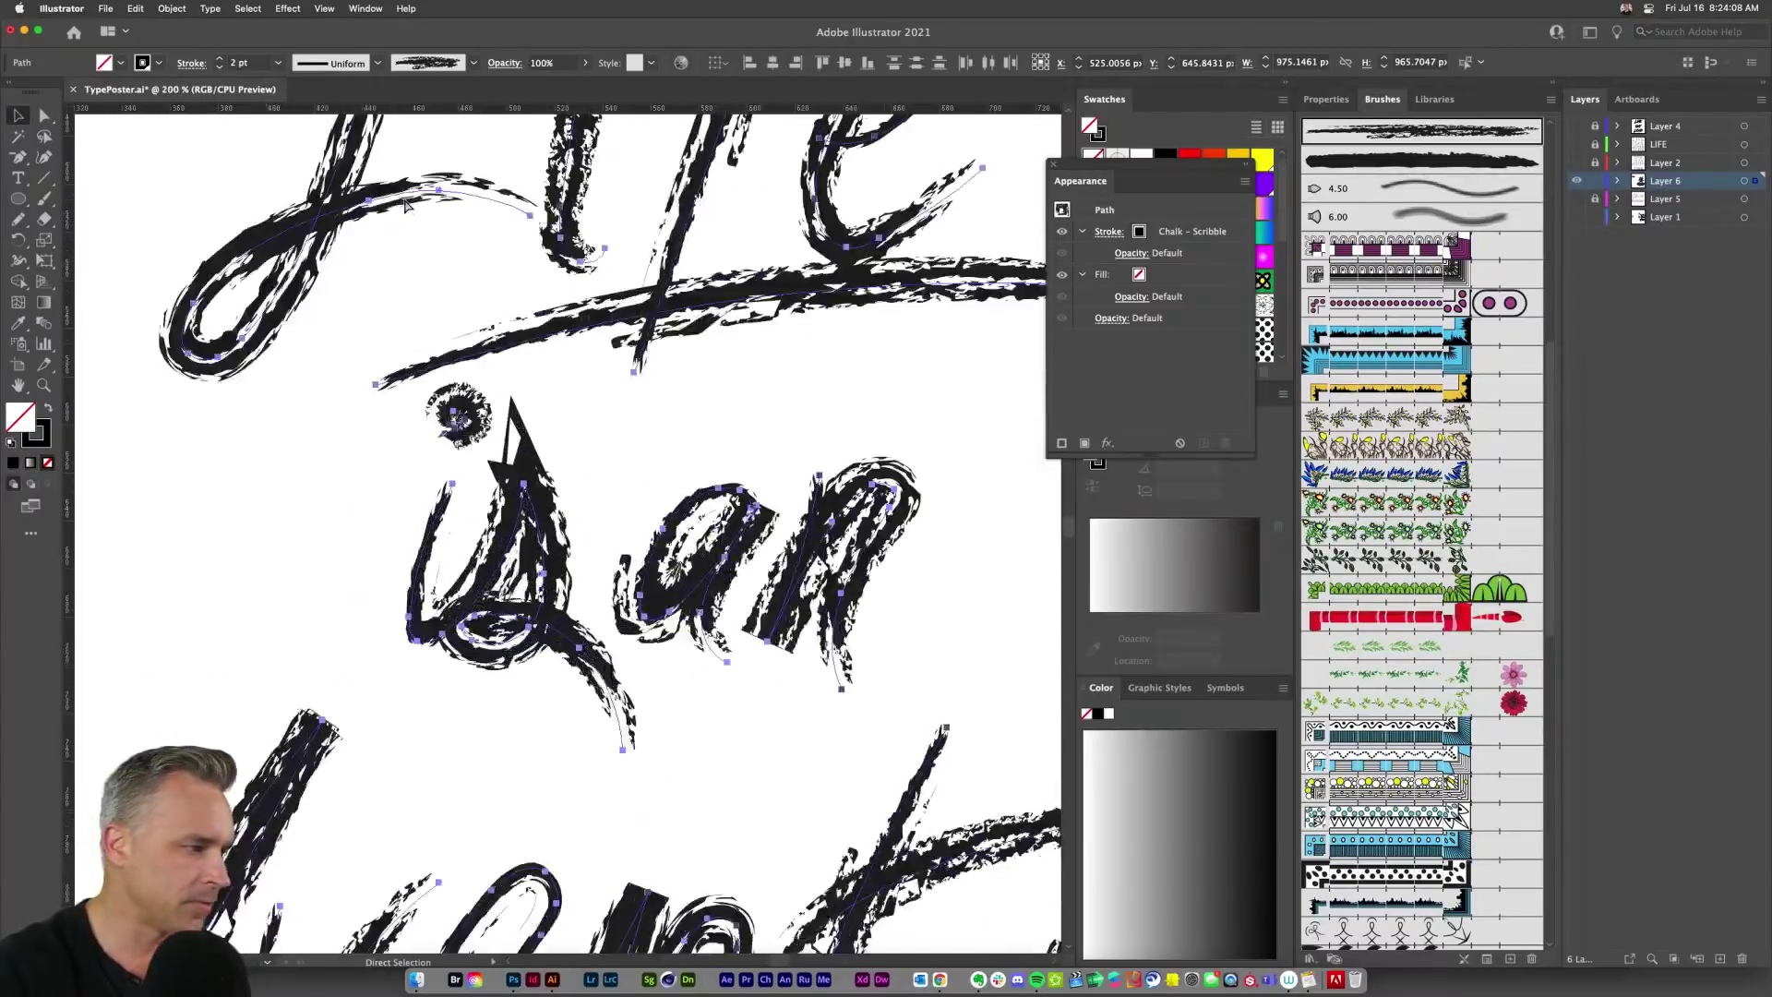
key("super+equal")
key("super+equal")
key("super+equal")
key("super+equal")
key("super+equal")
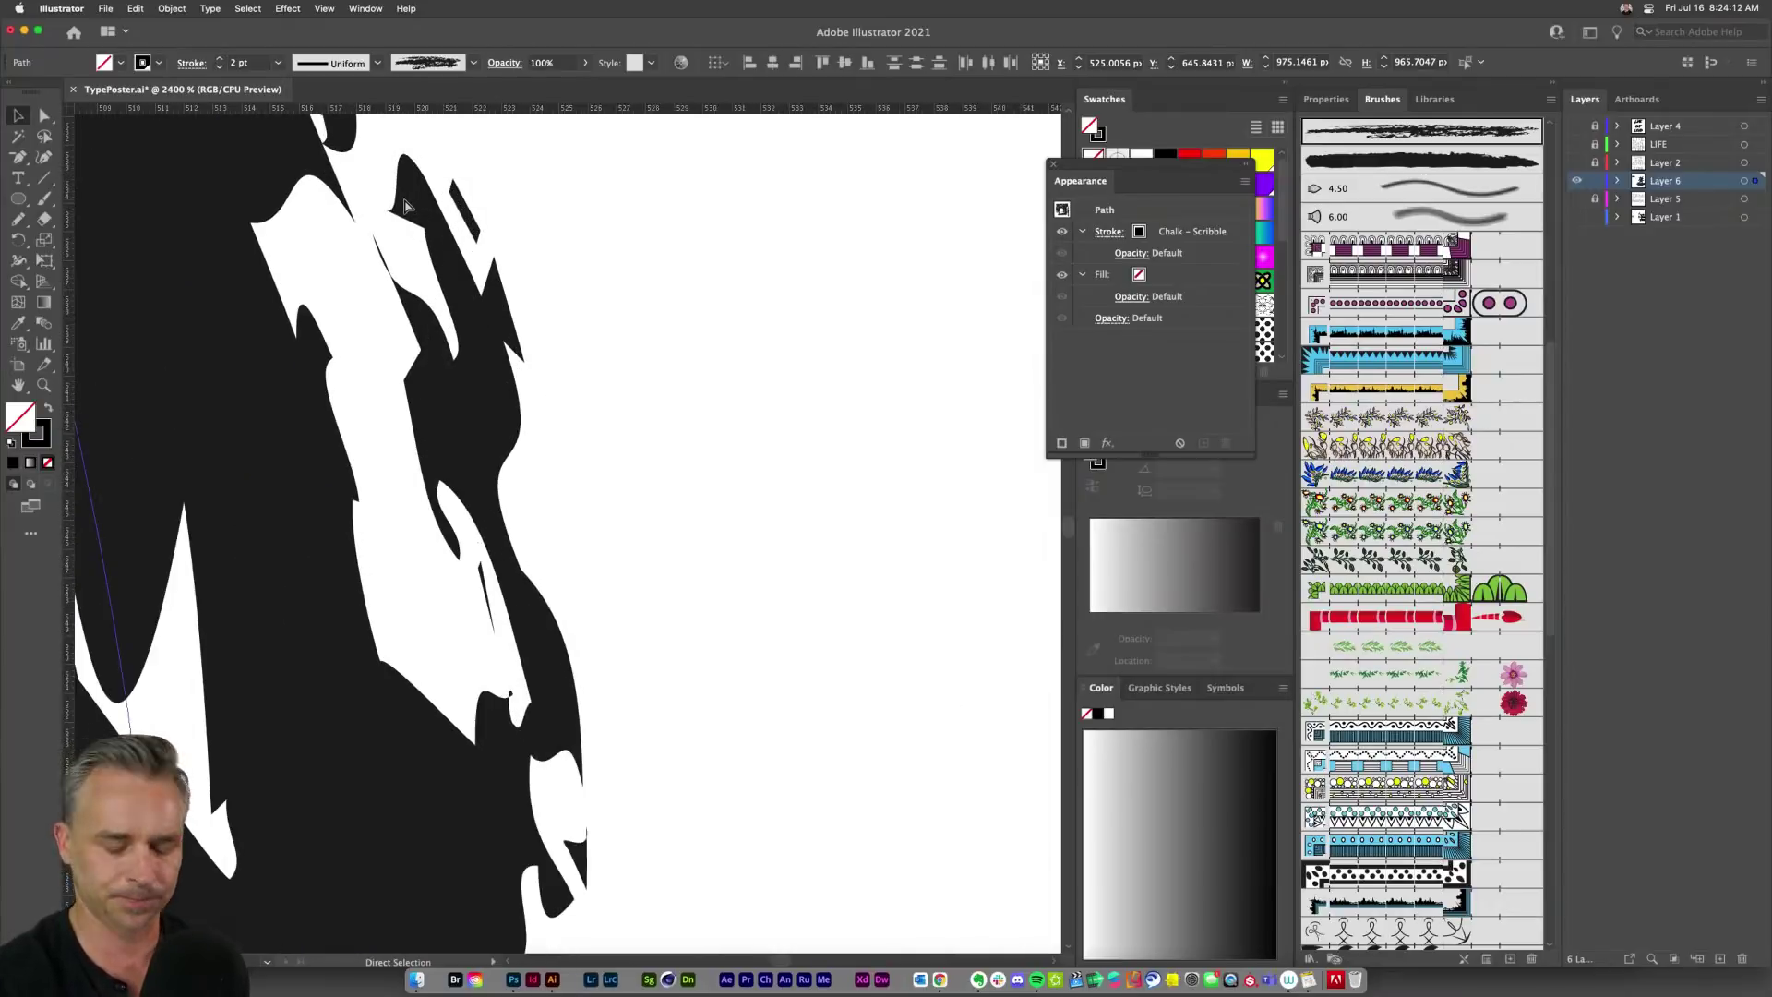
key("v")
key("super+0")
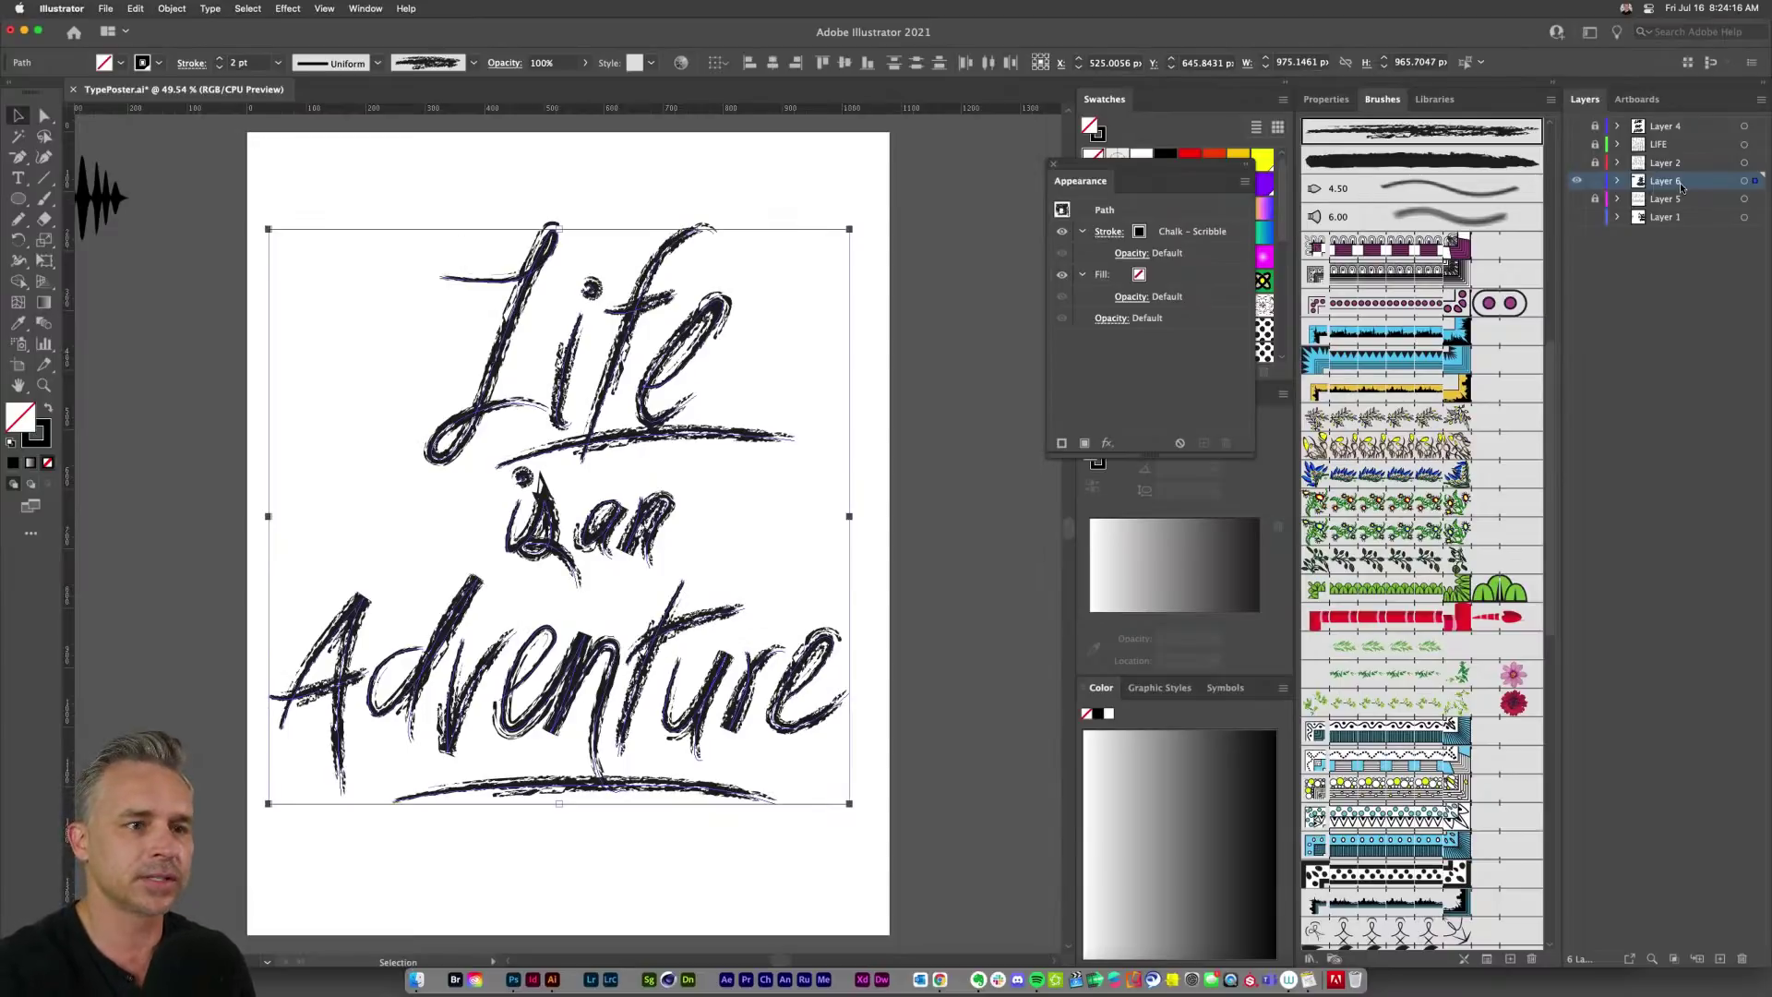
Step: Duplicate Layer 6 and hide the original layer
left_click_drag(1681, 188, 1719, 958)
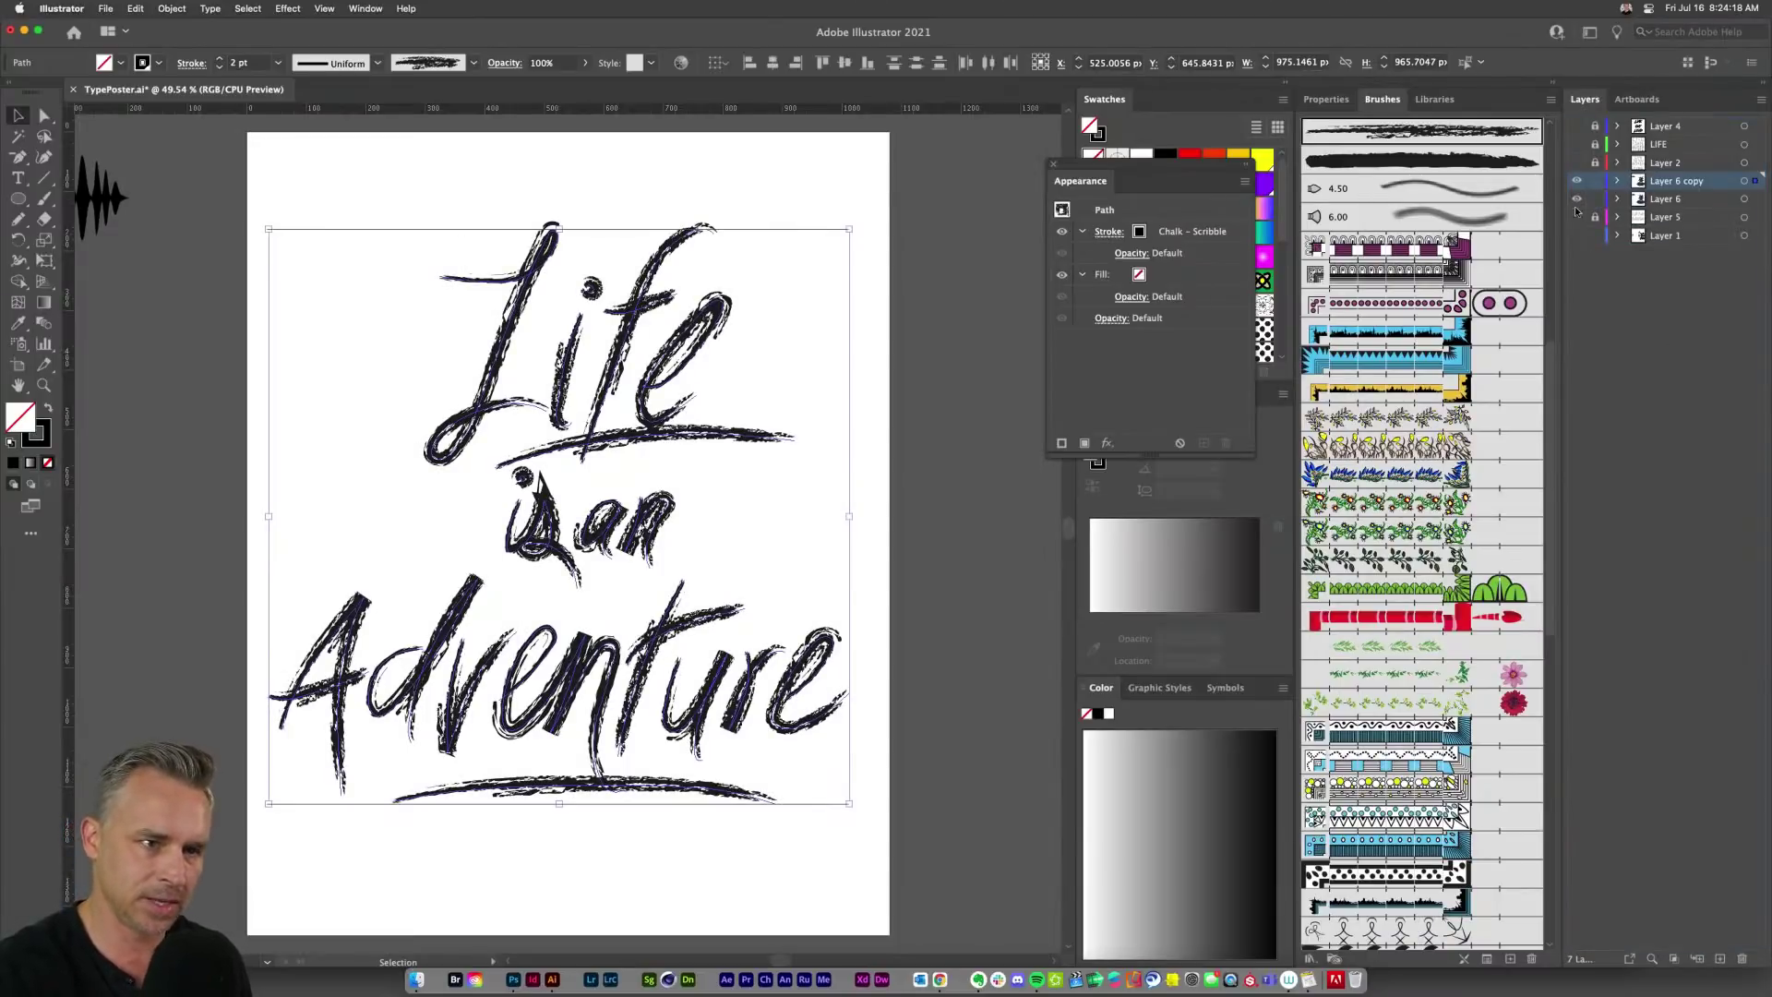
Step: Enable Scale Strokes & Effects in the general preferences
left_click(106, 8)
mouse_move(62, 8)
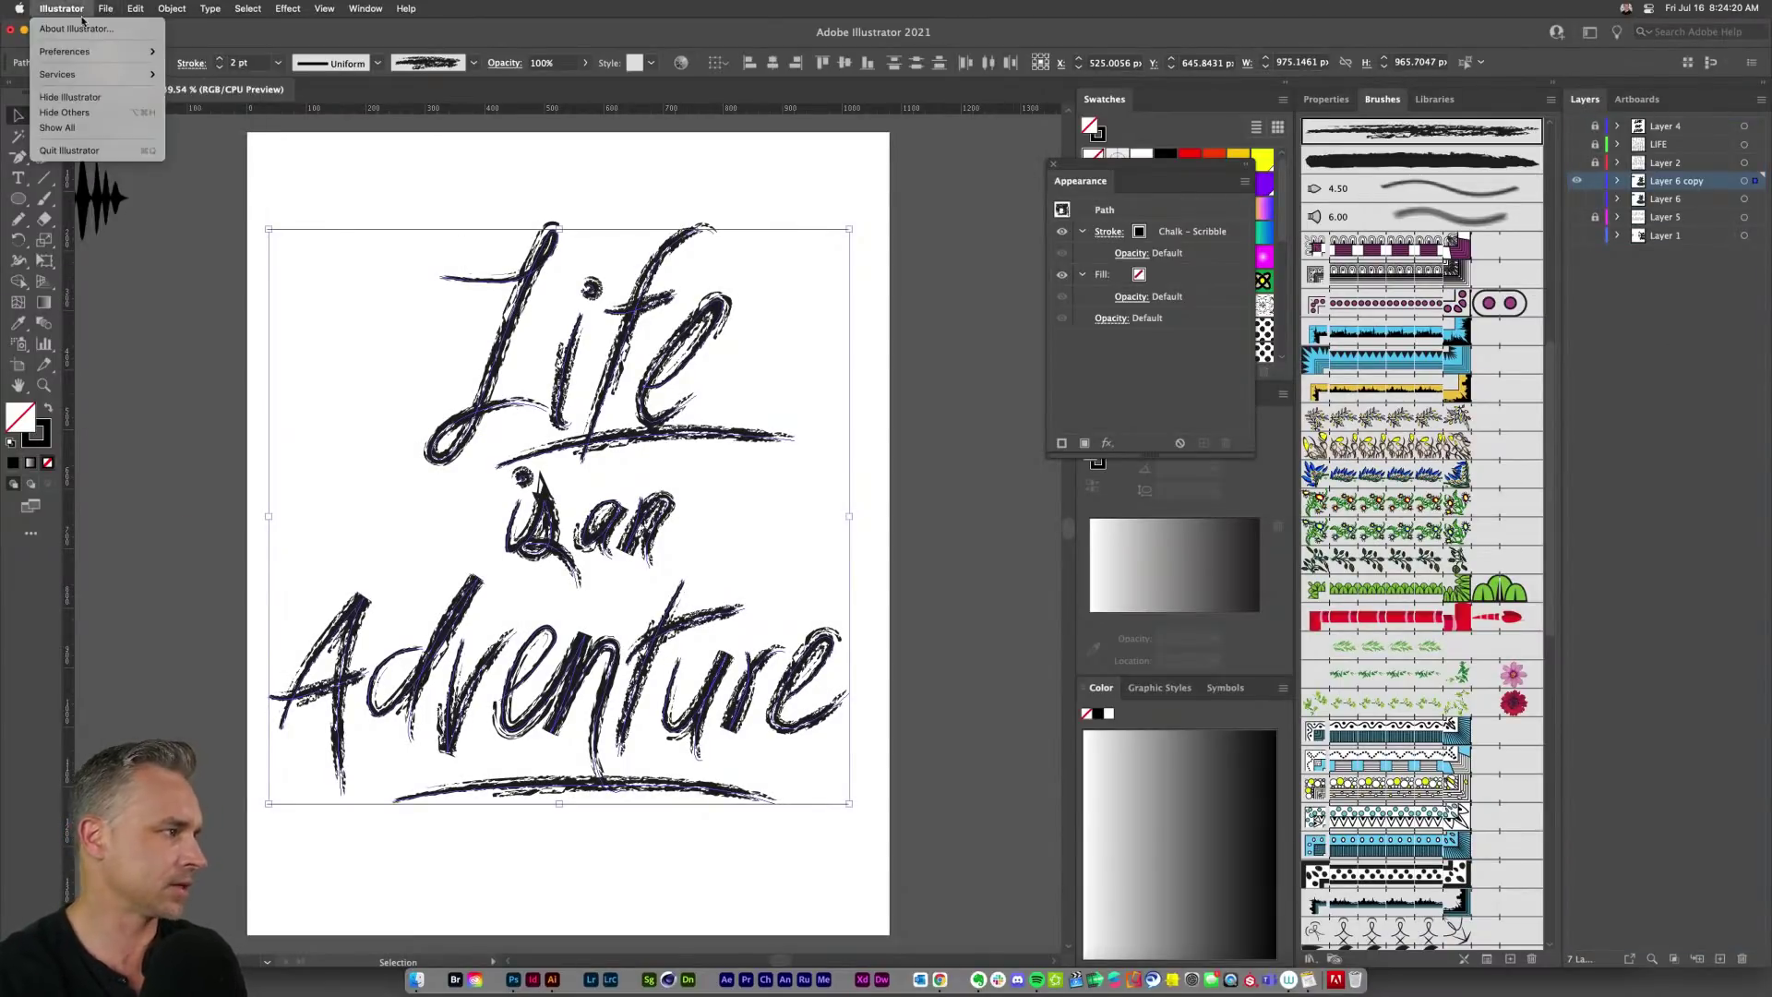
mouse_move(109, 52)
left_click(192, 51)
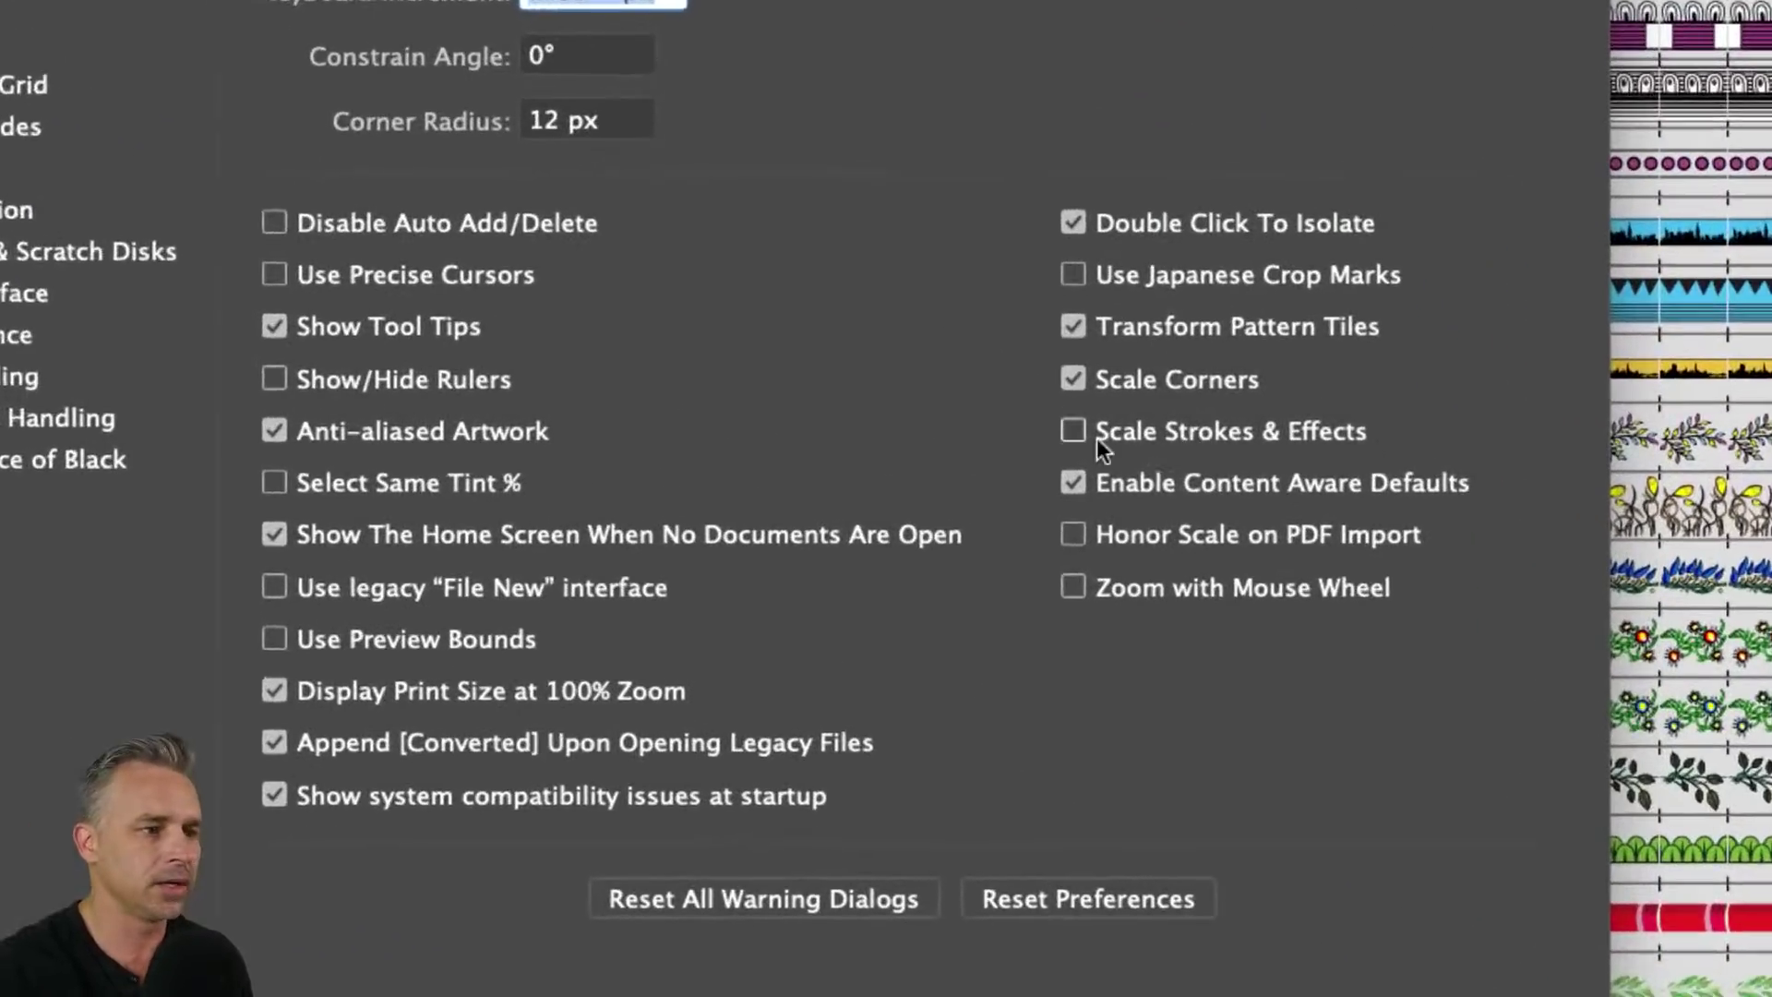
left_click(1142, 414)
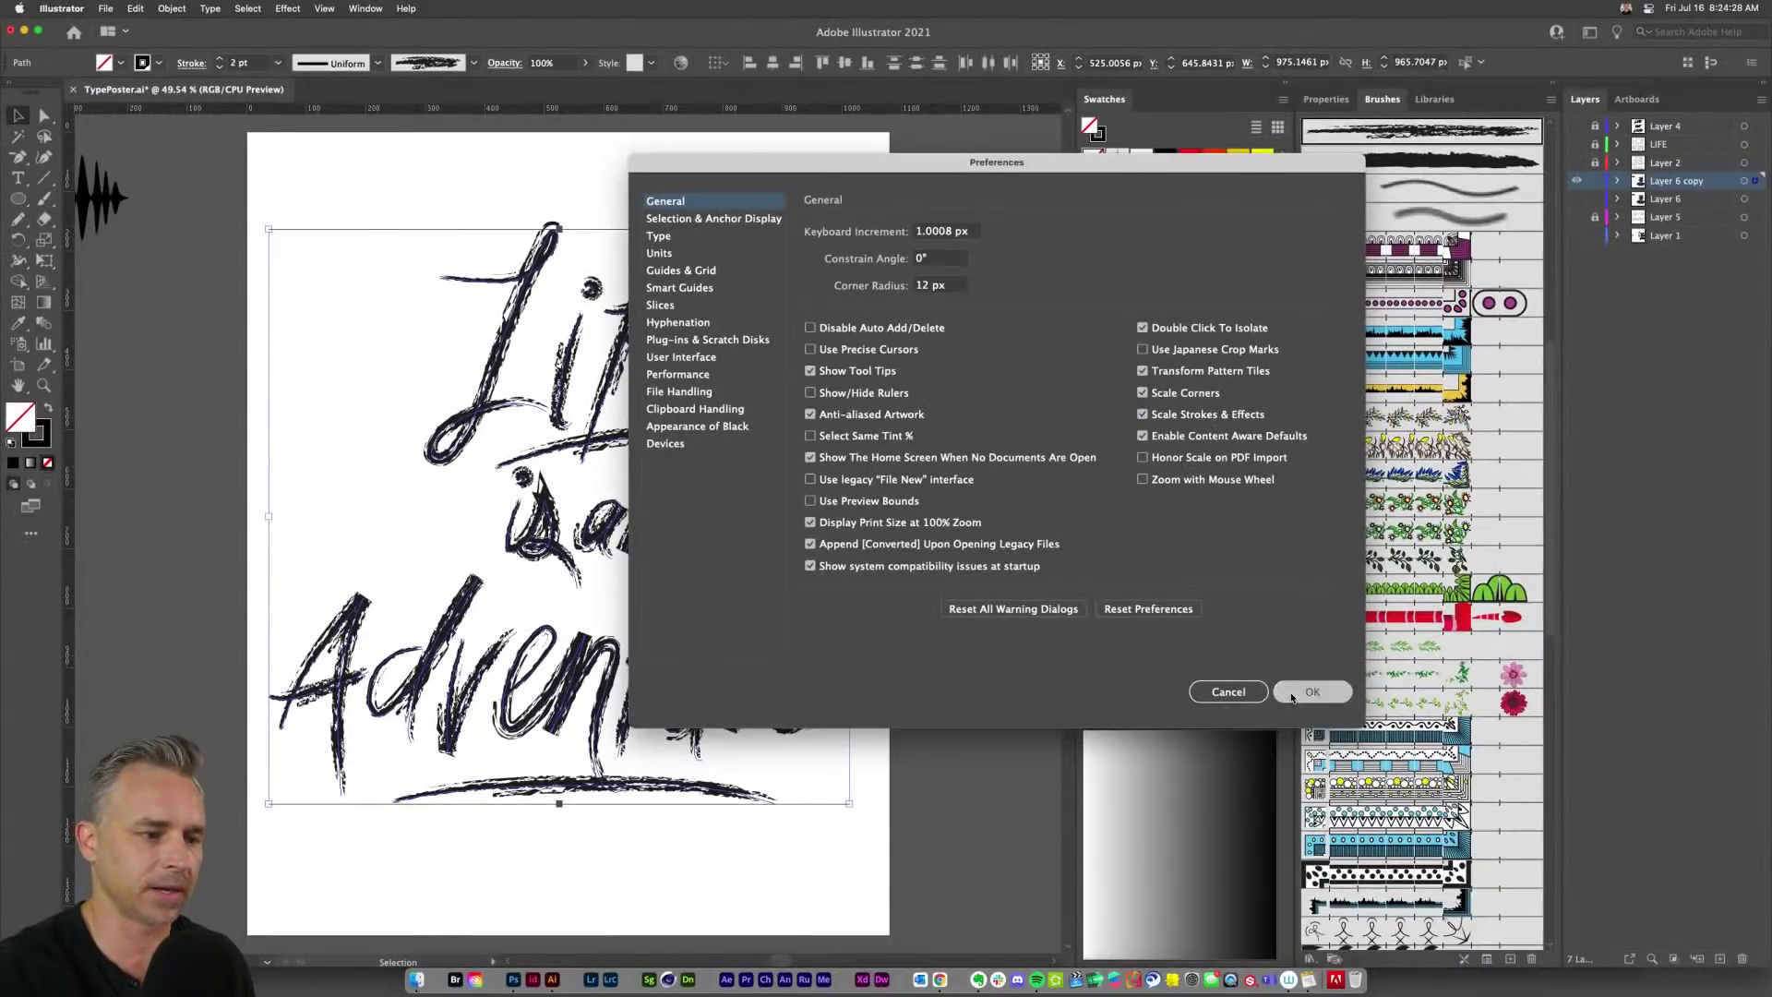
left_click(1313, 692)
Step: Scale the whole lettering down proportionally about its centre to about 509 px wide, and enlarge it again slightly
left_click_drag(268, 232, 308, 385)
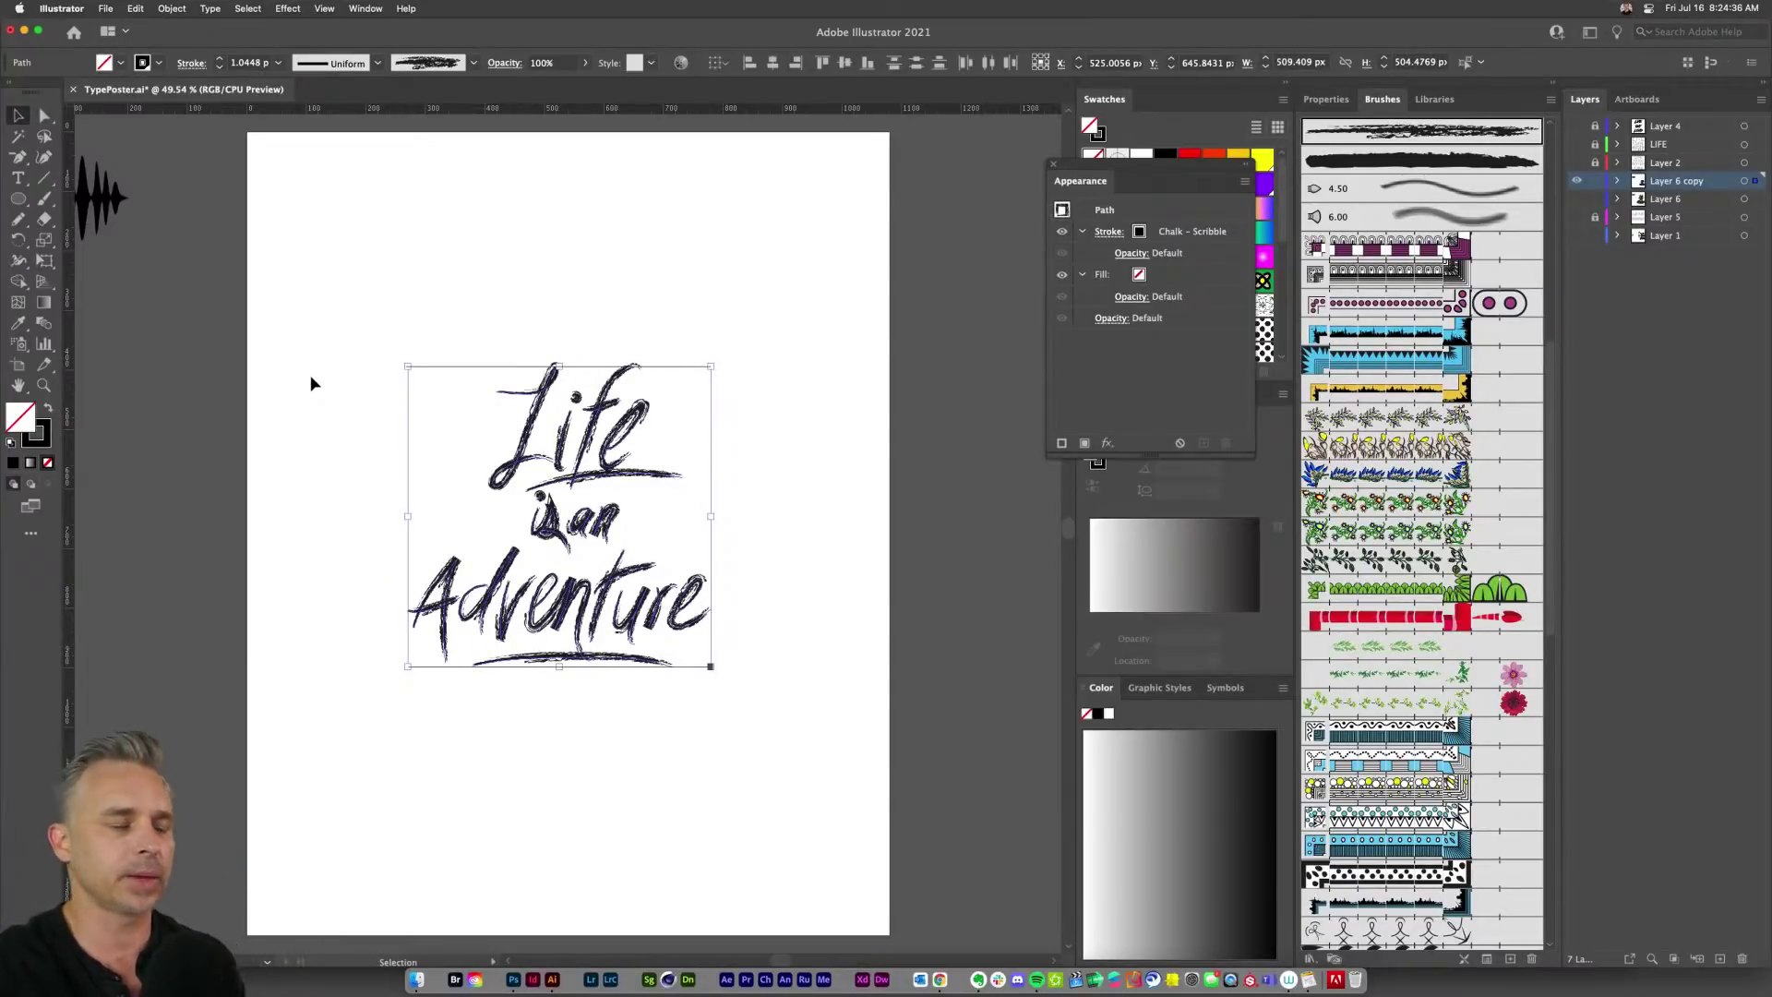
left_click(317, 424)
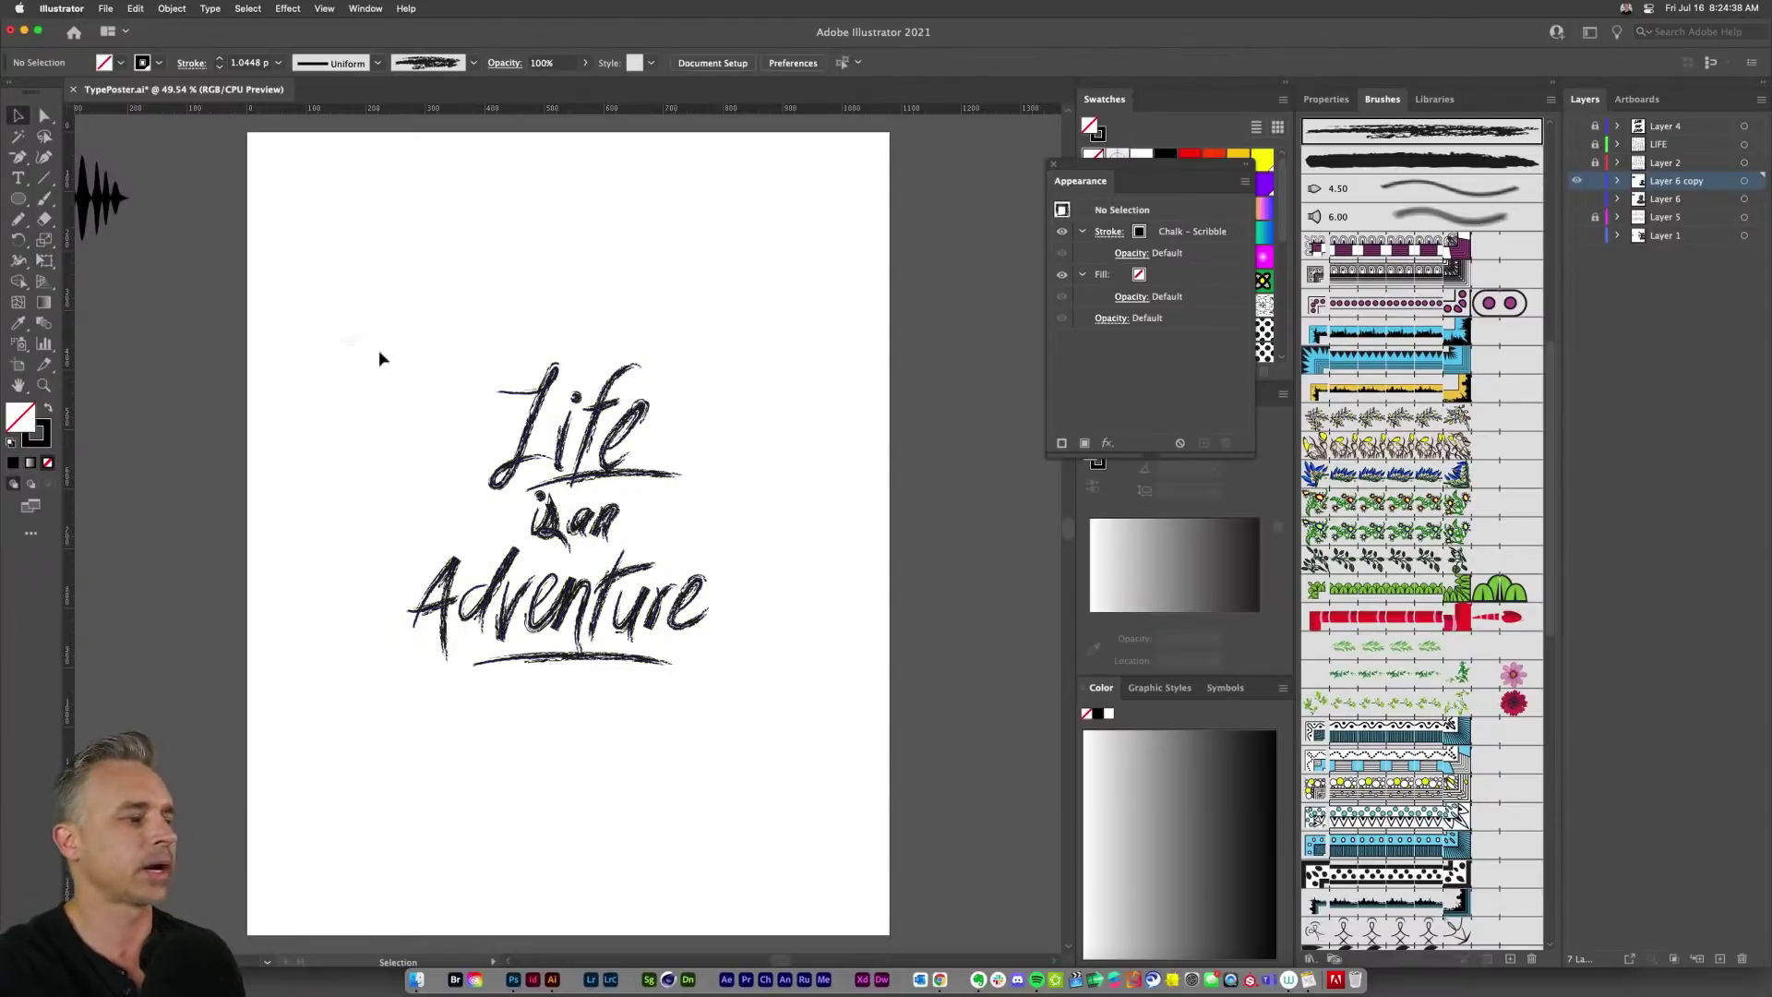
left_click_drag(379, 353, 809, 792)
left_click_drag(711, 364, 762, 314)
left_click(565, 212)
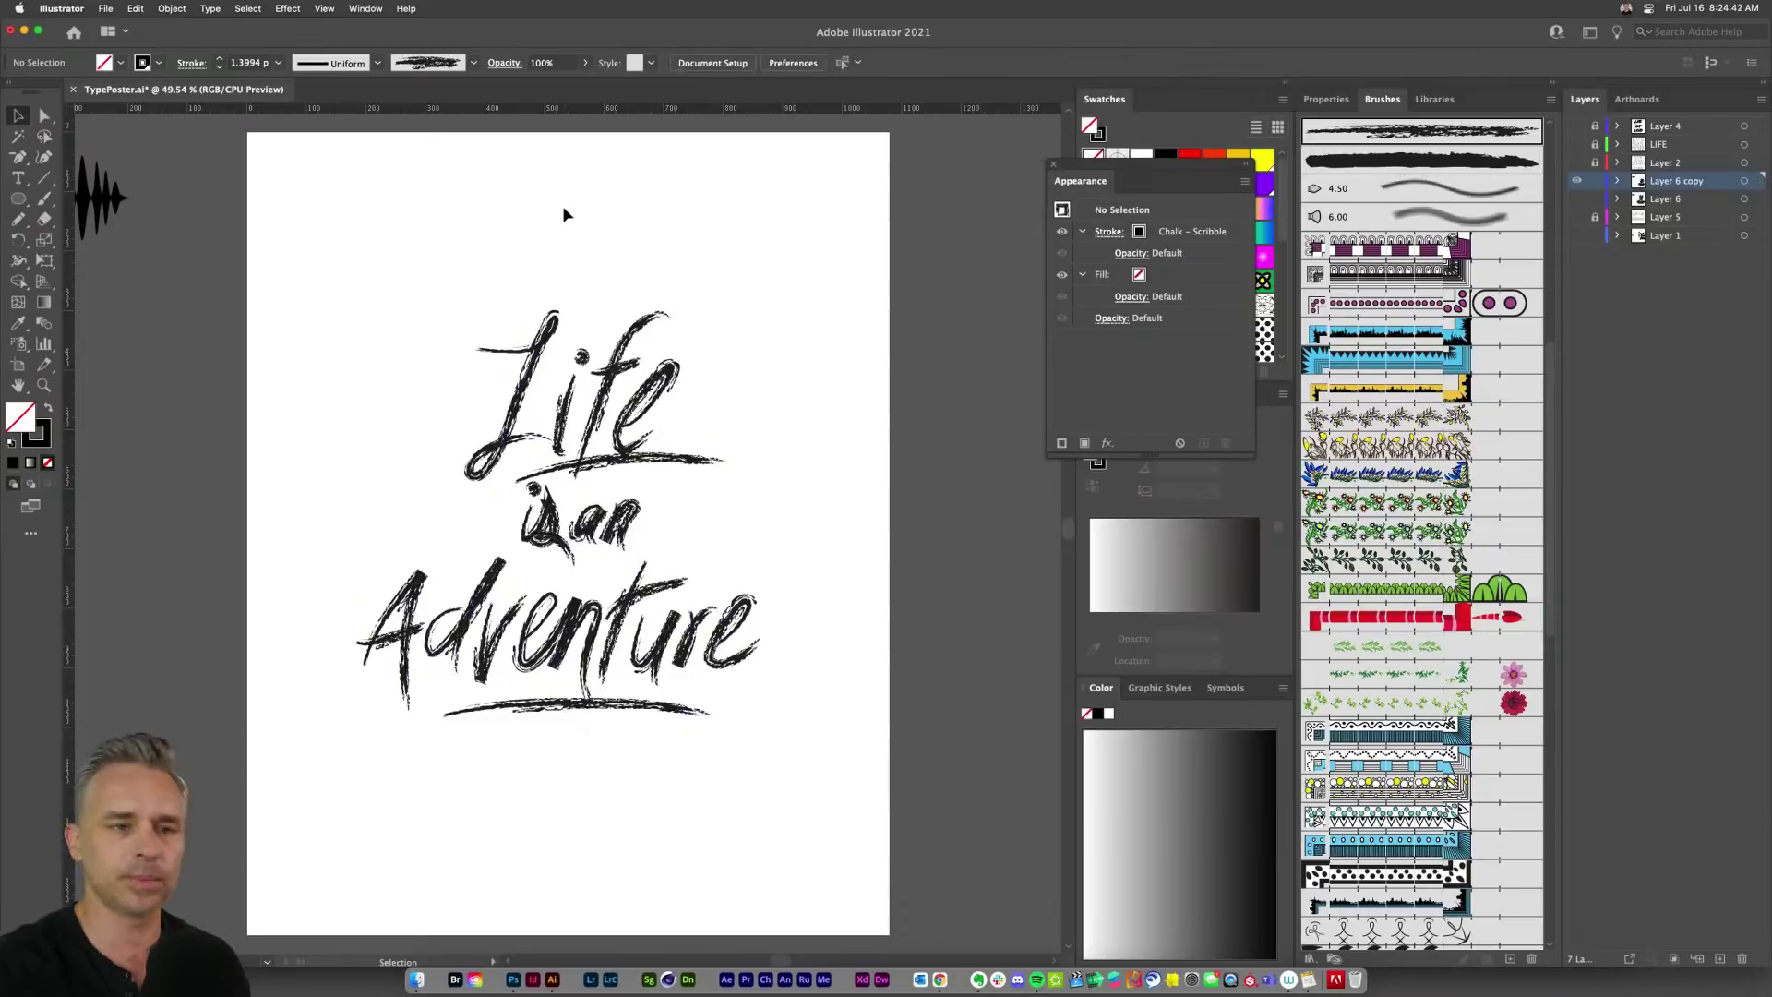
Step: Reshape the n of "an" by extending its final leg downward and its starting point upward with the Direct Selection tool
scroll(565, 214, "up", 1)
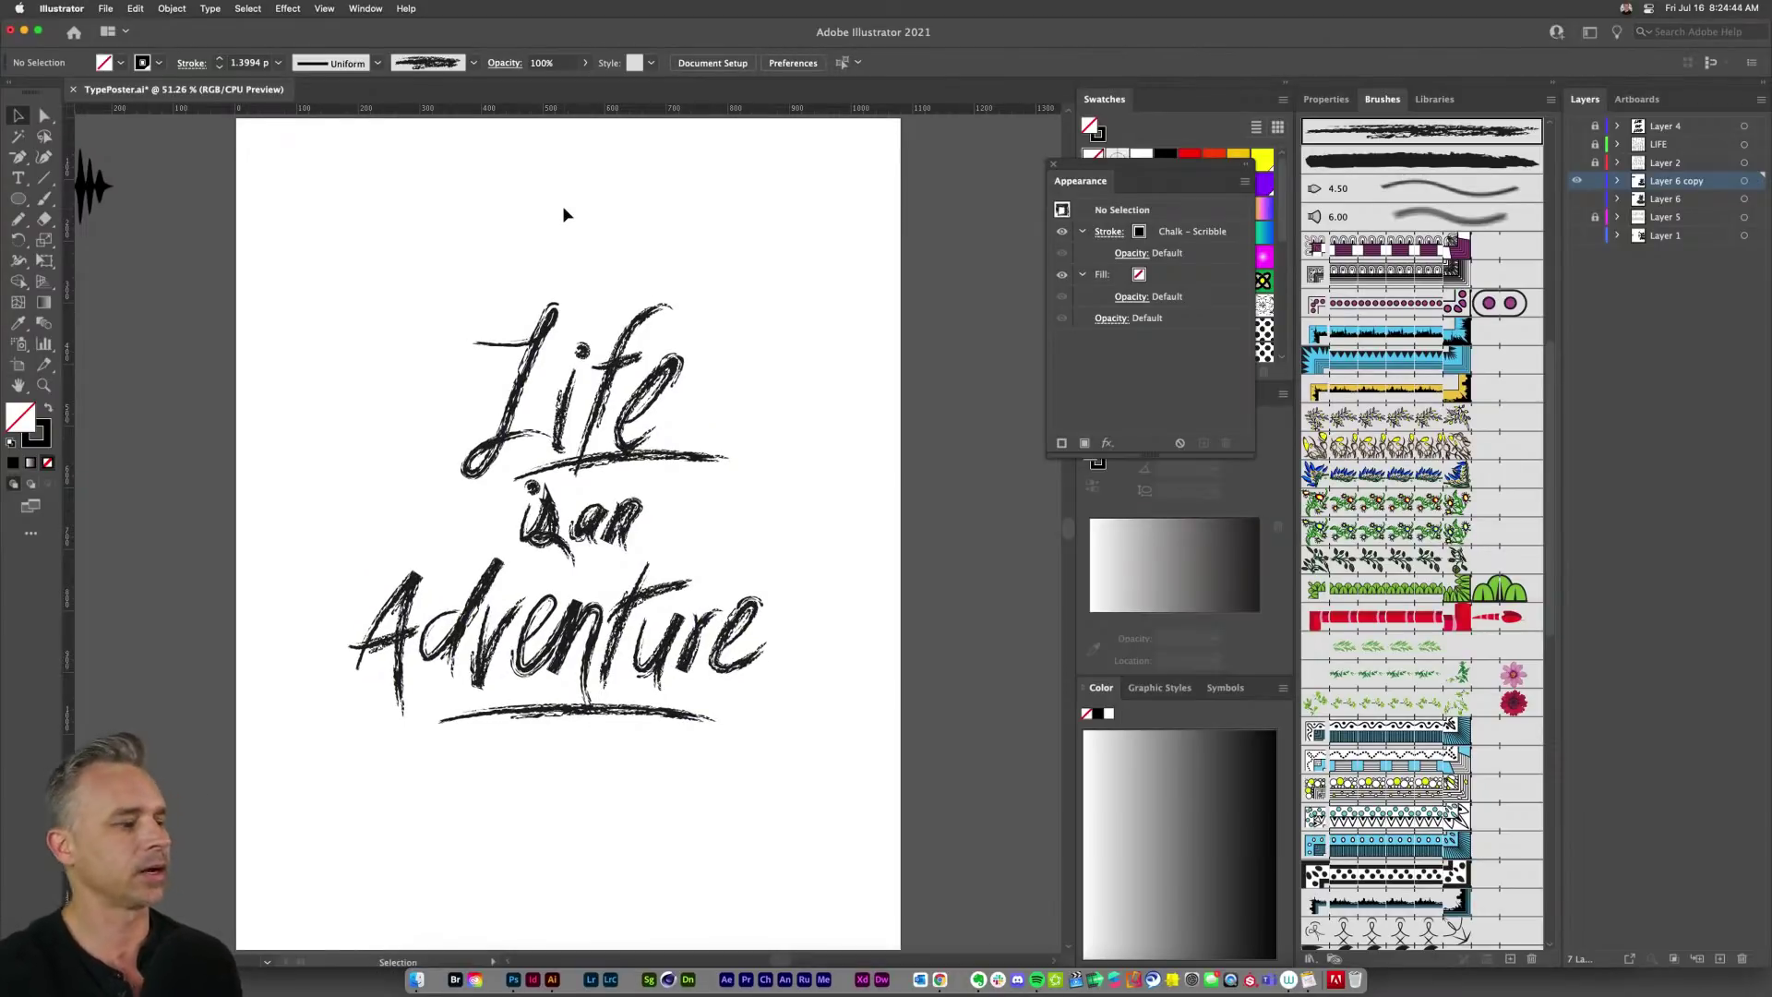
key("super+equal")
key("super+equal")
key("super+equal")
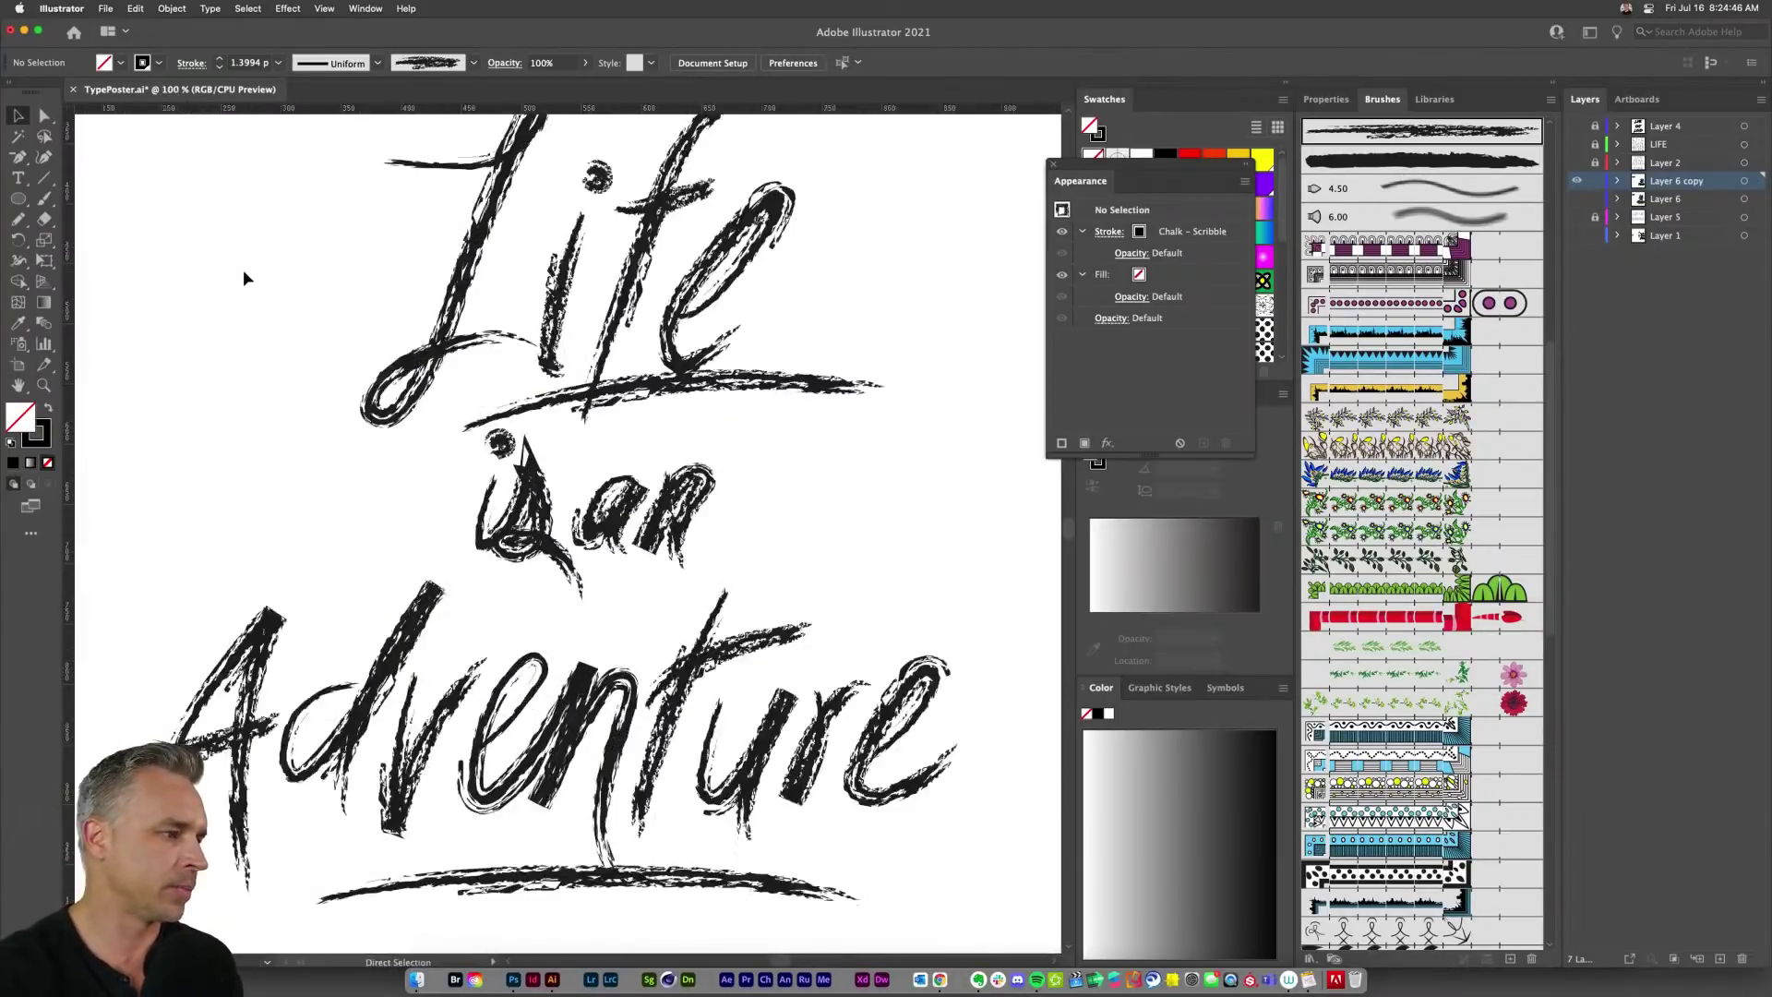
left_click(43, 114)
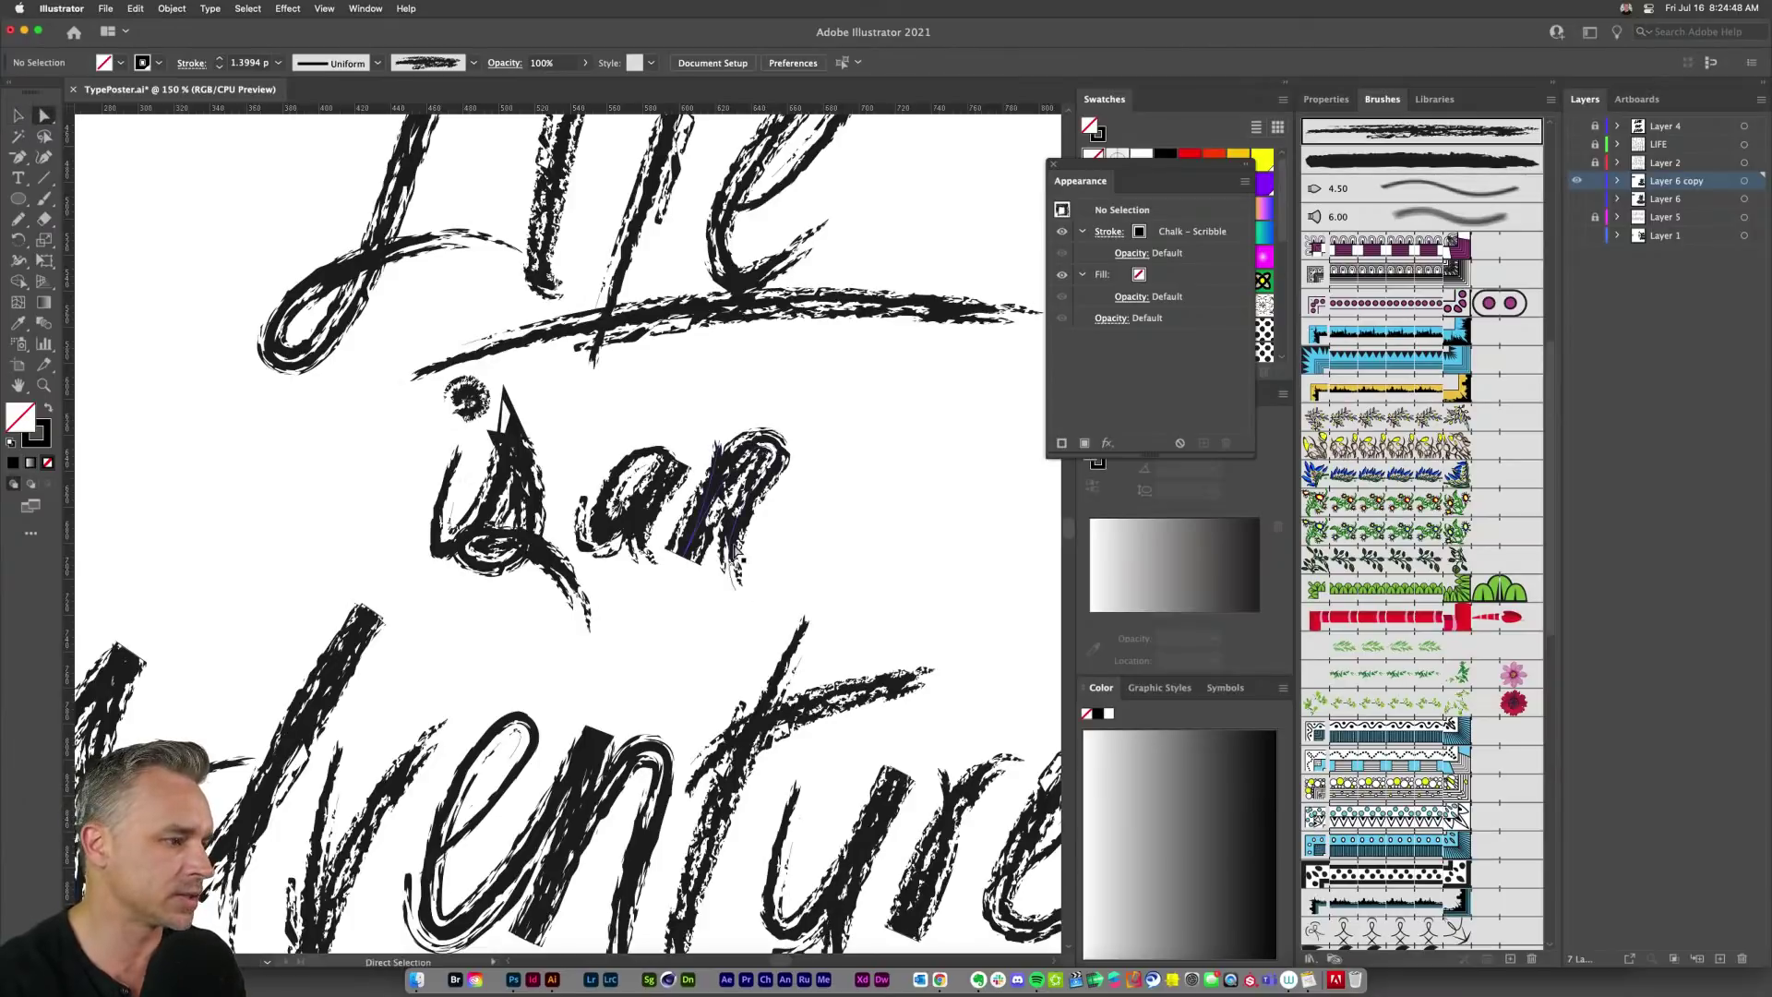
left_click(735, 589)
left_click_drag(735, 591, 760, 635)
left_click_drag(735, 522, 746, 529)
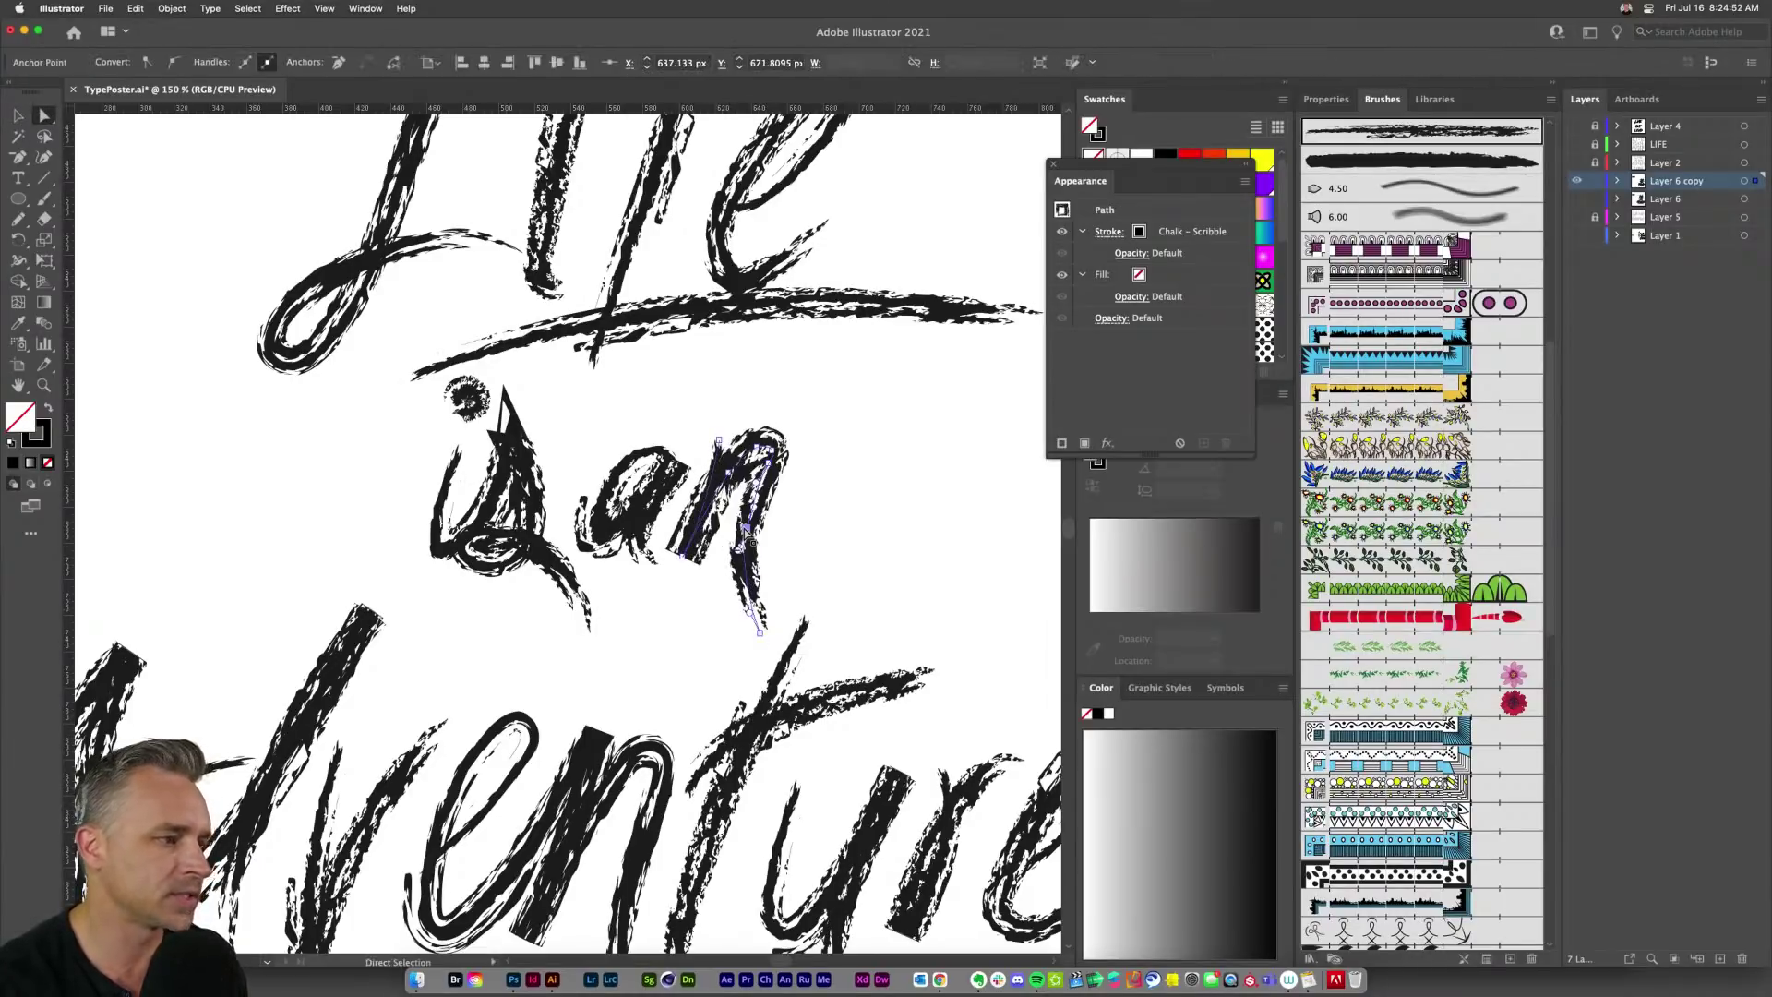
left_click_drag(719, 445, 708, 415)
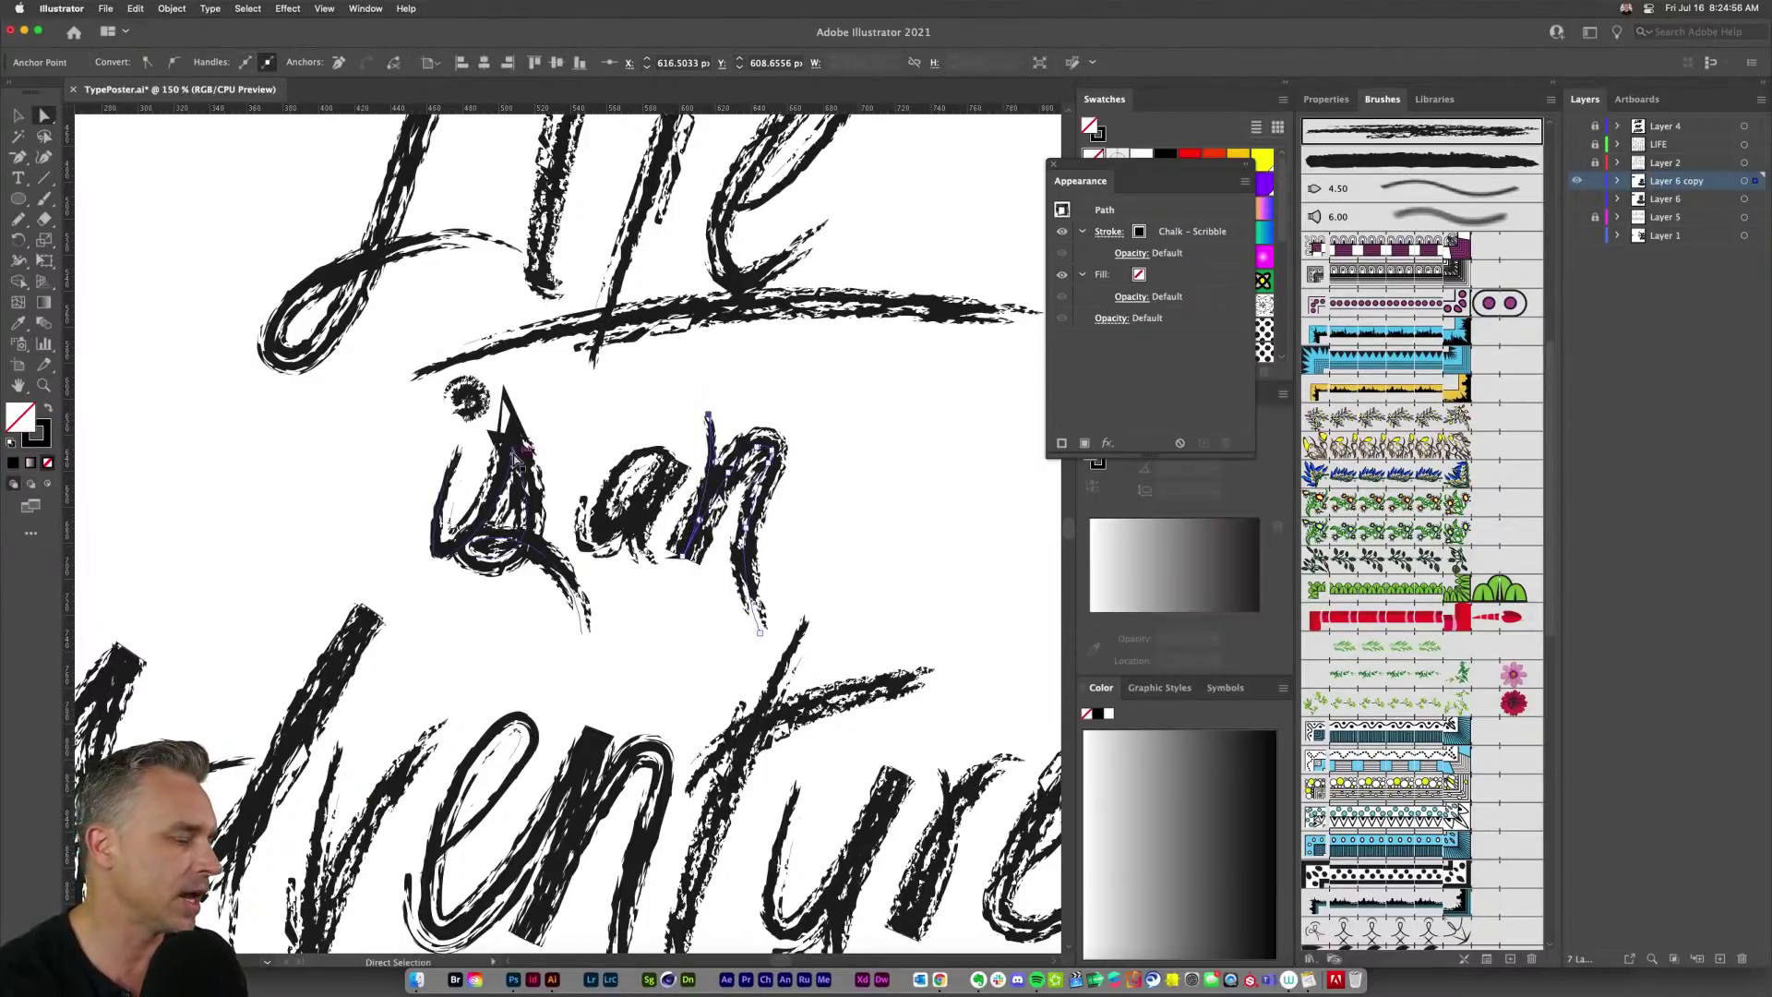
Step: Adjust the anchor points along the upper stem of the n in "Adventure"
scroll(515, 459, "up", 2)
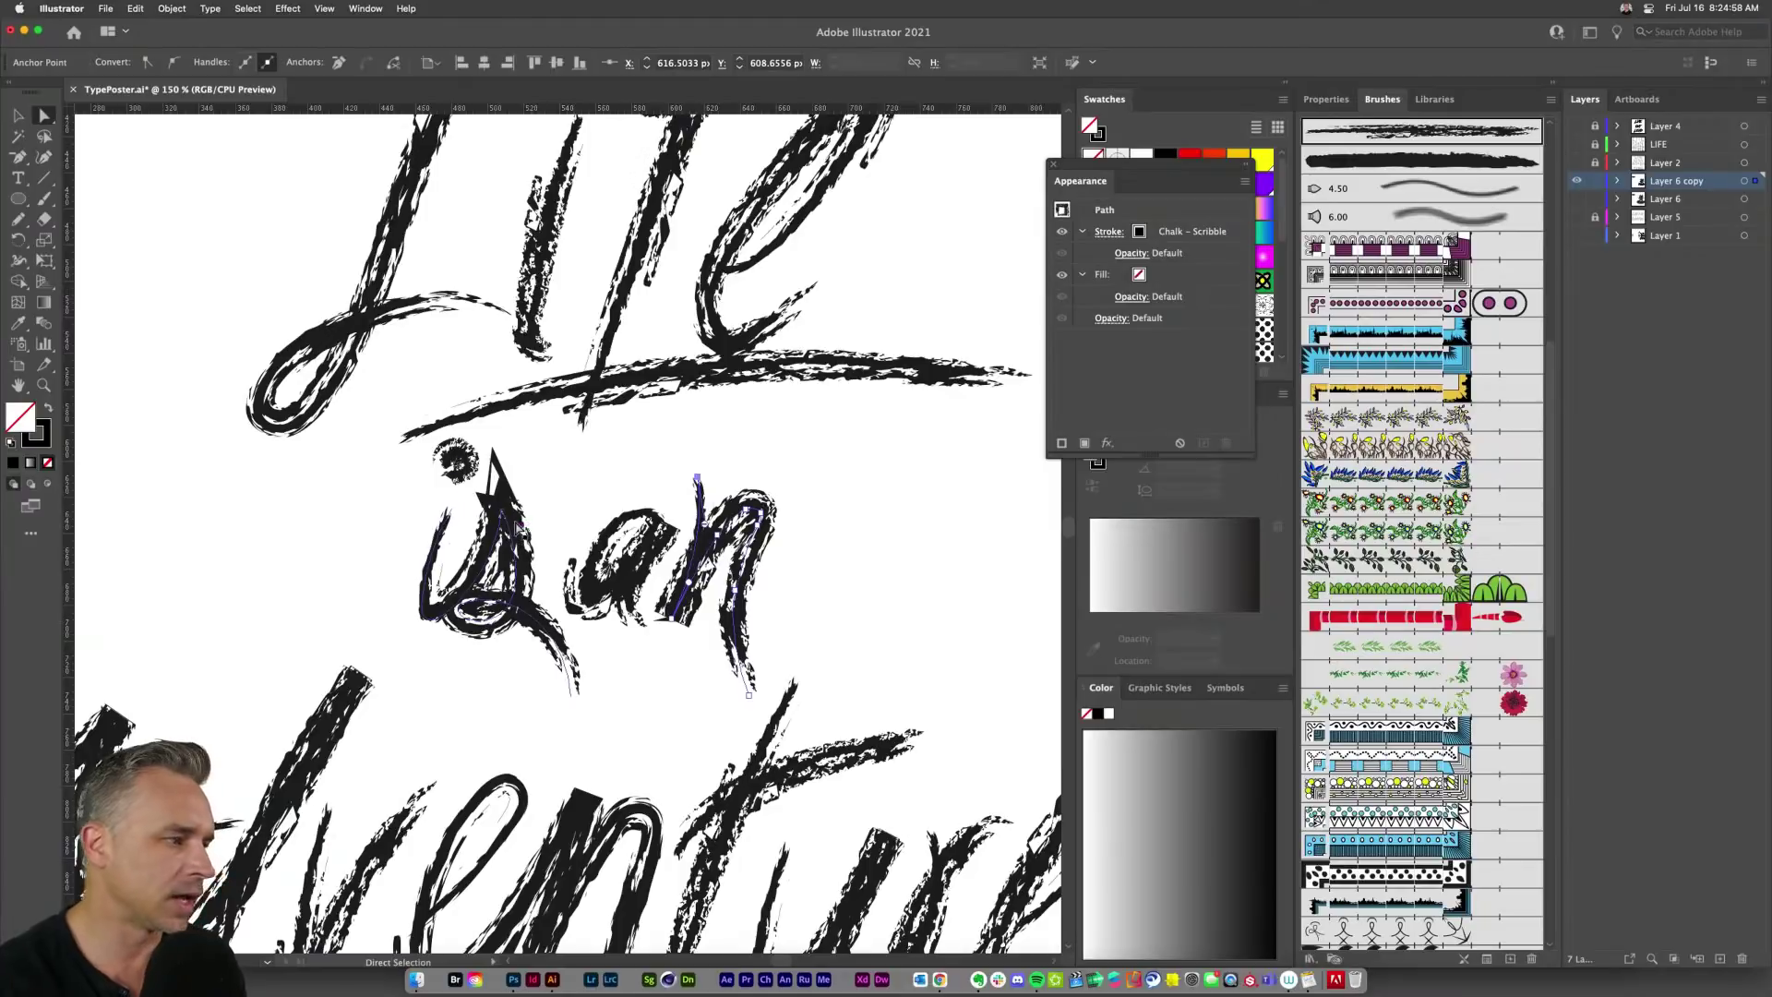
scroll(545, 670, "down", 10)
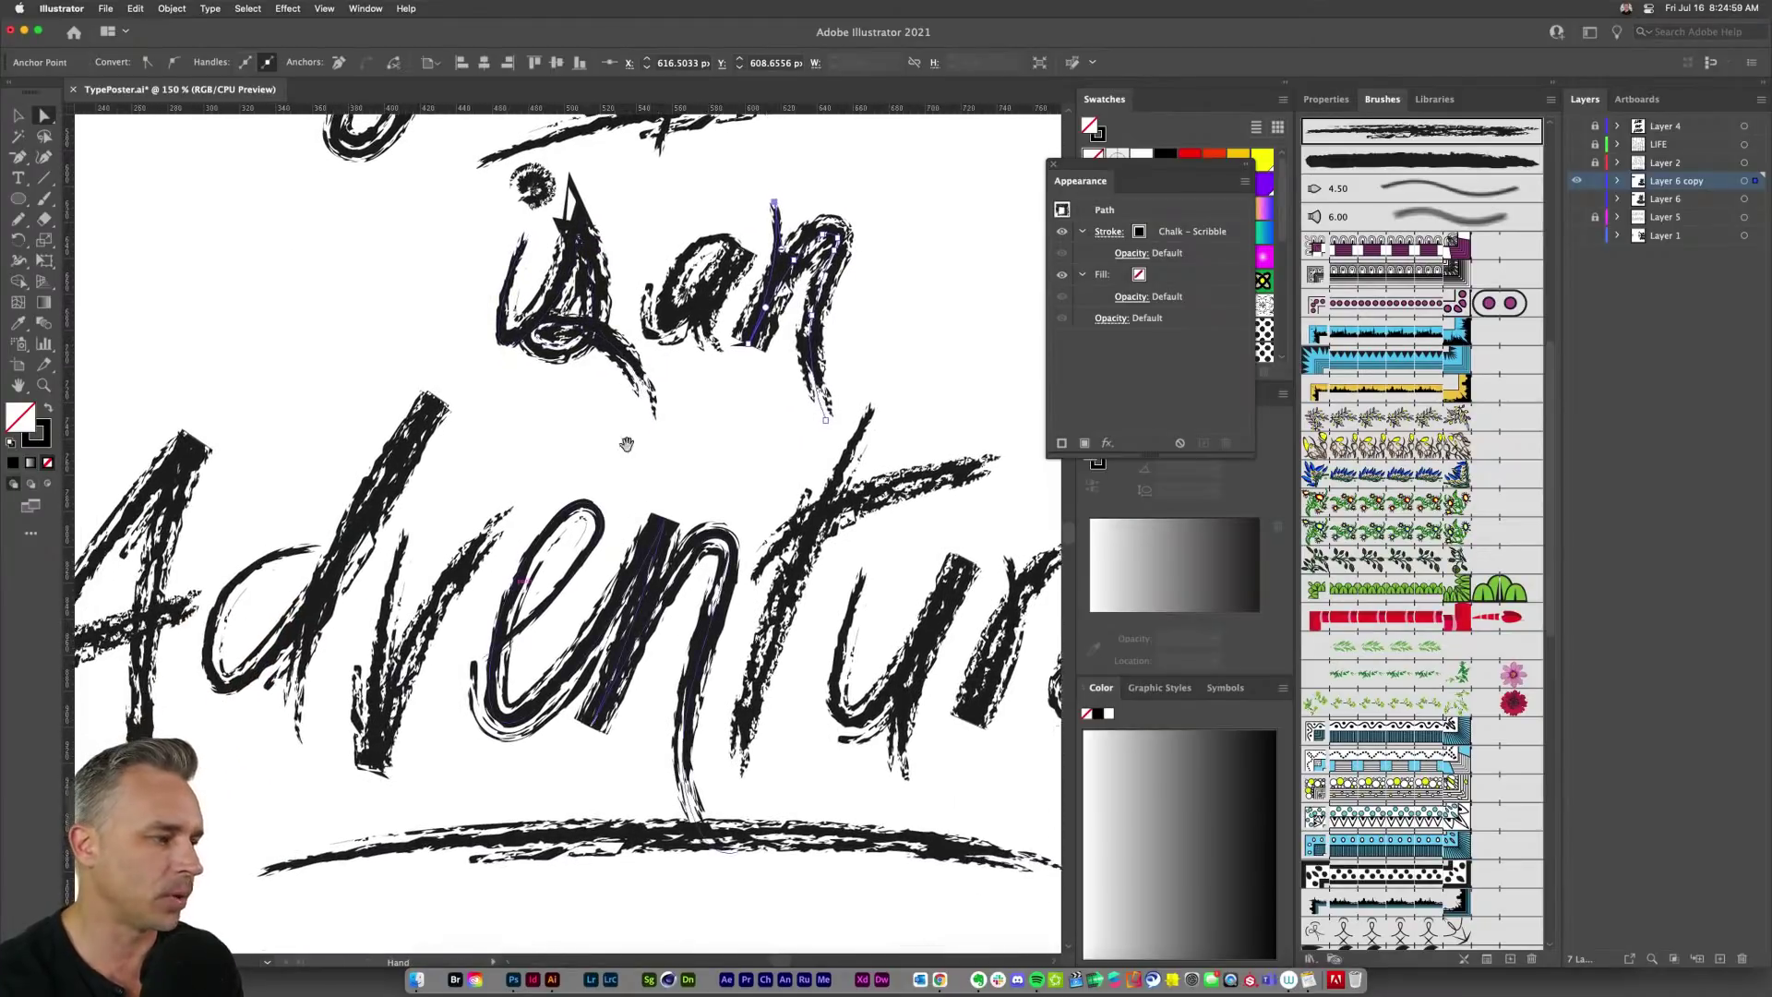
left_click(664, 524)
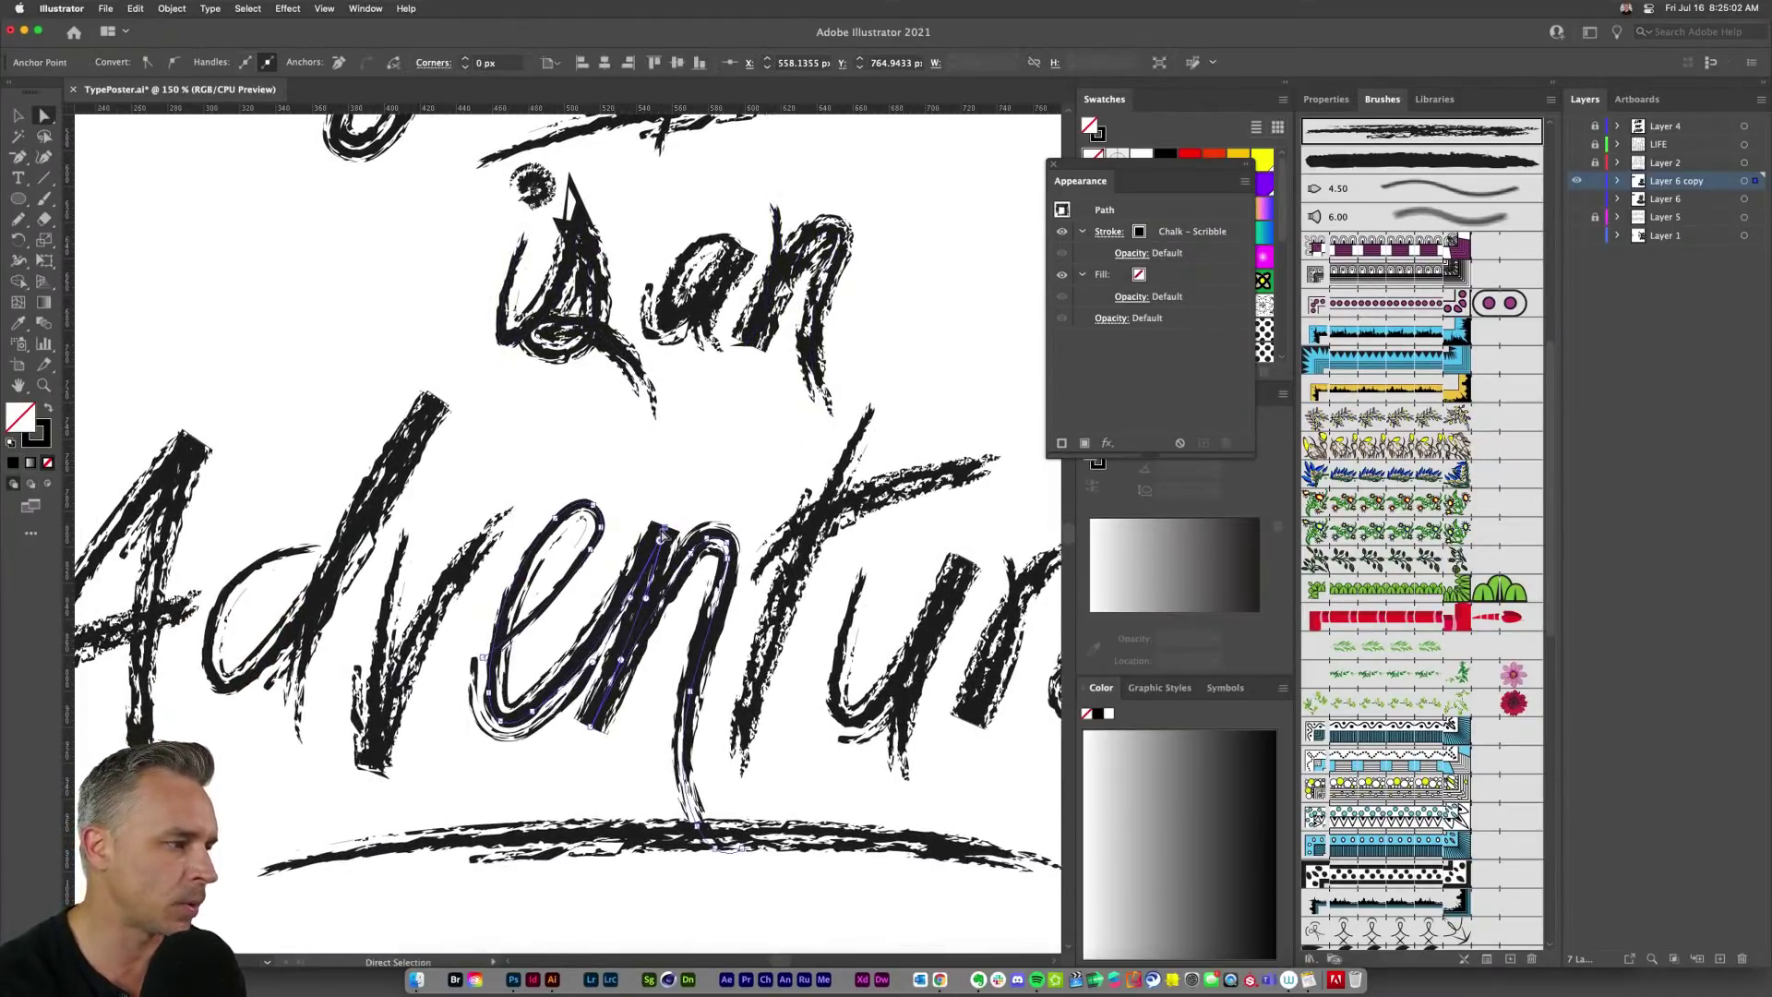
left_click(664, 532)
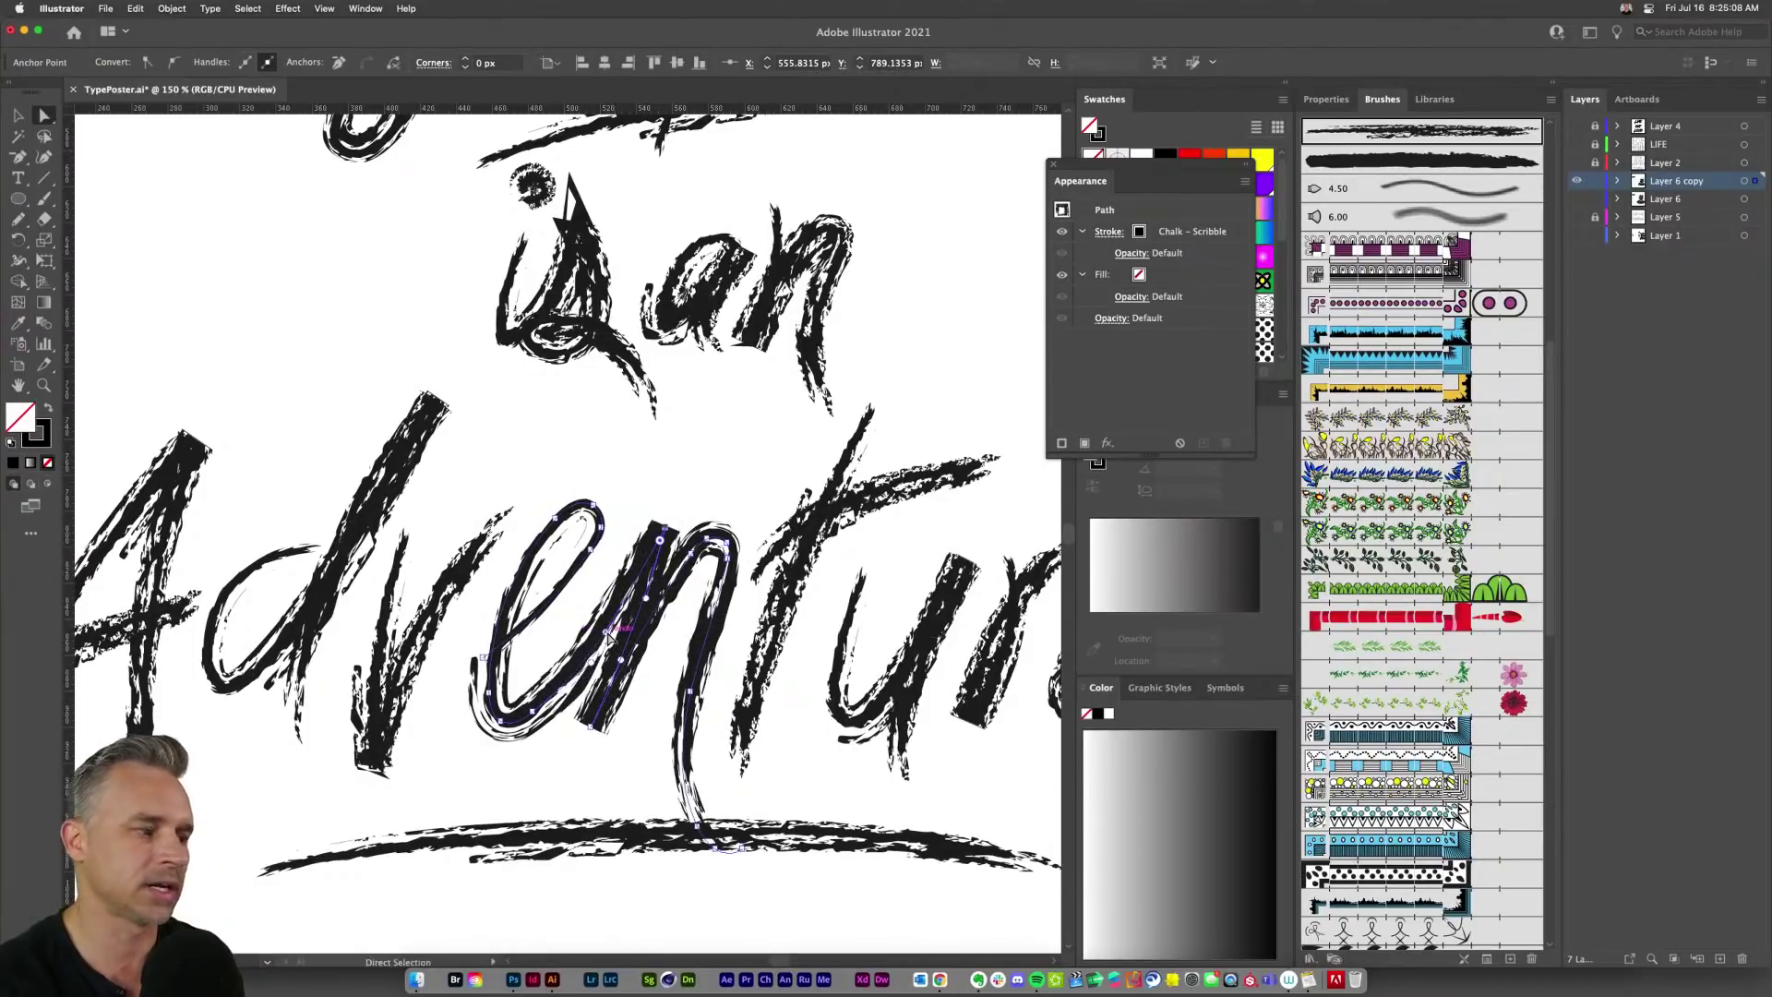
Step: Extend the arm of the r in "Adventure" toward the final e and smooth its curve by moving the neighbouring anchor
scroll(534, 474, "right", 10)
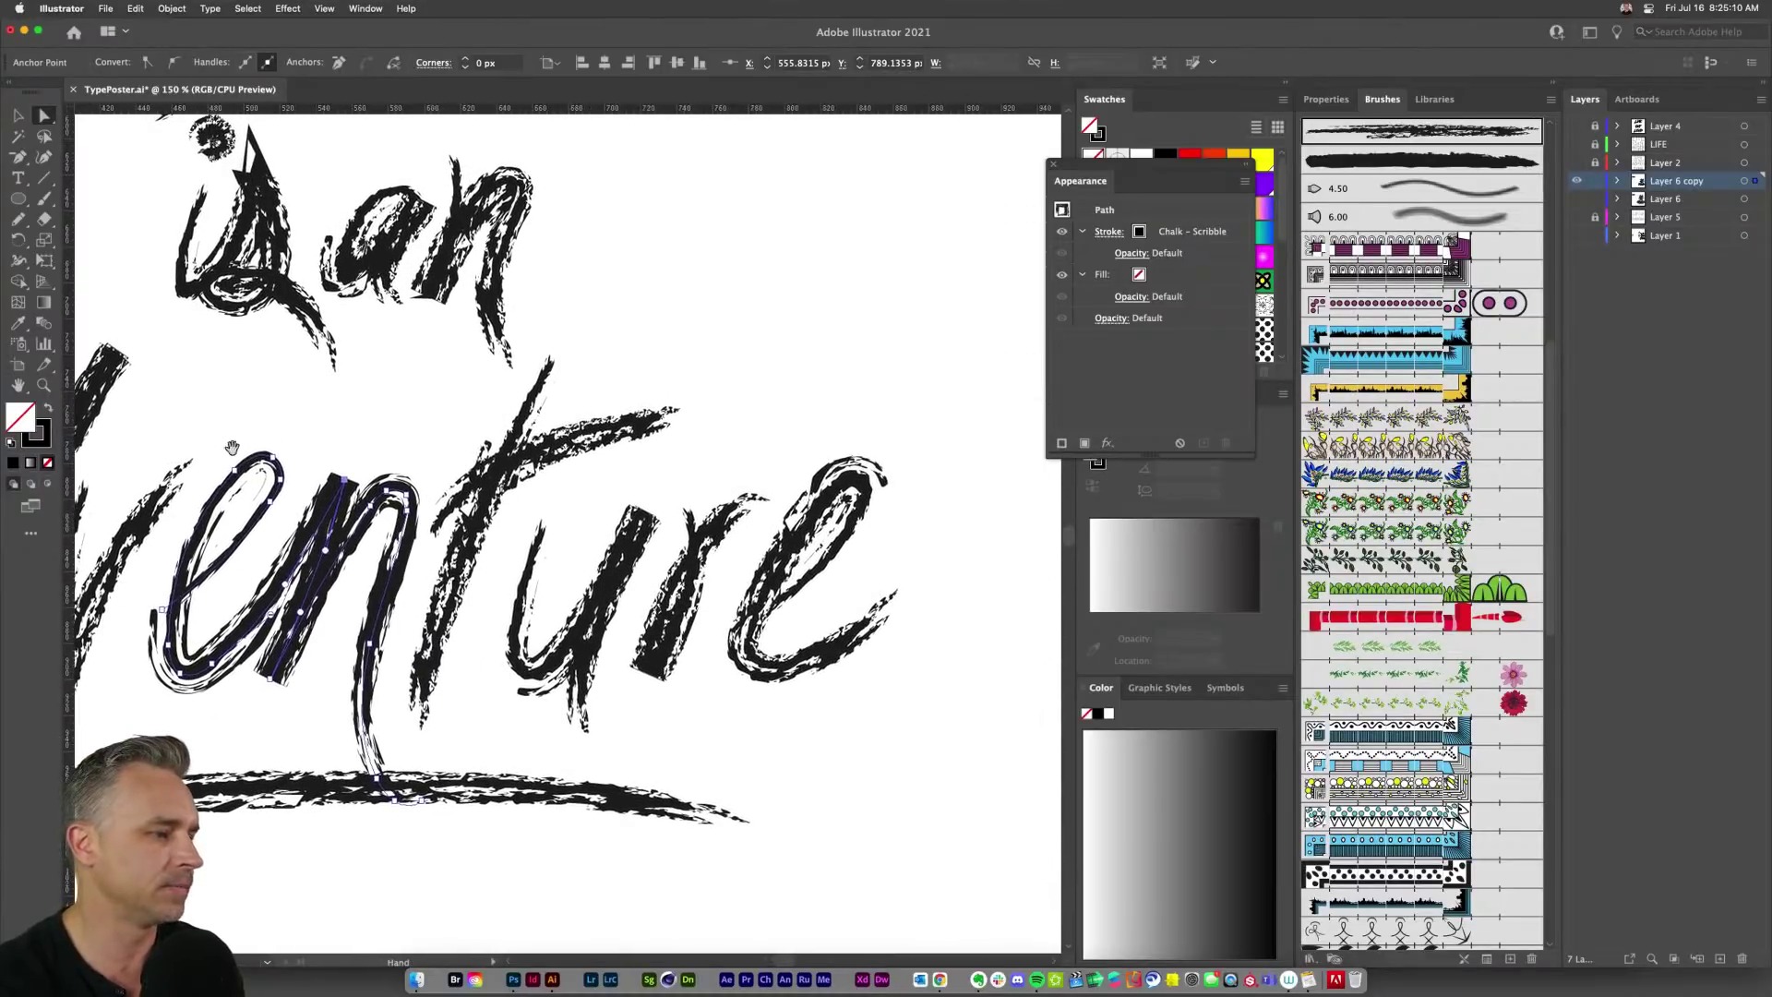
left_click(743, 505)
left_click_drag(765, 507, 787, 499)
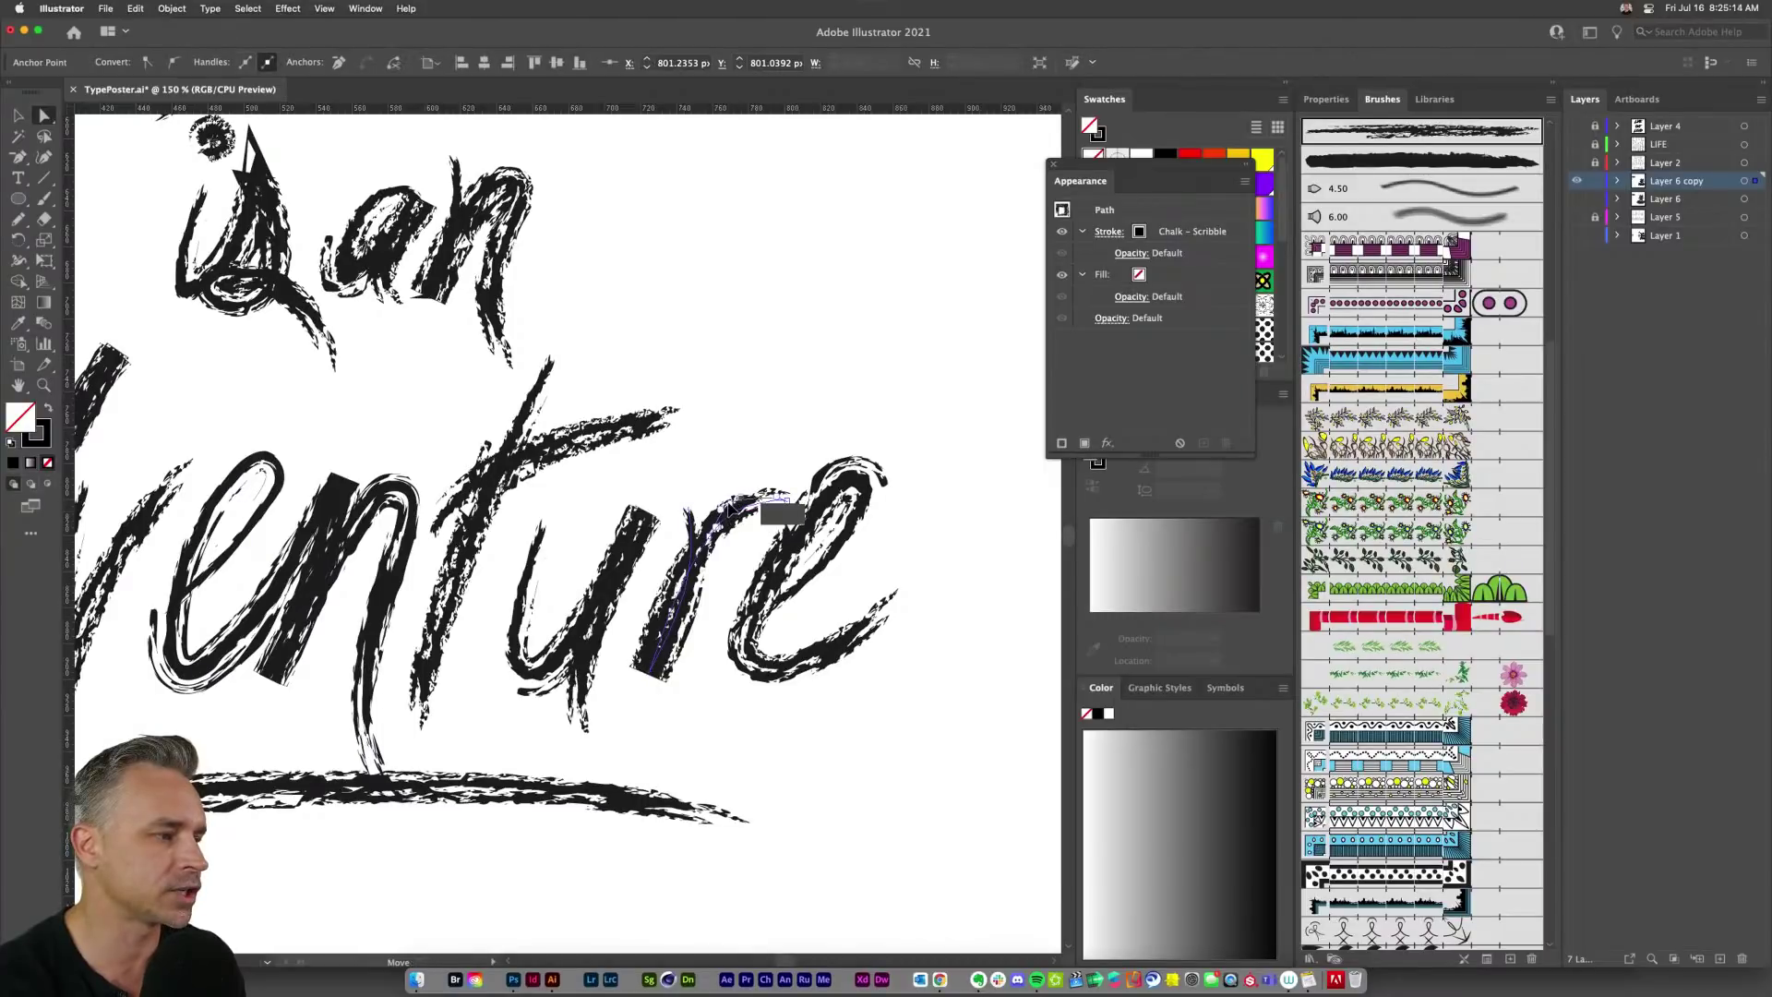
left_click(735, 504)
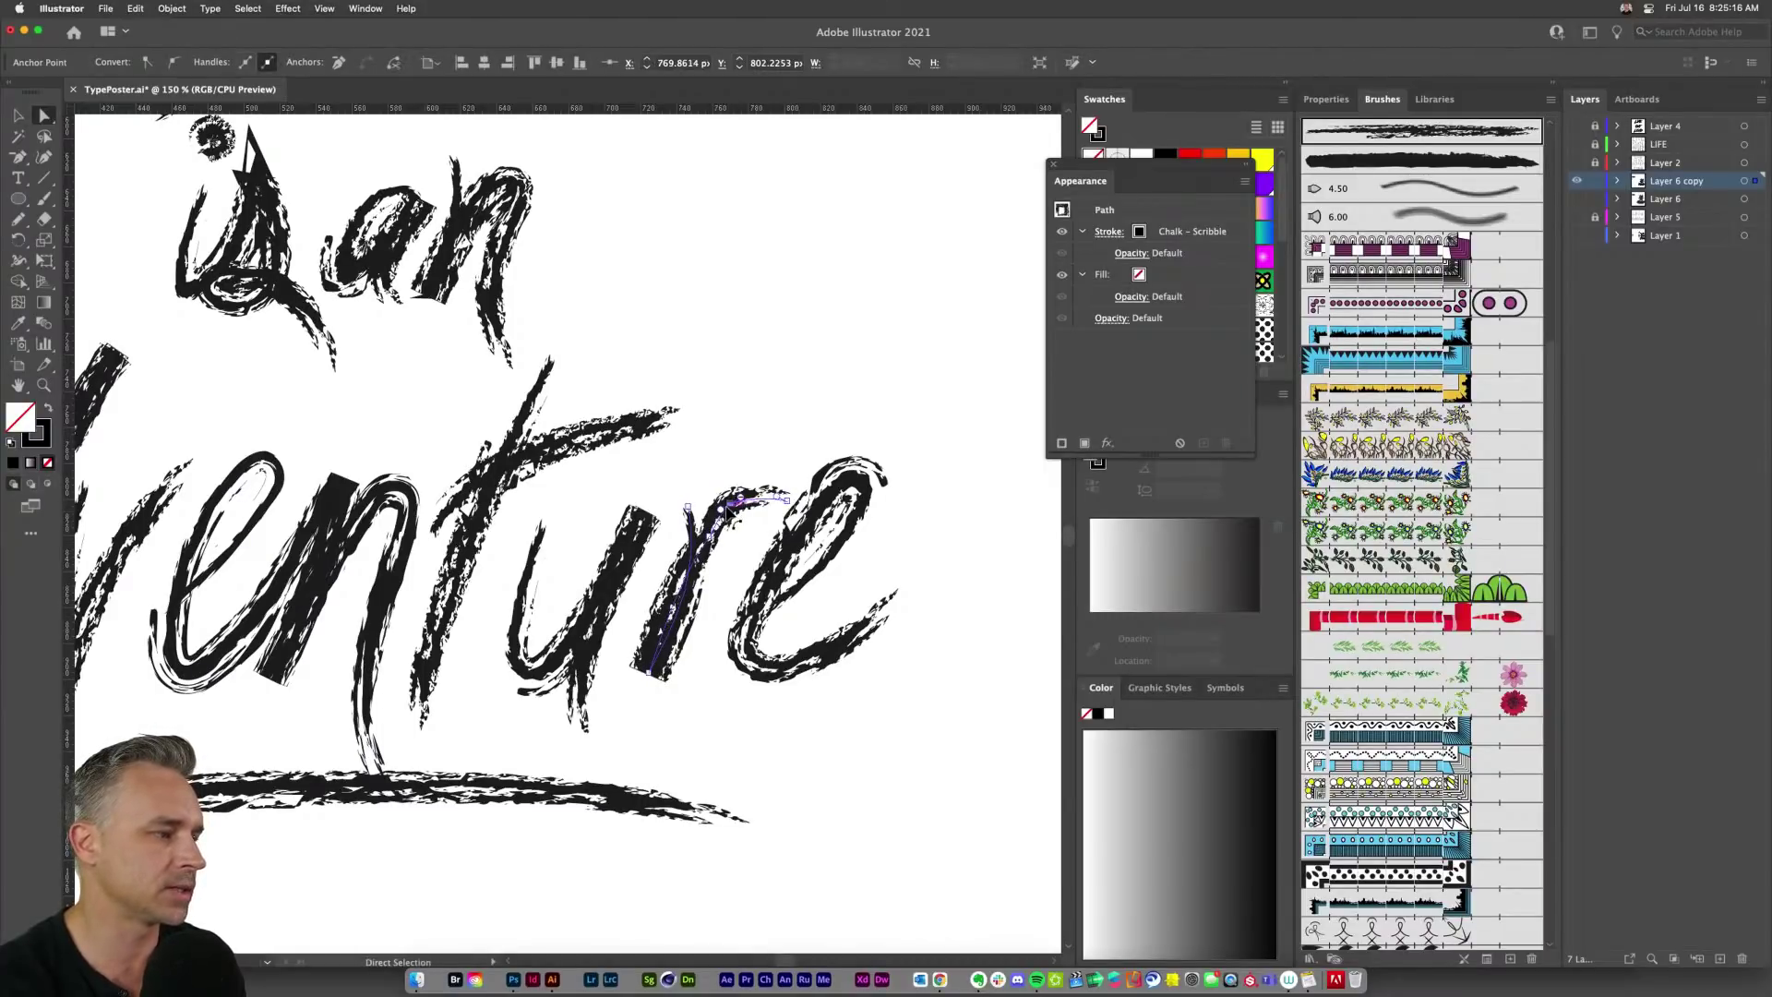
left_click_drag(719, 508, 722, 511)
Step: Move the underline stroke beneath "Life" a little to the right
key("space")
left_click_drag(583, 498, 790, 584)
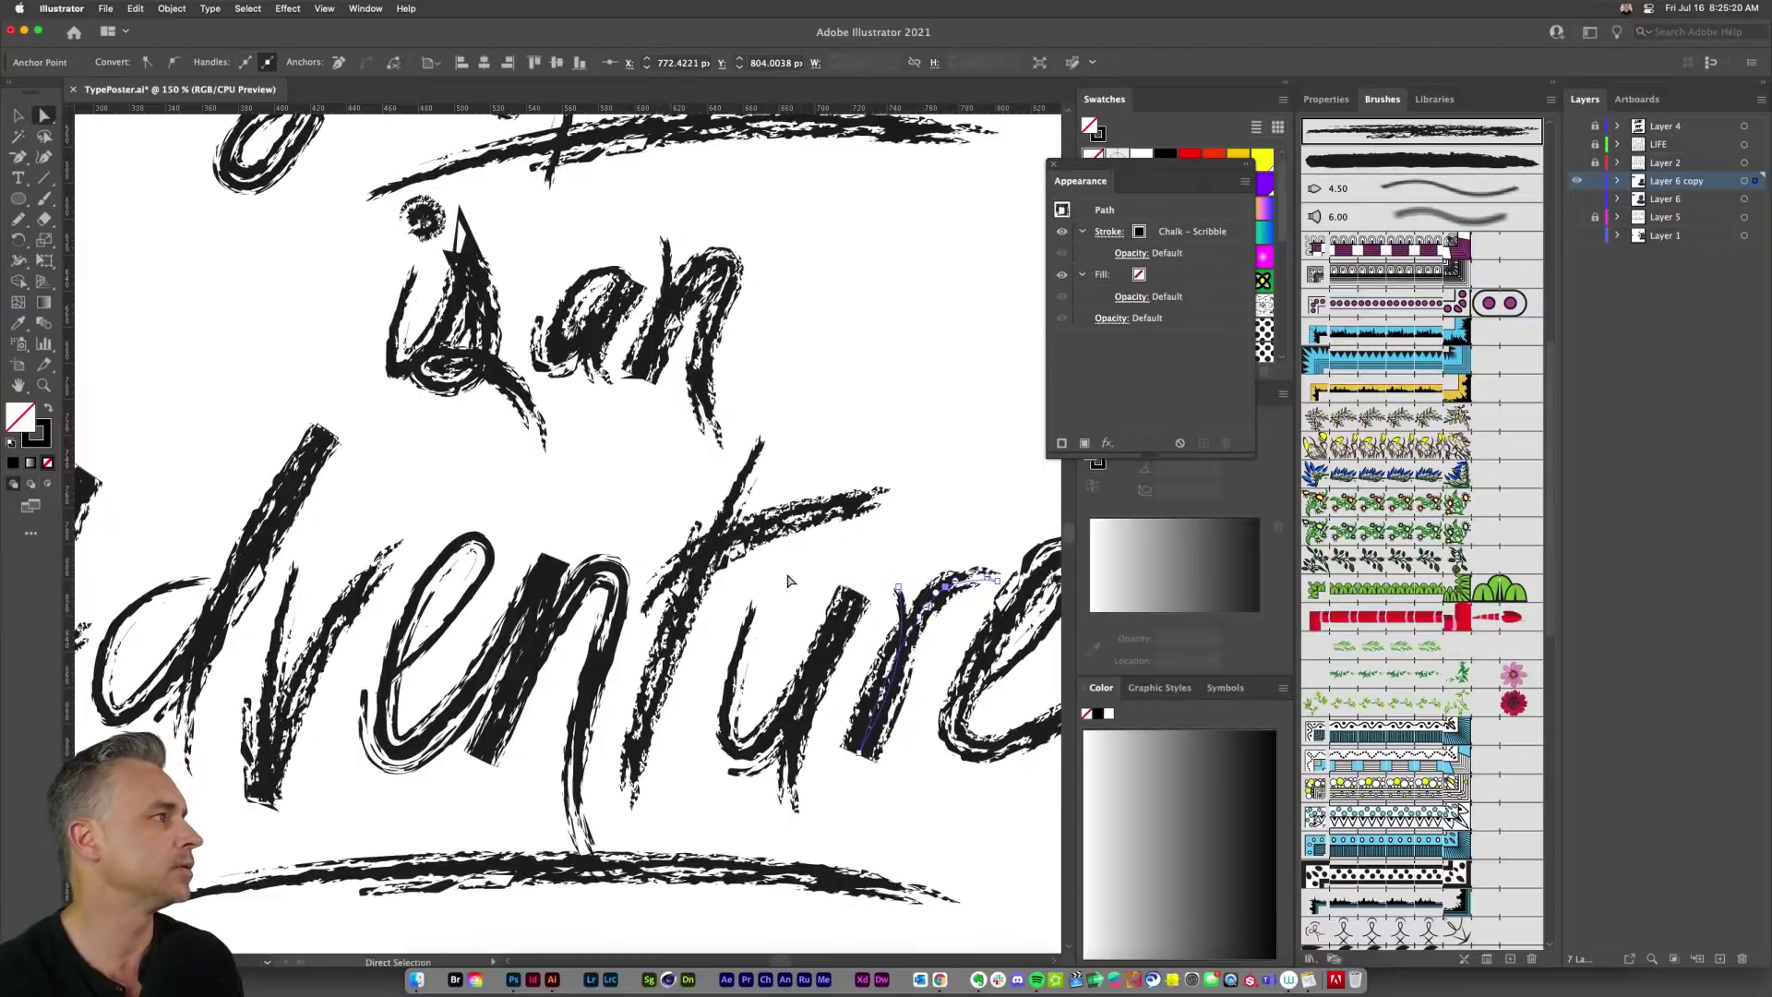
scroll(580, 420, "up", 3)
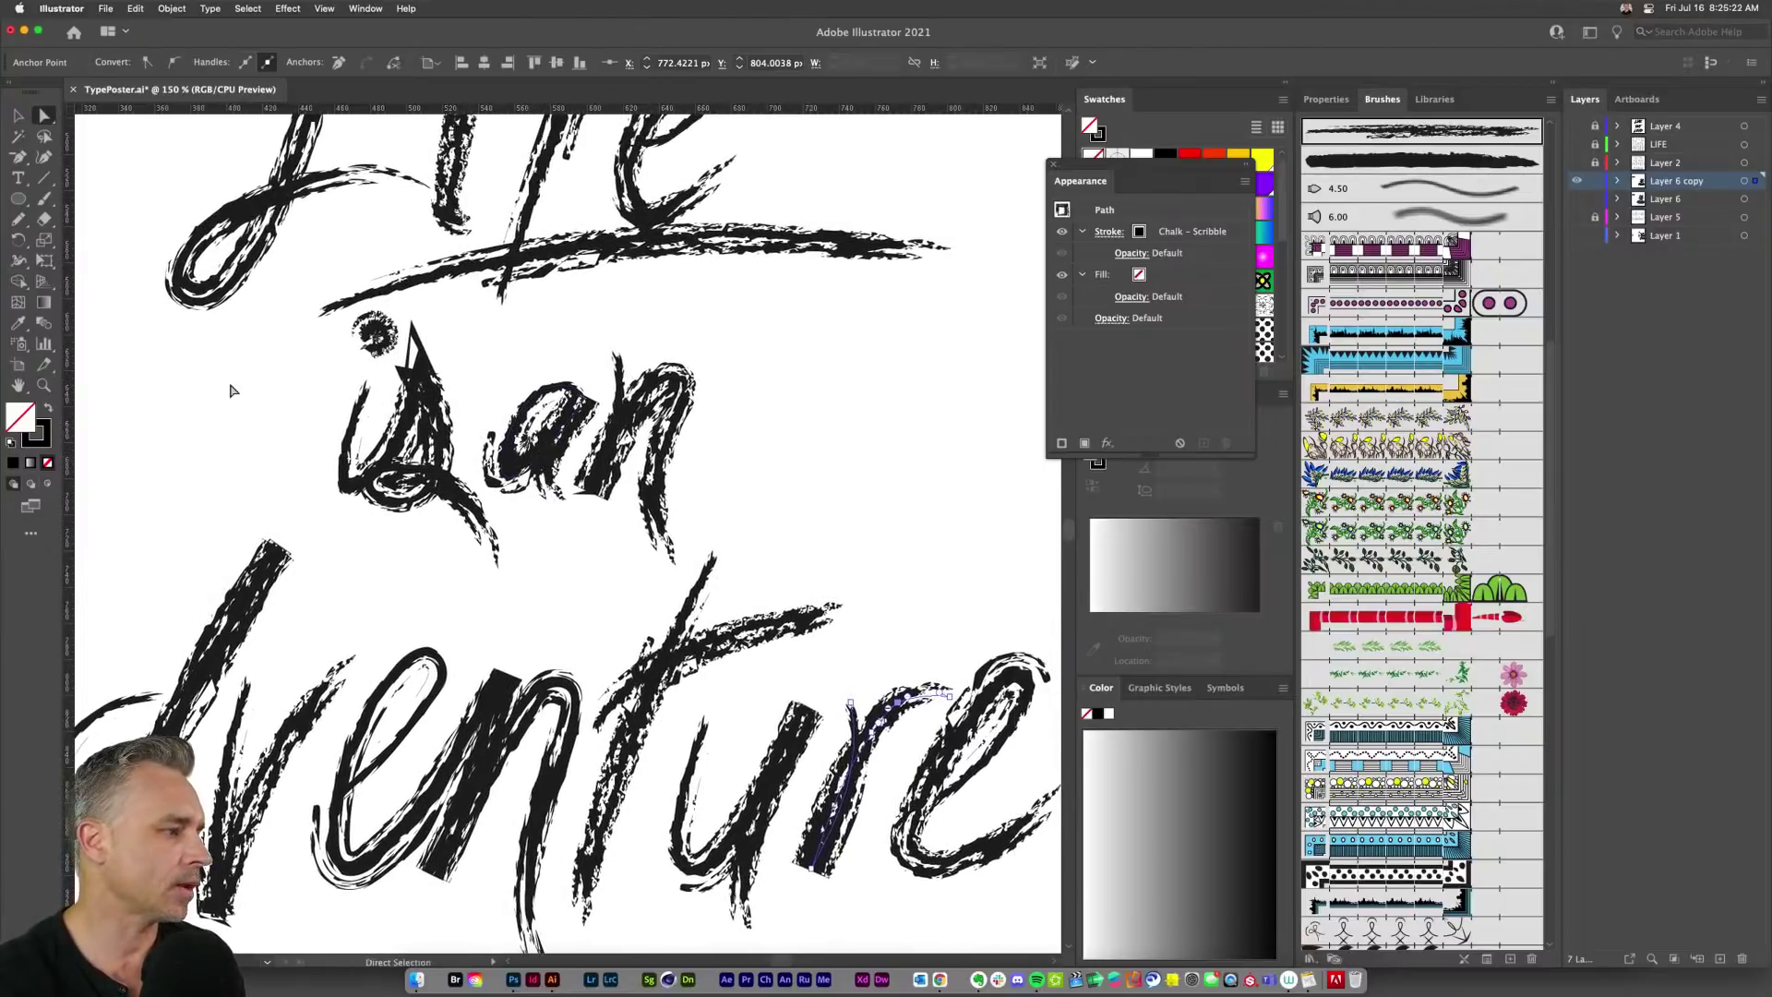
scroll(349, 369, "up", 5)
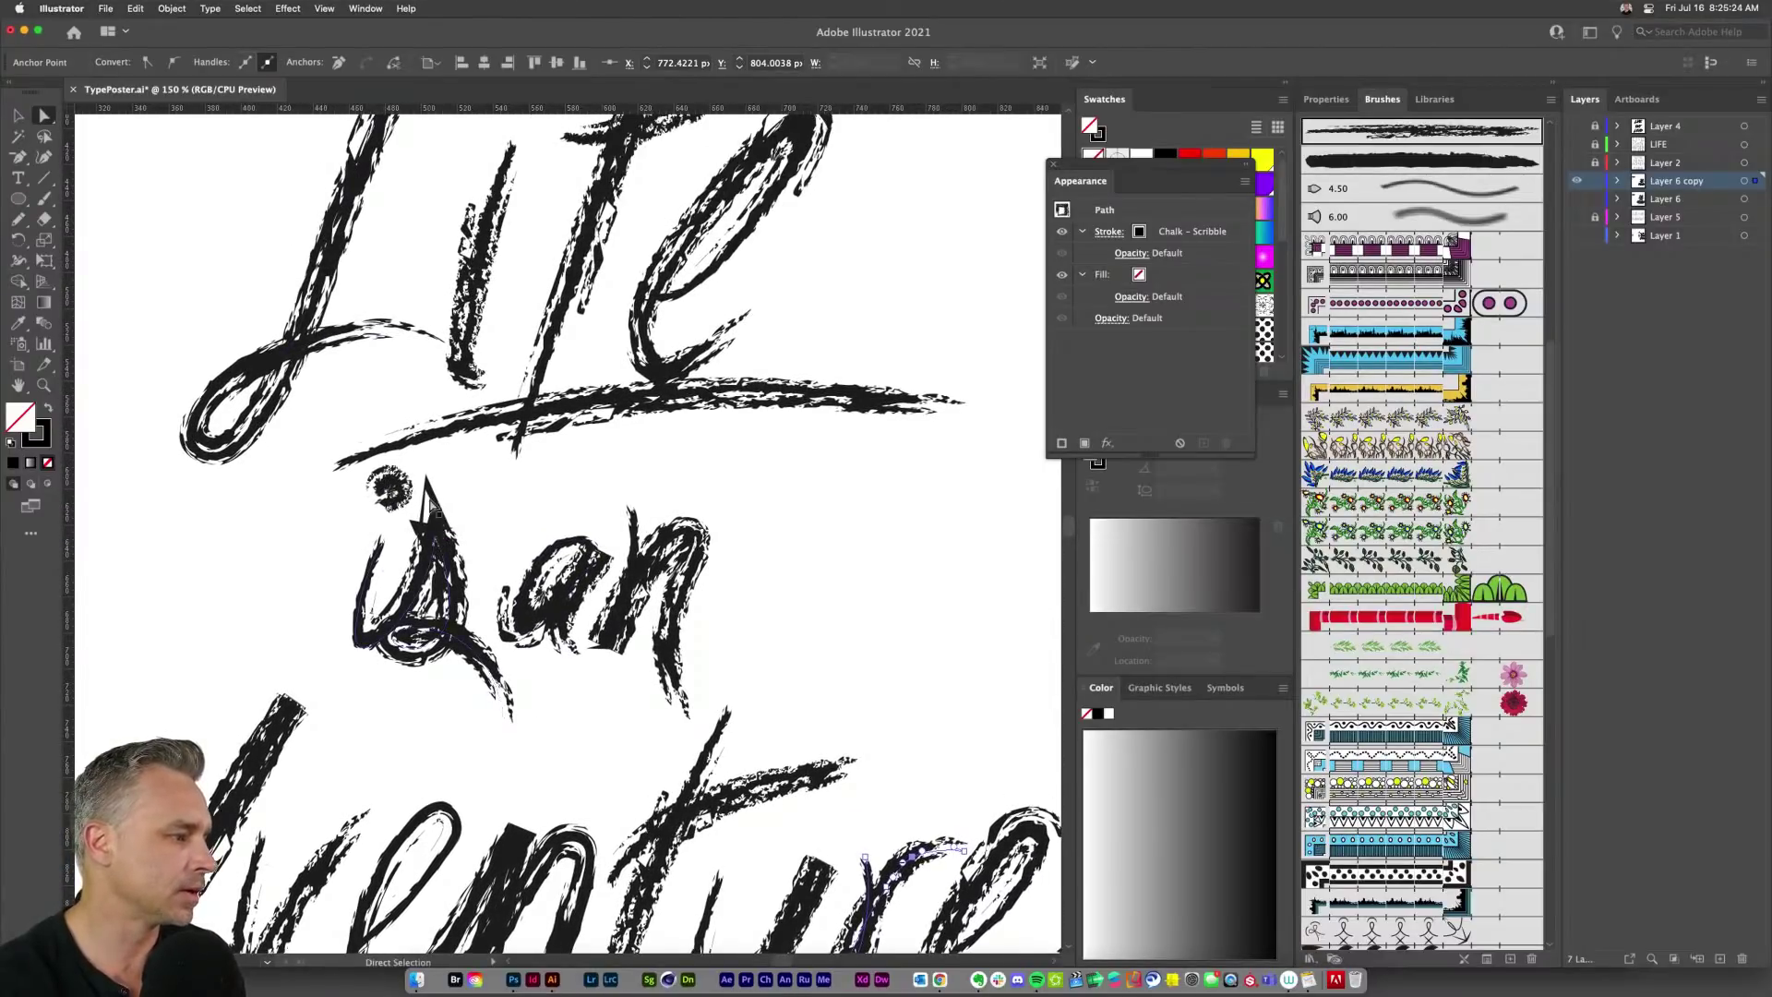
scroll(424, 513, "up", 5)
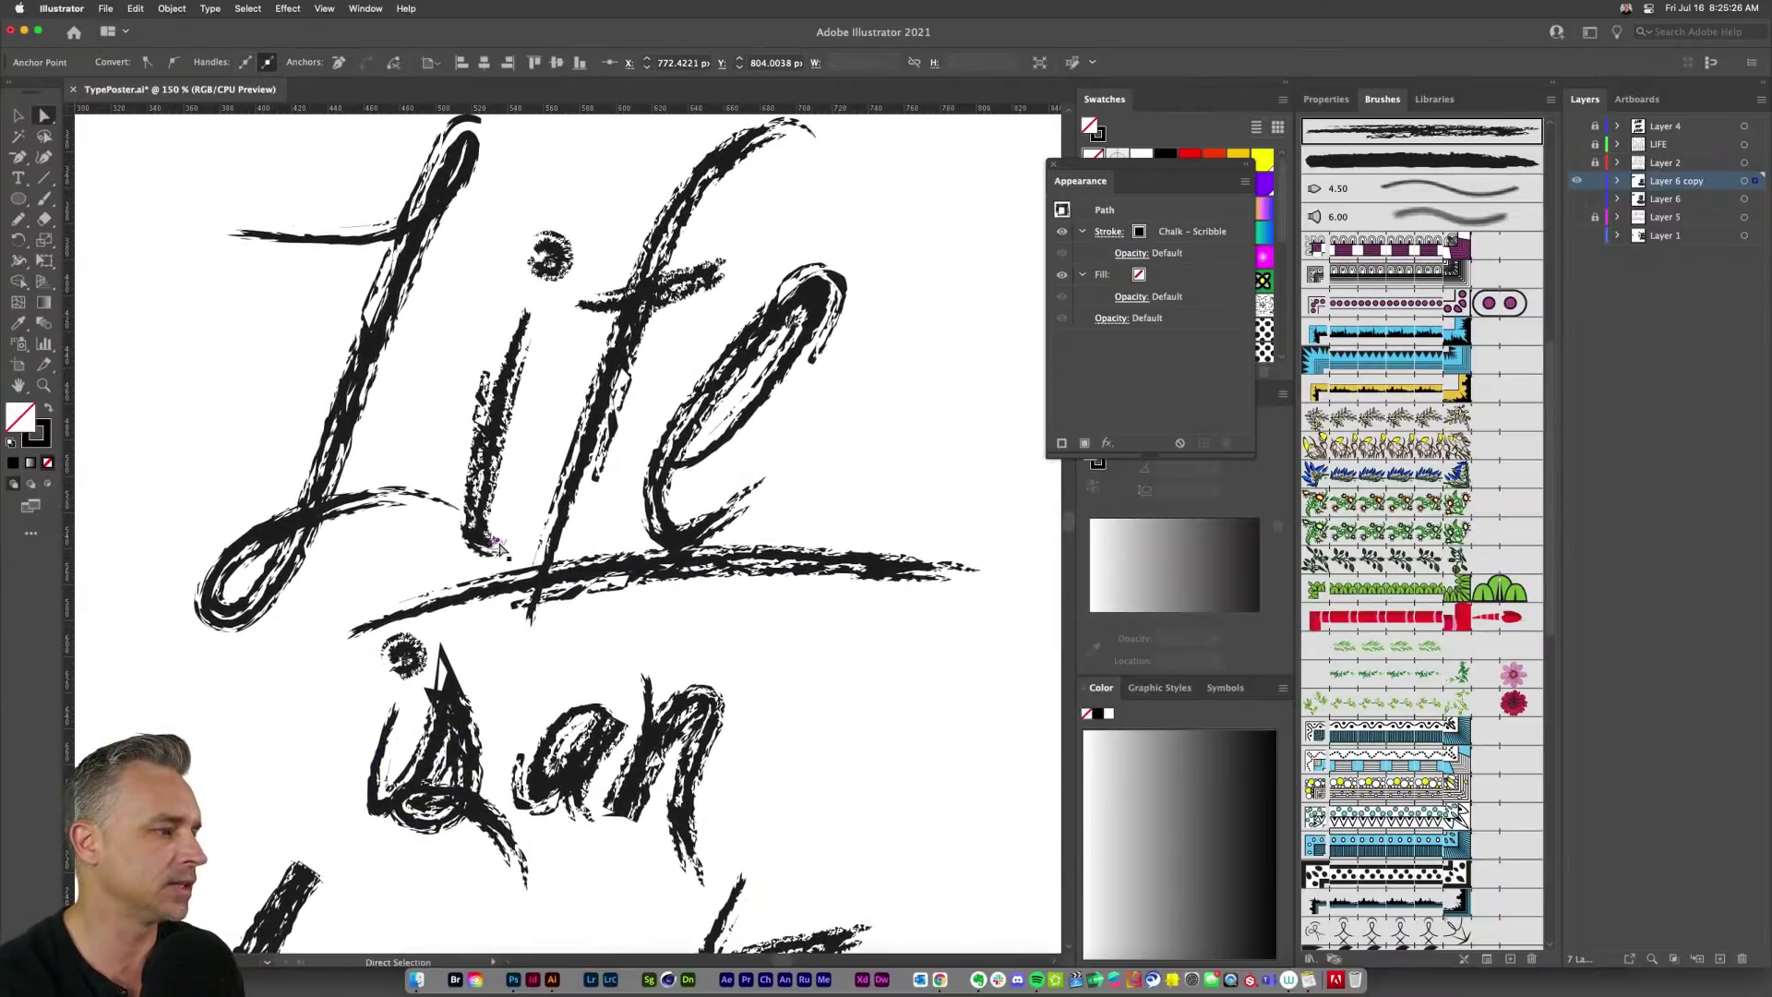
left_click_drag(635, 565, 774, 559)
key("space")
left_click_drag(504, 572, 475, 688)
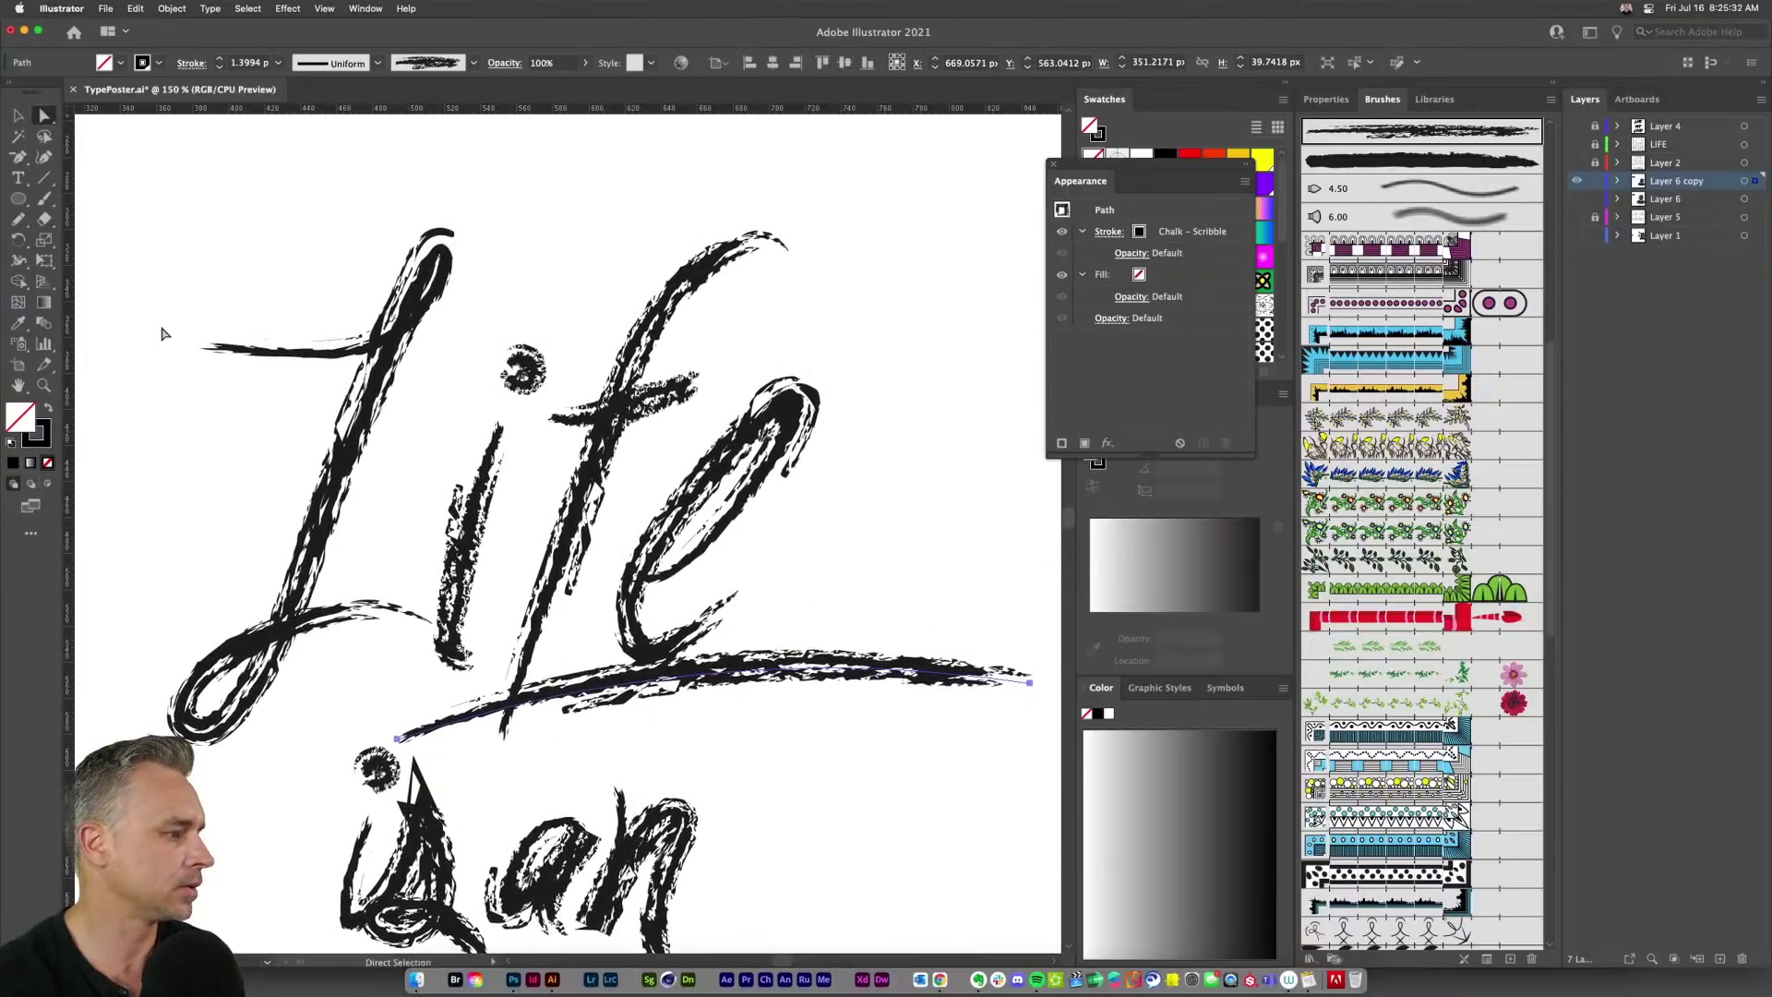
Step: Extend the lower tail of the L in "Life" across the i and f, and move its neighbouring anchor to flatten the curve
left_click_drag(162, 318, 205, 399)
scroll(406, 429, "down", 5)
scroll(406, 429, "left", 2)
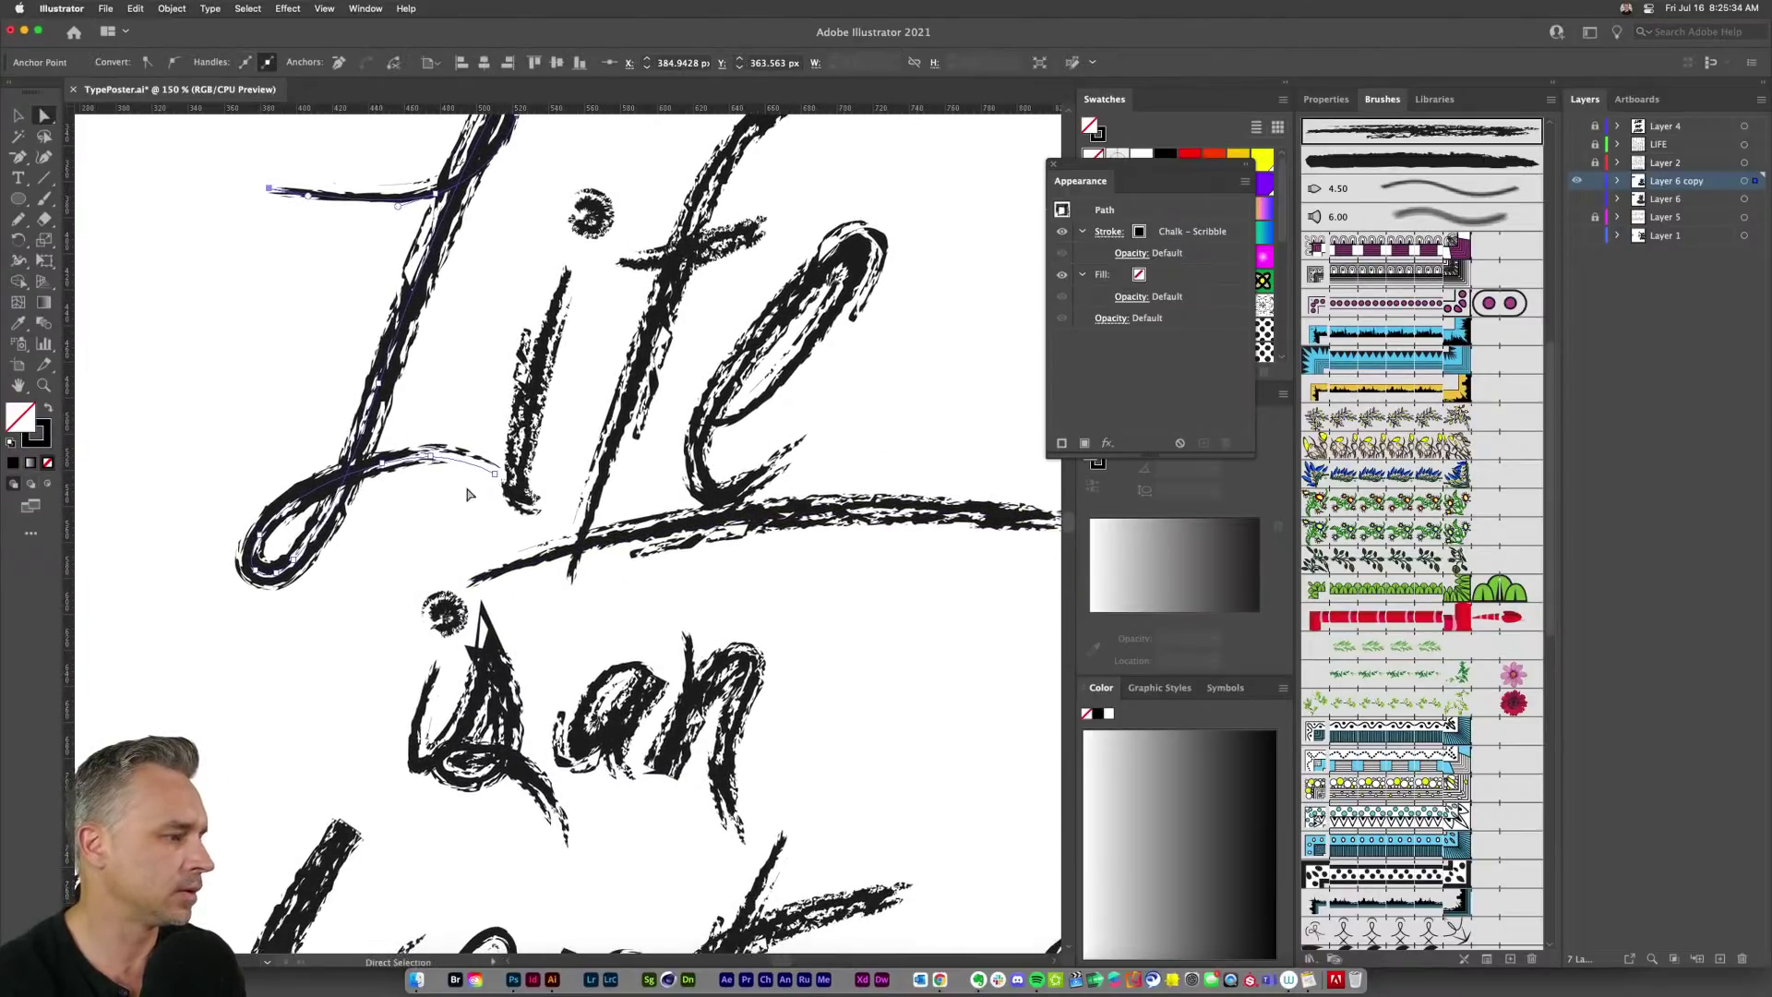
left_click_drag(495, 473, 547, 522)
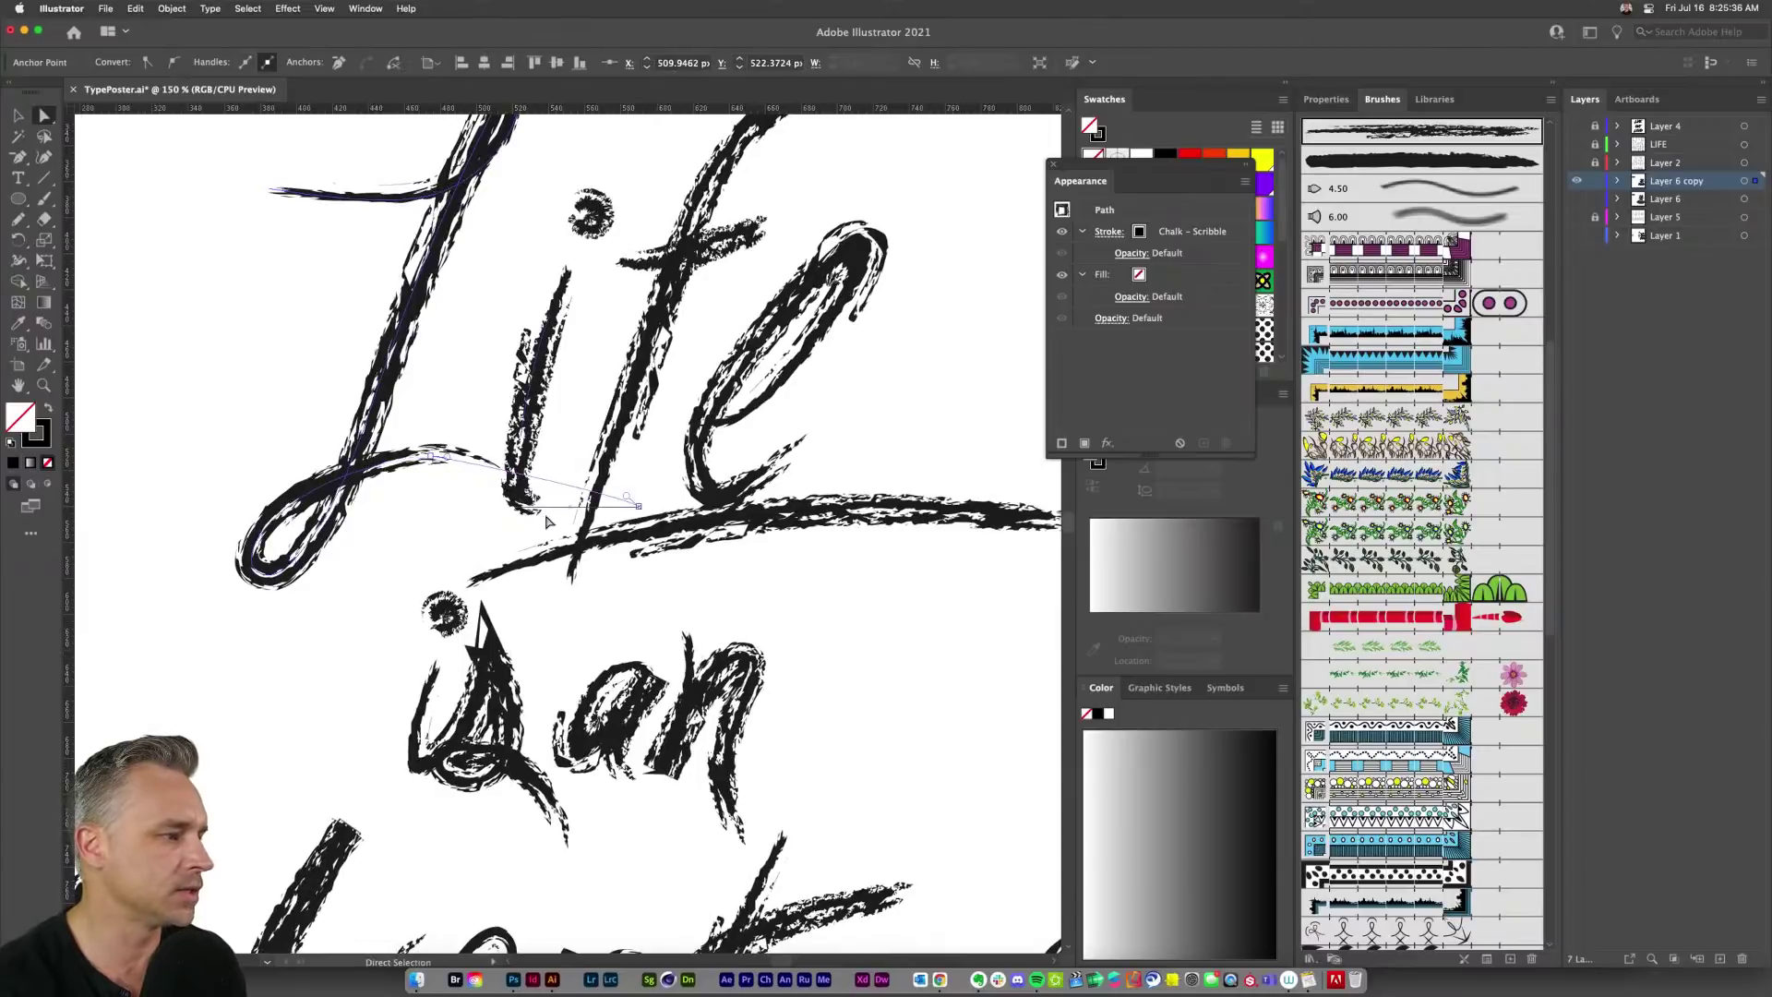
mouse_move(433, 461)
left_mouse_down()
mouse_move(368, 465)
mouse_move(464, 473)
left_mouse_up()
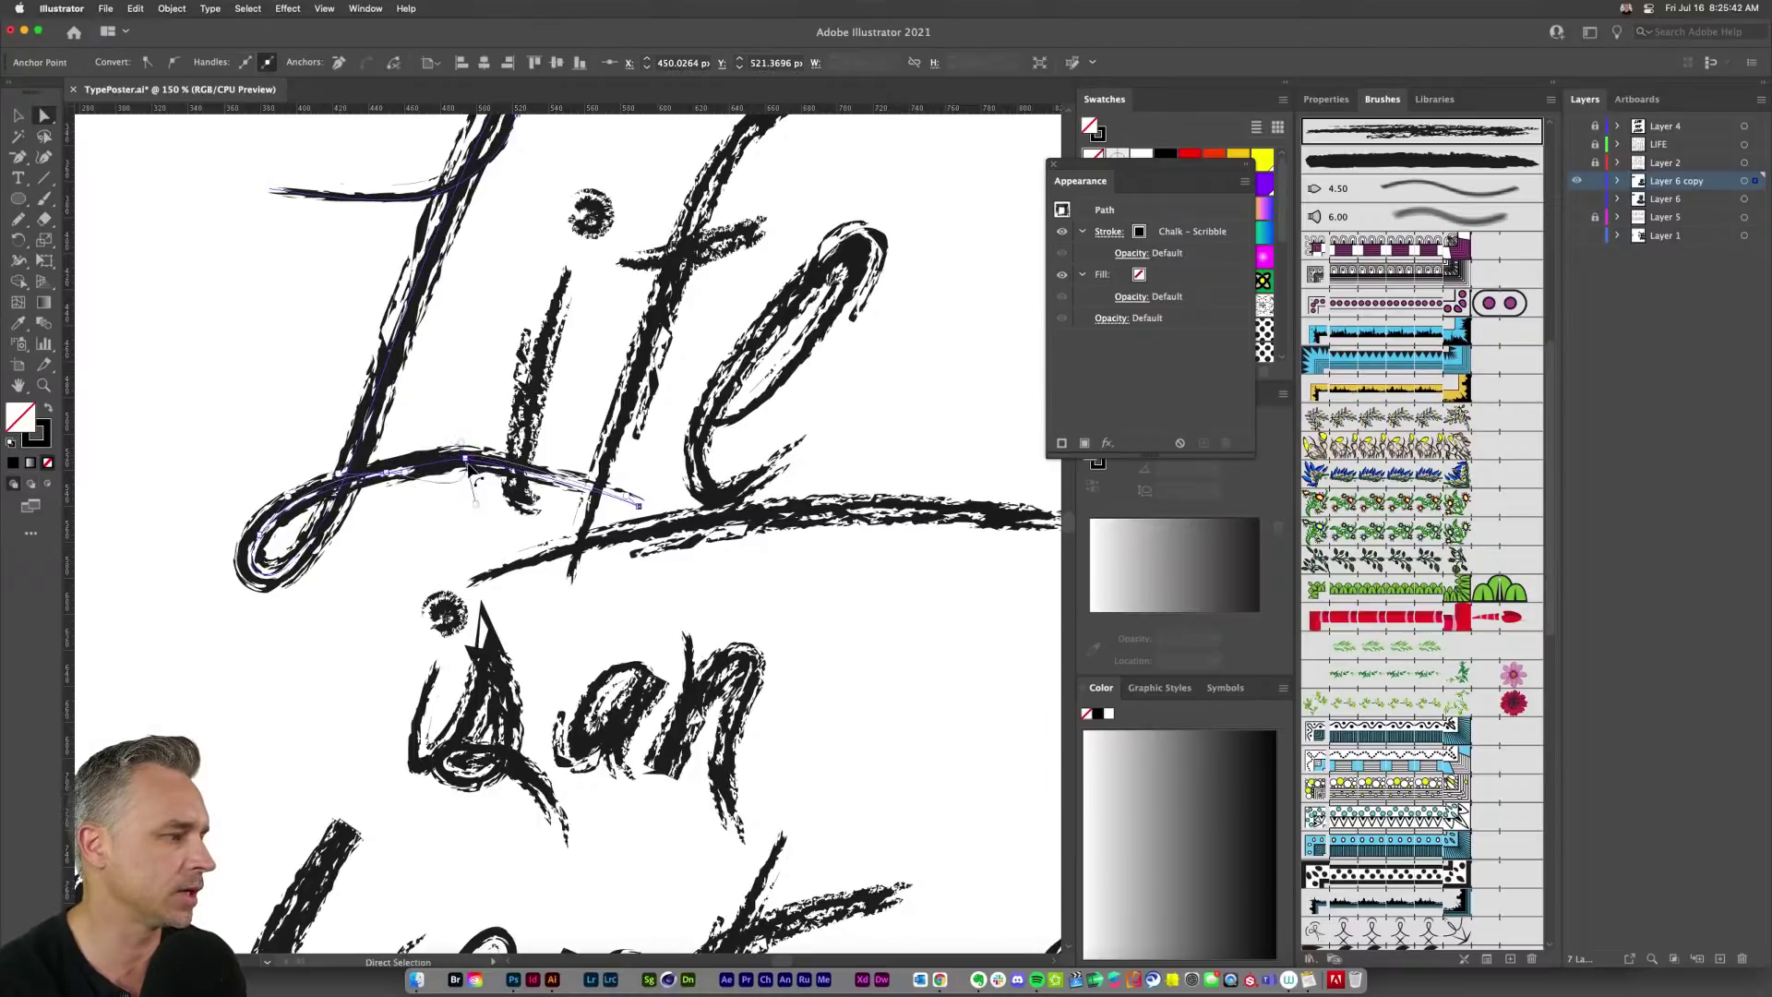
key("super")
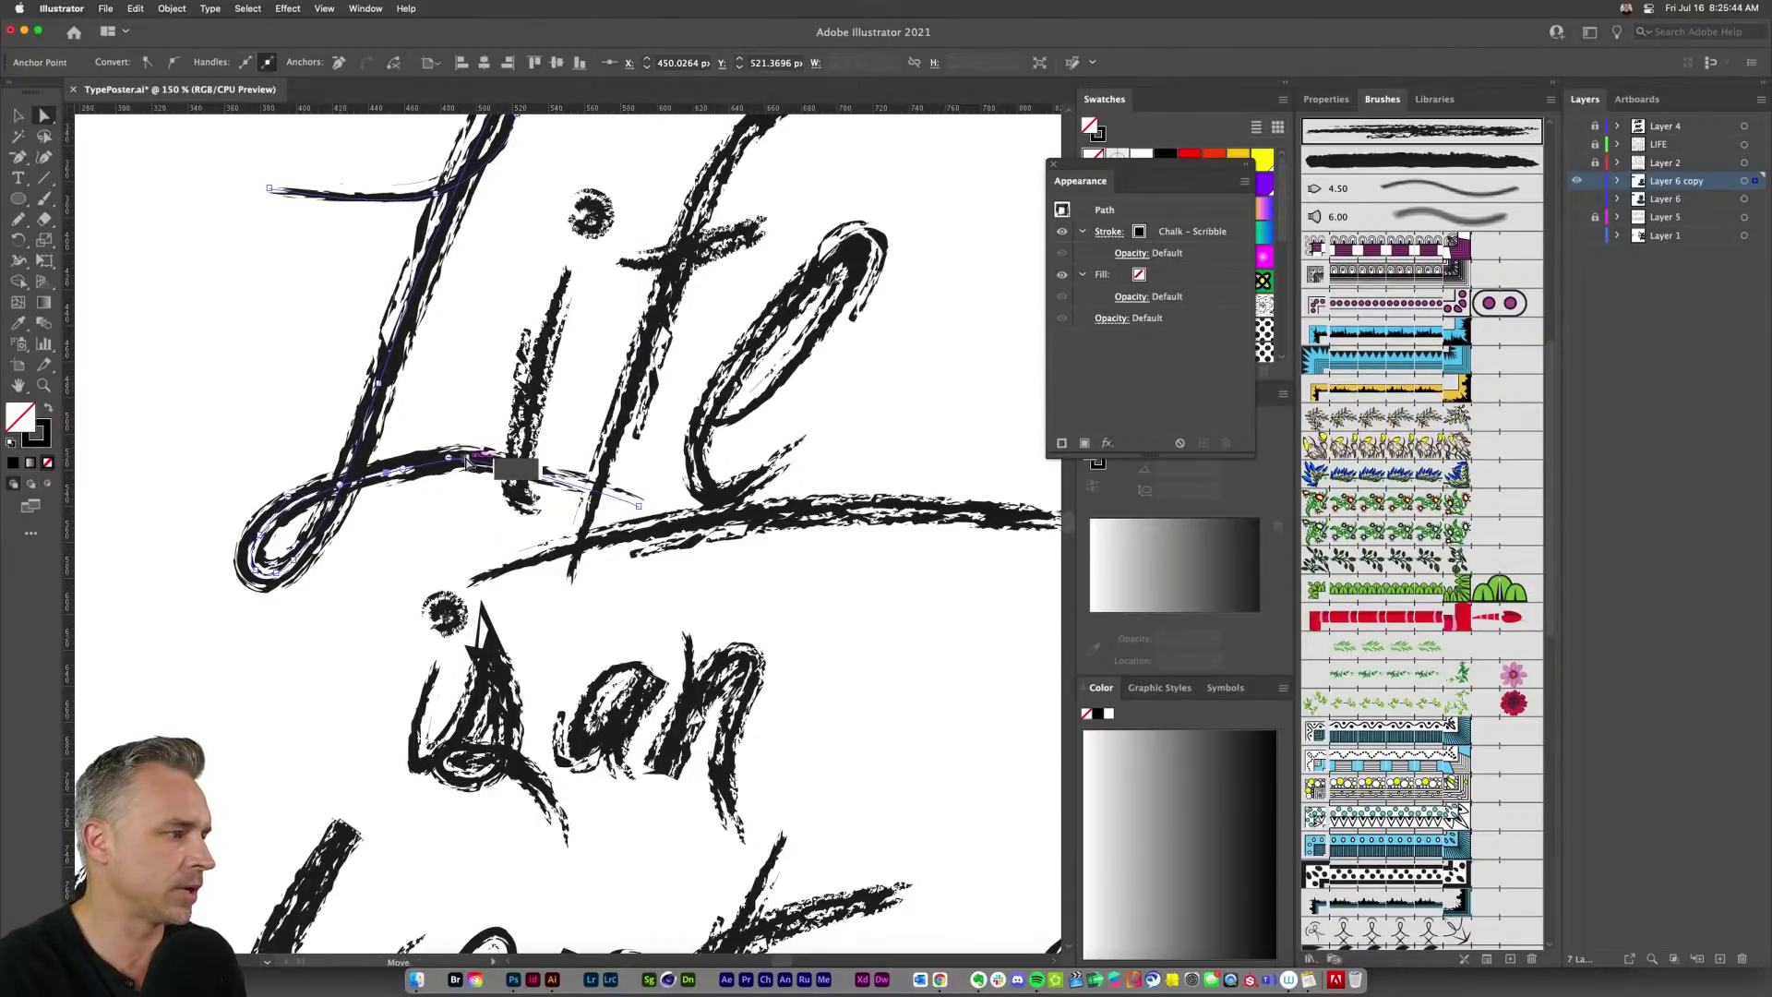
left_click(464, 473)
left_click_drag(465, 473, 412, 475)
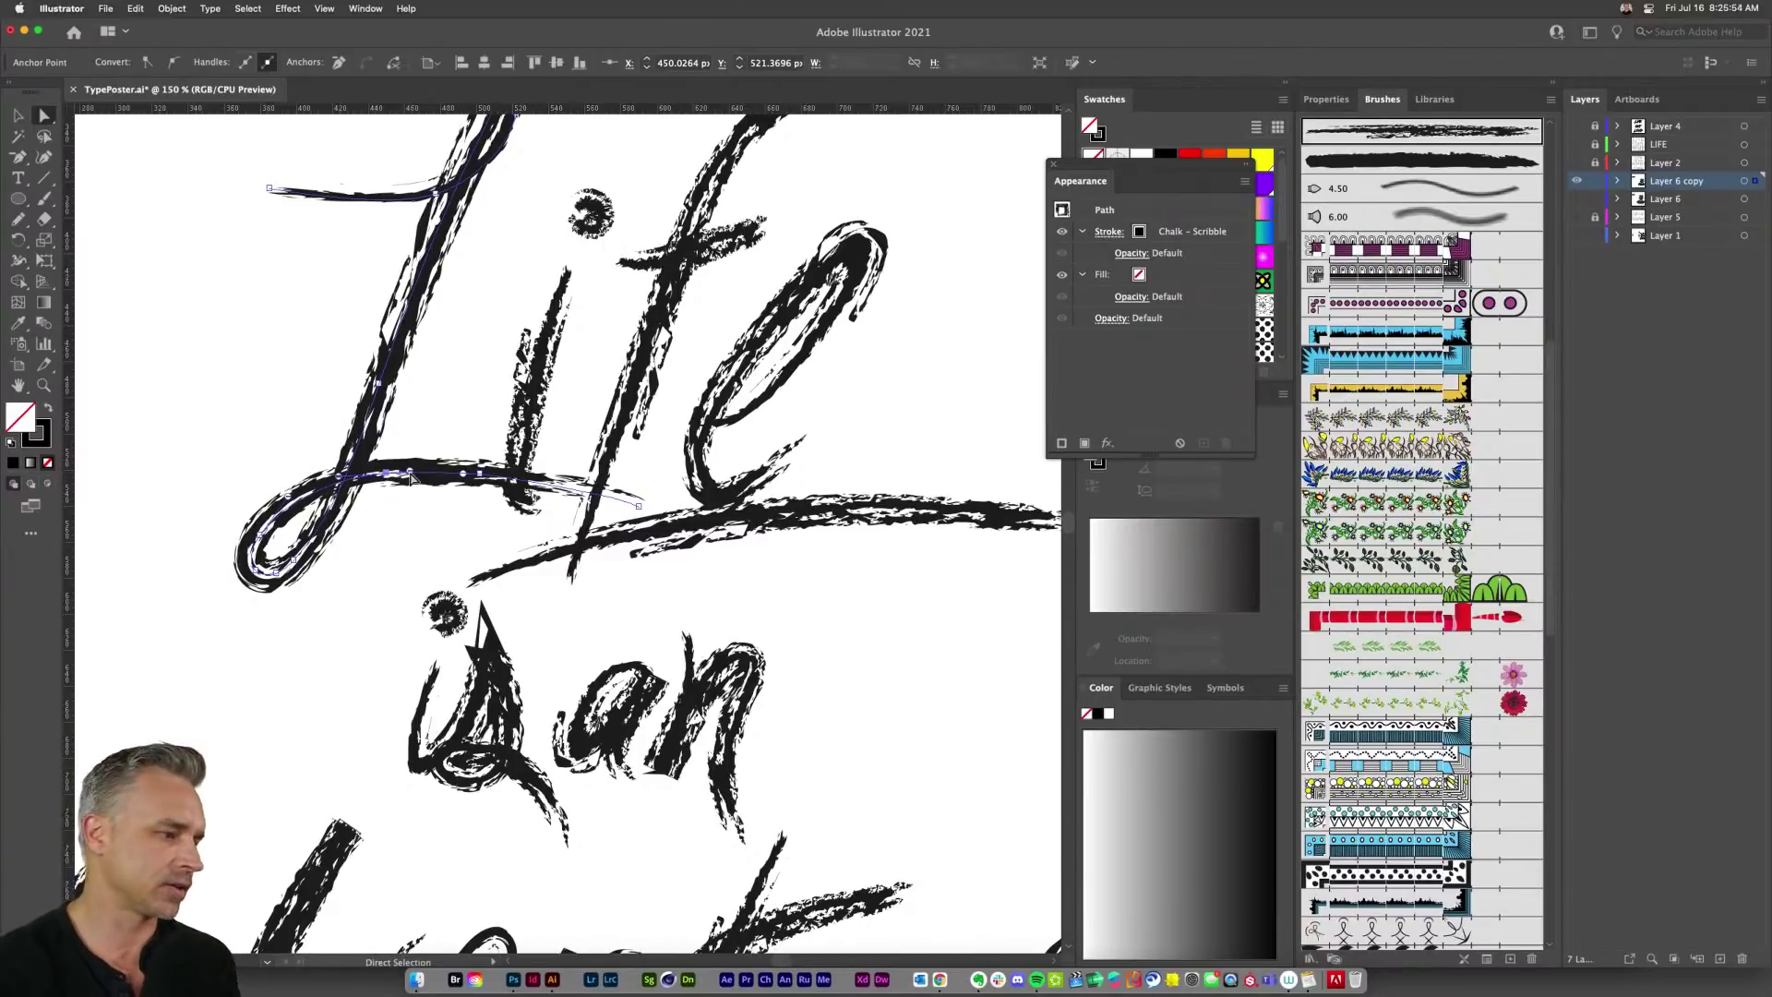
Step: Lengthen the final leg of the A in "Adventure" downward, moving its end anchor to about X 310, Y 1034 px
key("super+minus")
key("super+minus")
key("super+minus")
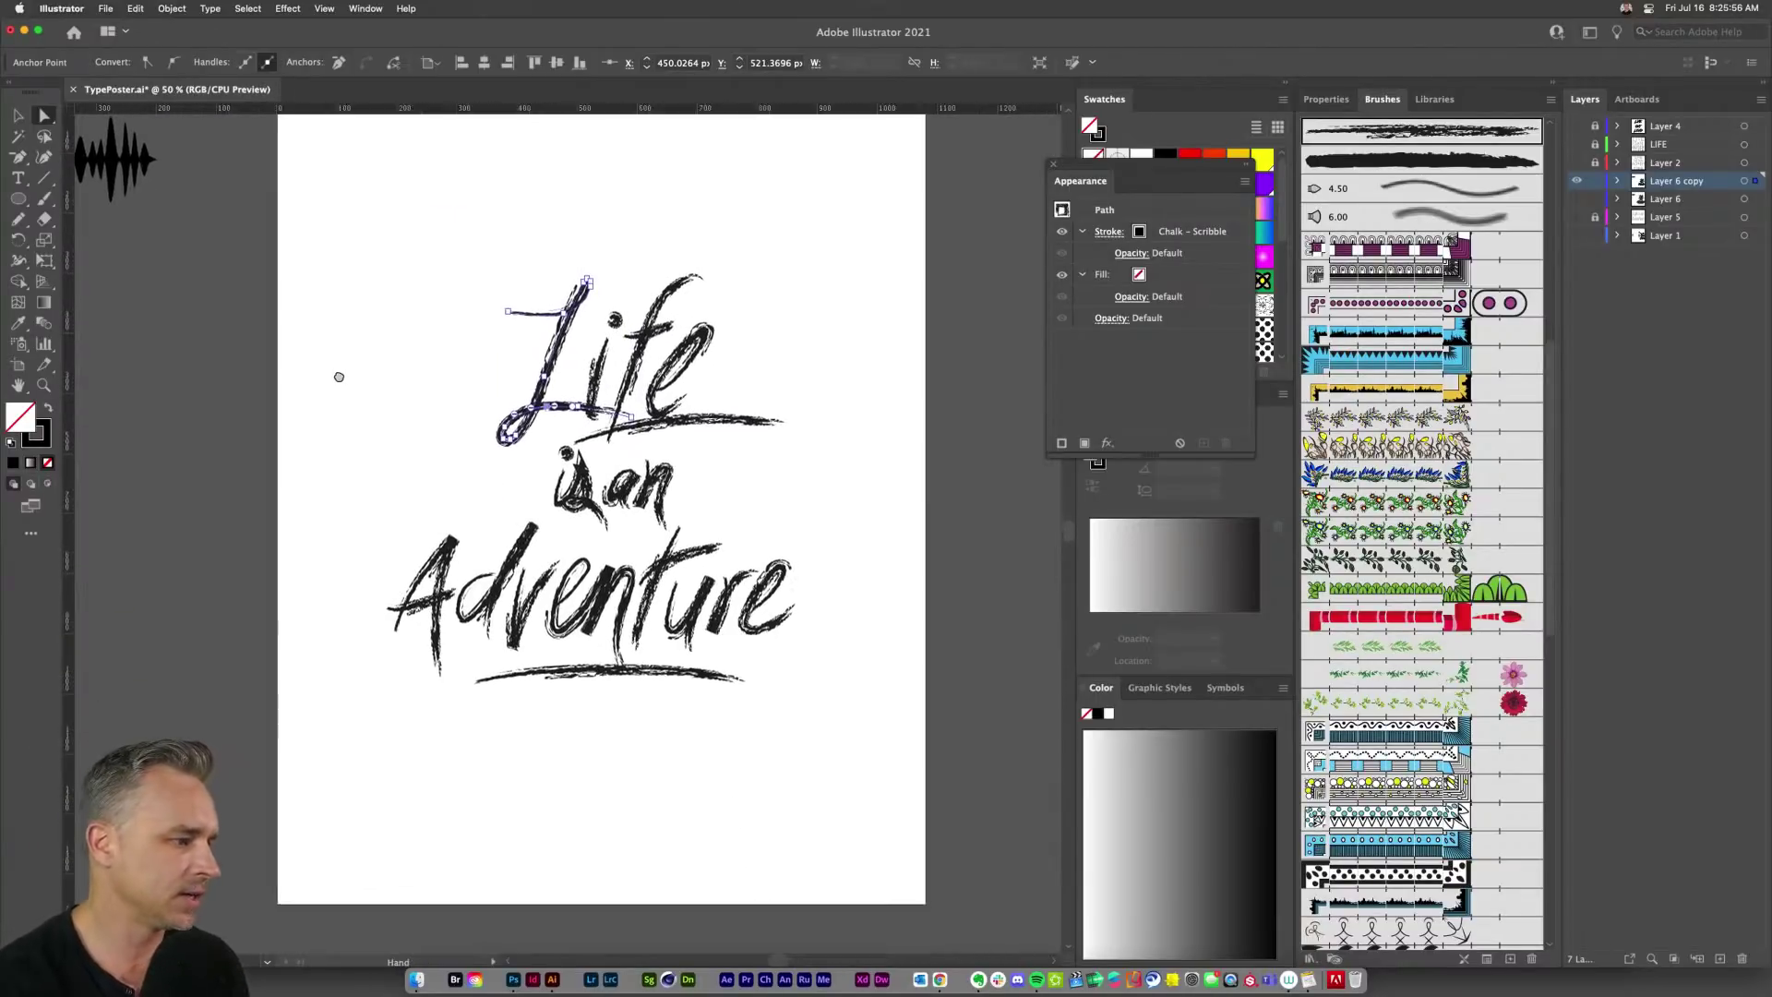
mouse_move(438, 674)
left_mouse_down()
mouse_move(464, 744)
mouse_move(466, 723)
left_mouse_up()
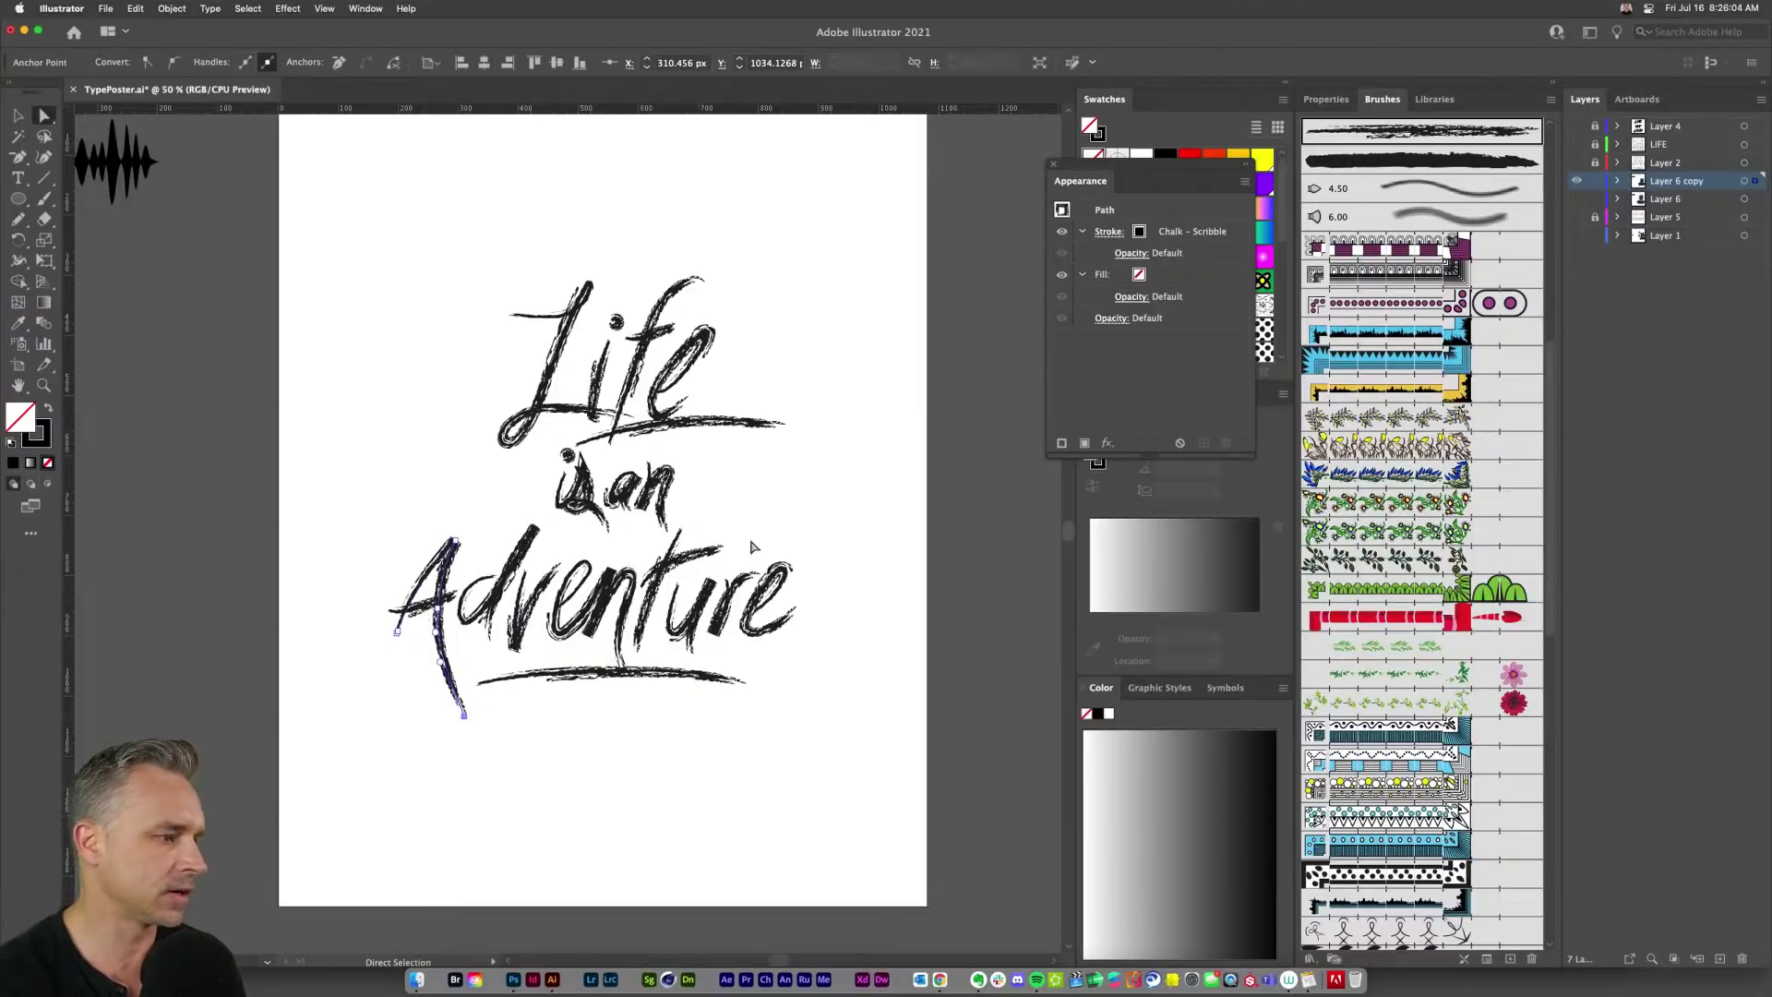
Step: Extend the crossbar of the t in "Adventure" to an end anchor at about X 838, Y 730 px, and reverse its path direction
left_click_drag(718, 549, 782, 535)
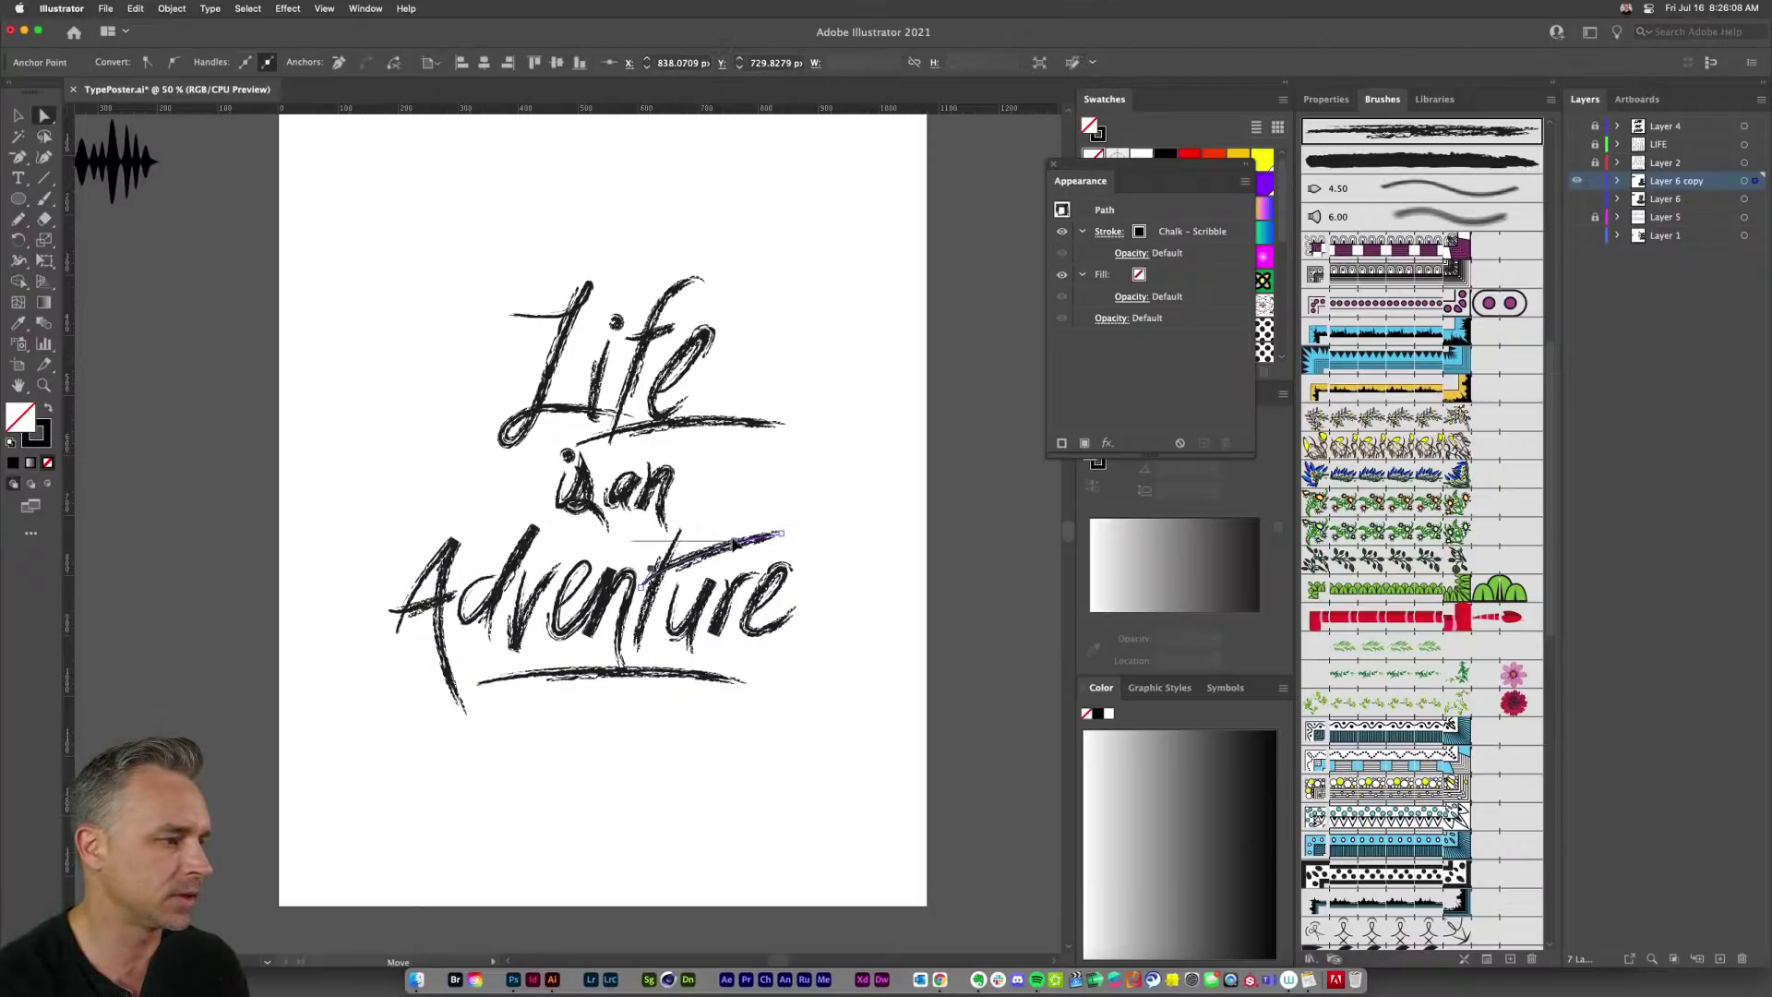
key("v")
key("super+equal")
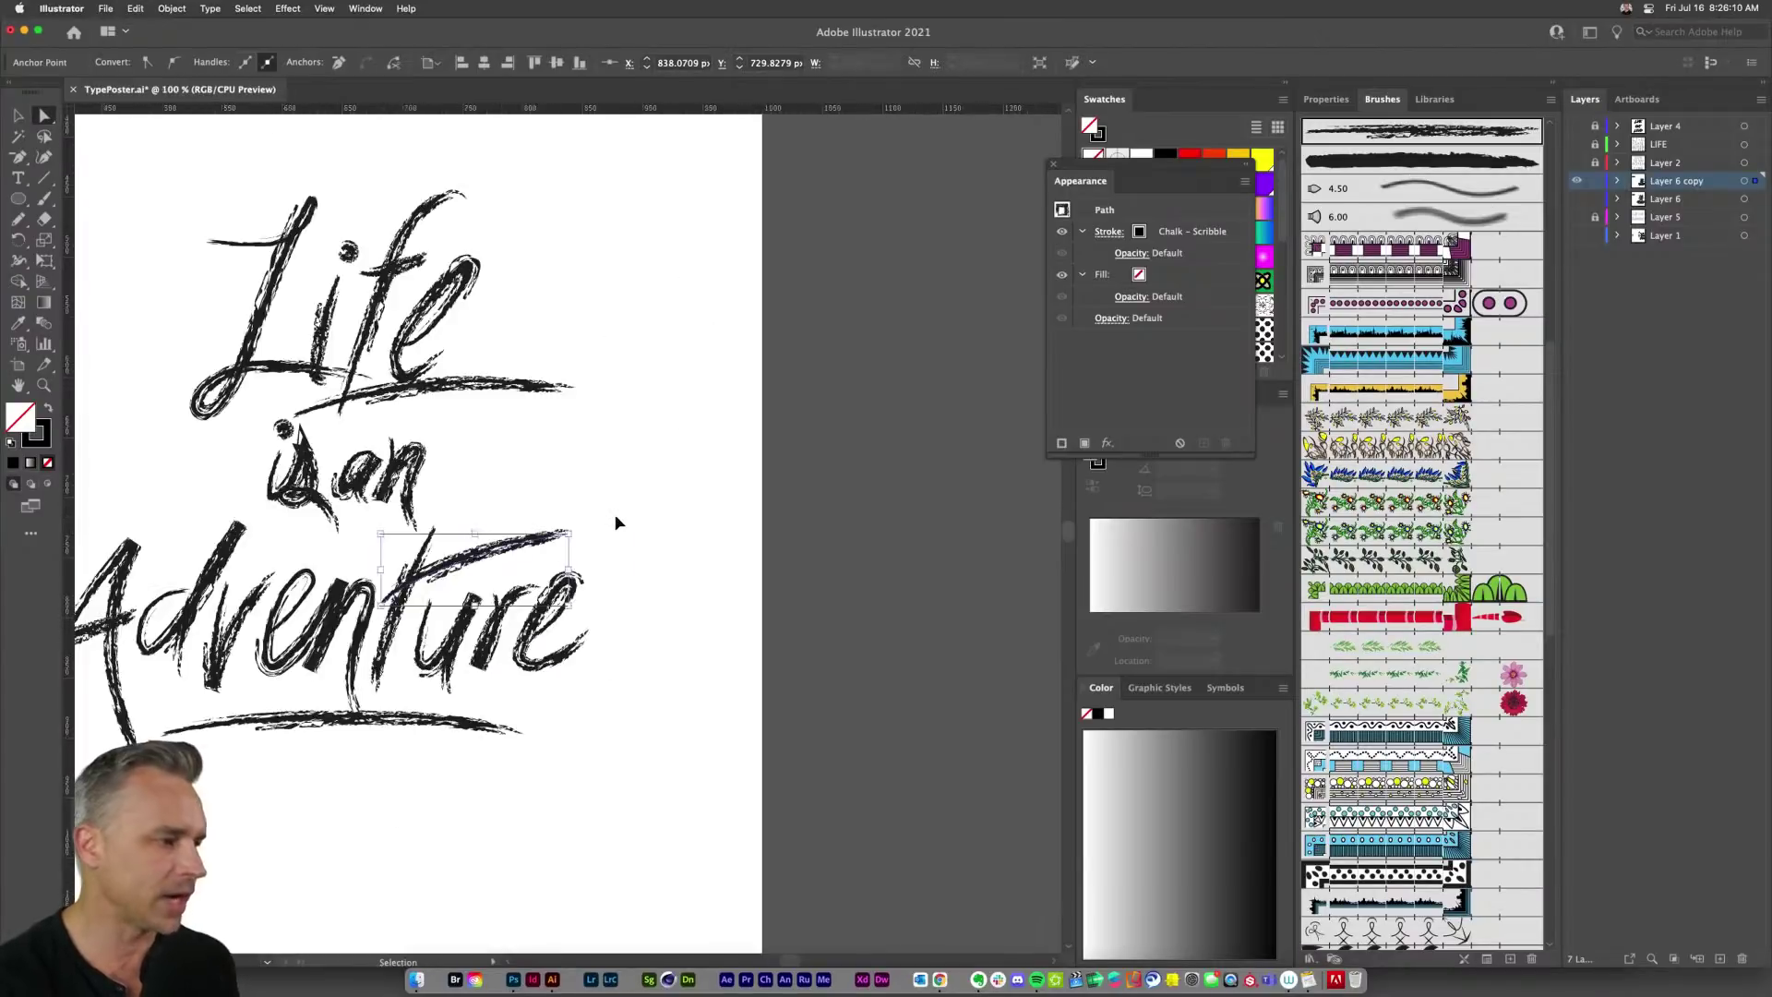
key("super+equal")
key("super+equal")
left_click_drag(586, 455, 916, 415)
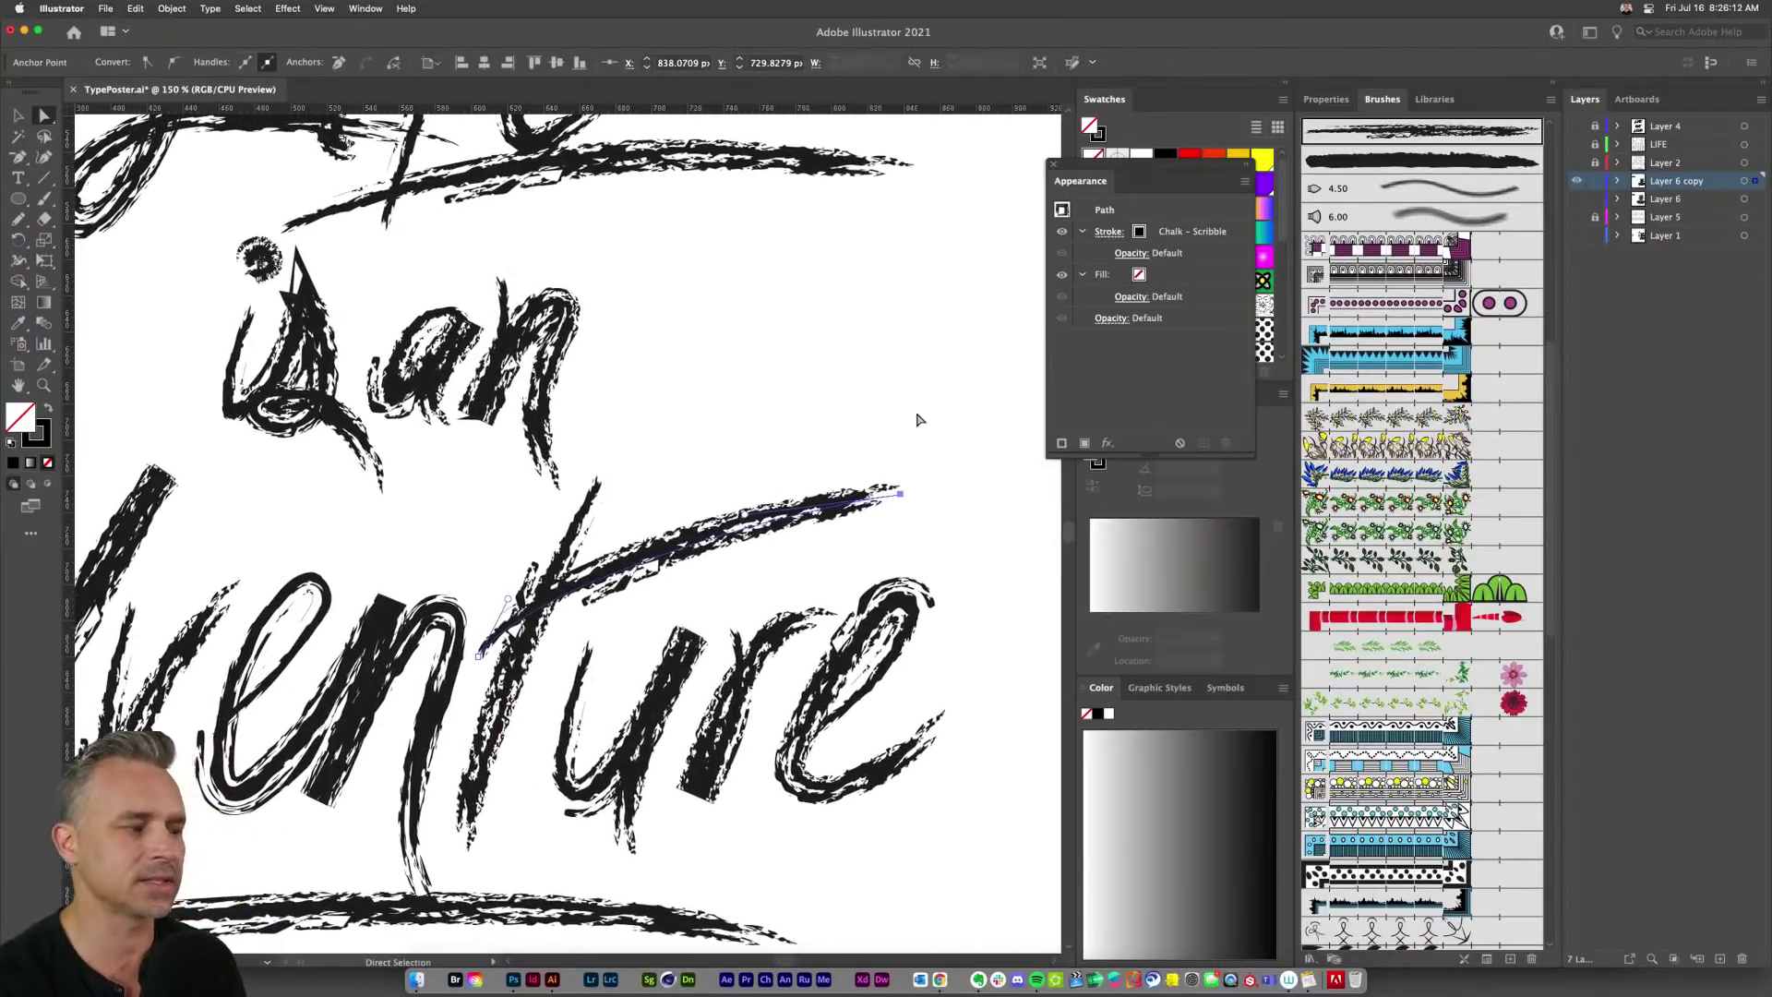
left_click(18, 115)
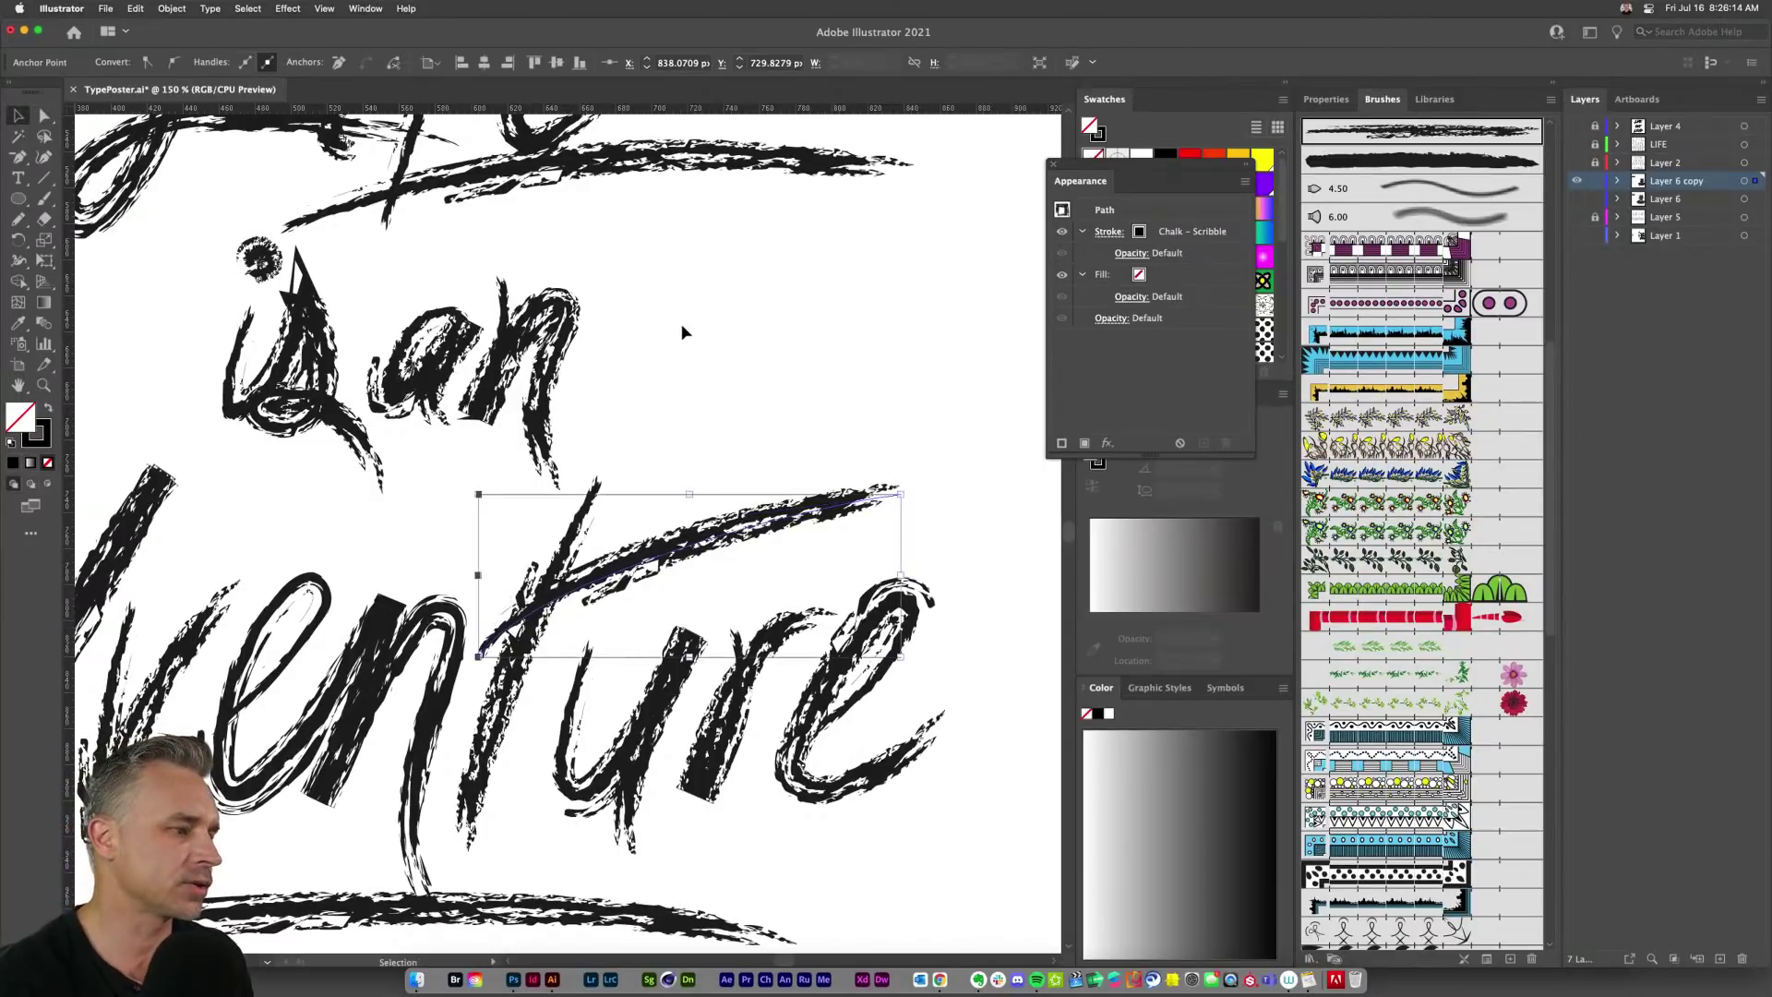
left_click(684, 332)
left_click(718, 540)
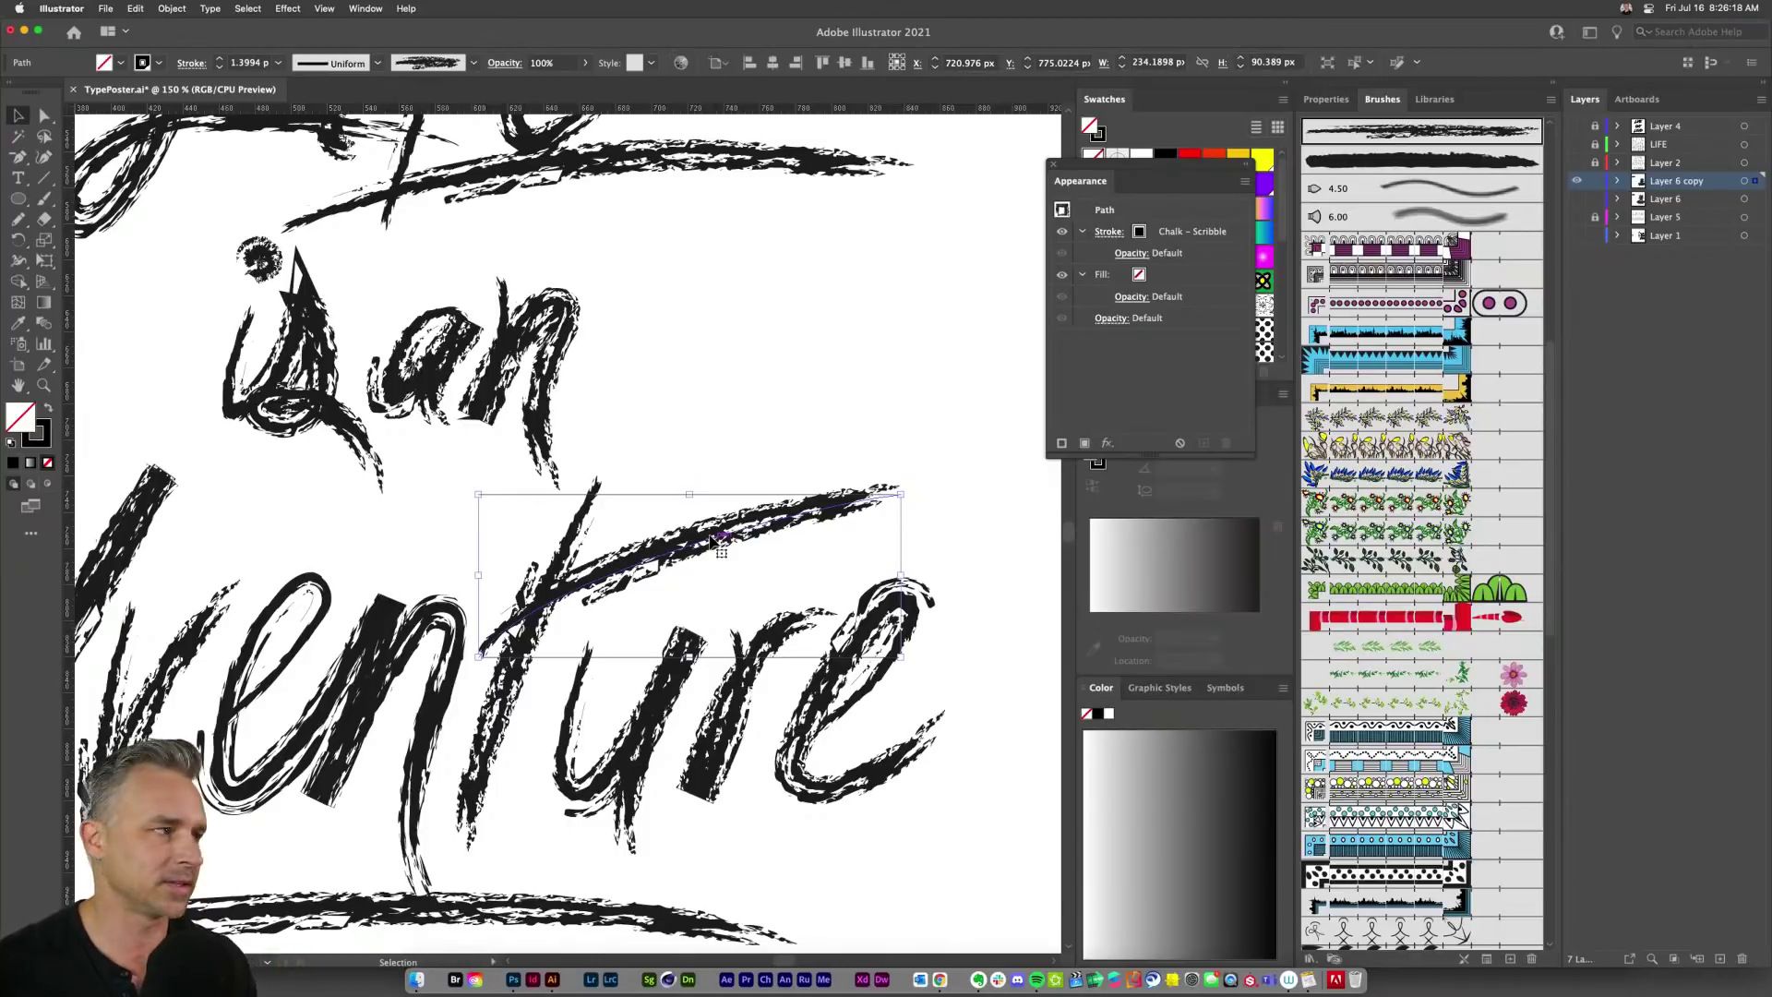
left_click(173, 9)
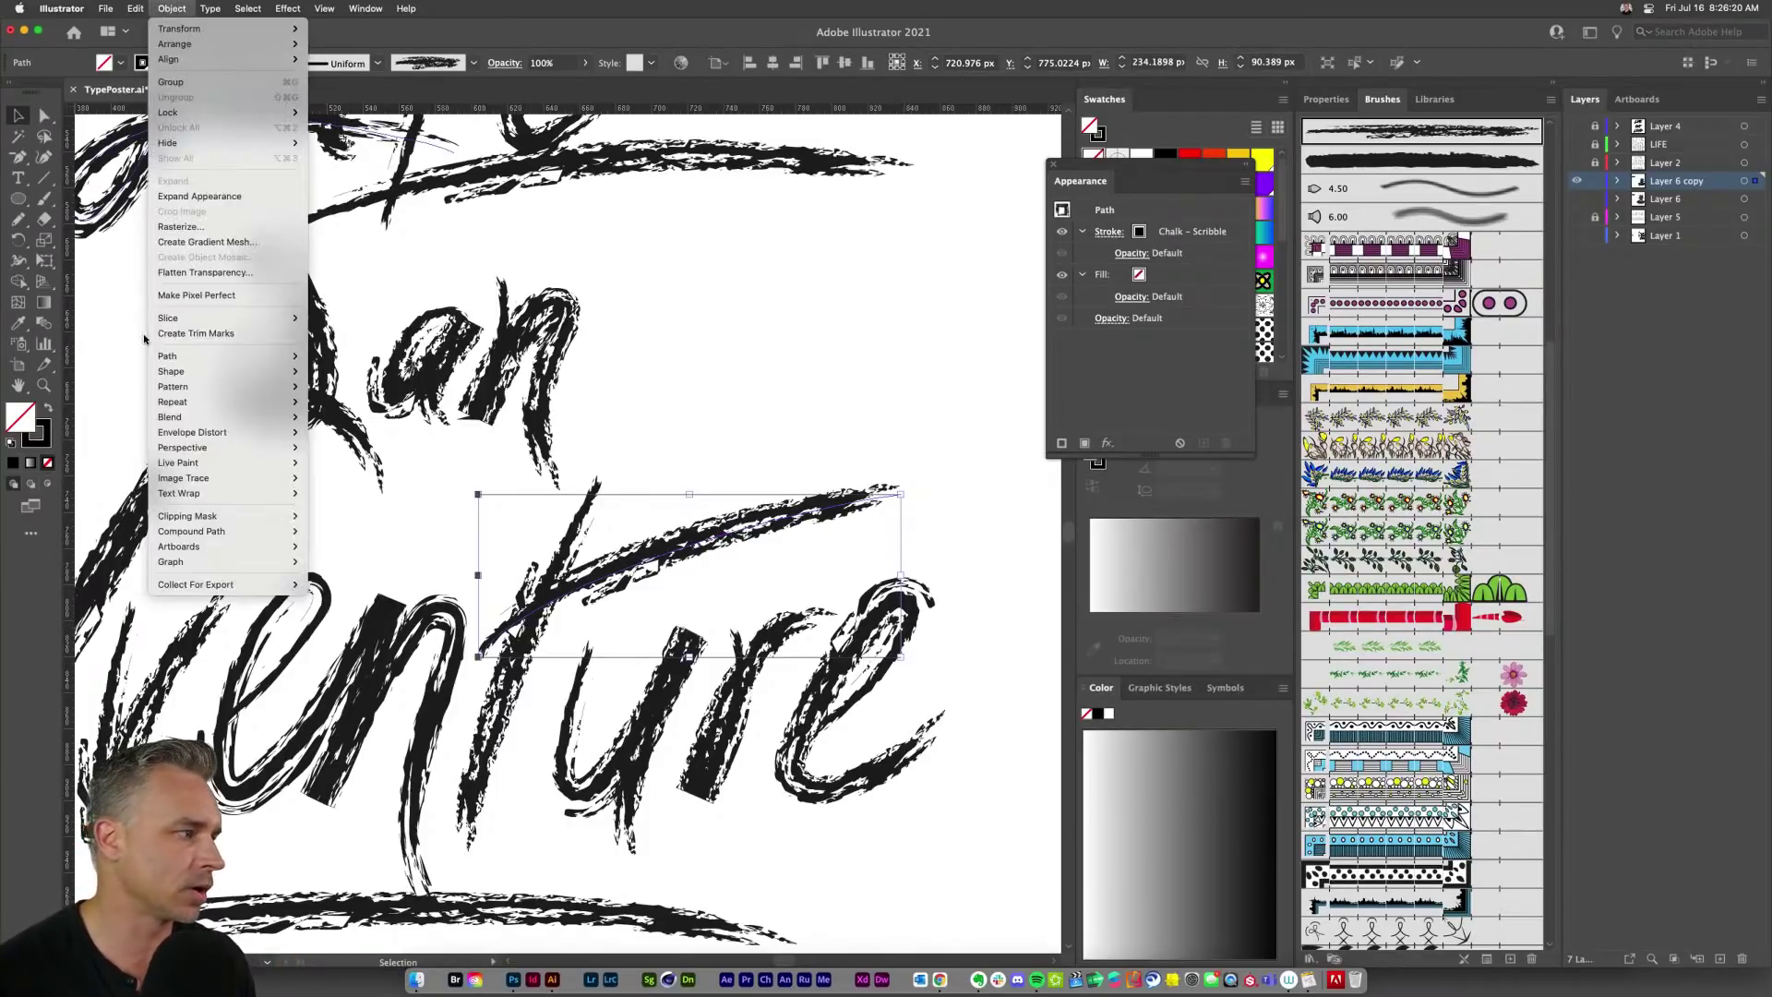
mouse_move(165, 356)
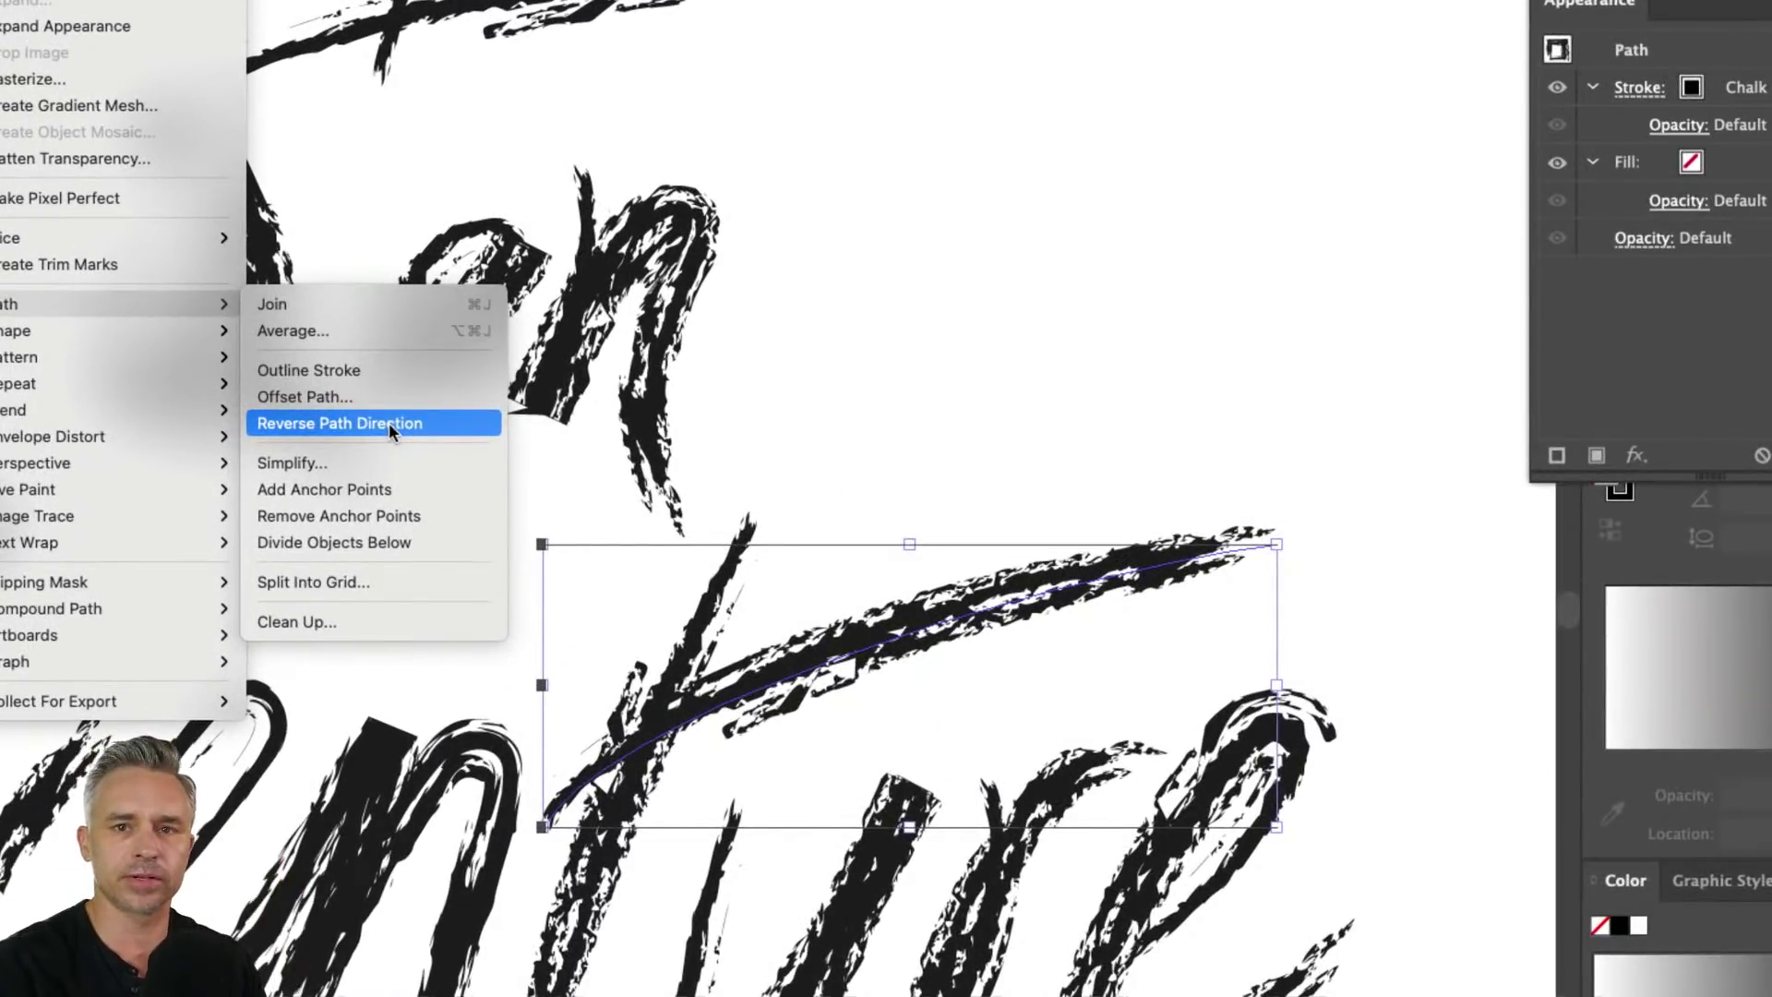
left_click(389, 423)
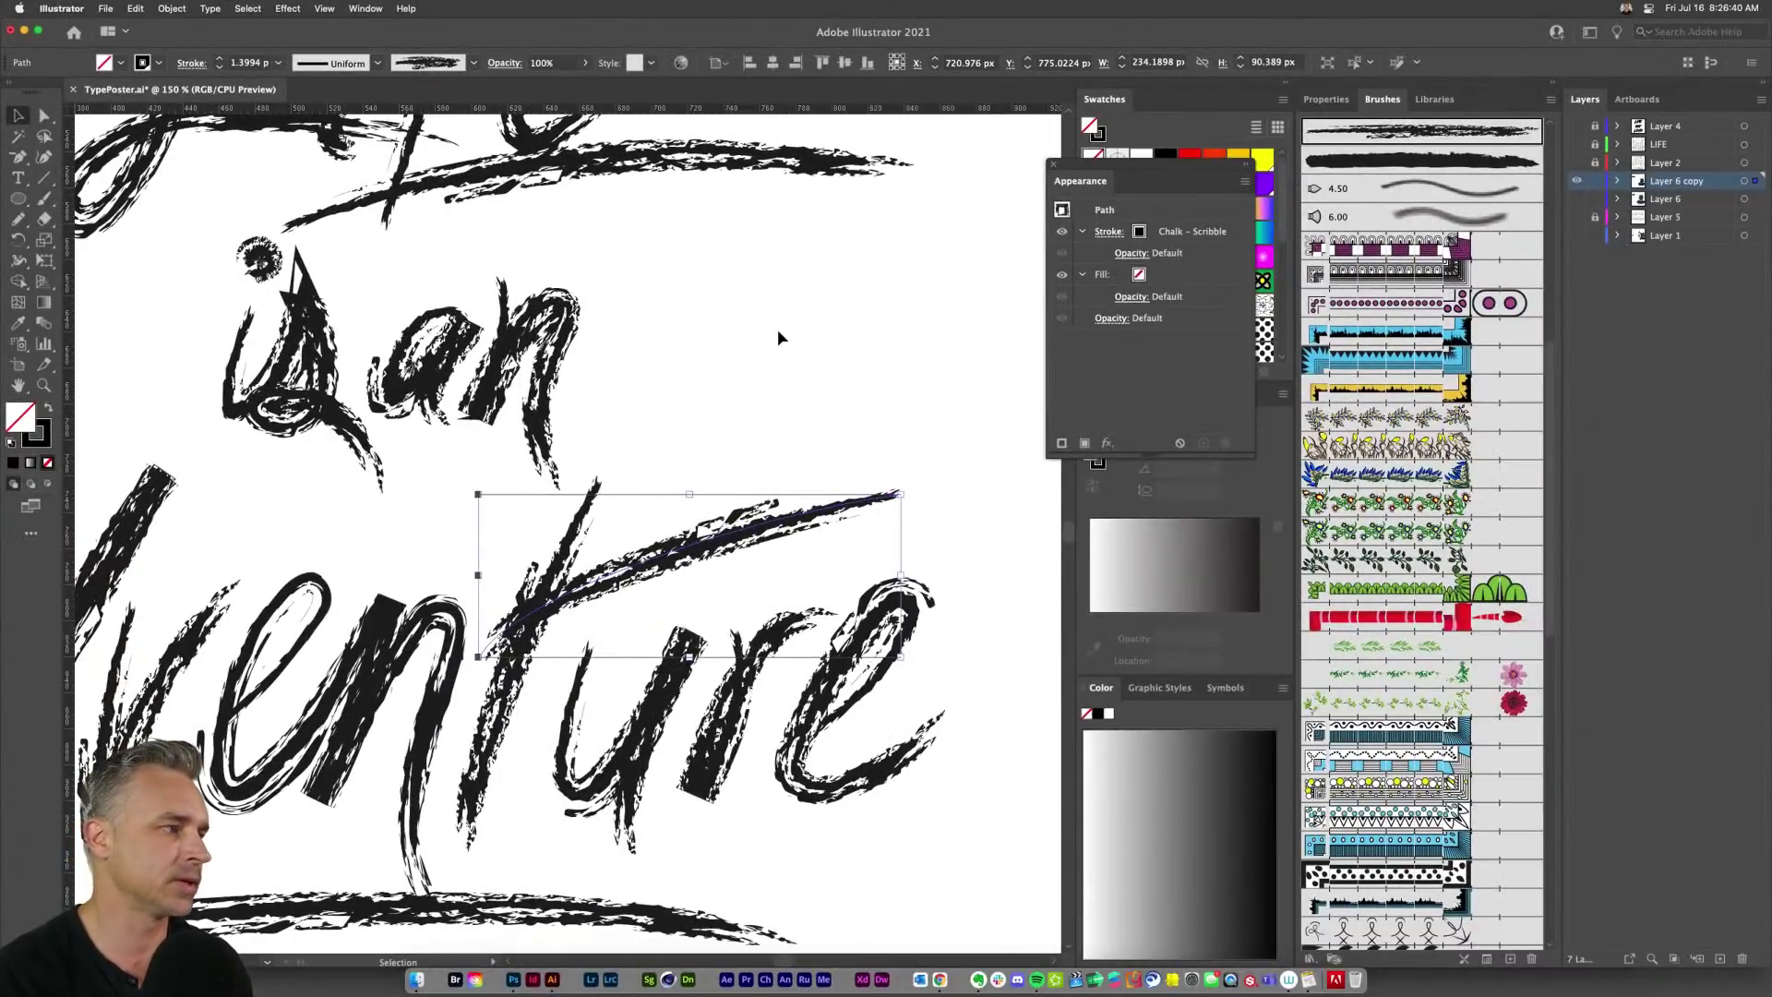
Step: Reverse the path direction of the underline stroke beneath "Life"
left_click(708, 164)
left_click(172, 8)
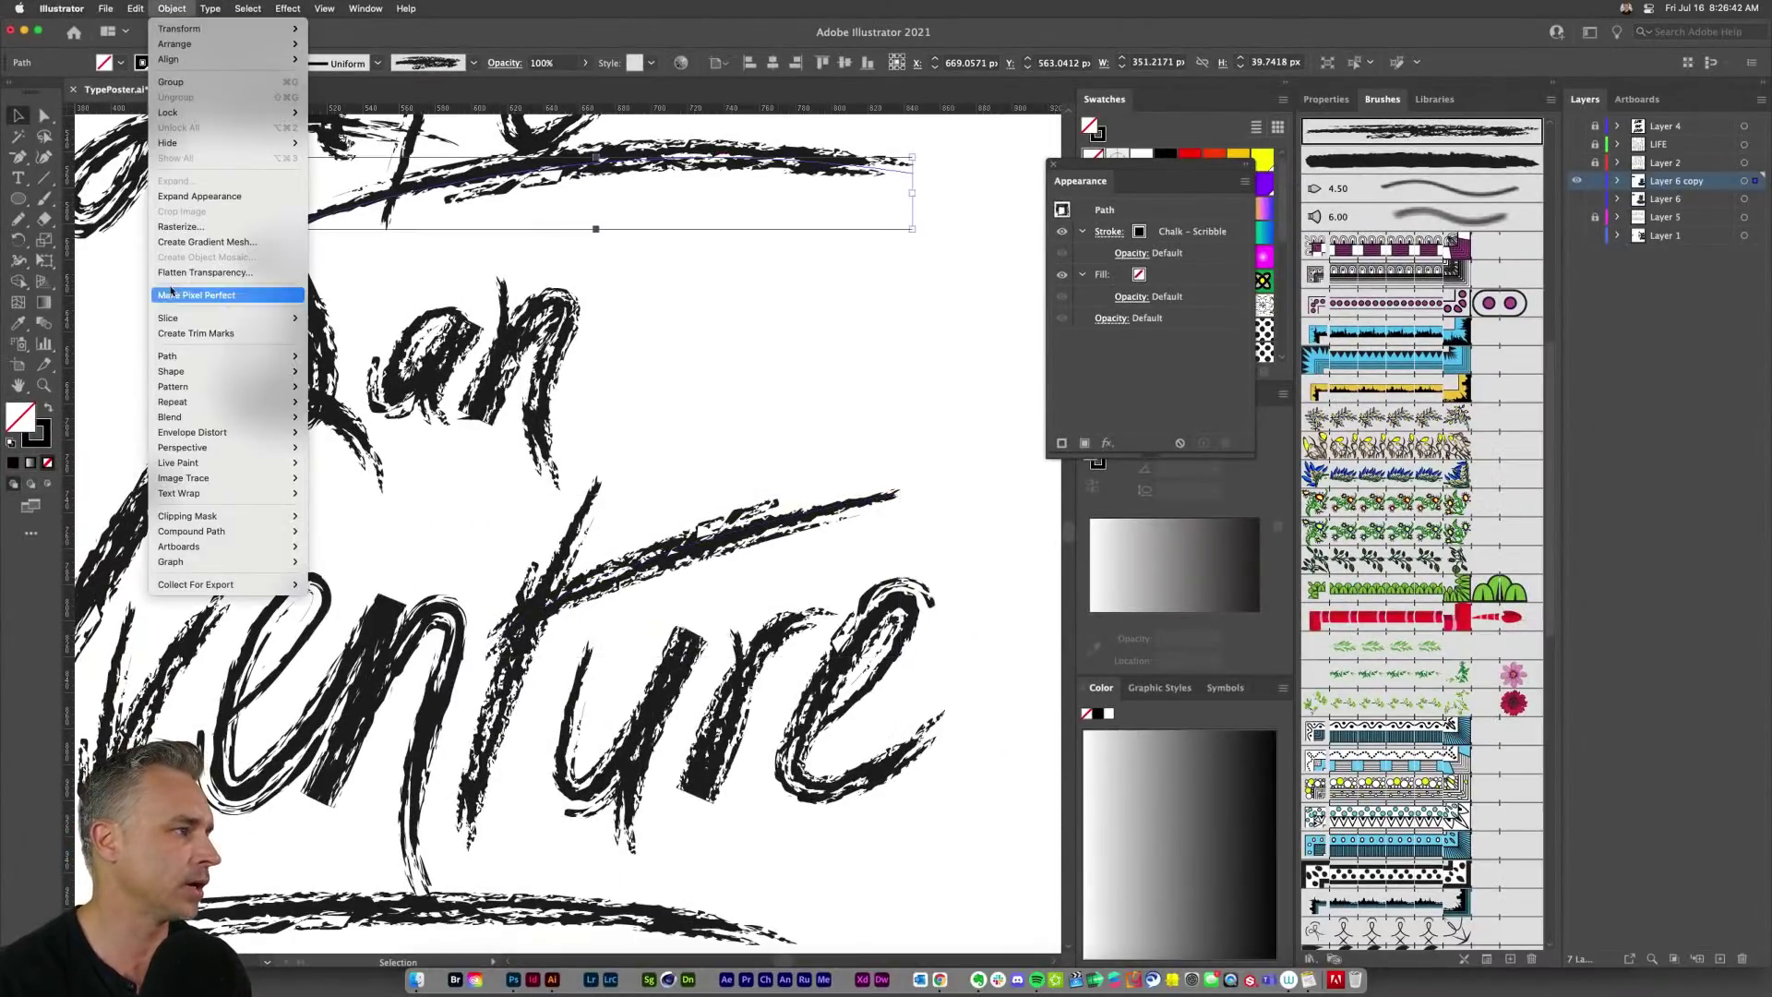
mouse_move(171, 355)
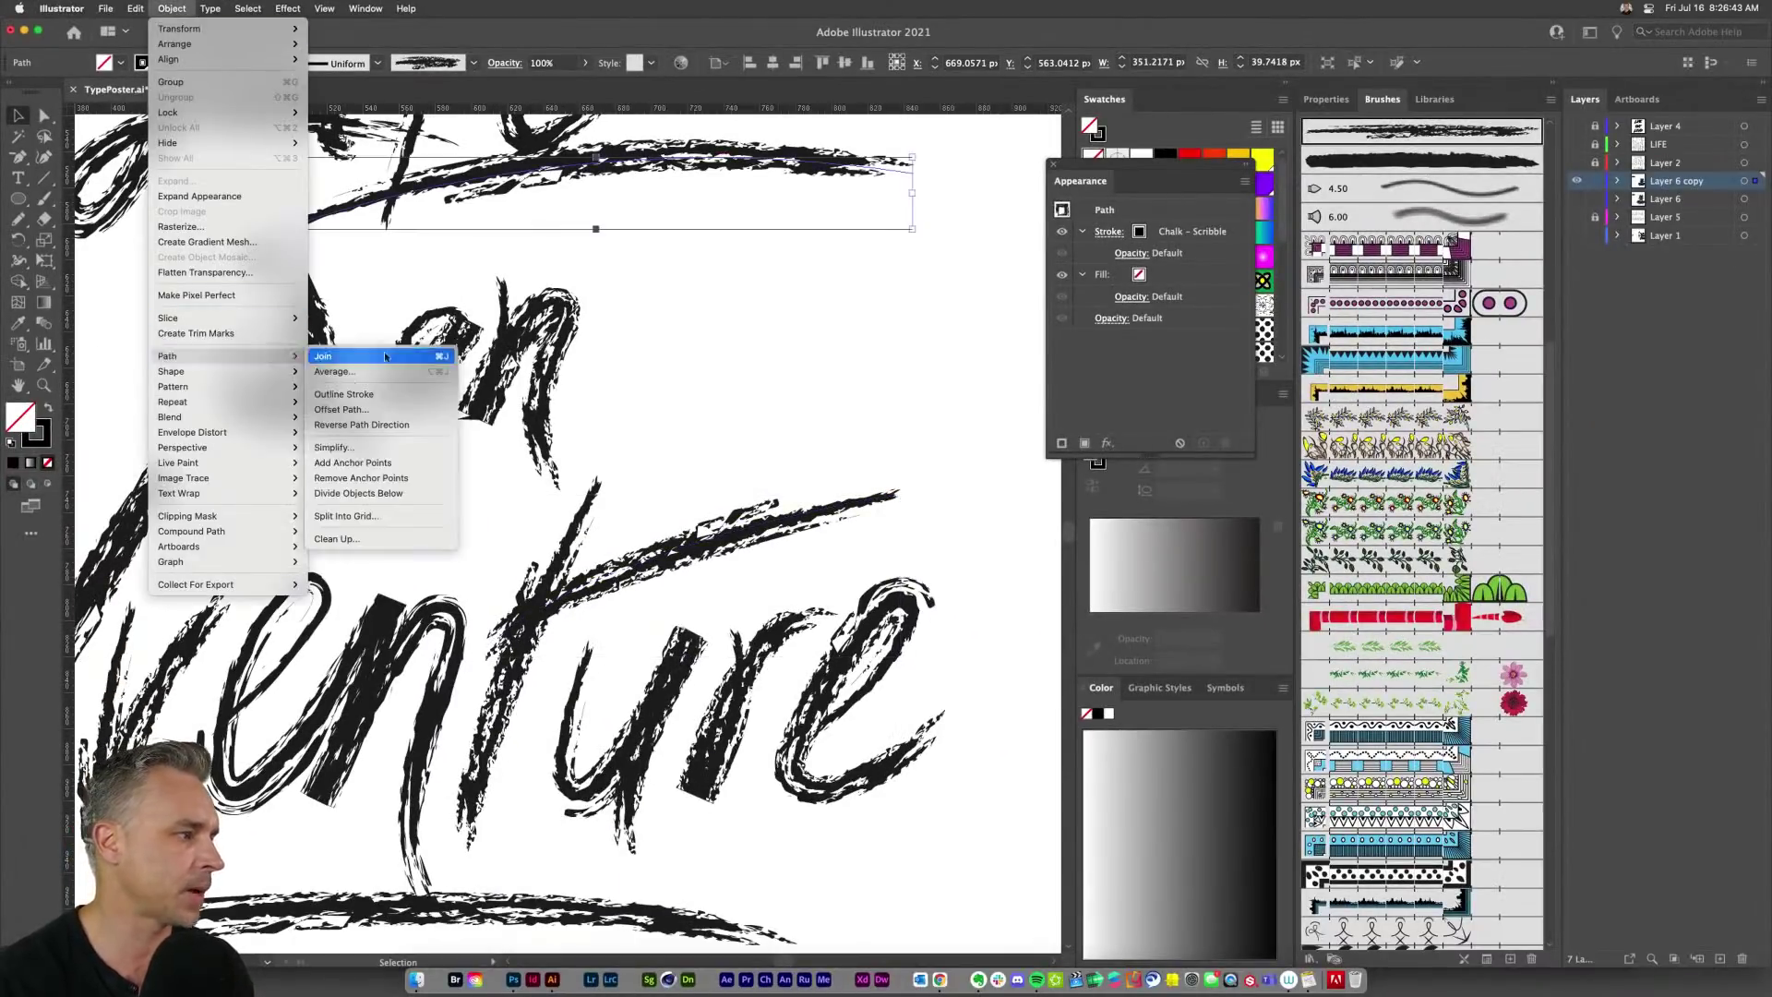
left_click(399, 426)
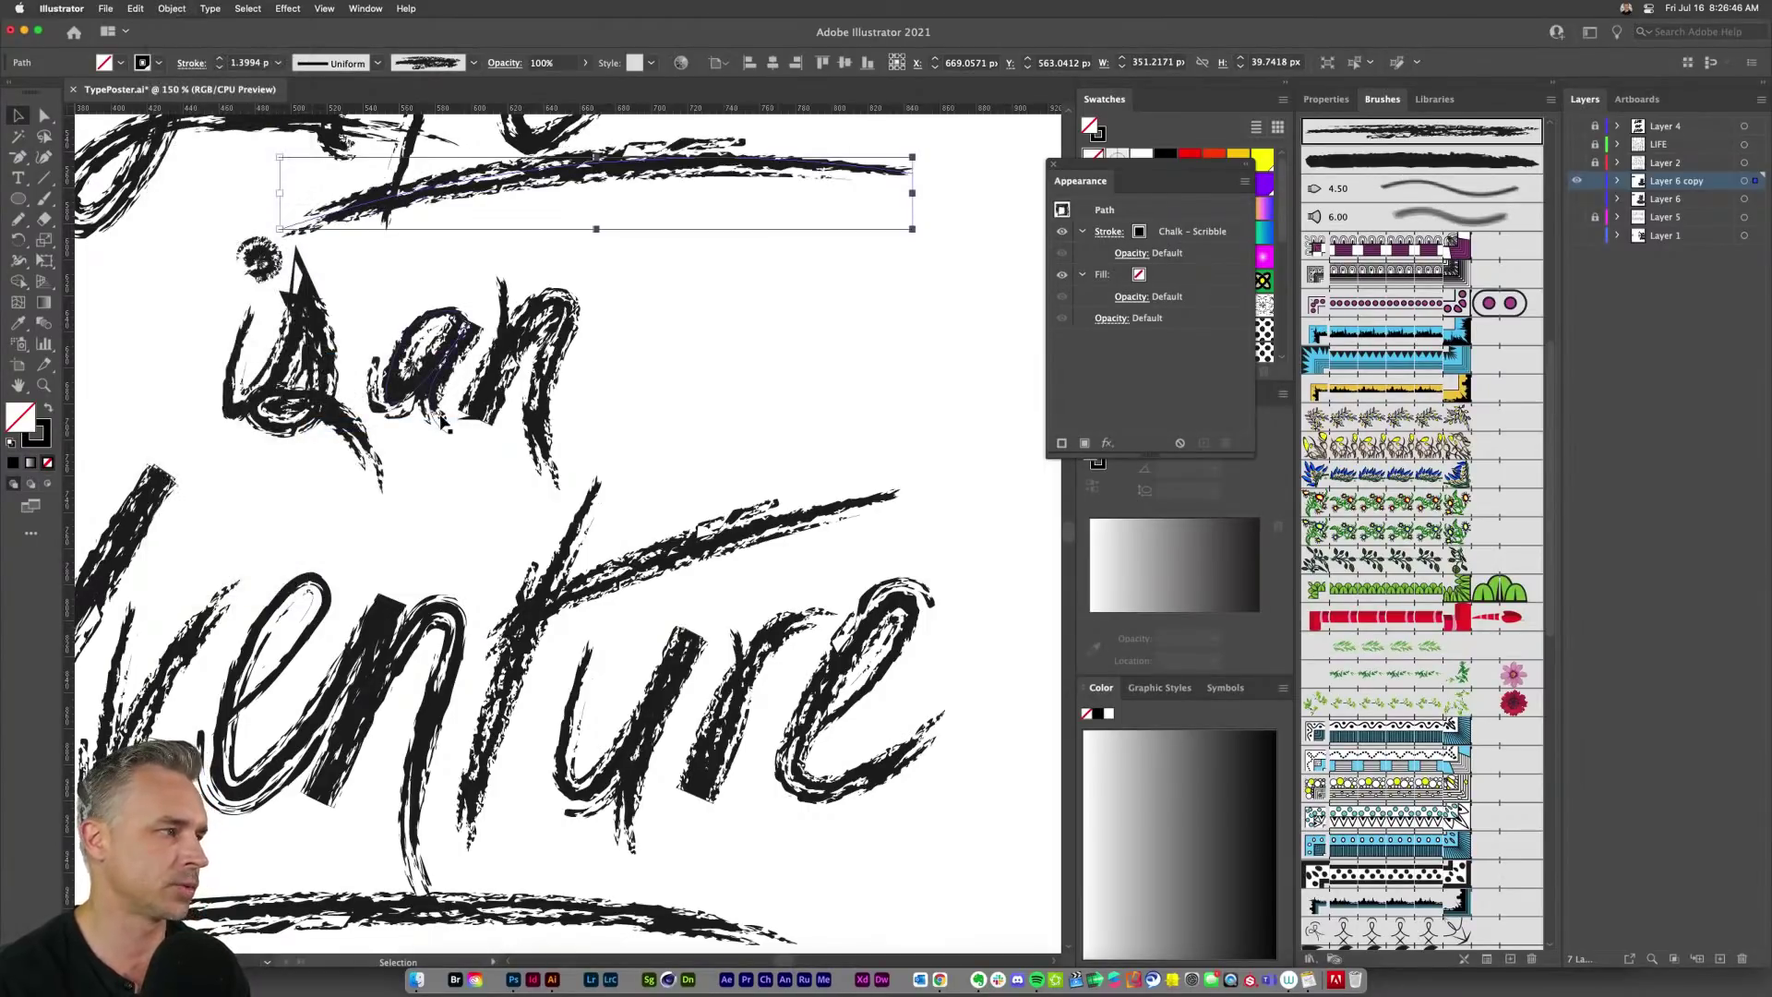
key("super+minus")
key("super+minus")
scroll(565, 346, "left", 2)
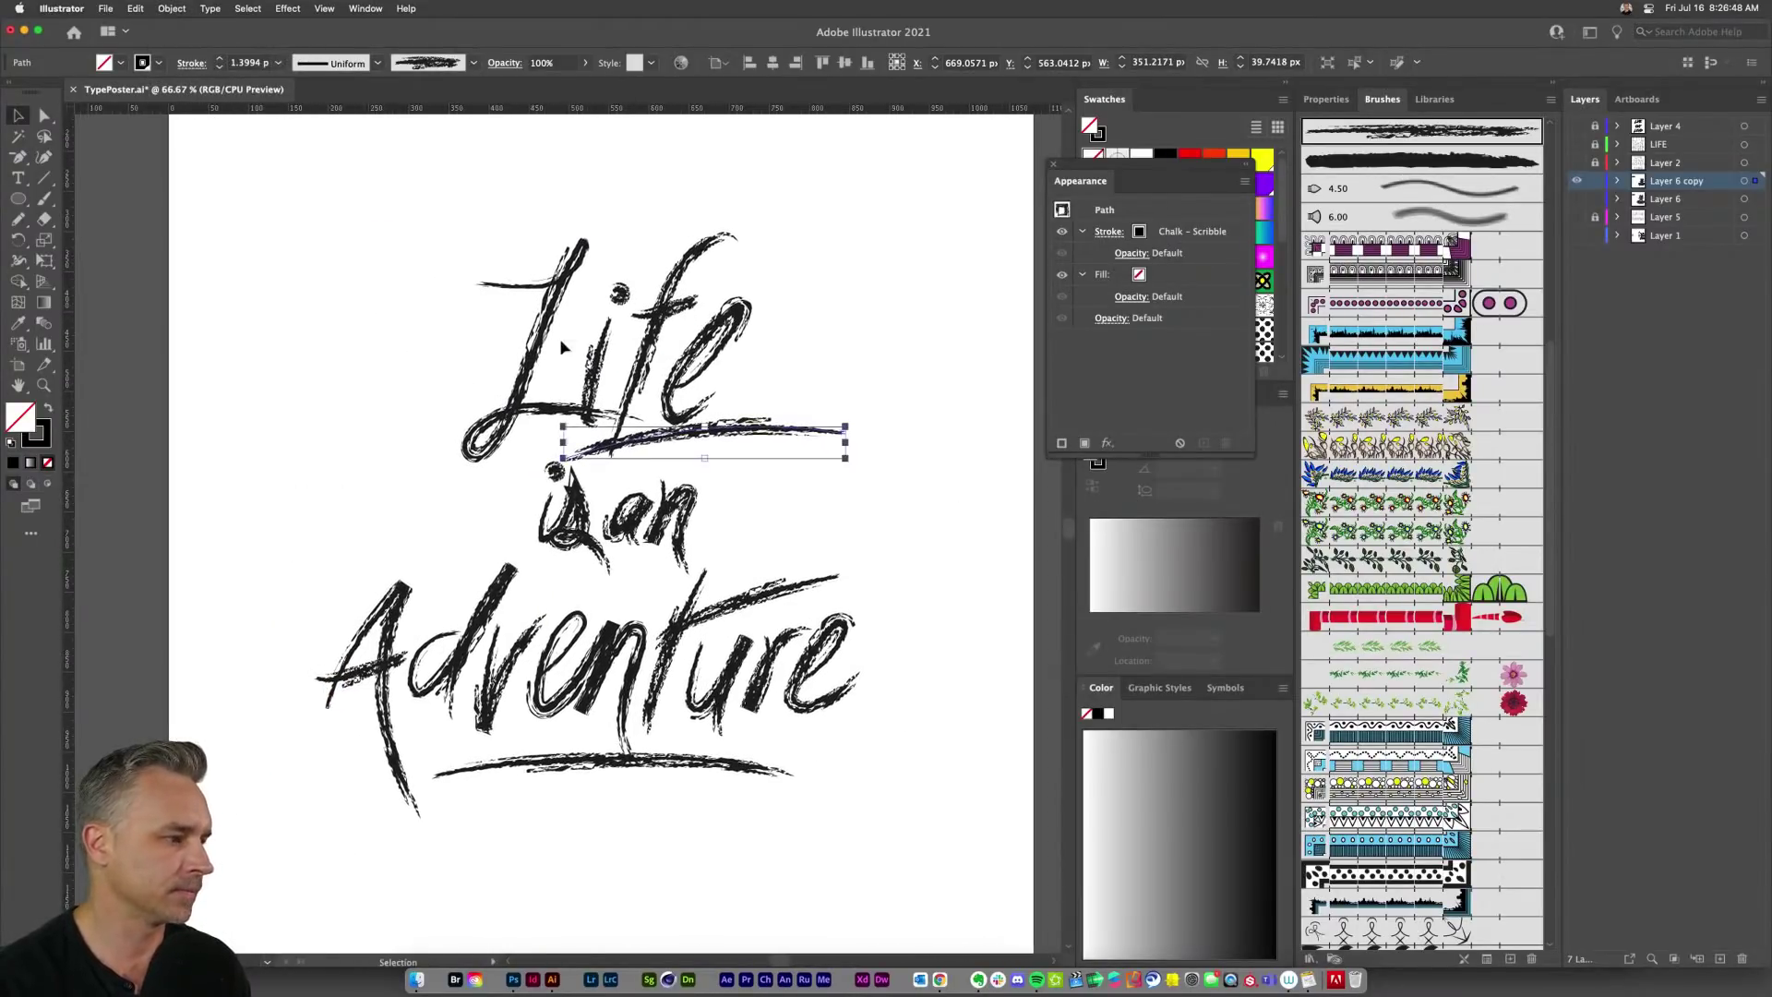
left_click(362, 492)
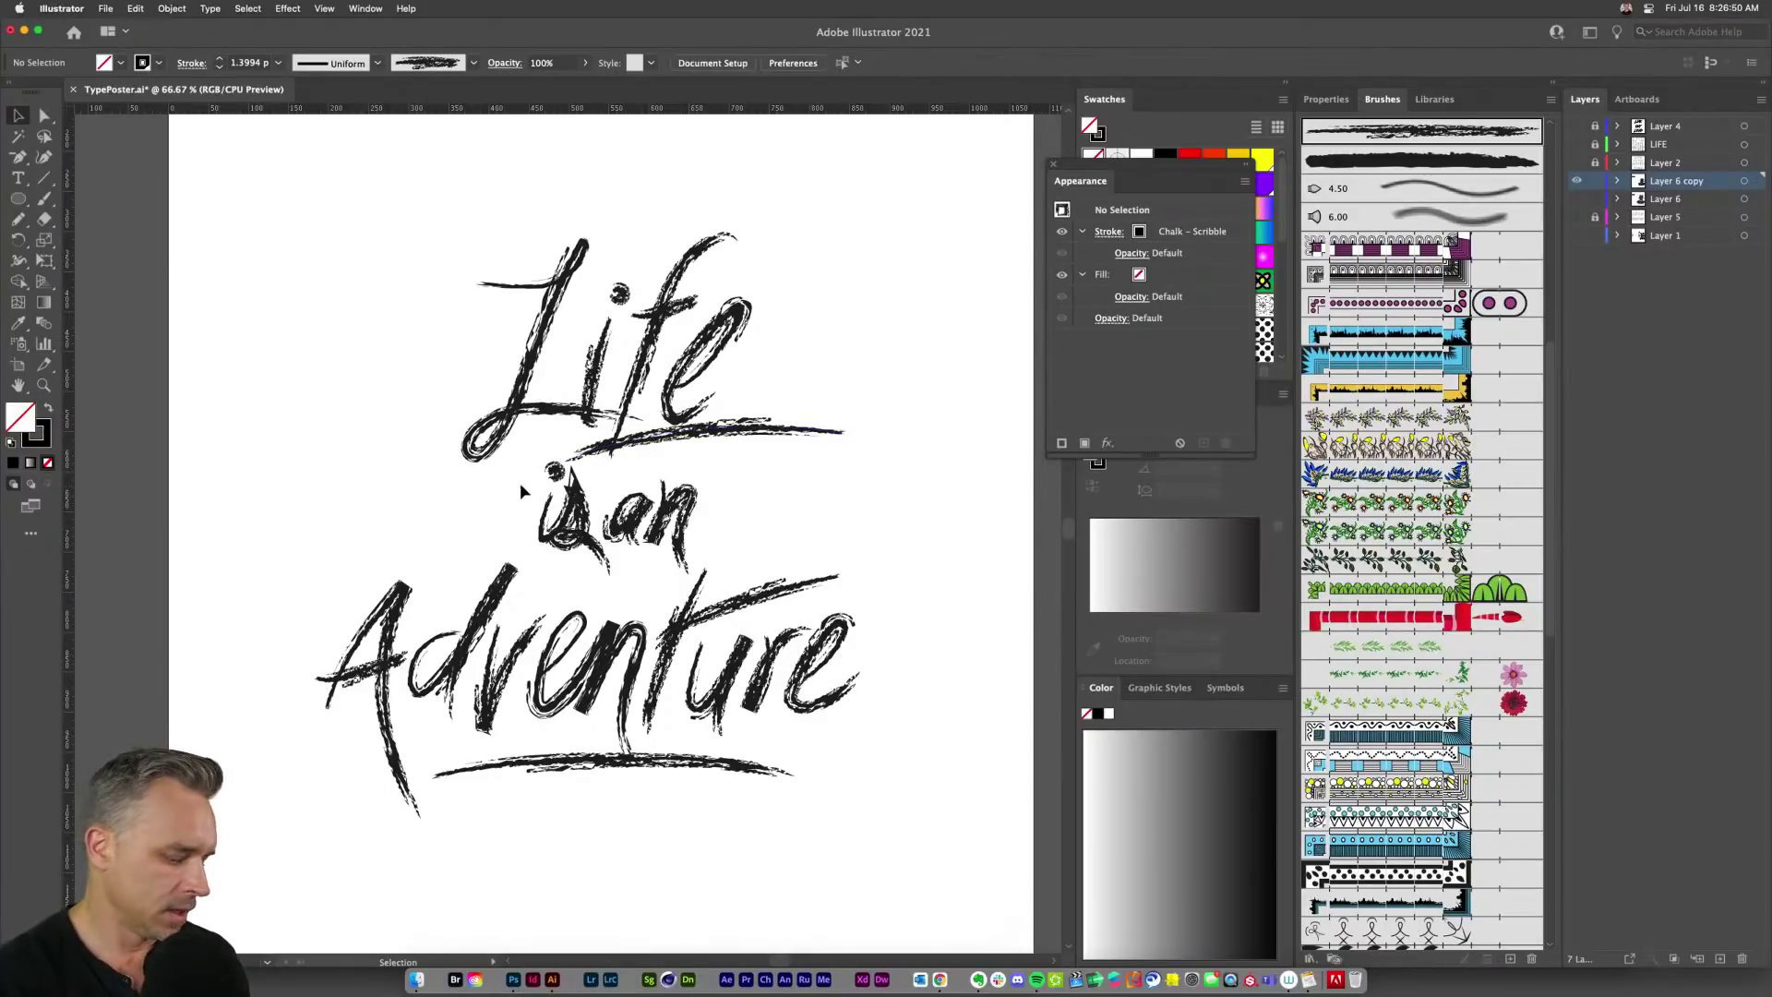
Step: Draw a new dotless i and a separate s with the Pencil tool in the empty space before the old "is"
key("super+equal")
key("super+equal")
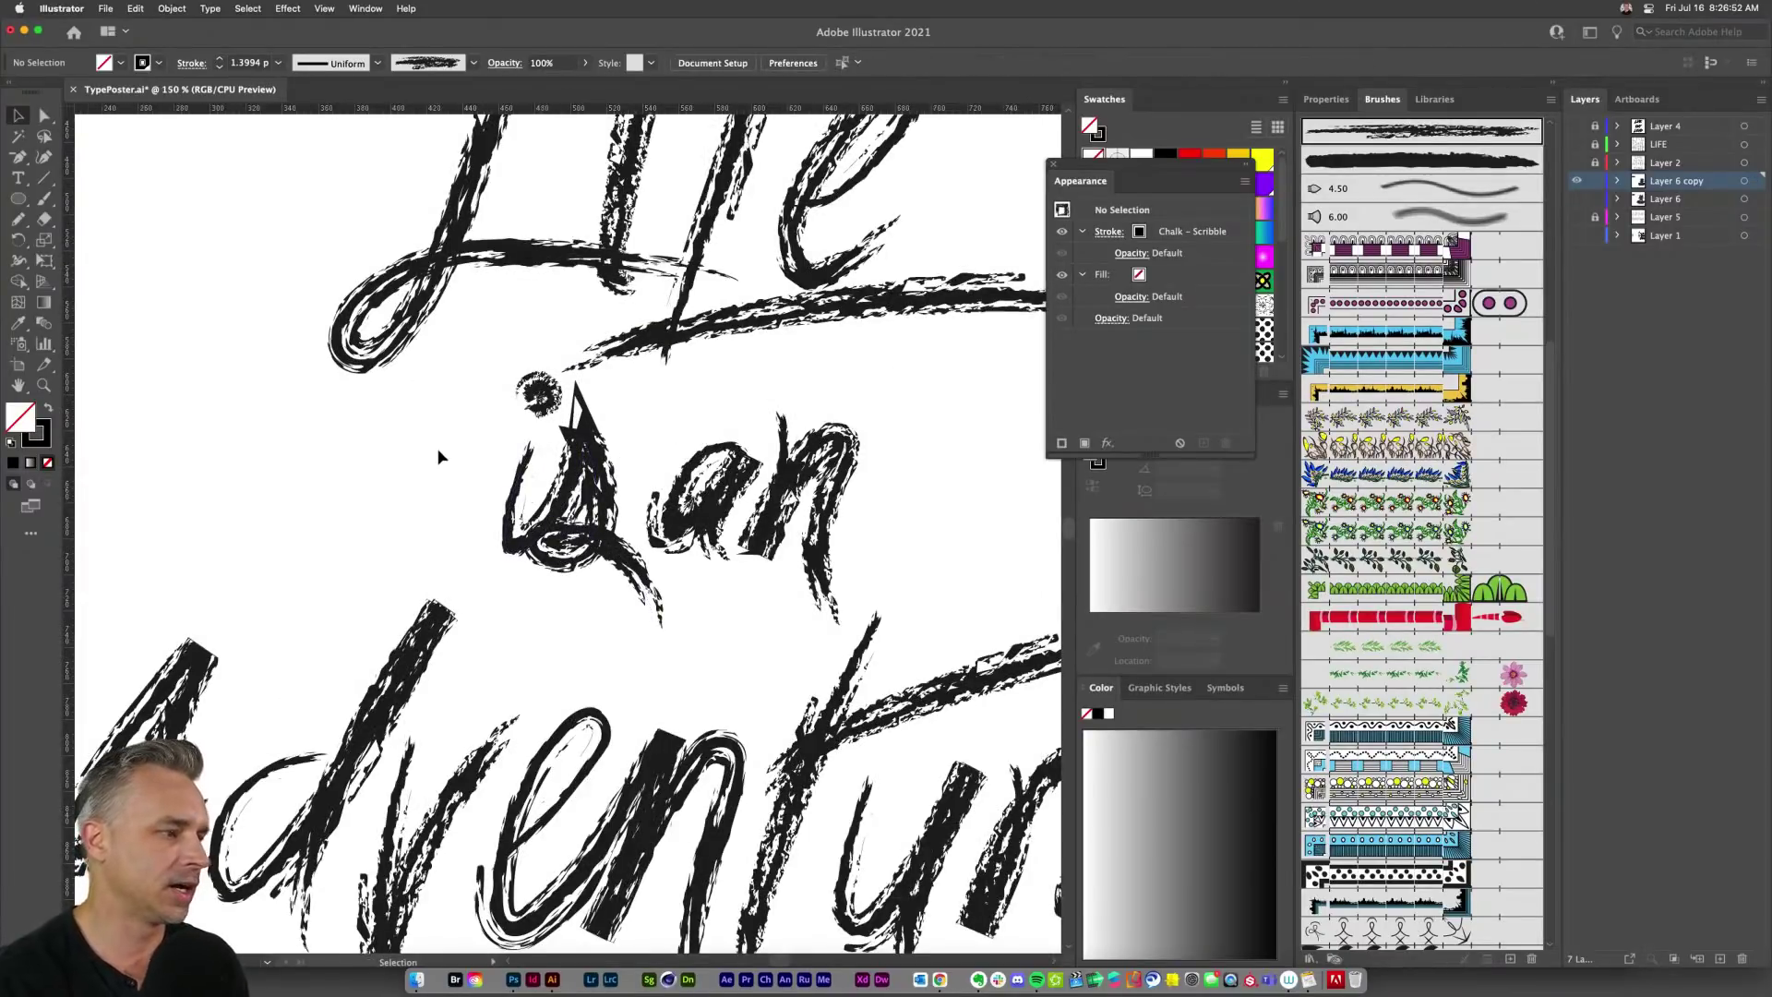
left_click(610, 469)
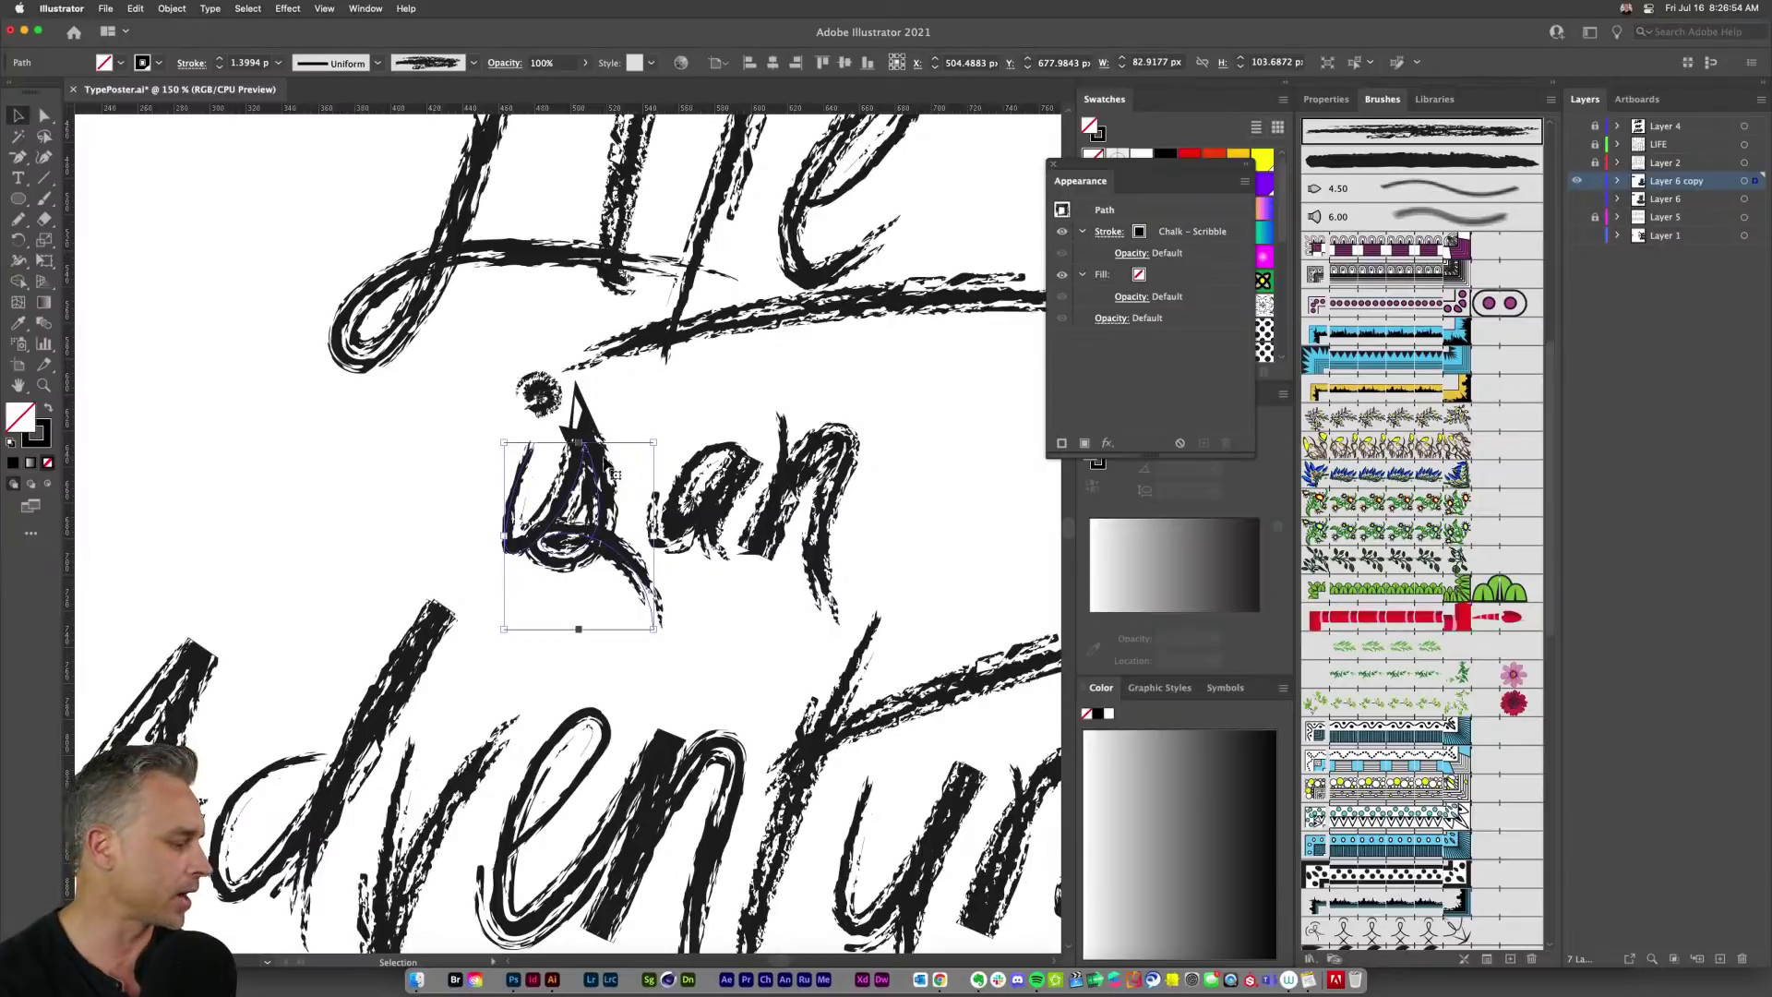
left_click_drag(317, 480, 588, 494)
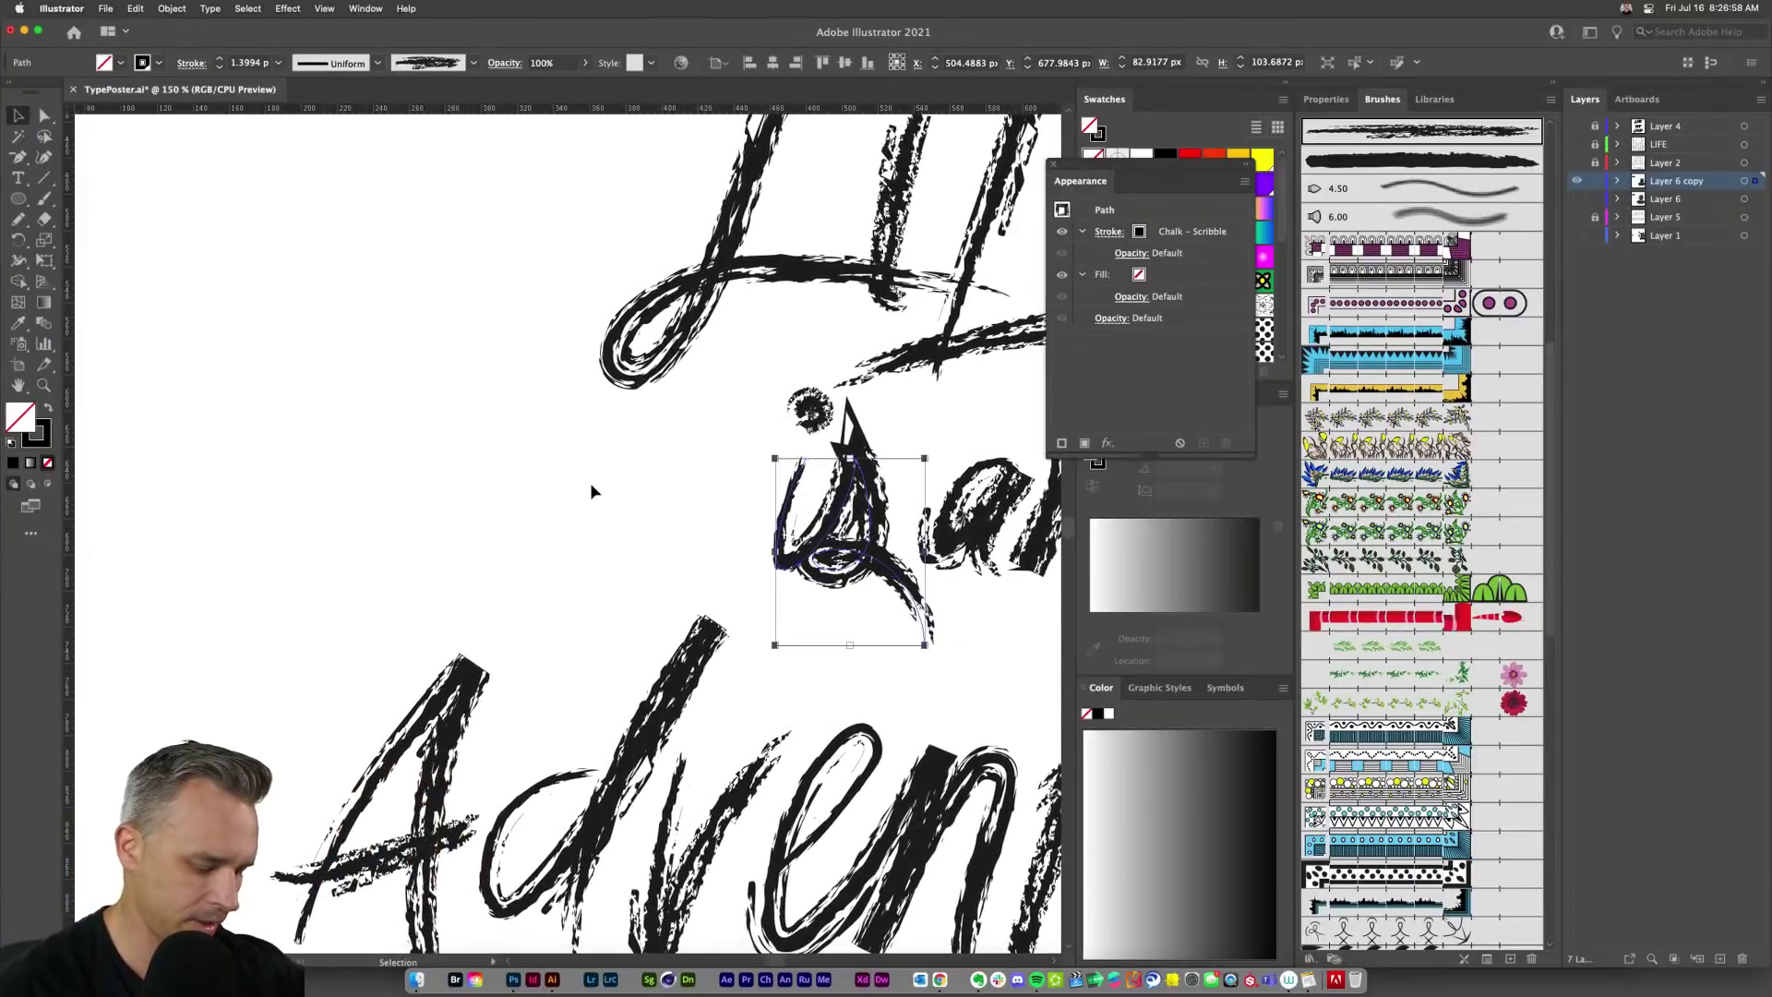
key("n")
mouse_move(449, 450)
left_mouse_down()
mouse_move(439, 570)
mouse_move(475, 563)
left_mouse_up()
key("super+z")
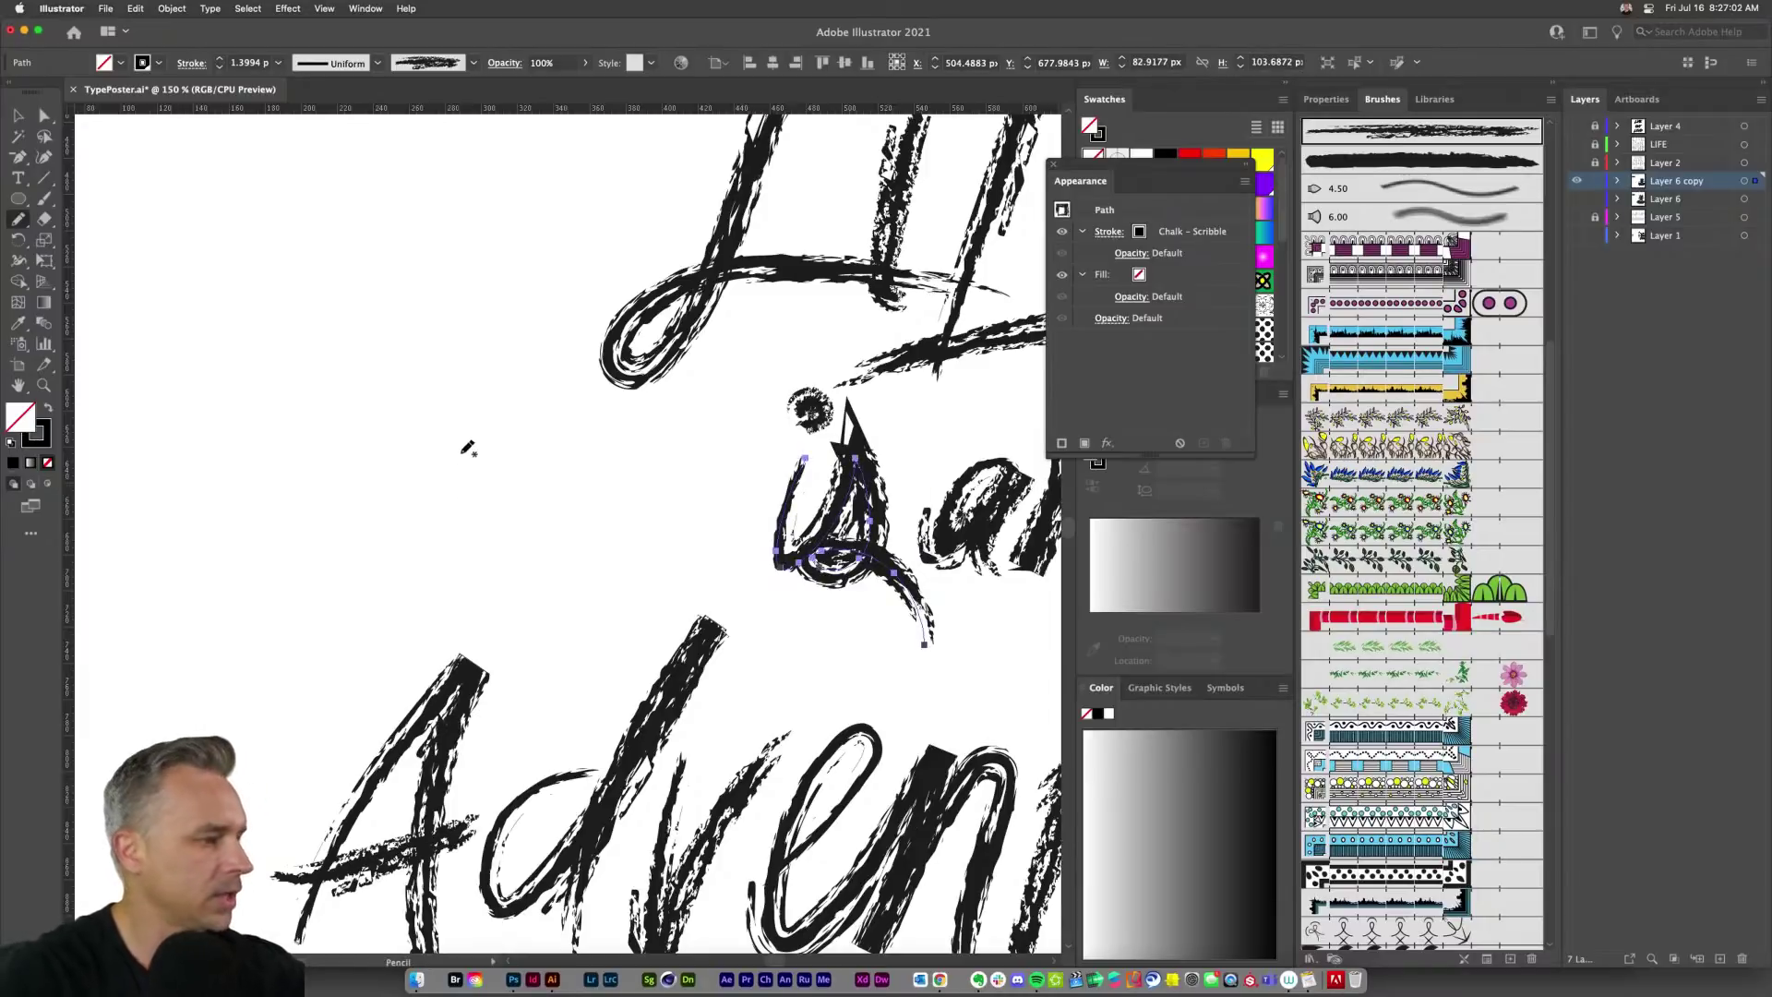
left_click_drag(456, 452, 397, 593)
mouse_move(526, 441)
left_mouse_down()
mouse_move(476, 493)
mouse_move(545, 538)
mouse_move(424, 640)
left_mouse_up()
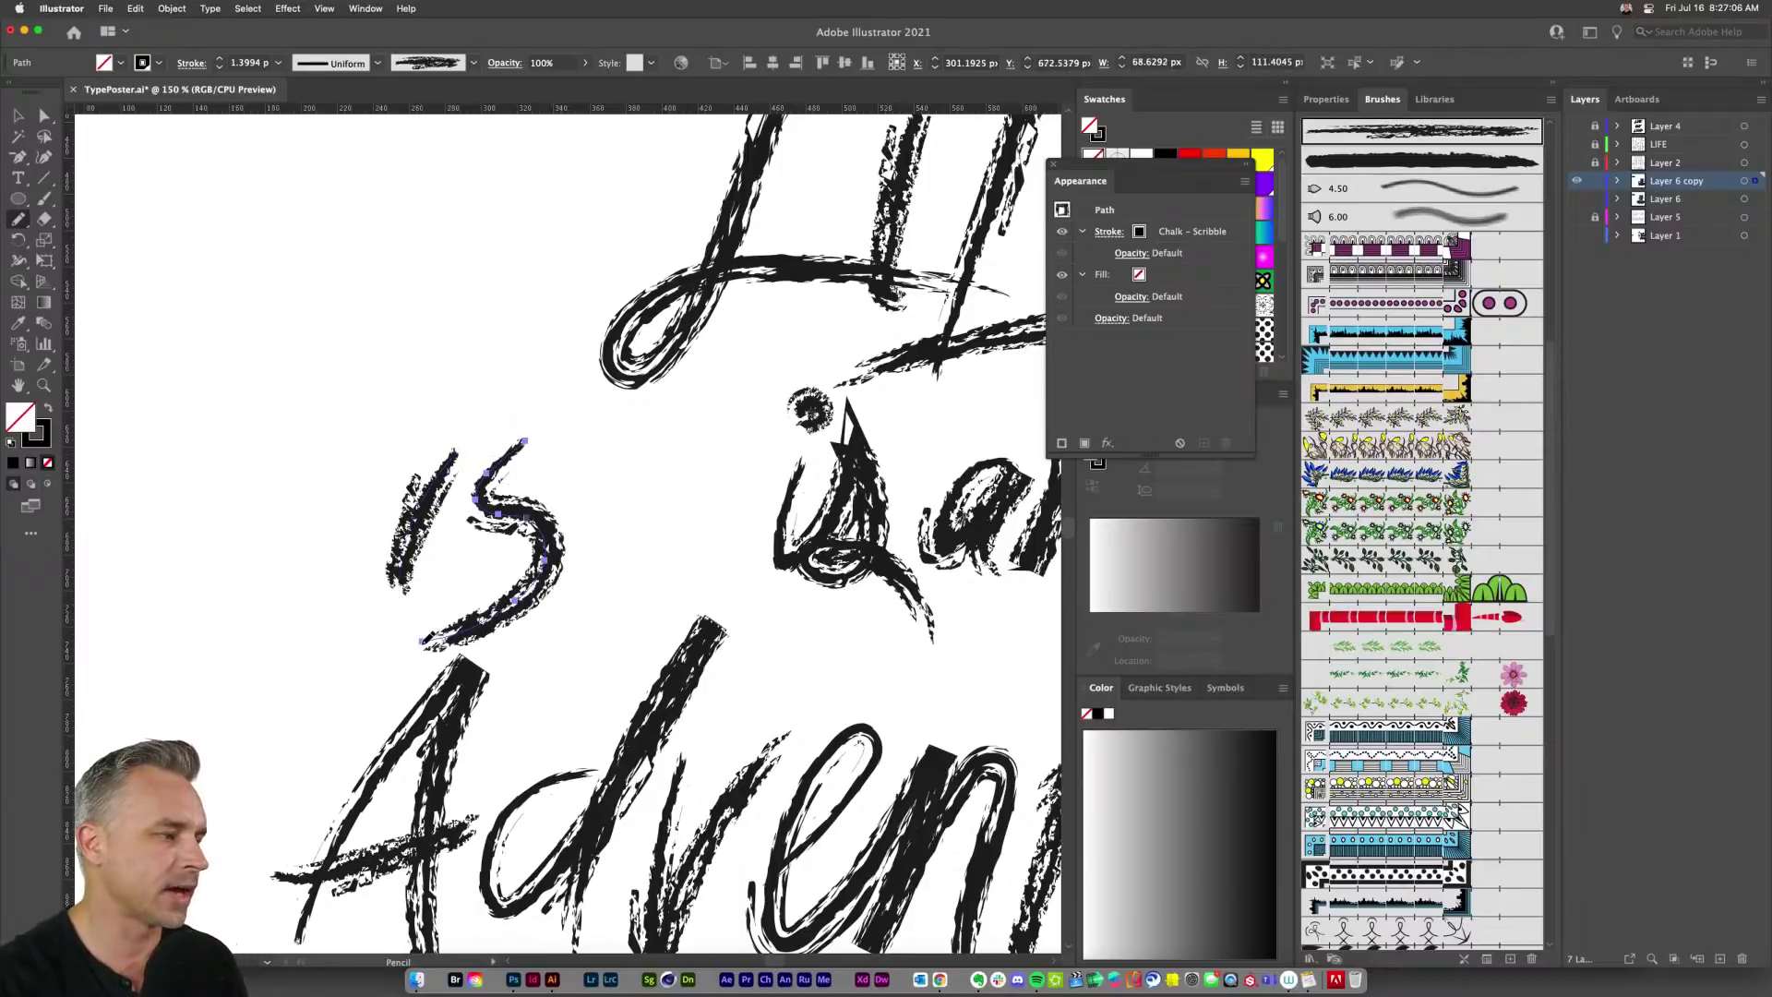
Step: Delete the old overlapping strokes of "is", keeping the dot of the i
scroll(172, 236, "up", 1)
key("v")
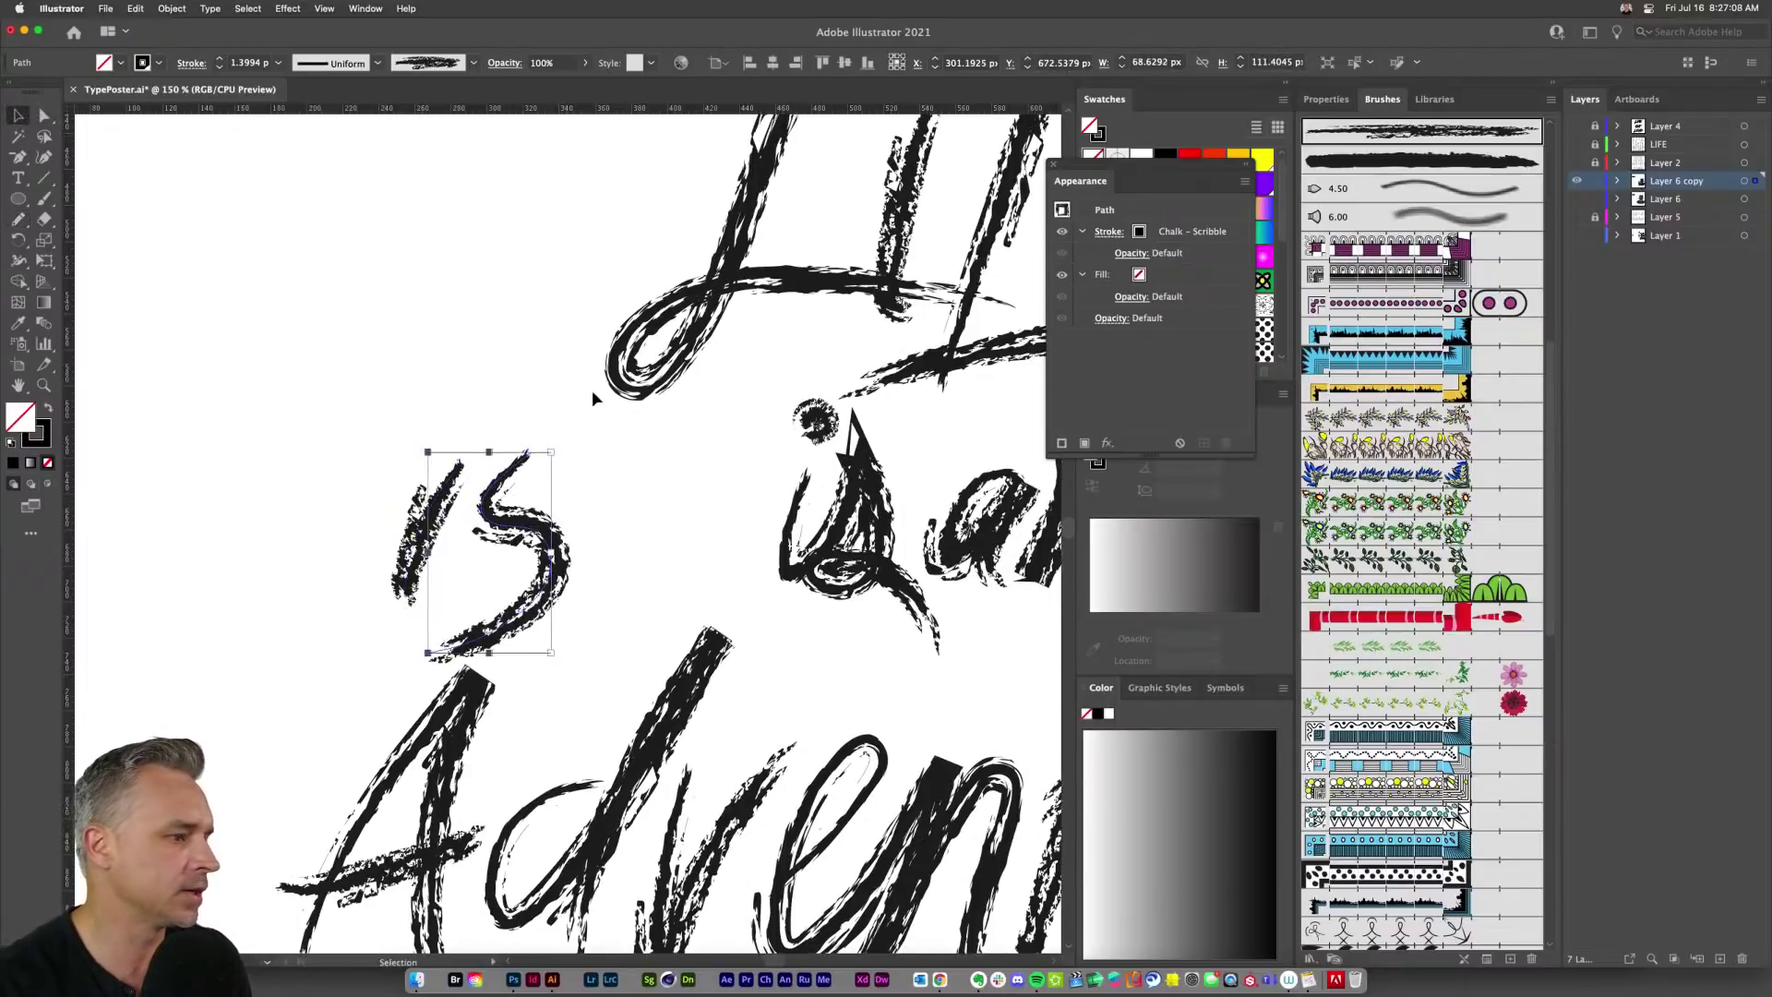
left_click_drag(591, 393, 360, 368)
left_click(600, 406)
key("Delete")
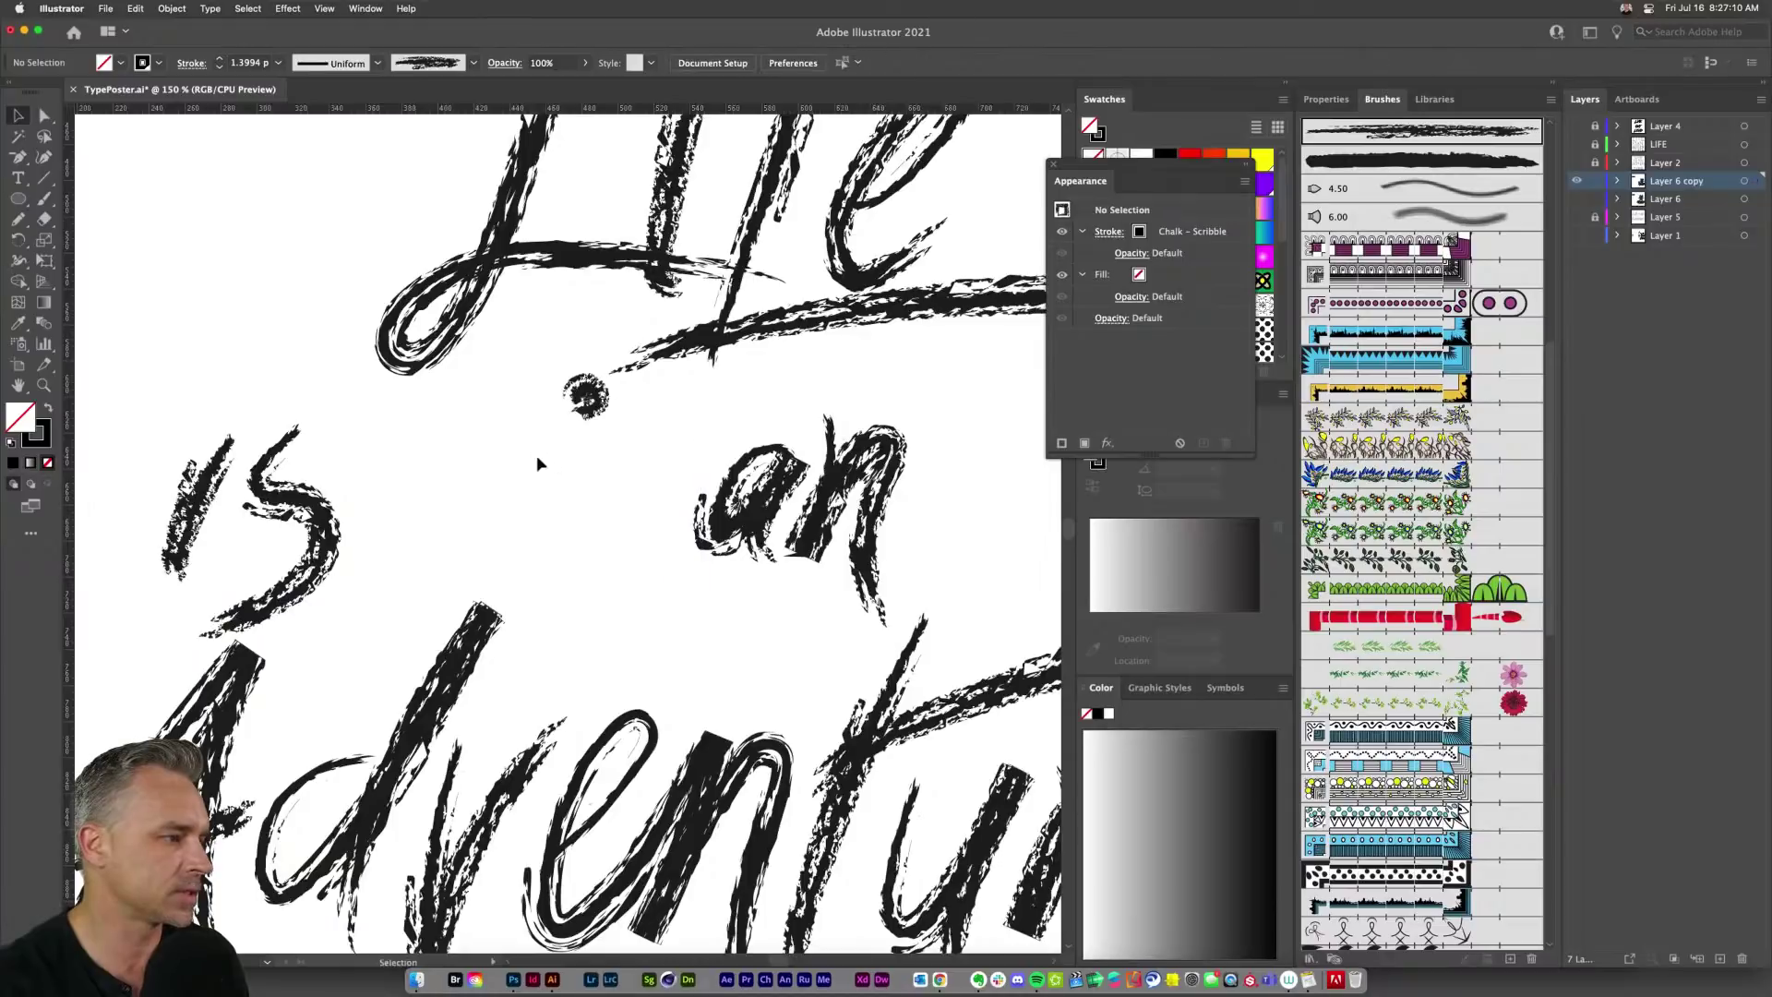
Step: Move the new i and s into place before "an", and lower the dot slightly toward the i
left_click_drag(191, 495, 646, 511)
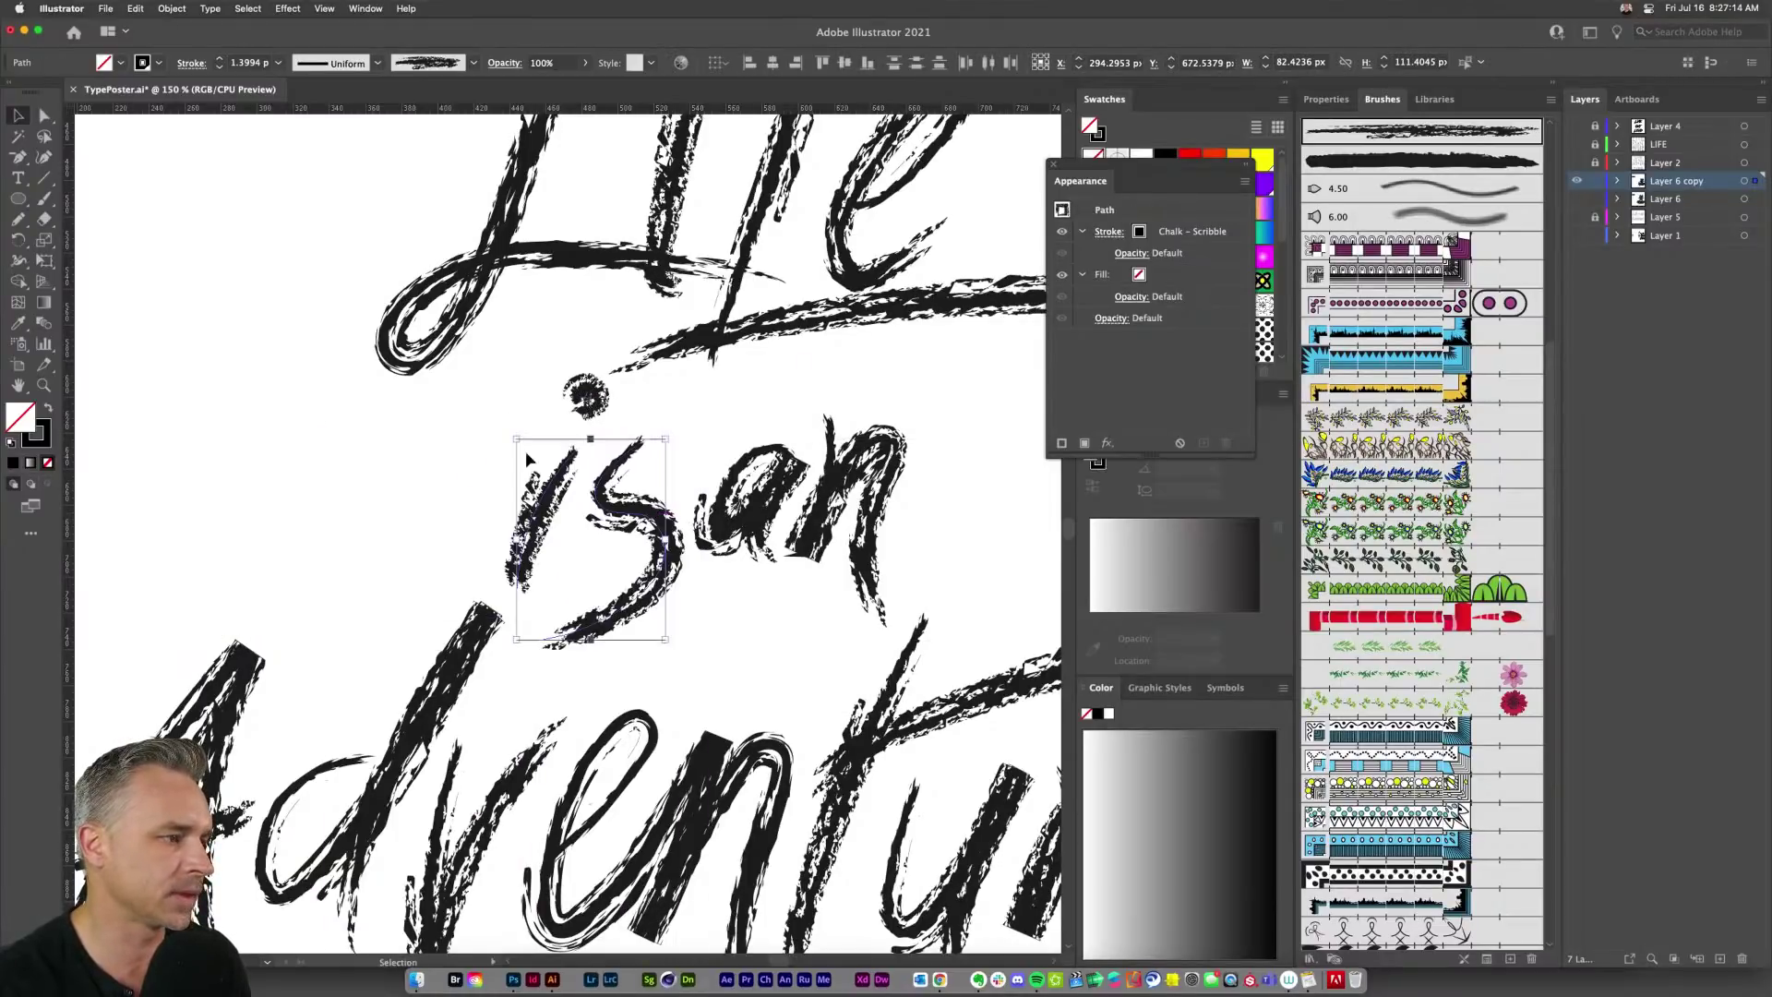
left_click(524, 450)
left_click_drag(595, 415, 601, 428)
left_click(454, 406)
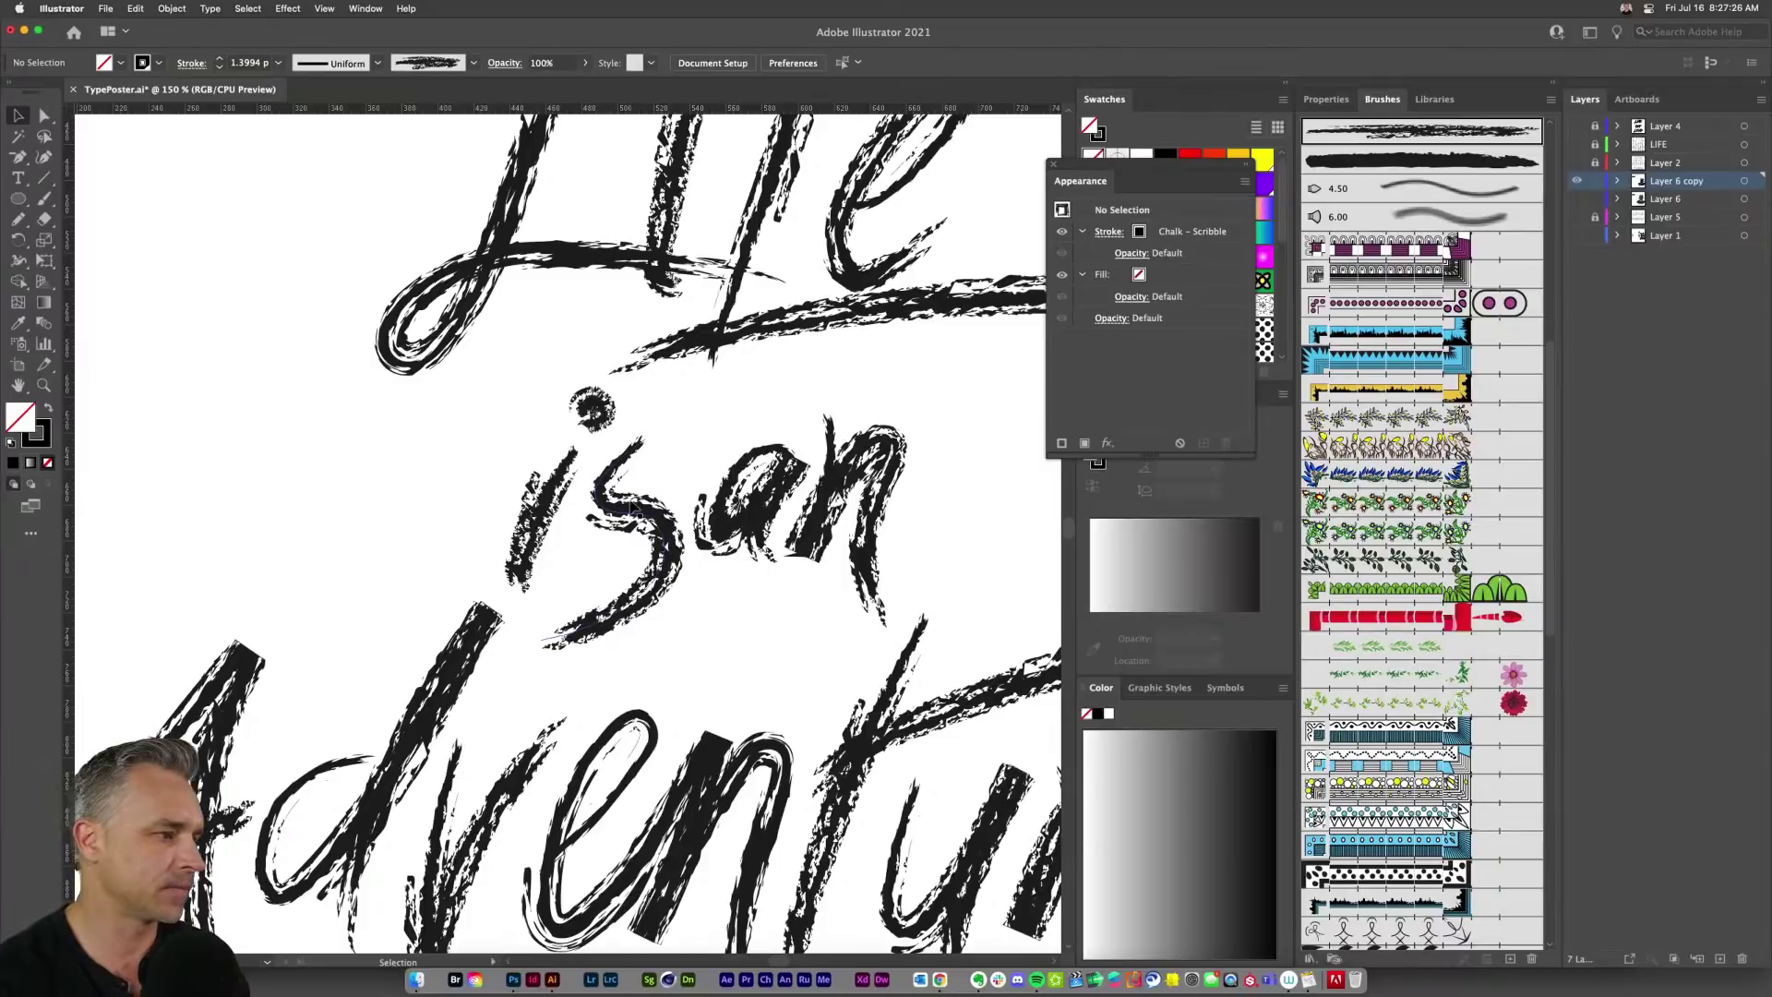
Step: Rotate the s of "is" slightly clockwise
left_click(637, 509)
mouse_move(532, 433)
left_mouse_down()
mouse_move(546, 412)
mouse_move(520, 412)
left_mouse_up()
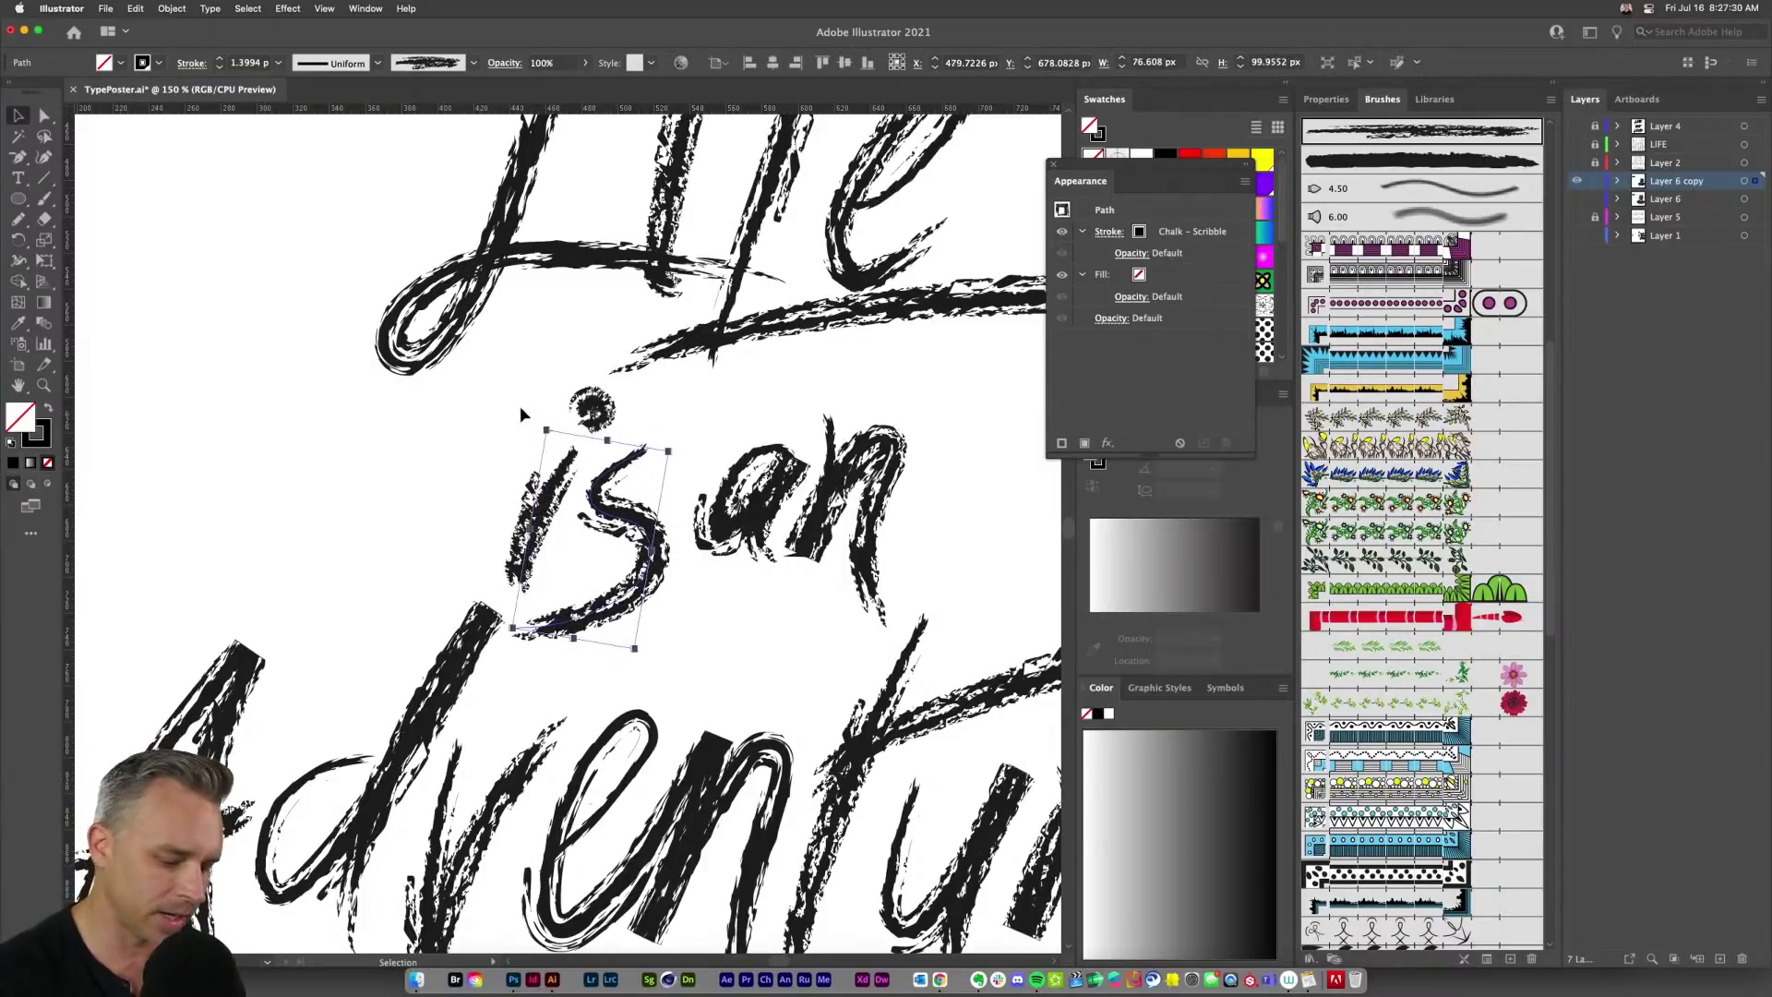
key("super+minus")
key("super+minus")
left_click(293, 341)
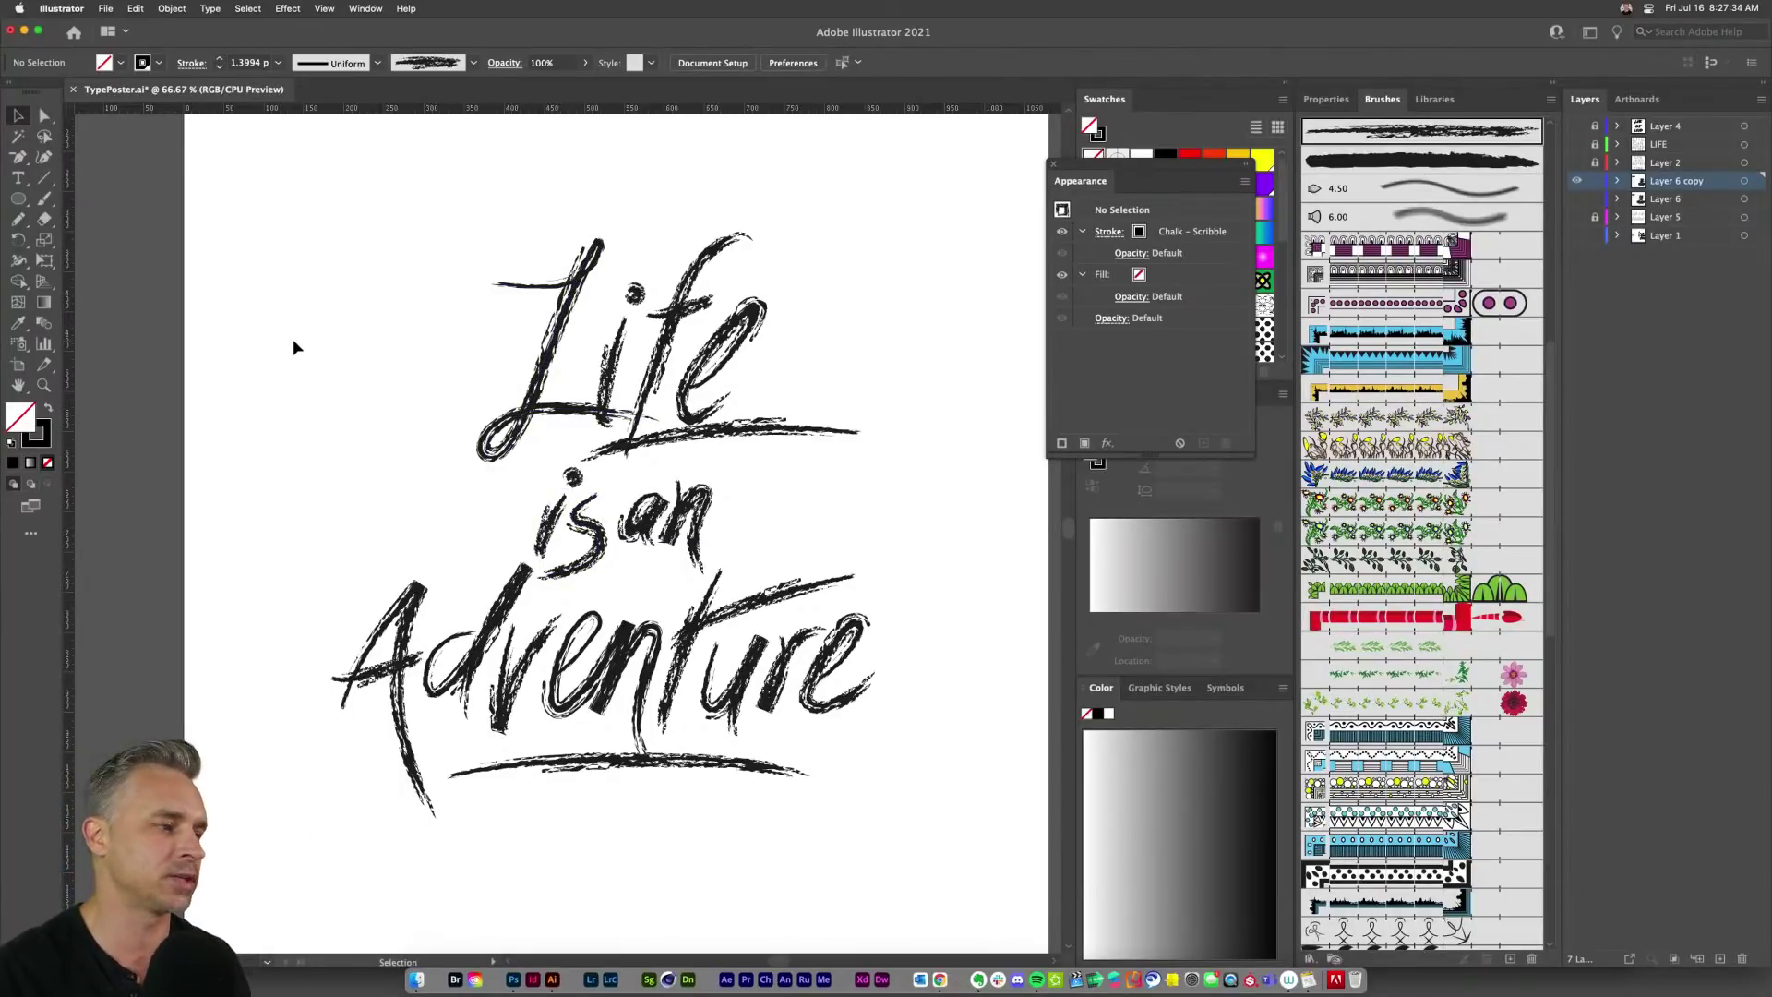
Step: Shift the underline beneath "Adventure" to the right and rotate it slightly counterclockwise so it slopes upward
key("super+minus")
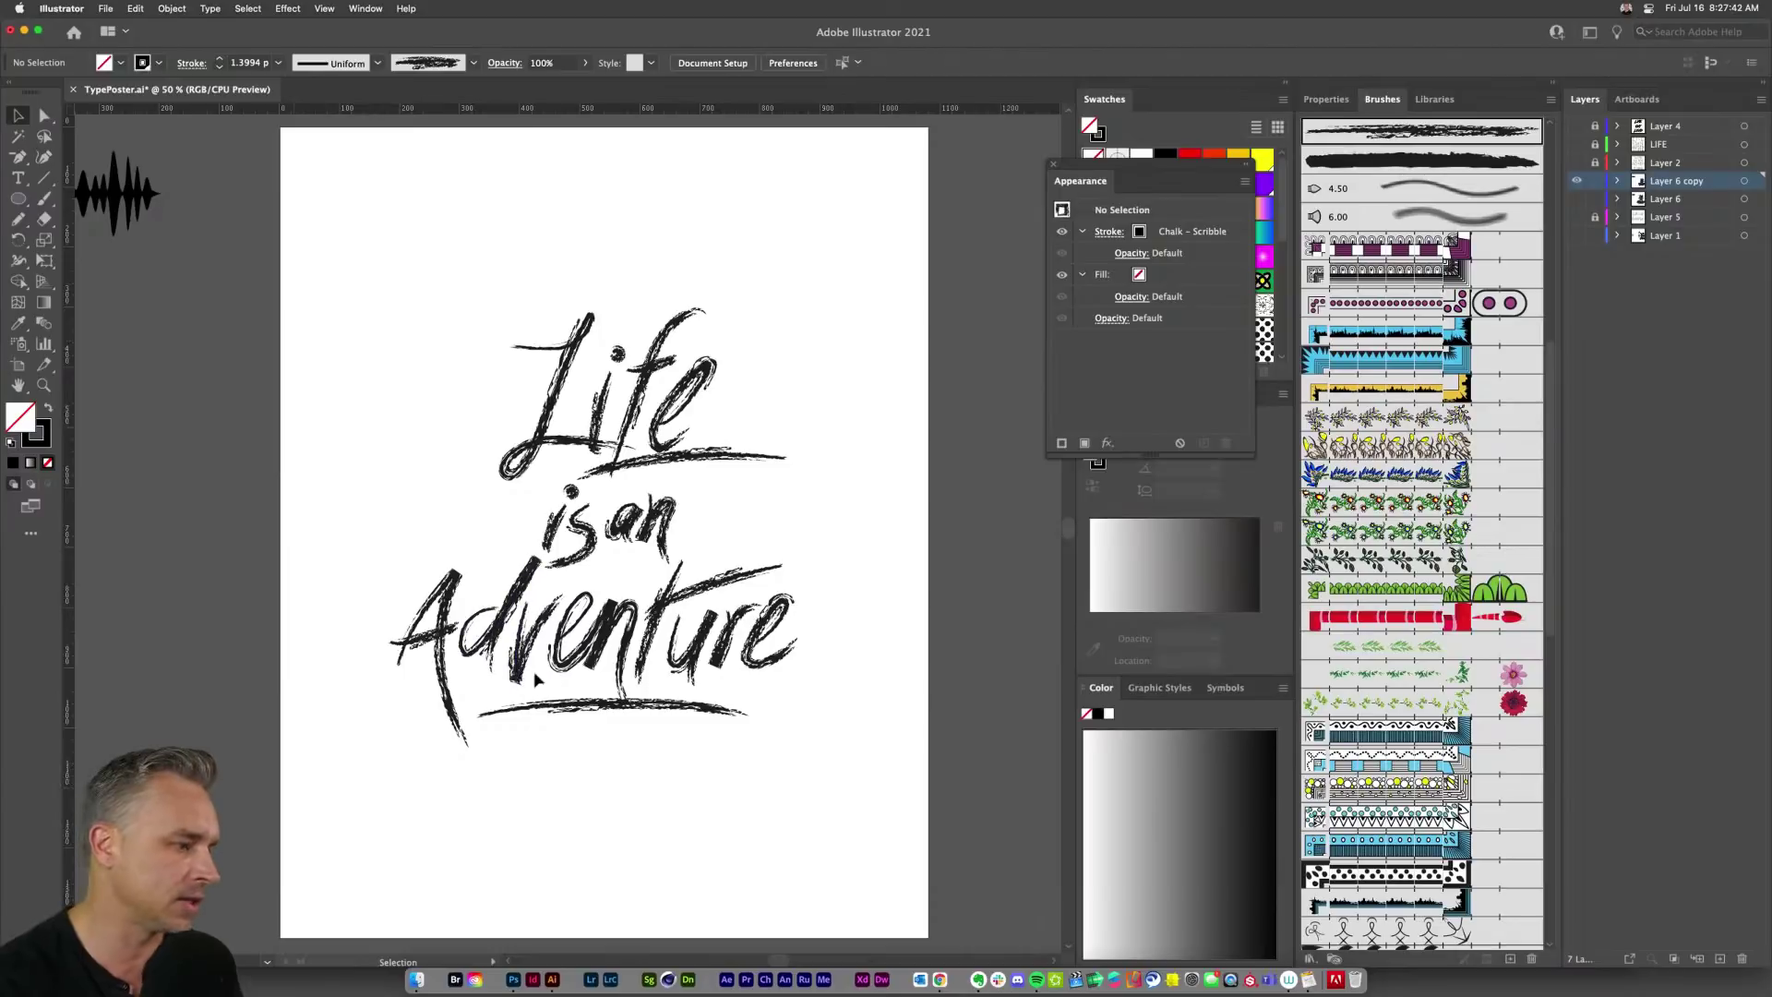
left_click_drag(584, 717, 637, 712)
left_click_drag(519, 694, 512, 715)
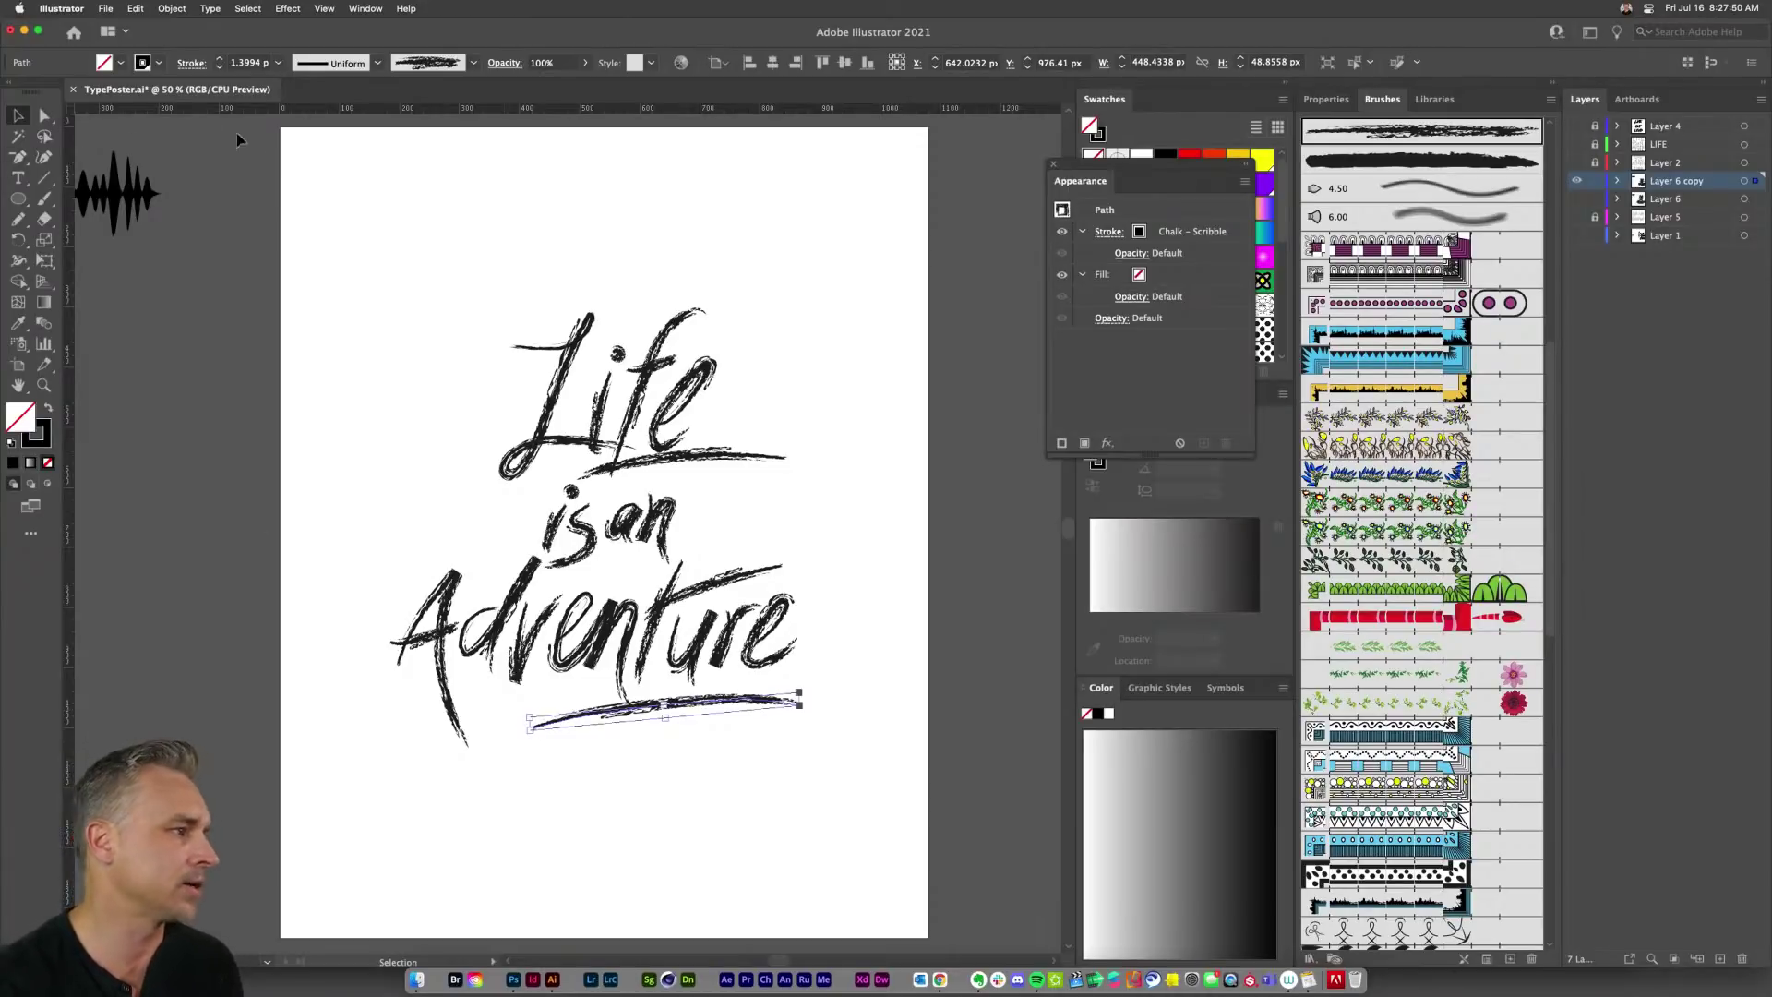
Step: Reverse the path direction of the underline beneath "Adventure"
left_click(132, 8)
mouse_move(172, 9)
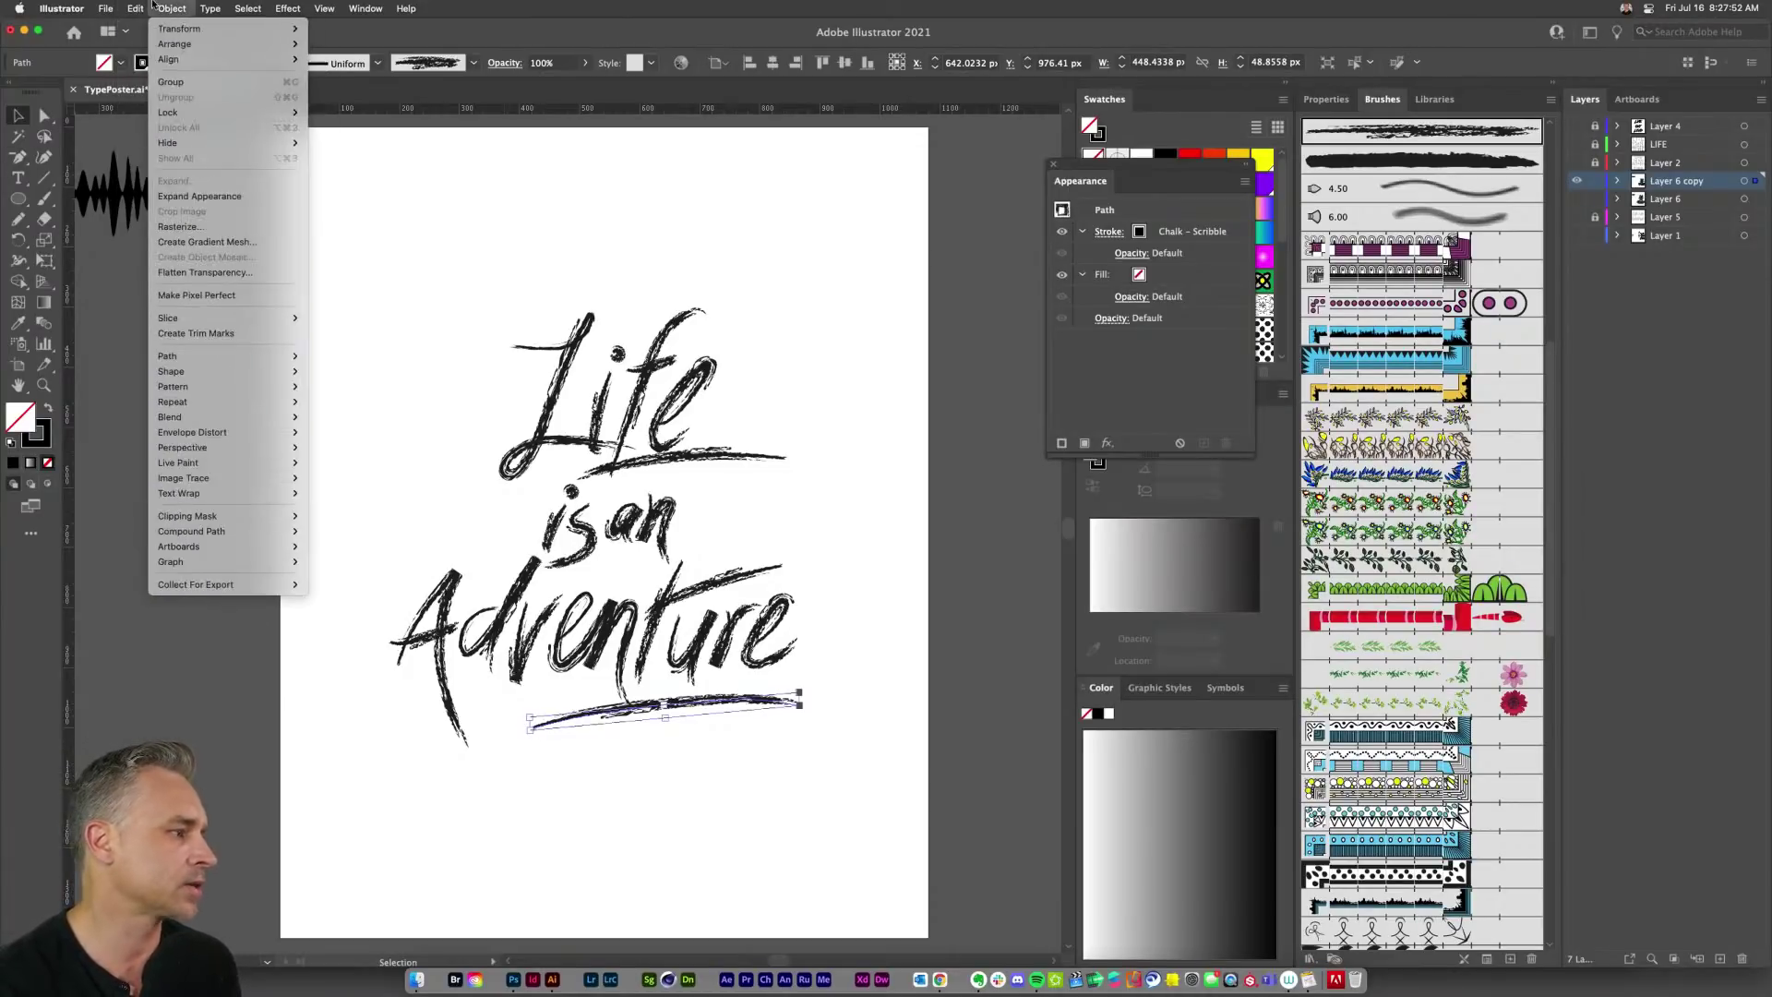
mouse_move(222, 357)
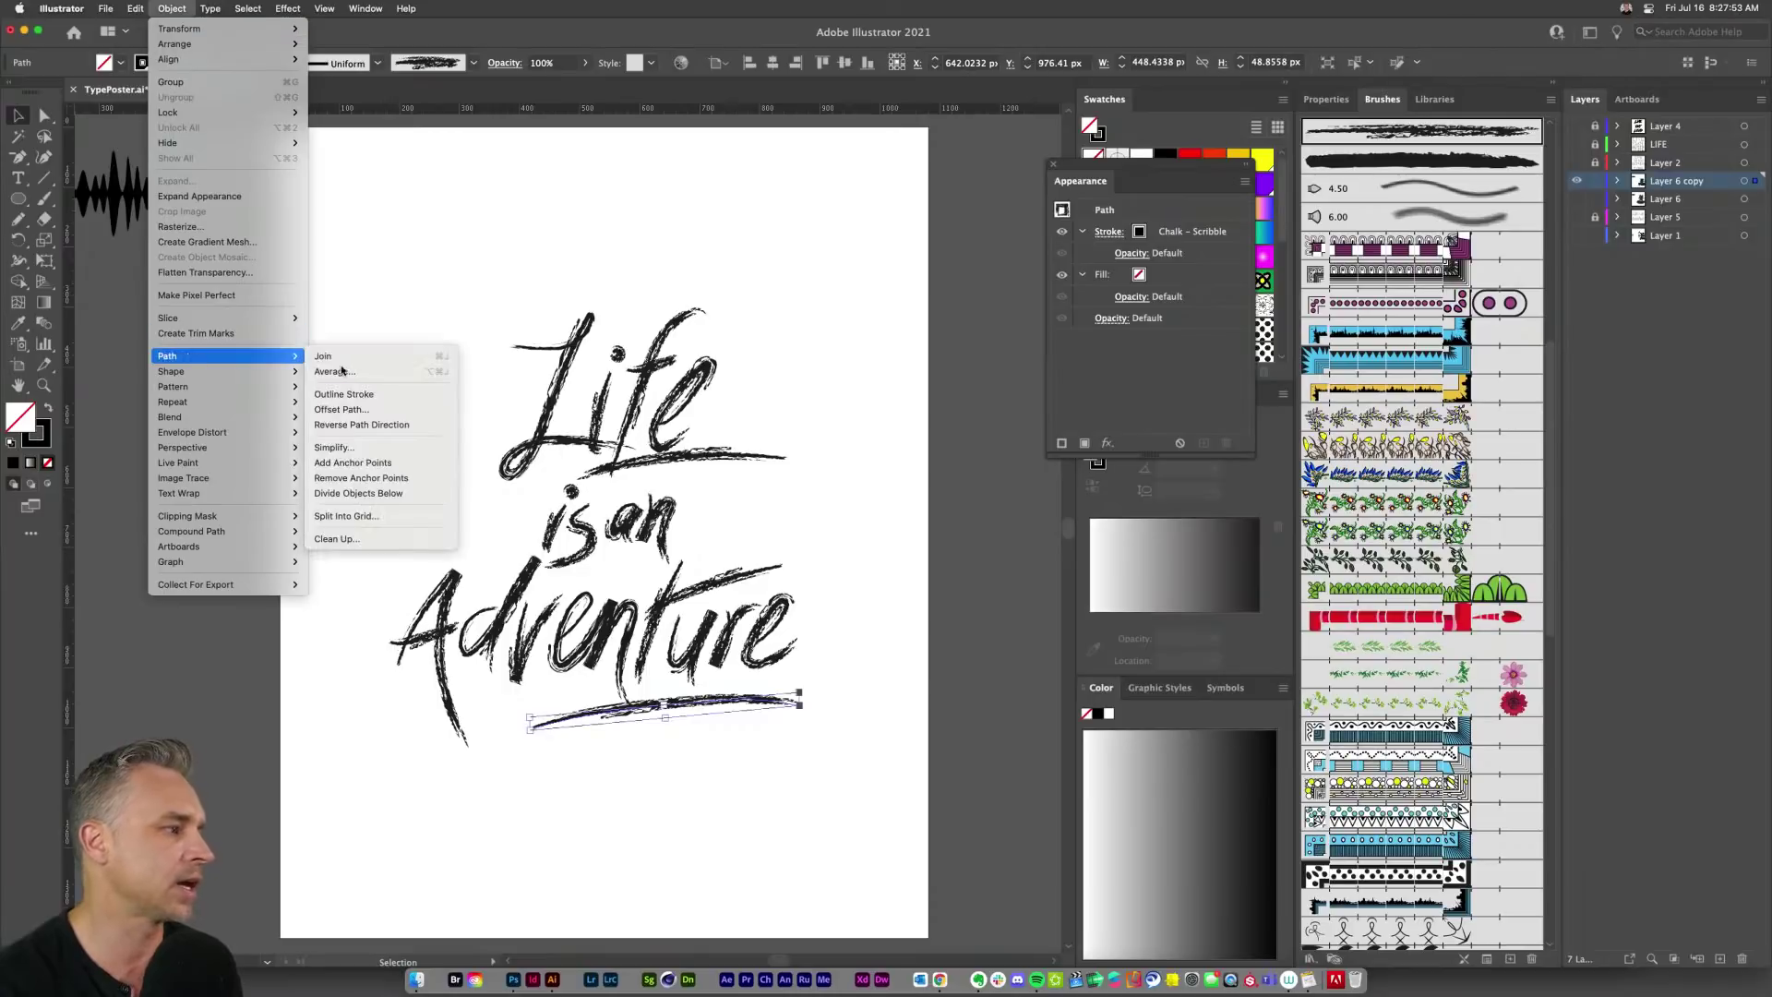
left_click(380, 426)
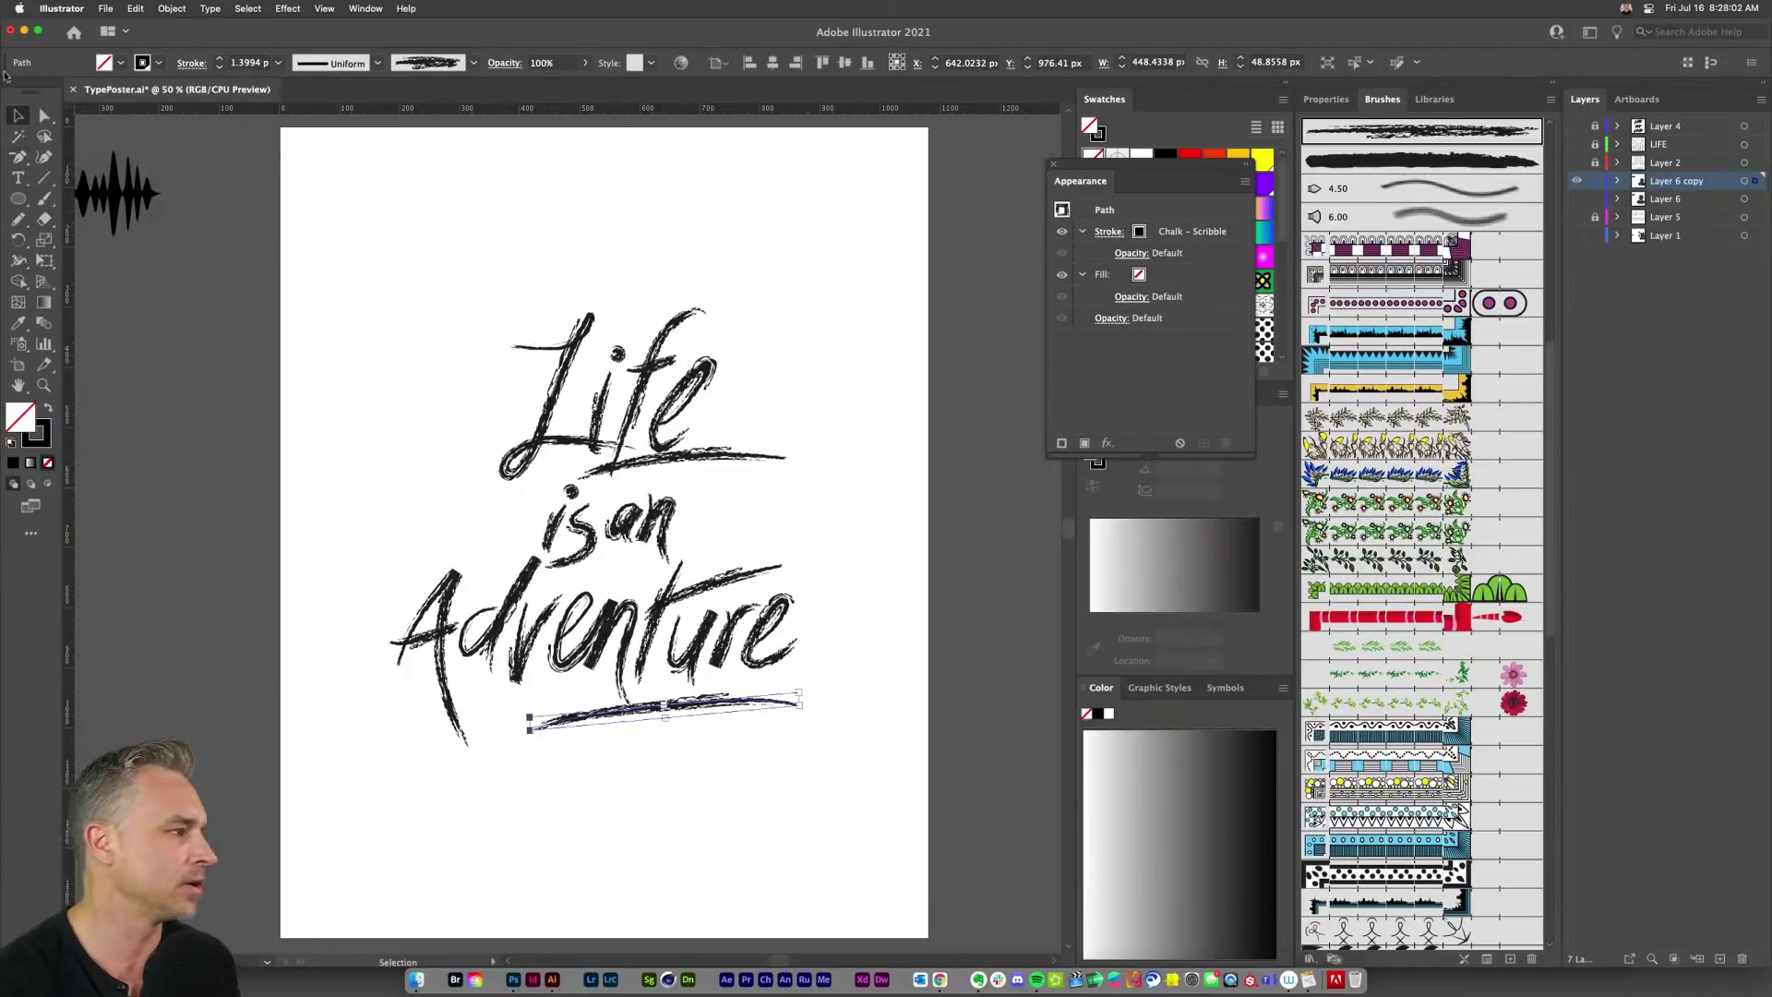
Step: Lengthen the "Adventure" underline at both ends, placing its end anchors at about X 375, Y 1019 px and X 910, Y 957 px
left_click(45, 117)
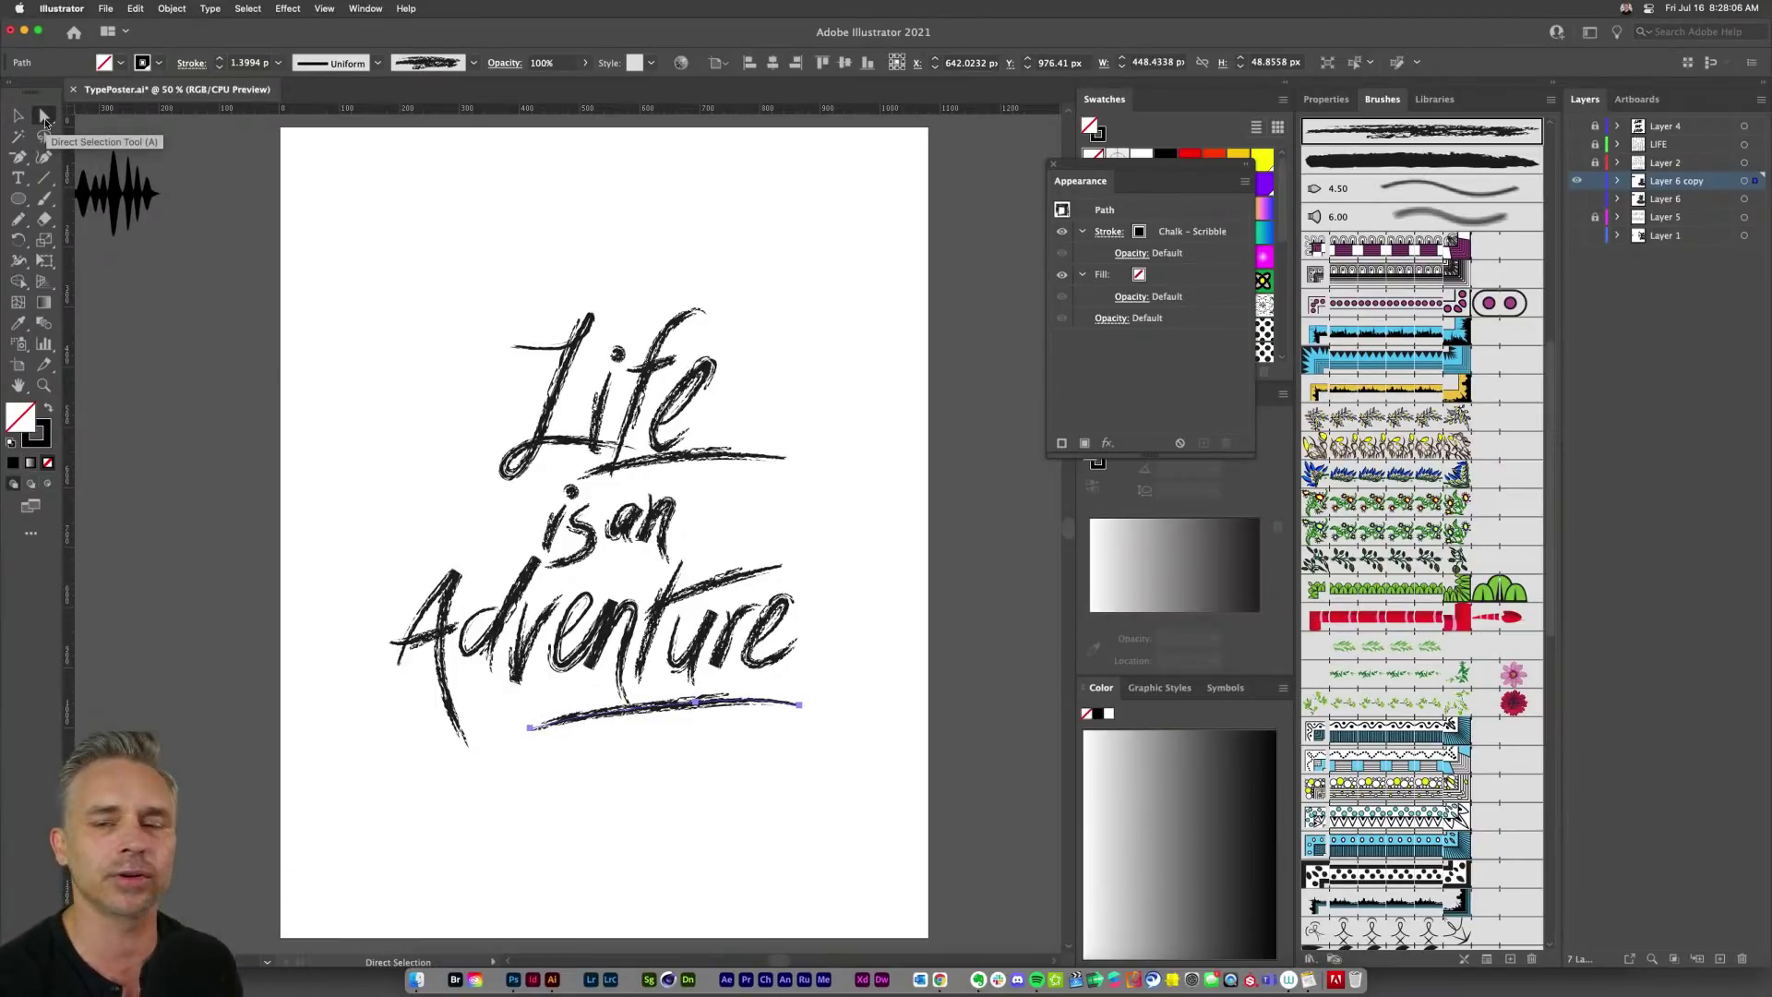
key("super+equal")
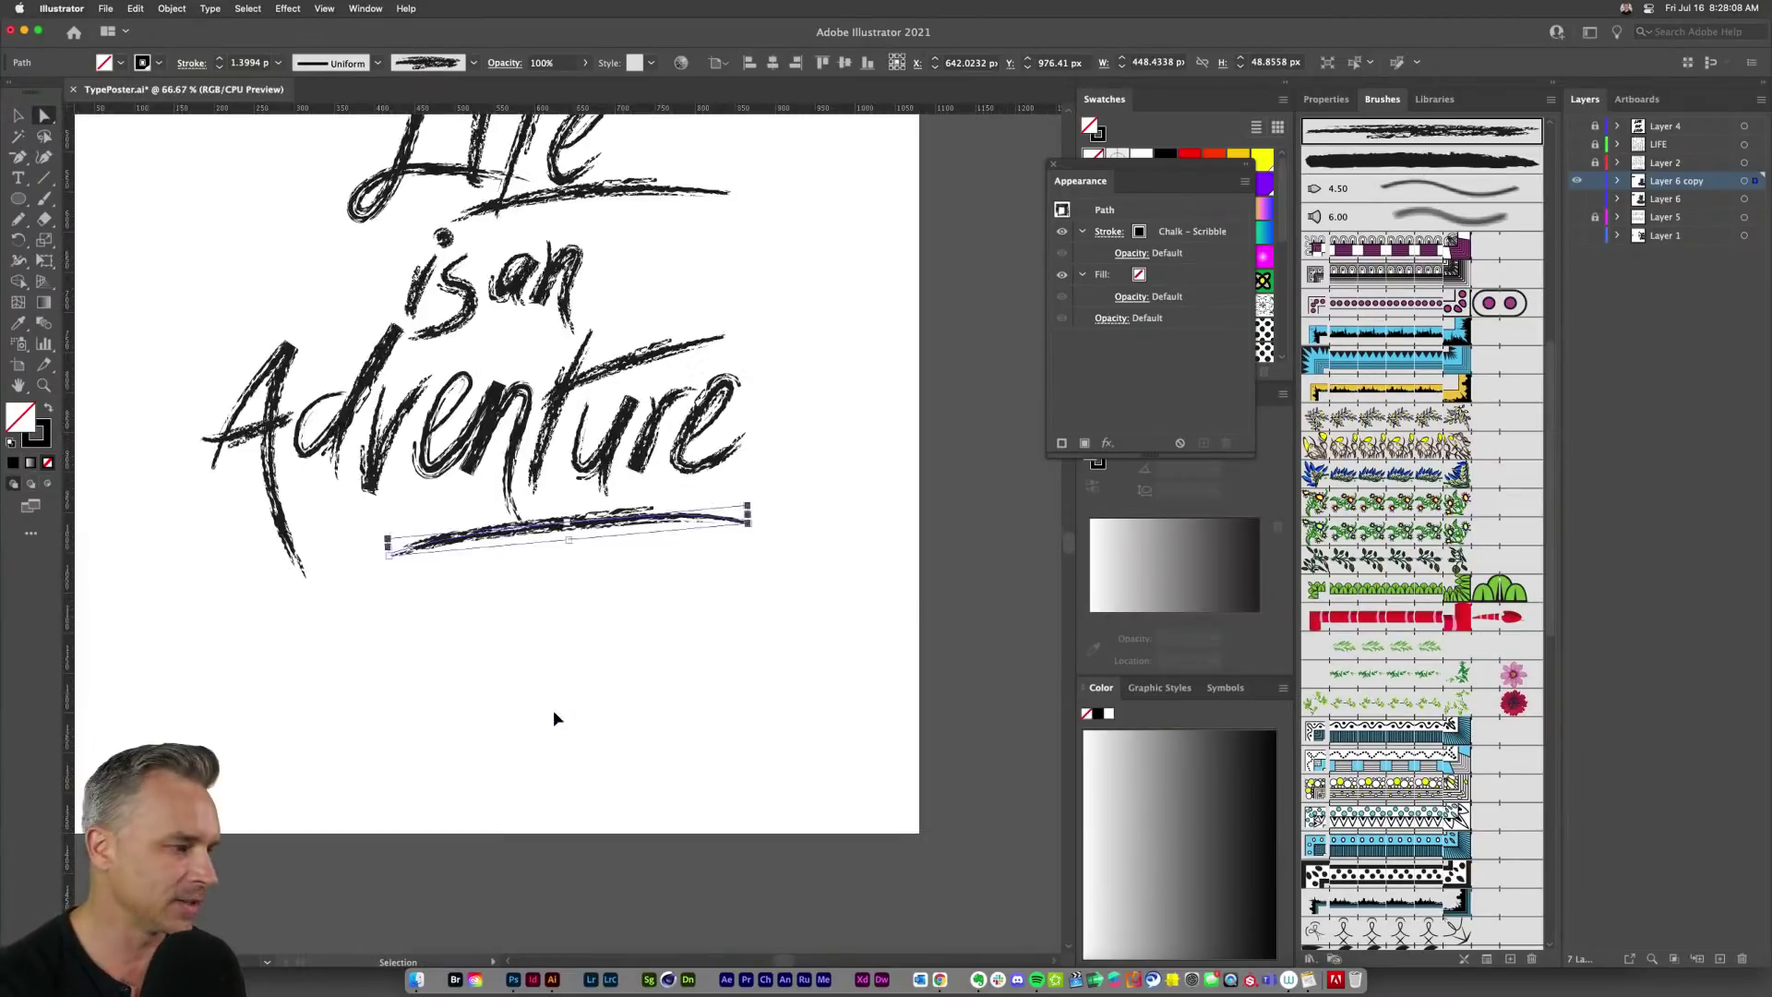
left_click_drag(388, 553, 354, 572)
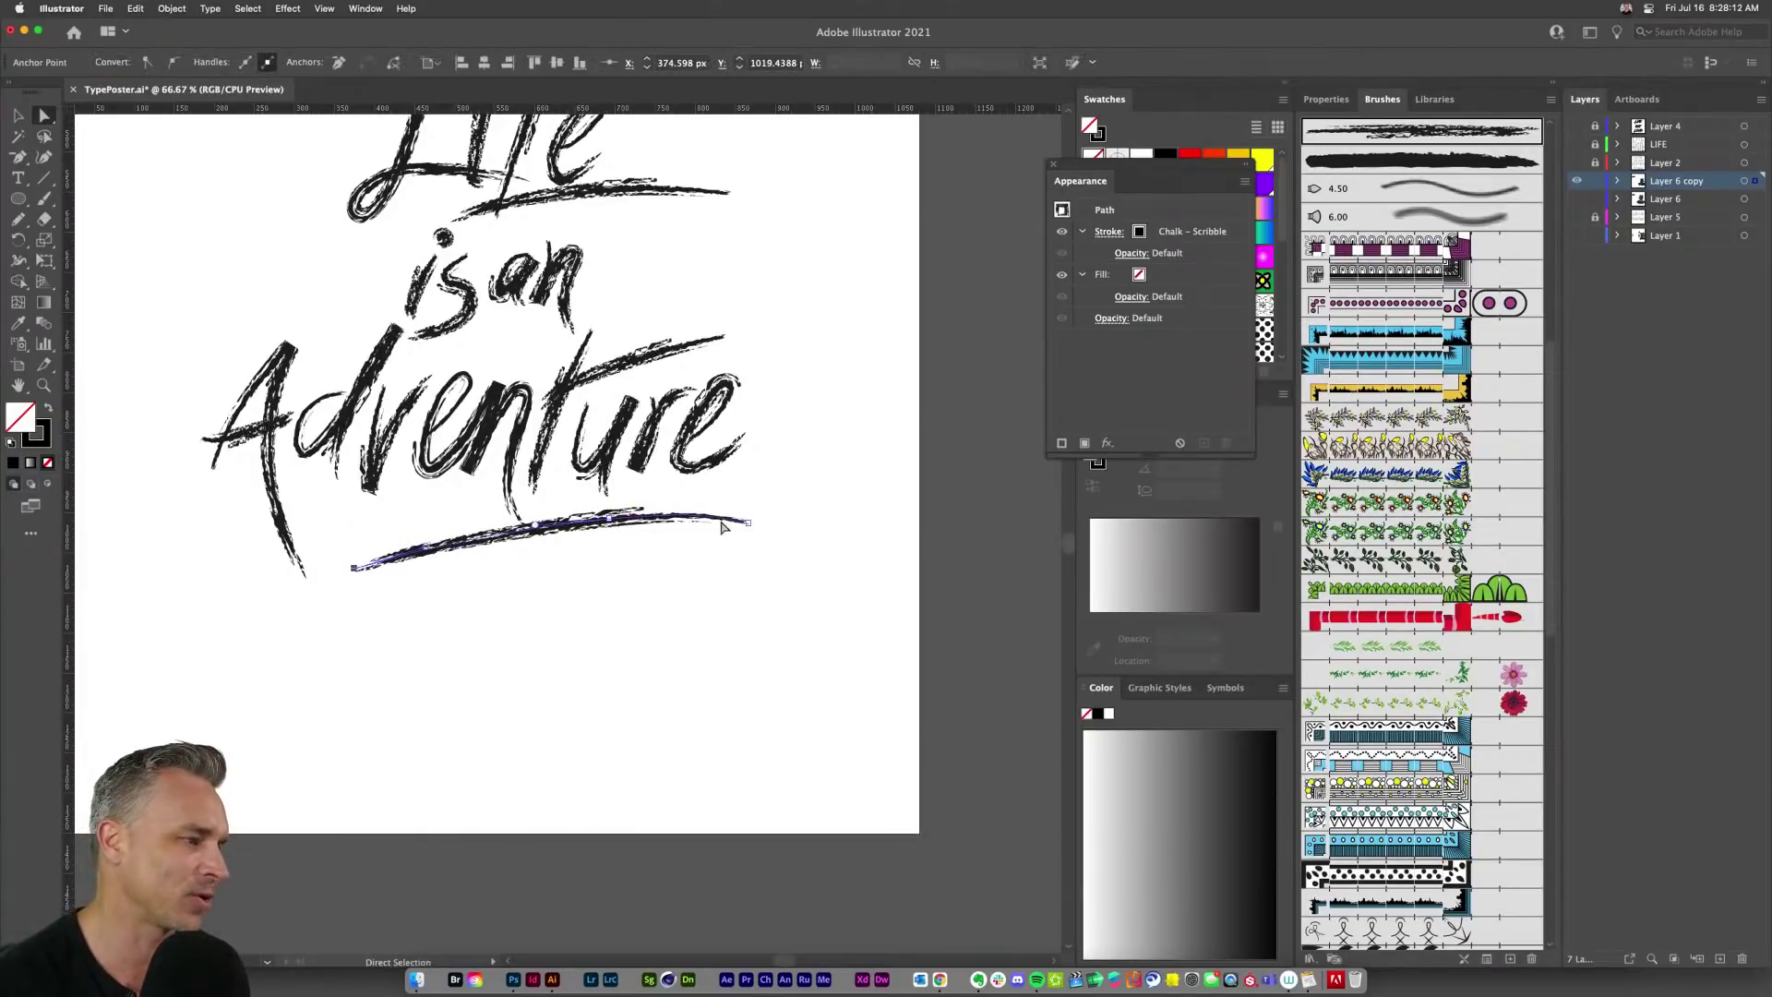
mouse_move(747, 520)
left_mouse_down()
mouse_move(783, 519)
mouse_move(725, 508)
left_mouse_up()
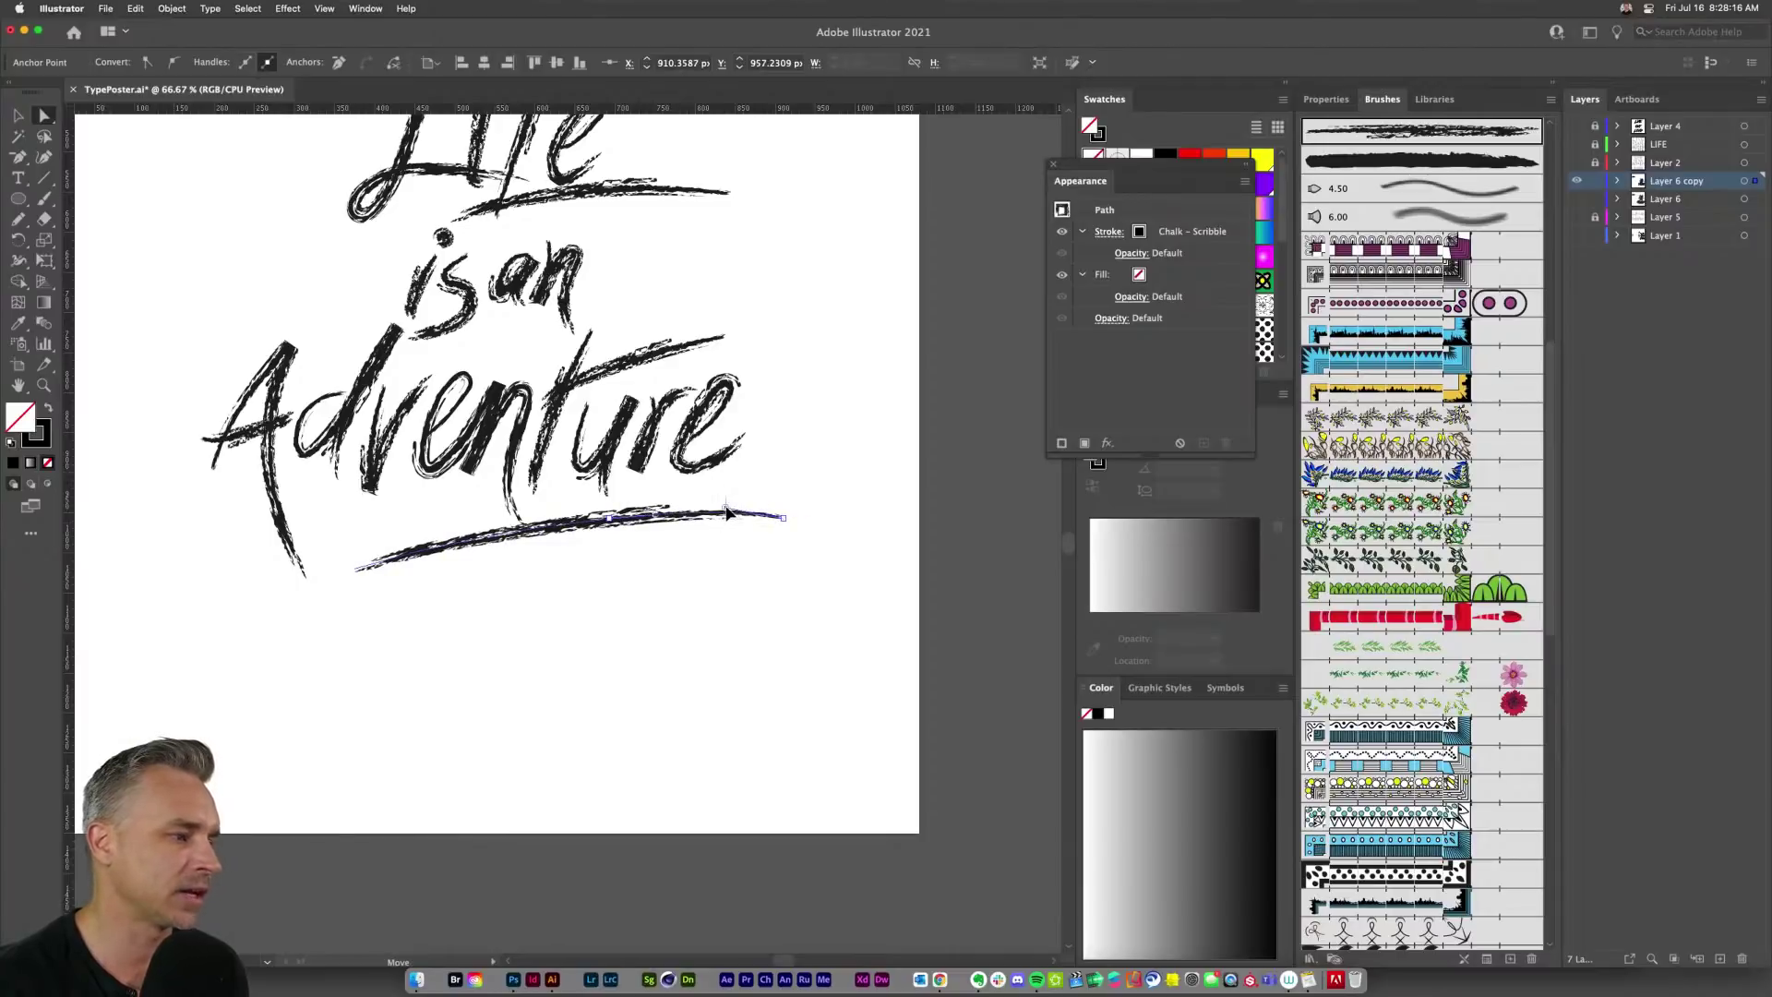
key("v")
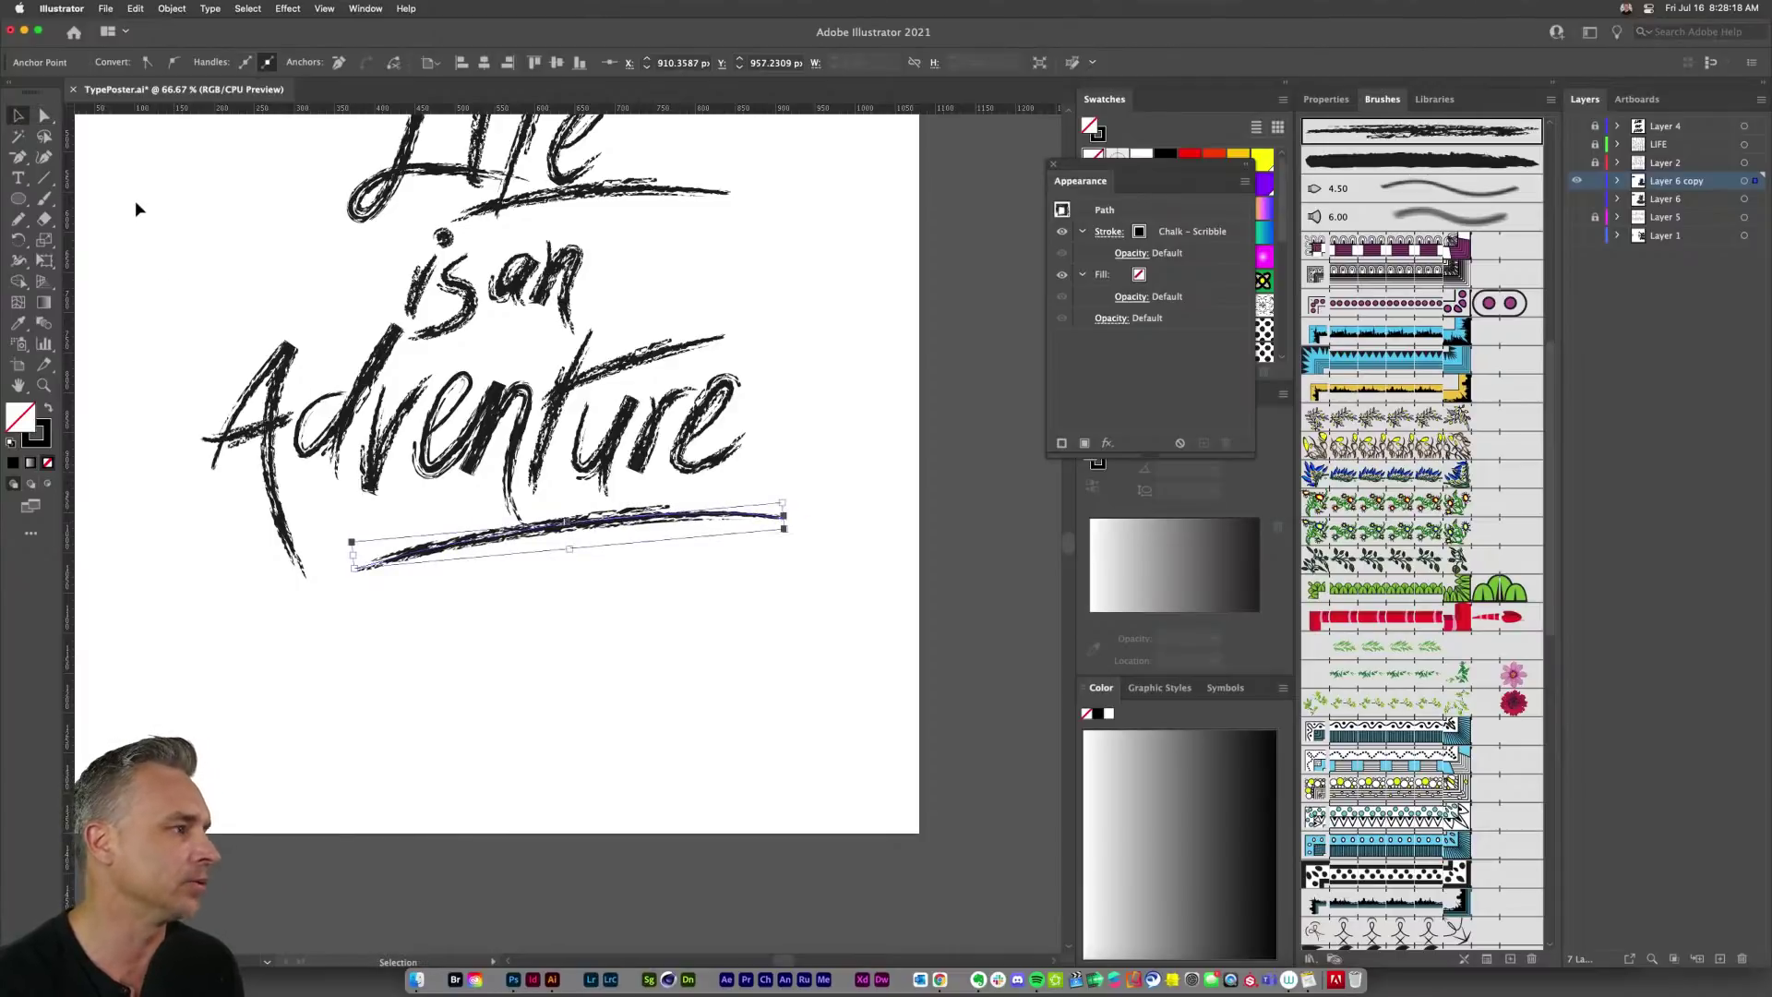
left_click(137, 203)
left_click_drag(136, 203, 238, 475)
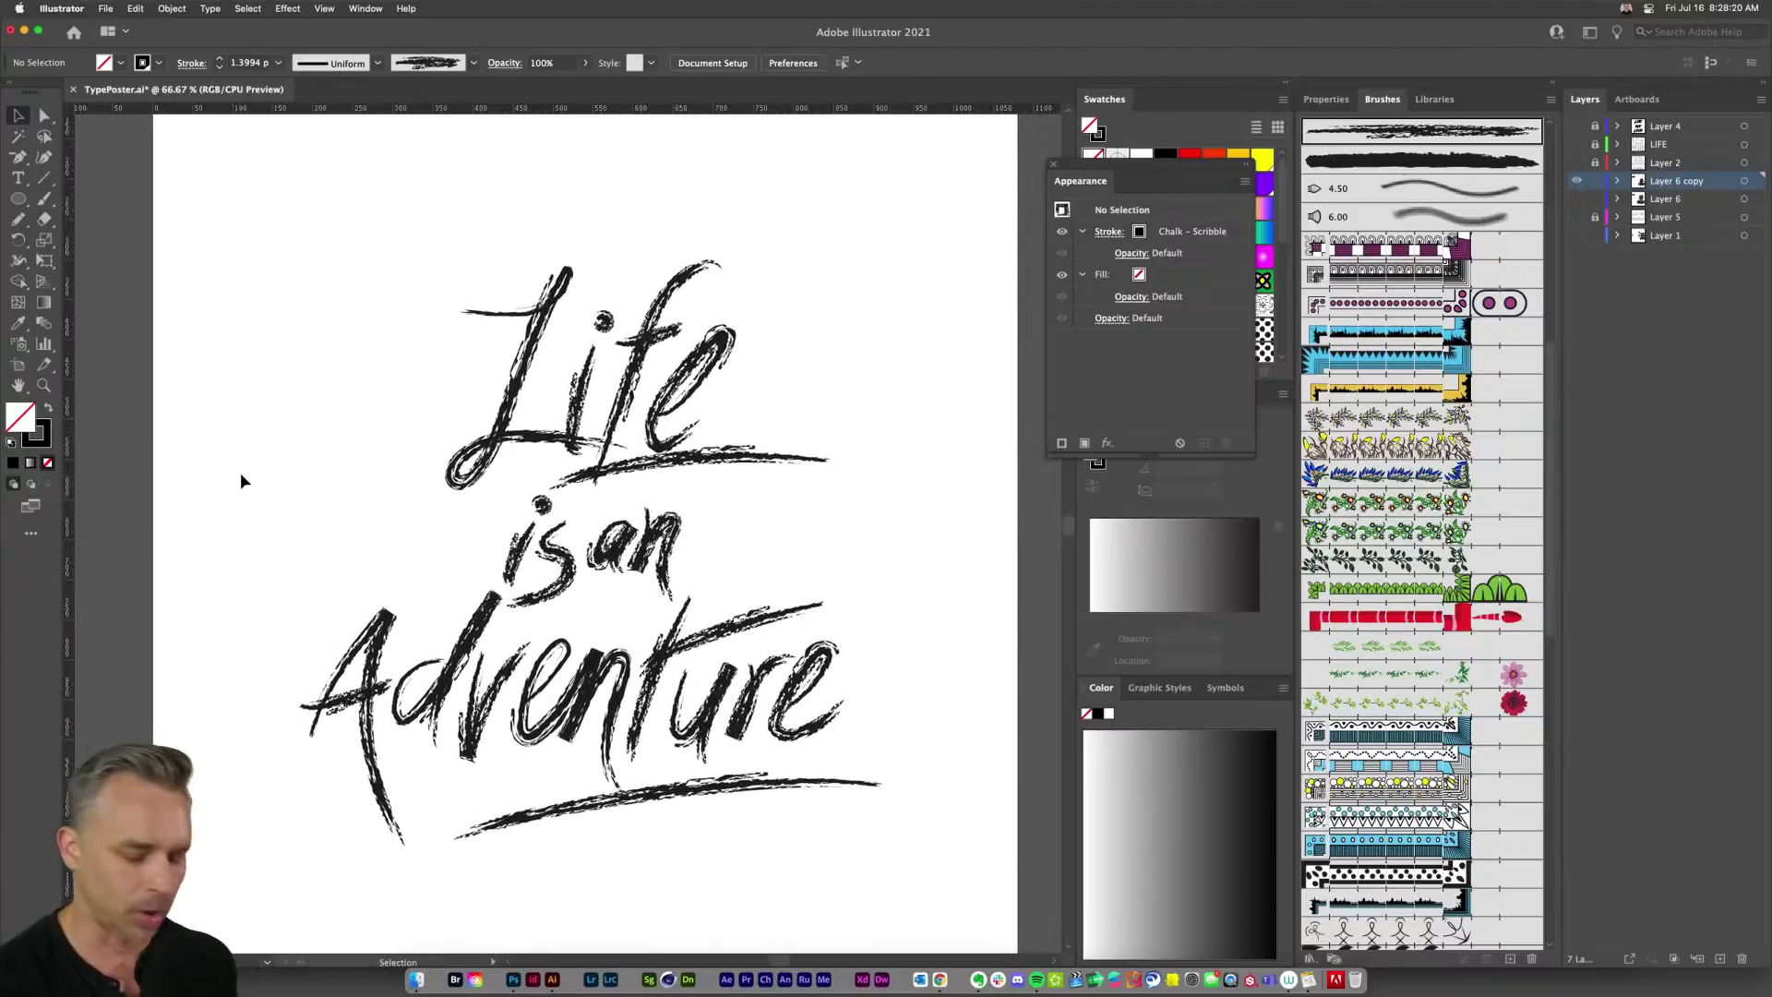
Step: Add a new layer directly above Layer 6, beneath the duplicated lettering layer
key("super+0")
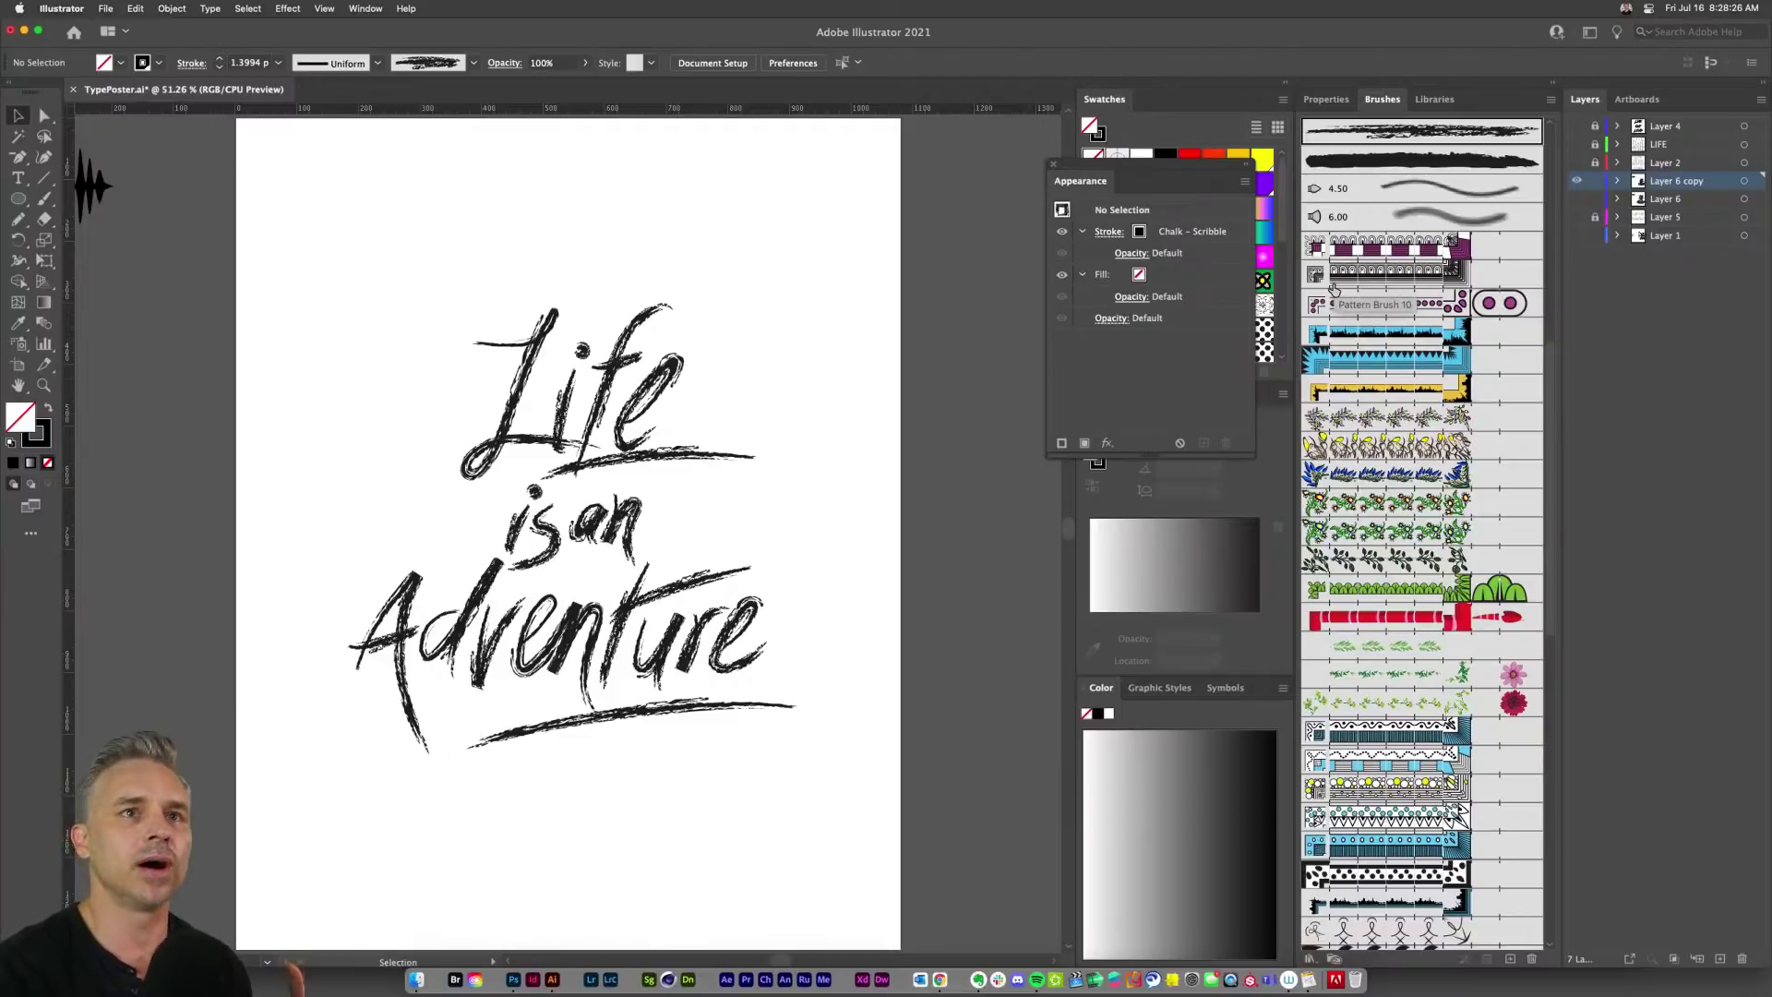
left_click(1675, 199)
left_click(1719, 956)
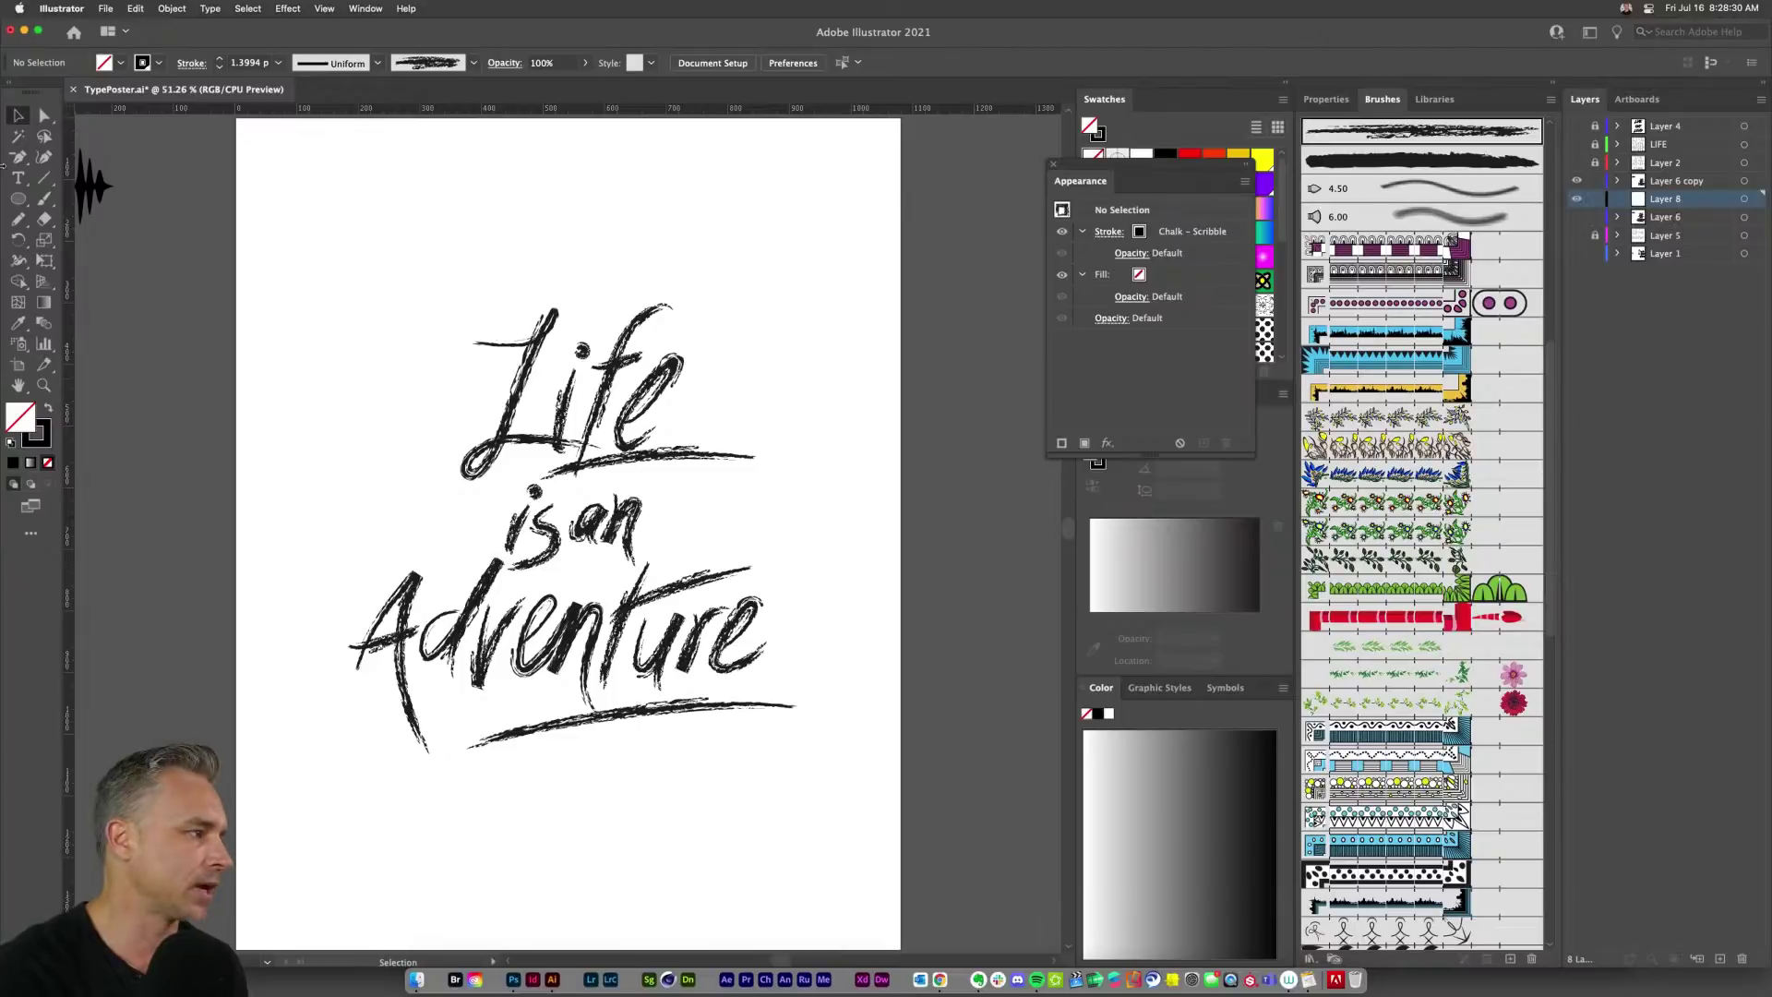
Step: Draw a 1080 × 1350 px rectangle covering the whole artboard on the new layer
left_click(16, 201)
left_click(108, 198)
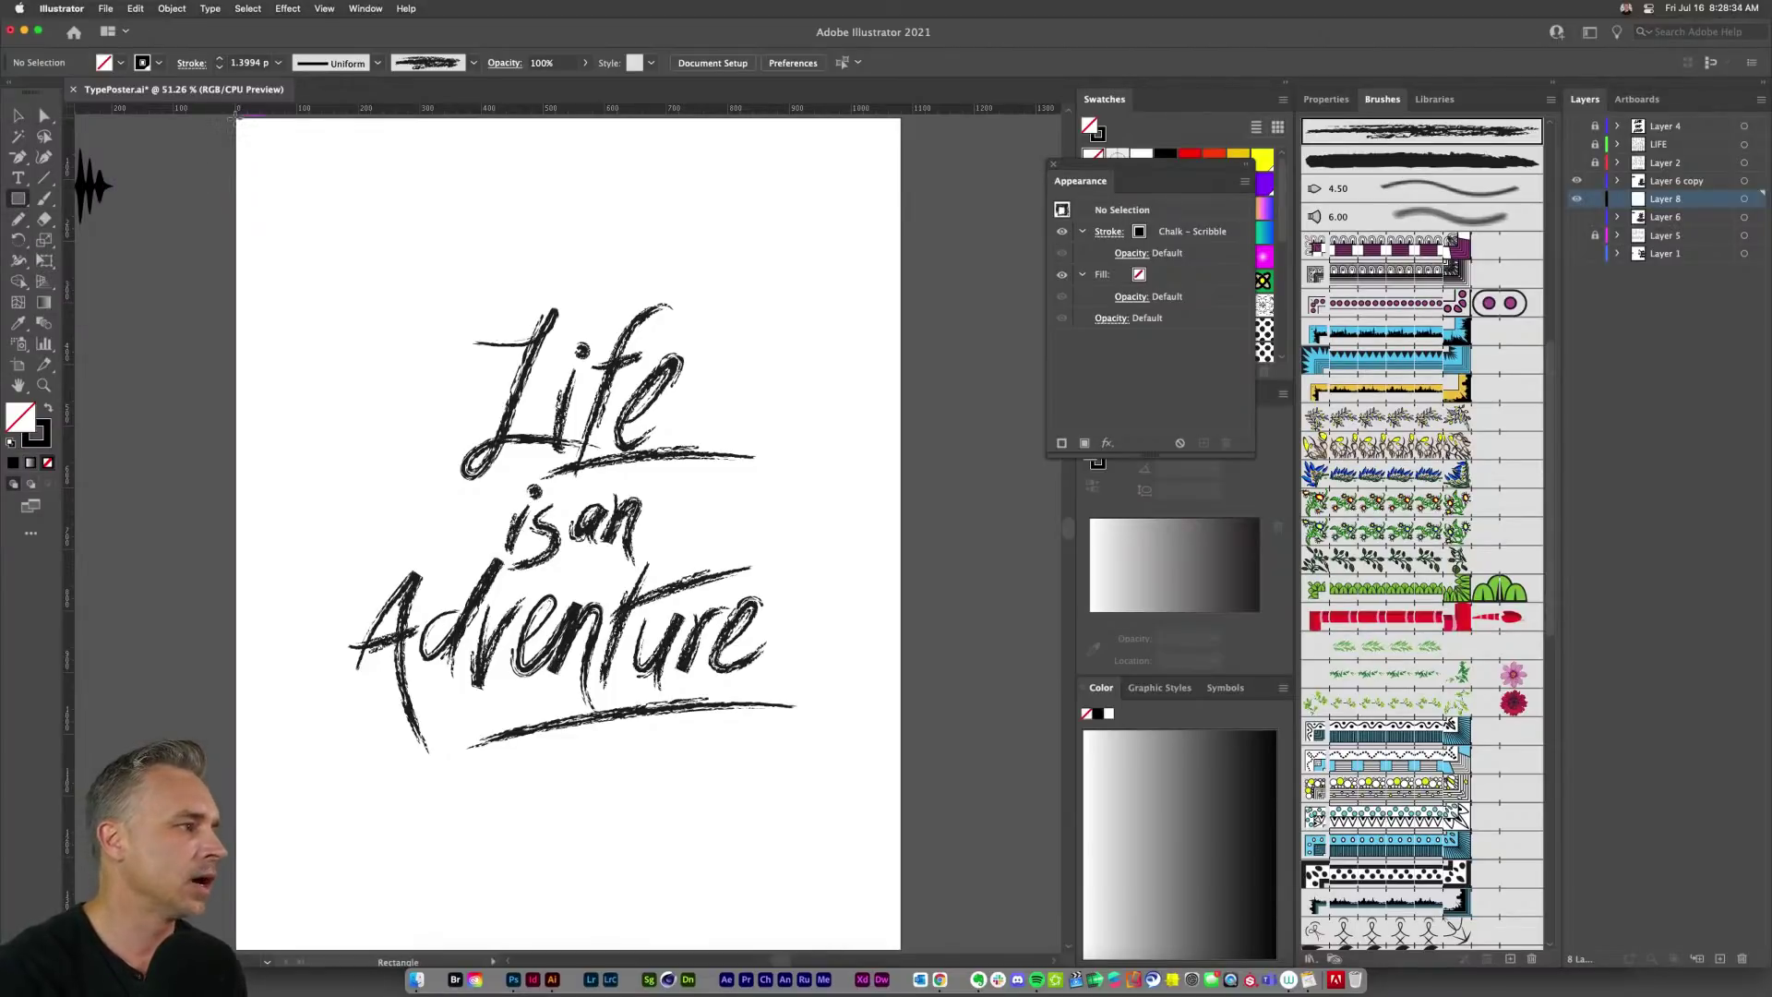
scroll(575, 492, "down", 3)
mouse_move(575, 491)
left_mouse_down()
mouse_move(949, 839)
mouse_move(900, 838)
left_mouse_up()
scroll(870, 344, "up", 3)
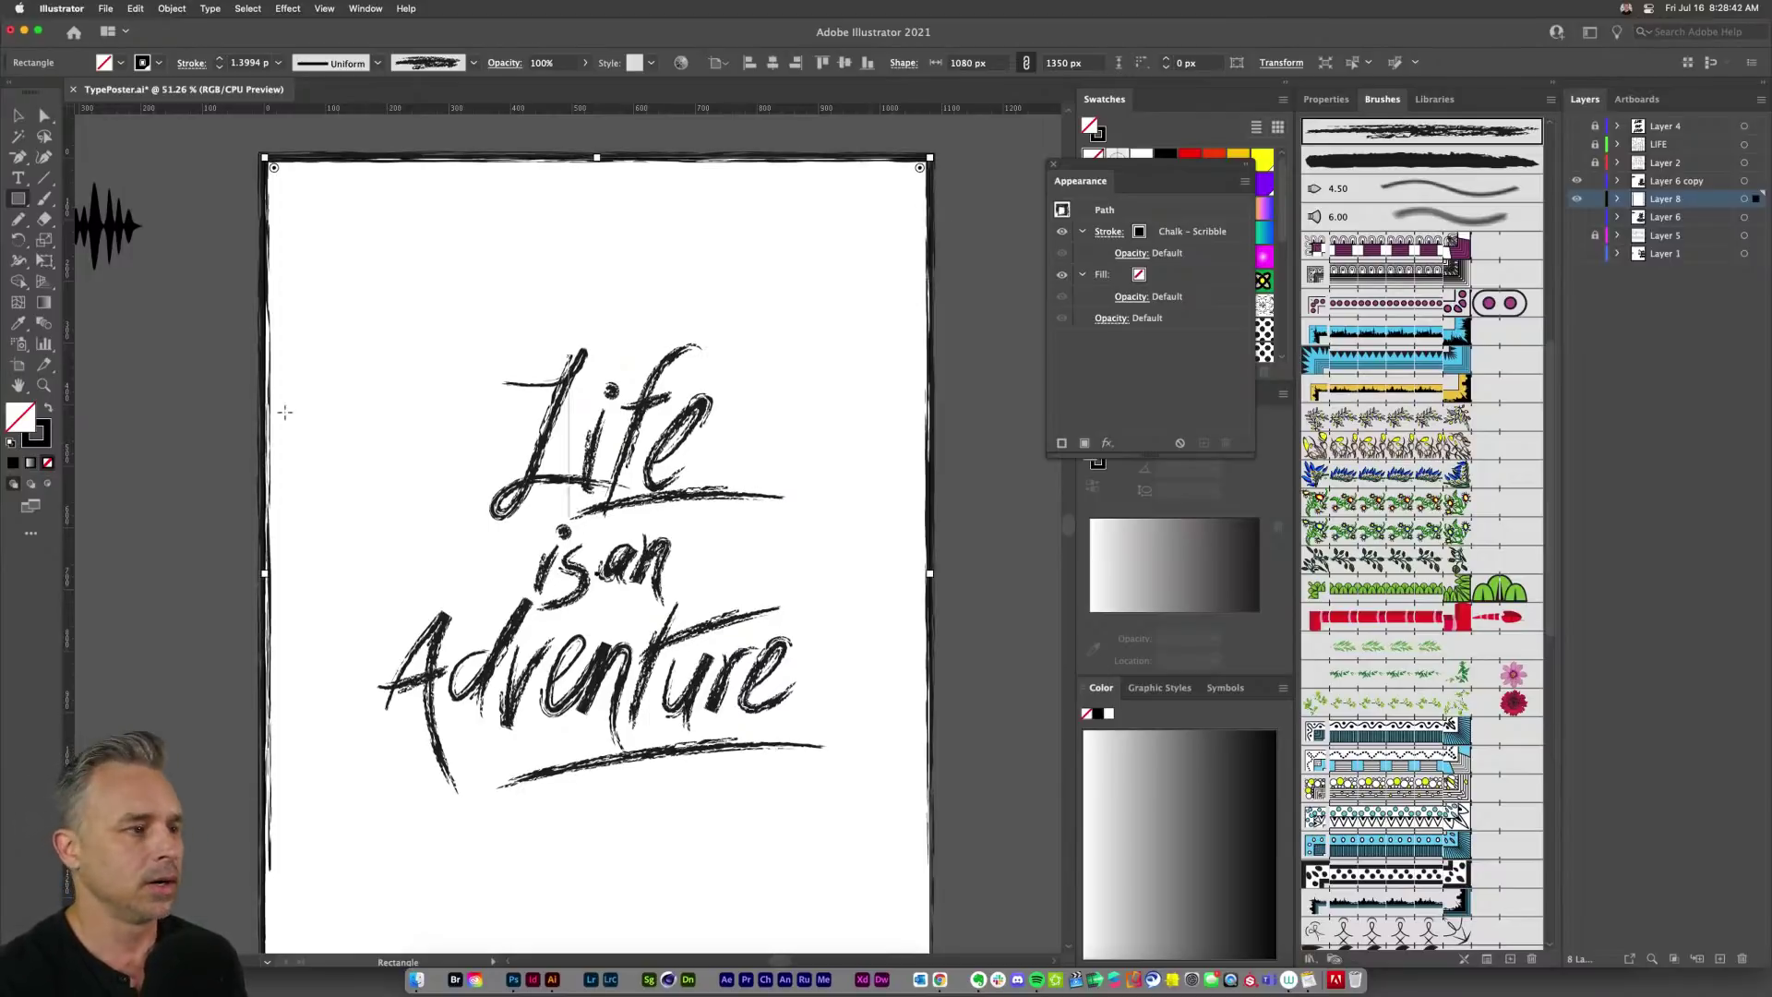
Step: Swap the rectangle's fill and stroke so it has no outline, and fill it with the magenta swatch
left_click(48, 408)
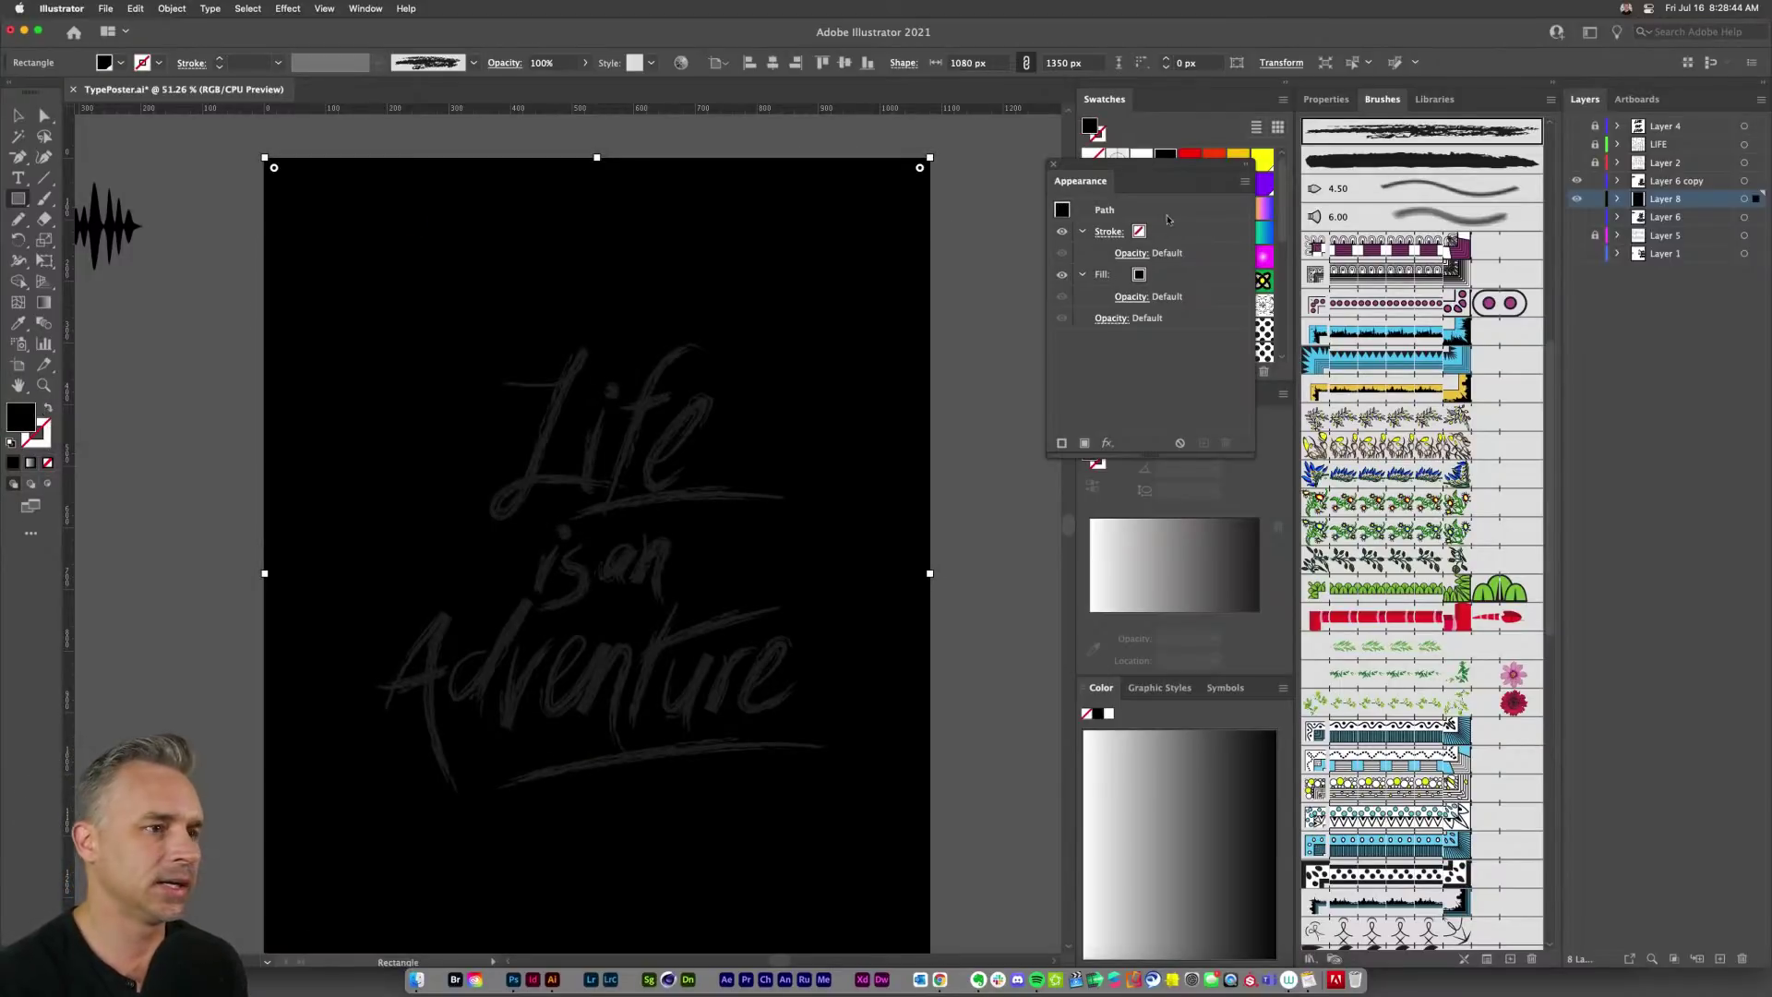
left_click_drag(1143, 182, 1062, 389)
left_click(1091, 207)
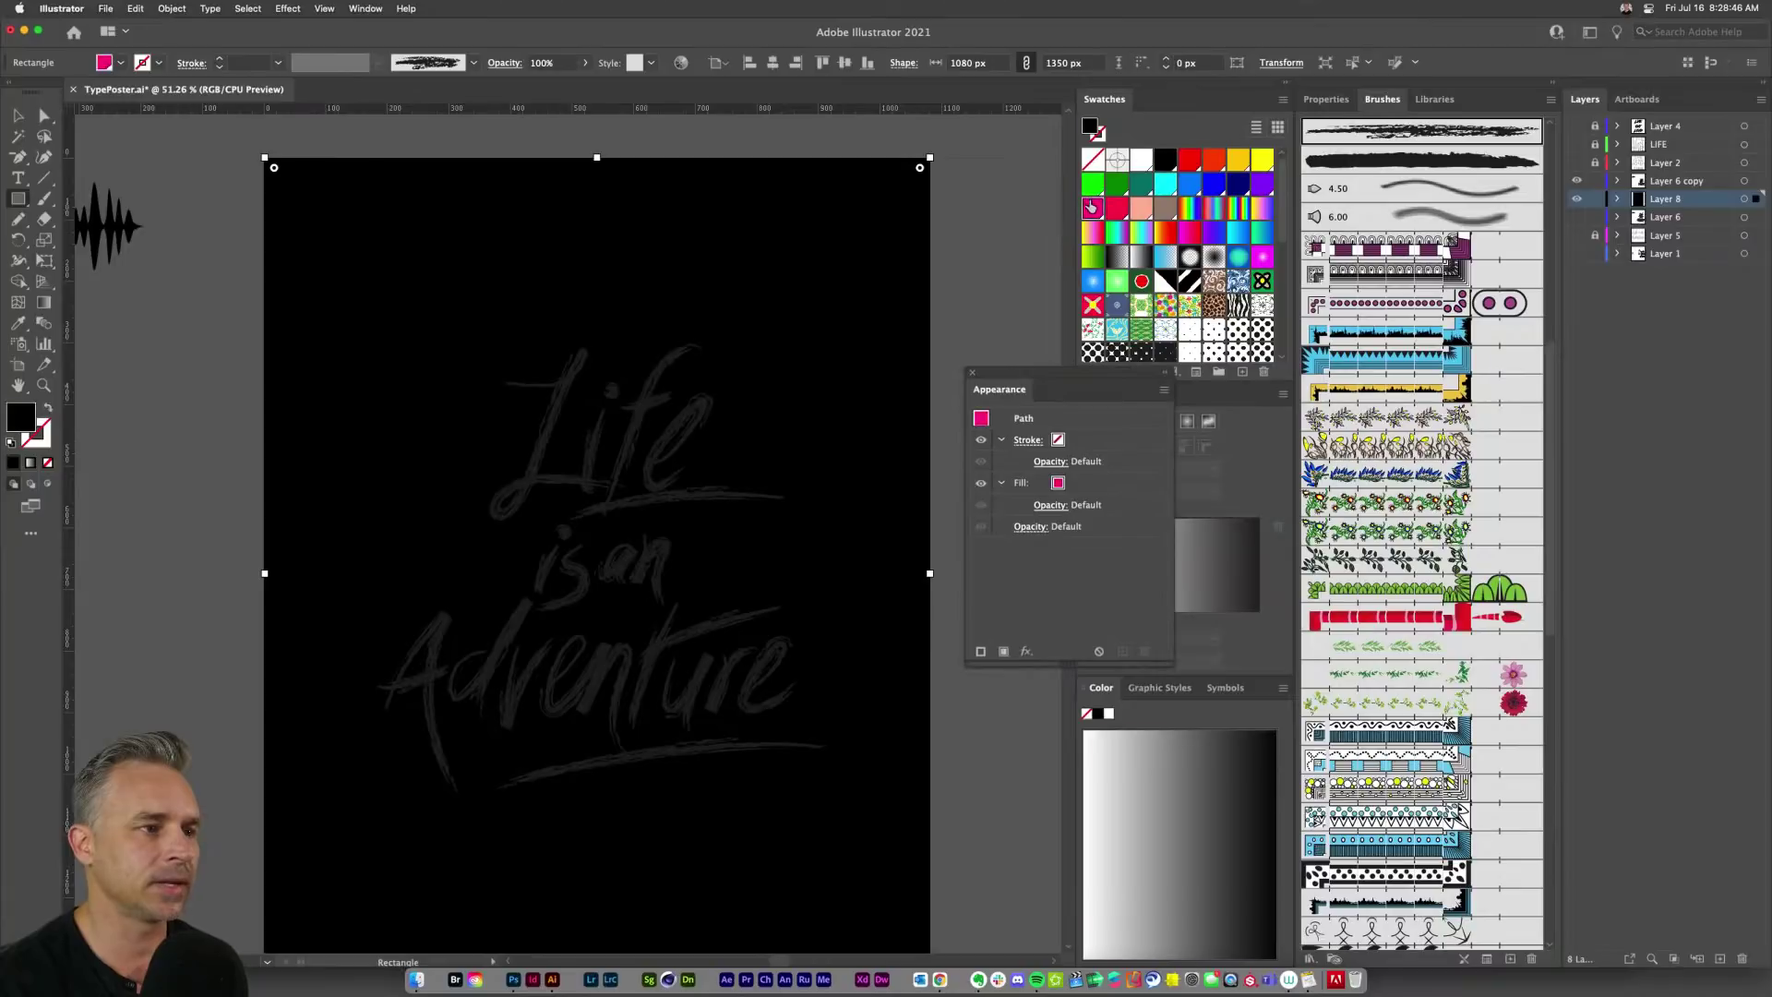
key("v")
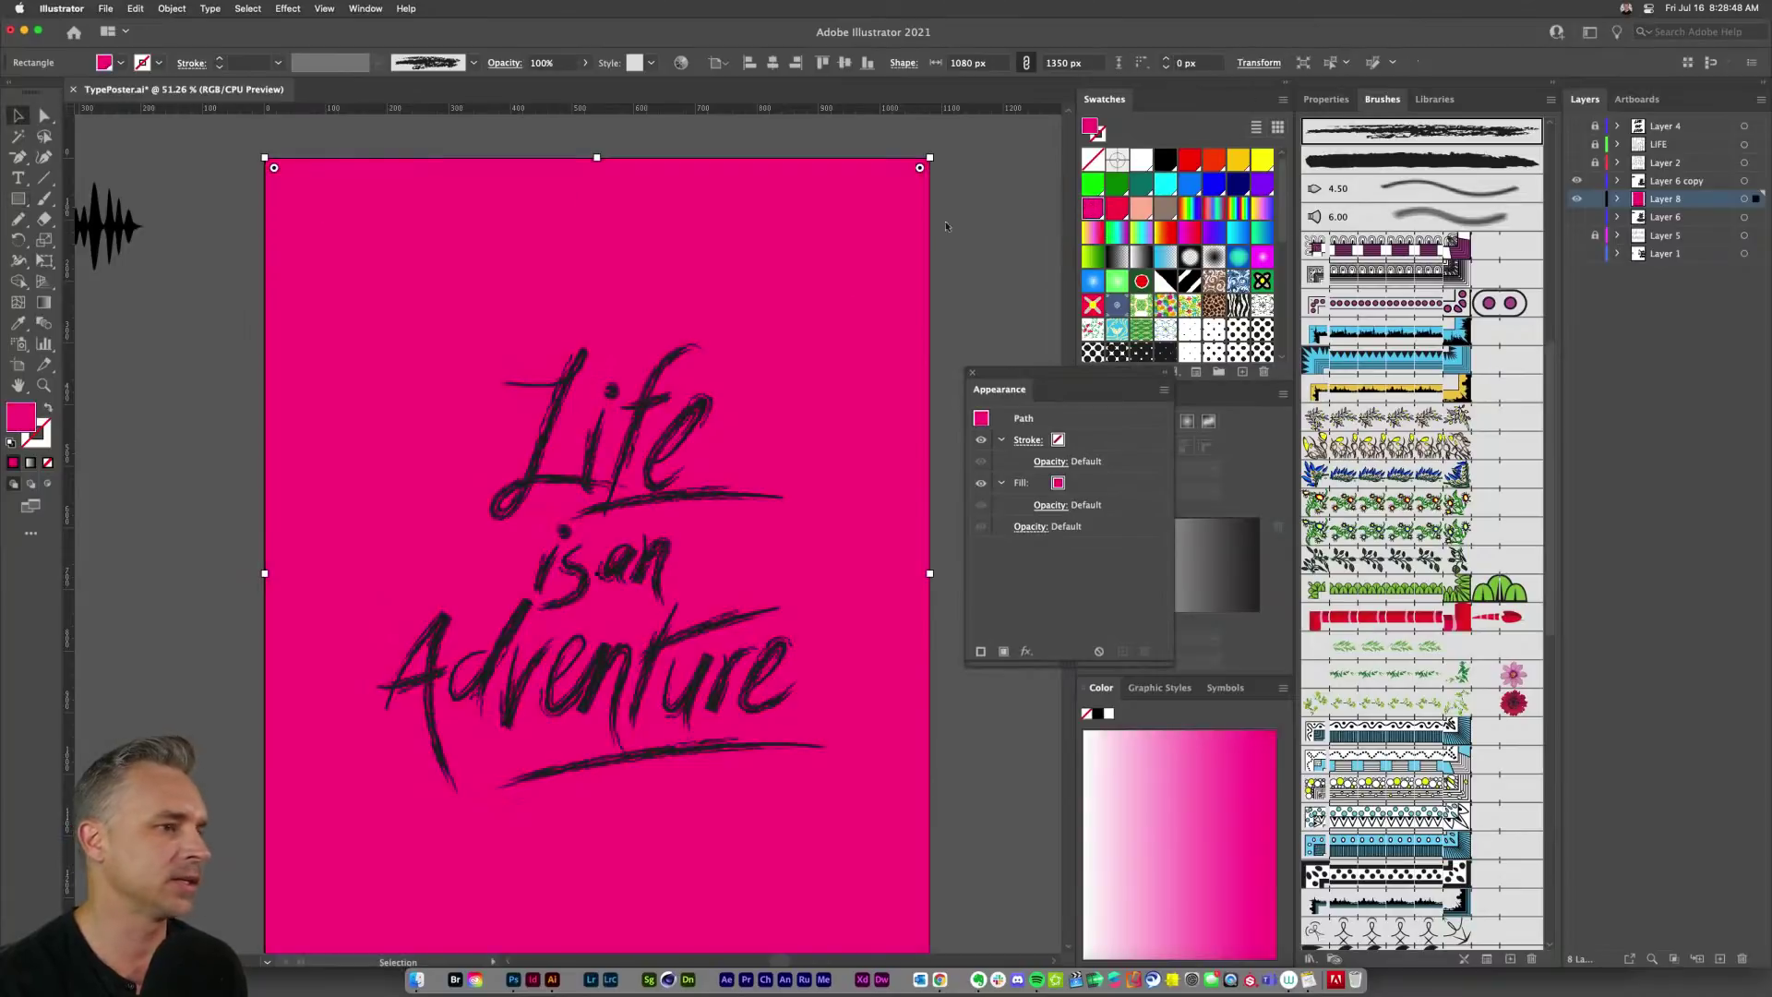
Step: Try crimson, salmon, magenta and yellow swatches as the fill of the background rectangle
left_click(1115, 210)
left_click(1141, 211)
left_click(1114, 211)
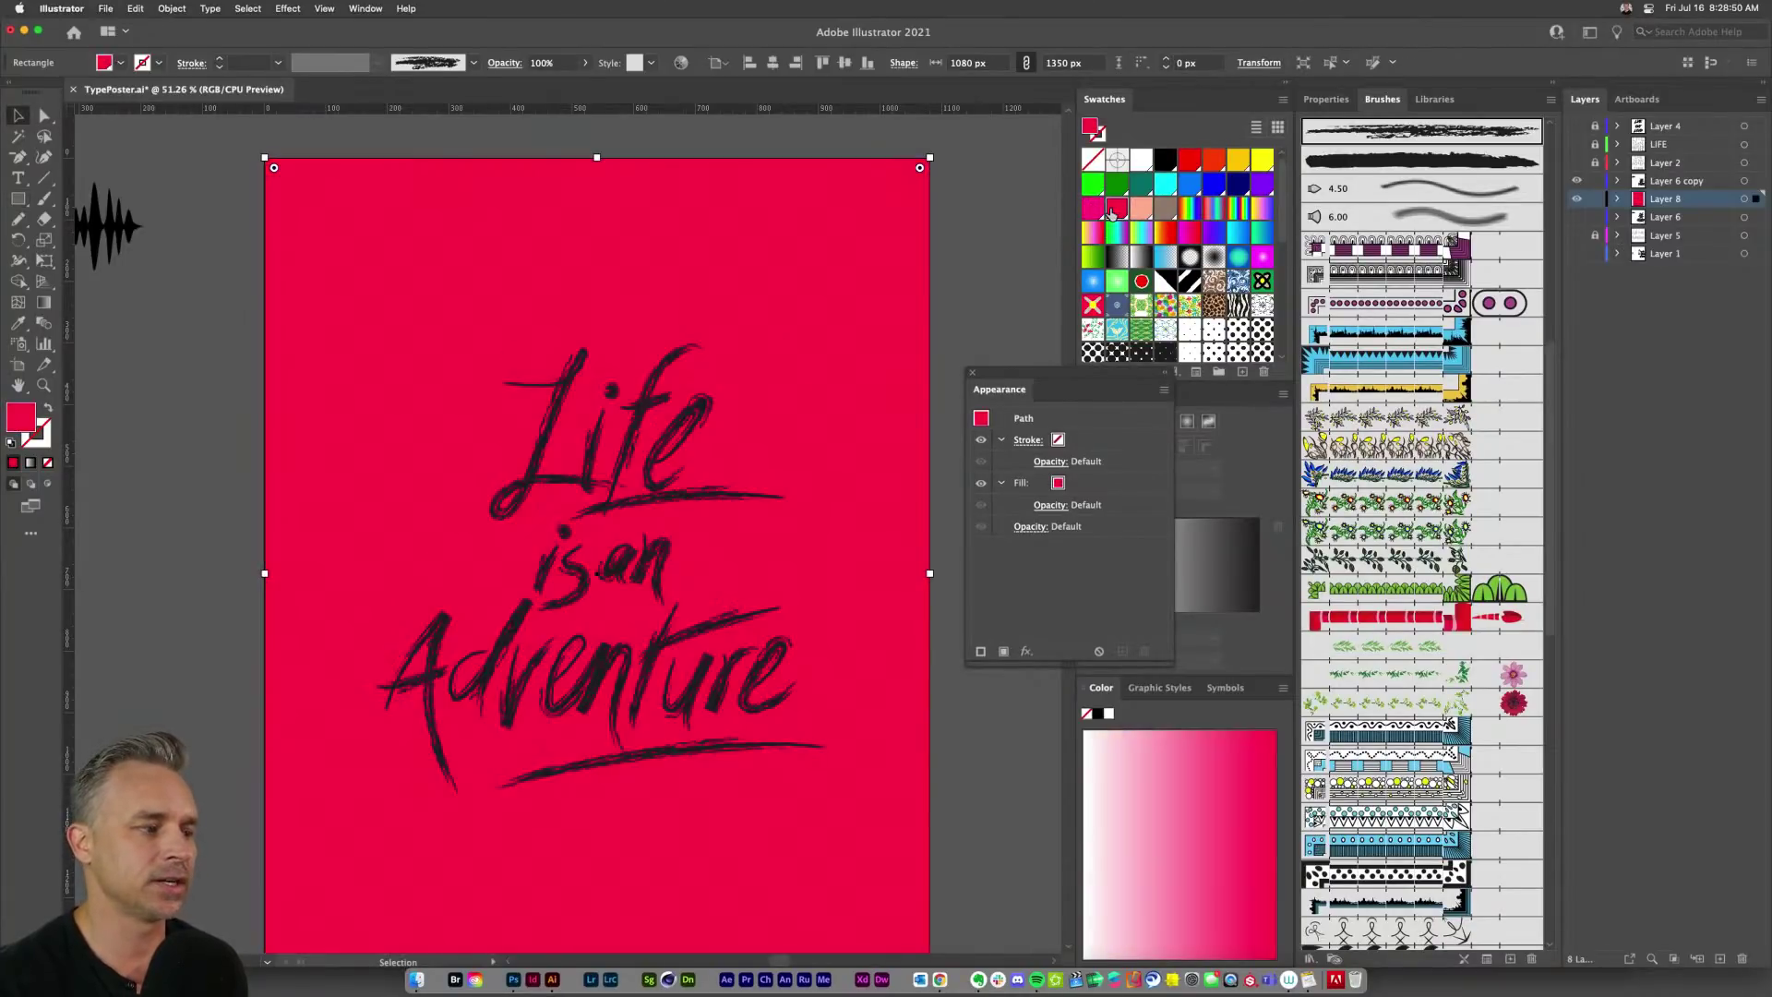
left_click(1139, 212)
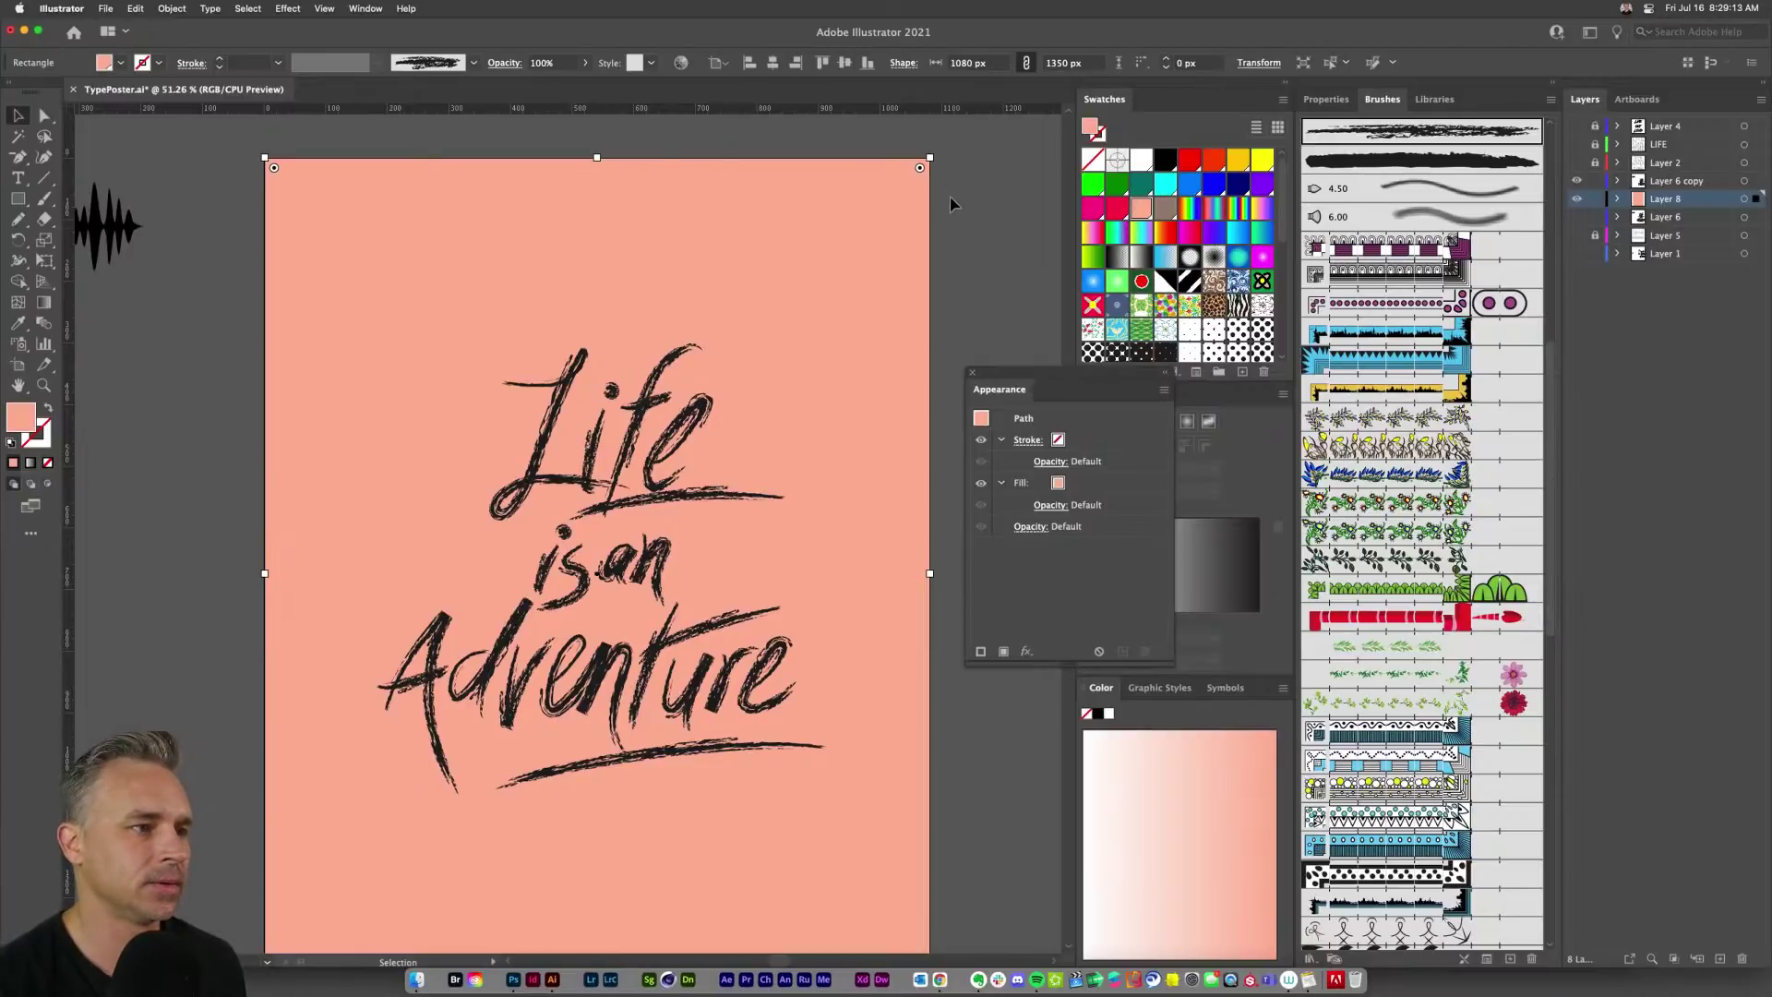
left_click(1092, 209)
left_click(1117, 208)
left_click(1116, 185)
left_click(1117, 208)
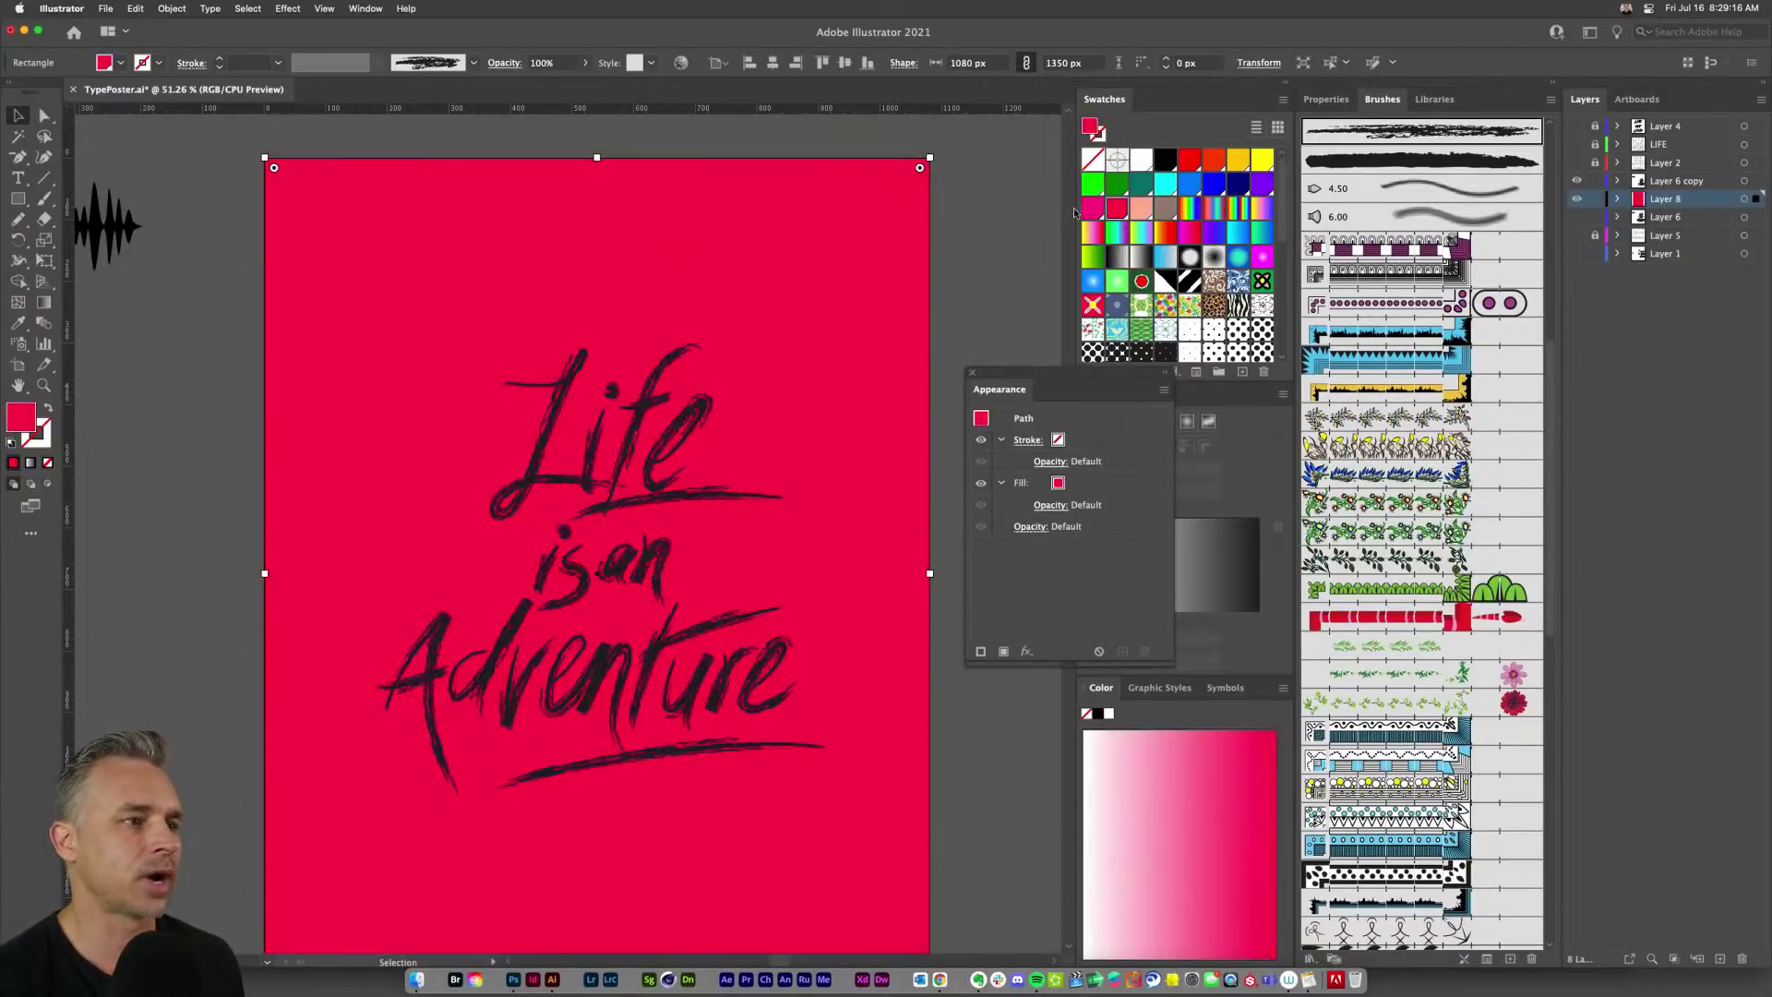
left_click(1092, 209)
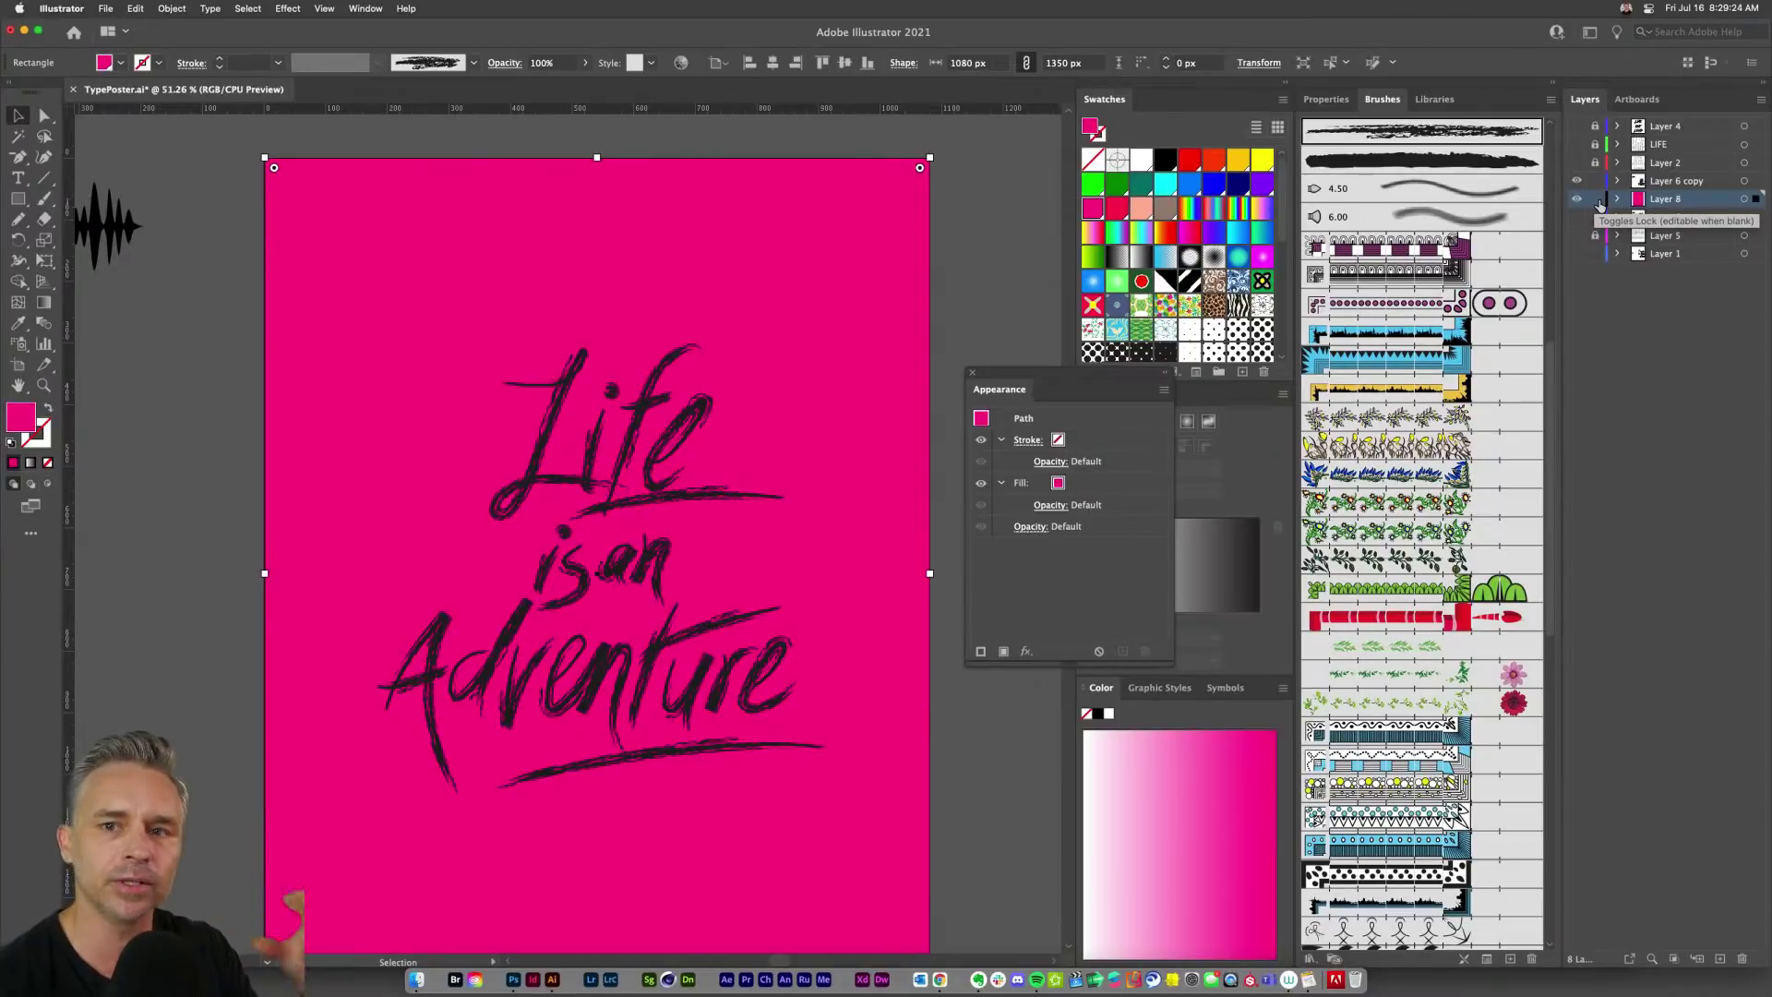
left_click(1263, 163)
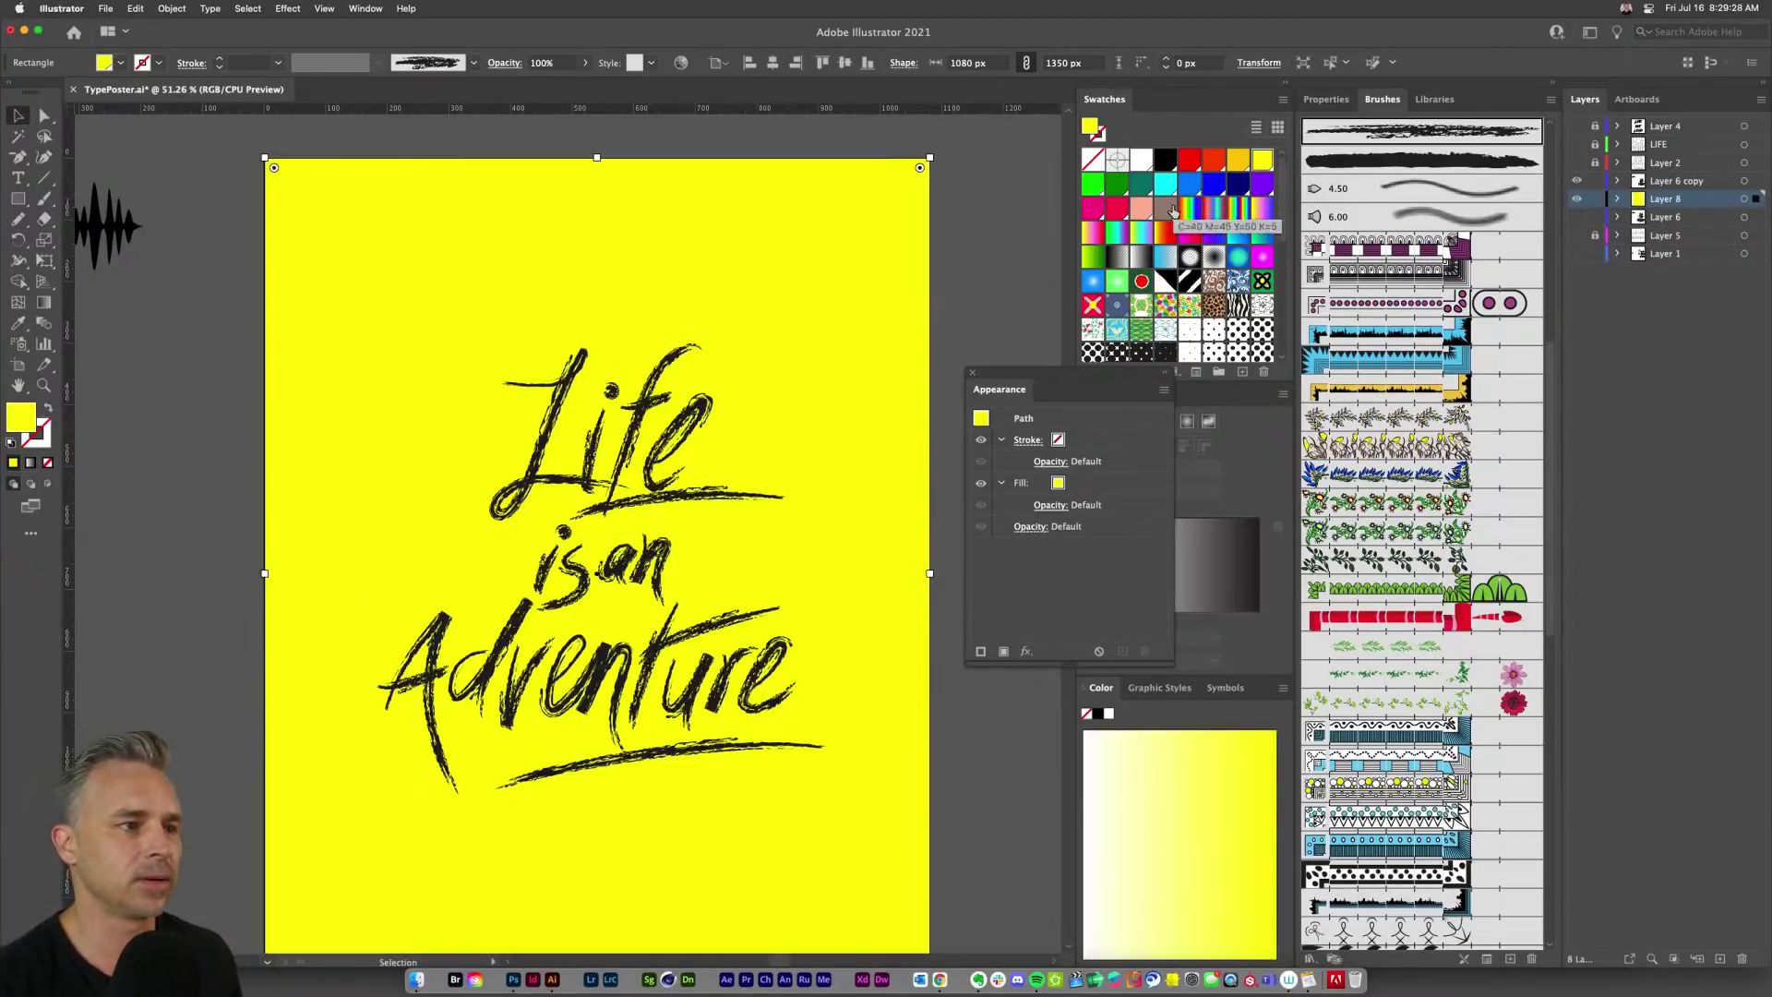
Step: Fill the background rectangle with the crimson red swatch and lock its layer
left_click(1119, 209)
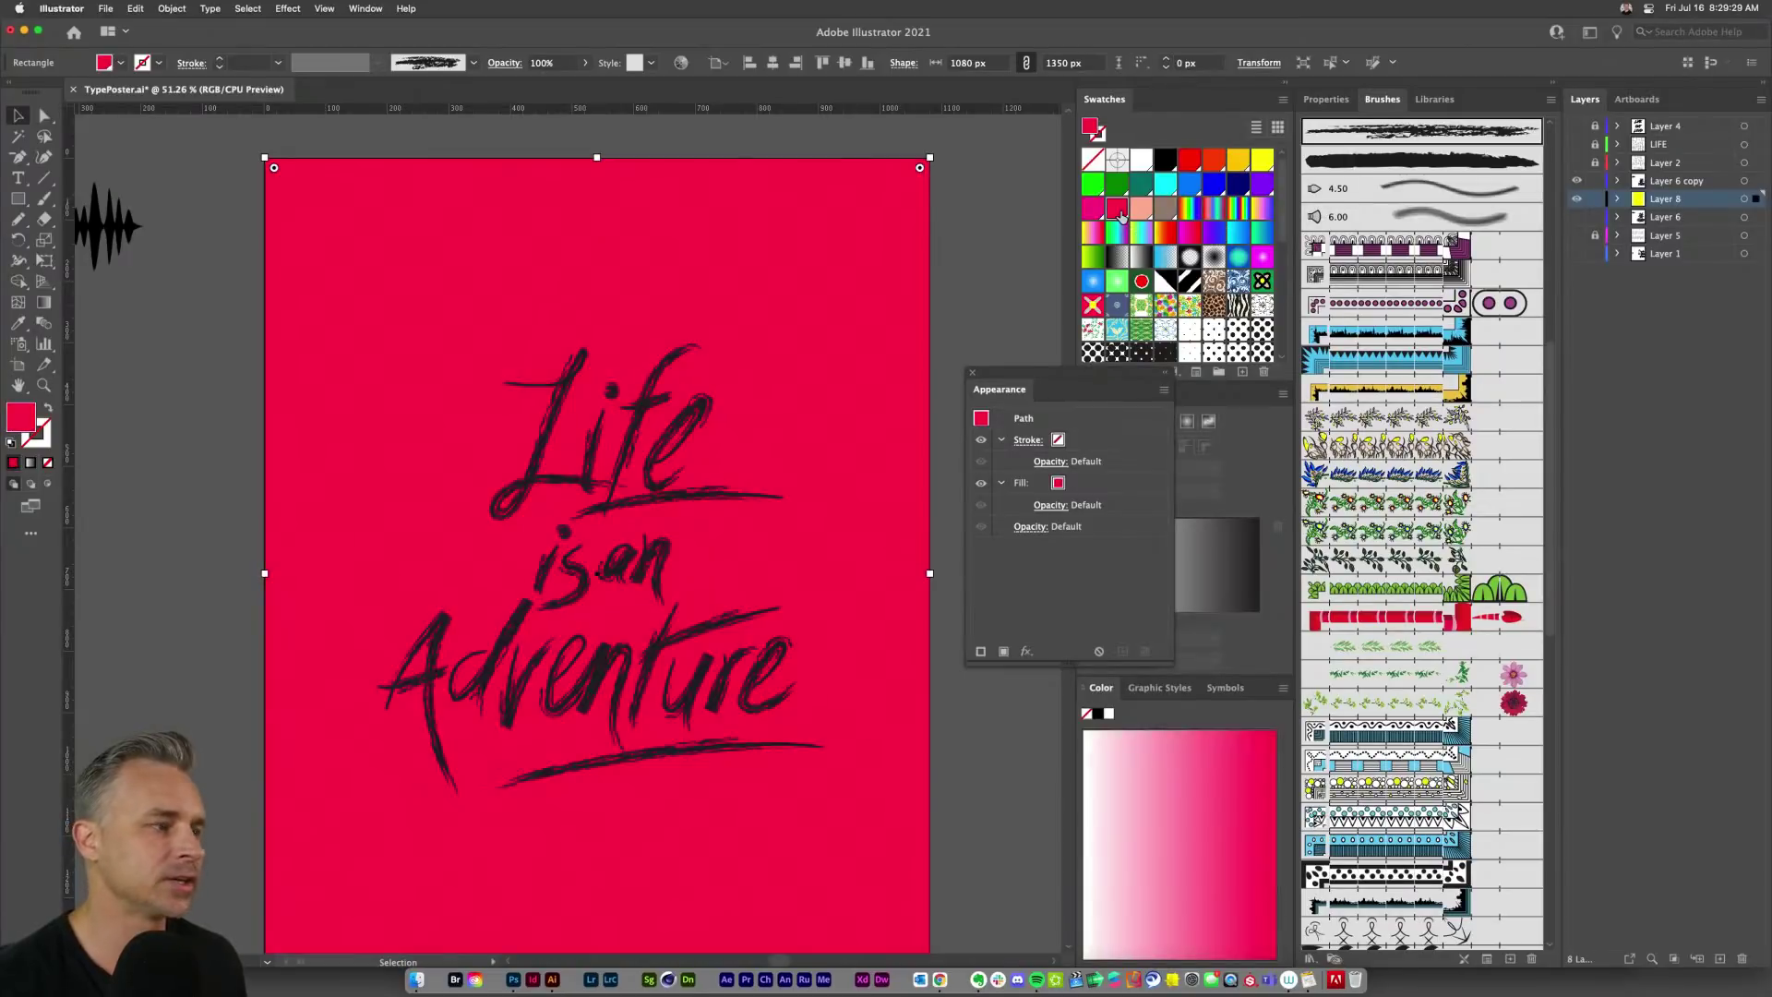
left_click(1593, 199)
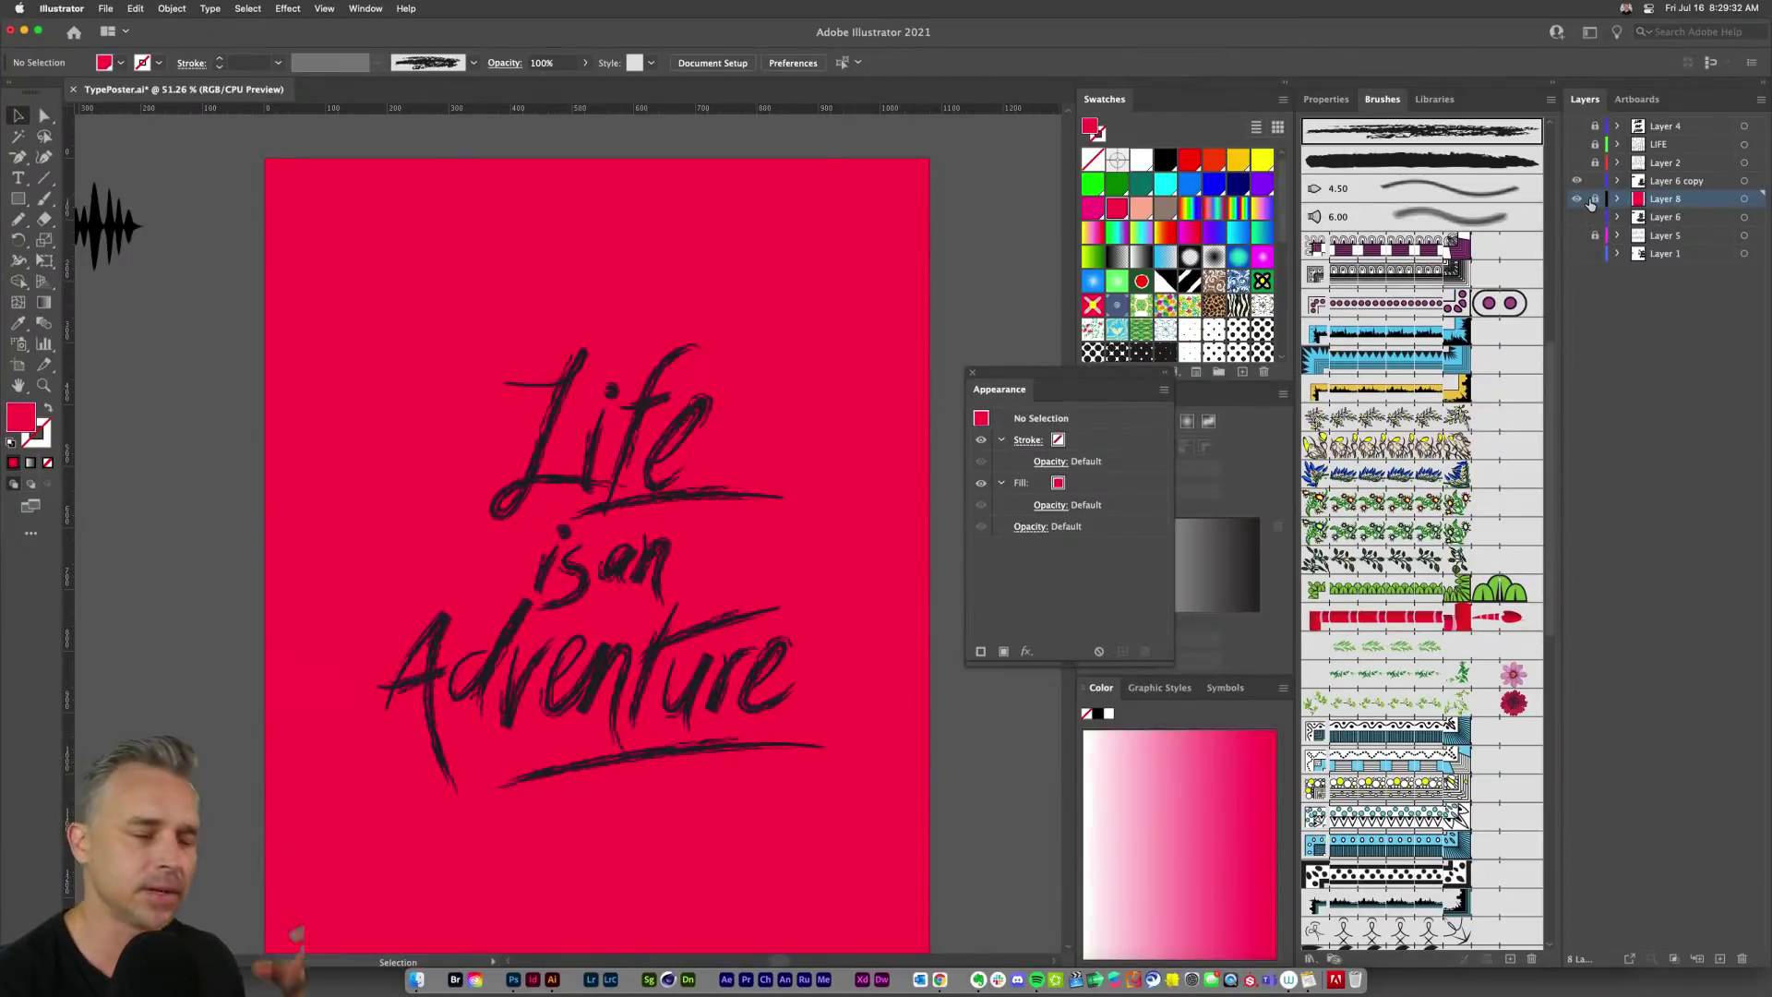
Step: Change the stroke colour of all the "Life is an Adventure" lettering to white, hex FFFFFF
left_click_drag(306, 272, 864, 861)
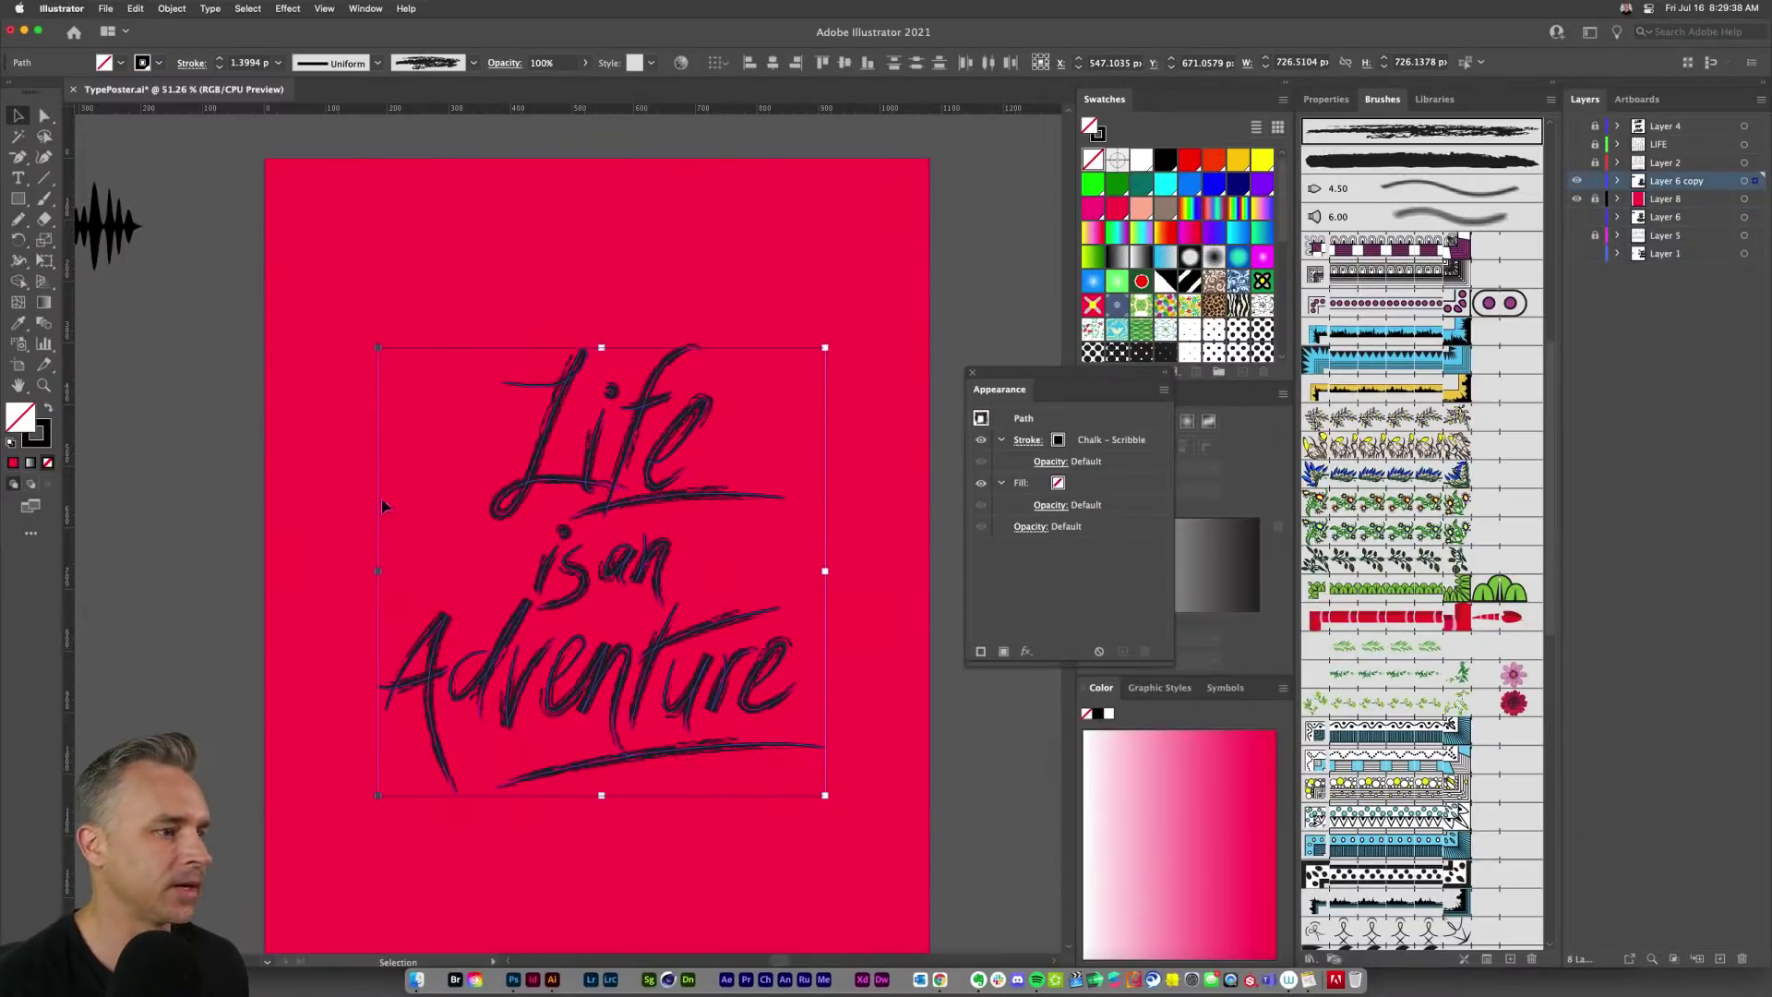
left_click(39, 445)
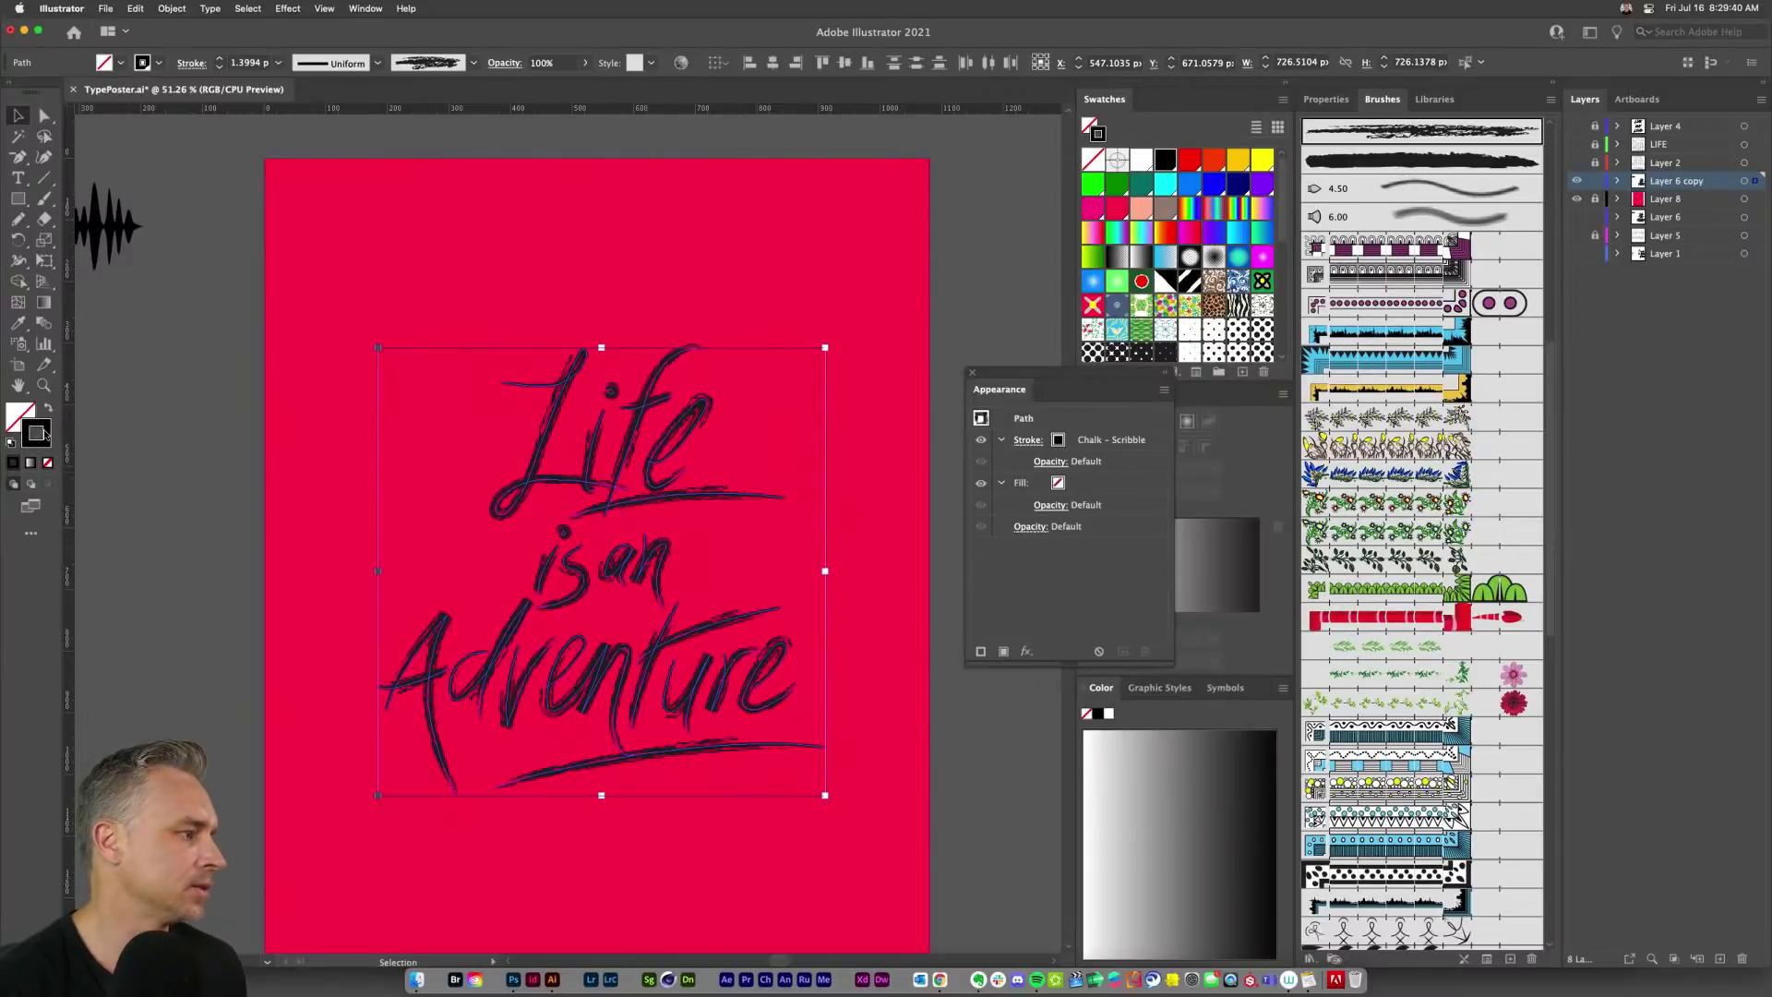
double_click(41, 433)
type("FFFFFF")
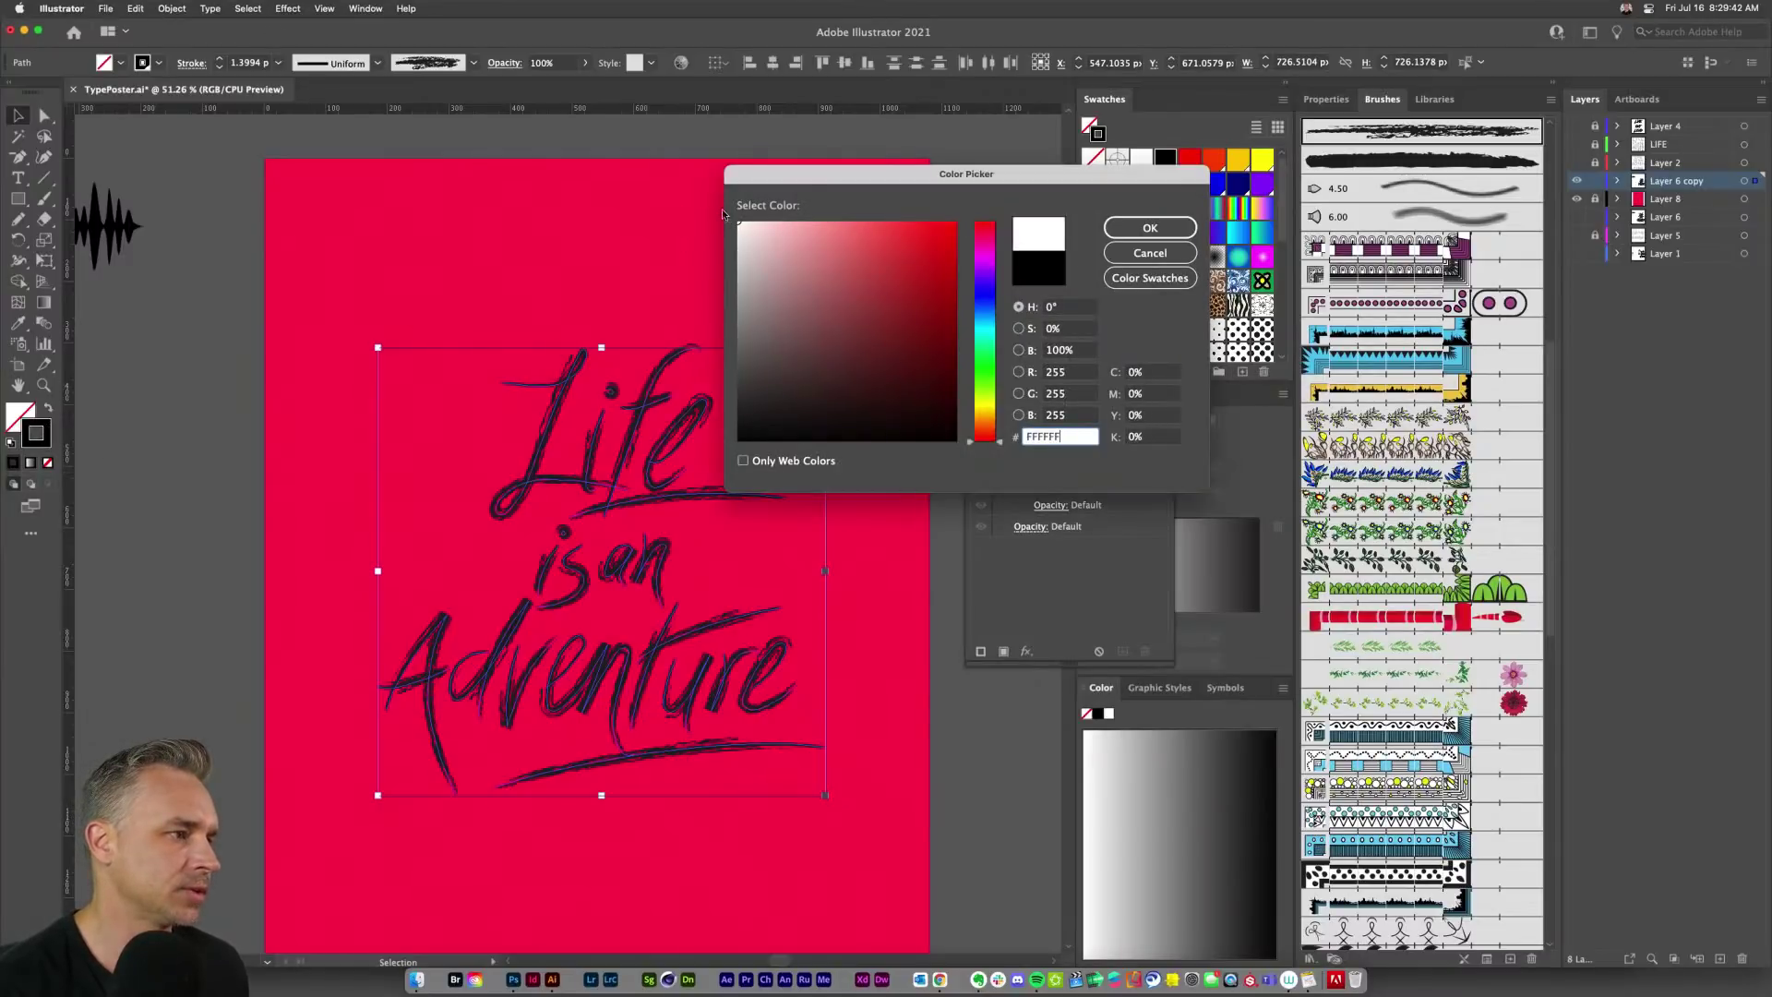
key("Return")
left_click(263, 247)
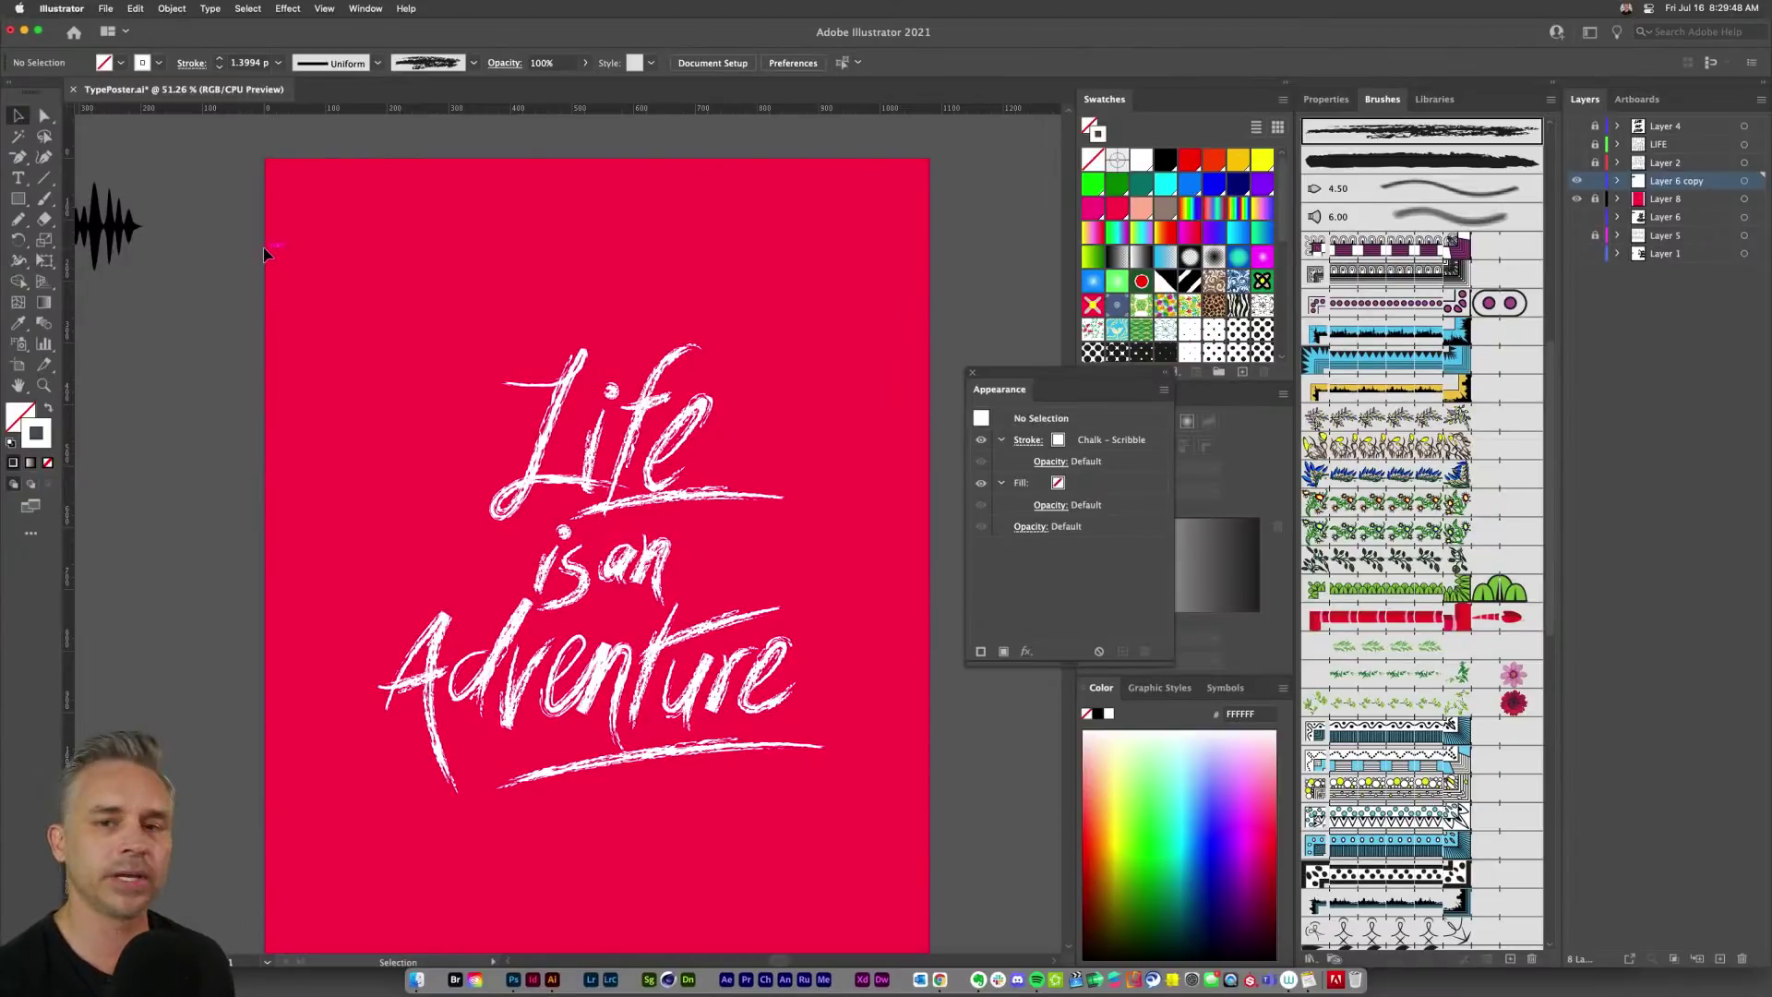
Step: Lock the lettering layer and add a new layer above it for drawing with the Pencil tool
left_click(1719, 958)
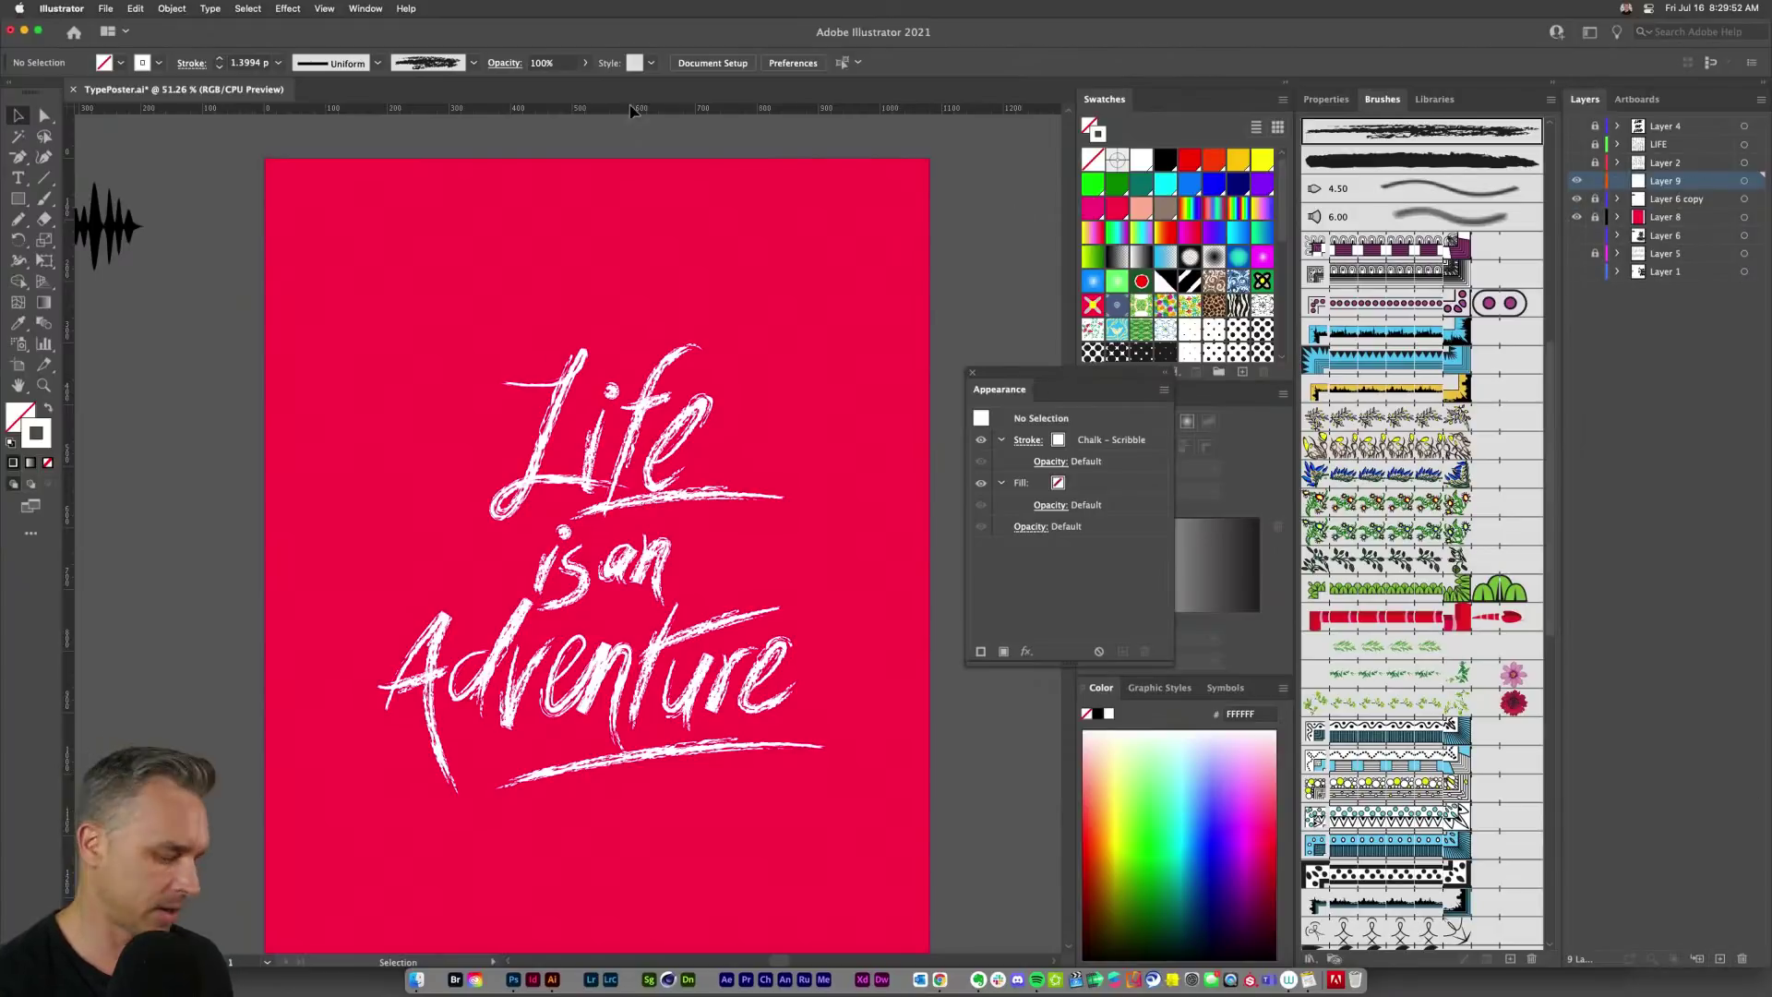
key("n")
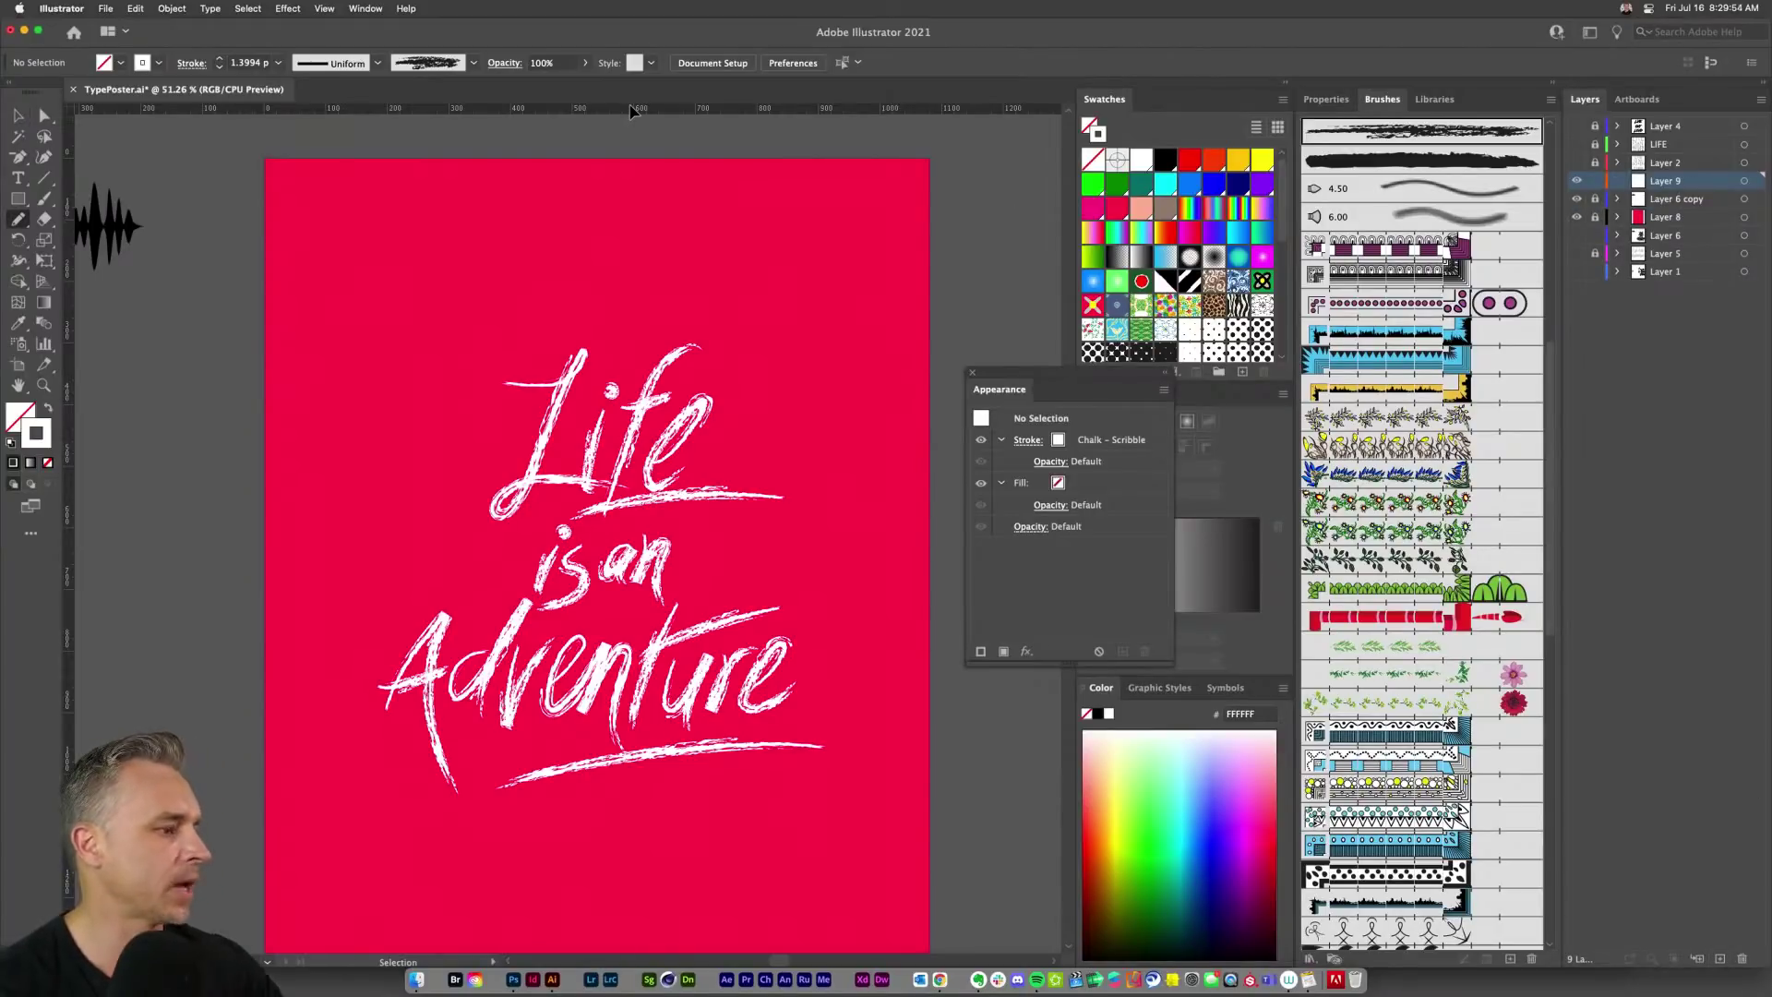
mouse_move(618, 380)
left_mouse_down()
mouse_move(502, 273)
mouse_move(352, 358)
mouse_move(524, 676)
mouse_move(606, 886)
mouse_move(790, 560)
mouse_move(806, 299)
mouse_move(630, 386)
mouse_move(436, 259)
mouse_move(388, 534)
mouse_move(612, 850)
mouse_move(627, 774)
mouse_move(807, 529)
mouse_move(785, 283)
mouse_move(618, 407)
left_mouse_up()
key("Delete")
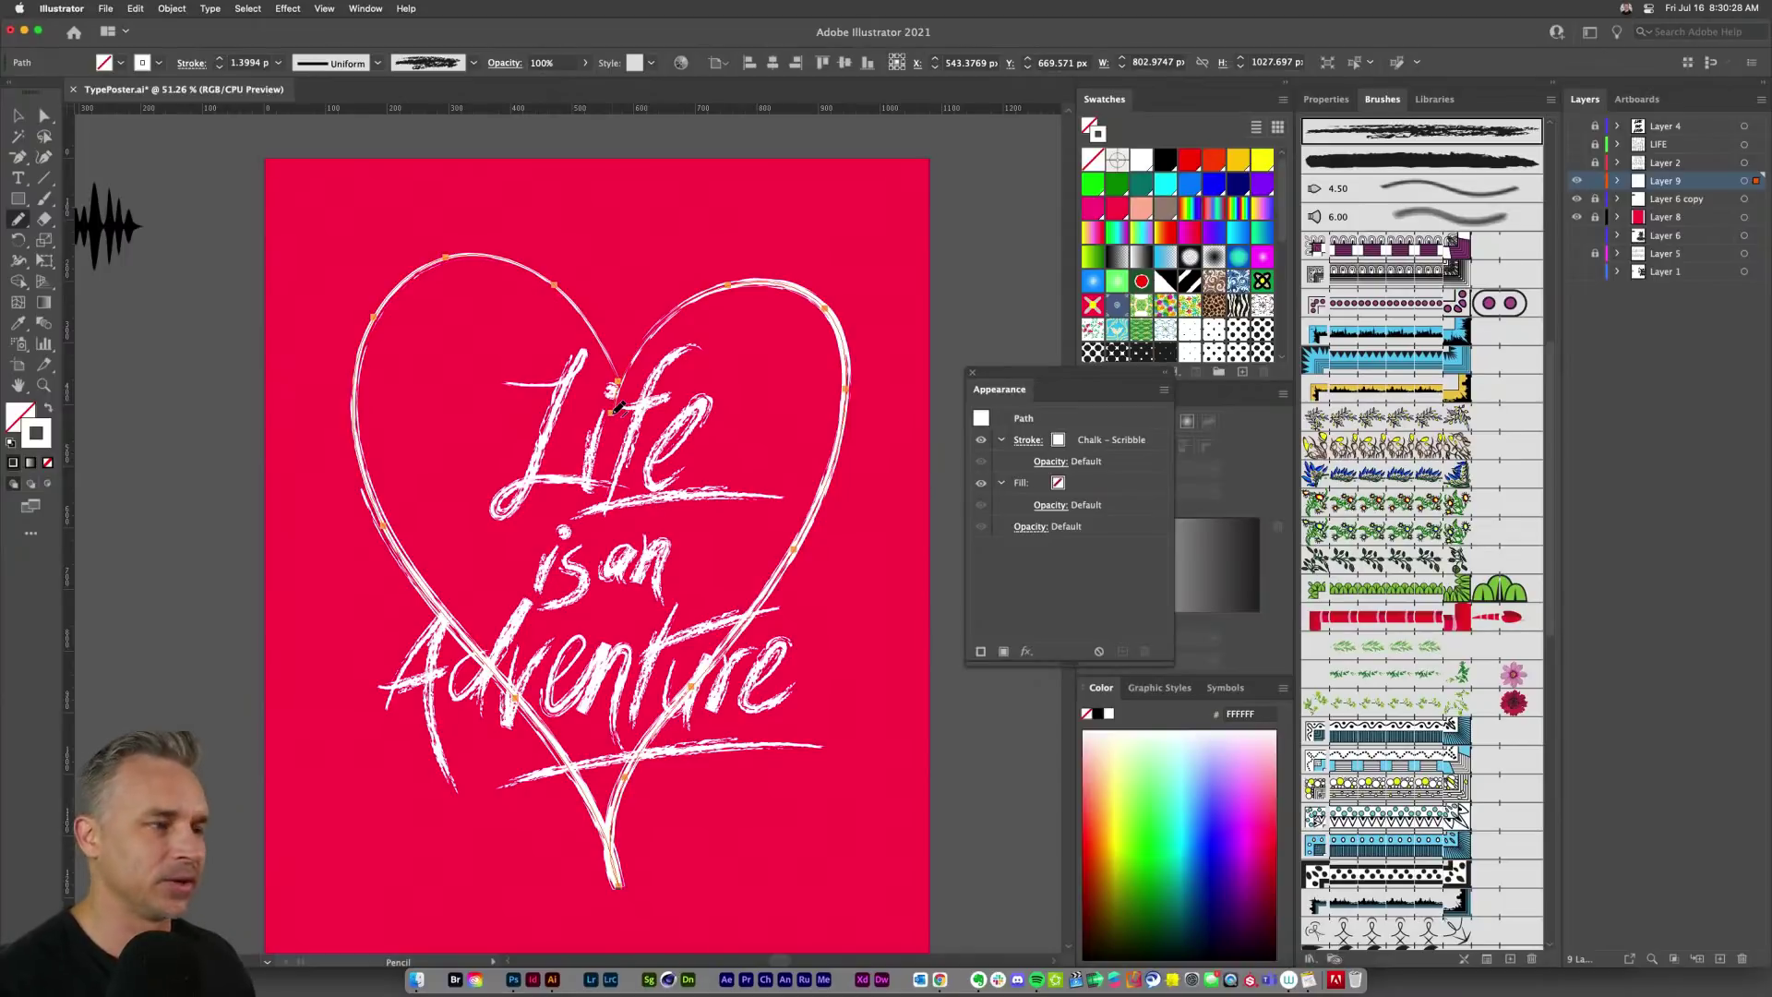
key("Delete")
Step: Draw a white brushed heart around the lettering as two freehand halves, redrawing the right half at about 424 × 883 px
mouse_move(629, 370)
left_mouse_down()
mouse_move(549, 300)
mouse_move(376, 420)
mouse_move(570, 717)
mouse_move(589, 803)
mouse_move(603, 737)
mouse_move(798, 521)
mouse_move(829, 274)
mouse_move(626, 373)
left_mouse_up()
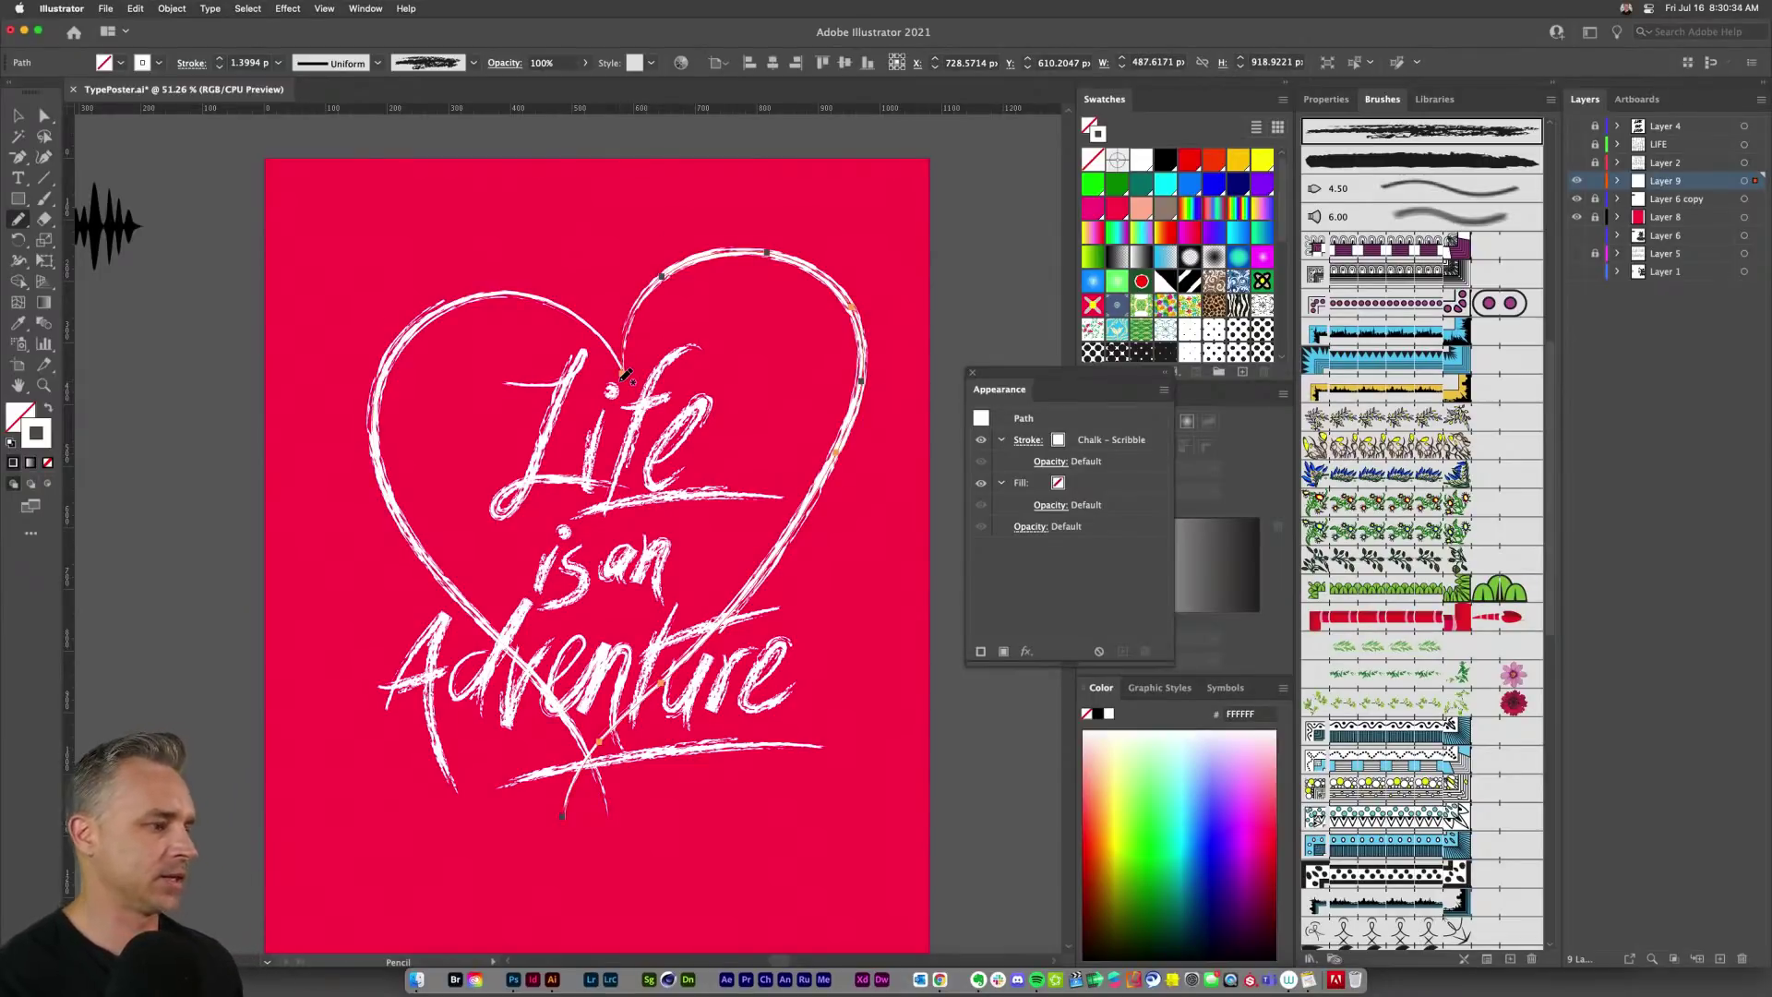
key("cmd+z")
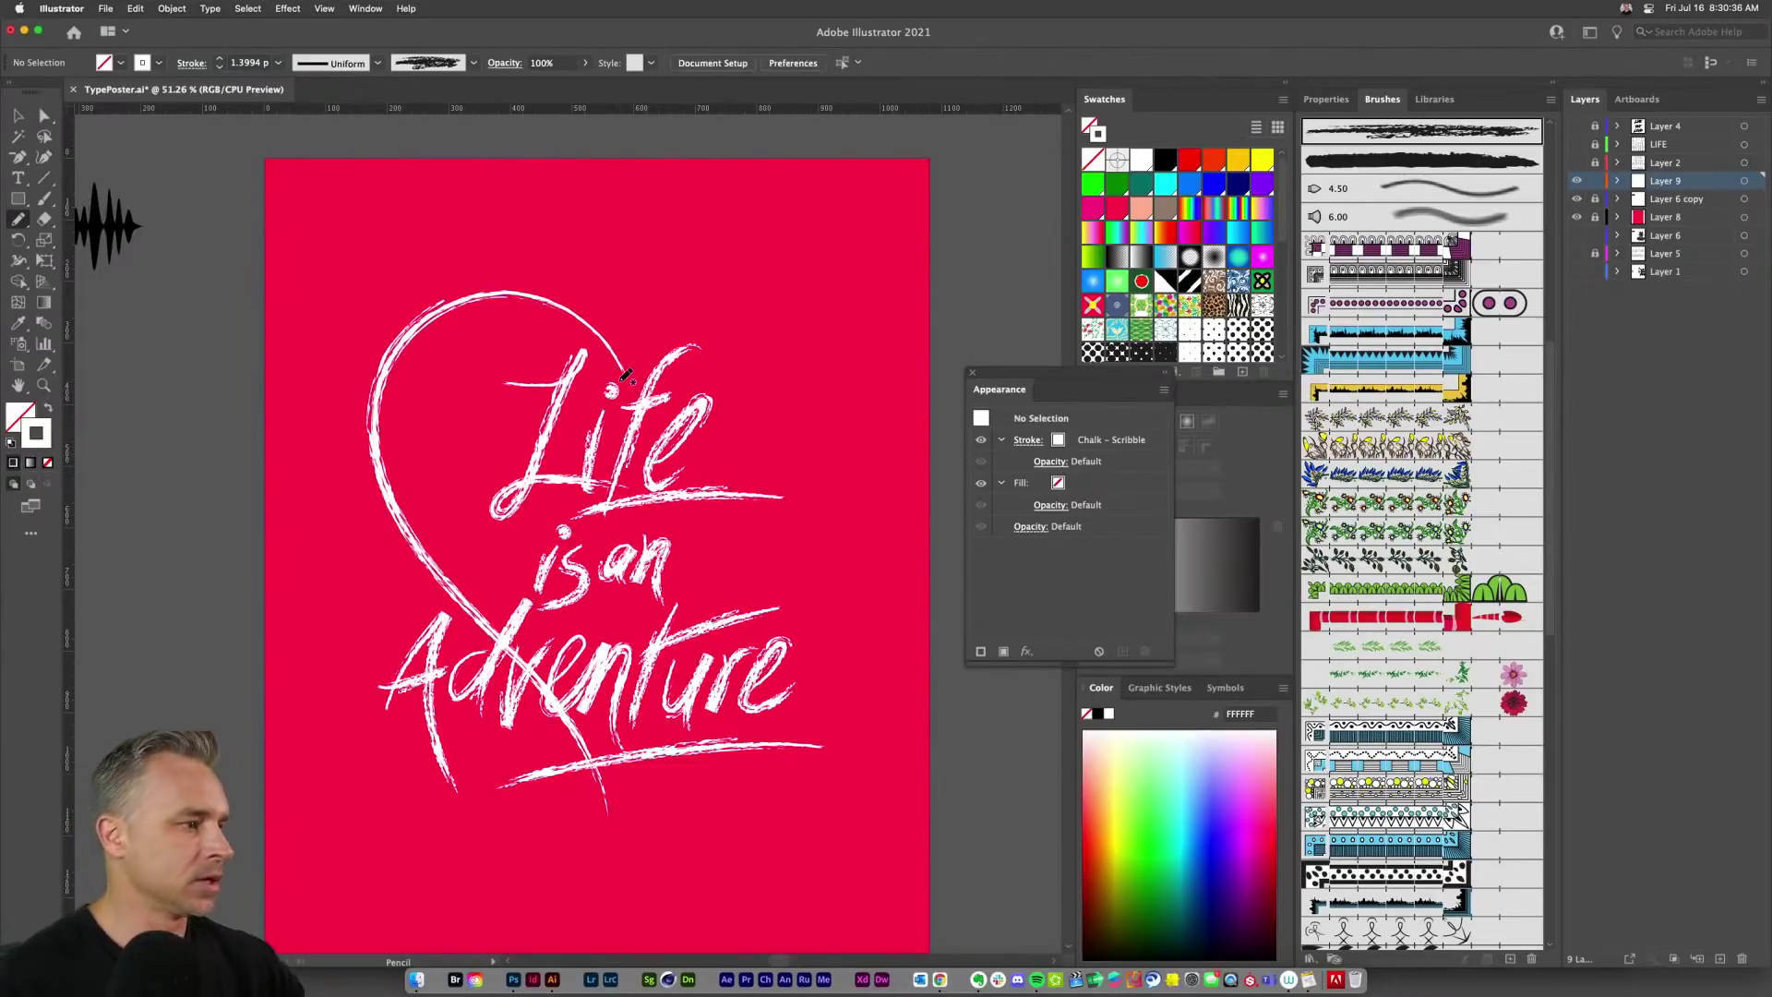
mouse_move(617, 367)
left_mouse_down()
mouse_move(817, 480)
mouse_move(598, 816)
left_mouse_up()
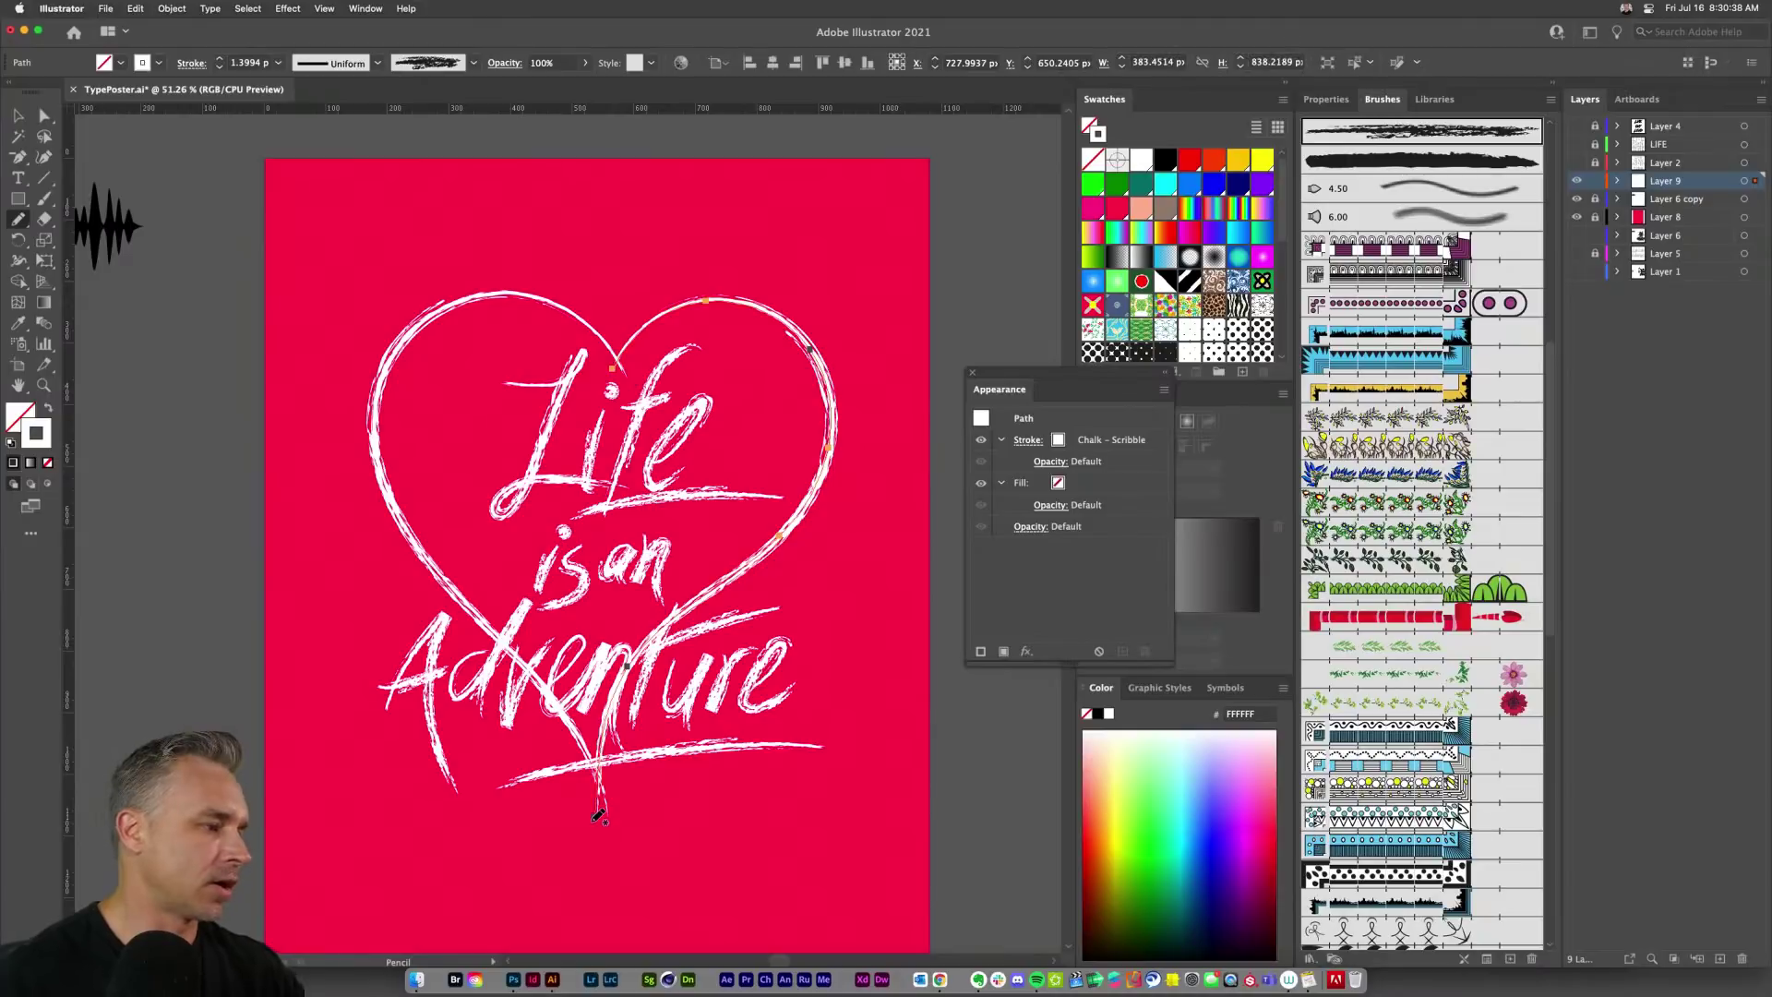
key("cmd+z")
mouse_move(616, 351)
left_mouse_down()
mouse_move(630, 317)
mouse_move(836, 338)
mouse_move(634, 697)
mouse_move(612, 819)
left_mouse_up()
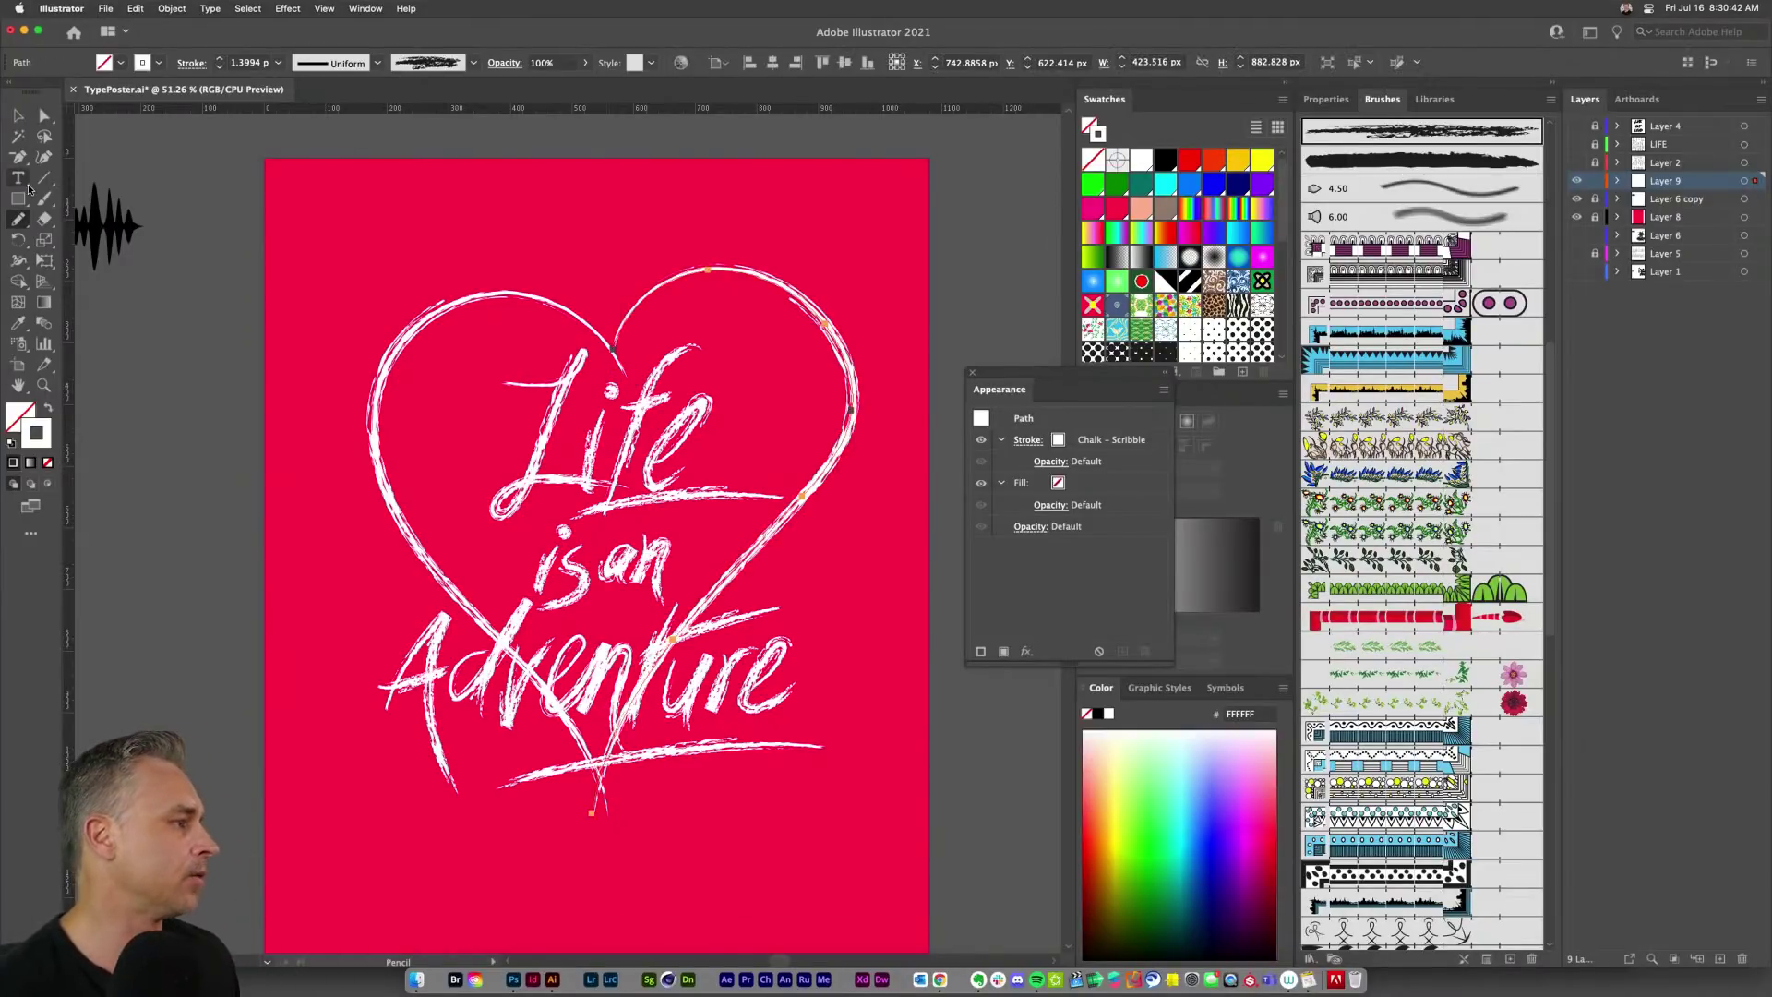
left_click(17, 115)
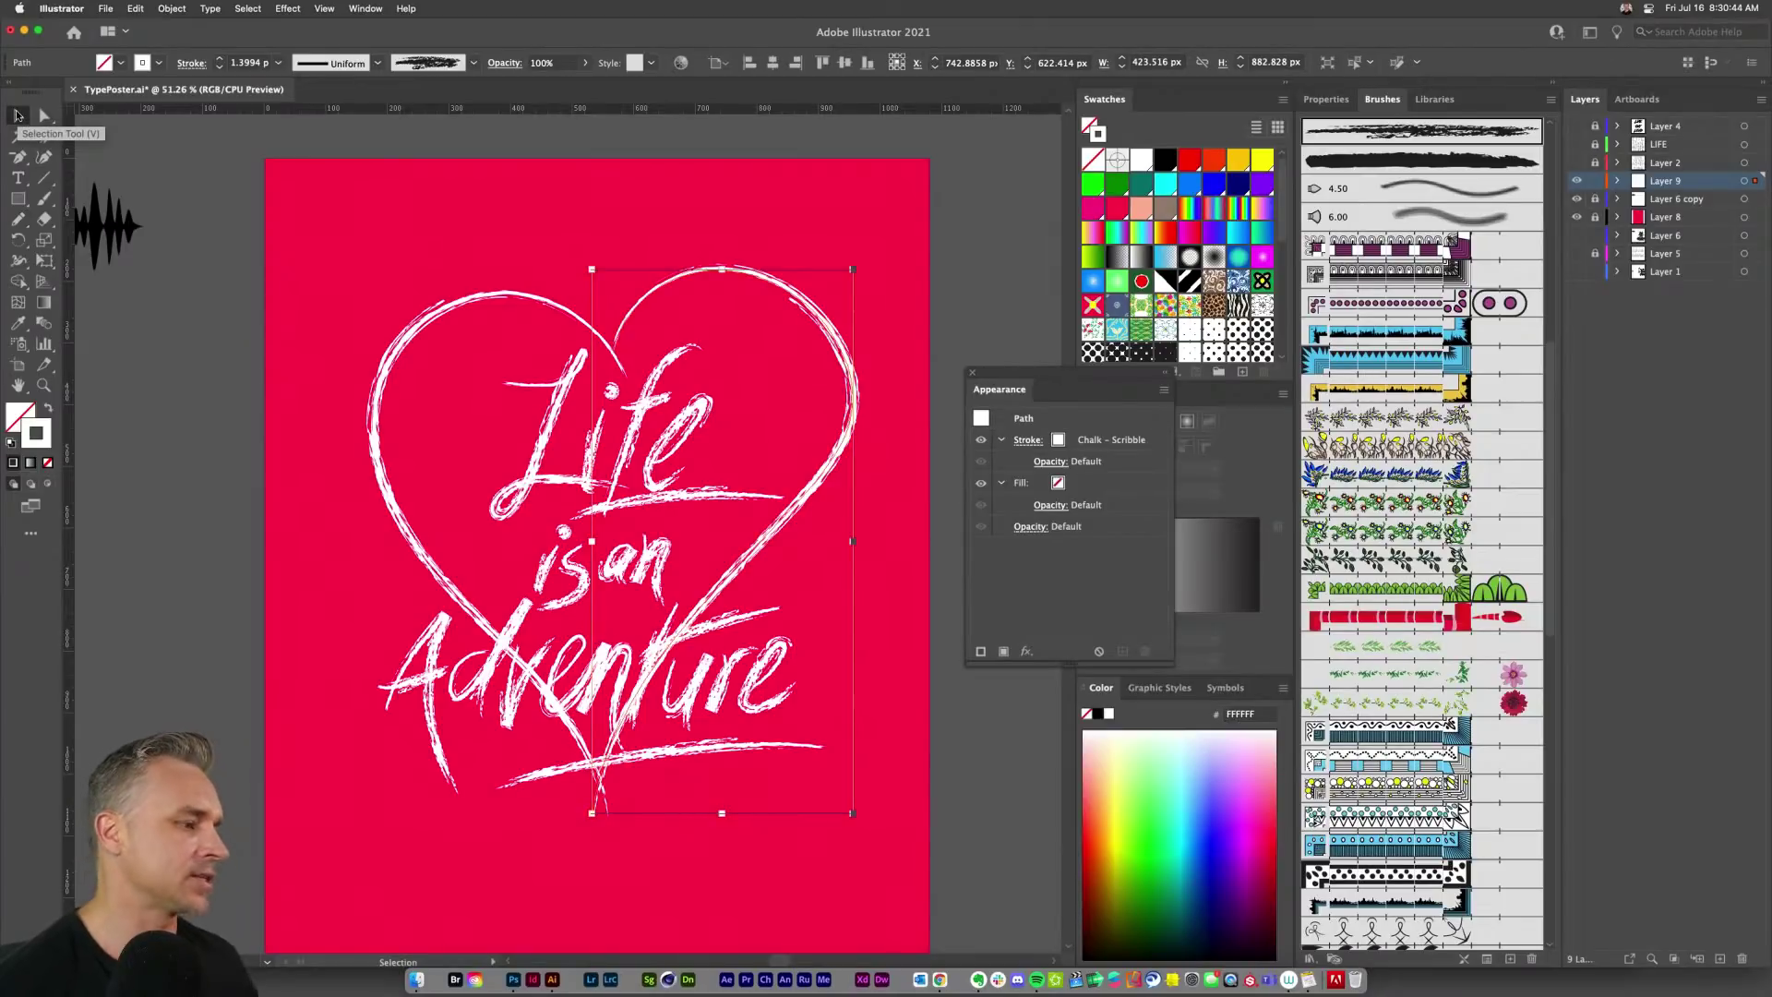
left_click(201, 447)
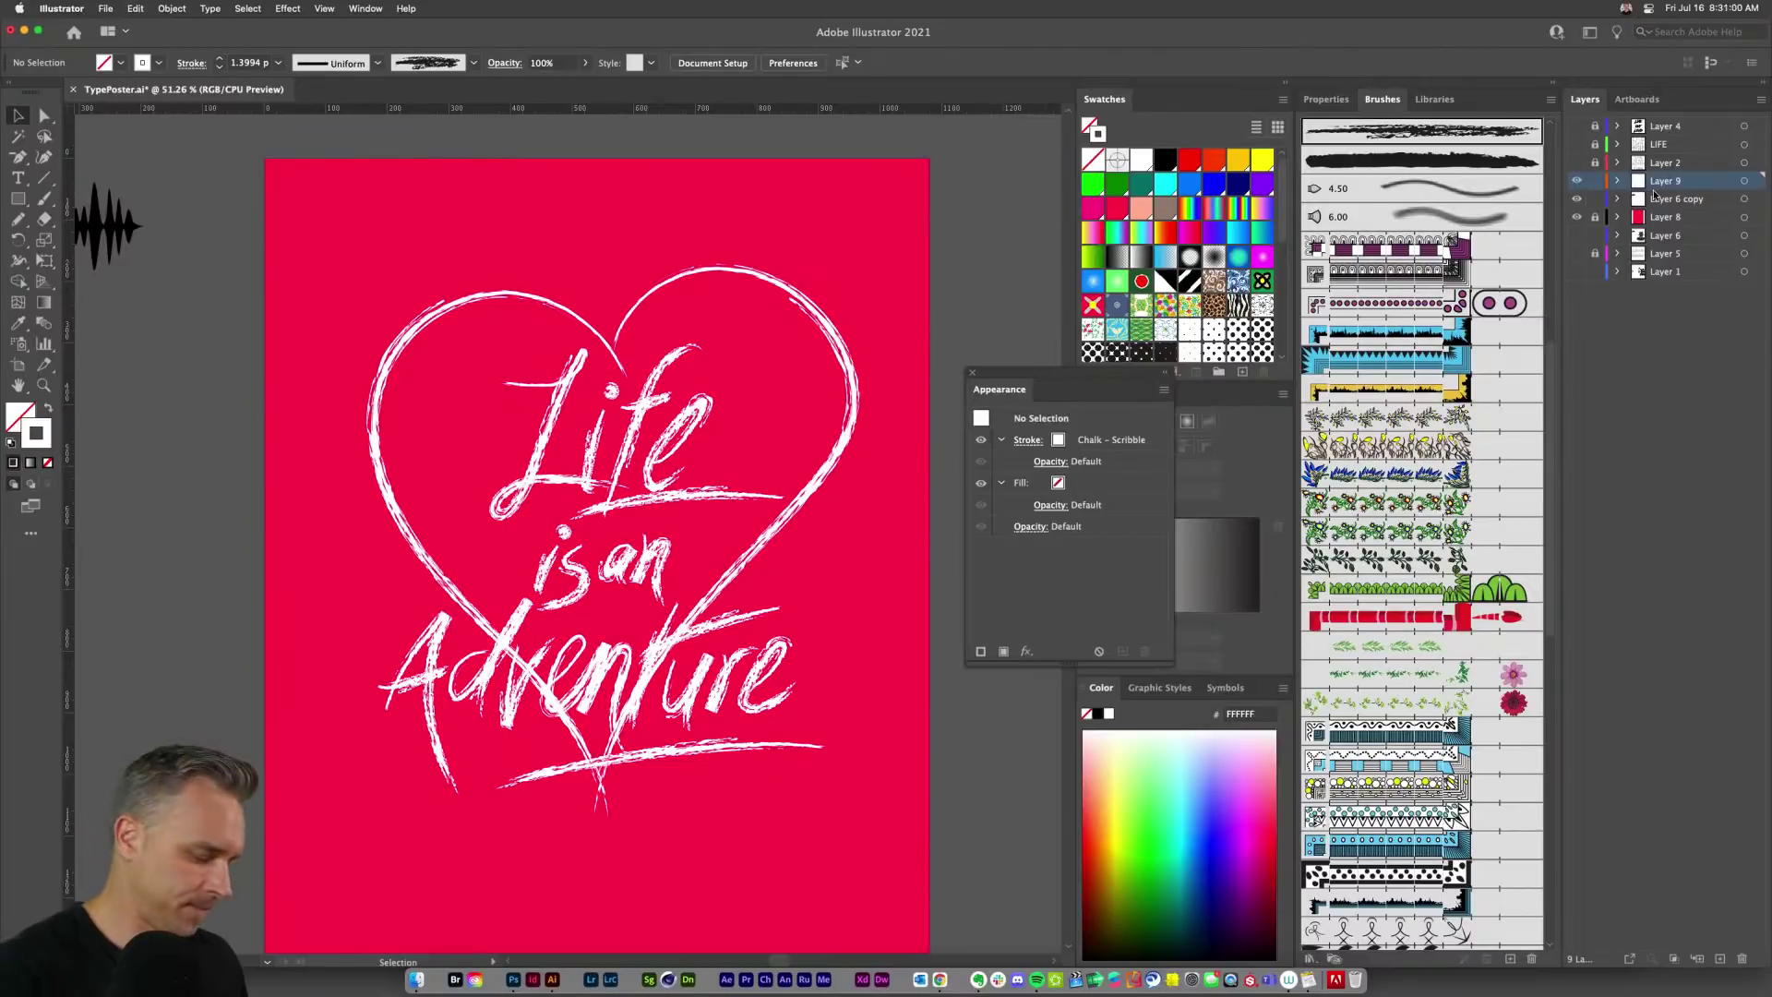
Step: Delete the black waveform stroke lying on the canvas beside the artboard
key("super+a")
left_click(204, 163)
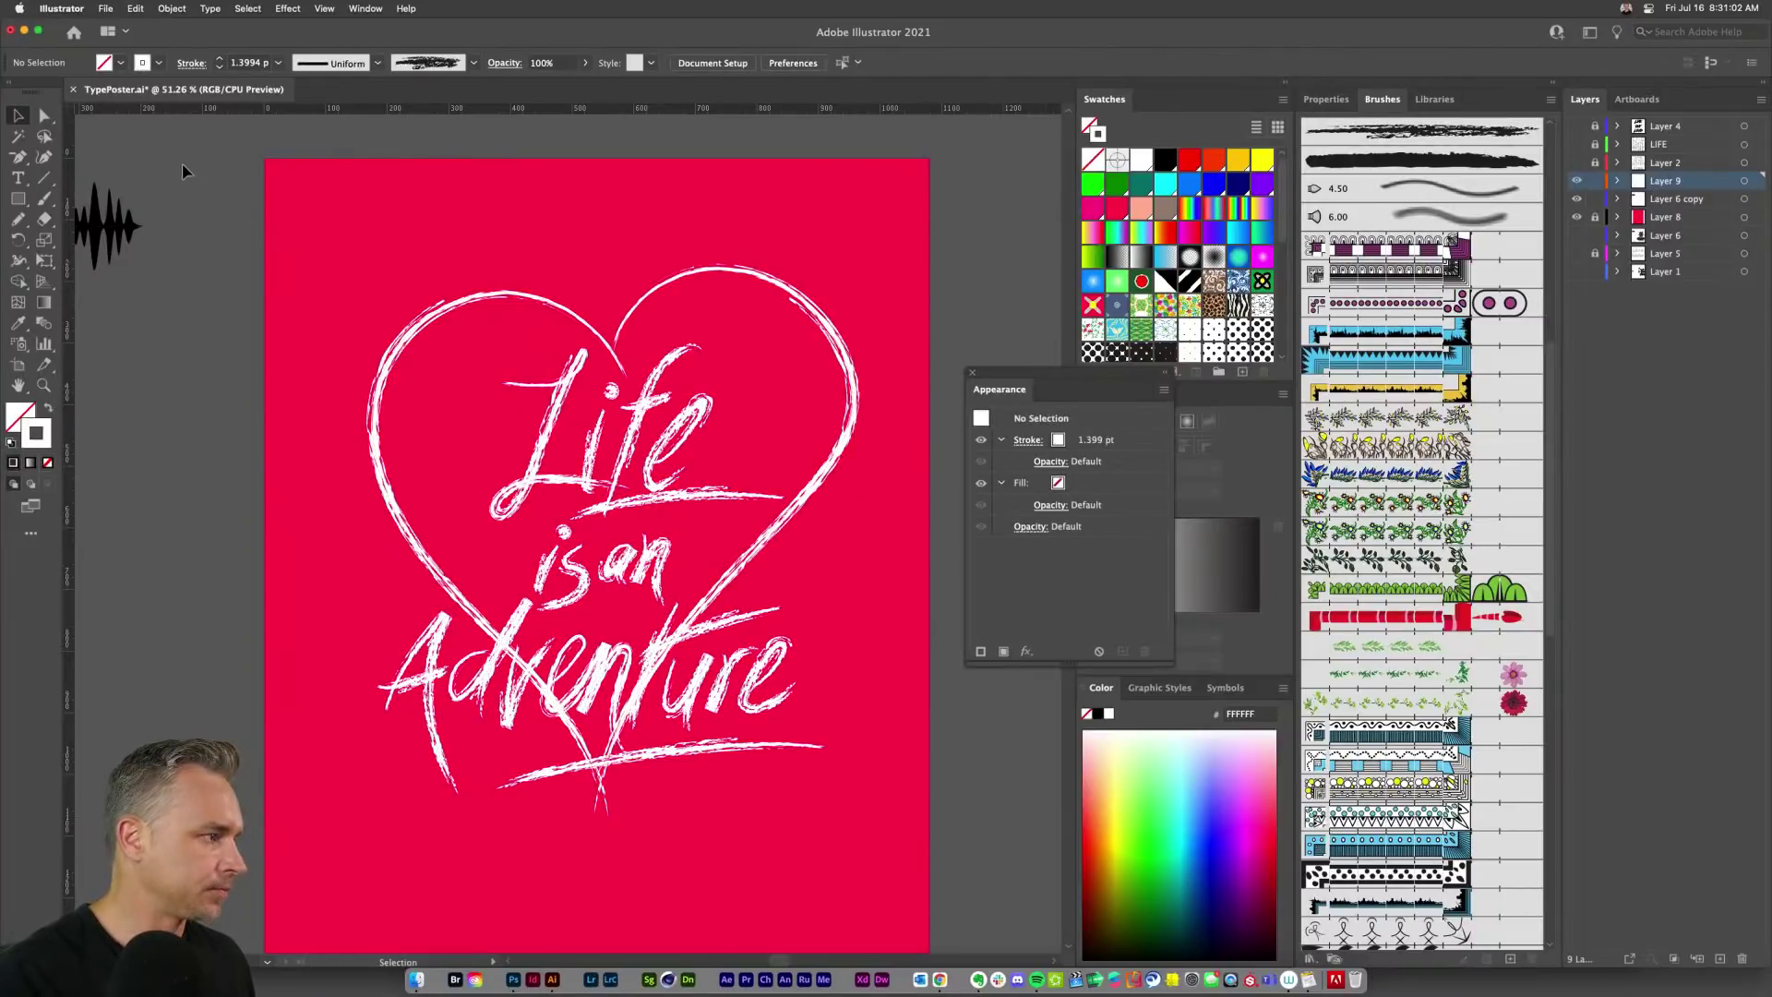
left_click_drag(226, 183, 70, 316)
key("Delete")
Step: Copy all the lettering and heart strokes, then hide and lock Layer 6 copy and make Layer 9 active
left_click_drag(355, 359, 204, 336)
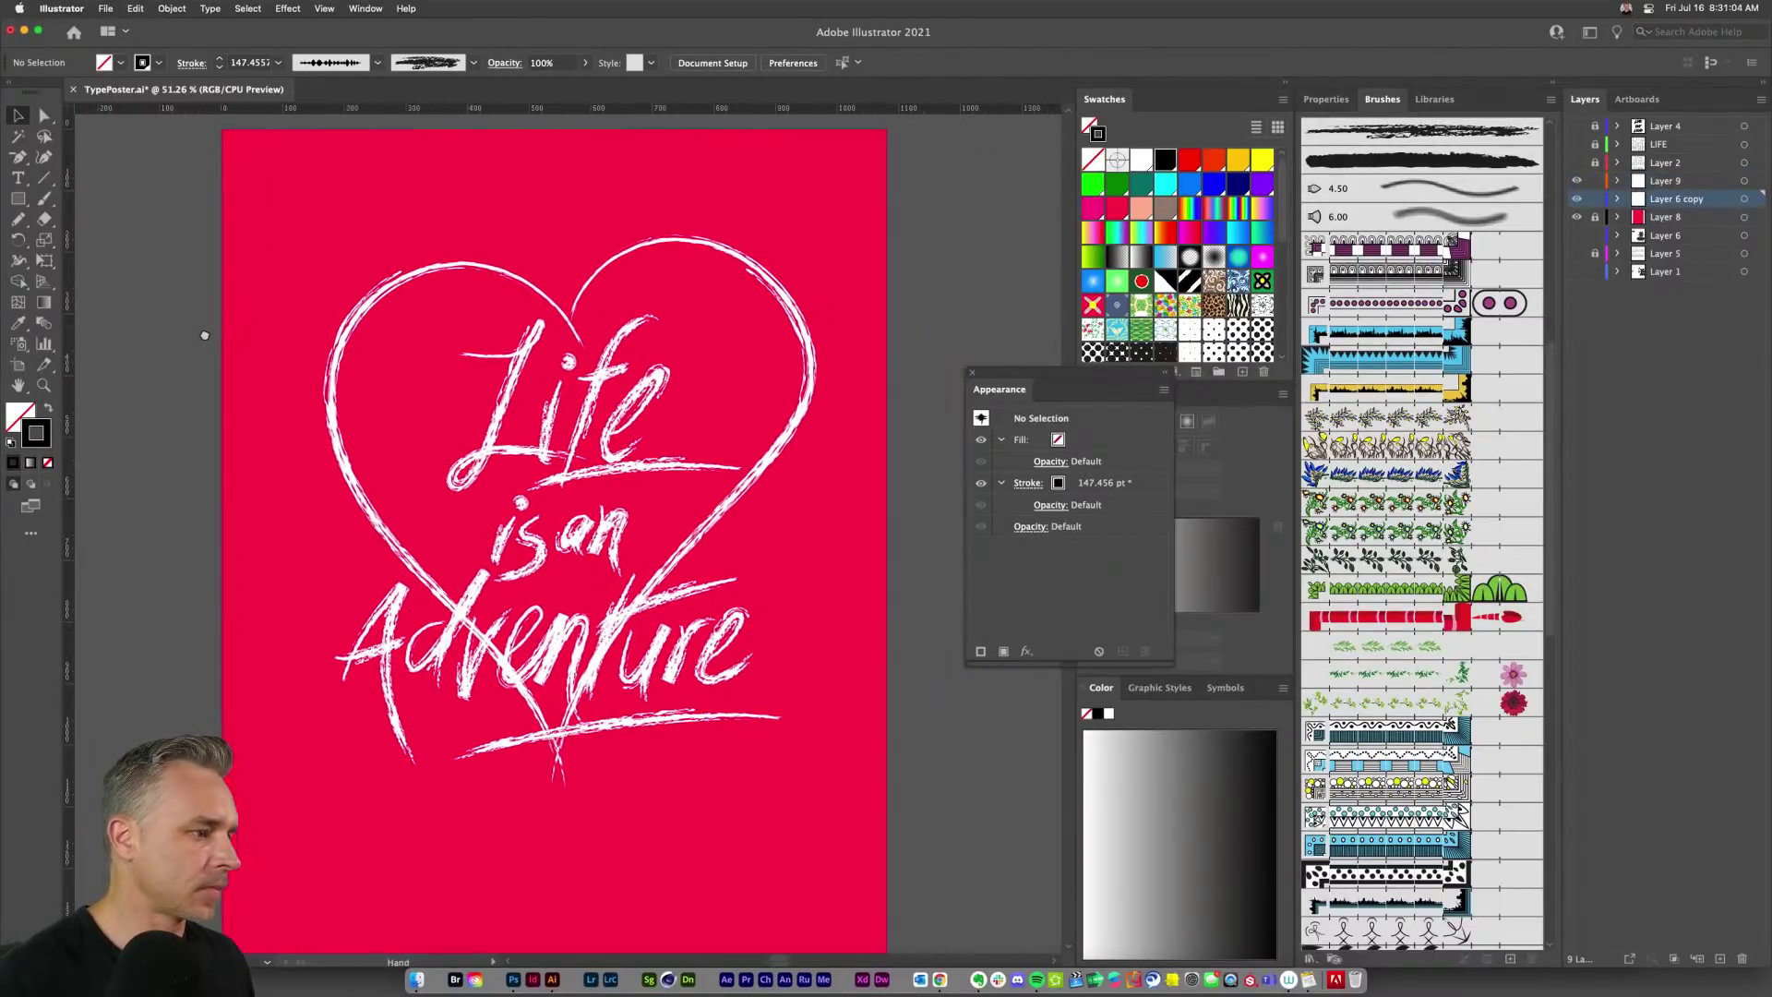
key("a")
left_click_drag(257, 174, 905, 794)
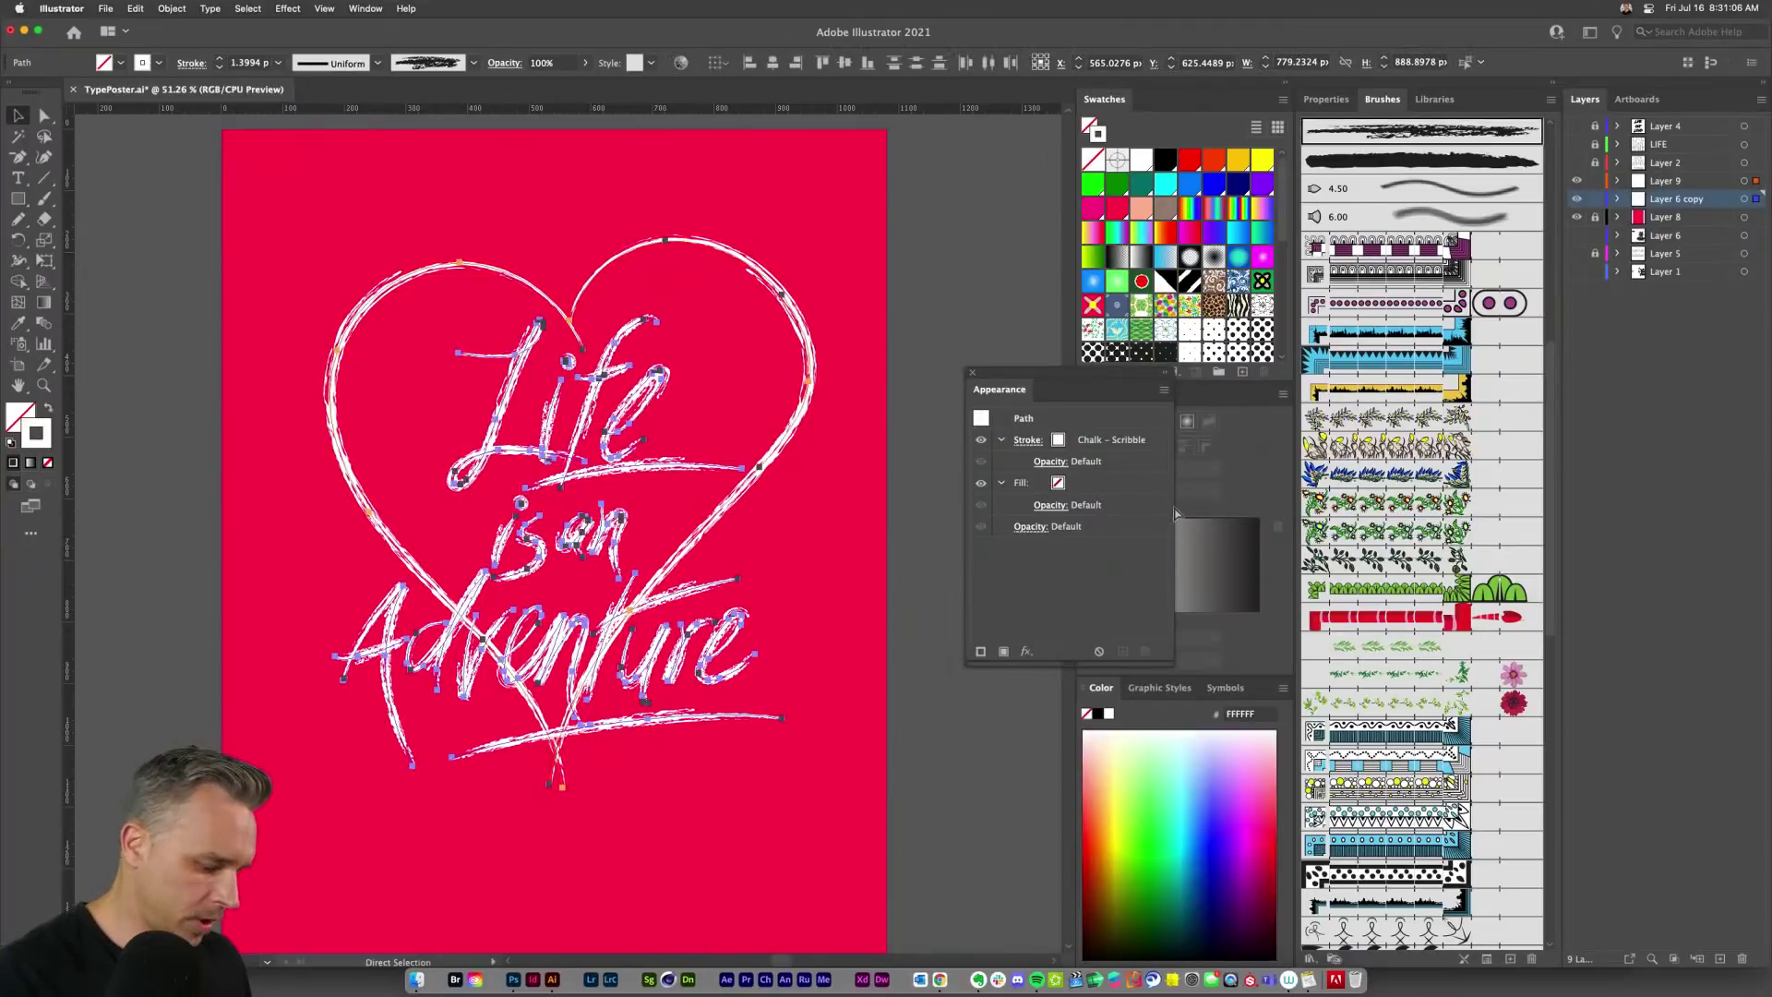
left_click(1575, 199)
left_click(1659, 183)
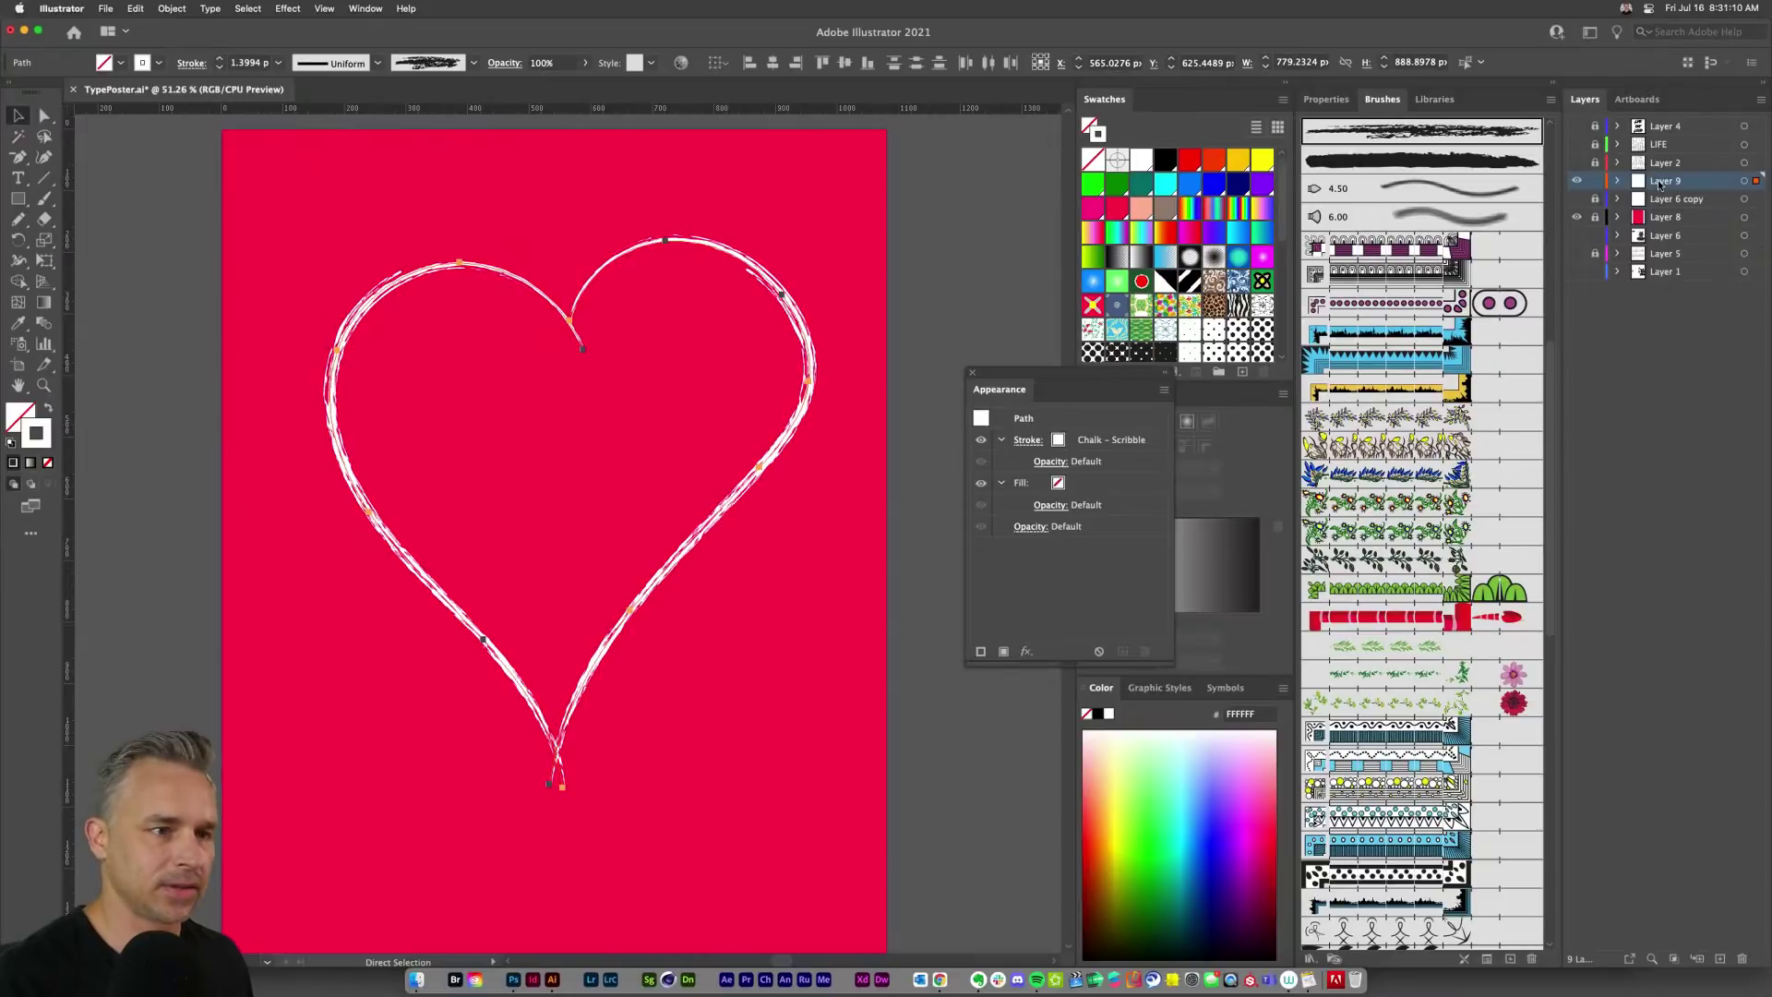
Step: Delete the heart from Layer 9 and paste the copied lettering and heart in place on that layer
key("Delete")
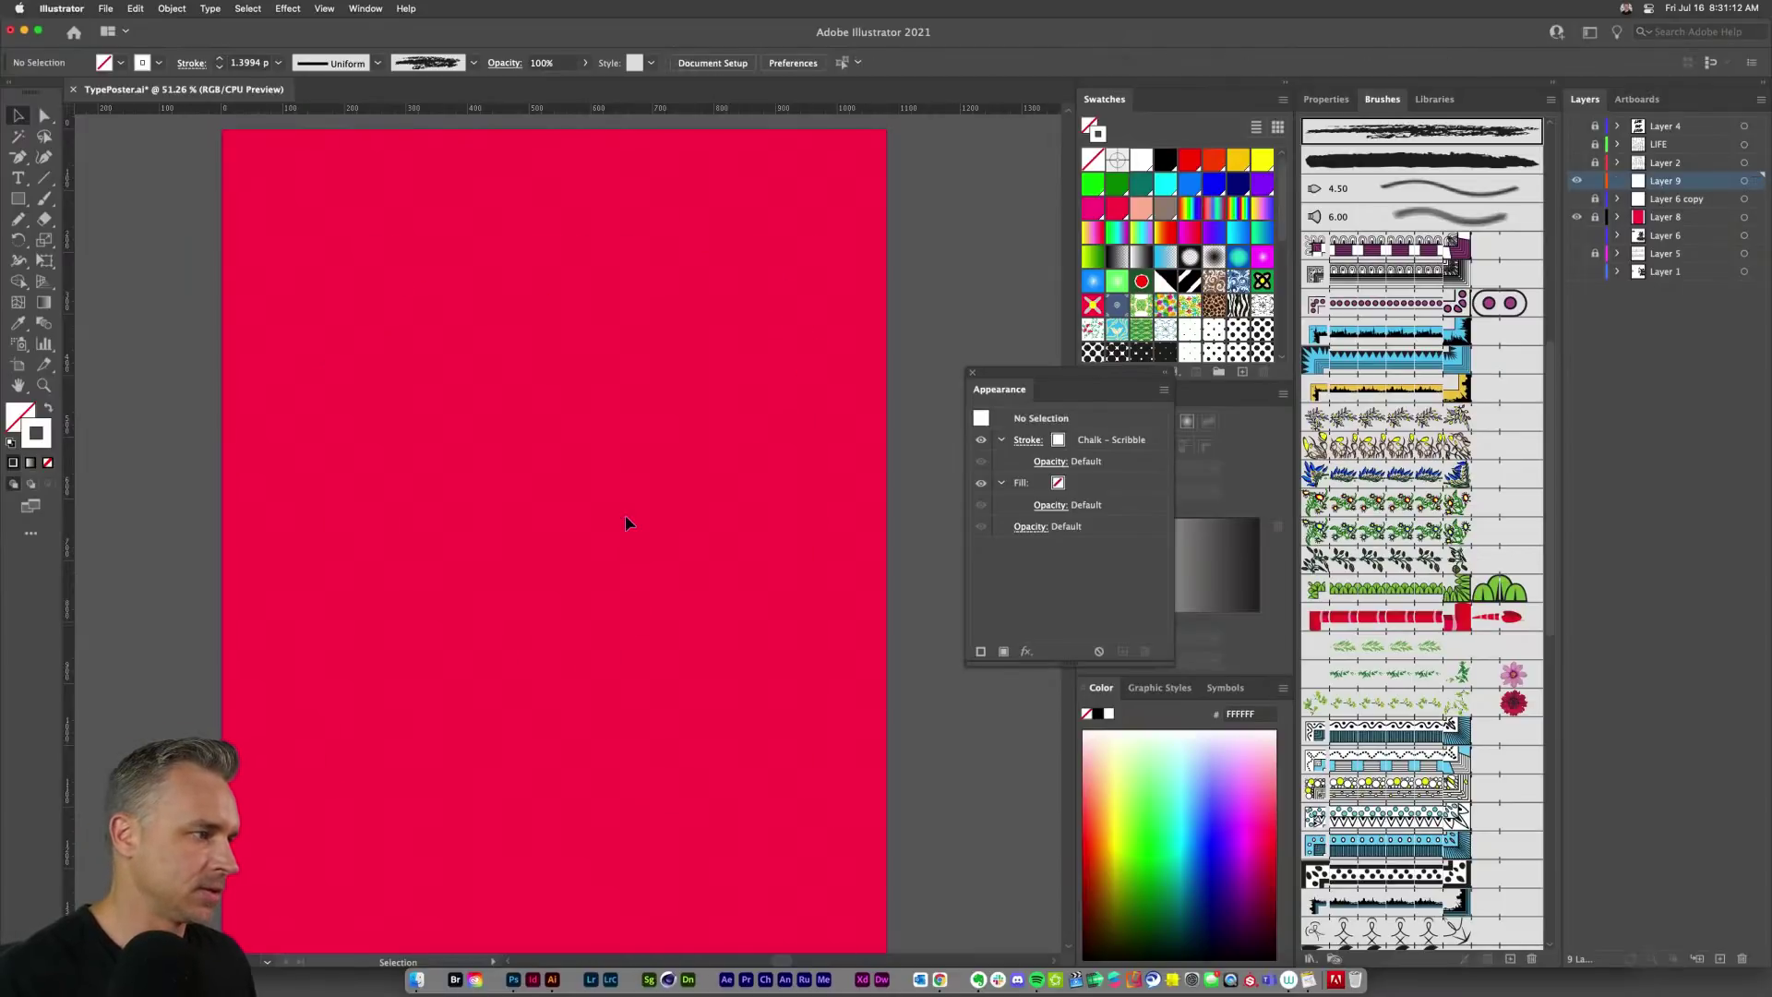
key("ctrl+v")
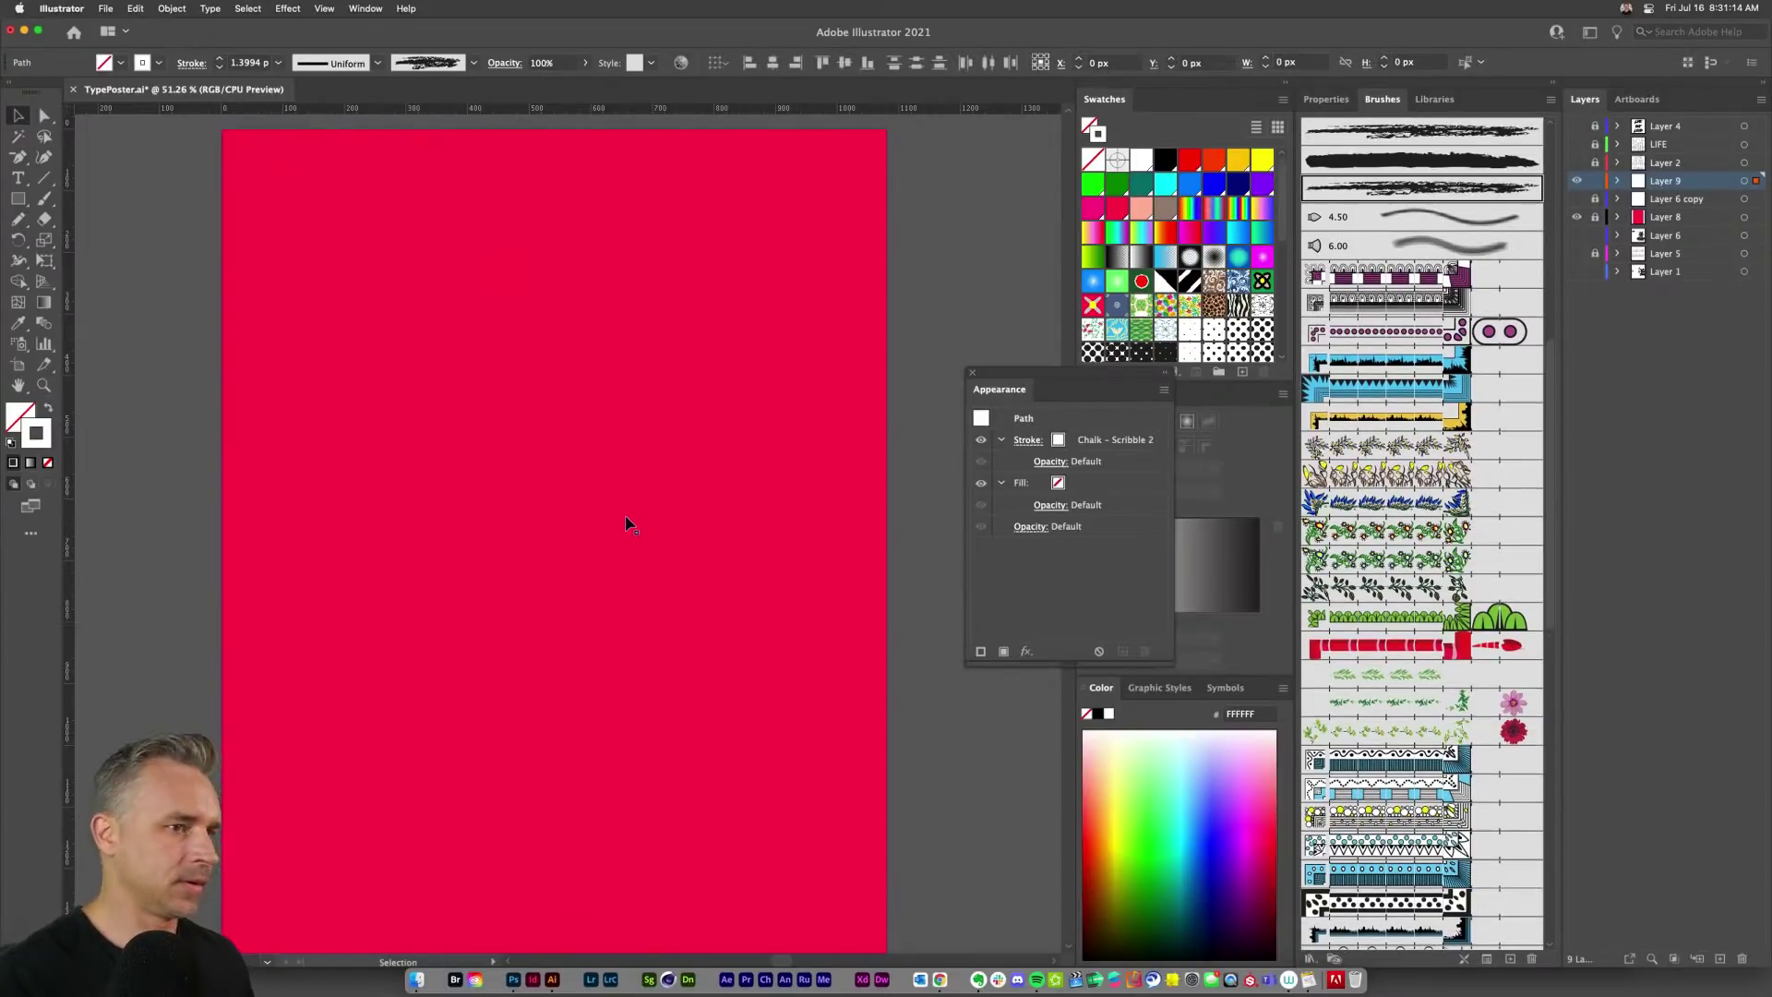
left_click(281, 301)
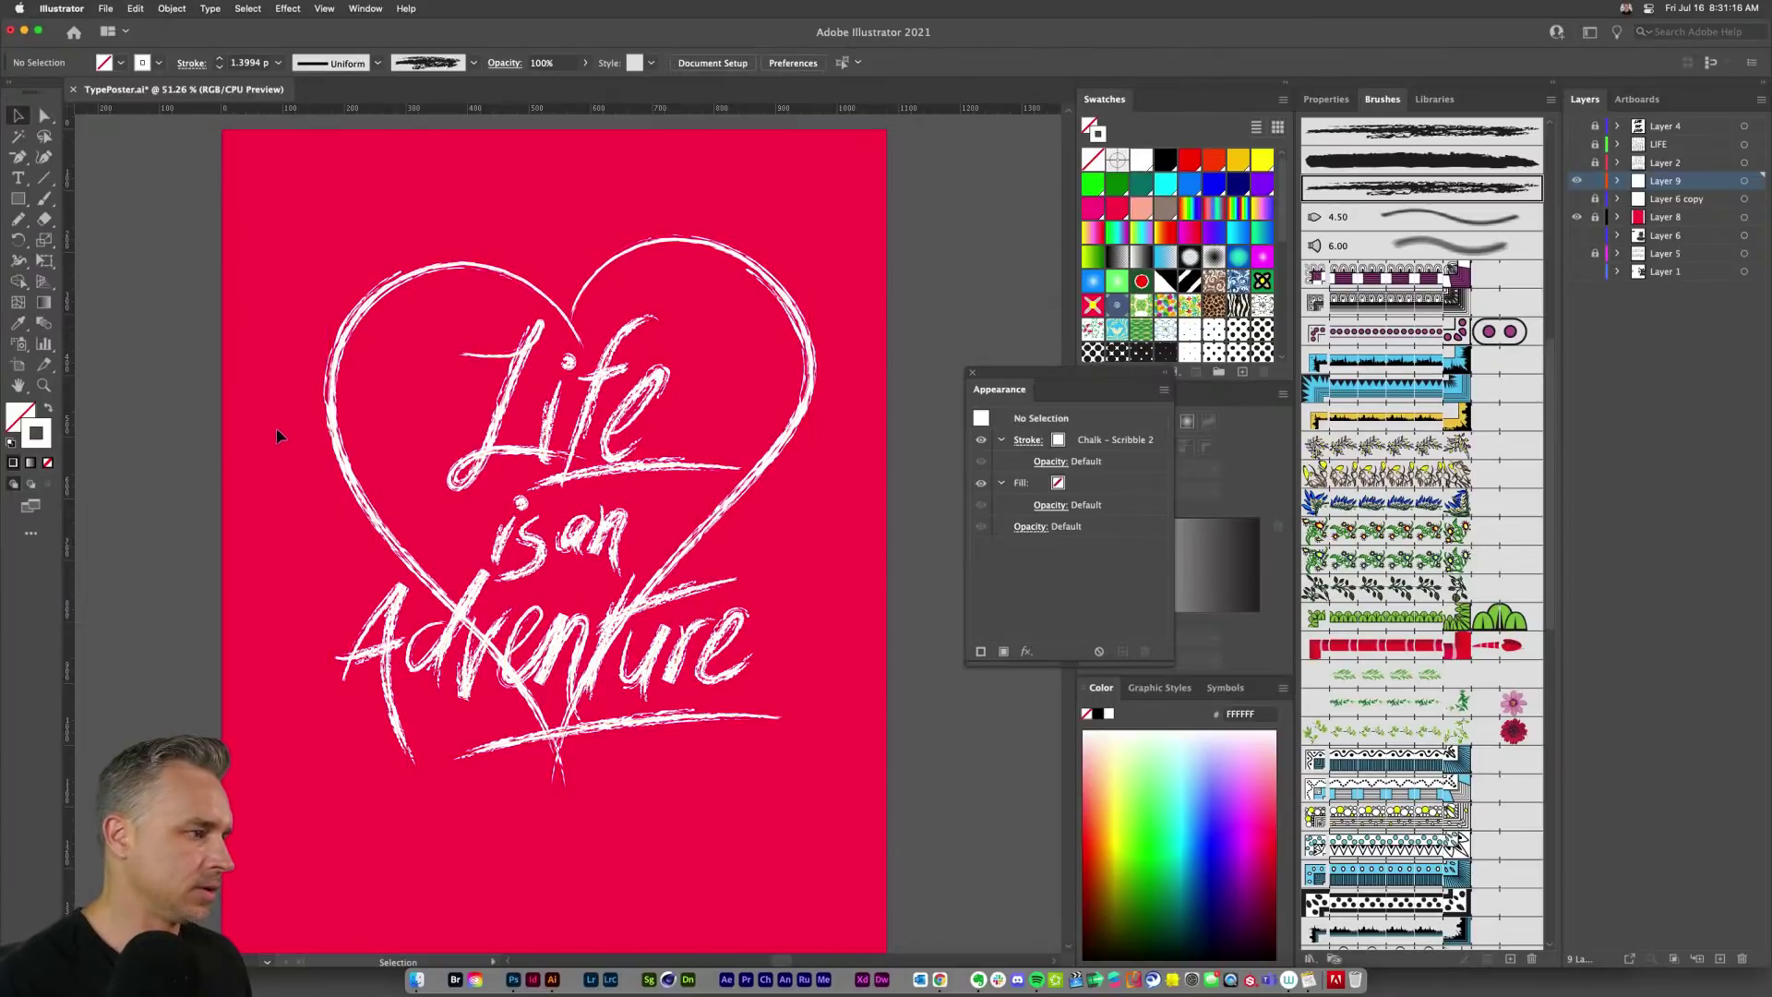
Step: Change Layer 9's identification colour from orange to the Aqua pencil colour in its layer options
double_click(1713, 190)
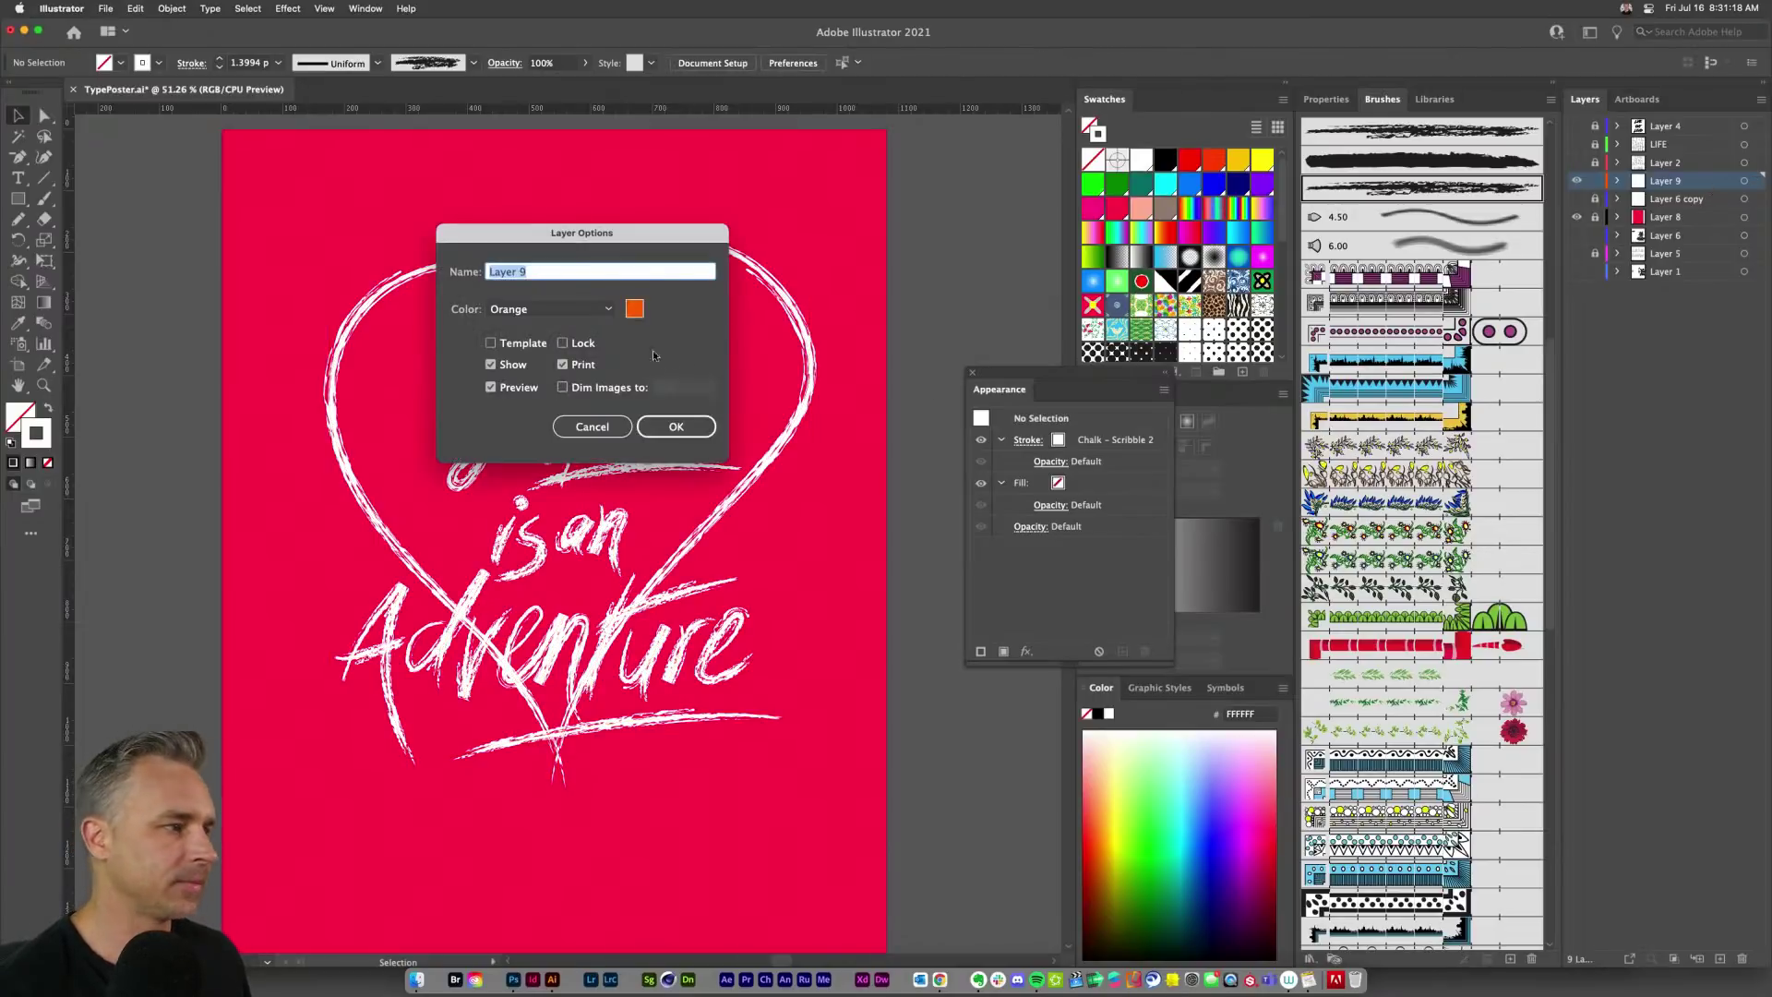
left_click(636, 311)
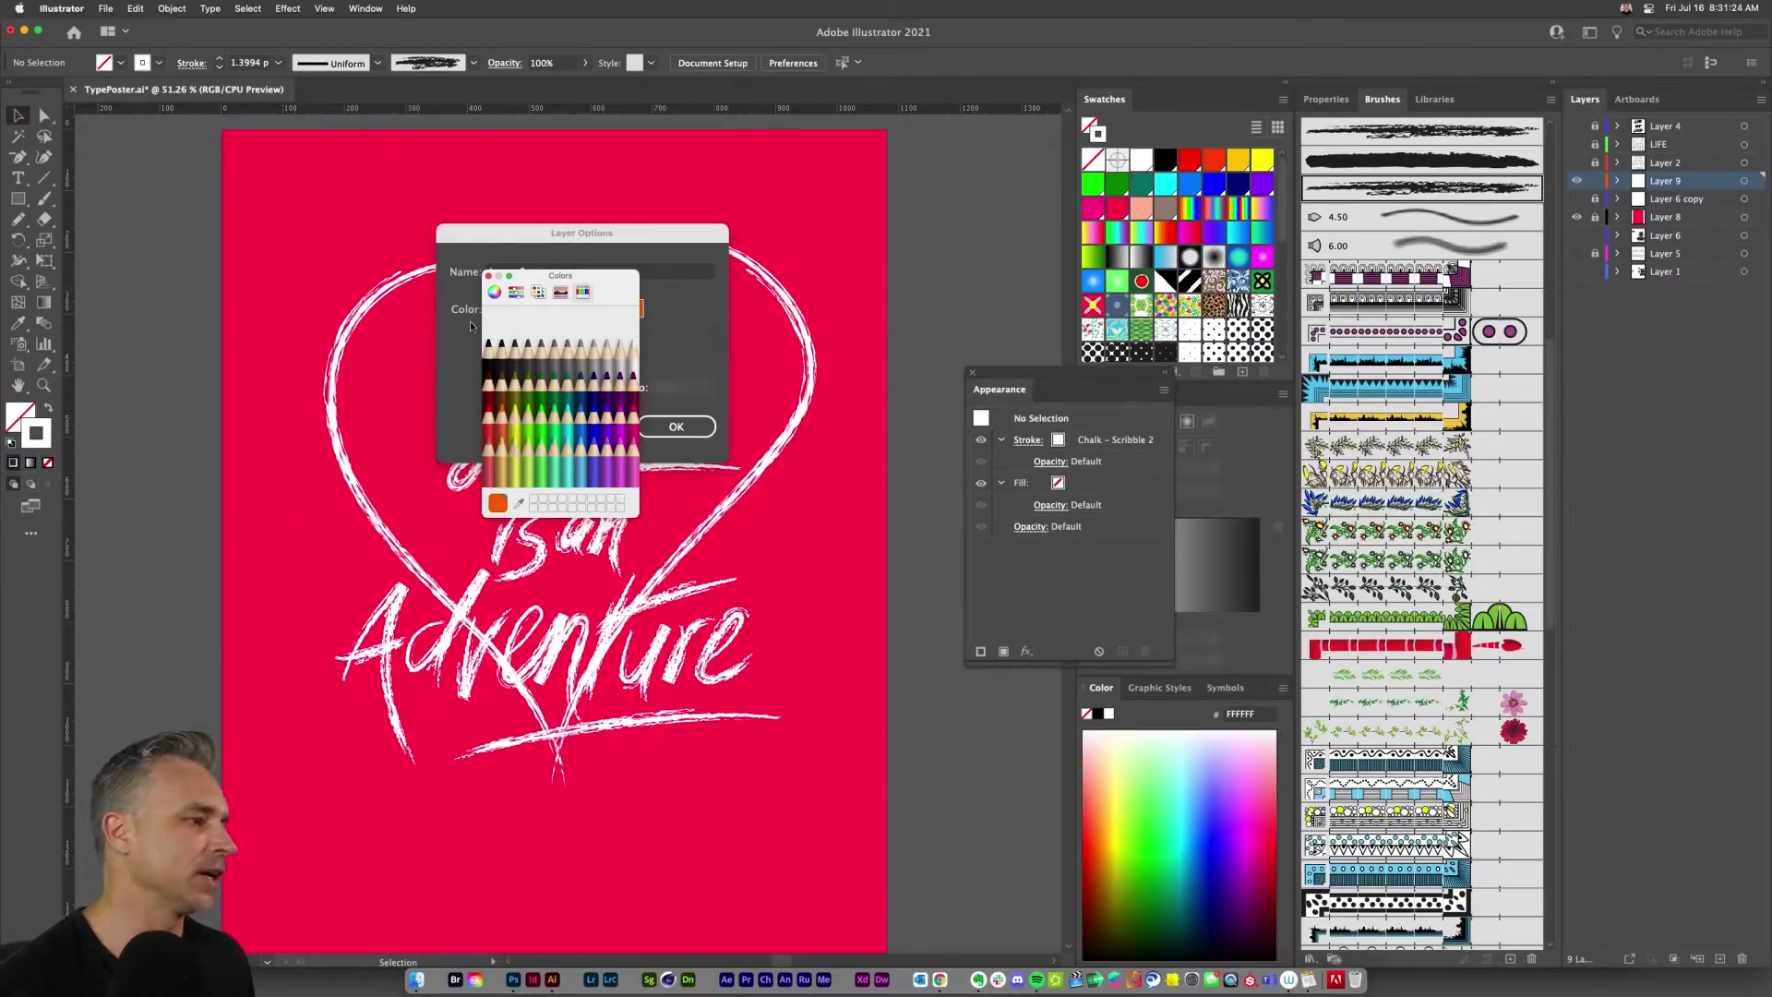
left_click(493, 366)
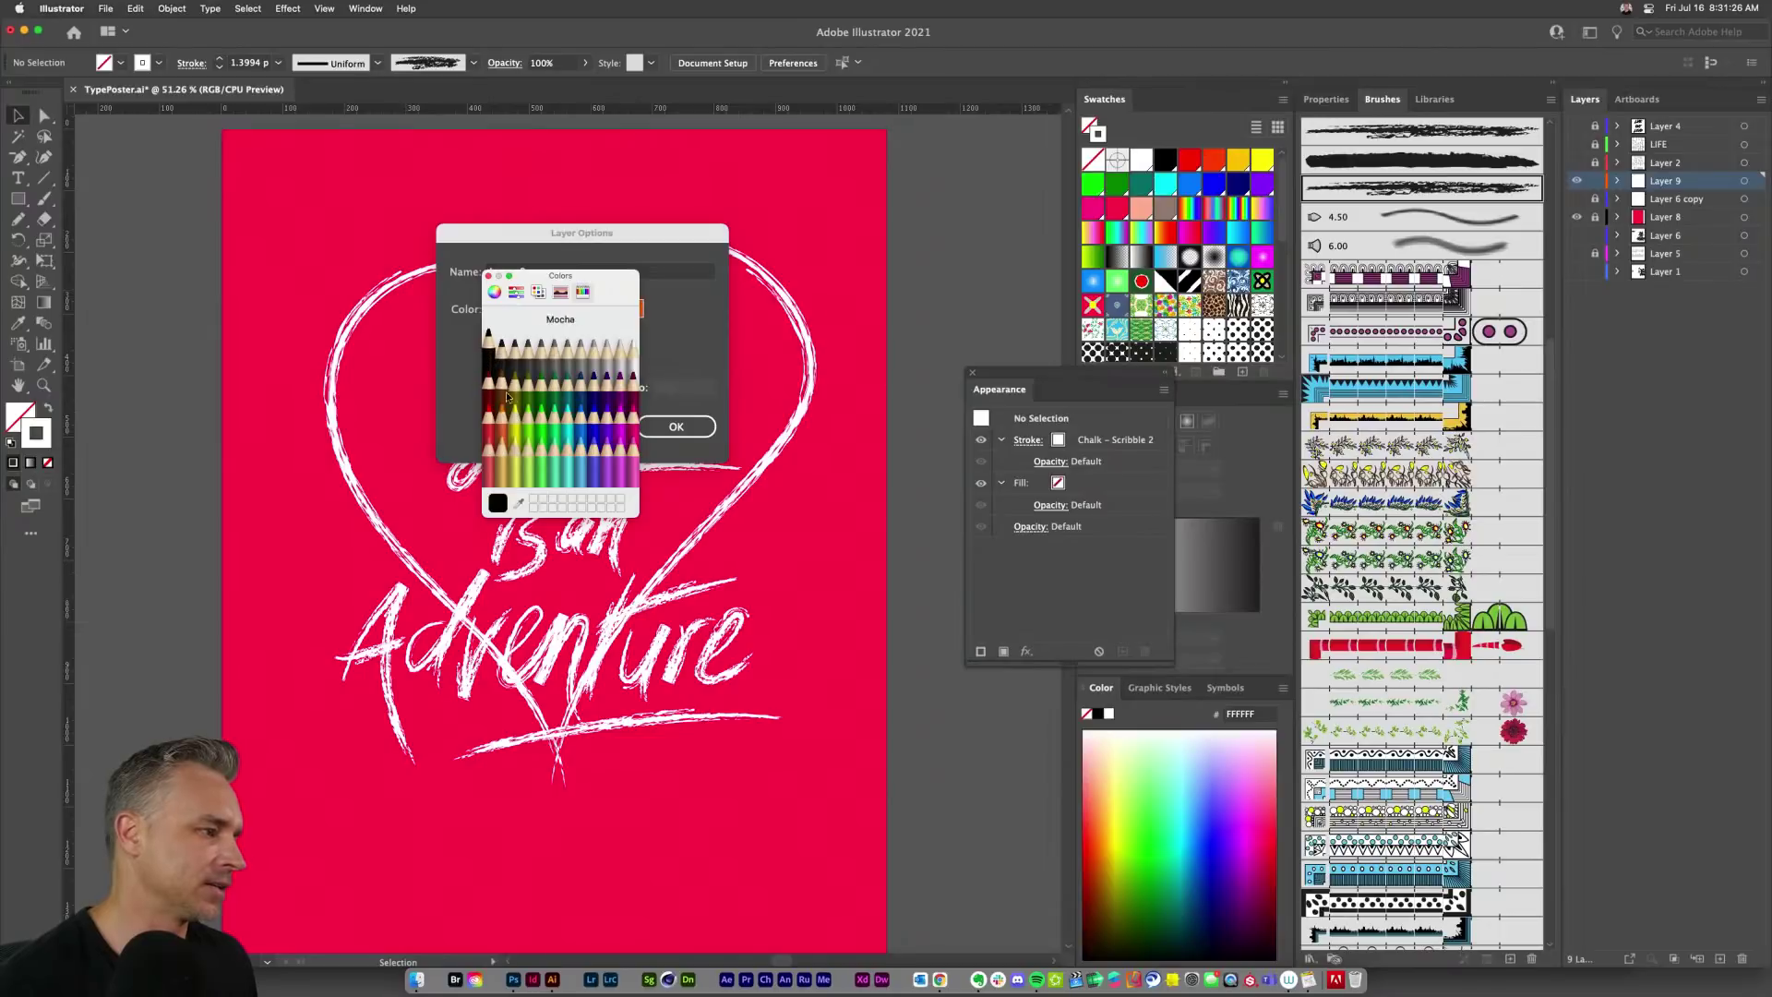
left_click(513, 411)
left_click(581, 412)
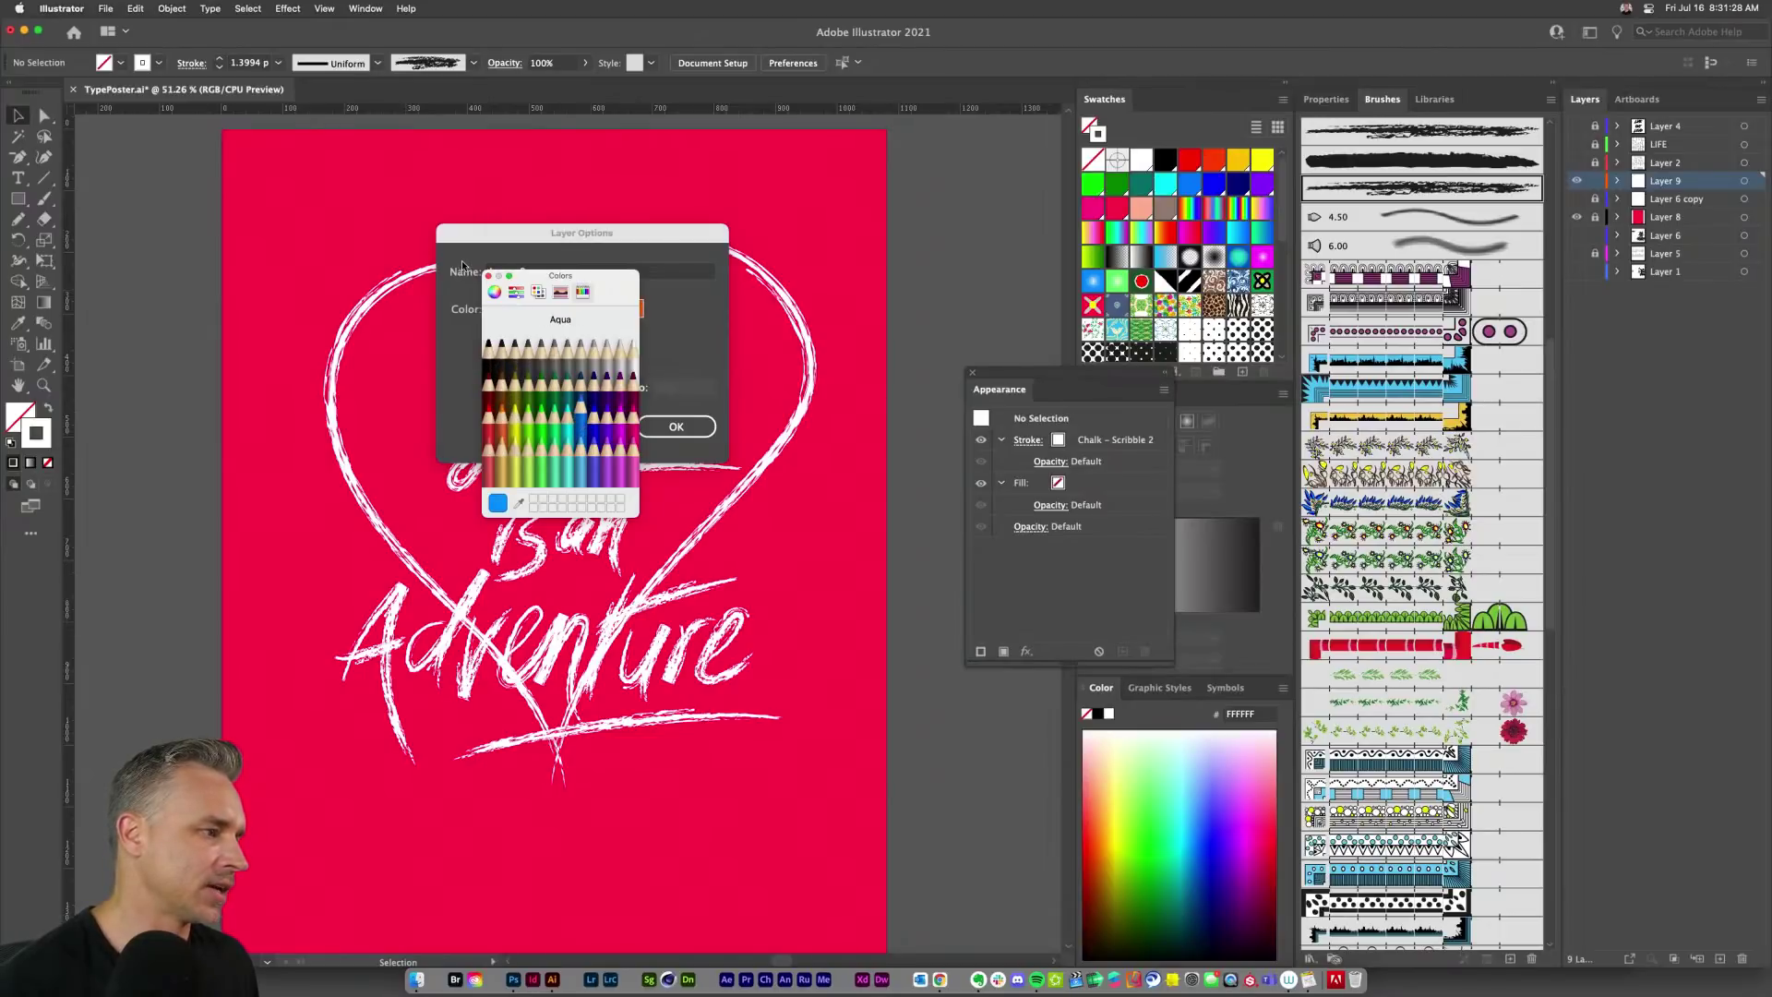
left_click(490, 276)
key("Return")
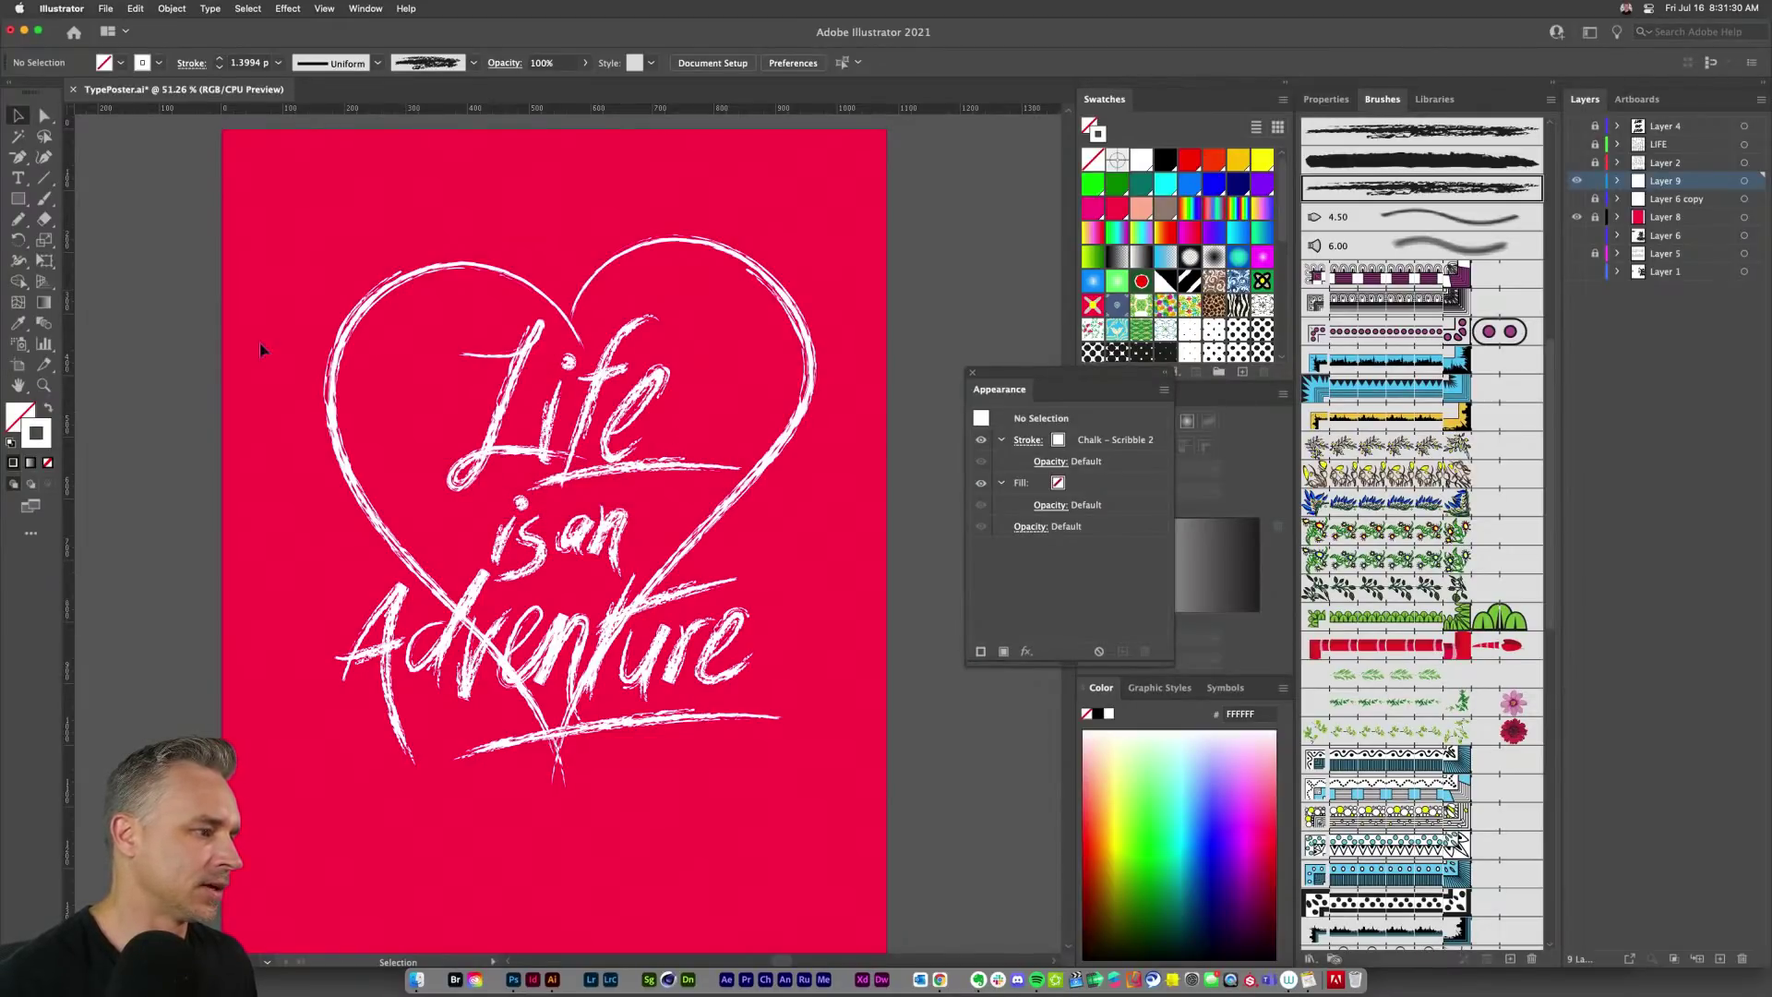
Step: Enlarge both heart halves together proportionally to about 905 × 1032 px and recentre them around the lettering
left_click(351, 327)
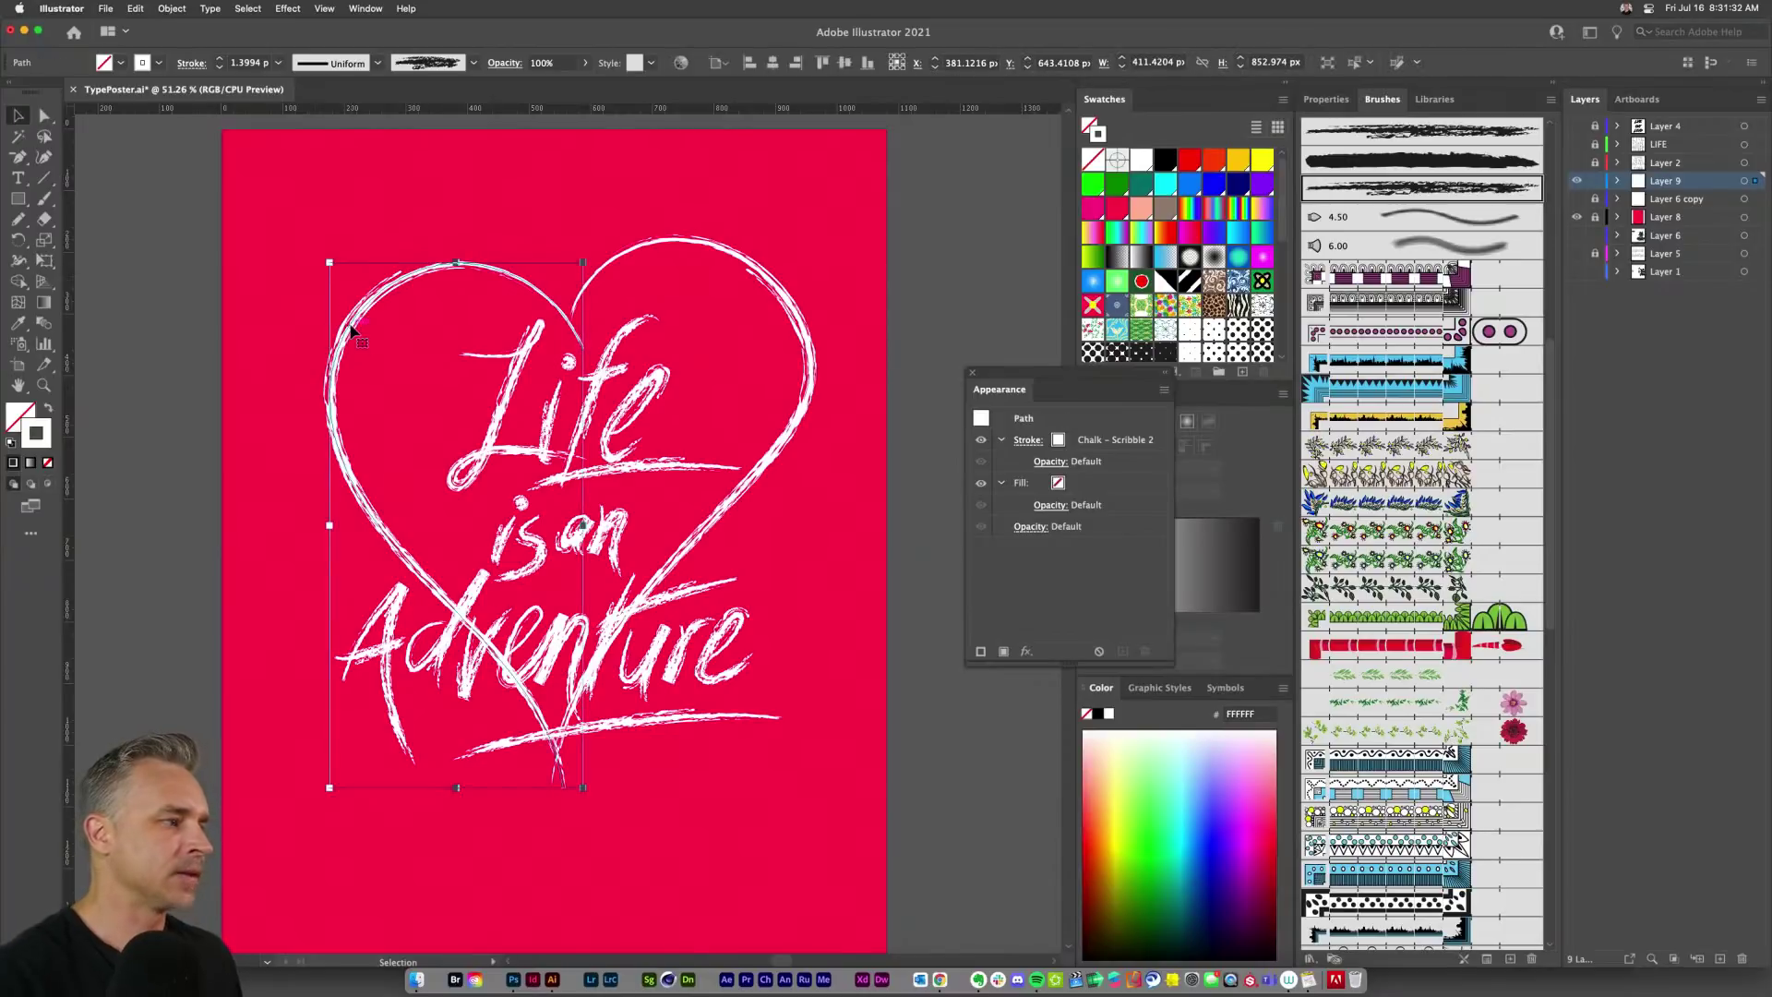
left_click(661, 246, "shift")
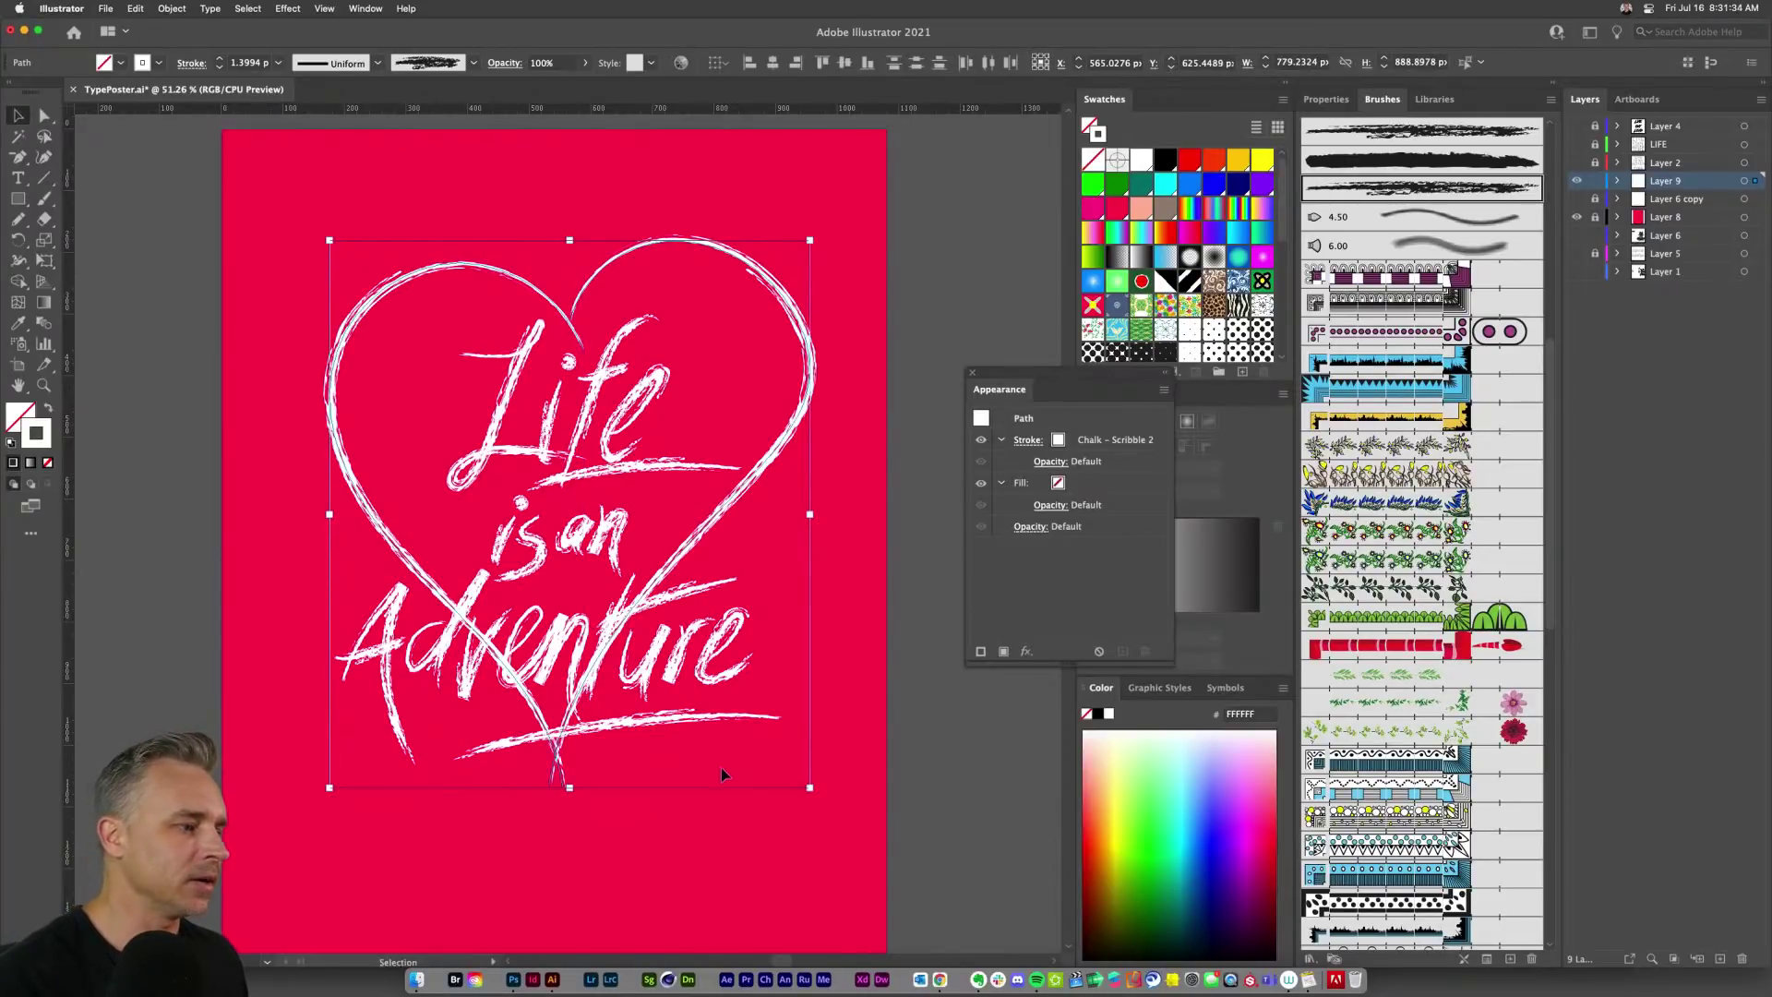
left_click_drag(805, 792, 886, 876)
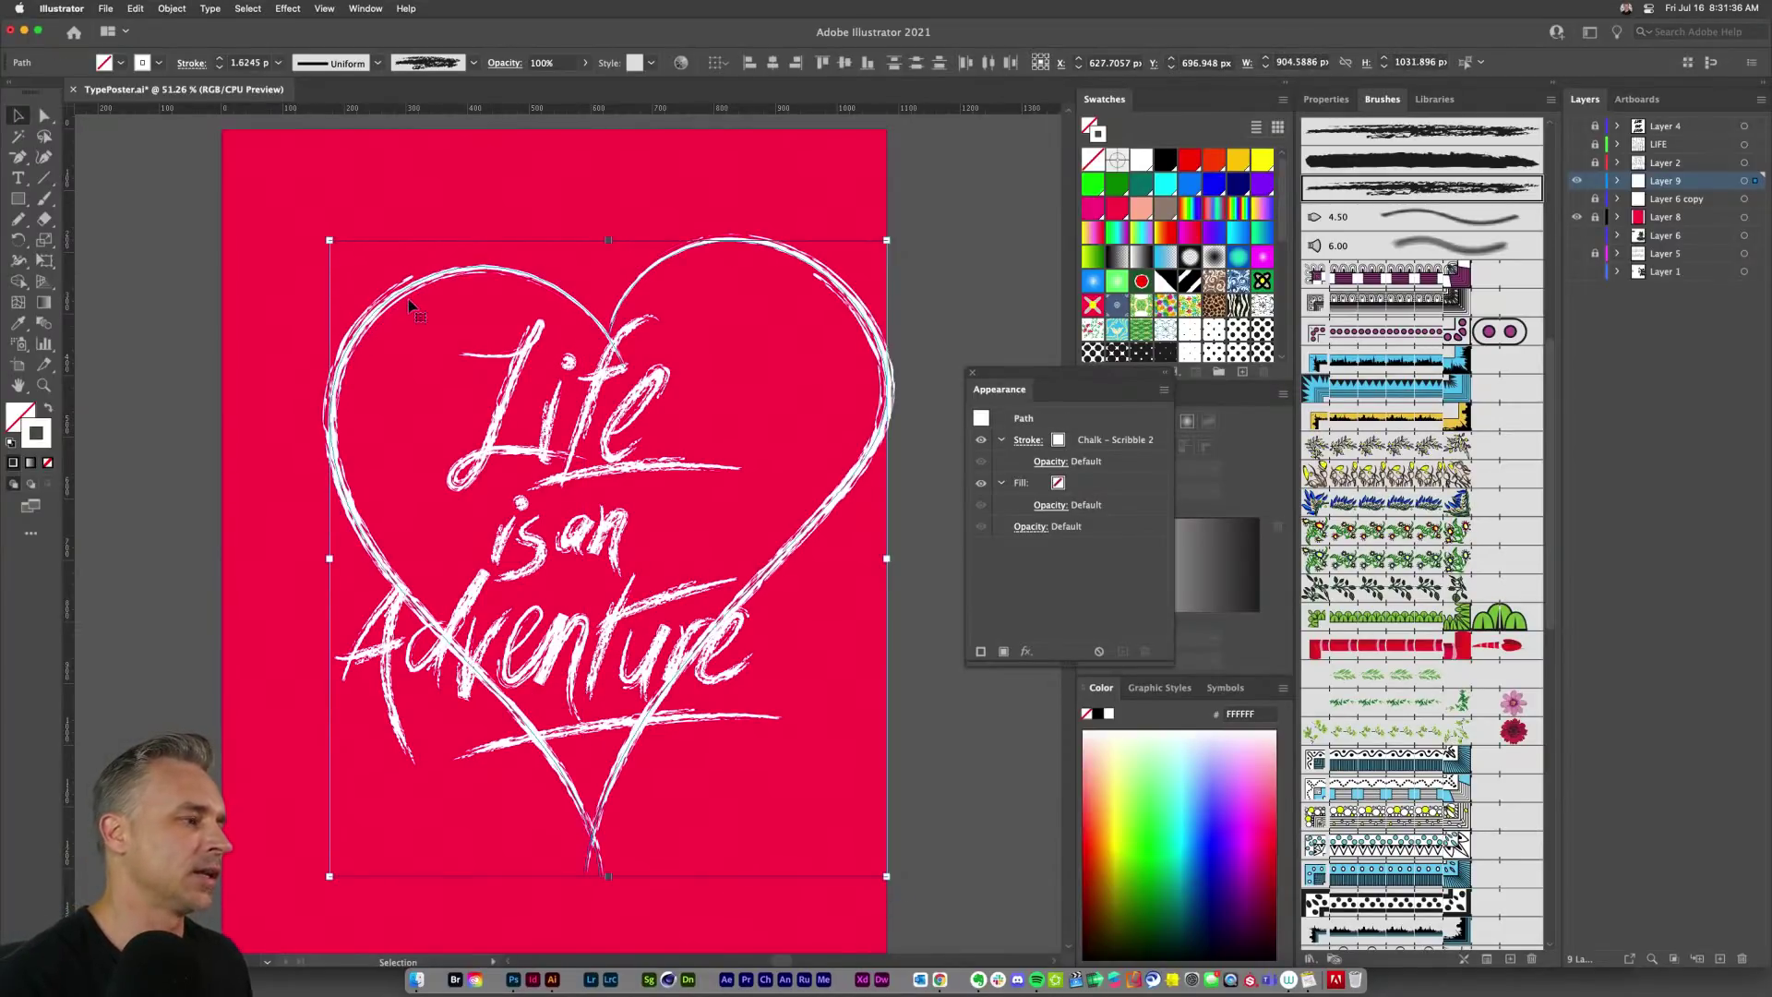
left_click_drag(404, 293, 374, 300)
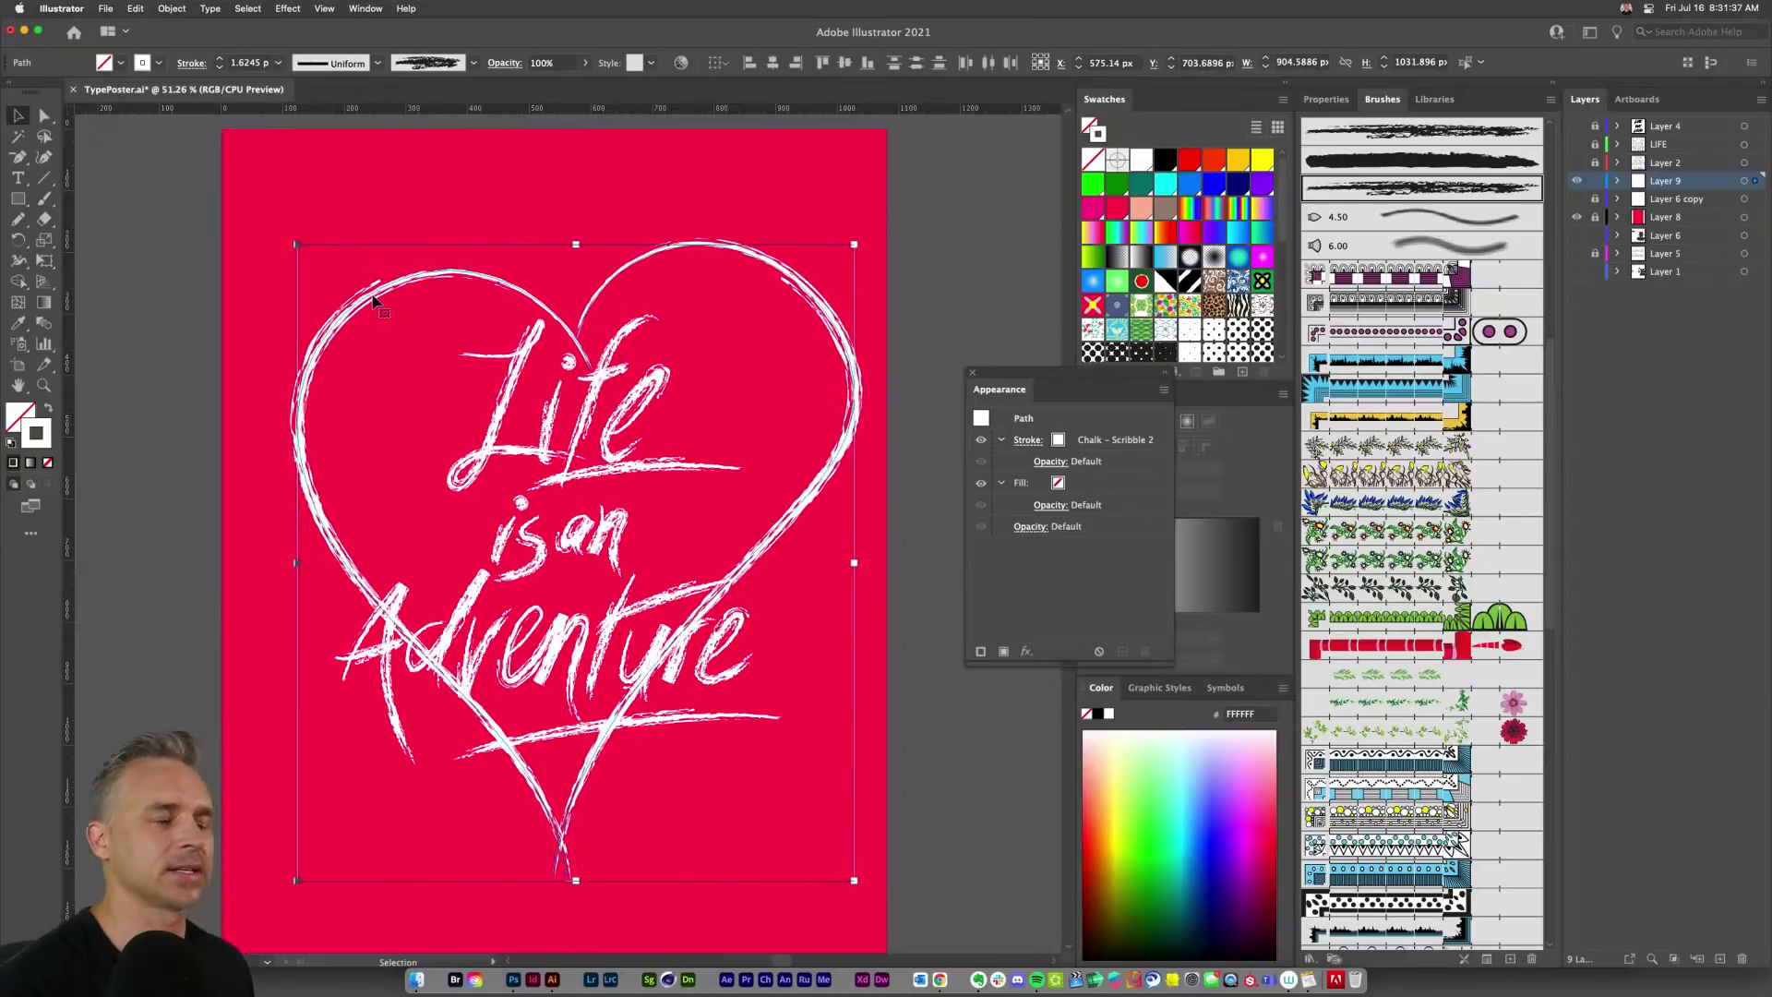
Step: Cut both heart halves out of Layer 9 and leave Layer 6 copy hidden
left_click(1575, 199)
left_click(402, 367)
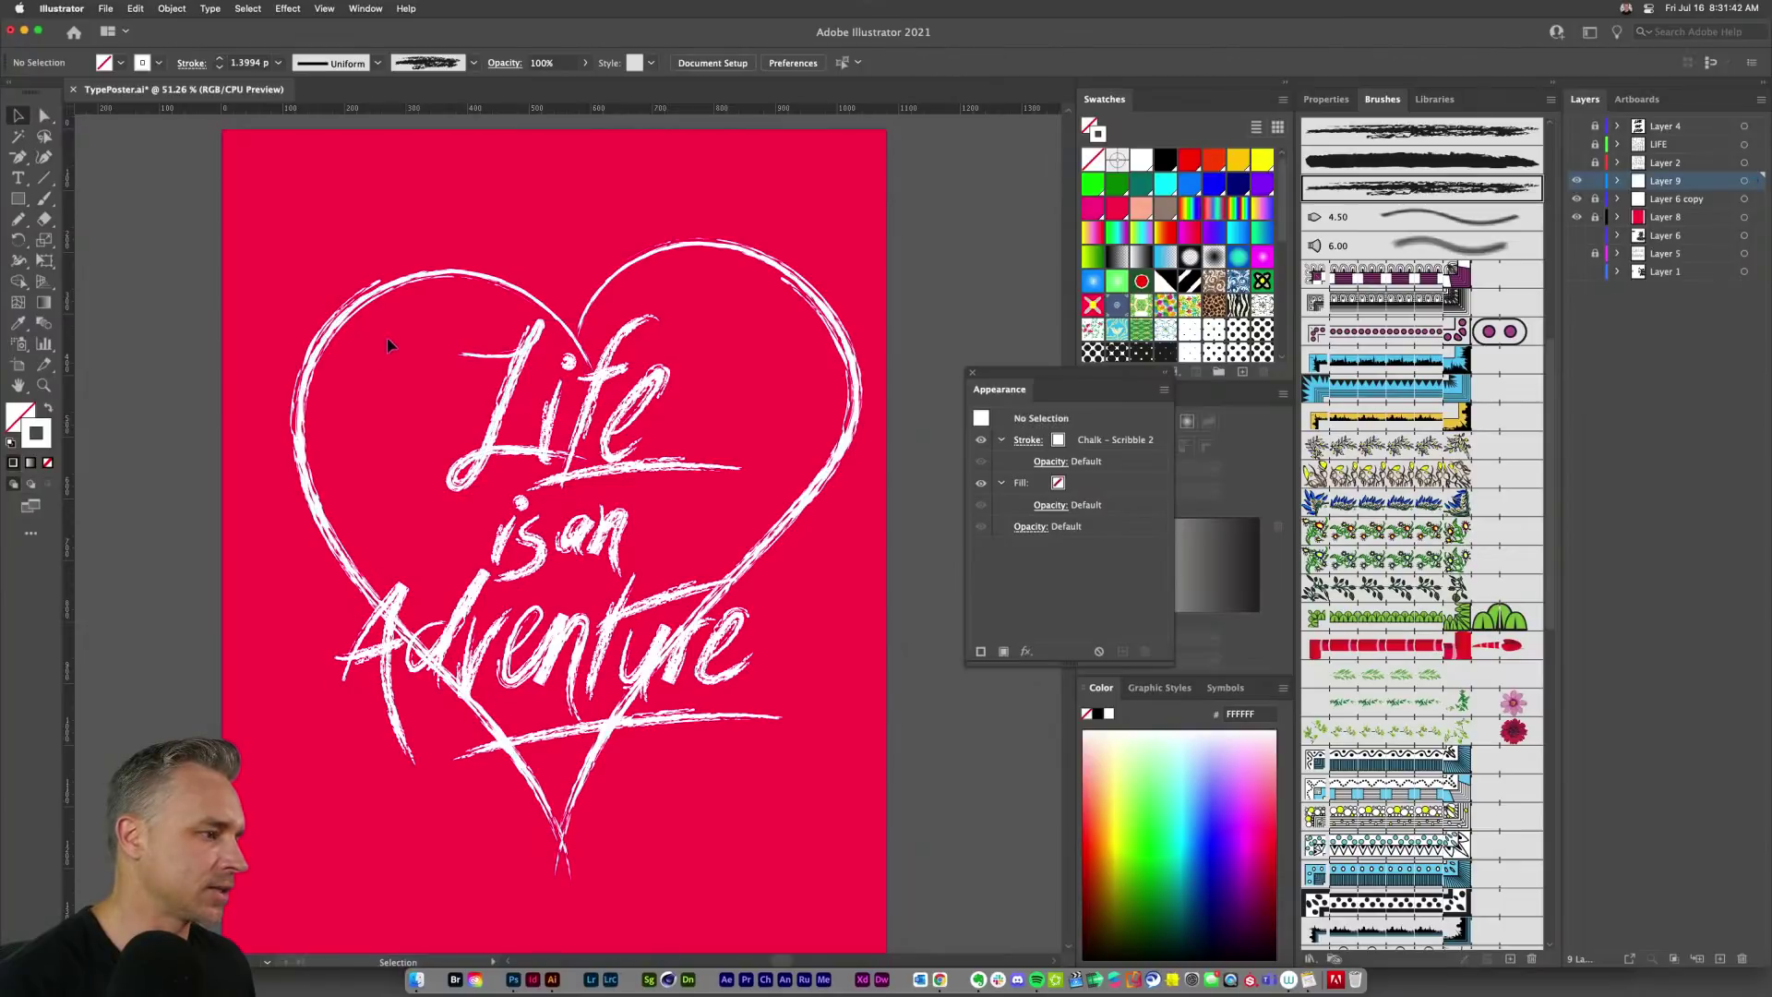
left_click(587, 424)
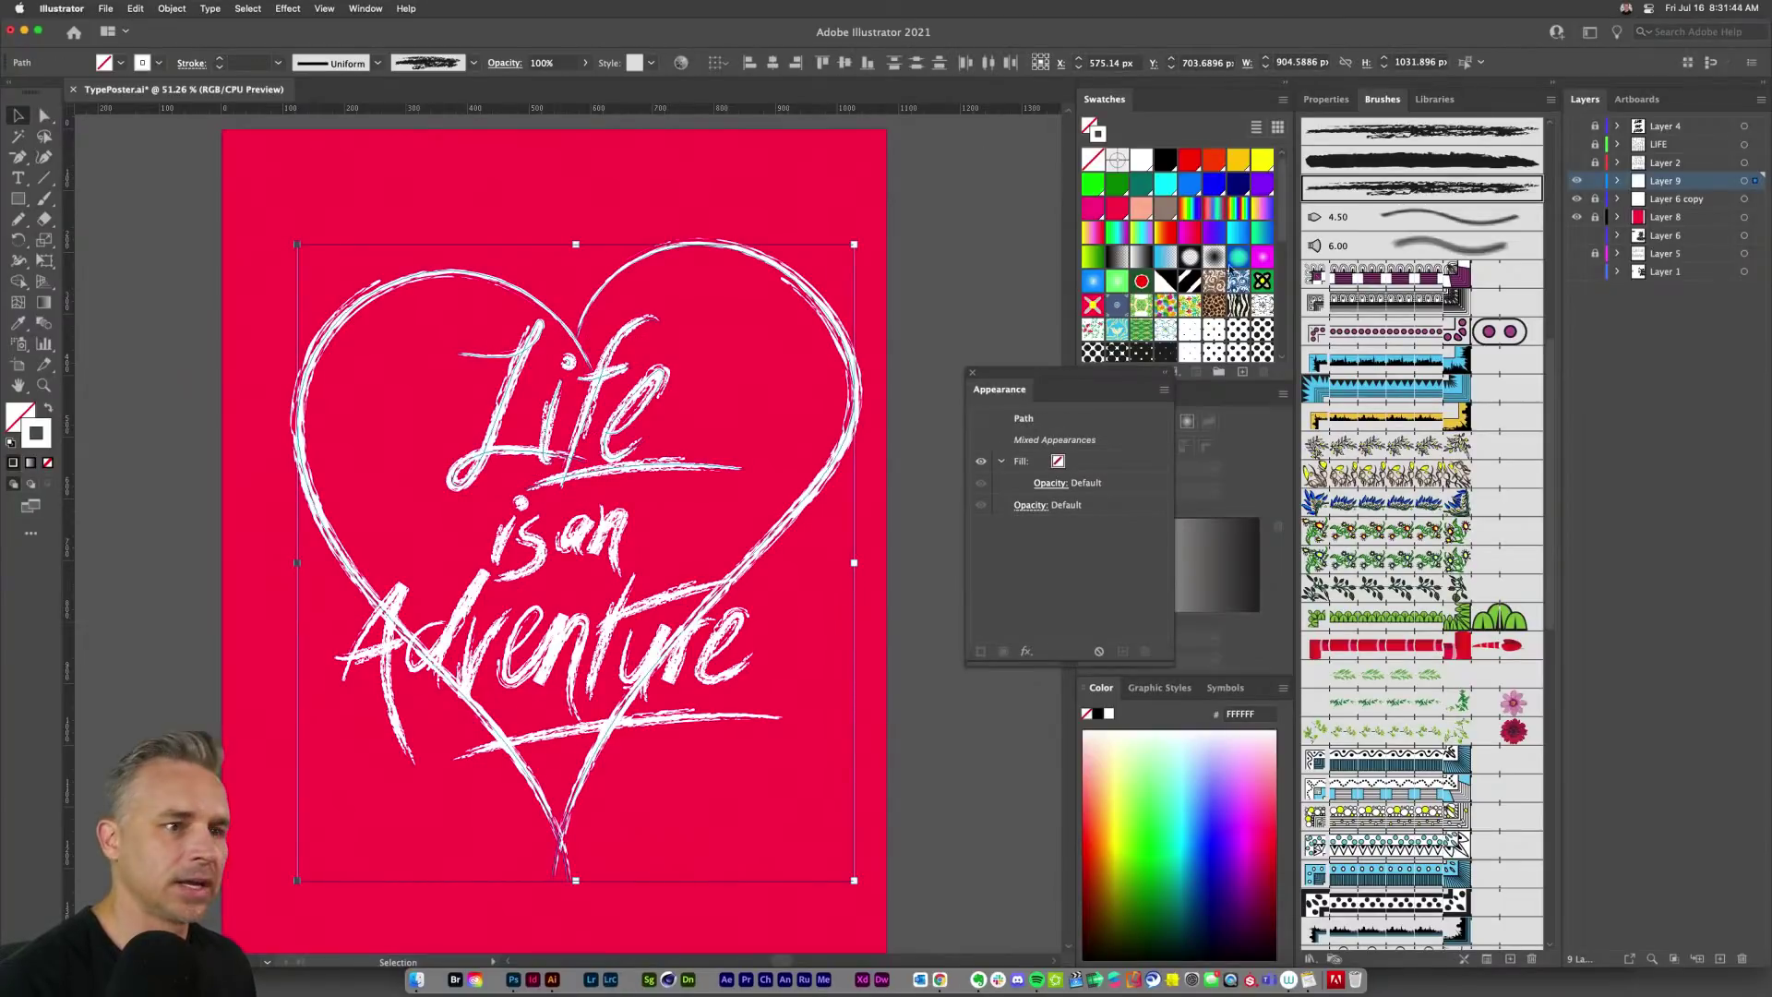
key("a")
left_click(766, 309)
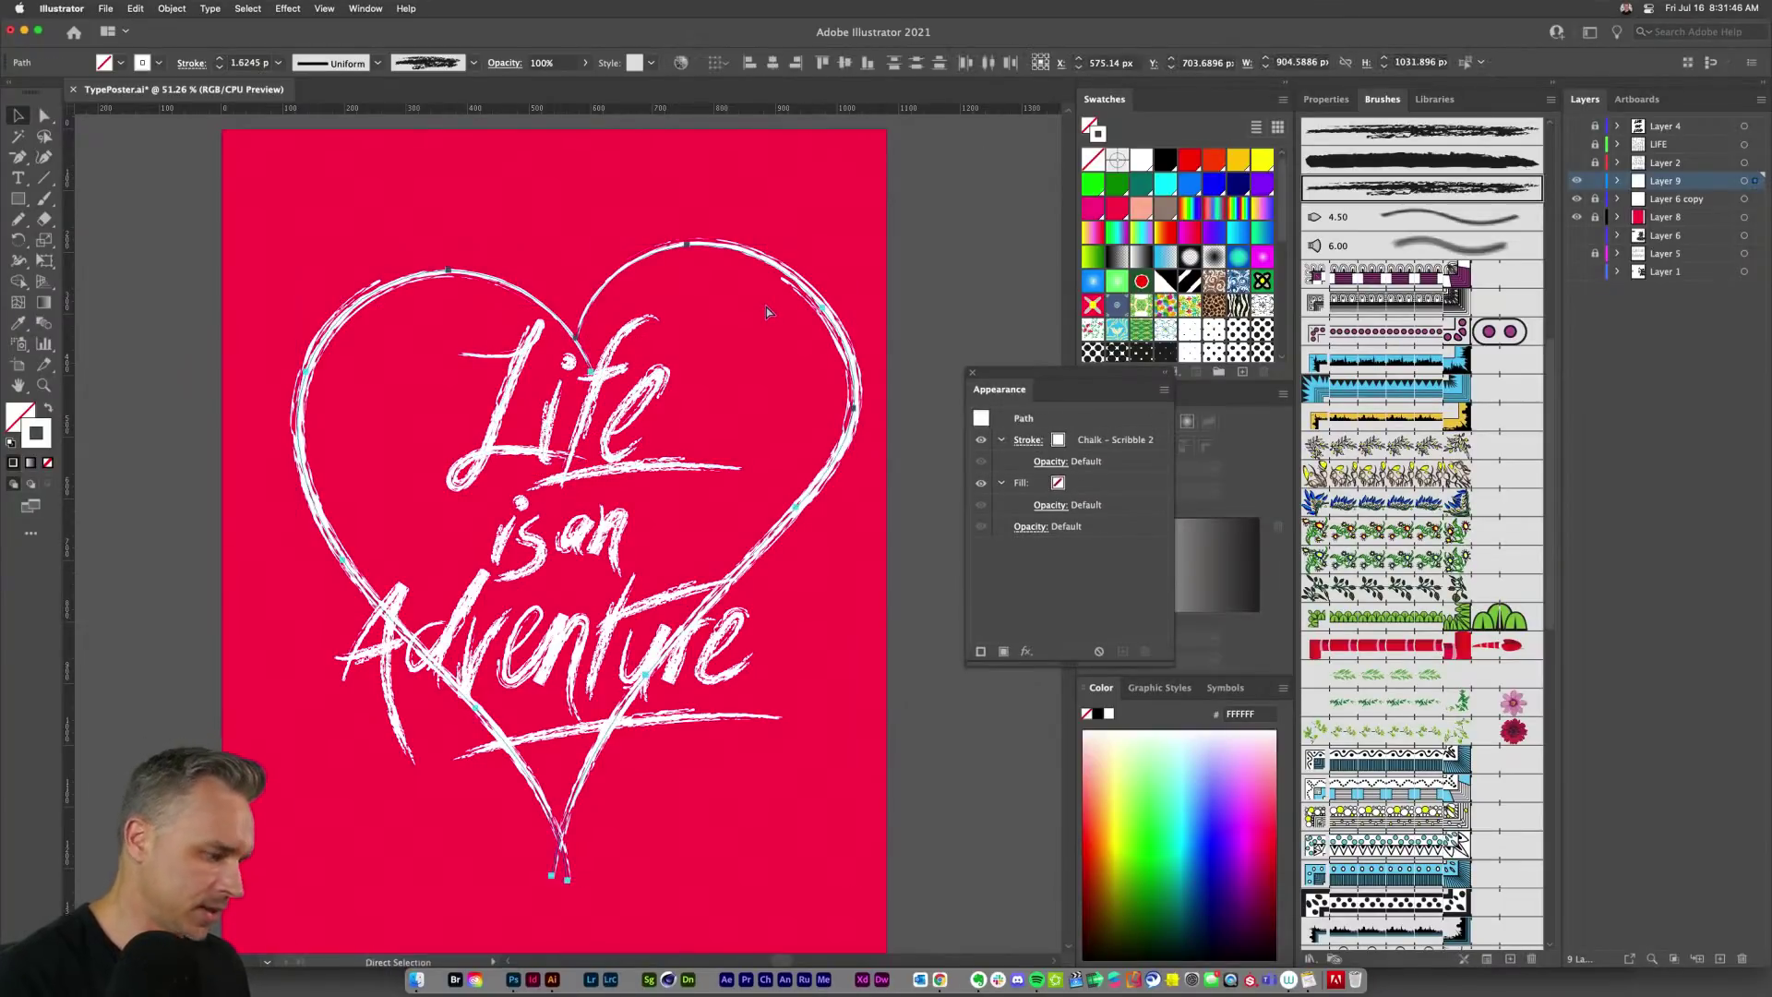
key("Delete")
key("v")
left_click(1707, 200)
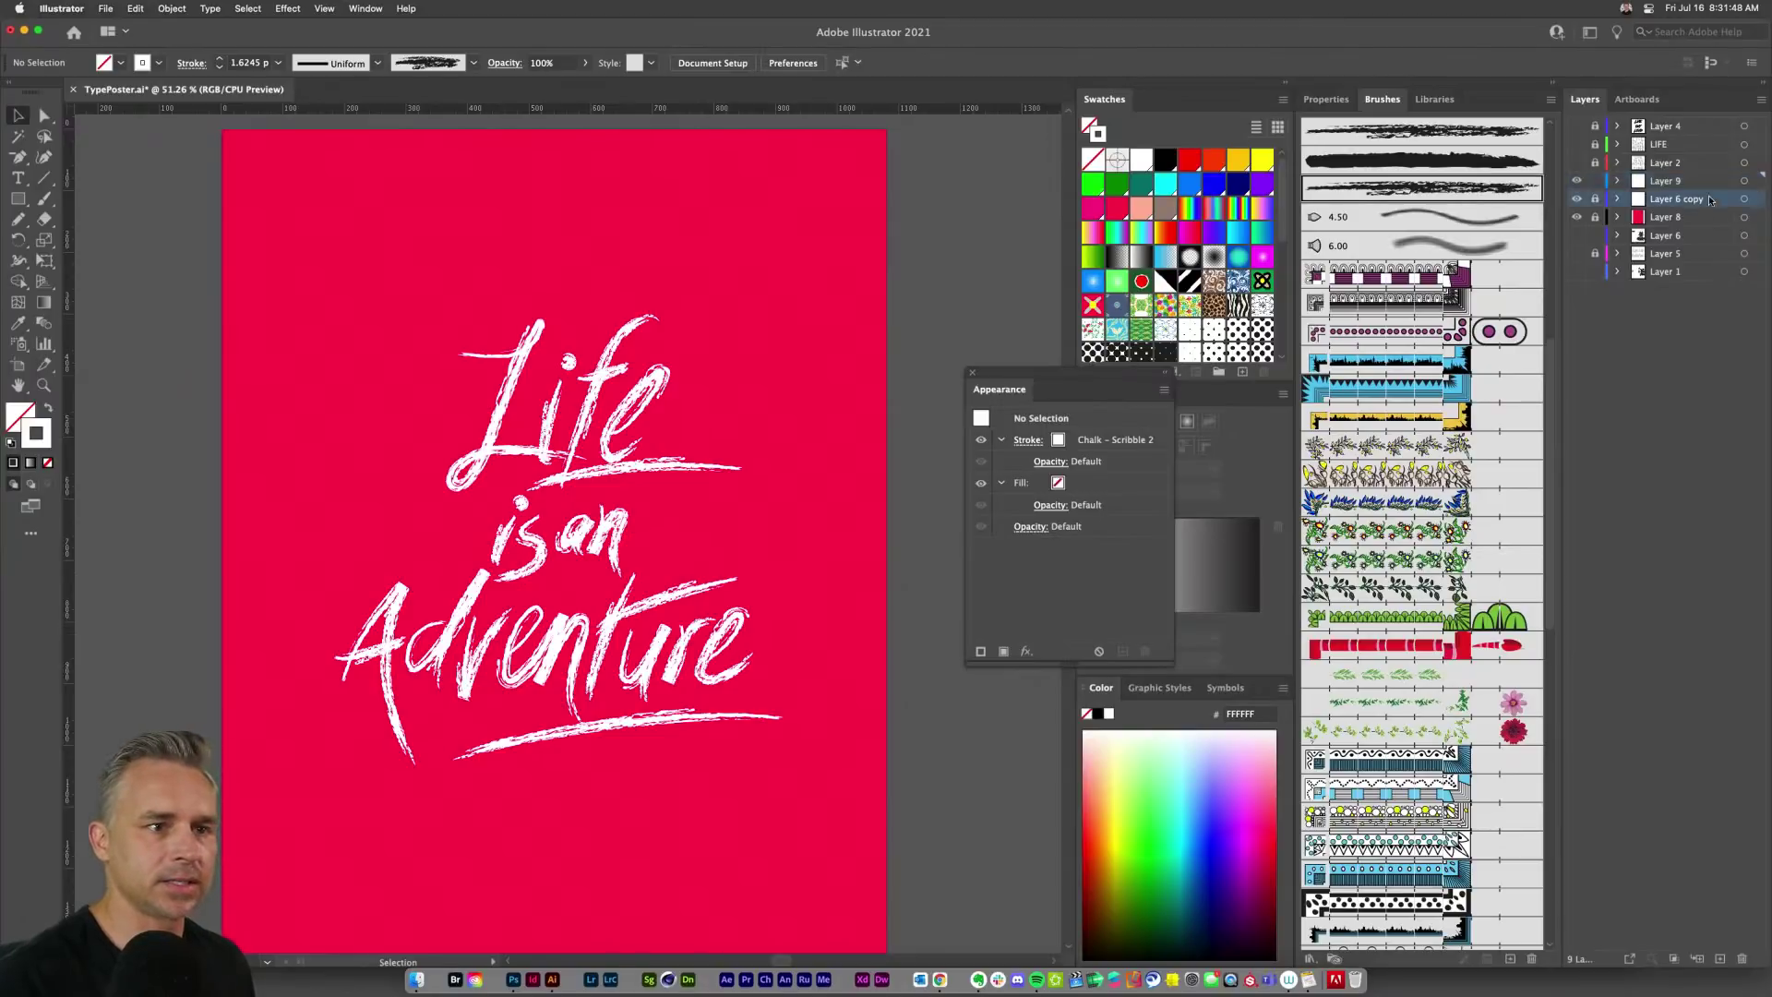
left_click(1575, 200)
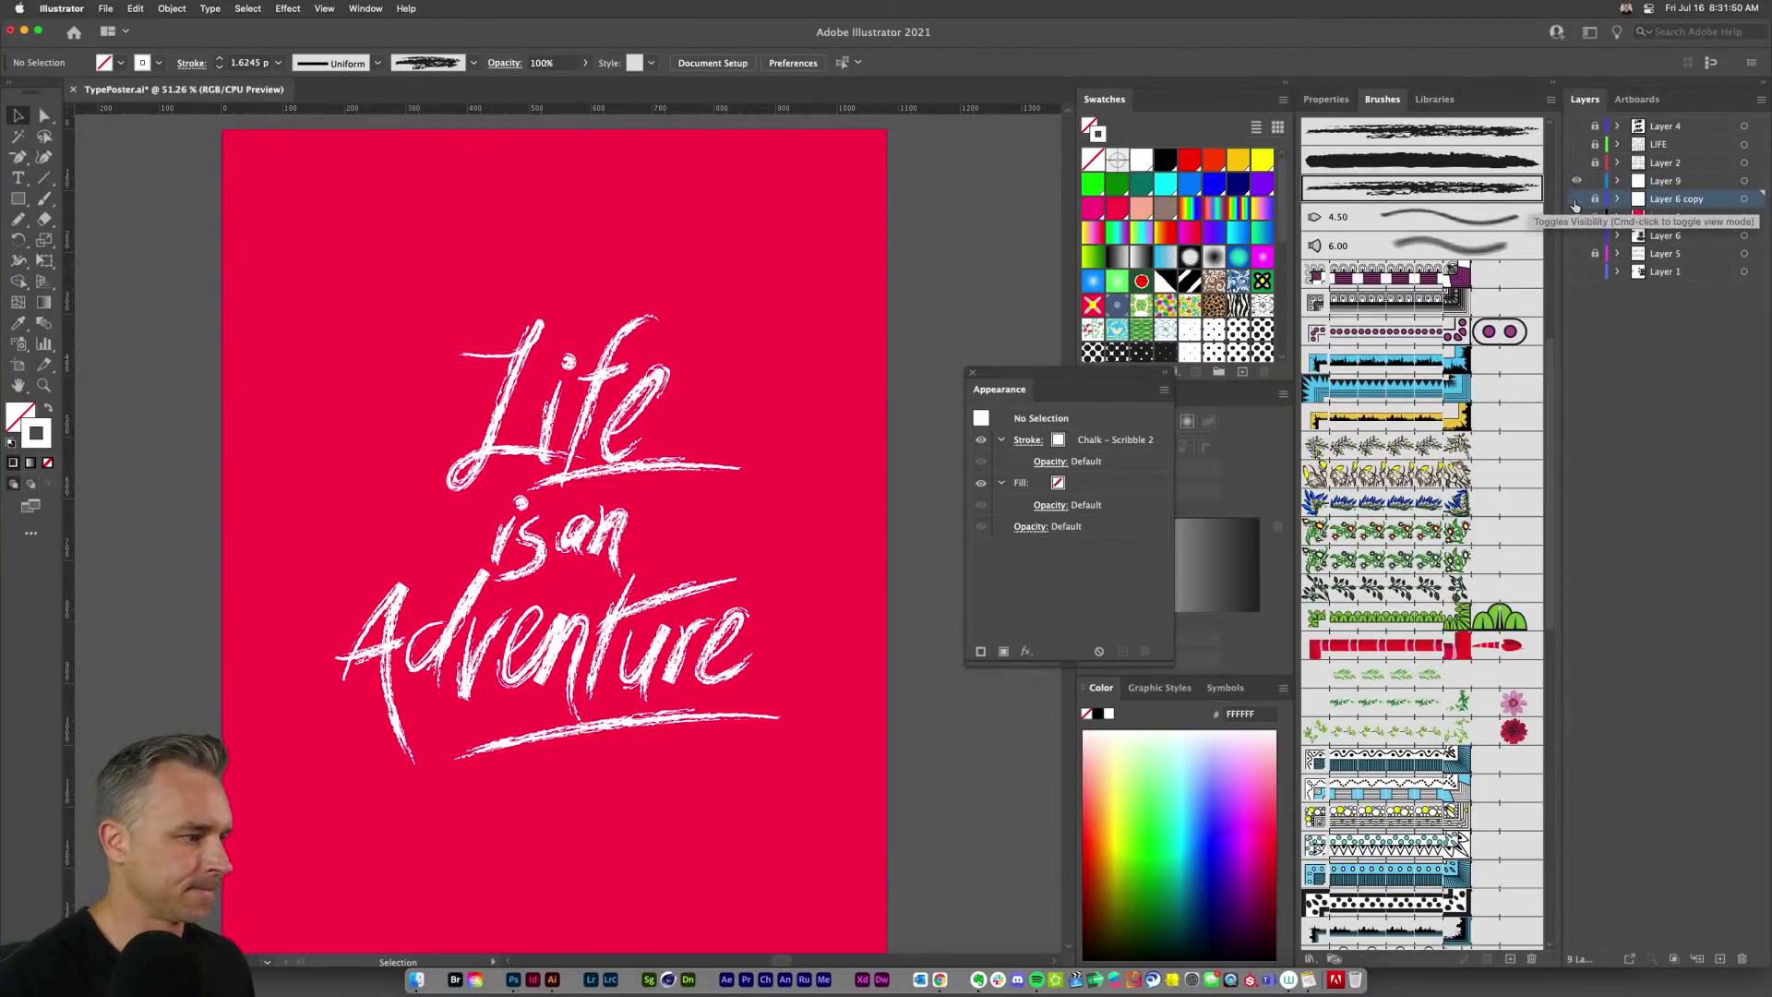
Step: Create a new layer, paste the heart in place on it, and move that layer beneath Layer 9
left_click(1691, 179)
left_click(1720, 958)
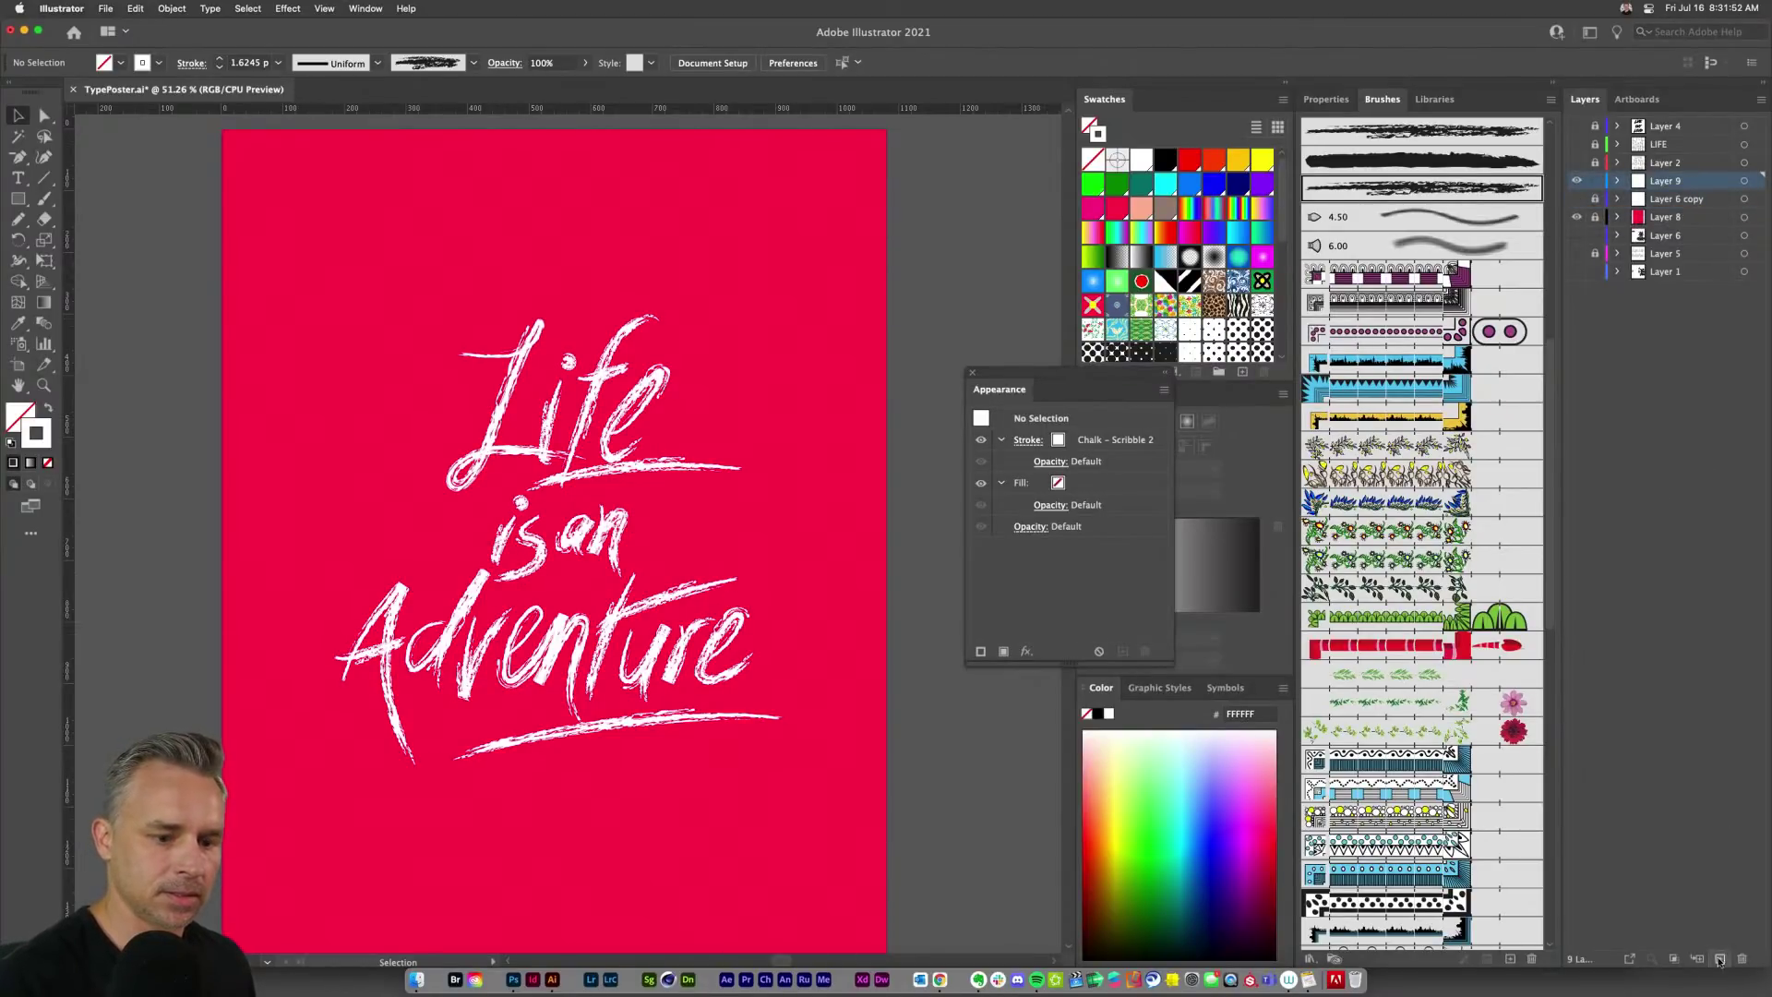
key("super+f")
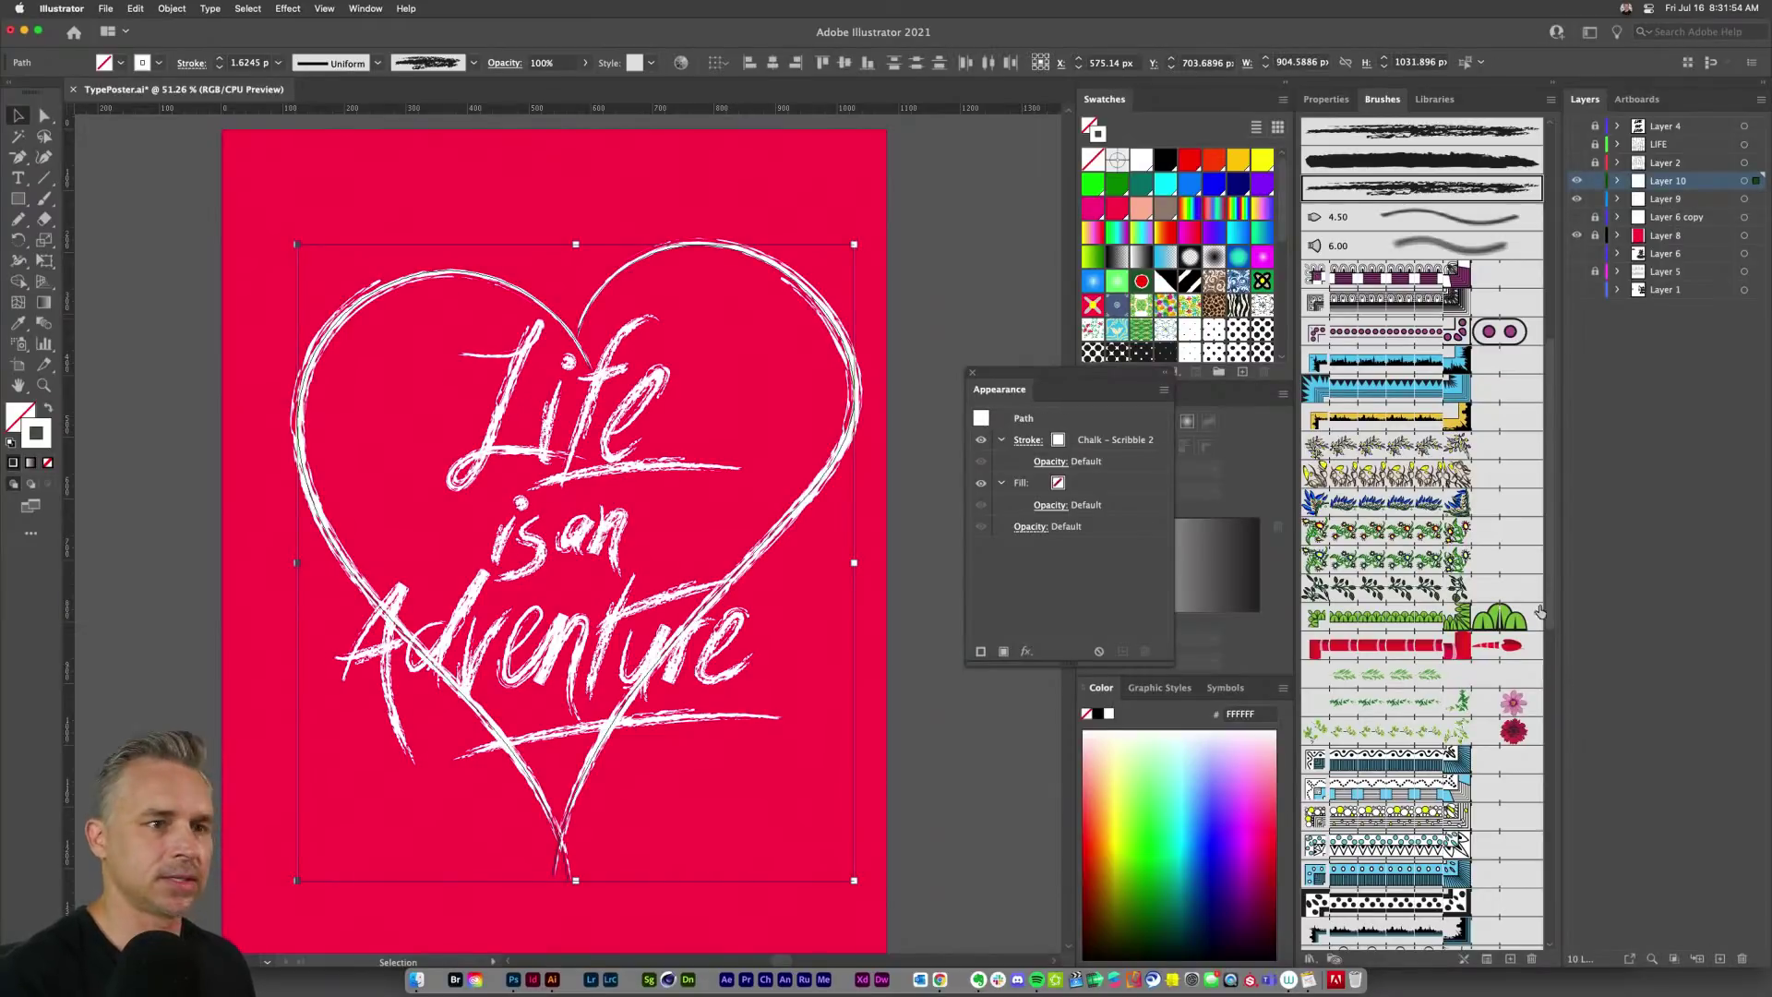
left_click_drag(1687, 184, 1589, 208)
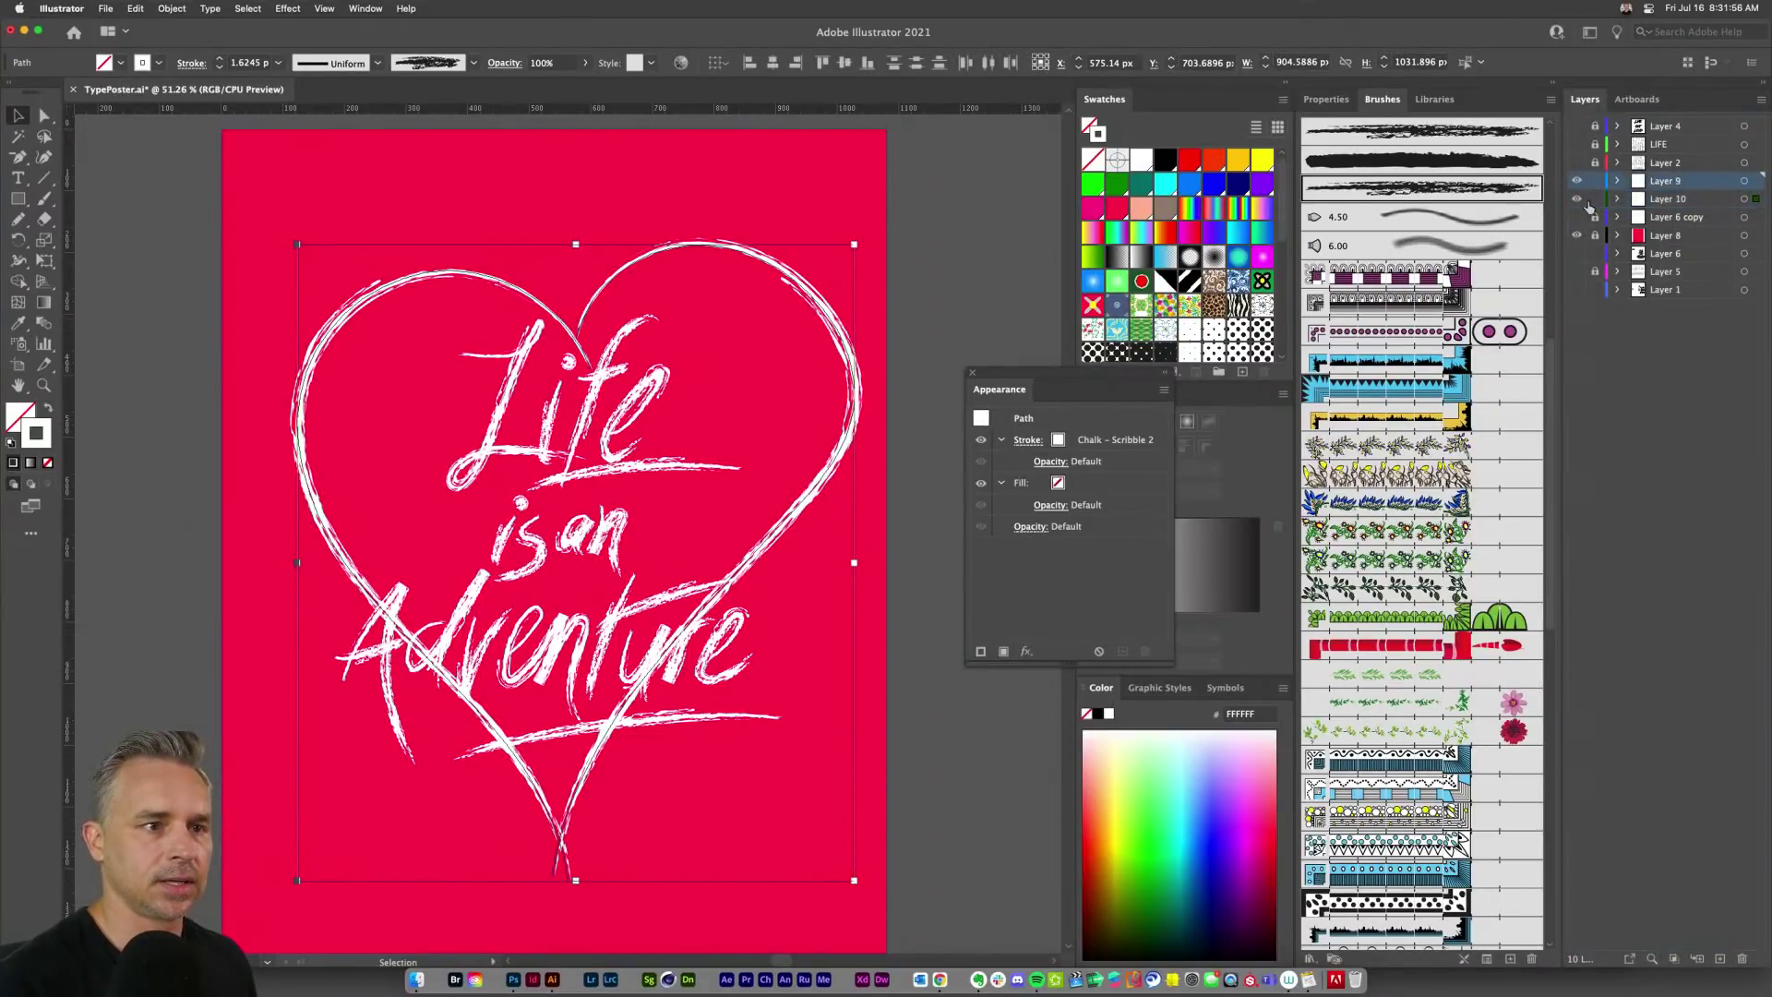
key("super+shift+a")
Step: Group the "is an" strokes and move them up beside "Life" inside the heart
left_click_drag(378, 263, 681, 469)
left_click(521, 506)
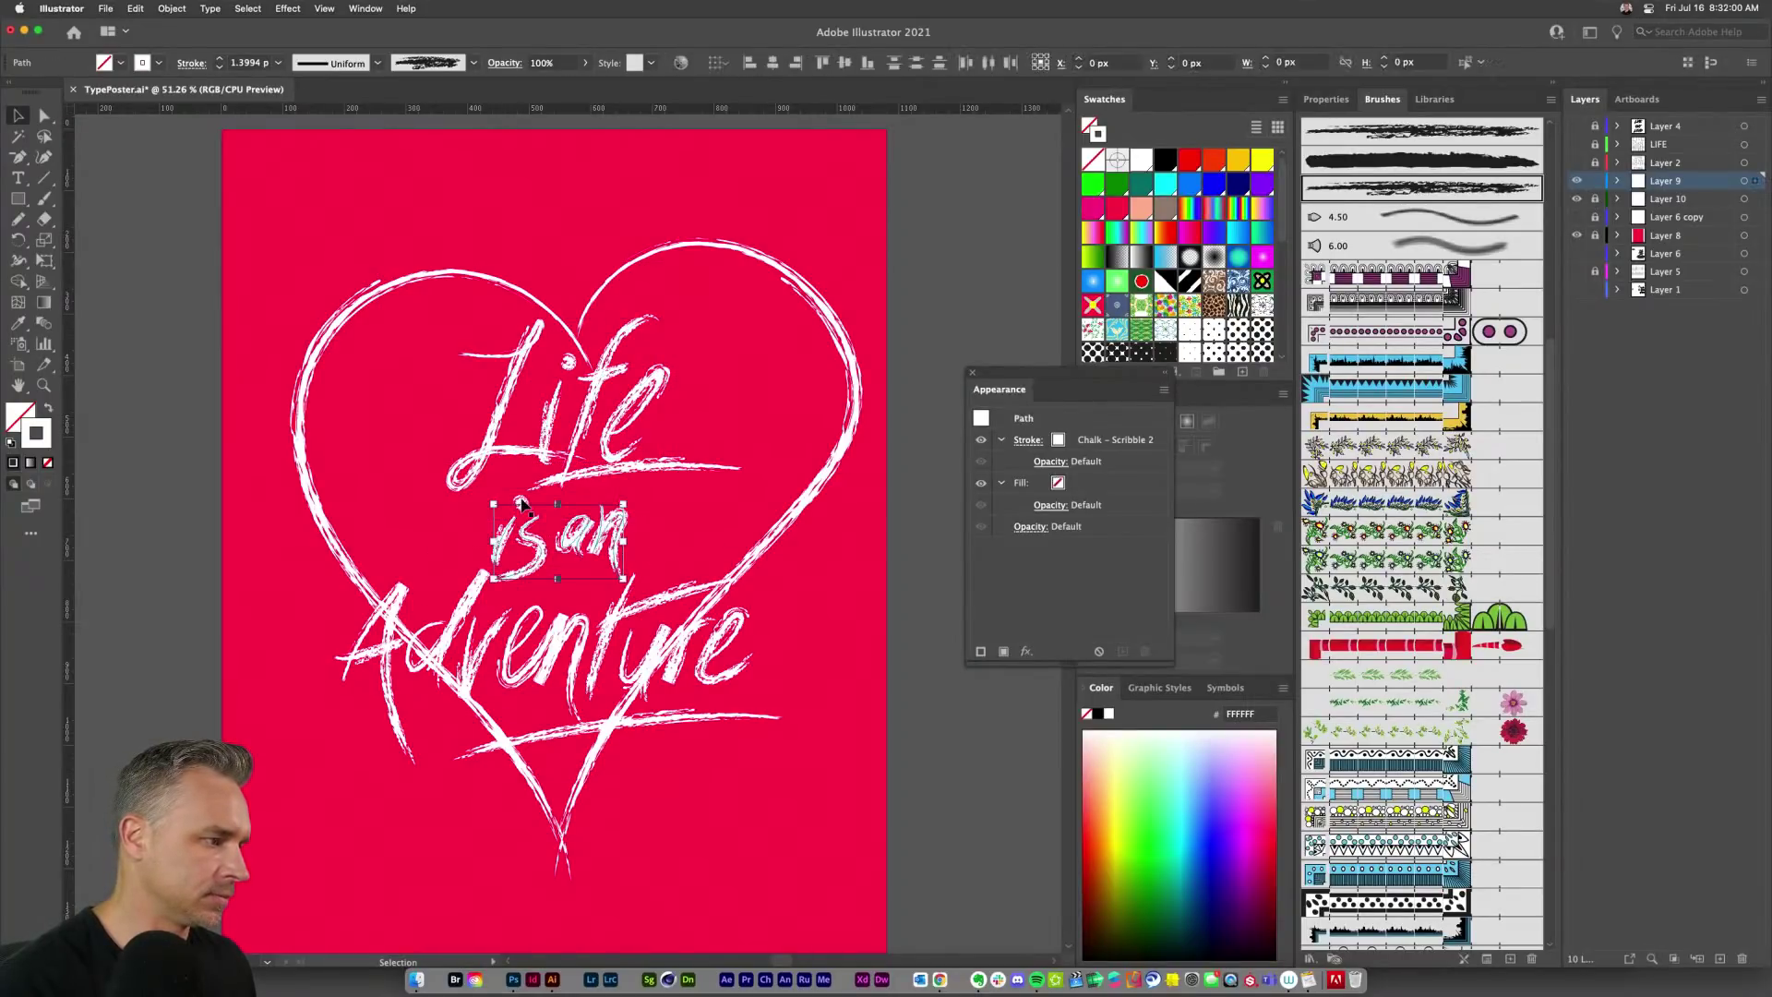
key("a")
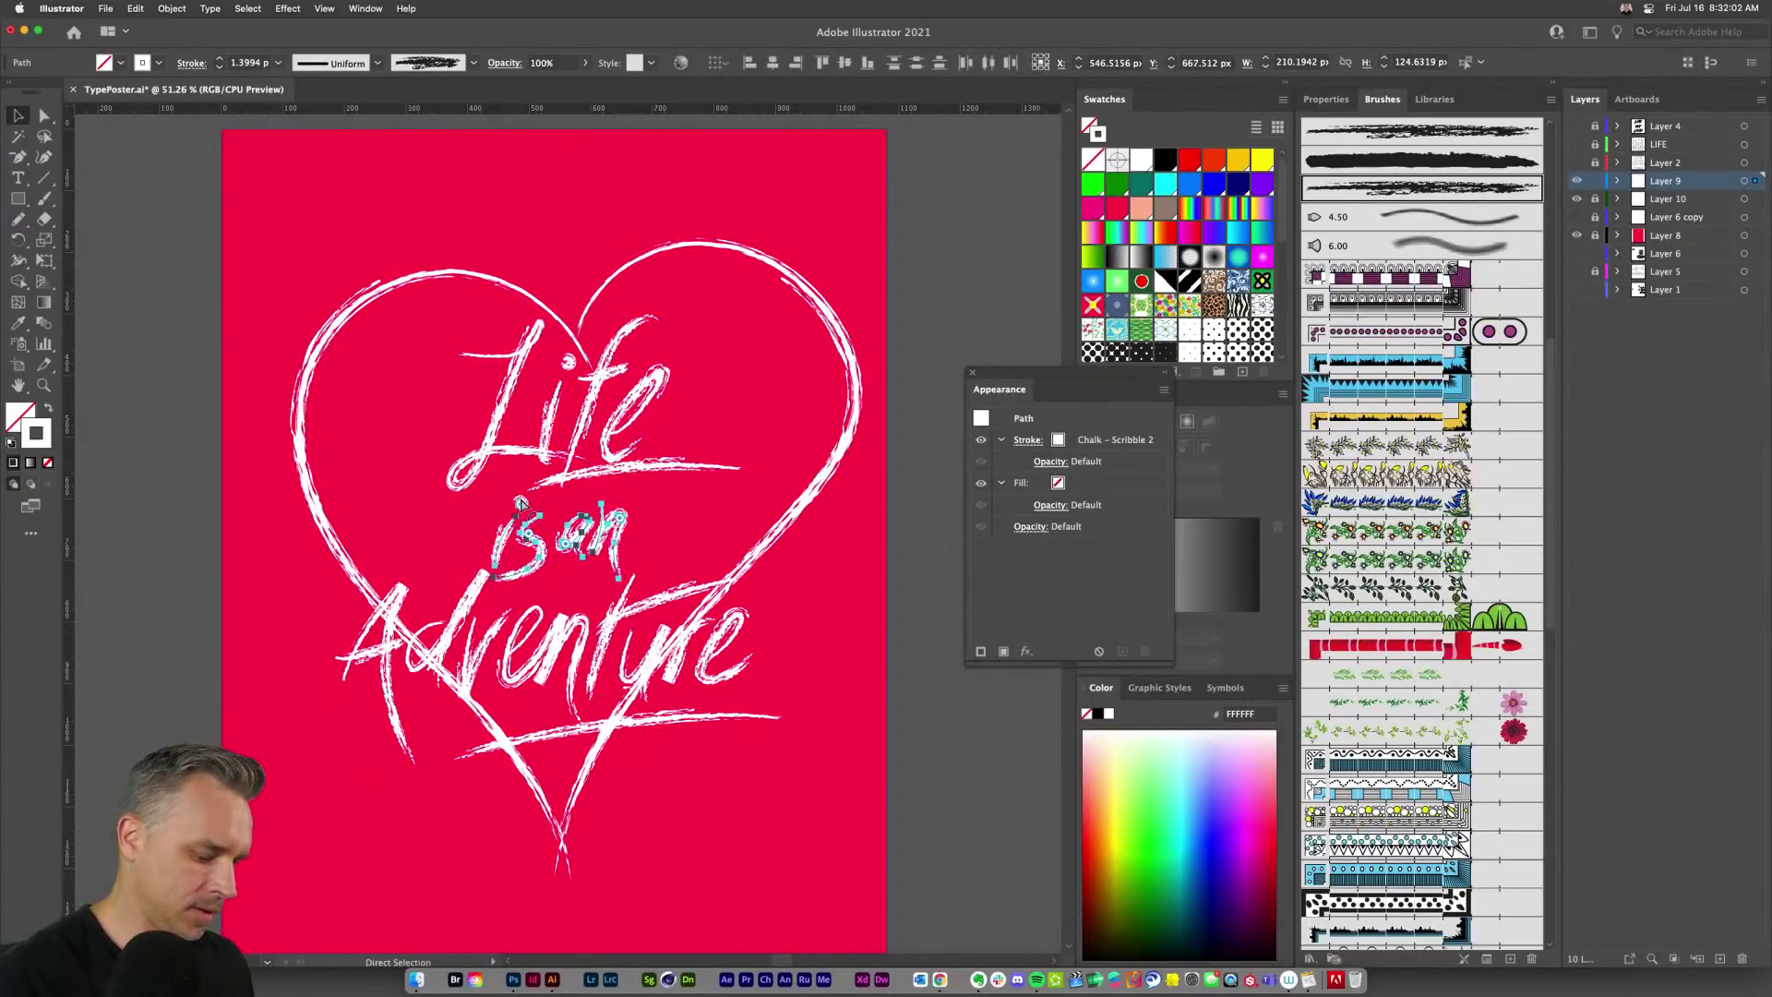
left_click(540, 533)
key("v")
left_click_drag(540, 533, 707, 408)
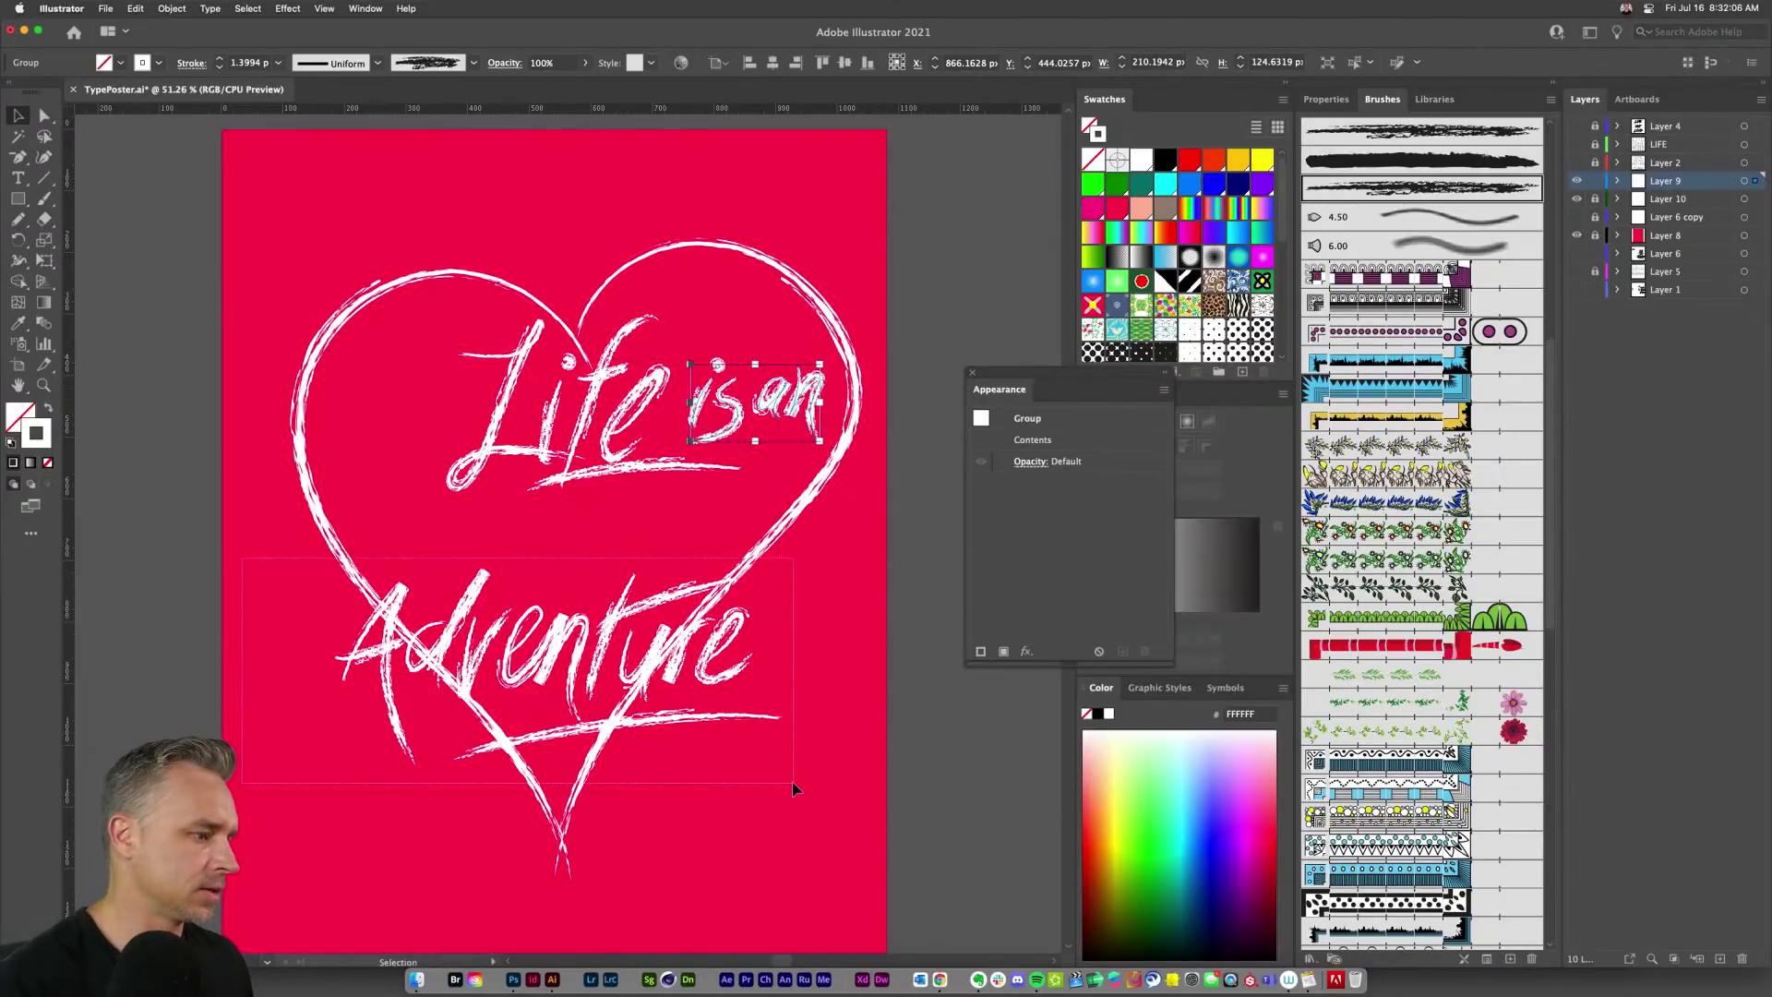
Step: Move "Adventure" and its underline up beneath "Life", and shift the "Life is an" line left to centre it in the heart
left_click(554, 649)
left_click_drag(554, 649, 573, 572)
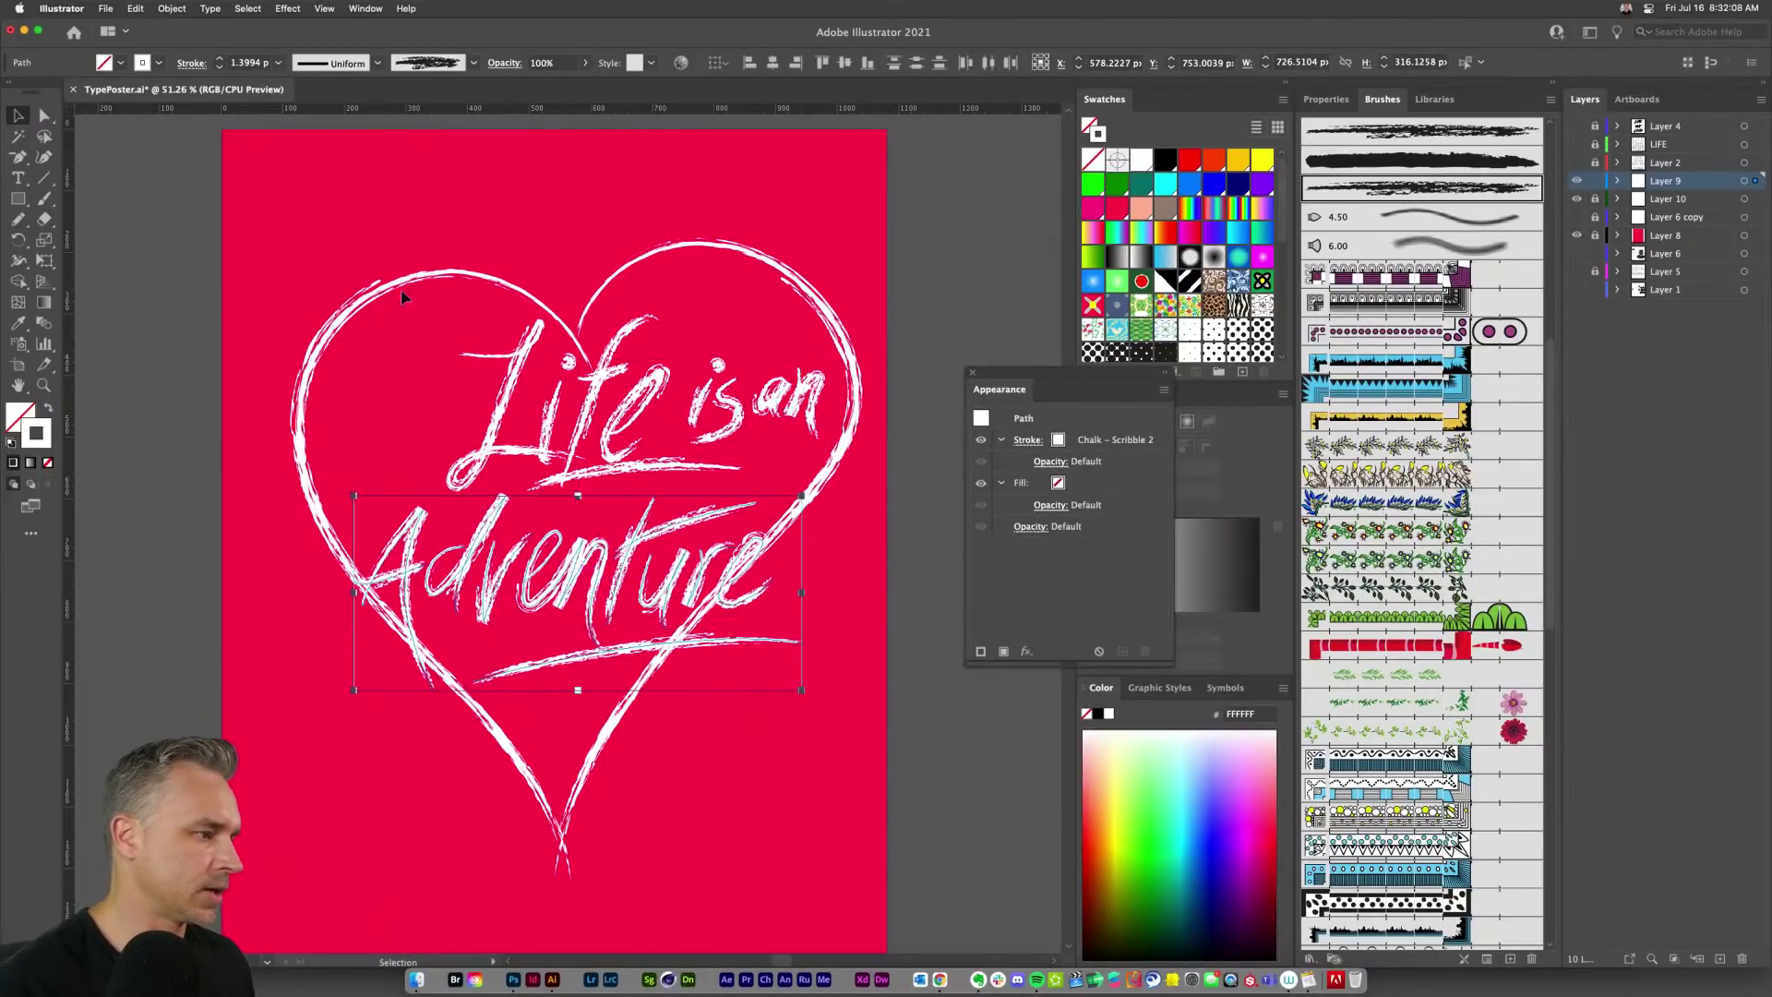
left_click_drag(392, 300, 846, 467)
left_click_drag(611, 412, 536, 412)
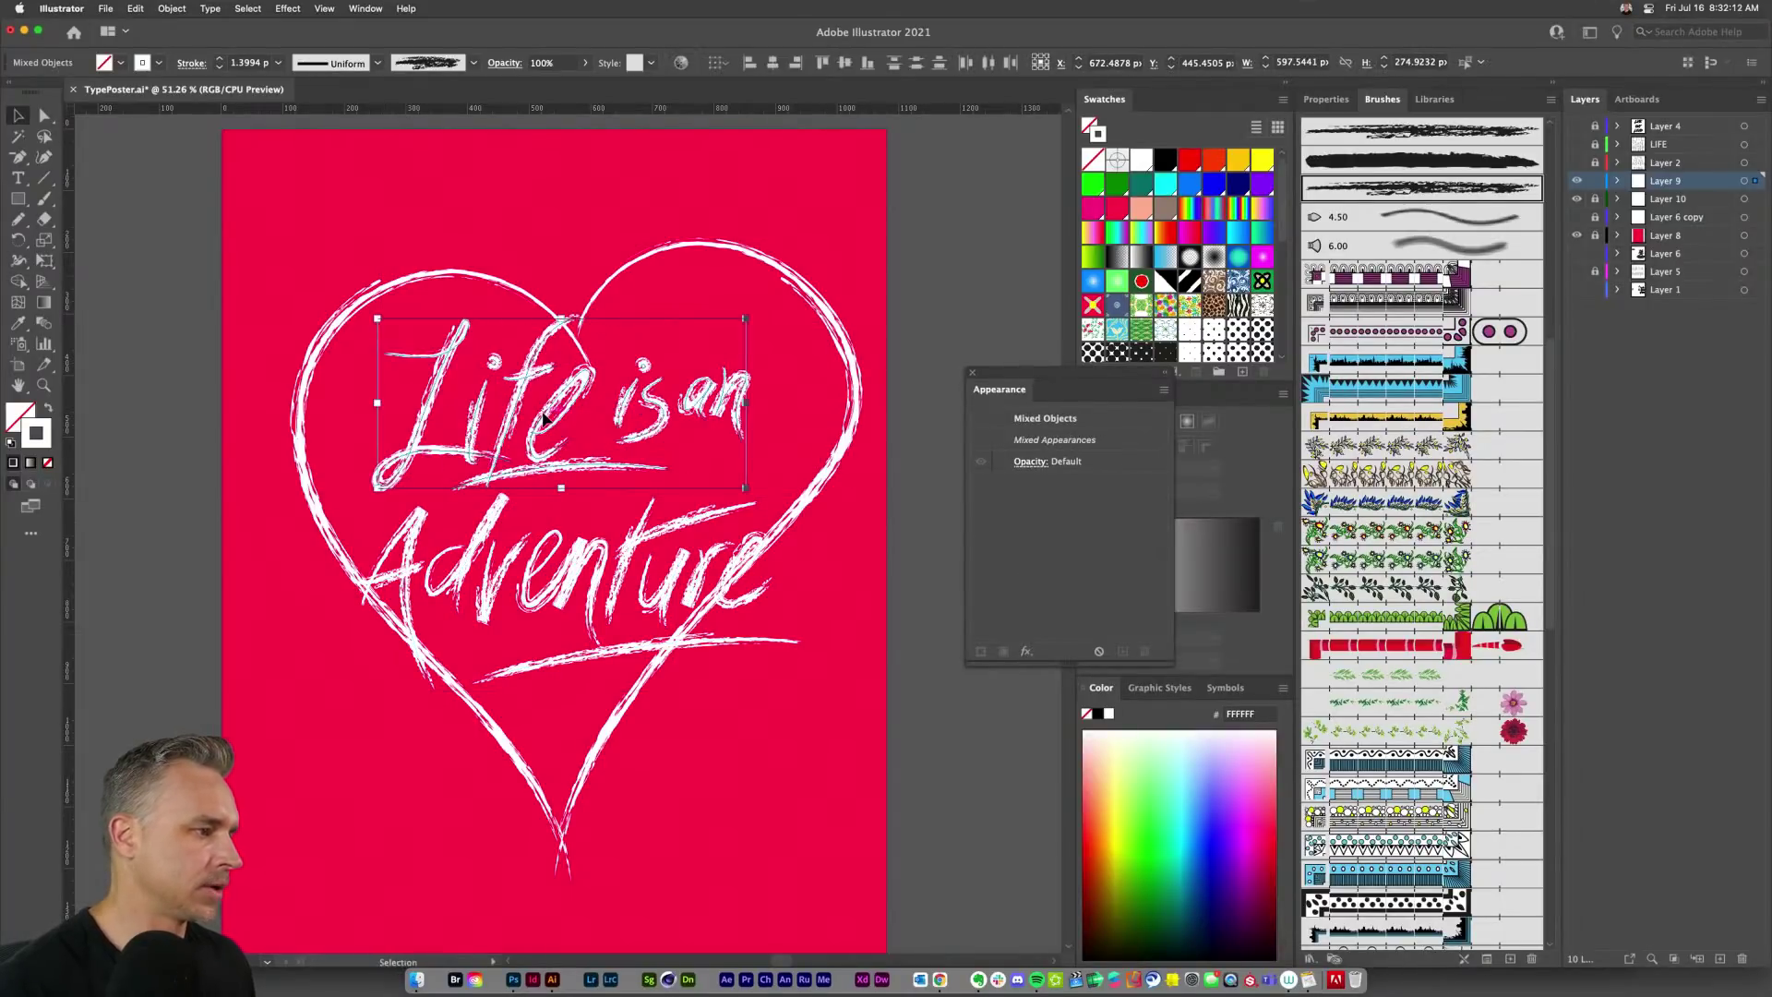
left_click(454, 198)
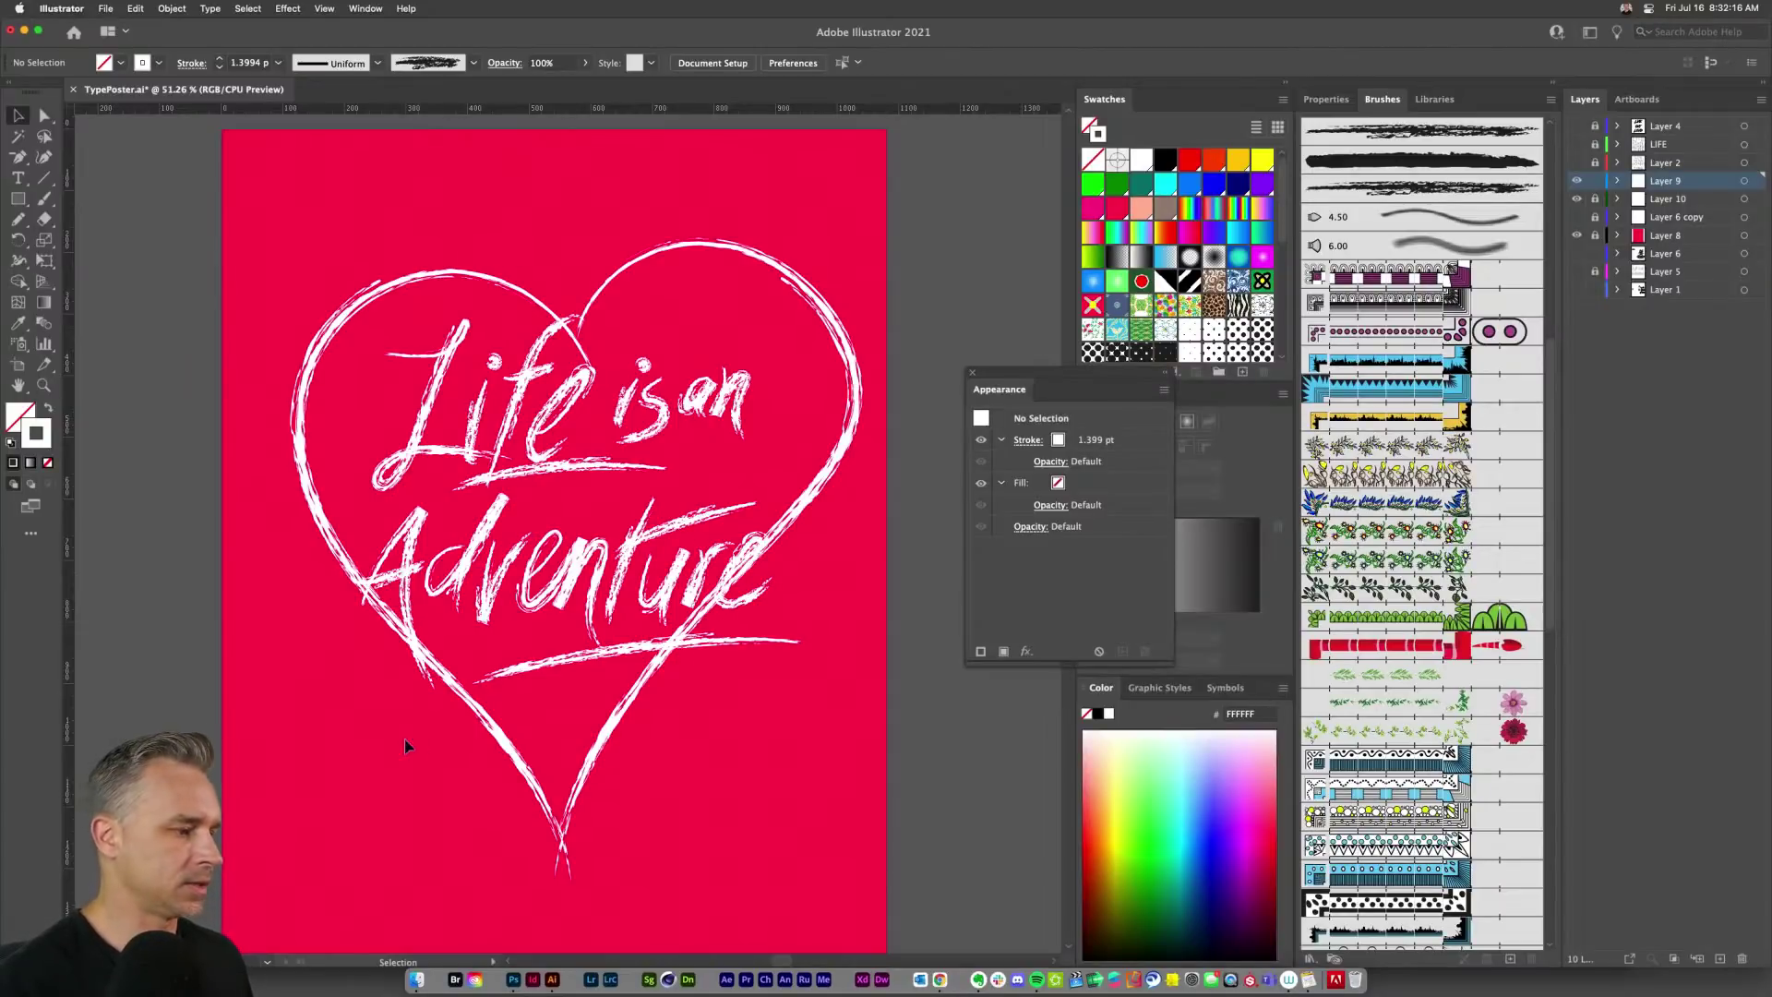
Step: Reshape the heart's right half with Direct Selection, pulling its side and lower curve outward around the end of "Adventure"
left_click(42, 116)
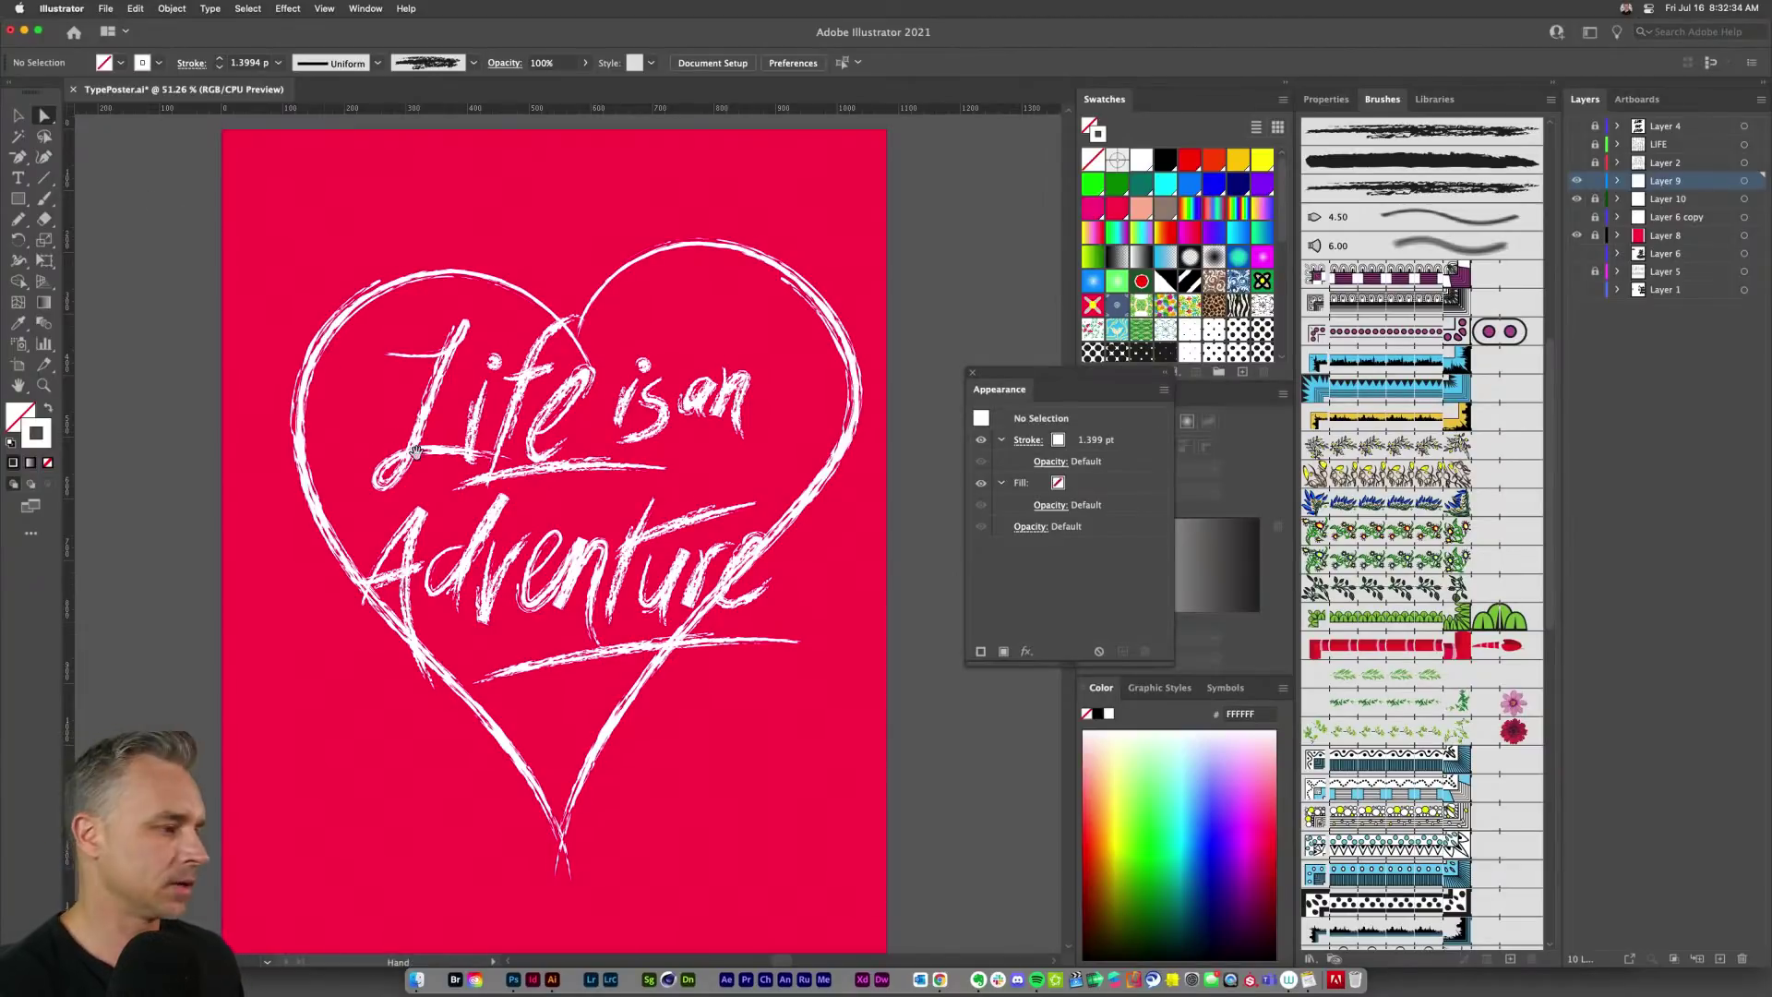
scroll(378, 440, "down", 2)
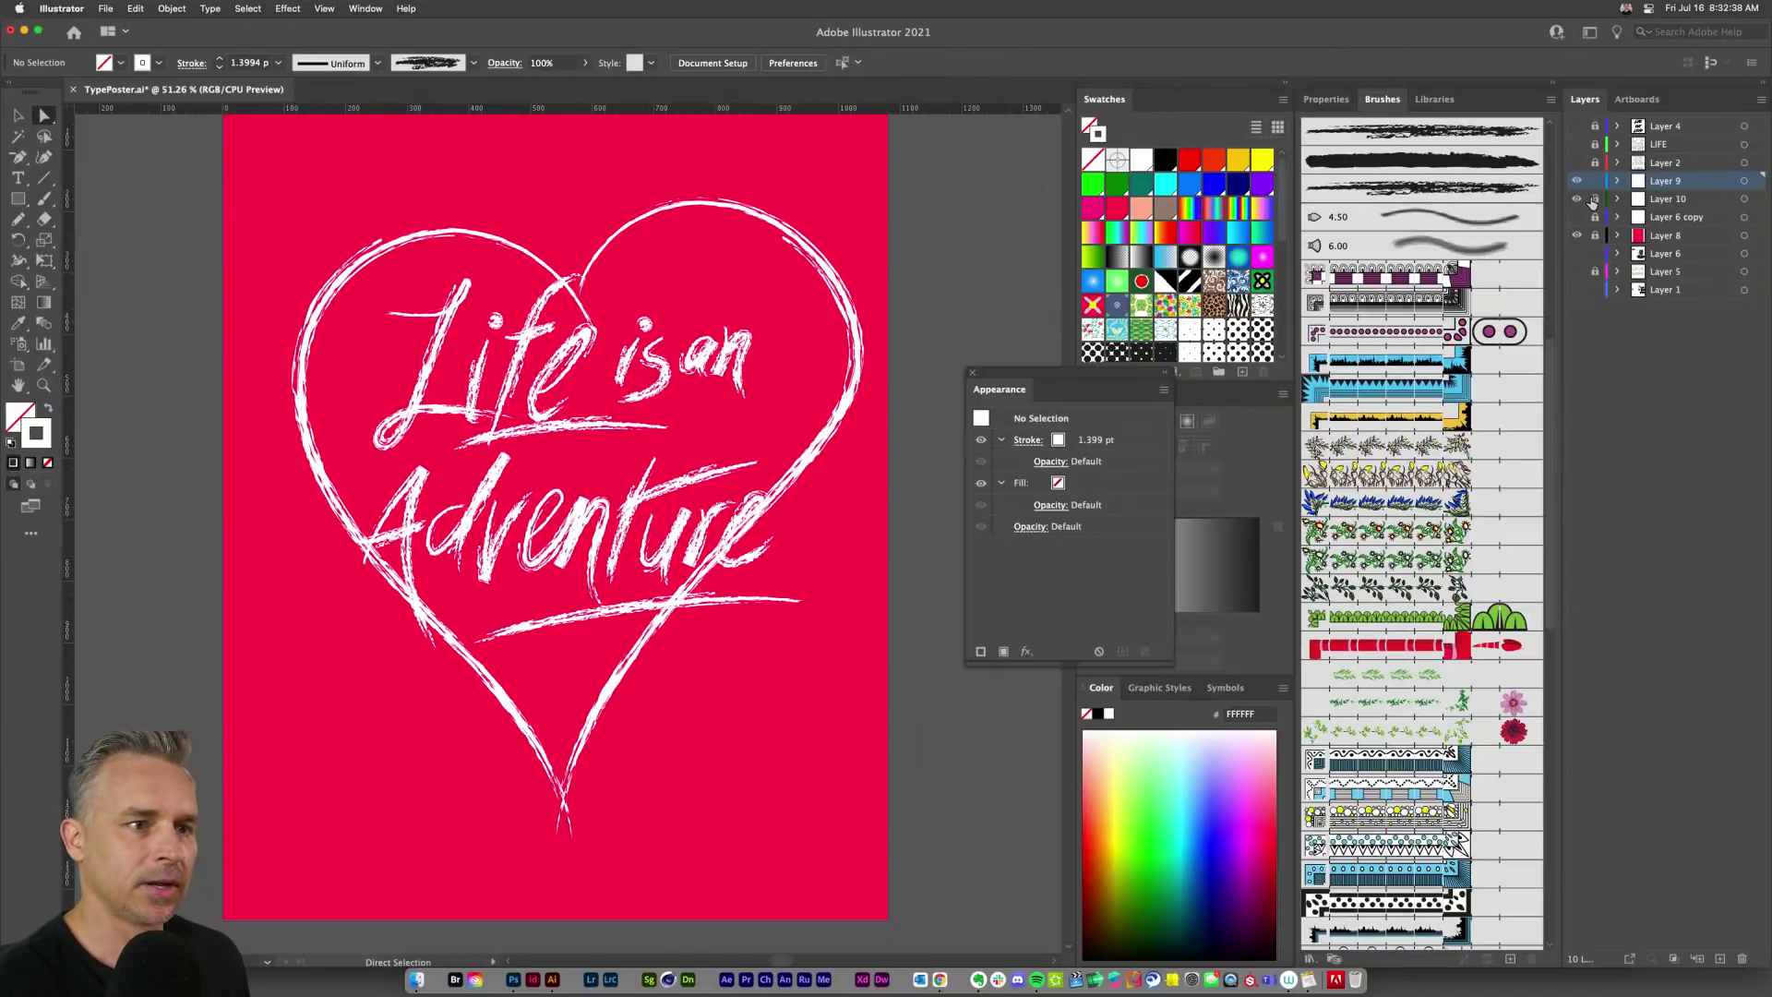
left_click_drag(615, 723, 616, 725)
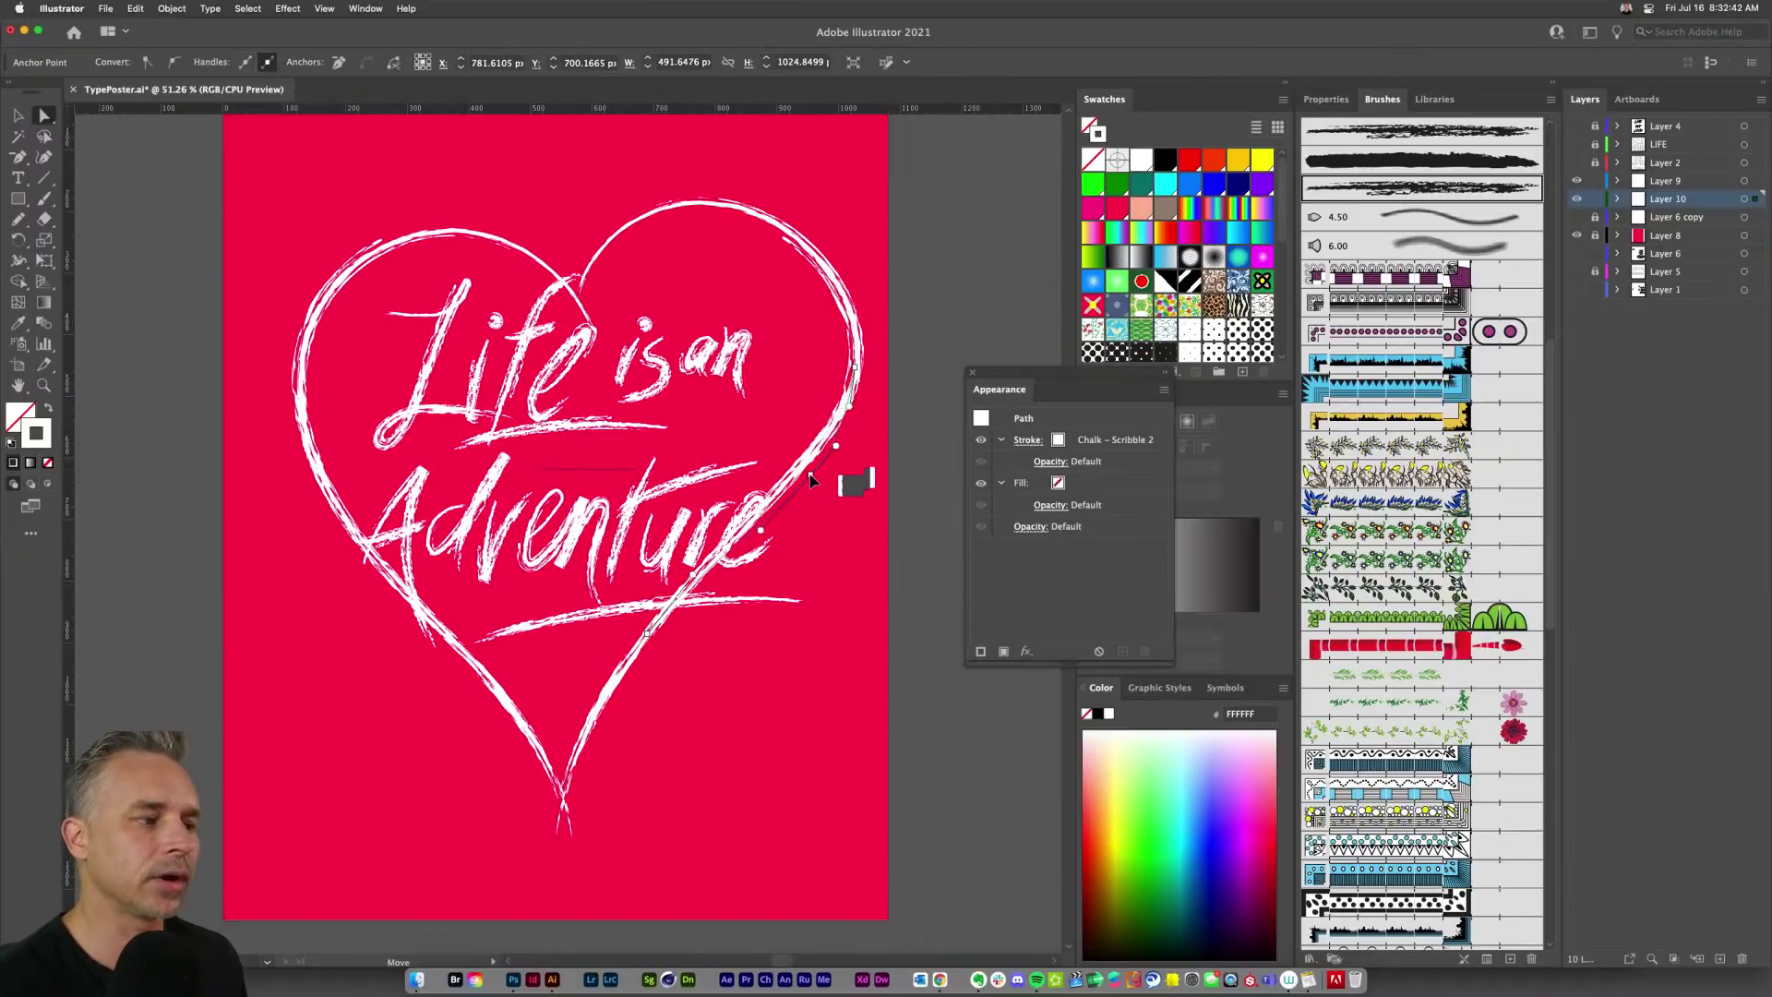
left_click_drag(802, 469, 762, 538)
left_click_drag(650, 639, 646, 652)
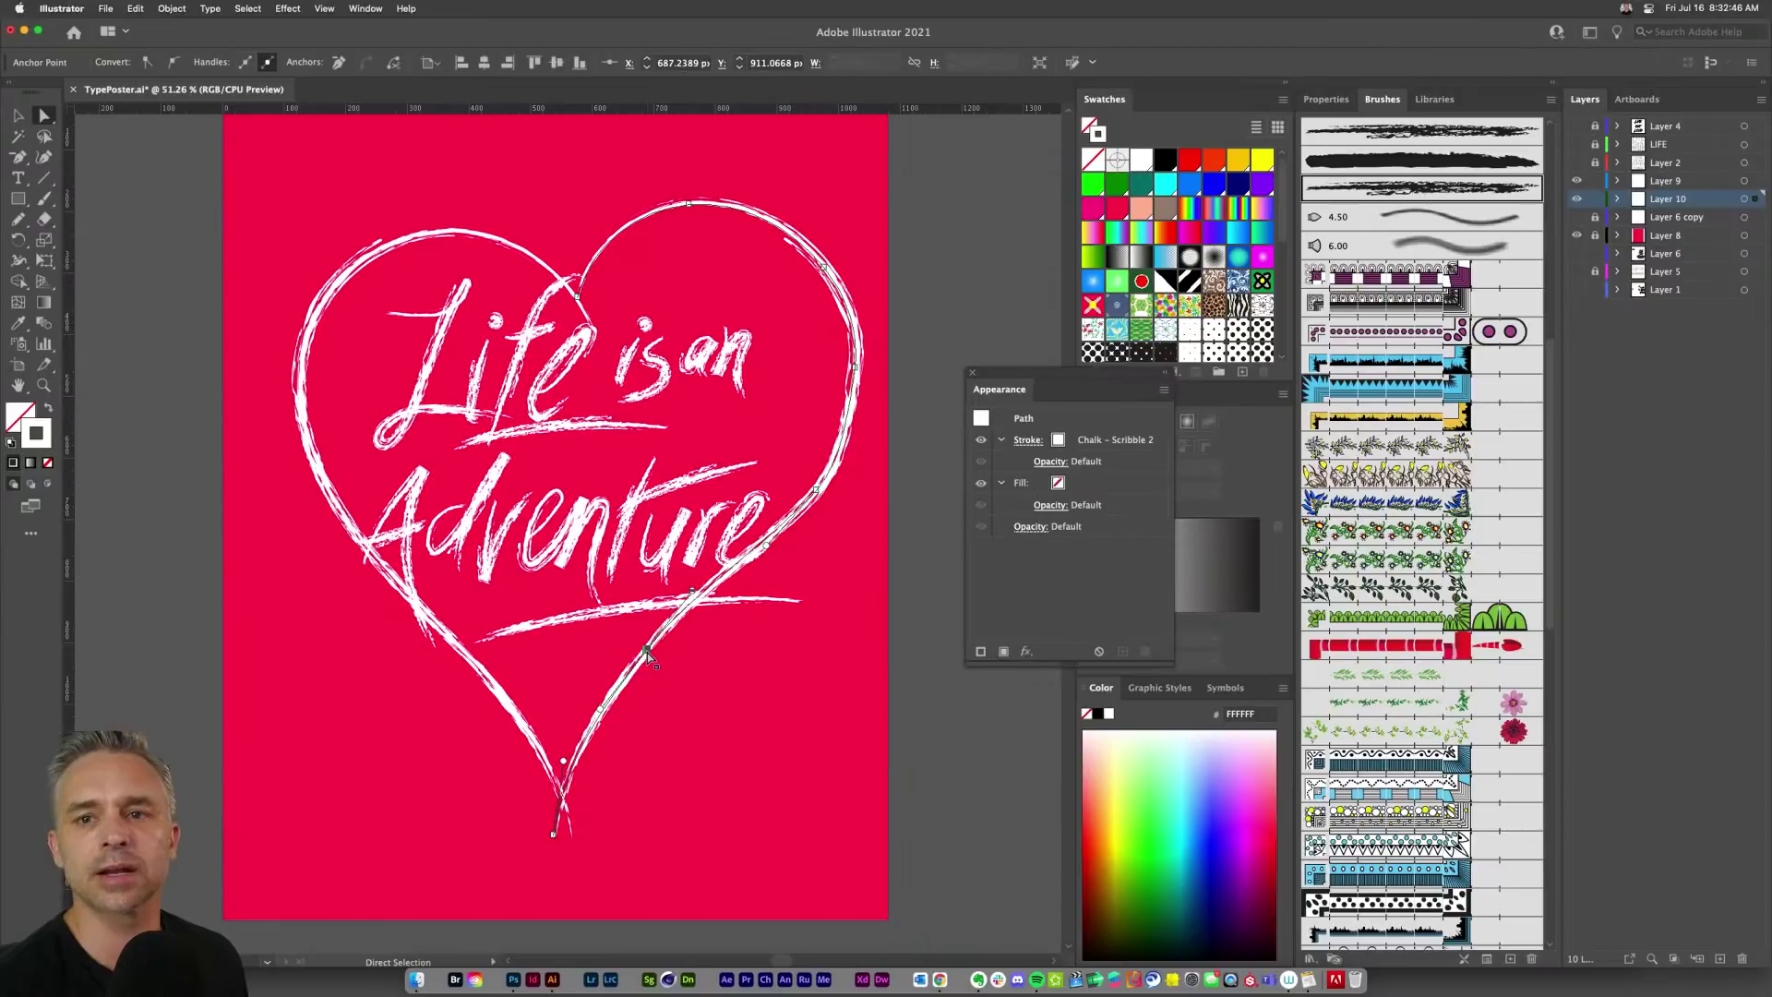
left_click_drag(817, 490, 804, 502)
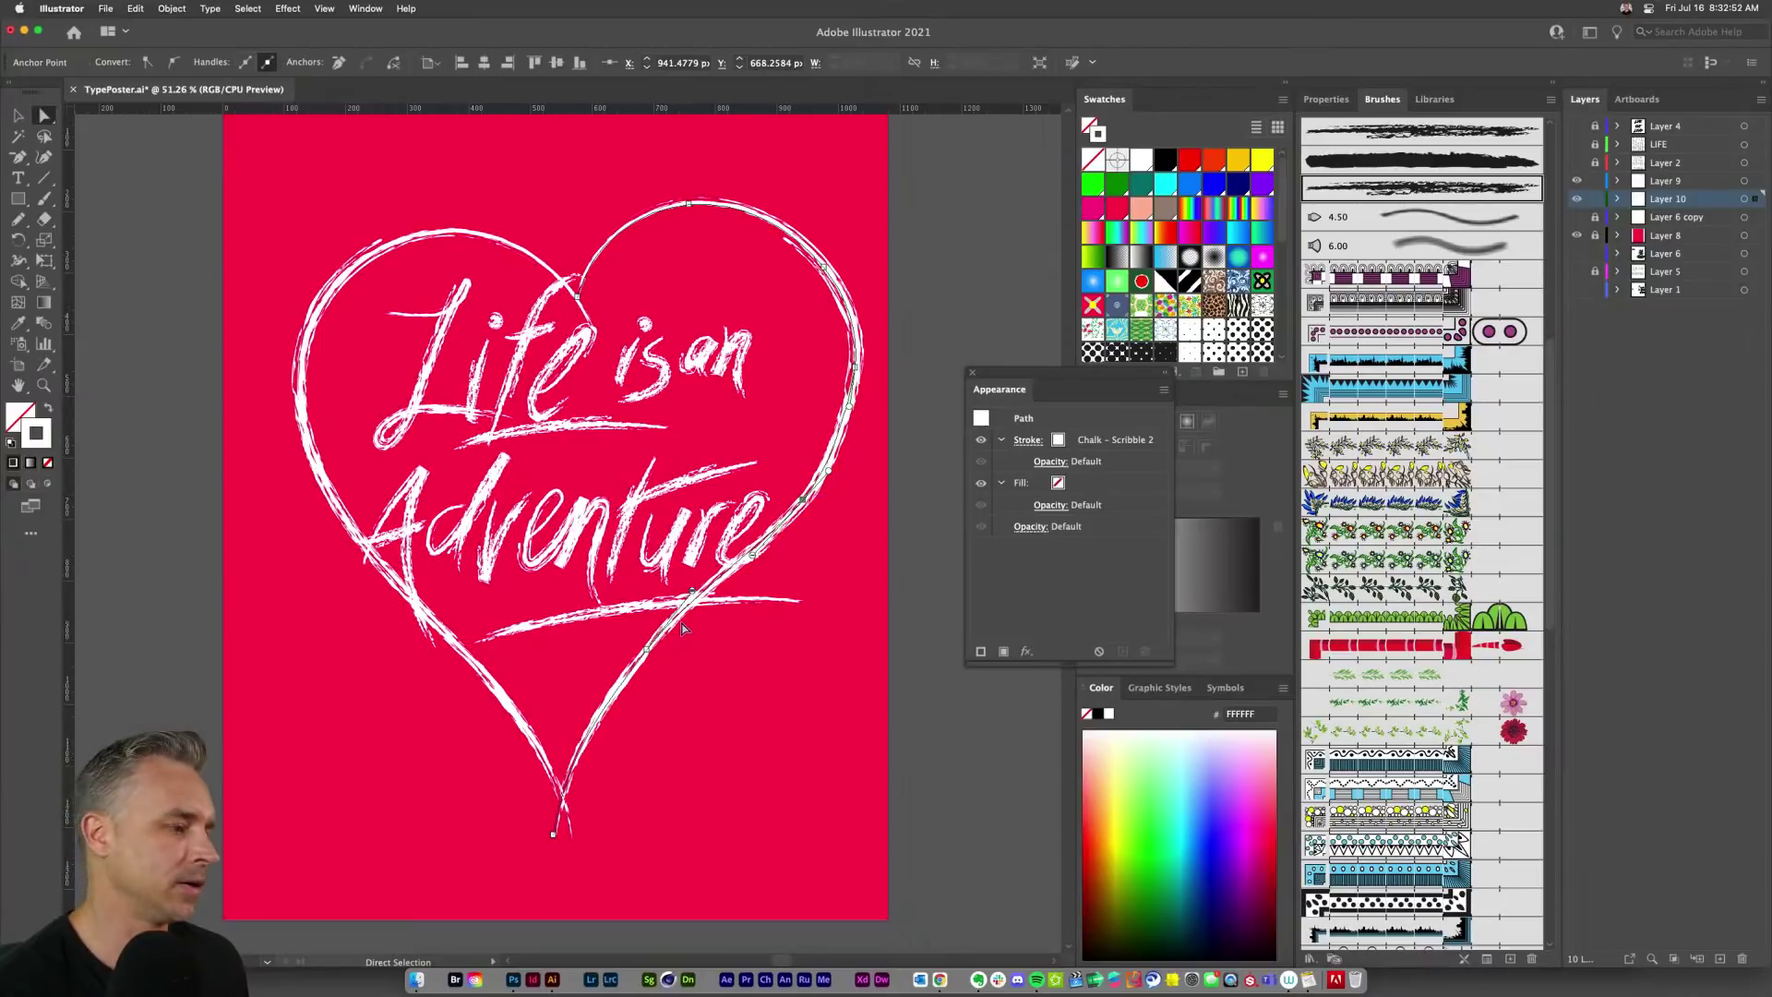
left_click_drag(654, 648, 651, 671)
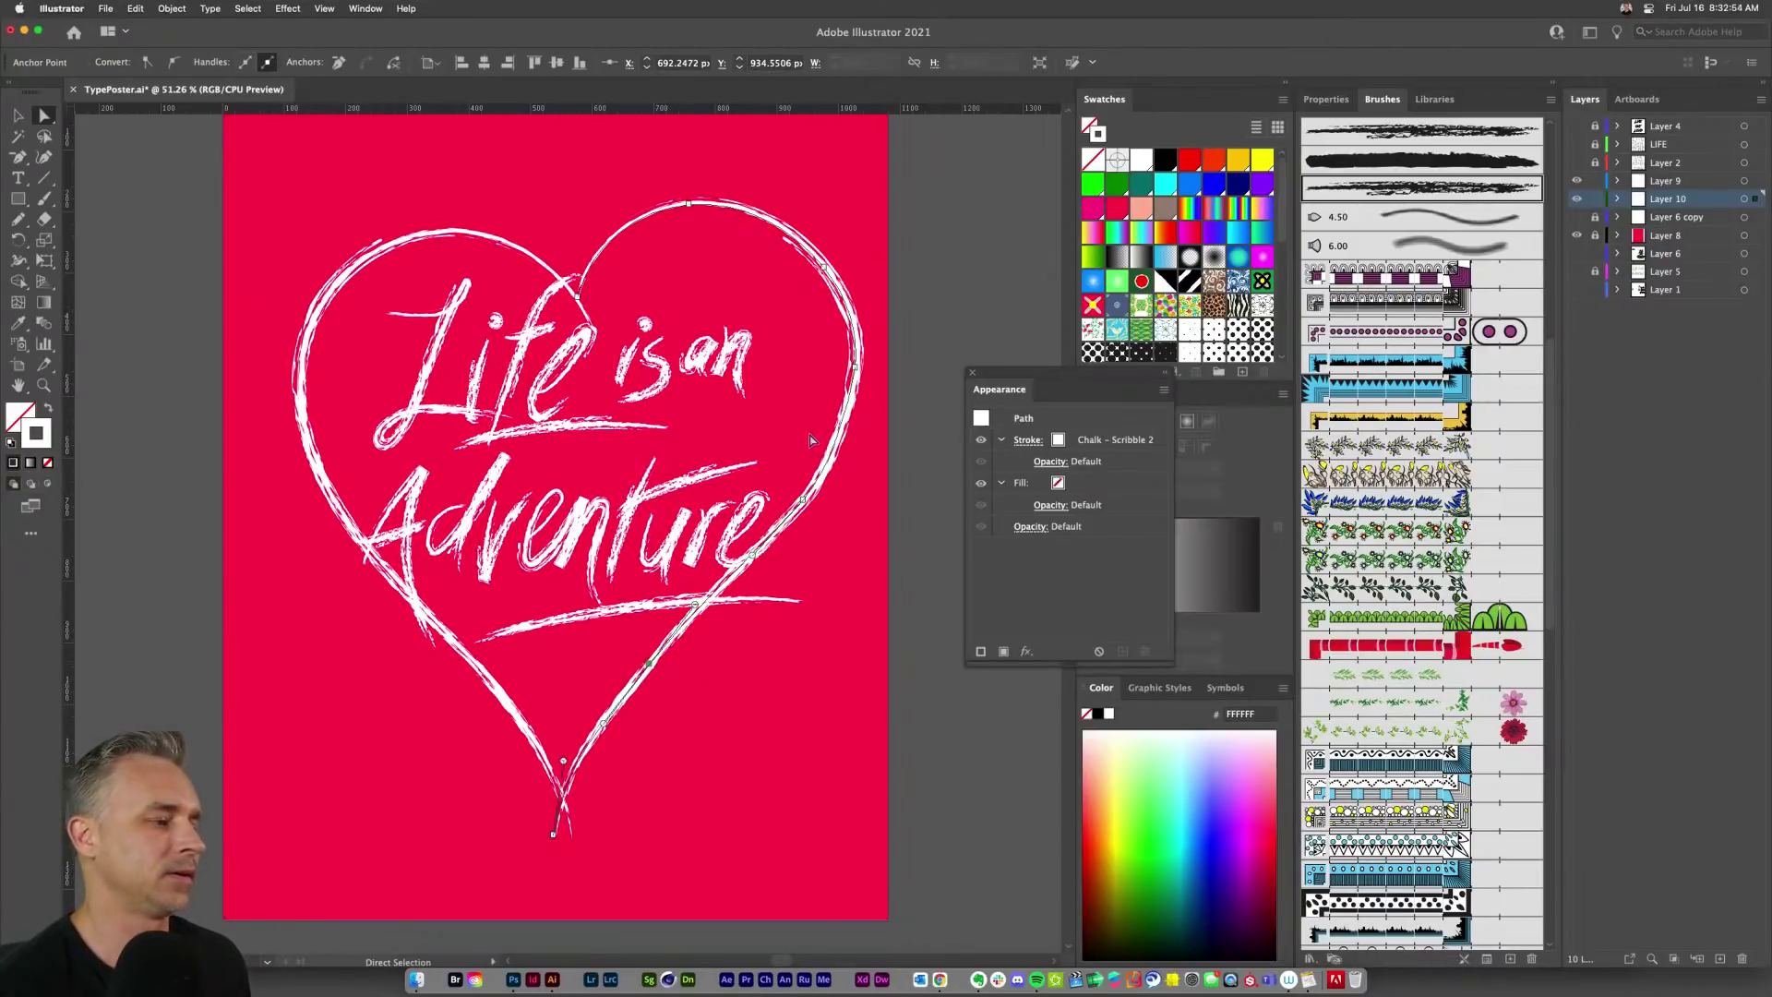
left_click_drag(828, 502, 861, 425)
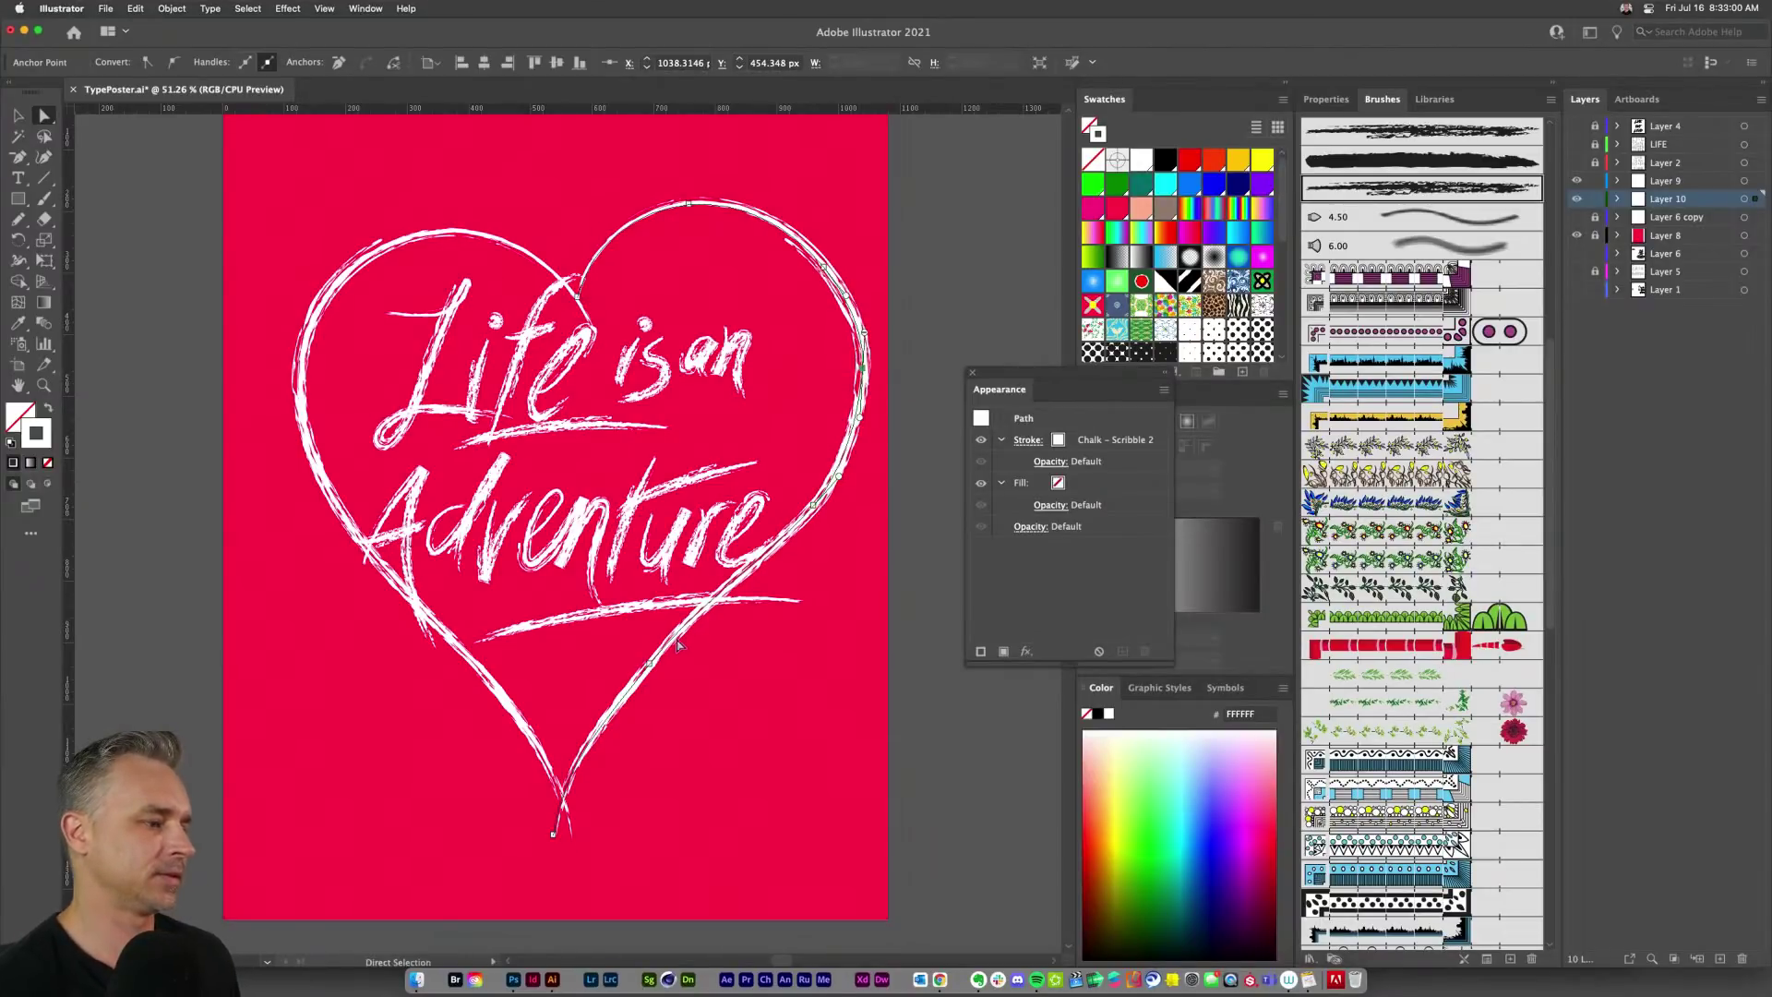
left_click_drag(651, 664, 651, 667)
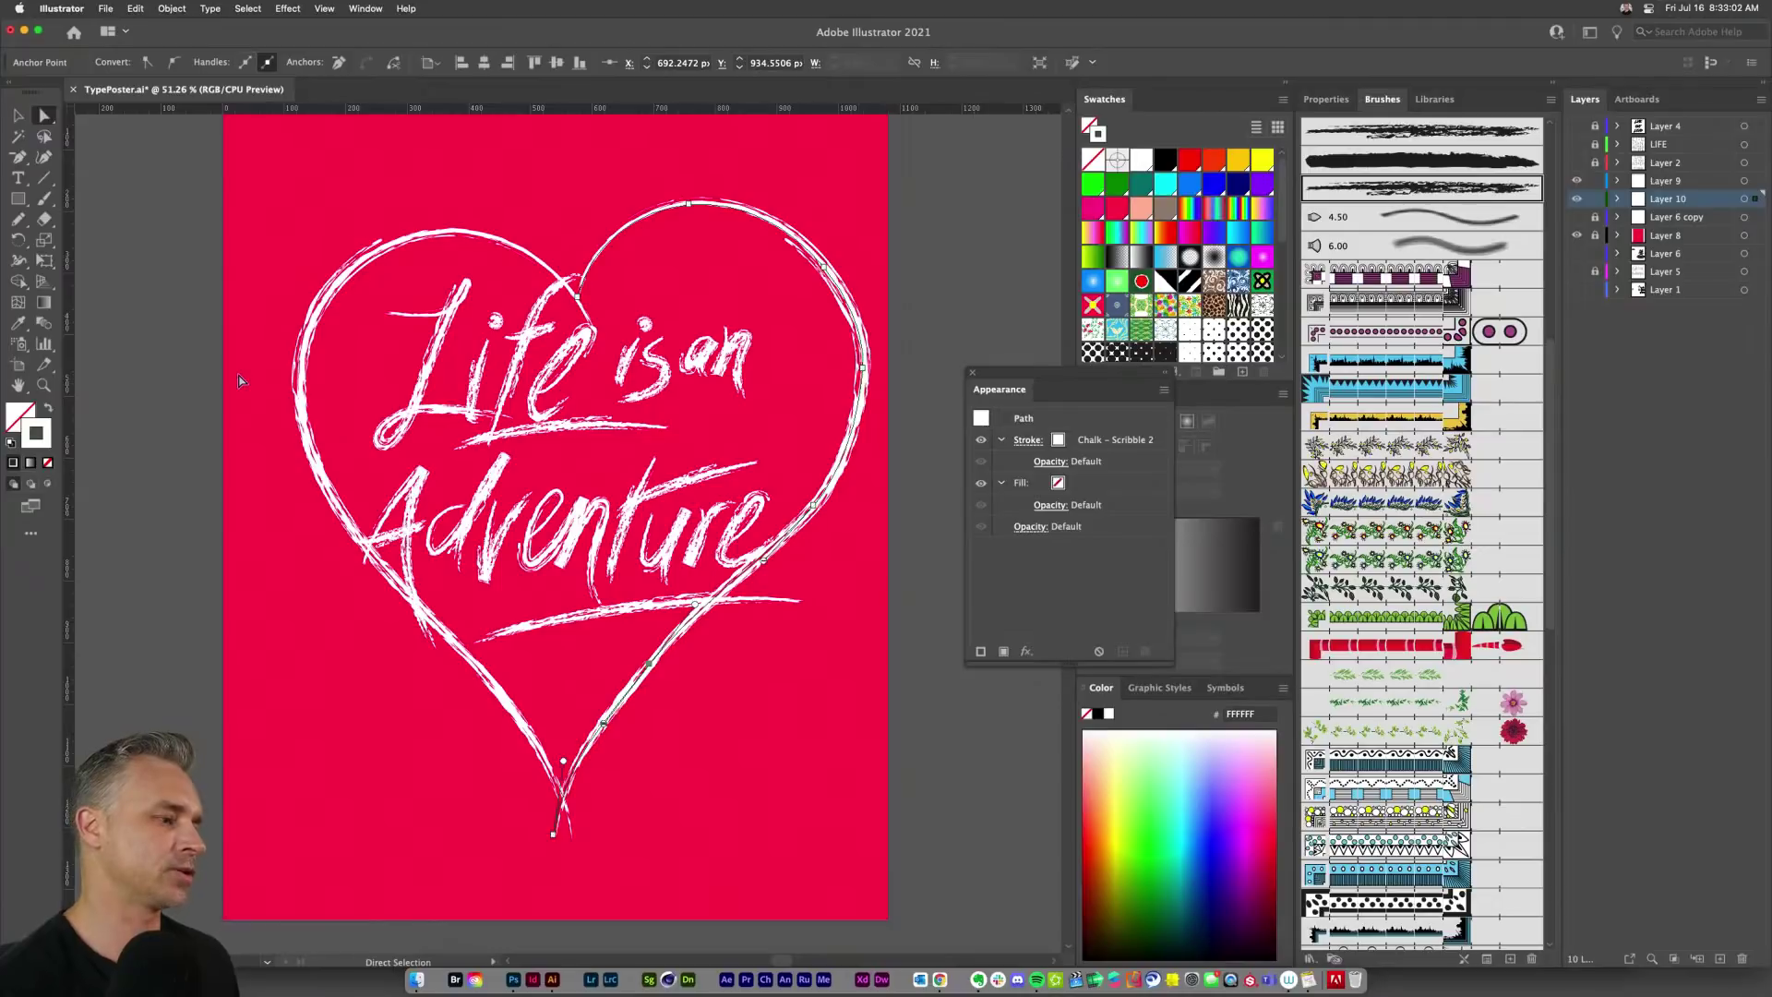
left_click(731, 558)
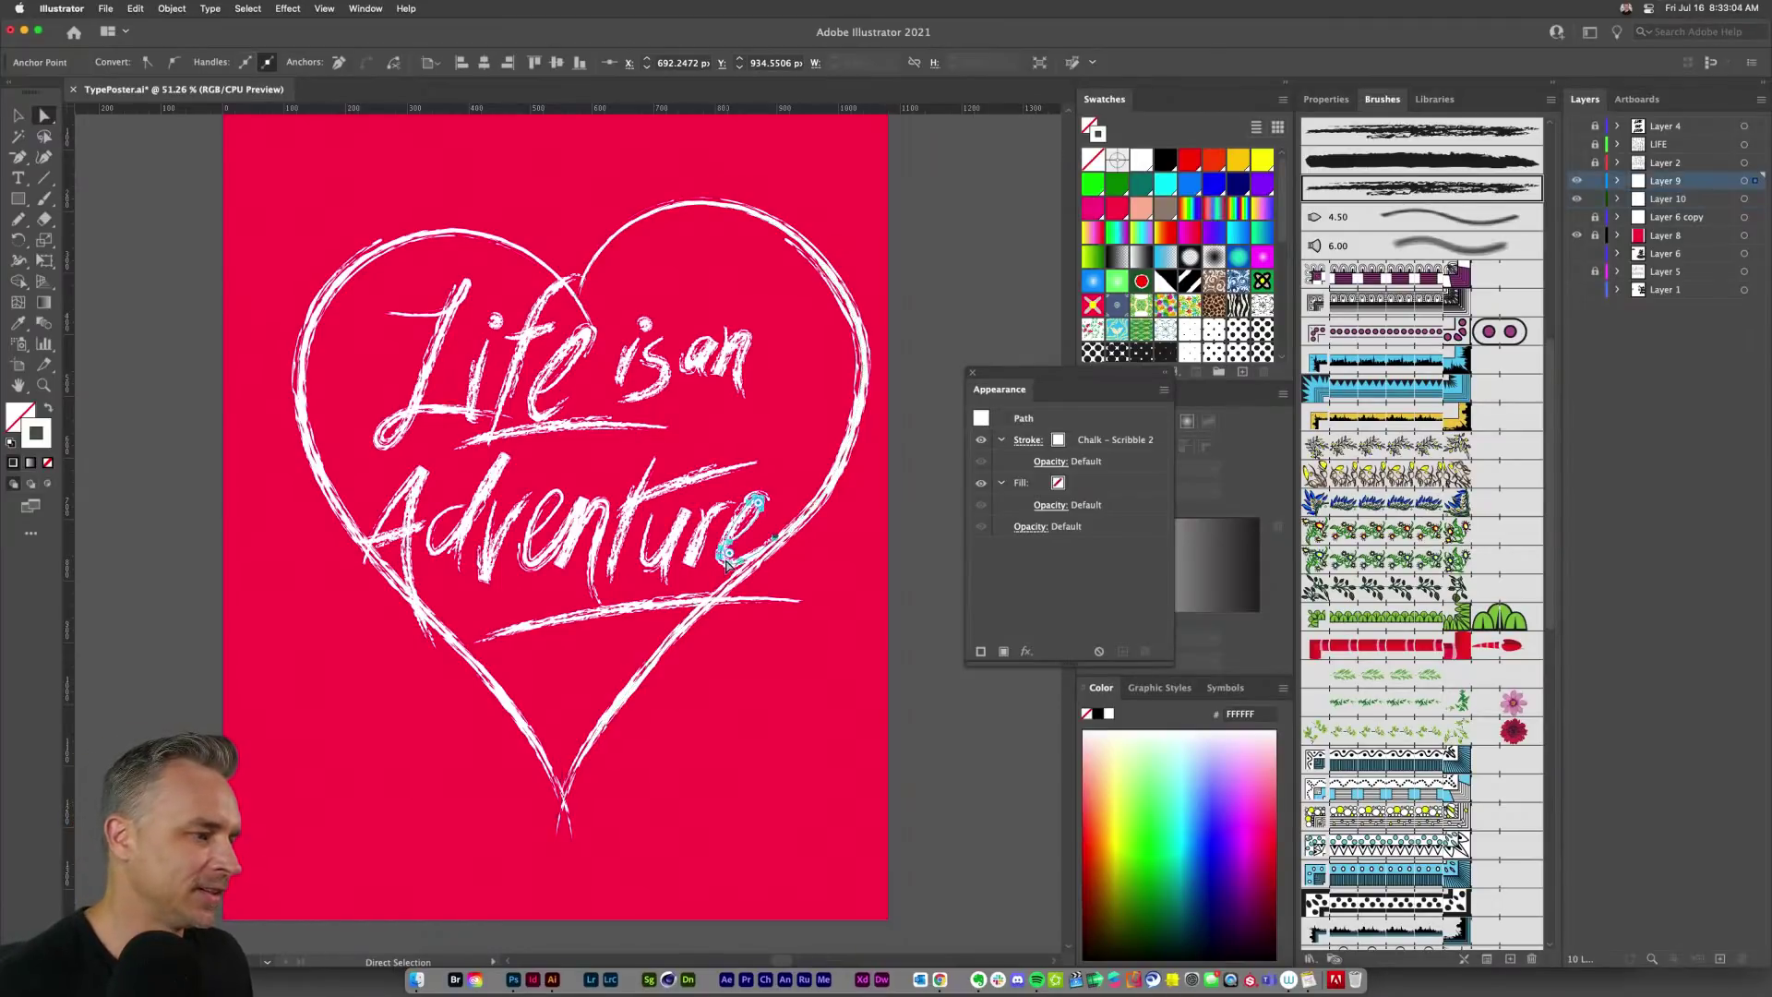
left_click_drag(776, 537, 782, 521)
left_click(791, 693)
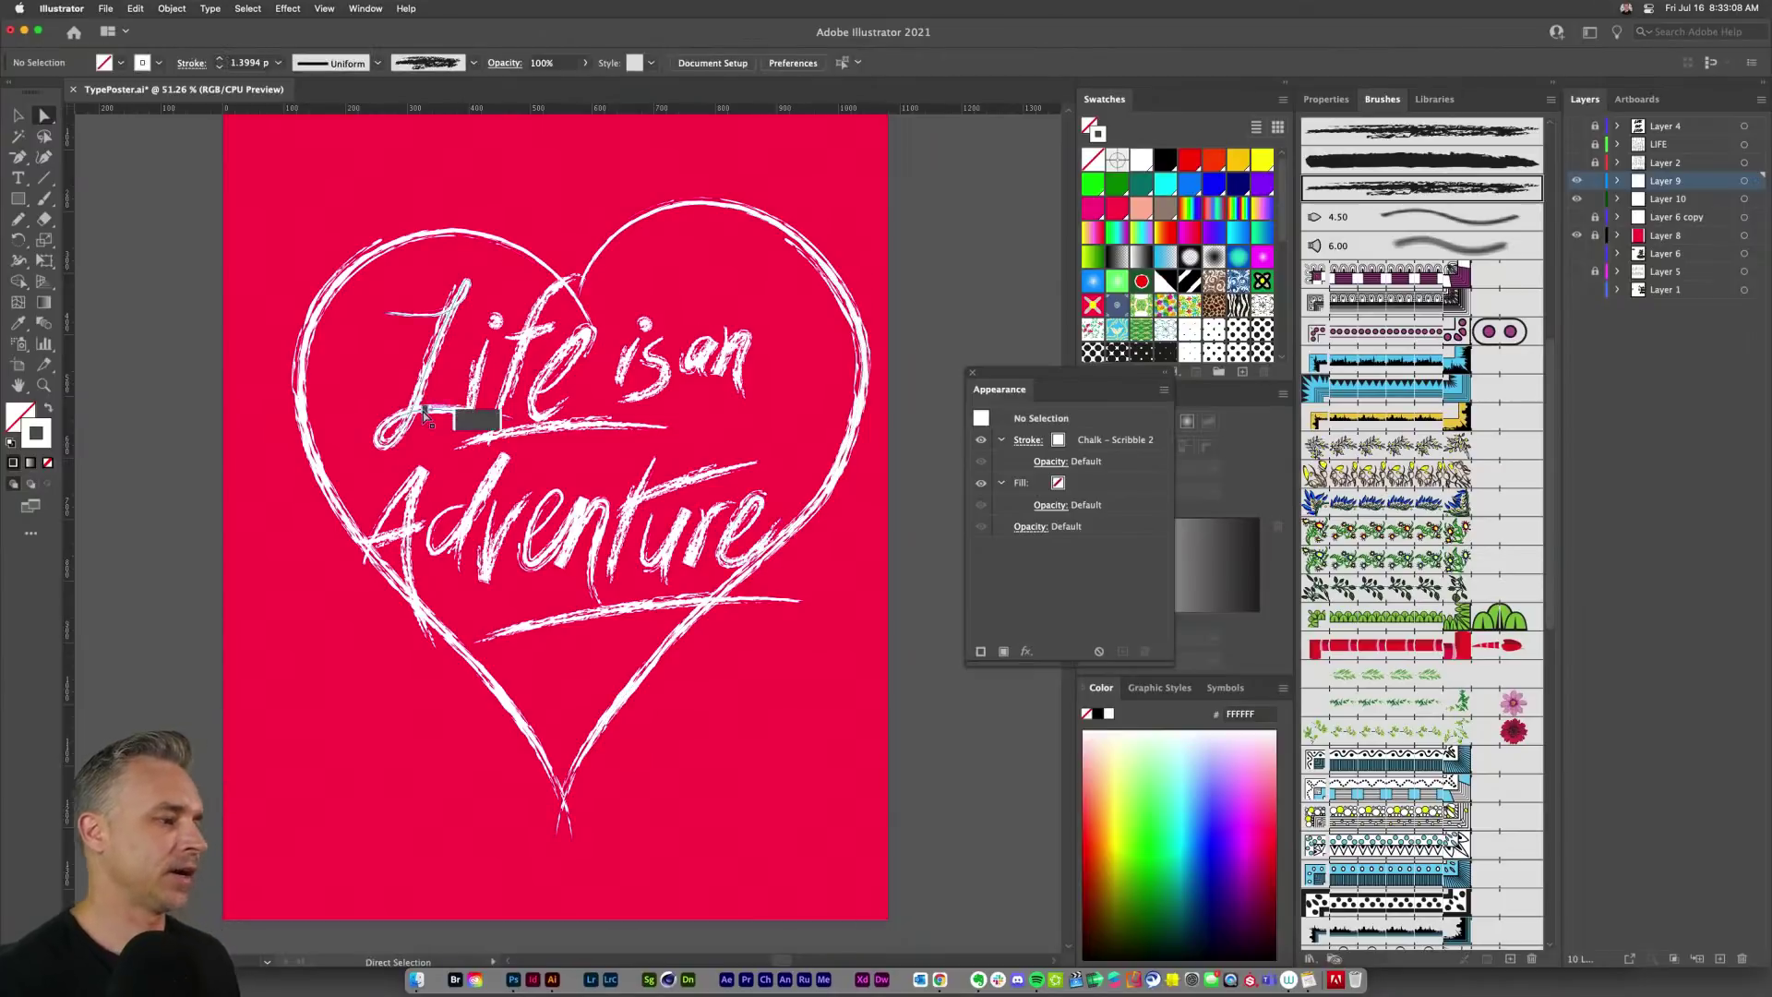
Step: Stretch the heart's left half outward and downward around the start of "Adventure", to about 513 px wide and 1024 px tall
left_click_drag(442, 341, 420, 372)
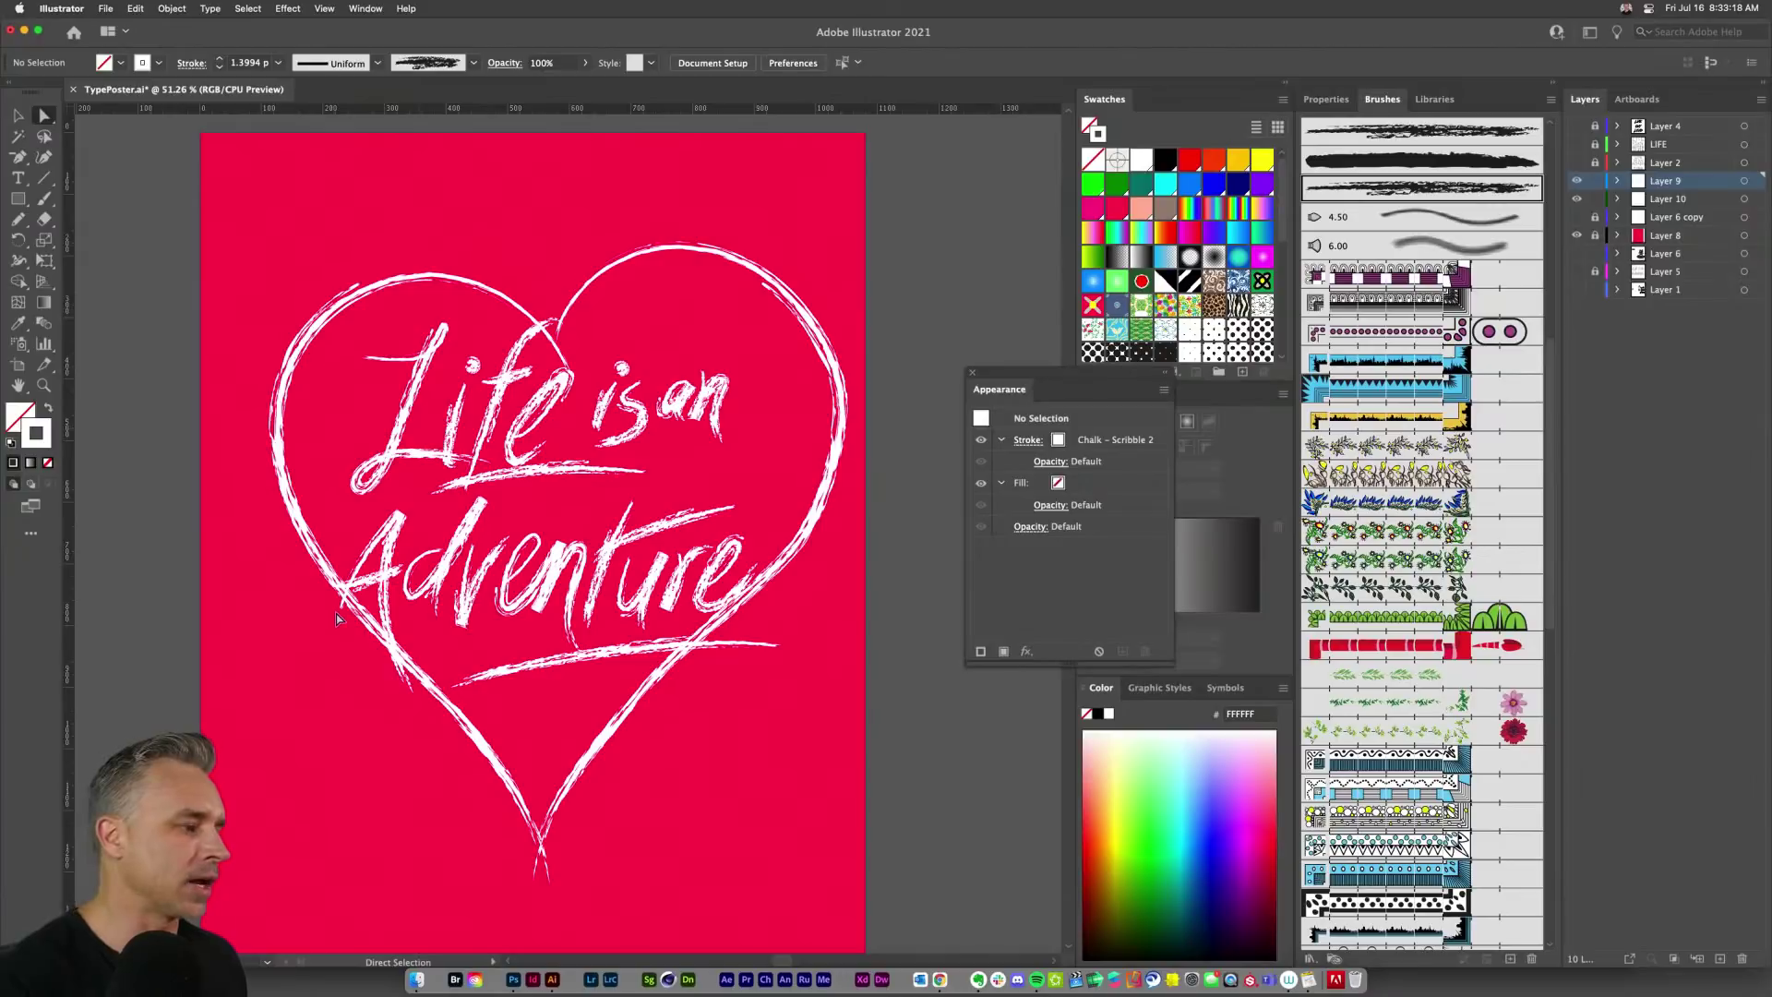
left_click(471, 735)
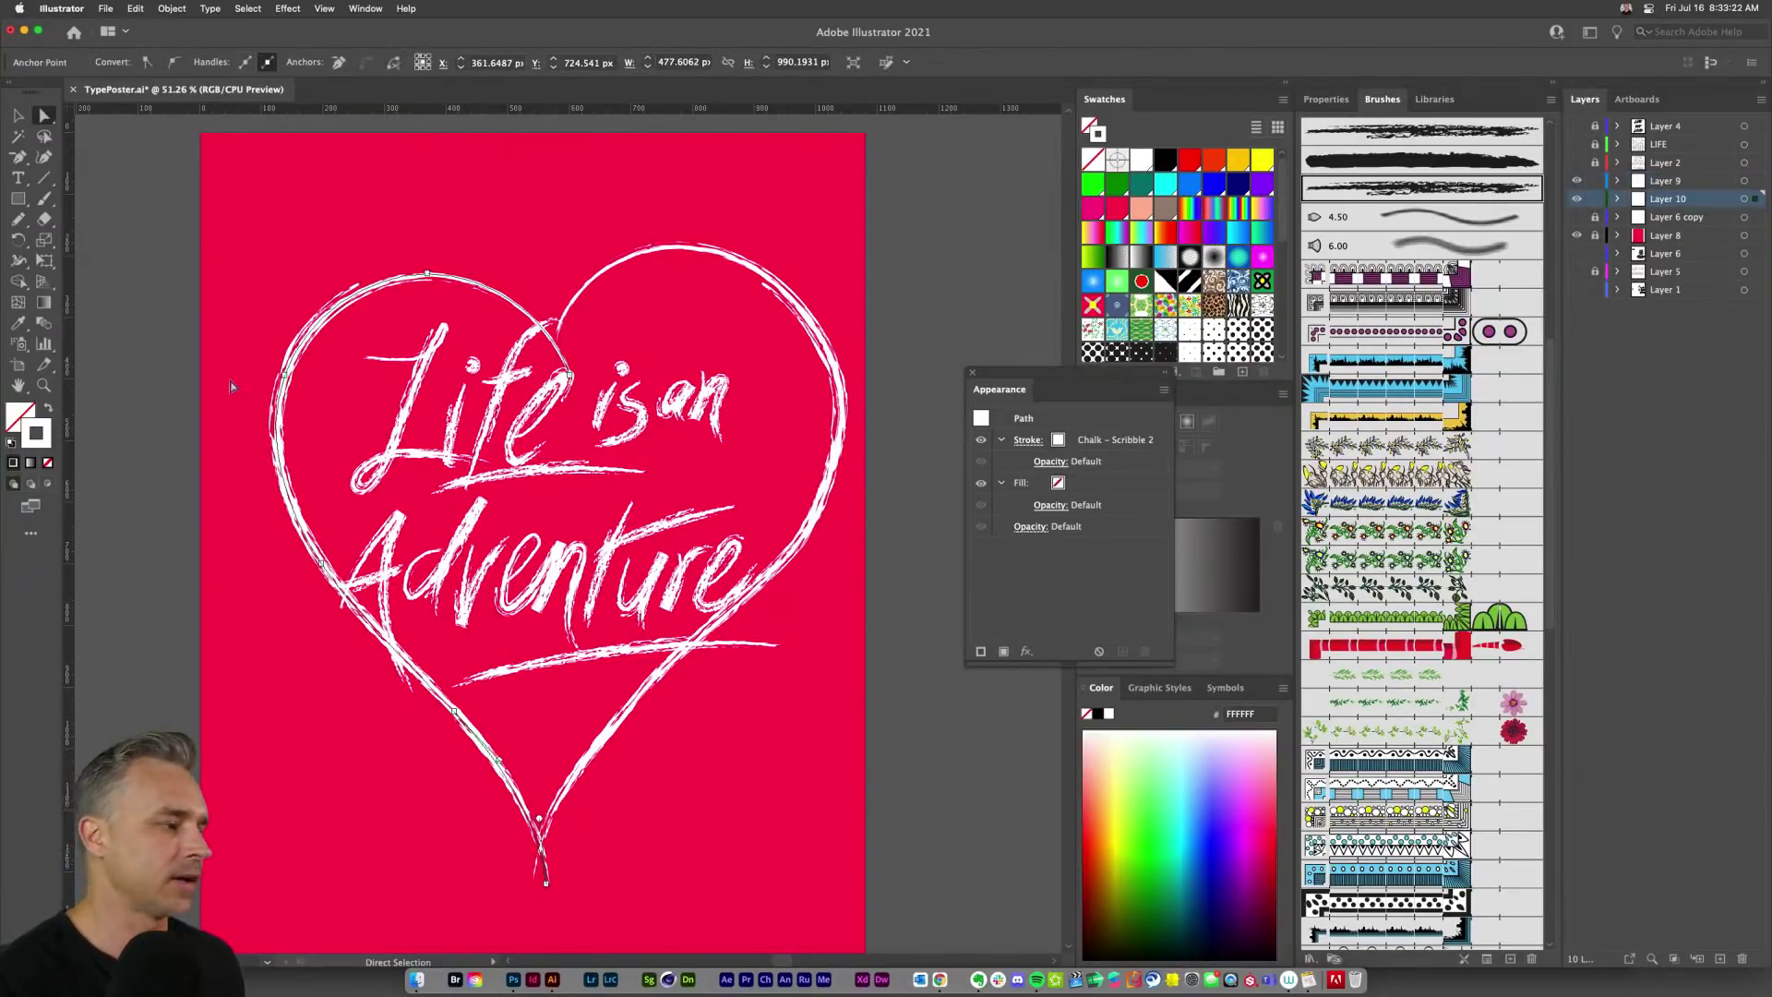
key("v")
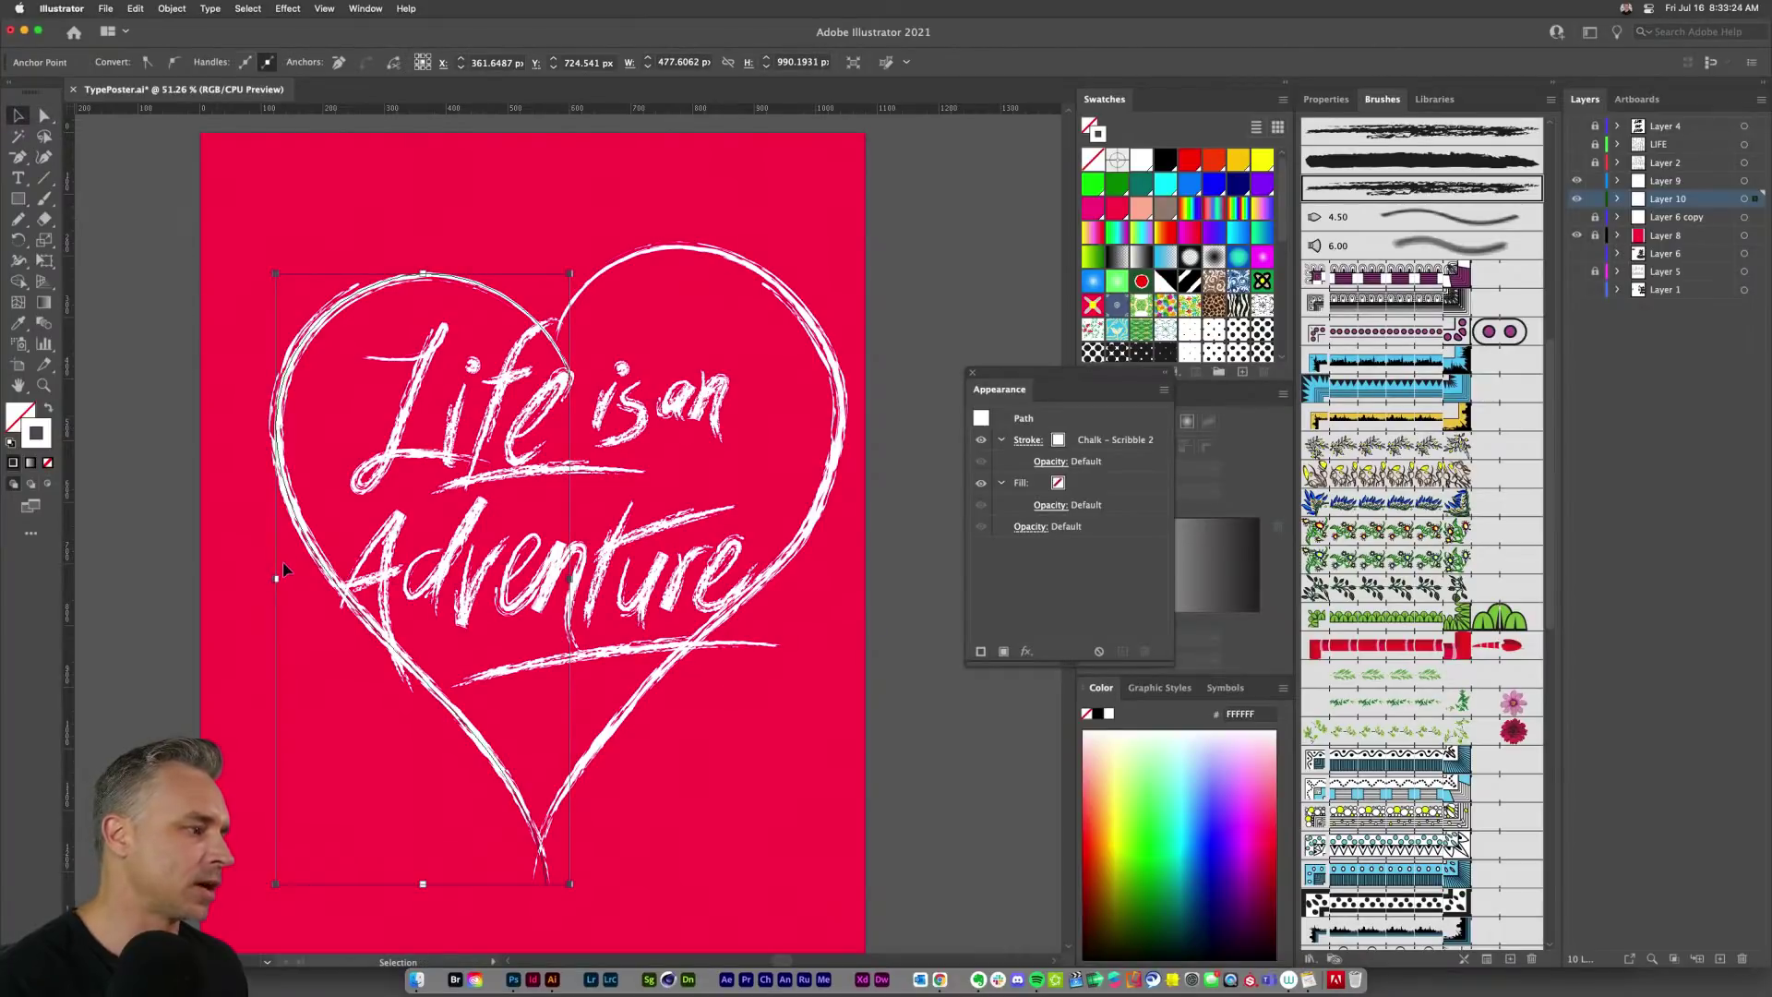
left_click_drag(275, 579, 254, 578)
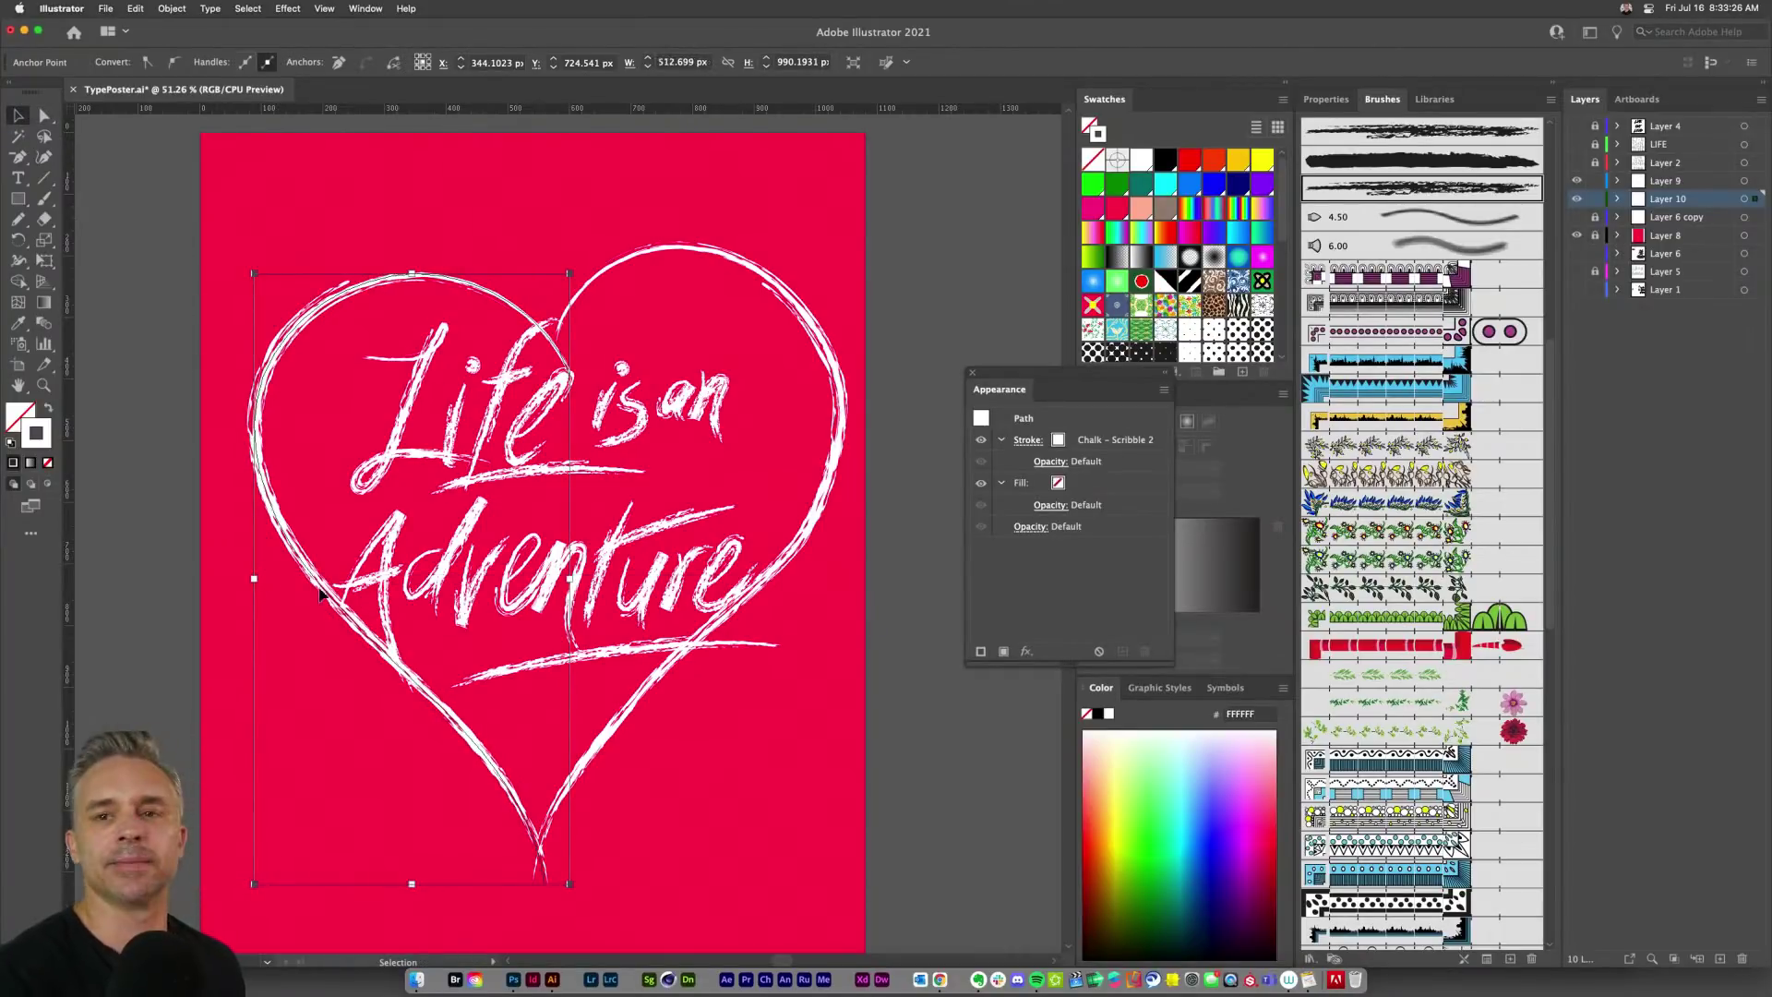
left_click_drag(411, 883, 413, 904)
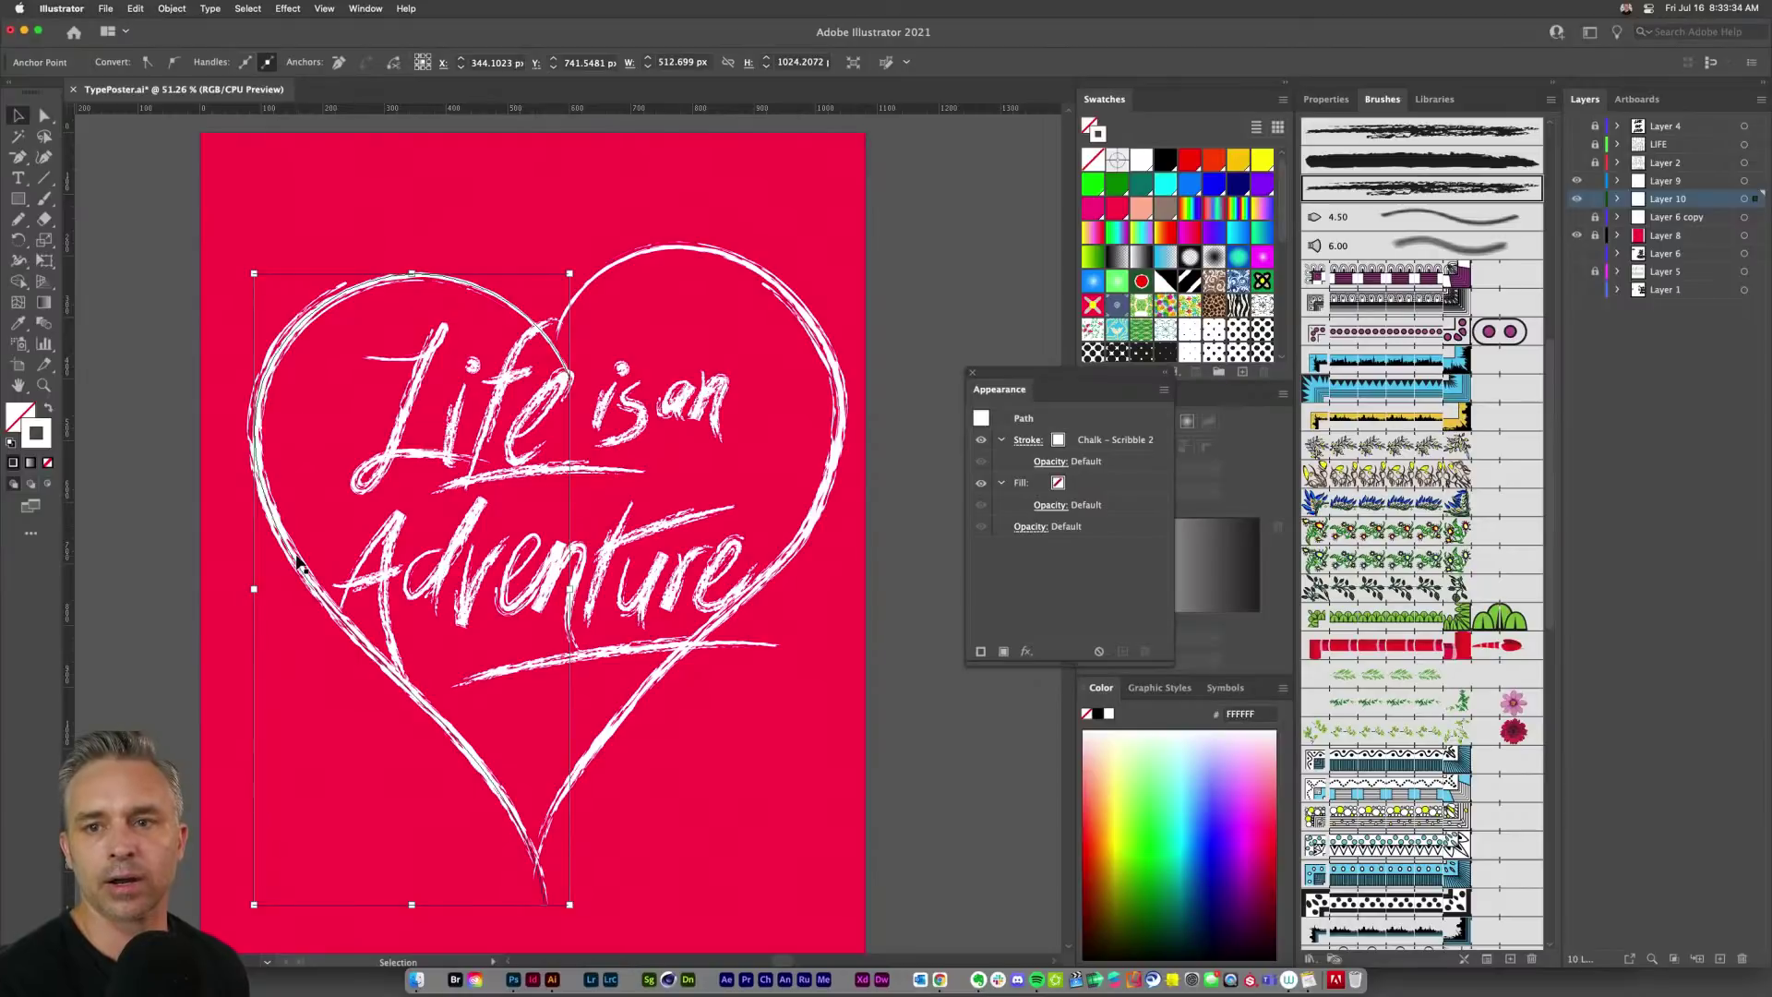
left_click(655, 850)
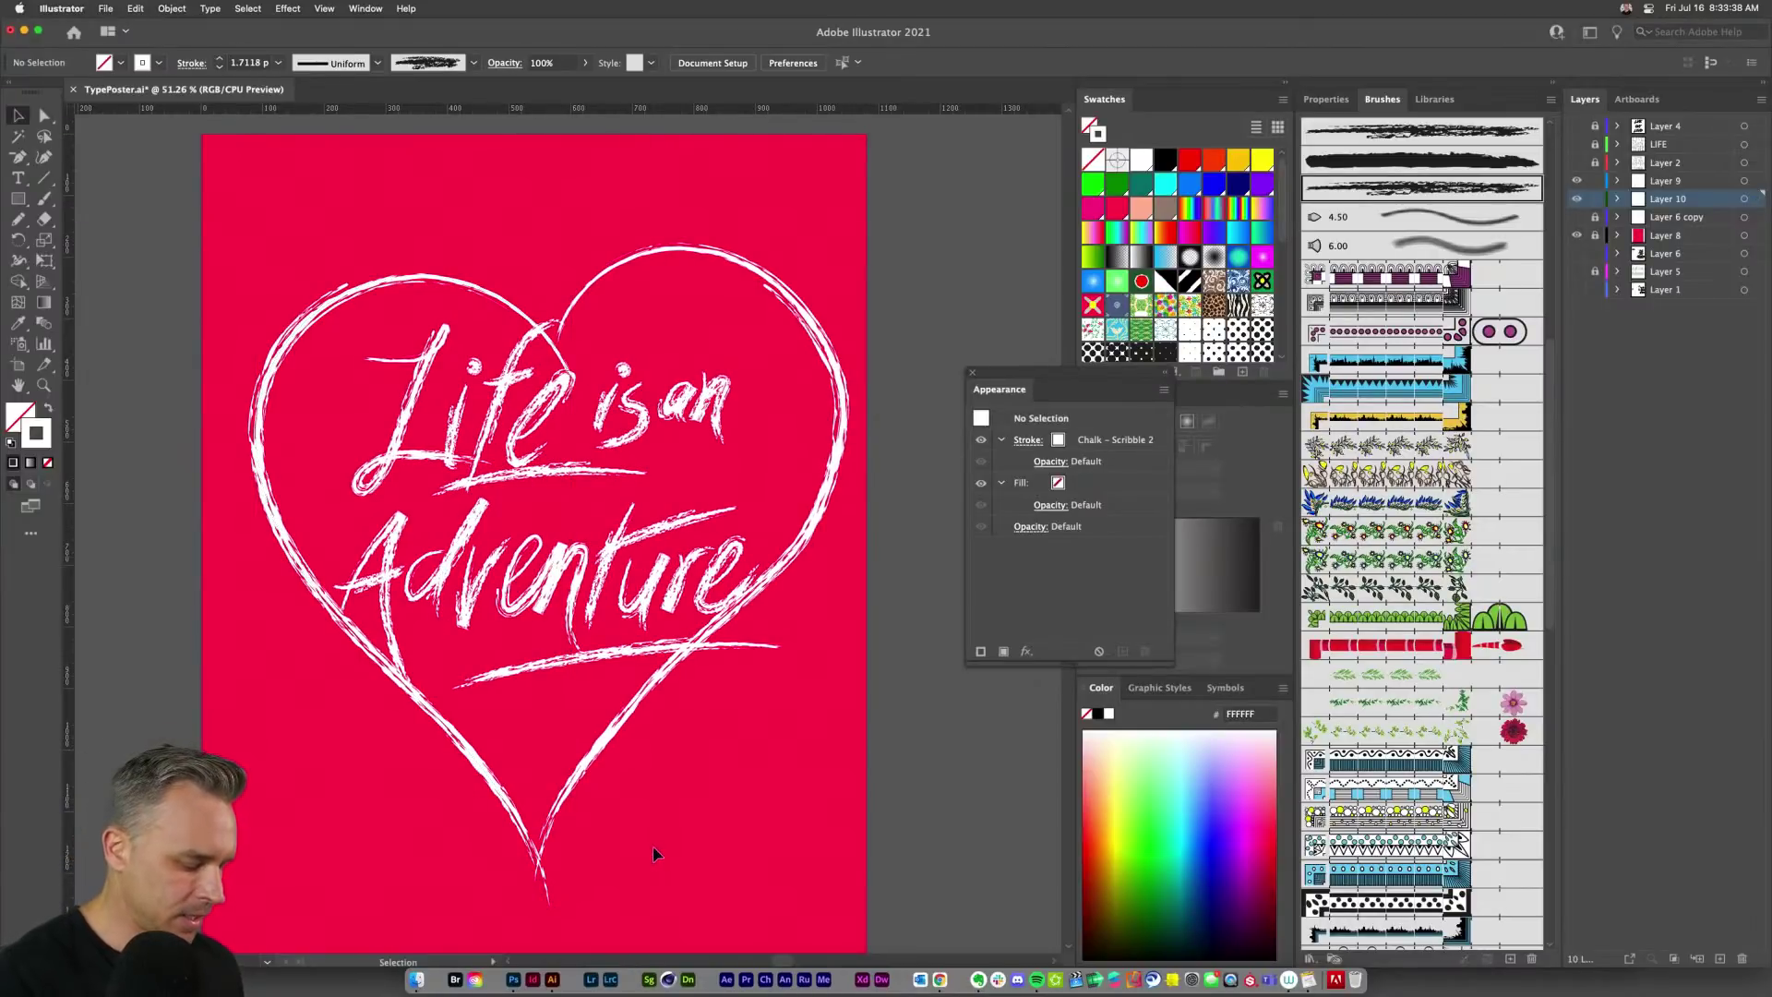
Step: Preview the poster full screen, and move the whole heart with its lettering slightly up on the artboard
key("shift+f")
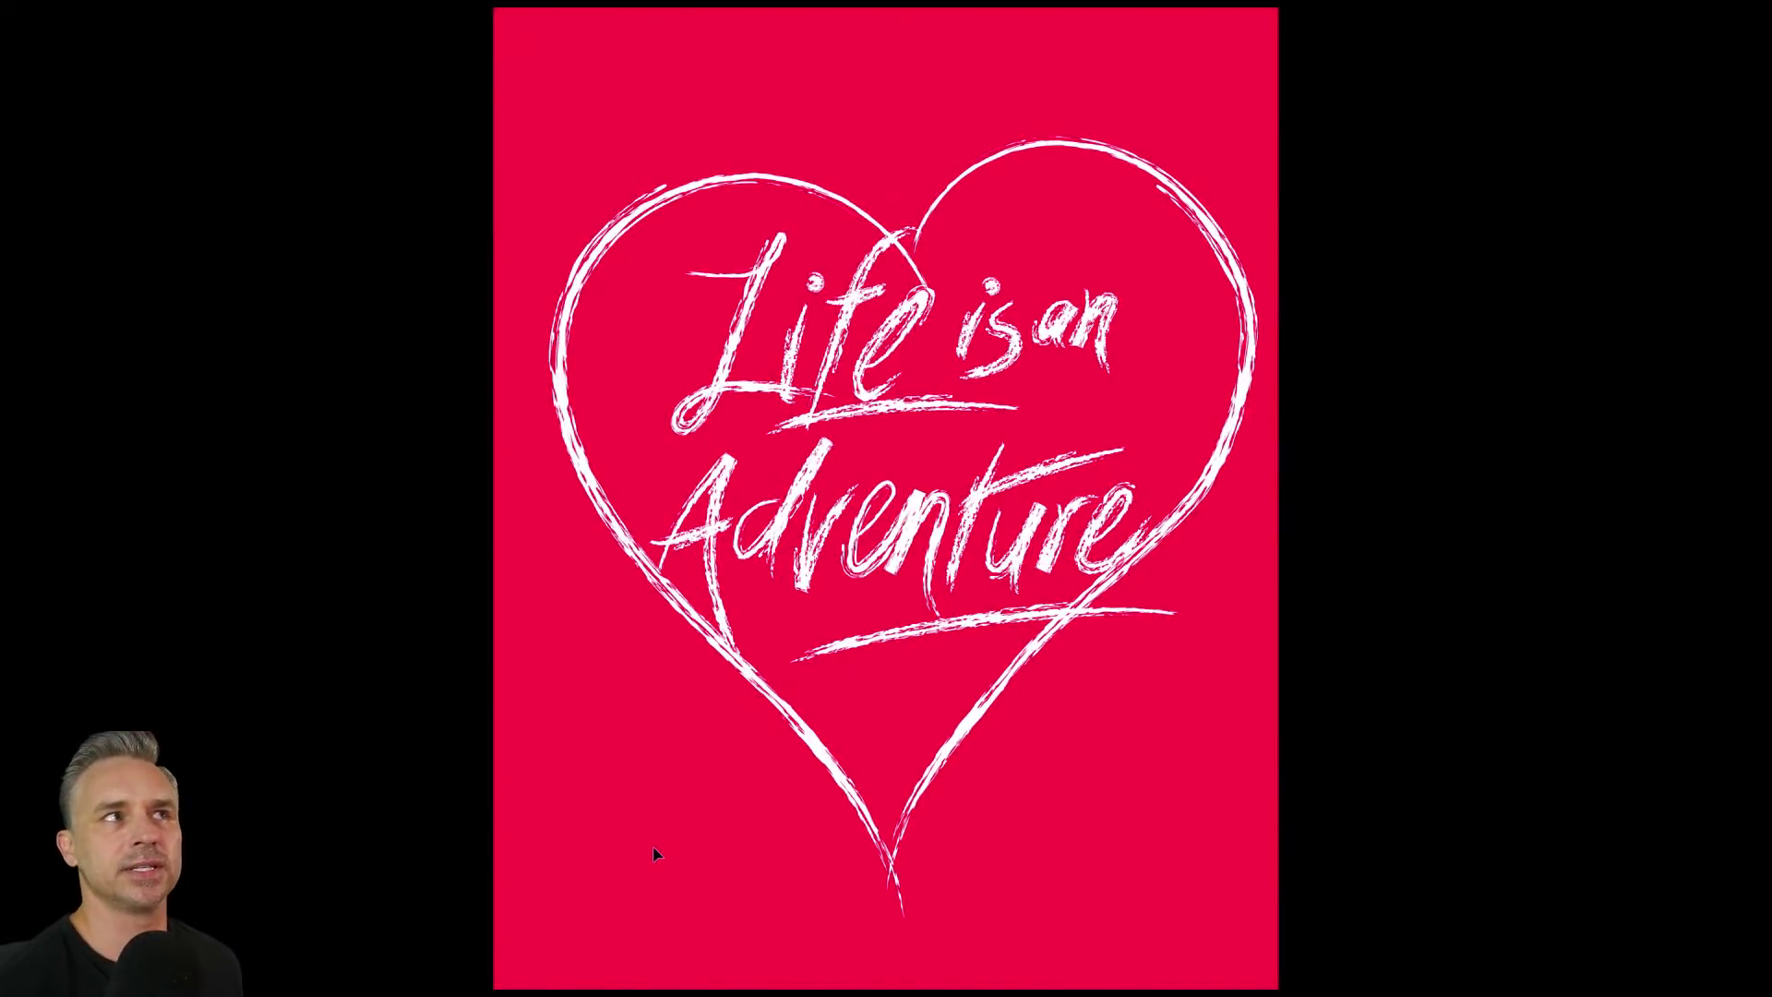
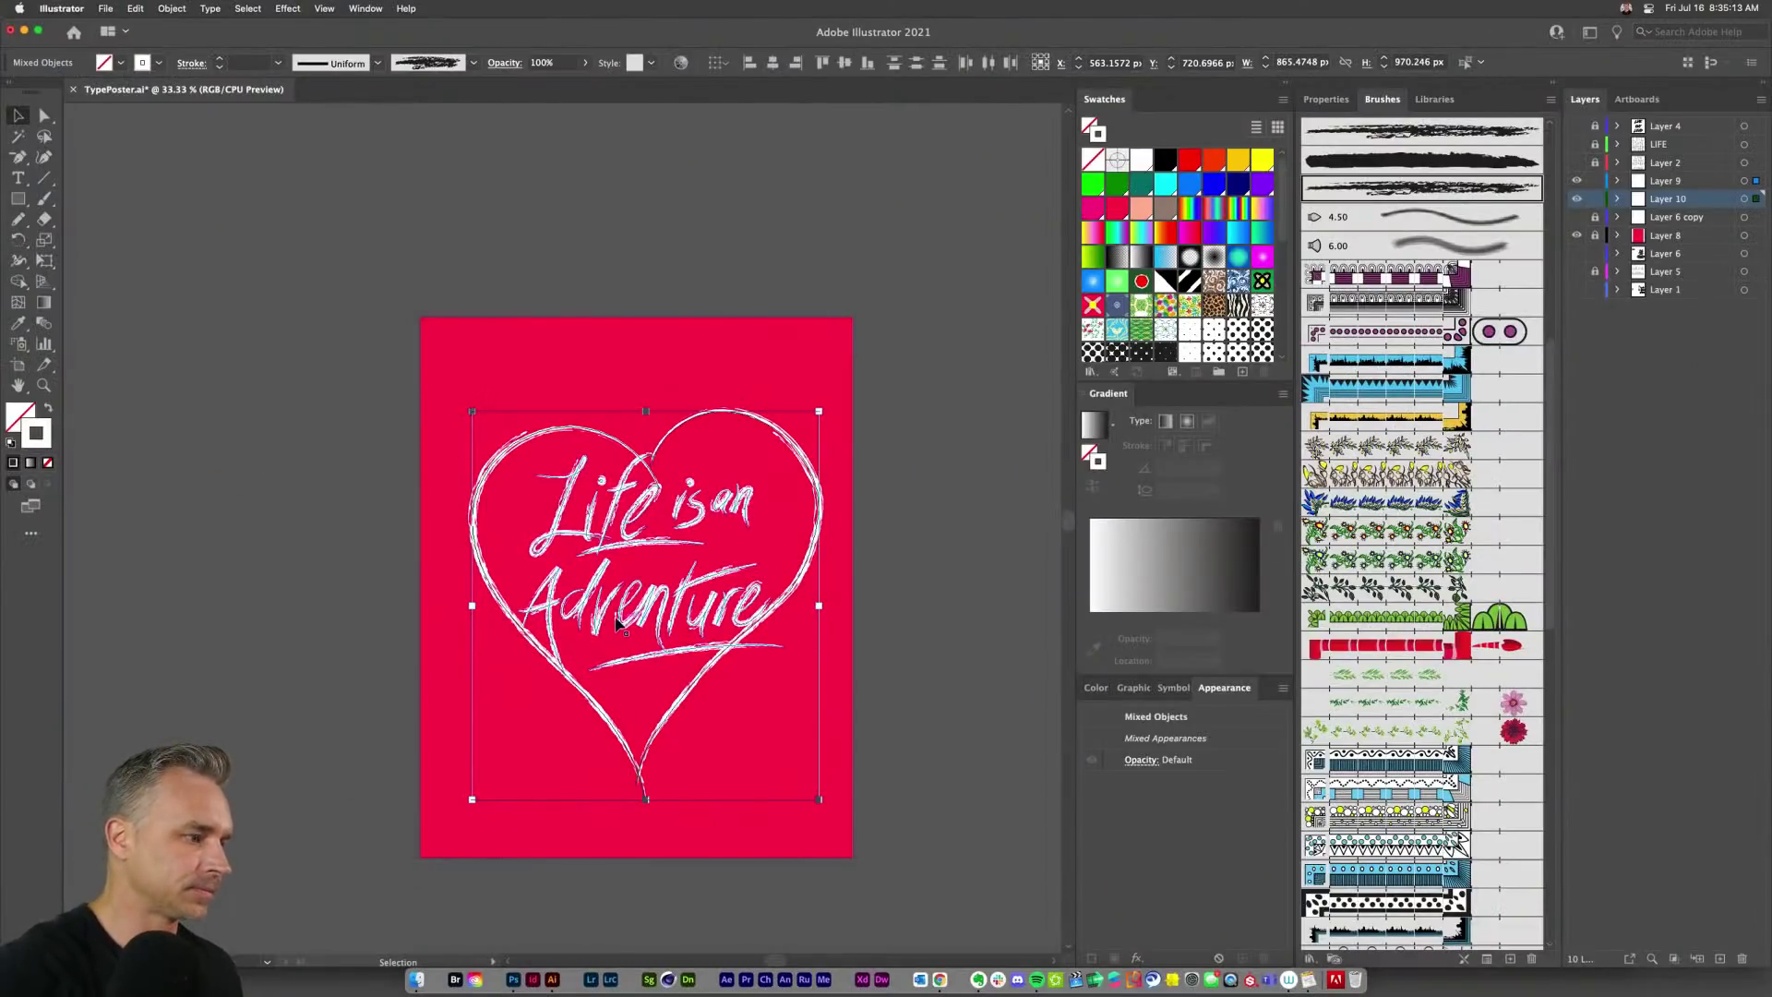
left_click_drag(652, 620, 649, 607)
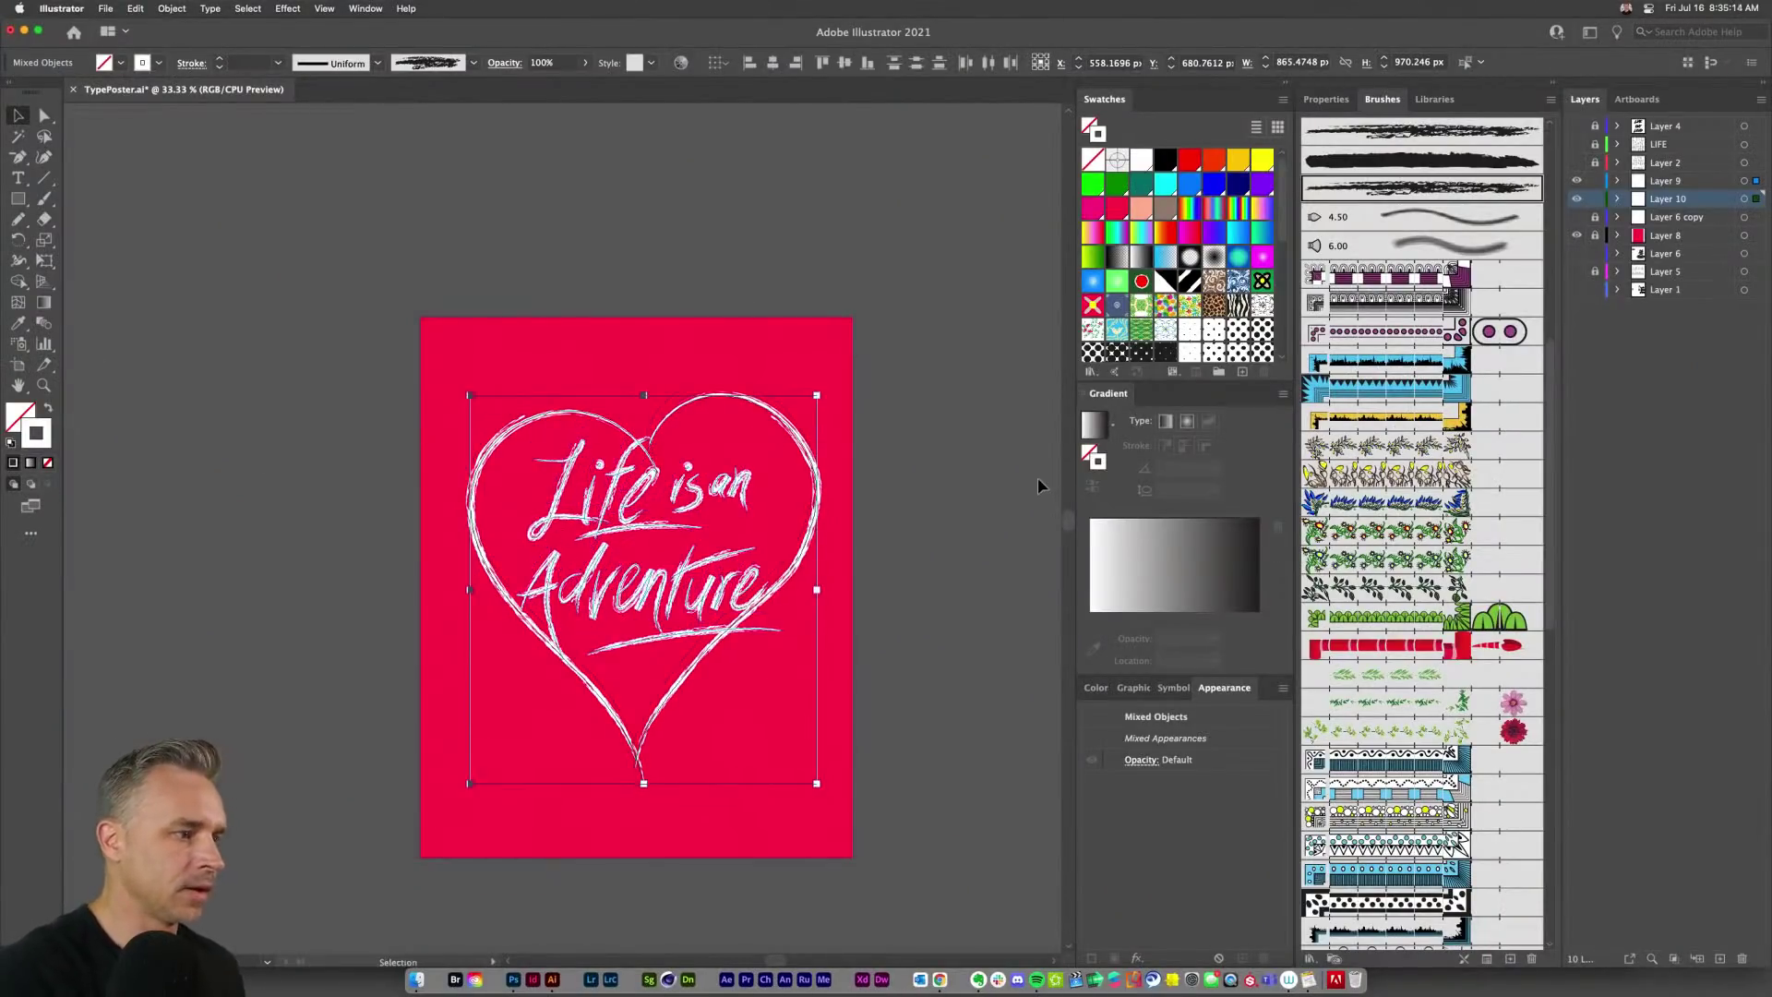
left_click(680, 220)
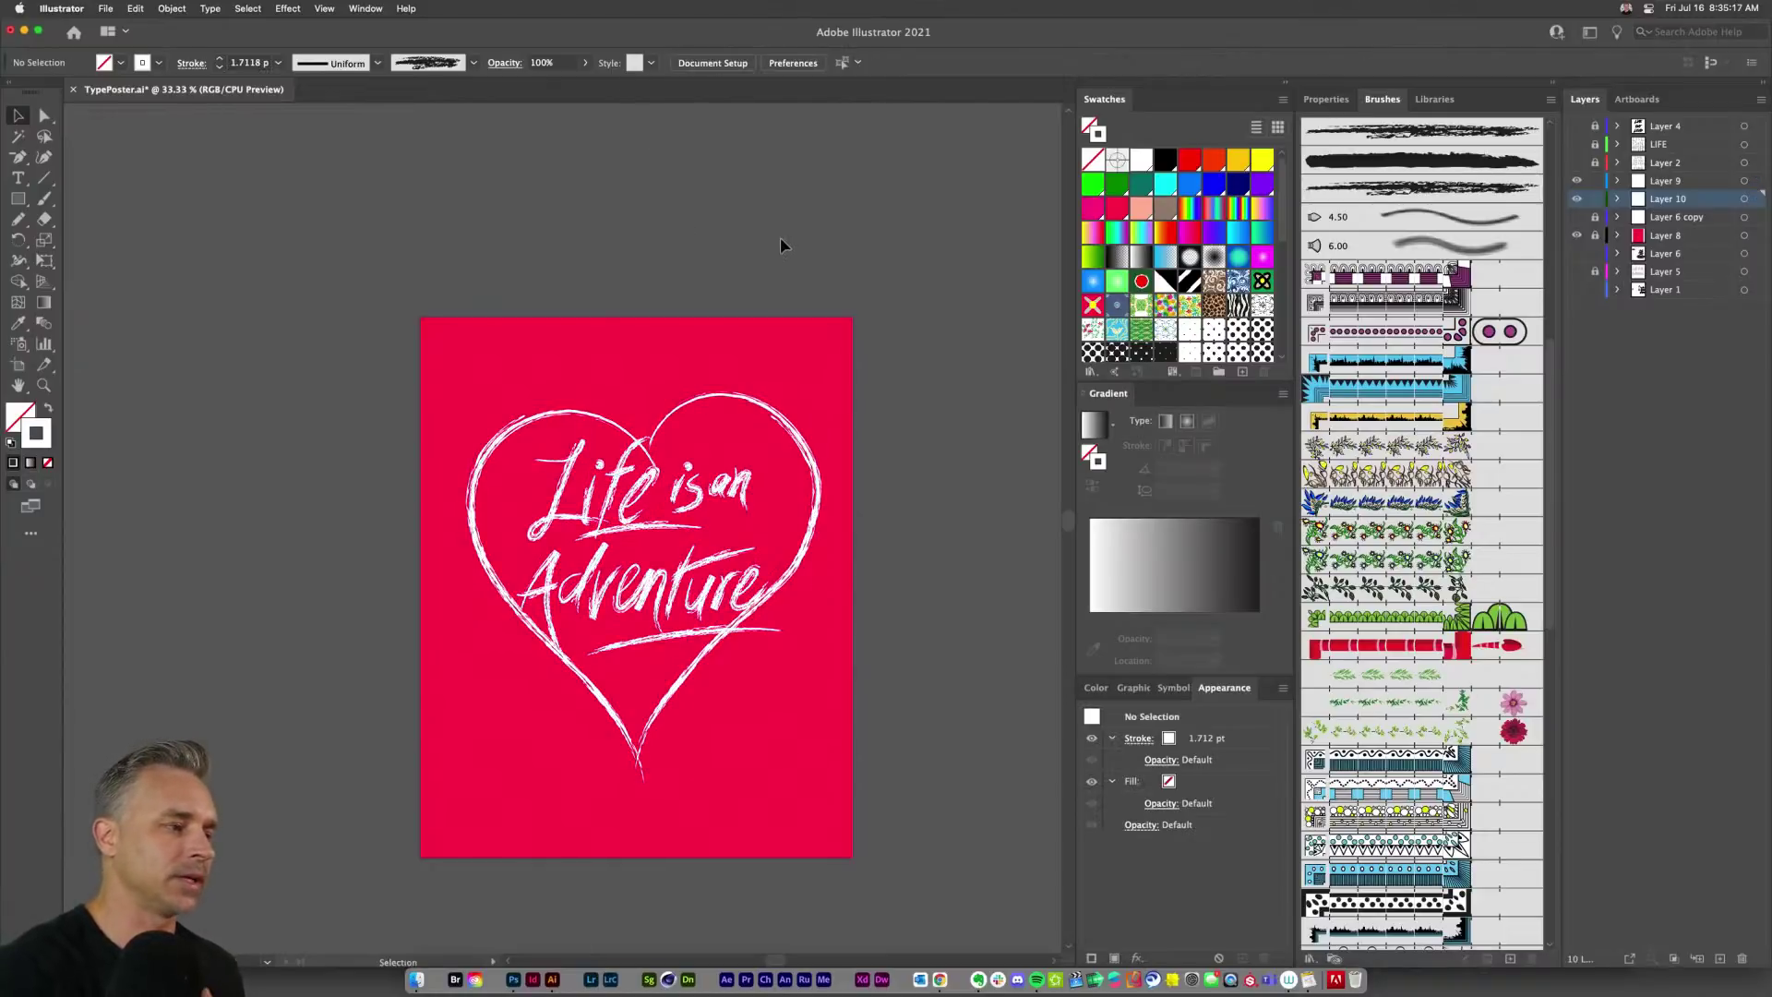
Step: Hide Layer 9 and Layer 10, and show, unlock and select Layer 6 copy
left_click_drag(1578, 181, 1577, 212)
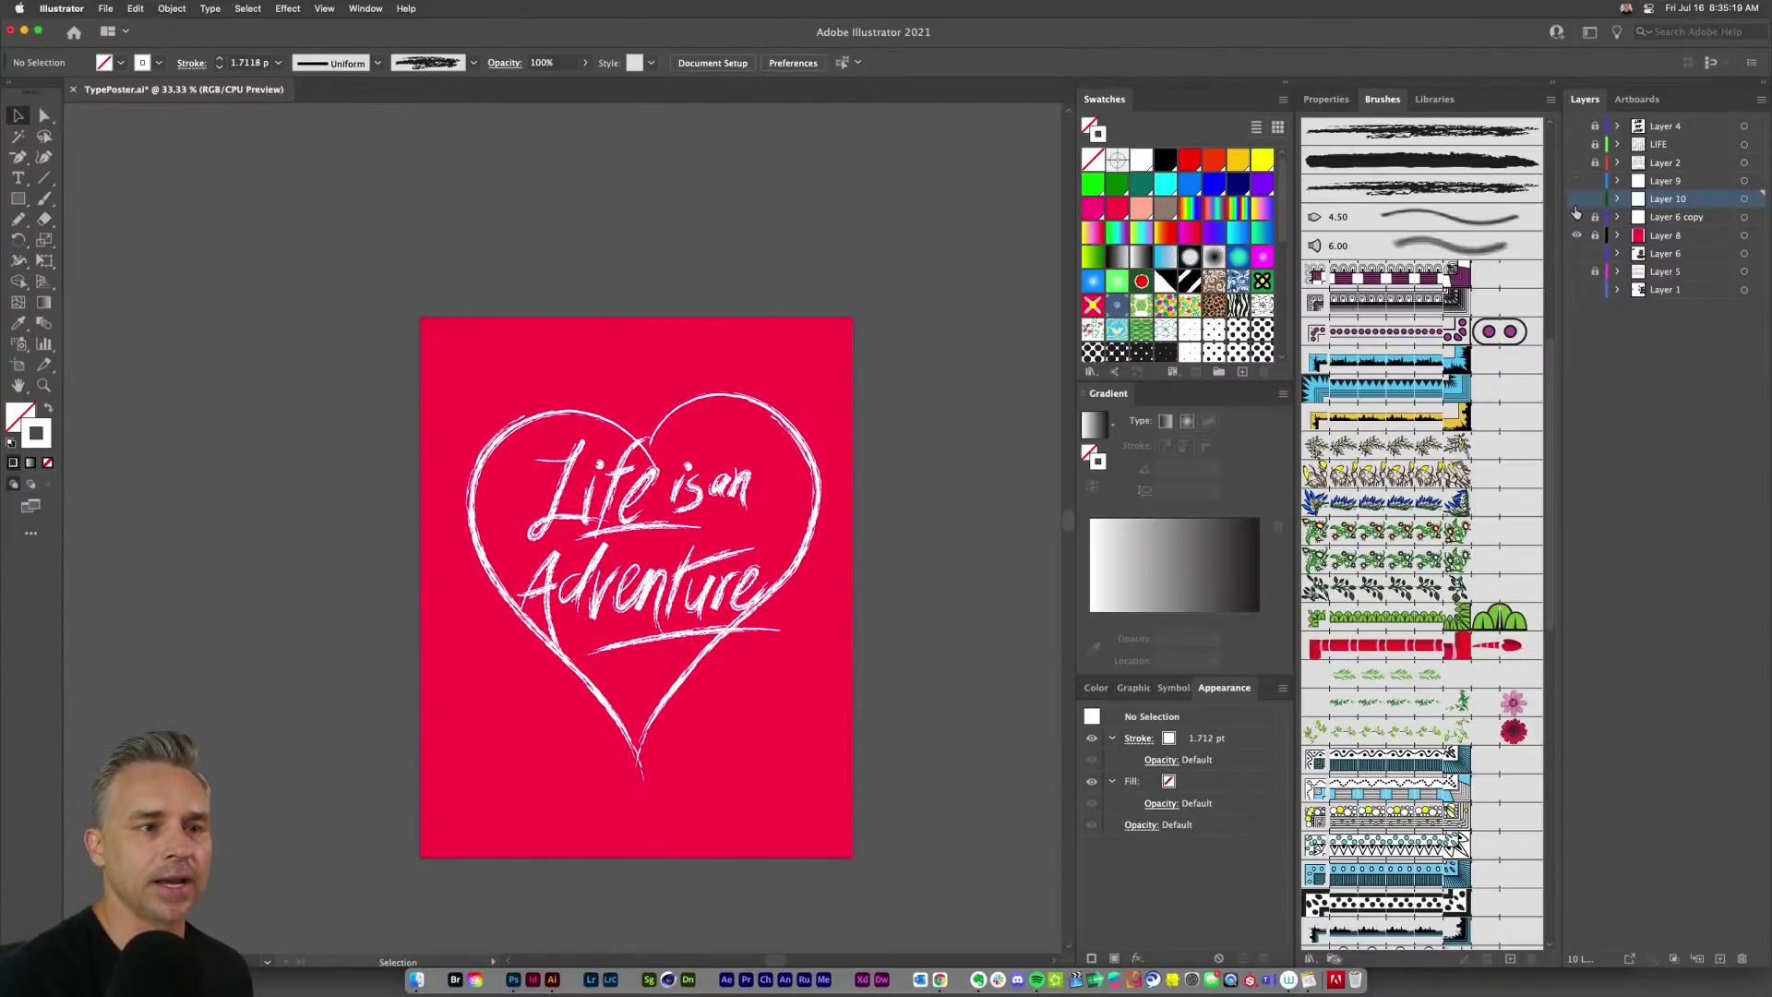
left_click(1576, 217)
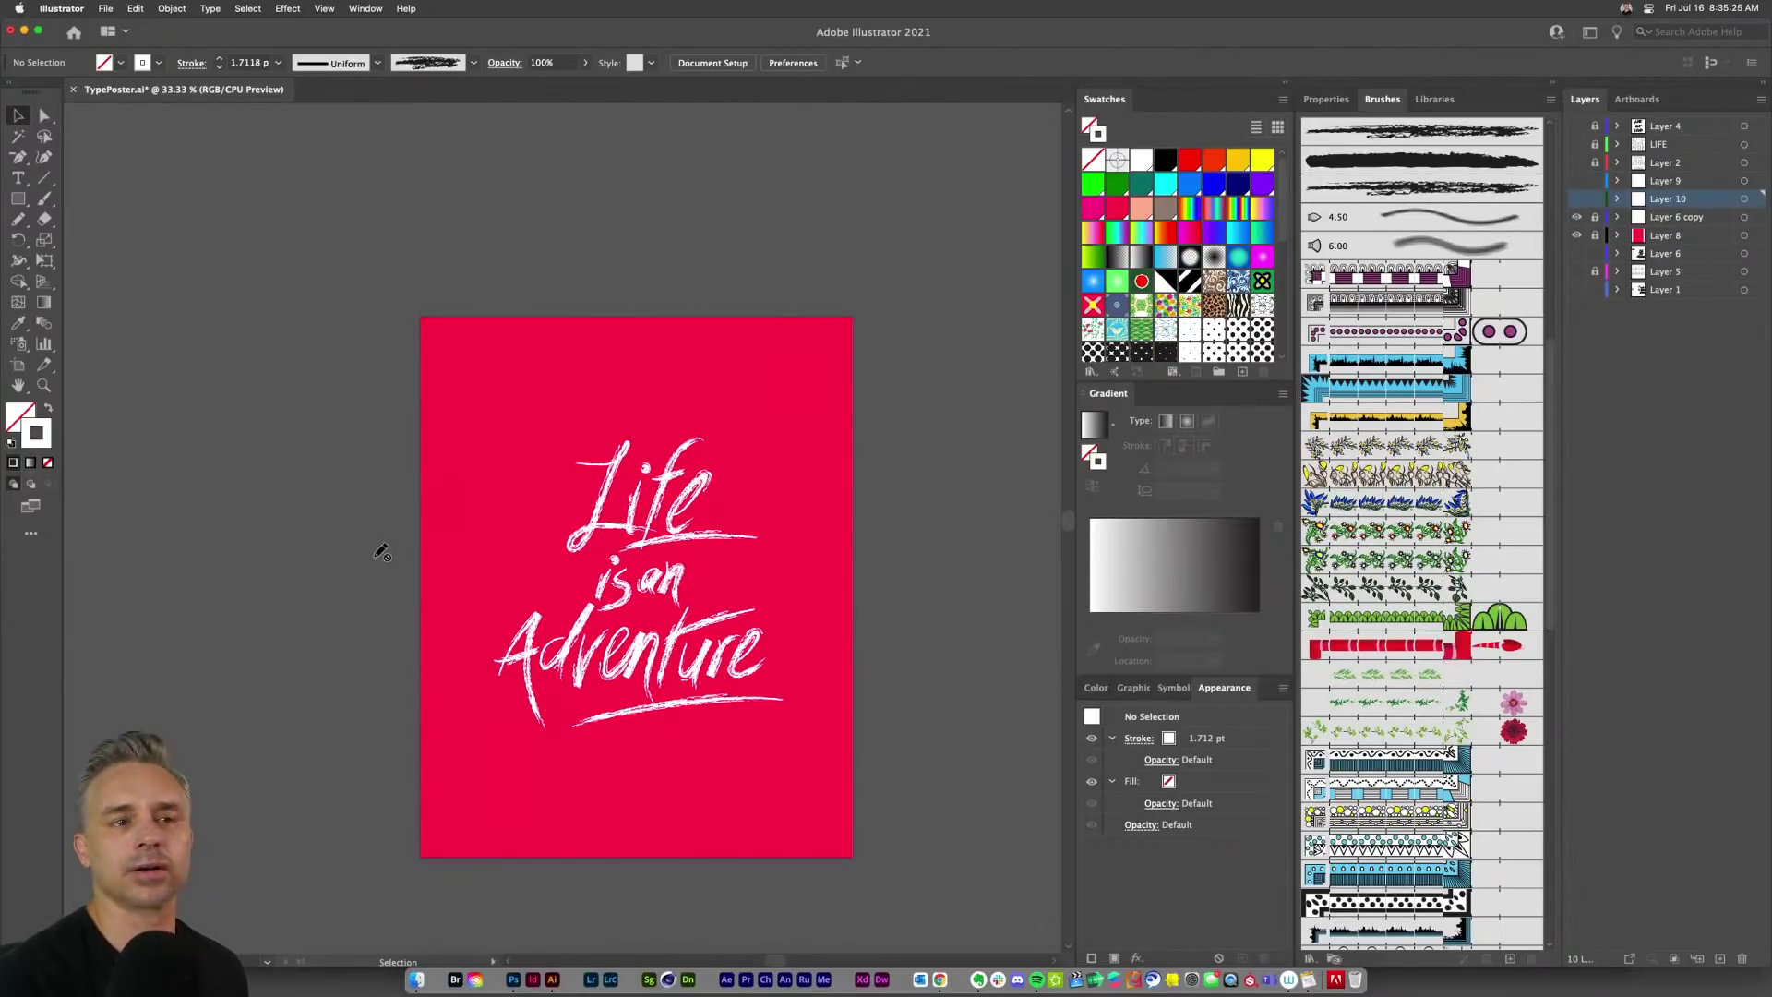
left_click(1650, 219)
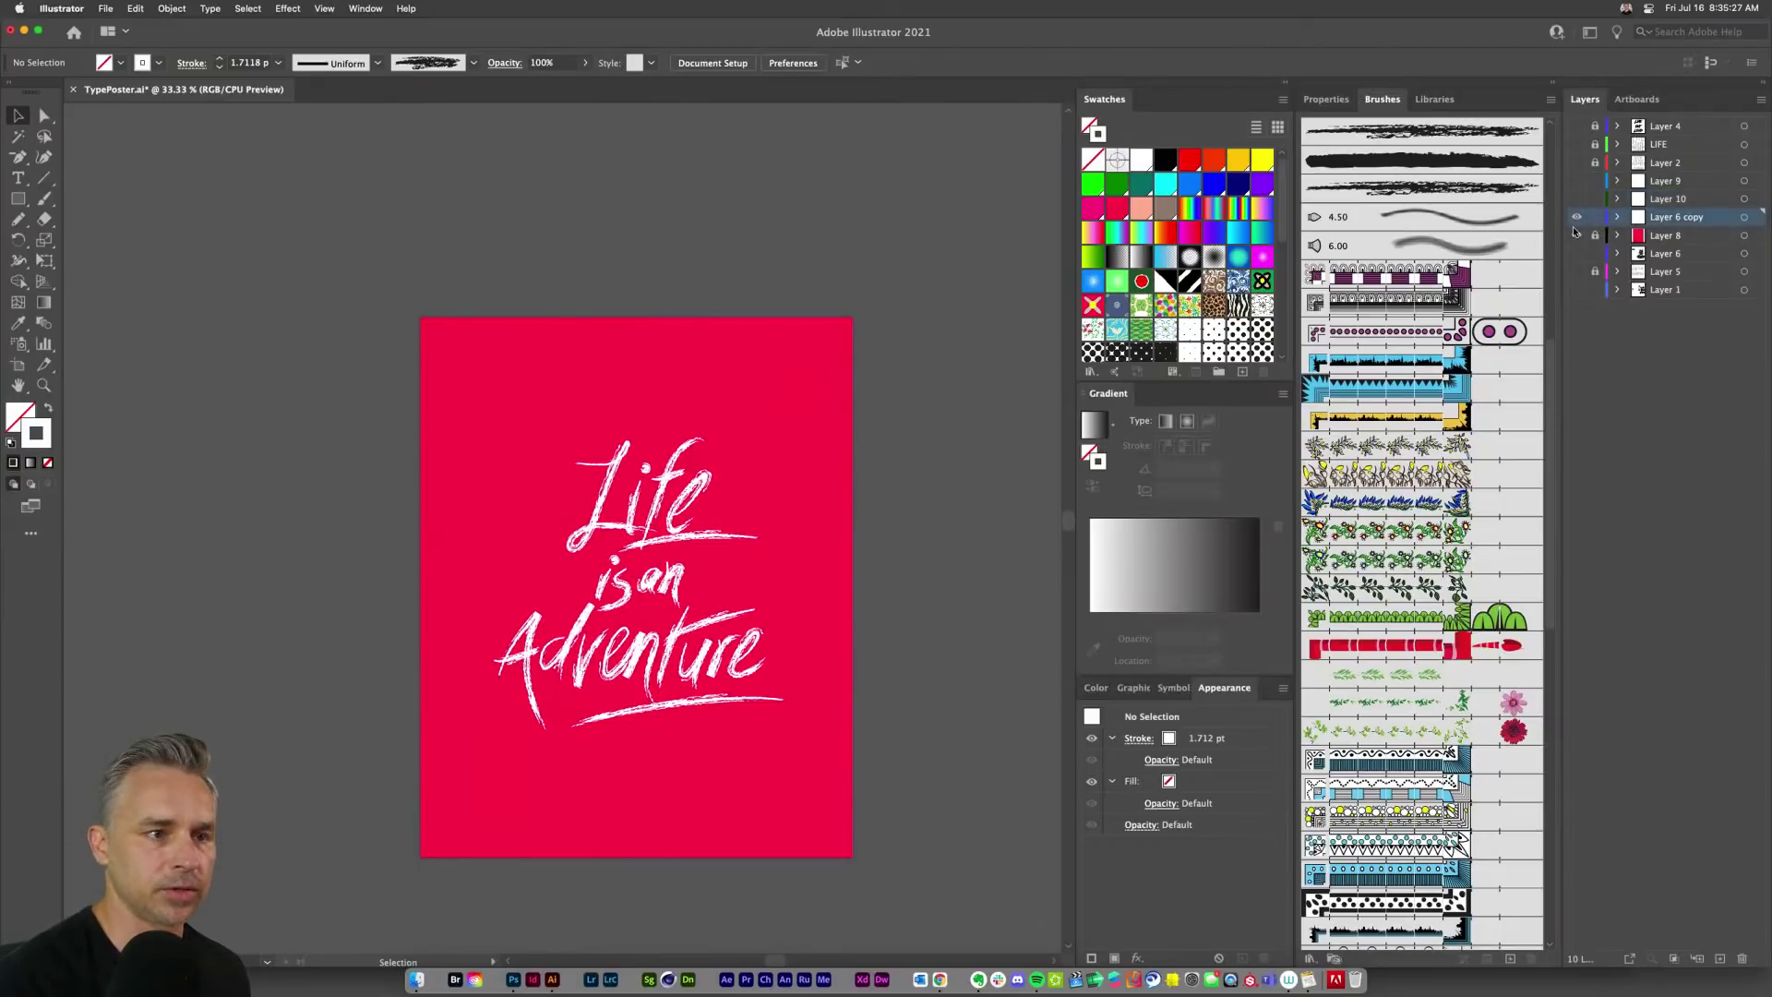
Step: Replace the dot over the "i" in "Life" with a Pencil-drawn chalk heart about 35 by 40 px, and save the document
key("super+1")
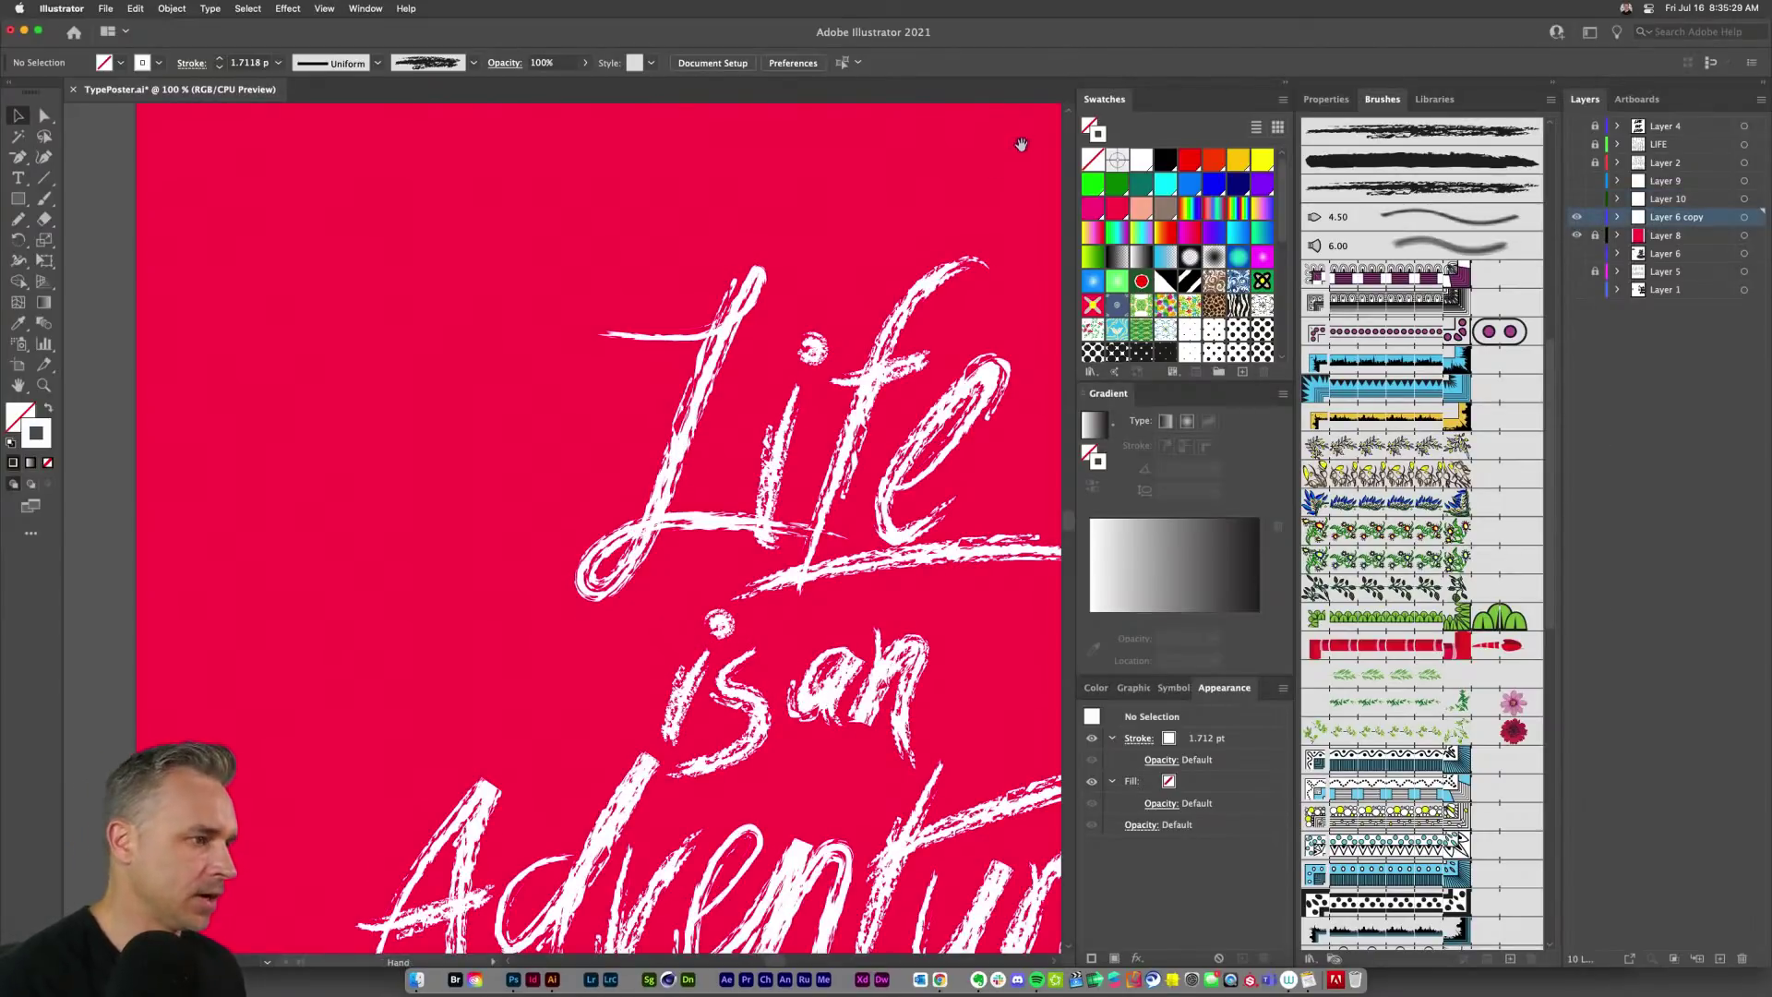
left_click_drag(883, 189, 663, 377)
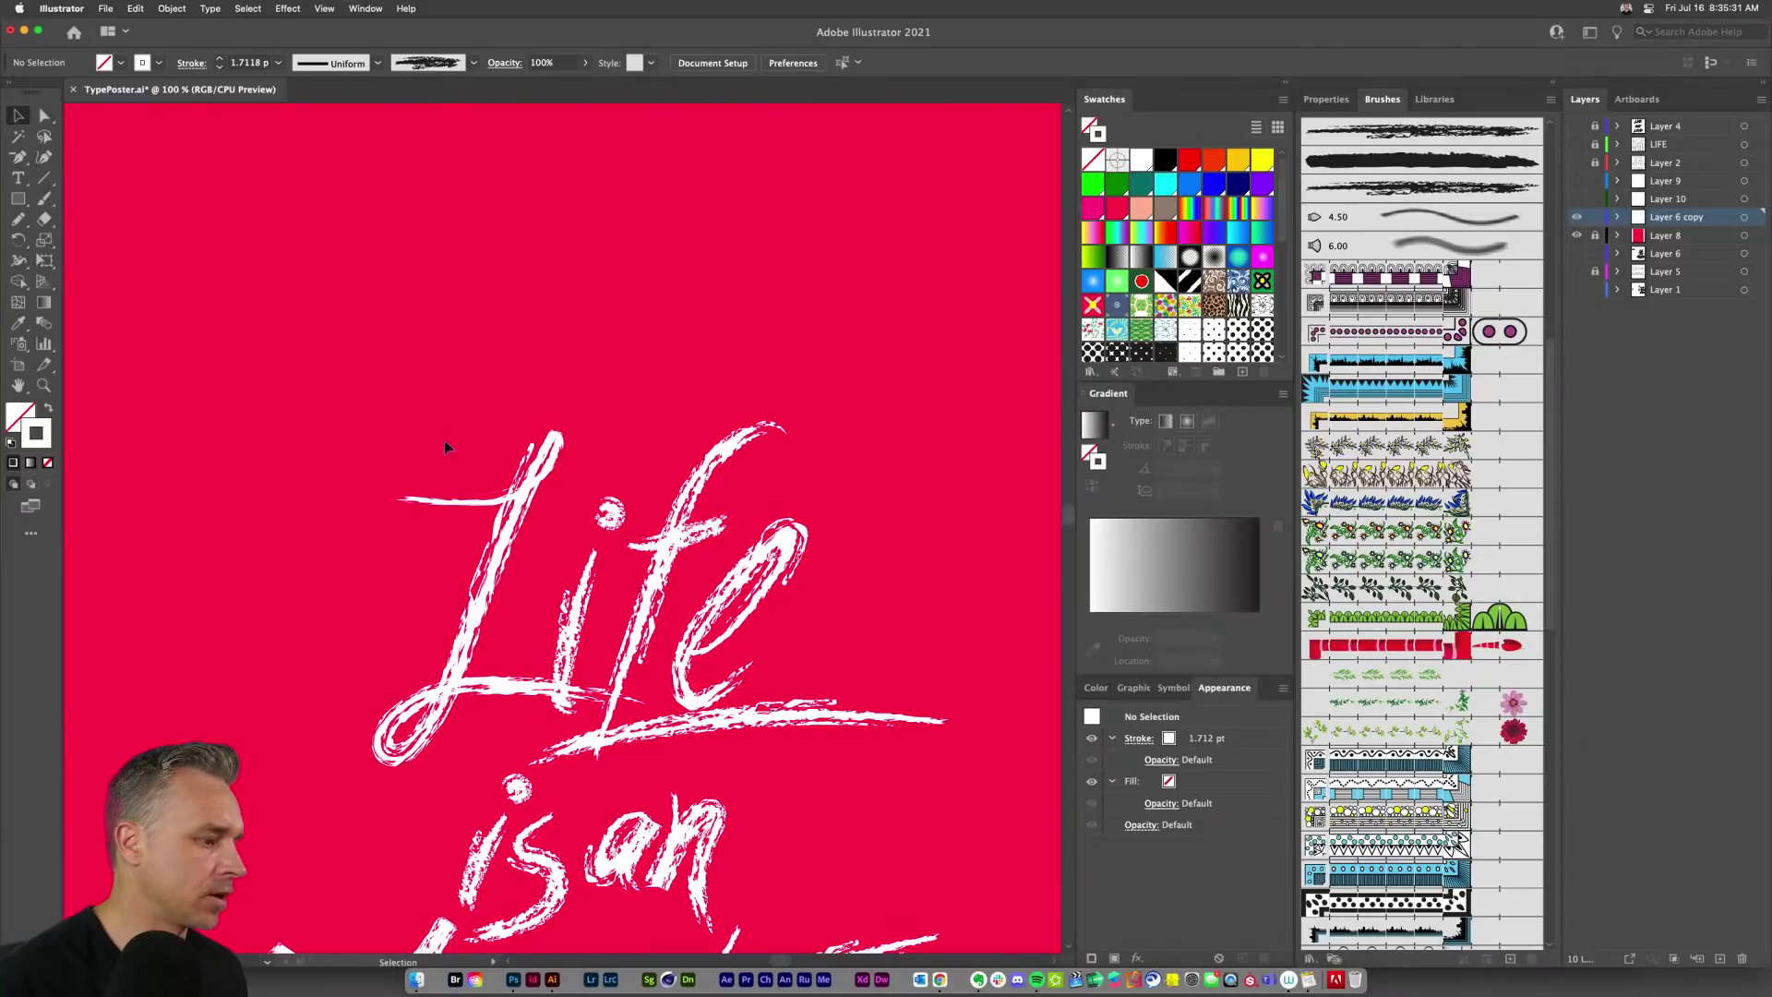
mouse_move(609, 512)
left_mouse_down()
mouse_move(637, 487)
mouse_move(620, 491)
left_mouse_up()
key("n")
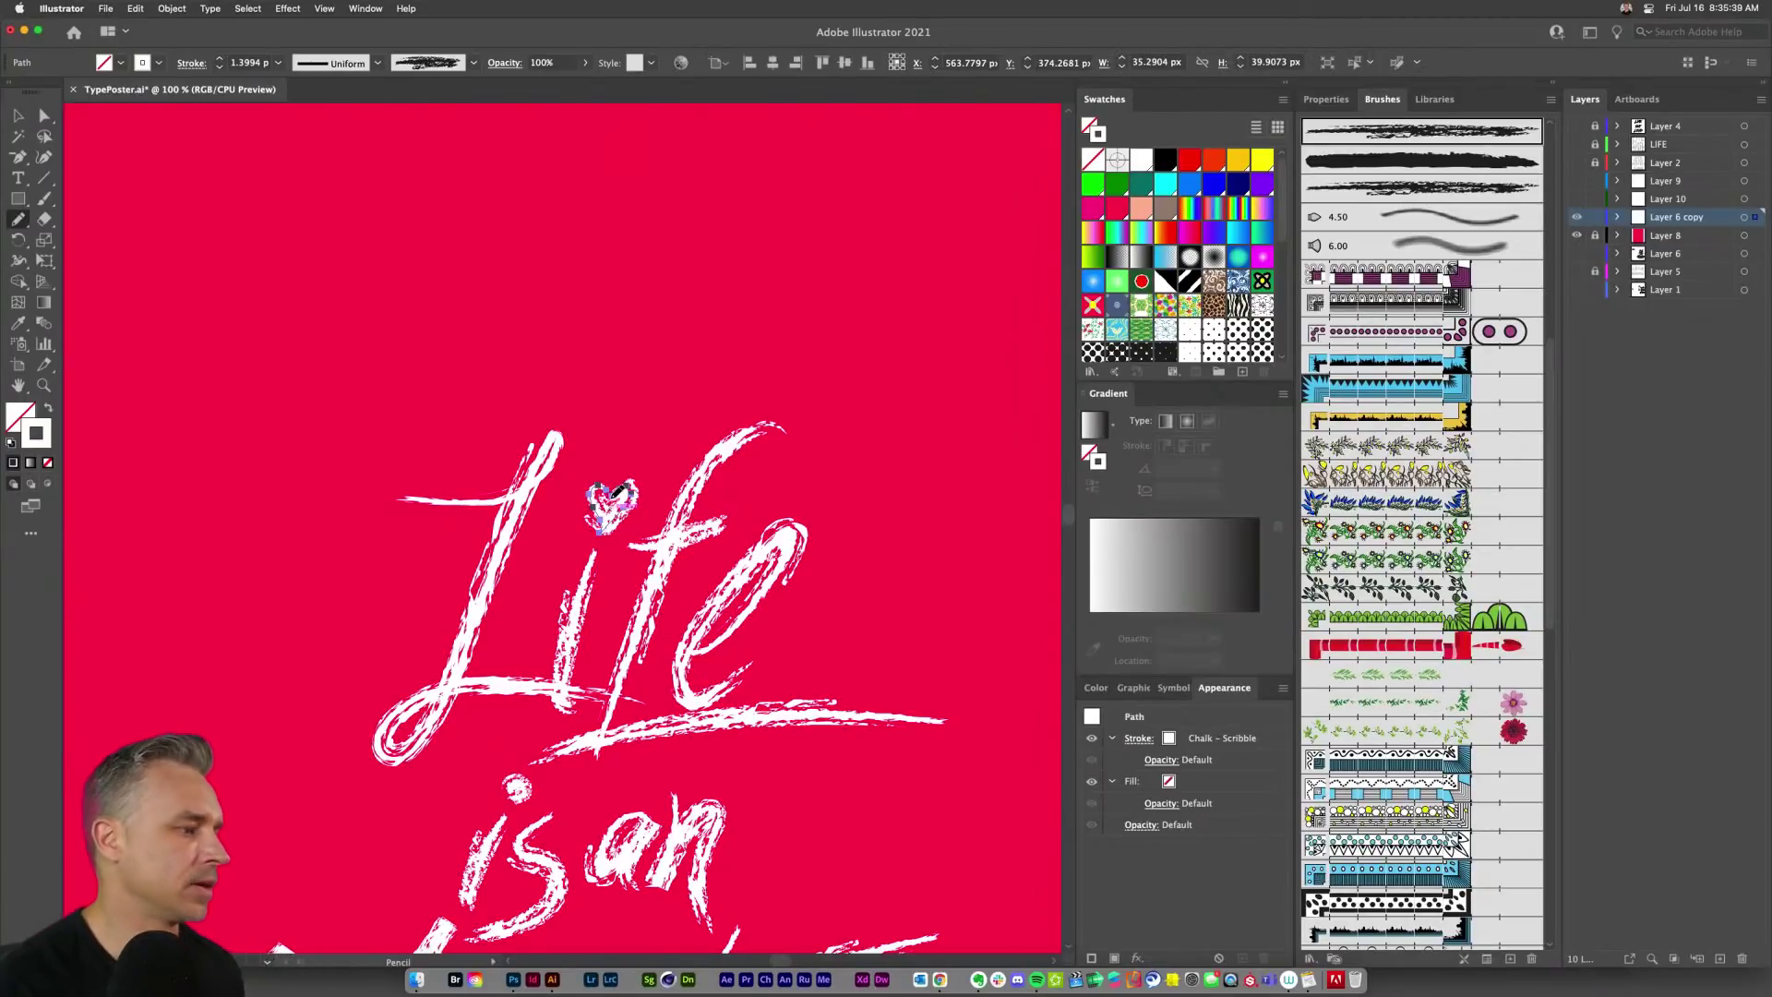
left_click(16, 113)
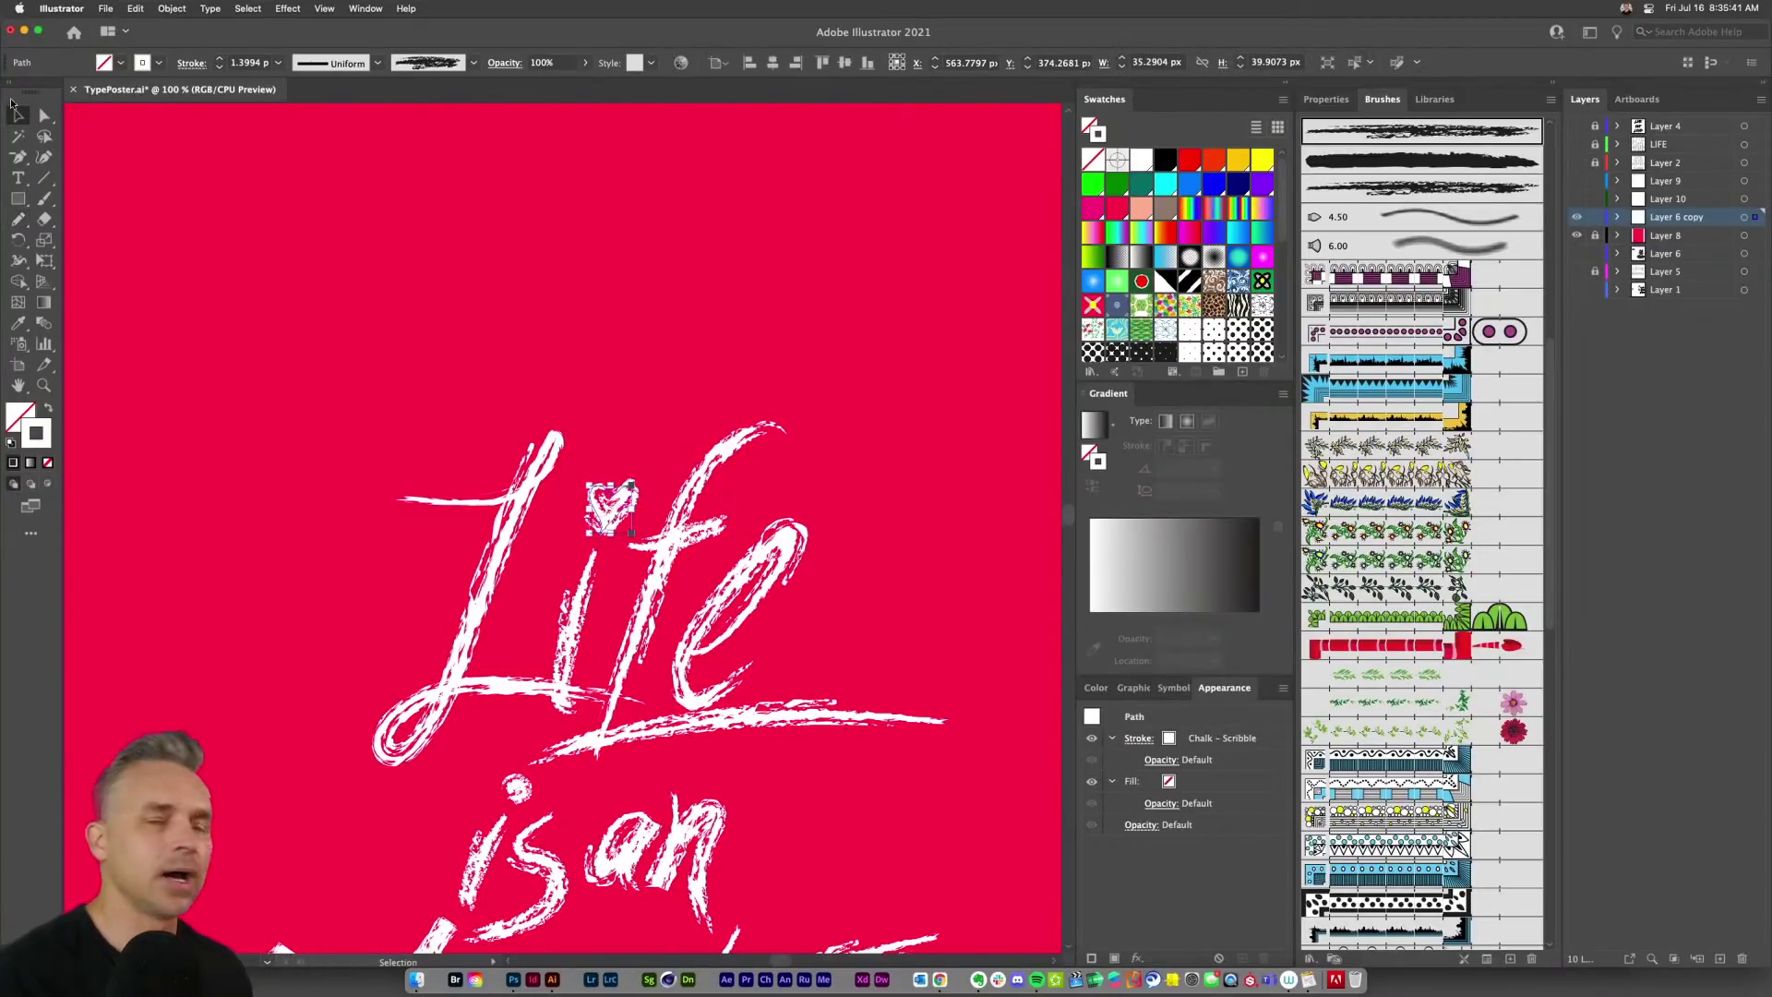
left_click(275, 369)
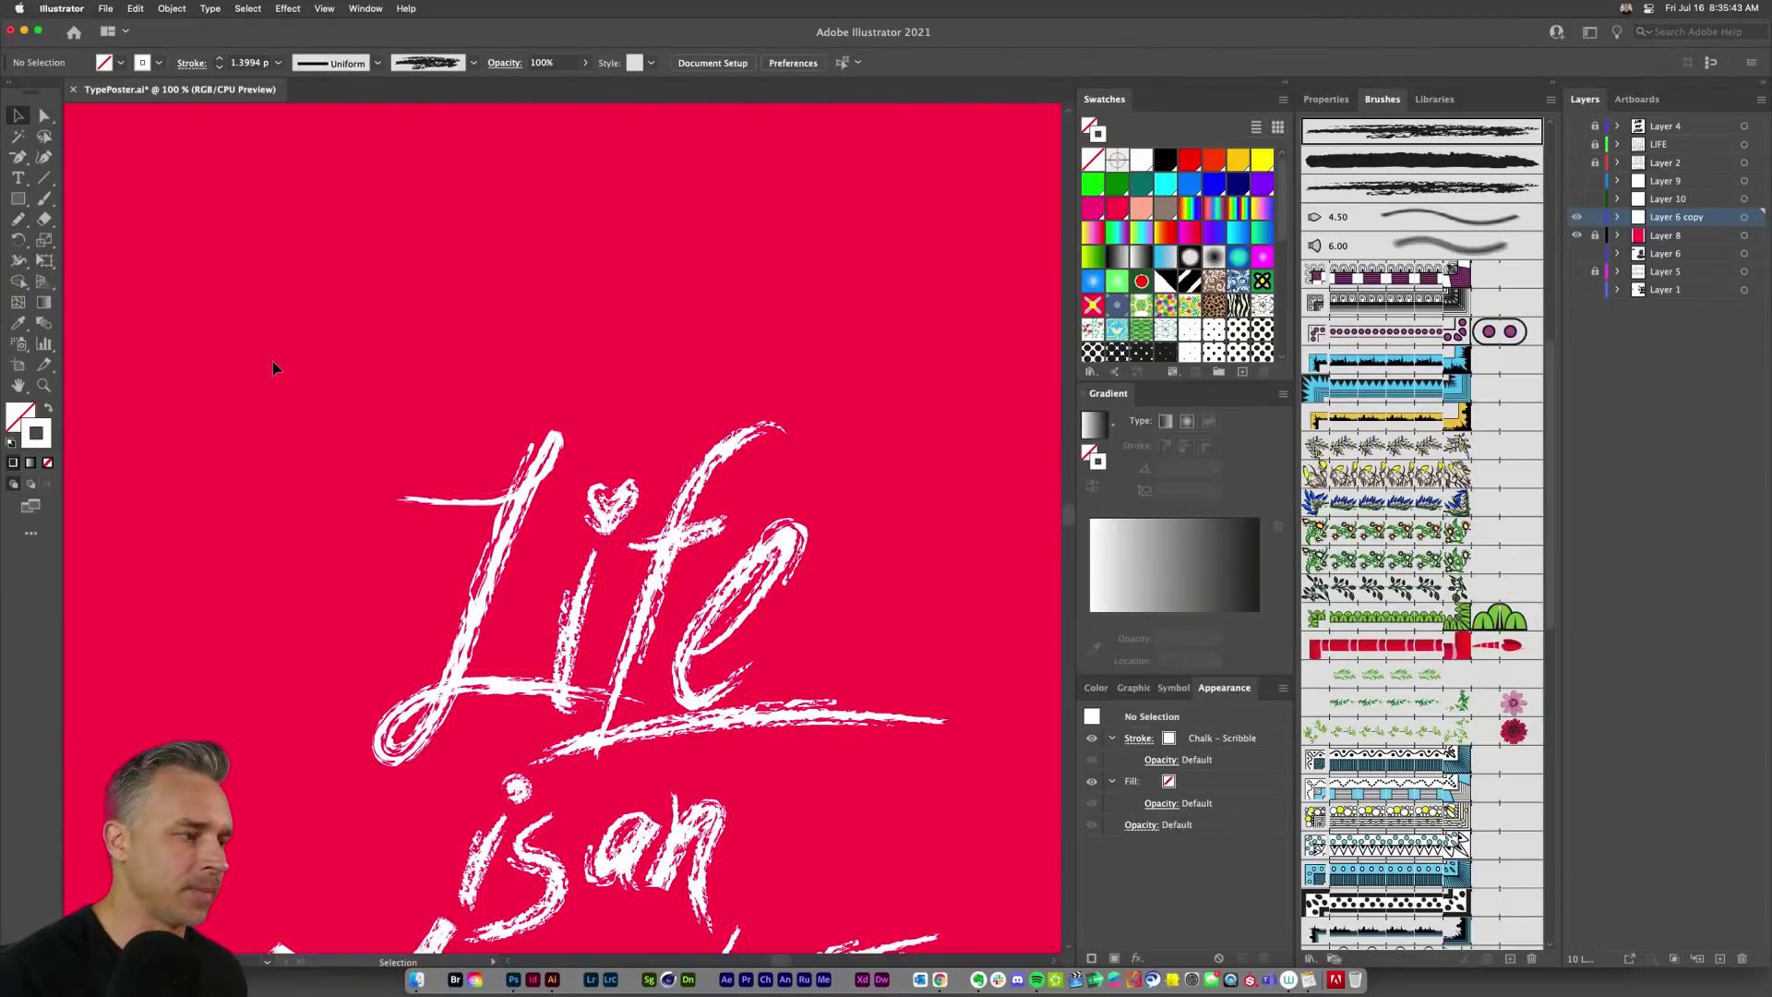
key("super+0")
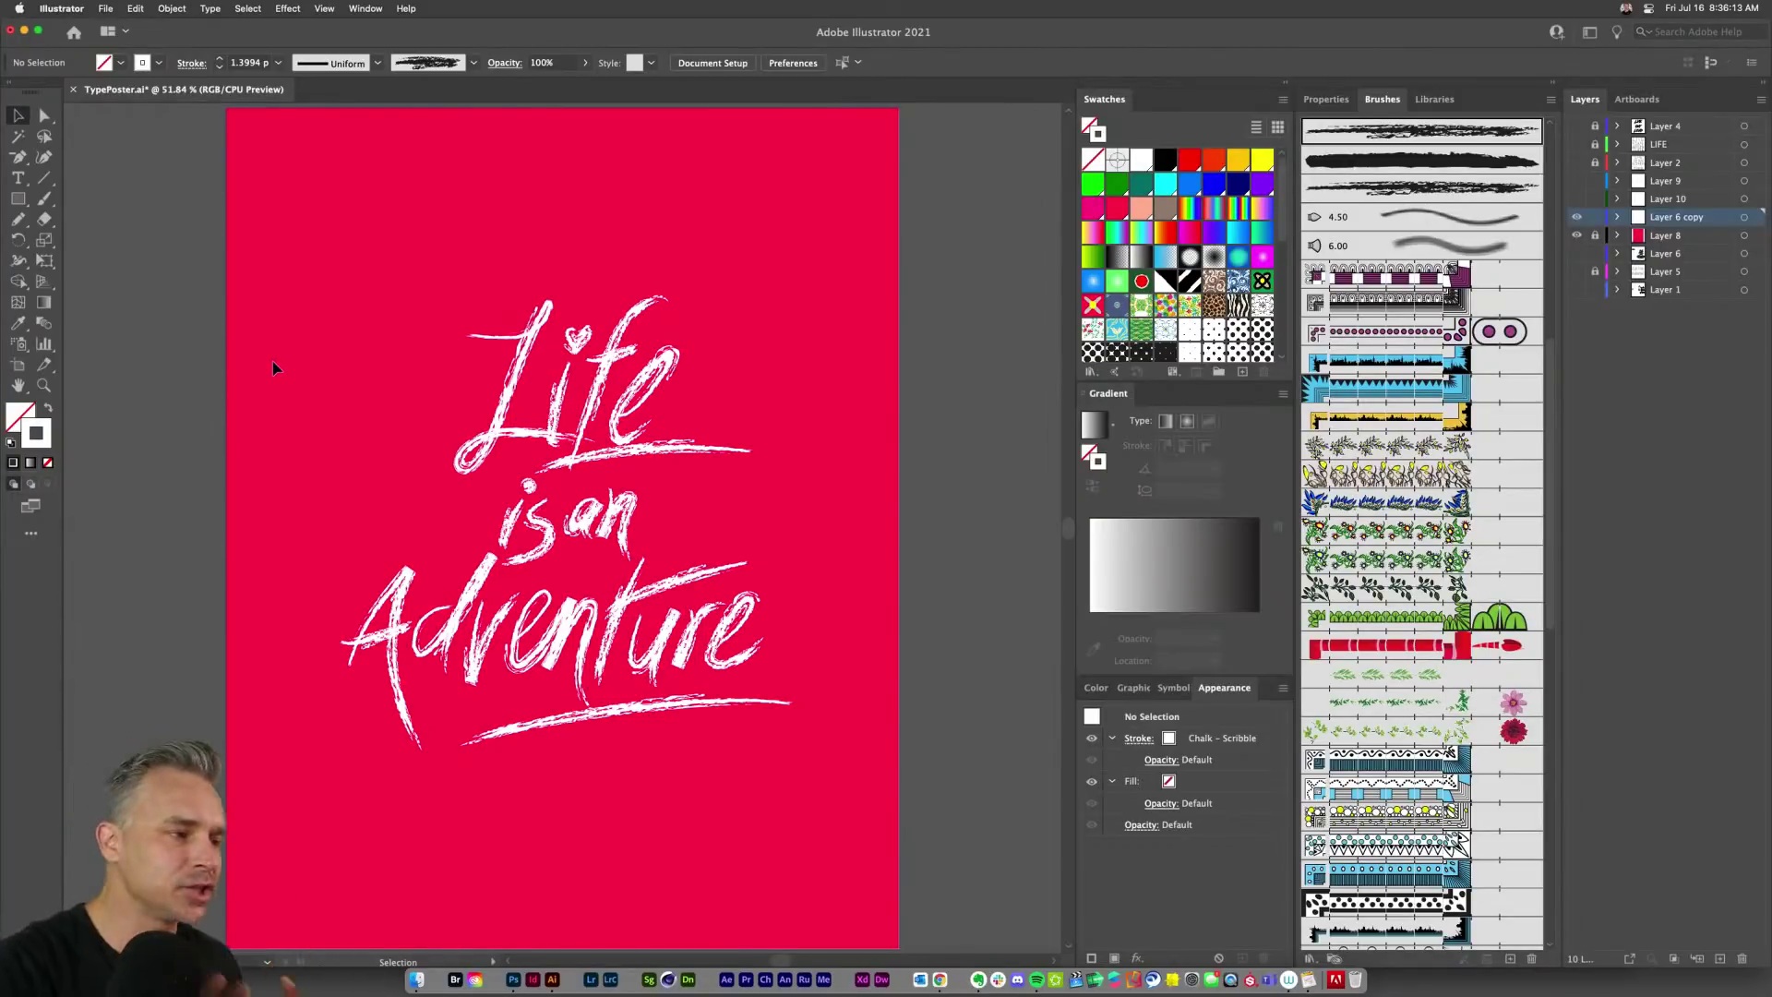
key("a")
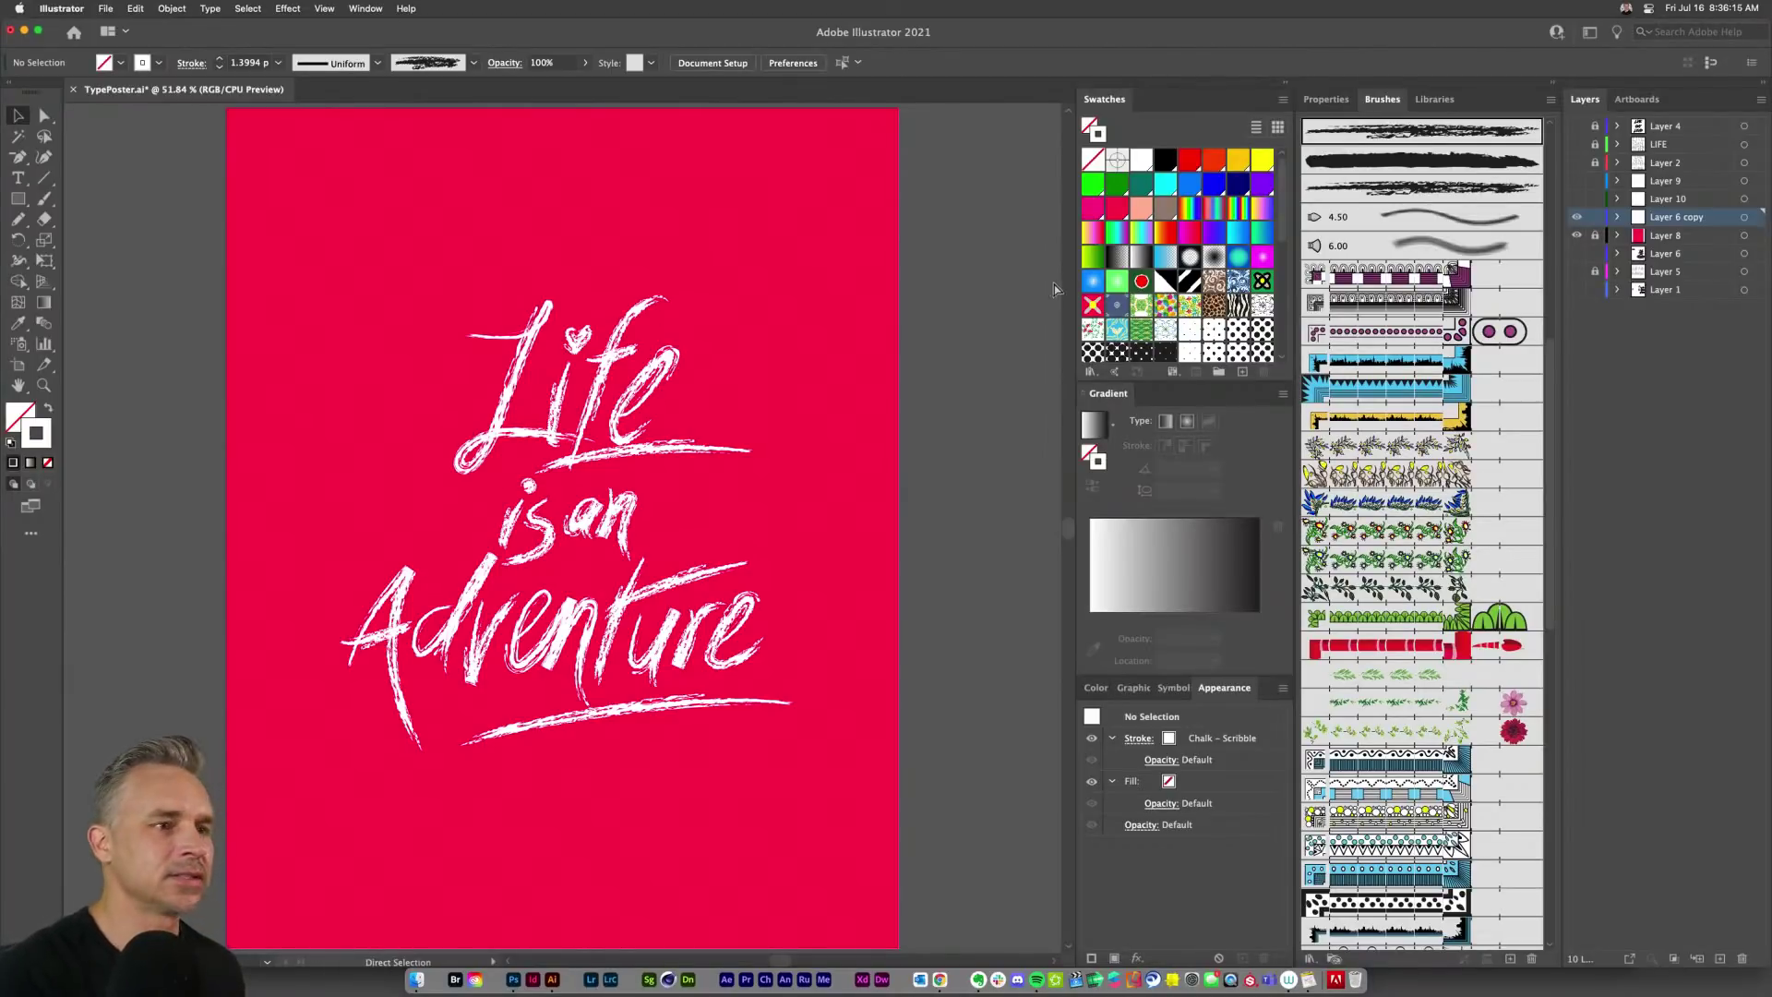
key("super+s")
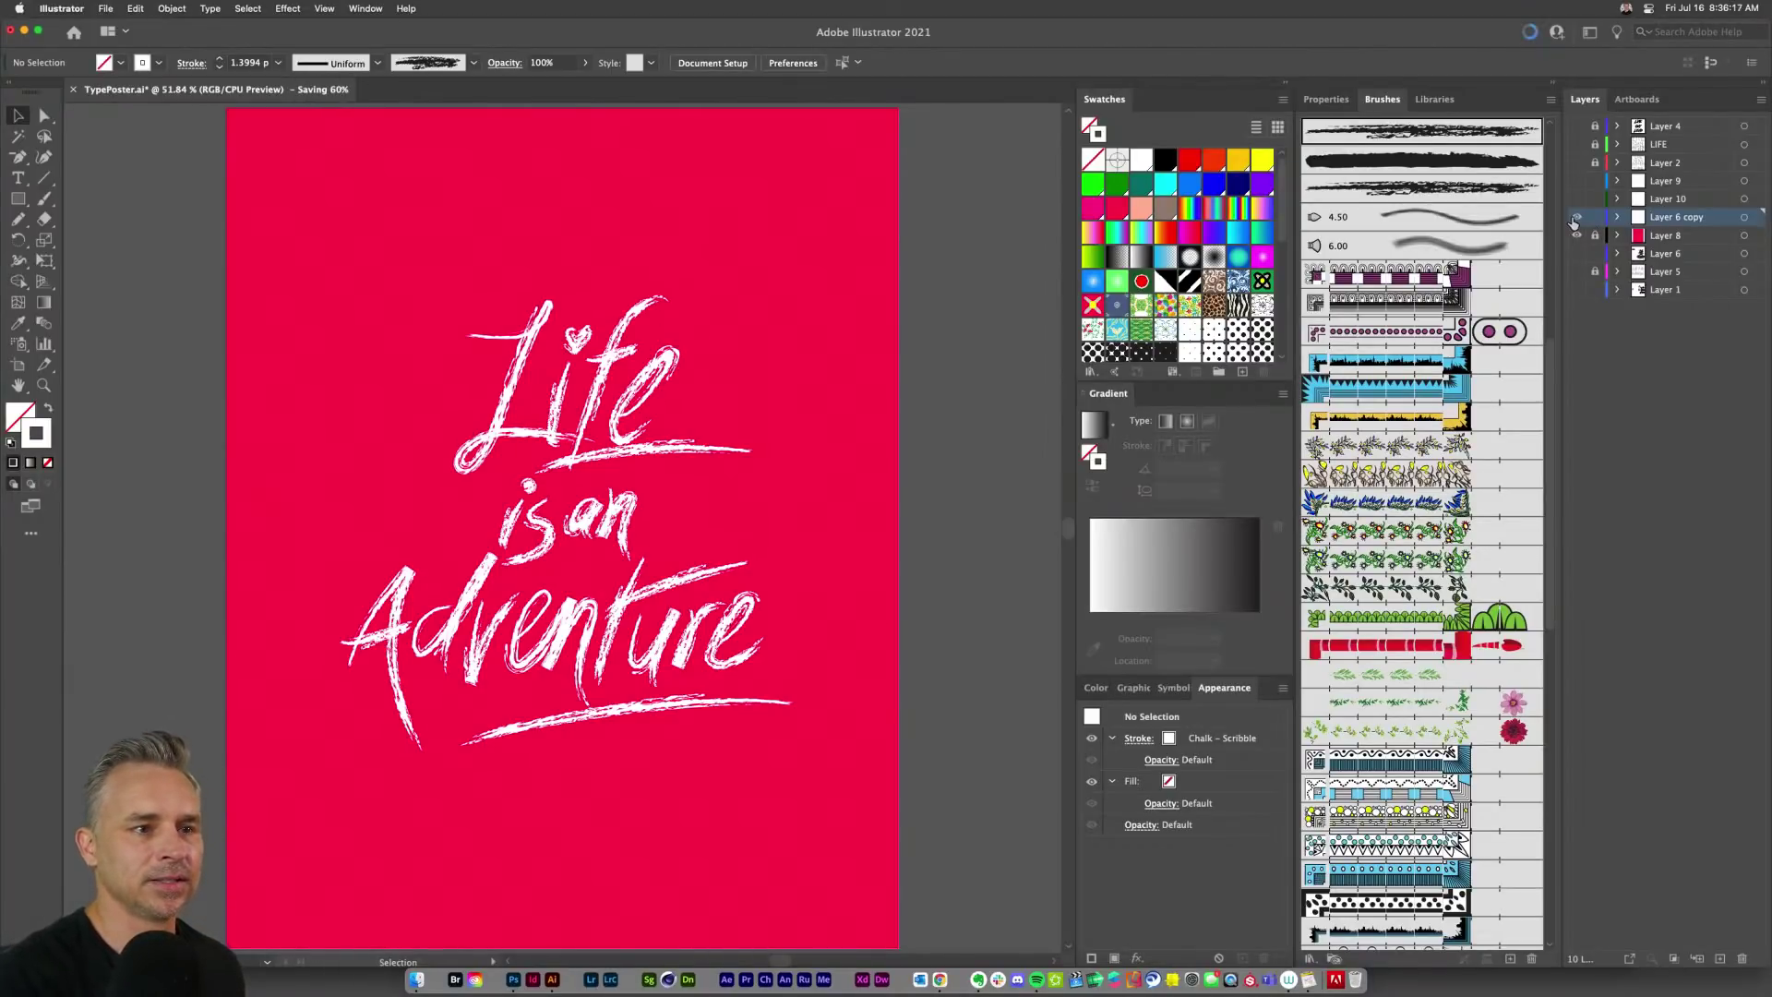
Step: Create a new layer above Layer 6 copy, hide Layer 6 copy and Layer 8, and show and select Layer 1
left_click(1721, 957)
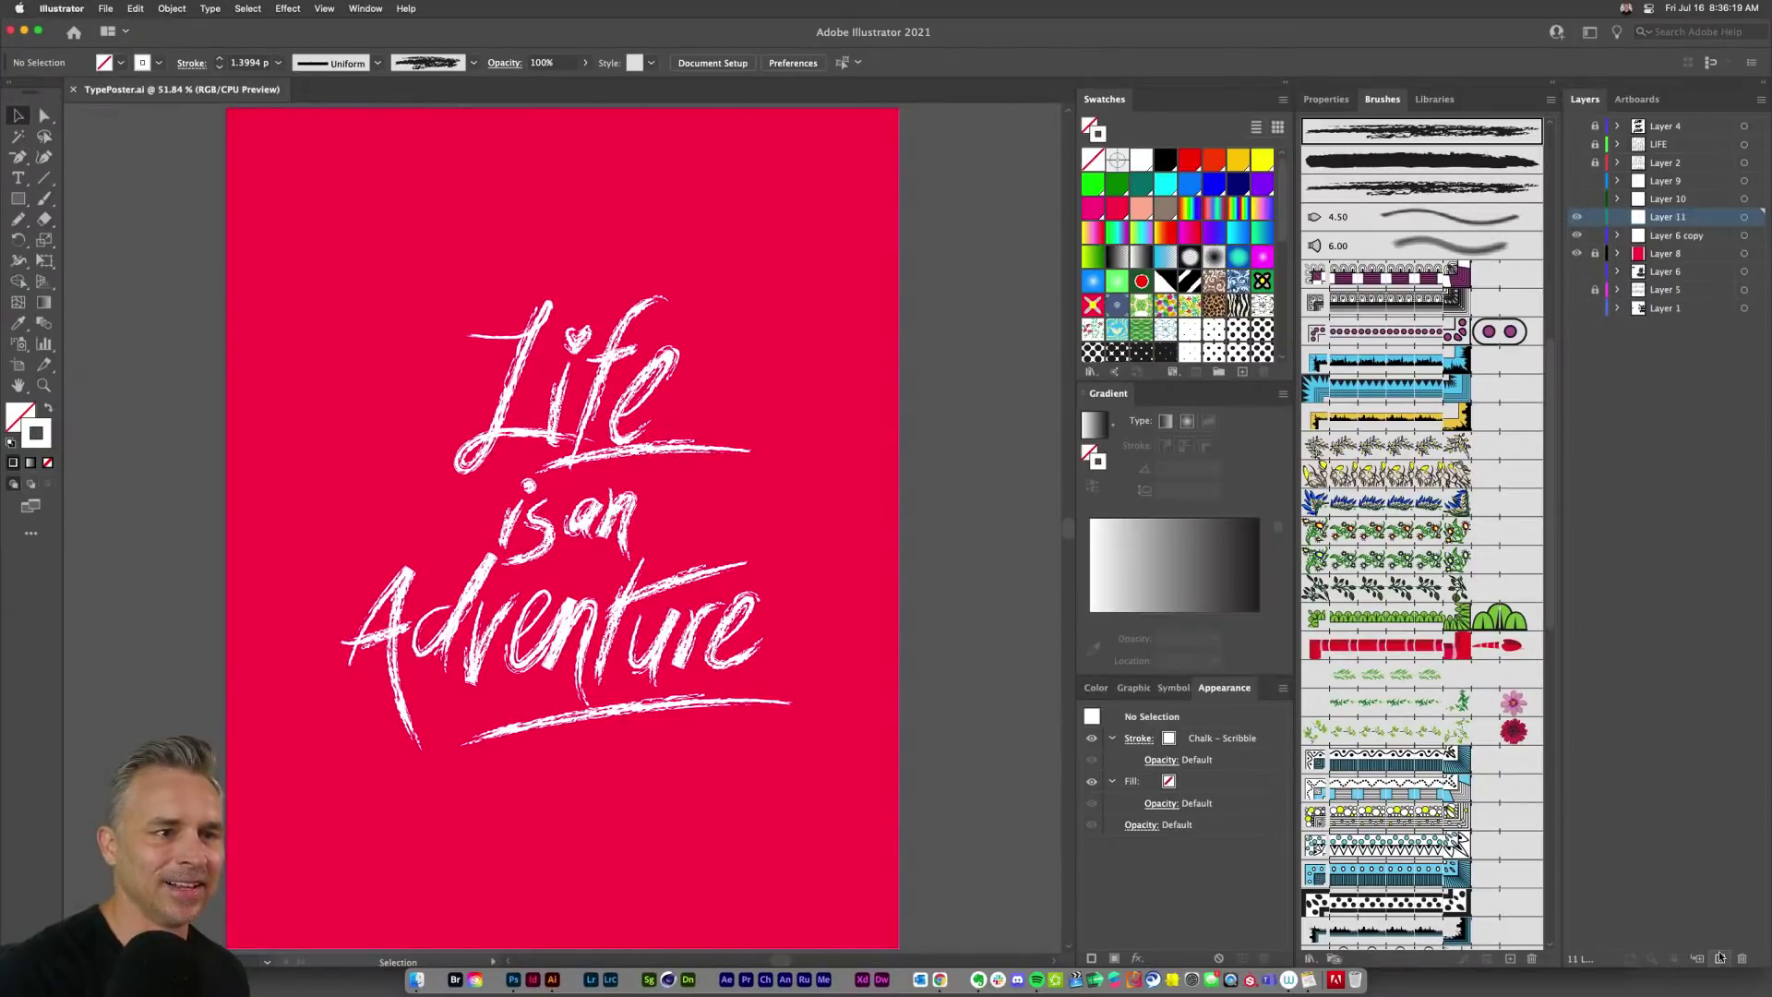
left_click(1575, 256)
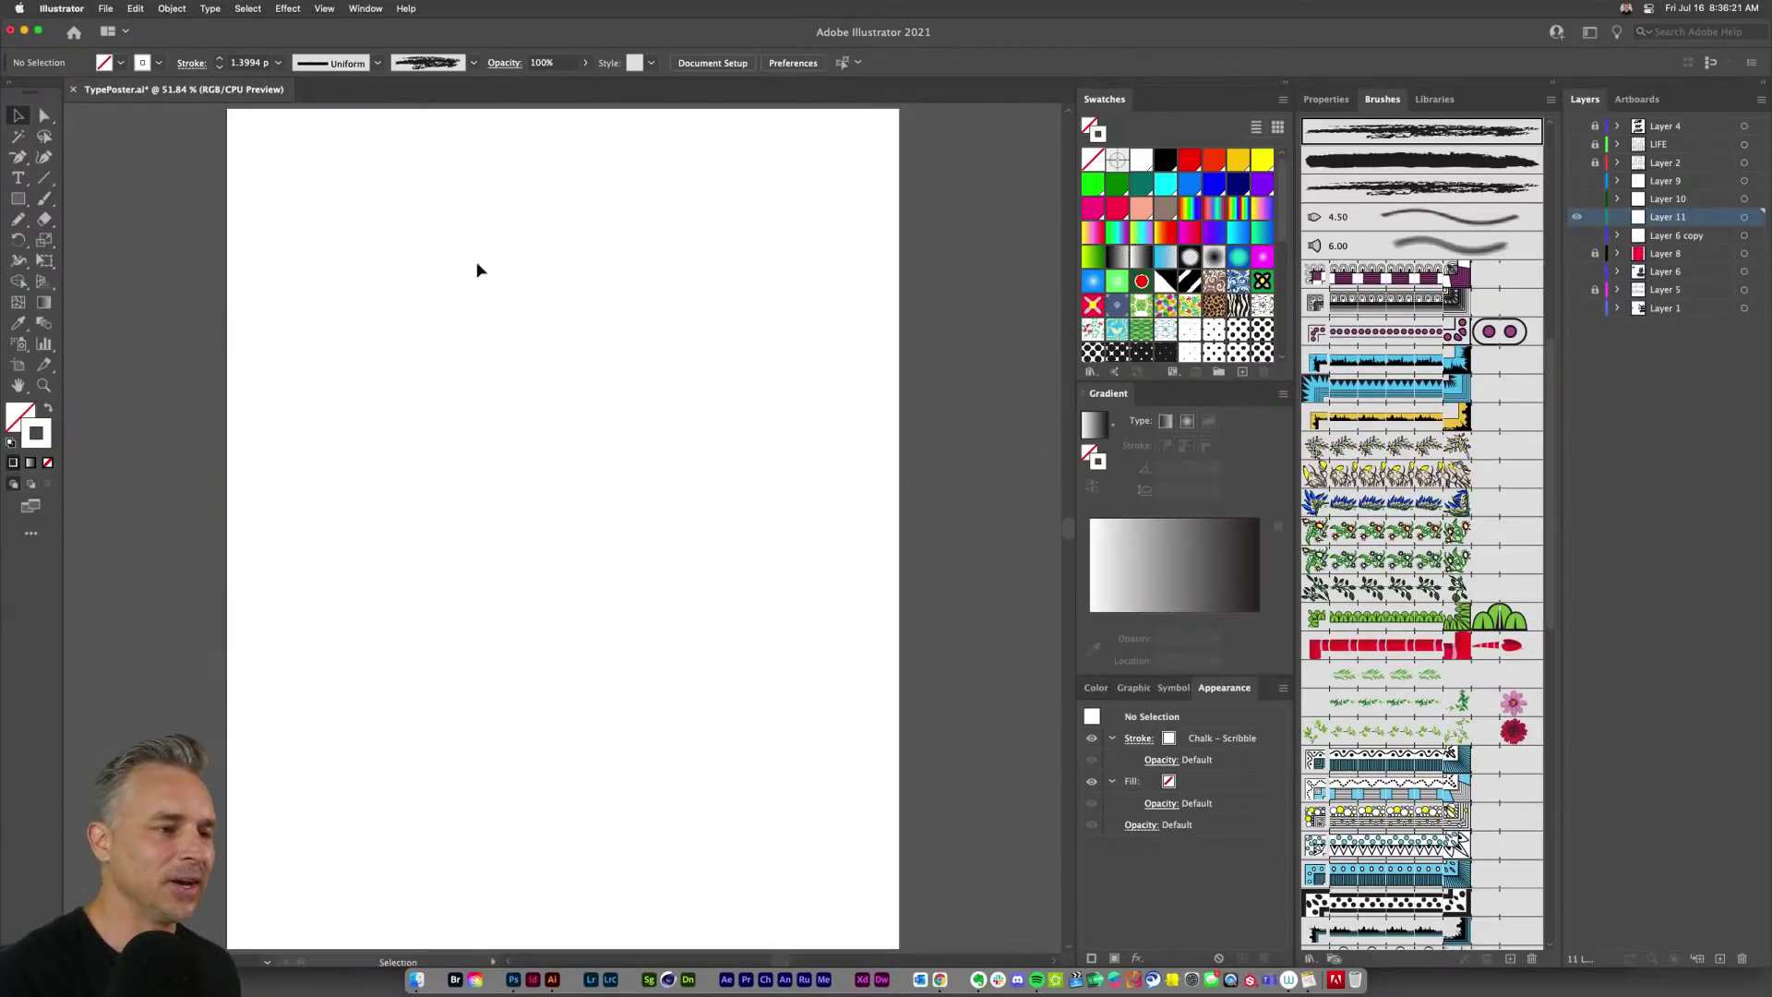
left_click(1577, 310)
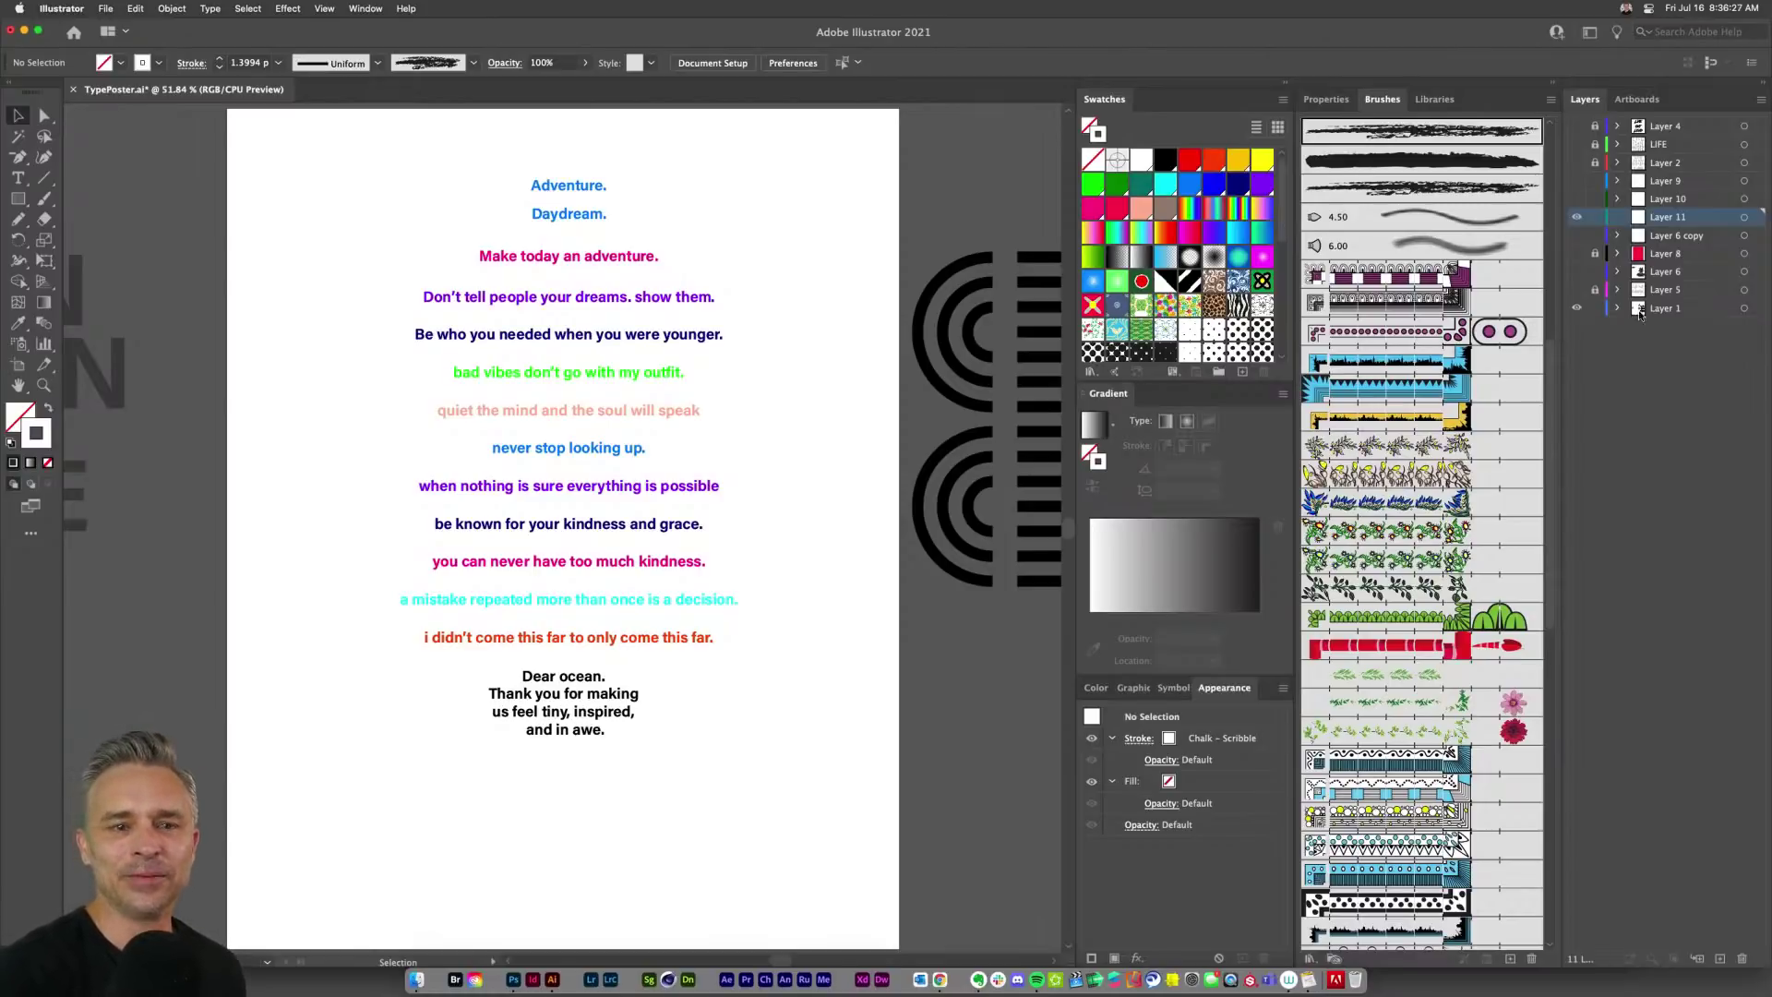
left_click(1667, 310)
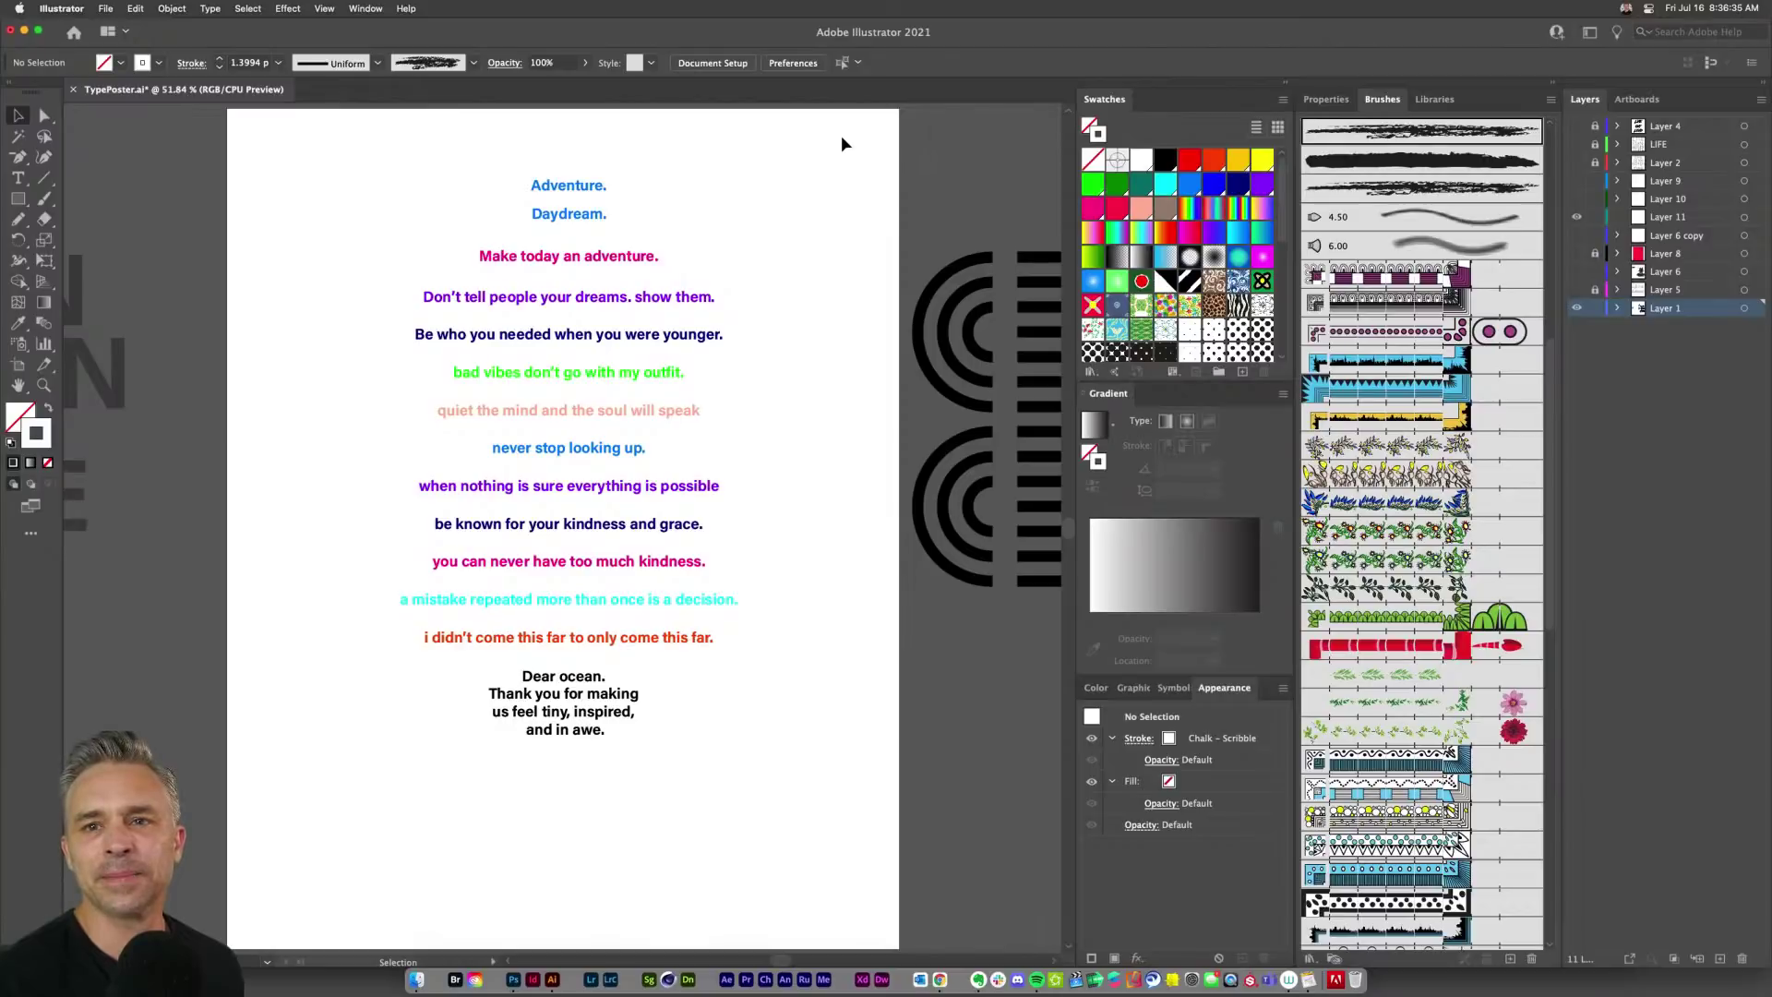
Step: Add the word "Blyss" in black Market Pro below the list of quotes and enlarge it
key("t")
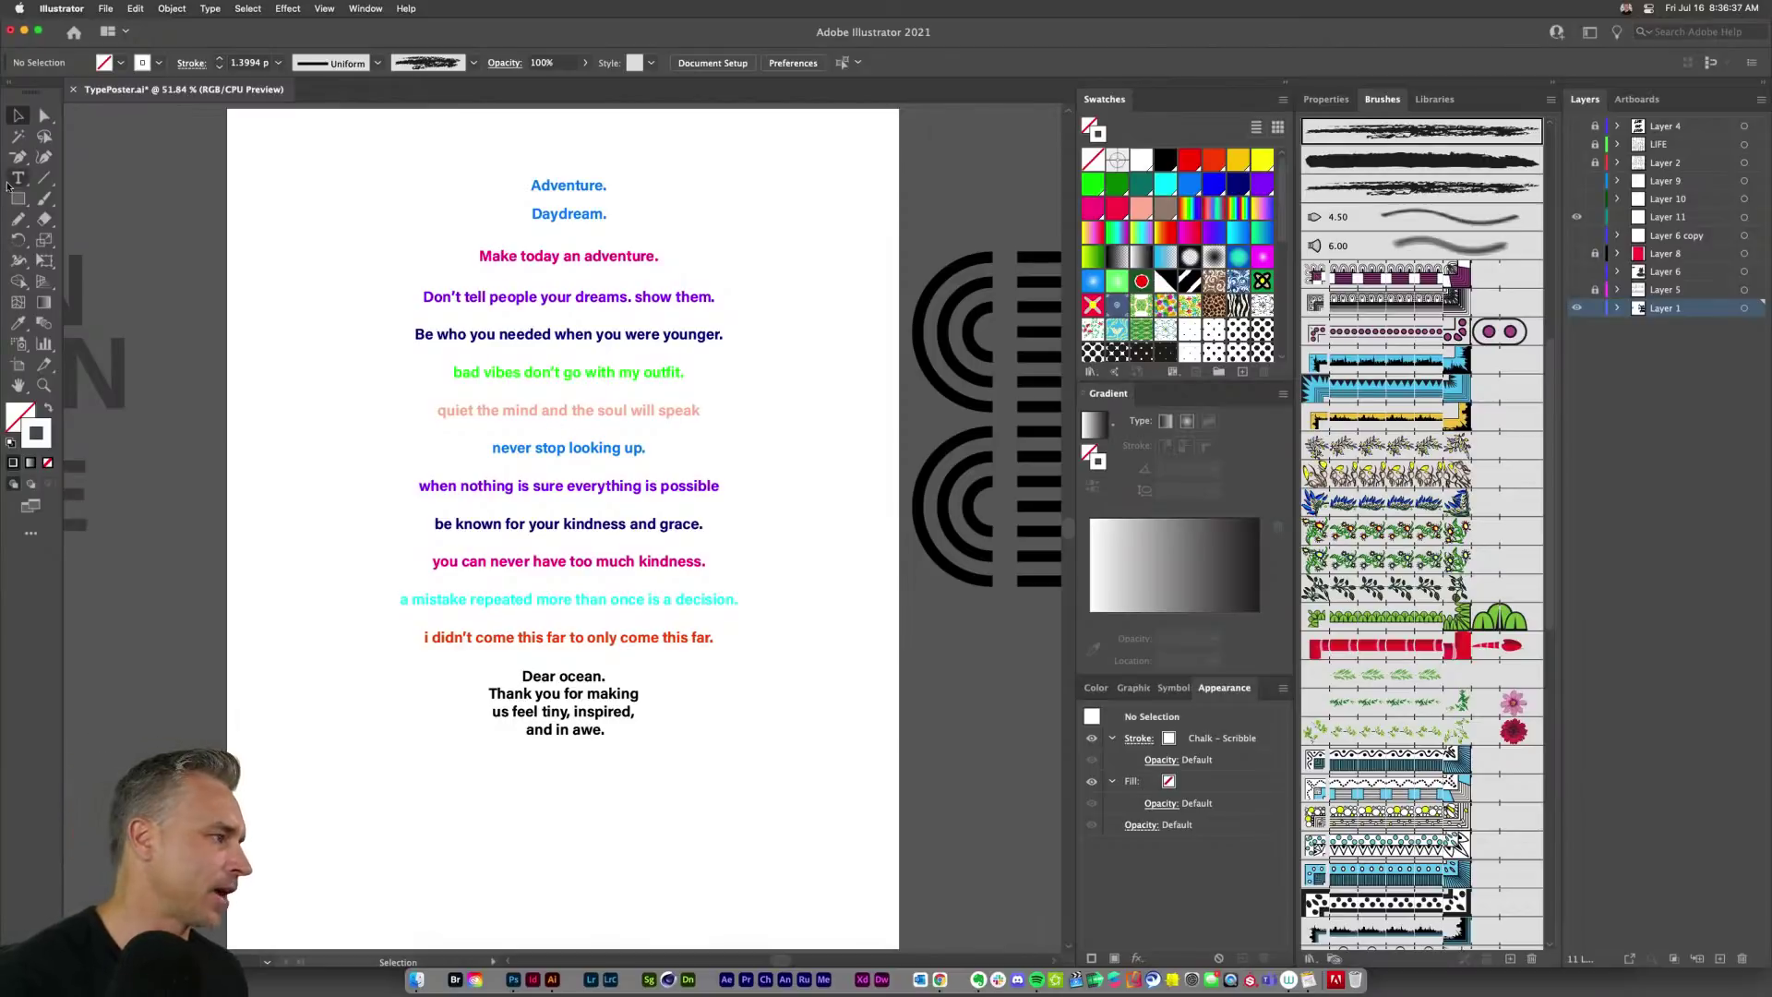
left_click(664, 843)
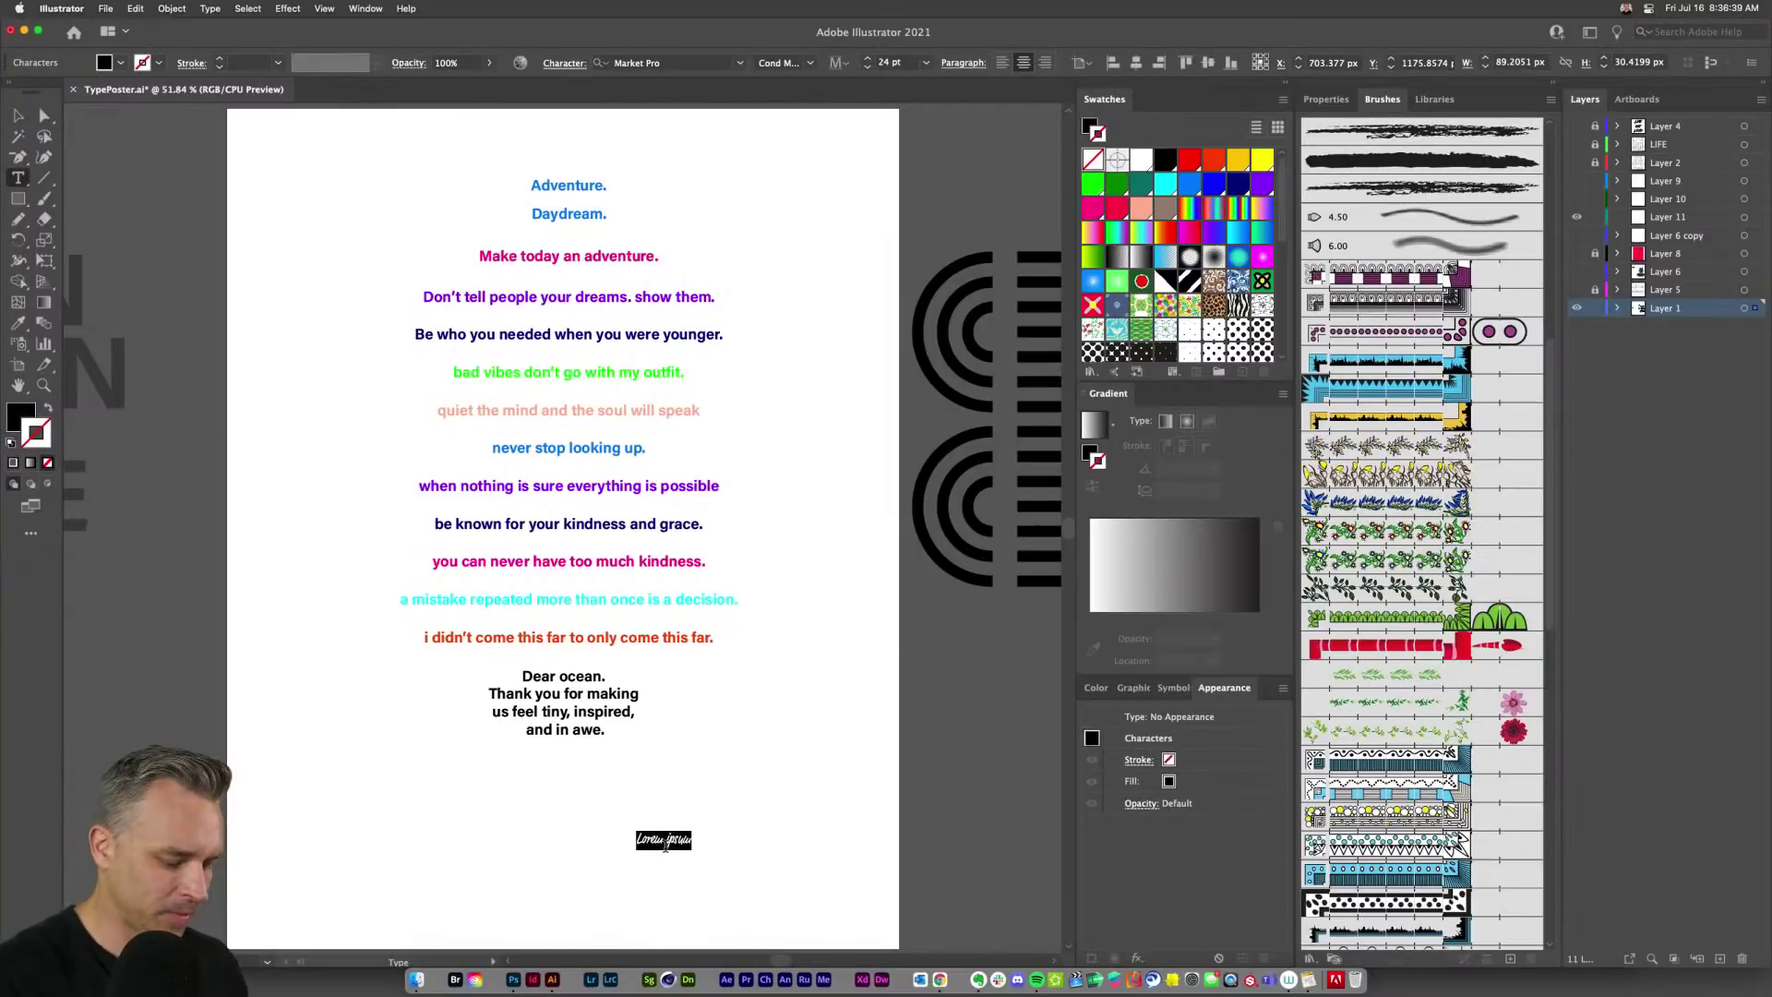
type("Blu")
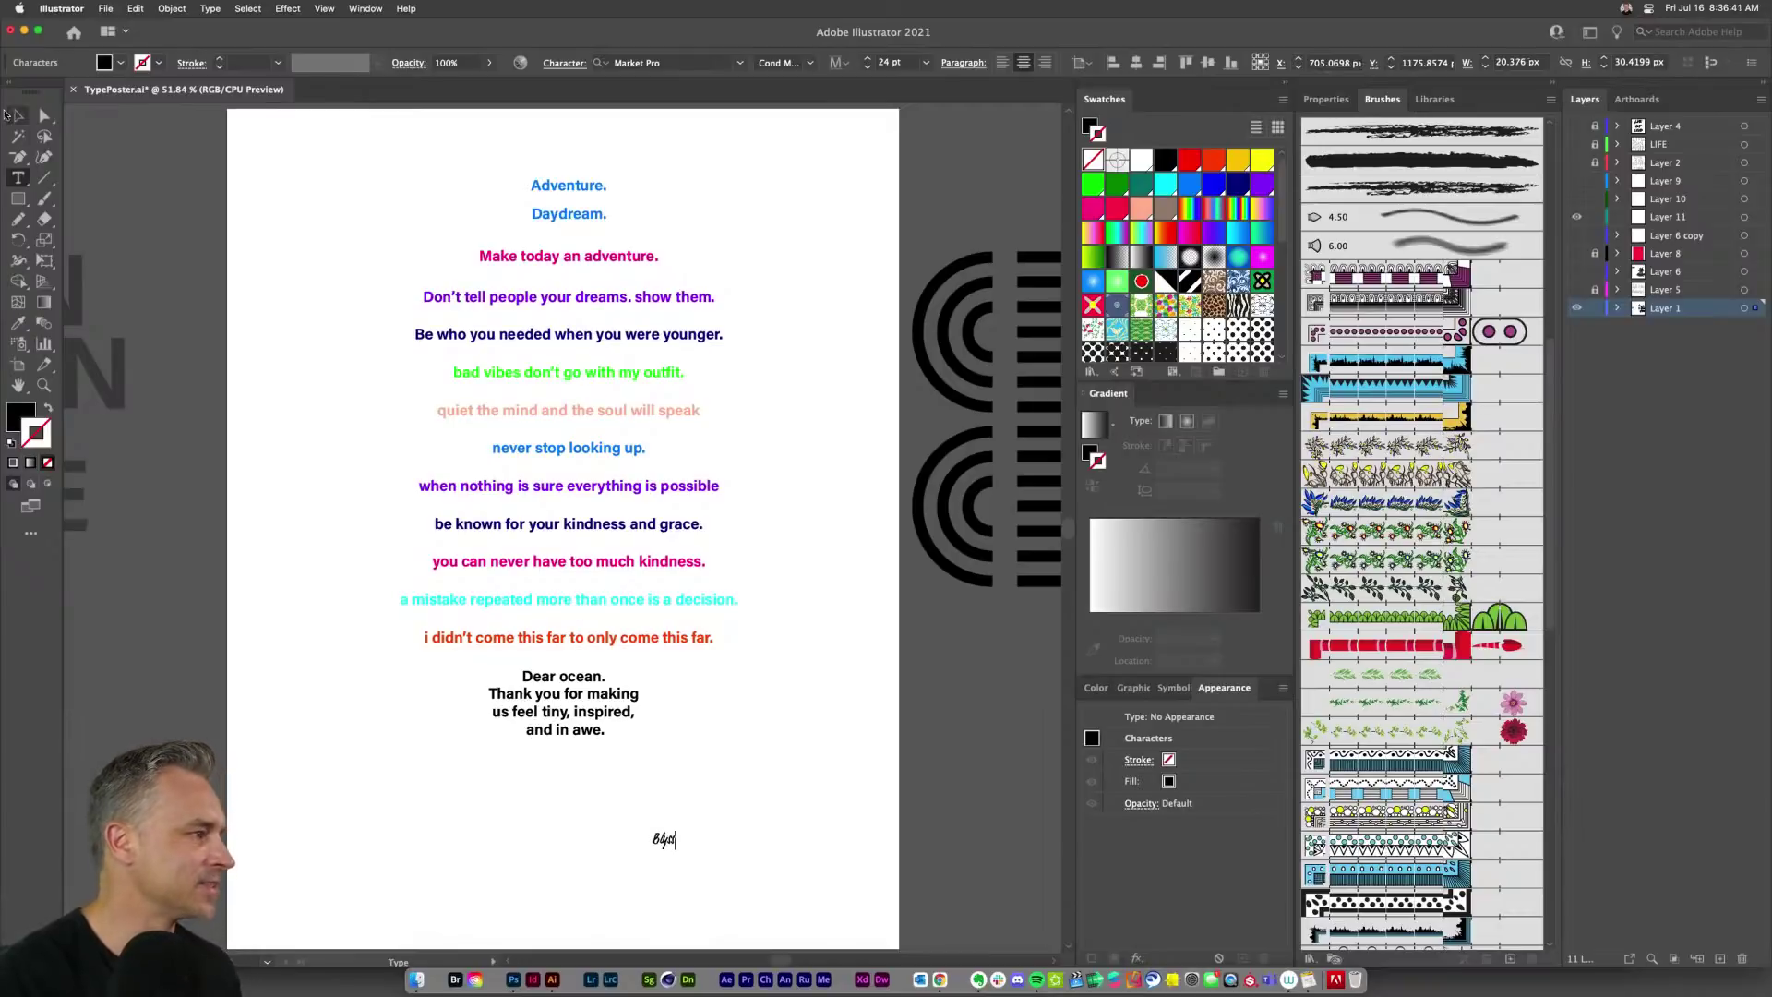
left_click(18, 115)
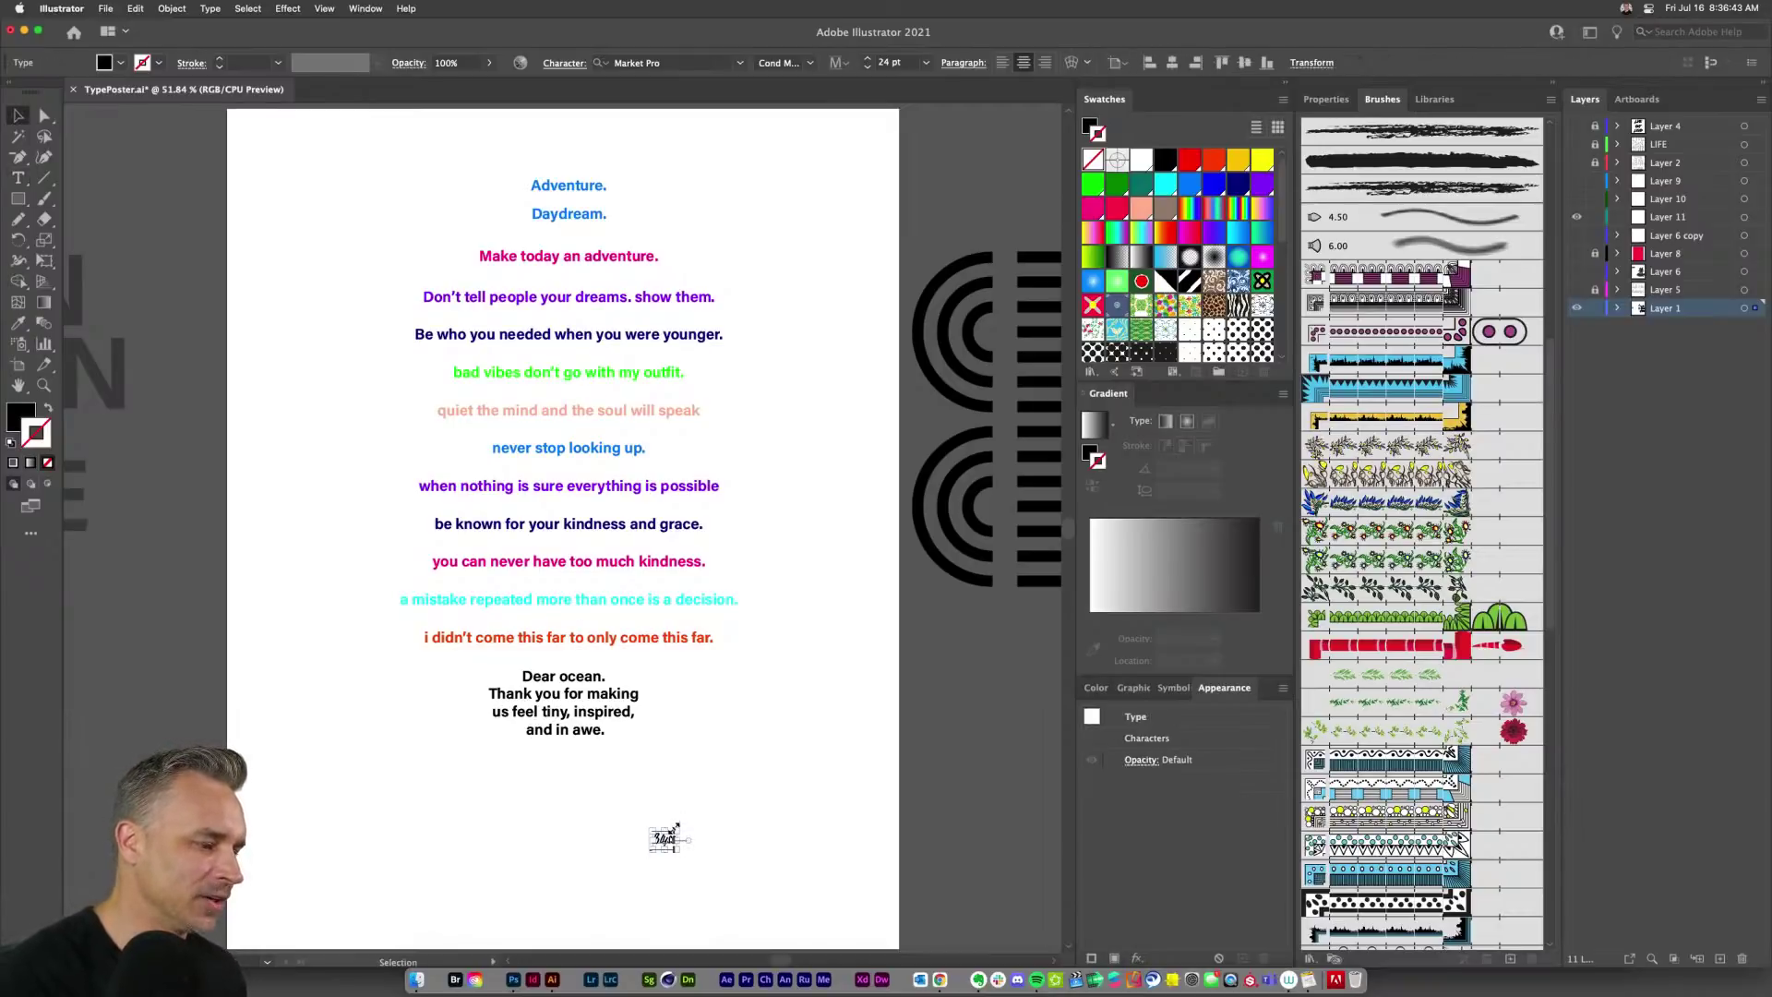
left_click_drag(670, 828, 771, 861)
left_click(545, 852)
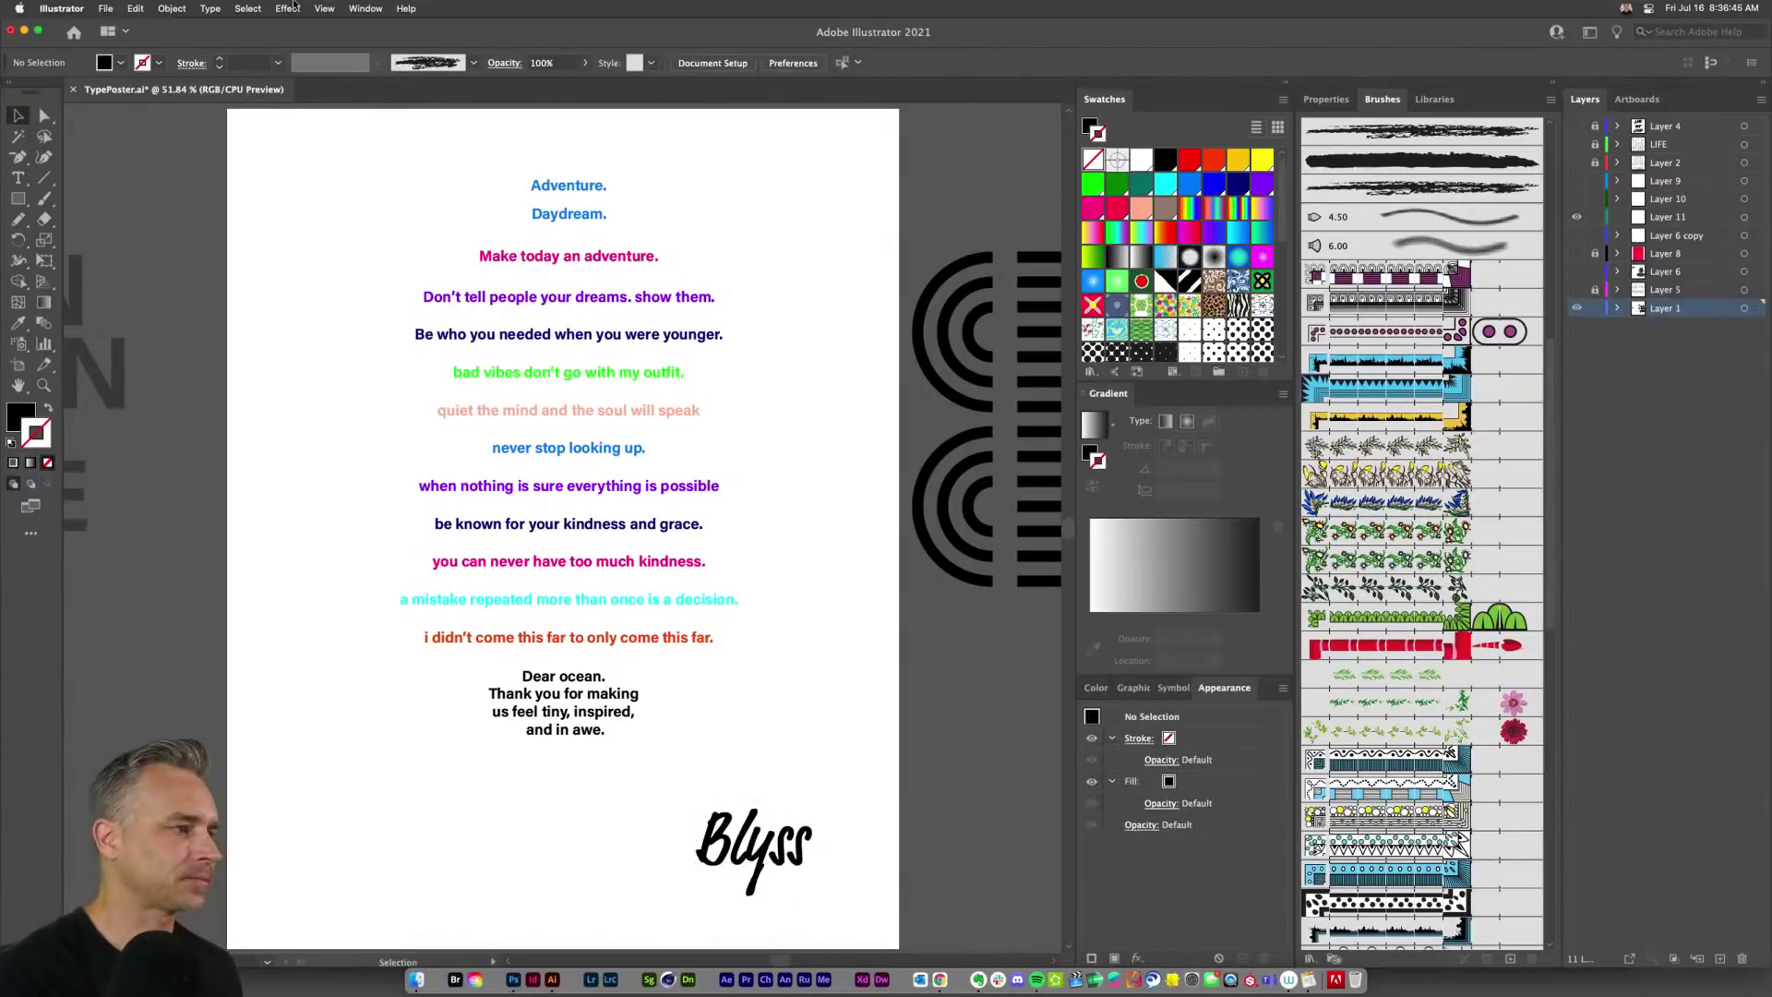
Step: Duplicate the blue "Adventure." line above itself, change the copy's text to "LIFE IS AMAZING" and scale it up to about 78 pt
left_click(554, 189)
left_click_drag(554, 196, 554, 163)
double_click(554, 151)
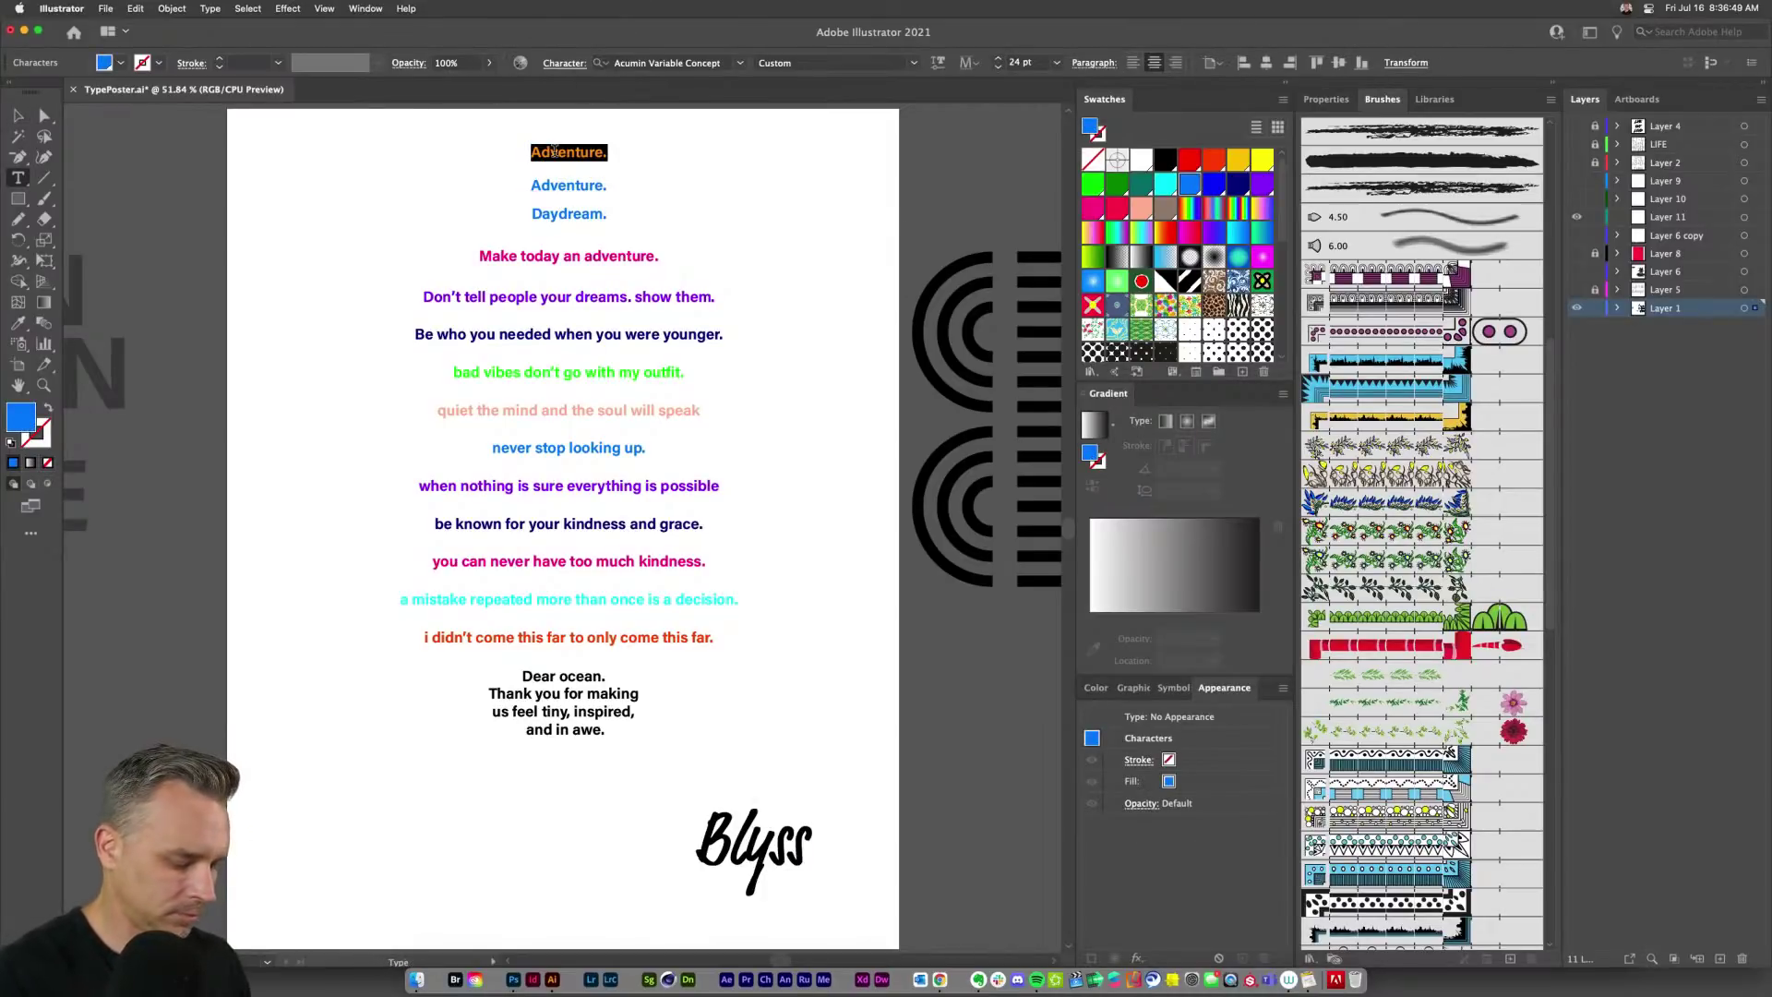
type("LIVE")
key("BackSpace")
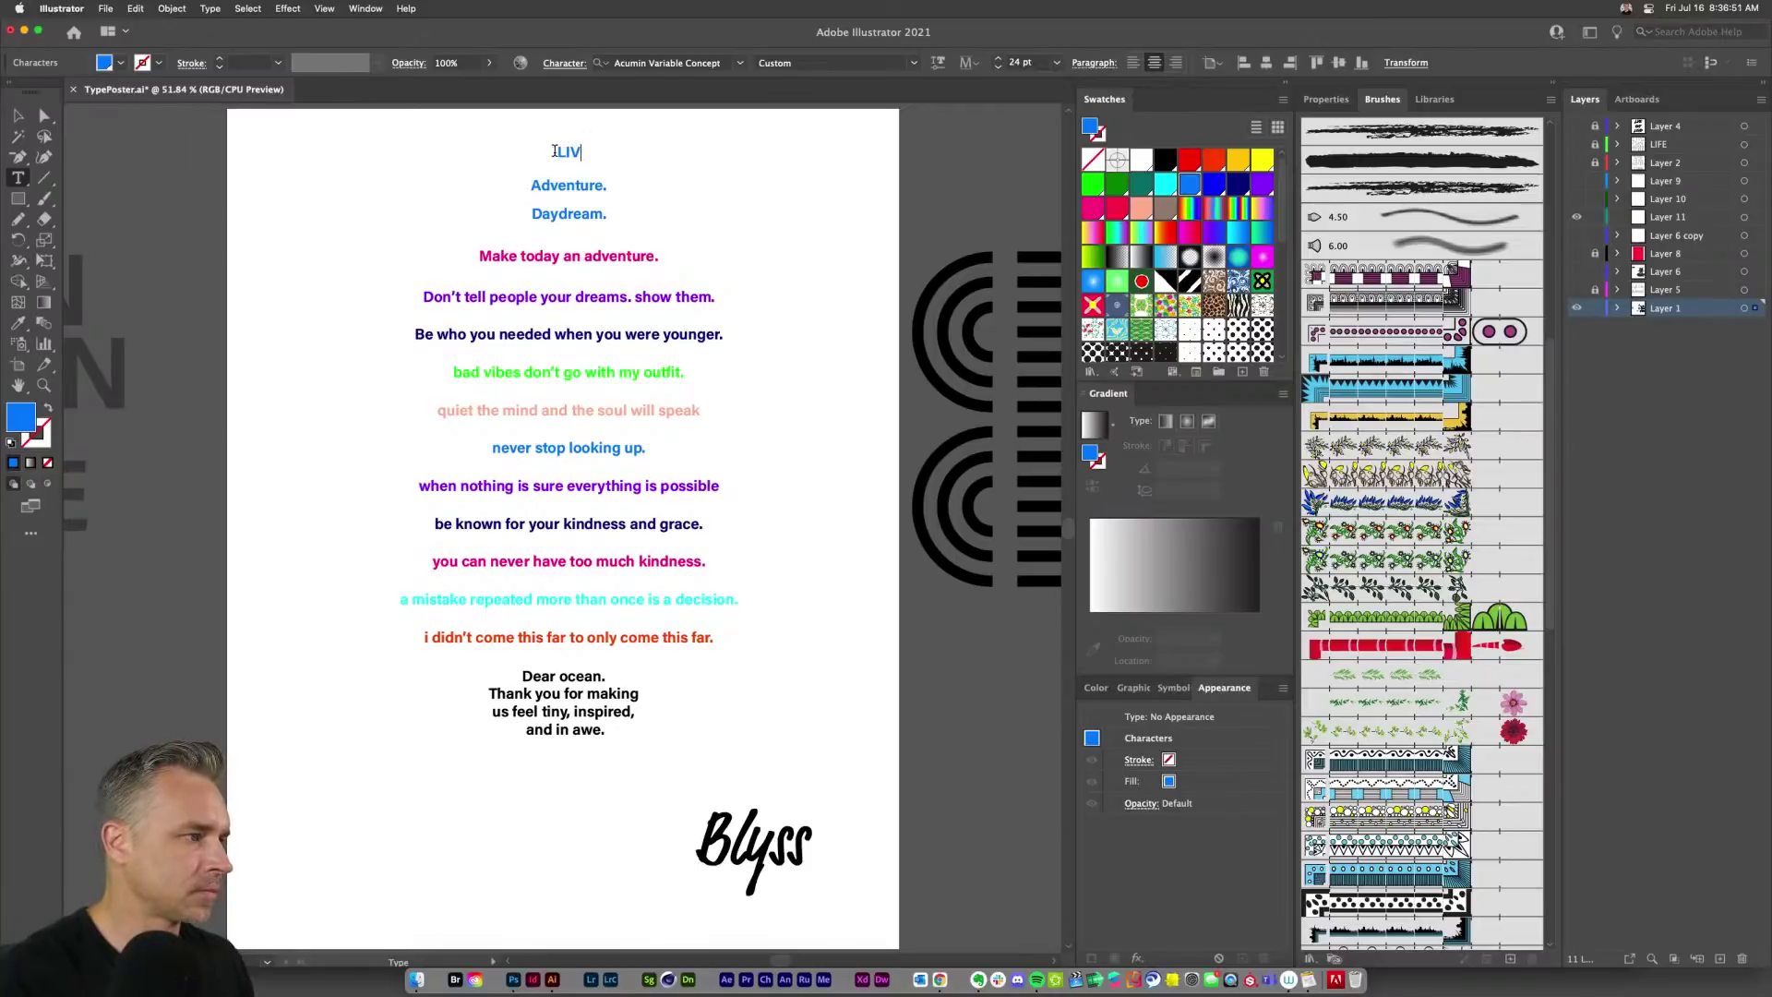
key("BackSpace")
type("FE IS AMAZING")
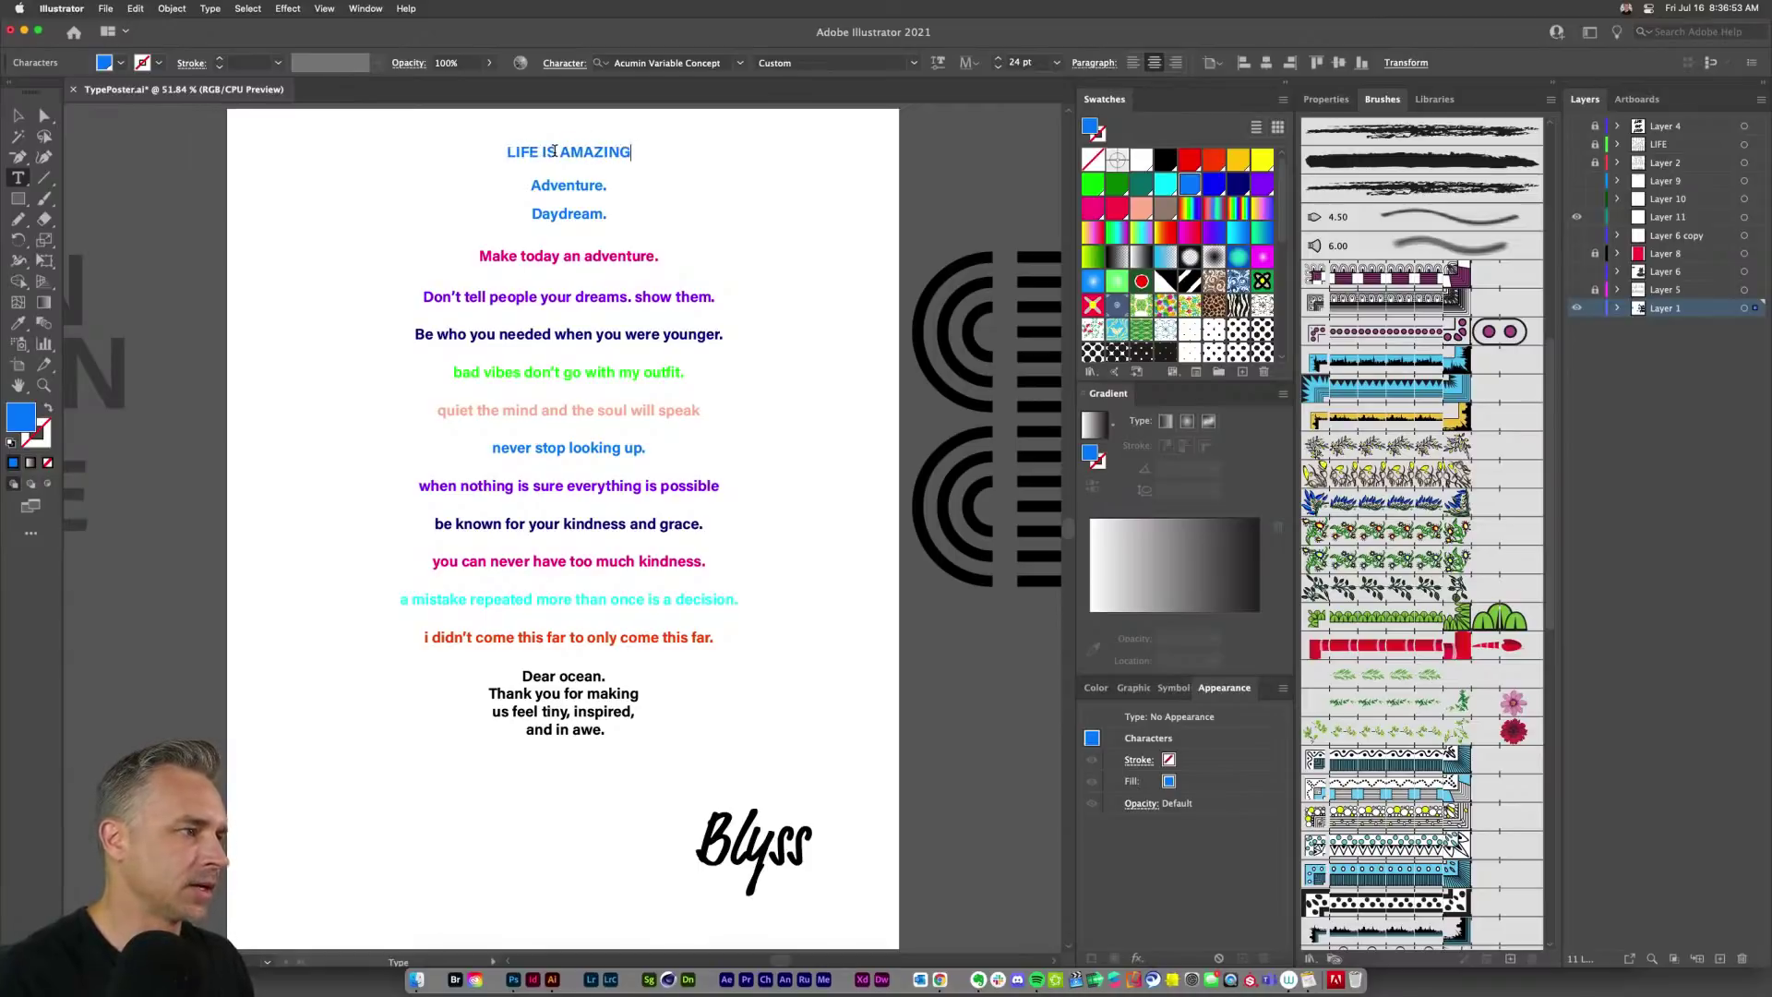
key("Escape")
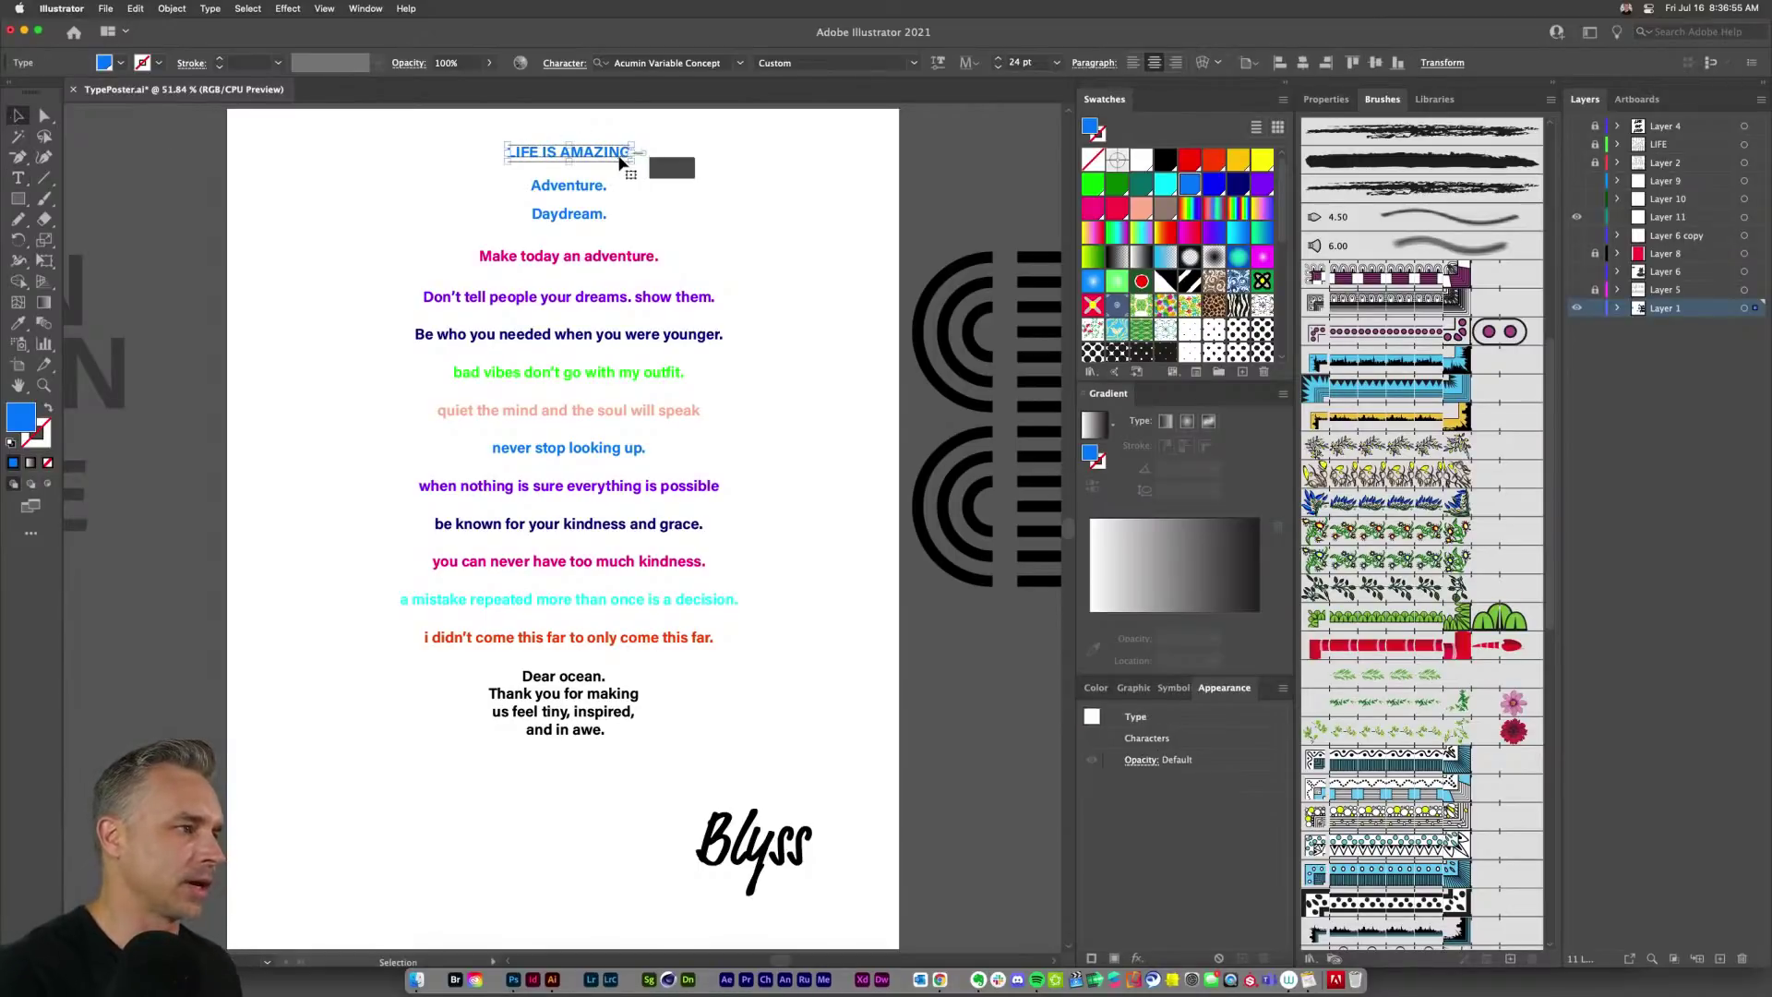
left_click_drag(628, 159, 800, 258)
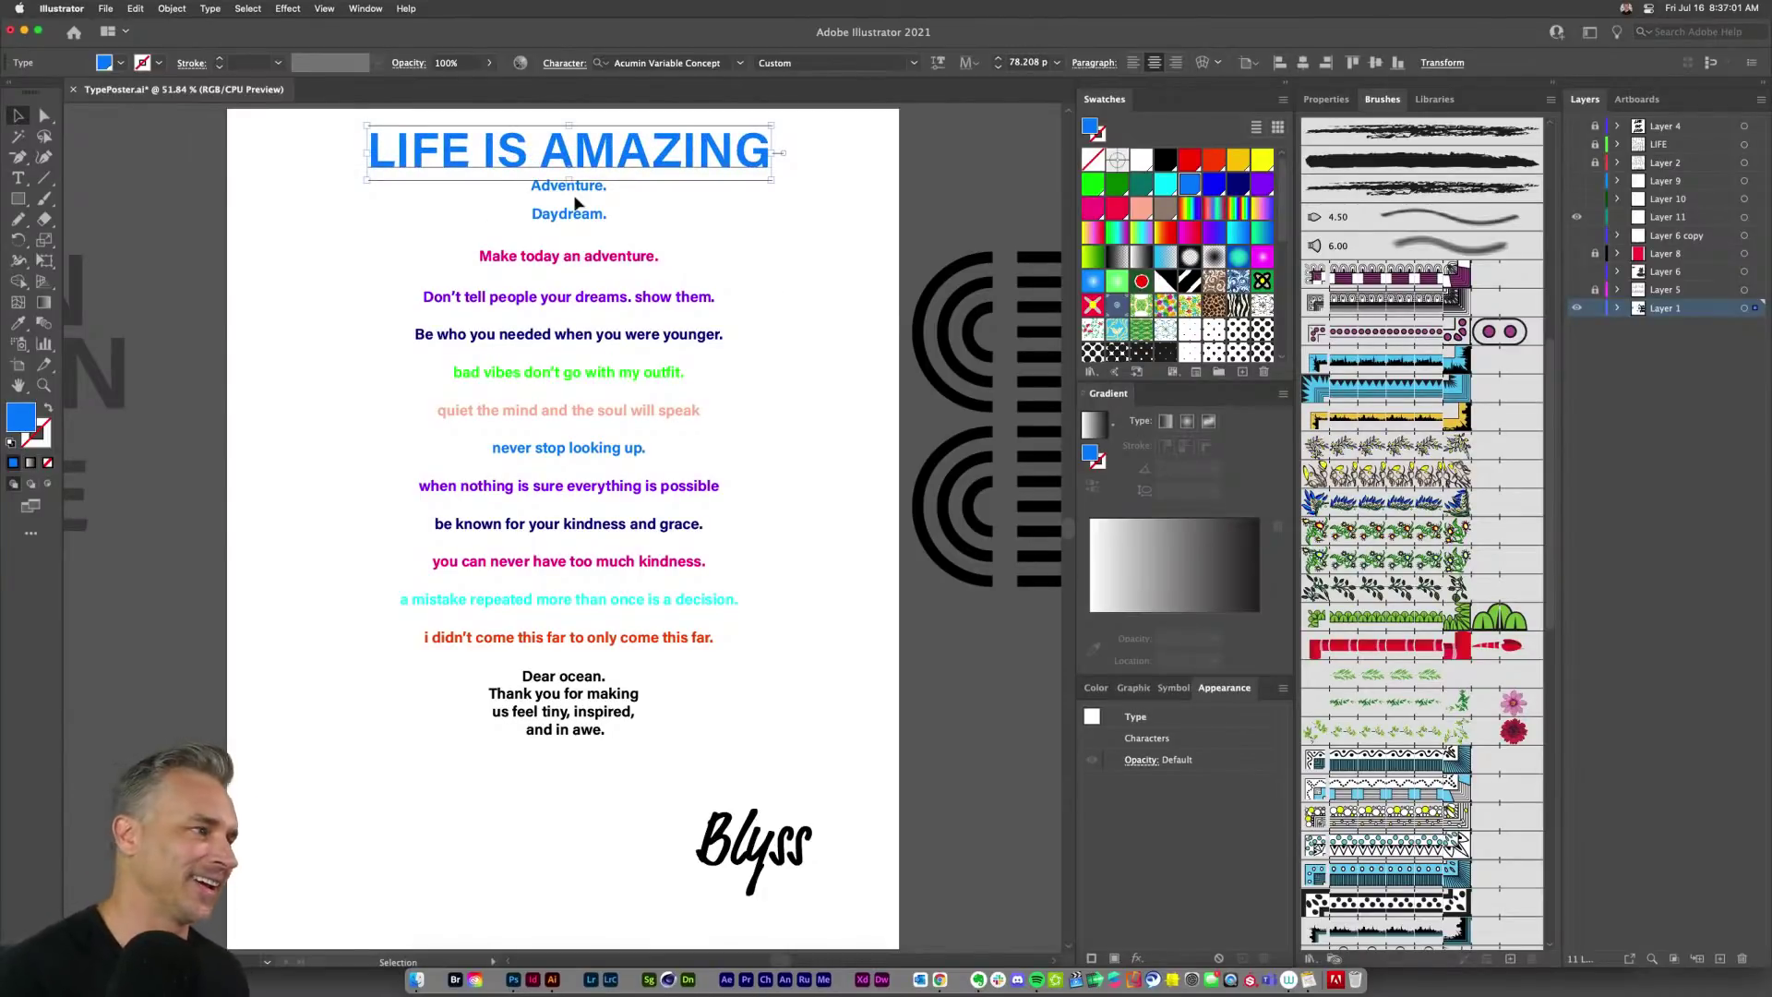
left_click(375, 197)
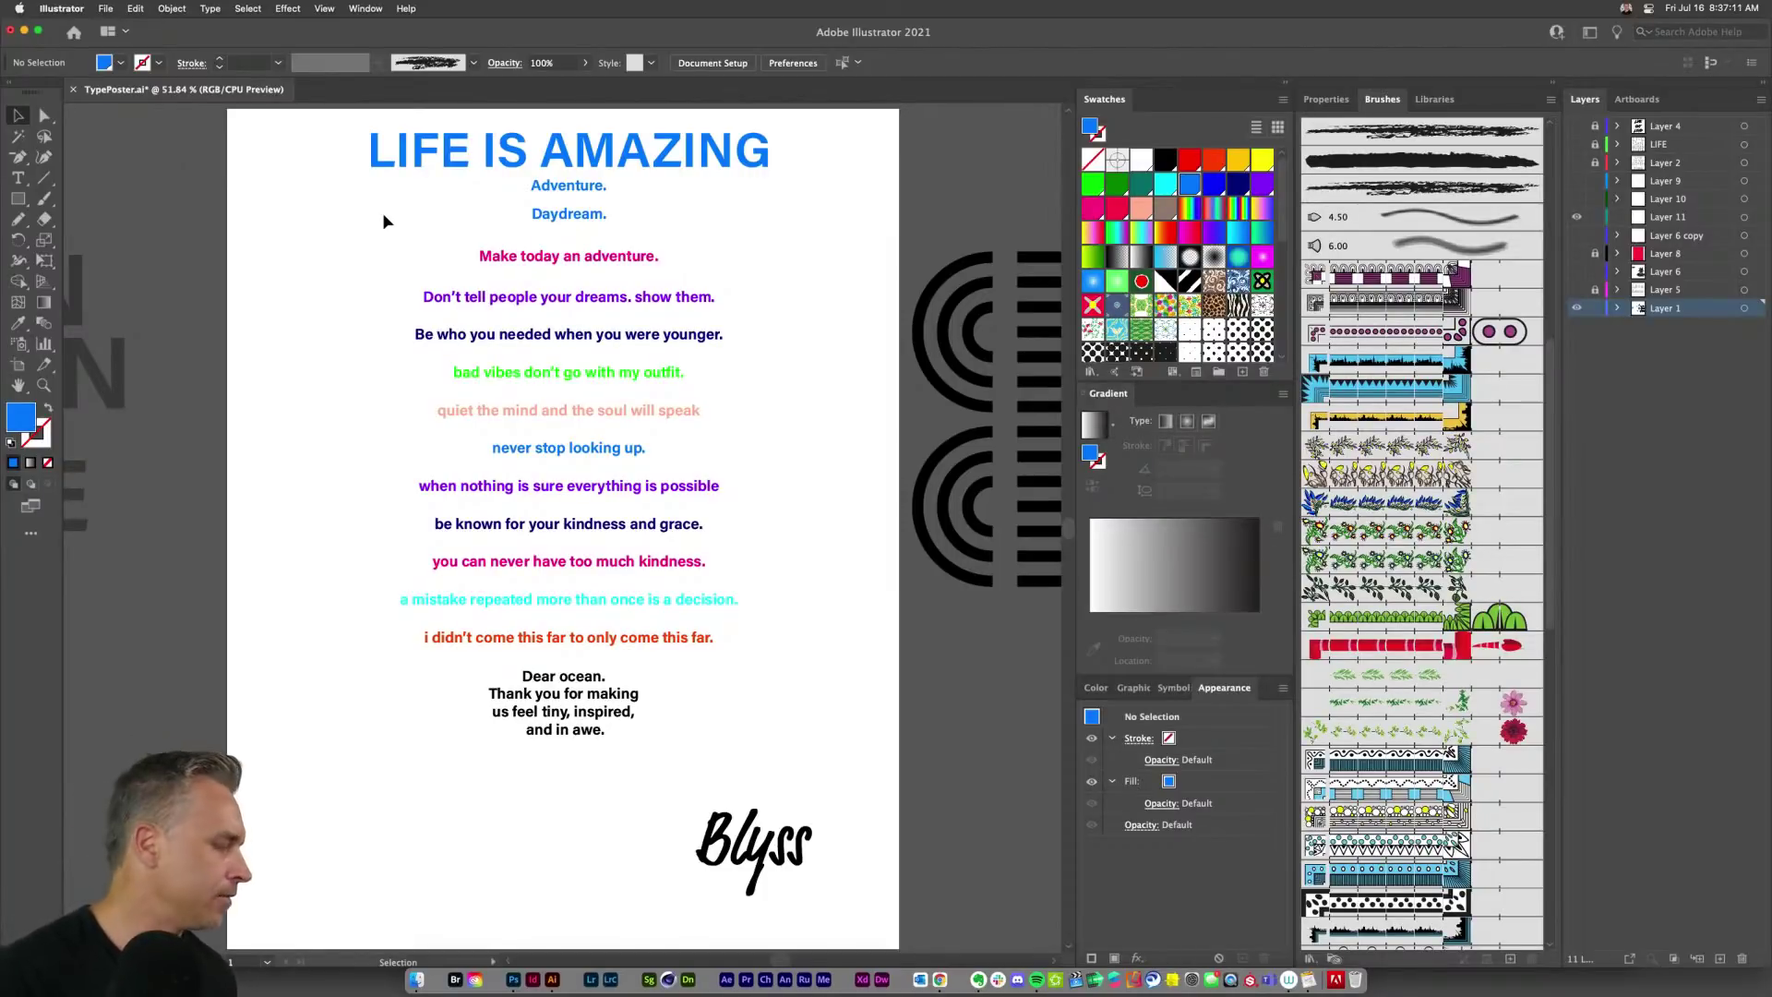
left_click(546, 148)
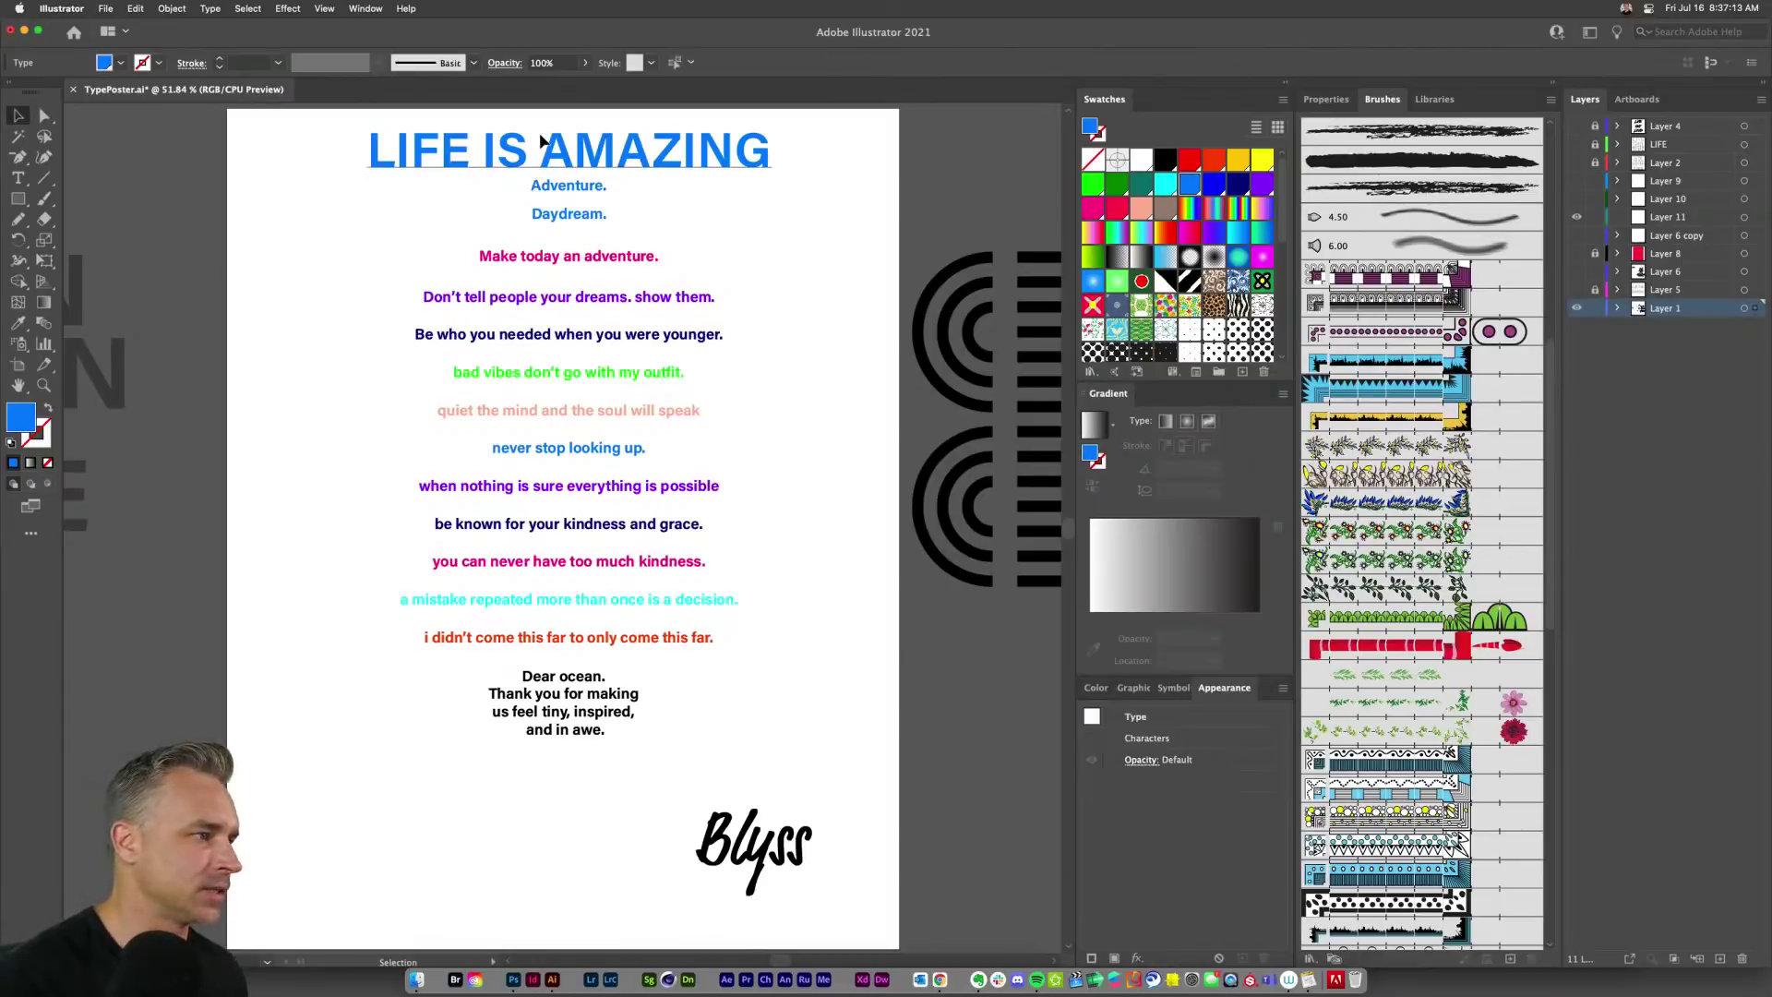
key("a")
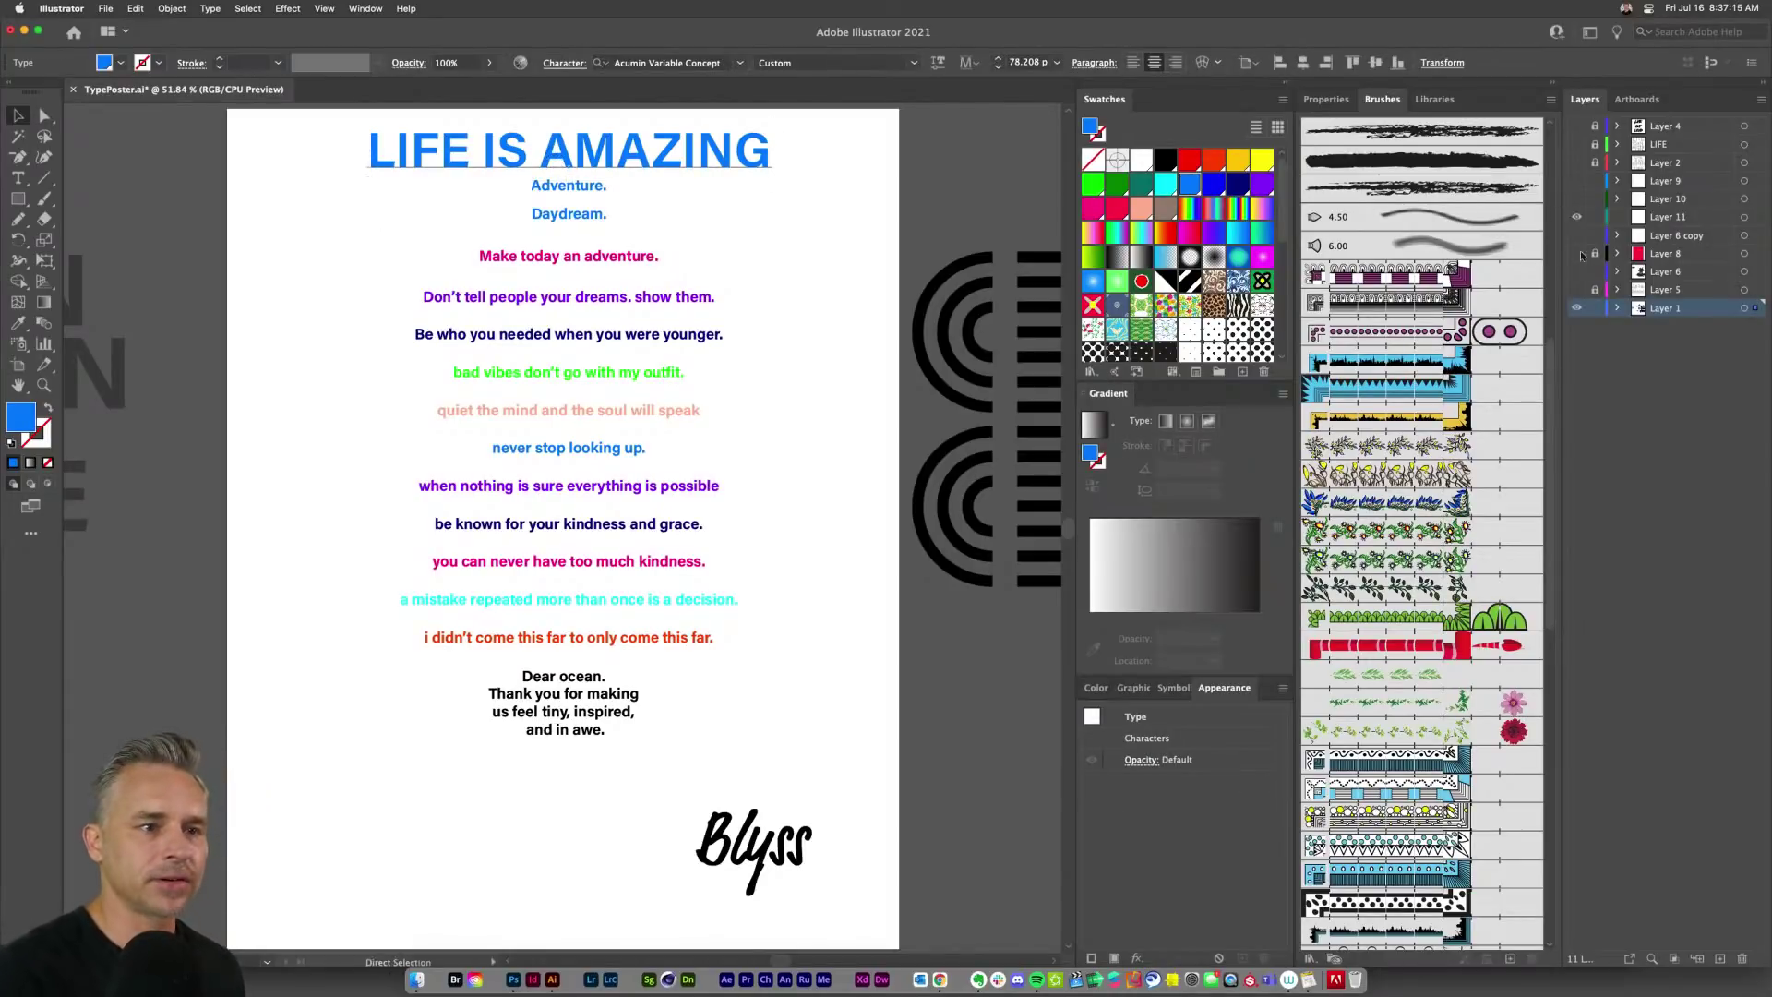
left_click(1576, 309)
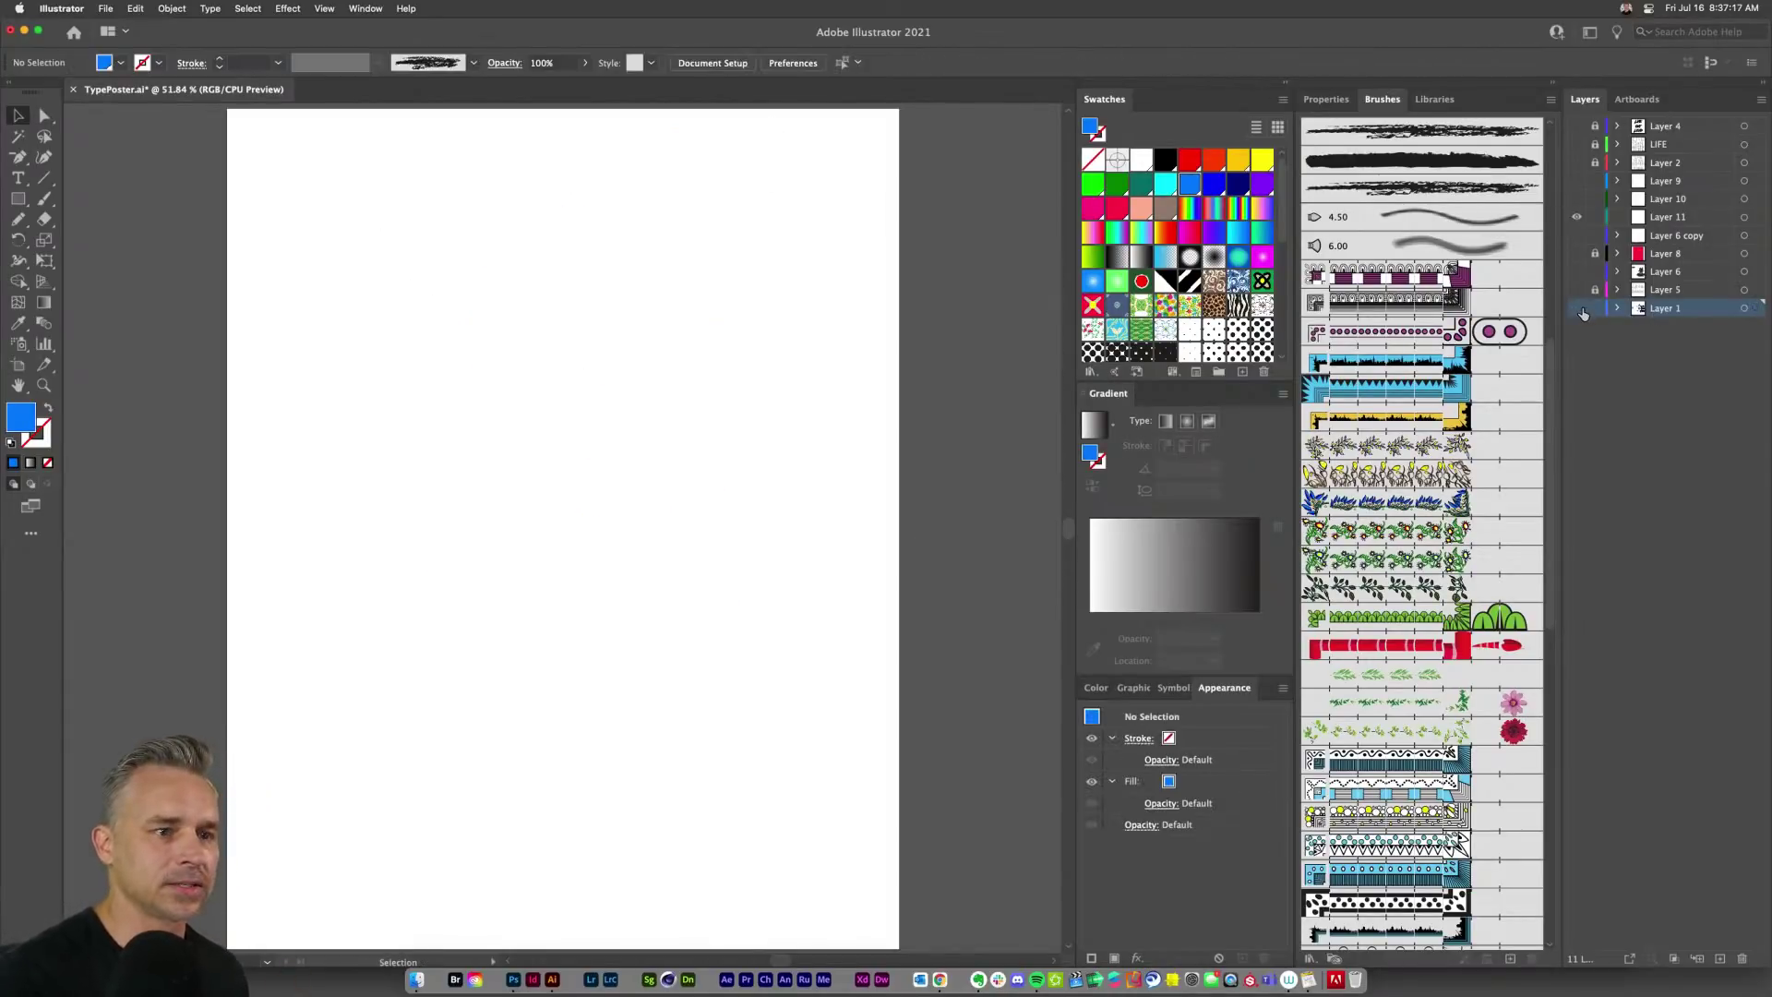
left_click(1576, 308)
Step: Delete the lower half of the black striped figure-eight artwork beside the poster, keeping only its upper set of bars and arcs
scroll(861, 363, "up", 5)
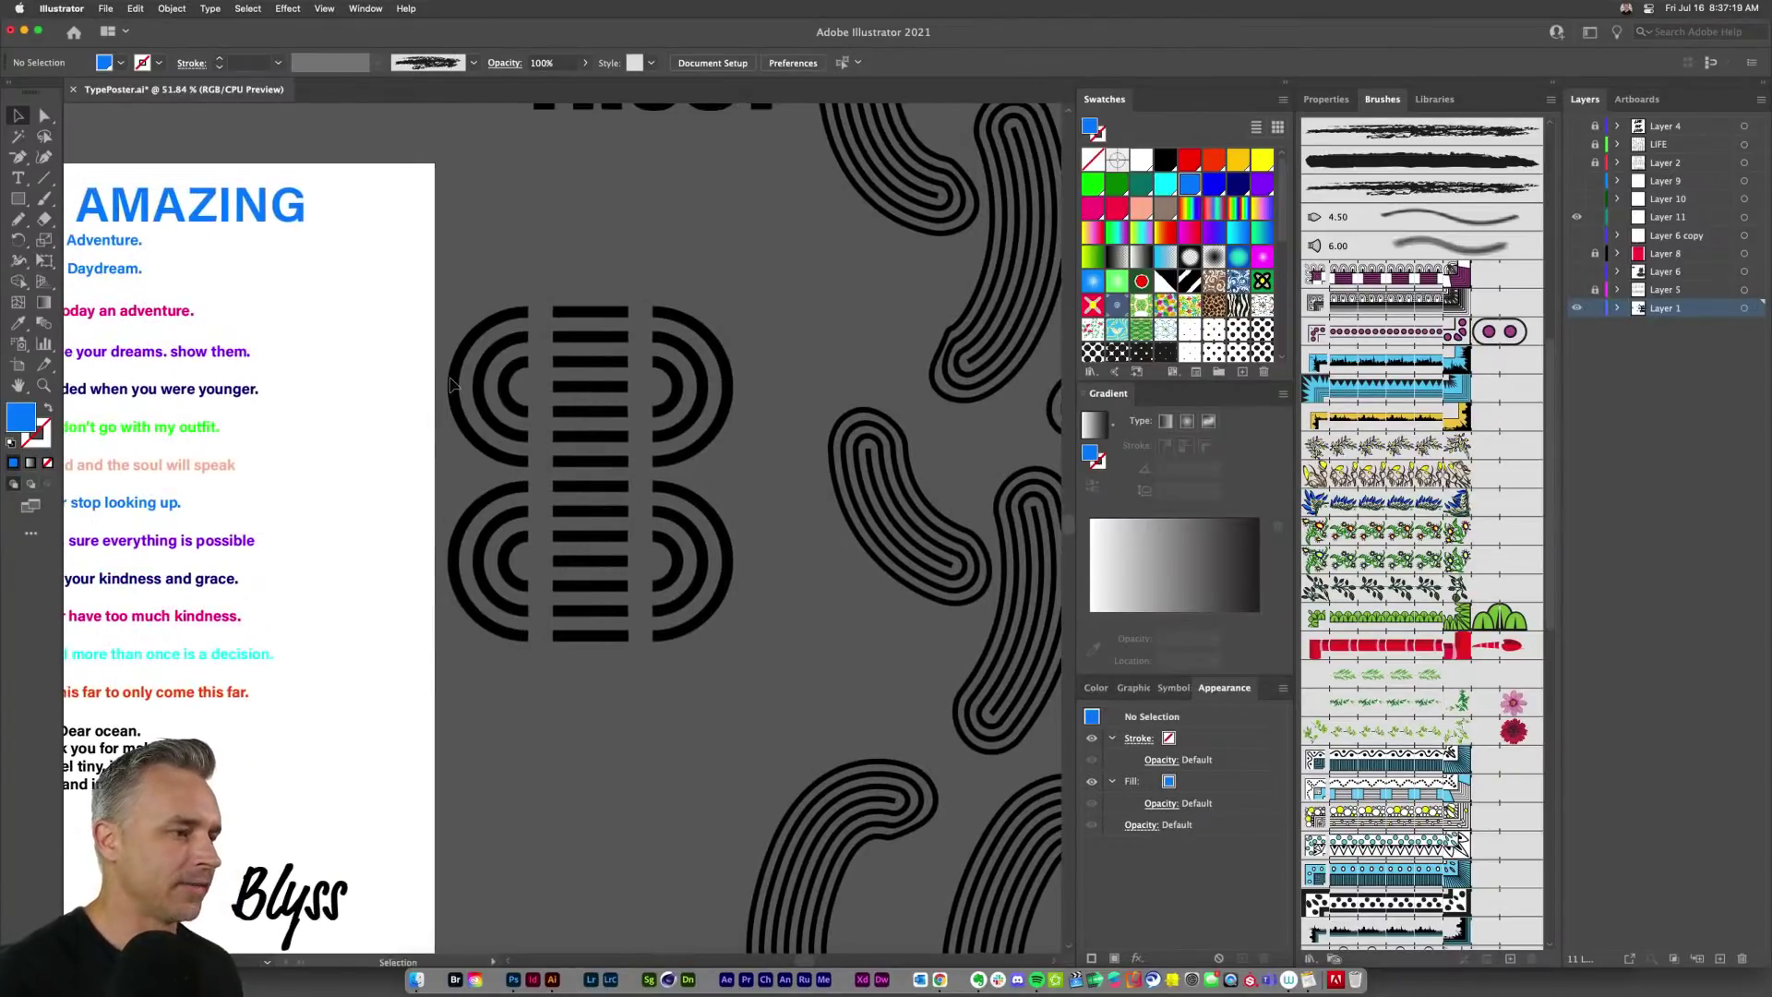
scroll(451, 380, "up", 5)
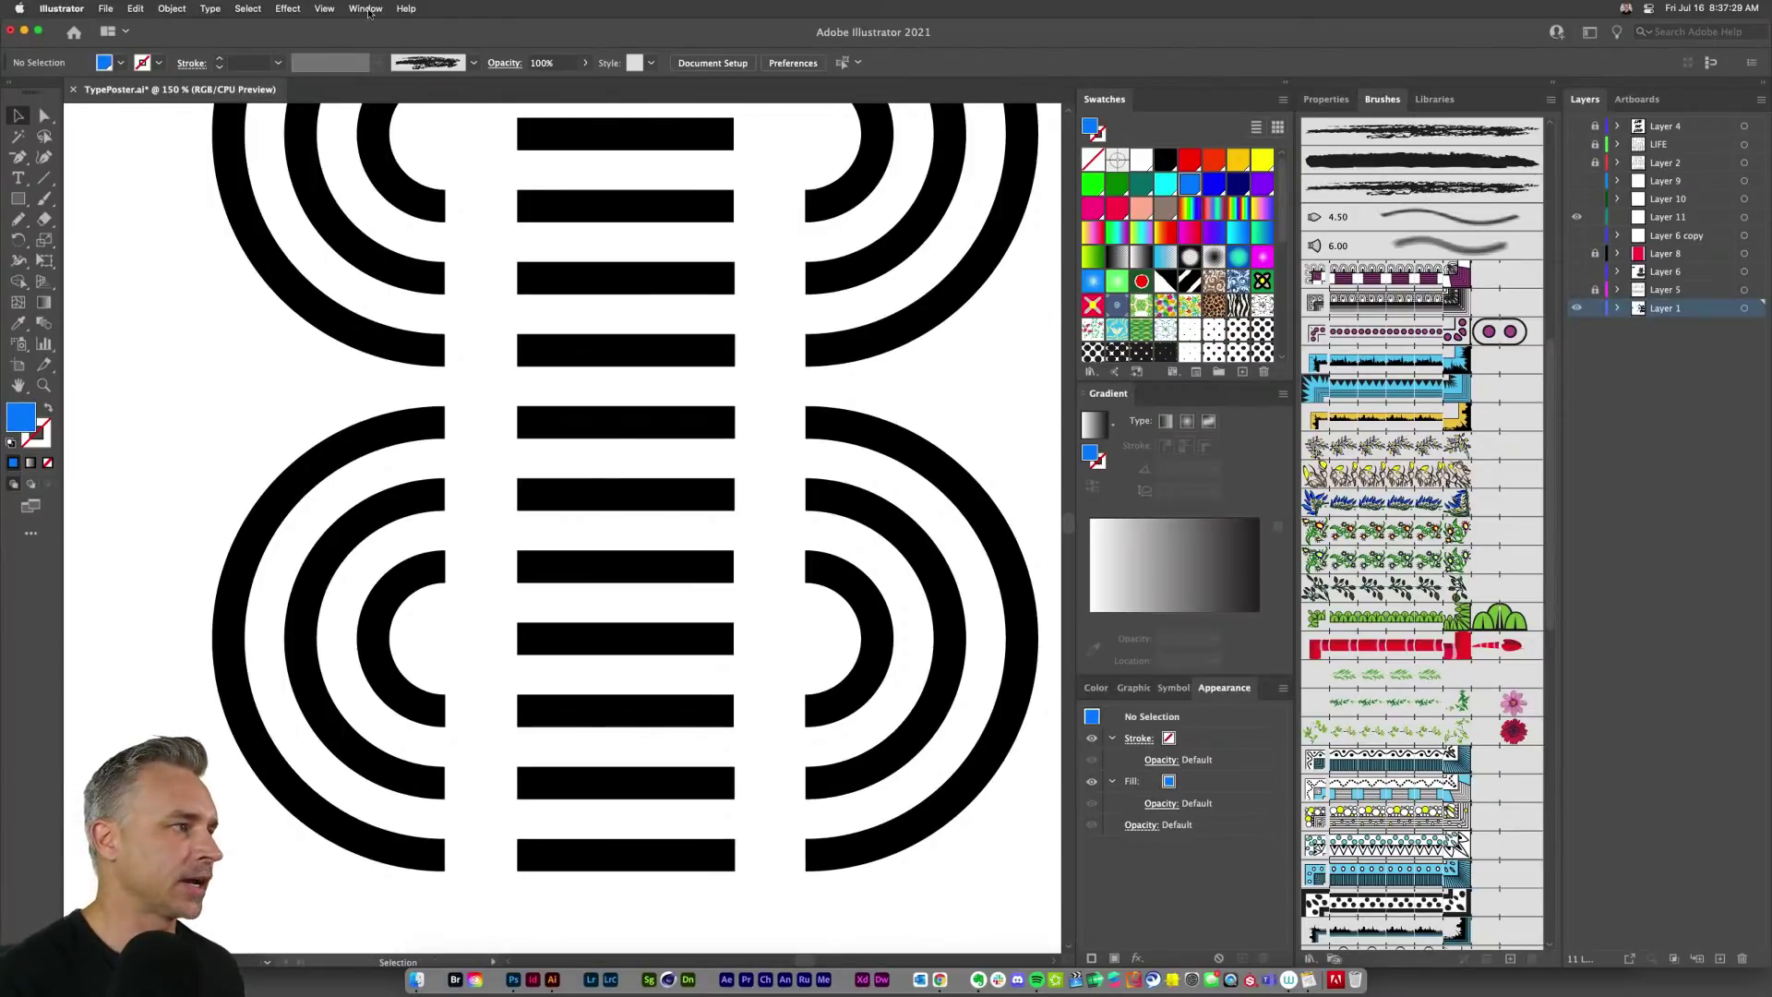
scroll(547, 424, "up", 5)
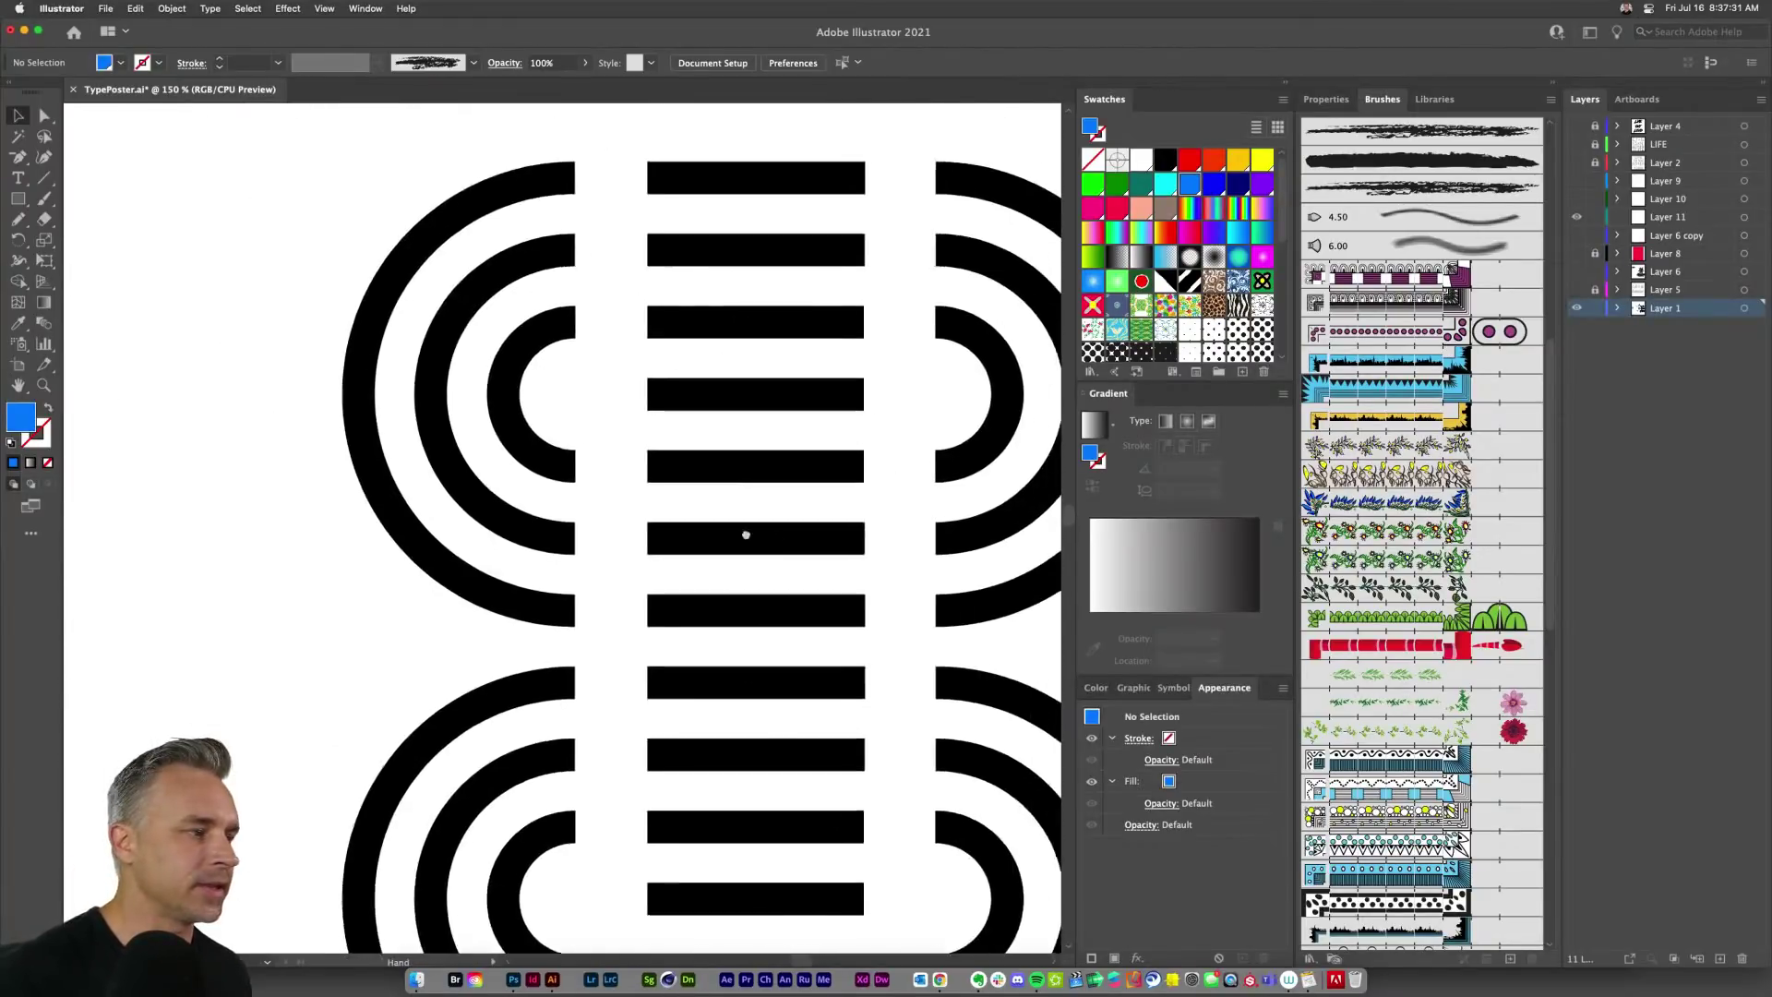
key("super+minus")
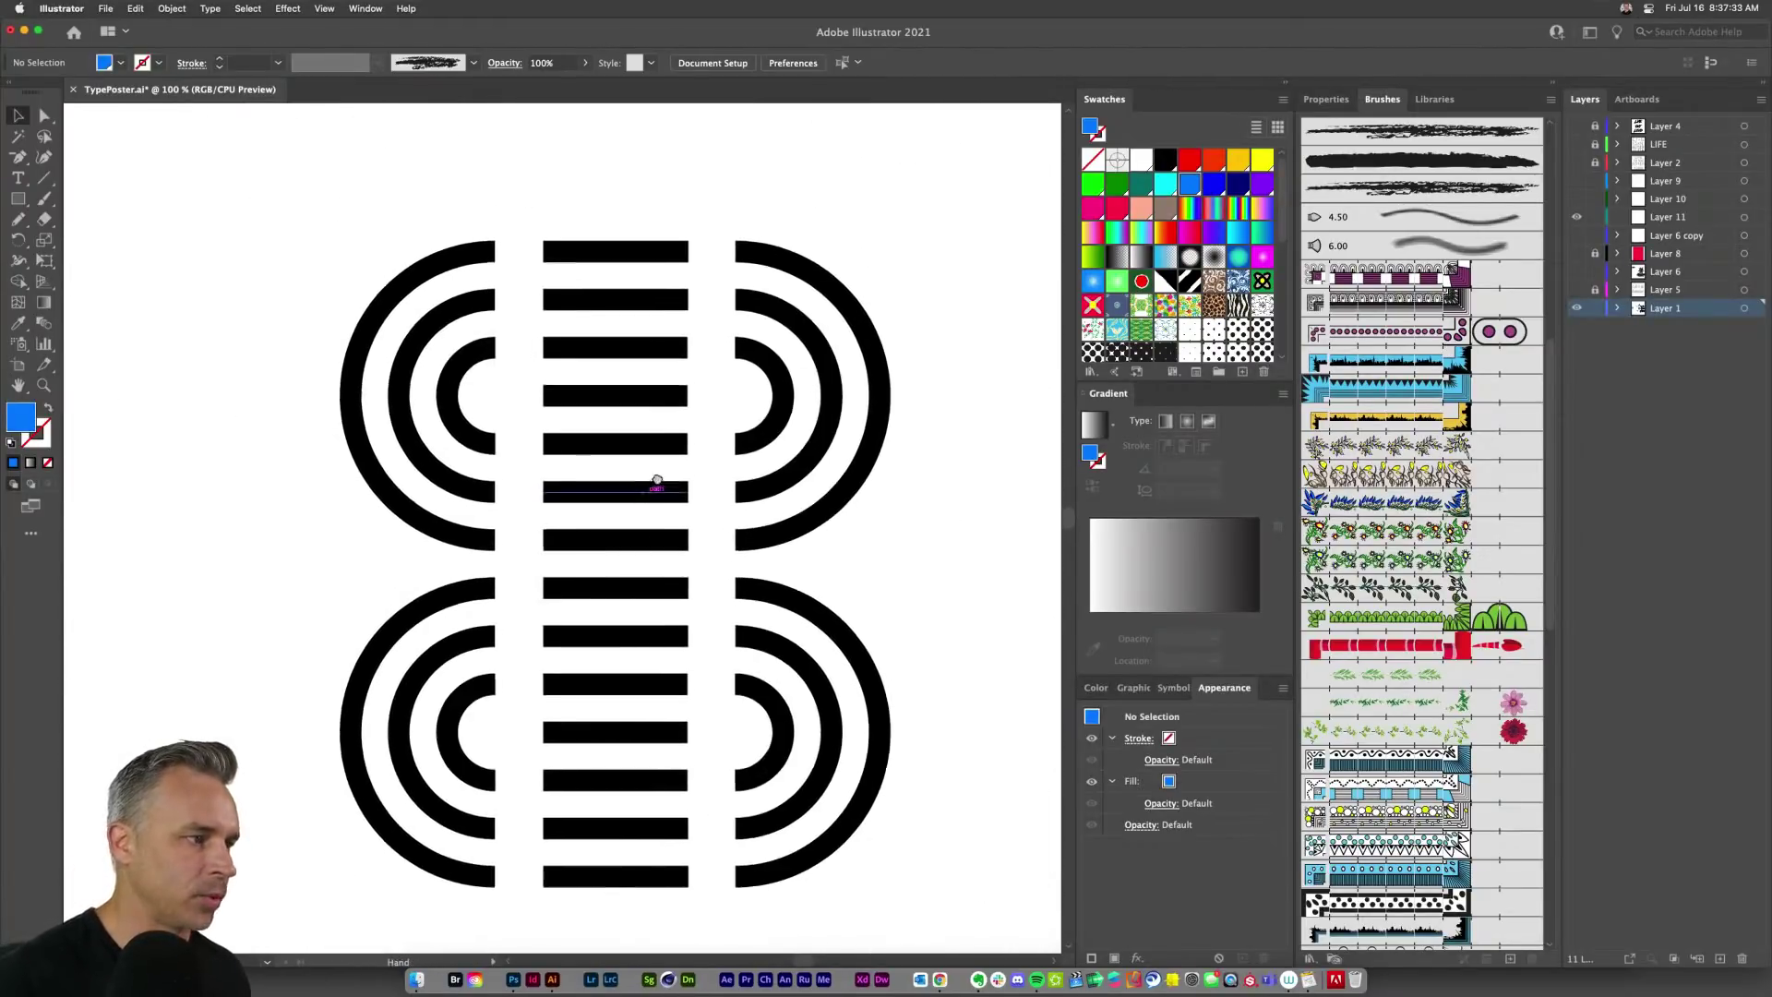
scroll(665, 483, "down", 1)
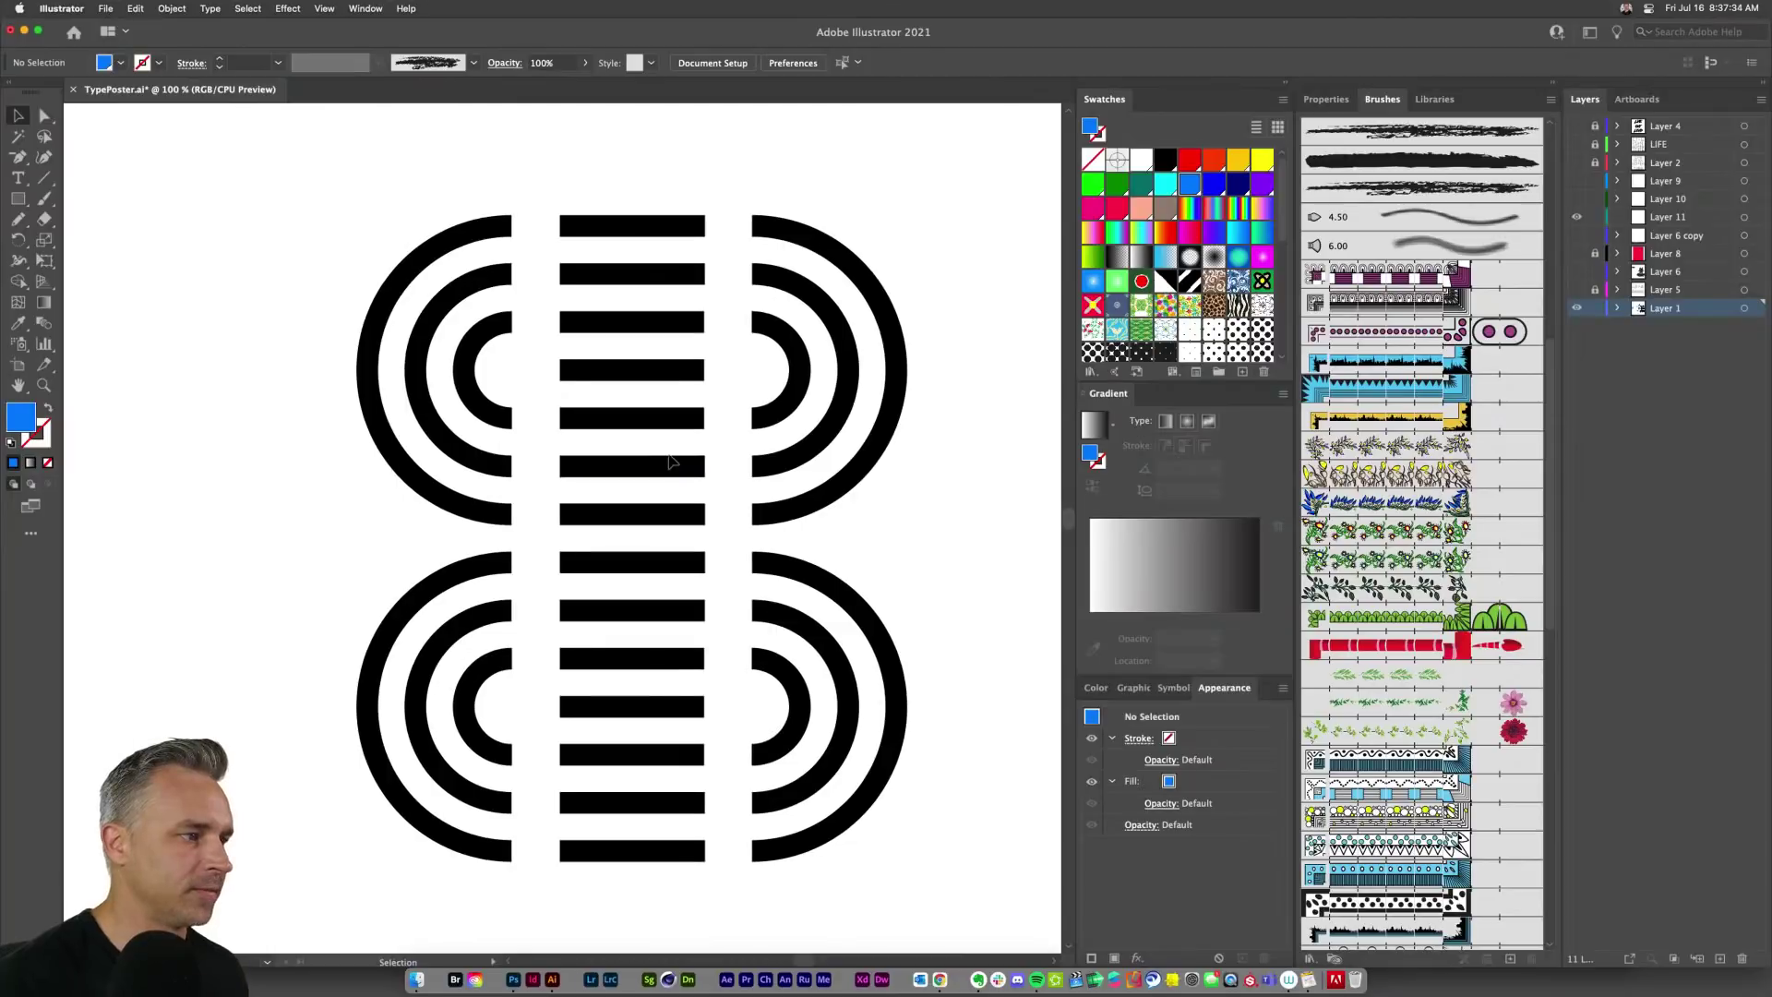
left_click(635, 562)
left_click(342, 597)
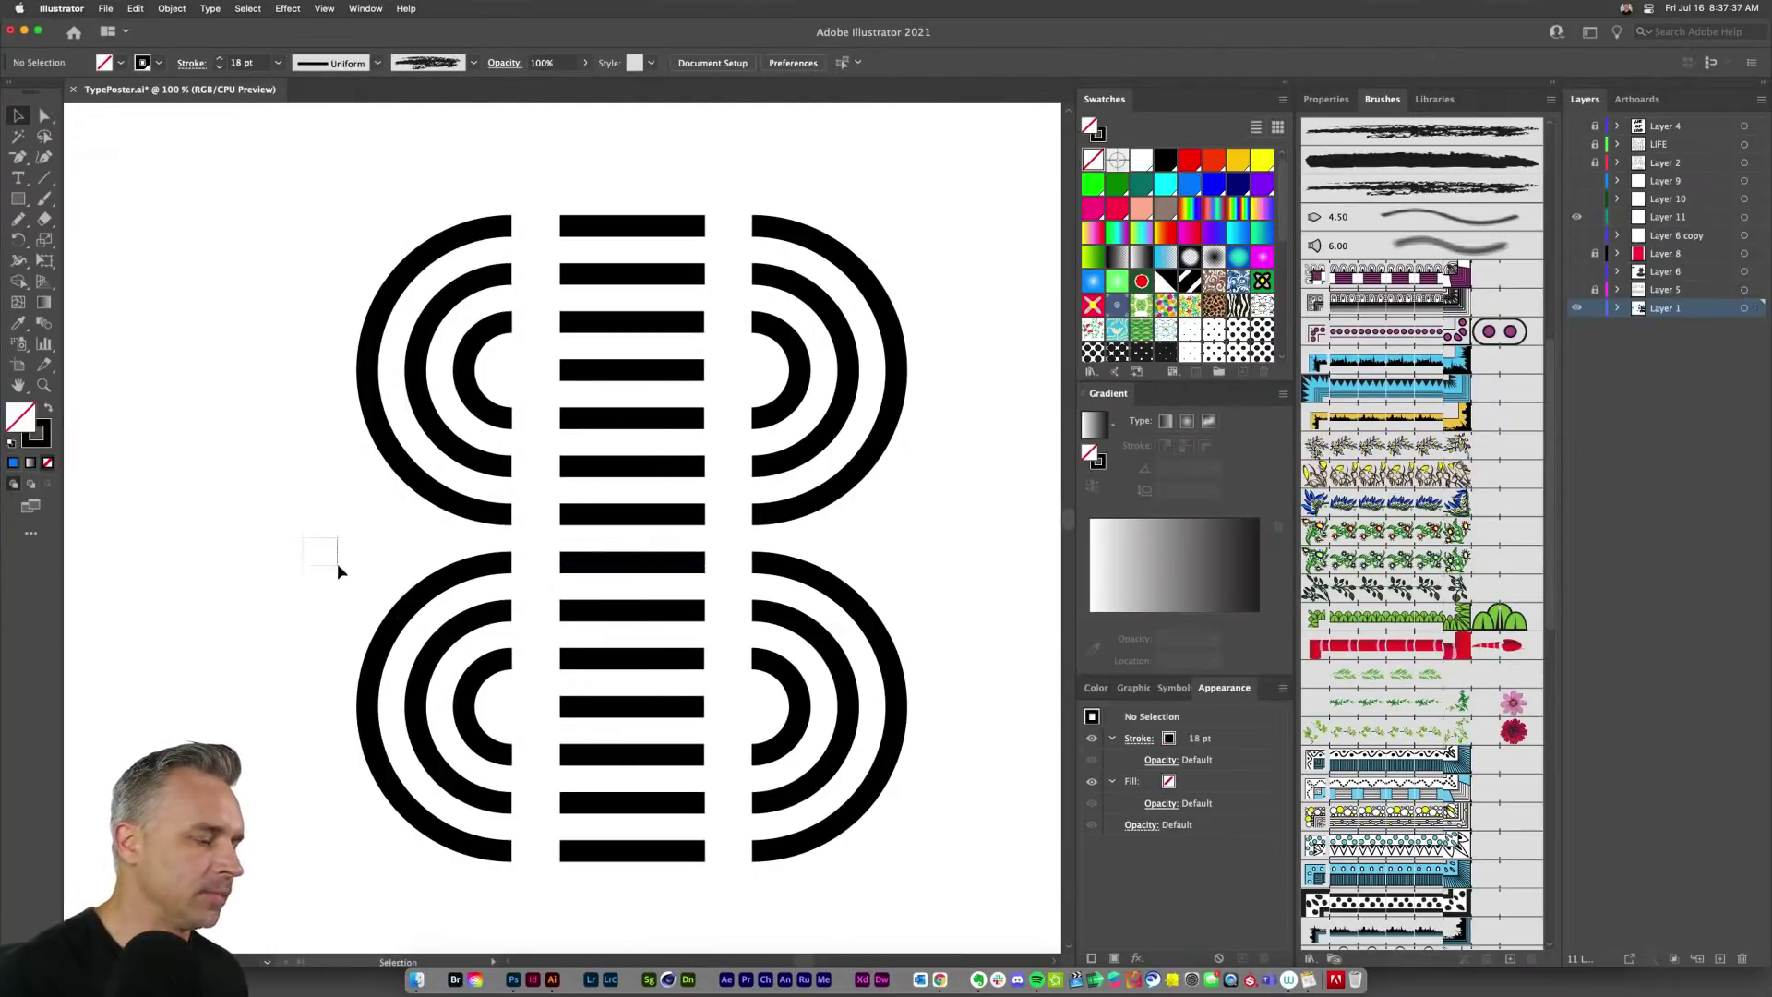
left_click_drag(314, 539, 889, 912)
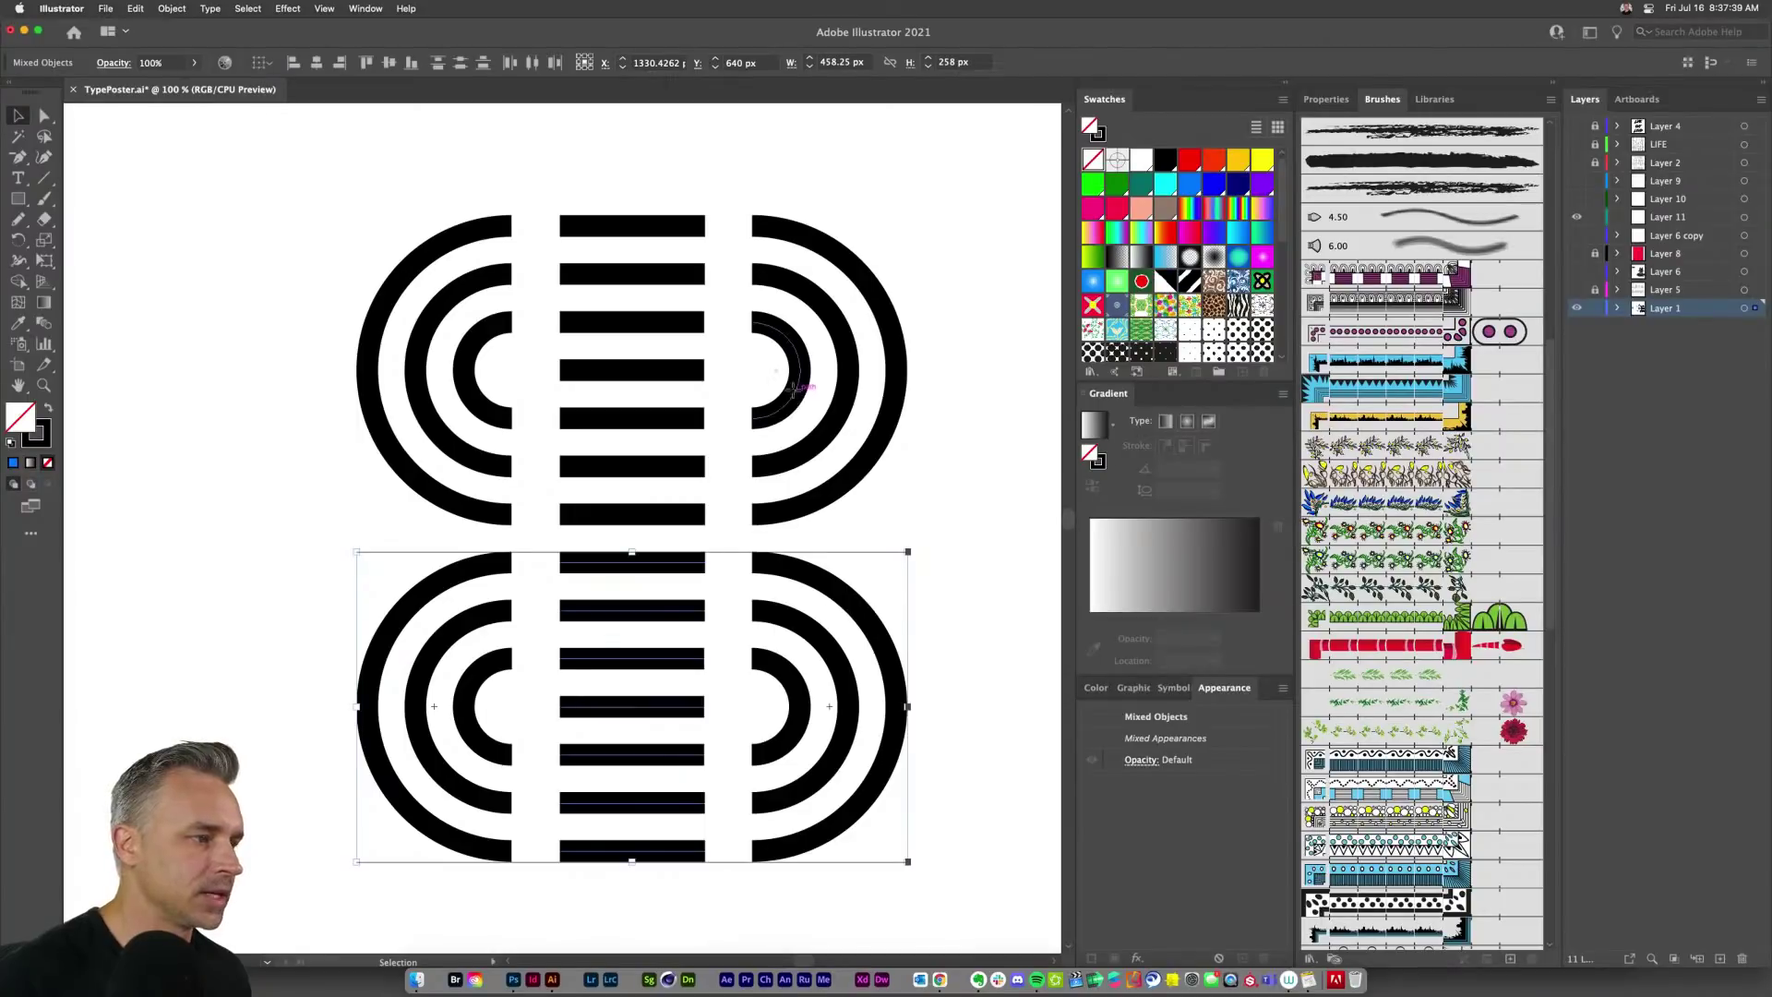
left_click(266, 545)
left_click_drag(293, 542, 984, 941)
key("Delete")
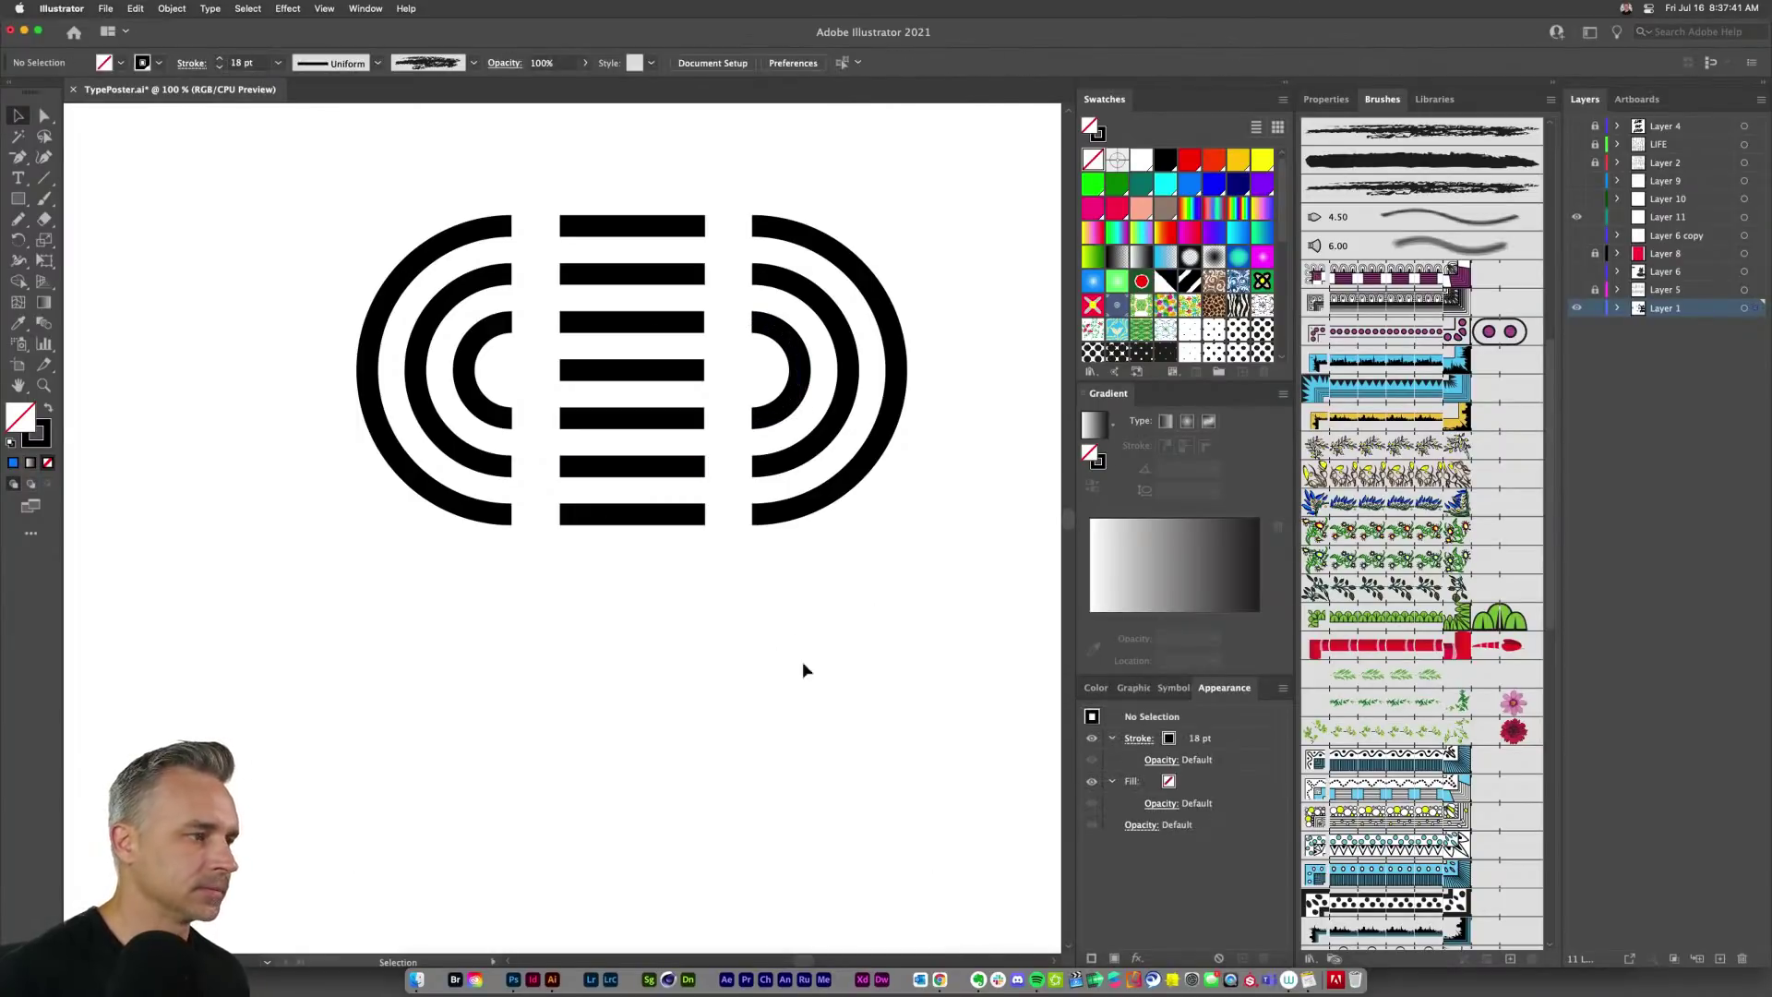
scroll(802, 660, "up", 3)
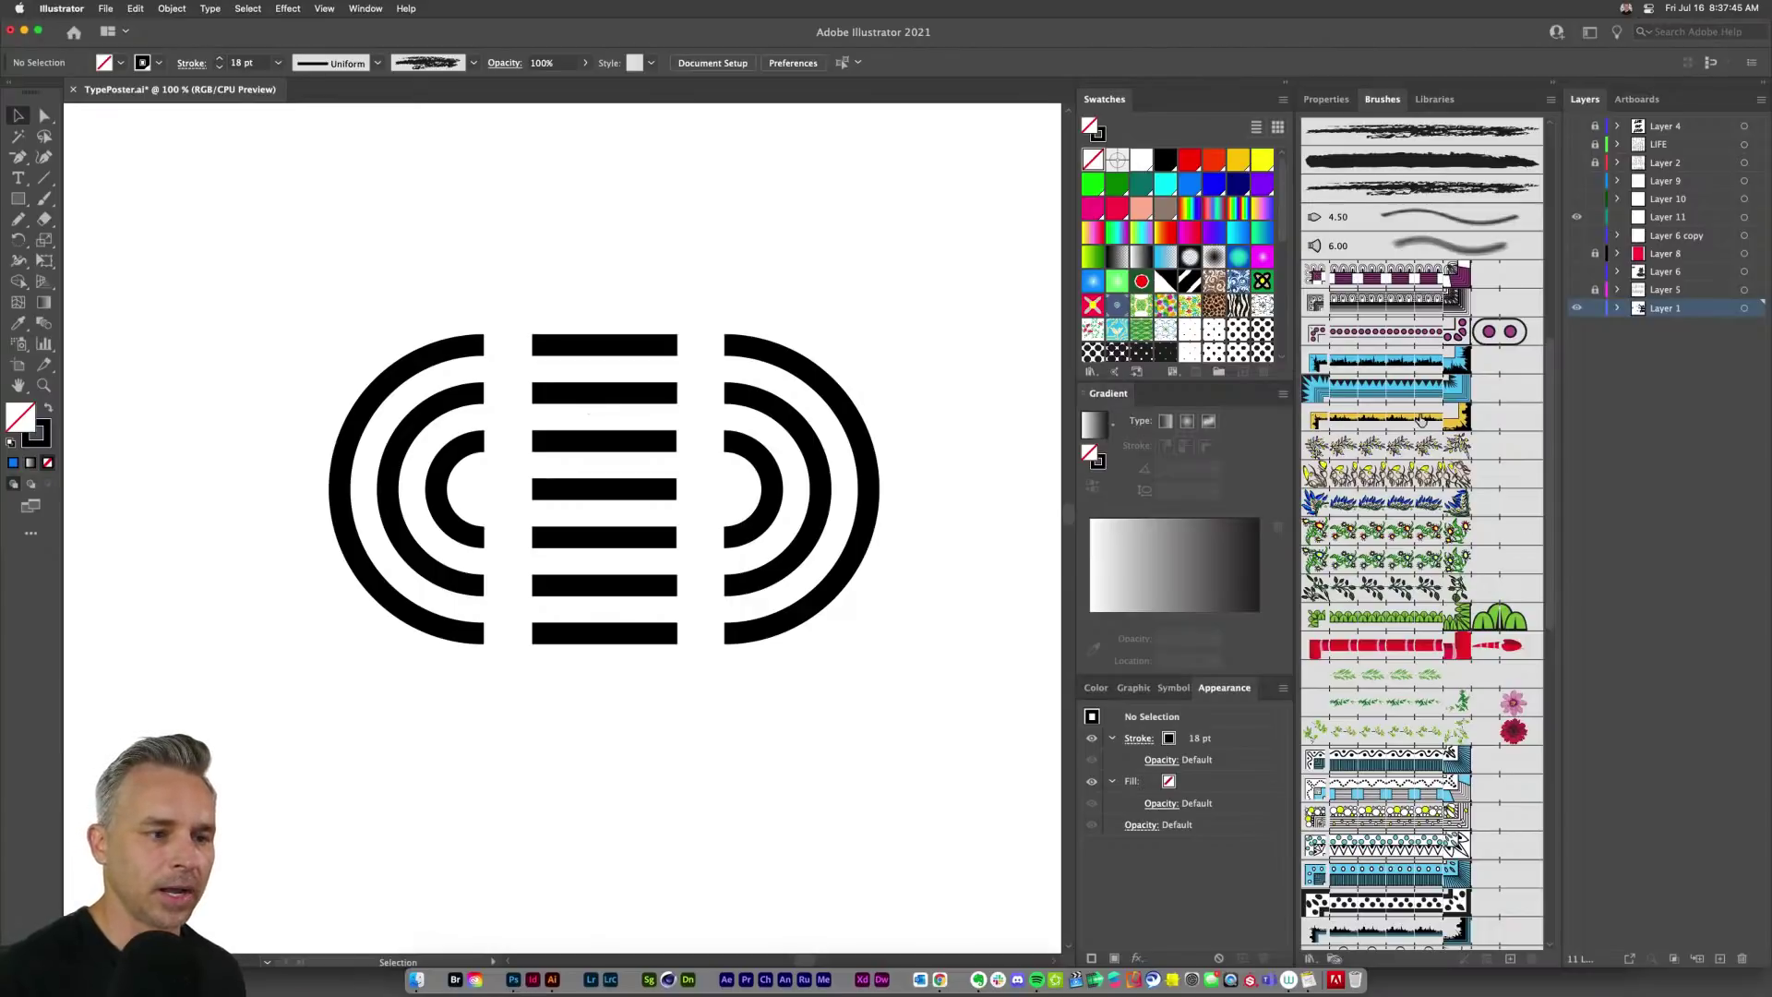
scroll(1370, 260, "up", 1)
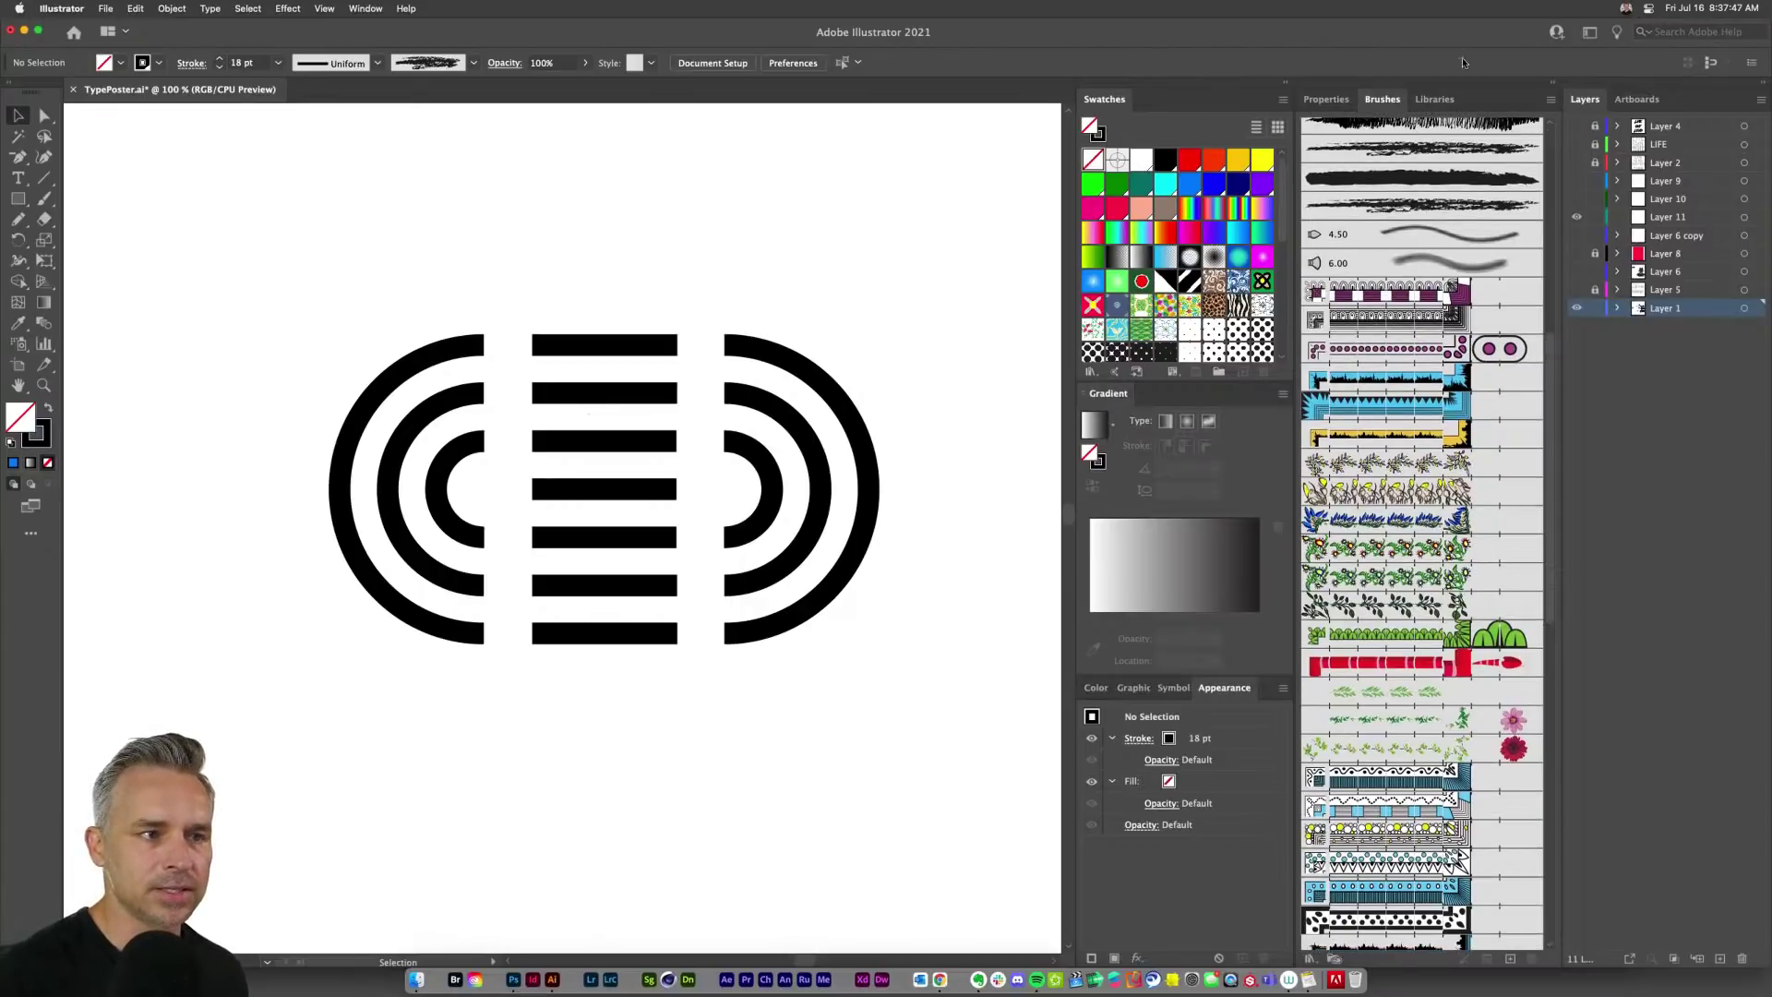
left_click_drag(515, 268, 695, 709)
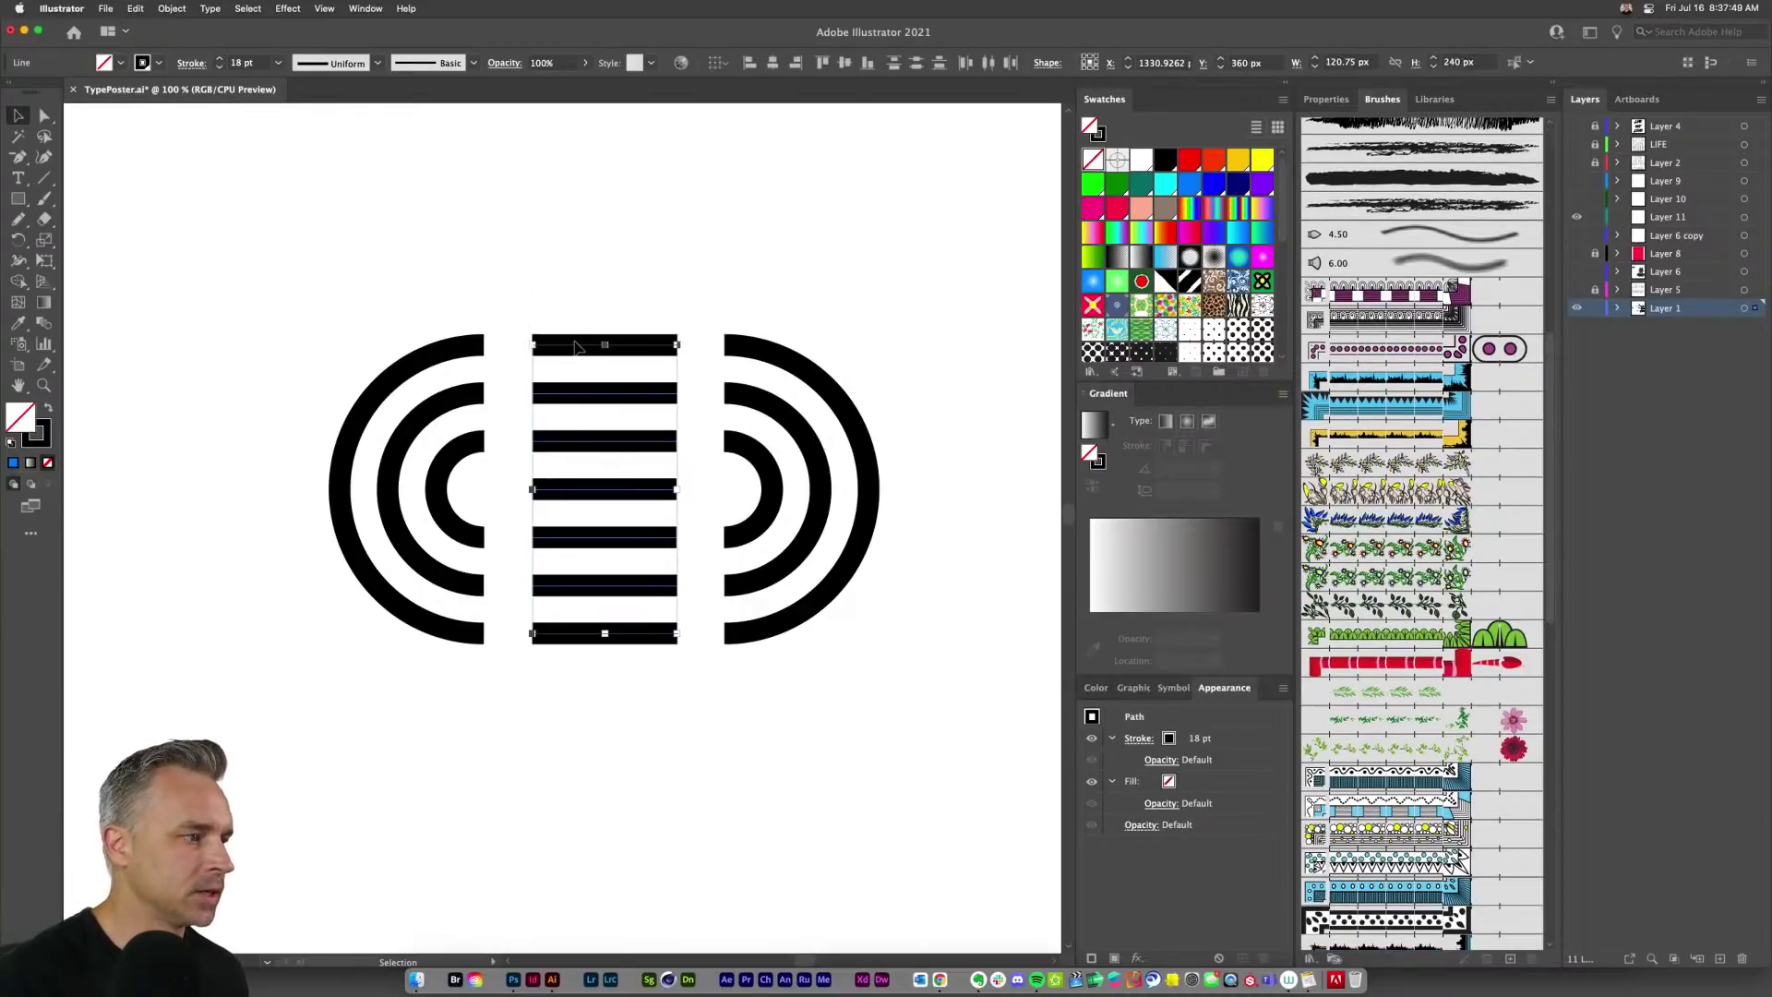
mouse_move(574, 346)
left_mouse_down()
mouse_move(1403, 831)
mouse_move(1332, 676)
left_mouse_up()
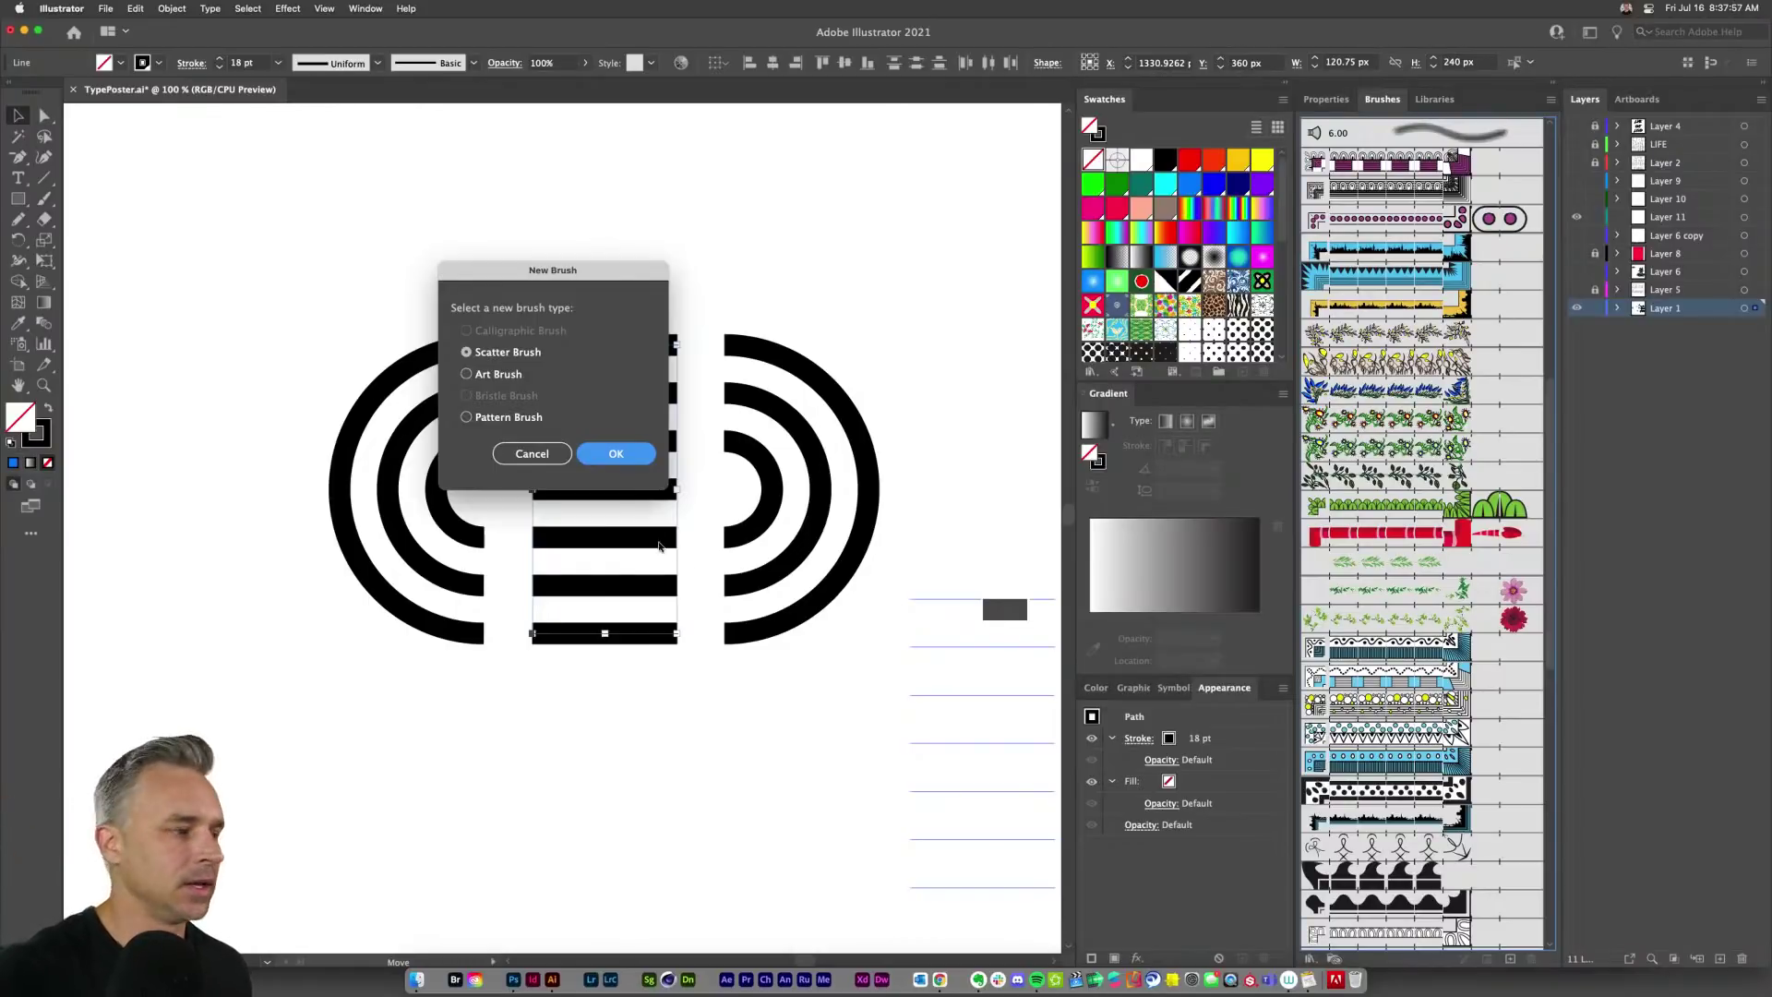
left_click(531, 453)
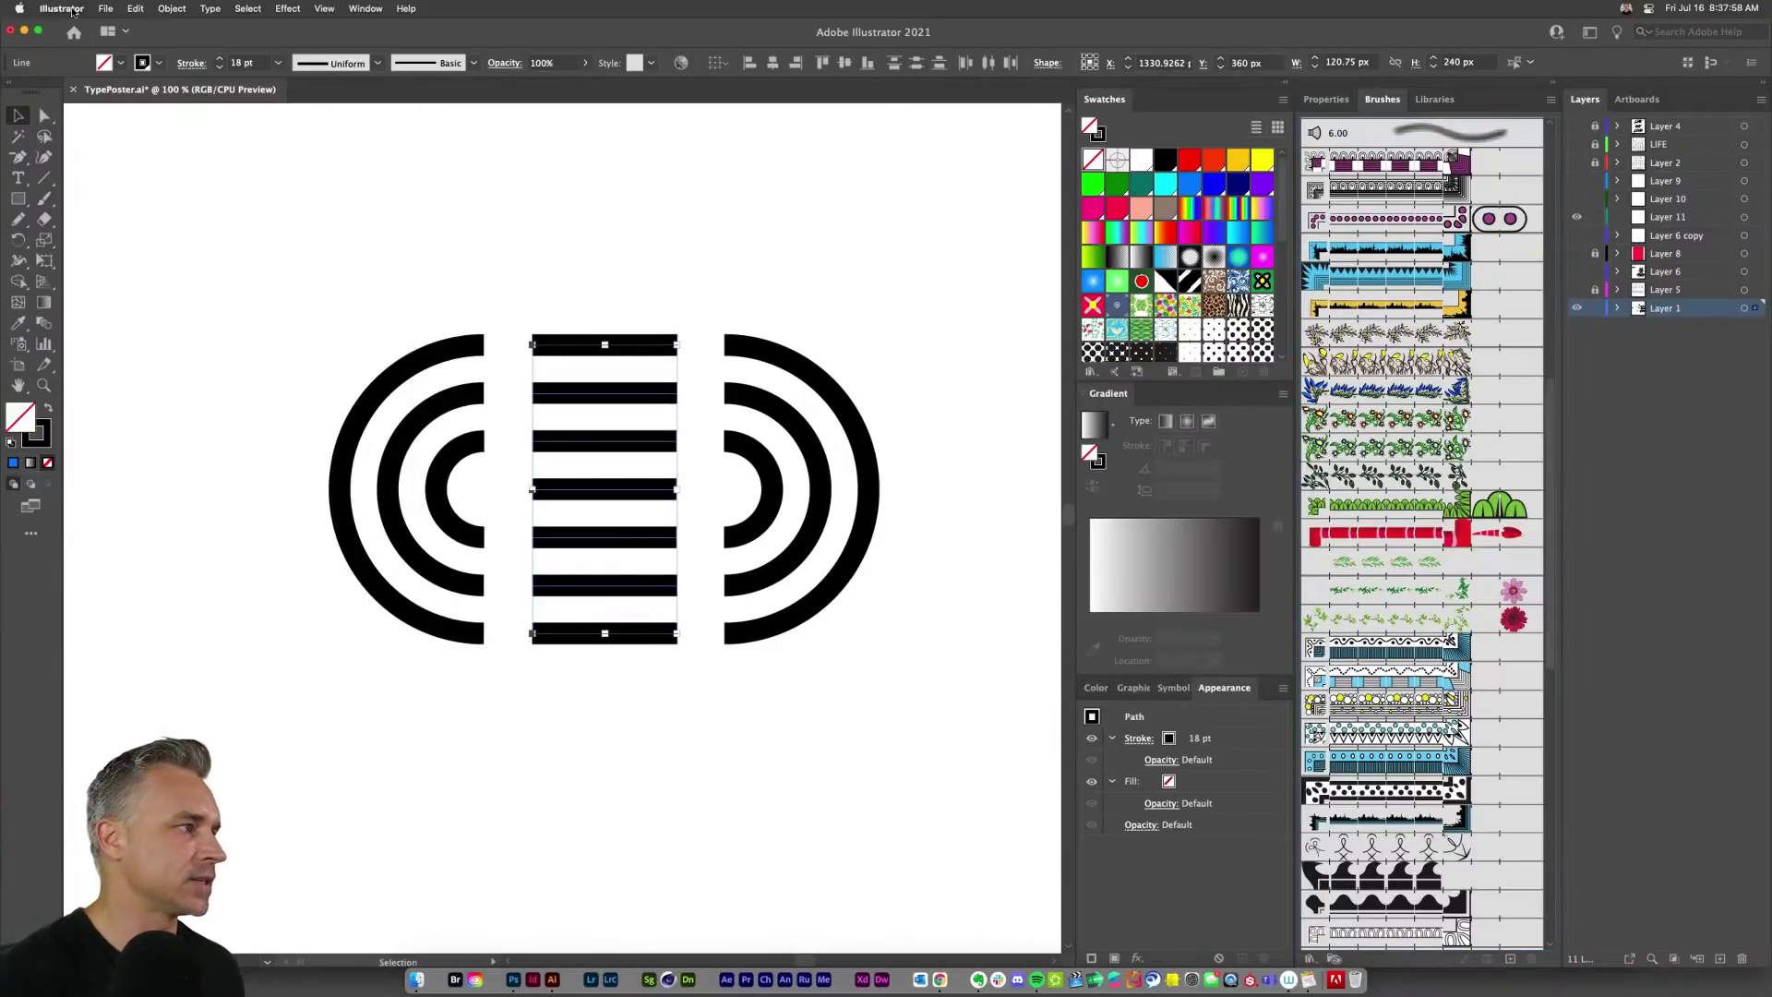
left_click(349, 339)
left_click(105, 8)
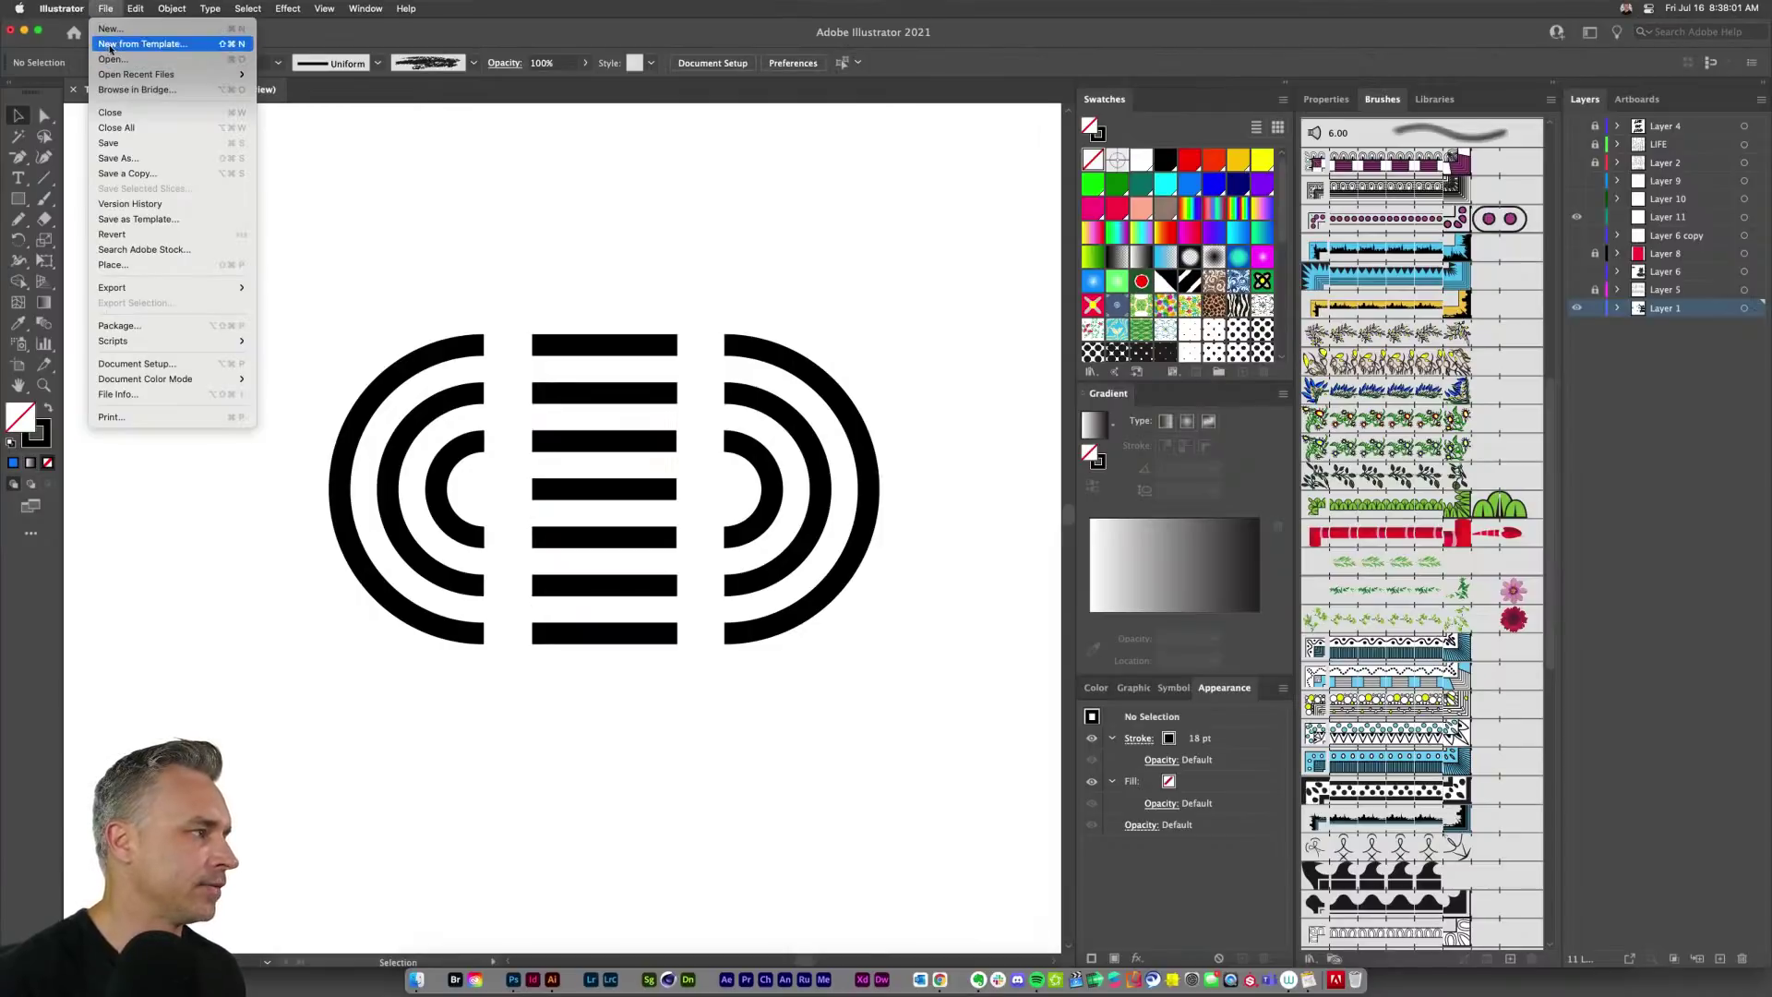
left_click(111, 35)
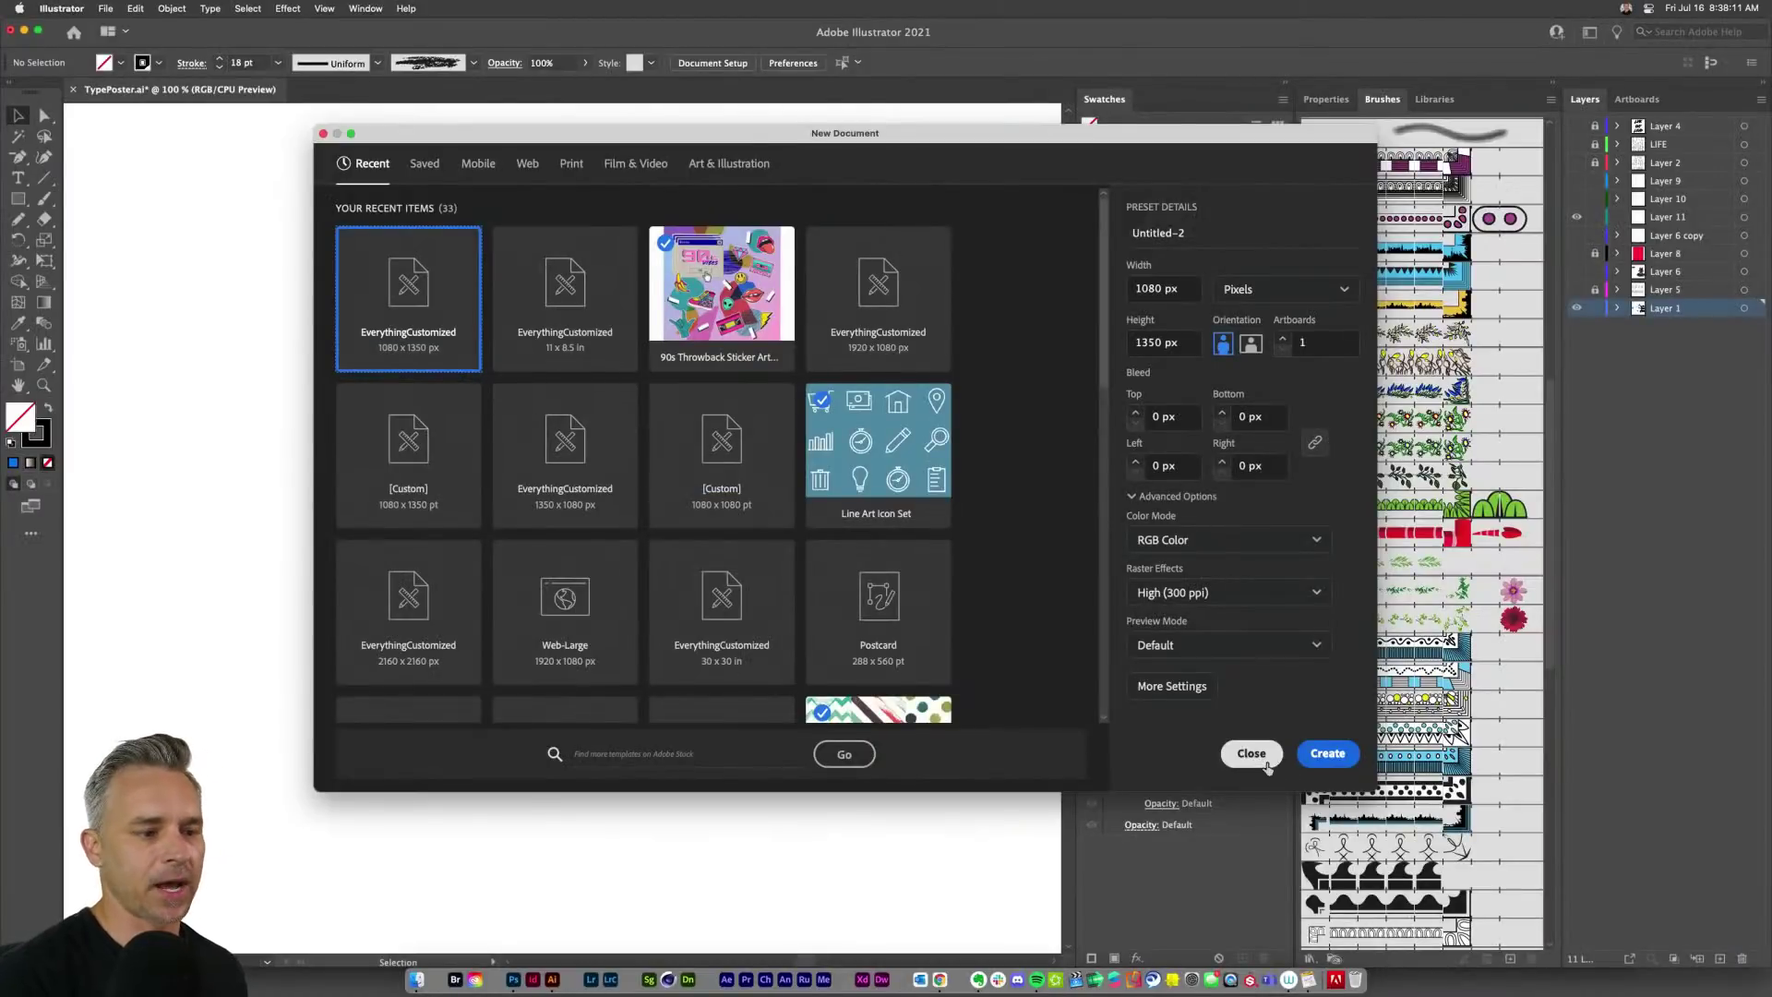
left_click(1248, 754)
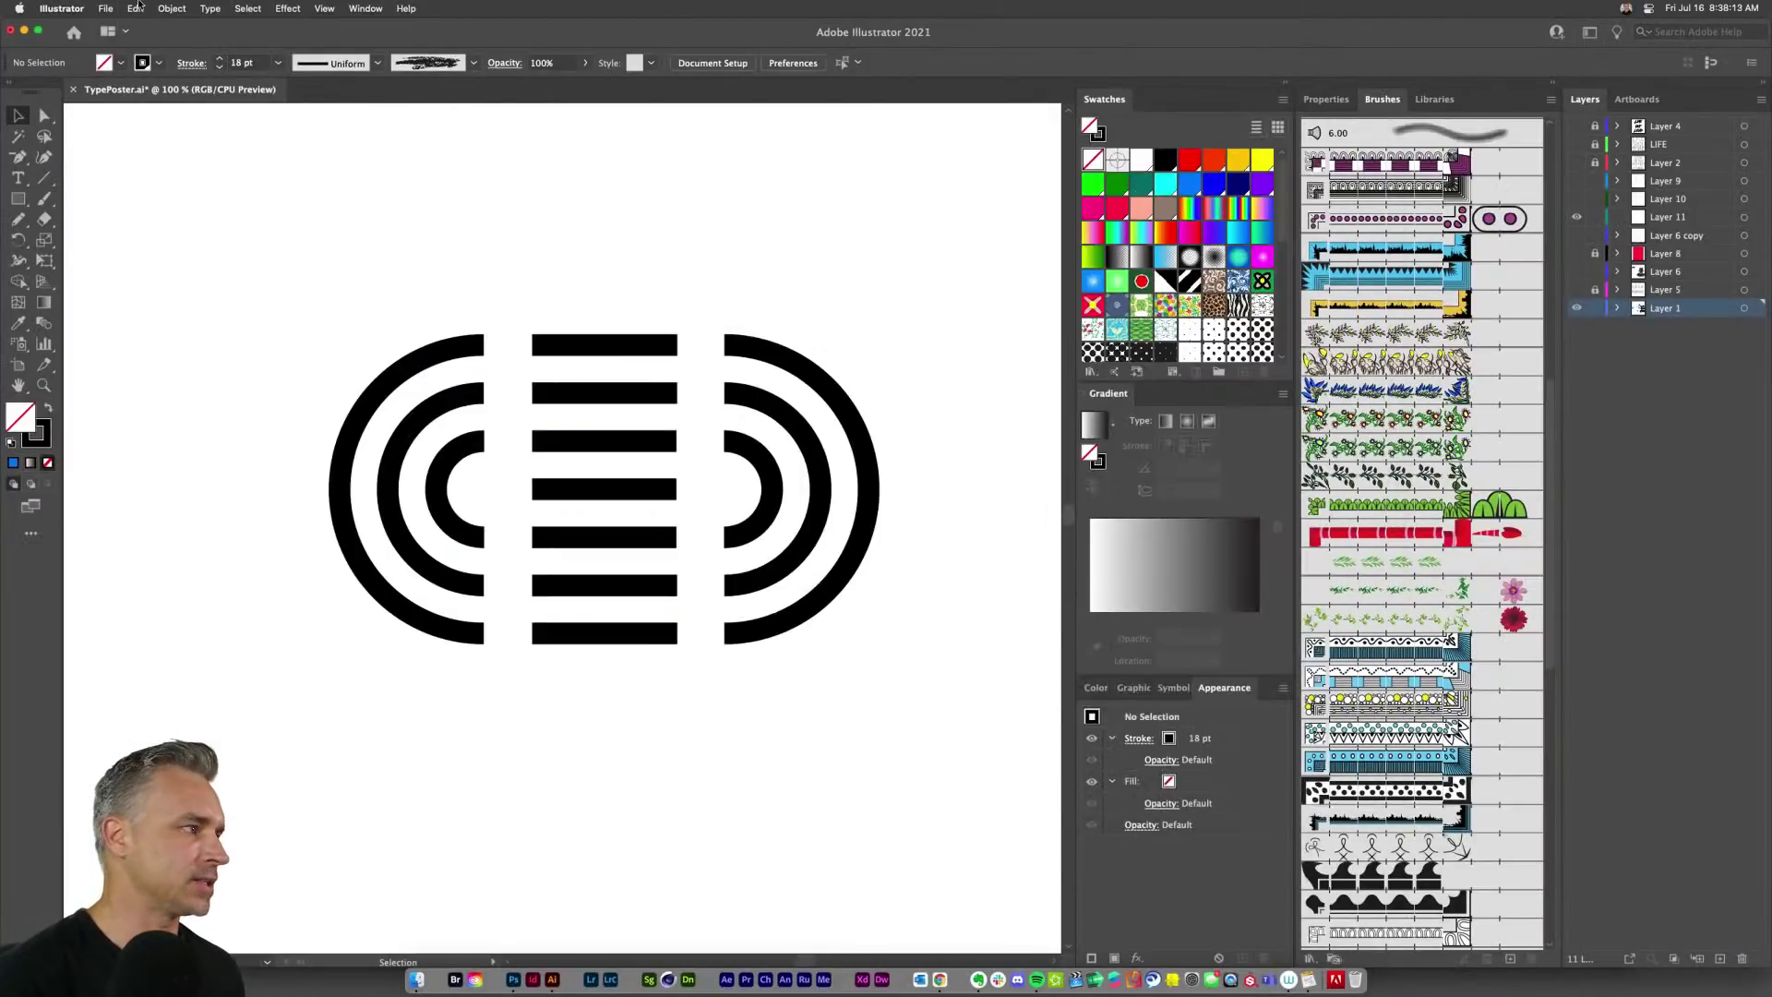
left_click(136, 7)
mouse_move(121, 76)
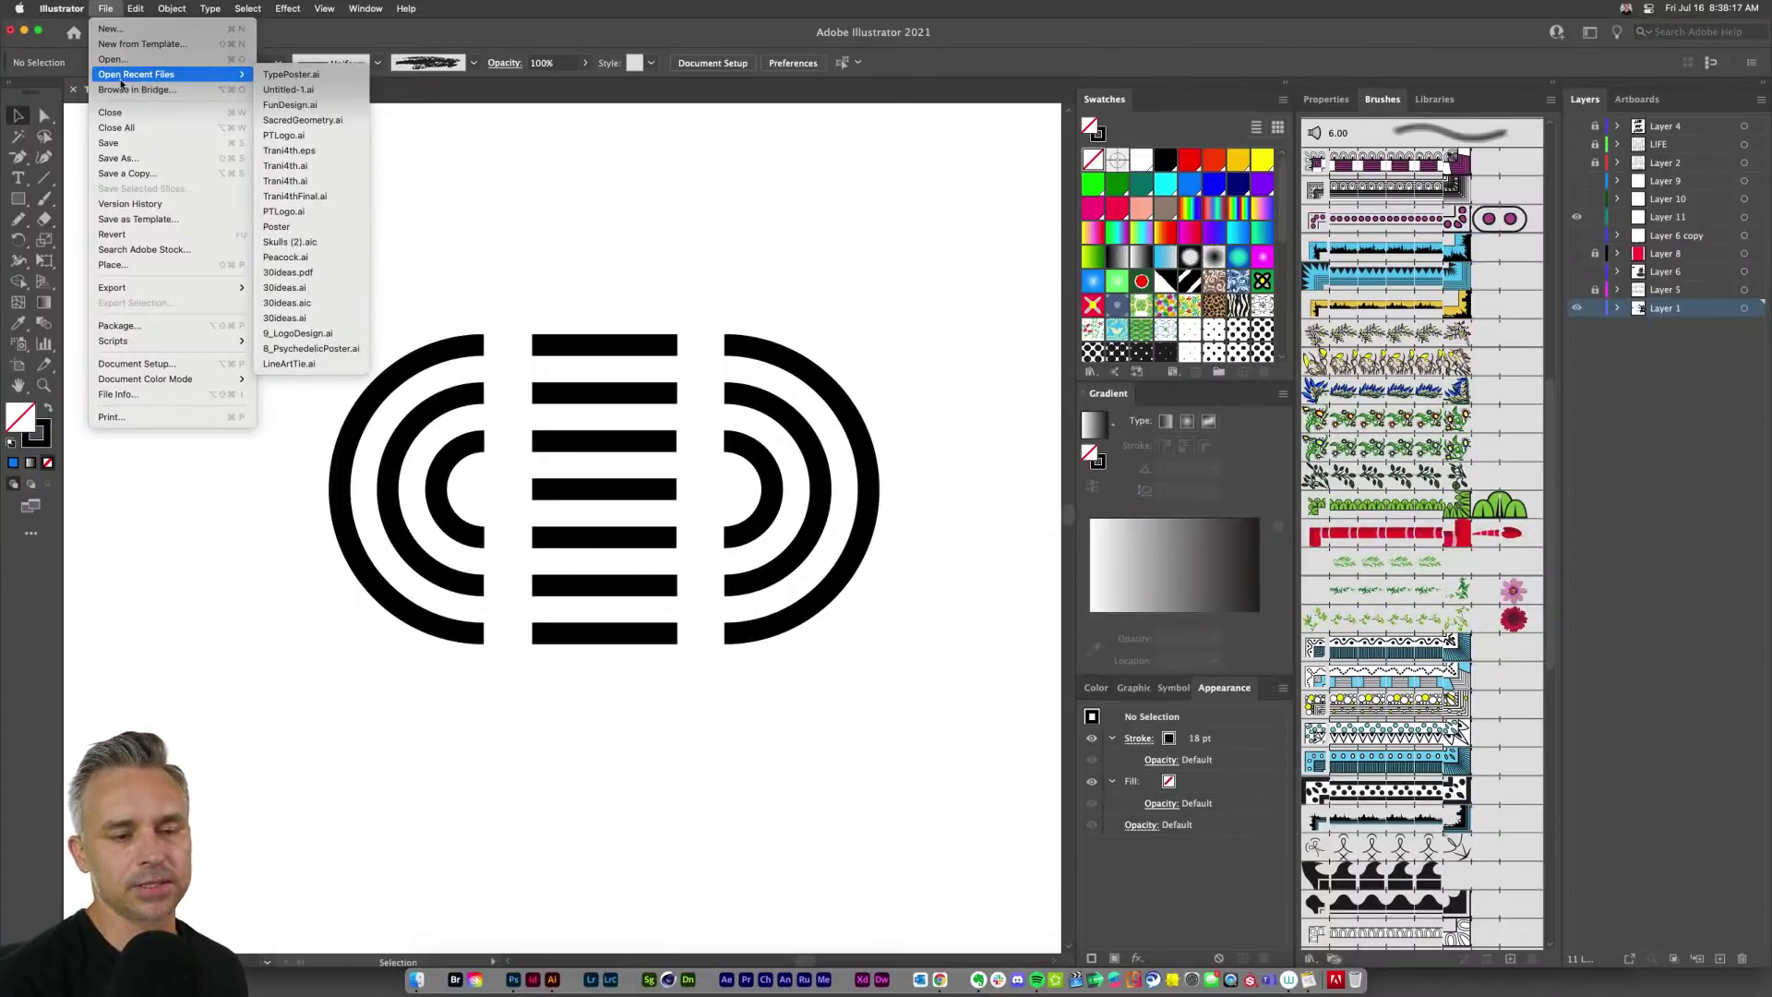
left_click(488, 295)
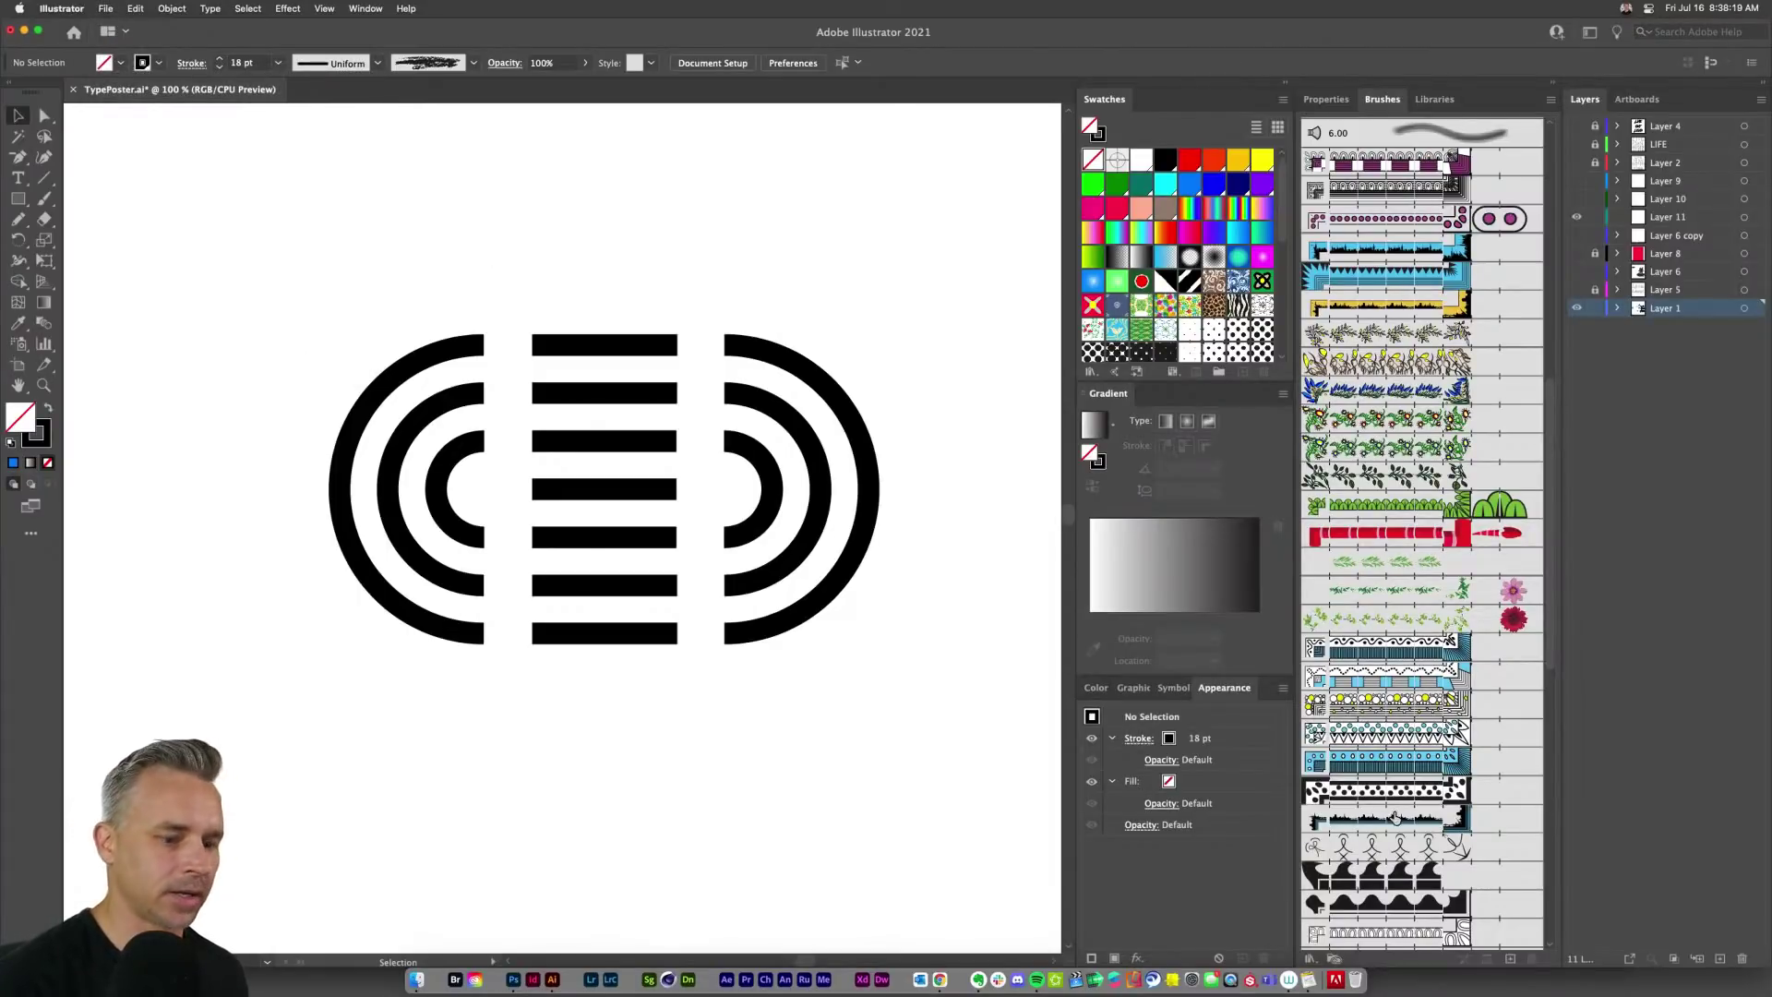
Step: Create a pattern brush from the stack of horizontal bars between the arcs, using Auto-Centered tiles for the outer and inner corners
left_click_drag(542, 256, 684, 683)
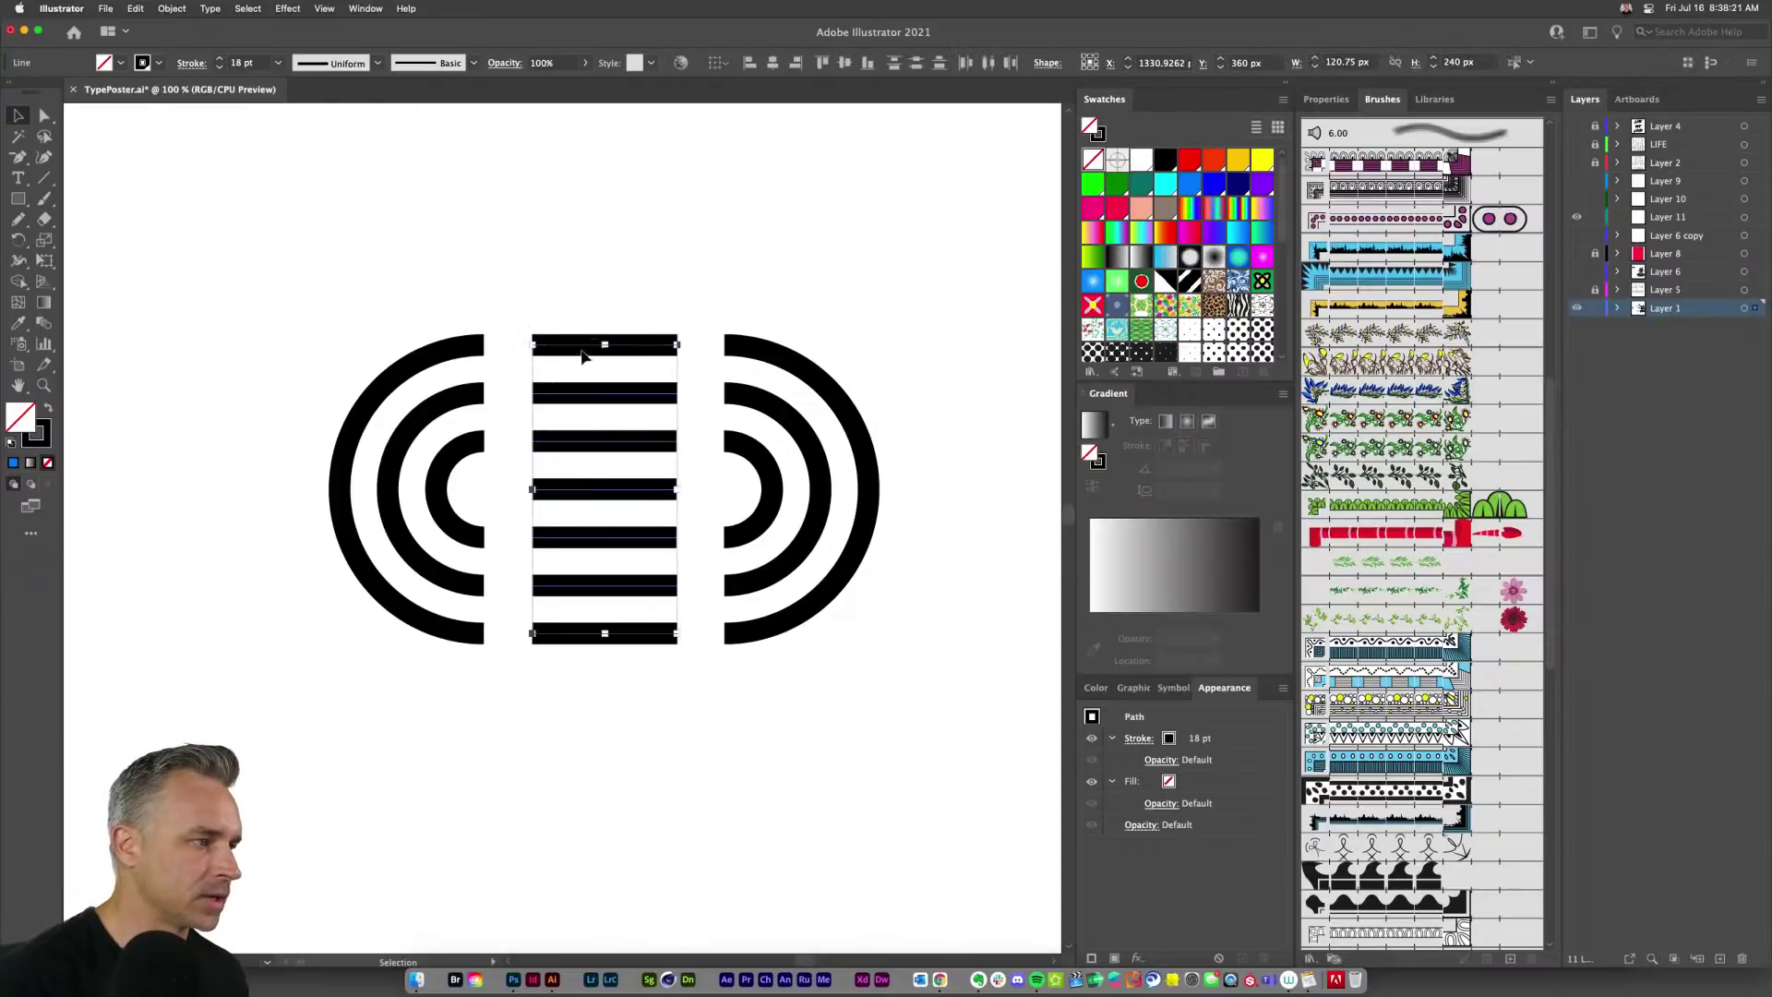
mouse_move(582, 355)
left_mouse_down()
mouse_move(1324, 805)
mouse_move(1384, 802)
left_mouse_up()
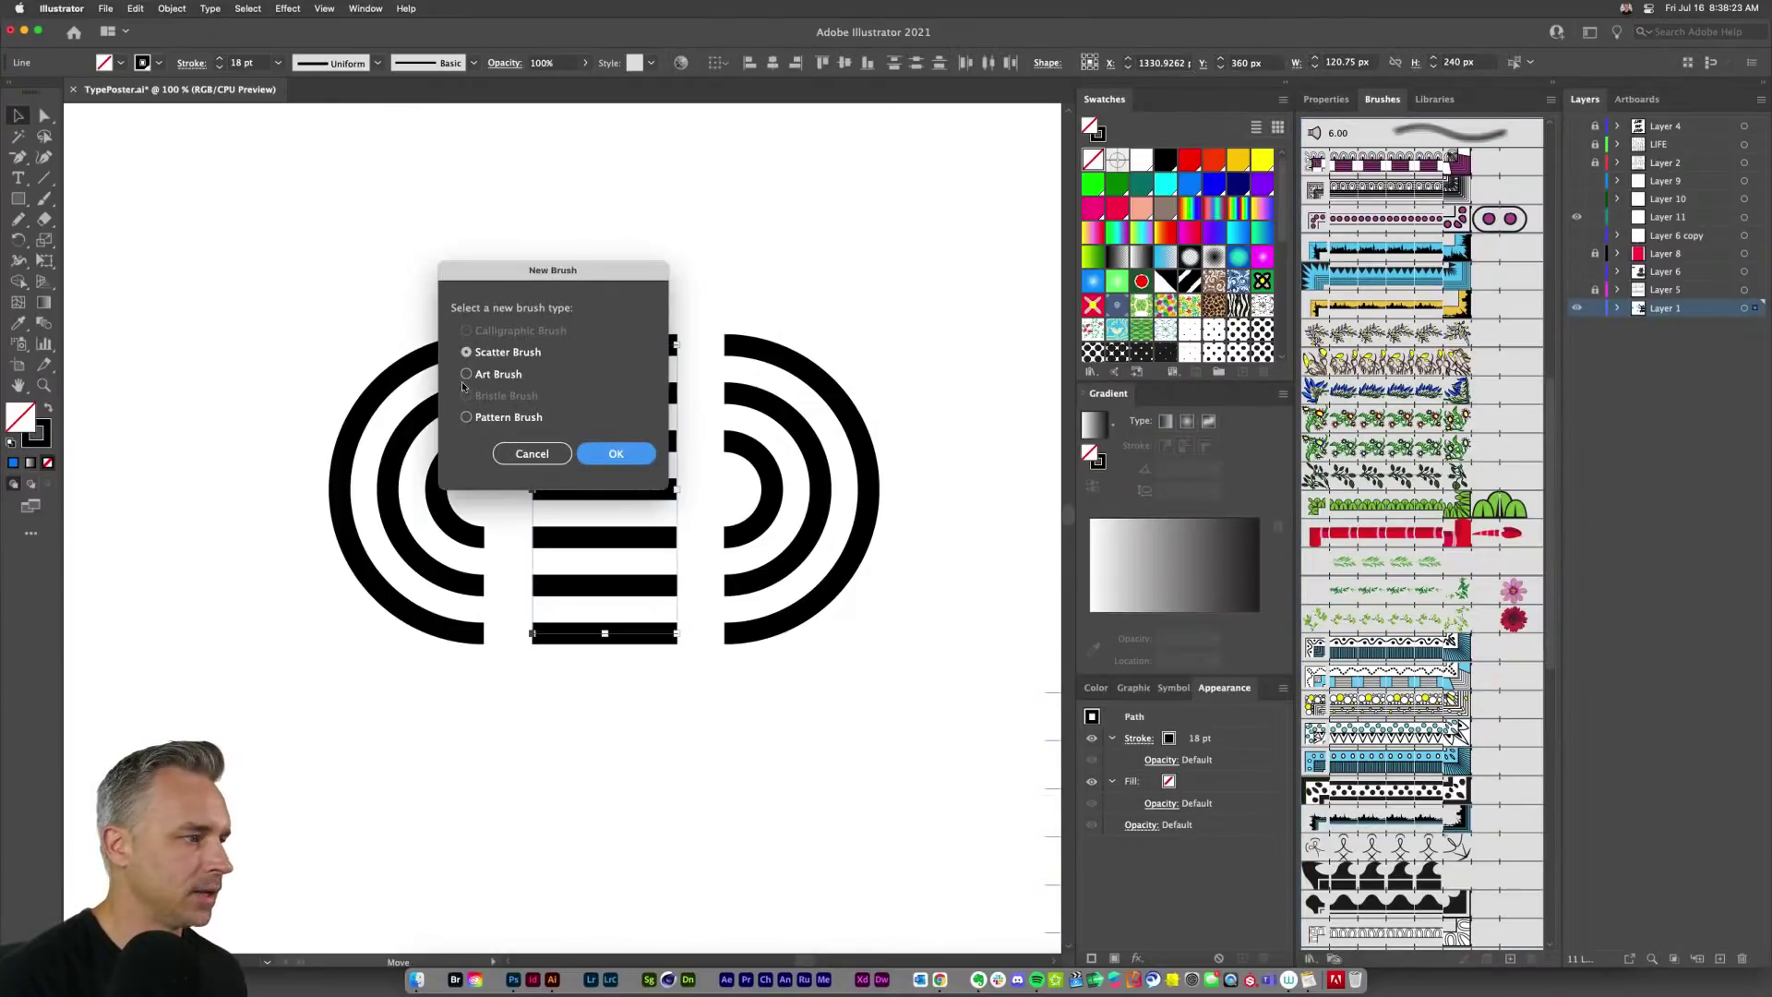
left_click(466, 417)
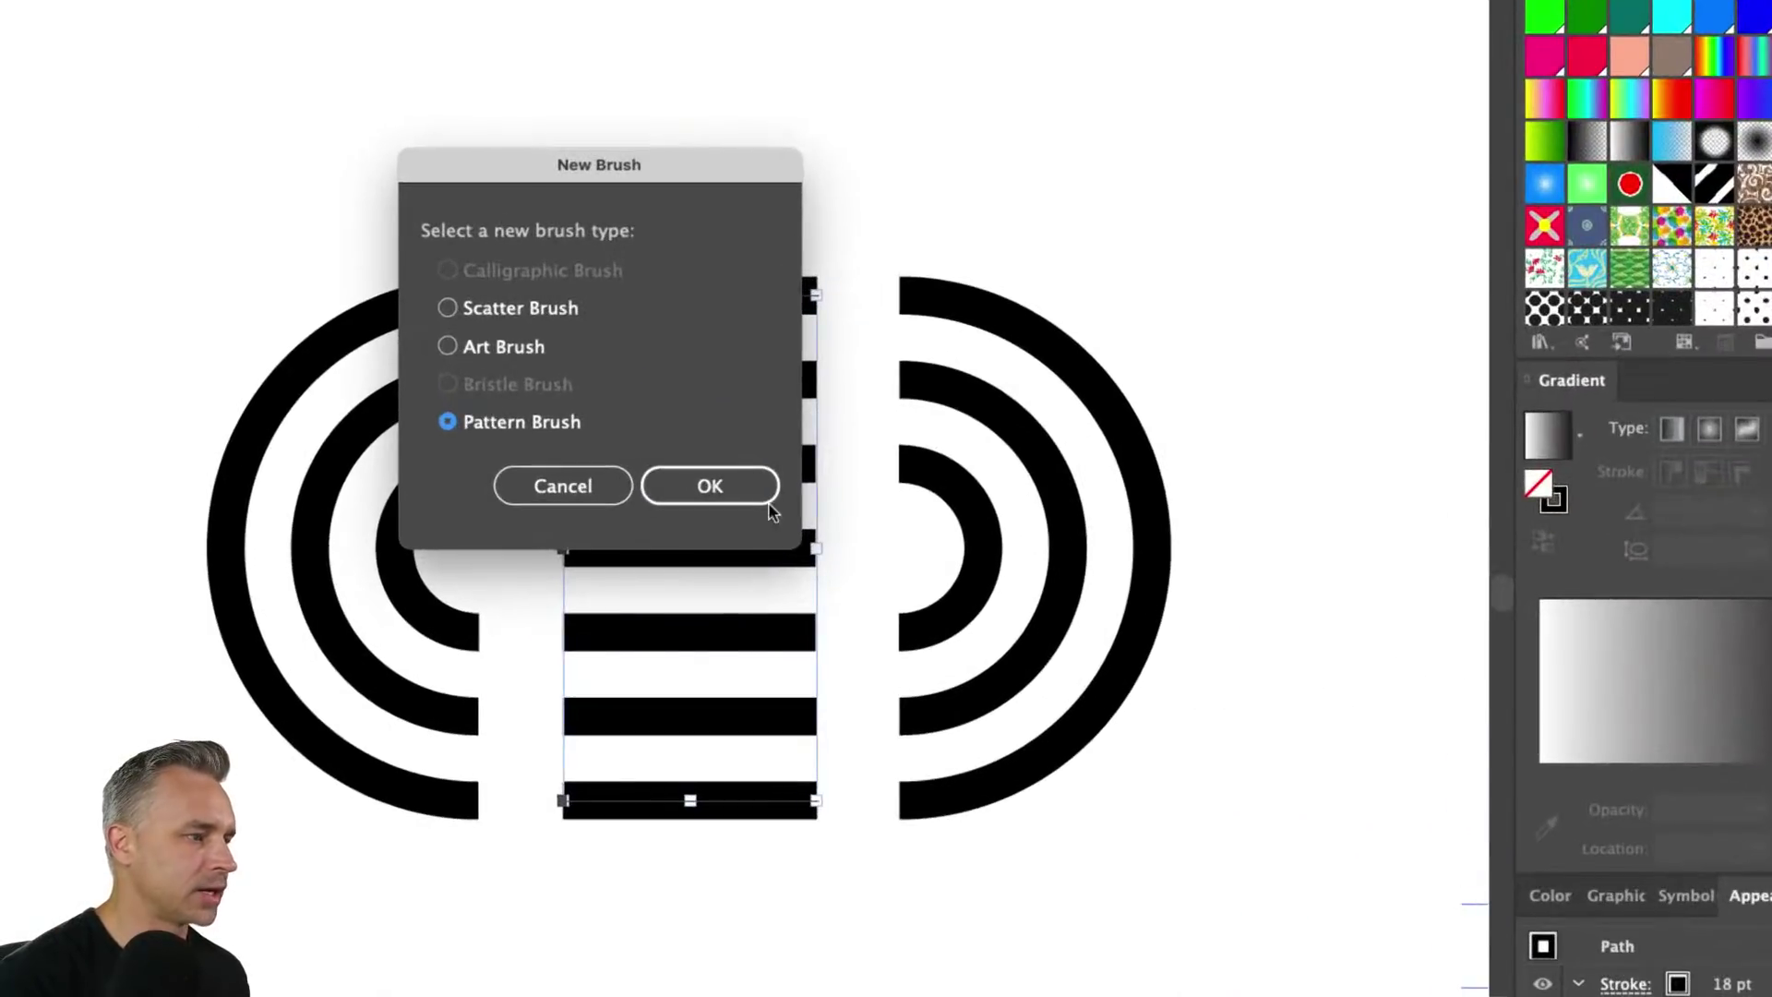
left_click(627, 456)
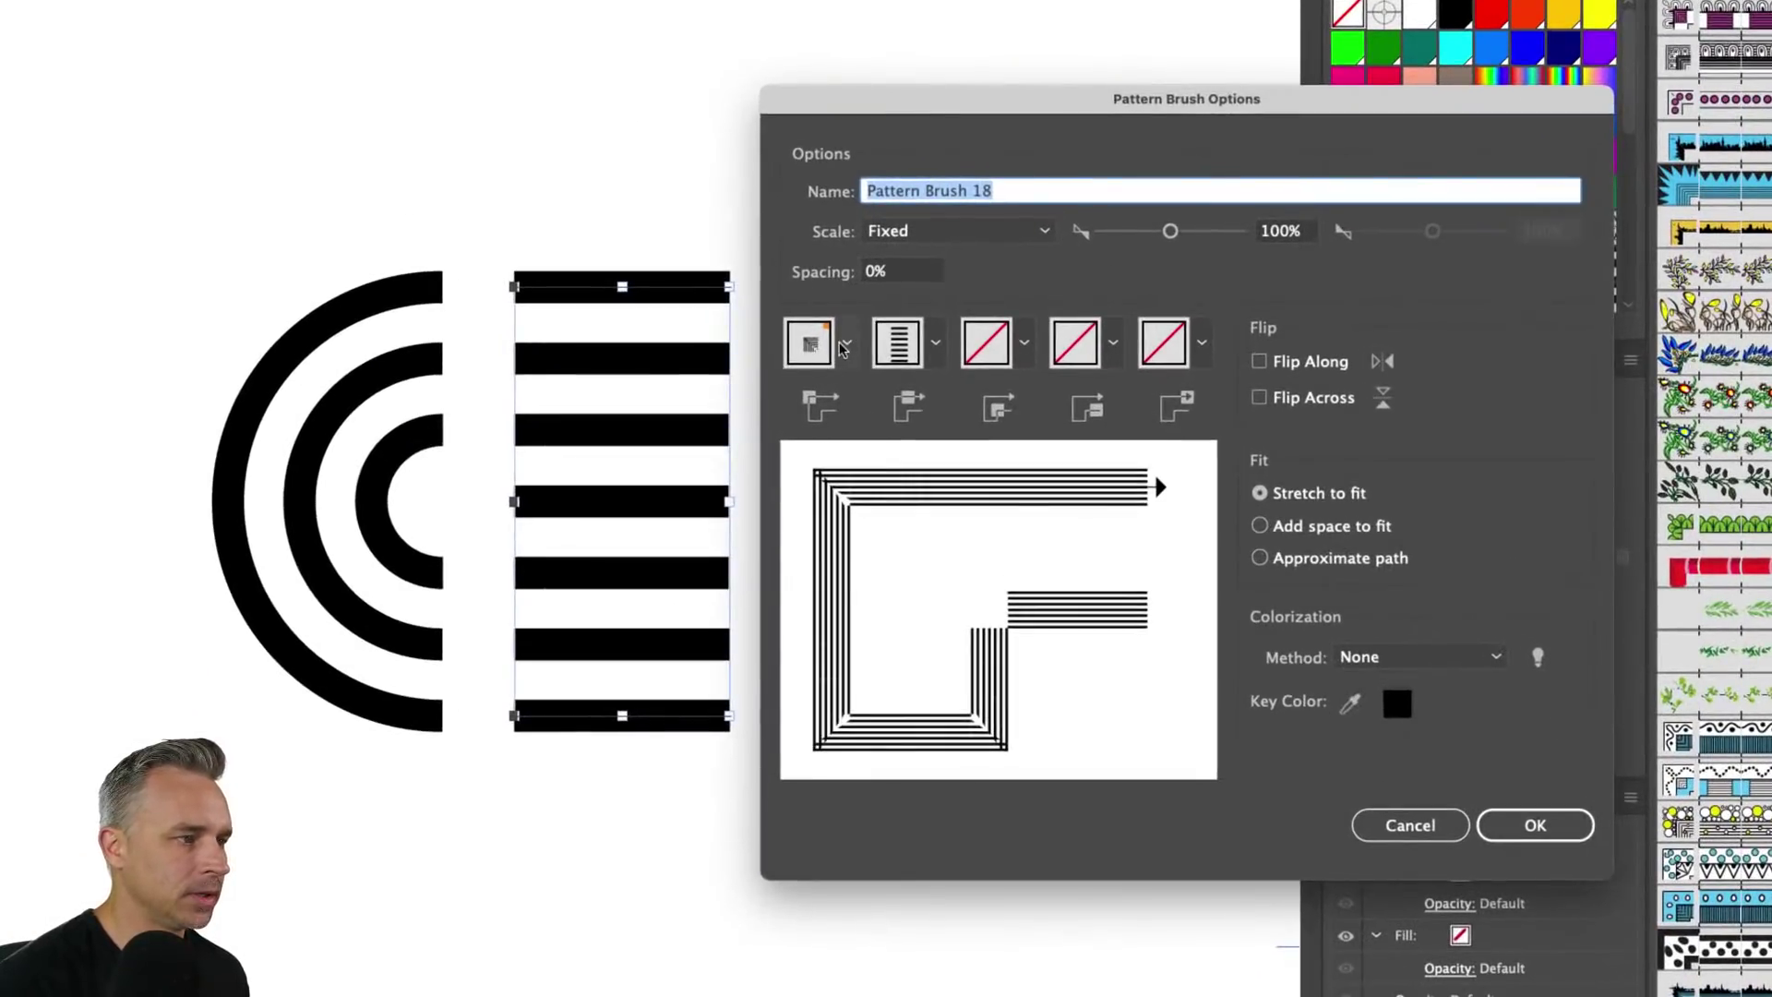
left_click(756, 382)
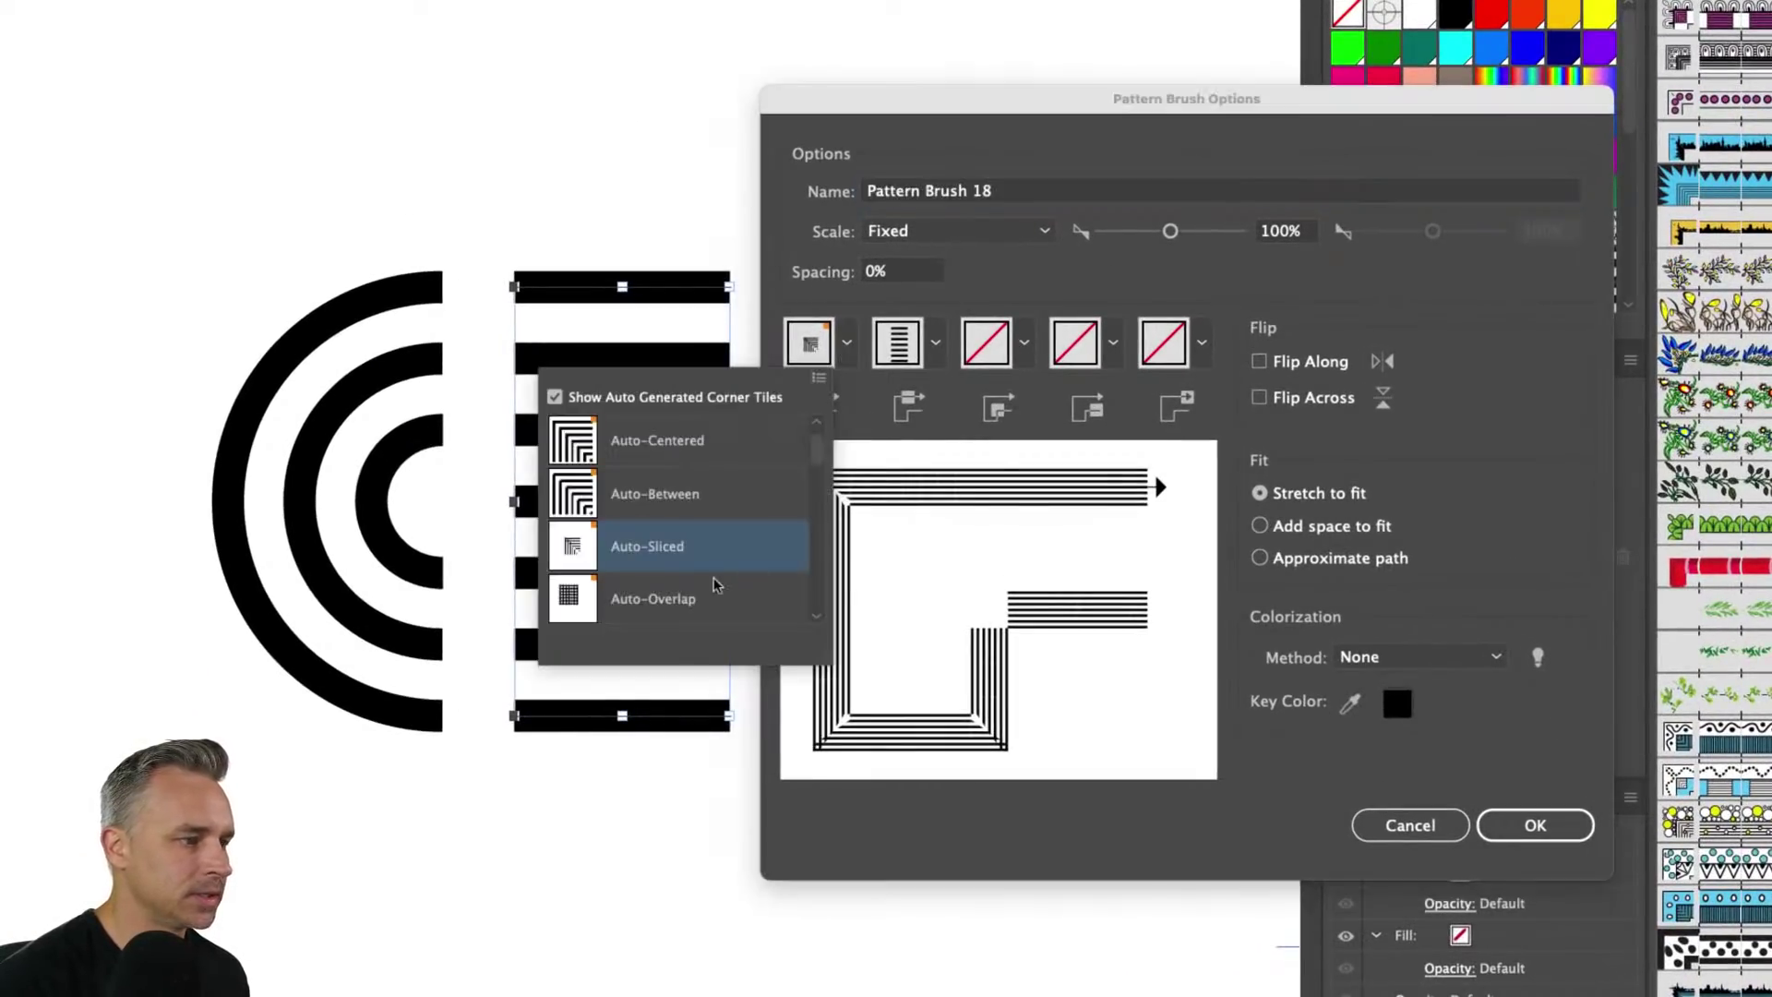
left_click(657, 441)
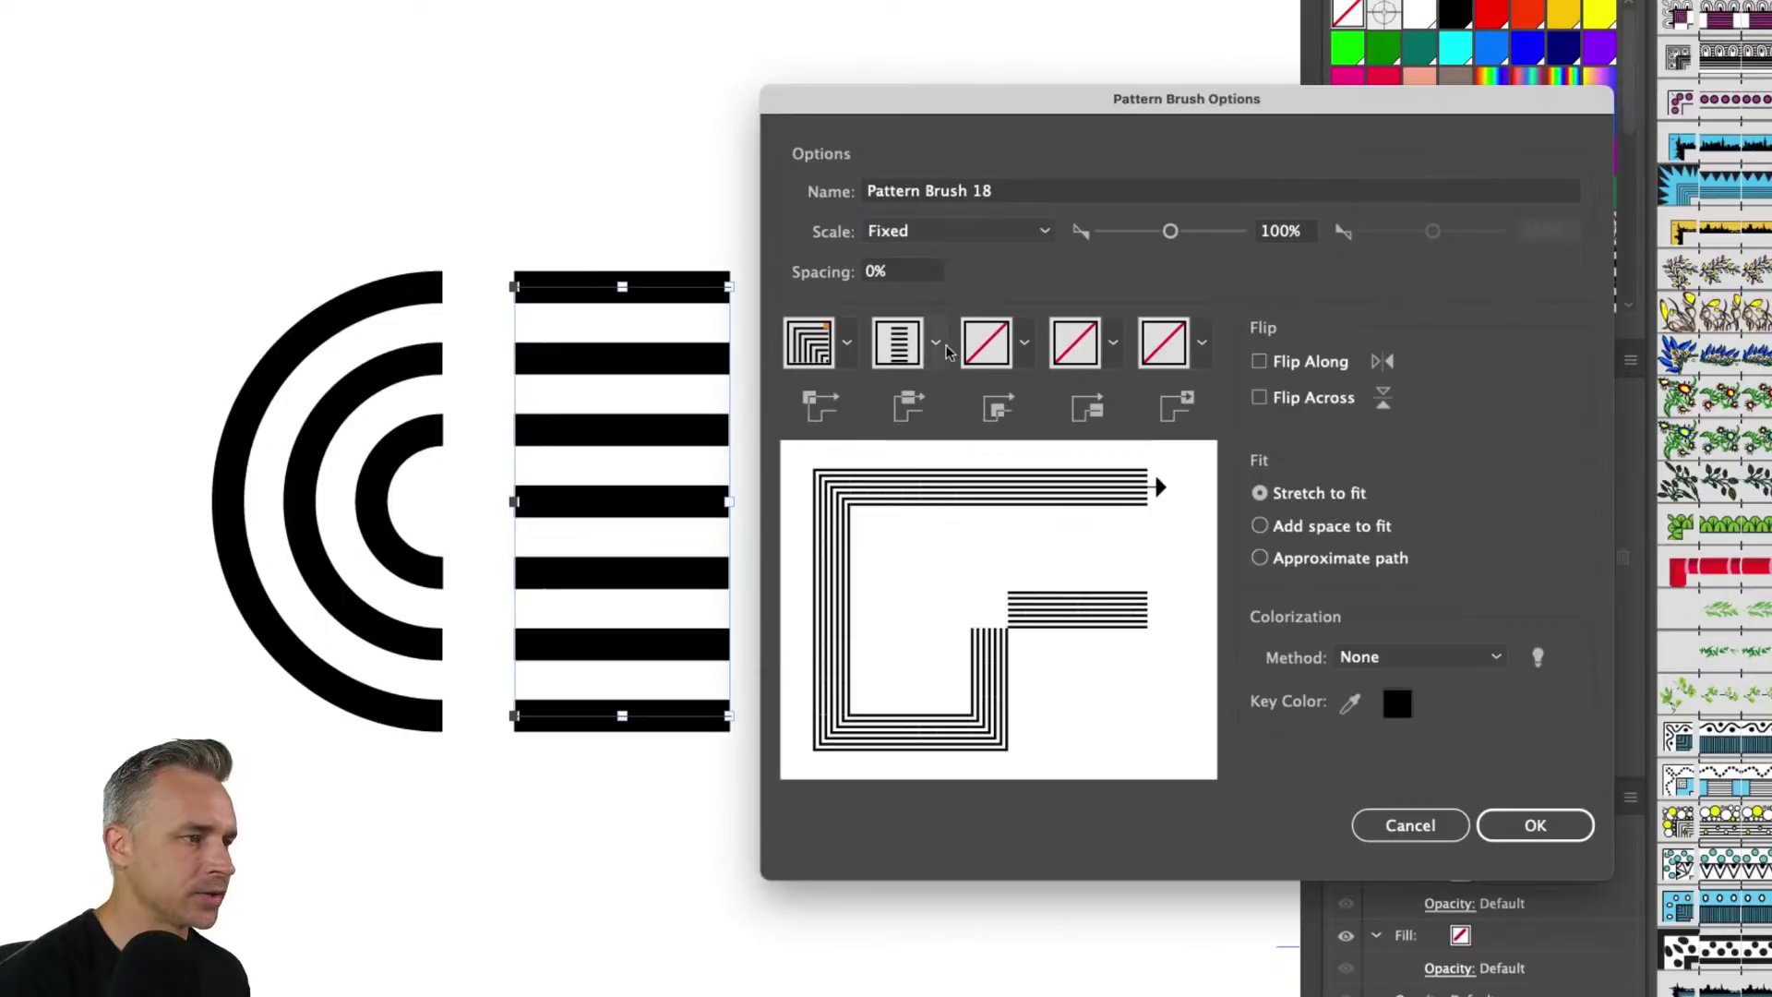
left_click(1025, 349)
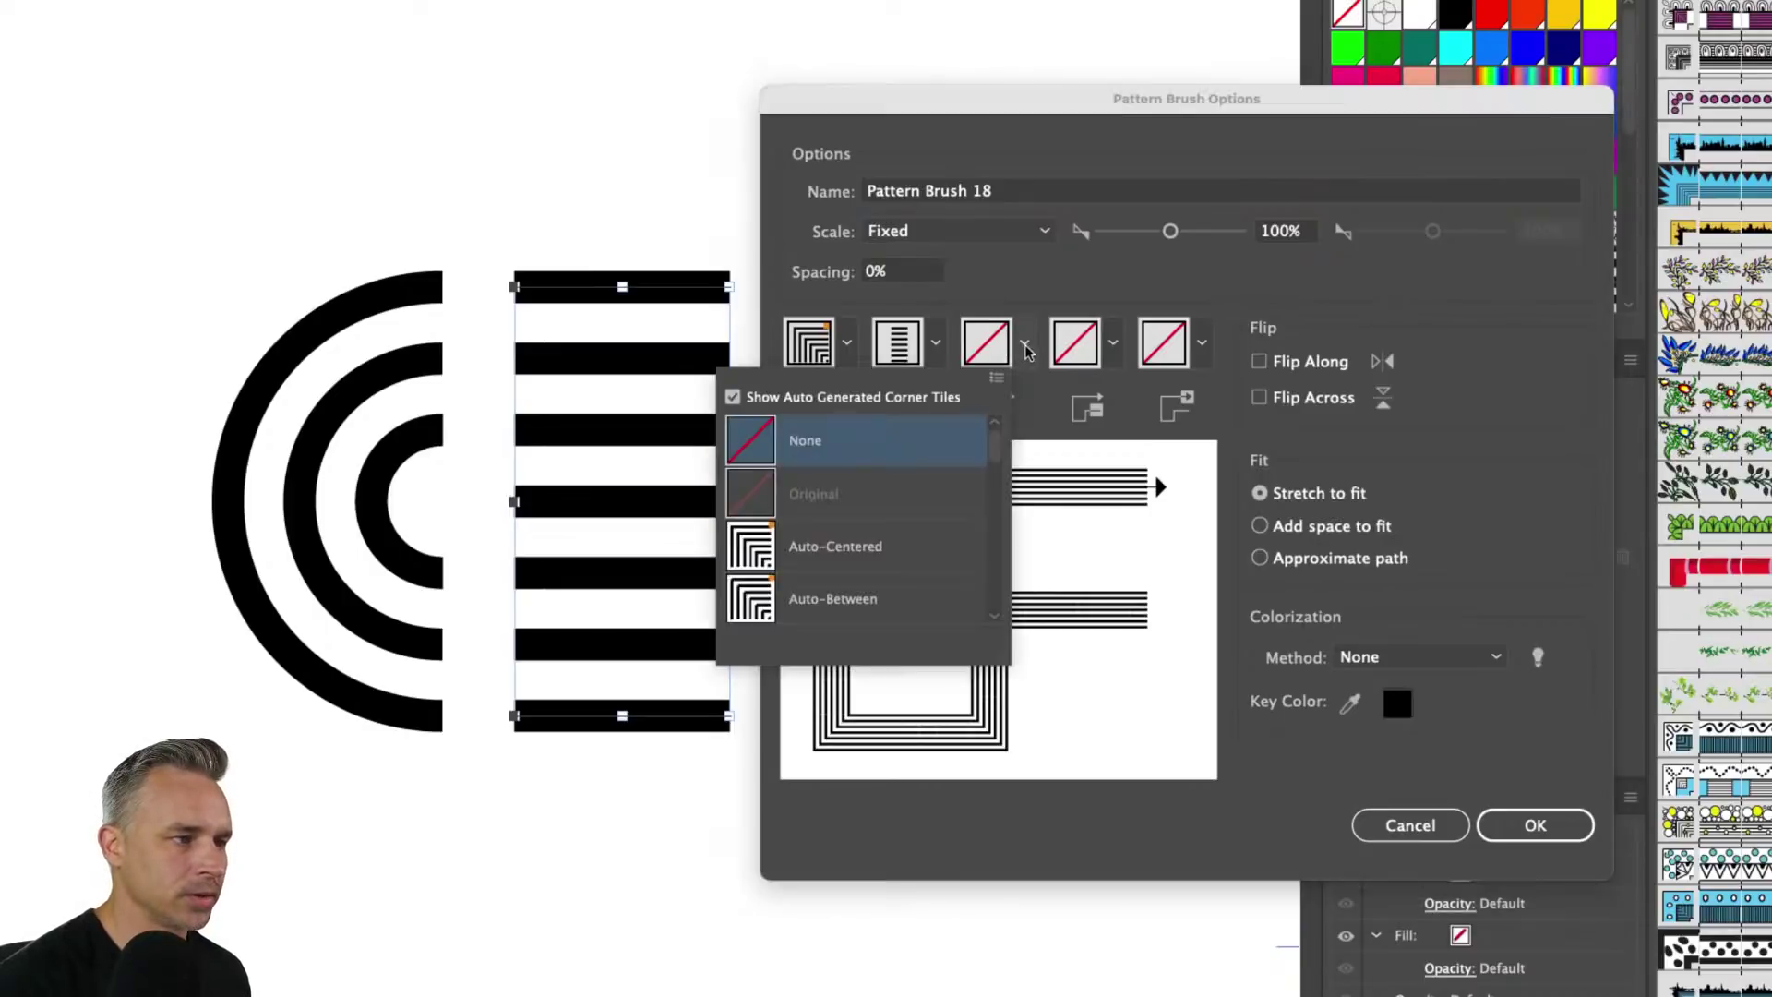
left_click(774, 546)
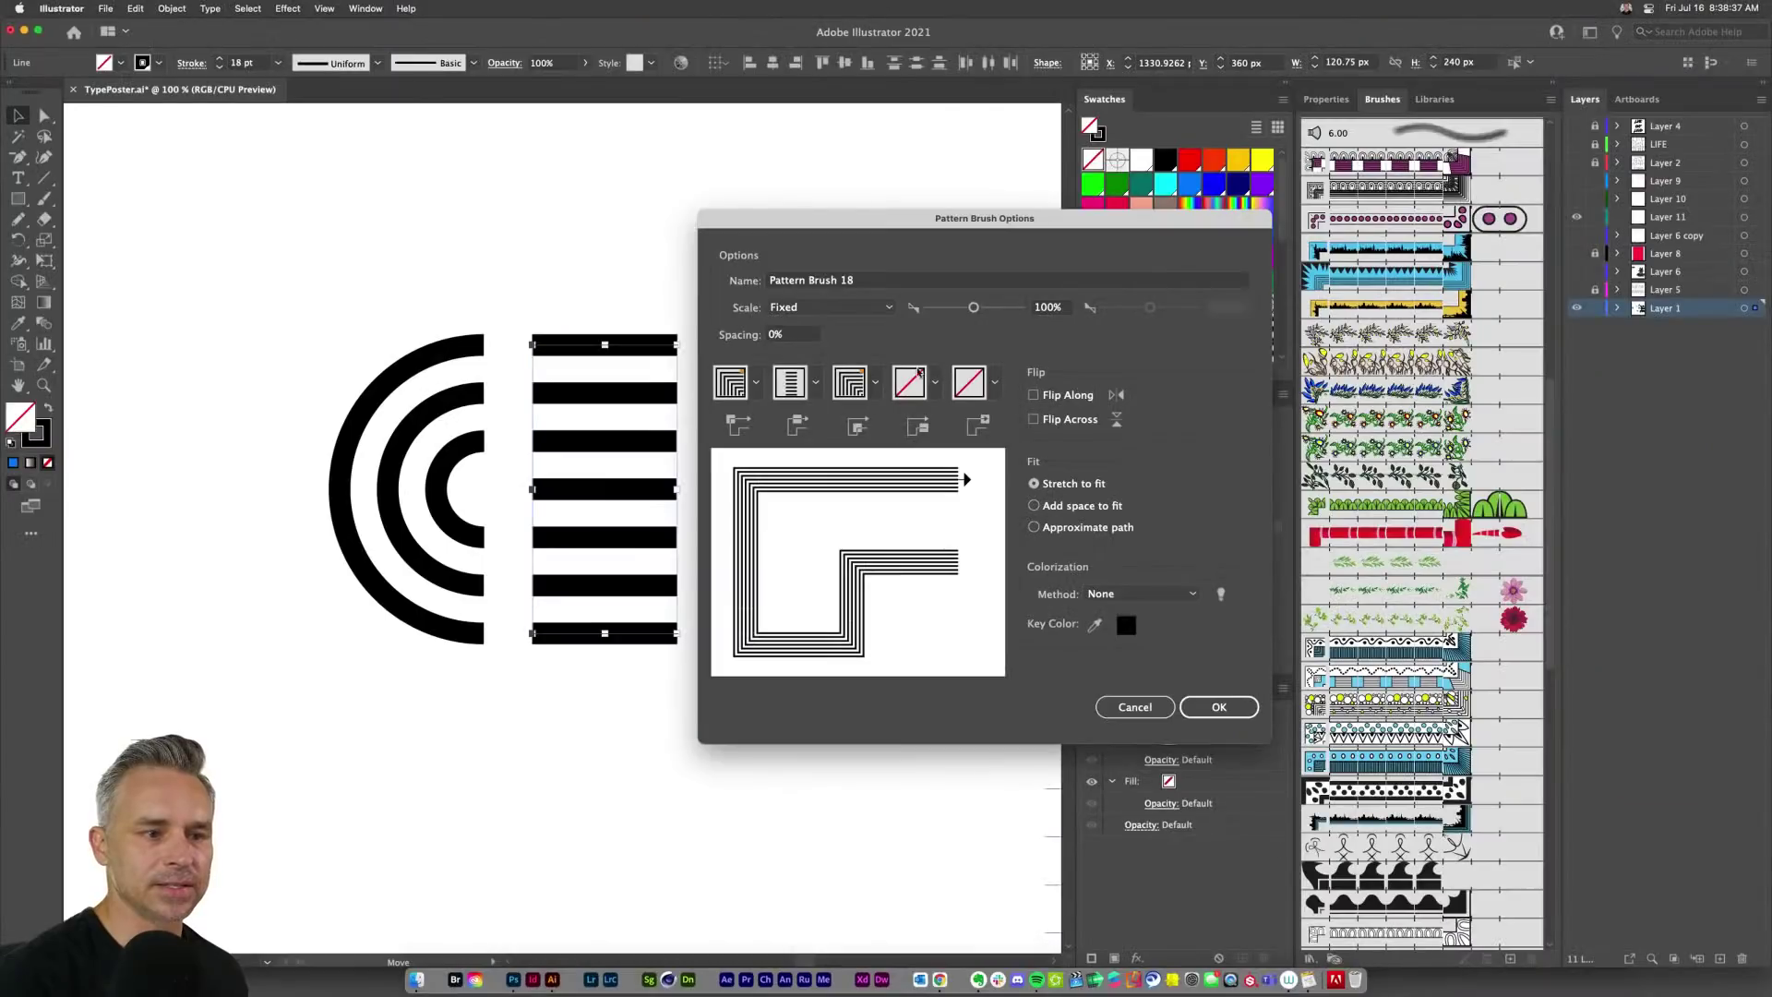
left_click(1219, 707)
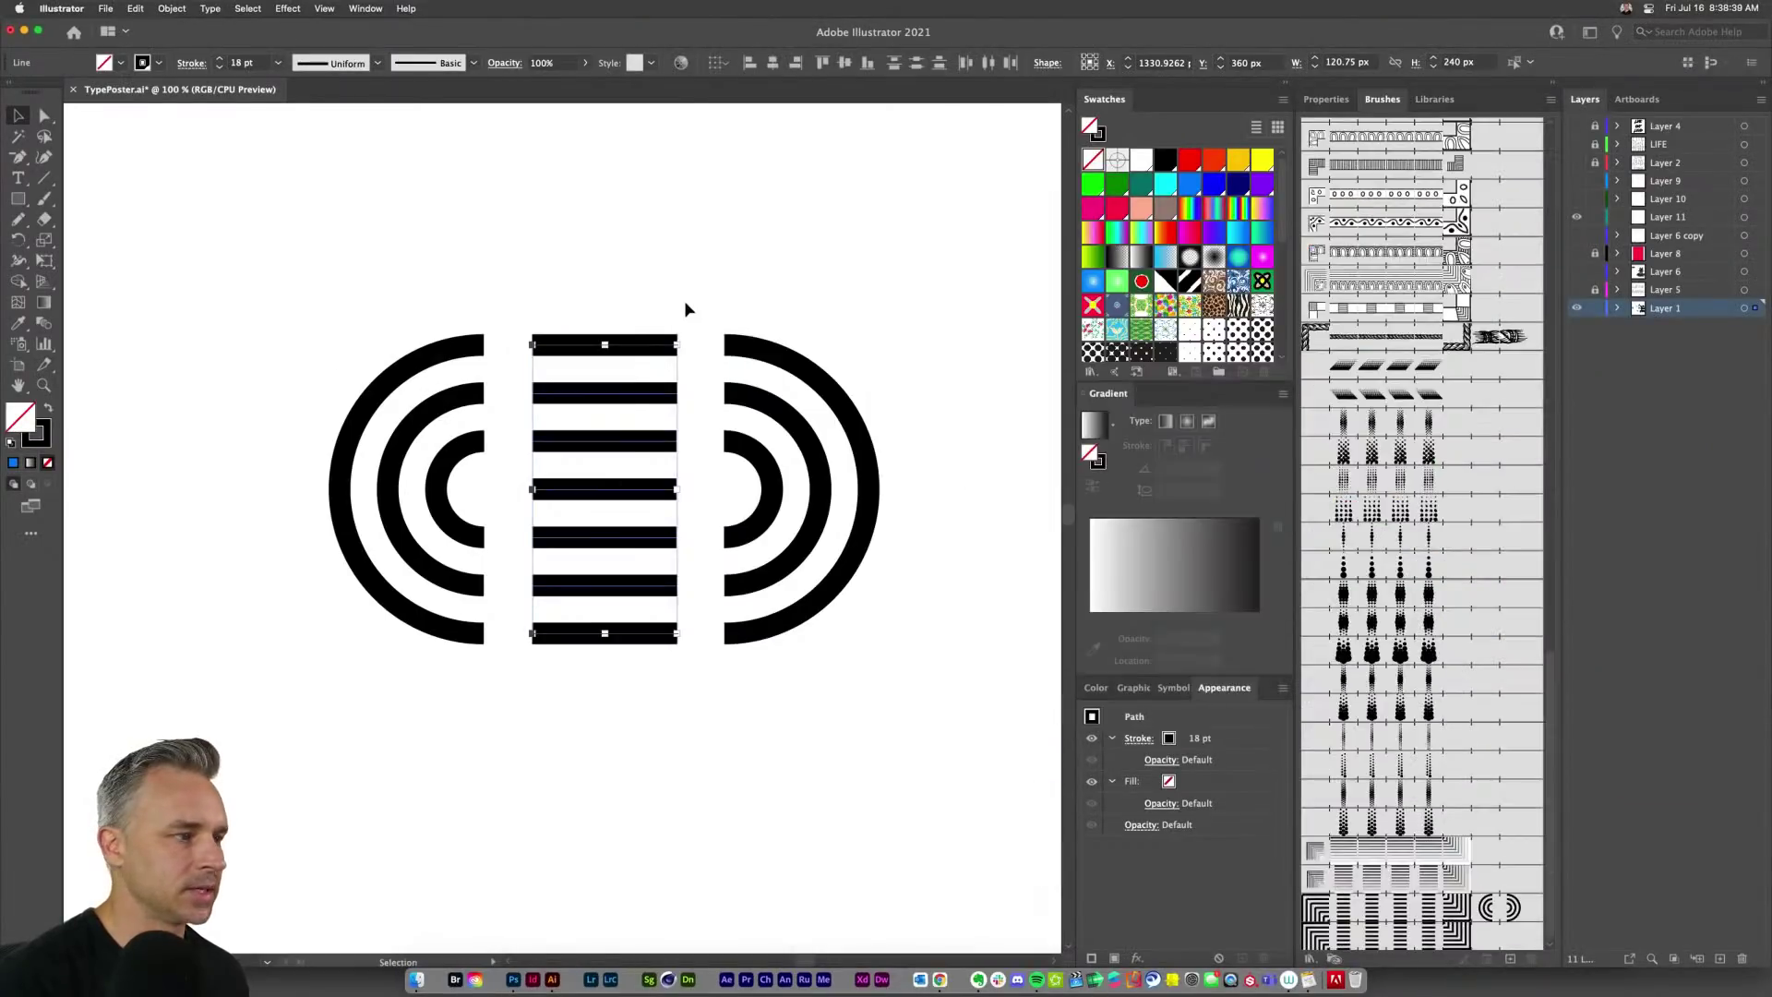
Step: Select the three concentric arcs on the right of the bars and delete the two existing concentric-arc symbols from the document
left_click_drag(701, 301, 906, 736)
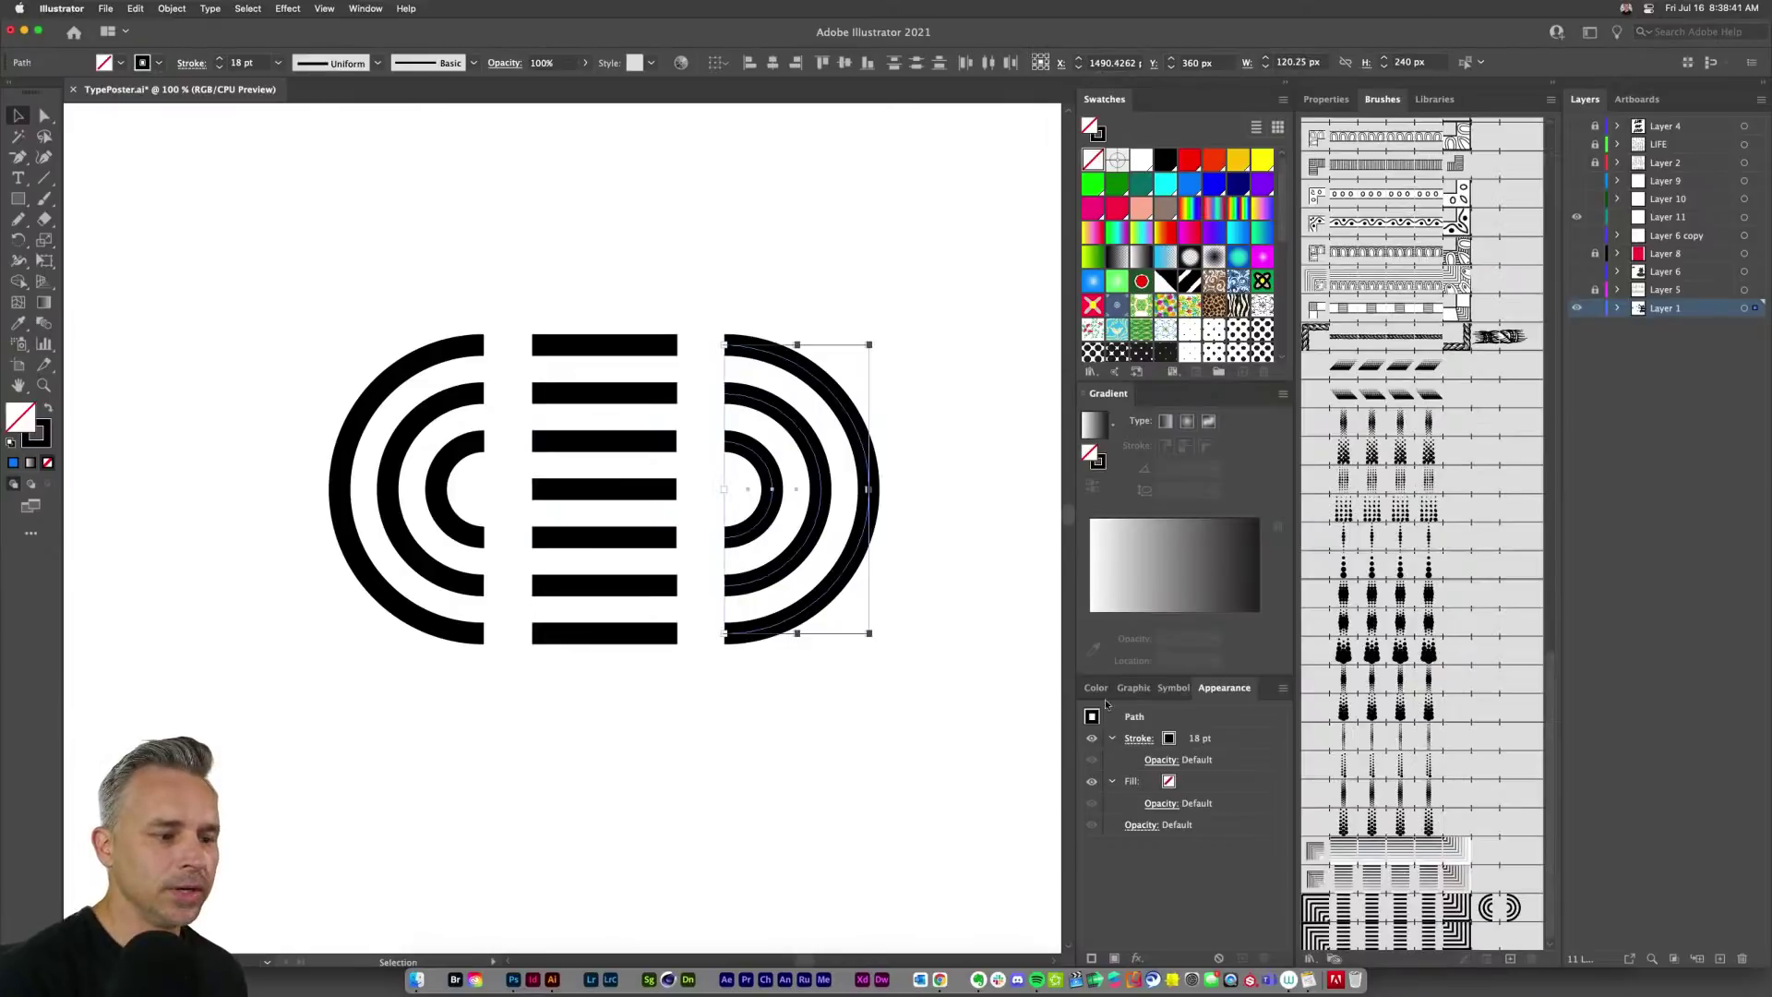
left_click(1170, 688)
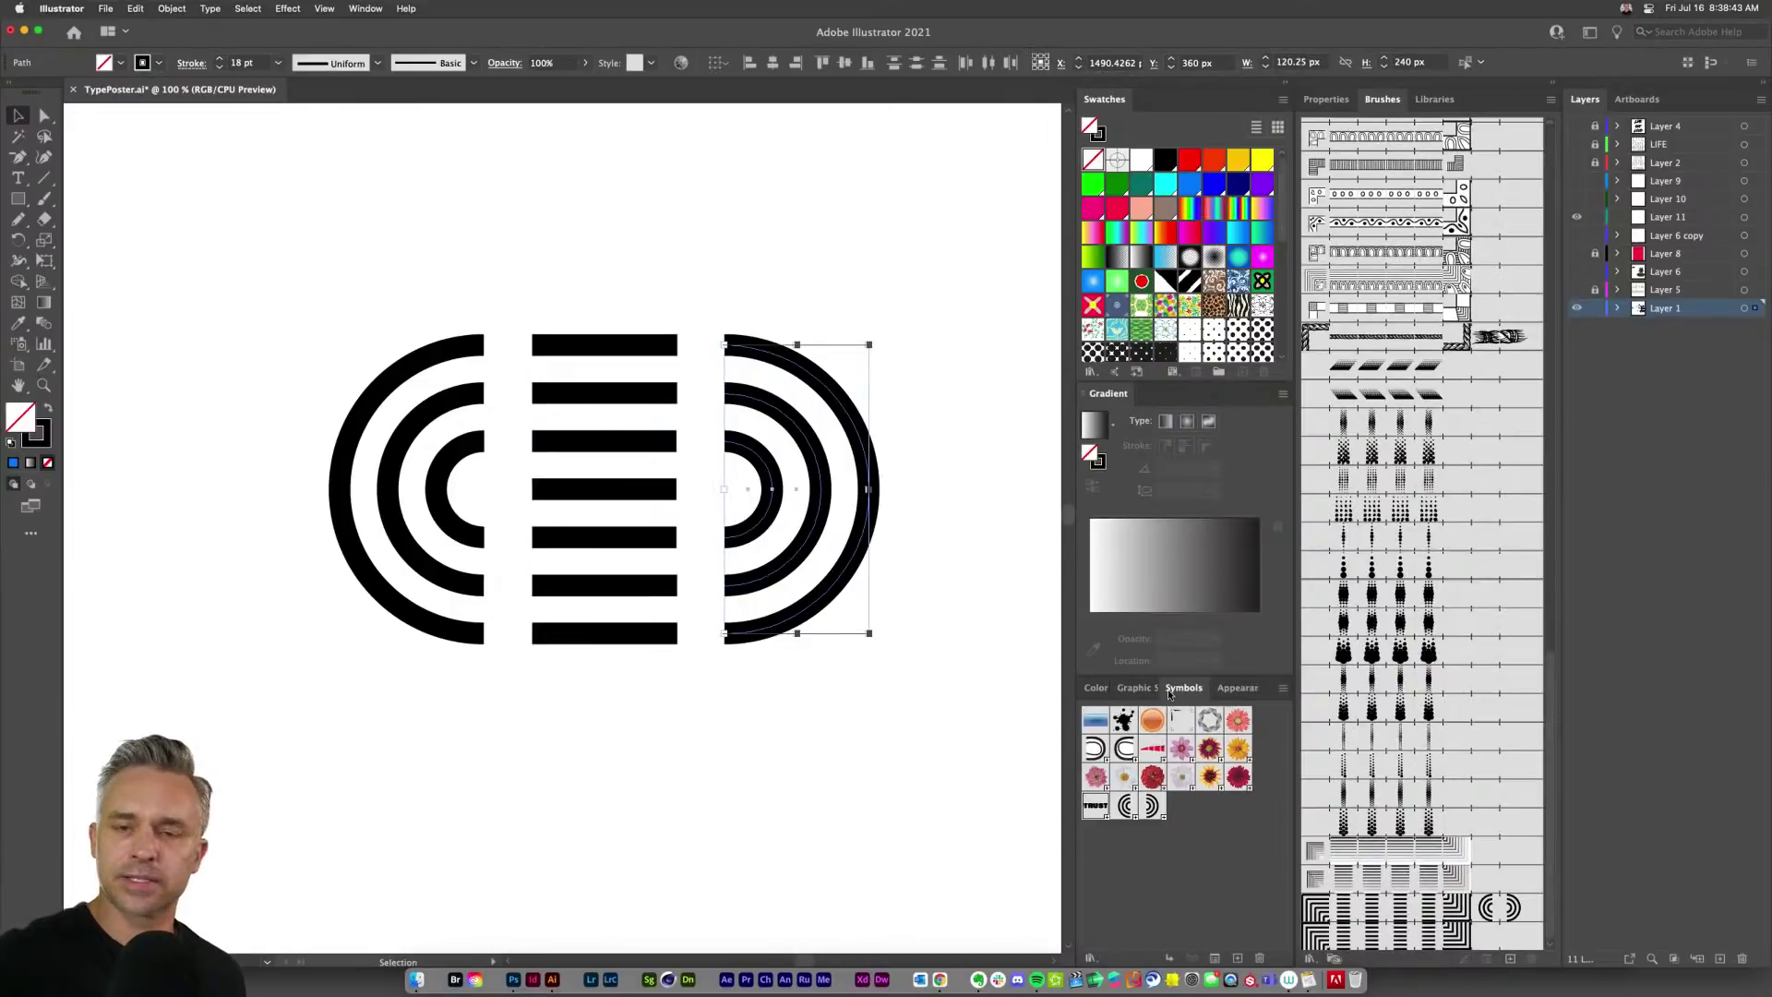
left_click(1151, 806)
left_click(1261, 959)
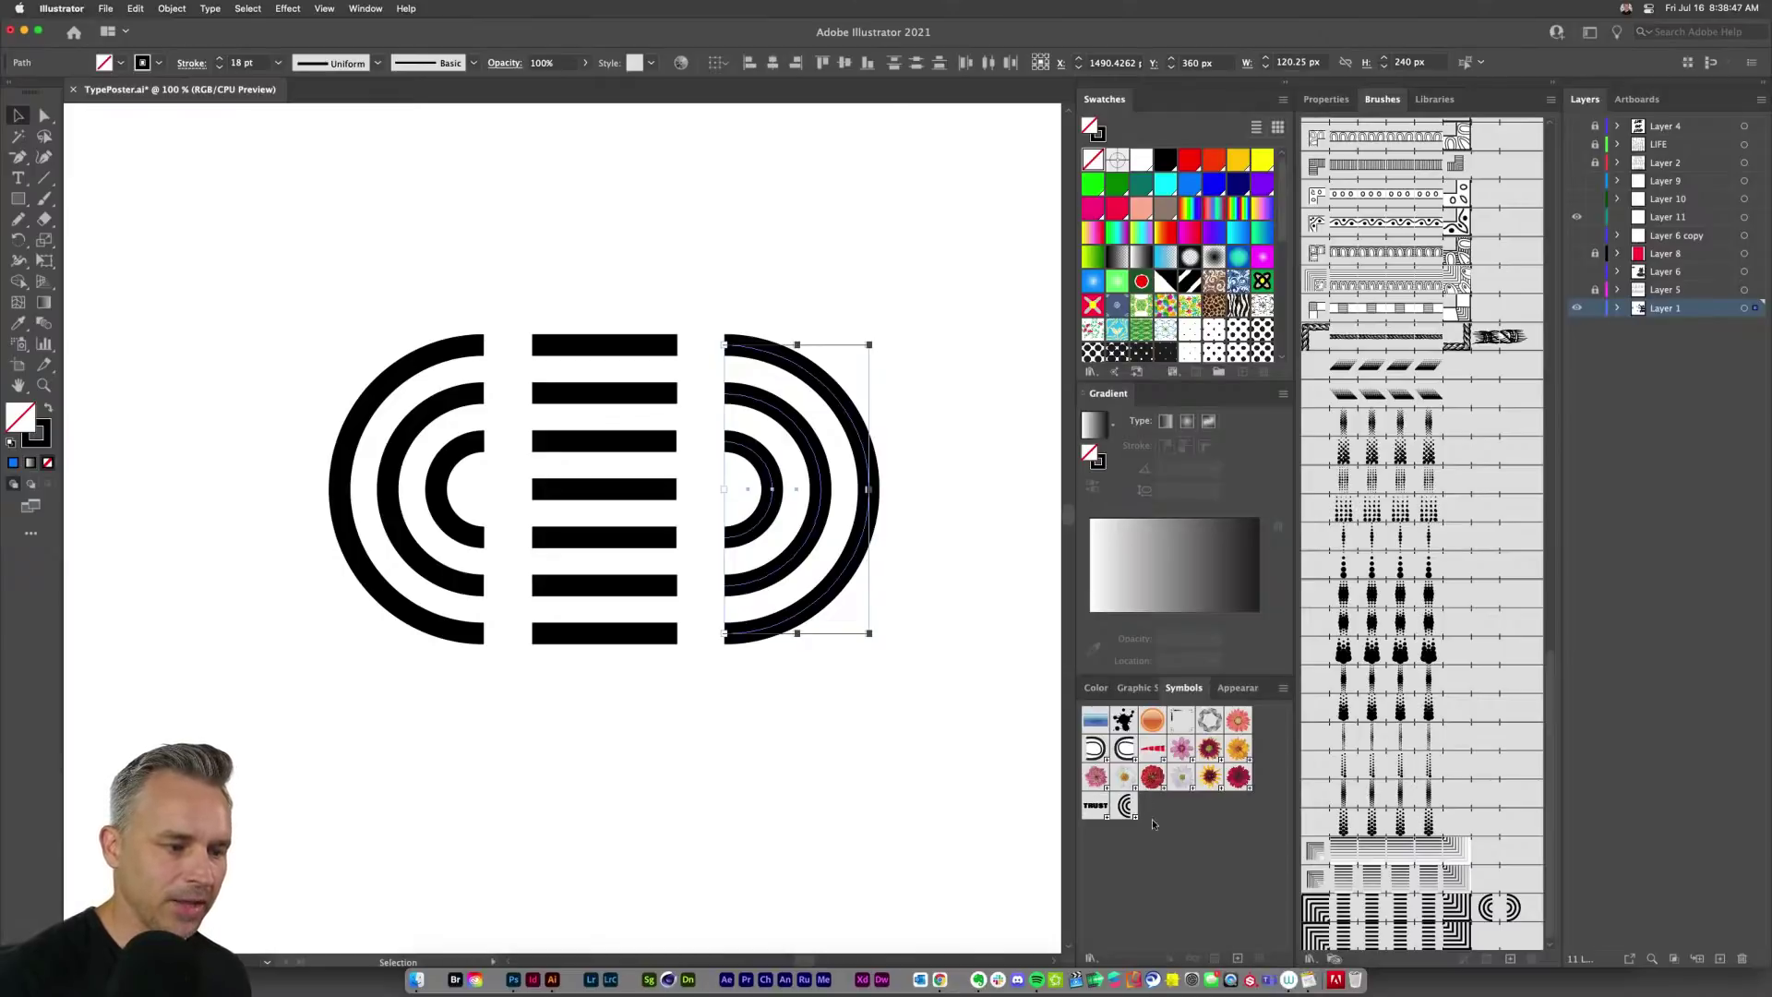
left_click(1260, 960)
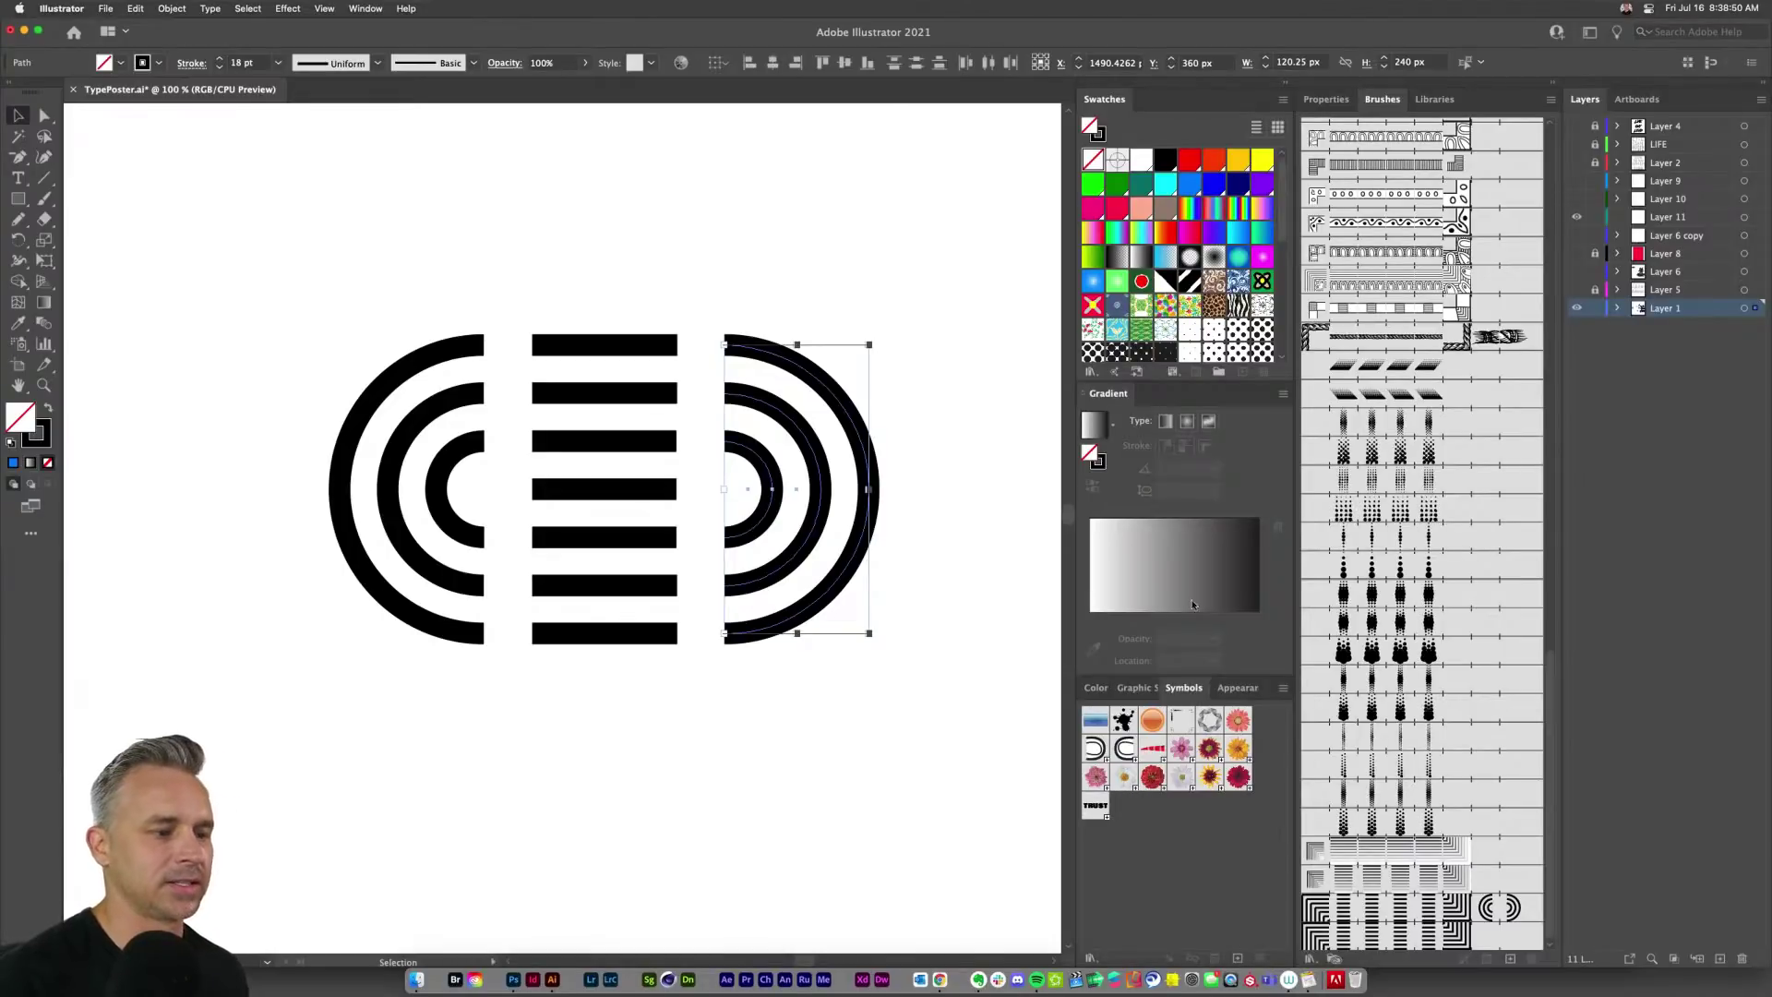
Step: Enlarge the swatch list and save the right and left sets of concentric arcs as pattern swatches
double_click(1192, 396)
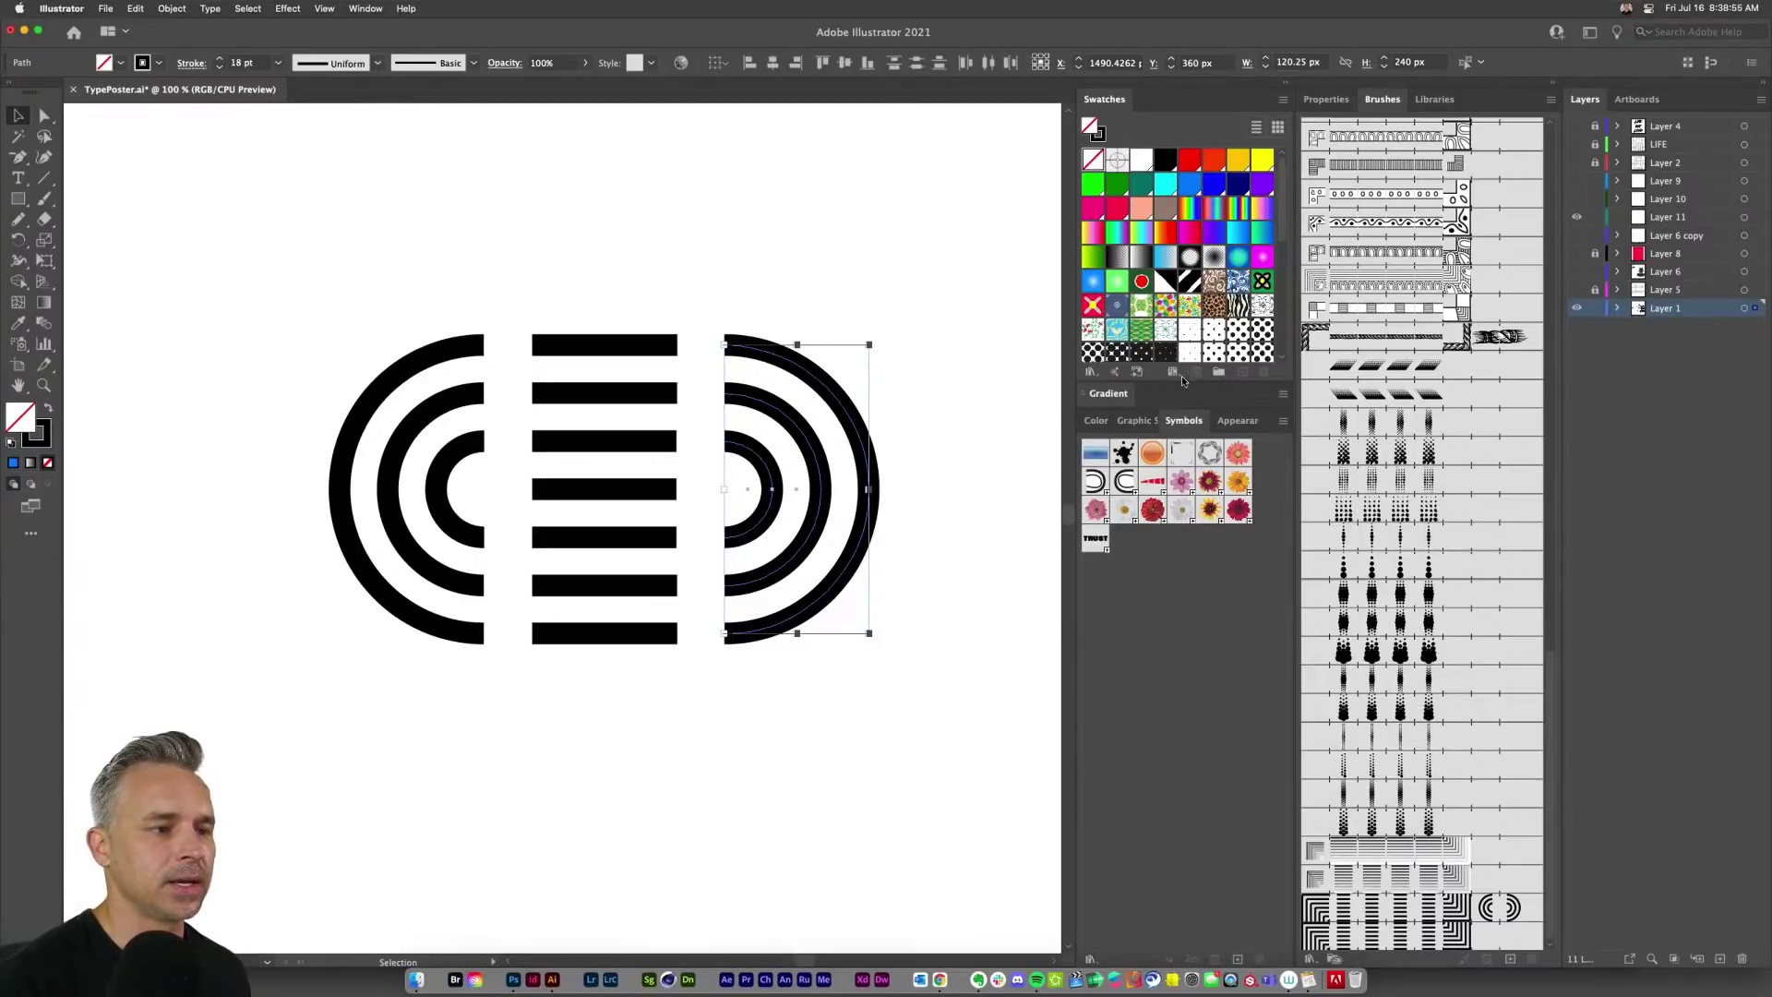
left_click_drag(1186, 379, 1192, 603)
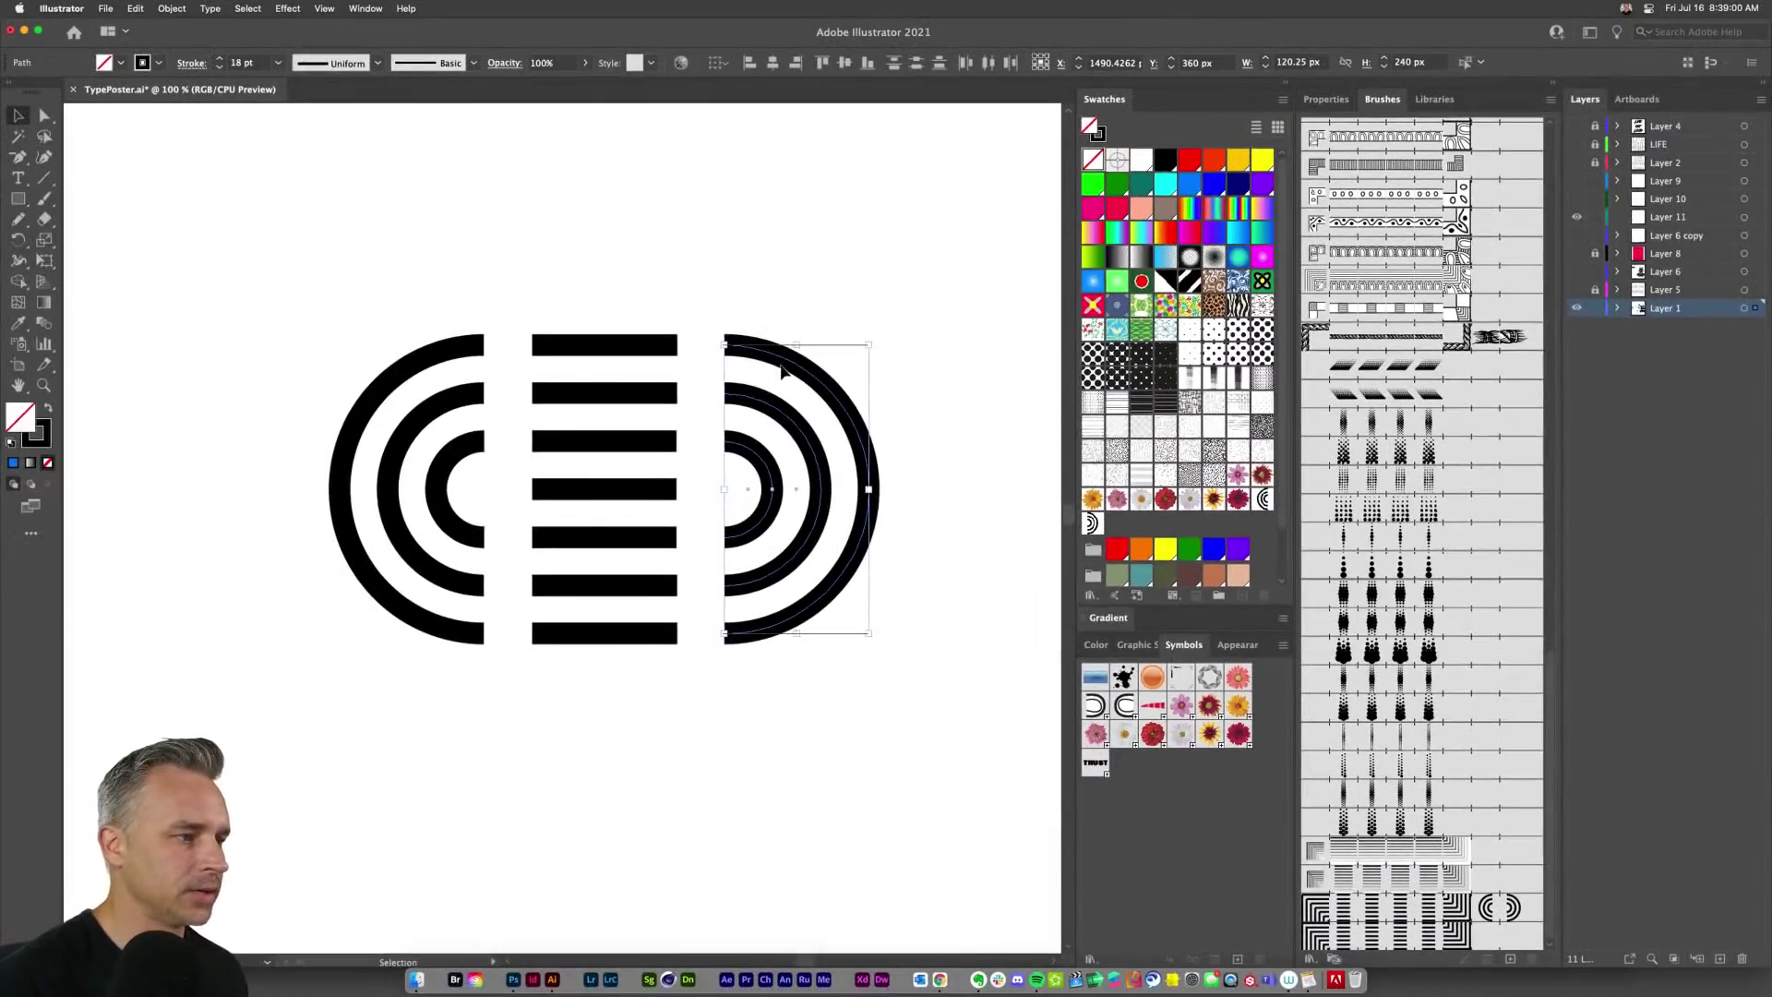
left_click_drag(781, 371, 1189, 523)
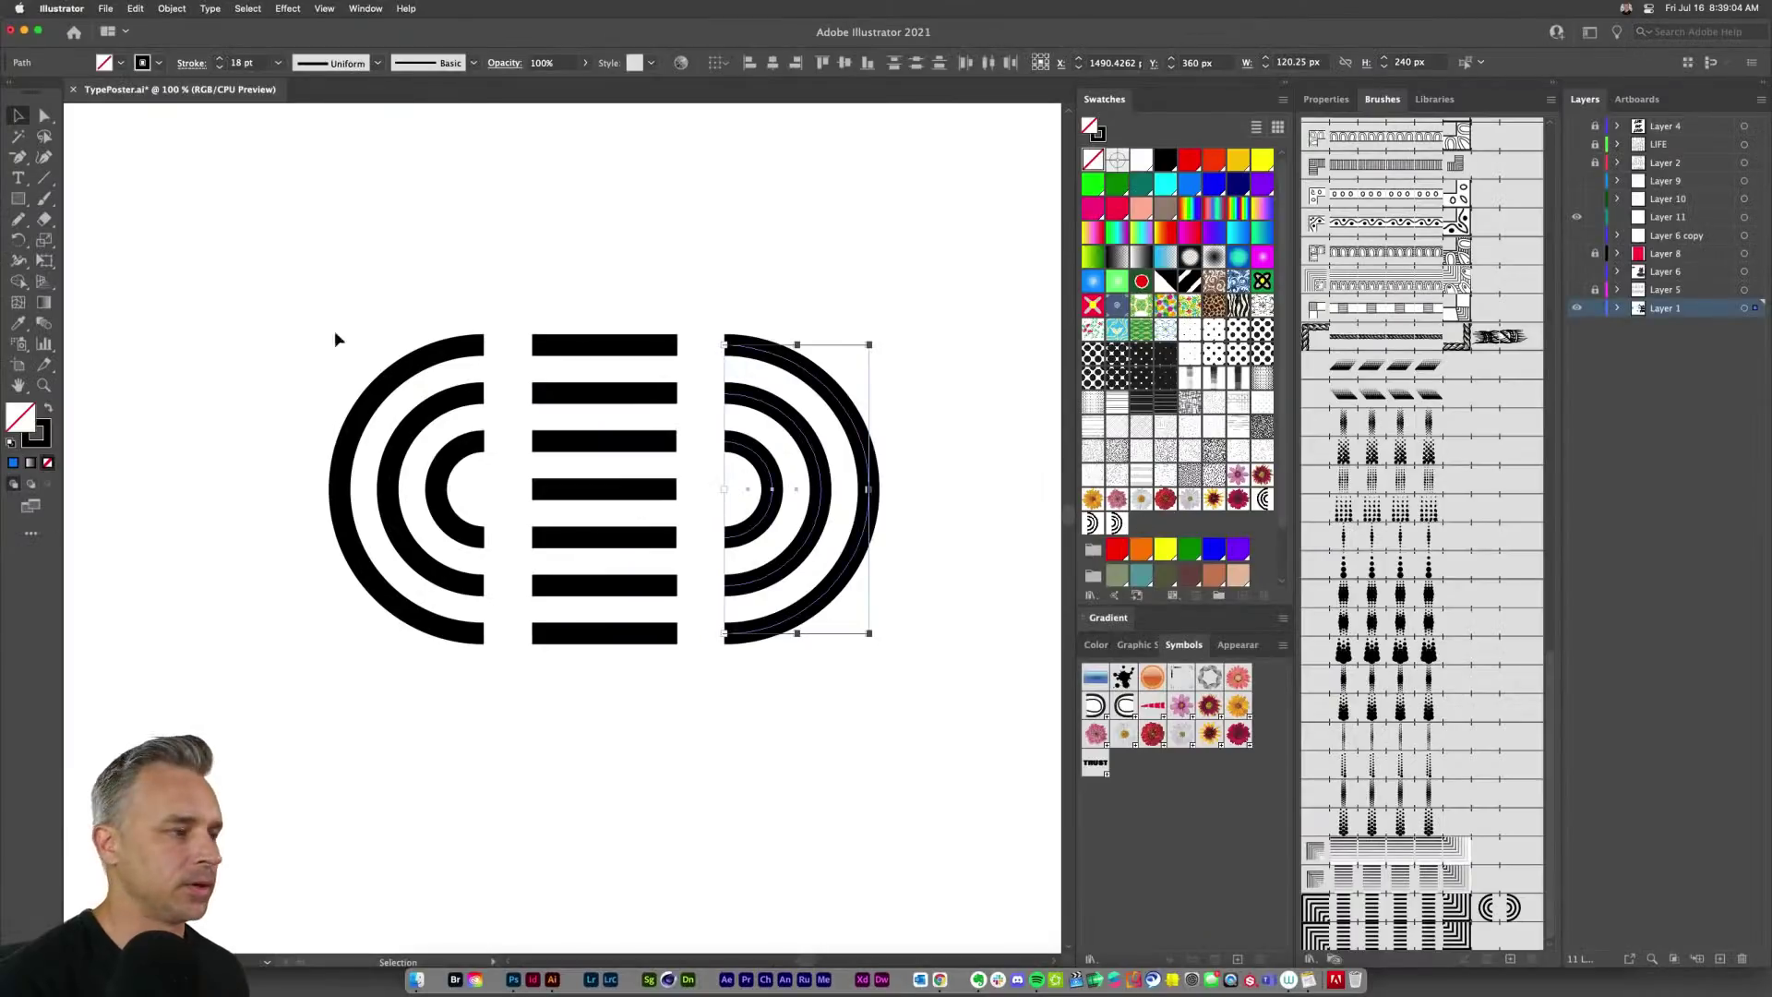
left_click_drag(319, 309, 507, 724)
left_click_drag(449, 519, 1135, 523)
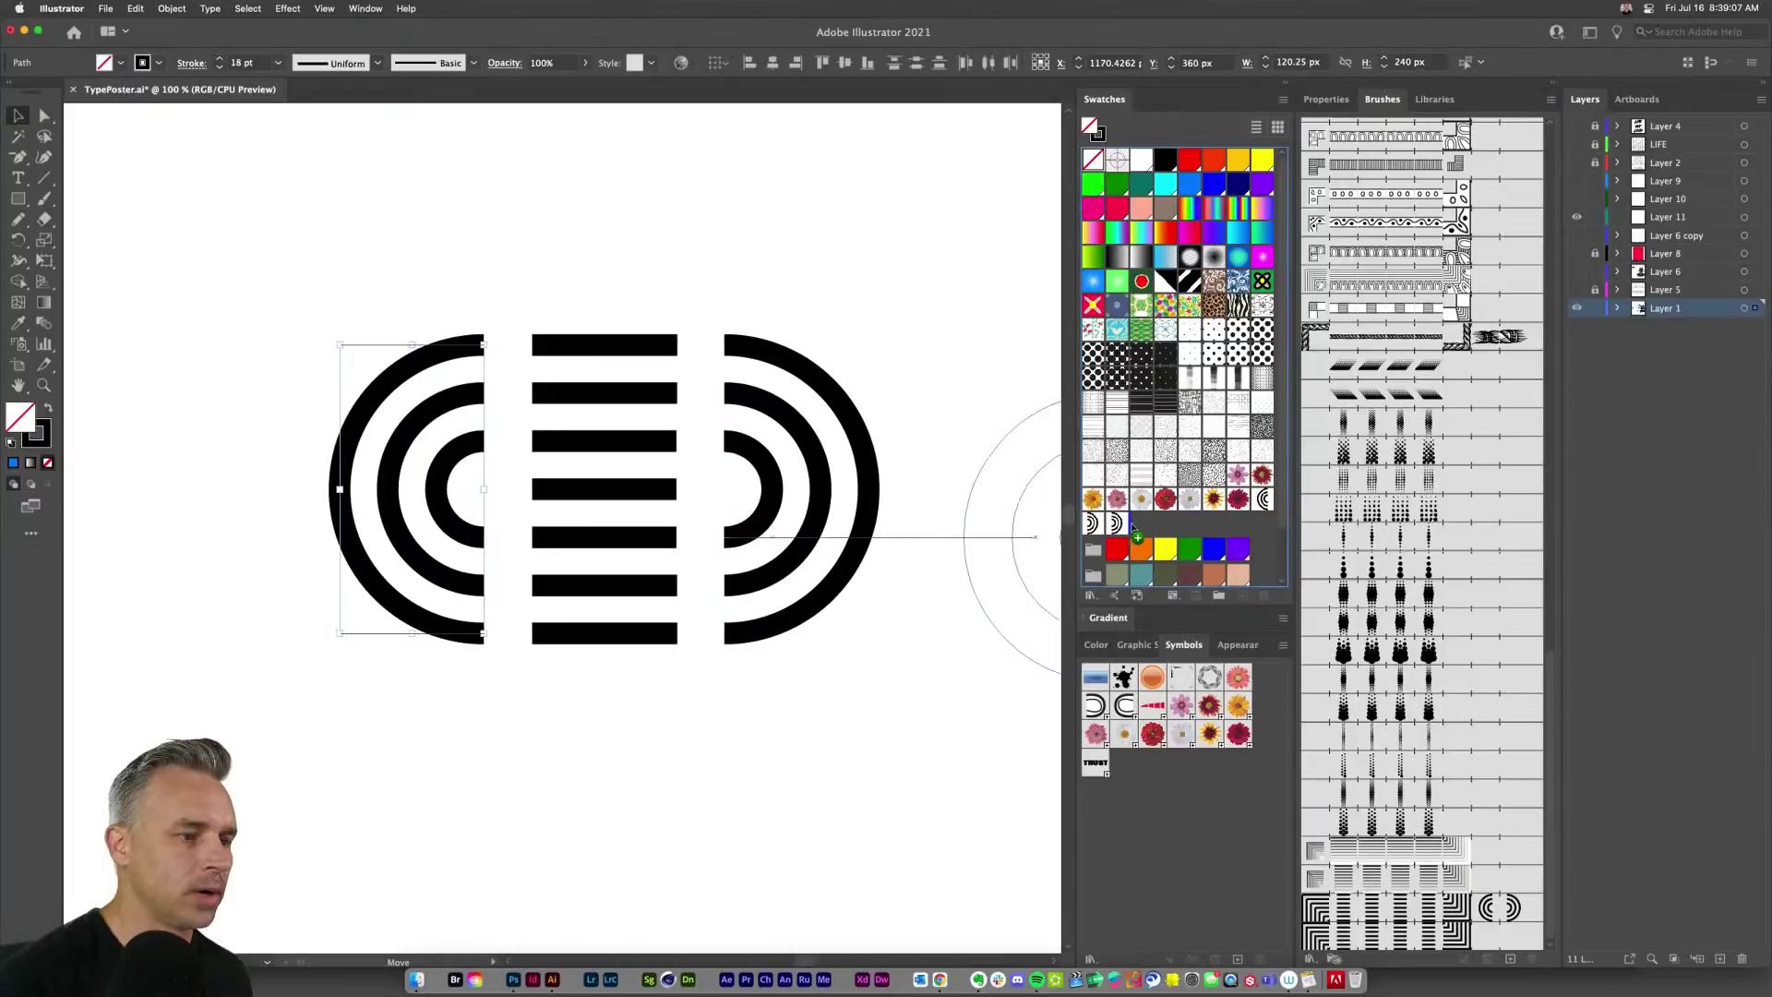
left_click(922, 329)
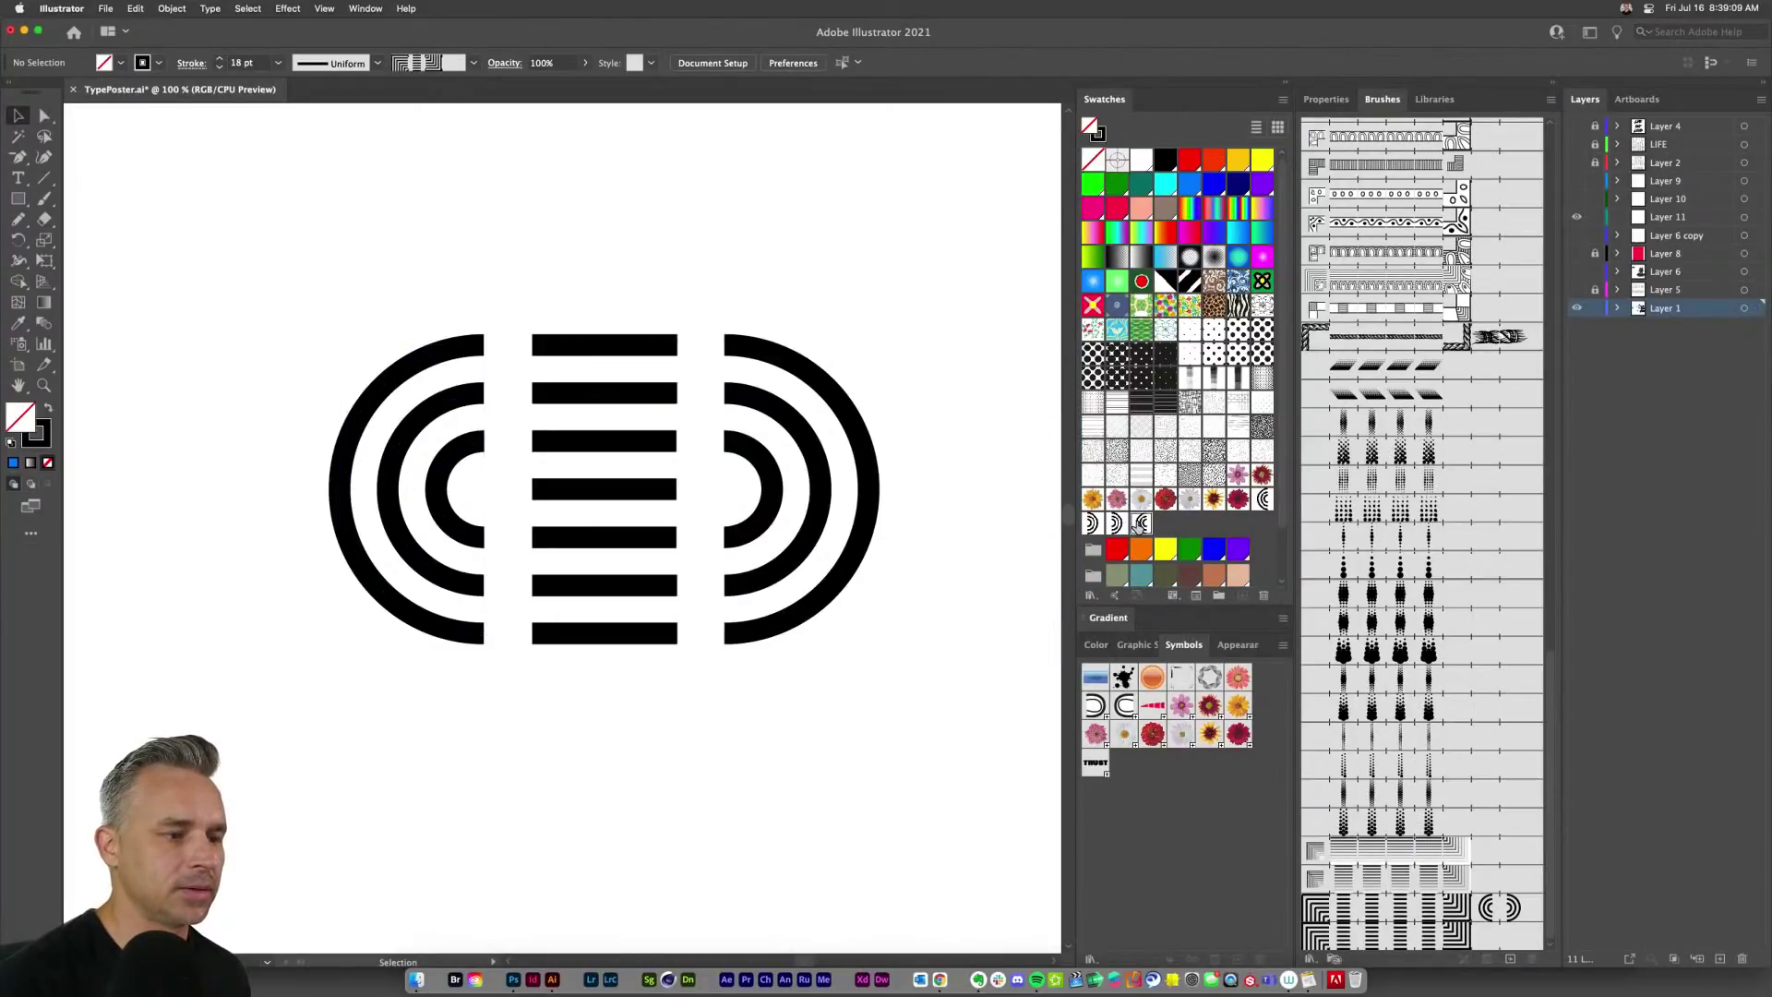
Step: Delete the two duplicate concentric-arc swatches just added, keeping the earlier pair of arc swatches
left_click(1143, 523)
left_click(1264, 594)
key("Return")
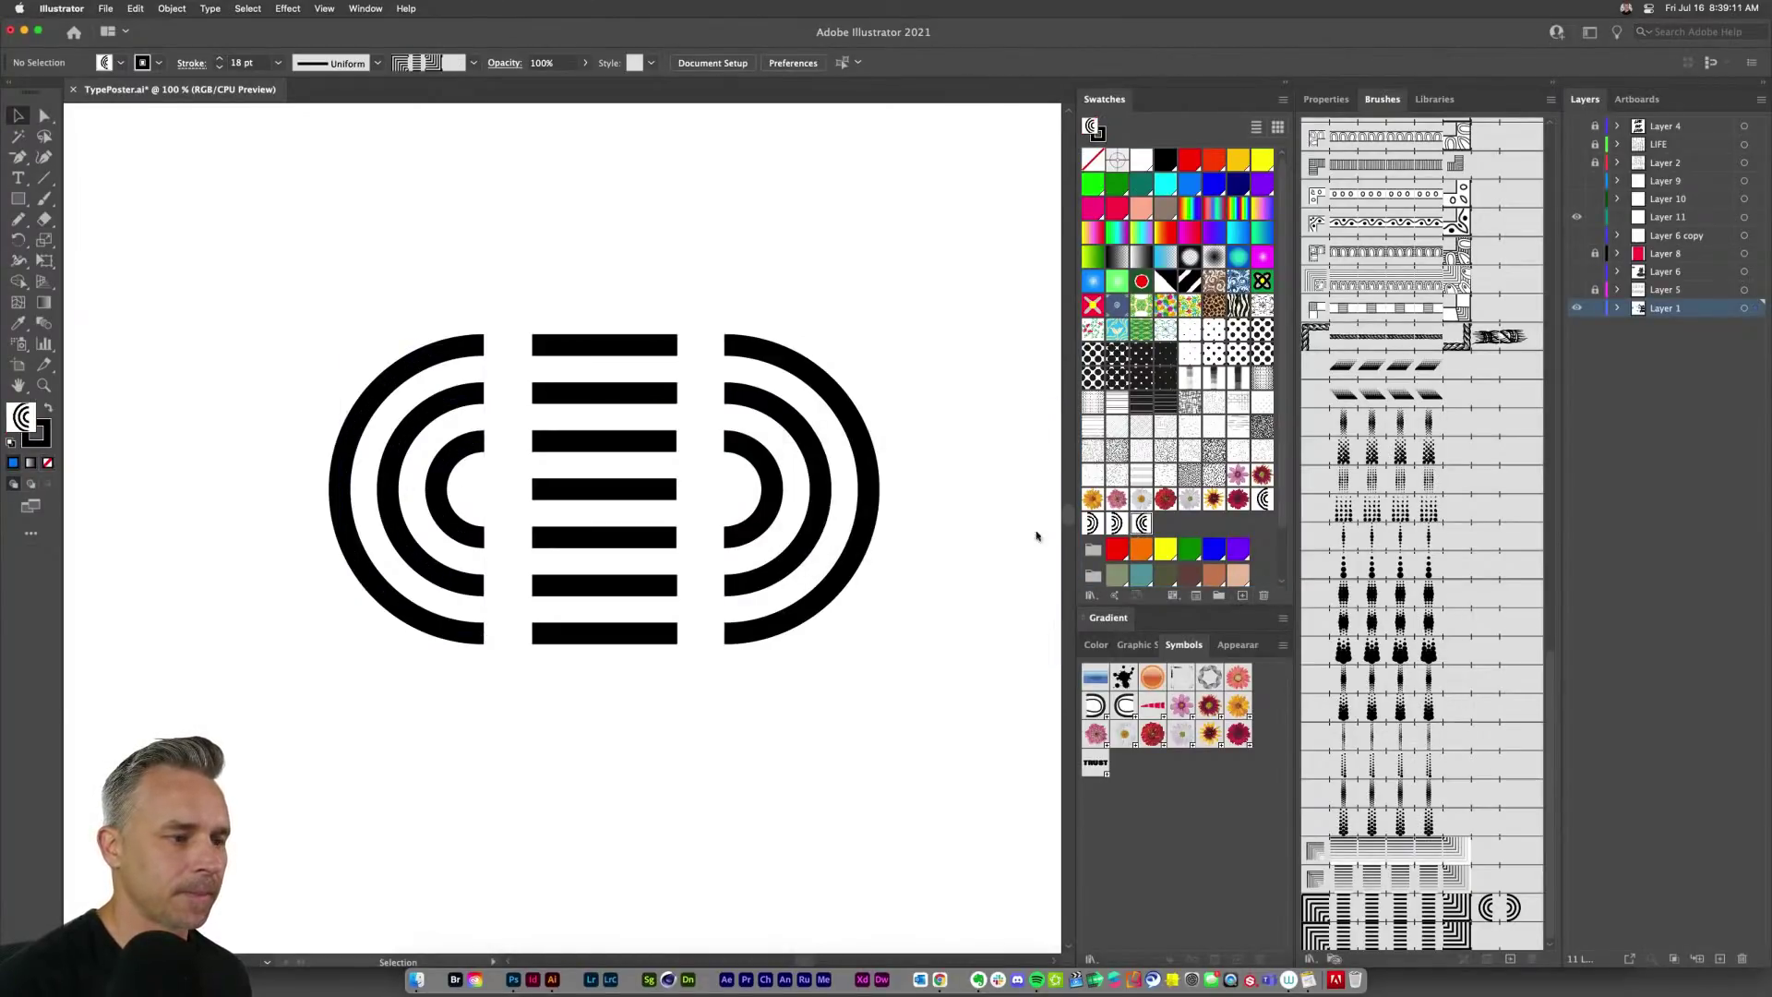
left_click(1117, 523)
left_click(1261, 597)
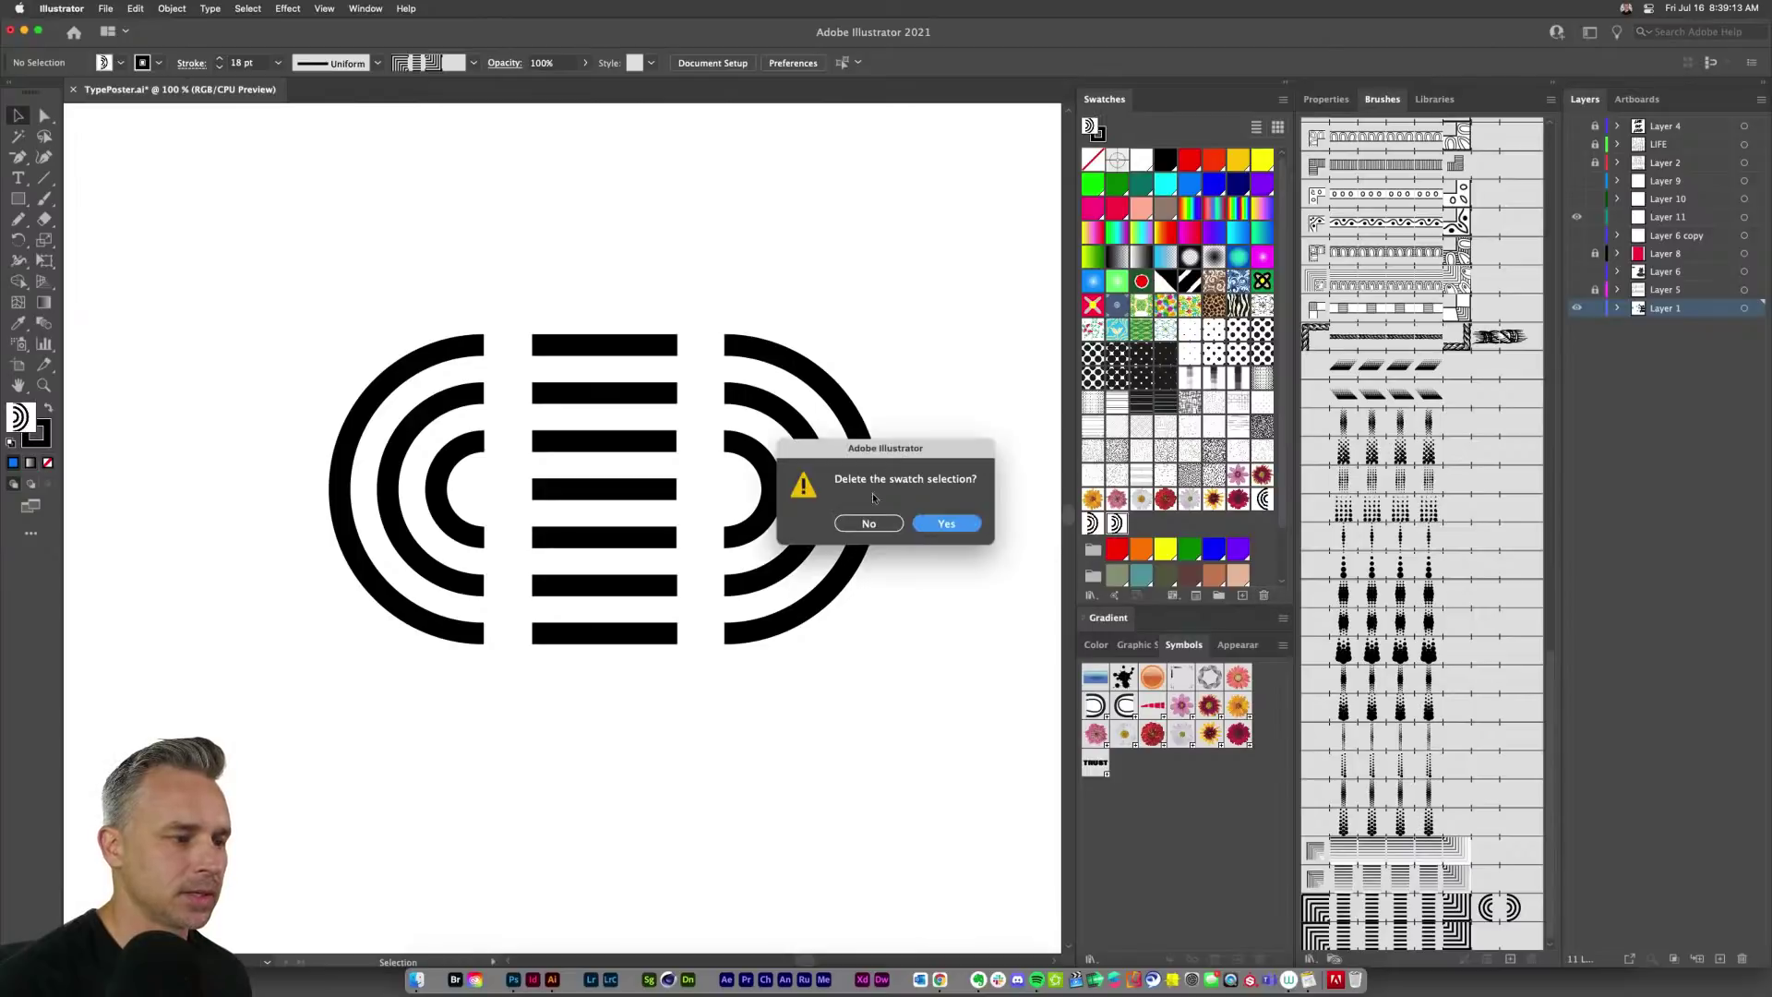
left_click(943, 522)
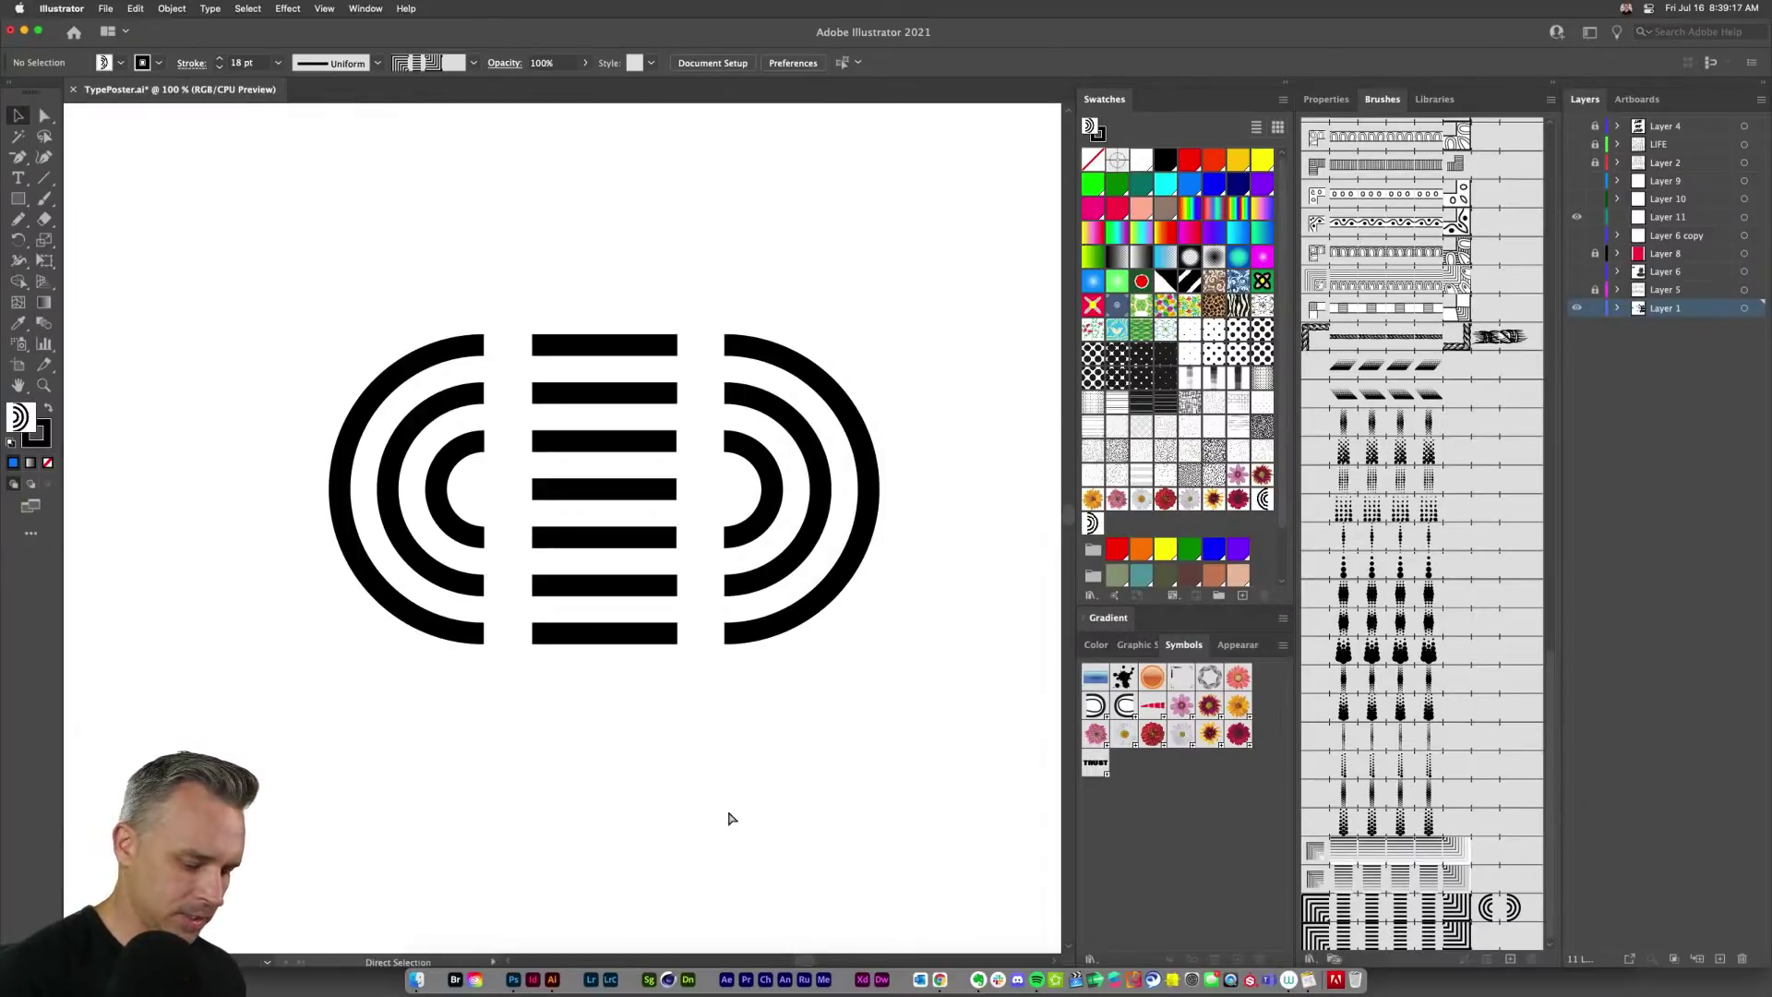
Step: Open the new striped pattern brush's options and assign New Pattern Swatch 4 as its start tile
key("super+minus")
key("super+minus")
left_click_drag(1438, 936, 1440, 937)
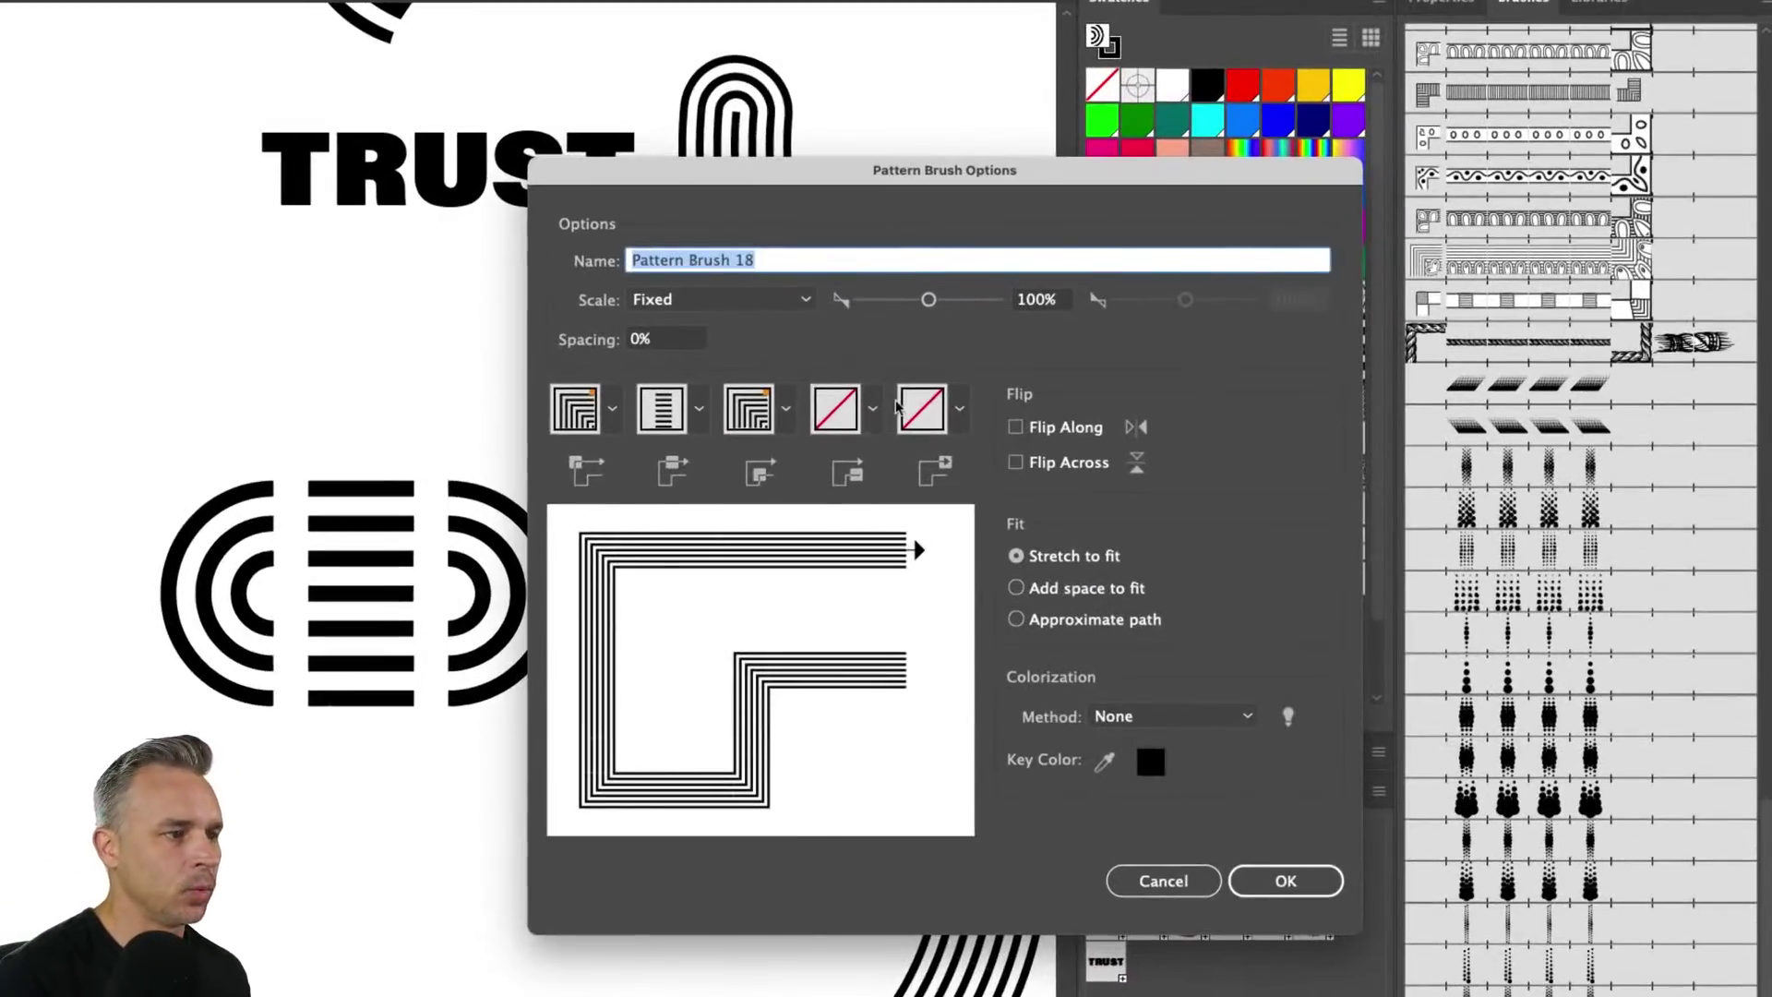
left_click(935, 382)
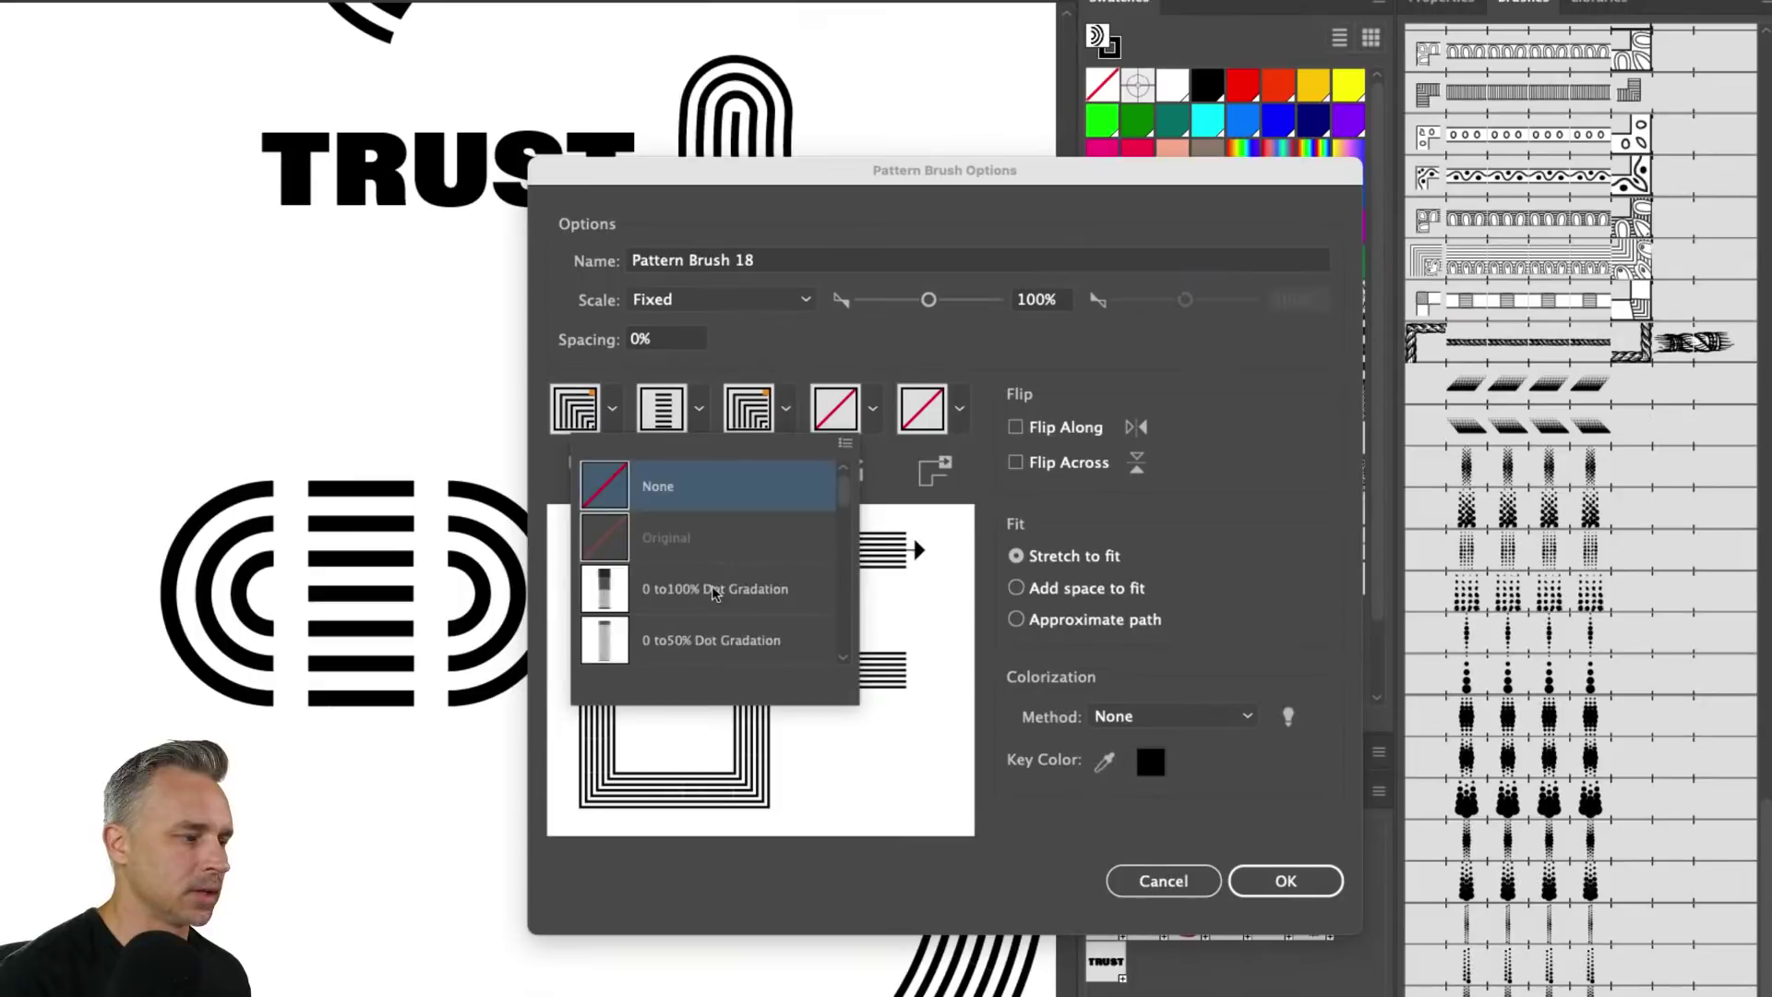
scroll(716, 592, "down", 15)
scroll(716, 591, "down", 10)
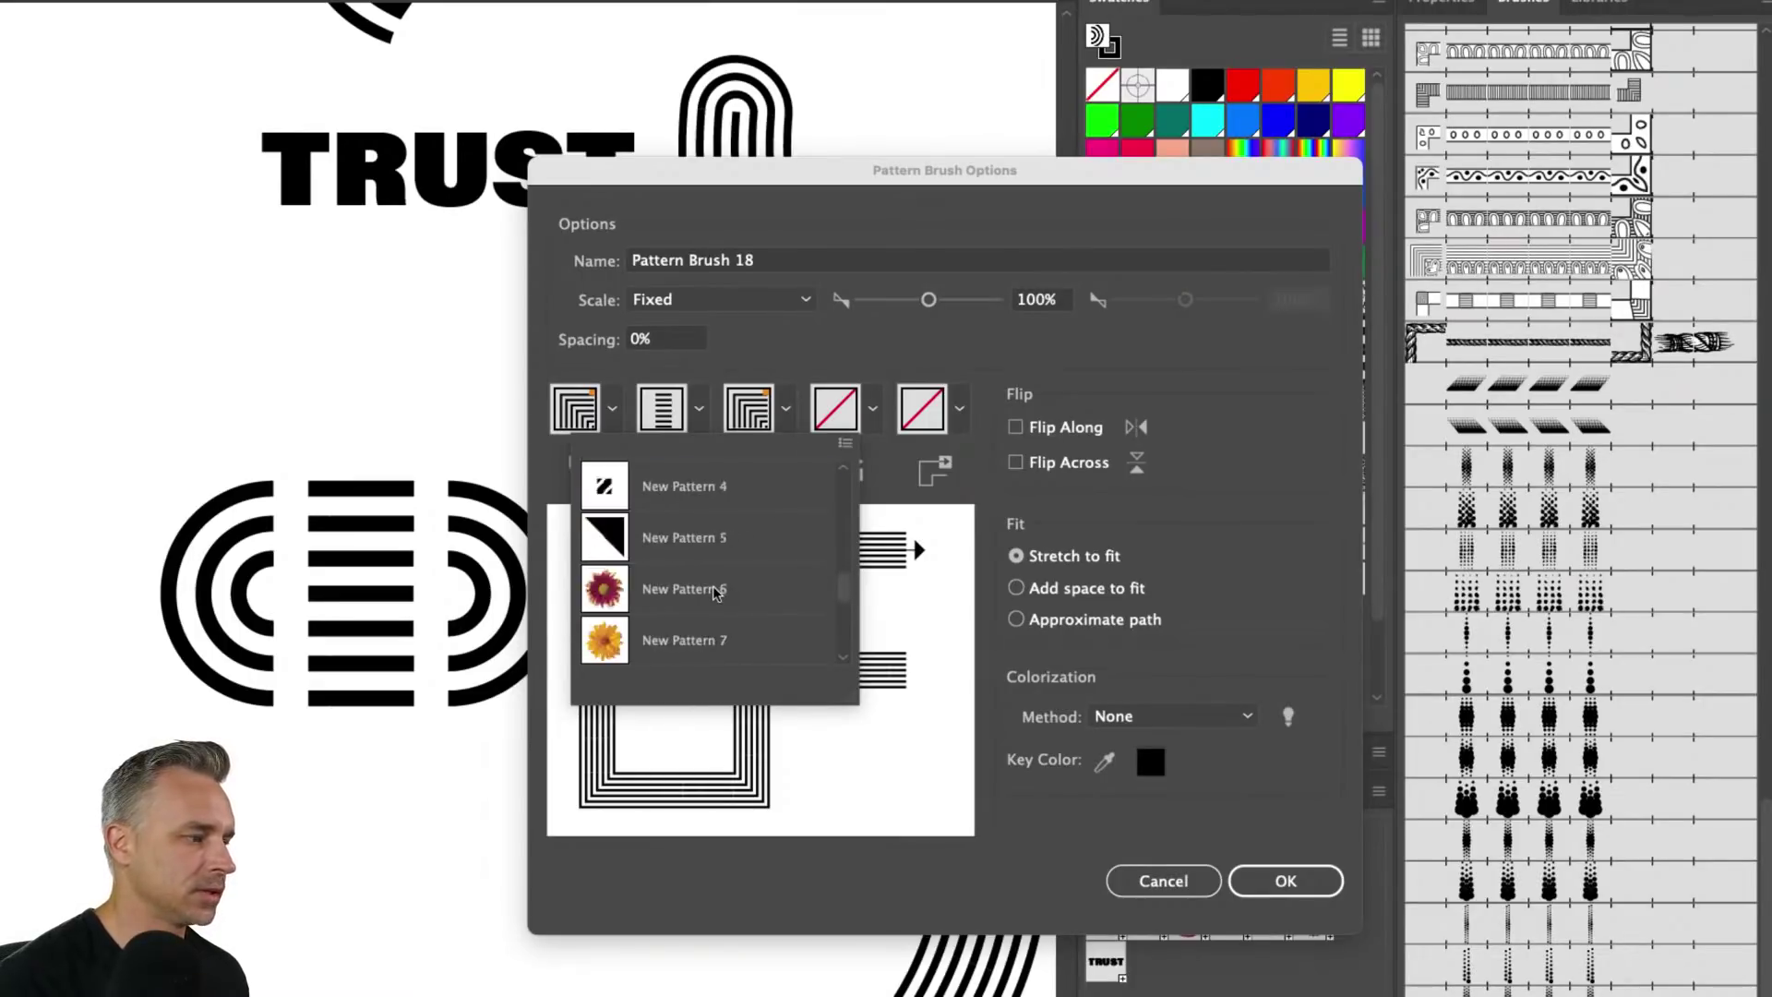
left_click(660, 591)
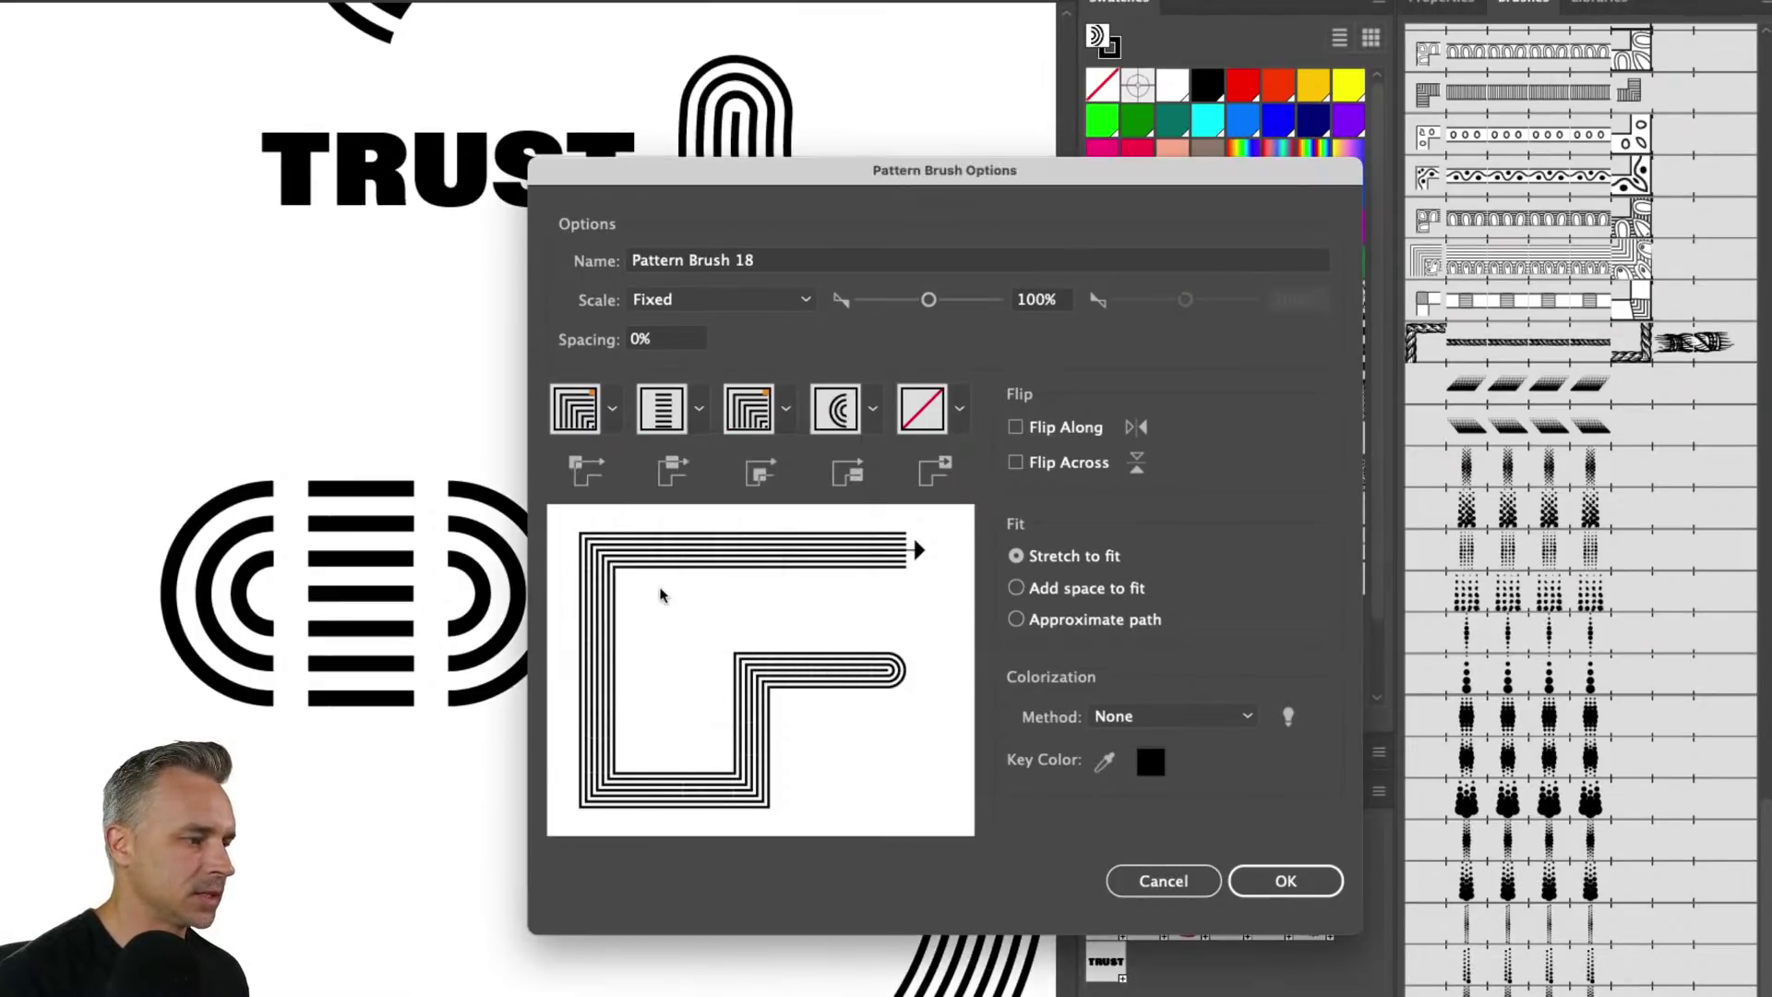
Step: Assign New Pattern Swatch 3 as the striped pattern brush's end tile and apply the brush options
left_click(960, 409)
scroll(685, 626, "down", 12)
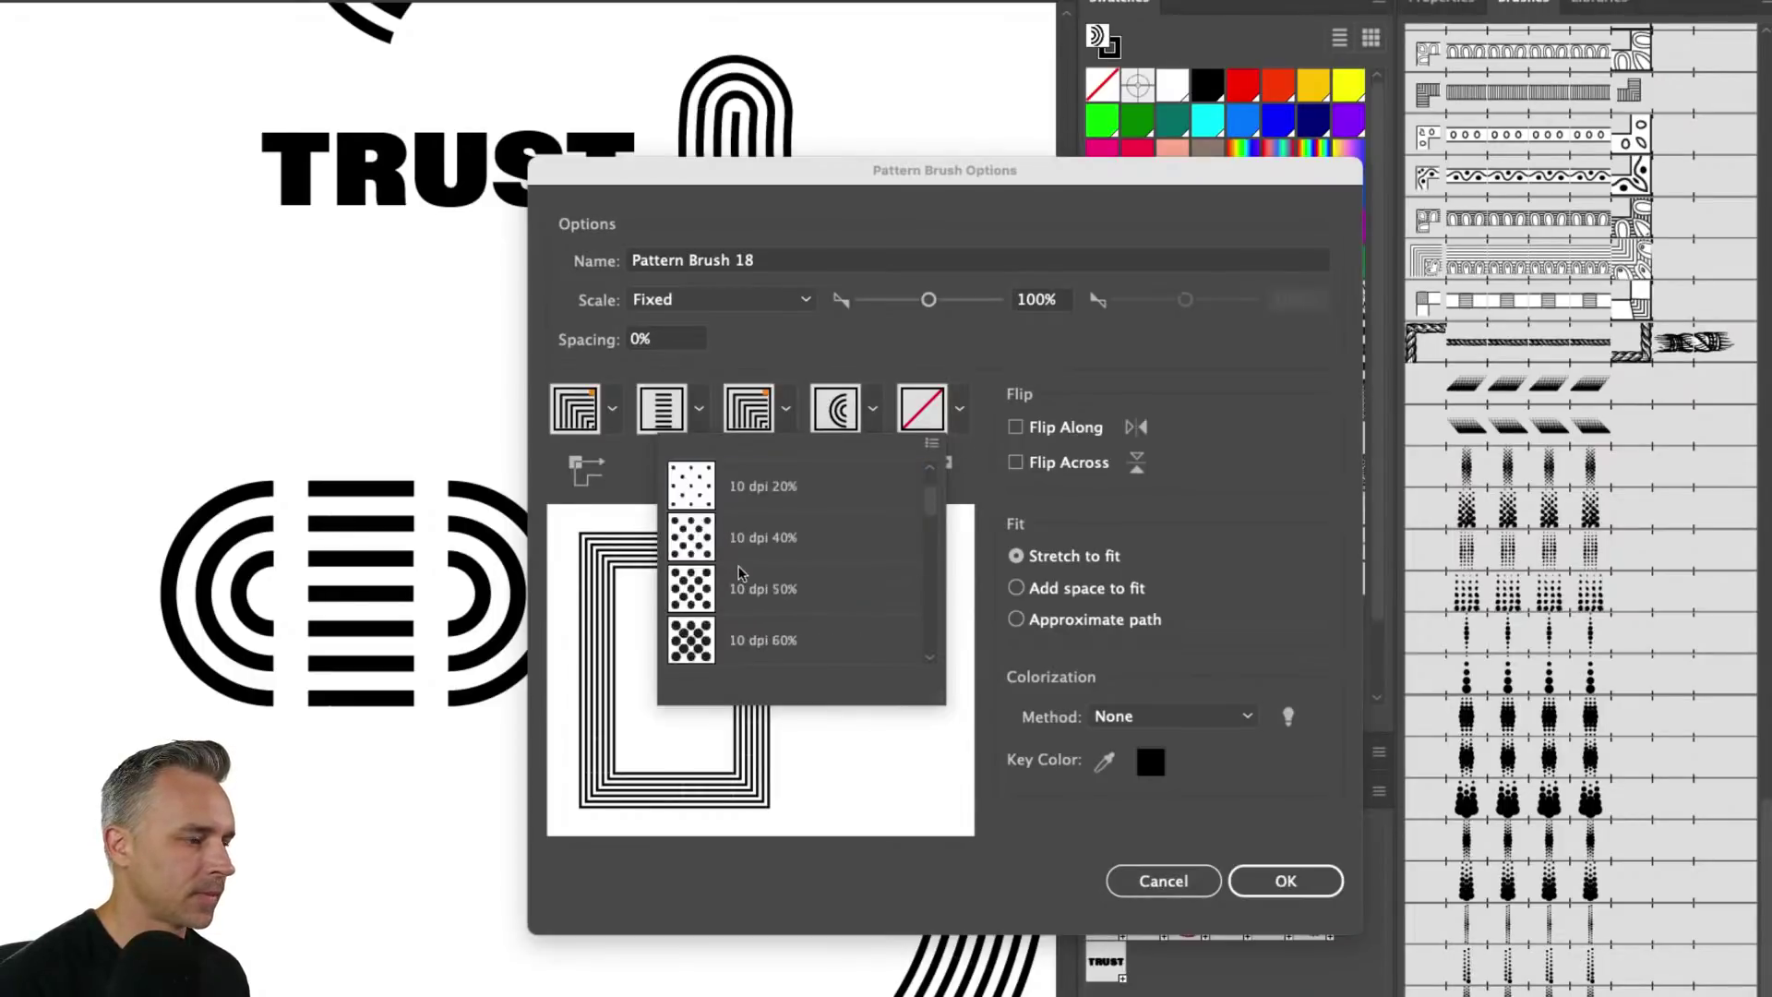
scroll(741, 572, "down", 10)
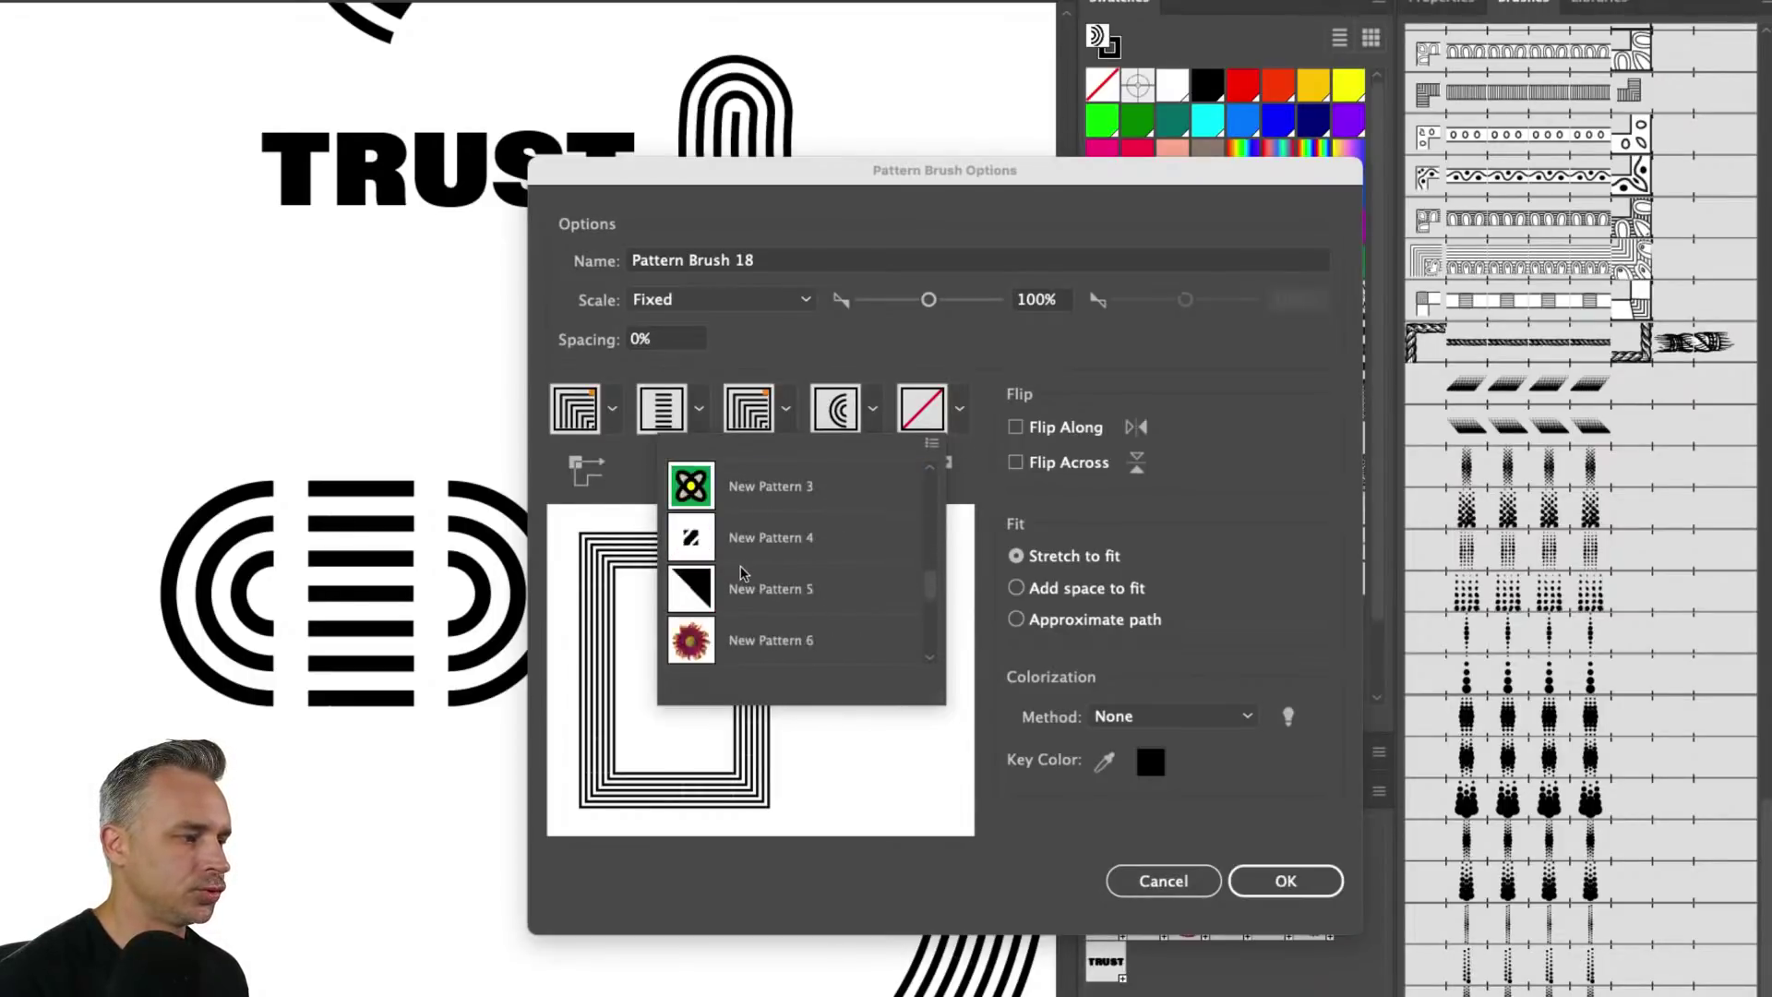
scroll(741, 572, "up", 4)
scroll(743, 575, "down", 2)
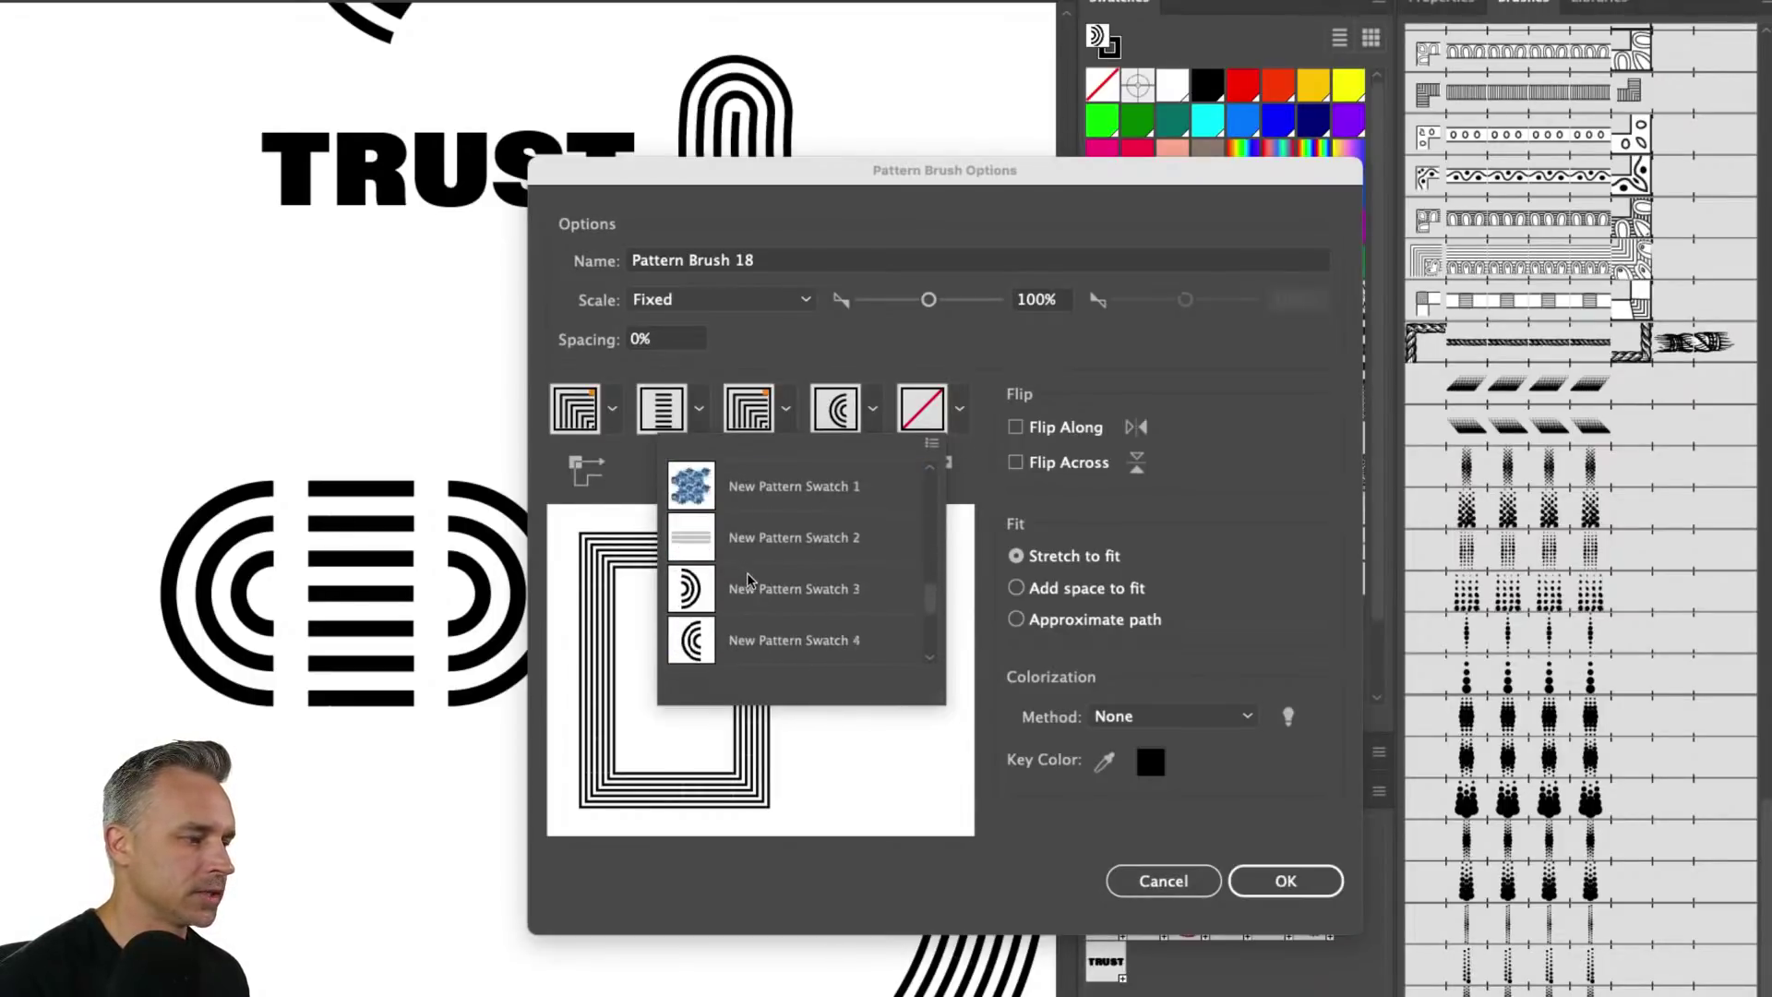
left_click(750, 583)
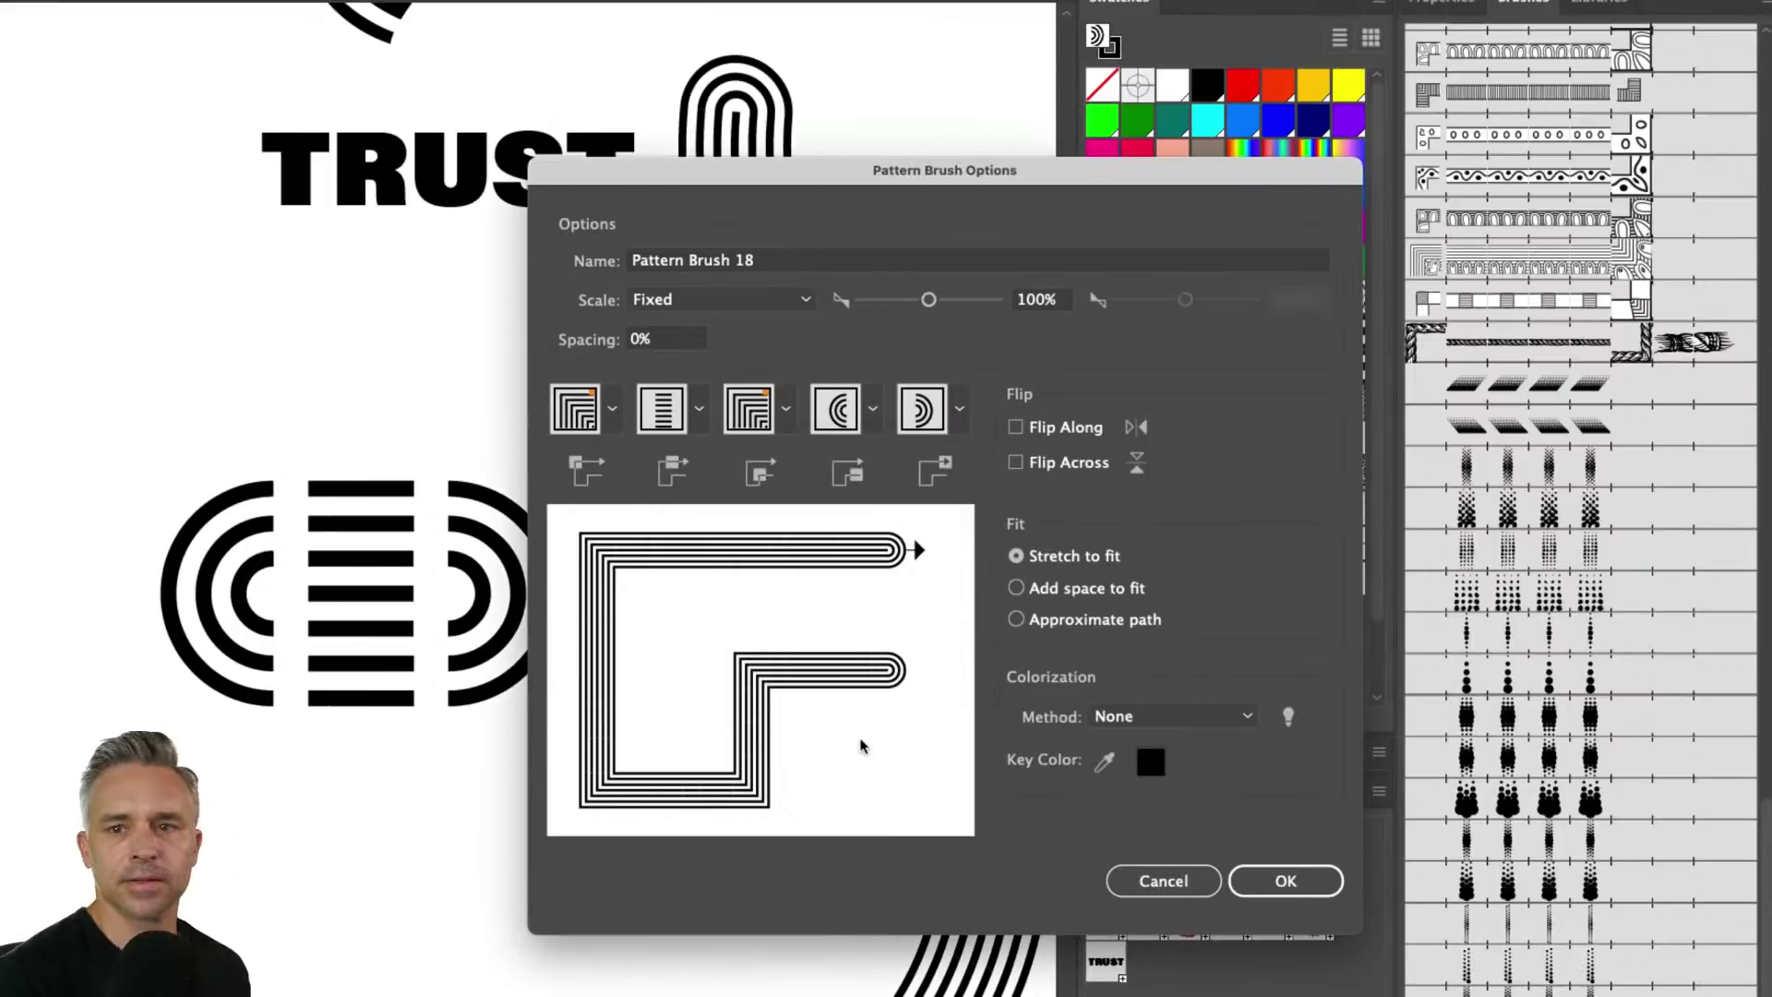
left_click(1268, 881)
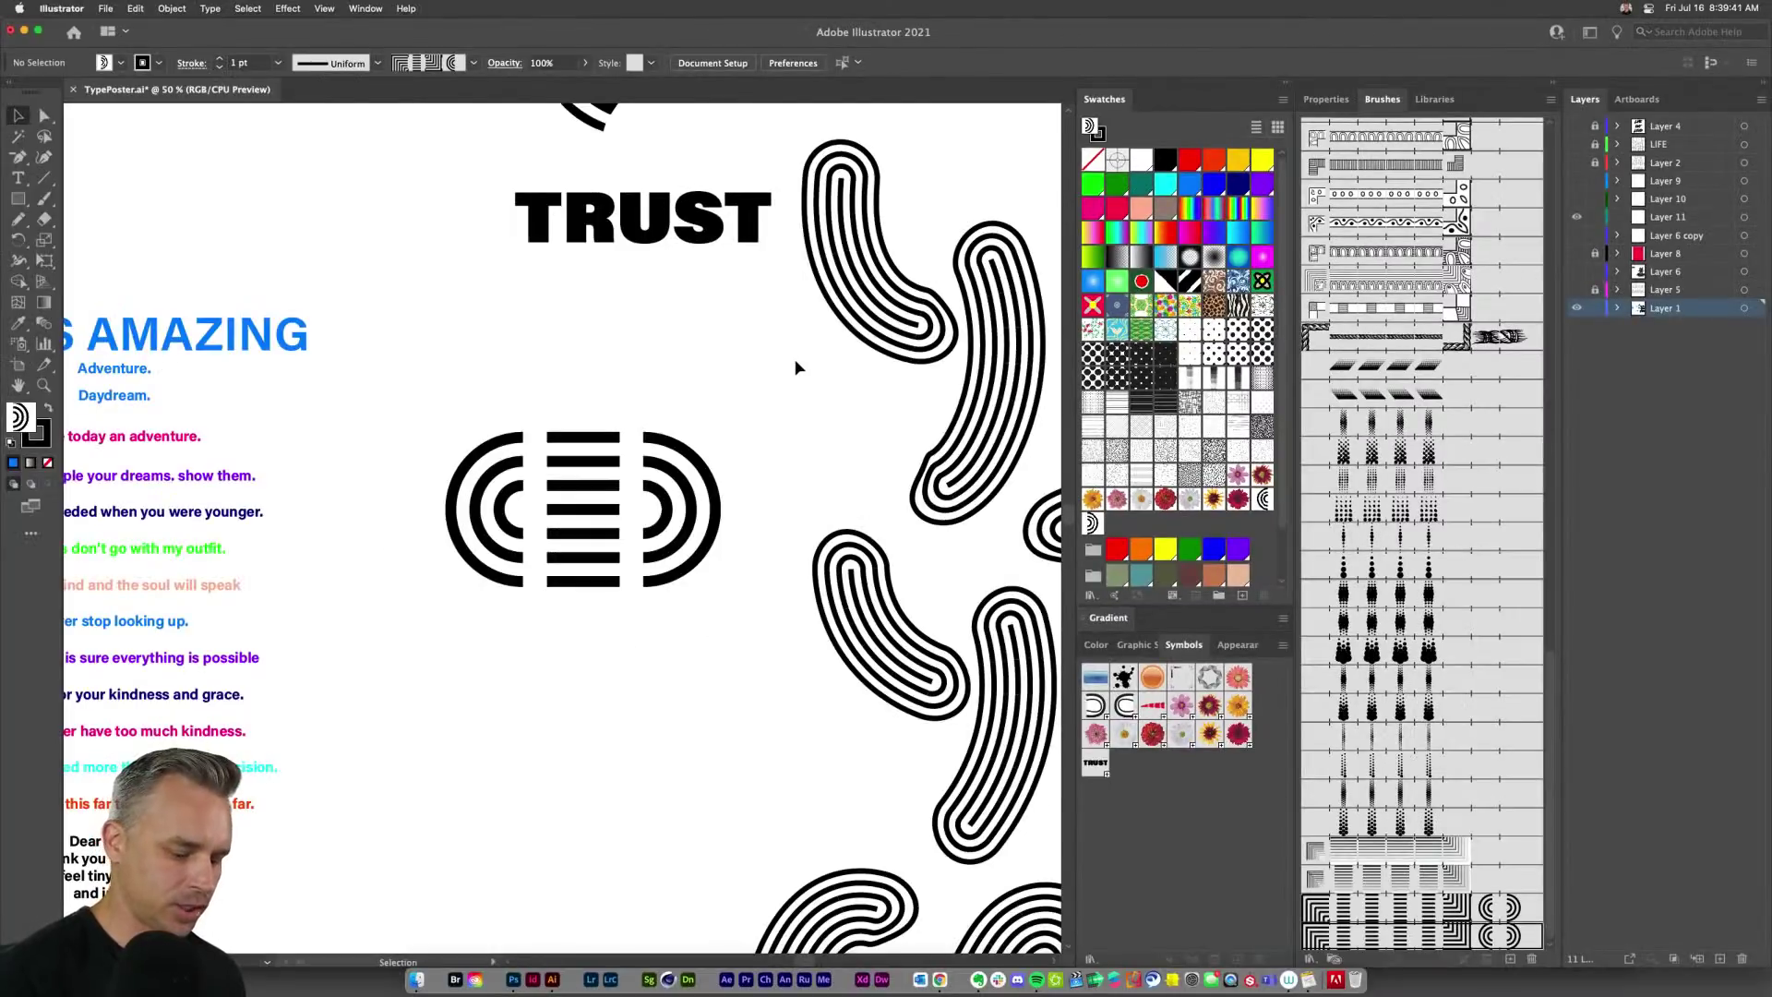
Step: Delete the two curved striped strokes beside the word TRUST
left_click(820, 251)
key("Delete")
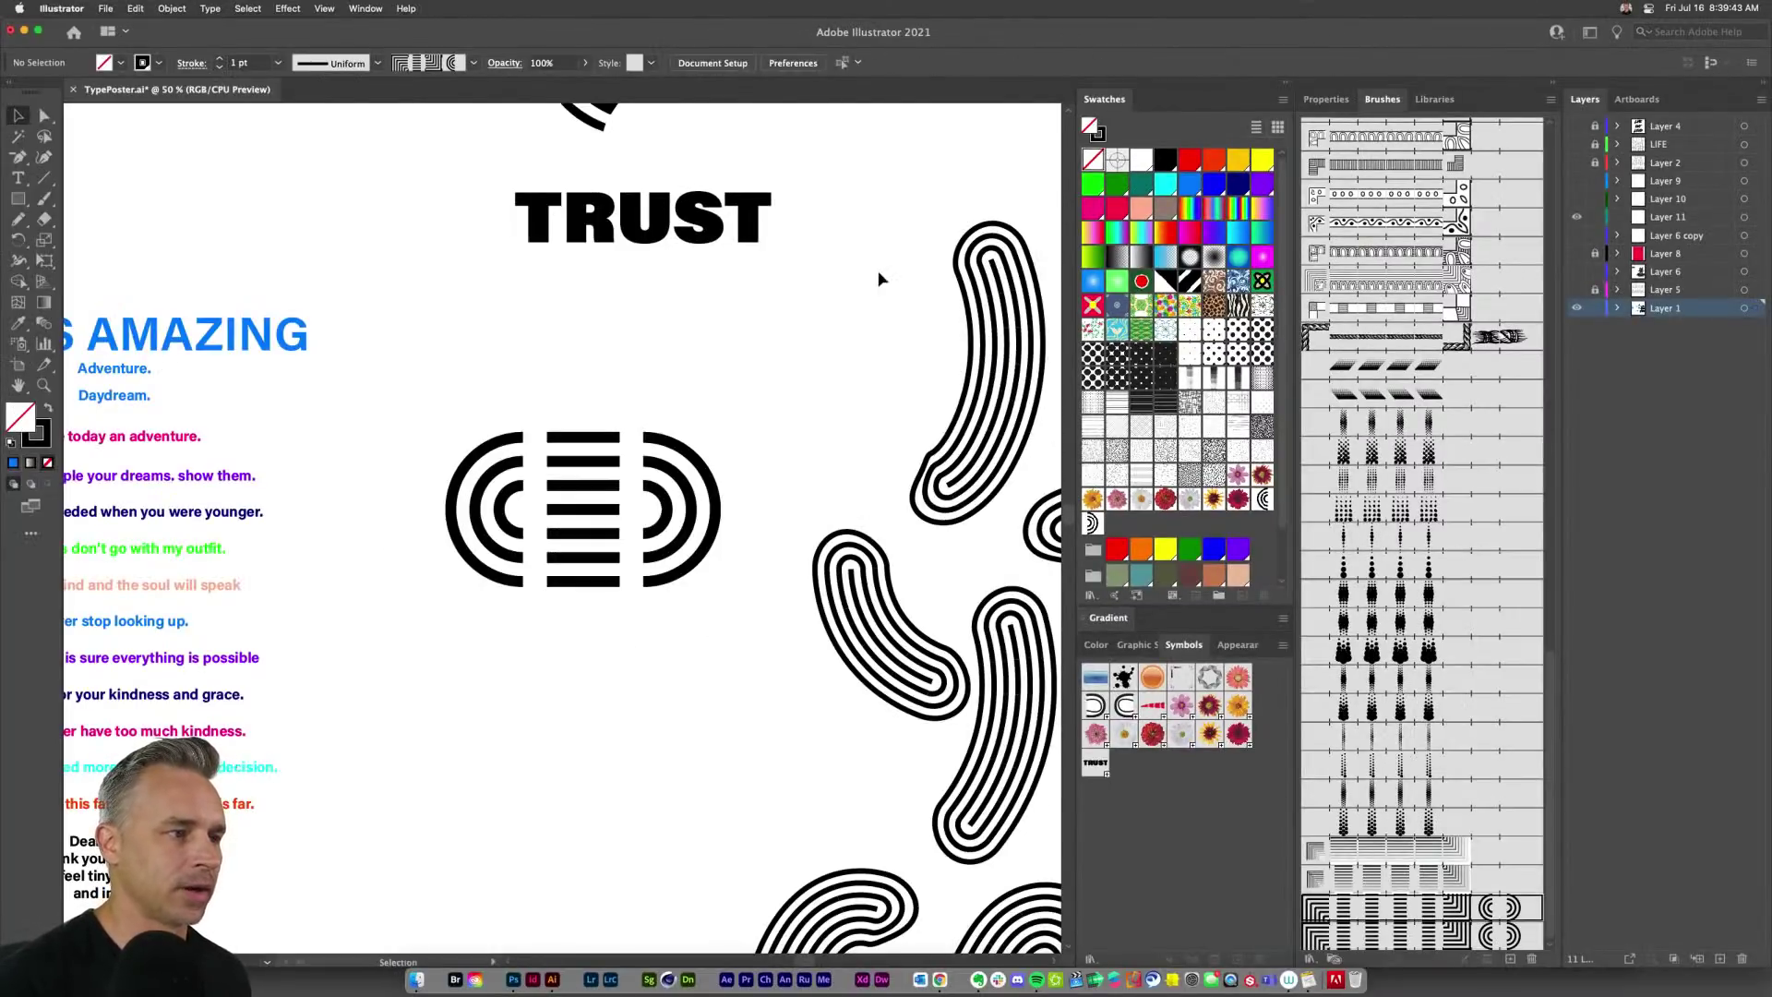
left_click_drag(880, 274, 1039, 392)
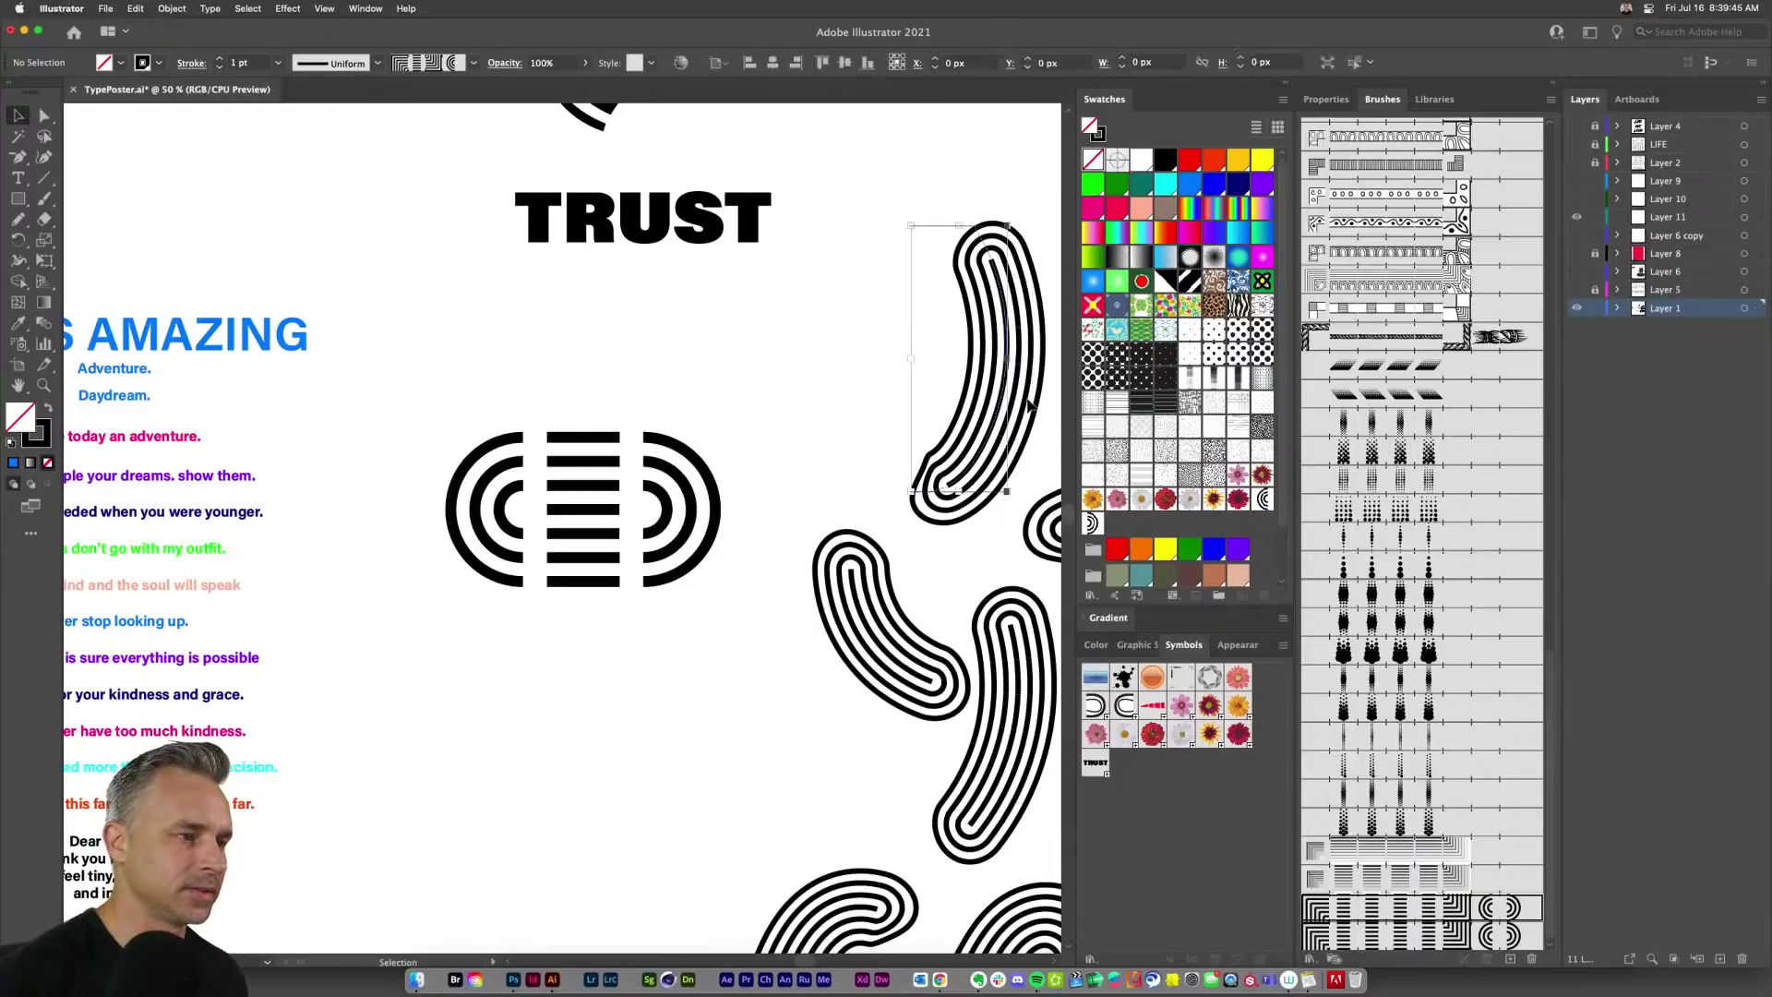
key("Delete")
Step: Try the new striped brush with freehand Pencil strokes below the bar-and-arc artwork and undo them
left_click_drag(475, 715, 566, 483)
key("n")
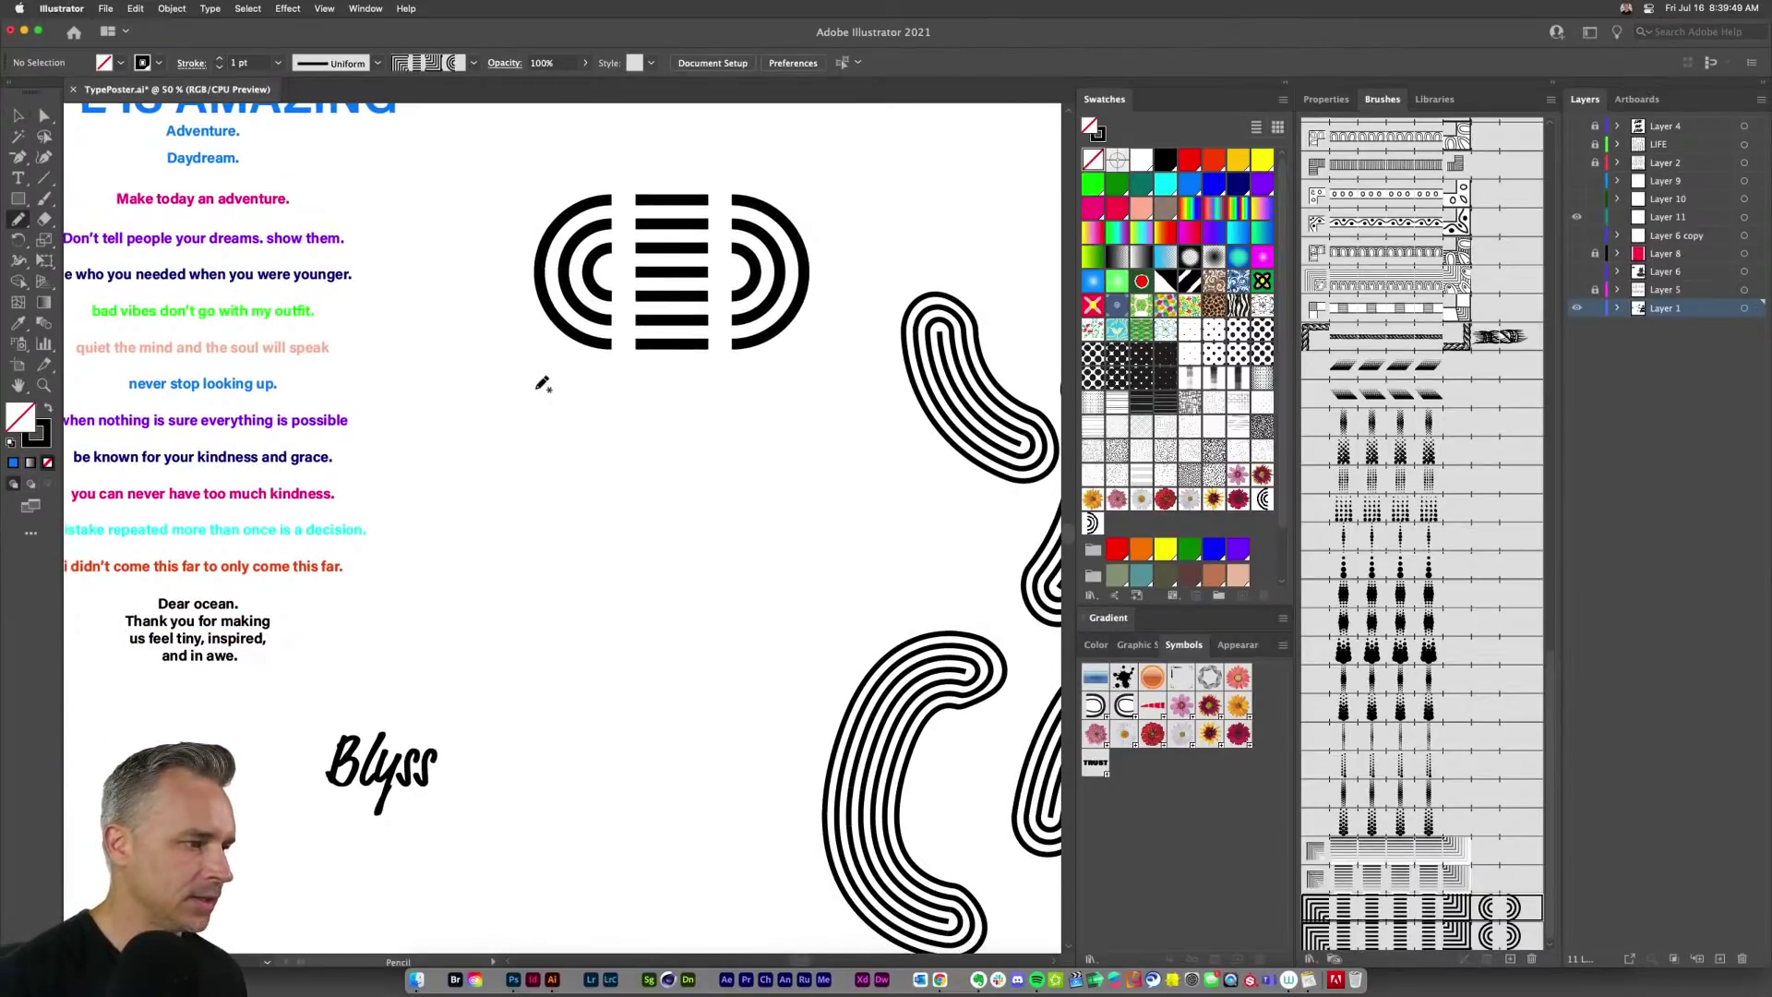
left_click(1444, 942)
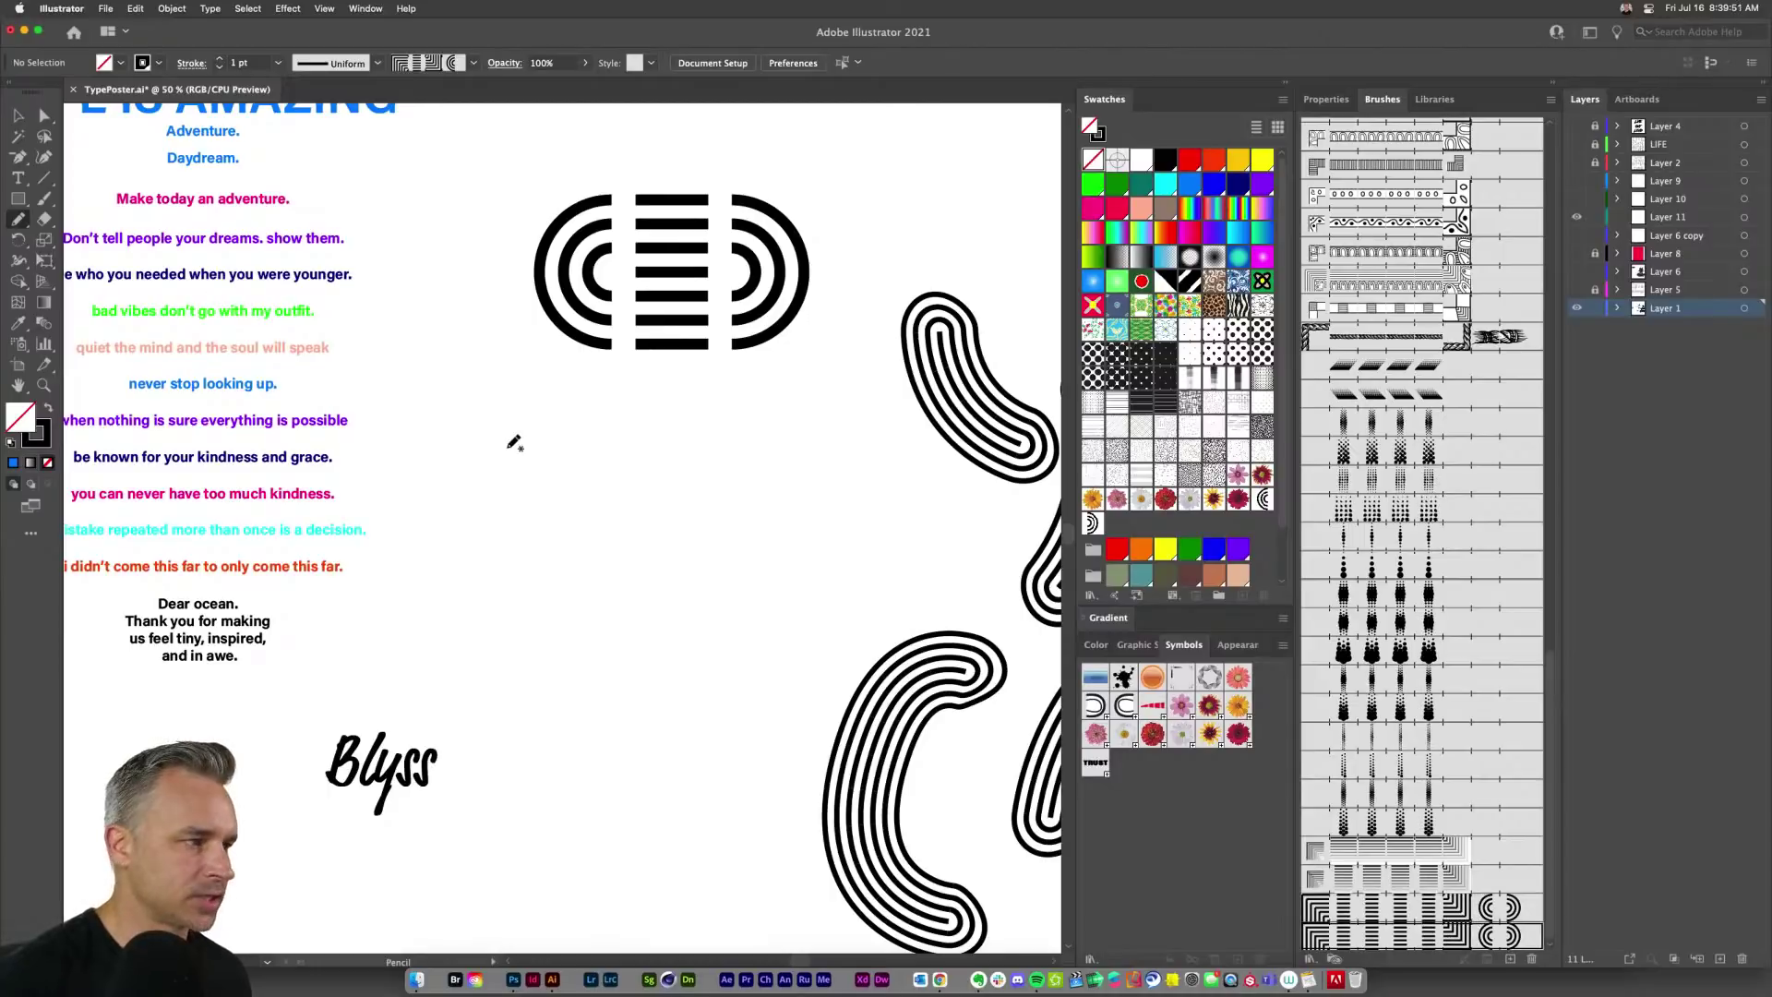
mouse_move(533, 449)
left_mouse_down()
mouse_move(697, 481)
mouse_move(826, 536)
left_mouse_up()
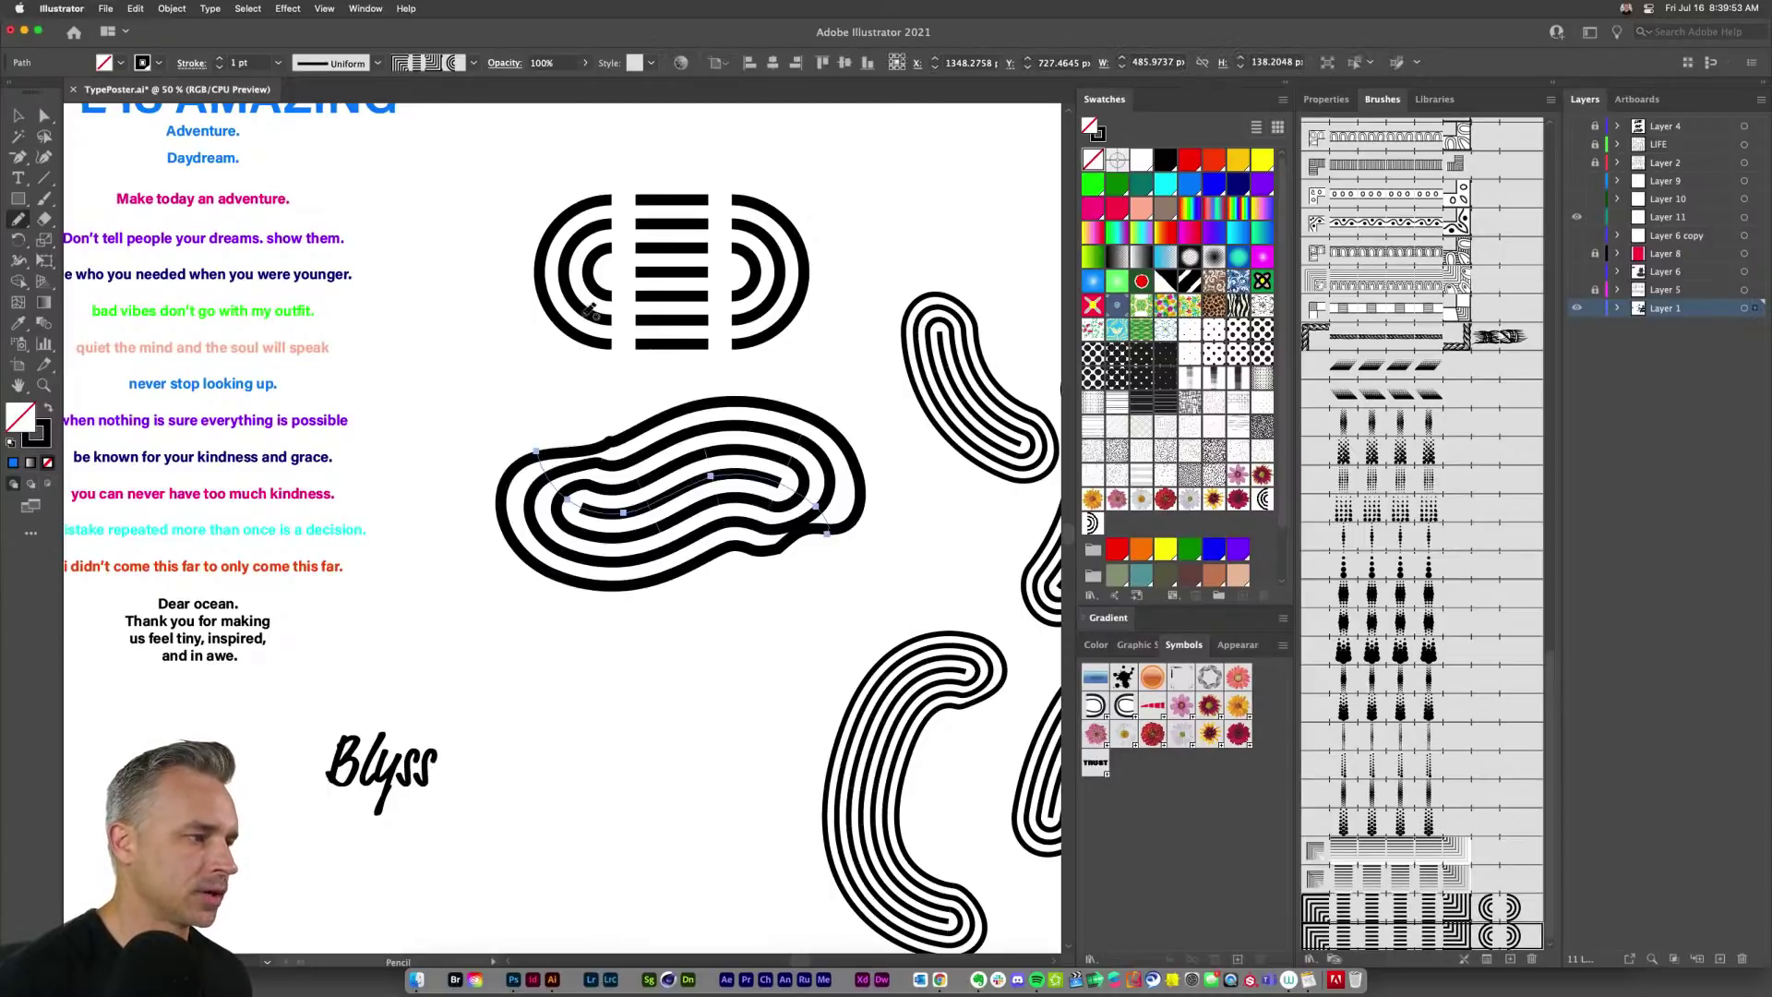
key("super+z")
left_click_drag(487, 431, 789, 434)
key("super+z")
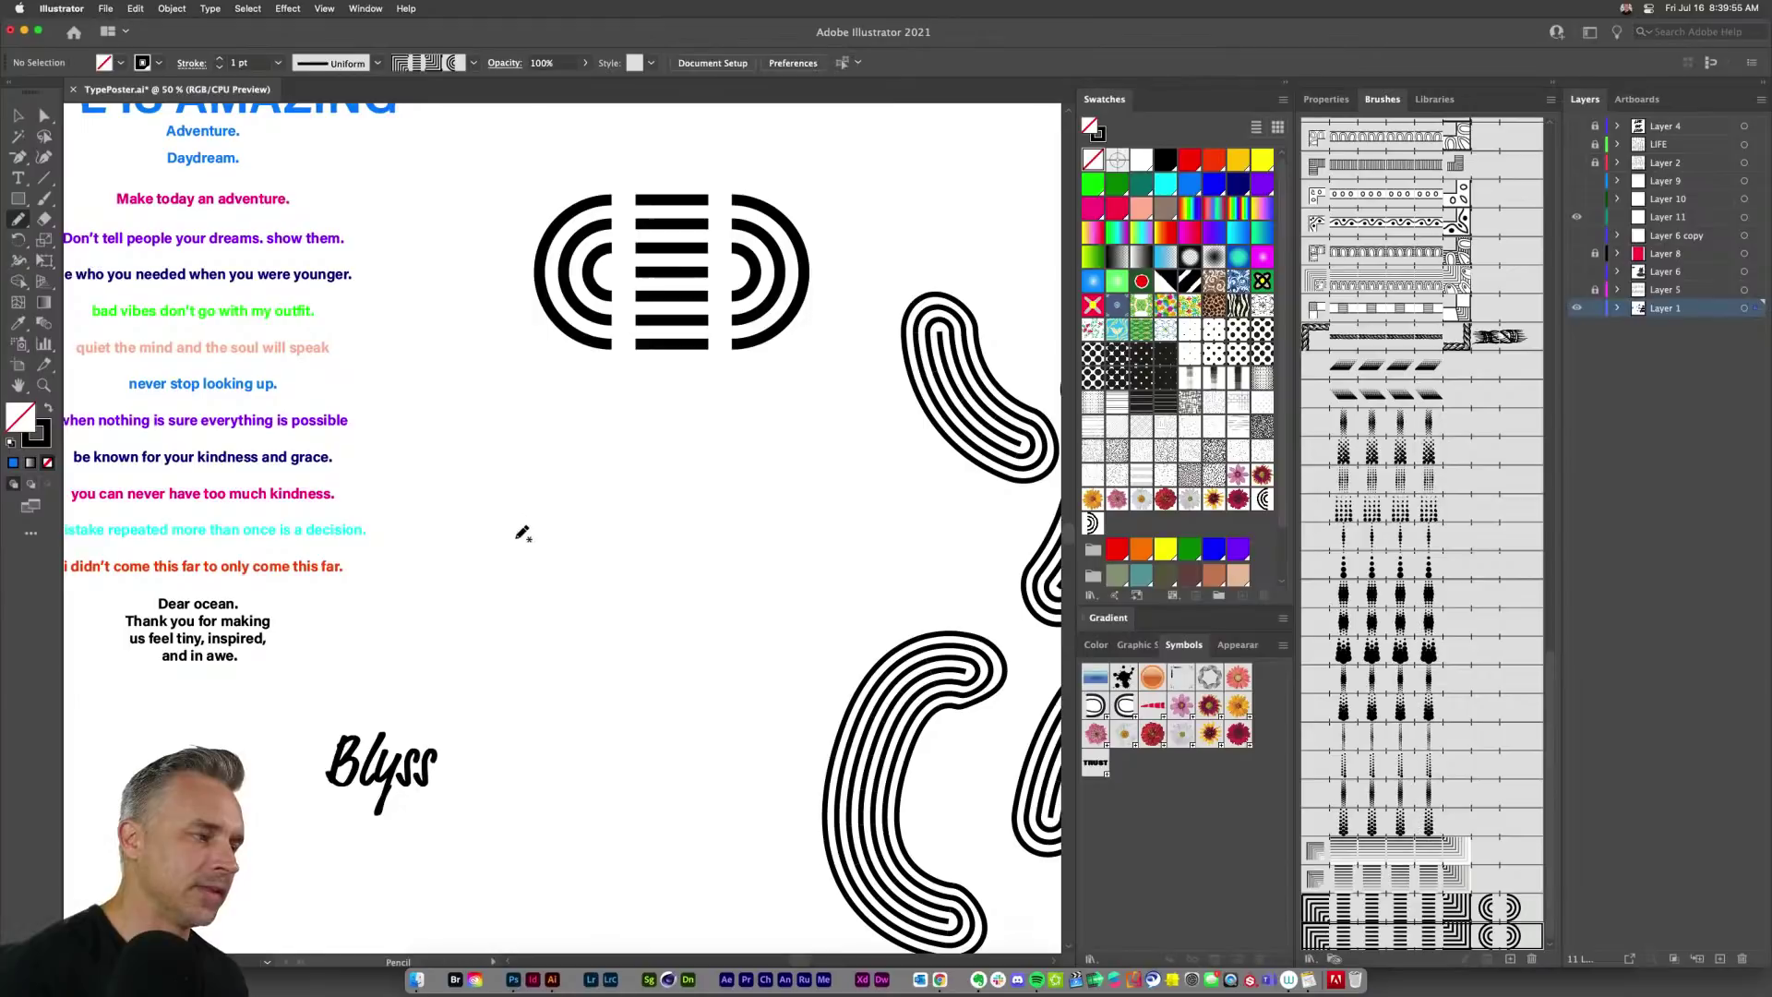
Step: Test the brush on a straight horizontal Pencil line about 538 px long below the artwork and delete it
left_click_drag(513, 524, 836, 524)
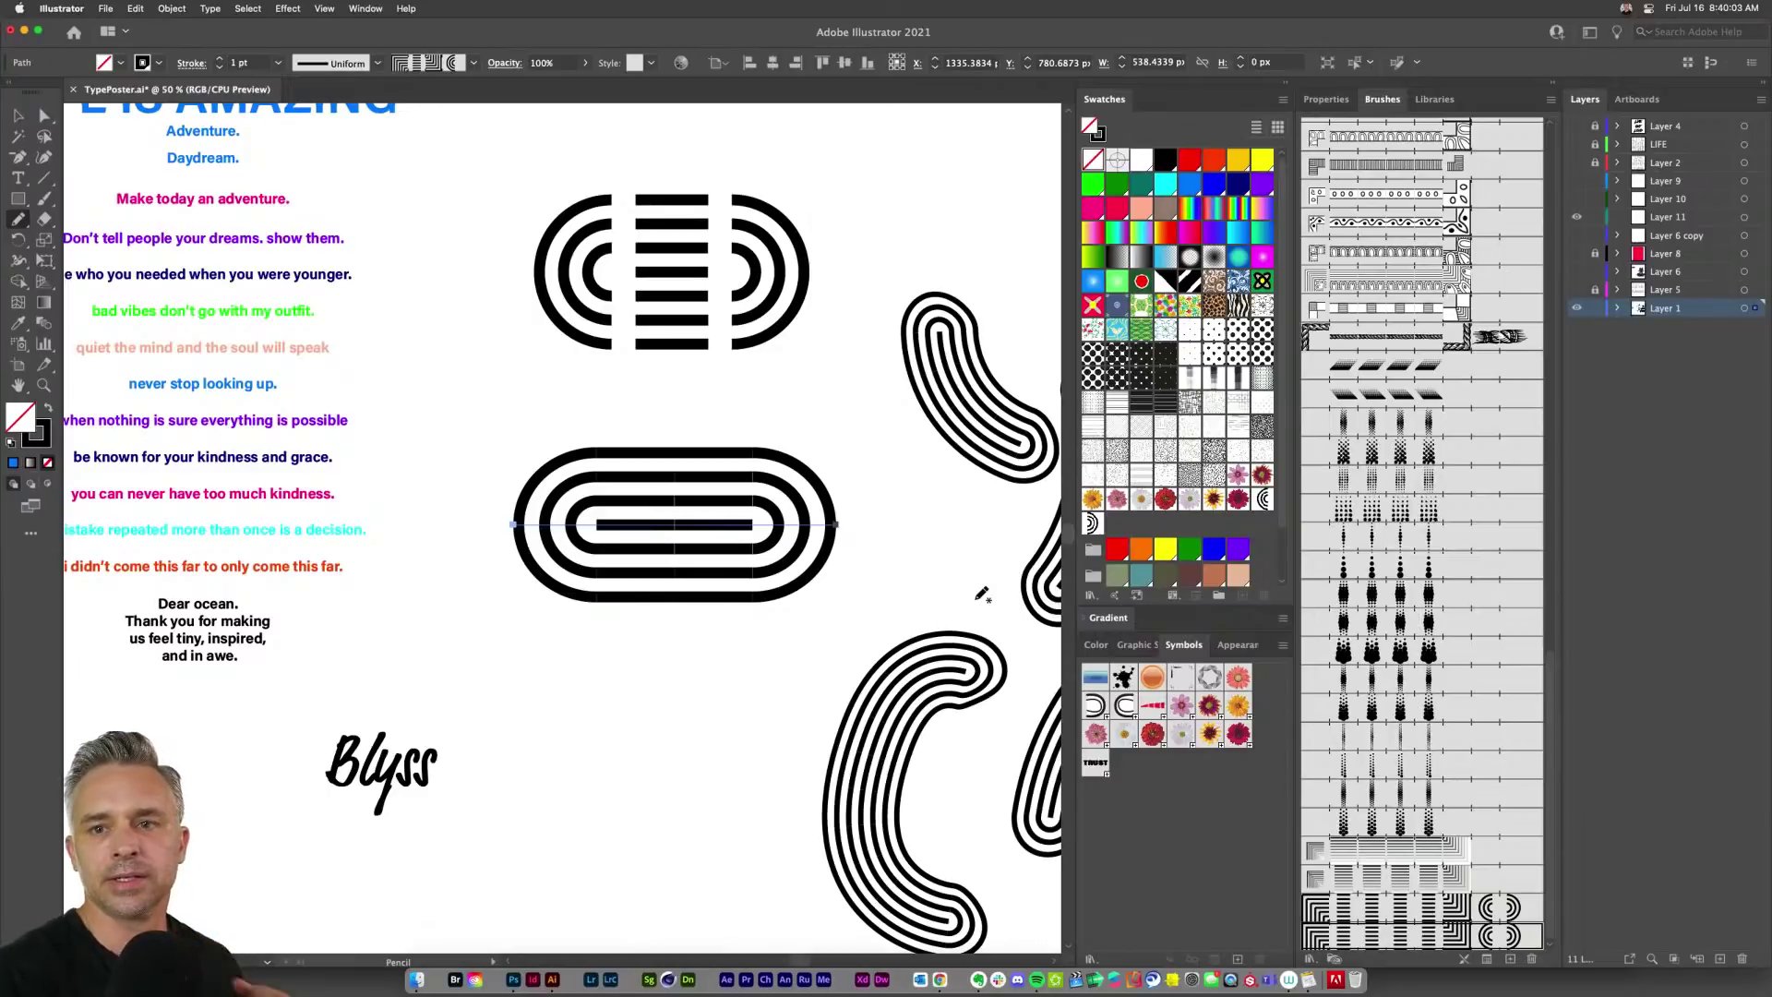
scroll(981, 593, "right", 2)
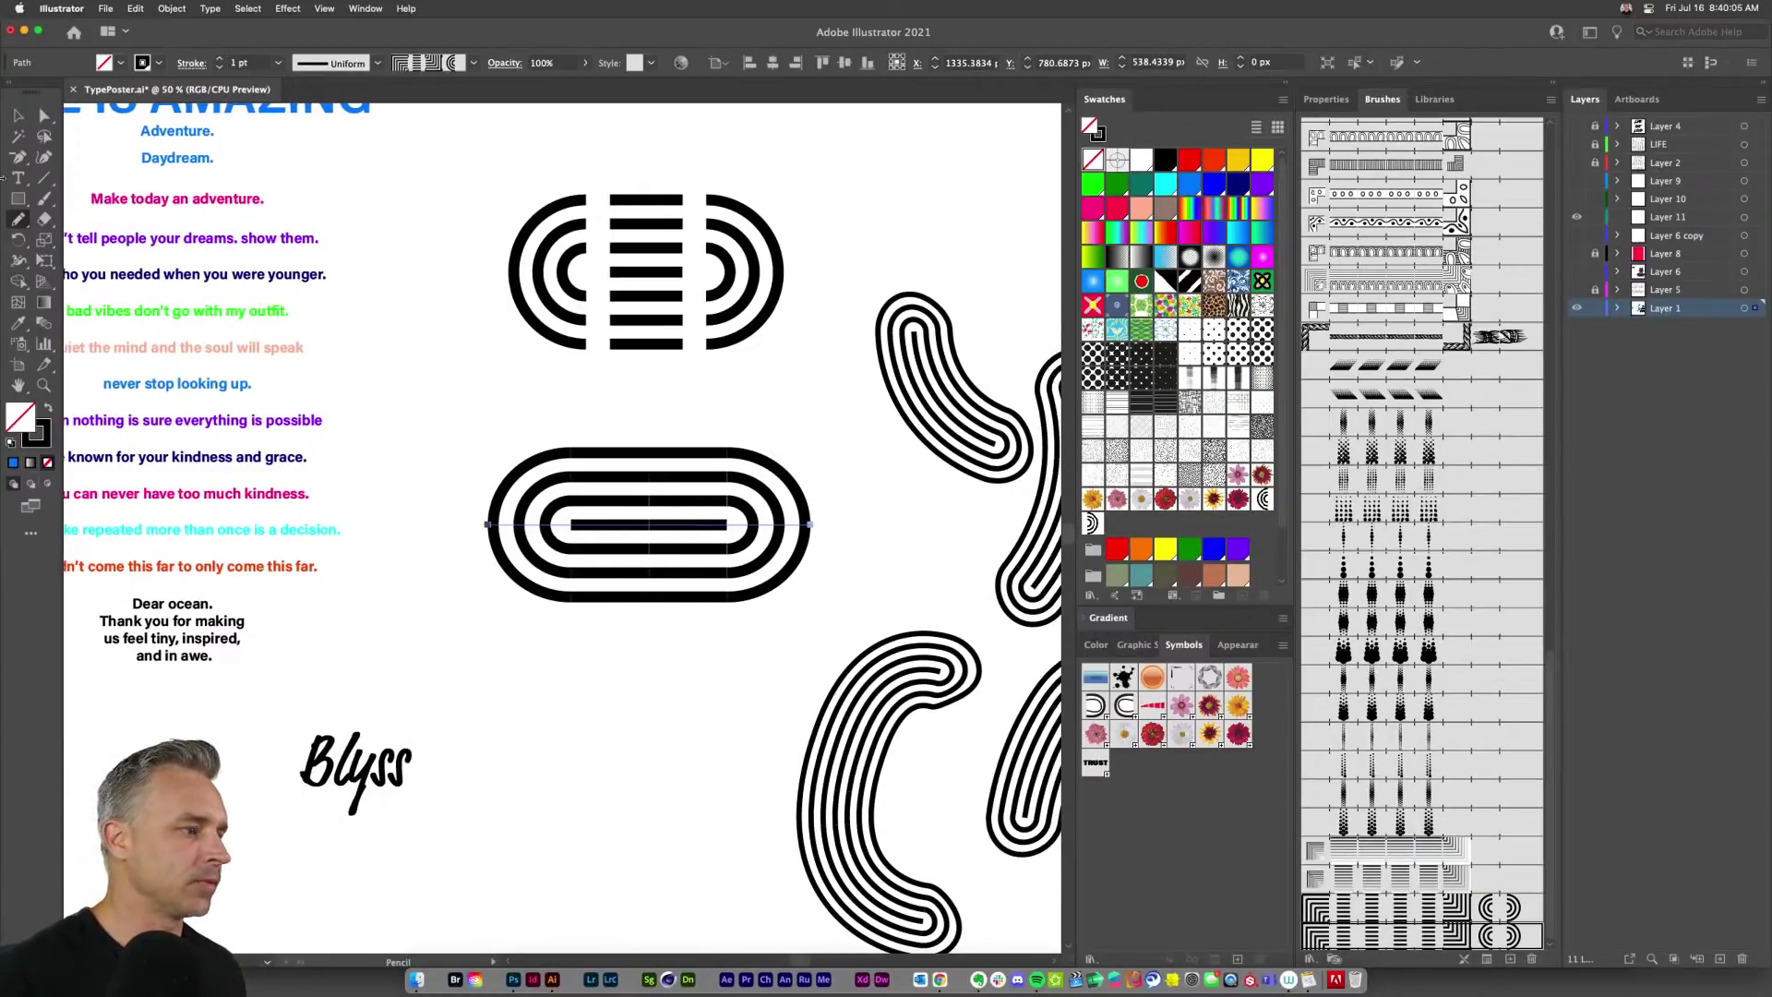
key("Delete")
Step: Duplicate the complete bar-and-arc artwork directly below the original
key("v")
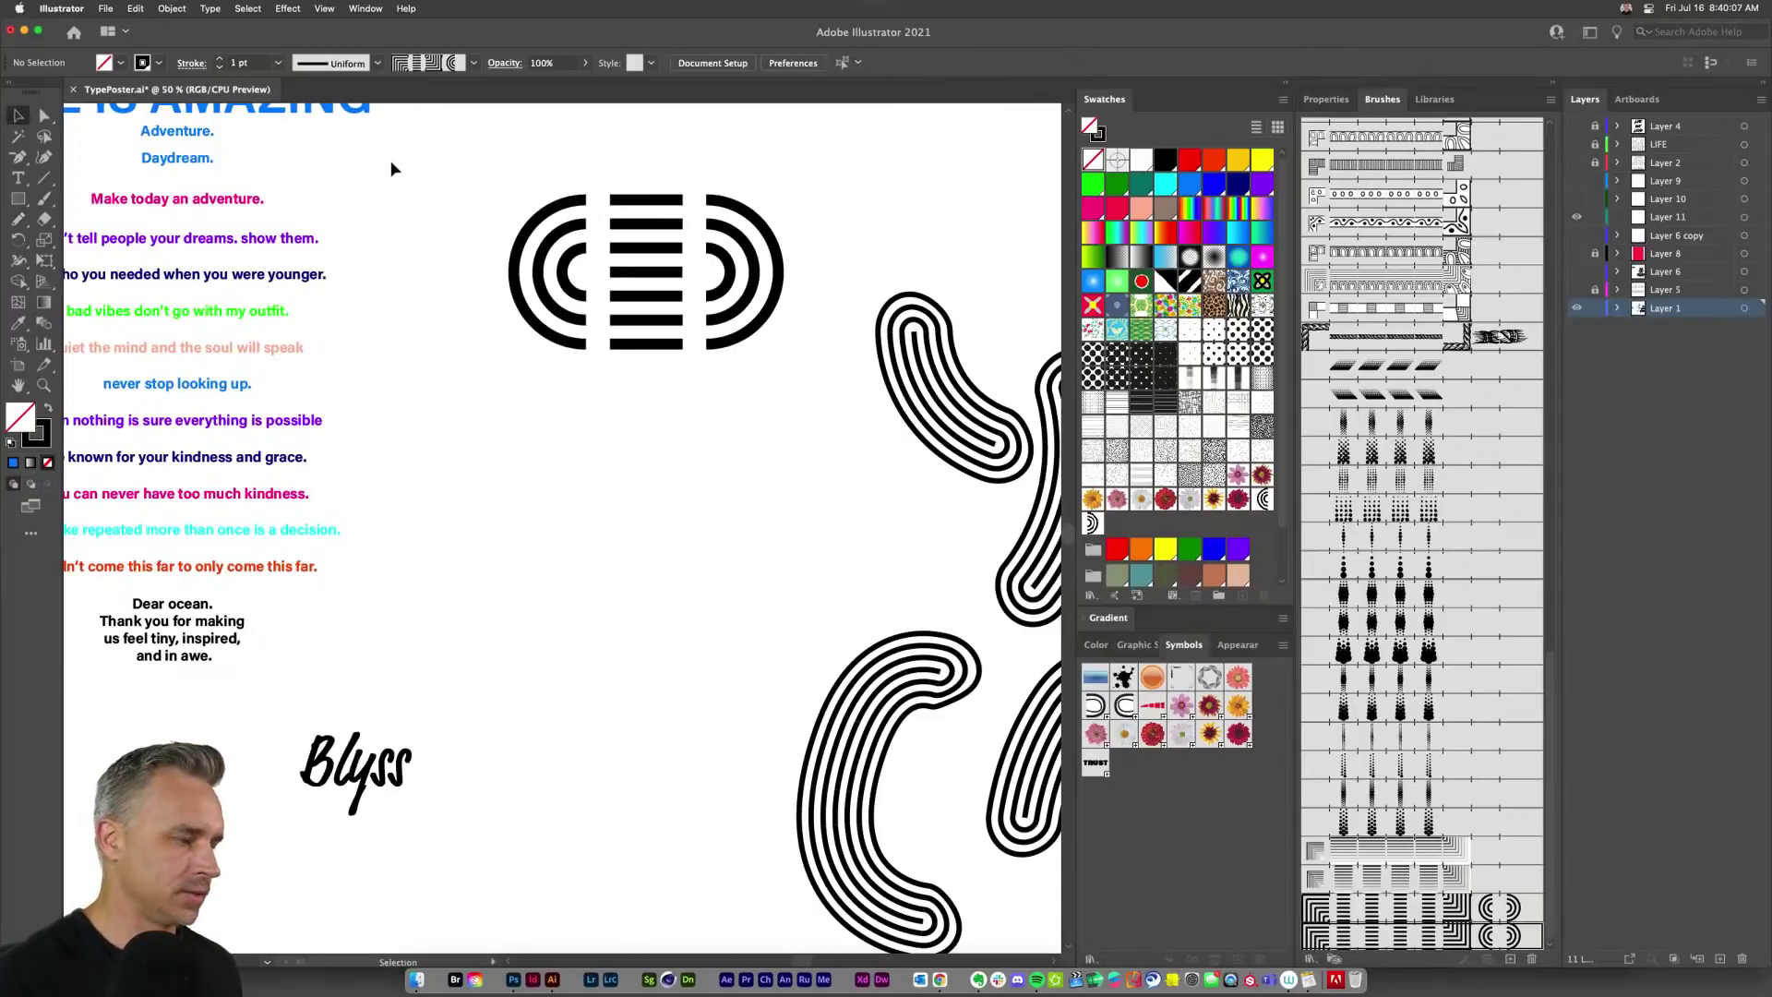
key("super+1")
left_click_drag(542, 277, 514, 801)
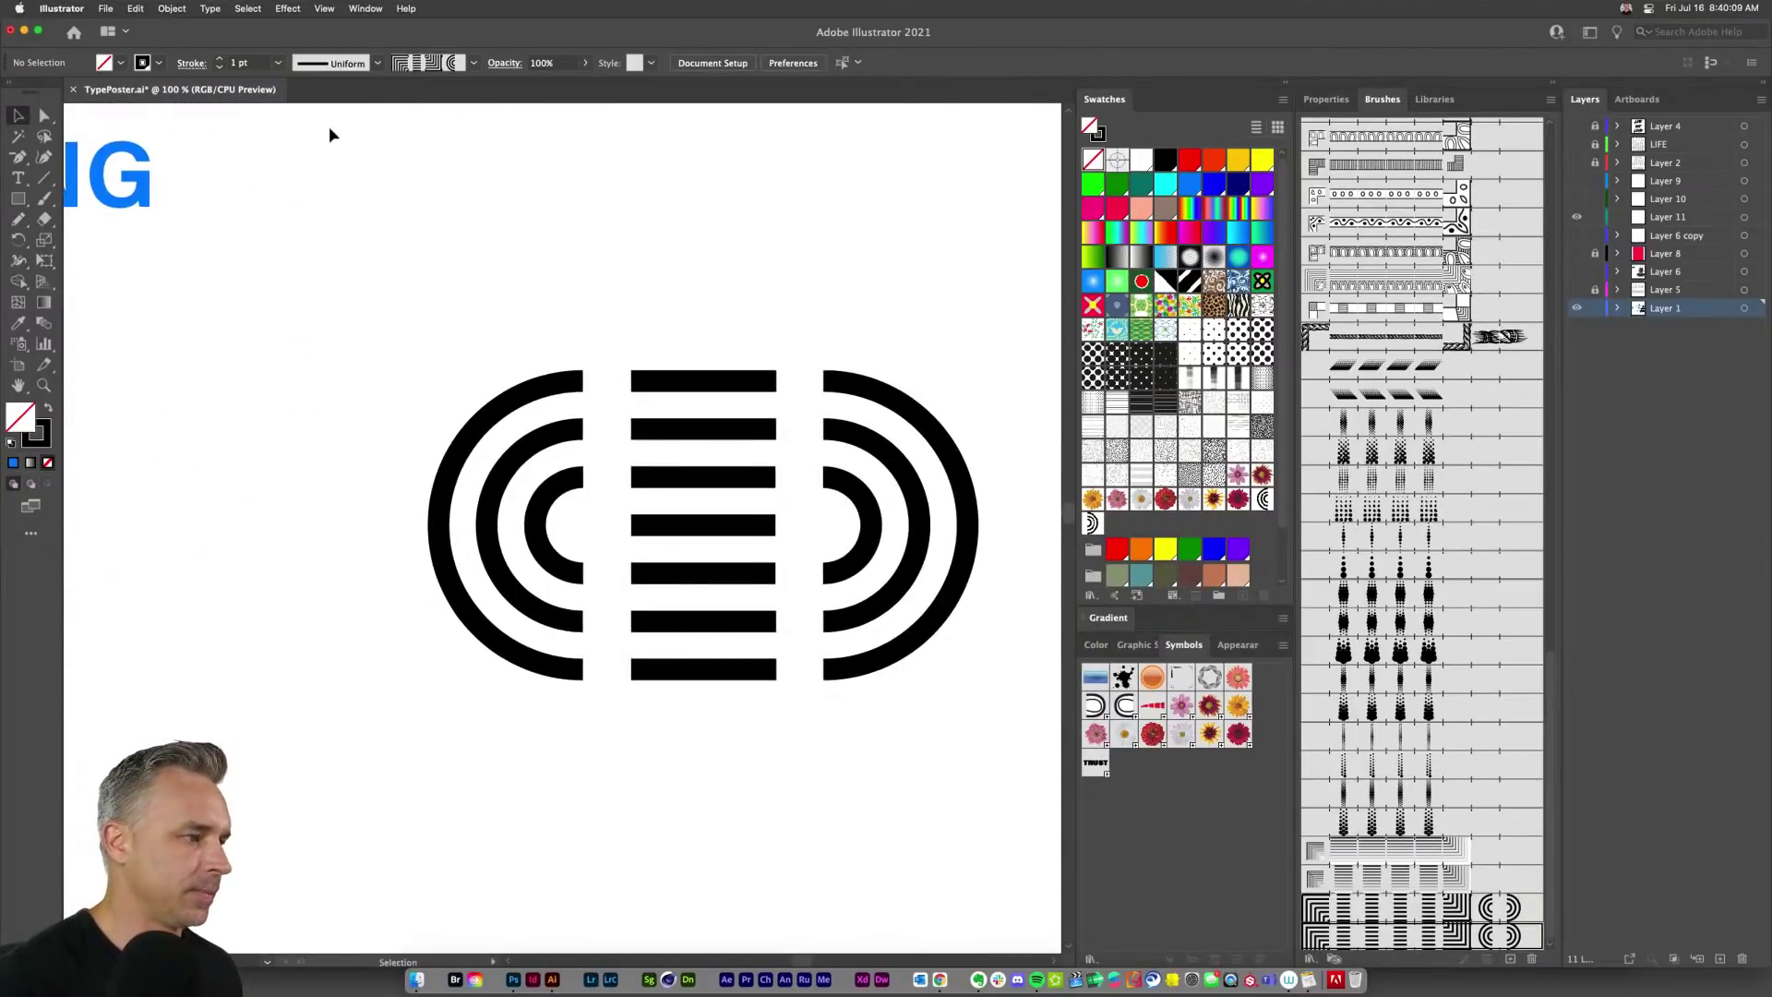
scroll(328, 135, "down", 5)
left_click_drag(349, 137, 960, 562)
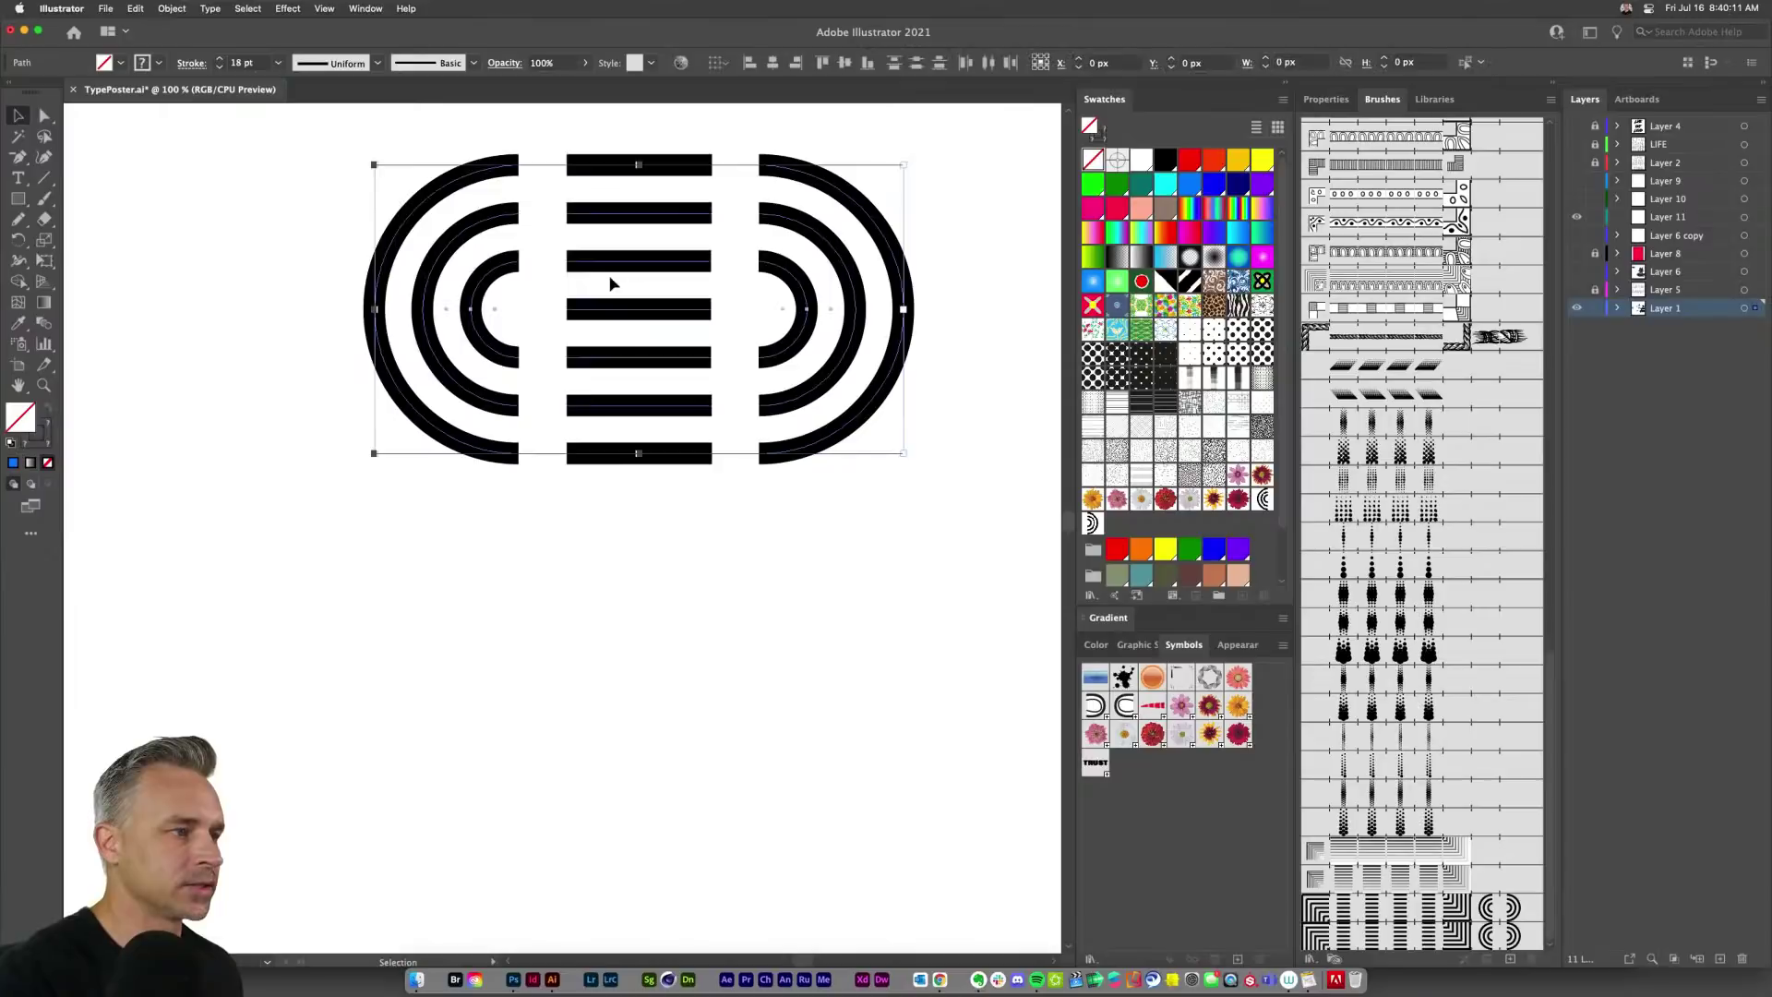
left_click_drag(611, 315, 612, 742)
left_click_drag(664, 484, 720, 399)
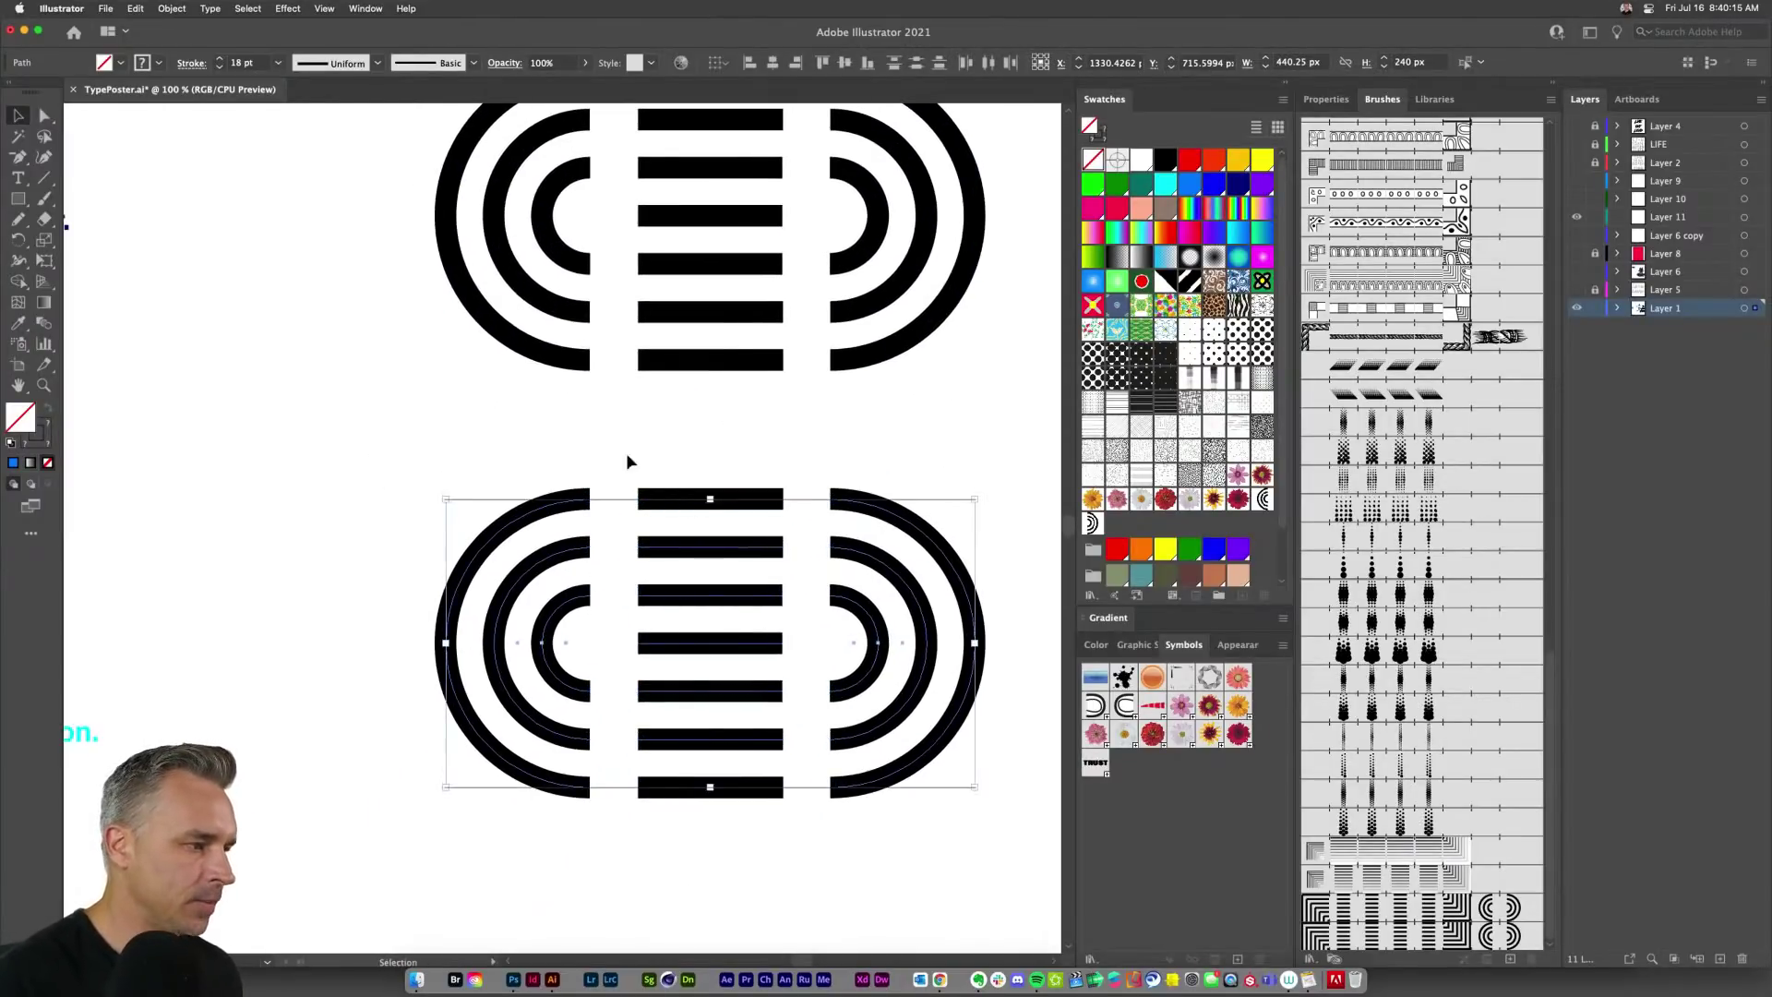
left_click(456, 520)
Step: Shorten the lower copy's second bar to about 50 px and duplicate it to the right end, leaving a gap between the pieces
key("a")
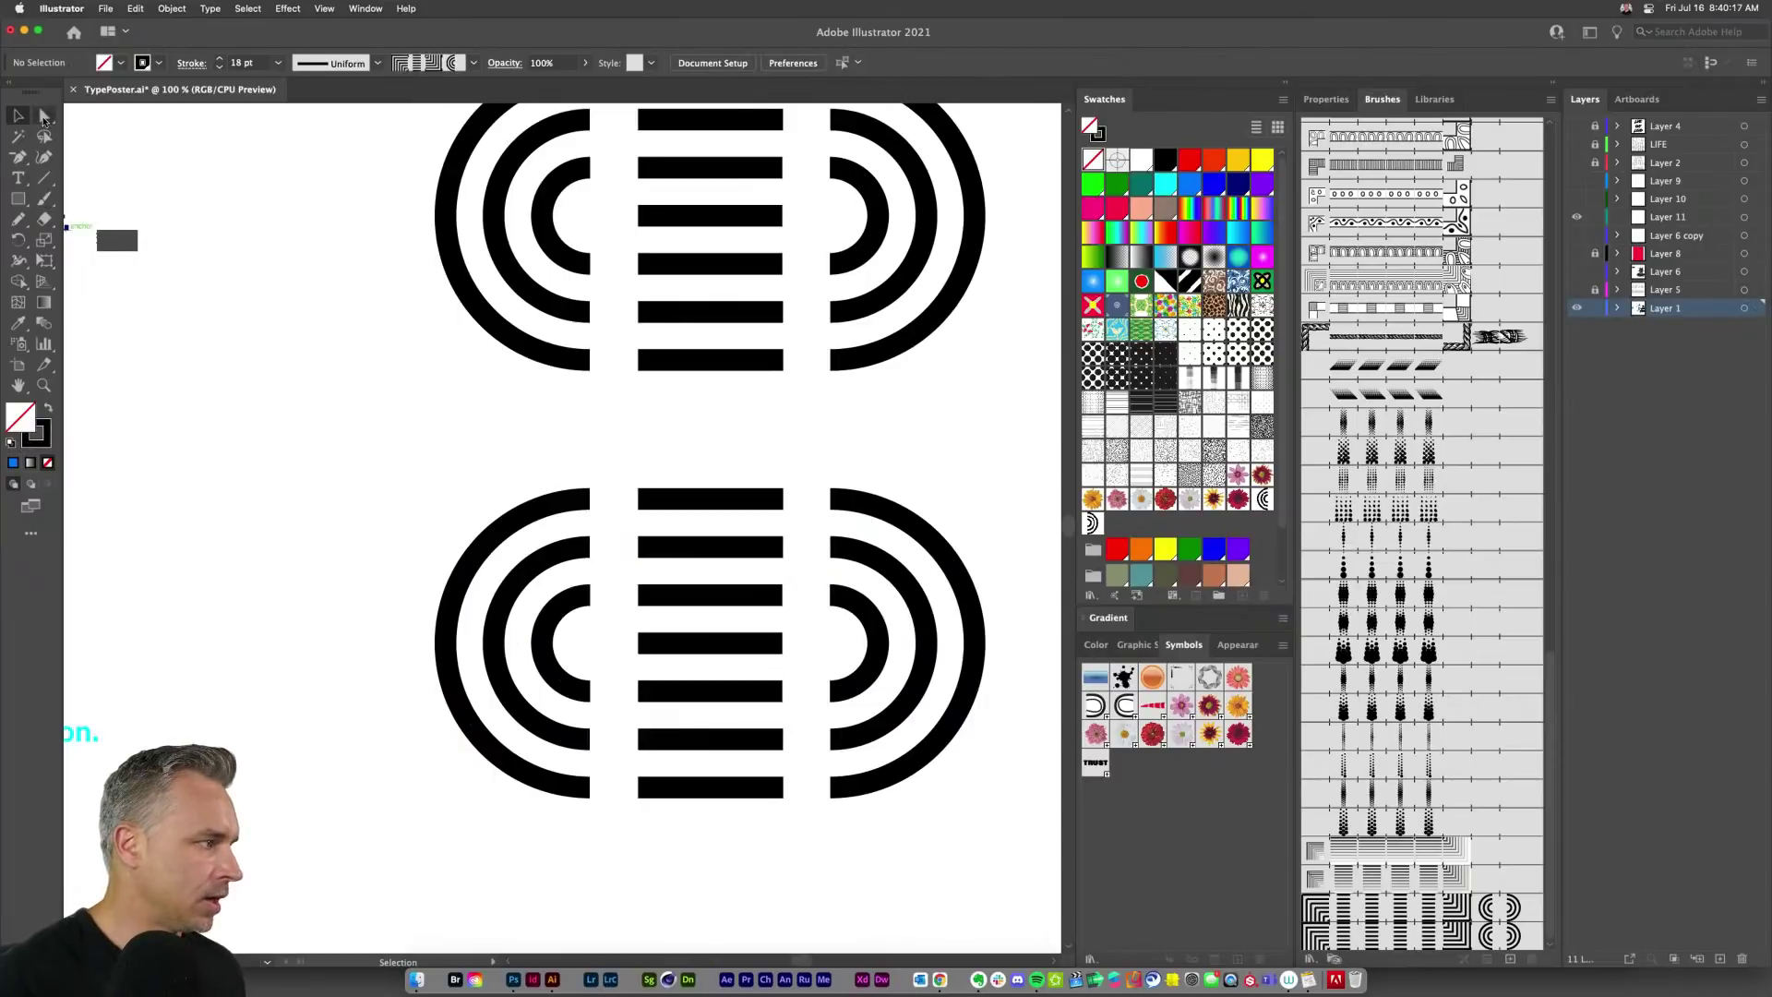
left_click_drag(754, 574, 698, 559)
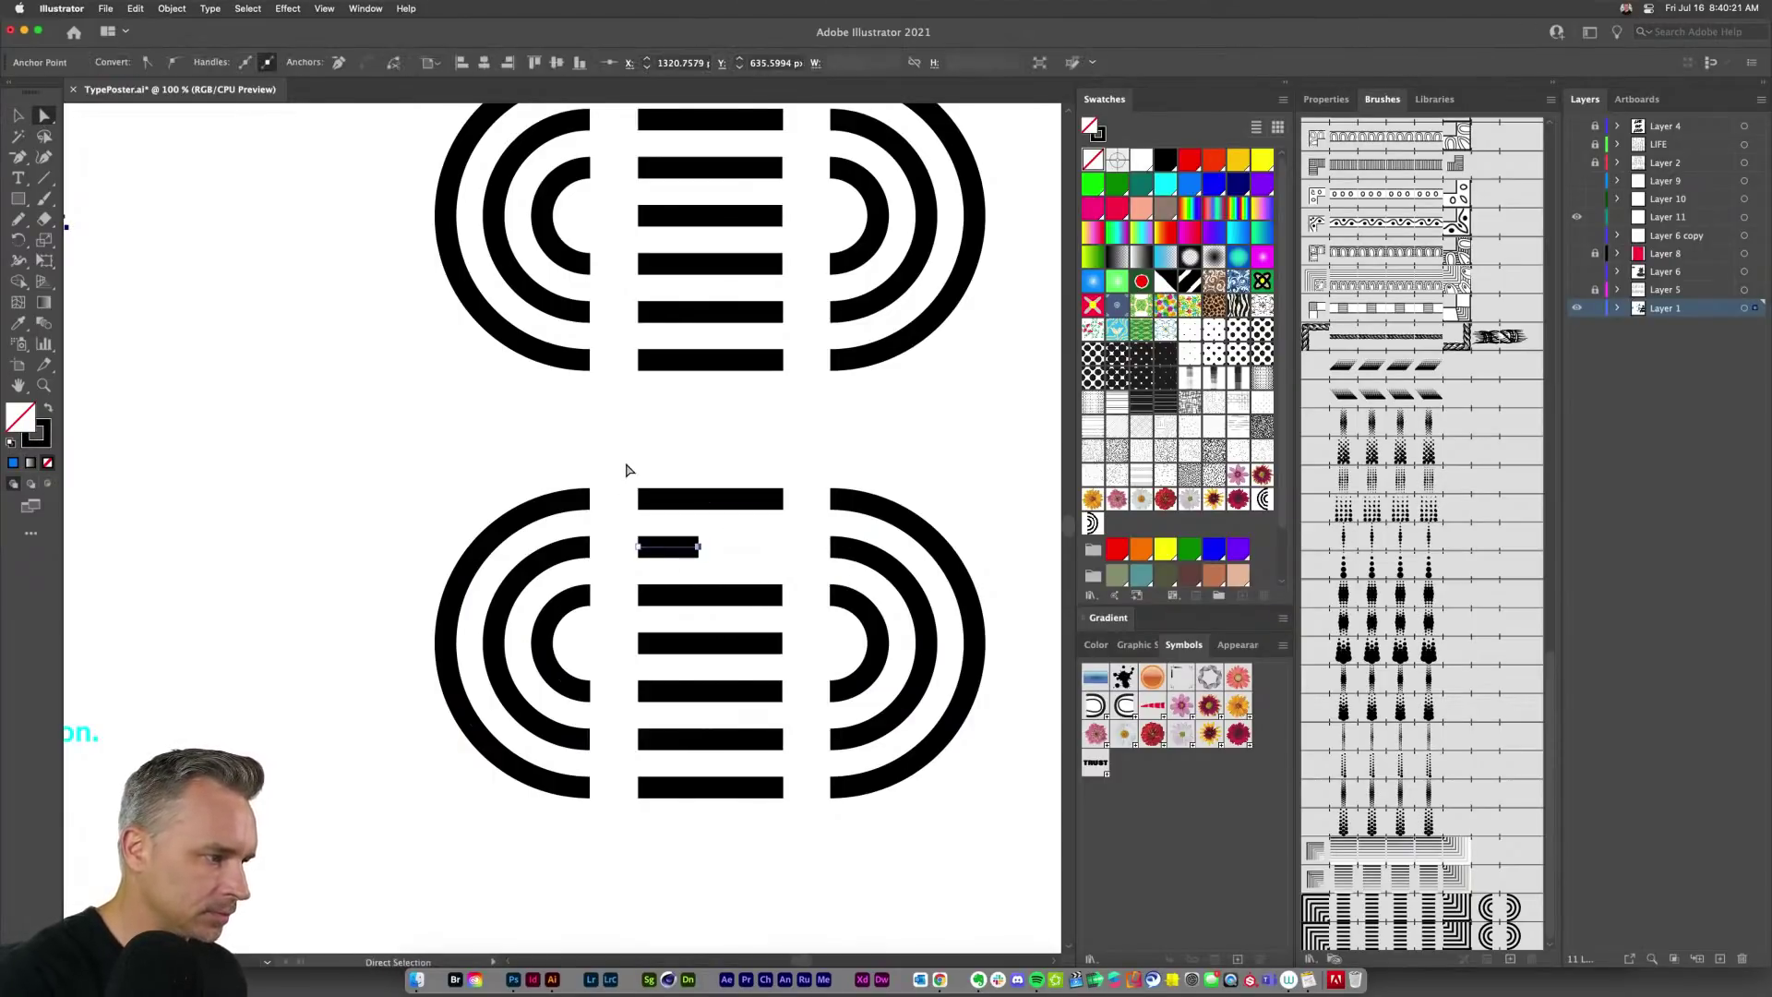
left_click(400, 482)
key("v")
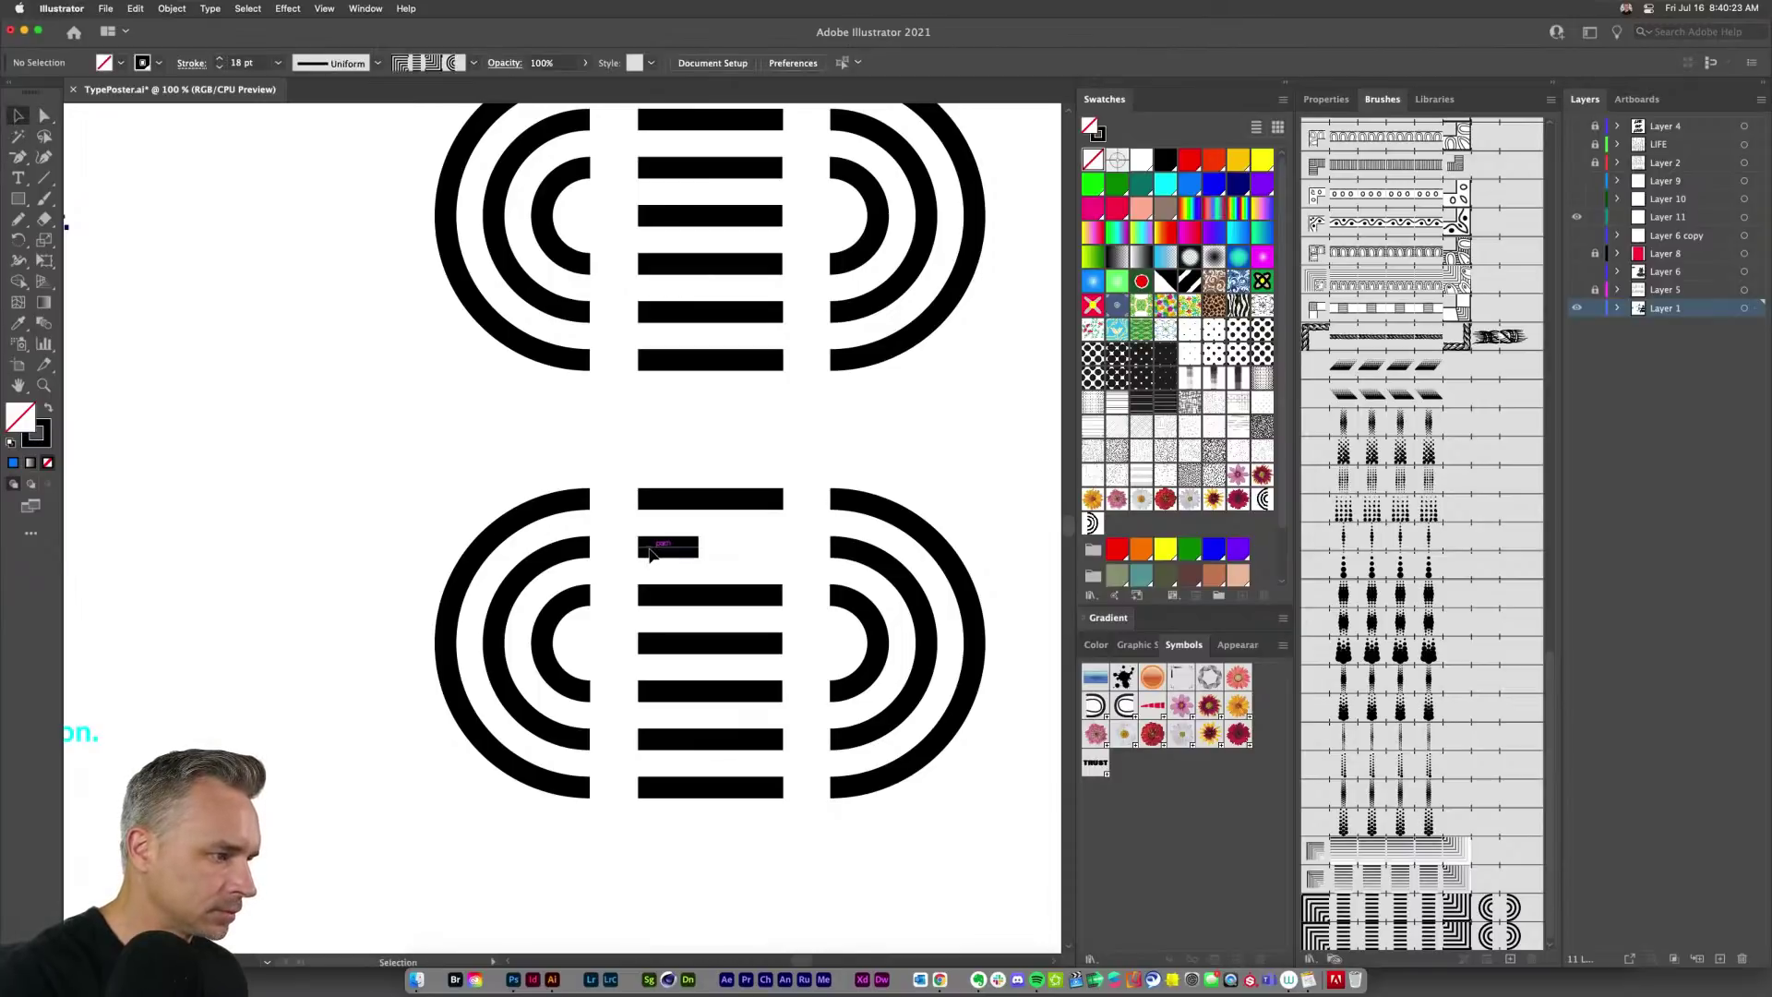
left_click(653, 550)
left_click_drag(652, 551, 739, 559)
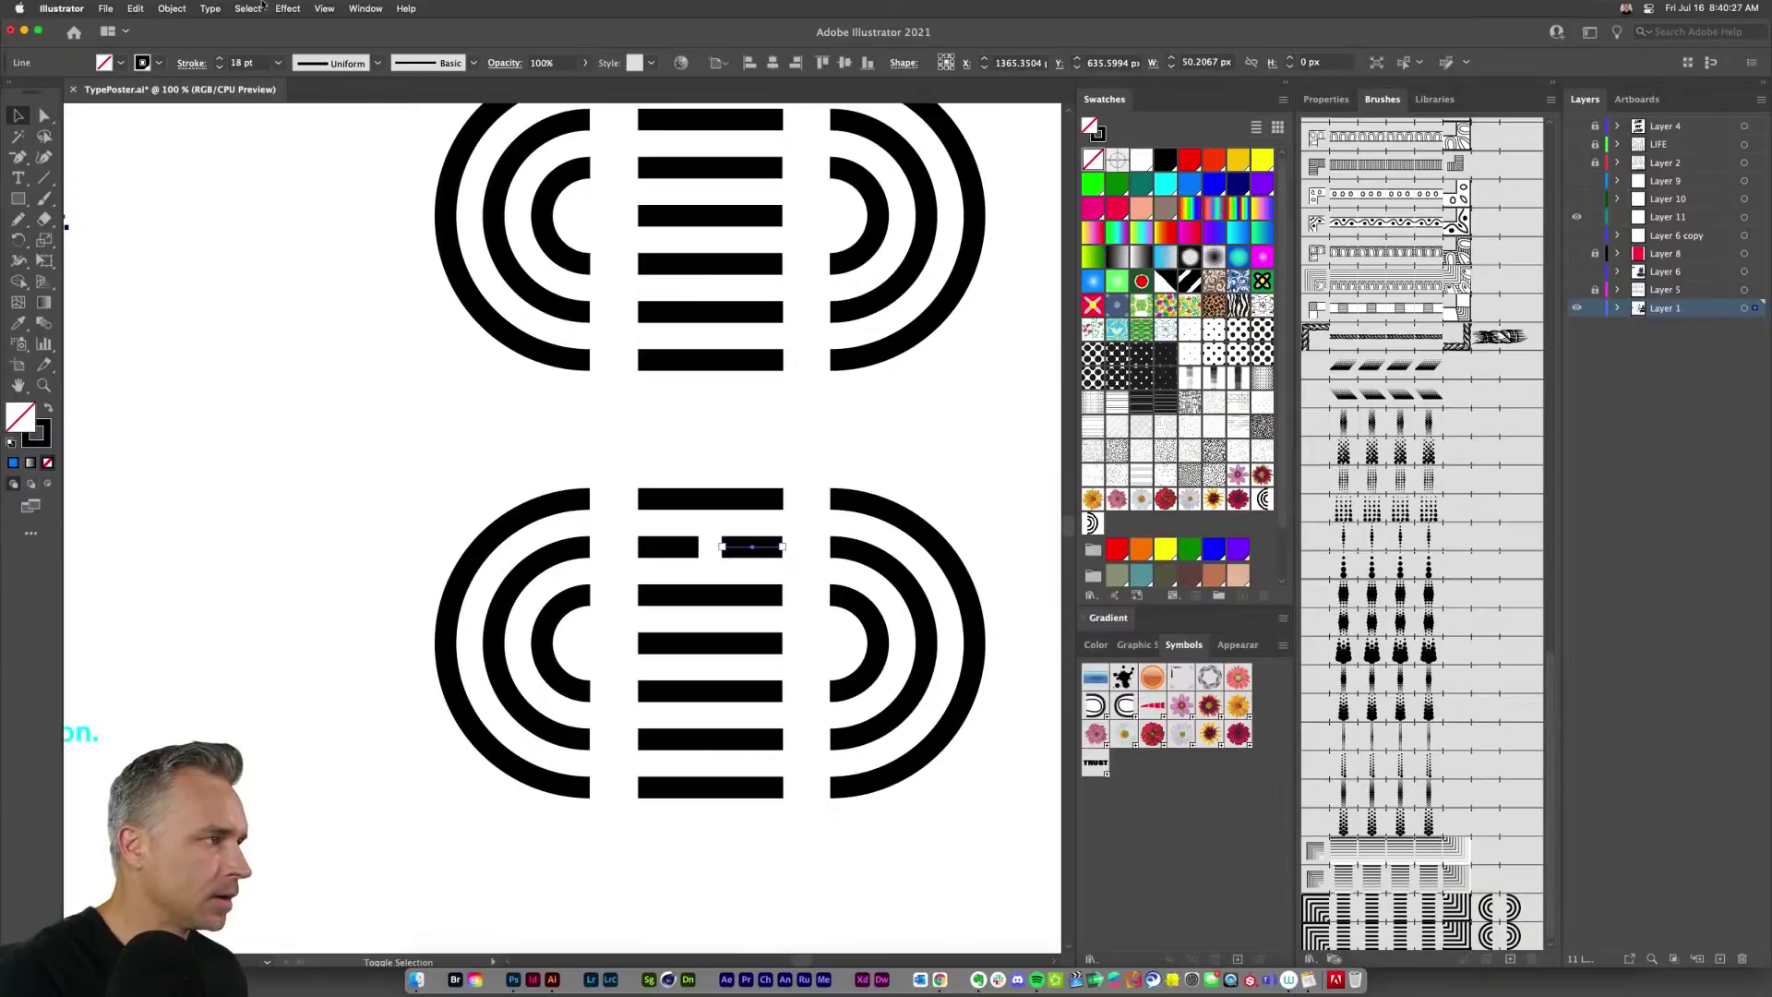
Step: Turn on Snap to Grid and show the grid
left_click(324, 8)
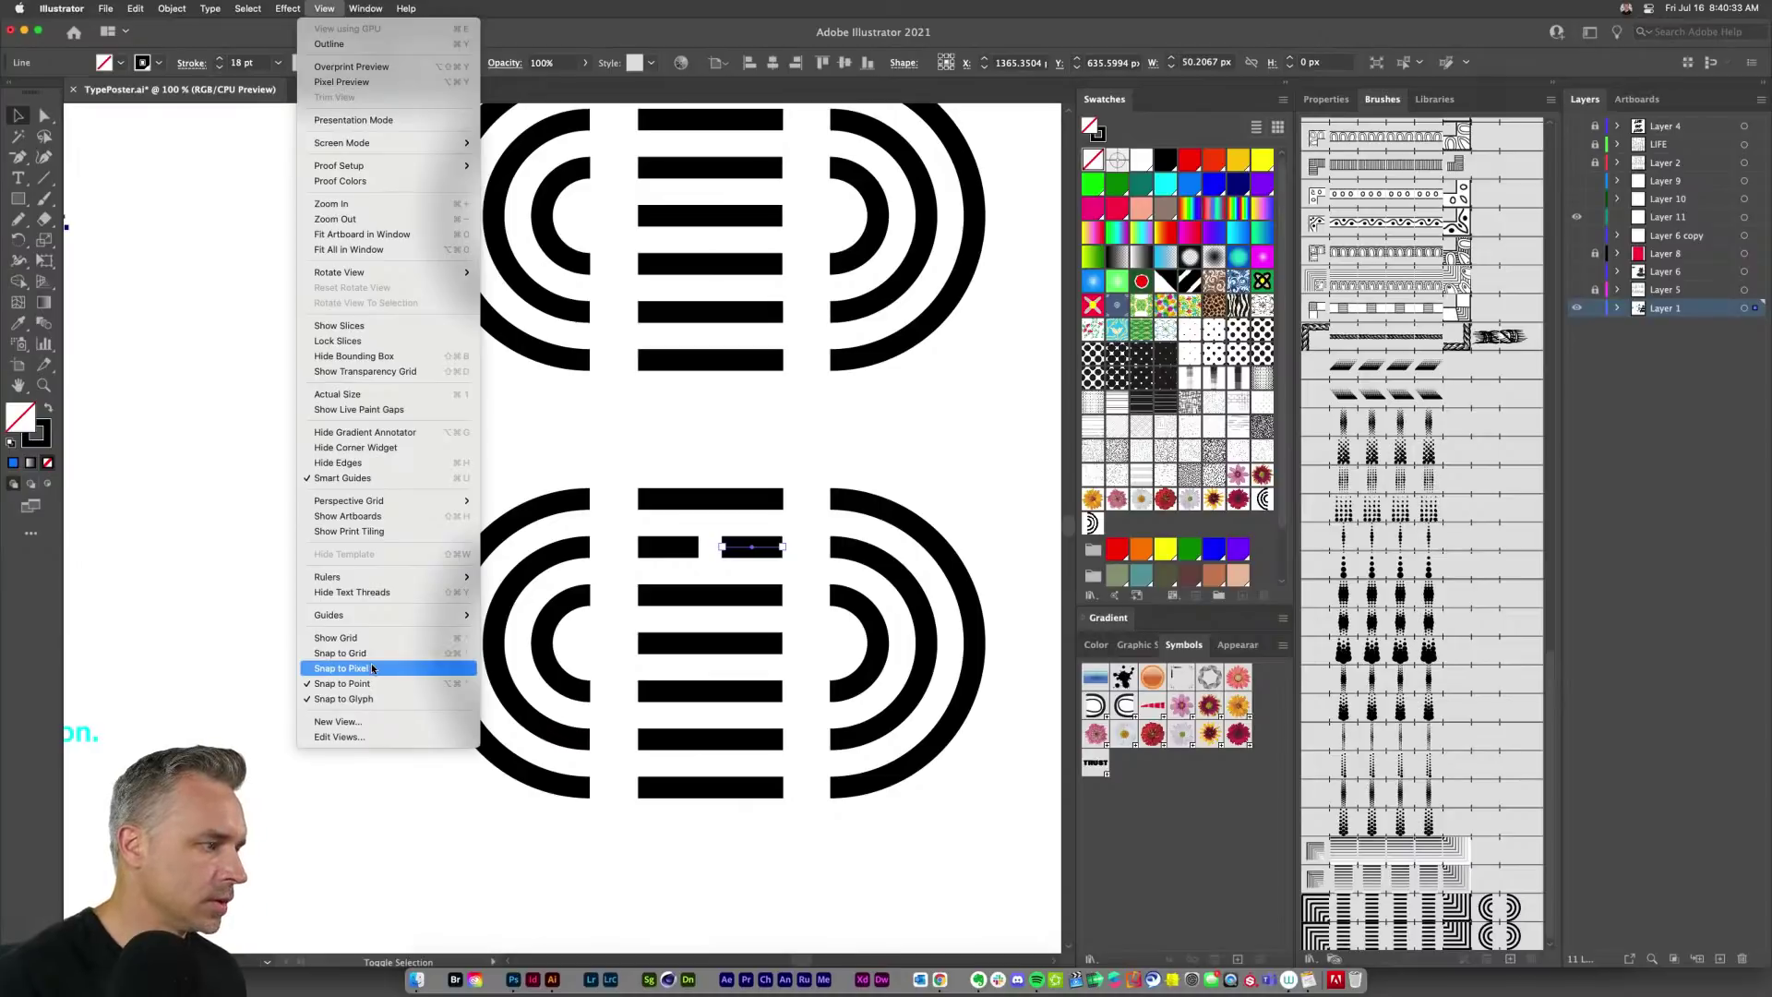
left_click(517, 431)
left_click(324, 9)
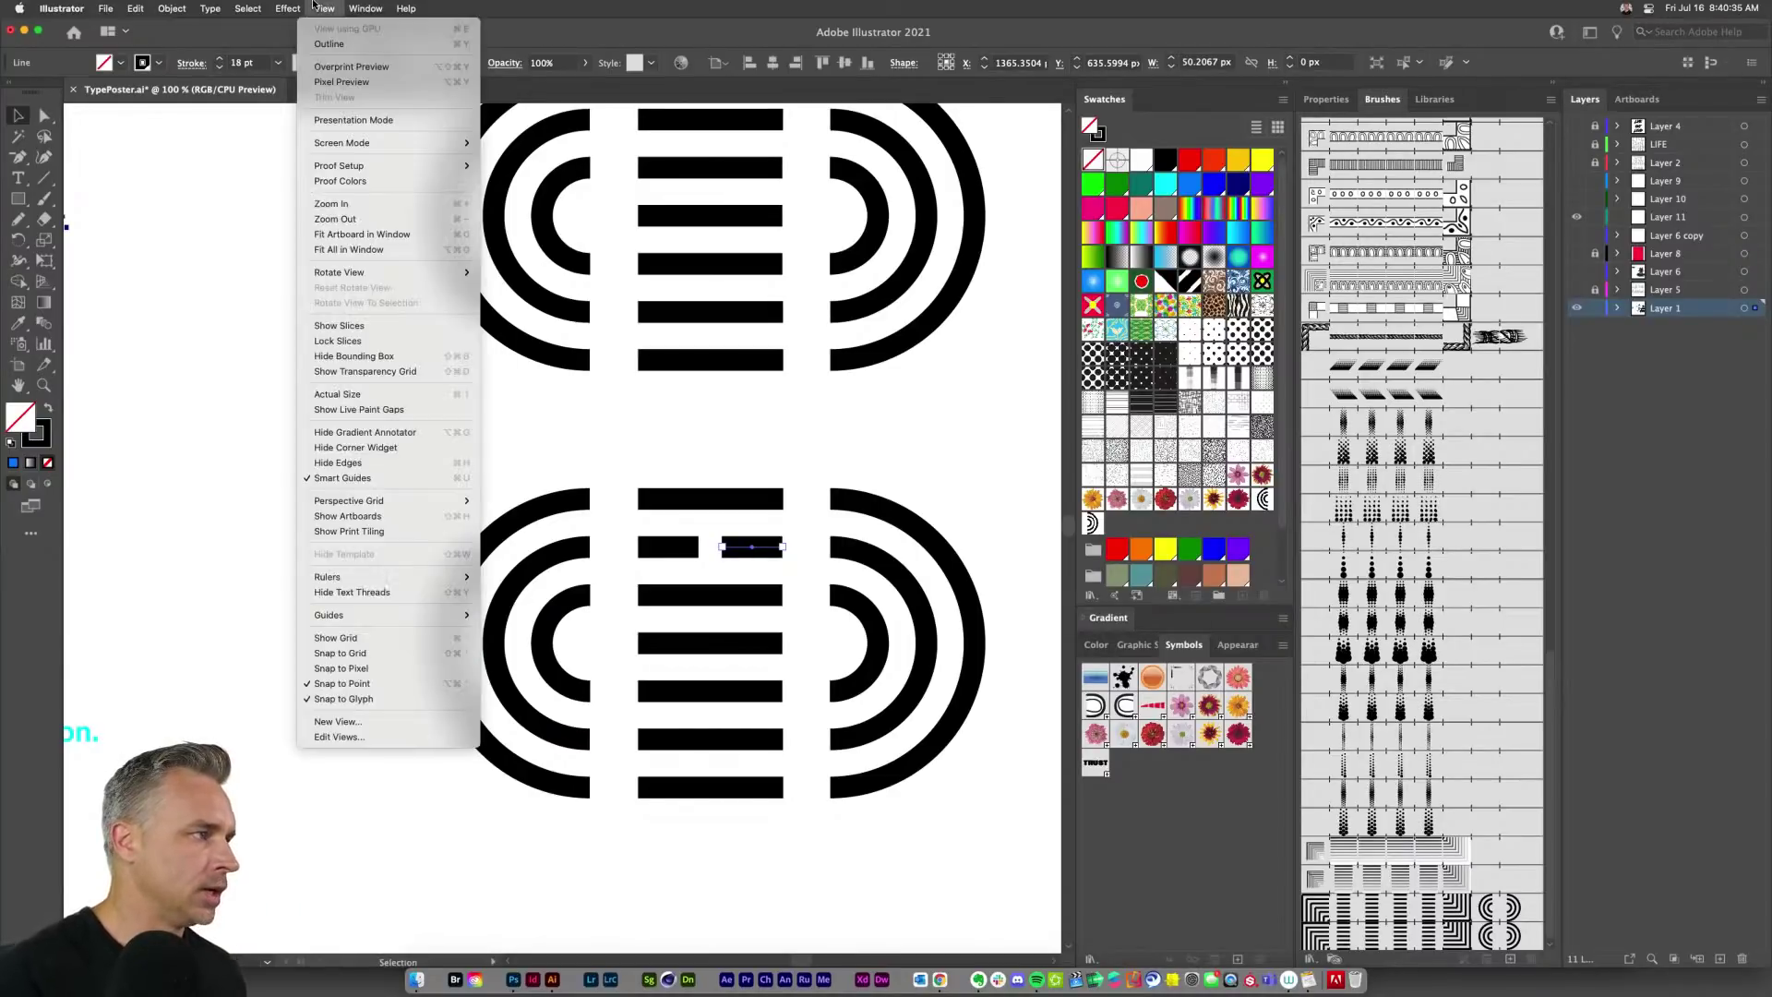
left_click(374, 654)
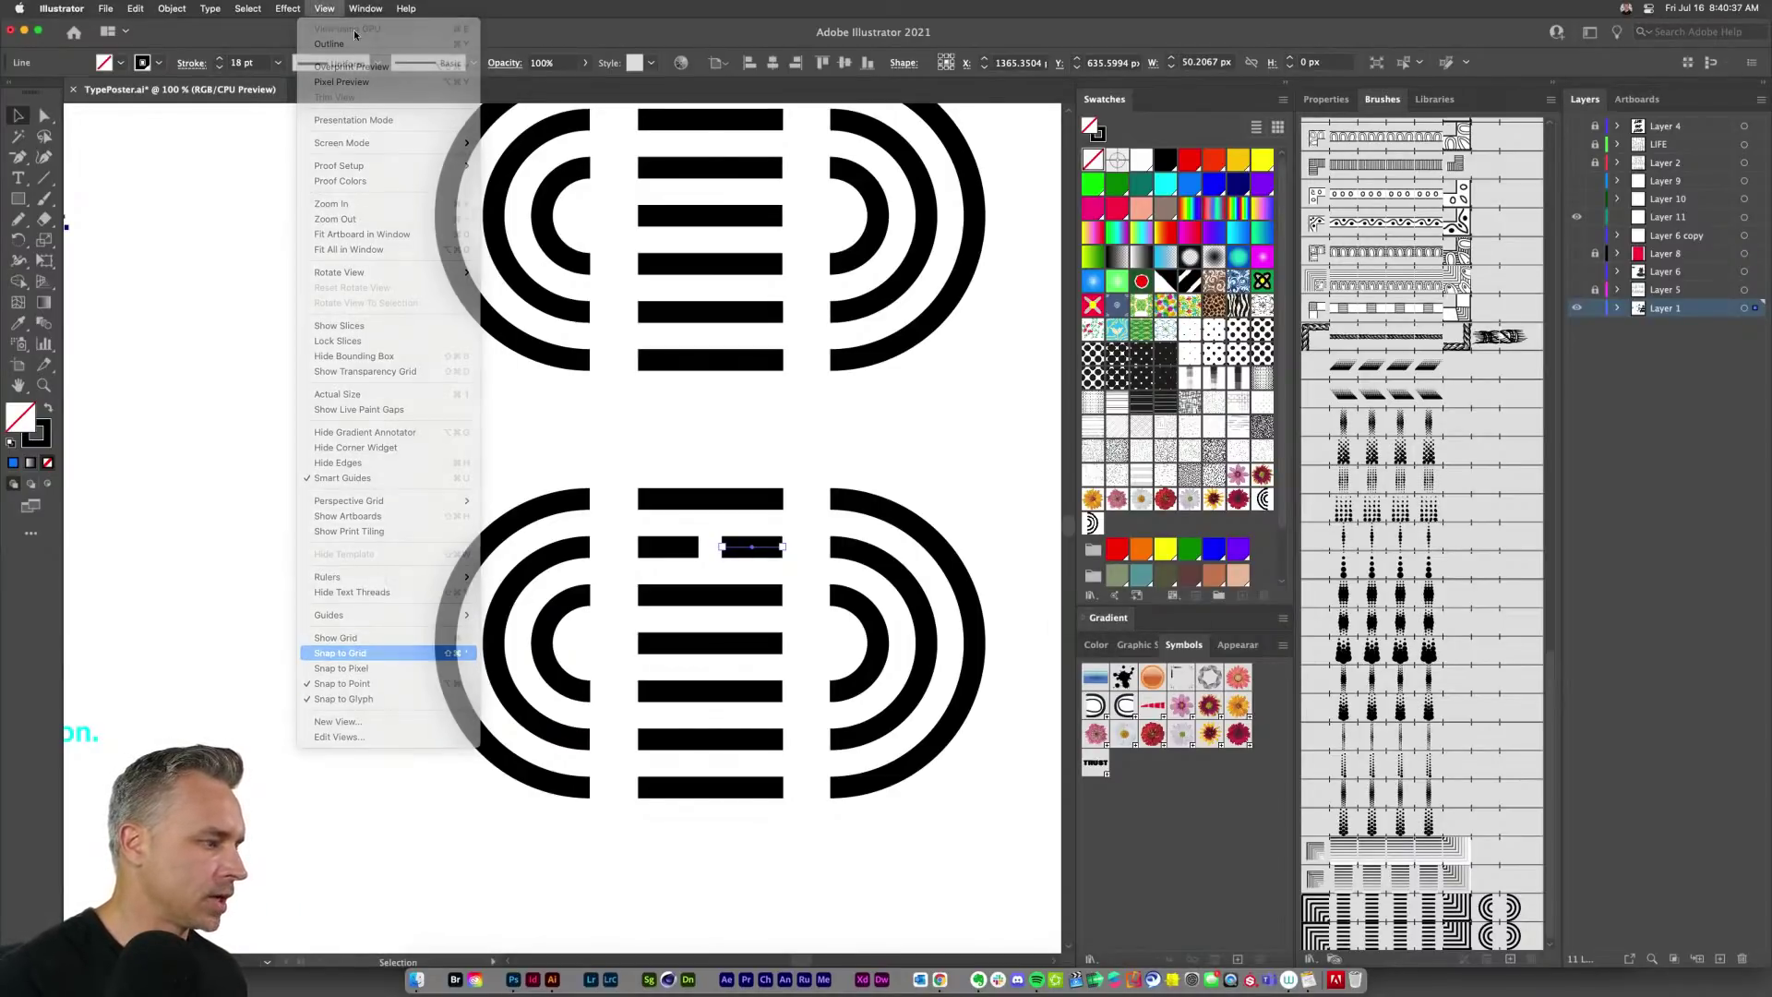
left_click(324, 9)
left_click(342, 637)
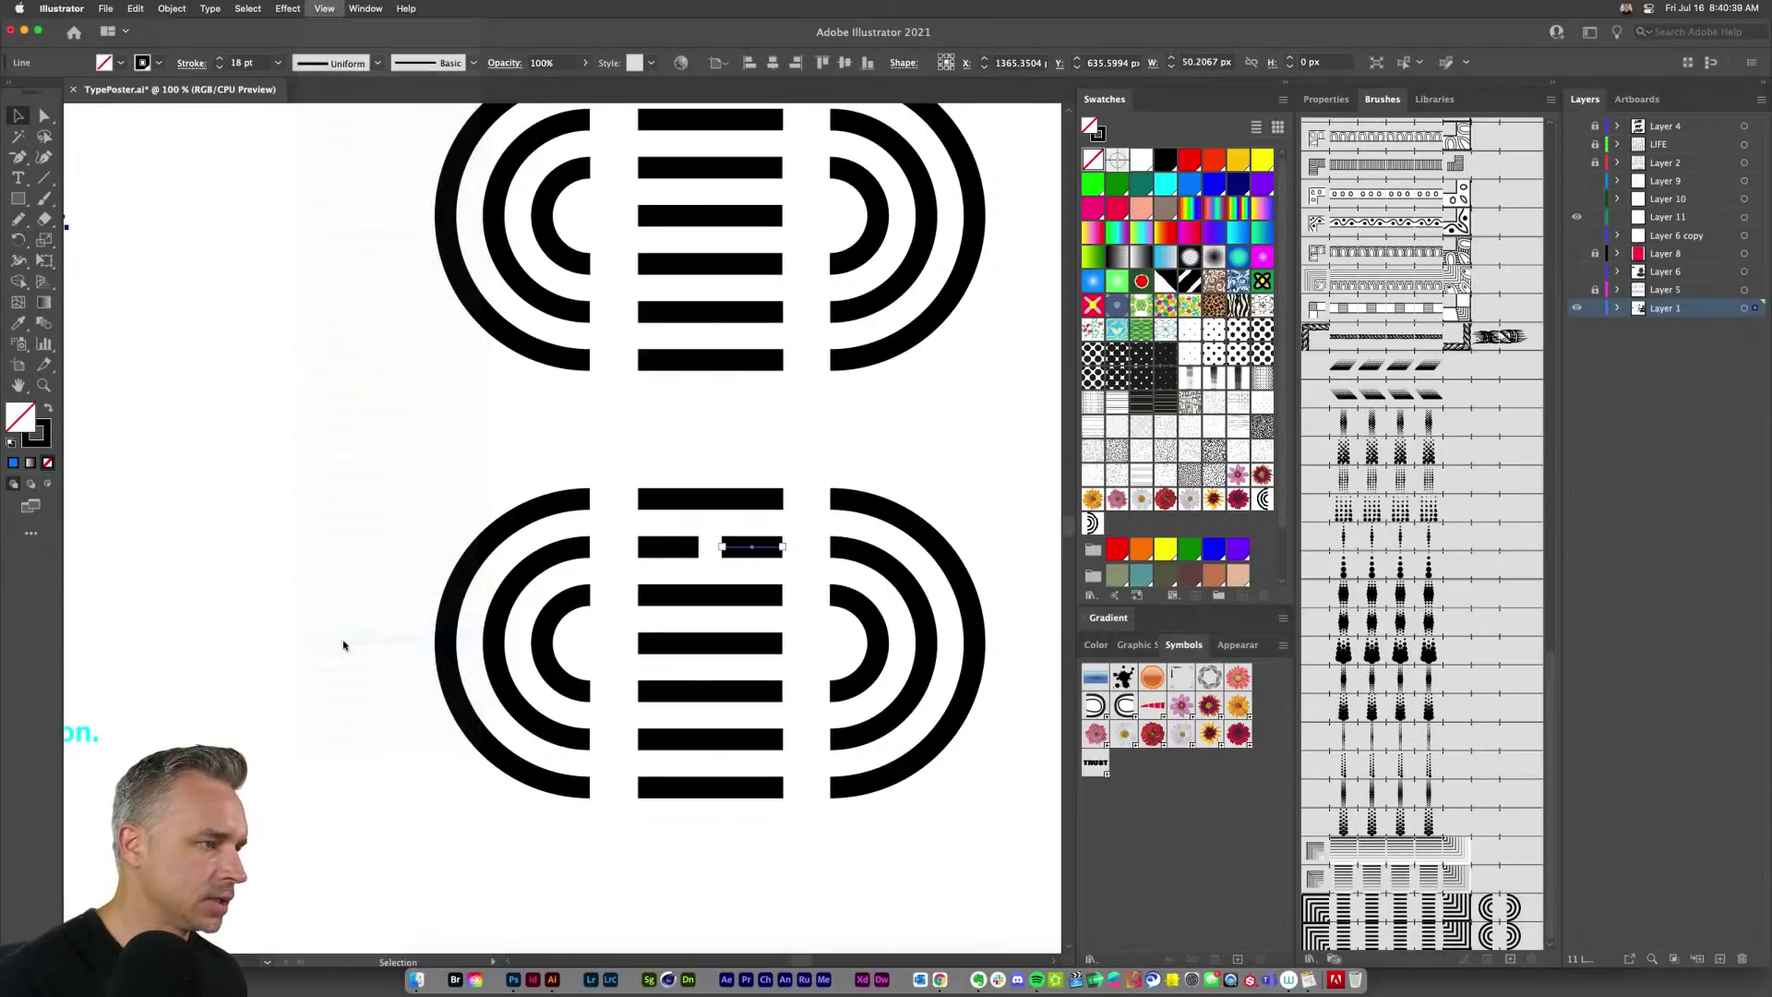
Step: Move the complete lower bar-and-arc copy onto the grid, with its top bar on the Y 600 px line
left_click(754, 548)
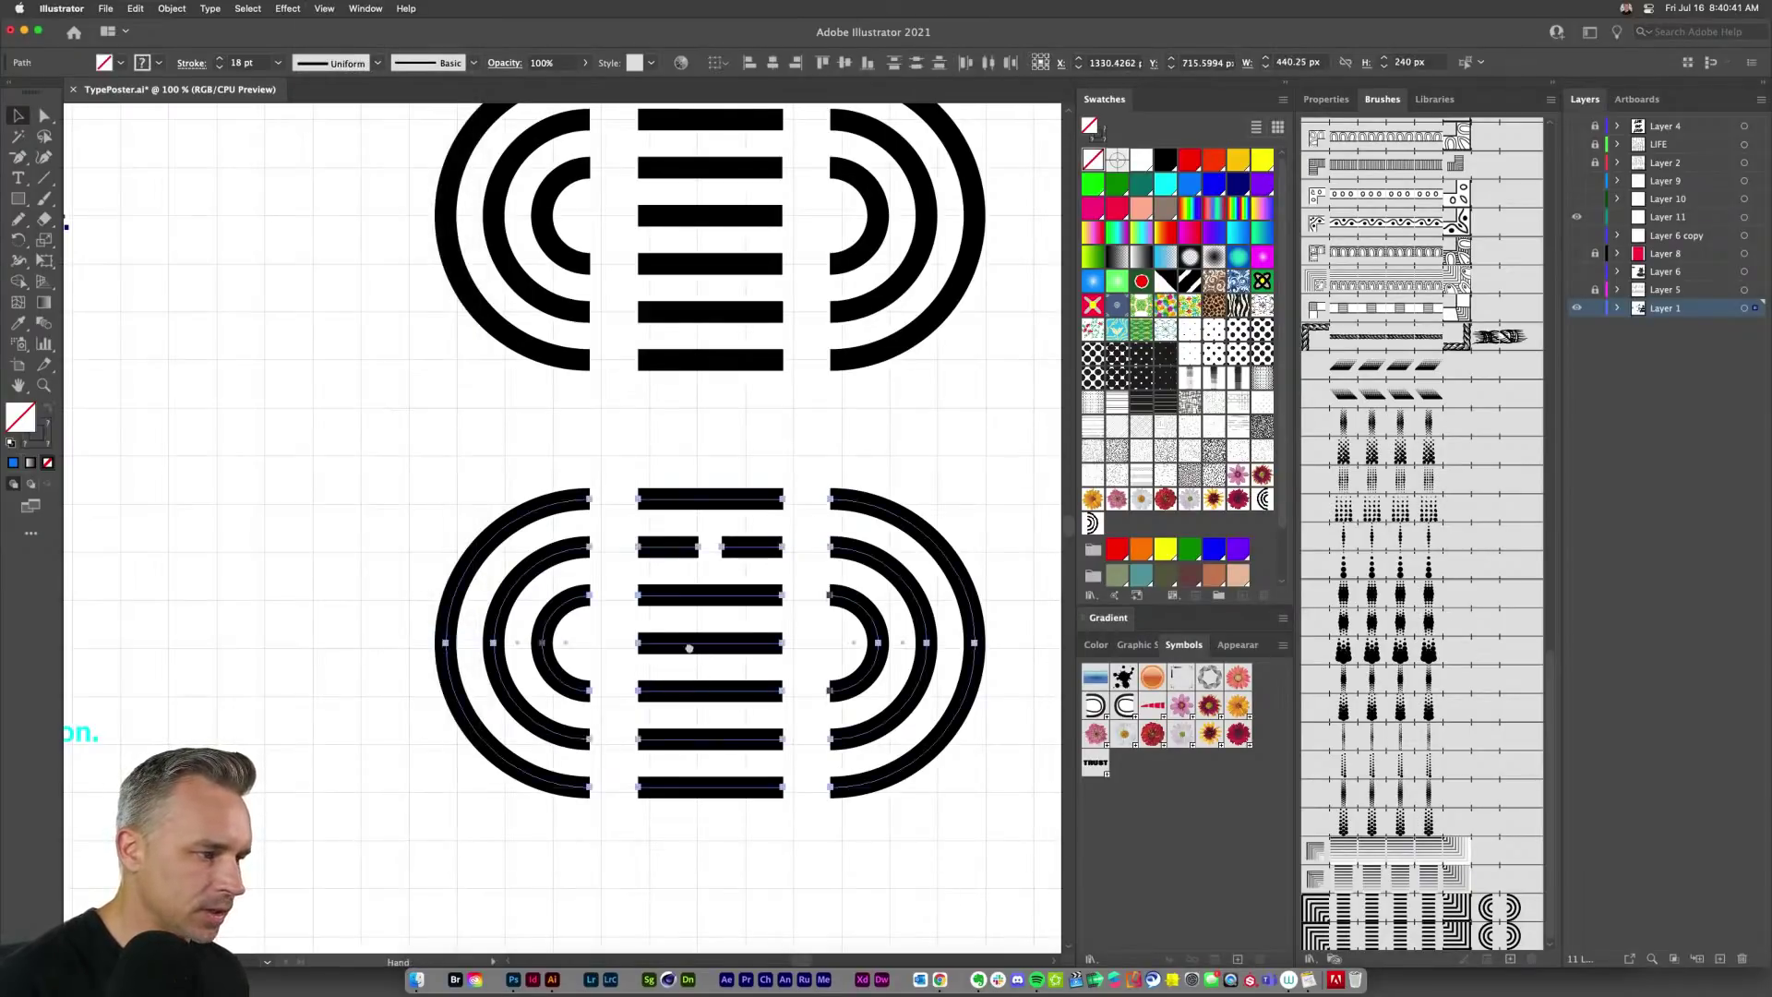
left_click_drag(753, 554, 707, 462)
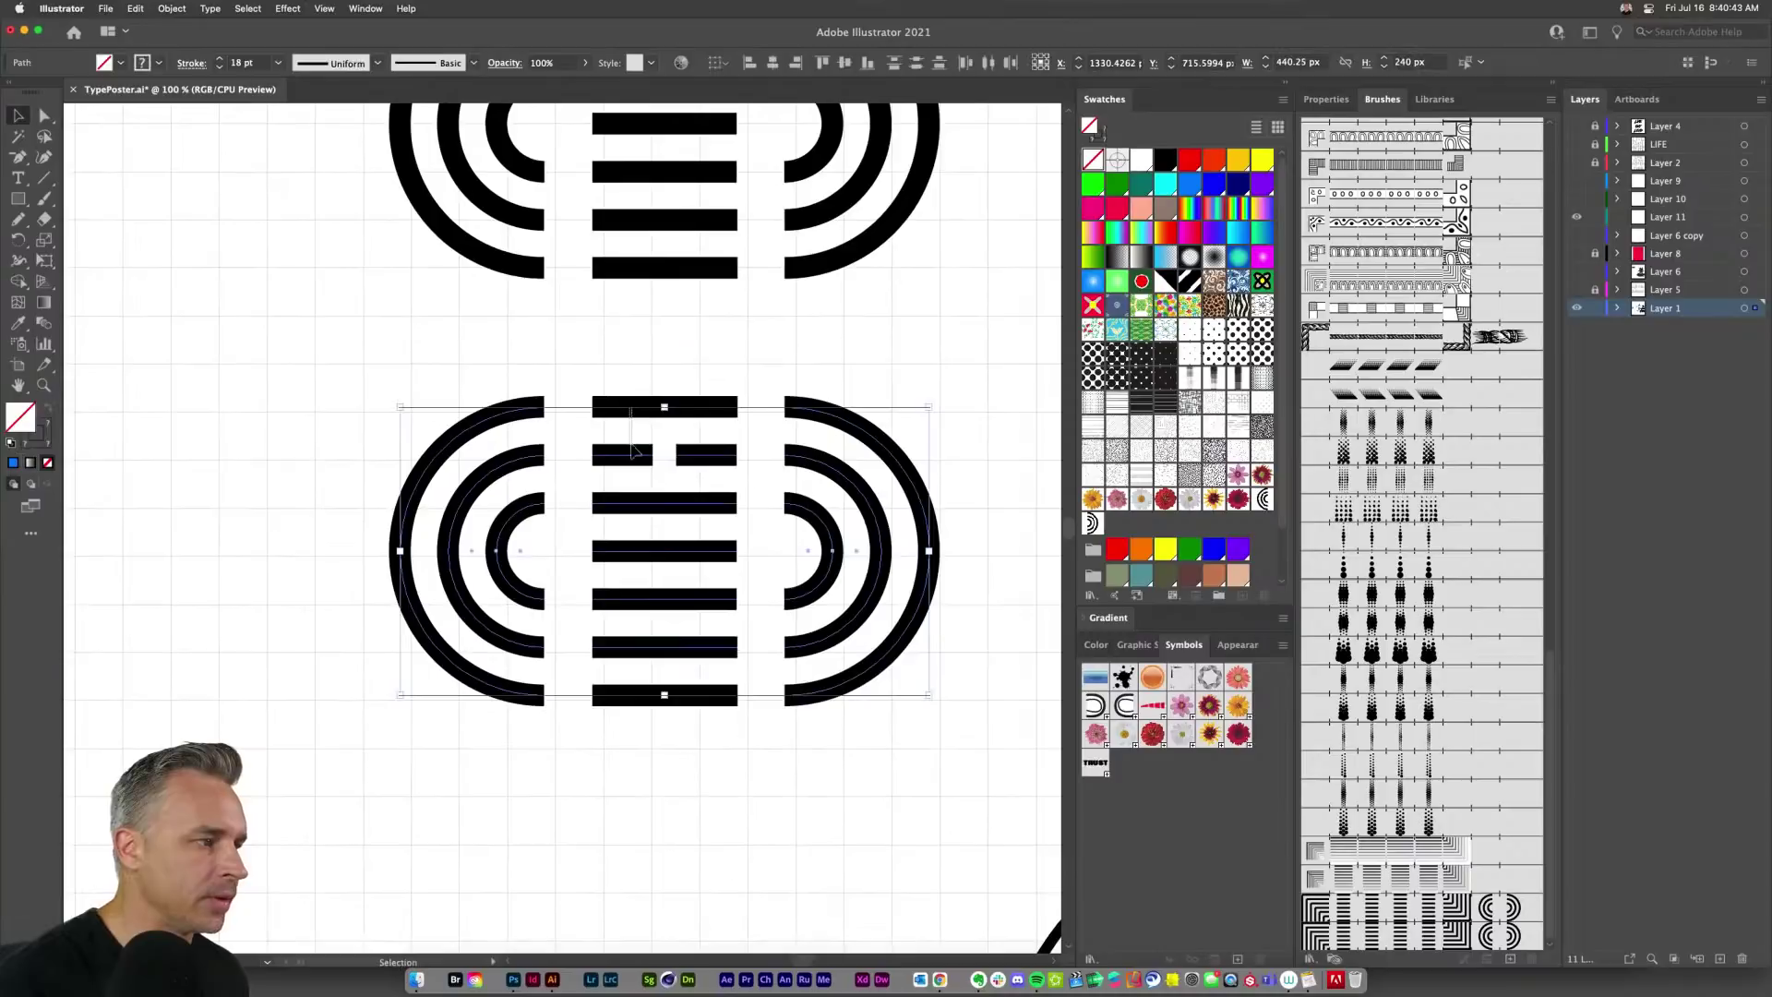
left_click(642, 482)
left_click_drag(298, 347, 969, 775)
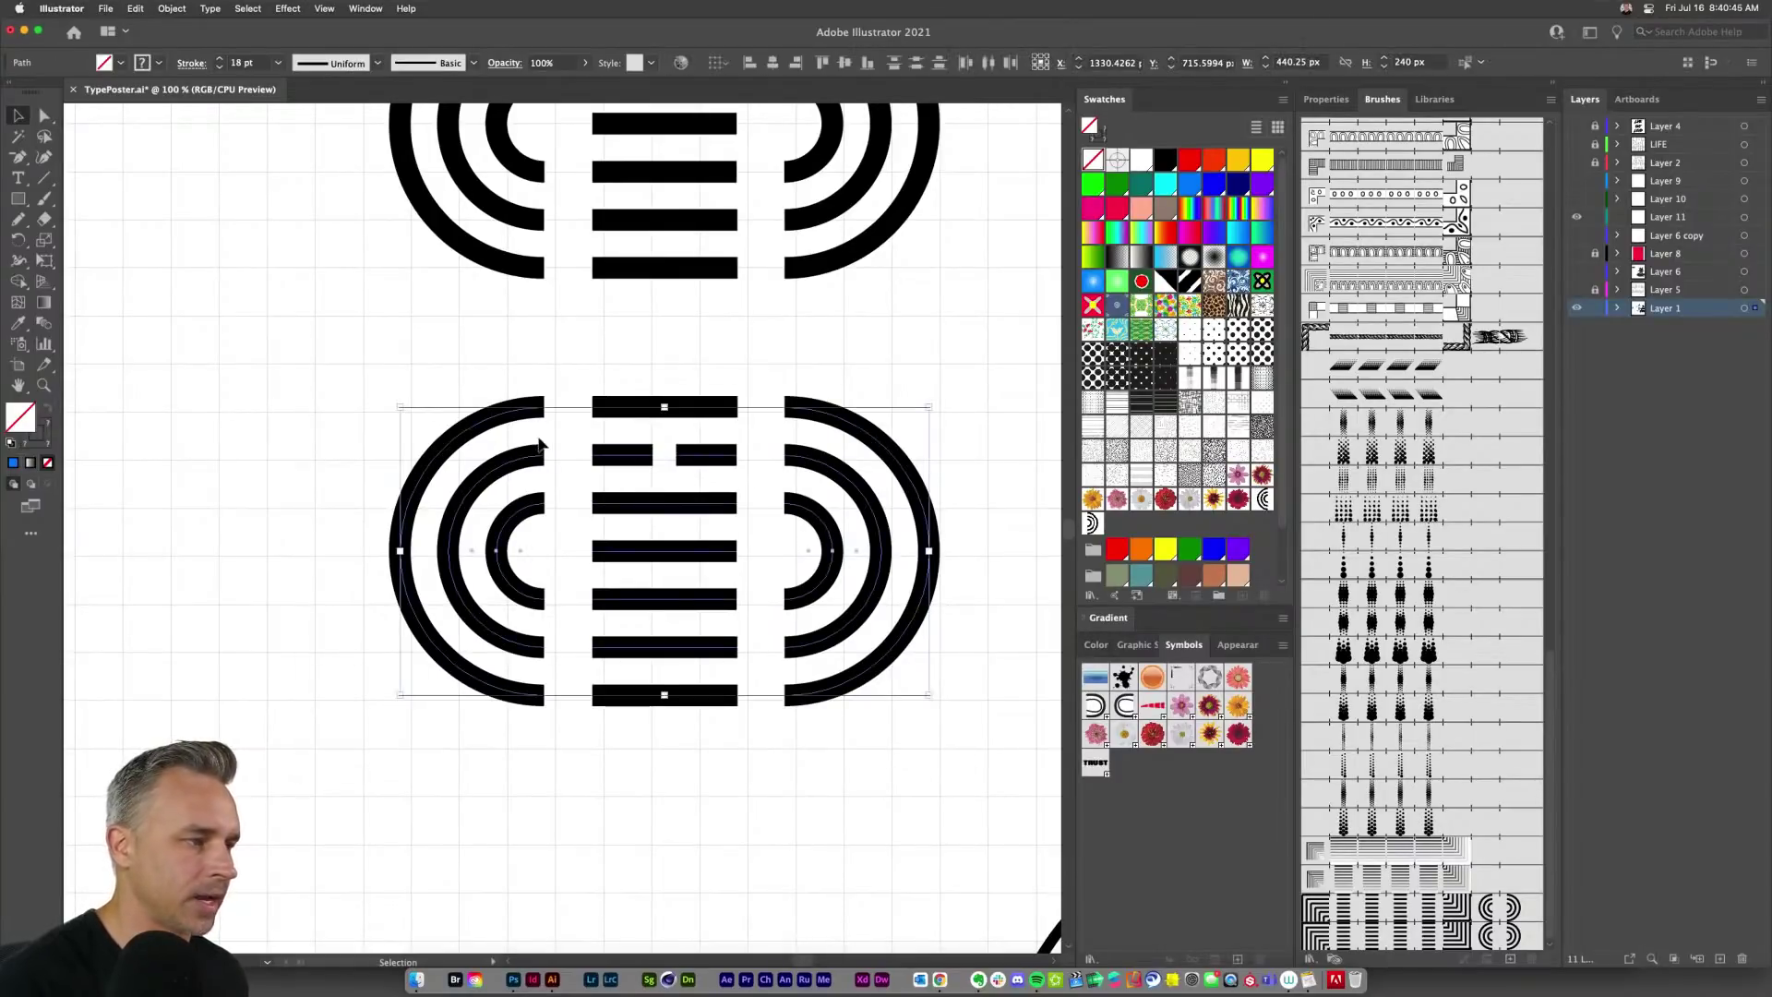
left_click_drag(607, 470, 1024, 762)
left_click_drag(322, 378, 911, 825)
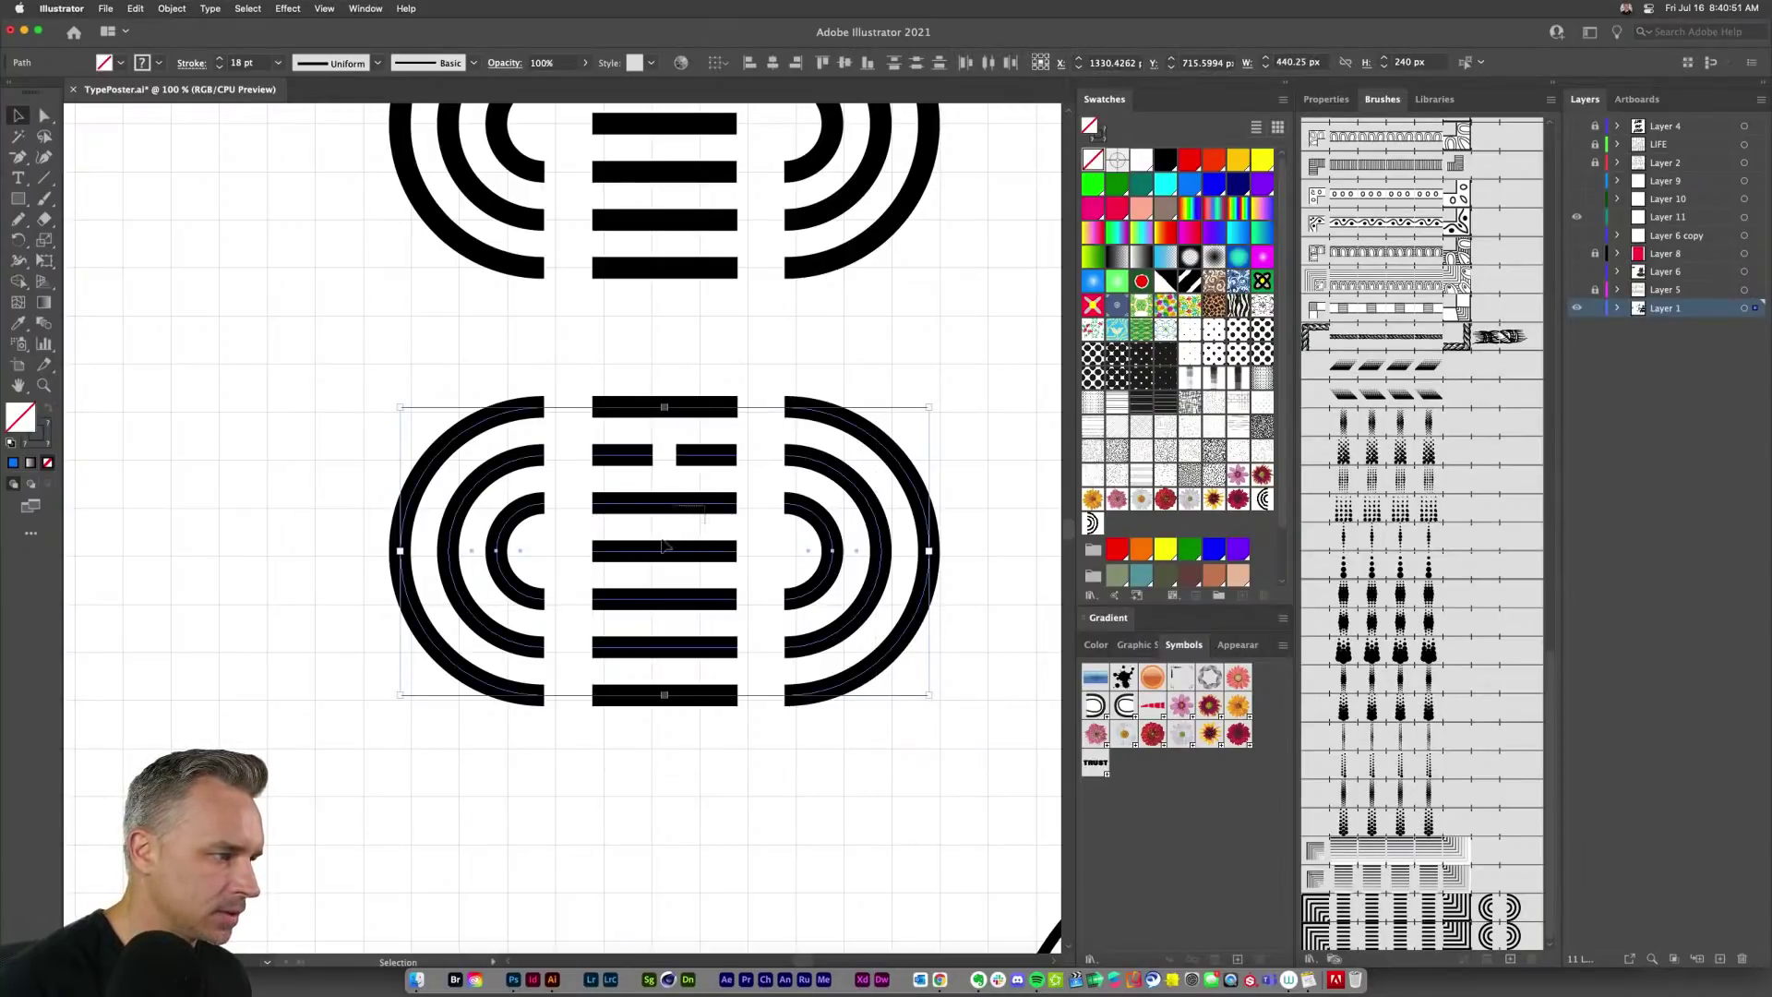
left_click_drag(347, 373, 1020, 810)
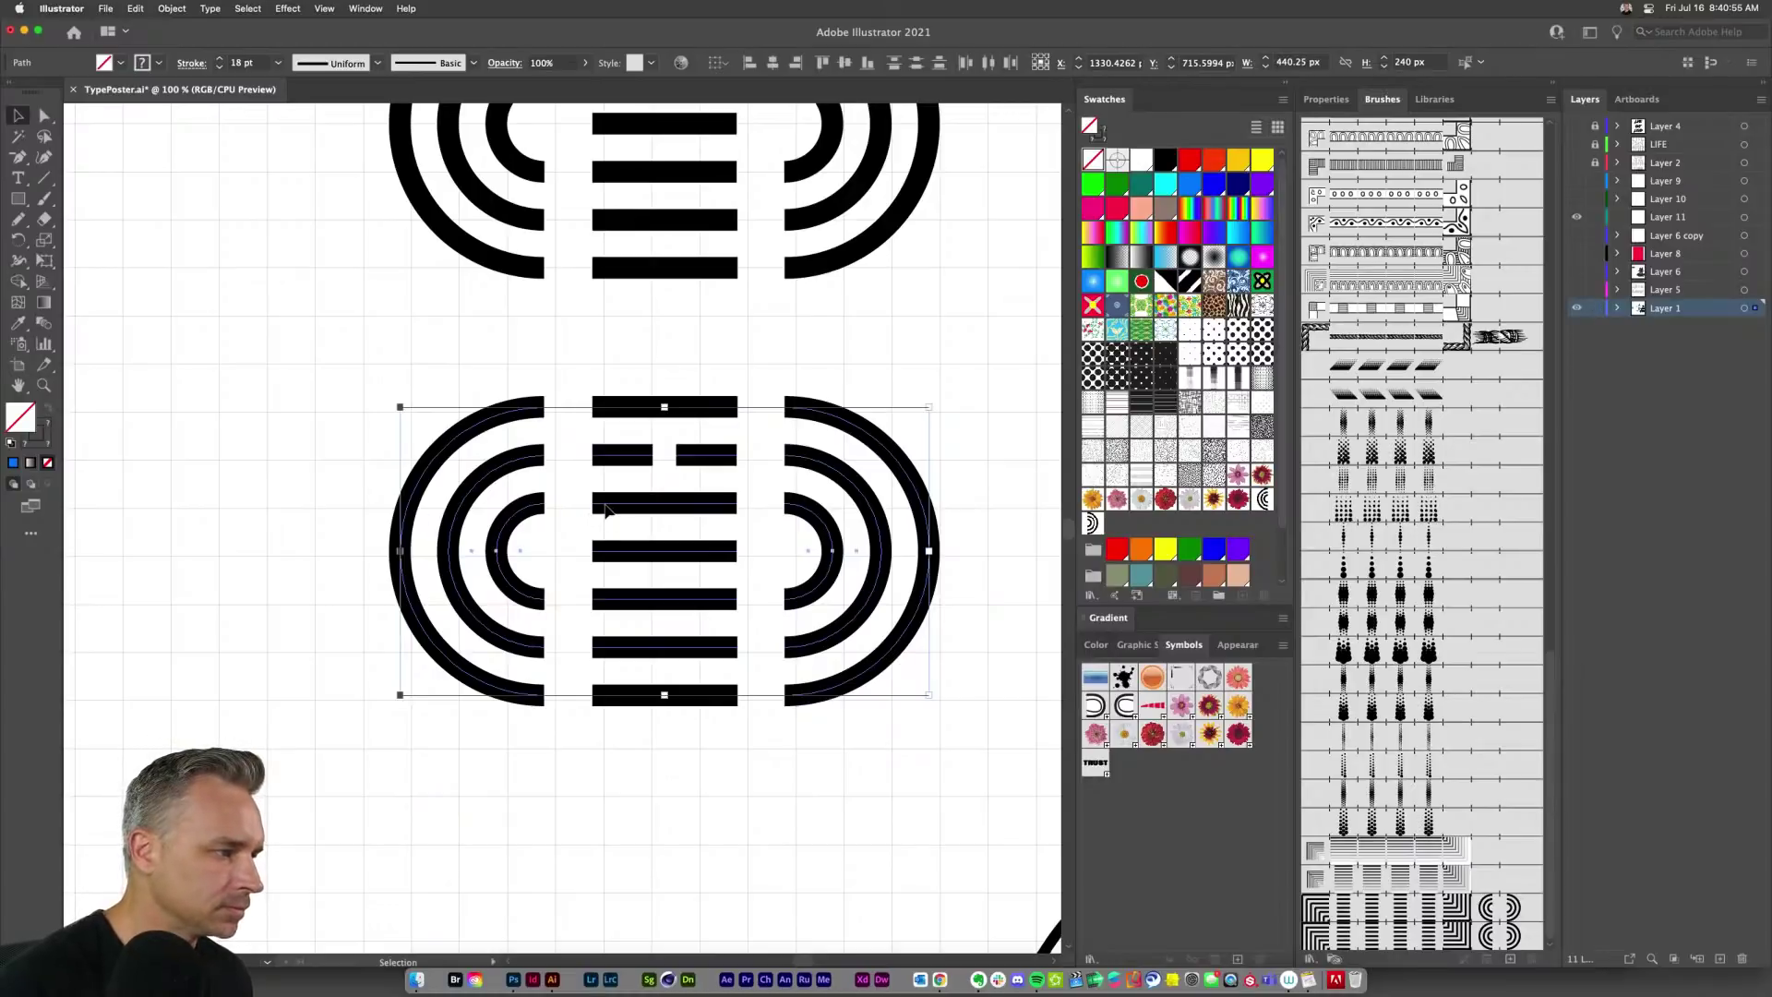
left_click_drag(606, 509, 712, 659)
left_click_drag(694, 510, 658, 515)
left_click(417, 343)
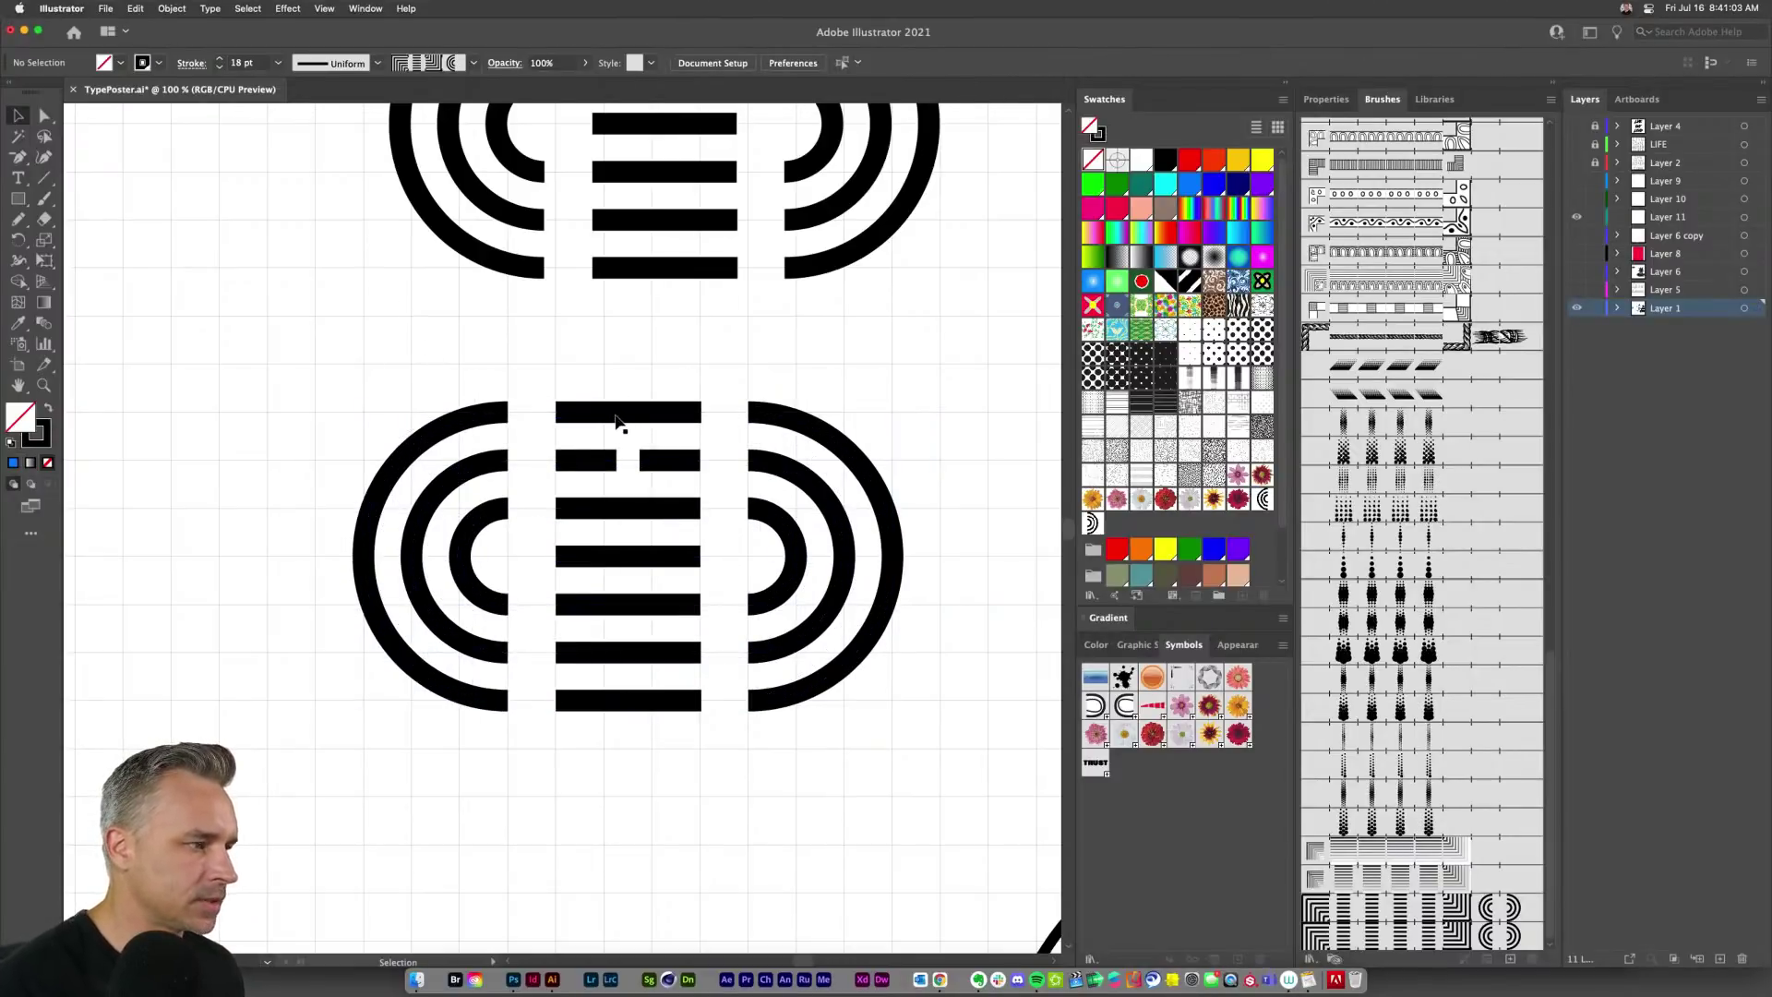
Step: Try to shorten the lower copy's top bar to X 1320 px and extend it down to the second row with the Pen tool
left_click(46, 116)
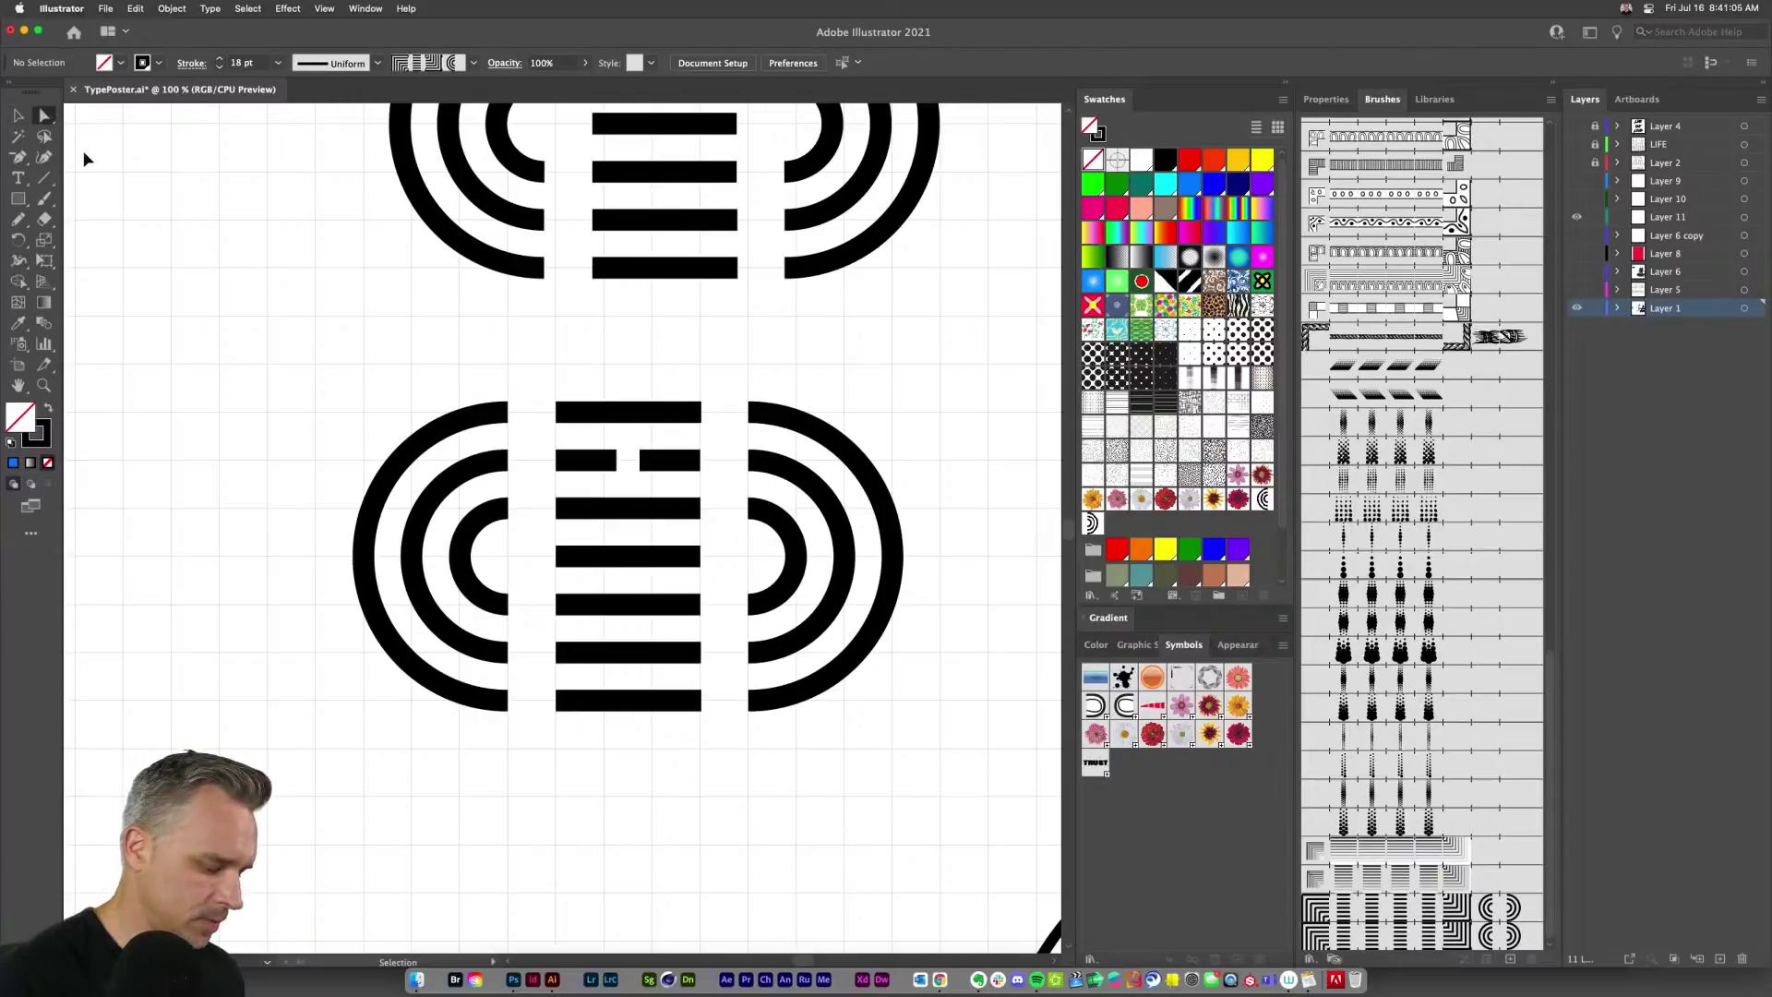
key("super+equal")
left_click(648, 354)
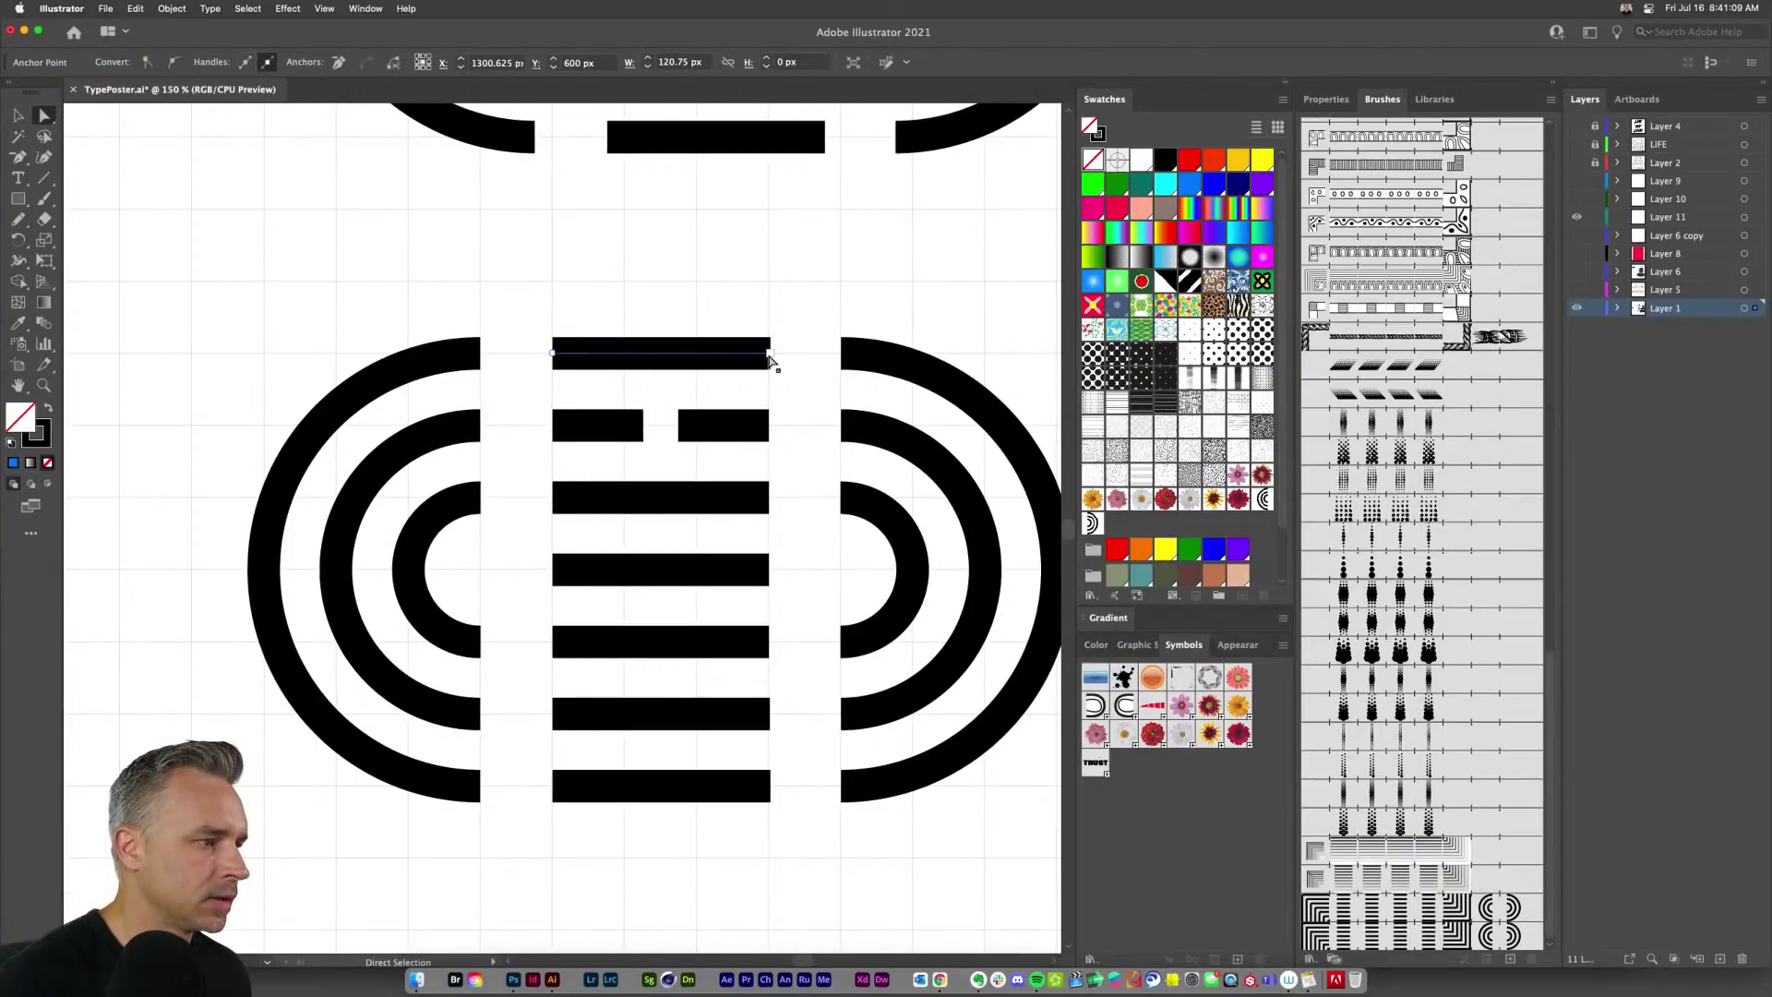
left_click_drag(768, 355, 697, 358)
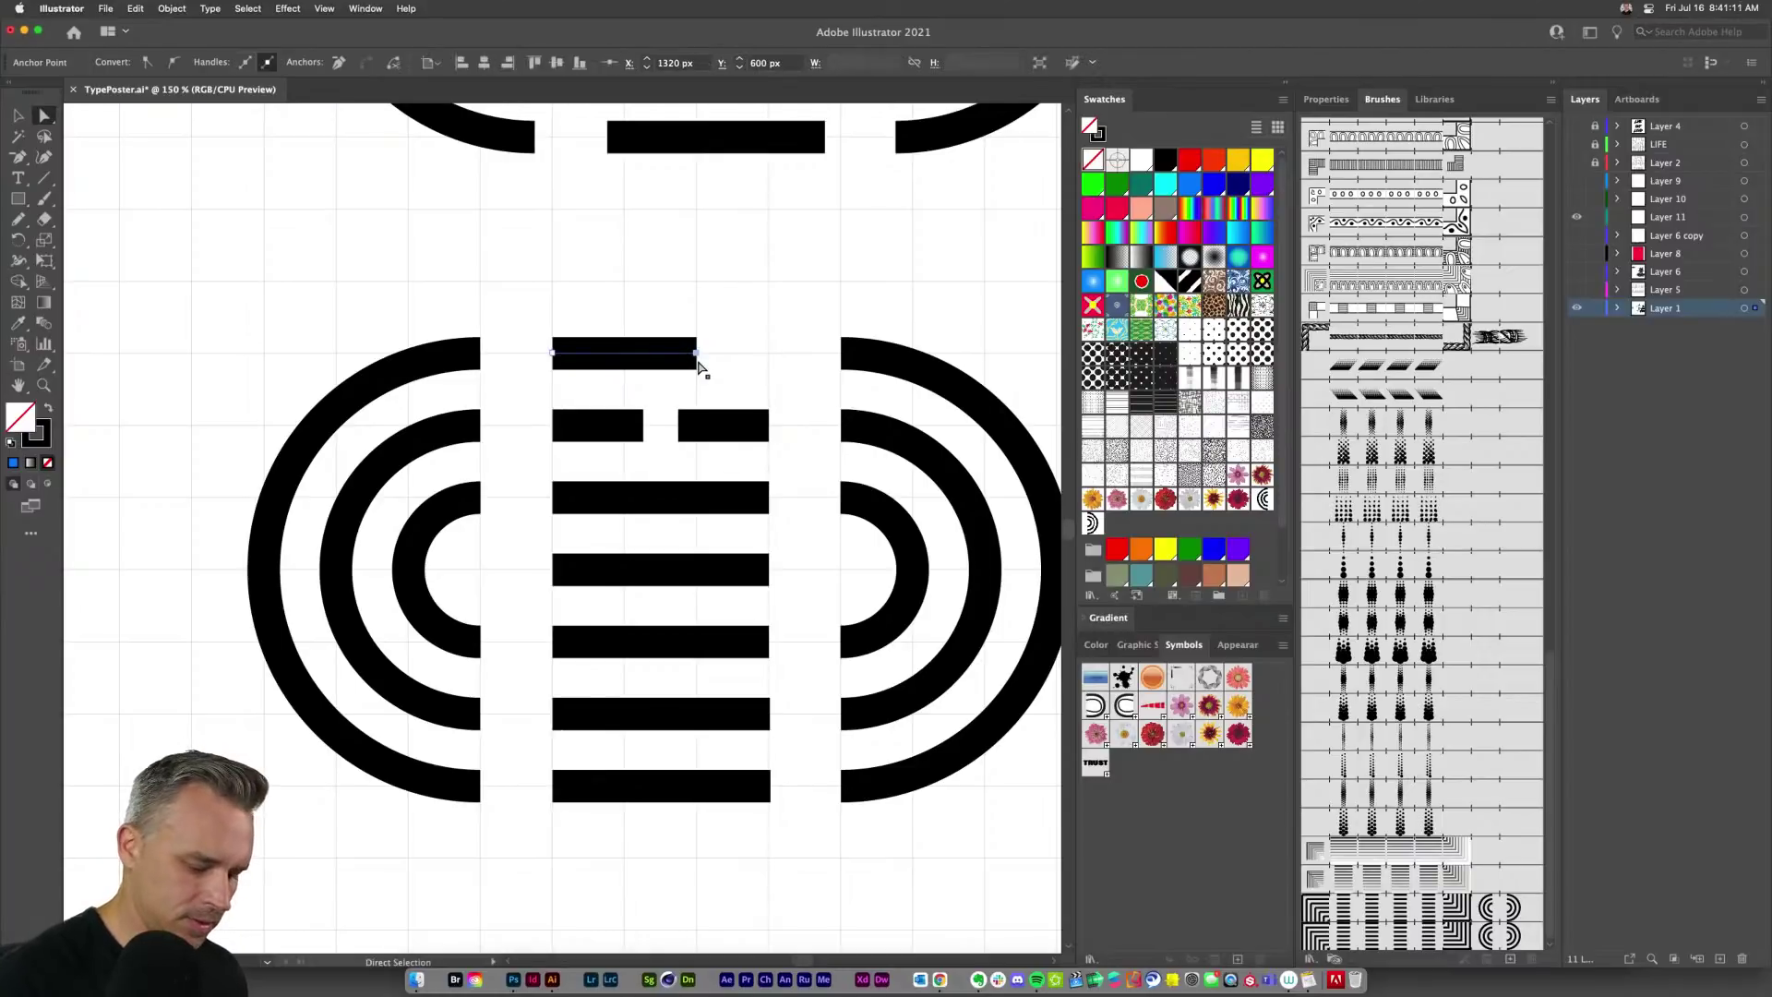
key("p")
left_click(697, 353)
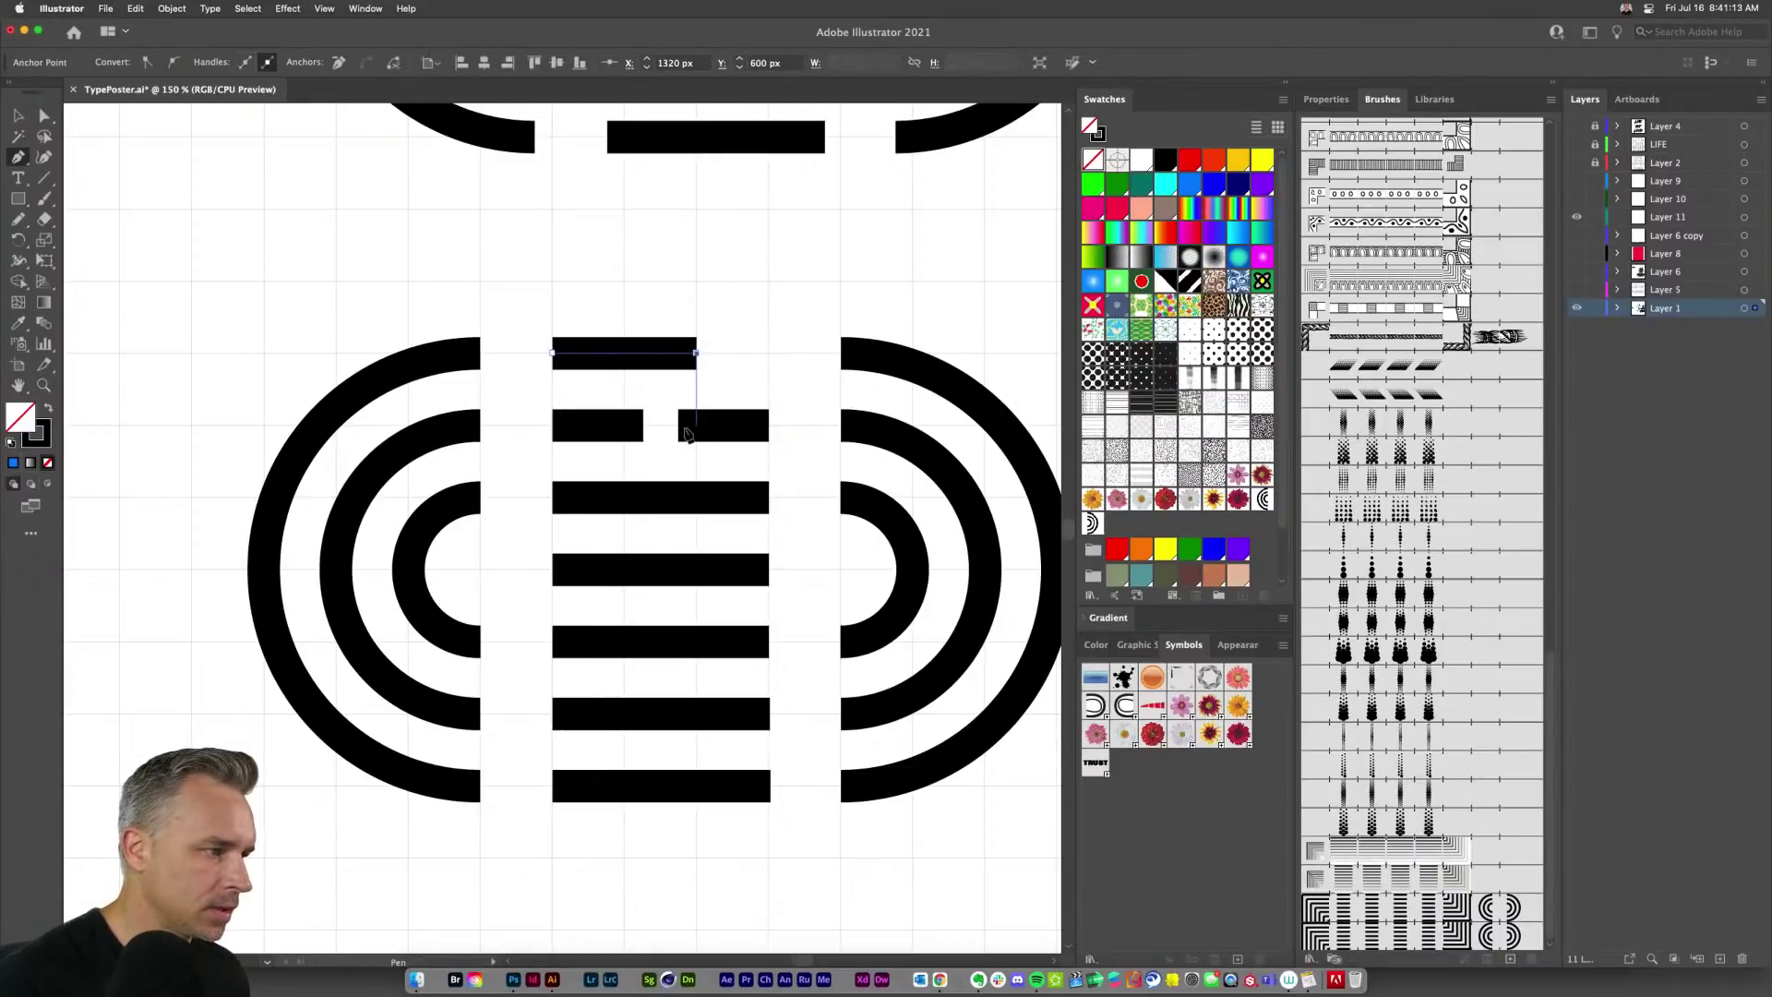
left_click(697, 425)
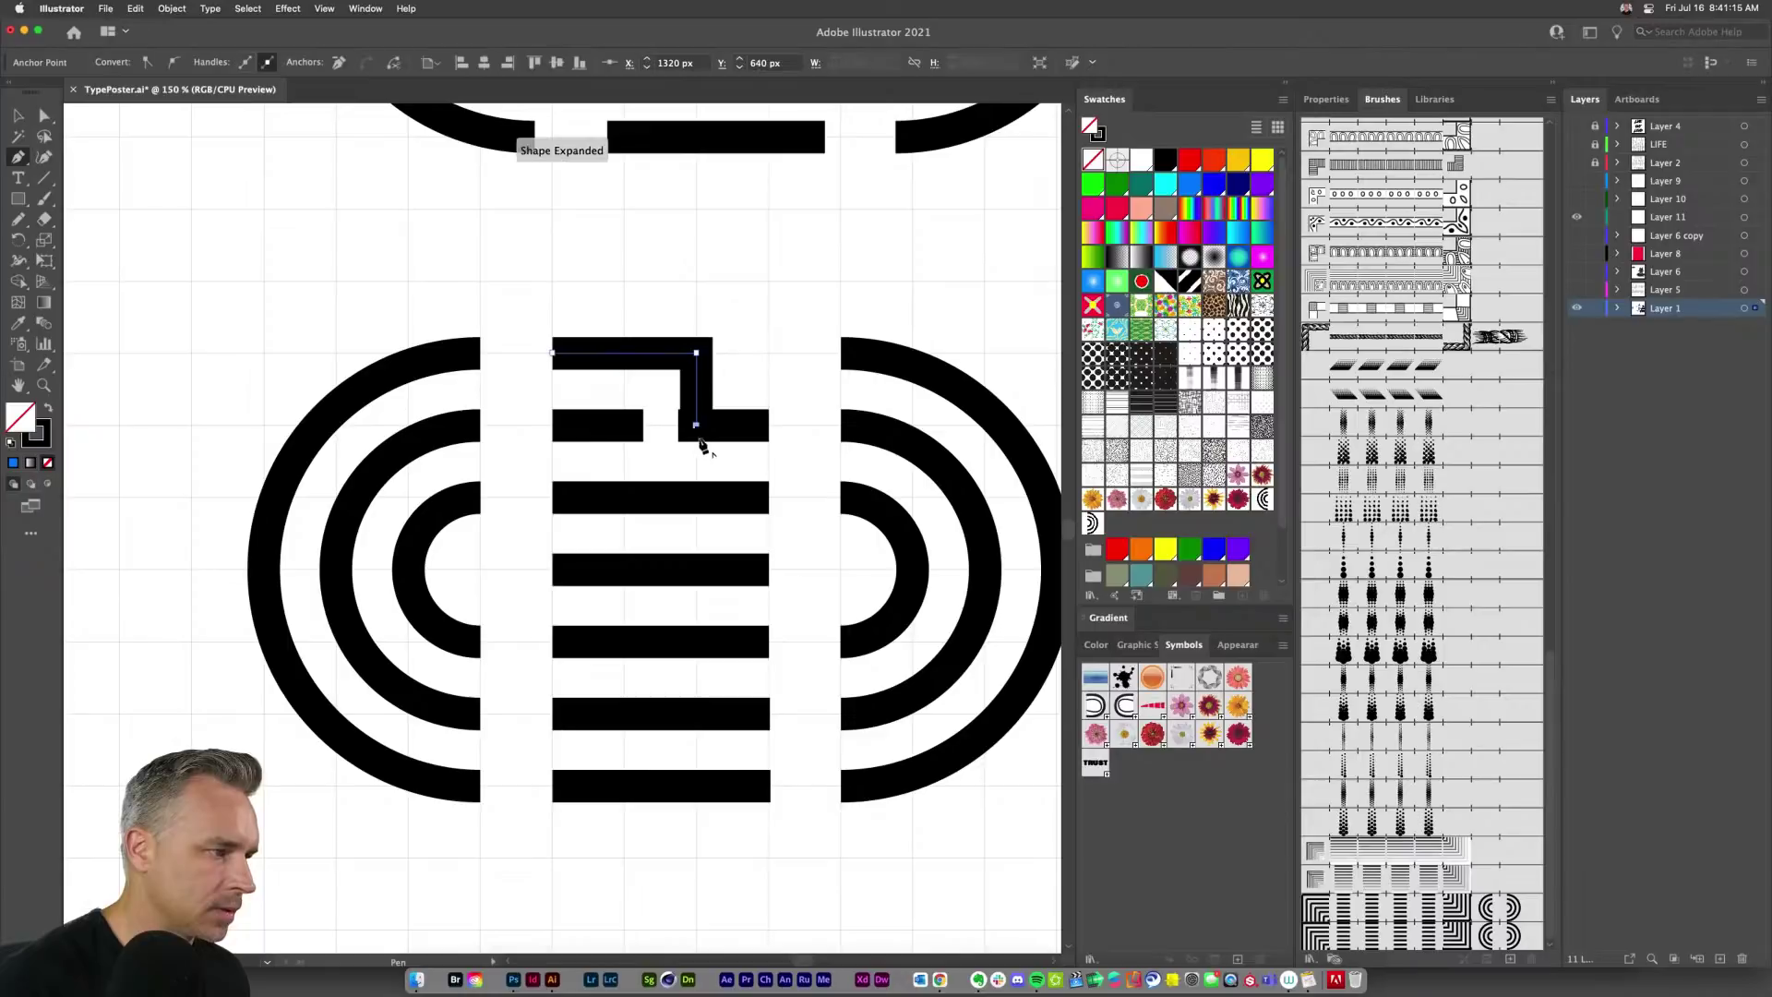
key("super+z")
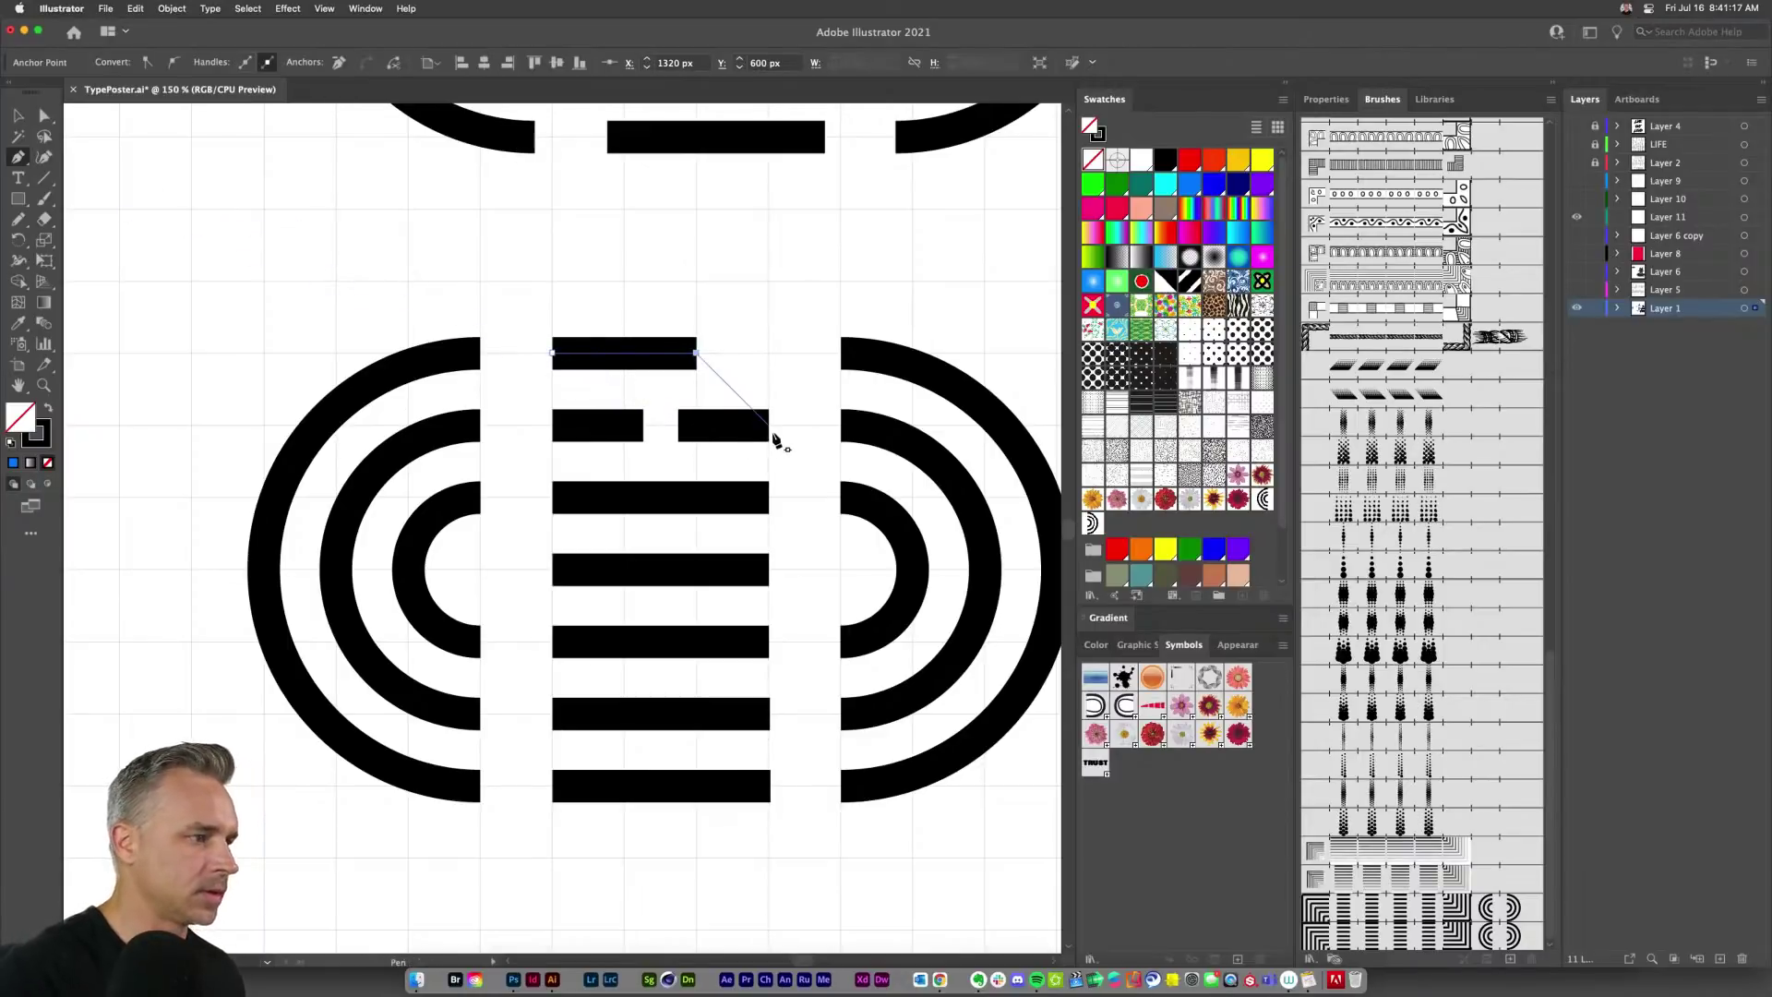
Step: Undo the shortening of the lower copy's top bar
left_click(18, 116)
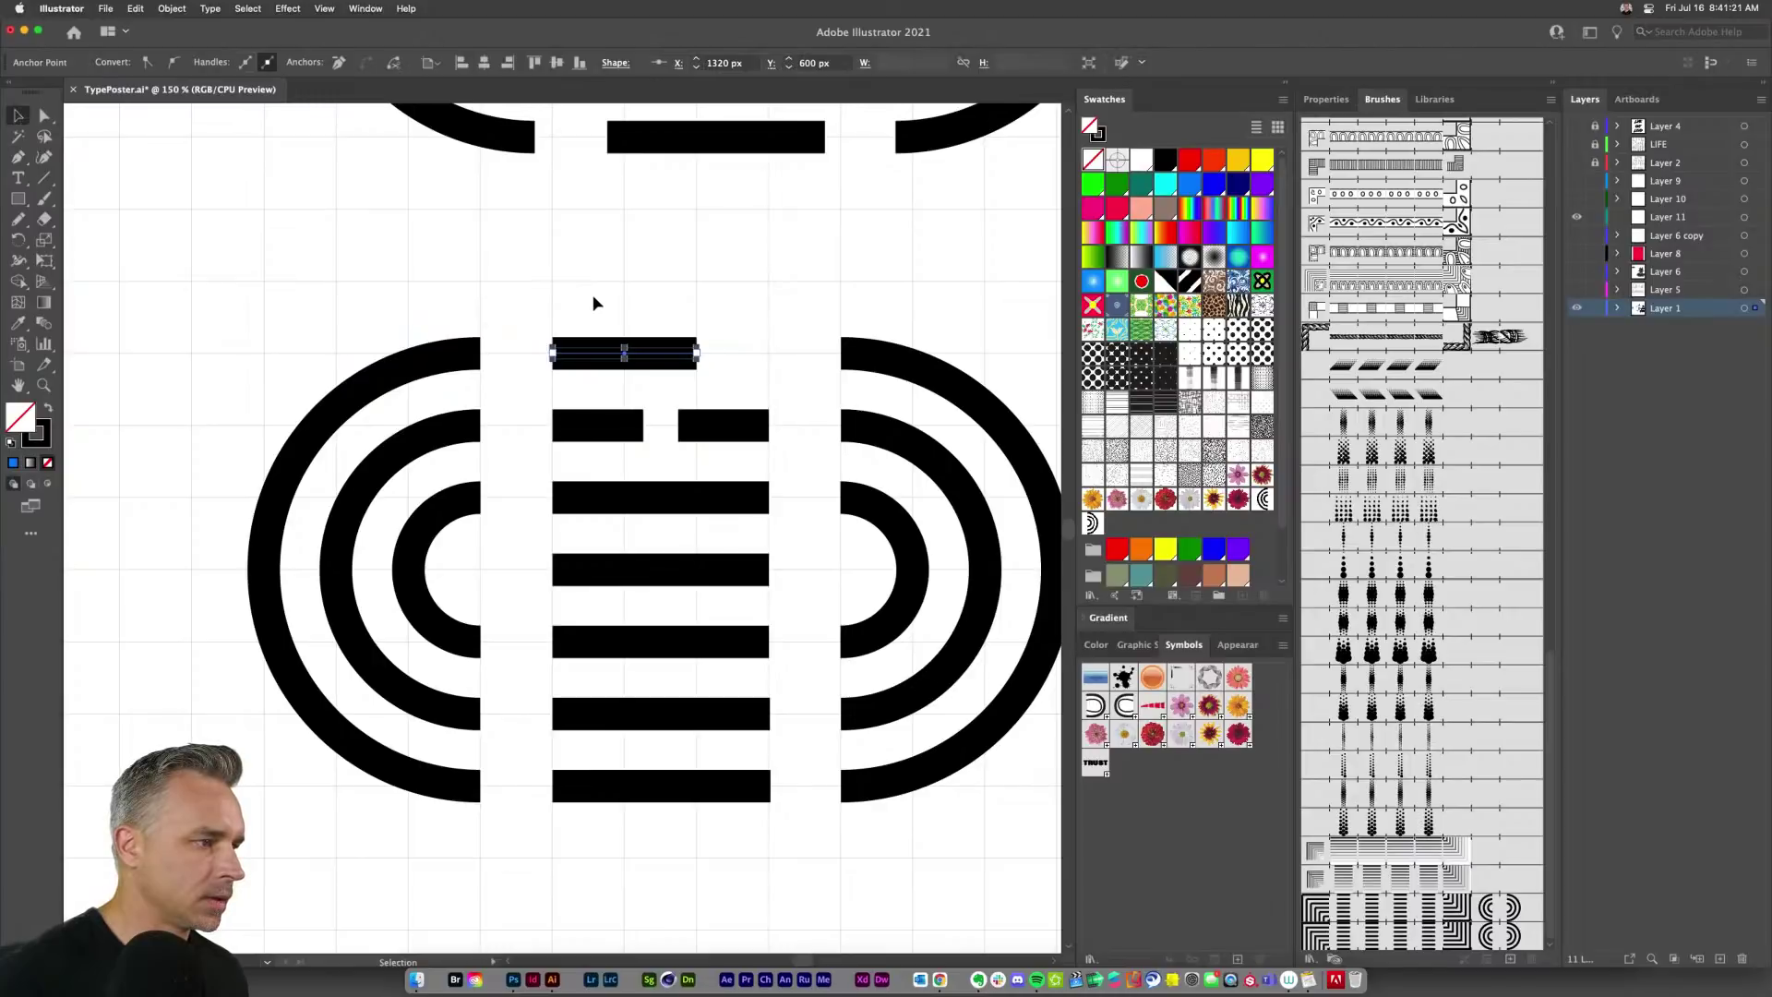
key("super+z")
key("a")
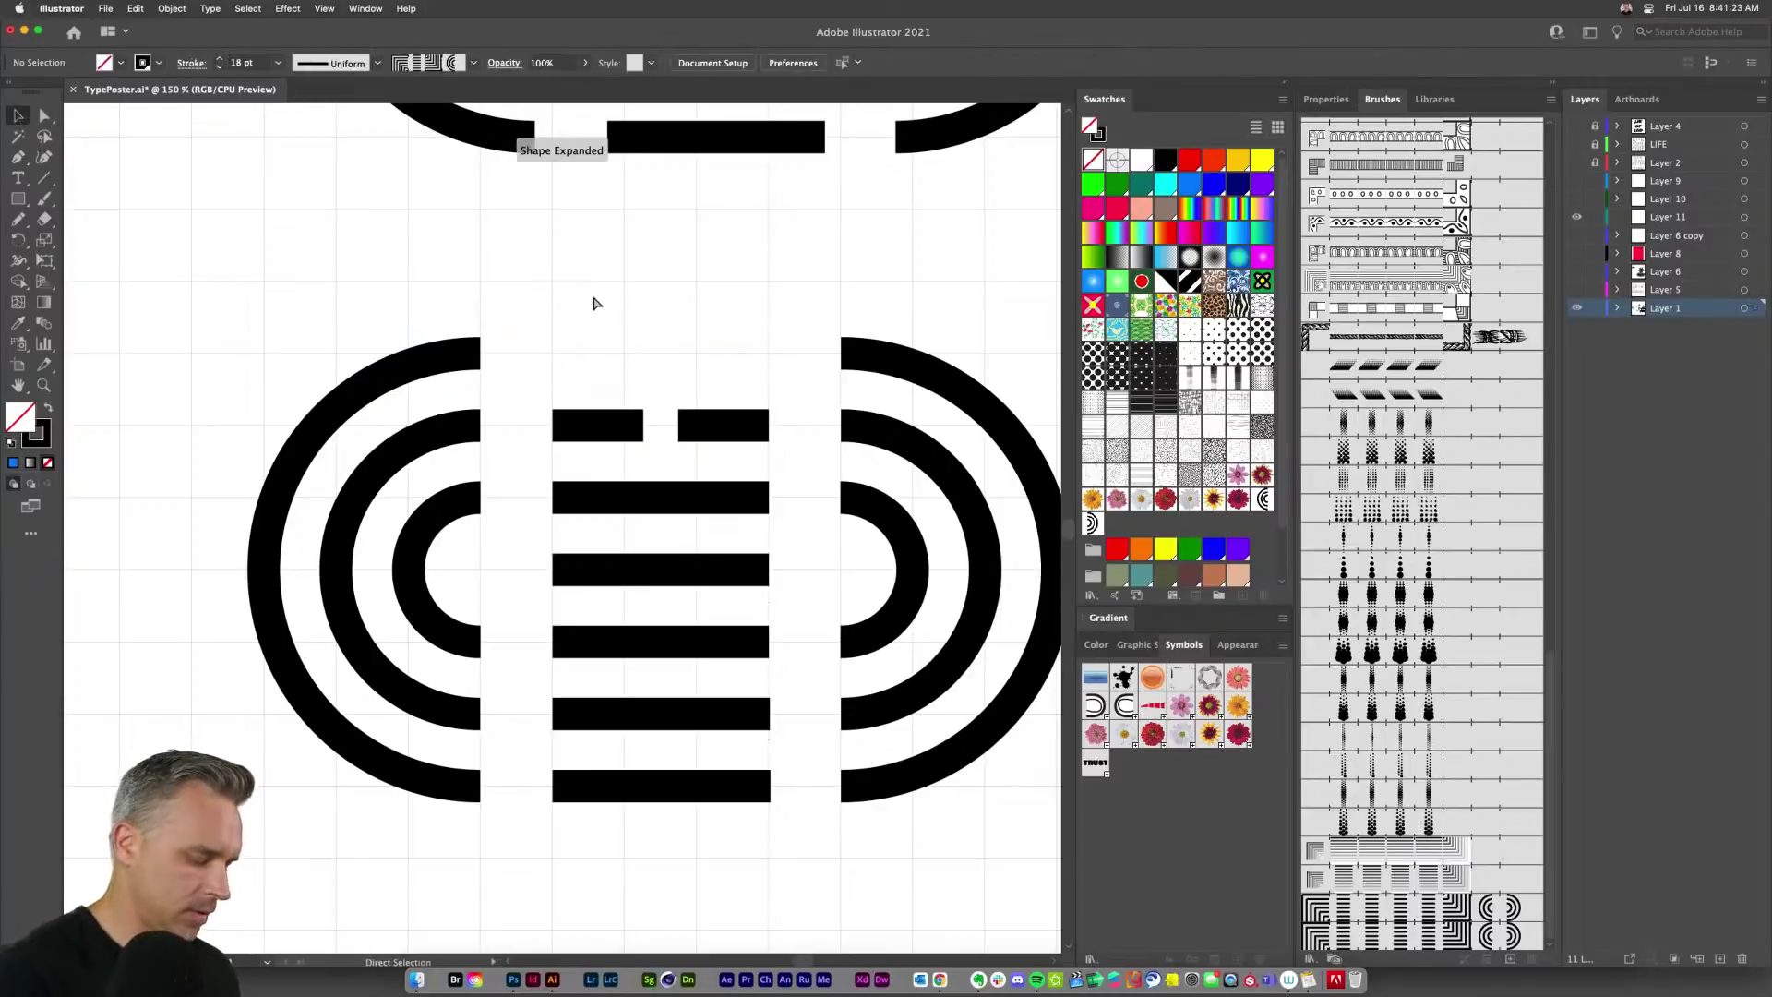
key("super+shift+z")
key("super+shift+z")
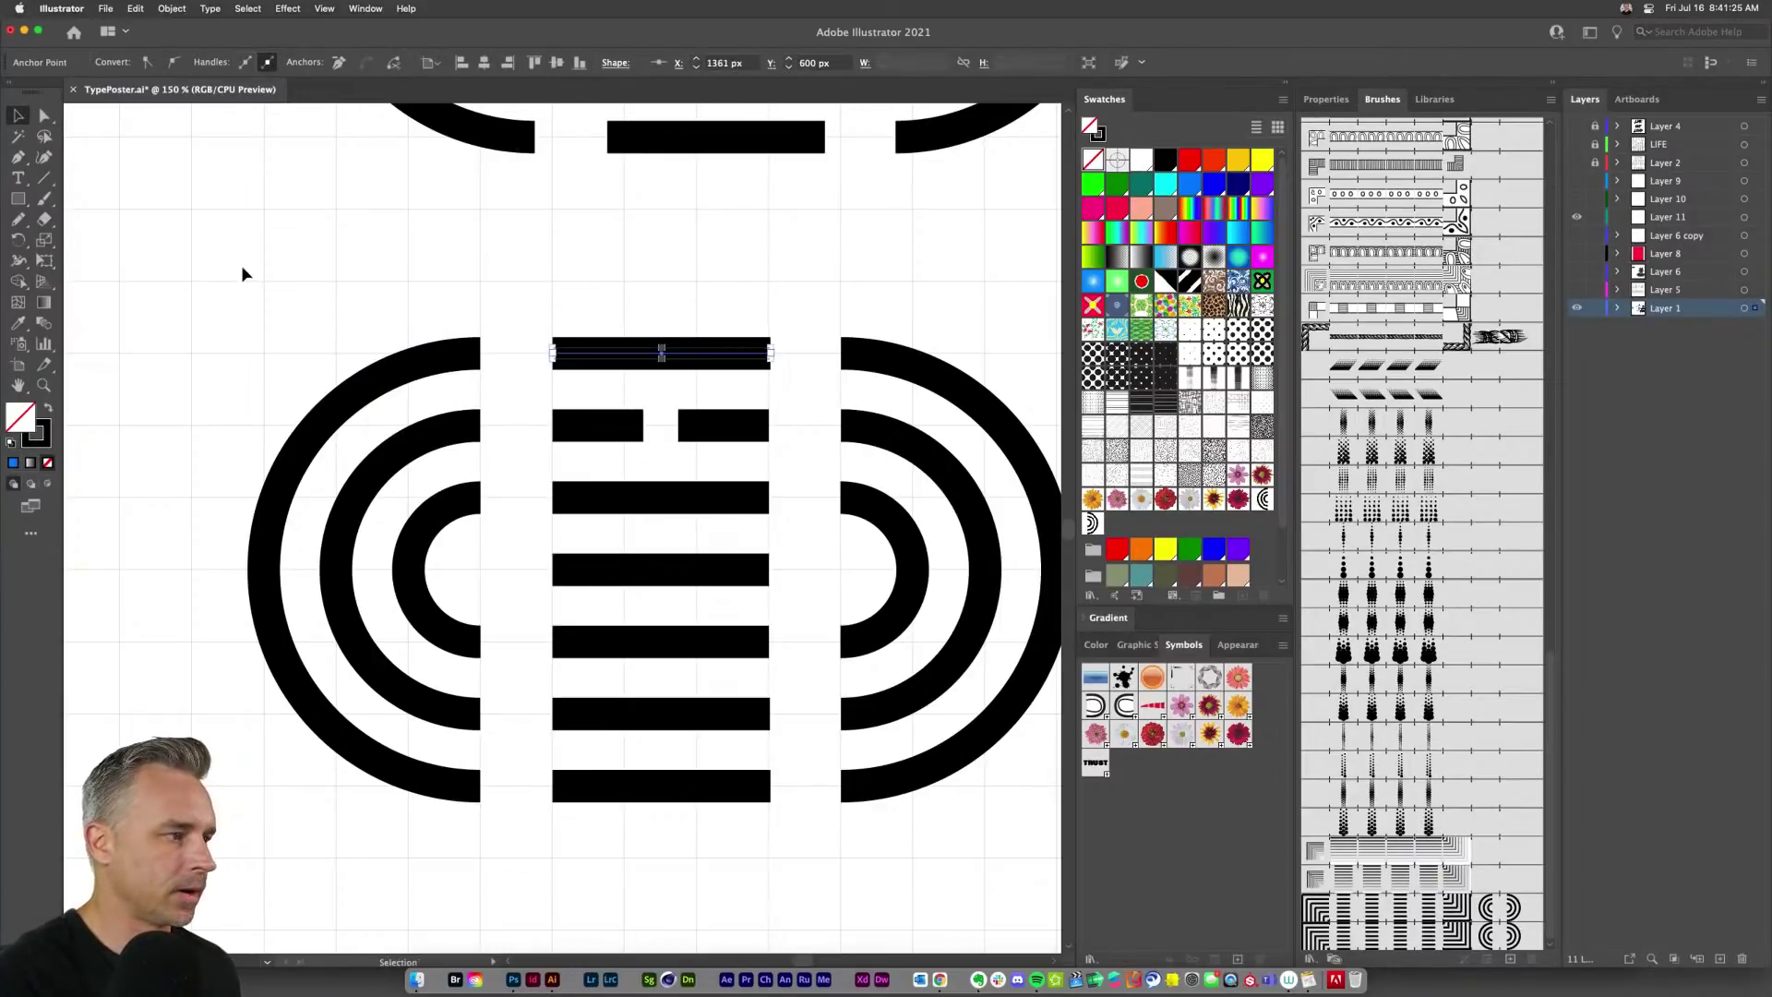
Step: Try to move the lower copy's left arcs and bars 40 px to the left and undo it
left_click(247, 266)
key("super+minus")
key("super+minus")
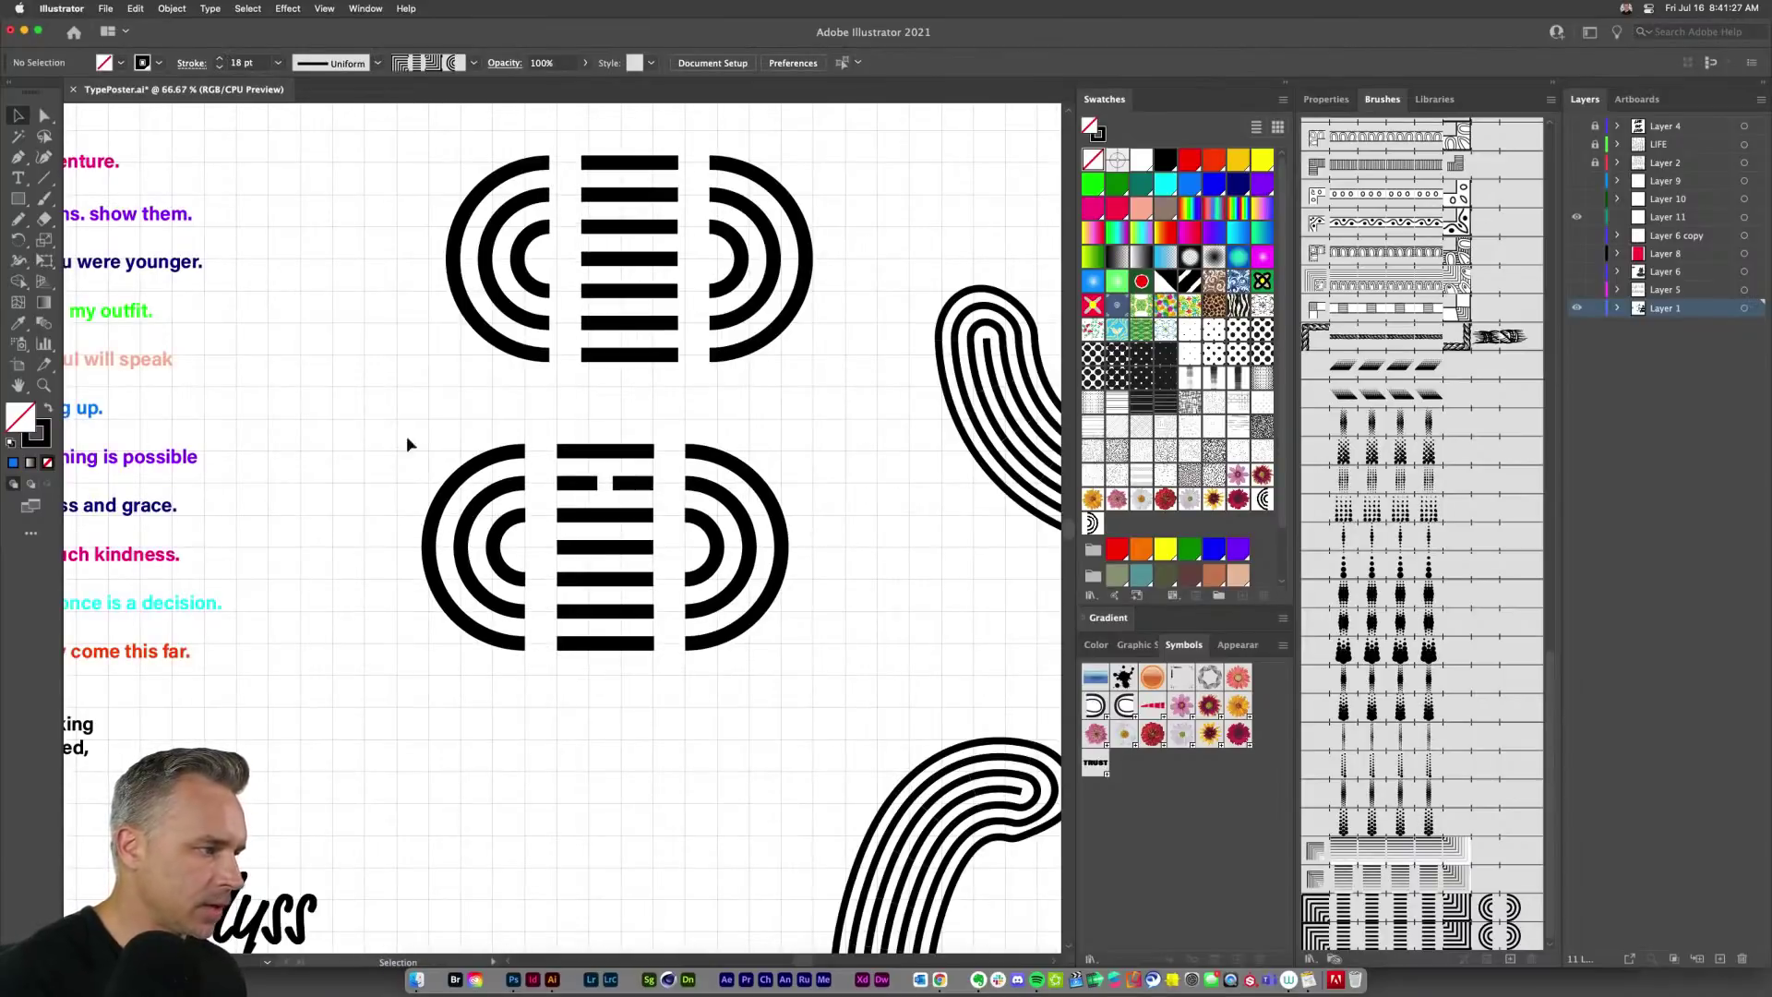
left_click_drag(388, 405, 602, 736)
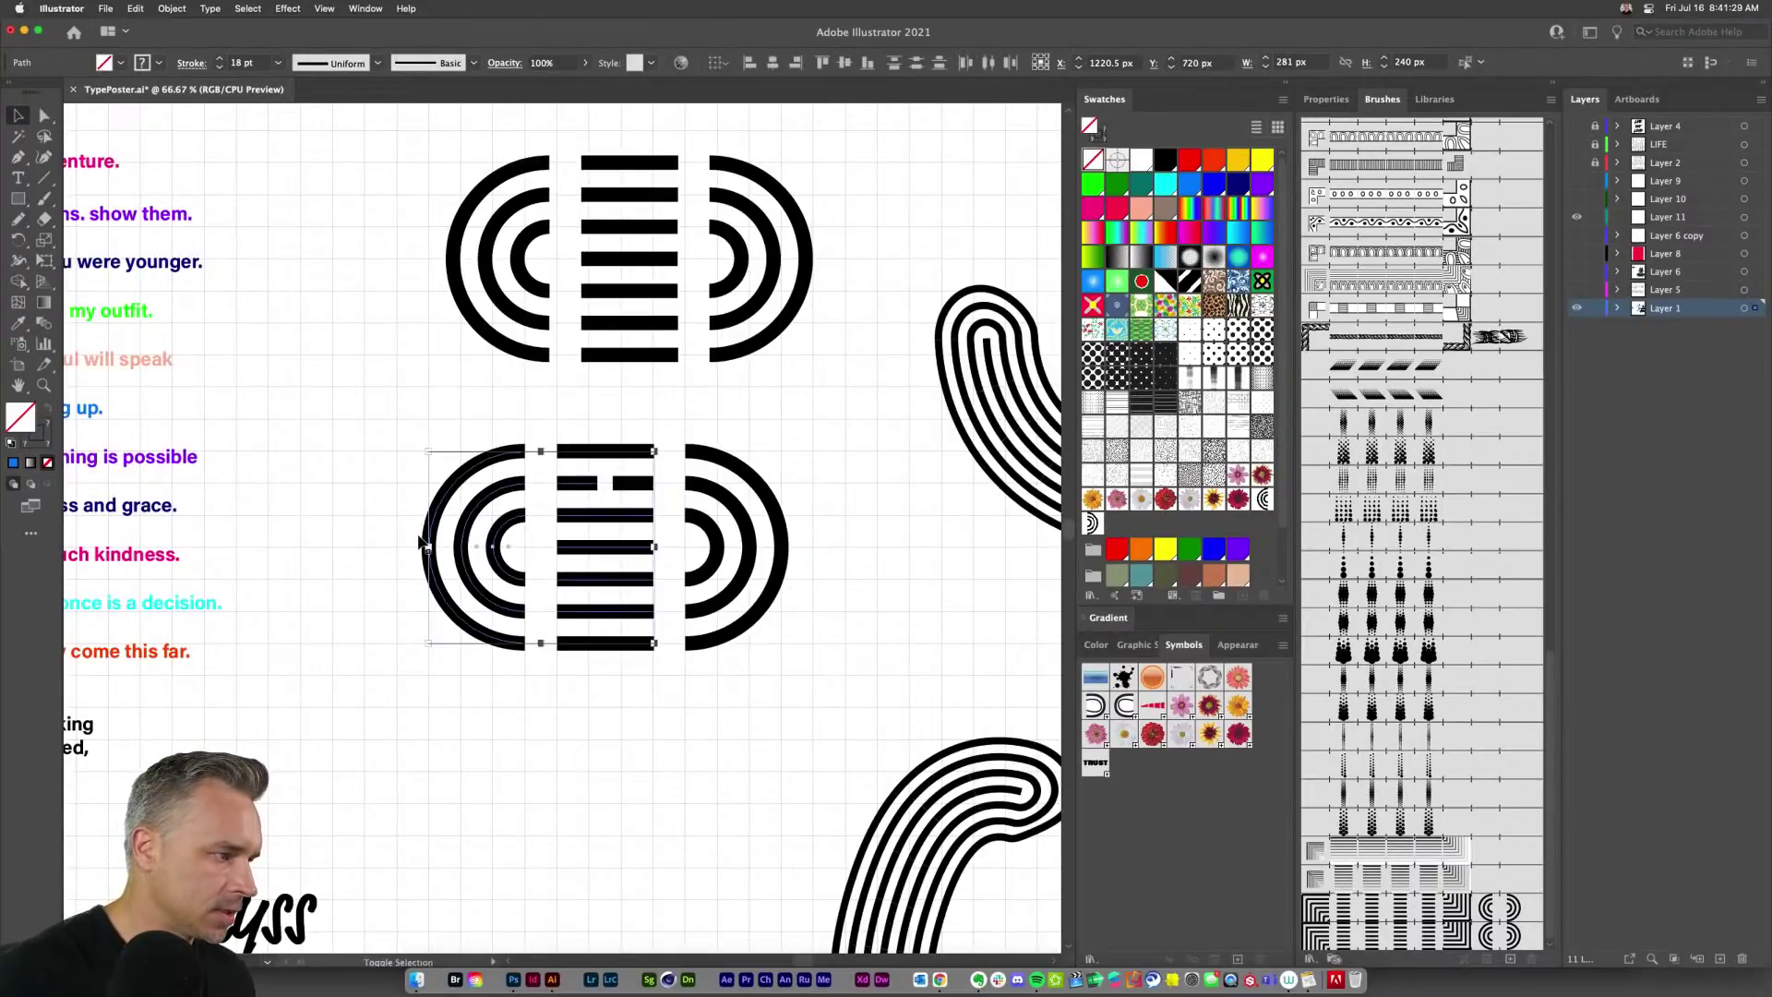
left_click_drag(453, 544, 421, 545)
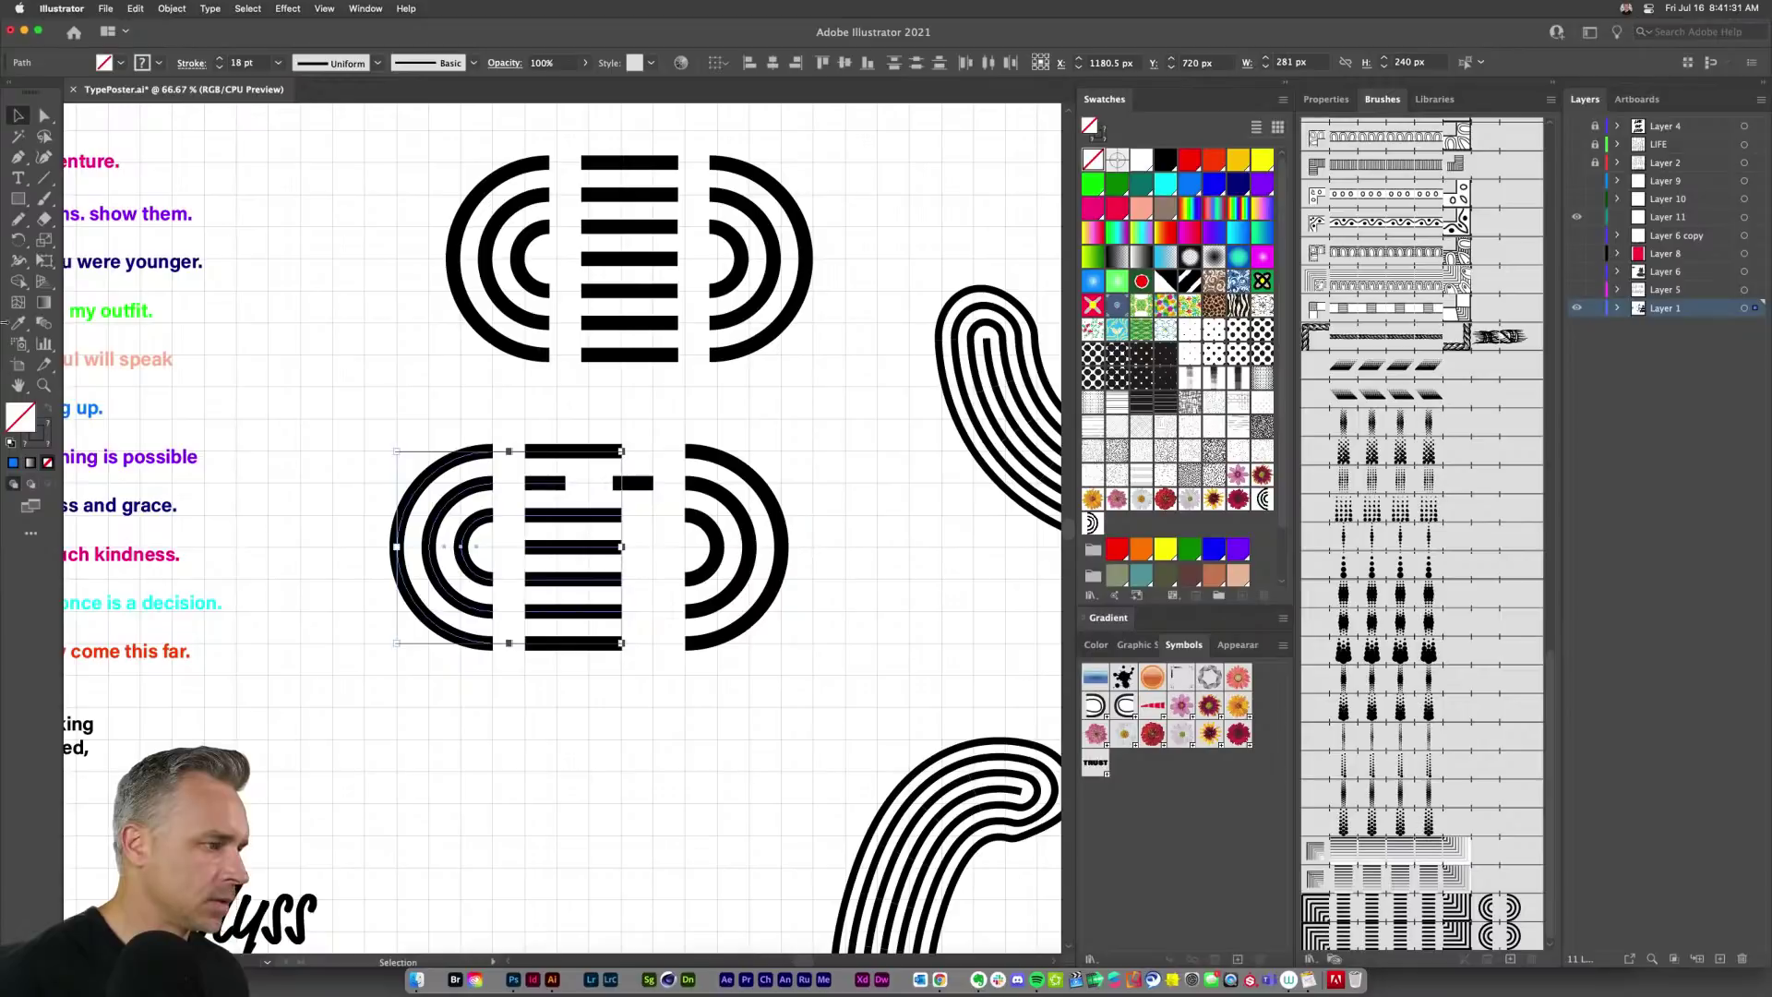
left_click(46, 116)
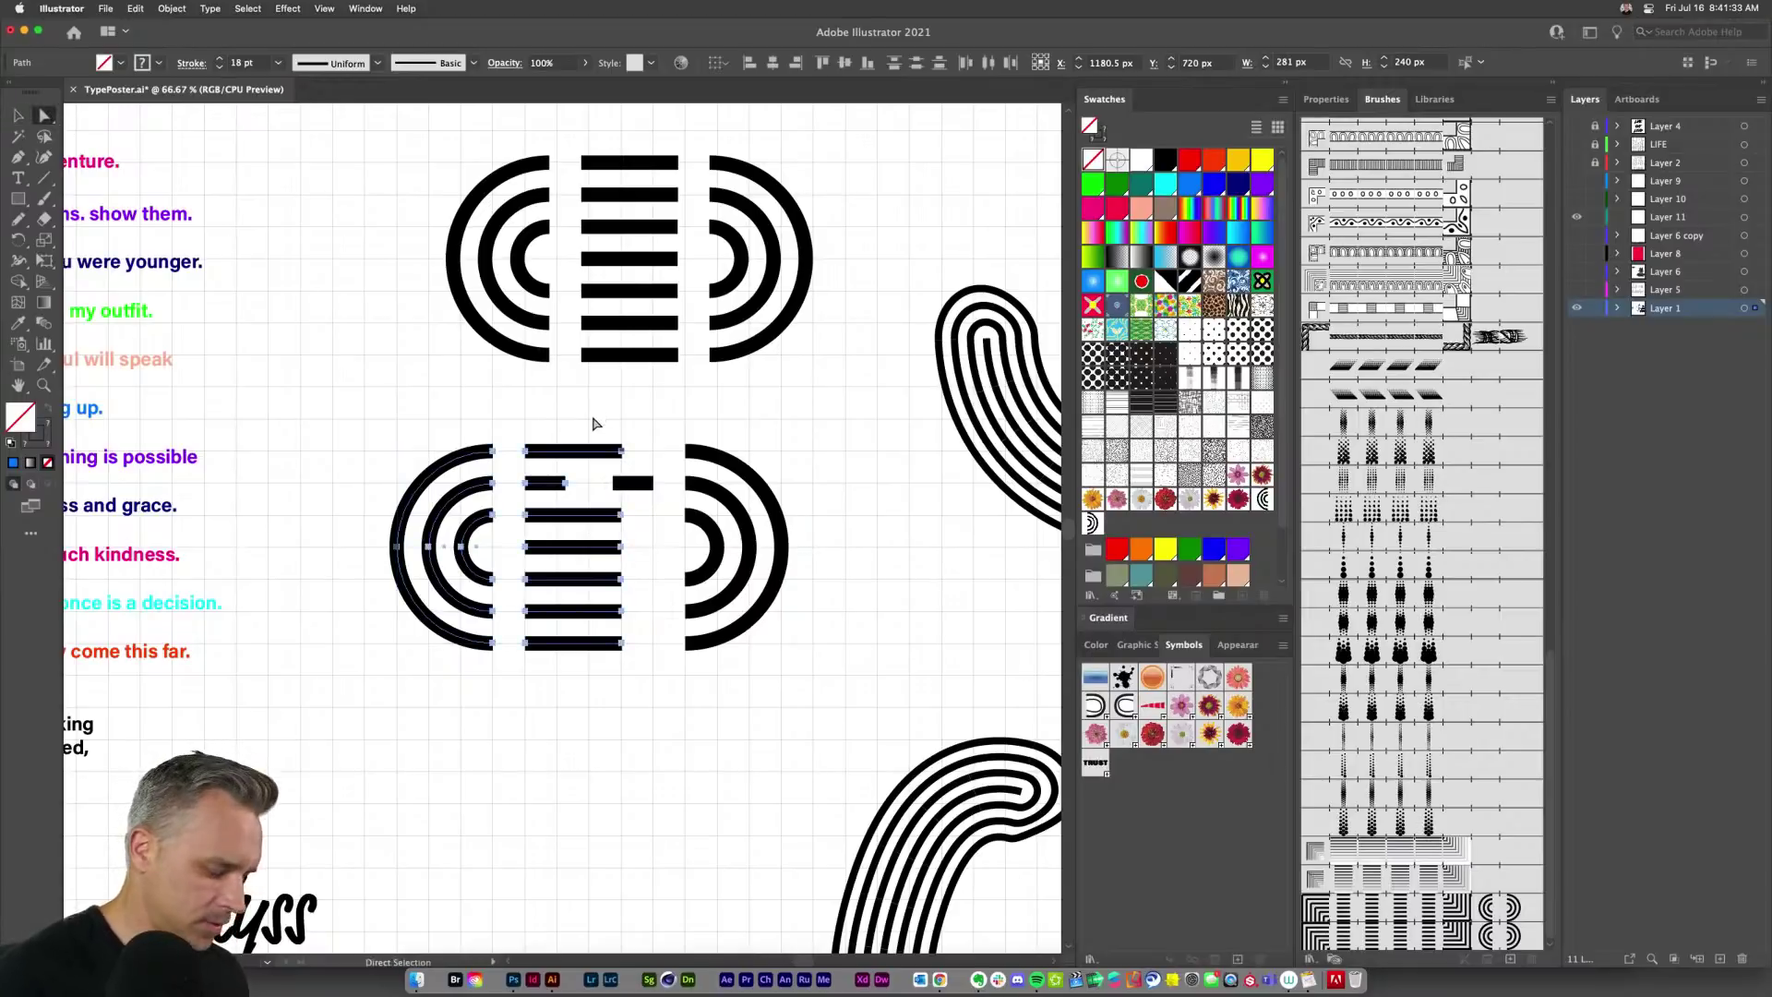
key("super+z")
Step: Move the lower copy's left arcs and the bars' left ends 160 px left, stretching the full bars to about 281 px
left_click_drag(333, 395, 608, 716)
key("shift+Left")
key("shift+Left")
key("shift+Left")
key("shift+Left")
key("shift+Left")
key("shift+Left")
key("shift+Left")
key("shift+Left")
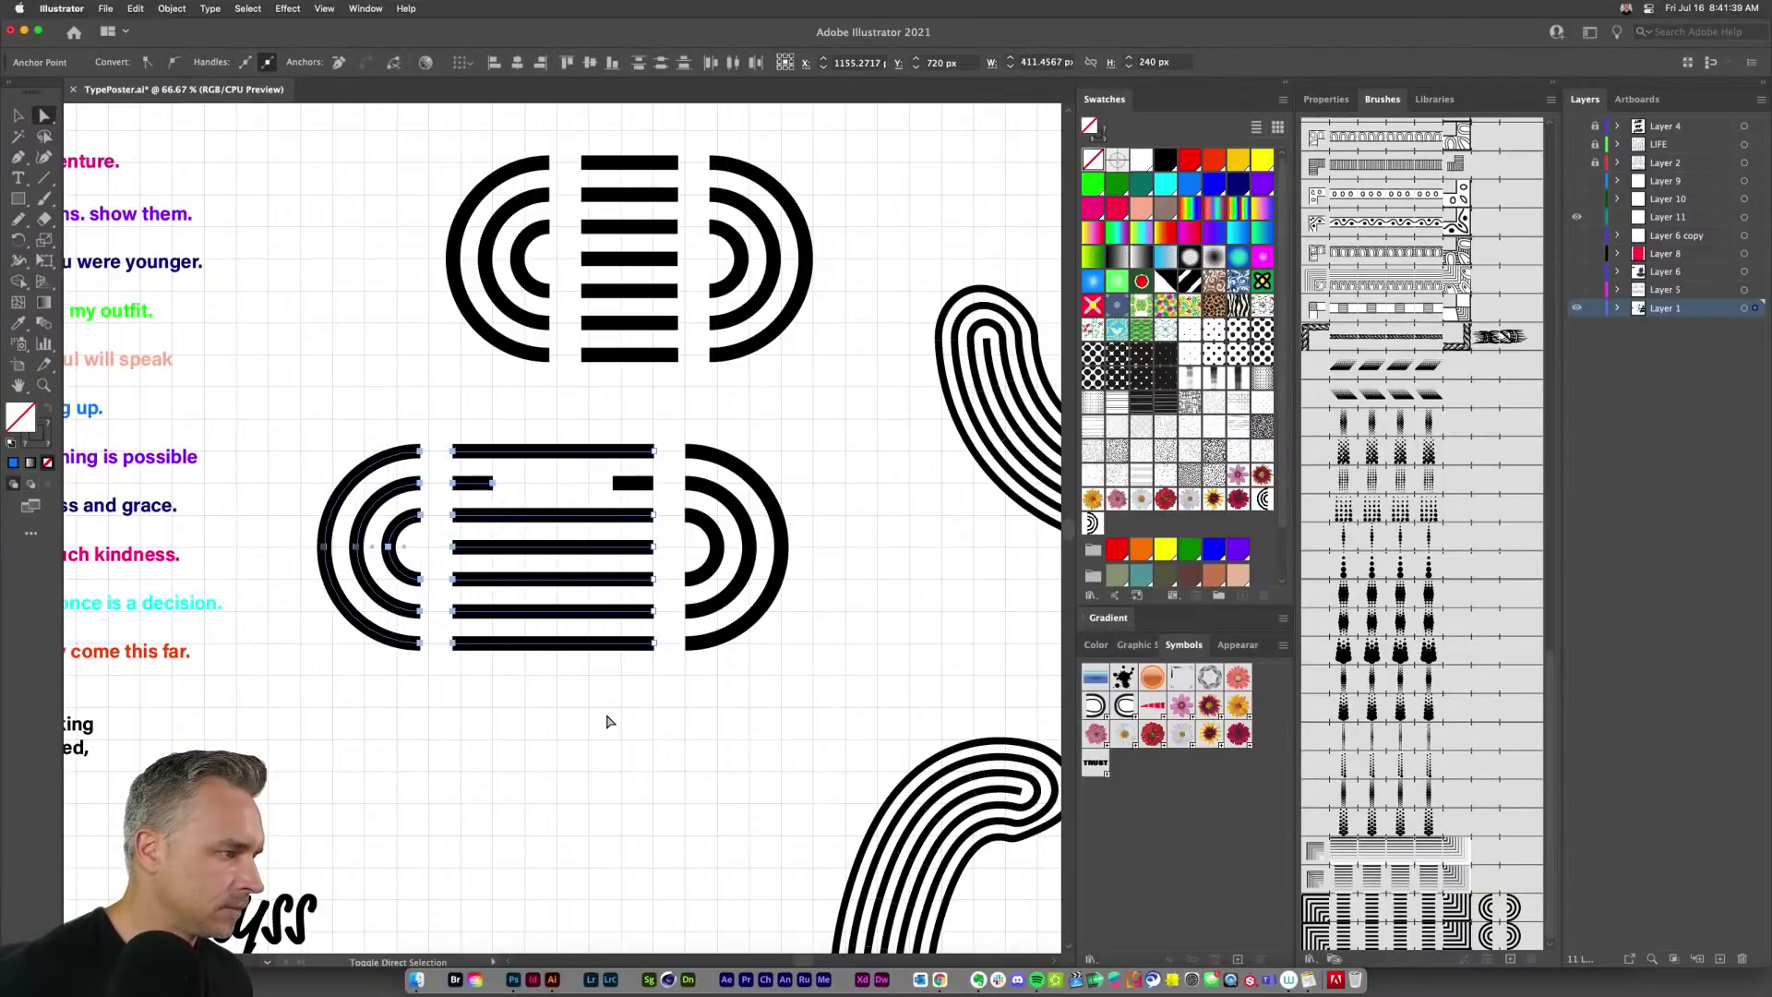
key("shift+Left")
key("shift+Left")
key("shift+Left")
key("shift+Left")
key("super+equal")
key("super+equal")
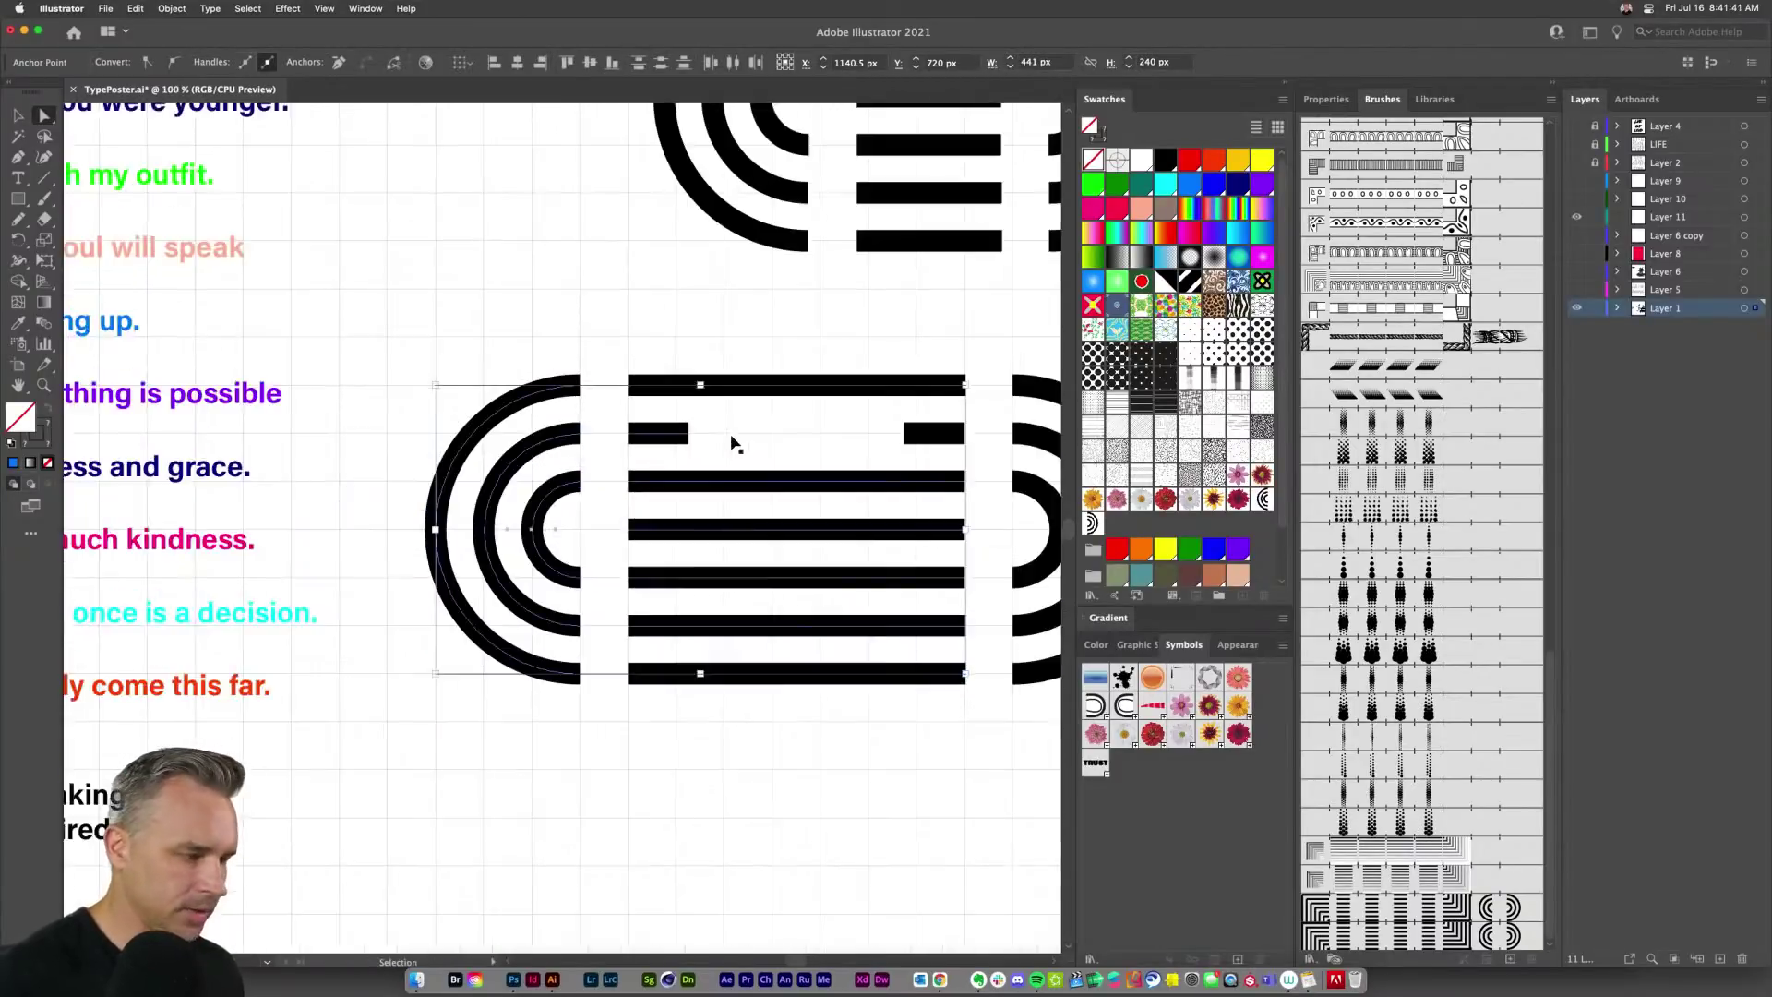
Step: Delete the stretched top bar of the lower copy
left_click(600, 437)
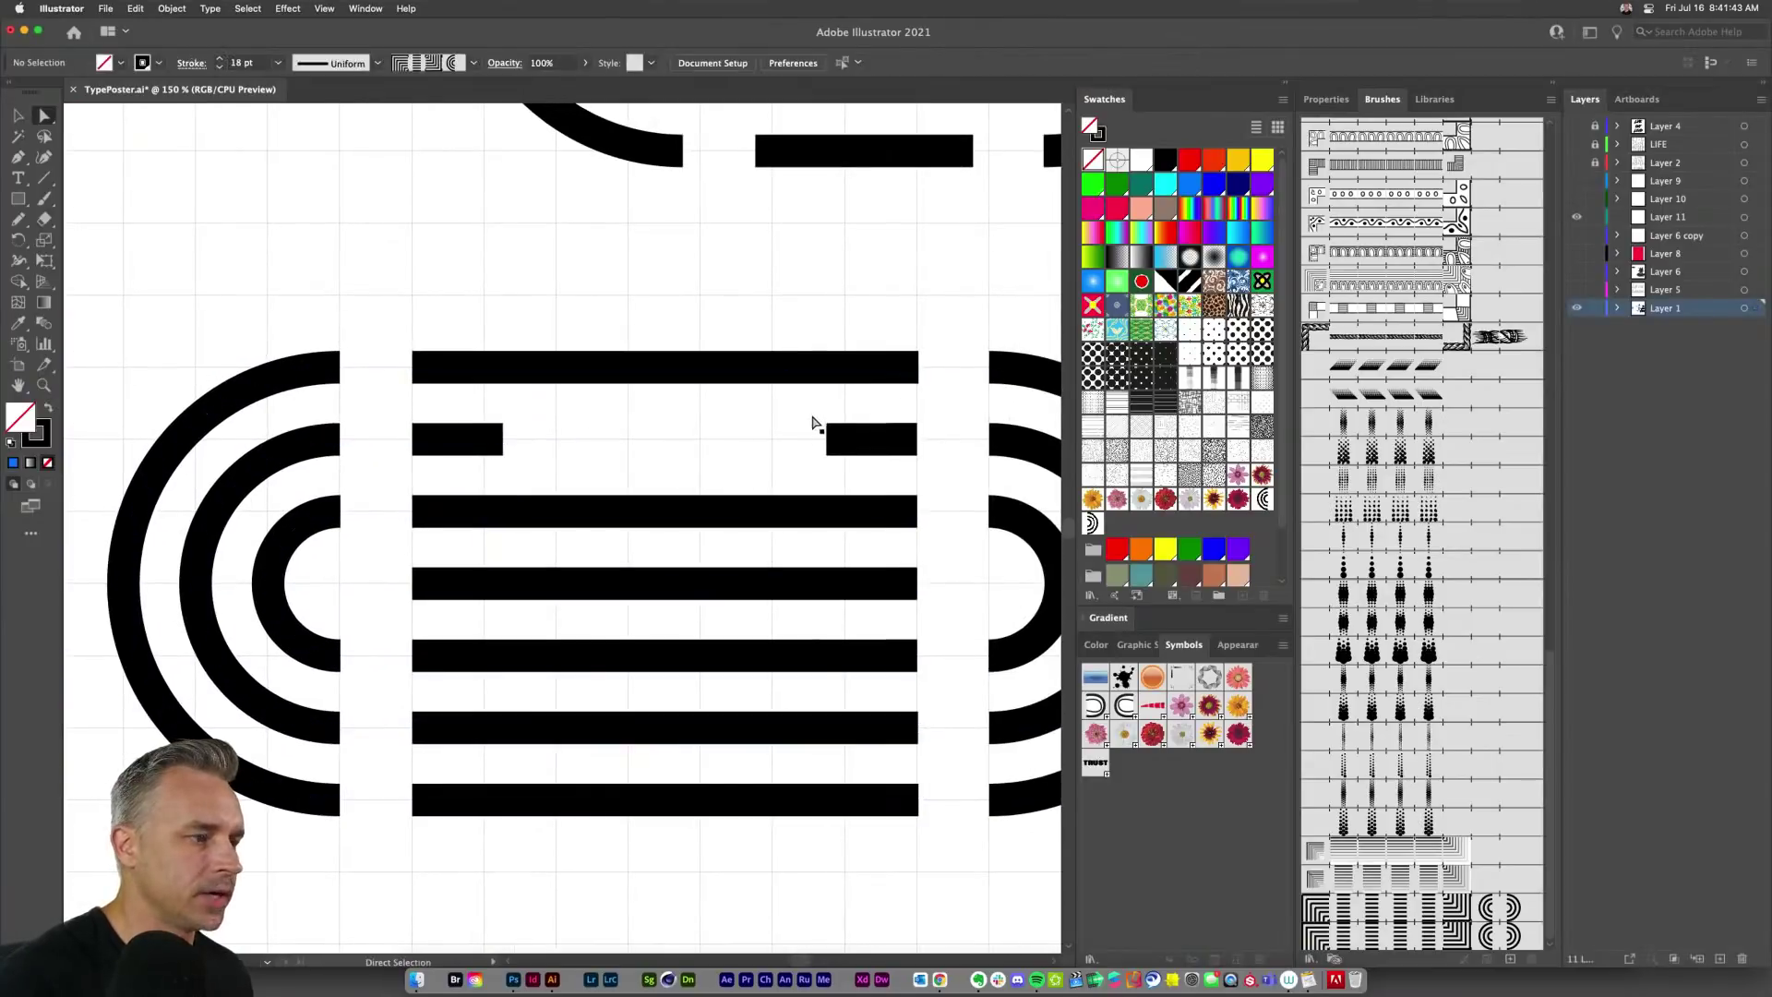
left_click(830, 438)
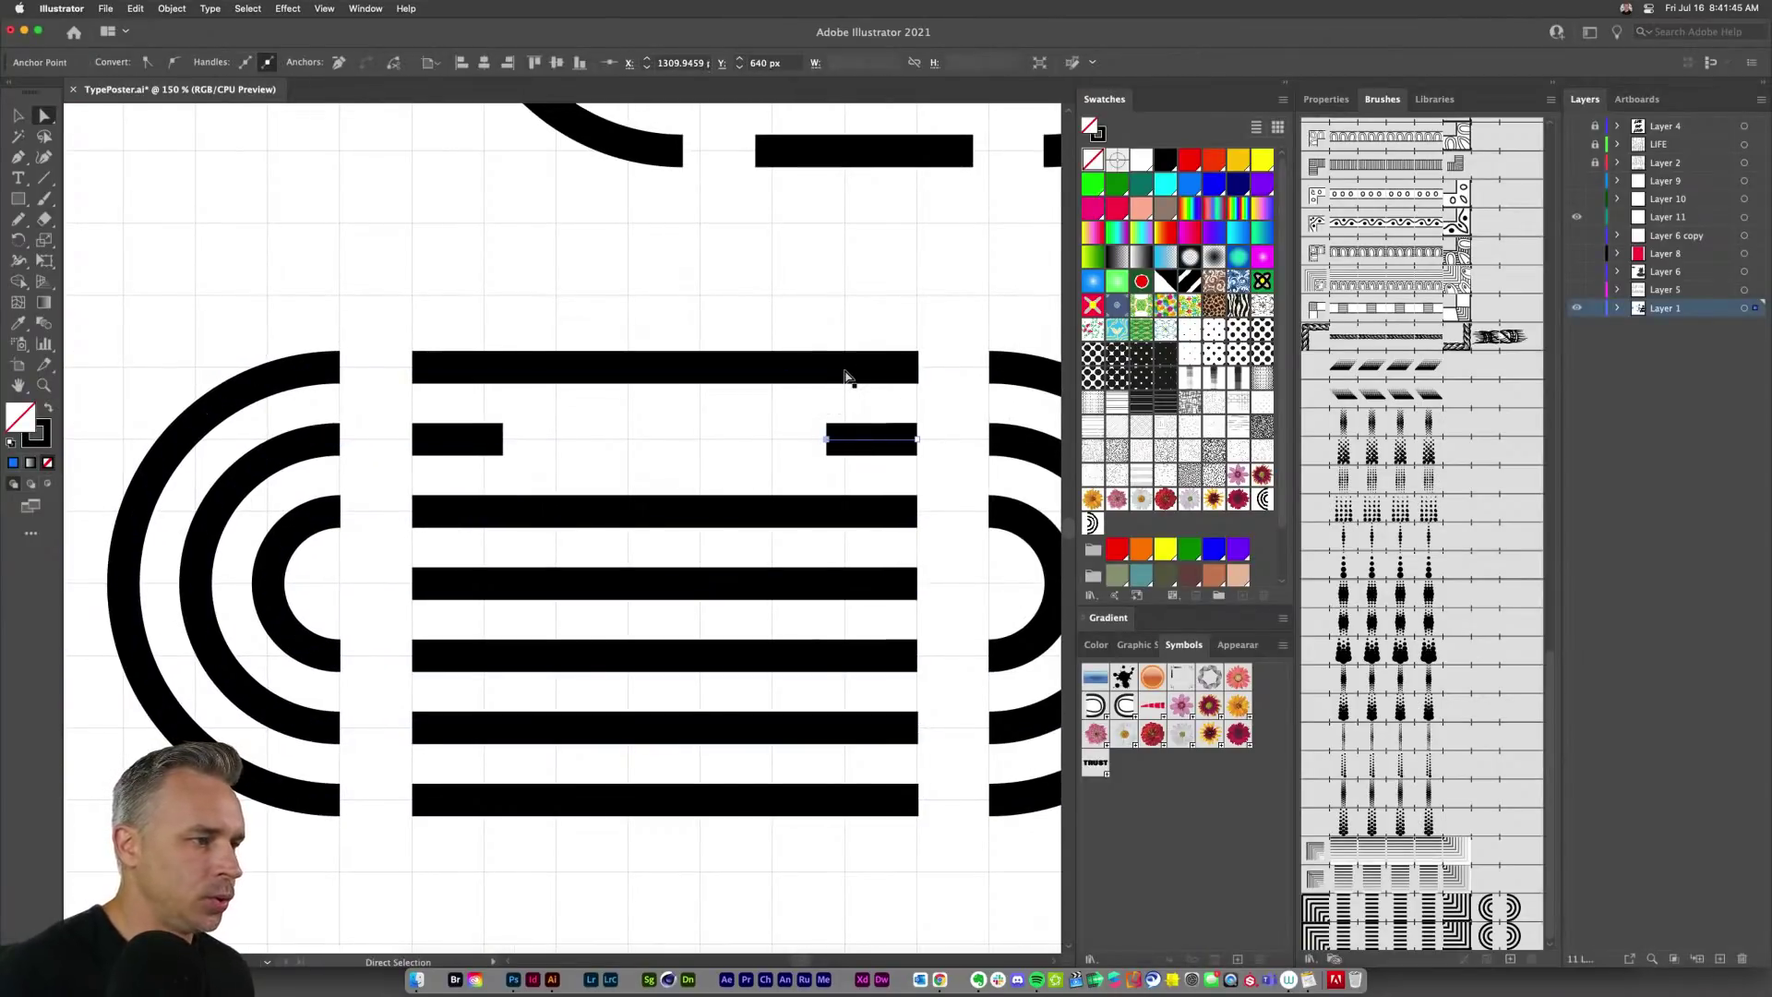
left_click_drag(687, 284, 795, 434)
key("Delete")
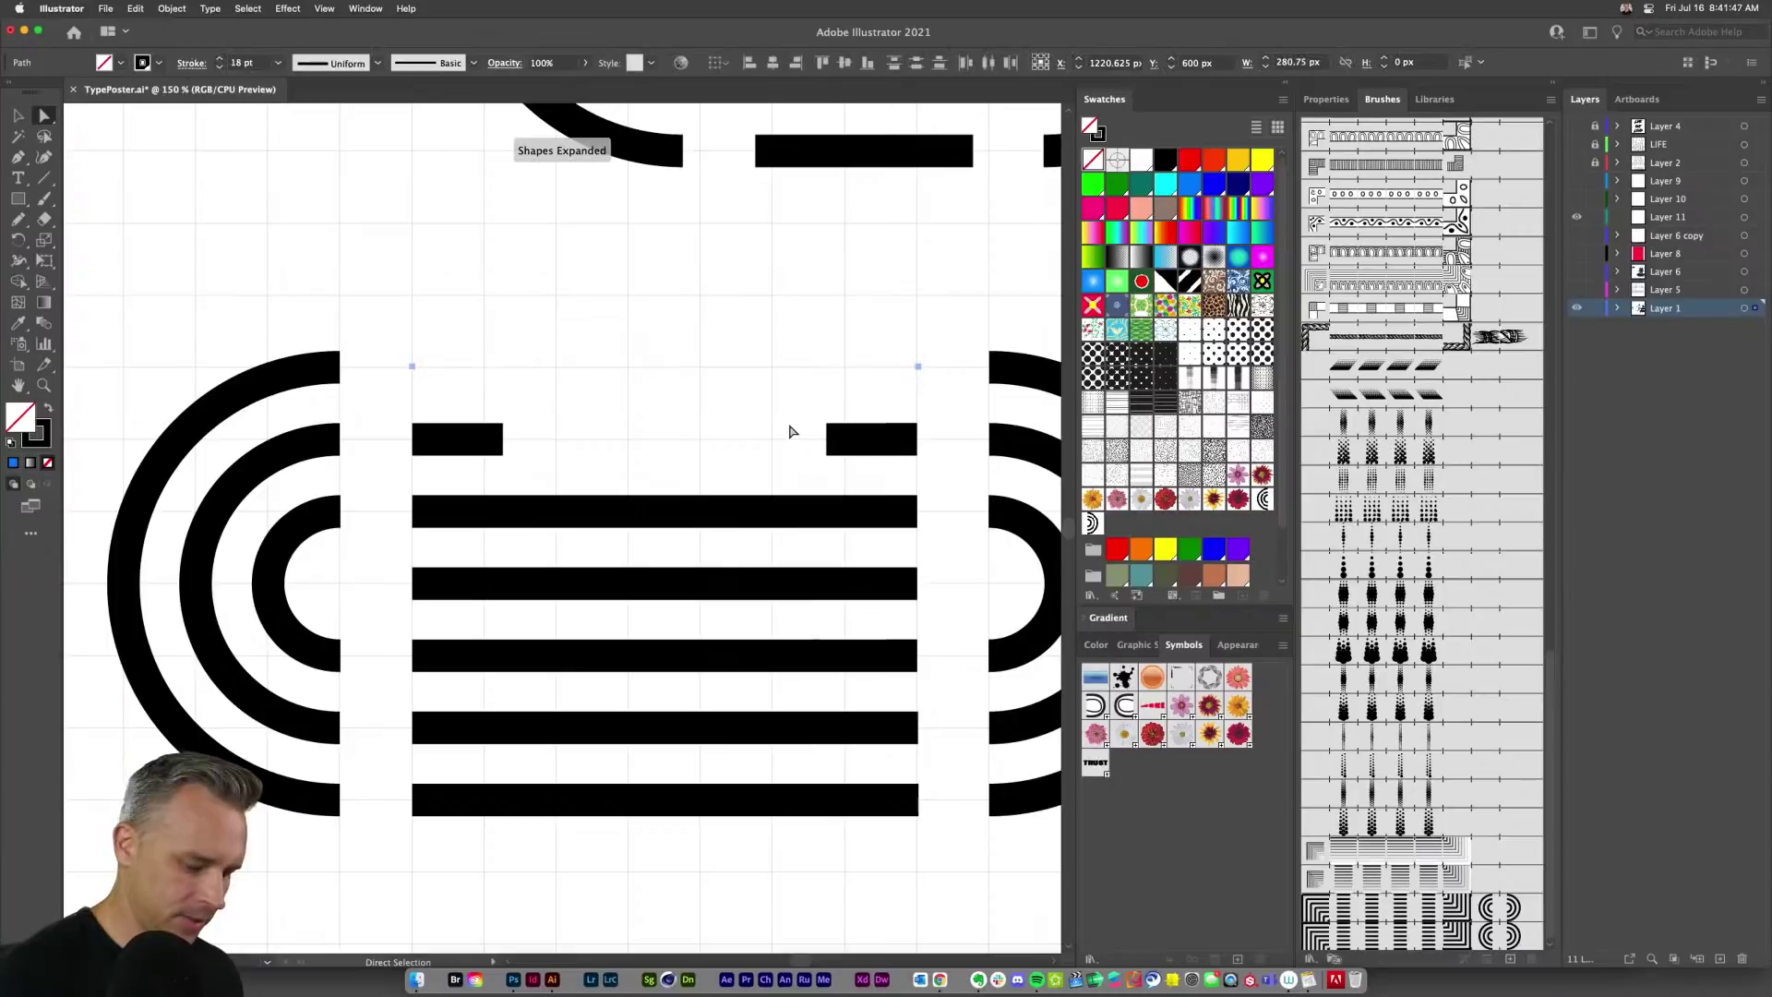
left_click(782, 428)
key("p")
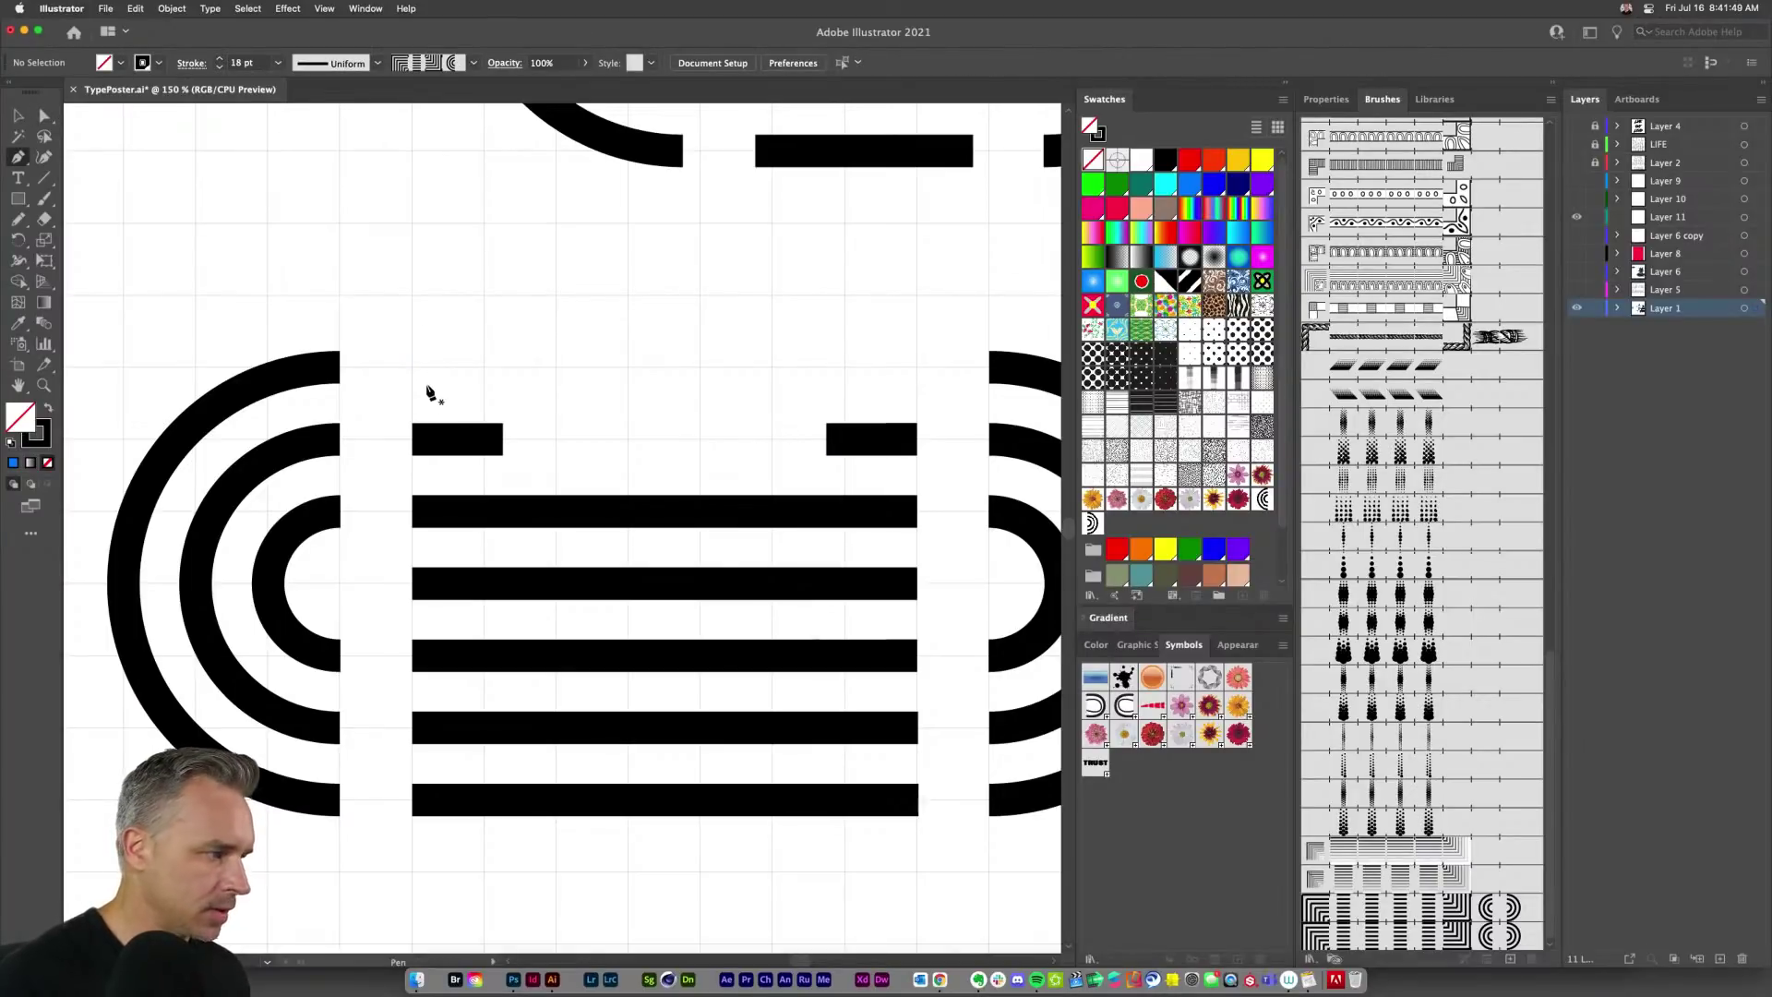
left_click(412, 367)
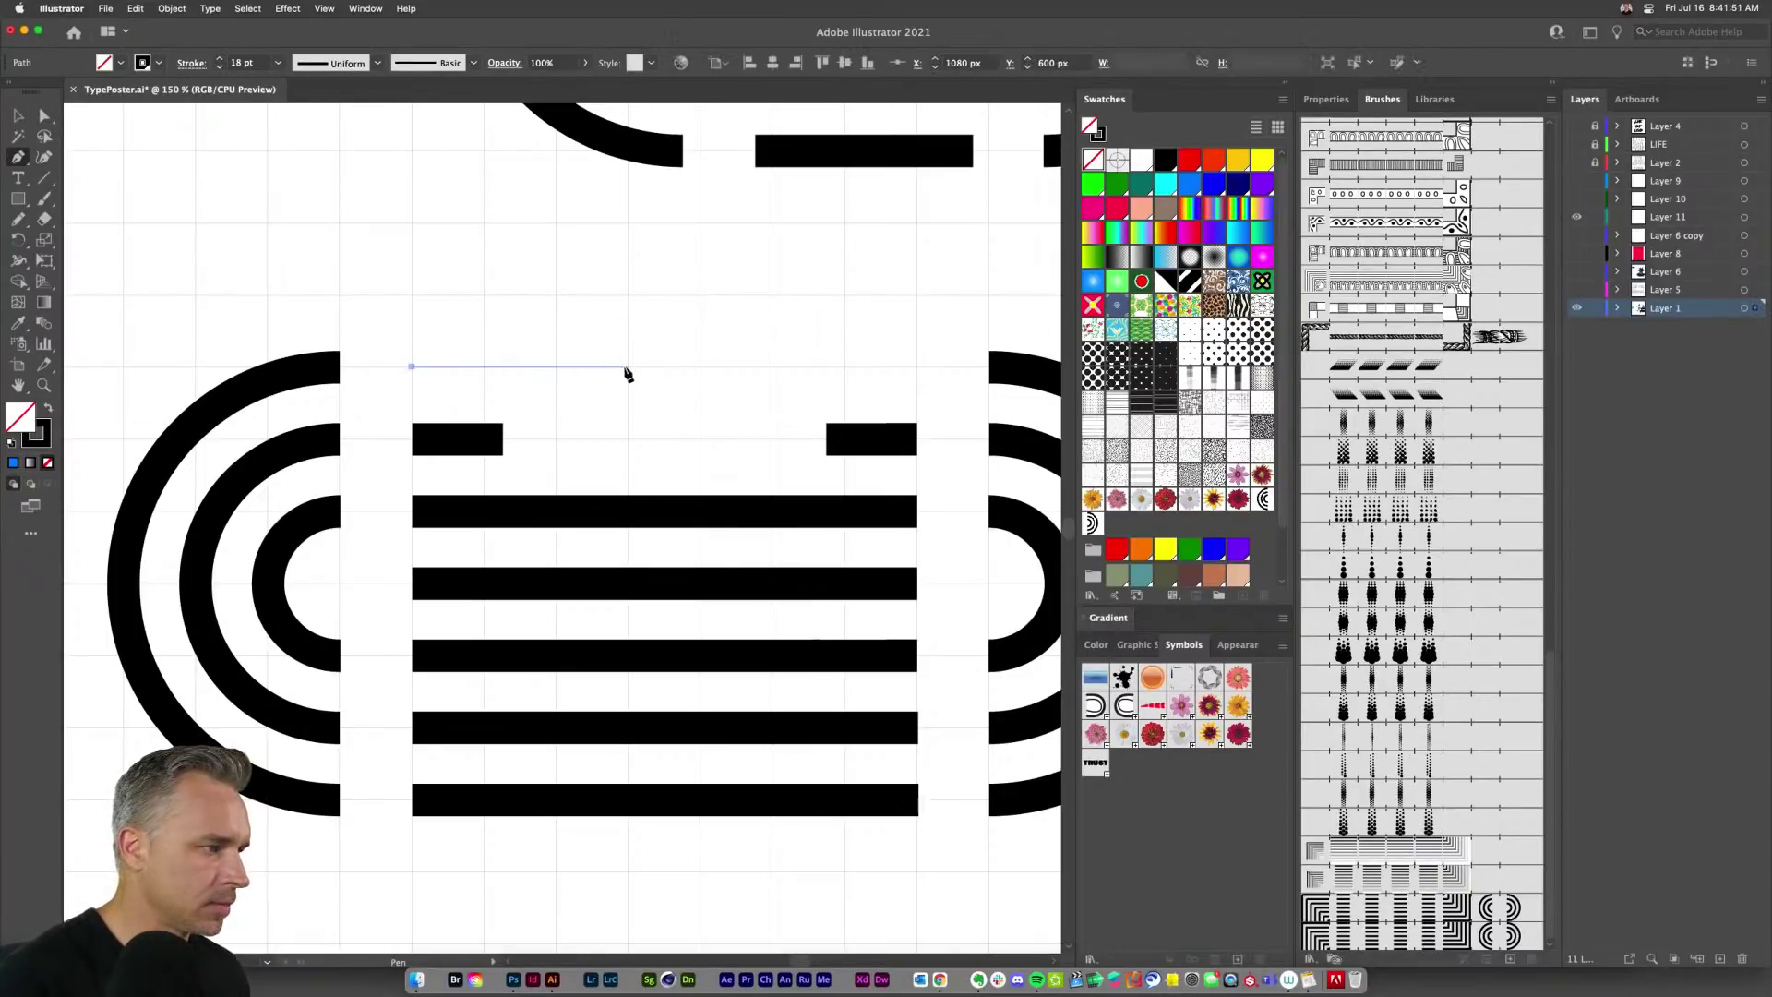
left_click(630, 367)
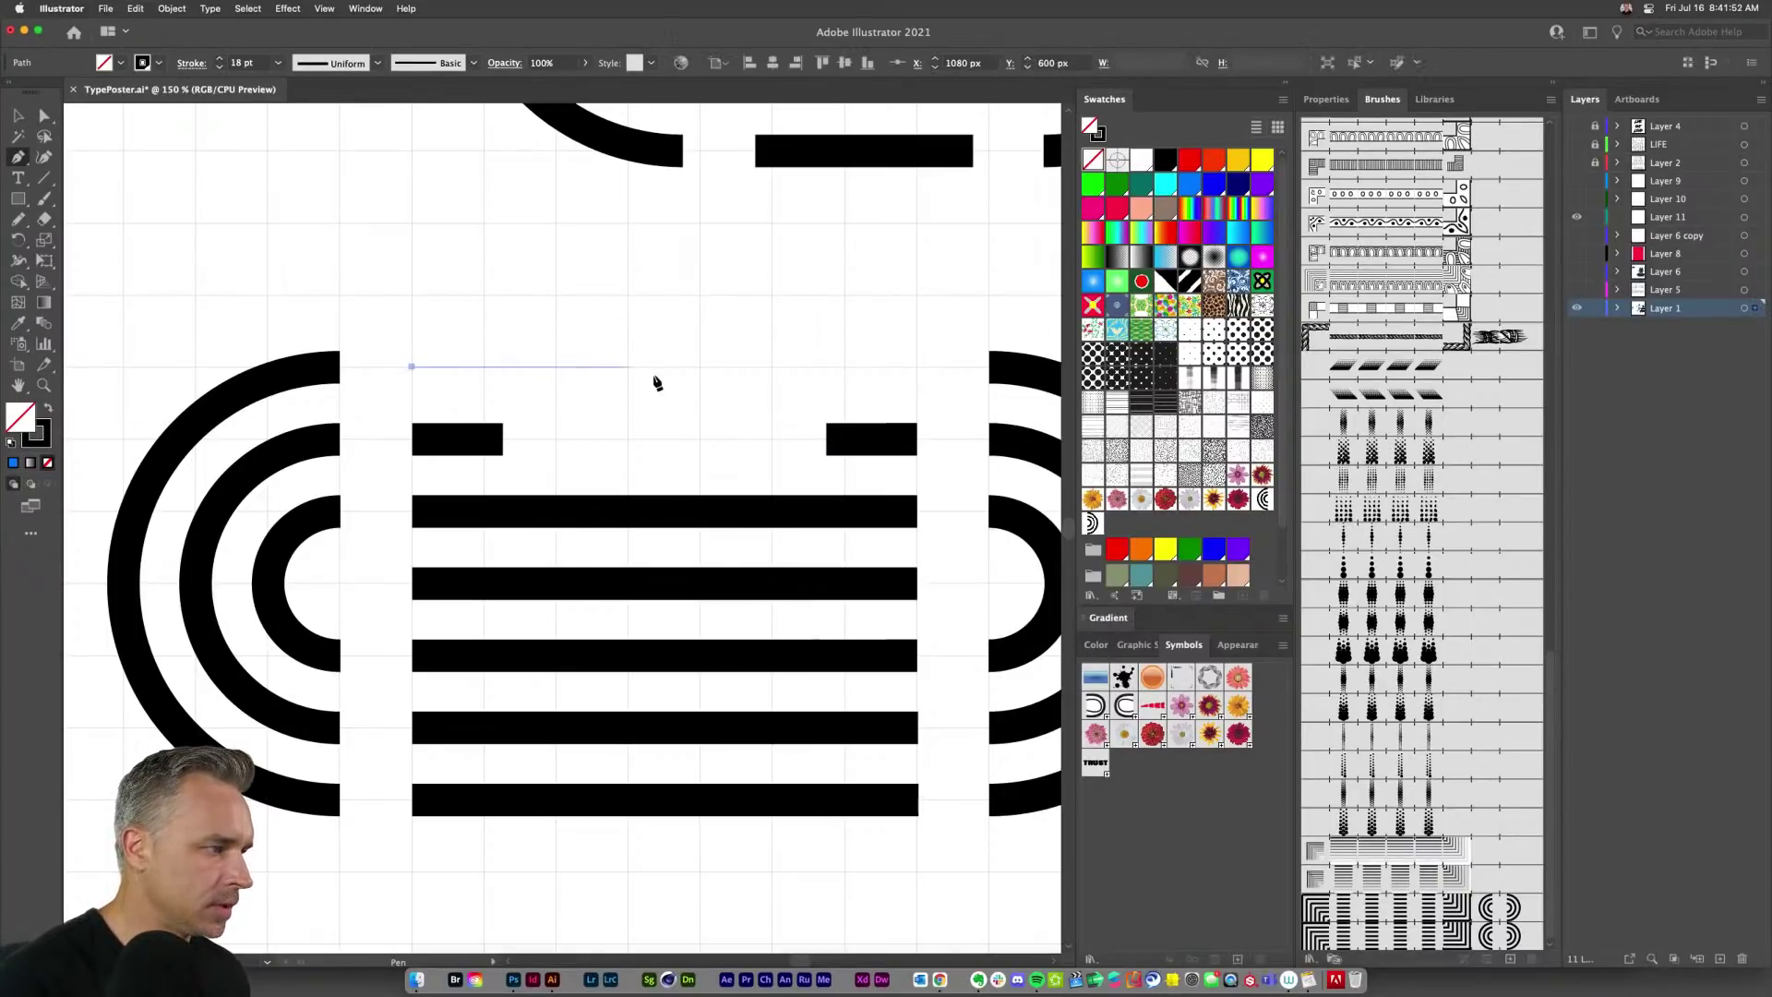
left_click(609, 386, "super")
Step: Delete the two short pieces of the second bar in the lower copy
key("v")
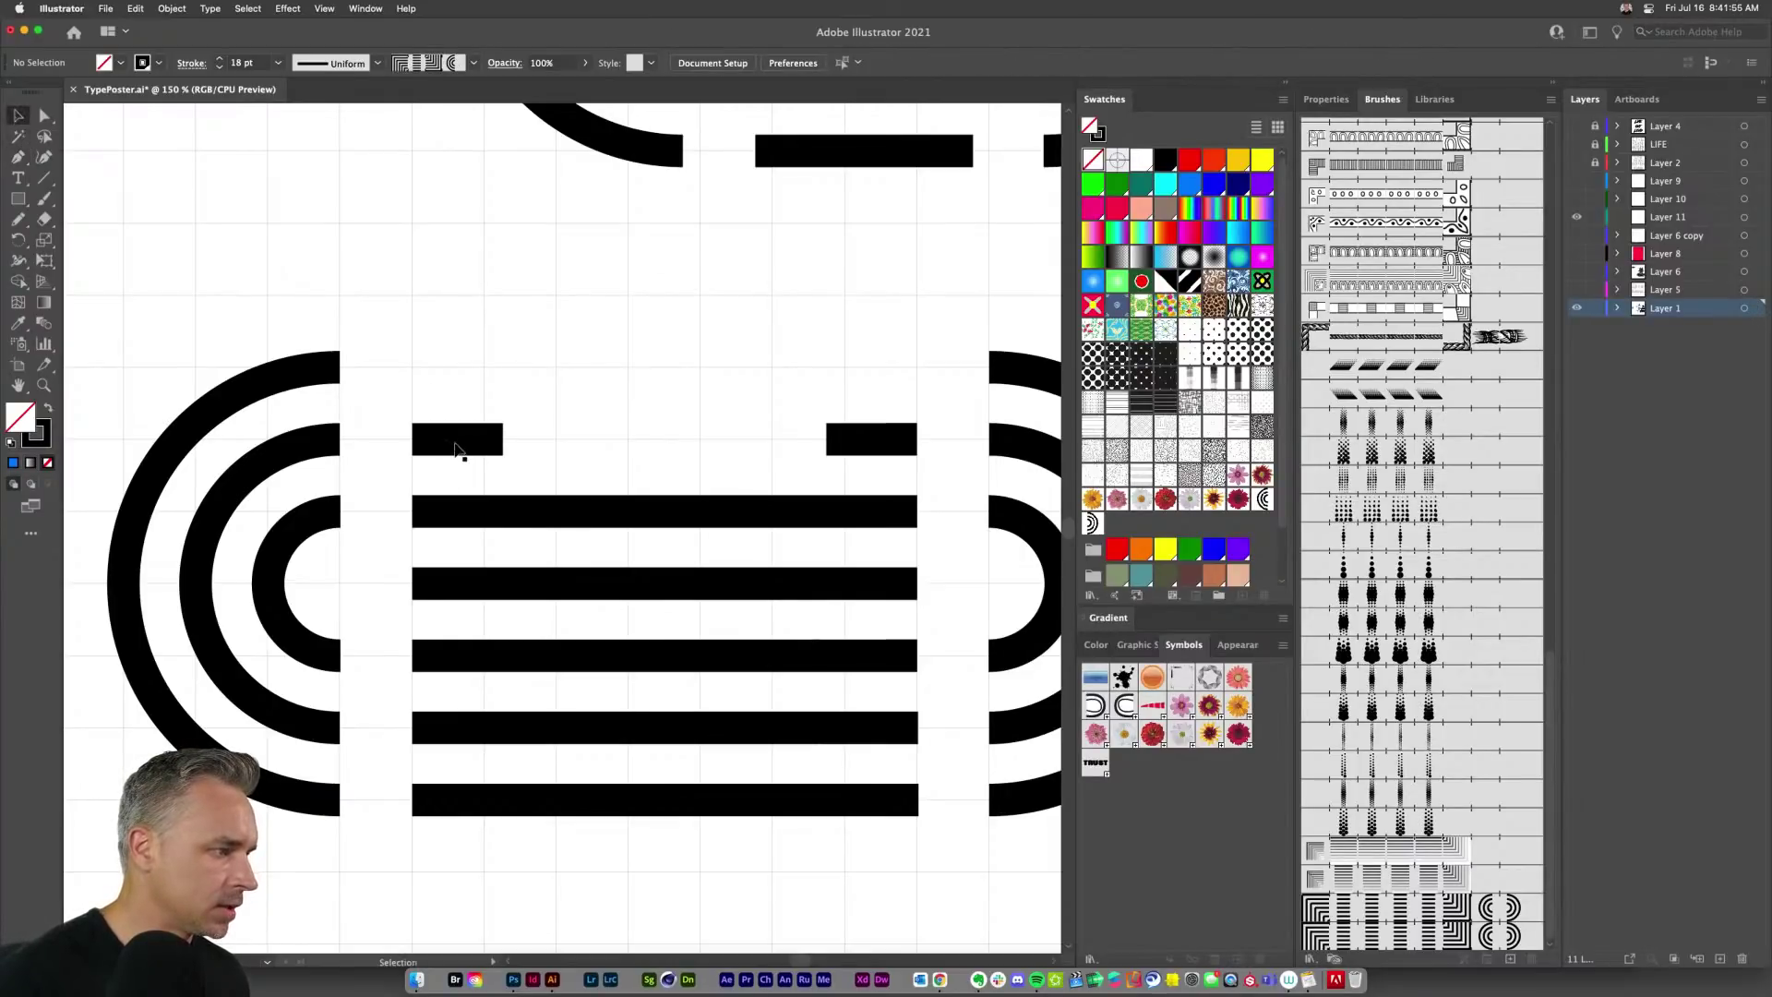
left_click_drag(379, 370, 553, 490)
left_click_drag(406, 356, 919, 480)
key("Delete")
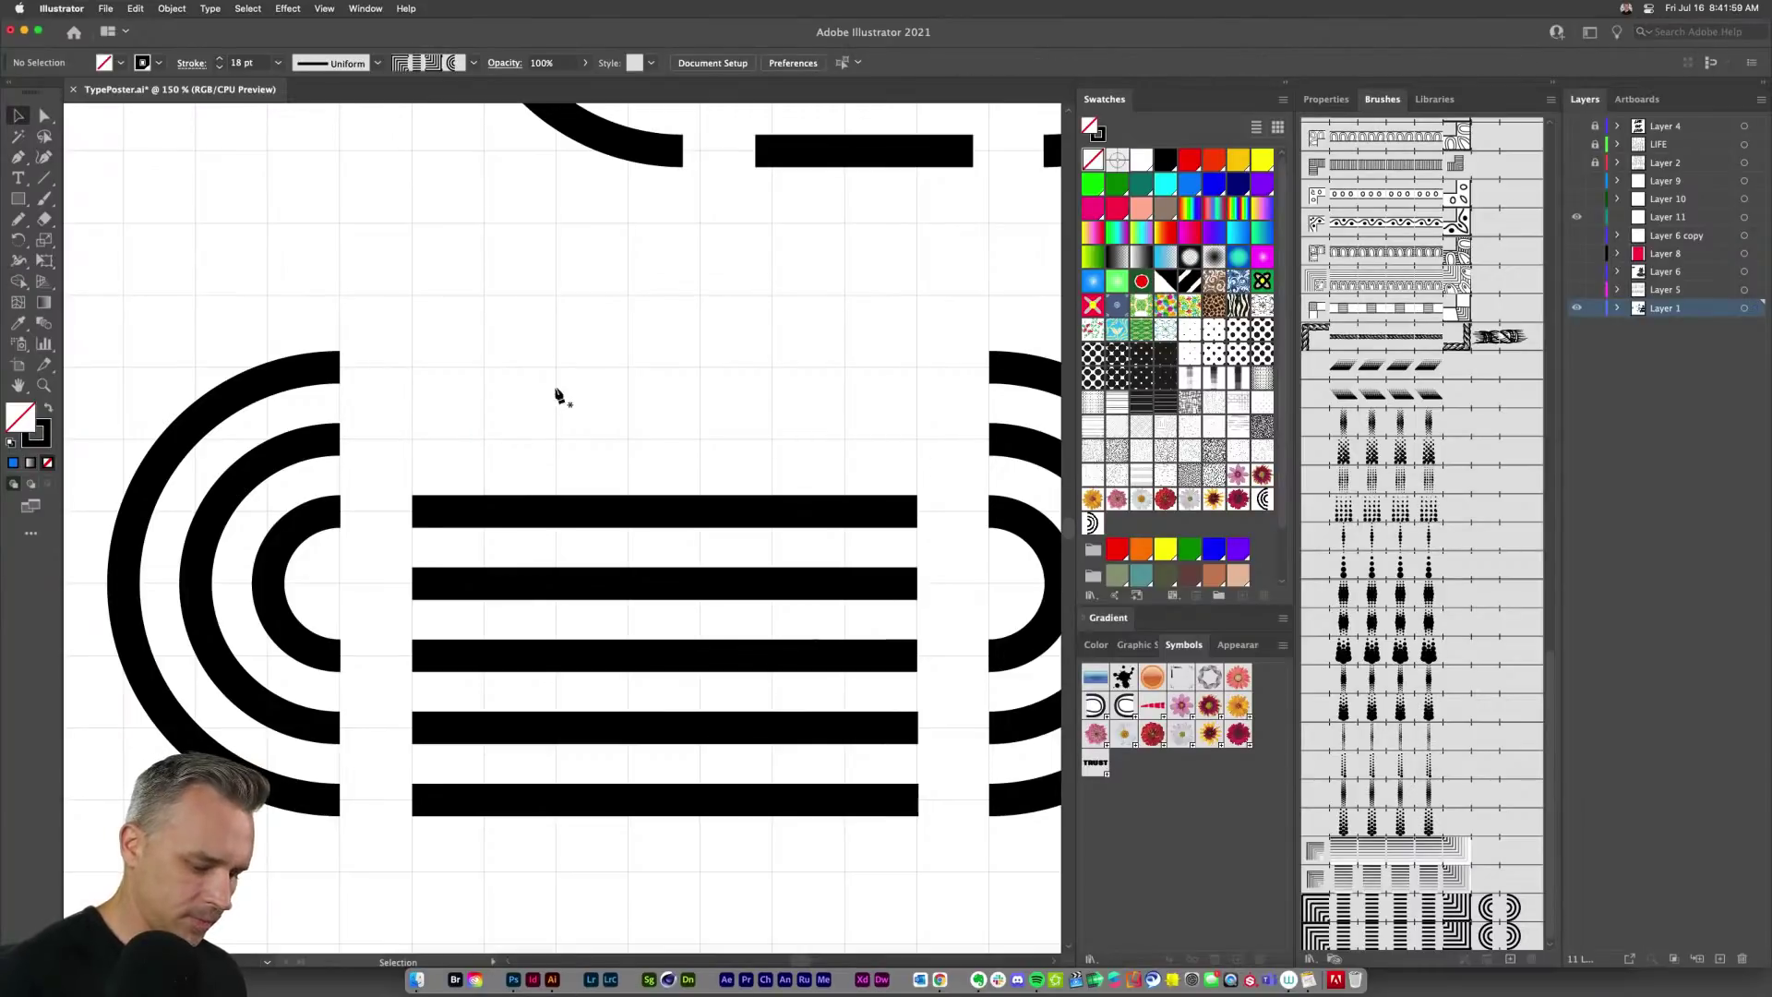
Step: Draw a stepped path with the Pen tool from X 1080, Y 600 px to 1160, 600, down to 1160, 640, and across to 1240, 640
key("p")
left_click(412, 366)
left_click(555, 367)
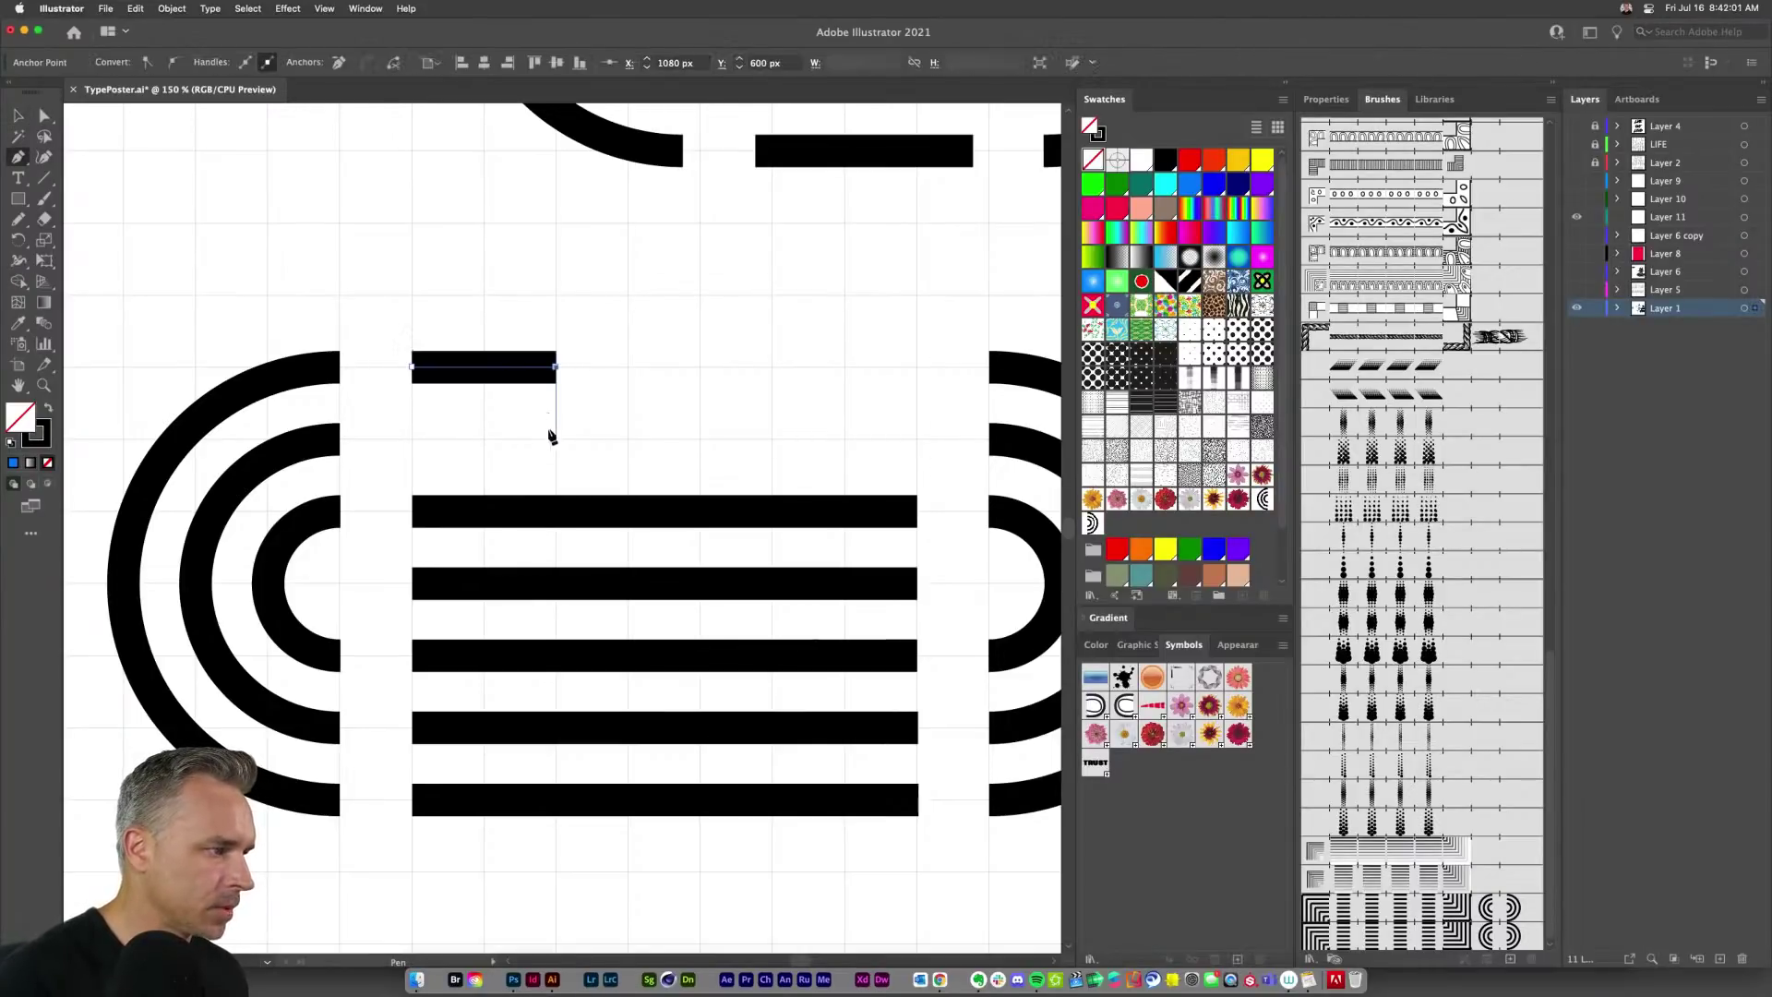
left_click(555, 439)
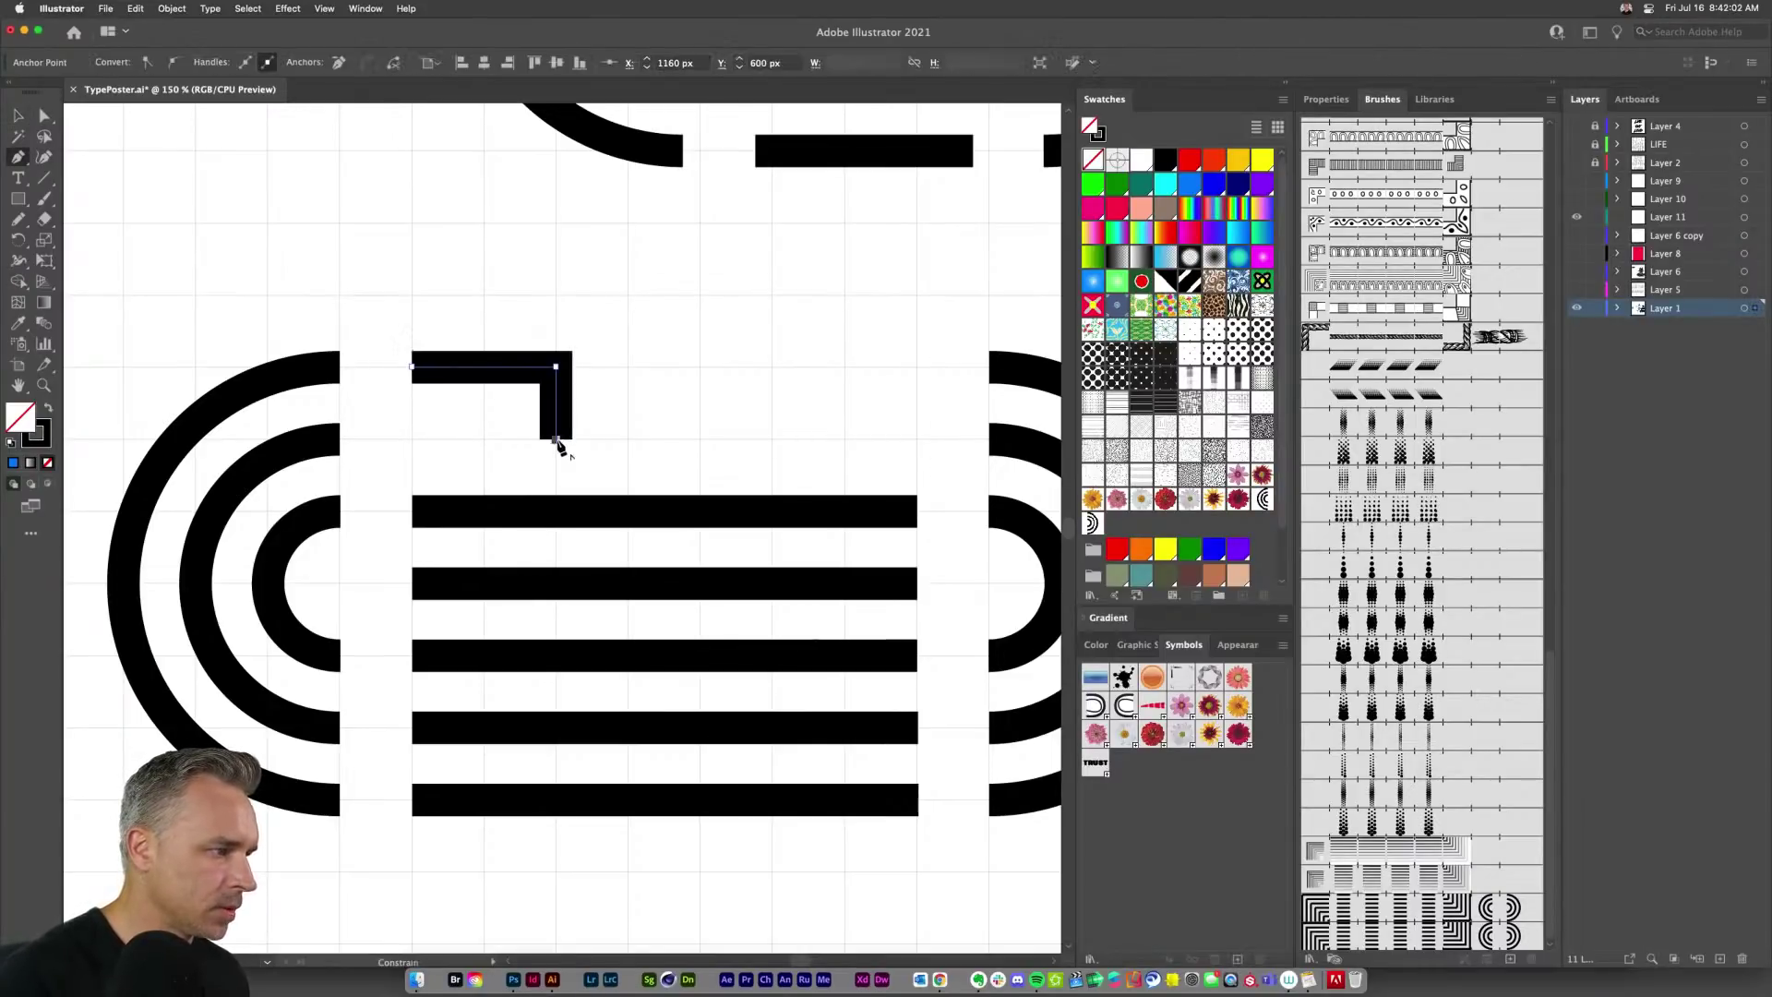
left_click(700, 440)
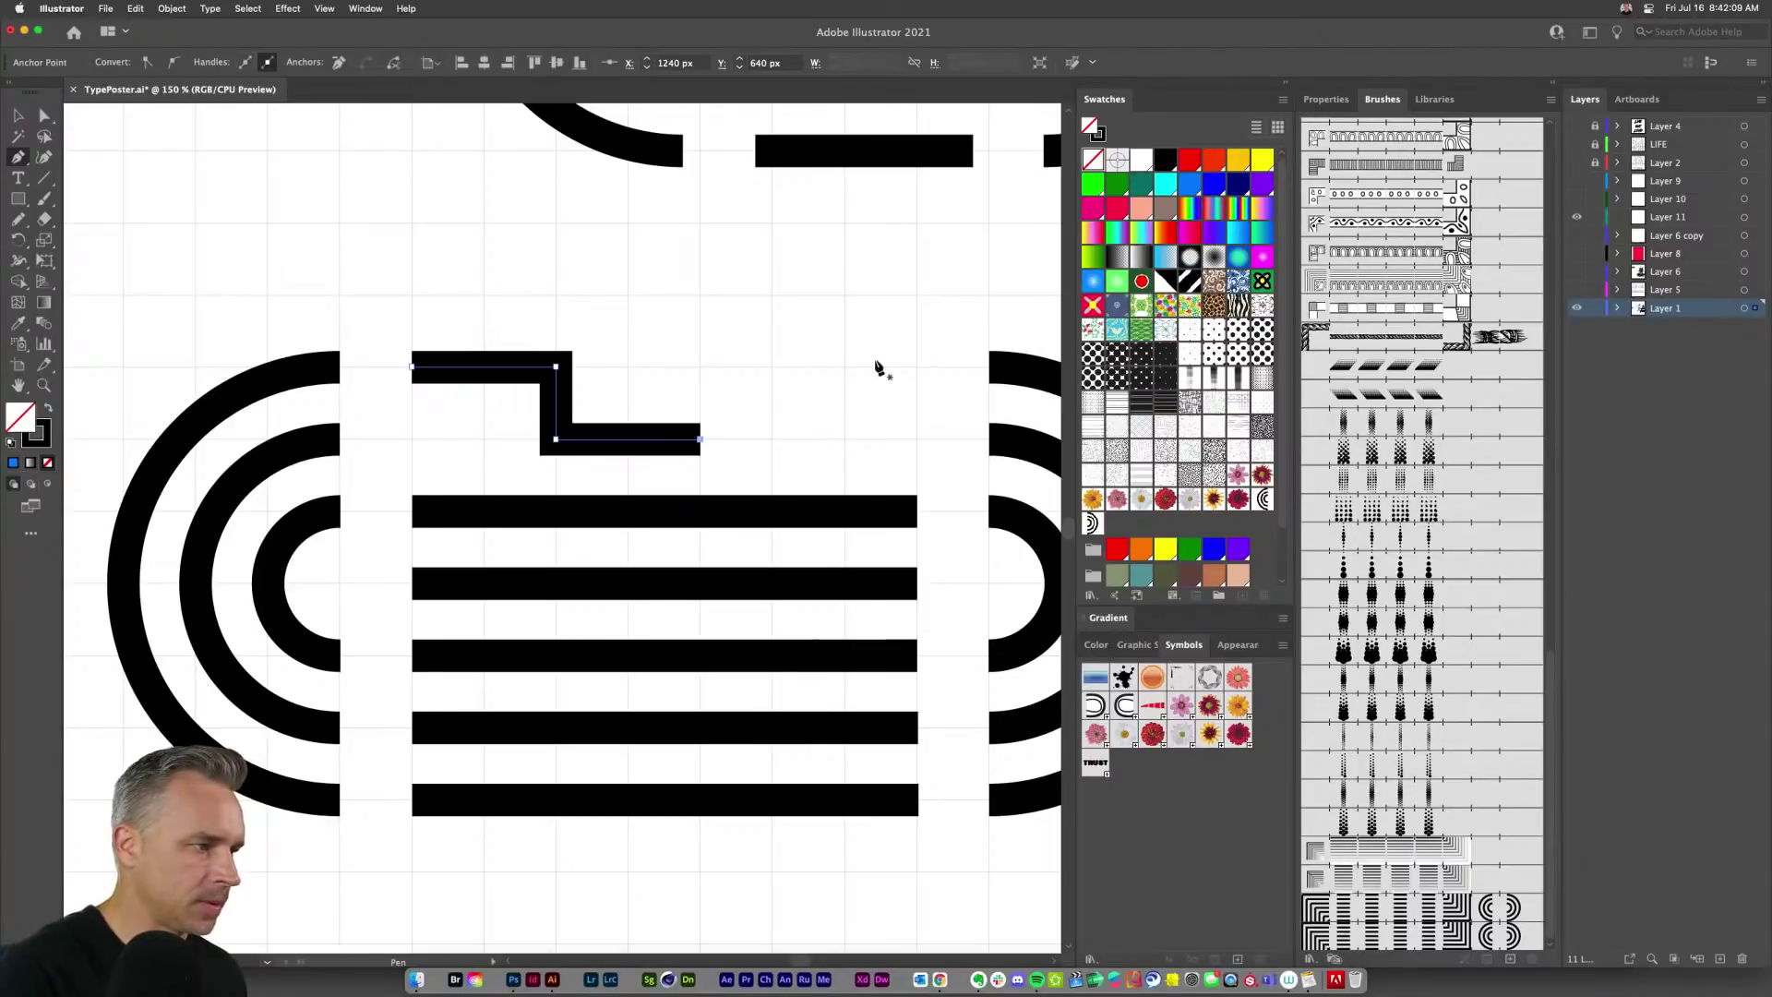
Step: Draw two separate horizontal lines ending at X 1360 px: one from X 1240 at Y 600 and one from X 1280 at Y 640
left_click(916, 366)
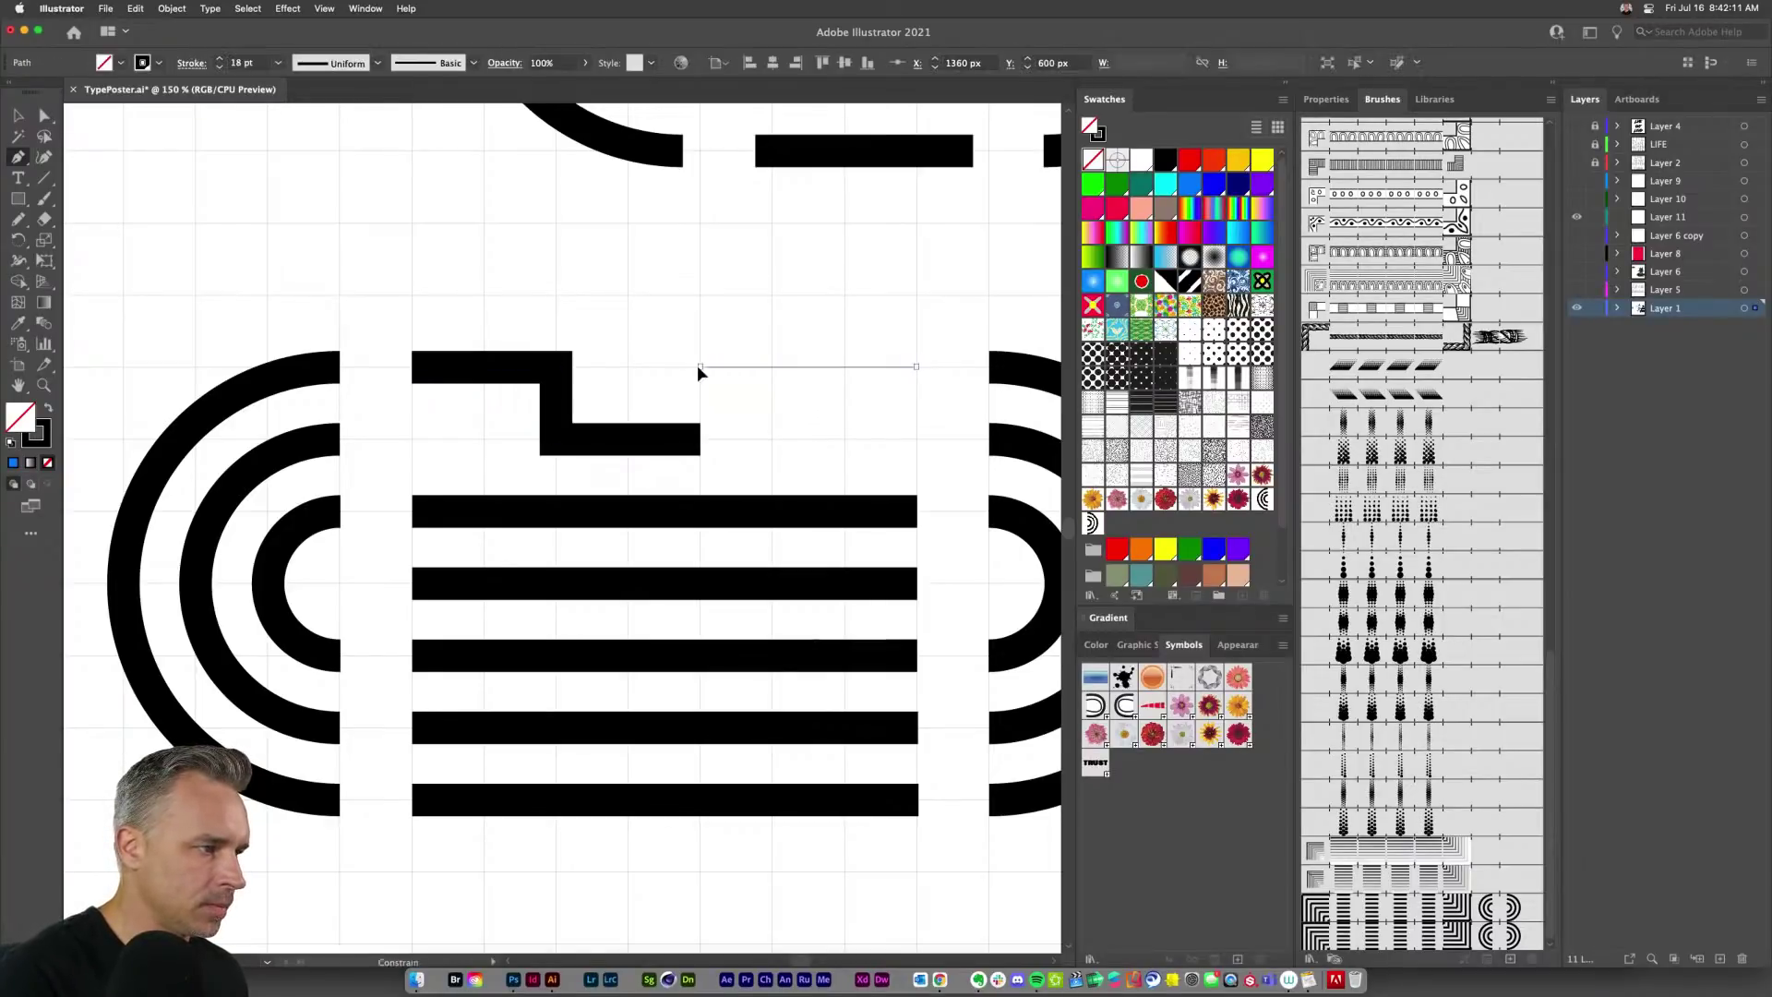
left_click(700, 367)
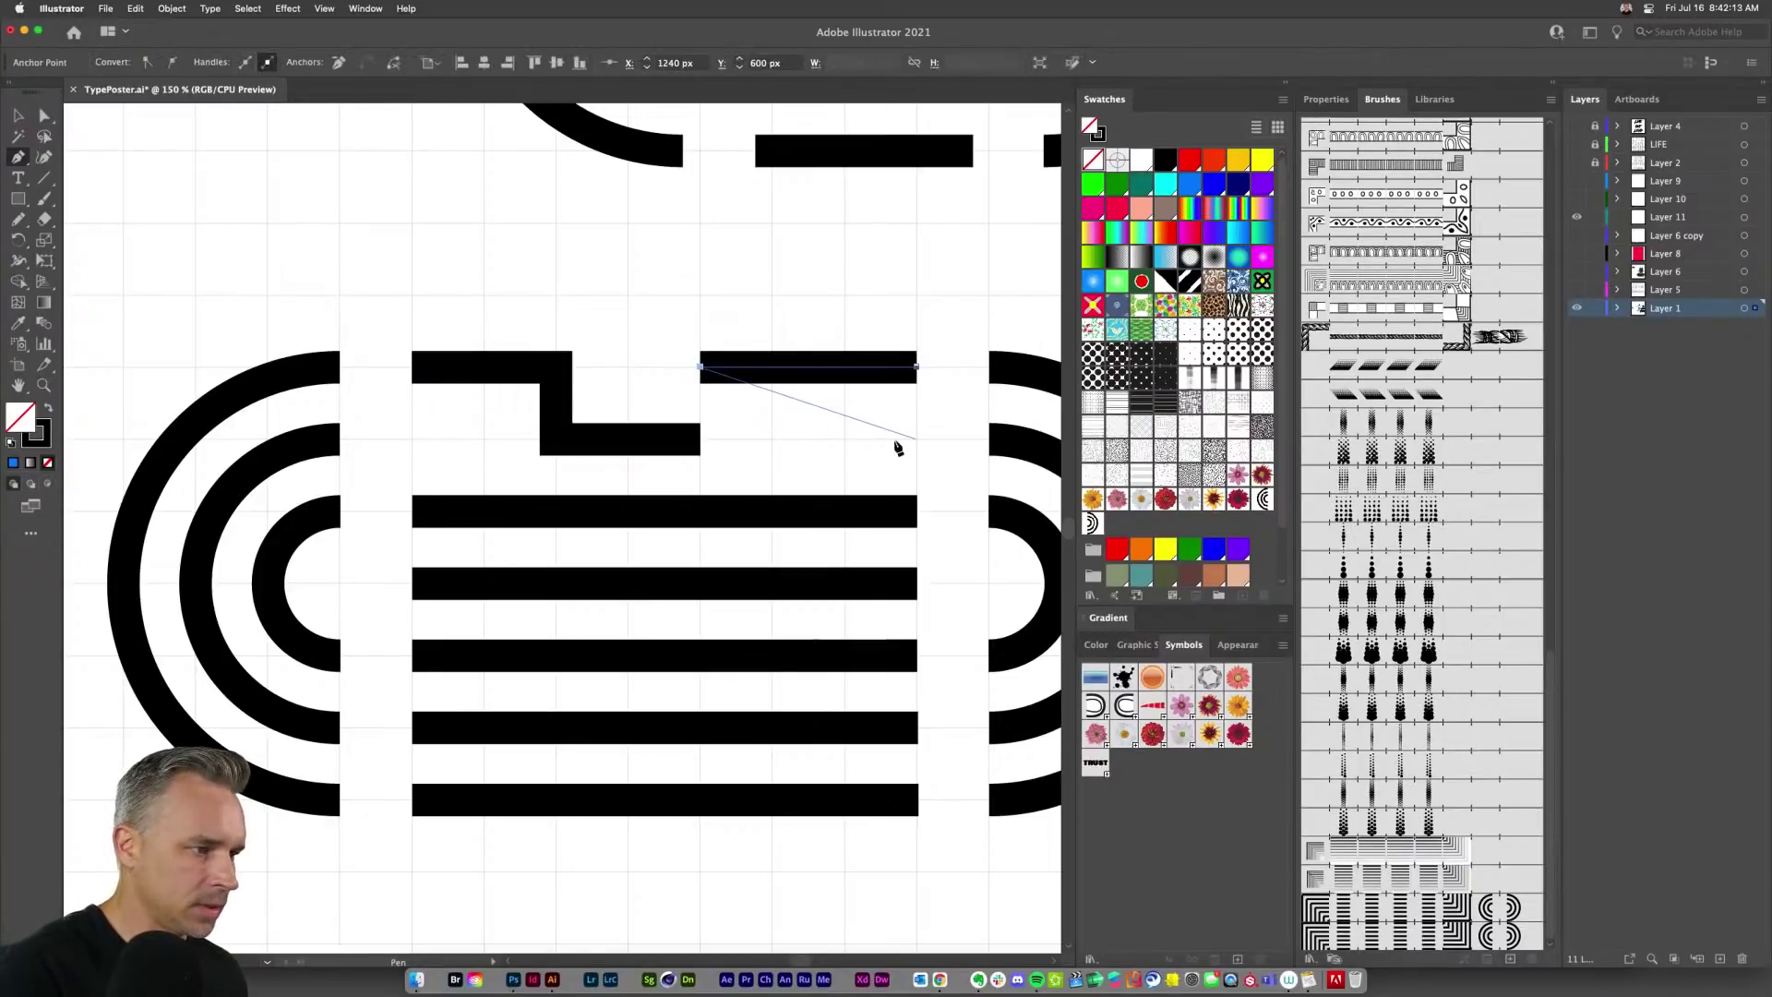
key("Escape")
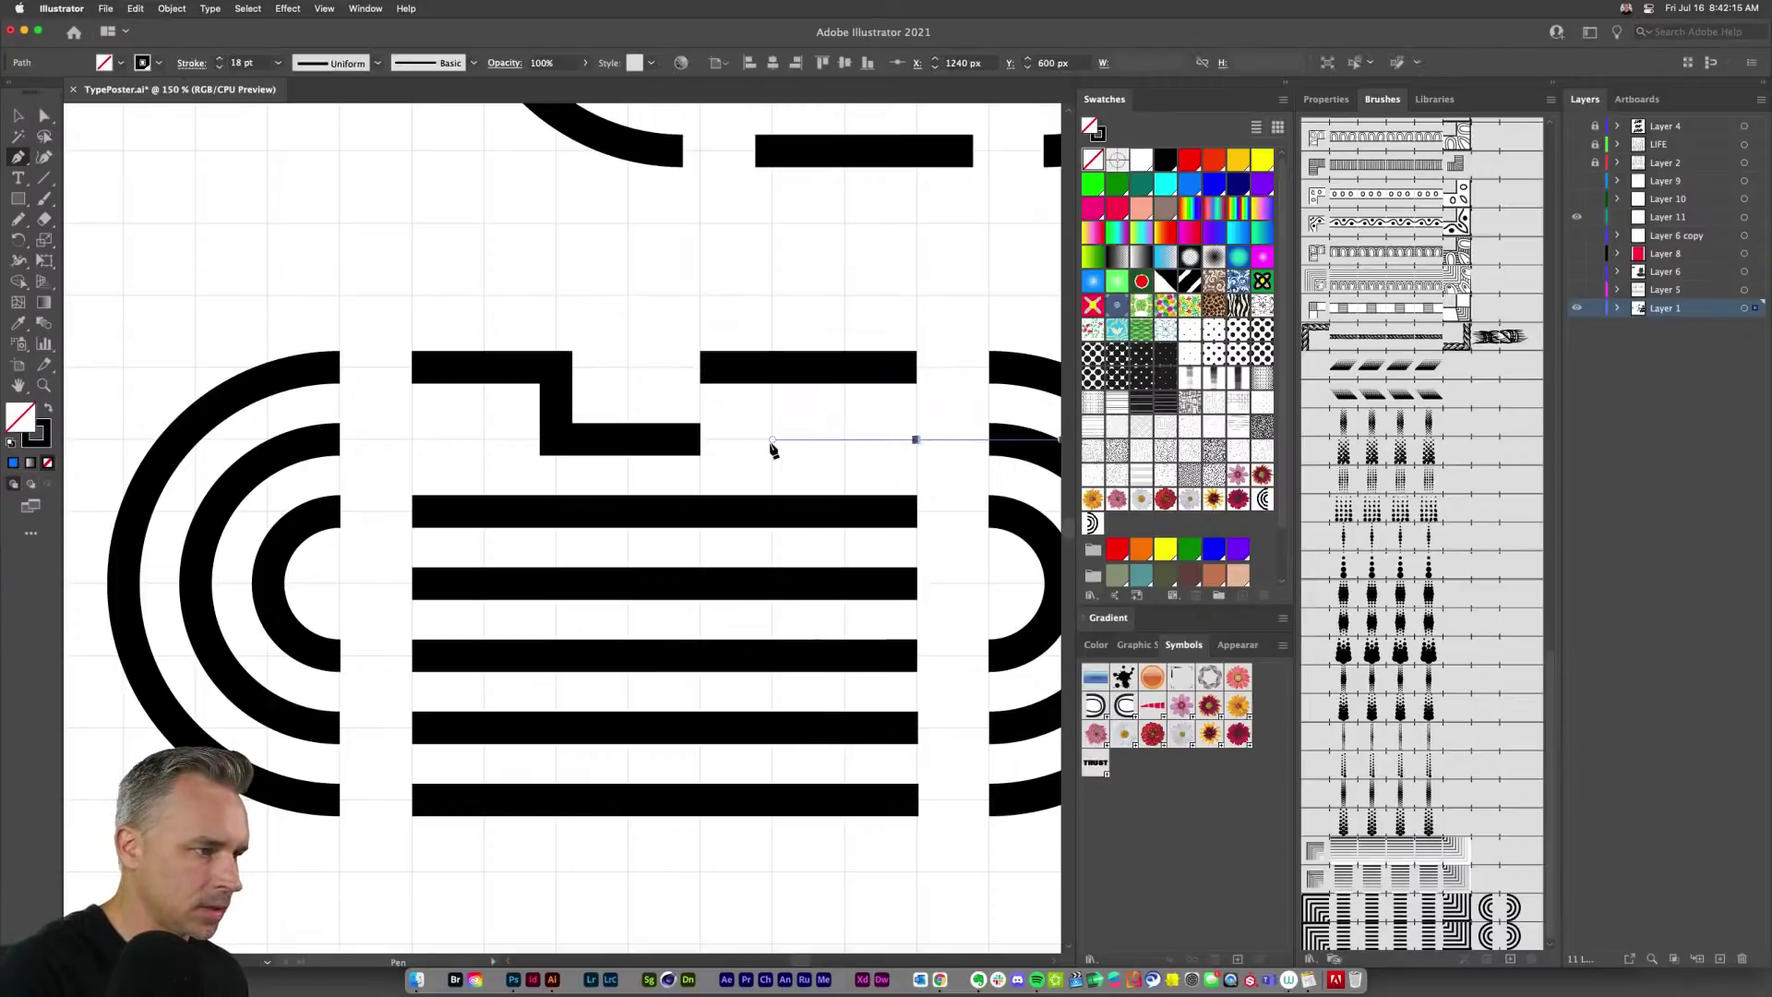
left_click(917, 439)
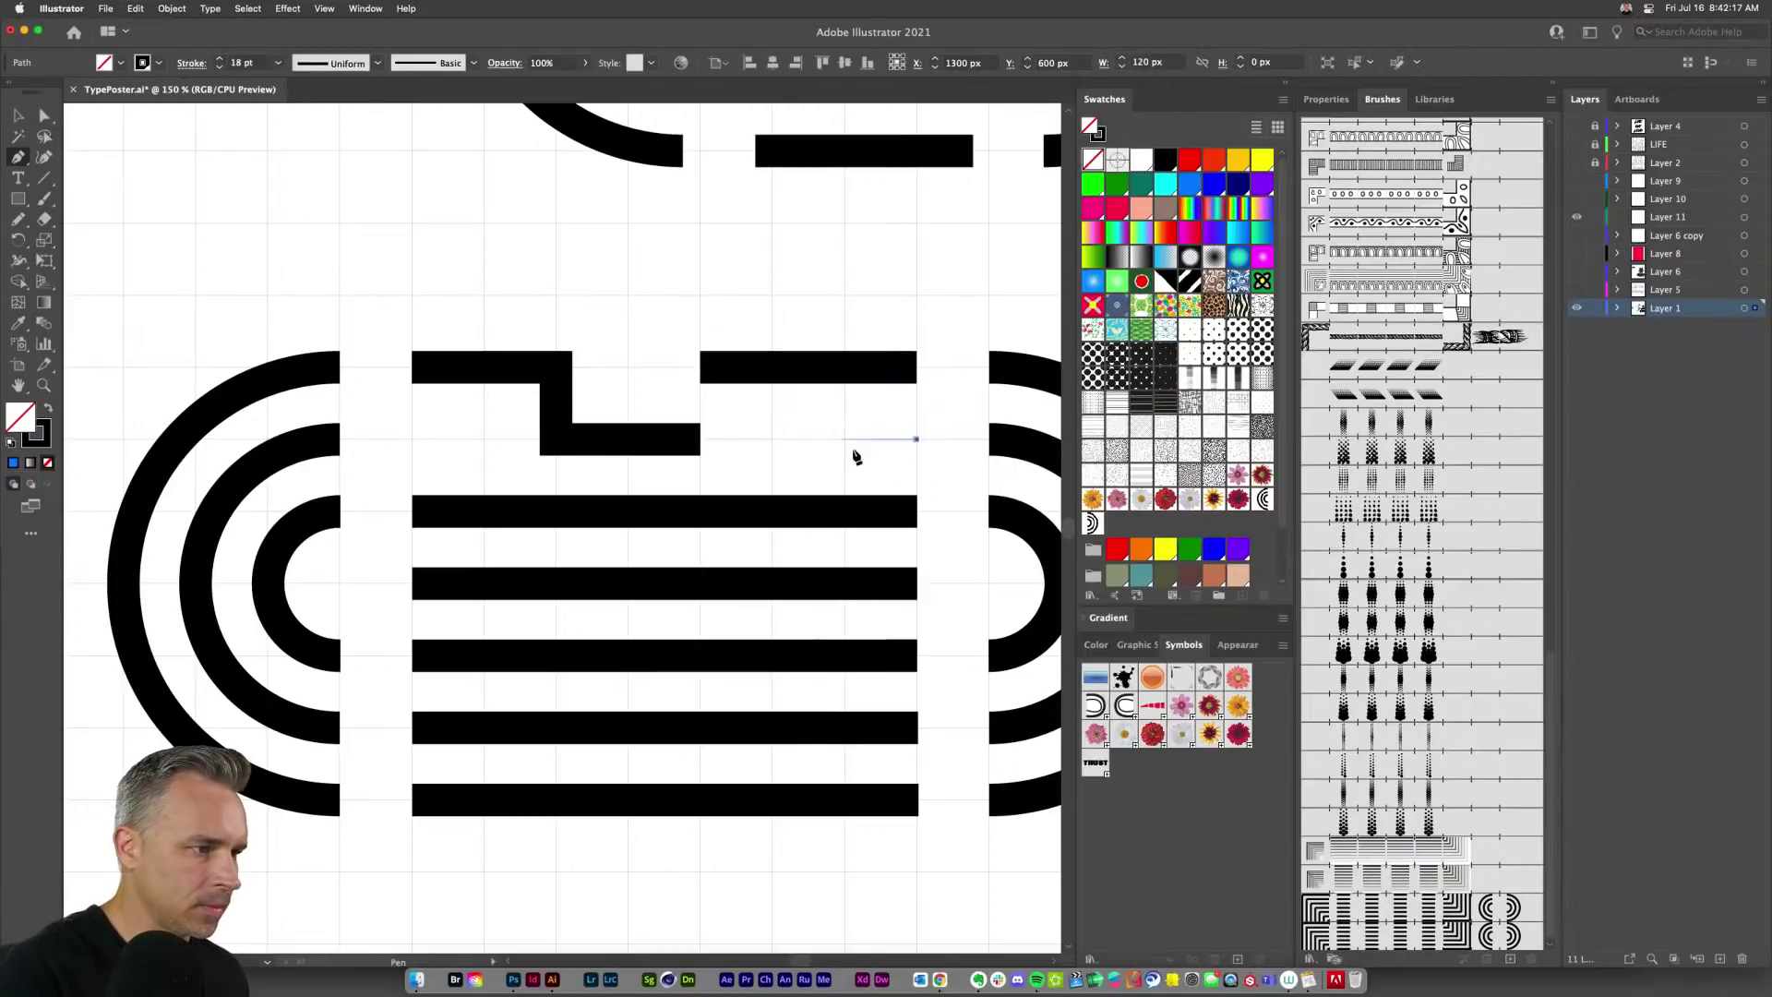
left_click(772, 440)
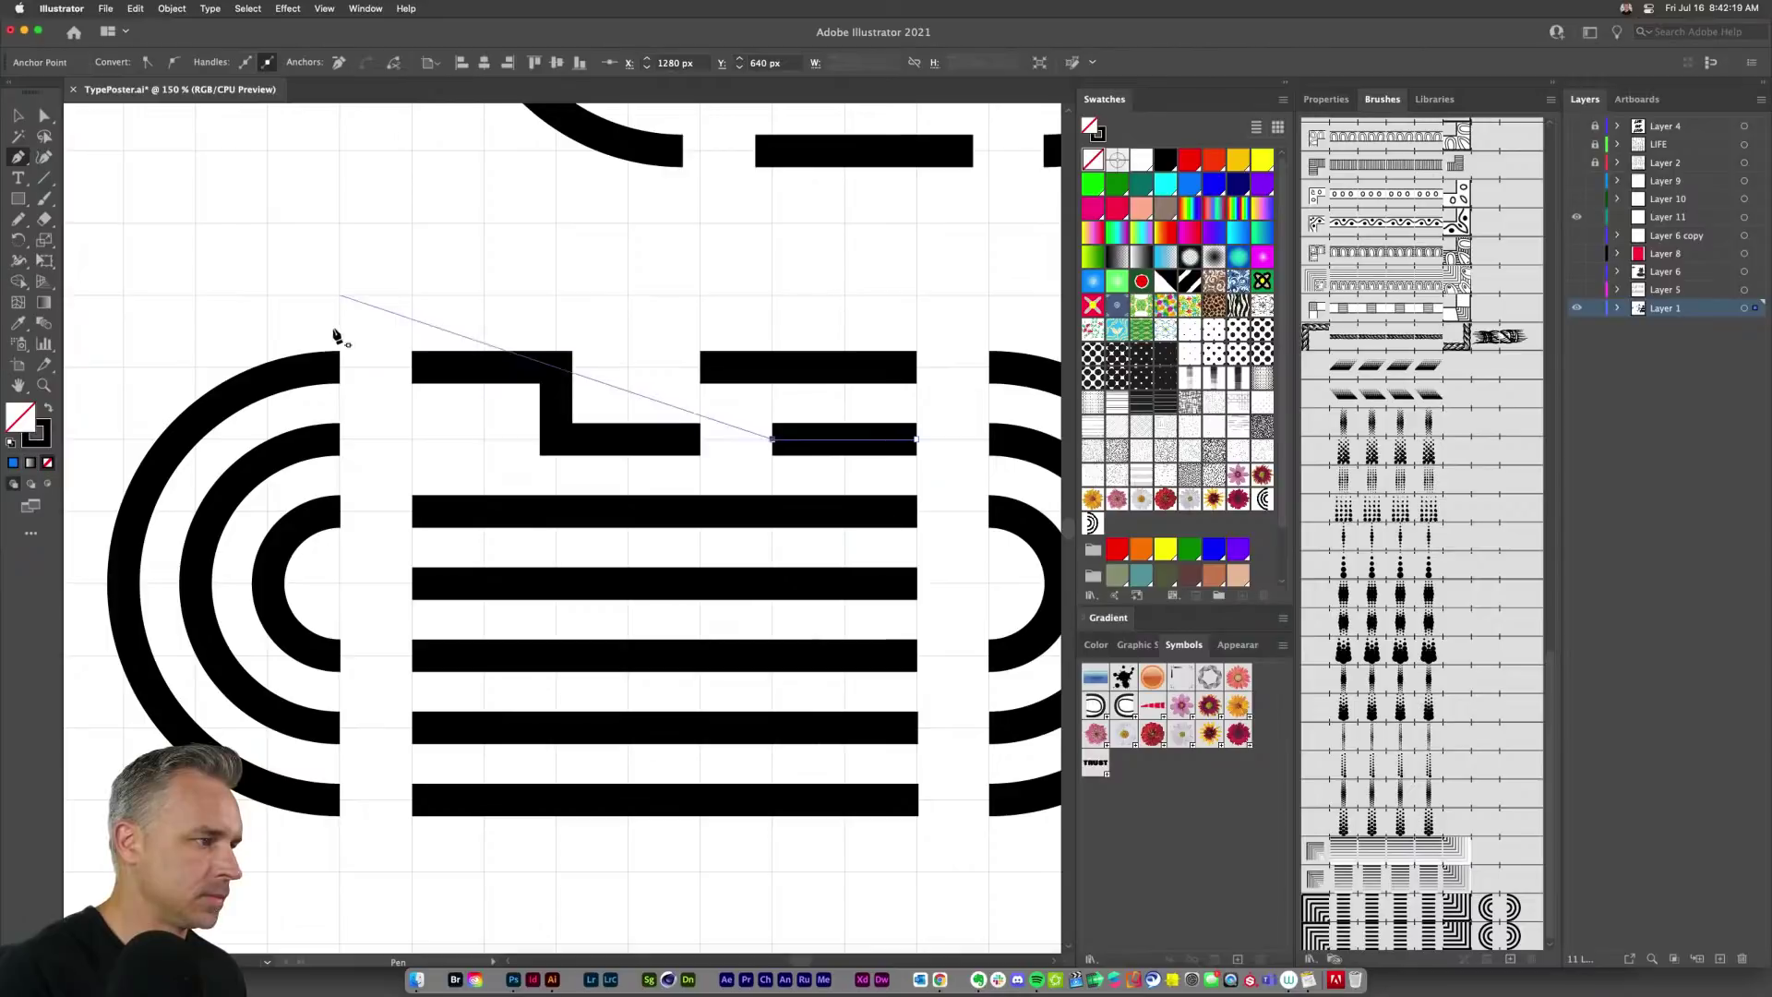
key("Escape")
scroll(526, 544, "down", 3)
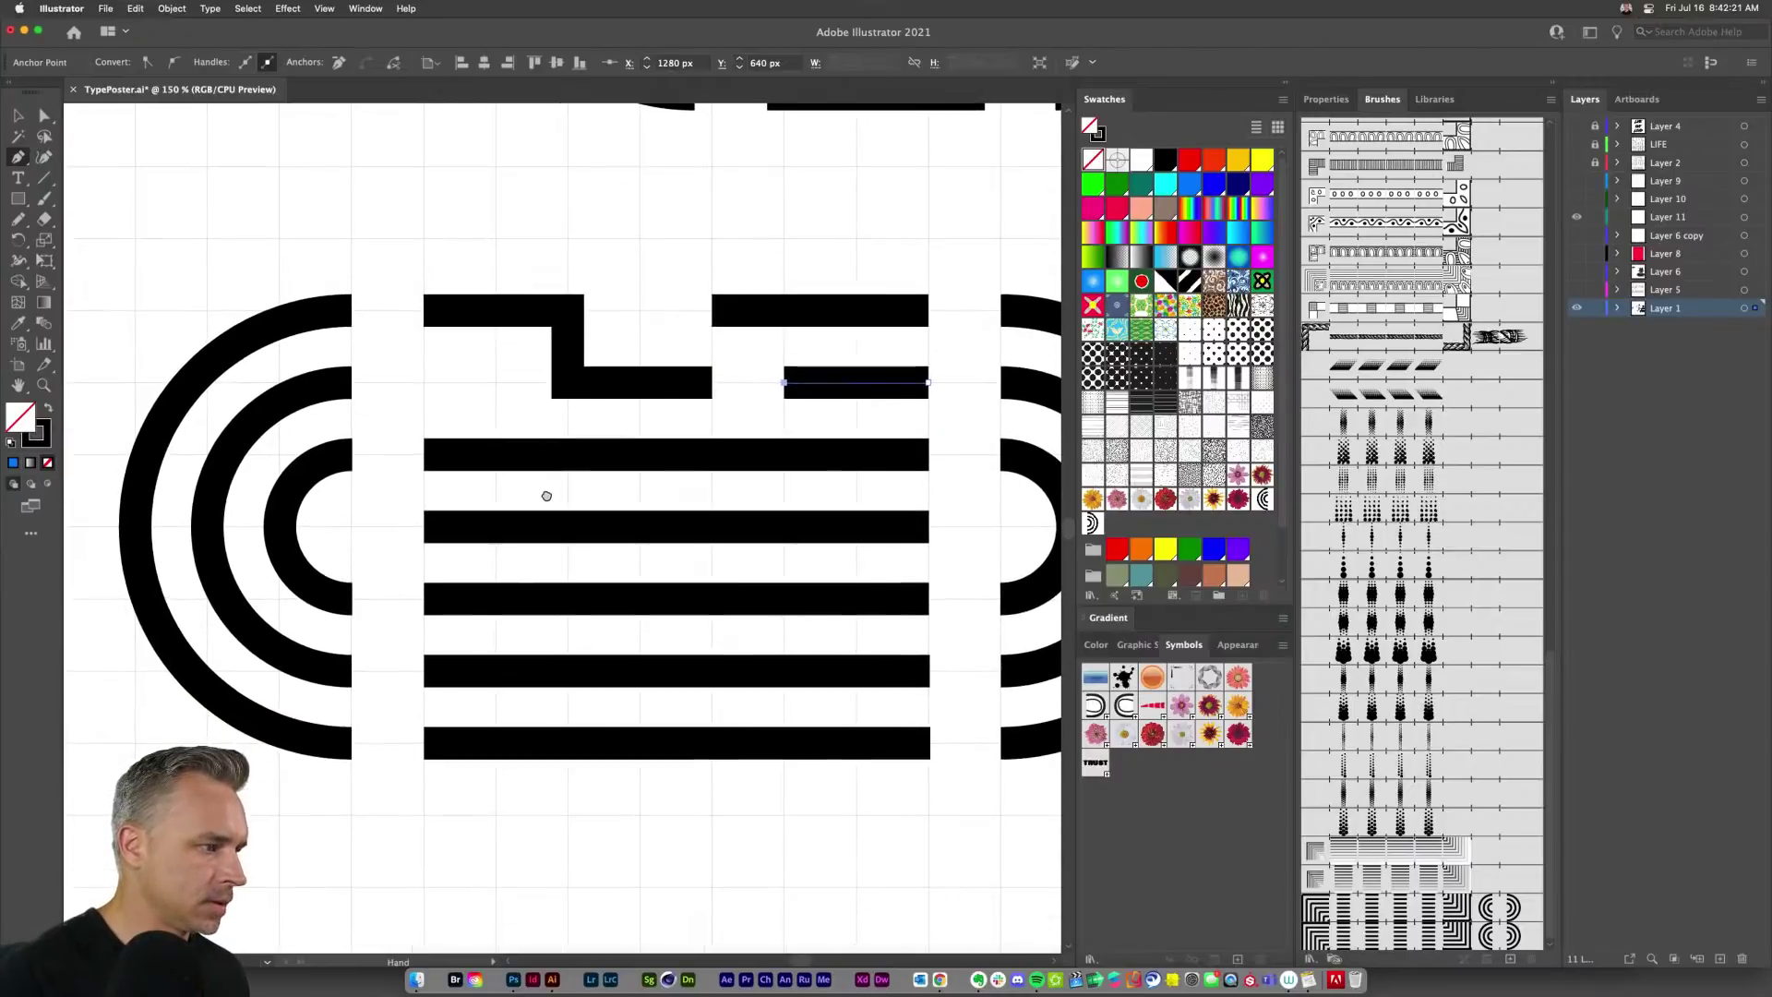
Step: Shorten the uppermost full-length horizontal line by moving its left endpoint to X 1120 px at Y 680 px
left_click(43, 116)
key("super+shift+a")
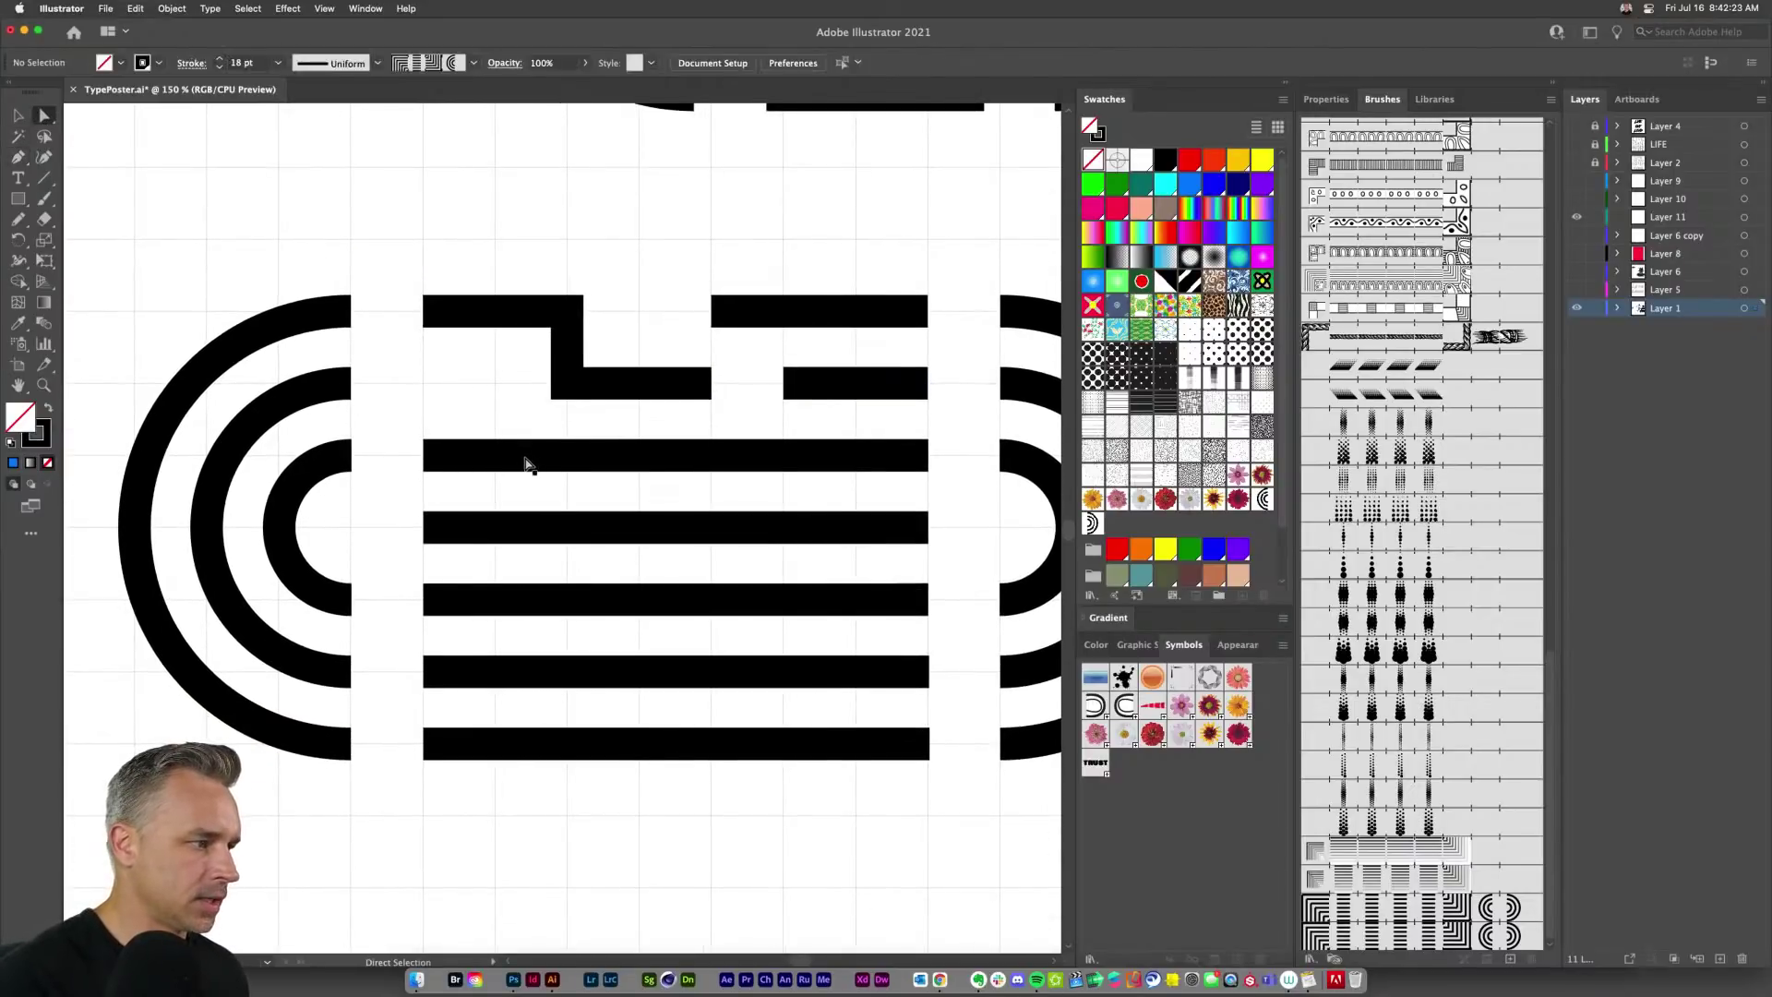
left_click_drag(431, 415, 459, 479)
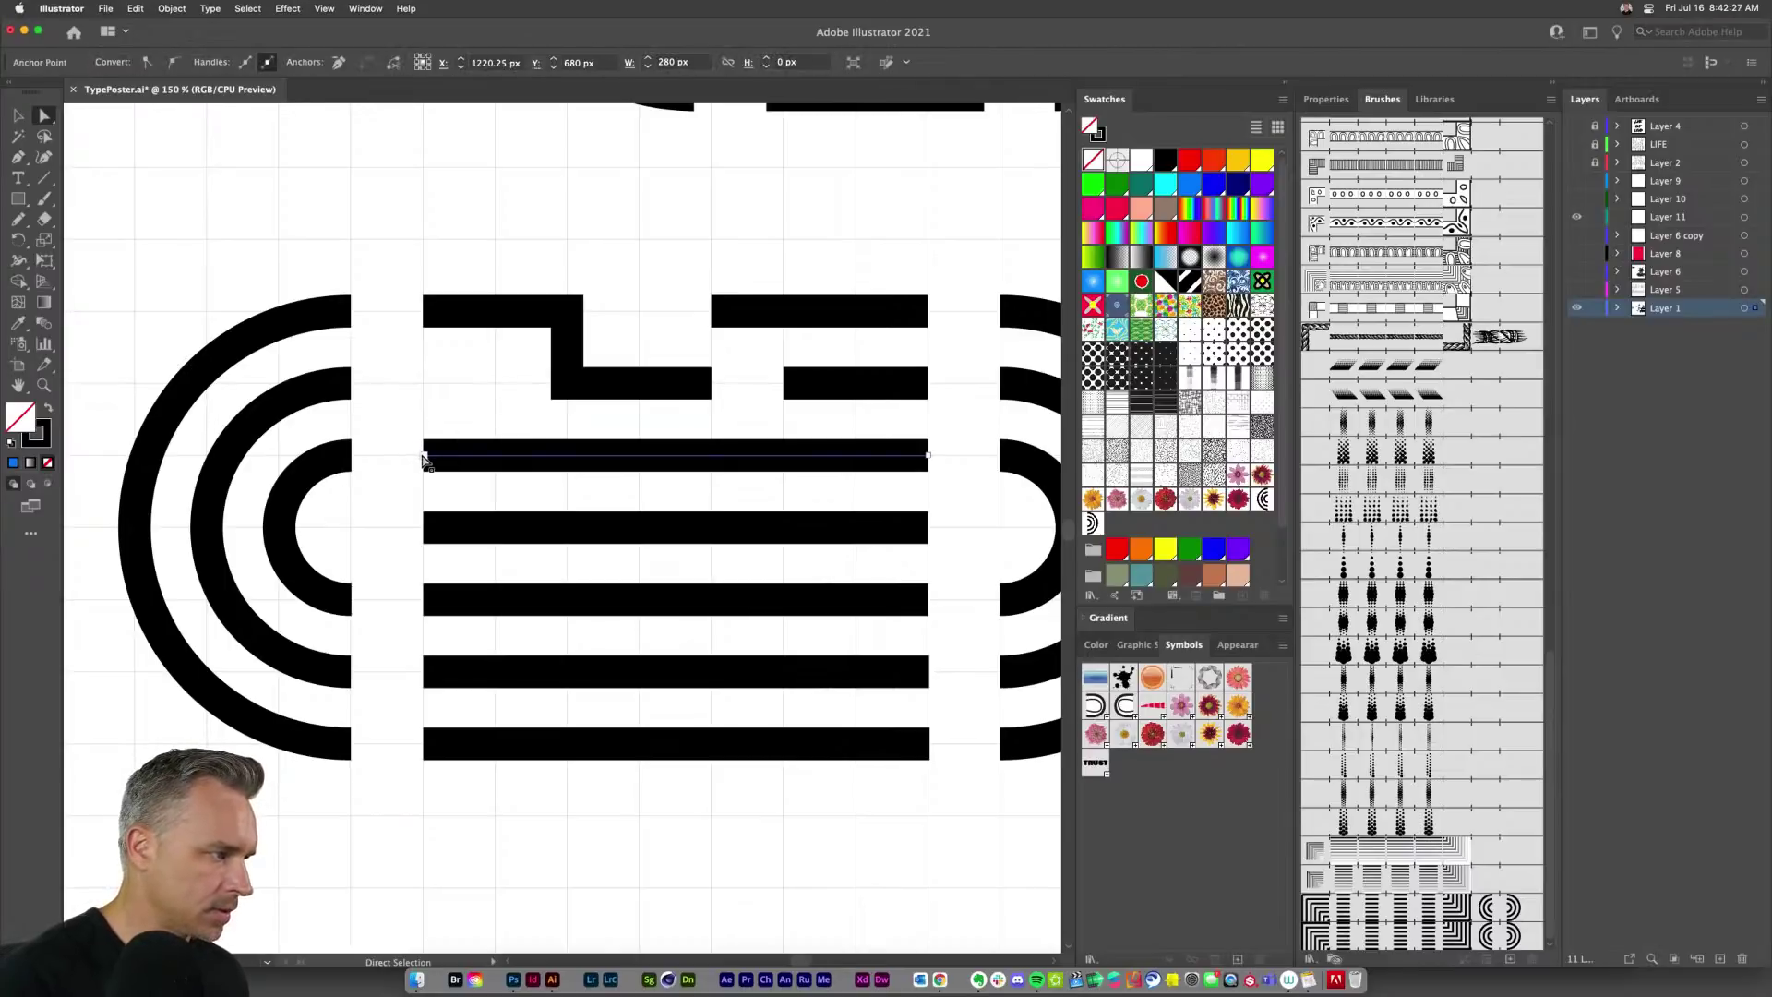
left_click_drag(426, 459, 495, 456)
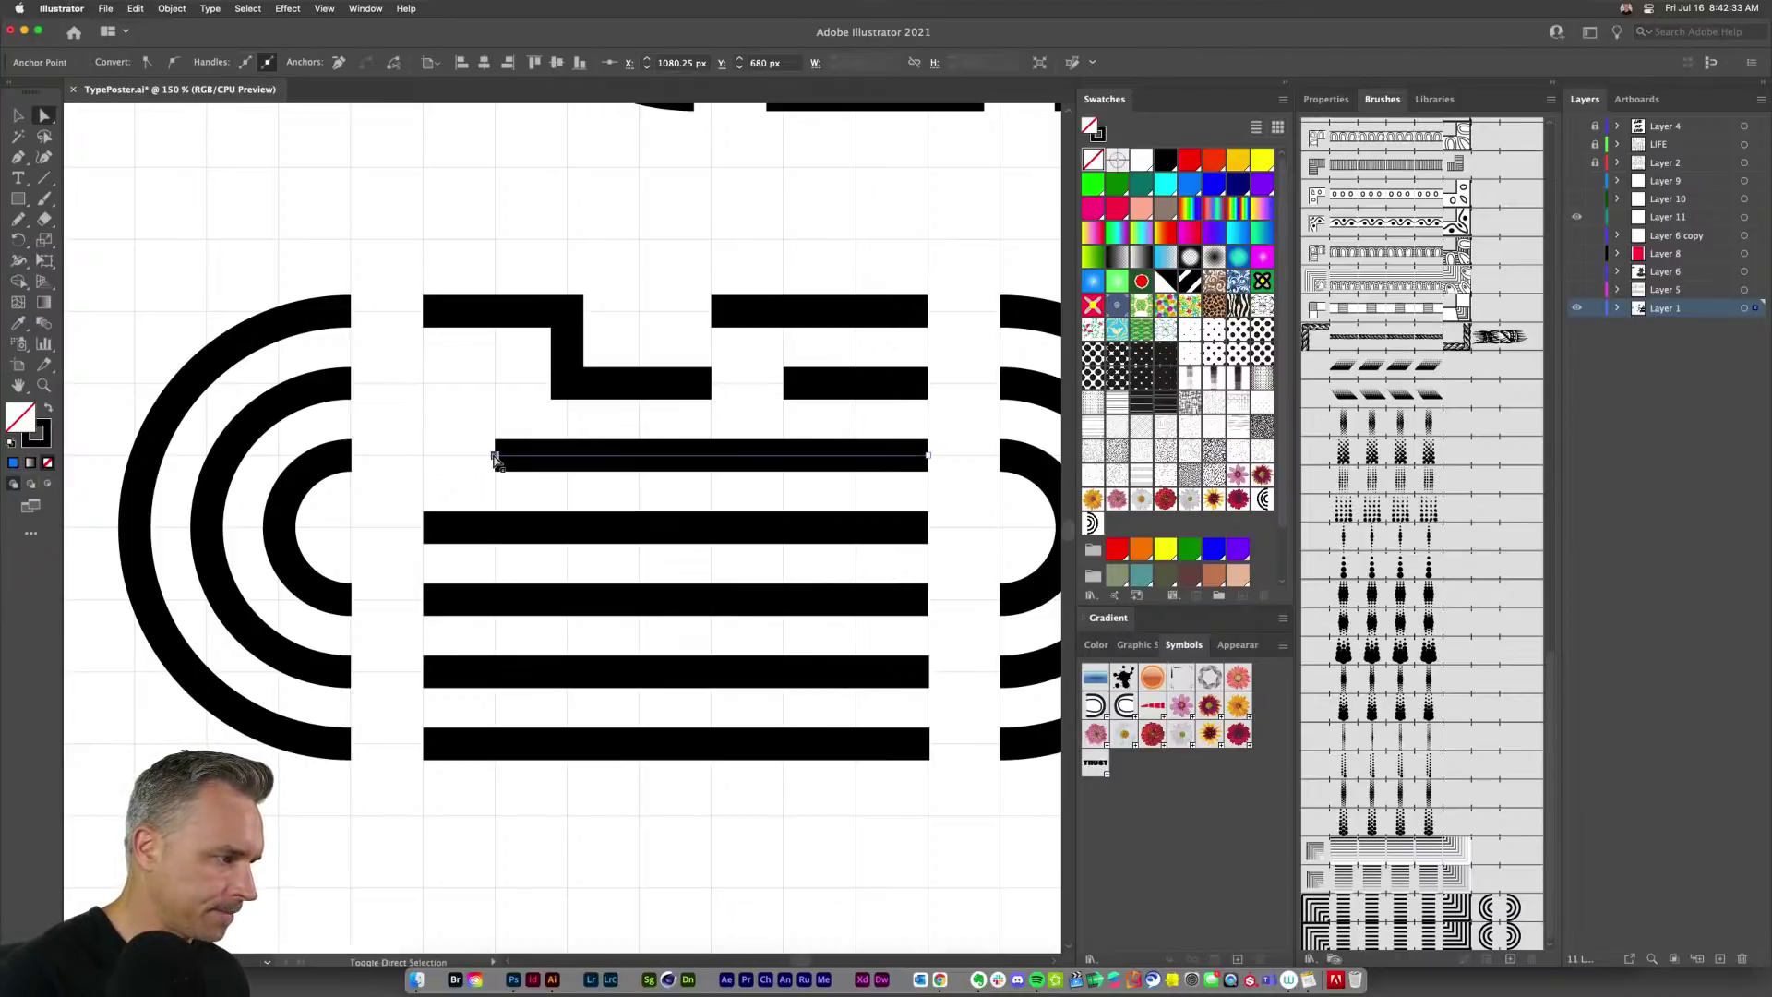
Step: Extend the shortened line's left end up to Y 640 px and left to X 1080 px, forming a second step
key("p")
left_click(494, 456)
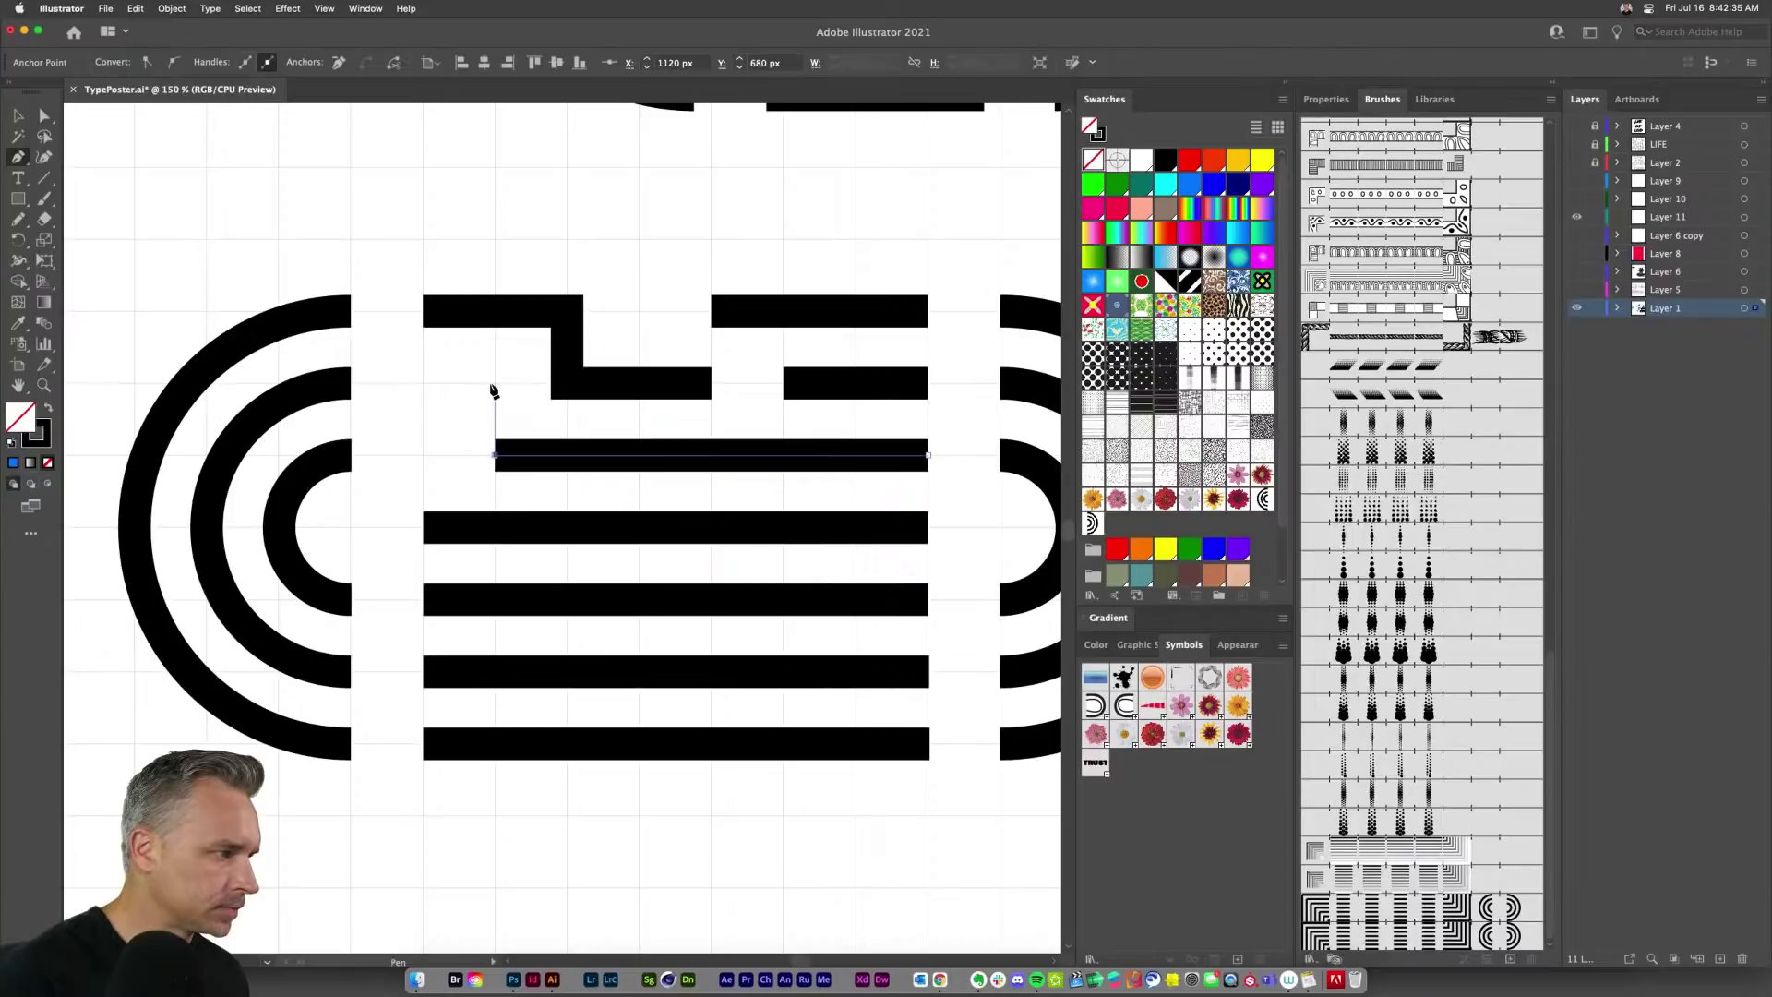
left_click(494, 382)
left_click(424, 383)
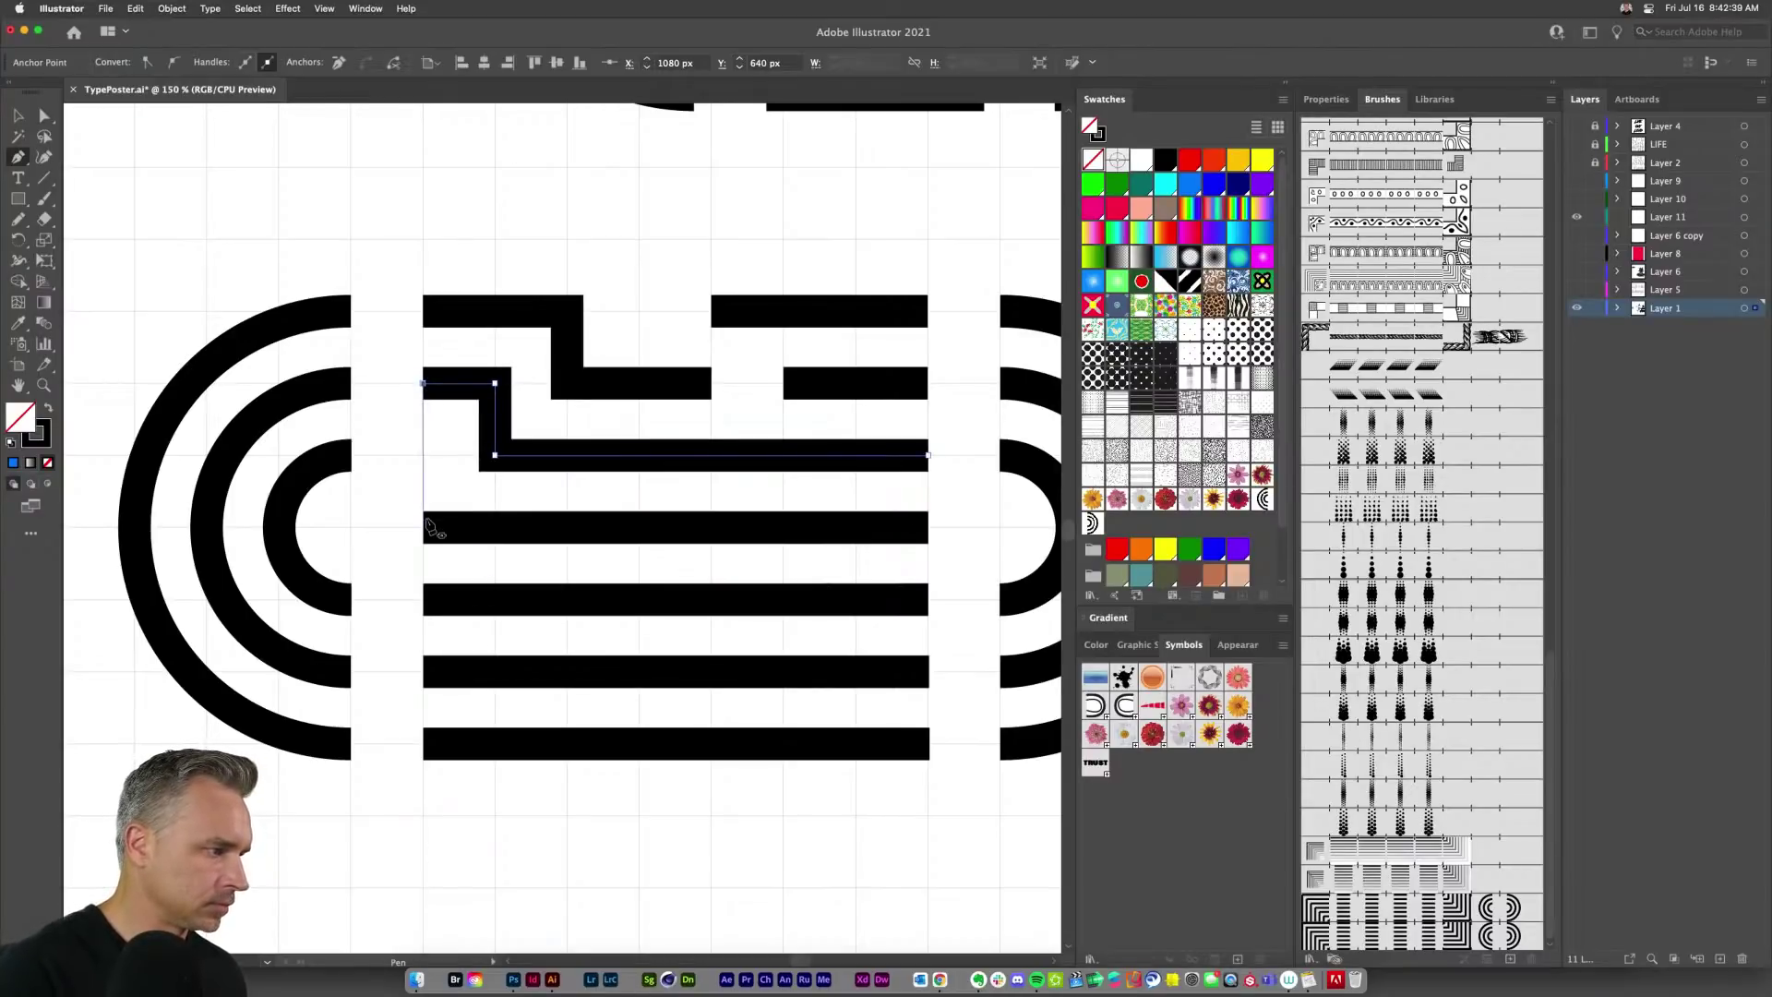
left_click(18, 116)
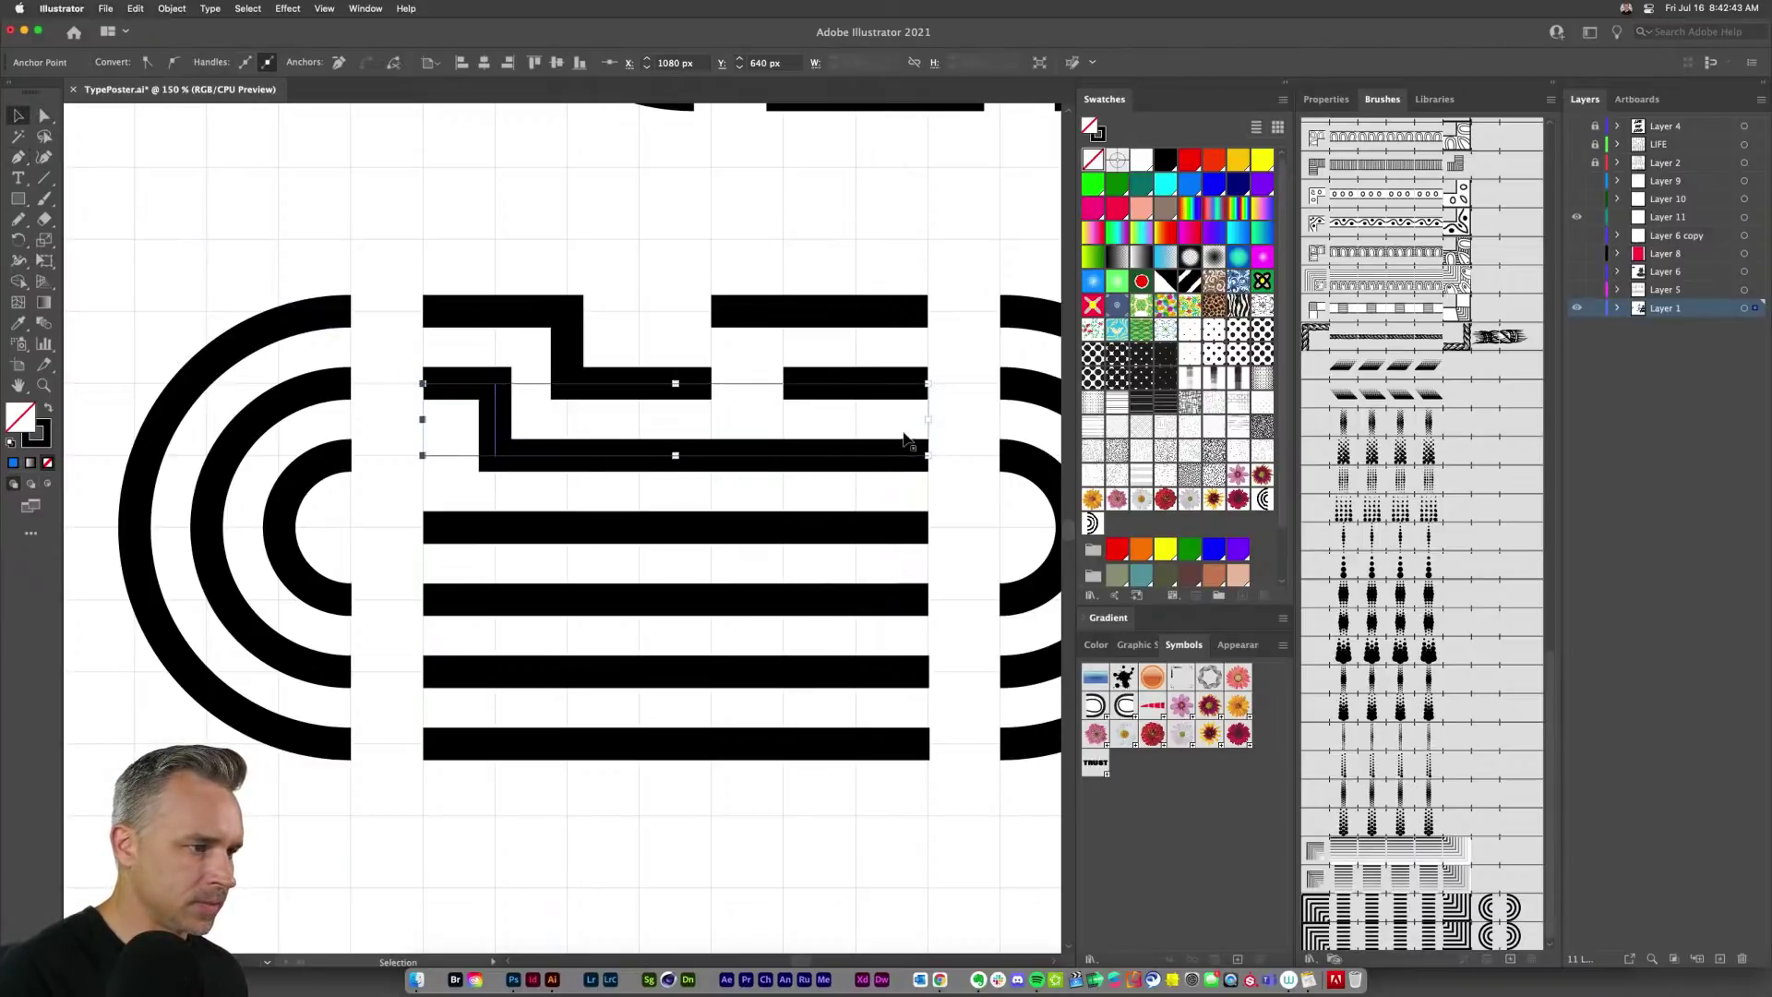
left_click(936, 436)
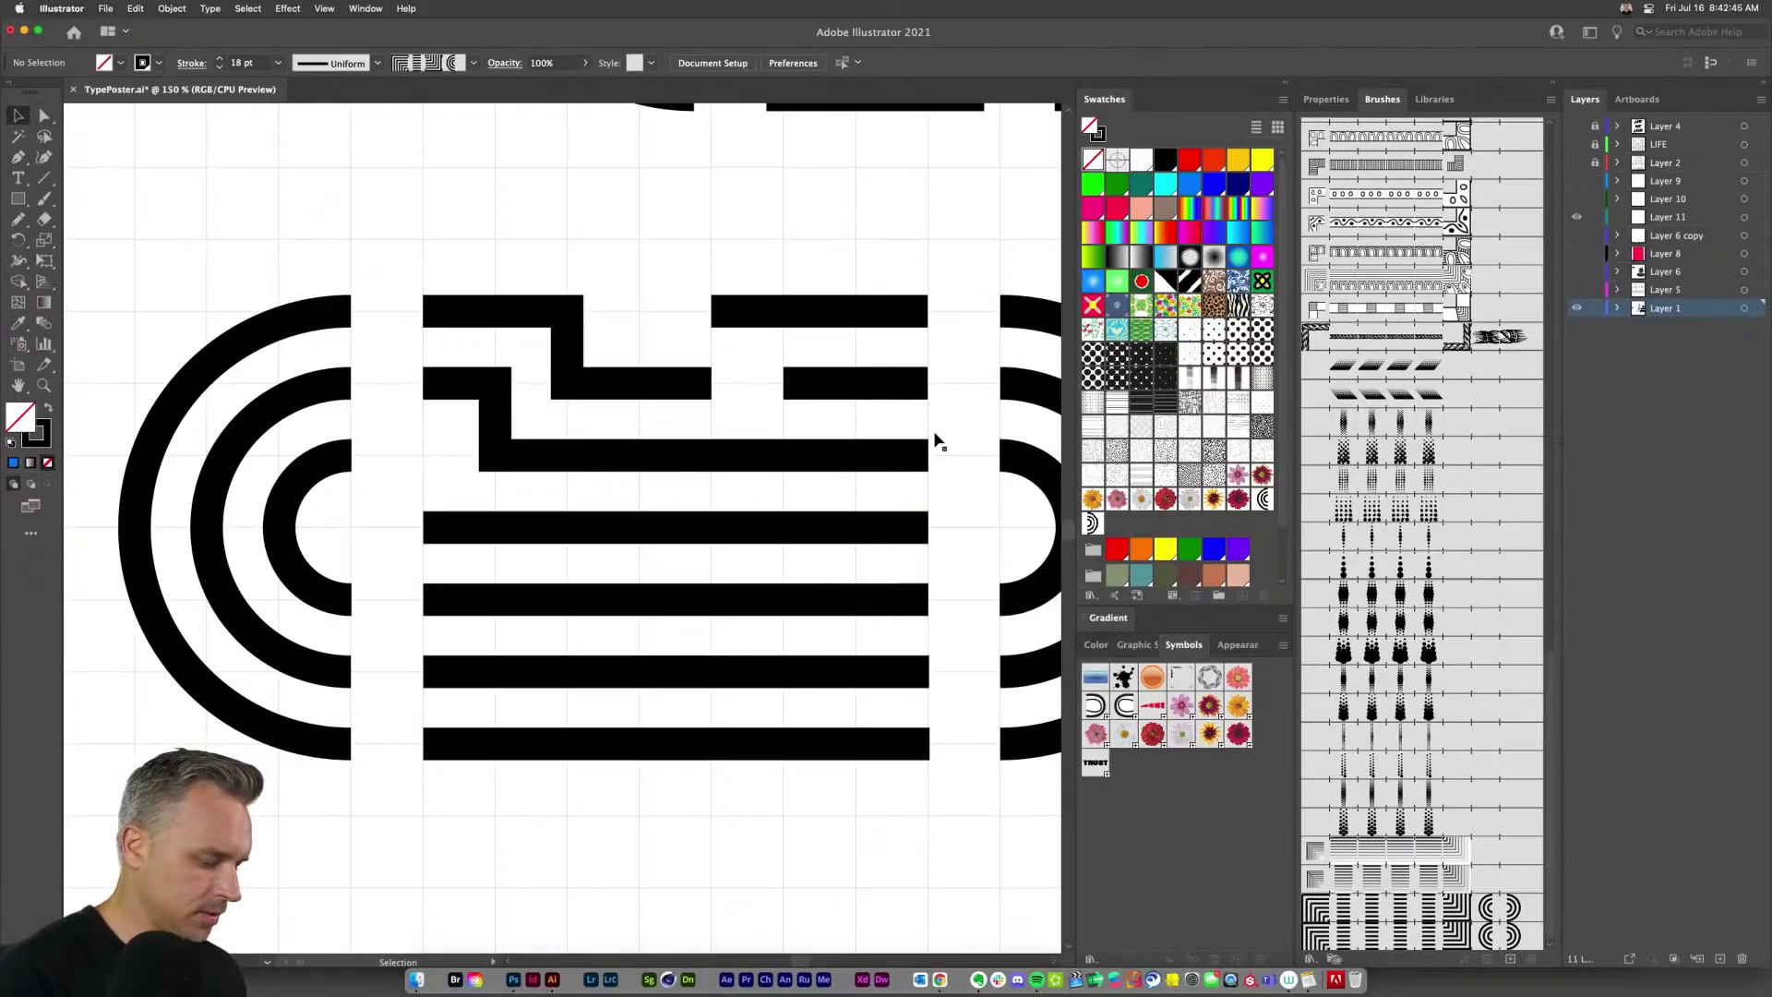
Step: Shorten the lower stepped path by moving its right endpoint at Y 680 px in to X 1280 px
key("a")
left_click(914, 463)
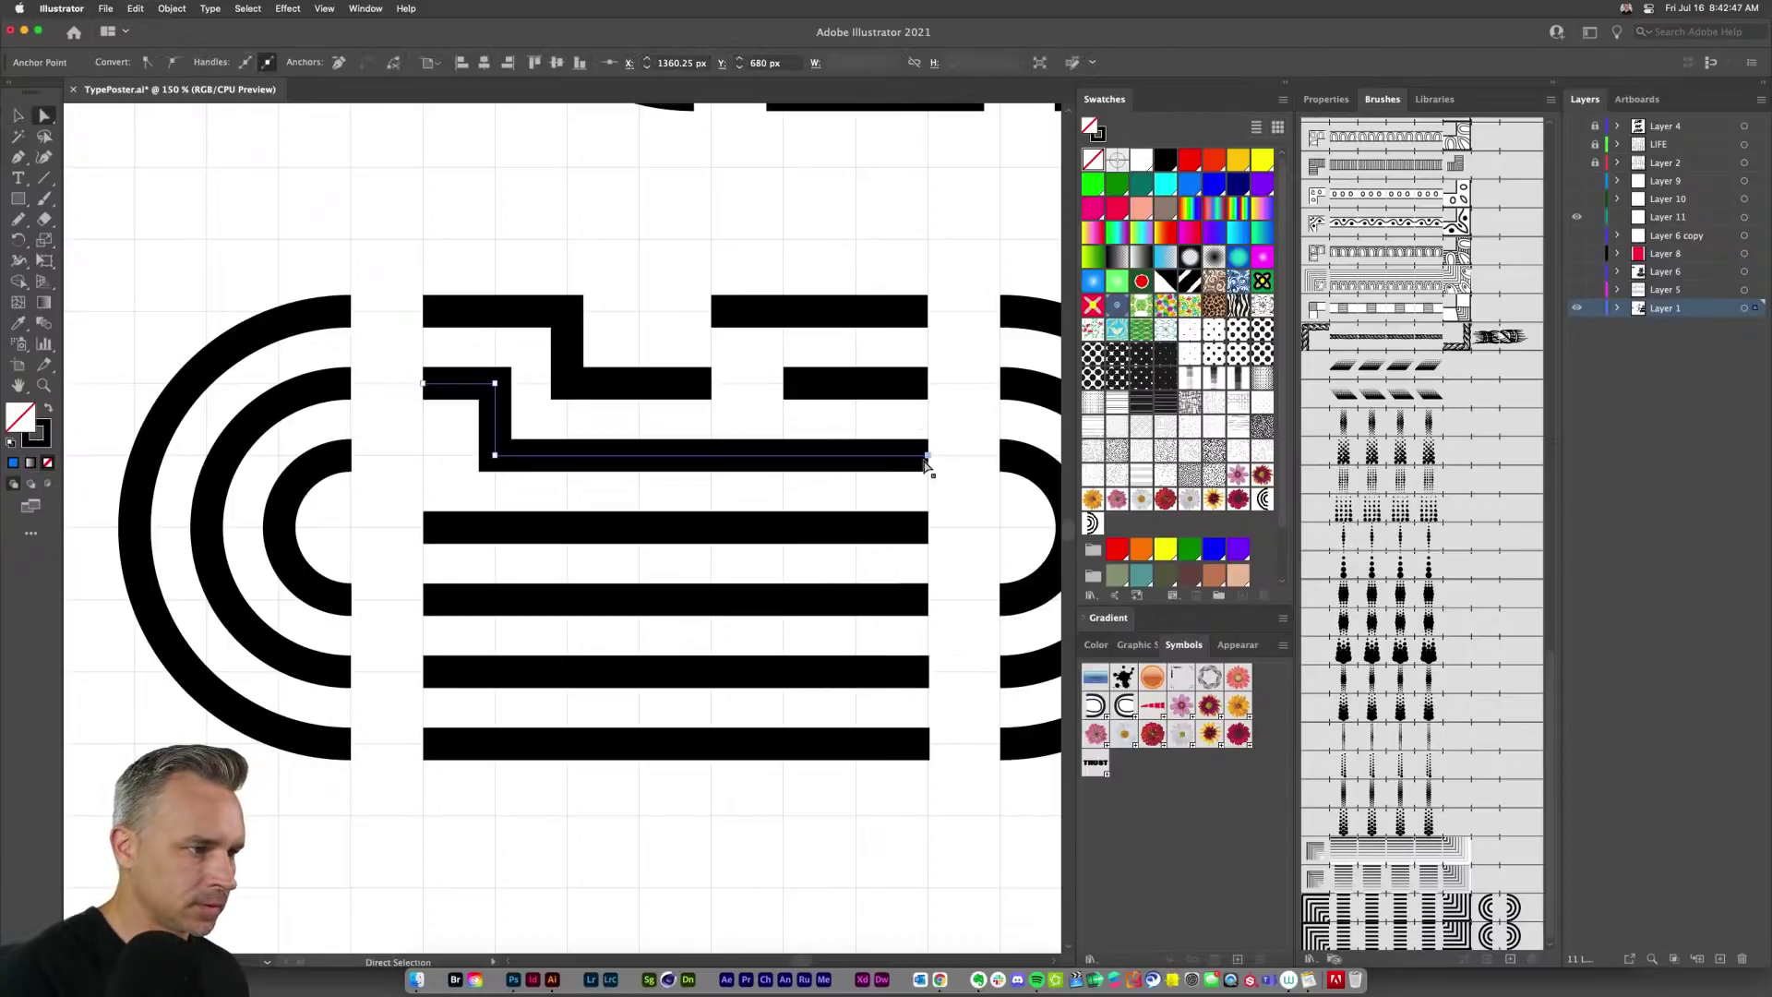
left_click_drag(914, 462, 779, 471)
left_click(851, 455)
Step: Extend the short line at Y 640 px from its right end down to Y 680 px and back to X 1320 px
key("p")
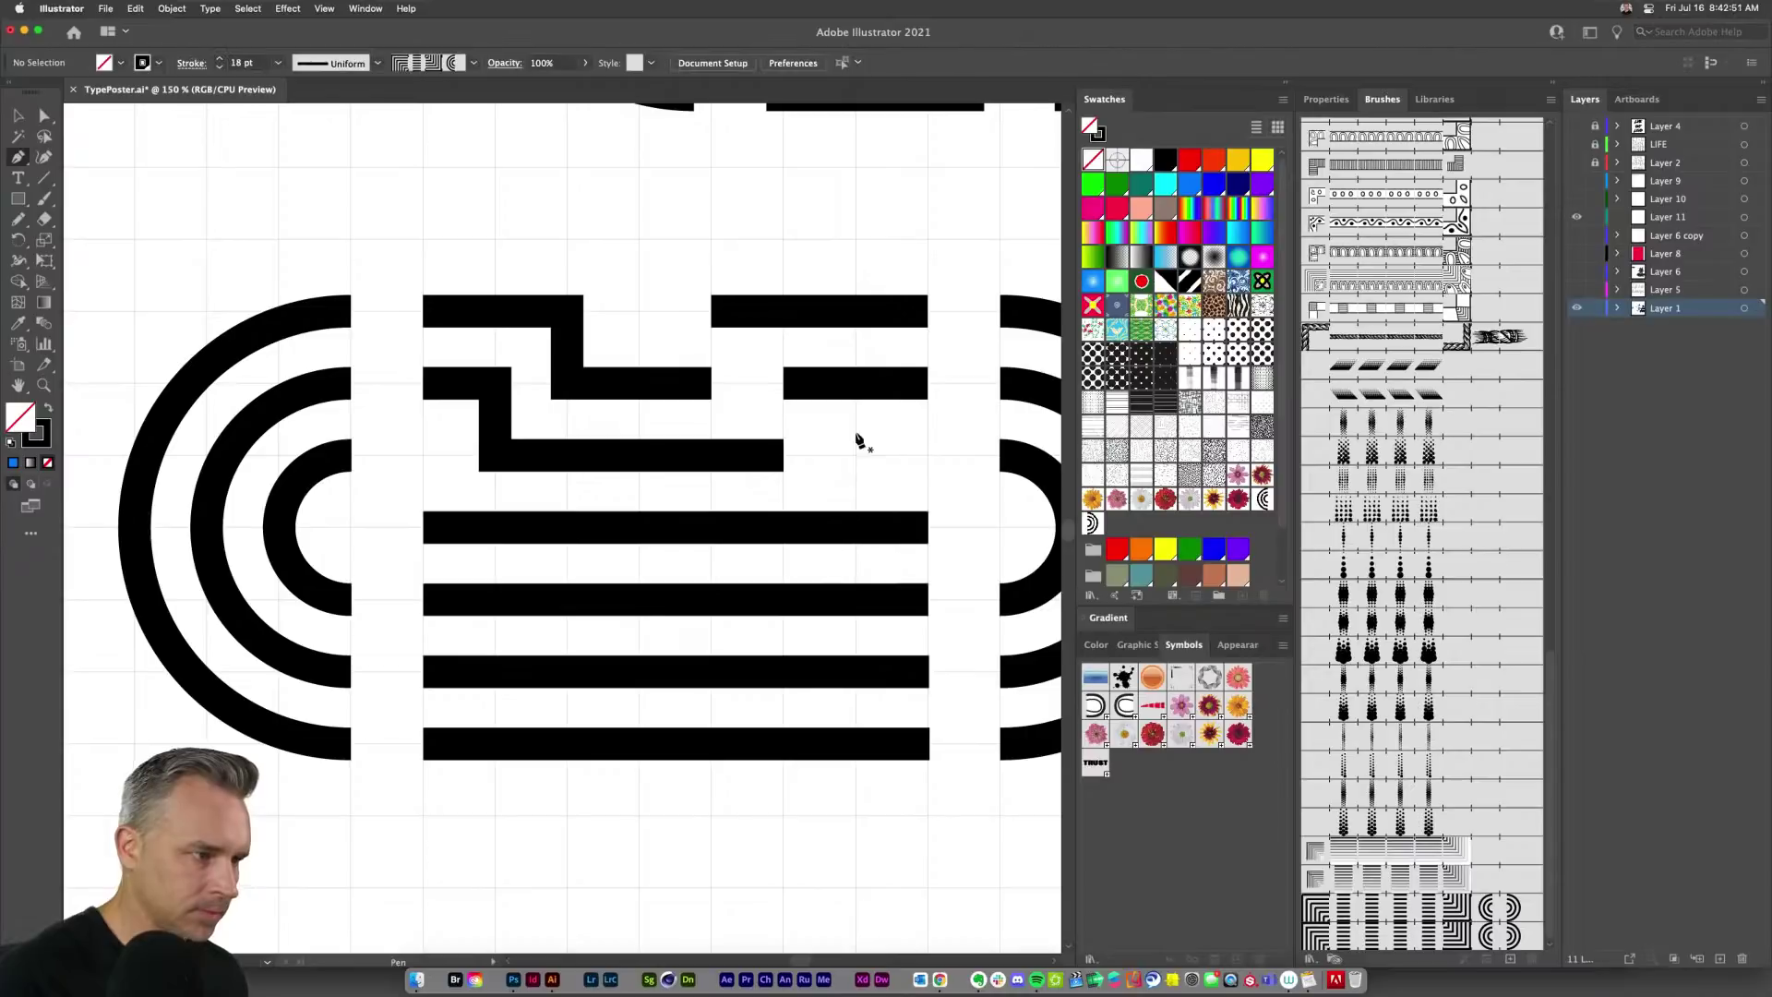
left_click(927, 383)
left_click(927, 455)
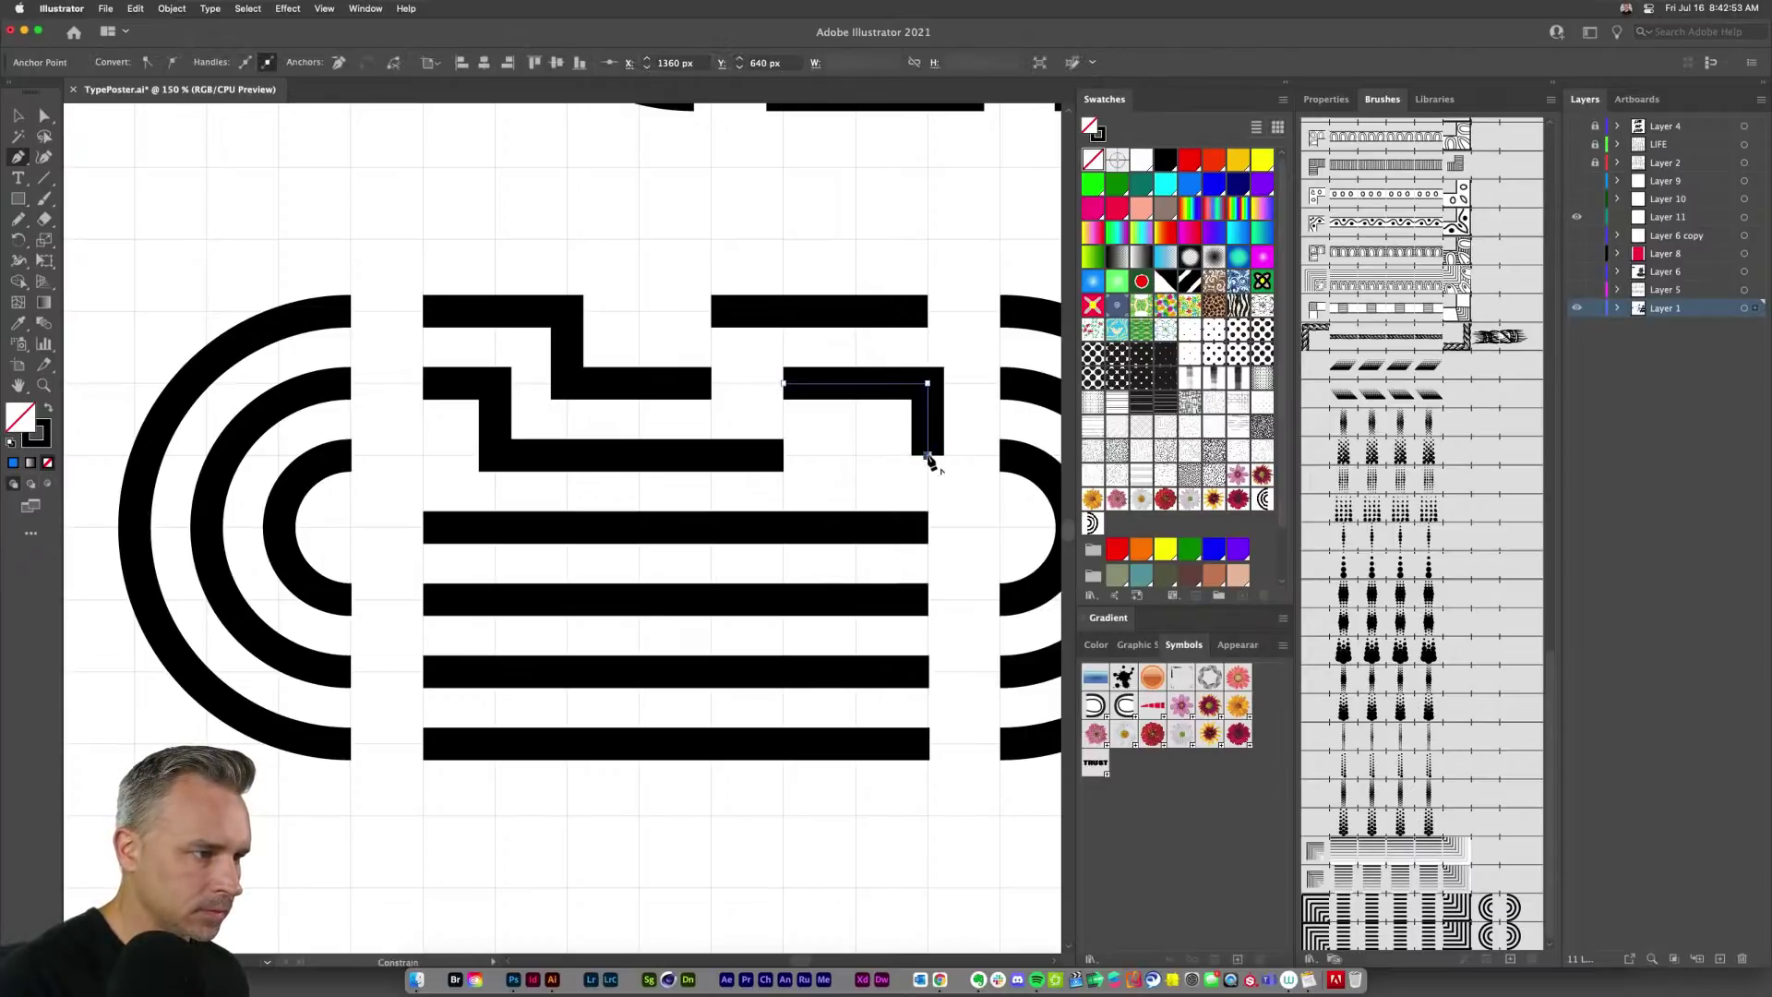
left_click(855, 455)
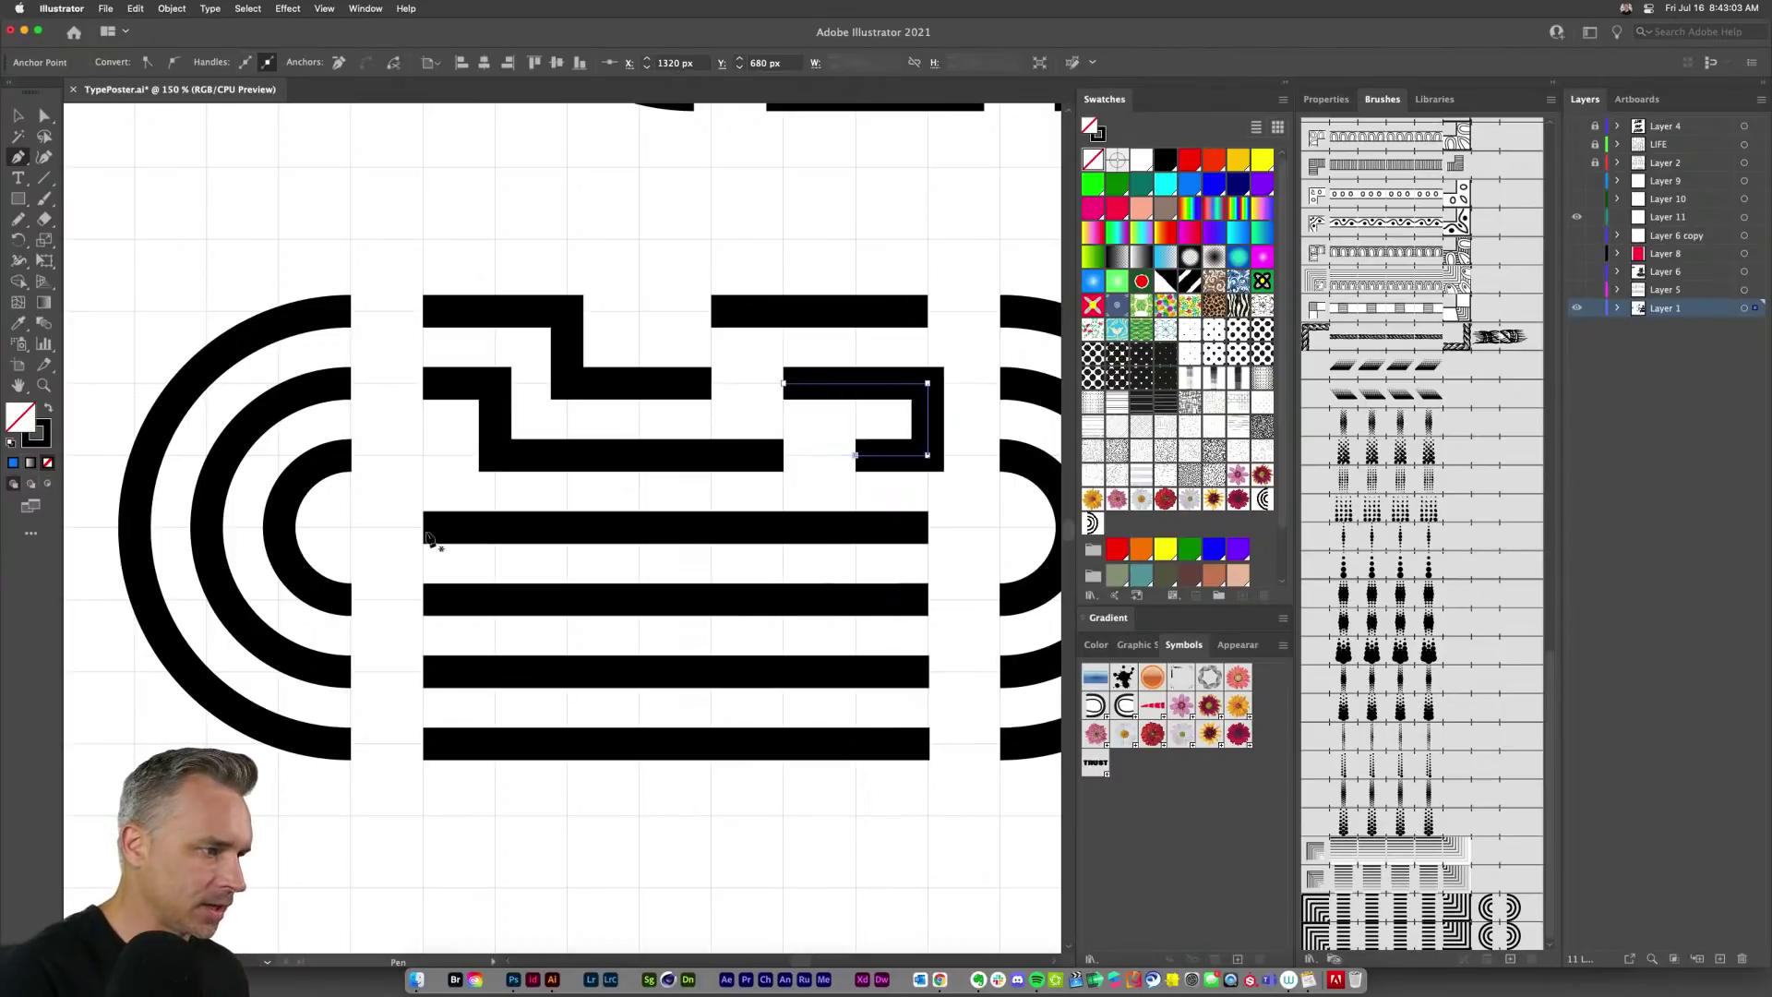
Step: Shorten the full-length line at Y 720 px by moving its right endpoint to X 1160 px
left_click(41, 117)
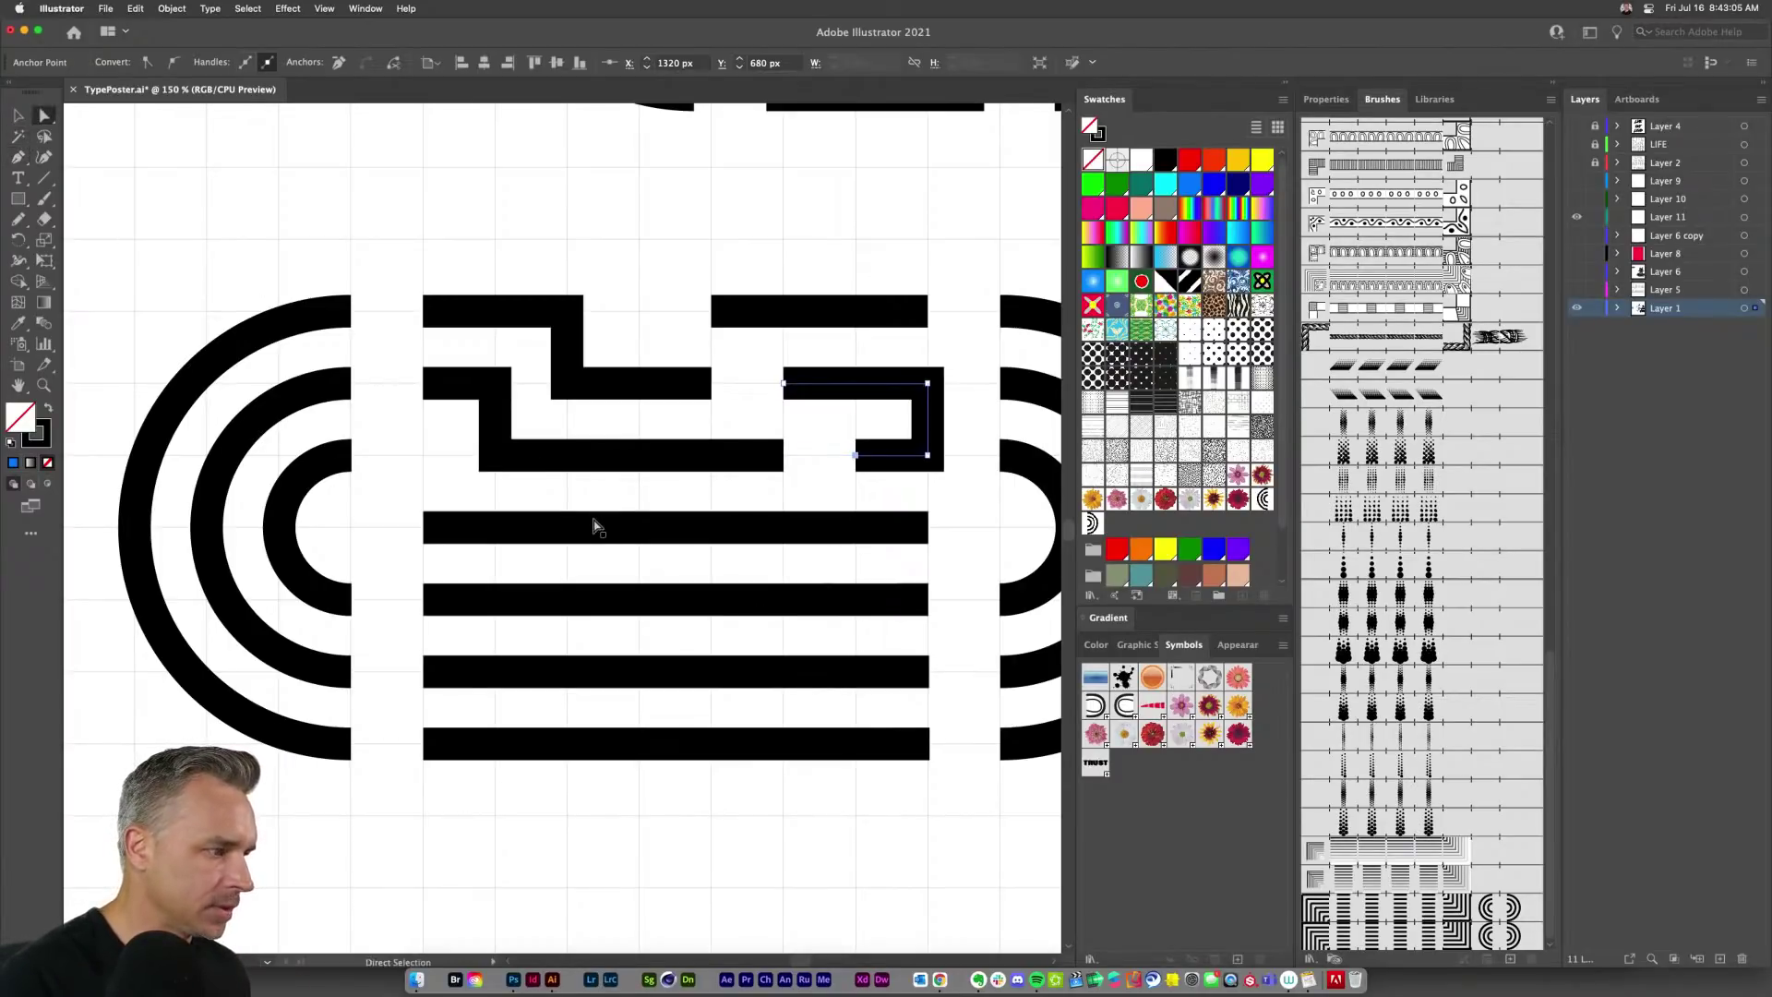
left_click(595, 528)
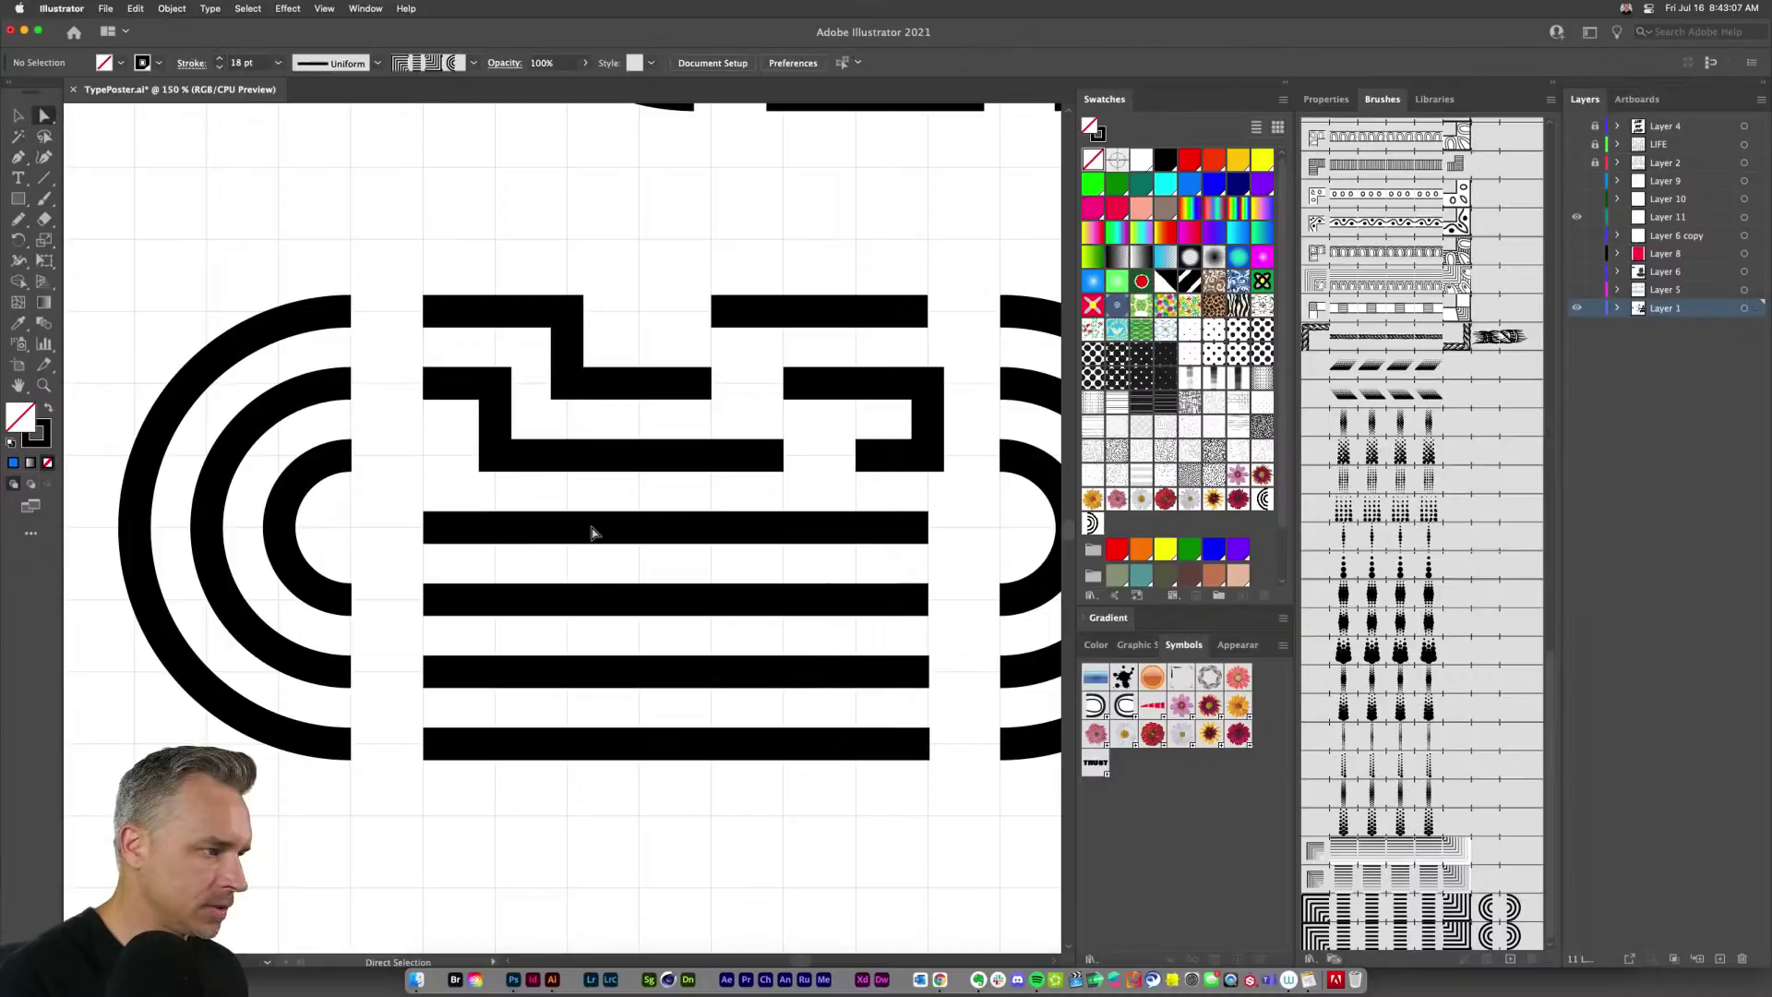
left_click(928, 527)
left_click_drag(927, 527, 547, 542)
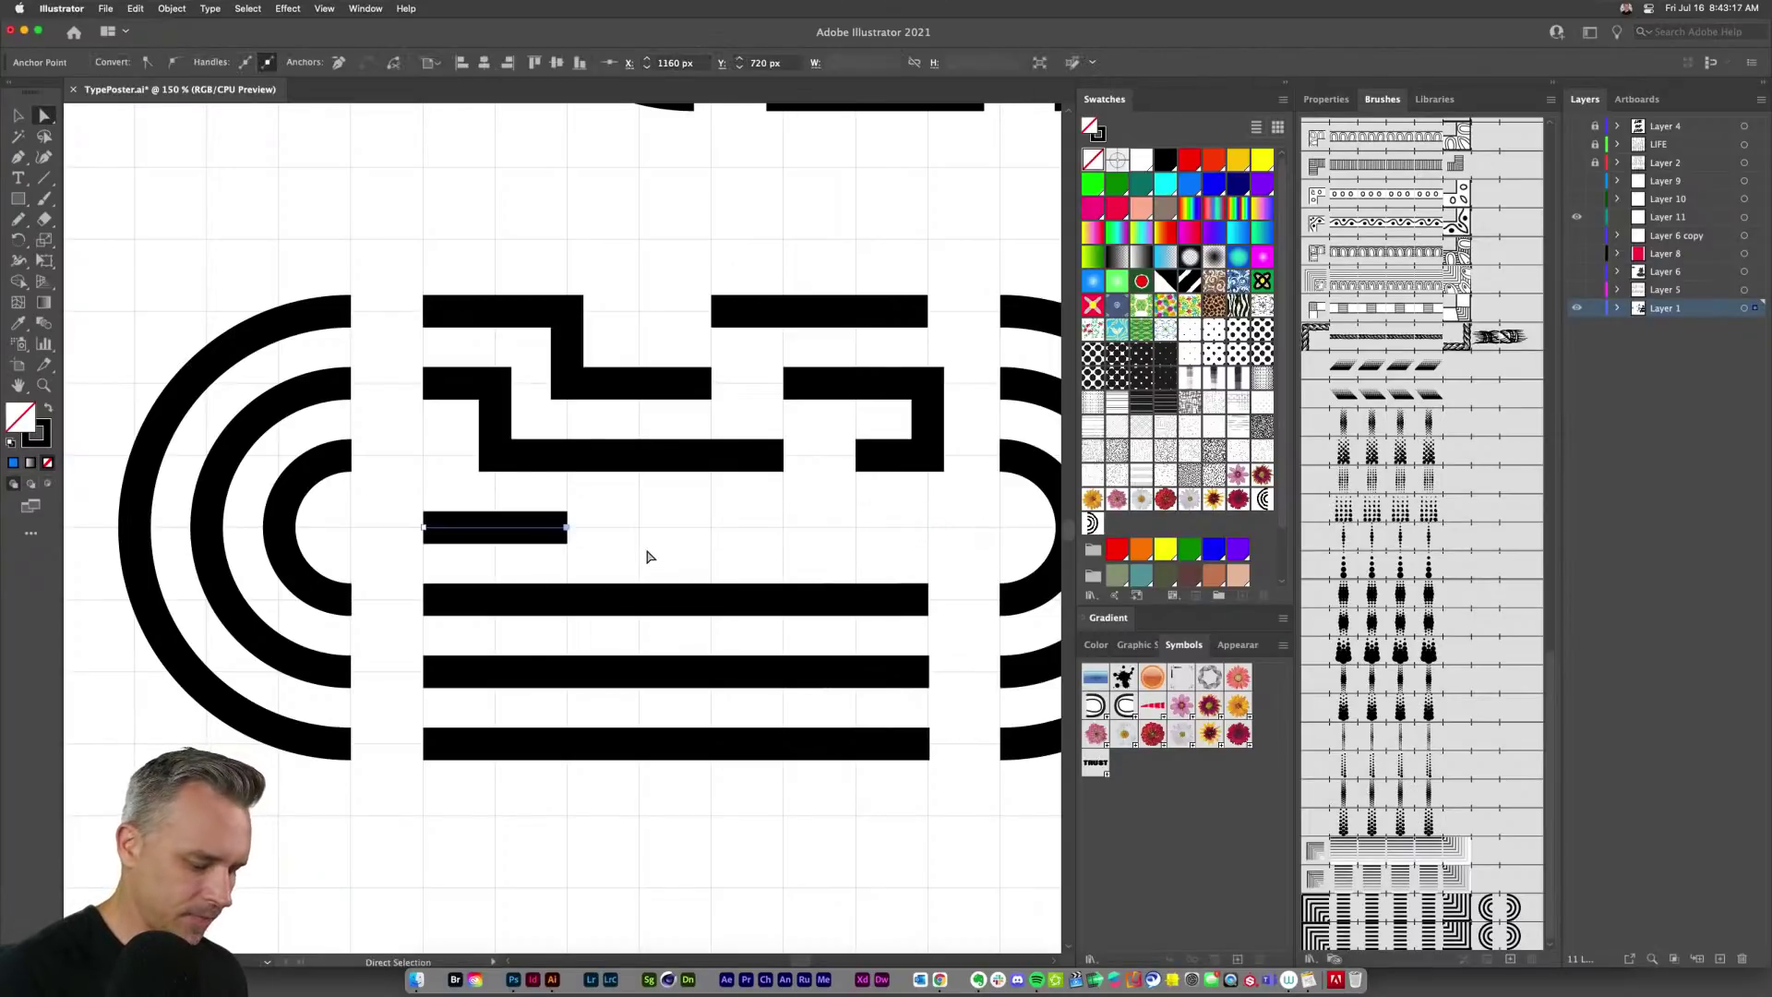
Step: Draw a separate horizontal line at Y 720 px from X 1200 to X 1360 px with the Pen tool
key("p")
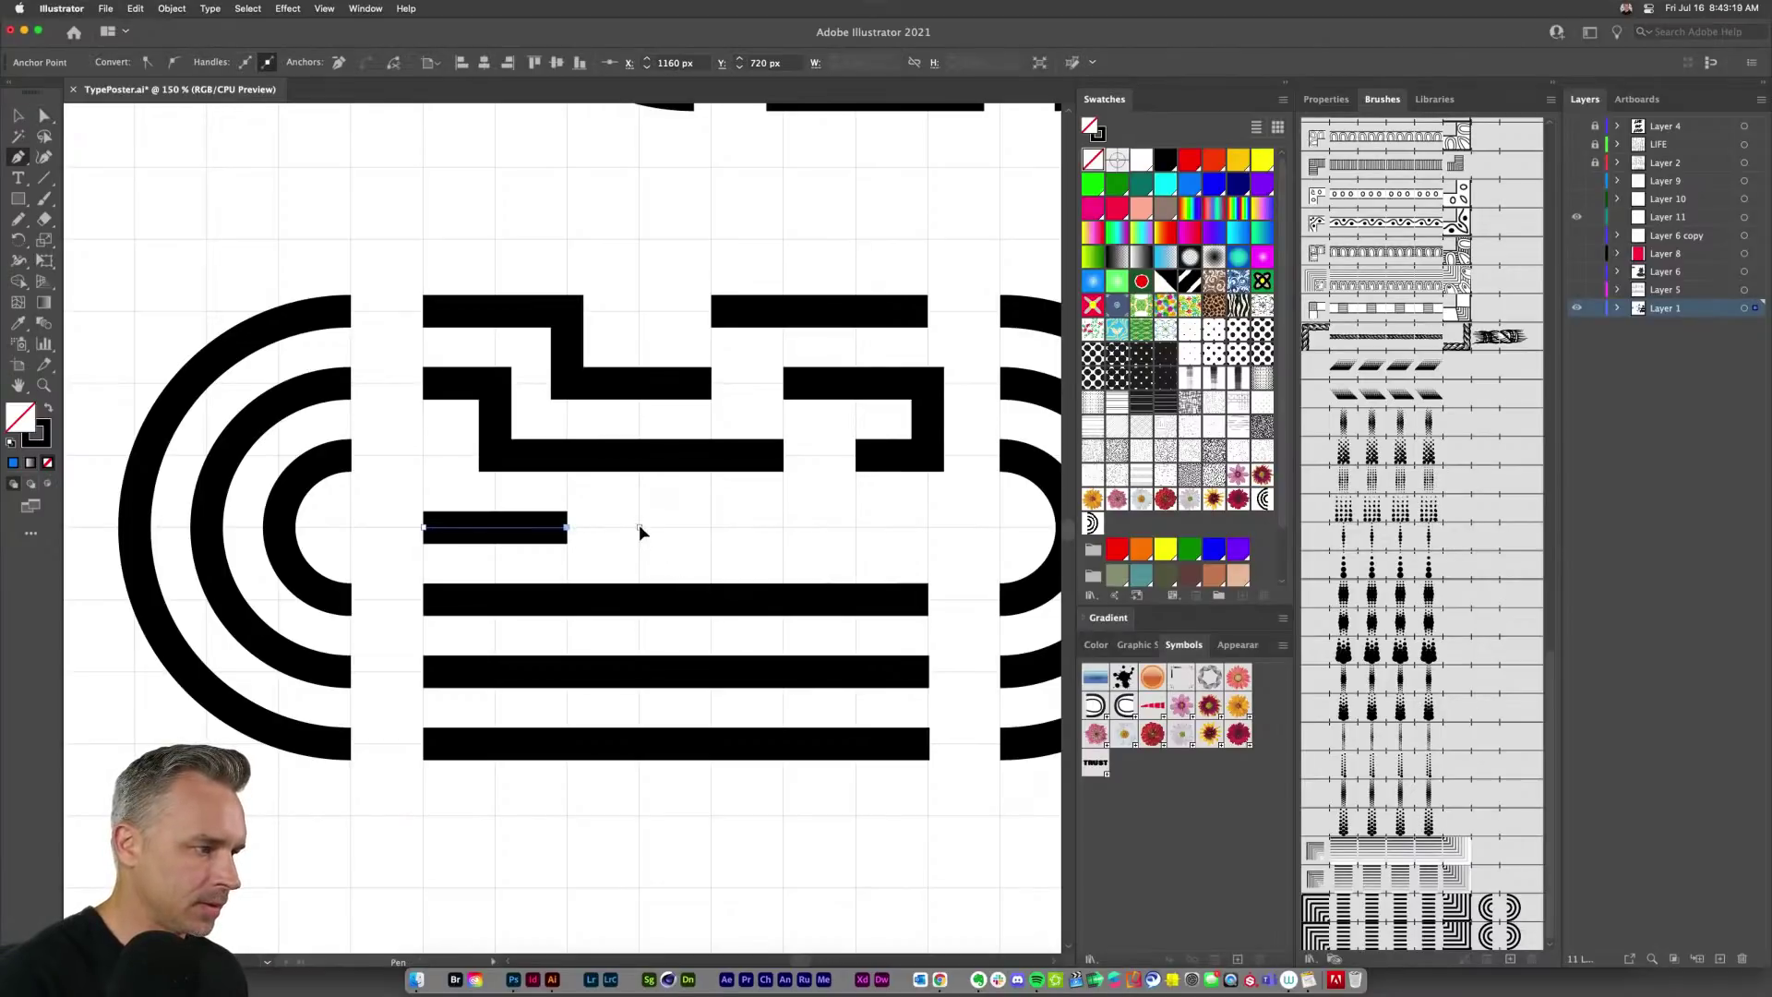
left_click(639, 527)
left_click(928, 527)
Step: Delete the hook-shaped path between Y 640 and Y 680 px at the right side of the line pattern
key("v")
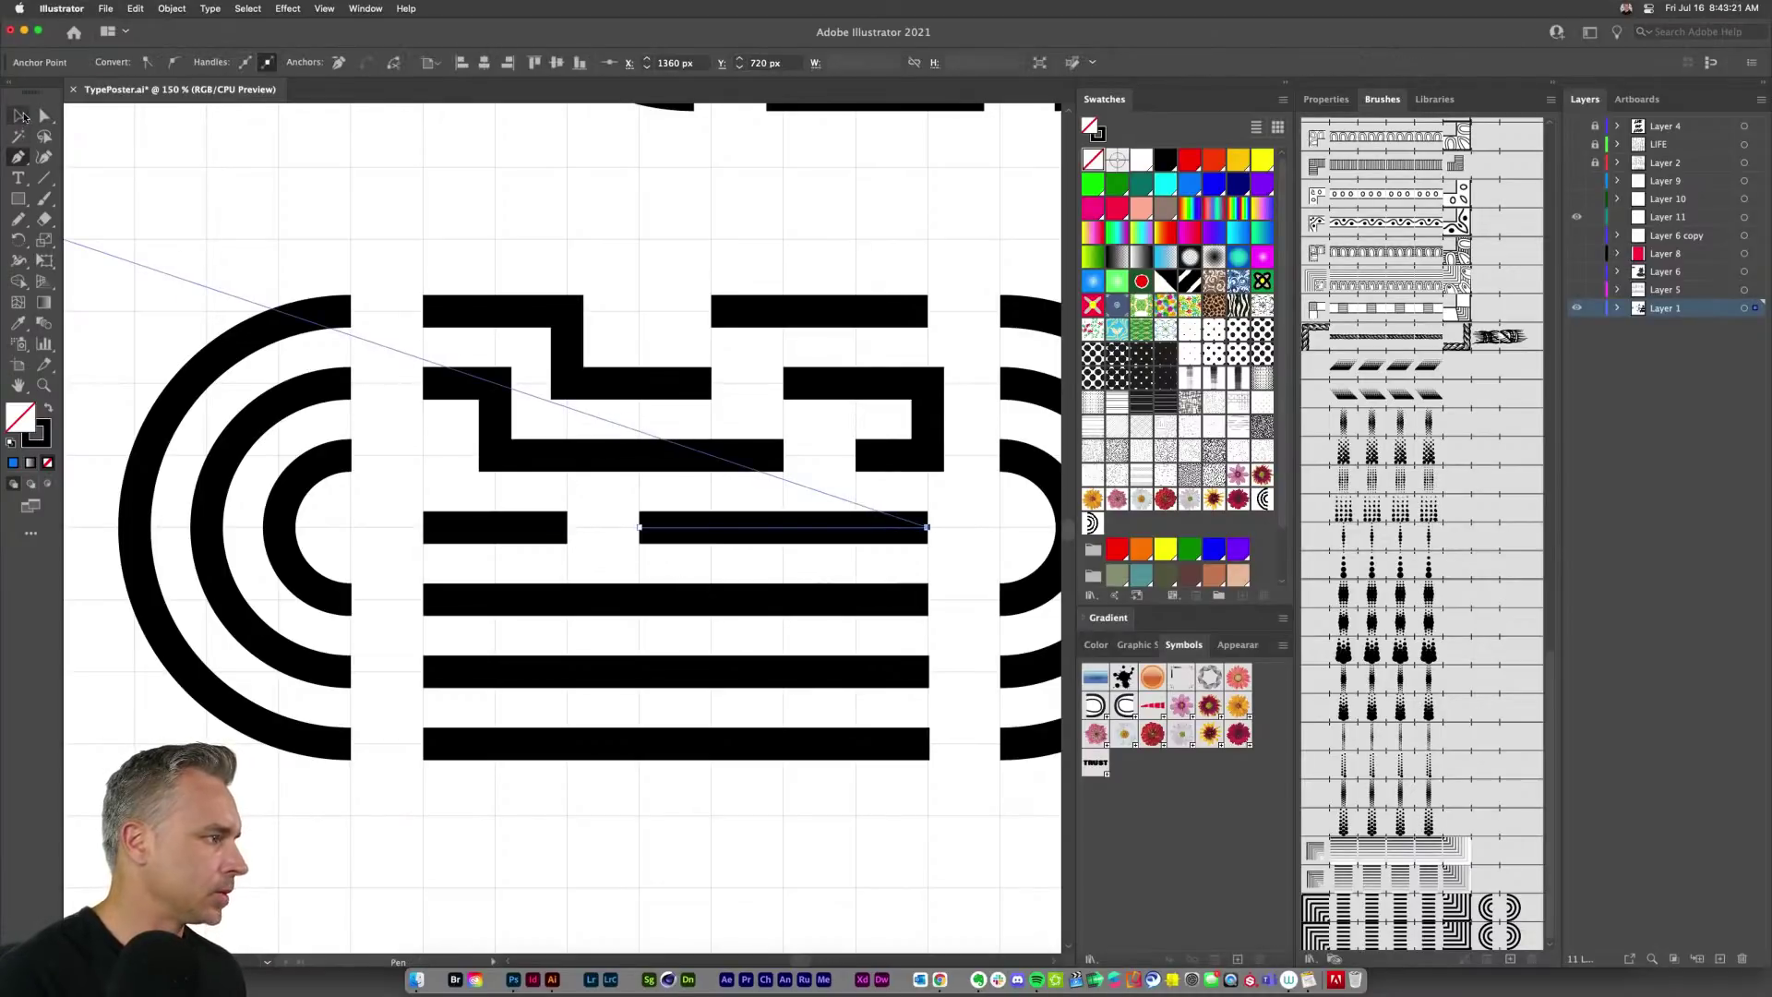
left_click_drag(881, 344, 953, 483)
key("Left")
key("Right")
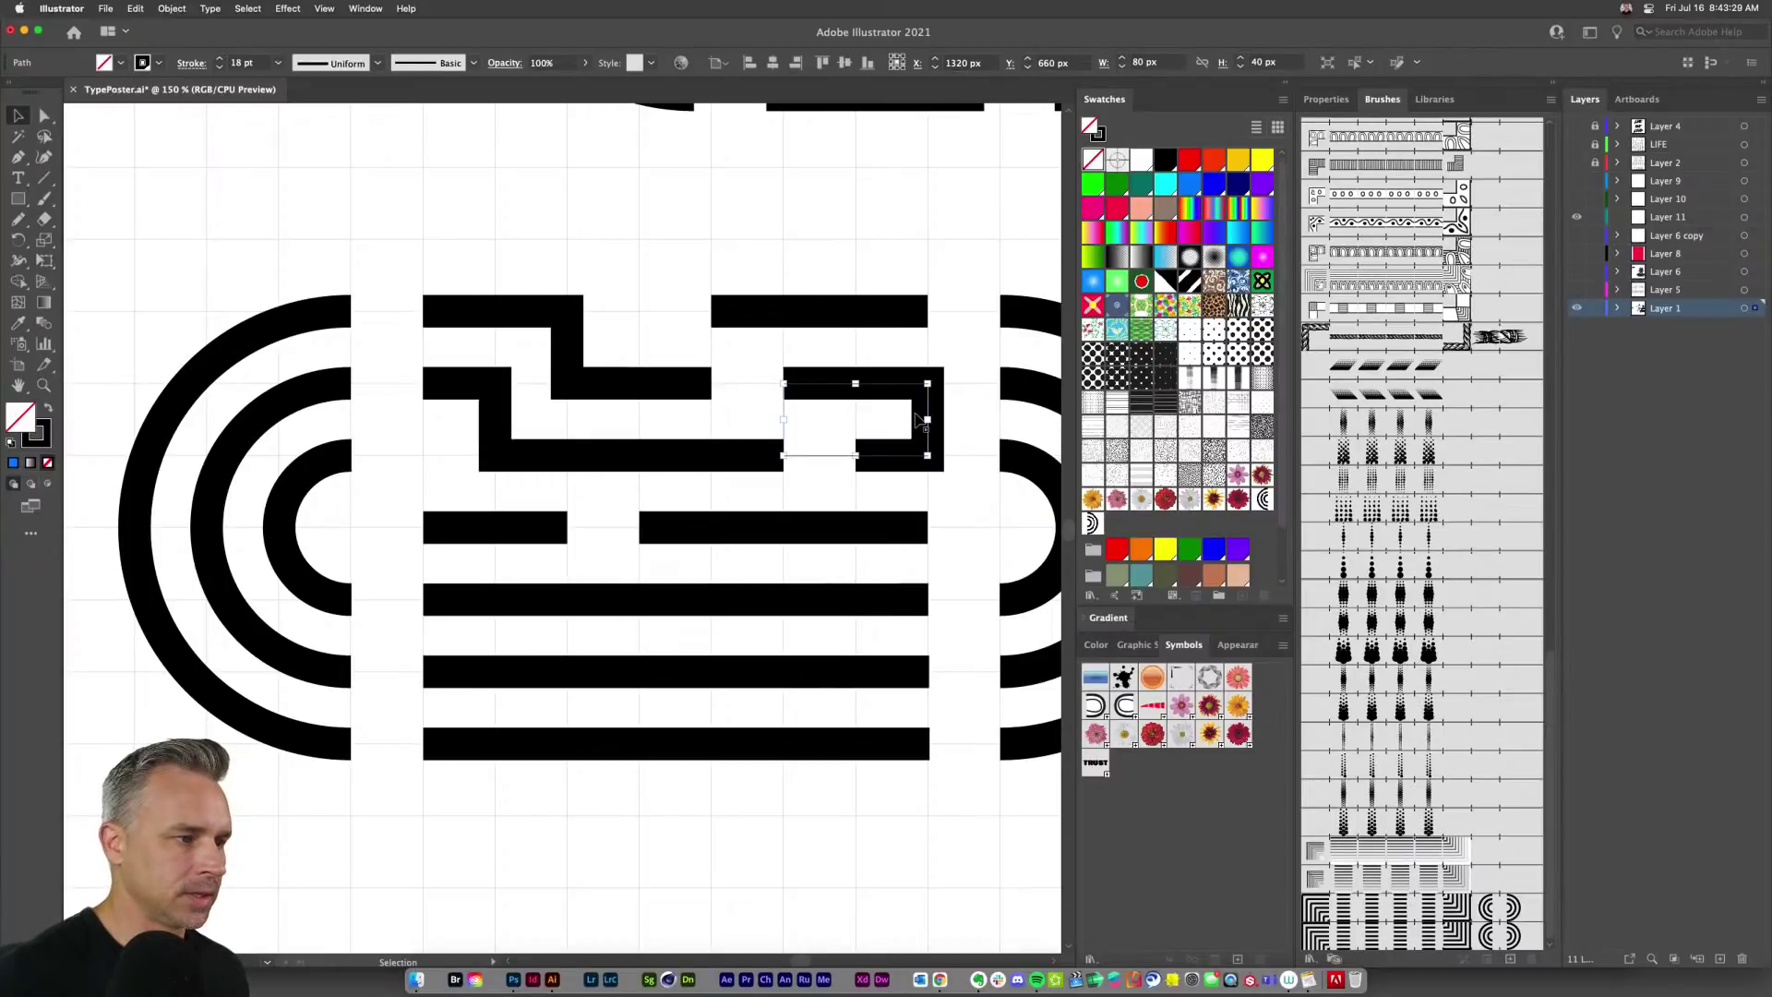
key("Delete")
Step: Draw two separate horizontal lines ending at X 1360 px: one from X 1280 at Y 640 and one from X 1320 at Y 680
key("p")
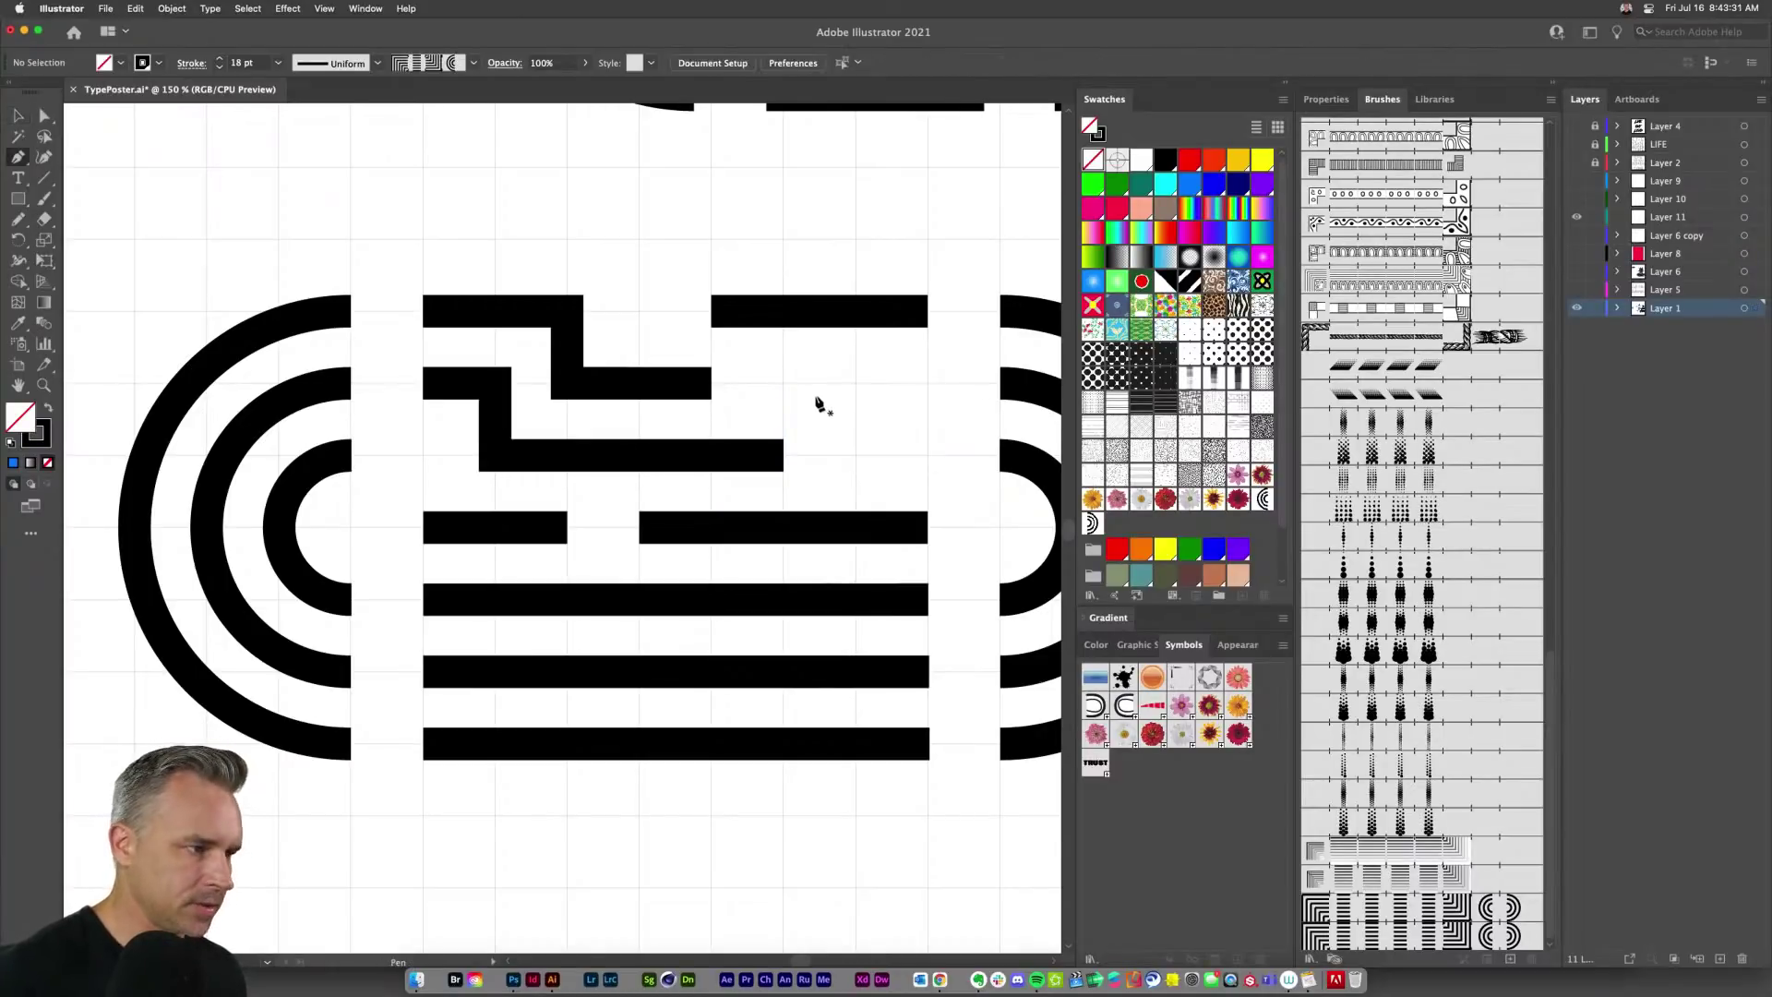
left_click(783, 384)
left_click(927, 384)
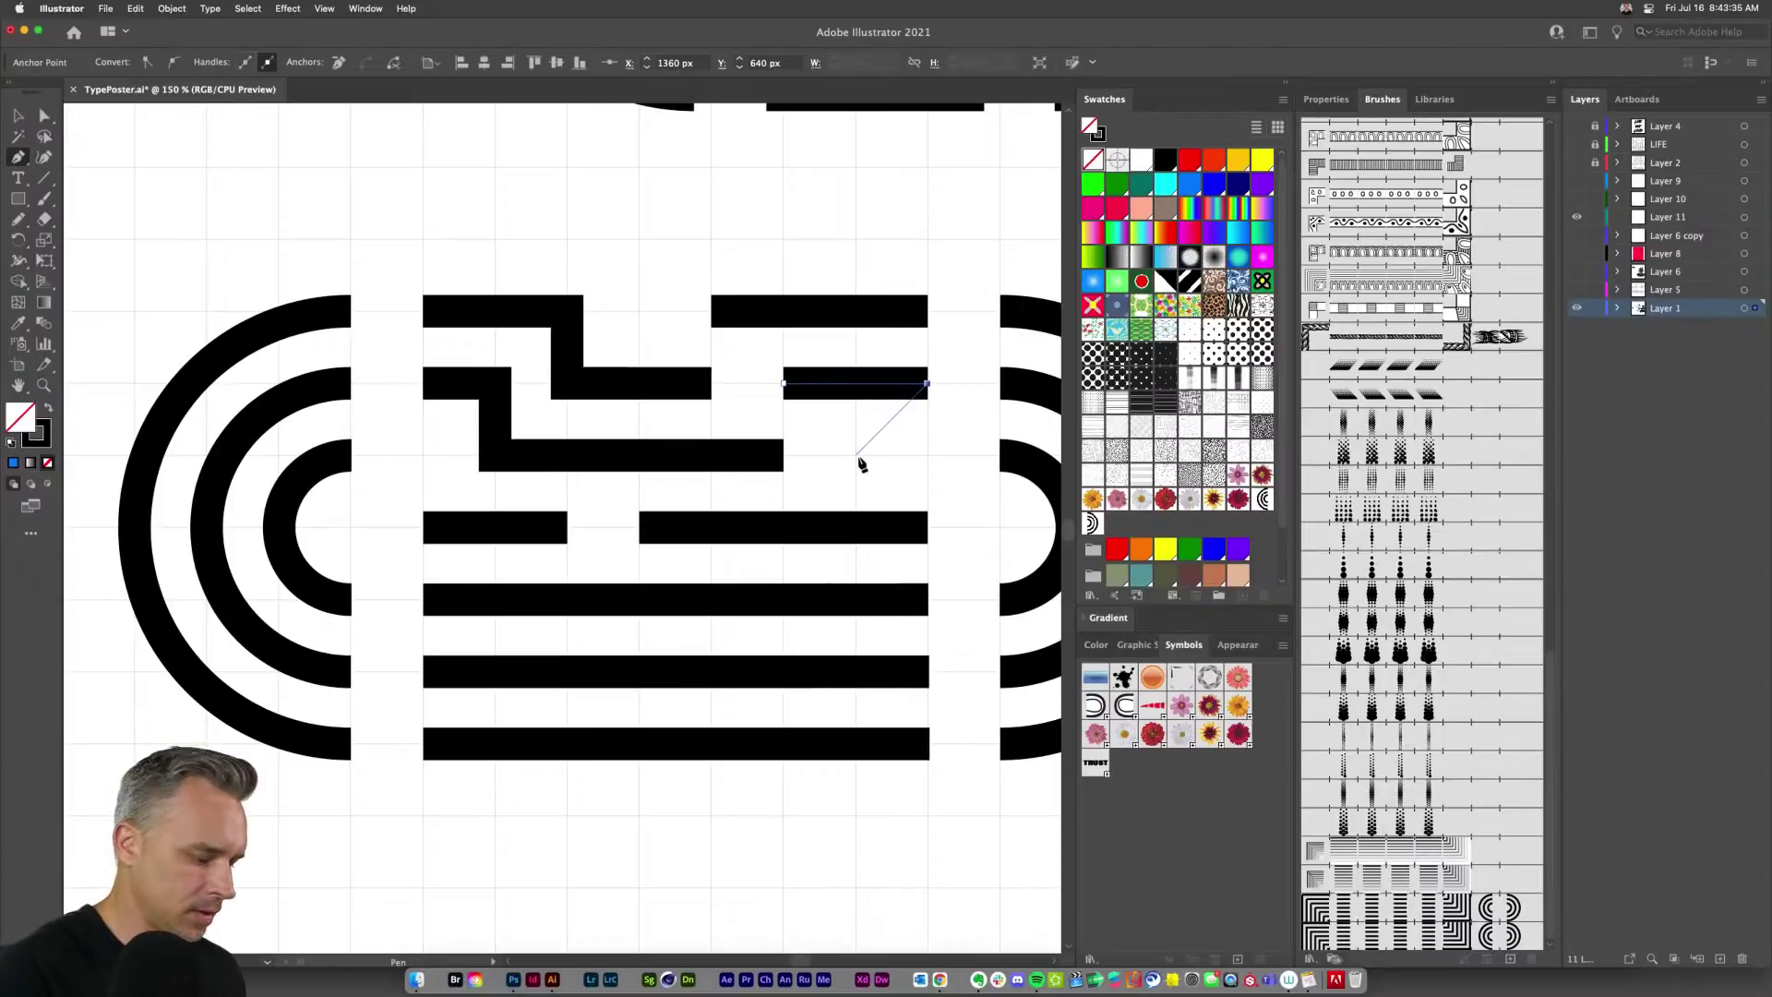
key("Escape")
left_click(855, 455)
left_click(928, 455)
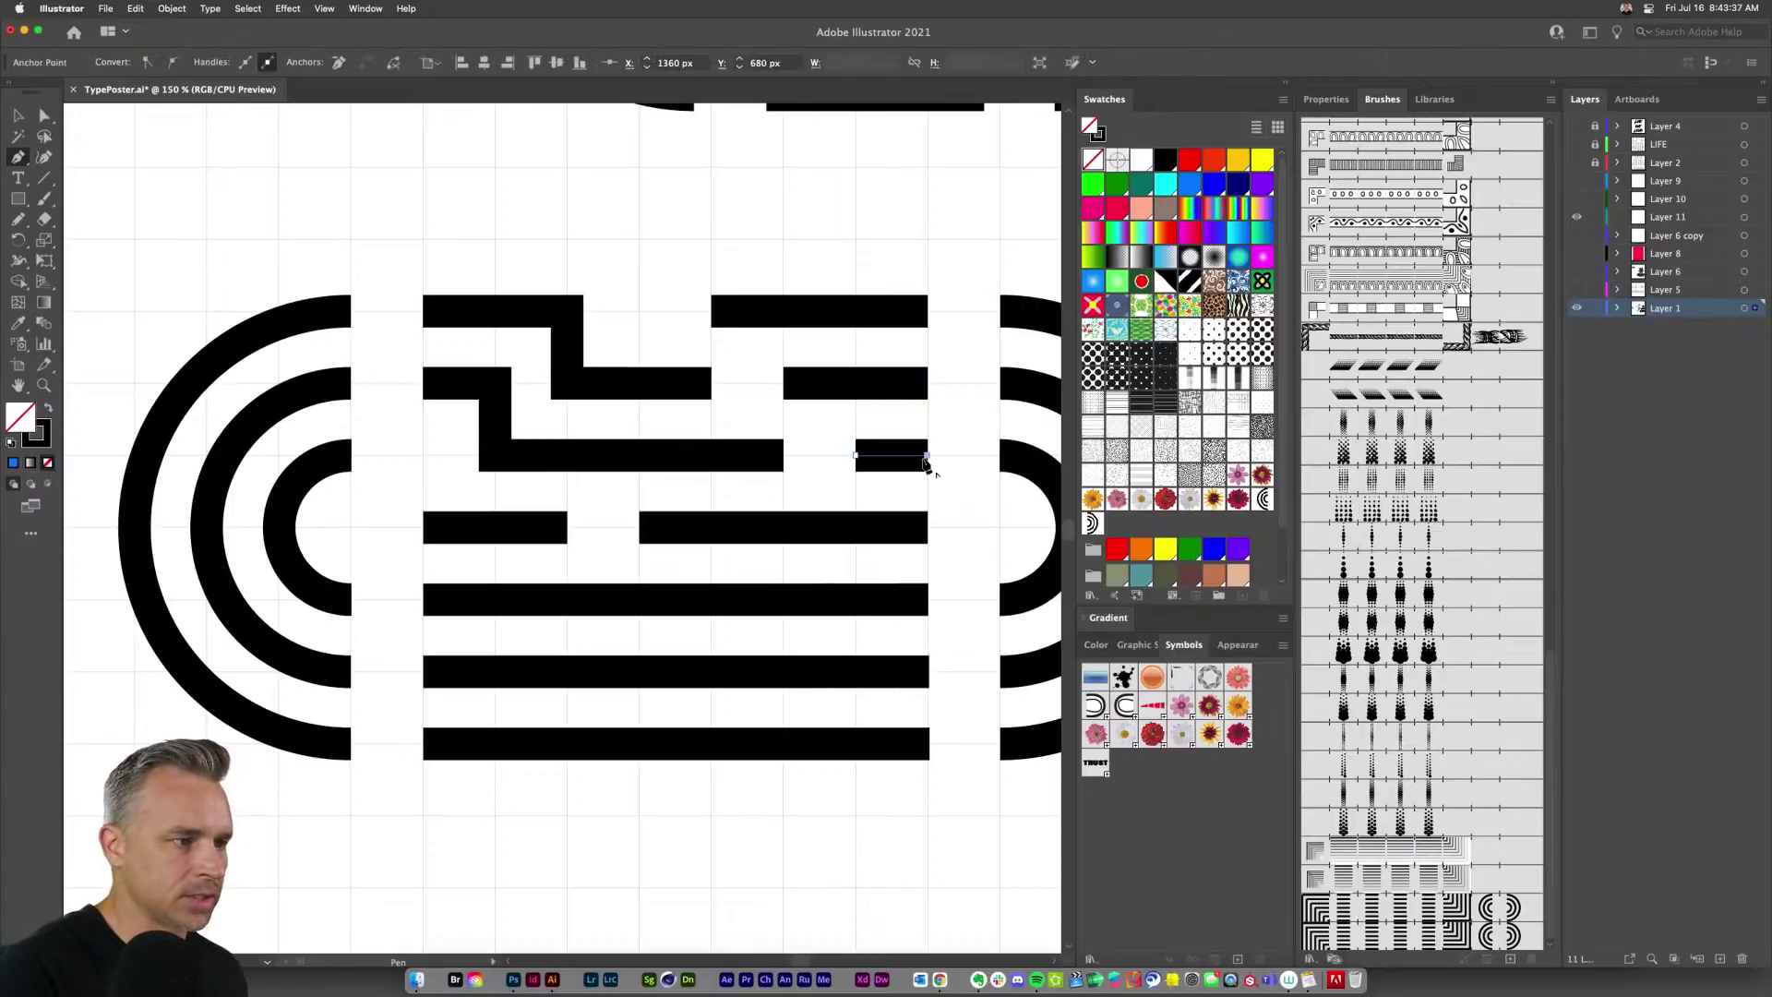
key("Escape")
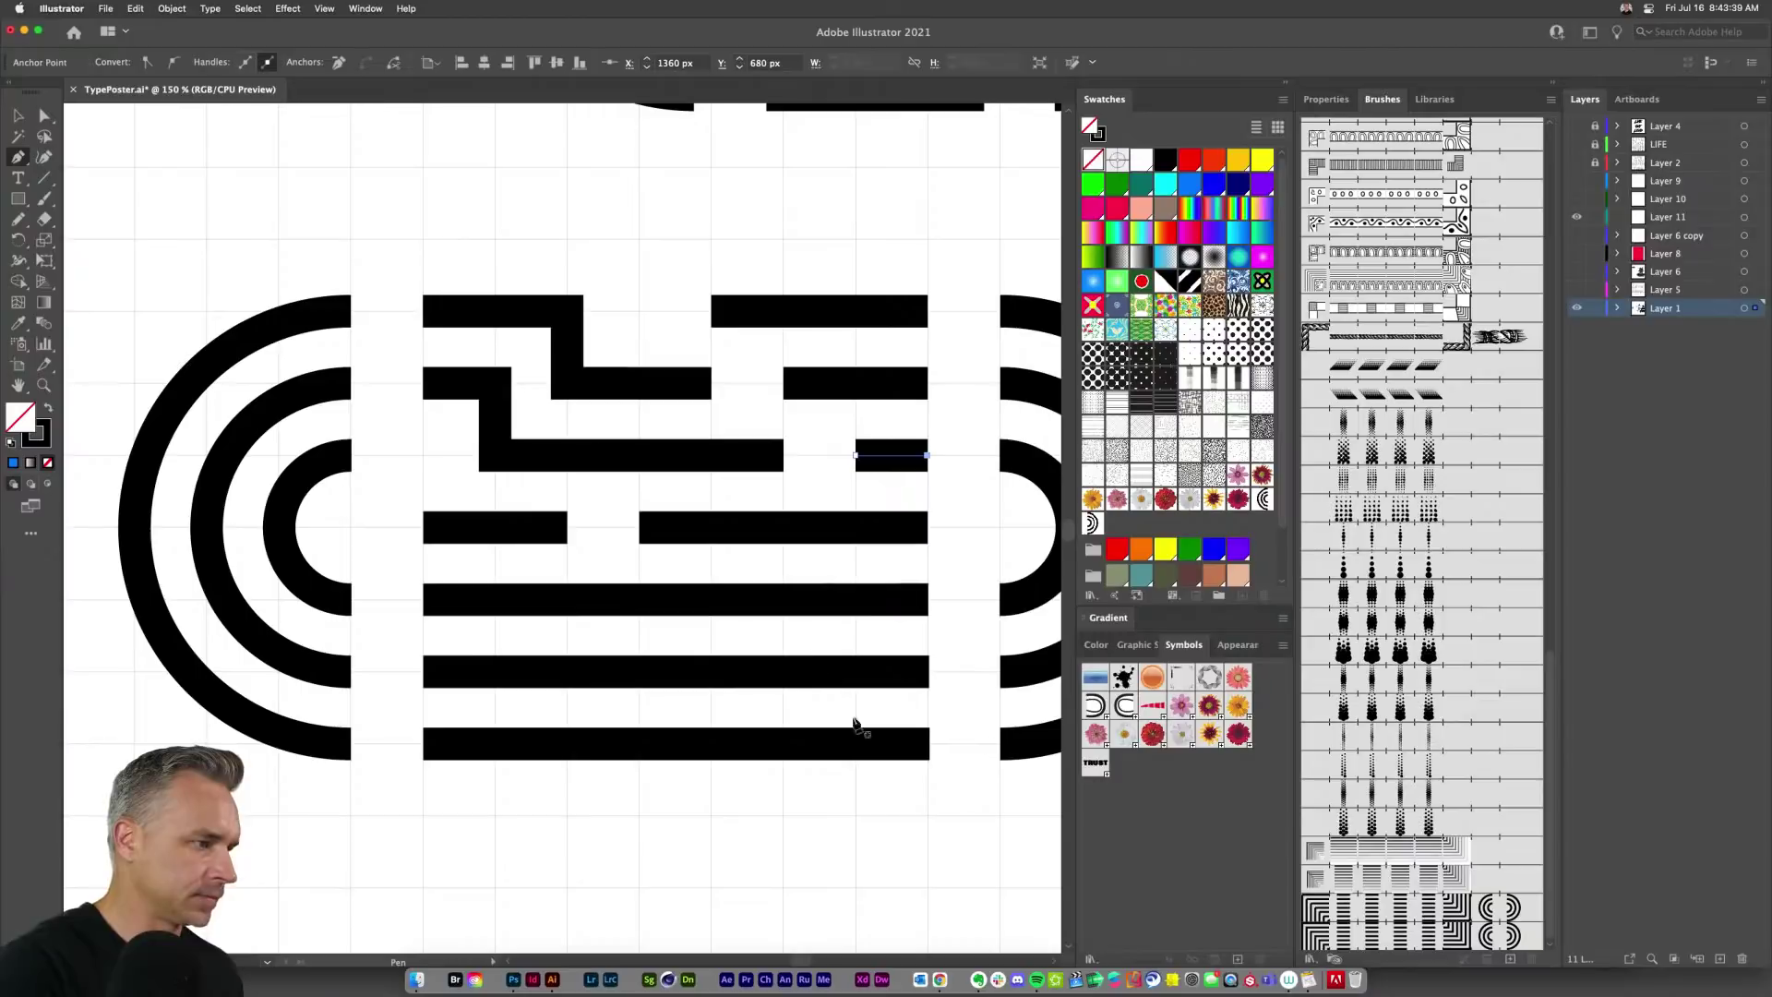
Step: Shorten the full-length line at Y 760 px by moving its left endpoint to X 1200 px
key("v")
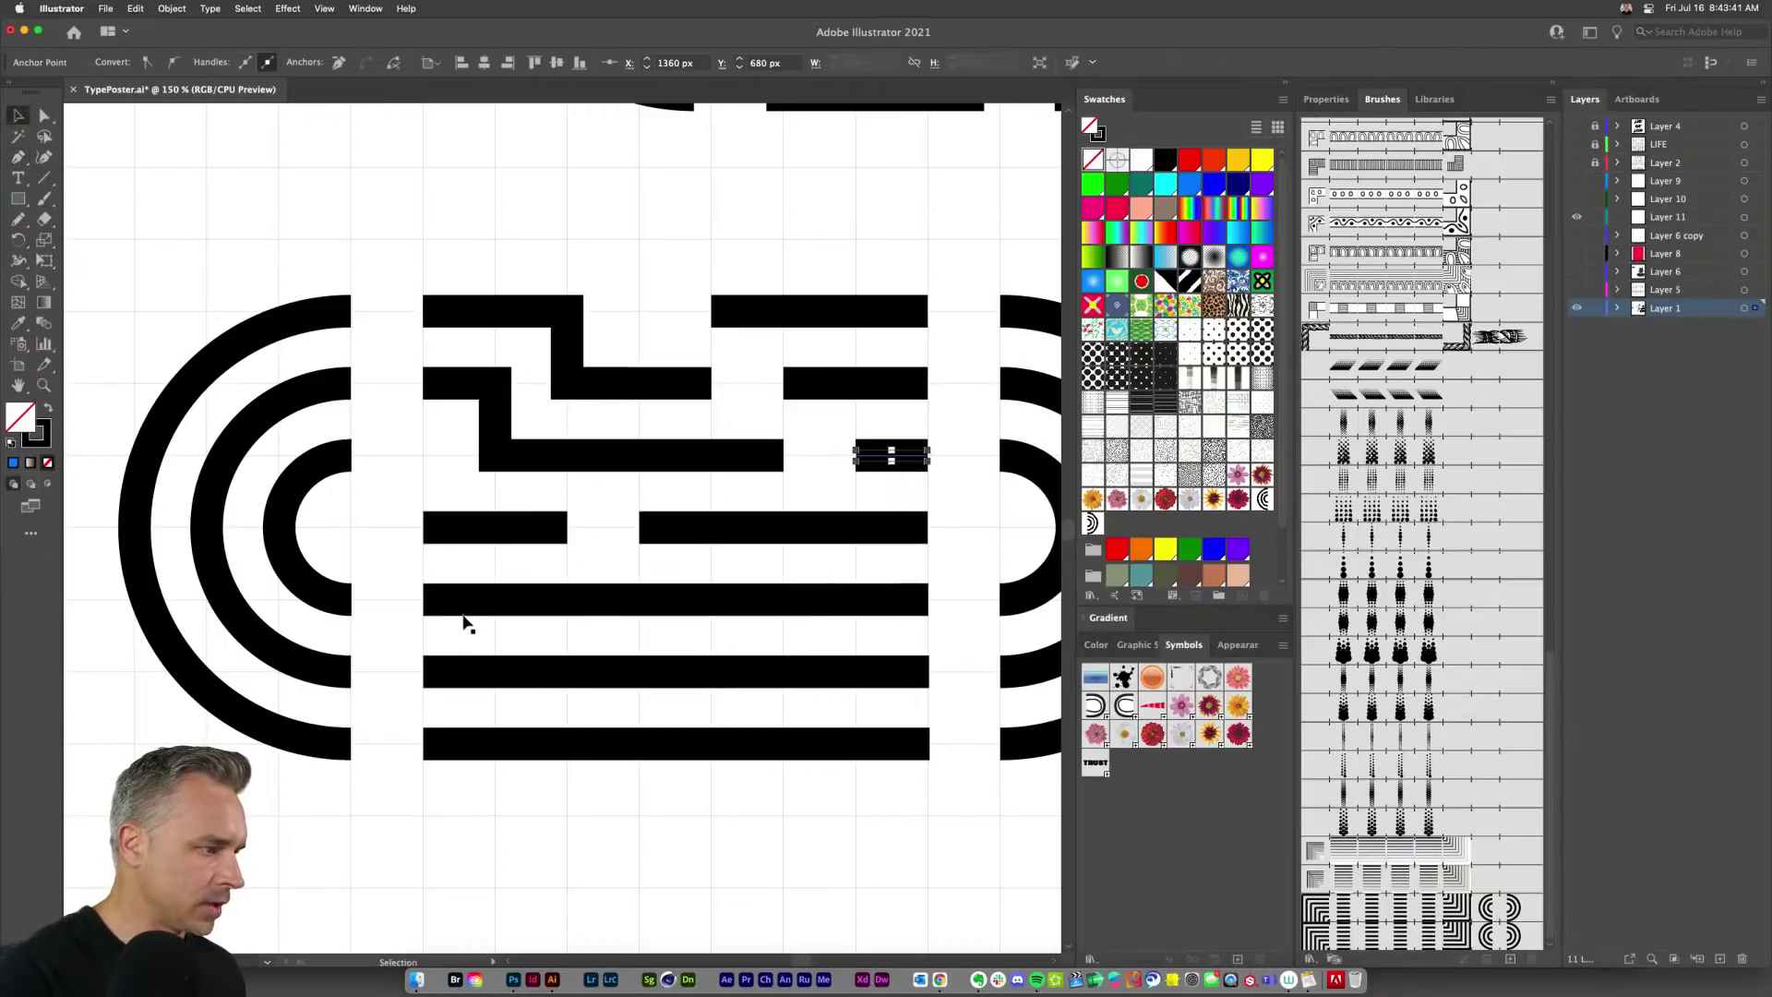
left_click_drag(396, 581, 434, 625)
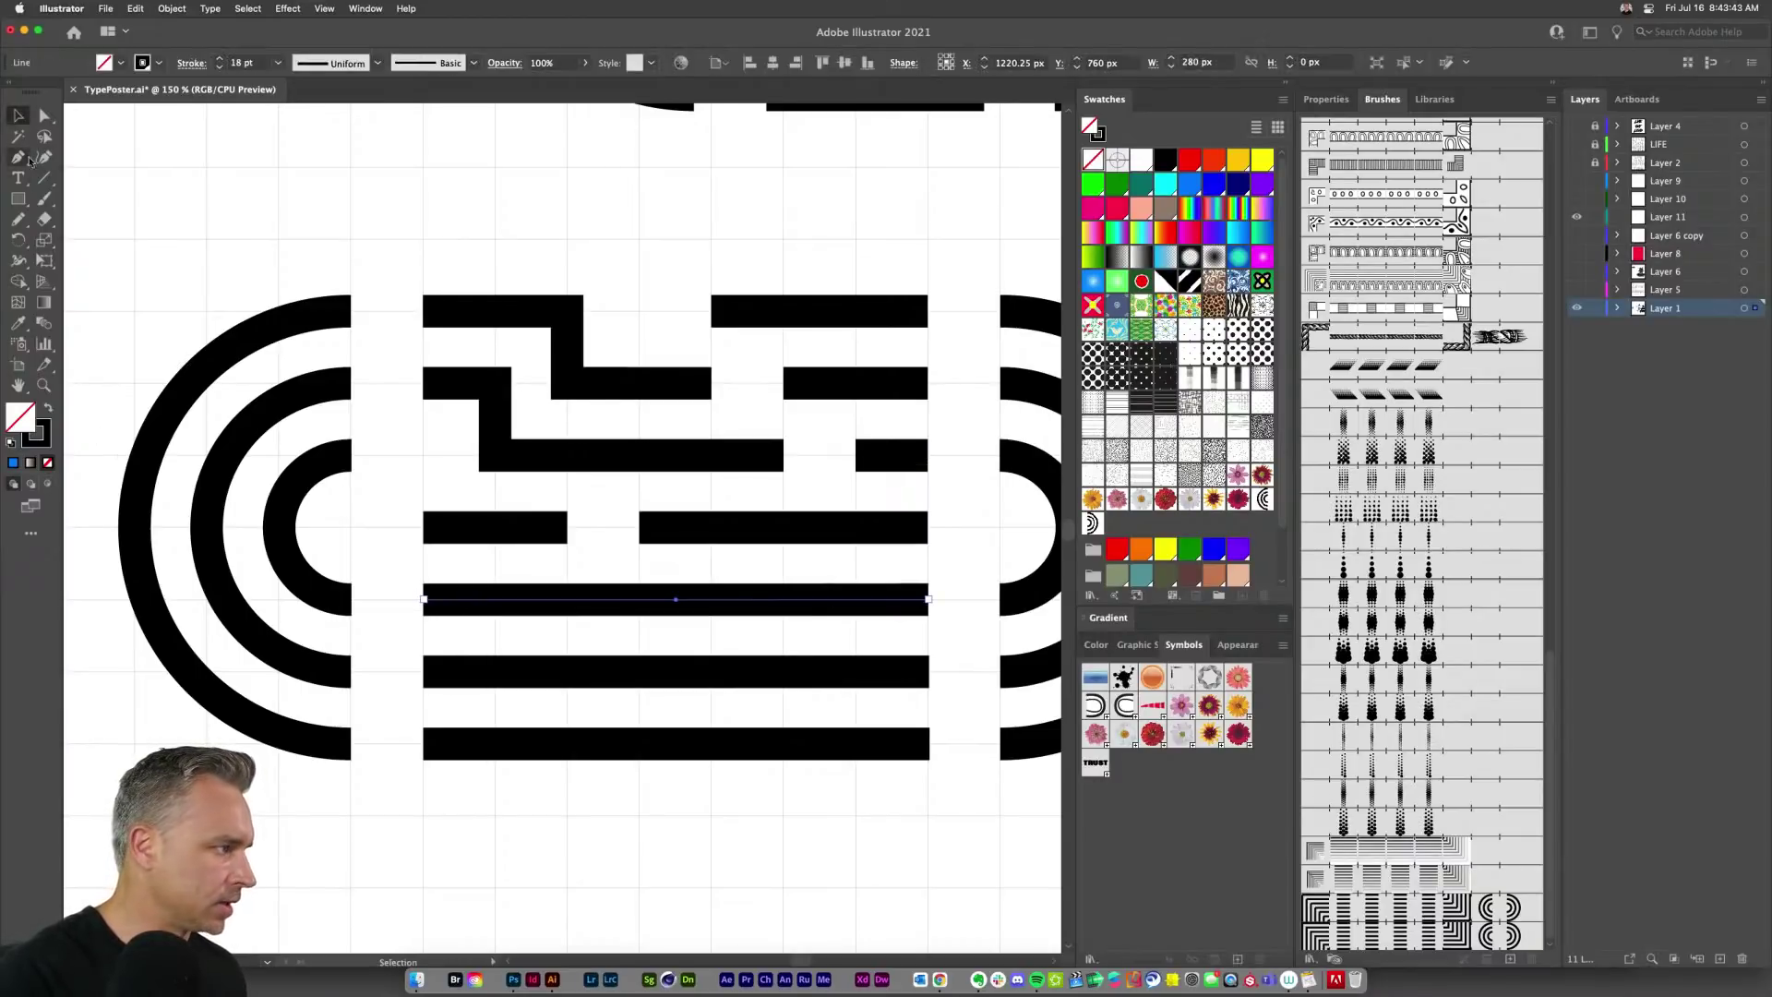
key("a")
left_click(424, 600)
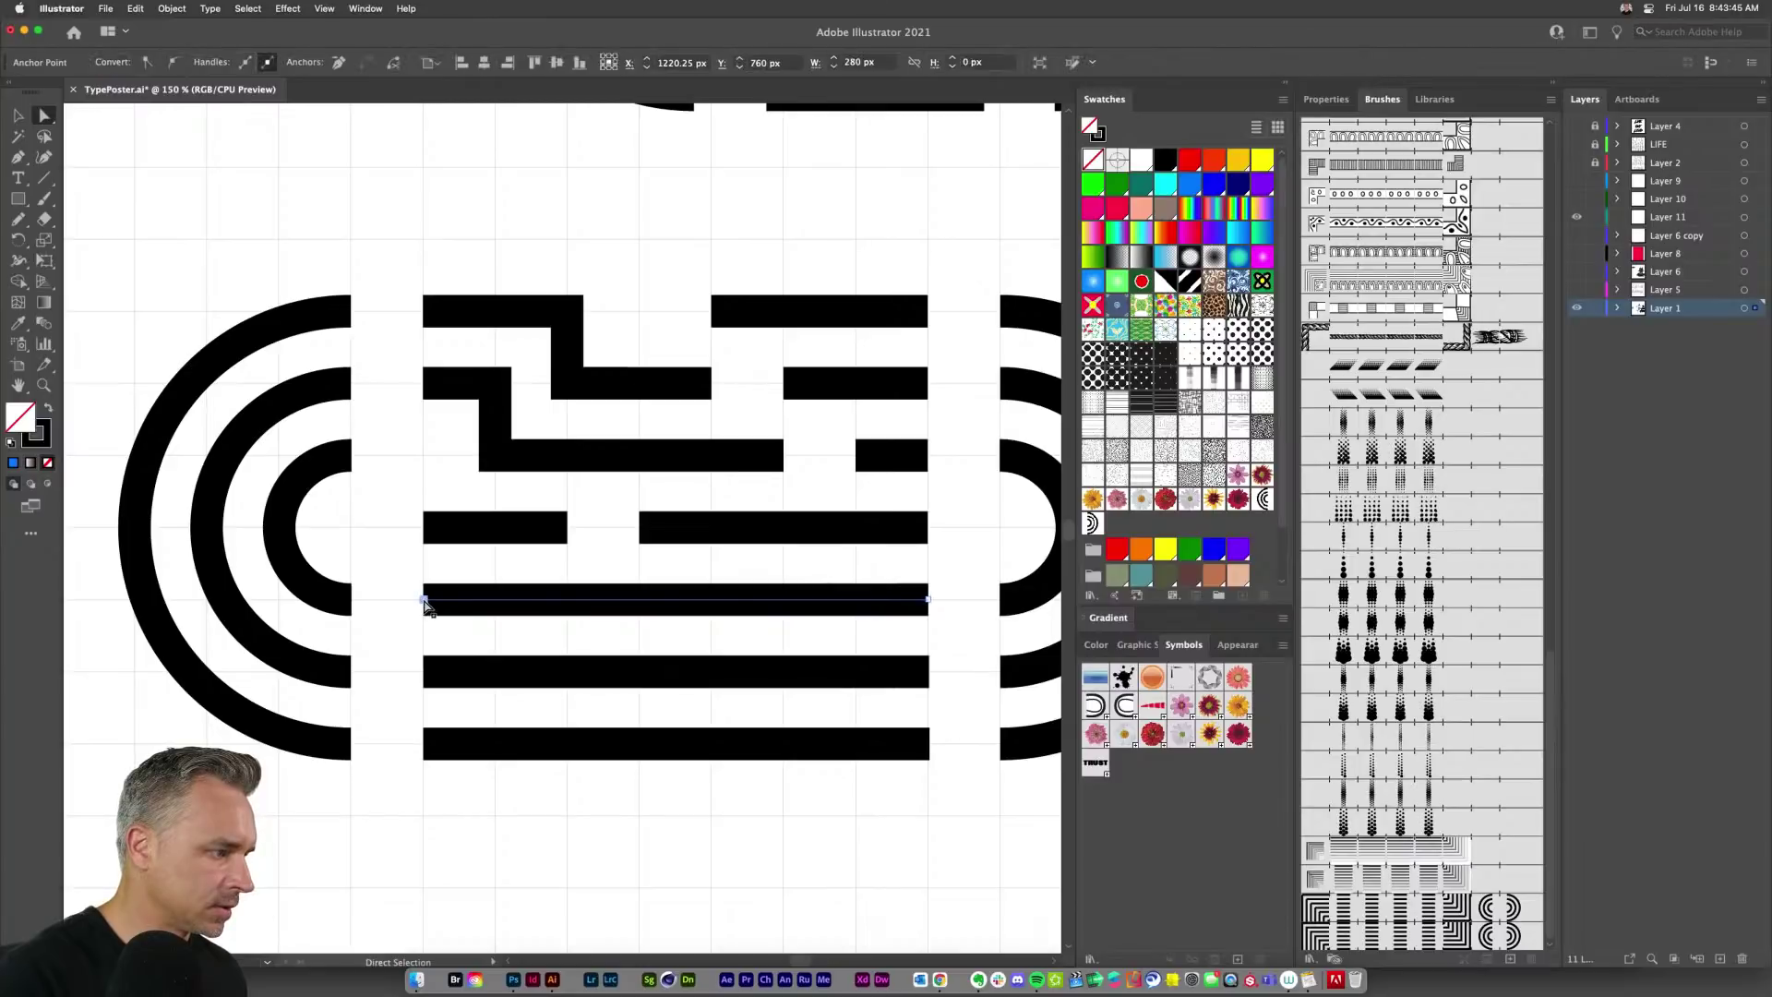
left_click_drag(424, 599, 640, 600)
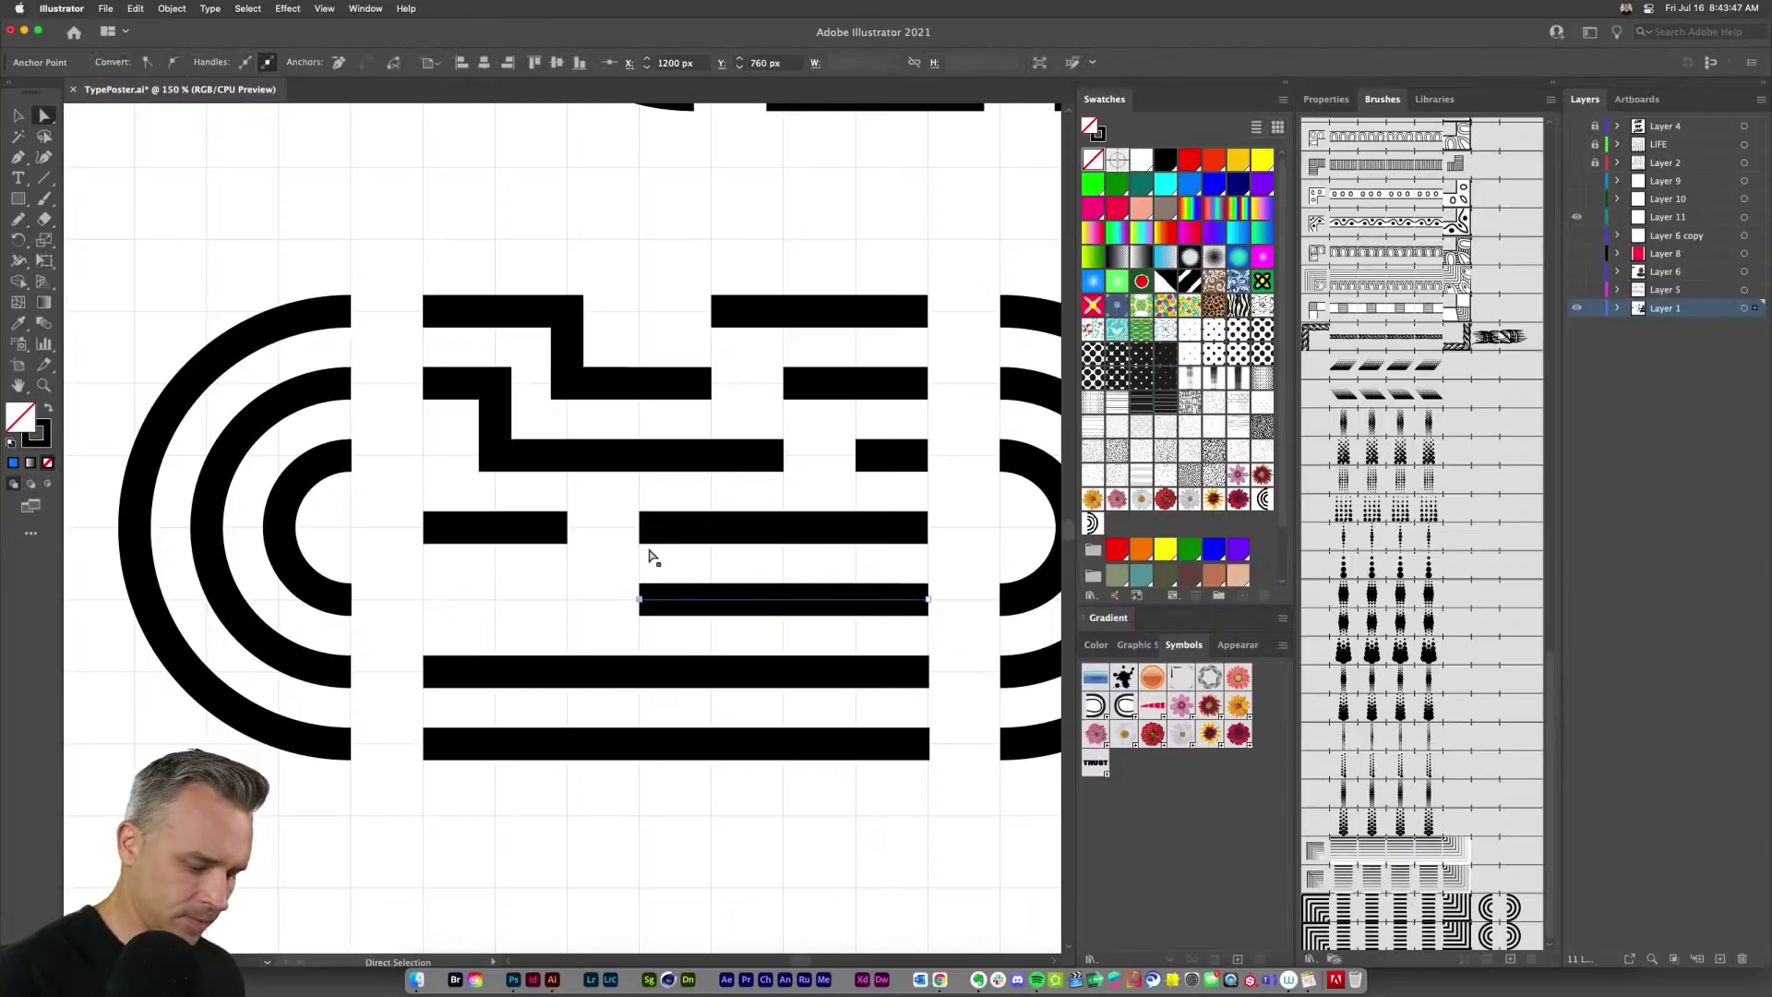
Step: Connect the left ends of the lines at Y 720 and Y 760 px with a vertical Pen segment at X 1200 px
key("p")
left_click(640, 527)
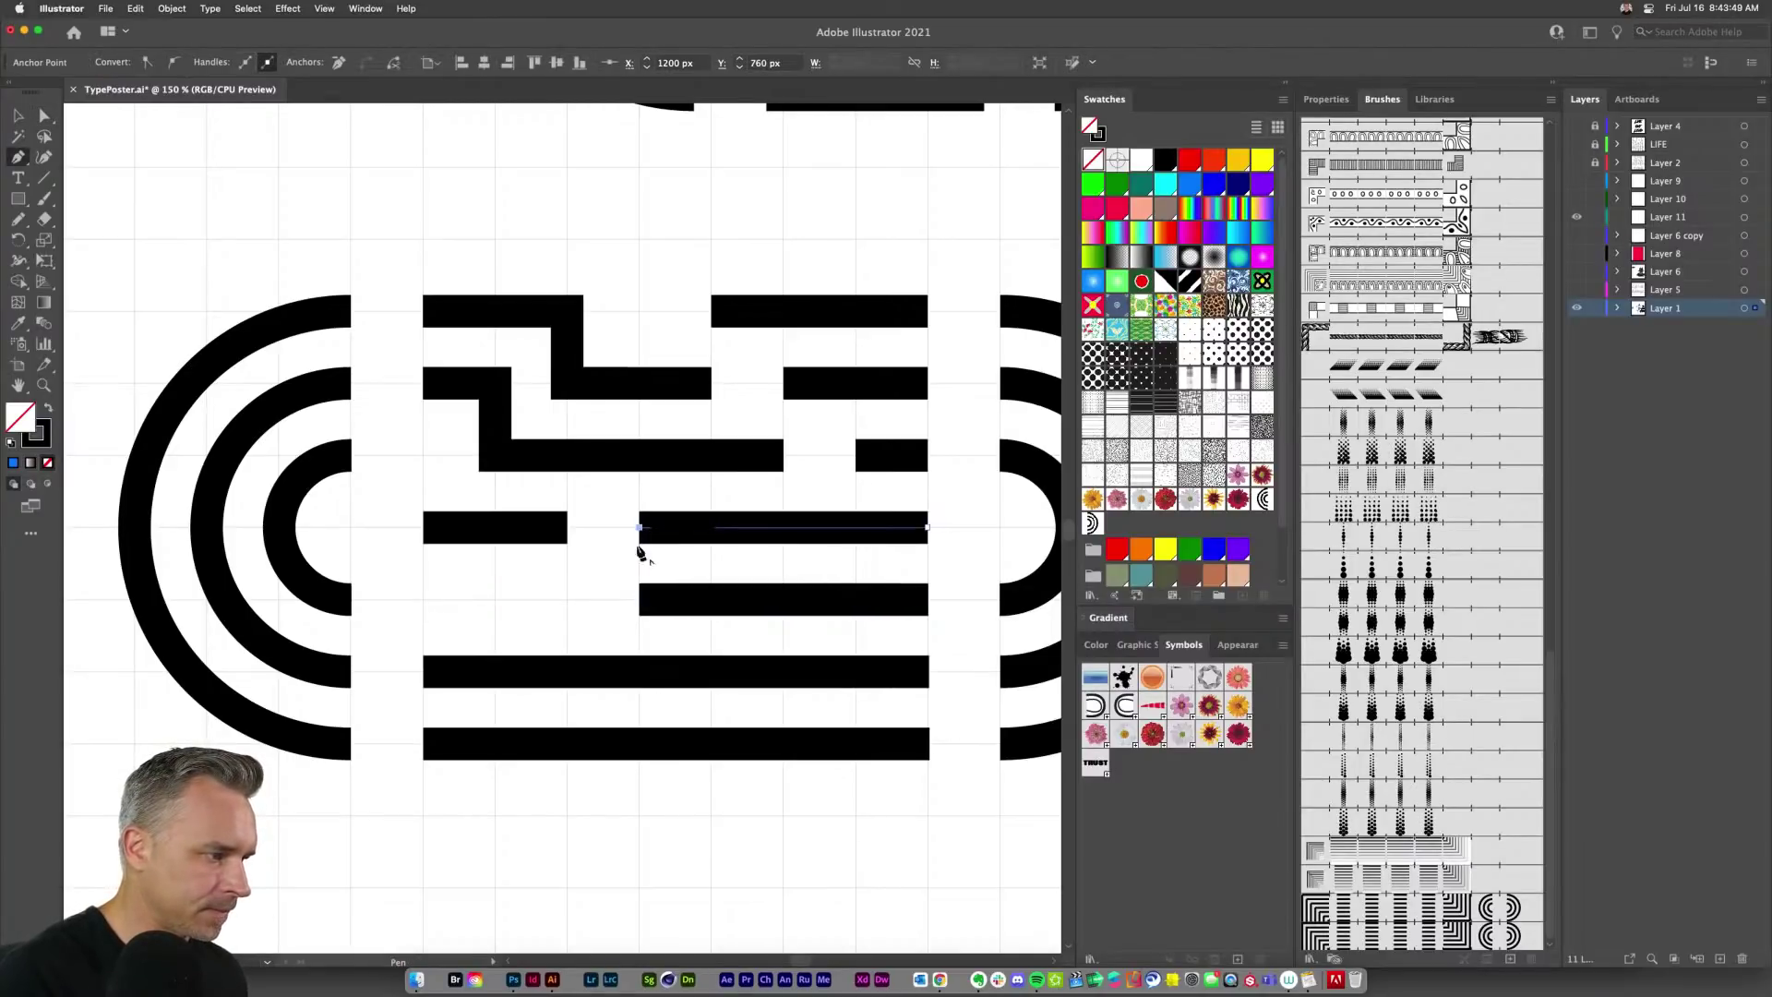
left_click(640, 600)
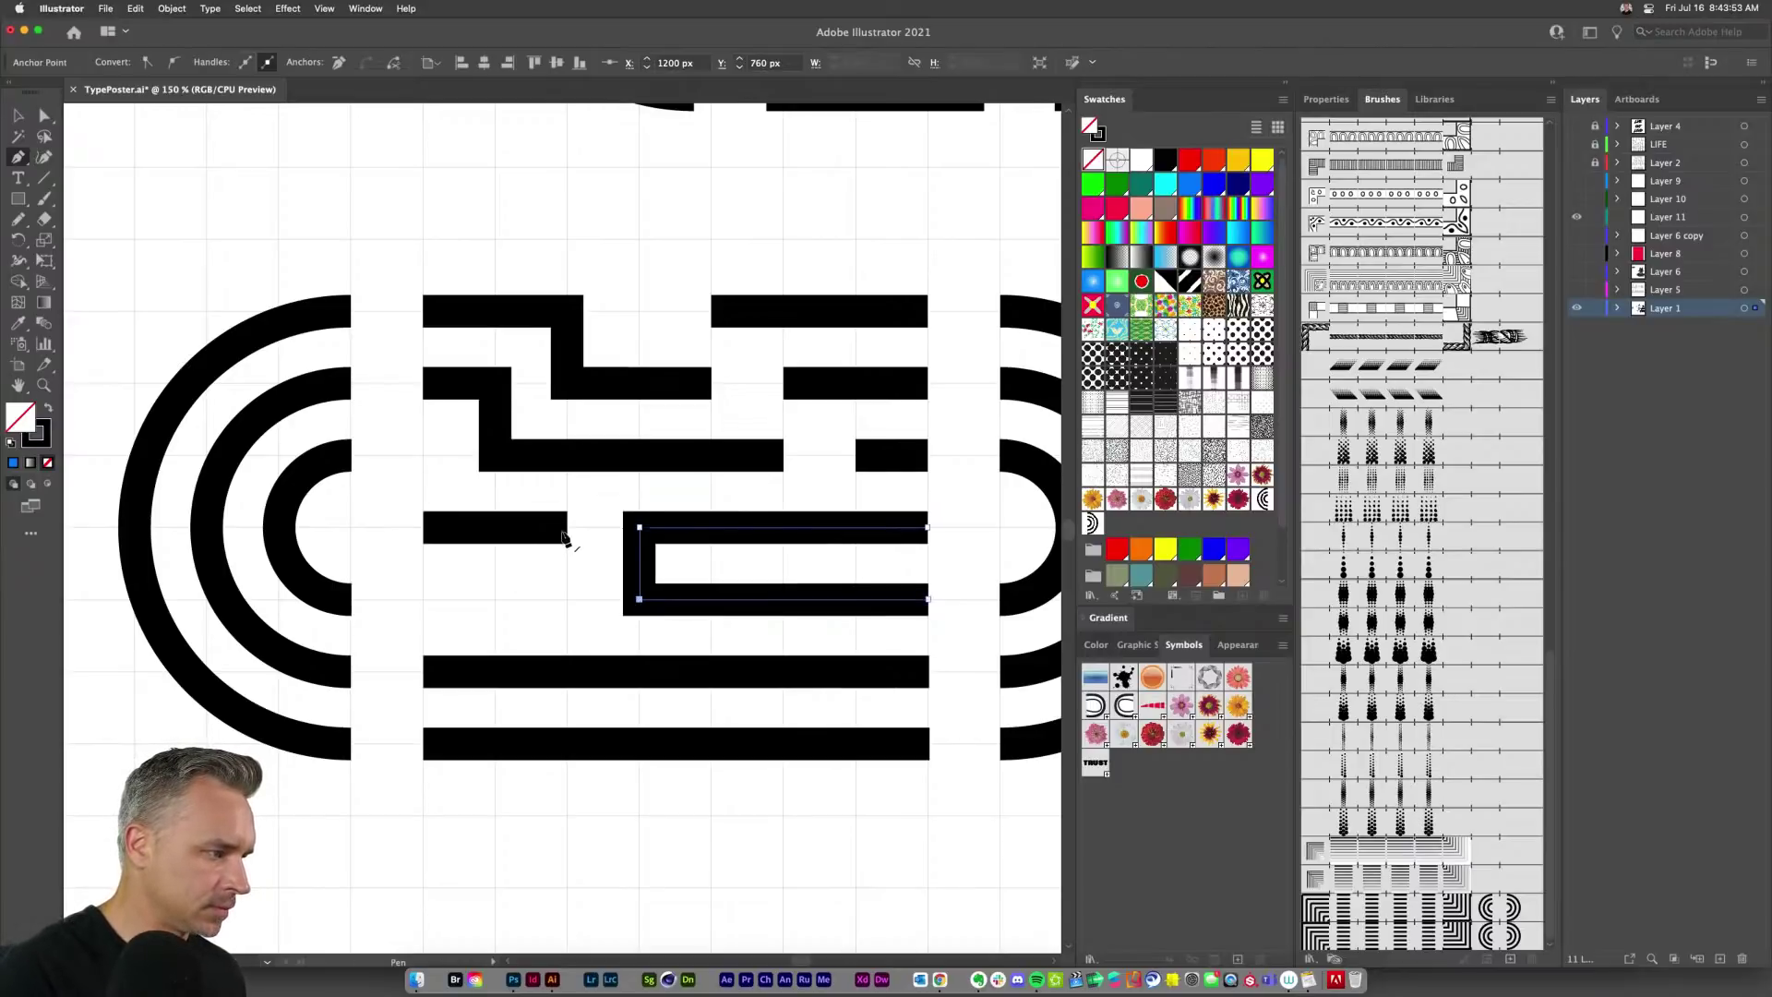
key("v")
left_click(514, 573)
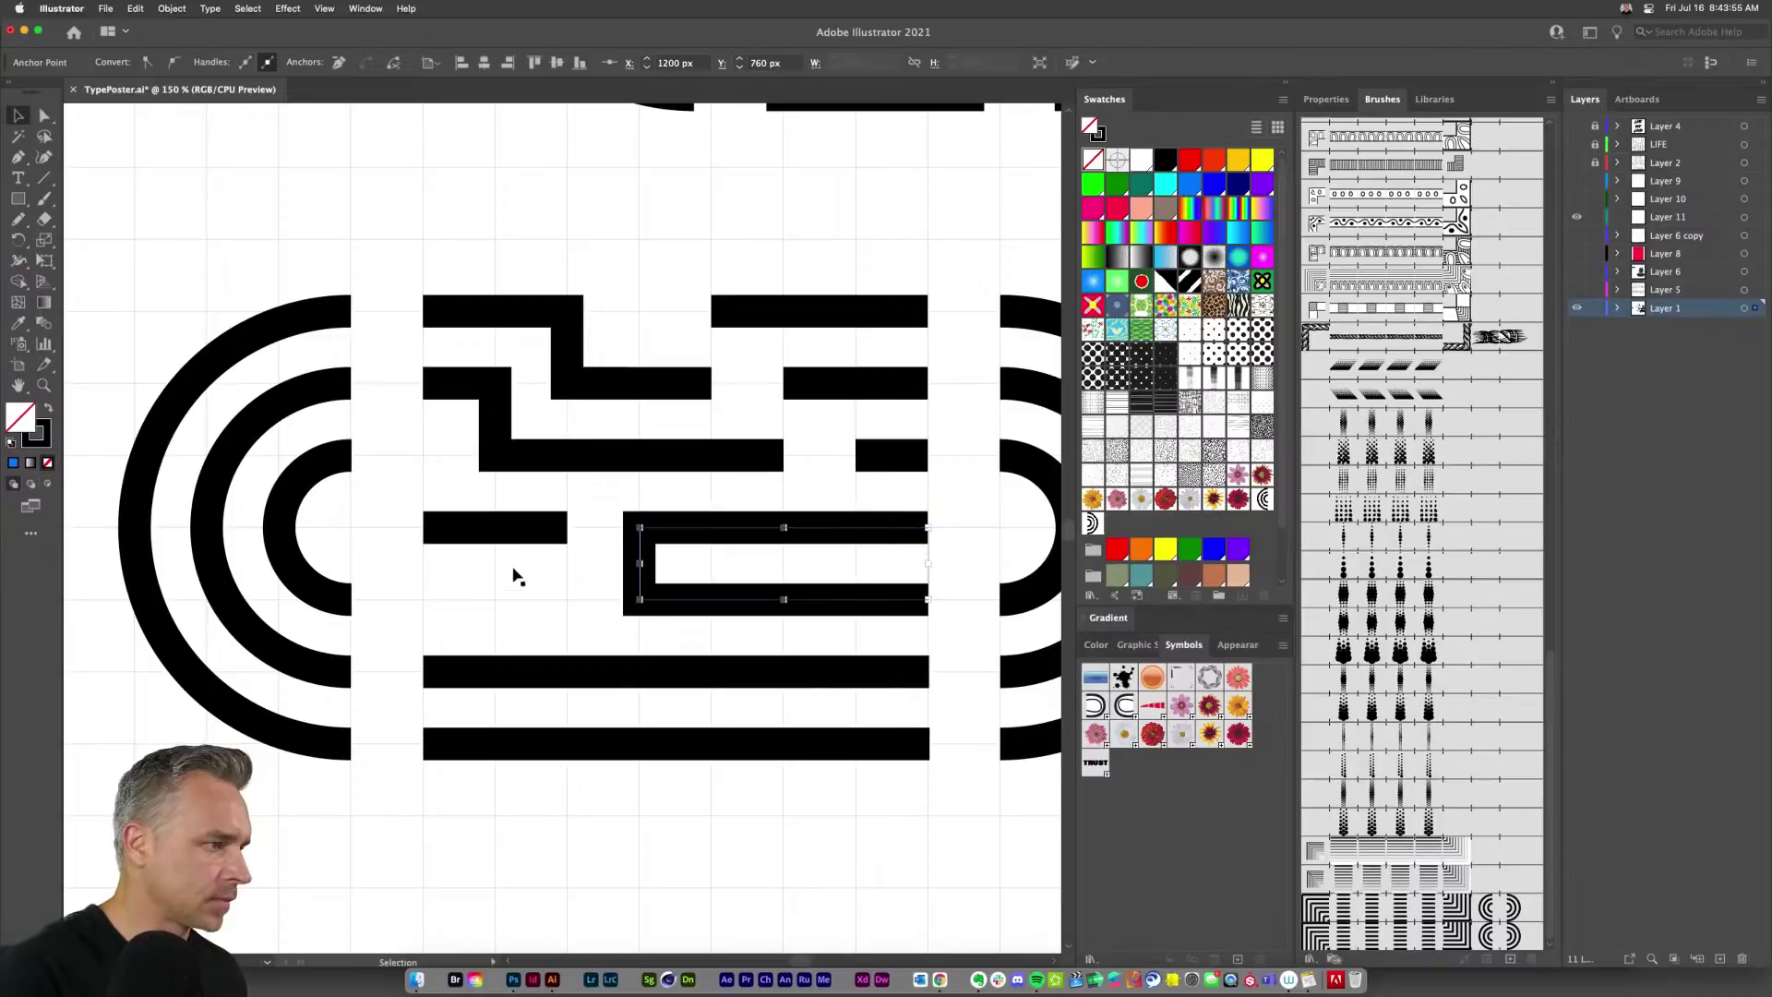
Step: Extend the short line at Y 720 px from its right end at X 1160 px straight down to Y 800 px
left_click(487, 523)
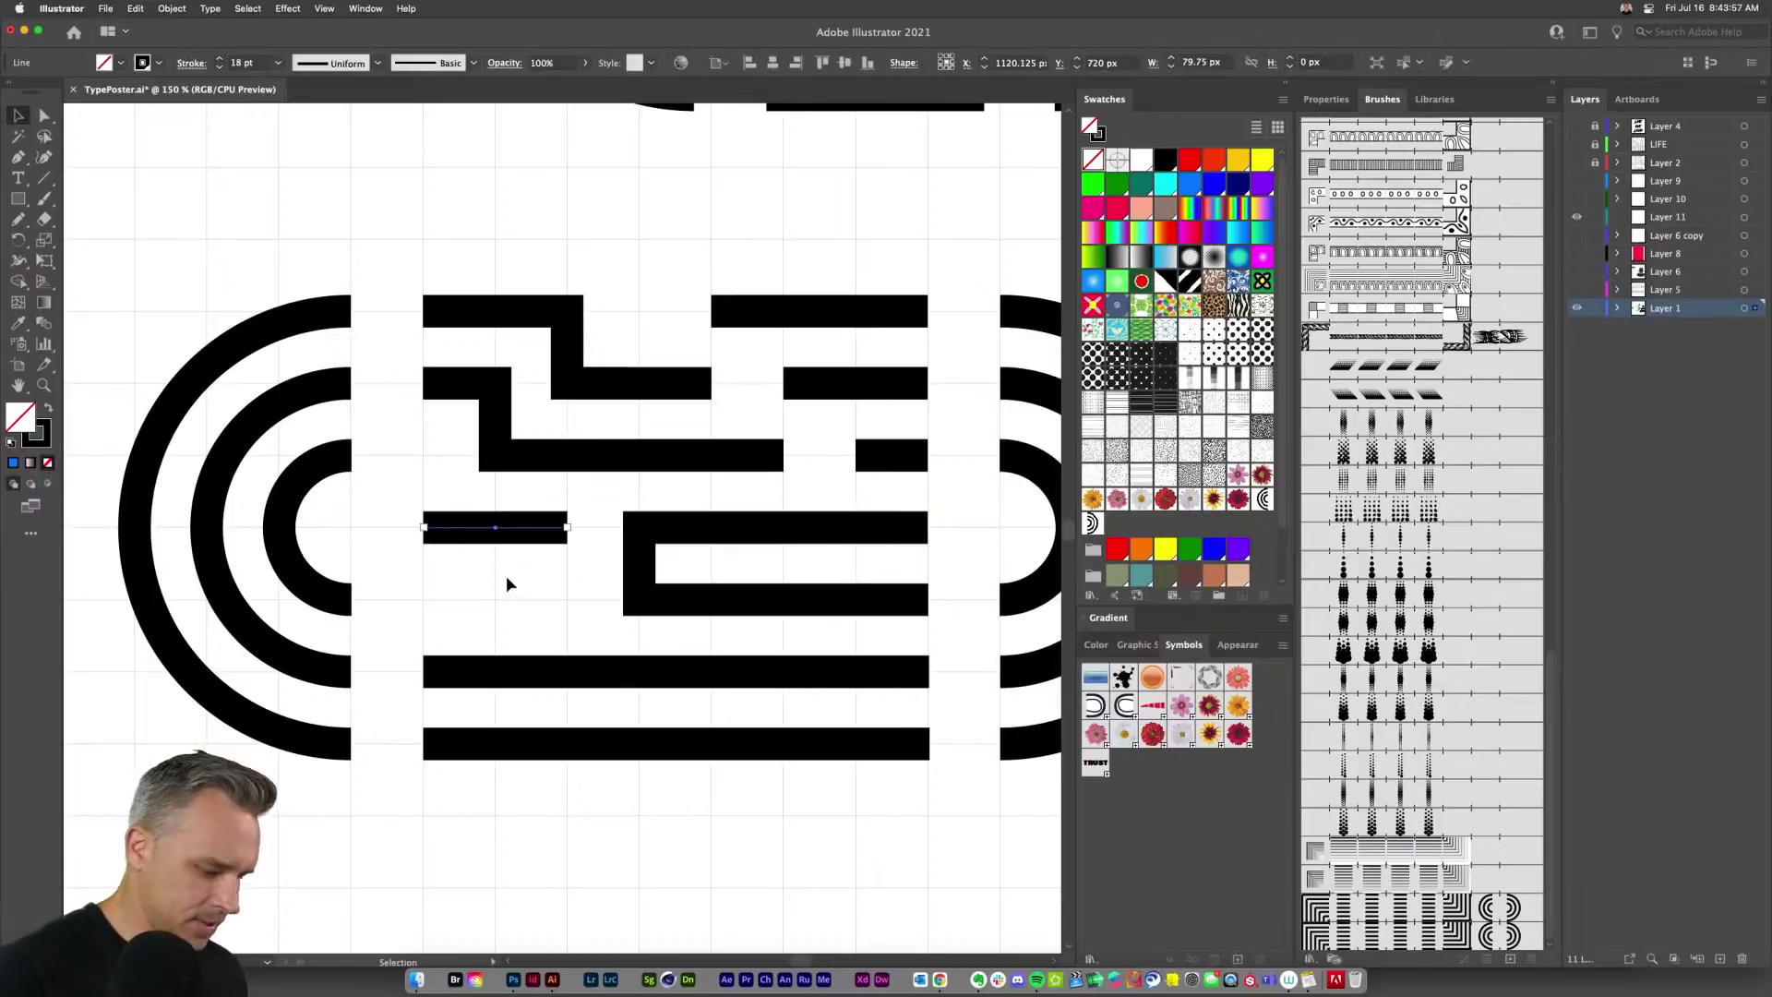
key("p")
left_click(567, 527)
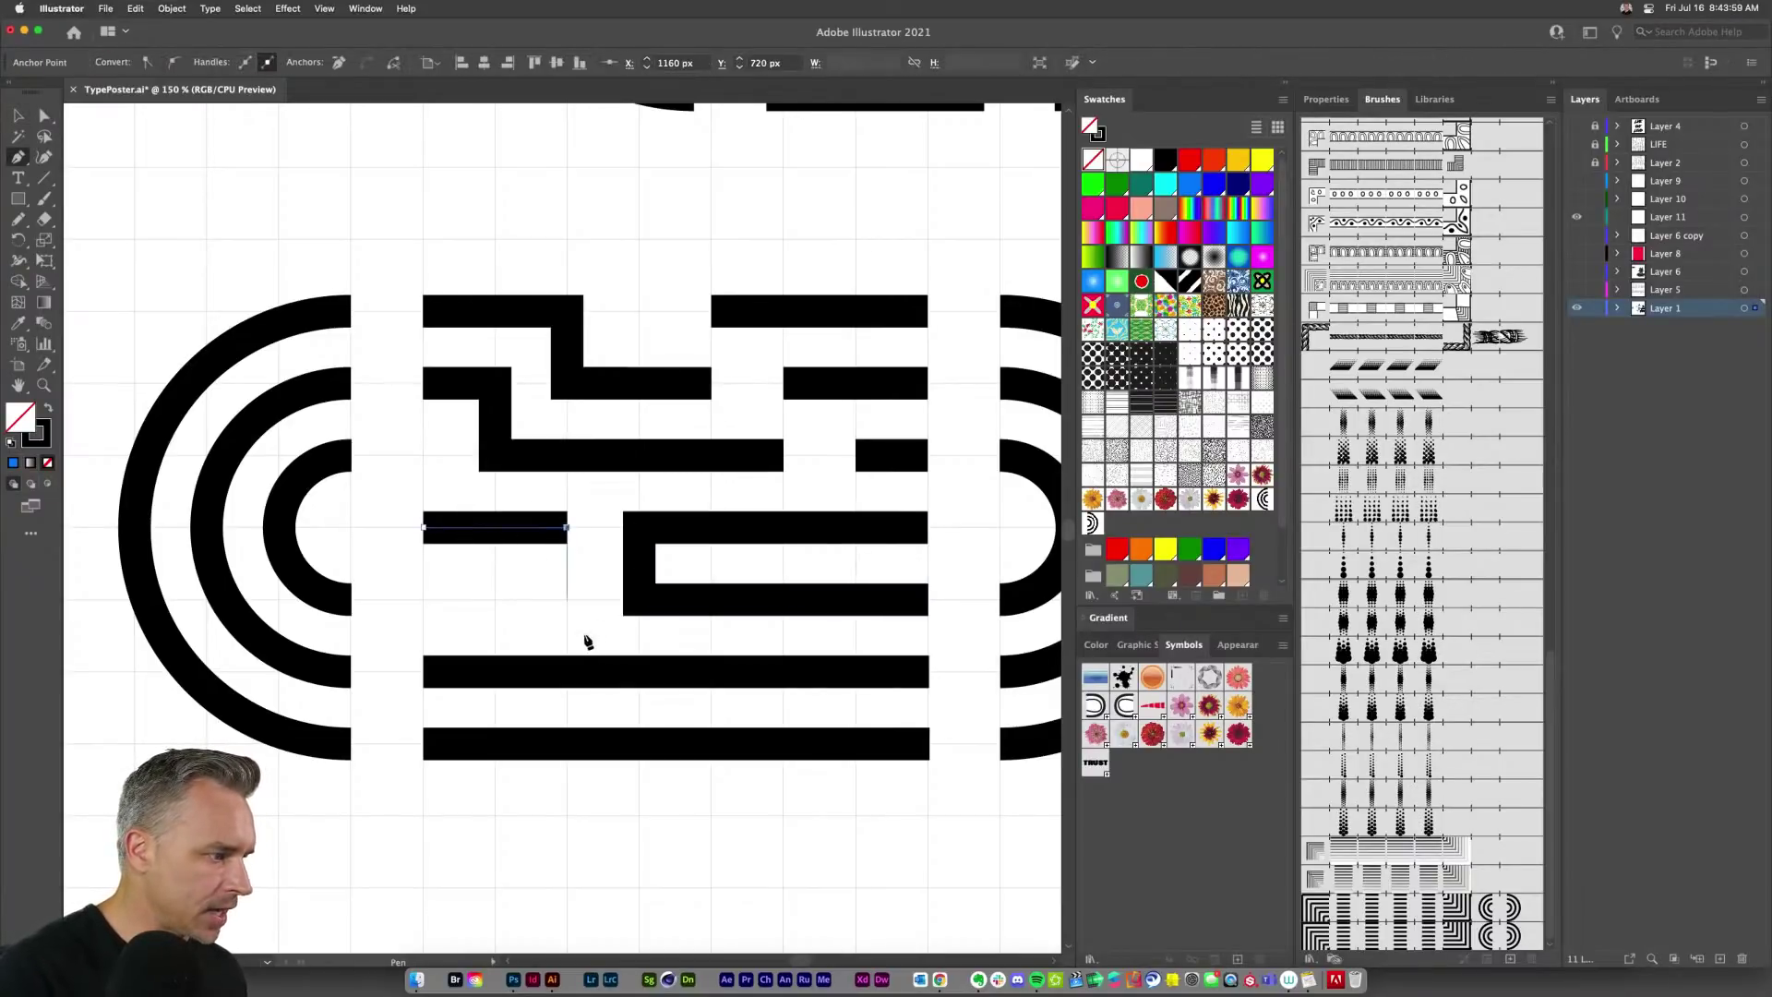
left_click(567, 670)
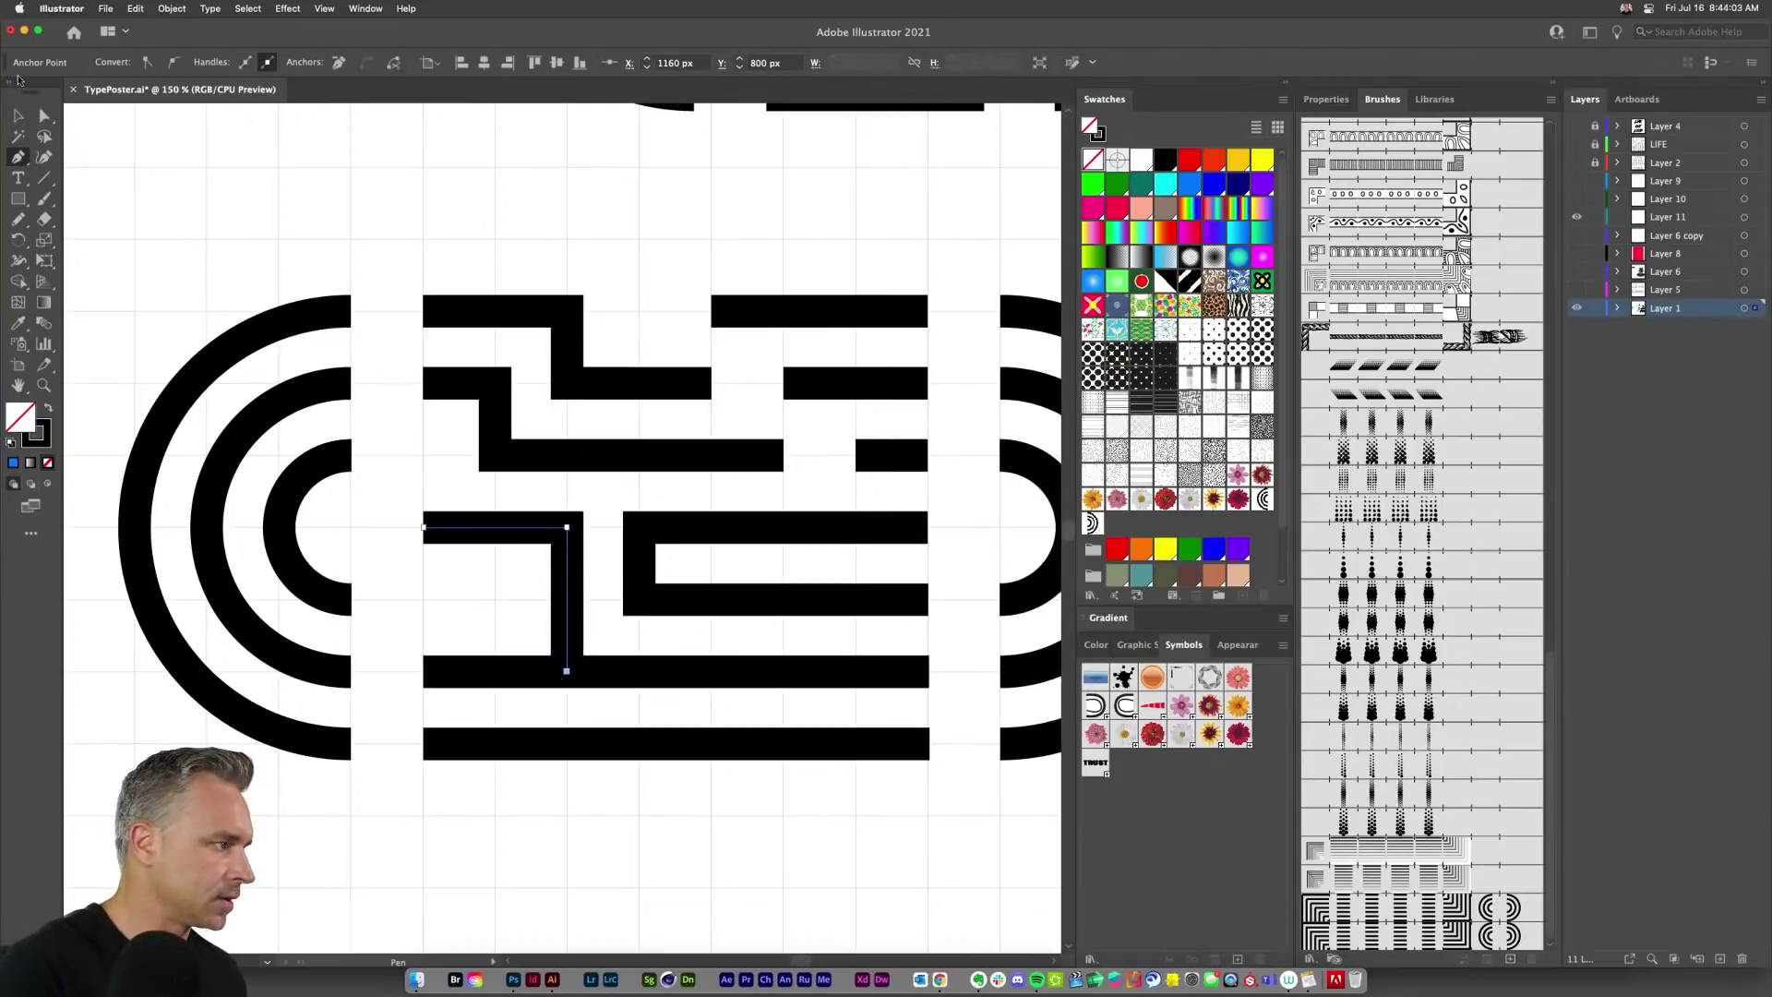
left_click(17, 115)
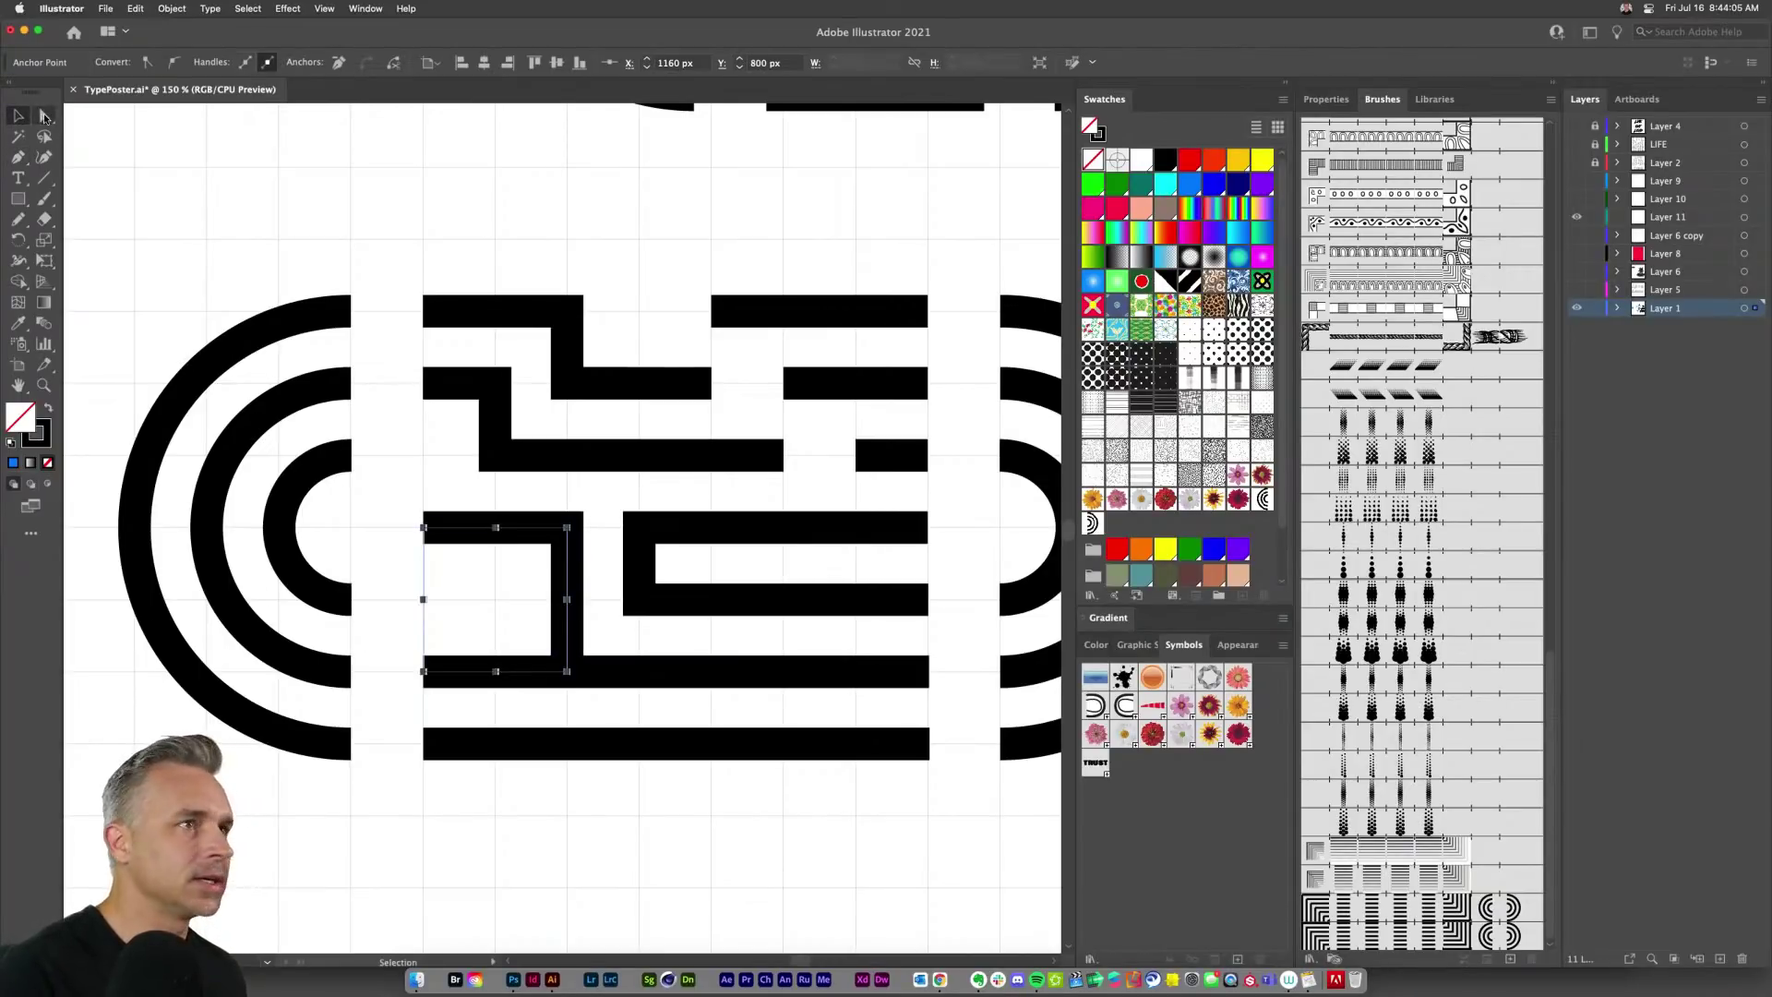
left_click(45, 116)
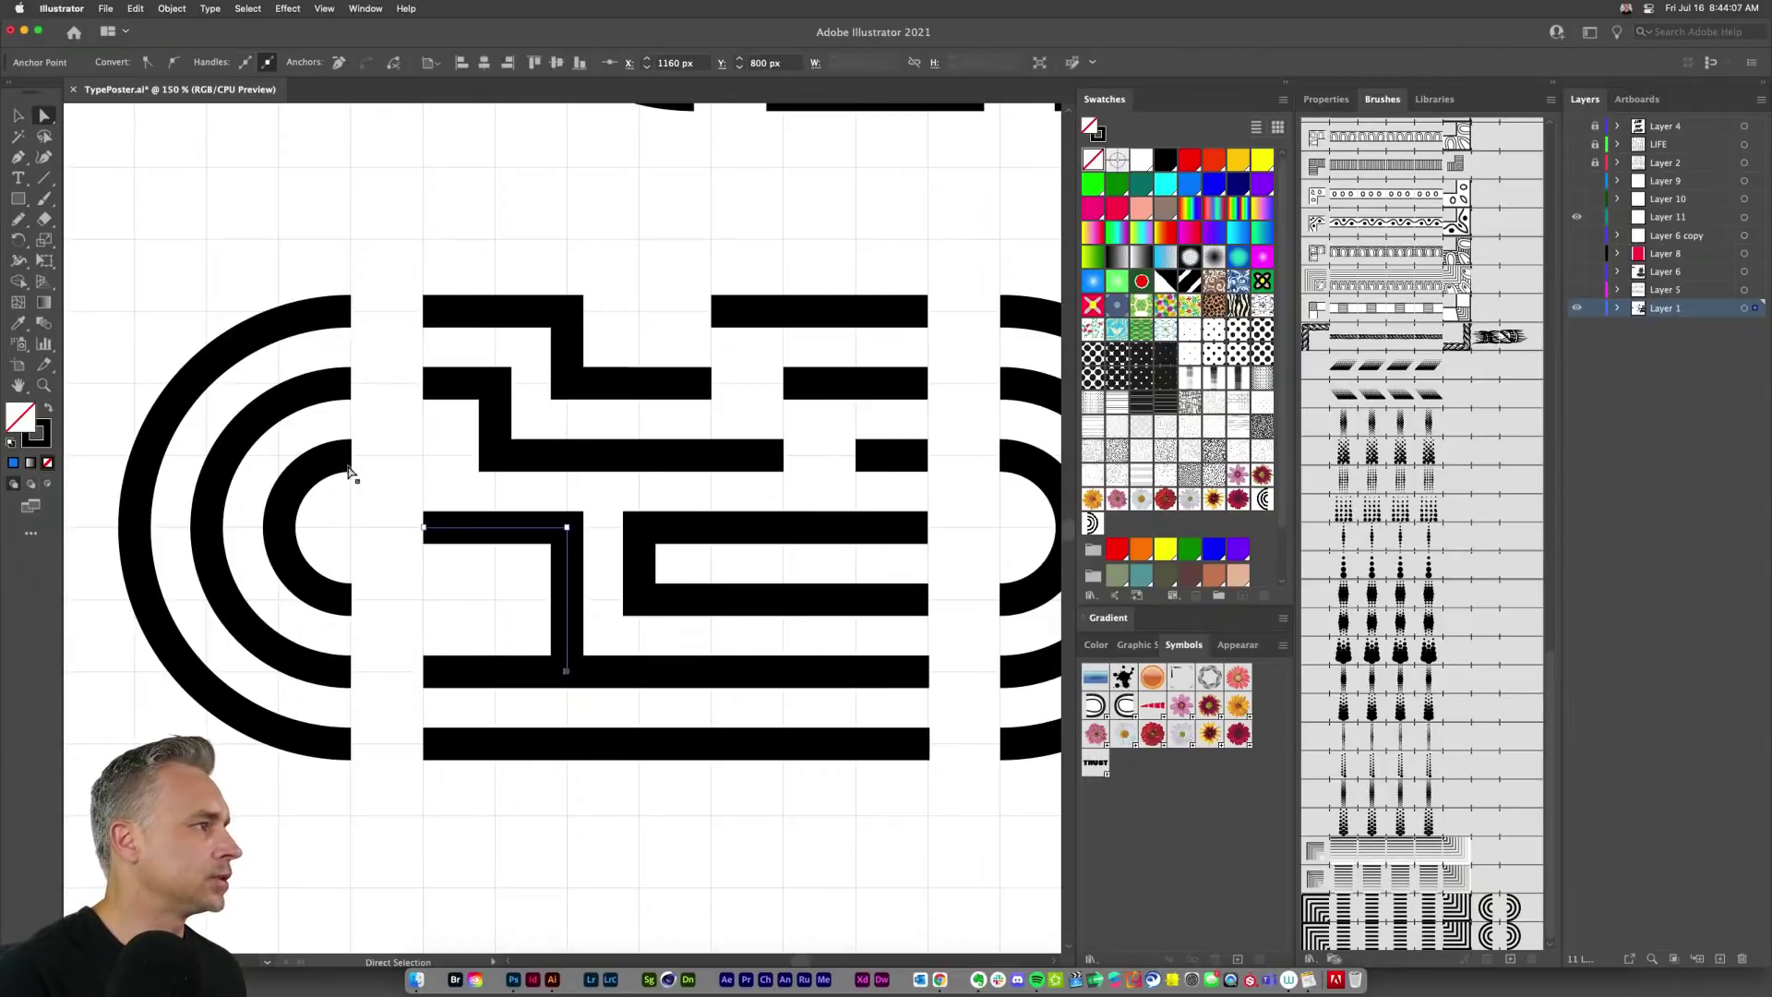
Step: Shorten the lines at Y 800 and Y 840 px to start at X 1160 and X 1120 px, and join the upper one to the vertical segment
left_click(424, 677)
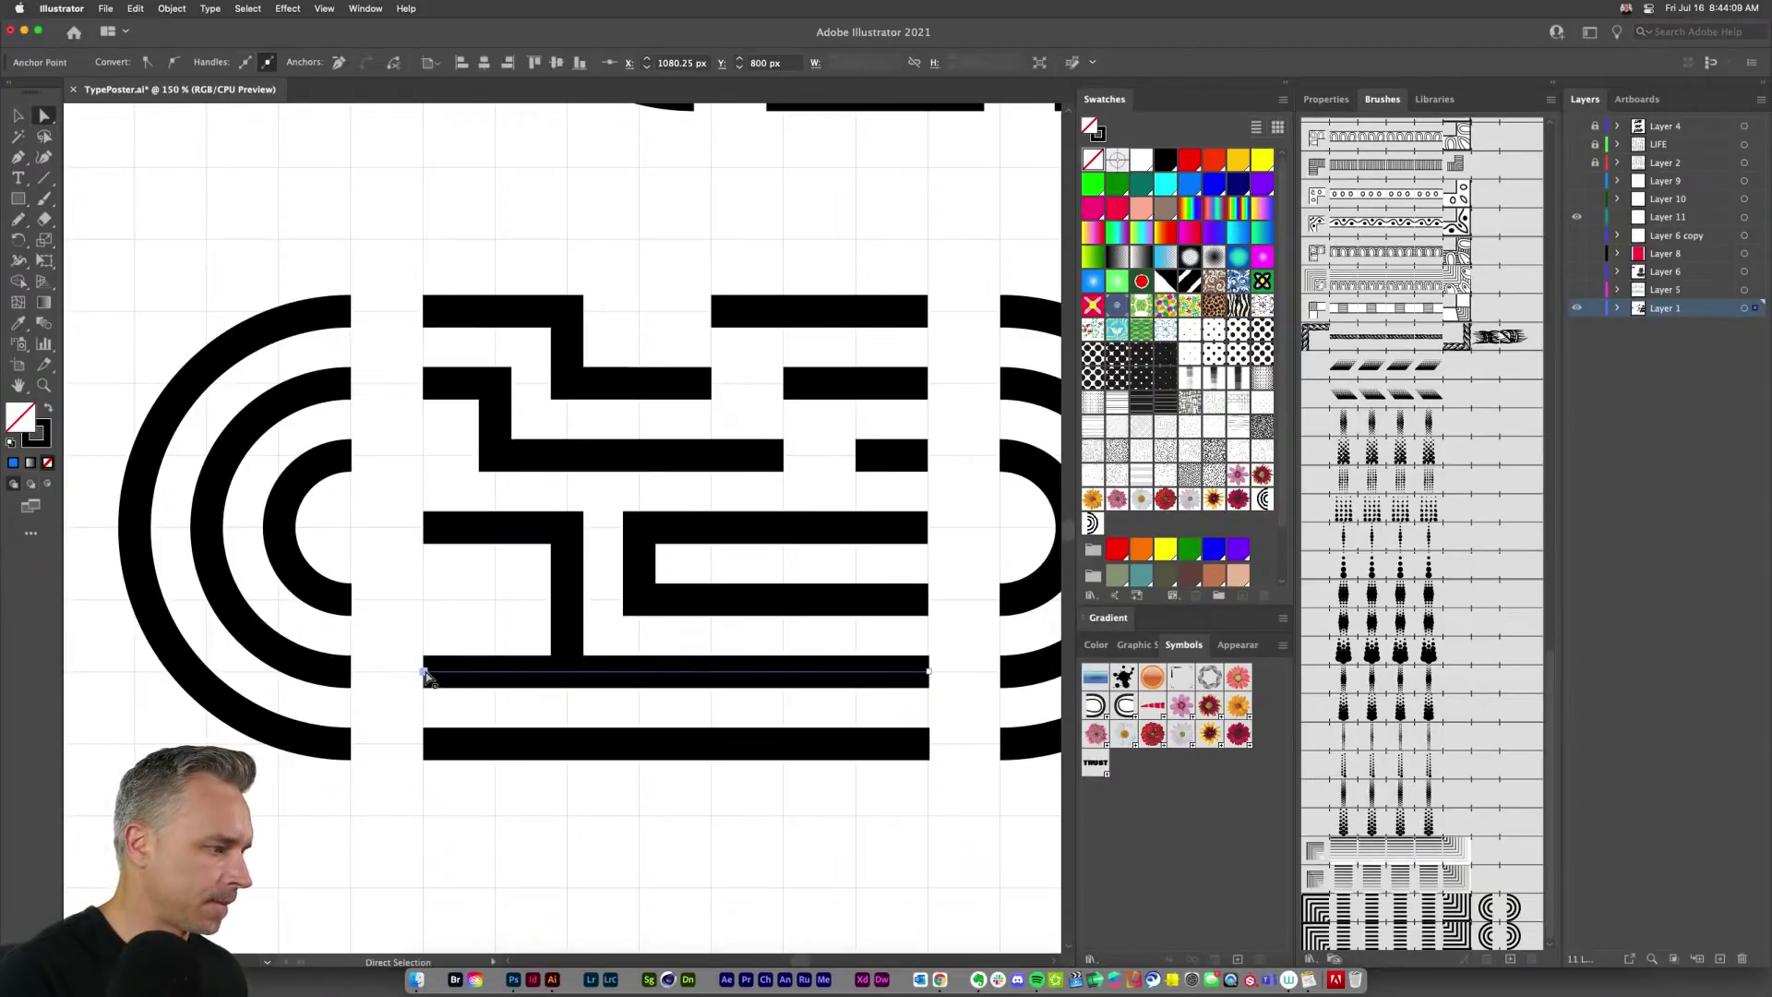
left_click_drag(423, 678, 567, 679)
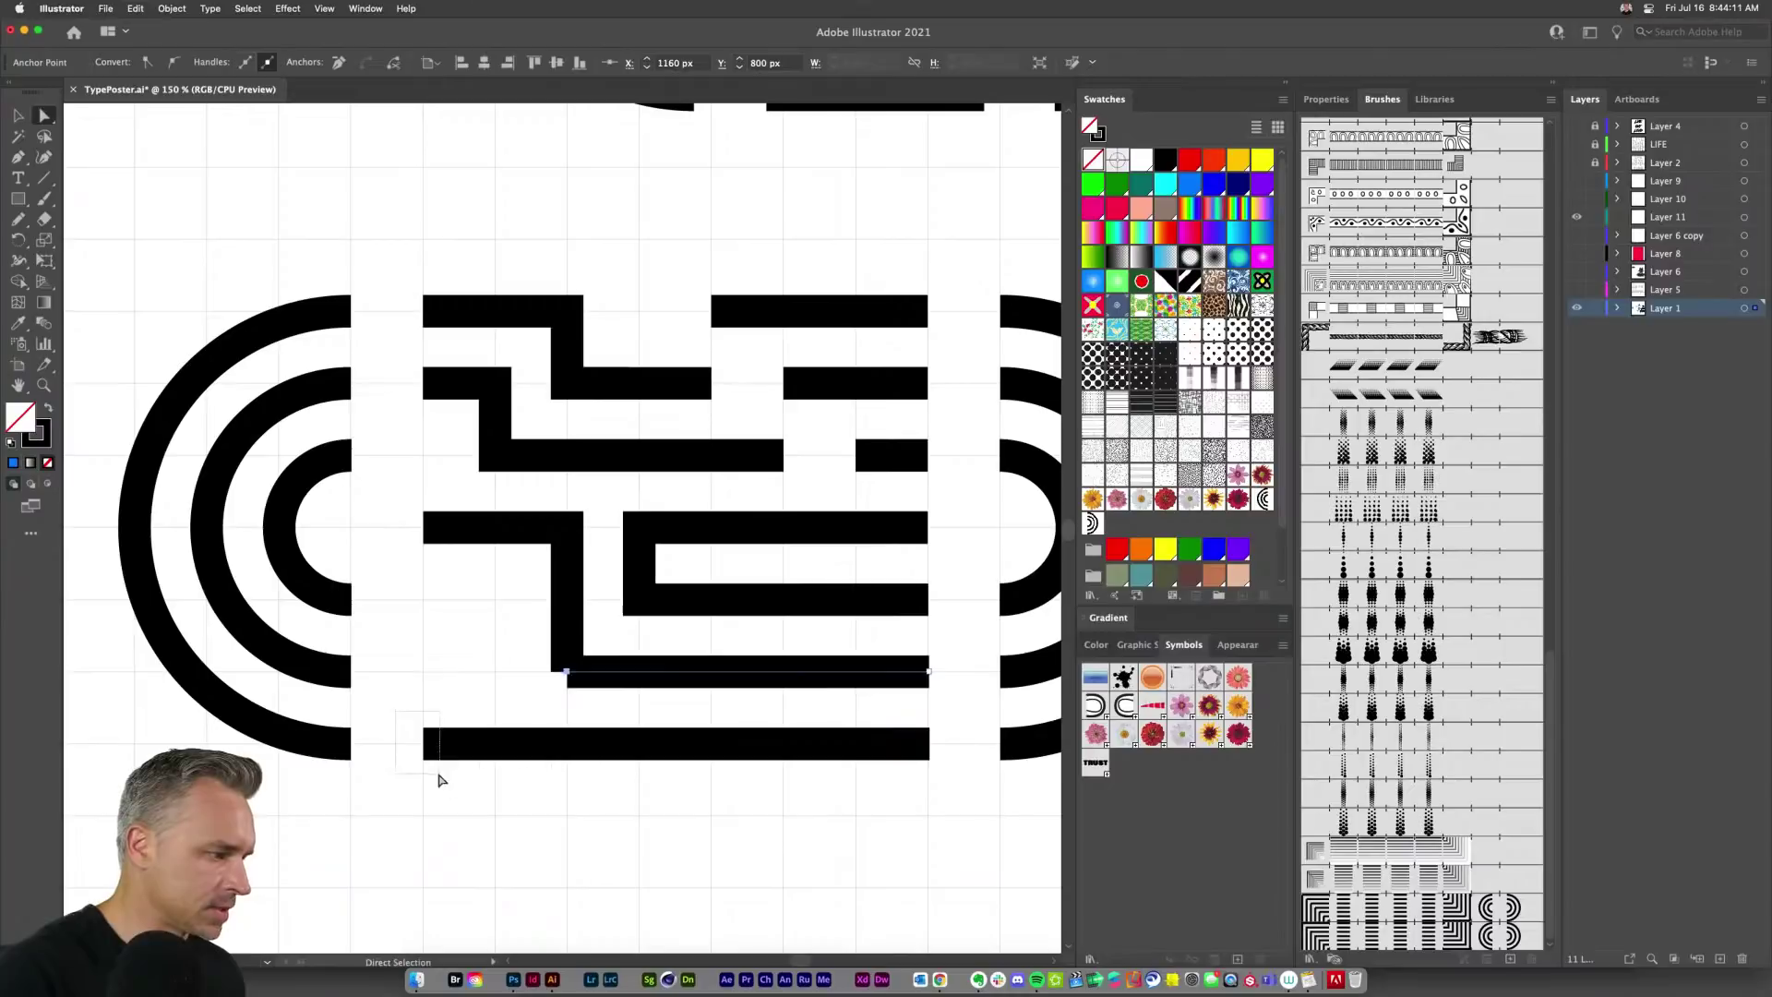
left_click(424, 743)
left_click_drag(424, 743, 497, 753)
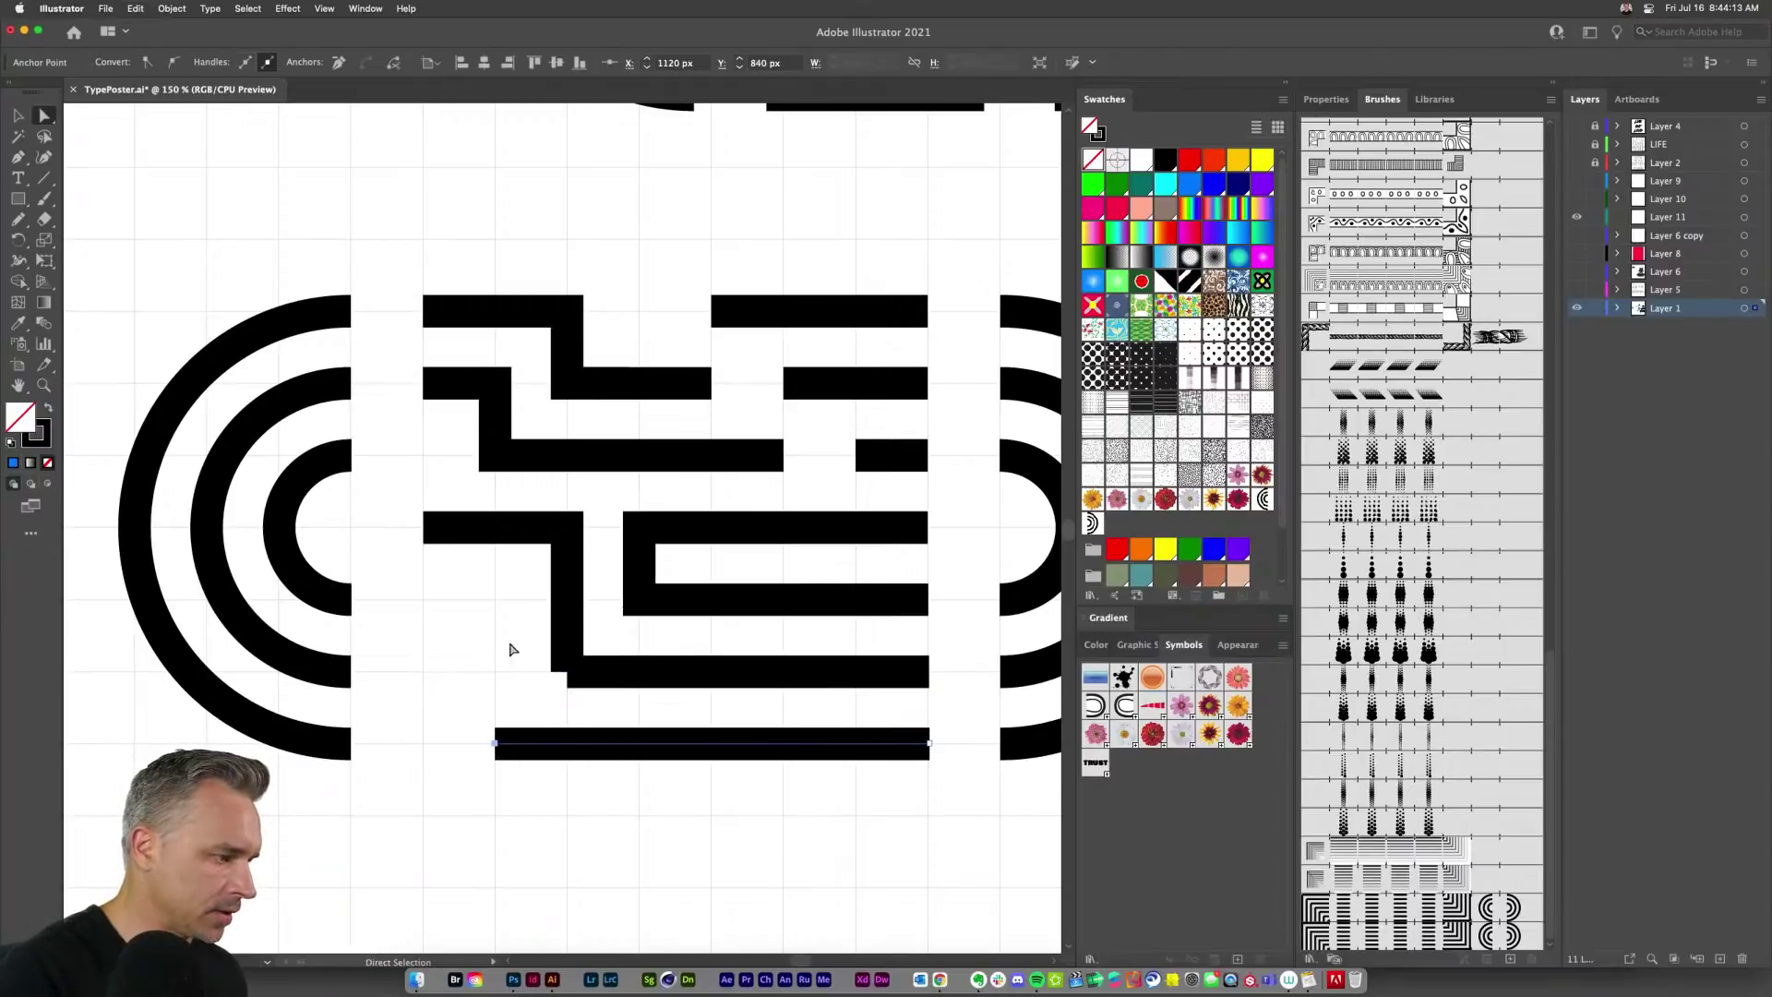
left_click_drag(506, 646, 594, 701)
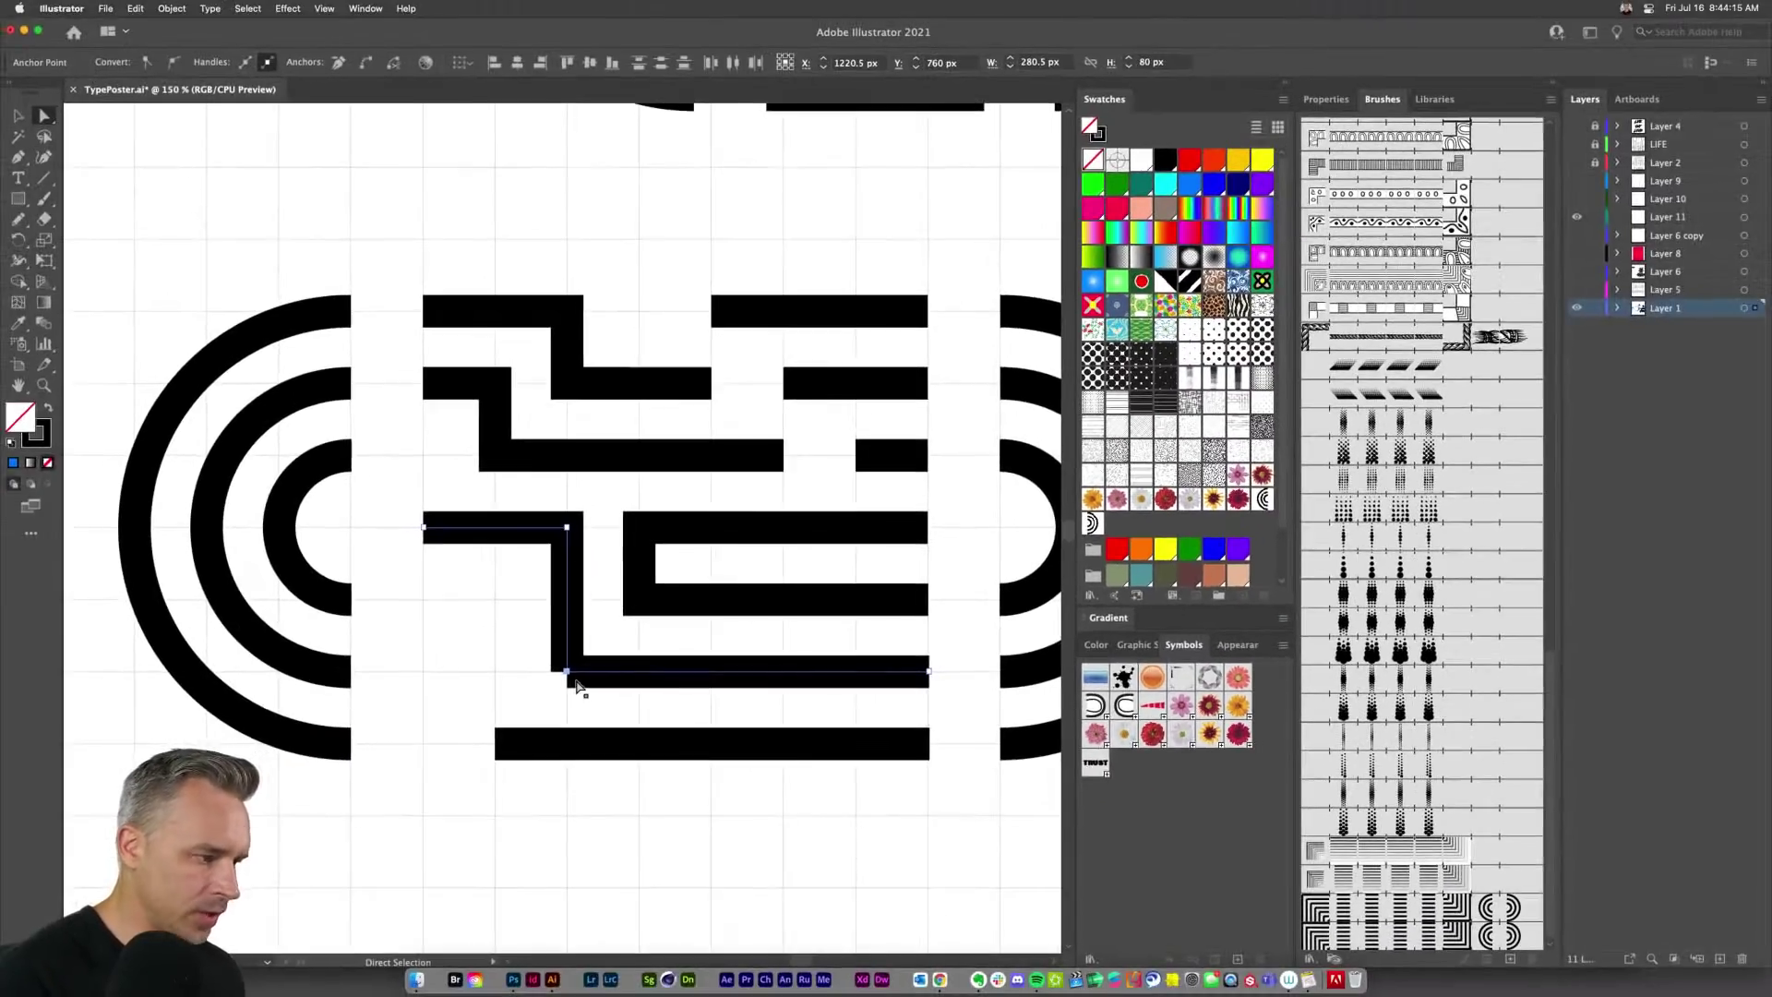
key("ctrl+j")
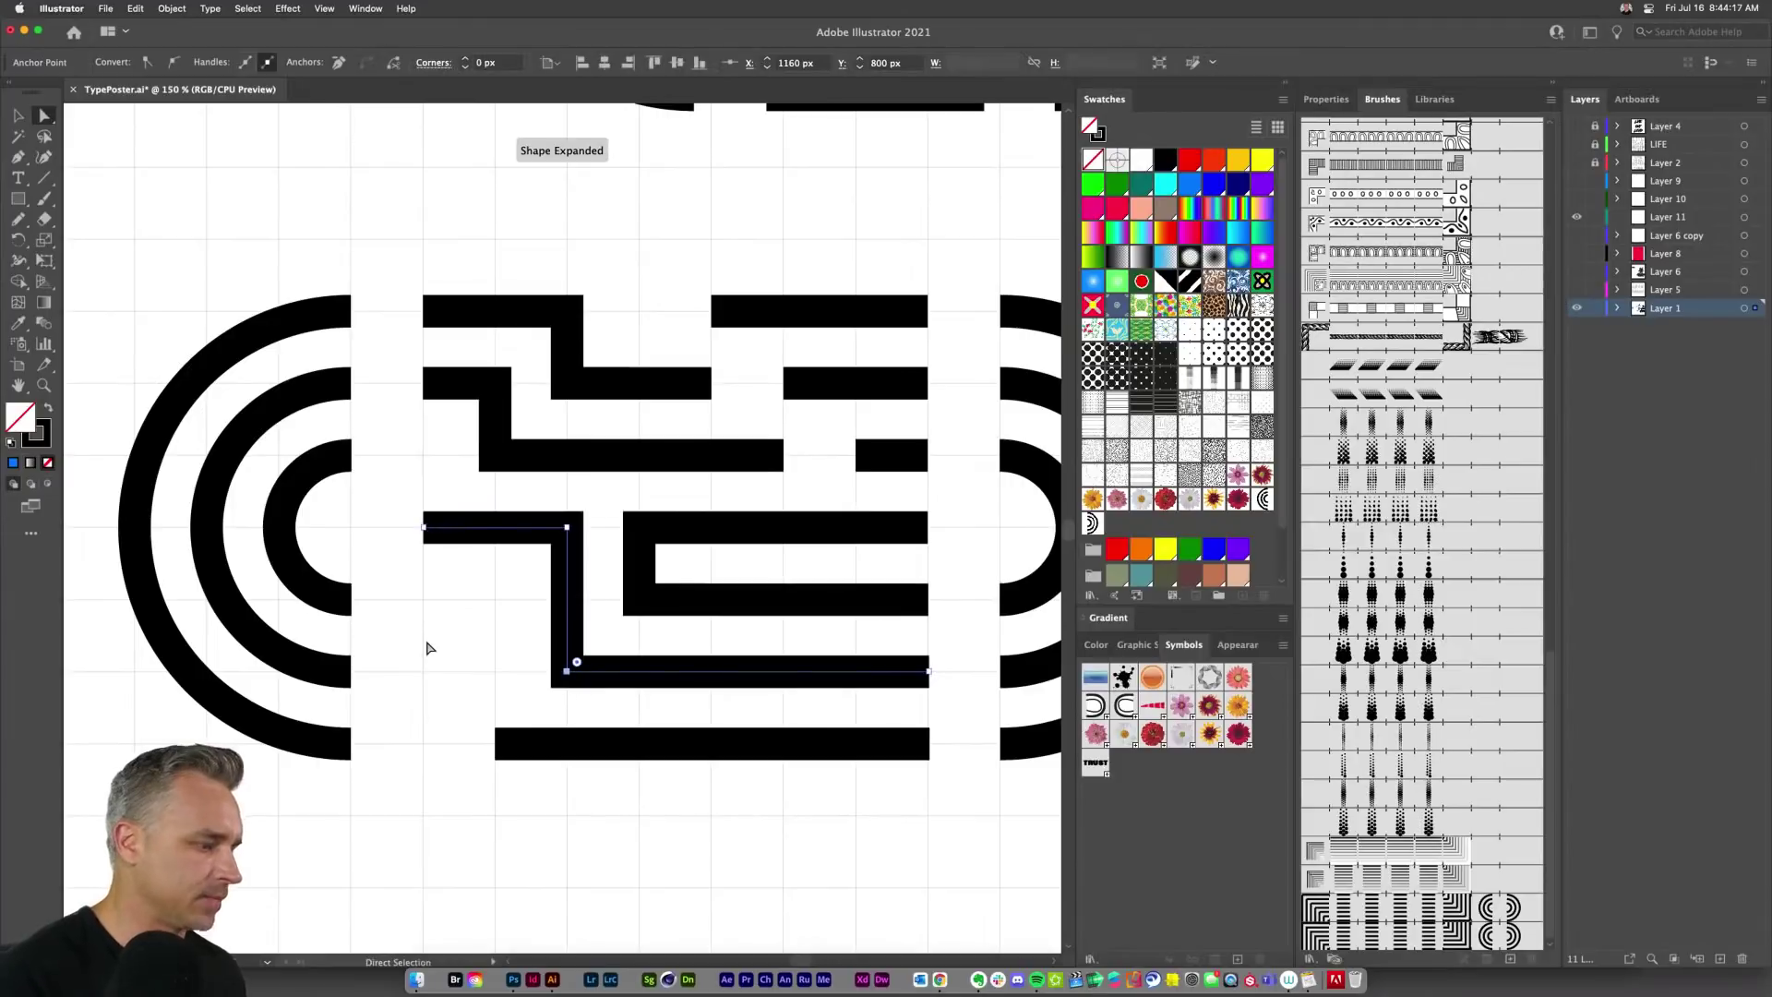
Step: Extend the lowest line from X 1120 px up to Y 760 px and across to X 1080 px
key("p")
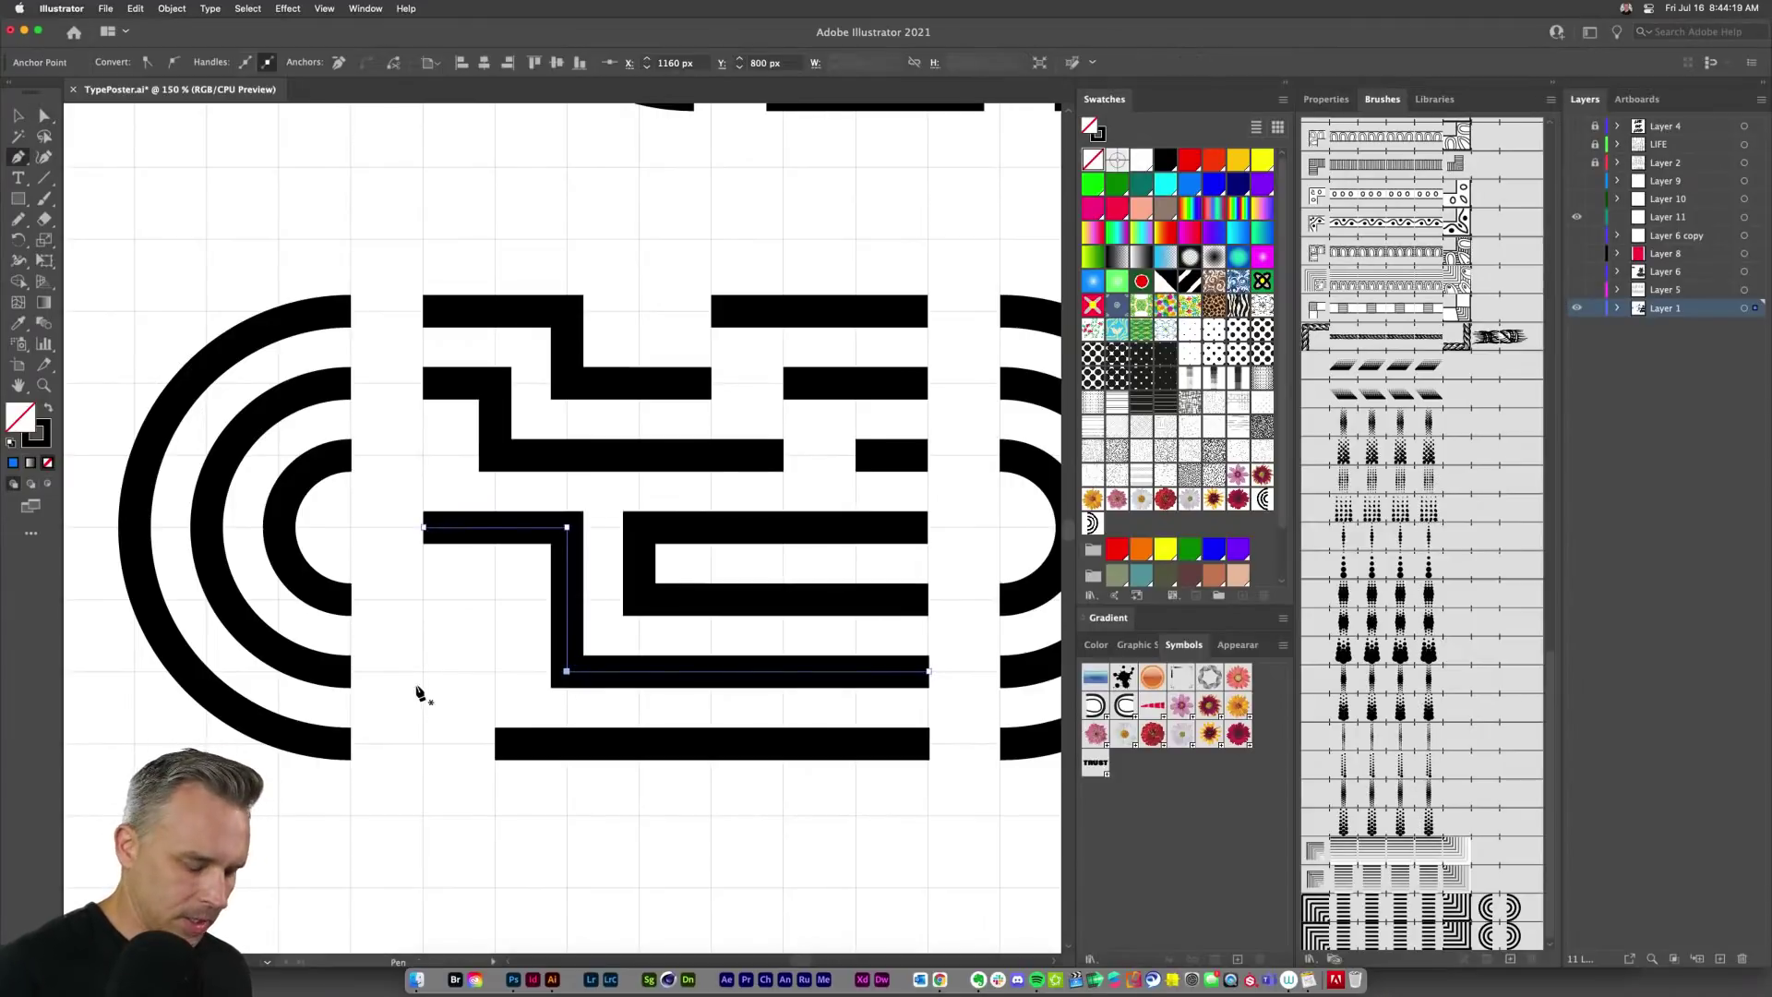
left_click(496, 744)
left_click(496, 599)
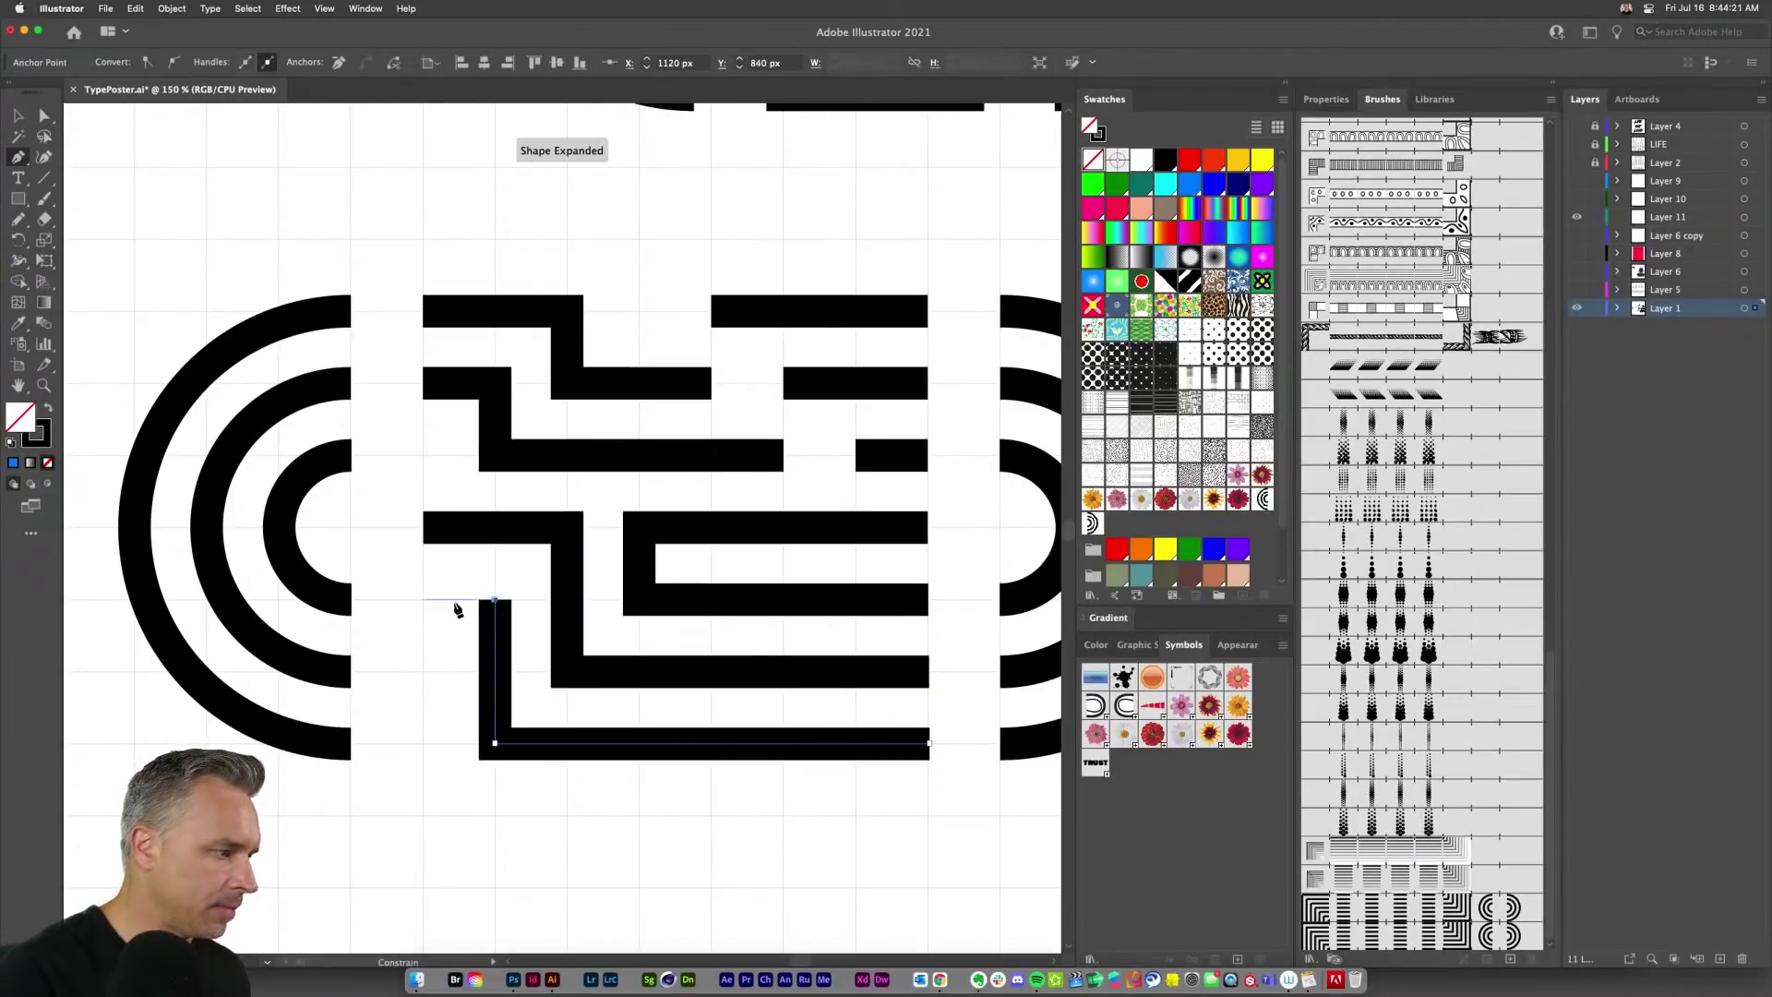
left_click(424, 599)
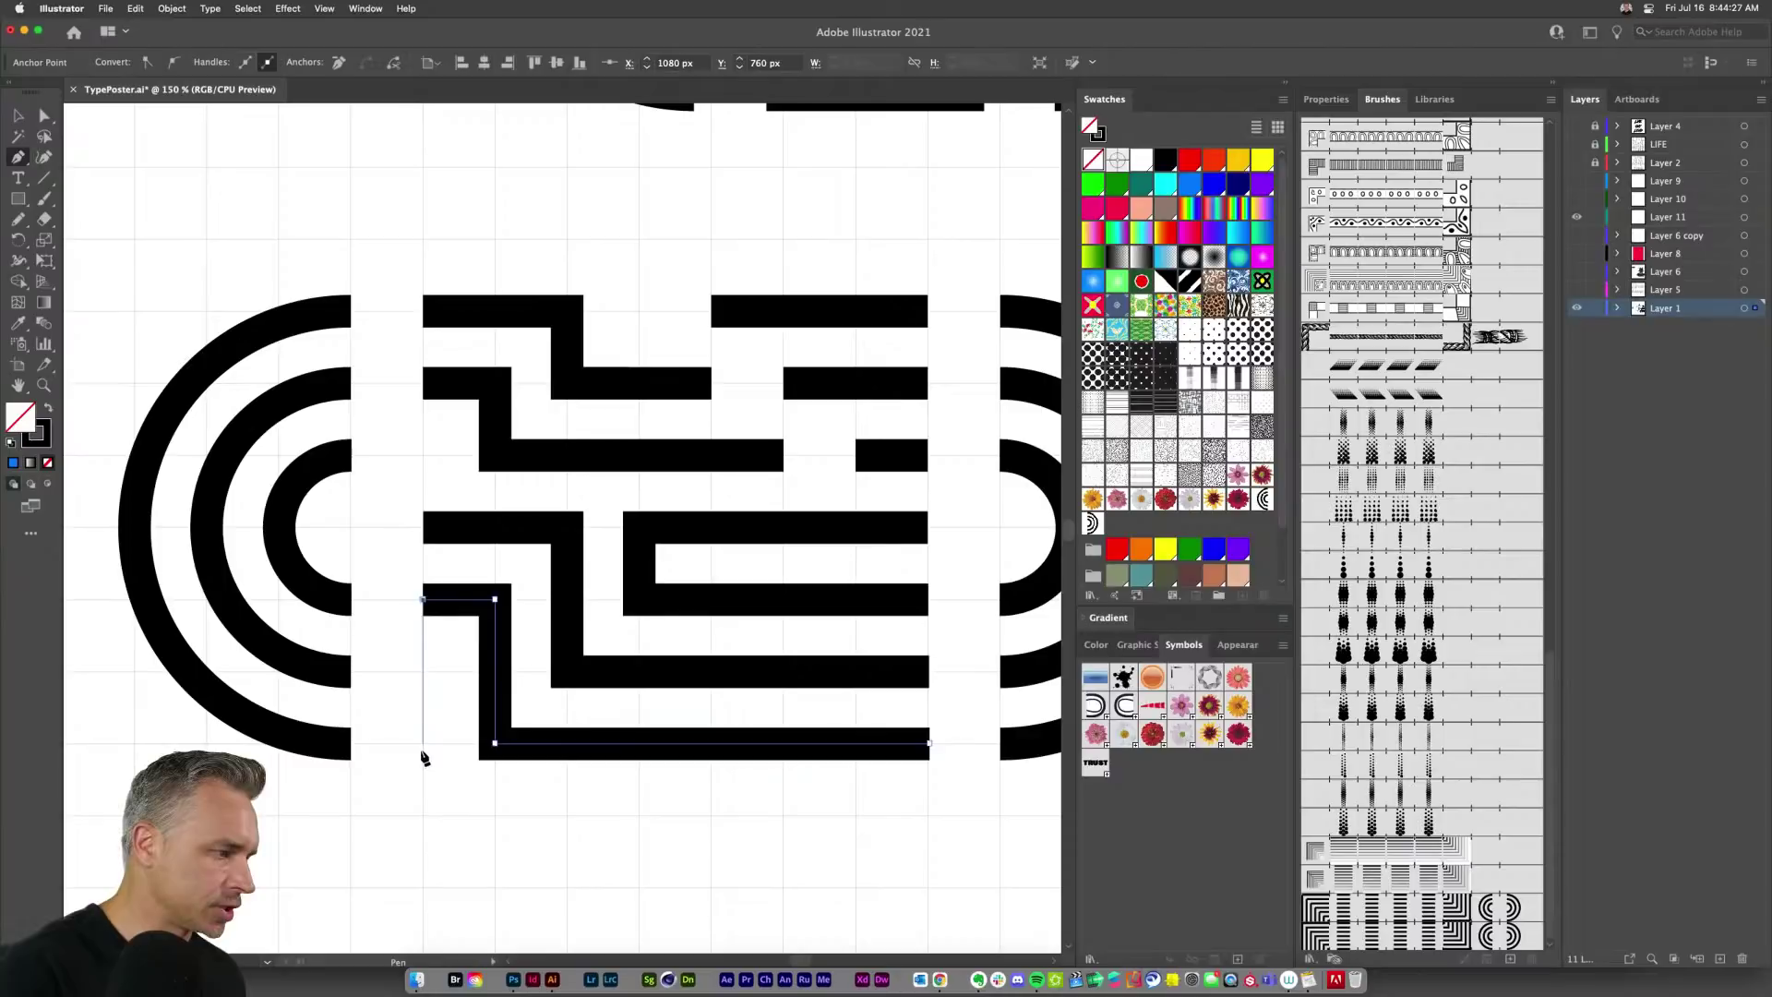
key("plus")
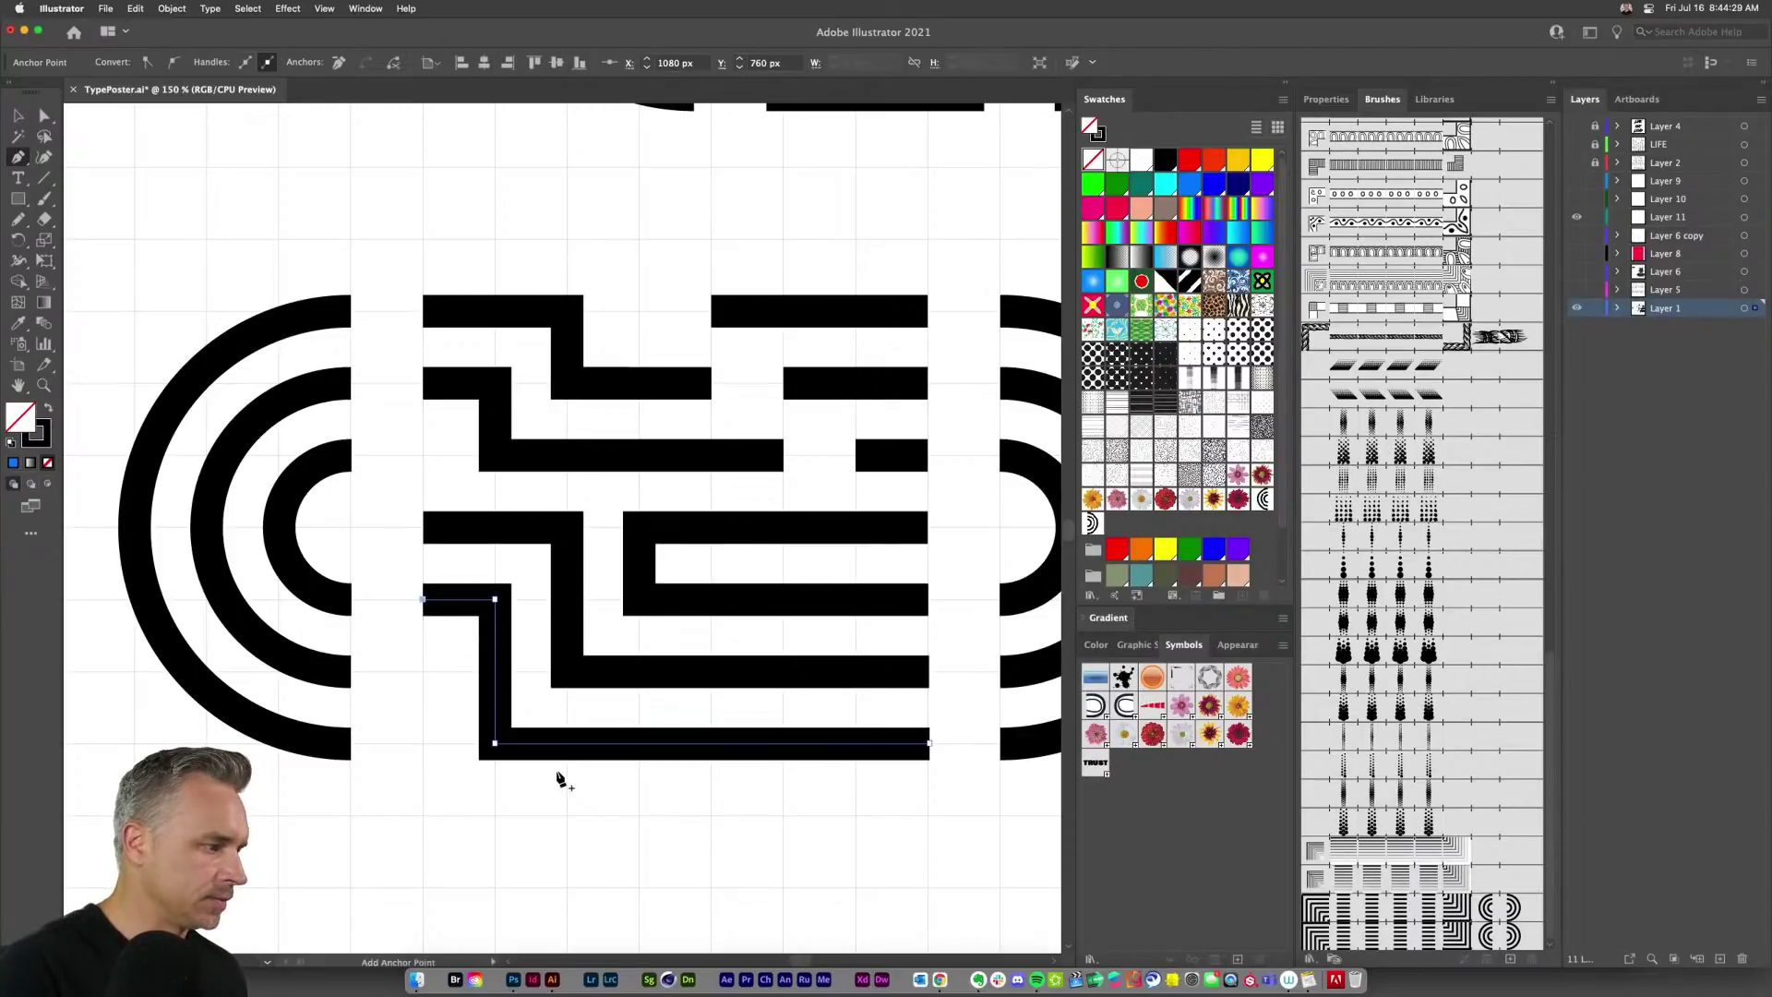
left_click(18, 116)
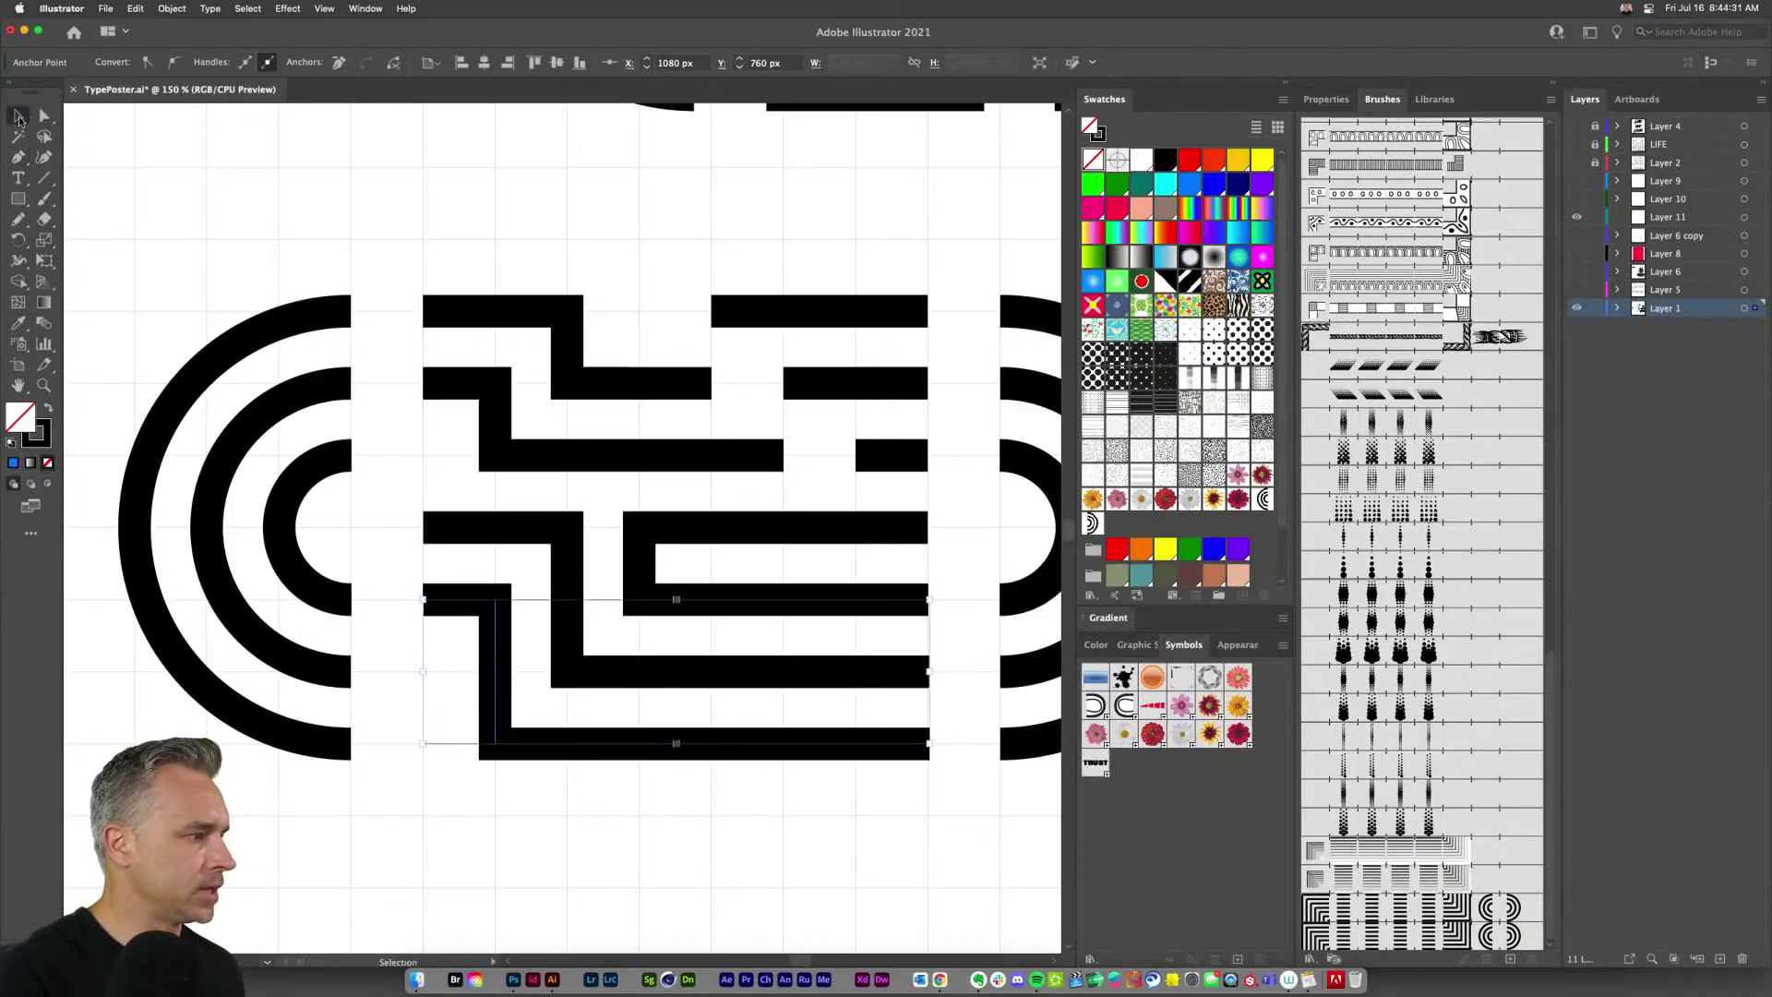
left_click(277, 654)
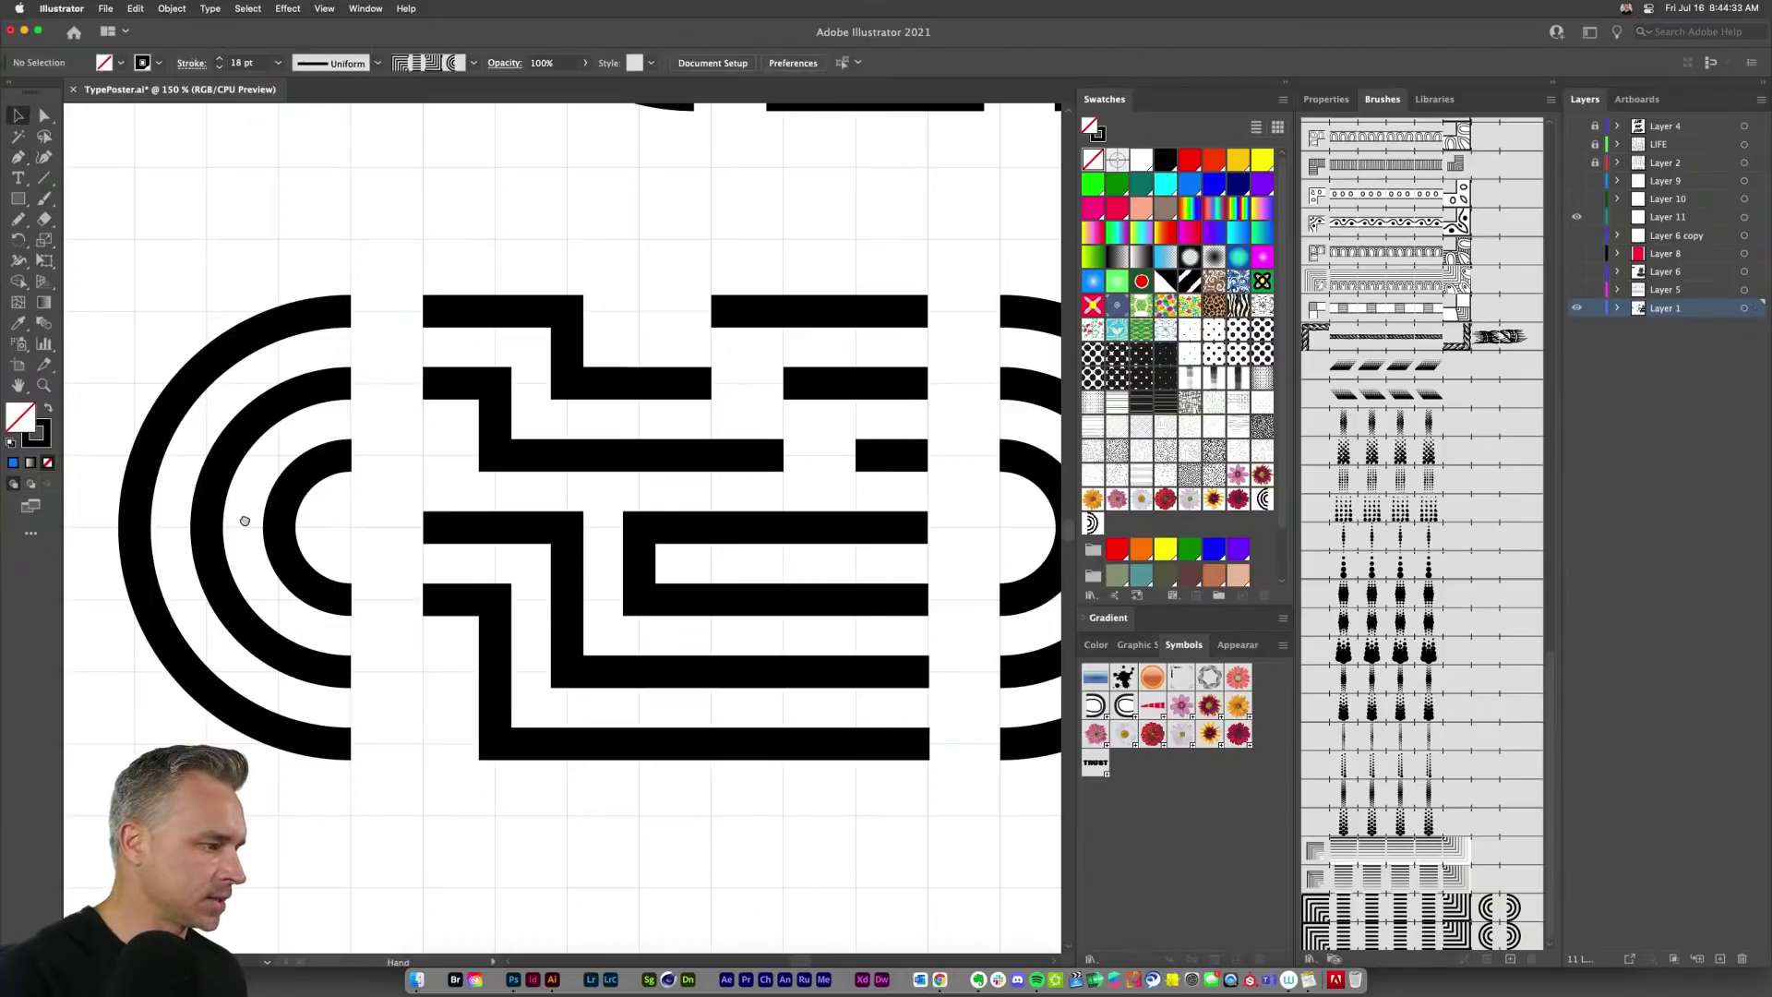
Step: Join the upper stepped path's right end at Y 680 px to the line at Y 640 px with a vertical segment at X 1280 px
left_click_drag(245, 514, 470, 525)
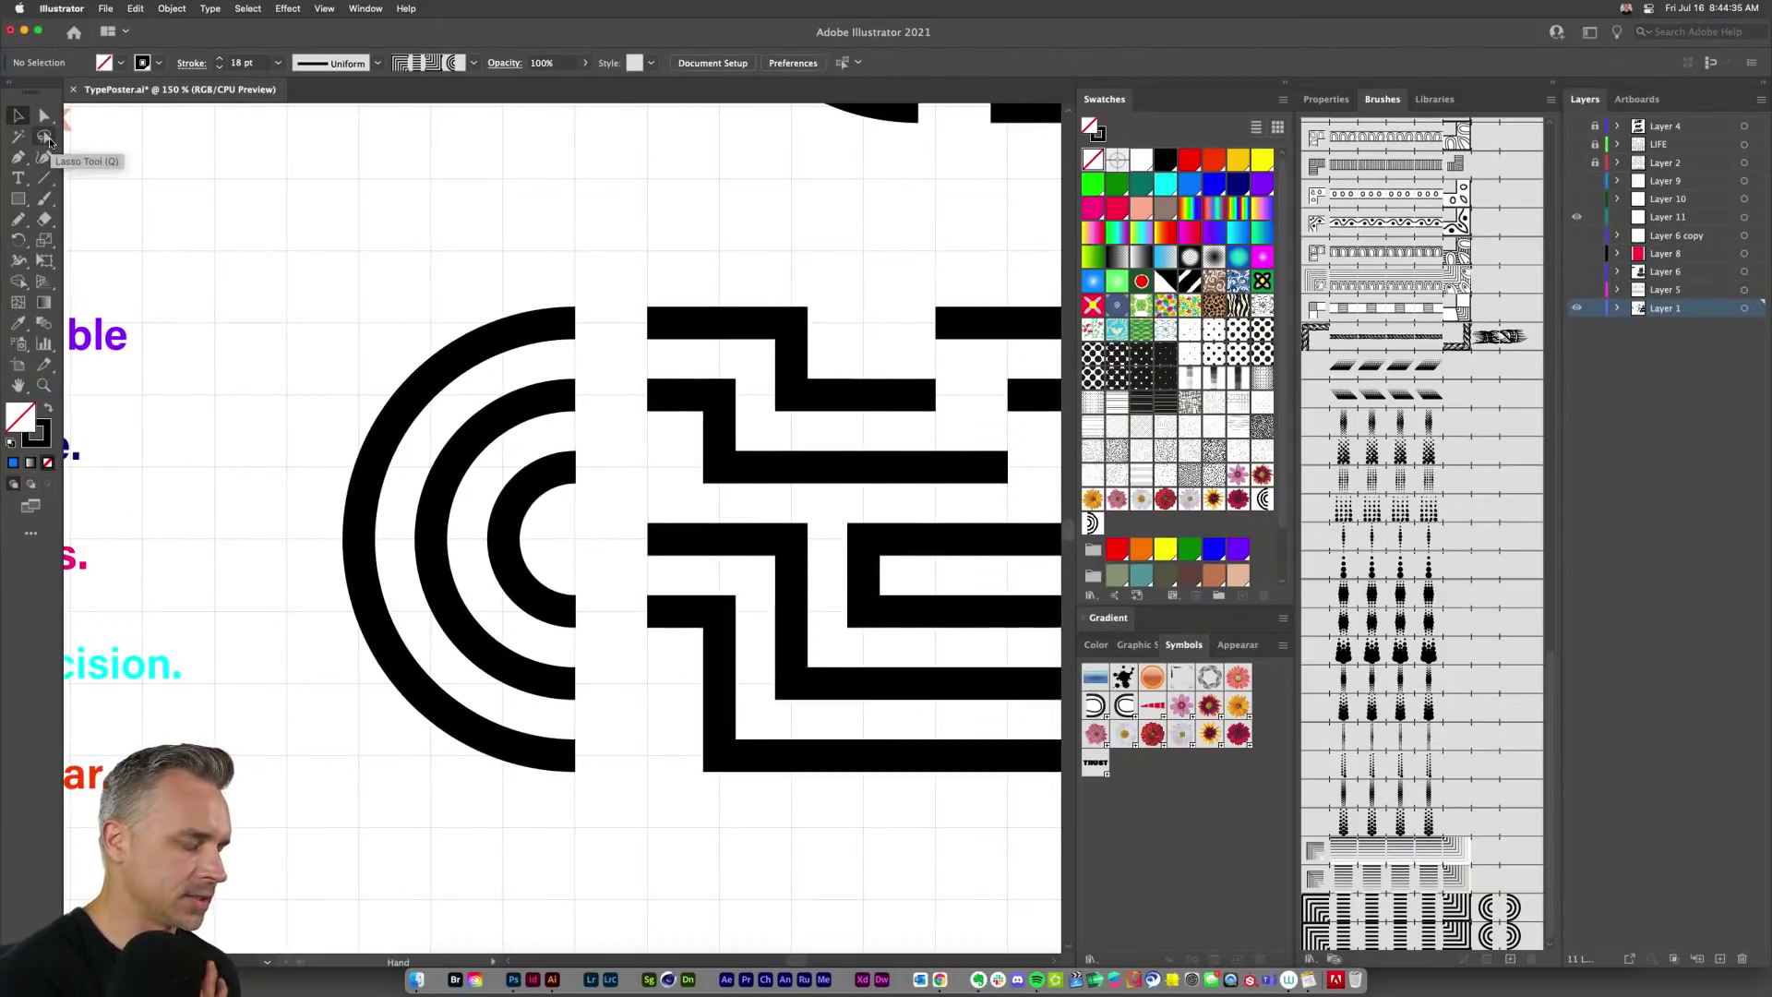
left_click_drag(633, 502, 316, 514)
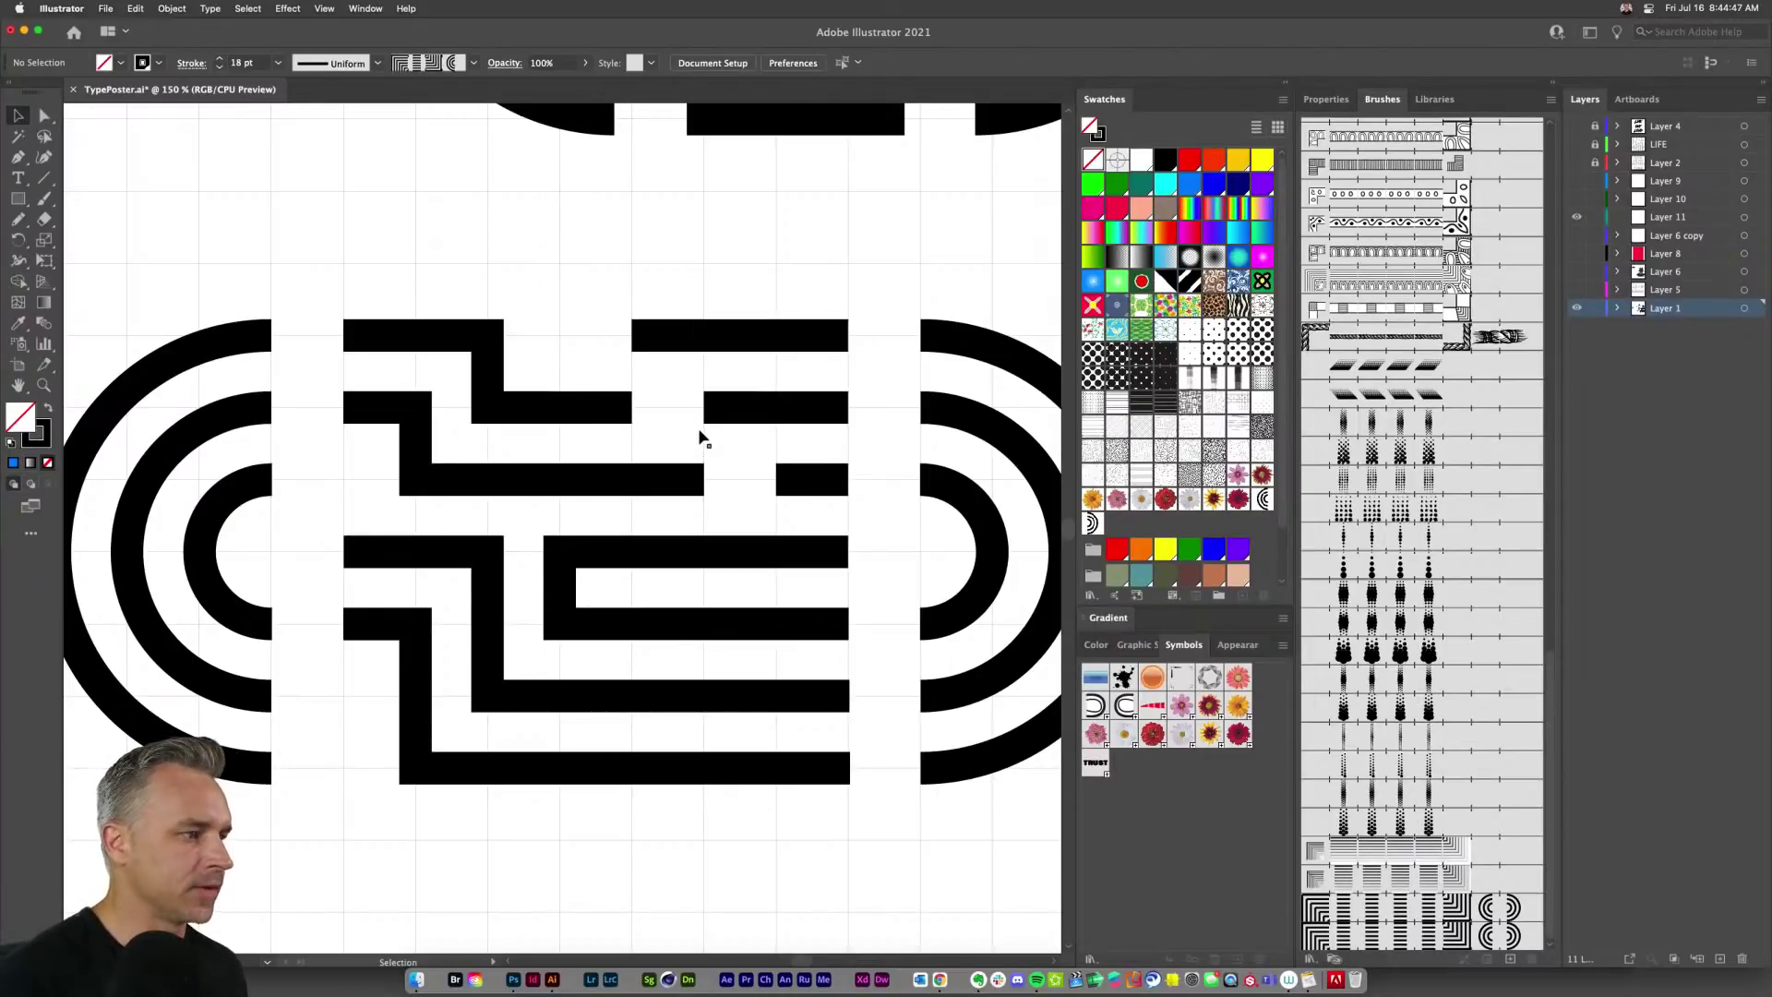
left_click_drag(664, 384, 740, 503)
key("a")
left_click(593, 378)
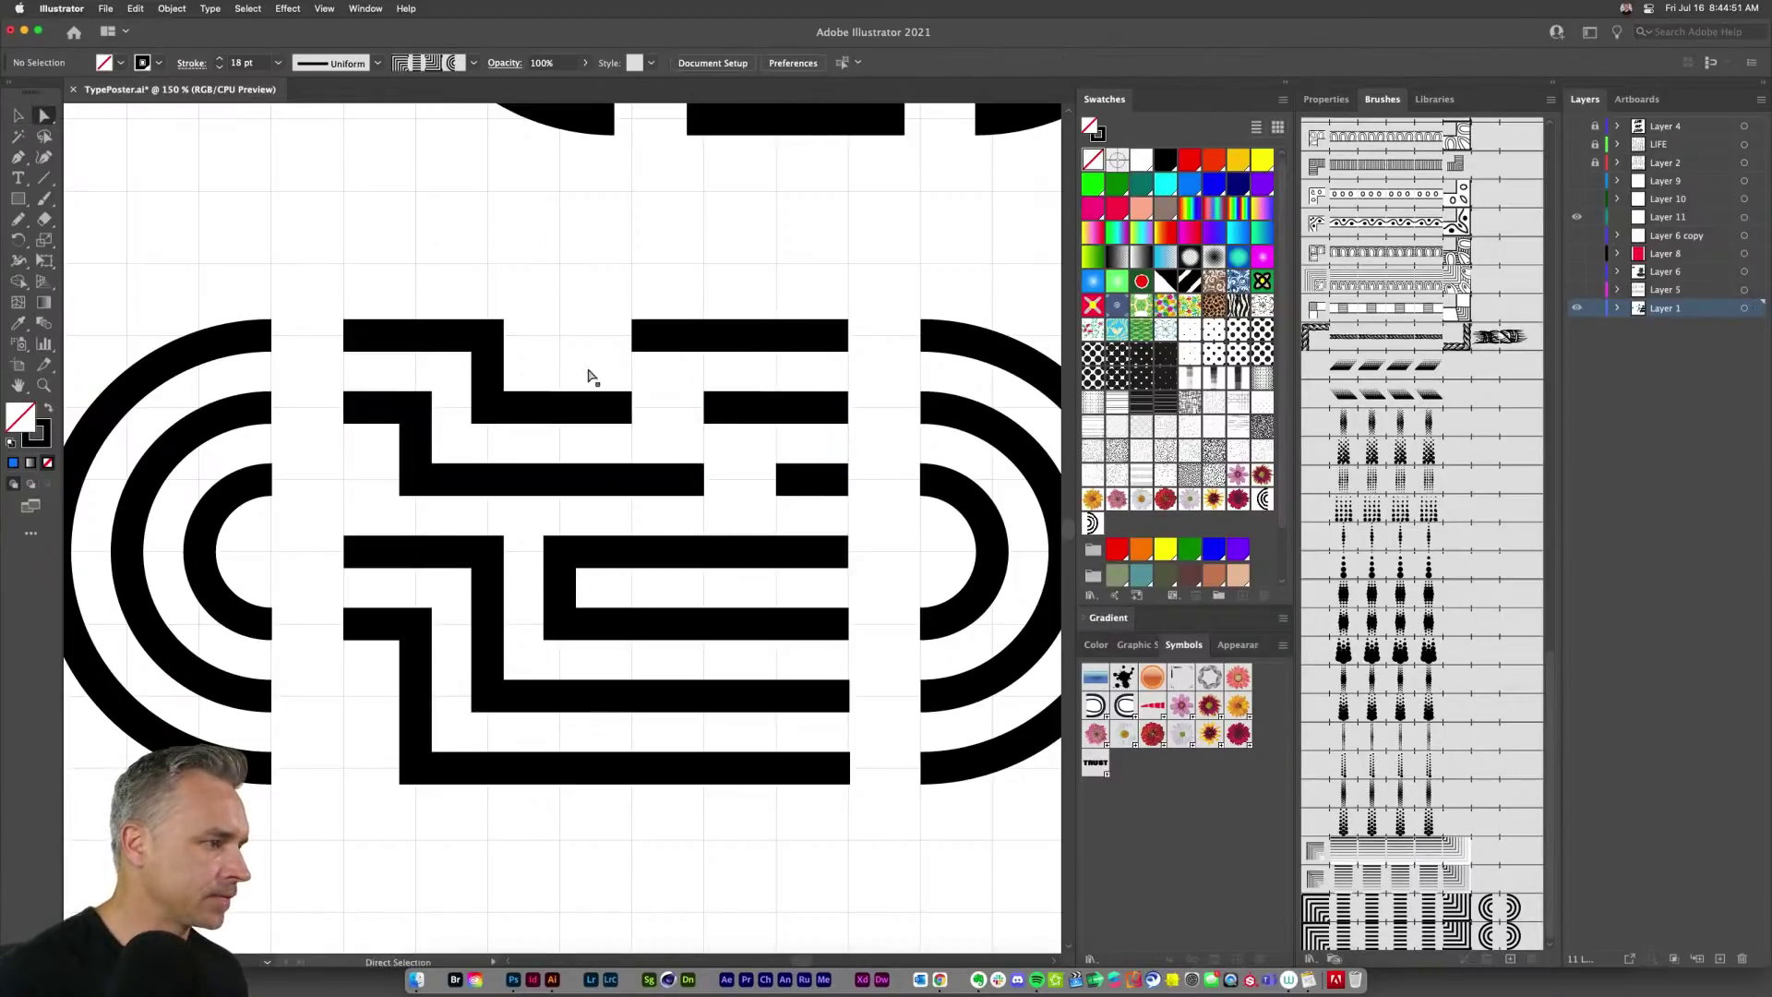
left_click_drag(681, 388, 745, 499)
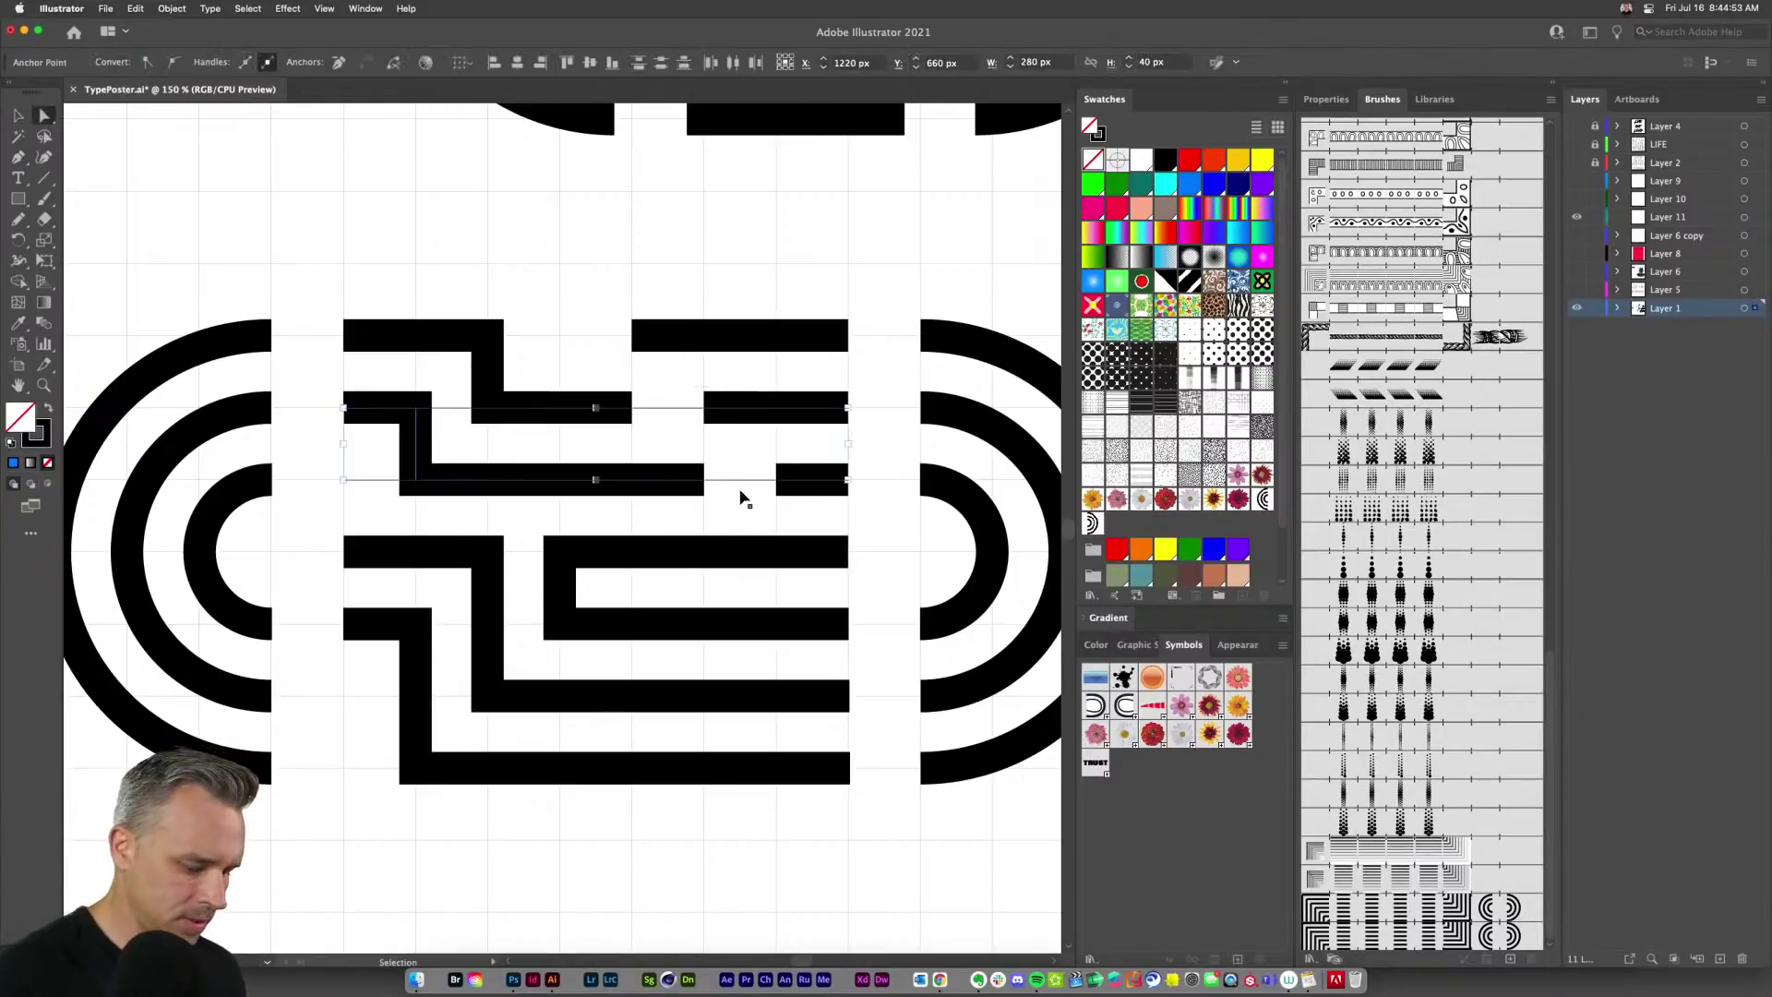
key("super+j")
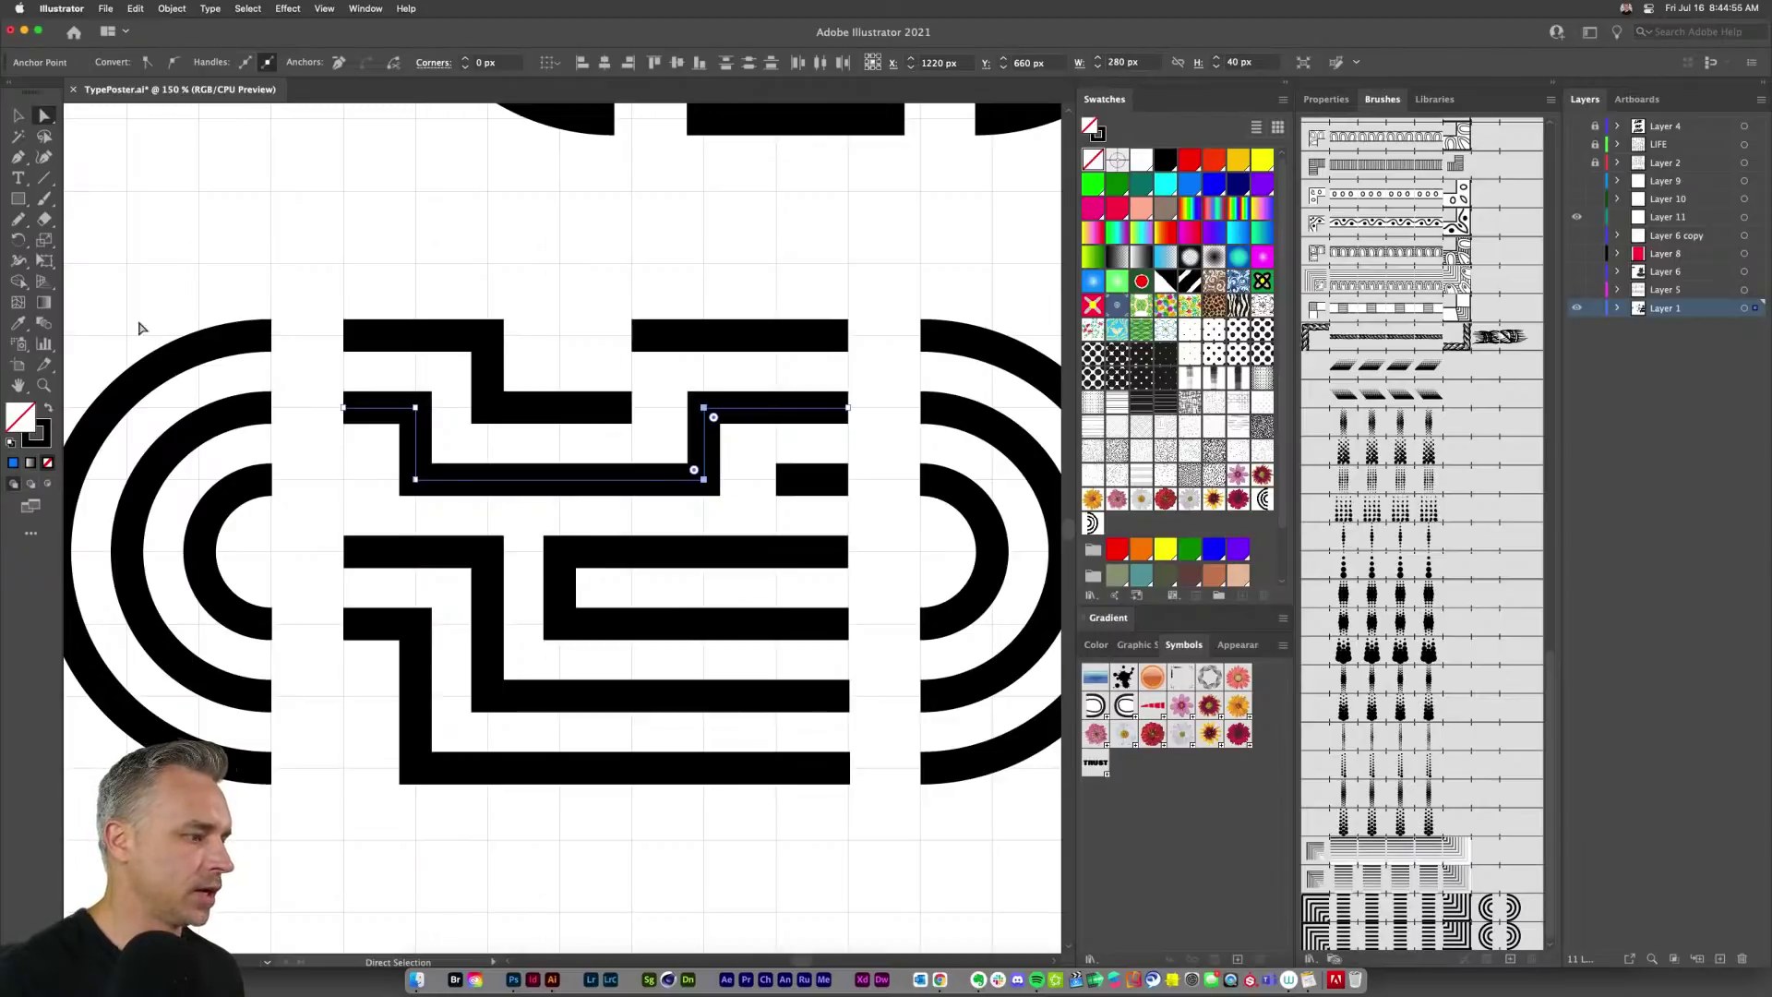
left_click(20, 117)
Step: Shift the left anchor points of the three lower paths 40 px to the right, keeping their right ends in place
scroll(563, 526, "down", 2)
scroll(563, 526, "left", 2)
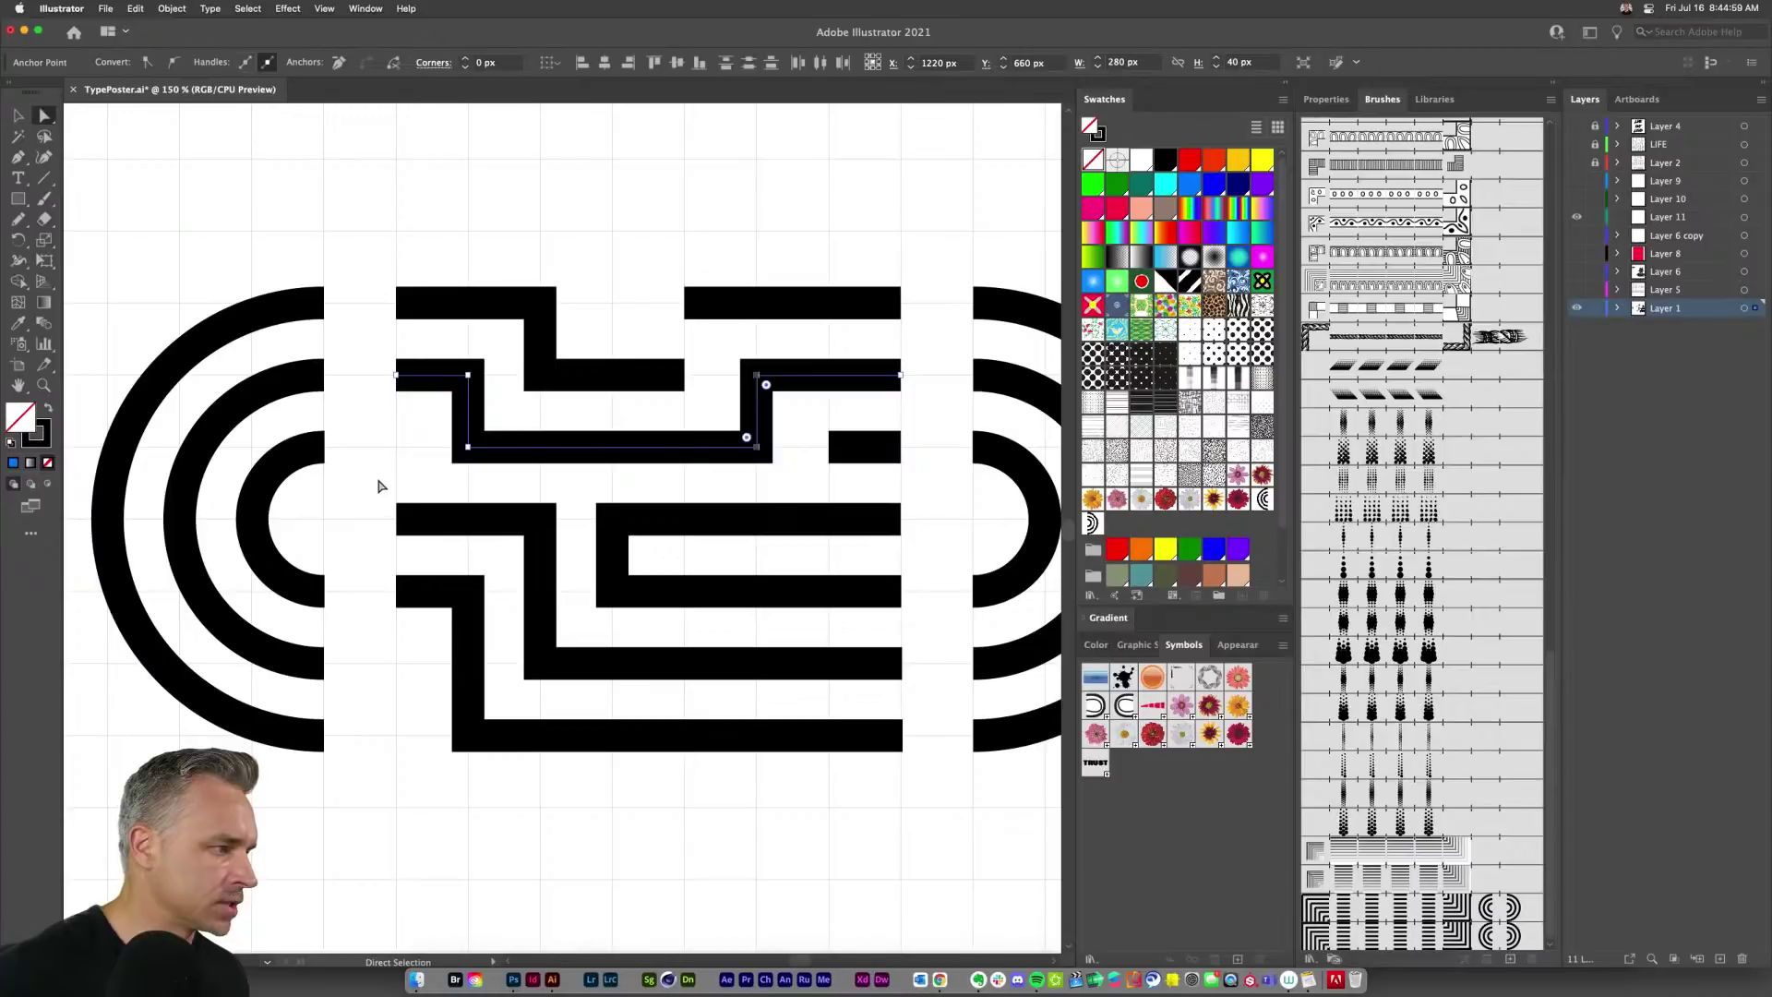
left_click_drag(378, 487, 680, 806)
key("Right")
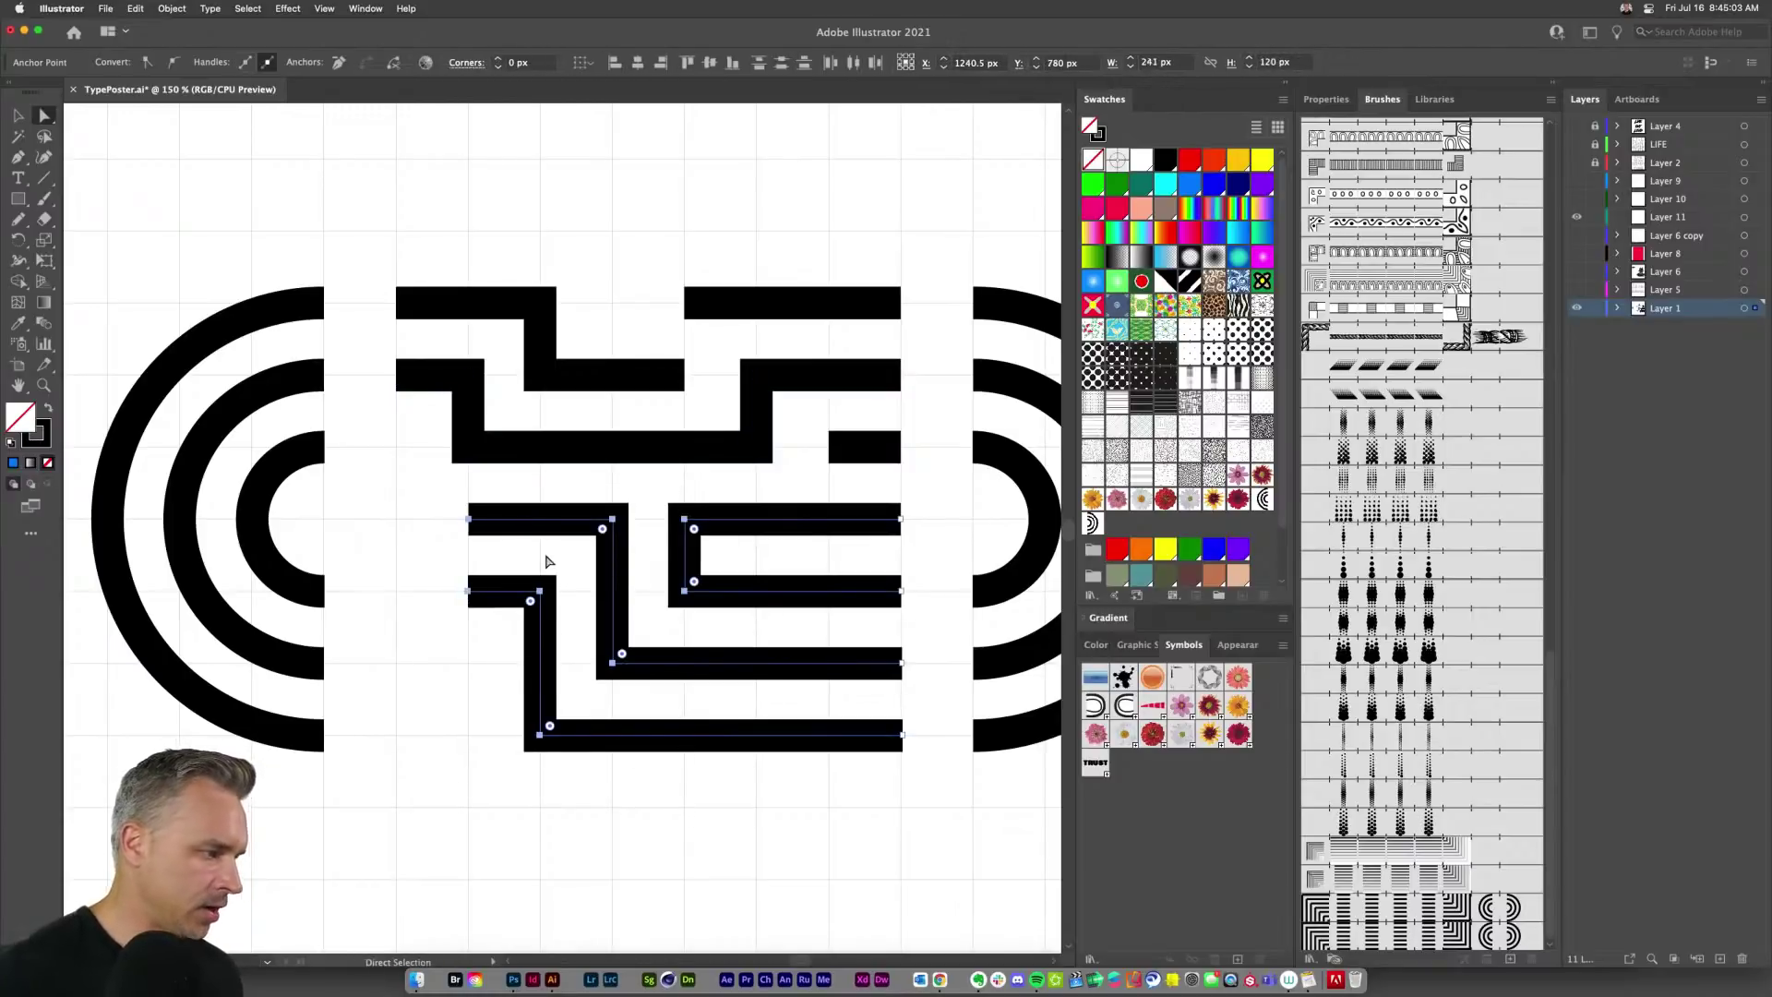
left_click(341, 652)
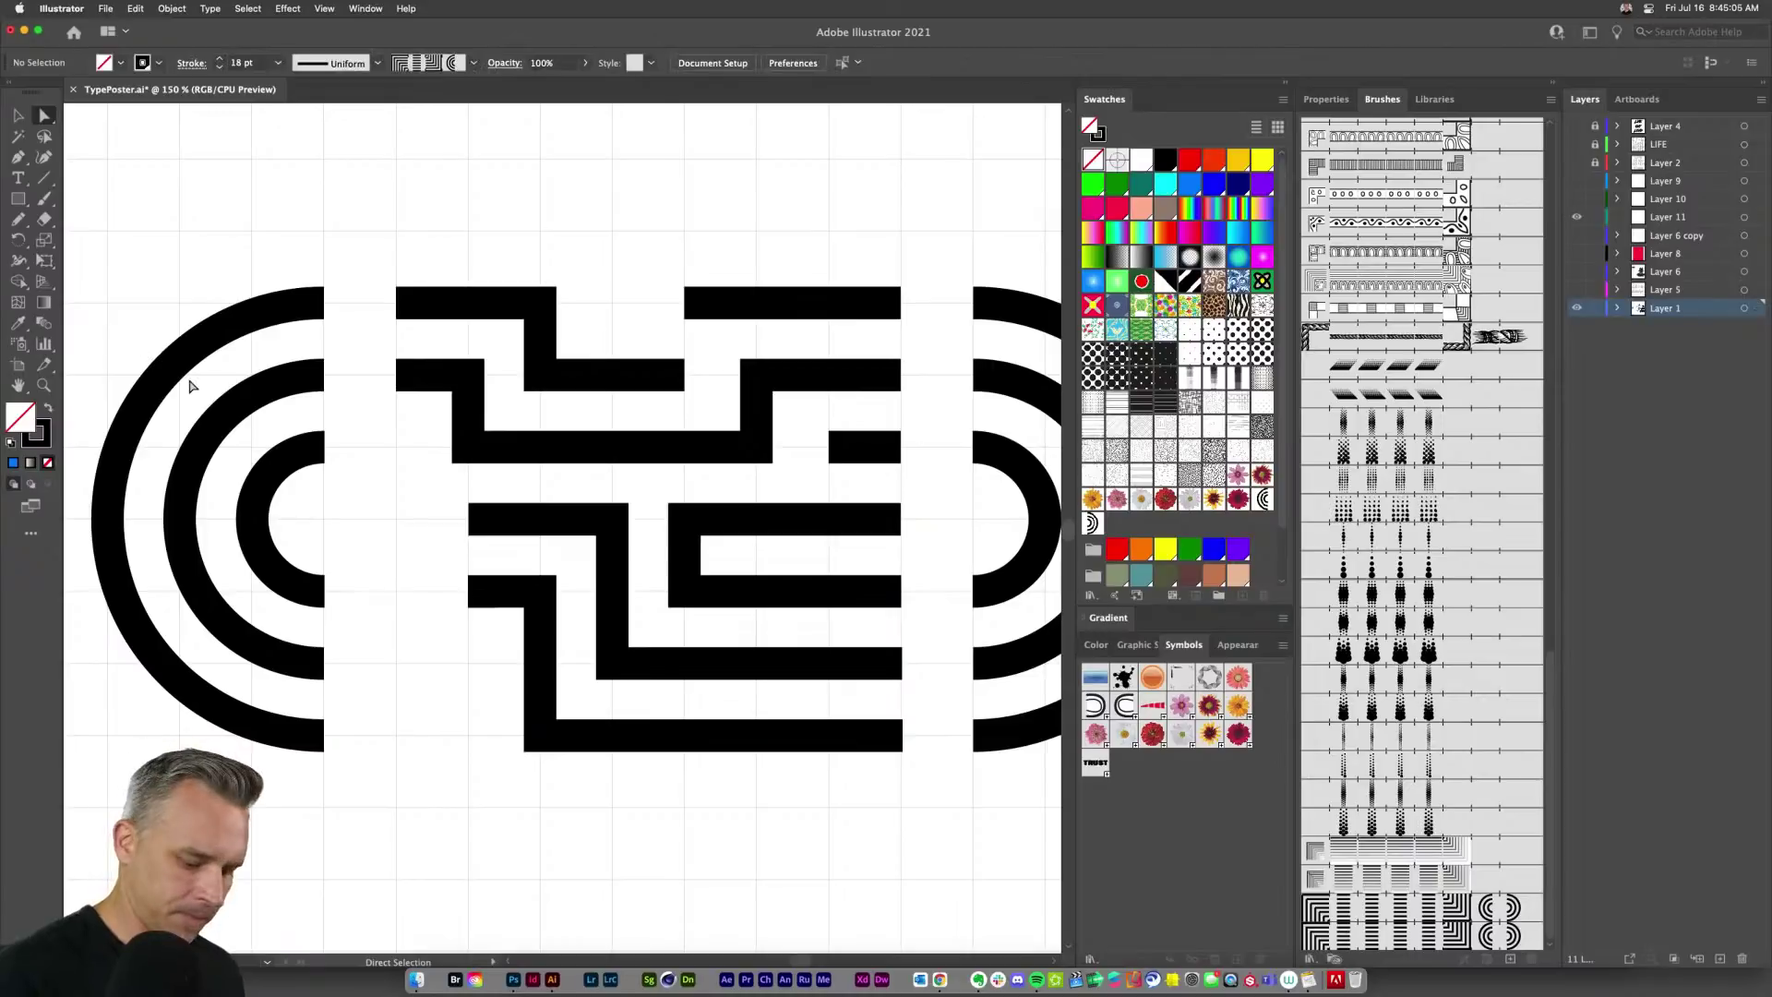
Step: Extend the lowest path from X 1120, Y 760 px down to Y 840 px and across to X 1080 px
key("p")
left_click(468, 592)
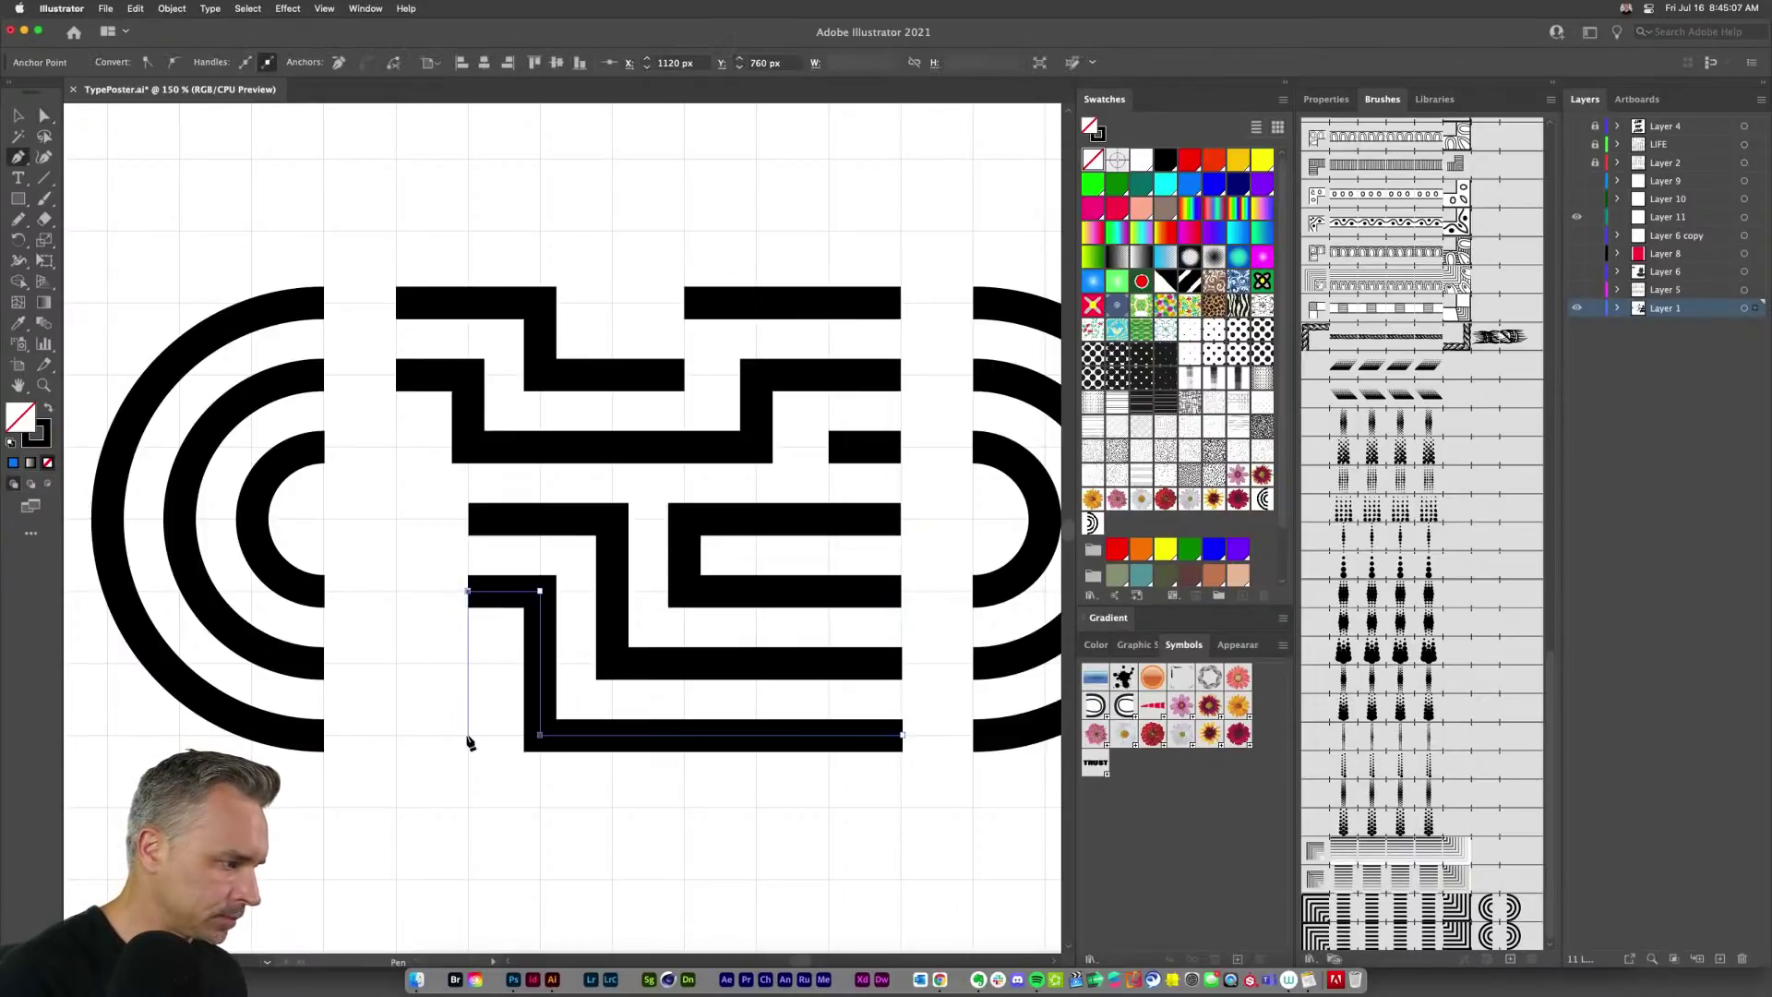
left_click(468, 736)
left_click(396, 735)
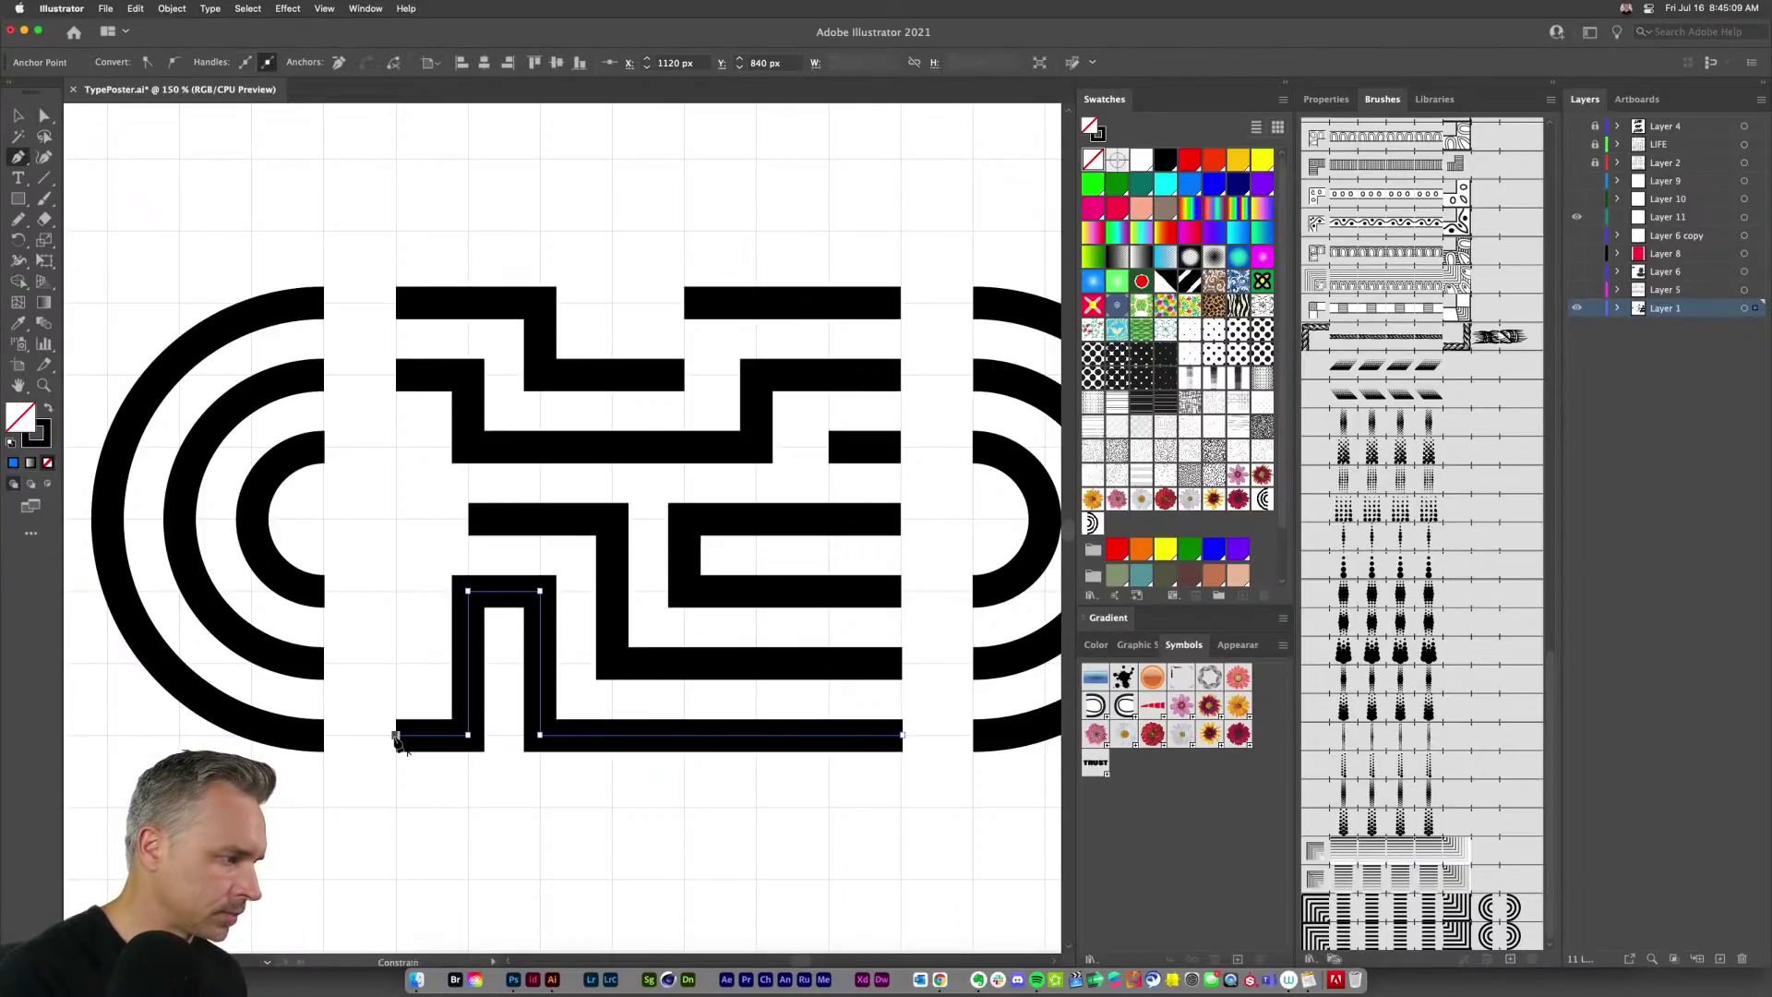
key("Escape")
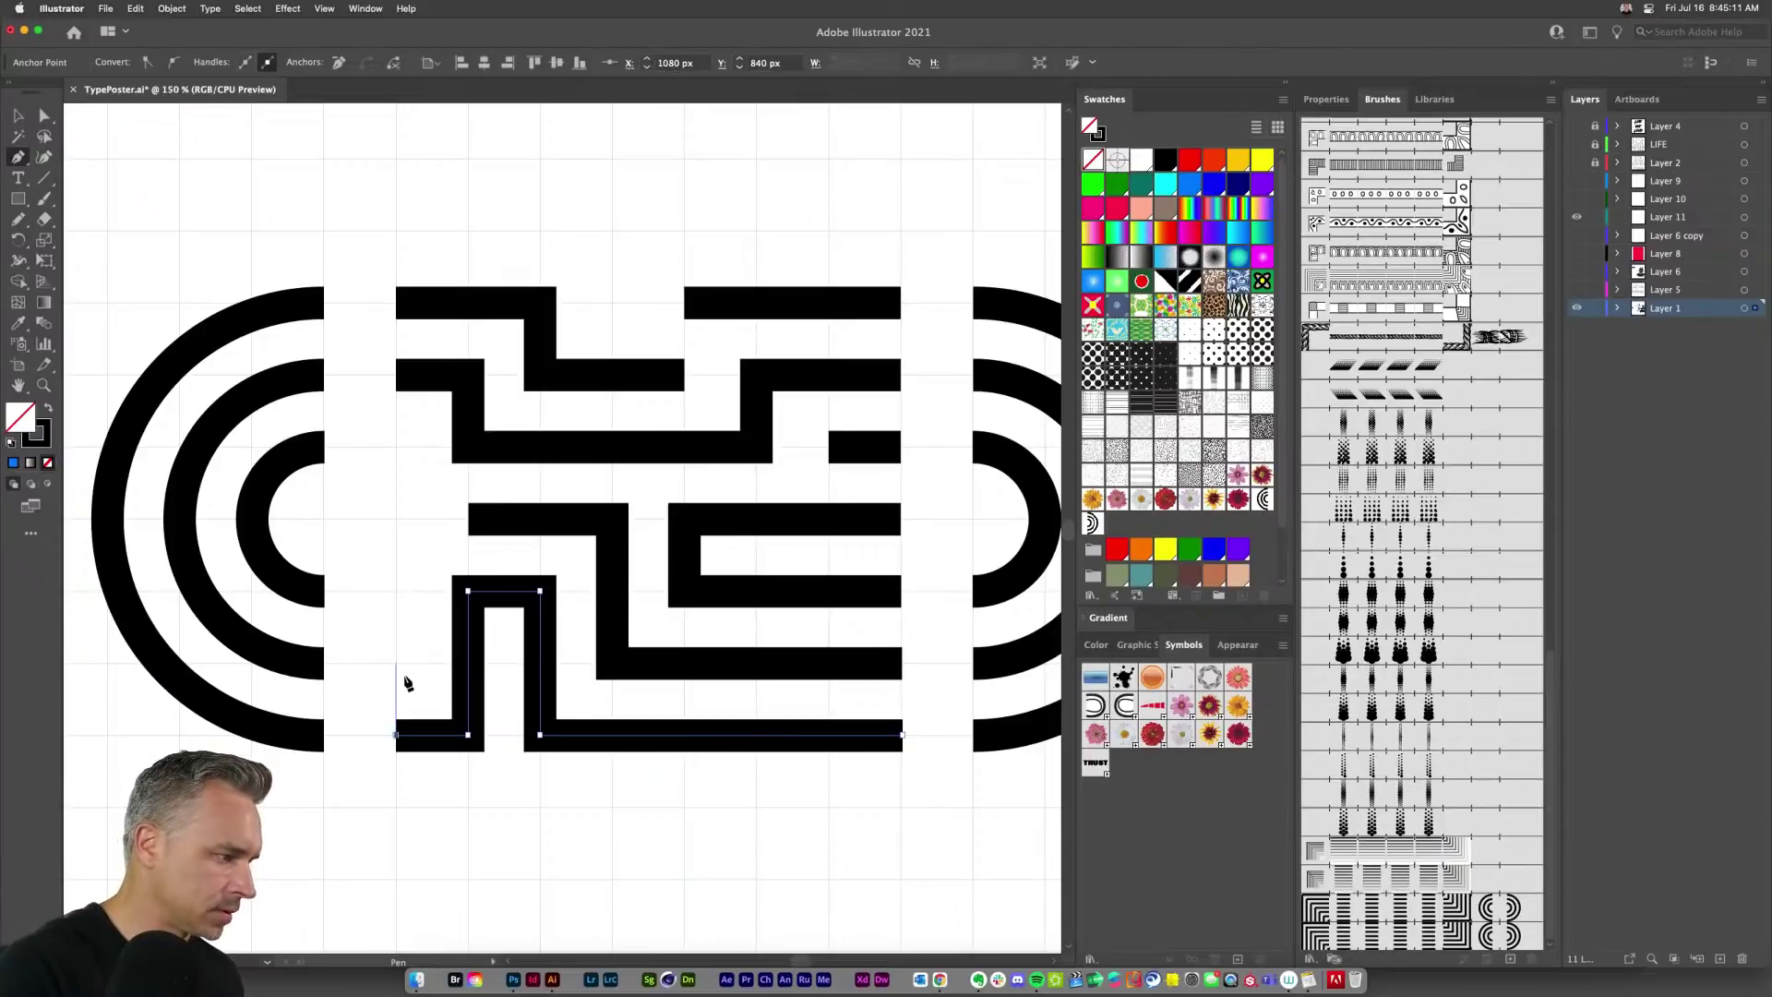
Step: Draw two separate short horizontal lines between X 1080 and X 1120 px, one at Y 800 and one at Y 760 px
left_click(396, 662)
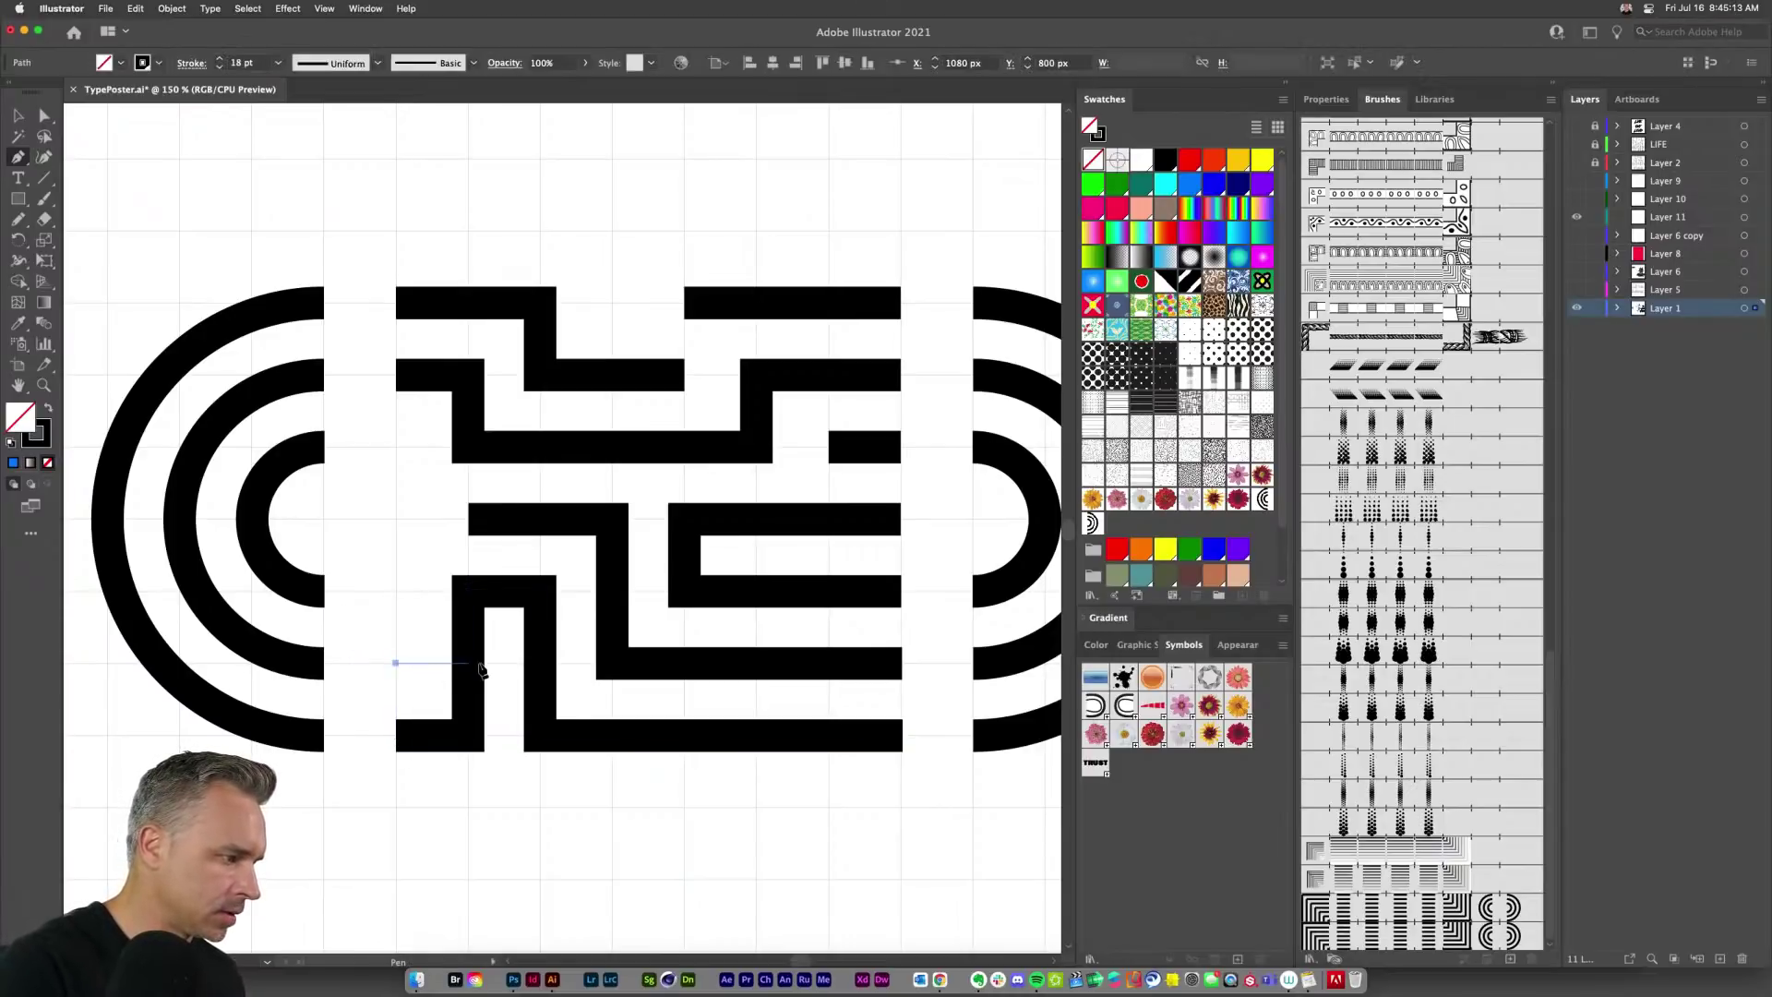
left_click(468, 663)
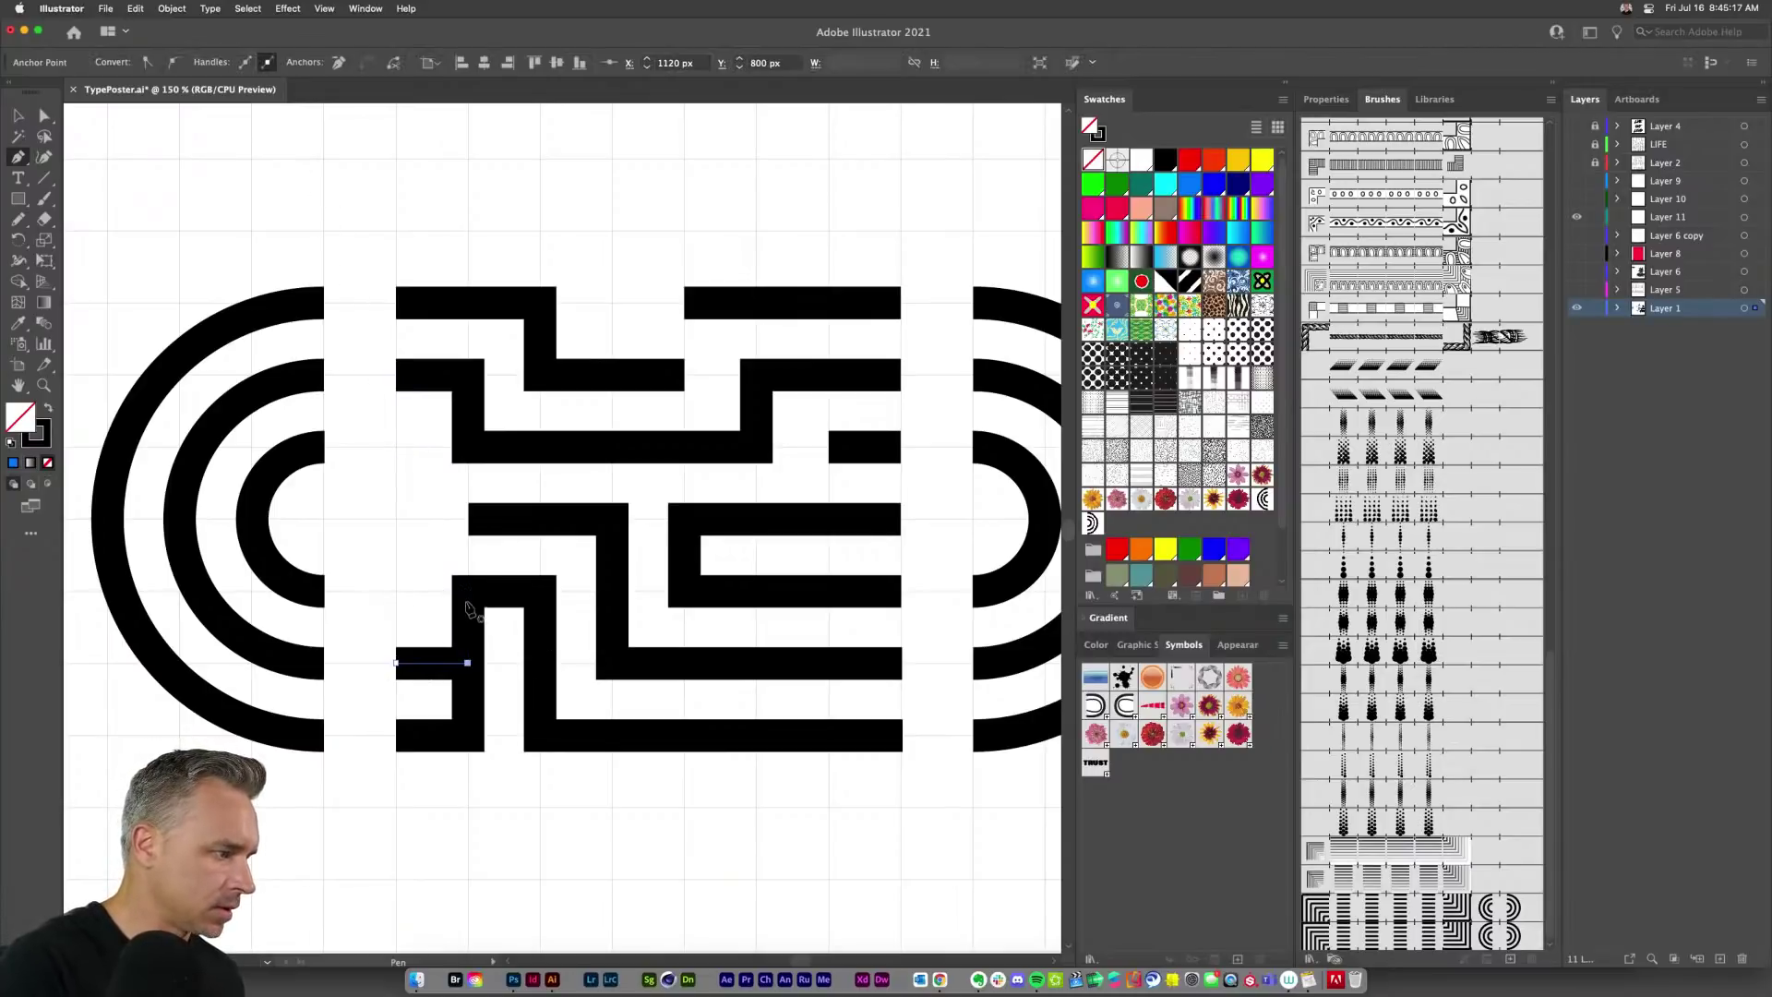
left_click(468, 590)
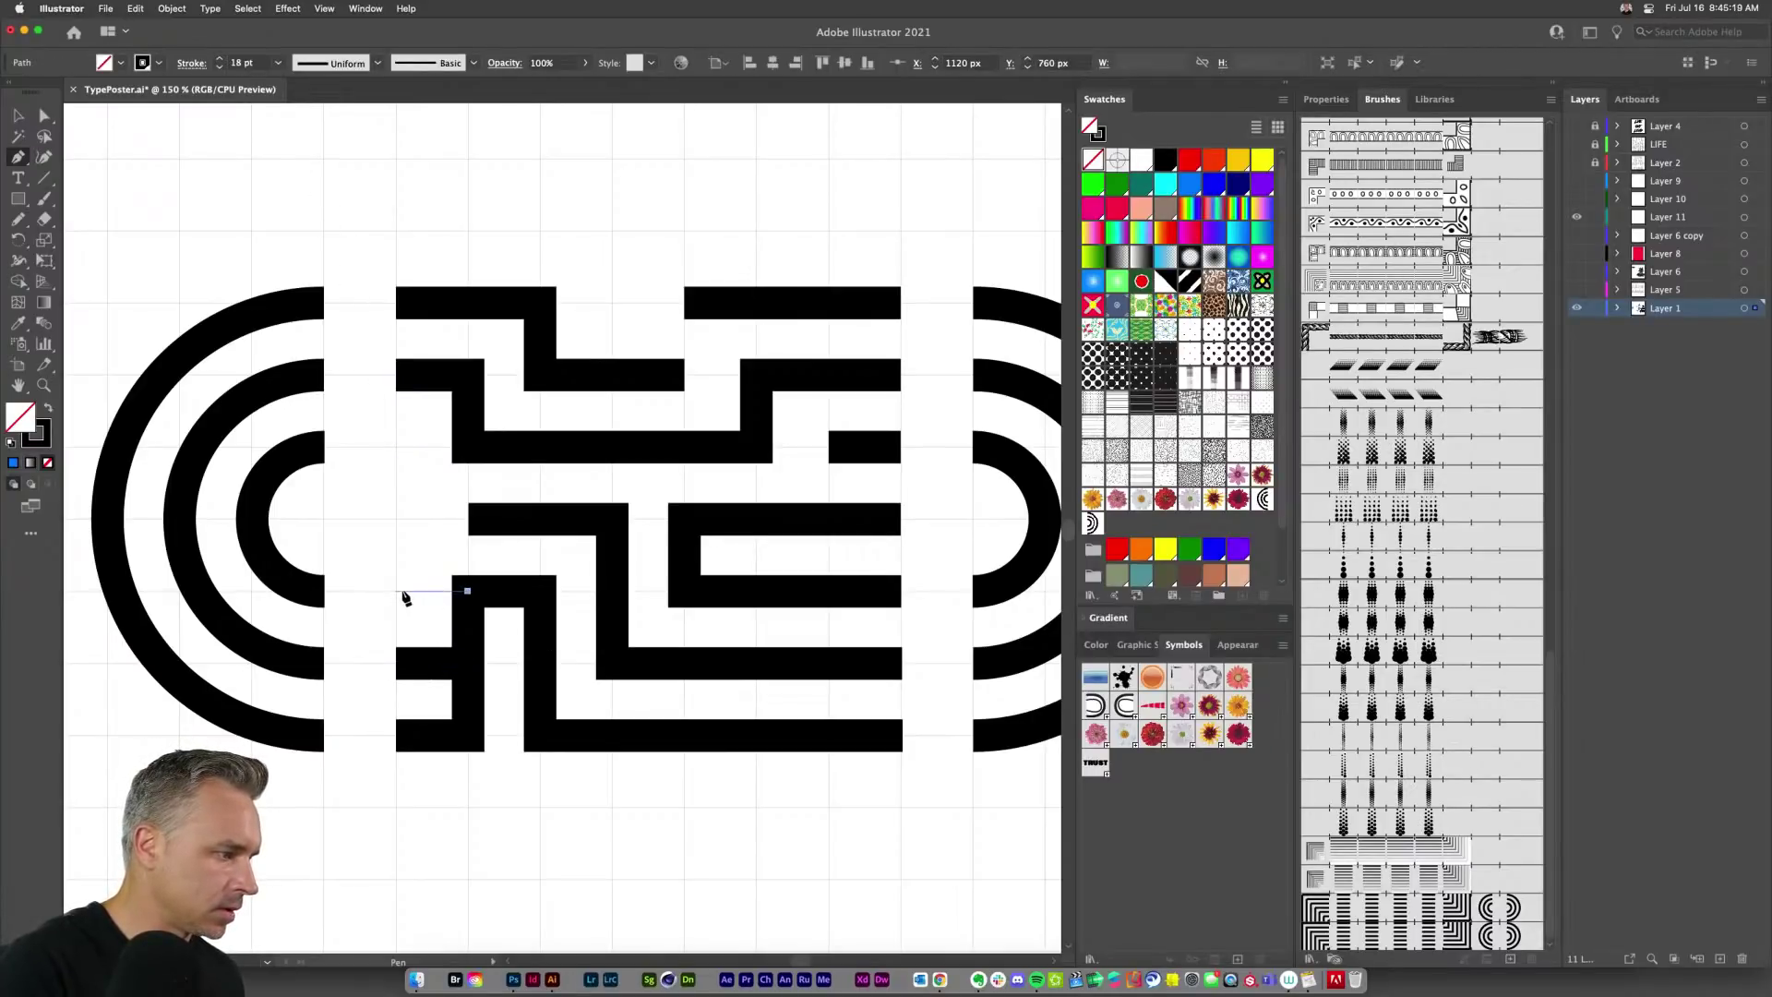
left_click(396, 591)
left_click(18, 115)
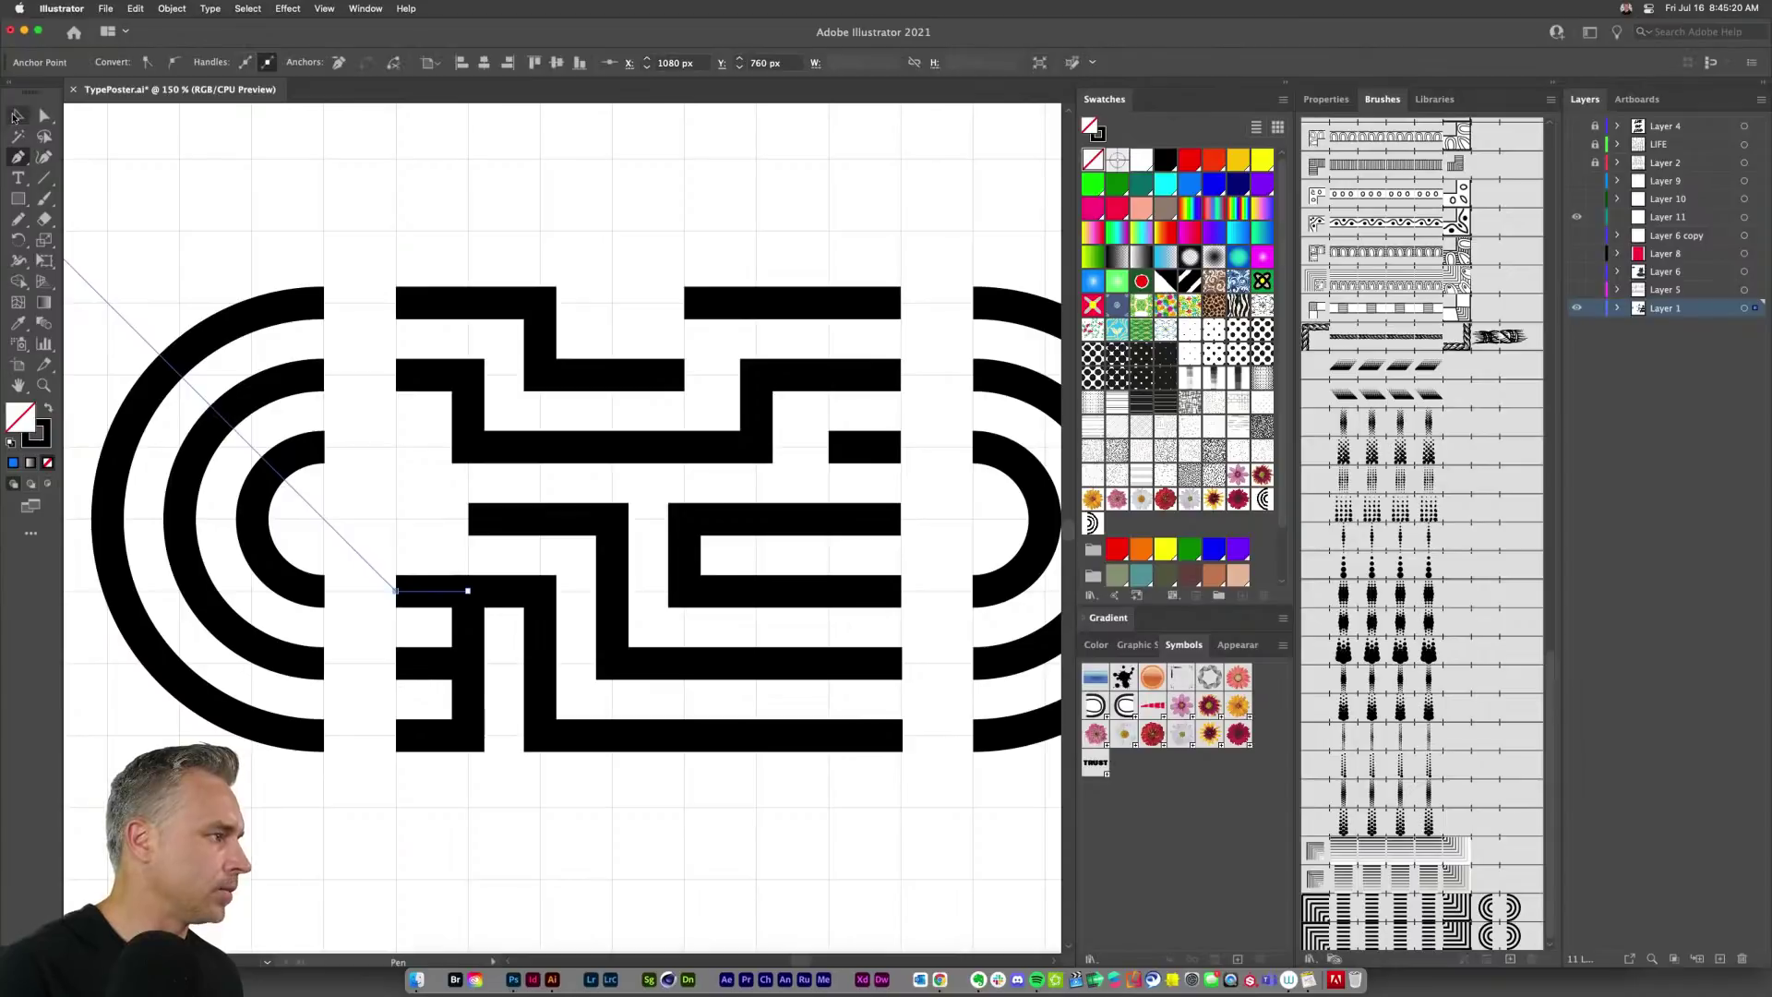
left_click(314, 212)
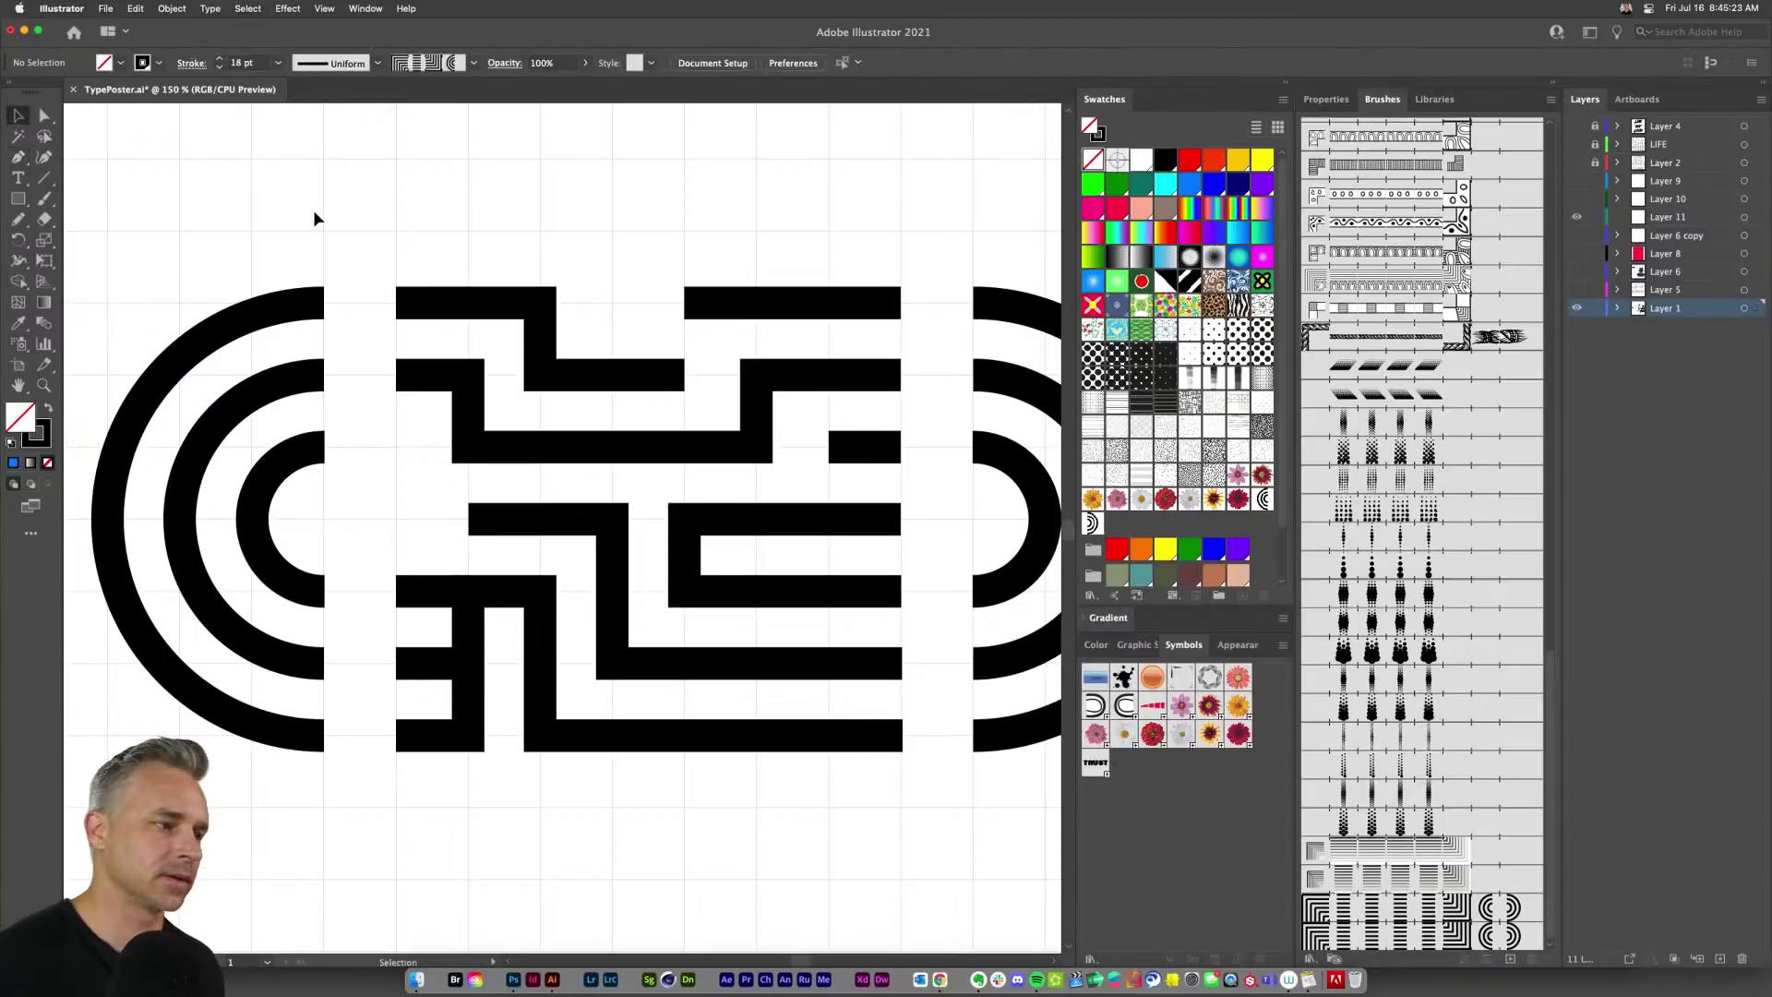
Step: Preview the central maze lines as a new pattern brush with auto-generated outer and inner corner tiles
left_click_drag(370, 222, 916, 808)
left_click_drag(774, 665, 1391, 926)
left_click(467, 417)
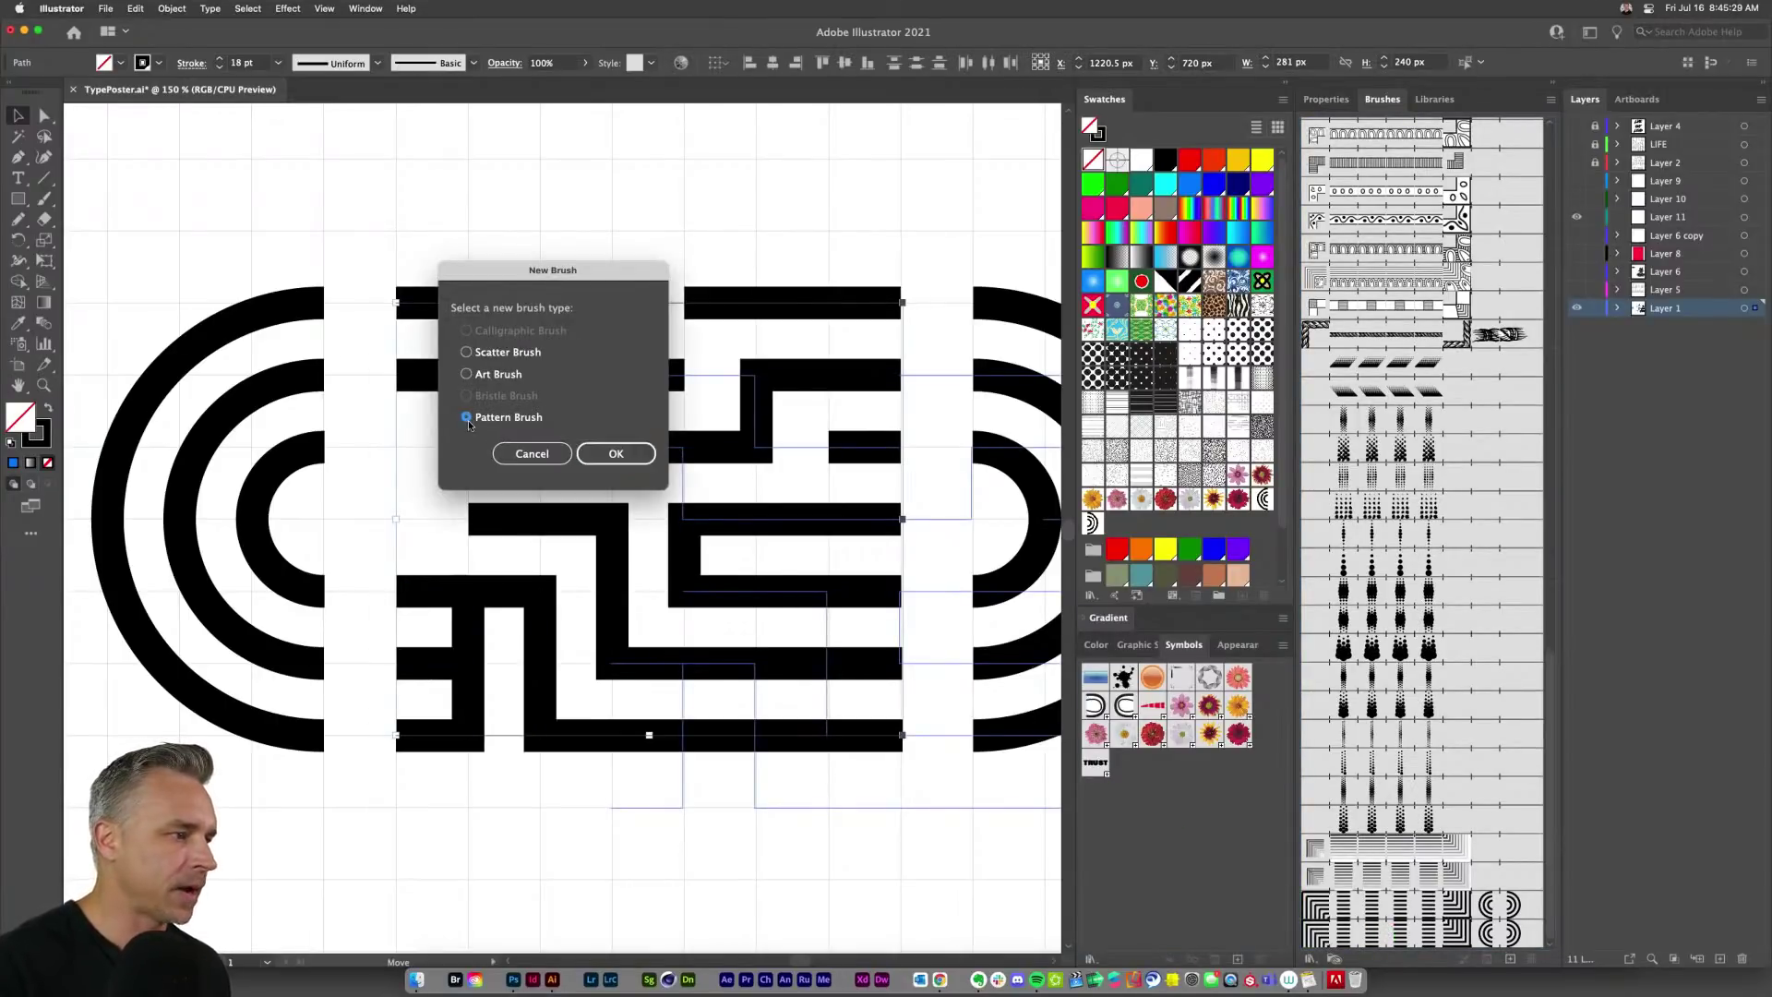
left_click(615, 454)
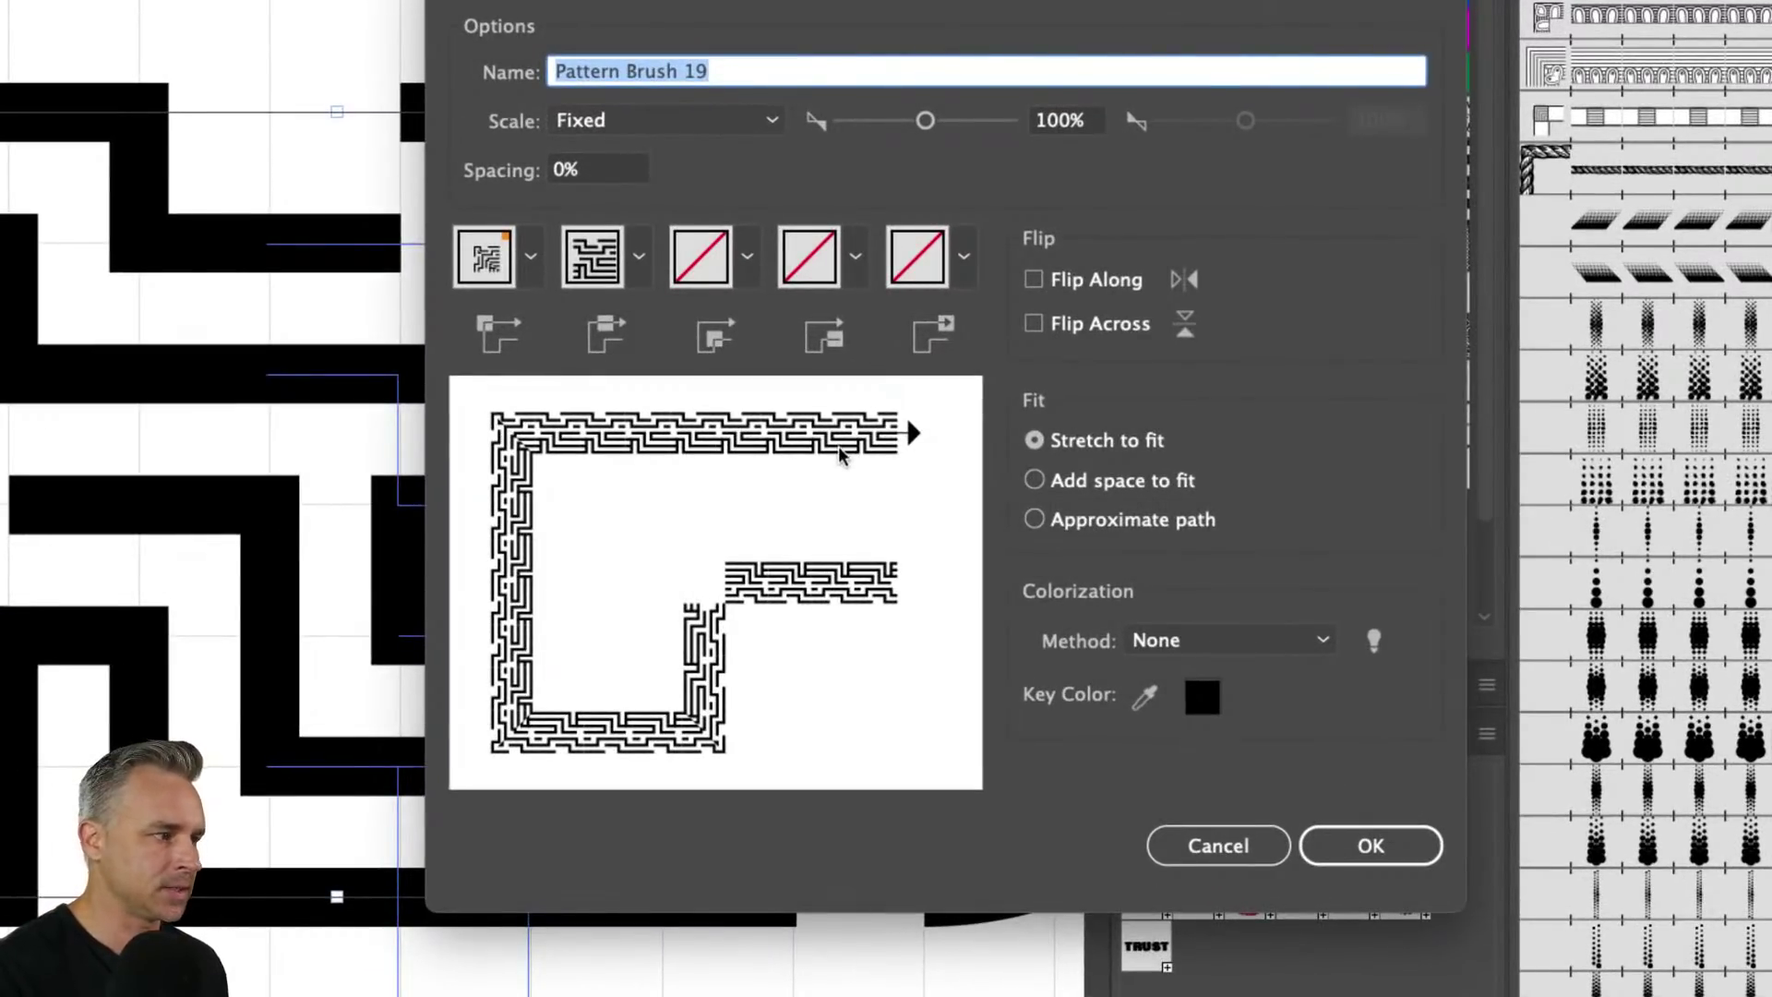
left_click(531, 256)
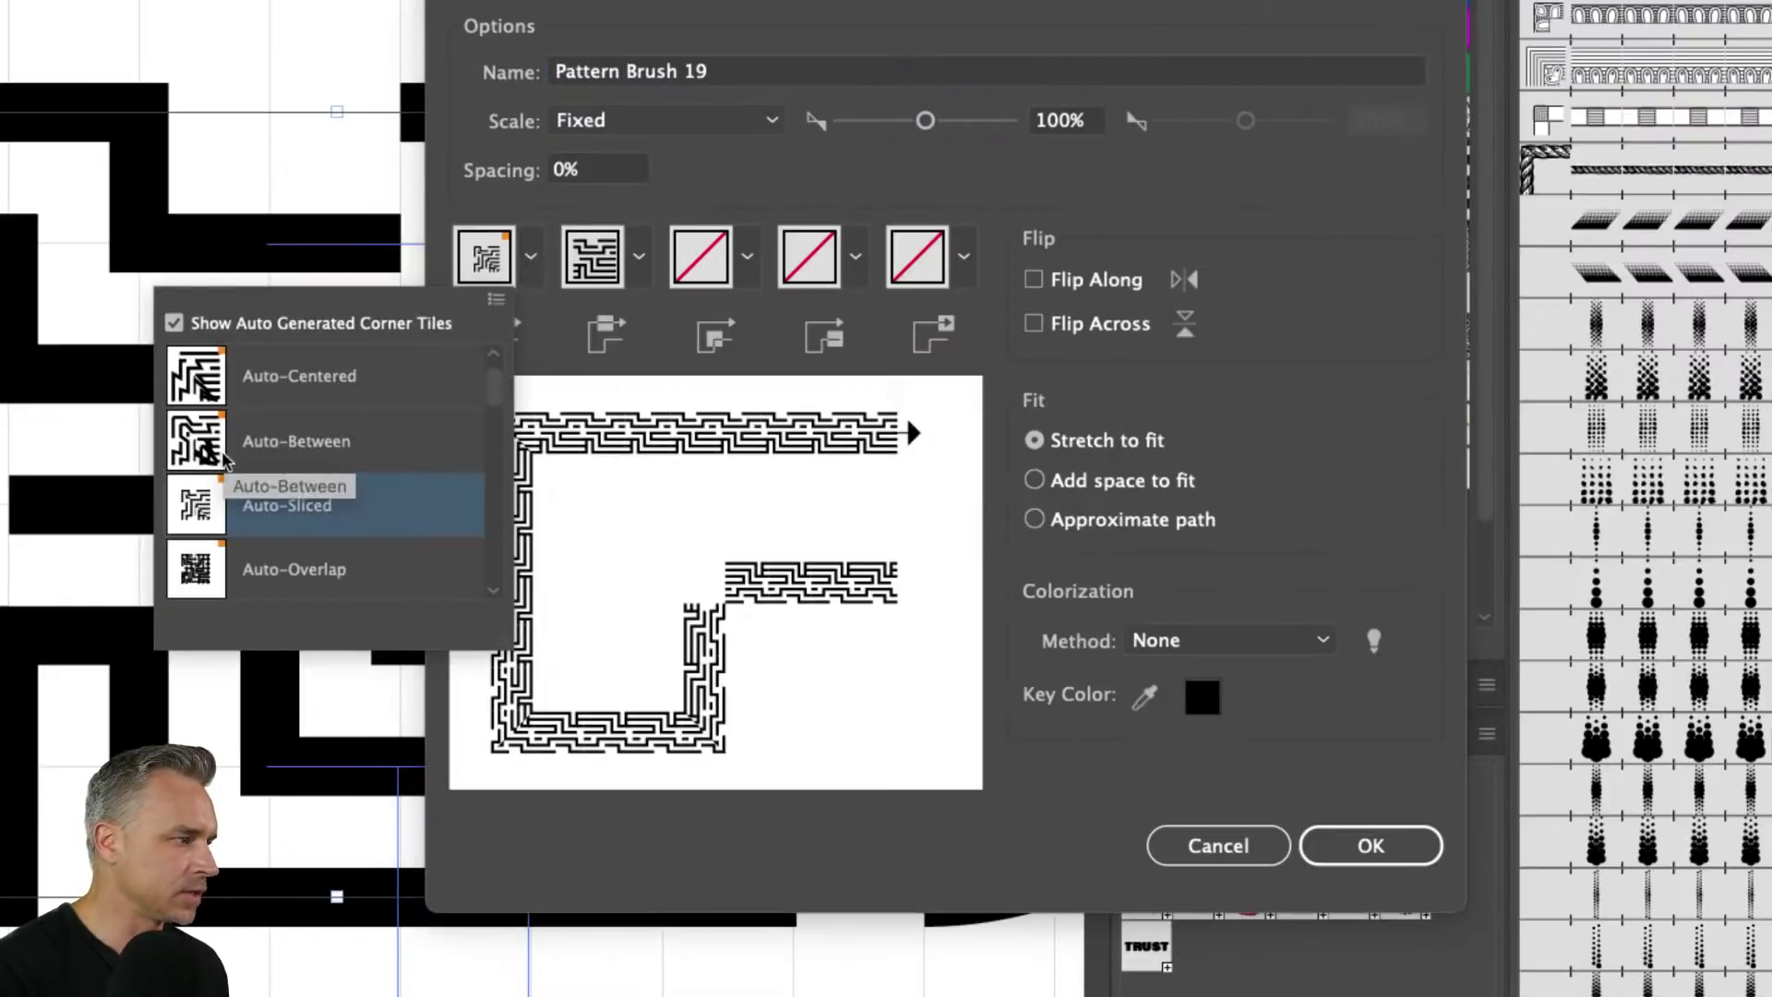
left_click(247, 390)
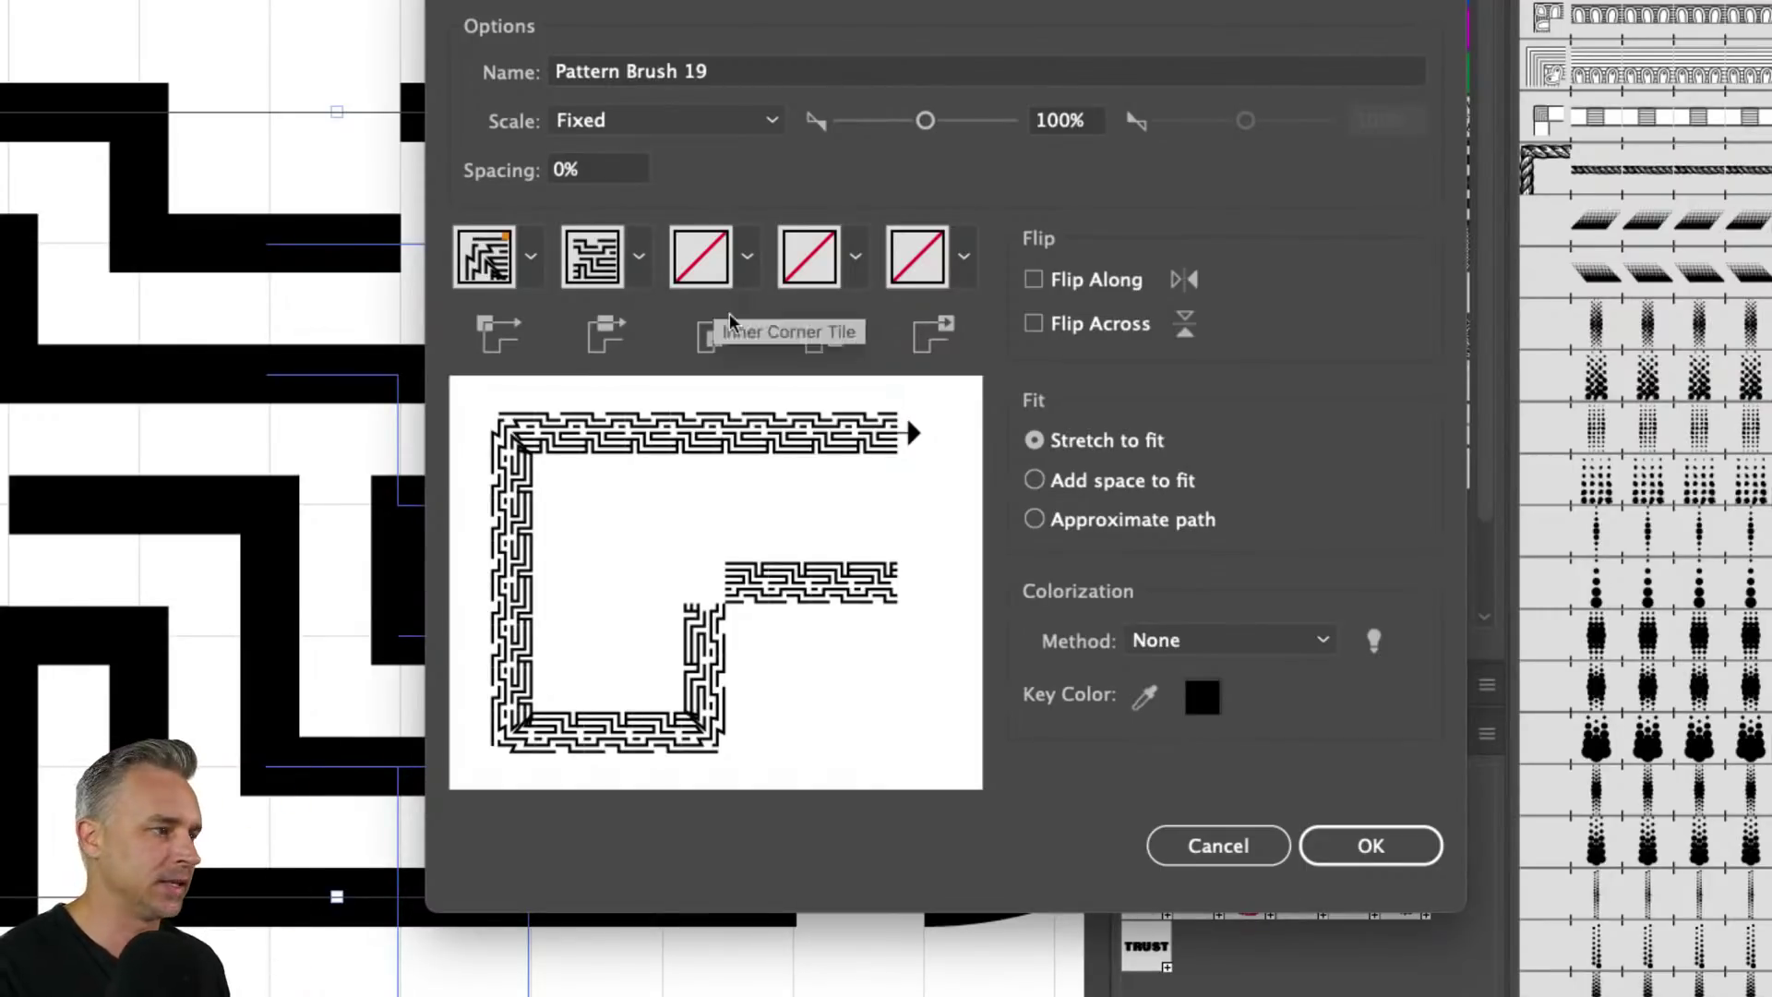
left_click(749, 262)
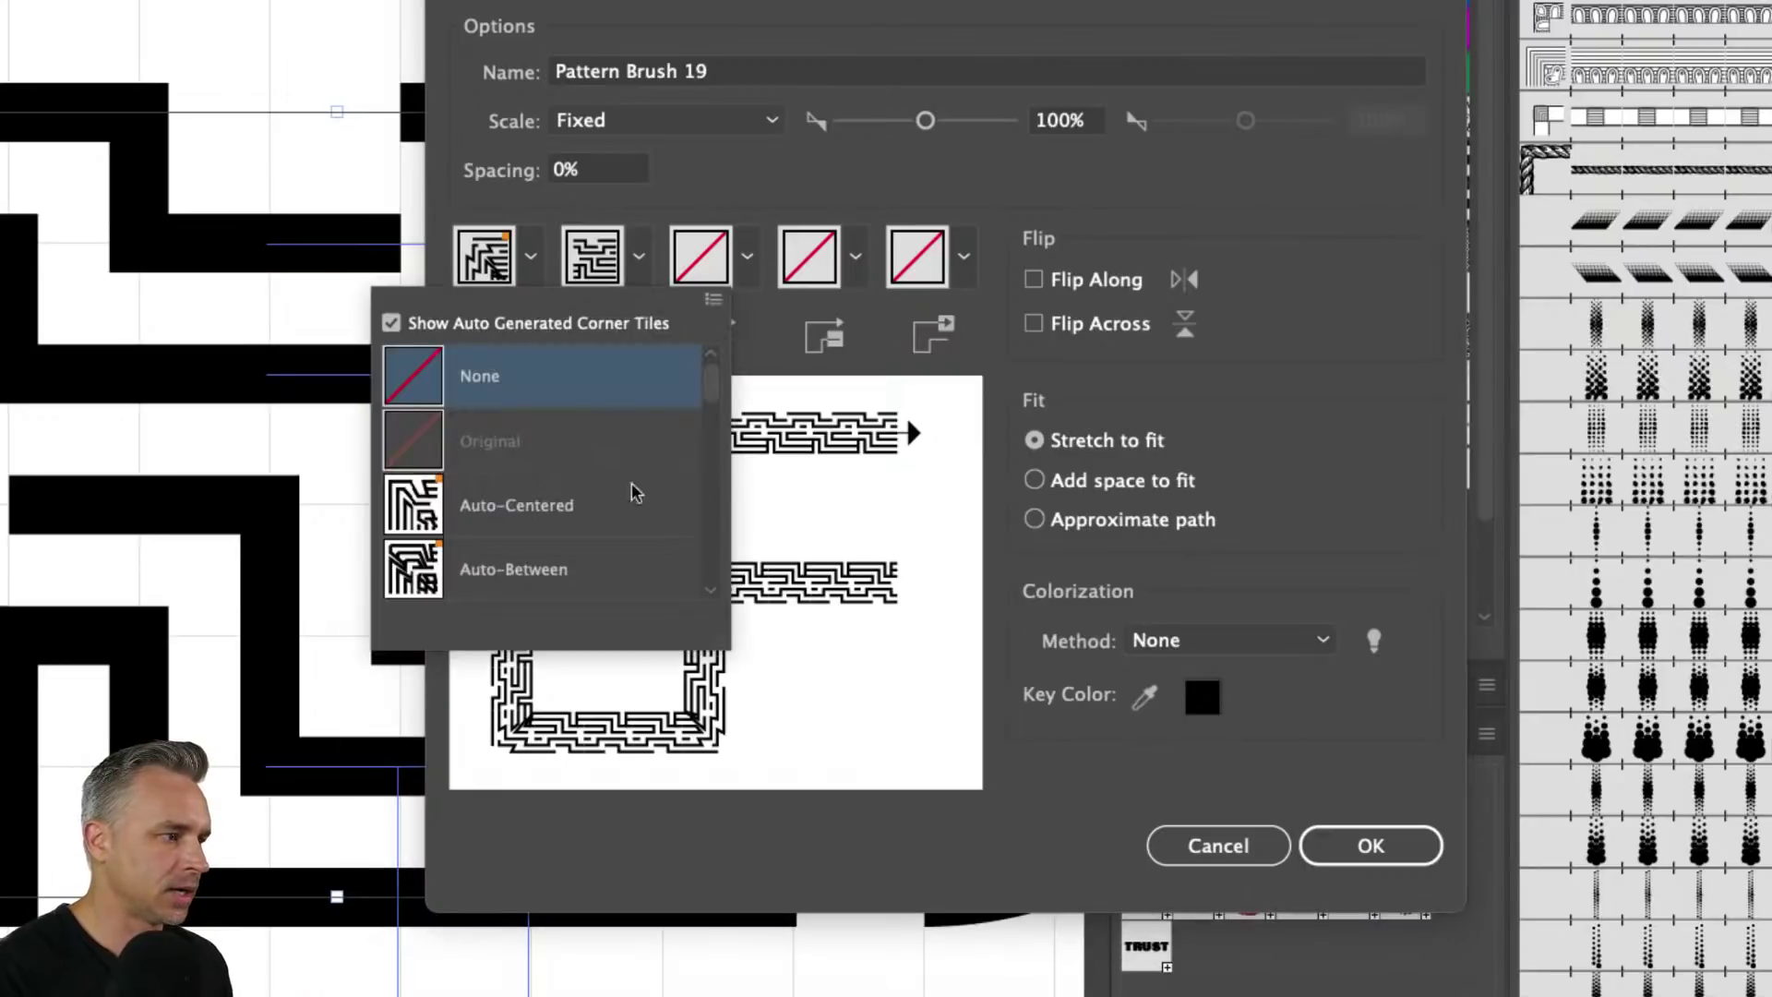
left_click(427, 536)
Step: Browse the start tile choices for the pattern brush and cancel its creation
left_click(856, 256)
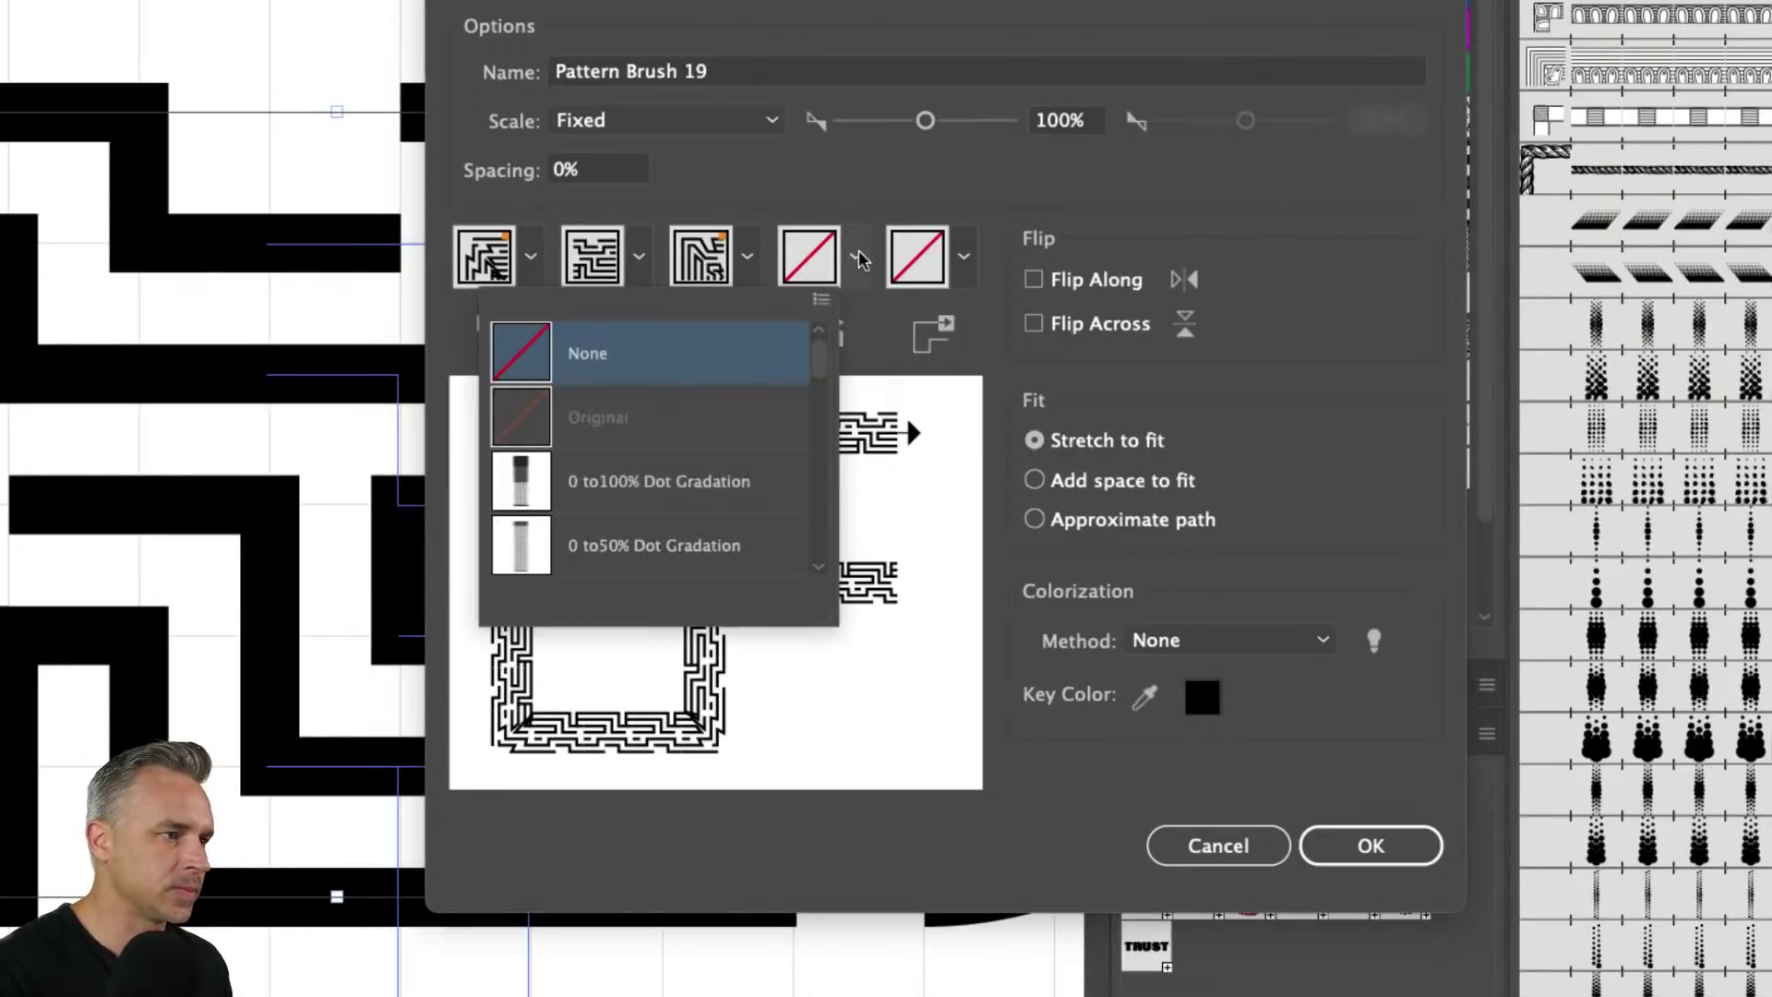
scroll(684, 495, "down", 5)
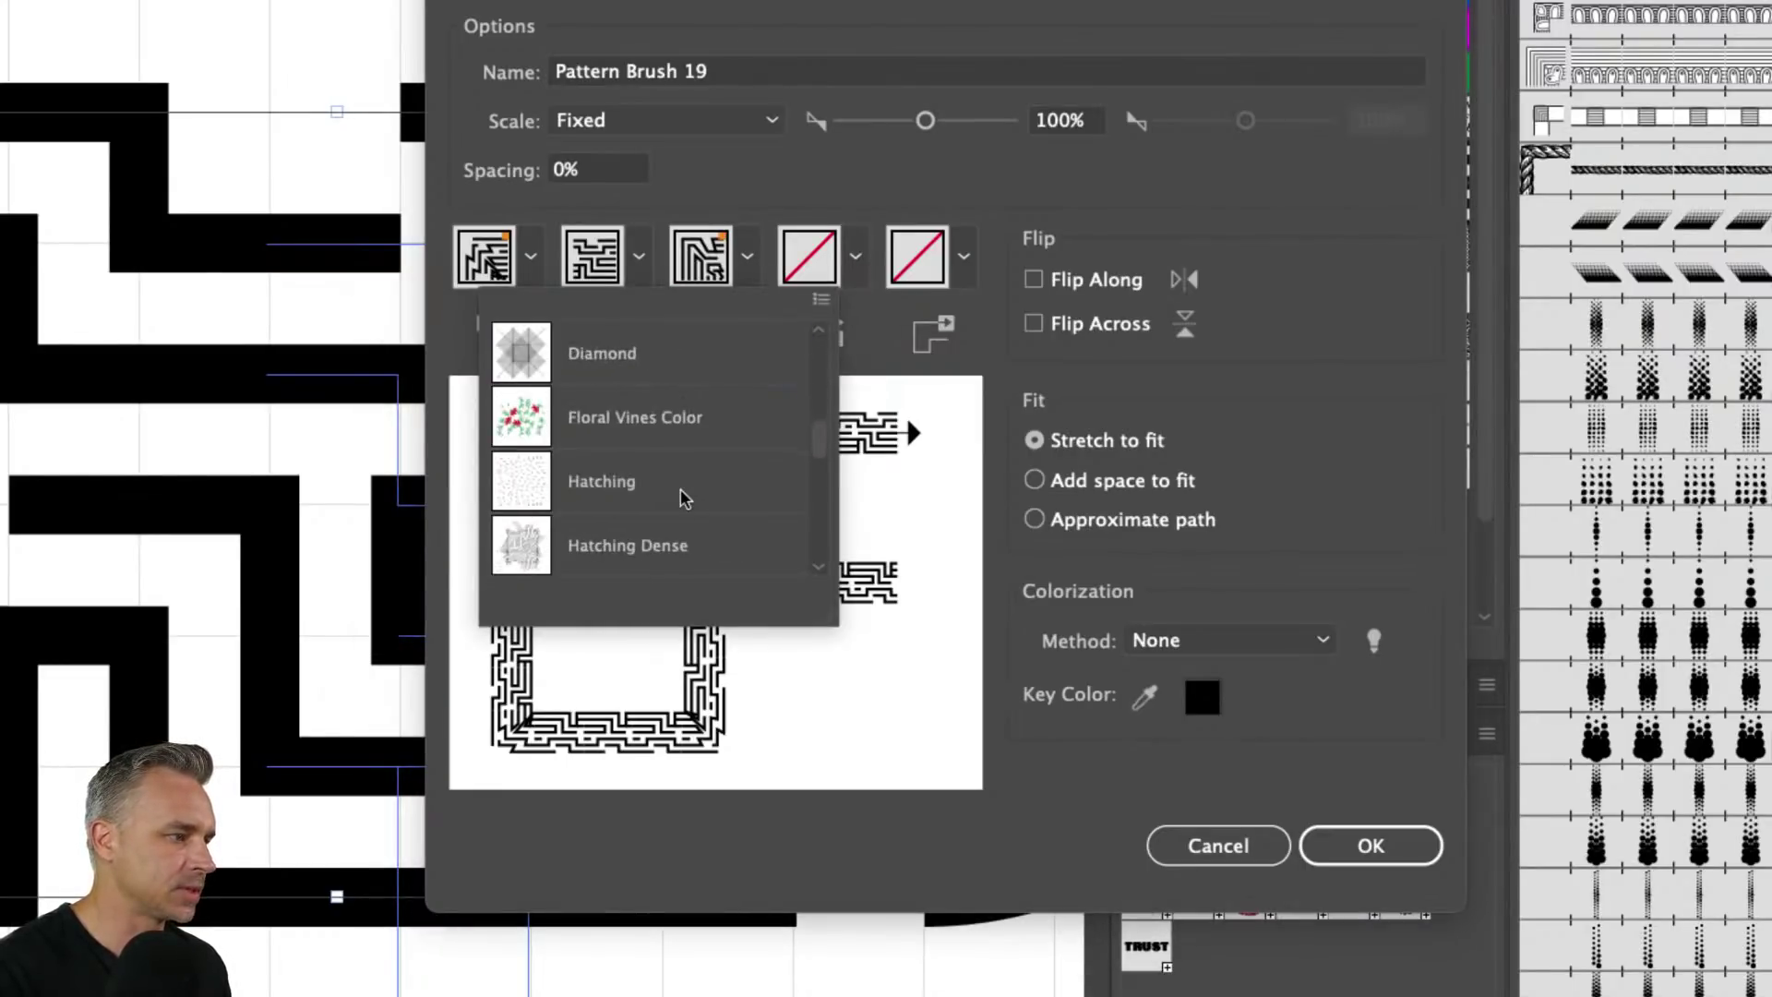
scroll(683, 499, "down", 2)
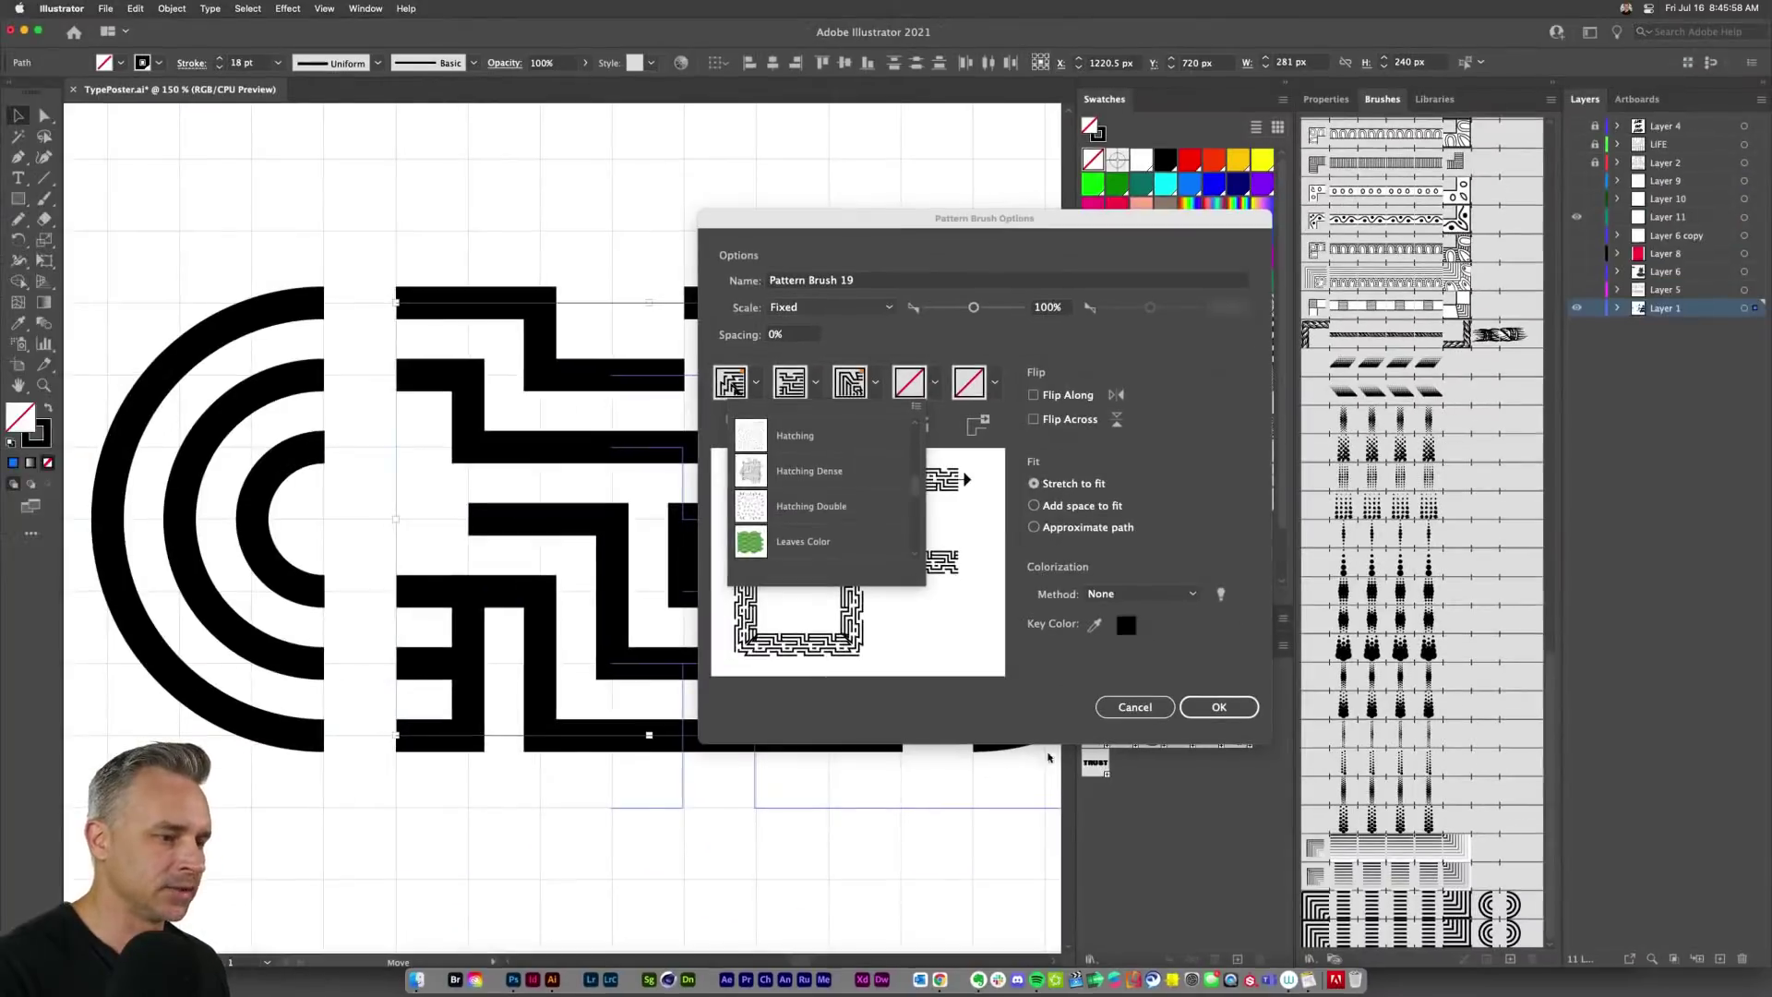
left_click(1024, 866)
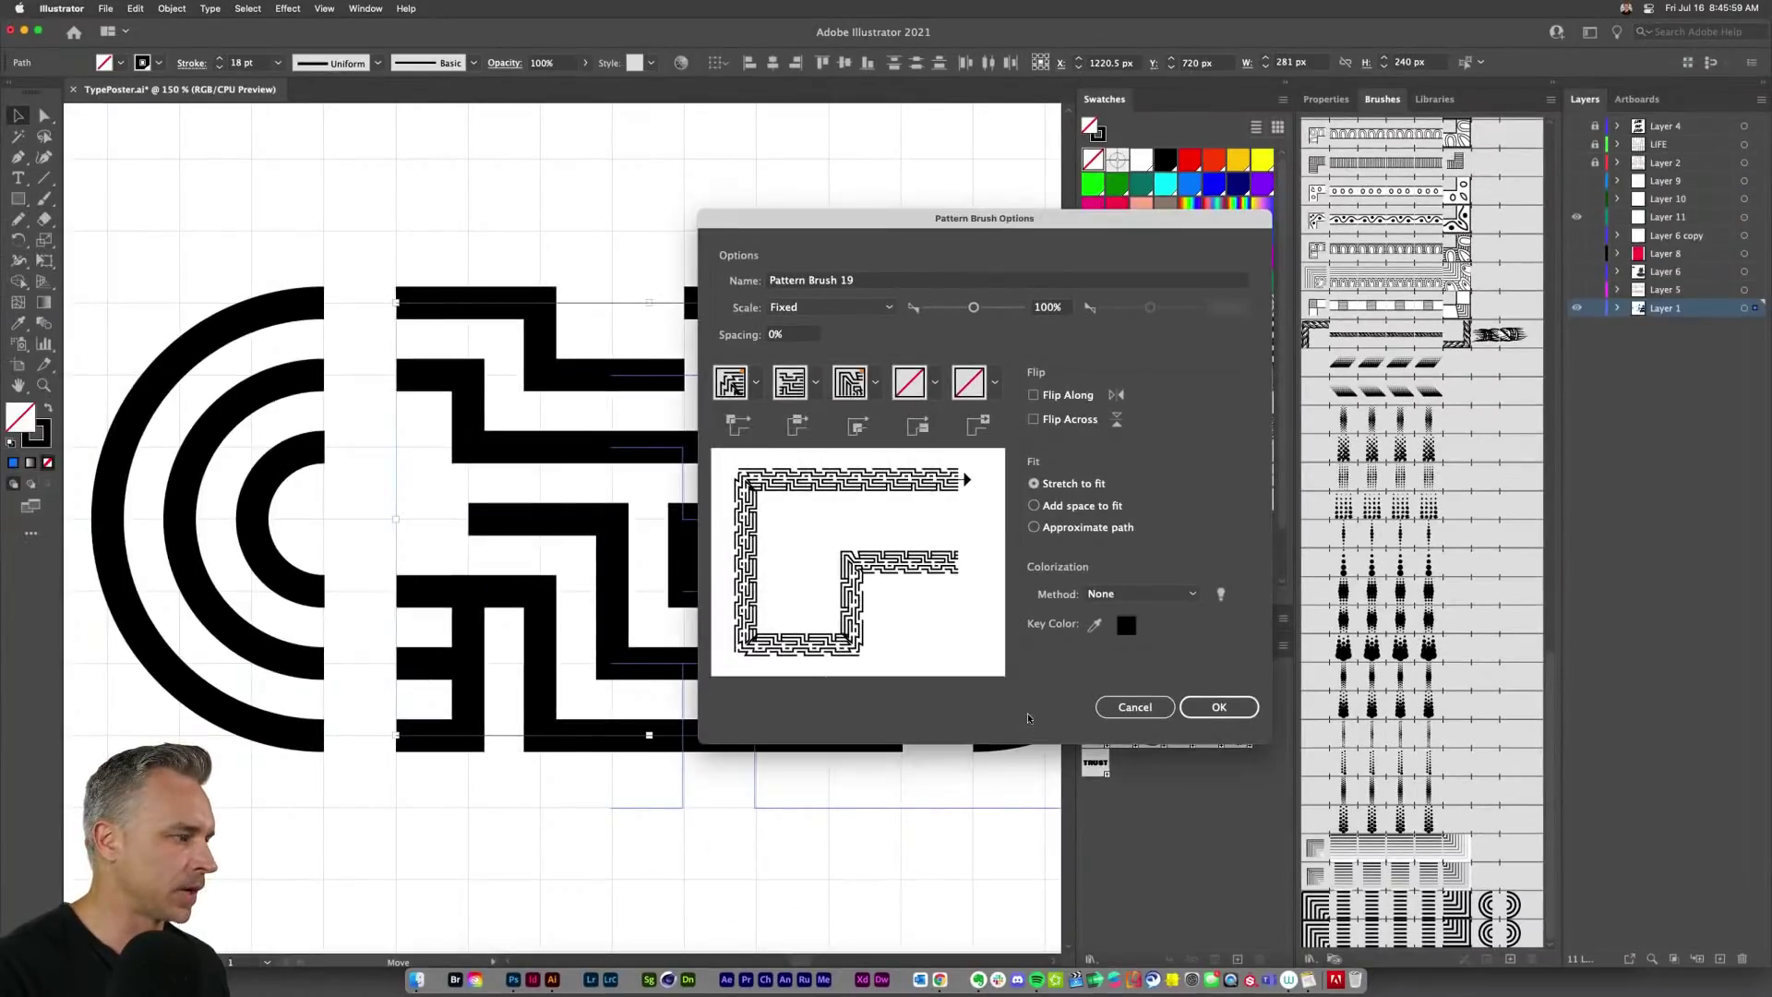
left_click(1133, 707)
Step: Cut the innermost left arc at its leftmost anchor point, at about X 1000, Y 720 px, with the Scissors tool
scroll(453, 543, "left", 10)
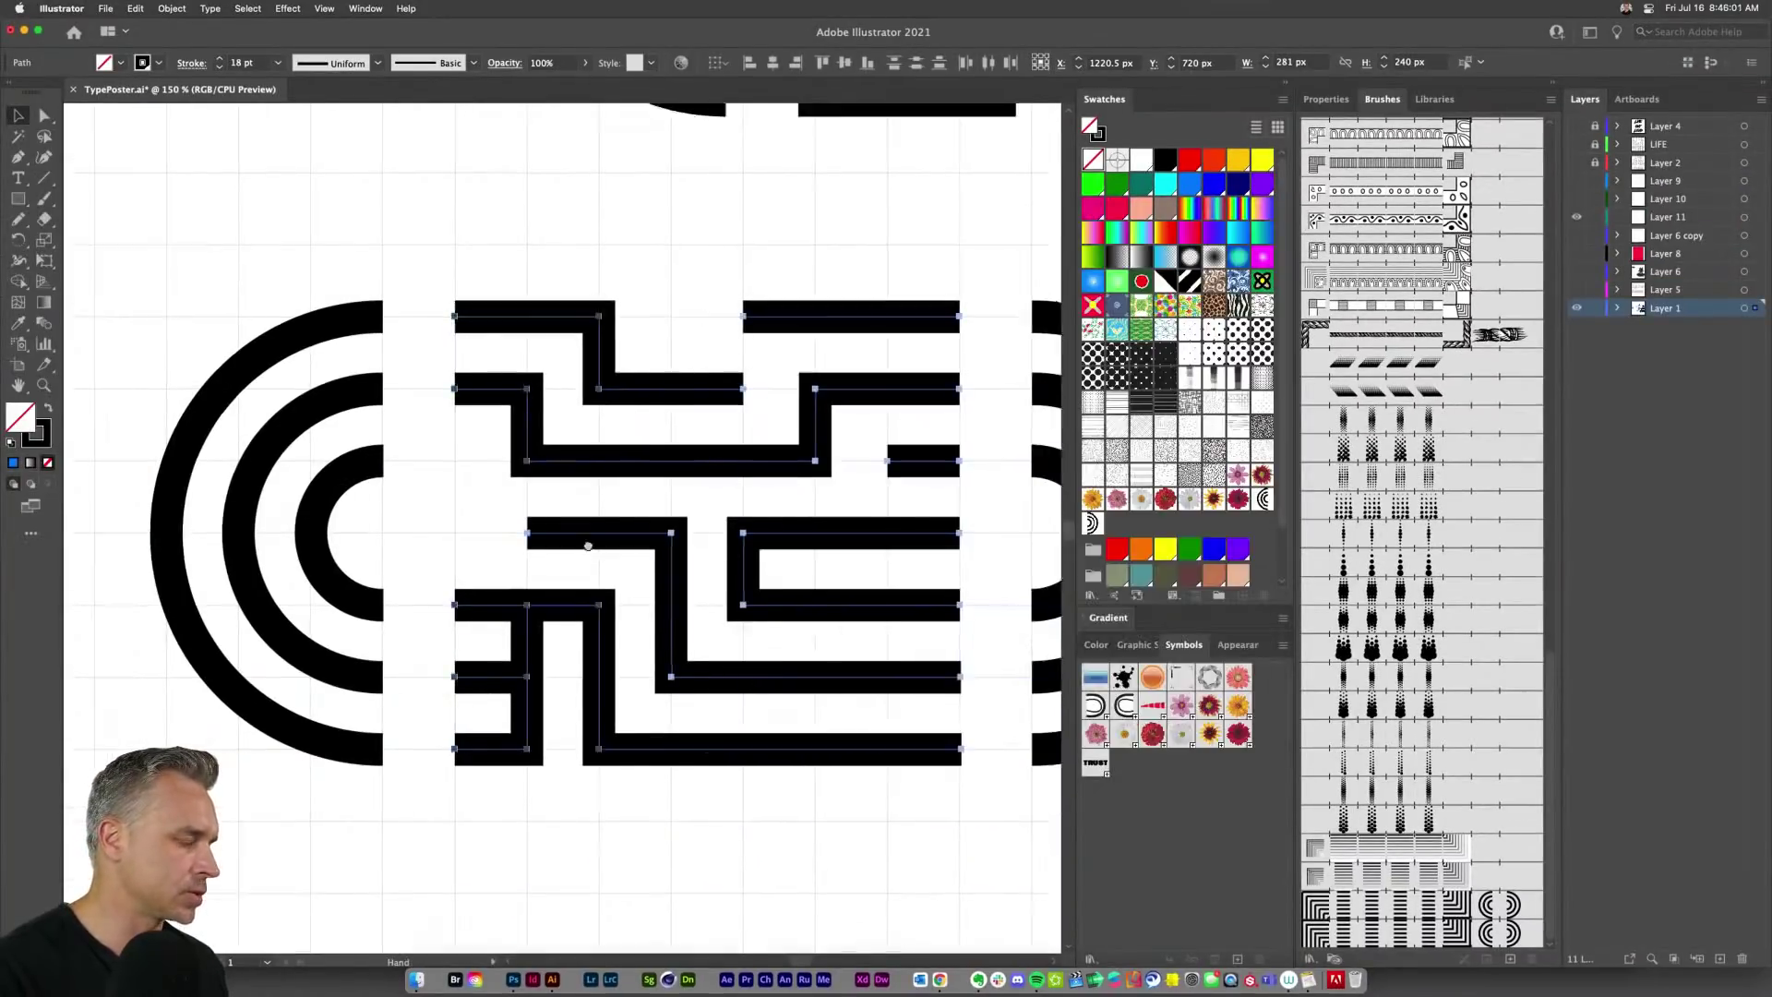
key("a")
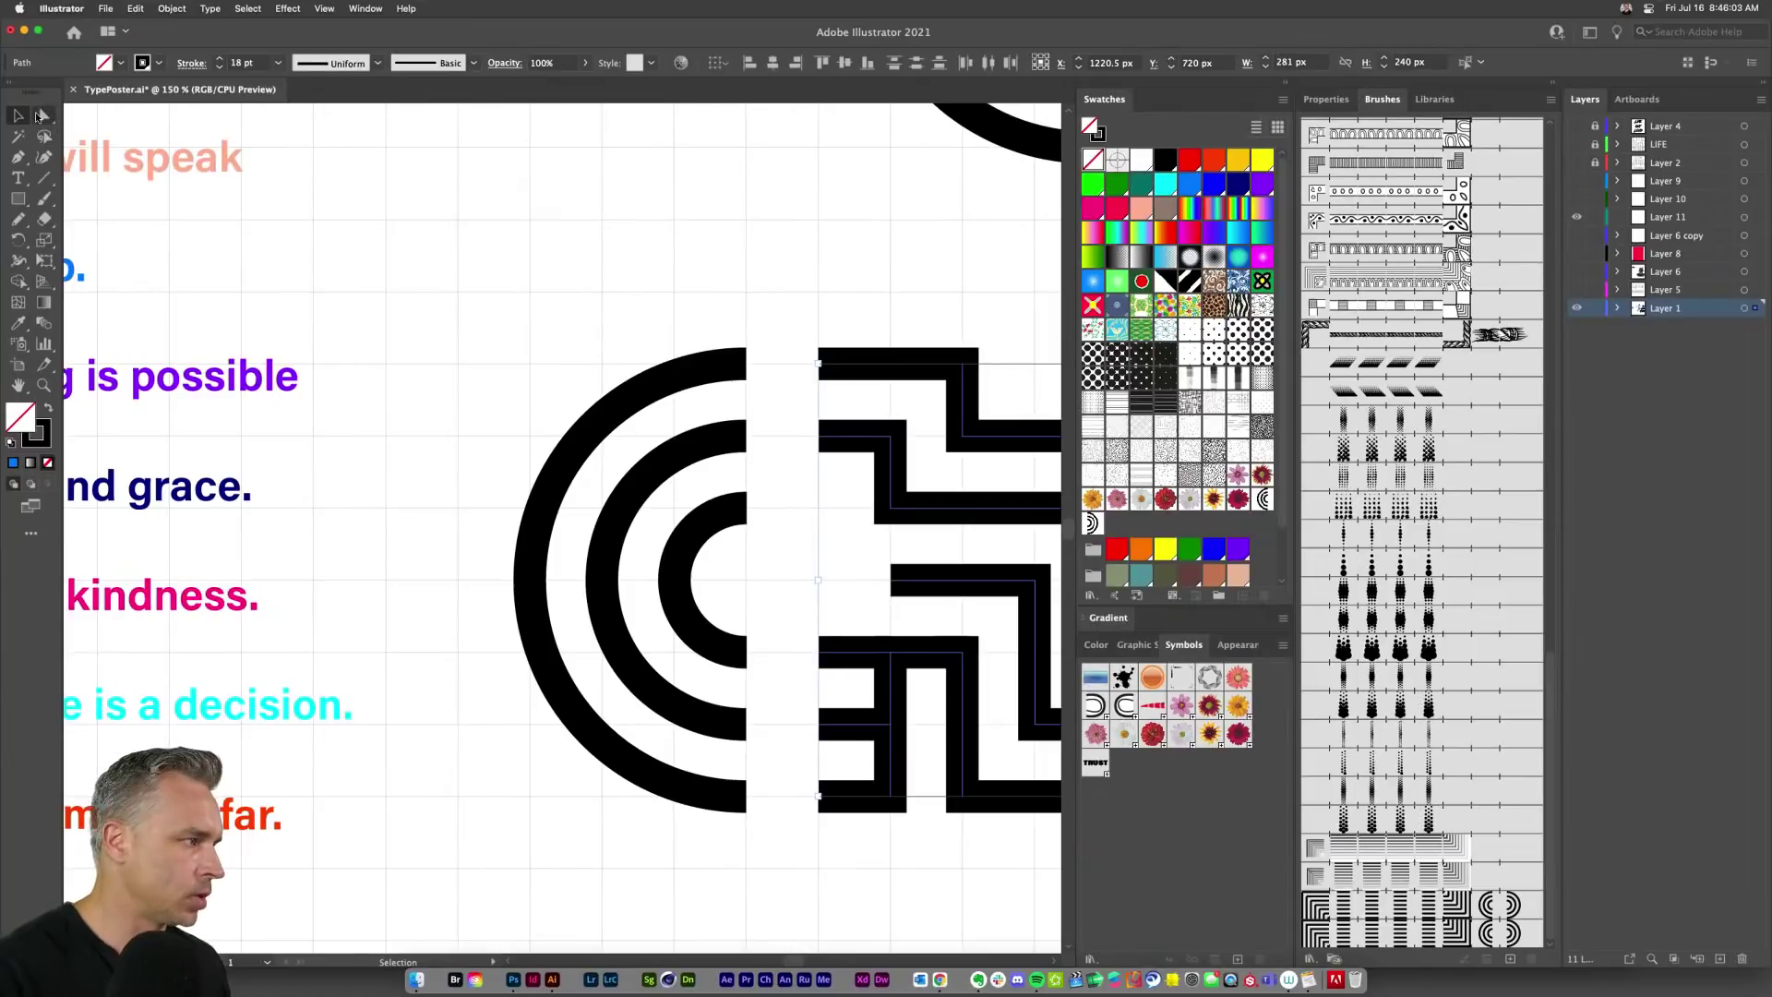
left_click_drag(730, 582, 596, 592)
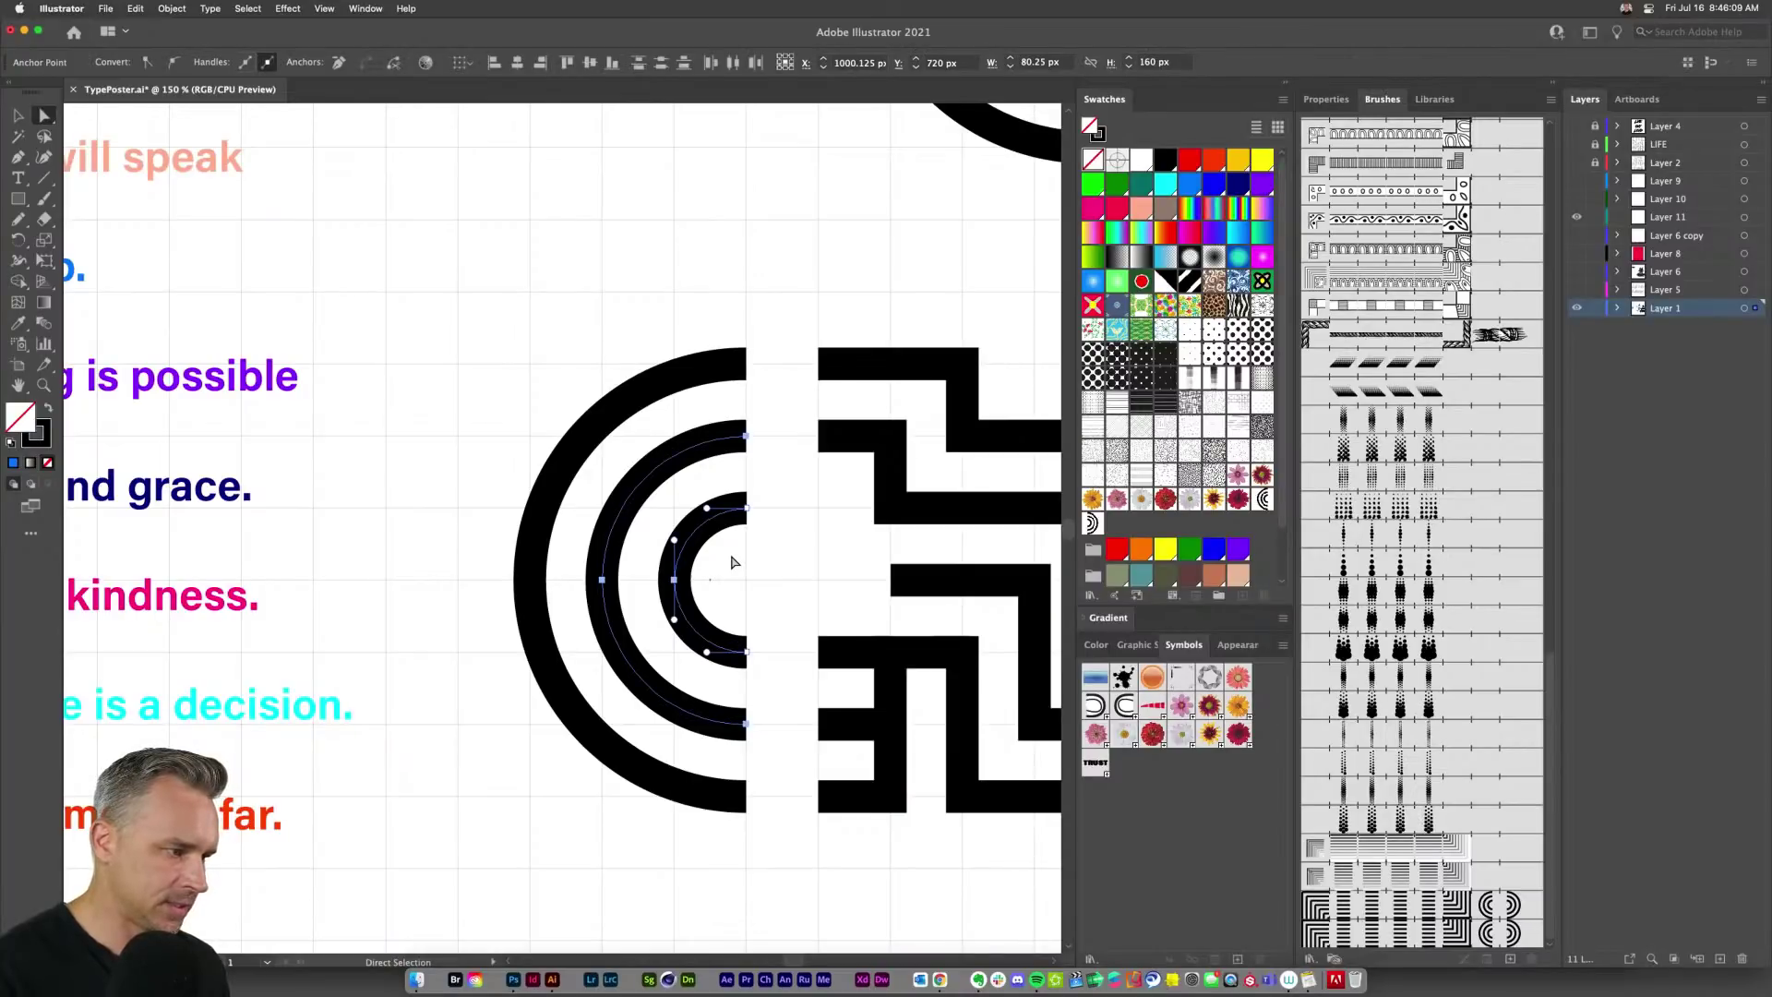
key("plus")
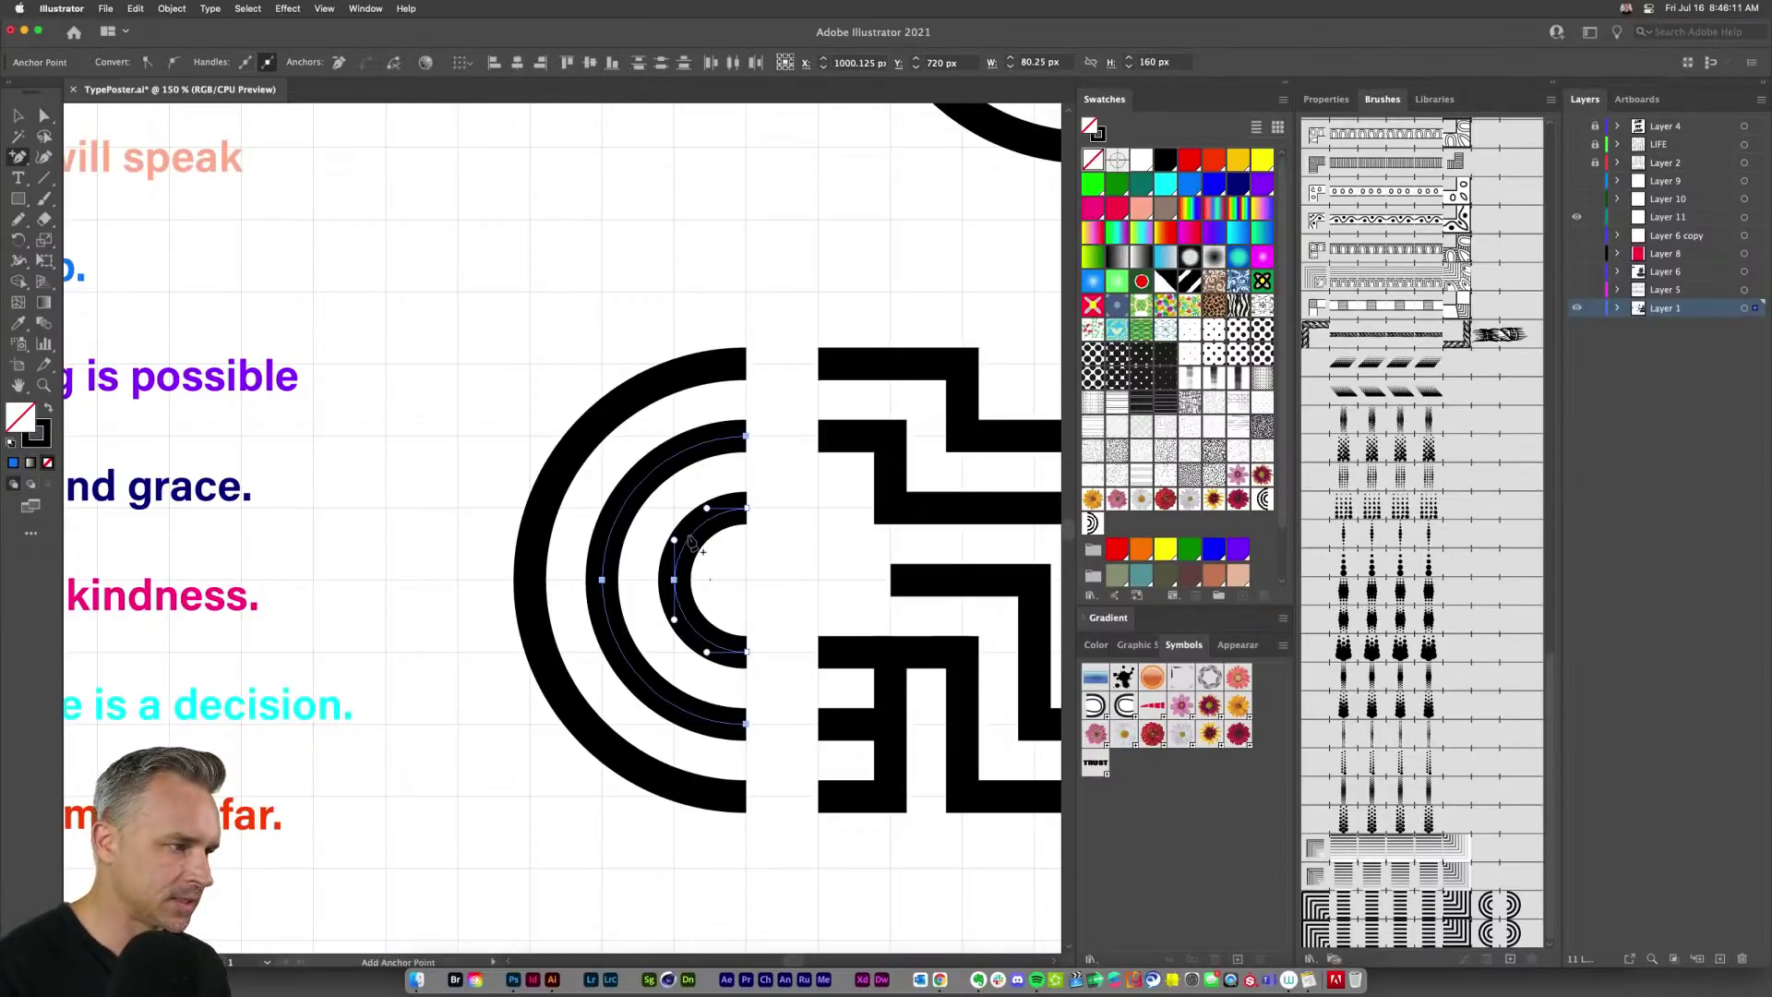
left_click(690, 543)
key("Return")
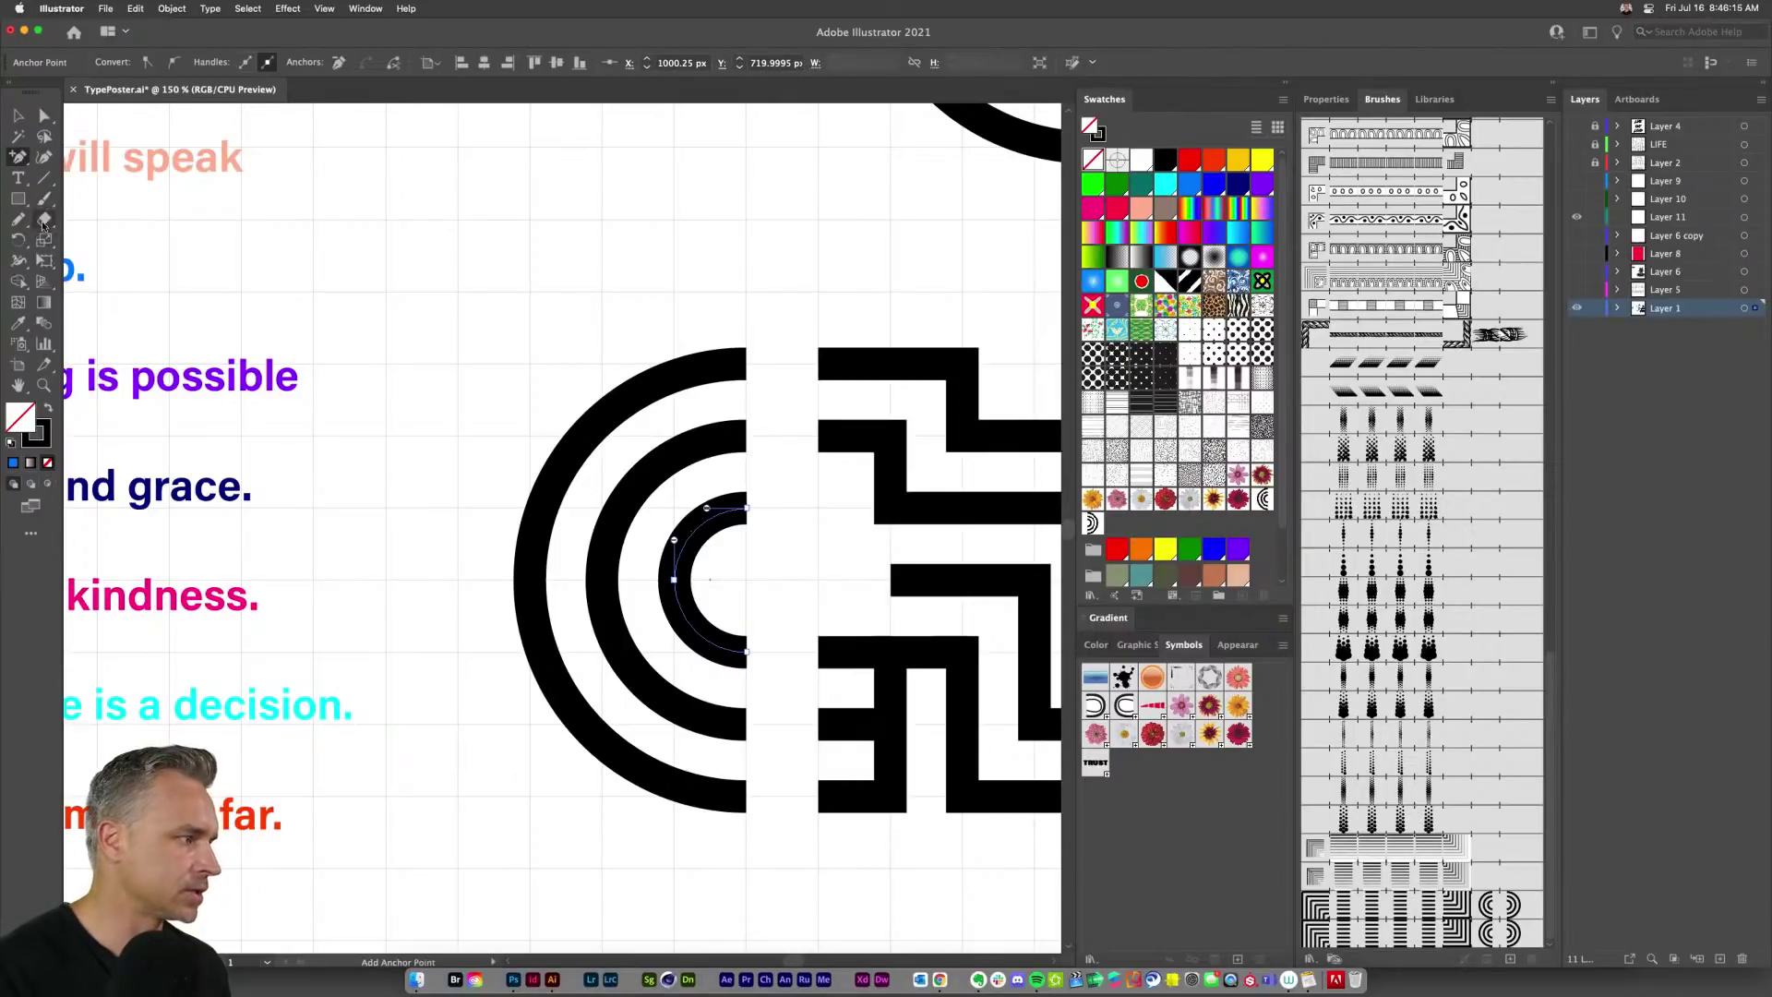
left_click_drag(42, 222, 103, 245)
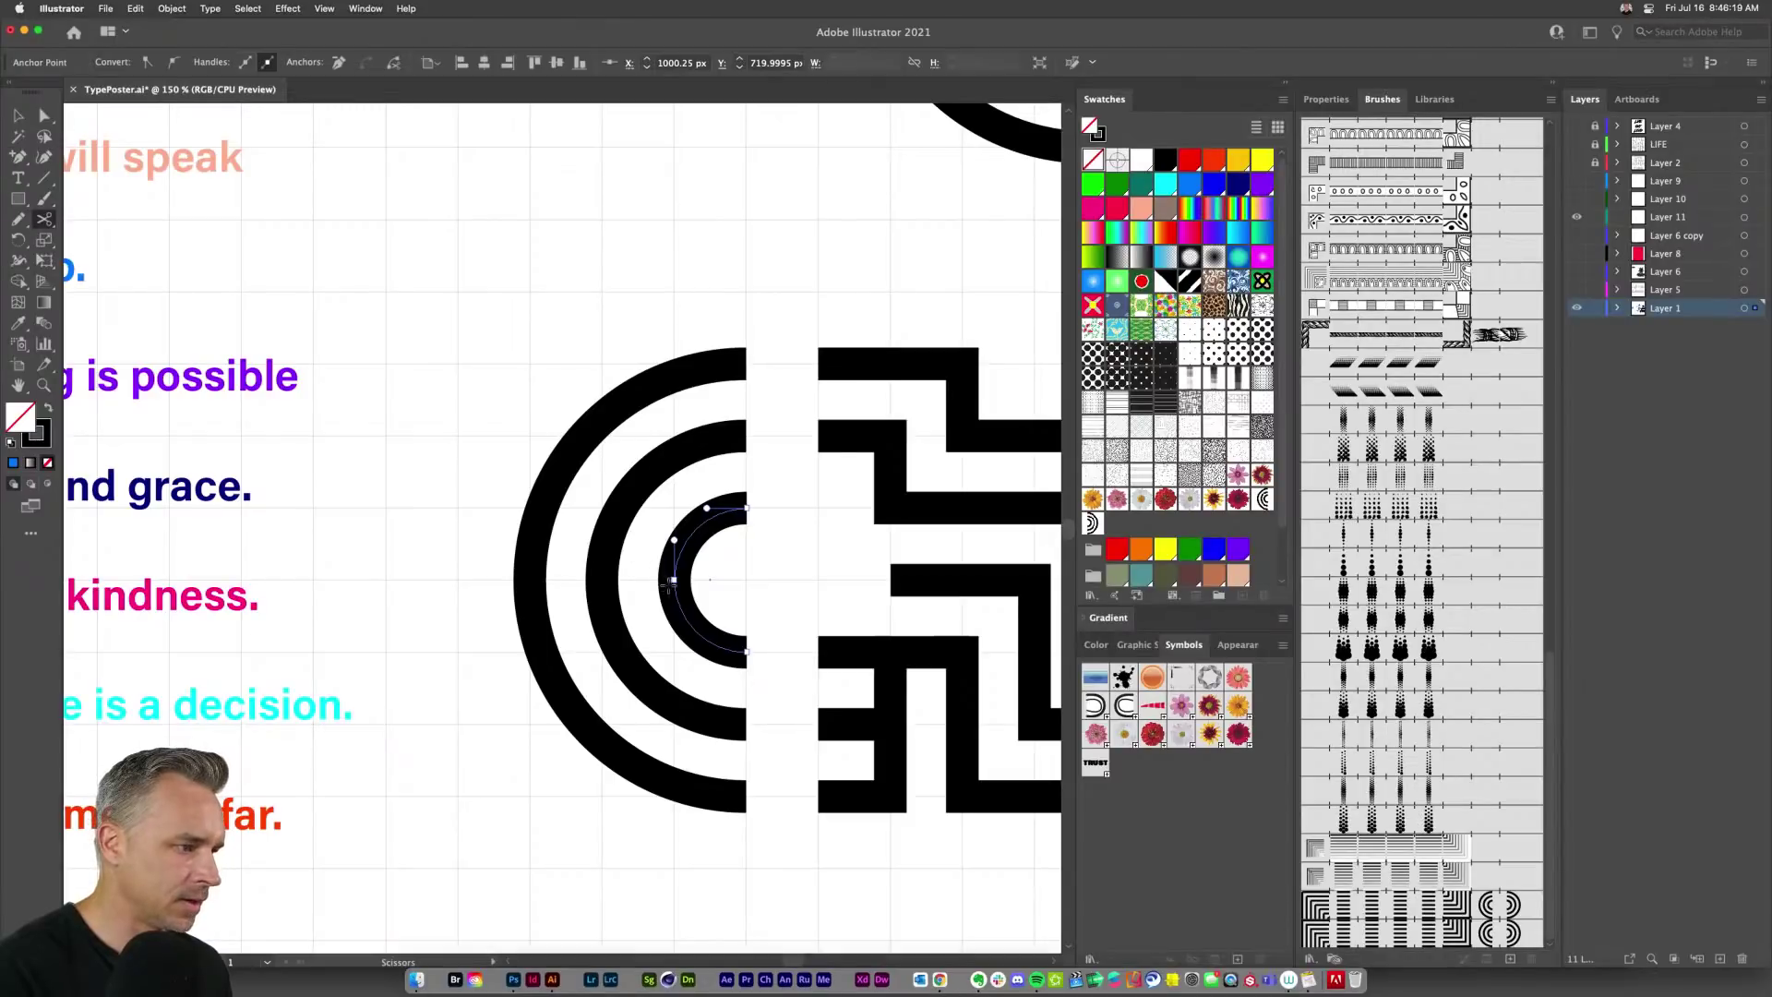
left_click(674, 580)
Step: Try moving the cut end of the innermost arc's upper half to other grid positions, undoing each move
key("a")
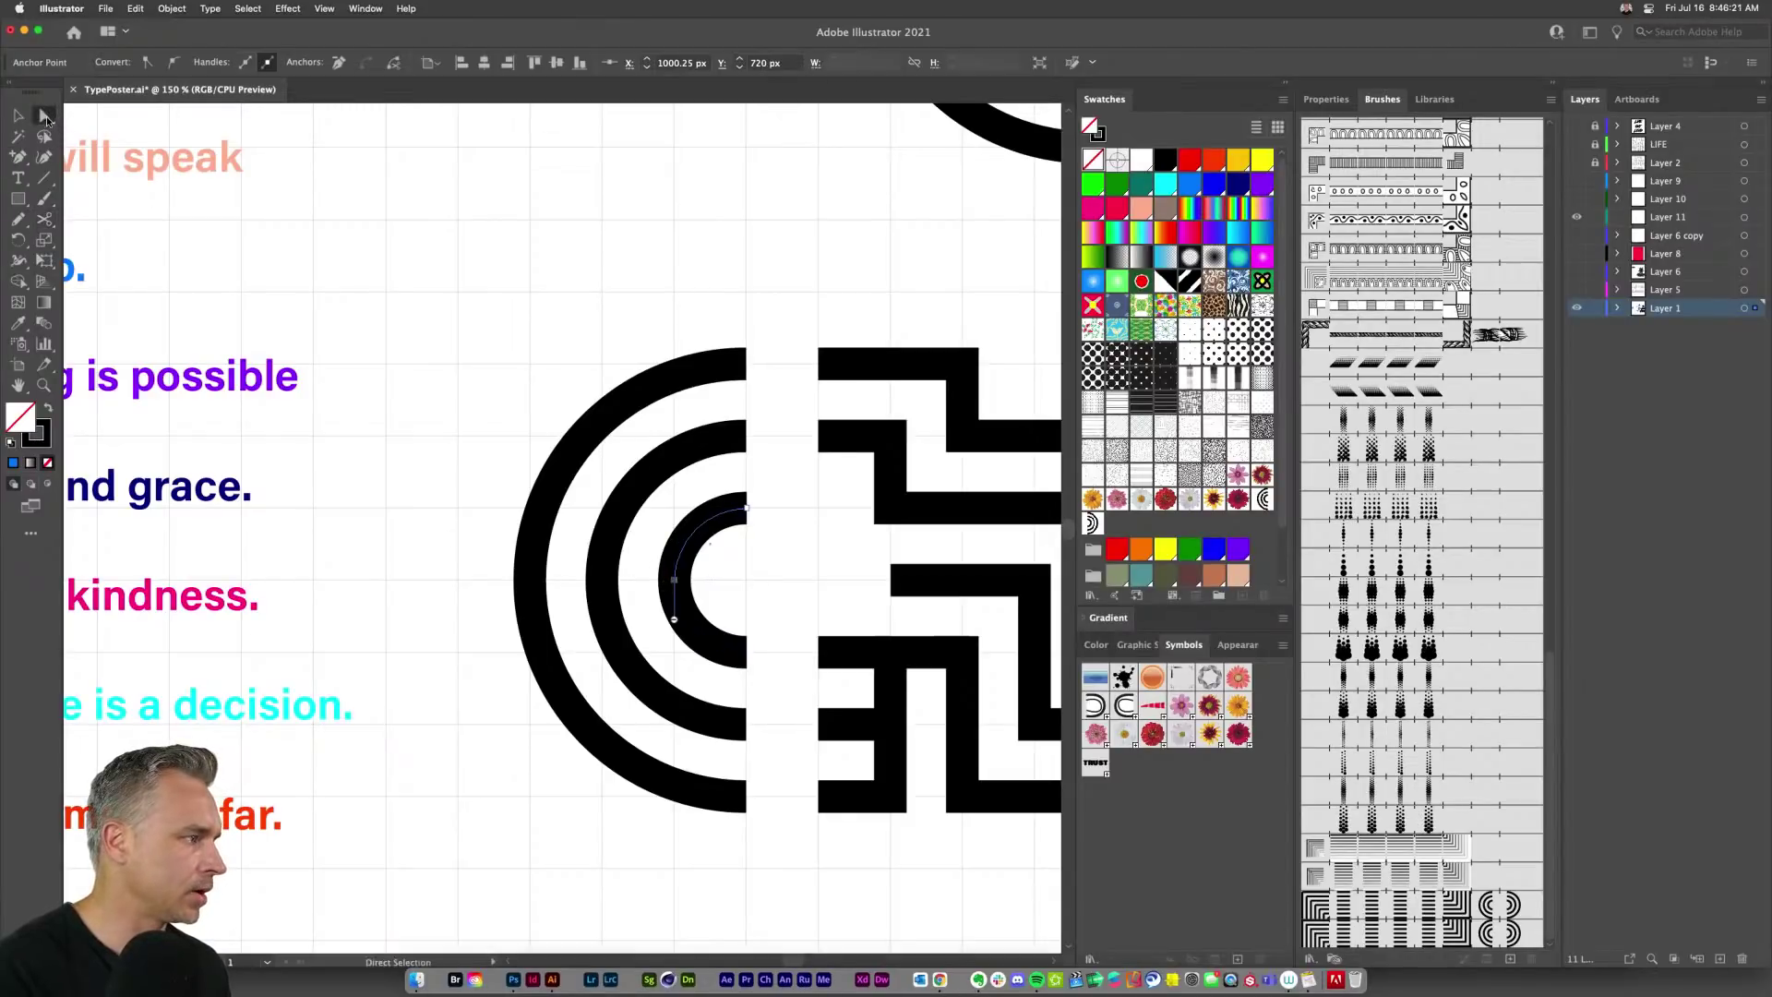
left_click_drag(674, 580, 674, 508)
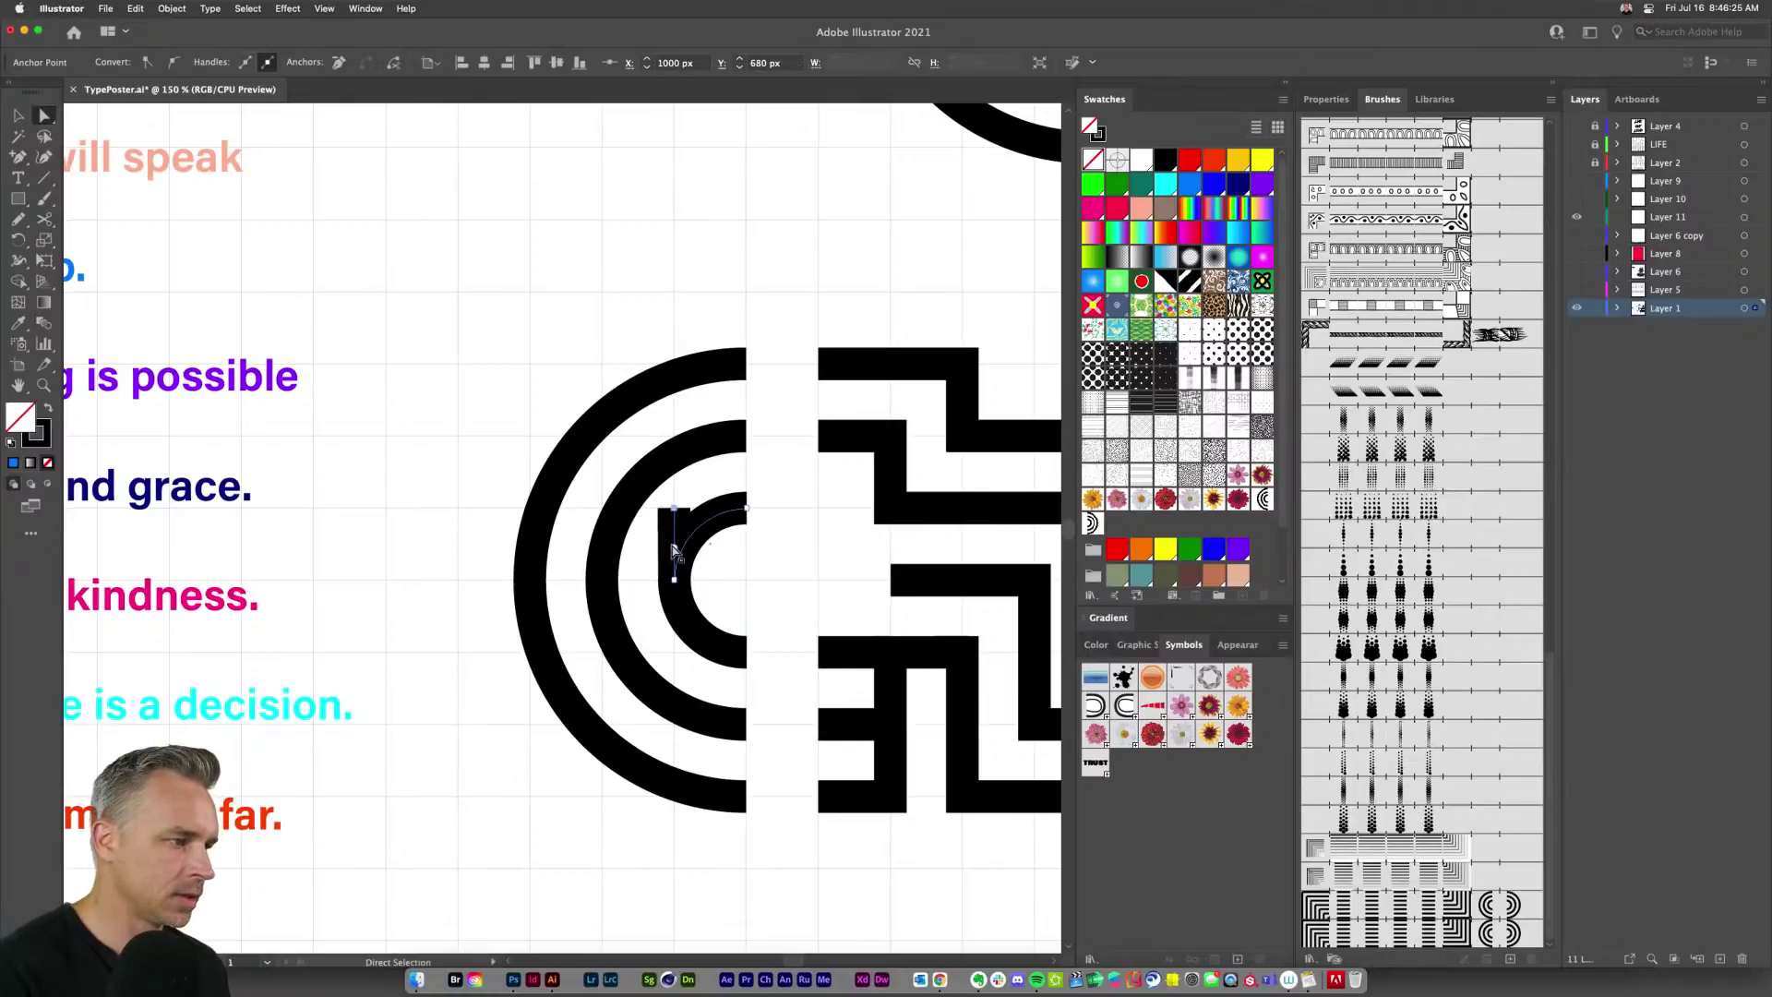
key("super+z")
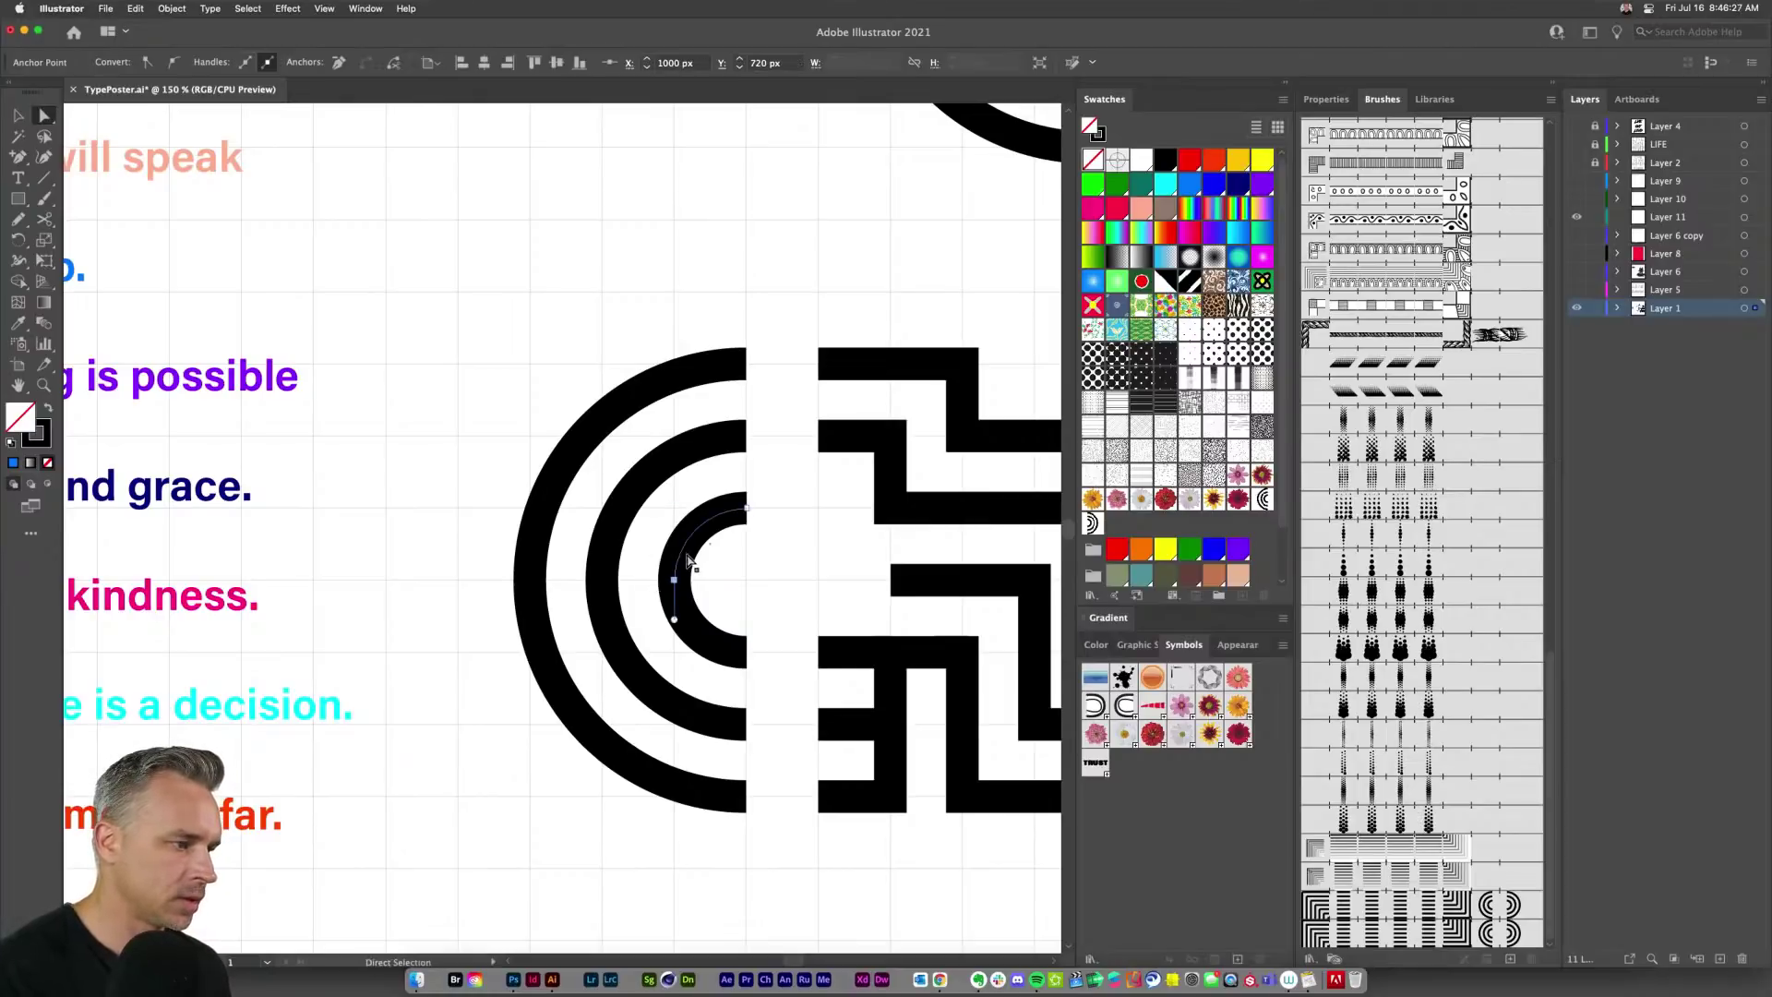
left_click(675, 554)
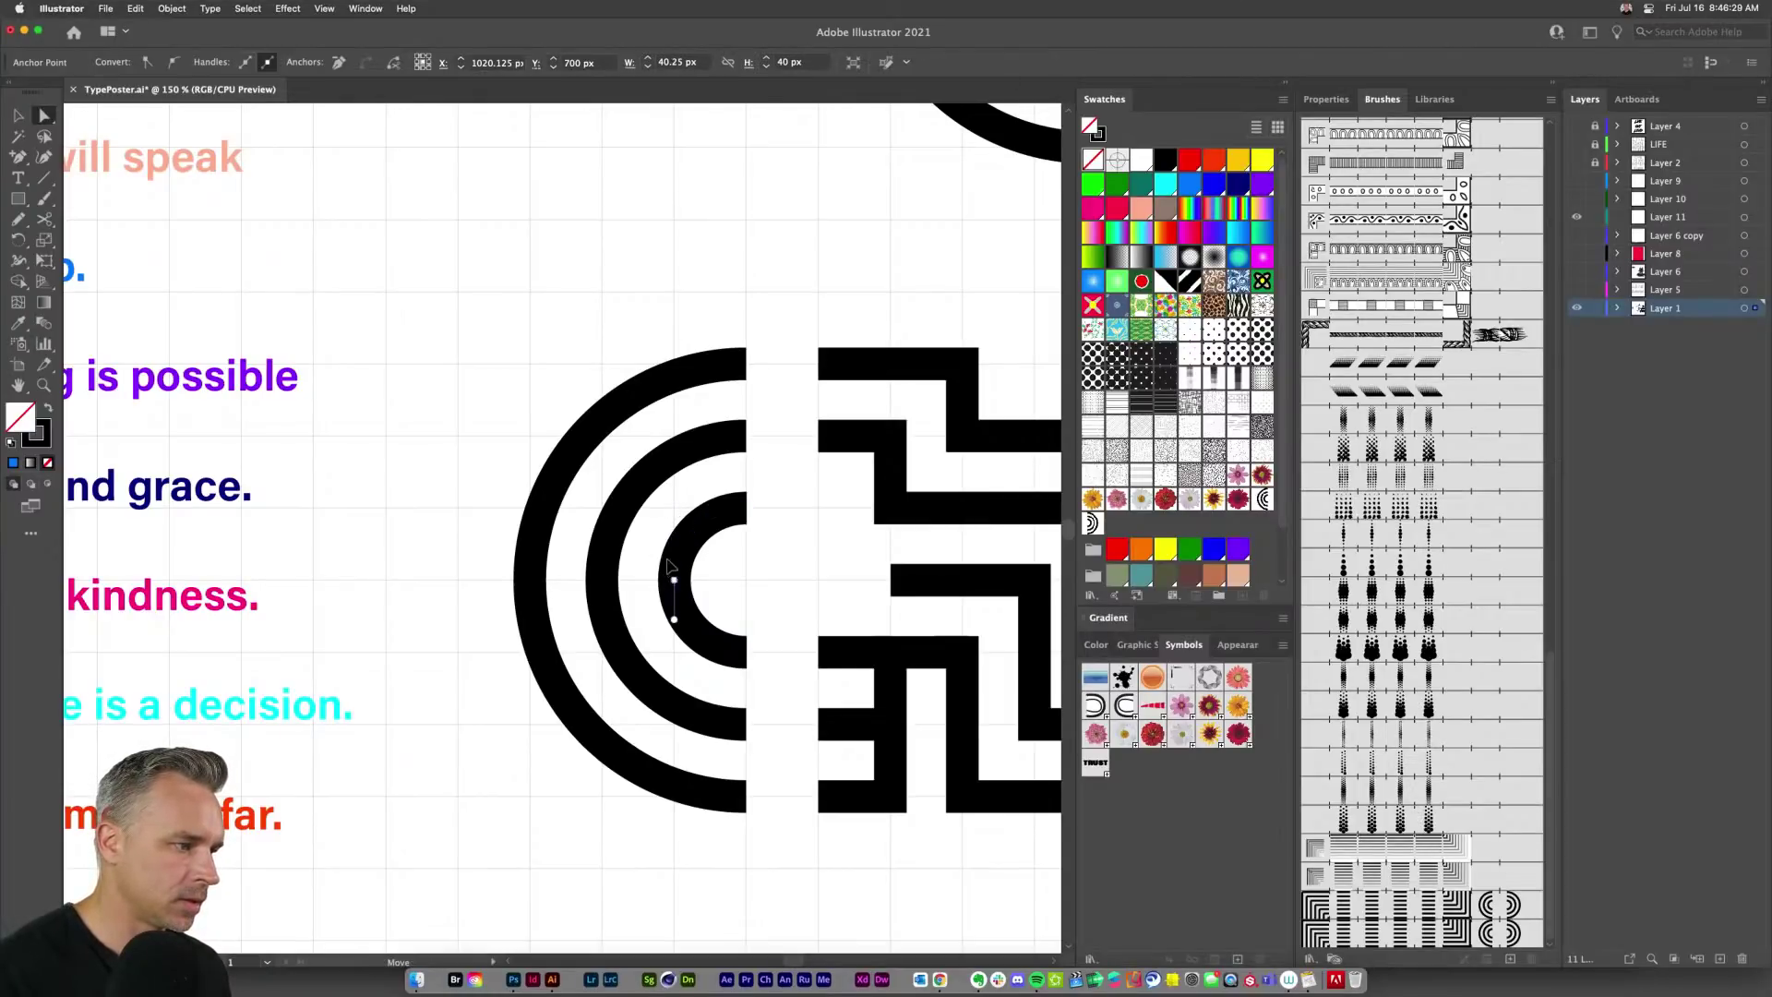
left_click_drag(602, 528, 600, 509)
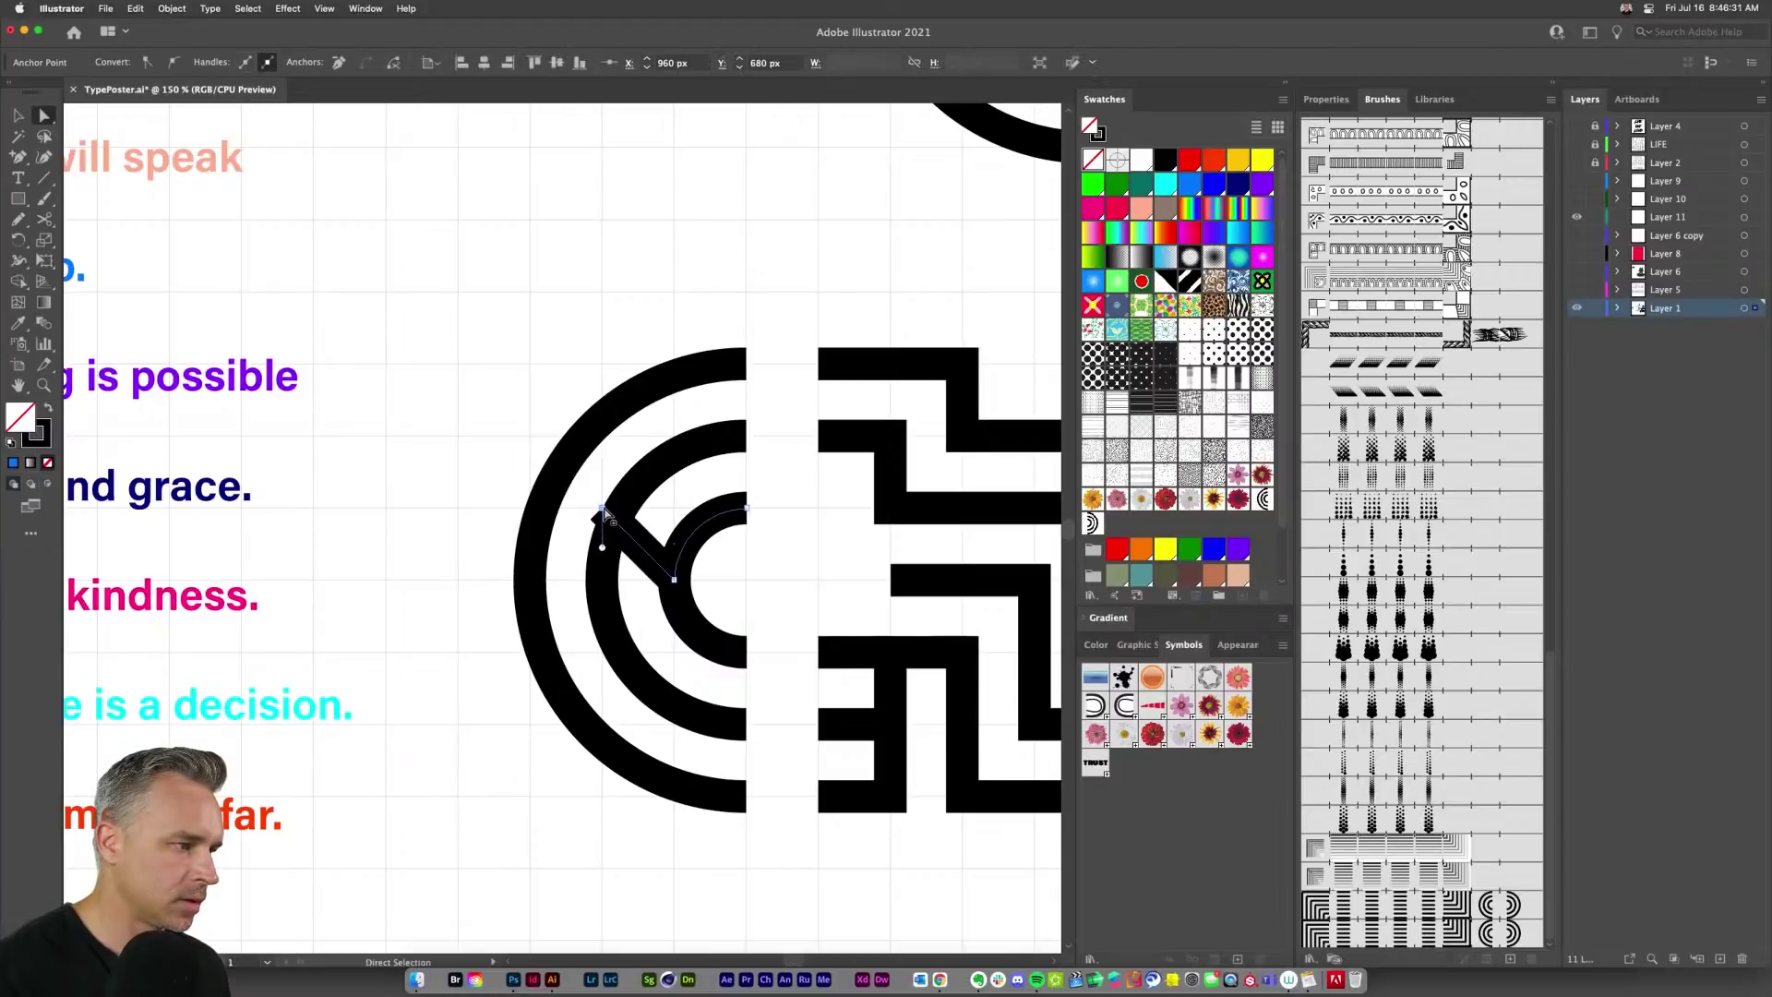
key("super+z")
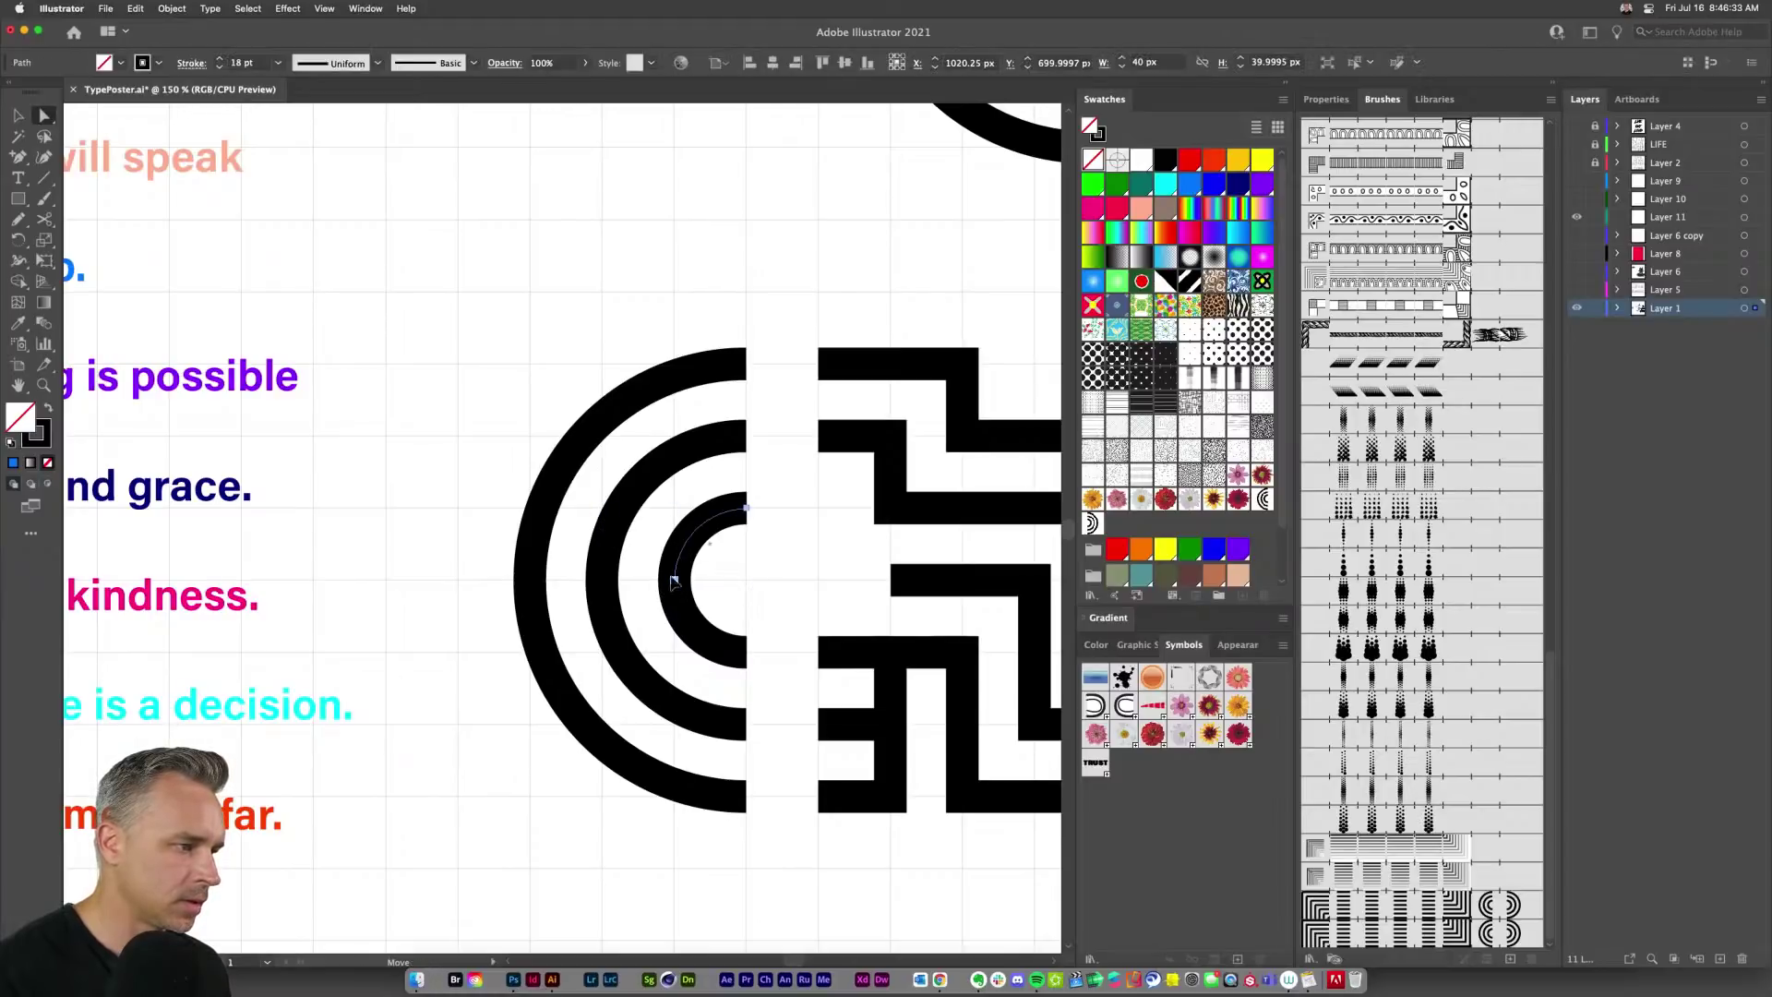
left_click_drag(674, 579, 627, 554)
key("super+z")
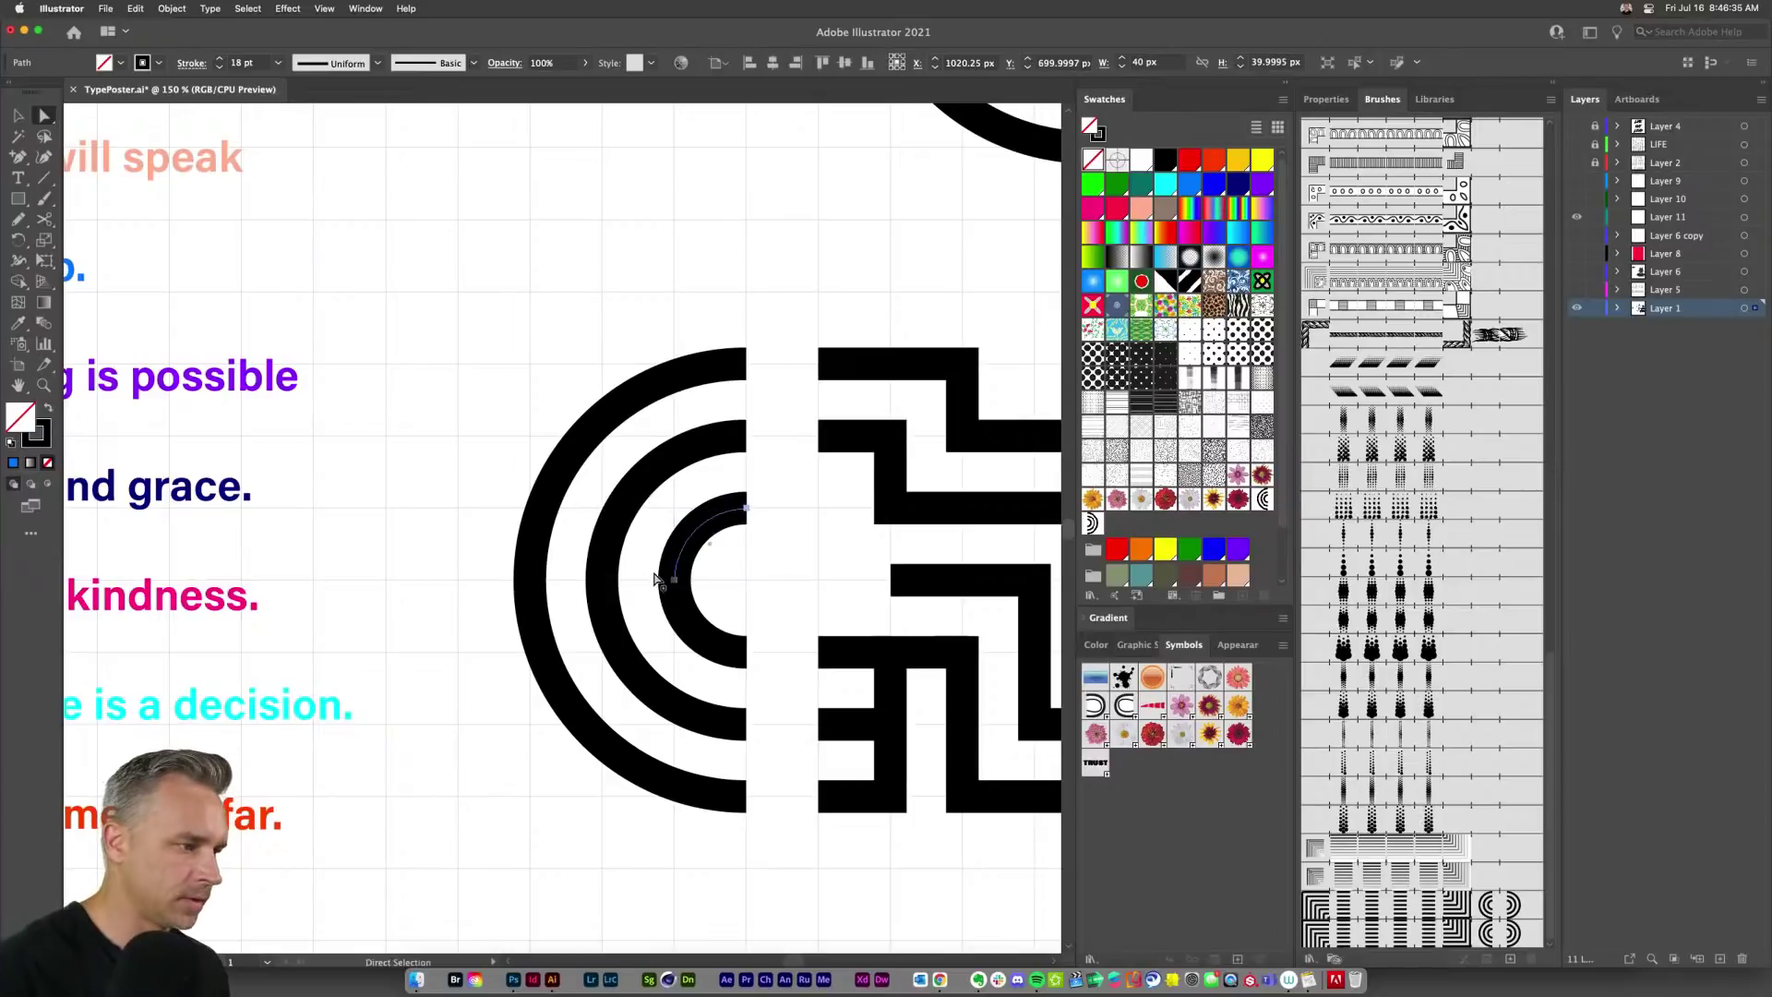
Step: Move the upper half's cut end to X 1000, Y 680 px and convert it to a corner point to straighten the segment
left_click(675, 581)
left_click_drag(674, 582, 674, 499)
key("shift+c")
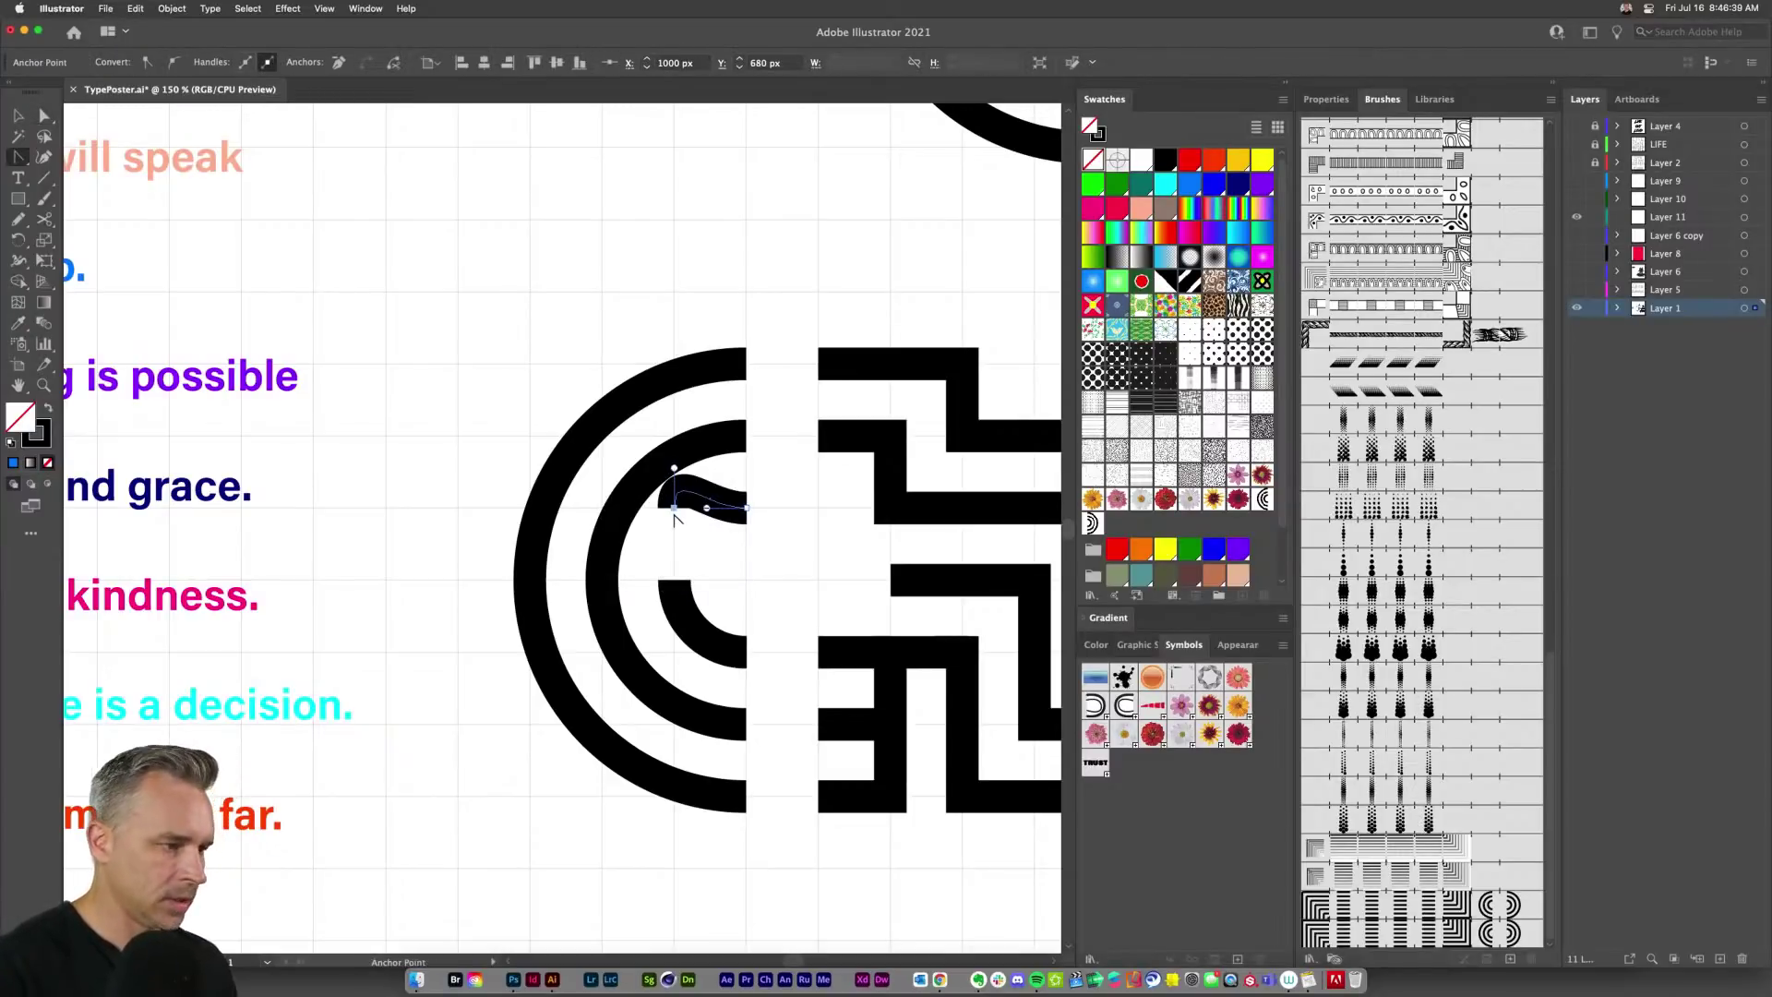
left_click(673, 509)
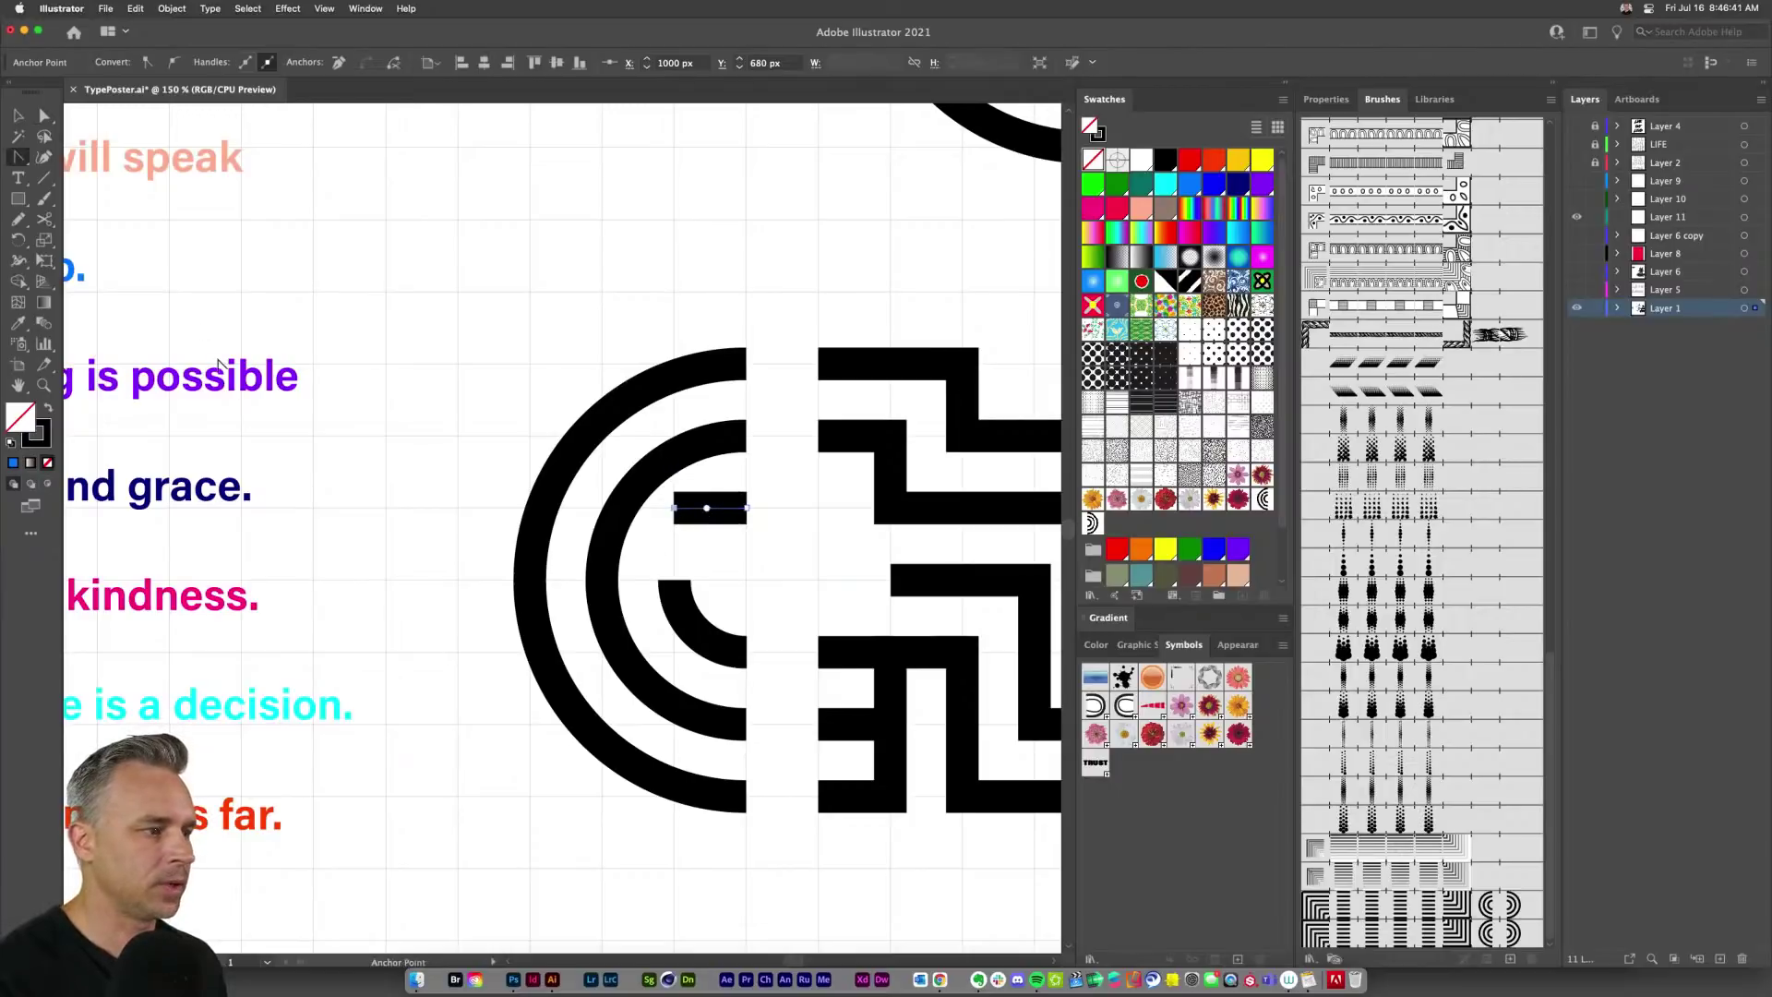
Step: Draw a horizontal line from the lower arc's cut end at X 1000, Y 720 px to X 1040 px
scroll(415, 563, "left", 1)
scroll(620, 544, "up", 5)
scroll(620, 544, "left", 3)
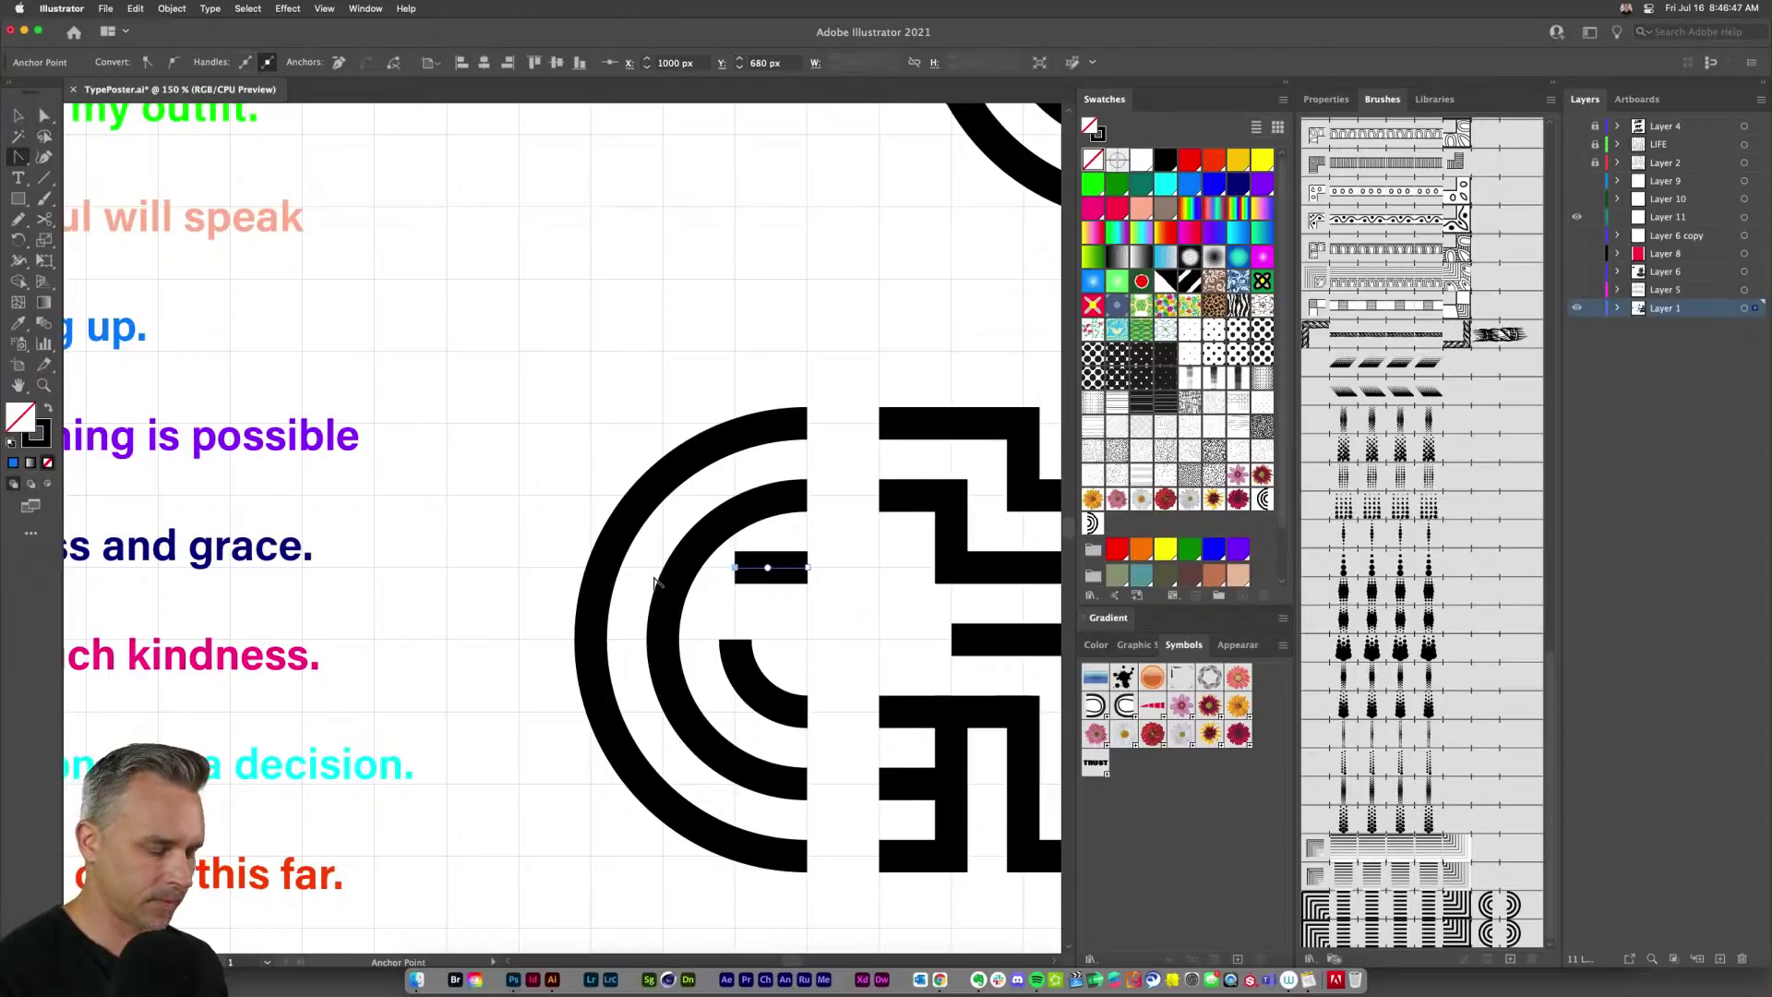
key("p")
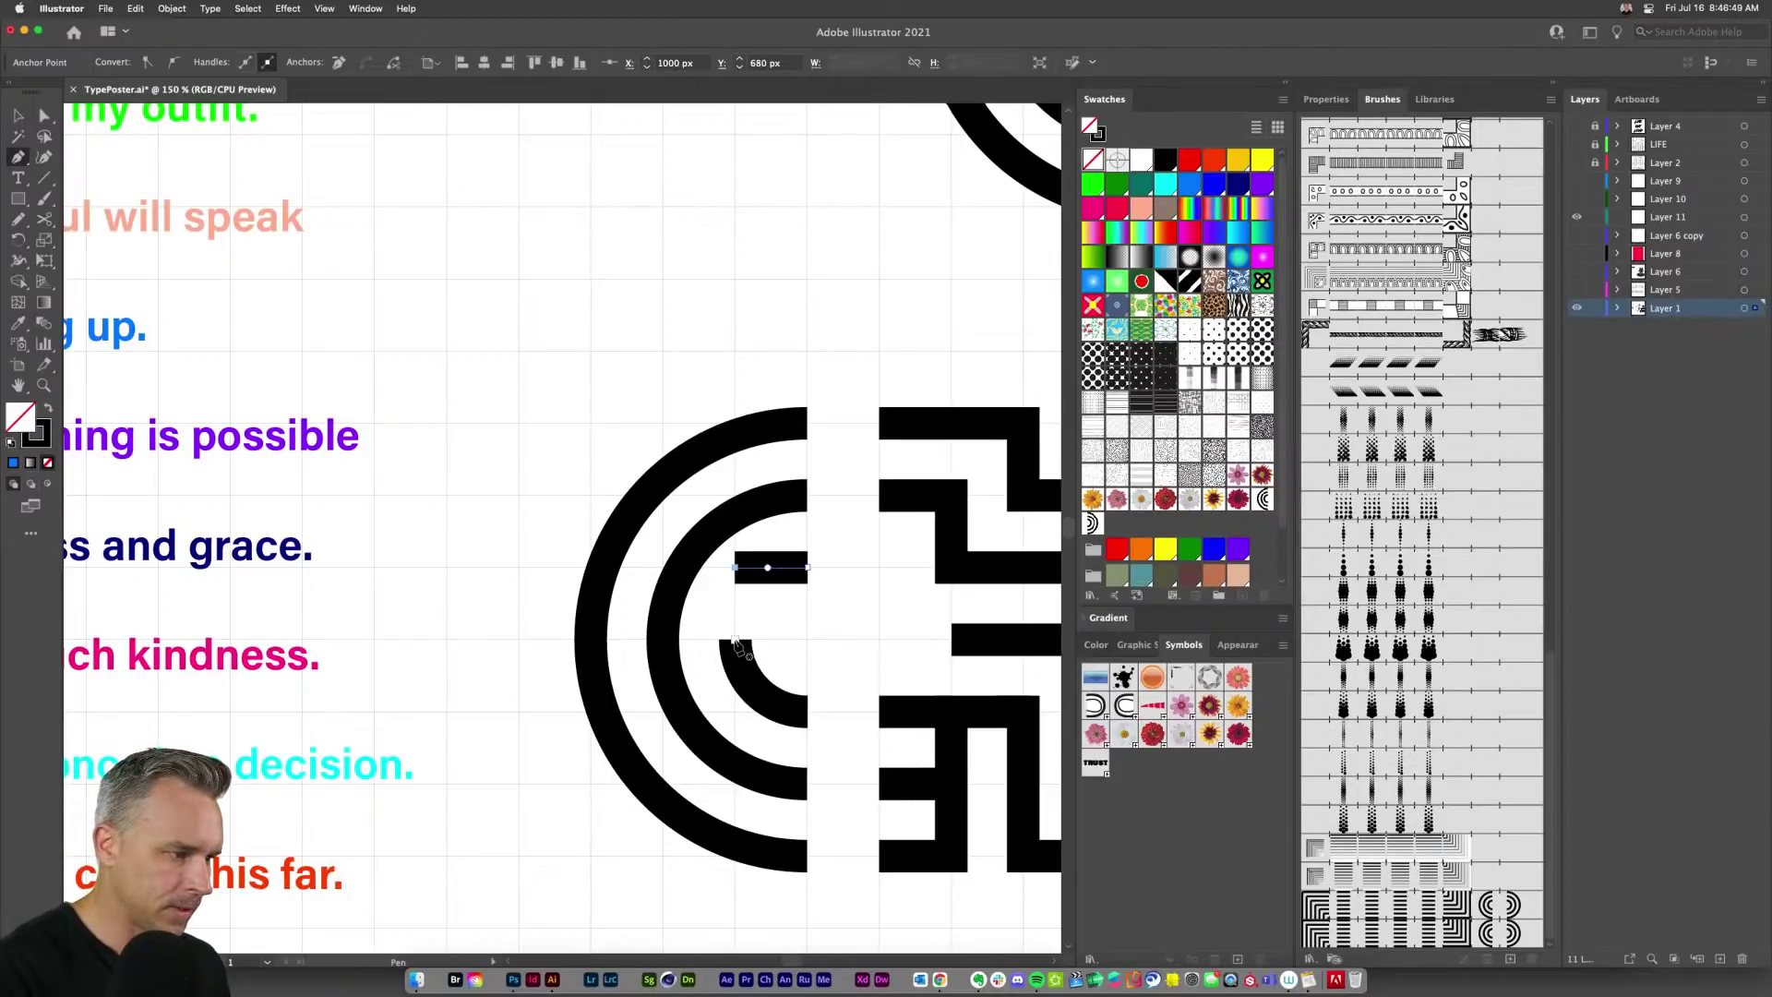
left_click(735, 639)
left_click(807, 639)
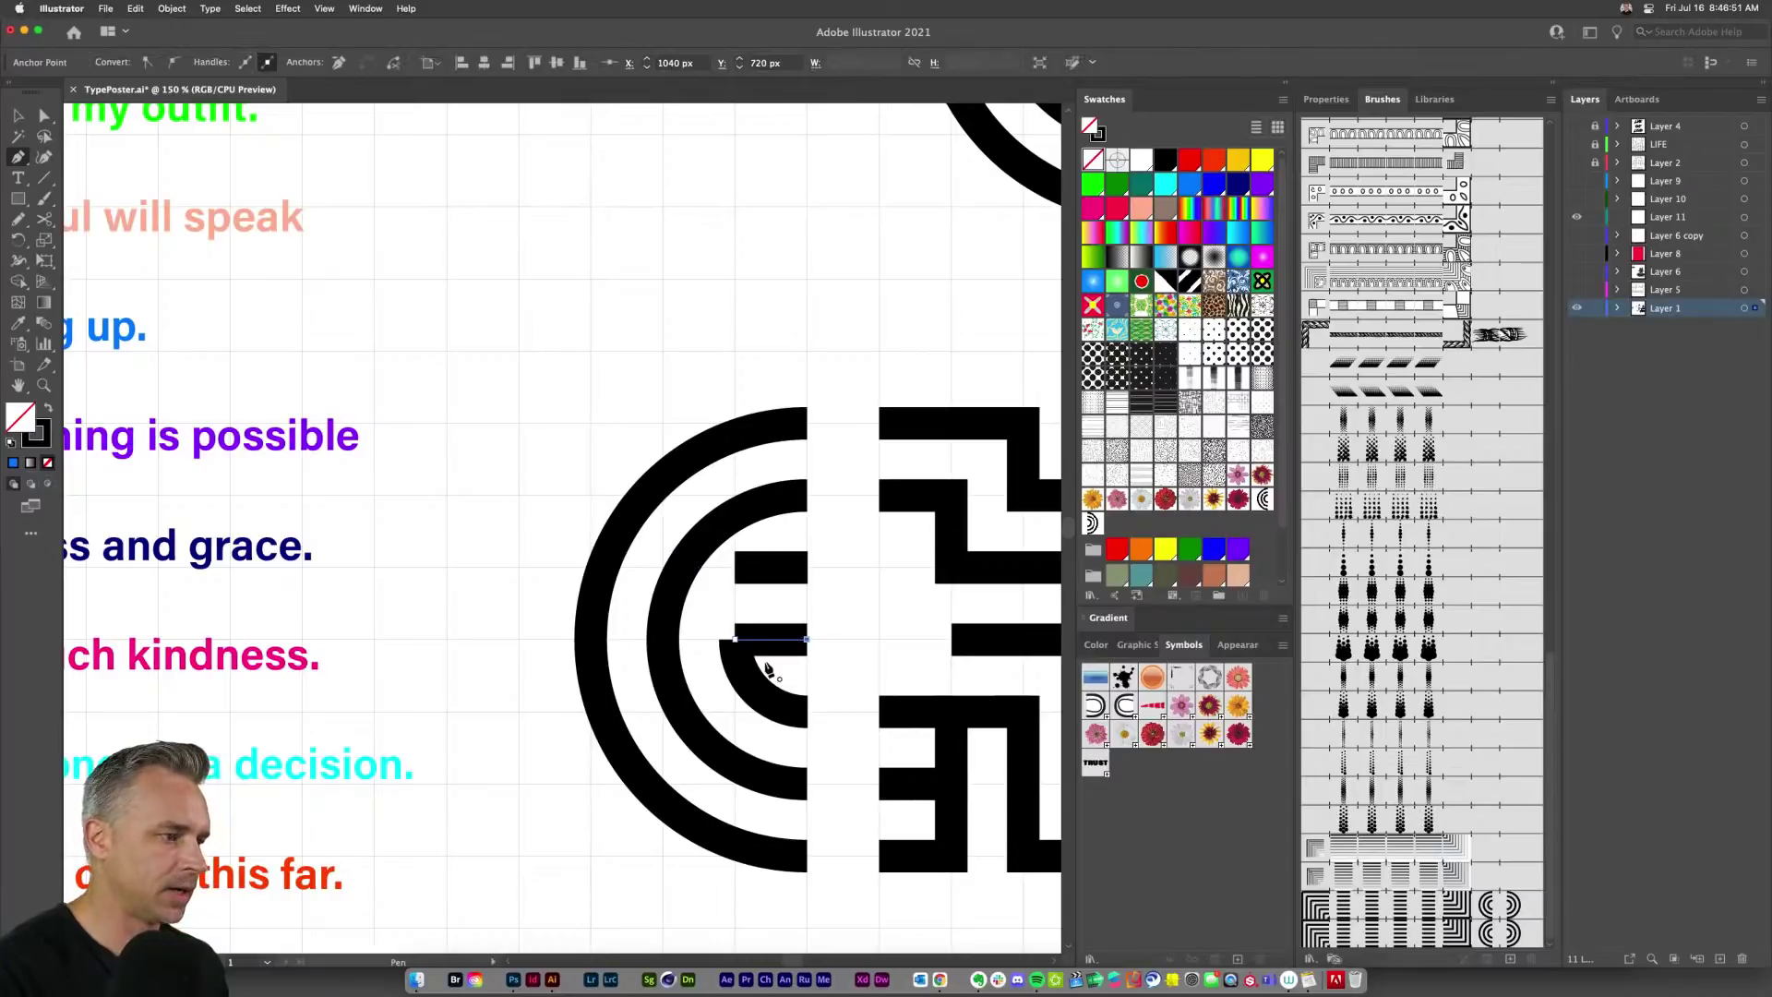
left_click(18, 115)
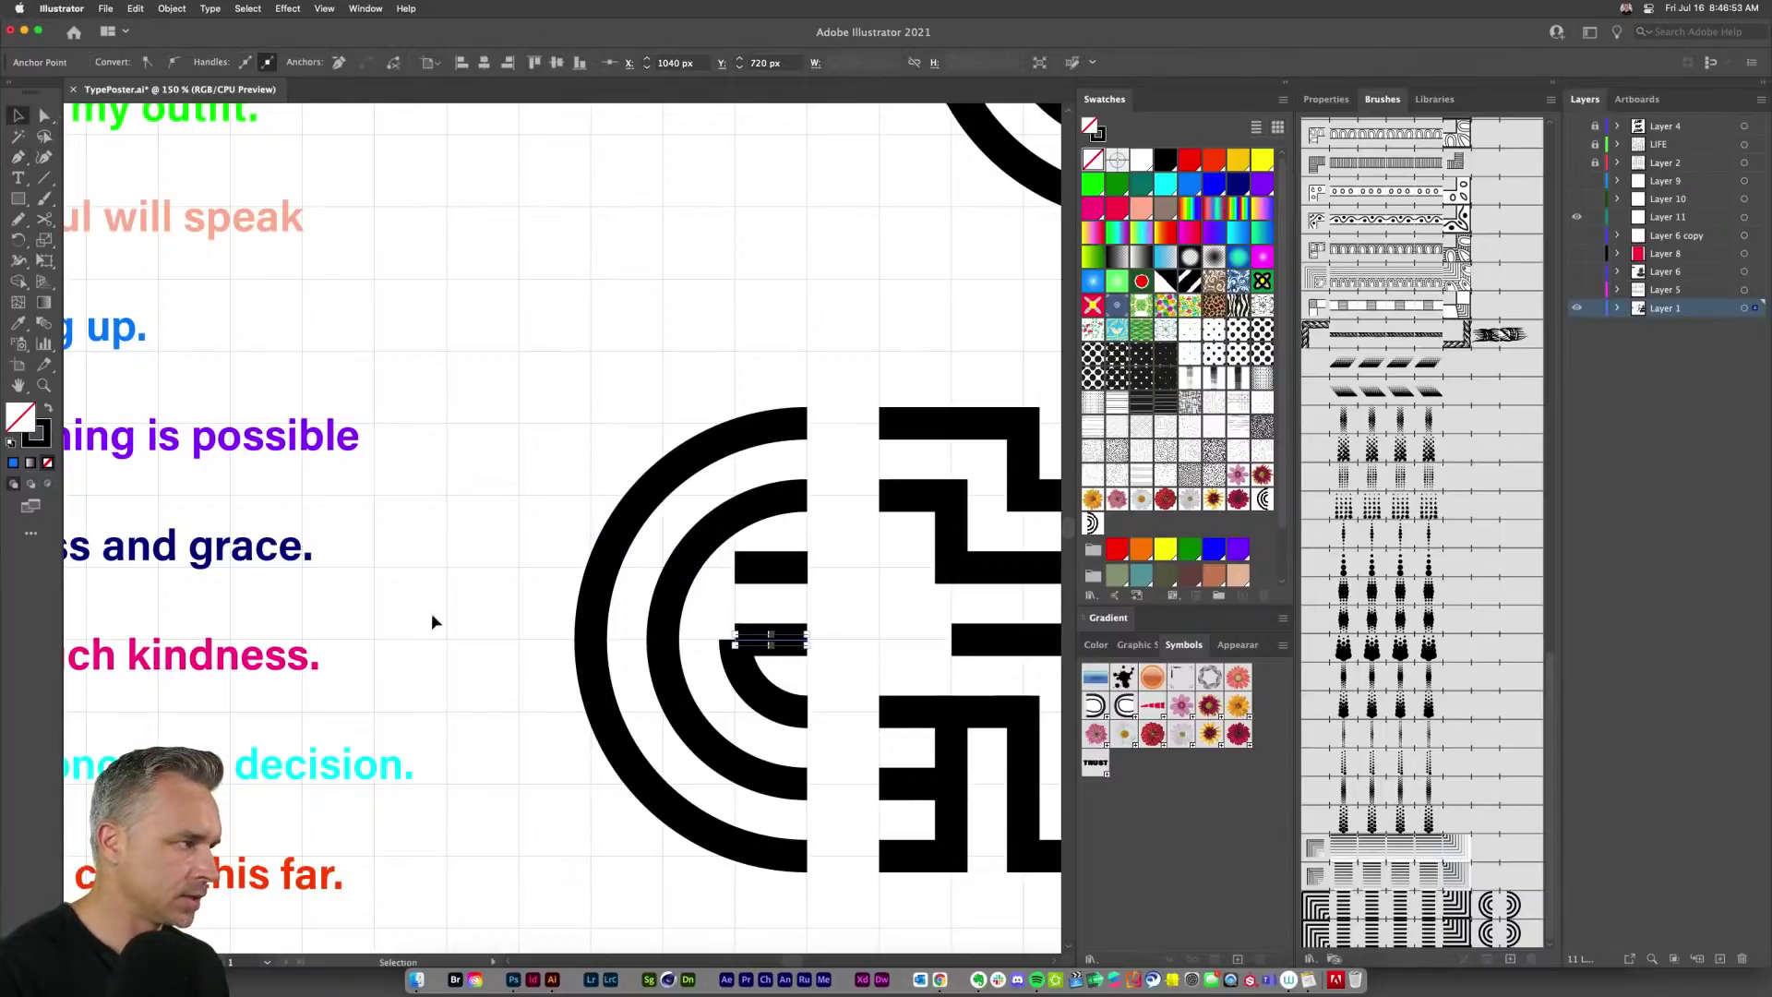
Step: Try to join the new horizontal line's left end to the lower arc's upper end
left_click(43, 114)
left_click_drag(708, 613, 725, 666)
key("super+j")
key("Return")
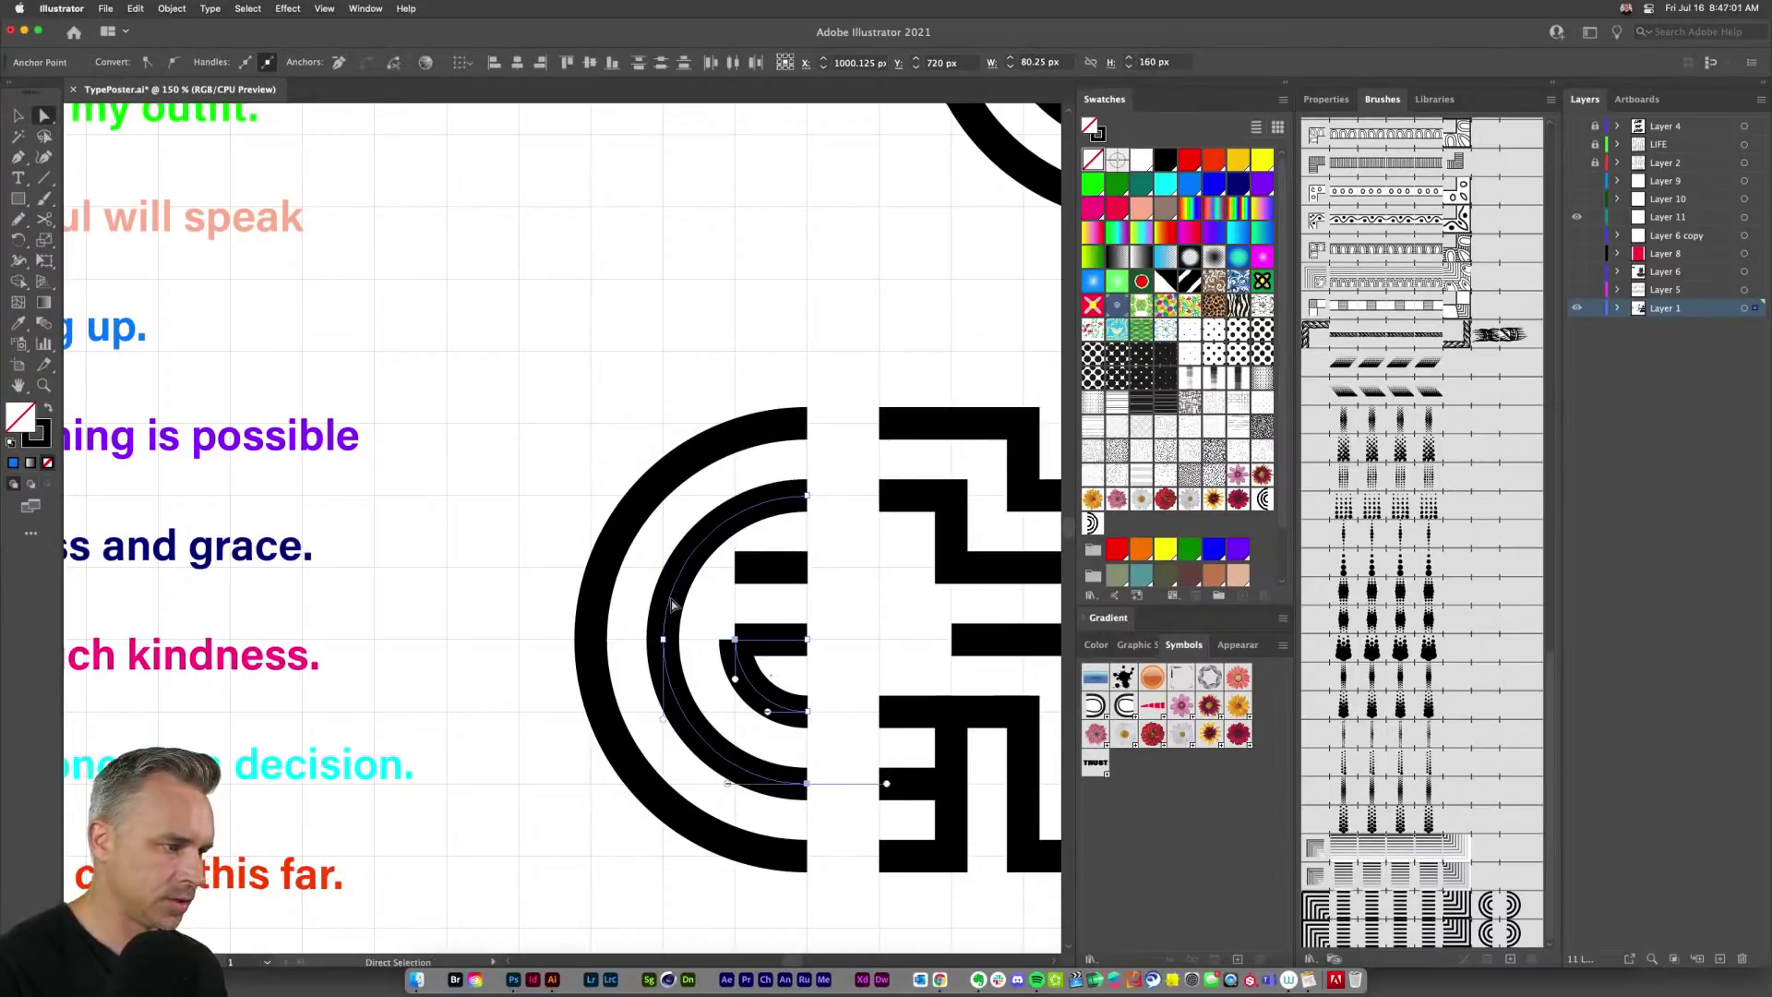
Step: Reselect the overlapping ends of the line and lower arc, retry the join, and clear the selection
key("super+shift+a")
left_click_drag(771, 613, 729, 669)
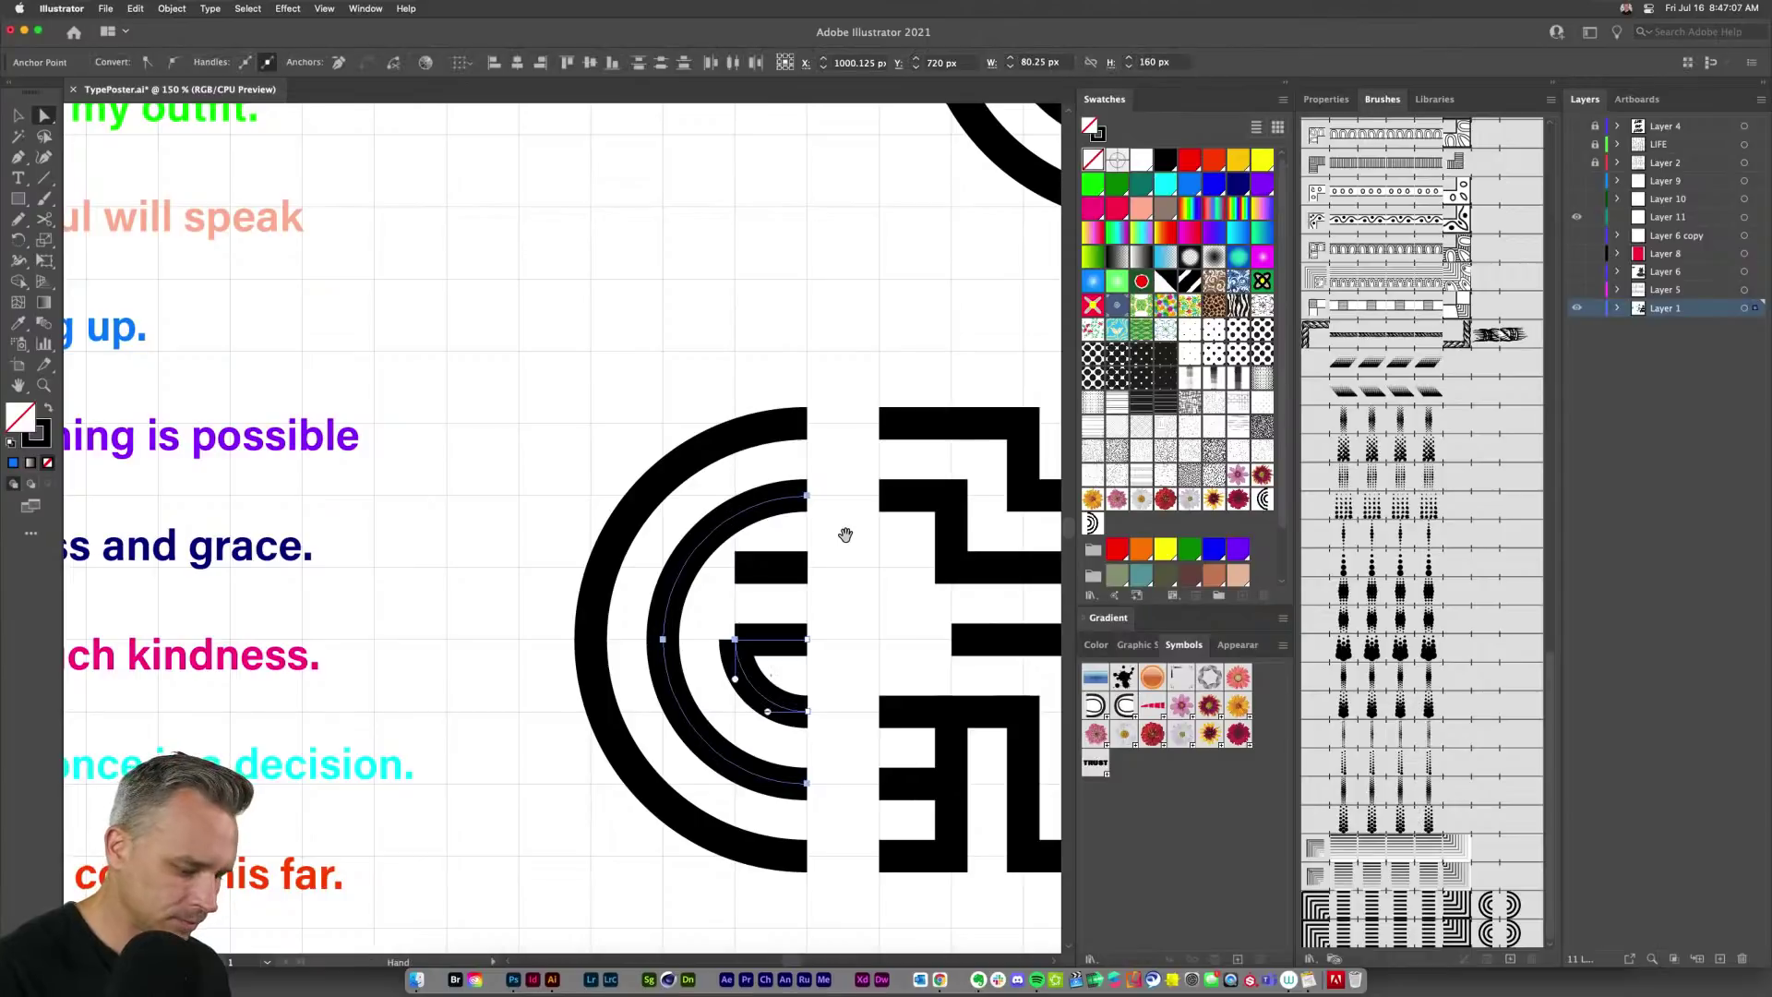
key("space")
left_click(44, 116)
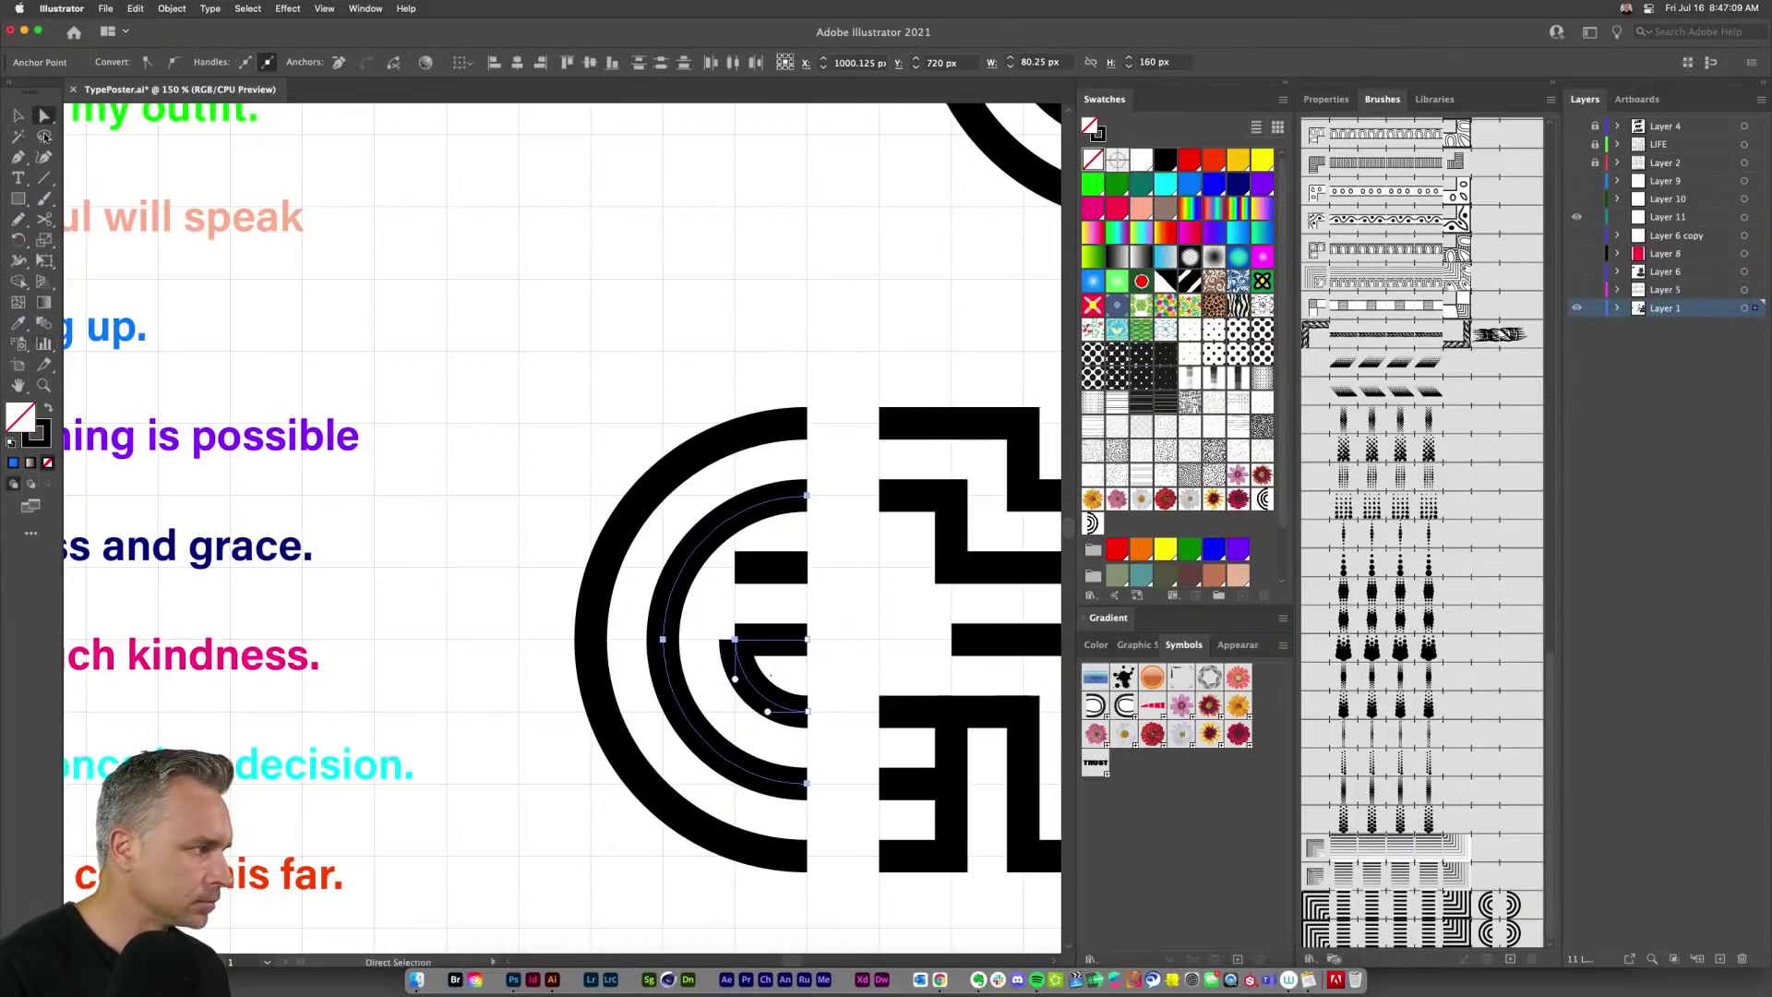
key("super+equal")
key("super+equal")
key("super+equal")
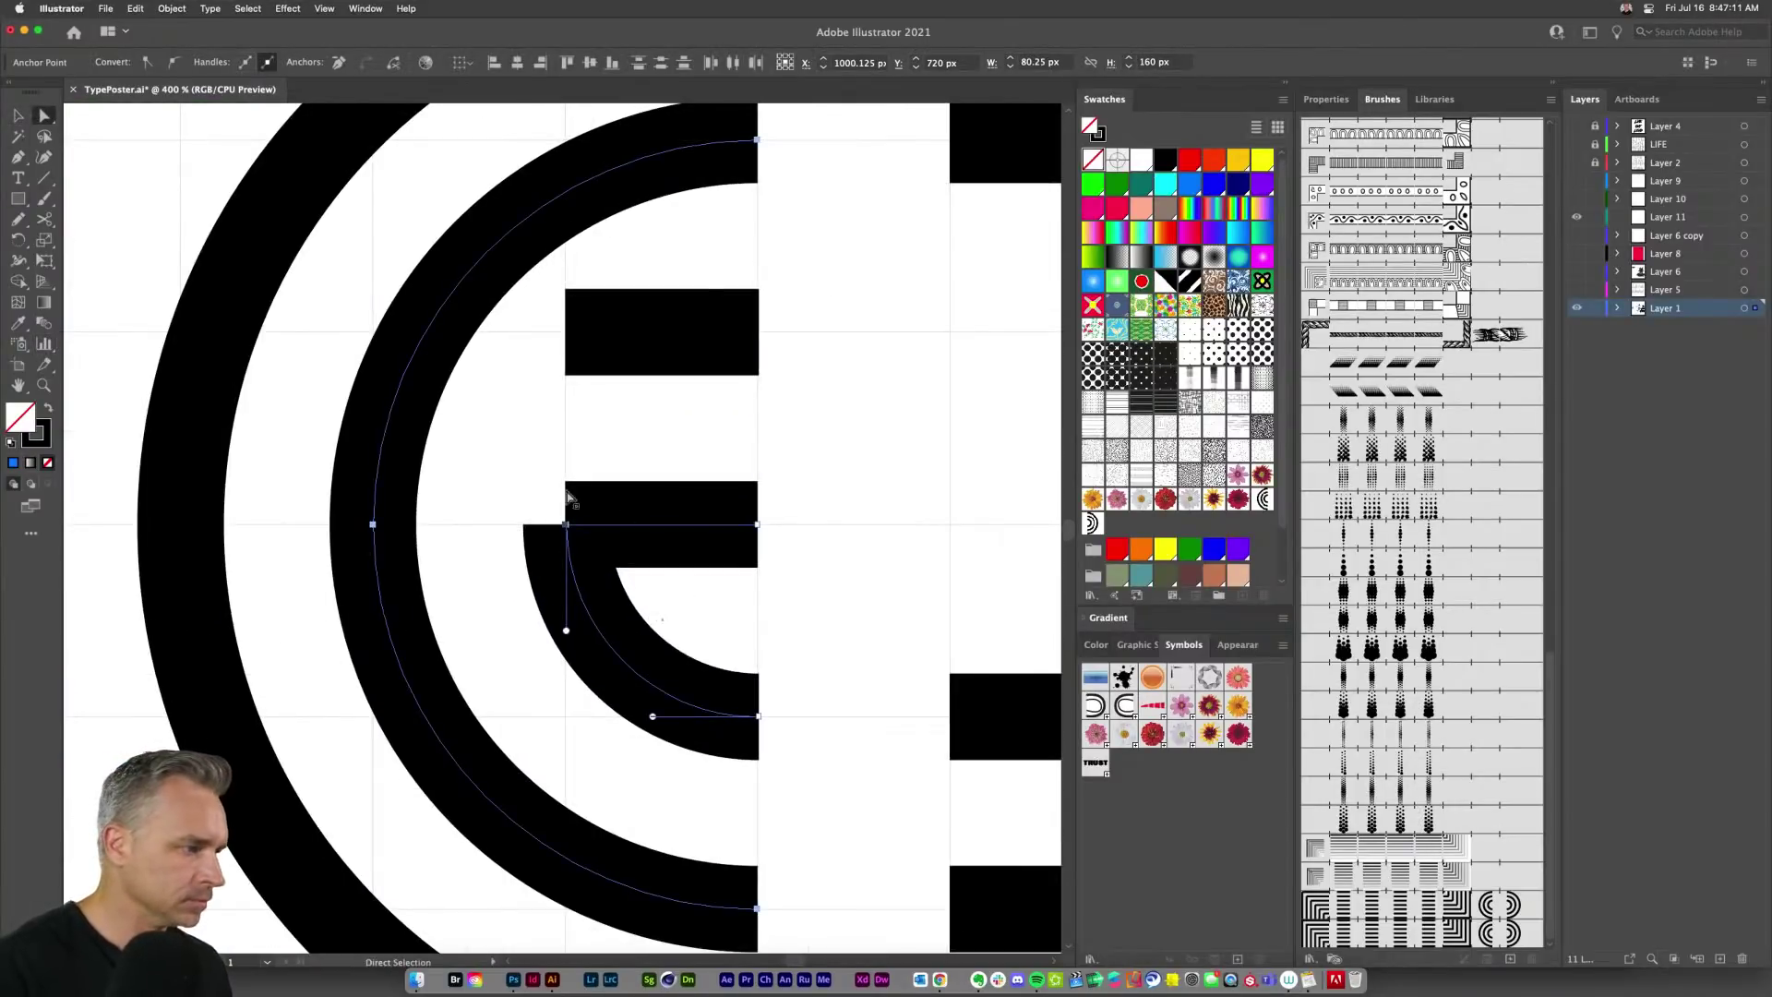
left_click_drag(552, 510, 584, 546)
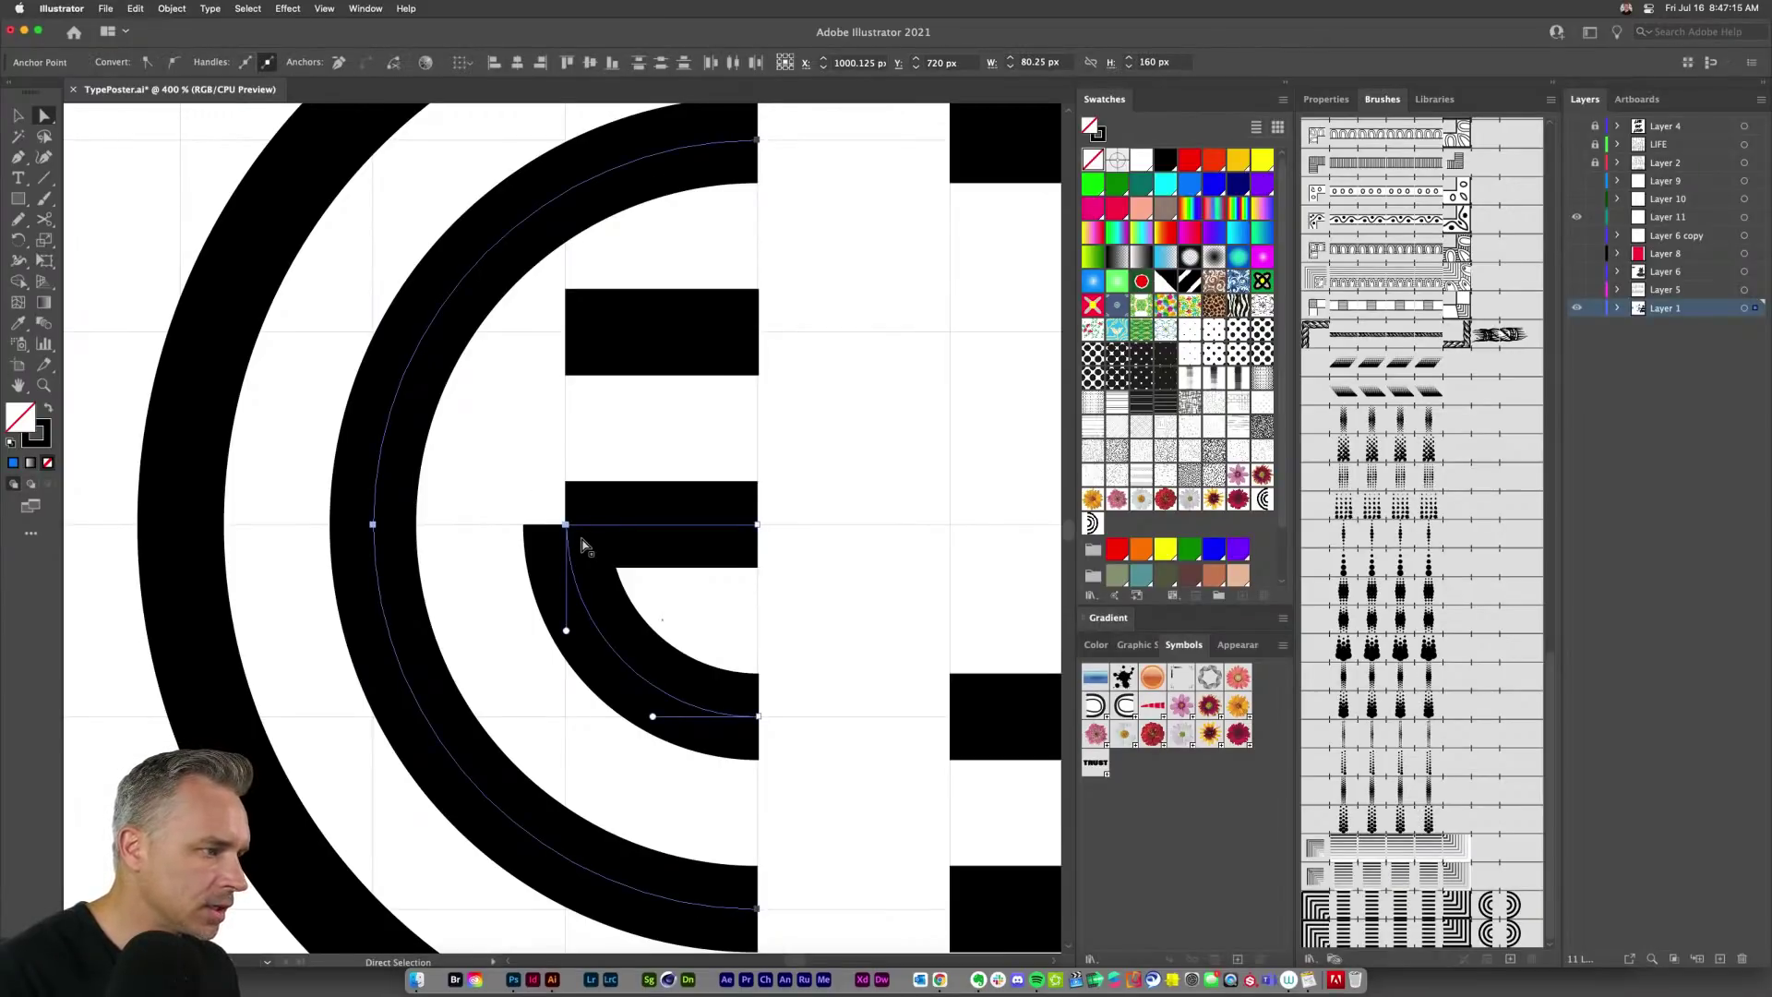
key("super+j")
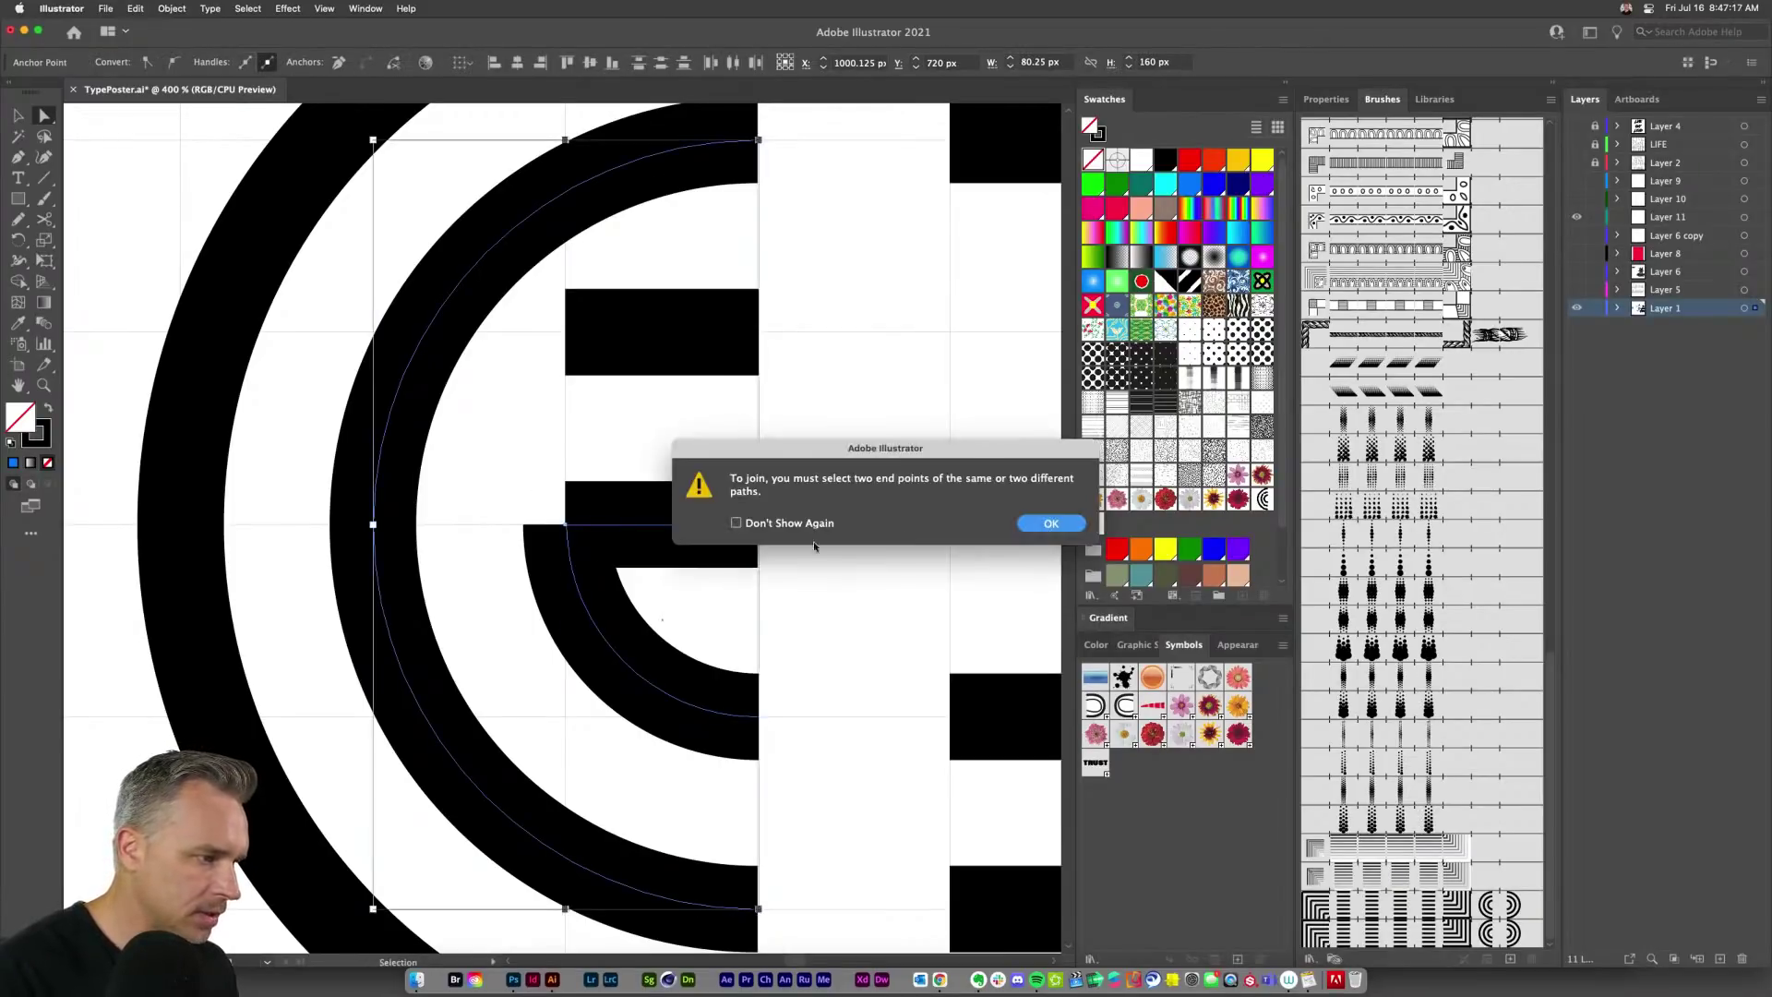
left_click(1051, 524)
left_click(513, 470)
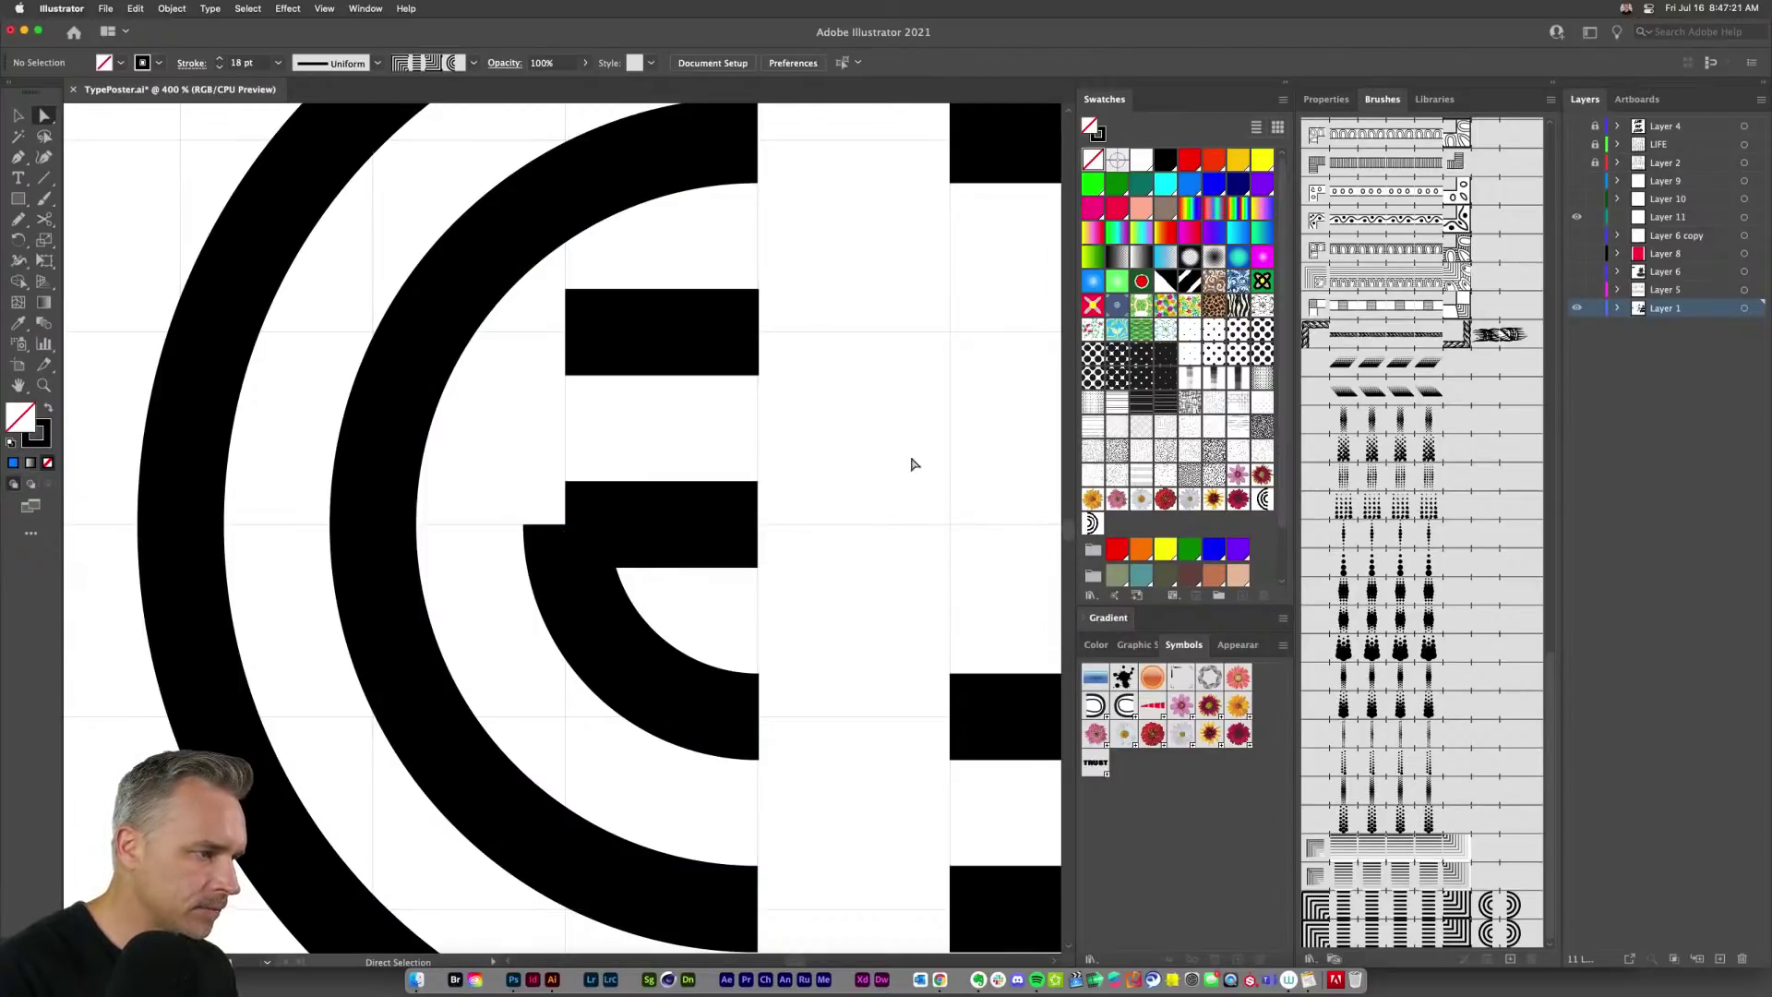
Step: Select the lower quarter arc on its own and locate its path among the objects in Layer 1
left_click(17, 115)
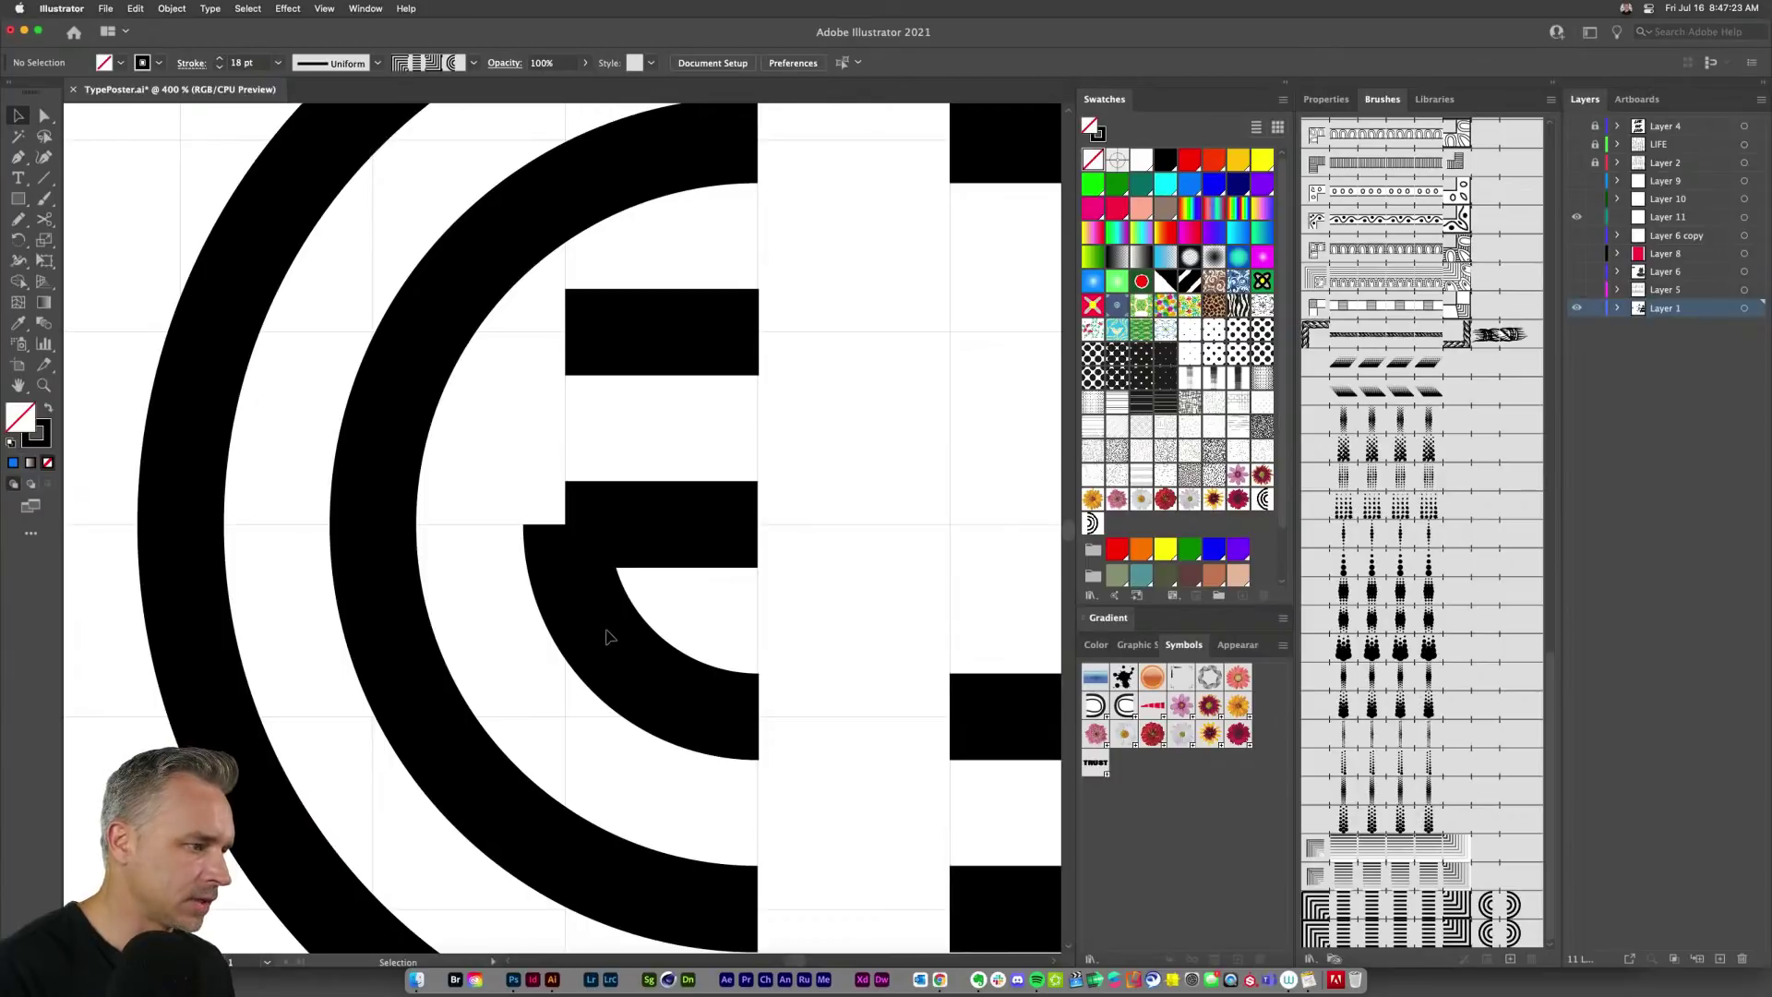
left_click(687, 683)
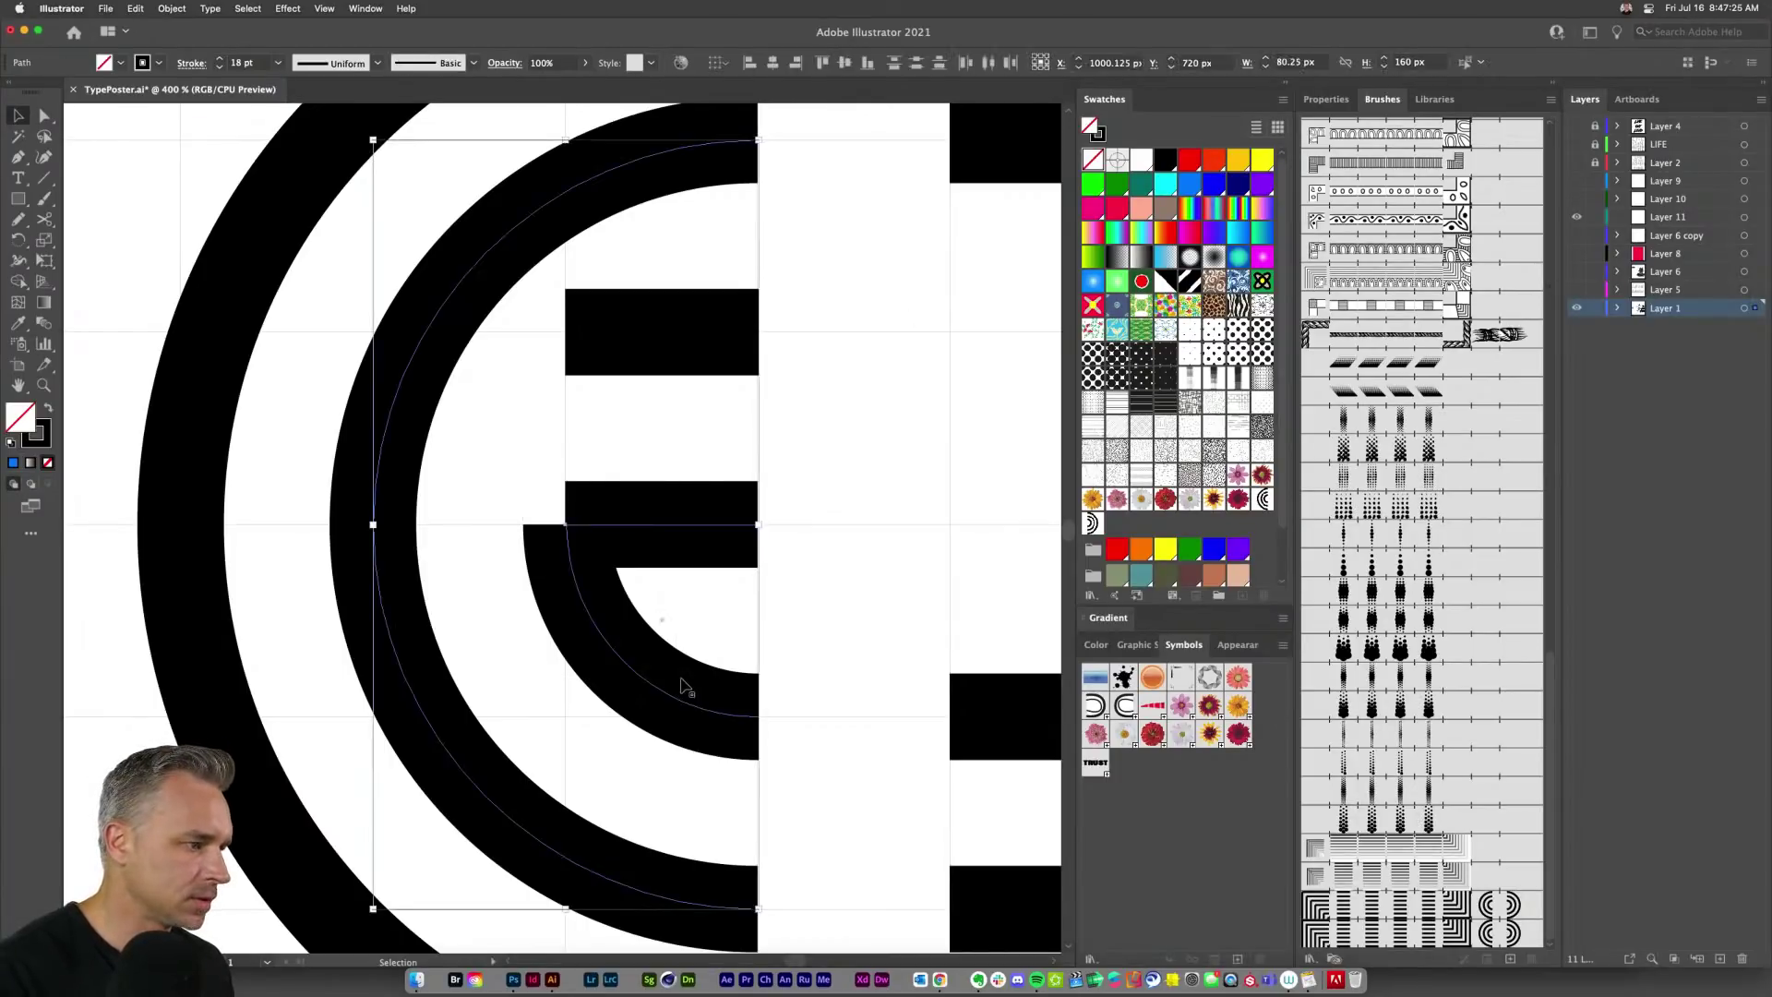
left_click(703, 607)
left_click(44, 115)
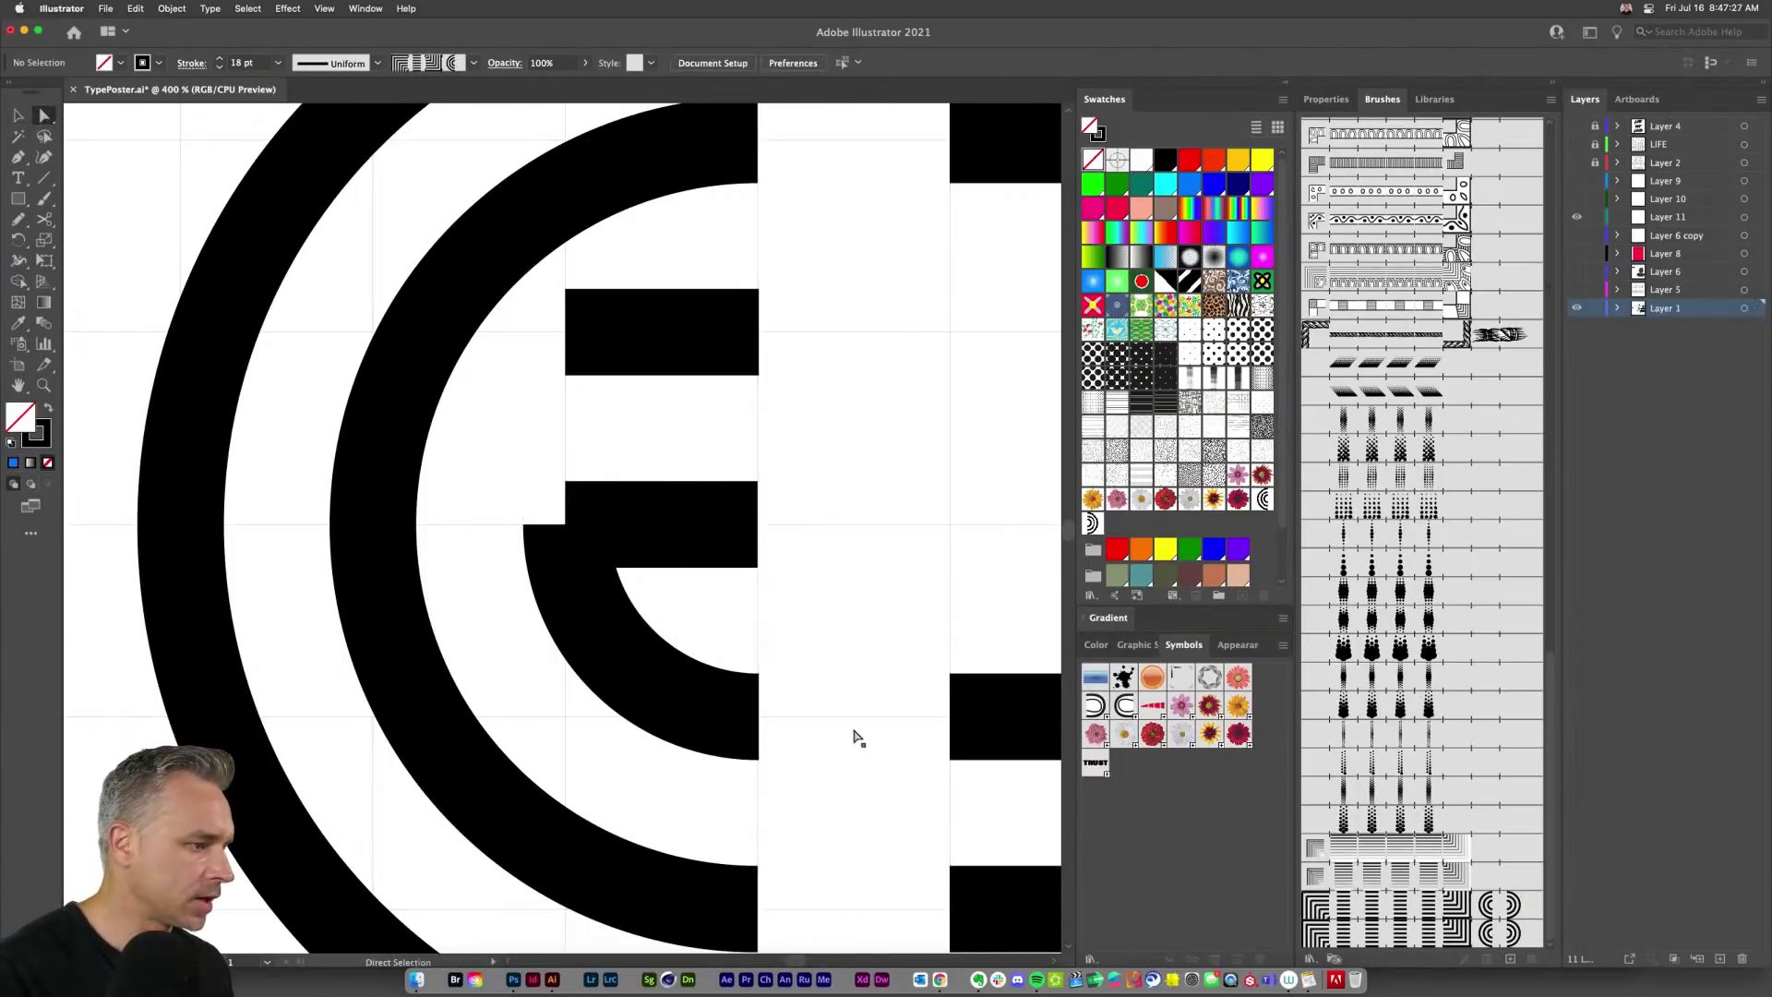
left_click(594, 768)
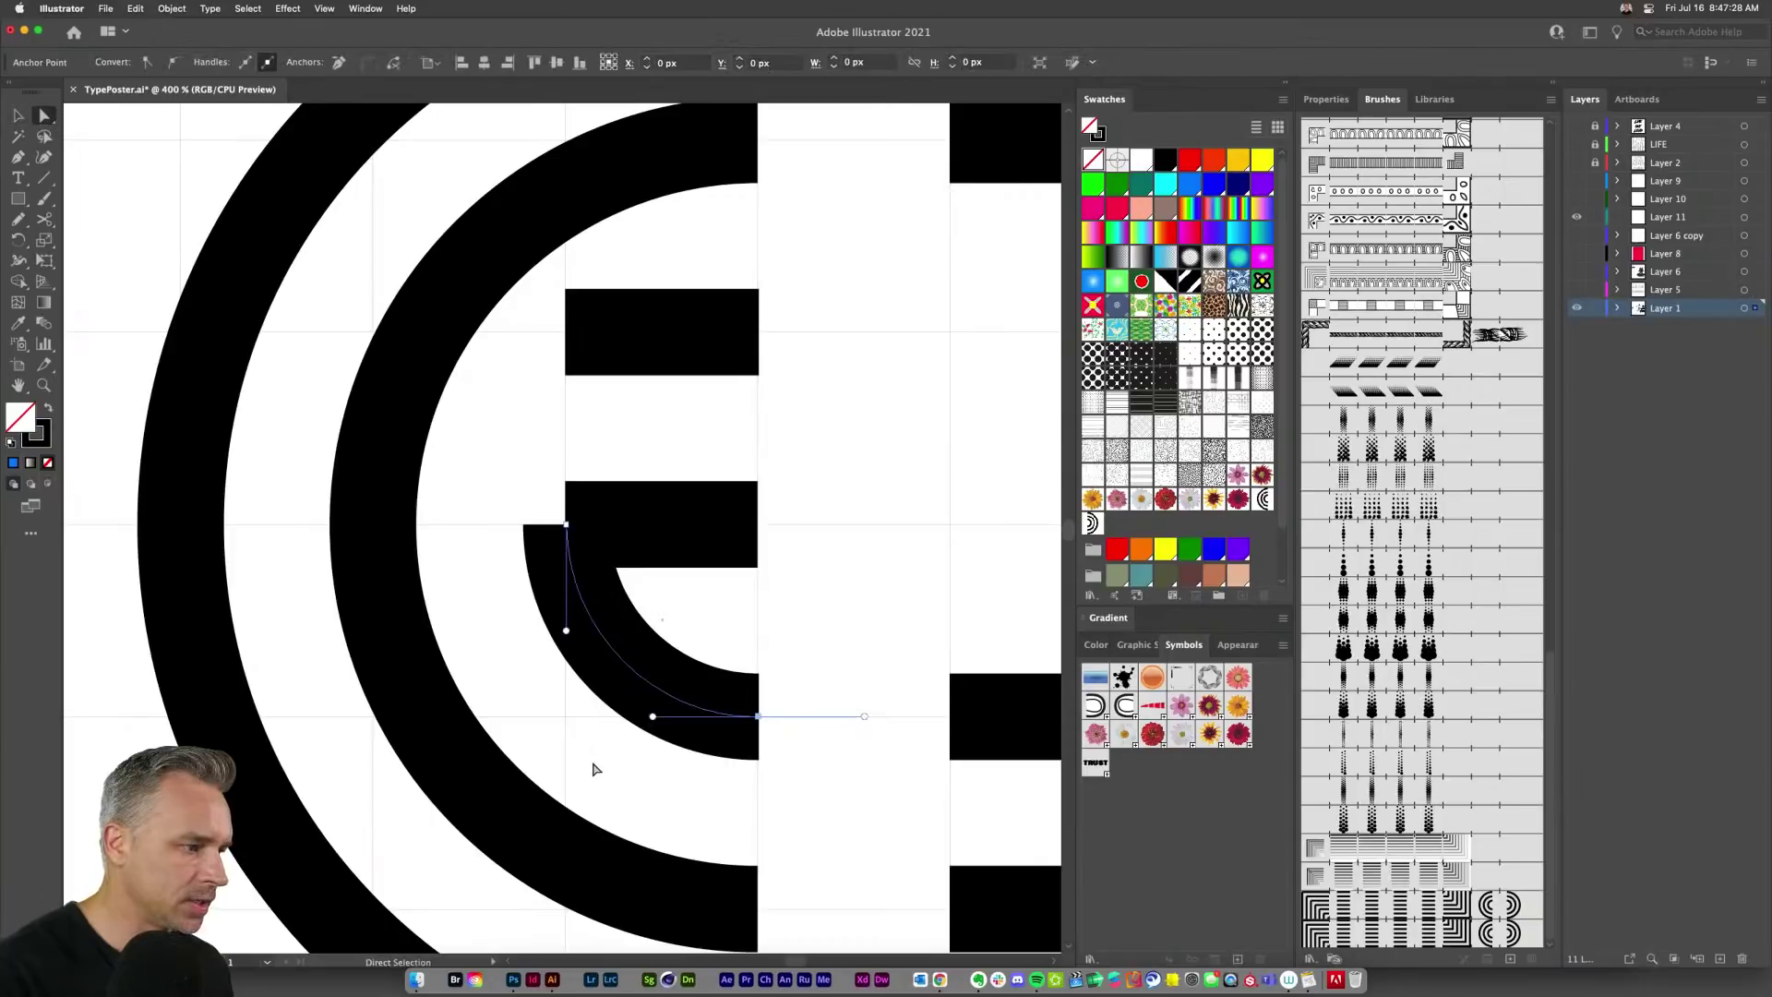
left_click(1615, 310)
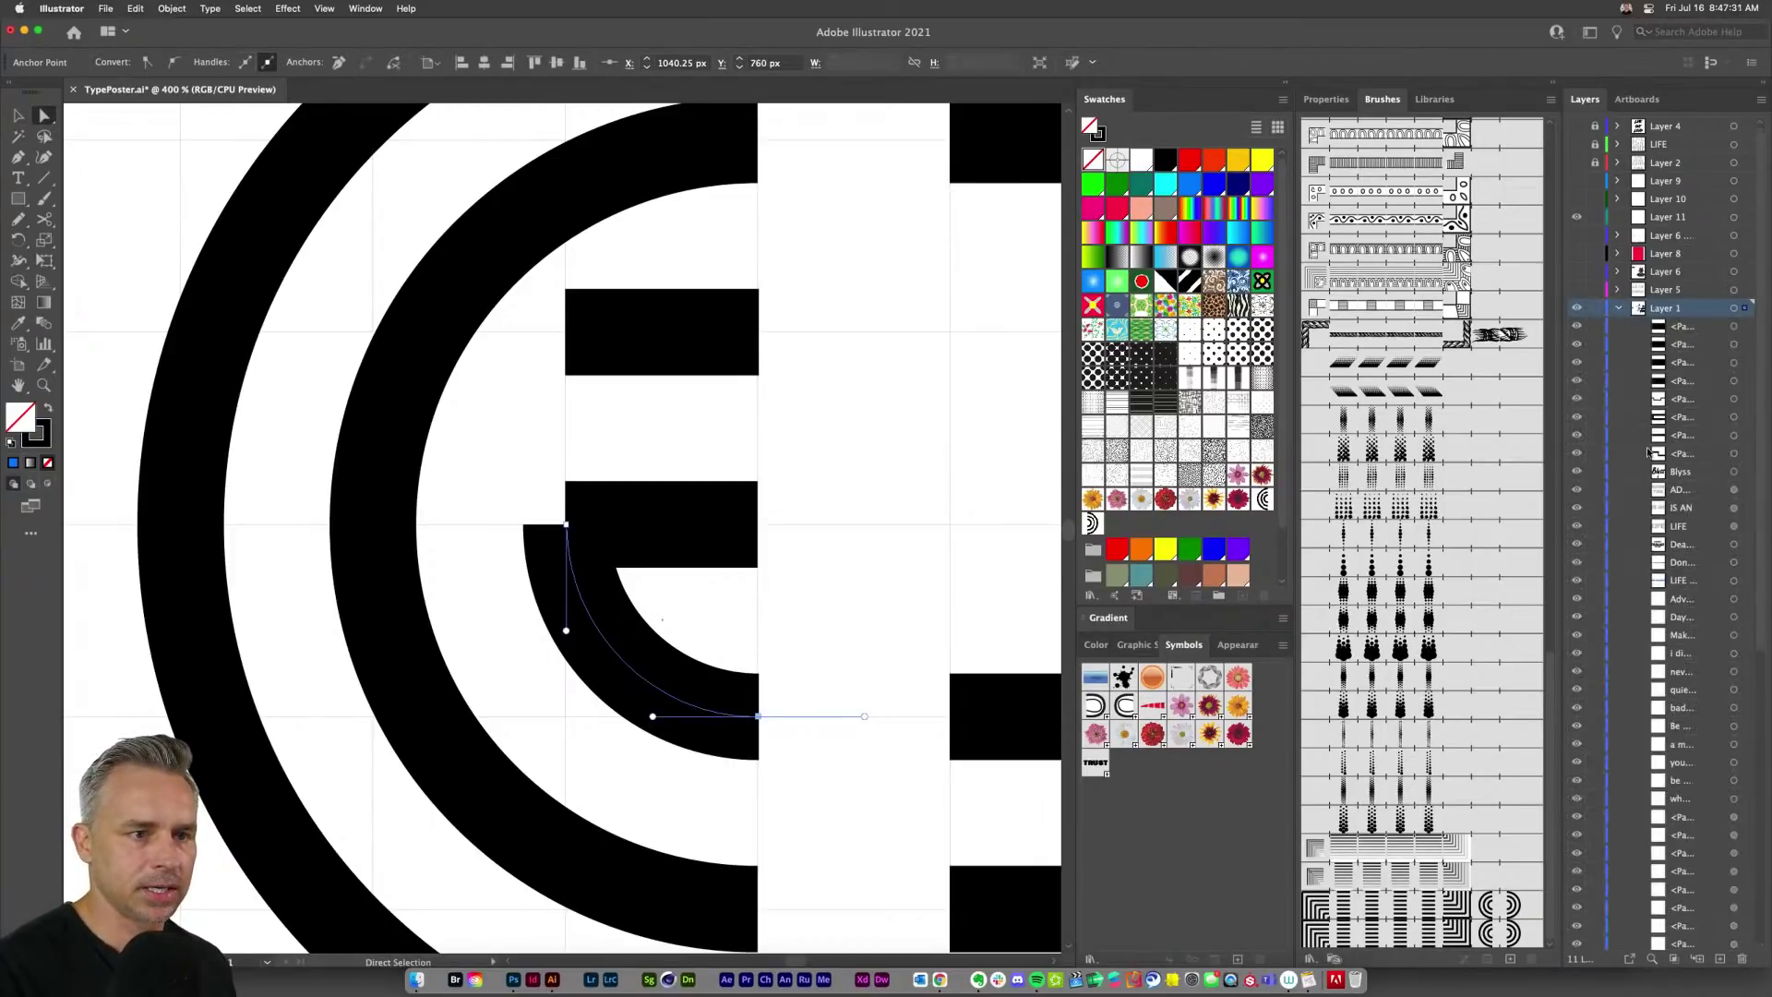
scroll(1644, 459, "down", 3)
left_click(1675, 611)
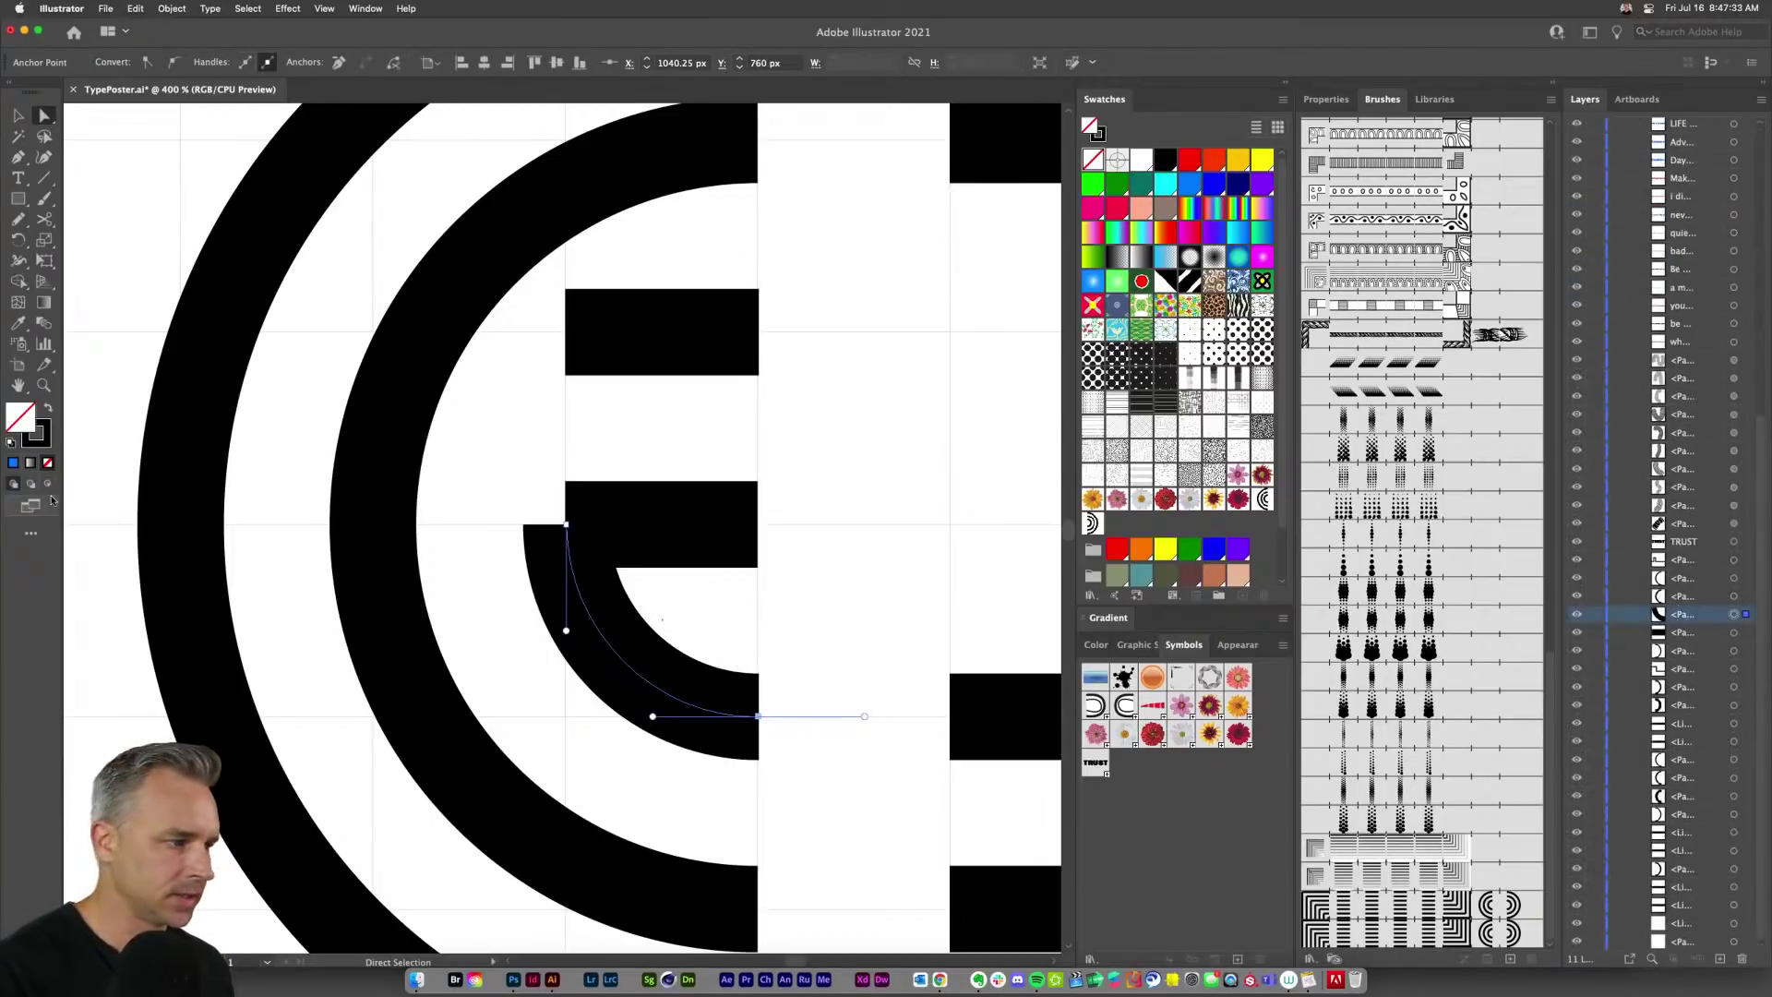
Step: Examine the overlapping end points of the lower arc and the horizontal line, selecting each and then both together
left_click(568, 526)
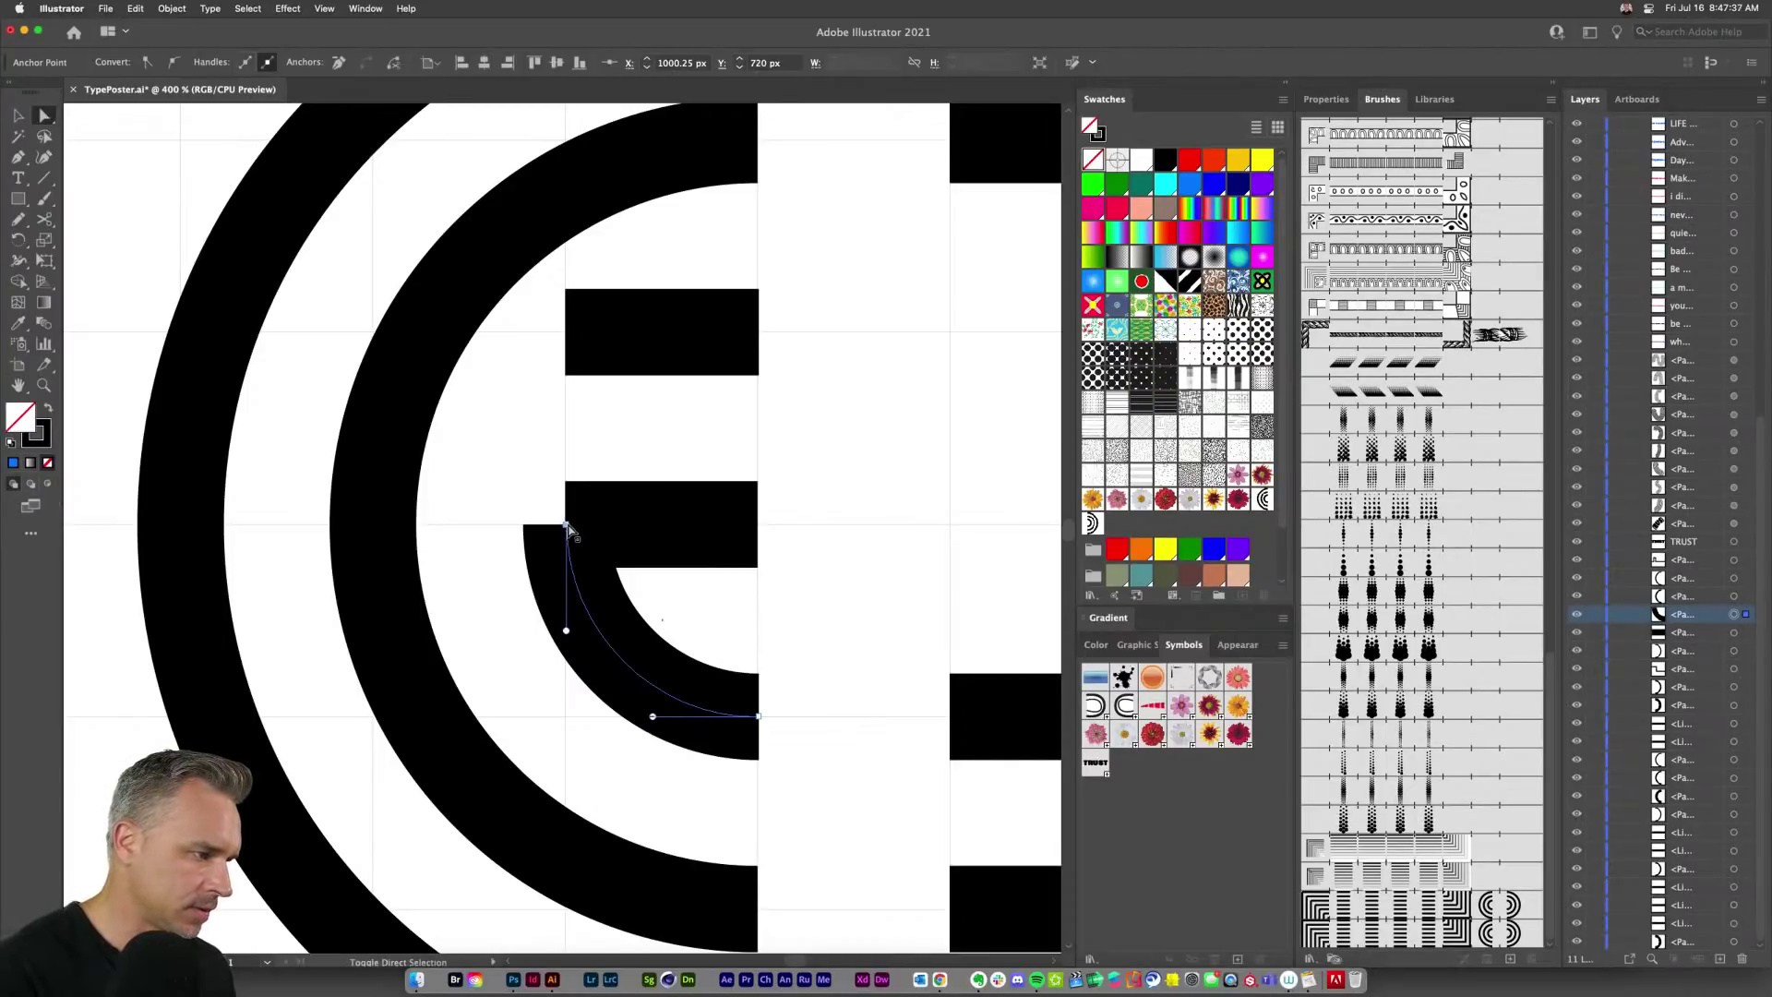
left_click(568, 529)
left_click(567, 530)
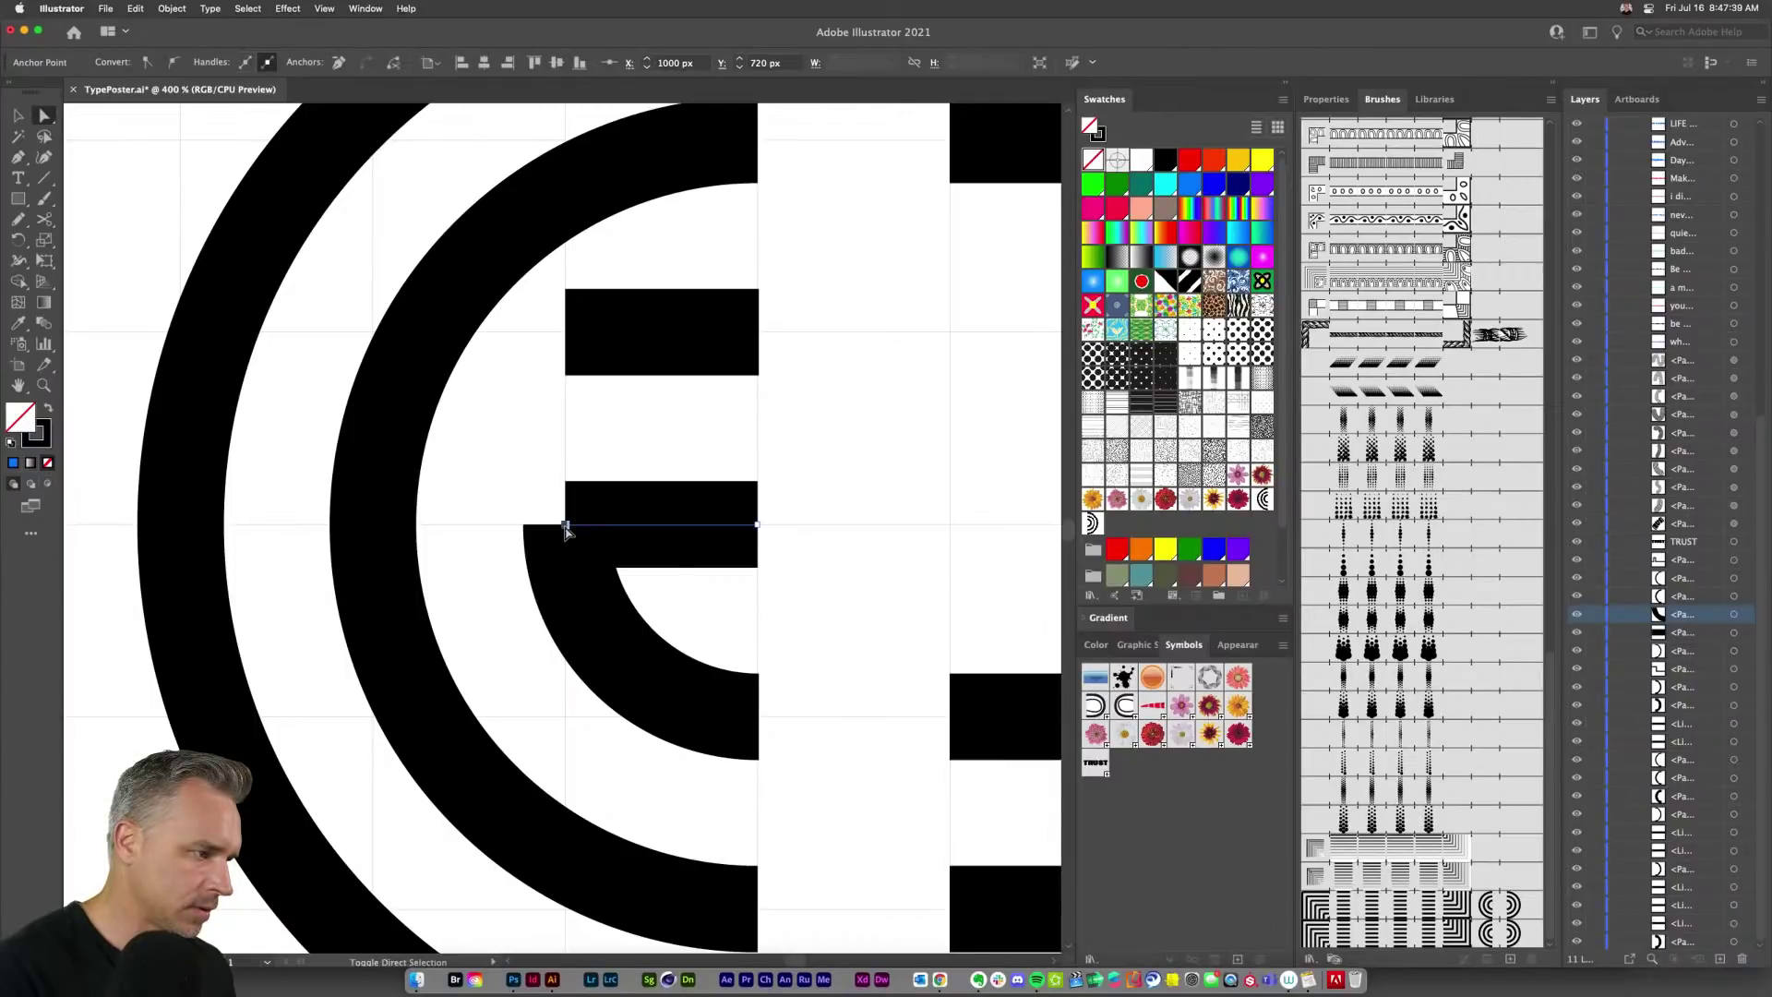
left_click(566, 532)
left_click_drag(550, 514, 591, 536)
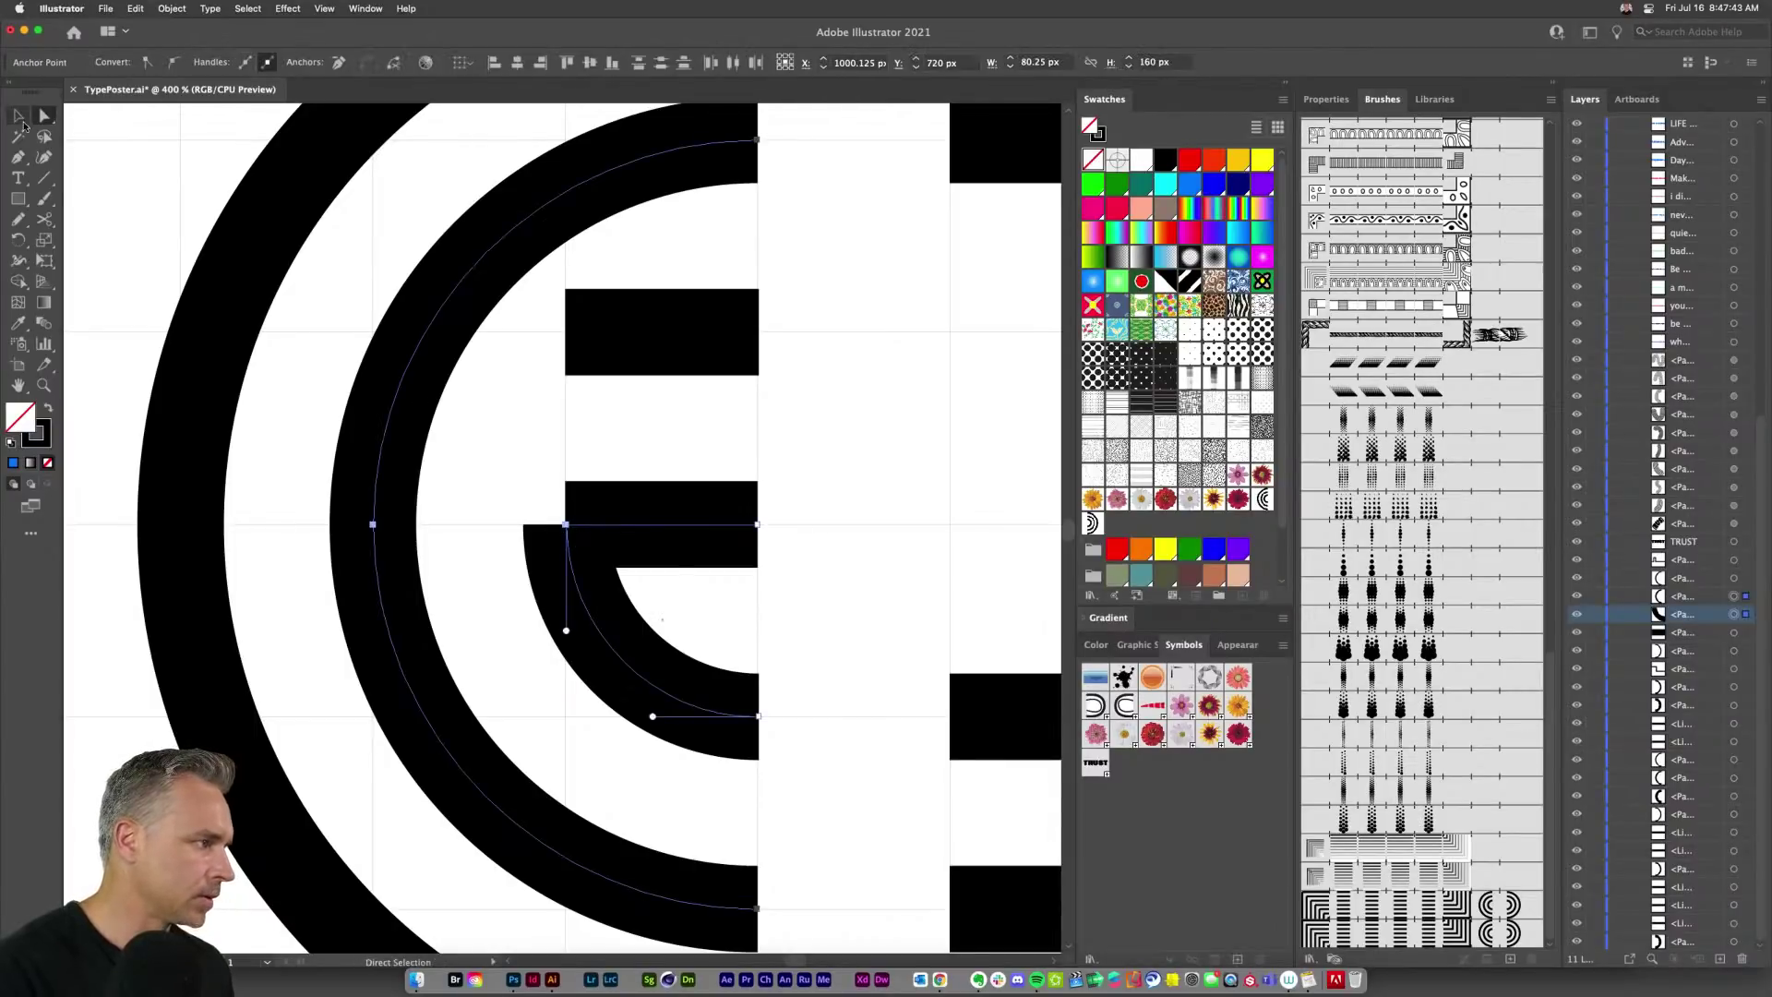
Step: Move the middle arc clear of the left end cap, and place the lower arc and horizontal line above it at Y 580 px
left_click(20, 118)
key("super+minus")
key("super+minus")
key("super+minus")
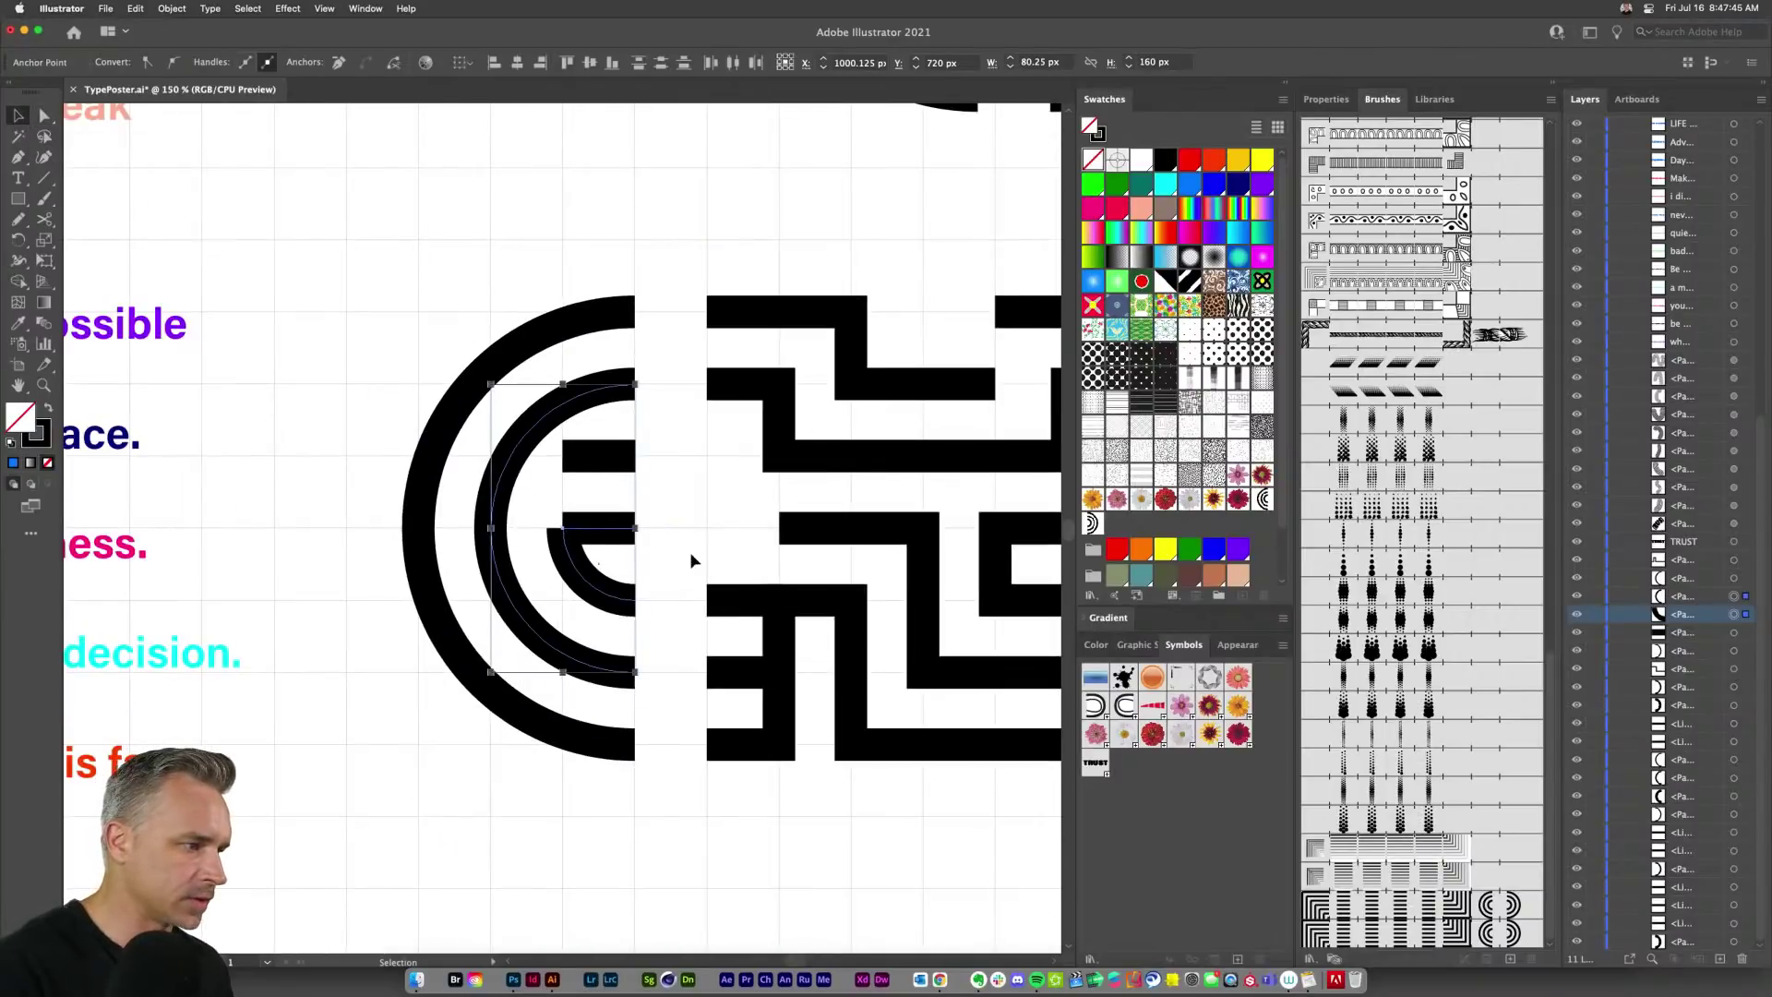
left_click_drag(649, 508, 297, 273)
left_click(268, 494)
left_click(313, 528)
Step: Join the horizontal line's left end to the lower arc's upper end, connecting the two end points with the Pen tool
key("a")
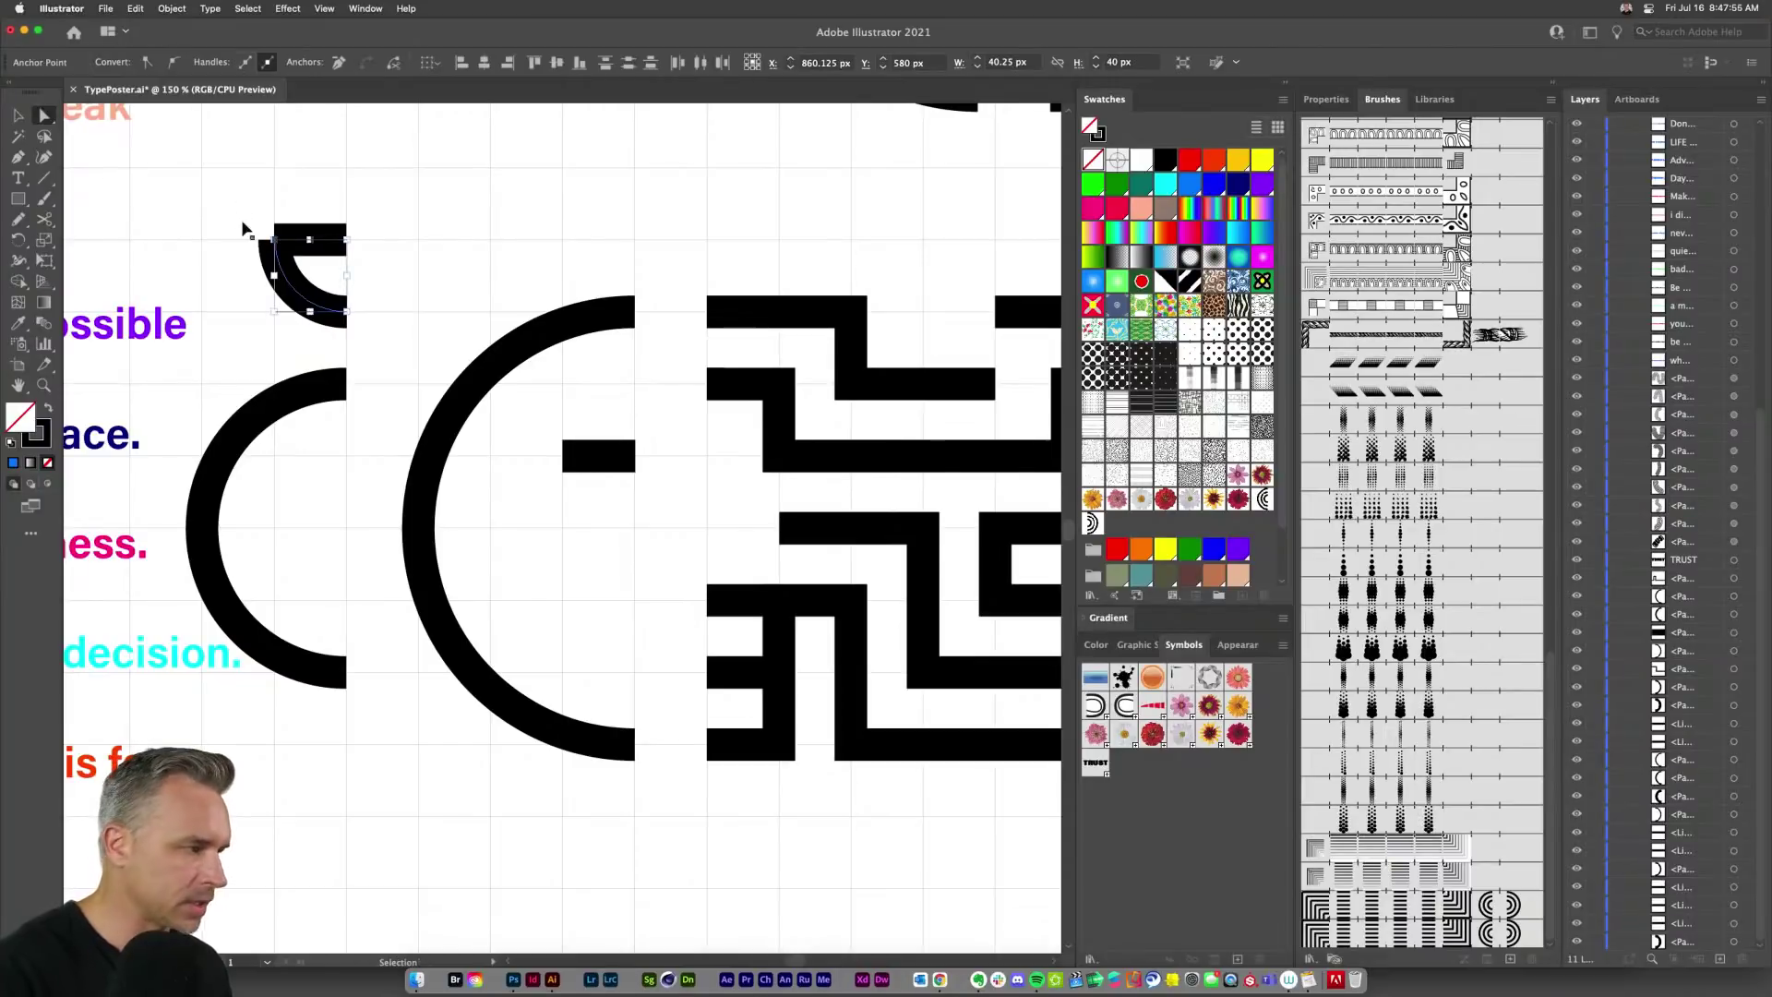
key("super+j")
left_click(1035, 523)
key("super+space")
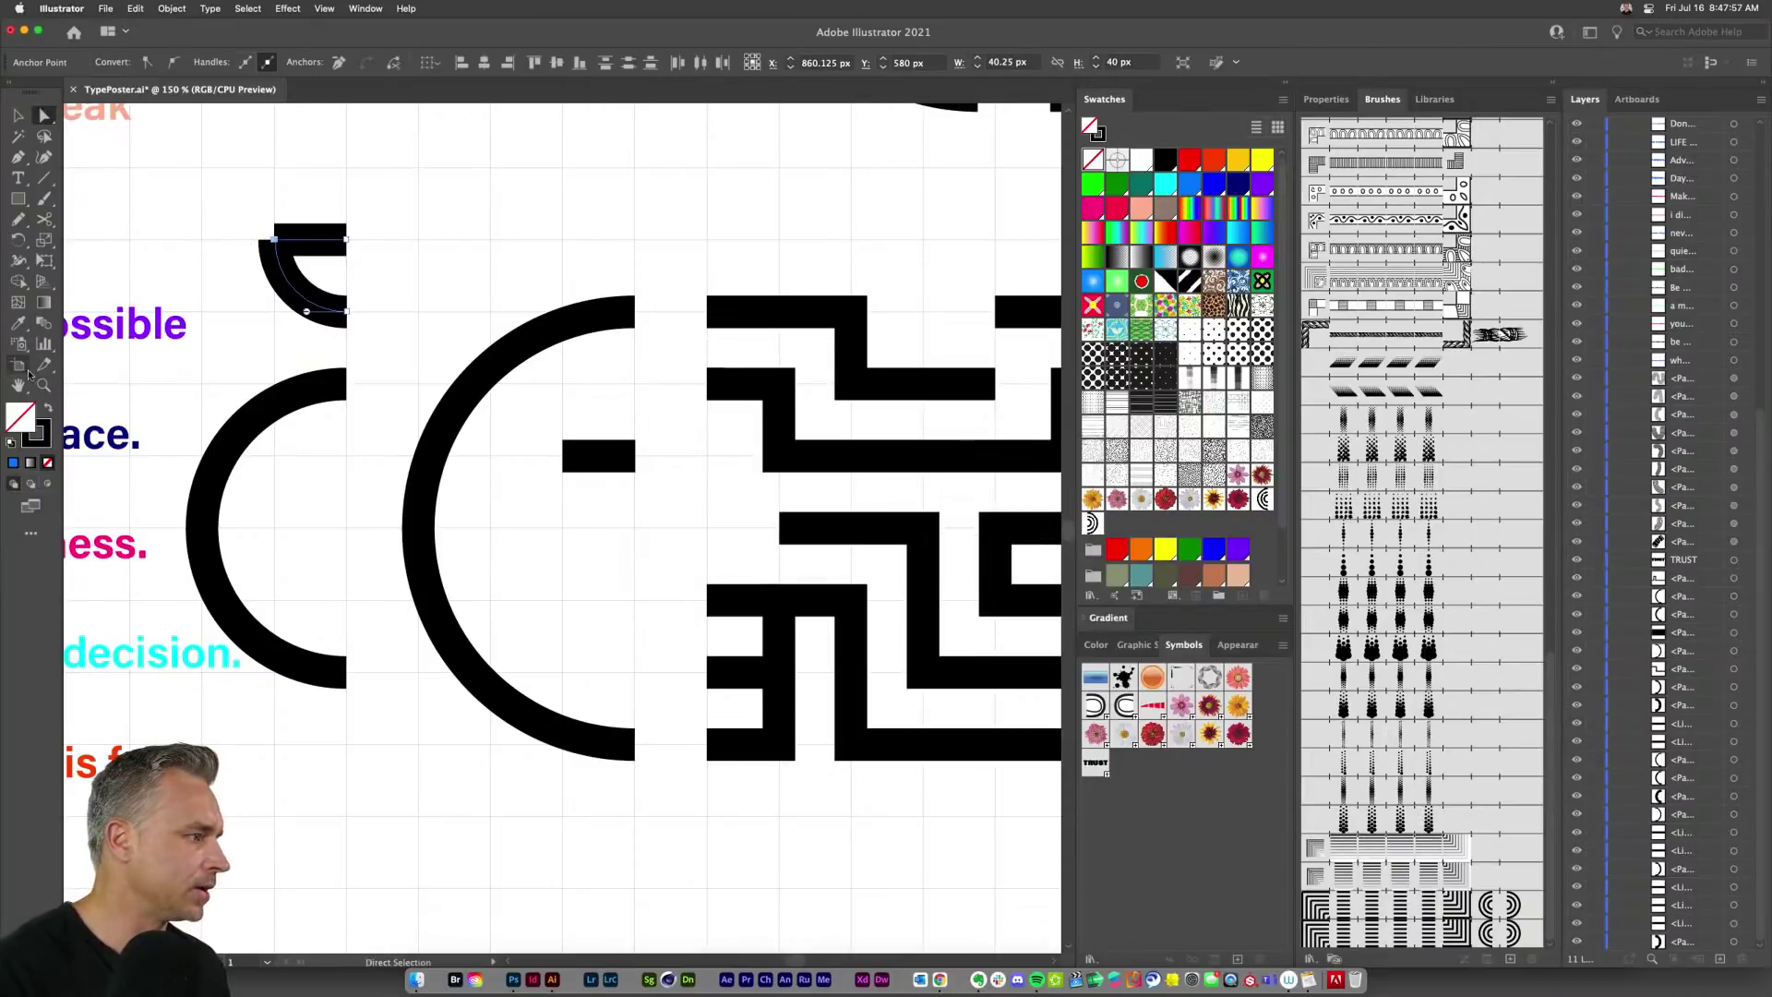
left_click_drag(276, 228, 333, 348)
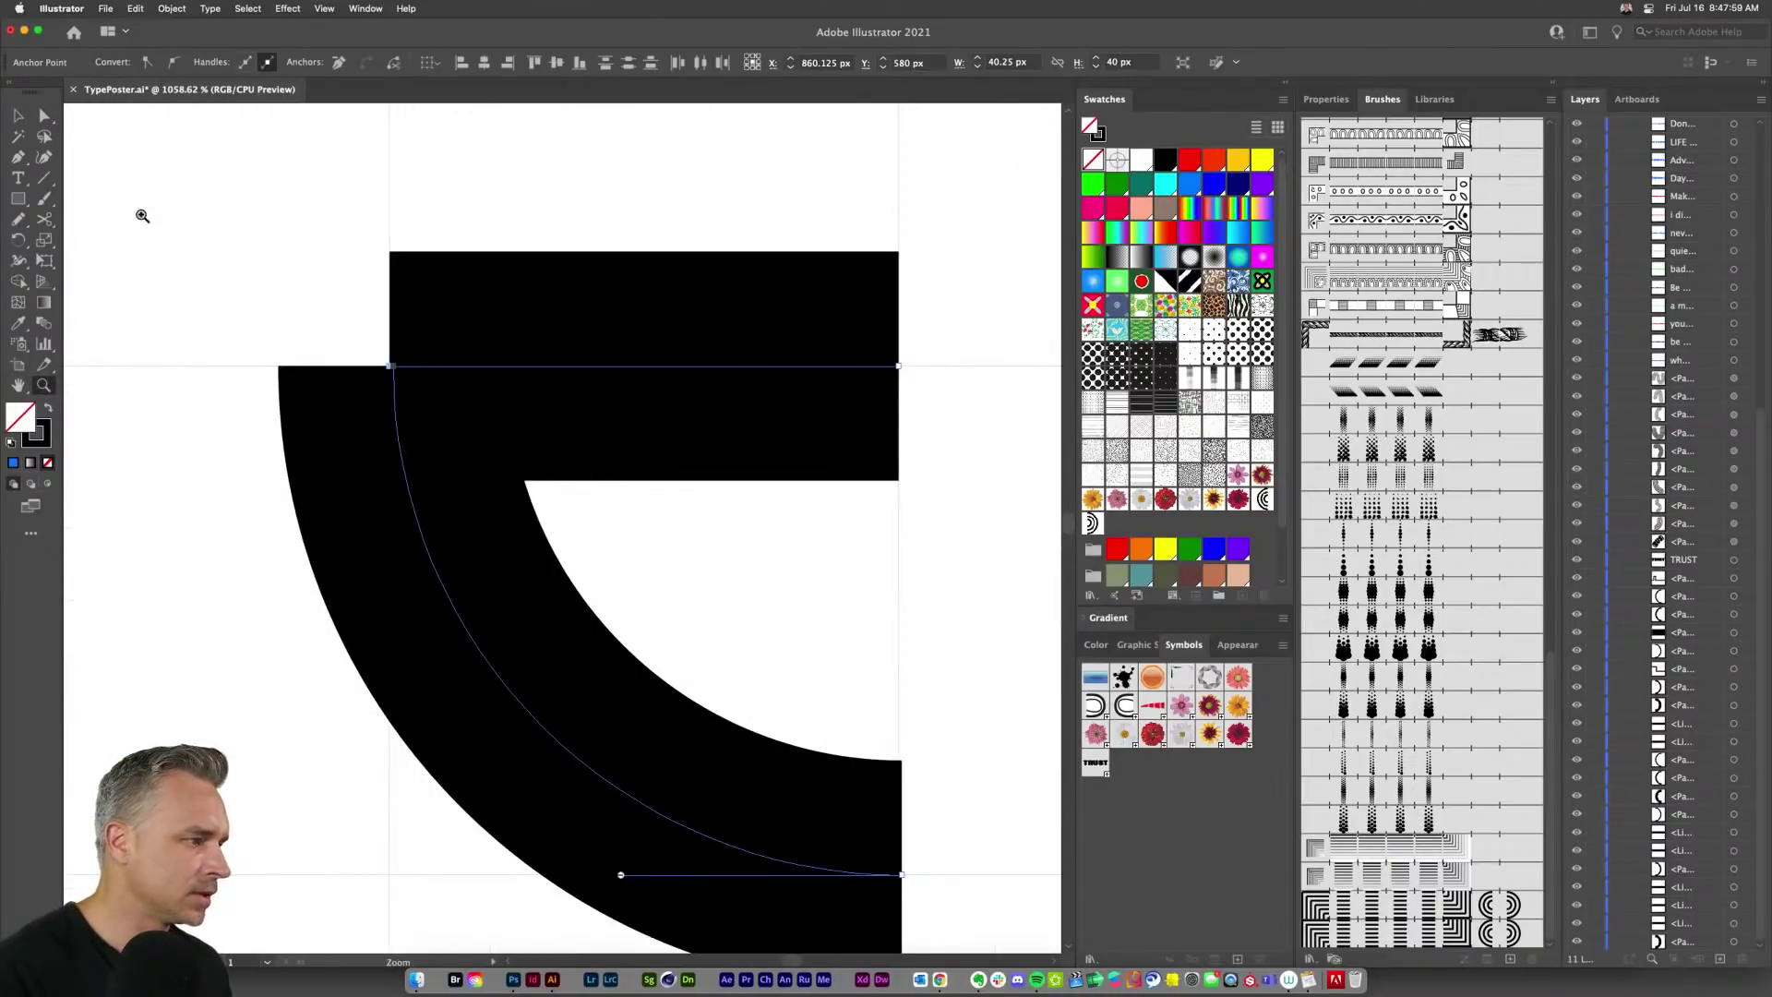
left_click(391, 367)
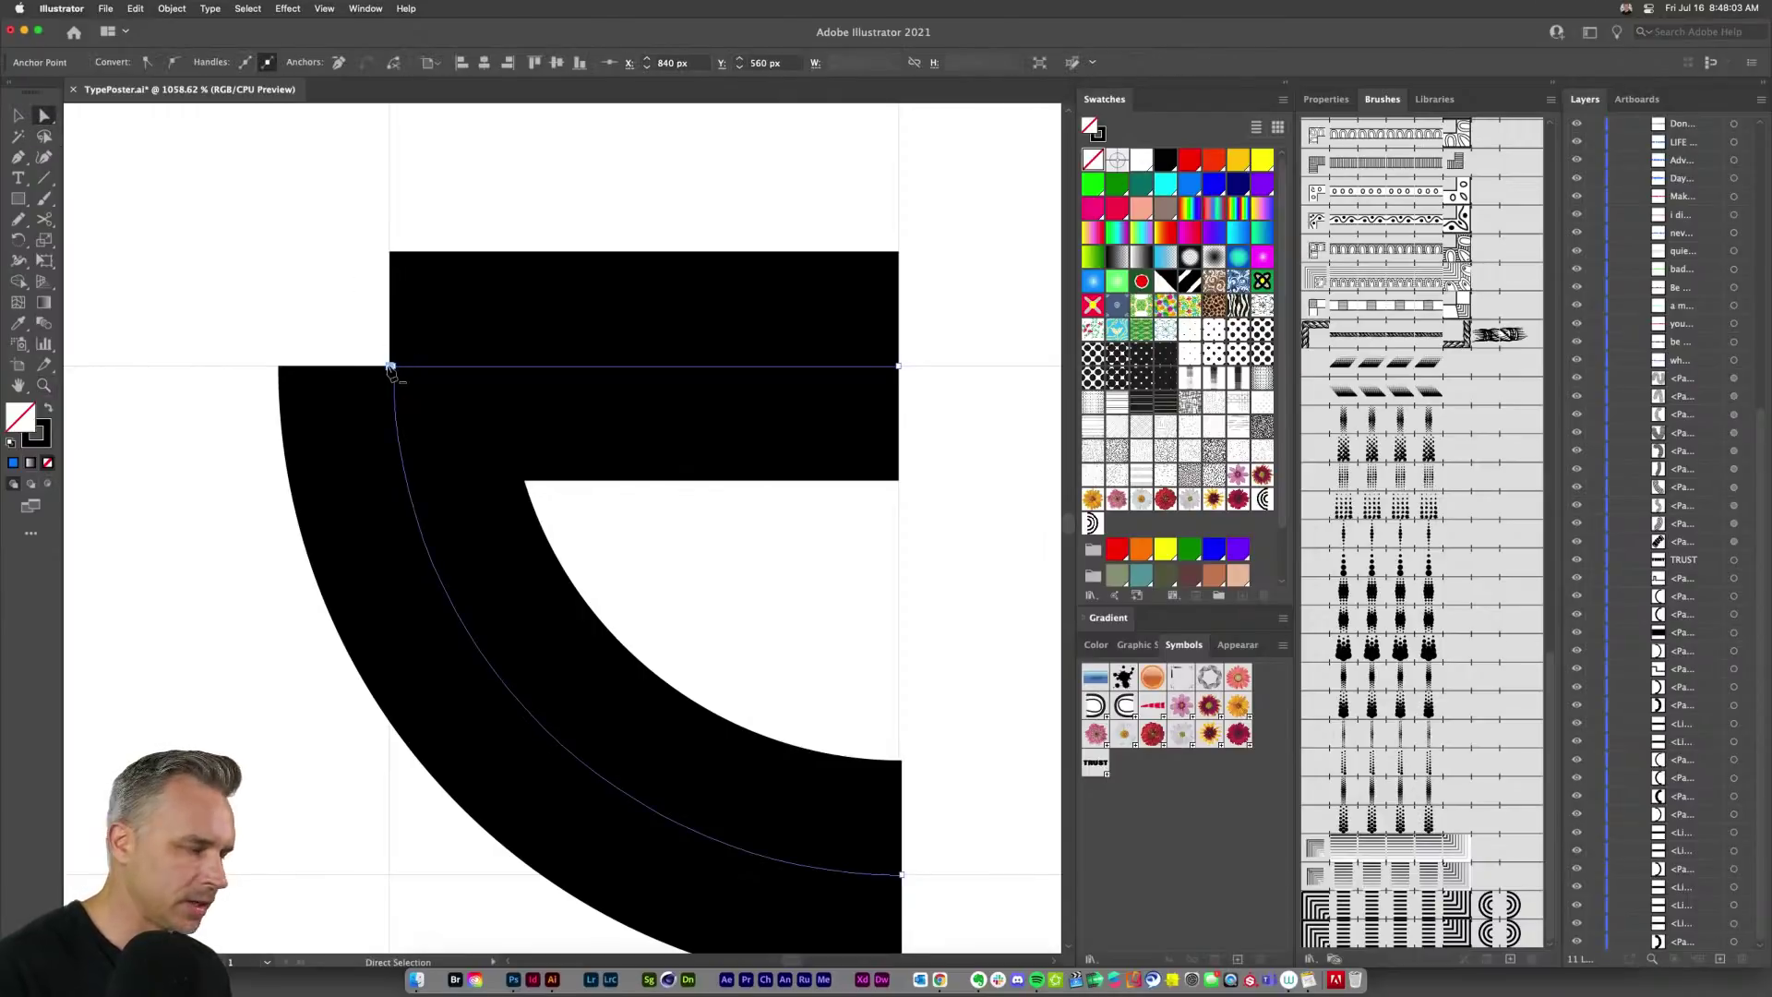
key("p")
left_click(392, 368)
left_click(20, 116)
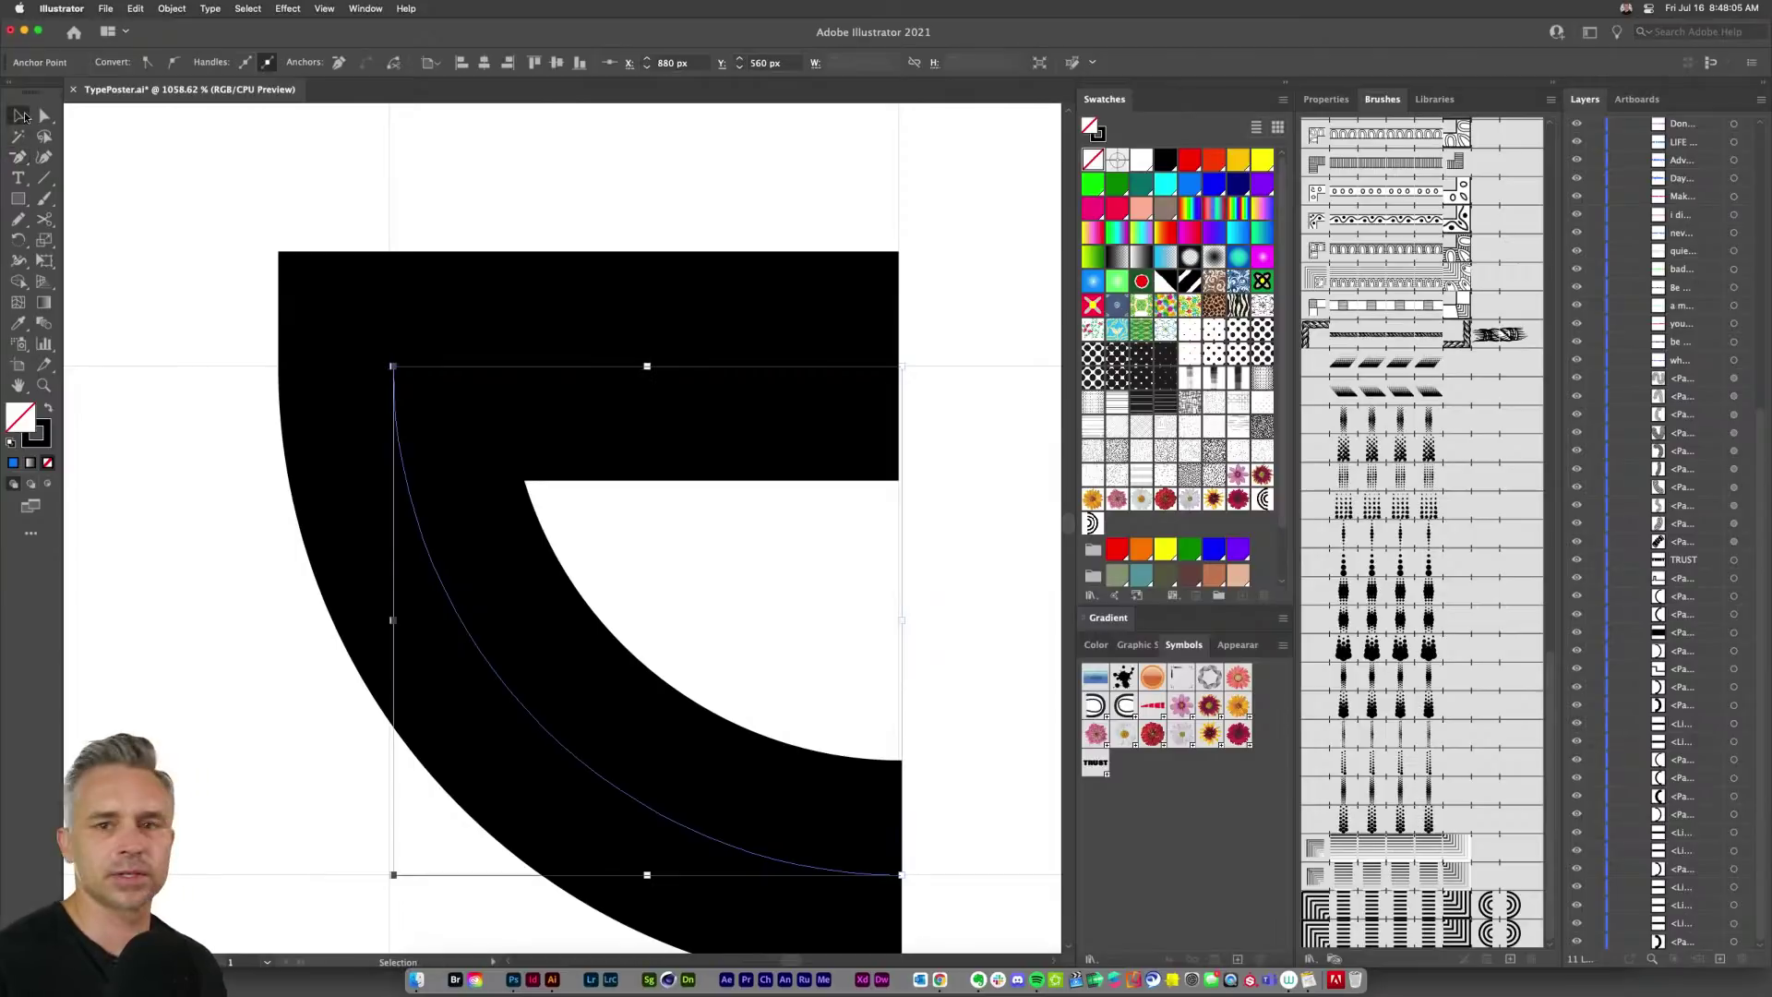
Step: Move the joined shape down inside the middle arc to X 860.25, Y 740 px, and select both pieces
key("super+minus")
key("super+minus")
key("super+minus")
key("super+minus")
key("super+minus")
key("super+minus")
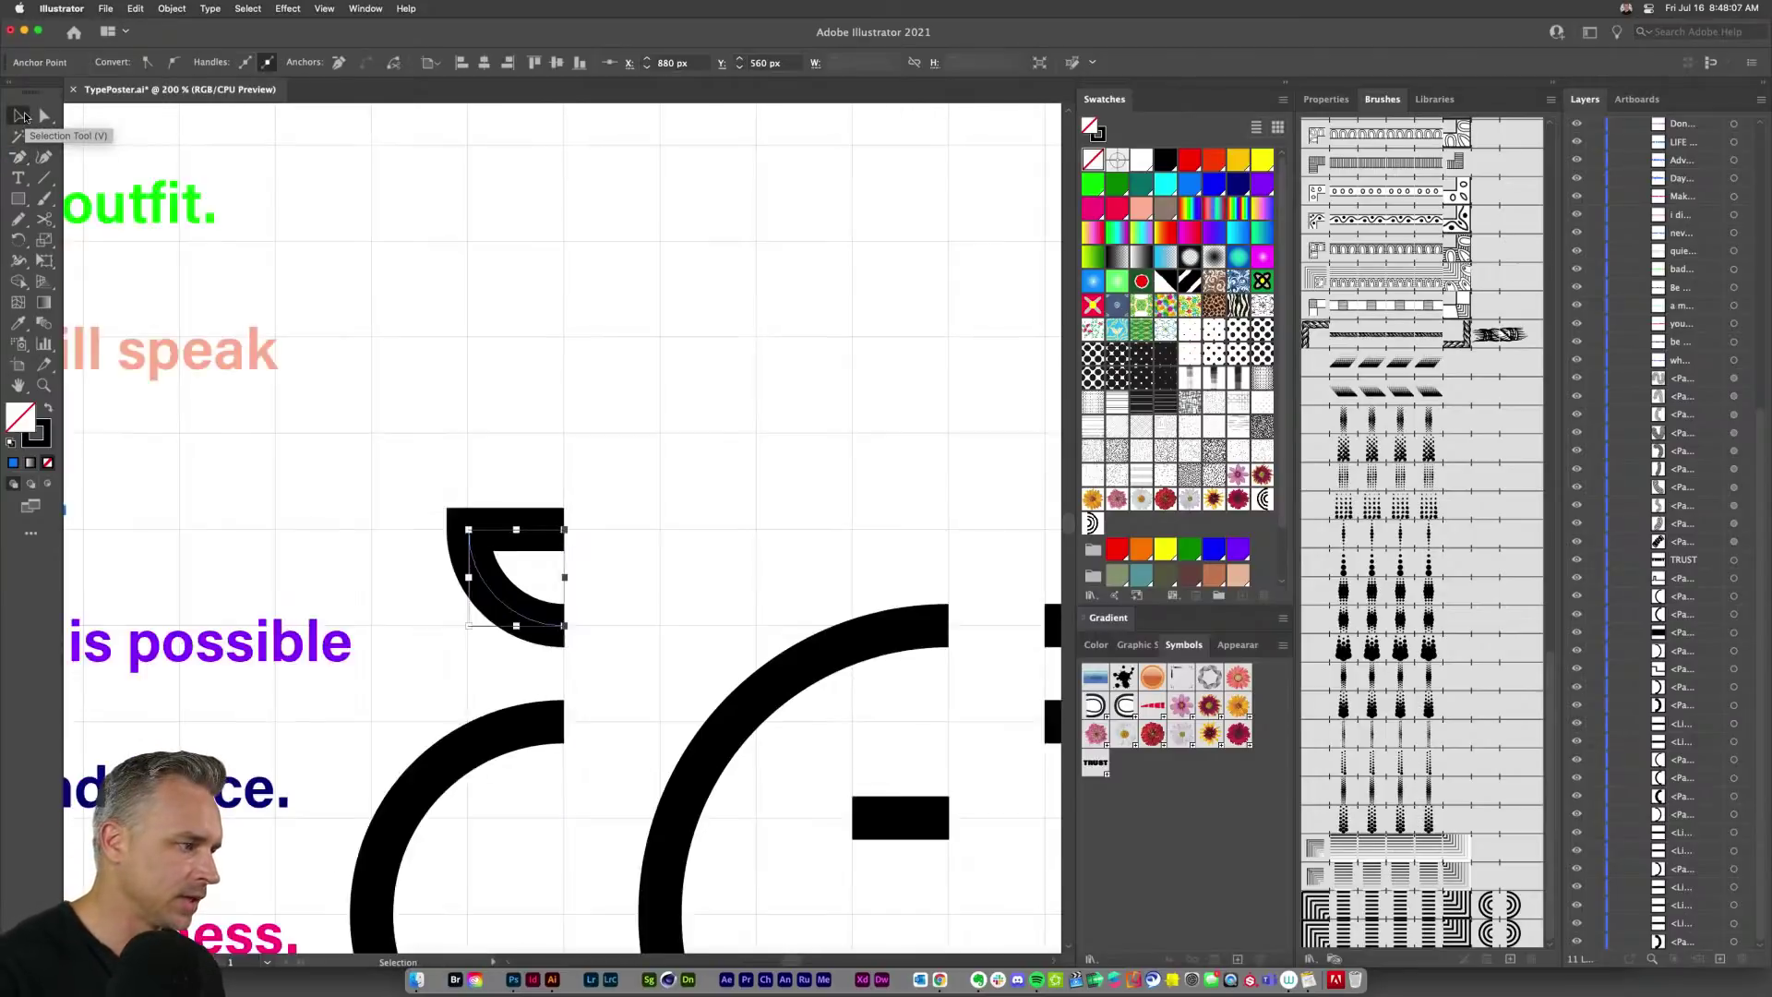
left_click(417, 432)
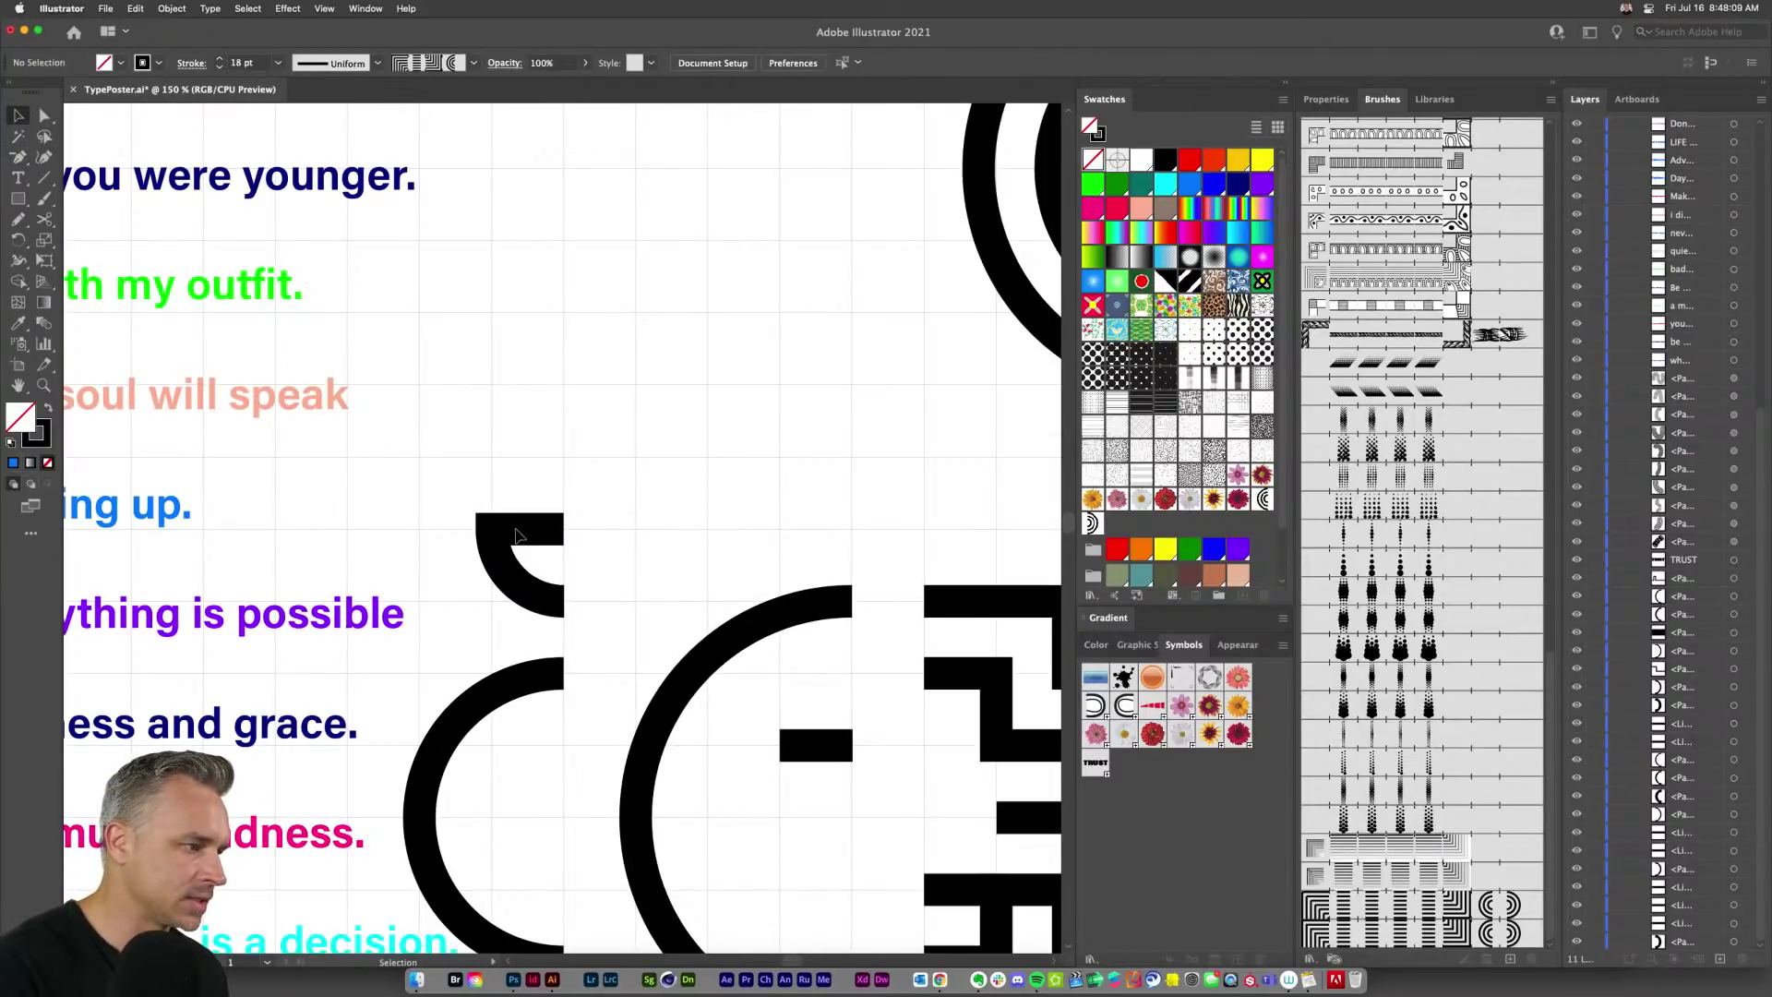
left_click_drag(523, 531, 541, 809)
scroll(554, 554, "down", 4)
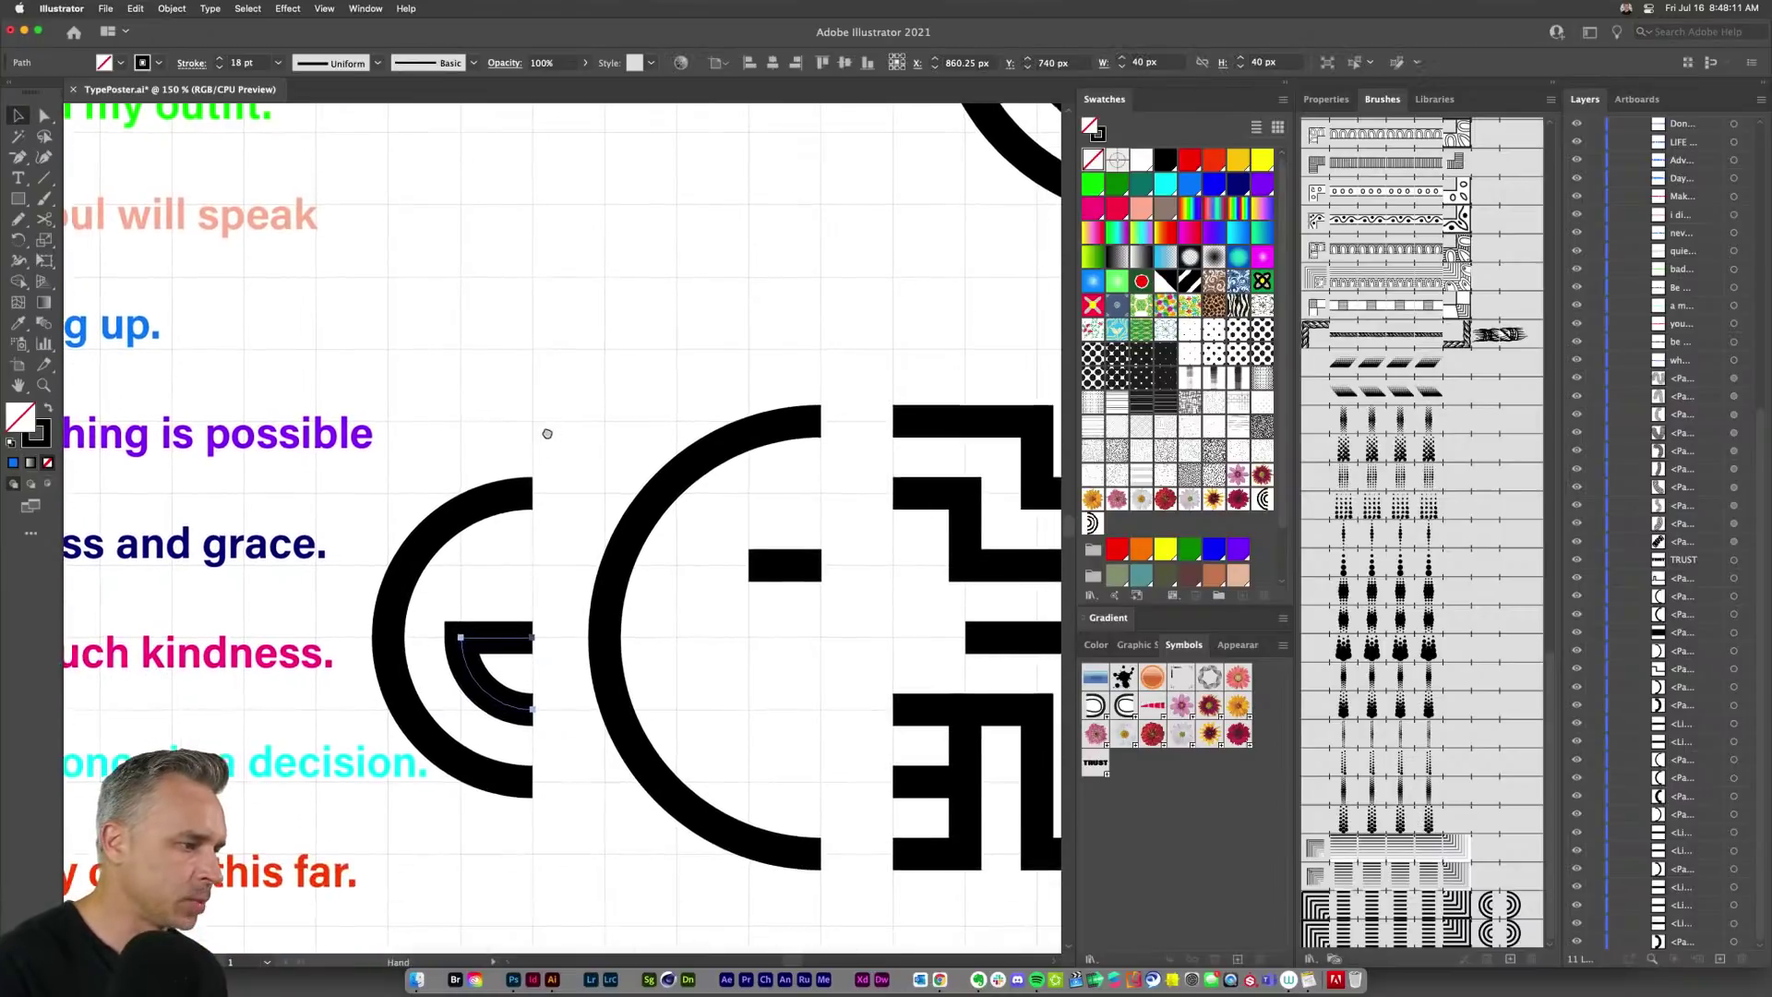
left_click(450, 537, "shift")
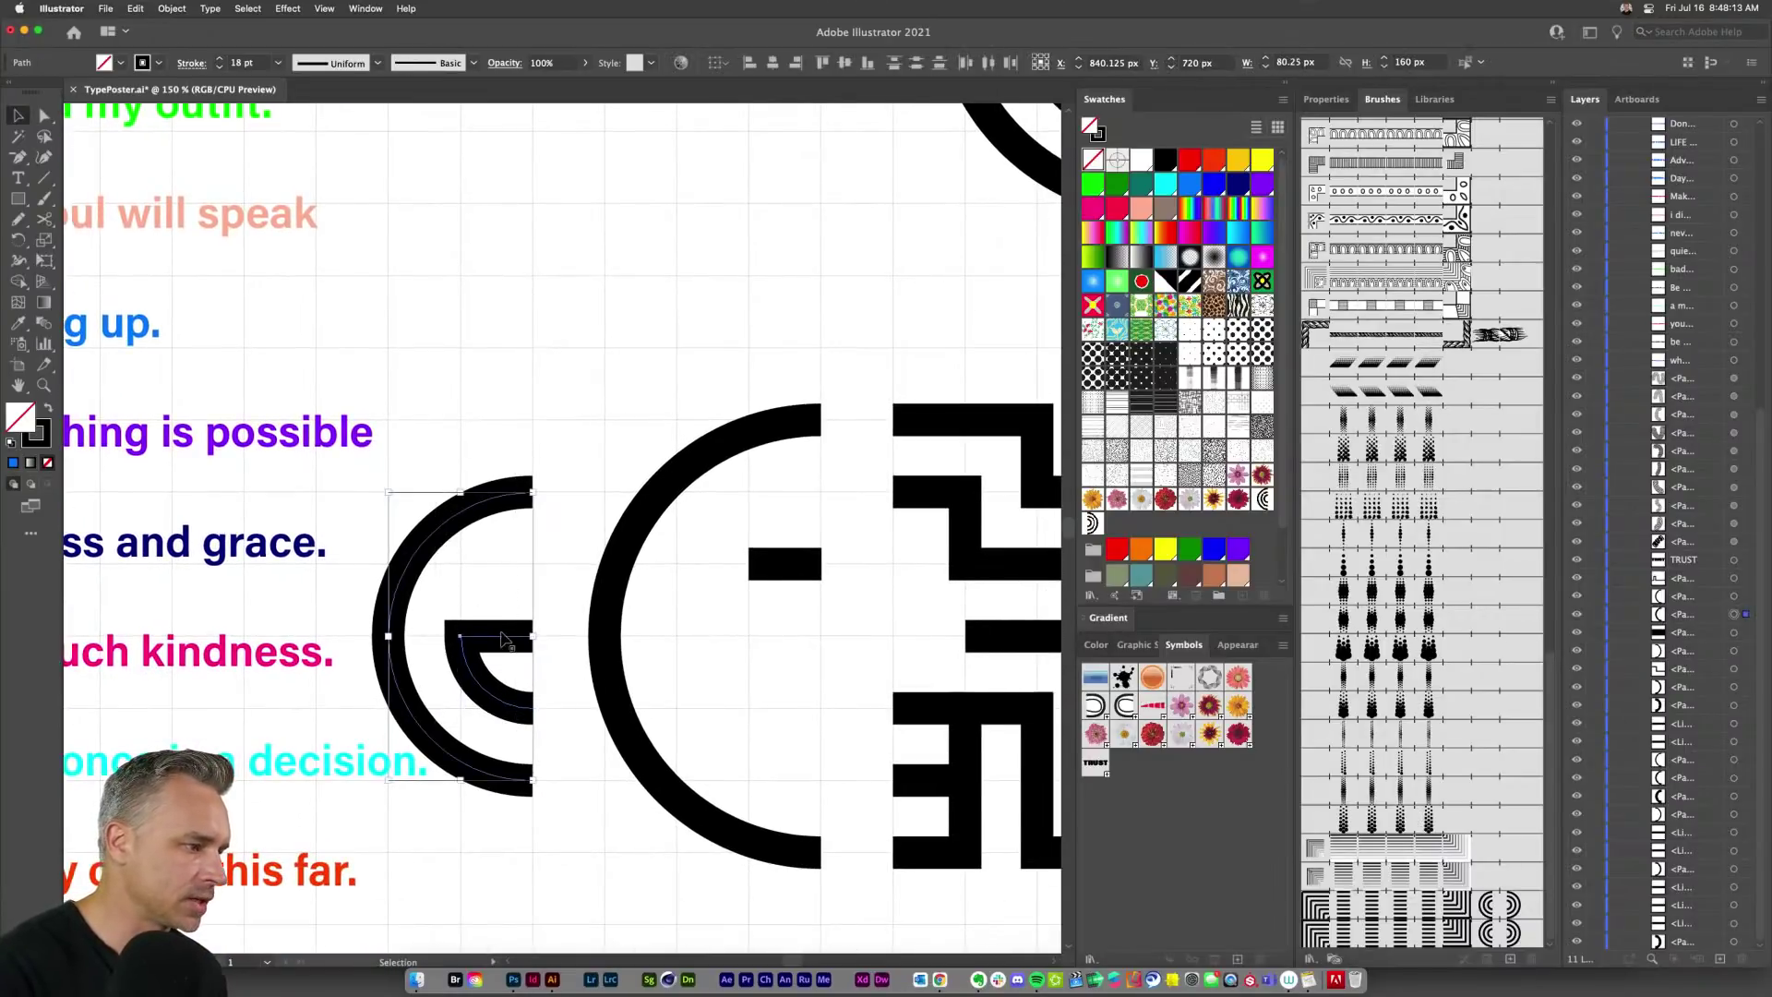
left_click_drag(489, 642, 746, 643)
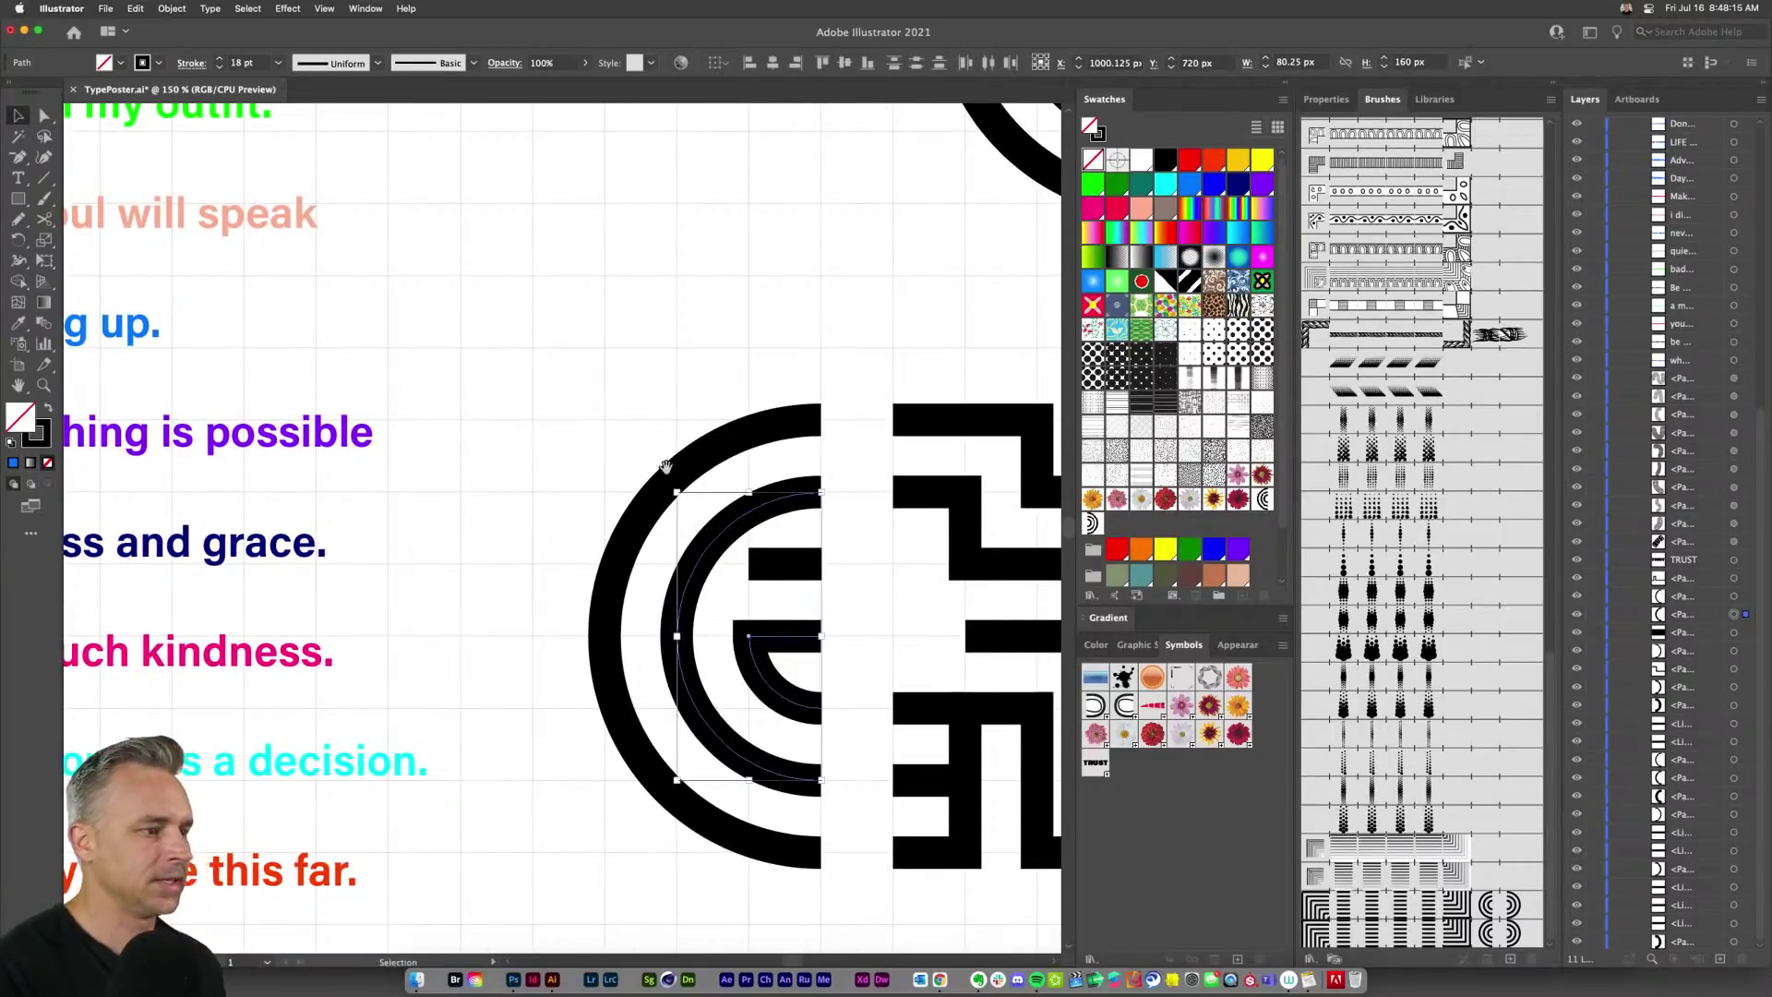
scroll(746, 643, "right", 5)
left_click_drag(379, 271, 639, 875)
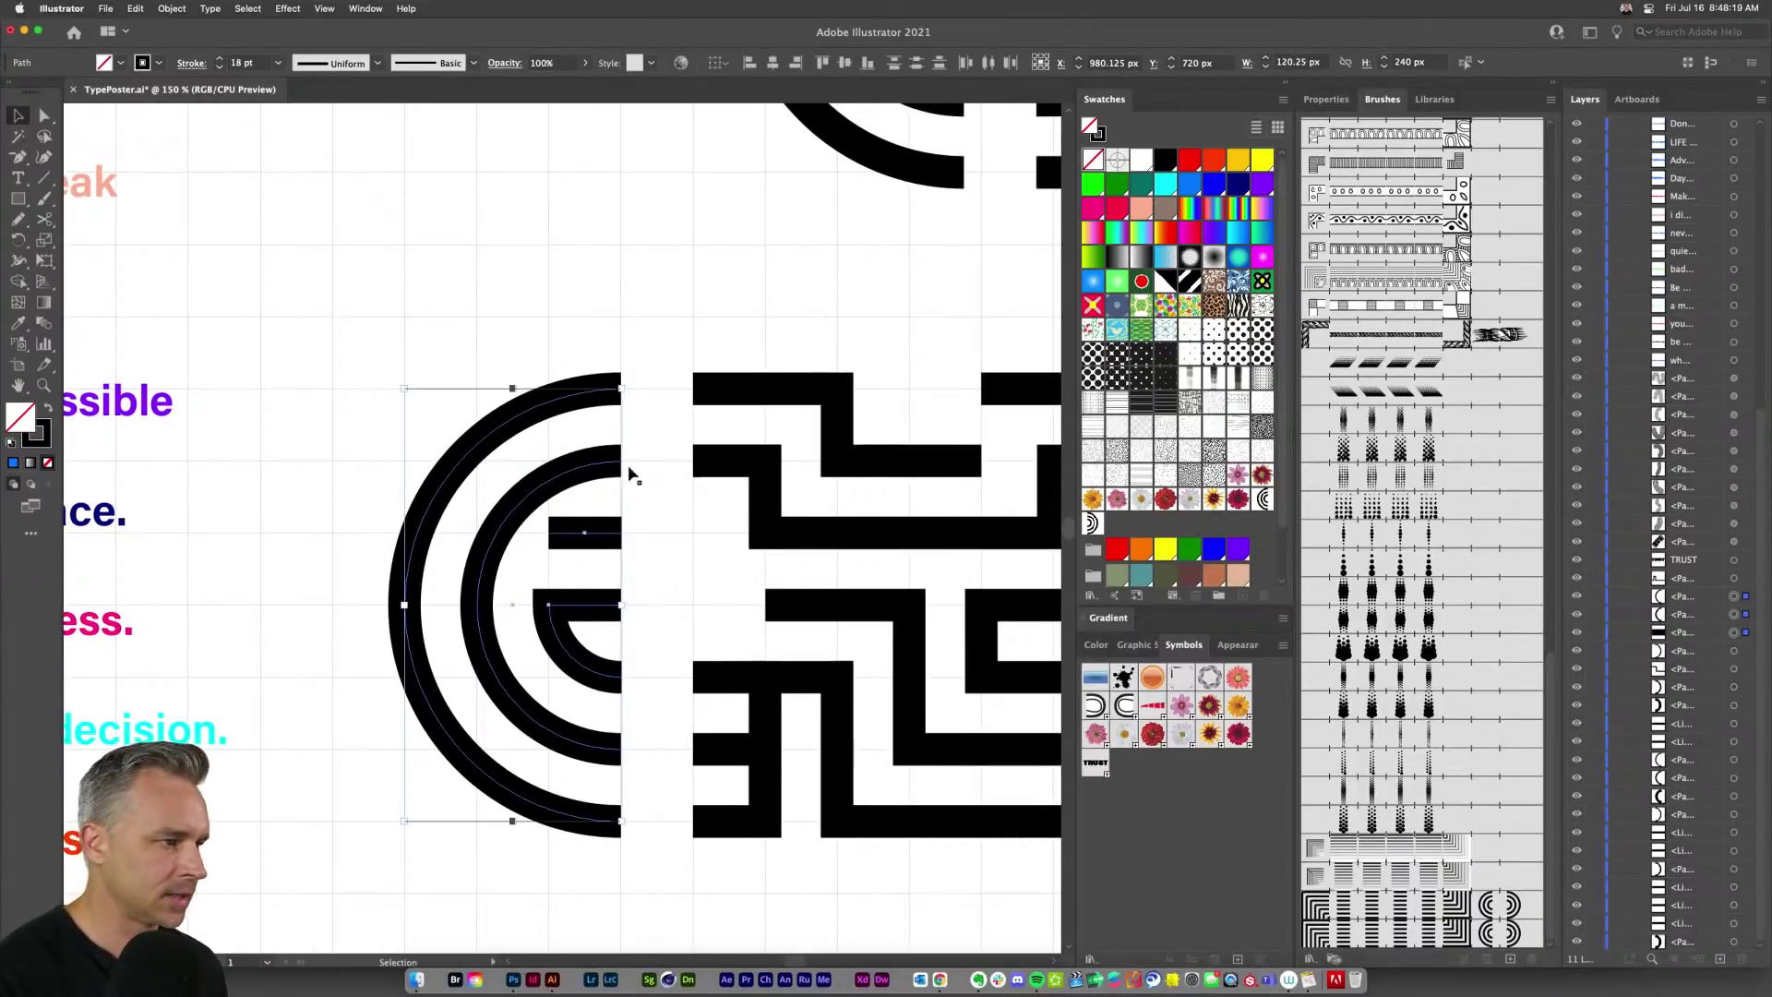
scroll(559, 498, "right", 3)
scroll(646, 499, "right", 3)
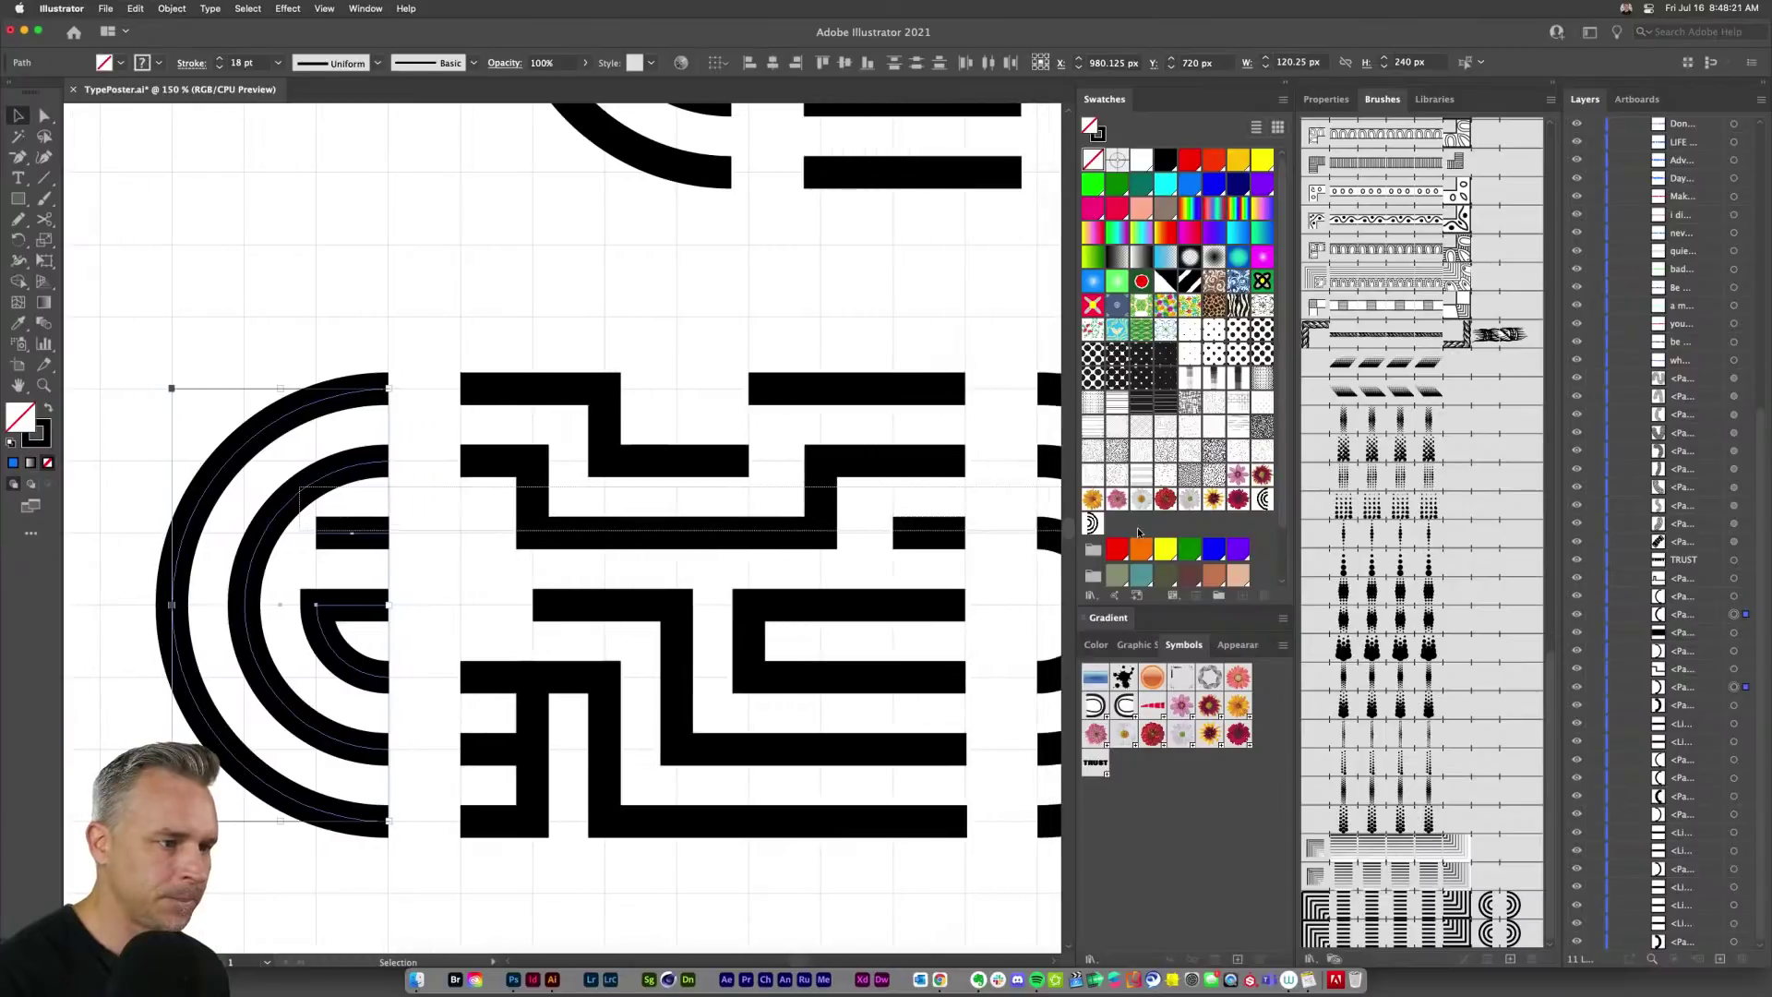
left_click_drag(238, 328, 433, 889)
left_click(138, 247)
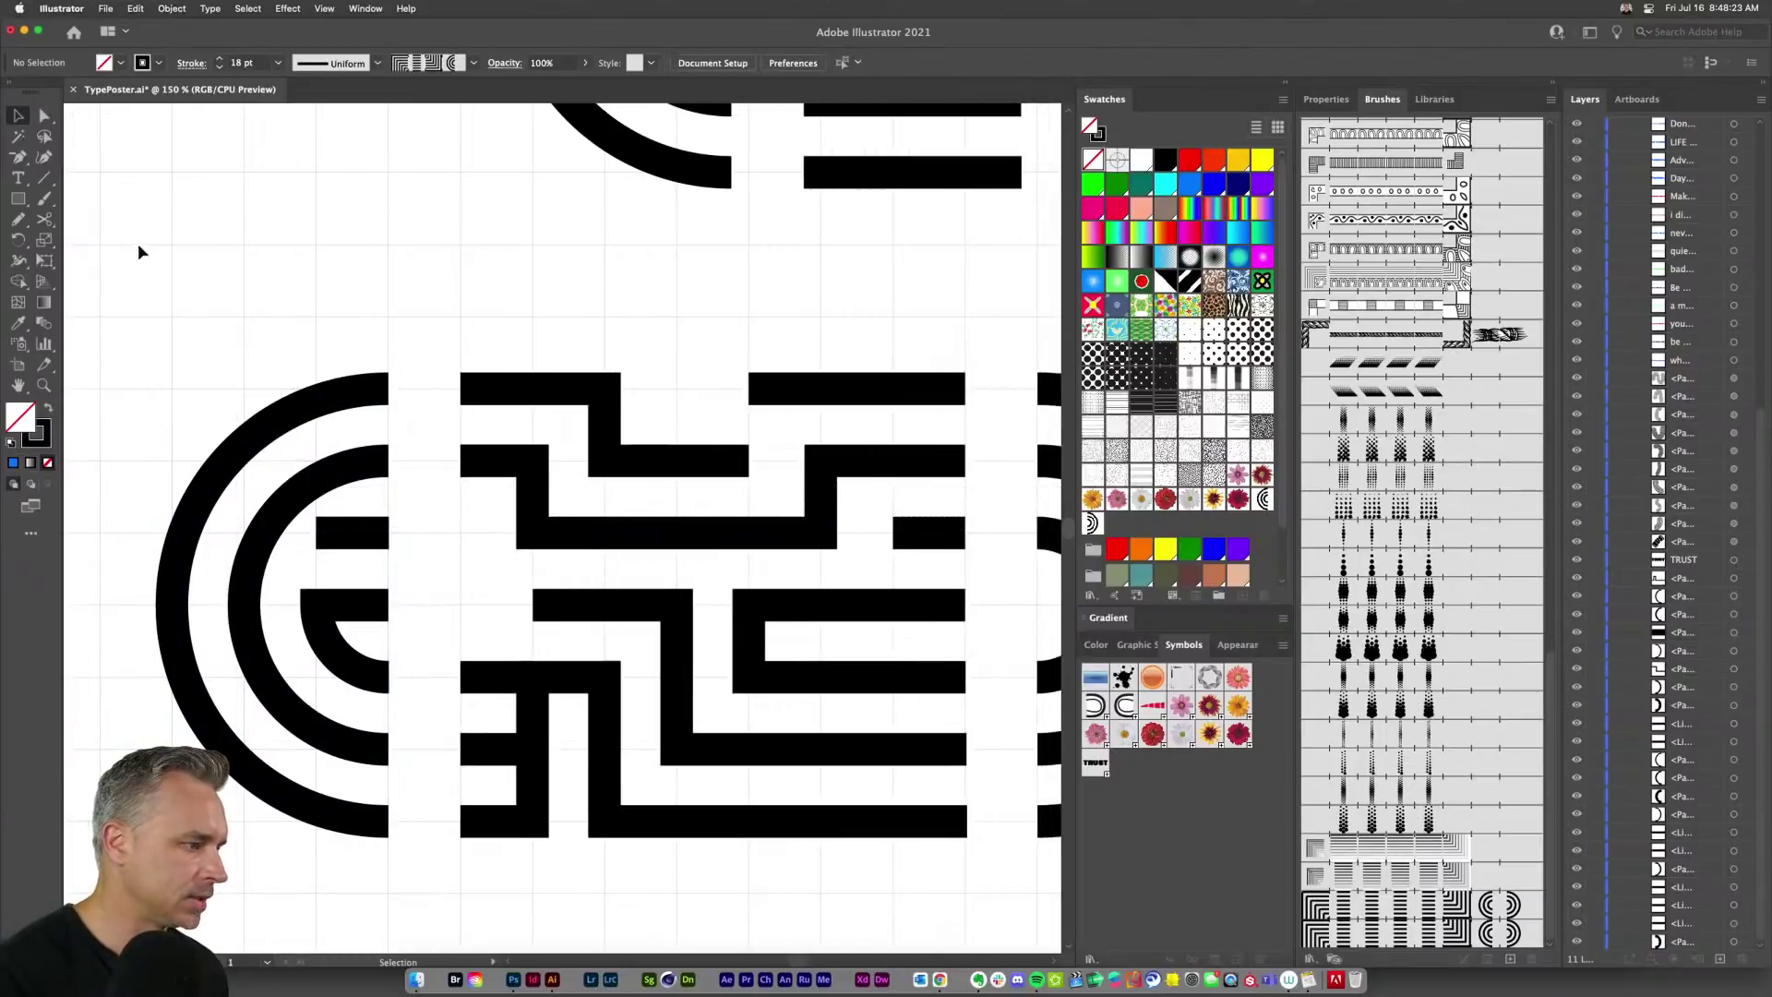
left_click_drag(219, 345, 372, 810)
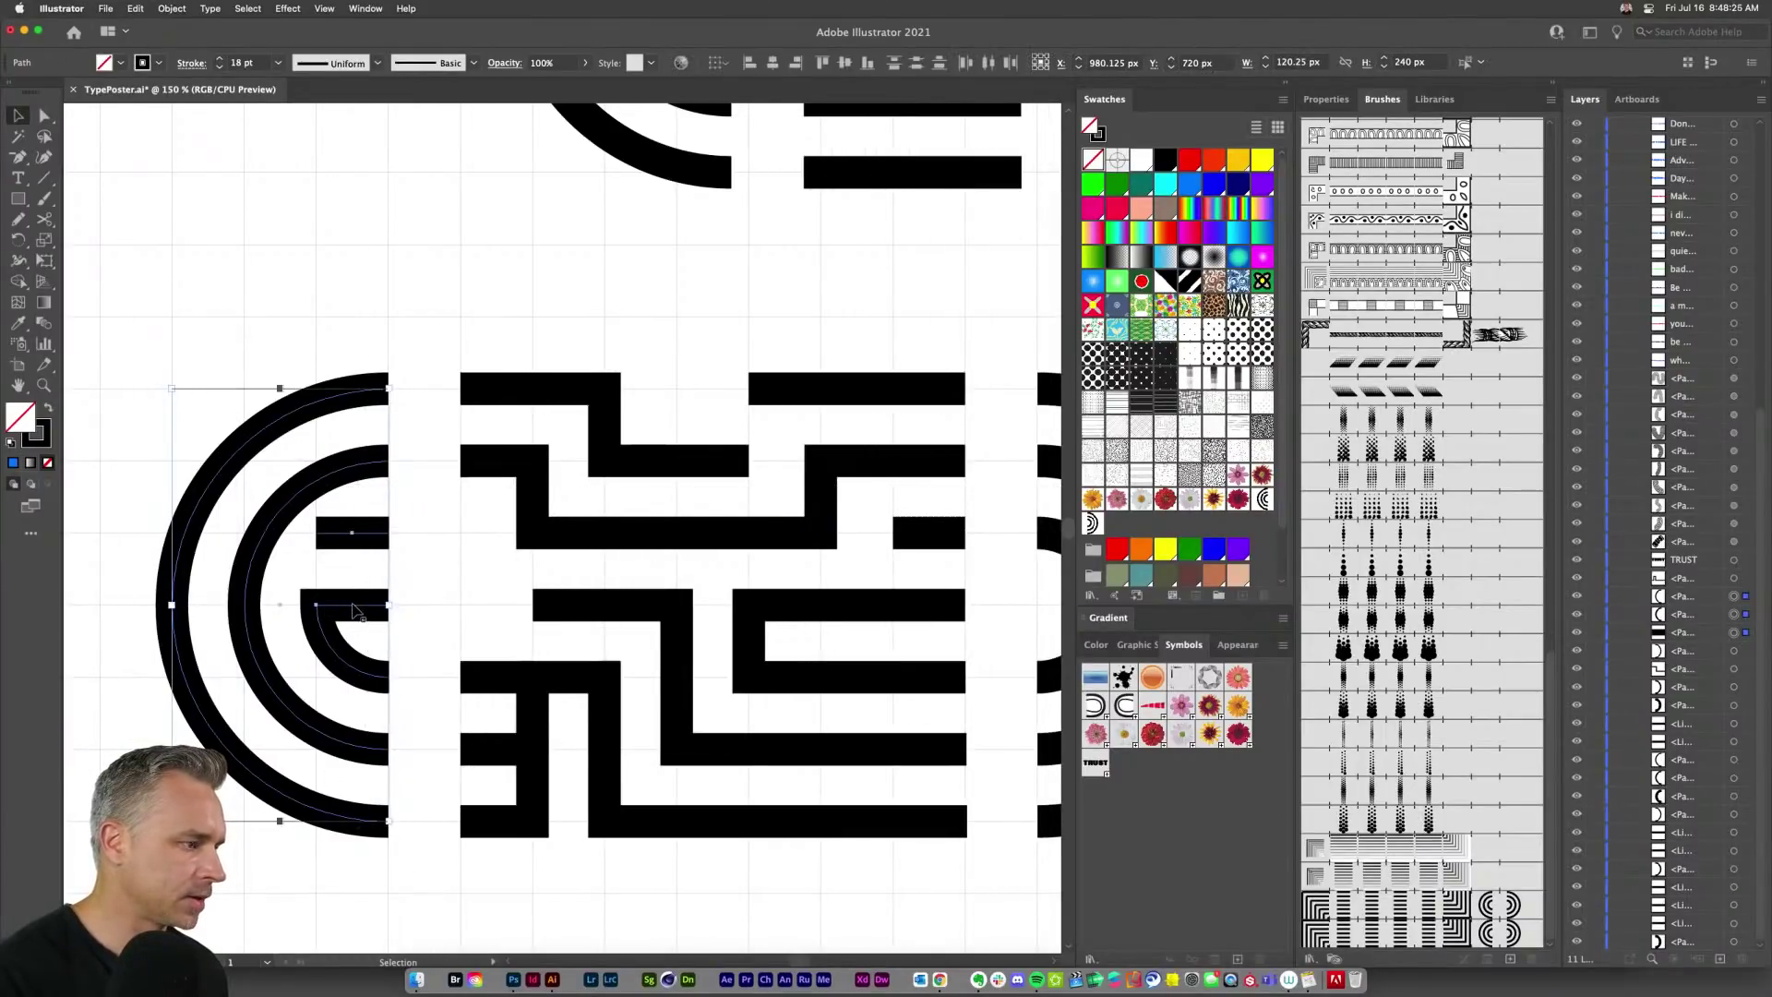
scroll(646, 572, "right", 5)
left_click(992, 520)
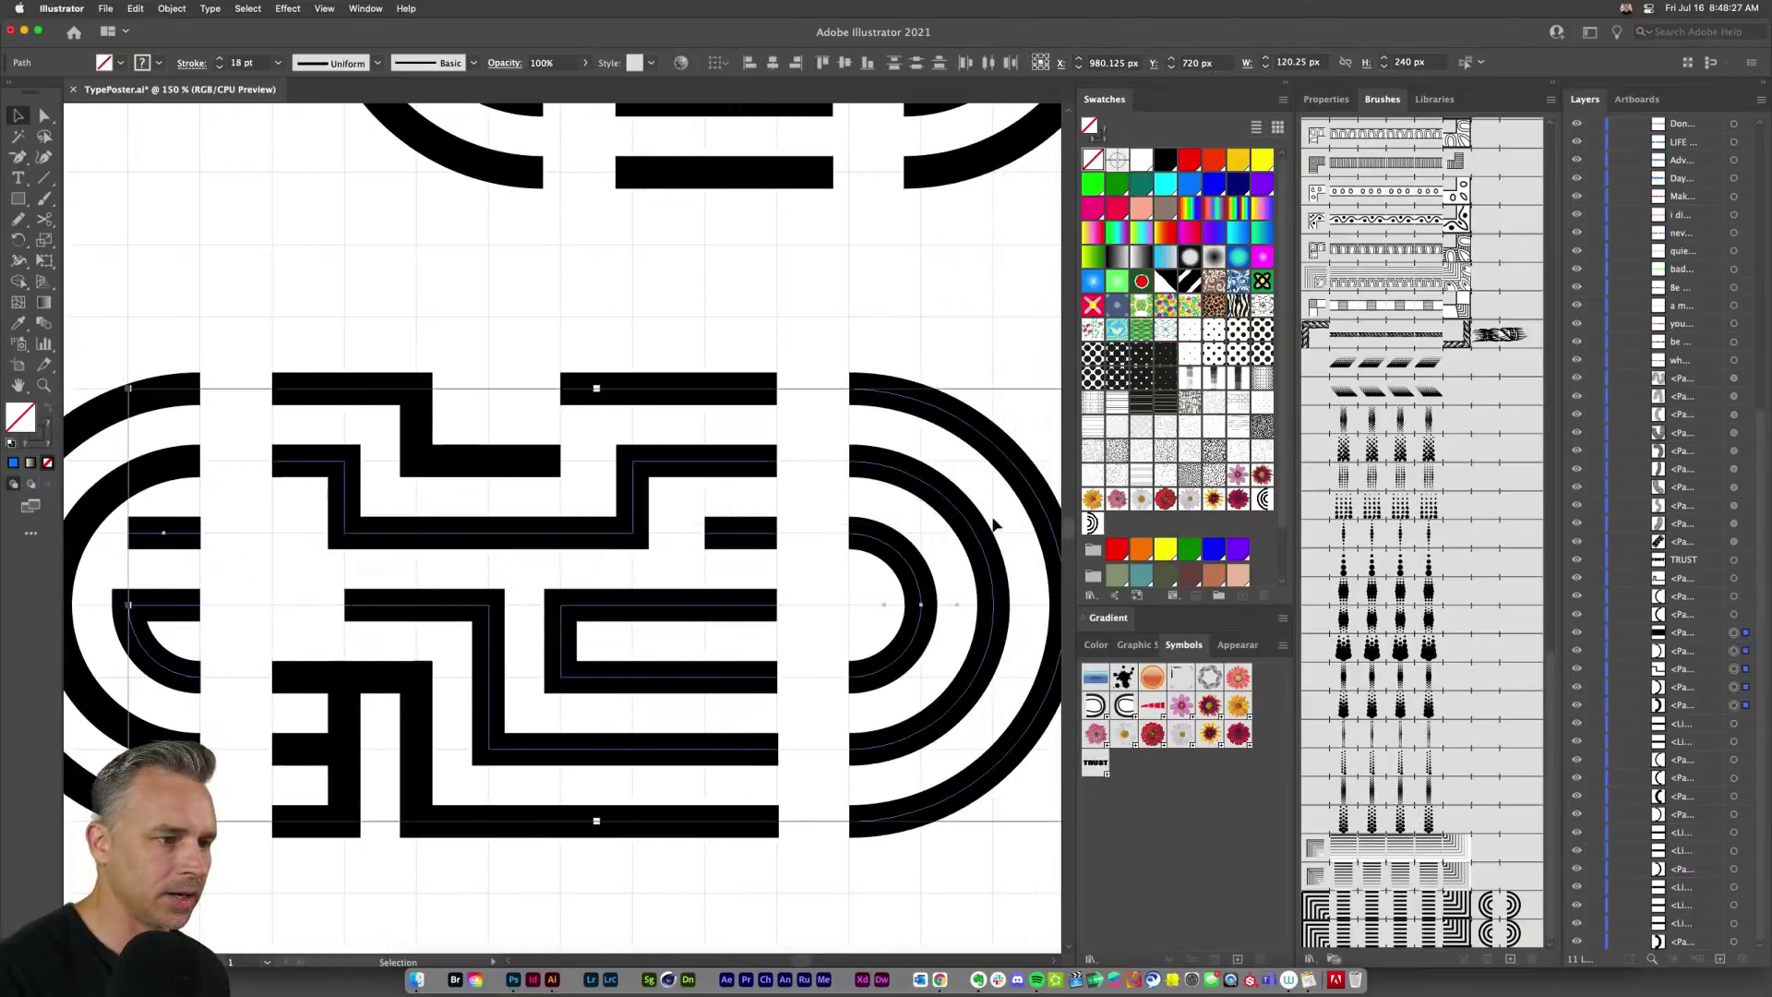
key("super+z")
key("super+z")
scroll(739, 333, "left", 10)
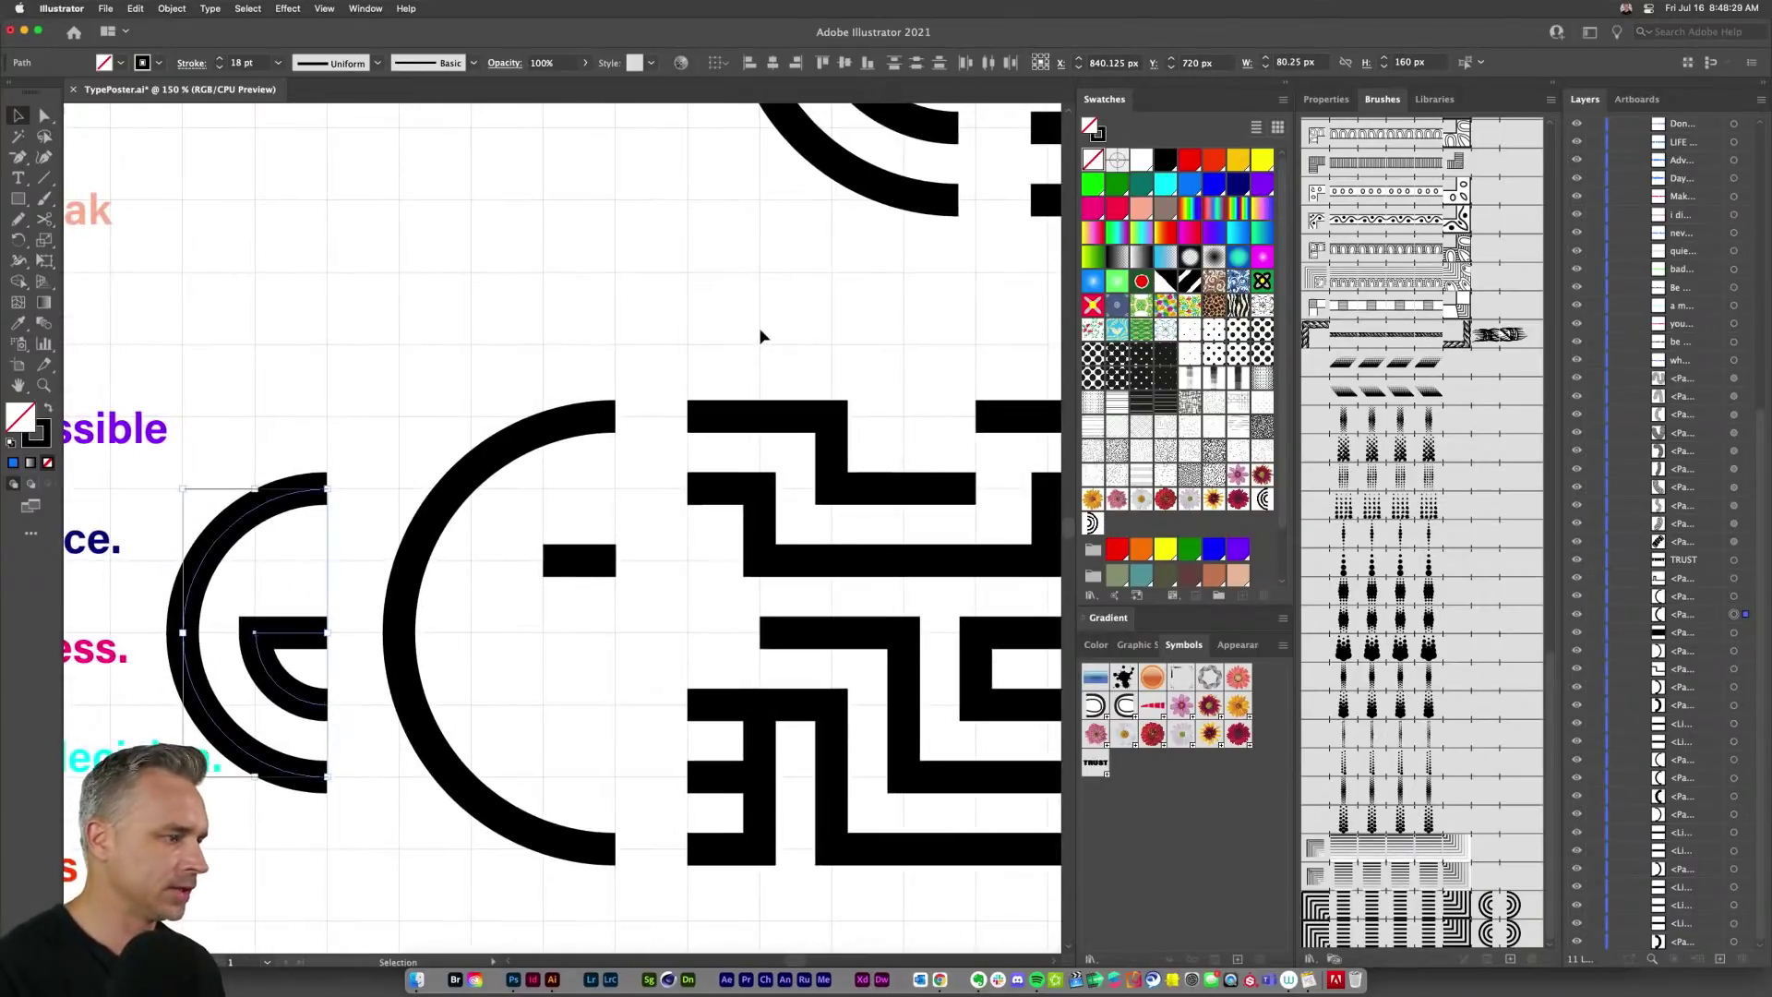
Step: Move the middle arc and joined shape back into the left end cap, and save the whole cap as a pattern swatch
left_click_drag(258, 513, 546, 513)
left_click_drag(334, 289, 605, 854)
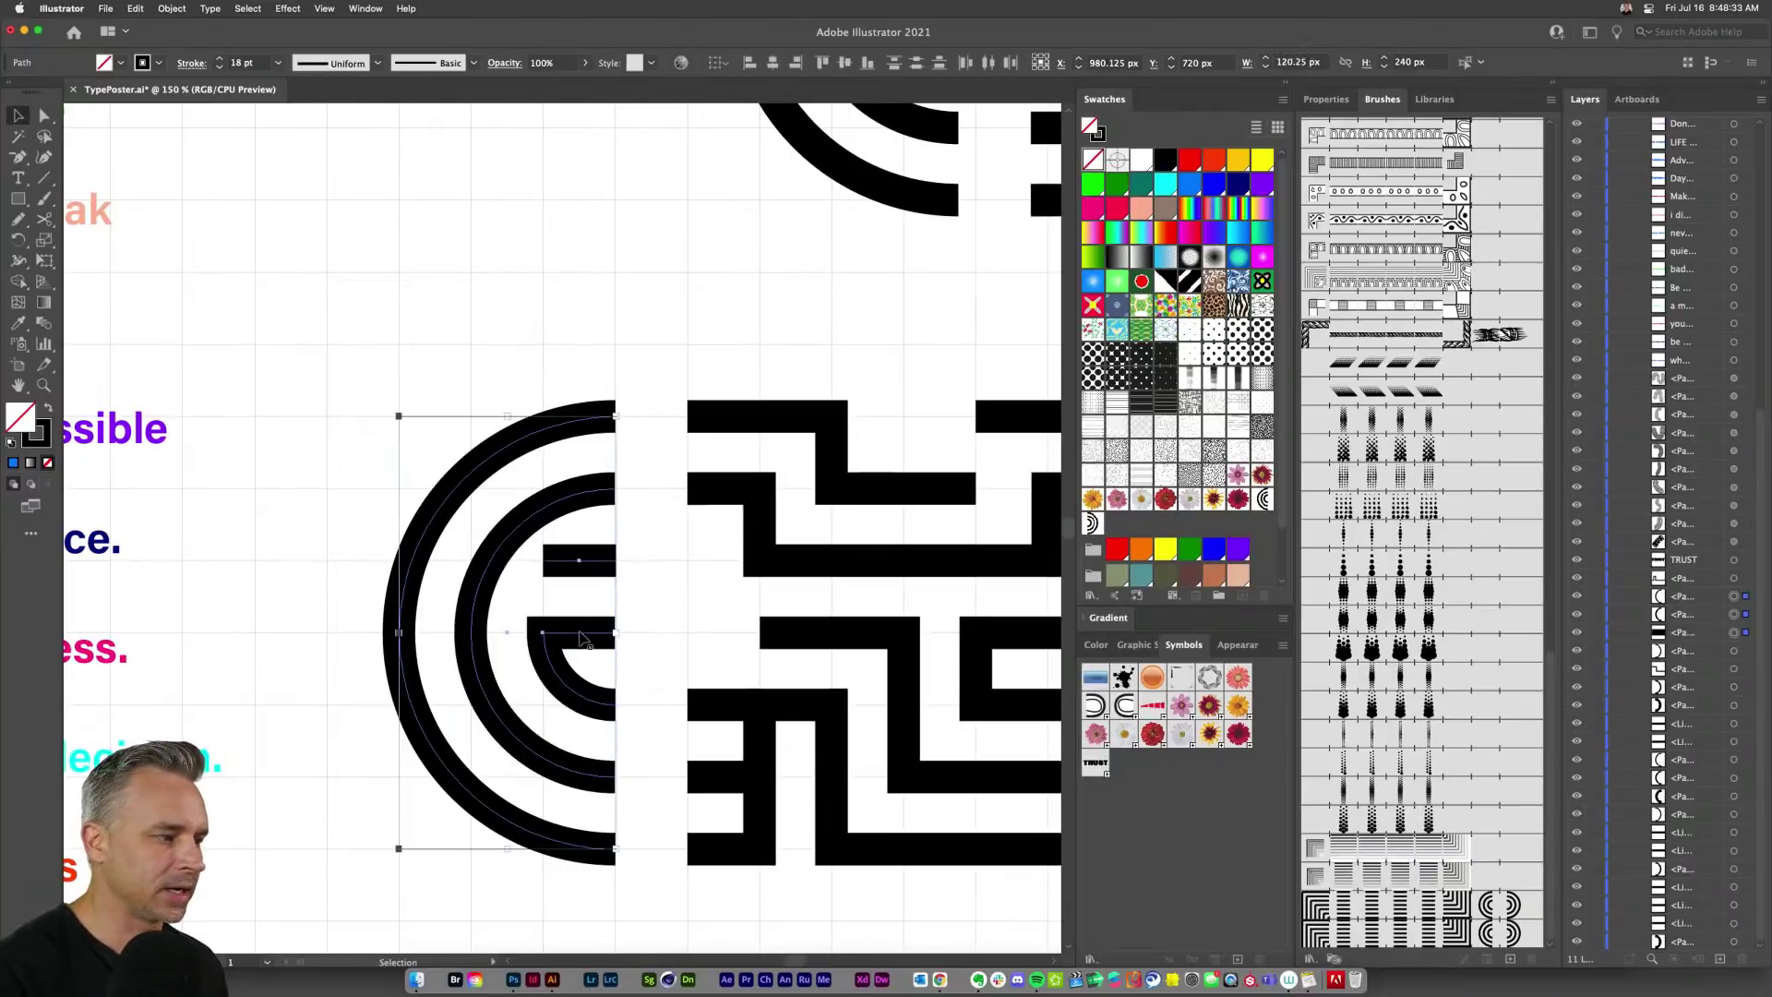
scroll(584, 639, "right", 10)
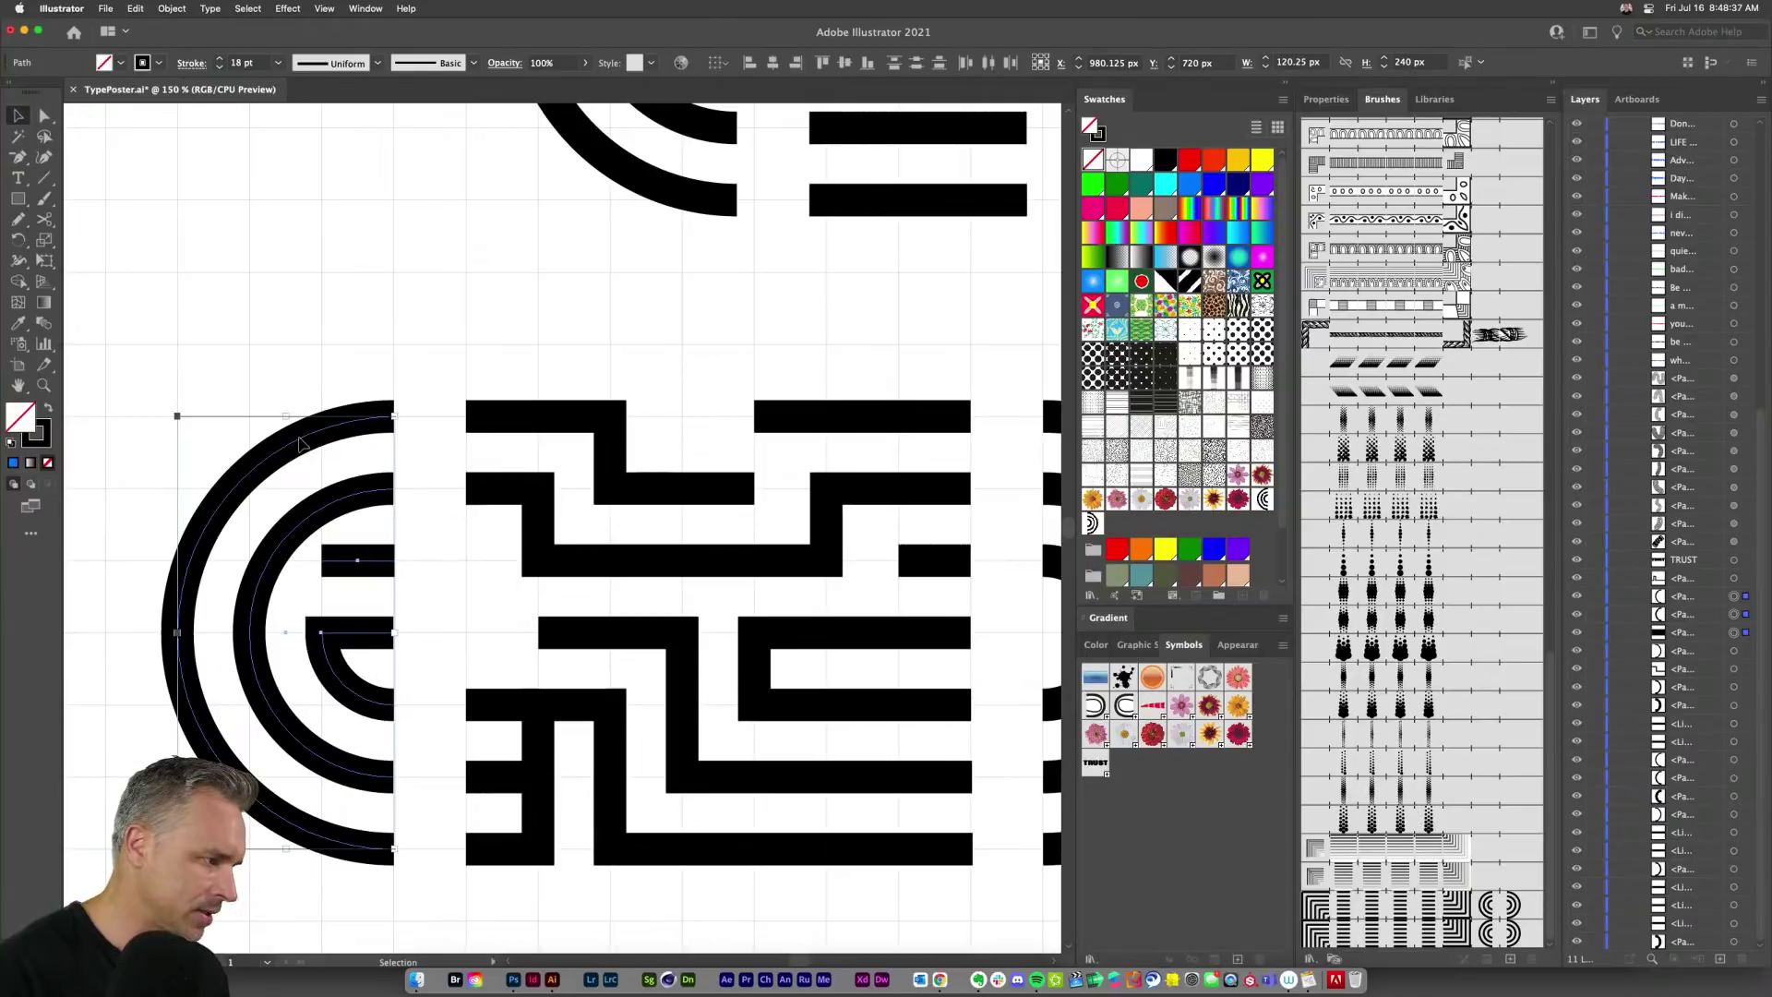
left_click_drag(300, 443, 1117, 524)
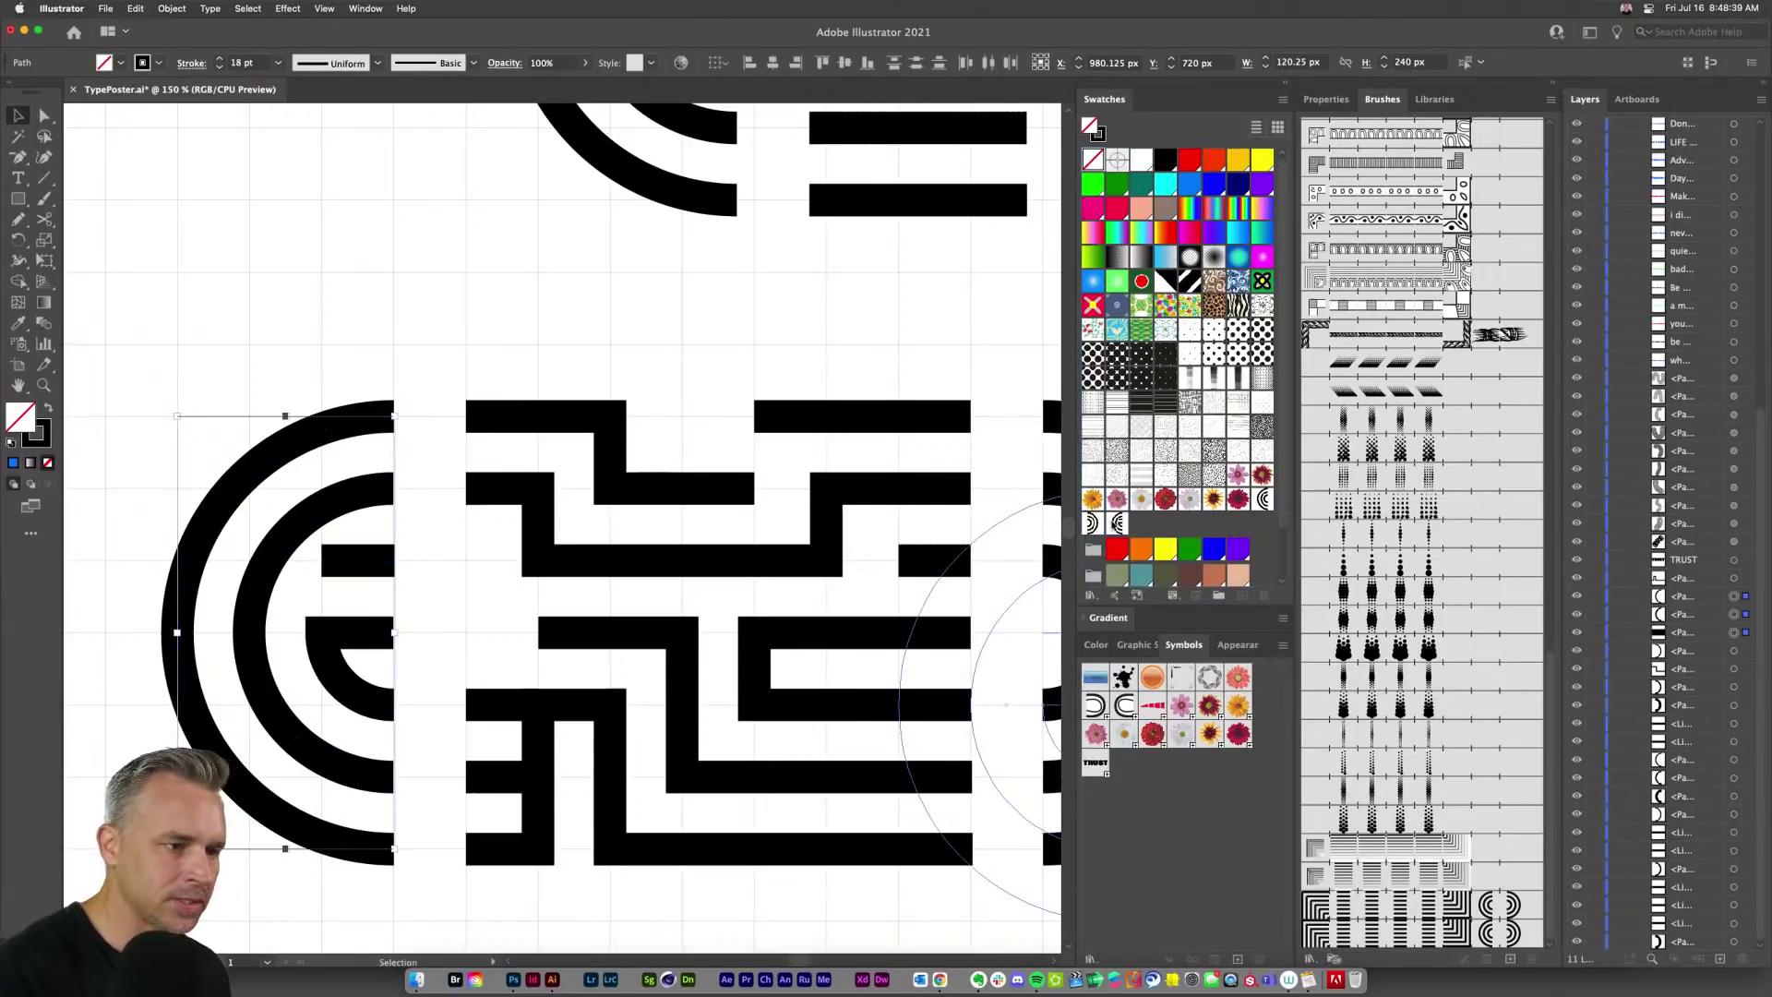
left_click(1117, 523)
key("super+z")
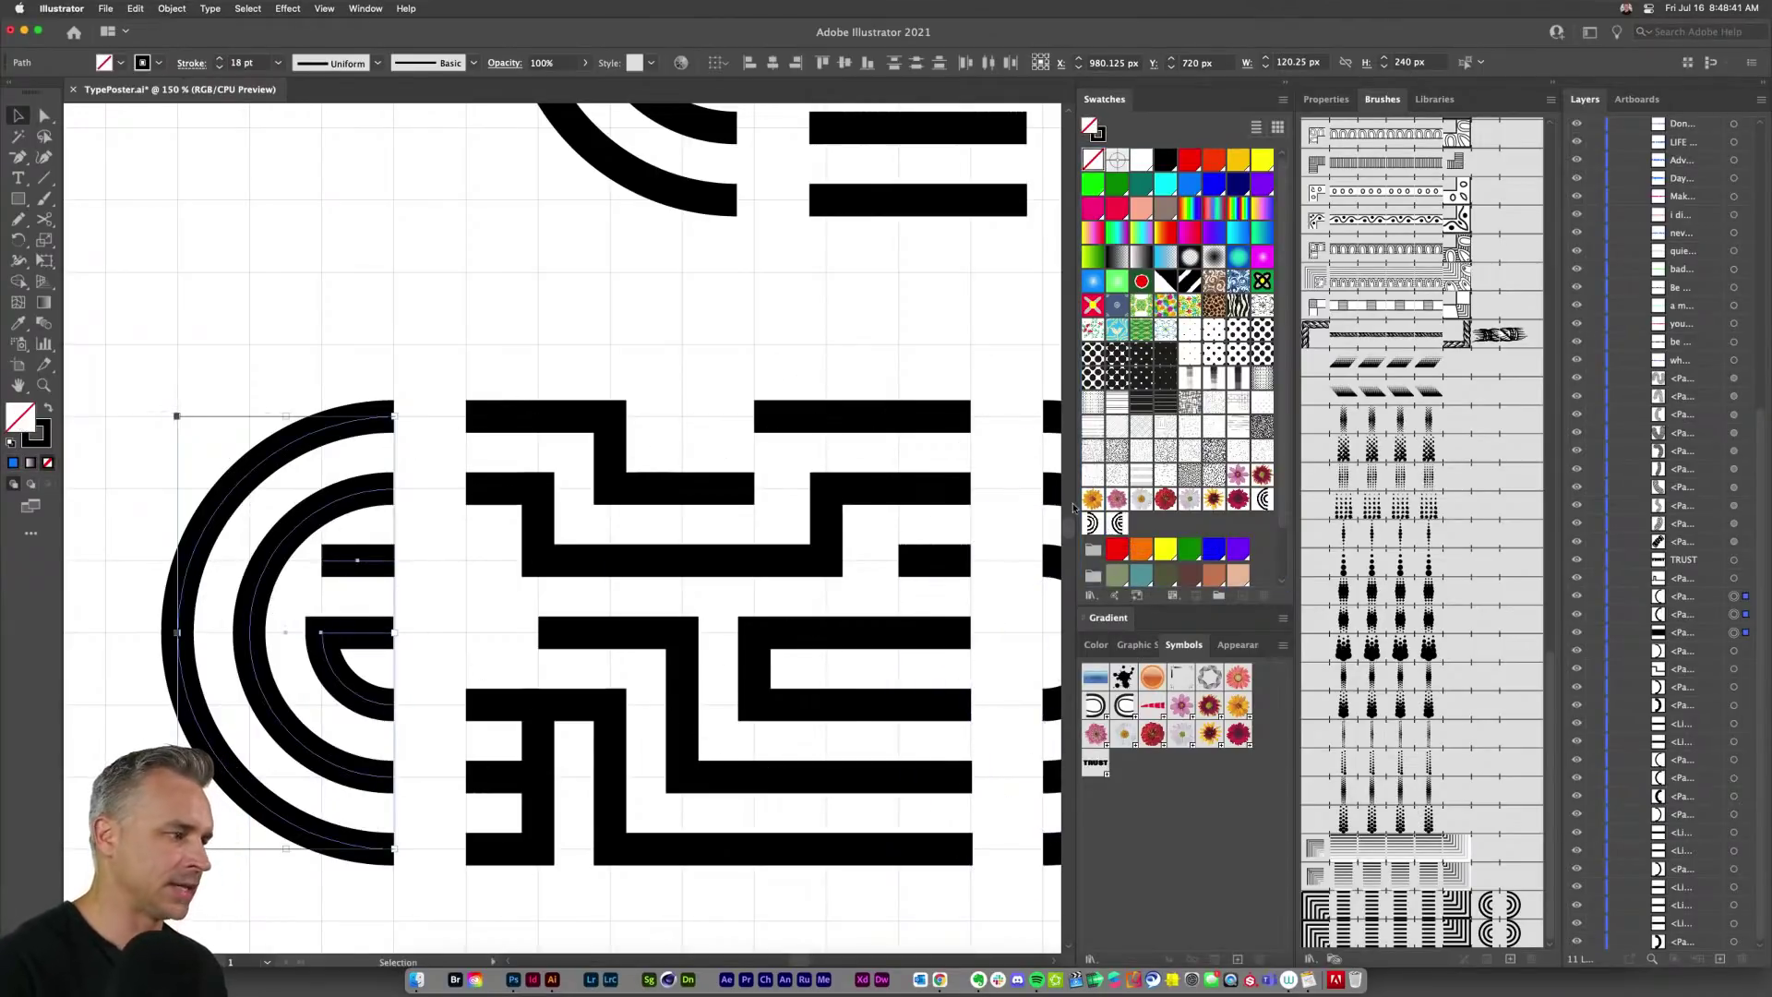
left_click(774, 343)
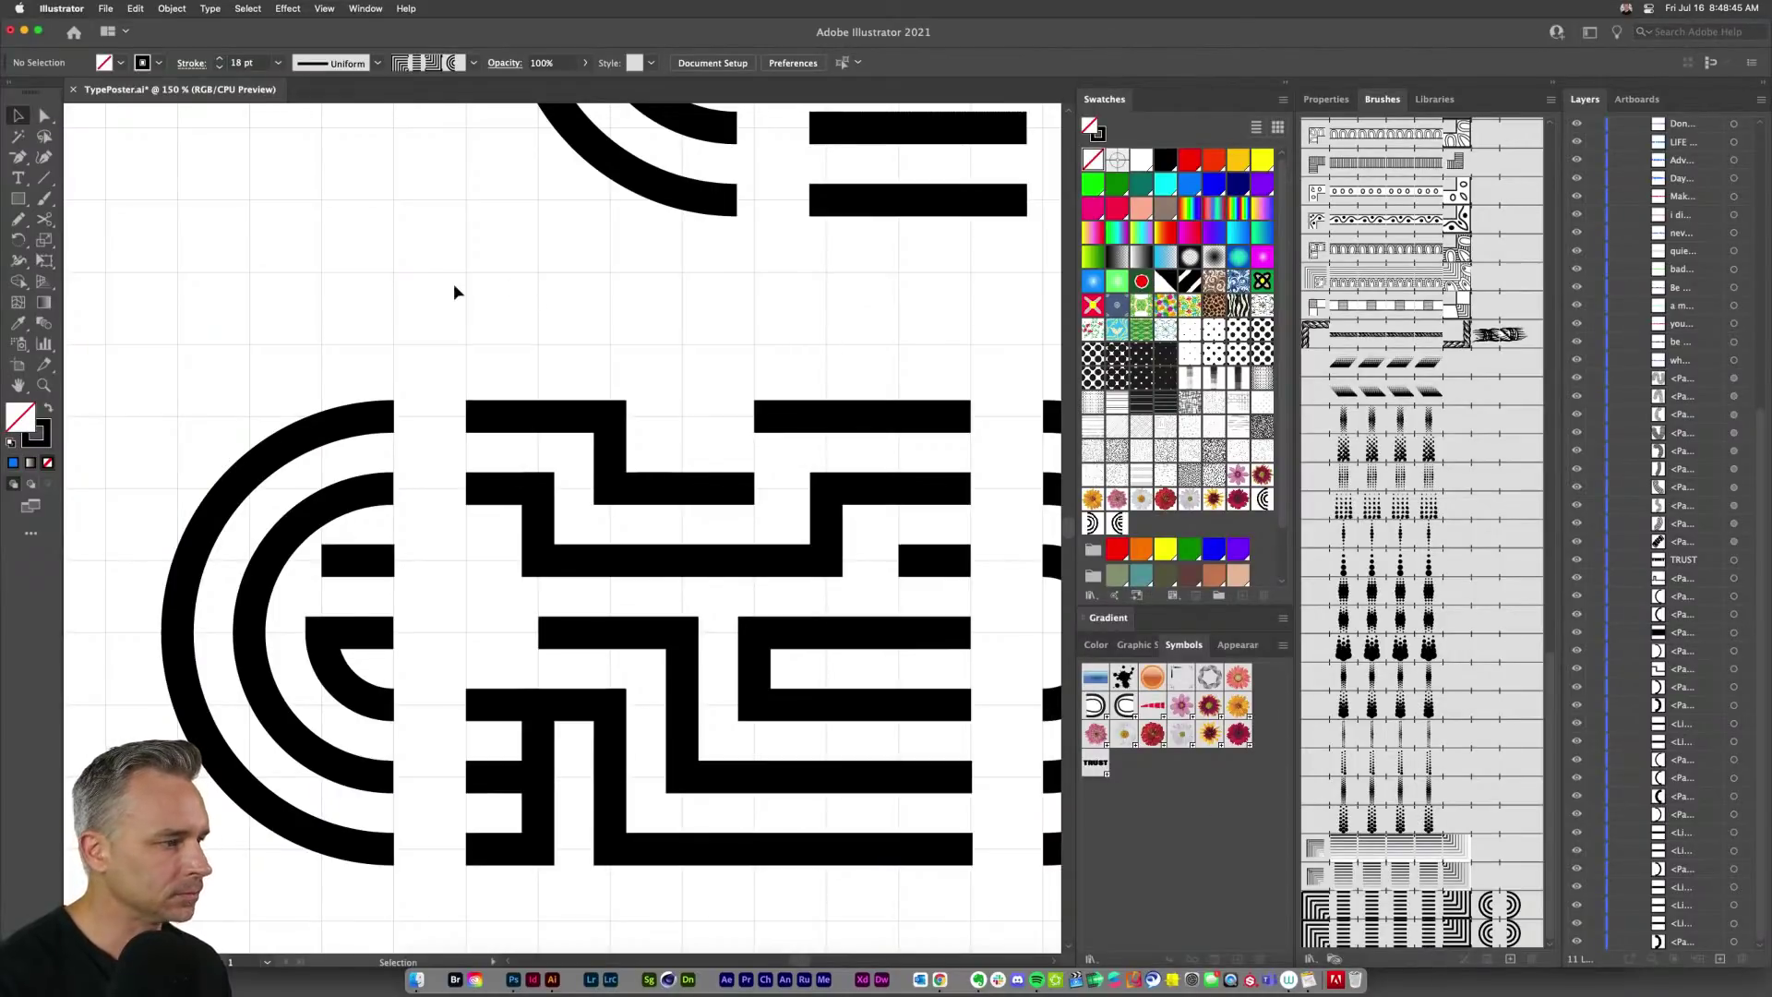
Step: Select the maze pattern's center section and start a new Pattern Brush from it
left_click_drag(449, 301, 1005, 905)
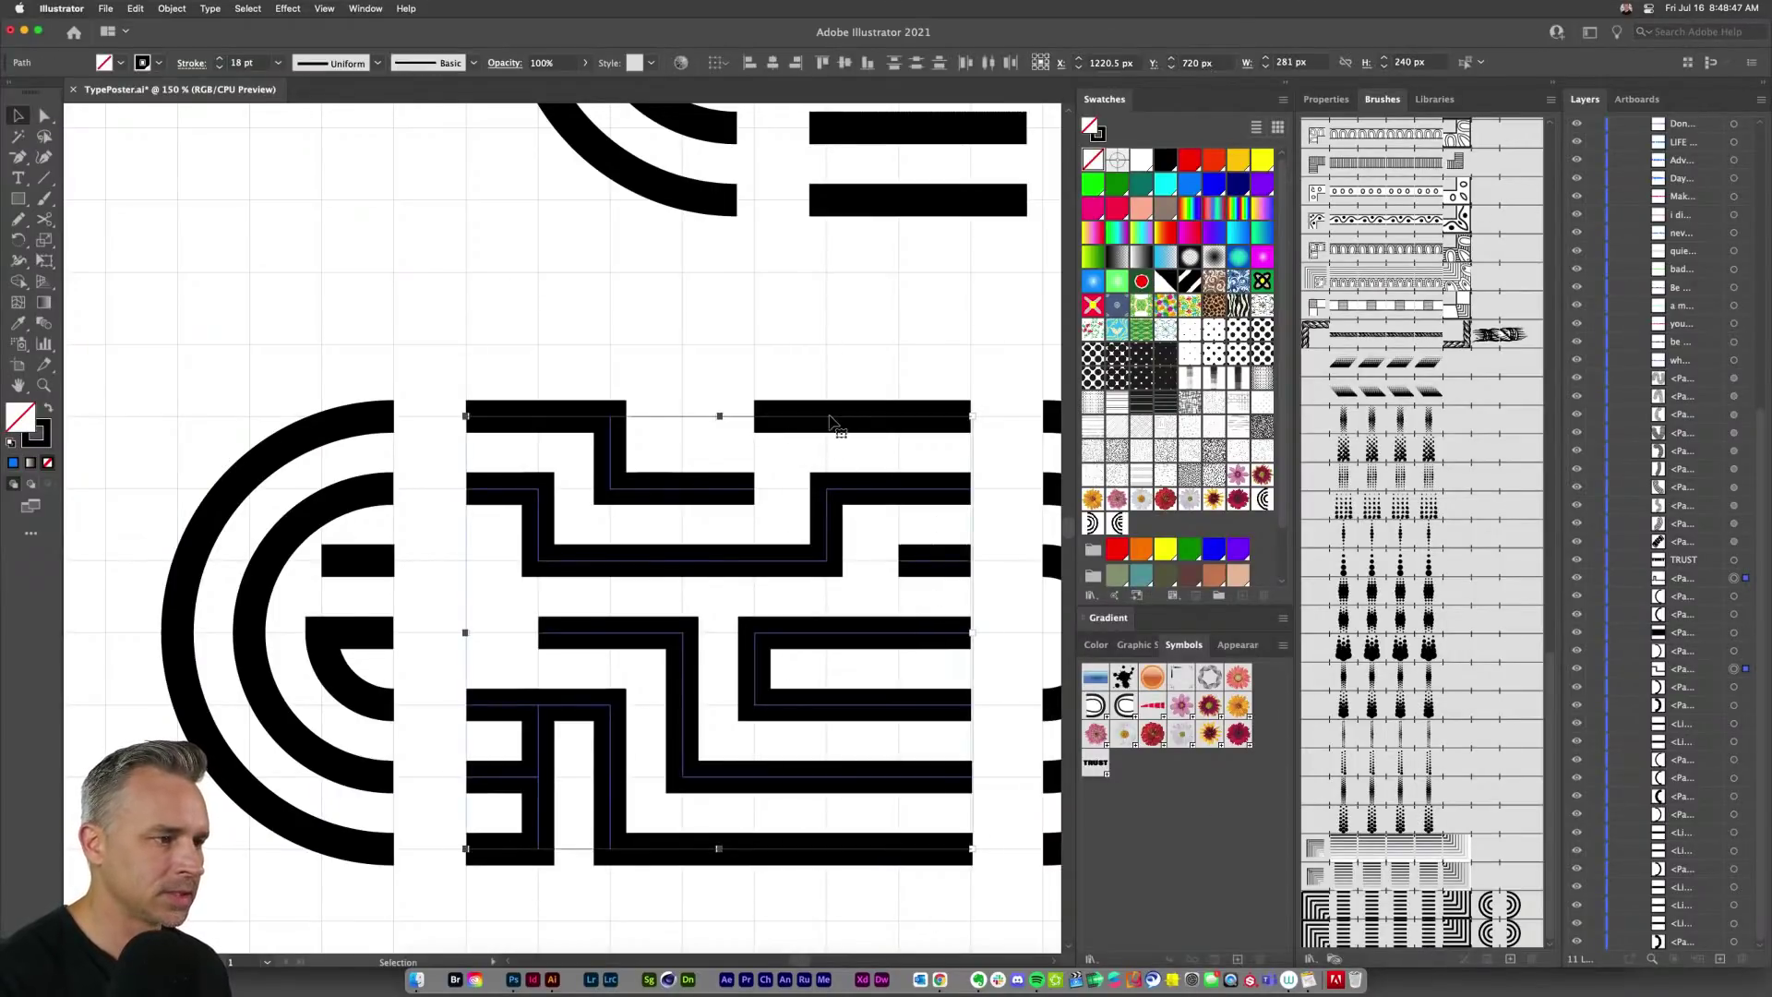
mouse_move(834, 425)
left_mouse_down()
mouse_move(1362, 923)
mouse_move(1261, 897)
left_mouse_up()
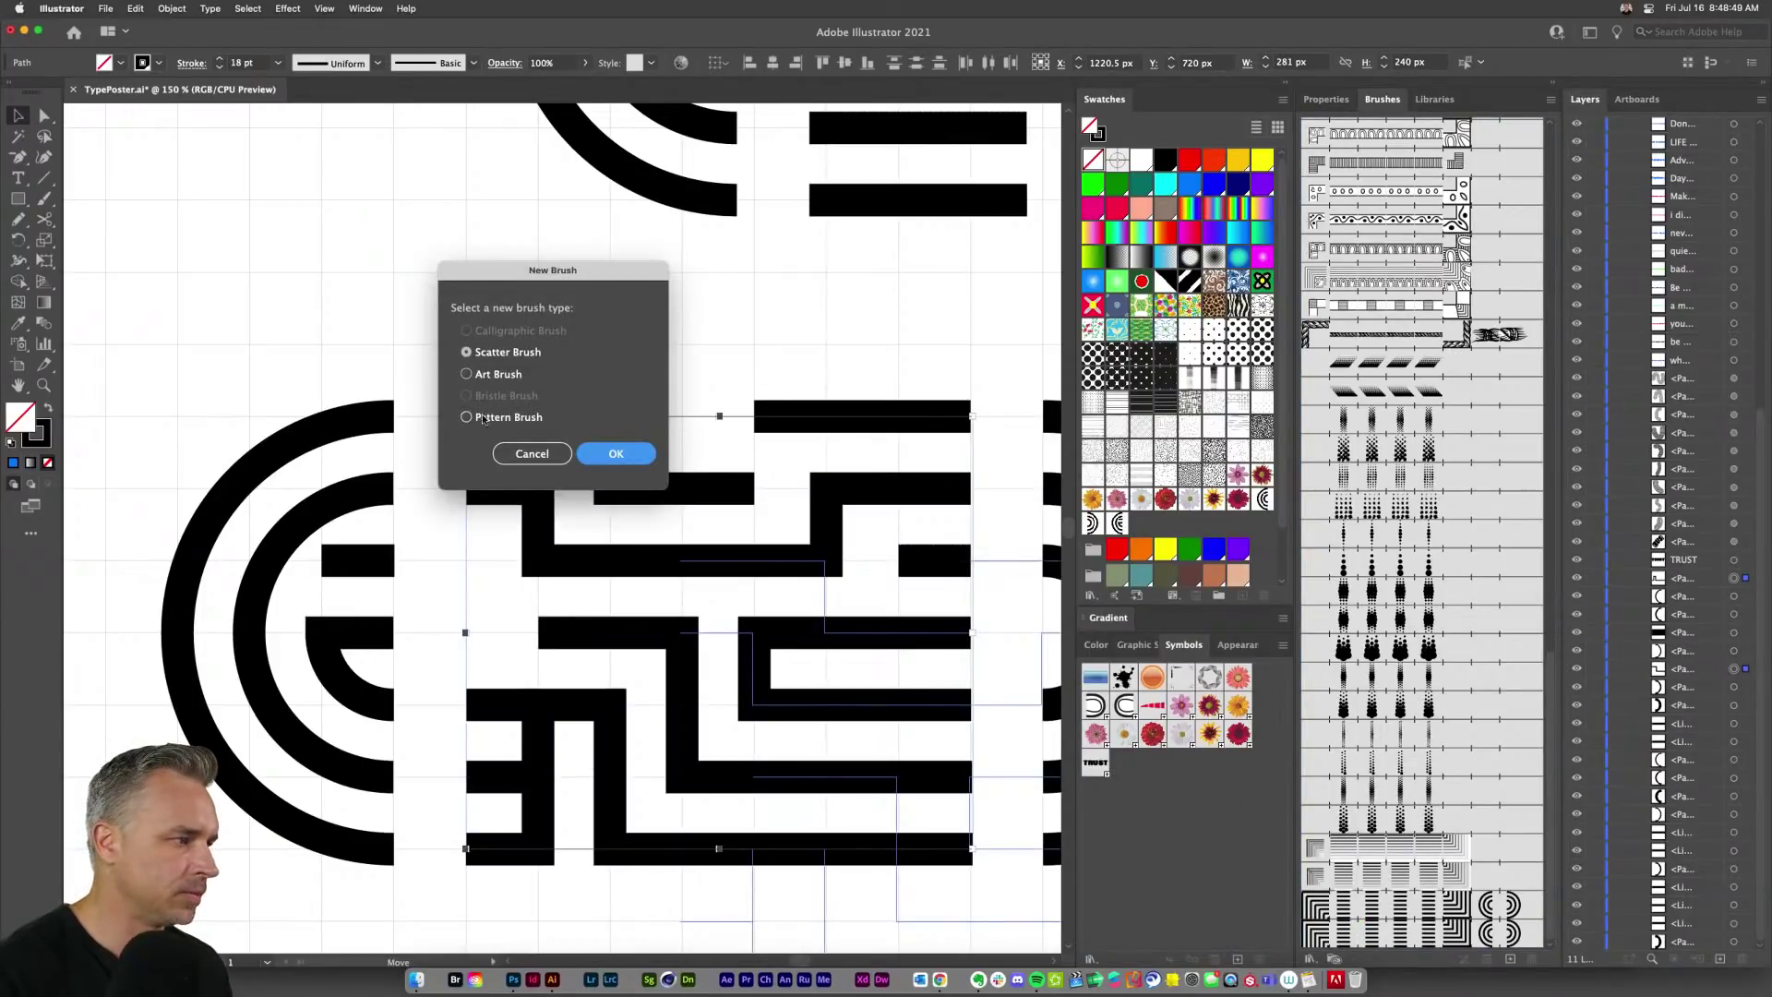
left_click(482, 418)
left_click(646, 453)
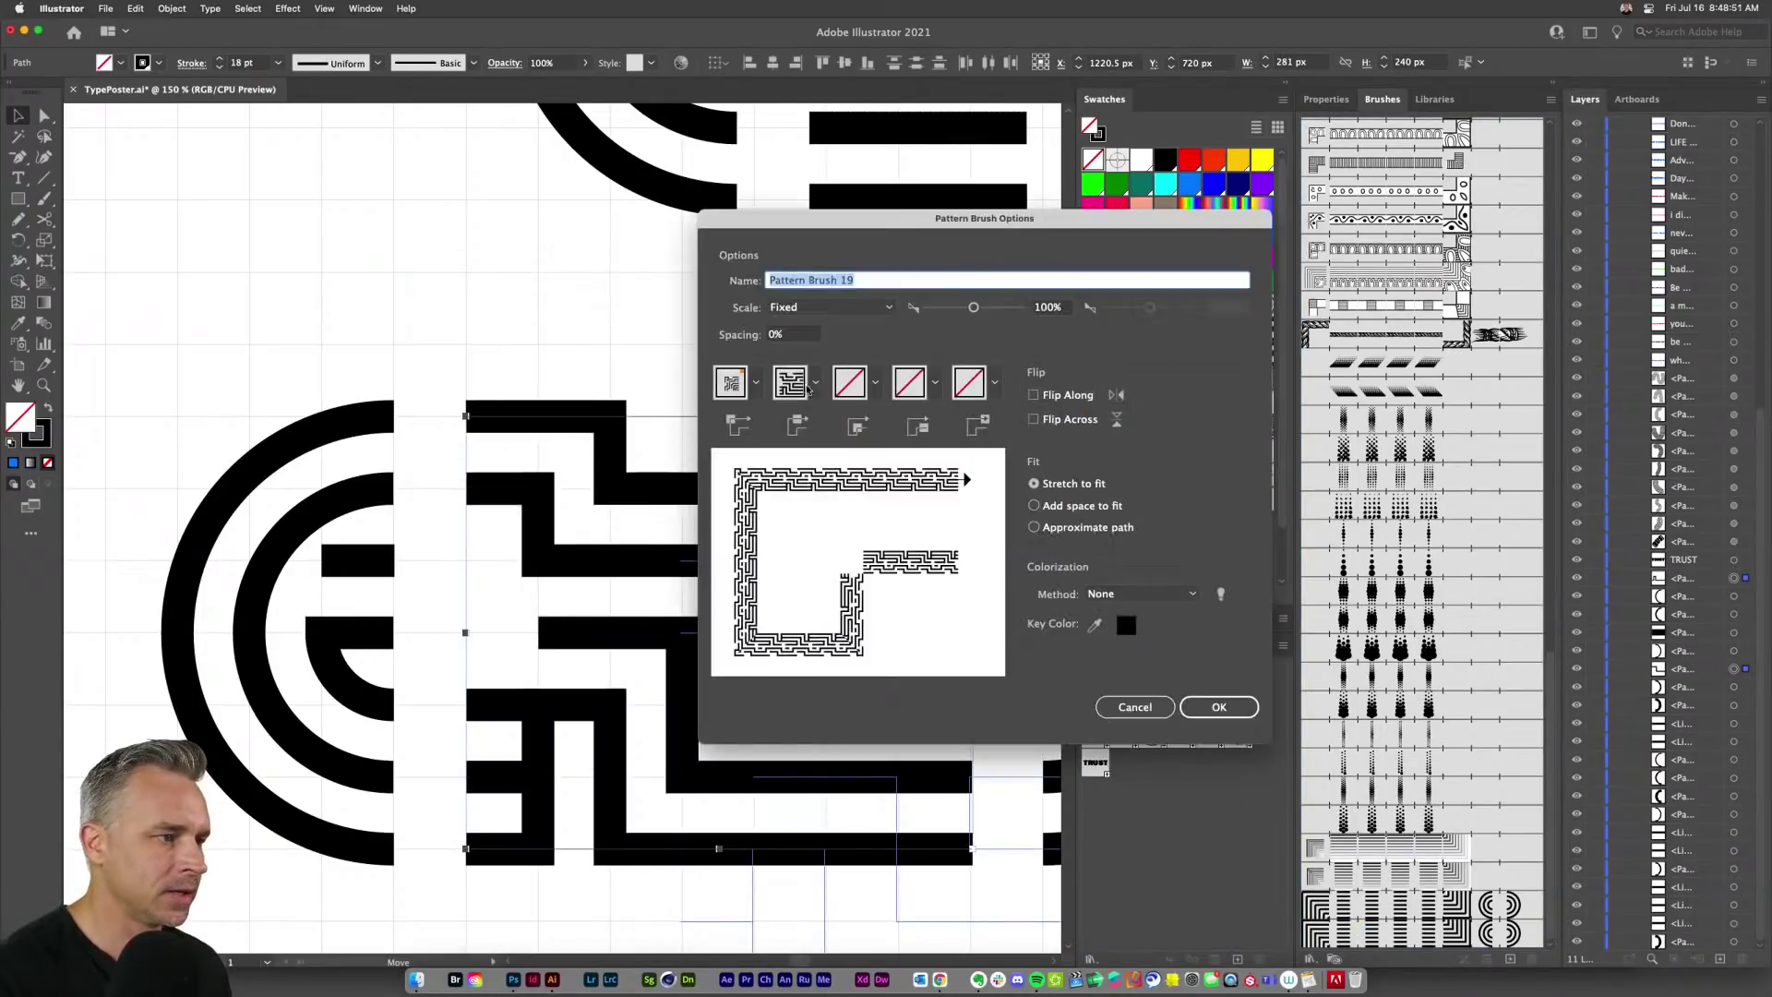
Step: Set both the inner and outer corner tiles of the pattern brush to Auto-Centered
left_click(811, 386)
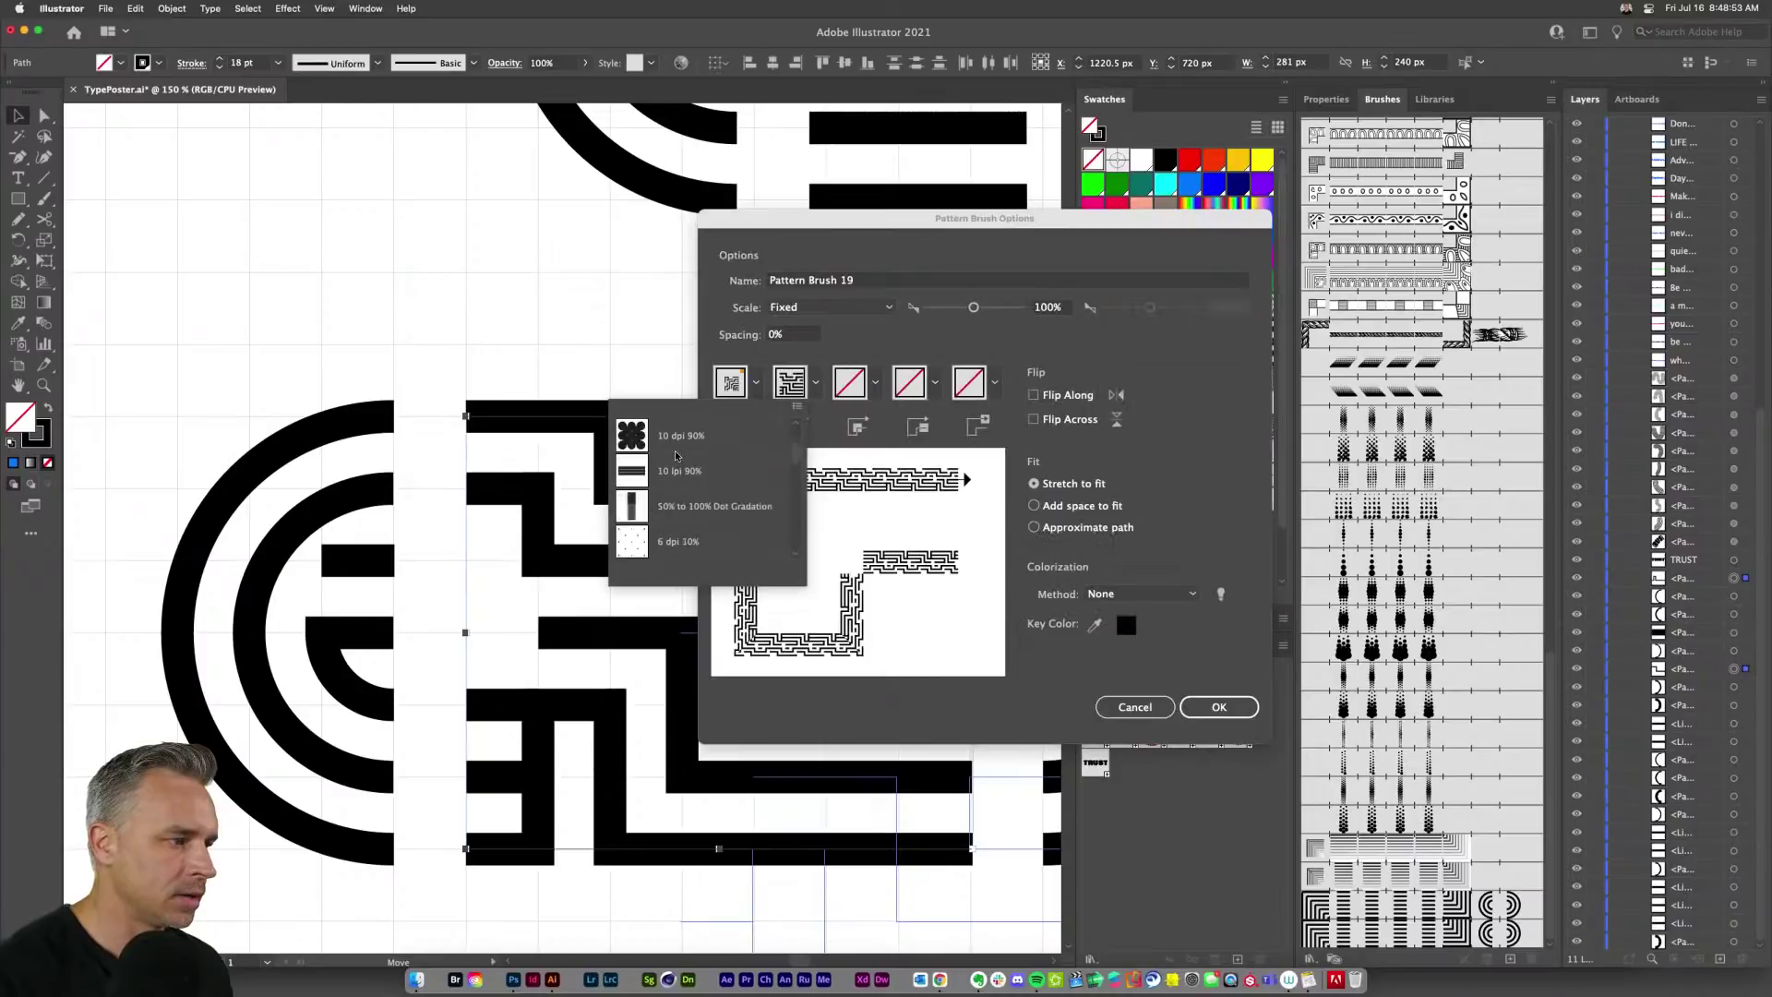
left_click(675, 443)
left_click(875, 382)
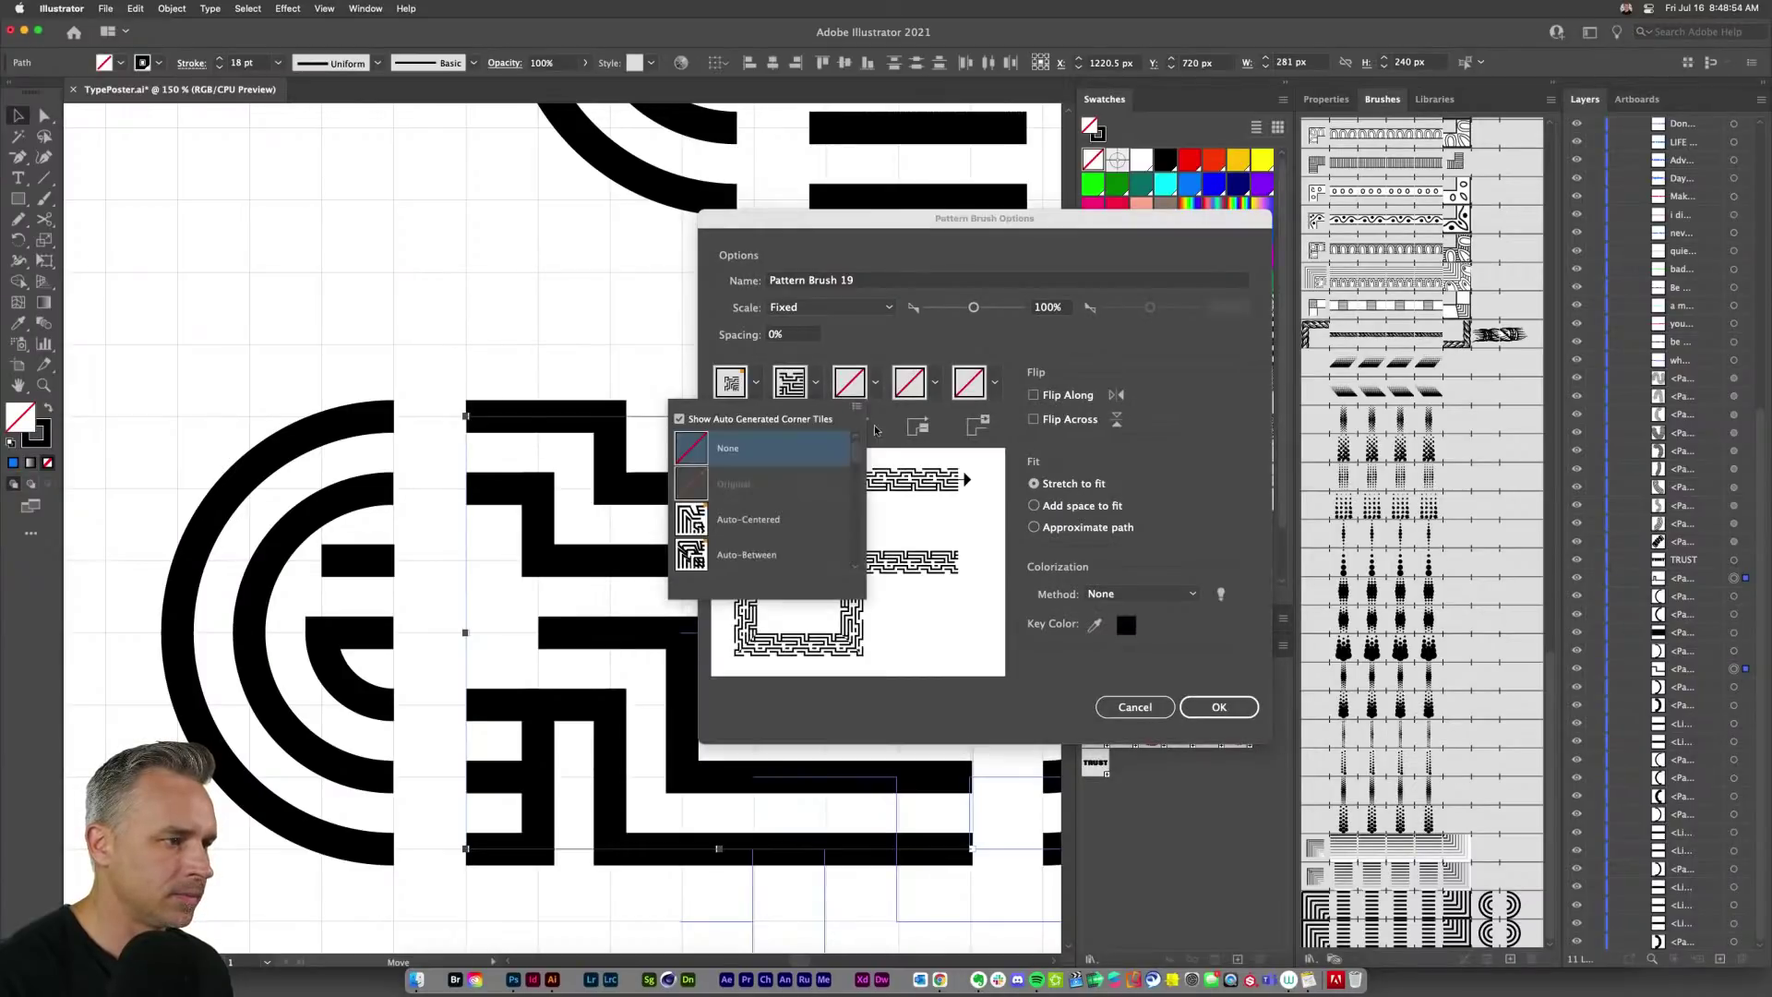
left_click(699, 519)
left_click(756, 382)
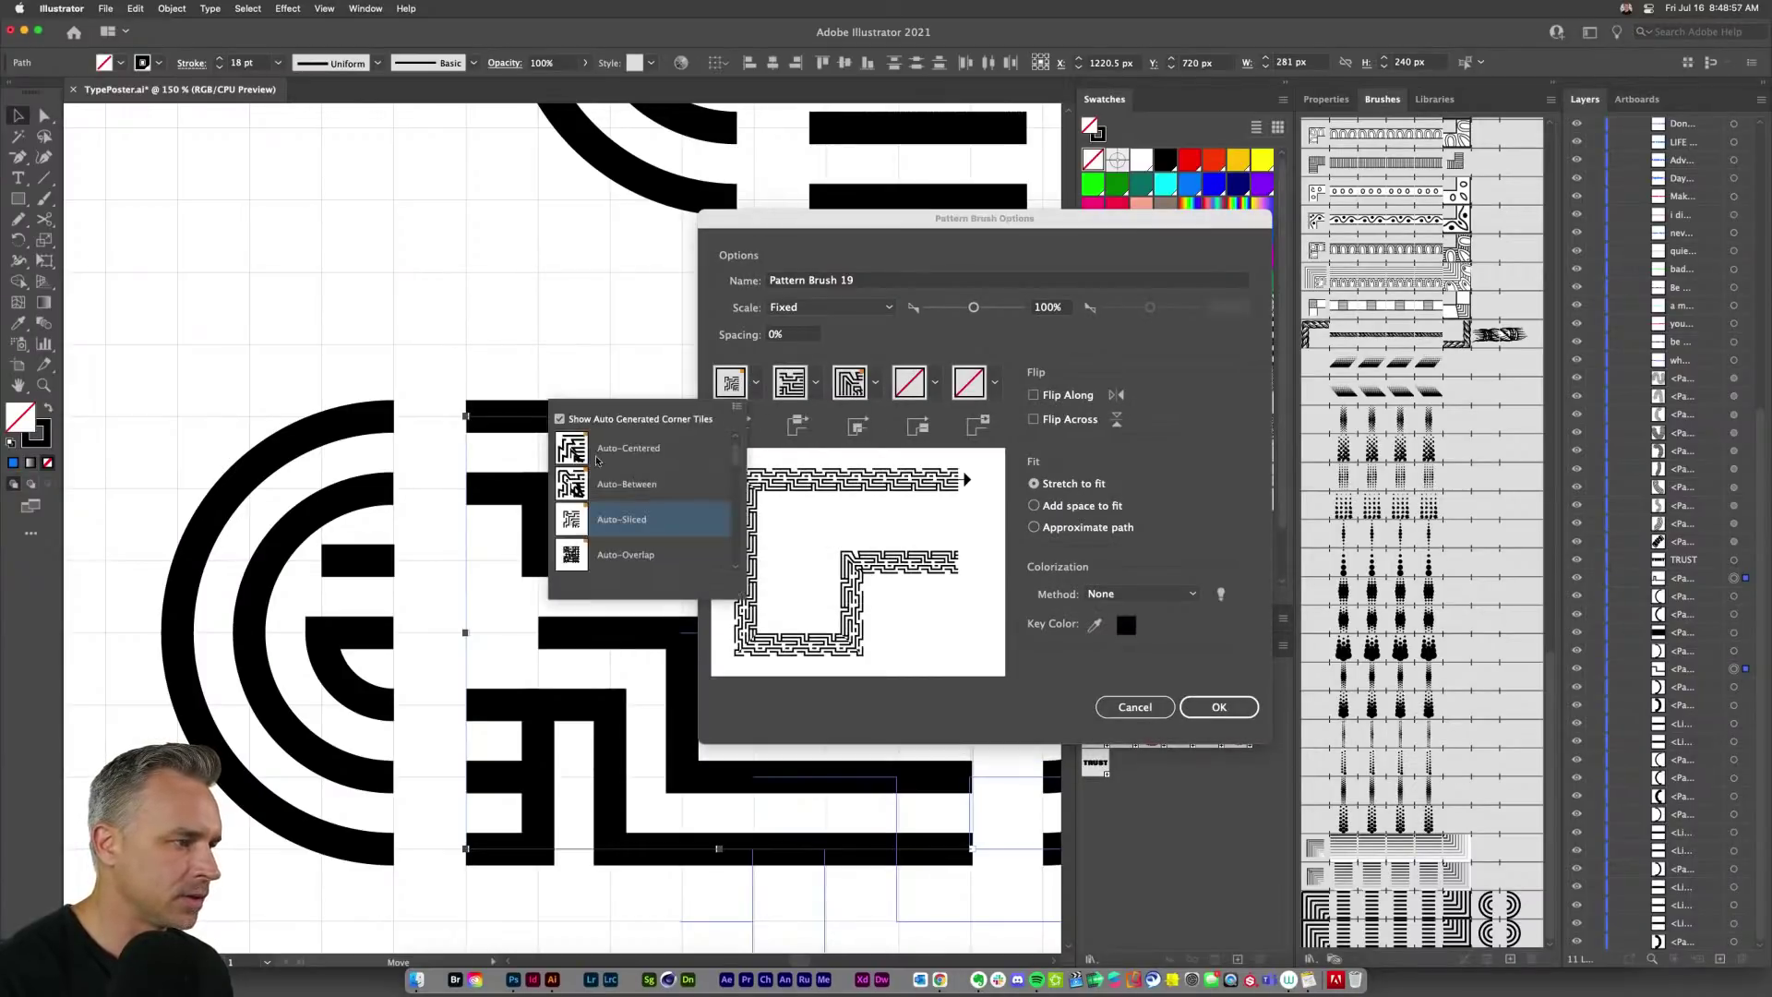
left_click(599, 452)
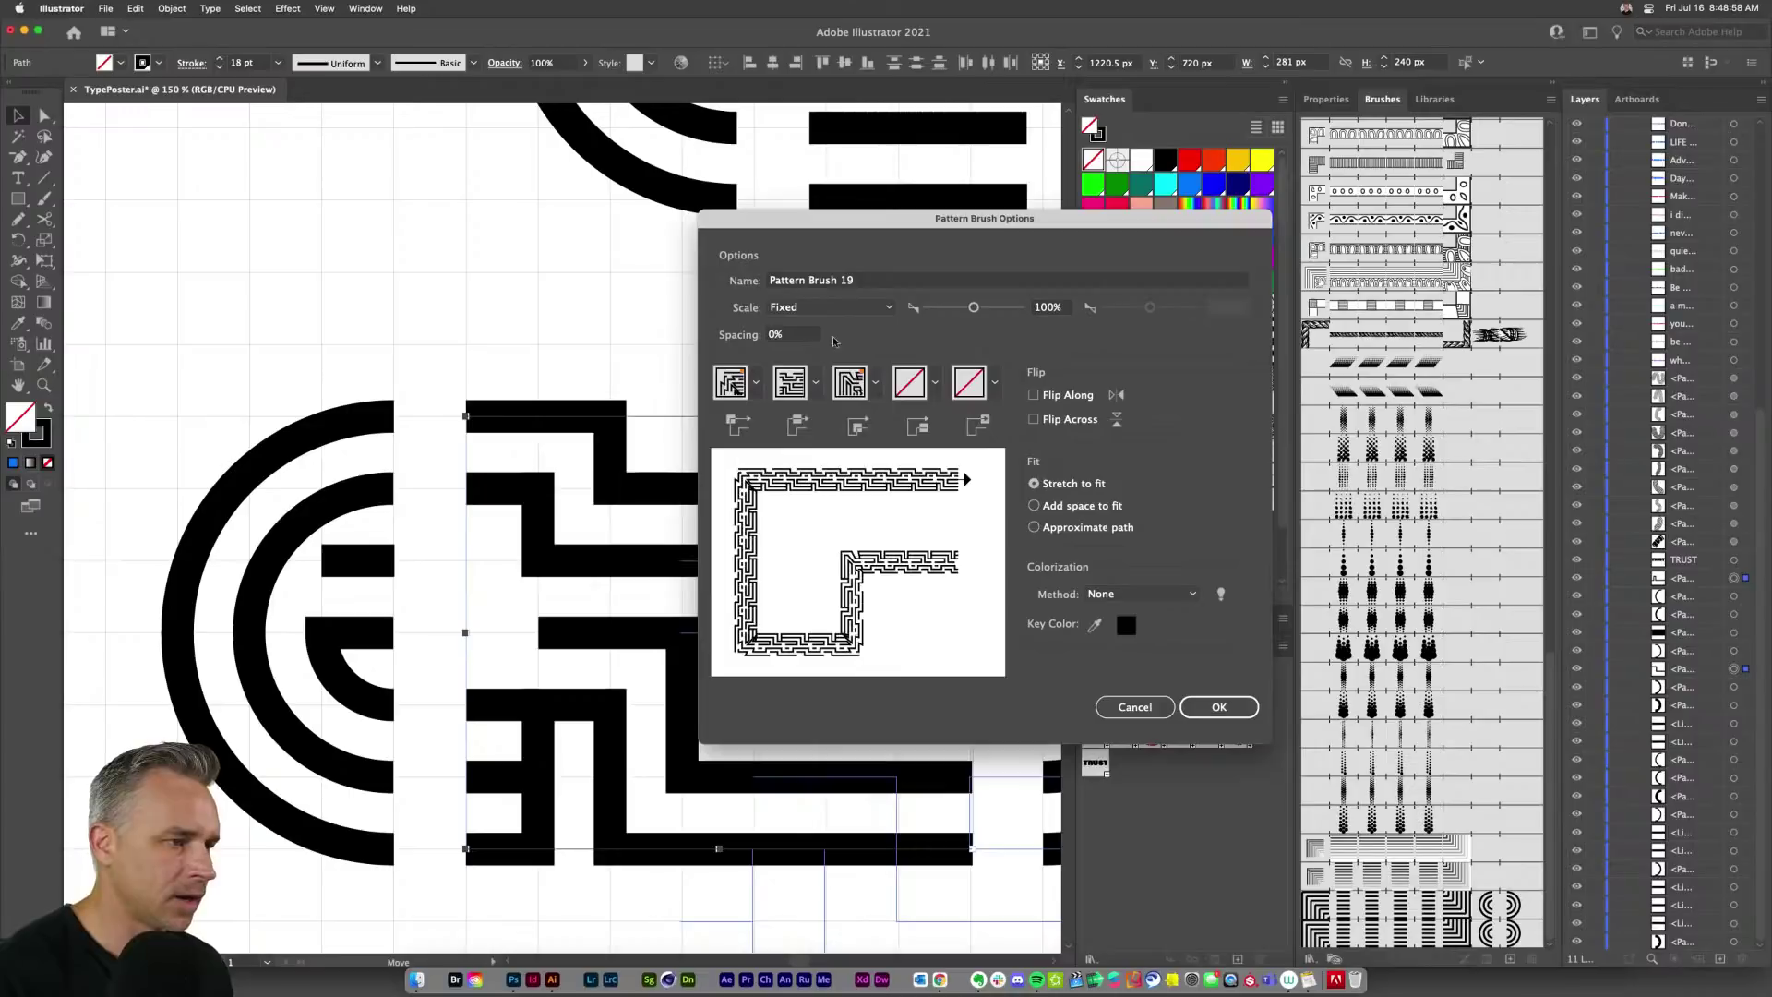
Step: Assign the saved left end cap pattern swatch as the brush's start tile
left_click(935, 382)
scroll(831, 494, "down", 5)
scroll(831, 496, "down", 10)
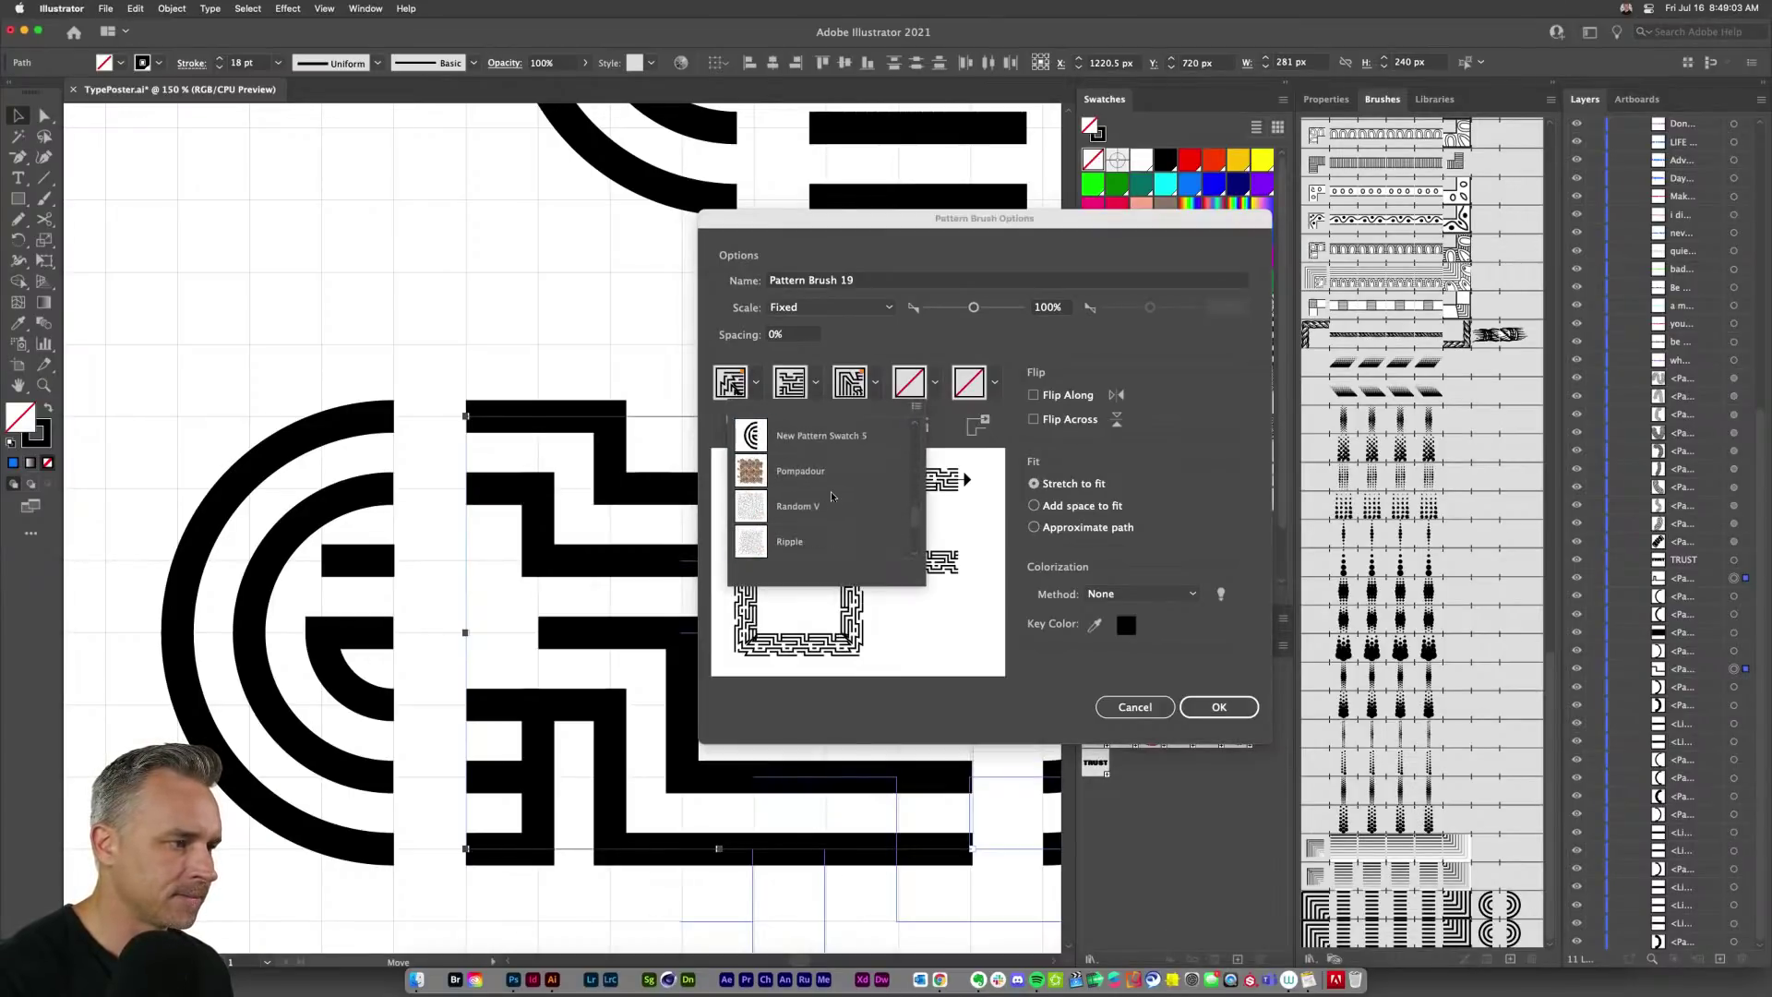
scroll(832, 496, "up", 2)
left_click(818, 472)
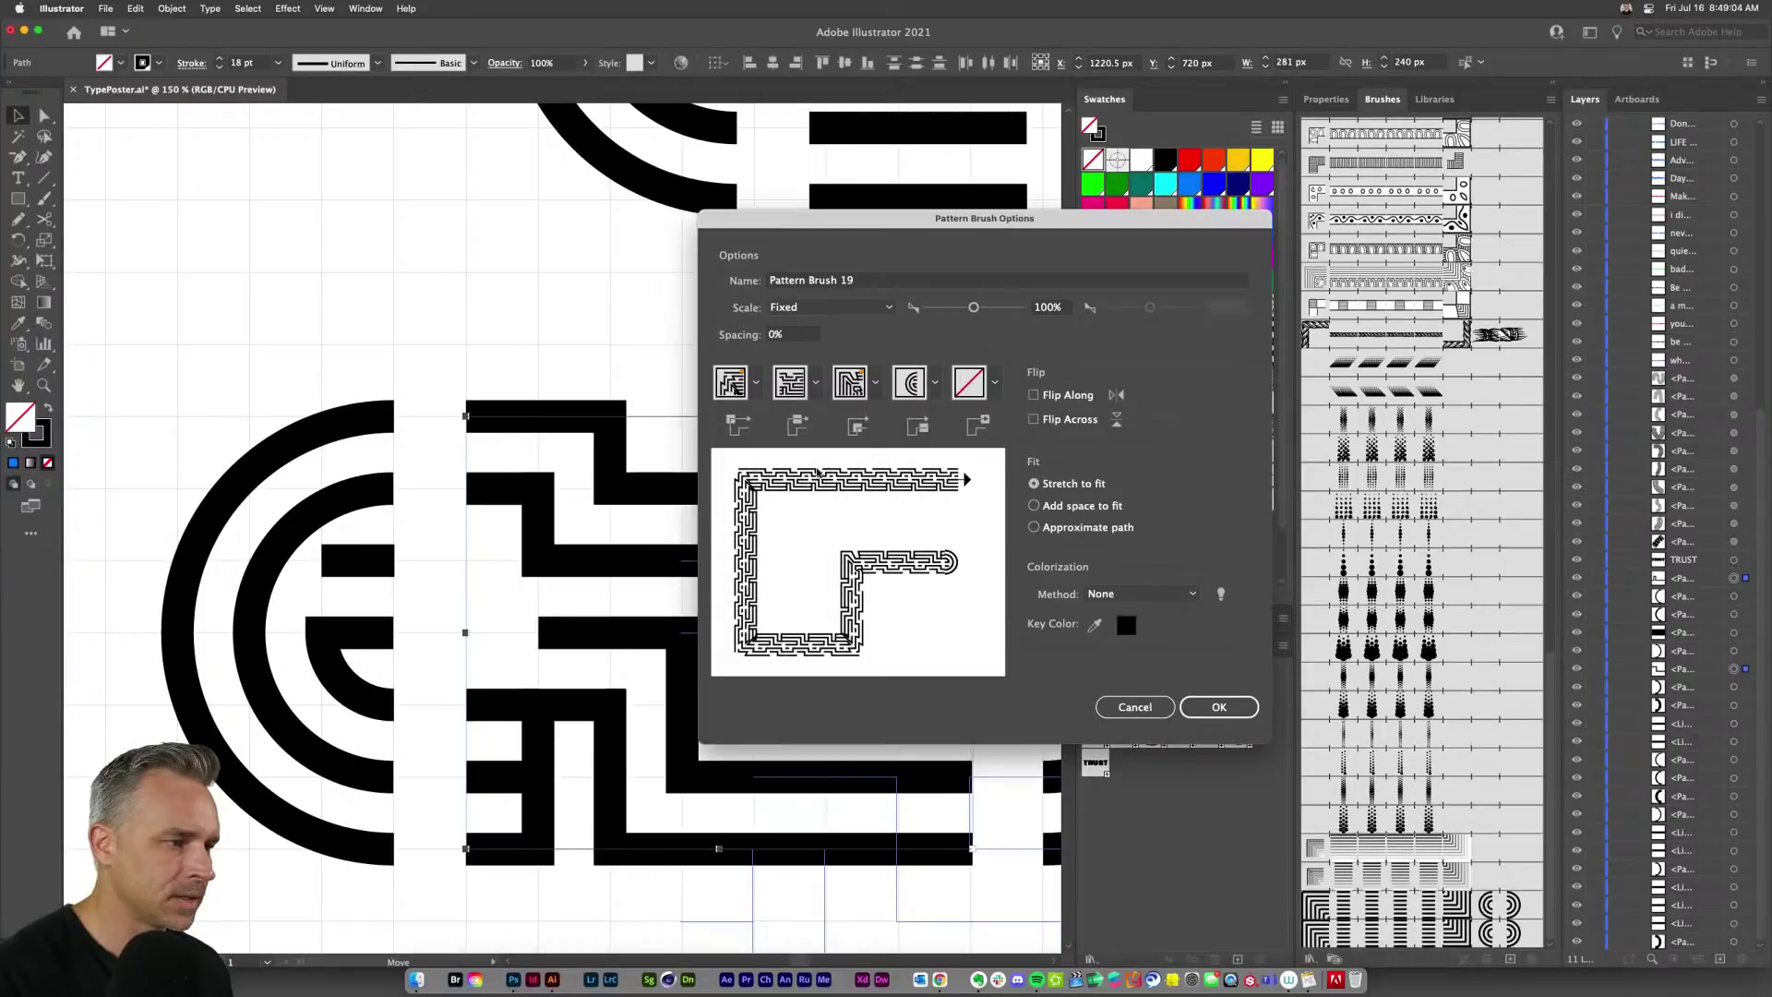
Step: Assign New Pattern Swatch 3 as the brush's end tile, create the pattern brush, and deselect the artwork
left_click(995, 383)
scroll(831, 517, "down", 5)
scroll(842, 505, "down", 6)
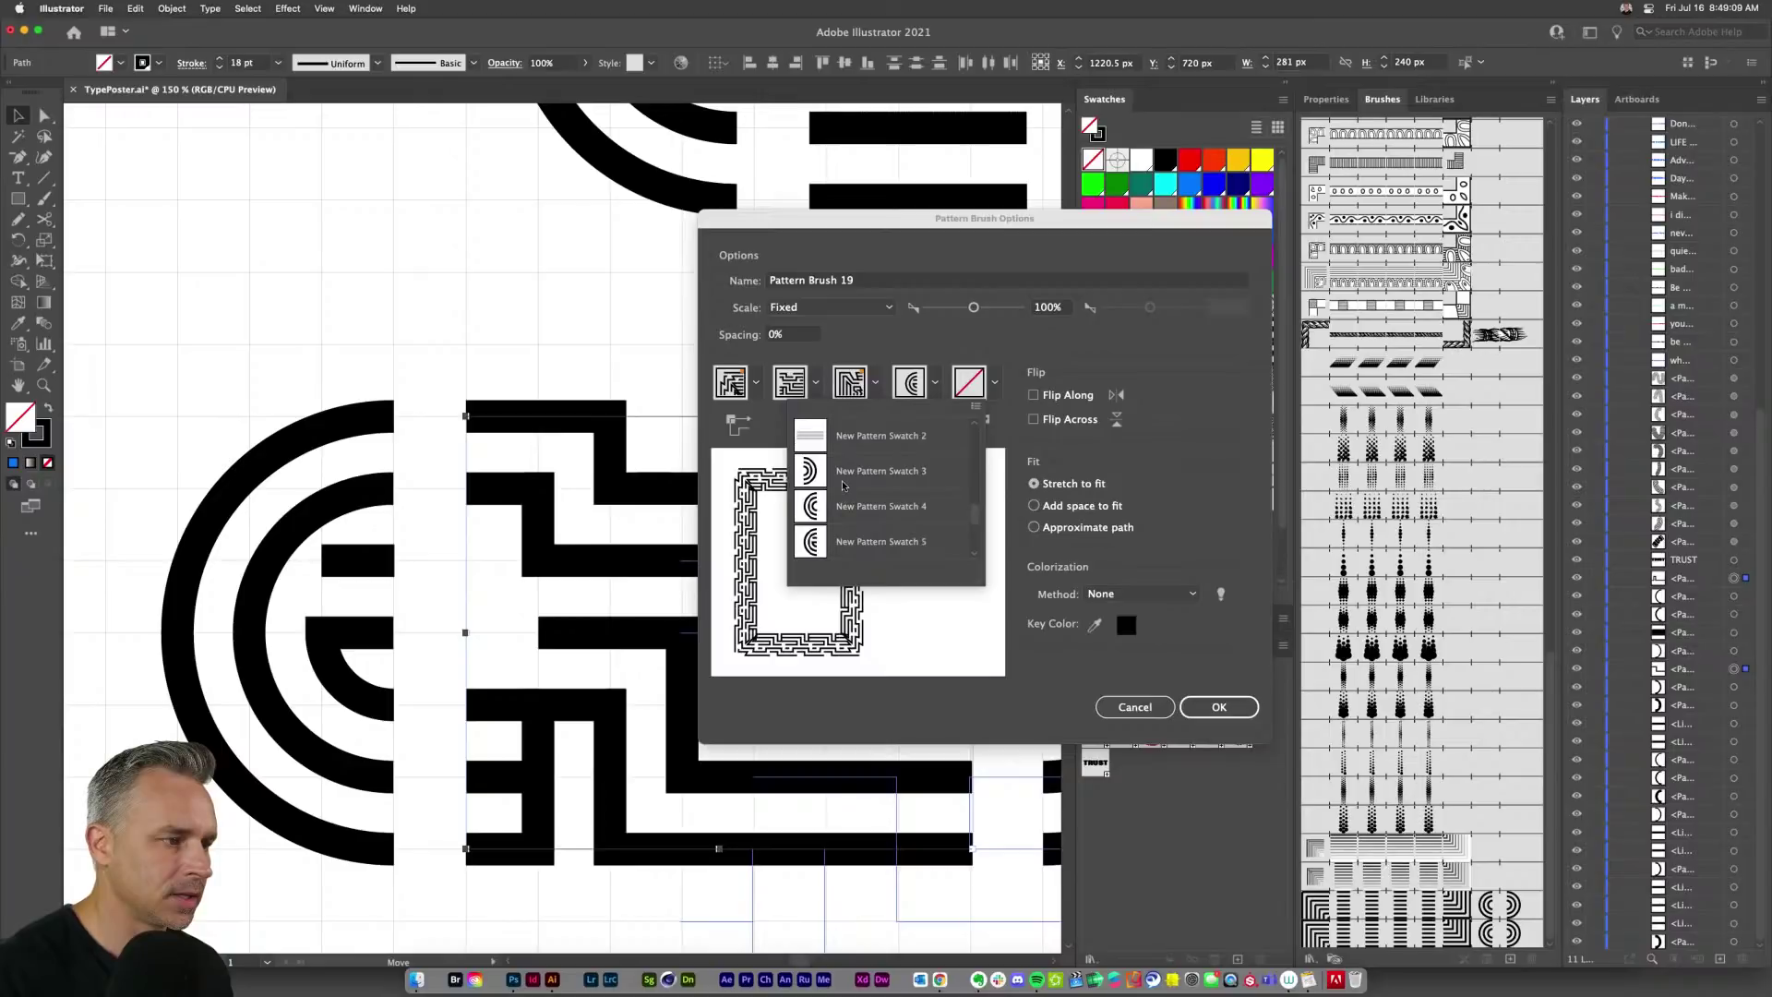
left_click(854, 473)
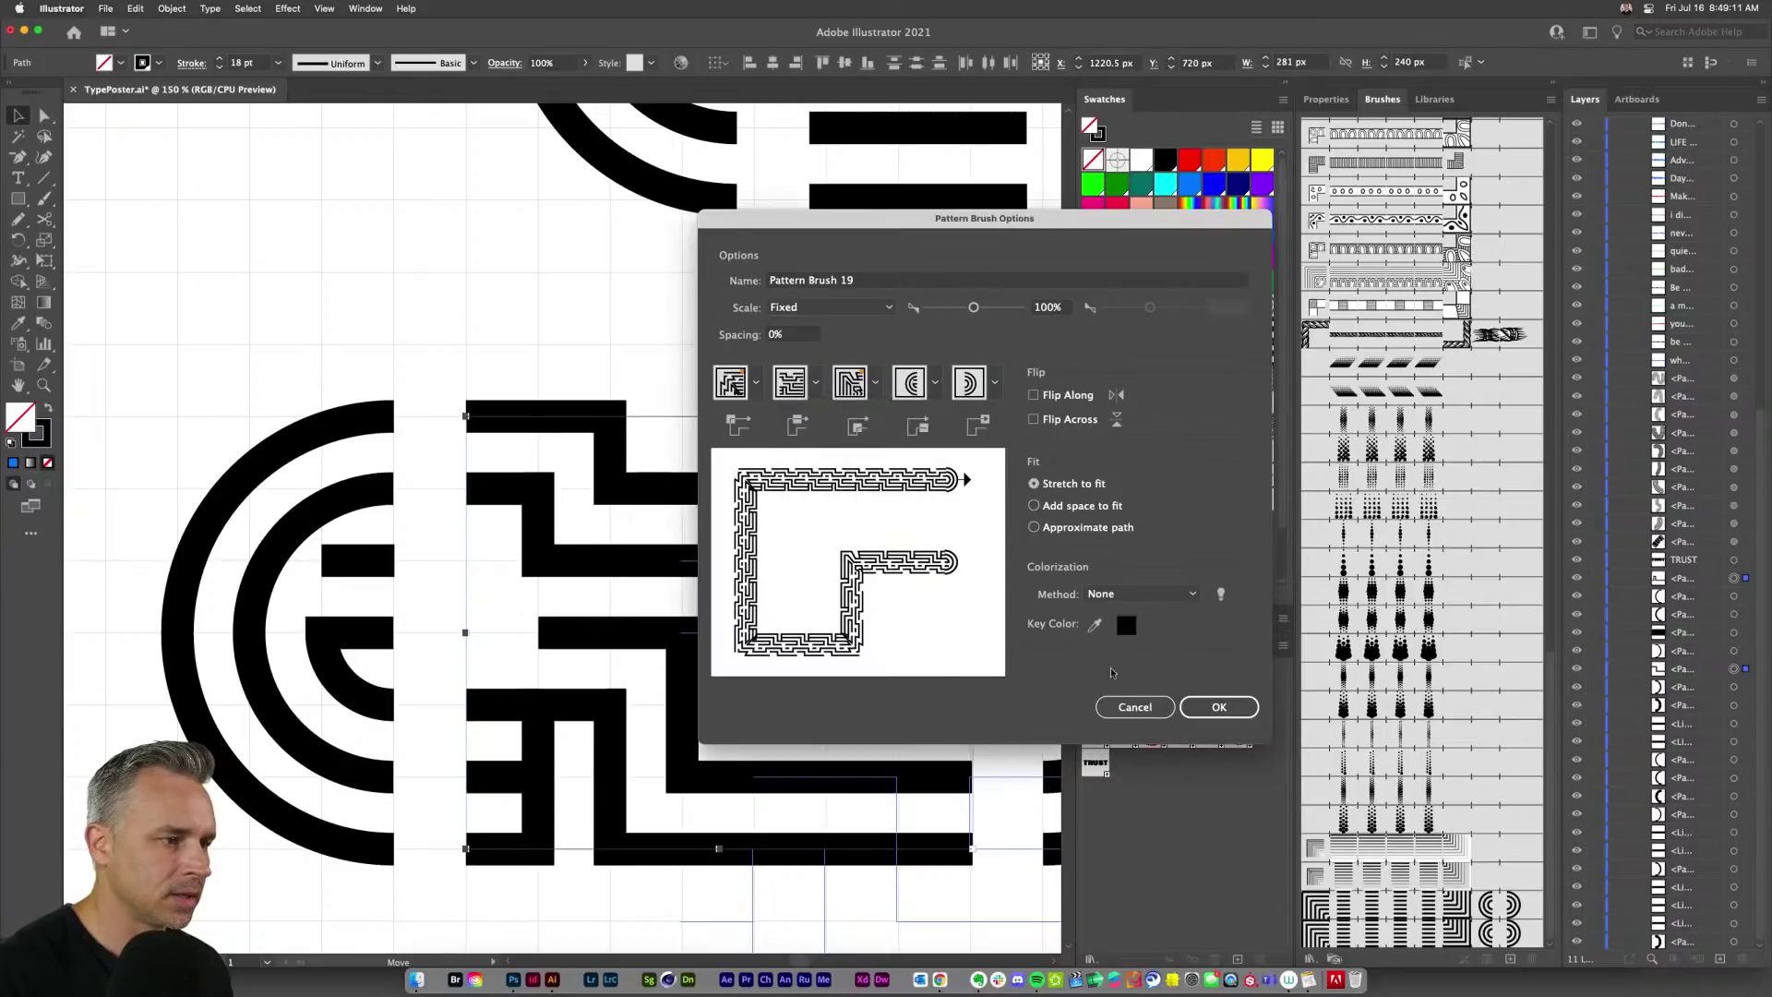
left_click(1209, 706)
left_click(479, 293)
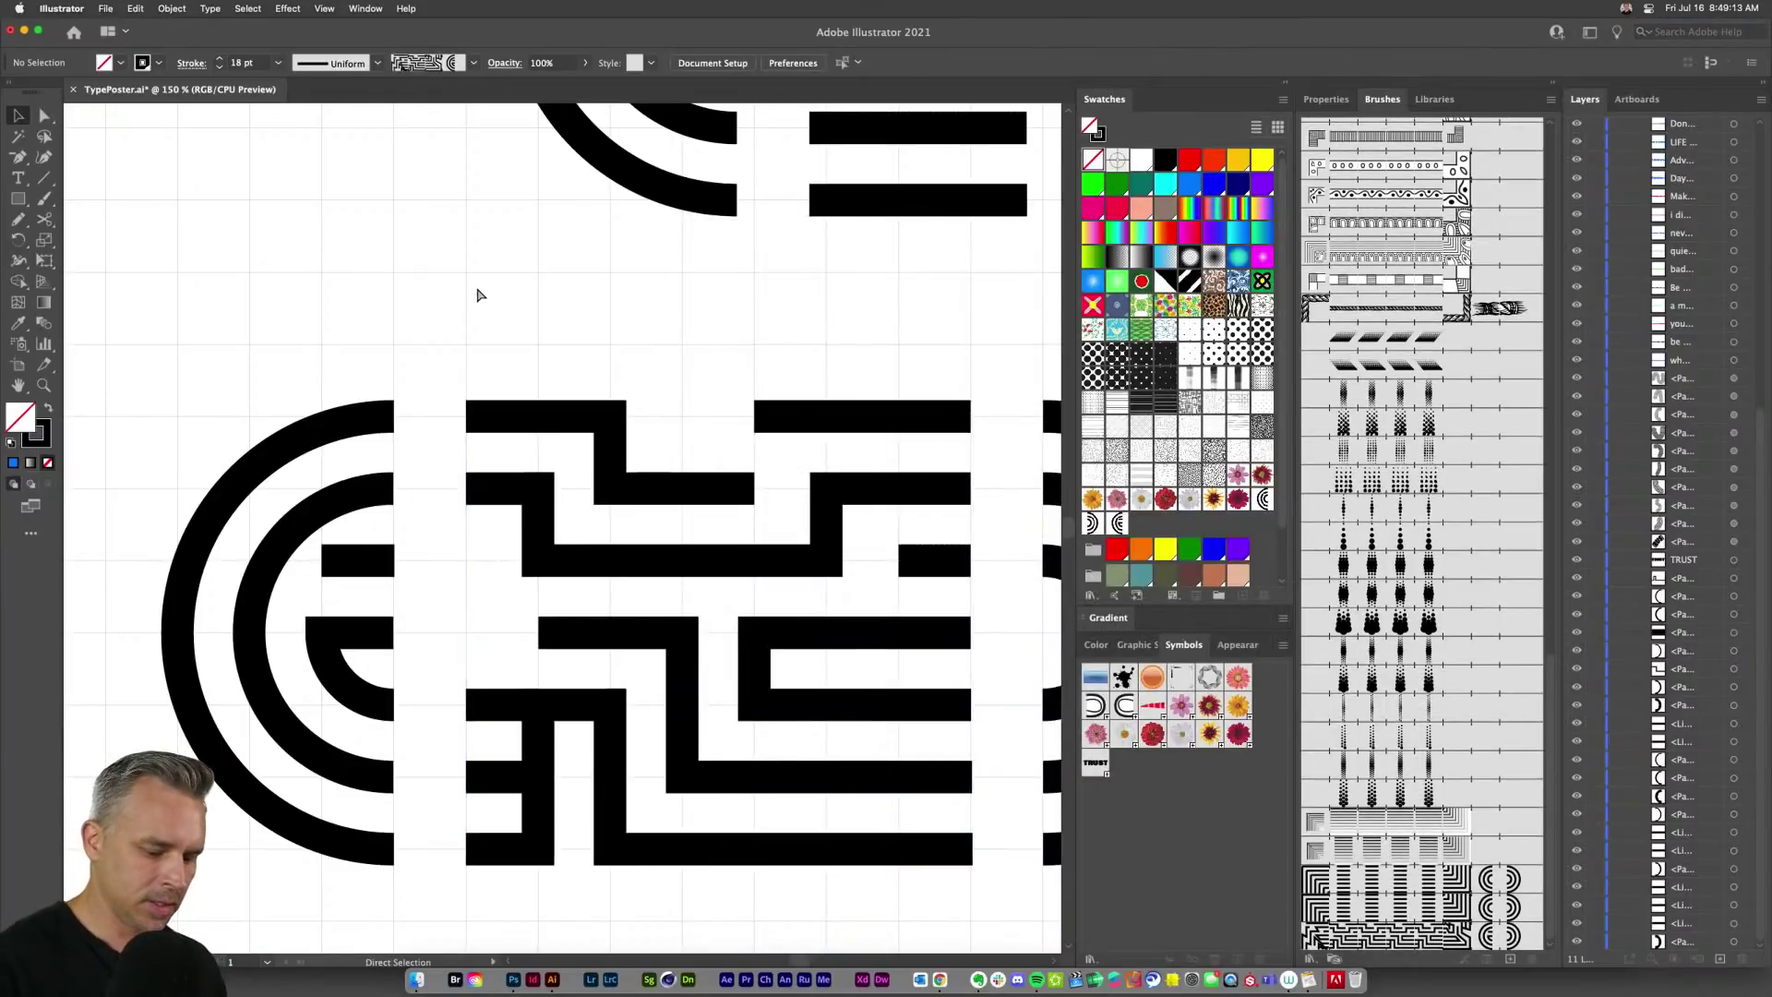
Step: Collapse the contents of Layer 1 and reduce the swatches and symbols area to free up canvas space
key("super+0")
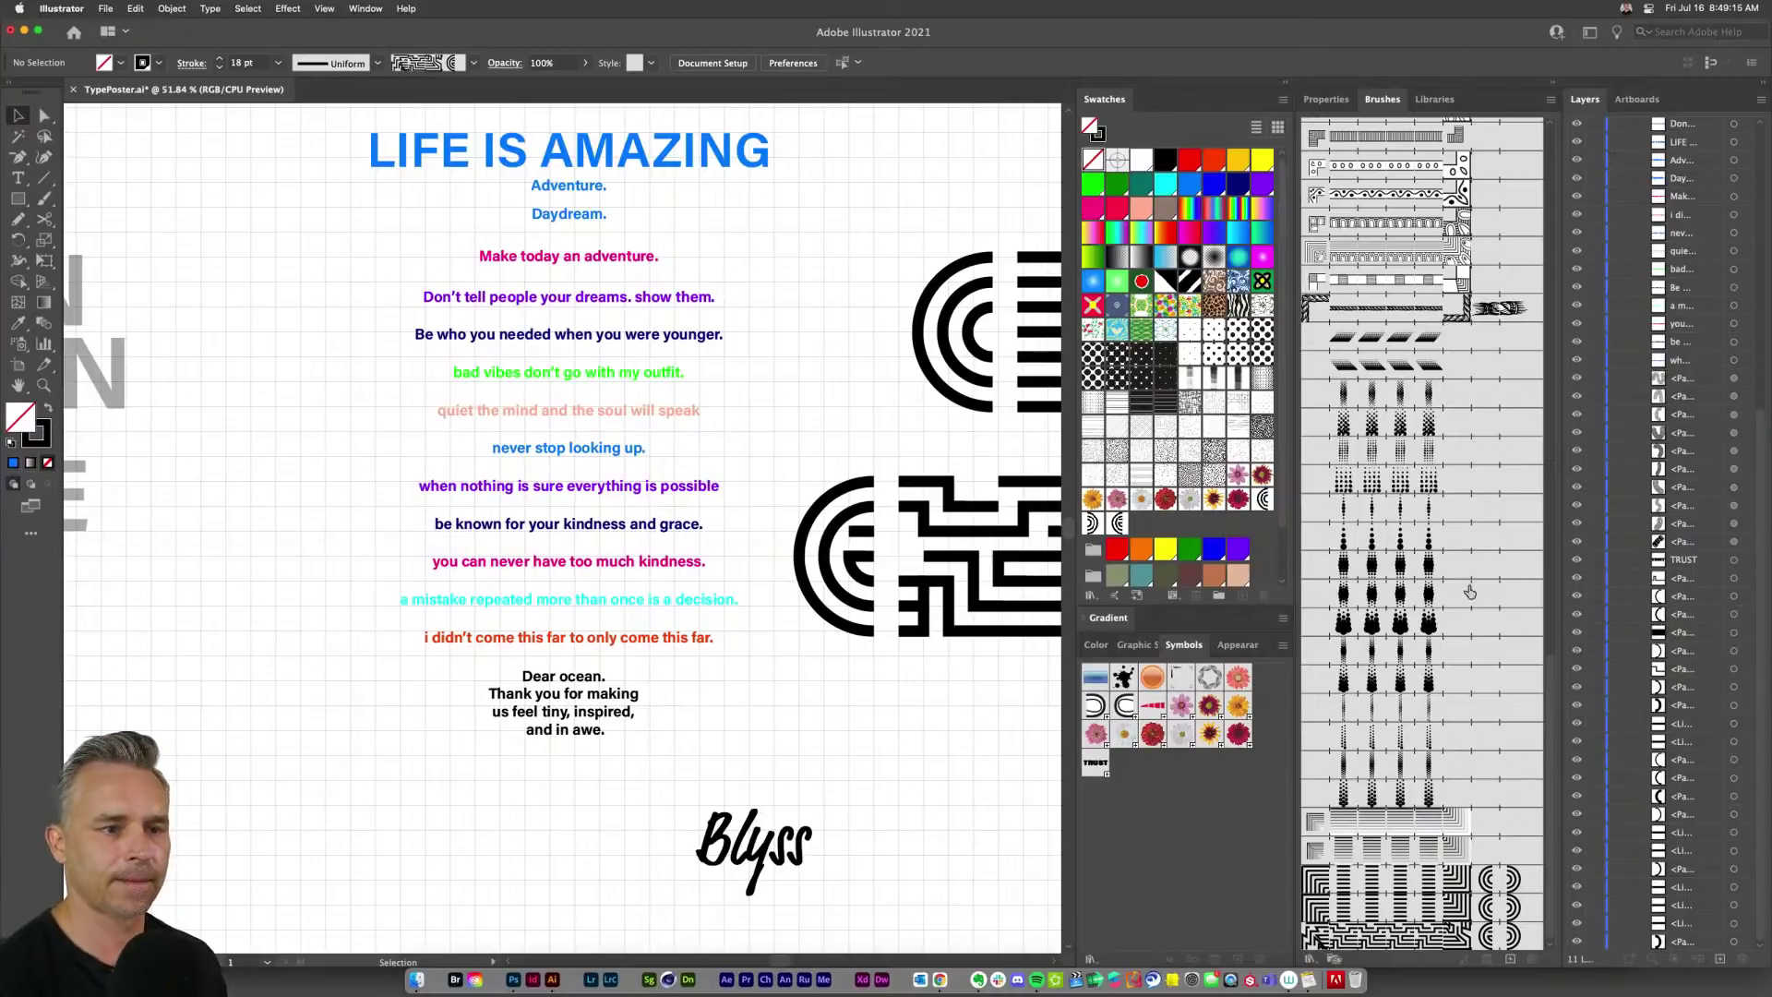
scroll(1643, 258, "up", 8)
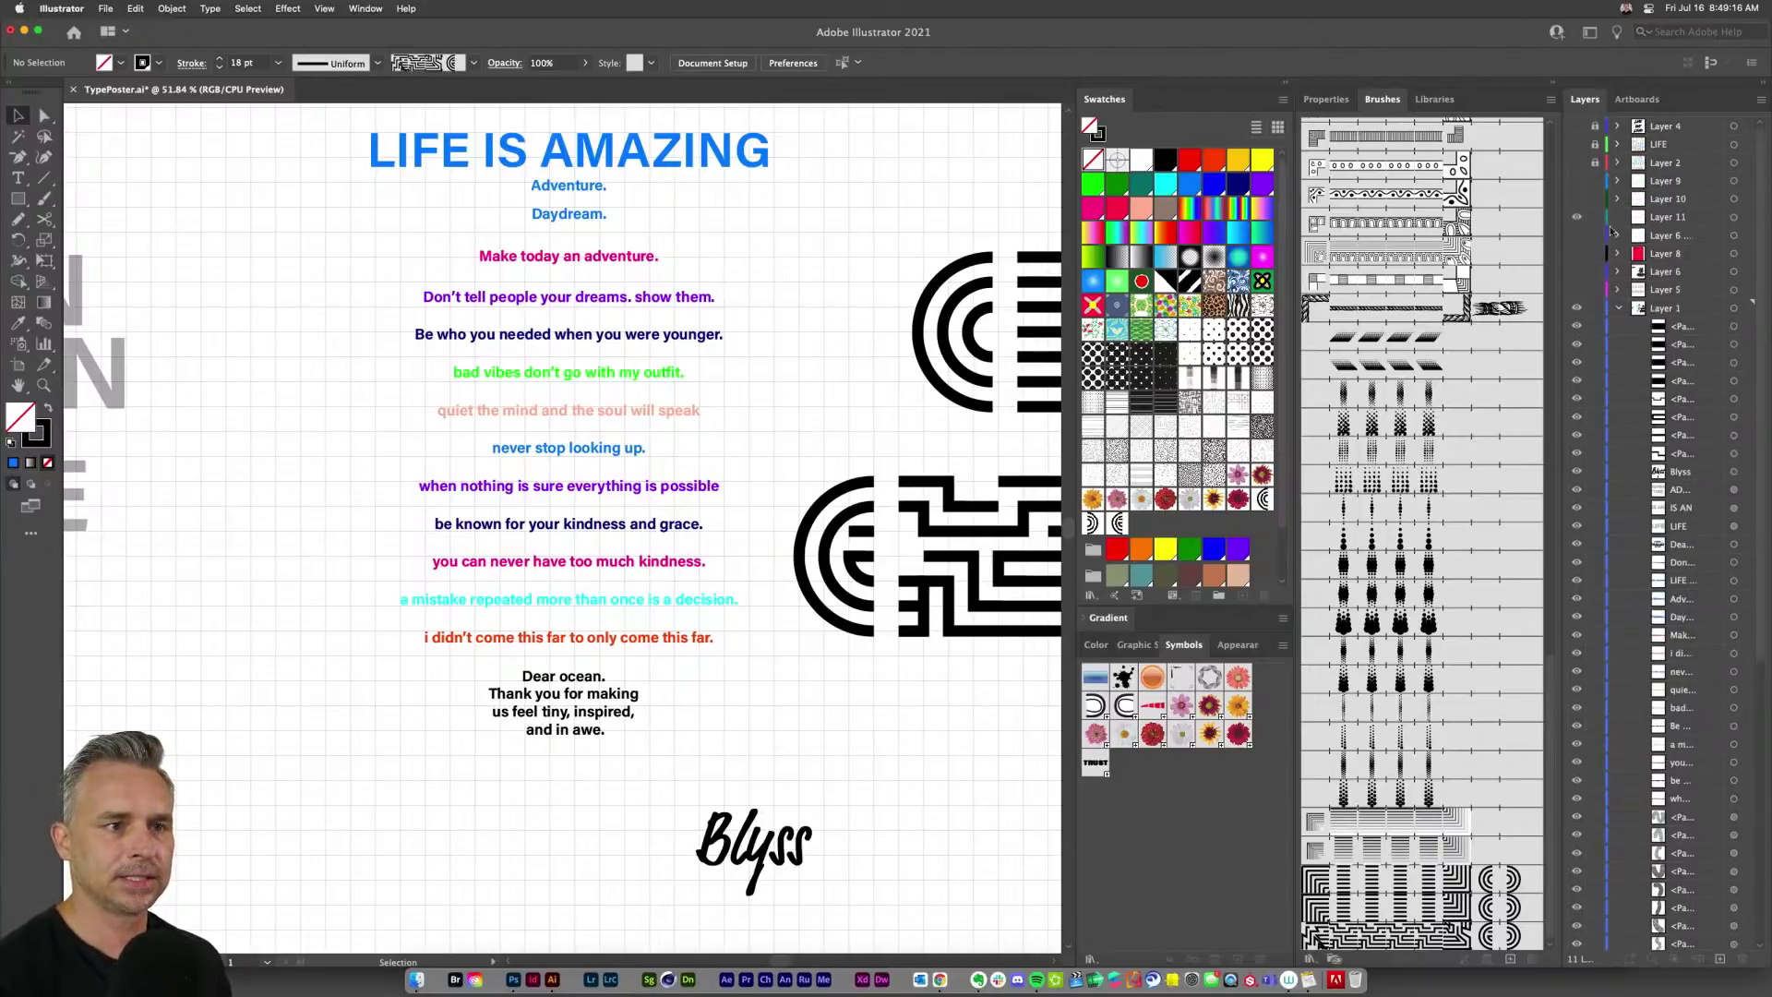
left_click(1617, 309)
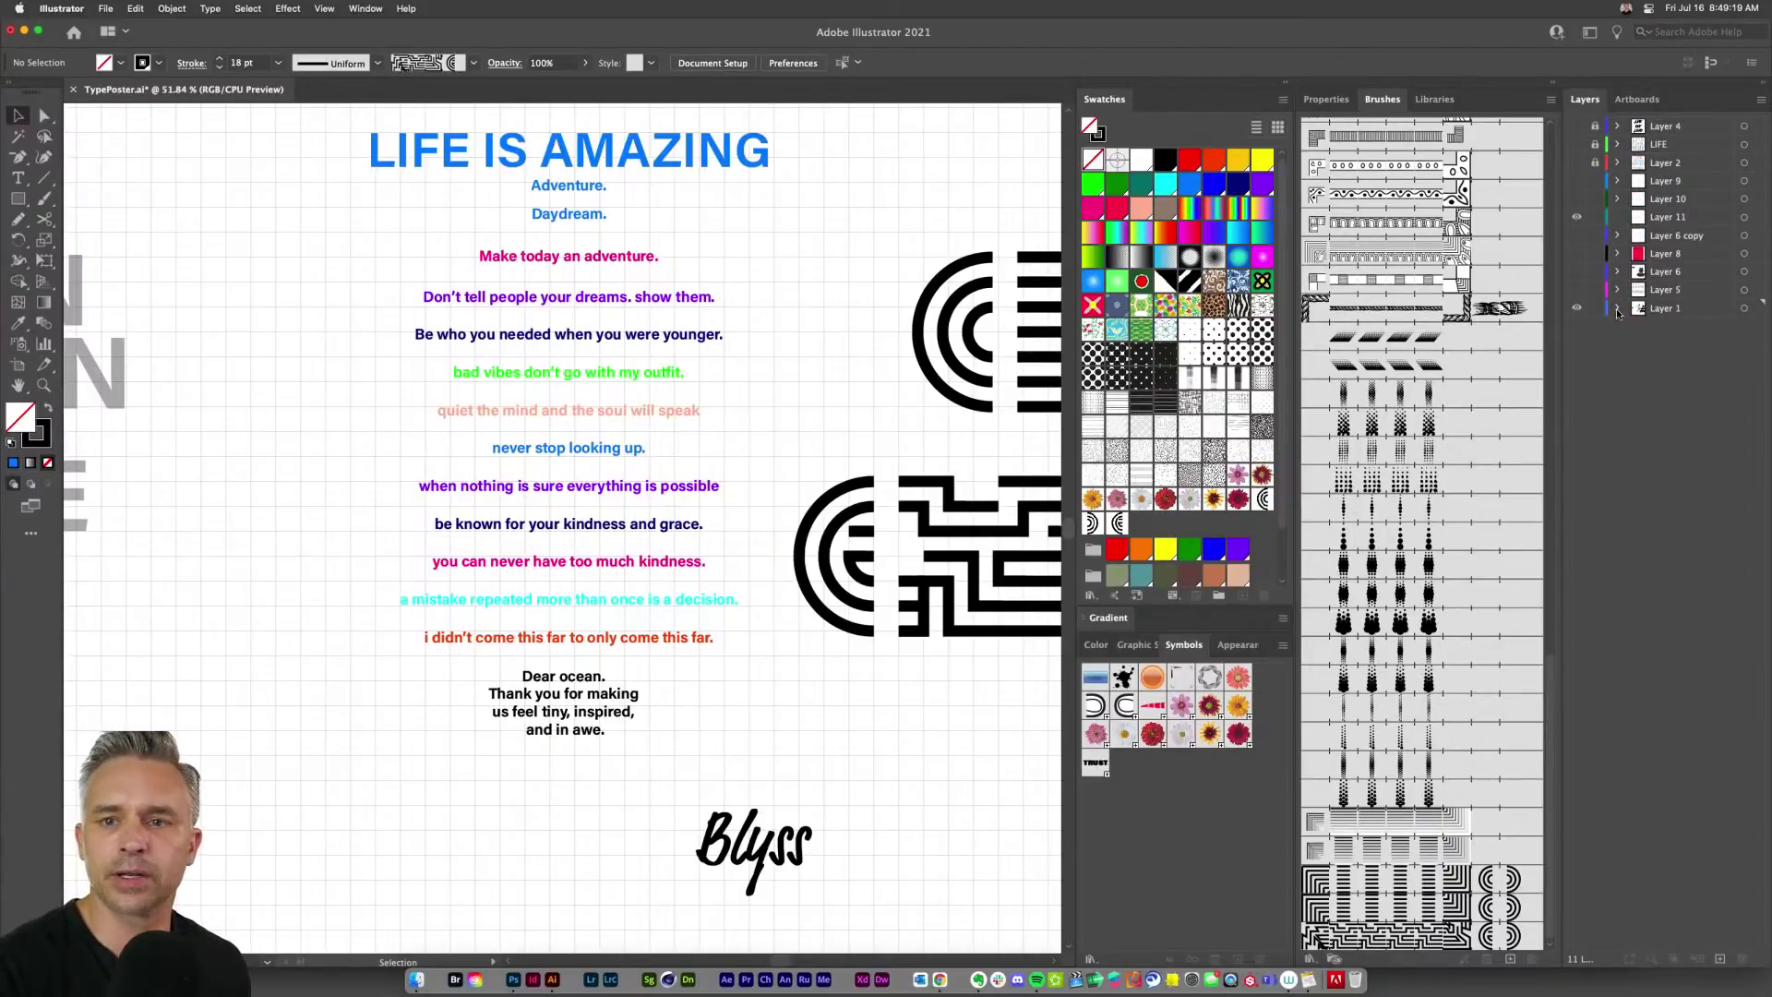
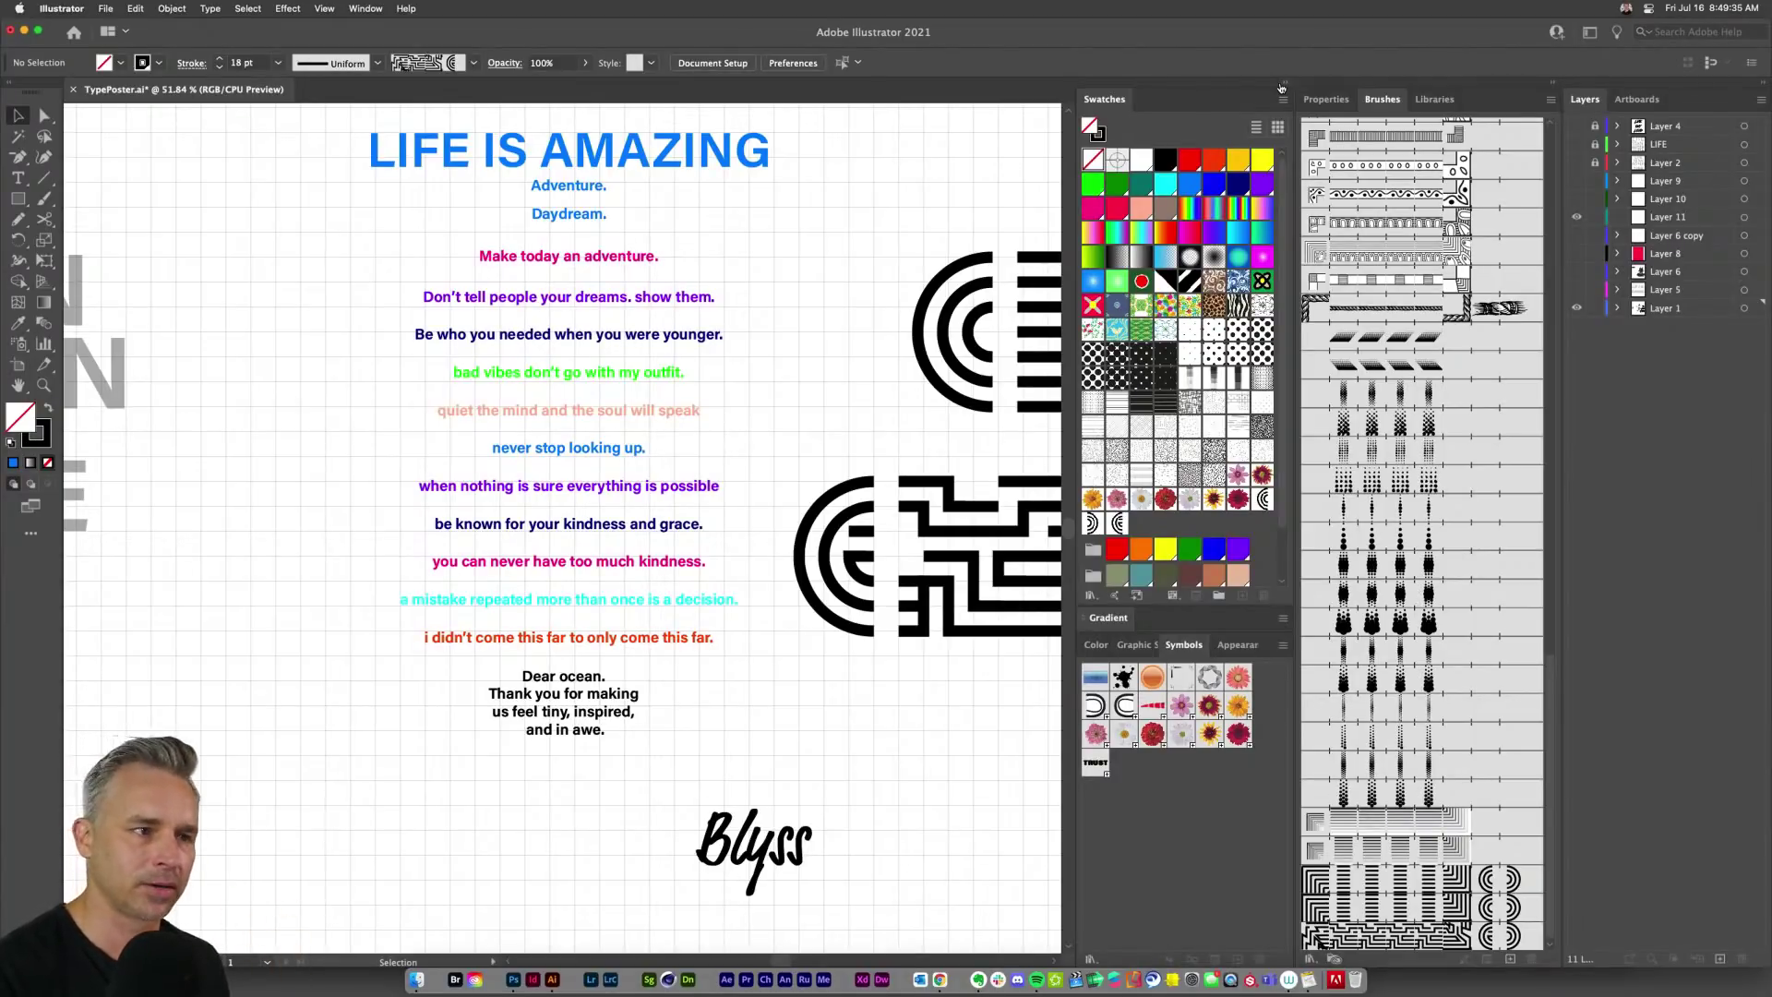
left_click(1281, 86)
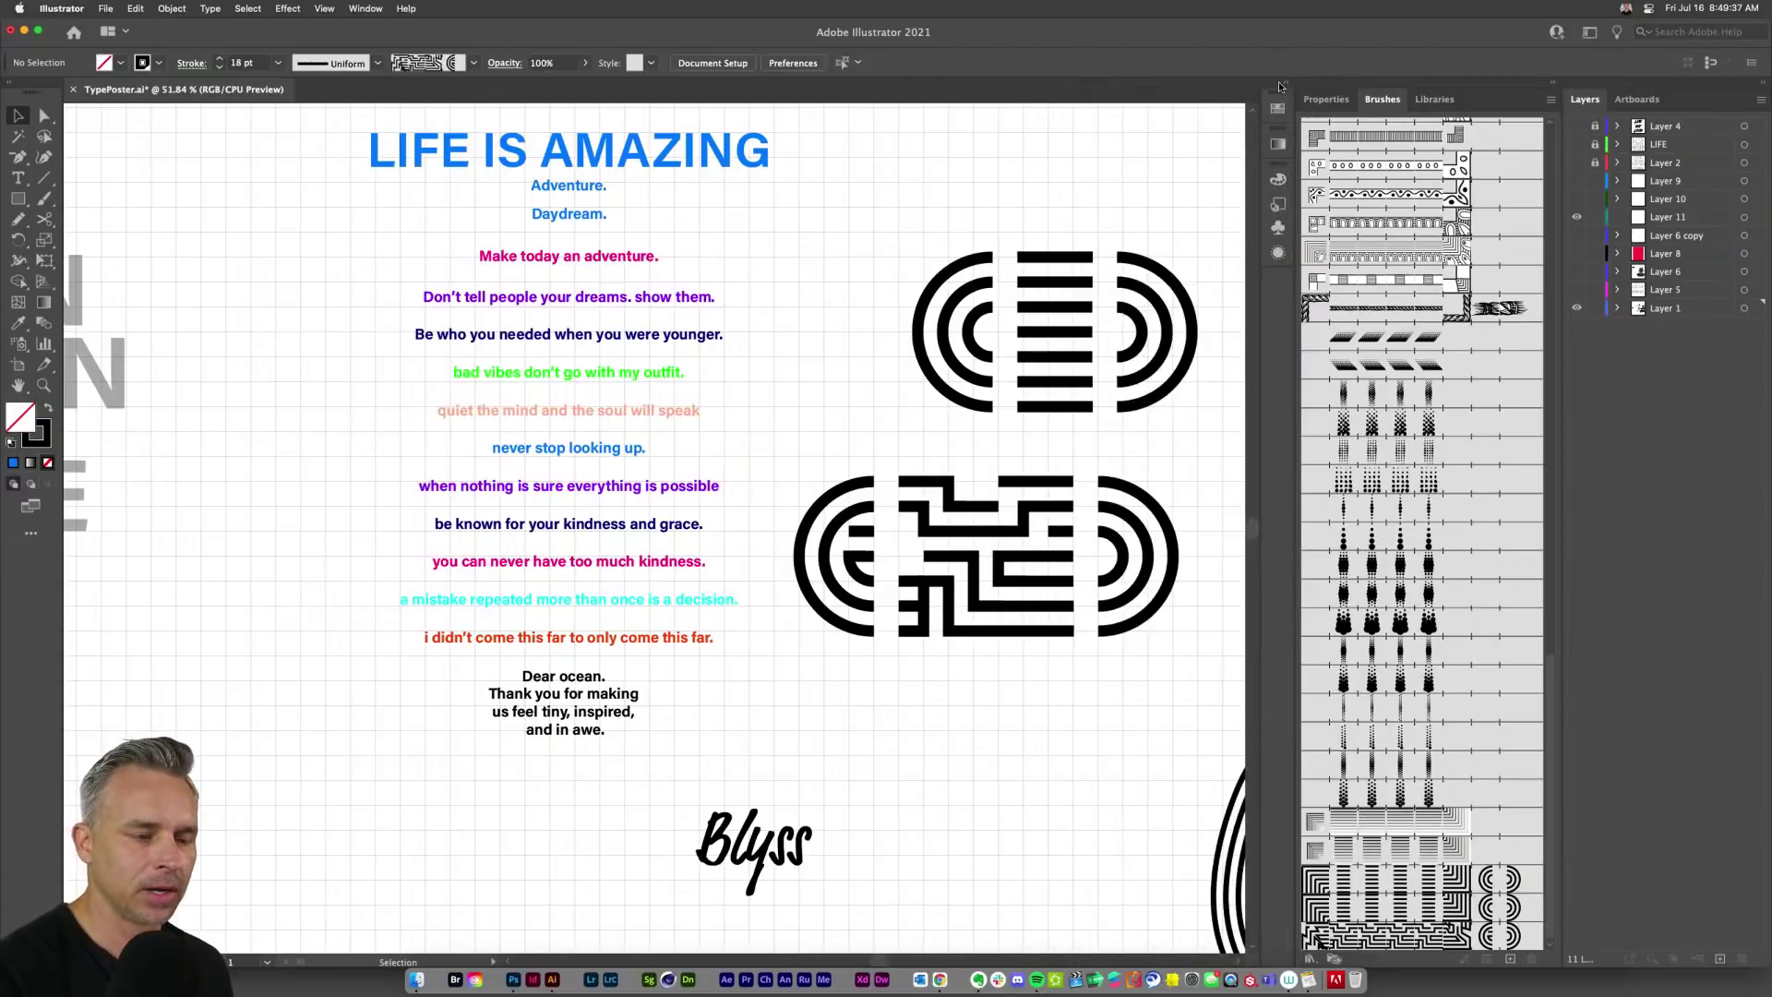
scroll(1361, 786, "down", 1)
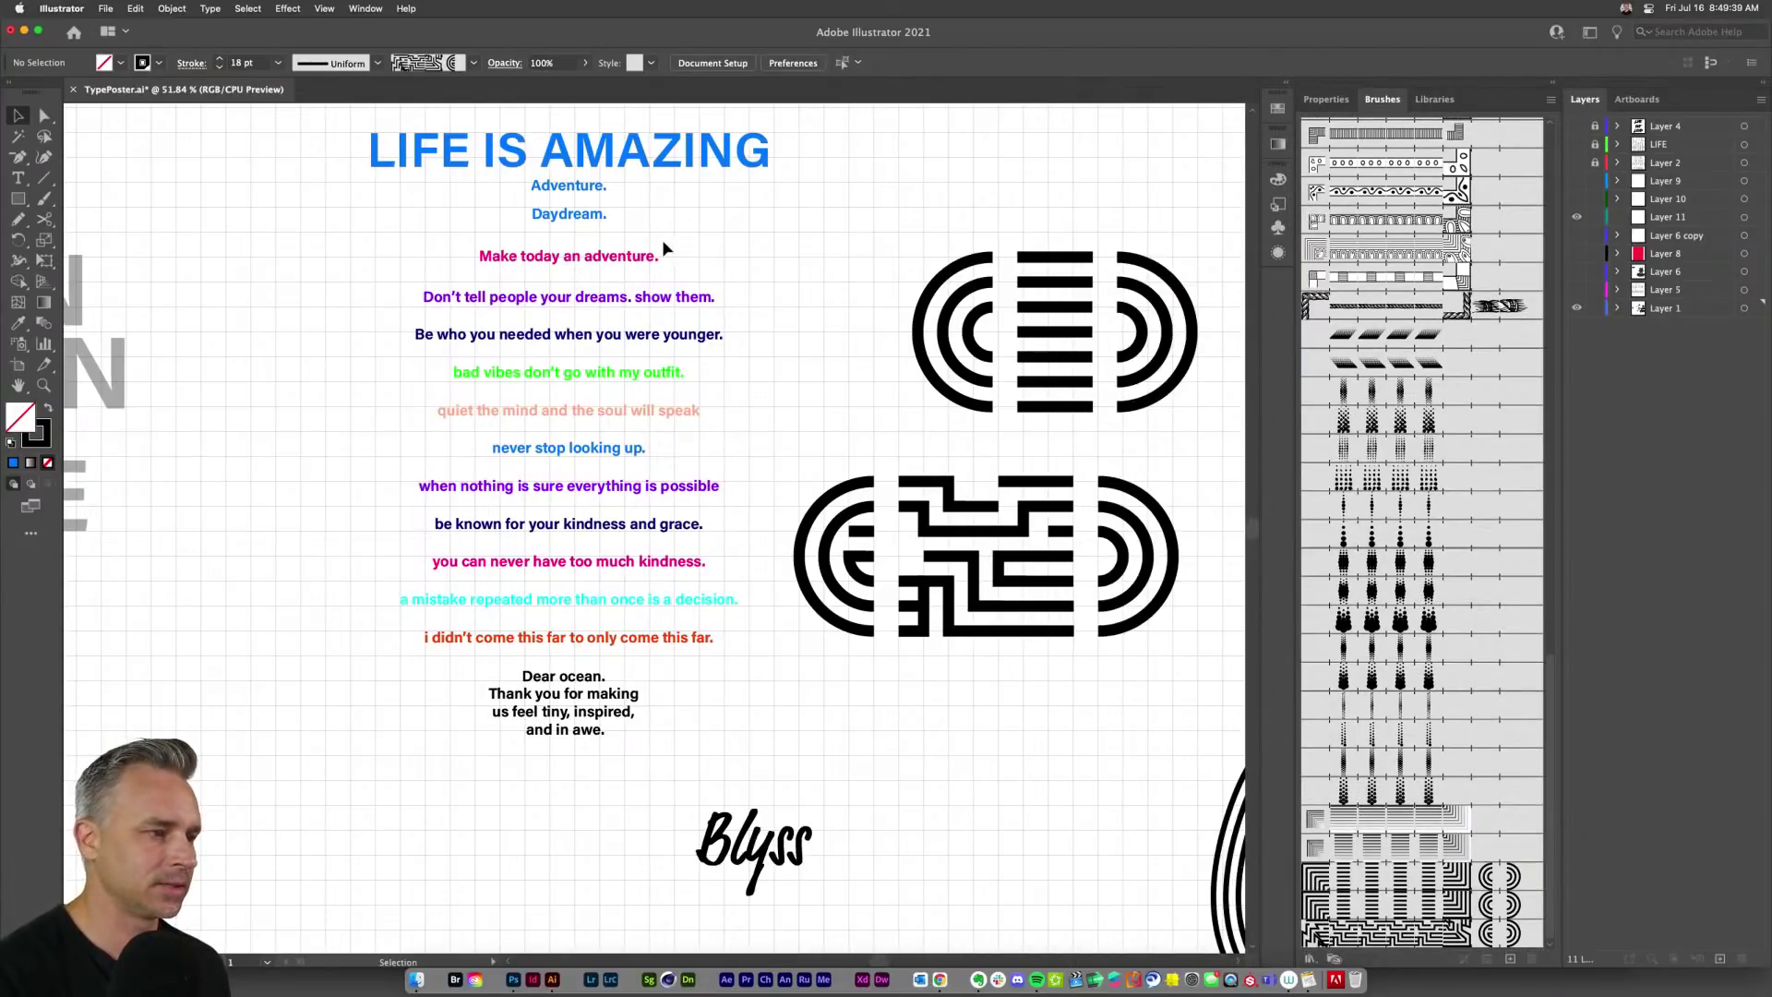
Step: Toggle the visibility of individual layers to look for the one holding the thin outline lettering
left_click(1576, 308)
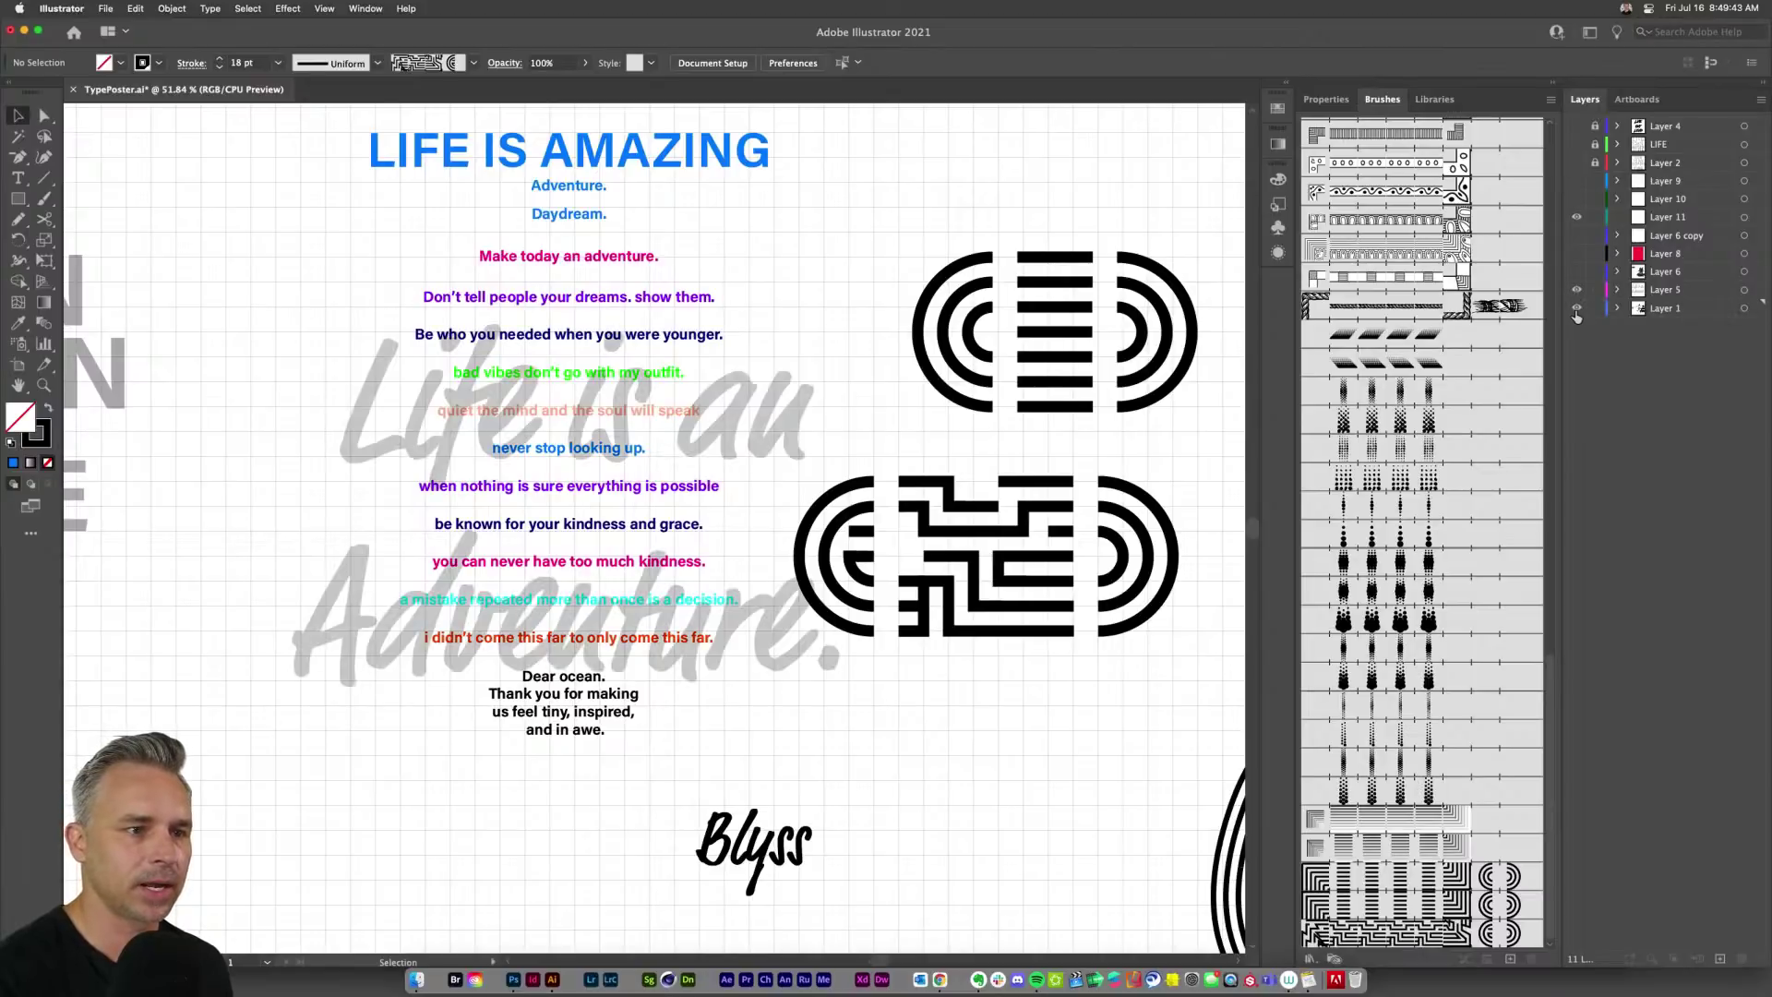
left_click(1577, 309, "alt")
left_click(1576, 308, "alt")
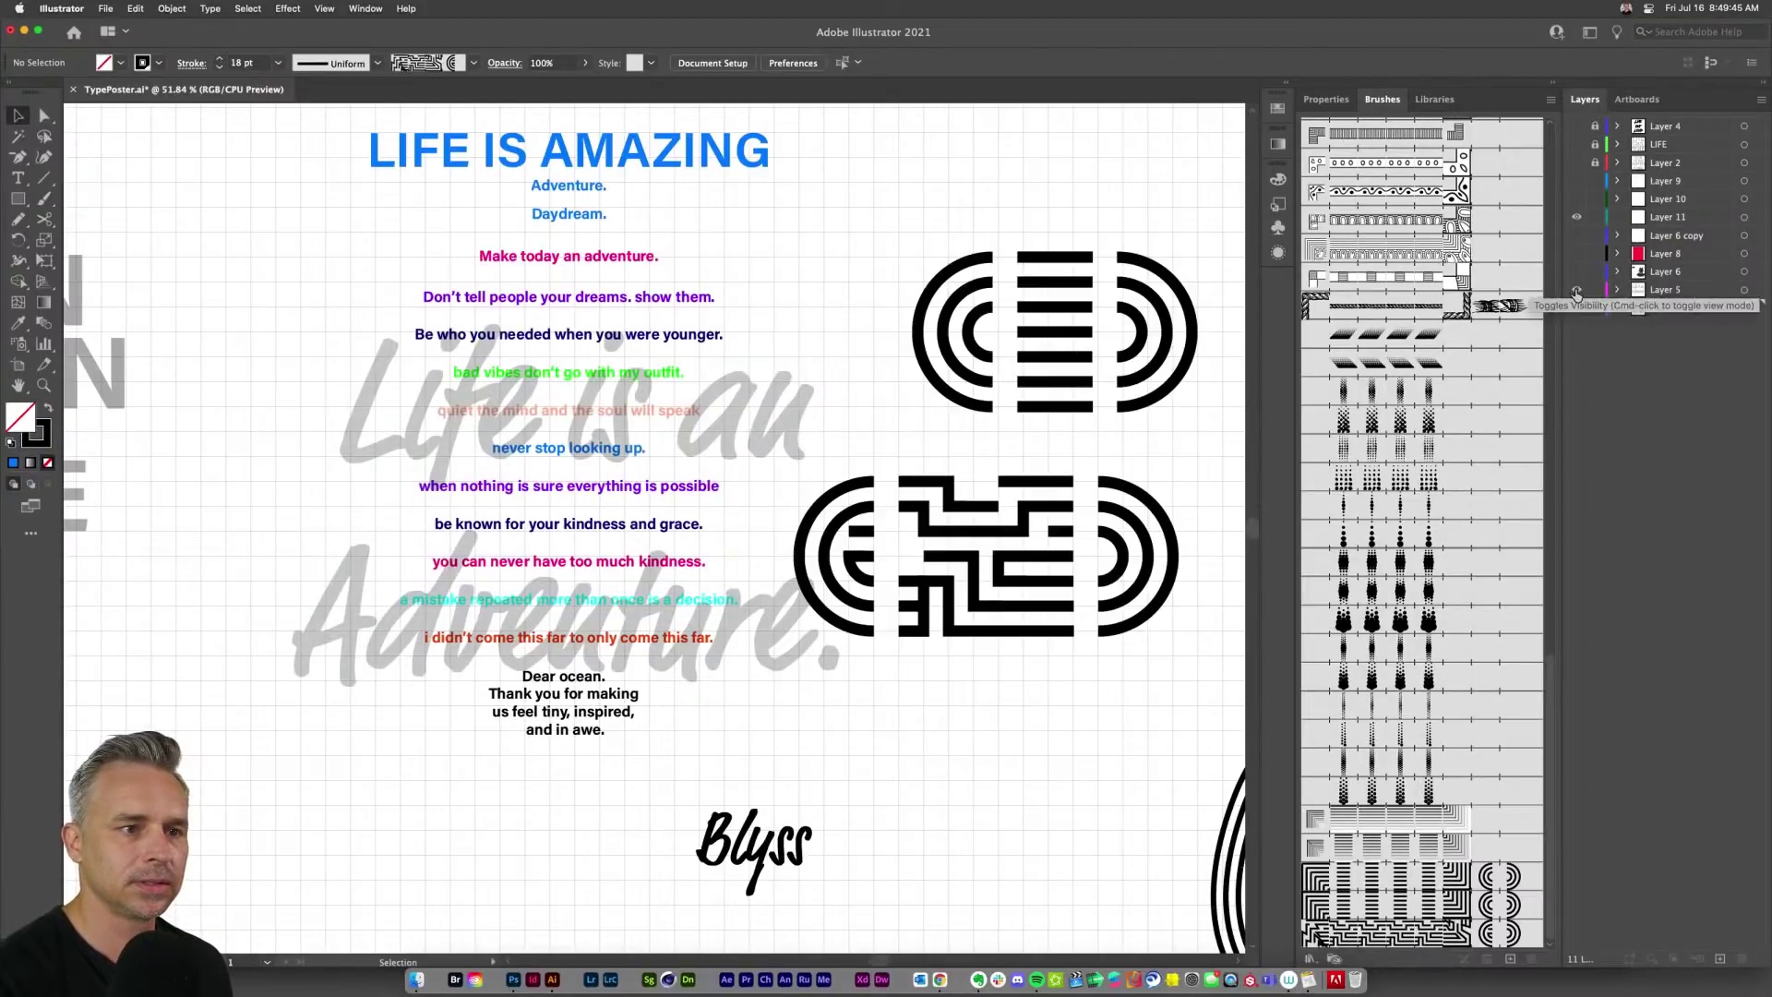
left_click(1576, 309)
left_click(1575, 181)
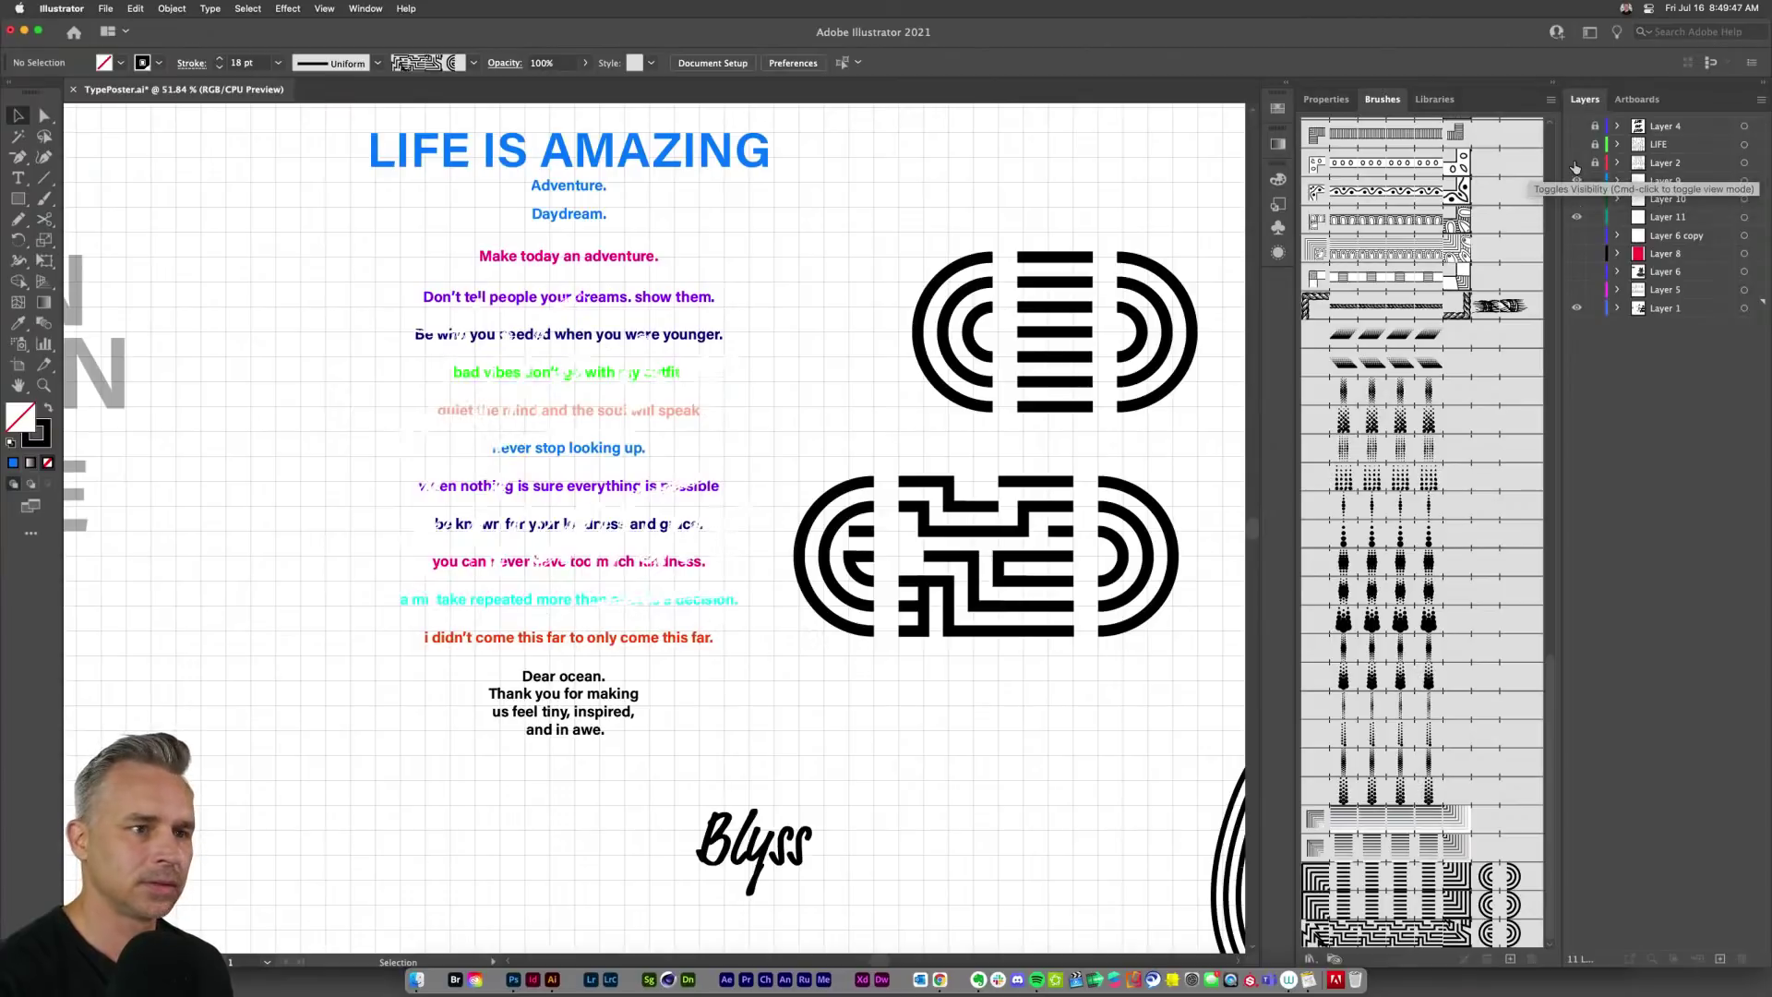
left_click(1576, 164)
left_click_drag(1581, 166, 1577, 219)
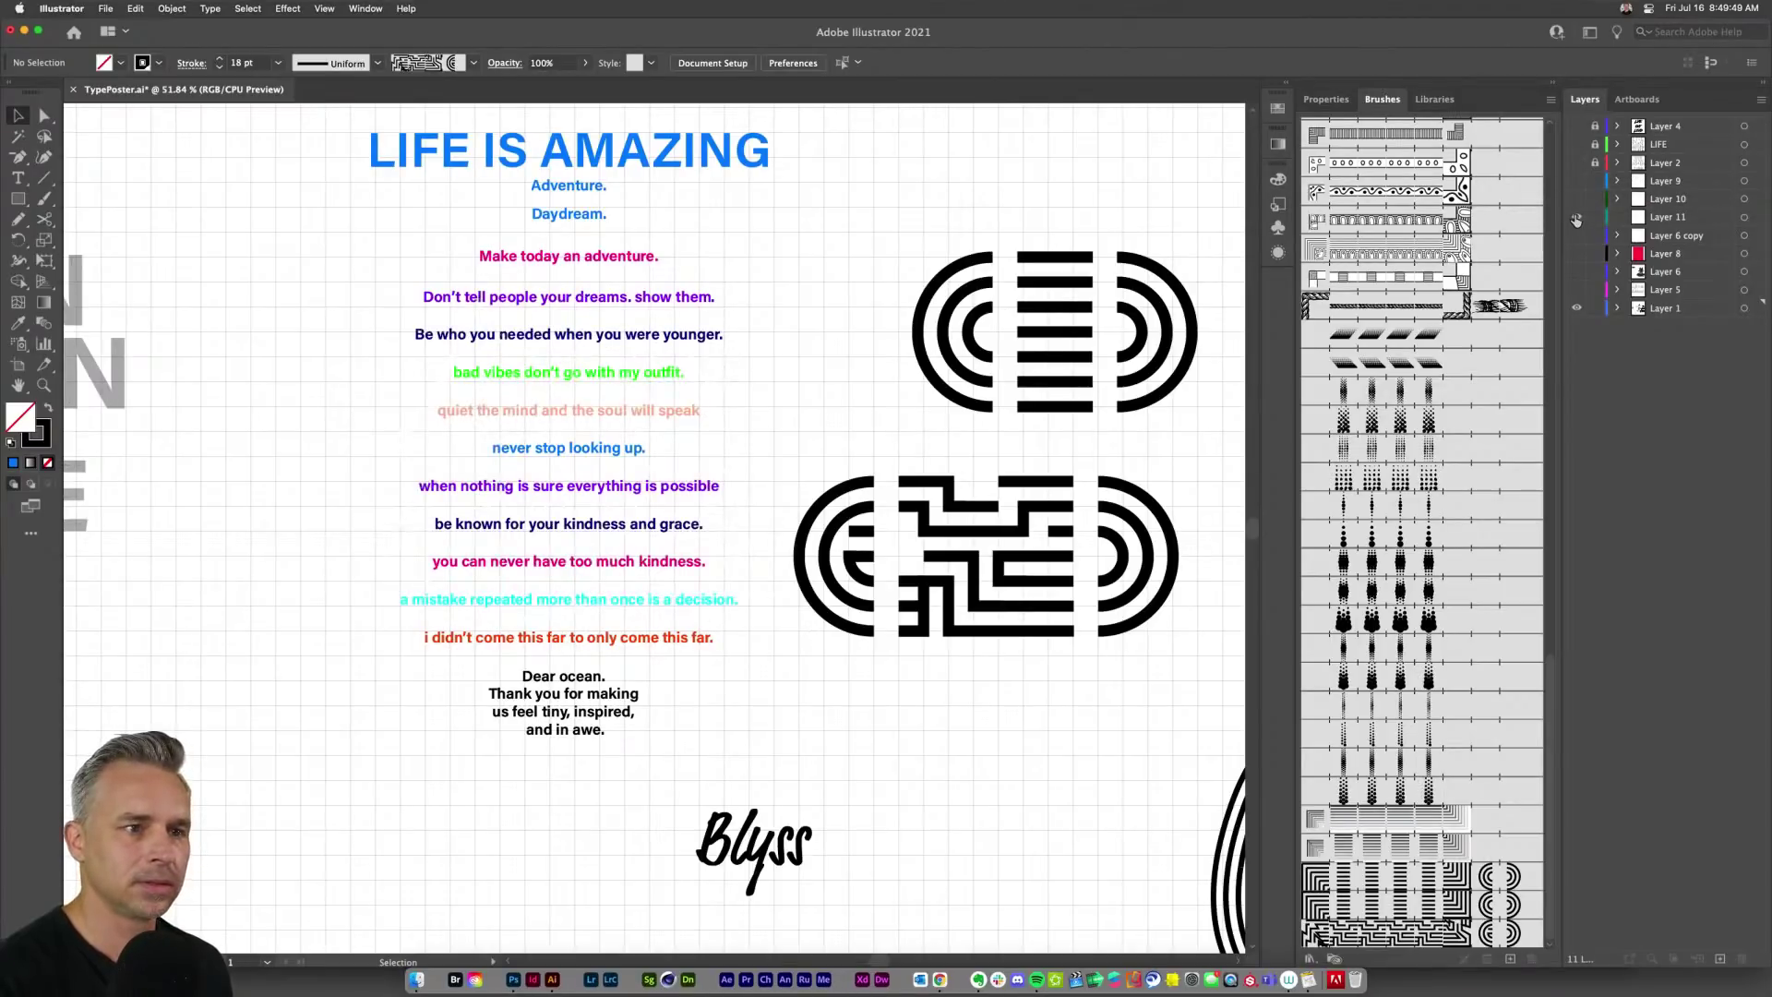
Step: Show the LIFE layer and hide Layer 11 and Layer 1 so only the thin line lettering is displayed
key("super+minus")
key("super+minus")
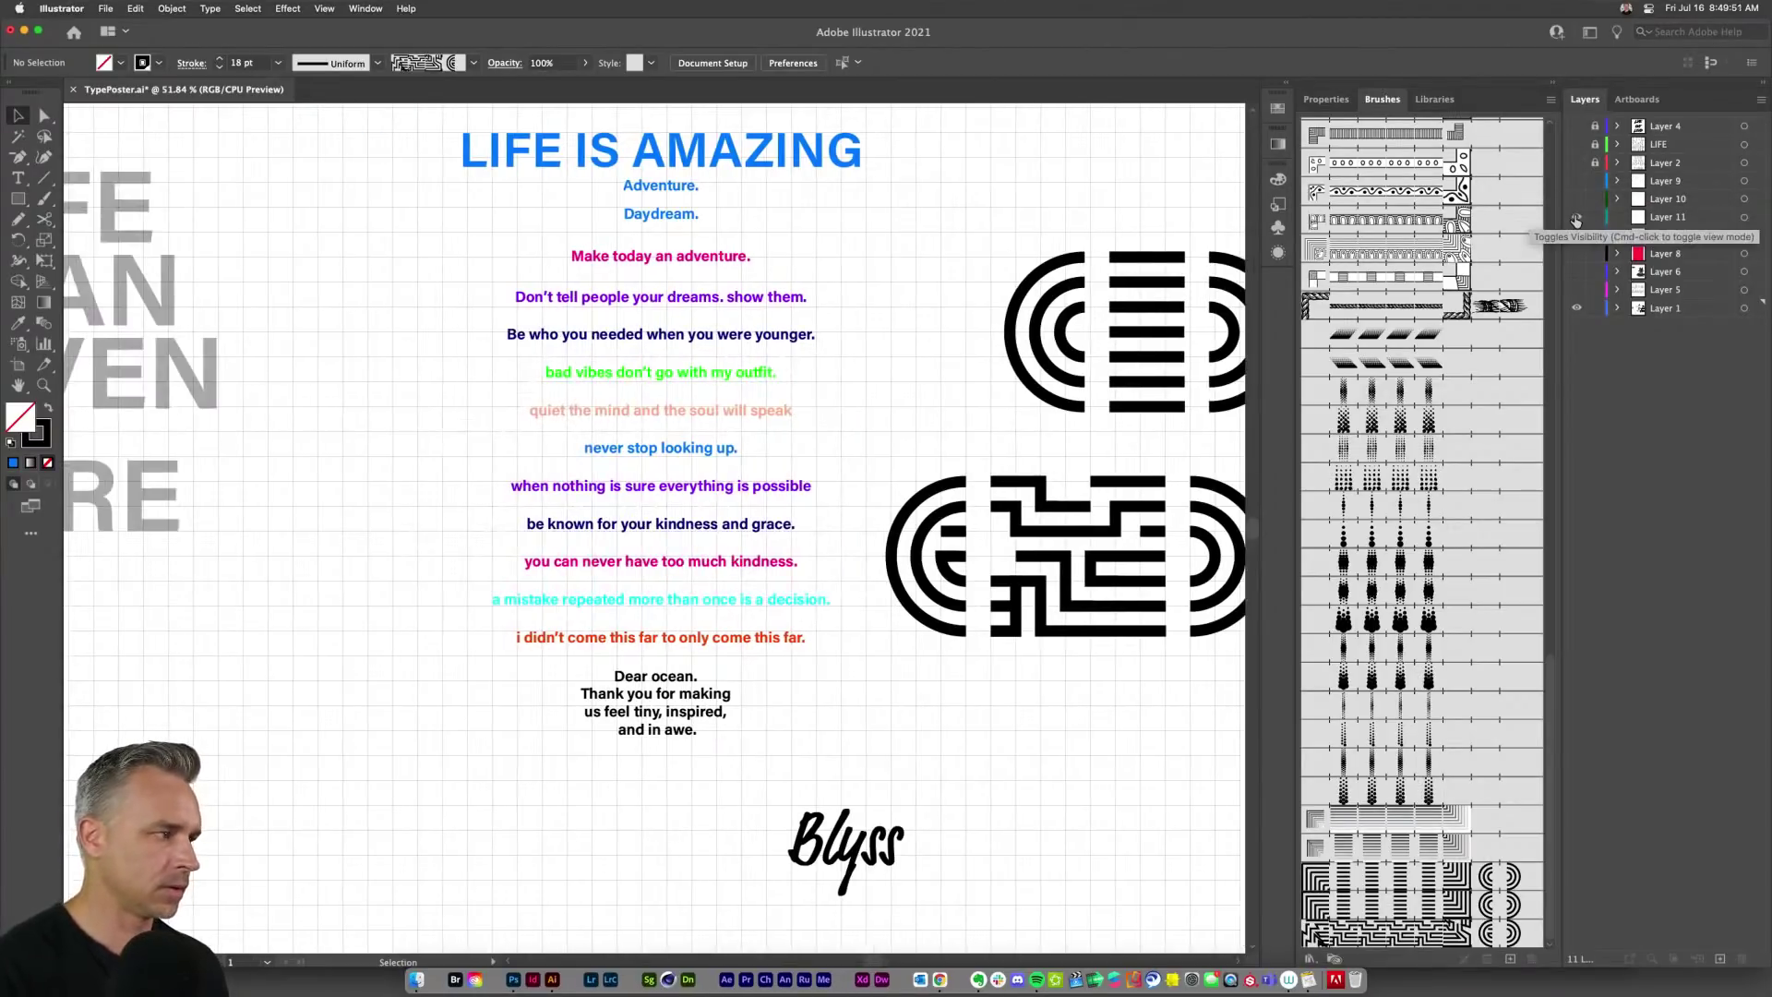
left_click(1576, 218)
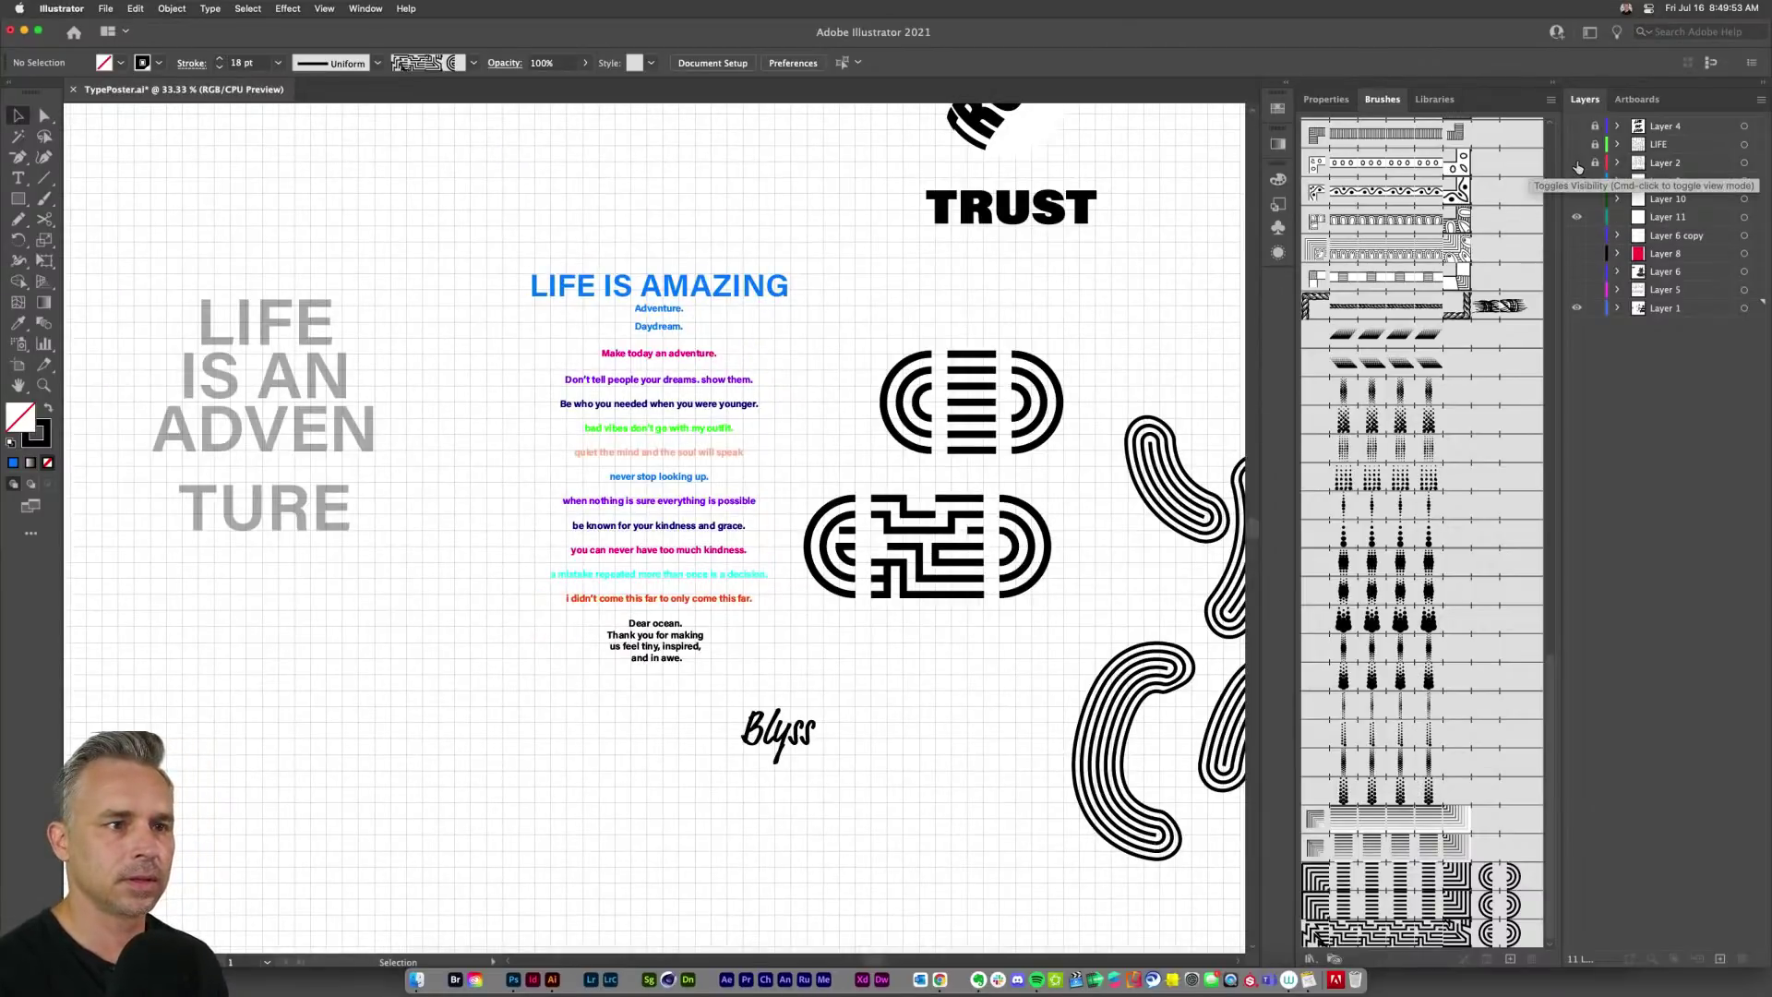
left_click(1577, 164)
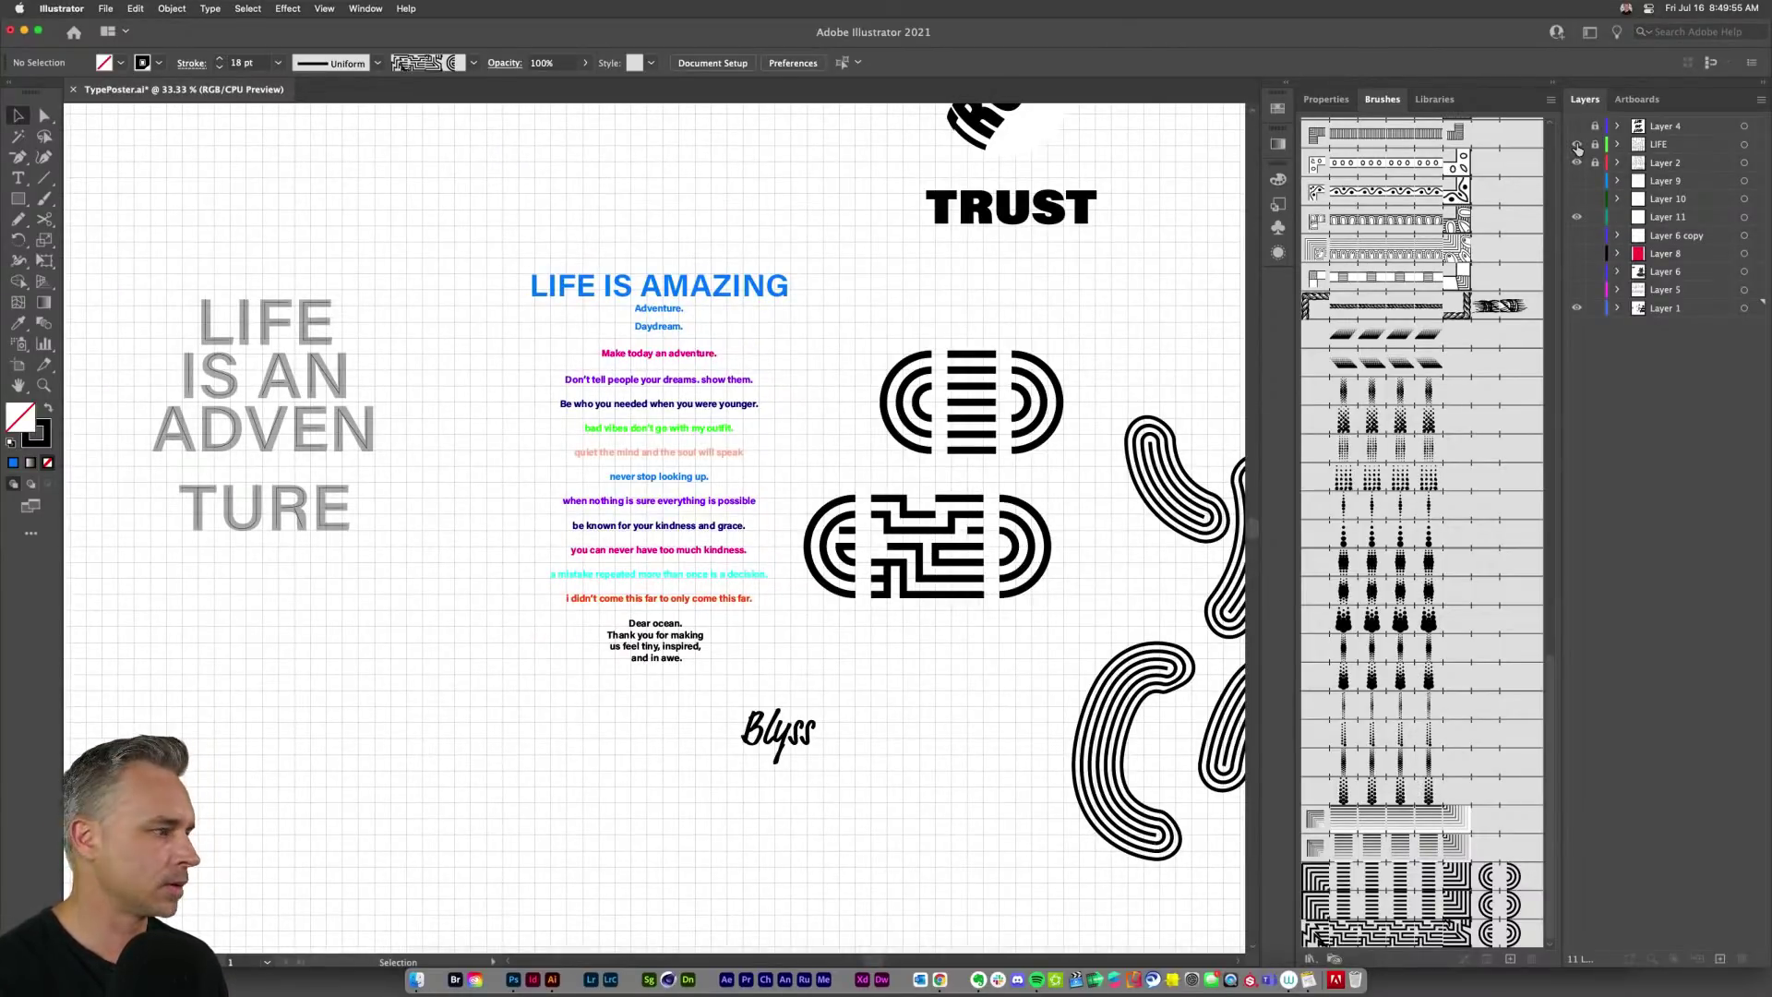
left_click(1576, 145)
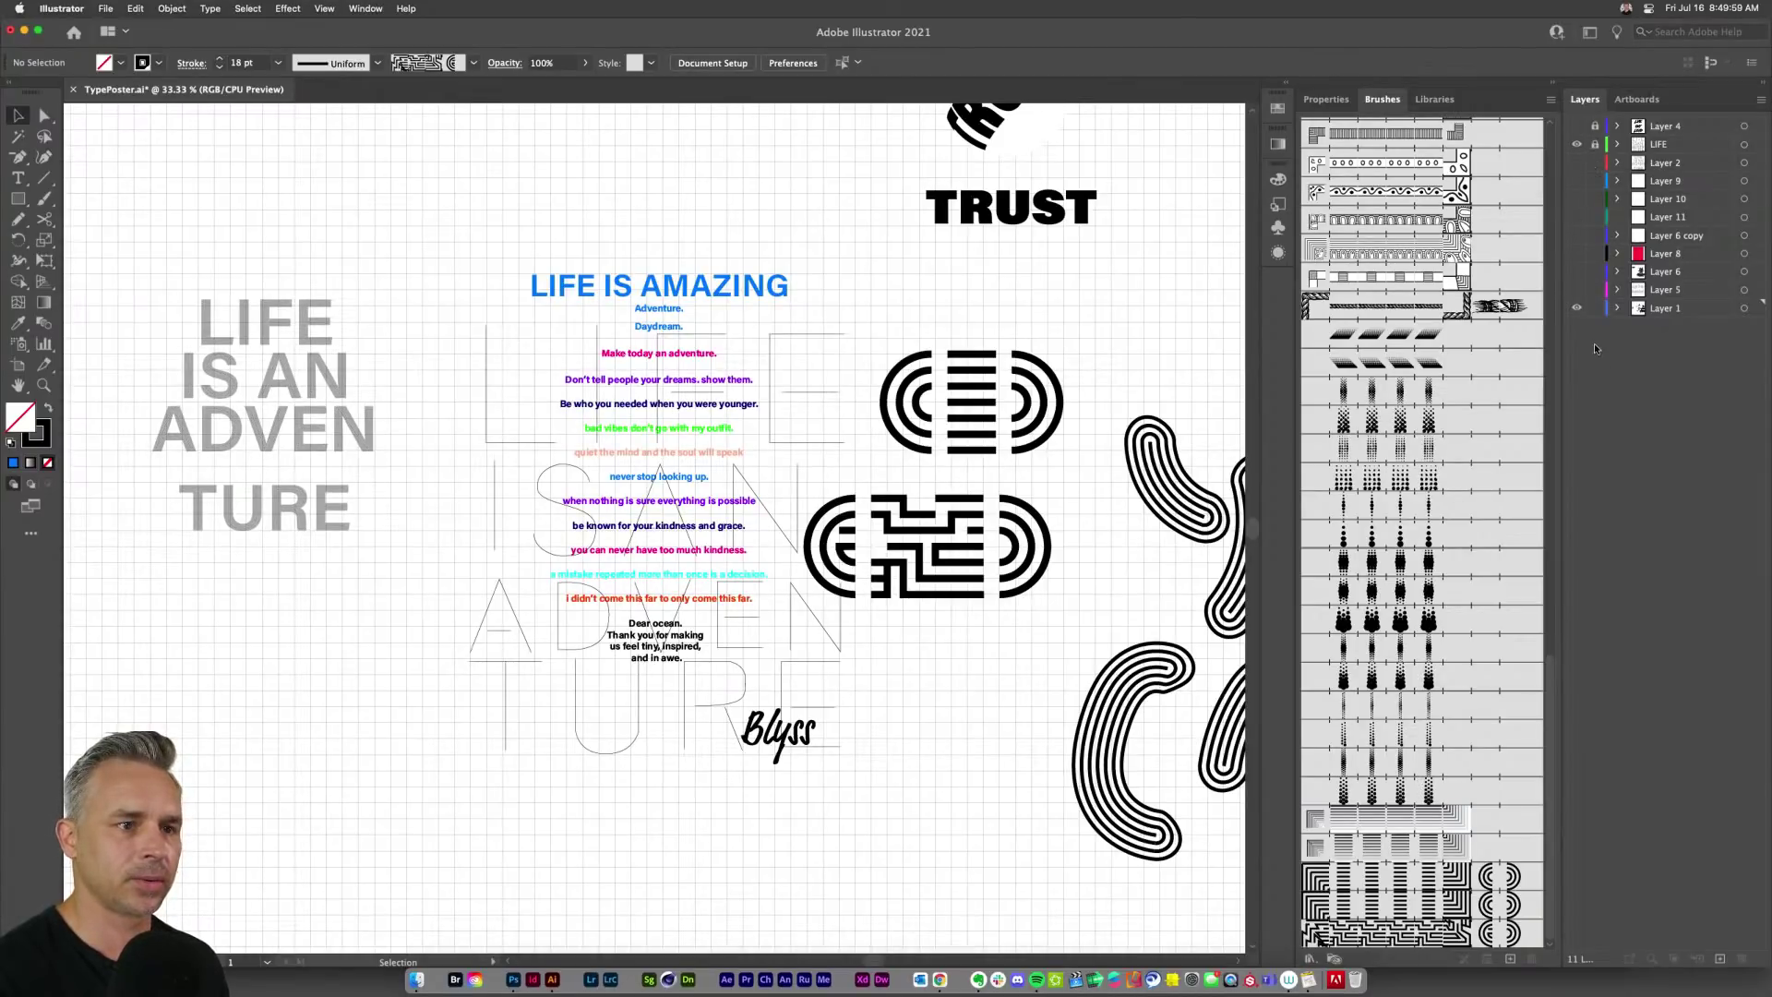
left_click(1577, 315)
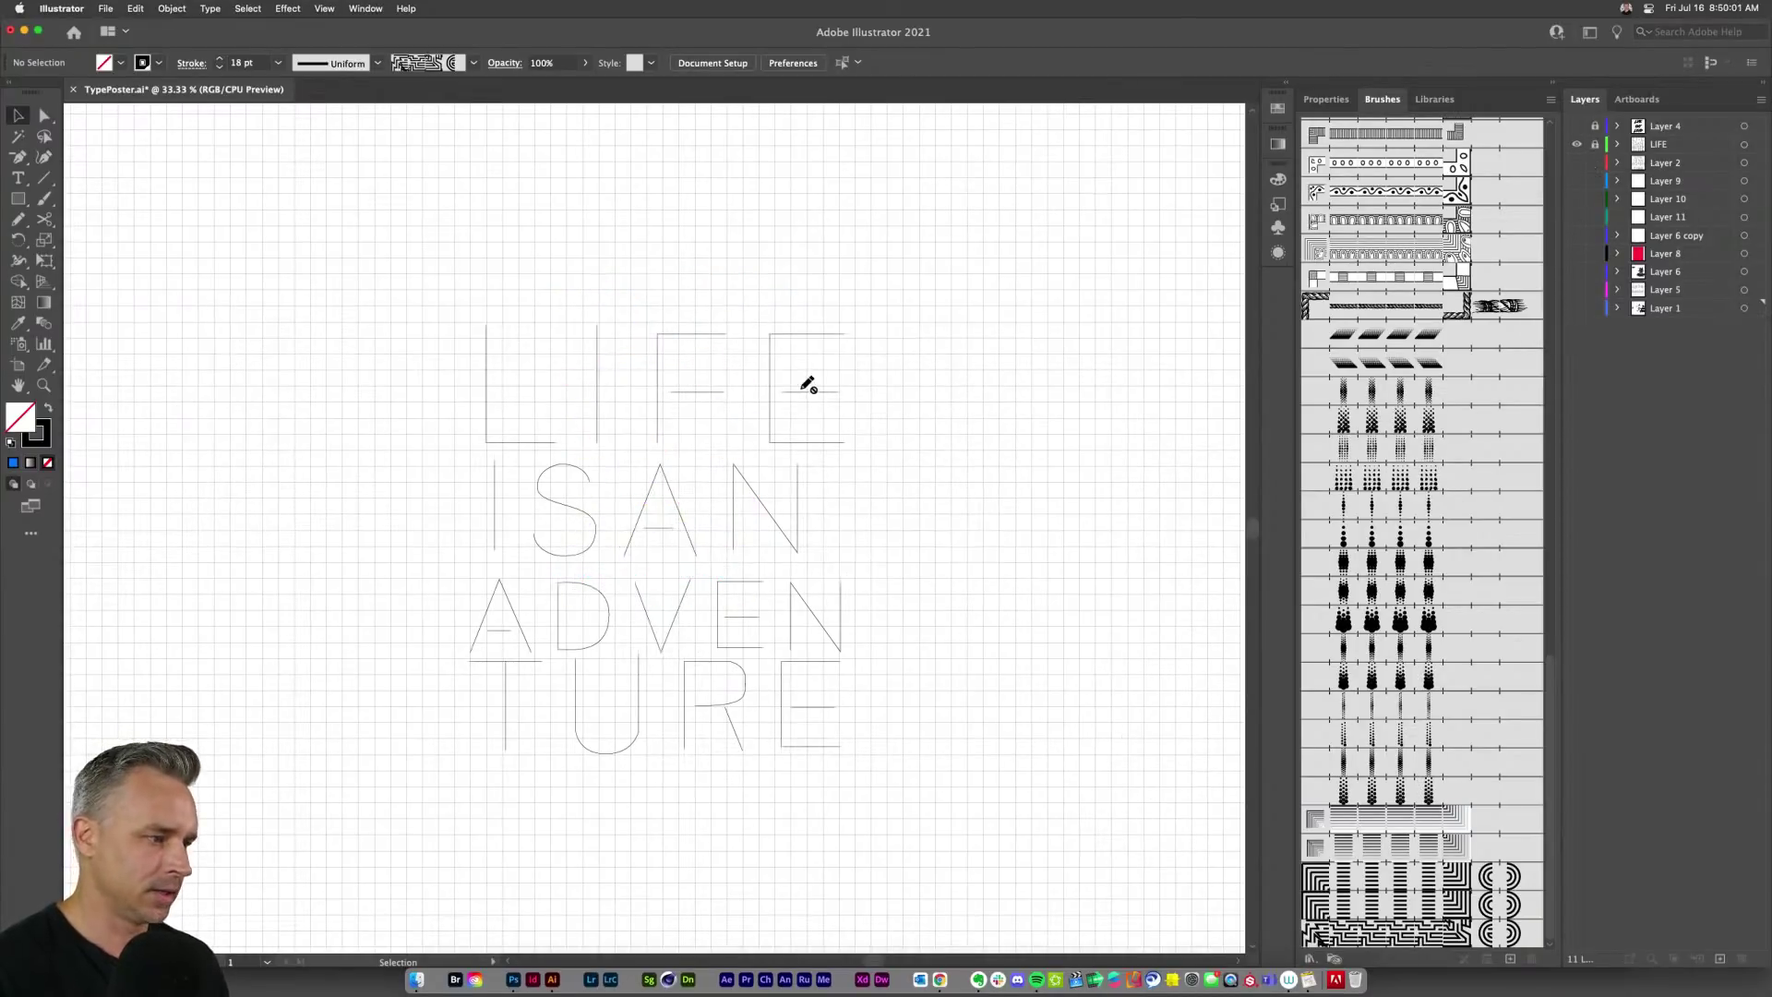
Step: Hide the grid and turn off Snap to Grid
left_click(325, 8)
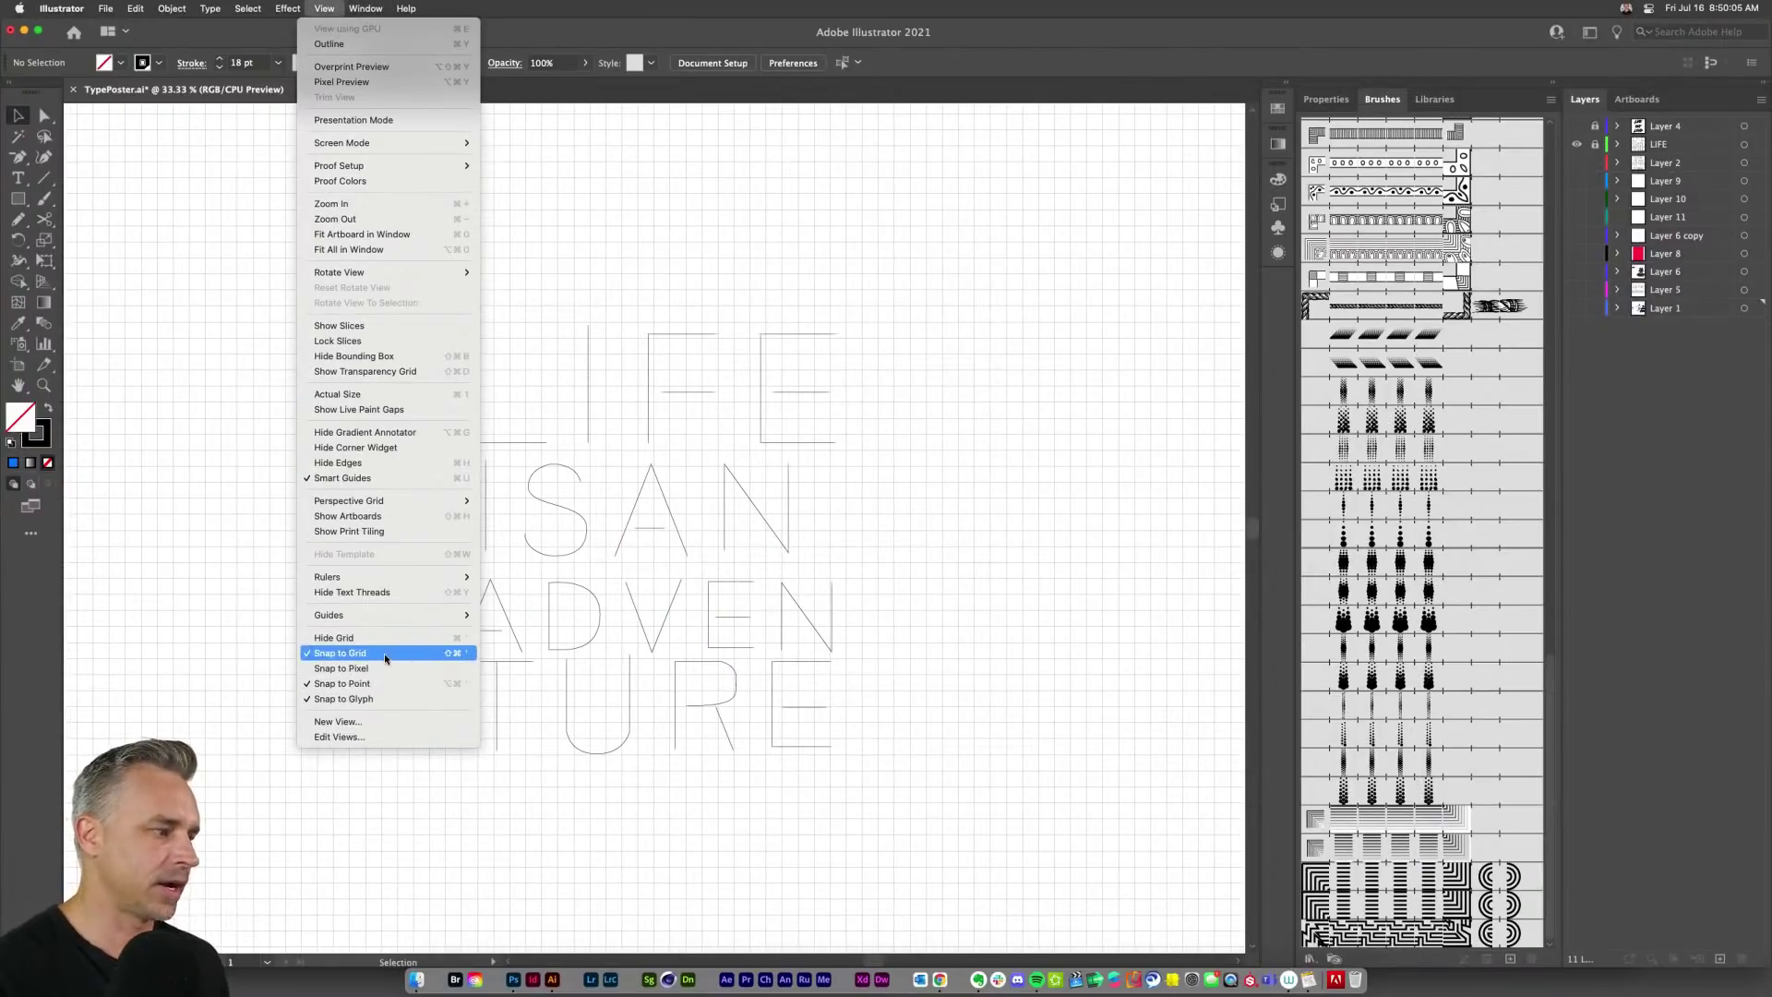
left_click(380, 639)
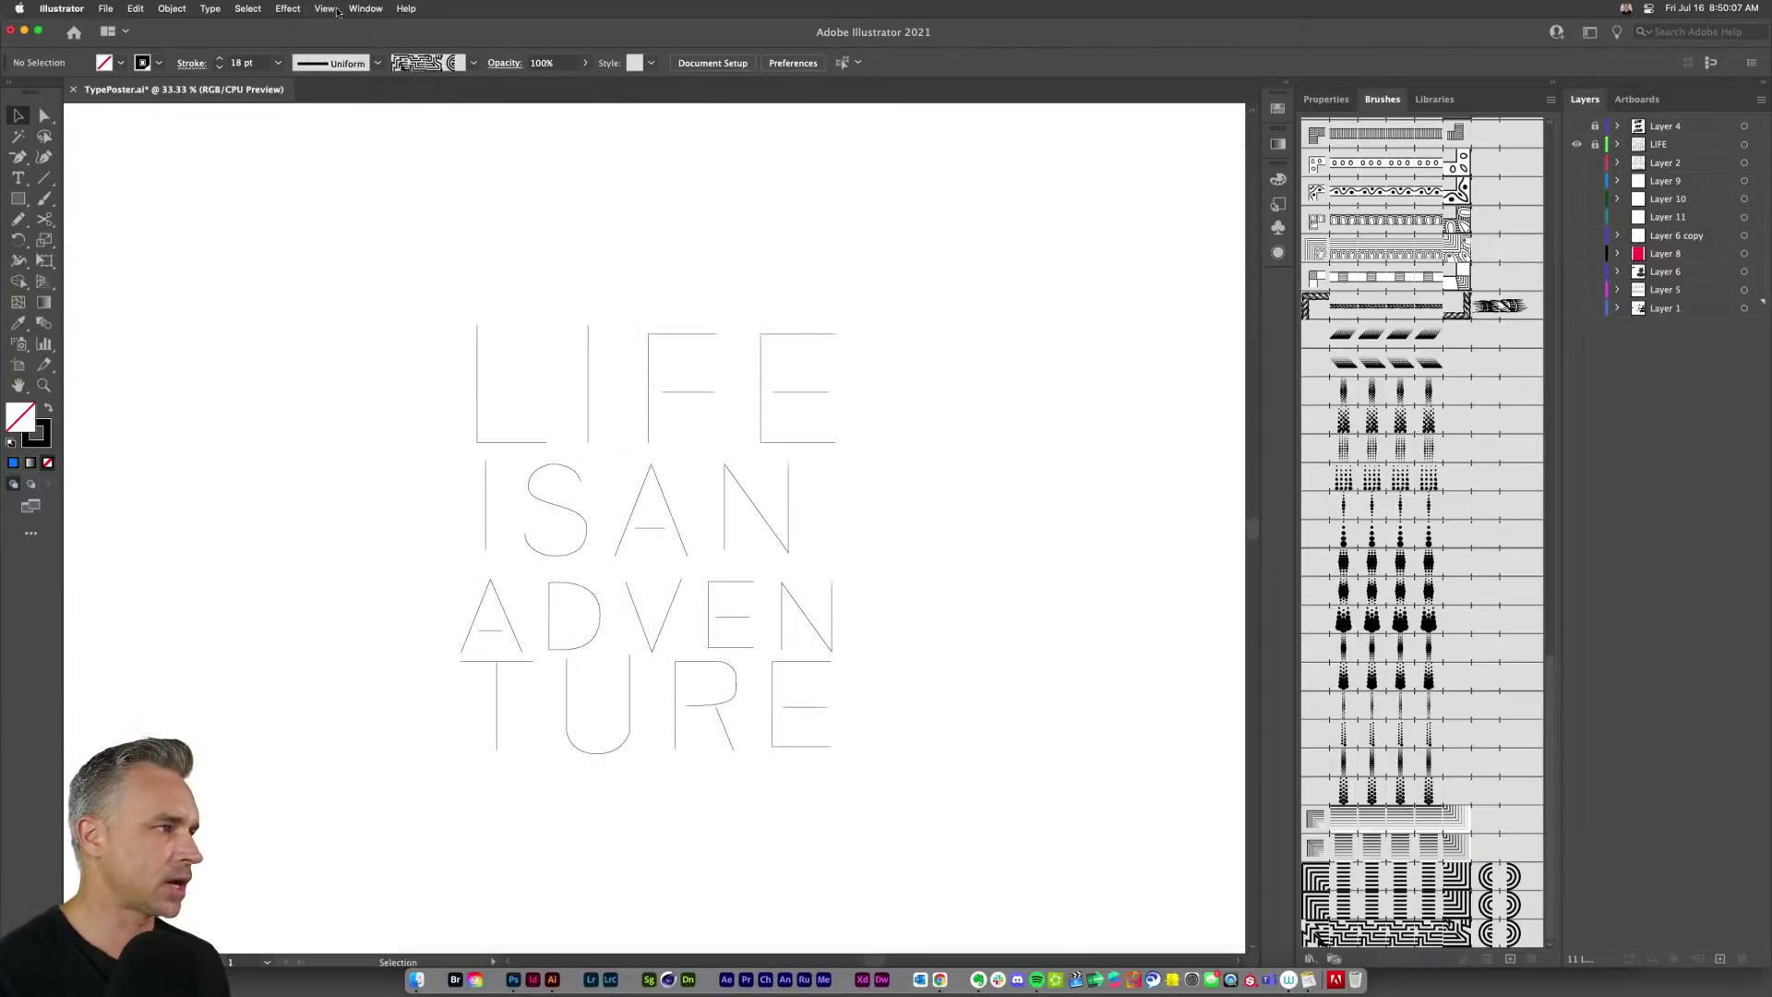
left_click(325, 7)
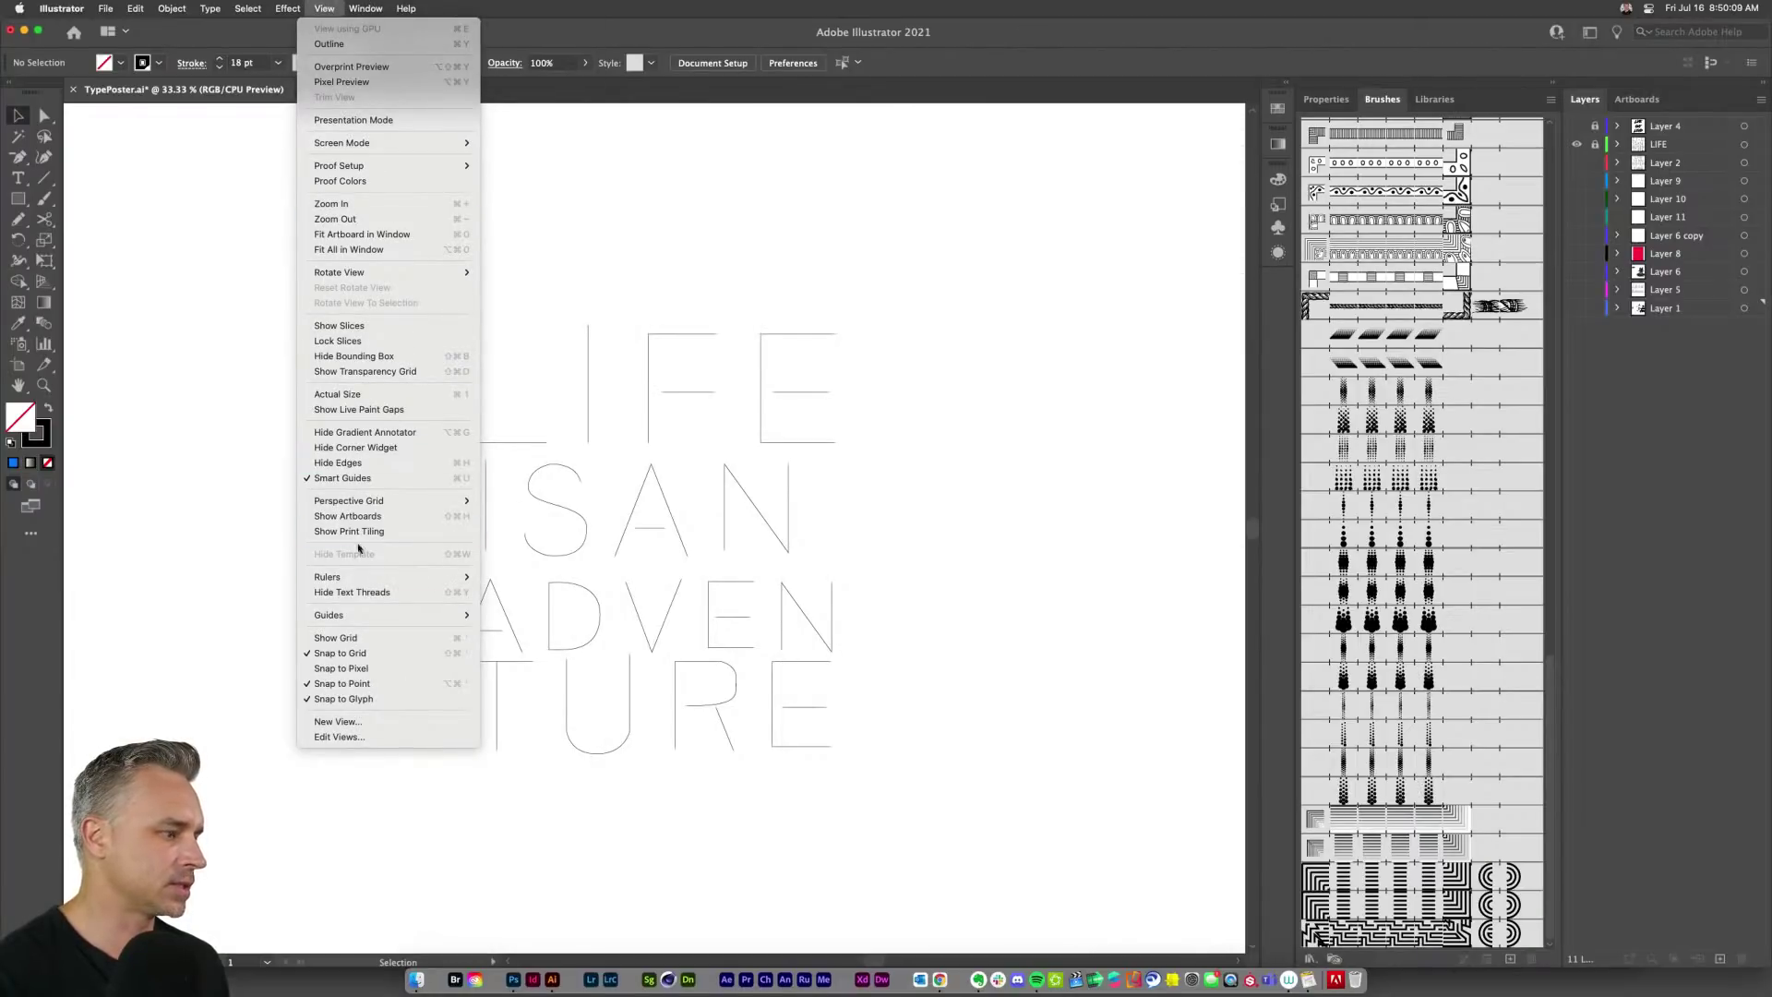
left_click(372, 654)
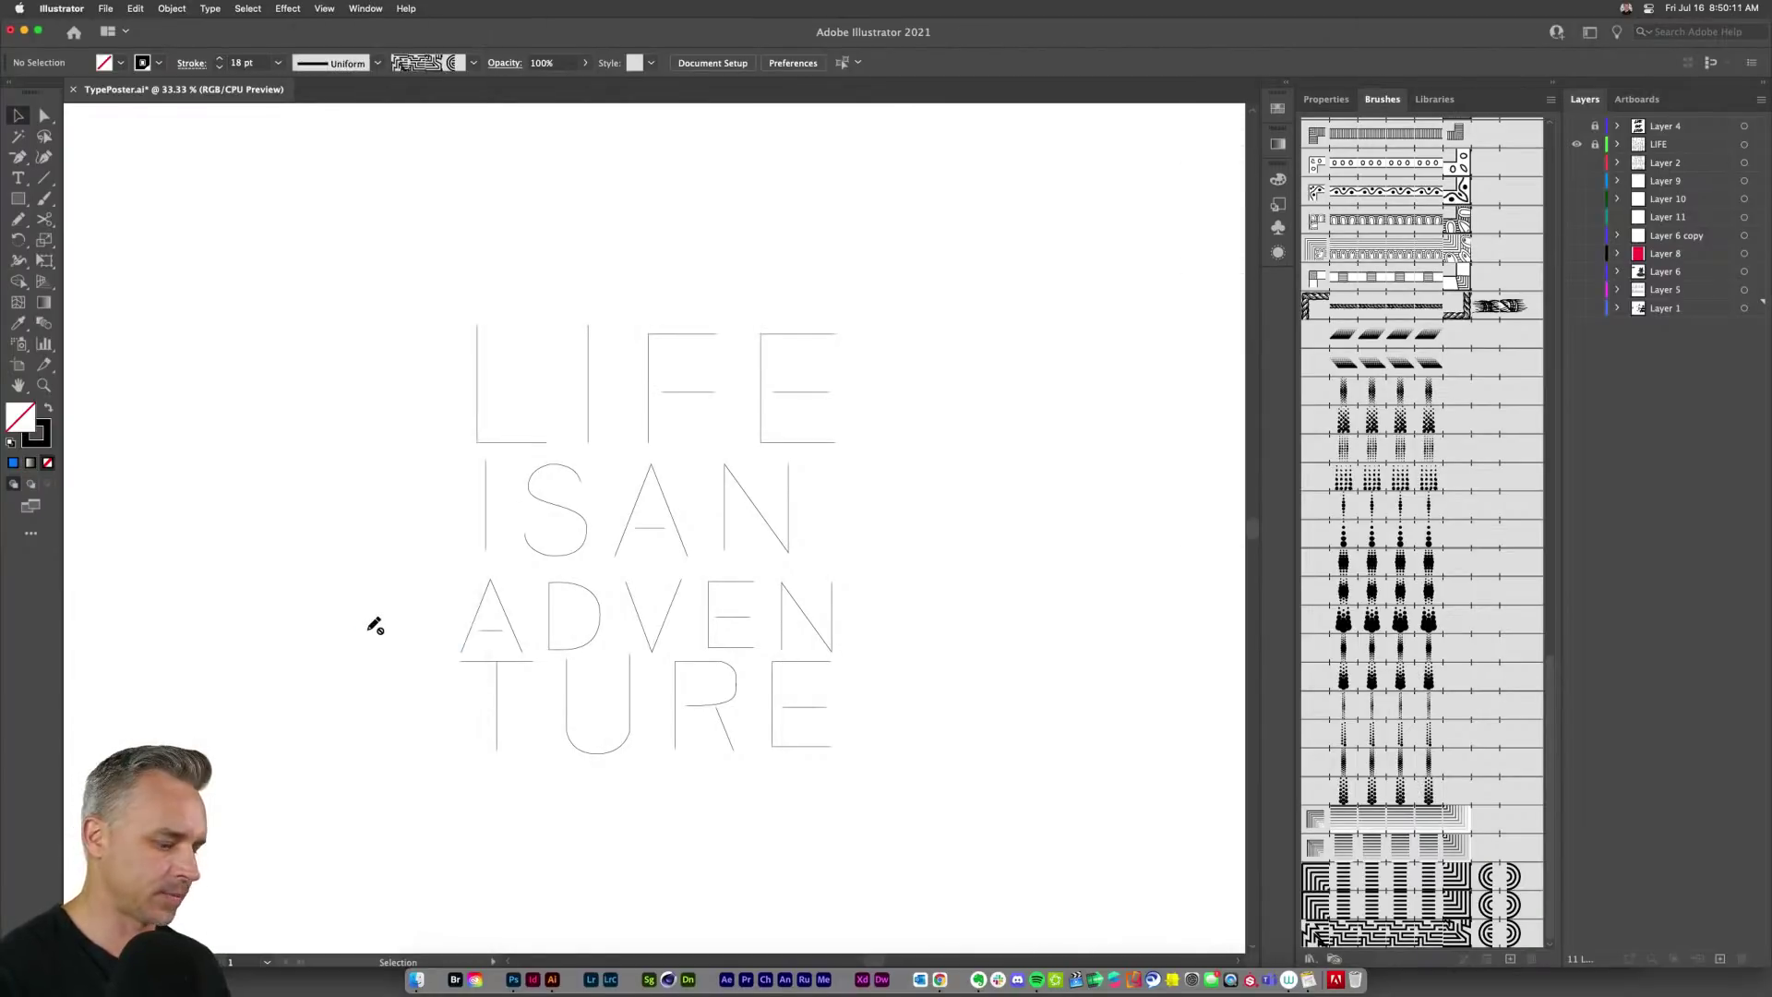
key("super+plus")
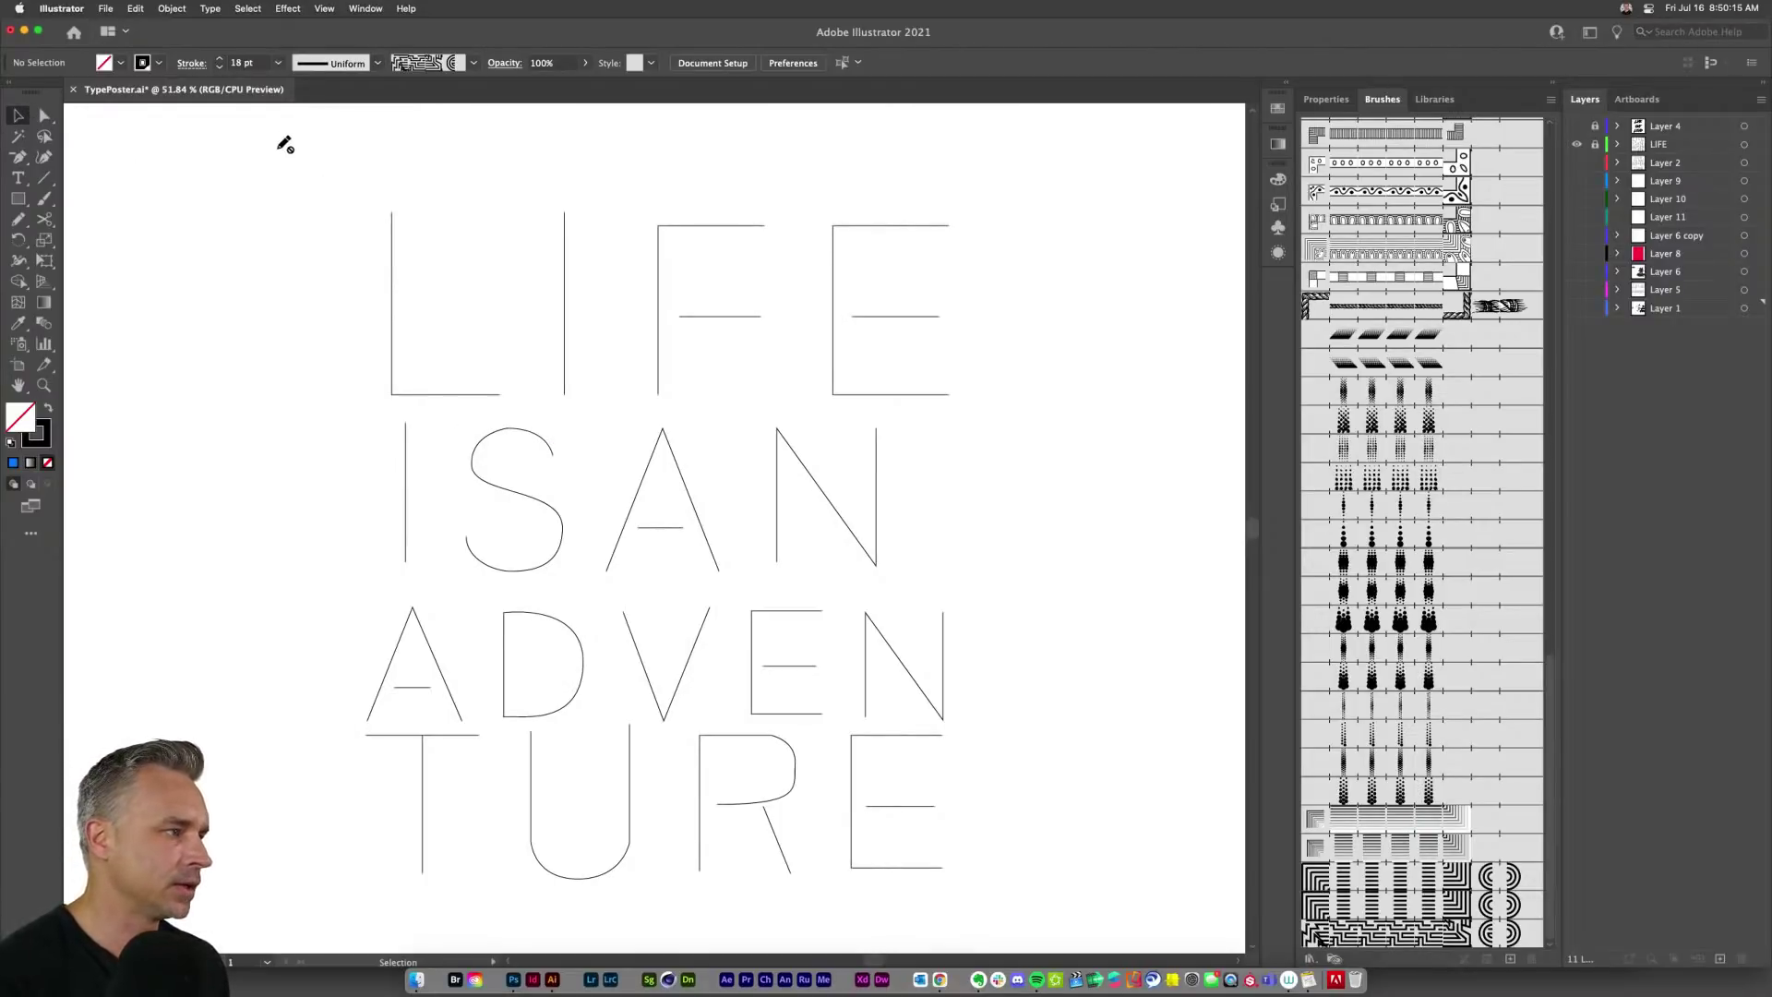
Step: Unlock the LIFE layer and apply the new maze pattern brush to the letter L of LIFE
left_click(1594, 145)
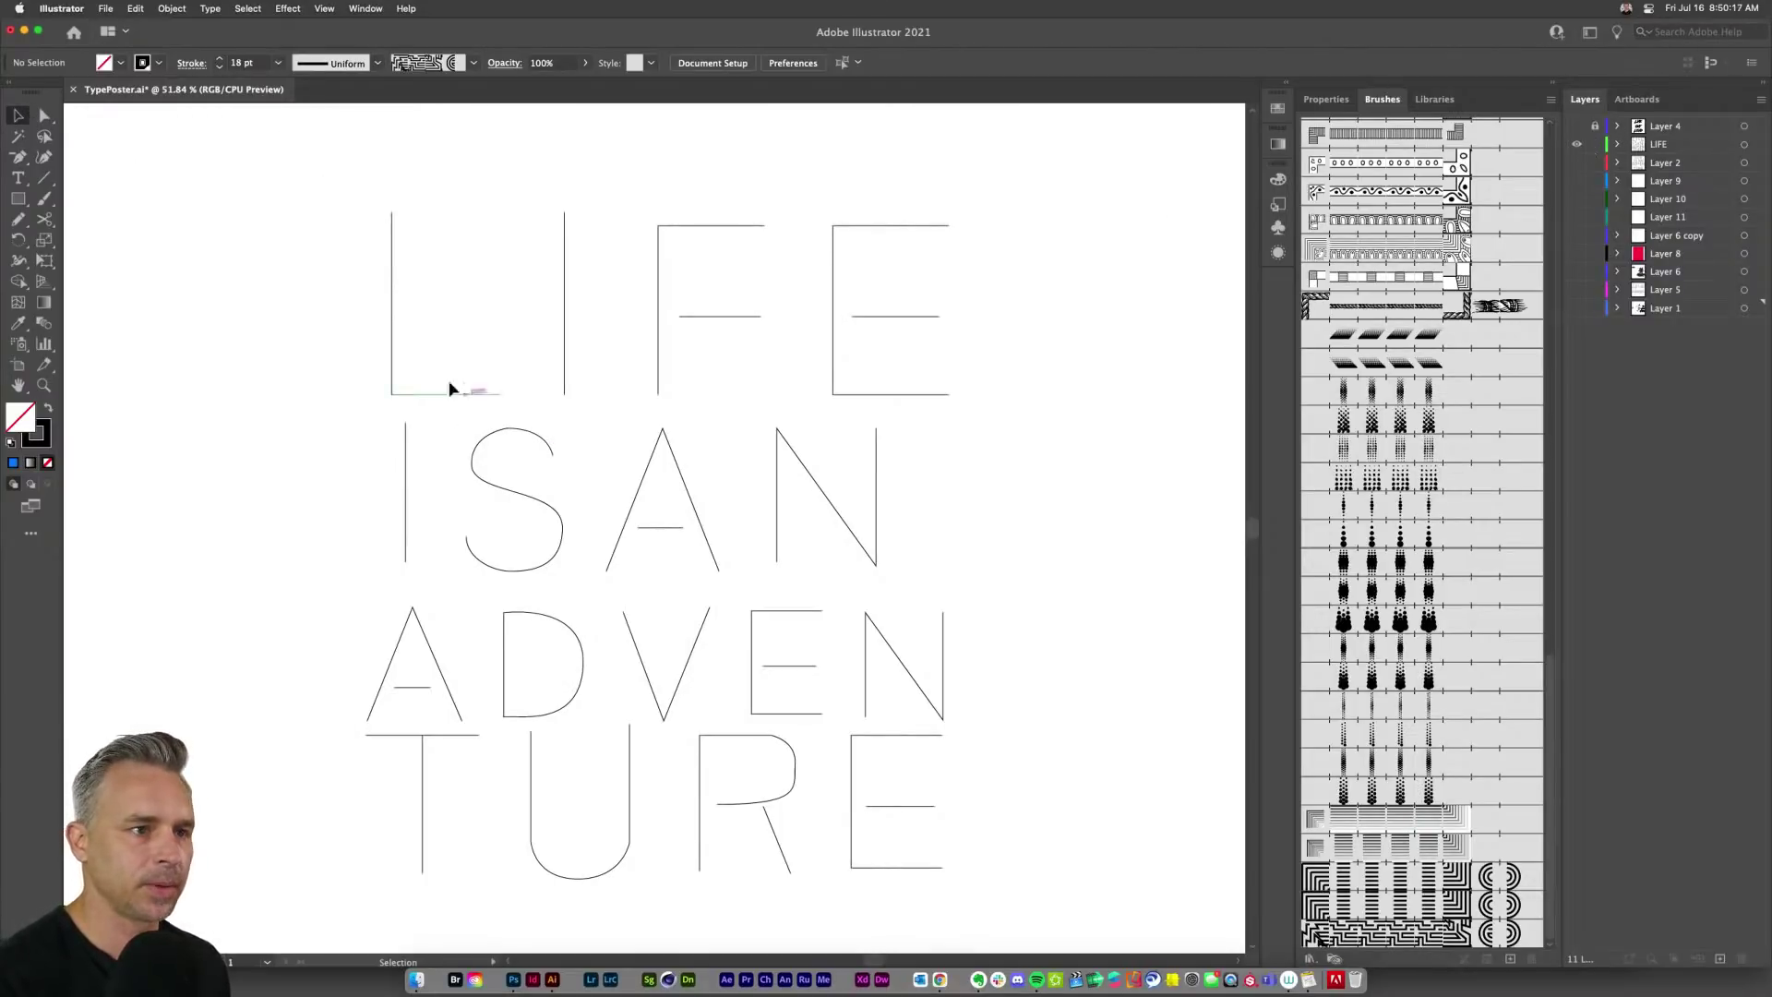
left_click_drag(277, 174, 480, 406)
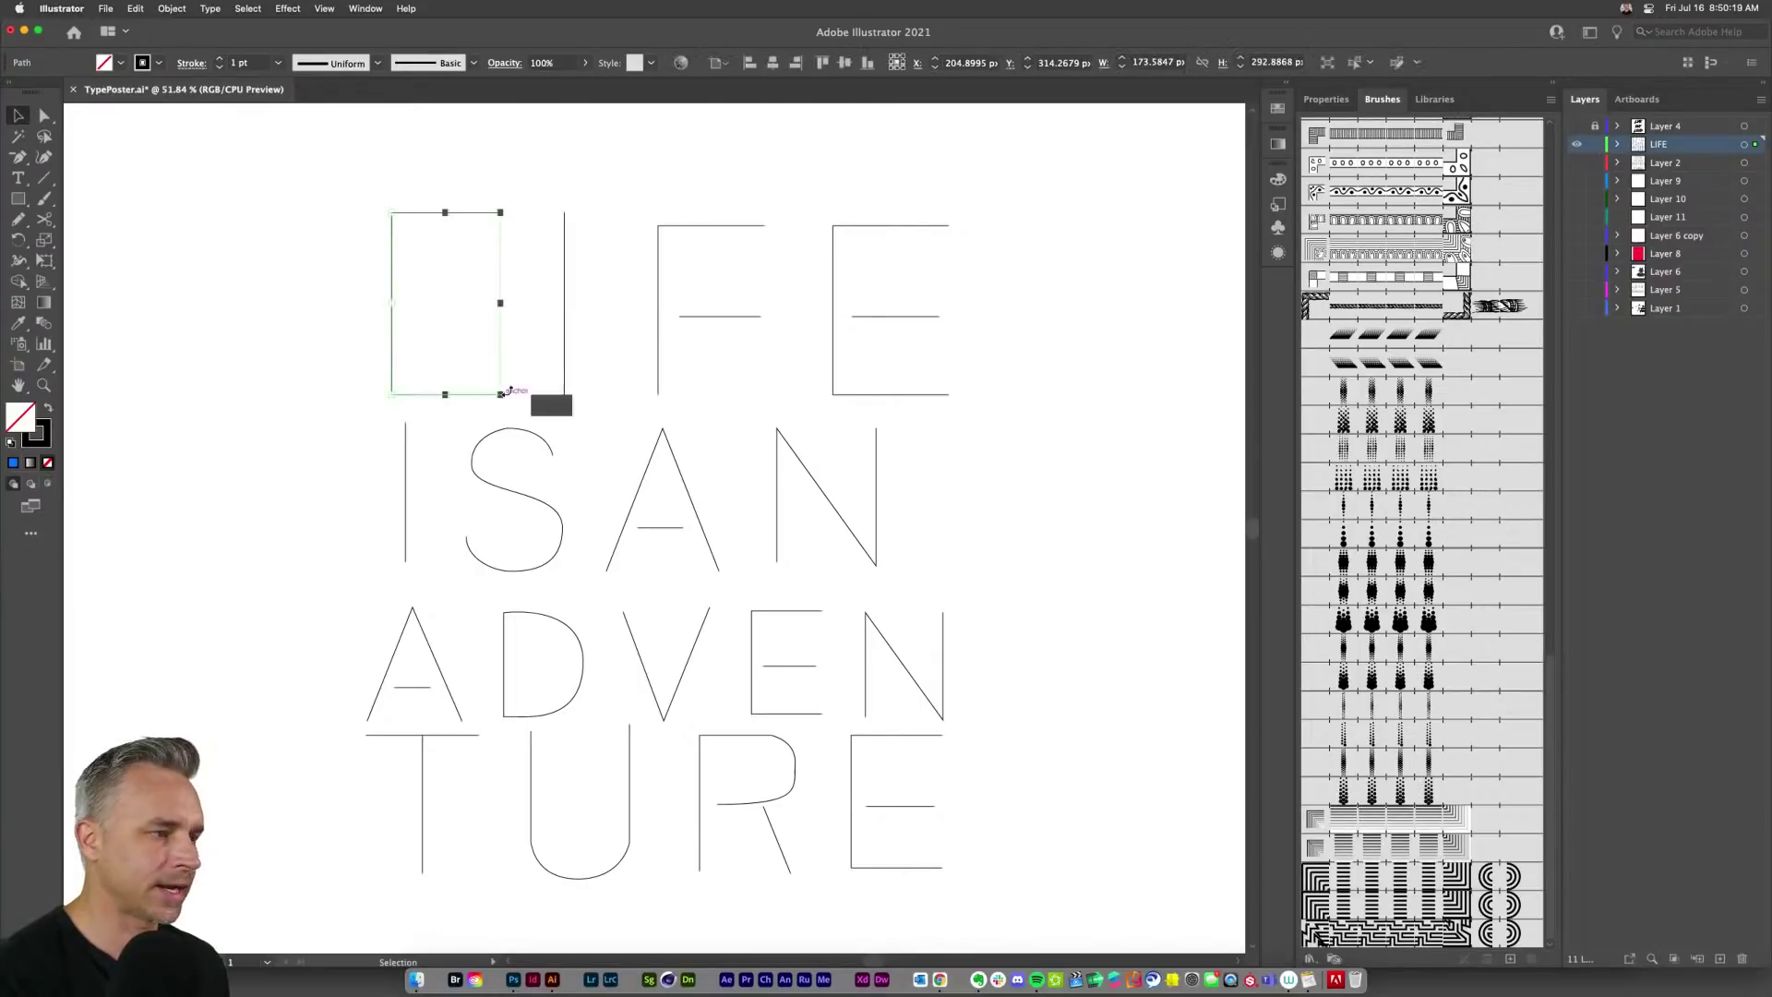
left_click(1318, 937)
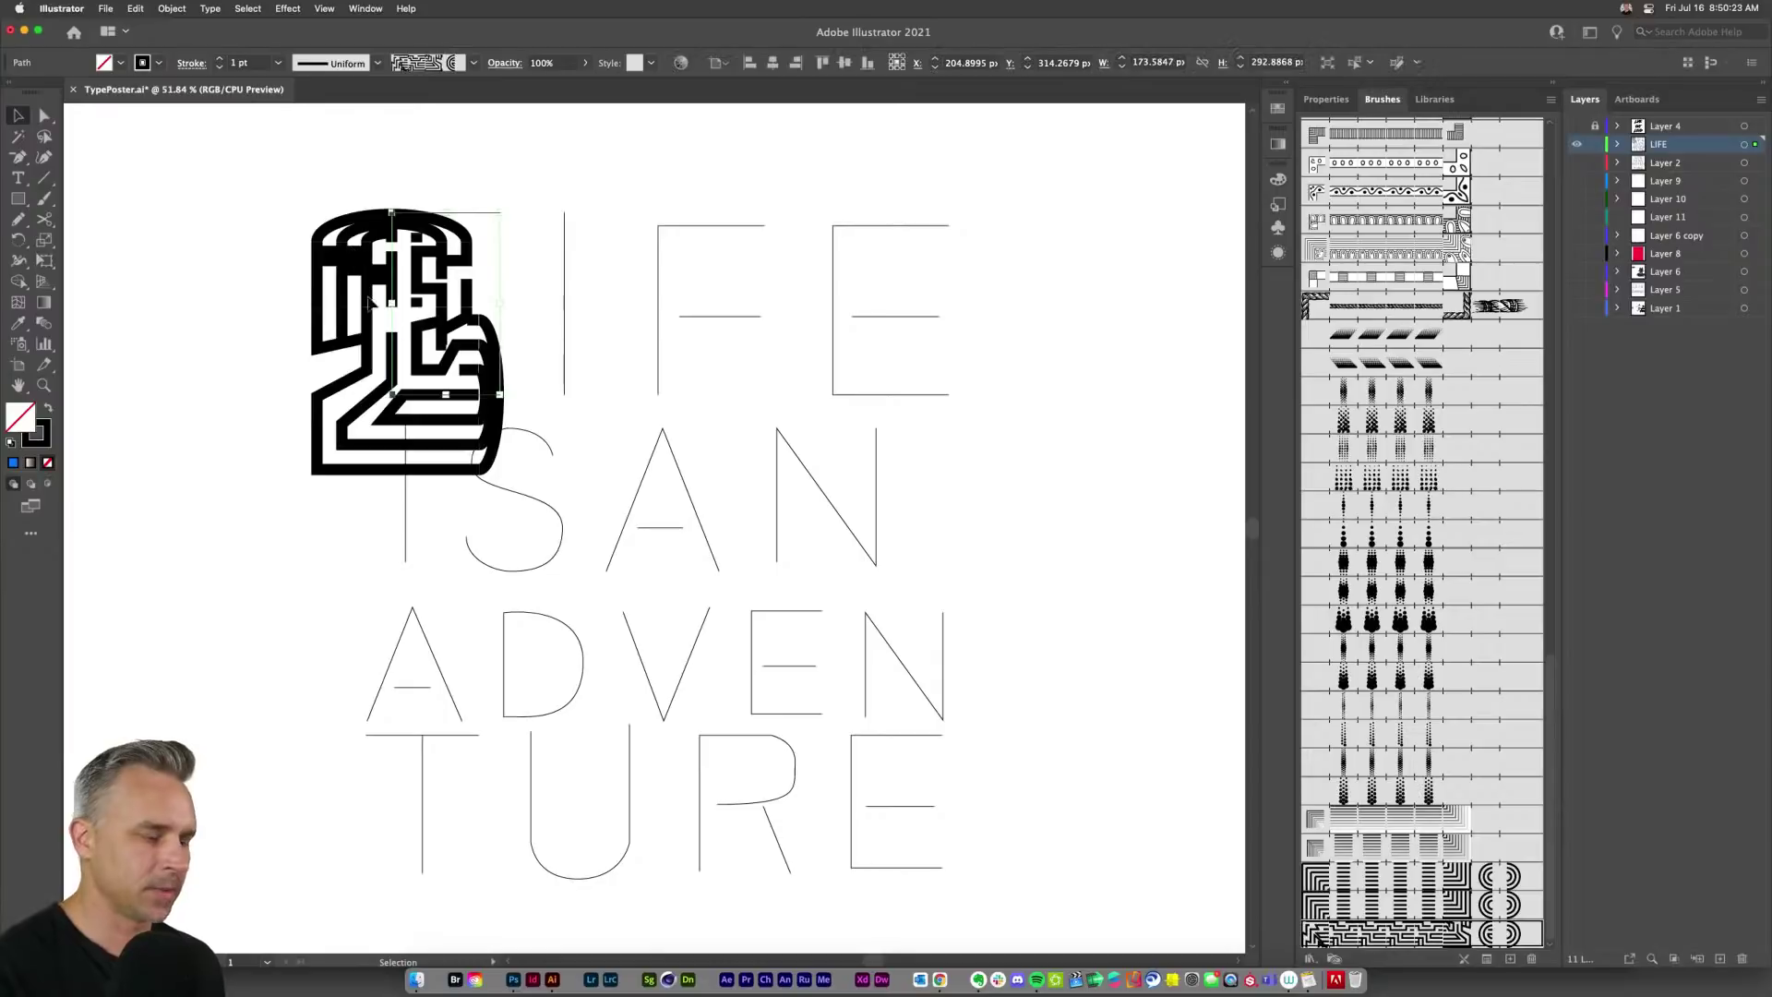
Step: Set the maze pattern brush's scale to 50% and keep it on the letter L of LIFE
double_click(1350, 932)
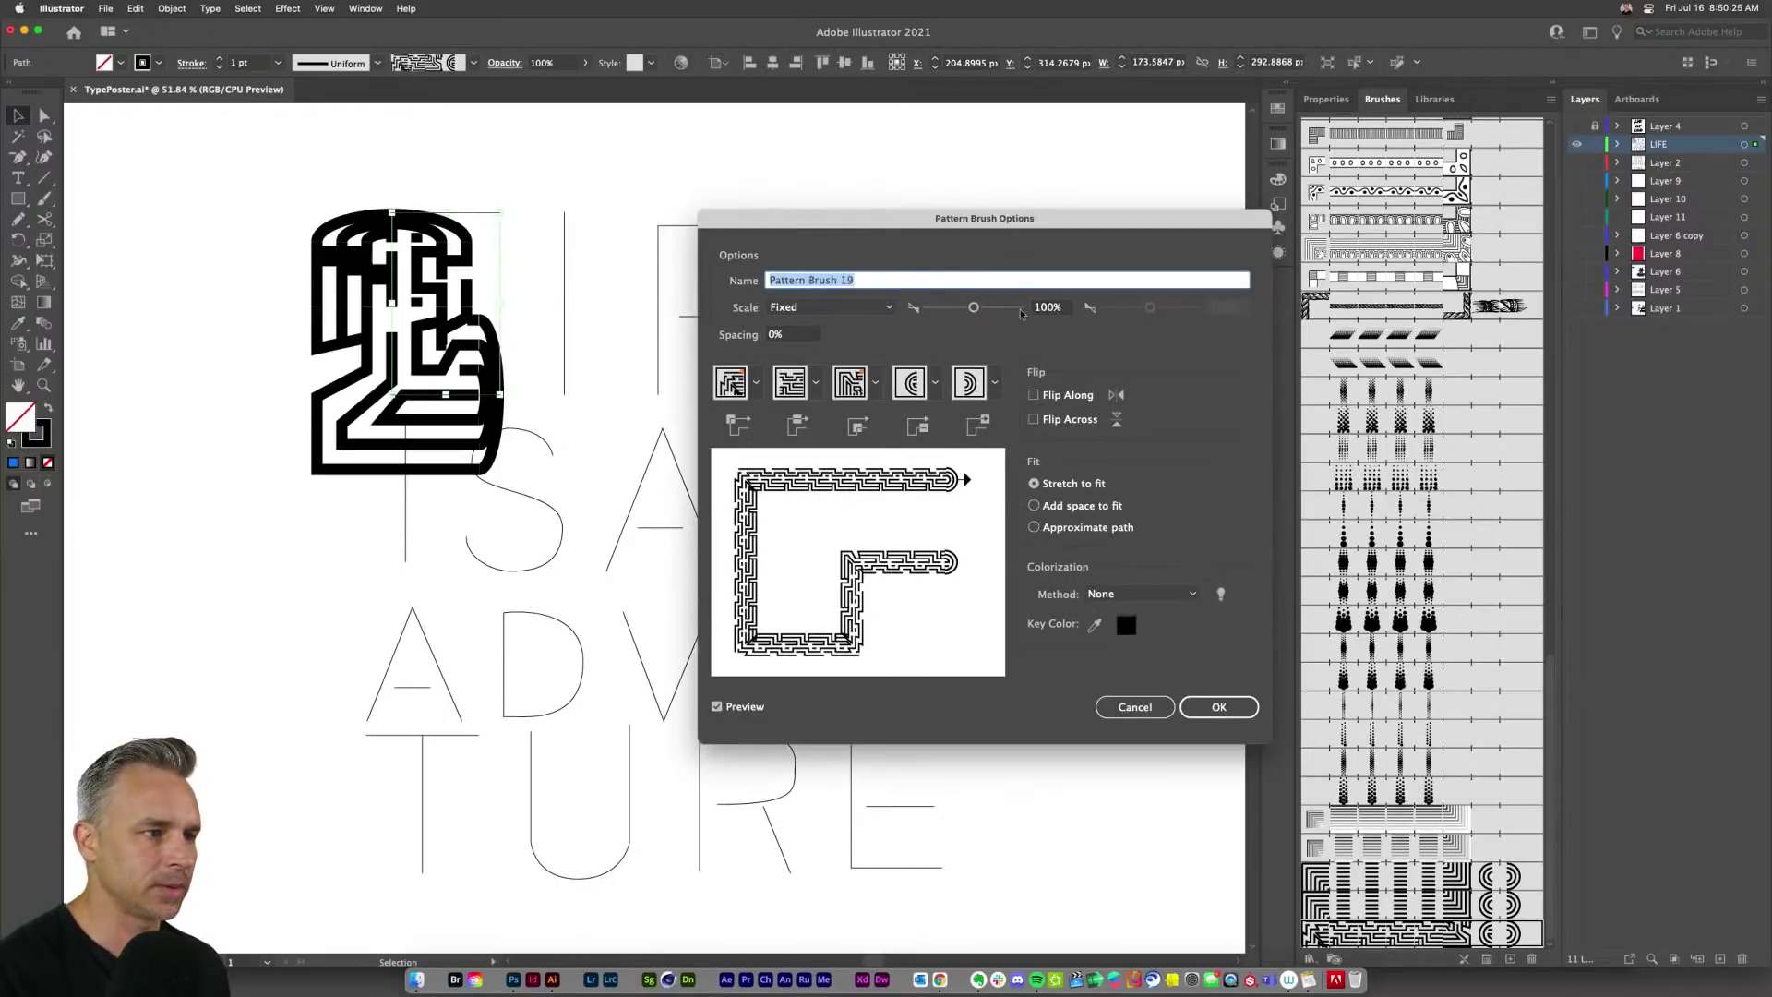
left_click(1047, 308)
key("Return")
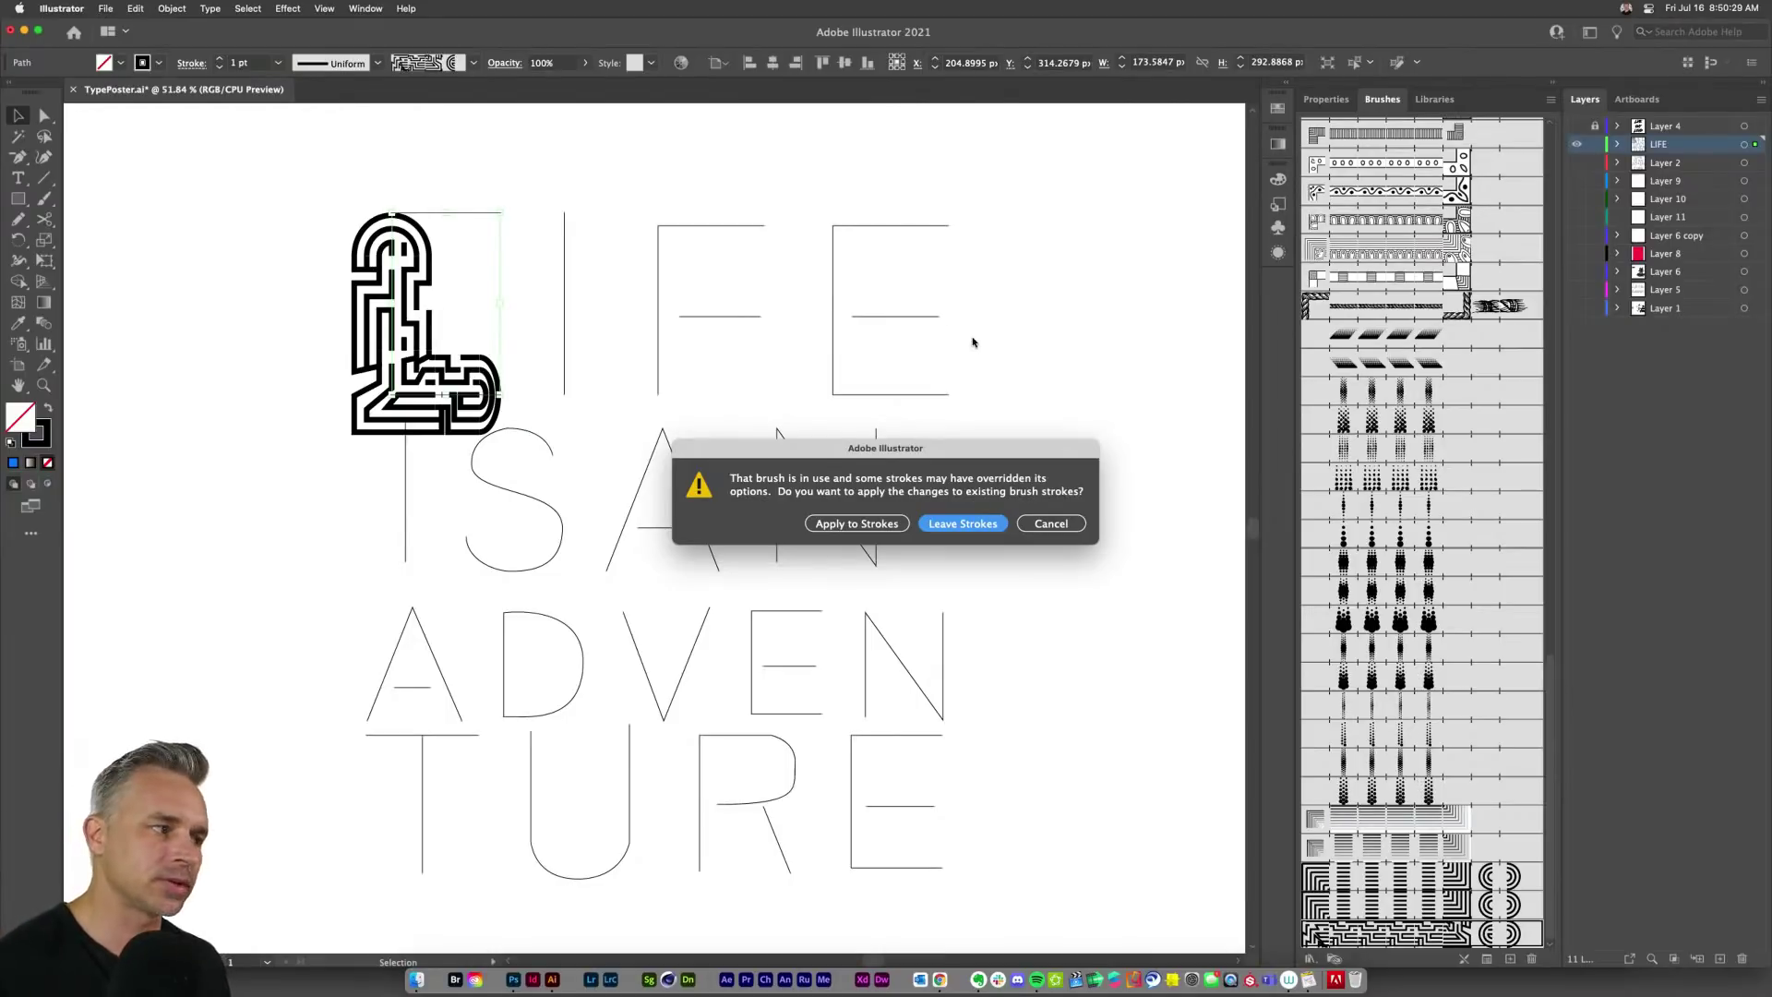
left_click(942, 525)
left_click(296, 255)
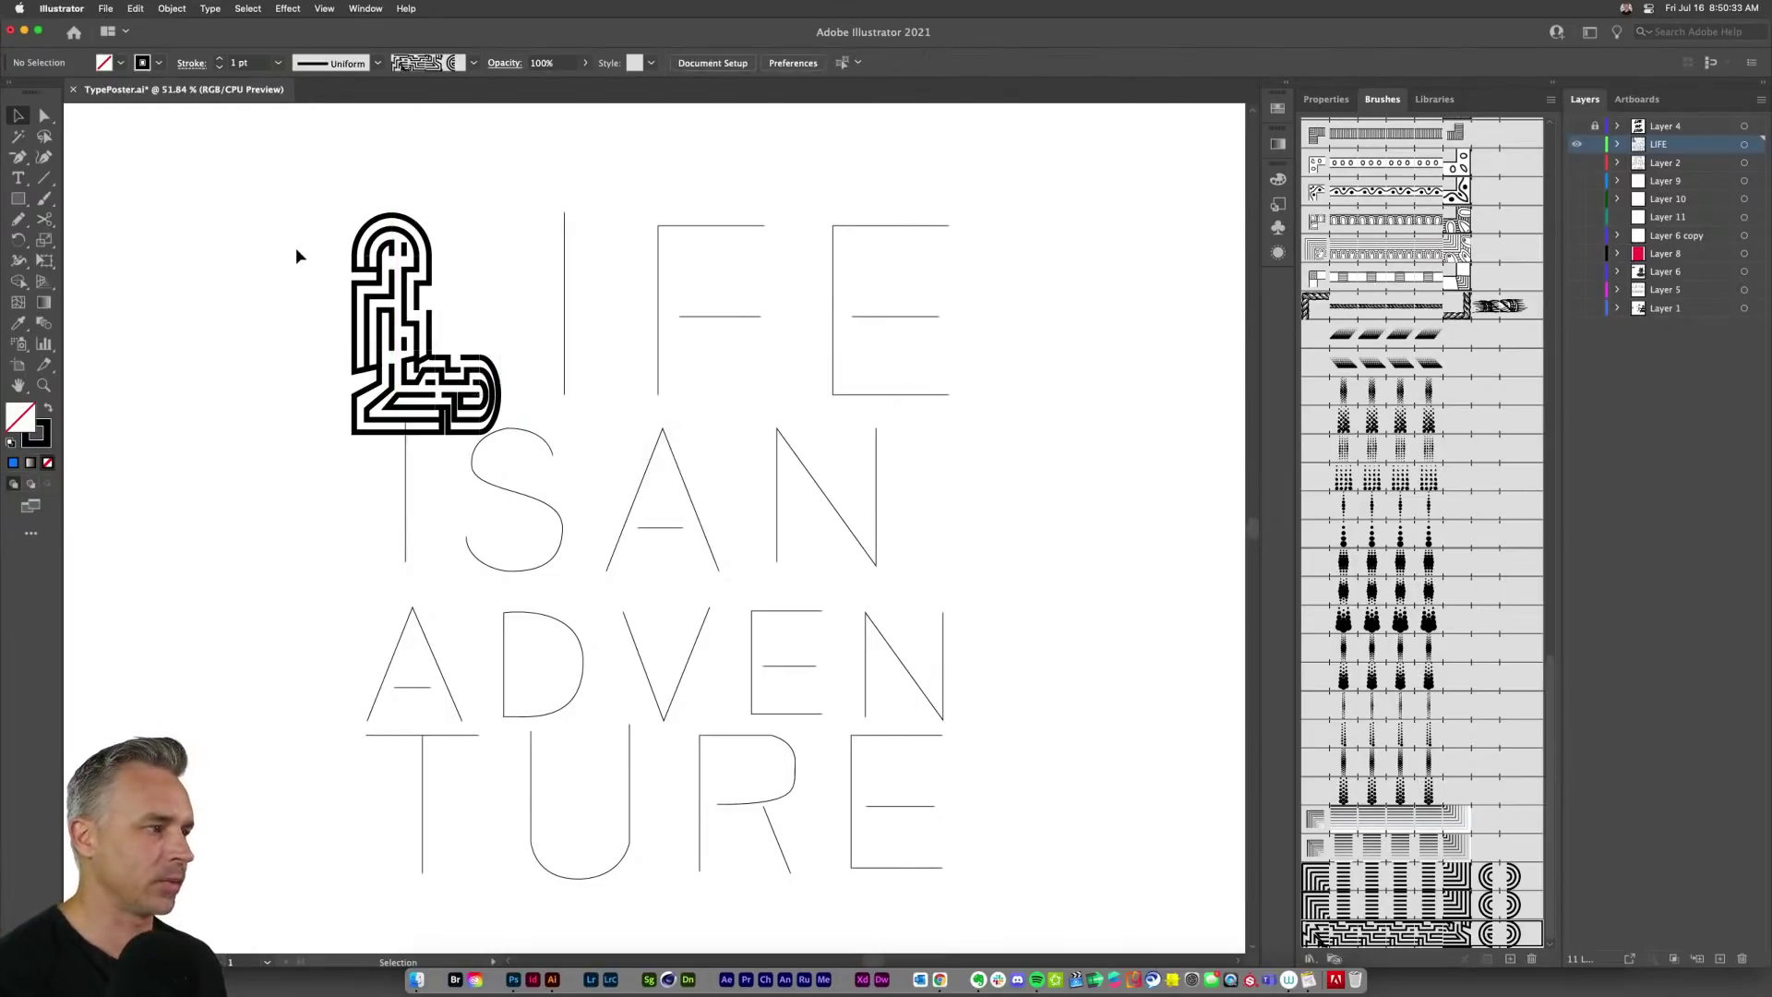
Step: Apply the maze pattern brush to all the line lettering of LIFE IS AN ADVENTURE
key("super+equal")
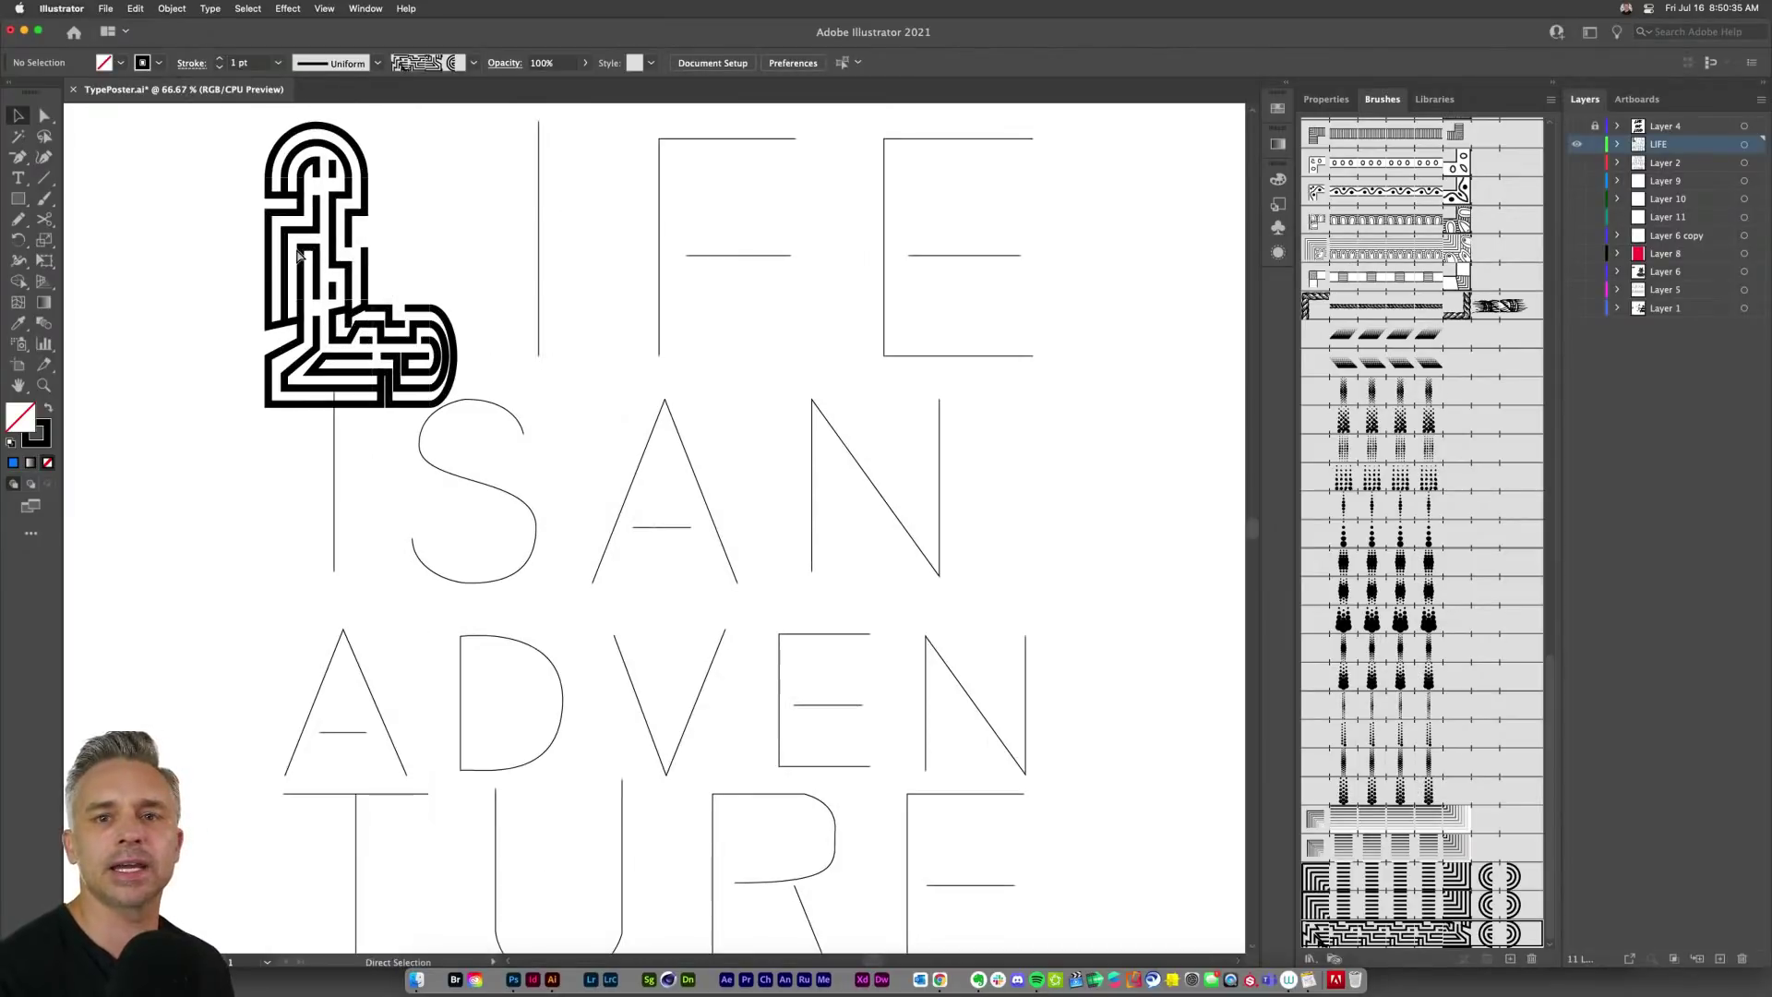
key("super+minus")
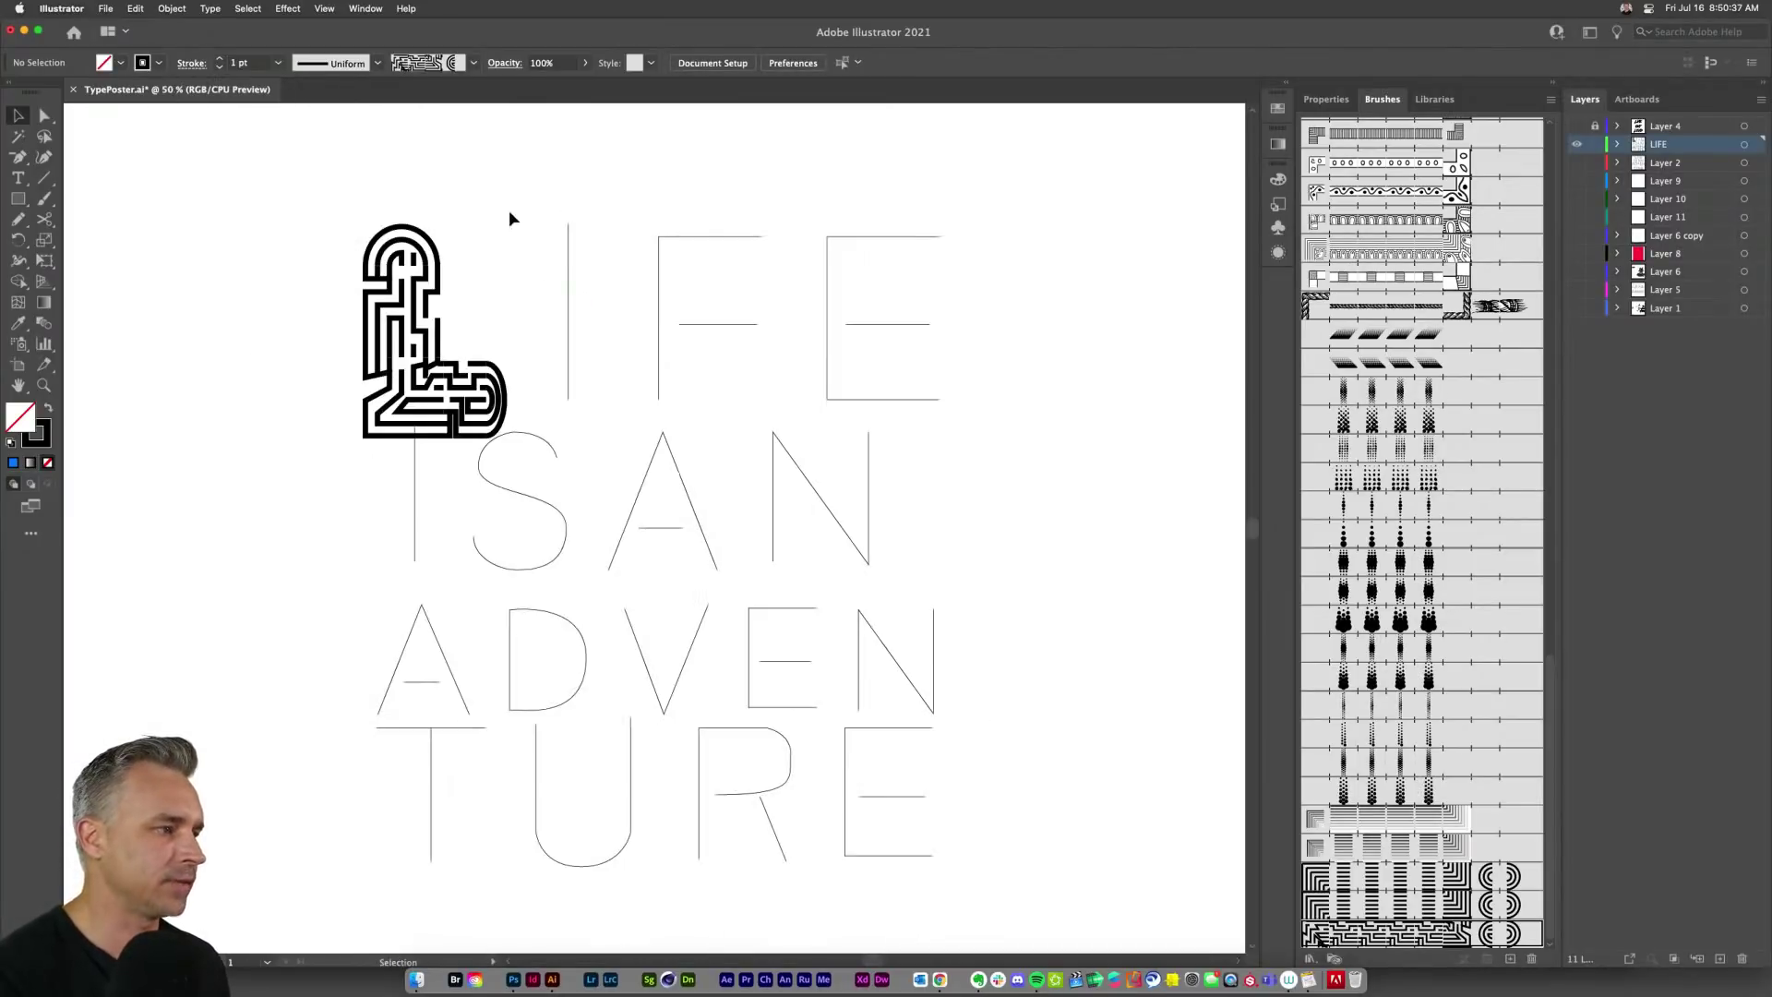
left_click_drag(545, 197, 932, 397)
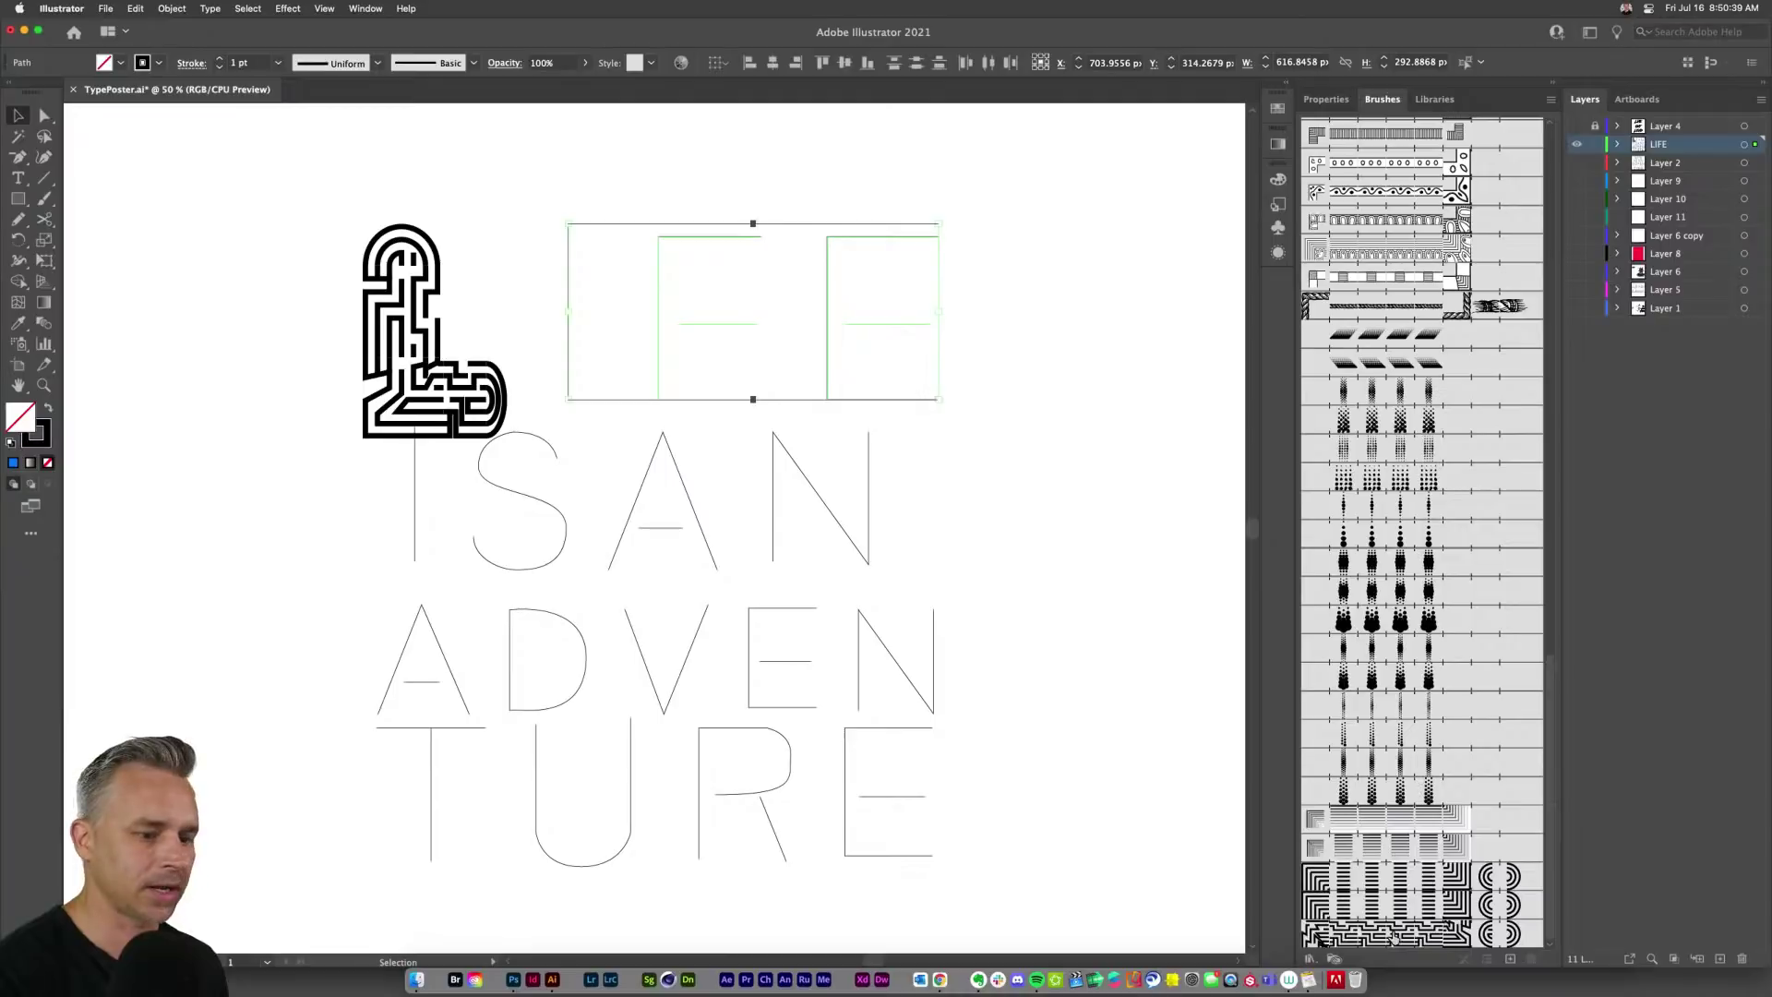
left_click_drag(293, 170, 949, 896)
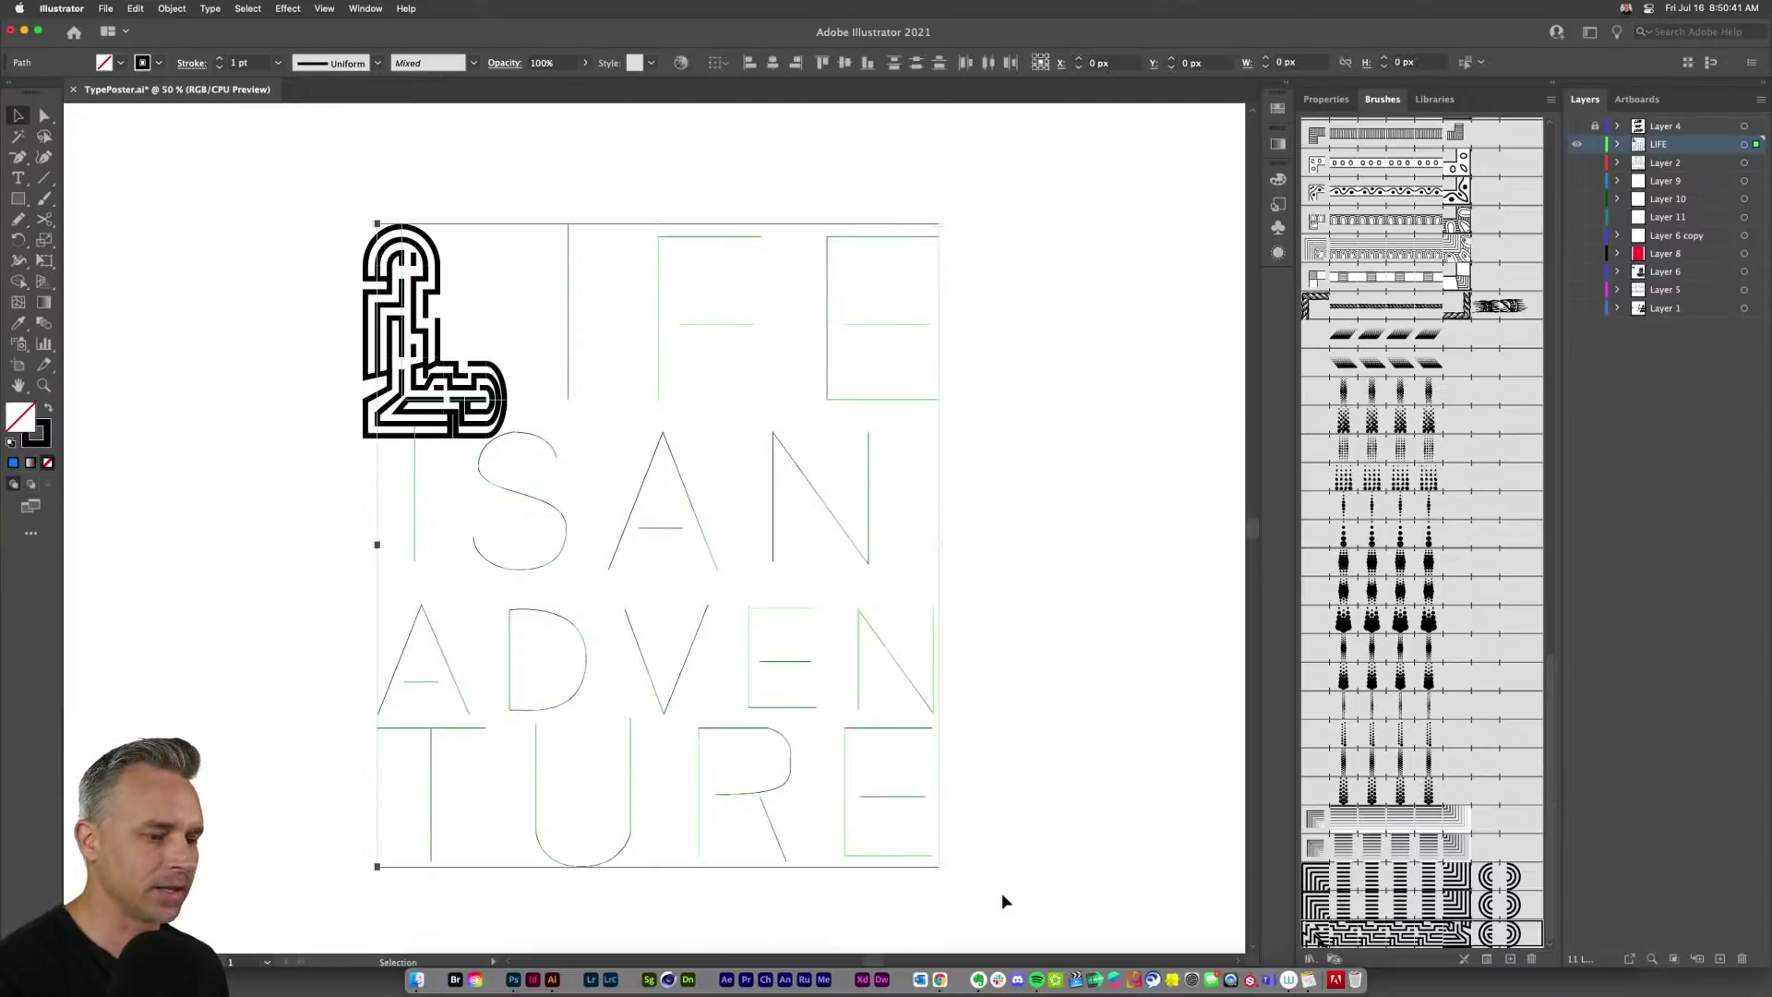
left_click(1346, 938)
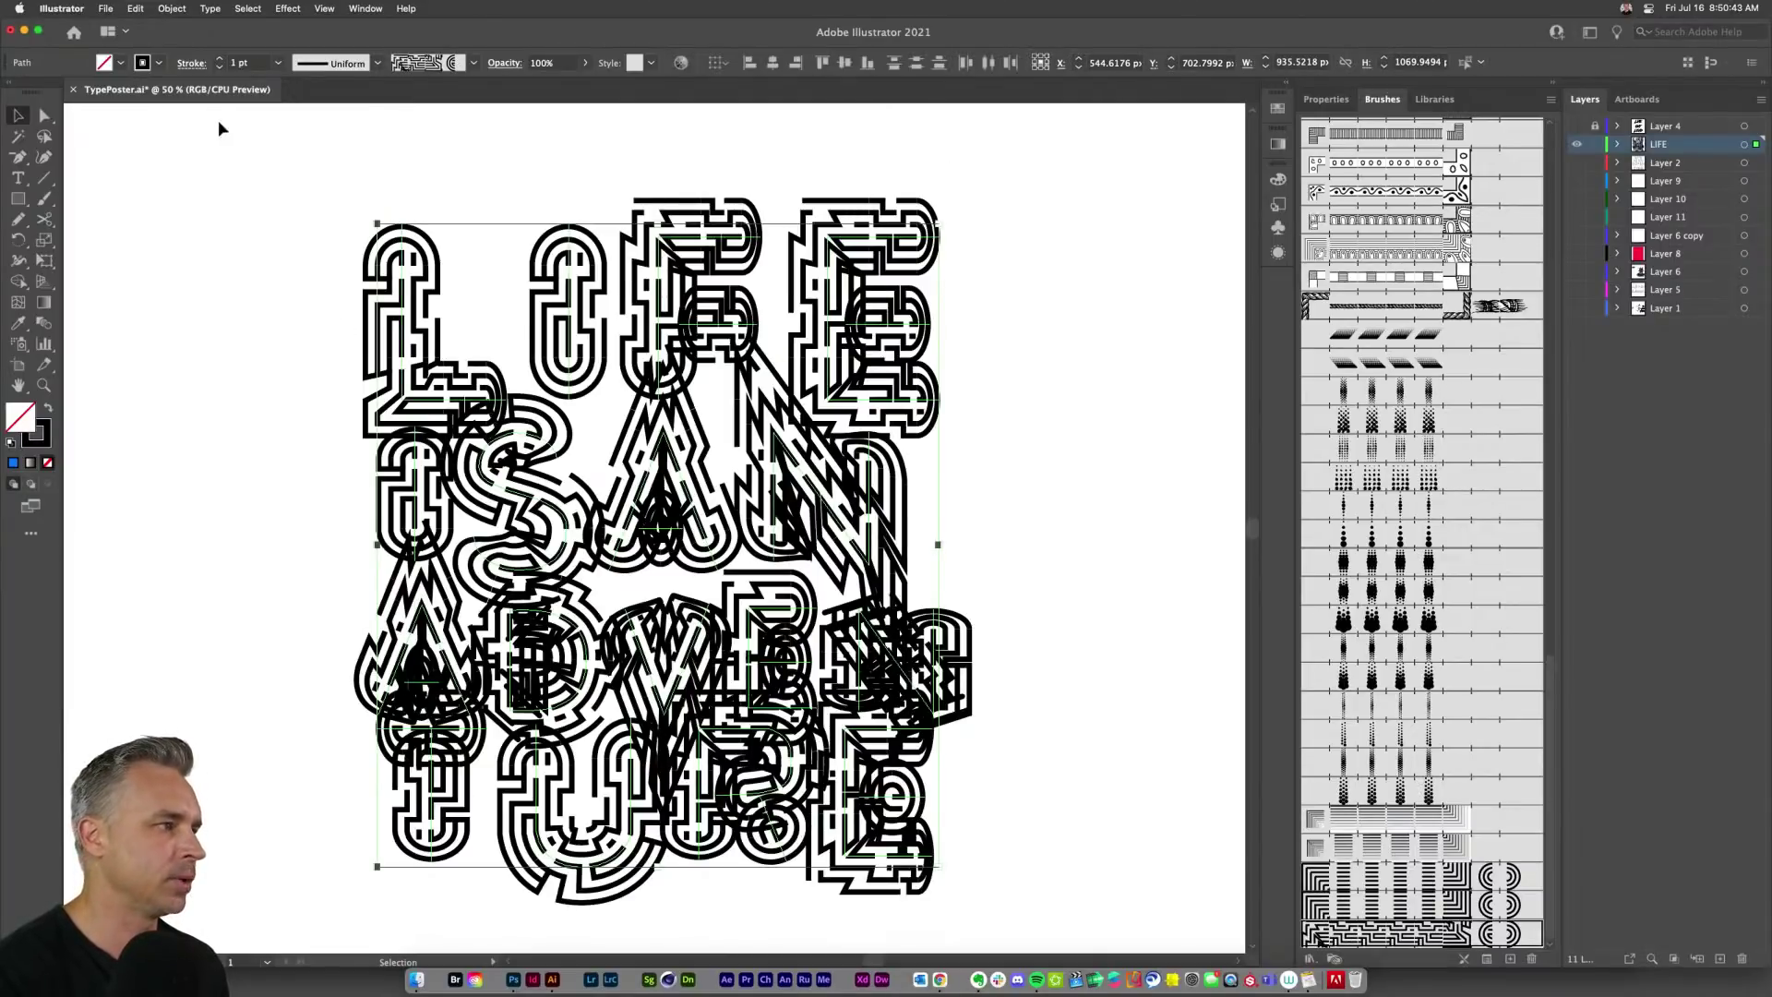
Step: Reduce the maze pattern brush's fixed scale below 50% so the strokes on all the letters get thinner
double_click(1320, 938)
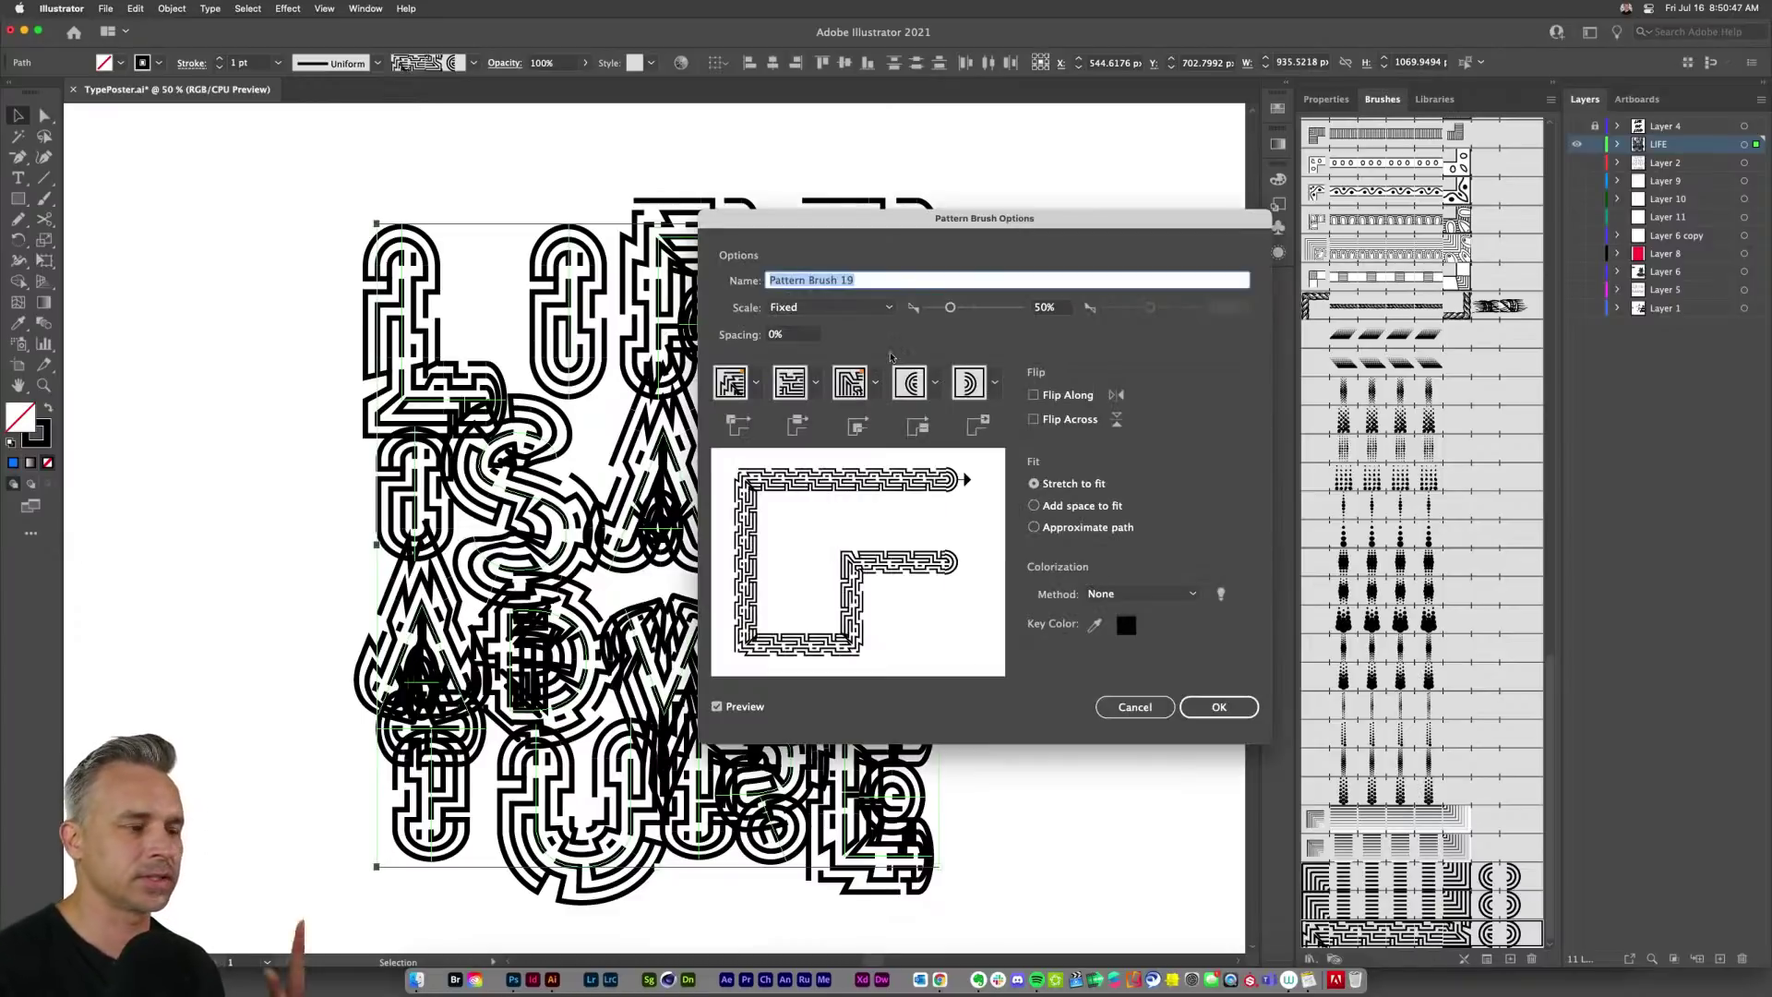
left_click(1040, 308)
key("Return")
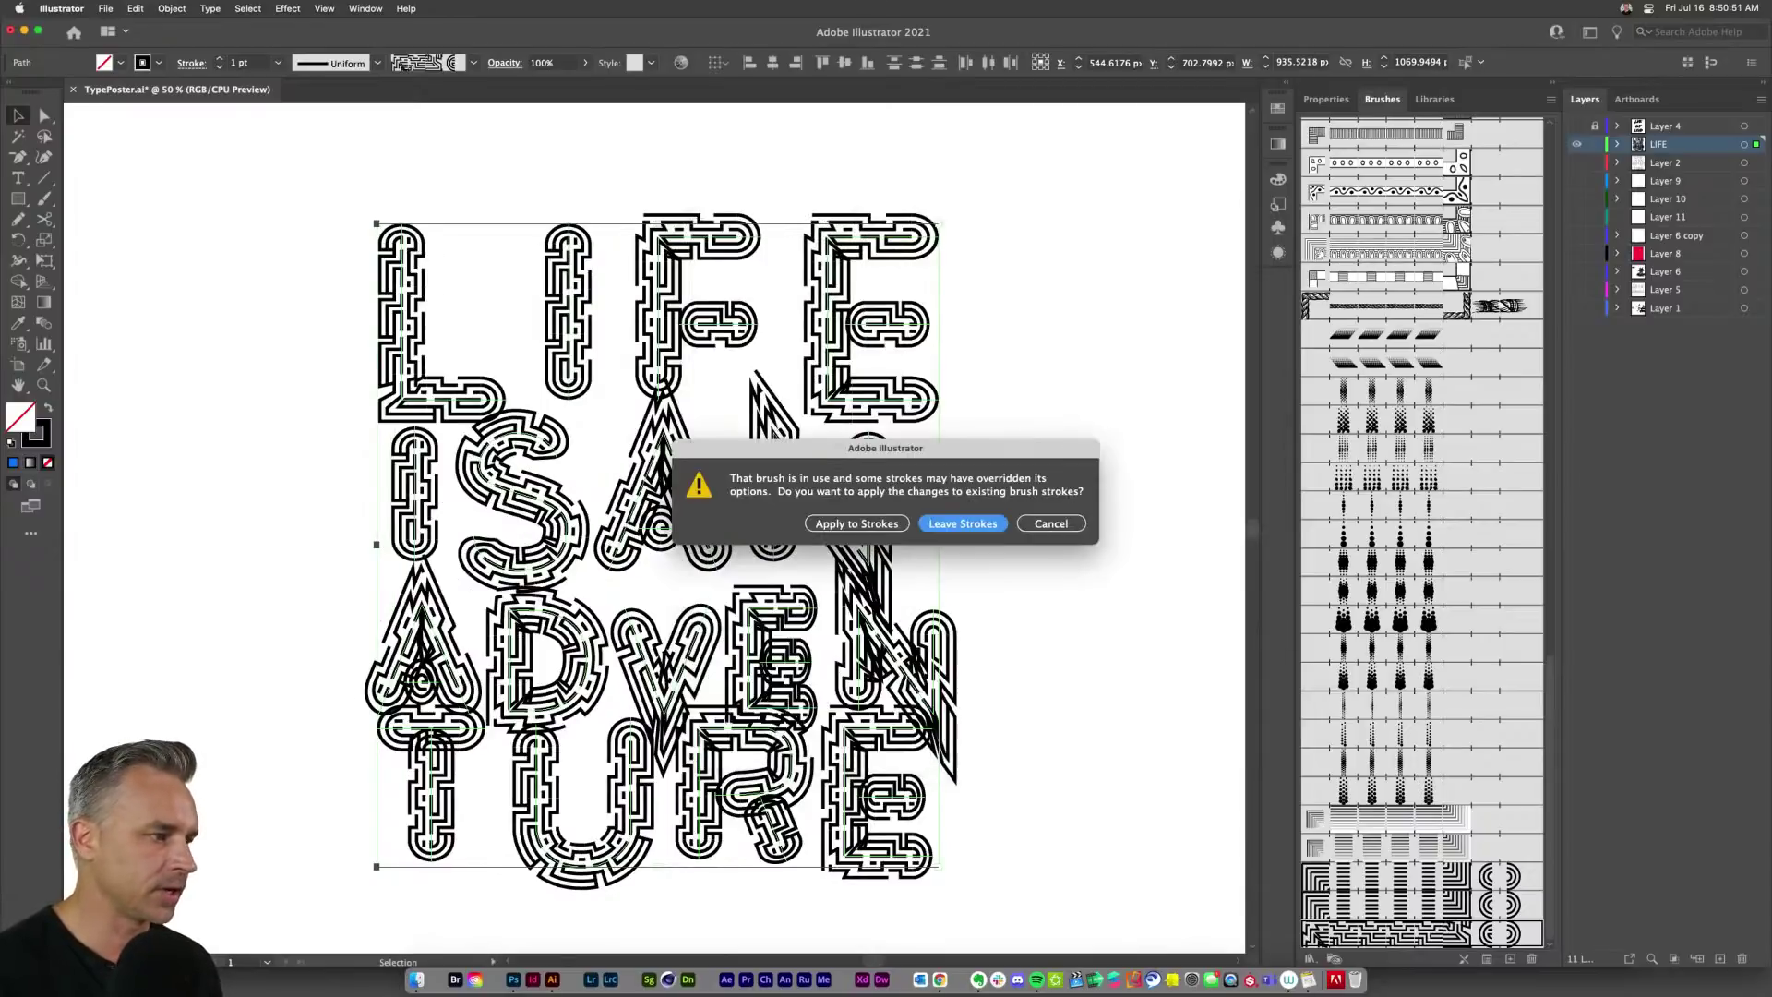
left_click(908, 525)
left_click(236, 329)
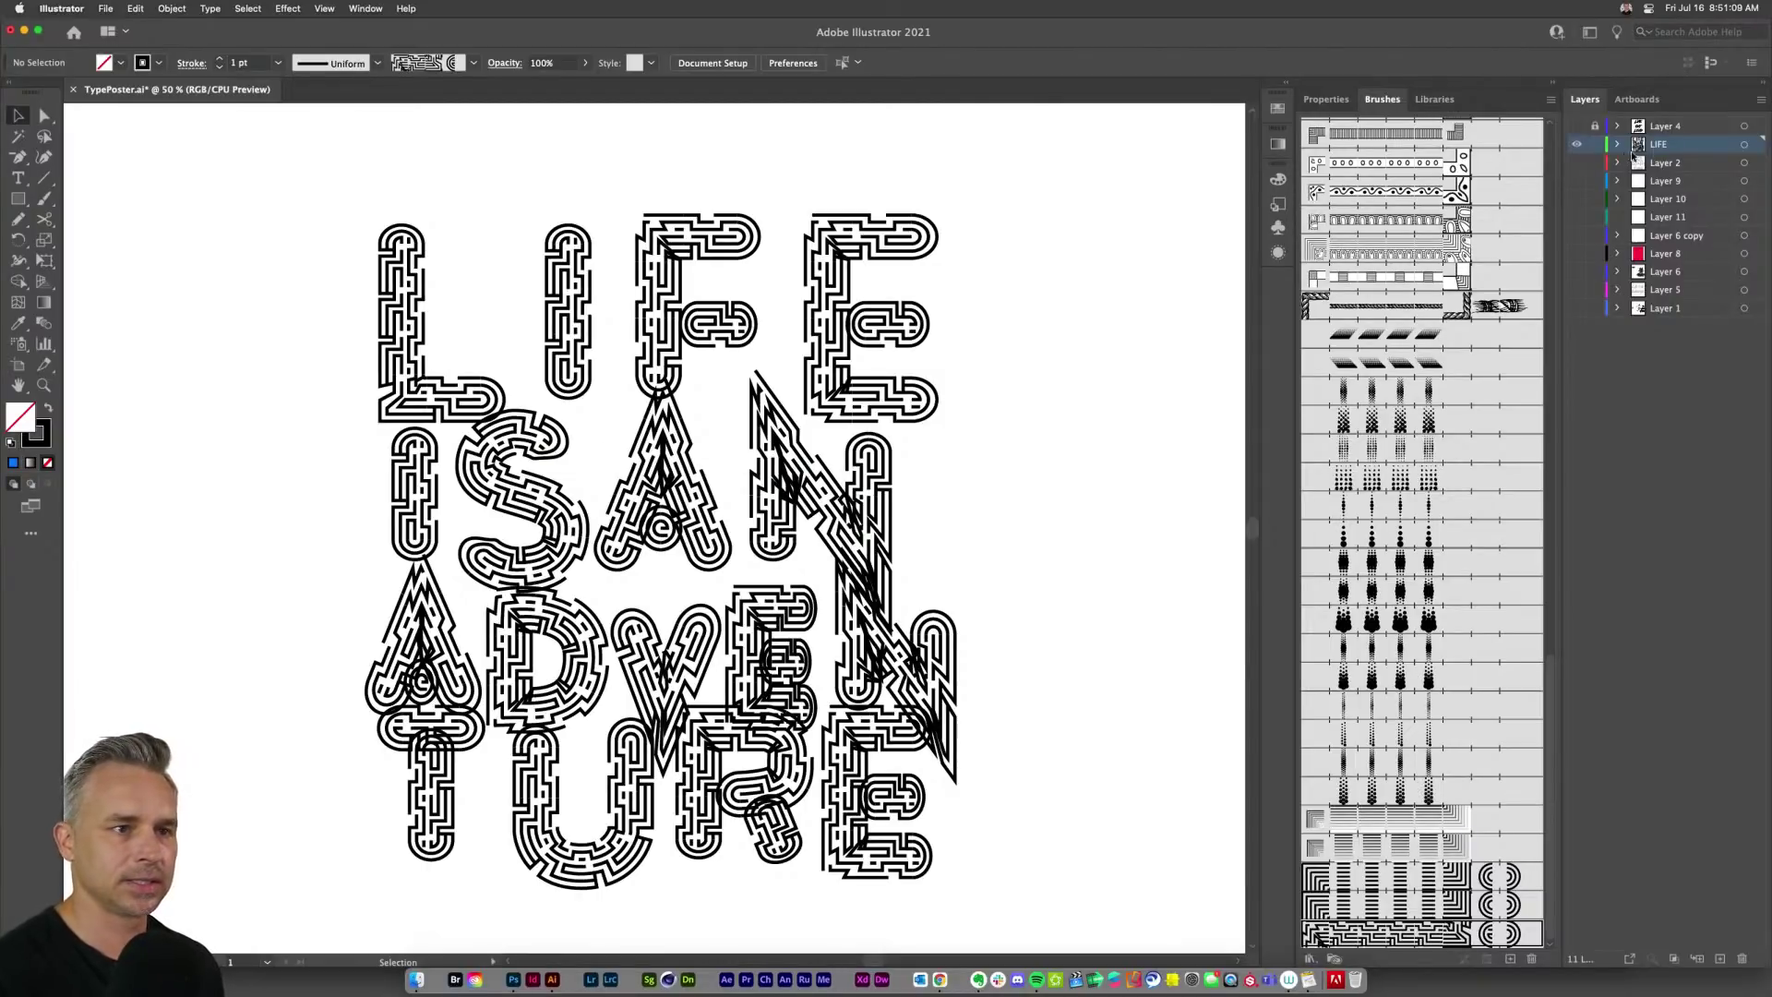
Step: Switch the artwork to outline view so only the letters' bare paths are displayed
left_click_drag(316, 158, 1024, 873)
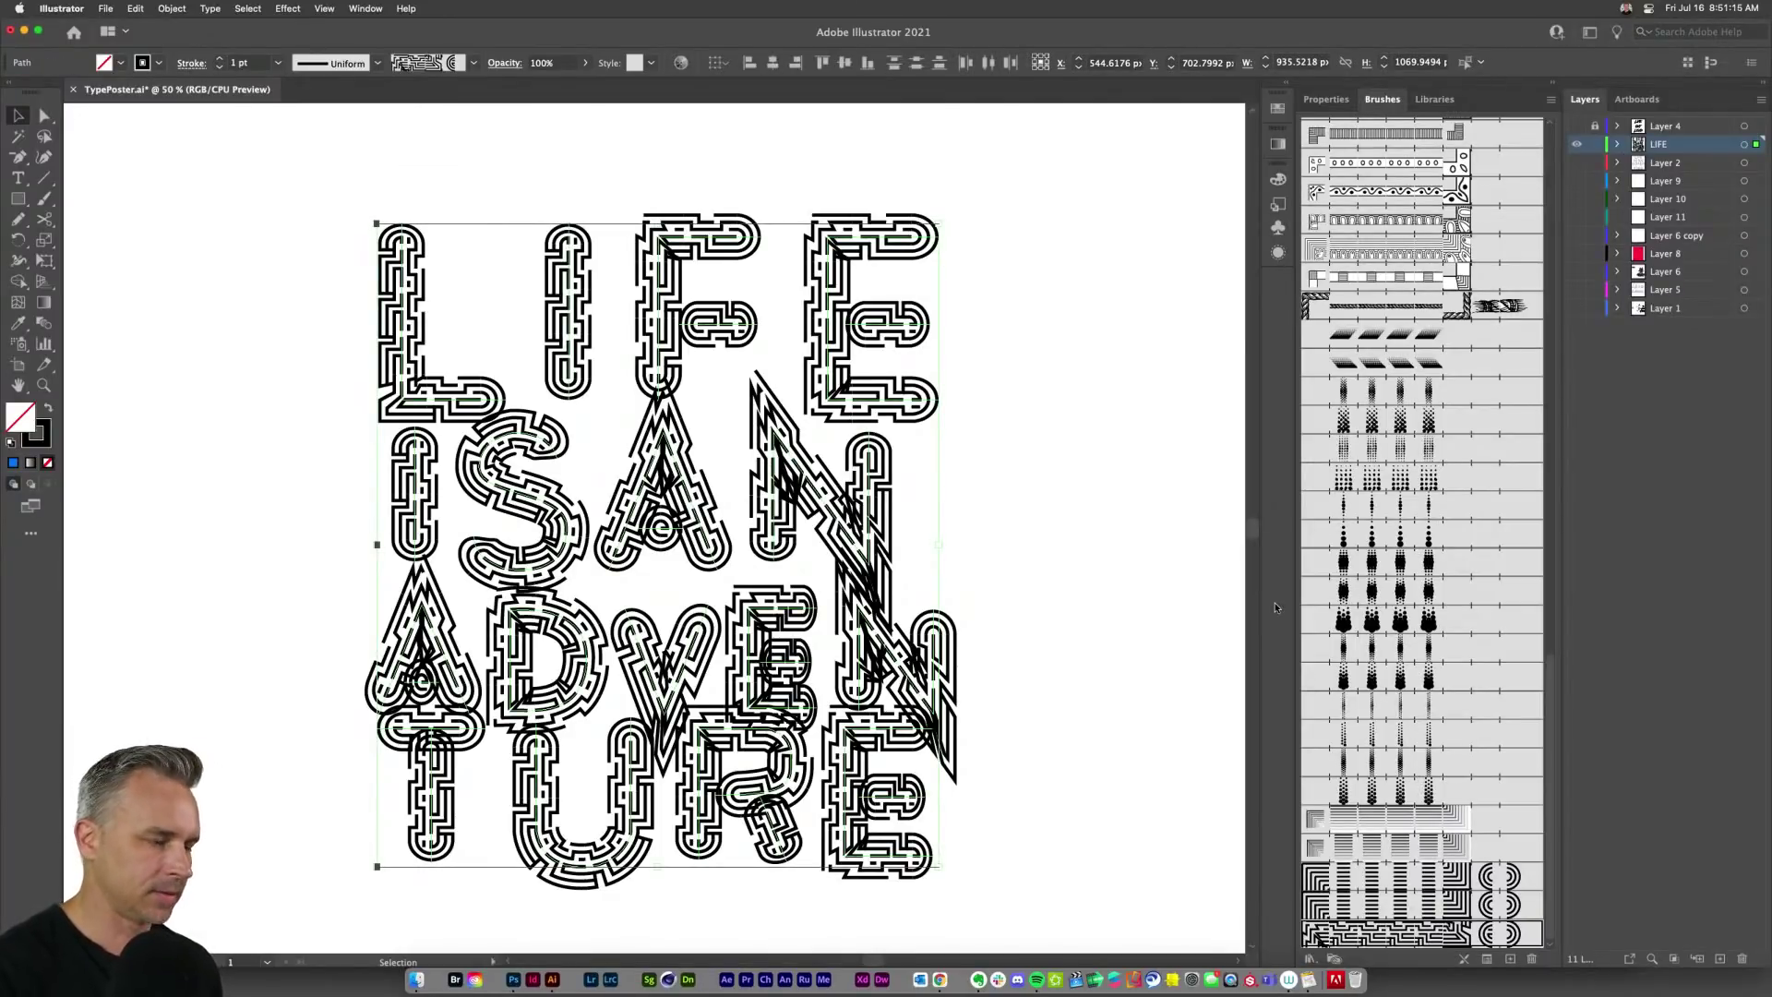
key("super+y")
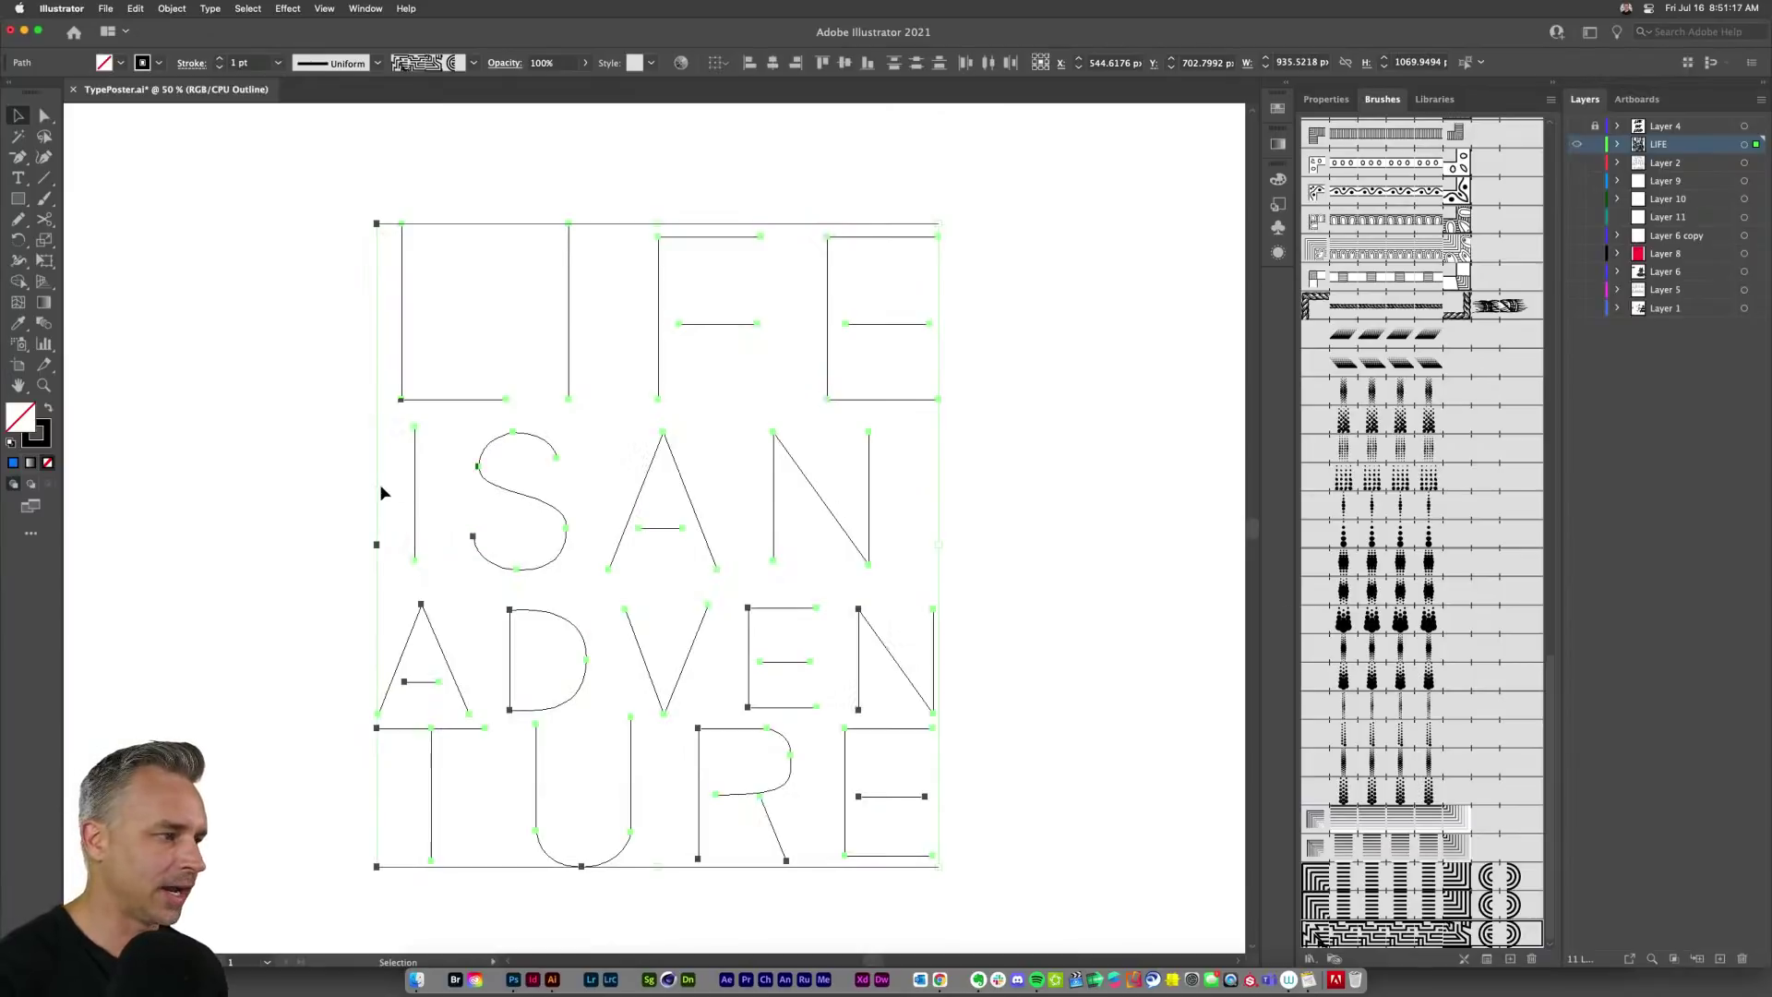
left_click(285, 447)
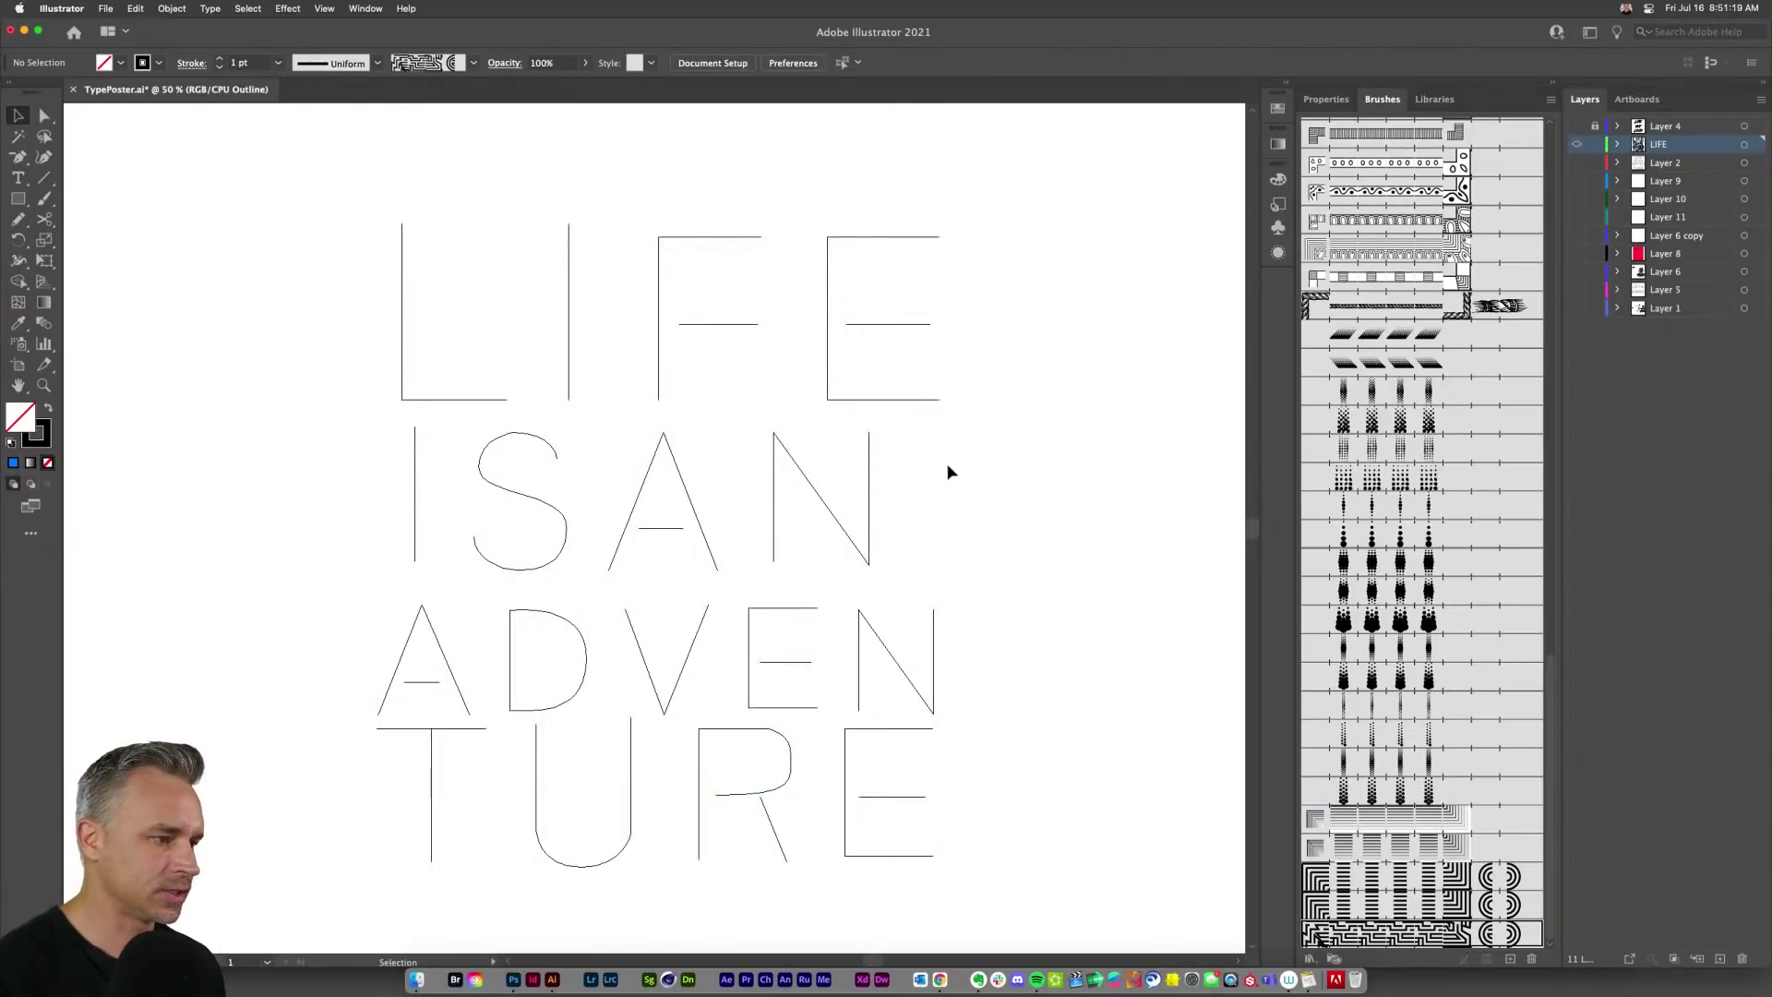
Step: Duplicate the LIFE layer, hide the original and make LIFE copy the active layer
left_click(1717, 918)
left_click_drag(1718, 918, 1720, 959)
left_click(1578, 164)
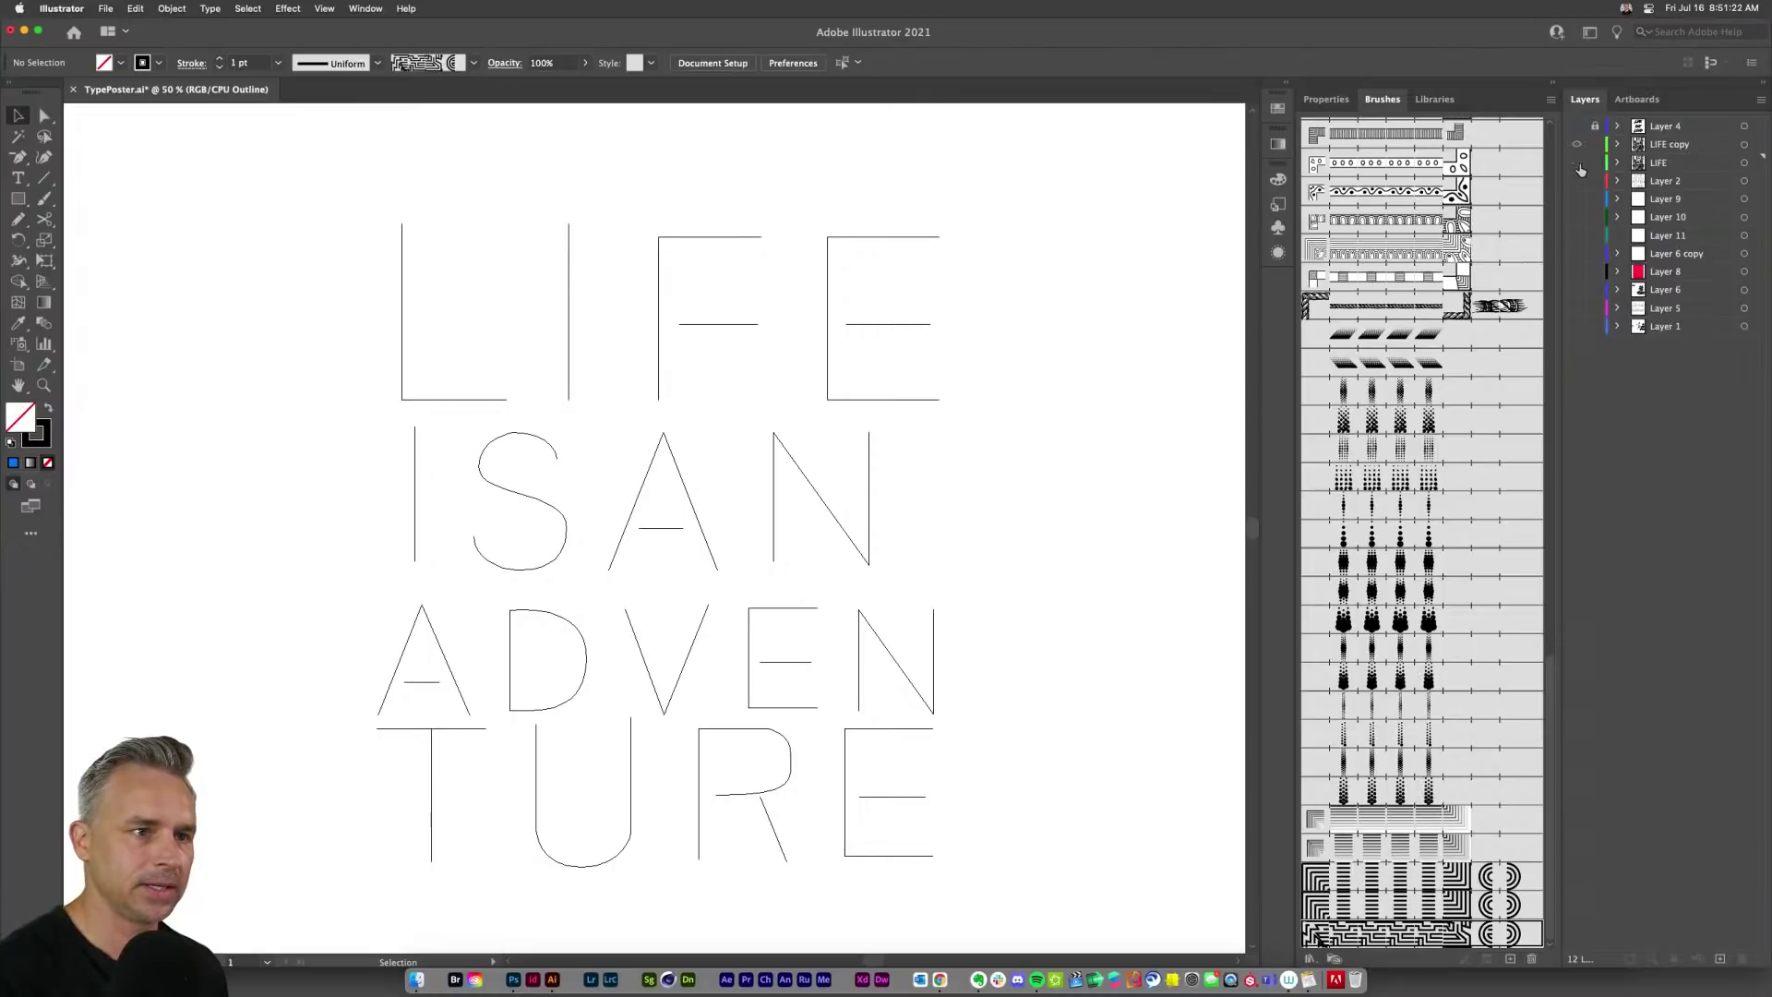
left_click(1652, 145)
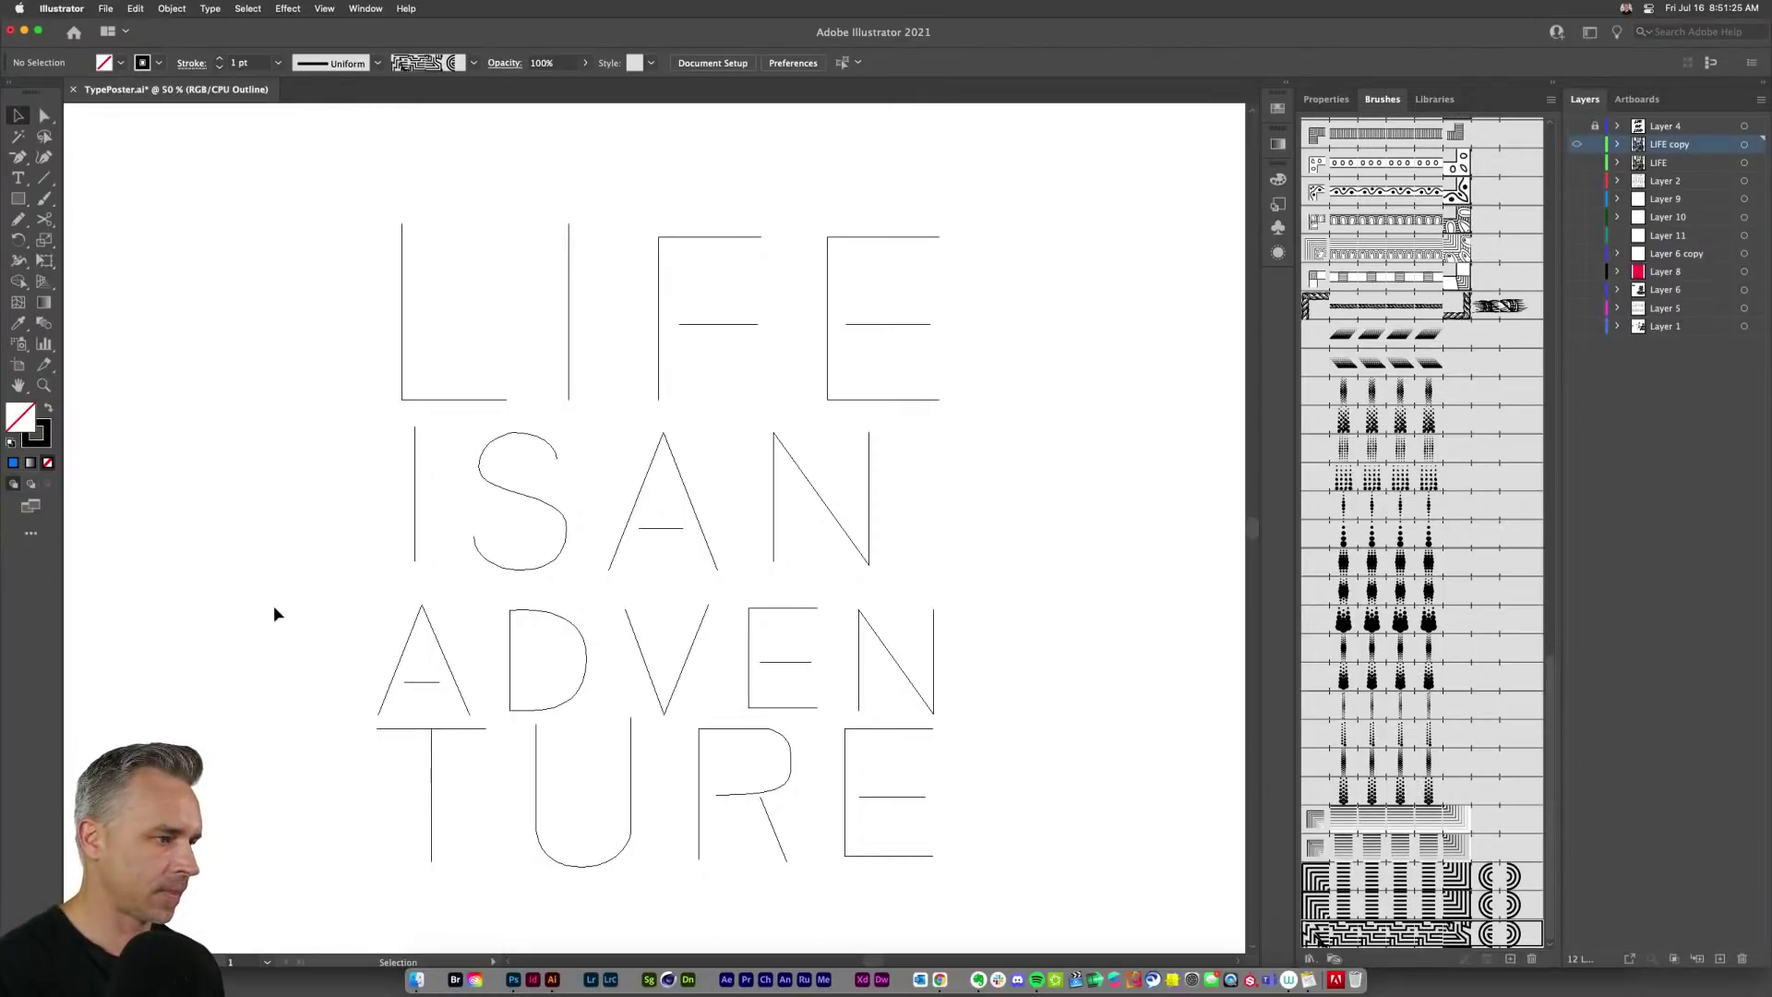
Step: Delete the ADVEN and TURE lines from the LIFE copy layer
left_click_drag(289, 585, 1060, 884)
key("Delete")
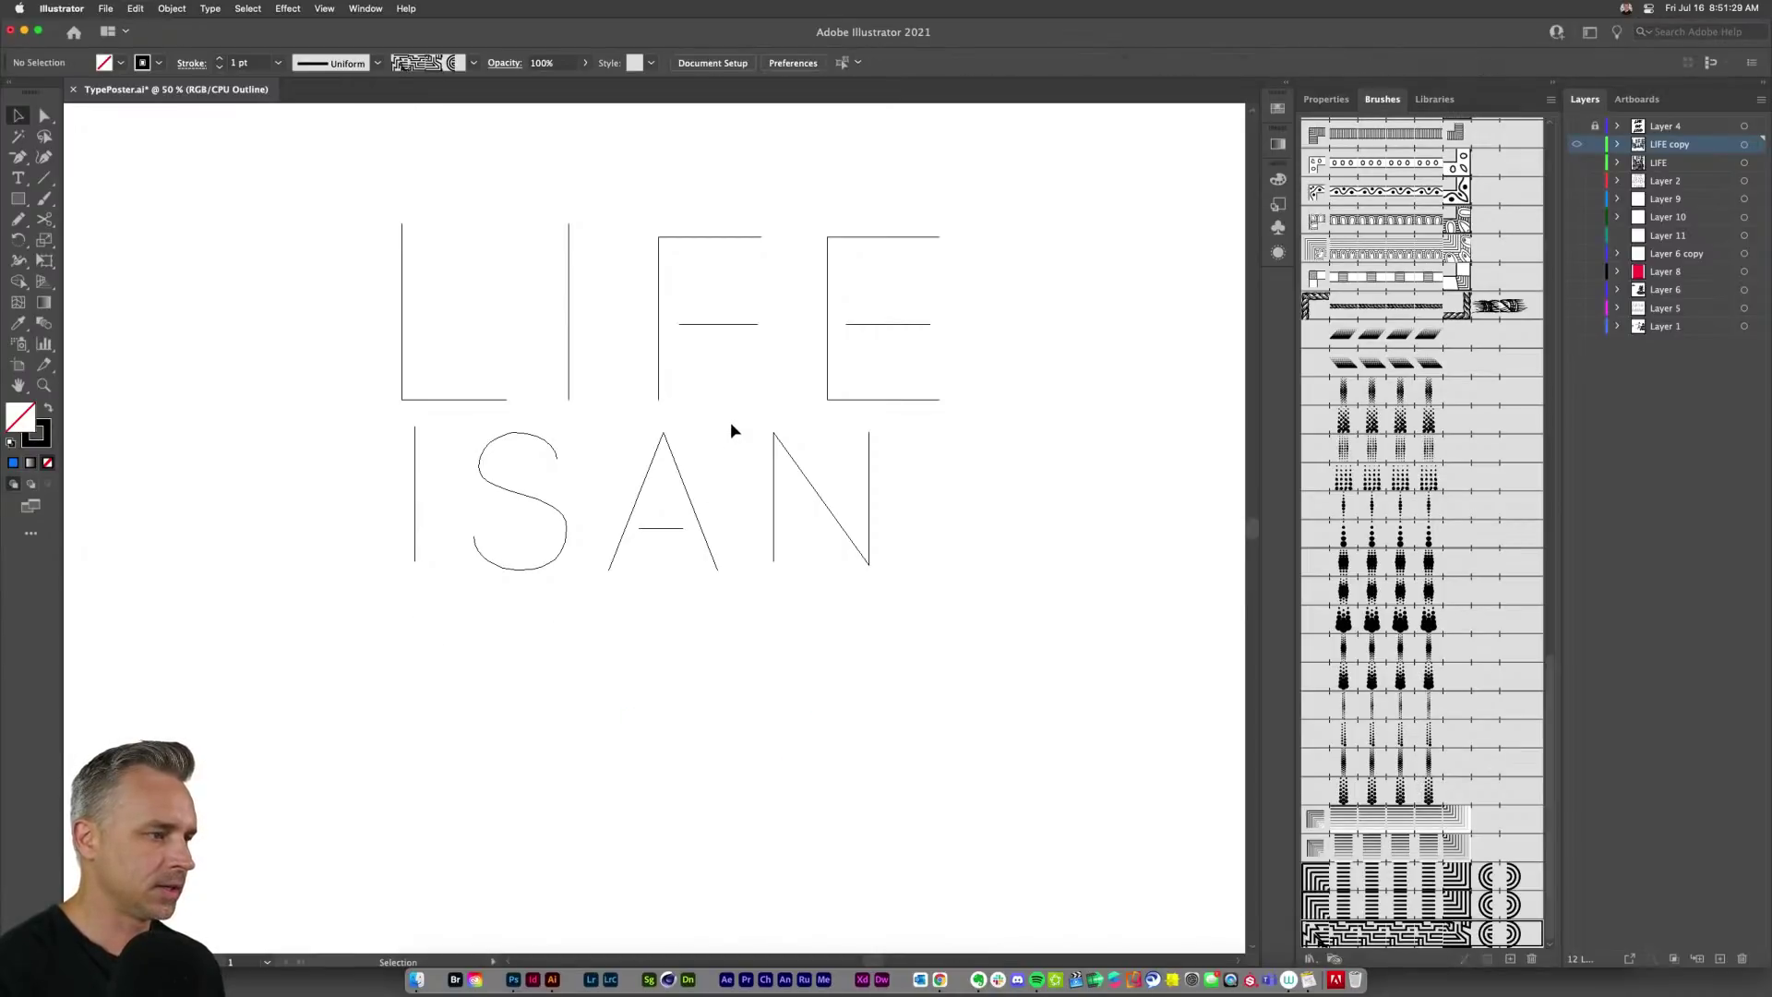
left_click_drag(753, 408, 926, 589)
left_click(1076, 286)
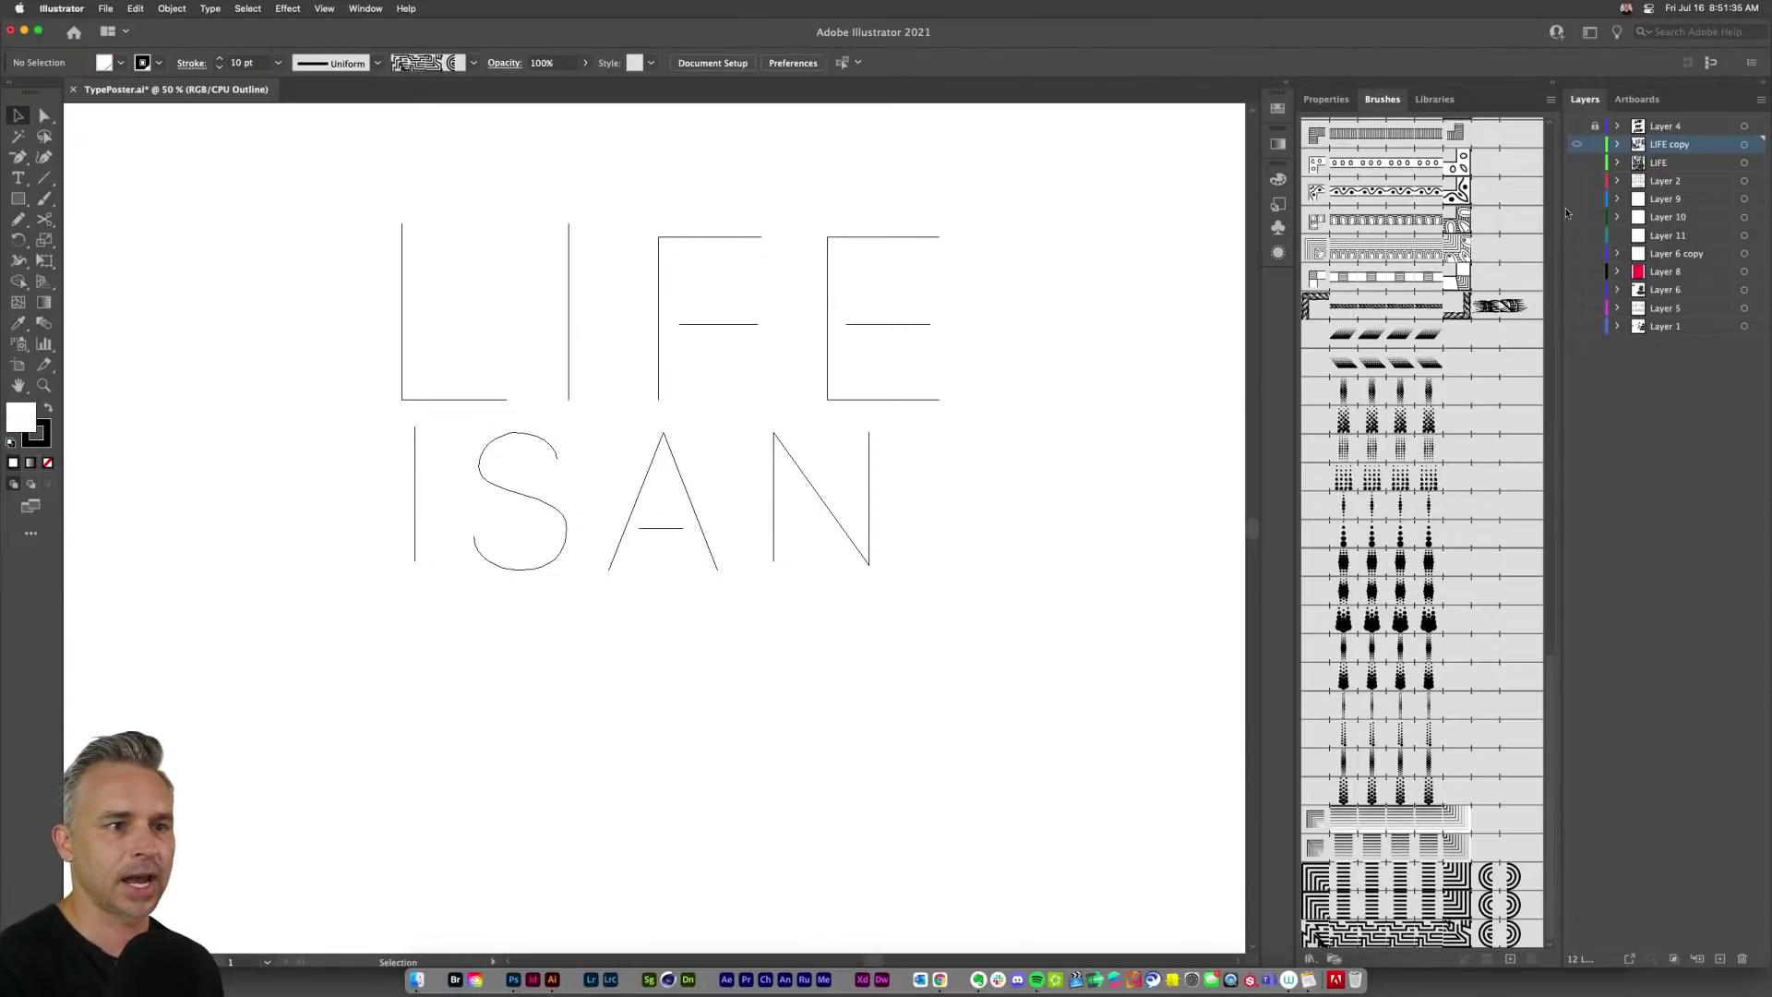
Step: Show Layer 2 and the original LIFE layer to examine their lettering, and hide both again
left_click(1577, 180)
left_click_drag(346, 257, 838, 387)
left_click(1576, 164)
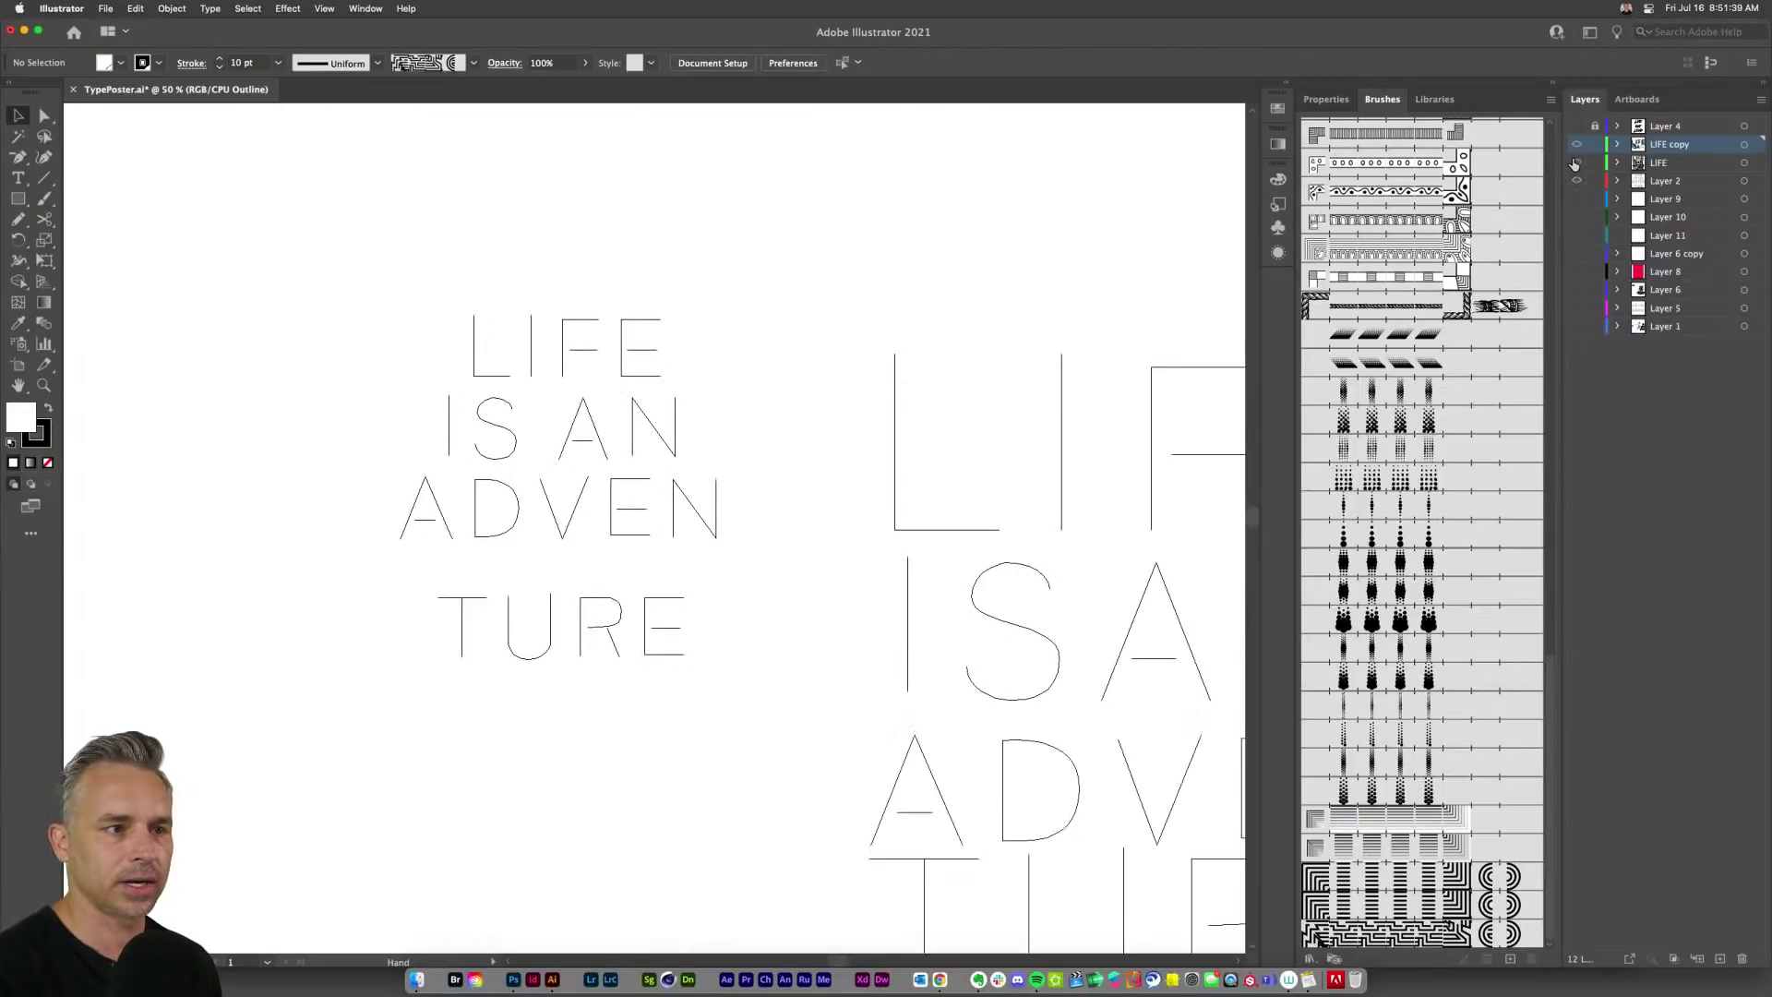
left_click(1575, 164)
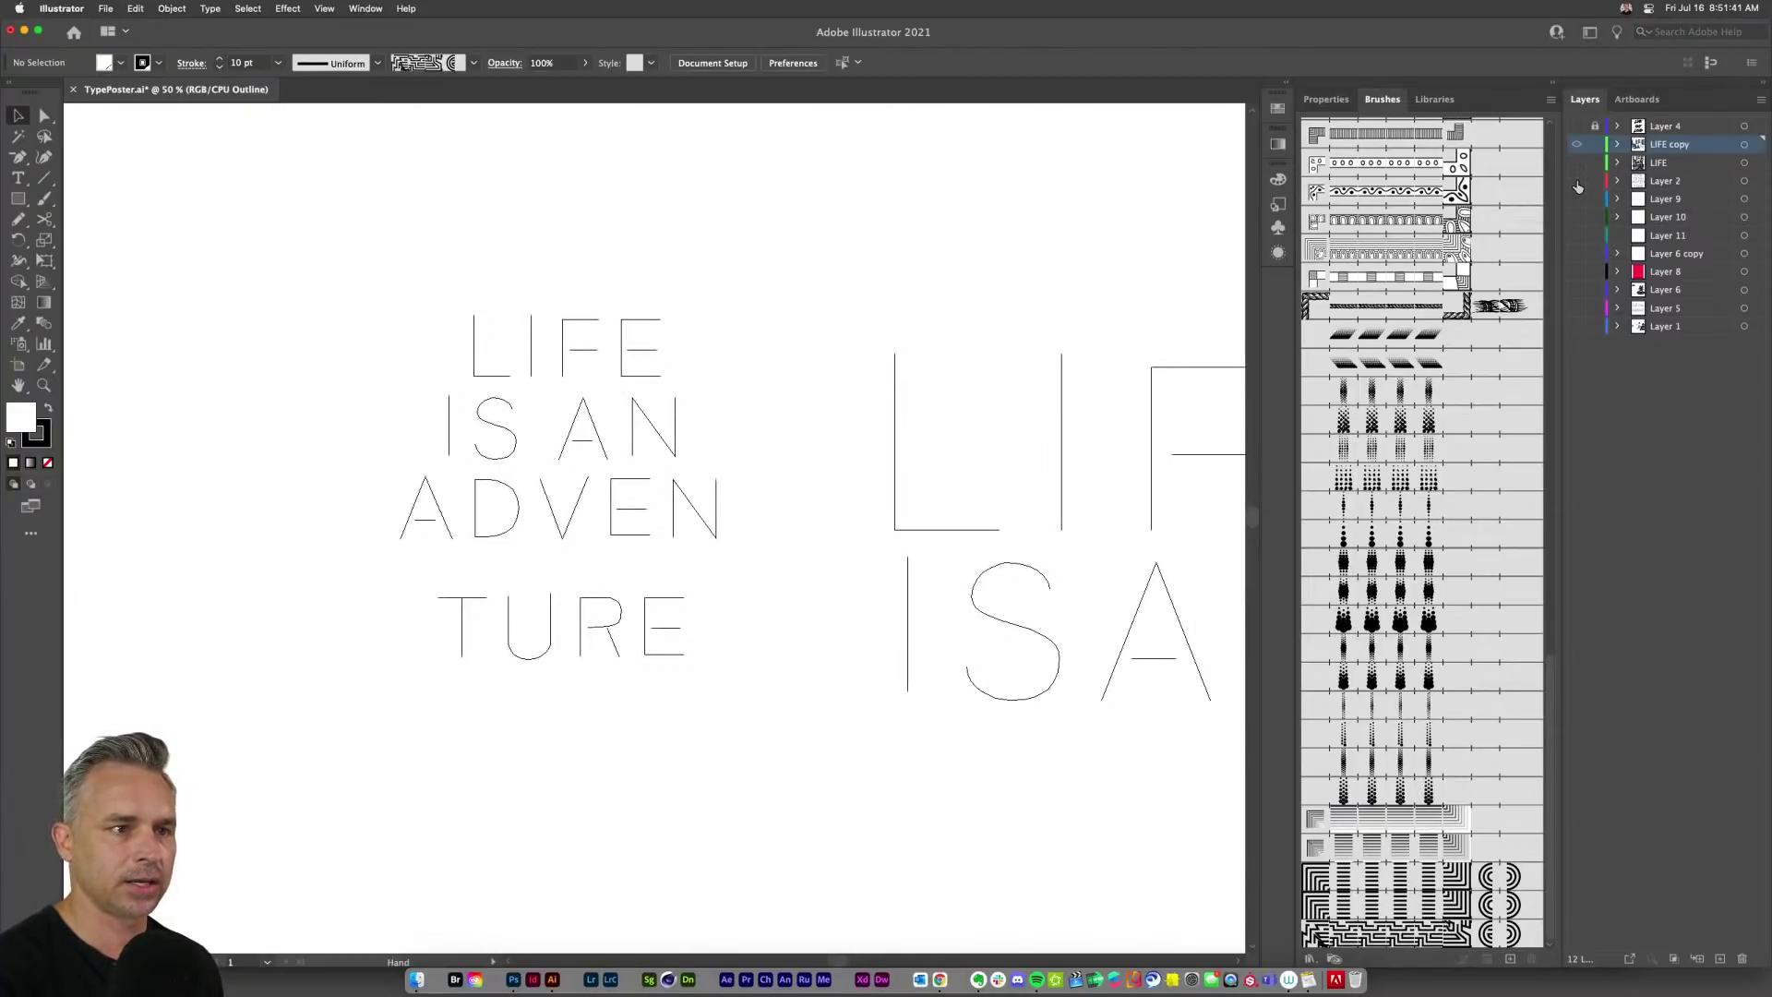
left_click(1576, 180)
left_click_drag(704, 309, 239, 302)
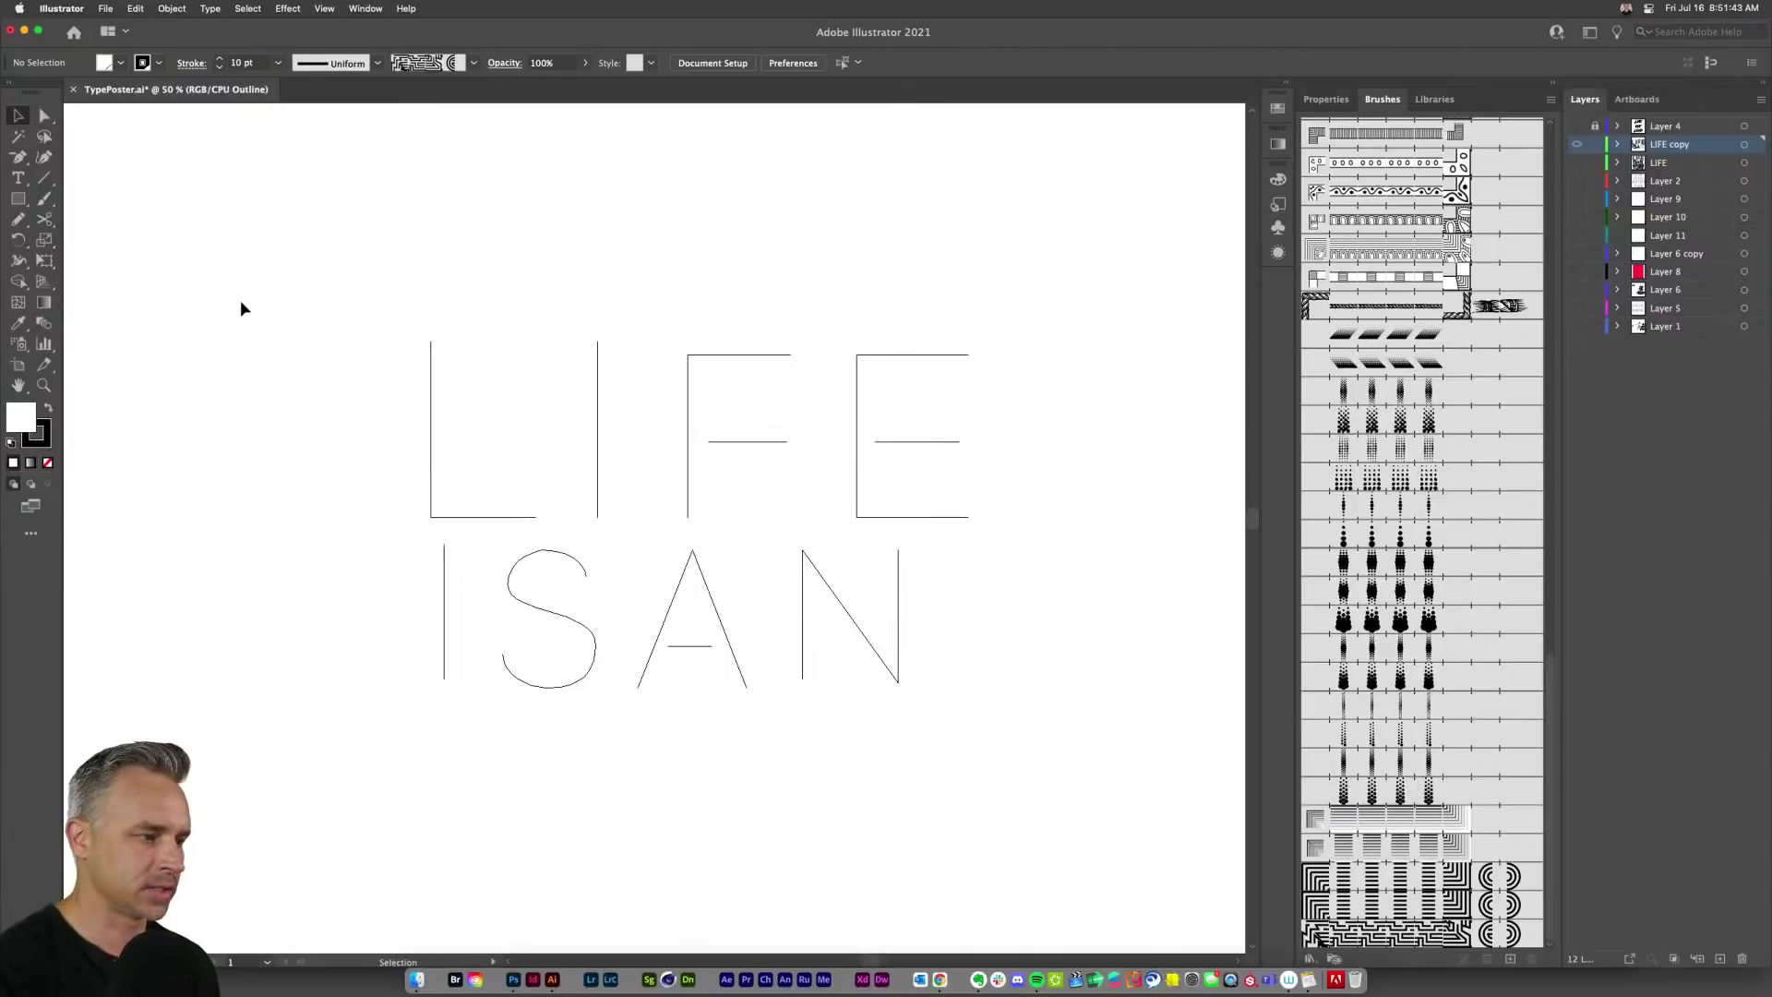
Step: Move the letters A and N onto a new line below IS, aligned near its left edge
key("super+equal")
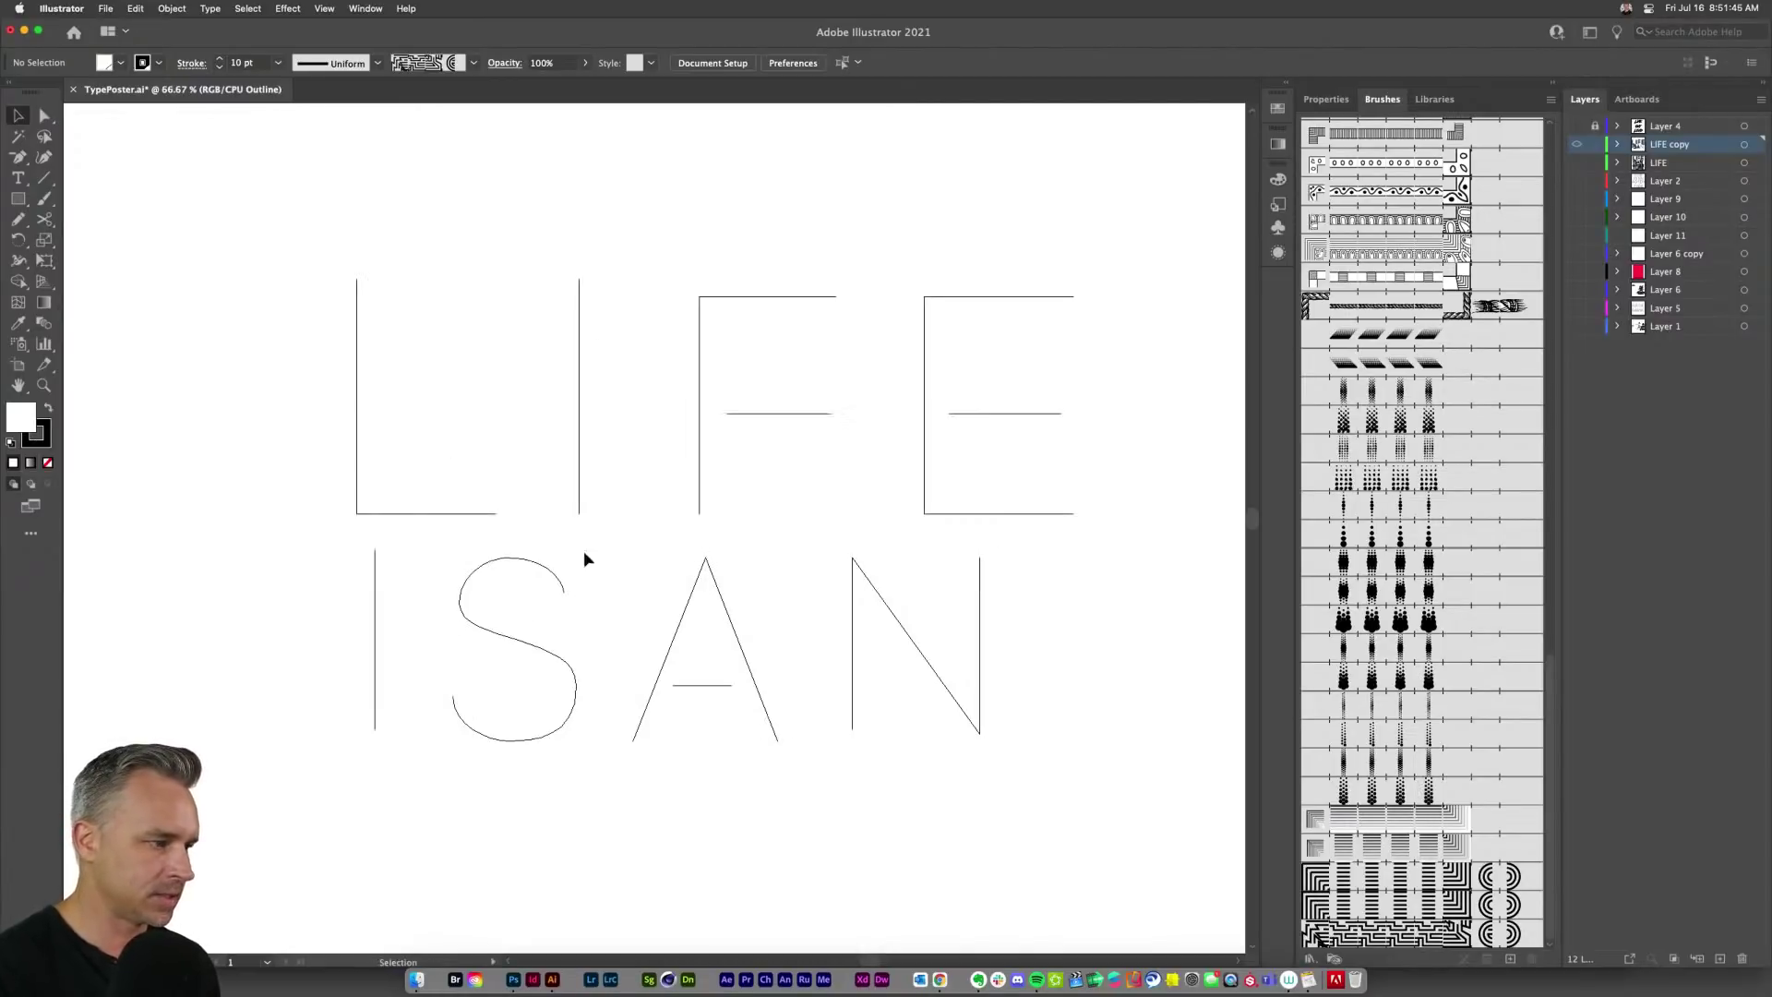
scroll(577, 475, "down", 5)
scroll(578, 476, "right", 3)
left_click(594, 447)
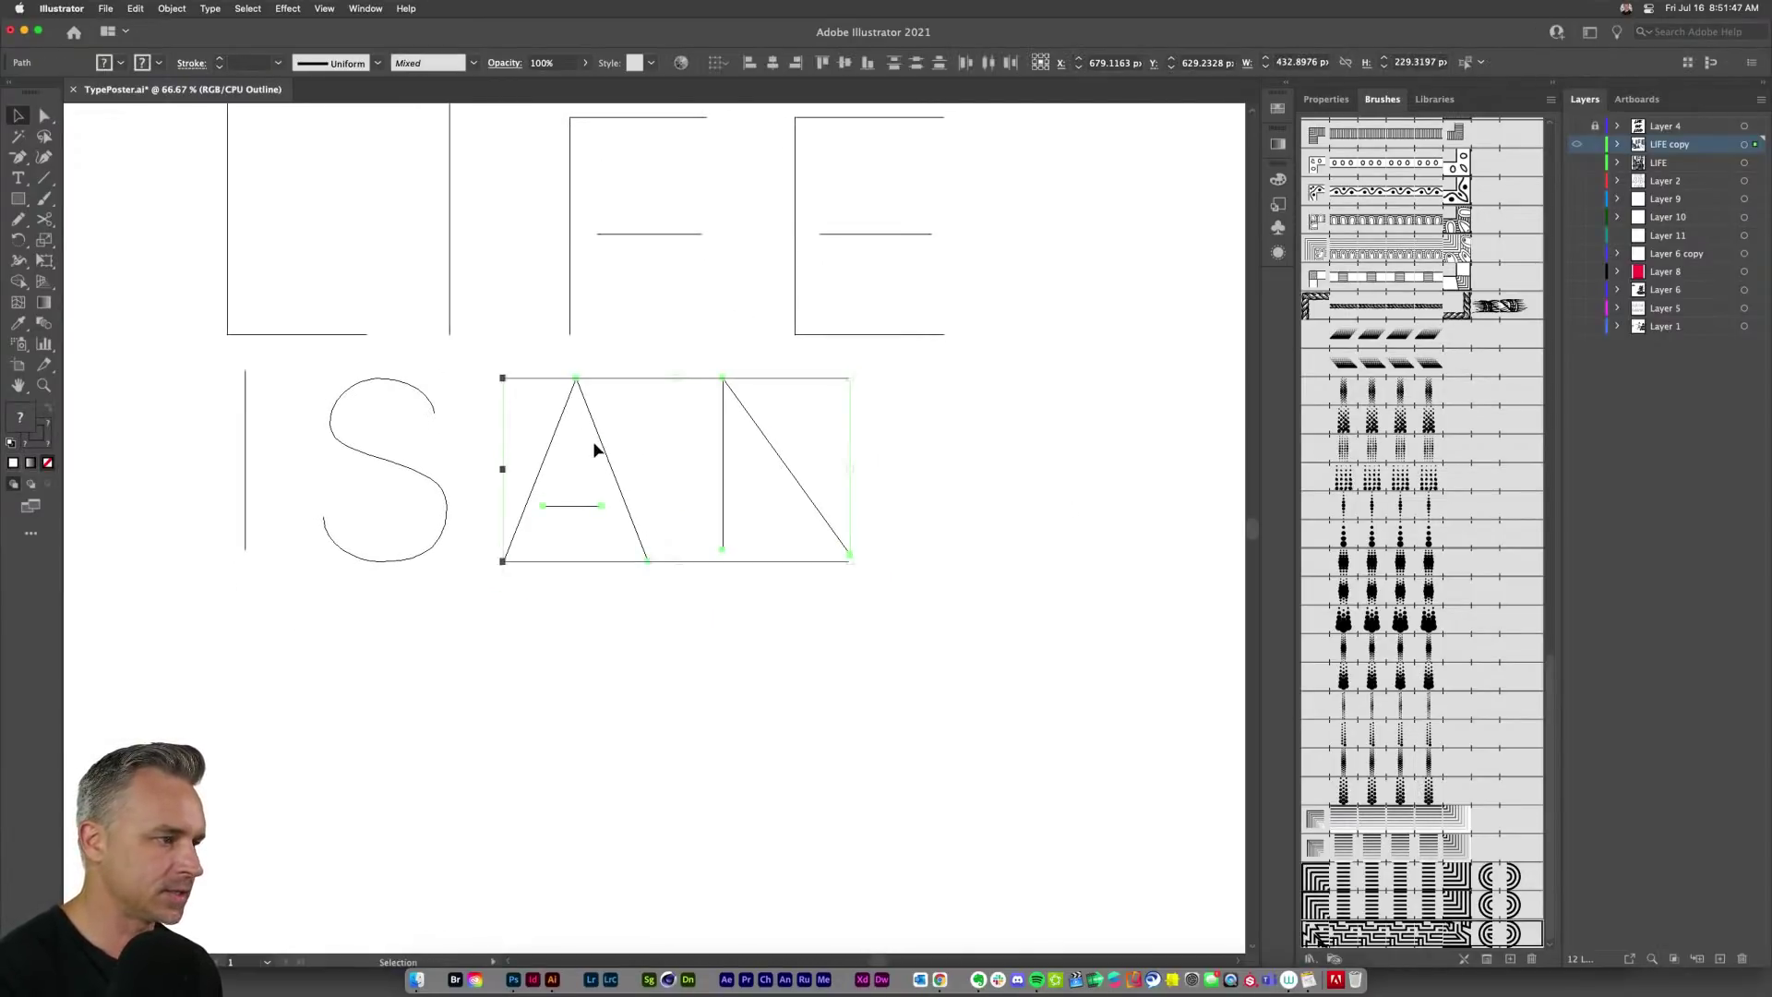
left_click_drag(593, 511, 279, 671)
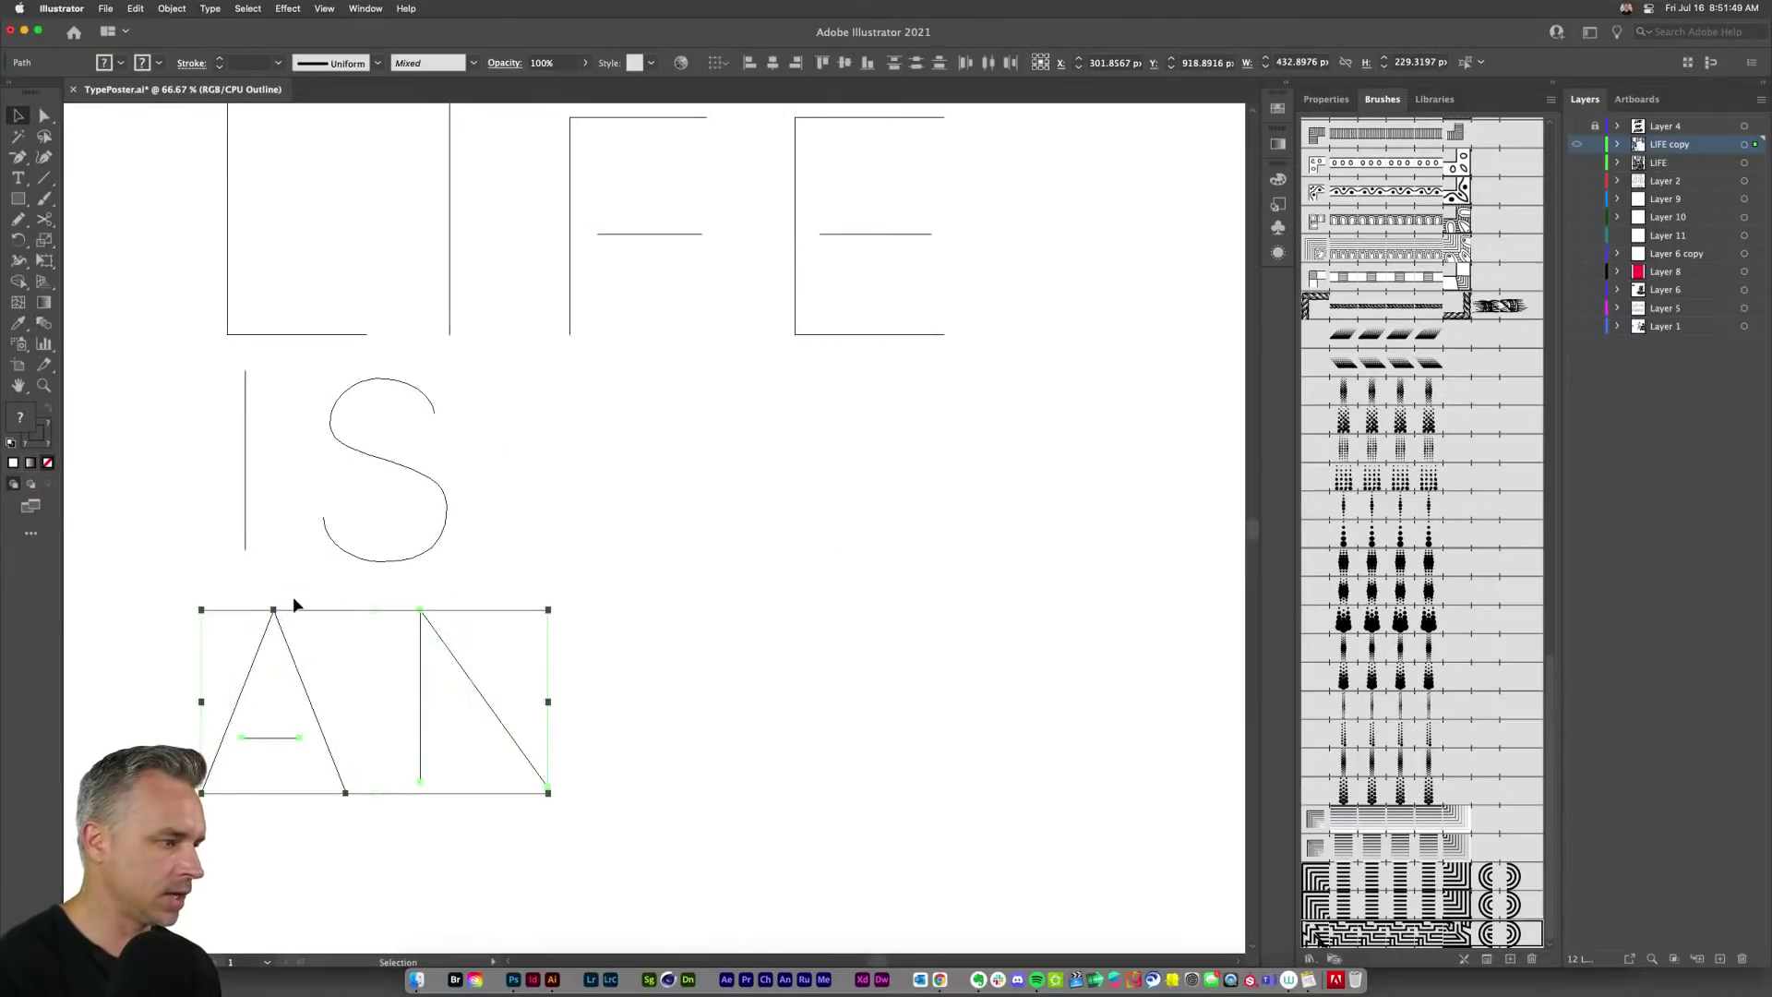
key("super+shift+a")
Step: Remove the N's right stem and shift the lower end of its diagonal slightly inward along the baseline
left_click(459, 666)
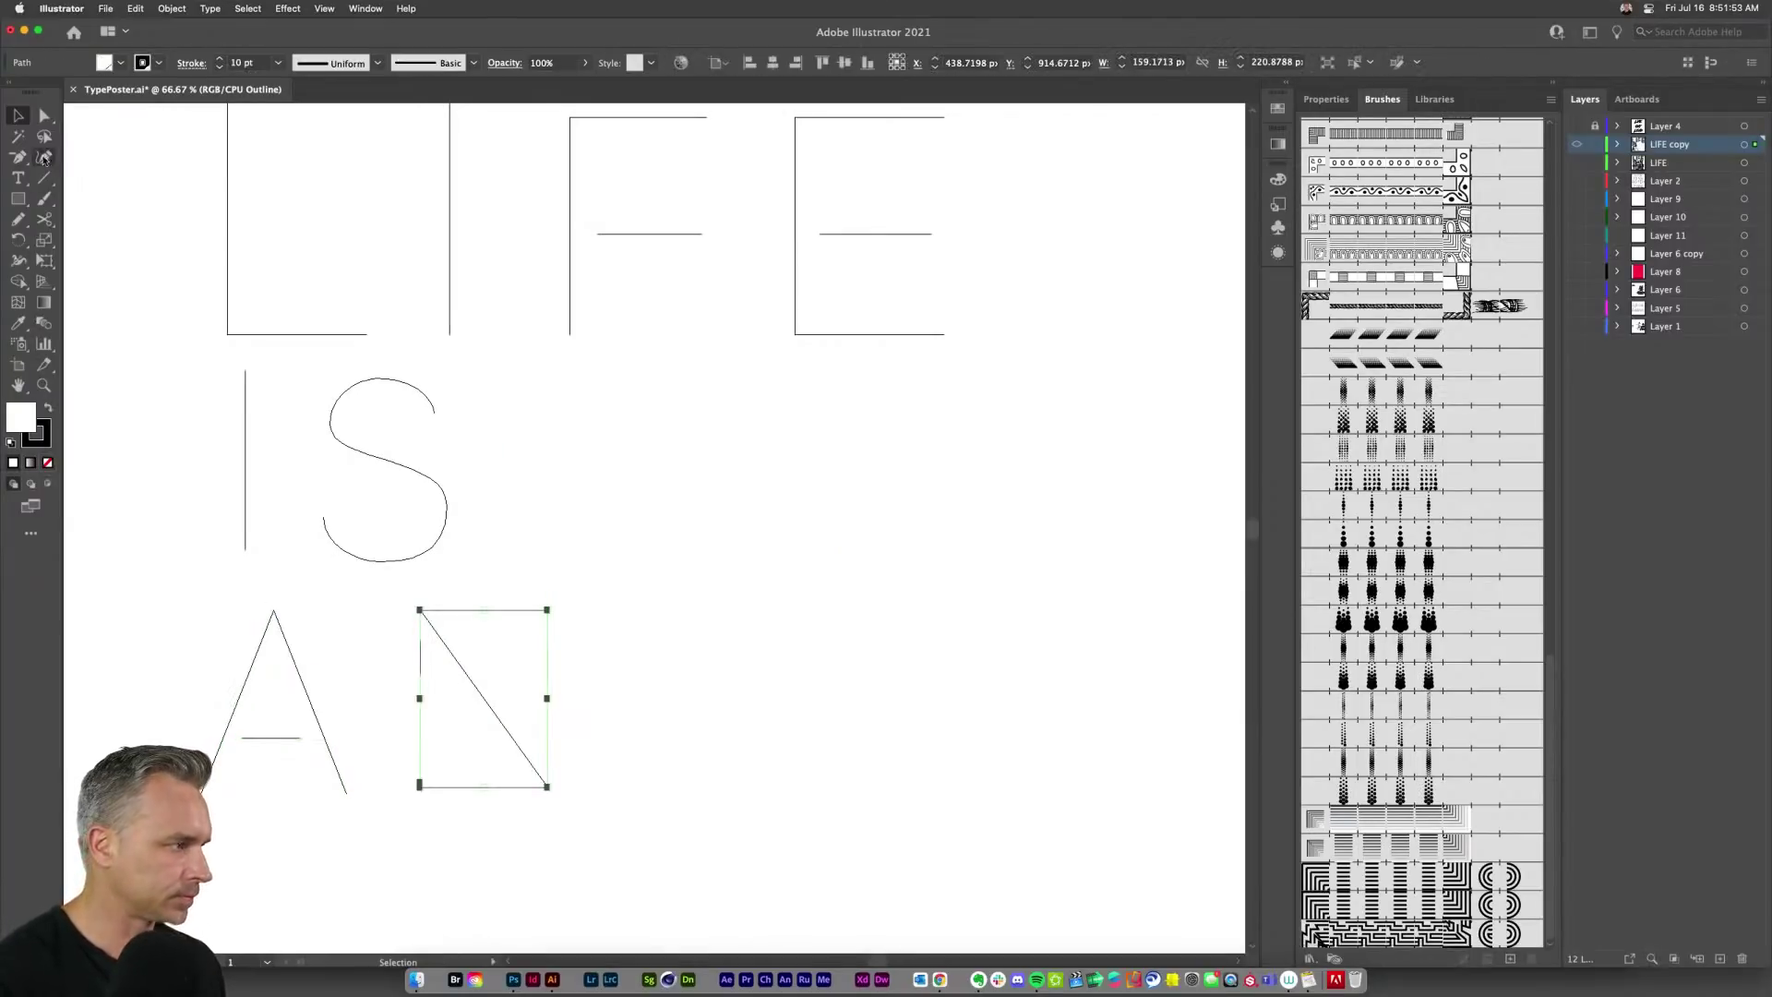
key("a")
mouse_move(526, 567)
left_mouse_down()
mouse_move(640, 819)
mouse_move(649, 680)
left_mouse_up()
key("Delete")
mouse_move(547, 784)
left_mouse_down()
mouse_move(481, 791)
mouse_move(542, 791)
mouse_move(527, 788)
left_mouse_up()
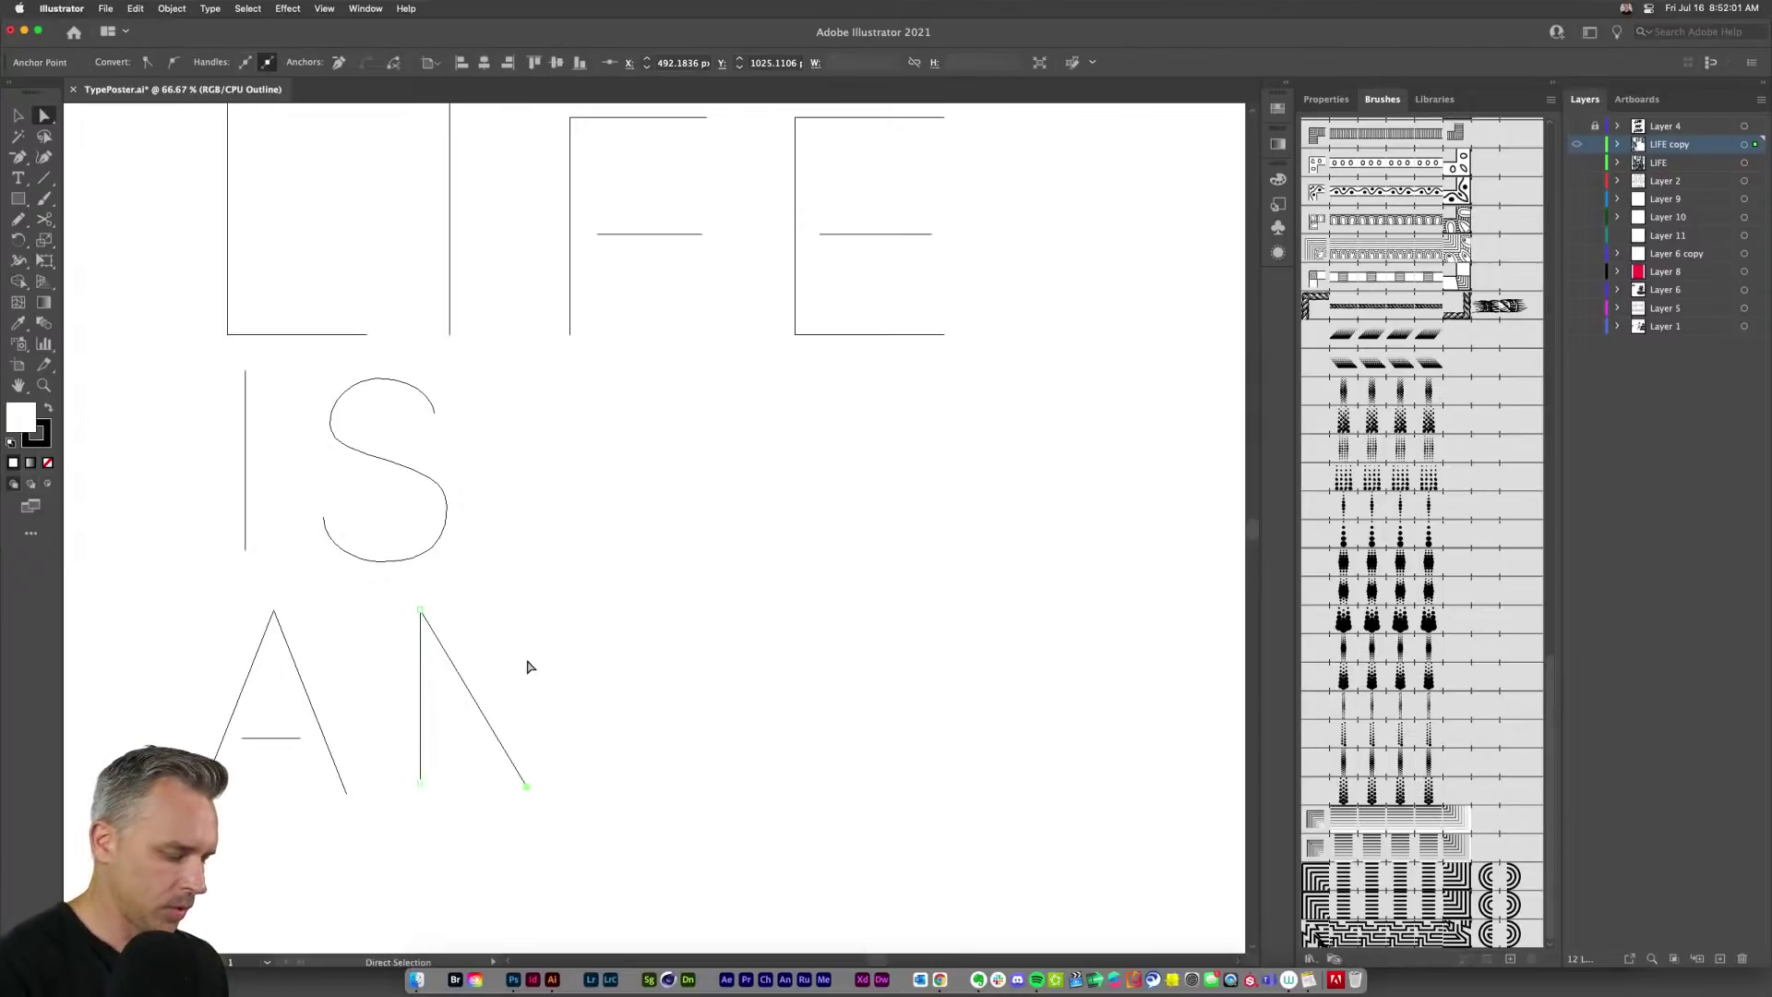
Step: Extend the N's open path with the Pen tool into an M by adding a rising diagonal and a vertical right stem
key("p")
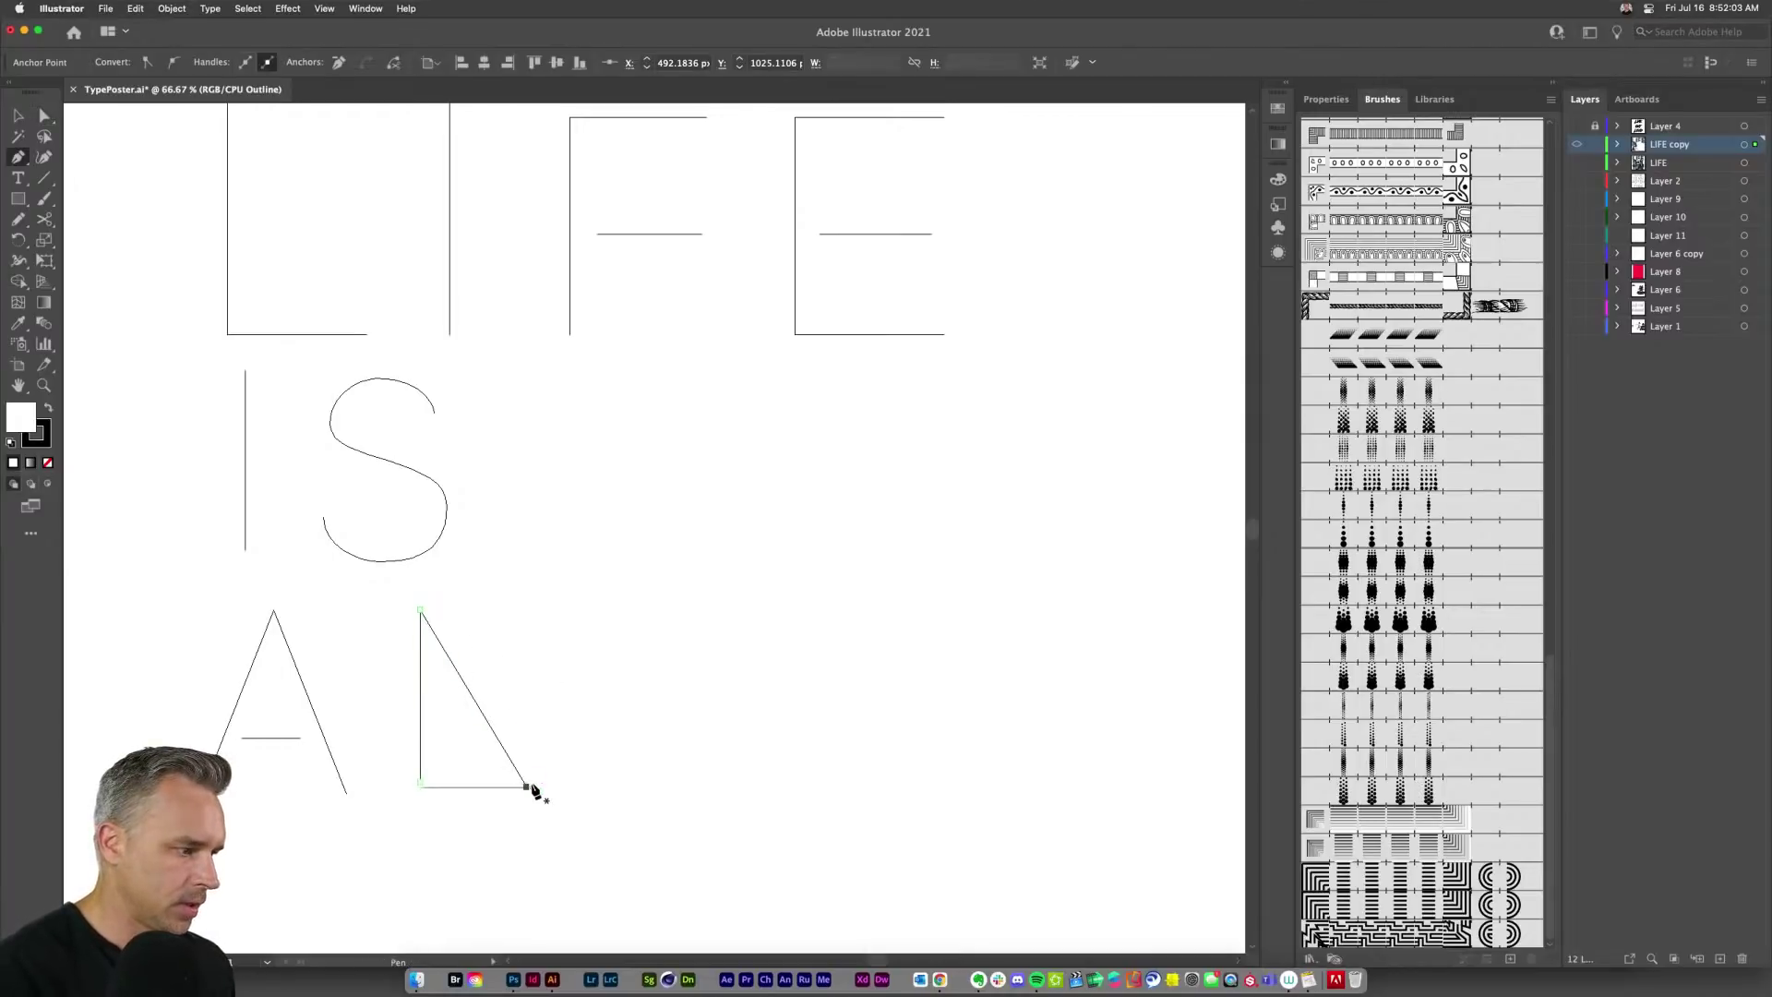
left_click(526, 787)
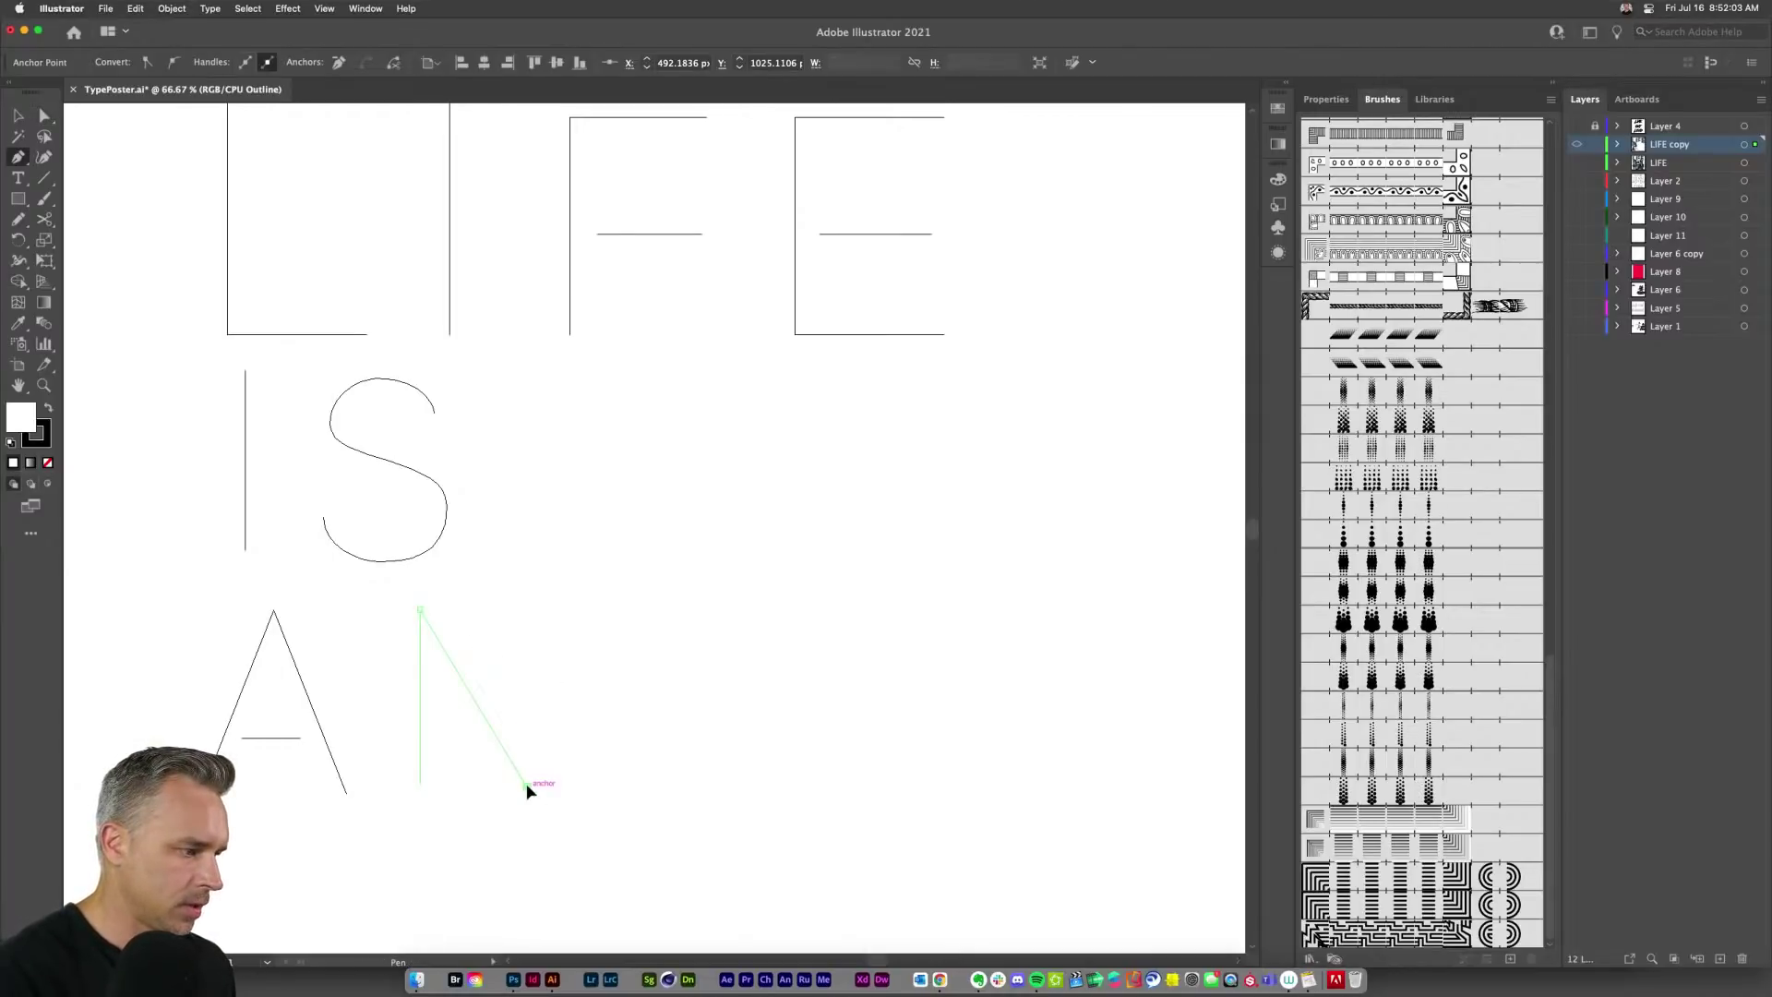
left_click(633, 612)
left_click(632, 787)
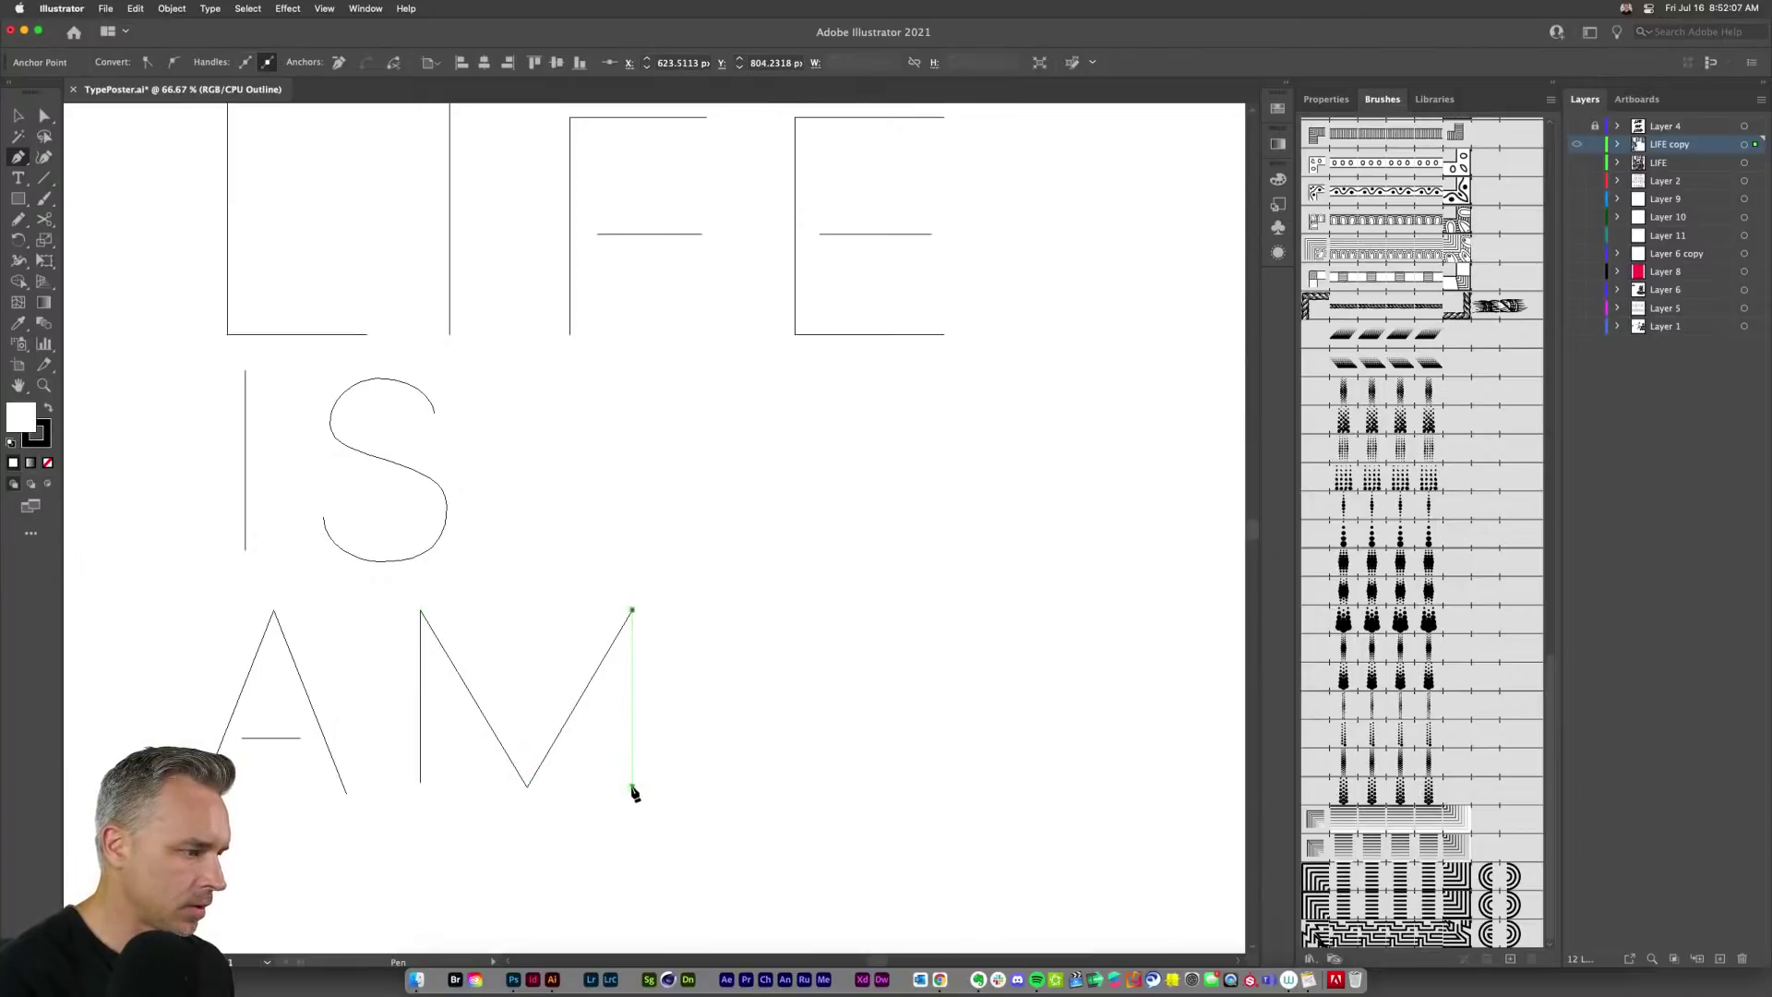
key("v")
left_click(169, 600)
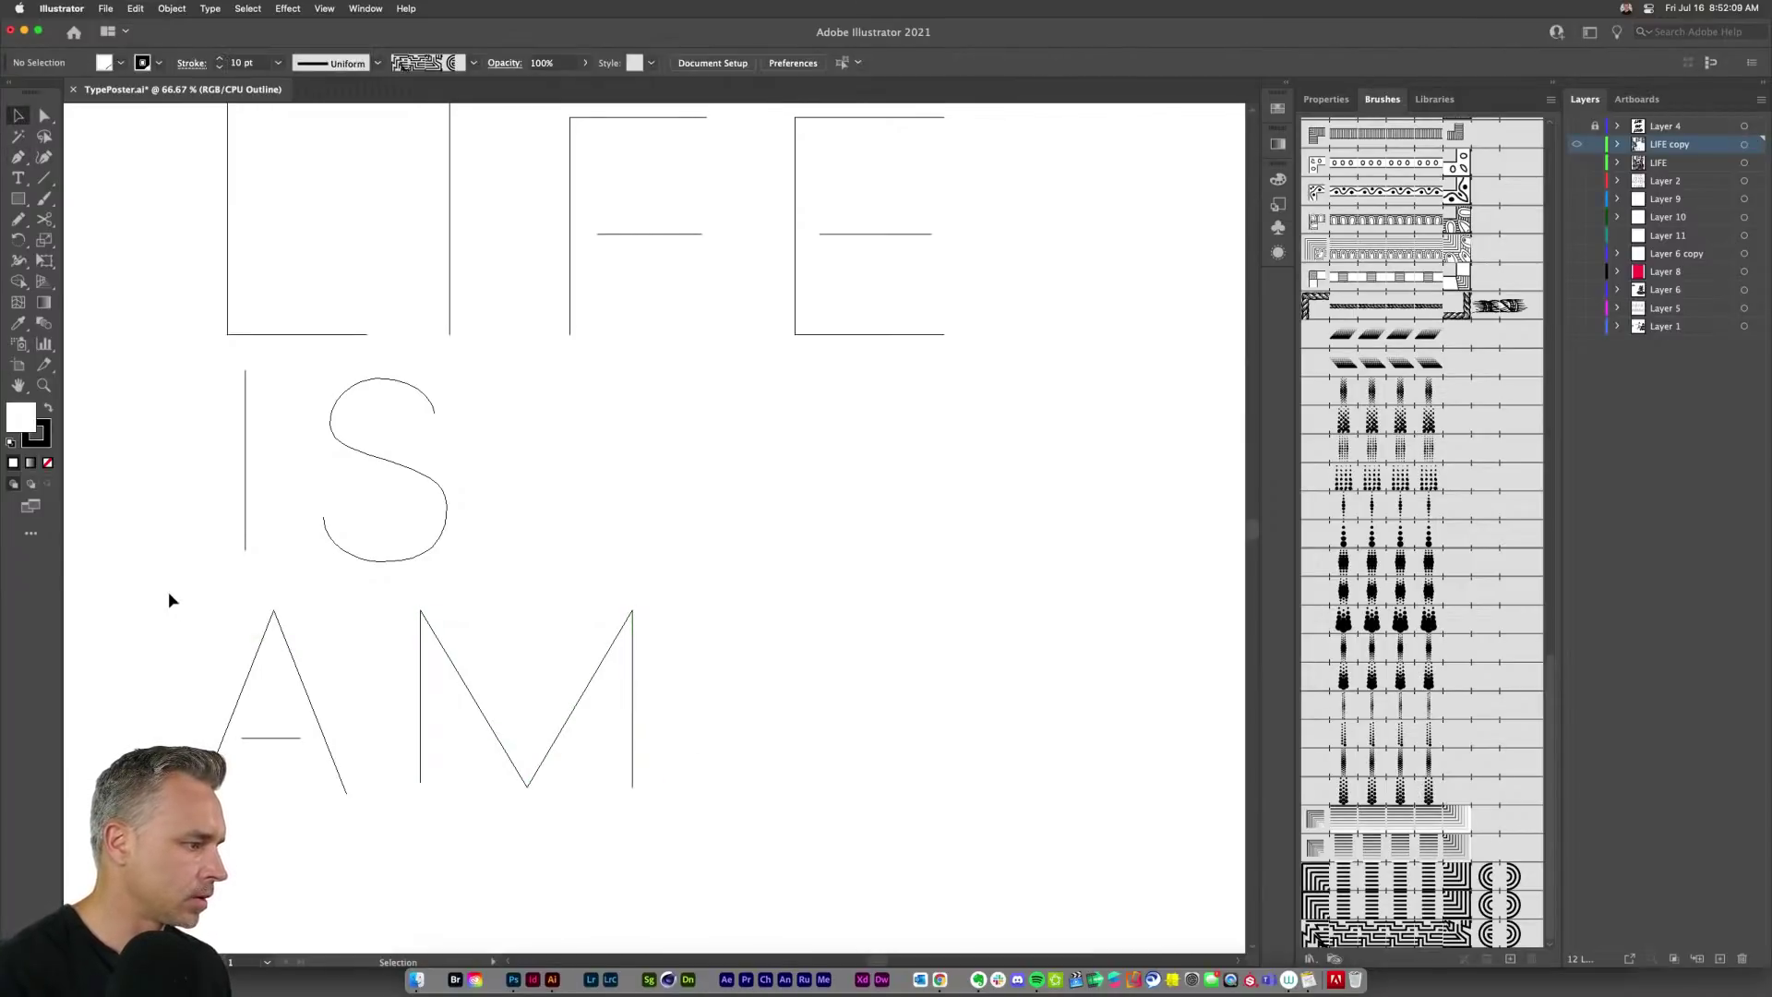
Step: Duplicate the letter A with its crossbar to the right of the M, on the same baseline
left_click_drag(360, 836, 358, 831)
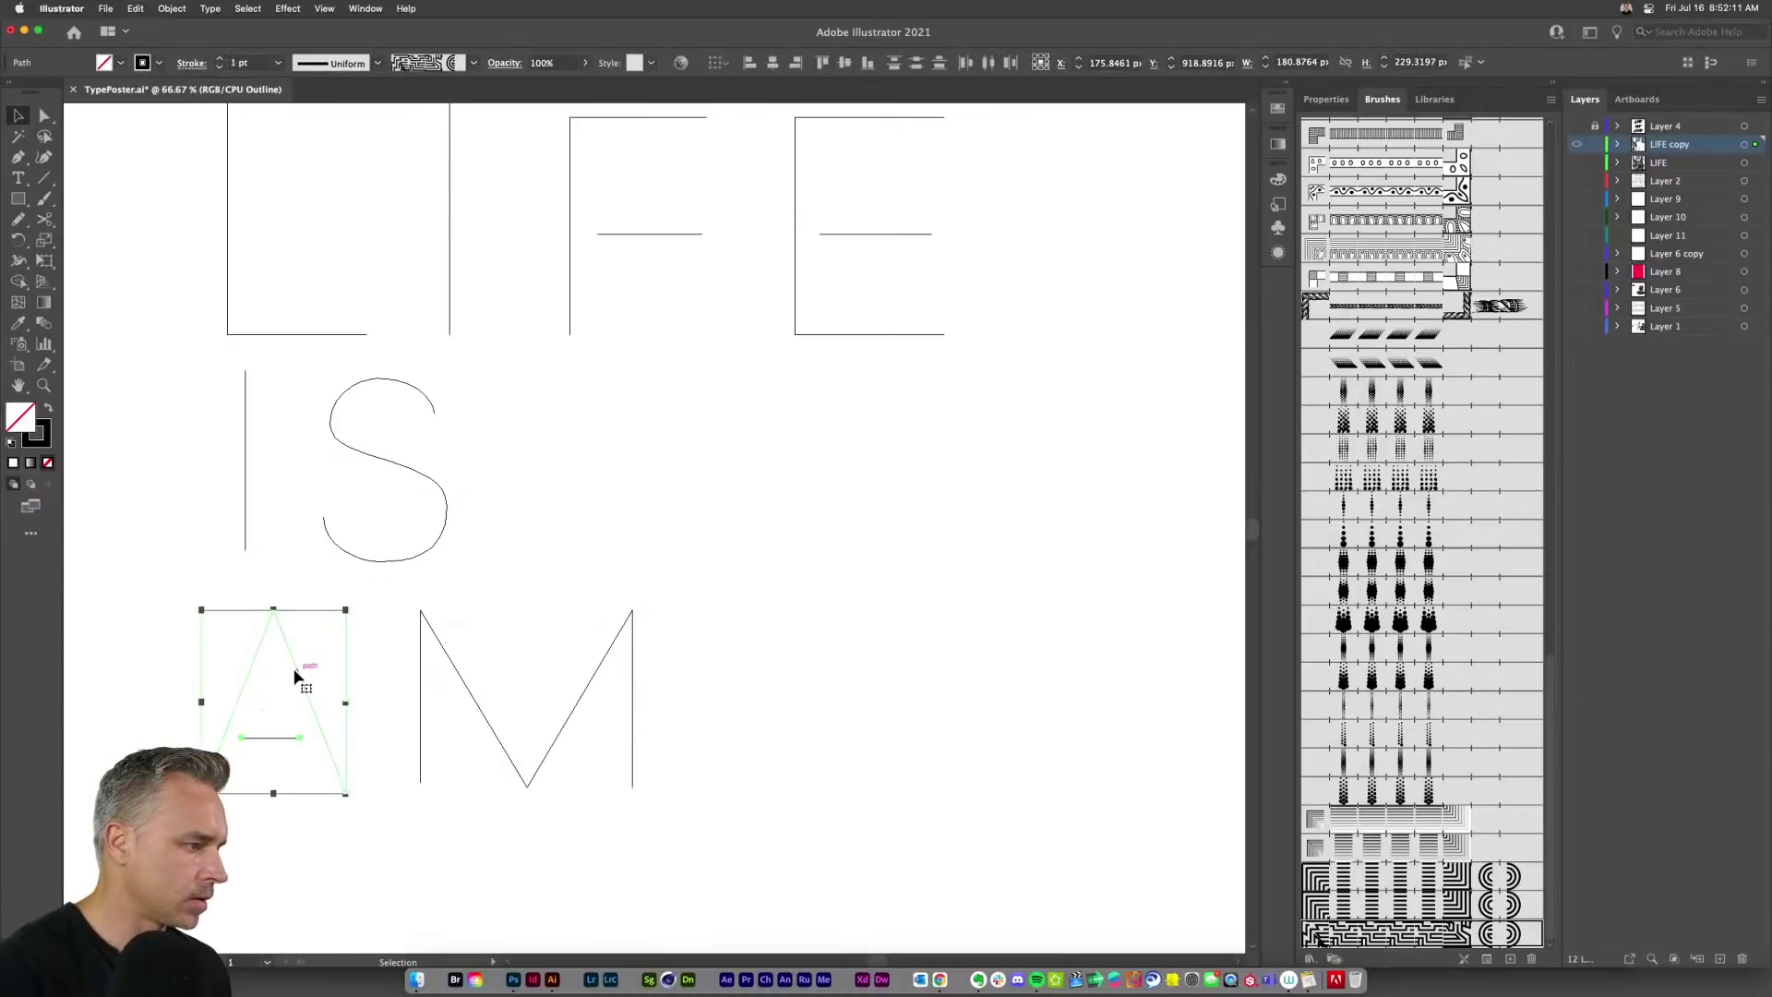
left_click_drag(296, 676, 777, 679)
left_click(832, 556)
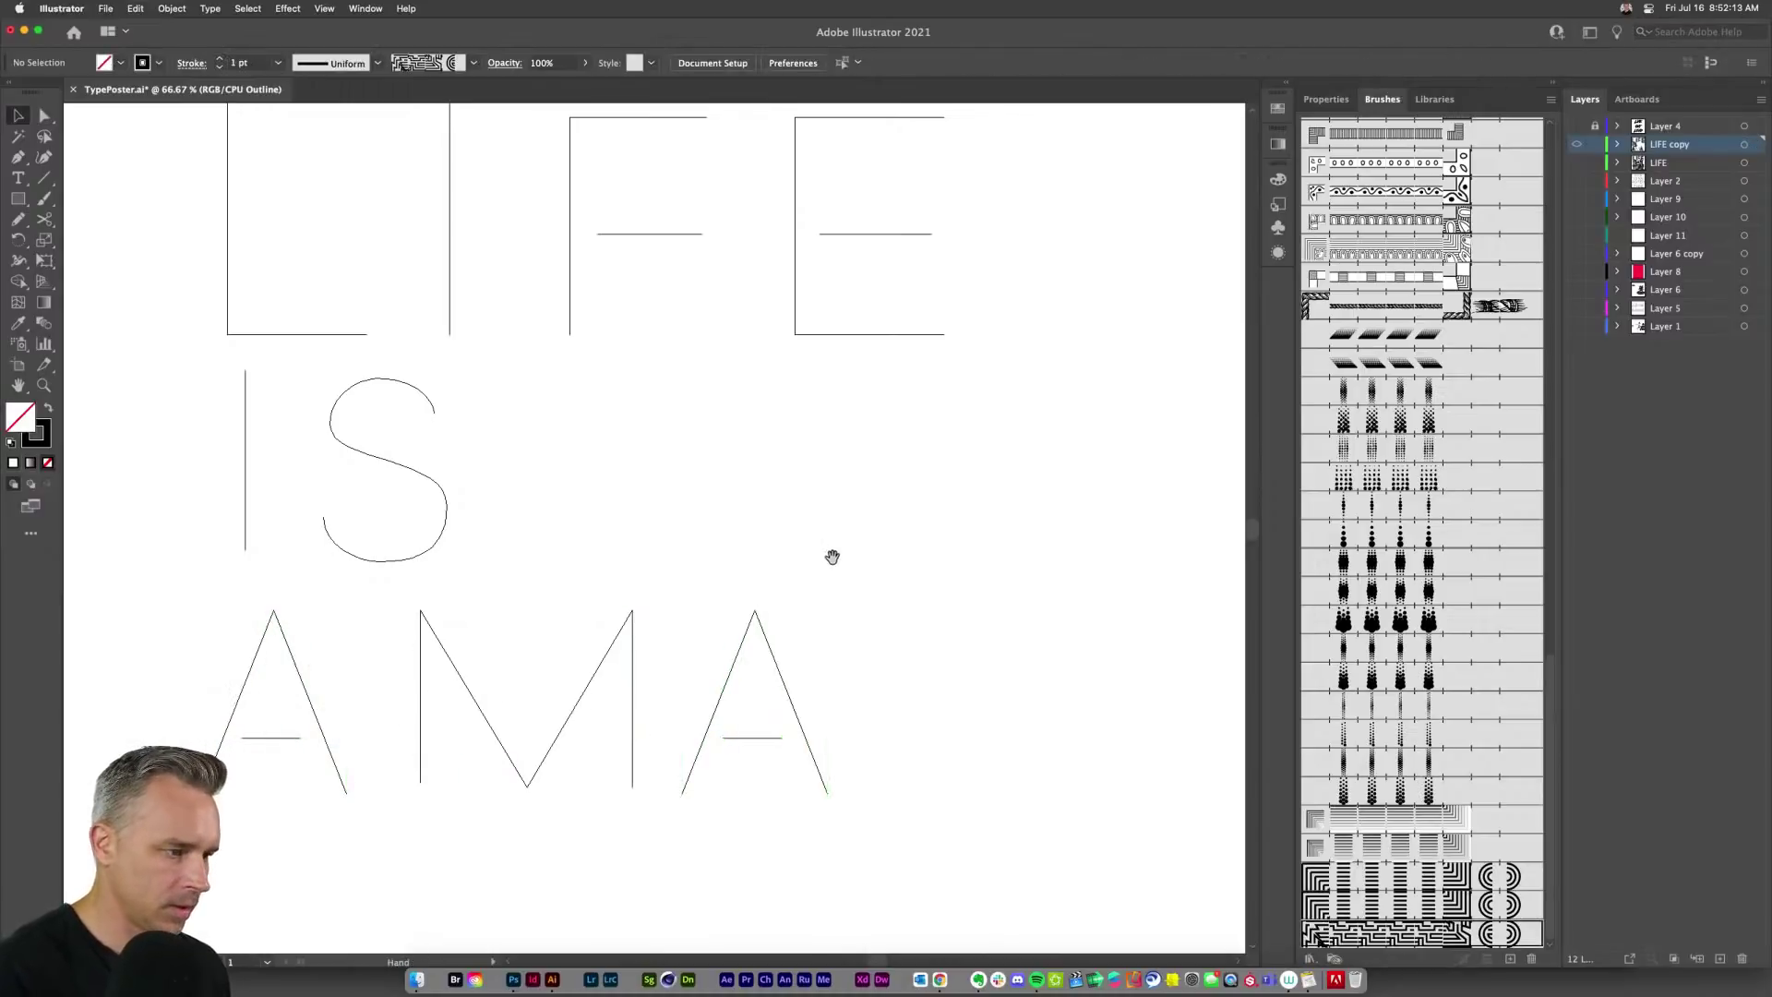
Step: Draw an open Z with the Pen tool after the second A of AMA, matching the height of the neighbouring letters
left_click_drag(833, 556, 712, 540)
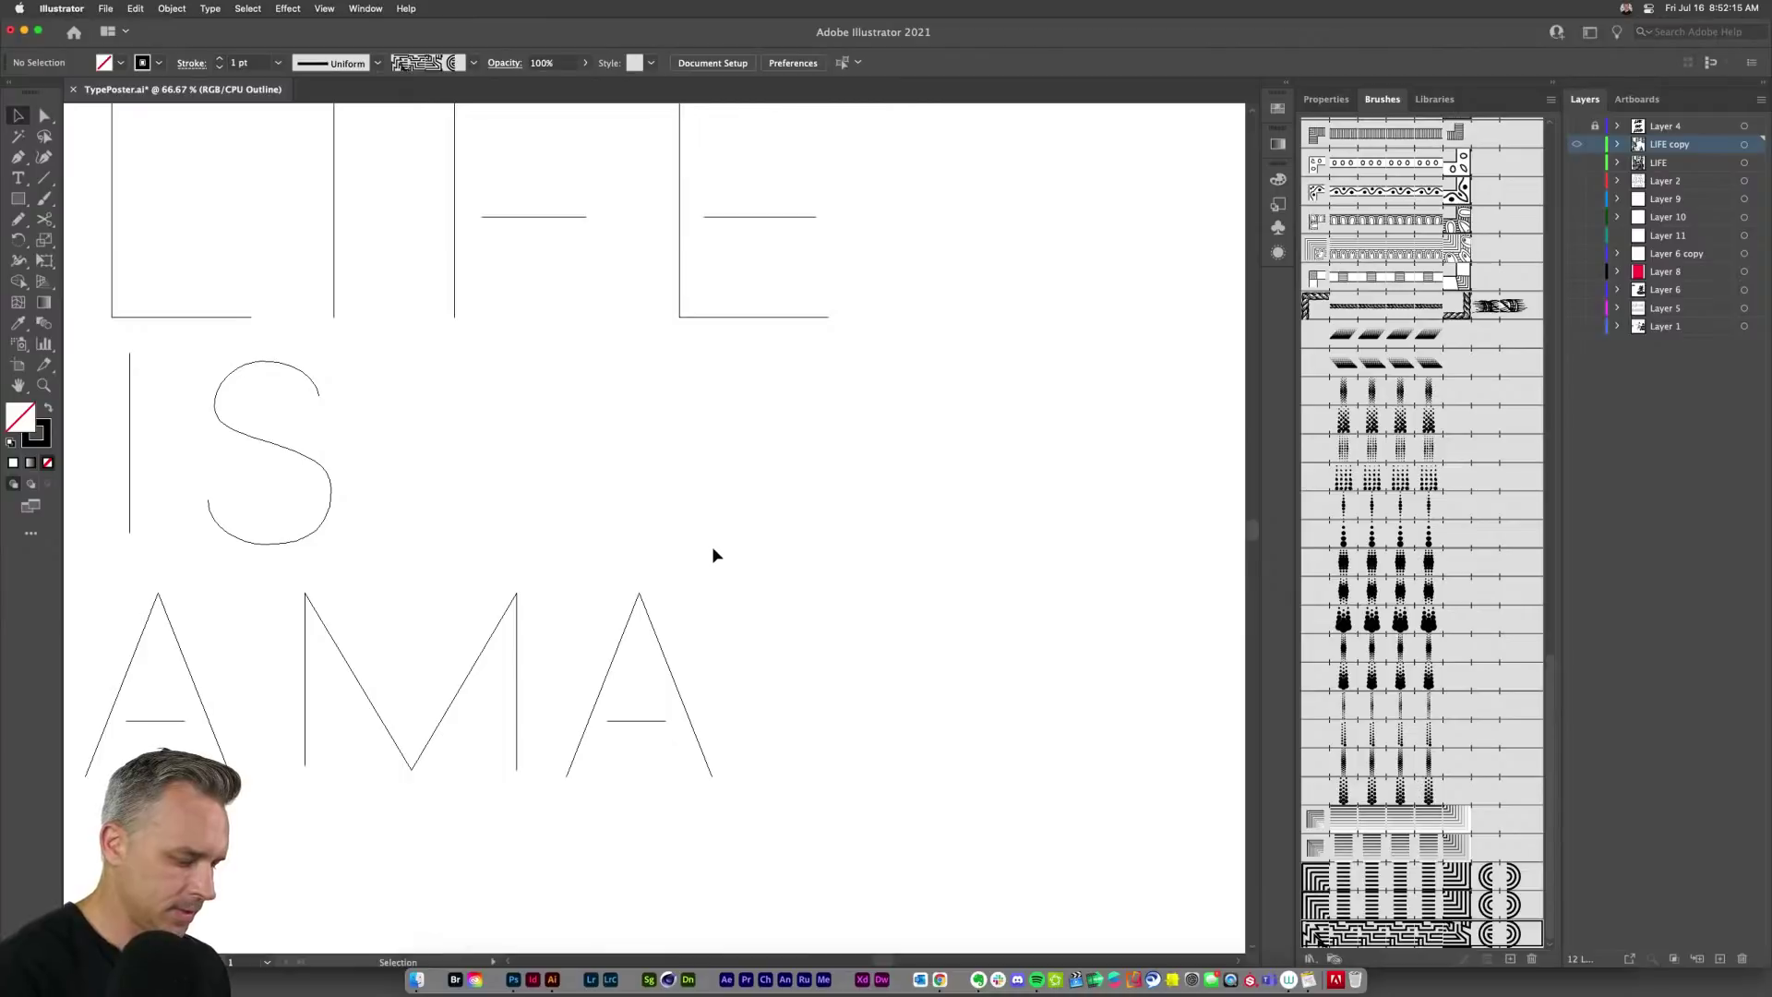
key("p")
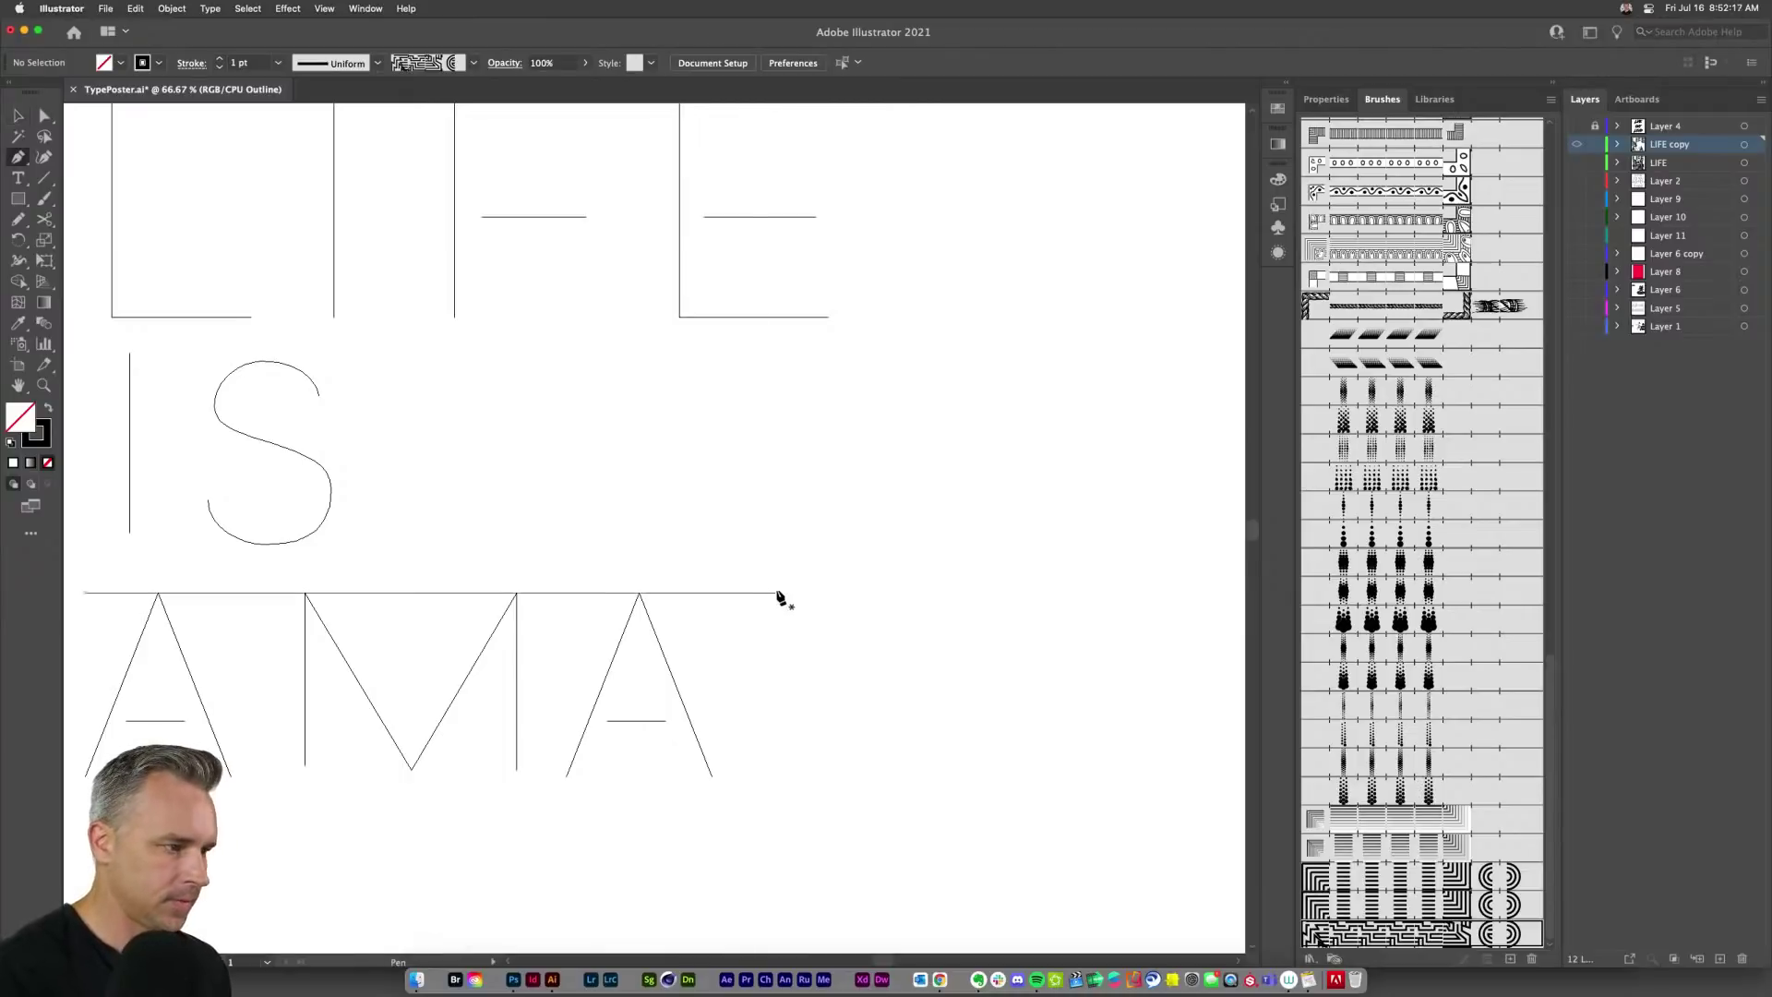
left_click(723, 592)
left_click(908, 592)
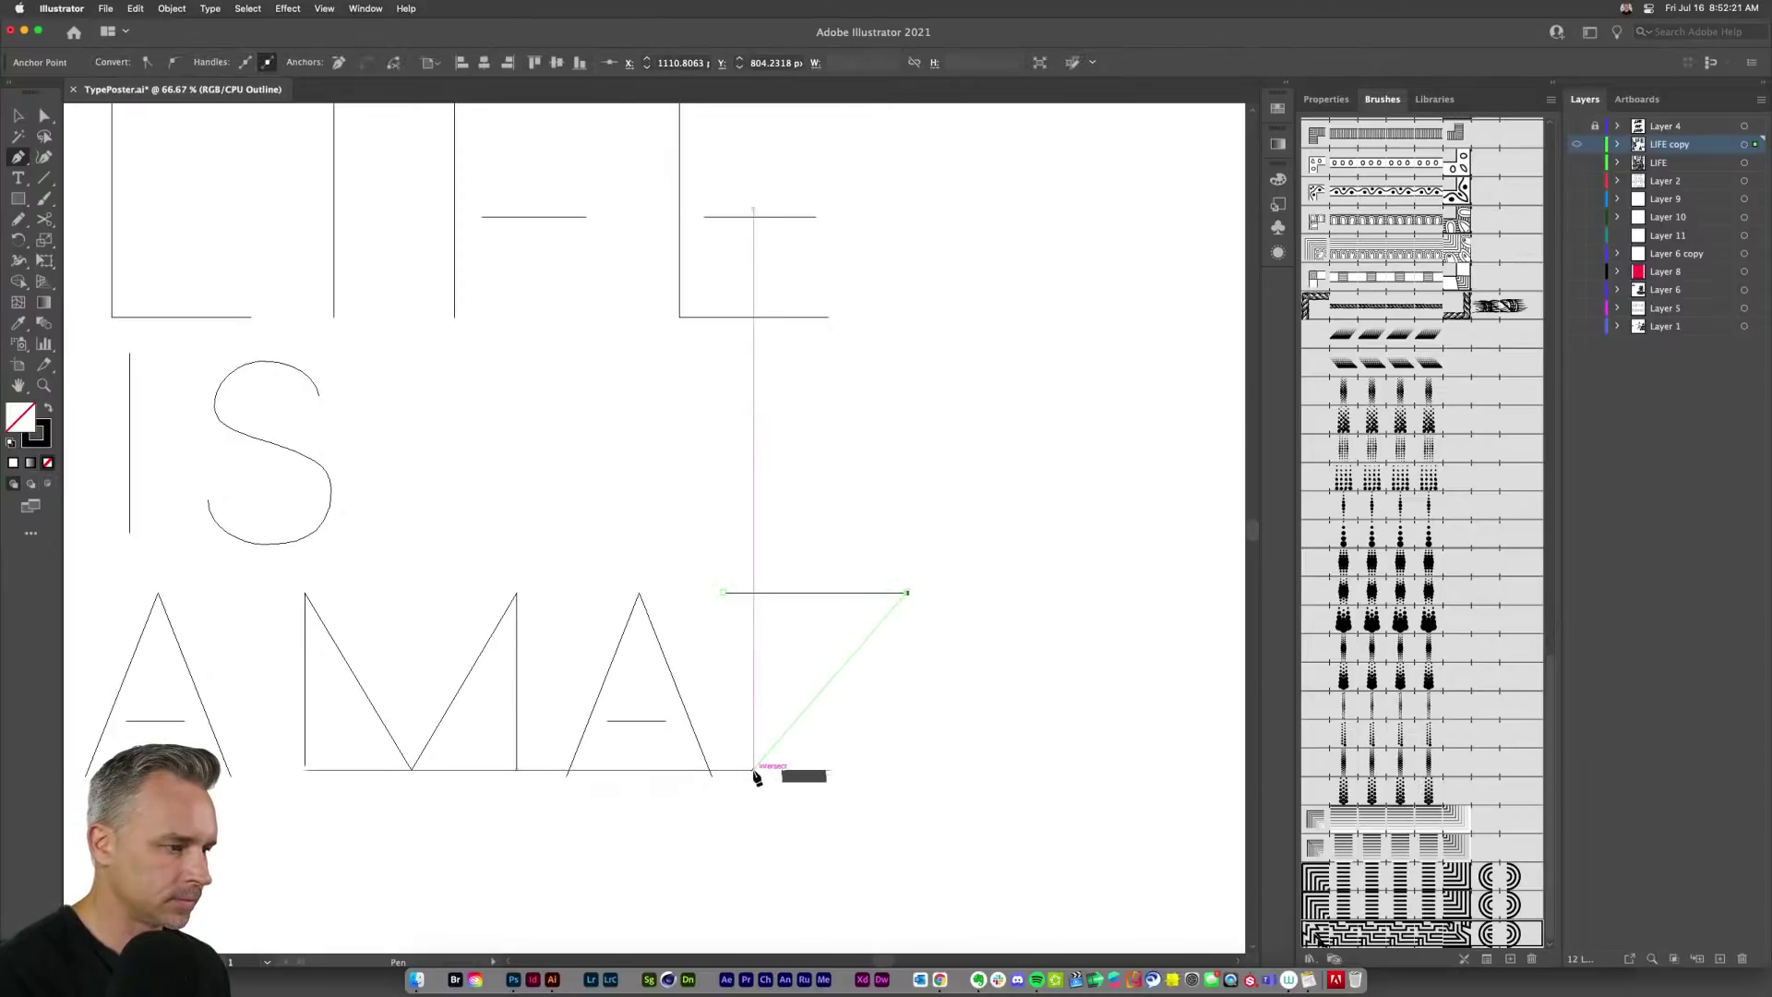
left_click(753, 773)
left_click(907, 774)
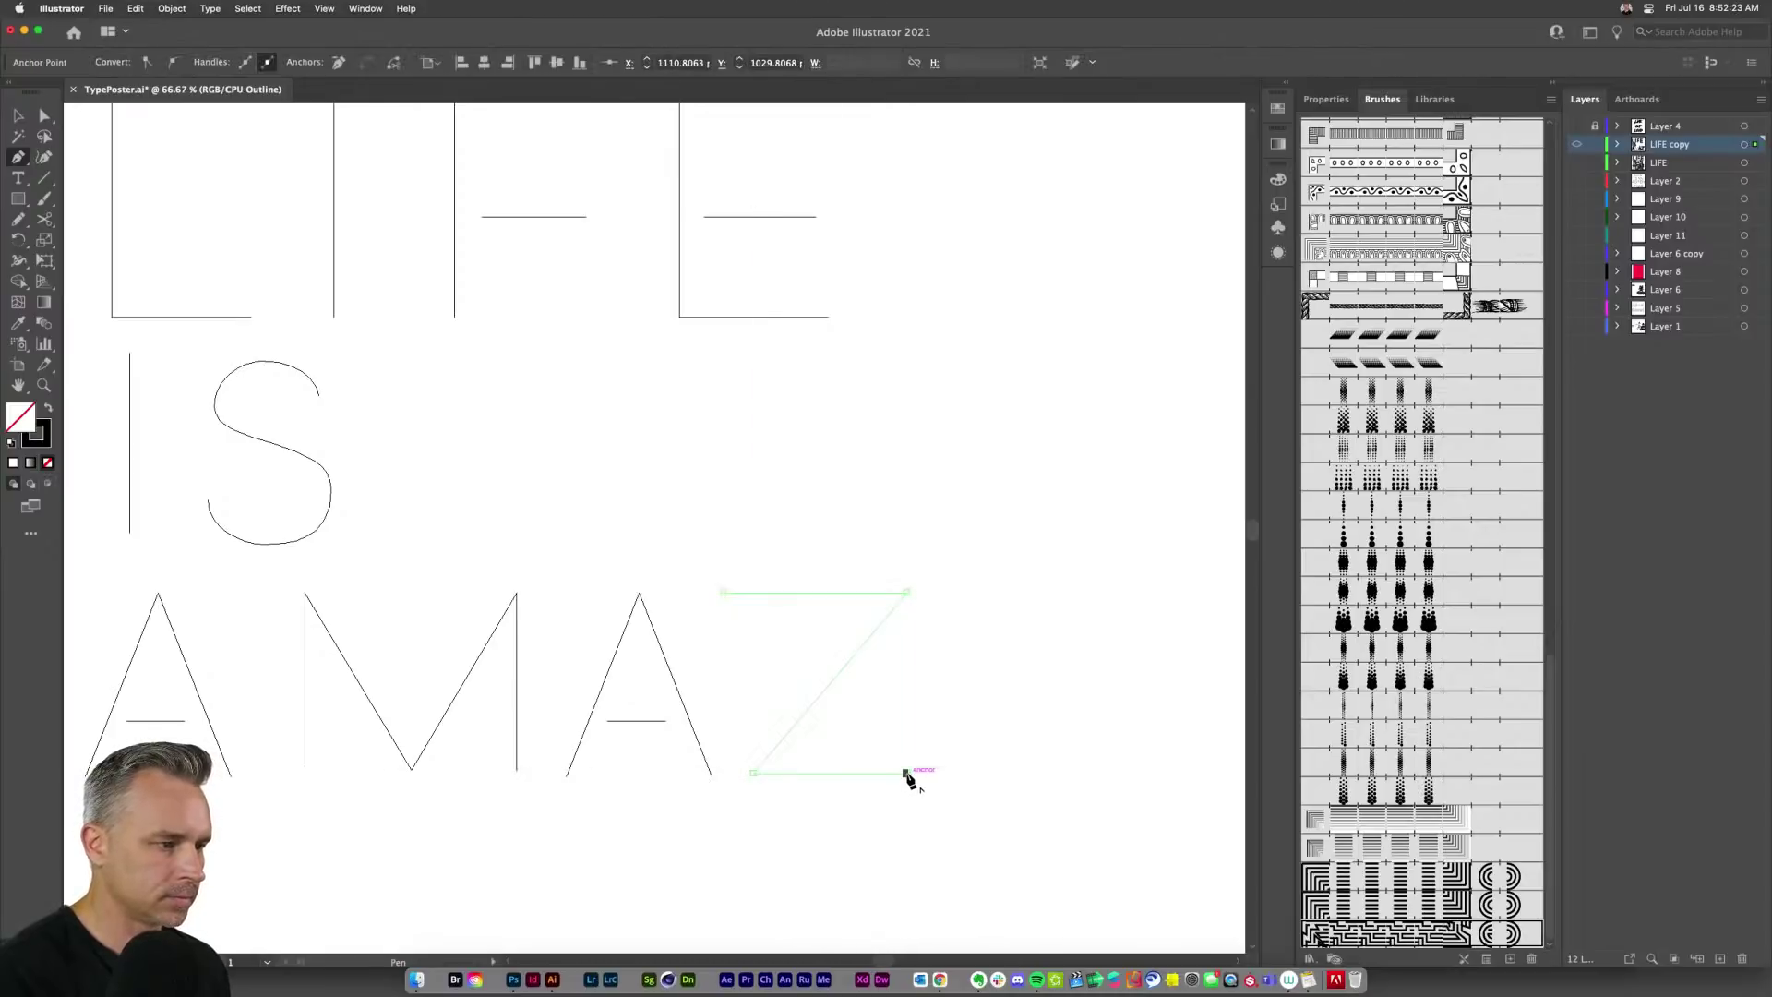
key("Escape")
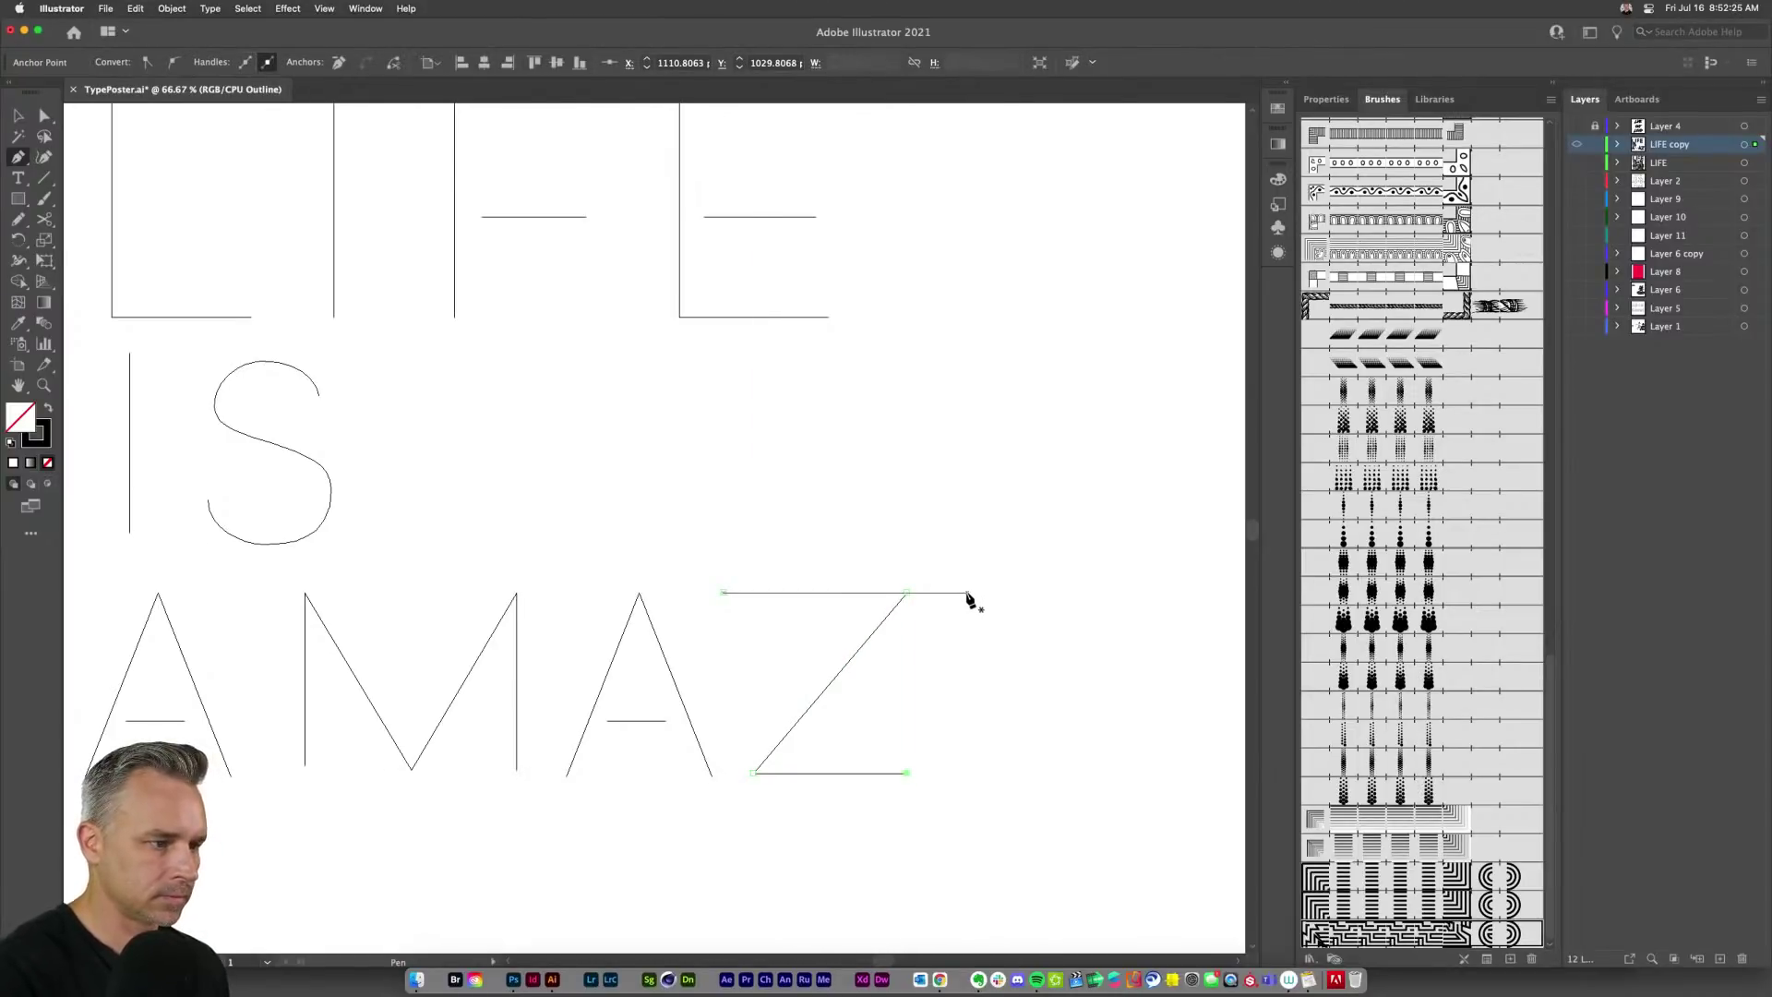
Step: Draw the letter I as a straight vertical path after the Z, spanning from cap height to the baseline
left_click_drag(967, 592, 979, 784)
key("ctrl+z")
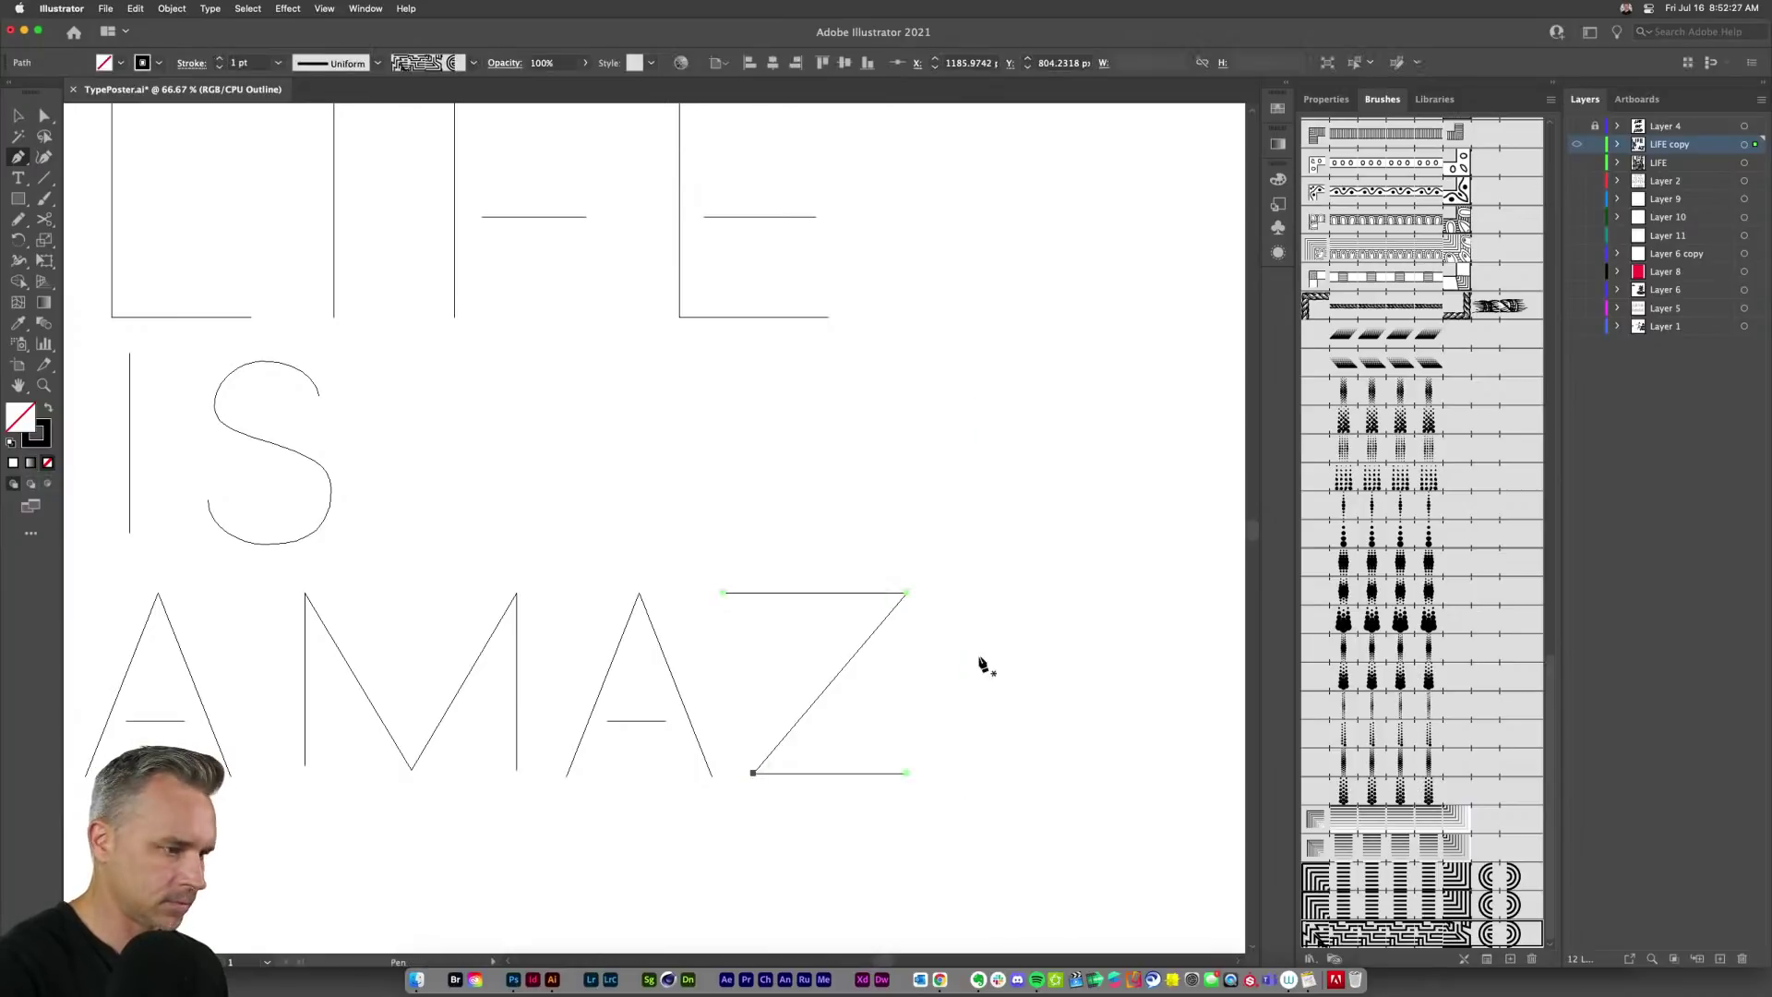
left_click(972, 594)
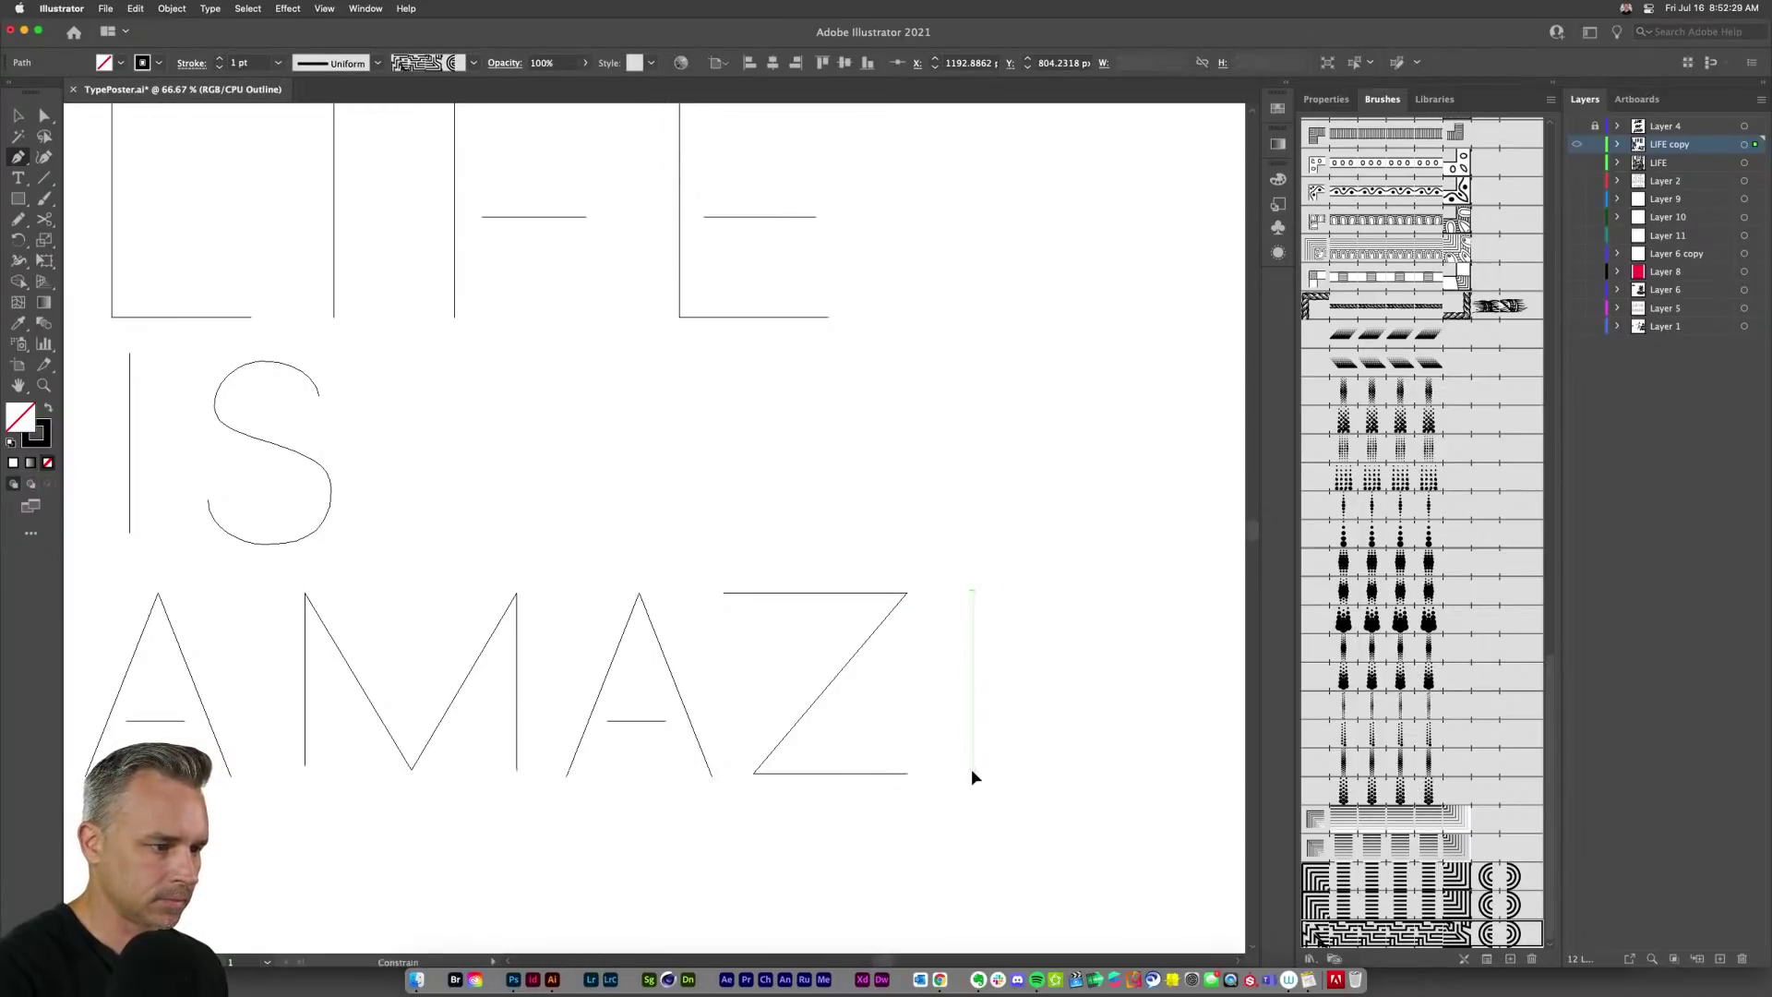
left_click(972, 771)
Step: Draw an N after the I with the Pen tool as one open path of stem, diagonal and second stem
left_click_drag(1052, 626, 968, 623)
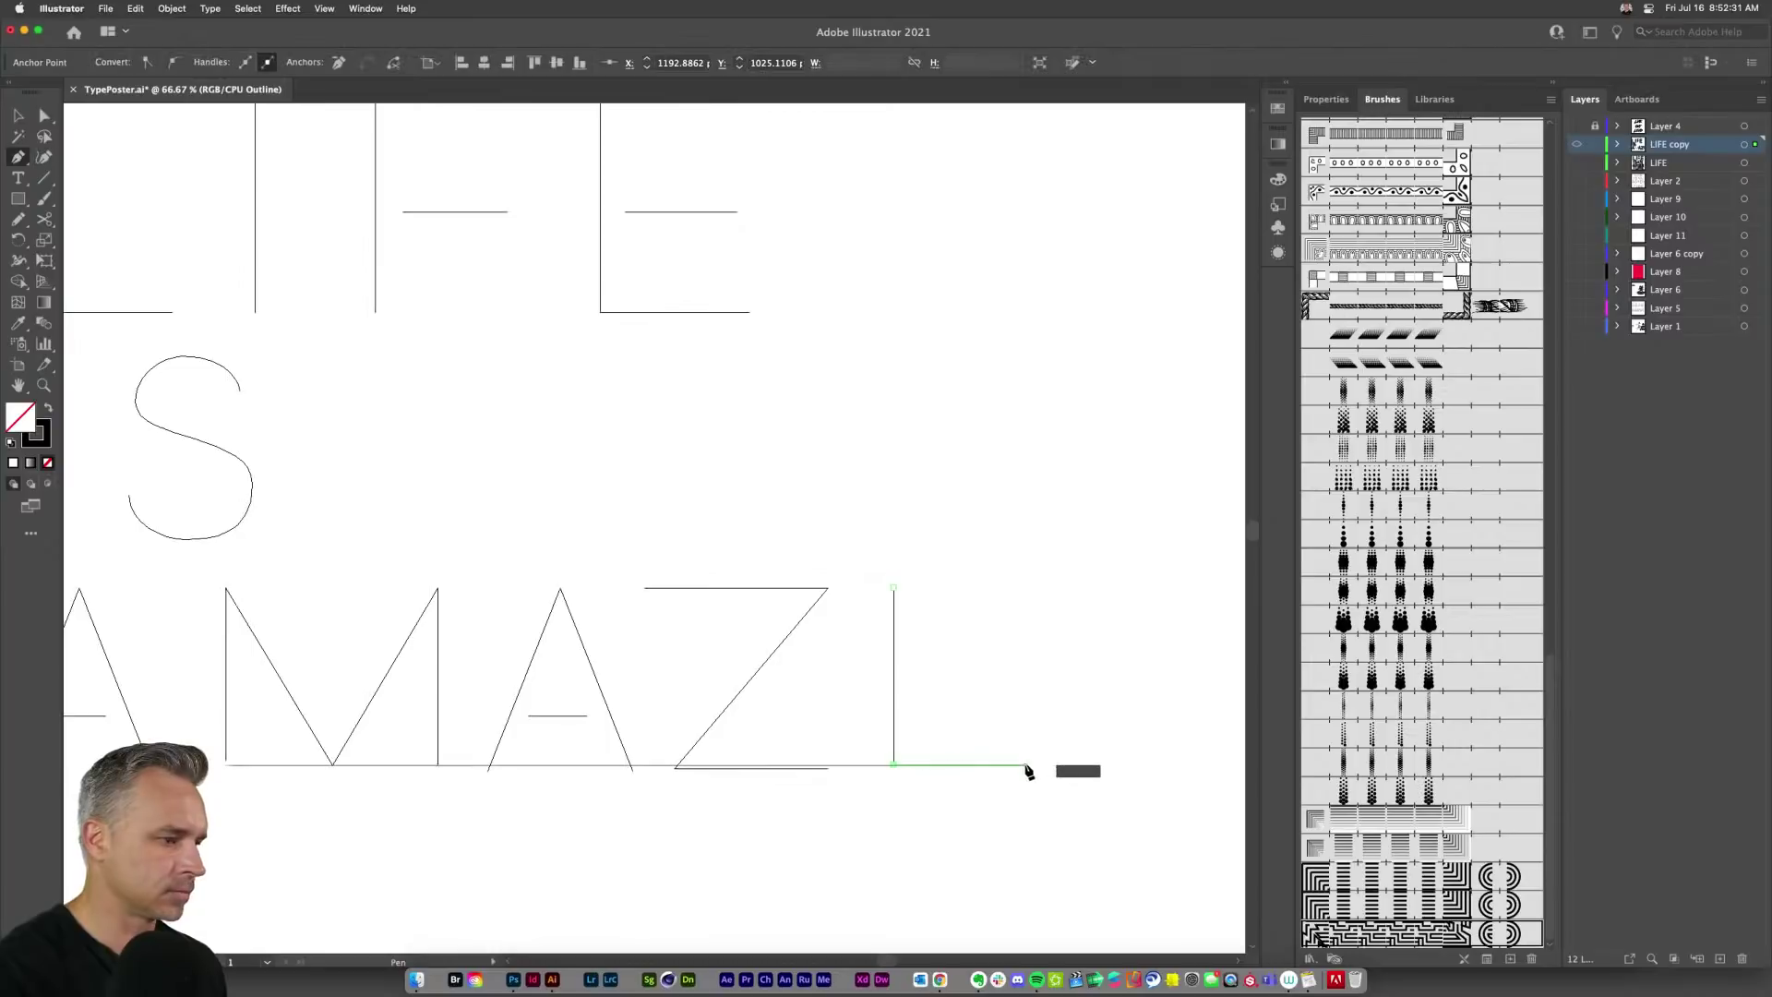
left_click(954, 764)
left_click(955, 588)
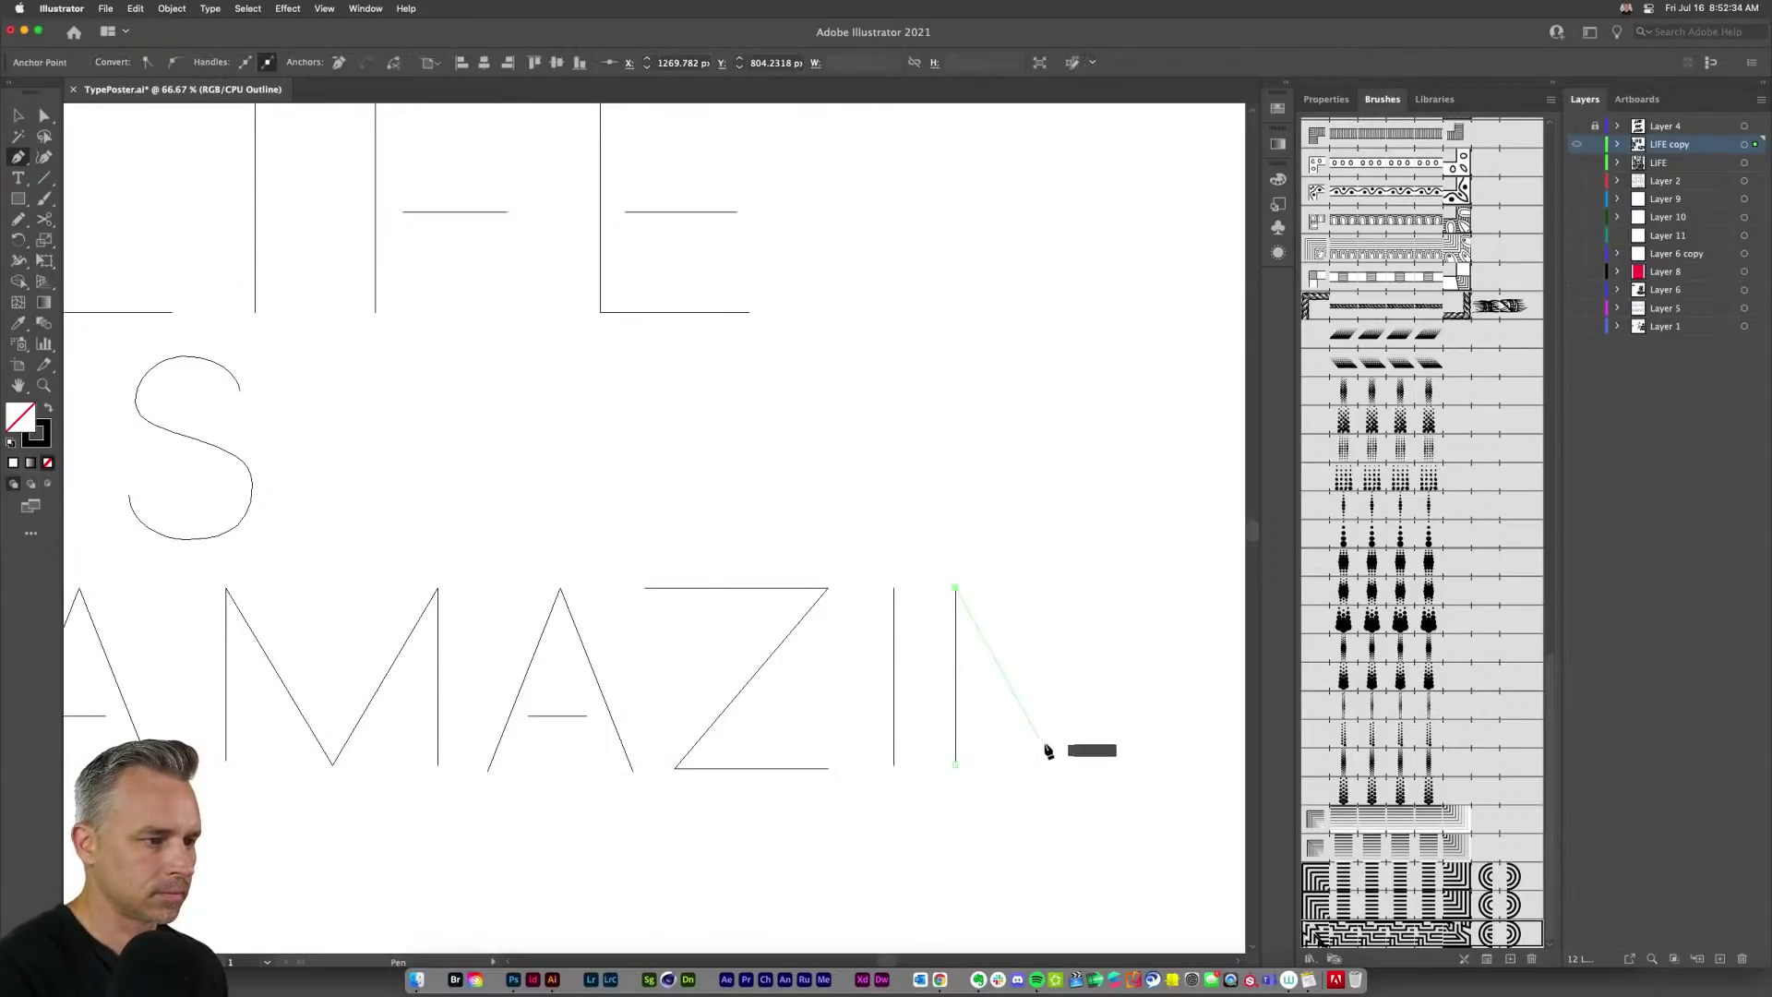
left_click(1108, 766)
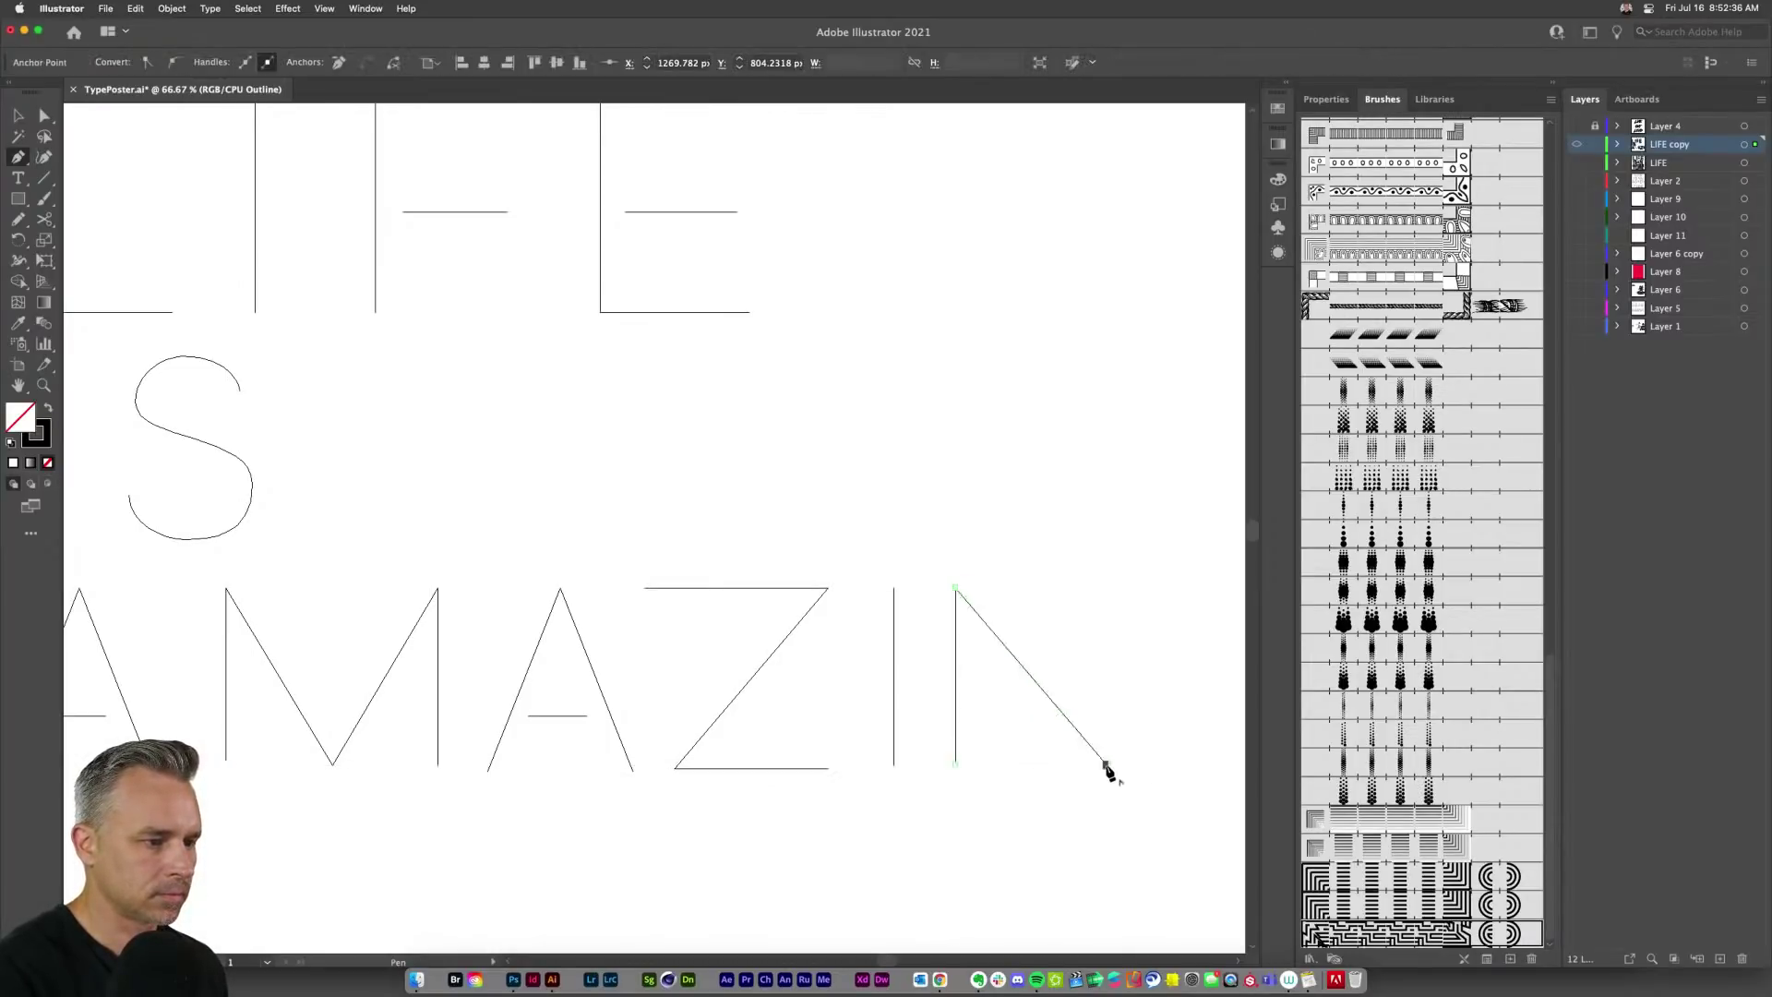
left_click(1108, 584)
Step: Draw a curved G after the N with the Pen tool, ending in a vertical spur and a short inward crossbar
scroll(831, 554, "right", 10)
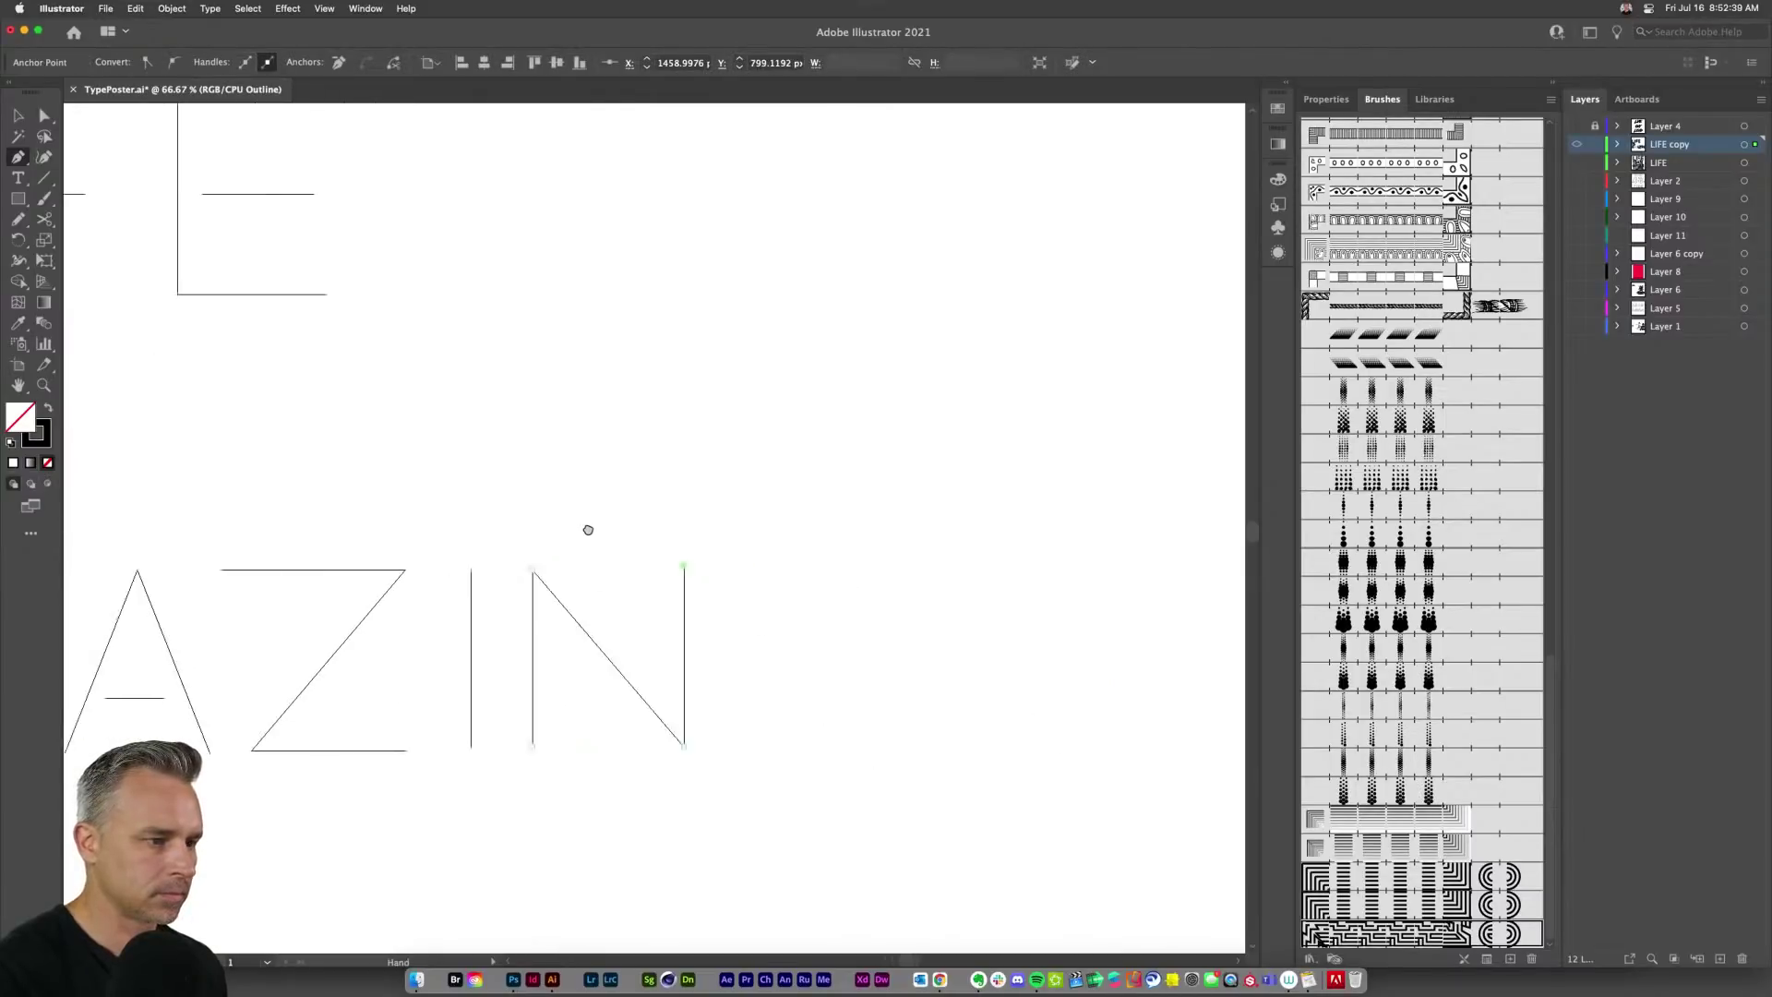
left_click(865, 610)
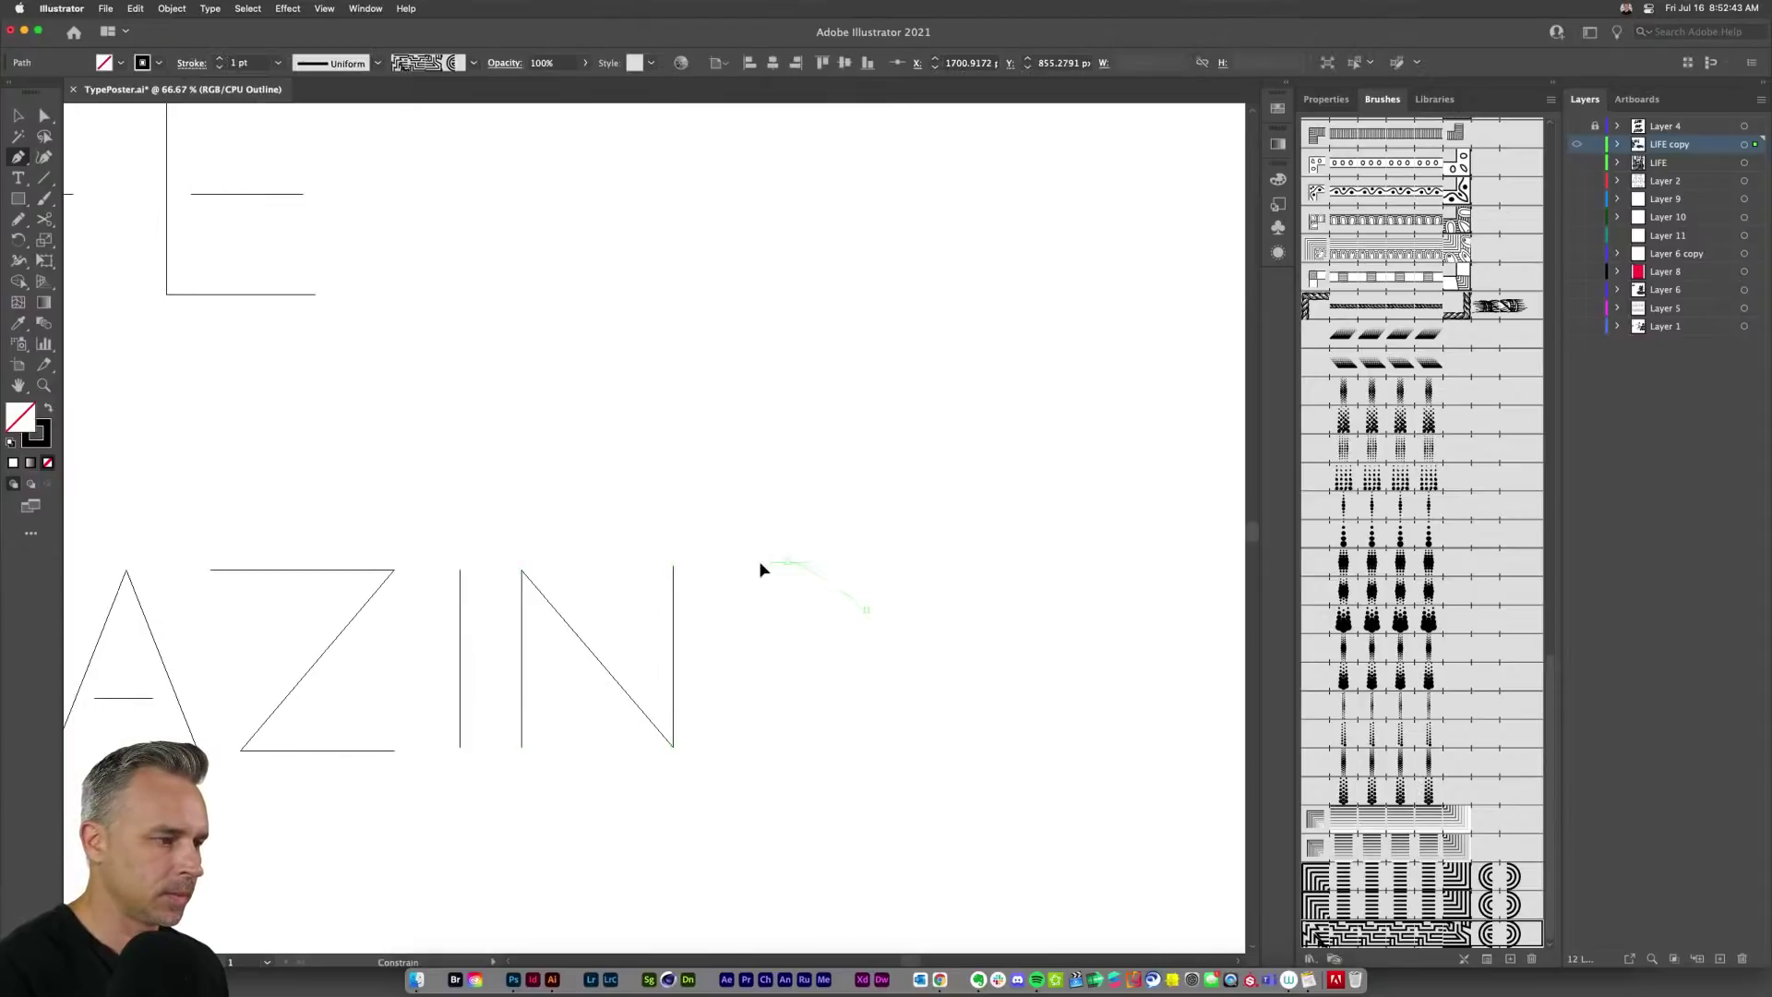
left_click_drag(725, 572, 725, 574)
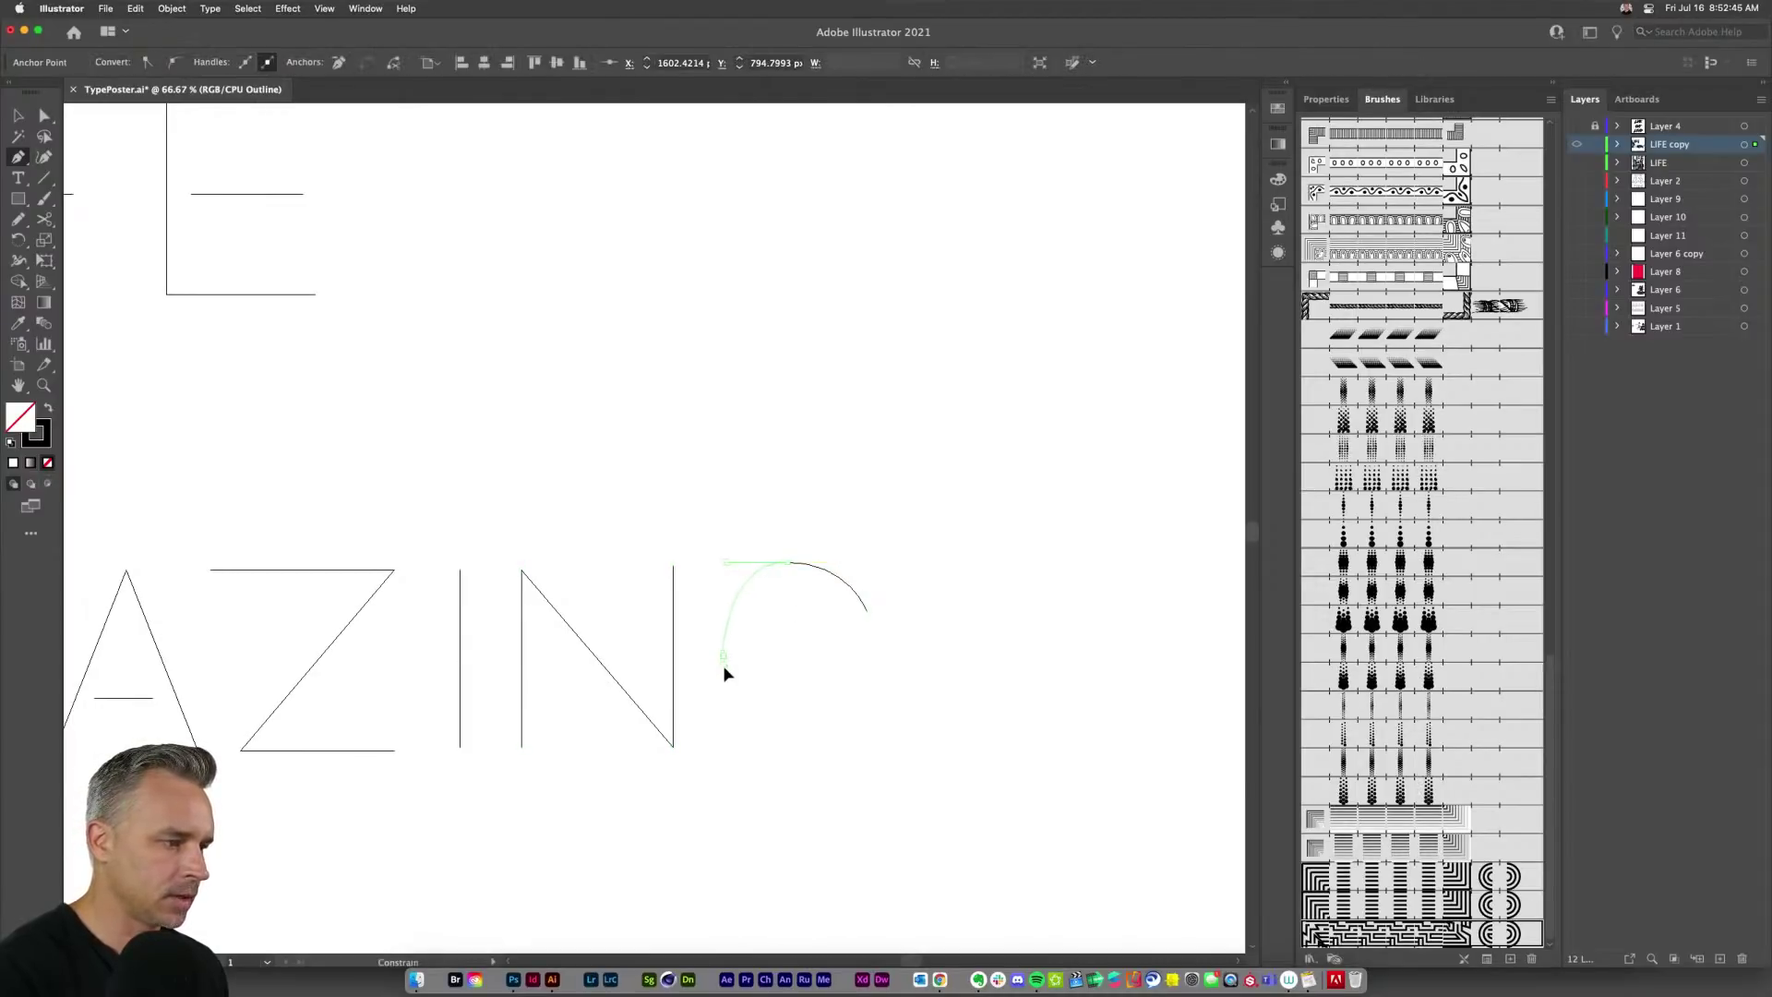
left_click_drag(729, 704, 727, 700)
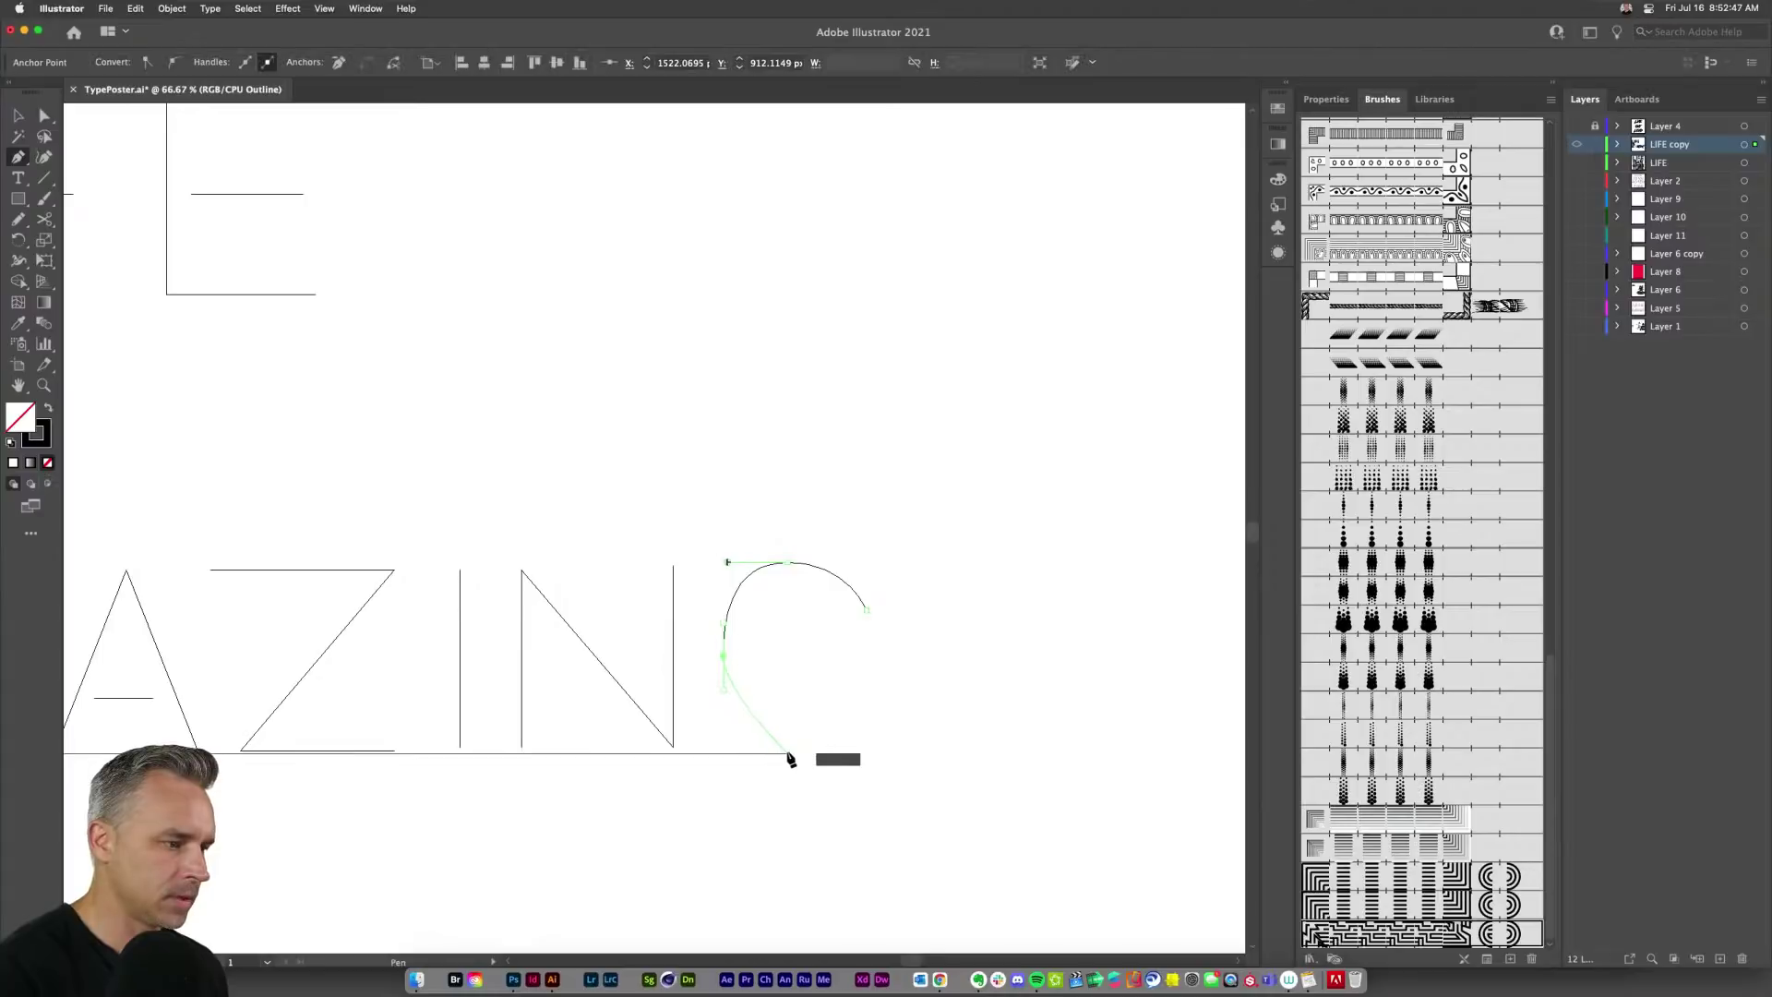
left_click_drag(790, 753, 845, 755)
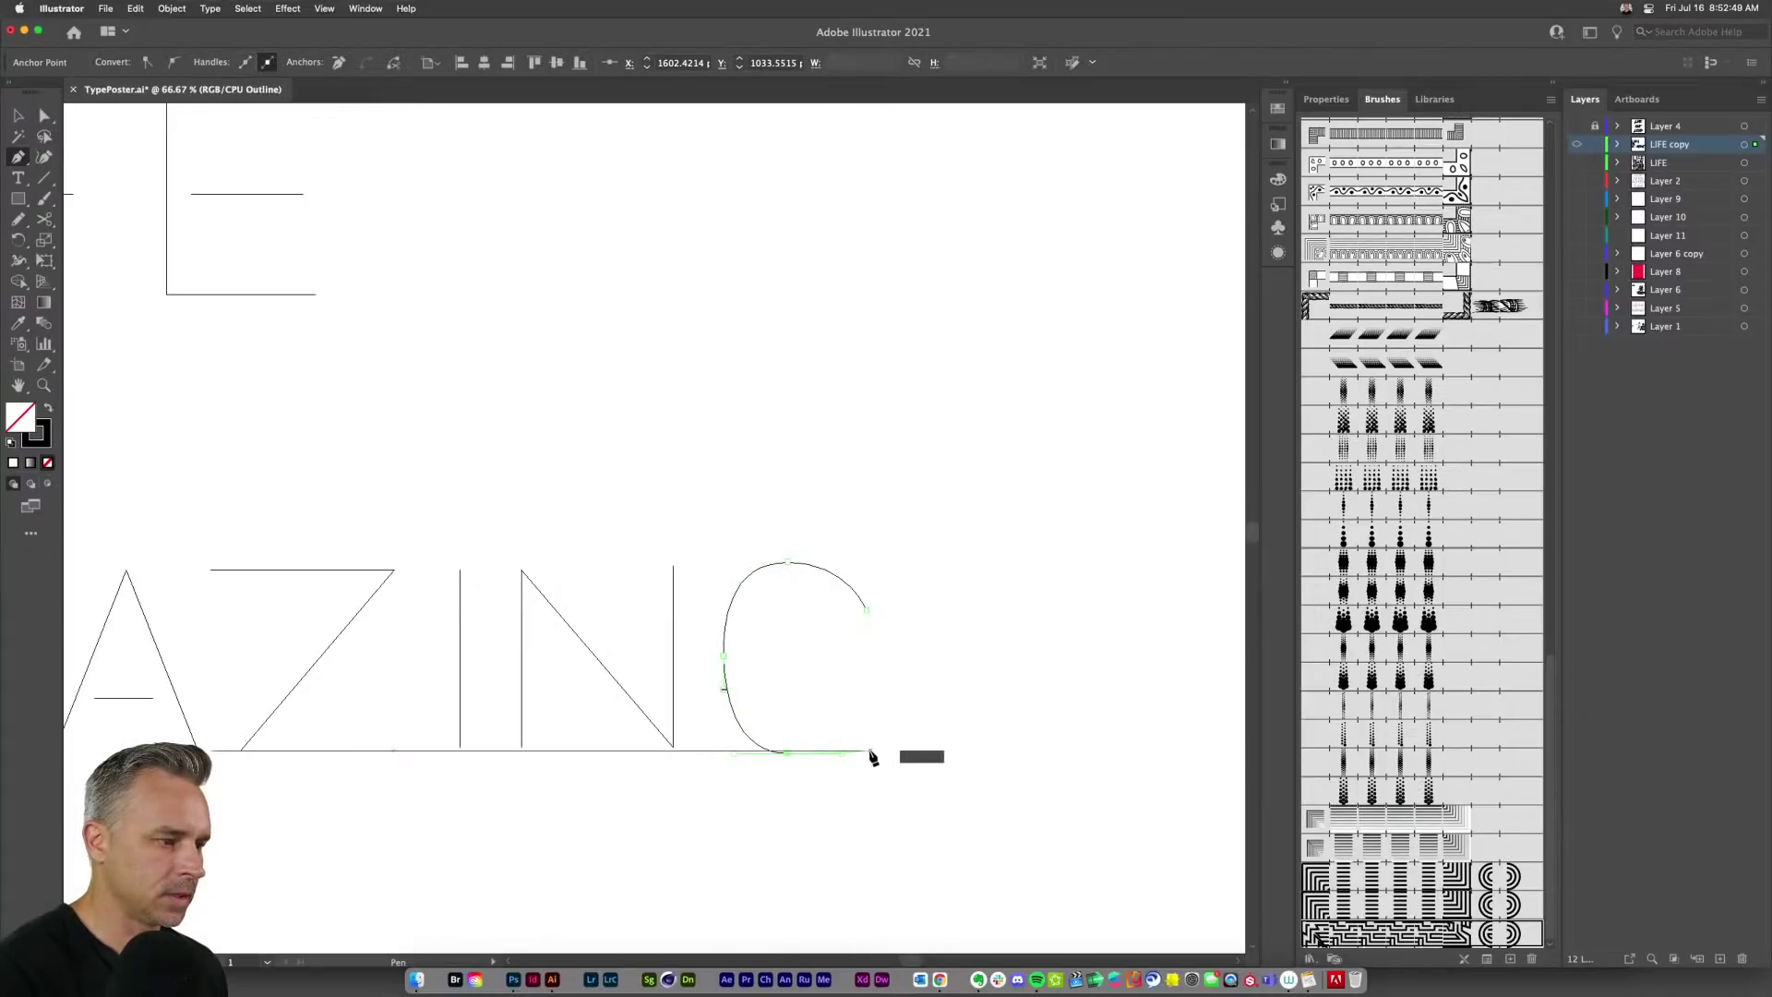
left_click(872, 754)
left_click(868, 672)
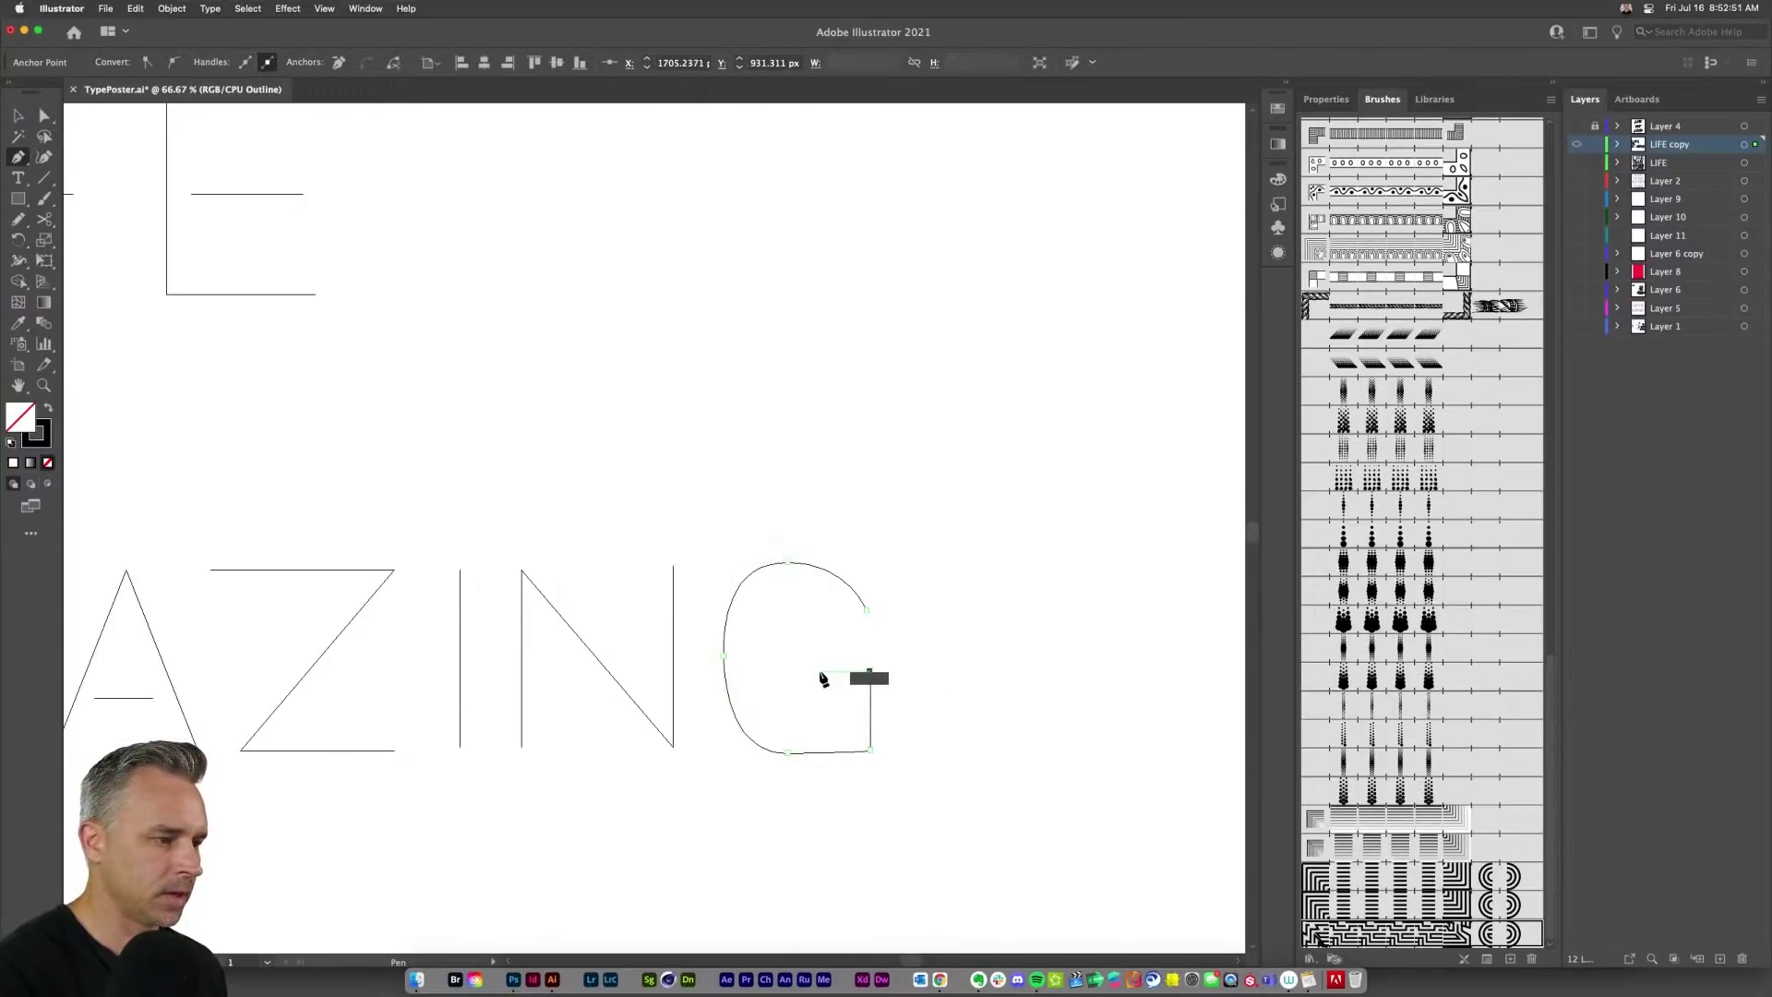
left_click(803, 676)
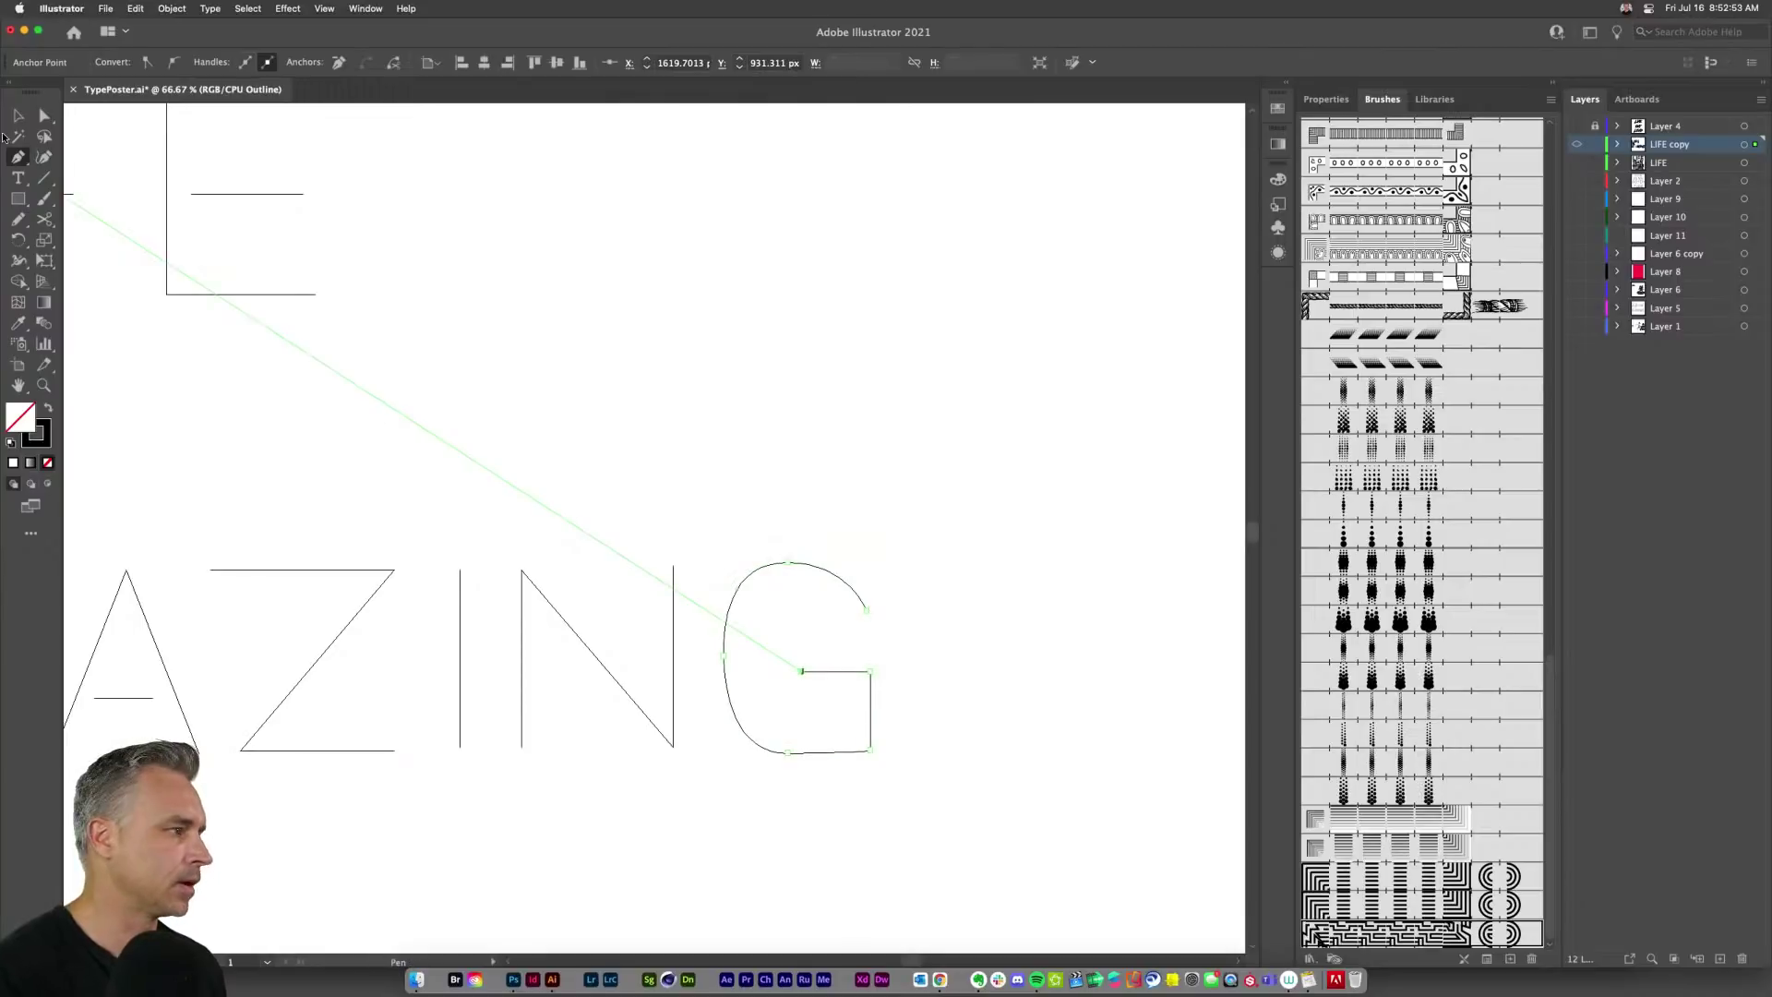
double_click(17, 115)
left_click(645, 565)
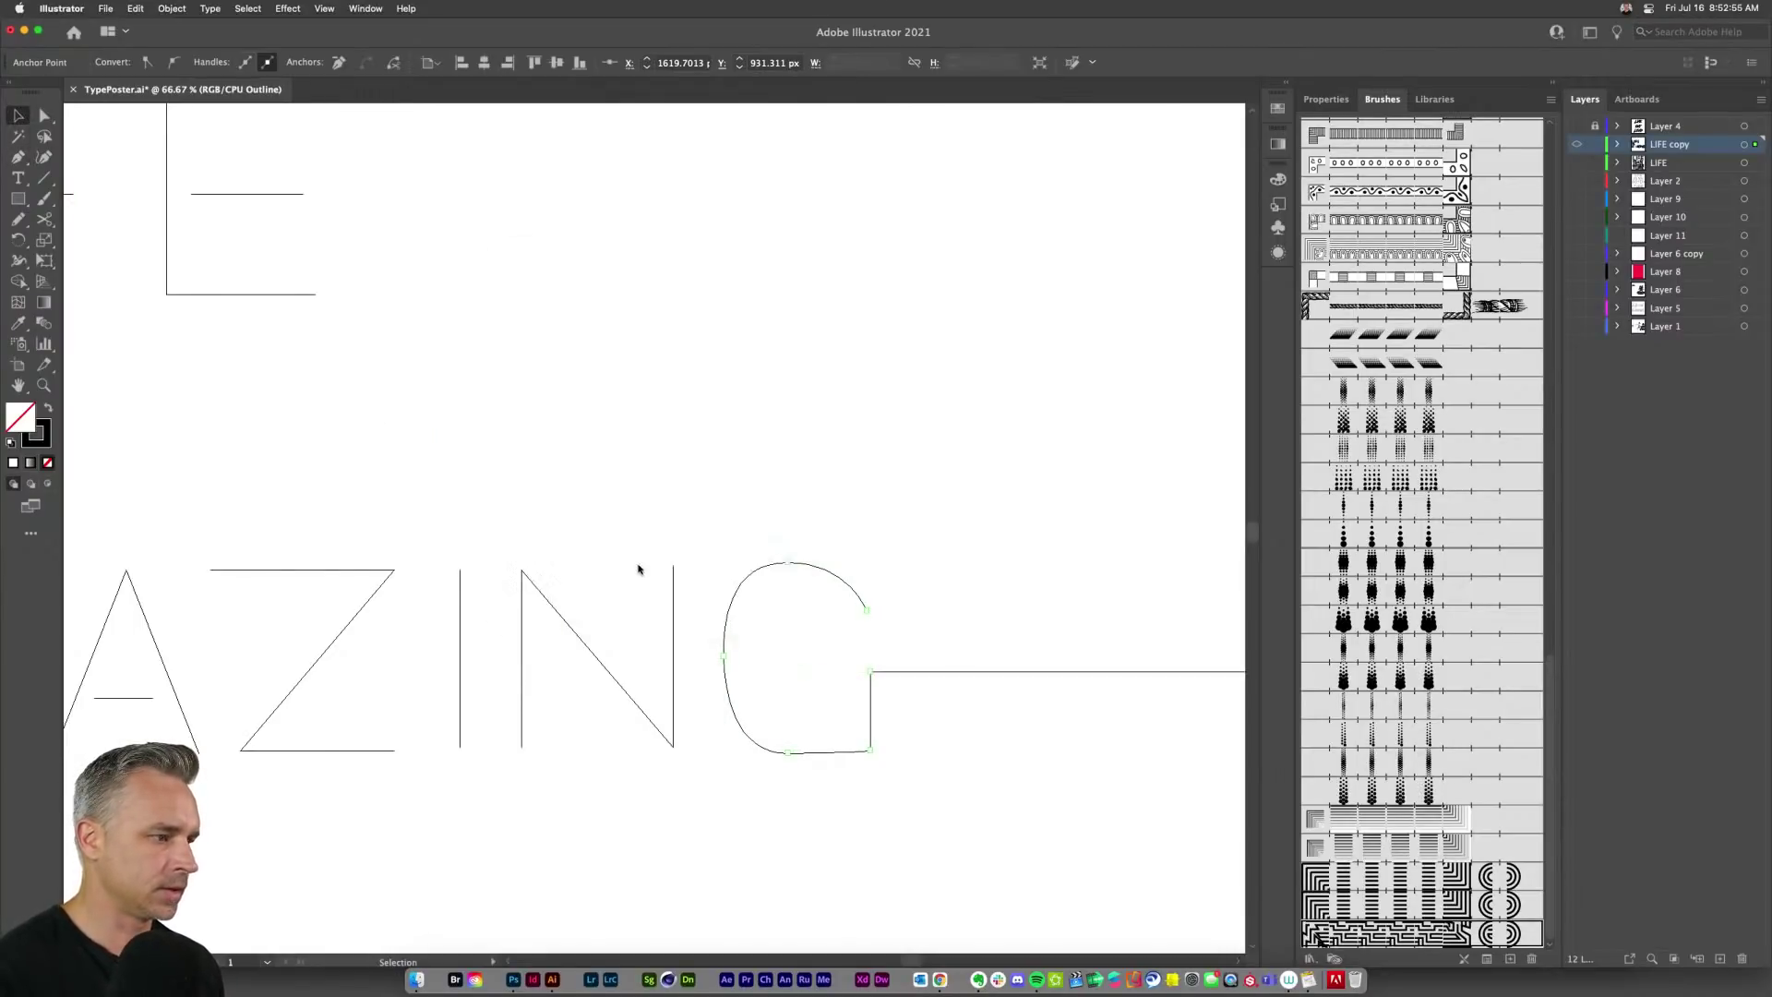
Step: Move the letters I, N and G onto a new line below AMAZ, near that word's right edge
key("super+0")
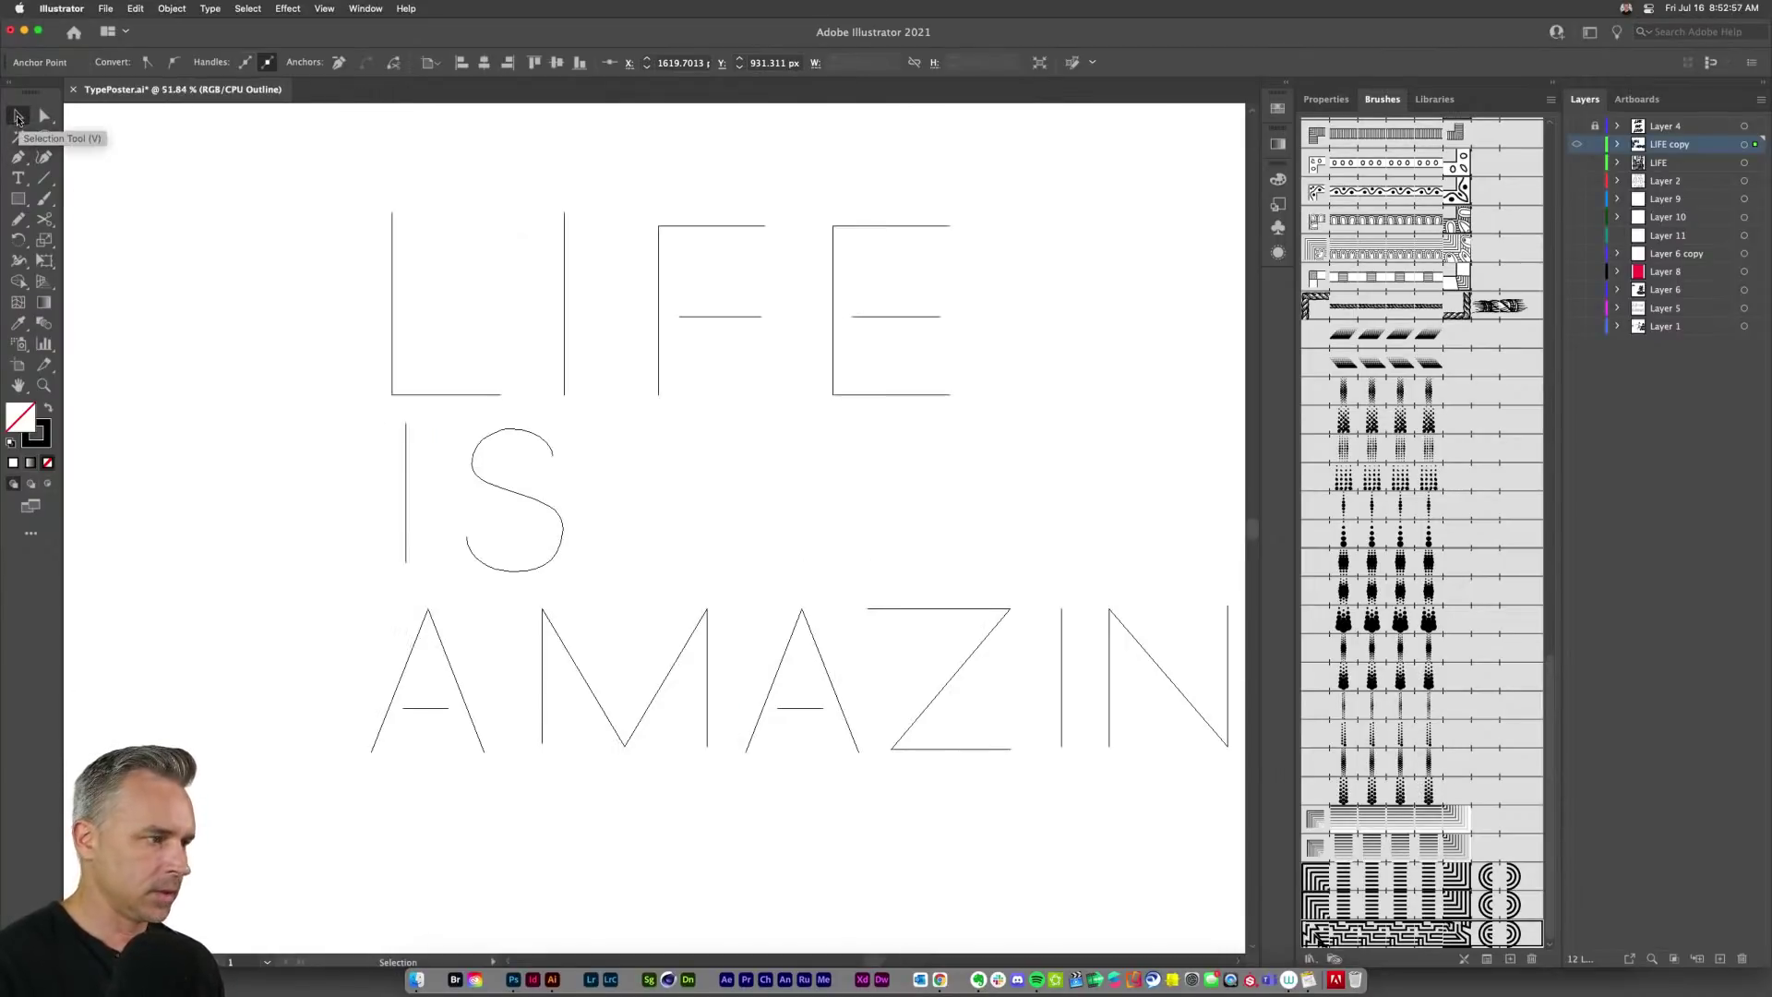
left_click_drag(946, 558, 1220, 730)
left_click_drag(1069, 500, 685, 702)
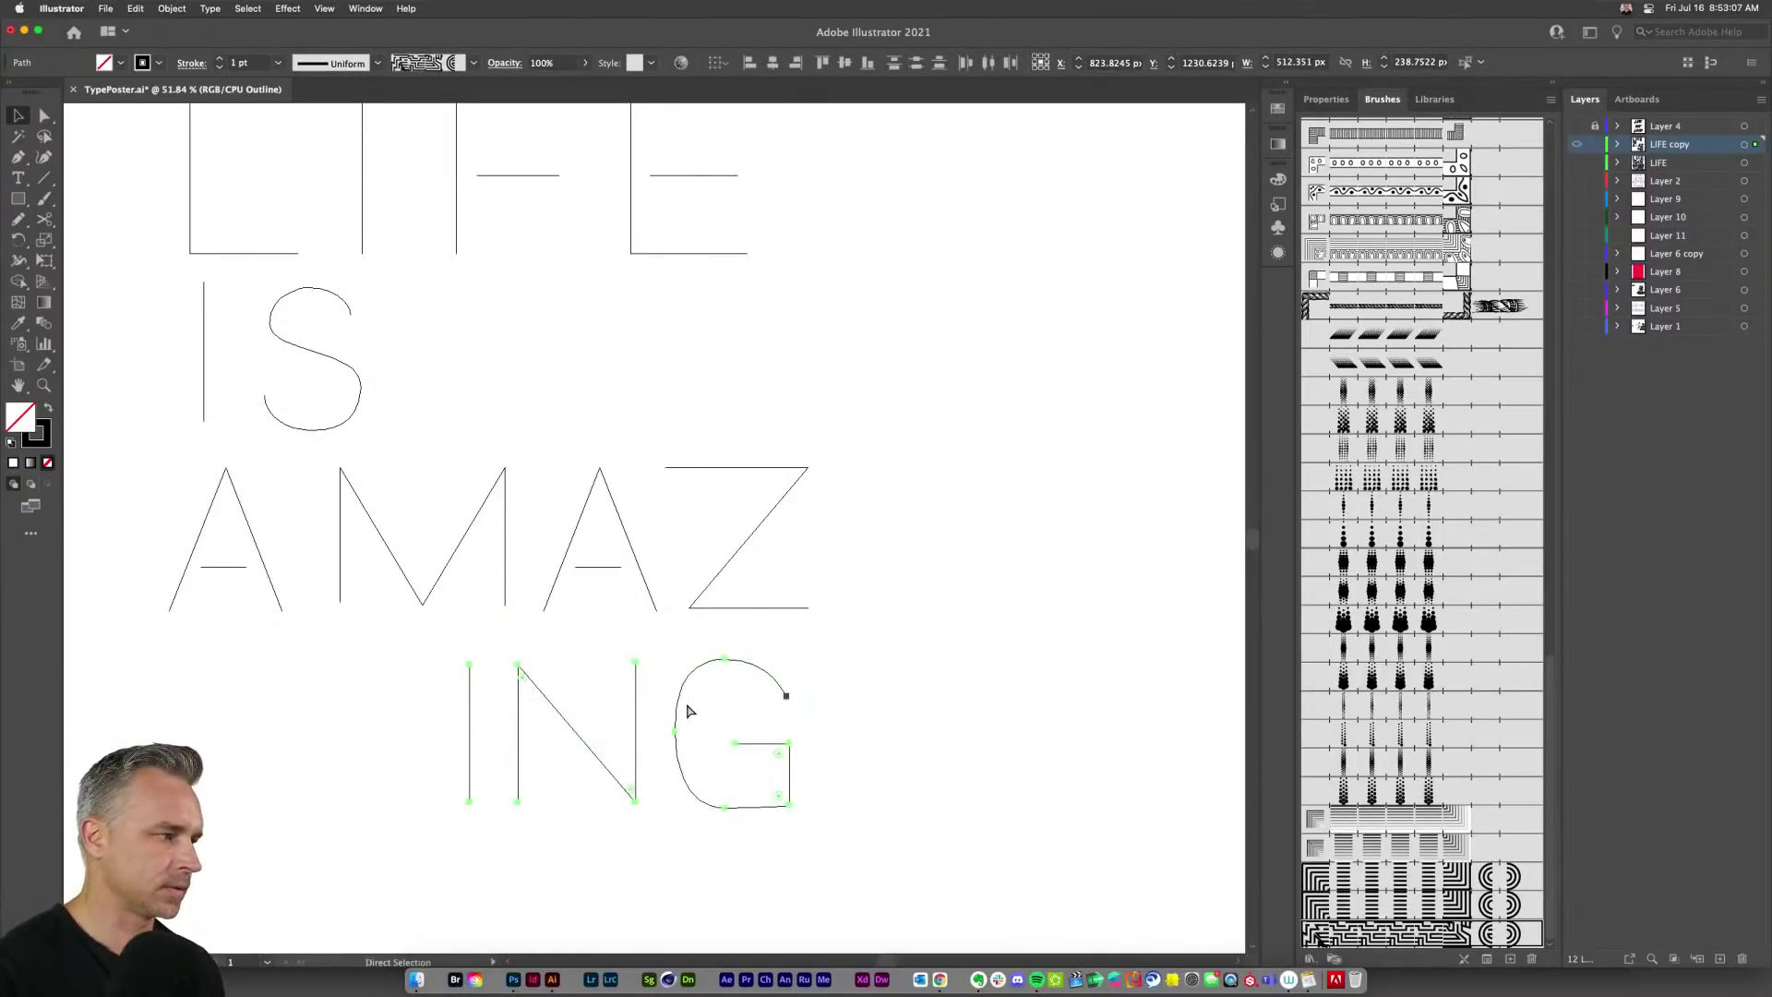
key("super+minus")
left_click_drag(524, 527, 661, 792)
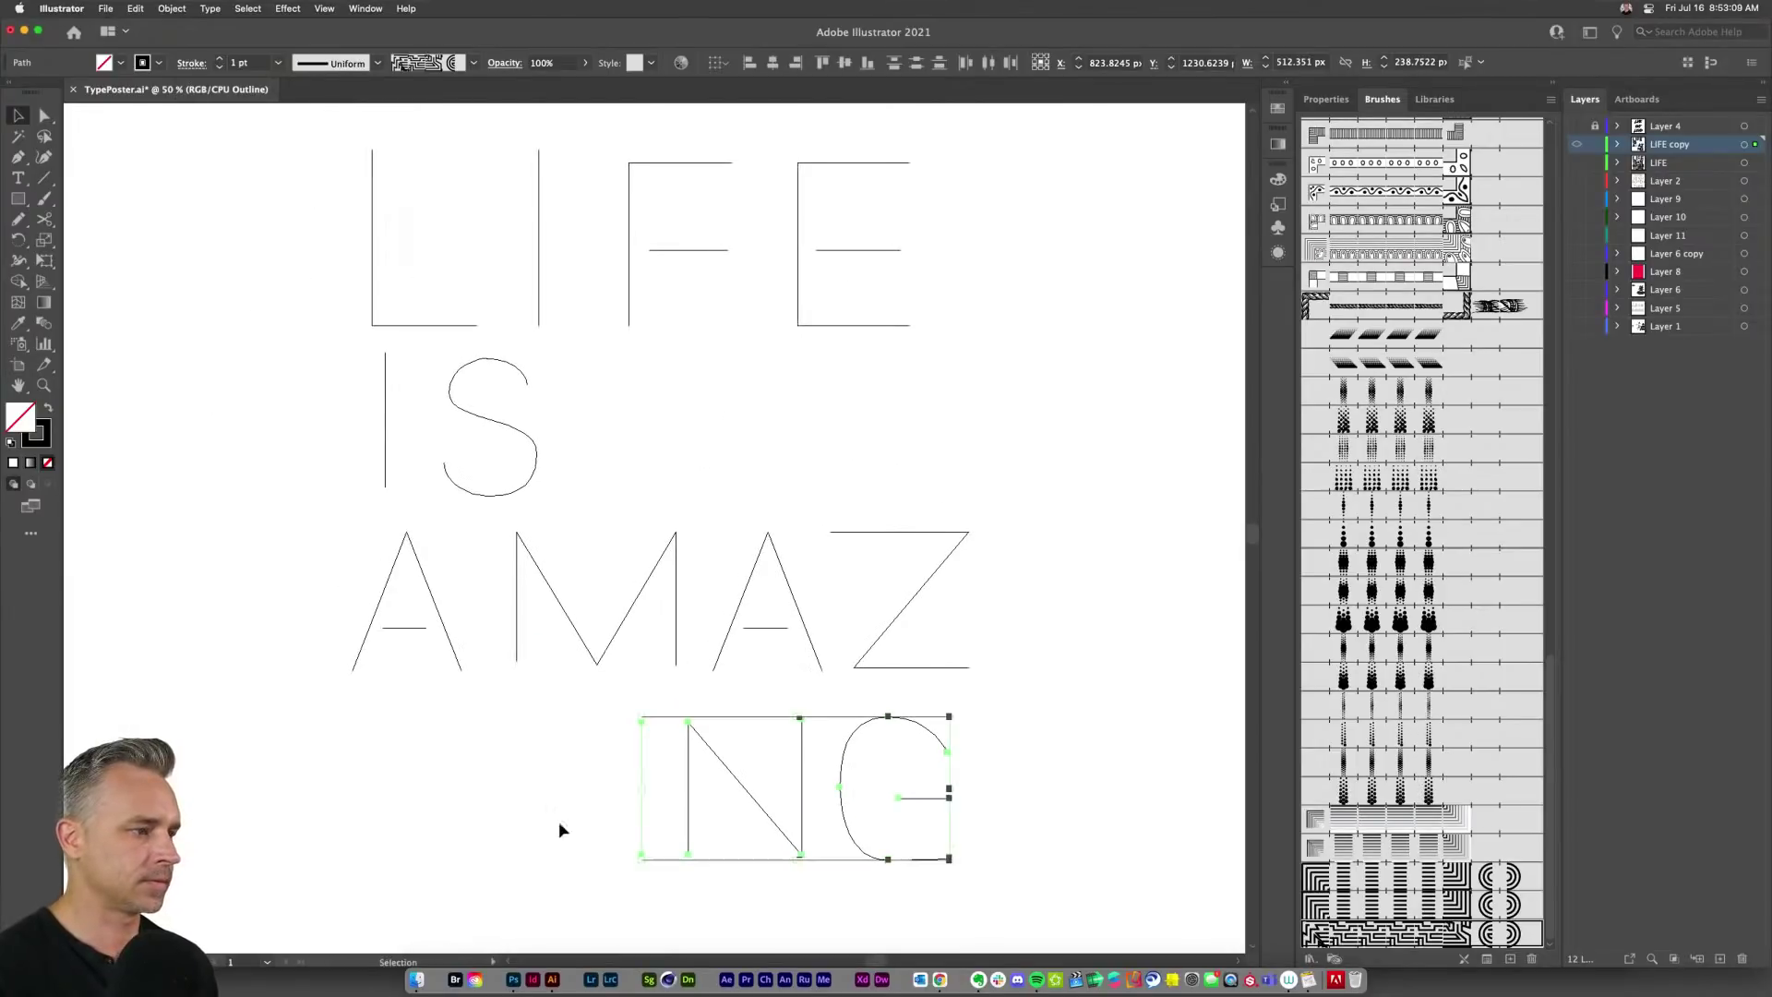
Step: Enlarge the AMAZ and ING lines together proportionally to about 1206 px wide, keeping their upper right corner in place
left_click_drag(306, 508, 968, 877)
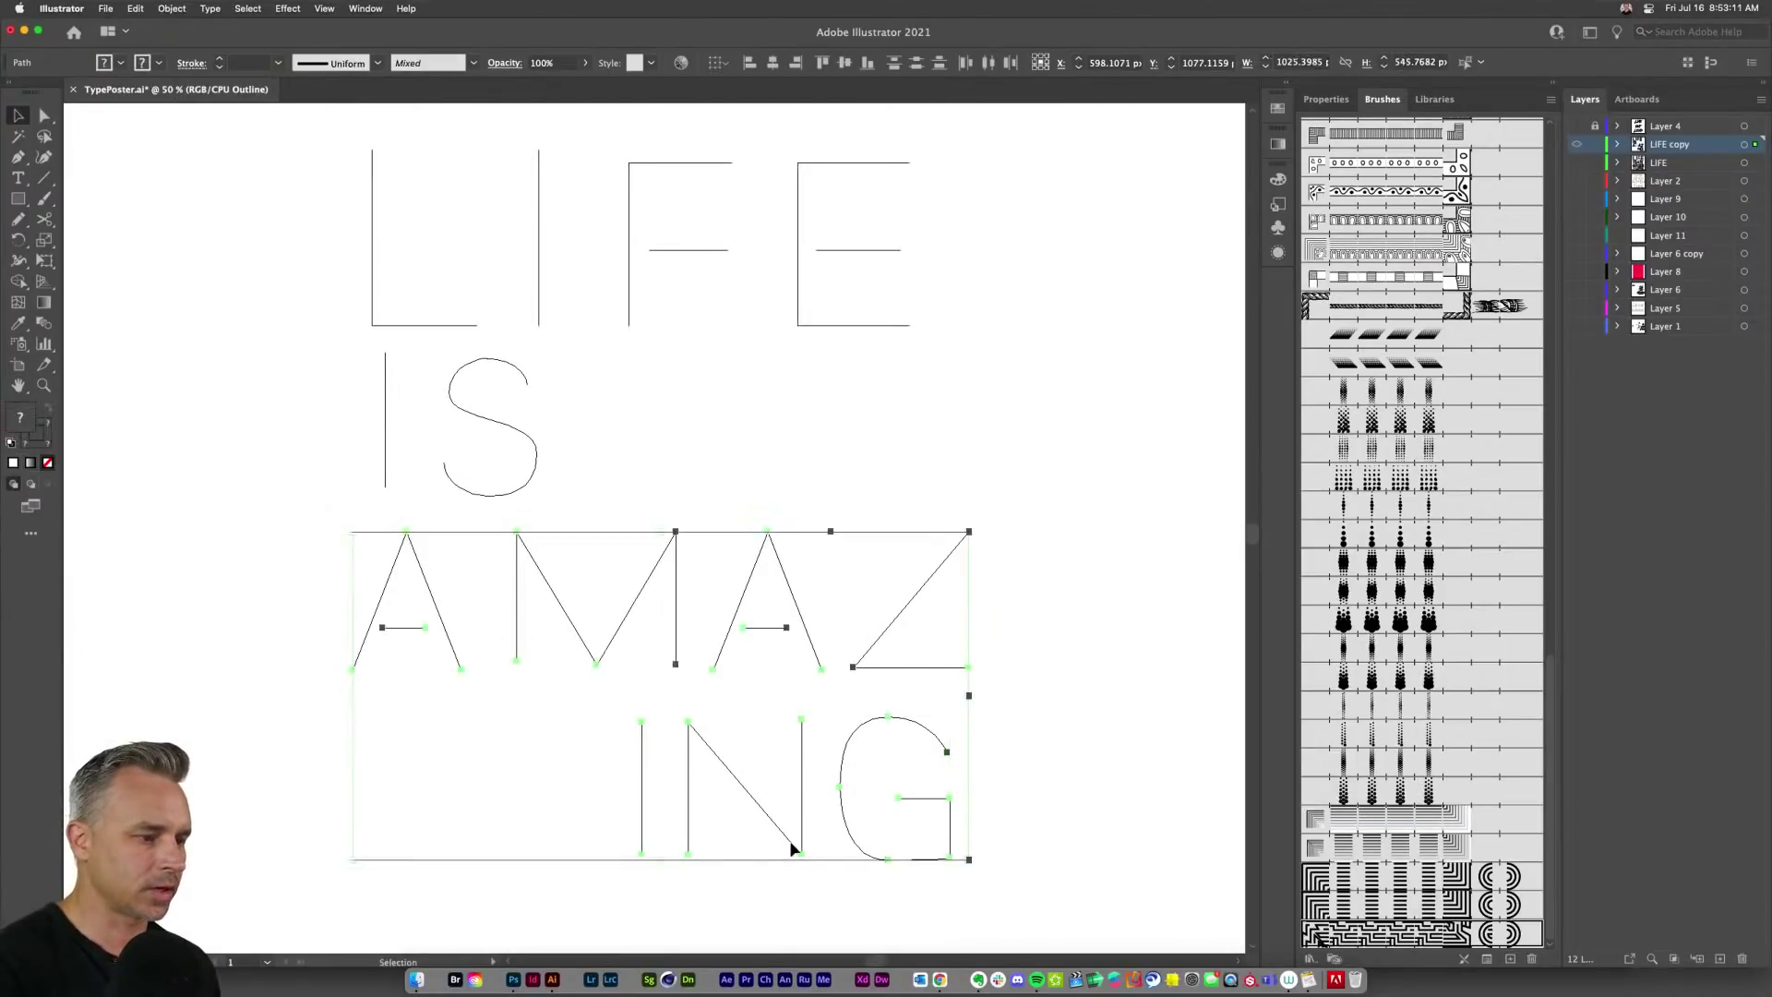
scroll(766, 628, "down", 5)
left_click_drag(368, 669, 269, 783)
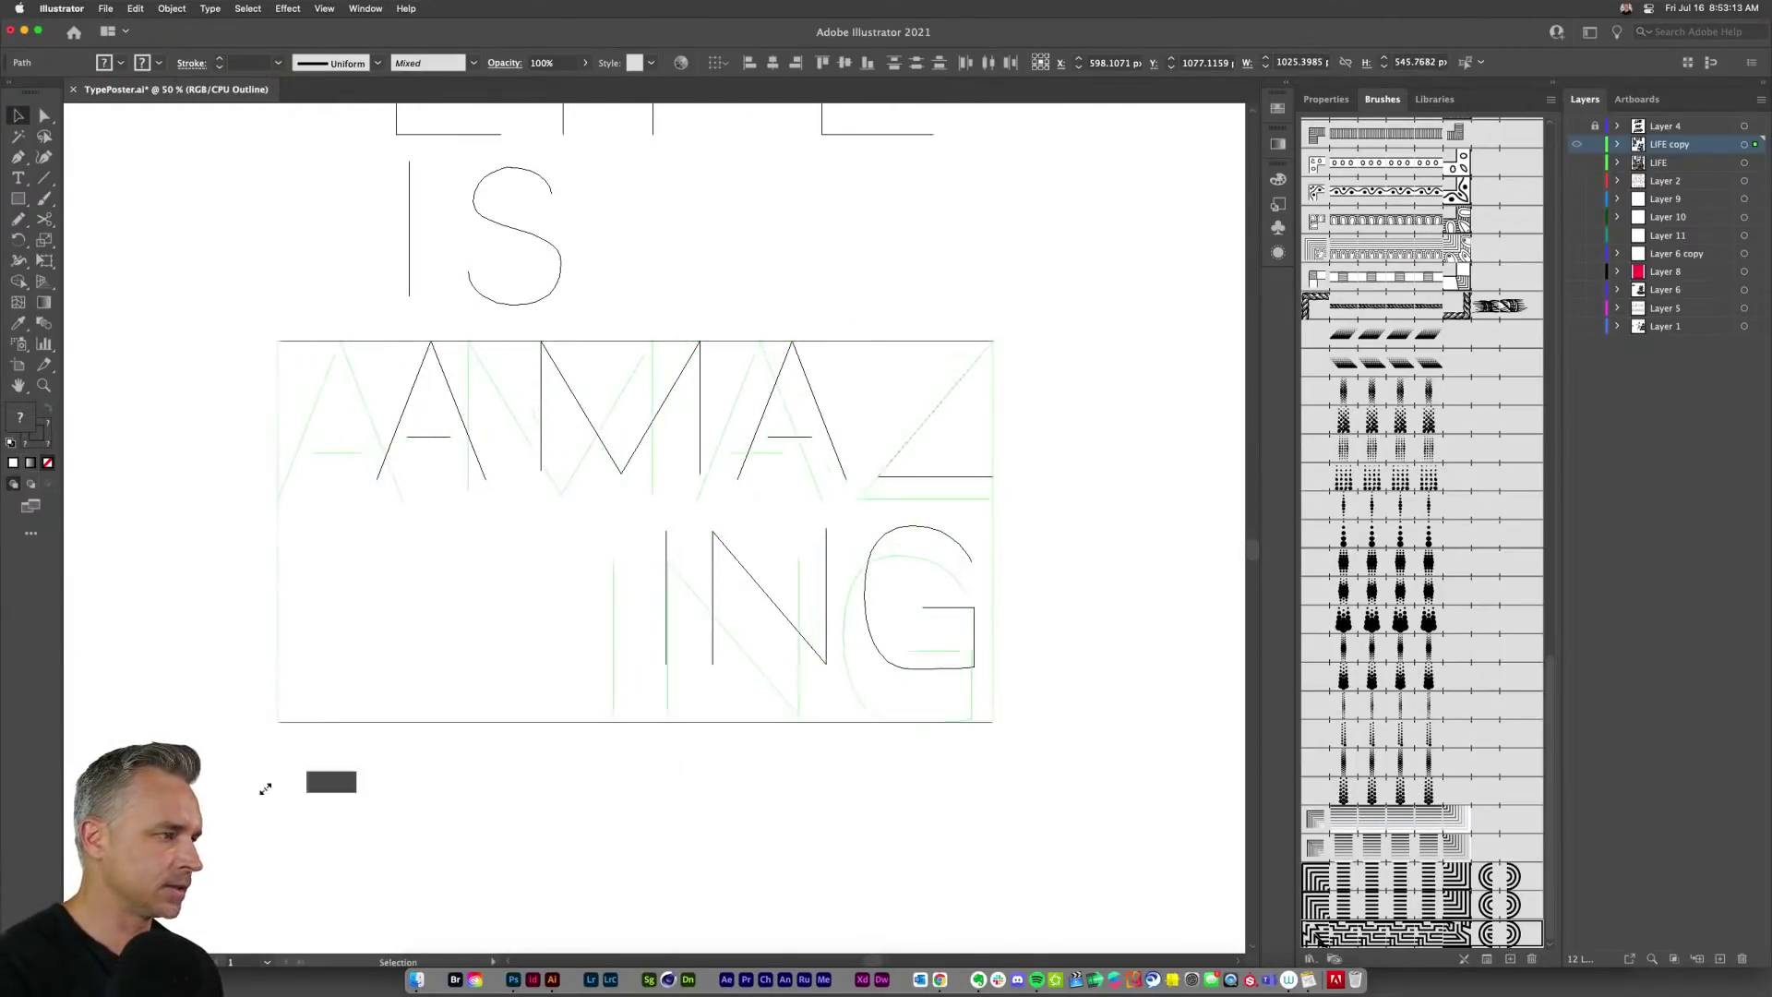
key("super")
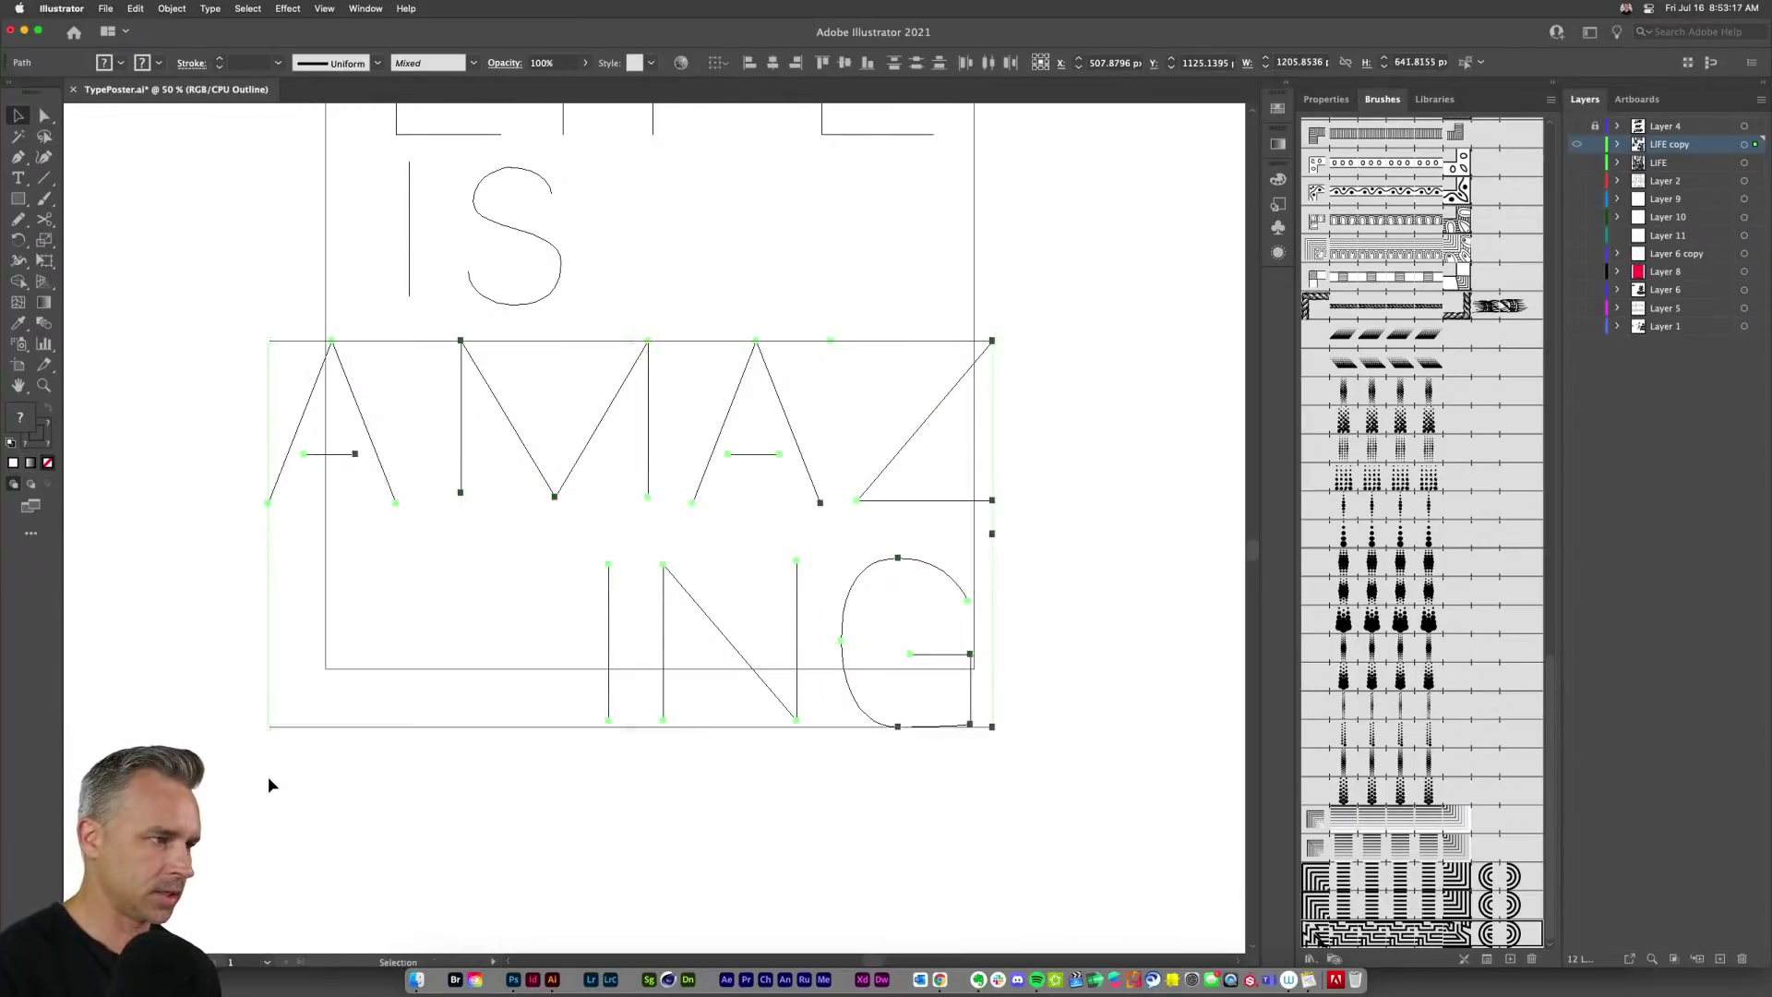
Step: Scale the complete four-line lettering down proportionally to about 1026 px wide and 1087 px high
scroll(268, 777, "up", 3)
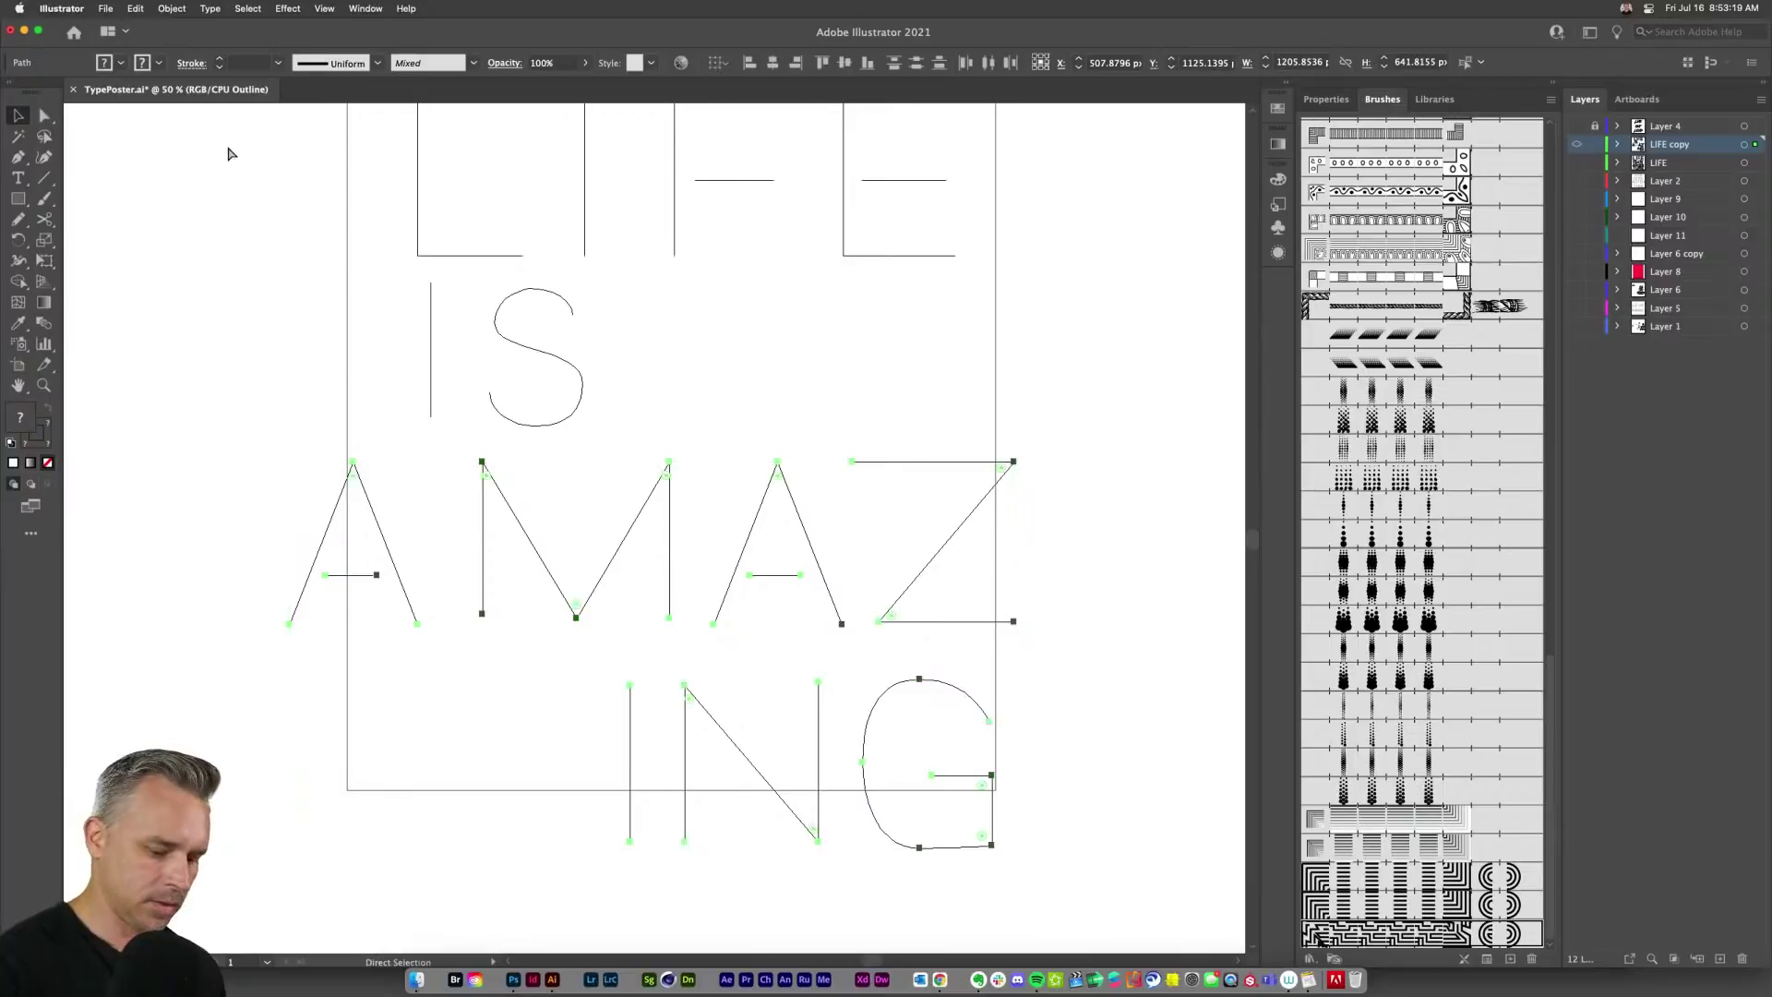
key("super+minus")
left_click_drag(347, 395, 339, 474)
left_click_drag(304, 269, 977, 886)
left_click_drag(895, 846, 843, 771)
Step: Nudge the complete lettering right and up so it sits within the artboard, with AMAZ starting at the left edge
key("shift+Right")
key("shift+Right")
key("shift+Right")
key("shift+Right")
key("shift+Right")
key("shift+Right")
key("shift+Right")
key("shift+Right")
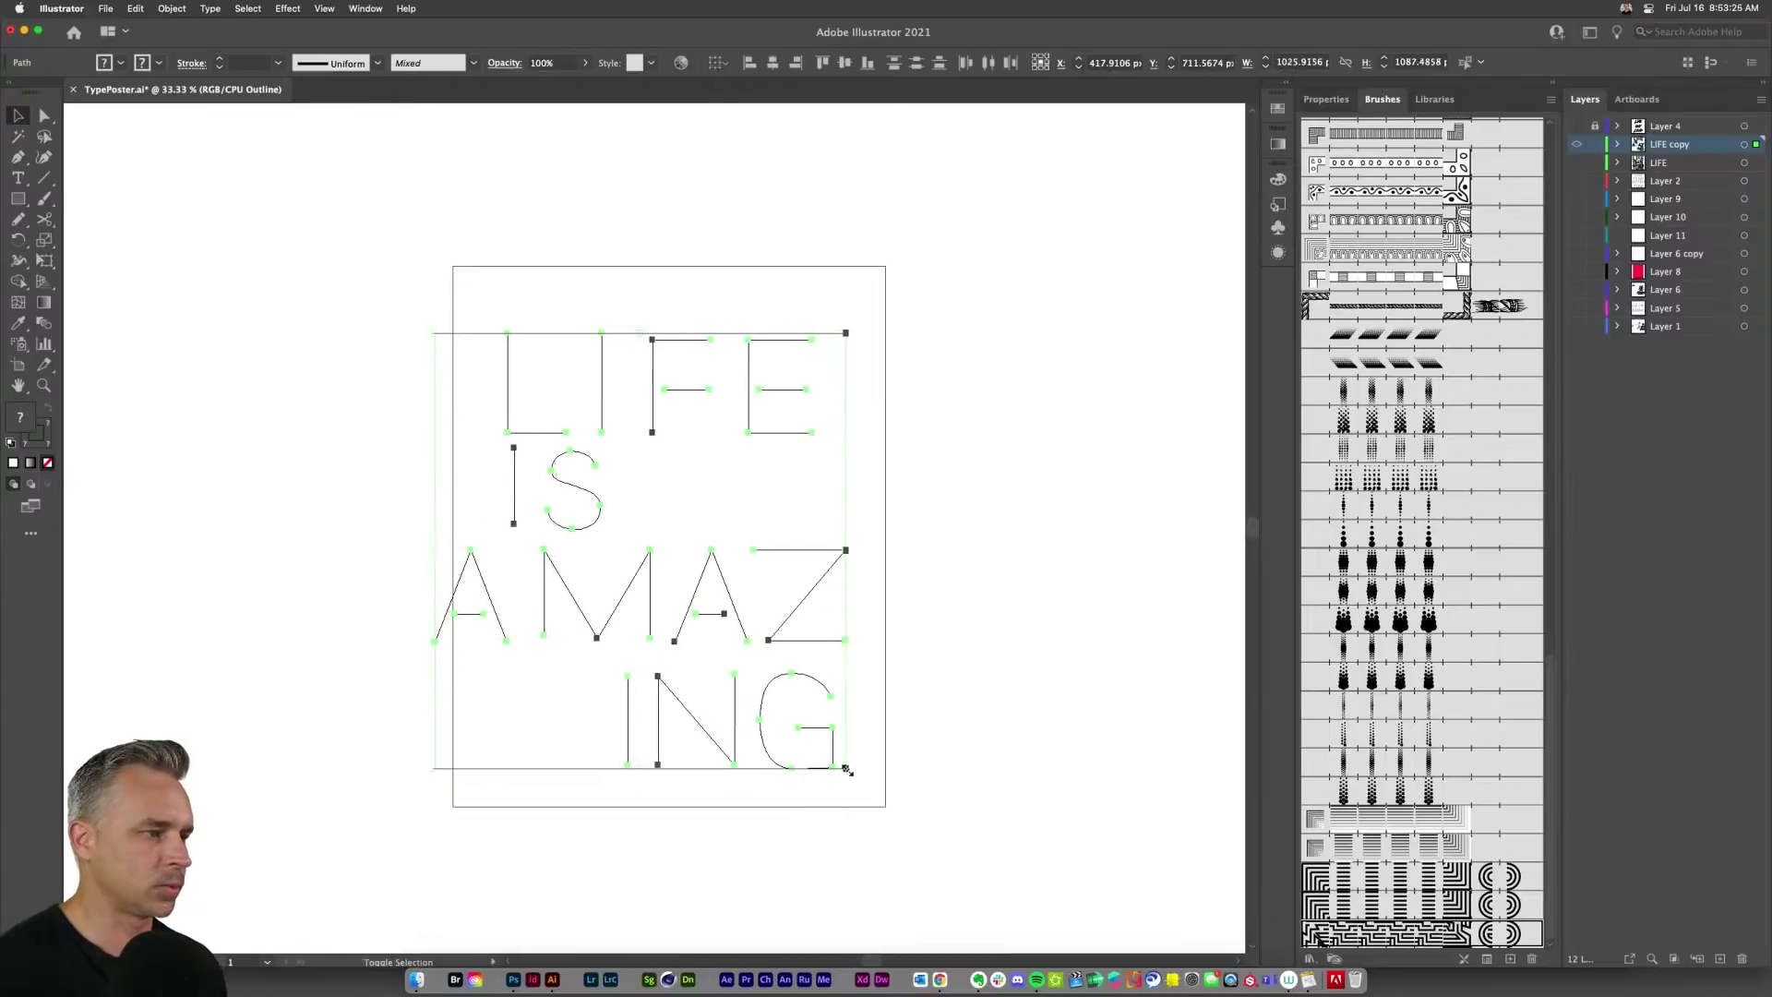
key("shift+Up")
key("shift+Up")
key("shift+Up")
key("shift+Up")
key("shift+Up")
key("shift+Right")
key("shift+Right")
key("shift+Up")
key("shift+Up")
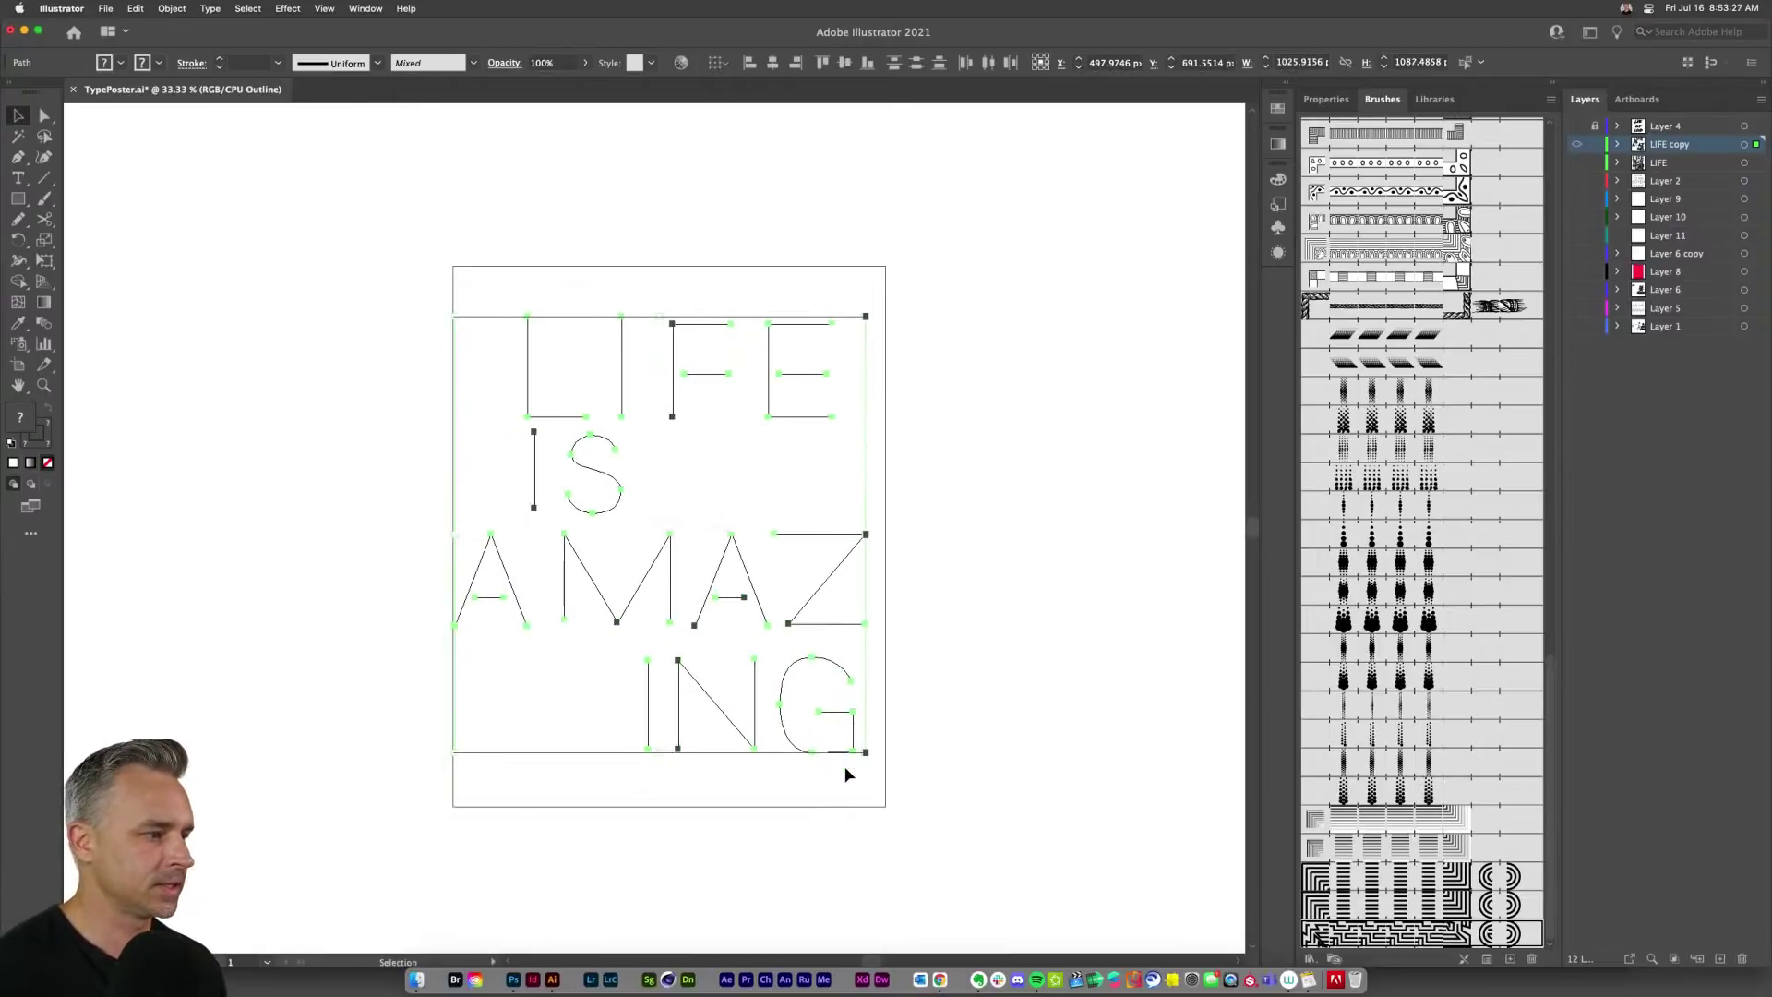
left_click(428, 268)
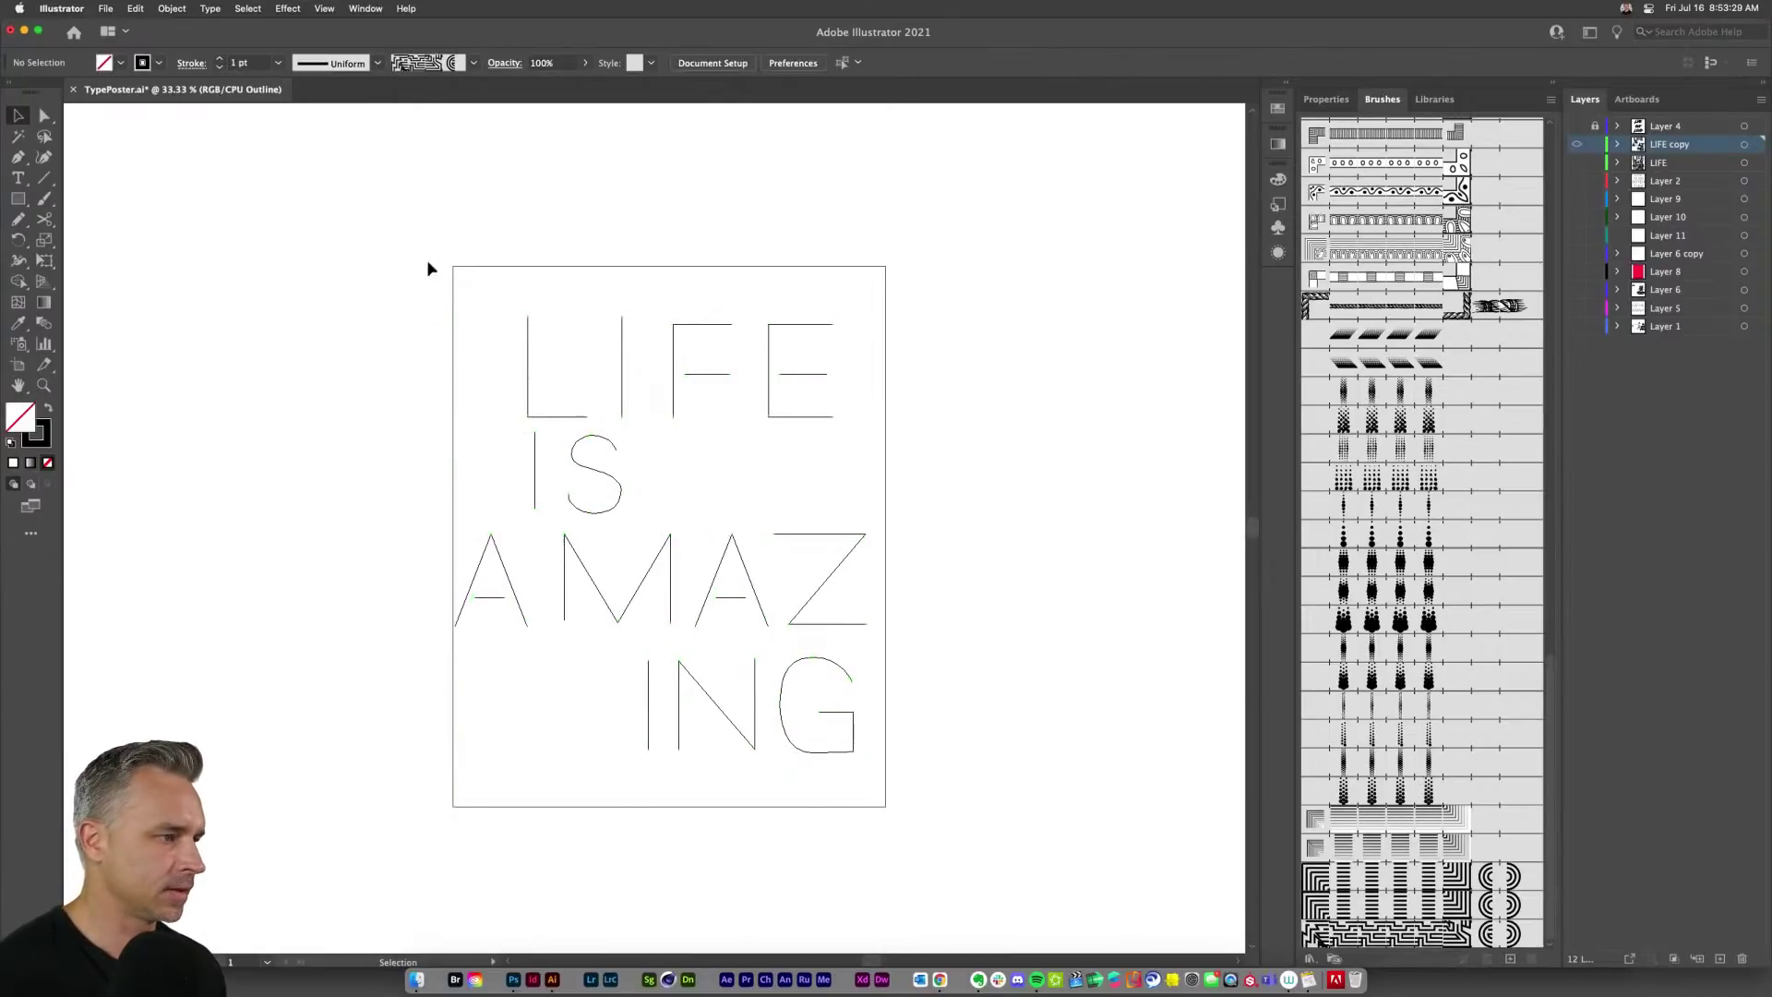
Step: Nudge the word LIFE left and up, leaving more space above IS
left_click_drag(457, 249, 843, 420)
key("shift+Left")
key("shift+Left")
key("shift+Left")
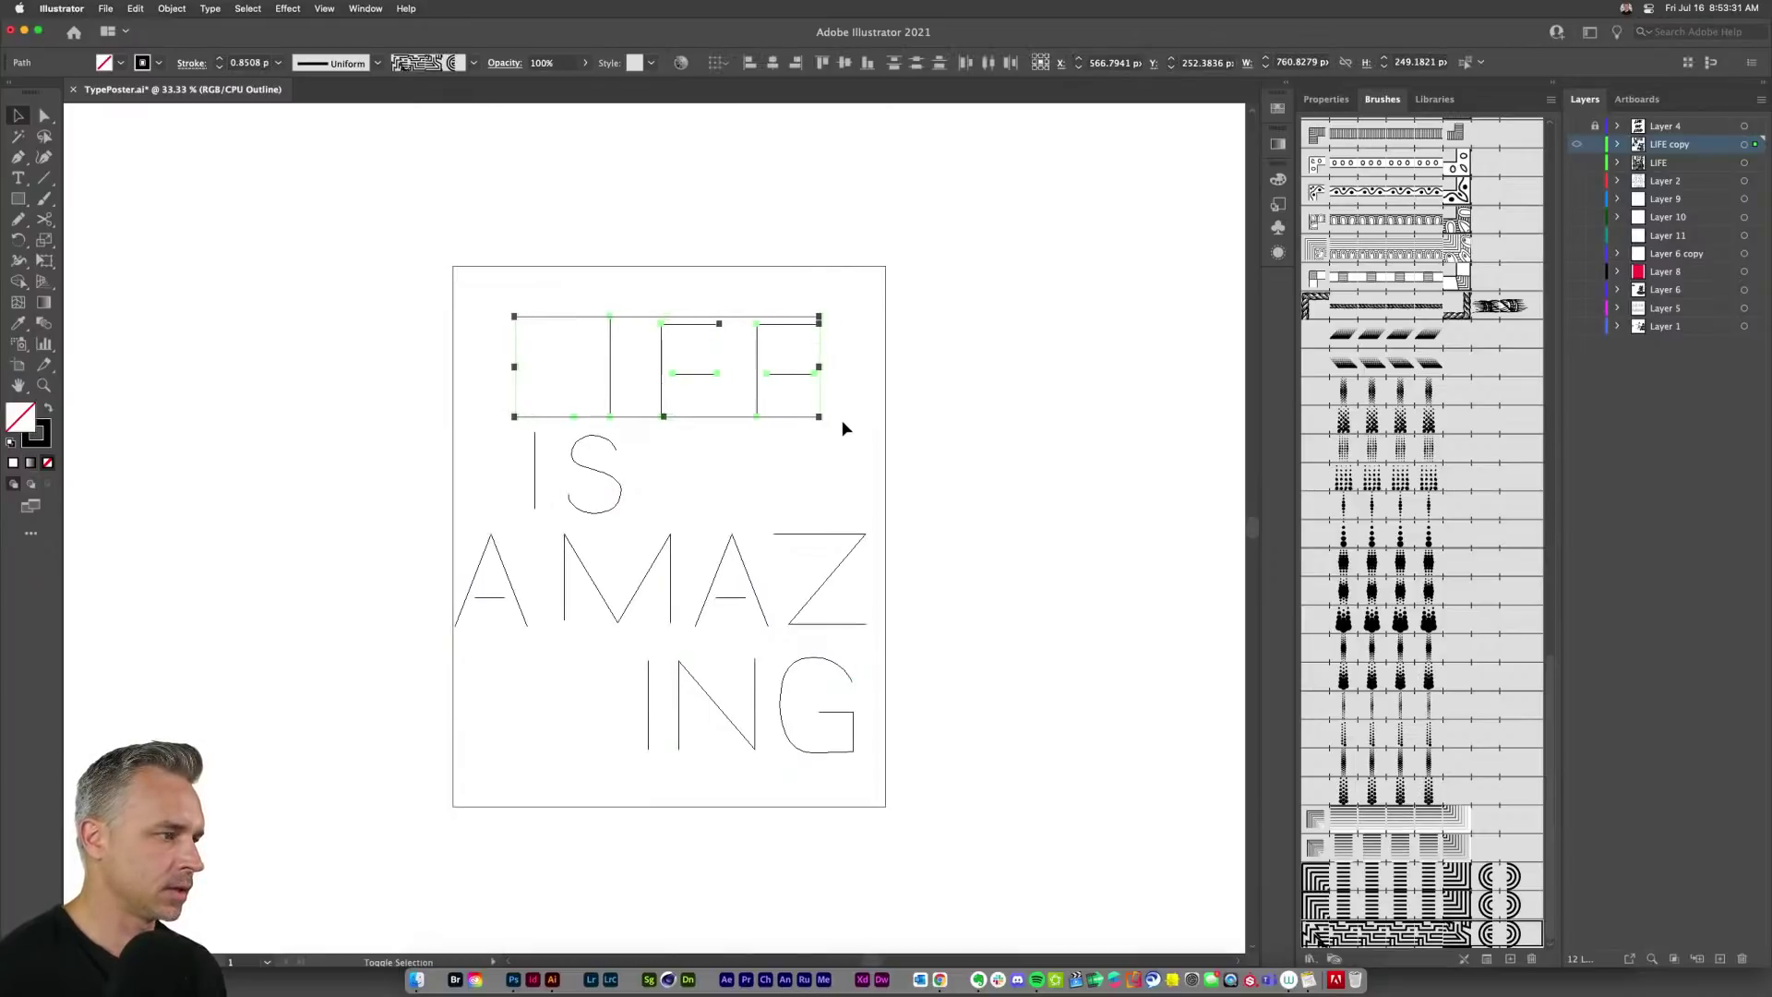
key("shift+Up")
key("shift+Up")
key("shift+Up")
key("shift+Up")
key("shift+Left")
key("shift+Left")
key("shift+Left")
key("shift+Left")
key("shift+Left")
key("shift+Left")
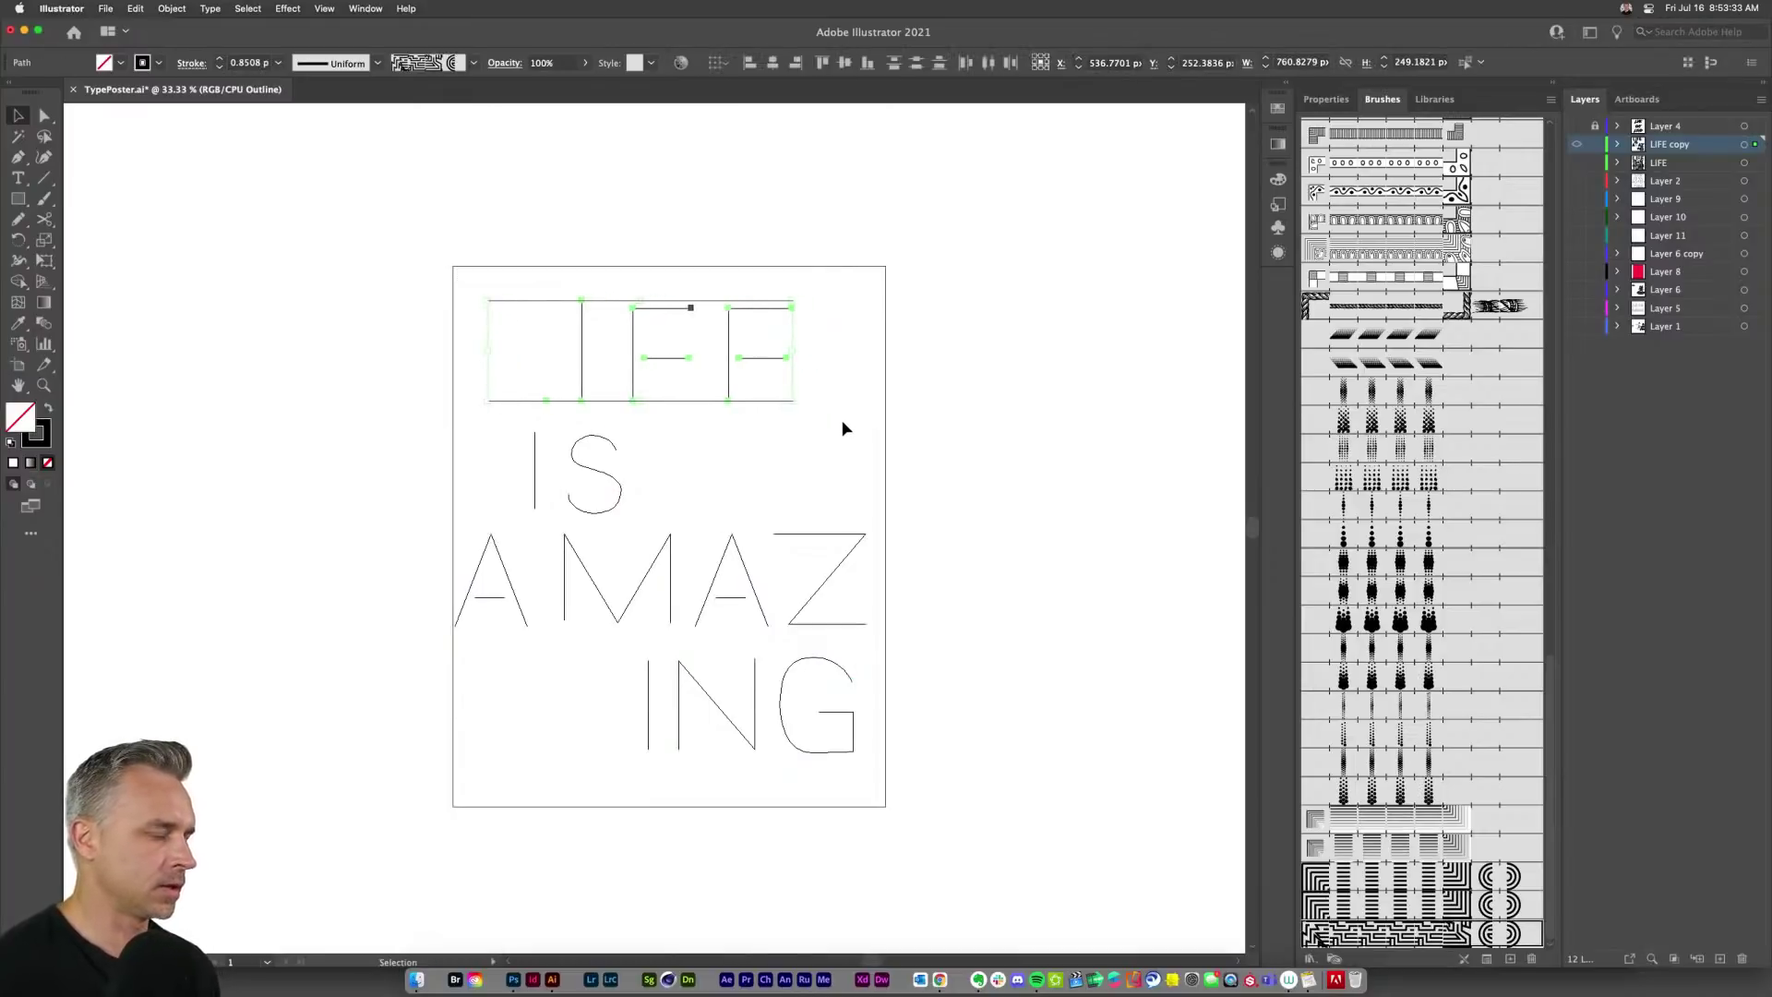
left_click(441, 198)
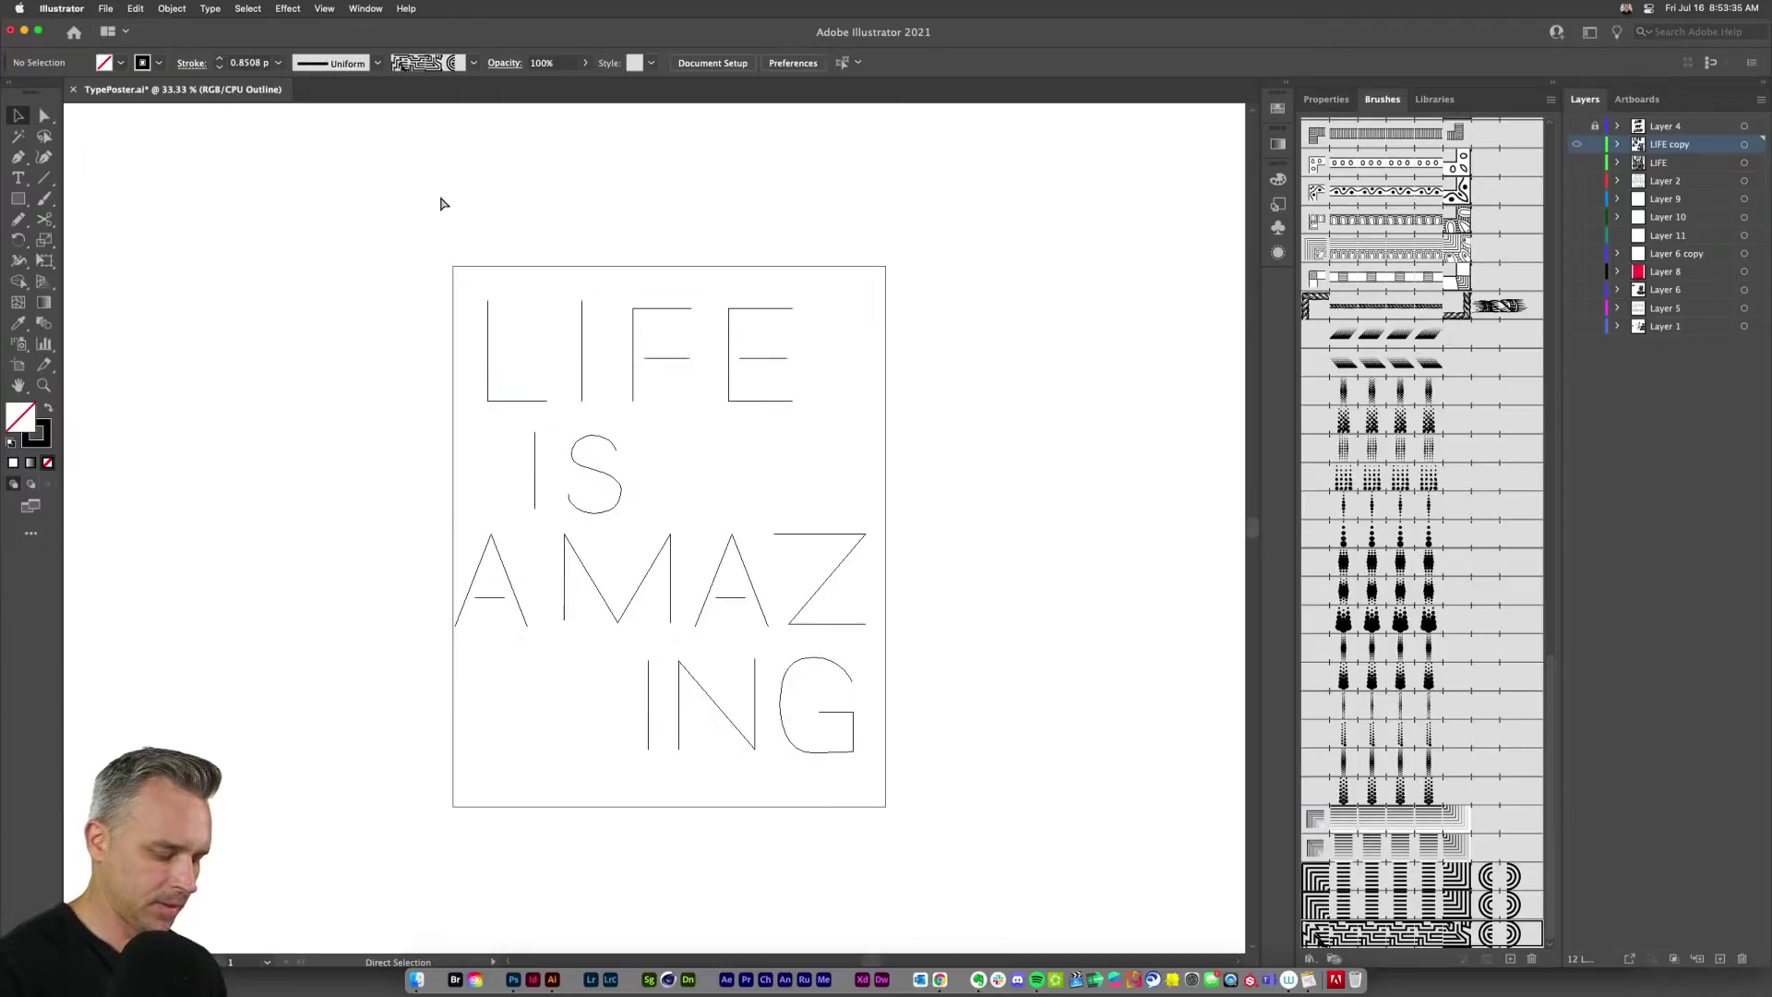
Step: Return to preview mode and apply the maze brush Pattern Brush 19 to all the lettering, including the plain M
key("super+y")
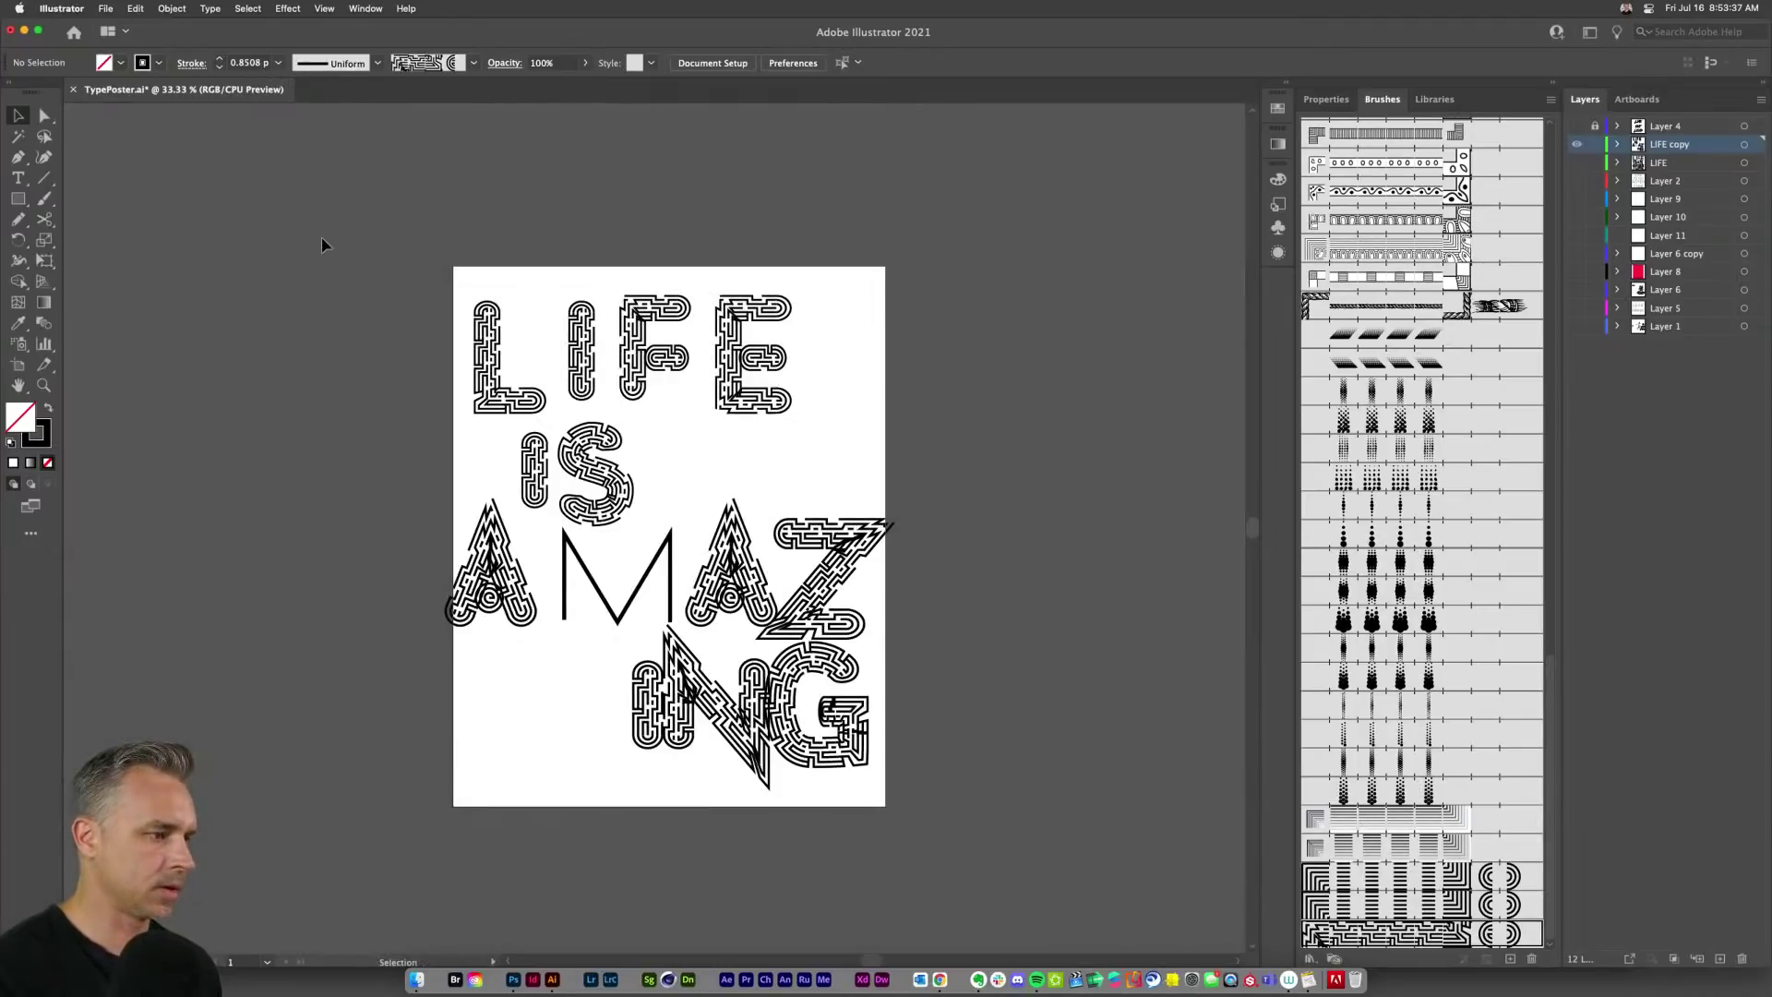
left_click_drag(911, 818, 914, 821)
left_click(1364, 938)
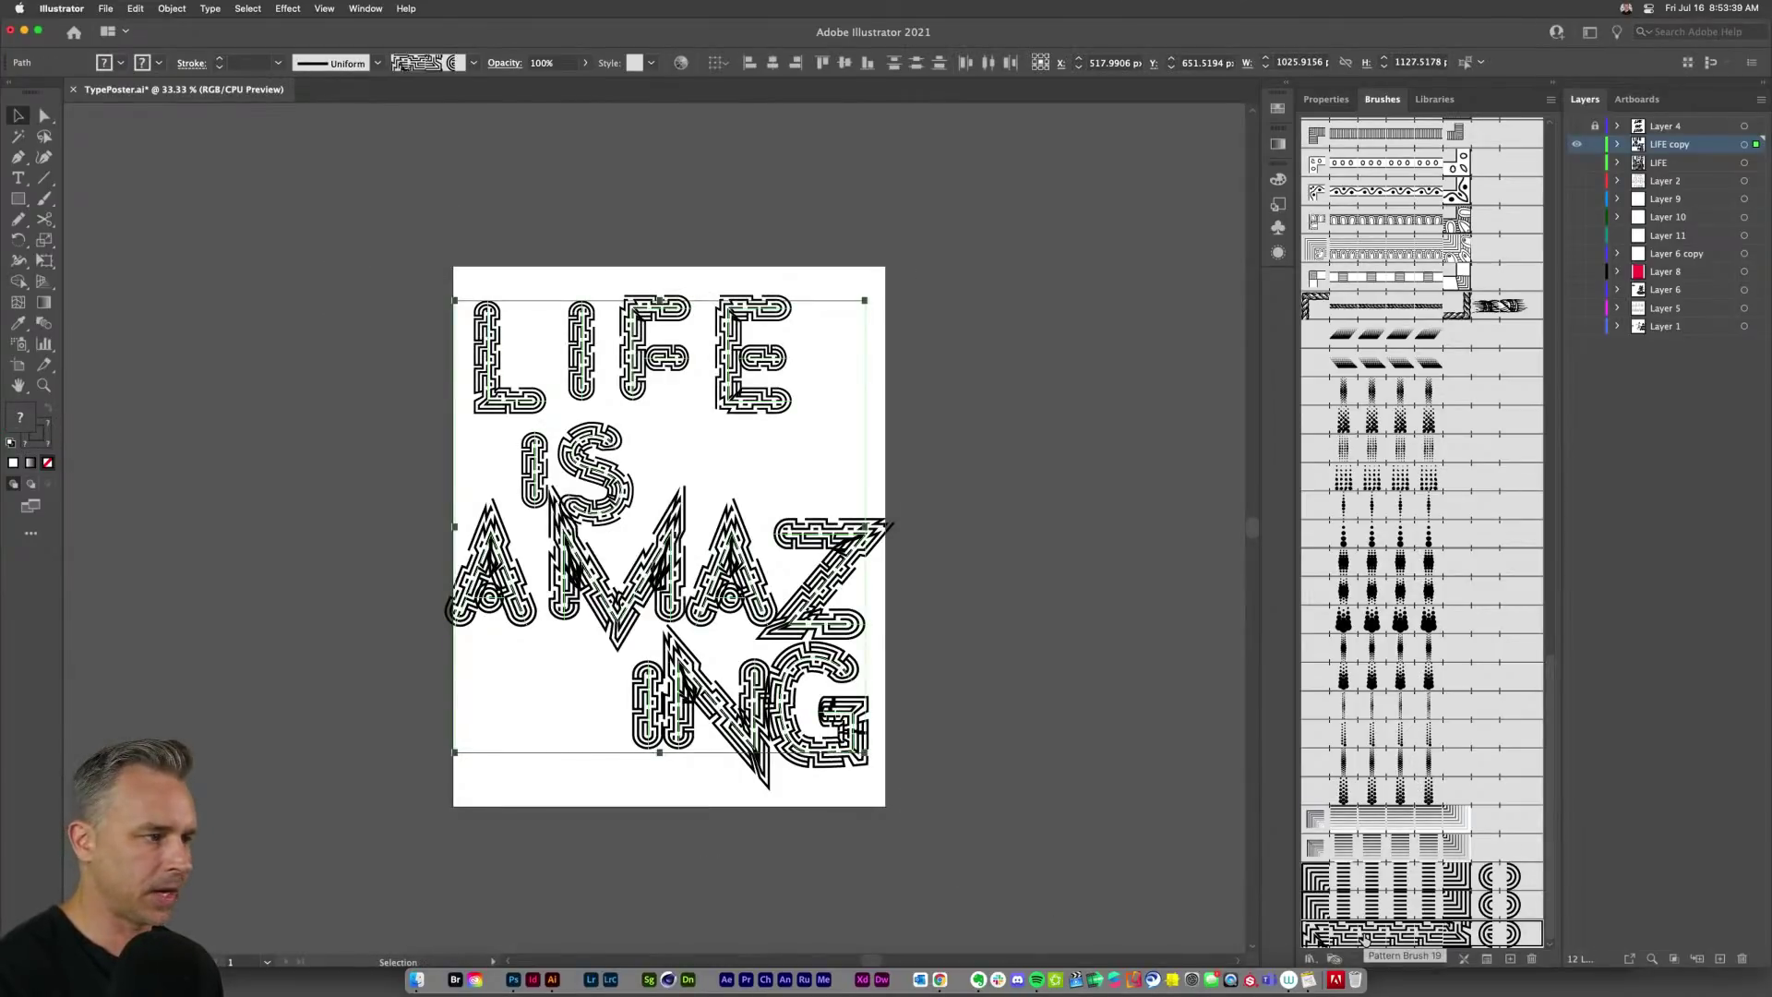
key("super+equal")
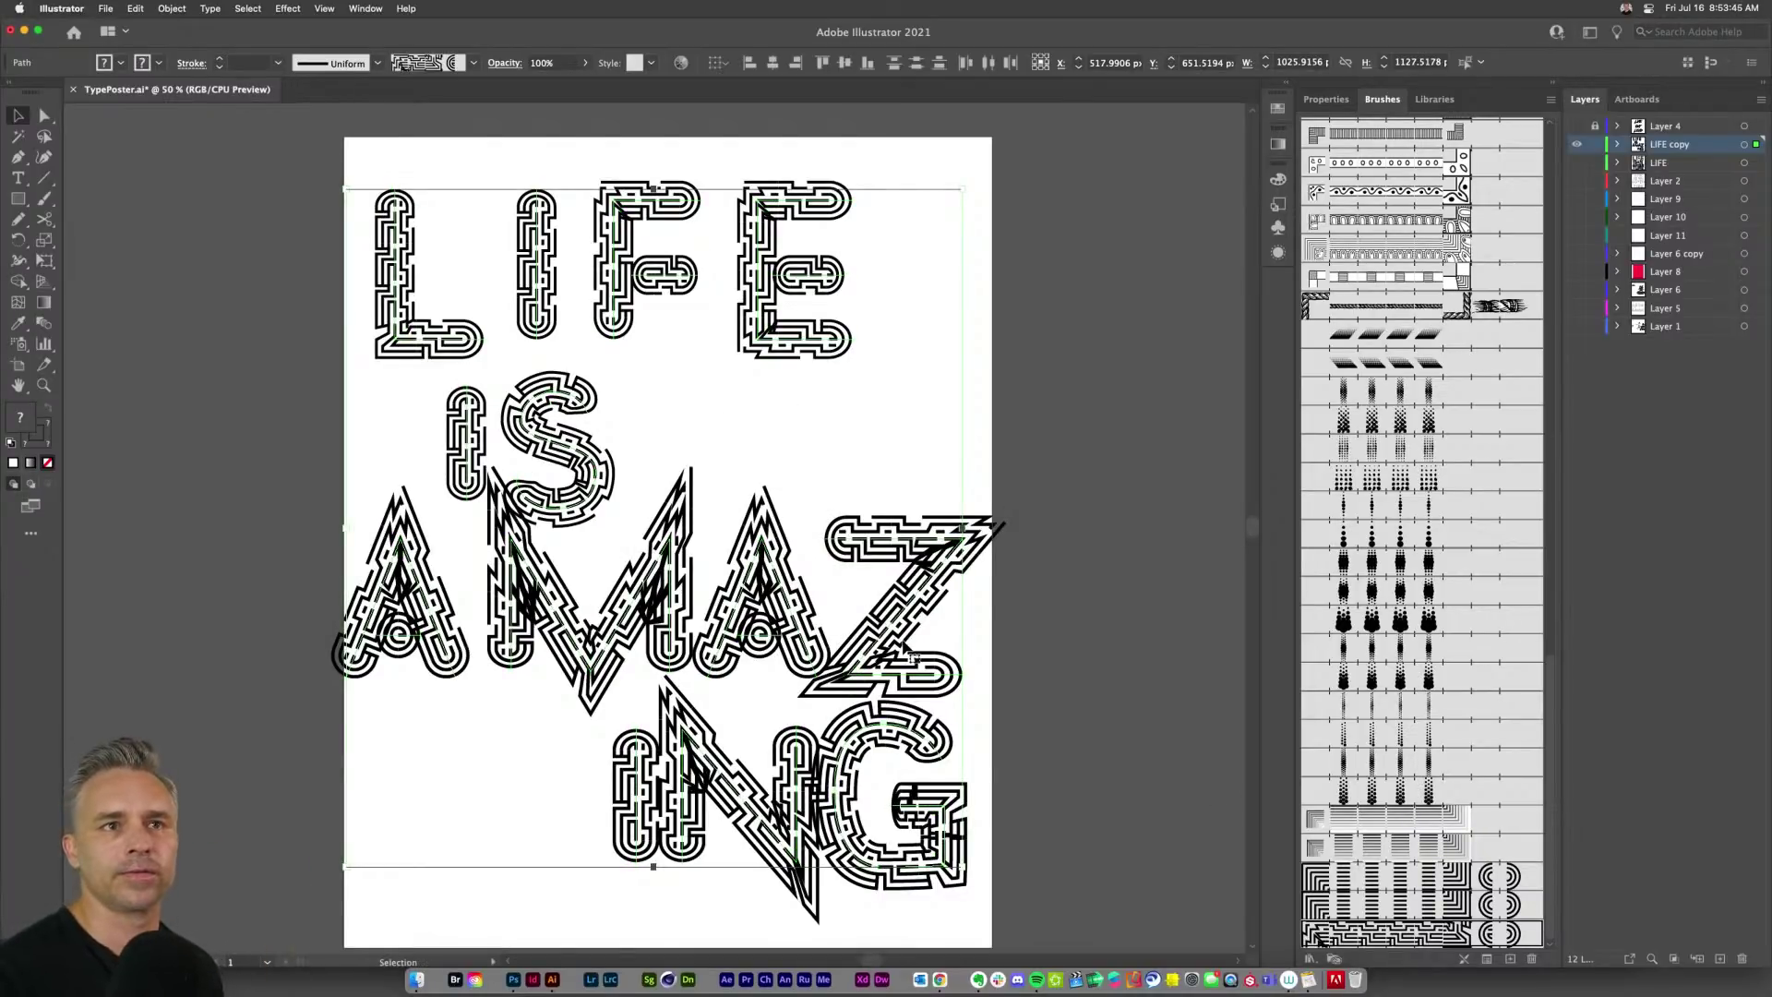
left_click(281, 466)
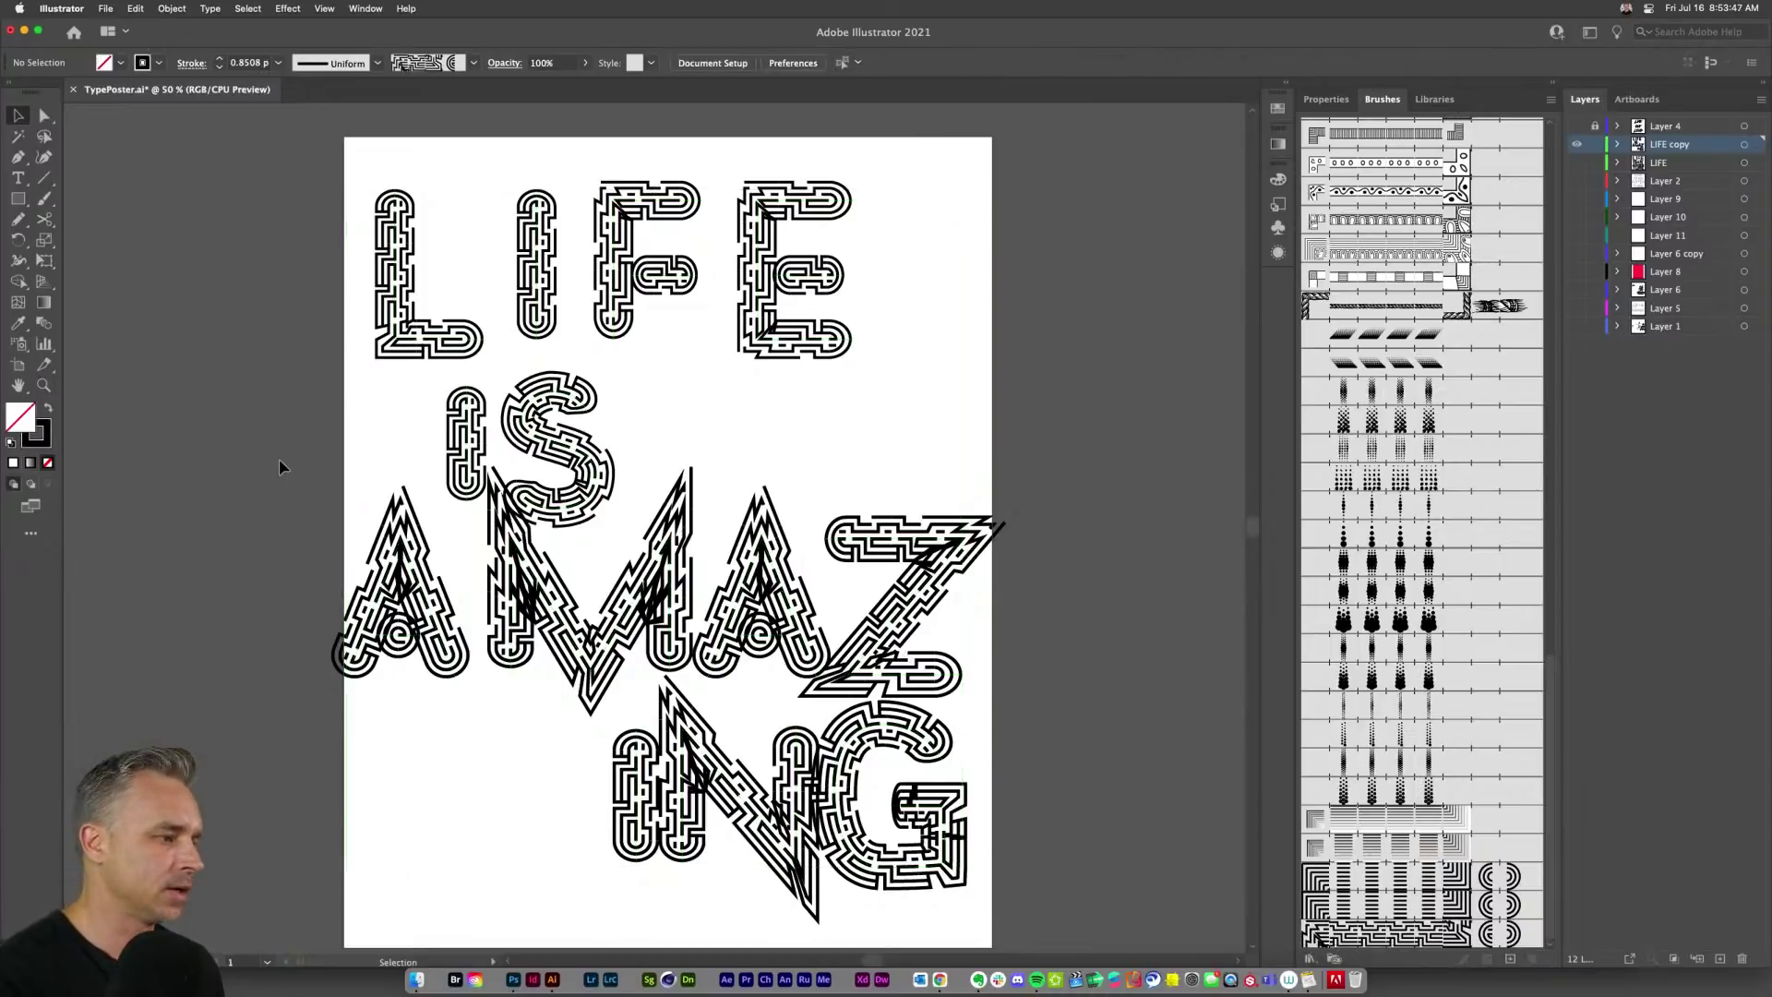
Step: Try rounding the two upper corners of the M in AMAZ with a radius of about 18 px
key("super+equal")
key("super+equal")
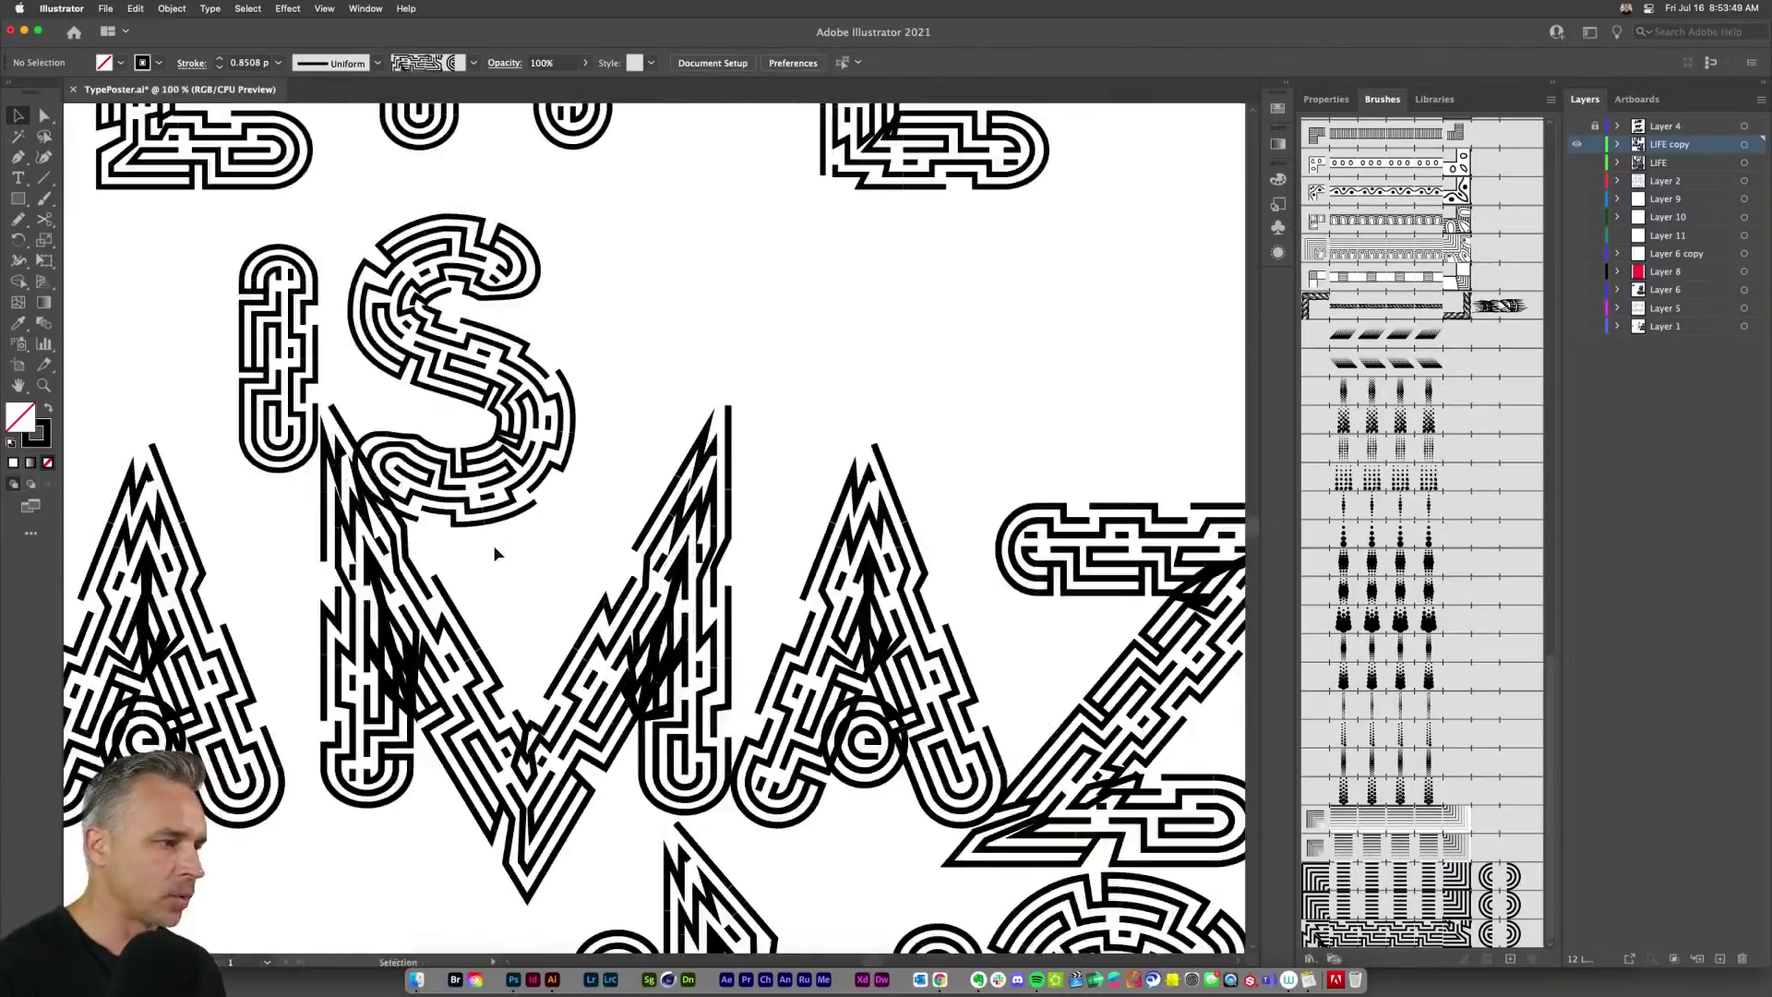
left_click(729, 595)
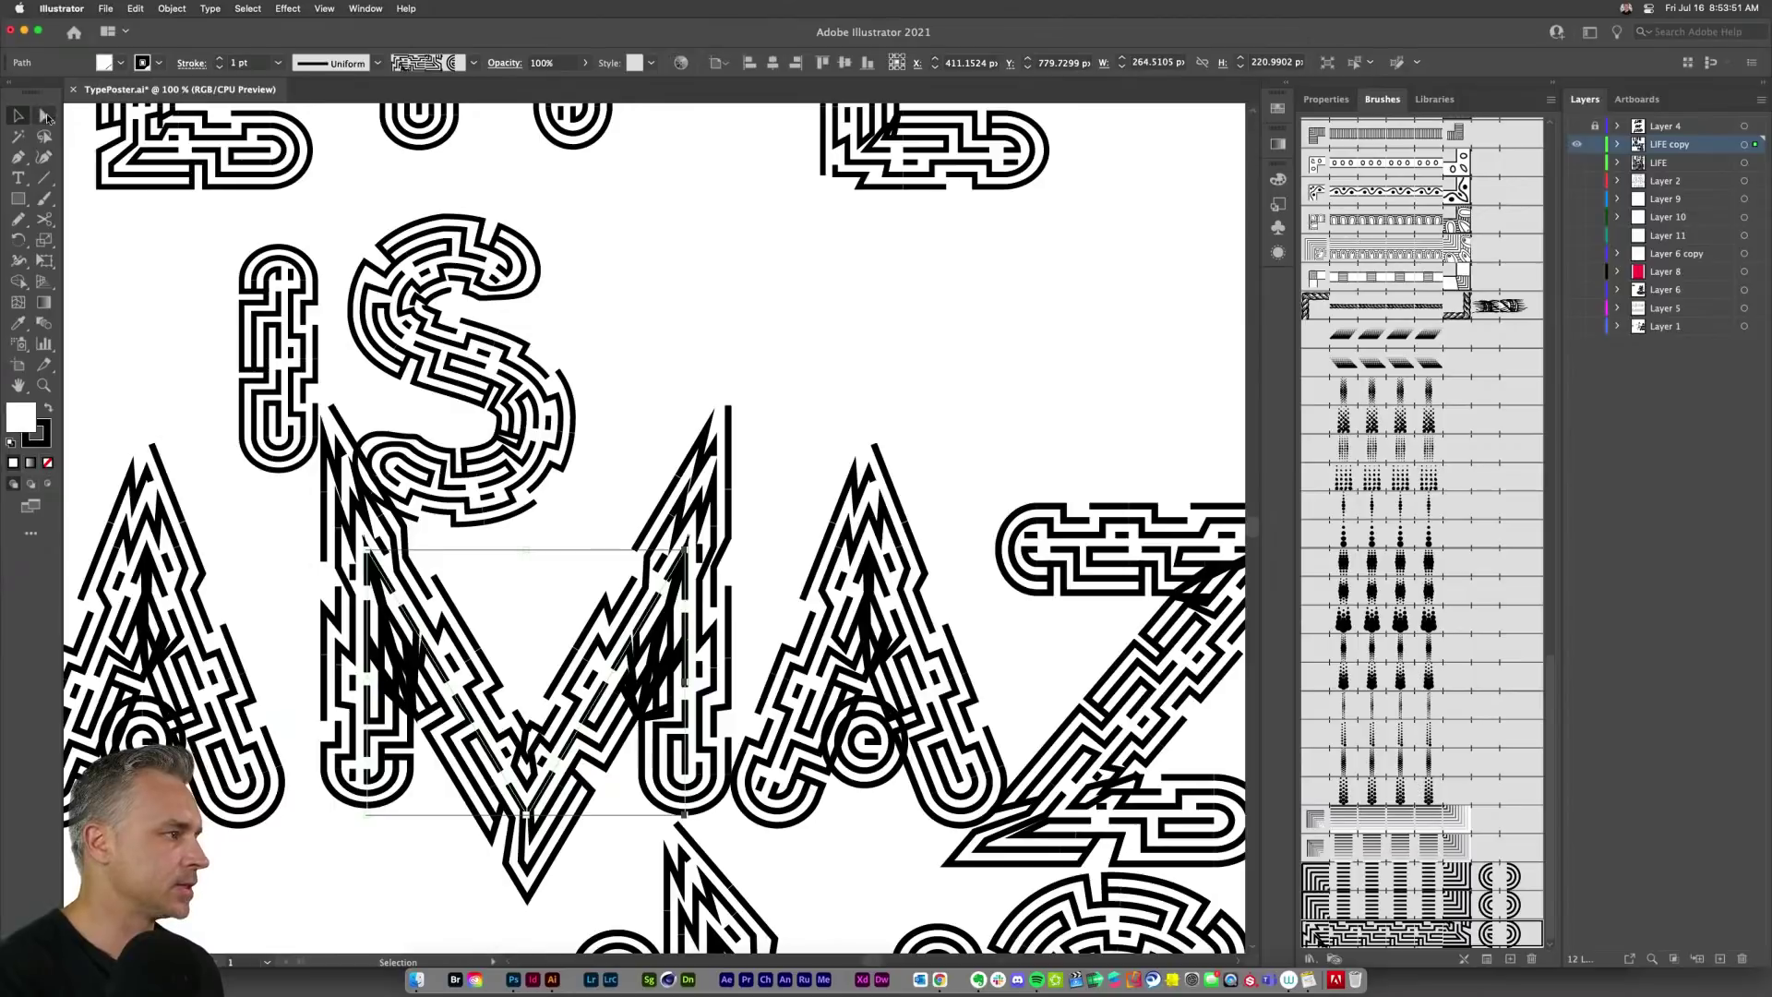
left_click(46, 117)
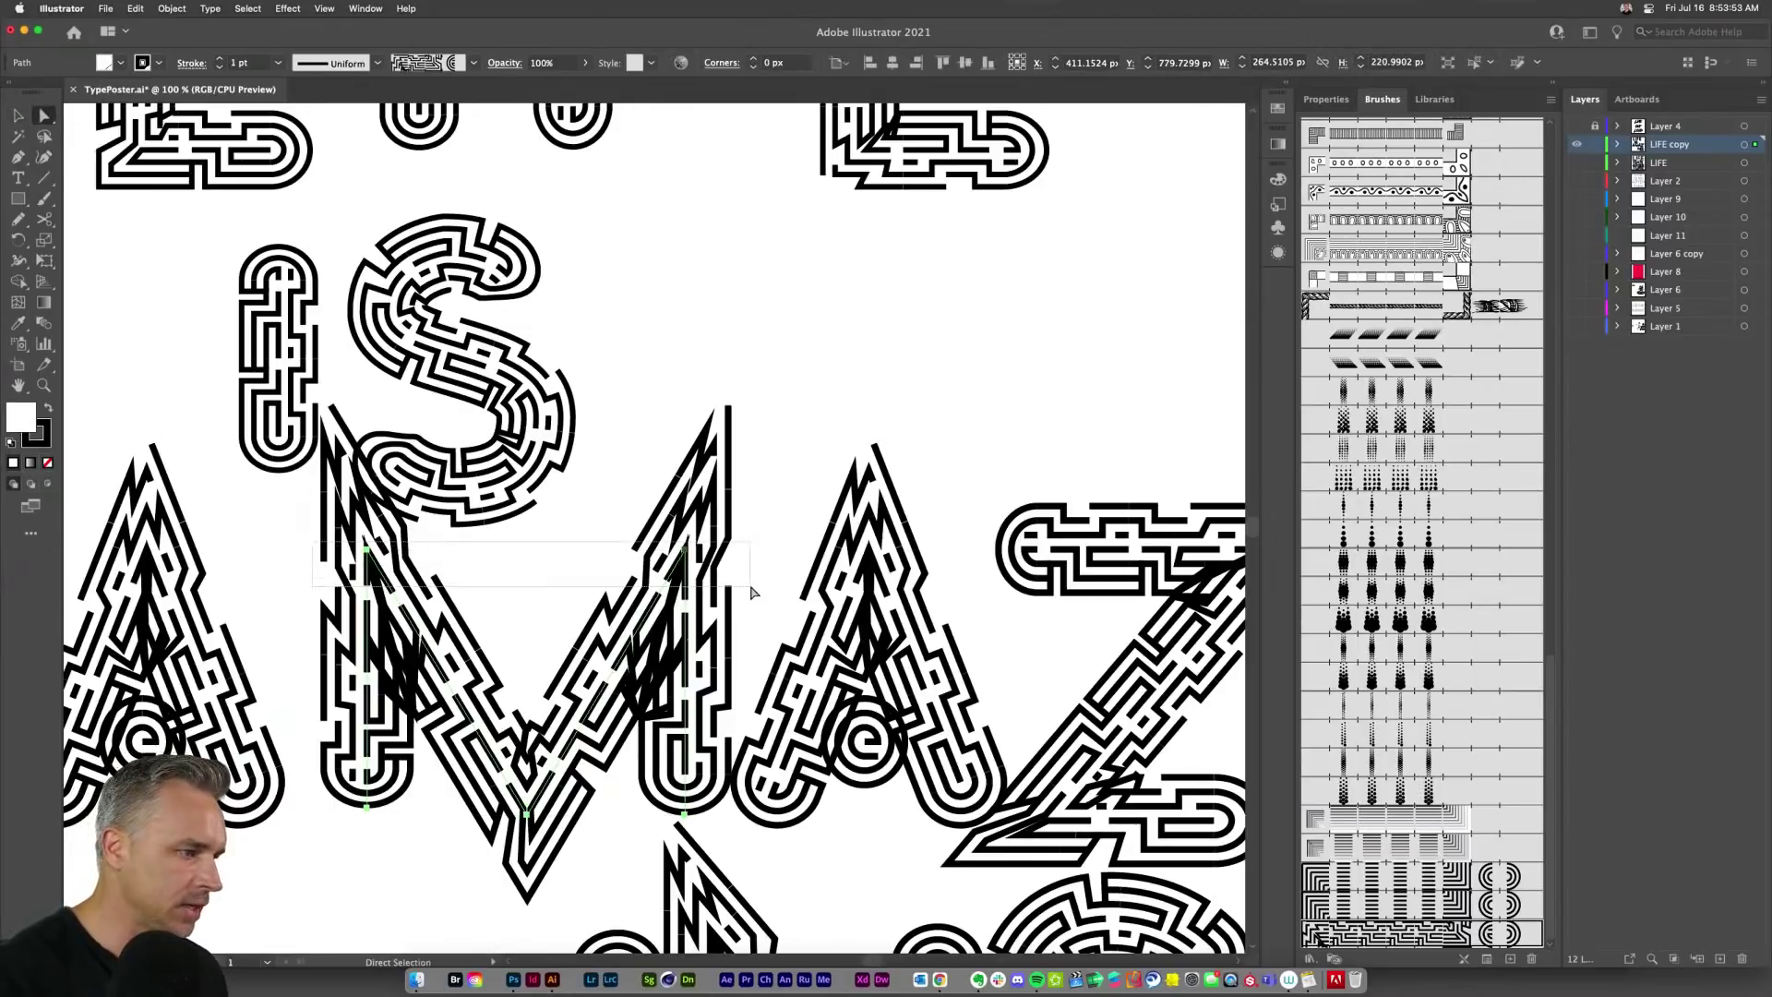
left_click_drag(753, 592, 673, 609)
key("super+y")
left_click_drag(651, 668, 657, 625)
key("super+y")
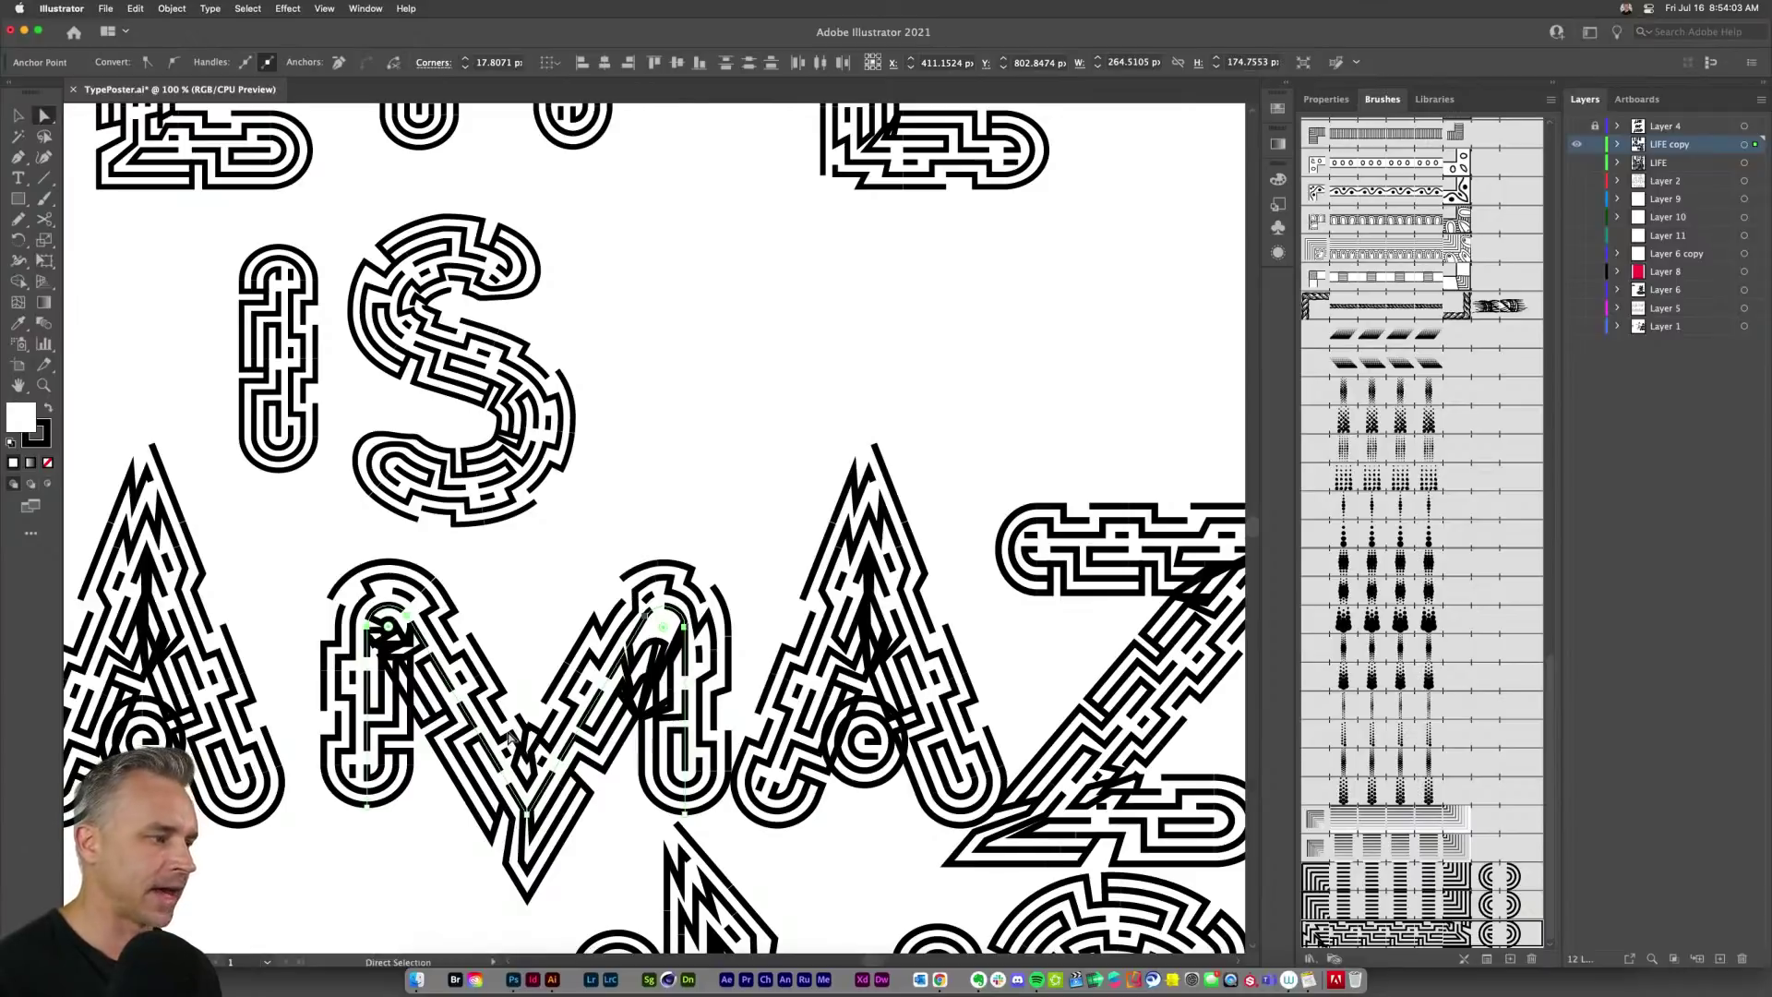
left_click_drag(511, 735, 604, 580)
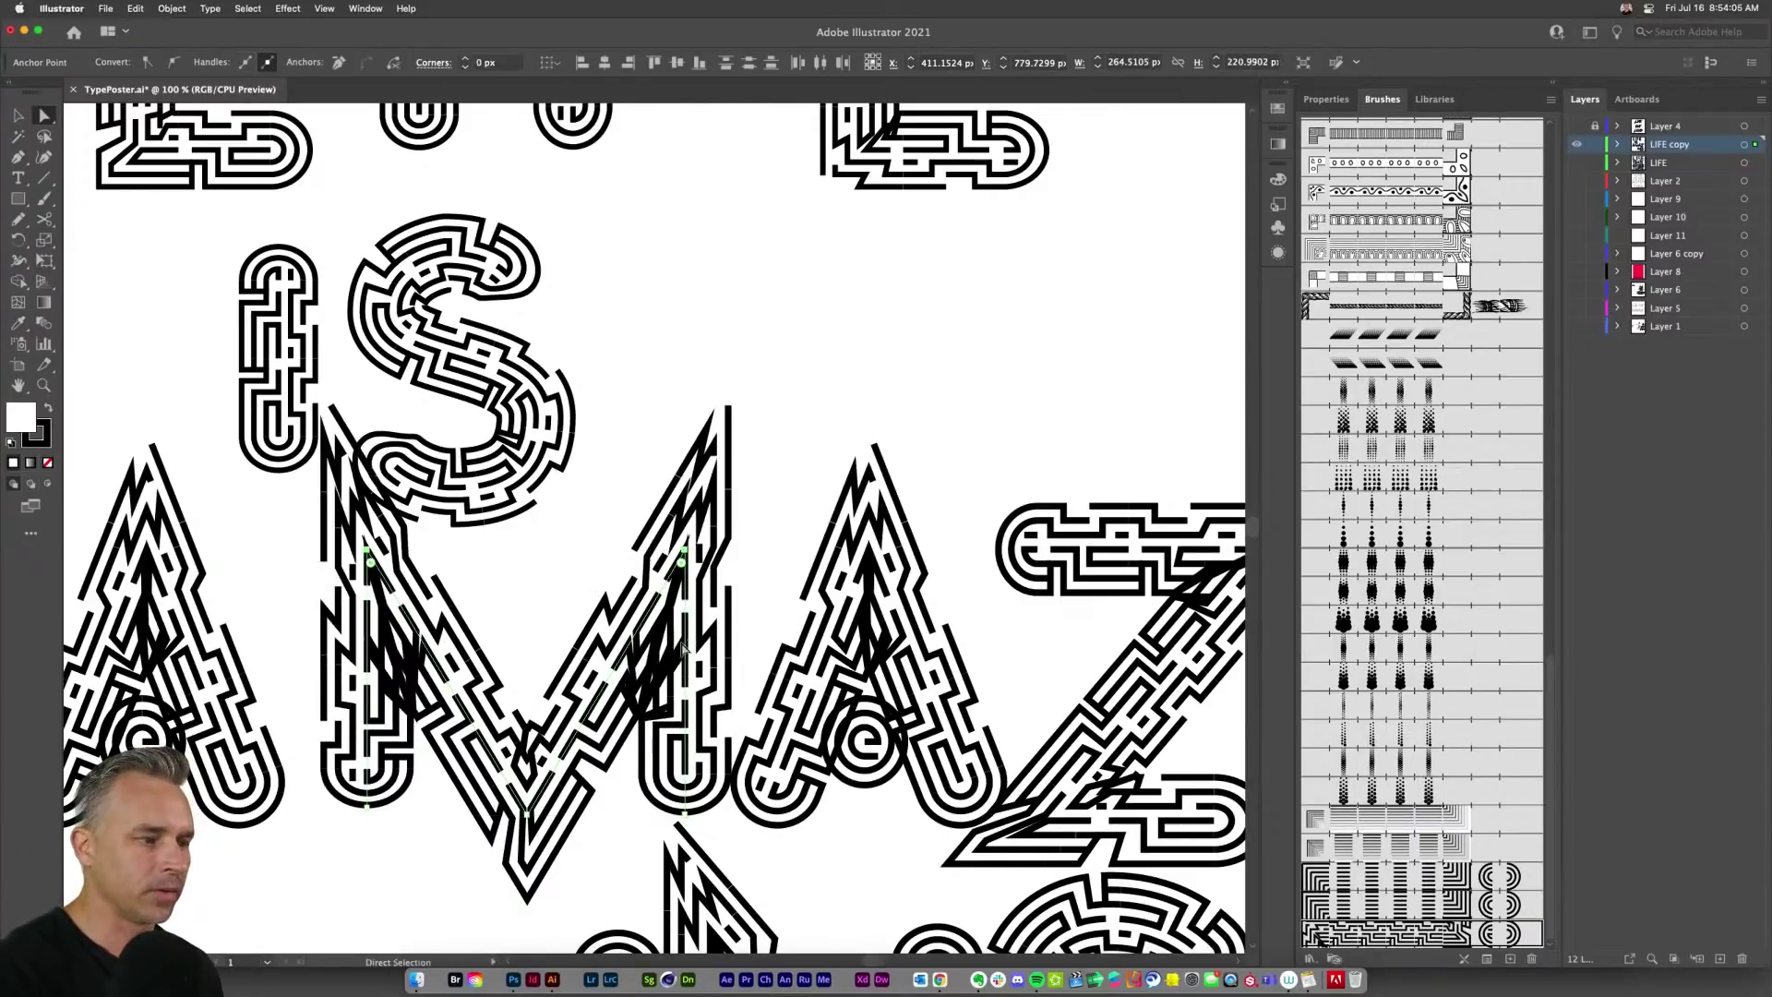
Step: Convert the apex anchor of the second A in AMAZ to a smooth point, shaping the letter as a rounded arch
left_click(848, 449)
left_click_drag(893, 598, 857, 582)
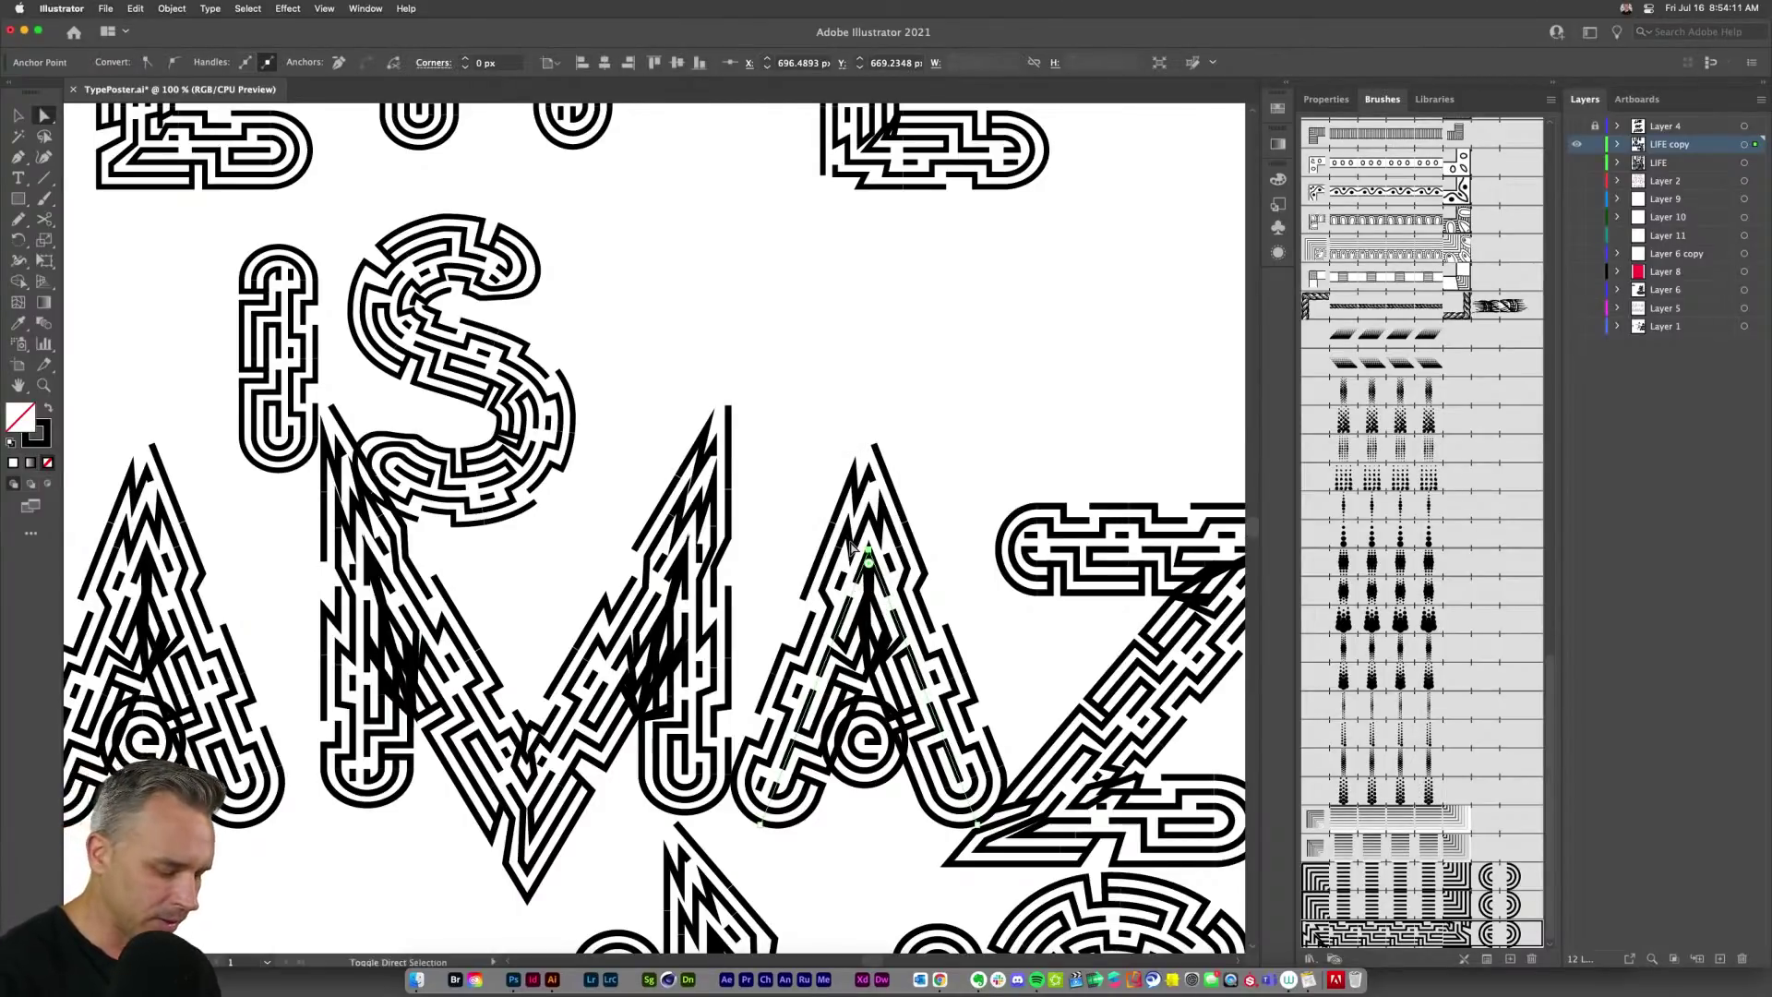
key("shift+c")
left_click_drag(868, 554, 700, 355)
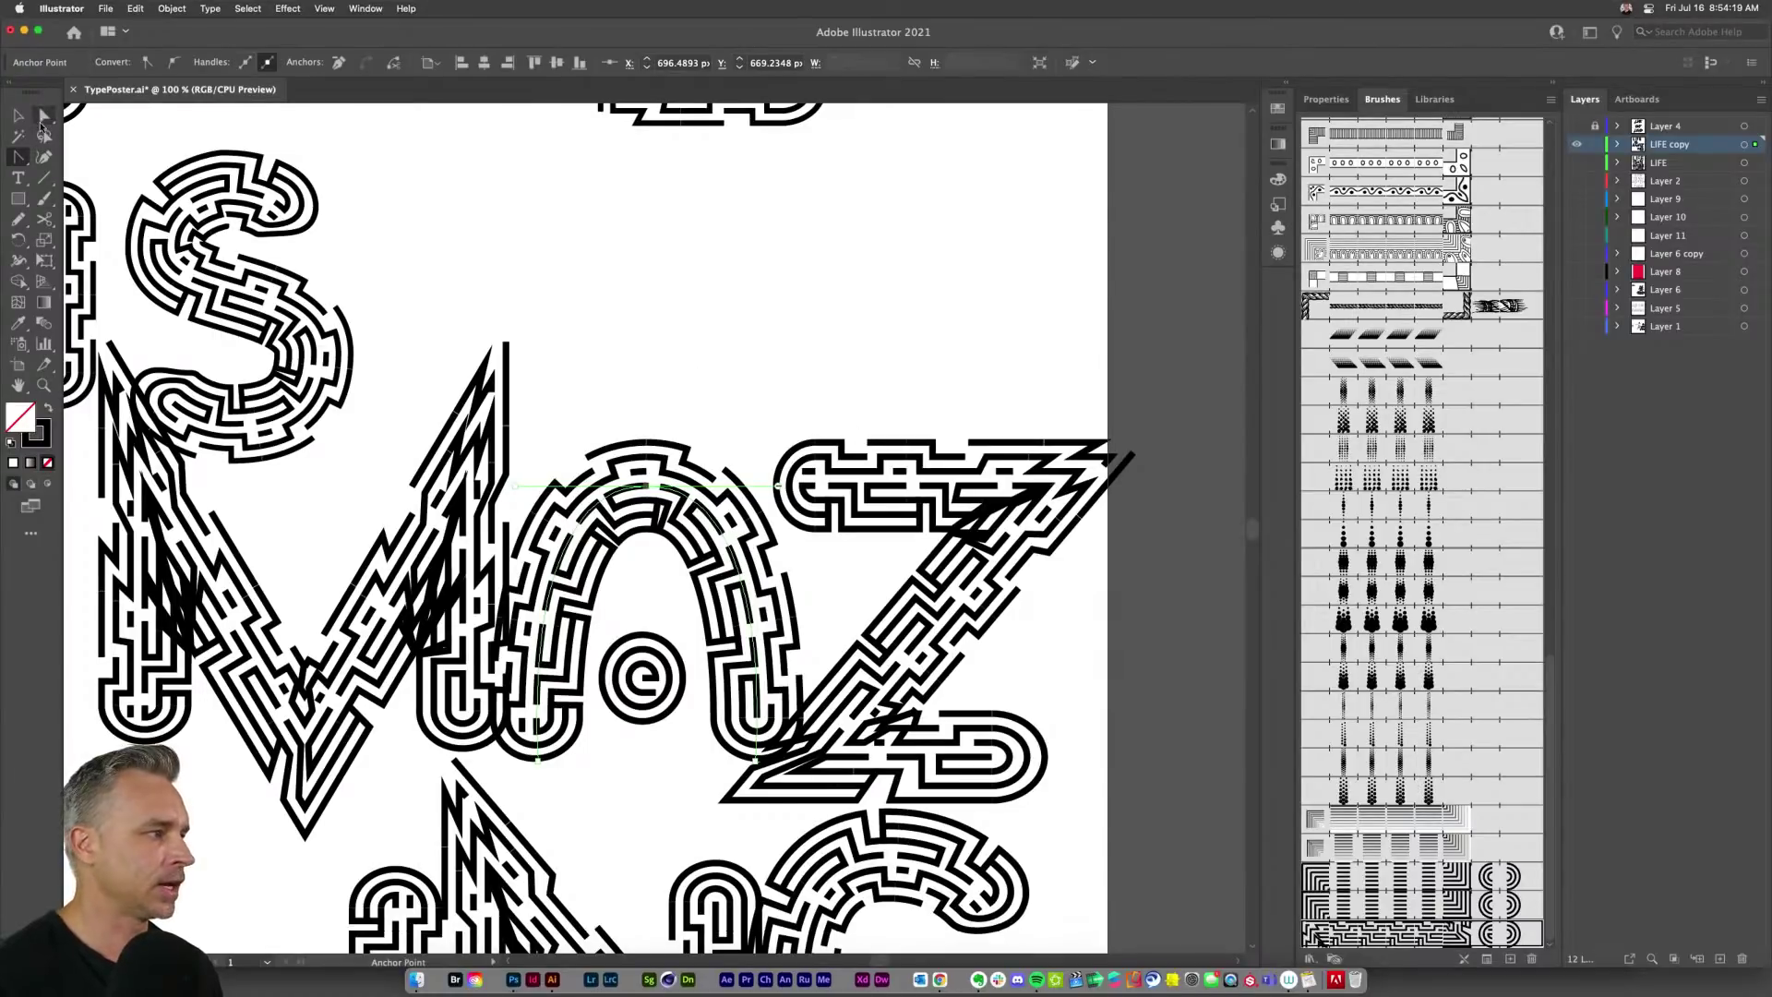
Step: Examine the arched A up close and within the complete lettering on the artboard
left_click(16, 116)
scroll(554, 333, "left", 5)
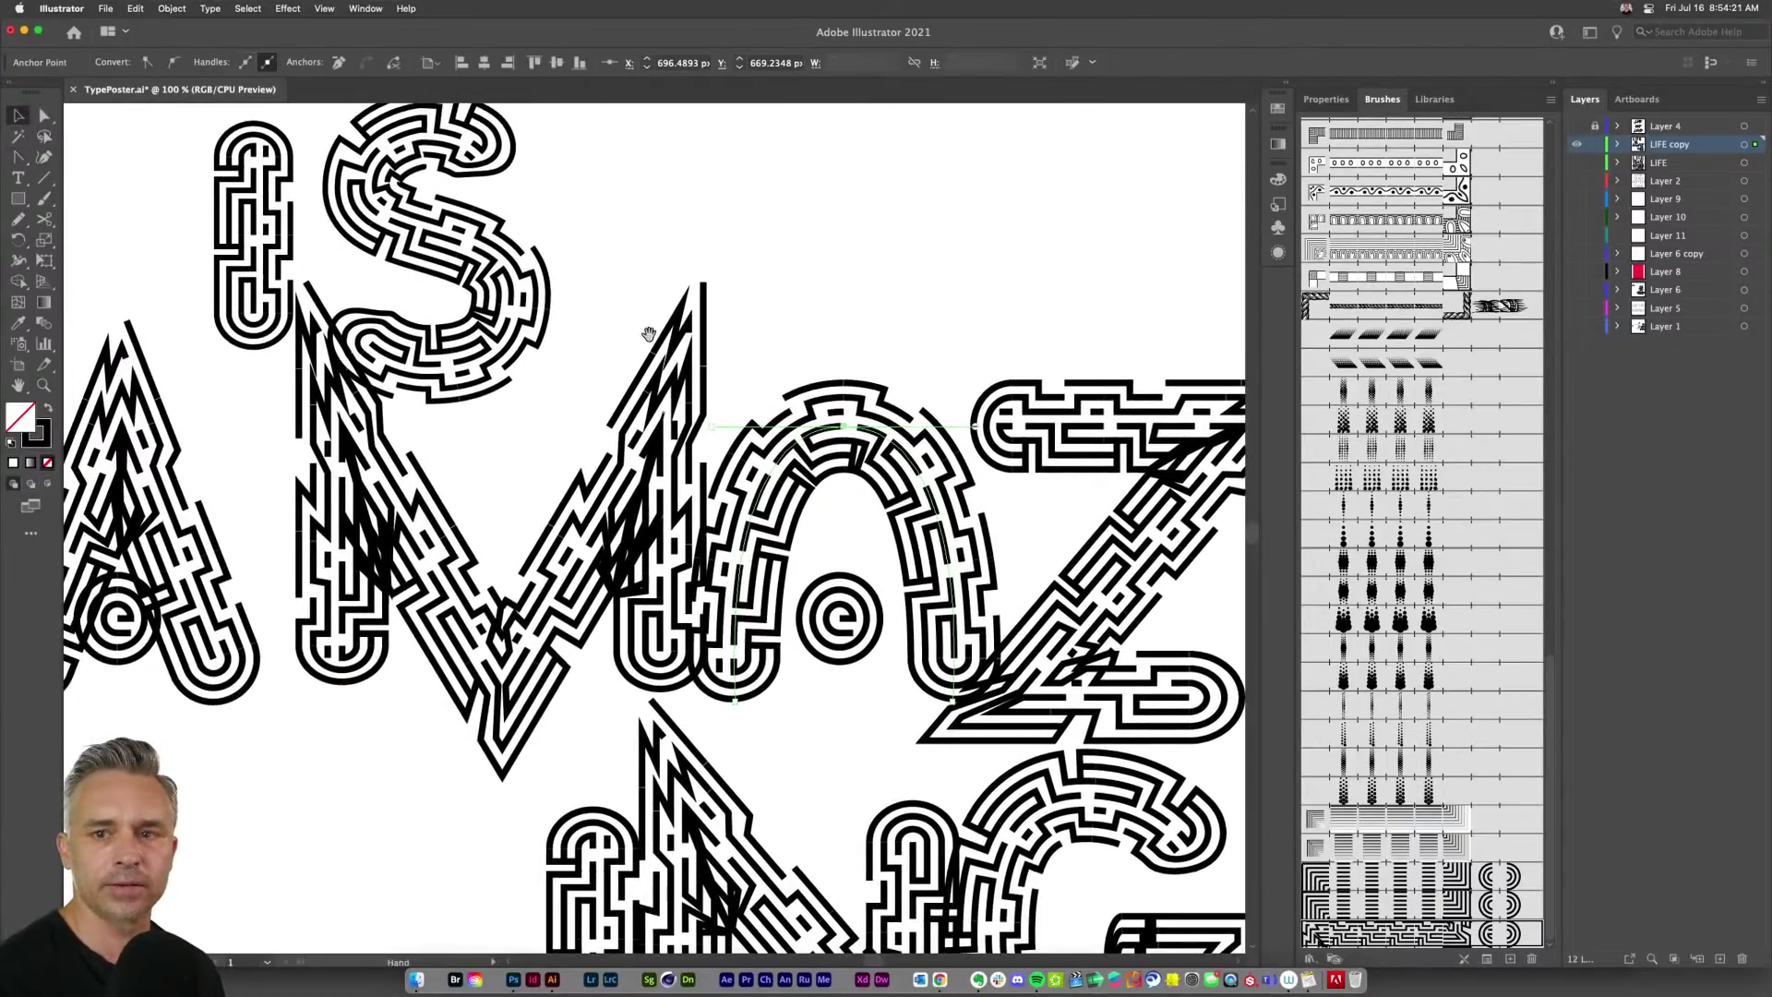
key("super+minus")
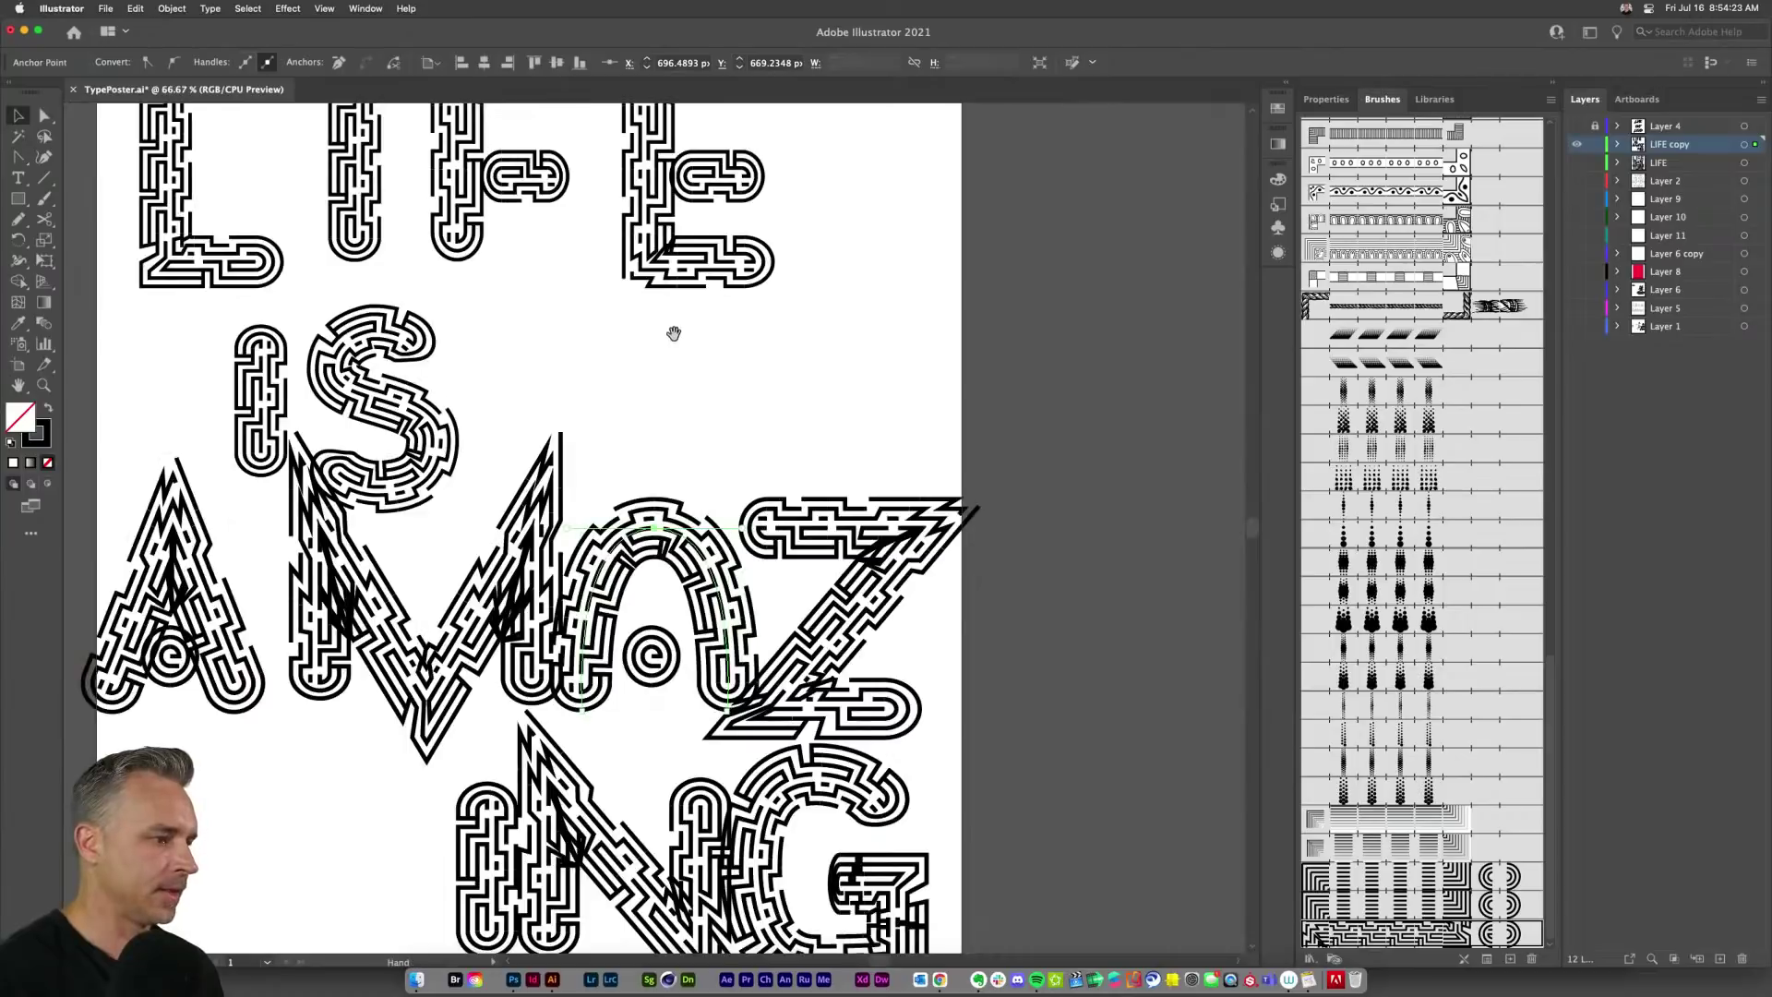
left_click_drag(673, 332, 856, 511)
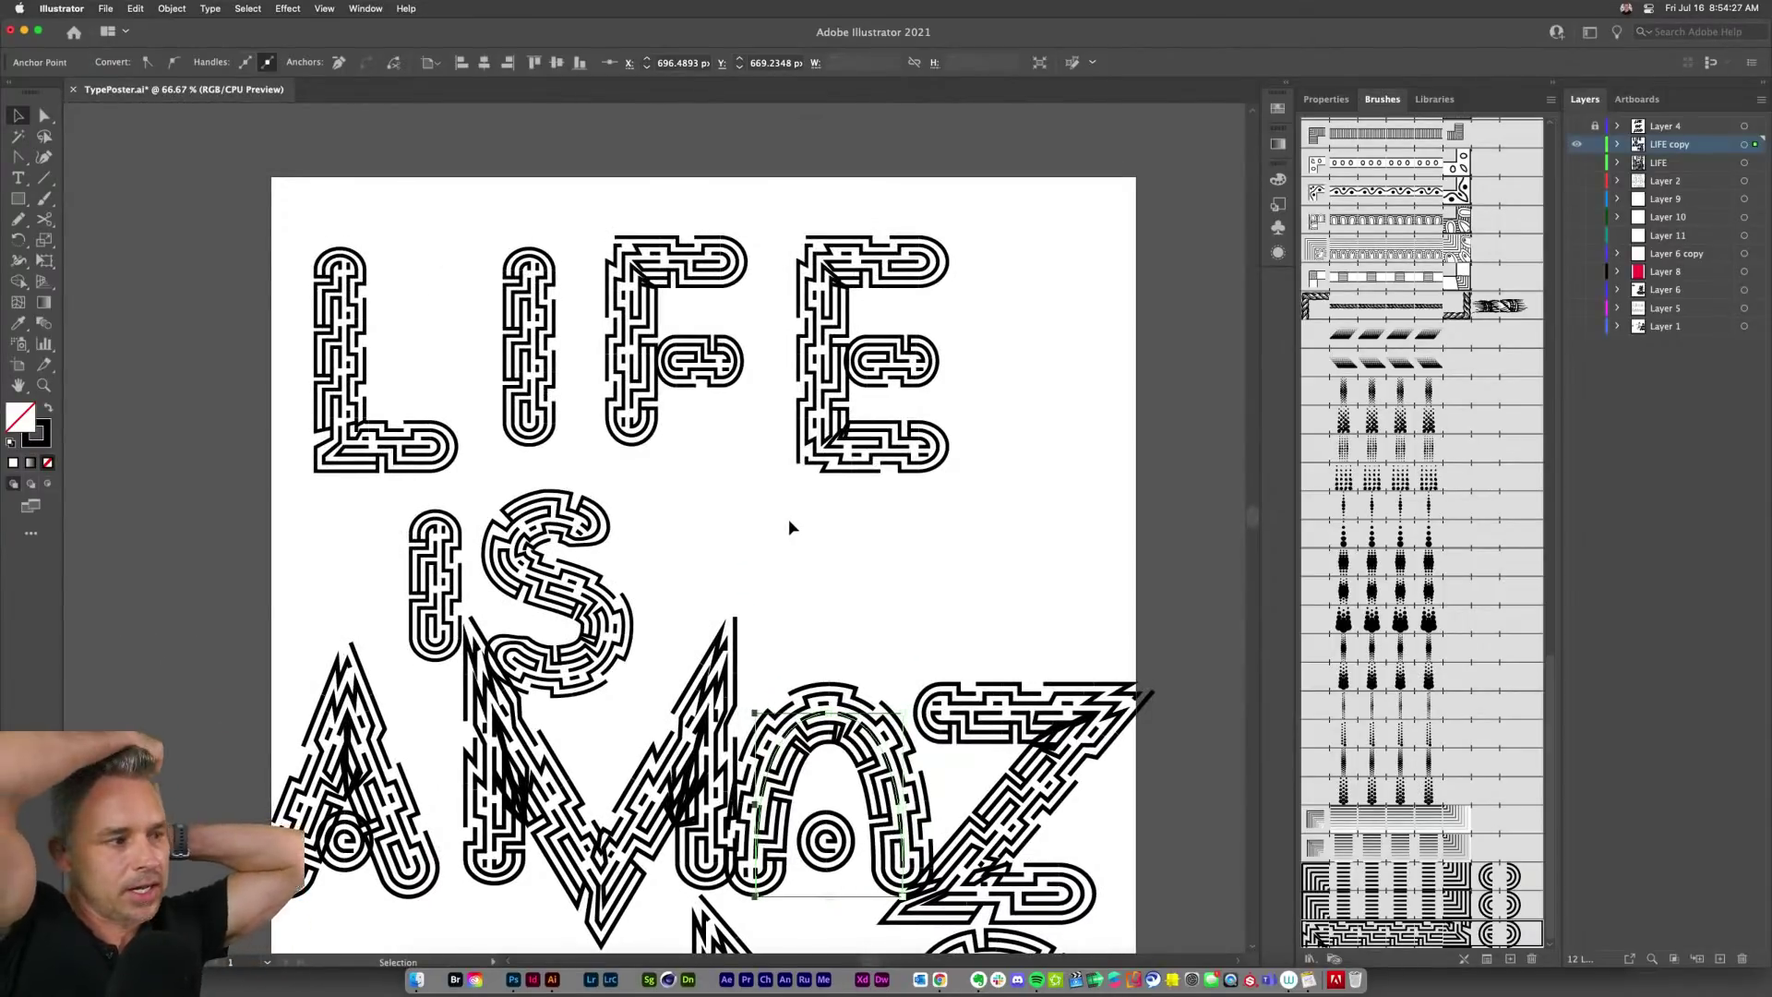
key("super+equal")
key("super+equal")
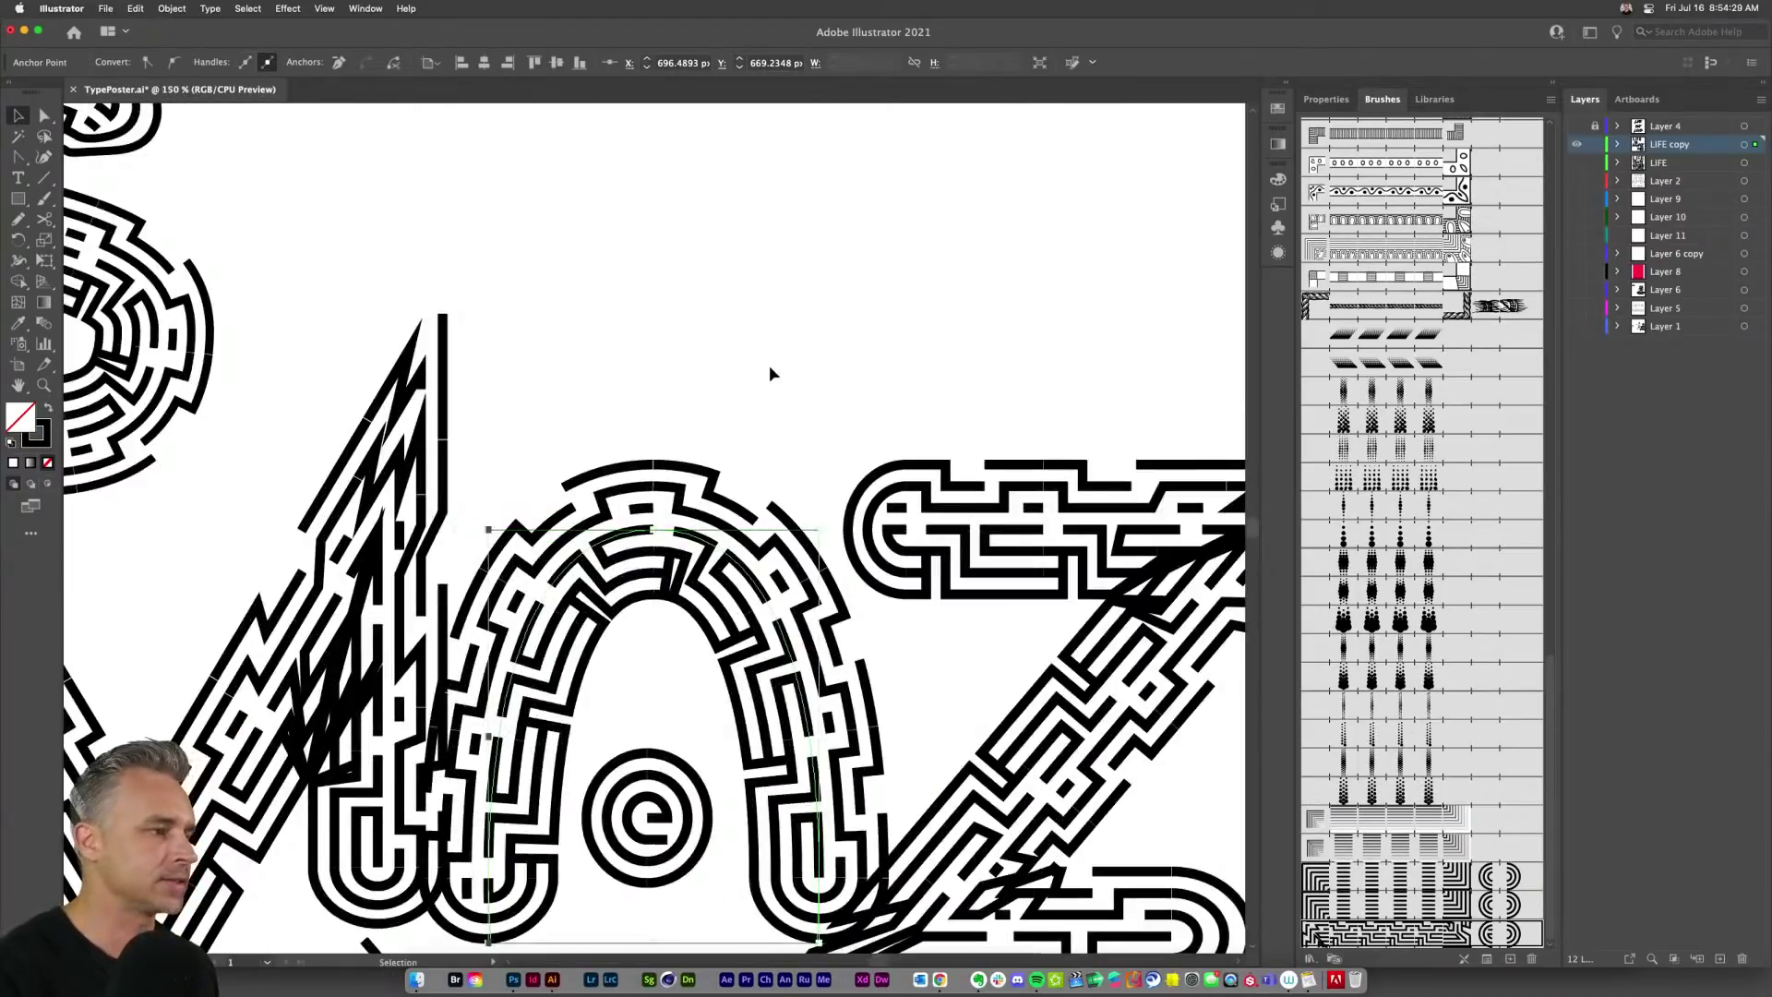
key("super+minus")
key("super+minus")
key("super+minus")
key("super+minus")
left_click_drag(746, 316, 941, 486)
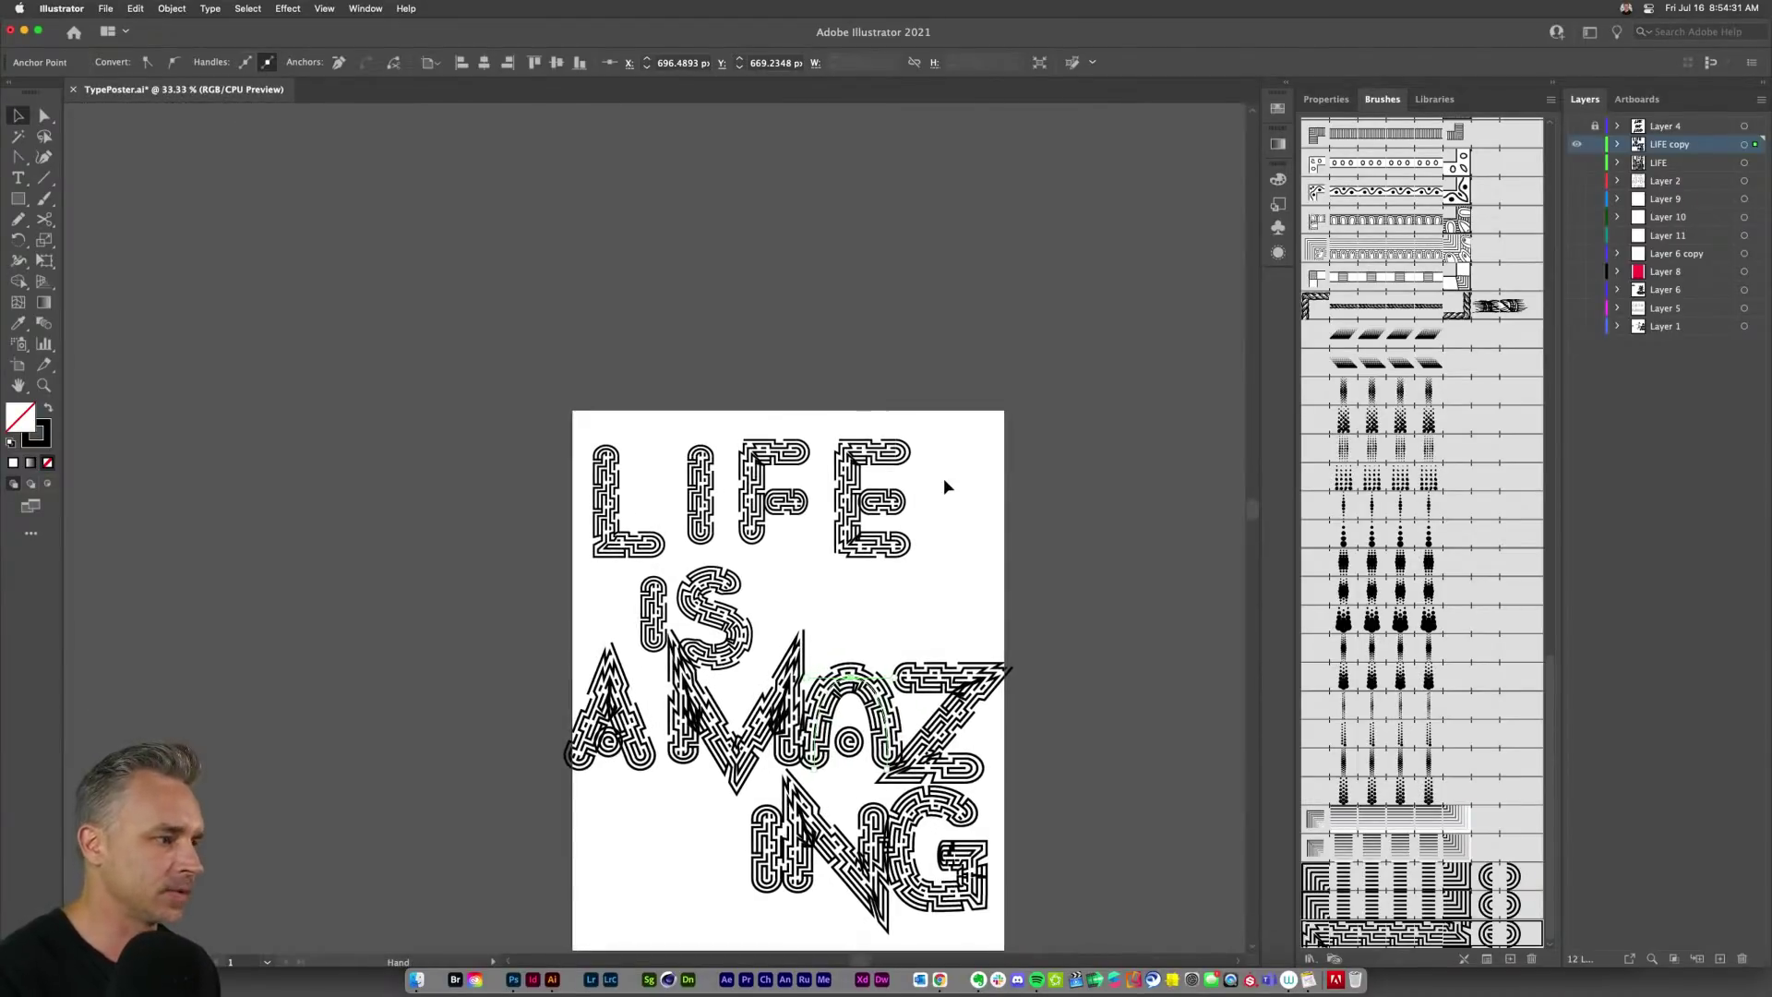
Step: Lengthen the stem of the F in LIFE by lowering its bottom anchor to Y about 477 px, beside the S
key("super+equal")
key("super+equal")
scroll(430, 277, "up", 10)
scroll(430, 277, "left", 10)
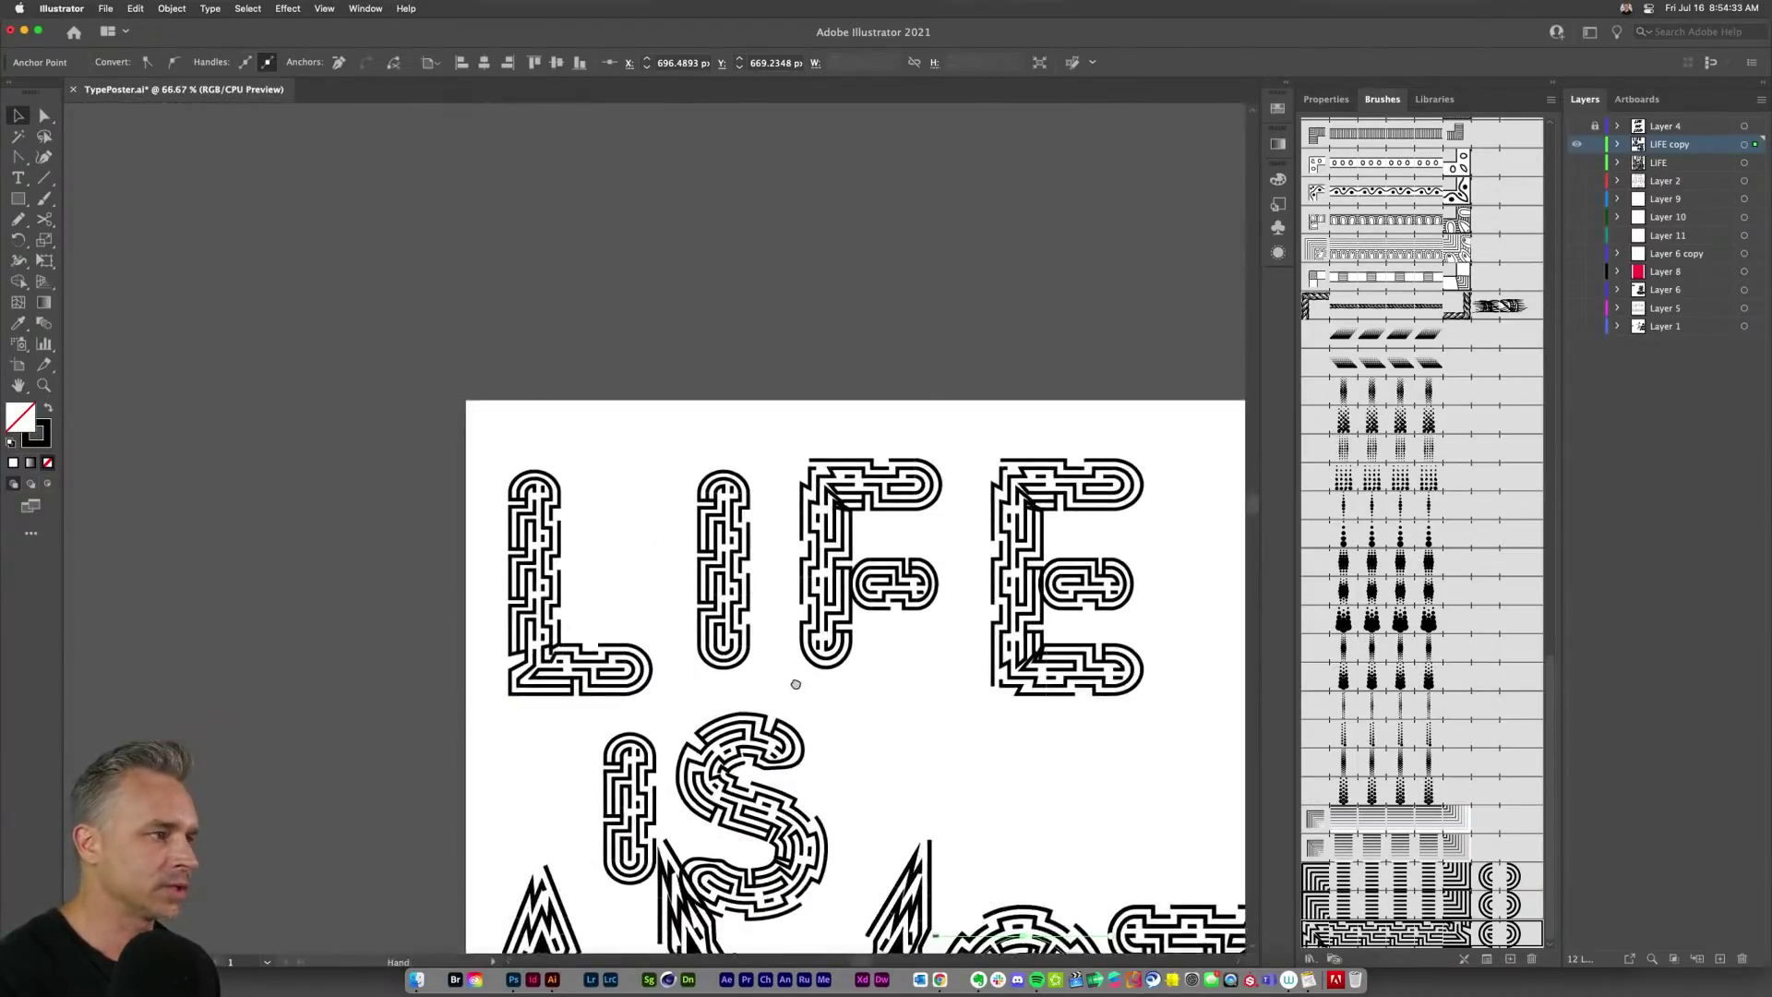
scroll(433, 475, "down", 3)
scroll(434, 475, "right", 3)
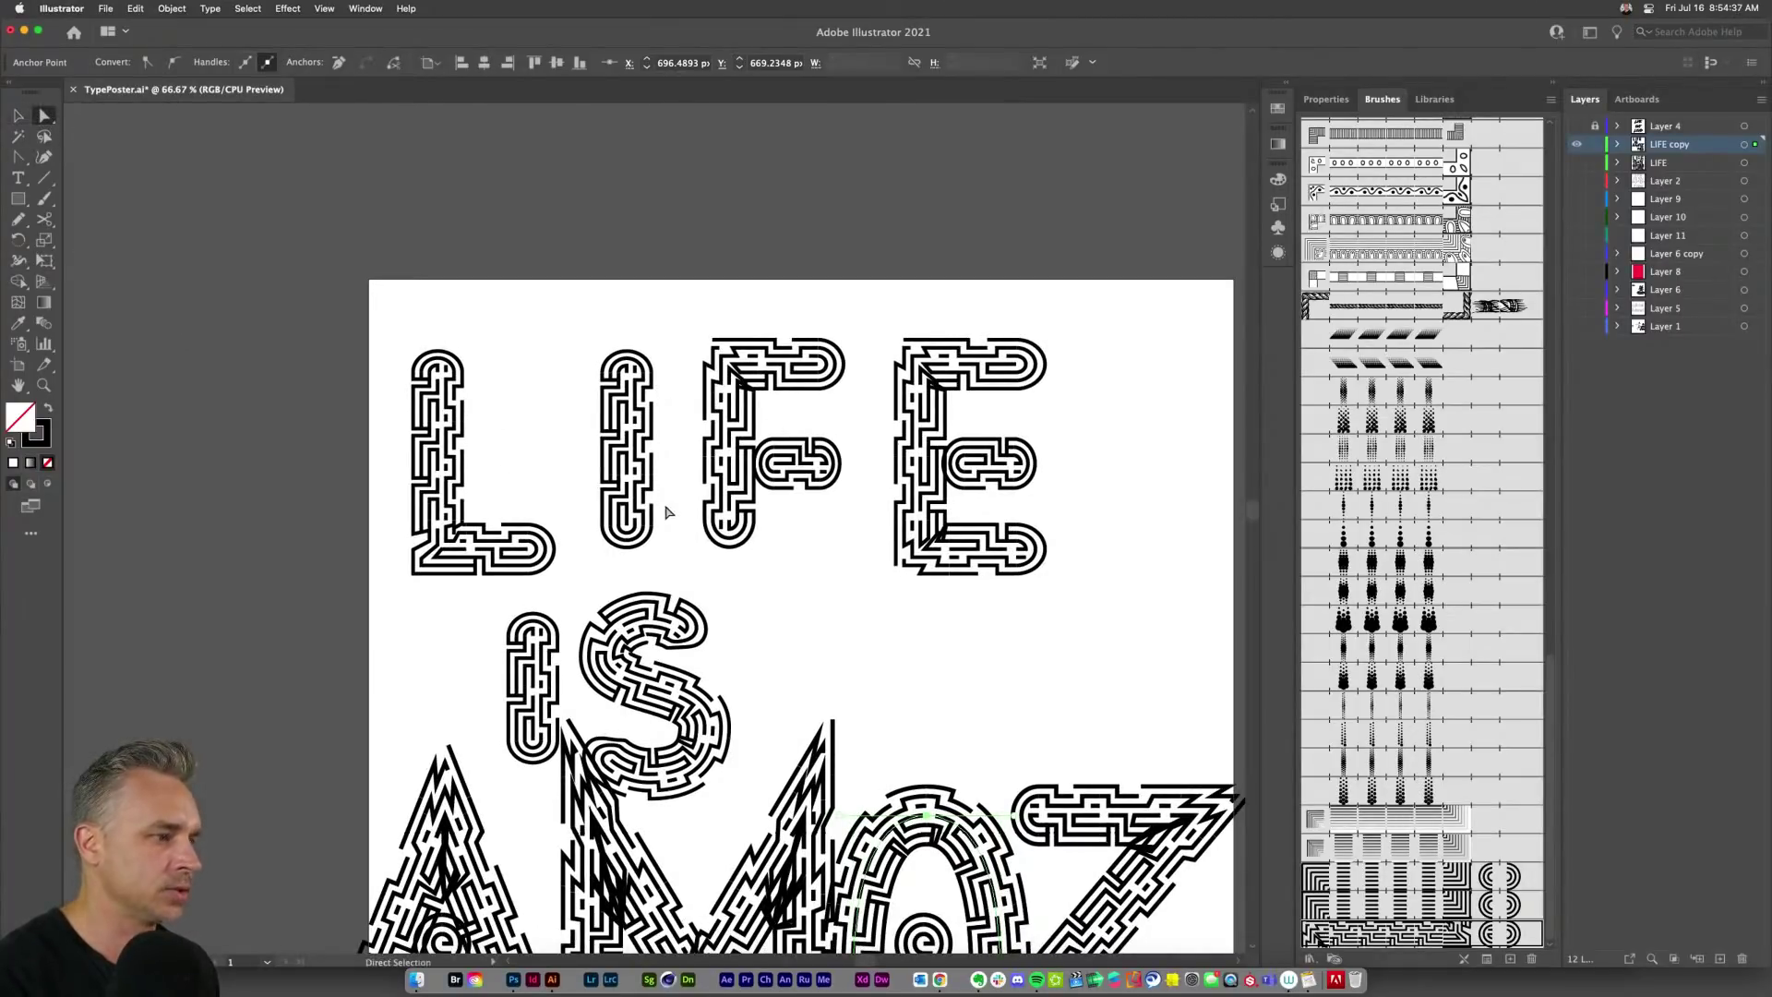
key("shift+Down")
key("shift+Down")
key("shift+Down")
key("shift+Down")
key("shift+Down")
key("shift+Down")
key("shift+Down")
key("shift+Down")
key("shift+Down")
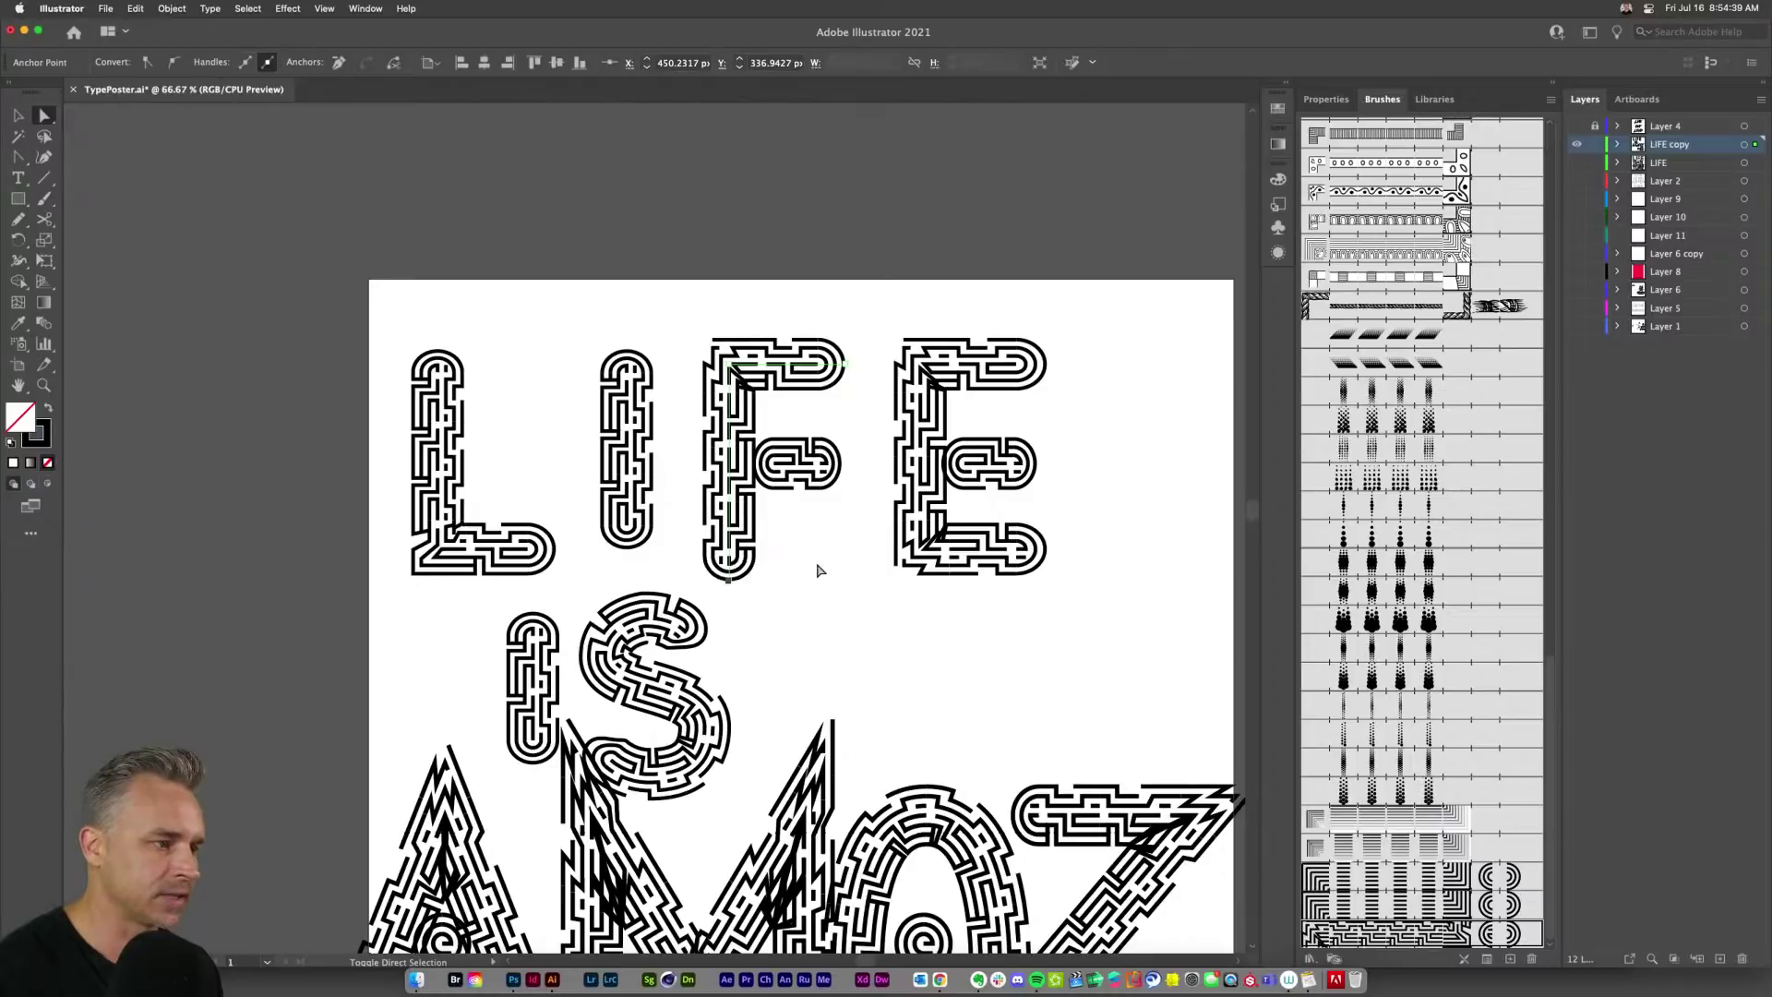
key("shift+Down")
key("shift+Down")
key("shift+Down")
key("shift+Down")
key("shift+Down")
key("shift+Down")
key("shift+Down")
key("shift+Down")
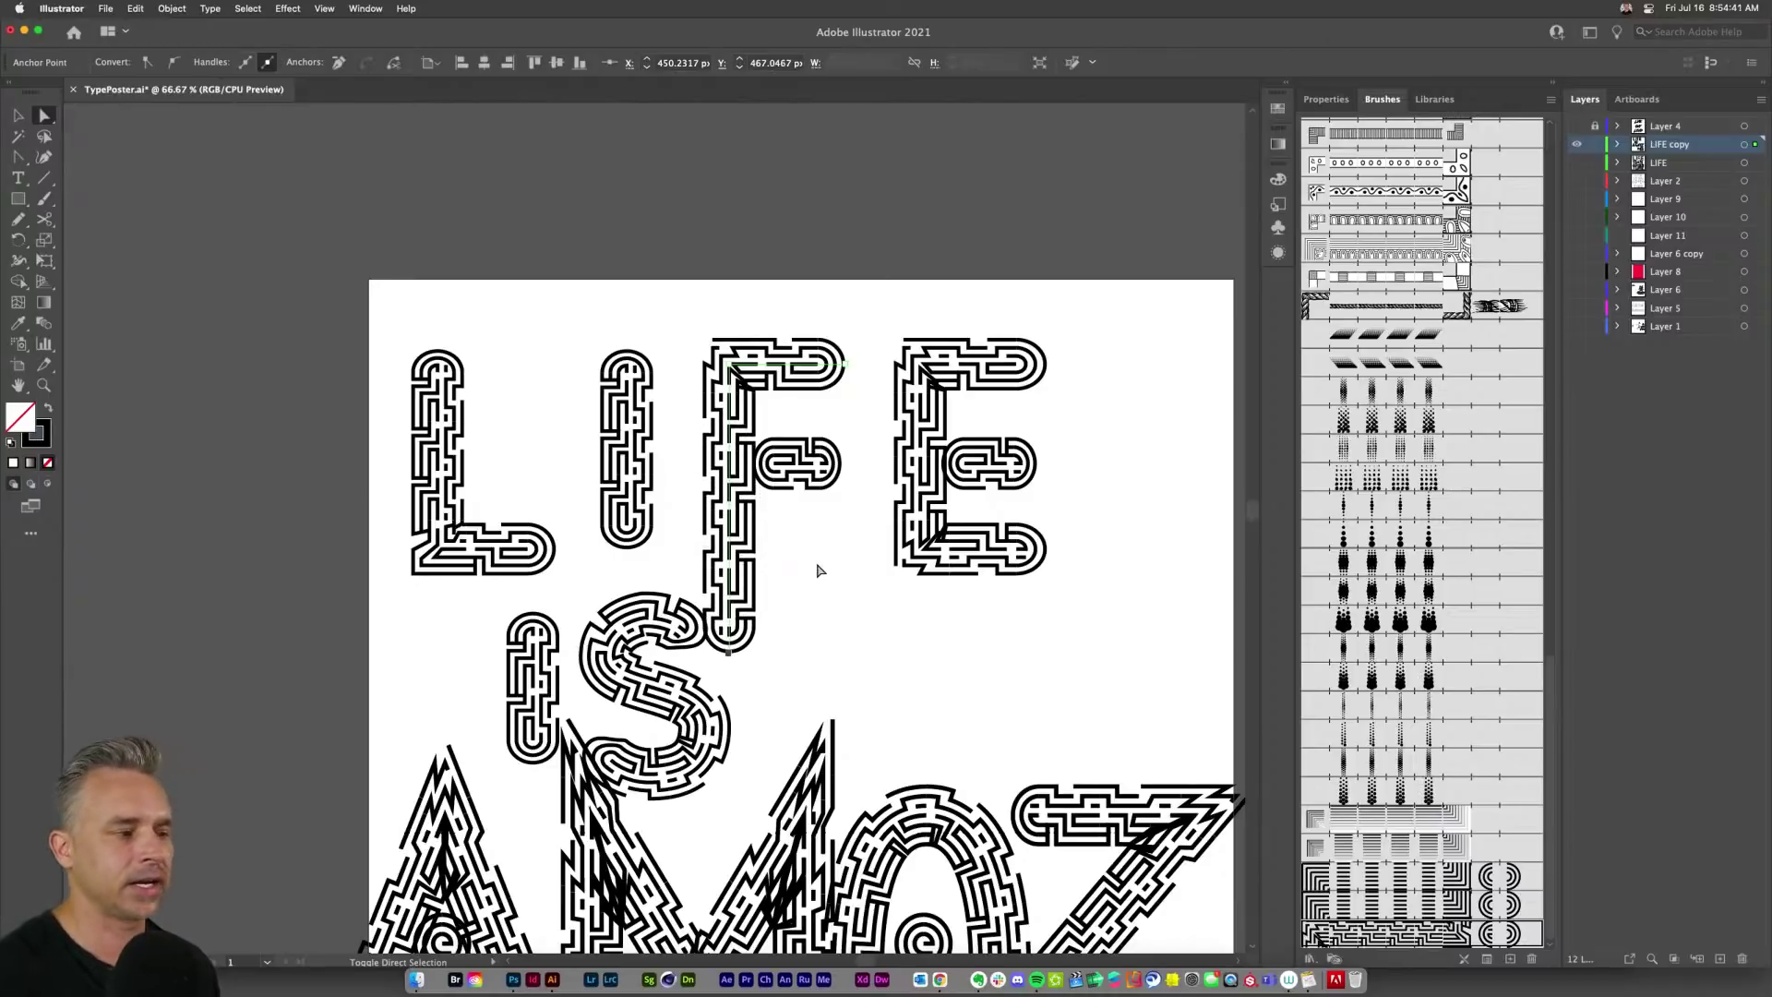
key("shift+Down")
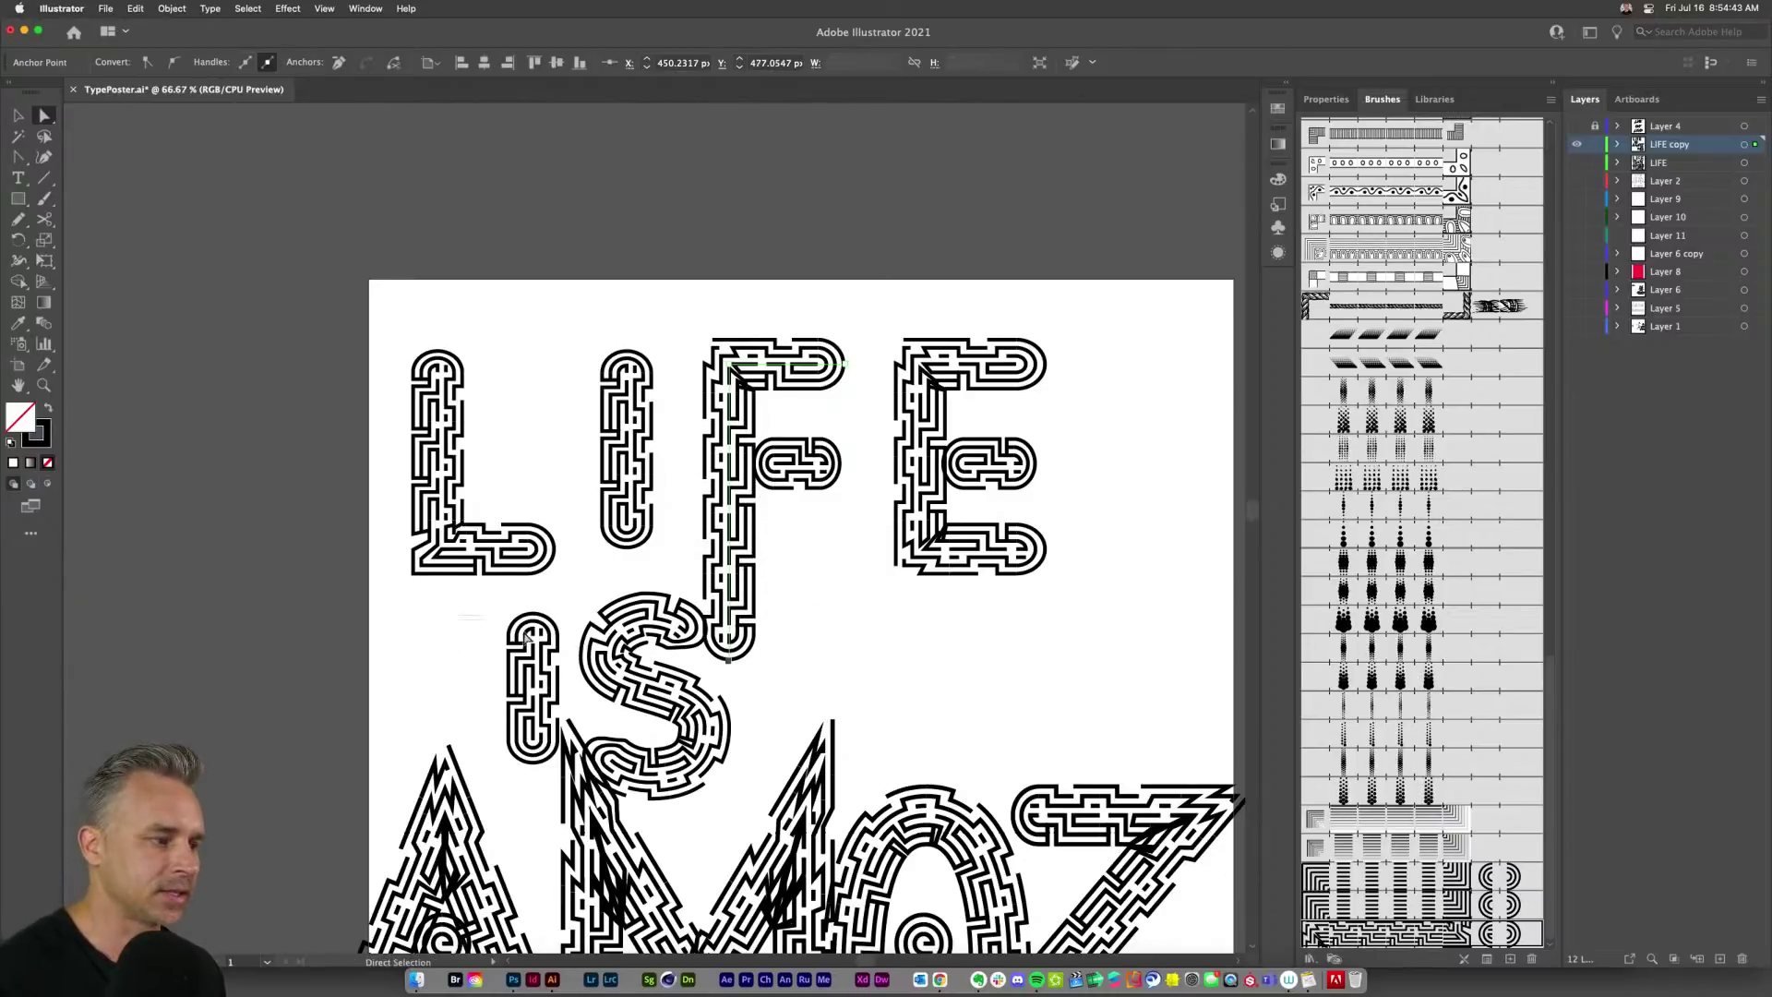
left_click(635, 707)
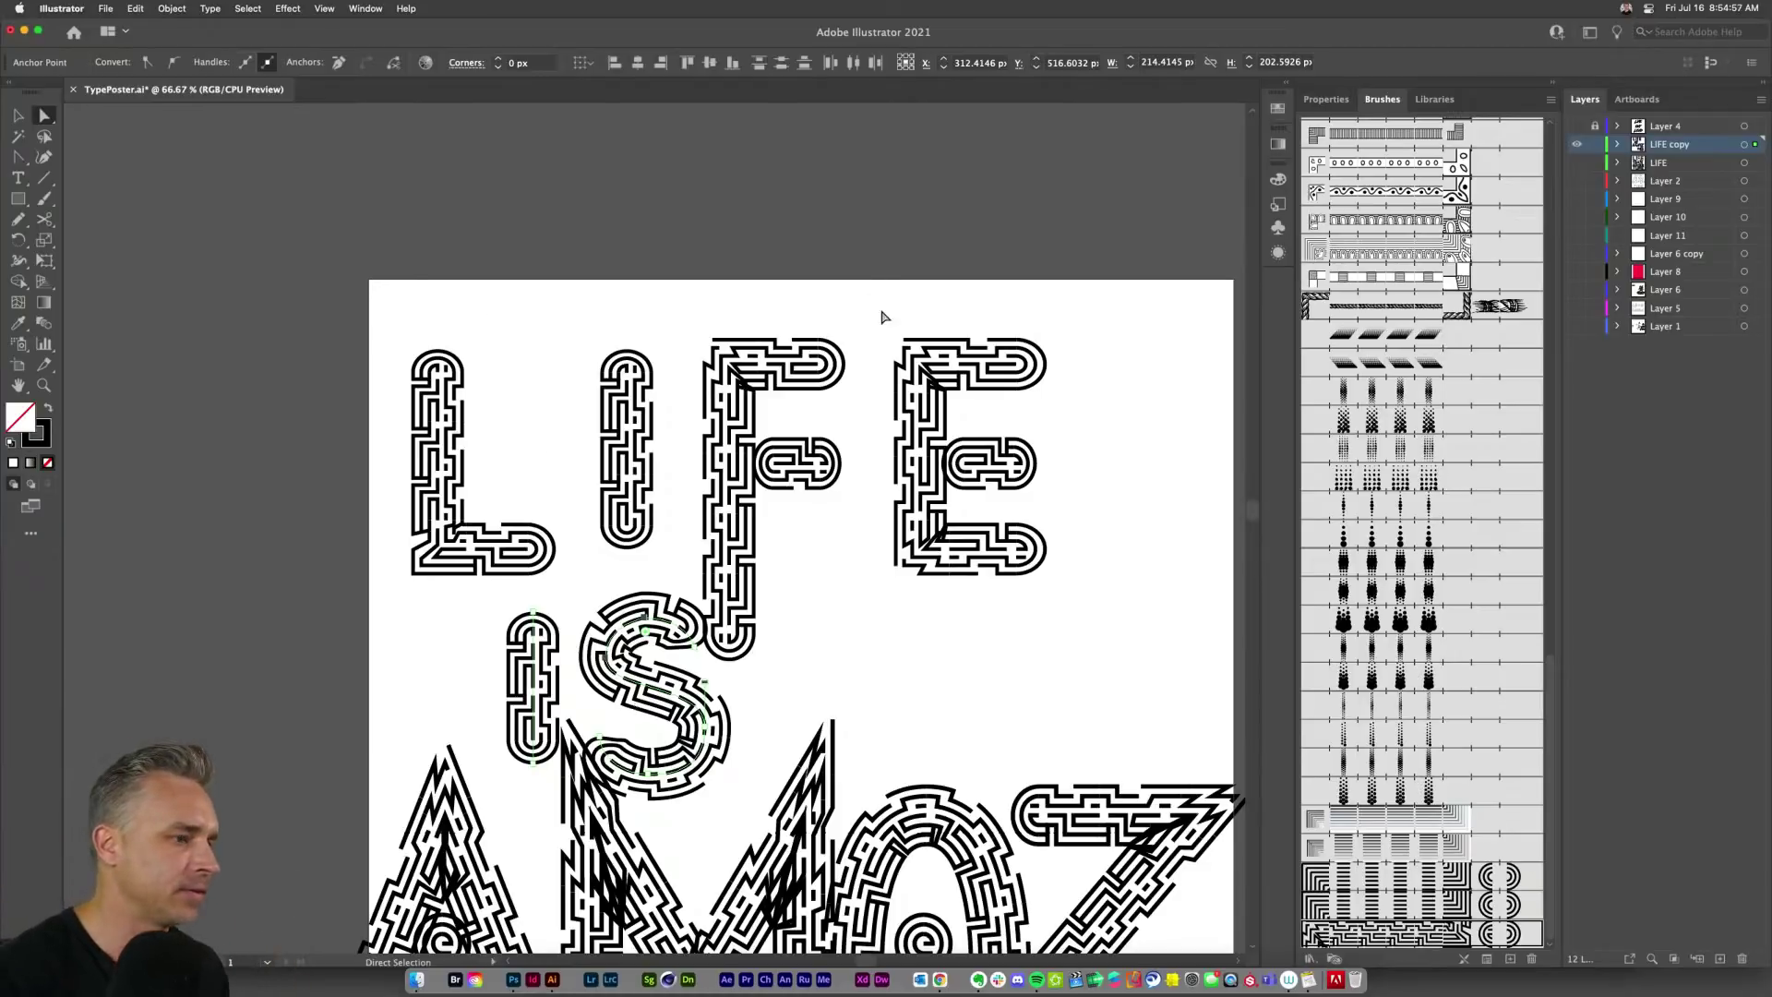
Step: Move the E of LIFE about 50 px left and 60 px down, closer to the F
left_click_drag(1048, 571, 1050, 573)
left_click(18, 120)
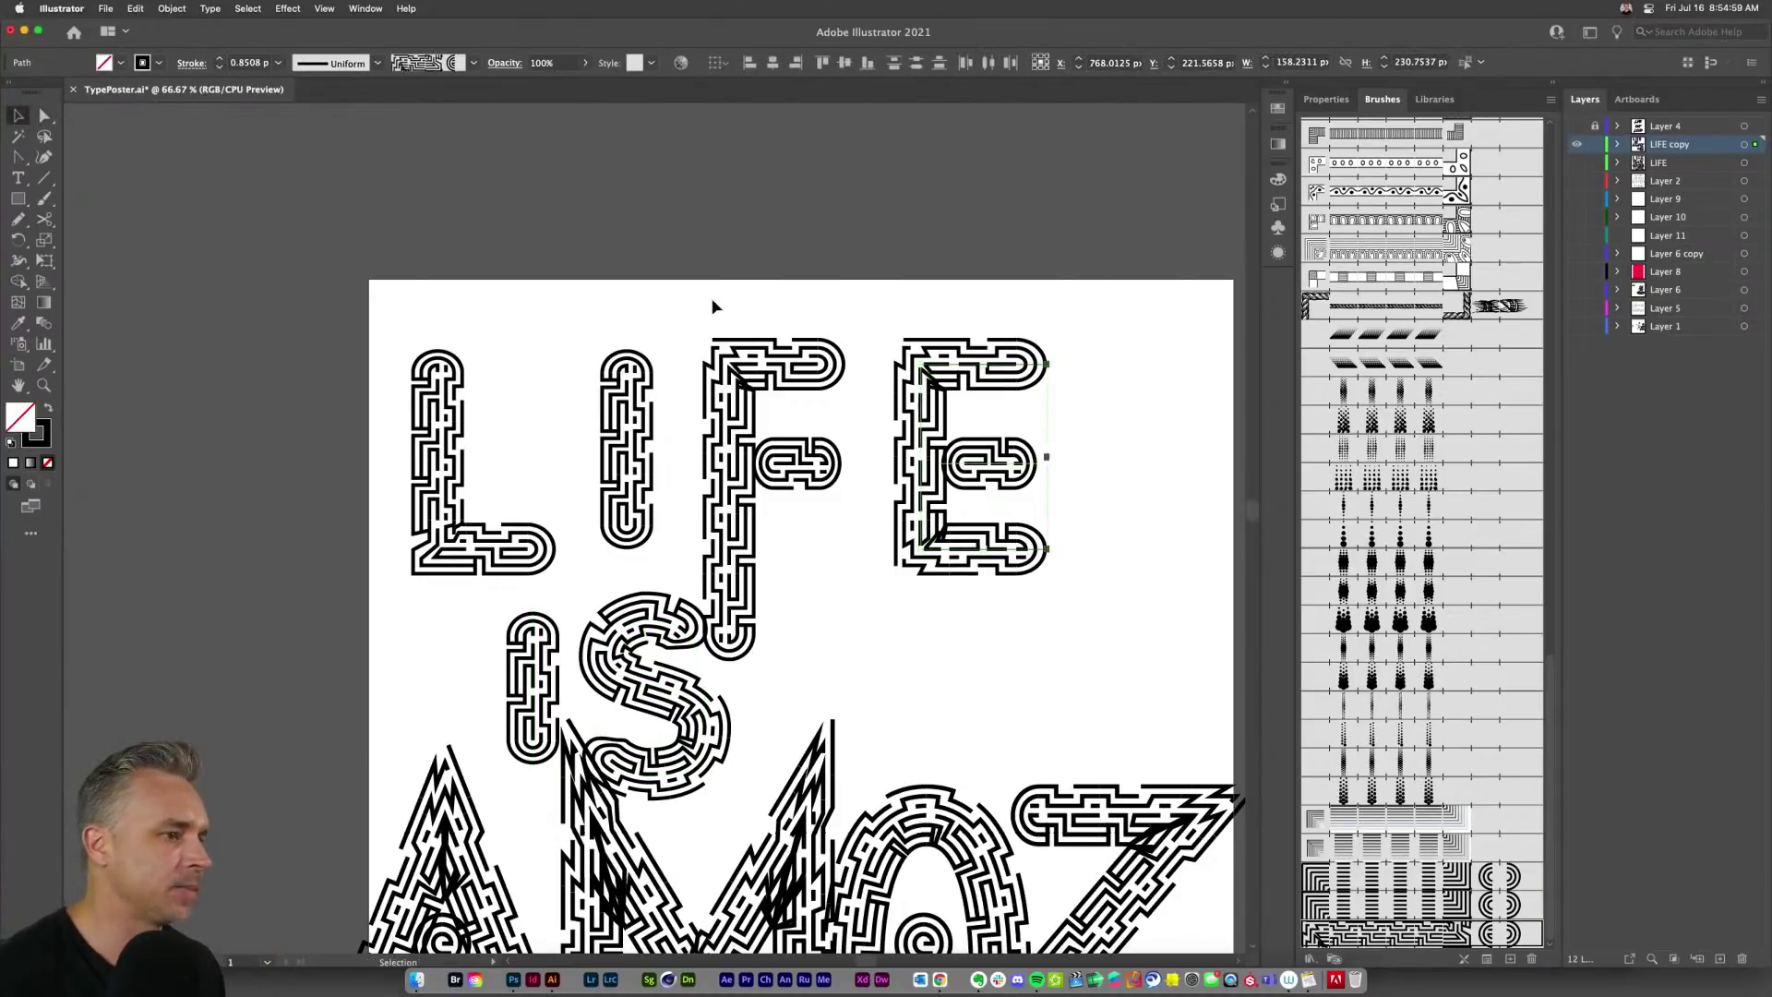
key("shift+Left")
key("shift+Left")
key("shift+Left")
key("shift+Down")
key("shift+Down")
key("shift+Down")
key("shift+Down")
key("shift+Down")
key("shift+Down")
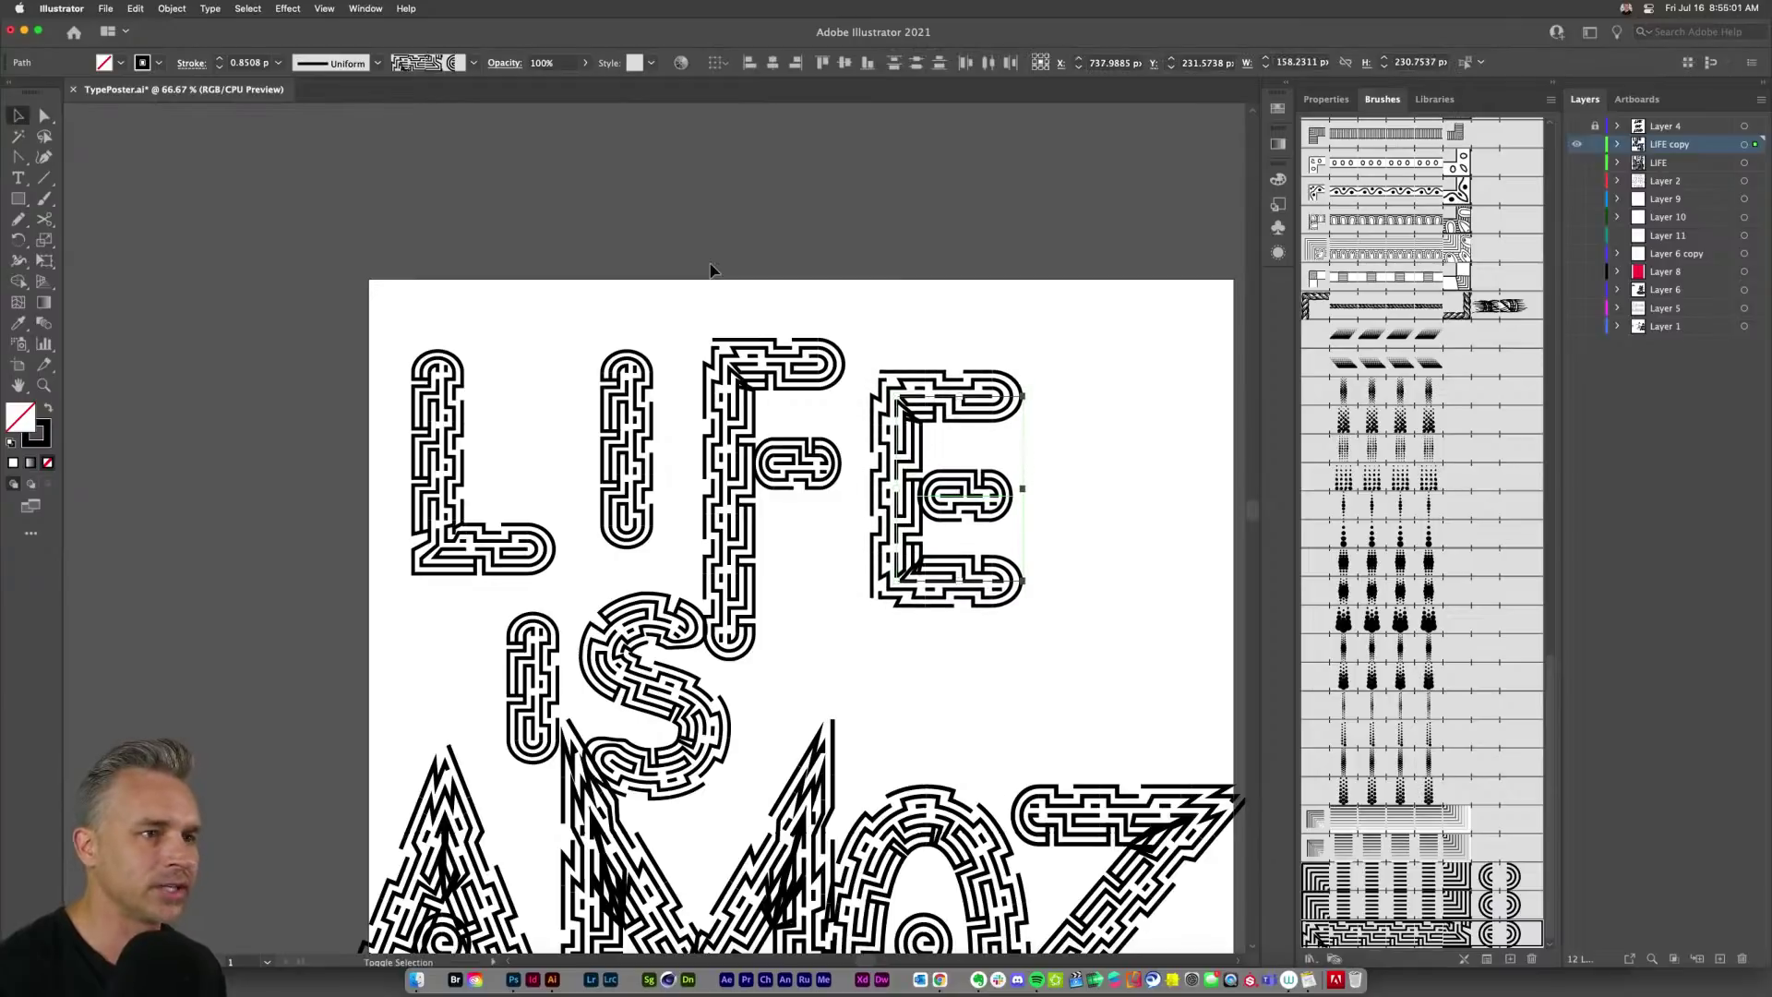
key("shift+Left")
key("shift+Left")
key("shift+Left")
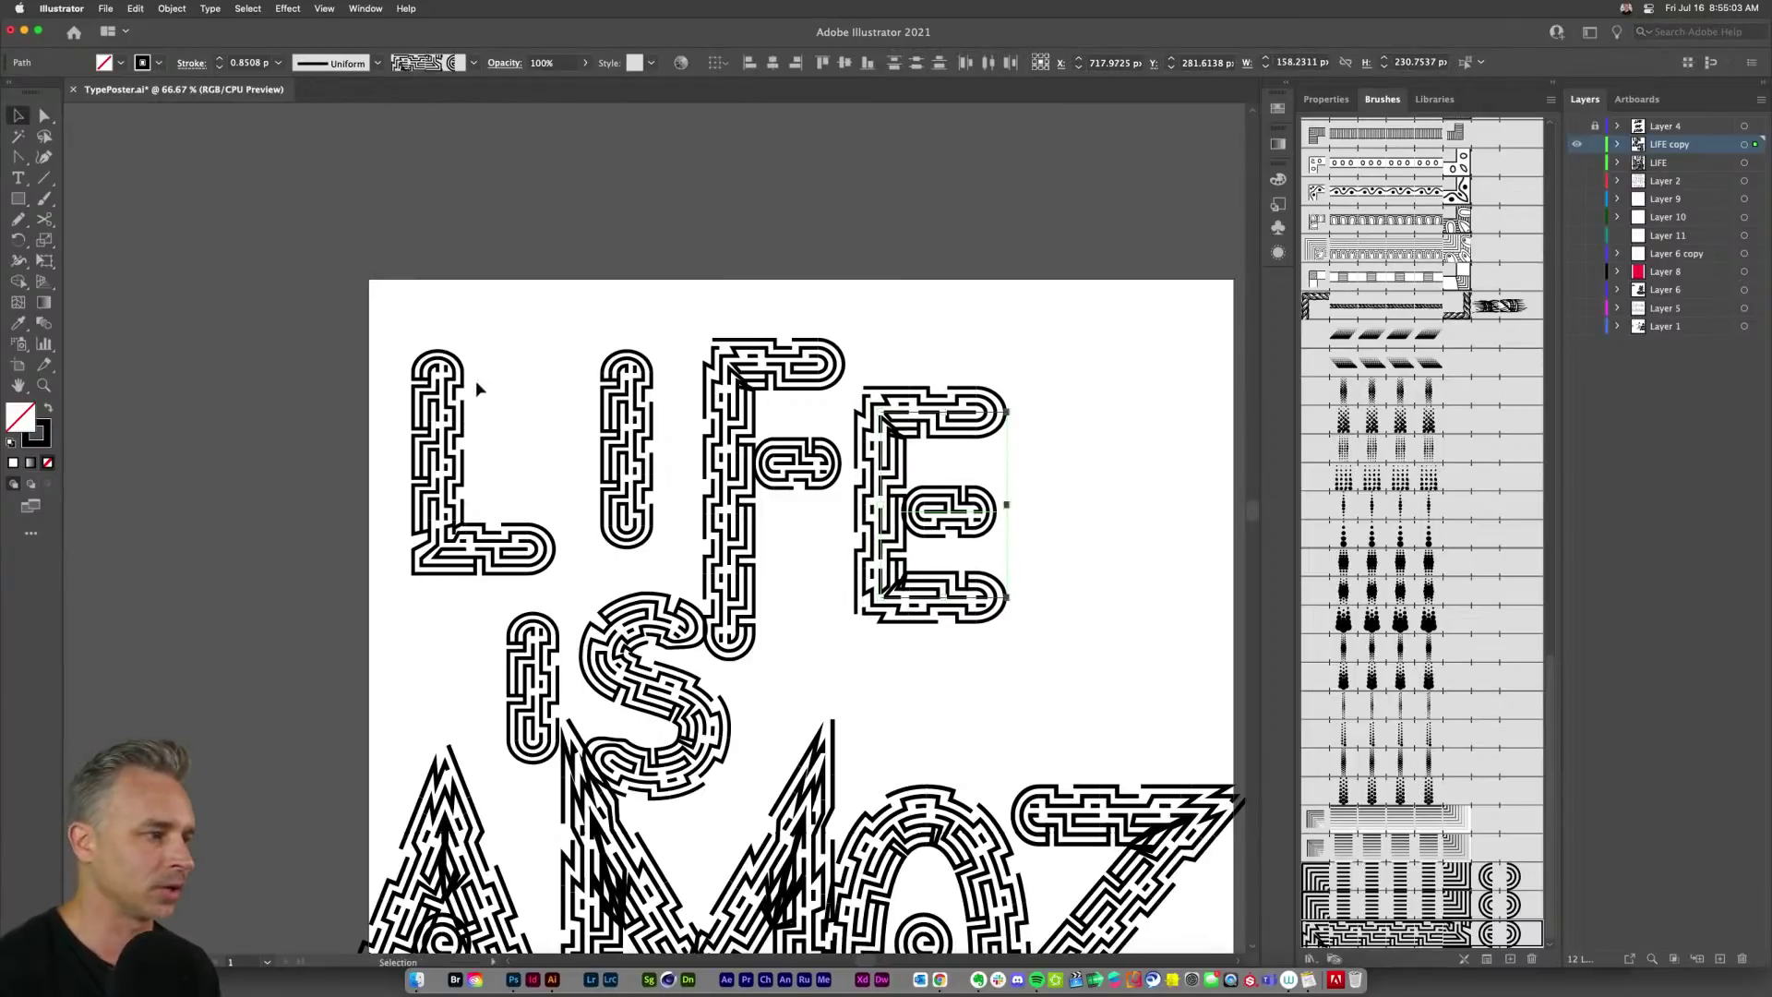
Step: Move the L of LIFE right and down, close to the I, to X about 200 px and Y about 232 px
left_click_drag(369, 336, 551, 591)
key("shift+Right")
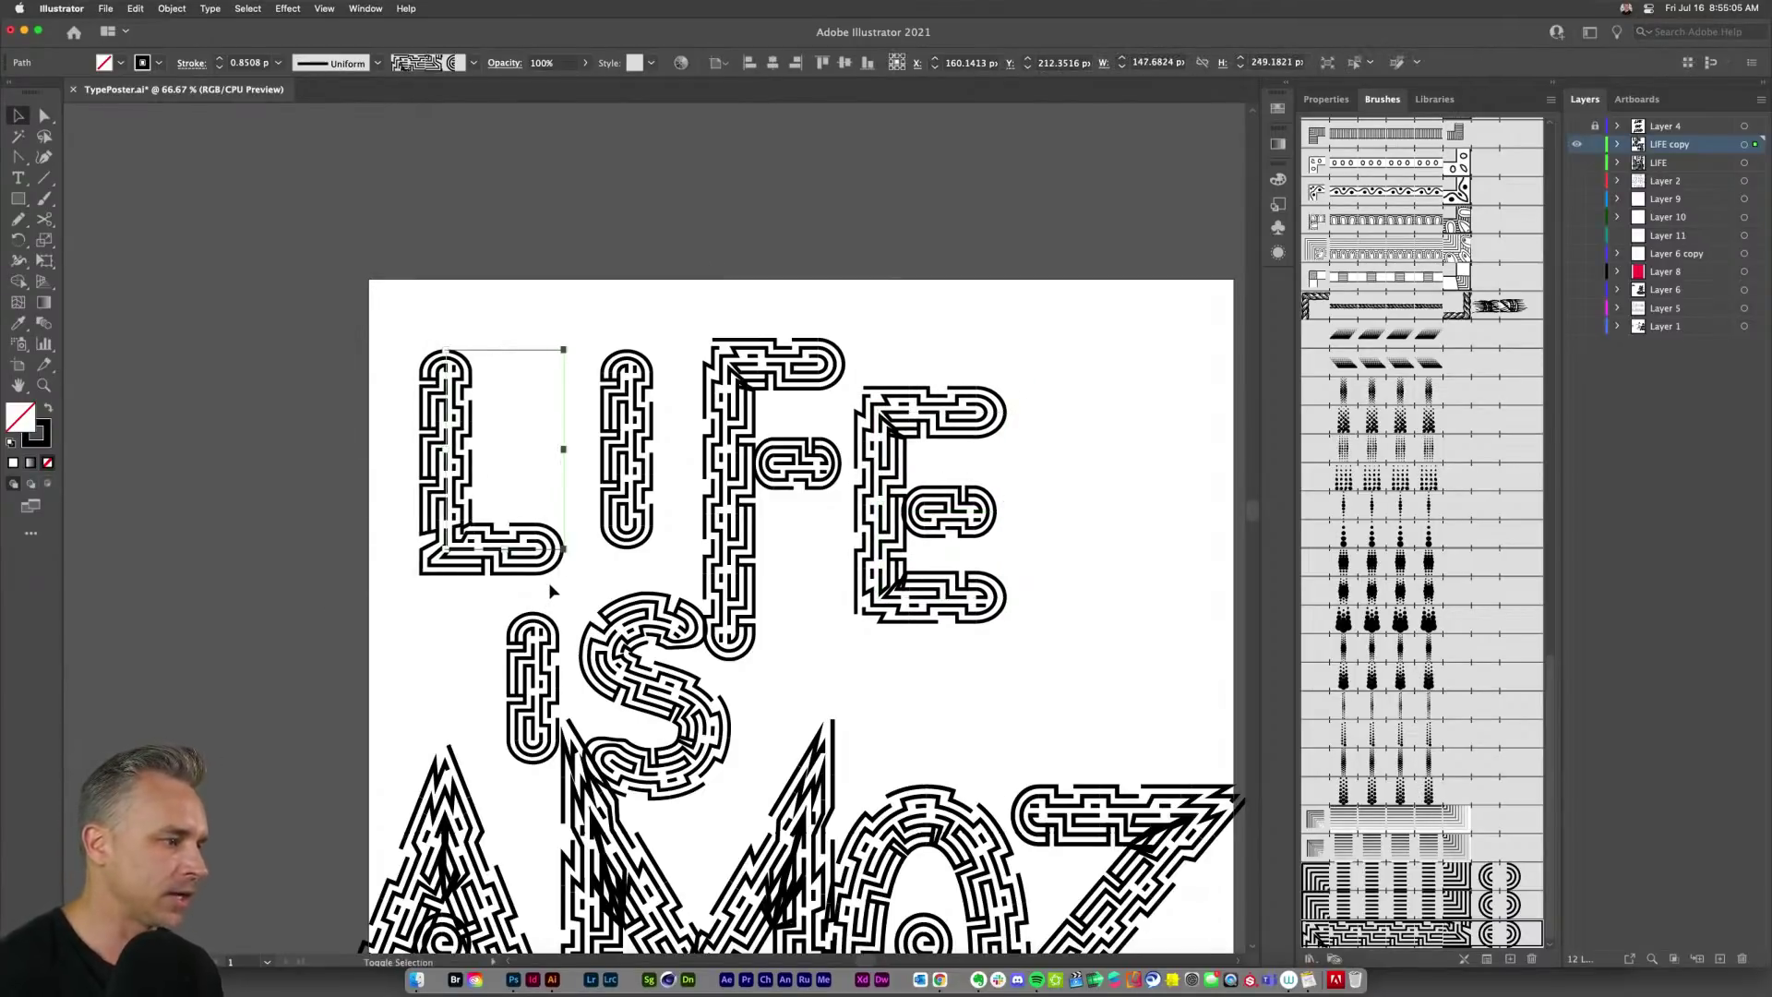
key("shift+Right")
key("shift+Right")
key("shift+Right")
key("shift+Right")
key("shift+Right")
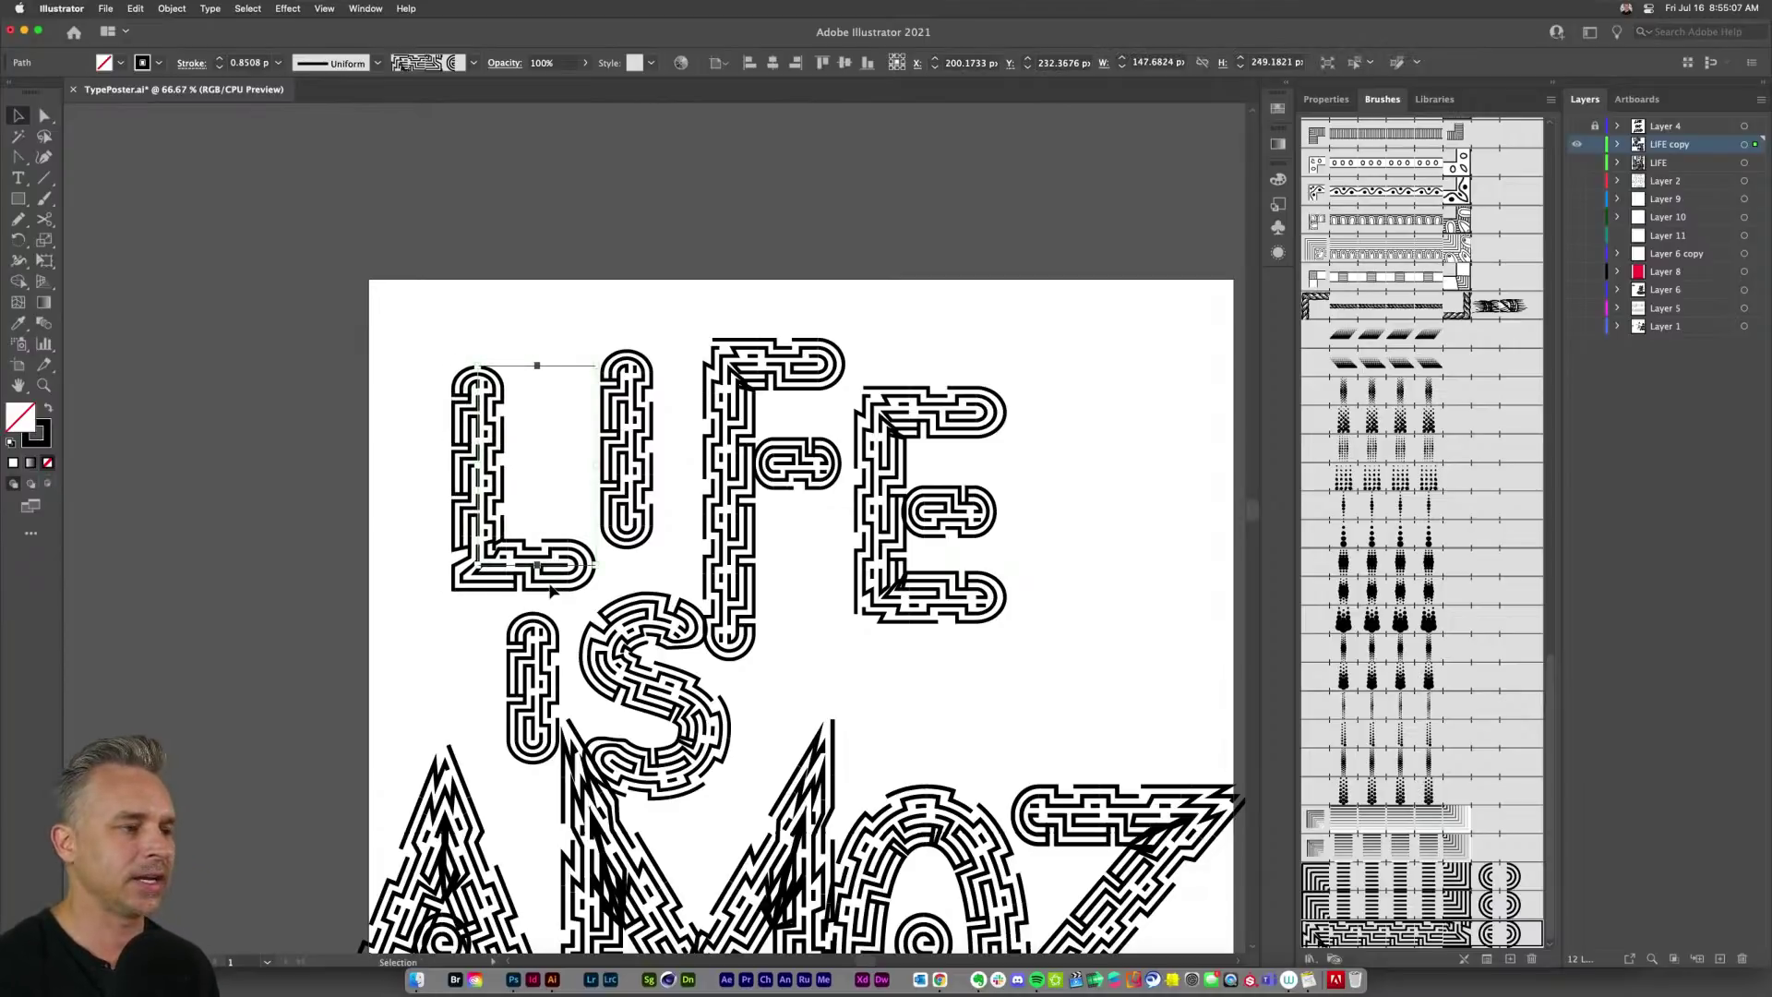
left_click(428, 267)
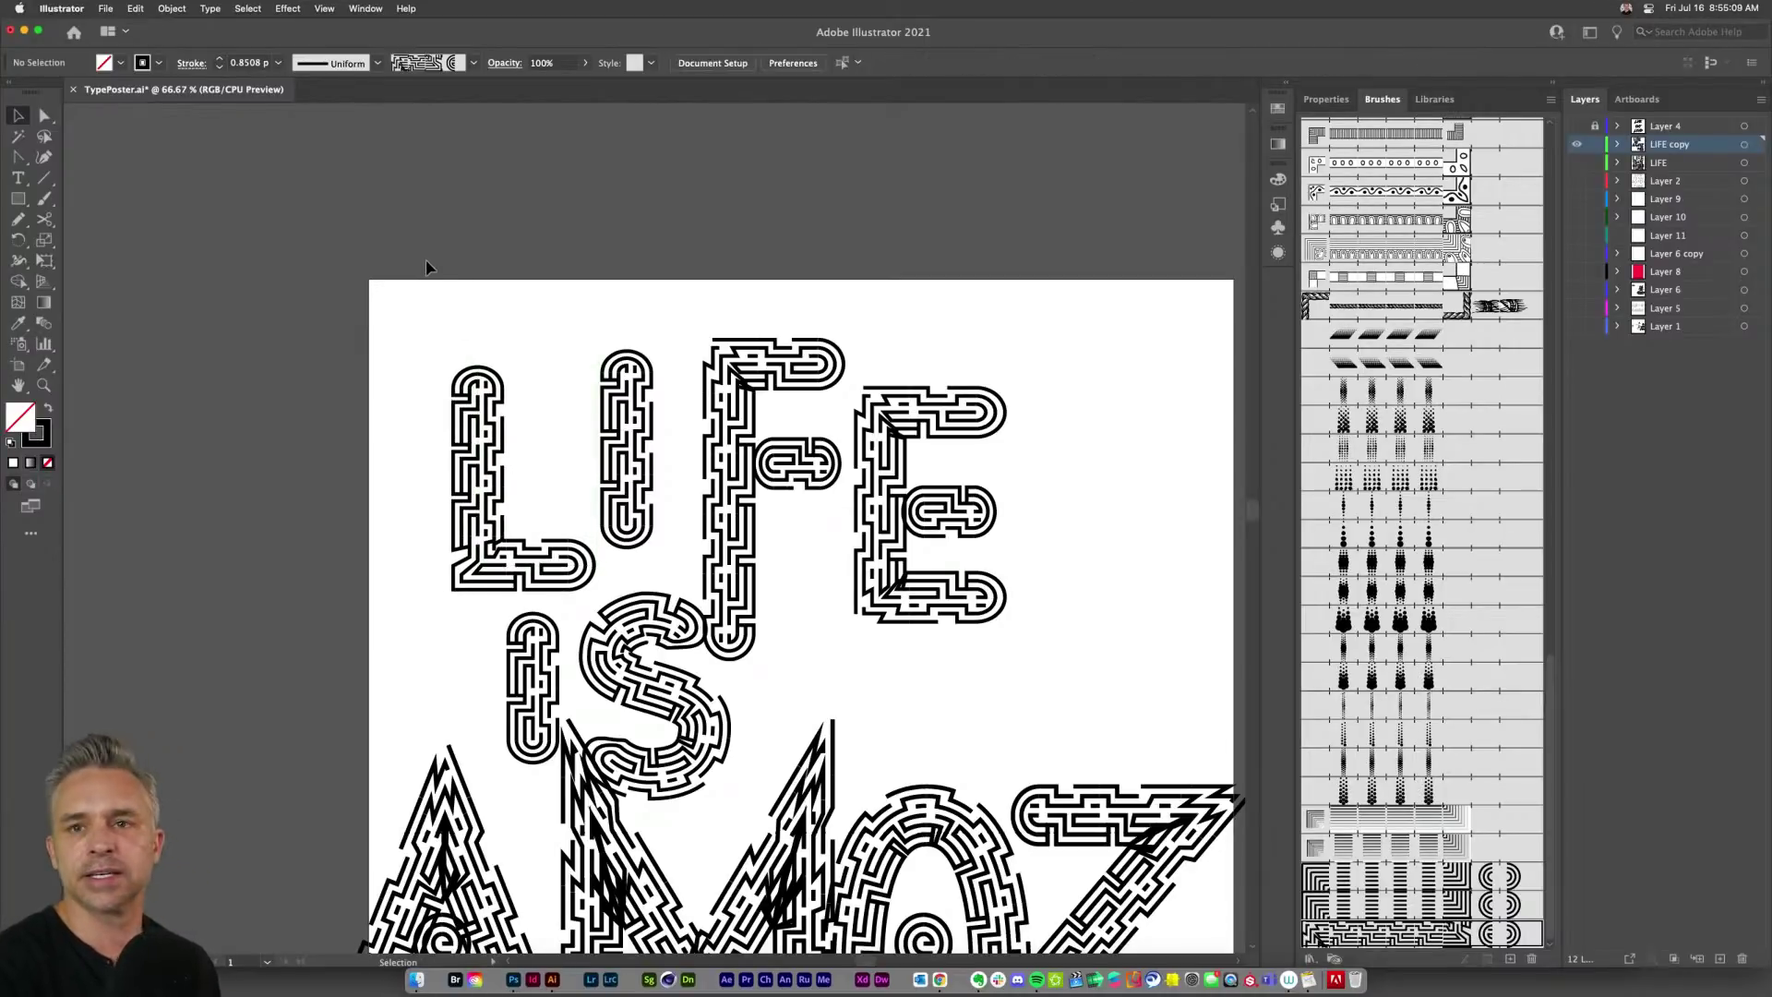
Step: Turn off Scale Strokes & Effects in the General preferences
left_click(59, 8)
mouse_move(101, 52)
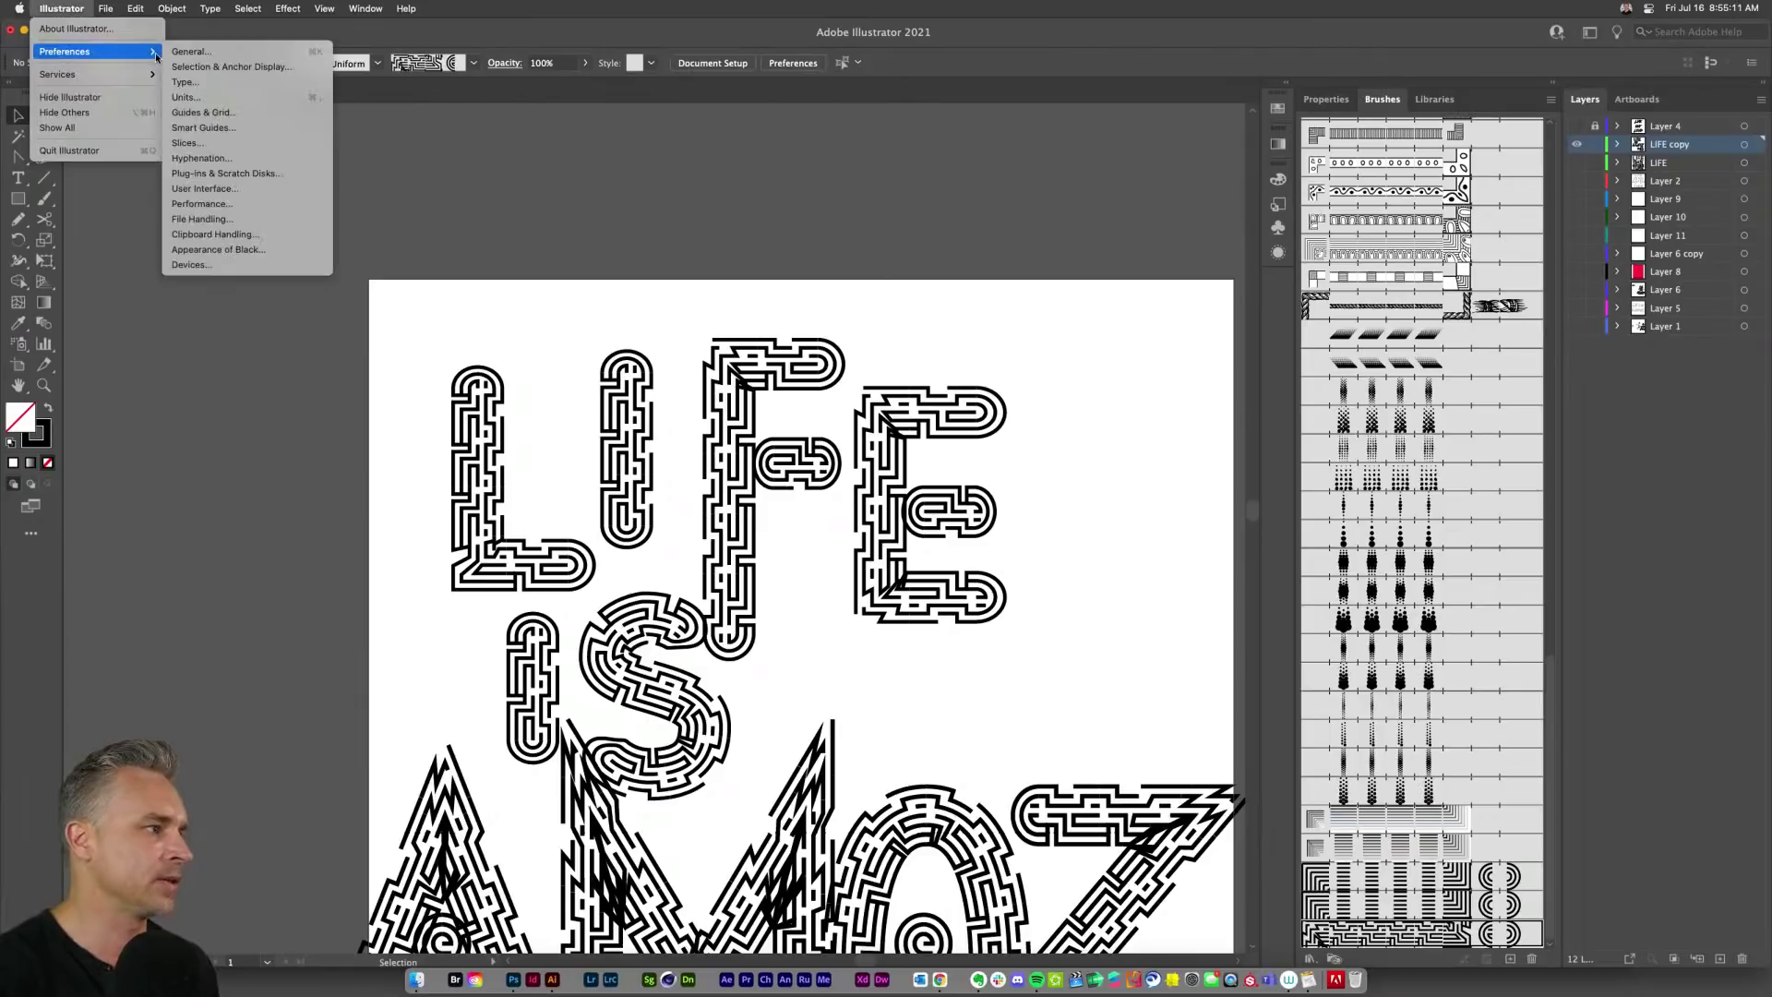
key("Return")
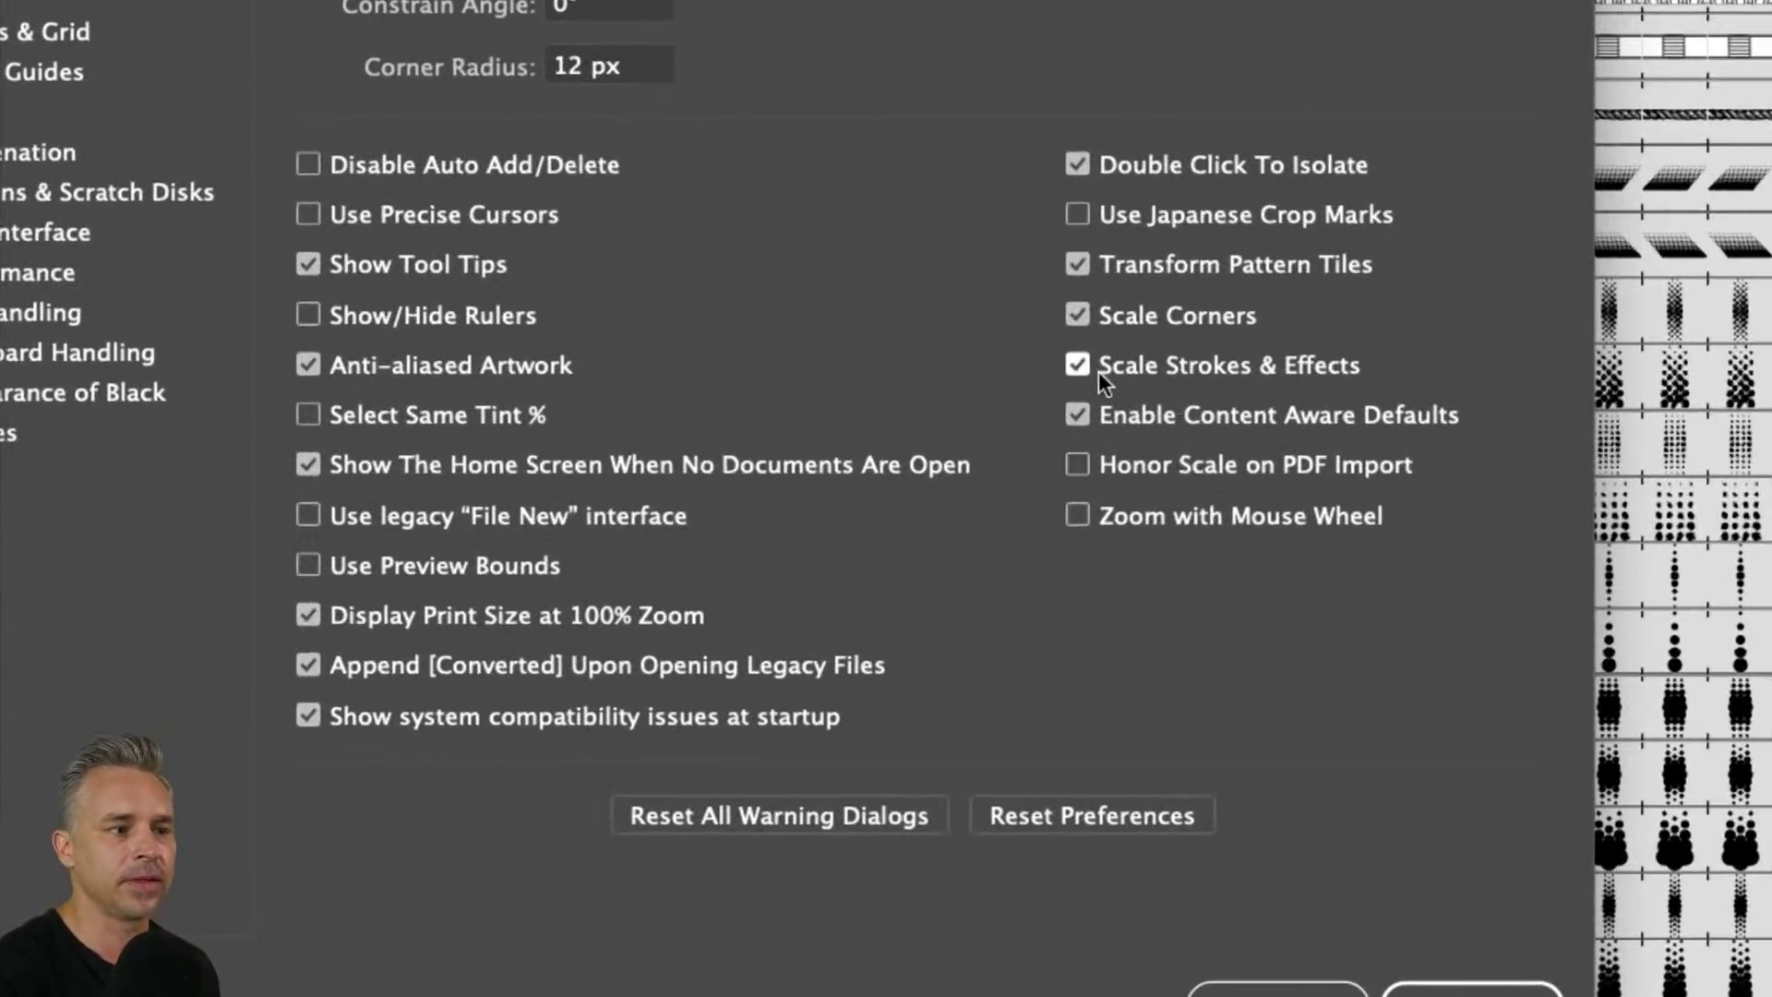
left_click(1288, 371)
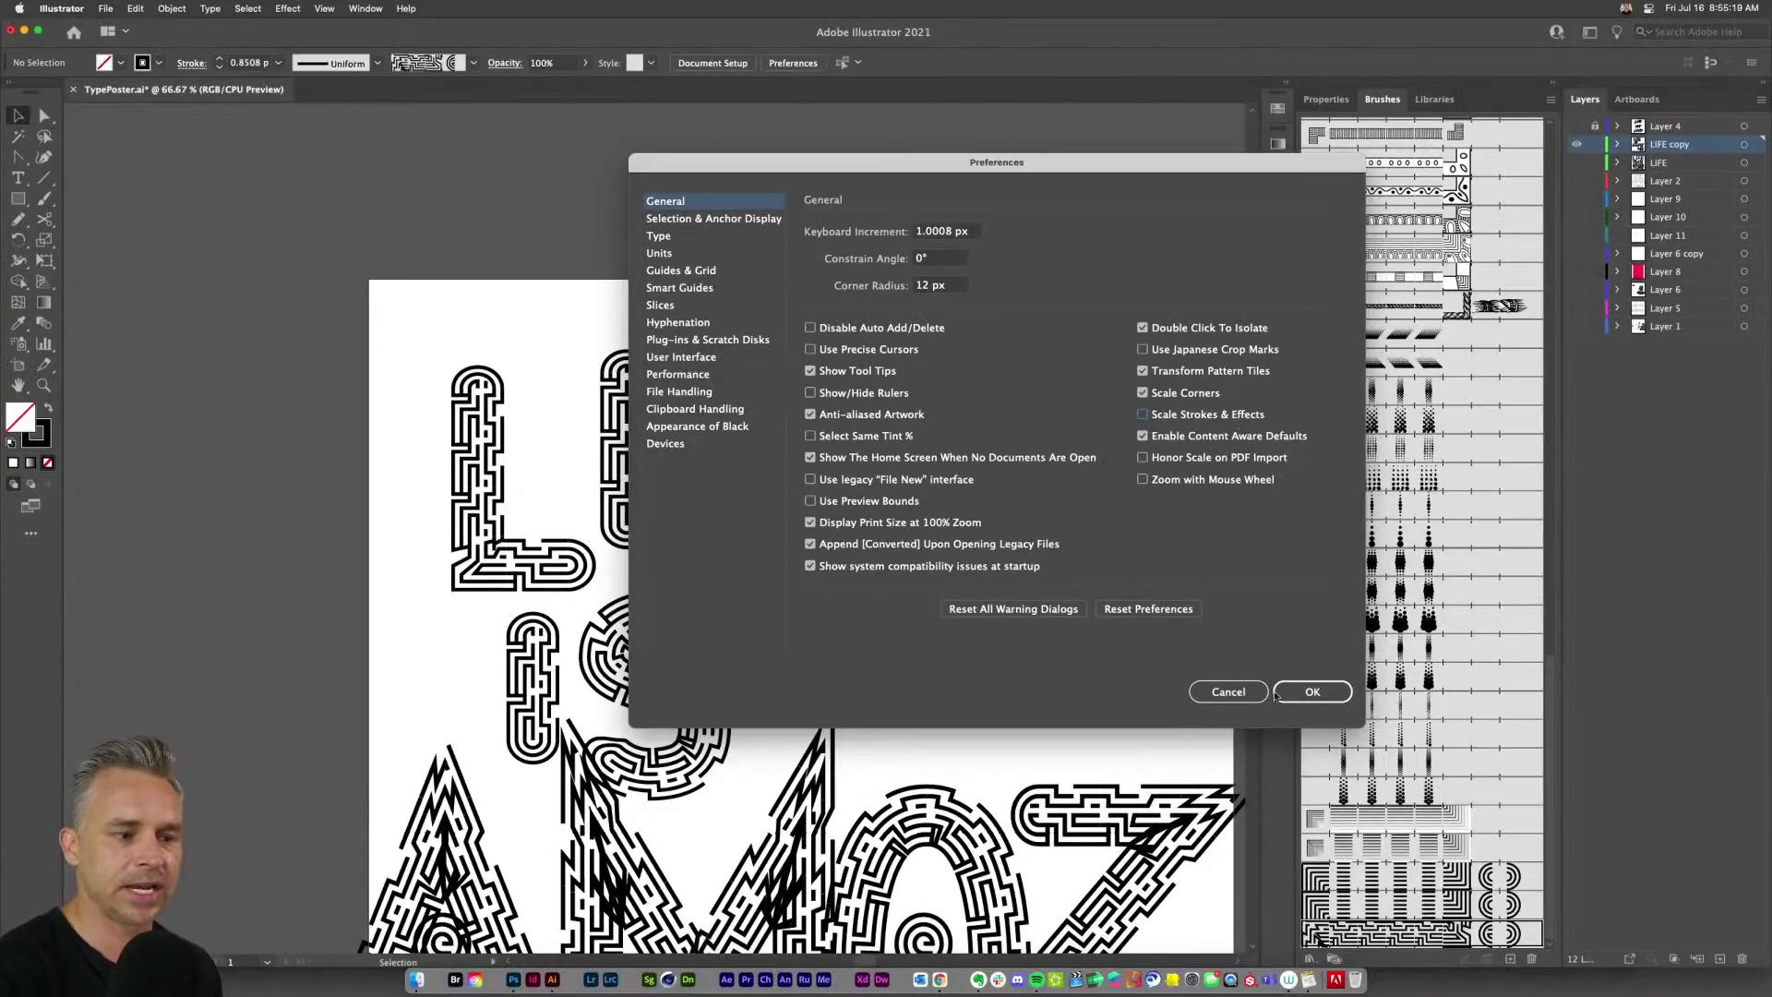
left_click(1302, 692)
Step: Enlarge LIFE and IS together to about 735 by 589 px and nudge them slightly right and down
left_click_drag(430, 306, 1043, 605)
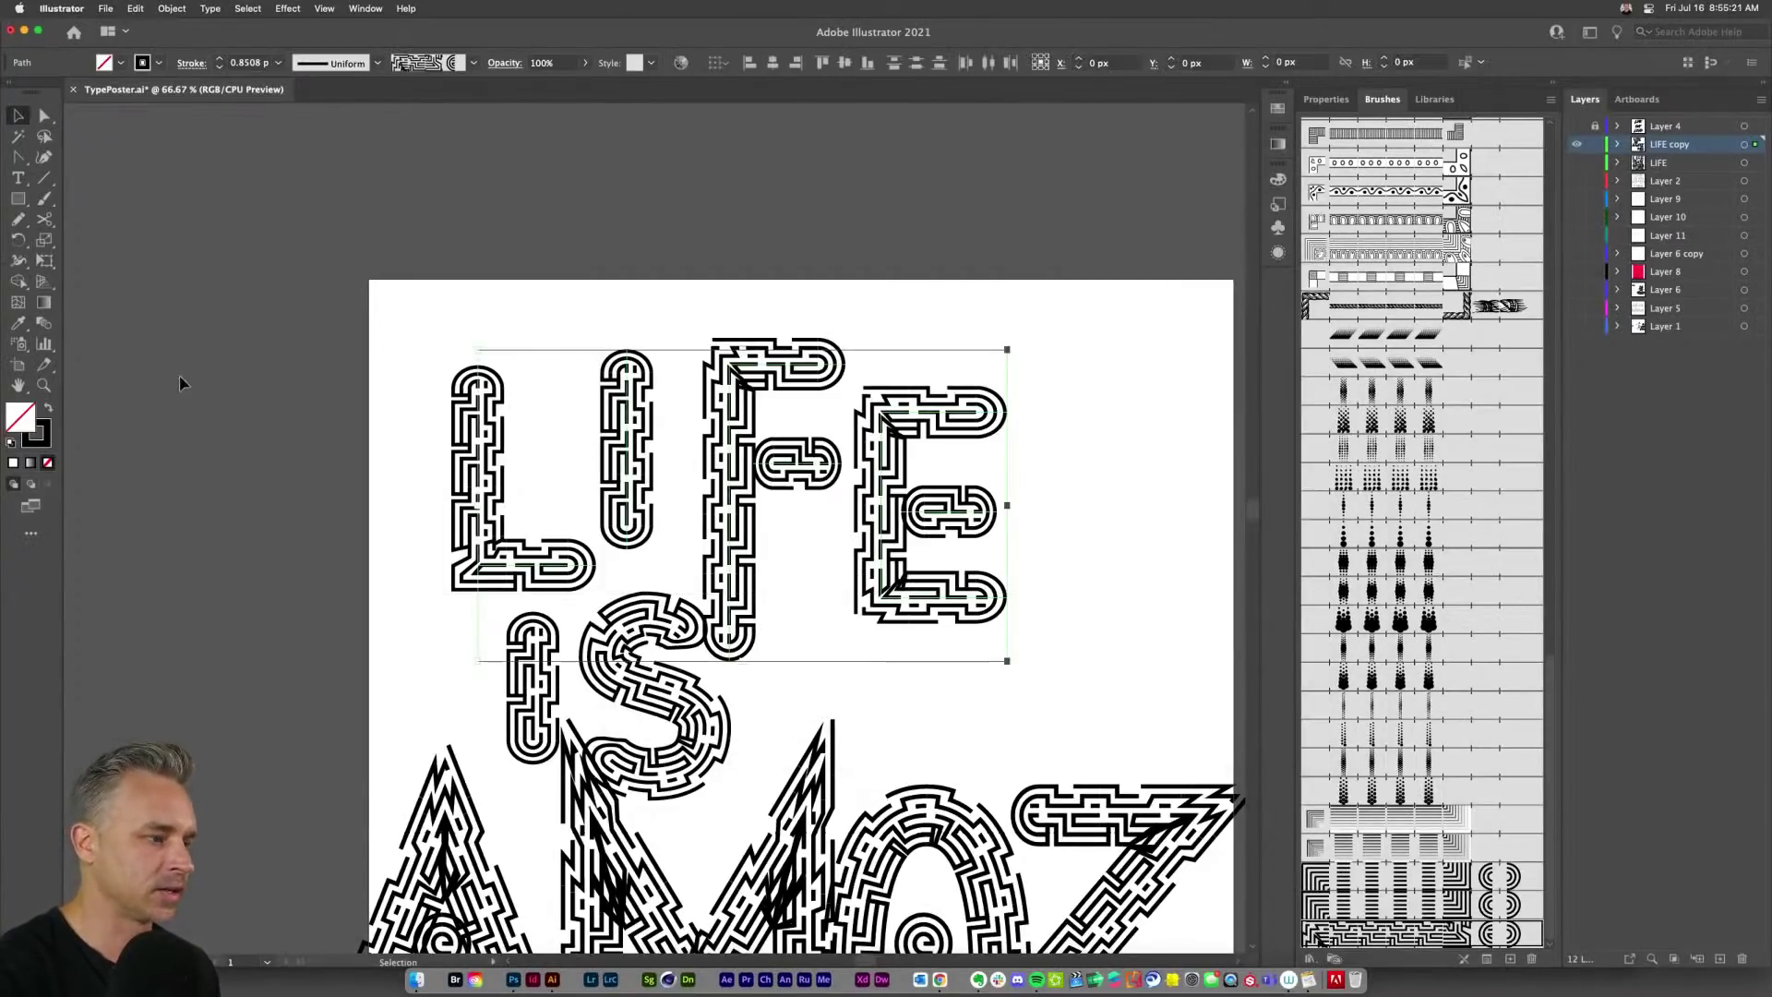
left_click_drag(313, 269, 1103, 706)
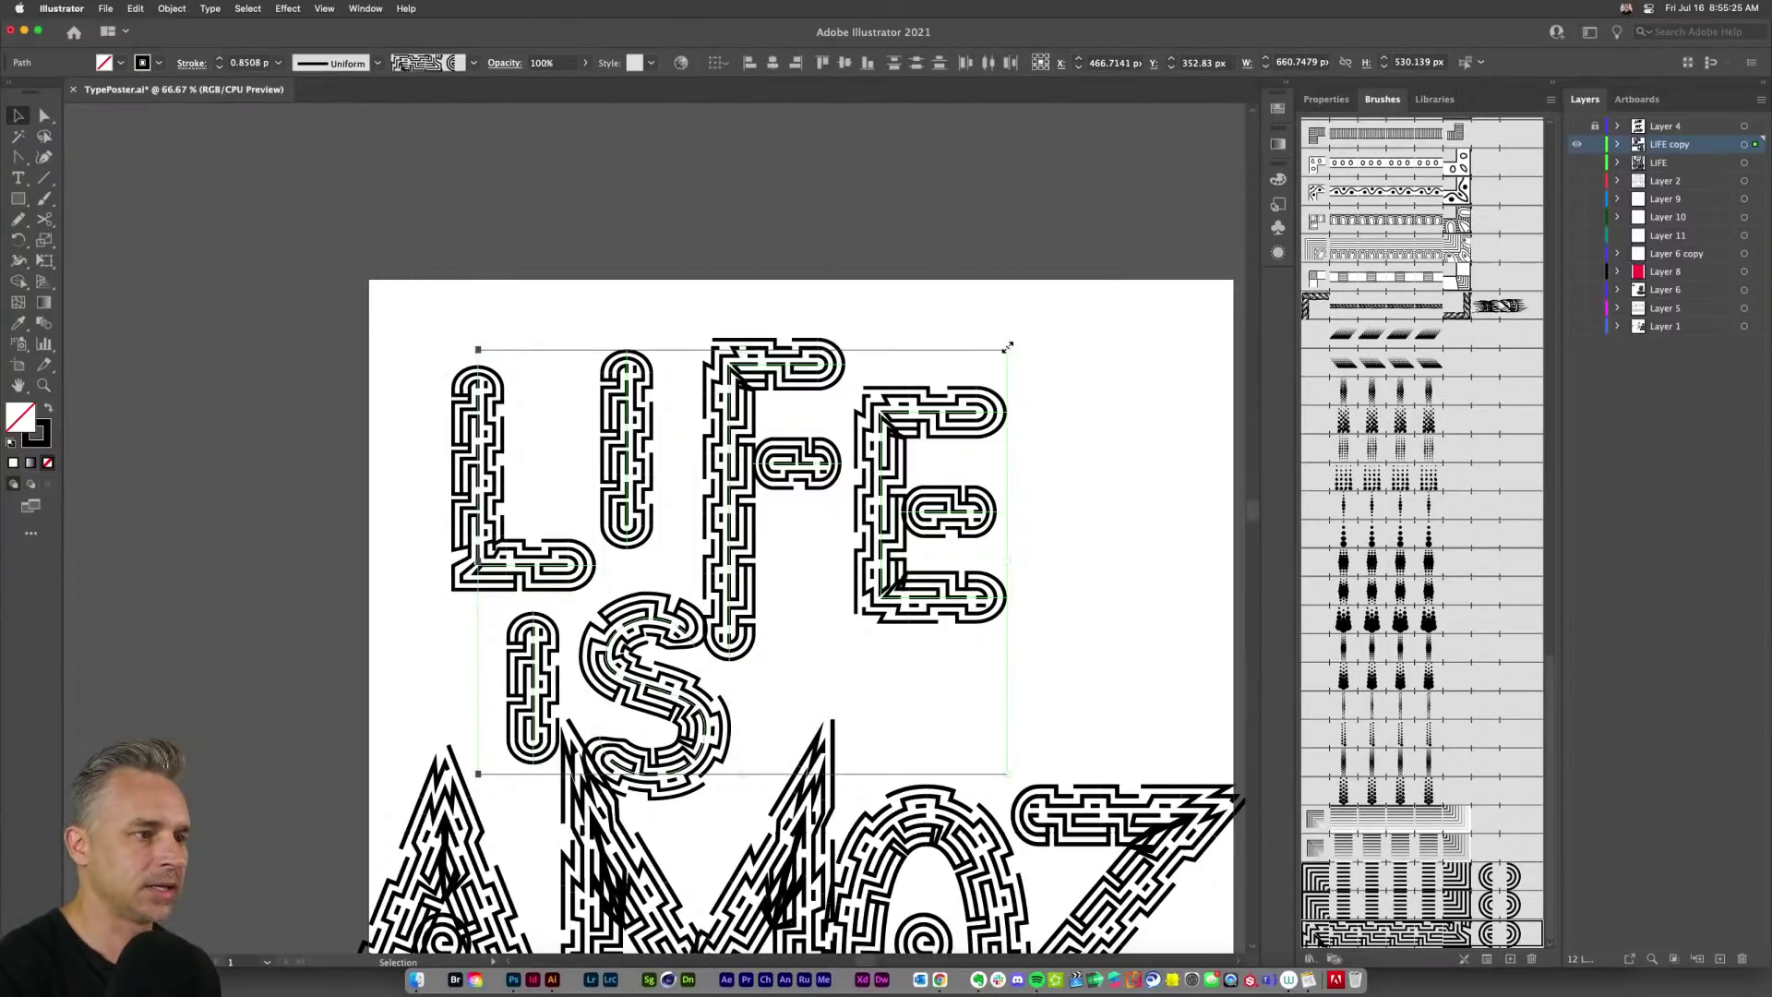
left_click_drag(1007, 347, 1110, 309)
key("shift+Down")
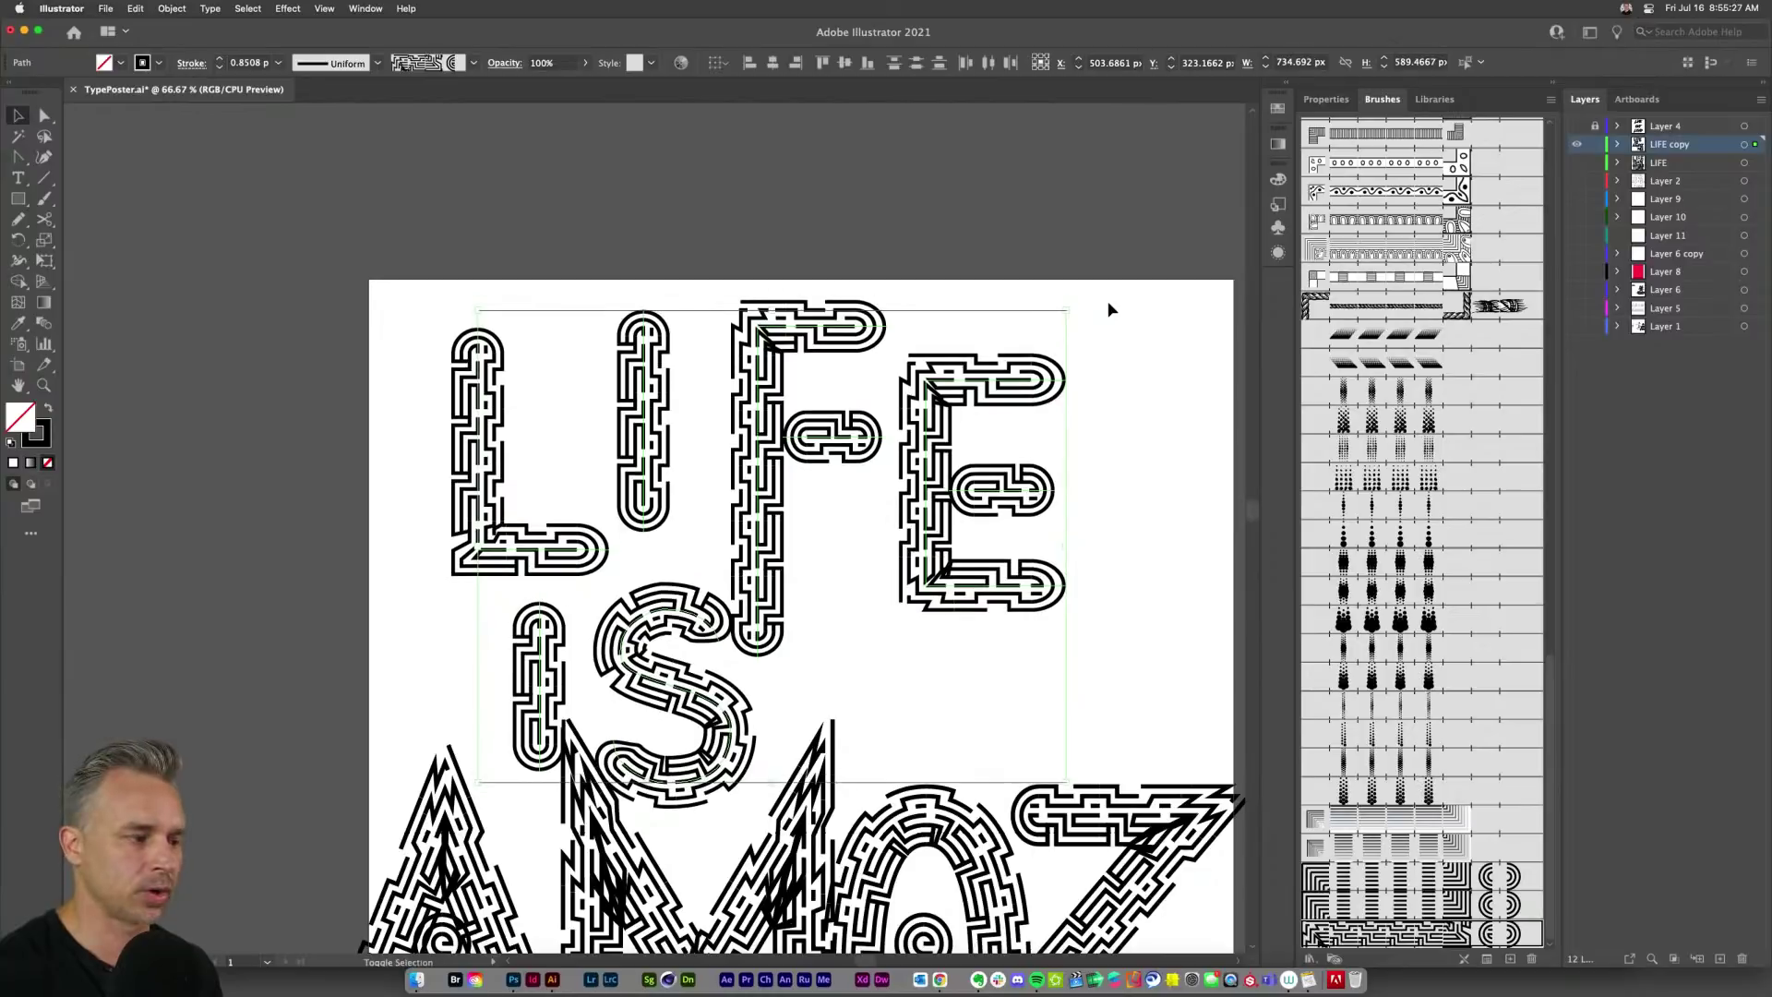
key("shift+Right")
key("shift+Down")
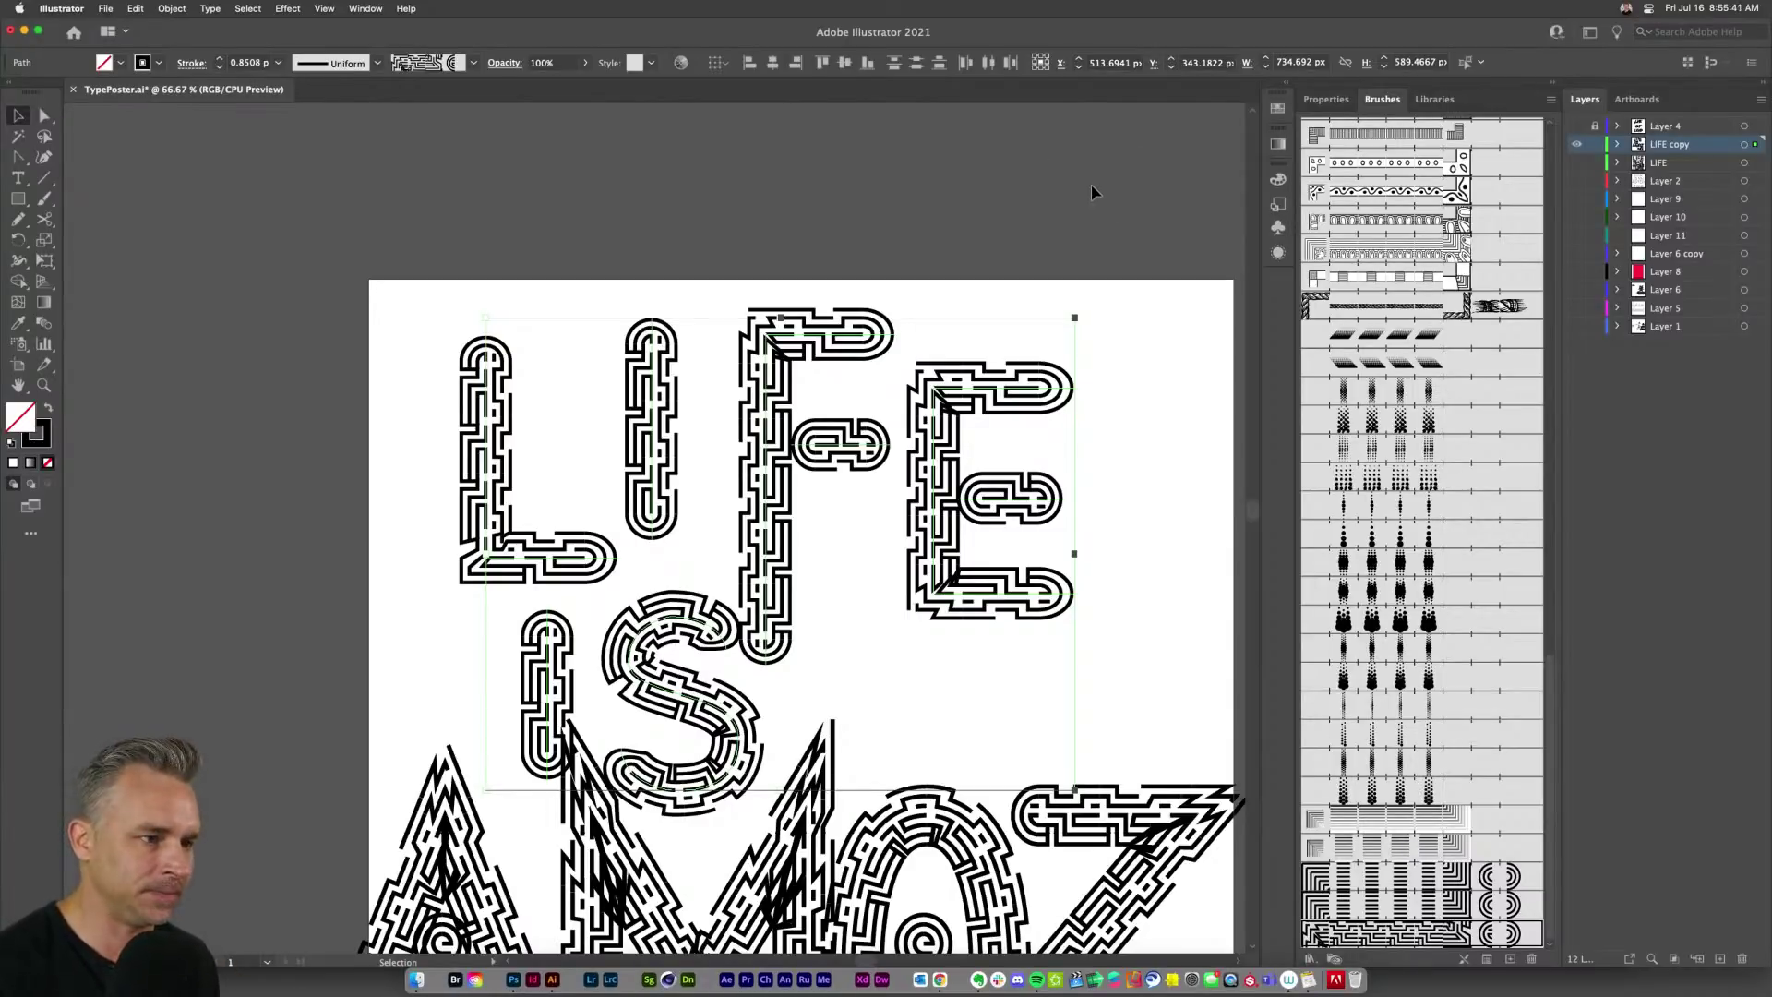
Step: Review the whole LIFE IS AMAZING layout on the artboard with nothing selected
scroll(784, 251, "down", 5)
scroll(646, 246, "right", 2)
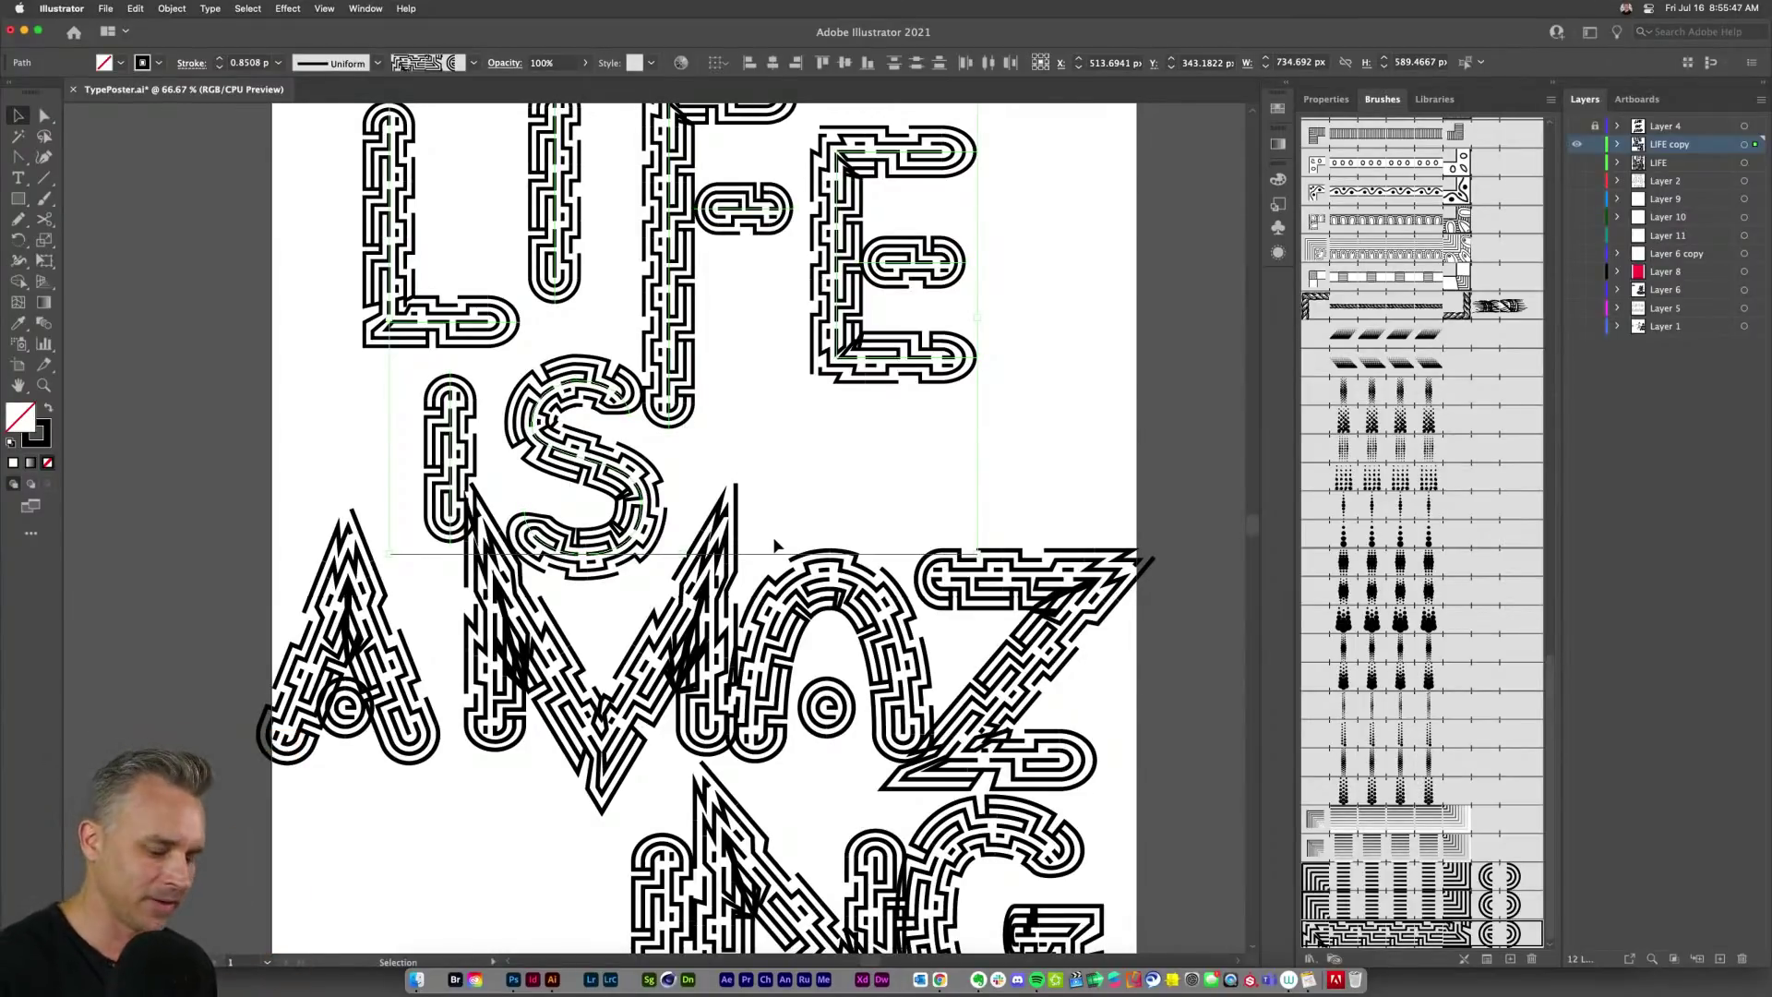
key("super+minus")
key("super+minus")
scroll(950, 415, "down", 2)
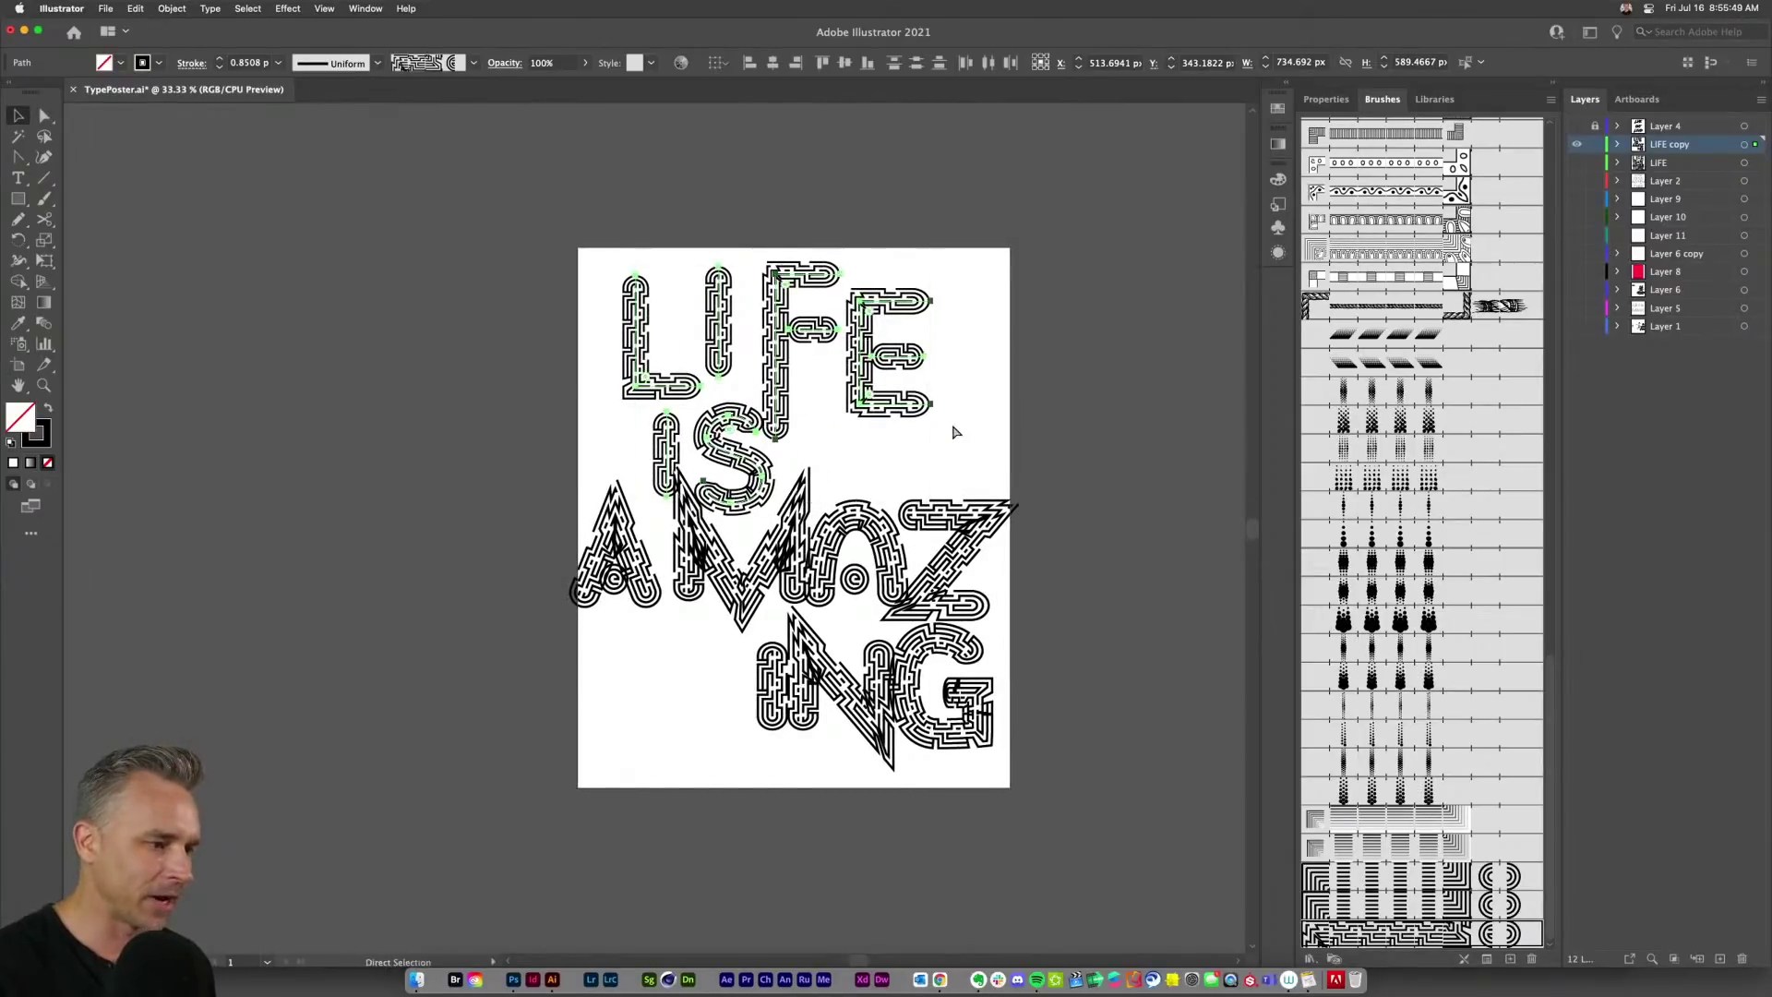
key("super+equal")
scroll(951, 423, "up", 4)
scroll(950, 422, "left", 2)
key("v")
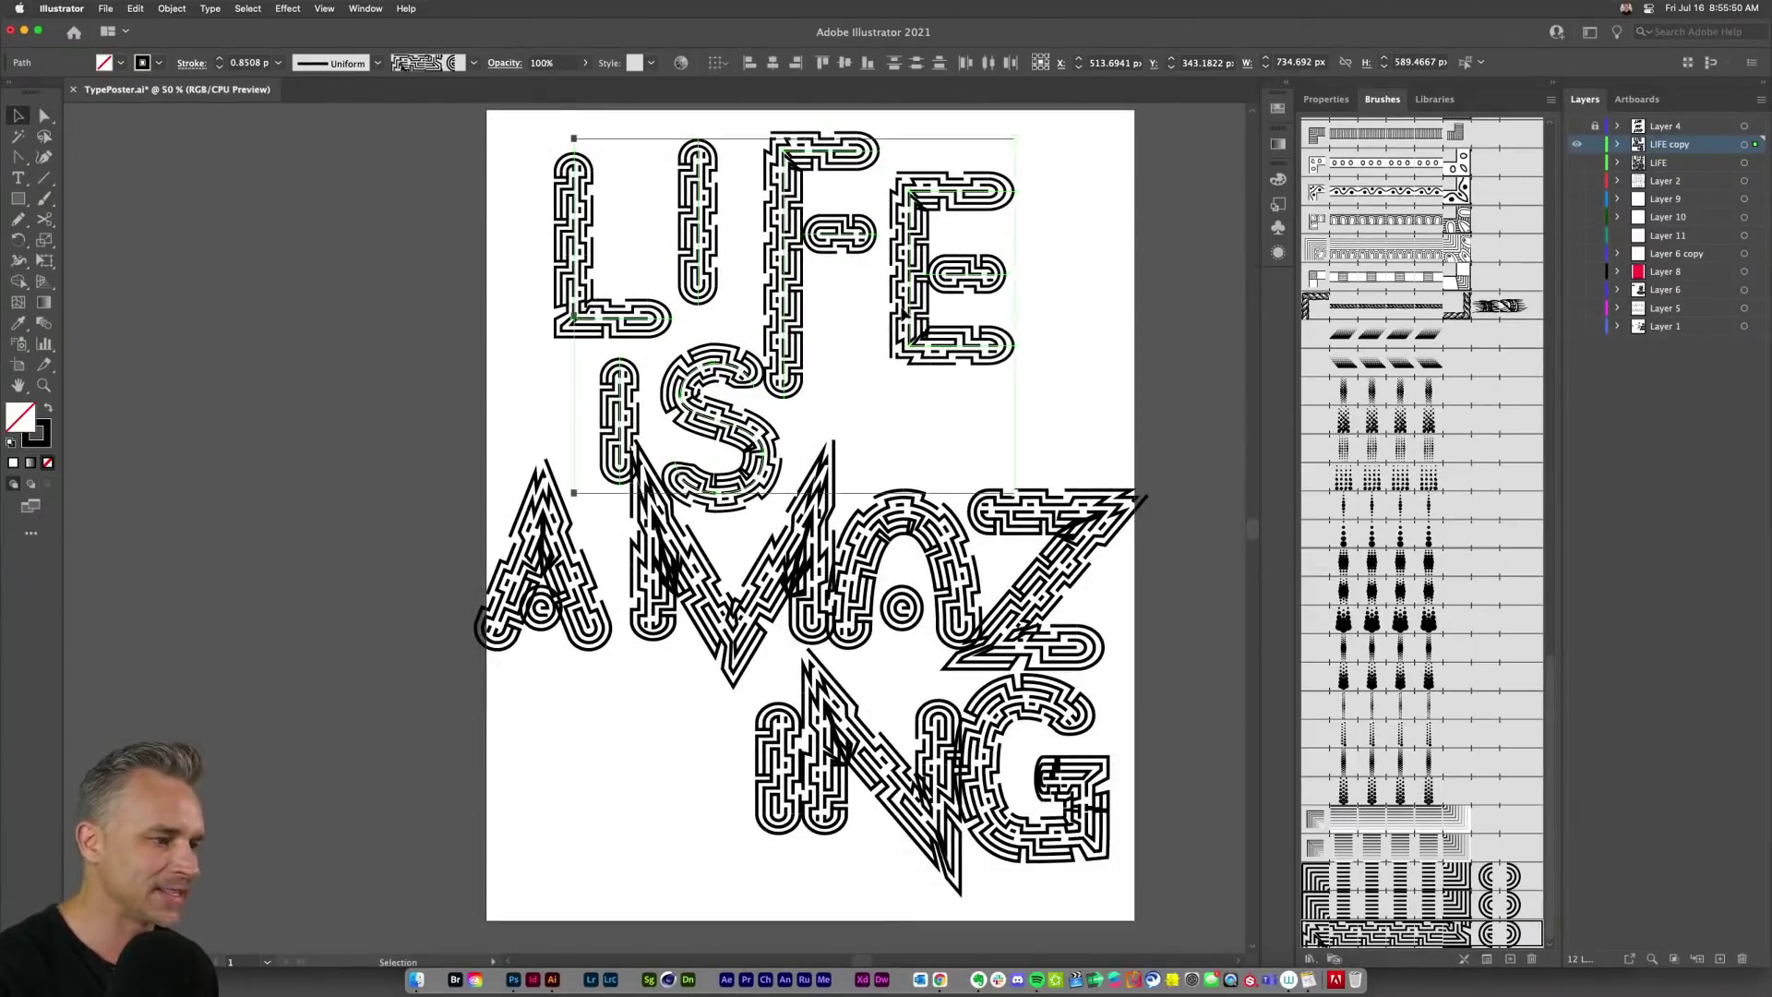
left_click(444, 340)
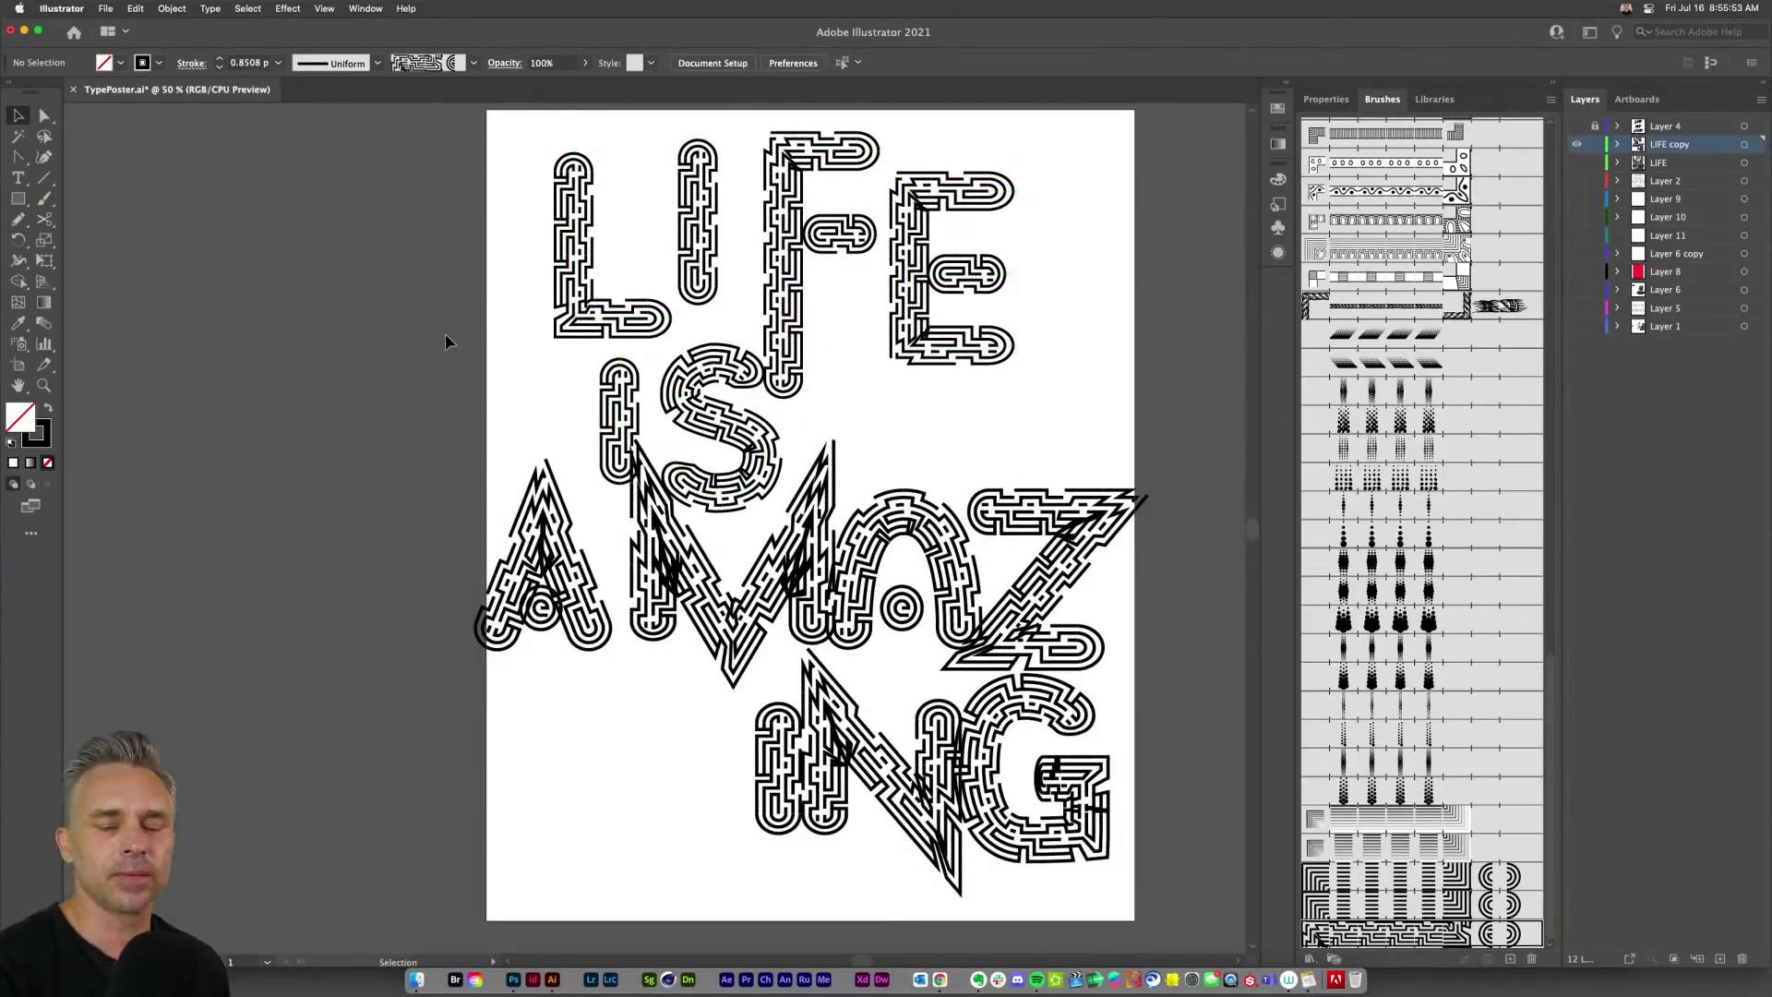